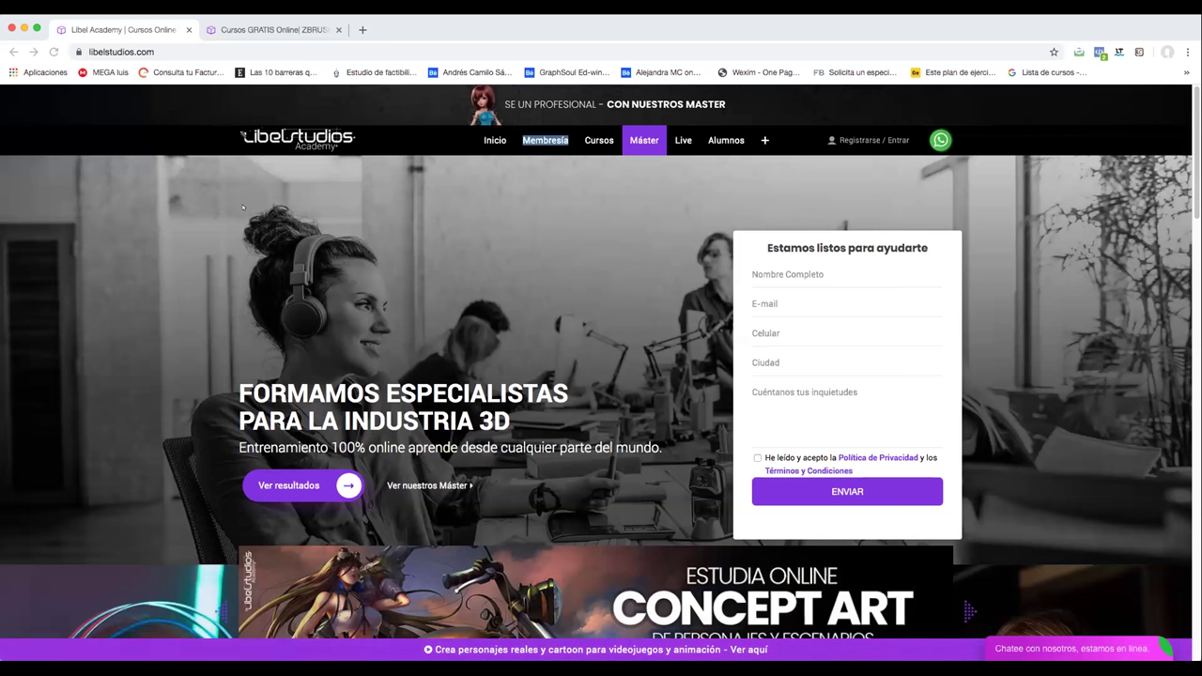
Switch to the academy's Gratis course category page and look over the list of free courses.
left_click(252, 260)
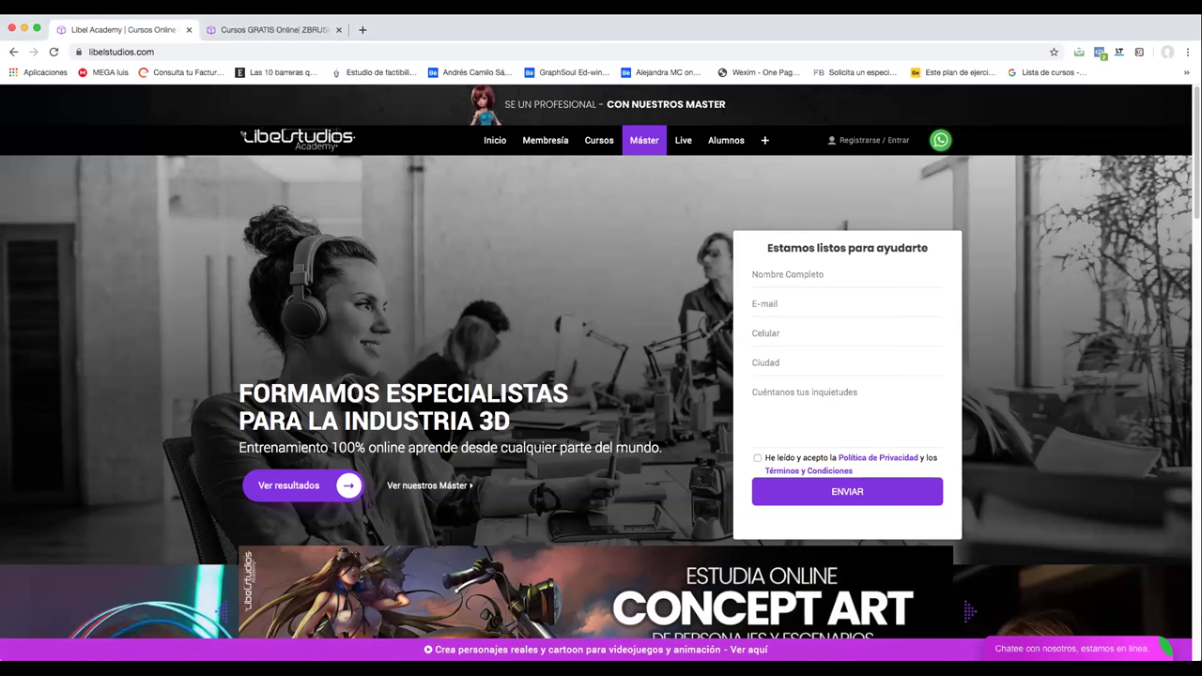
left_click(304, 38)
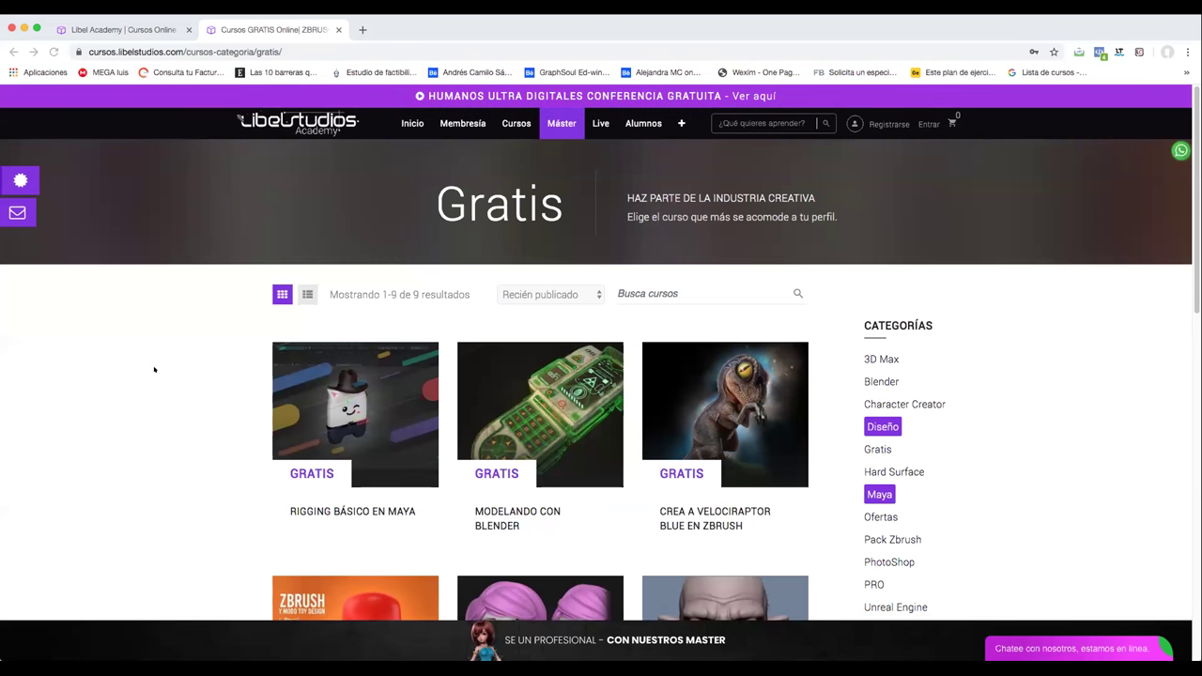
scroll(166, 364, "down", 10)
scroll(173, 374, "down", 3)
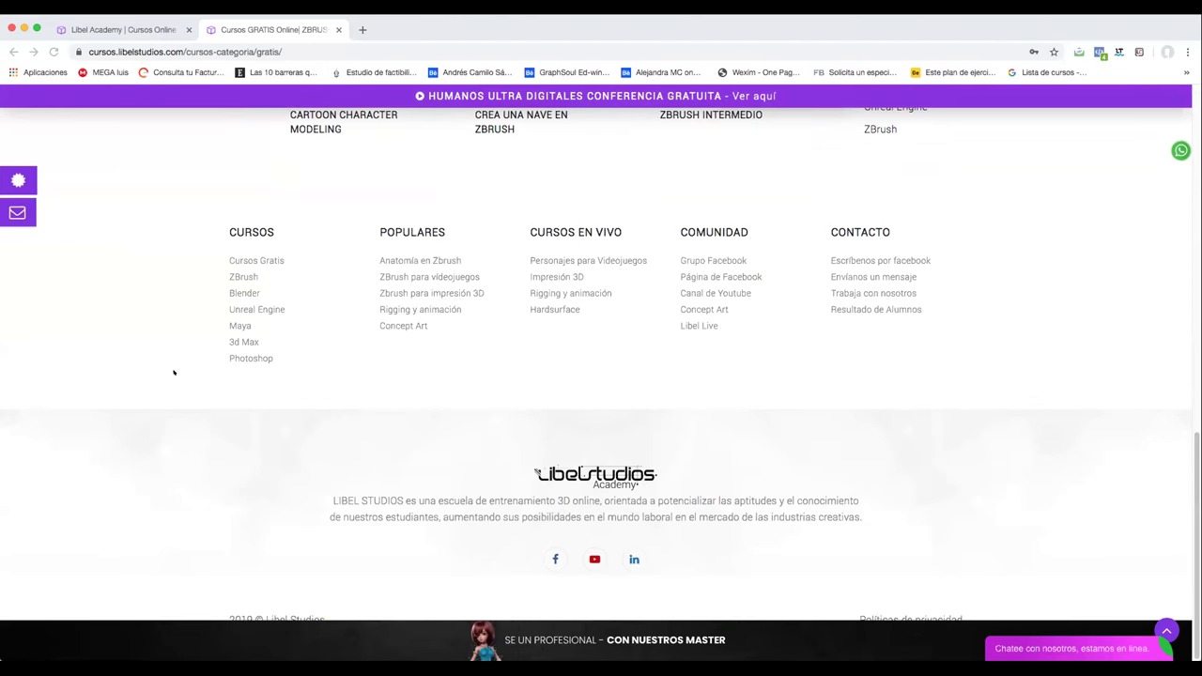
scroll(173, 372, "up", 15)
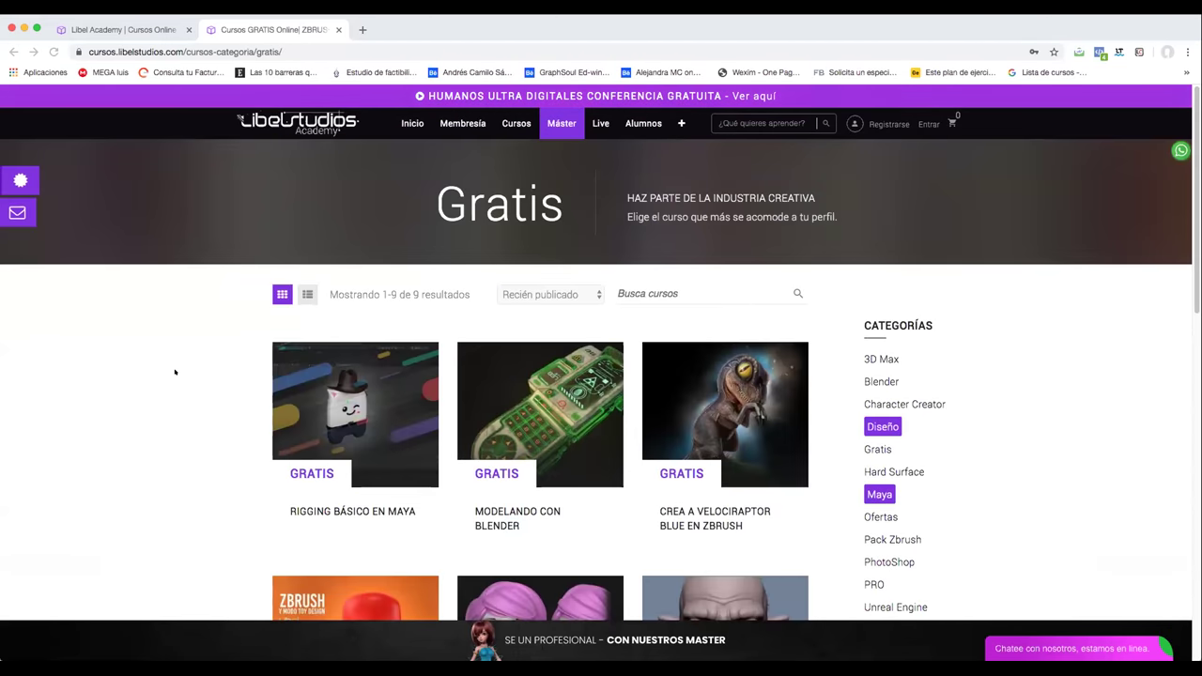
Revisit the academy home page, then return to the Gratis category and review its free courses down to the page footer.
left_click(122, 29)
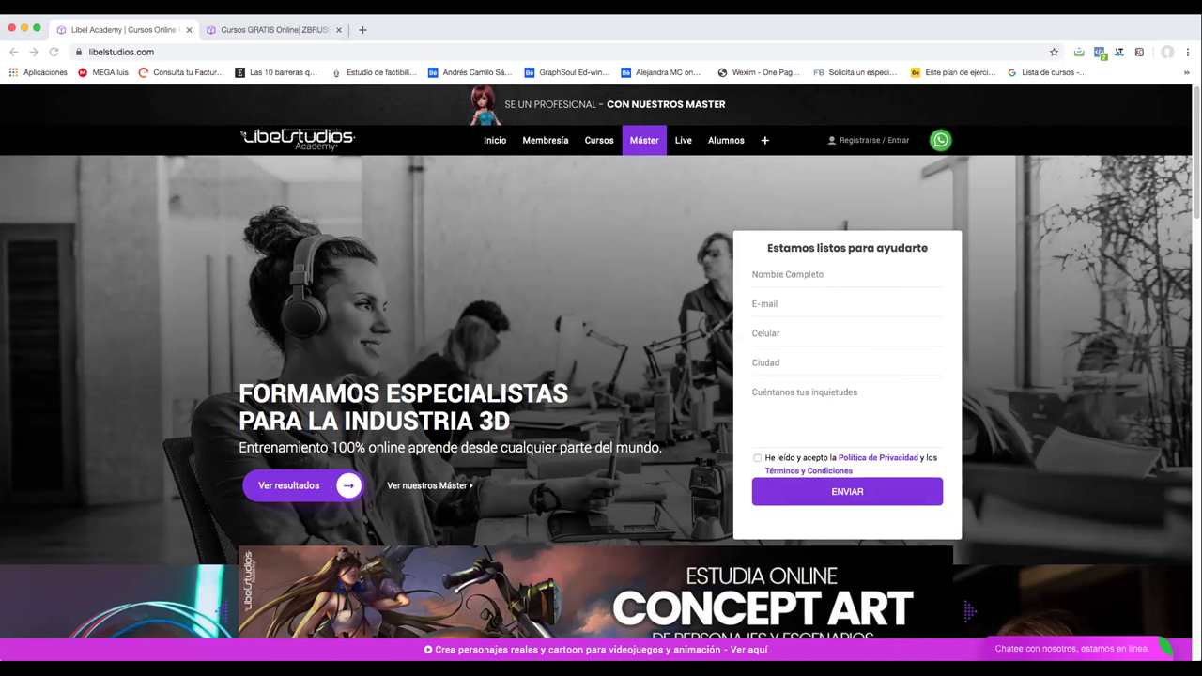
left_click(284, 31)
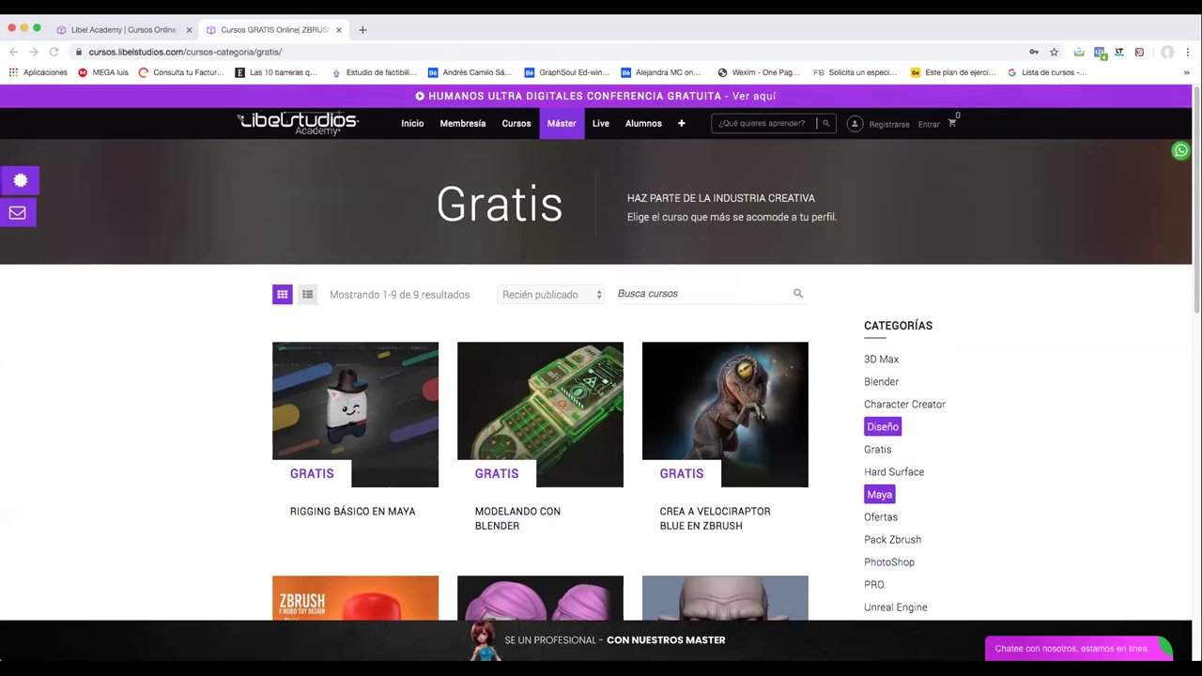
scroll(600, 375, "down", 3)
scroll(333, 430, "down", 5)
scroll(333, 430, "down", 1)
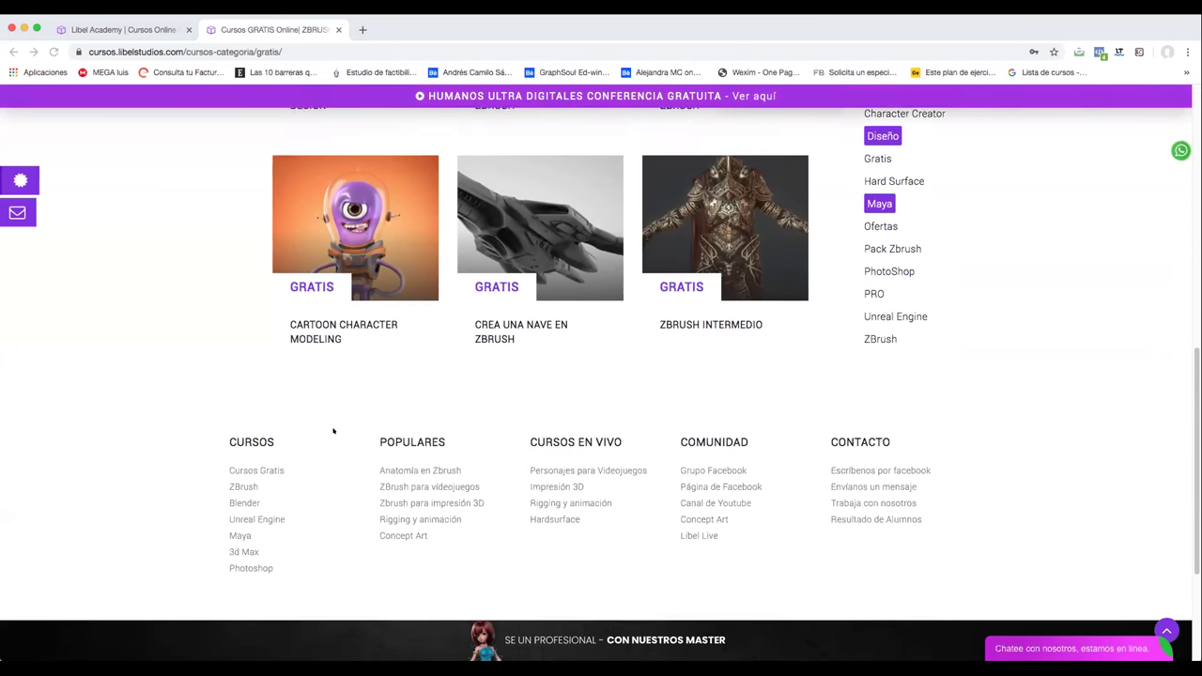
scroll(333, 430, "up", 9)
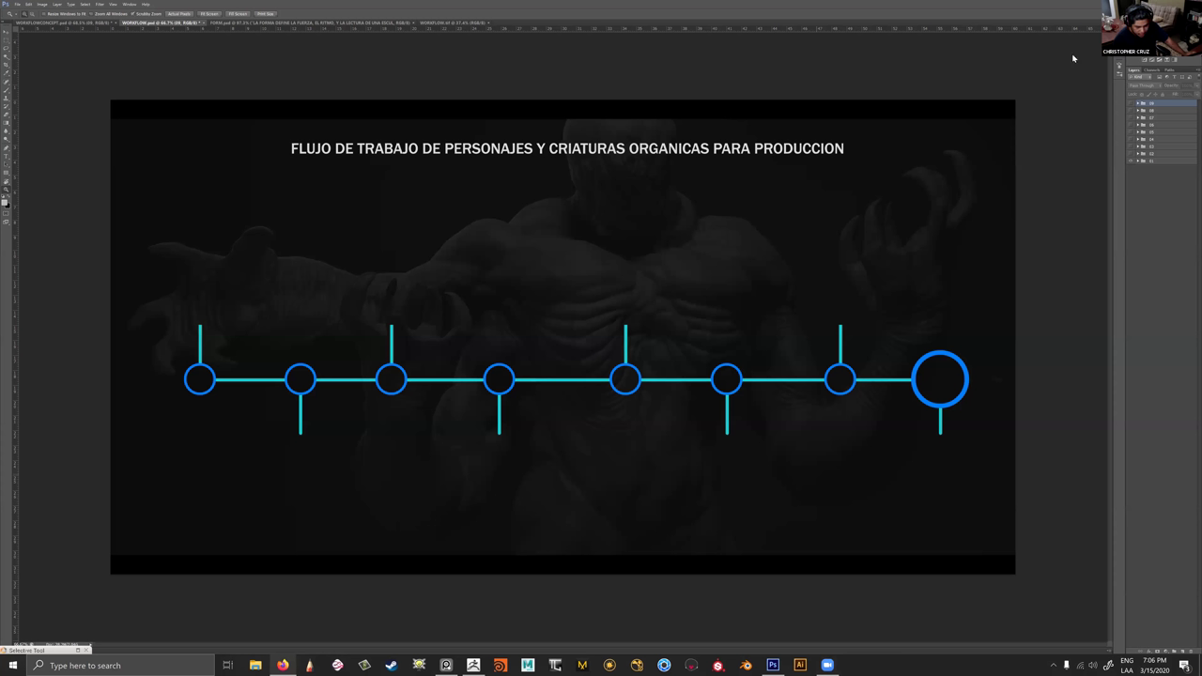
Switch to Firefox, maximize the ArtStation portfolio window, and view the Voyeur artwork from the Creature Design album.
key("alt+Tab")
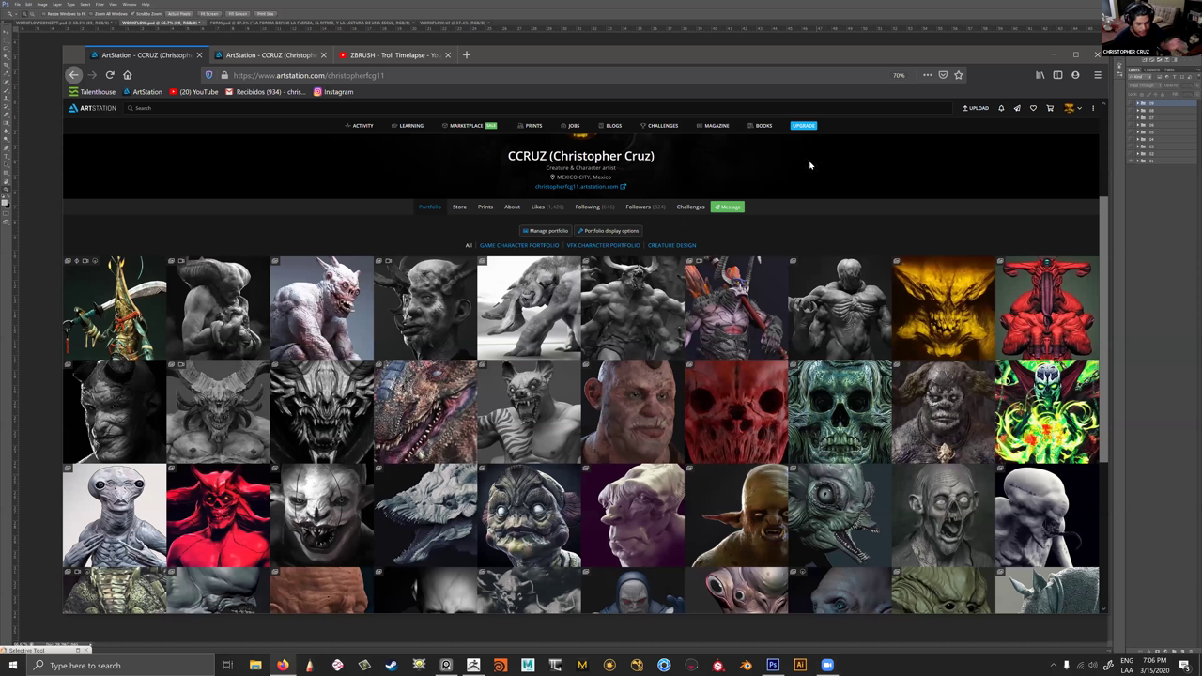
key("super+Up")
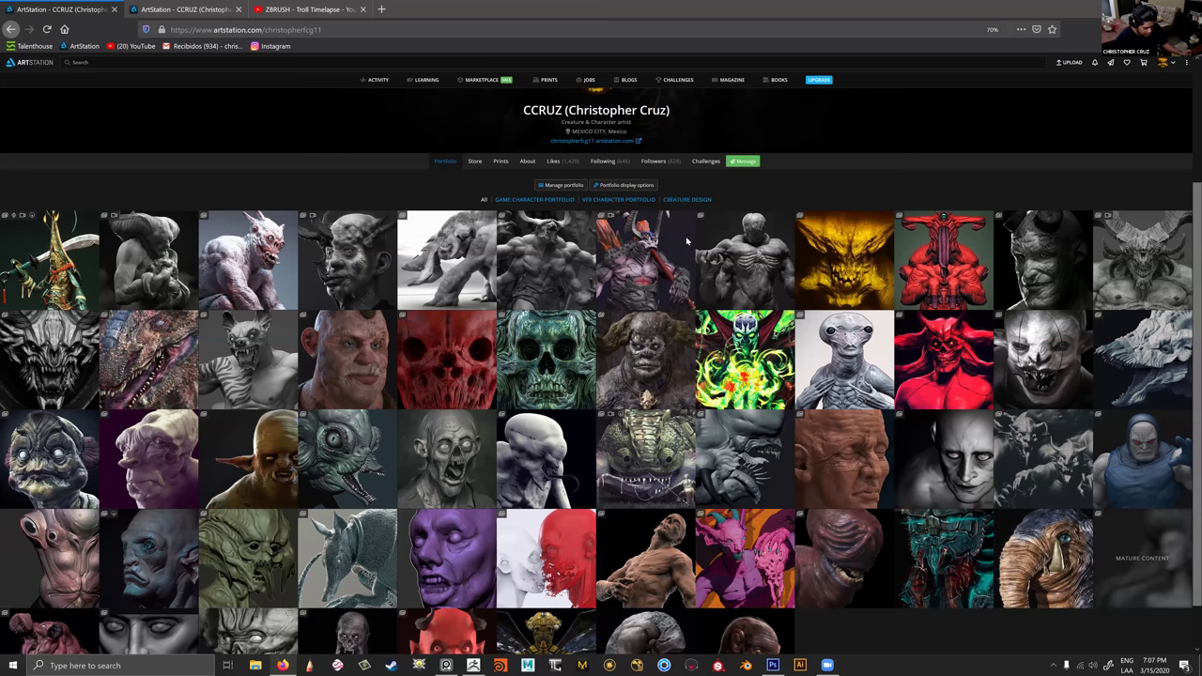
left_click(686, 199)
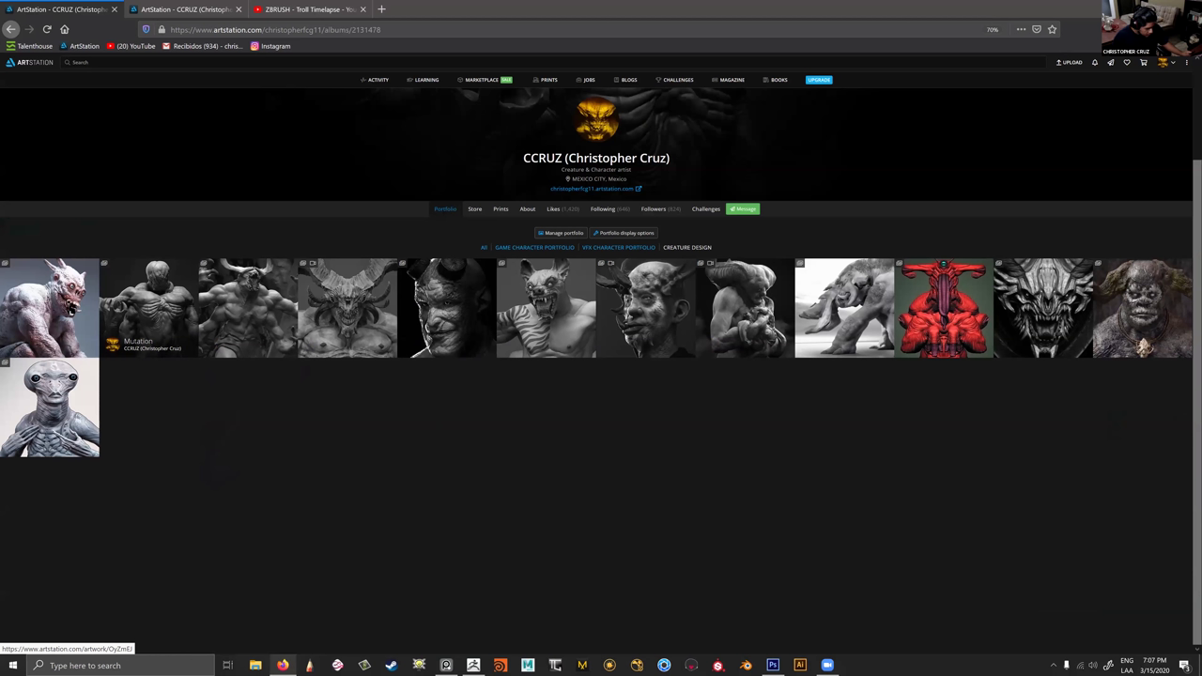
left_click(51, 310)
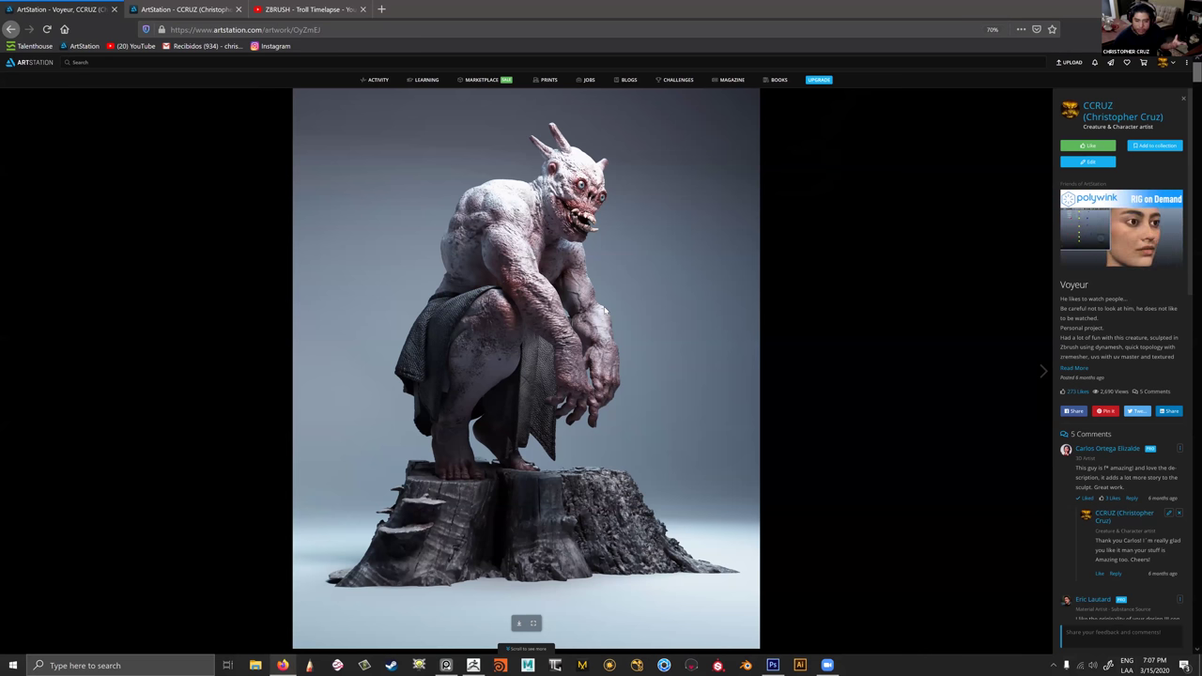
scroll(723, 319, "down", 2)
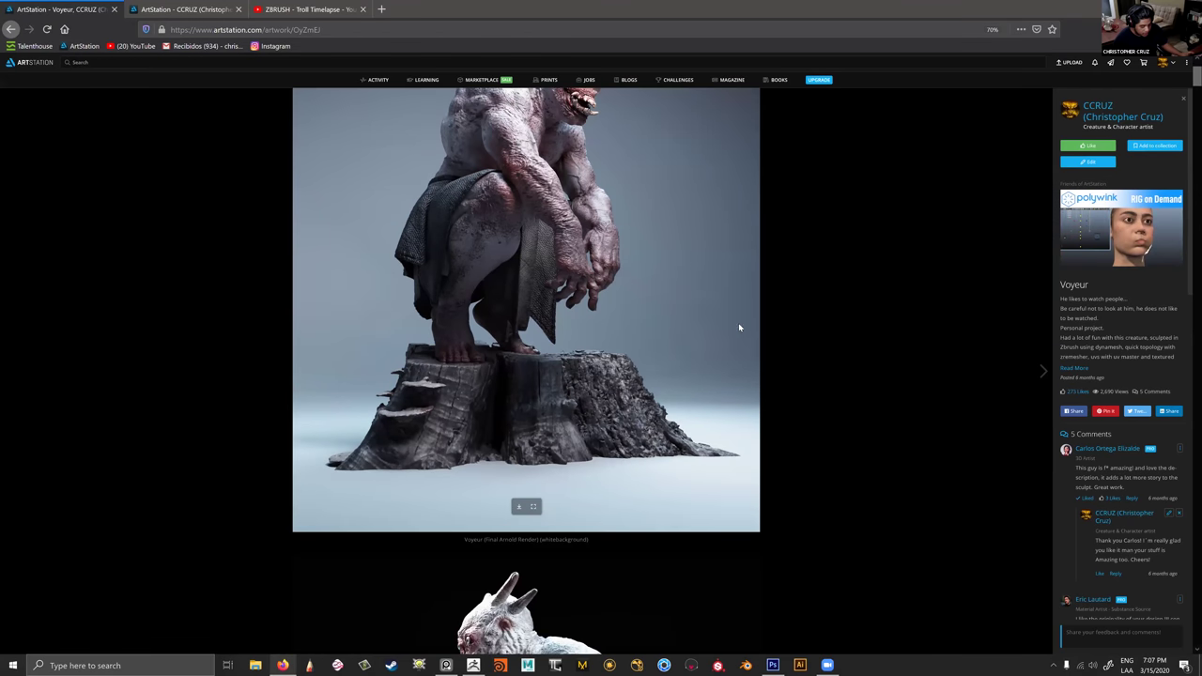
scroll(1004, 357, "down", 4)
Browse the album's artworks from Mutation through Troglodyte, Big Poppa Goat and Damballa to Troll, and return to the album overview.
left_click(1042, 369)
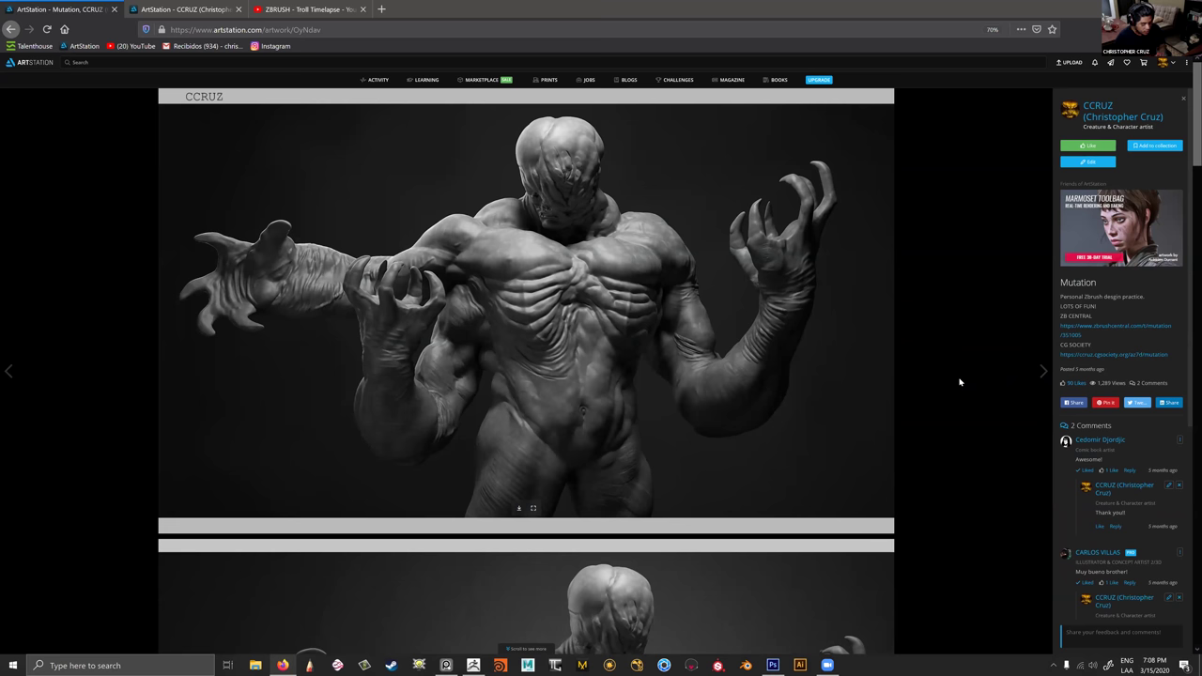
scroll(959, 382, "down", 4)
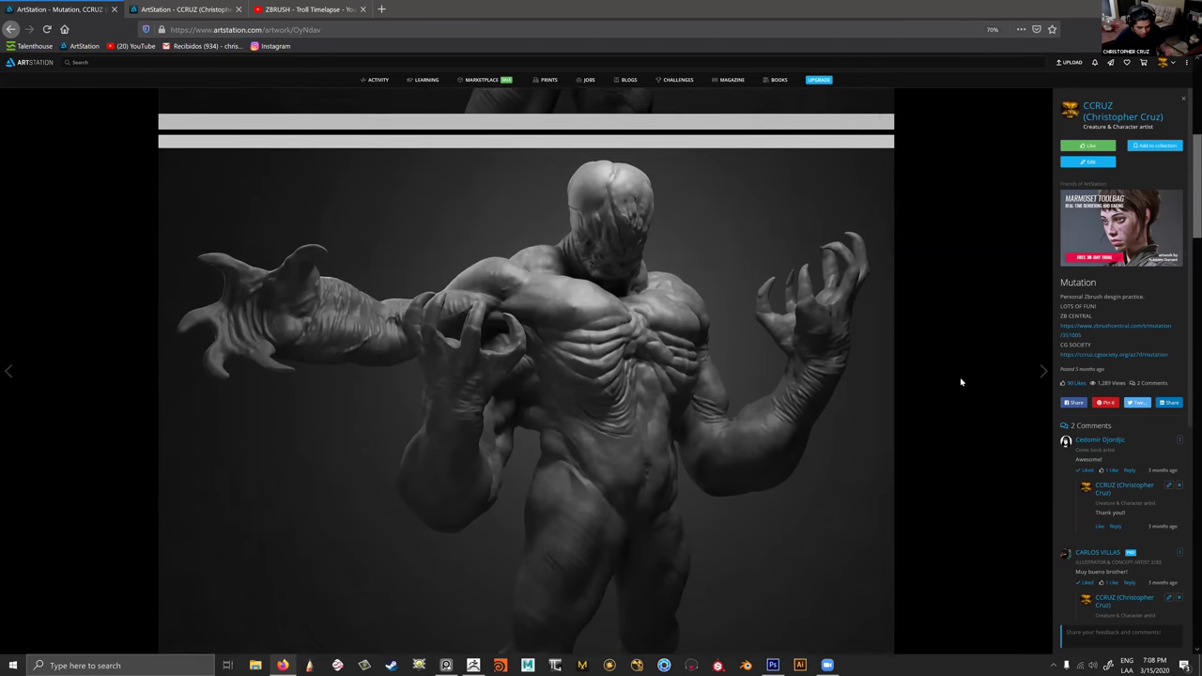
scroll(995, 371, "down", 2)
left_click(1040, 369)
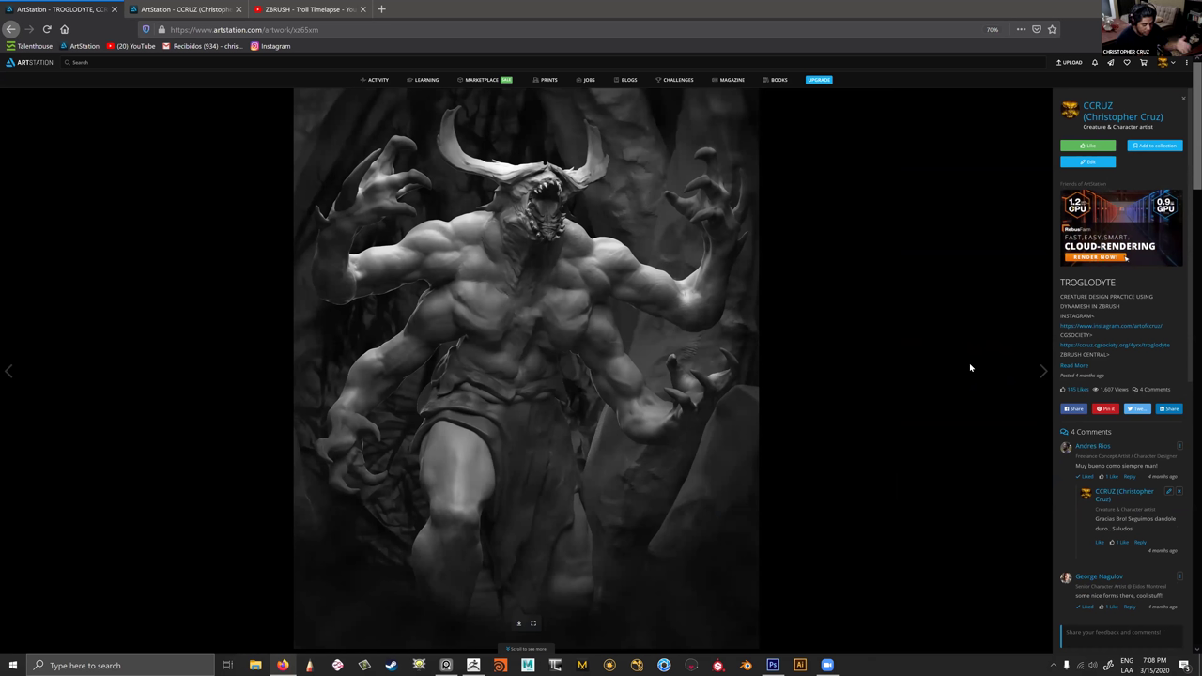
left_click(1042, 371)
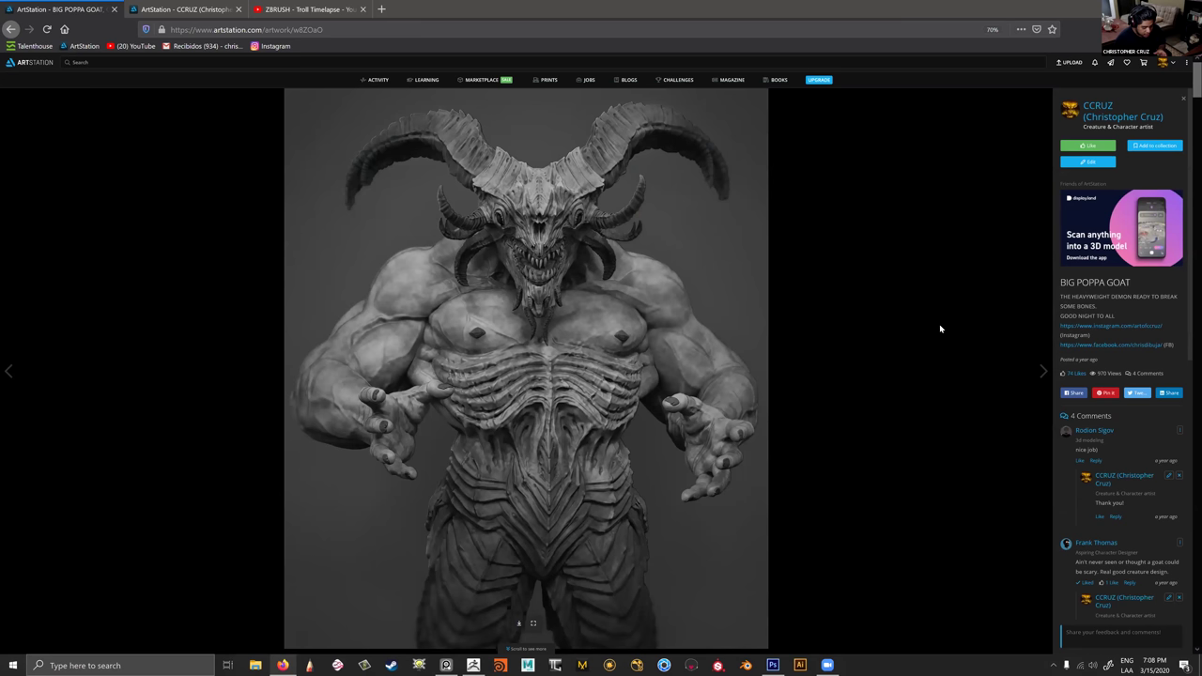
left_click(1041, 372)
left_click(1042, 371)
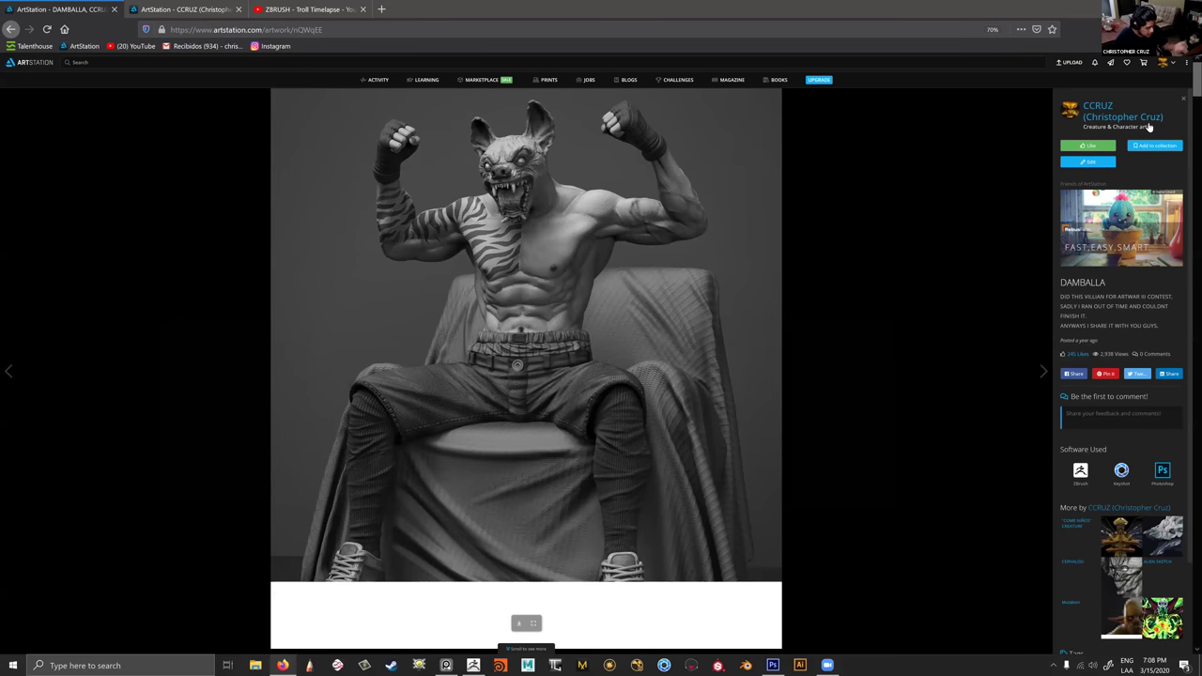
key("Right")
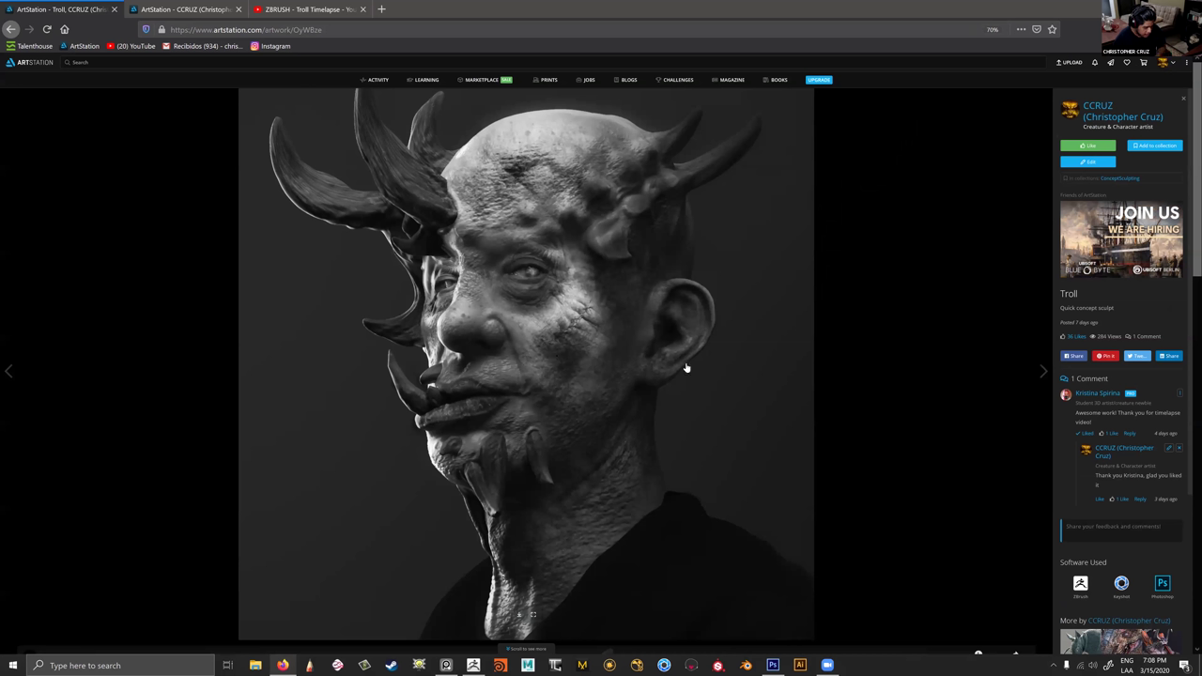
key("Escape")
scroll(796, 357, "down", 1)
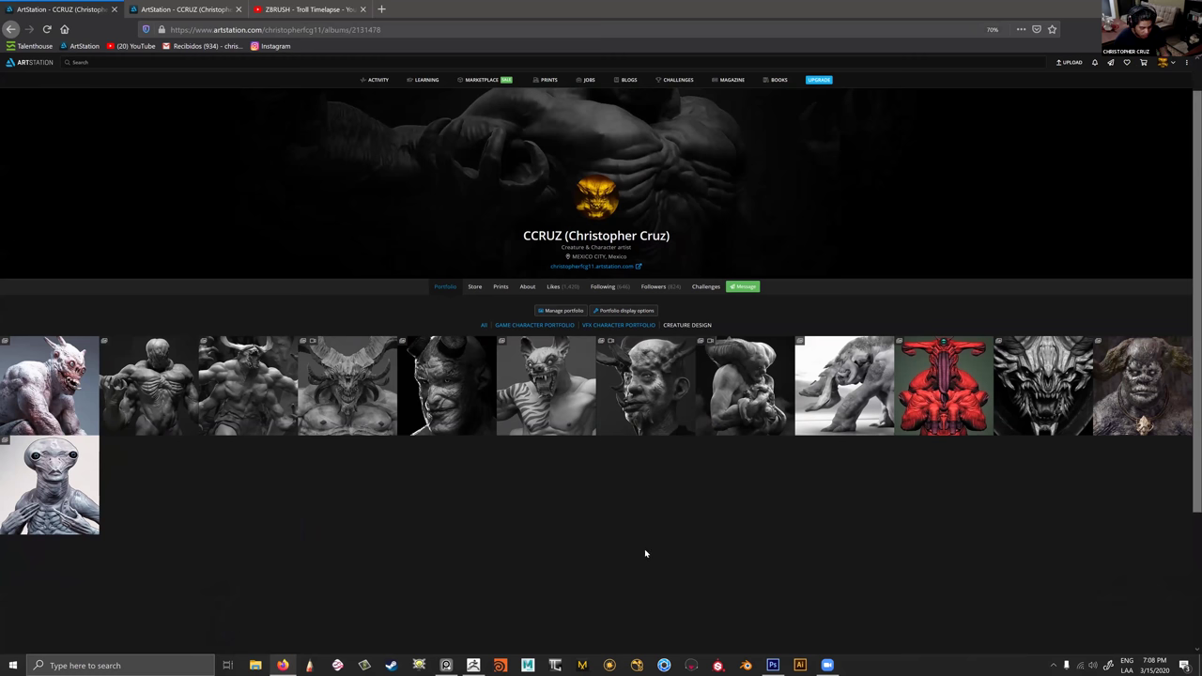
scroll(645, 553, "down", 2)
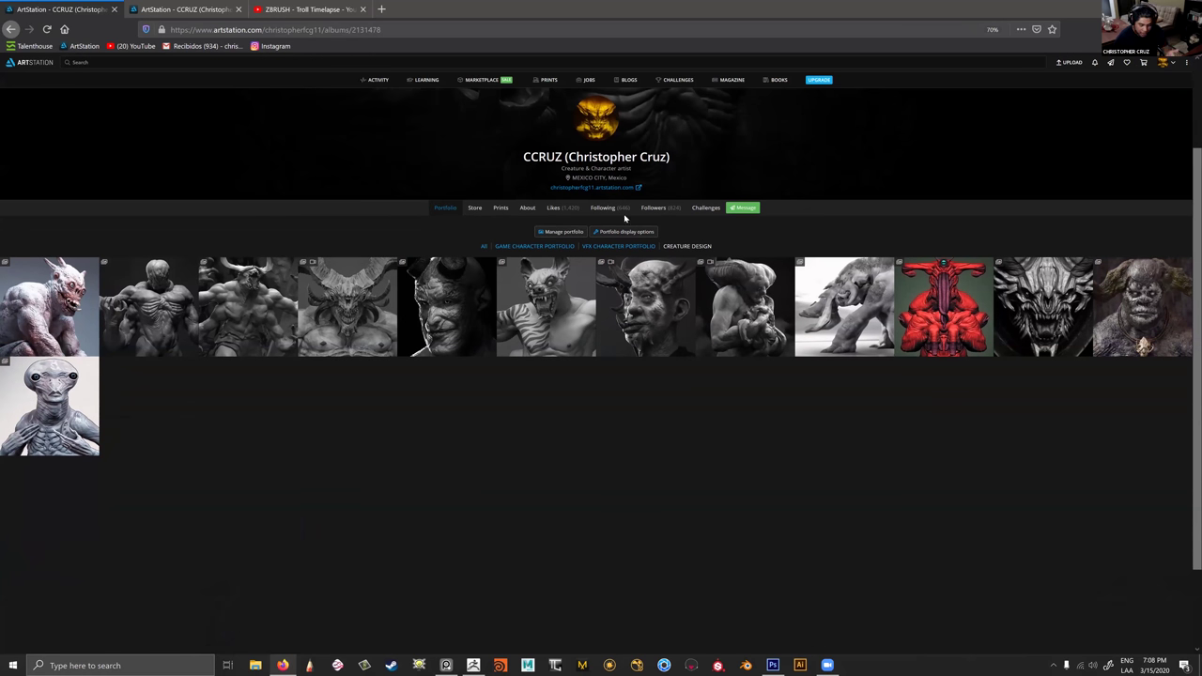
View the Bite! artwork in the other ArtStation tab's collection and browse on to the Avengers End Game Red Skull designs.
left_click(199, 11)
left_click(652, 233)
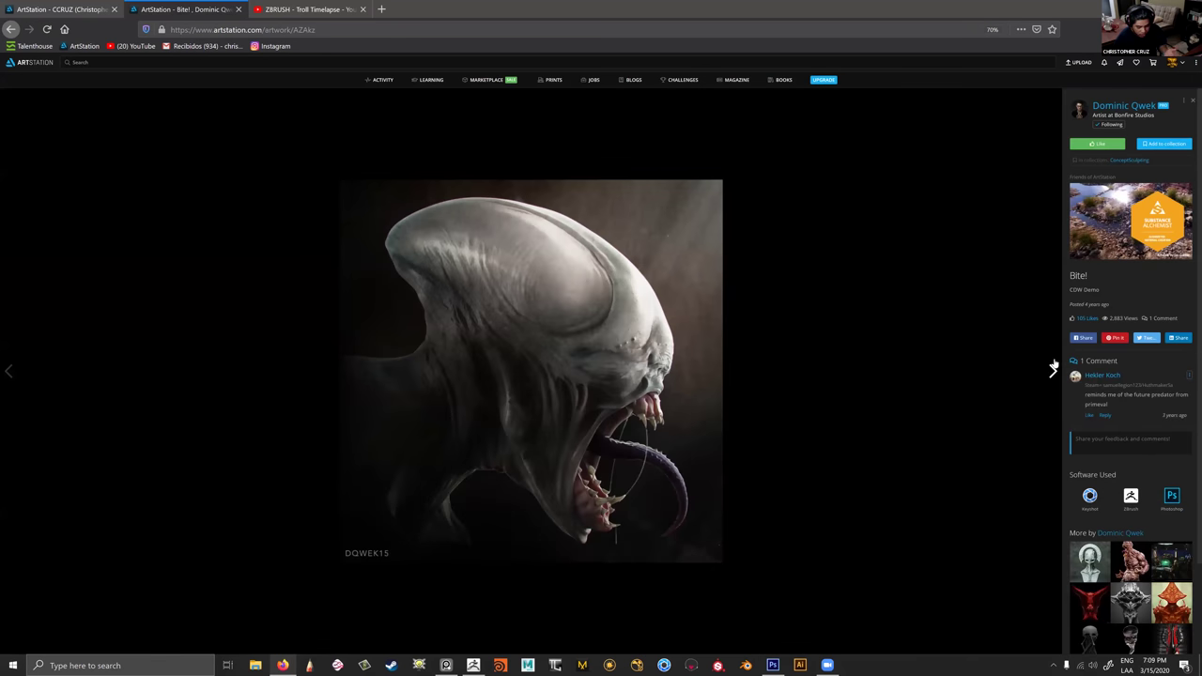
left_click(1051, 370)
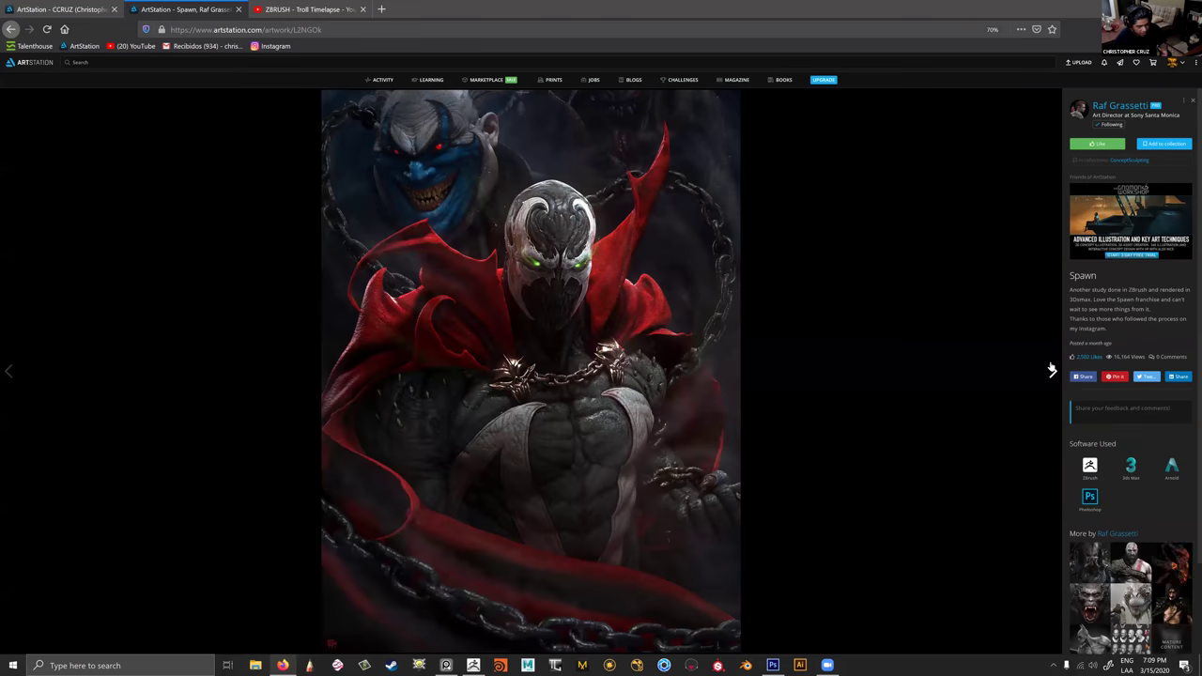
left_click(1052, 370)
left_click(1051, 370)
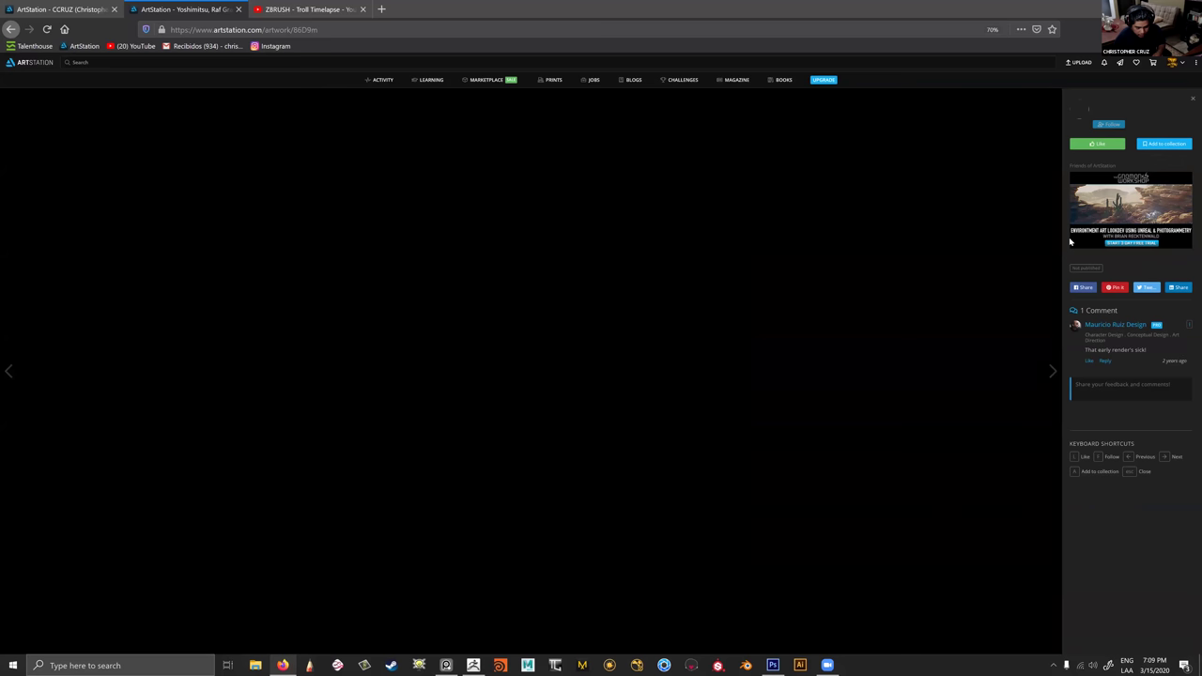
left_click(1051, 370)
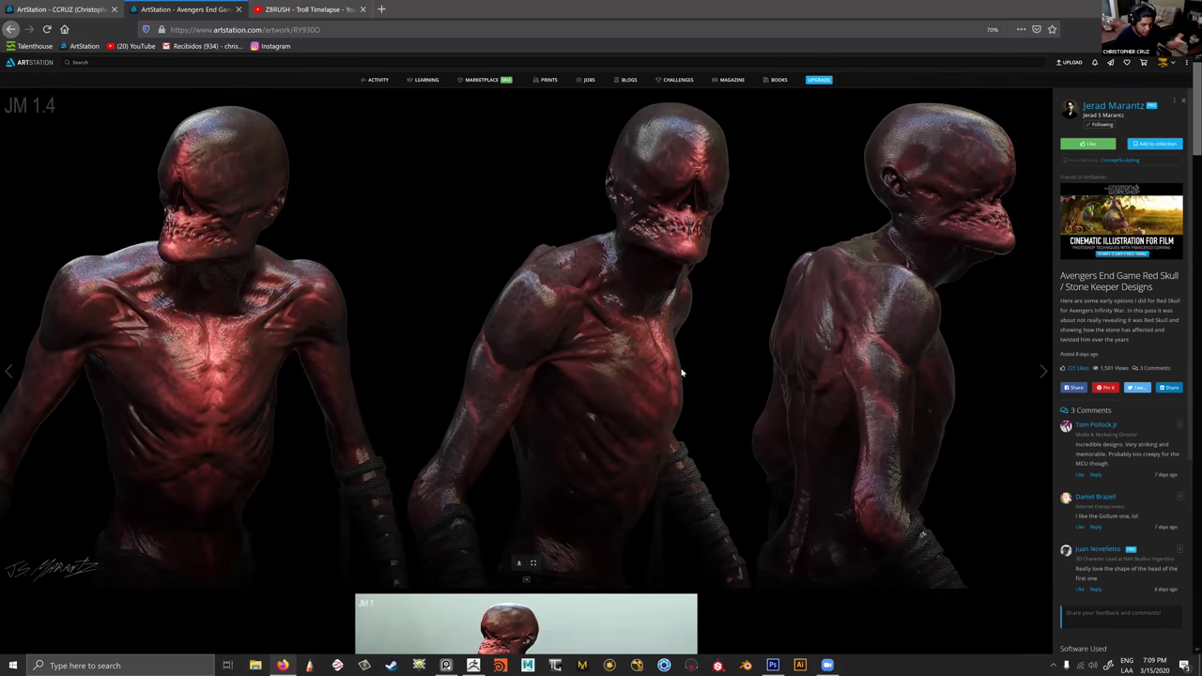
scroll(670, 378, "down", 3)
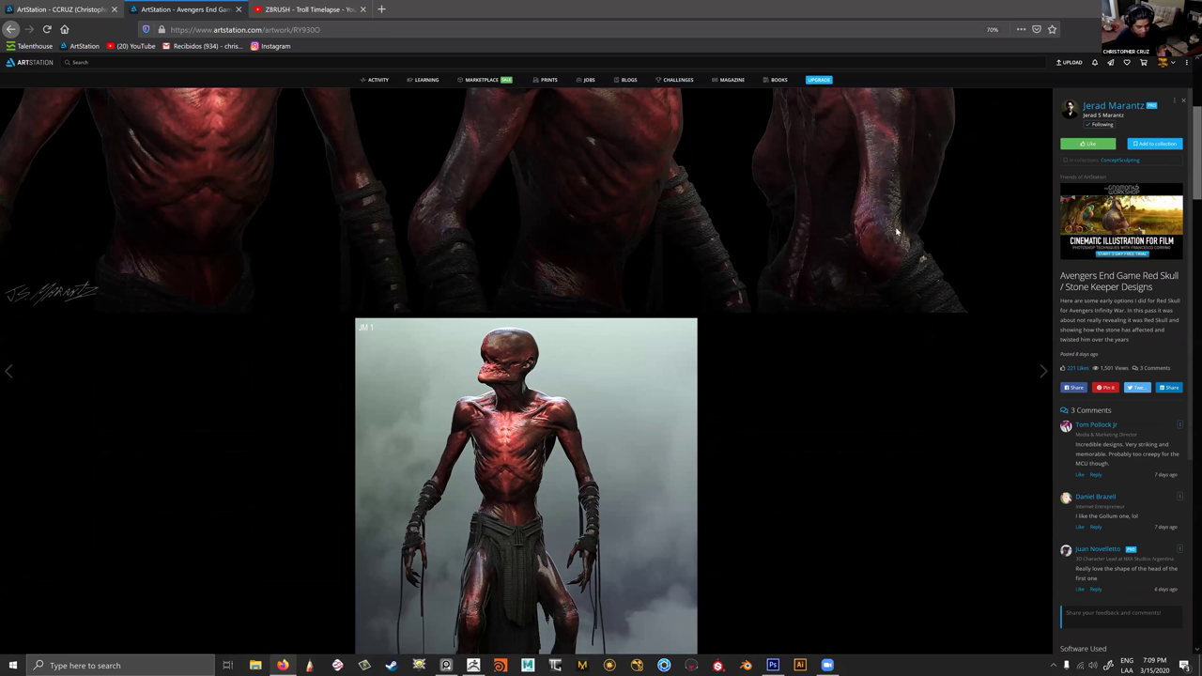
Go back to the collection overview and open the Bufonidae color design artwork.
left_click(9, 30)
left_click(9, 30)
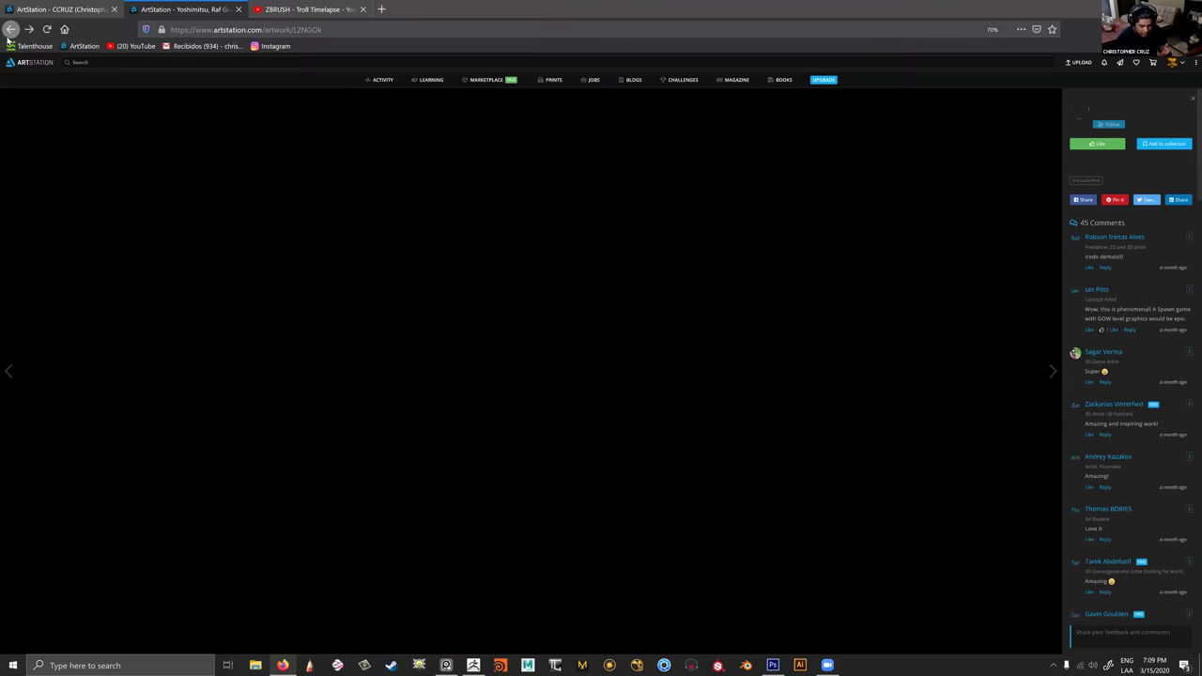
left_click(9, 30)
left_click(9, 30)
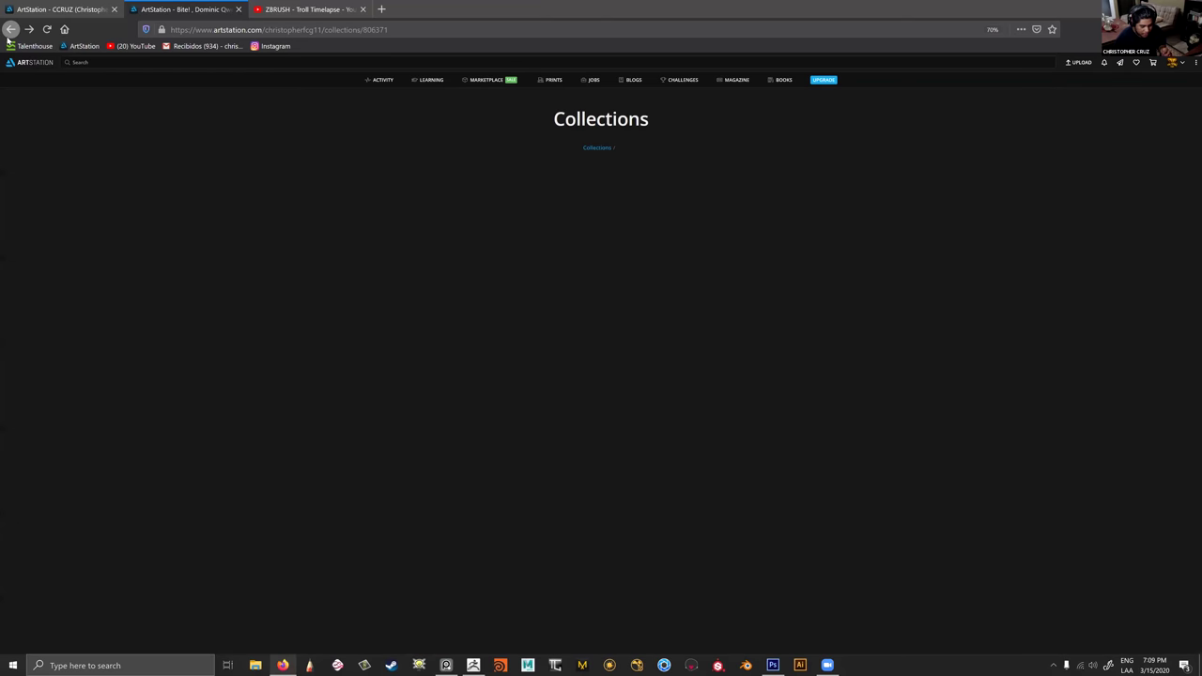
left_click(663, 246)
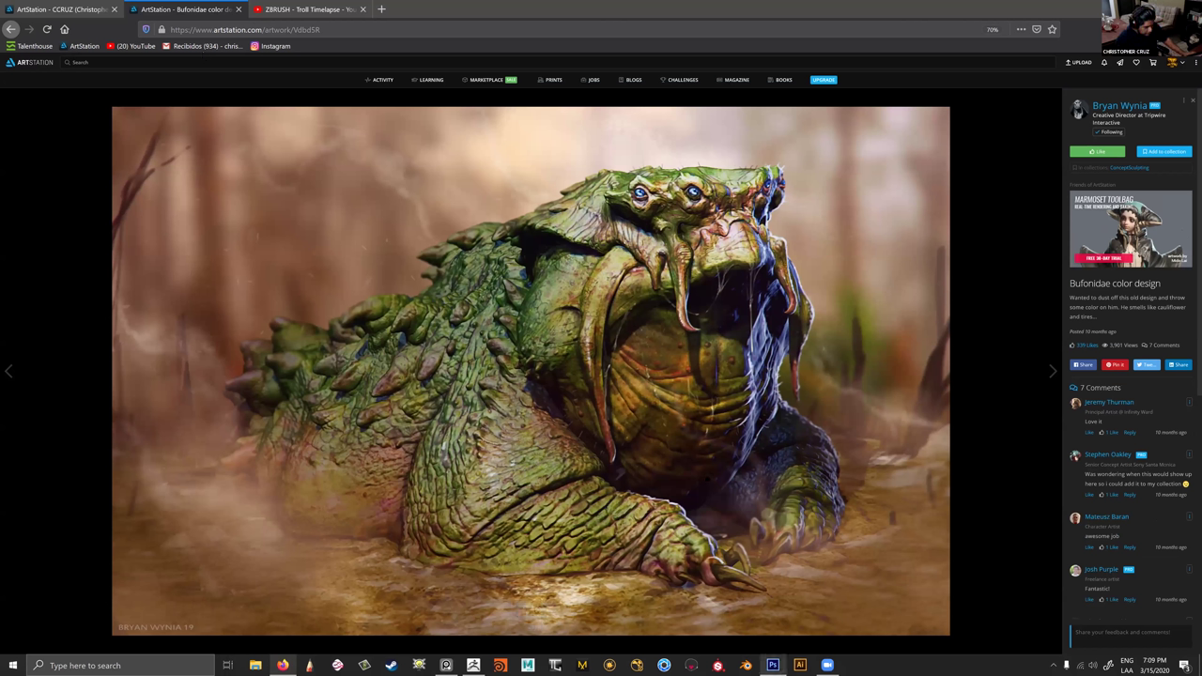
Switch to Photoshop and show layer group 02 with the Fase Conceptual stage in the workflow diagram.
left_click(772, 665)
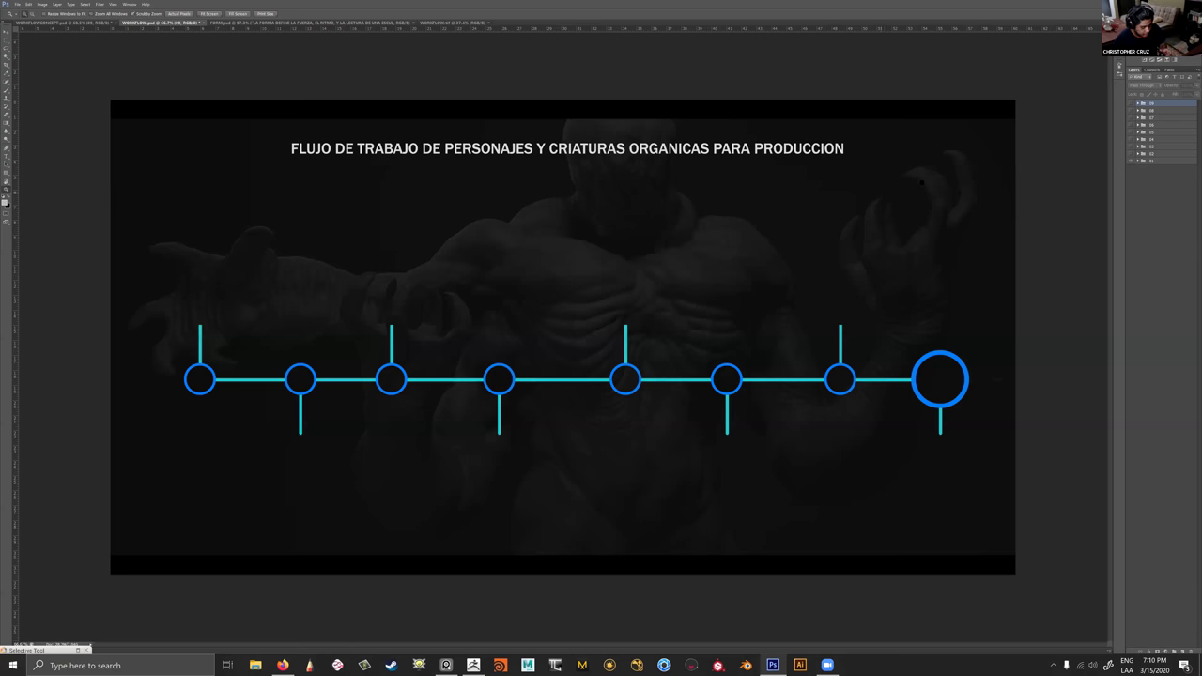
left_click(1131, 162)
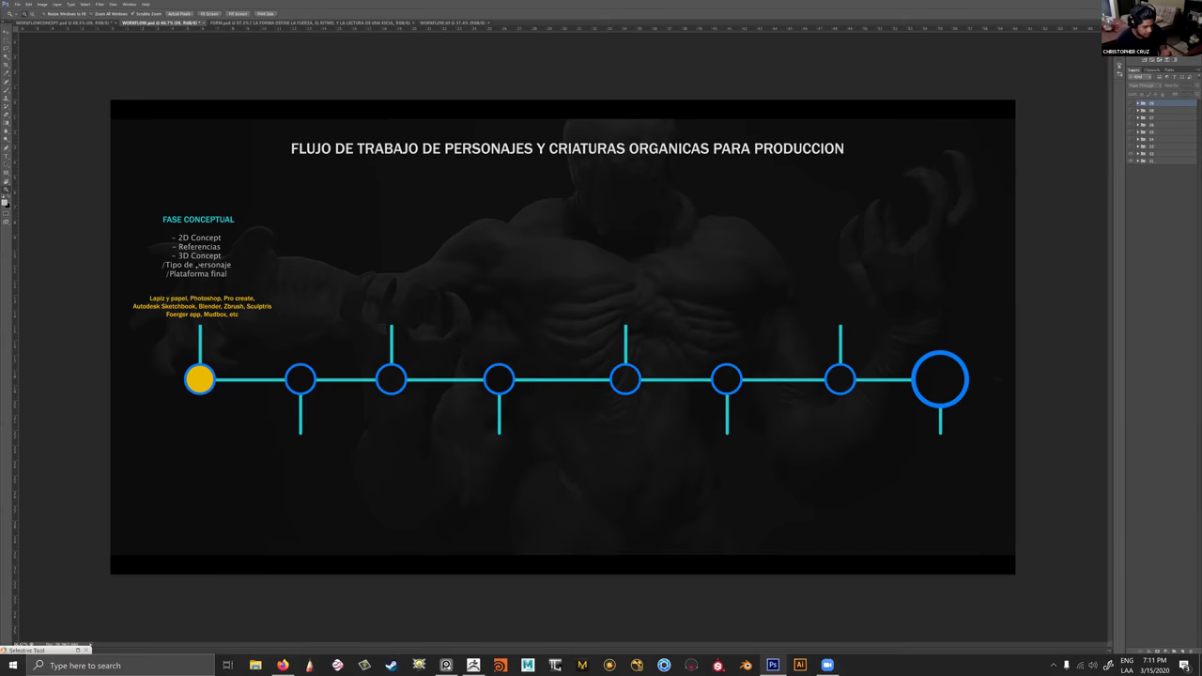
left_click(260, 331)
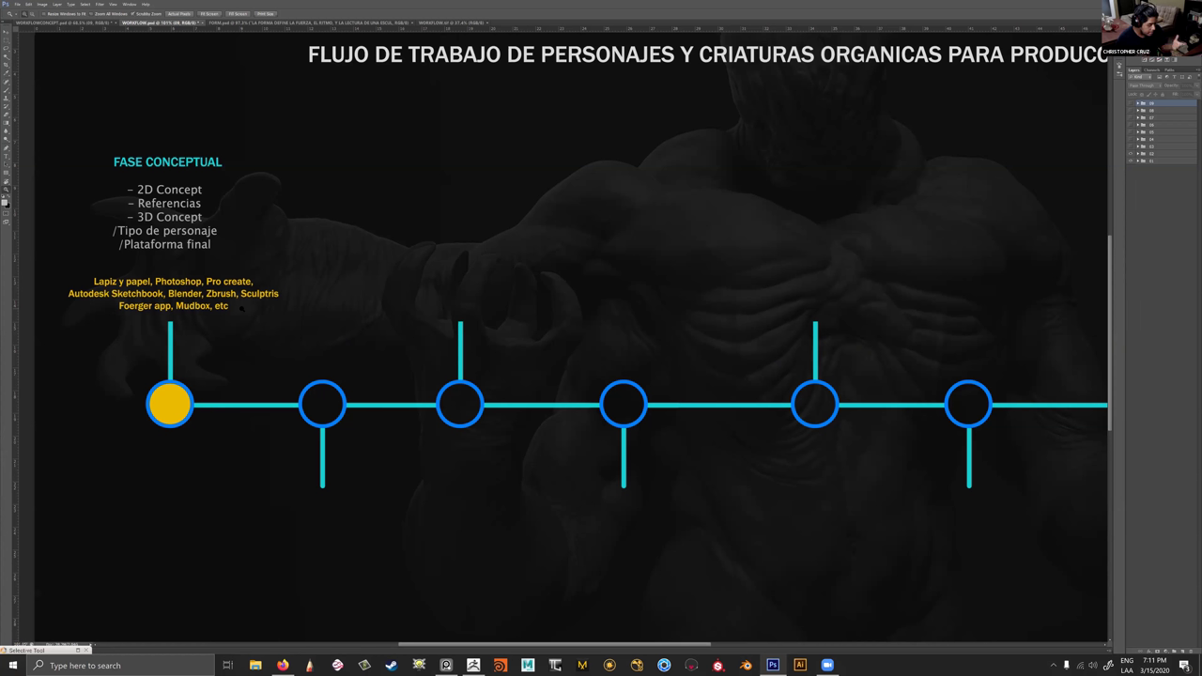
left_click_drag(250, 283, 184, 286)
scroll(417, 292, "up", 1, "alt")
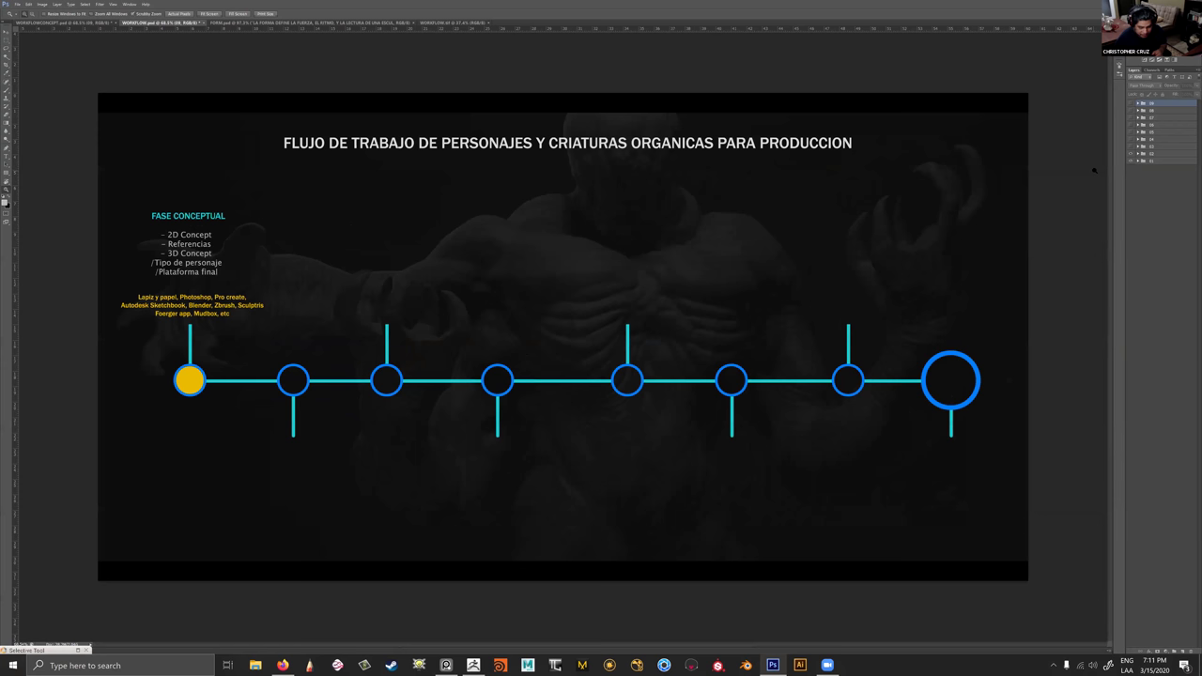
Show layer group 03 with the Preparacion y Bloqueo stage and enlarge that part of the workflow diagram.
left_click(1129, 148)
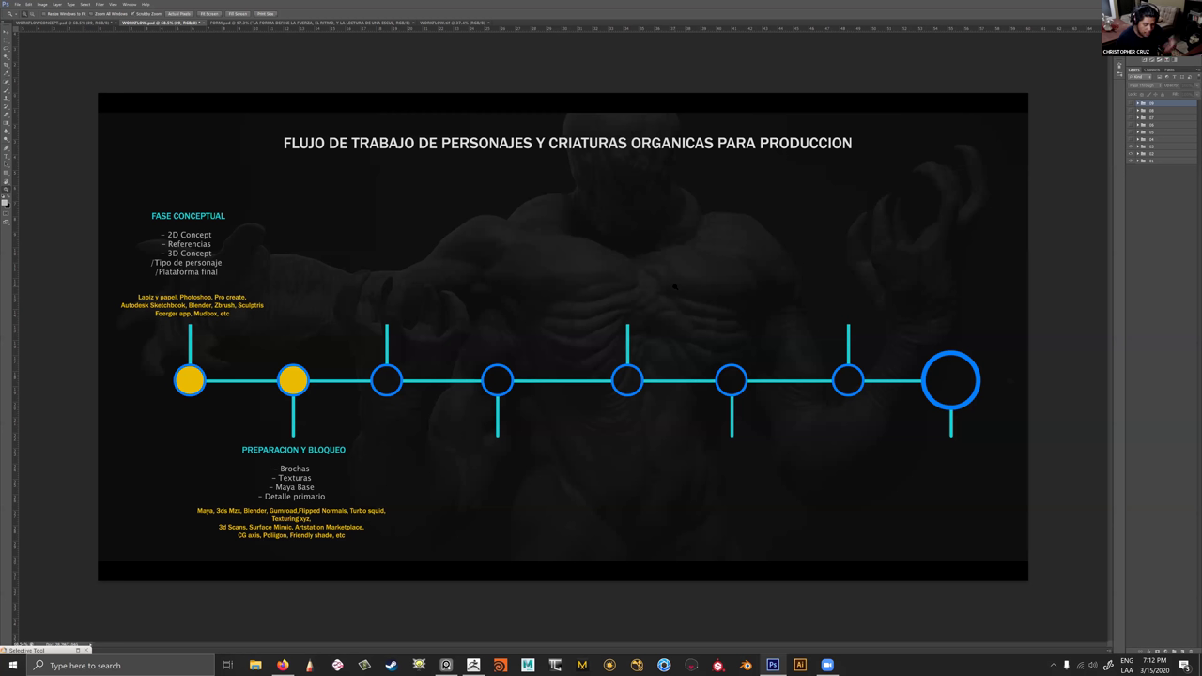
left_click_drag(317, 495, 408, 474)
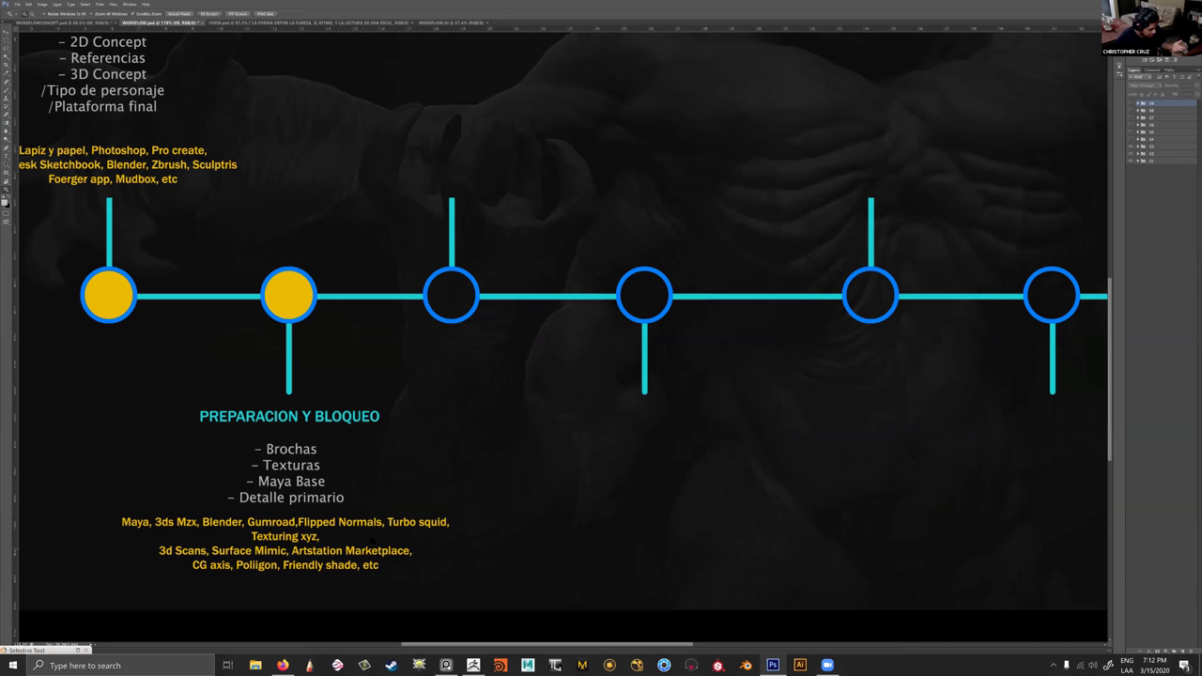
Show layer group 04 with the Escultura stage in the full workflow diagram.
left_click_drag(377, 547, 363, 546)
scroll(414, 534, "down", 1, "alt")
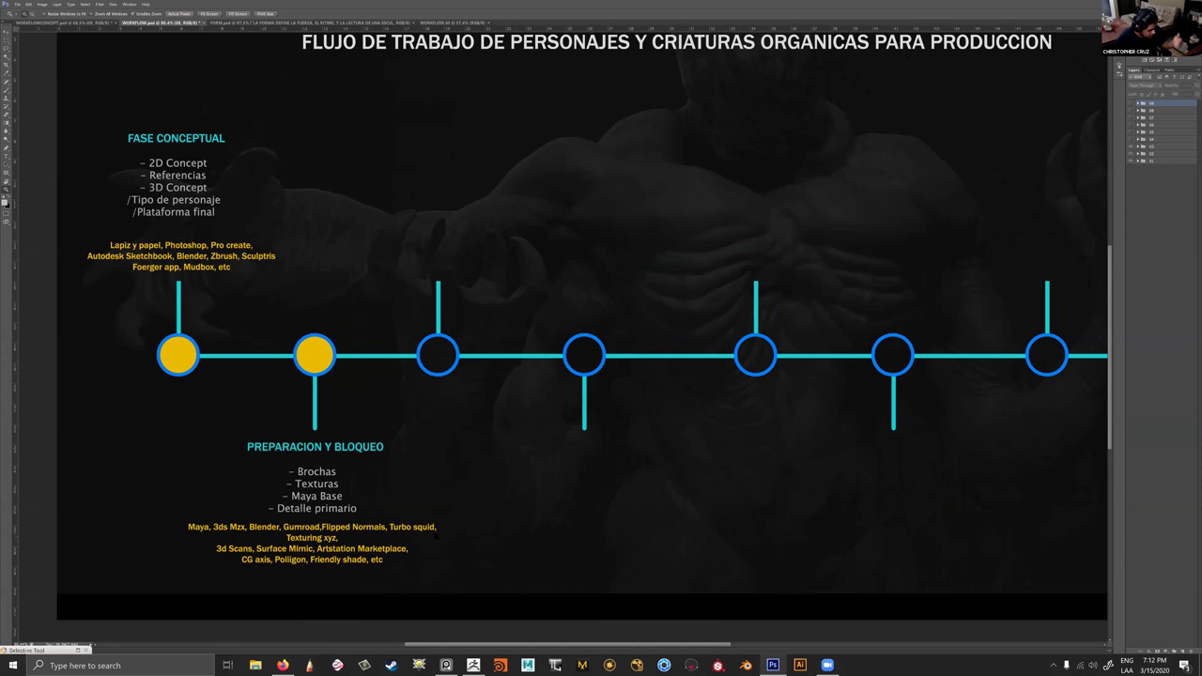
left_click_drag(443, 514, 424, 514)
scroll(469, 375, "down", 2, "alt")
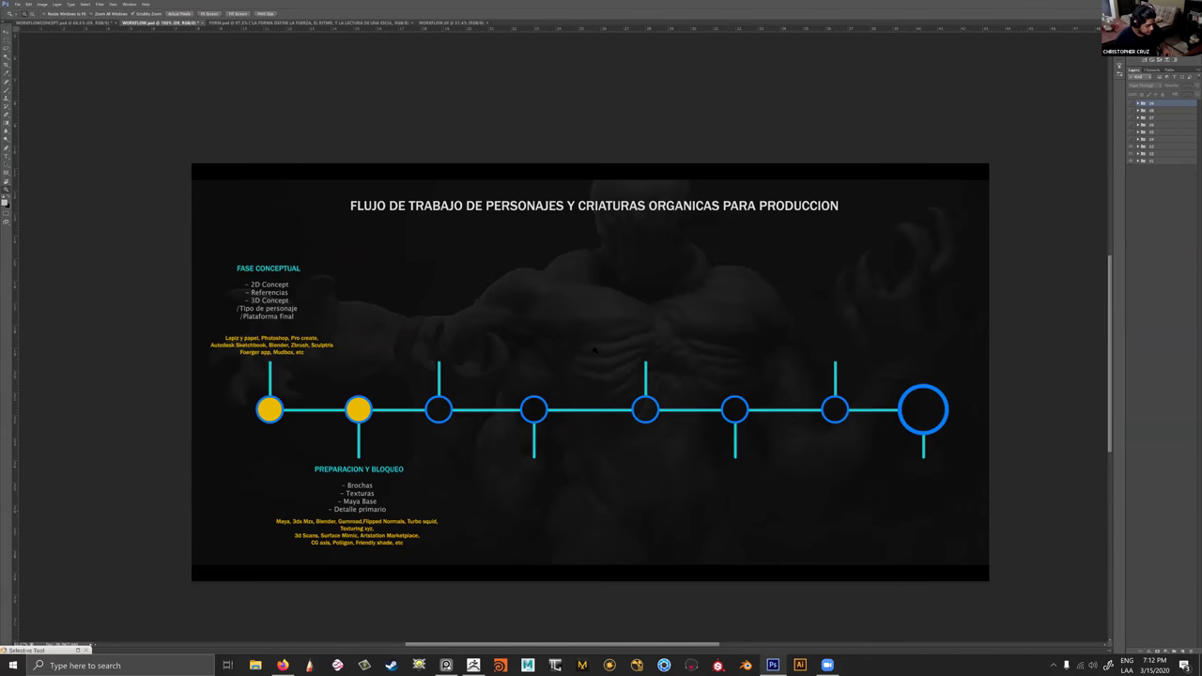
scroll(592, 372, "up", 2, "alt")
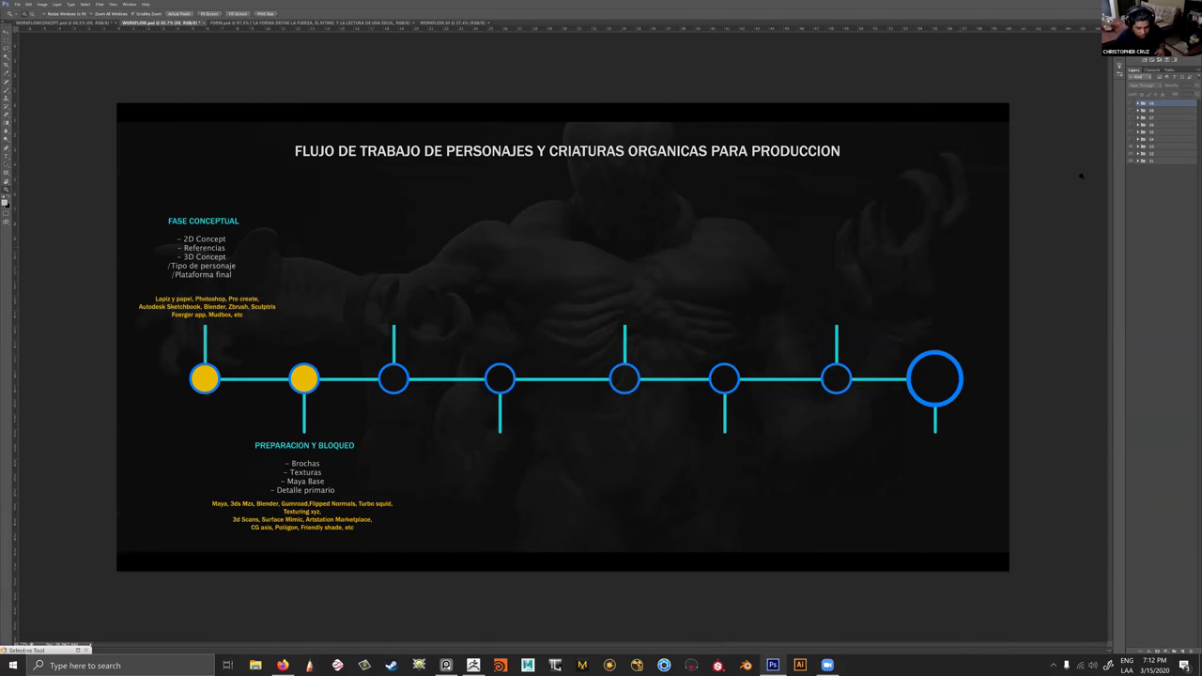
left_click(1129, 140)
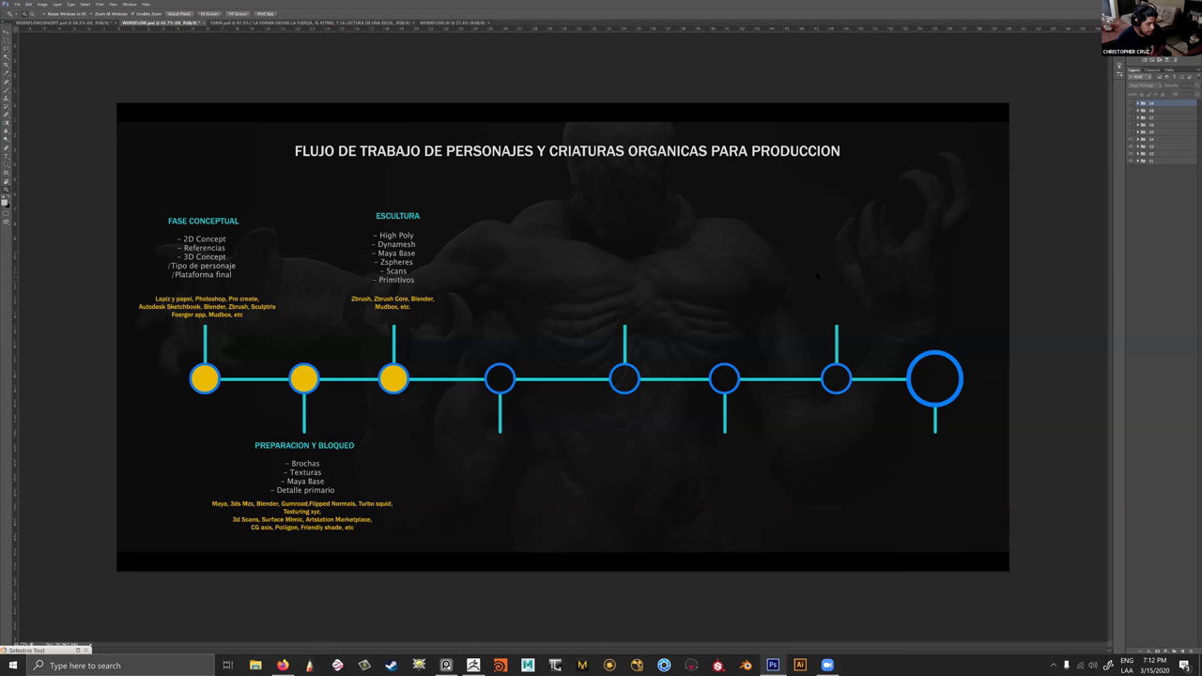
Show layer group 05 with the Optimizacion stage in the workflow diagram.
left_click(563, 234)
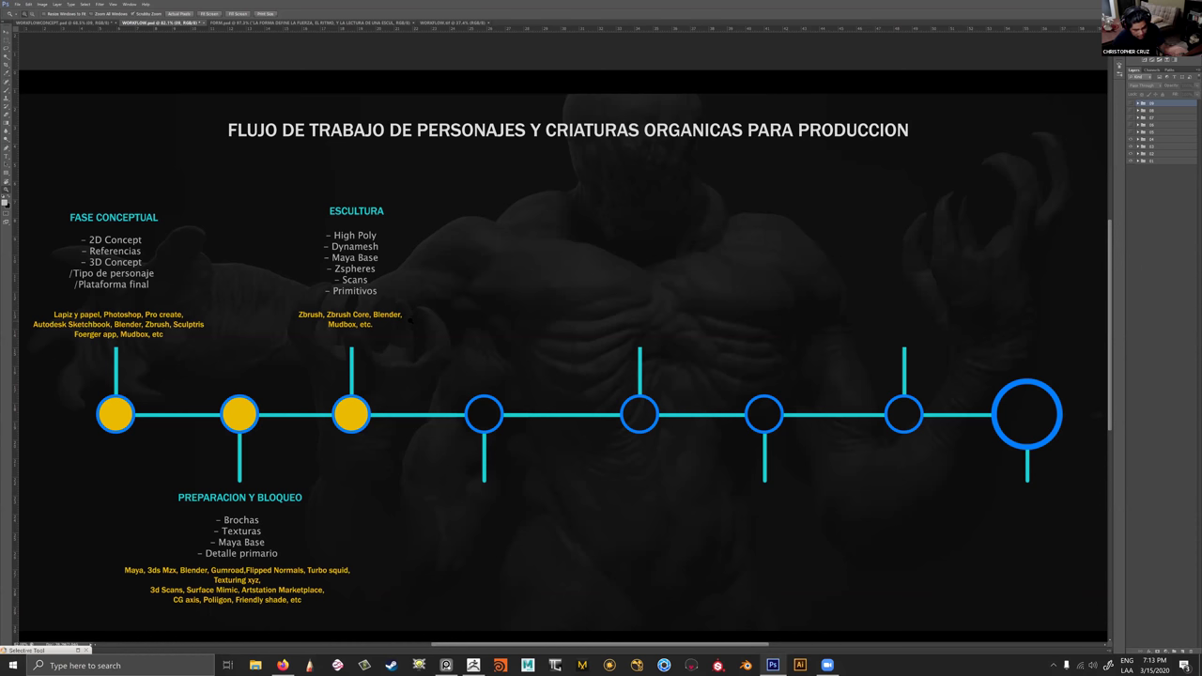
left_click_drag(409, 322, 386, 322)
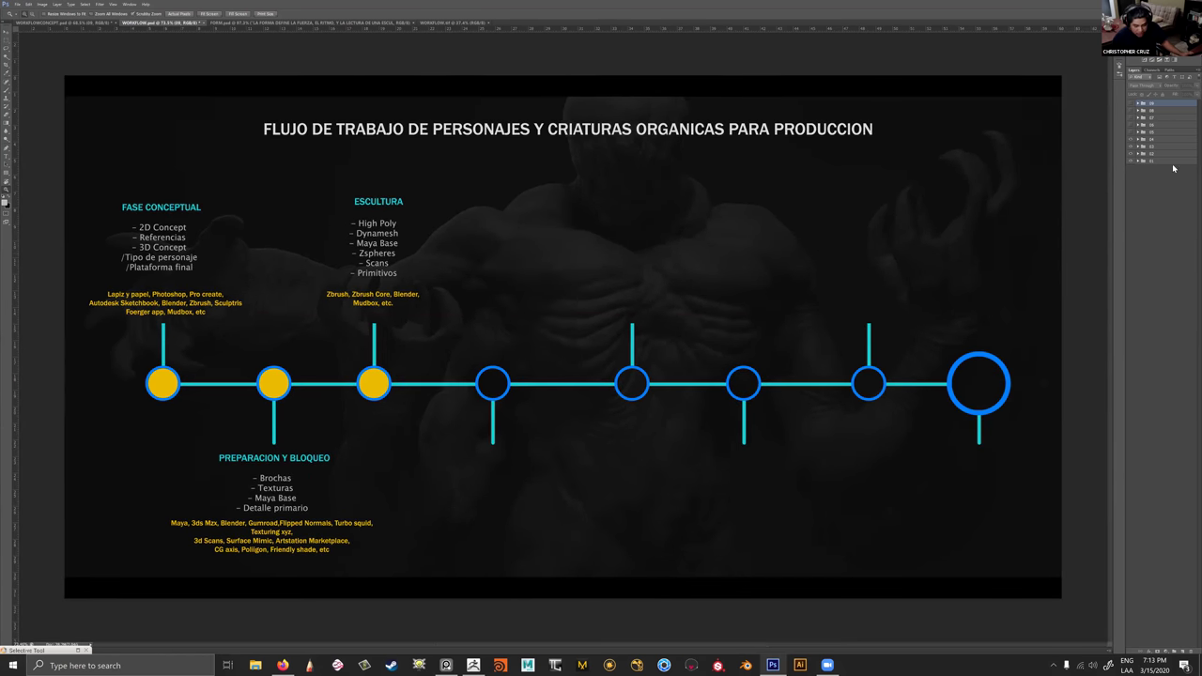
left_click(1130, 133)
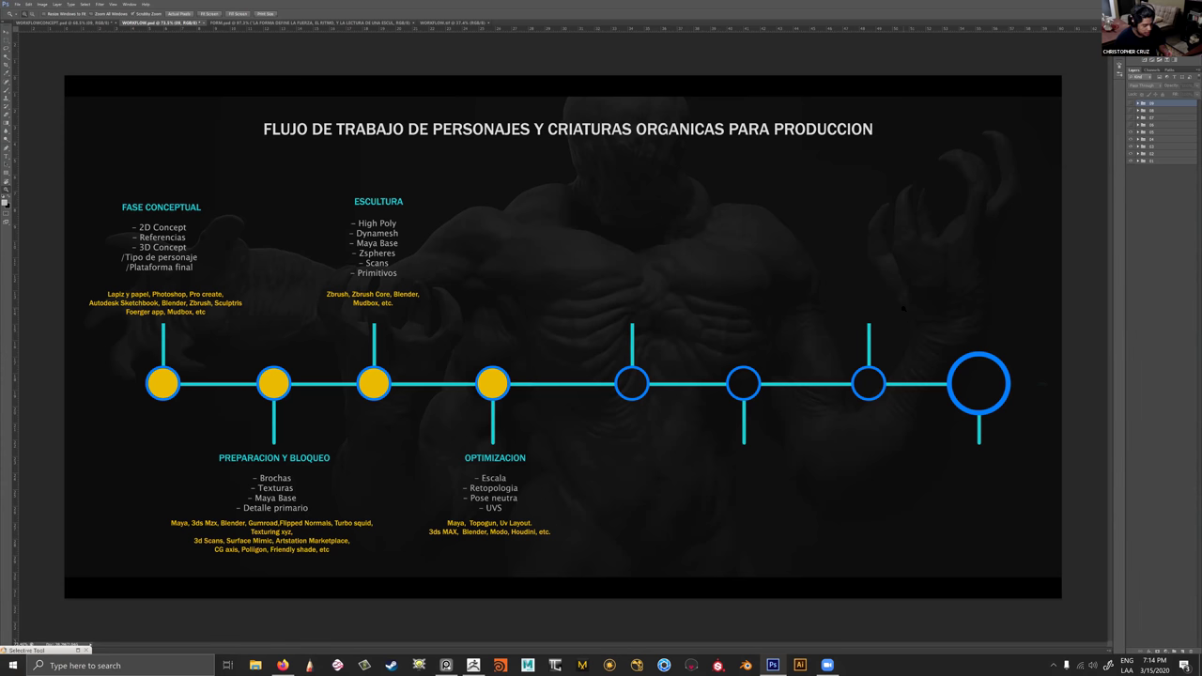
Show layer groups 06 to 09 to complete the workflow diagram with Texturizado, Exportacion, Render and Presentacion.
left_click(1131, 125)
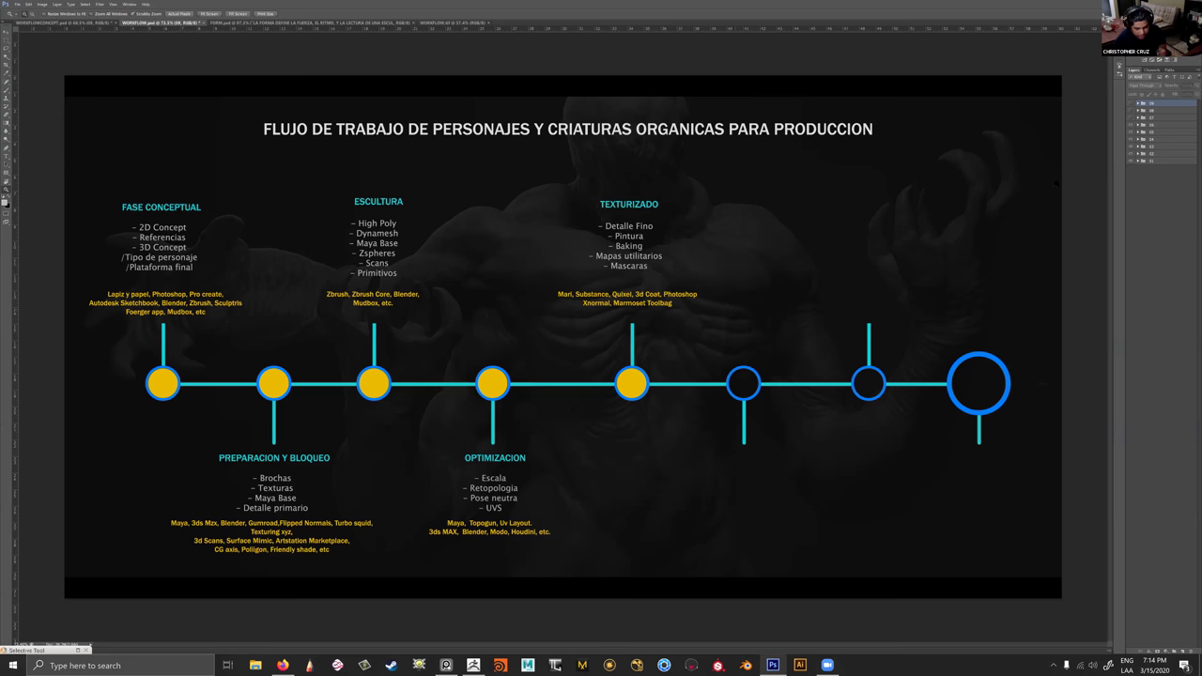
left_click(1130, 123)
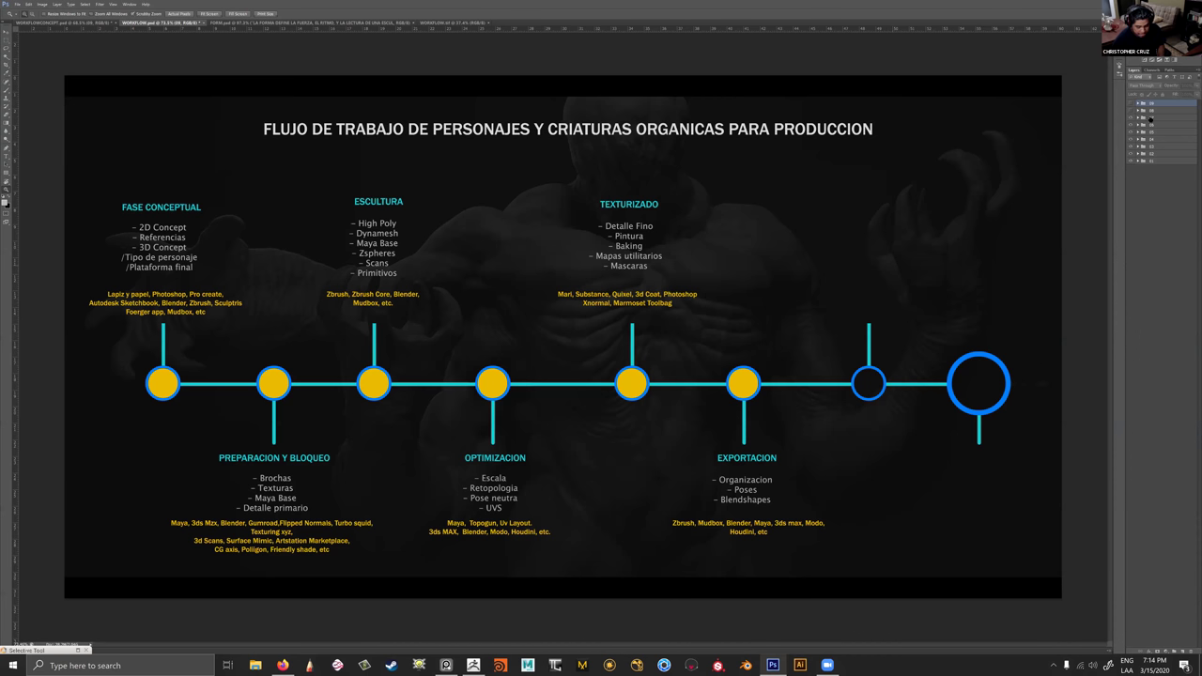
left_click(1131, 112)
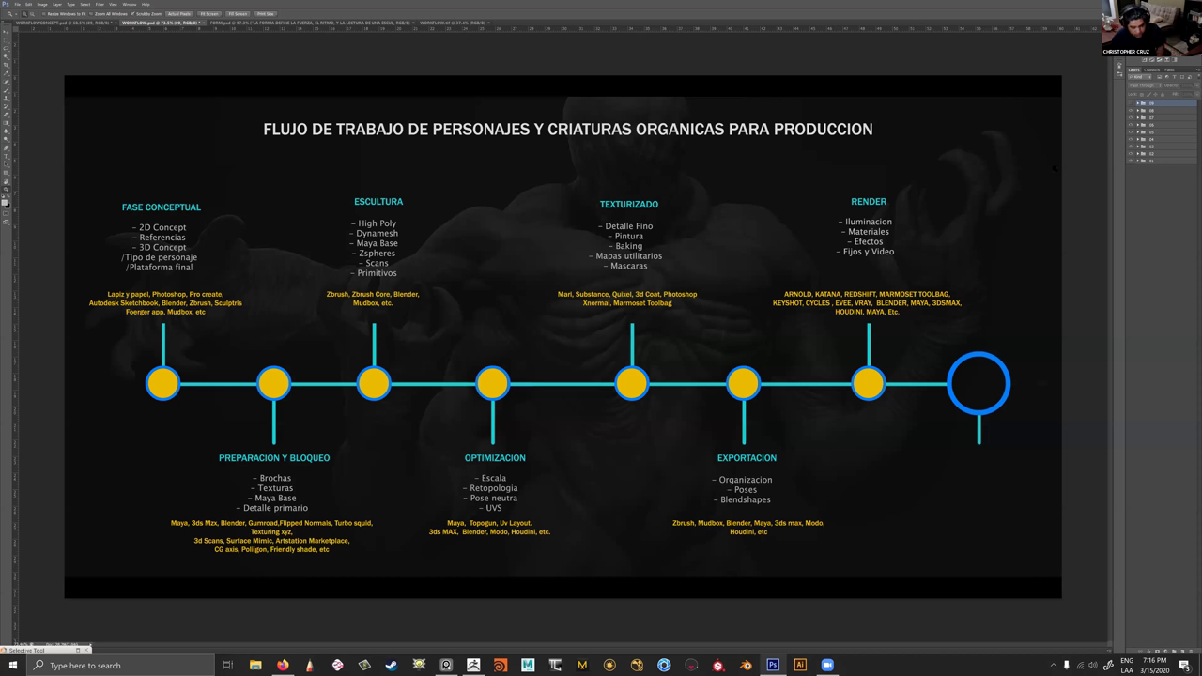
left_click(1132, 104)
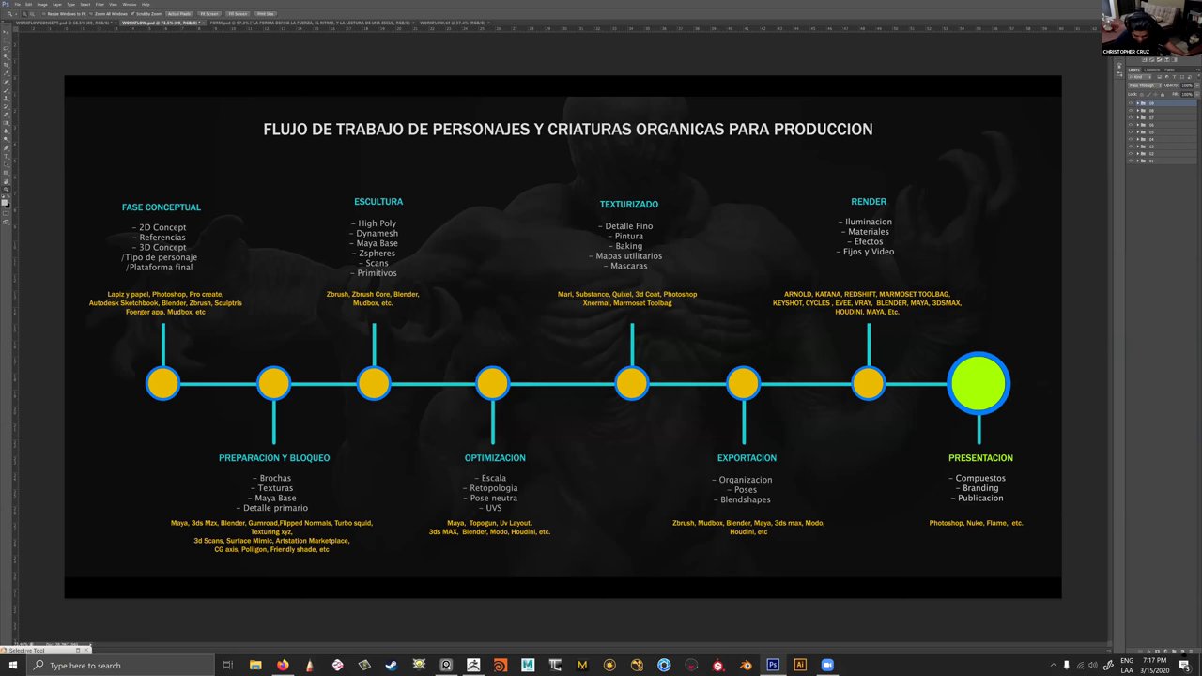
Add a new layer above group 09 and set the Brush colour to bright green.
left_click(1184, 651)
key("b")
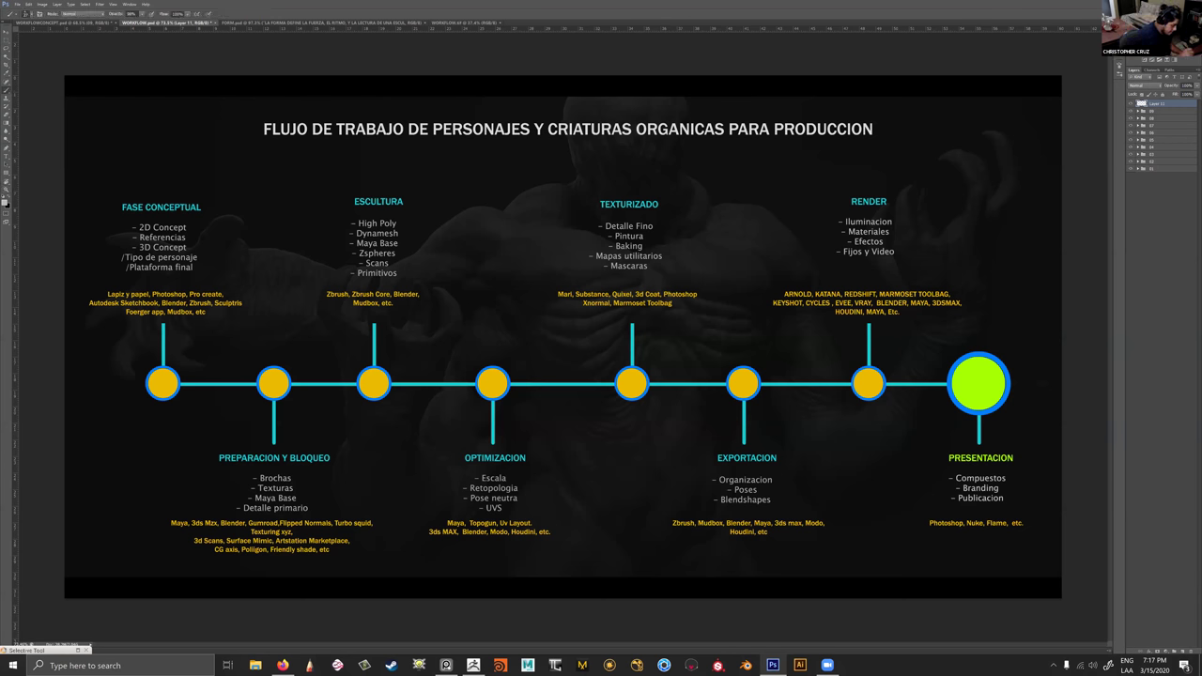
left_click(4, 205)
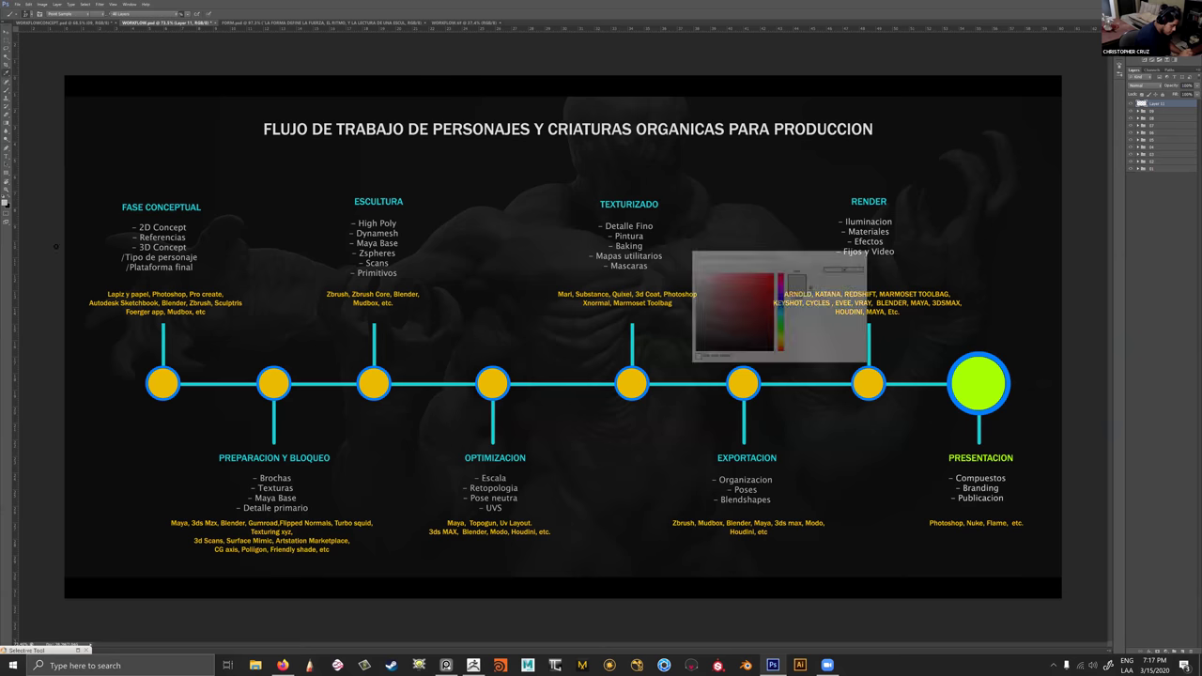
left_click(781, 329)
left_click(765, 274)
left_click(845, 271)
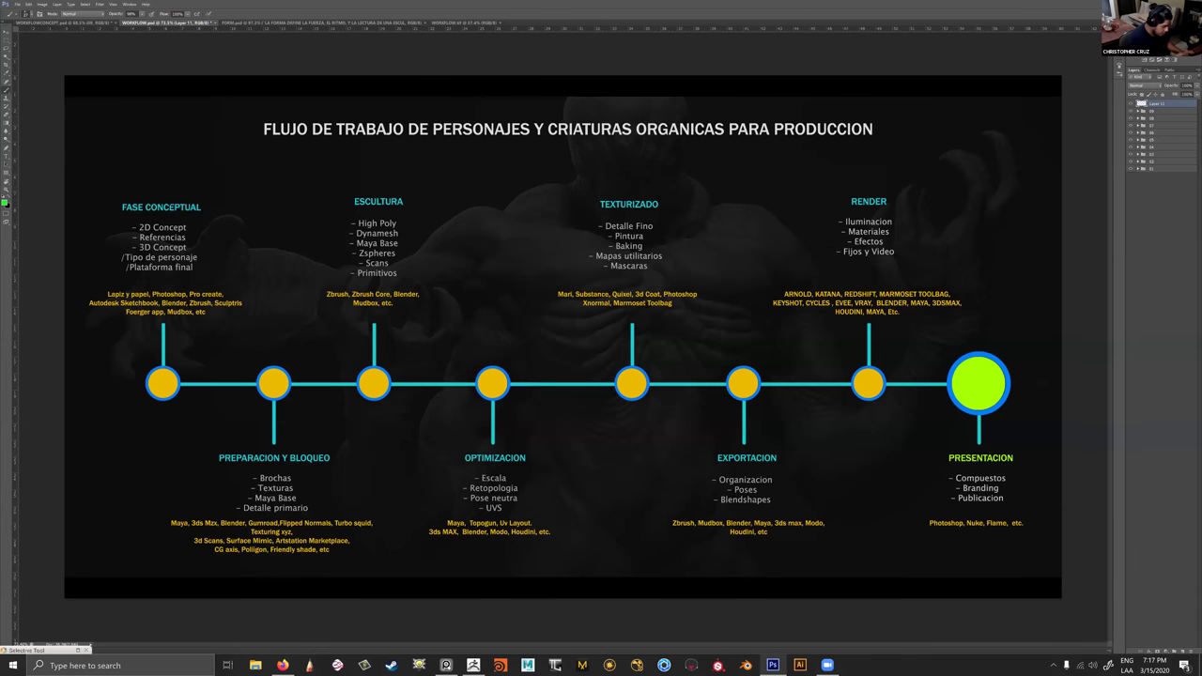
Circle the Fase Conceptual block in green, draw an arrow towards it and mark the 3D Concept line with a dot.
left_click_drag(141, 169, 158, 160)
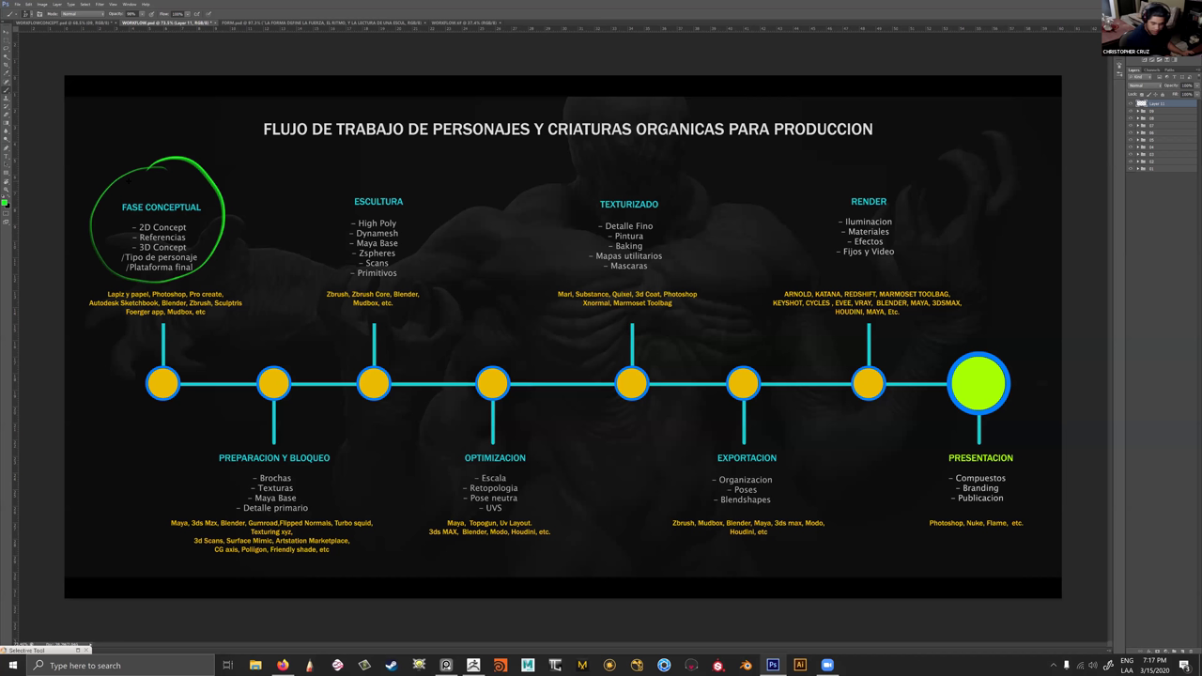
mouse_move(226, 200)
left_mouse_down()
mouse_move(244, 188)
mouse_move(242, 201)
left_mouse_up()
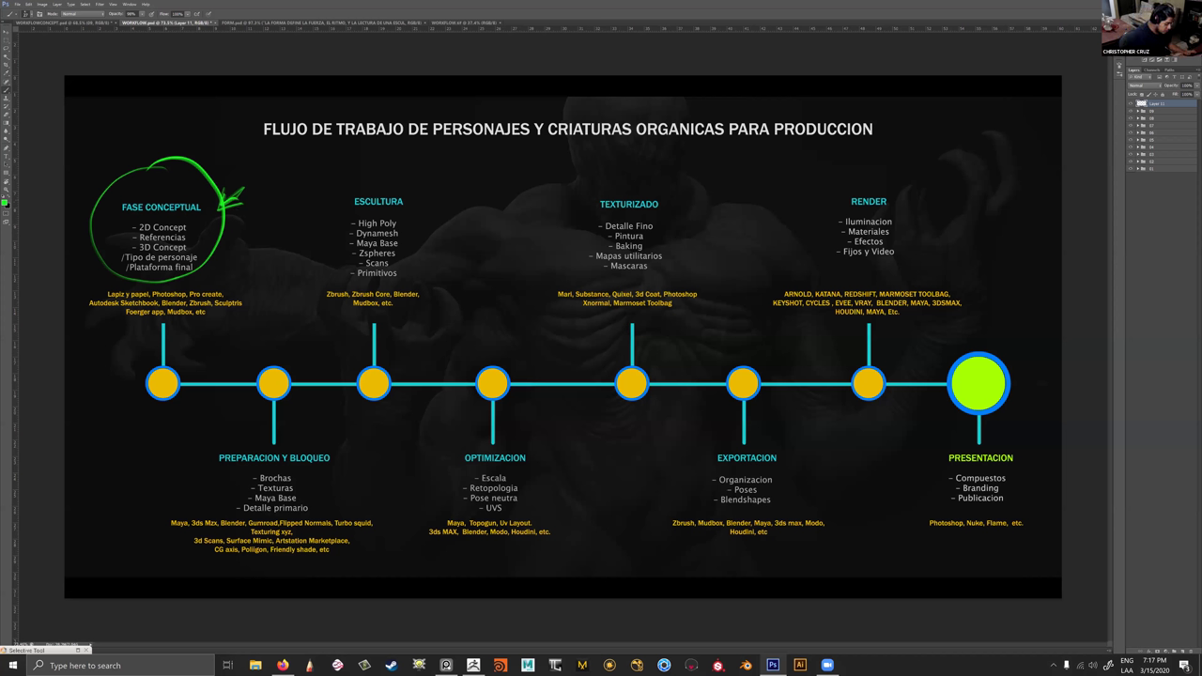
key("z")
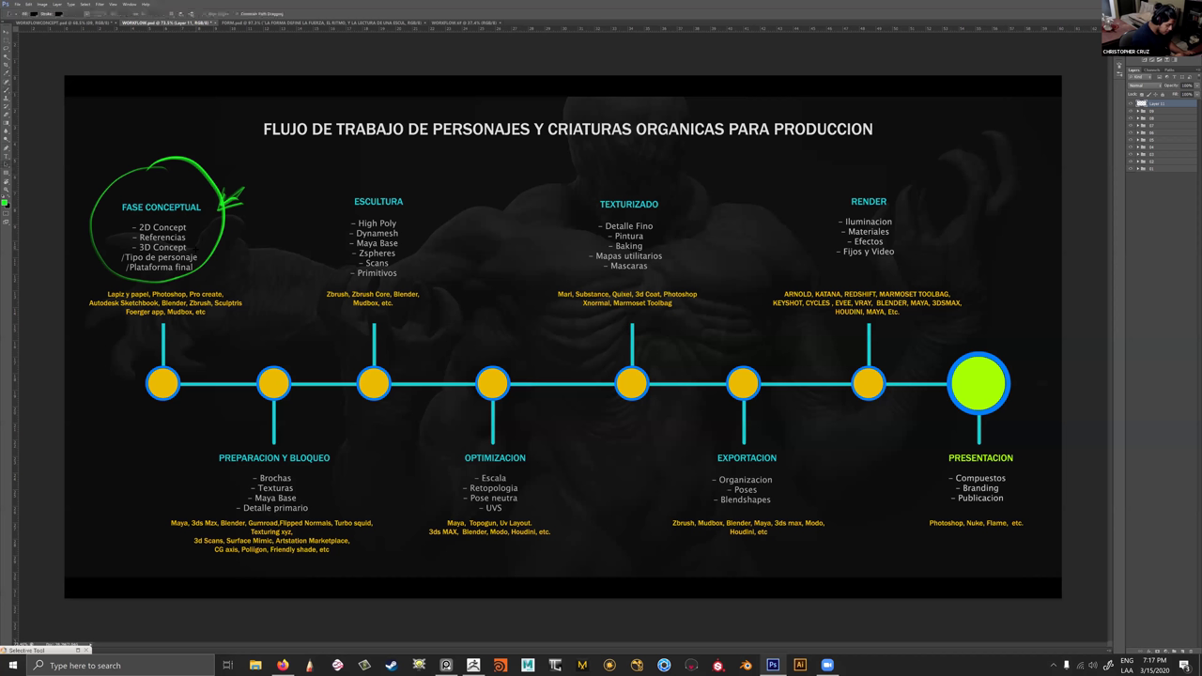
mouse_move(192, 243)
left_mouse_down()
mouse_move(430, 240)
mouse_move(380, 244)
left_mouse_up()
key("b")
key("z")
left_click_drag(493, 327, 432, 329)
left_click_drag(671, 452, 597, 455)
key("ctrl+0")
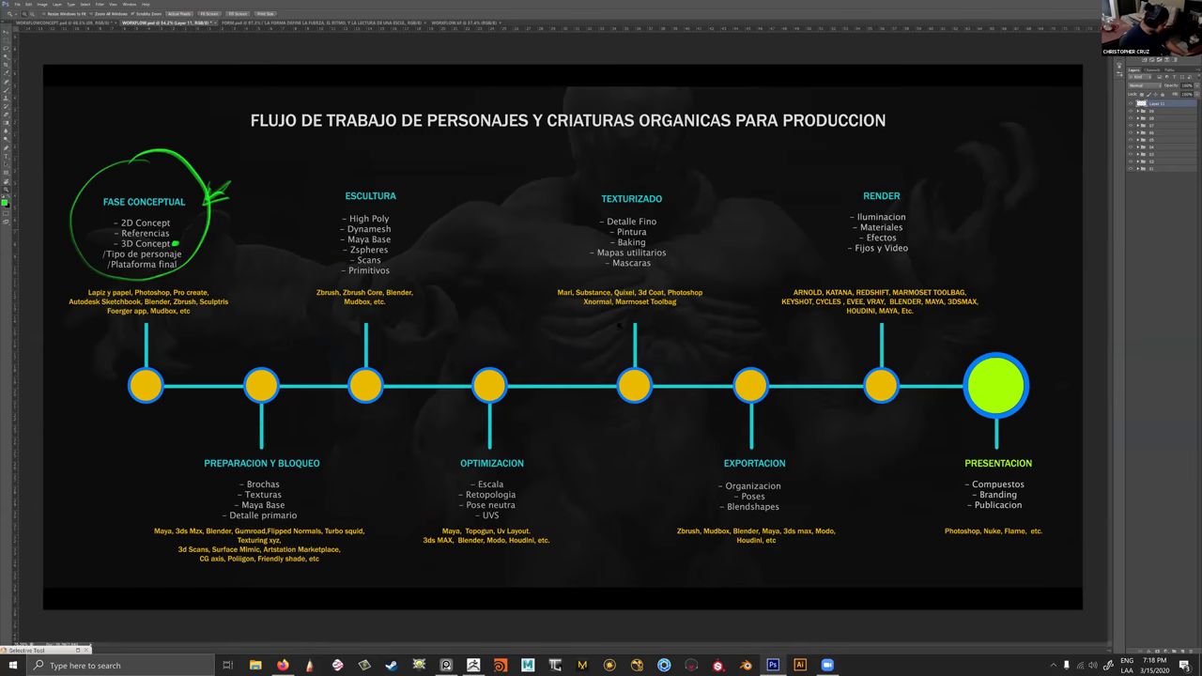
Underline the Render heading and the word Keyshot in its software list with green brush strokes.
key("b")
left_click_drag(849, 200, 918, 200)
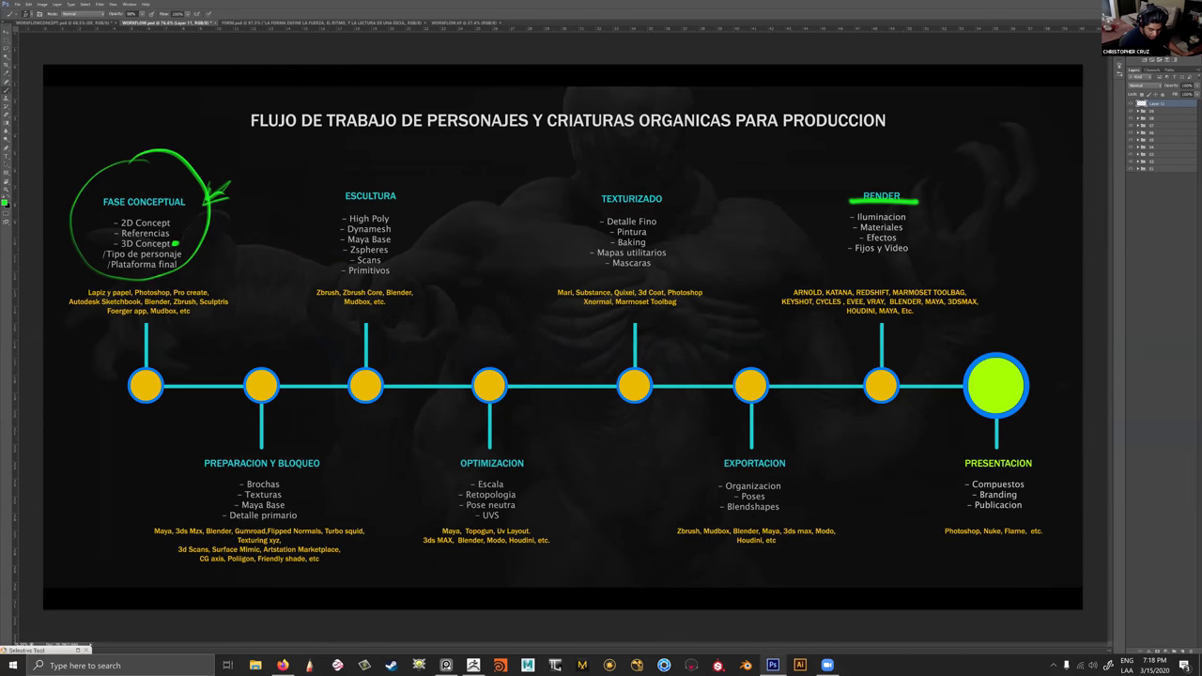
left_click_drag(776, 311, 818, 311)
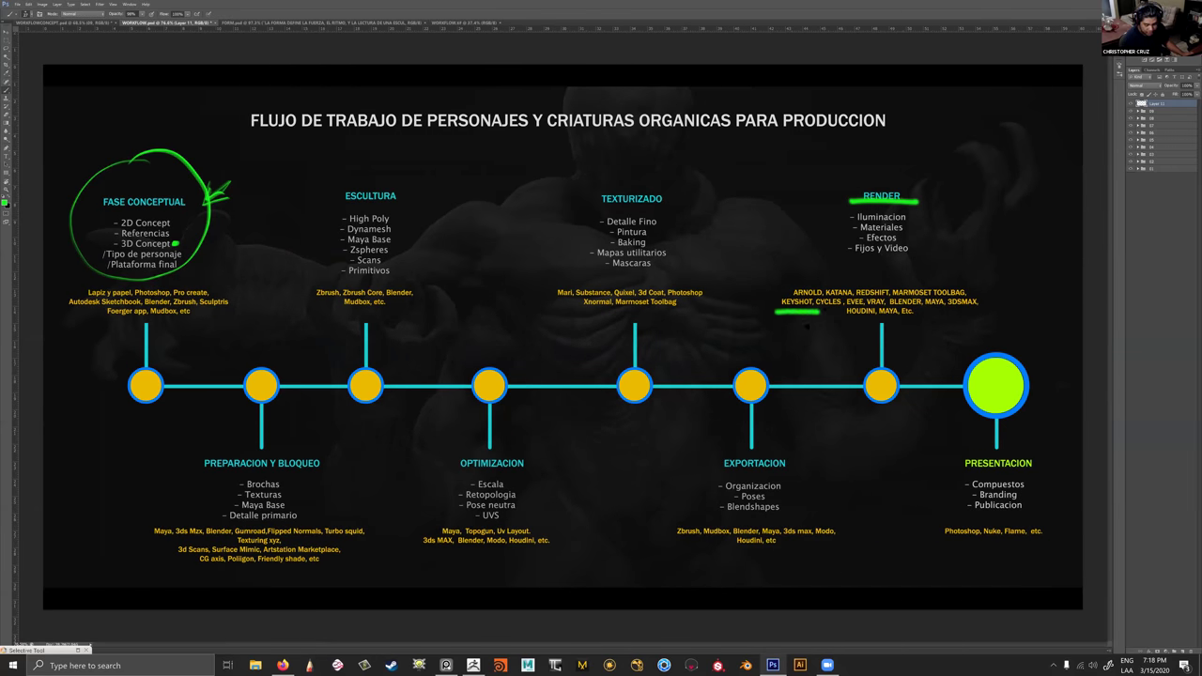
key("z")
key("ctrl+minus")
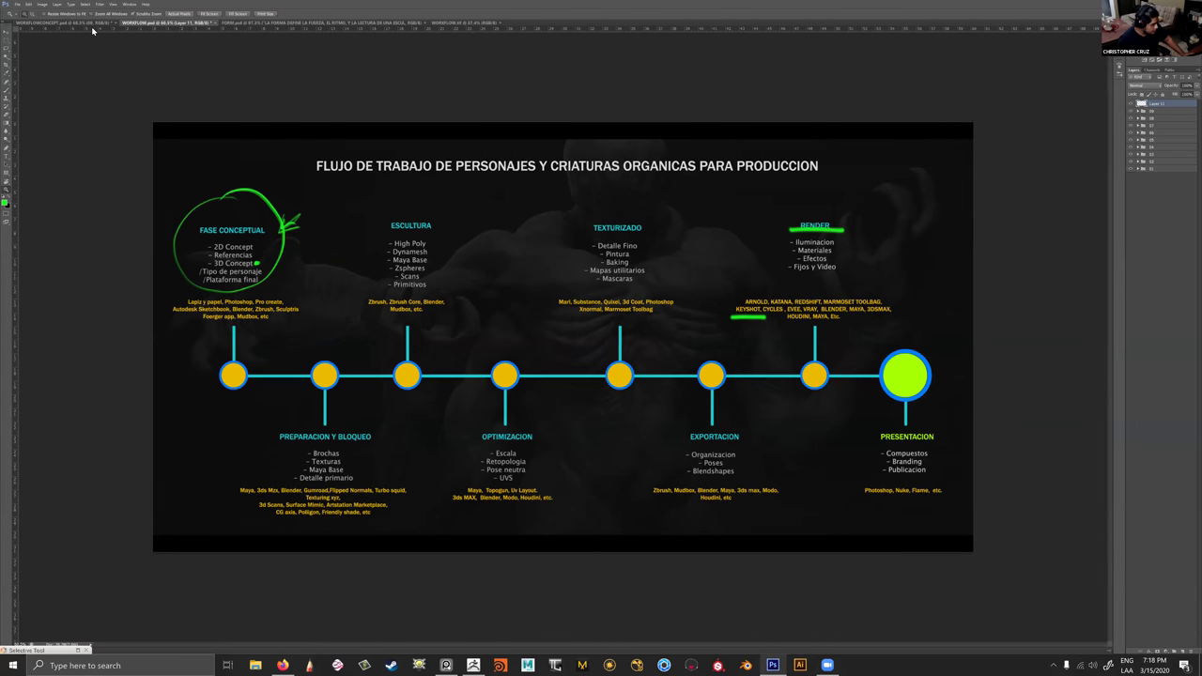
Switch to the WORKFLOWCONCEPT.psd document and show the layer group with the Preparacion stage.
left_click(92, 23)
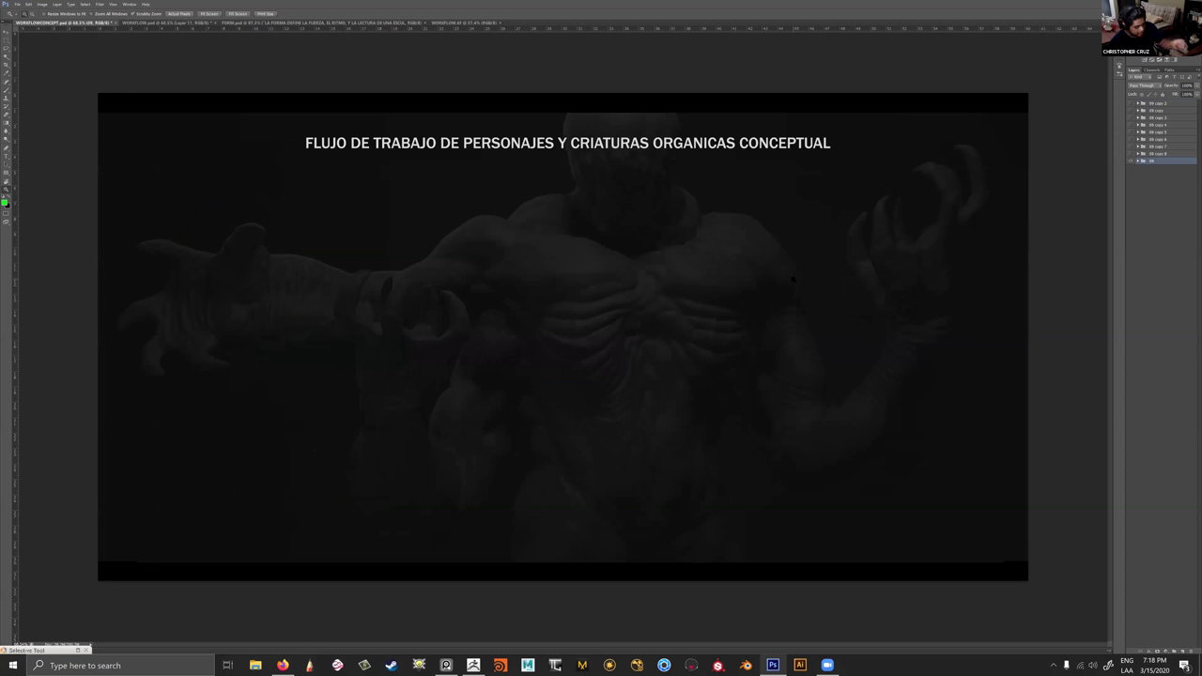
left_click(160, 22)
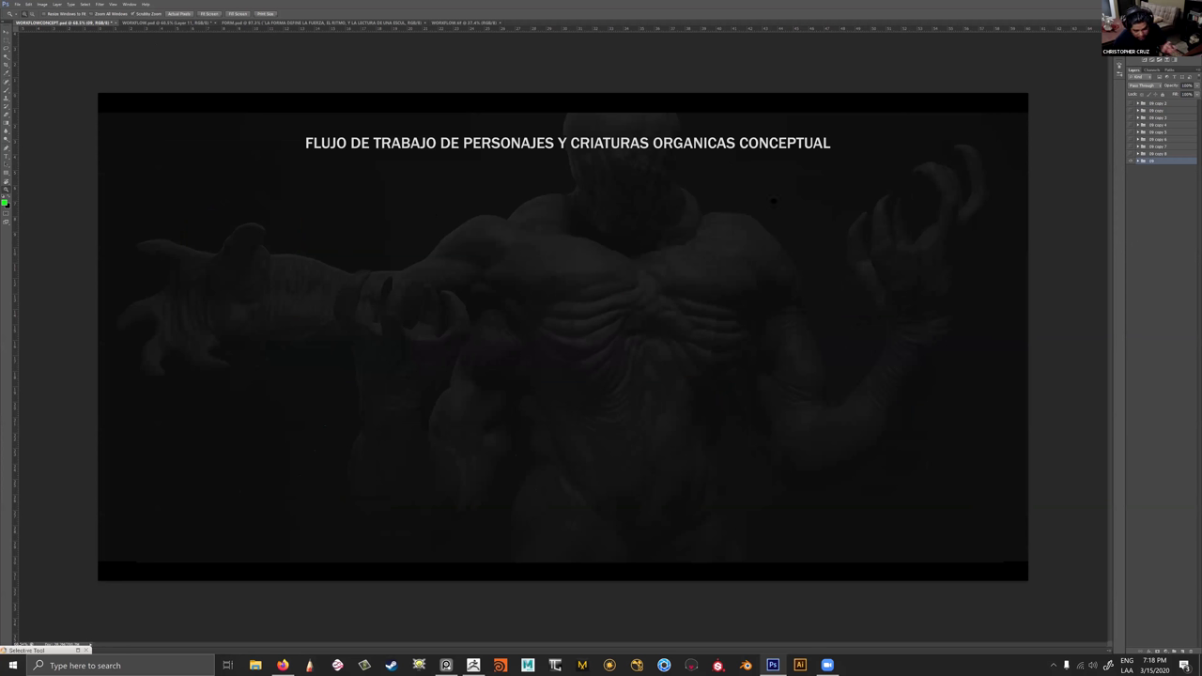
left_click(1130, 154)
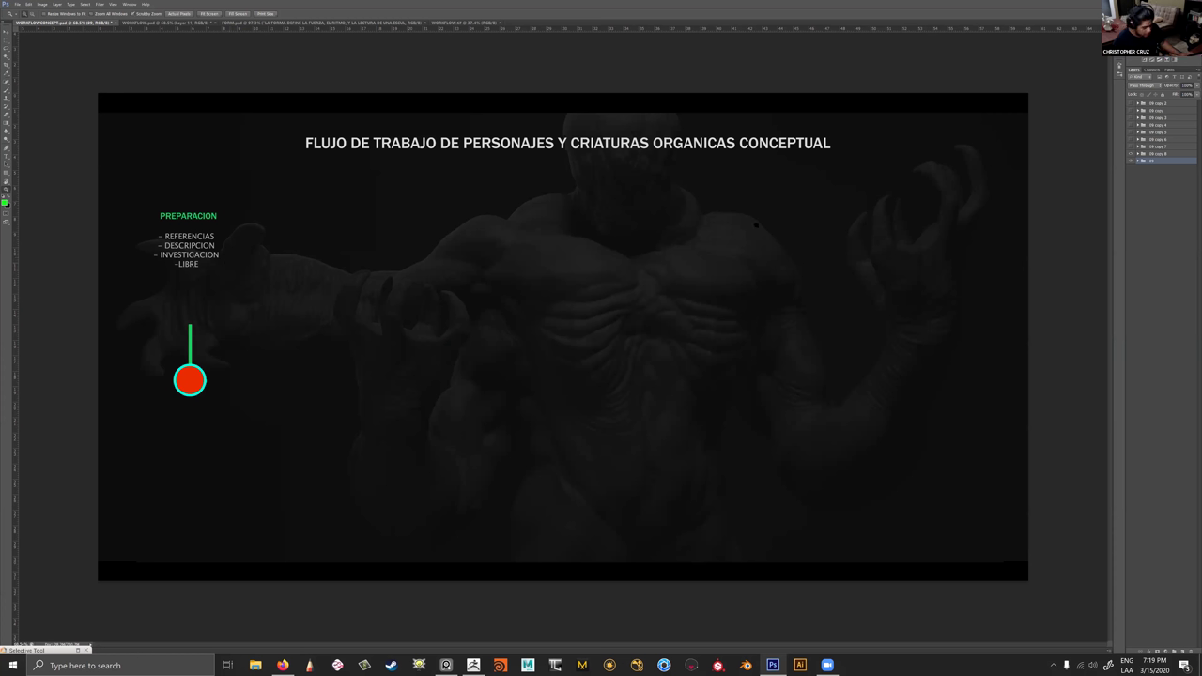
Show the layer groups with the Formas Primarias, Formas Secundarias and Formas Terciarias stages in the conceptual diagram.
left_click(1131, 147)
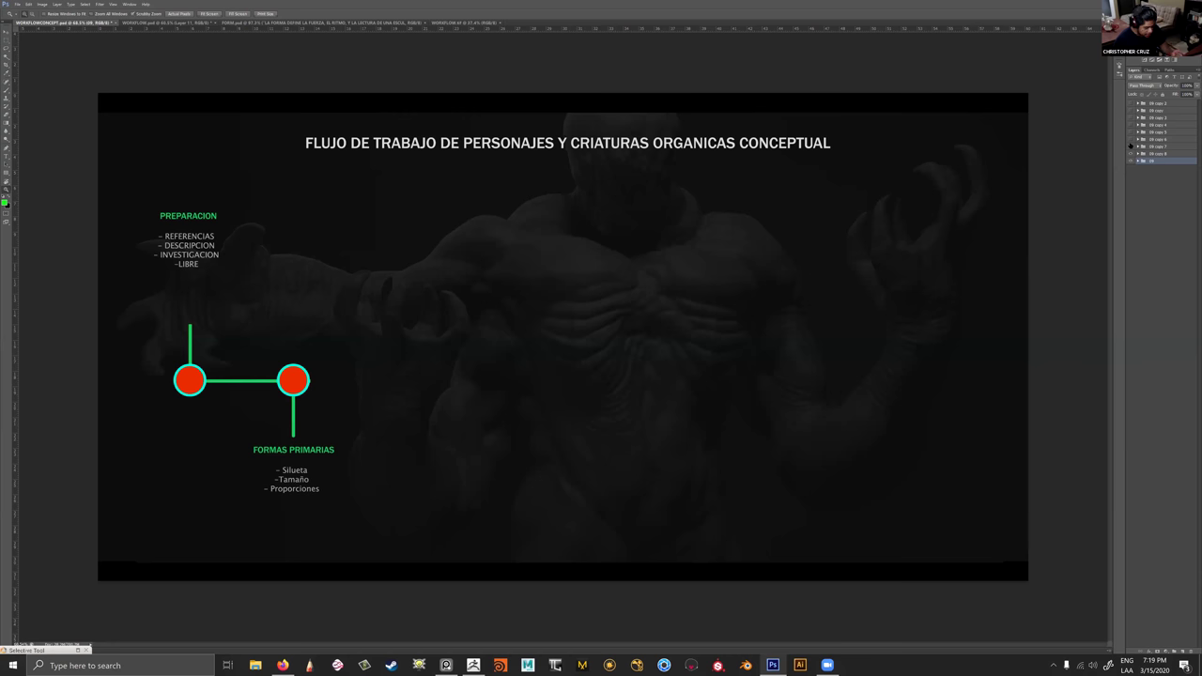
left_click(1129, 153)
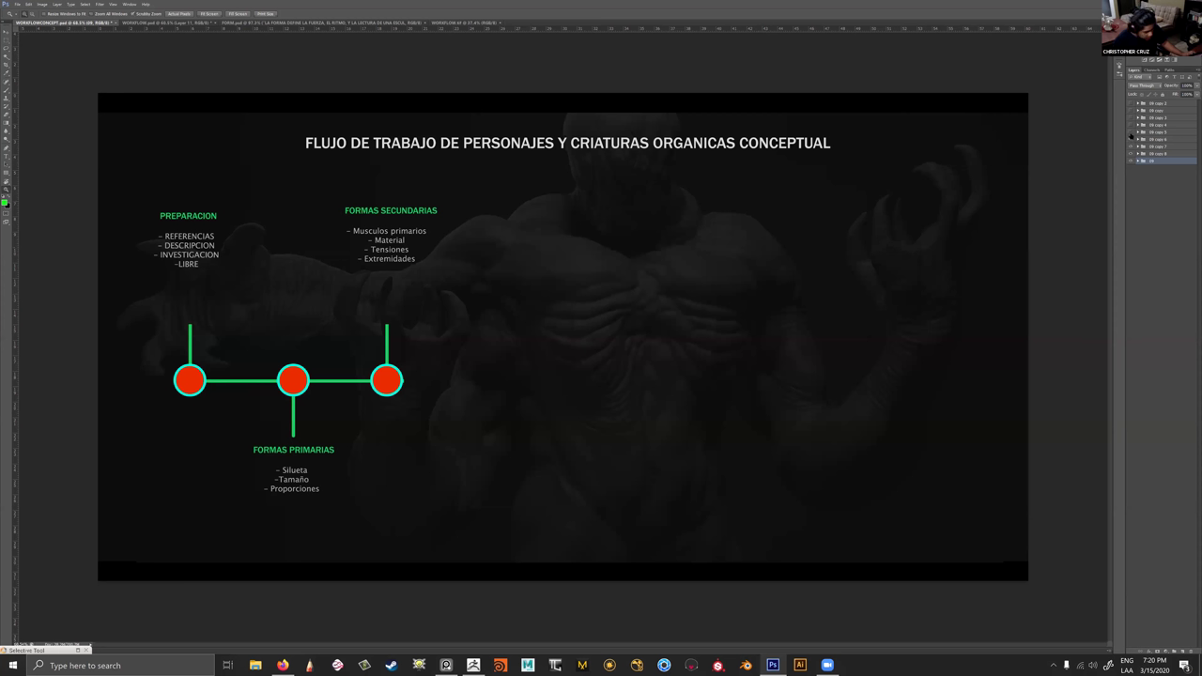
left_click(1130, 134)
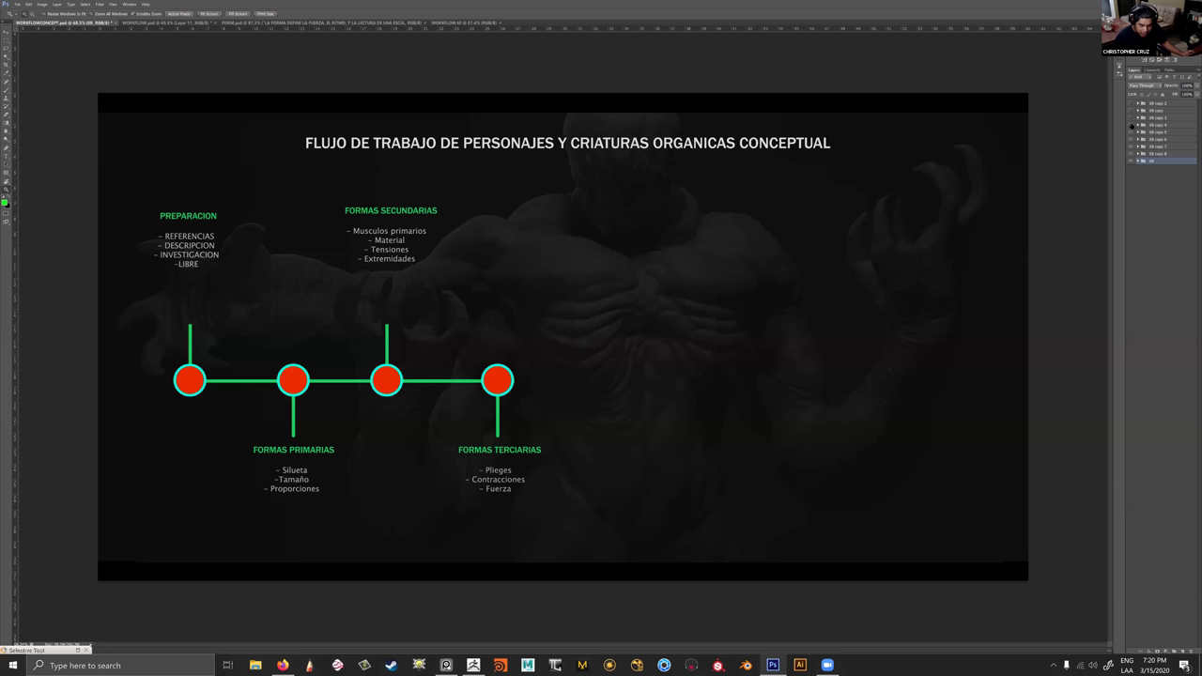
Show the remaining layer groups of the conceptual diagram with Micro Detalle, Pintura, Render and Presentacion.
left_click(1132, 125)
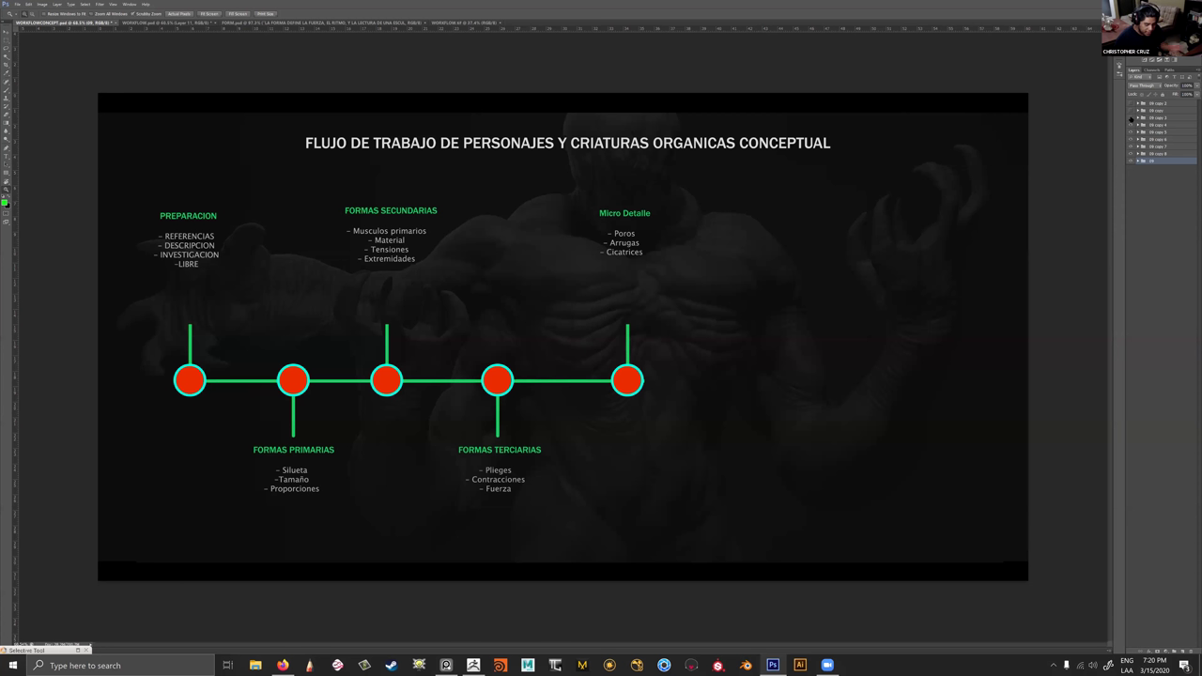
left_click(1130, 122)
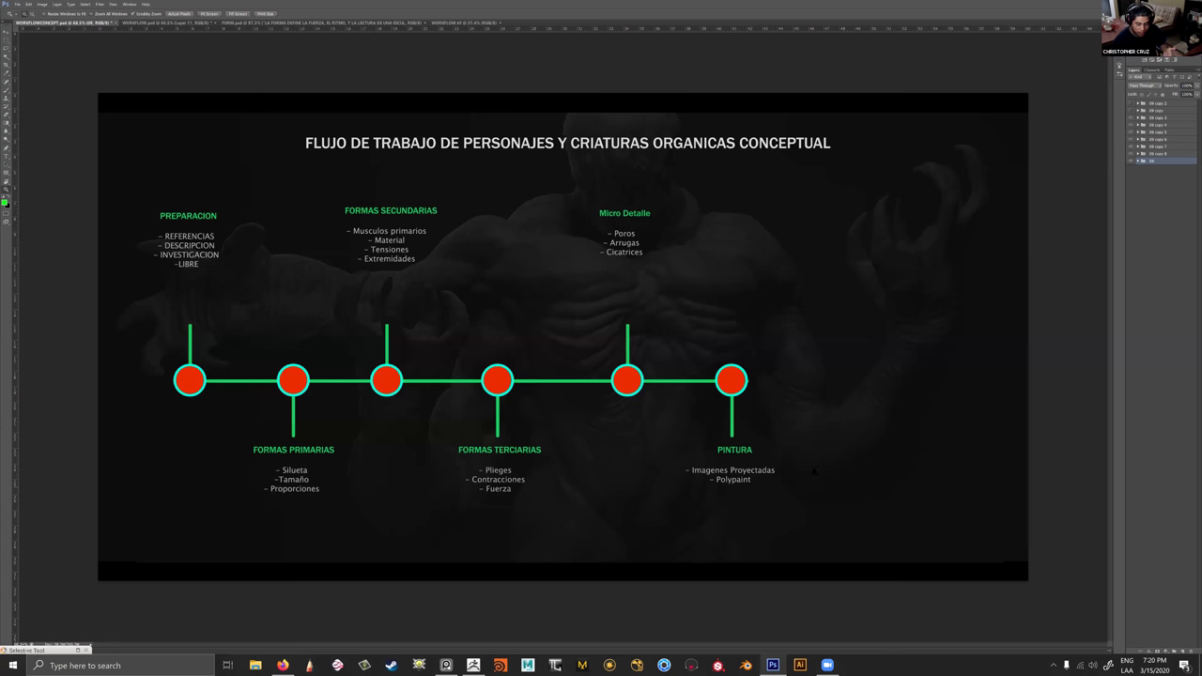
left_click(1129, 111)
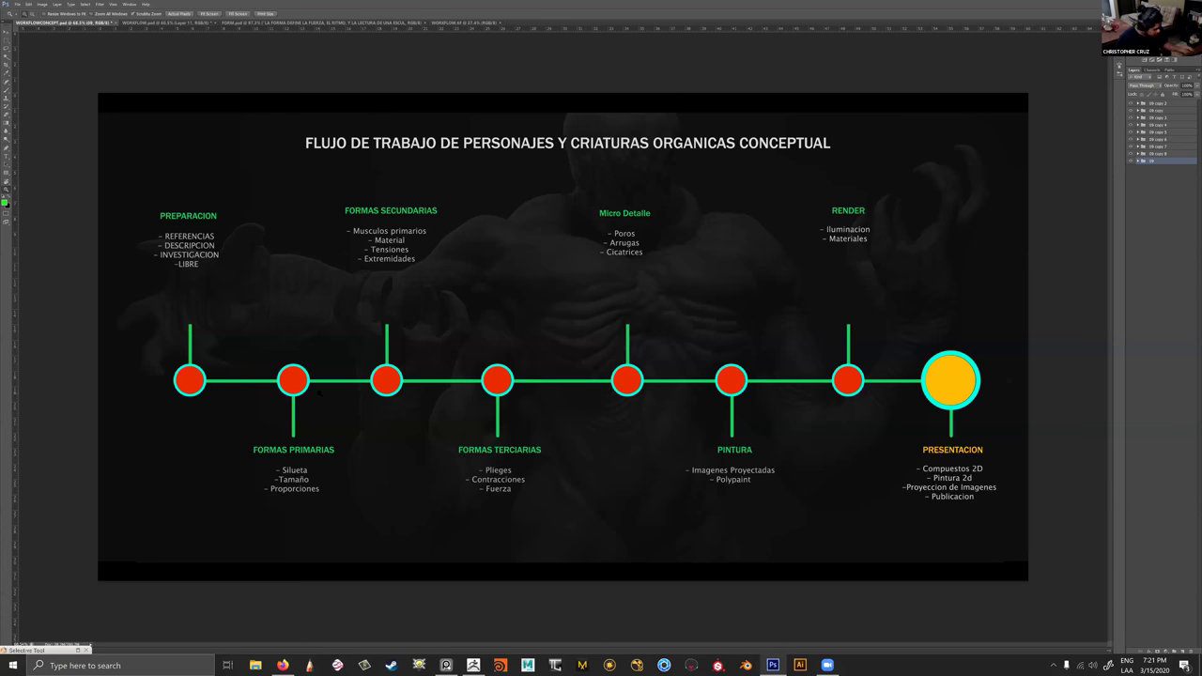
On a new layer, circle the word Formas in the Primarias, Secundarias and Terciarias headings with the green brush.
left_click(448, 288)
left_click(603, 241)
left_click(1157, 111)
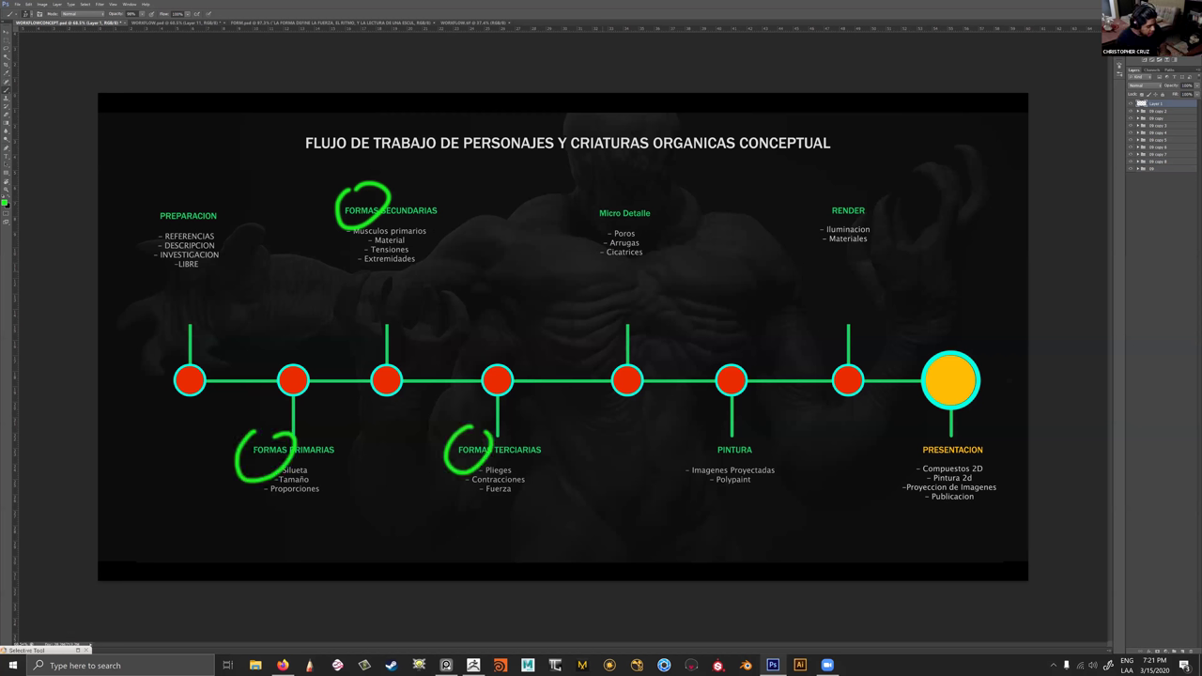
Switch to the FORMA.psd slide, decline rasterizing its type layer and enlarge the slide.
left_click(278, 25)
left_click(632, 312)
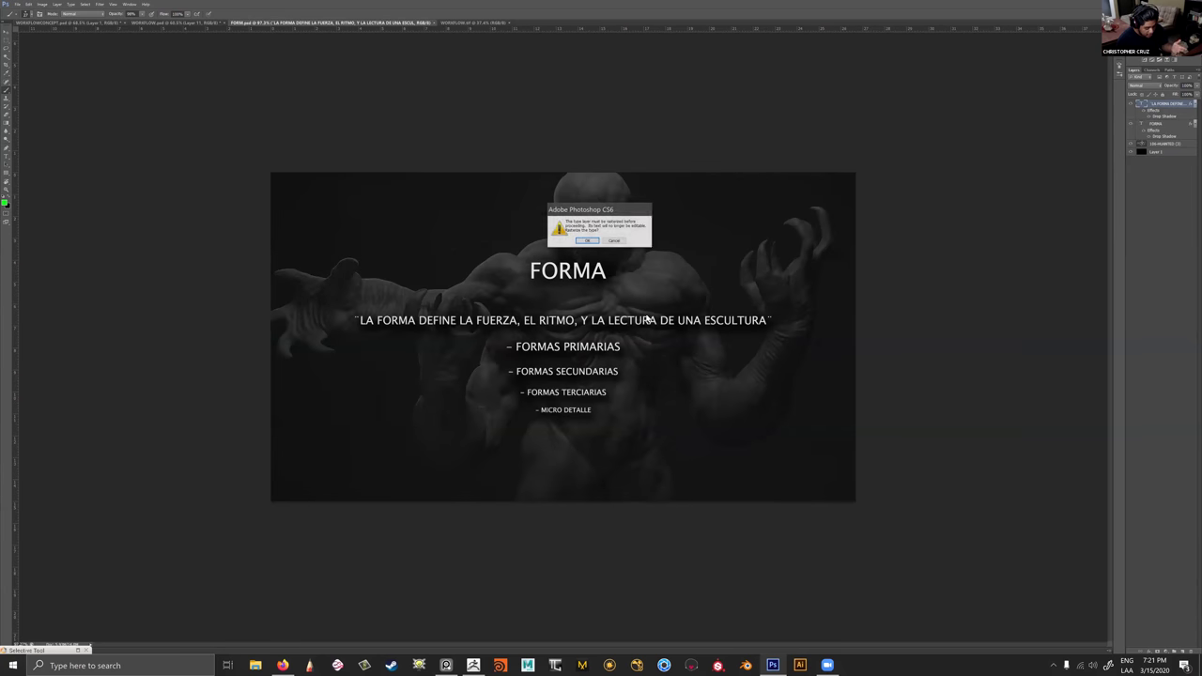
left_click(611, 240)
left_click(618, 241)
key("ctrl+plus")
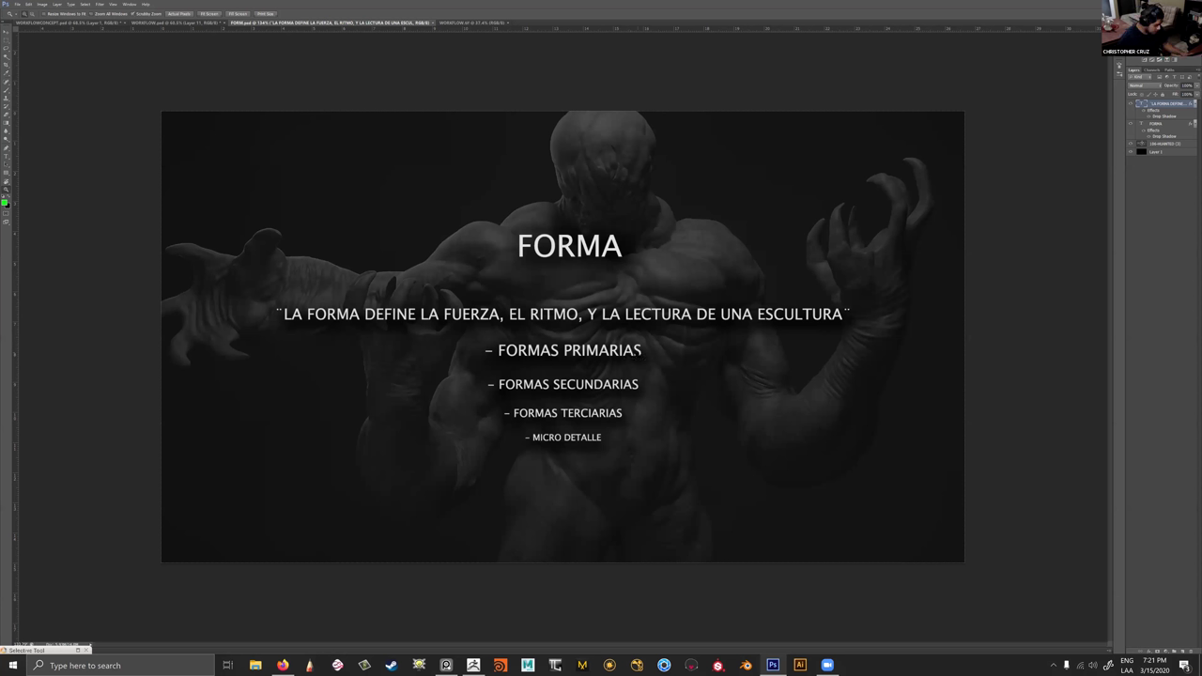
Try to paint beside the Formas Primarias line on the FORMA slide without rasterizing the type layer.
left_click(653, 350)
left_click(614, 242)
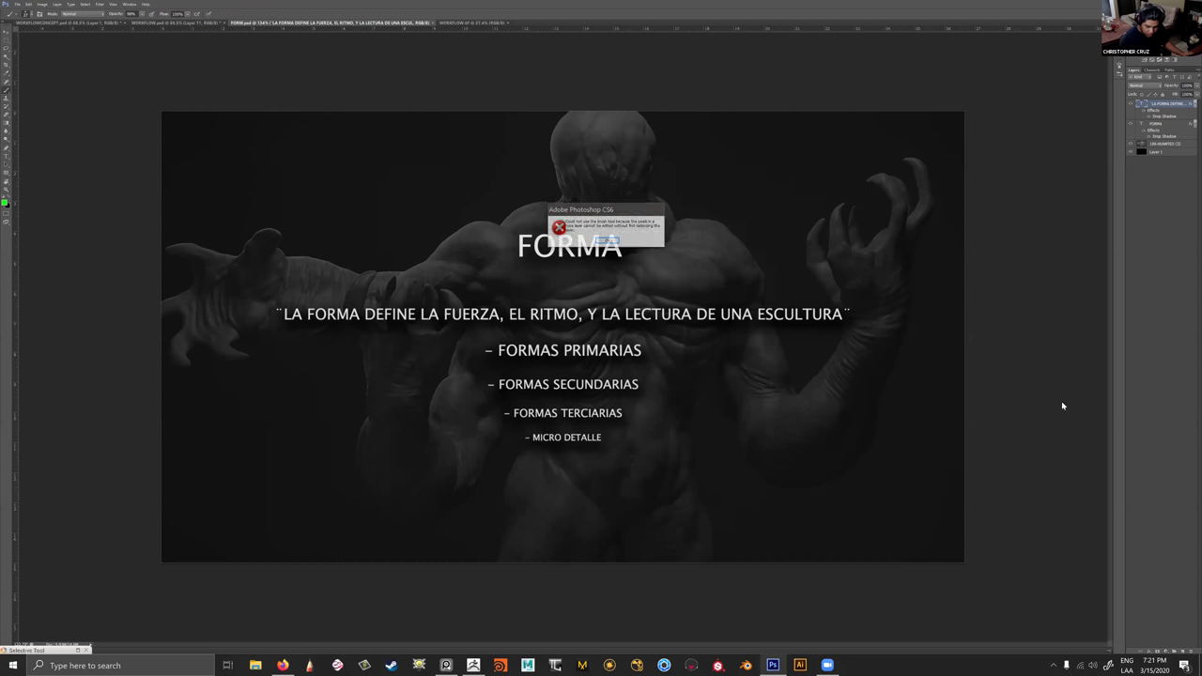
left_click(607, 241)
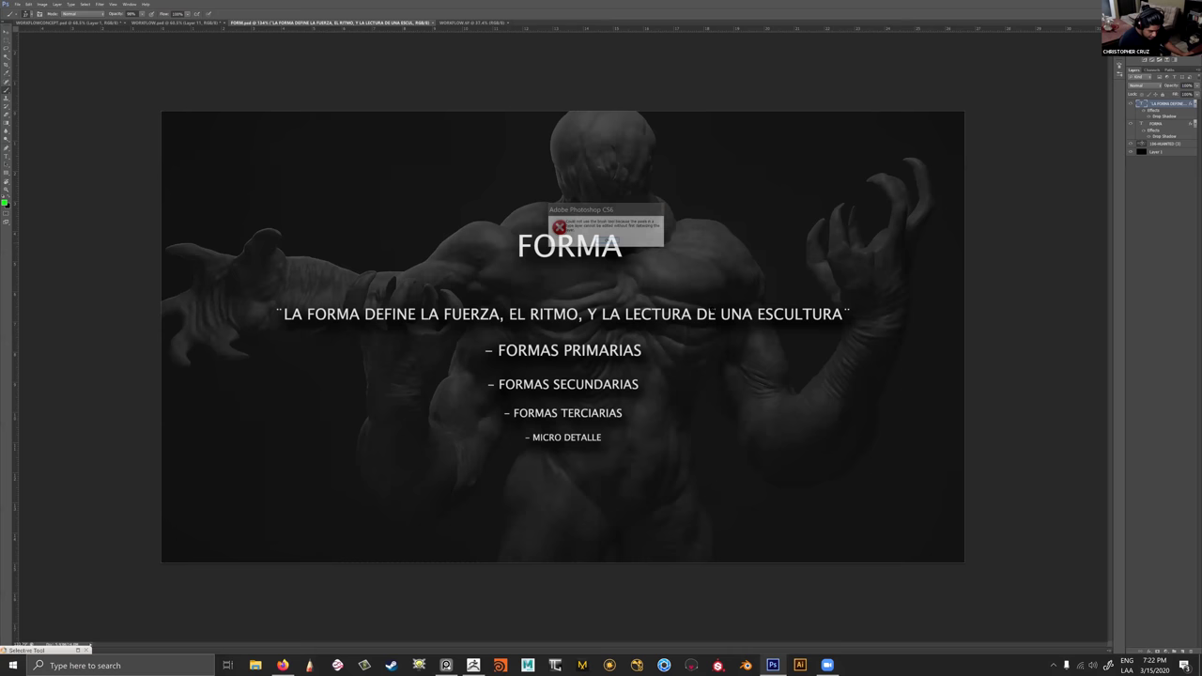
On a new FORMA layer, link Formas Primarias, Secundarias, Terciarias and Micro Detalle with green arrows and return to the WORKFLOW slide.
left_click(1182, 651)
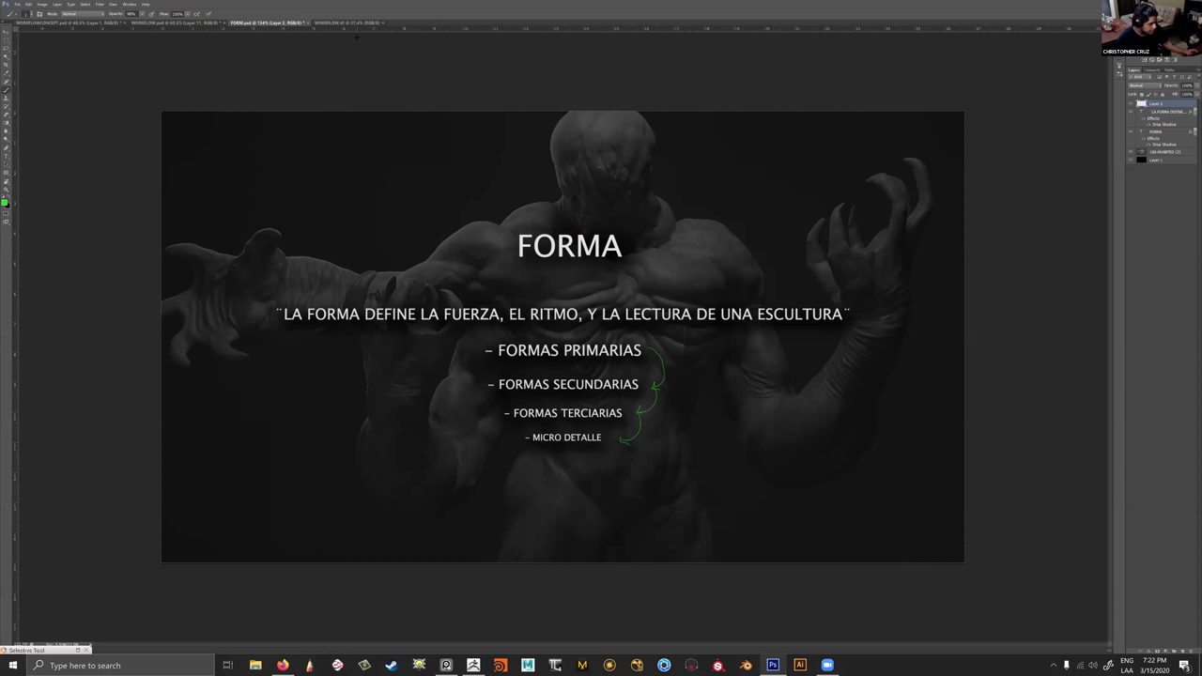
left_click(196, 24)
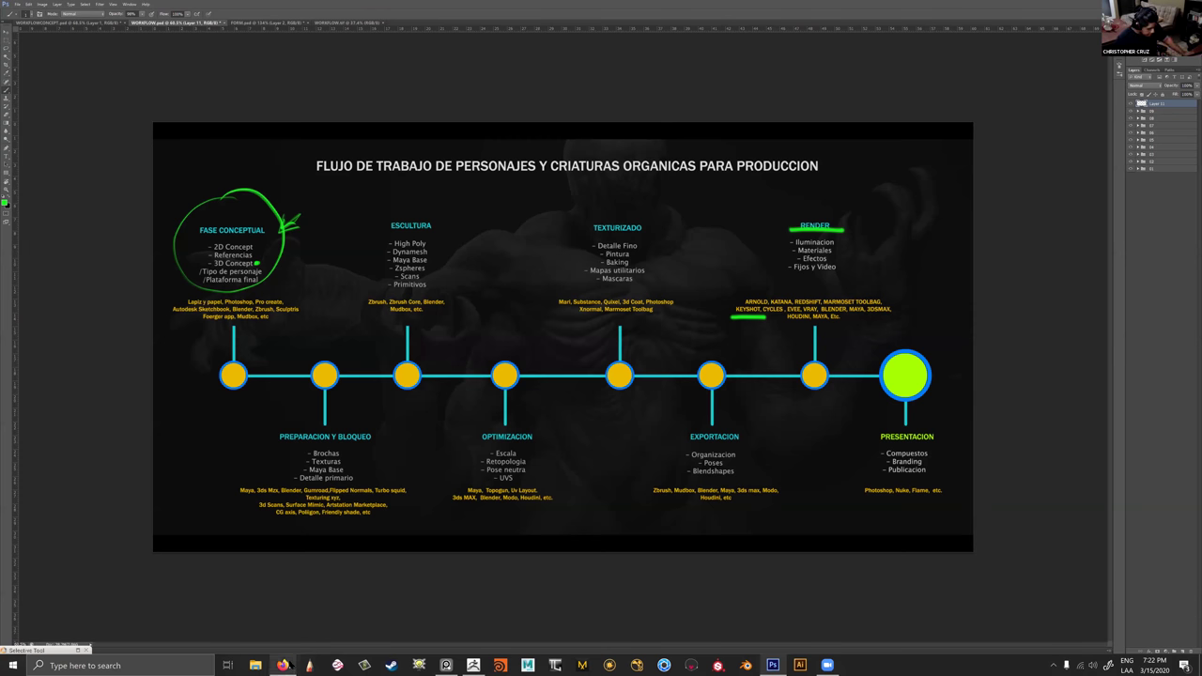
Switch to Firefox, show the Bufonidae color design artwork on ArtStation and move on to the ZBrush Troll Timelapse video.
mouse_move(292, 663)
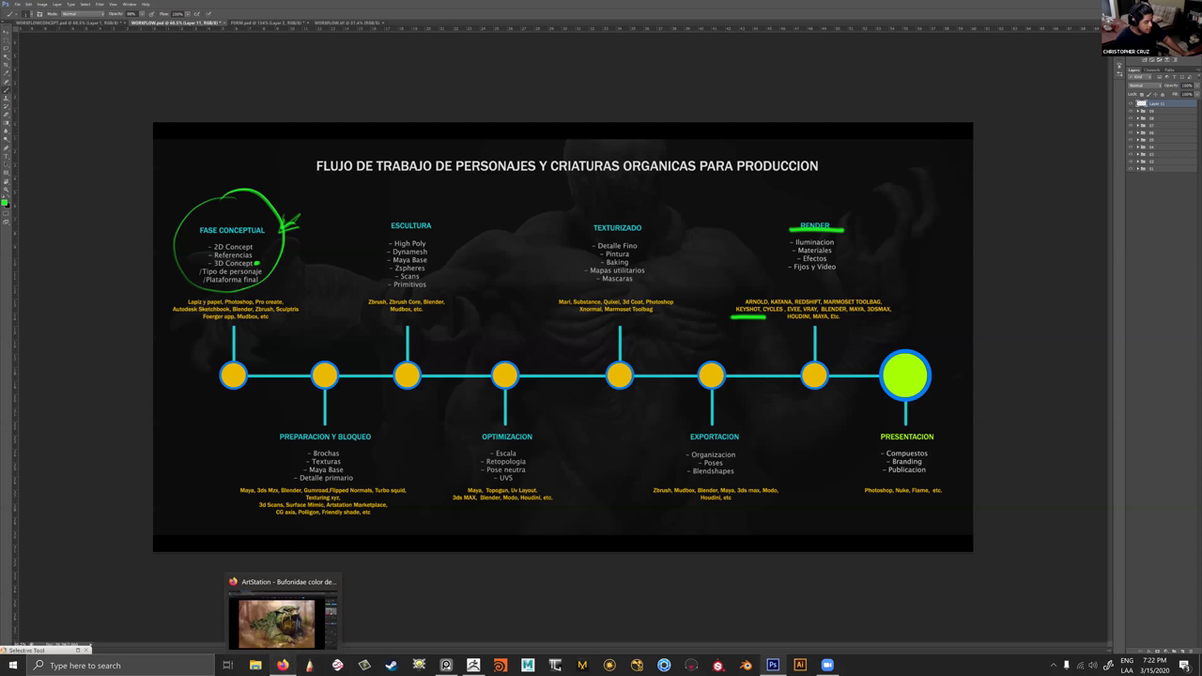
left_click(277, 615)
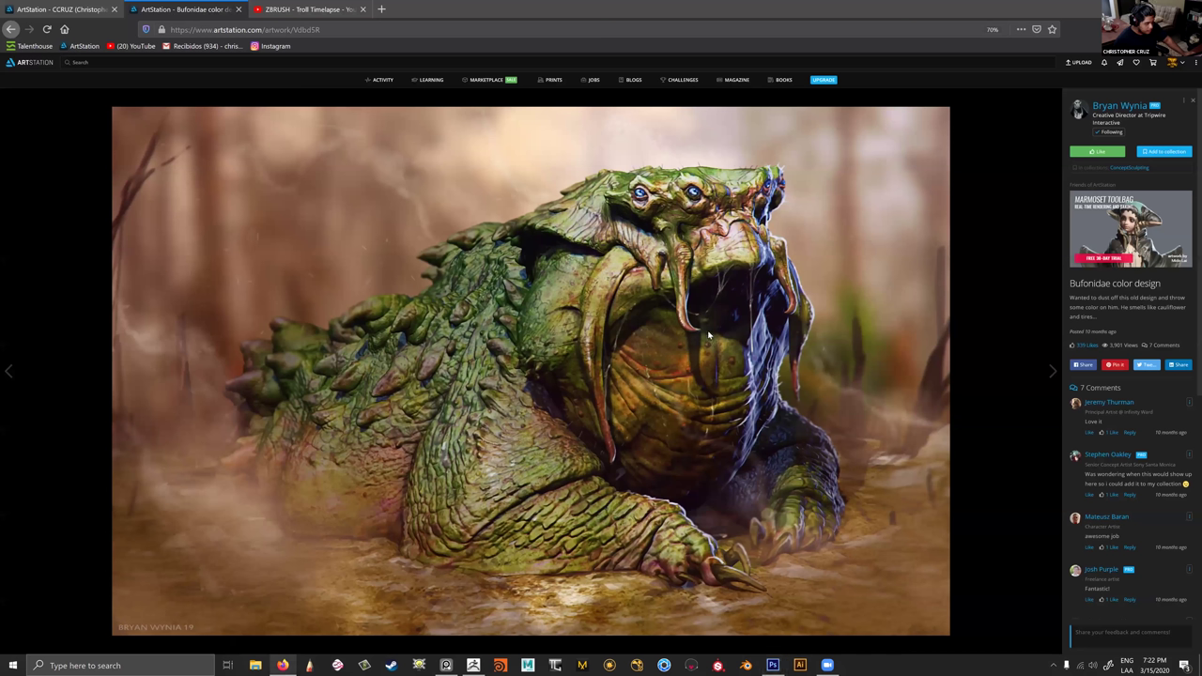
key("ctrl+Tab")
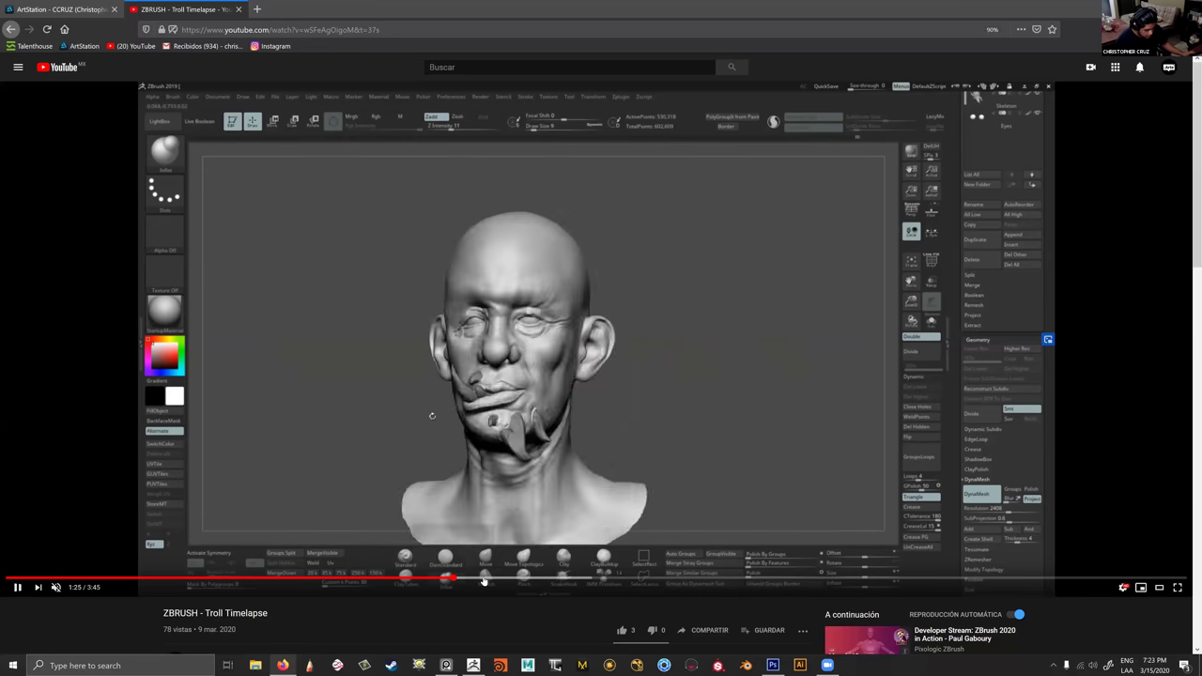
Skip ahead through the ZBrush Troll Timelapse video to the finished horned head render and pause it there.
left_click(461, 580)
left_click(501, 578)
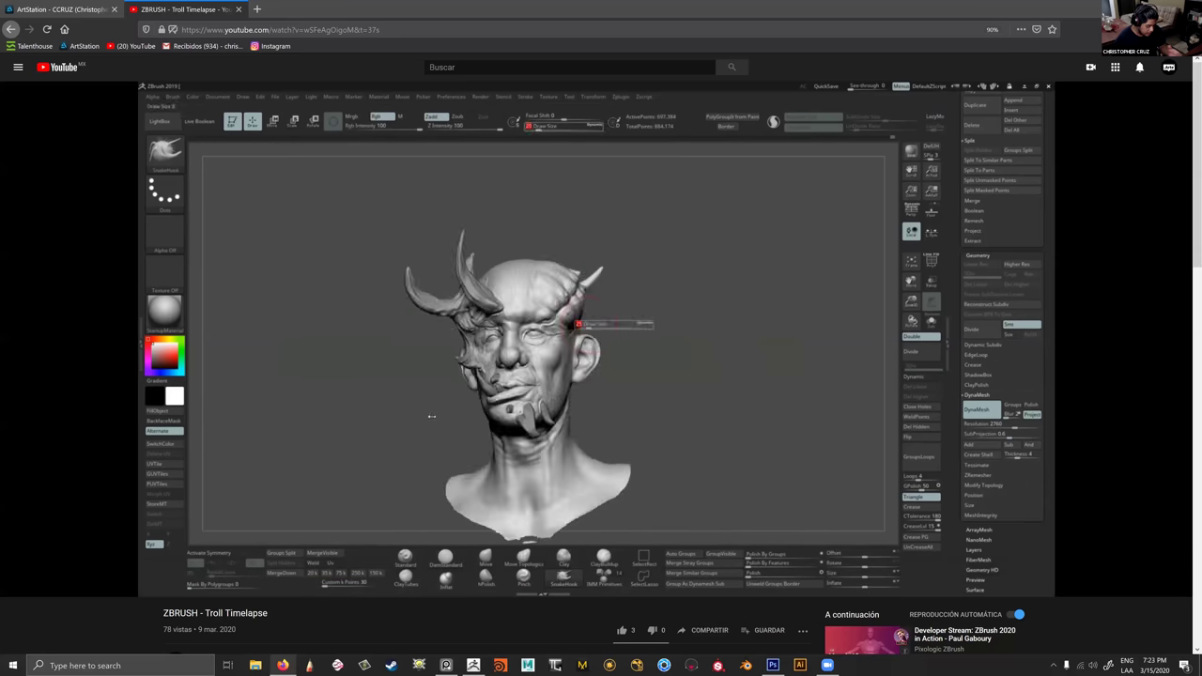
left_click(546, 578)
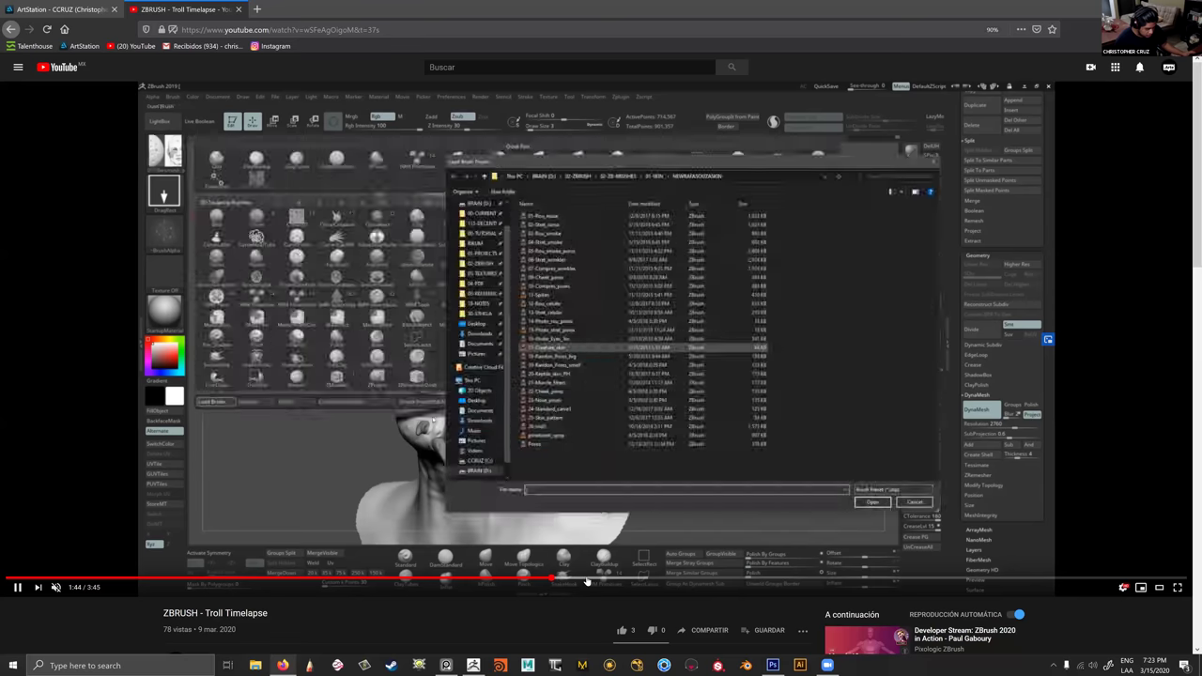
left_click(586, 579)
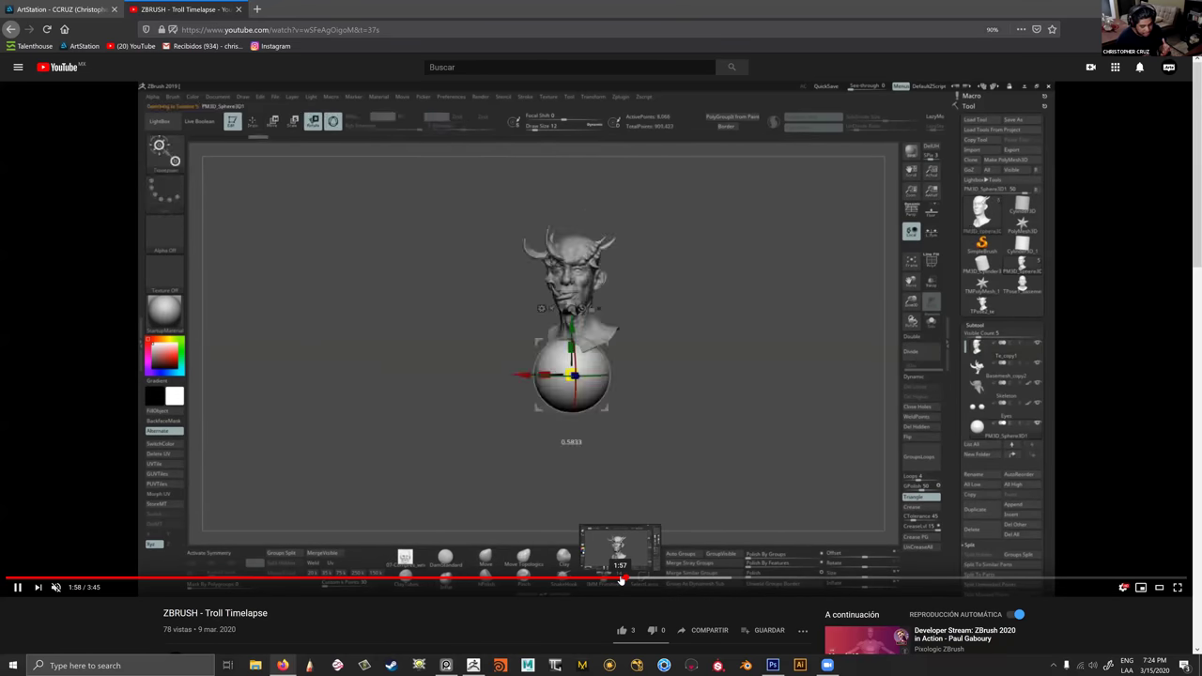
left_click(676, 577)
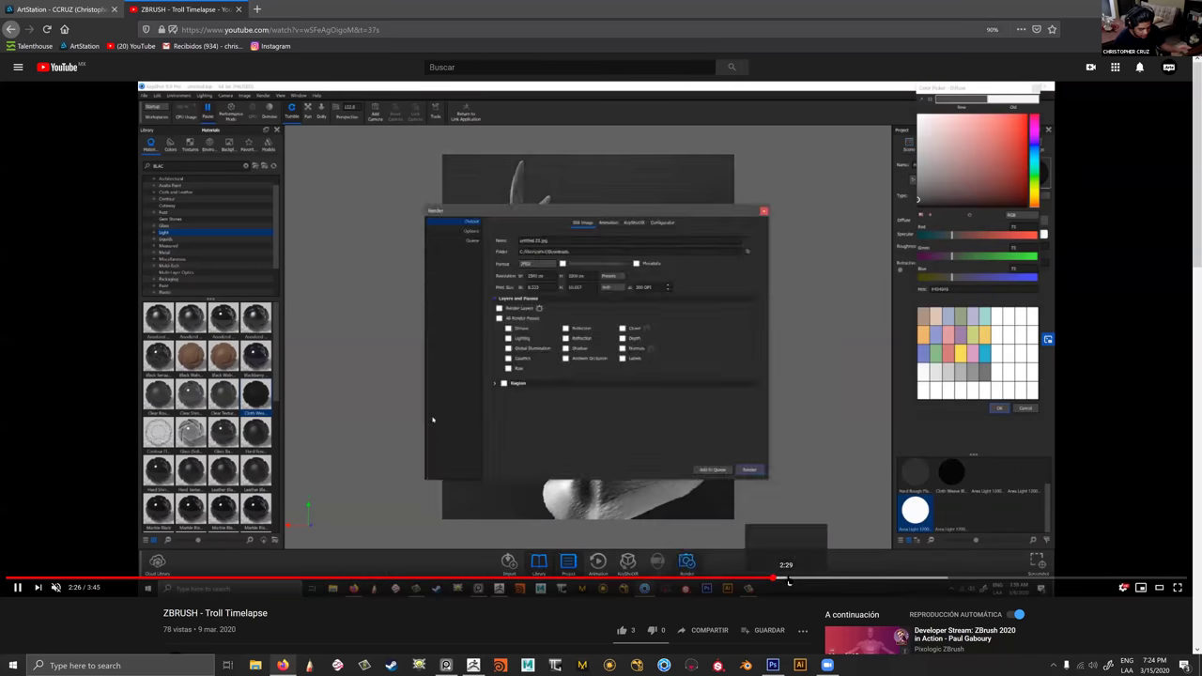
left_click(789, 580)
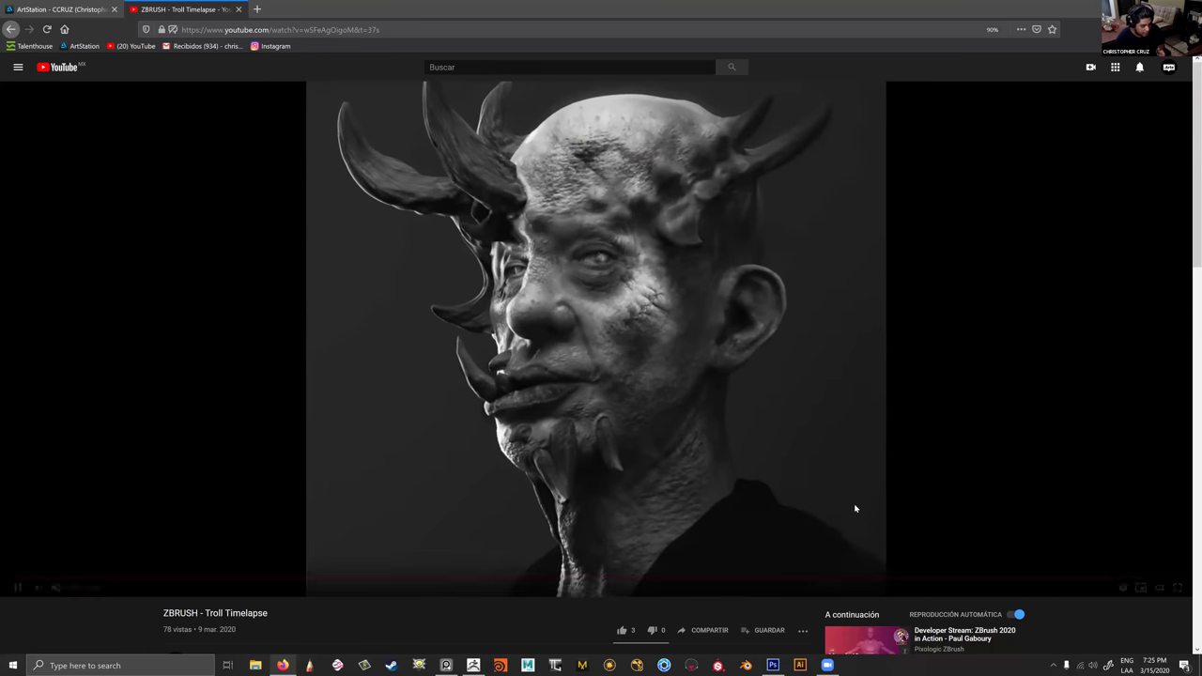
left_click(849, 489)
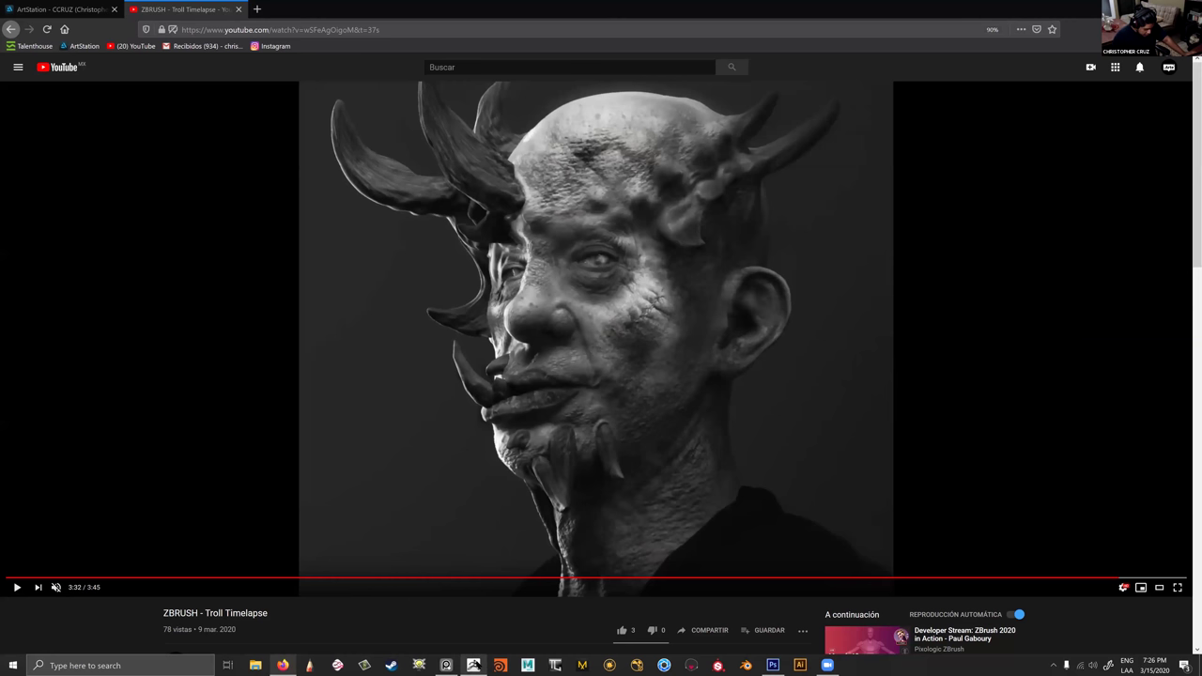
Switch to the open ZBrush window.
mouse_move(474, 664)
left_click(484, 630)
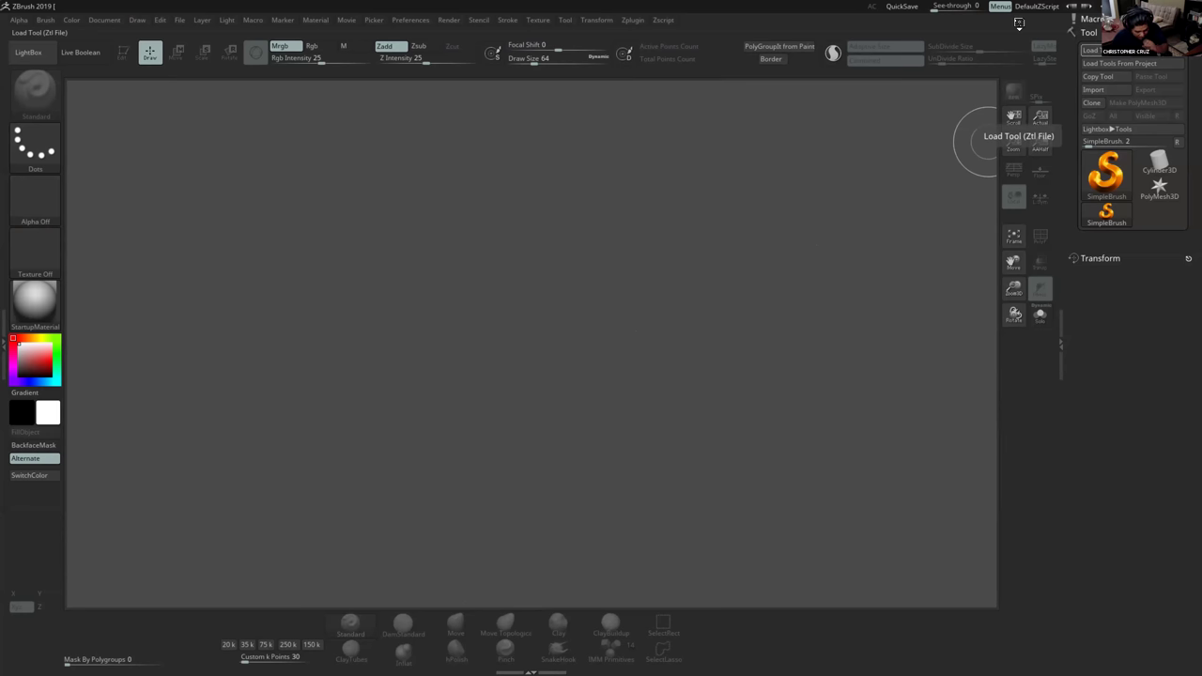
left_click(1091, 51)
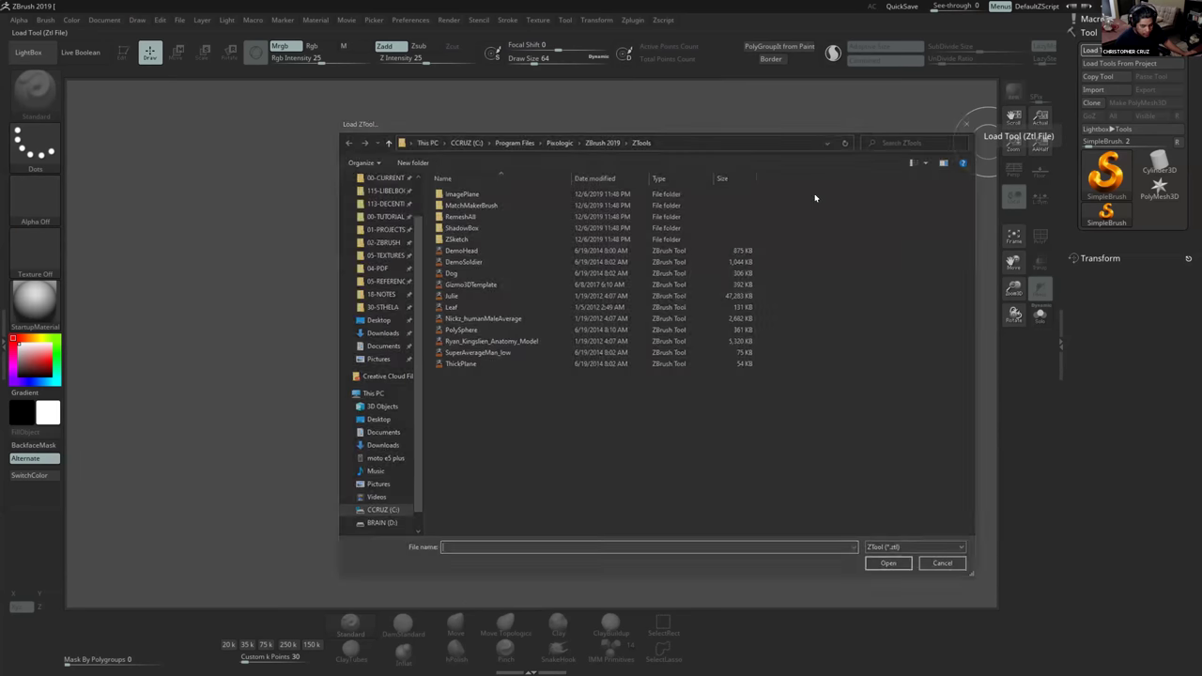
scroll(392, 221, "up", 2)
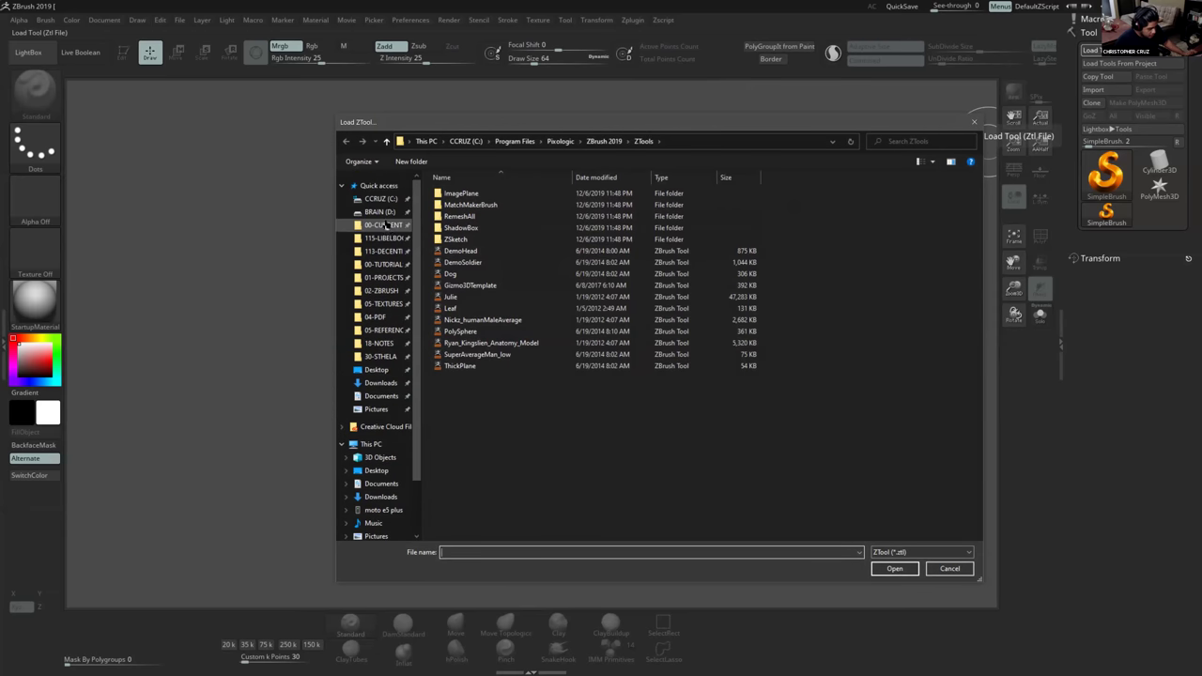
left_click(385, 330)
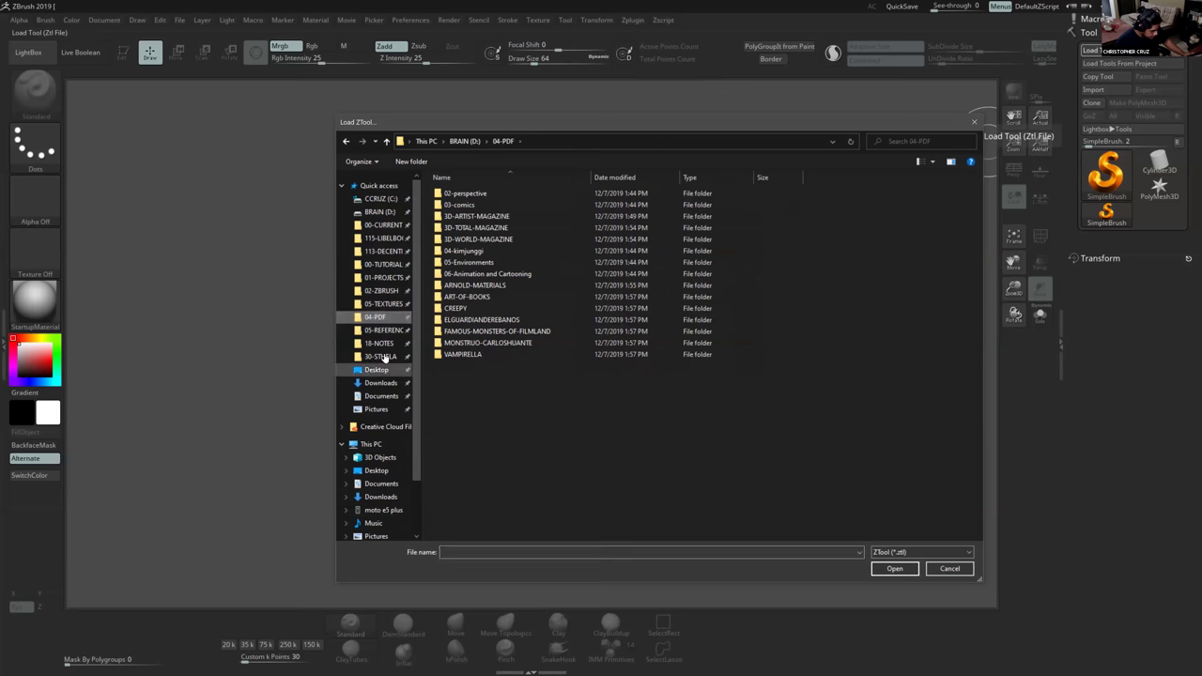
left_click(383, 225)
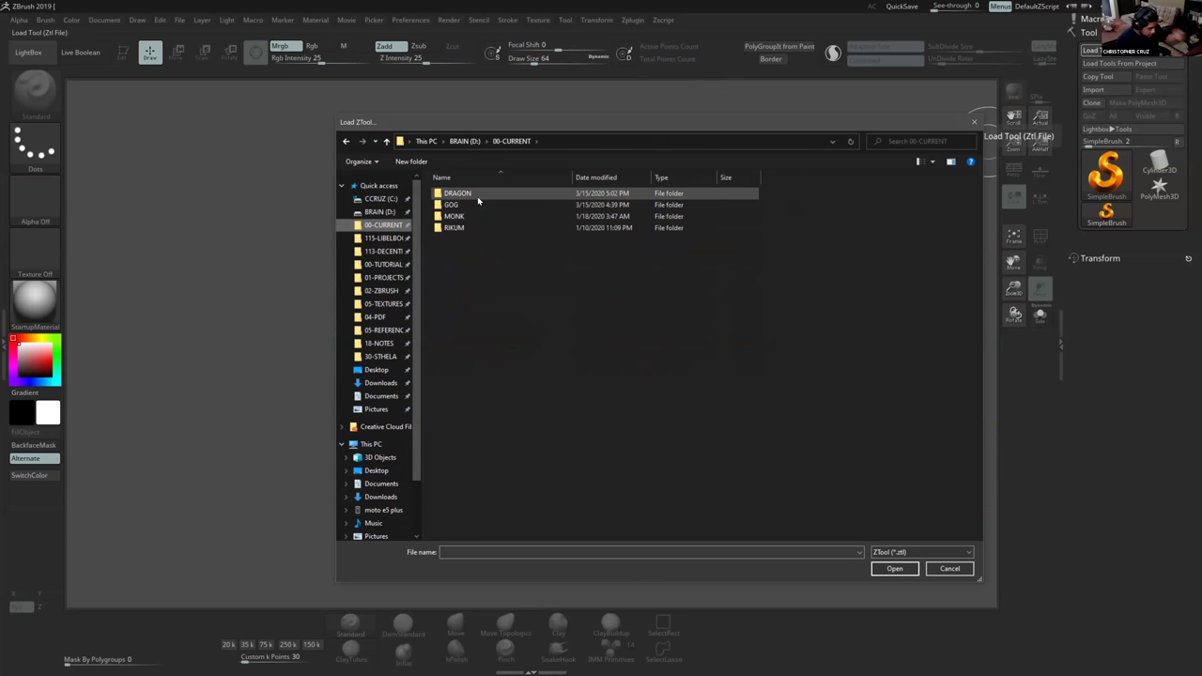
double_click(481, 206)
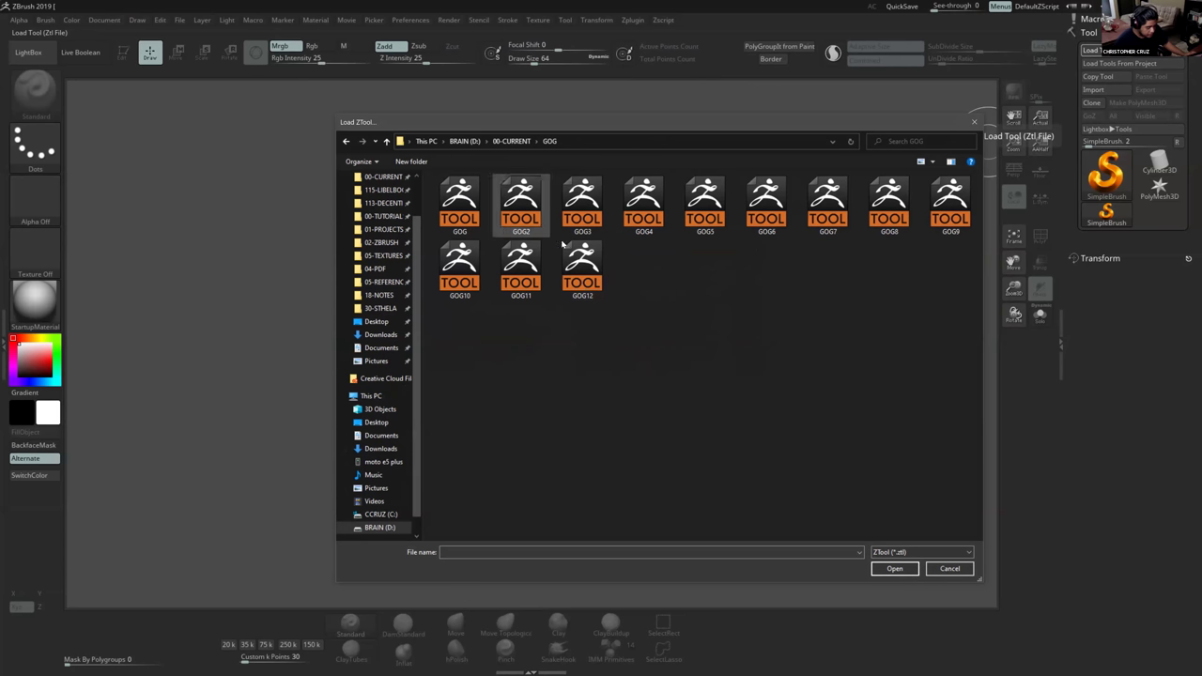
left_click(976, 123)
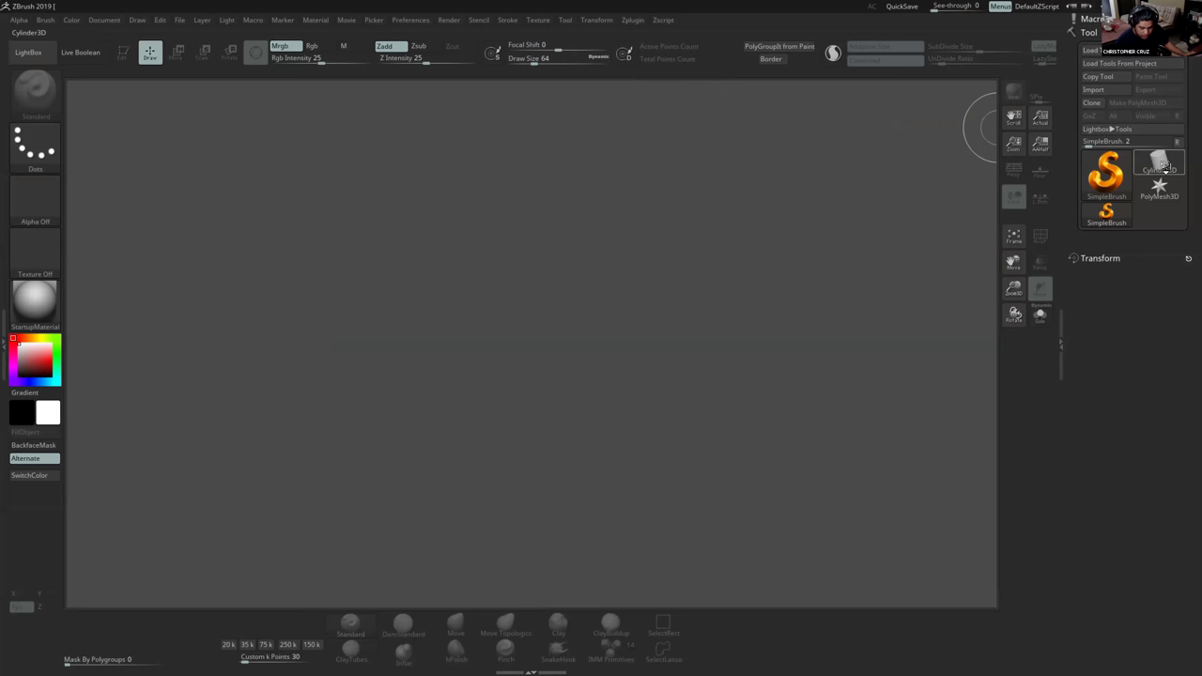
Place a Cylinder3D on the empty canvas in Edit mode, activate X symmetry and turn it to a front view.
left_click(1159, 164)
mouse_move(407, 294)
left_mouse_down()
mouse_move(475, 361)
mouse_move(657, 392)
left_mouse_up()
key("t")
key("x")
right_click_drag(591, 316, 592, 319)
key("space")
mouse_move(596, 325)
left_mouse_down()
mouse_move(644, 323)
mouse_move(654, 350)
left_mouse_up()
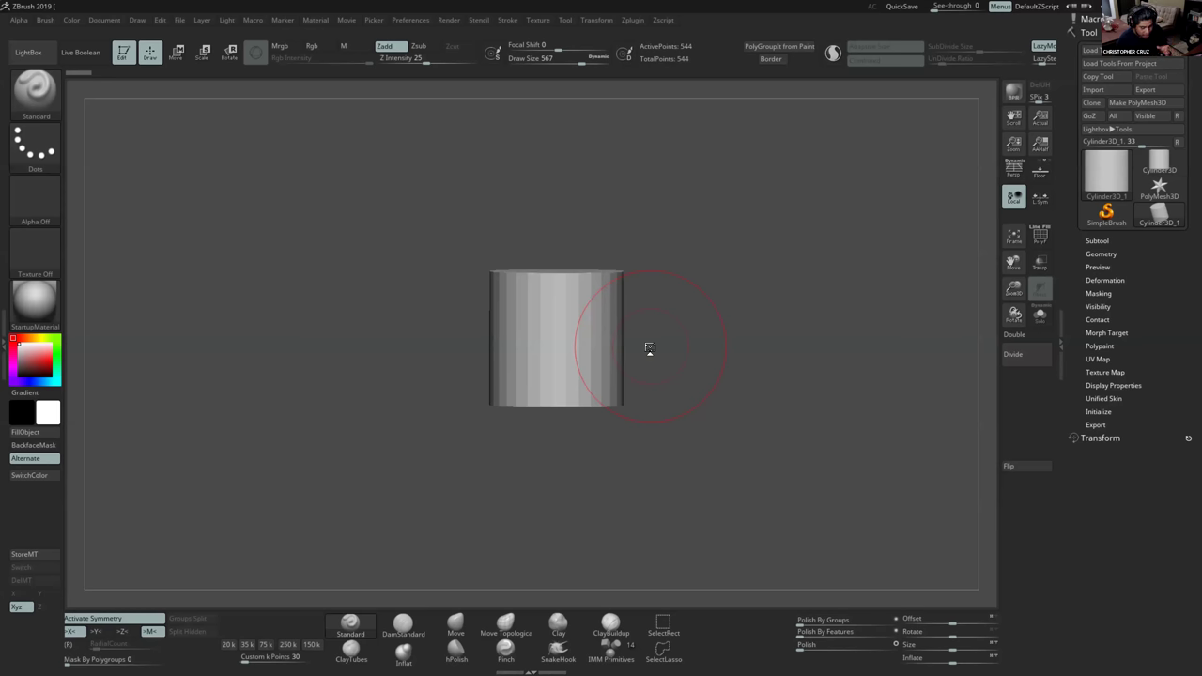
Convert the cylinder to a PolyMesh3D and check its topology with the wireframe display.
left_click(1101, 253)
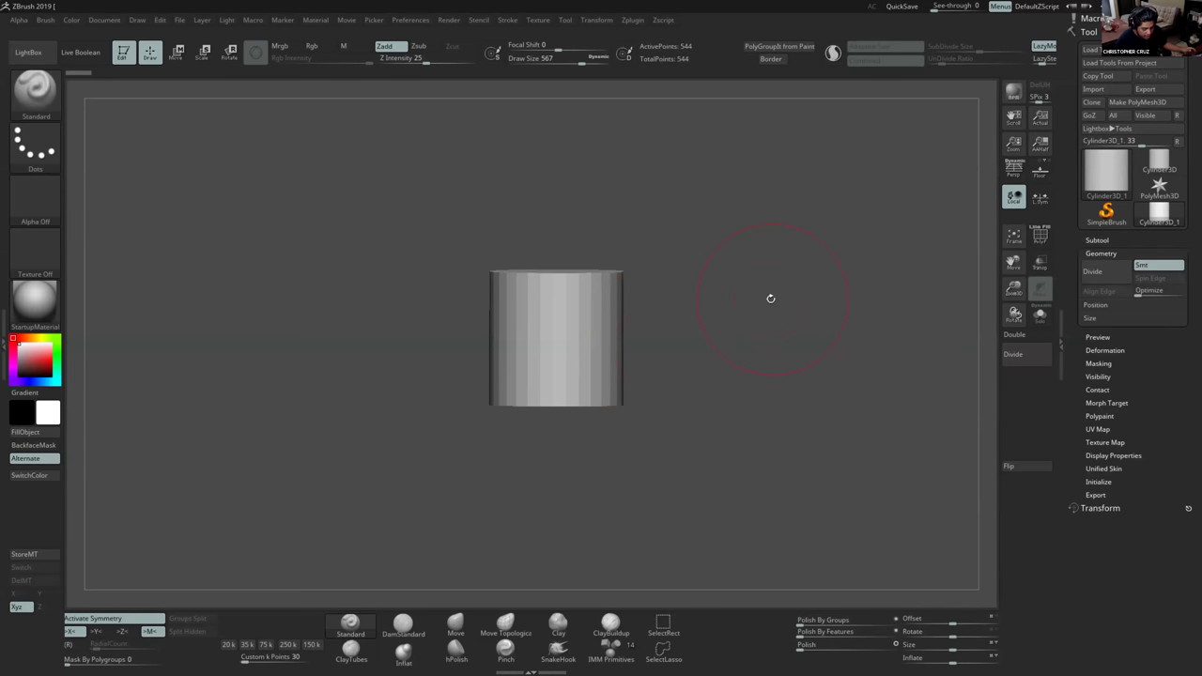
left_click_drag(769, 298, 754, 311)
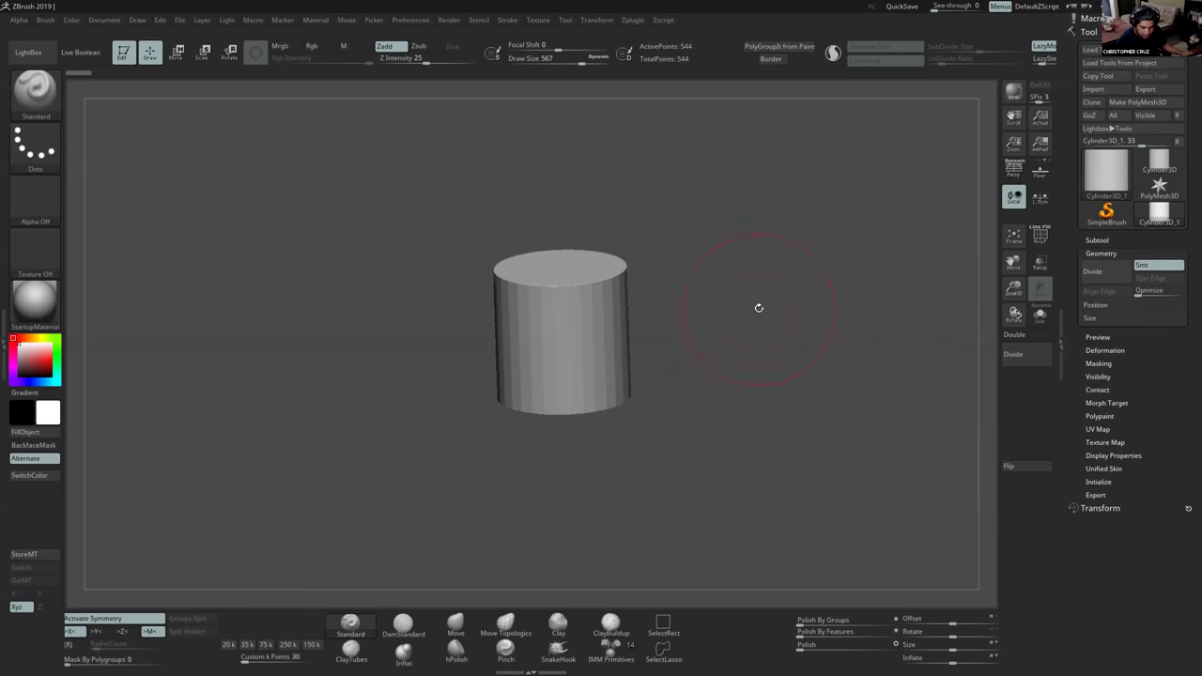
left_click(1134, 102)
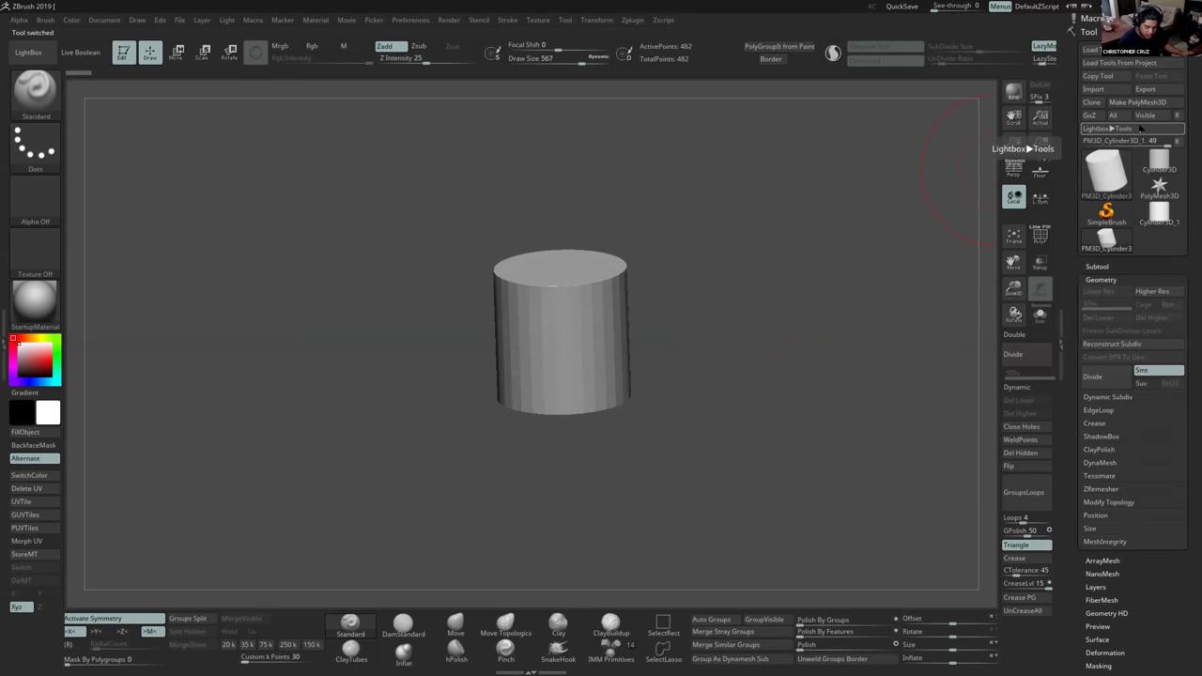
key("shift+f")
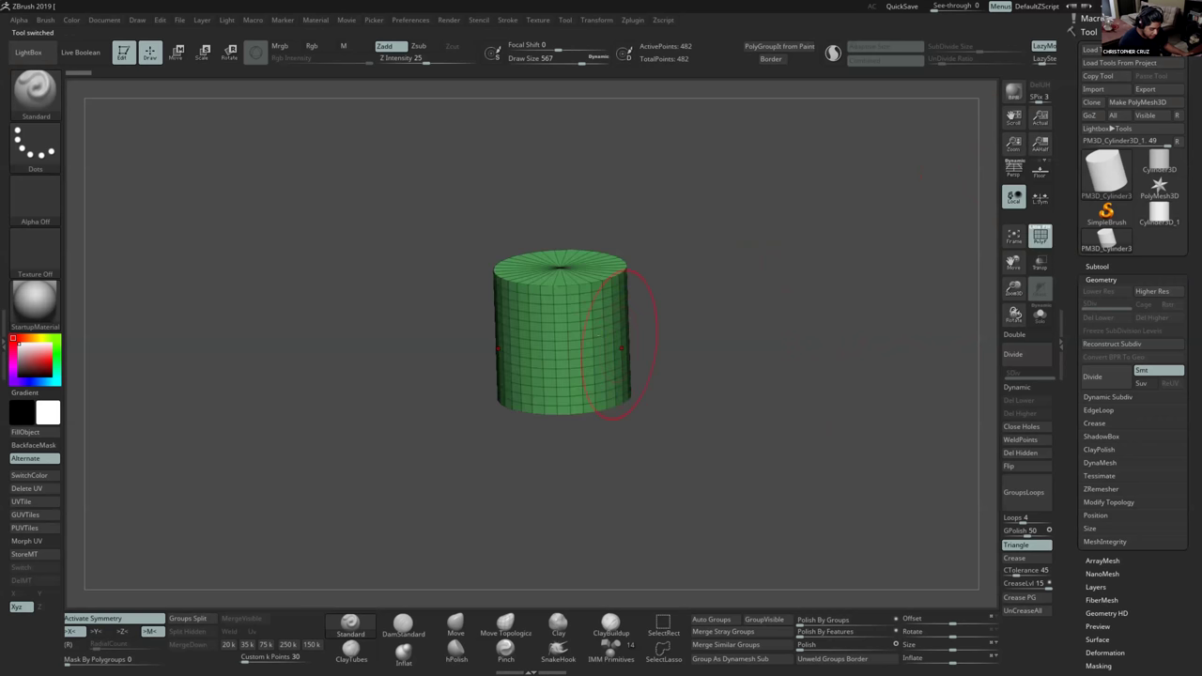
key("shift+f")
Apply DynaMesh to the cylinder at resolution 128 and check the new mesh density in wireframe display.
scroll(1127, 282, "down", 5)
key("shift")
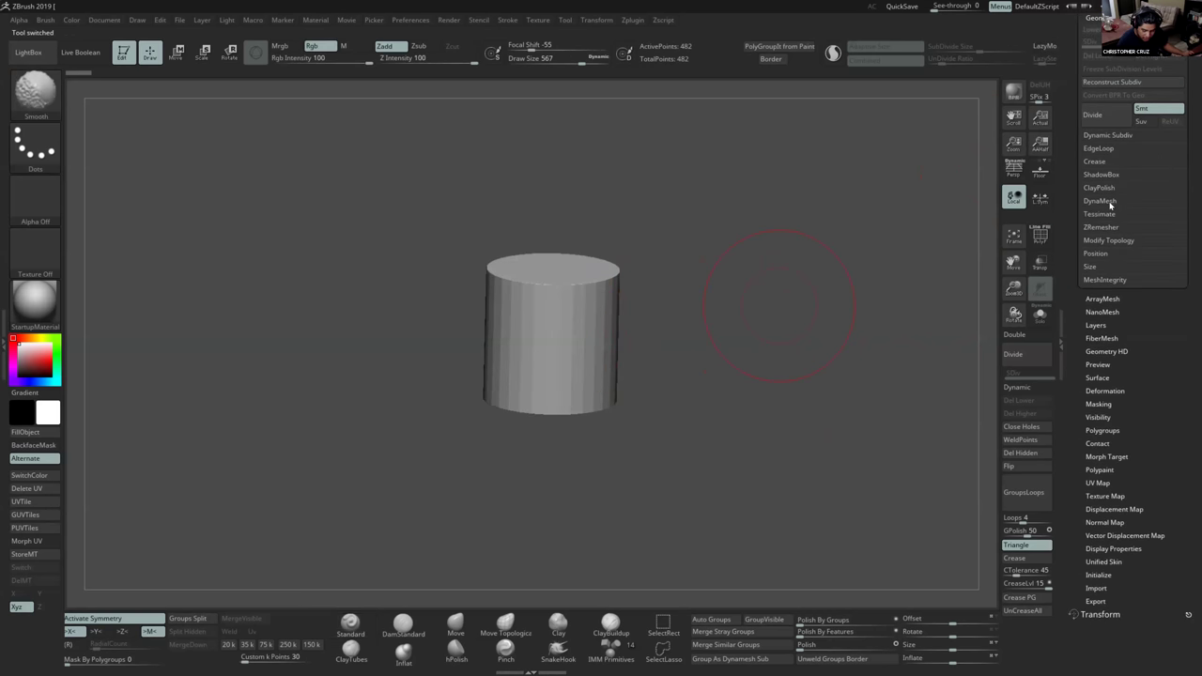
left_click(1099, 201)
left_click(1098, 220)
key("shift+f")
key("f")
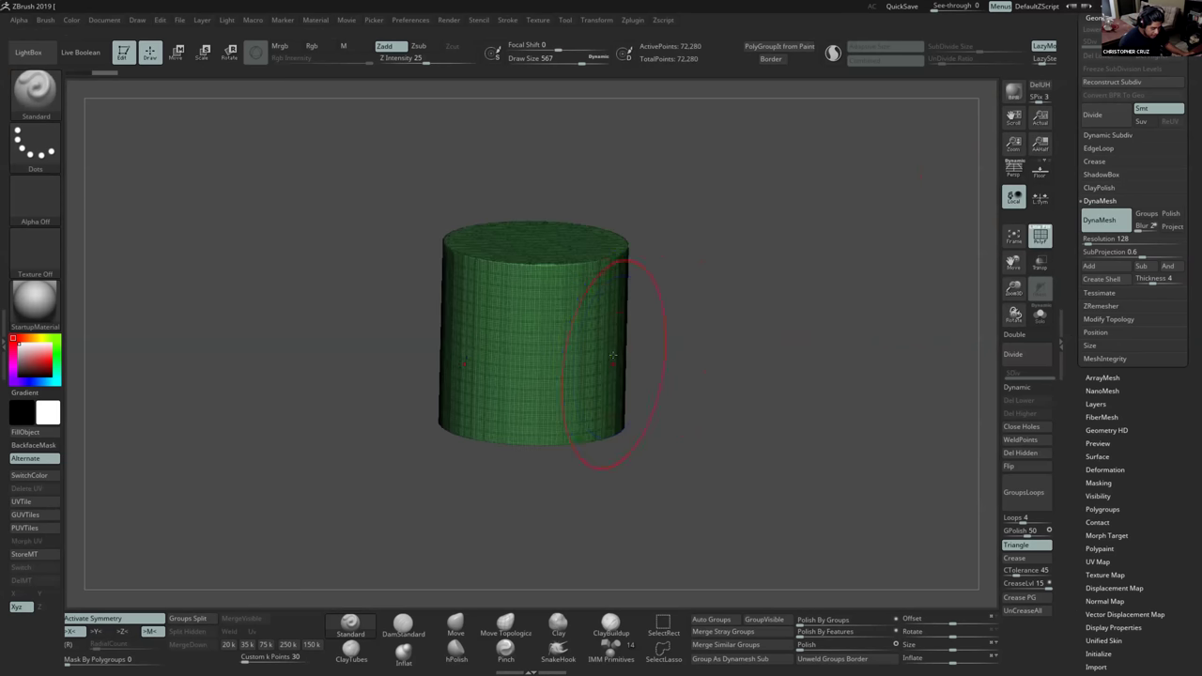
key("shift+f")
key("shift+f")
key("shift+f")
Build up symmetrical eye volumes and a brow mass on the upper front of the cylinder with the Clay brush.
key("bracketleft")
key("bracketleft")
right_click_drag(629, 335, 621, 330, "ctrl")
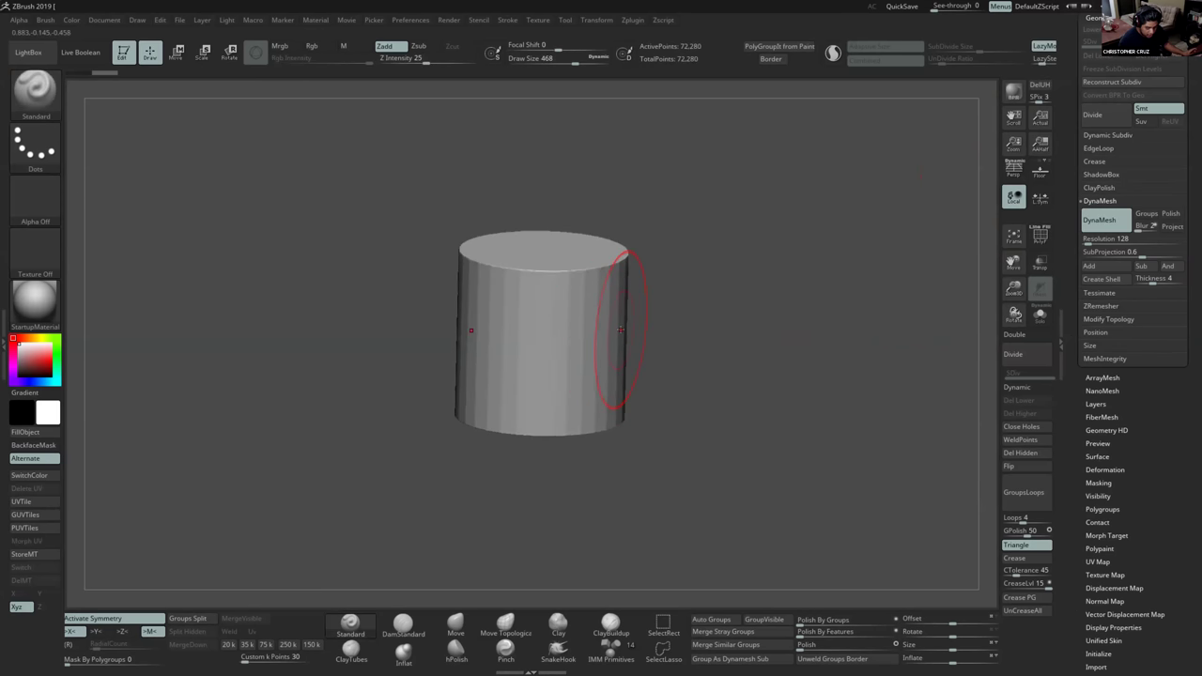
left_click(561, 626)
key("s")
mouse_move(615, 284)
left_mouse_down()
mouse_move(591, 298)
mouse_move(558, 268)
mouse_move(525, 277)
mouse_move(536, 255)
mouse_move(549, 258)
left_mouse_up()
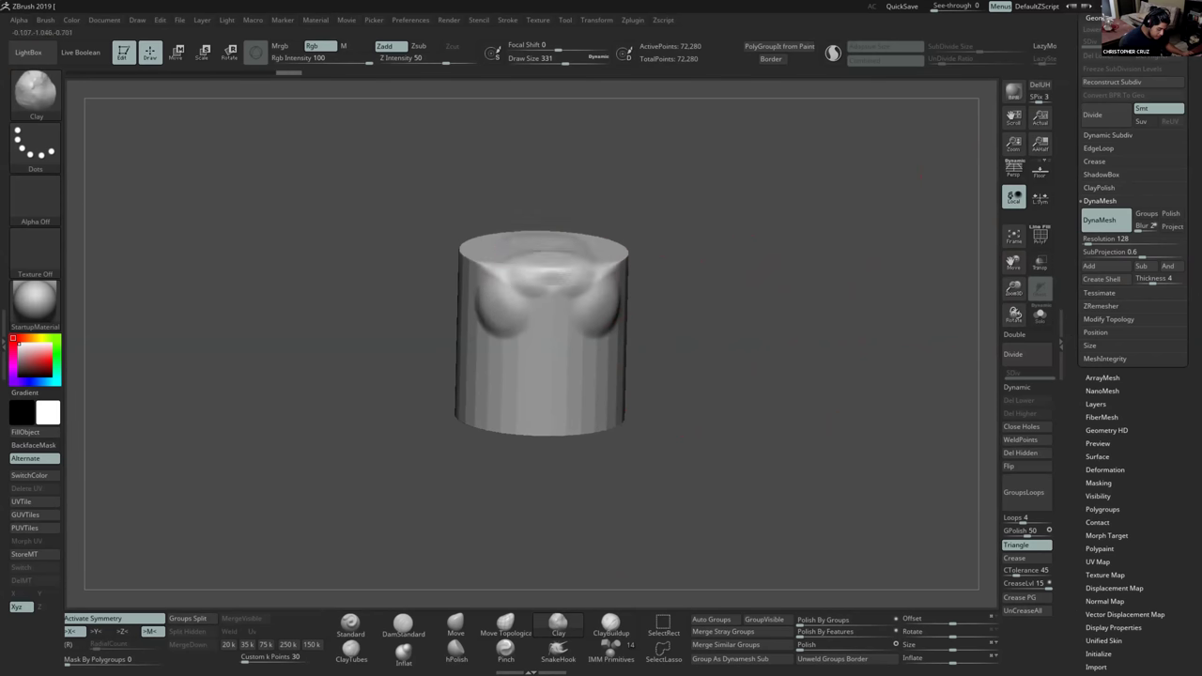
Round the flat top of the cylinder into a forehead and skull shape with Clay strokes.
right_click_drag(537, 240, 548, 248)
key("s")
left_click_drag(548, 246, 555, 246)
mouse_move(540, 243)
left_mouse_down()
mouse_move(523, 228)
mouse_move(536, 267)
mouse_move(525, 268)
mouse_move(551, 269)
mouse_move(530, 260)
left_mouse_up()
left_click_drag(465, 260, 452, 226)
right_click_drag(452, 225, 464, 238)
left_click_drag(464, 239, 468, 208)
mouse_move(460, 202)
right_mouse_down()
mouse_move(443, 207)
mouse_move(541, 292)
right_mouse_up()
left_click_drag(522, 344, 503, 327)
right_click_drag(507, 340, 640, 424, "ctrl")
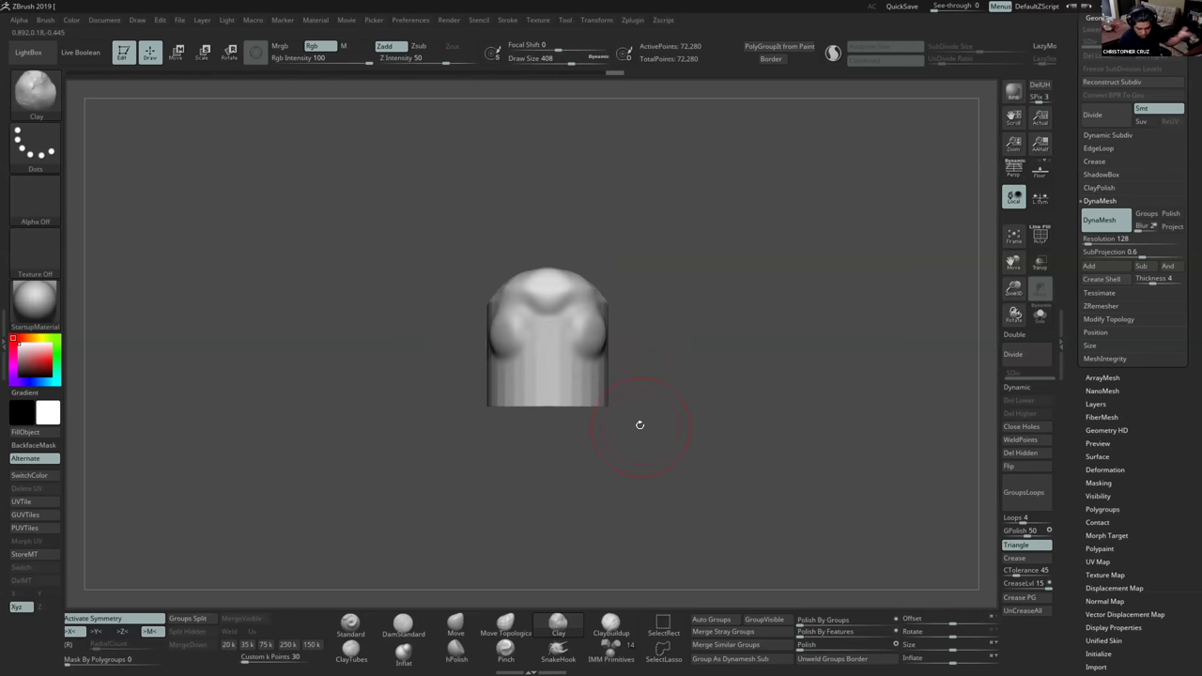
Add a rounded nose volume below and between the eye masses with smaller Clay strokes.
right_click_drag(554, 385, 462, 395)
key("bracketleft")
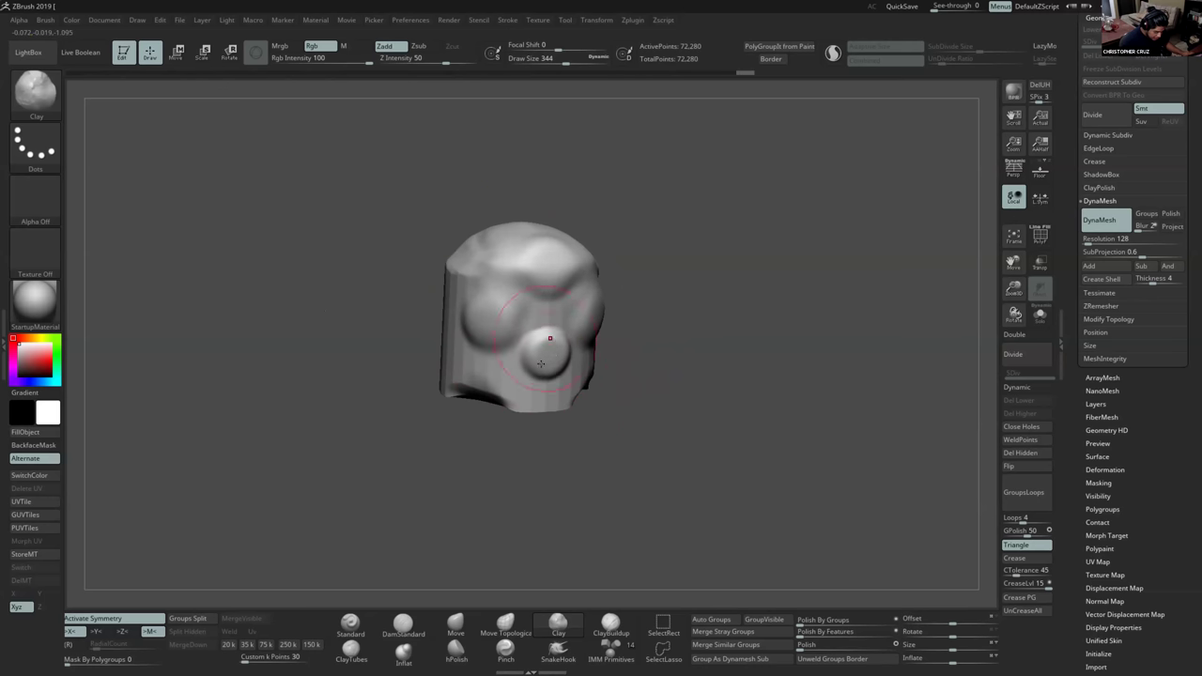
key("bracketleft")
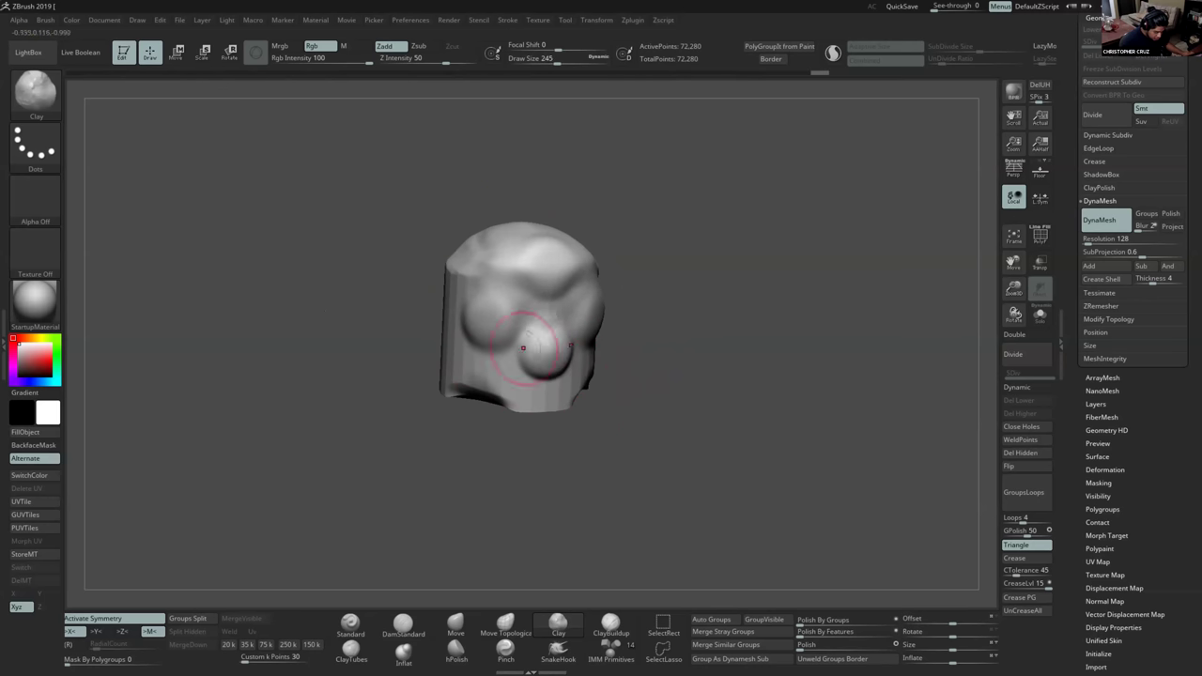
Pull the lower front of the head down into a chin and jaw with the Move brush.
mouse_move(517, 398)
right_mouse_down()
mouse_move(587, 375)
mouse_move(593, 393)
right_mouse_up()
left_click(460, 627)
mouse_move(522, 409)
left_mouse_down()
mouse_move(517, 420)
mouse_move(515, 399)
mouse_move(558, 397)
left_mouse_up()
mouse_move(610, 399)
right_mouse_down()
mouse_move(542, 388)
mouse_move(554, 449)
mouse_move(581, 453)
right_mouse_up()
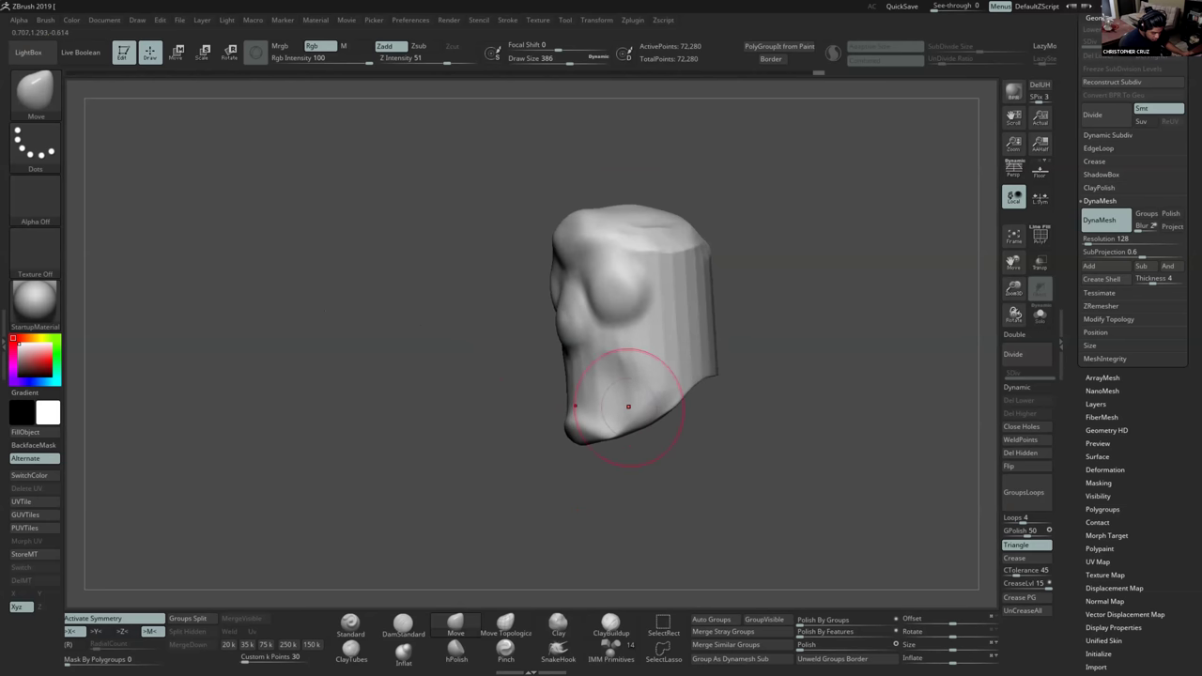
Carve an open mouth cavity beneath the nose with the ClayBuildup brush and reduce the brush size.
right_click_drag(628, 406, 666, 404)
left_click(611, 626)
right_click_drag(564, 379, 592, 381)
left_click_drag(566, 384, 562, 386, "alt")
right_click_drag(535, 383, 568, 381)
key("bracketleft")
key("bracketleft")
key("bracketleft")
key("bracketleft")
key("bracketleft")
key("bracketleft")
key("bracketleft")
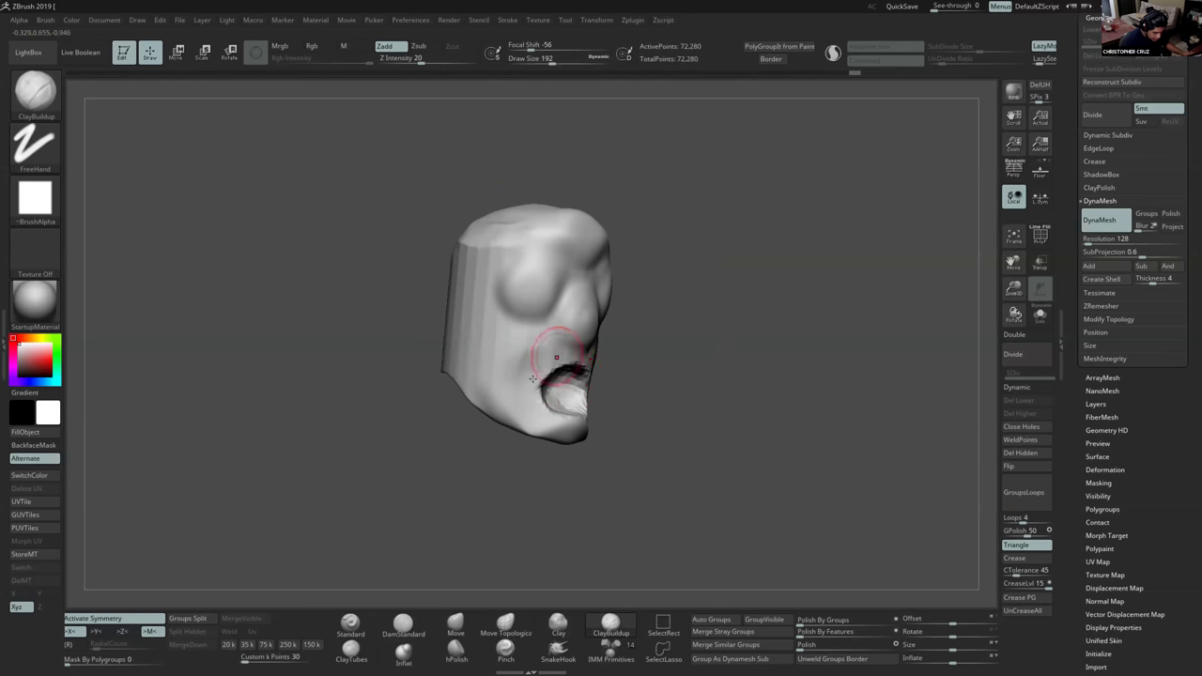
Build up the cheek area around the open mouth with ClayBuildup and smooth the surrounding forms.
left_click_drag(558, 363, 526, 376, "shift")
left_click_drag(556, 321, 518, 370)
left_click_drag(518, 370, 568, 317, "shift")
right_click_drag(584, 340, 532, 338, "shift")
mouse_move(648, 328)
right_mouse_down()
mouse_move(595, 322)
mouse_move(632, 341)
mouse_move(621, 386)
right_mouse_up()
mouse_move(620, 386)
left_mouse_down("shift")
mouse_move(558, 389)
mouse_move(593, 404)
left_mouse_up("shift")
mouse_move(590, 402)
right_mouse_down("ctrl")
mouse_move(561, 373)
mouse_move(595, 379)
right_mouse_up("ctrl")
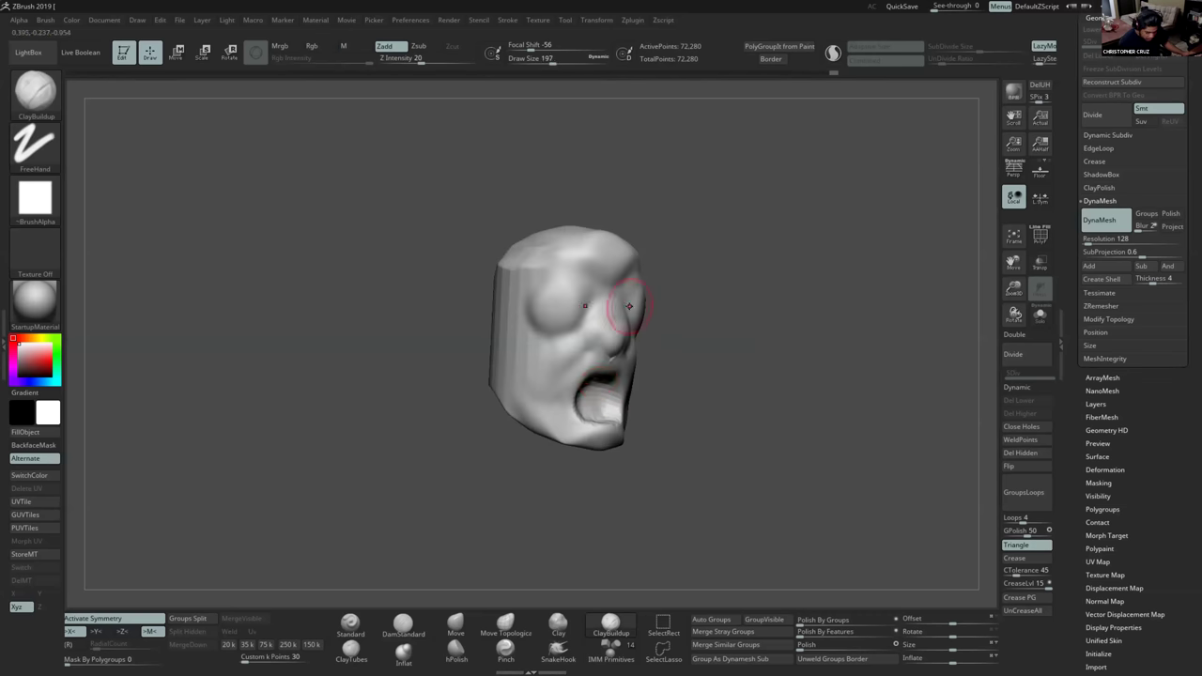
Cut creases around the nose, cheeks and eyes with the DamStandard brush and soften them.
left_click(403, 624)
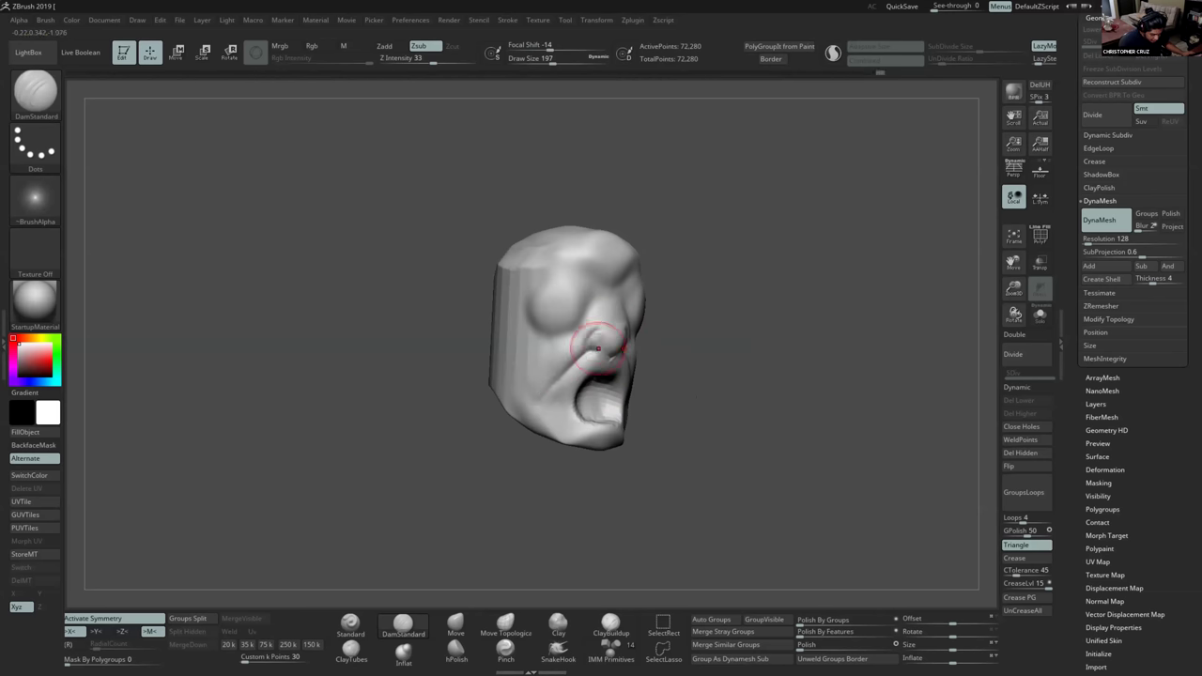
key("shift")
mouse_move(563, 375)
left_mouse_down("shift")
mouse_move(556, 402)
mouse_move(565, 379)
left_mouse_up("shift")
right_click_drag(595, 376, 554, 364)
left_click_drag(647, 321, 652, 310)
Build up rounded ear masses and fuller jaw sides with the Clay brush, enlarging the brush to 262 and smoothing the forms.
mouse_move(488, 291)
right_mouse_down()
mouse_move(564, 276)
mouse_move(664, 376)
right_mouse_up()
left_click(557, 622)
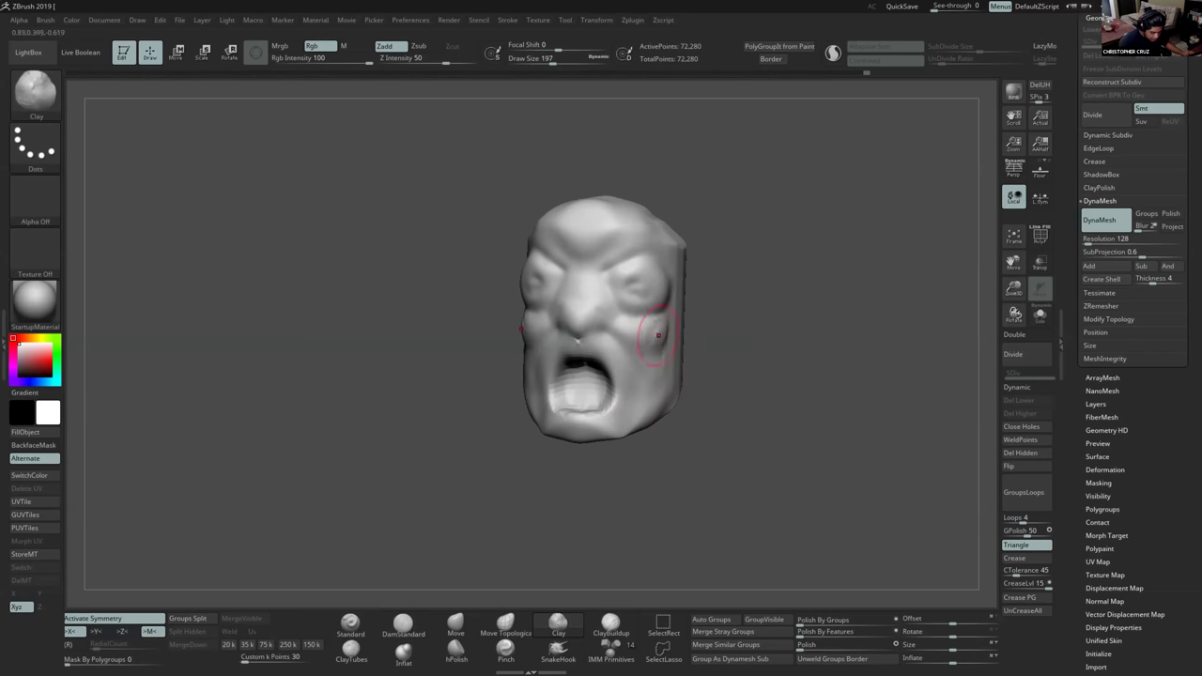
mouse_move(648, 389)
right_mouse_down()
mouse_move(639, 384)
mouse_move(663, 371)
mouse_move(646, 413)
mouse_move(619, 375)
right_mouse_up()
right_click_drag(606, 434, 593, 423)
left_click_drag(594, 455, 578, 479)
mouse_move(579, 479)
right_mouse_down()
mouse_move(594, 479)
mouse_move(692, 375)
mouse_move(741, 394)
right_mouse_up()
key("bracketright")
left_click_drag(702, 364, 693, 396)
mouse_move(668, 364)
right_mouse_down()
mouse_move(702, 377)
mouse_move(657, 346)
mouse_move(714, 286)
right_mouse_up()
key("shift")
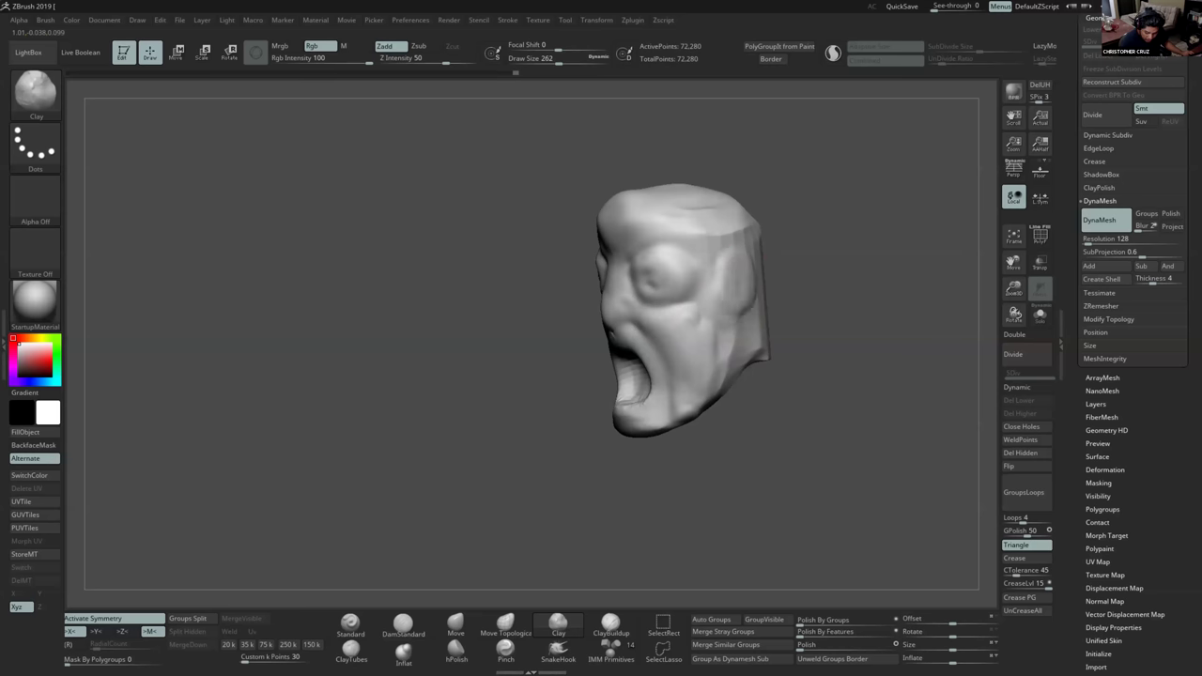
mouse_move(747, 283)
left_mouse_down()
mouse_move(740, 302)
mouse_move(733, 296)
left_mouse_up()
key("shift")
Round out the top and back of the skull with the Clay brush at draw size 358 and smooth it.
mouse_move(704, 352)
right_mouse_down()
mouse_move(685, 314)
mouse_move(711, 321)
mouse_move(726, 306)
mouse_move(835, 326)
right_mouse_up()
key("s")
left_click_drag(603, 262, 614, 262)
mouse_move(569, 243)
left_mouse_down()
mouse_move(507, 258)
mouse_move(515, 237)
mouse_move(552, 239)
mouse_move(554, 252)
left_mouse_up()
key("shift")
right_click_drag(476, 258, 507, 235)
mouse_move(474, 258)
left_mouse_down()
mouse_move(512, 244)
mouse_move(503, 212)
left_mouse_up()
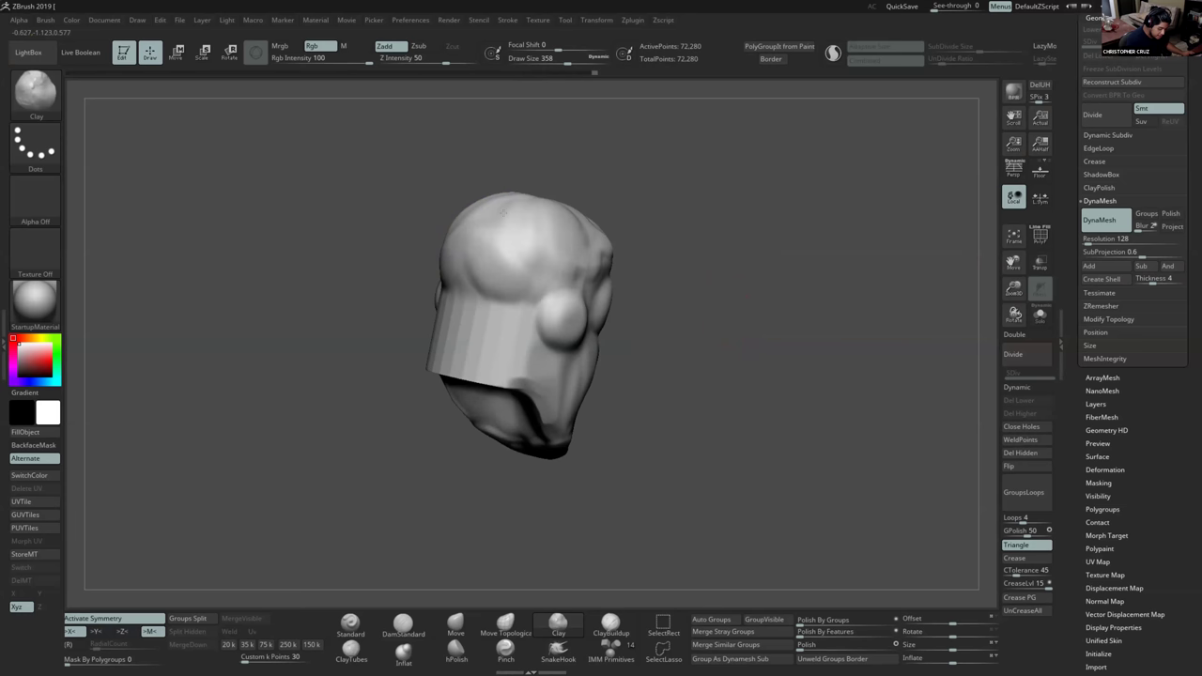
Reshape the overall cranium silhouette with the Move brush at draw size 639.
right_click_drag(503, 212, 461, 282)
right_click_drag(582, 559, 591, 477, "ctrl")
left_click(456, 624)
key("s")
left_click_drag(574, 281, 599, 282)
left_click_drag(577, 282, 548, 275)
left_click_drag(604, 274, 604, 236)
right_click_drag(723, 267, 647, 277)
right_click(648, 279)
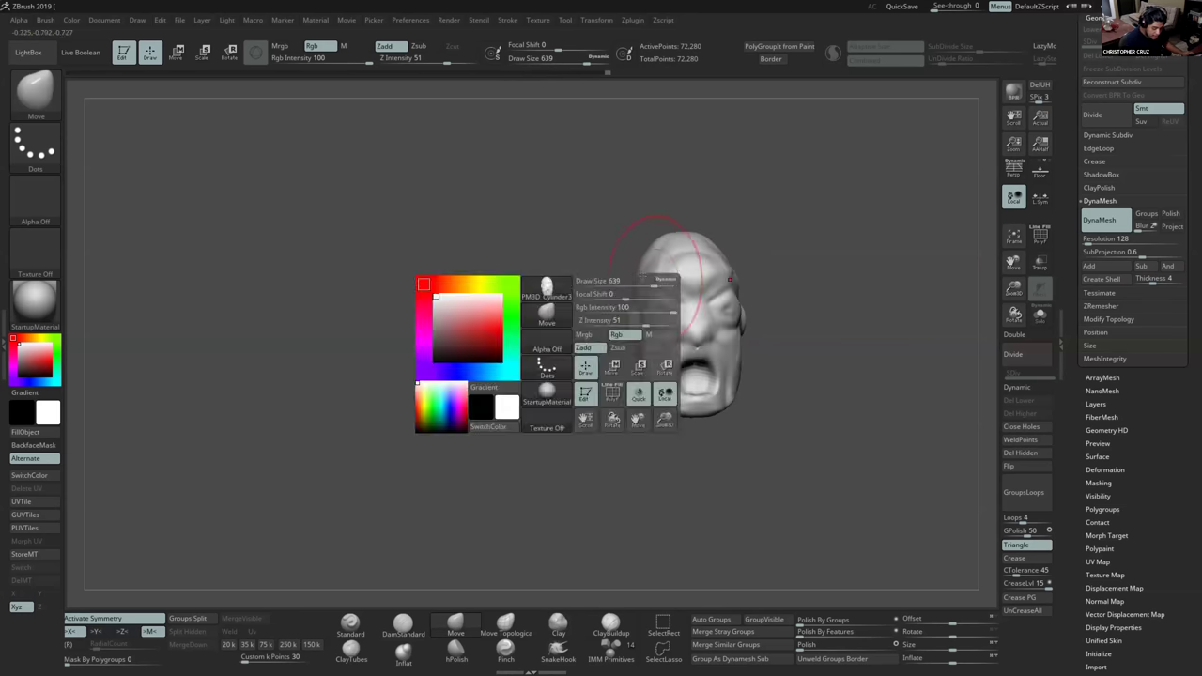
left_click_drag(646, 278, 635, 278)
mouse_move(716, 265)
right_mouse_down()
mouse_move(740, 253)
mouse_move(735, 233)
right_mouse_up()
Adjust the forehead and temple outline with a smaller Move brush, reducing the draw size to 251.
key("s")
left_click_drag(711, 281, 698, 282)
left_click_drag(658, 250, 671, 235)
left_click_drag(693, 272, 706, 274)
mouse_move(736, 271)
right_mouse_down()
mouse_move(685, 277)
mouse_move(692, 316)
mouse_move(746, 319)
right_mouse_up()
key("s")
left_click_drag(608, 372, 577, 372)
right_click_drag(732, 319, 676, 324)
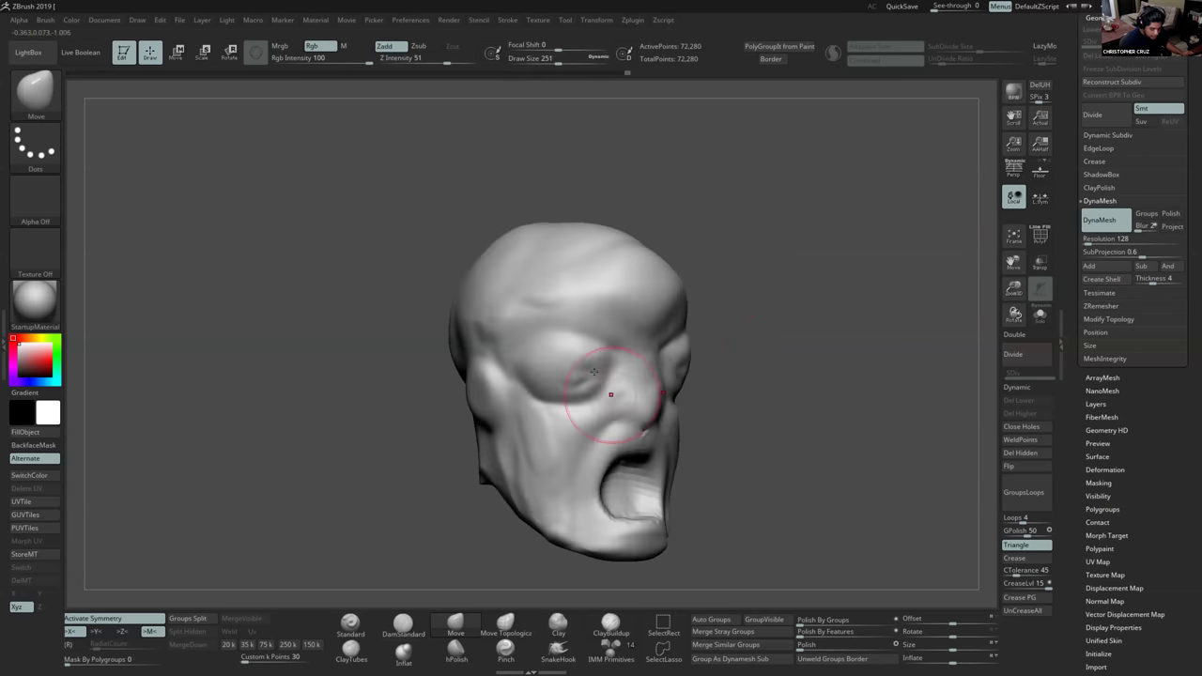
Add nostril wings to the sides of the nose with the ClayBuildup brush at draw size 74 and smooth them.
right_click_drag(594, 372, 595, 334, "ctrl")
key("space")
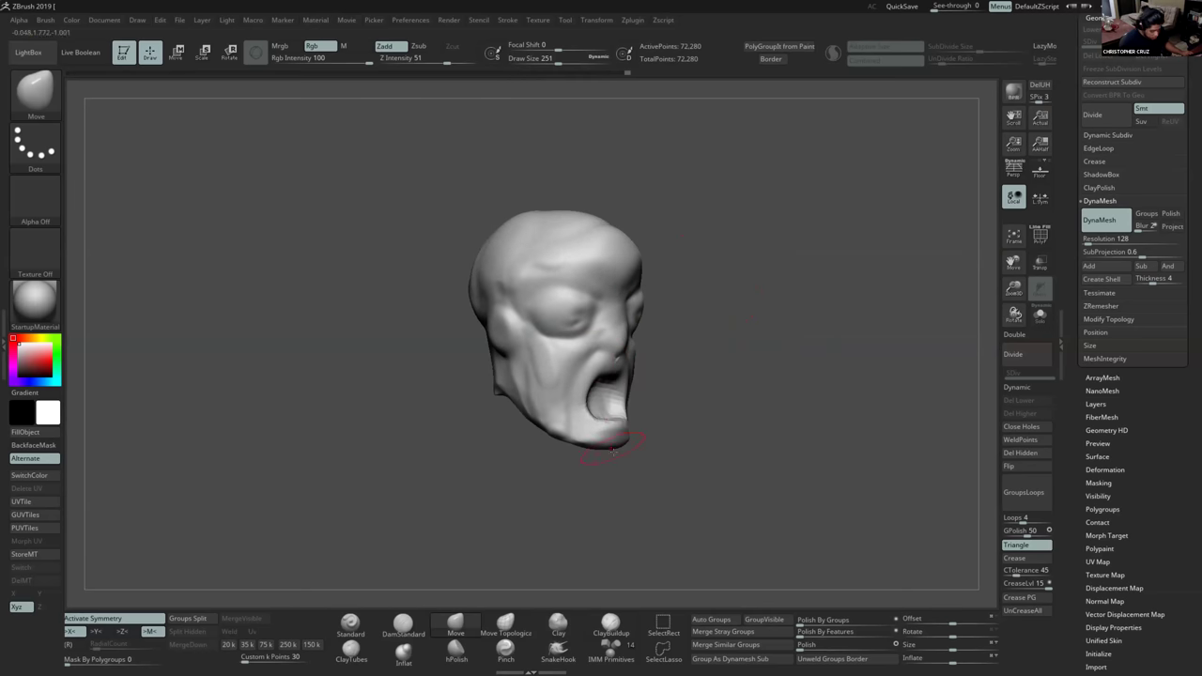
right_click_drag(614, 452, 616, 425)
left_click(610, 623)
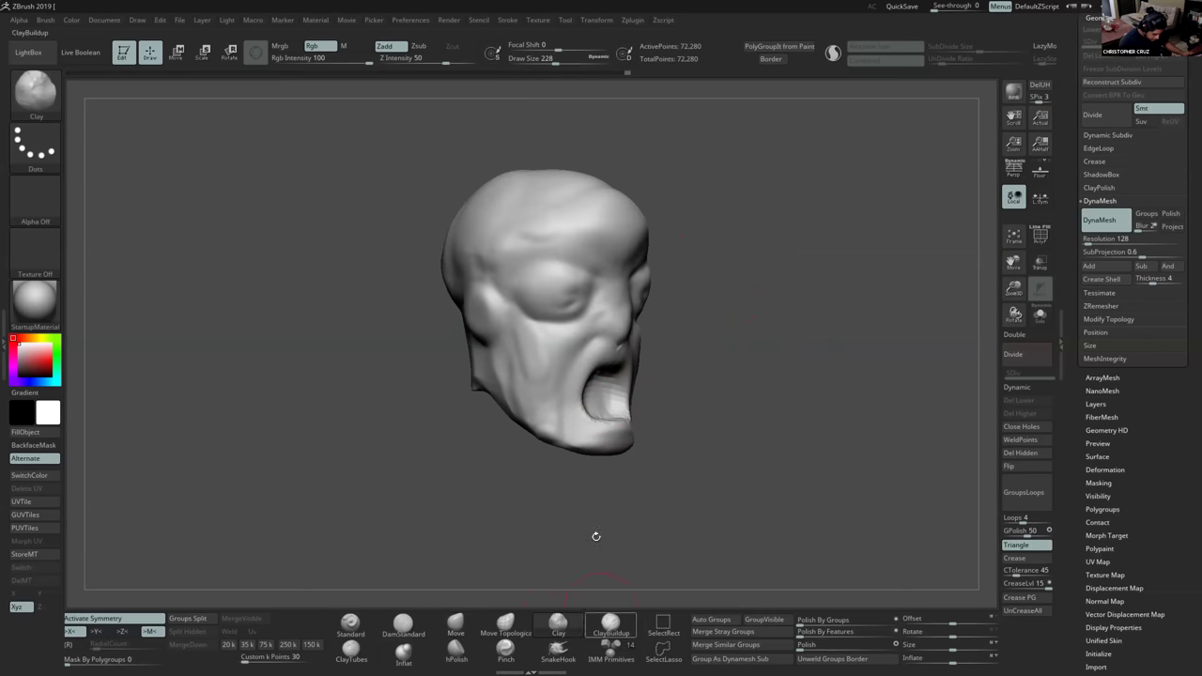
key("s")
left_click_drag(611, 328, 602, 331)
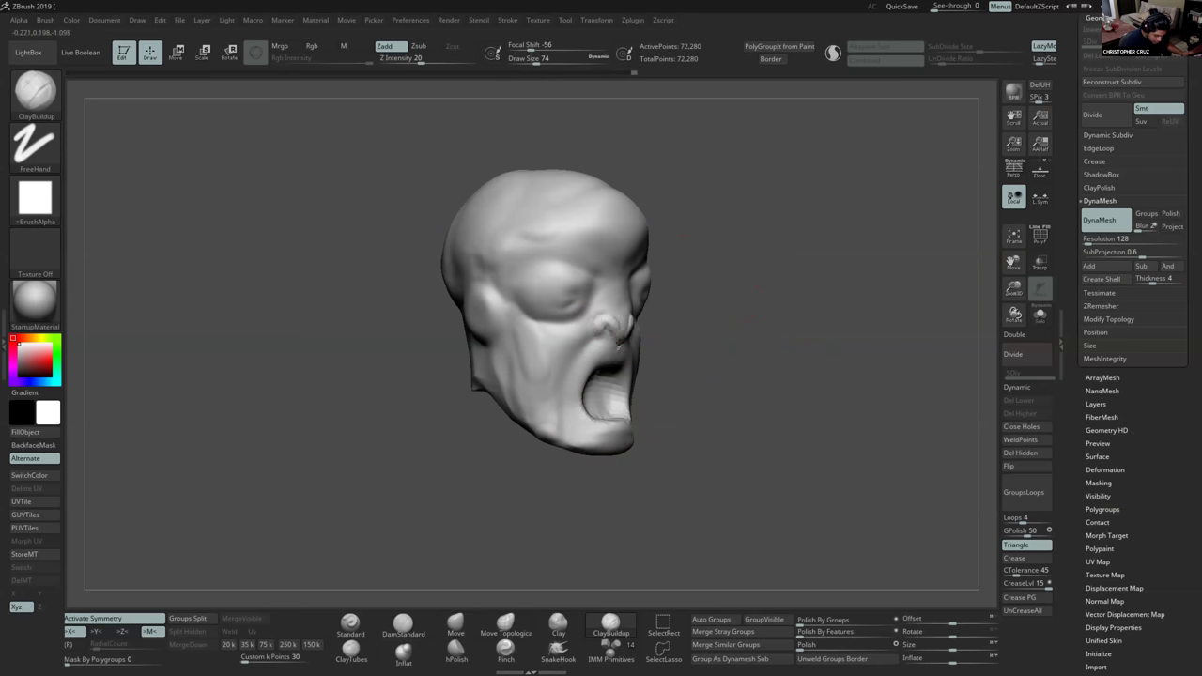
right_click_drag(620, 323, 623, 328)
mouse_move(622, 328)
left_mouse_down("shift")
mouse_move(610, 305)
mouse_move(604, 321)
mouse_move(618, 315)
left_mouse_up("shift")
key("]")
key("shift")
right_click_drag(624, 327, 600, 325)
right_click_drag(632, 275, 710, 322)
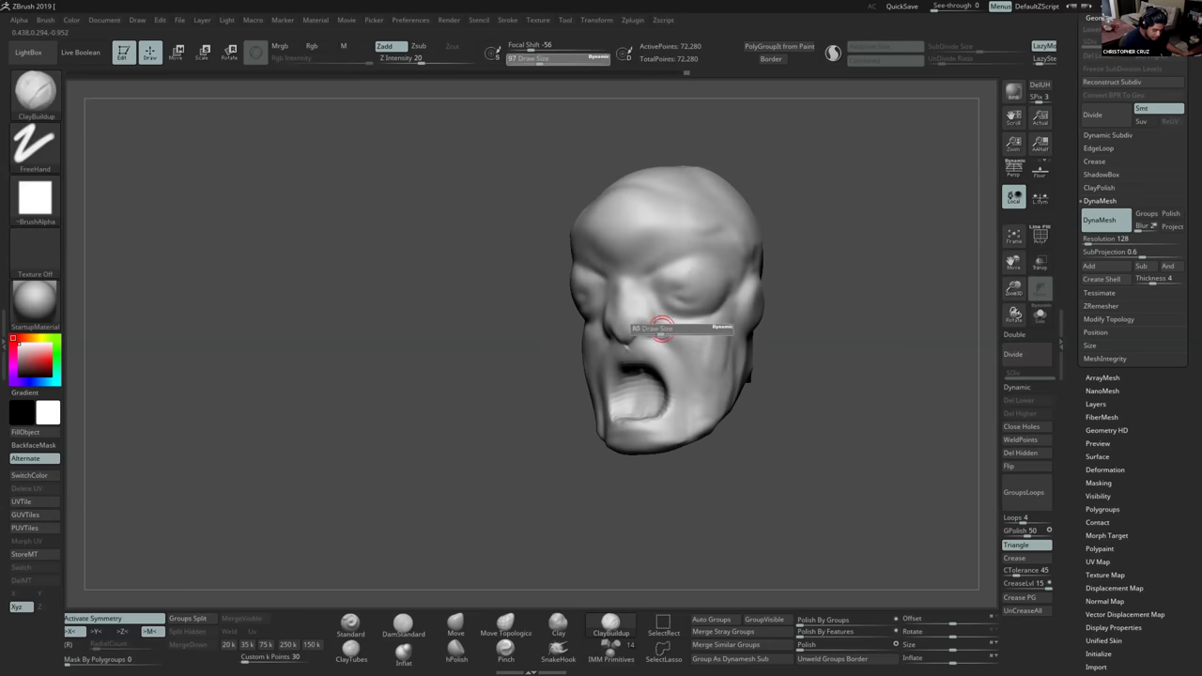
Carve the nostrils, the folds beside the nose and the eye shapes with a small DamStandard brush, smoothing the cheek folds.
left_click(419, 627)
right_click_drag(531, 404, 627, 394)
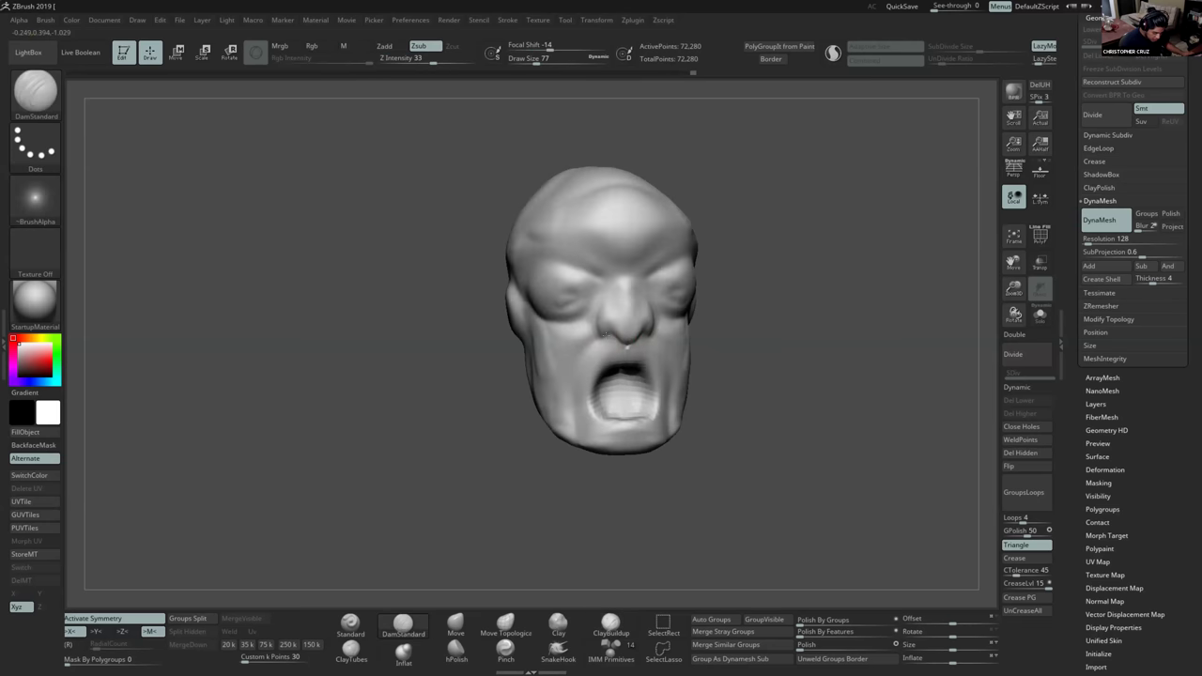
left_click_drag(611, 330, 612, 327)
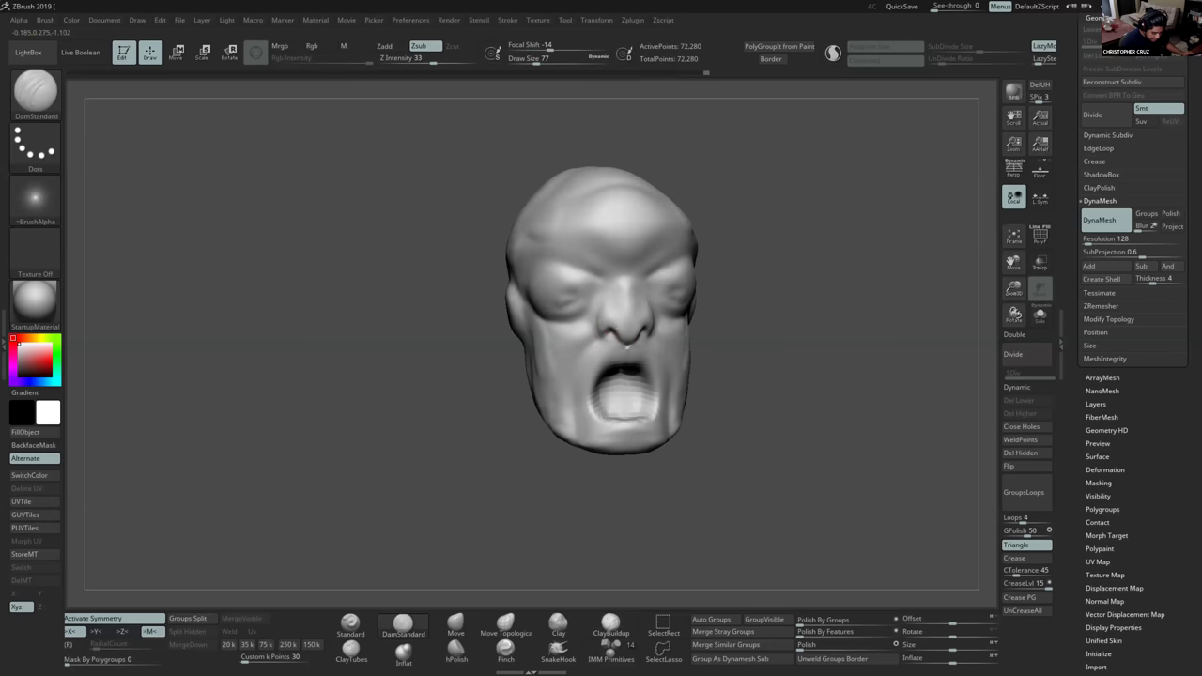
right_click_drag(576, 385, 598, 355)
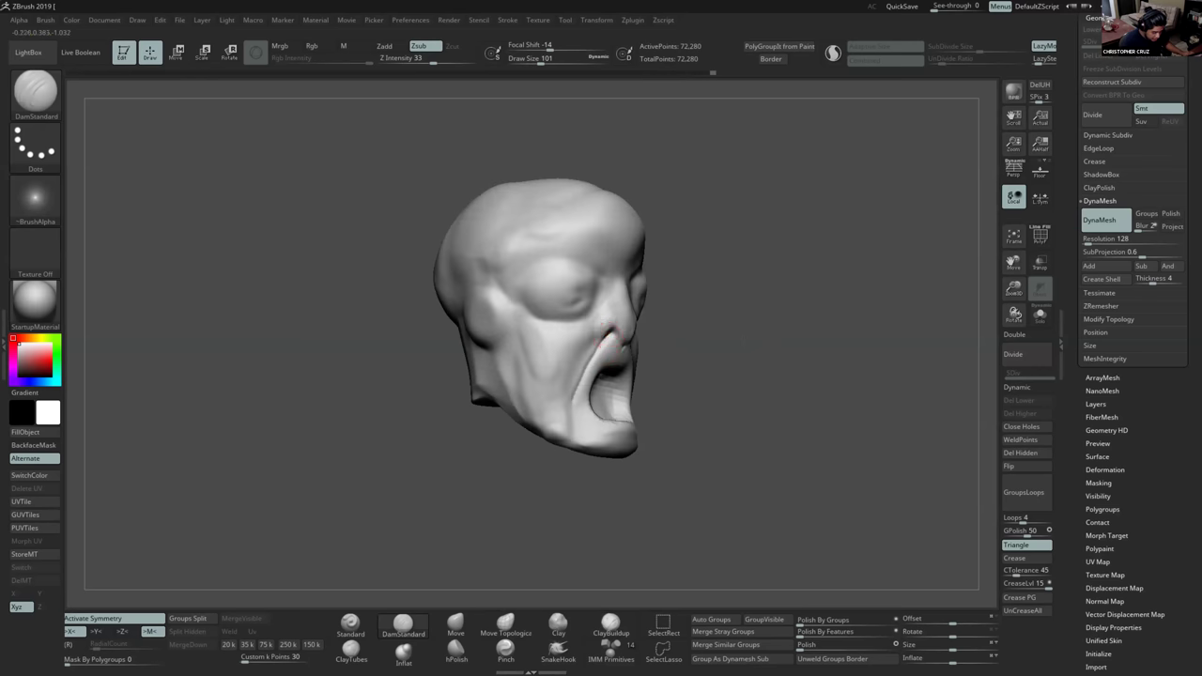
left_click_drag(603, 340, 569, 423, "shift")
right_click_drag(623, 387, 601, 329)
mouse_move(680, 337)
right_mouse_down()
mouse_move(660, 341)
mouse_move(647, 328)
right_mouse_up()
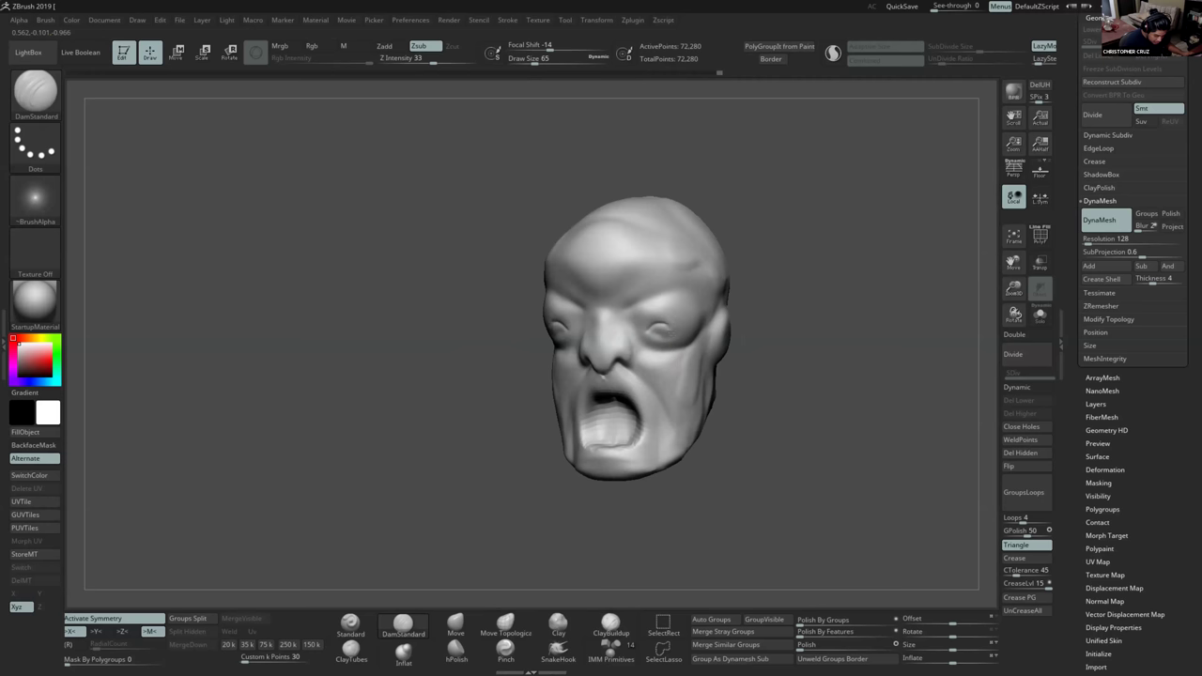
mouse_move(665, 326)
right_mouse_down()
mouse_move(686, 333)
mouse_move(685, 350)
mouse_move(617, 460)
right_mouse_up()
Reshape the nose, cheeks and sides of the head with the Move brush at varying sizes.
left_click(455, 624)
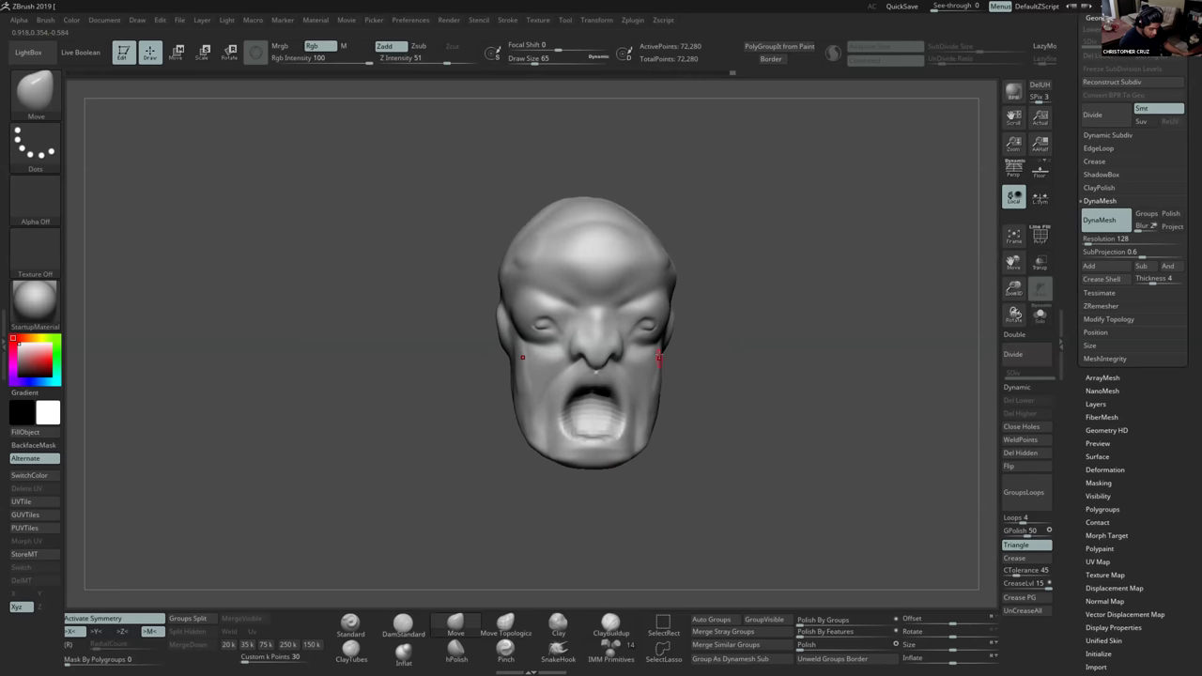
right_click_drag(662, 357, 675, 347)
key("s")
left_click_drag(675, 347, 682, 348)
right_click_drag(682, 349, 668, 358)
key("s")
left_click_drag(569, 377, 571, 363)
right_click_drag(574, 362, 662, 354)
key("s")
left_click_drag(662, 355, 694, 355)
left_click_drag(717, 315, 732, 324)
Pull the cranium into a taller, more elongated shape with the Move brush, ending at draw size 351.
right_click_drag(646, 345, 692, 348)
mouse_move(770, 268)
left_mouse_down()
mouse_move(749, 250)
mouse_move(763, 249)
left_mouse_up()
key("s")
left_click_drag(718, 258, 711, 235)
right_click_drag(747, 268, 721, 270)
left_click_drag(791, 295, 785, 296)
right_click_drag(785, 297, 817, 278)
key("s")
left_click_drag(789, 261, 778, 260)
right_click_drag(772, 260, 768, 263)
left_click_drag(763, 264, 781, 261)
mouse_move(784, 261)
right_mouse_down()
mouse_move(797, 273)
mouse_move(711, 345)
mouse_move(764, 391)
mouse_move(676, 415)
mouse_move(652, 391)
right_mouse_up()
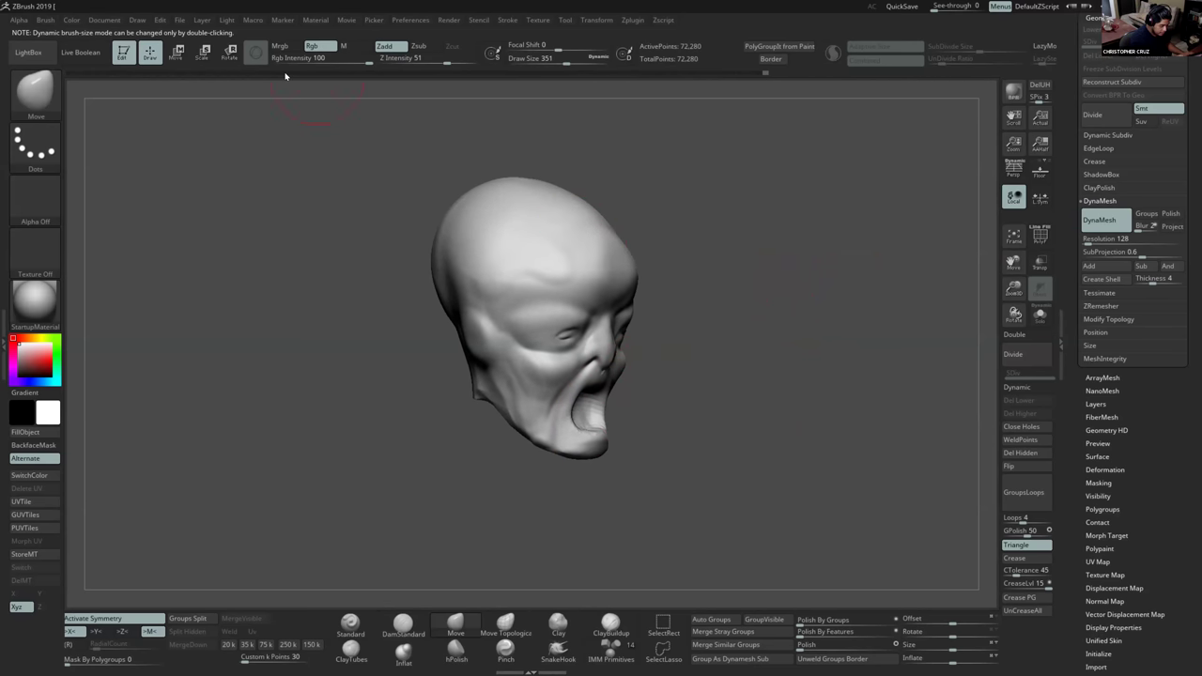
Reposition the main light on the light placement sphere to change the shading on the head.
left_click(226, 20)
left_click(272, 64)
left_click(272, 64)
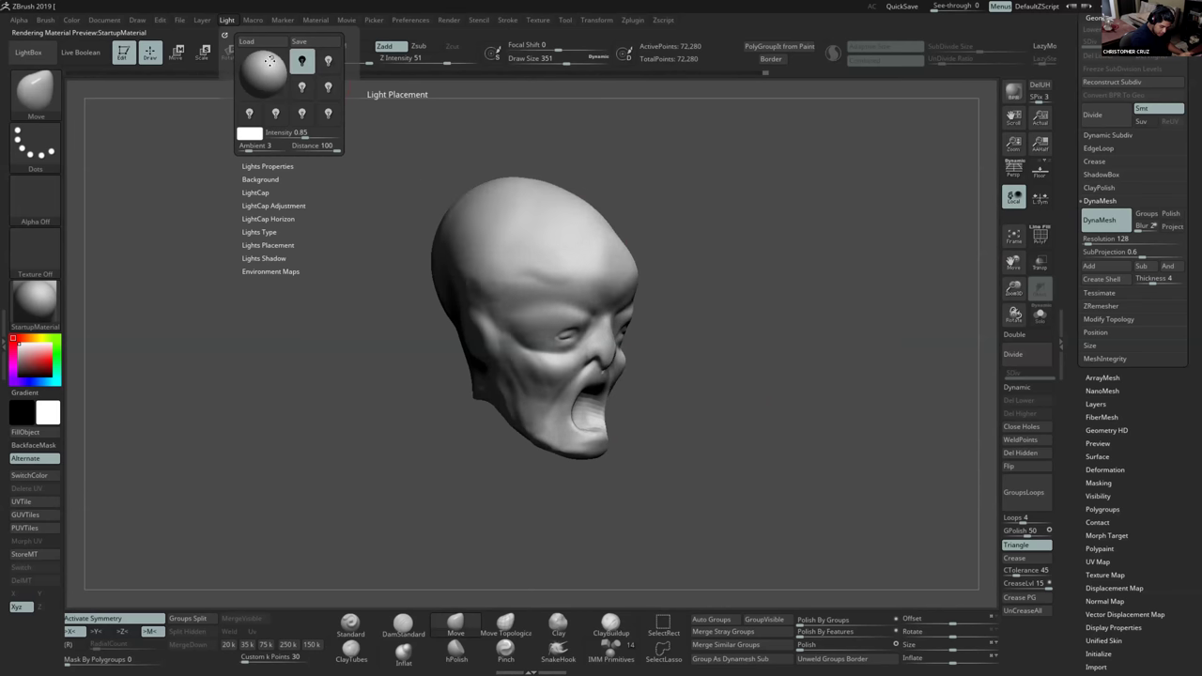
left_click(271, 62)
left_click(270, 66)
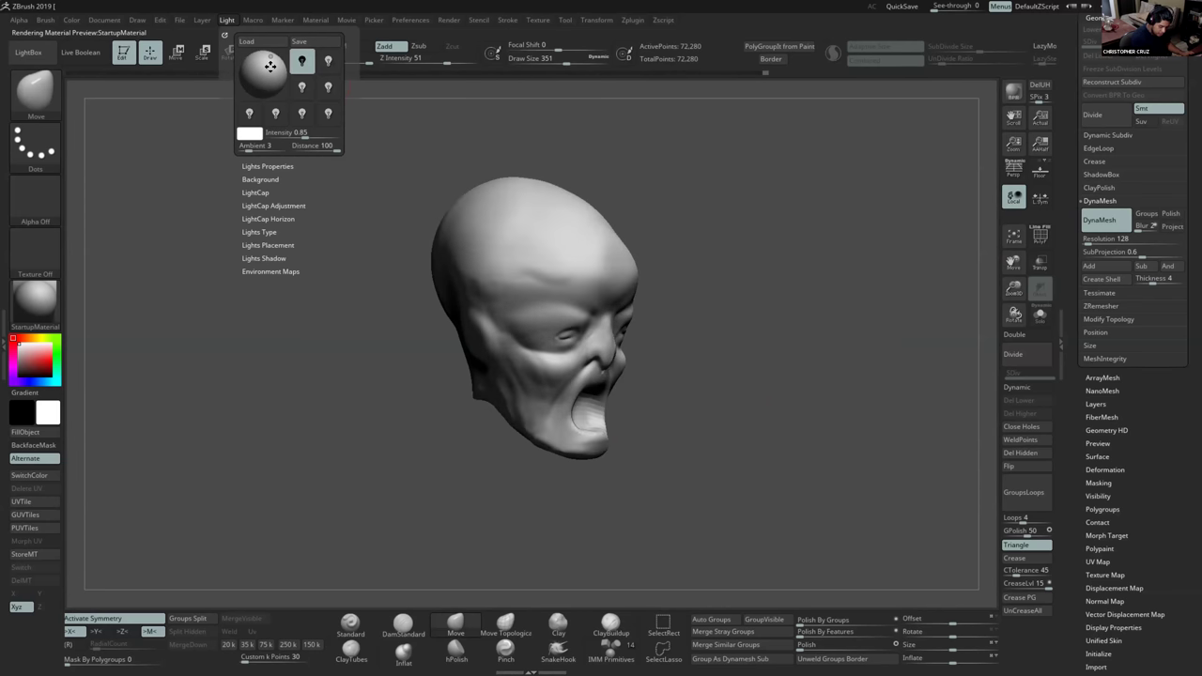
Adjust the underside of the jaw and pull a neck and shoulder mass out of the skull base with SnakeHook.
right_click_drag(610, 404, 565, 385)
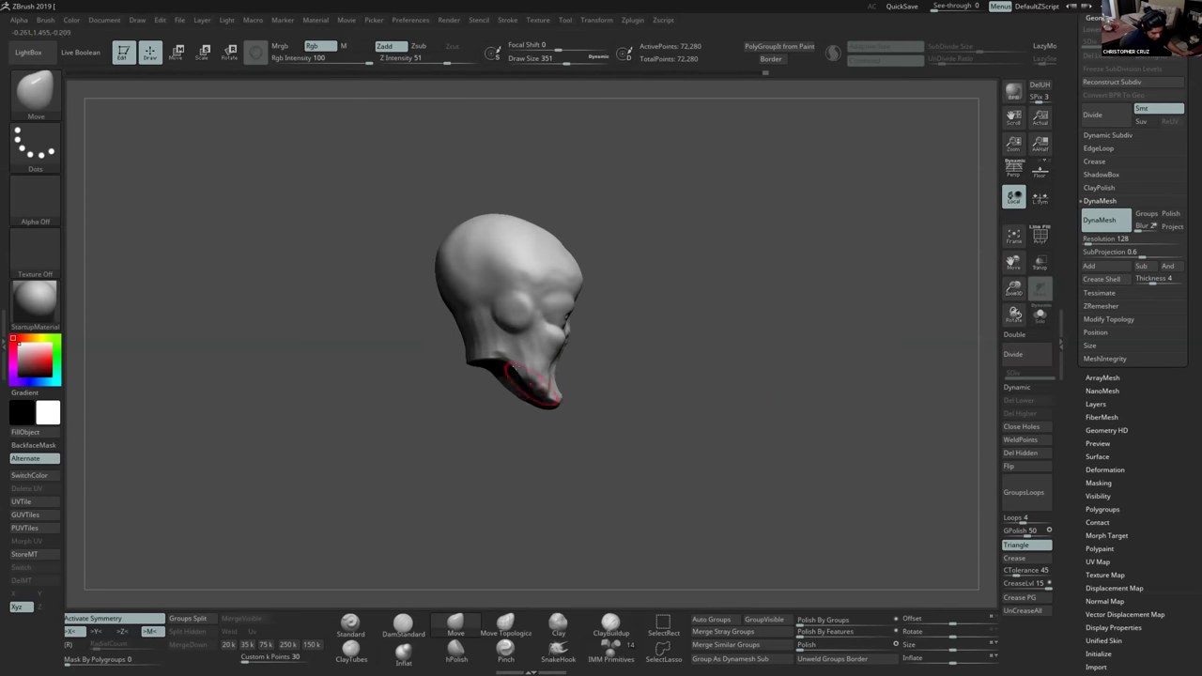
mouse_move(528, 399)
left_mouse_down()
mouse_move(504, 423)
mouse_move(536, 453)
mouse_move(566, 434)
left_mouse_up()
left_click(558, 649)
mouse_move(499, 355)
left_mouse_down()
mouse_move(468, 389)
mouse_move(493, 368)
mouse_move(481, 360)
mouse_move(460, 375)
mouse_move(455, 361)
left_mouse_up()
key("s")
left_click_drag(556, 433, 518, 442)
mouse_move(477, 388)
left_mouse_down()
mouse_move(476, 420)
mouse_move(515, 429)
mouse_move(470, 397)
mouse_move(584, 404)
left_mouse_up()
Pull tooth-like forms from the upper and lower mouth edges with a small SnakeHook brush and crease them with DamStandard.
mouse_move(584, 404)
left_mouse_down("alt")
mouse_move(601, 451)
mouse_move(620, 441)
left_mouse_up("alt")
key("s")
left_click_drag(584, 360, 570, 360)
left_click_drag(597, 460, 582, 489, "alt")
key("s")
left_click_drag(580, 351, 567, 352)
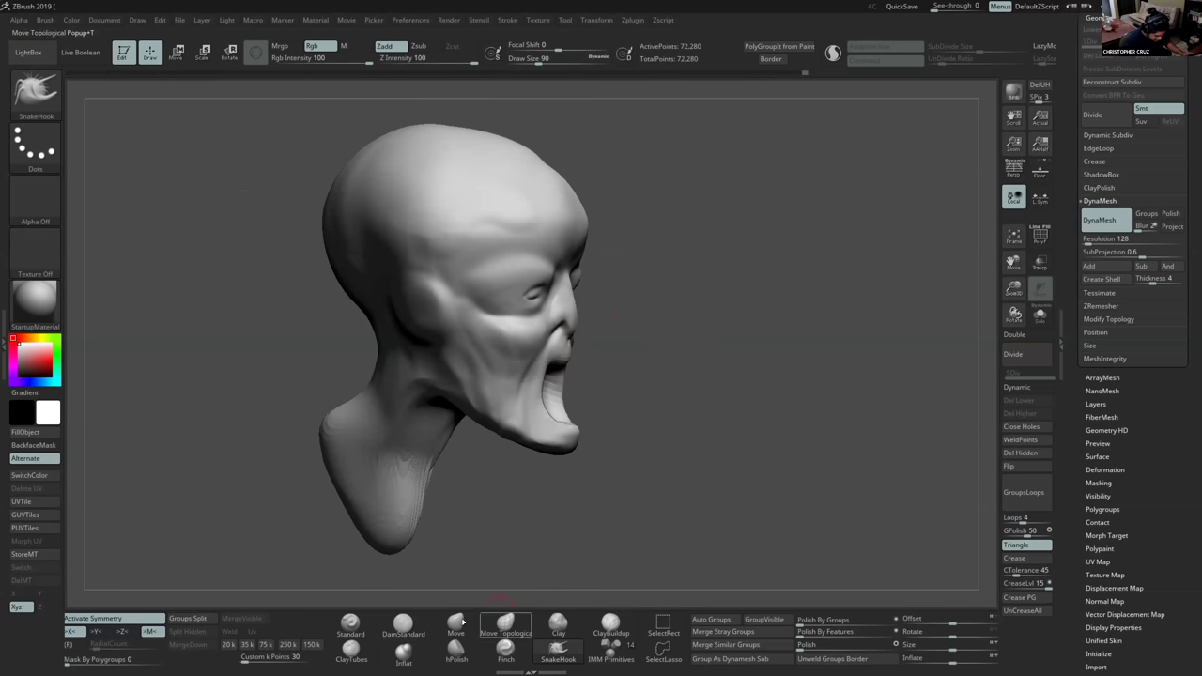
left_click(403, 625)
mouse_move(528, 349)
right_mouse_down()
mouse_move(565, 359)
mouse_move(573, 424)
mouse_move(598, 466)
mouse_move(574, 427)
mouse_move(544, 446)
mouse_move(636, 404)
mouse_move(633, 432)
right_mouse_up()
left_click(559, 648)
left_click(403, 623)
key("shift")
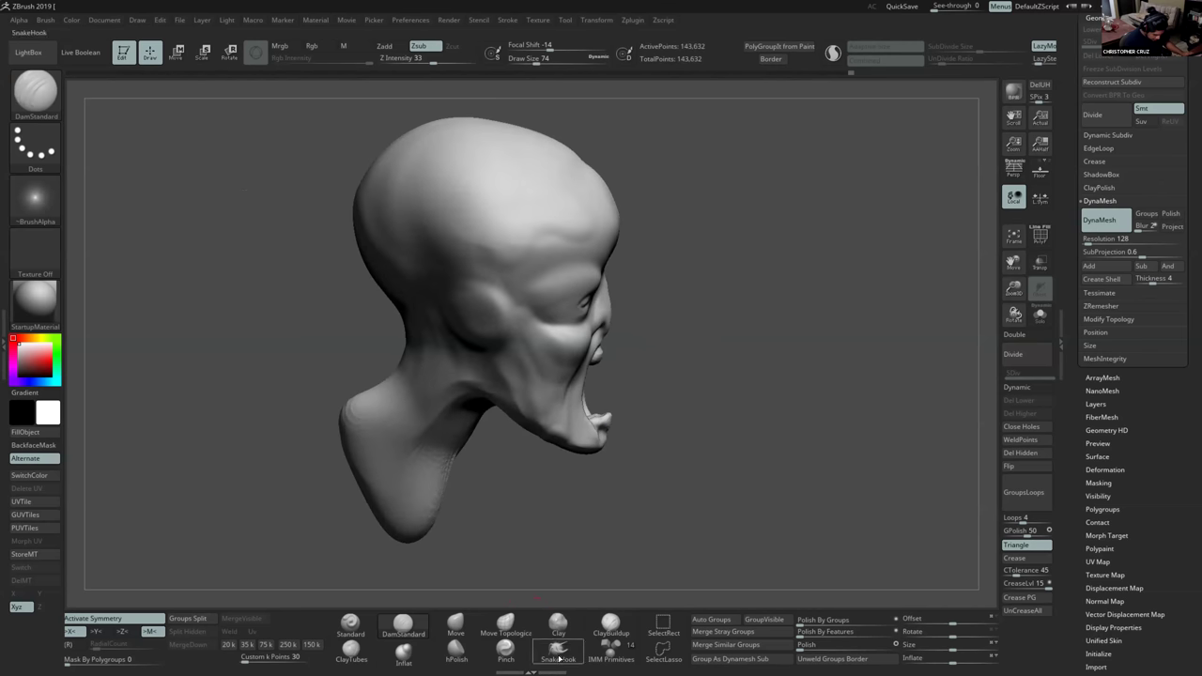
Swell the front of the neck with the Inflat brush and smooth the bumps with a large brush.
mouse_move(624, 383)
right_mouse_down()
mouse_move(563, 378)
mouse_move(526, 399)
mouse_move(716, 433)
mouse_move(645, 427)
mouse_move(663, 426)
right_mouse_up()
key("s")
left_click_drag(666, 430, 686, 431)
left_click(405, 654)
key("s")
mouse_move(527, 458)
left_mouse_down()
mouse_move(548, 456)
mouse_move(544, 428)
left_mouse_up()
key("s")
left_click_drag(538, 434, 552, 433)
mouse_move(550, 449)
left_mouse_down()
mouse_move(547, 470)
mouse_move(556, 458)
left_mouse_up()
left_click_drag(559, 462, 536, 444, "shift")
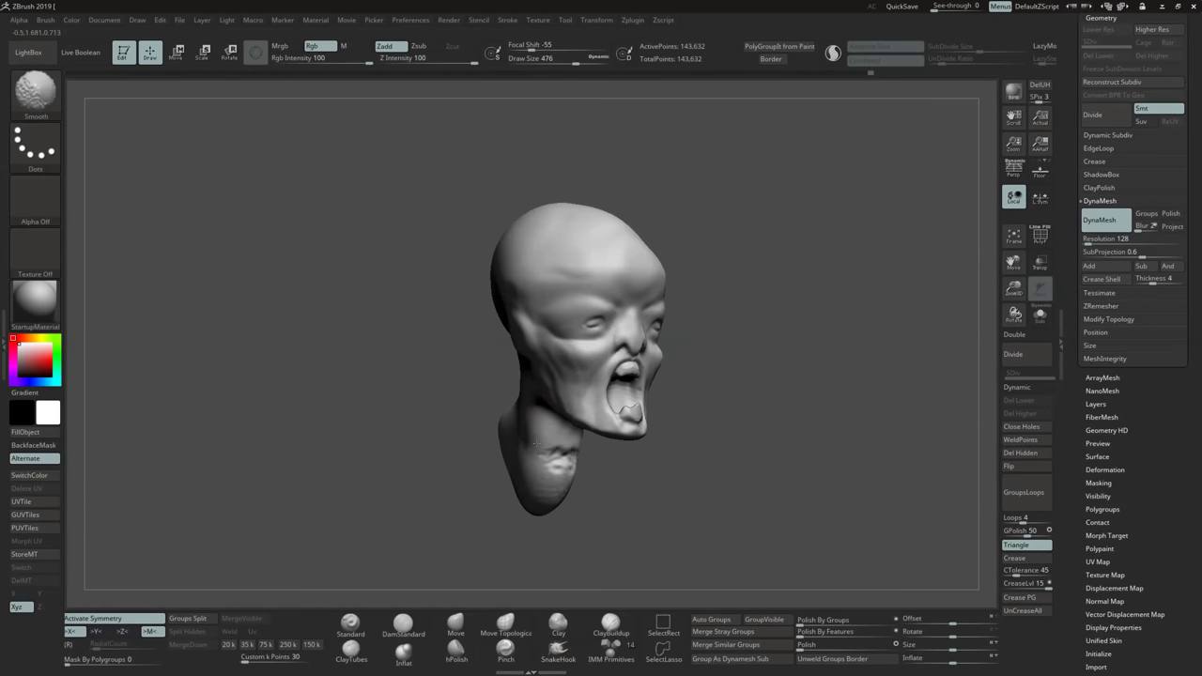
Pull long pointed ears out of the ear masses with the SnakeHook brush and refine their shape.
mouse_move(722, 445)
right_mouse_down()
mouse_move(688, 432)
mouse_move(665, 404)
right_mouse_up()
key("s")
left_click_drag(665, 403, 651, 403)
left_click(559, 650)
mouse_move(657, 423)
right_mouse_down()
mouse_move(691, 377)
mouse_move(715, 371)
right_mouse_up()
key("s")
left_click_drag(718, 374, 715, 372)
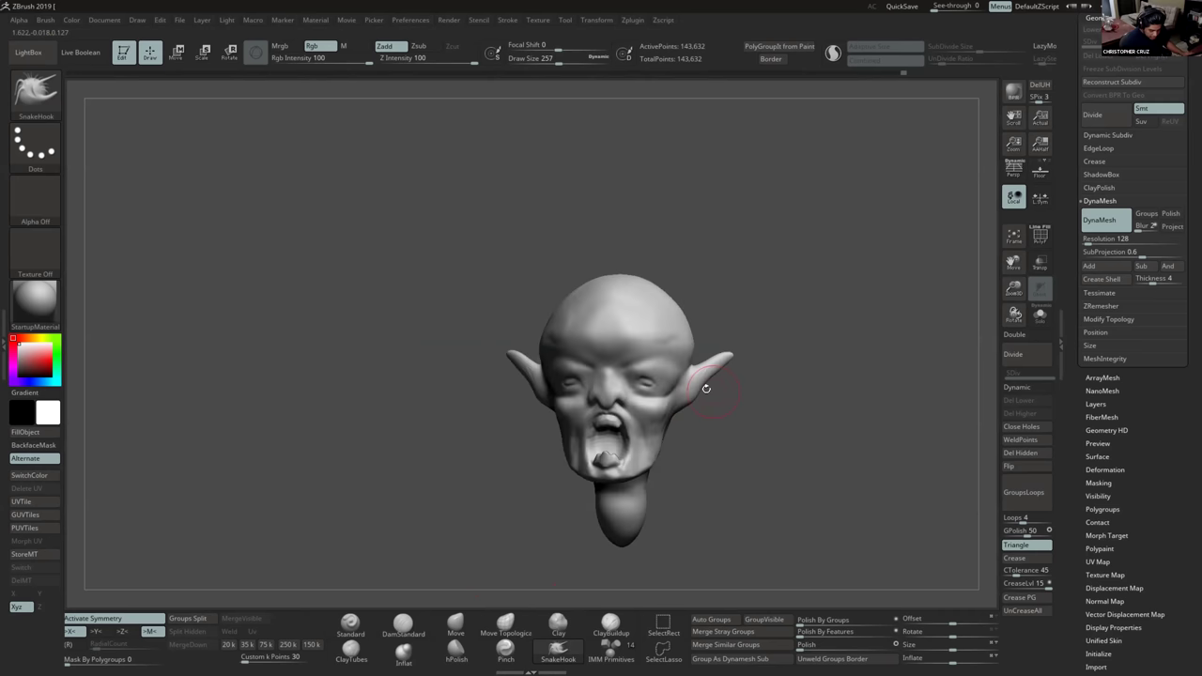
right_click_drag(676, 399, 718, 366)
right_click_drag(742, 419, 710, 359)
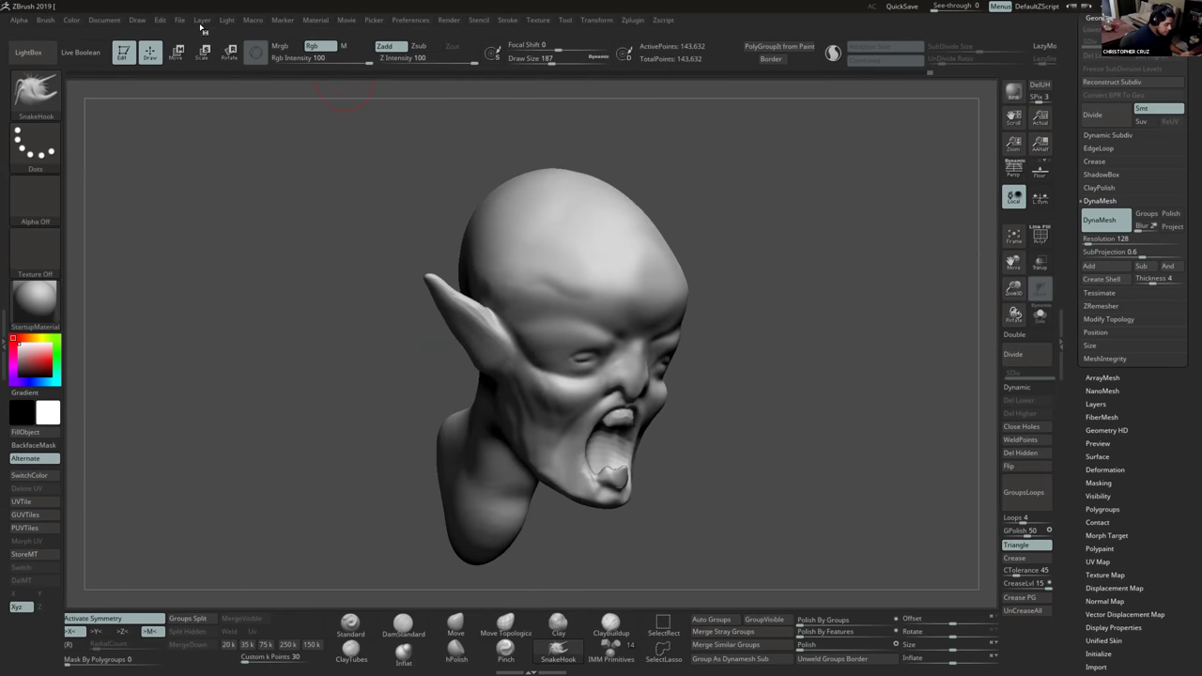
Shift the main light's direction on the placement sphere to relight the eared head.
left_click(230, 22)
left_click(263, 62)
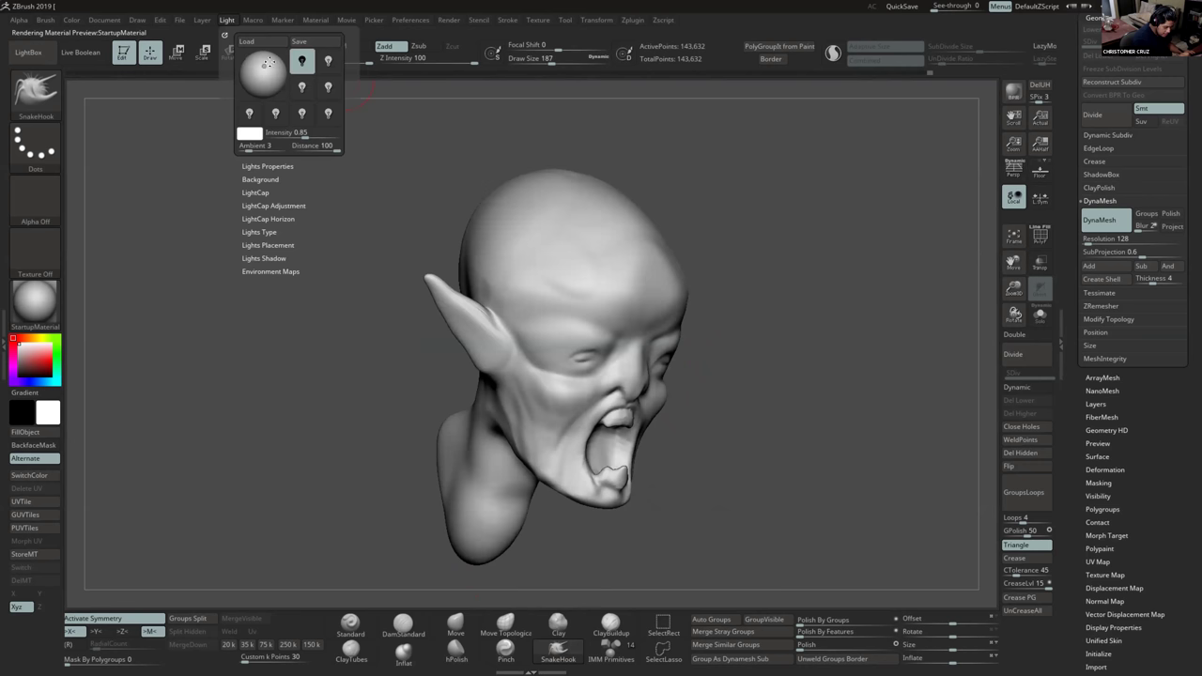
left_click_drag(706, 394, 692, 332, "alt")
Examine the DynaMesh wireframe density on the face, mouth and ears with the polyframe display toggled.
key("shift+f")
key("shift+f")
key("shift+f")
key("shift+f")
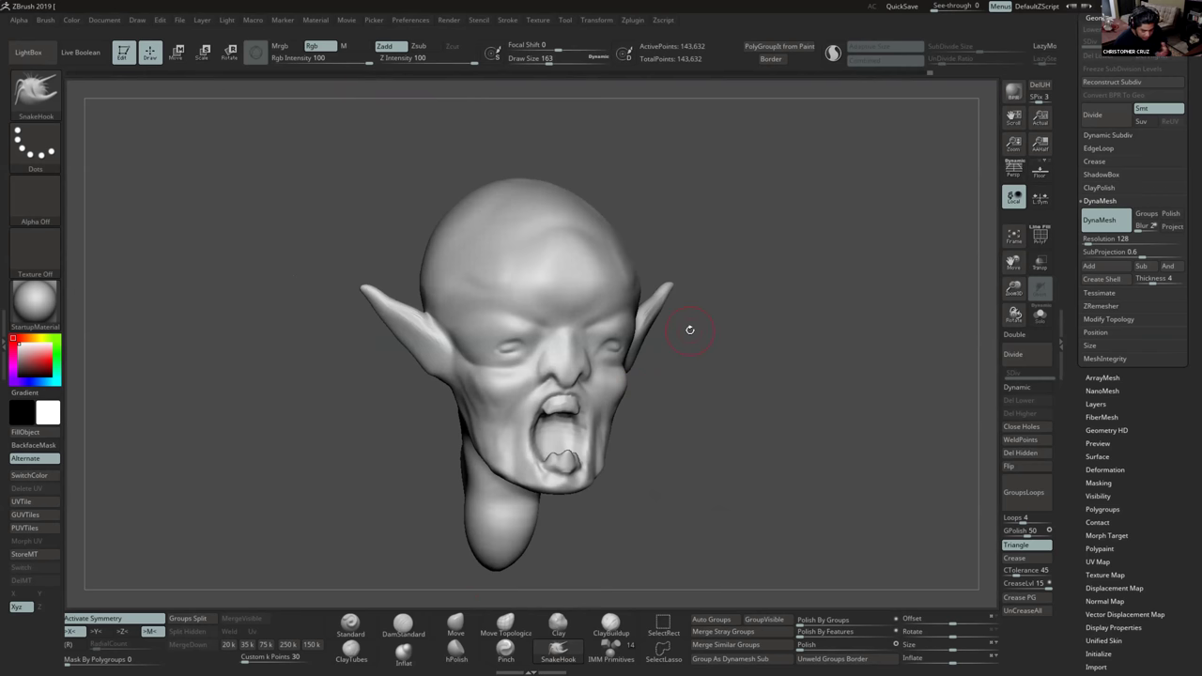
left_click_drag(689, 330, 680, 386)
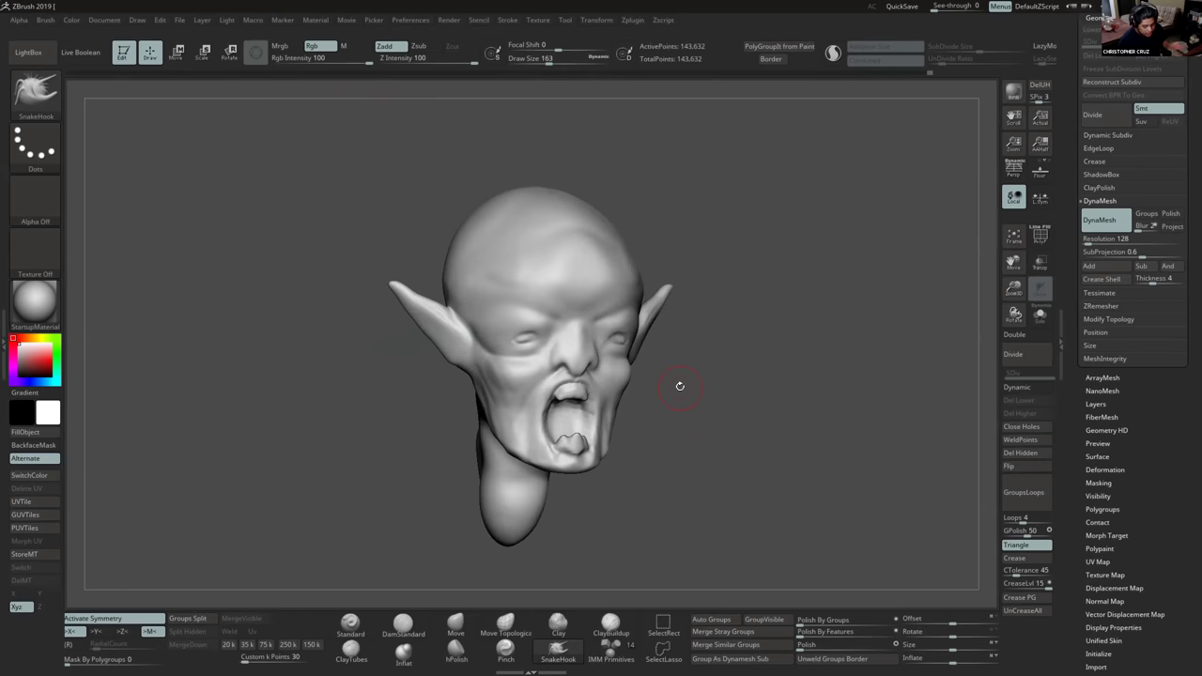
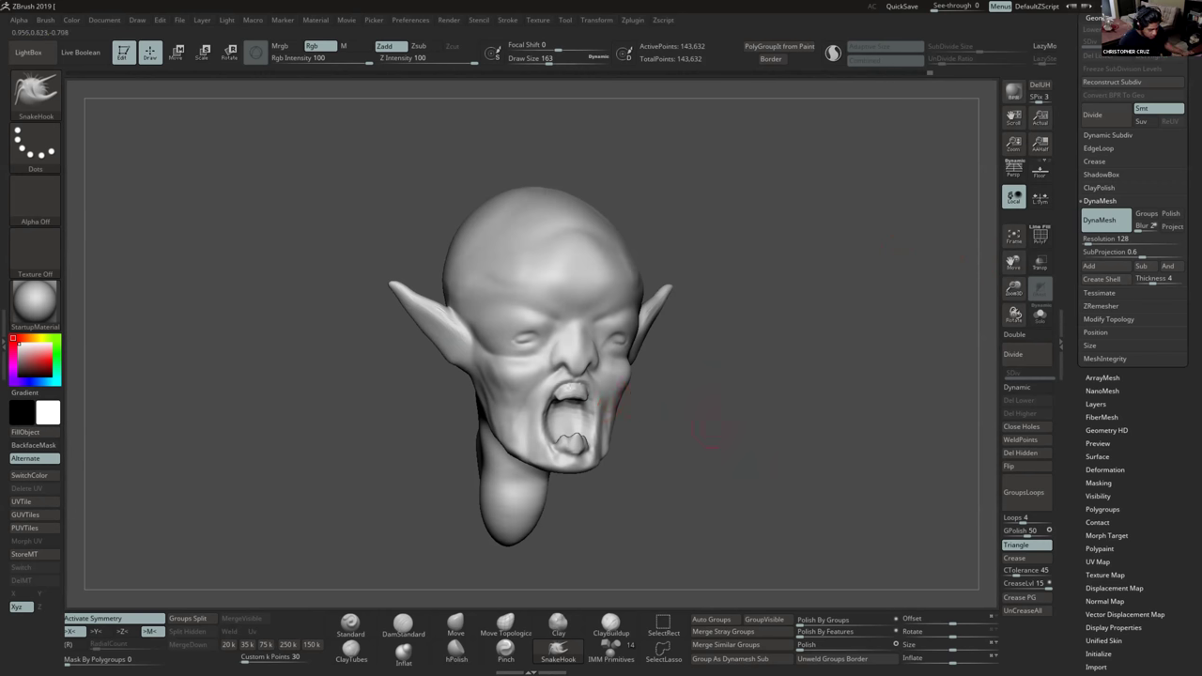
left_click_drag(713, 430, 749, 456)
key("f")
key("shift+f")
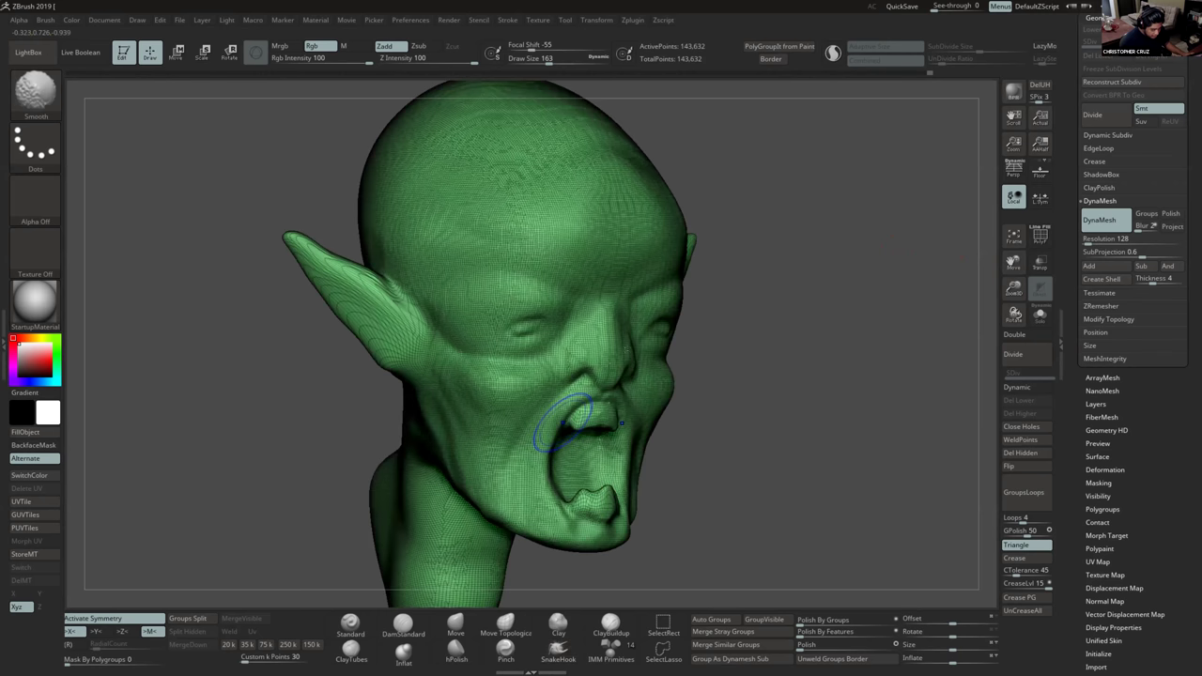
right_click_drag(612, 436, 632, 452)
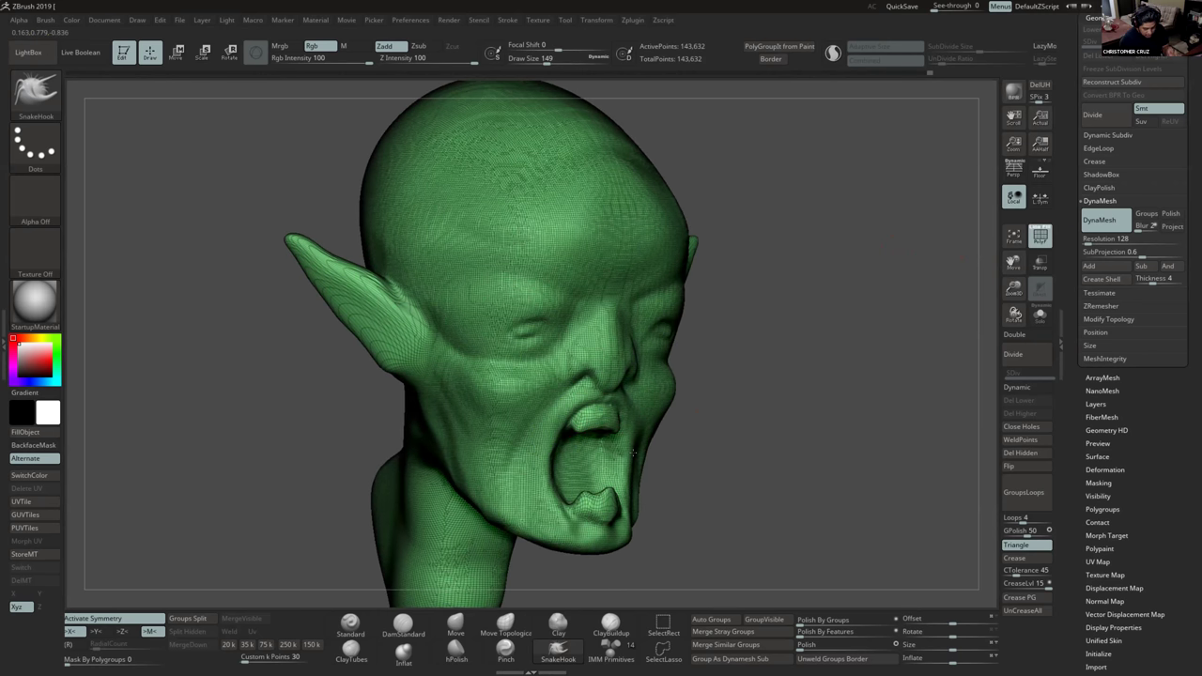
scroll(633, 453, "up", 3)
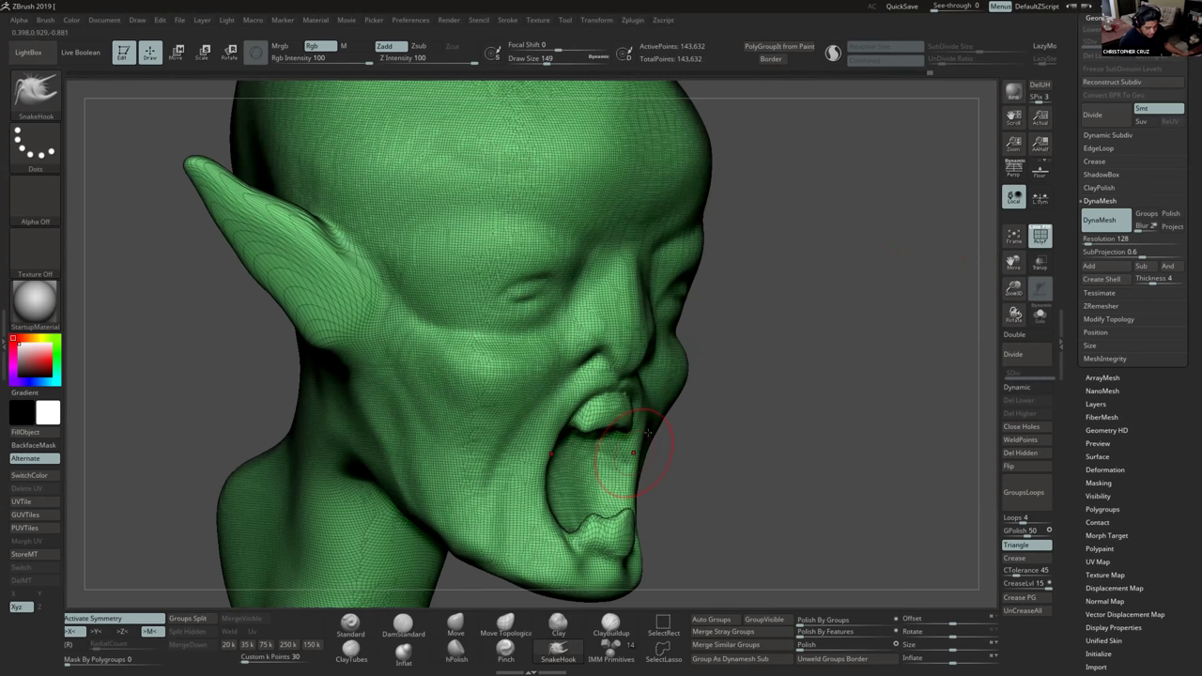
key("shift+f")
scroll(648, 432, "down", 3)
right_click_drag(640, 425, 635, 438, "ctrl")
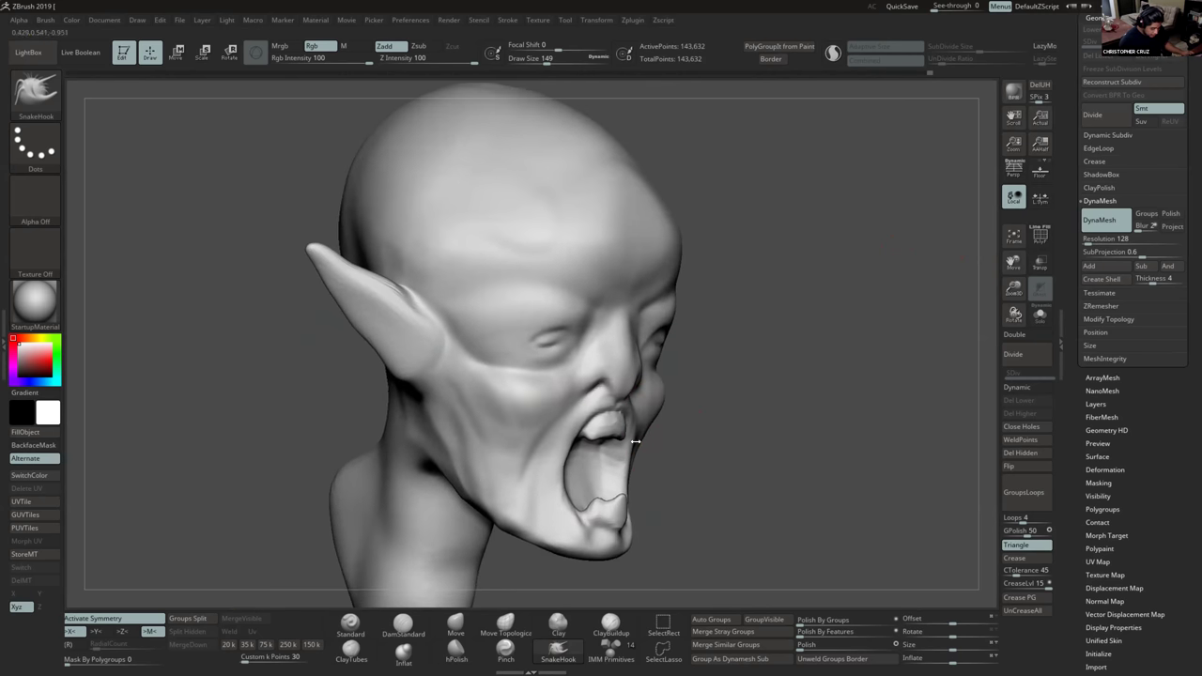
Build up the cheek below the eye with ClayBuildup, undo the unwanted strokes and smooth the cheek toward the jaw.
key("b")
key("c")
key("b")
mouse_move(554, 374)
left_mouse_down()
mouse_move(557, 390)
mouse_move(529, 410)
mouse_move(542, 414)
mouse_move(542, 370)
mouse_move(530, 411)
left_mouse_up()
left_click_drag(539, 347, 563, 333, "shift")
key("ctrl+z")
left_click_drag(560, 344, 599, 351, "shift")
key("ctrl+z")
key("ctrl+z")
left_click_drag(553, 397, 517, 430, "shift")
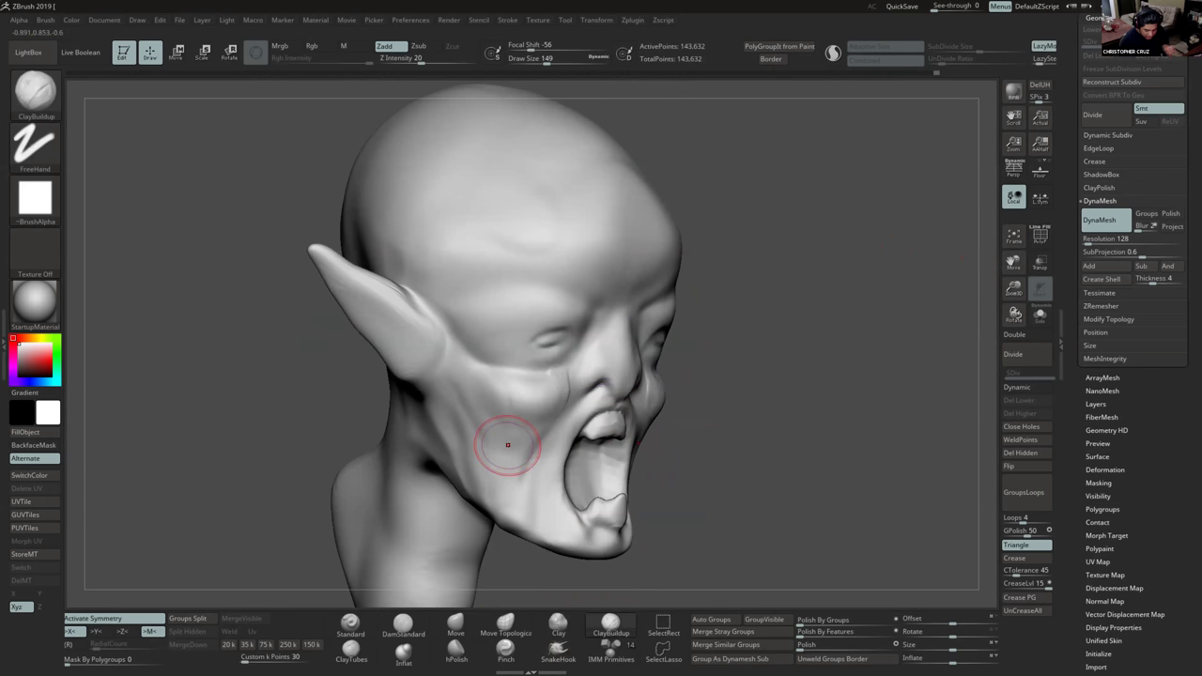
mouse_move(662, 364)
left_mouse_down()
mouse_move(672, 390)
mouse_move(640, 416)
left_mouse_up()
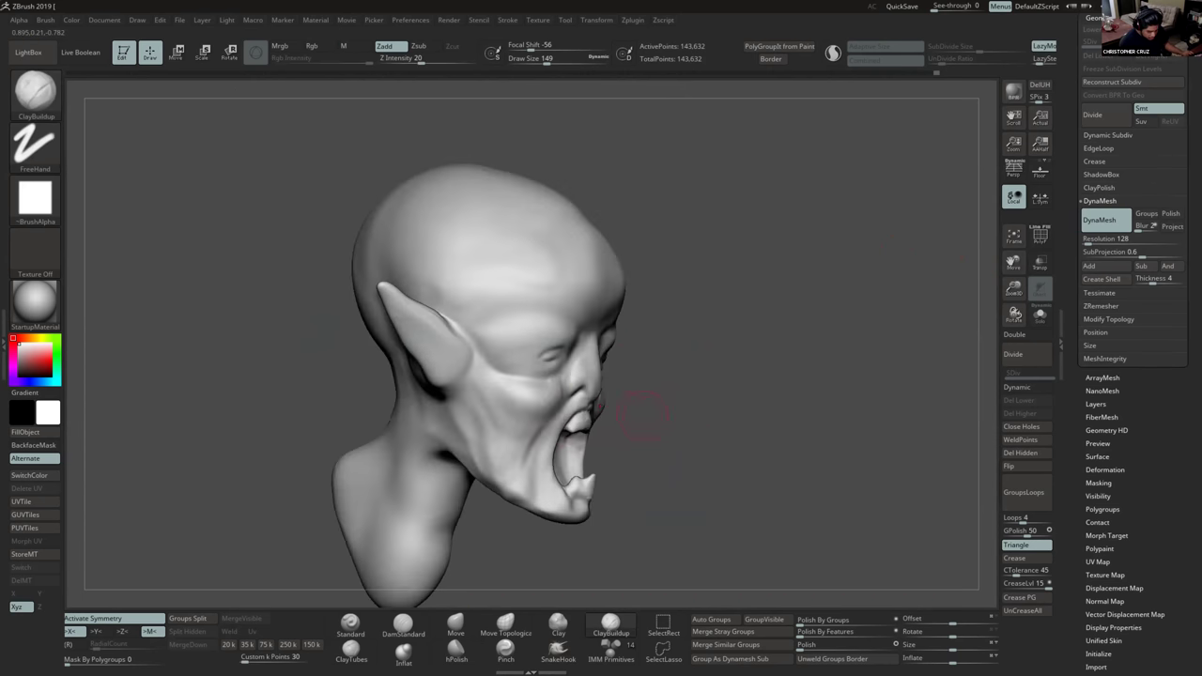
key("shift")
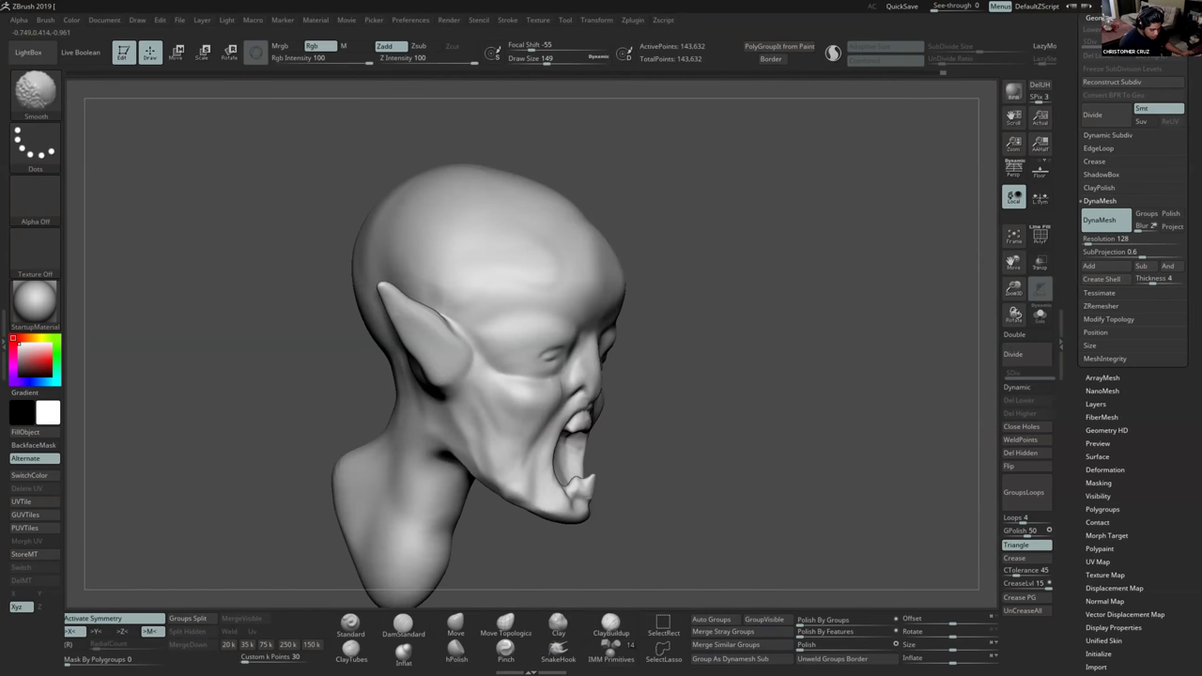
mouse_move(663, 413)
left_mouse_down()
mouse_move(590, 409)
mouse_move(529, 452)
left_mouse_up()
left_click_drag(648, 460, 693, 480)
Rotate the eared head with a Transpose Rotate line drawn from the centre of the face, keeping X symmetry on.
mouse_move(679, 526)
left_mouse_down("alt")
mouse_move(634, 407)
mouse_move(601, 398)
left_mouse_up("alt")
key("r")
left_click(256, 54)
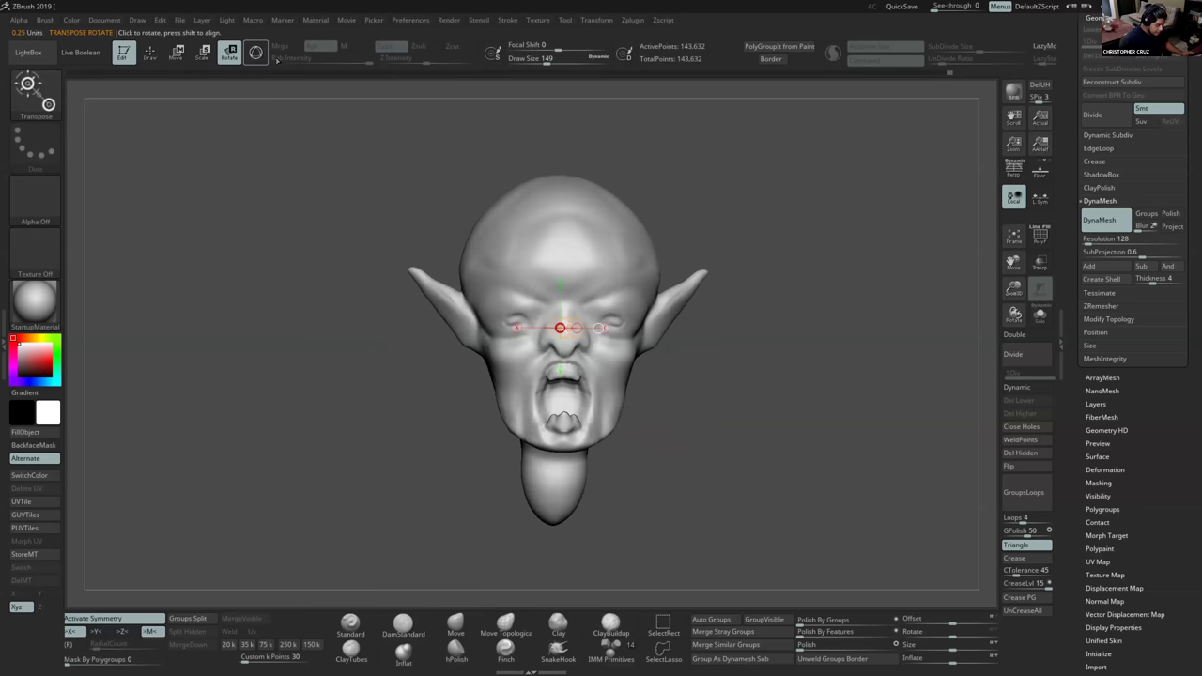
left_click_drag(599, 328, 644, 268)
left_click_drag(657, 441, 621, 444, "alt")
key("f")
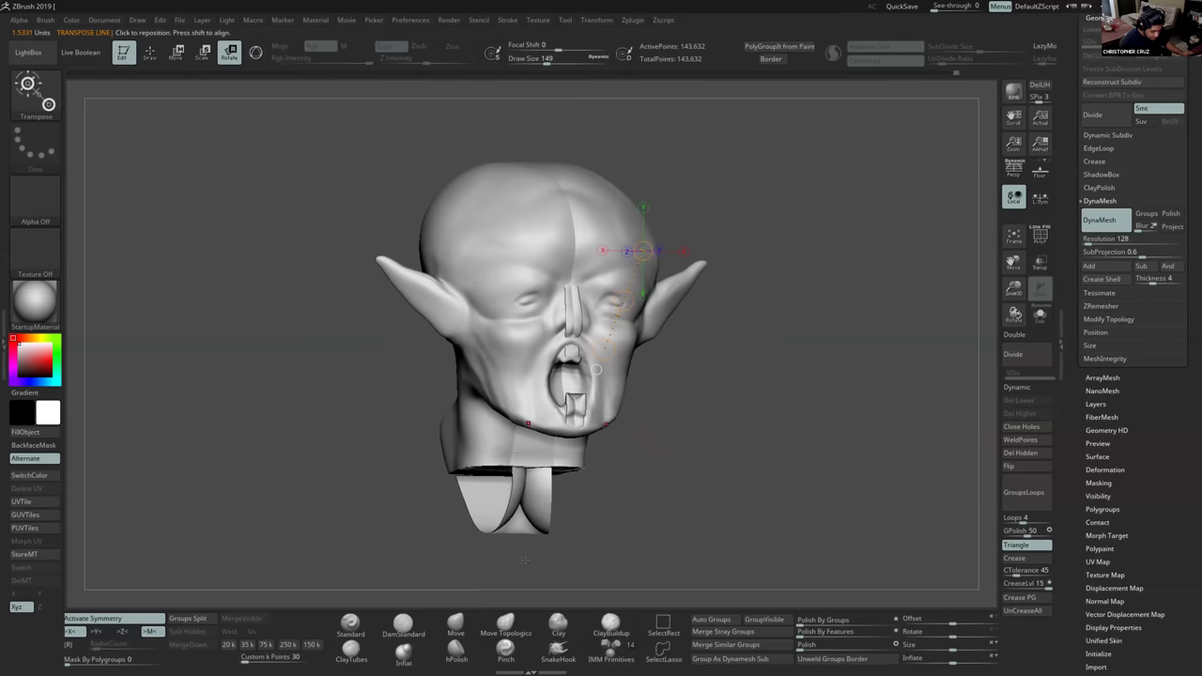
Smooth the sharp creases along the centre of the mouth, nose and forehead.
key("q")
left_click_drag(570, 402, 576, 413, "shift")
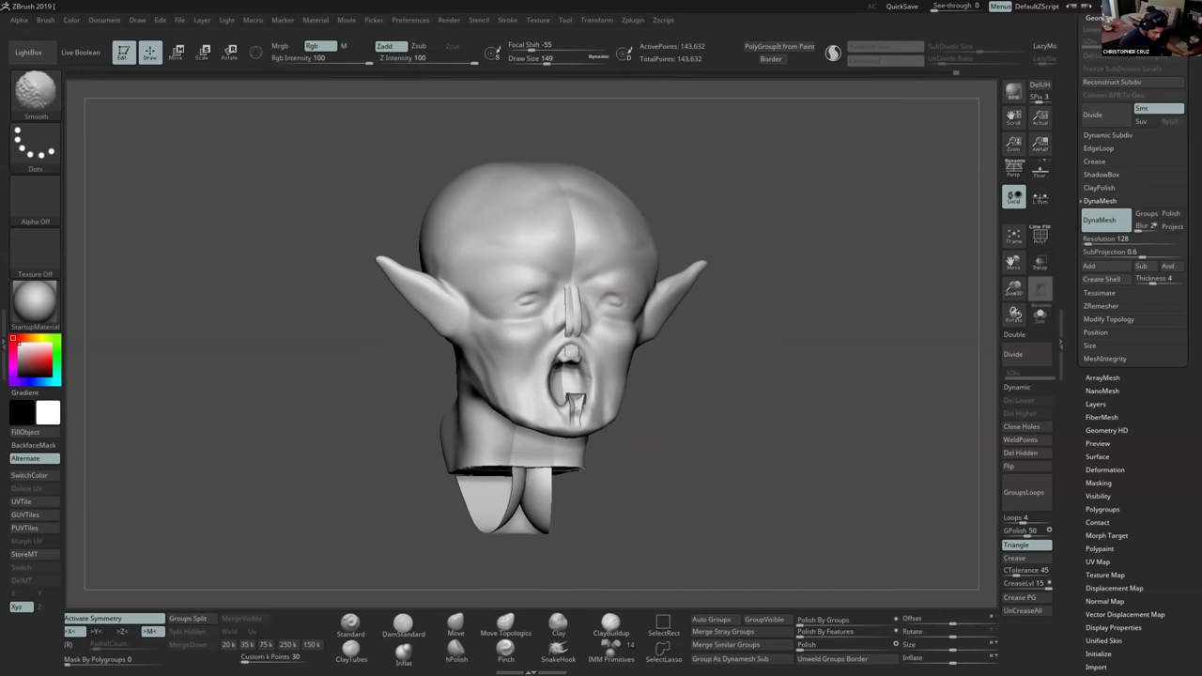
mouse_move(574, 317)
left_mouse_down("shift")
mouse_move(569, 304)
mouse_move(567, 324)
left_mouse_up("shift")
left_click_drag(567, 323, 571, 327, "shift")
right_click_drag(571, 328, 657, 333)
mouse_move(733, 273)
right_mouse_down()
mouse_move(648, 281)
mouse_move(581, 249)
right_mouse_up()
key("s")
mouse_move(581, 249)
left_mouse_down()
mouse_move(593, 238)
mouse_move(577, 227)
left_mouse_up()
key("shift")
mouse_move(576, 228)
right_mouse_down()
mouse_move(604, 282)
mouse_move(559, 312)
right_mouse_up()
left_click_drag(598, 344, 590, 358)
Reshape the lips and pull the underside of the jaw downward with a large Move Topological brush.
mouse_move(591, 413)
right_mouse_down()
mouse_move(598, 450)
mouse_move(502, 446)
right_mouse_up()
left_click(507, 623)
left_click_drag(572, 370, 576, 393)
right_click_drag(601, 469, 564, 455)
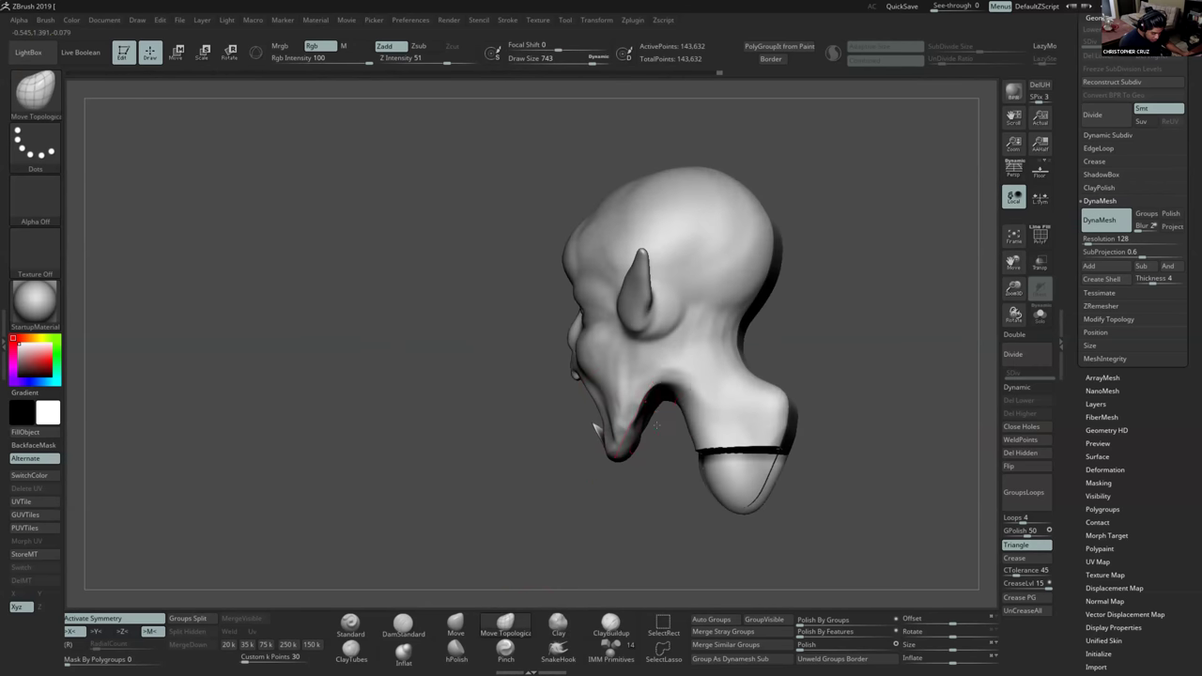
left_click_drag(661, 402, 664, 434)
right_click_drag(554, 465, 692, 454)
right_click_drag(693, 455, 683, 481, "ctrl")
left_click_drag(564, 436, 534, 458)
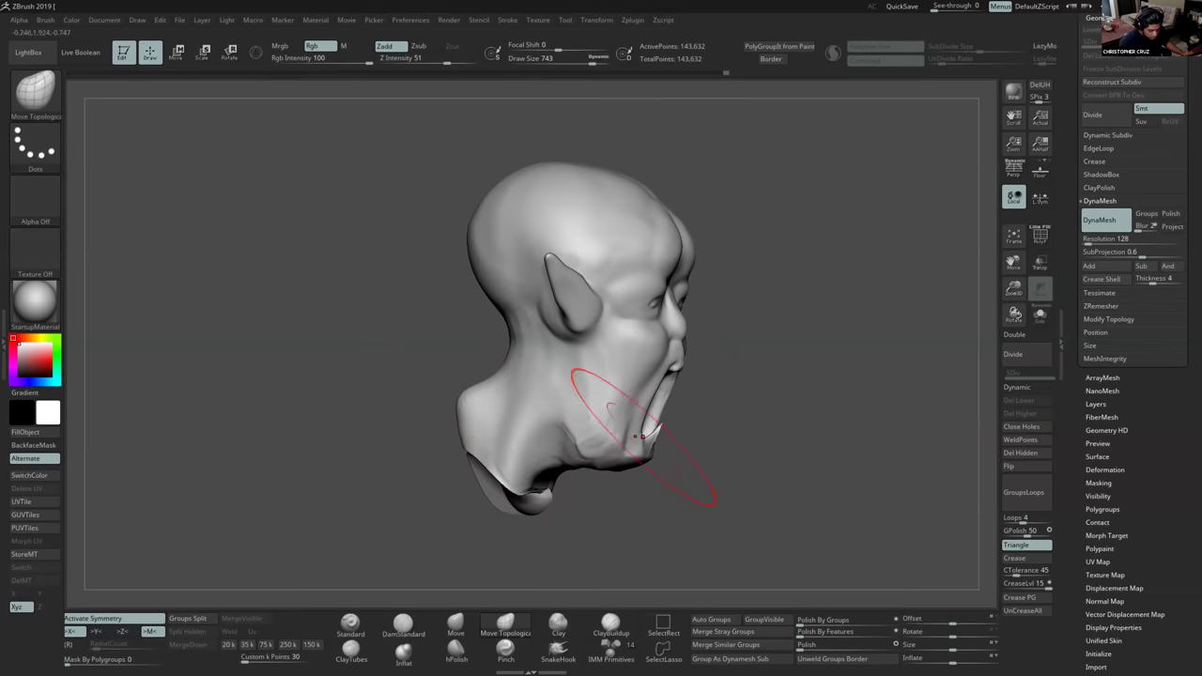
Adjust the side of the open mouth with a smaller Move Topological brush, about 239 in size.
right_click_drag(648, 440, 610, 426)
left_click_drag(639, 405, 655, 391)
mouse_move(648, 409)
right_mouse_down()
mouse_move(681, 413)
mouse_move(674, 391)
mouse_move(645, 419)
mouse_move(687, 474)
mouse_move(662, 422)
mouse_move(706, 394)
mouse_move(683, 387)
right_mouse_up()
key("shift")
mouse_move(683, 387)
right_mouse_down()
mouse_move(661, 386)
mouse_move(689, 373)
mouse_move(684, 389)
mouse_move(650, 388)
right_mouse_up()
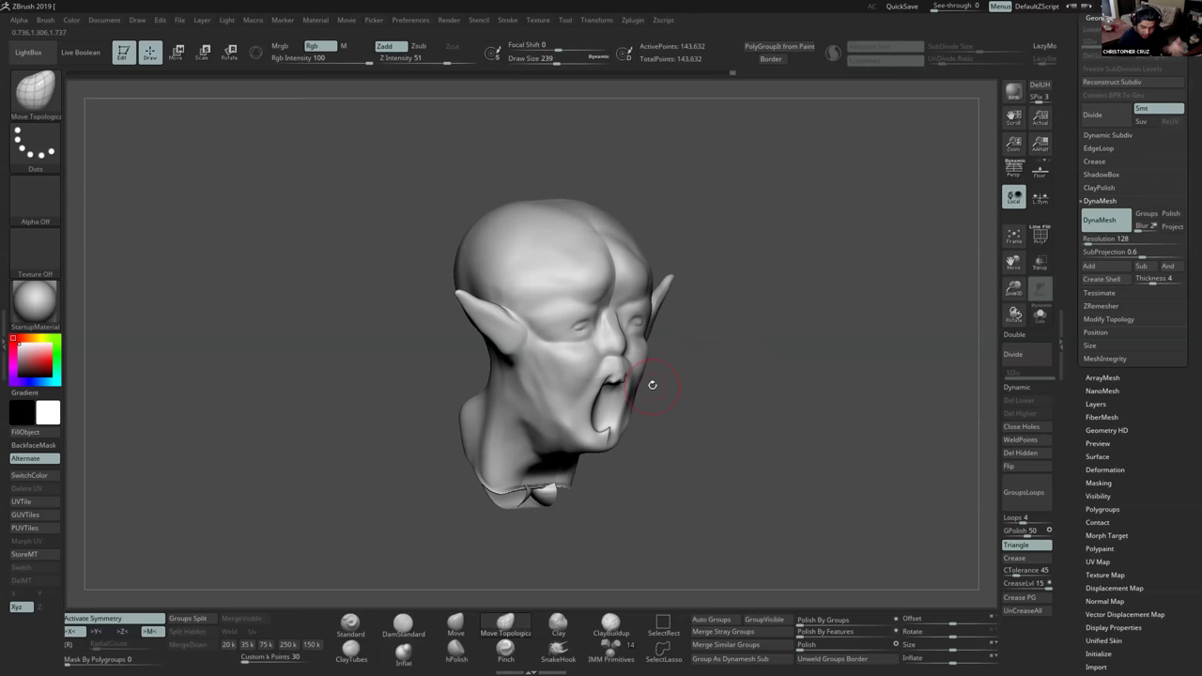
Load the GOG creature head tool from the GOG folder inside 00-CURRENT on the BRAIN drive.
scroll(1155, 443, "up", 5)
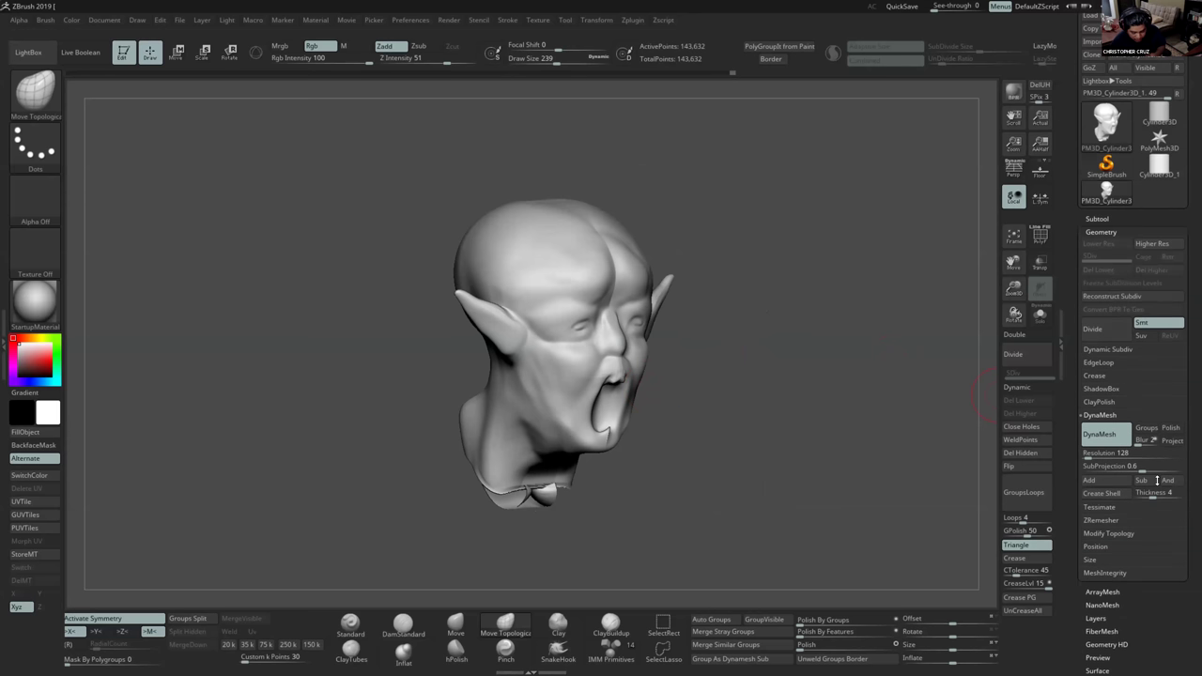
left_click(1090, 50)
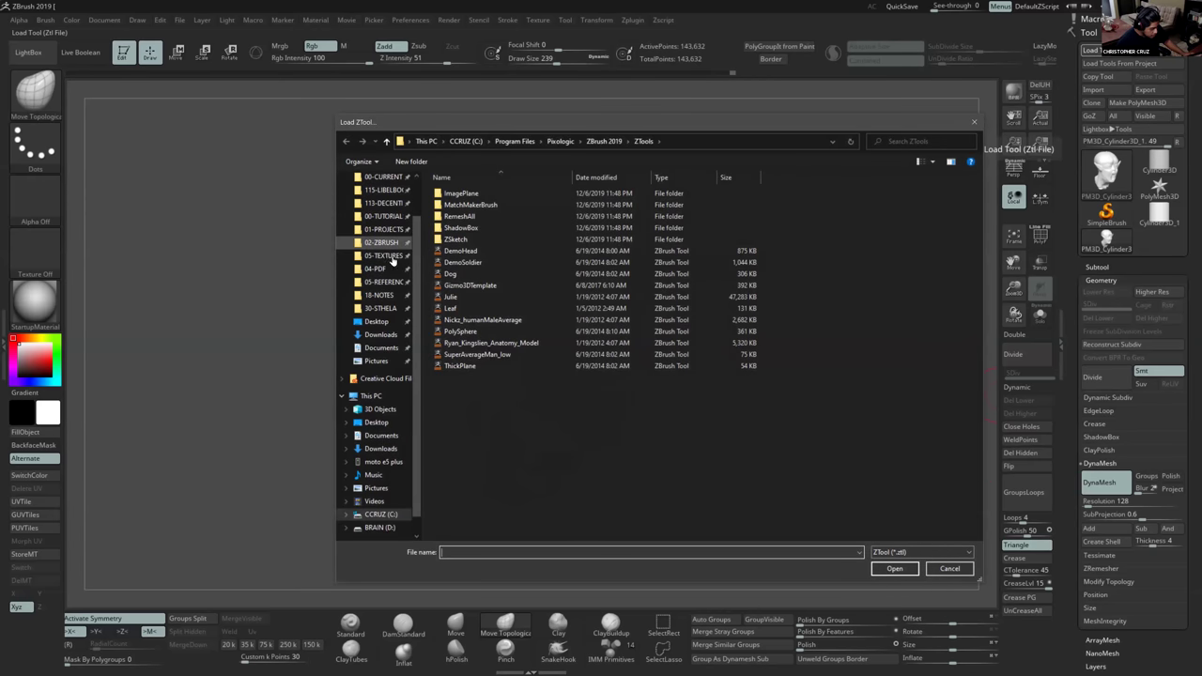
scroll(380, 270, "up", 1)
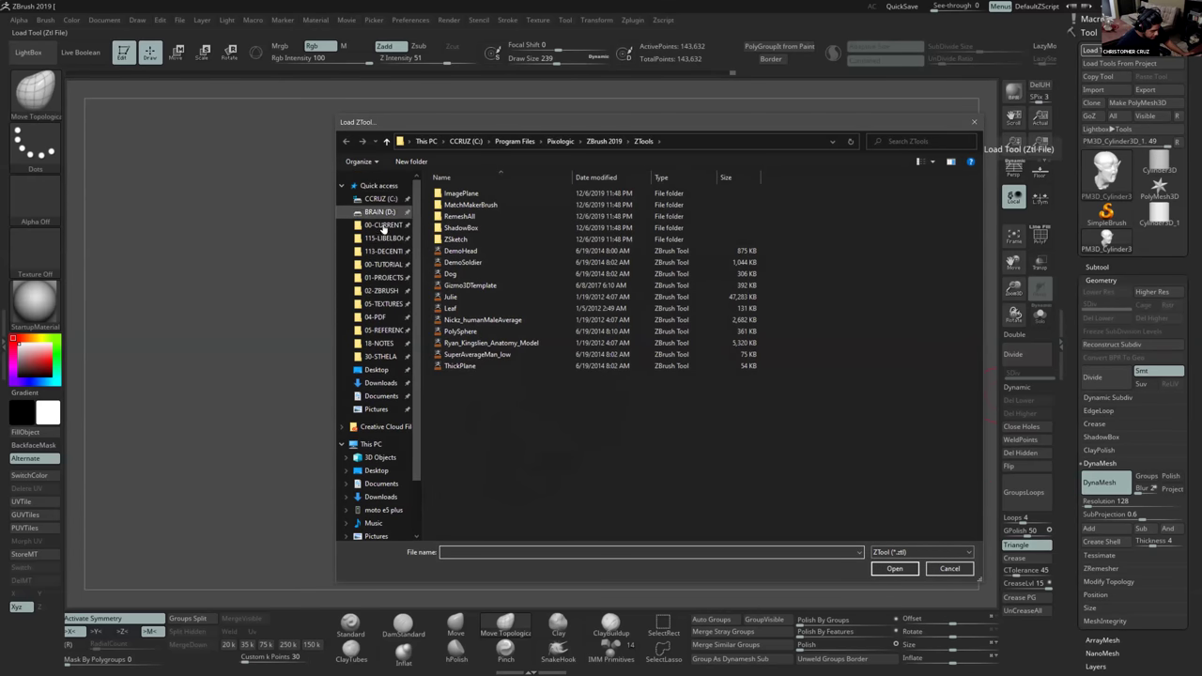
double_click(461, 206)
double_click(461, 202)
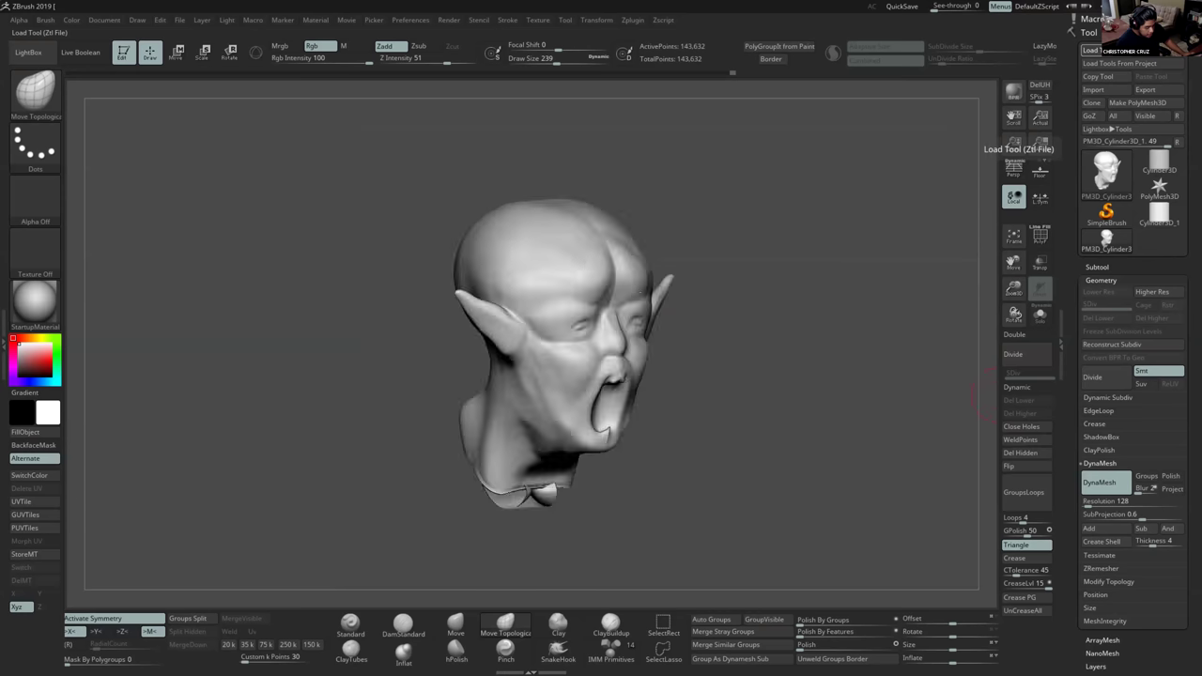
mouse_move(689, 348)
left_mouse_down()
mouse_move(653, 326)
mouse_move(679, 333)
mouse_move(693, 320)
mouse_move(684, 354)
mouse_move(706, 347)
left_mouse_up()
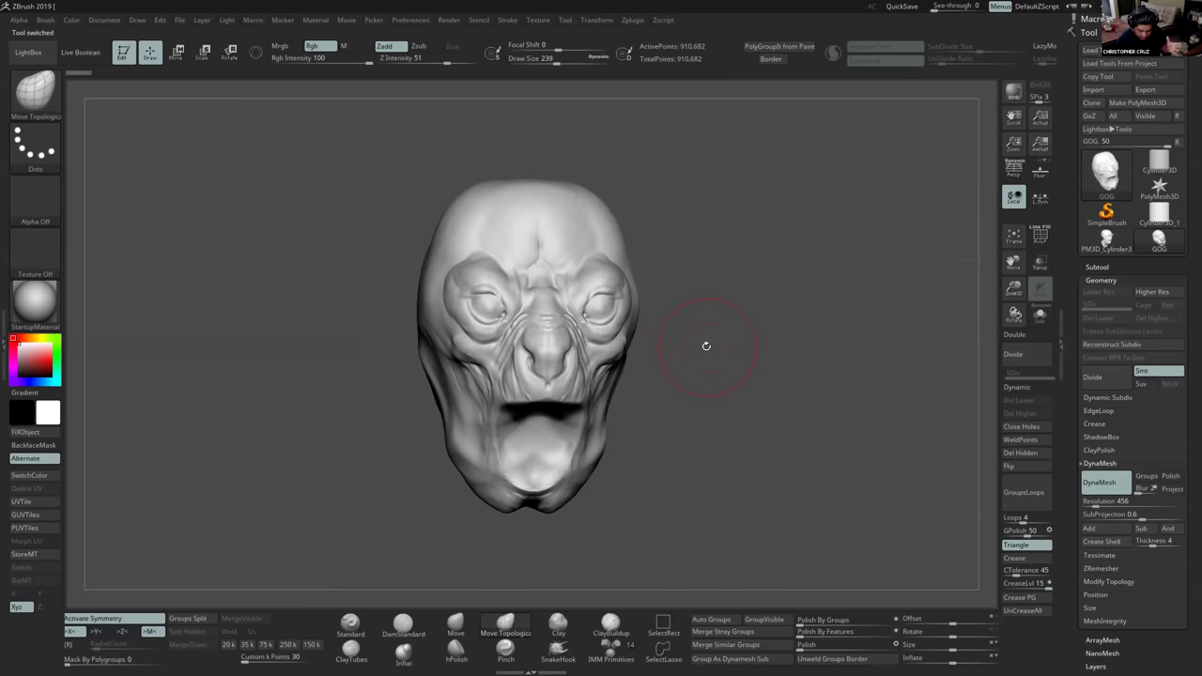
left_click_drag(629, 391, 630, 391)
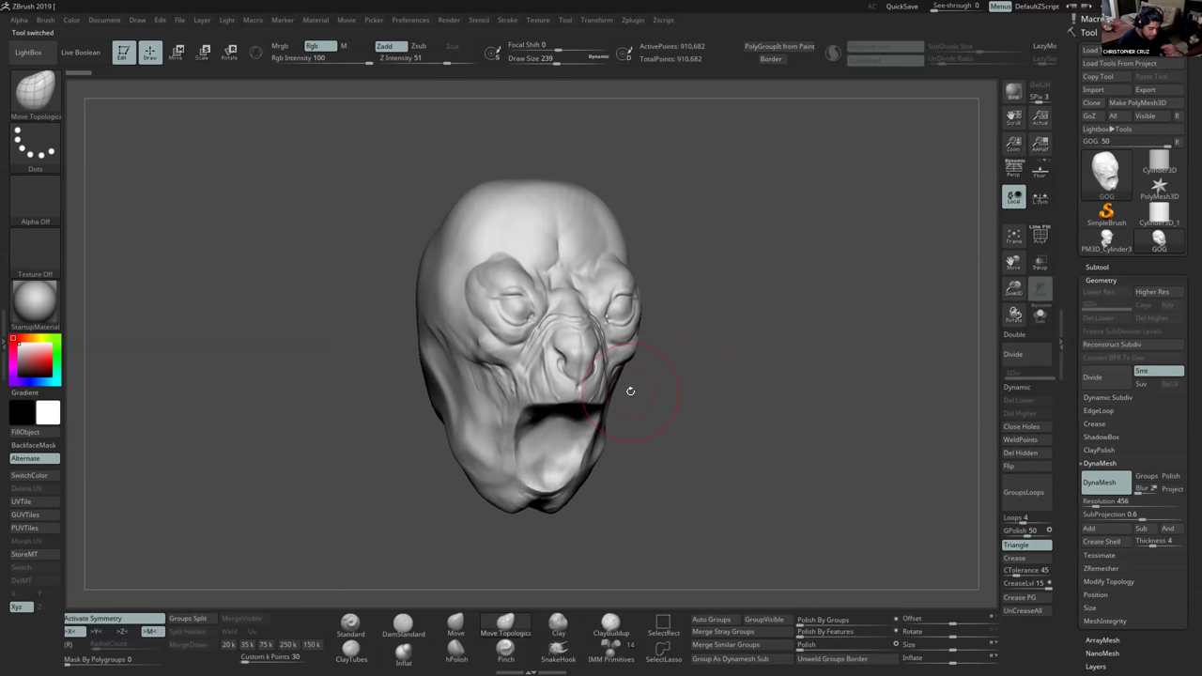
Reshape the GOG head's eye bulges, muzzle and chin with the Move brush at a size of about 293.
left_click(458, 623)
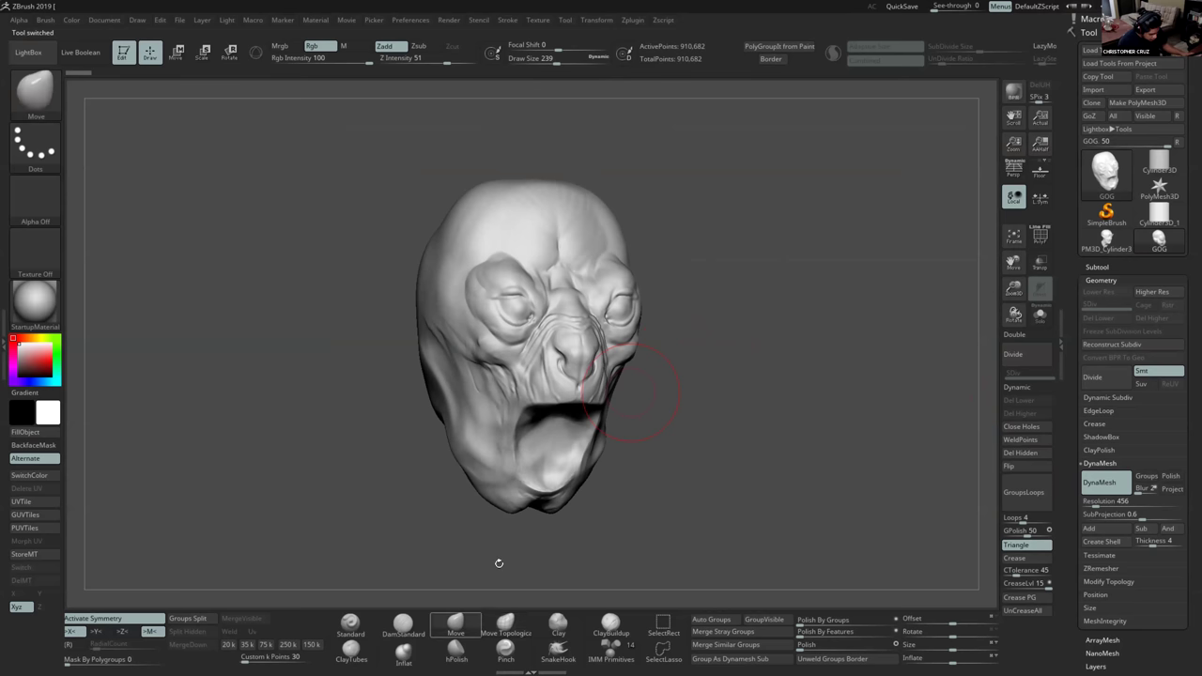
mouse_move(660, 312)
left_mouse_down()
mouse_move(628, 312)
mouse_move(641, 306)
left_mouse_up()
key("bracketright")
right_click_drag(612, 355, 637, 360)
left_click_drag(637, 360, 627, 374)
right_click_drag(565, 400, 601, 395)
left_click_drag(571, 386, 563, 379)
left_click_drag(509, 484, 497, 490)
mouse_move(571, 505)
right_mouse_down("ctrl")
mouse_move(576, 476)
mouse_move(564, 486)
mouse_move(649, 425)
mouse_move(628, 438)
mouse_move(610, 430)
mouse_move(715, 378)
mouse_move(679, 326)
mouse_move(738, 344)
right_mouse_up("ctrl")
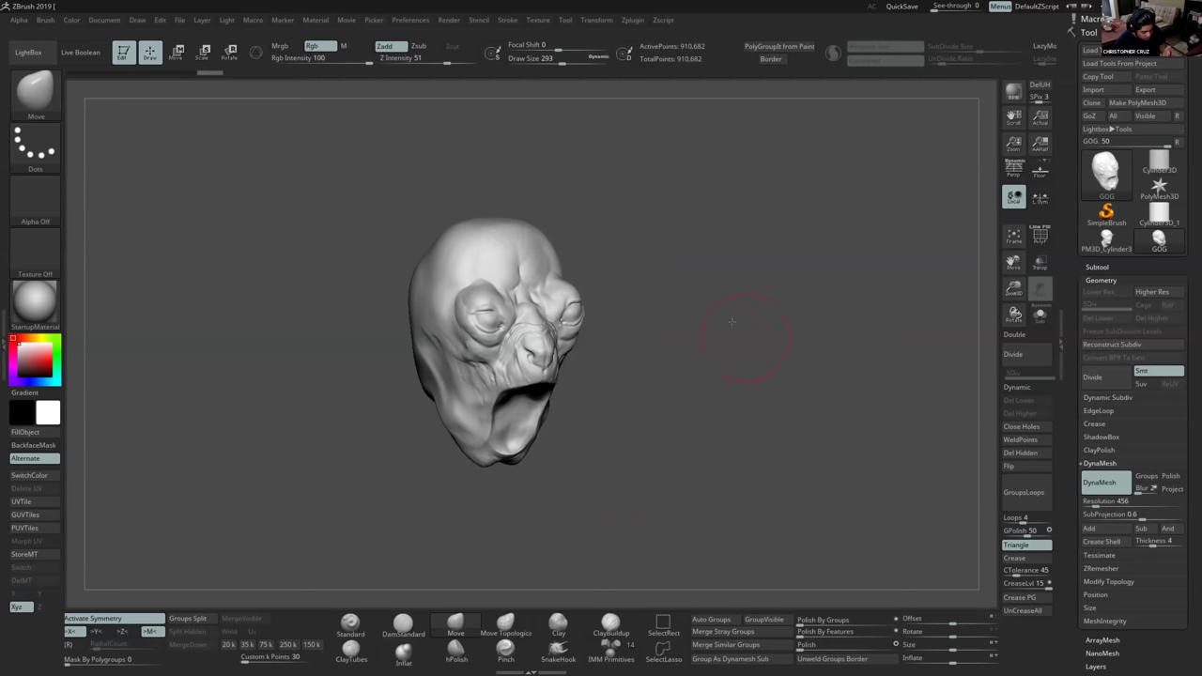
right_click_drag(741, 321, 665, 329)
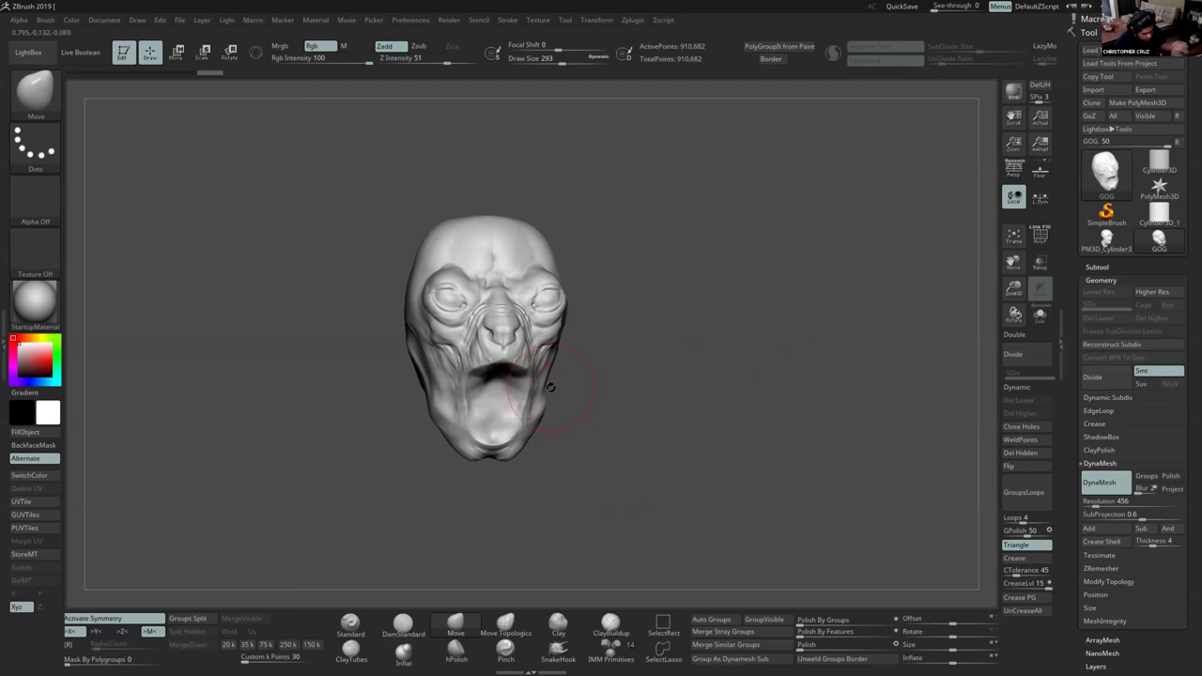
Insert a Sphere 32 primitive below the nose at the upper edge of the open mouth.
left_click(611, 648)
left_click(310, 91)
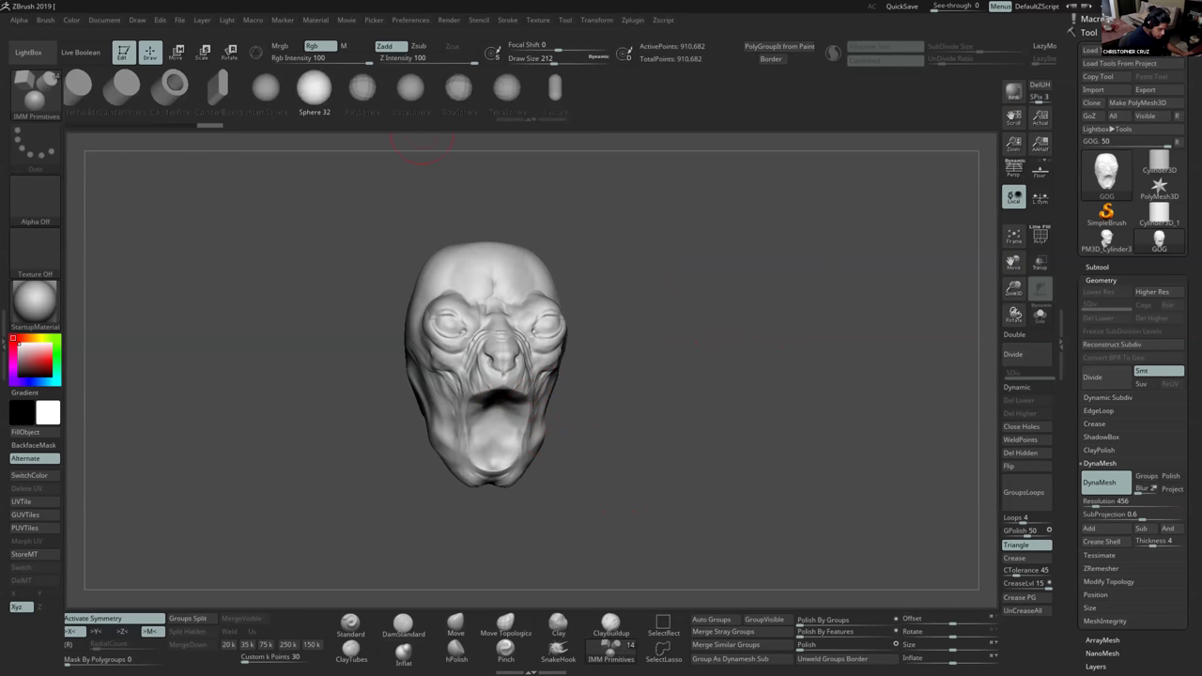
right_click_drag(550, 402, 504, 396)
left_click_drag(505, 392, 515, 407)
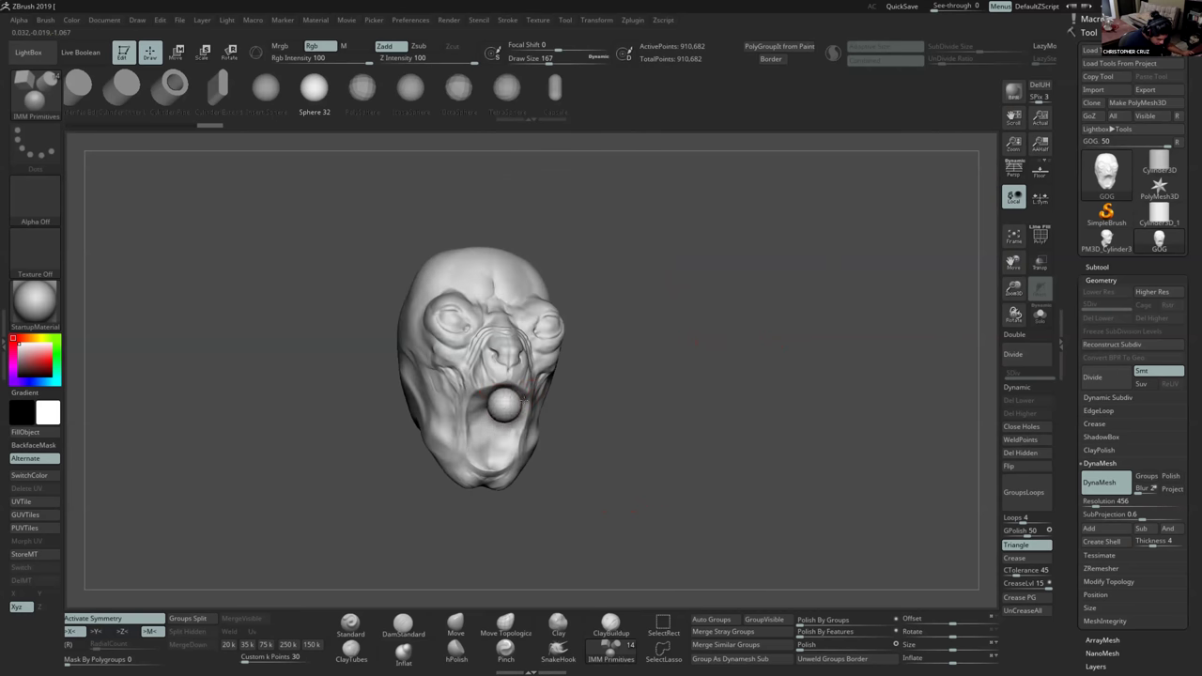
Stretch the inserted sphere into a wide upper gum overhanging the mouth with the Move Topological brush.
right_click_drag(516, 407, 537, 423)
left_click(509, 618)
key("s")
mouse_move(486, 396)
left_mouse_down()
mouse_move(504, 394)
mouse_move(494, 376)
left_mouse_up()
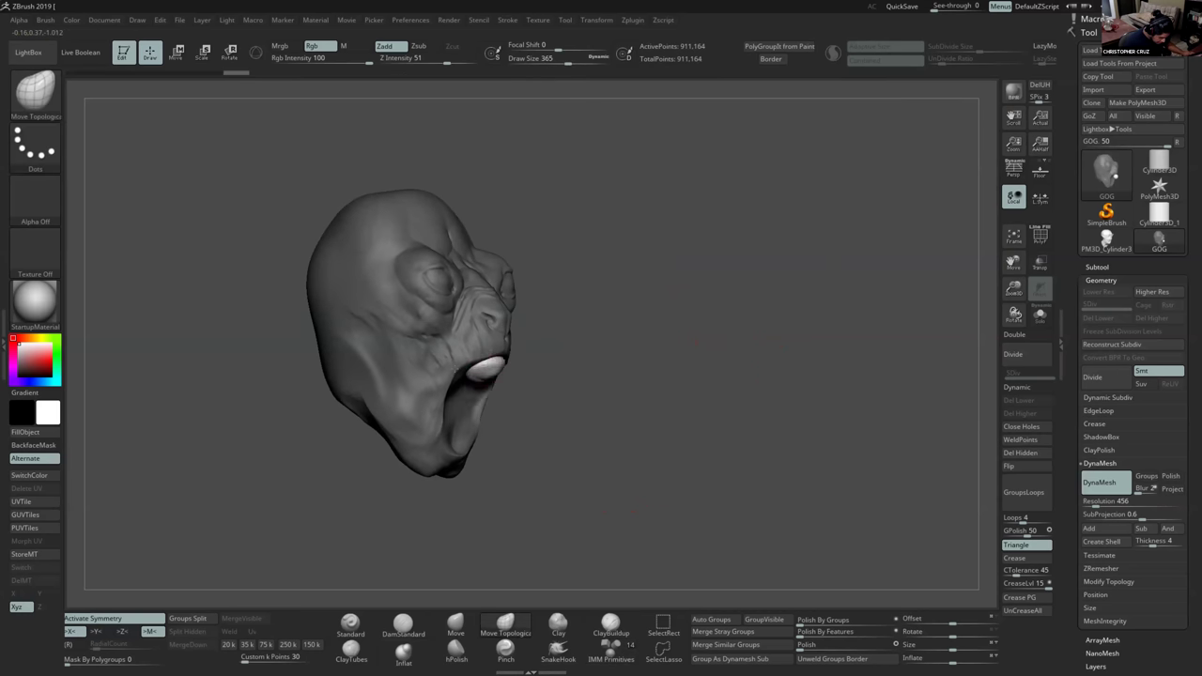
key("bracketleft")
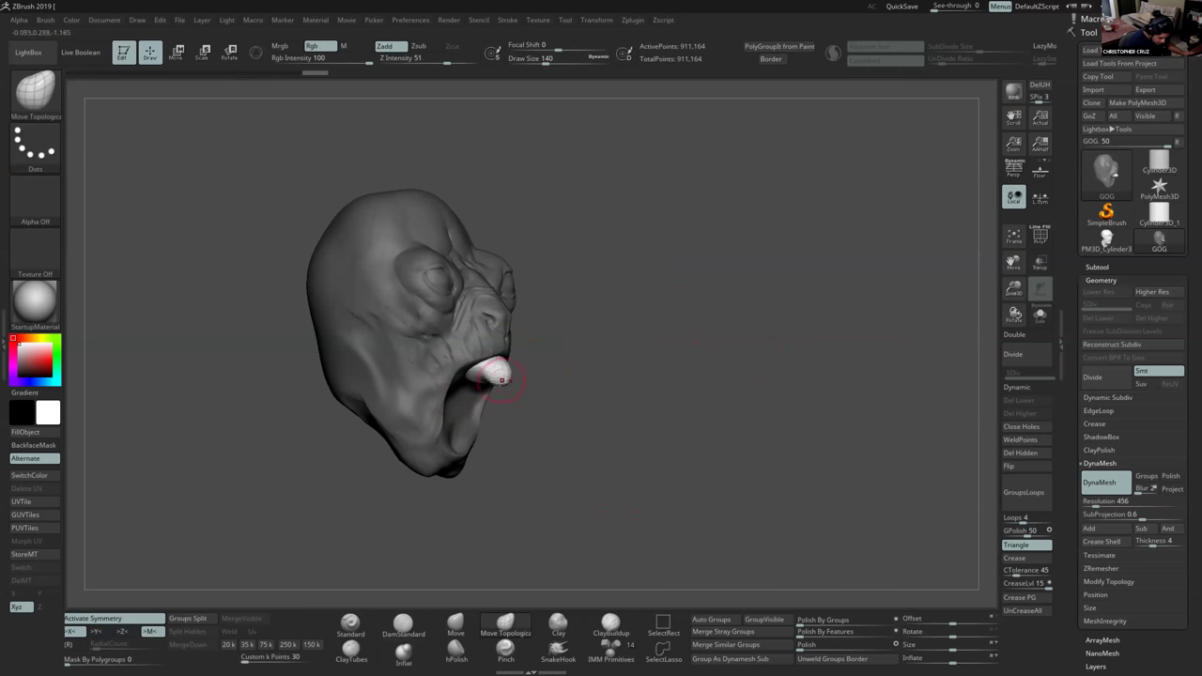
right_click_drag(482, 379, 470, 377)
left_click_drag(475, 378, 466, 369)
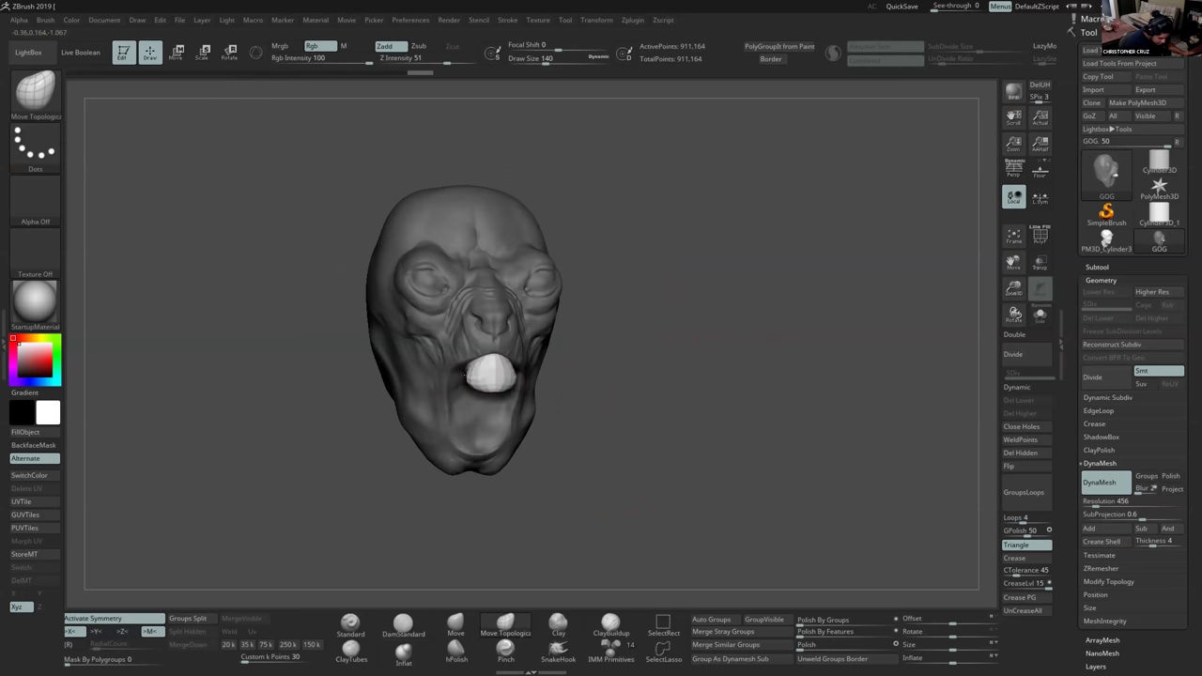
Clear the mask, remesh the gum shape into the head with DynaMesh and smooth it.
right_click_drag(465, 373, 528, 392)
key("ctrl")
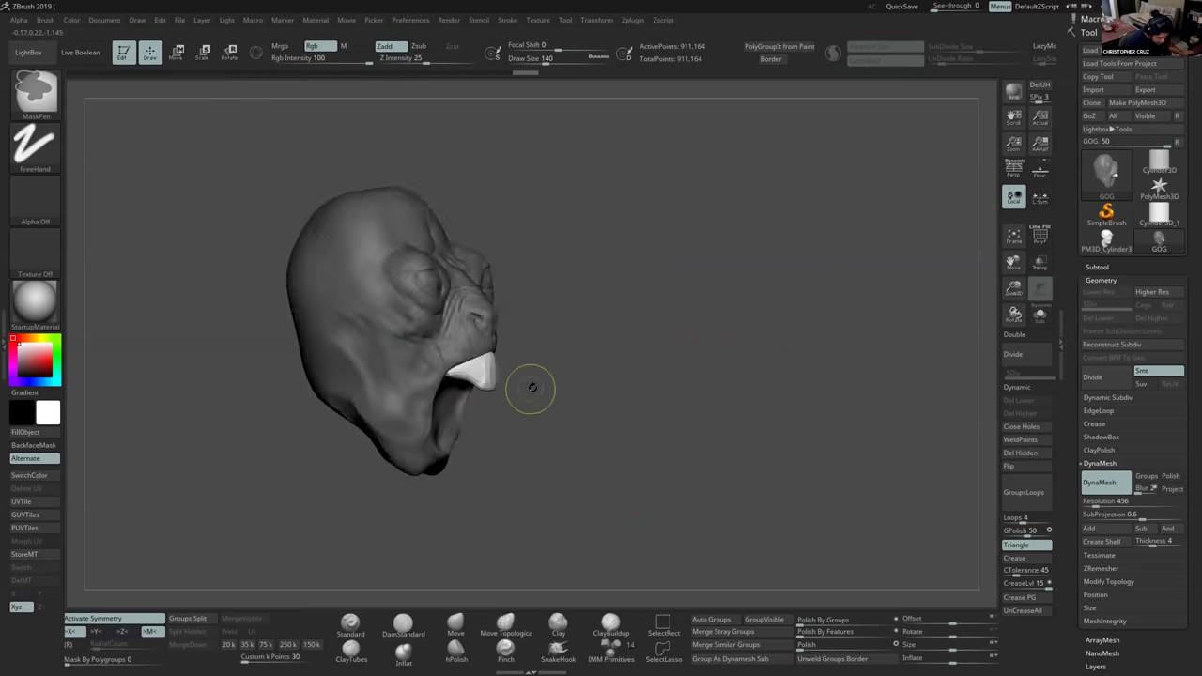
left_click_drag(476, 366, 480, 374, "shift")
Carve upper teeth into the gum with DamStandard and refine their shape with Move Topological.
key("s")
left_click(403, 626)
right_click_drag(394, 355, 443, 351)
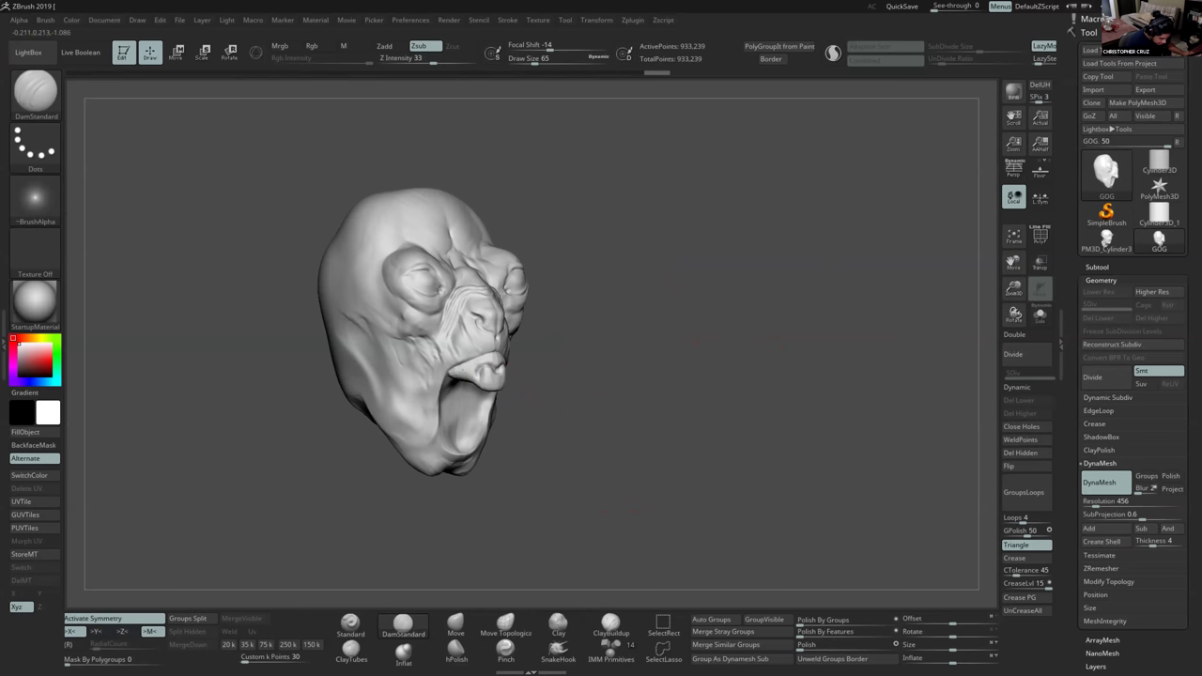
right_click_drag(472, 385, 443, 397)
right_click_drag(547, 415, 552, 563)
left_click(505, 628)
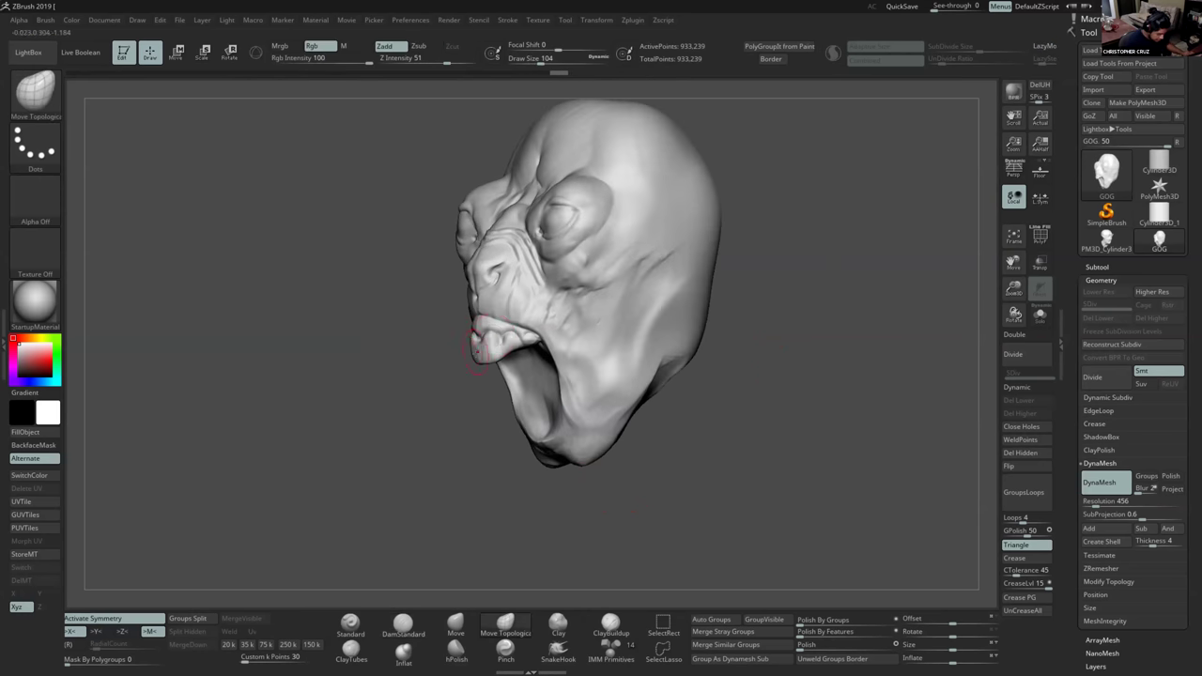
right_click_drag(472, 354, 526, 353, "shift")
left_click(403, 626)
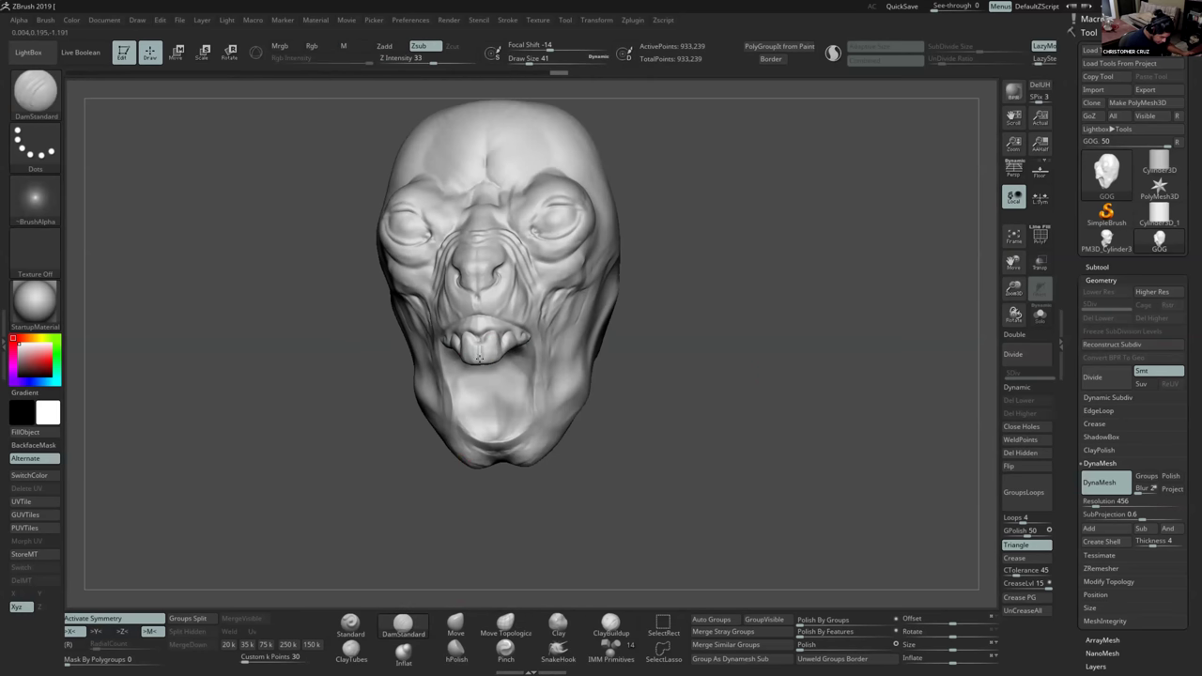
left_click_drag(479, 357, 478, 363)
mouse_move(469, 361)
right_mouse_down()
mouse_move(566, 482)
mouse_move(544, 469)
mouse_move(575, 548)
right_mouse_up()
Pull a long tongue out of the mouth and down past the chin with the SnakeHook brush.
left_click(560, 645)
right_click_drag(548, 478, 507, 380)
left_click_drag(508, 383, 532, 395)
key("s")
mouse_move(530, 390)
left_mouse_down()
mouse_move(562, 413)
mouse_move(569, 507)
mouse_move(612, 539)
left_mouse_up()
Set the DynaMesh resolution to 176, remesh the head and smooth the stretched tongue.
scroll(1098, 375, "down", 3)
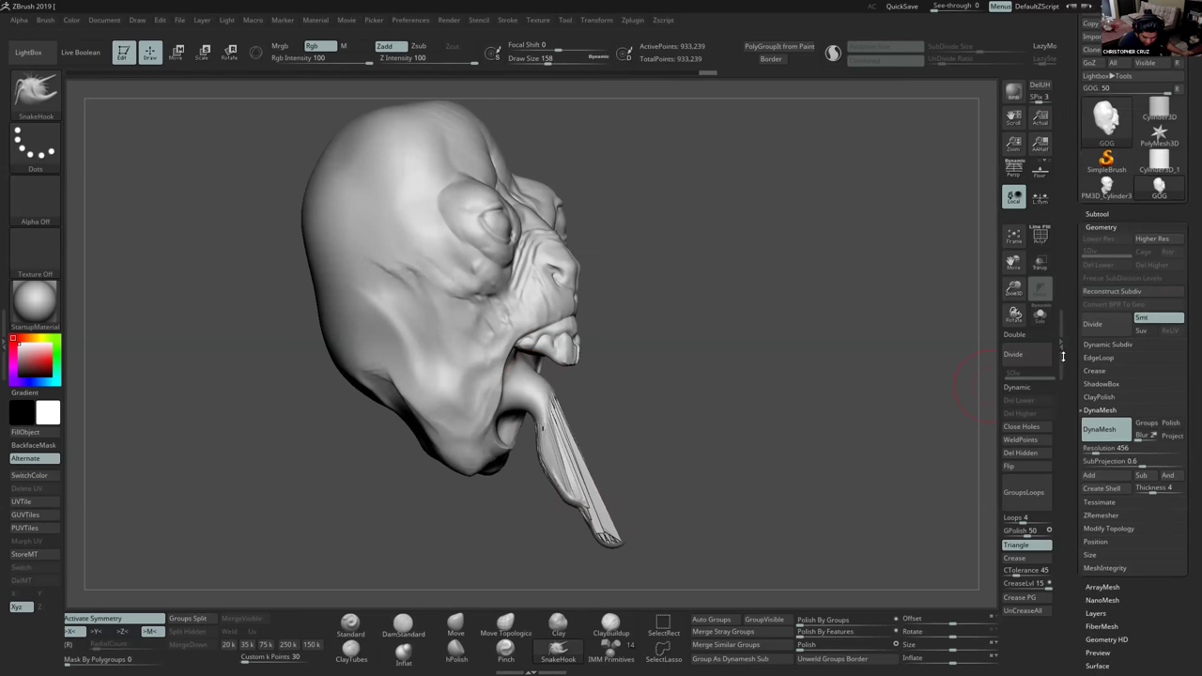
type("76")
left_click_drag(751, 413, 685, 443, "ctrl")
left_click_drag(568, 433, 585, 505, "shift")
Bend the tongue into a long curve arching forward and down from the mouth with the Move brush.
left_click(456, 622)
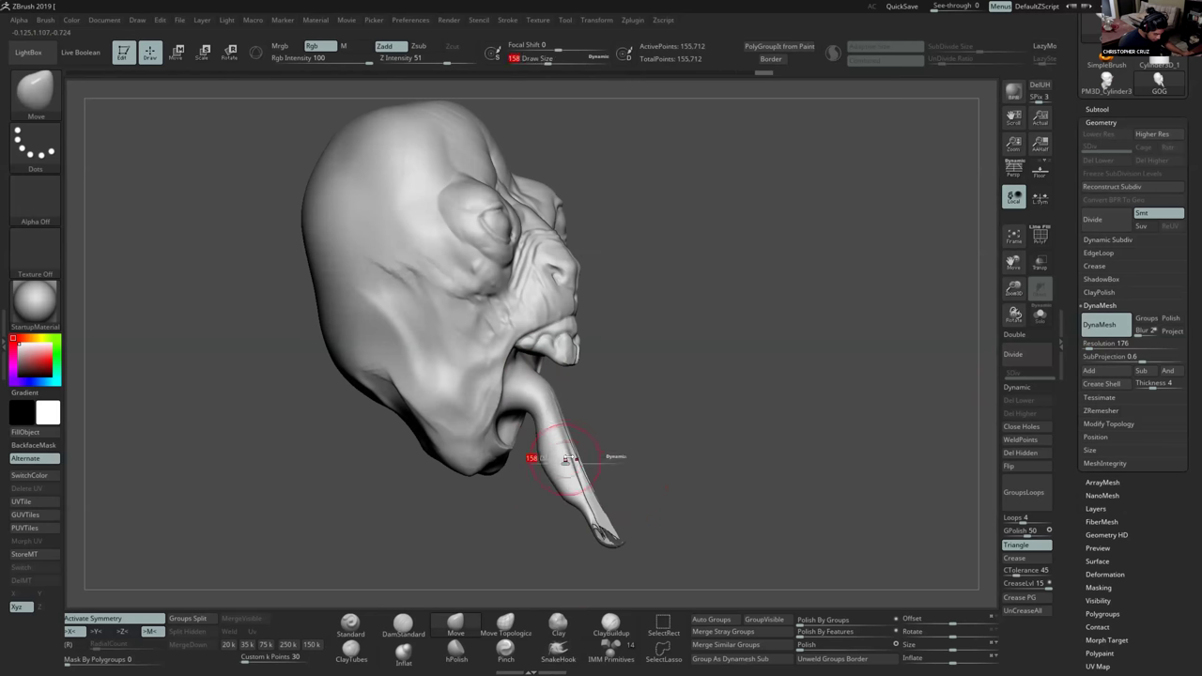
left_click_drag(552, 460, 594, 422)
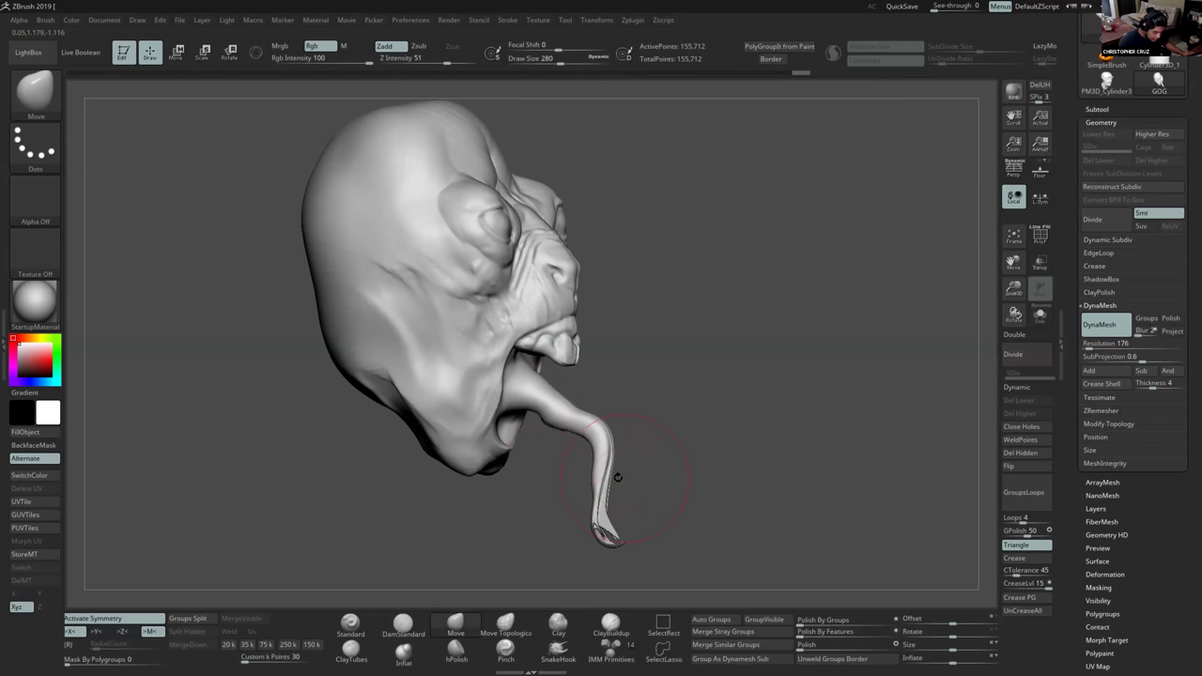
left_click_drag(613, 477, 627, 480)
left_click_drag(676, 479, 751, 469)
mouse_move(613, 454)
left_mouse_down()
mouse_move(631, 440)
mouse_move(721, 443)
left_mouse_up()
key("s")
left_click_drag(598, 405, 607, 406)
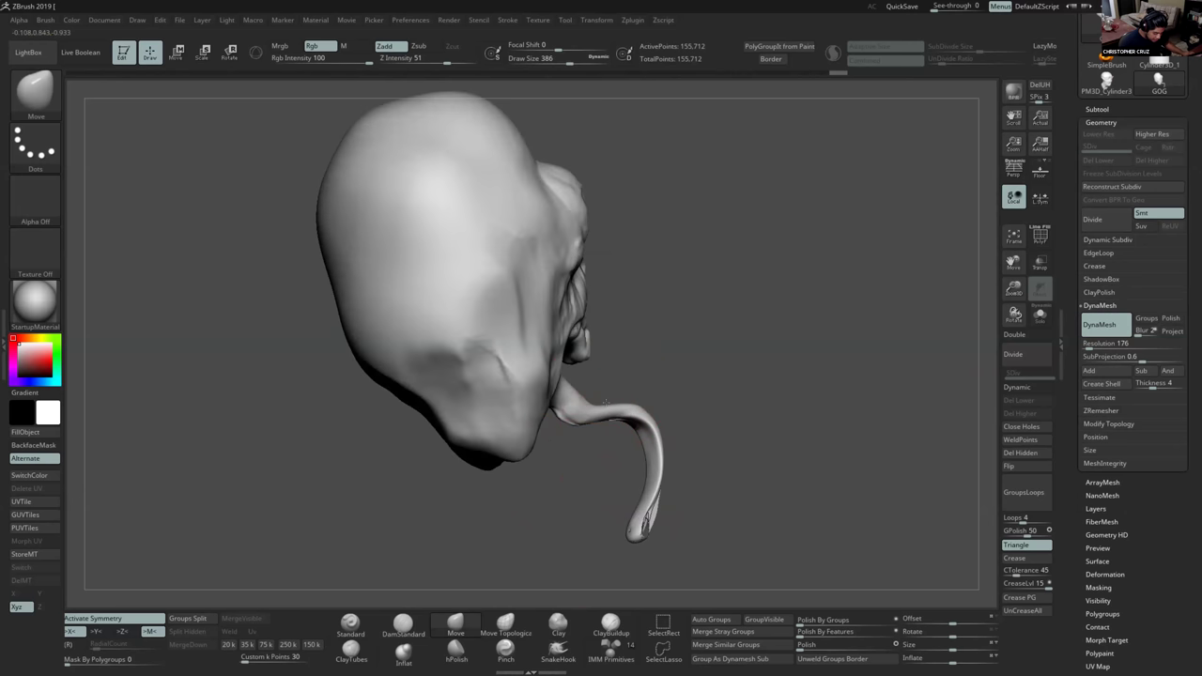
left_click_drag(798, 462, 601, 489)
left_click_drag(826, 497, 691, 462, "alt")
mouse_move(726, 405)
left_mouse_down()
mouse_move(676, 432)
mouse_move(692, 362)
mouse_move(703, 420)
left_mouse_up()
mouse_move(704, 375)
left_mouse_down()
mouse_move(717, 376)
mouse_move(724, 344)
mouse_move(759, 340)
mouse_move(647, 370)
mouse_move(671, 348)
left_mouse_up()
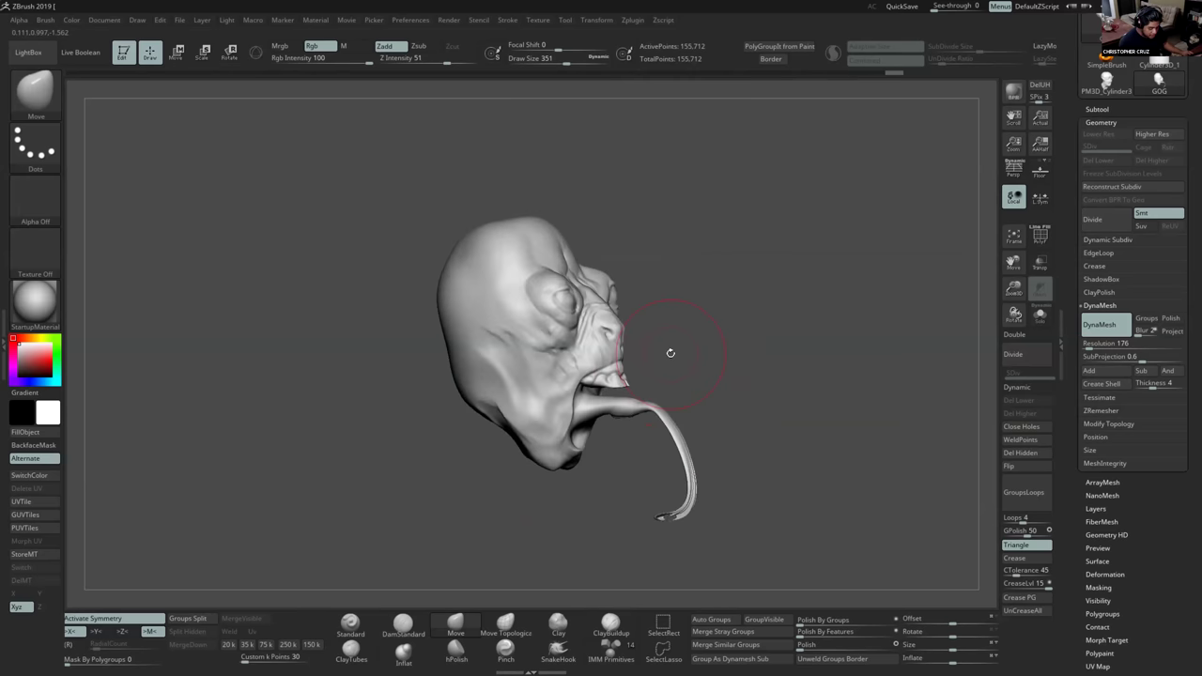
Load the GOG2 tool from the GOG folder and examine its teeth, tongue and mouth tentacles from several angles.
scroll(1069, 119, "up", 5)
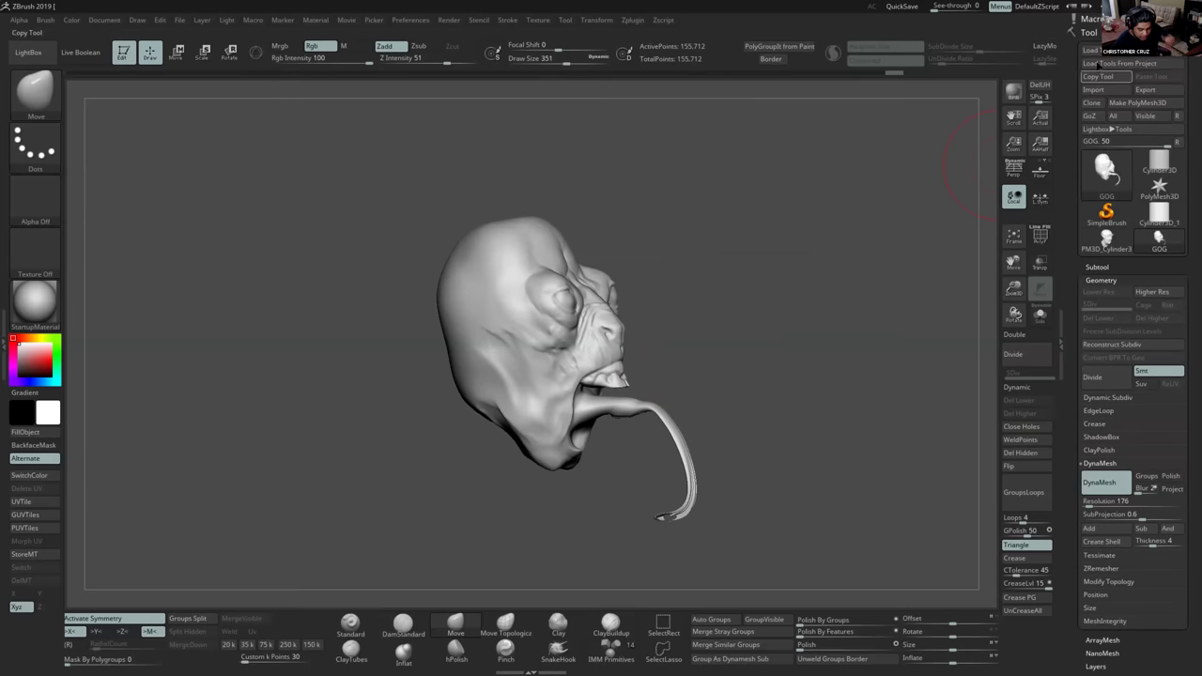
left_click(1093, 50)
double_click(520, 202)
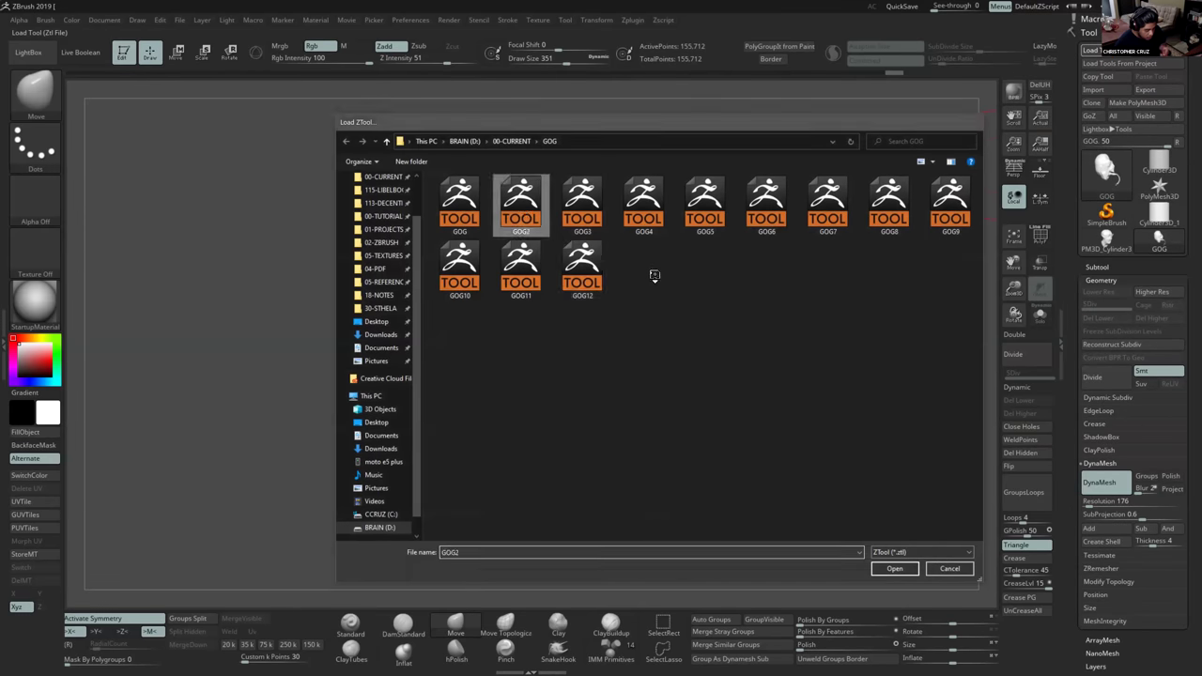
left_click_drag(667, 400, 647, 380)
mouse_move(601, 413)
left_mouse_down("alt")
mouse_move(633, 501)
mouse_move(616, 413)
mouse_move(624, 395)
mouse_move(609, 395)
left_mouse_up("alt")
key("s")
left_click_drag(586, 405, 604, 414)
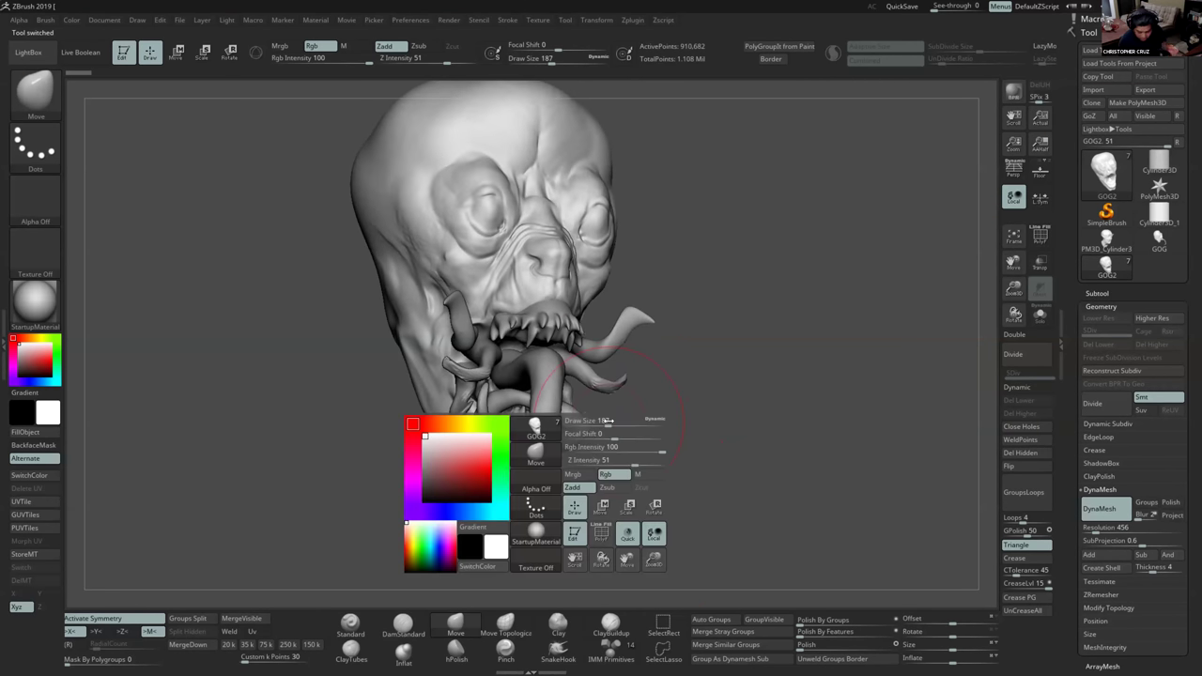
left_click_drag(633, 424, 639, 398)
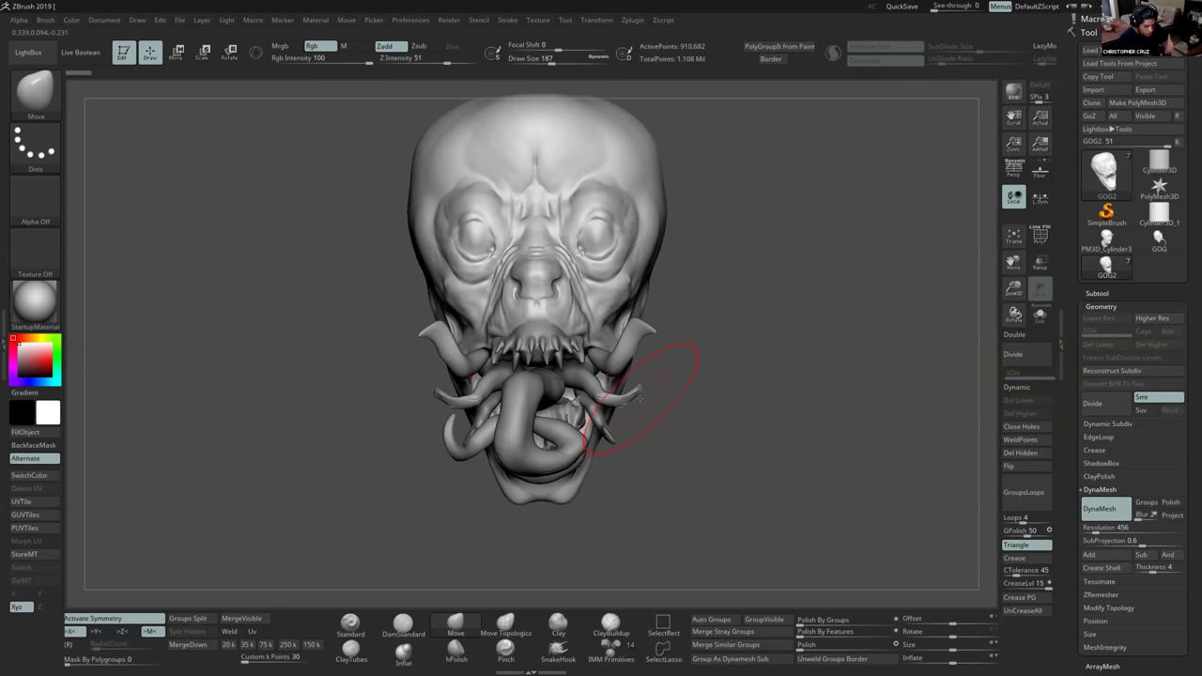
mouse_move(631, 405)
left_mouse_down()
mouse_move(689, 391)
mouse_move(662, 380)
mouse_move(648, 413)
mouse_move(657, 437)
mouse_move(645, 406)
left_mouse_up()
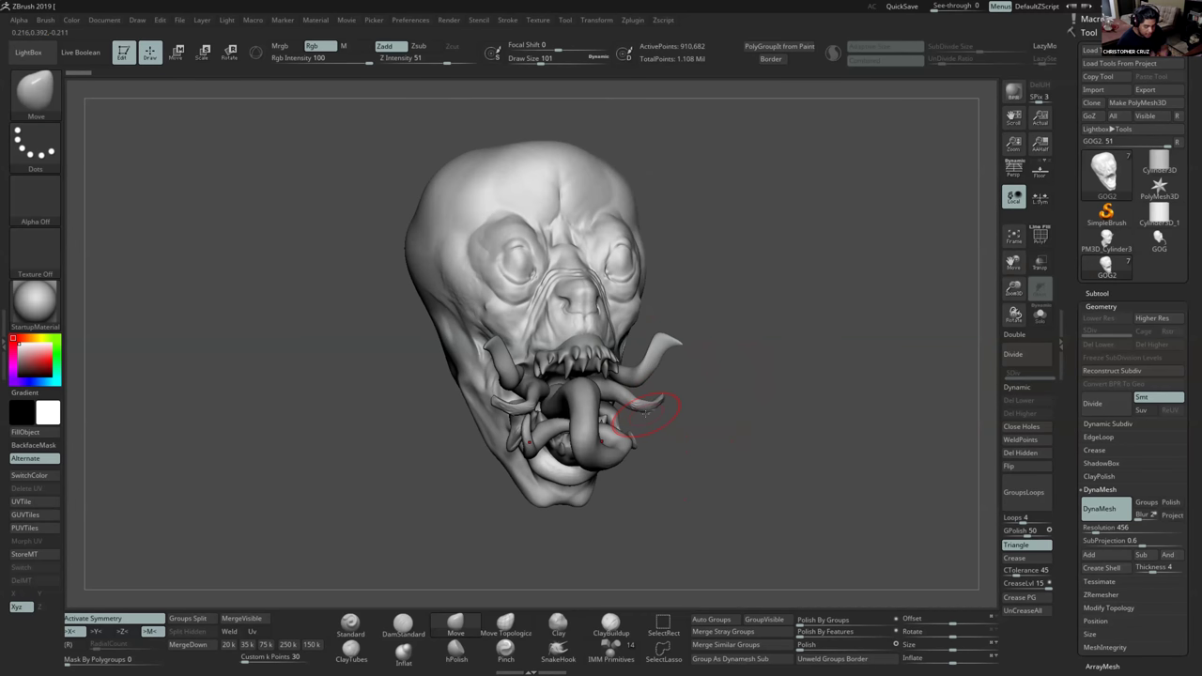
Load the GOG4 tool from the GOG folder.
left_click(1089, 49)
double_click(633, 225)
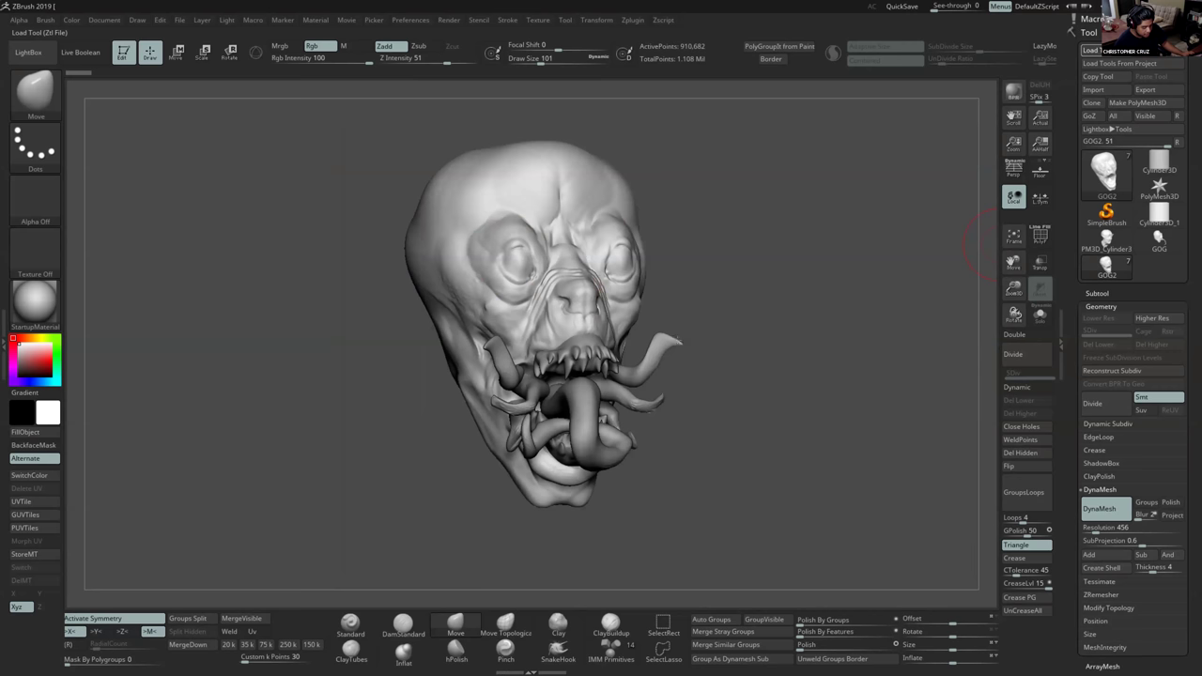
View the GOG4 creature from the front and at an angle, and make its horns the active subtool.
left_click_drag(808, 367, 778, 389, "alt")
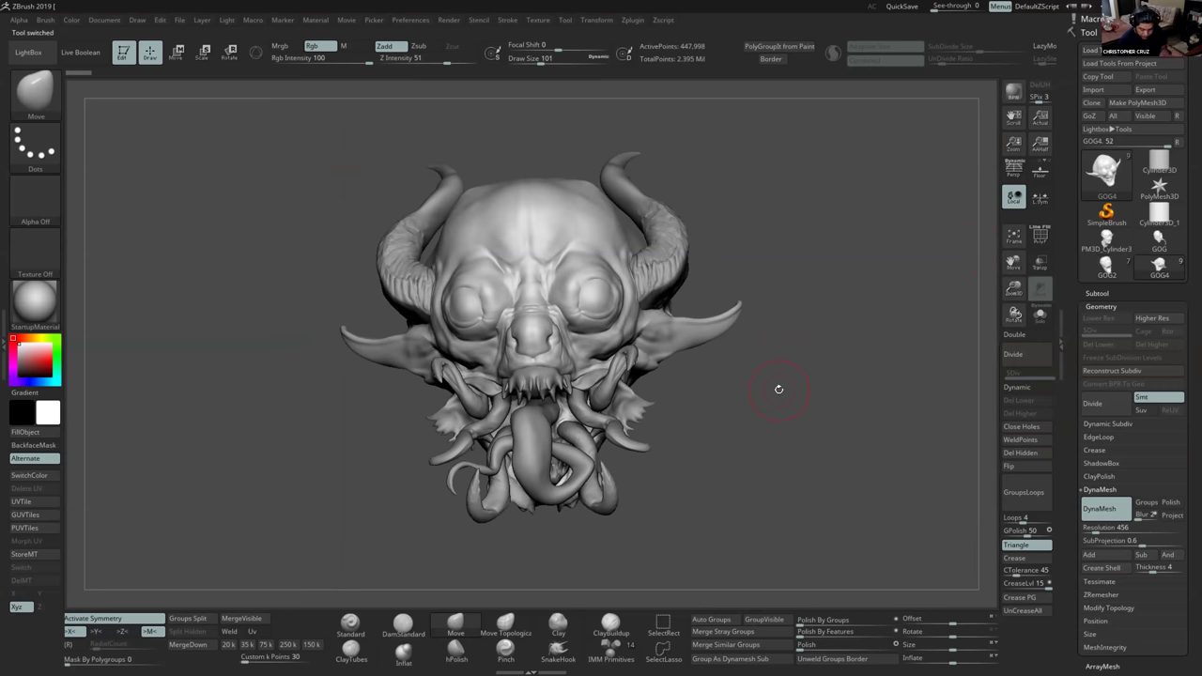
left_click_drag(670, 422, 726, 246)
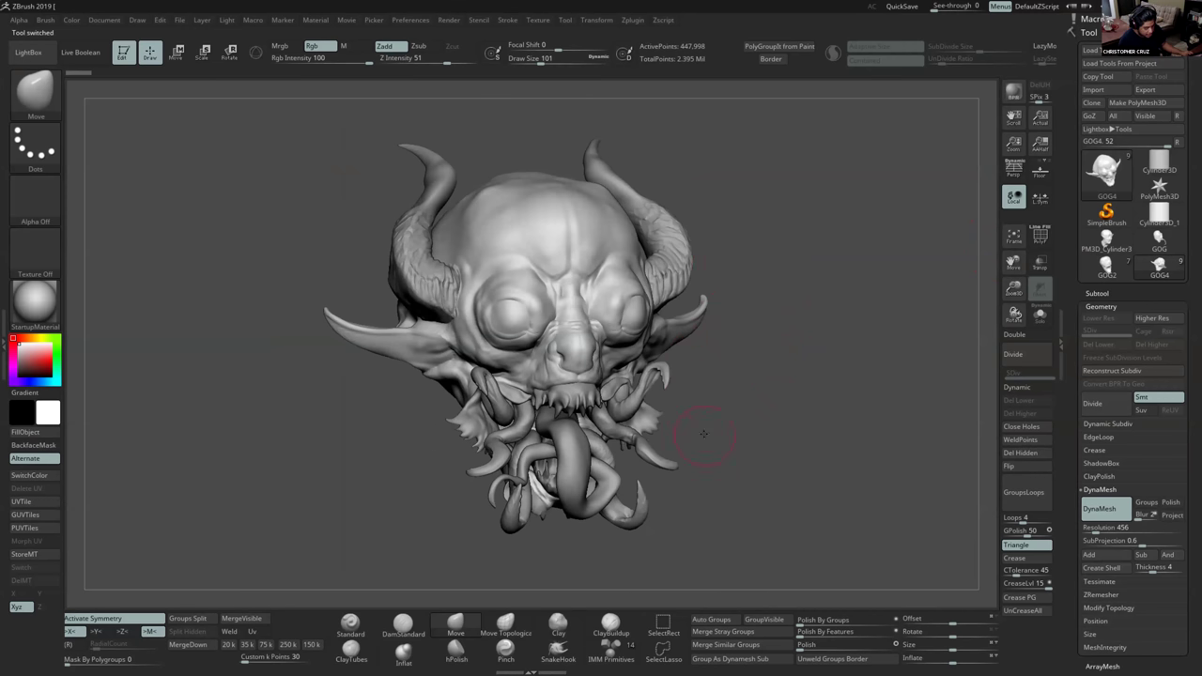
left_click_drag(704, 432, 679, 428, "alt")
left_click(650, 282, "alt")
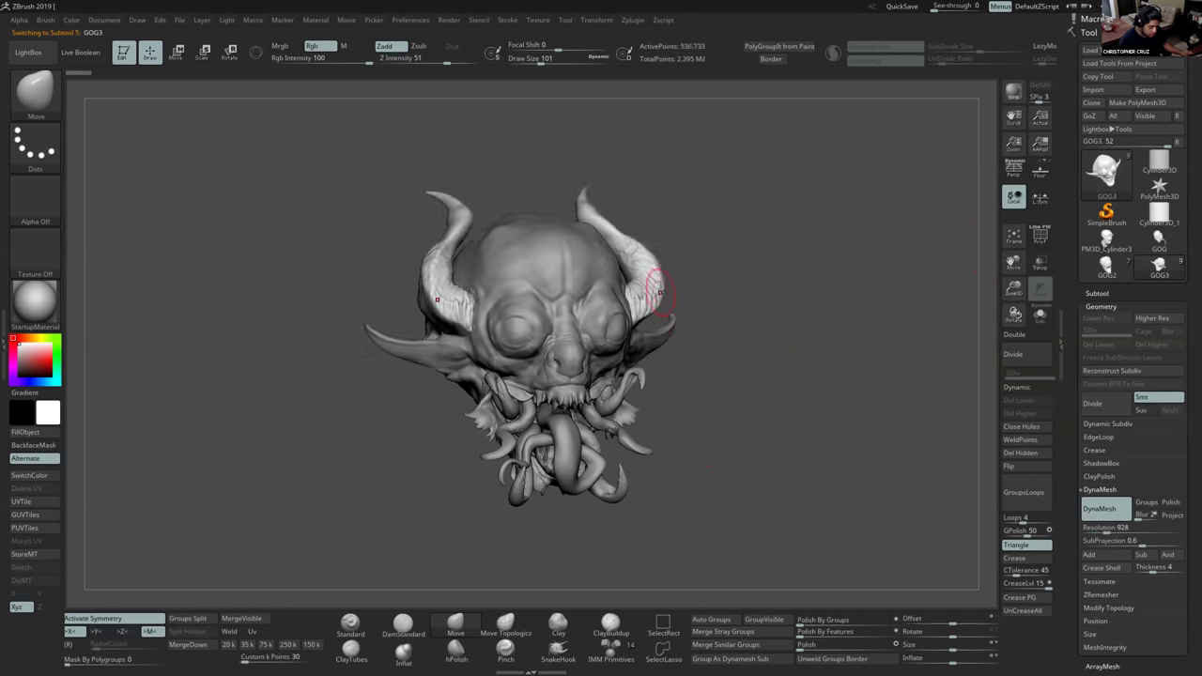
Try pulling the horns into different shapes with the SnakeHook brush at varying brush sizes.
left_click_drag(704, 280, 676, 329, "alt")
key("s")
left_click(675, 330)
left_click(557, 657)
mouse_move(614, 300)
left_mouse_down()
mouse_move(723, 252)
mouse_move(748, 261)
left_mouse_up()
mouse_move(642, 360)
left_mouse_down()
mouse_move(623, 348)
mouse_move(634, 350)
left_mouse_up()
key("s")
left_click(602, 349)
left_click_drag(718, 399, 659, 396)
left_click_drag(726, 302, 738, 326)
left_click_drag(796, 251, 751, 192)
left_click_drag(745, 266, 773, 276)
left_click_drag(698, 356, 695, 451, "alt")
Undo the SnakeHook changes made to the horns.
key("ctrl+z")
key("ctrl+z")
key("ctrl+z")
key("ctrl+z")
key("ctrl+z")
key("ctrl+z")
key("ctrl+z")
key("ctrl+z")
key("ctrl+z")
key("ctrl+z")
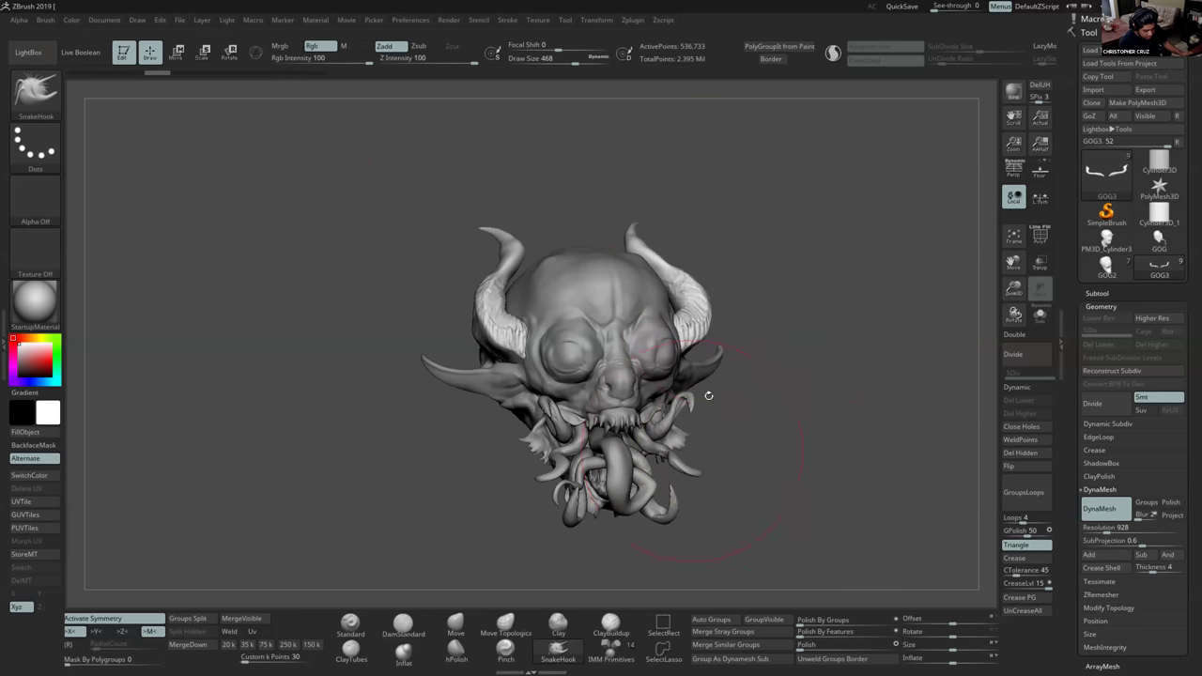
Stretch both horns straight upward to several times their length with the large SnakeHook brush.
left_click_drag(639, 224, 642, 67)
left_click_drag(756, 243, 657, 250)
key("s")
mouse_move(665, 251)
left_mouse_down()
mouse_move(681, 252)
mouse_move(683, 218)
left_mouse_up()
mouse_move(704, 413)
left_mouse_down("alt")
mouse_move(686, 363)
mouse_move(706, 366)
left_mouse_up("alt")
mouse_move(706, 366)
left_mouse_down("alt")
mouse_move(675, 425)
mouse_move(646, 426)
mouse_move(661, 461)
left_mouse_up("alt")
Try making the GOG4 head active, masking everything except the ears and rotating the ears to hang straight down.
key("s")
mouse_move(661, 462)
left_mouse_down()
mouse_move(723, 432)
mouse_move(682, 393)
mouse_move(688, 385)
left_mouse_up()
left_click(674, 385, "alt")
key("s")
key("ctrl+z")
key("s")
key("ctrl")
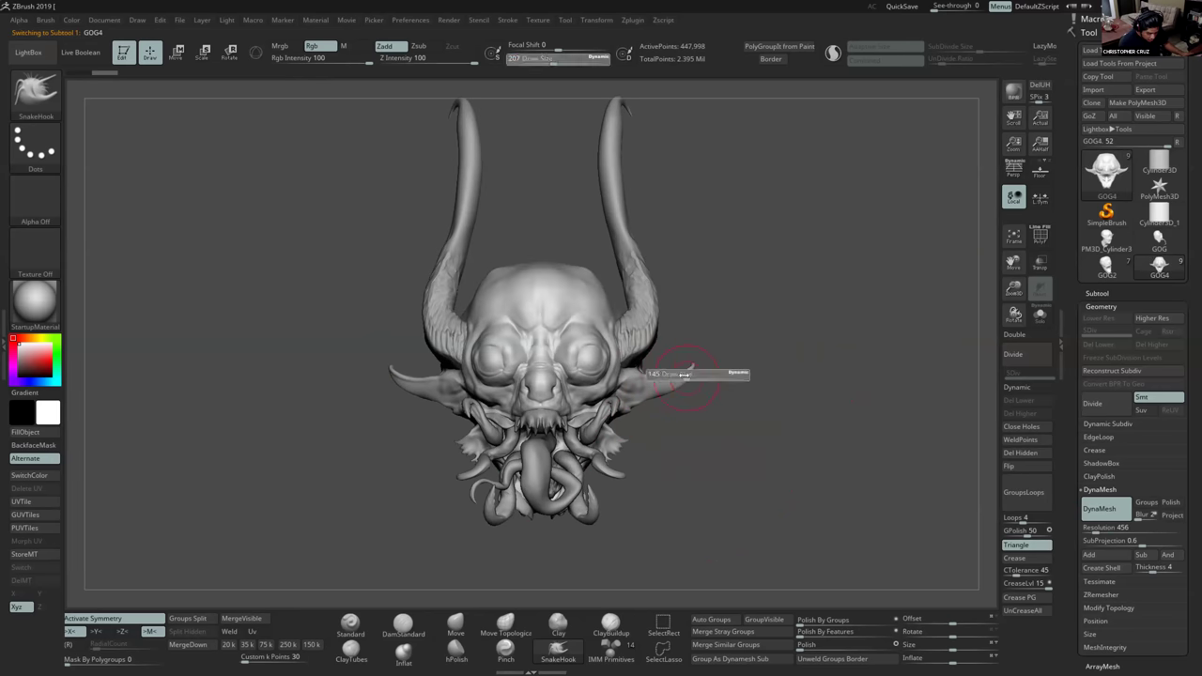
key("ctrl")
mouse_move(663, 383)
left_mouse_down("ctrl")
mouse_move(627, 399)
mouse_move(686, 381)
left_mouse_up("ctrl")
left_click(718, 378, "ctrl")
key("r")
mouse_move(687, 382)
left_mouse_down()
mouse_move(668, 438)
mouse_move(646, 456)
mouse_move(635, 380)
mouse_move(654, 561)
left_mouse_up()
Try reshaping the hanging ears into broad flaps with curved tips using the Move brush.
key("w")
left_click(457, 623)
key("w")
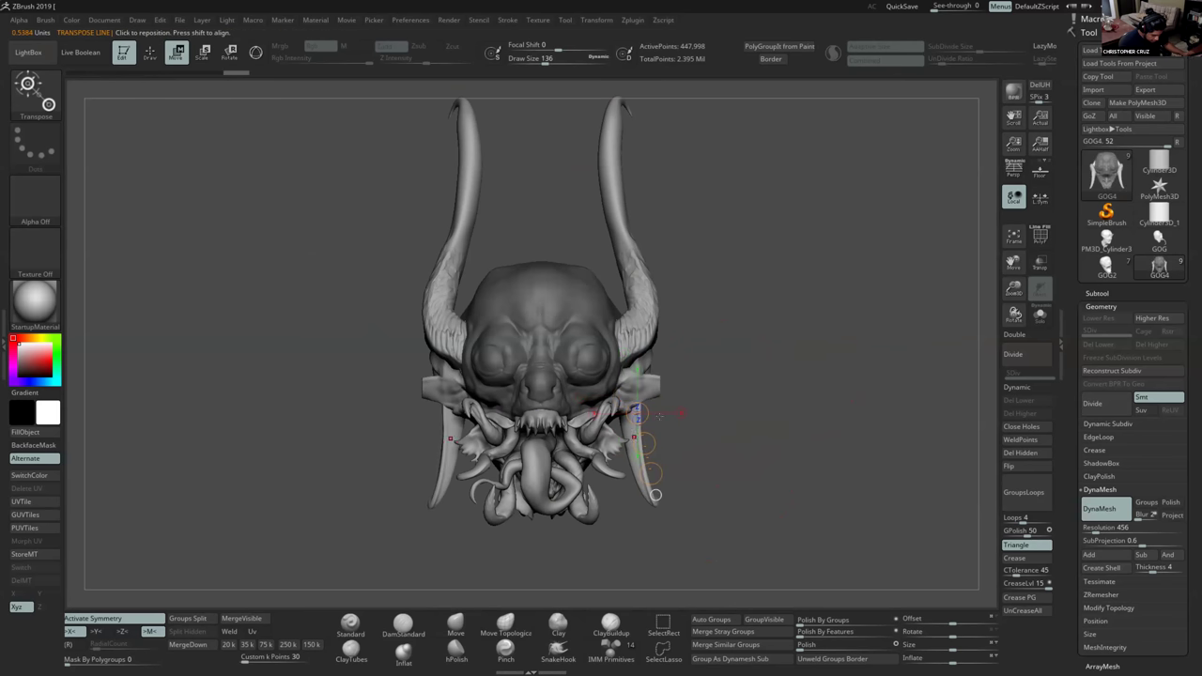
left_click(460, 632)
left_click_drag(733, 507, 733, 408, "alt")
left_click_drag(660, 440, 666, 474)
mouse_move(666, 373)
left_mouse_down()
mouse_move(658, 386)
mouse_move(667, 355)
mouse_move(669, 413)
mouse_move(665, 400)
left_mouse_up()
key("s")
key("[")
key("[")
key("b")
left_click(645, 424)
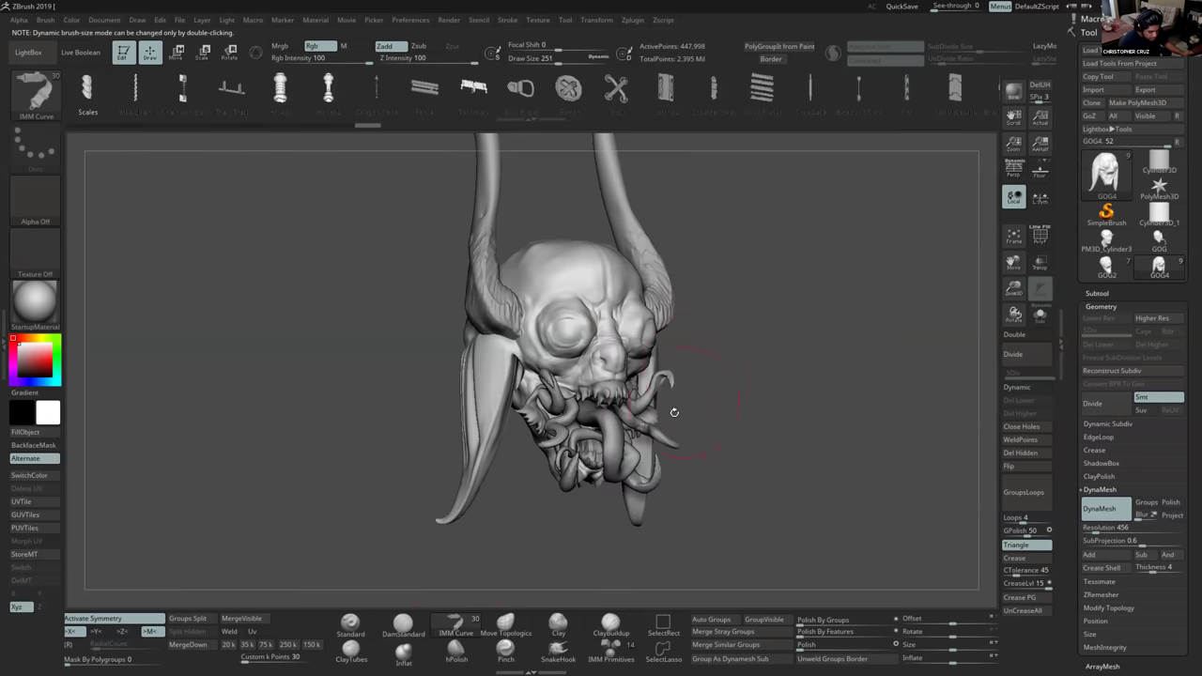
left_click(470, 628)
left_click(587, 478)
mouse_move(732, 404)
left_mouse_down()
mouse_move(676, 422)
mouse_move(659, 420)
mouse_move(689, 410)
mouse_move(692, 392)
mouse_move(573, 396)
mouse_move(692, 380)
left_mouse_up()
key("s")
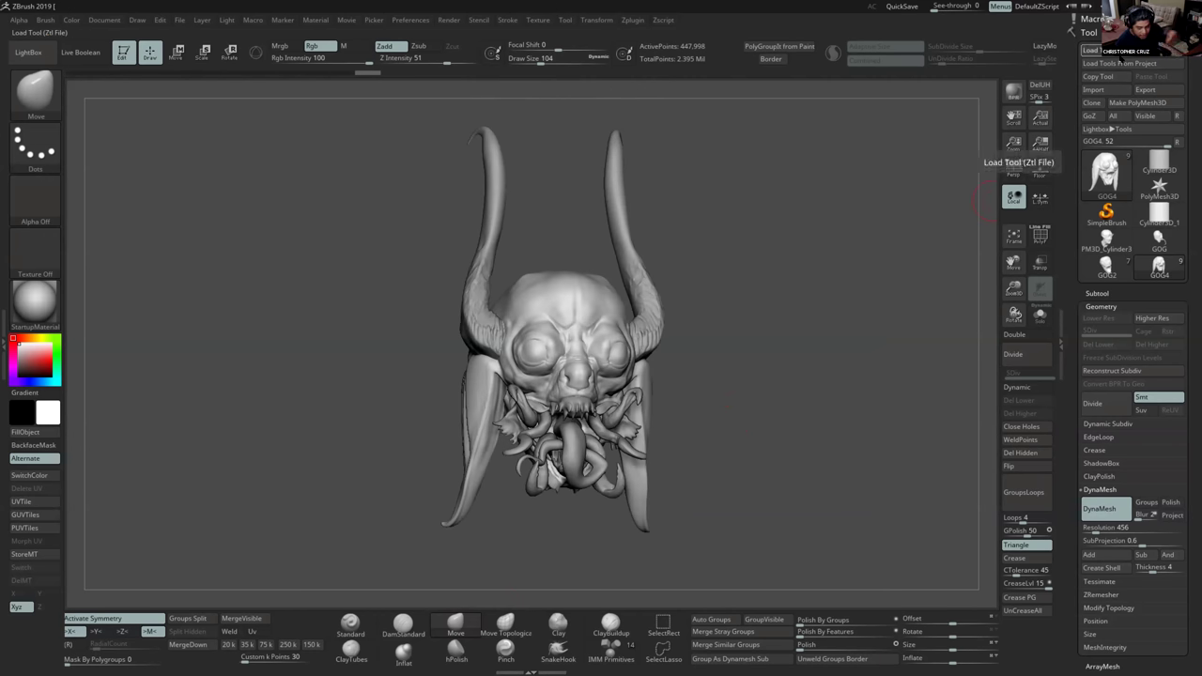
Load the GOG5 tool from the GOG folder and turn its head to a three-quarter view.
left_click(1089, 50)
key("Escape")
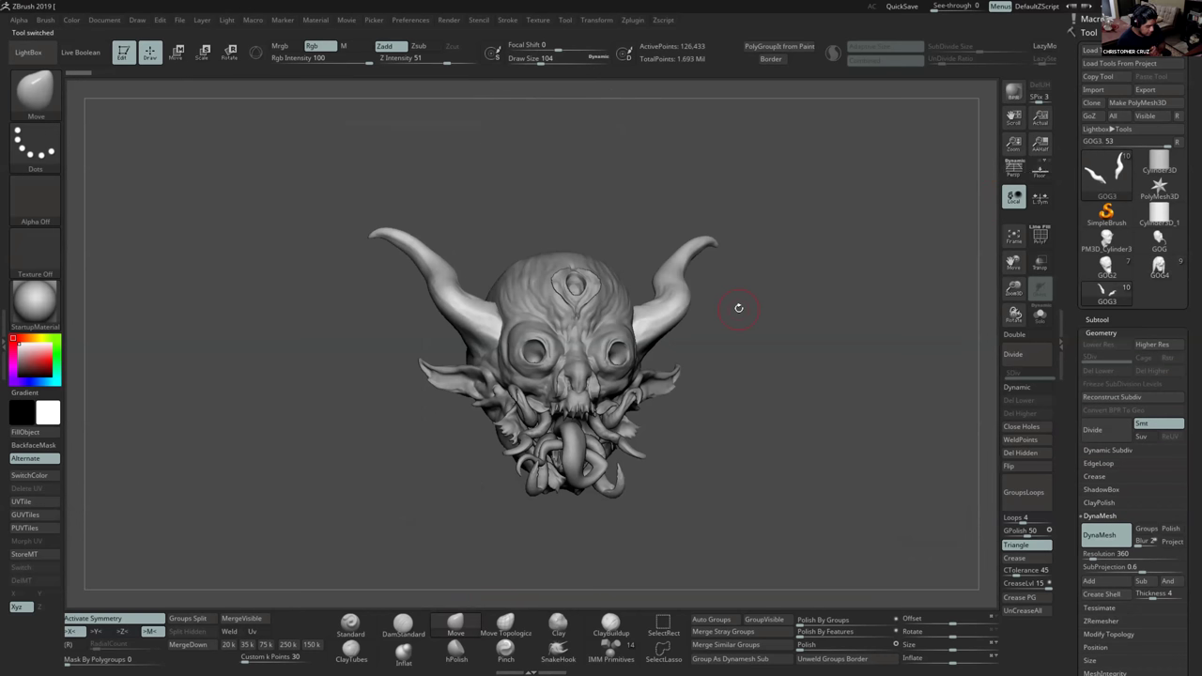
key("shift+f")
key("shift+f")
mouse_move(664, 424)
left_mouse_down()
mouse_move(657, 407)
mouse_move(692, 380)
mouse_move(703, 397)
left_mouse_up()
key("s")
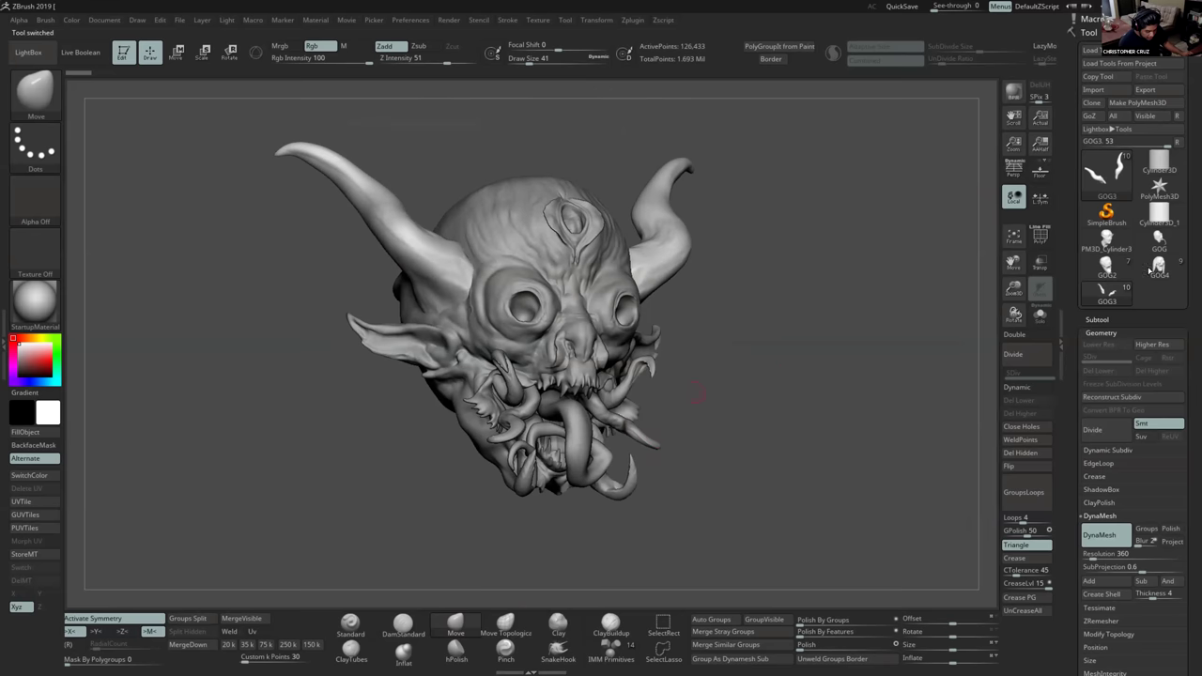
Switch between the GOG4 and GOG5 tools to compare their horns, ears and foreheads.
left_click(1161, 269)
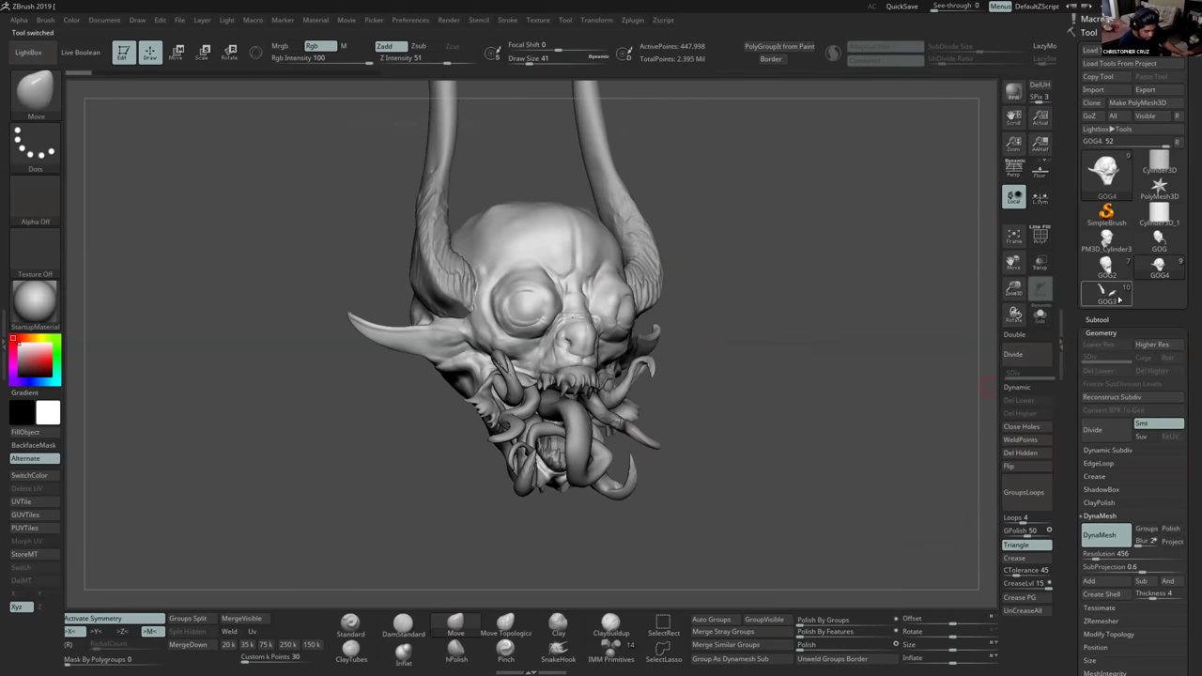
left_click(1106, 291)
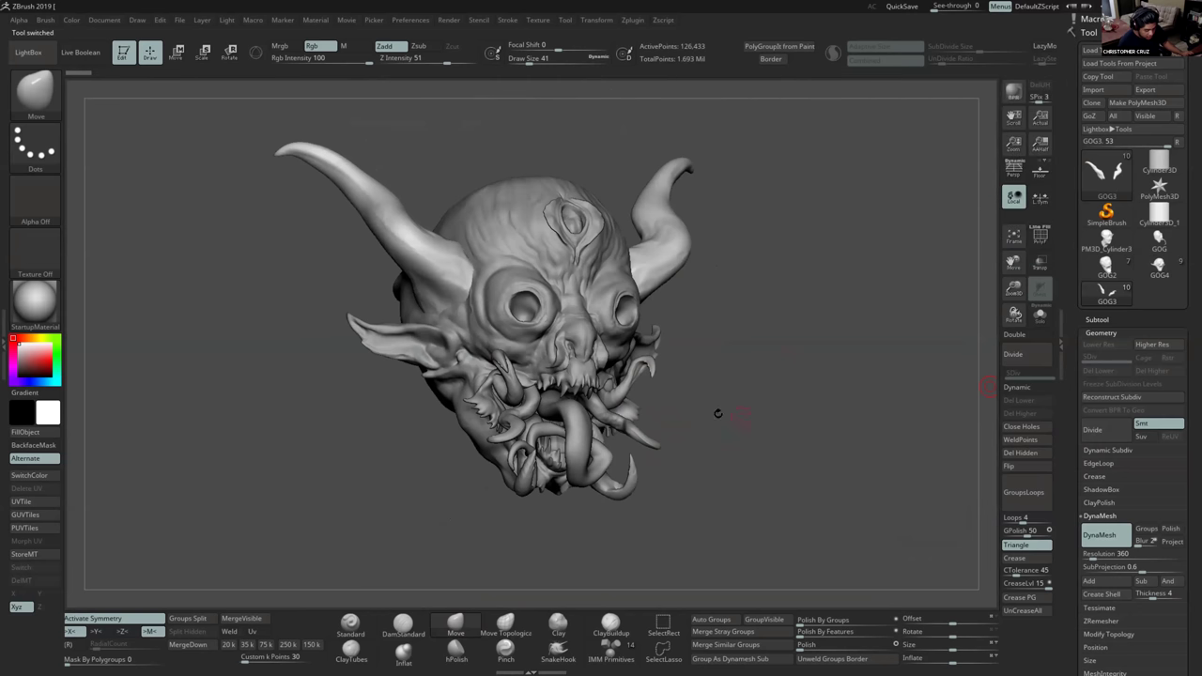
right_click_drag(718, 413, 706, 442)
left_click_drag(707, 442, 700, 455)
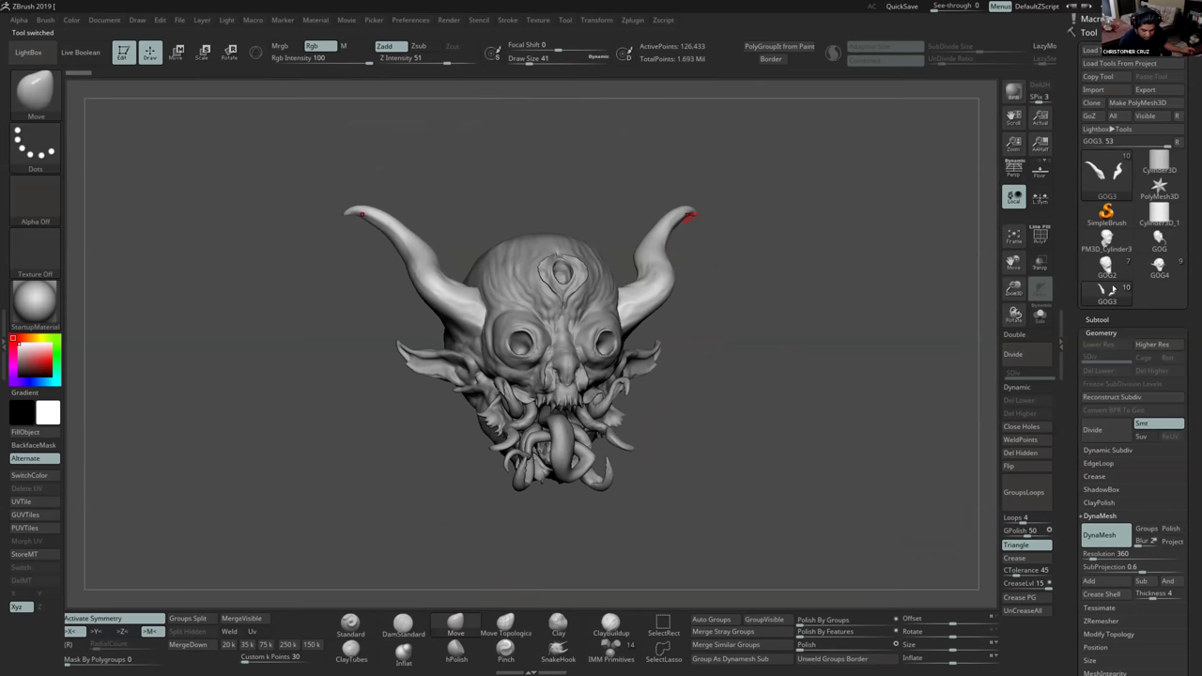
left_click(1158, 266)
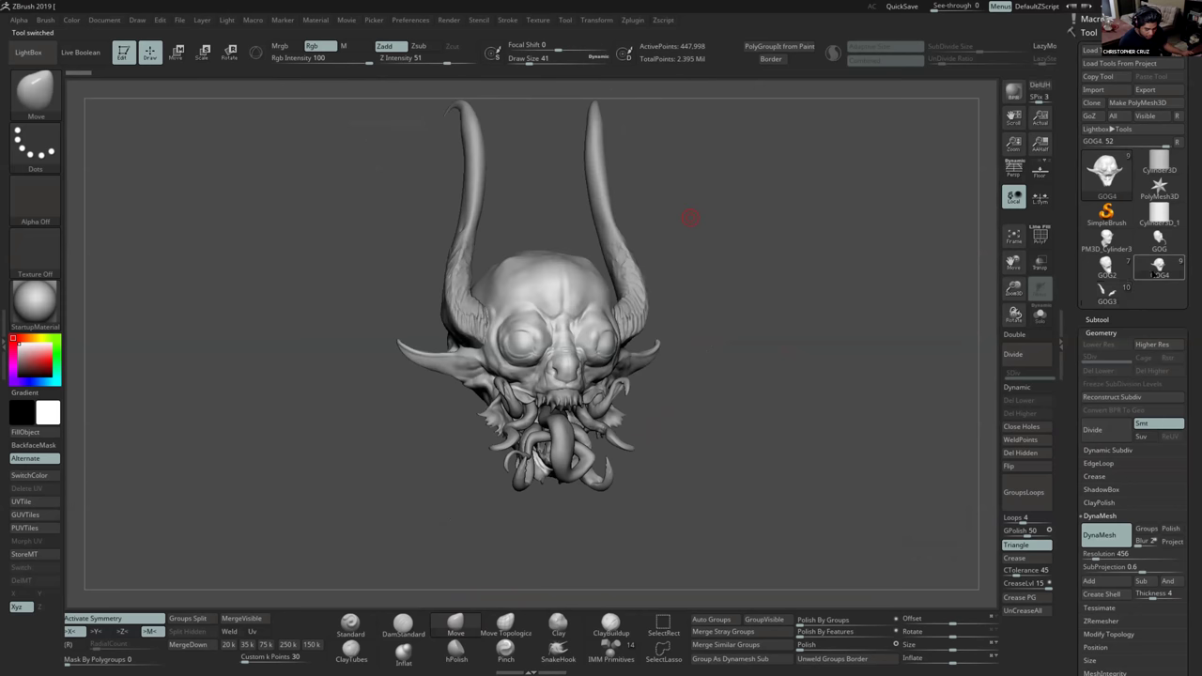
left_click(1108, 293)
key("f")
Make the GOG5 head active, then sculpt and smooth the forehead wrinkles beside the third eye with the ClayBuildup brush.
right_click_drag(423, 202, 723, 310)
mouse_move(722, 310)
right_mouse_down()
mouse_move(564, 257)
mouse_move(529, 276)
right_mouse_up()
left_click(519, 266, "alt")
right_click_drag(527, 319, 590, 275, "alt")
key("s")
left_click_drag(591, 272, 609, 270)
mouse_move(575, 214)
right_mouse_down()
mouse_move(517, 242)
mouse_move(562, 218)
right_mouse_up()
left_click(610, 623)
key("s")
left_click_drag(563, 216, 556, 216)
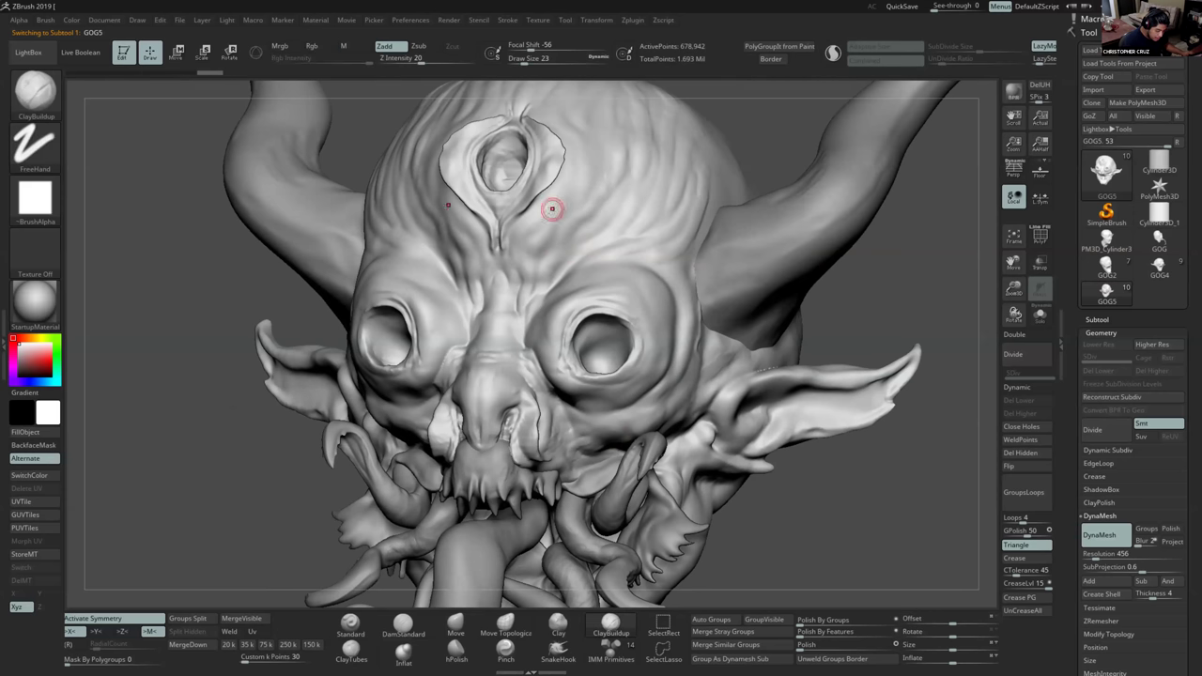
key("shift")
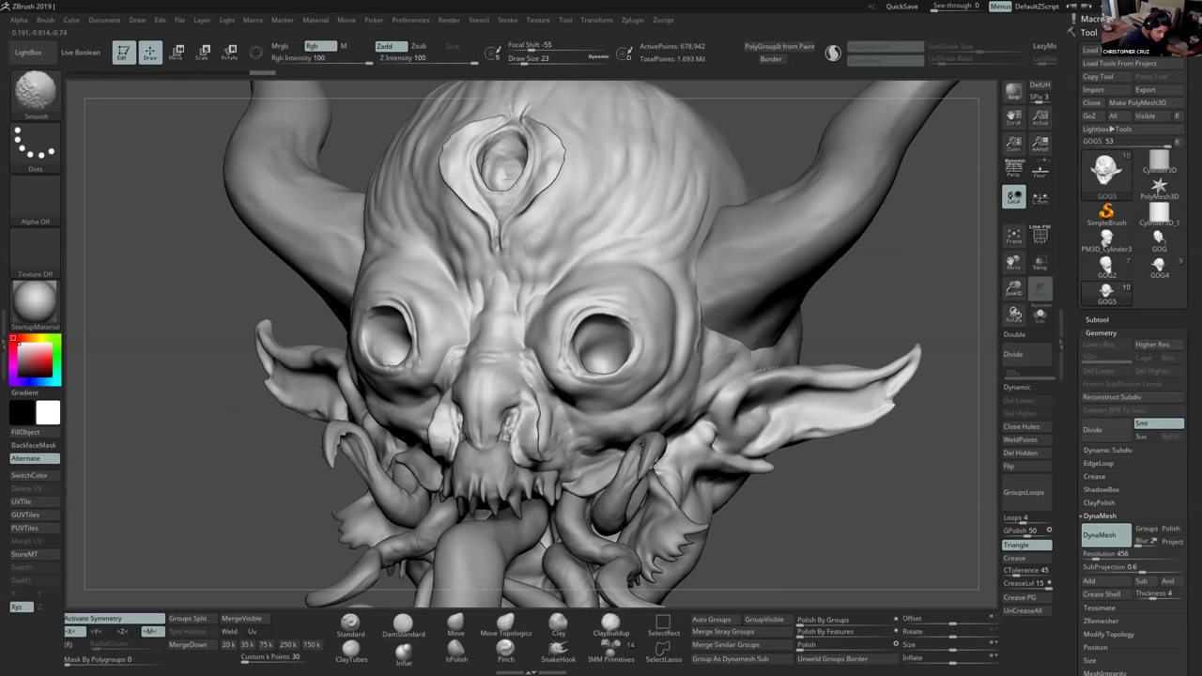
key("shift")
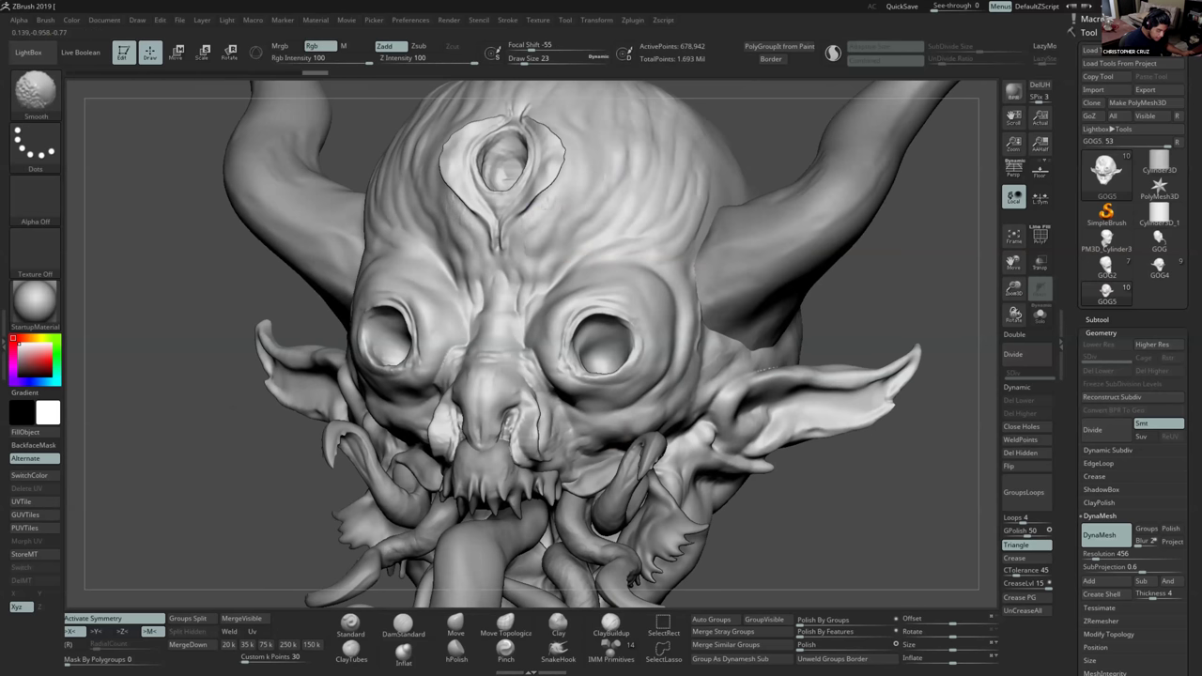
Compare the eye sockets, nose and ears of GOG5 with those of GOG4 from the front and both sides.
right_click_drag(532, 204, 623, 313, "ctrl")
left_click_drag(542, 311, 540, 283)
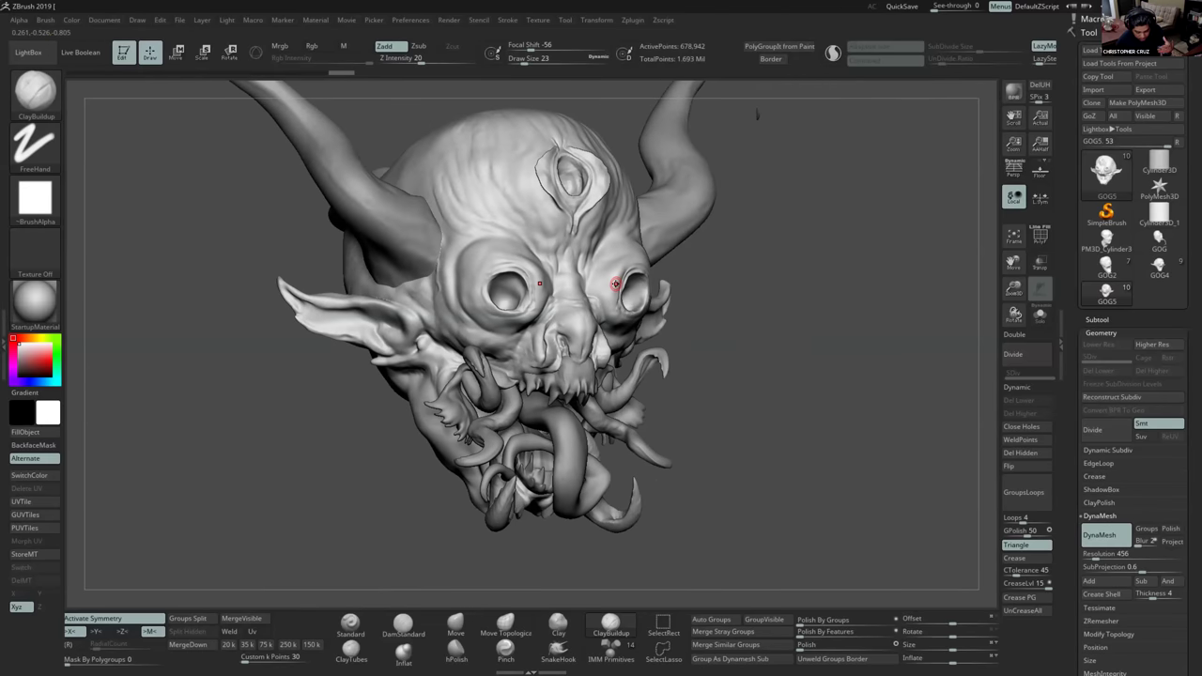
left_click_drag(615, 284, 649, 399)
right_click_drag(650, 399, 744, 334)
left_click(1159, 268)
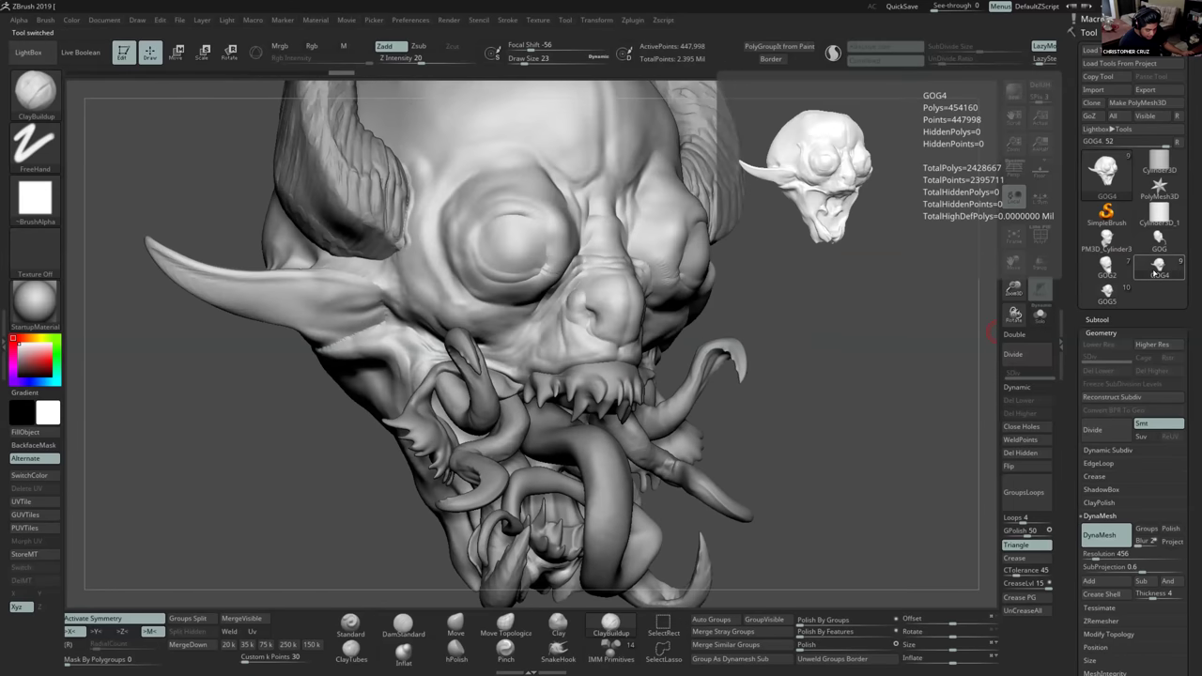
right_click_drag(619, 331, 639, 294)
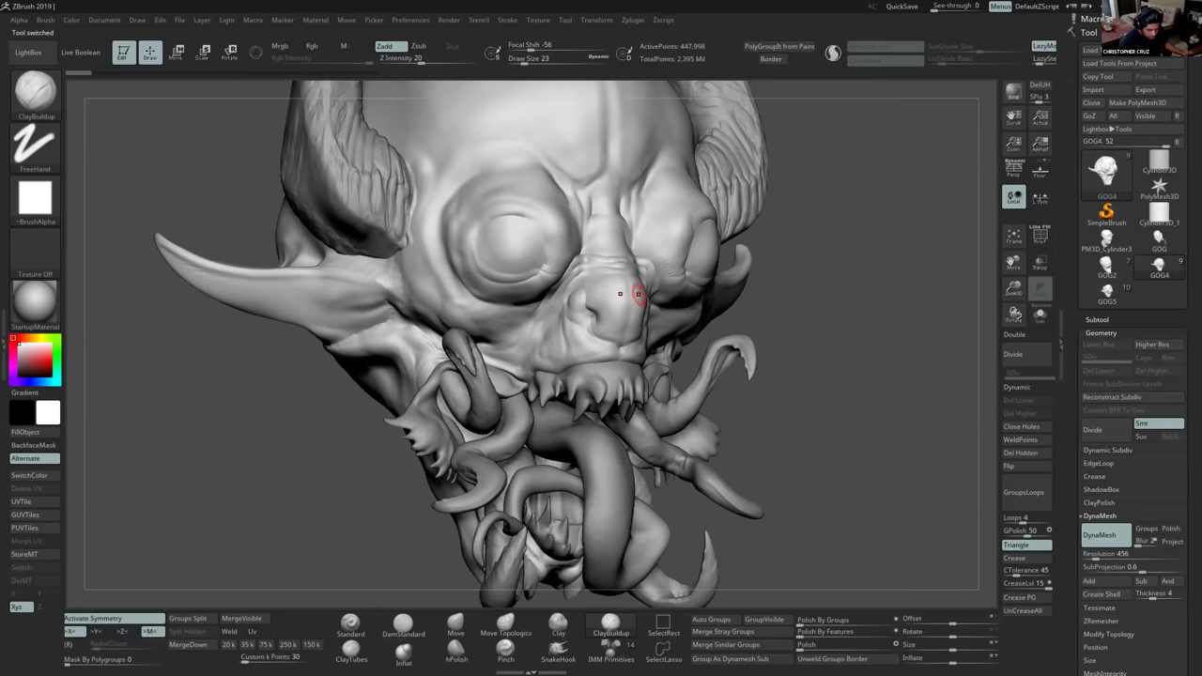
left_click(1106, 291)
right_click_drag(651, 388, 625, 378)
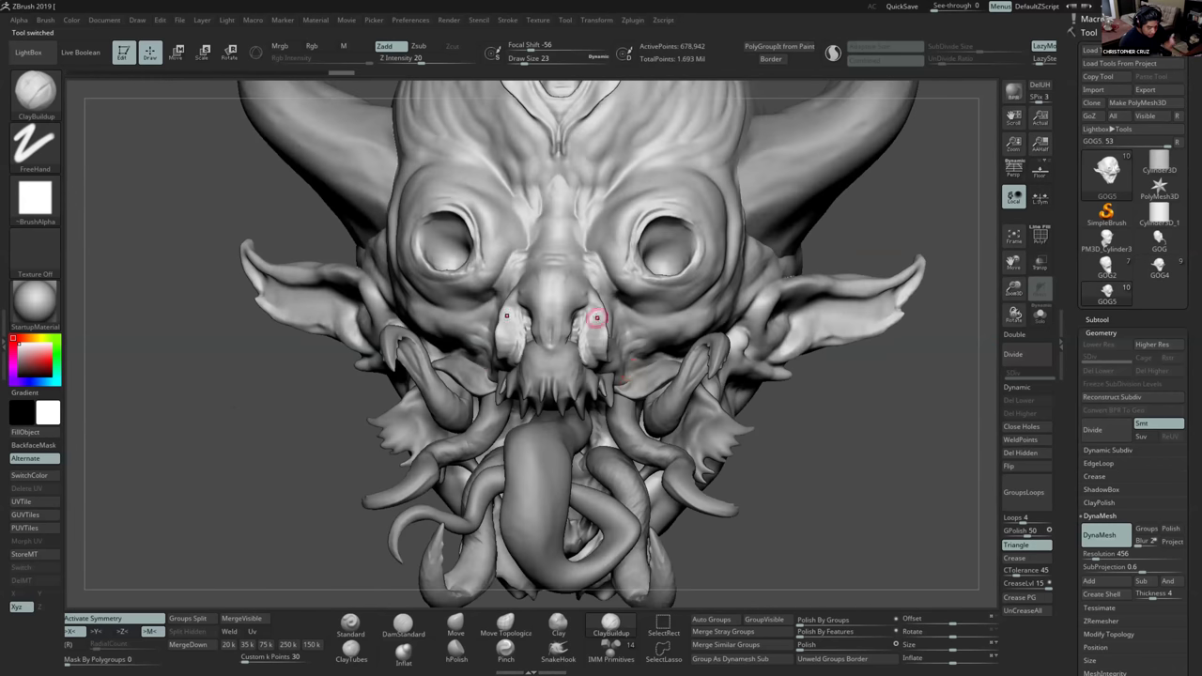
mouse_move(611, 402)
right_mouse_down()
mouse_move(644, 395)
mouse_move(620, 398)
mouse_move(685, 433)
mouse_move(644, 443)
mouse_move(815, 326)
right_mouse_up()
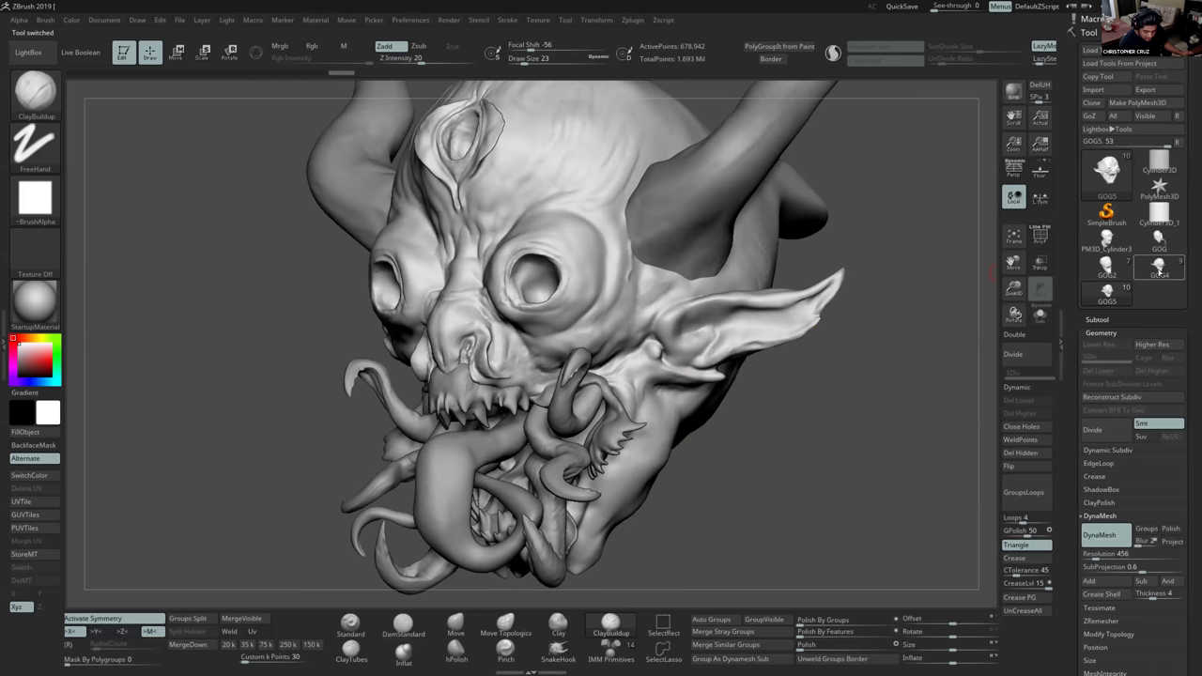
left_click(1160, 270)
left_click(1110, 291)
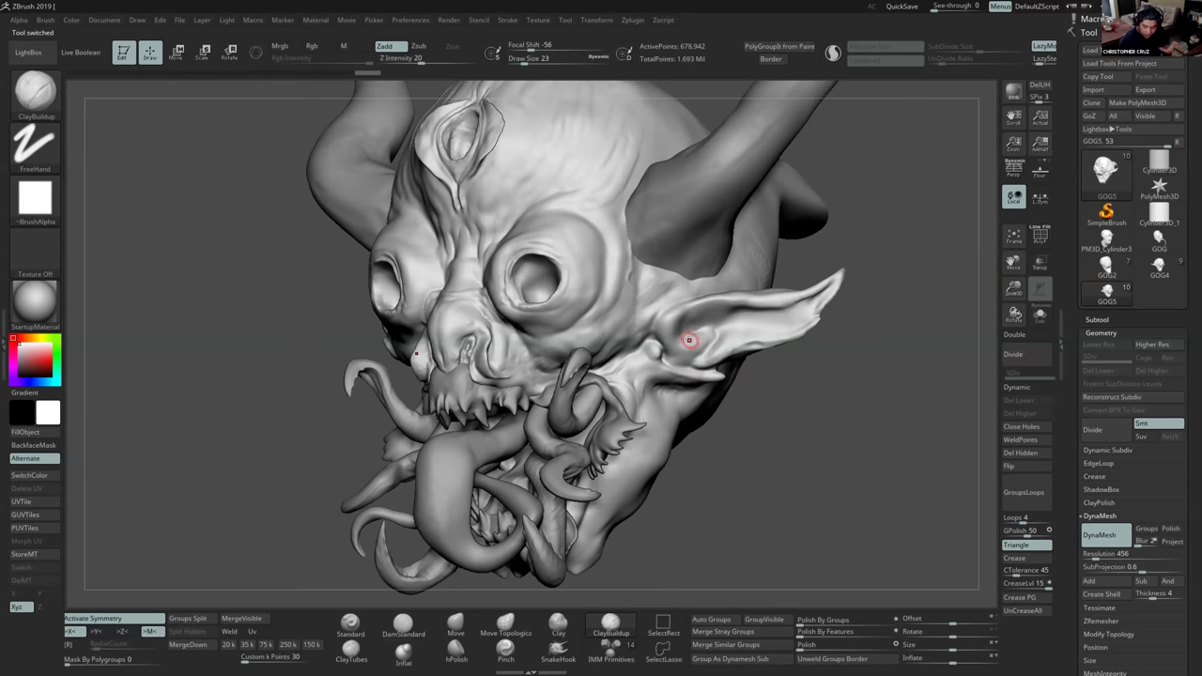
right_click_drag(680, 360, 659, 405, "ctrl")
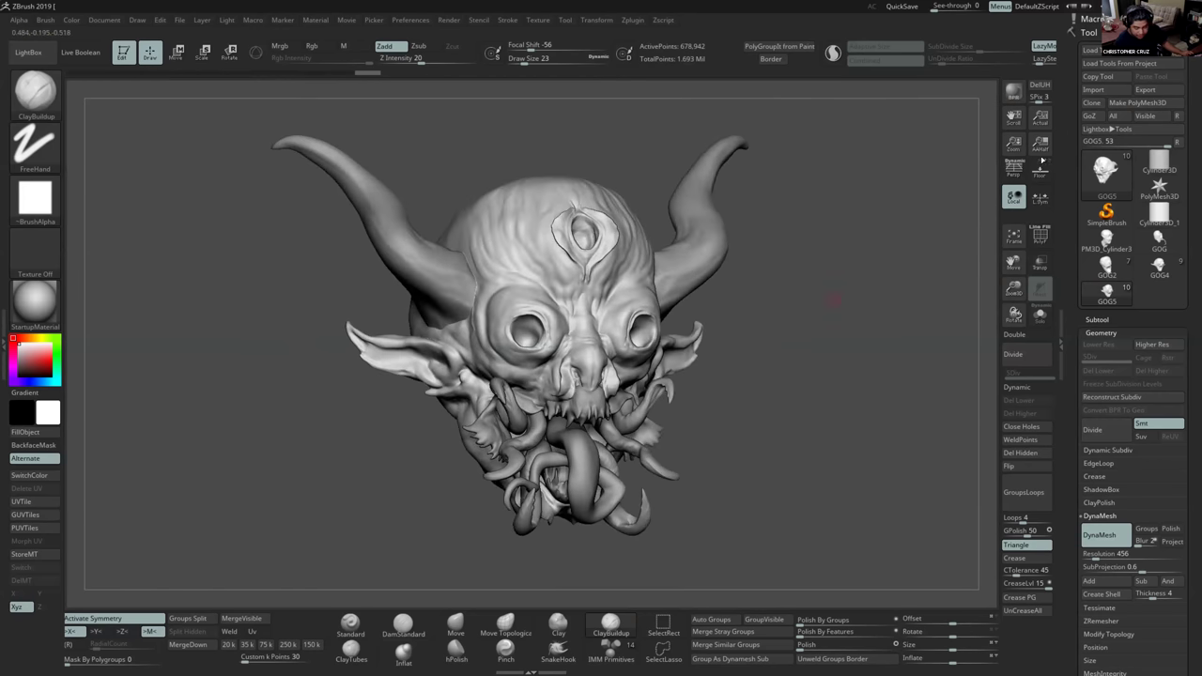
Load the GOG6 tool from the GOG folder and examine how its head sits on the torso from several angles.
left_click(1091, 50)
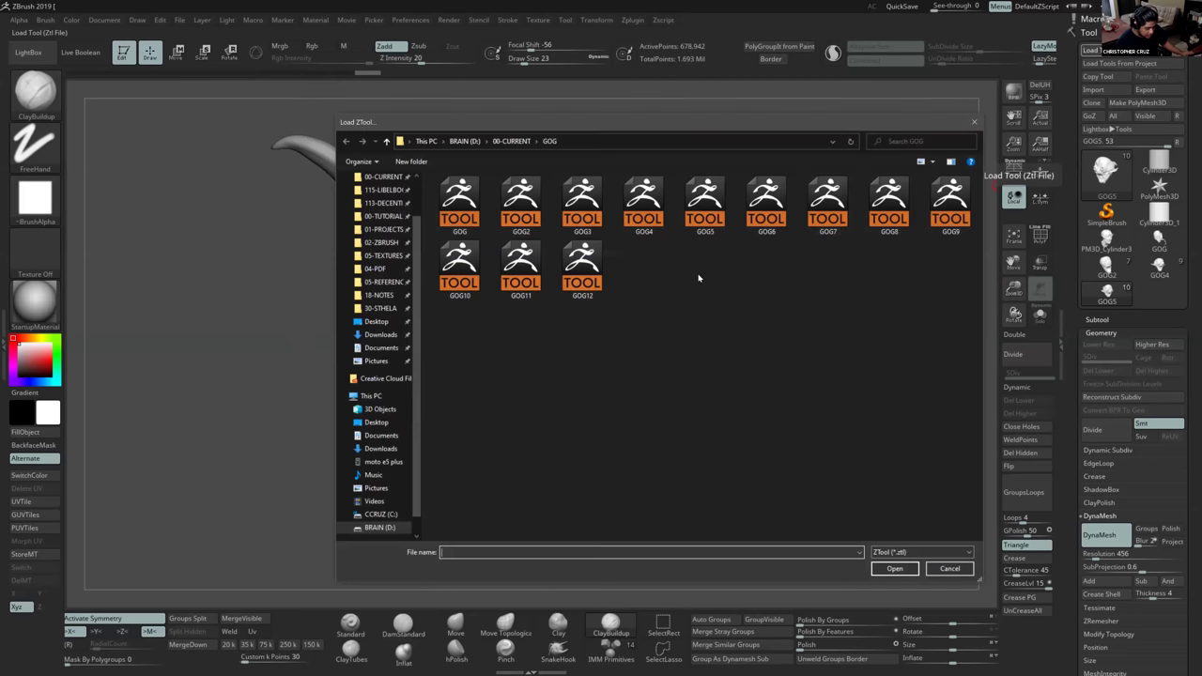
double_click(765, 199)
right_click_drag(755, 337, 728, 246, "ctrl")
right_click_drag(778, 362, 755, 349, "alt")
mouse_move(755, 350)
left_mouse_down()
mouse_move(733, 273)
mouse_move(776, 265)
left_mouse_up()
left_click(610, 370, "alt")
mouse_move(610, 370)
right_mouse_down()
mouse_move(628, 346)
mouse_move(628, 364)
mouse_move(652, 261)
mouse_move(621, 289)
mouse_move(627, 299)
right_mouse_up()
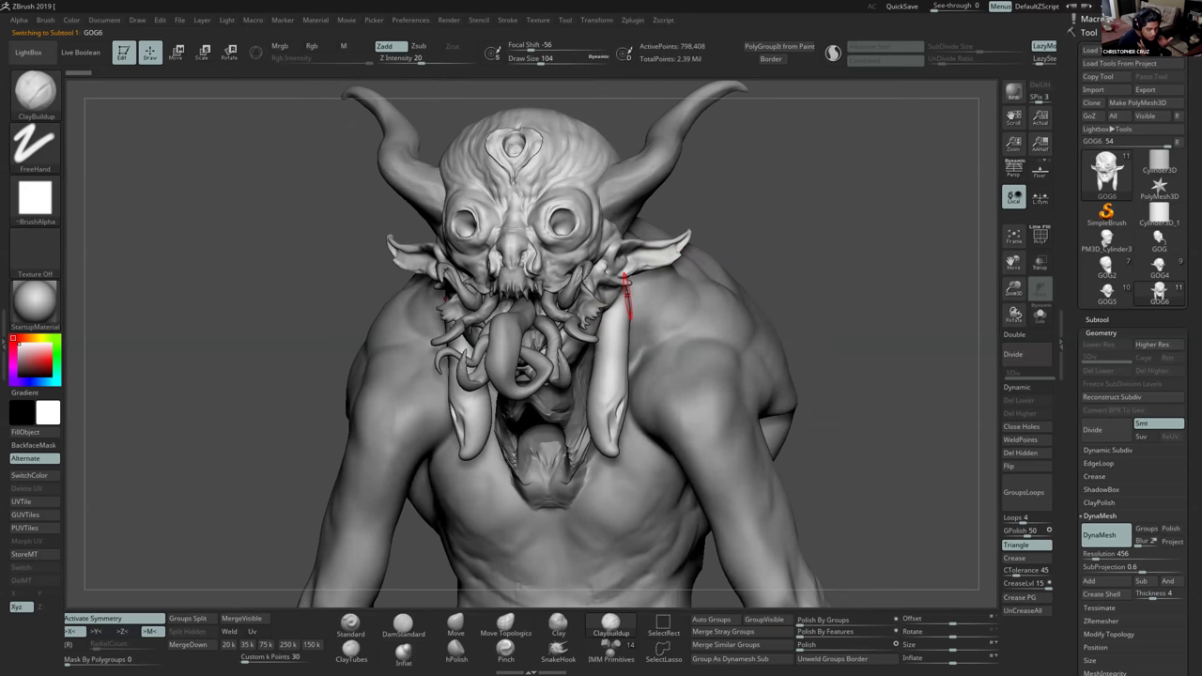
right_click_drag(628, 319, 690, 408)
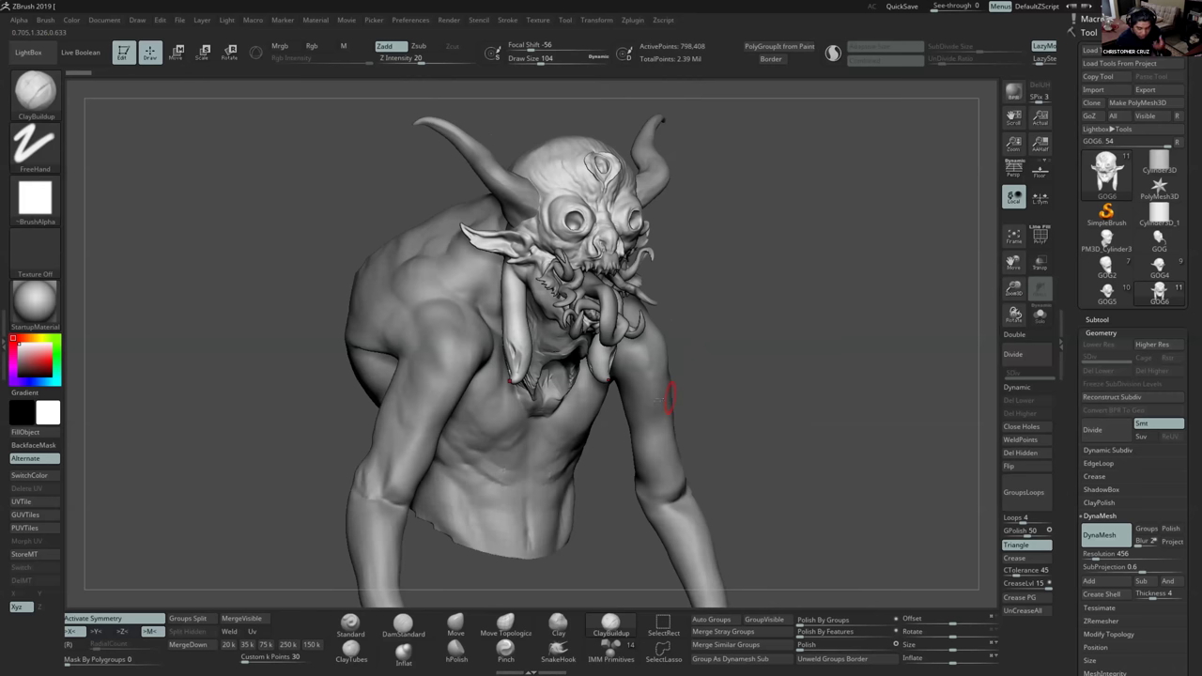
right_click_drag(669, 398, 660, 399)
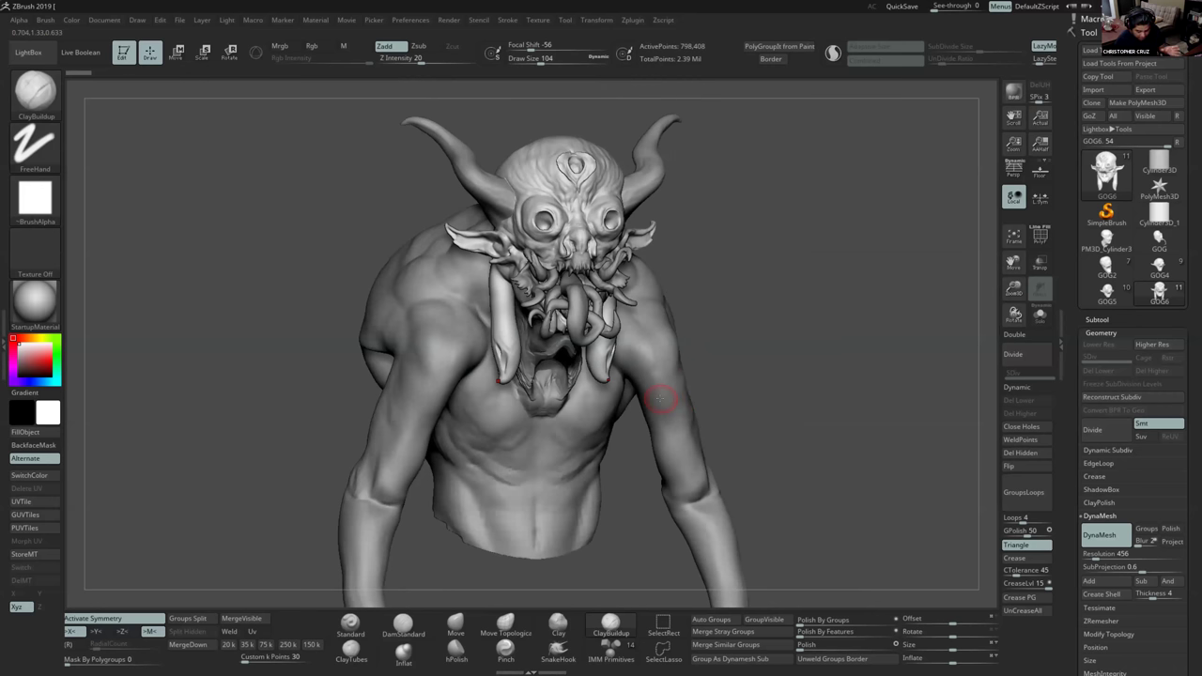
mouse_move(703, 368)
right_mouse_down()
mouse_move(672, 367)
mouse_move(672, 356)
right_mouse_up()
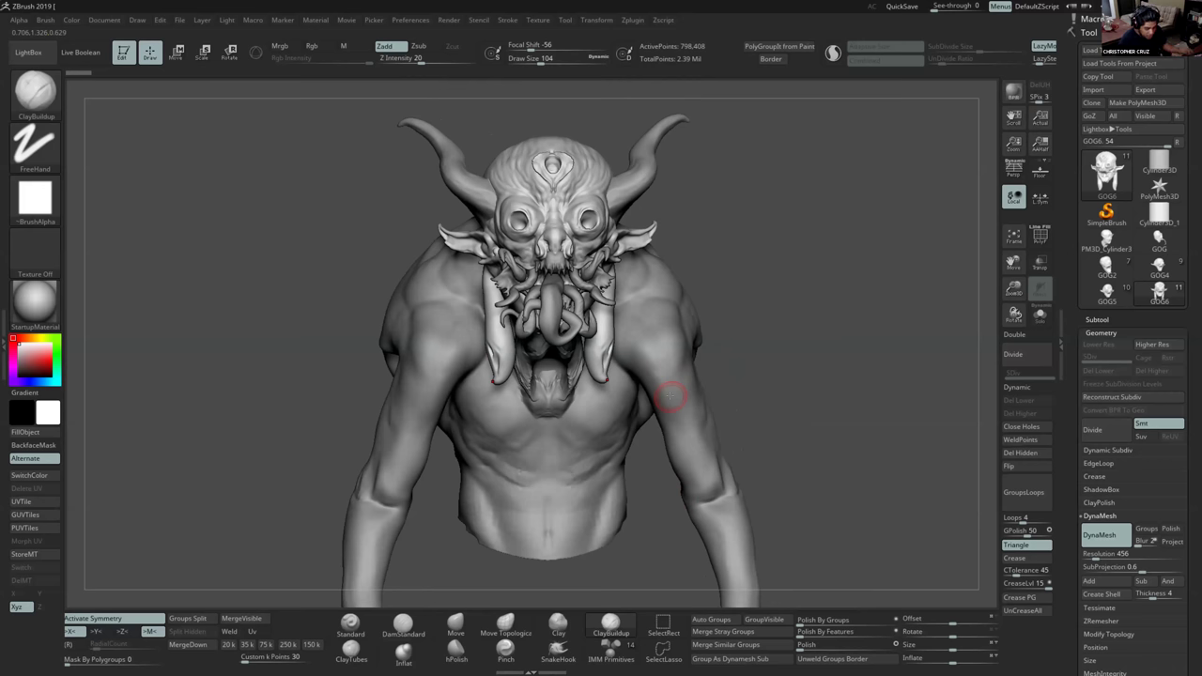
Make the BASEMESH1 body the active subtool and examine its hunched back, shoulders, arms and abdomen.
left_click(662, 367, "alt")
mouse_move(685, 363)
right_mouse_down()
mouse_move(697, 374)
mouse_move(691, 352)
right_mouse_up()
key("bracketright")
key("bracketright")
right_click_drag(502, 492, 513, 408)
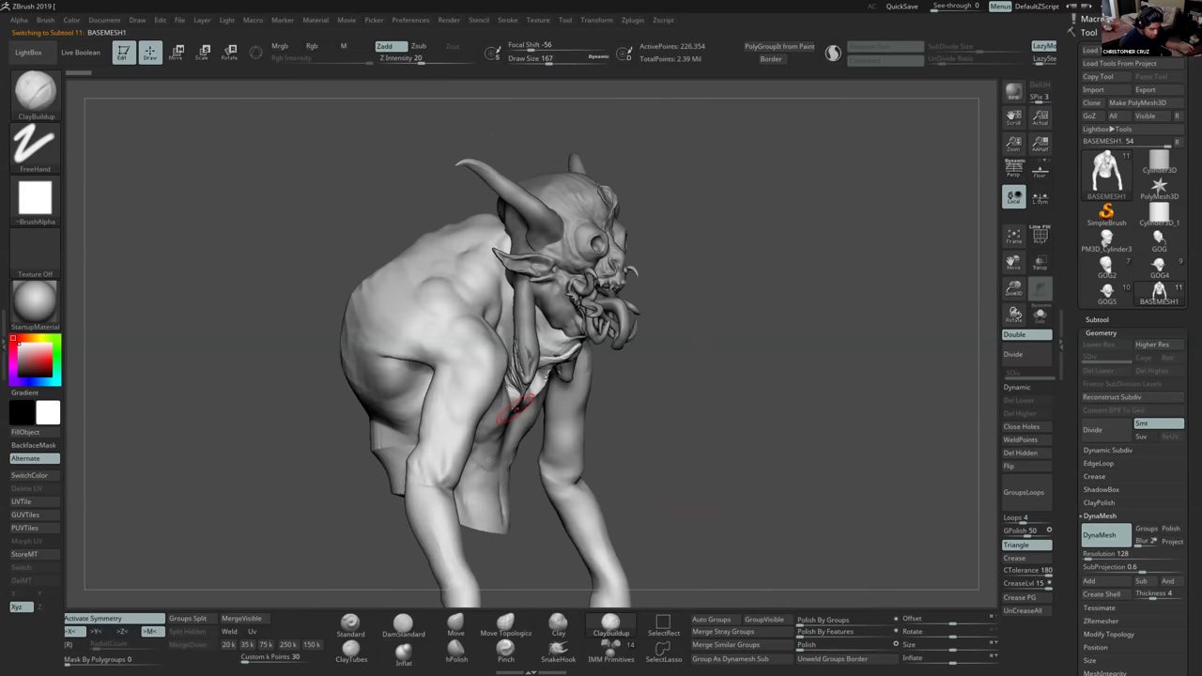
right_click_drag(456, 328, 467, 348)
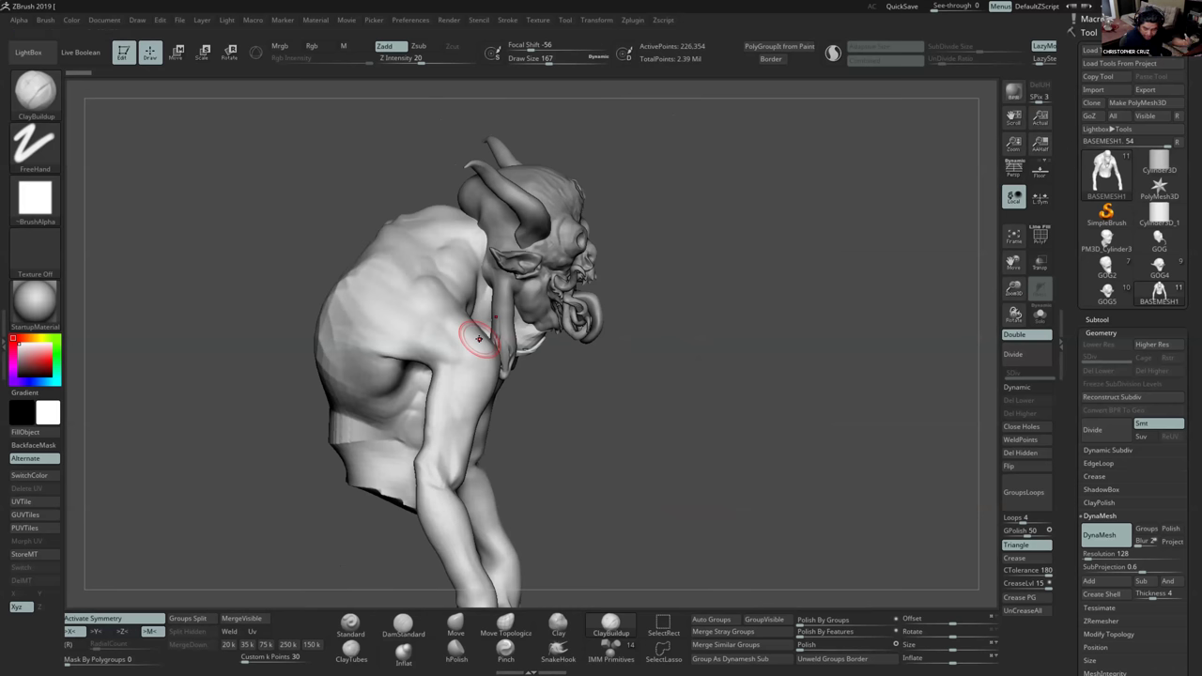
mouse_move(614, 429)
left_mouse_down()
mouse_move(404, 425)
mouse_move(668, 386)
mouse_move(620, 395)
mouse_move(629, 371)
left_mouse_up()
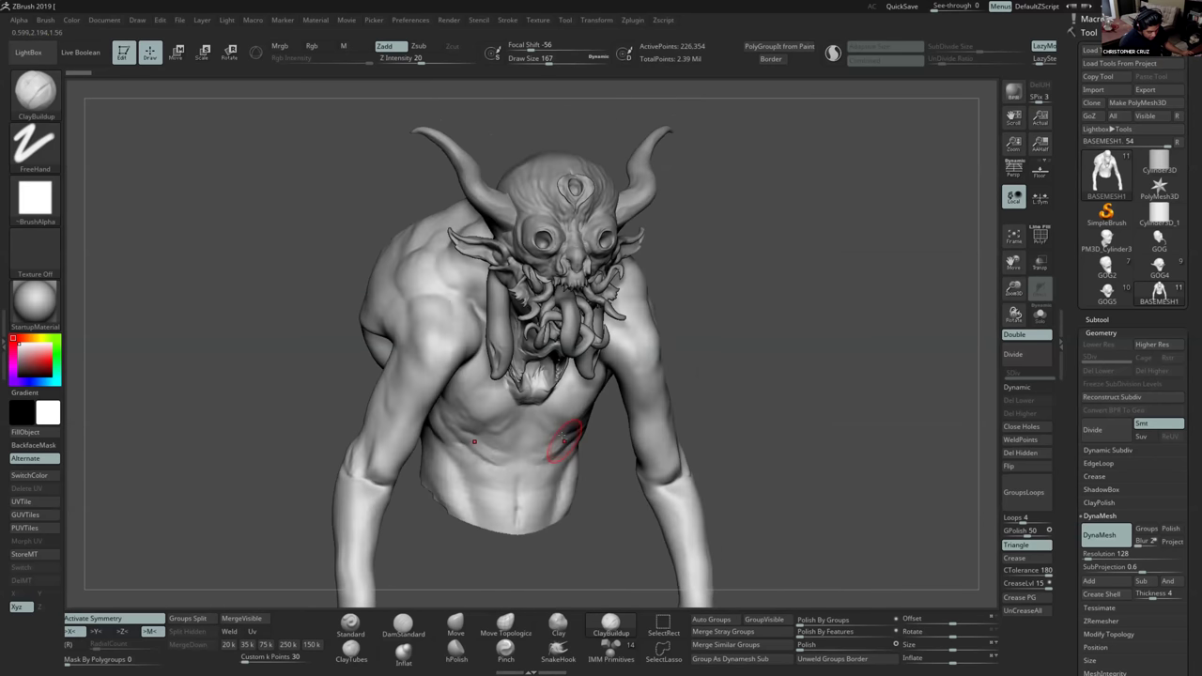
mouse_move(536, 436)
left_mouse_down()
mouse_move(516, 441)
mouse_move(715, 394)
left_mouse_up()
Build up the chest and rib forms of the body with the Clay brush.
left_click(558, 624)
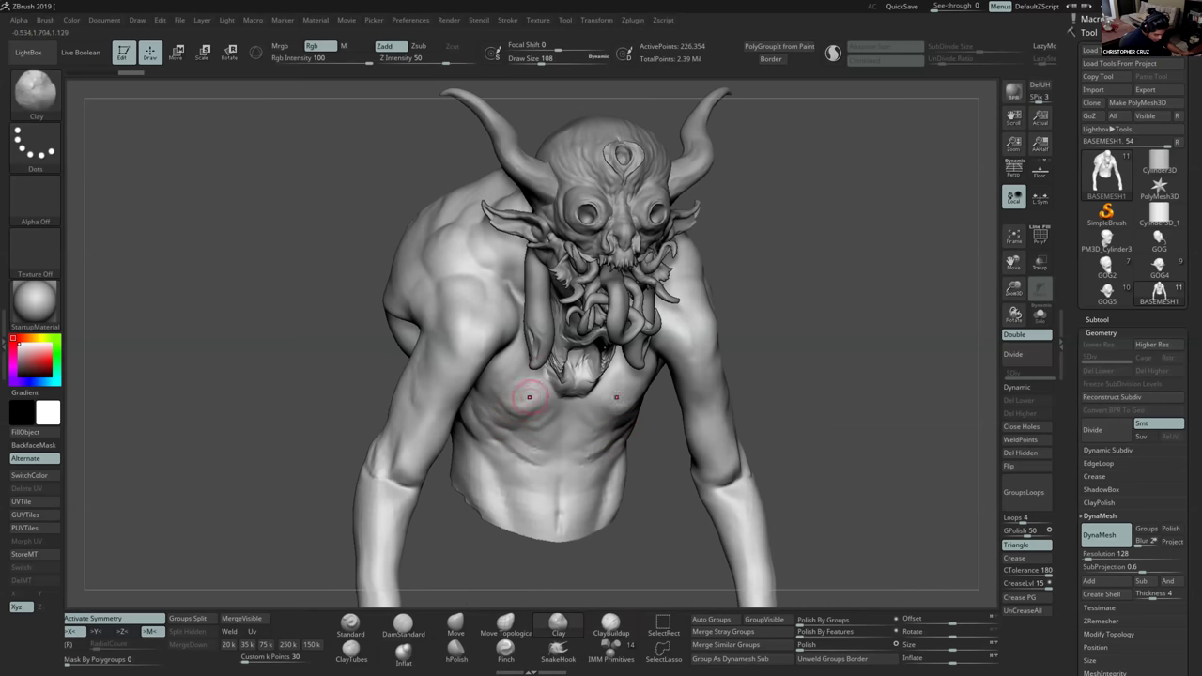
left_click_drag(530, 397, 537, 395)
key("space")
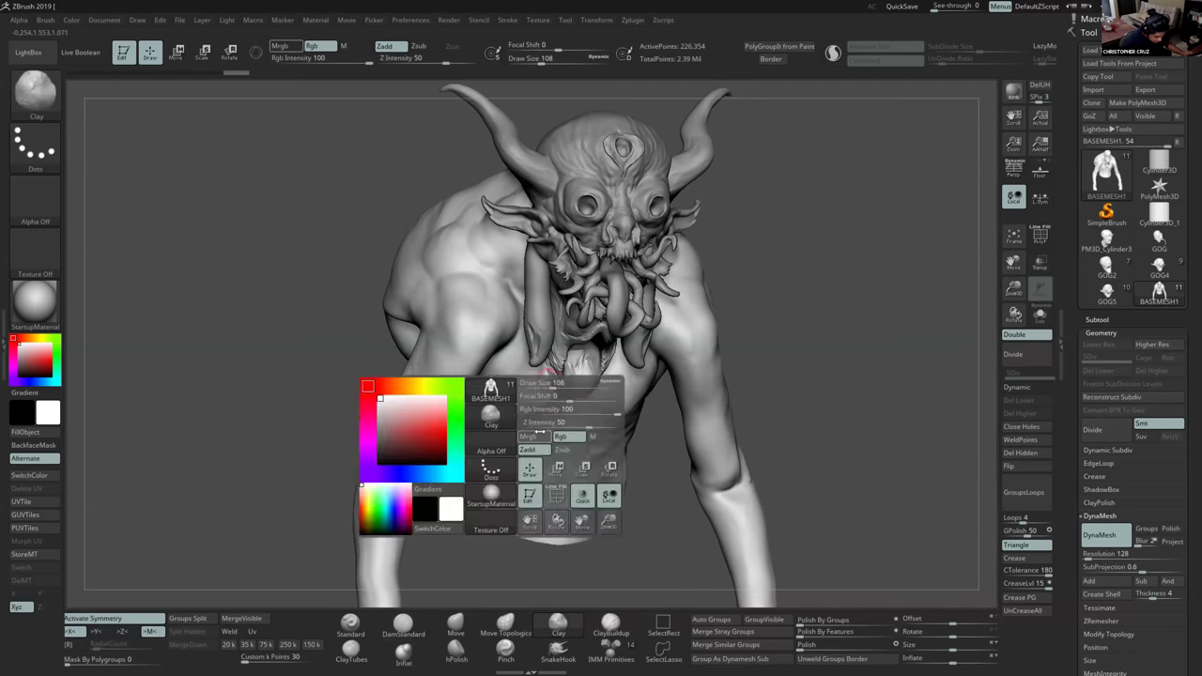
mouse_move(503, 424)
left_mouse_down()
mouse_move(495, 414)
mouse_move(499, 435)
mouse_move(487, 439)
mouse_move(547, 472)
left_mouse_up()
Sculpt skin folds across the ribs and abdomen with the Standard brush.
left_click(350, 623)
left_click_drag(481, 452, 549, 474)
mouse_move(481, 452)
left_mouse_down()
mouse_move(554, 476)
mouse_move(523, 466)
mouse_move(513, 478)
mouse_move(522, 483)
mouse_move(497, 466)
left_mouse_up()
key("s")
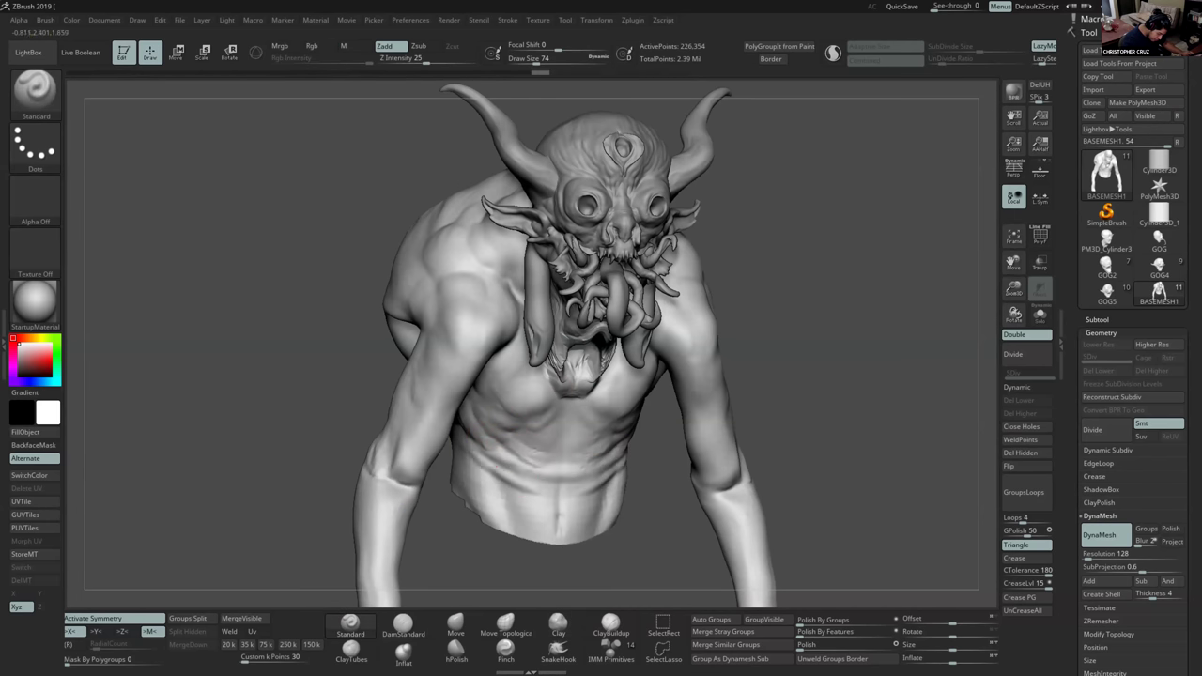
Try to add volume to the creature's forearm and elbow with the ClayBuildup brush.
mouse_move(622, 513)
right_mouse_down("ctrl")
mouse_move(657, 432)
mouse_move(606, 441)
right_mouse_up("ctrl")
mouse_move(599, 472)
left_mouse_down()
mouse_move(631, 449)
mouse_move(580, 483)
left_mouse_up()
mouse_move(610, 432)
right_mouse_down()
mouse_move(699, 397)
mouse_move(742, 488)
mouse_move(757, 422)
mouse_move(601, 478)
right_mouse_up()
key("s")
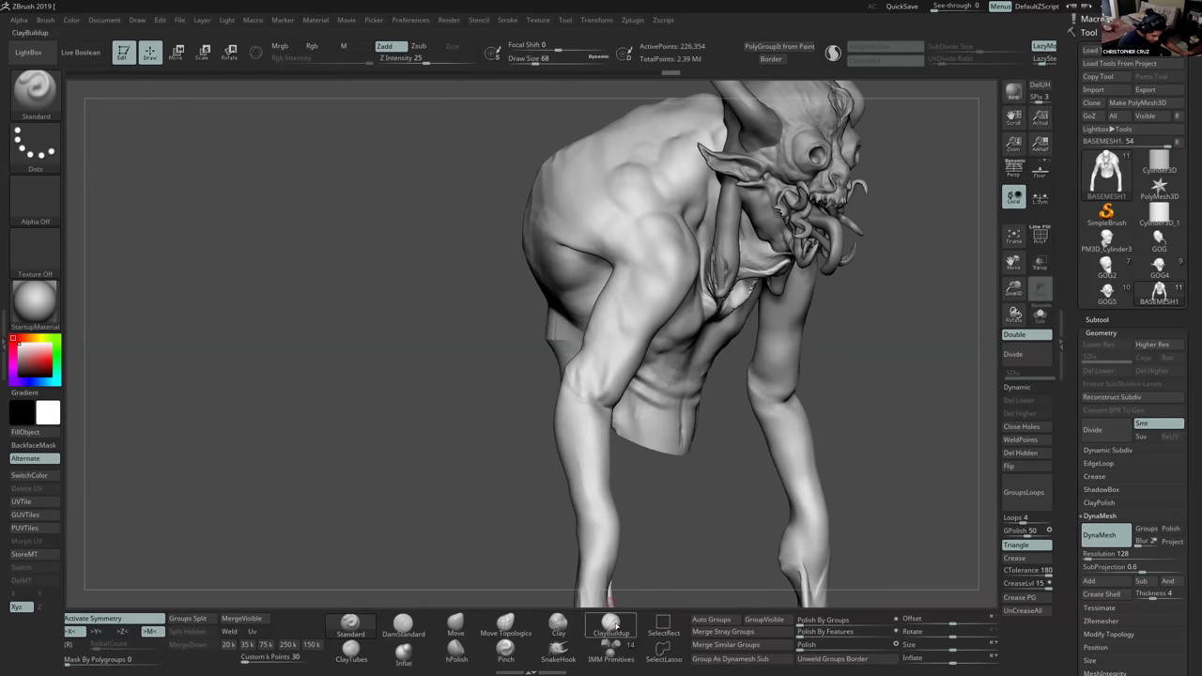
left_click(610, 625)
key("s")
mouse_move(576, 414)
left_mouse_down()
mouse_move(582, 385)
mouse_move(586, 458)
mouse_move(578, 385)
left_mouse_up()
key("s")
key("ctrl+z")
key("ctrl+z")
key("ctrl+z")
key("s")
left_click_drag(626, 468, 620, 464)
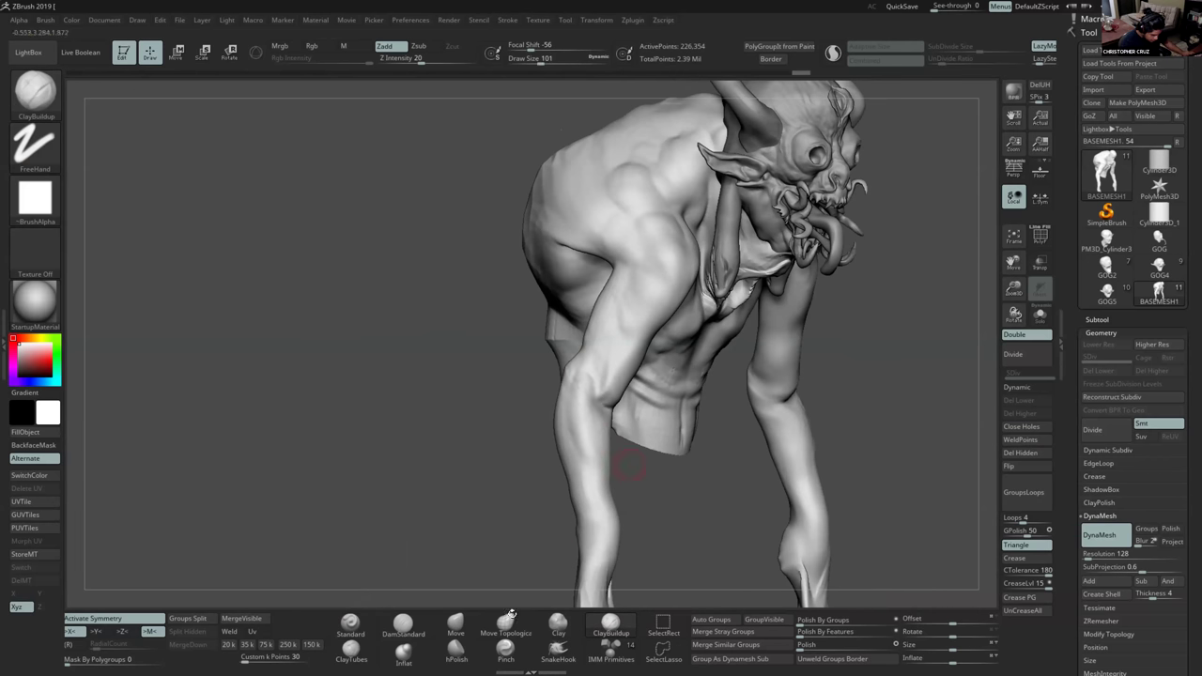
Switch to the DamStandard brush and view the whole upper body from the front.
left_click(404, 625)
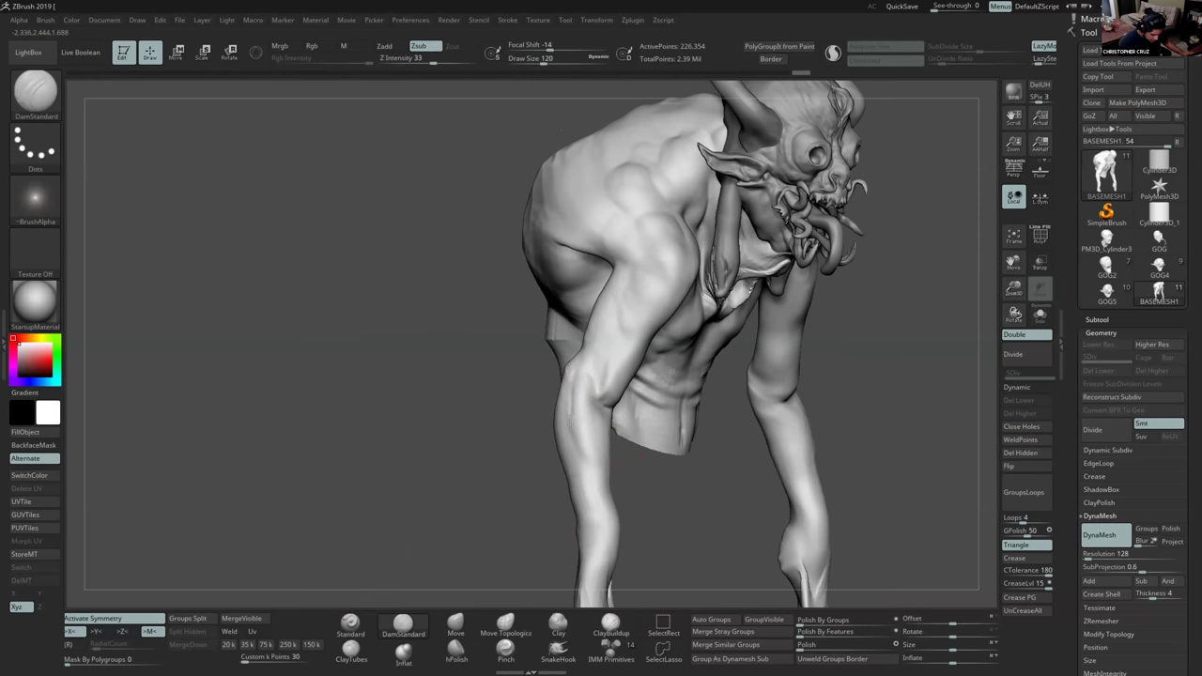
key("shift")
right_click_drag(618, 461, 597, 470, "ctrl")
right_click_drag(596, 469, 609, 477, "ctrl")
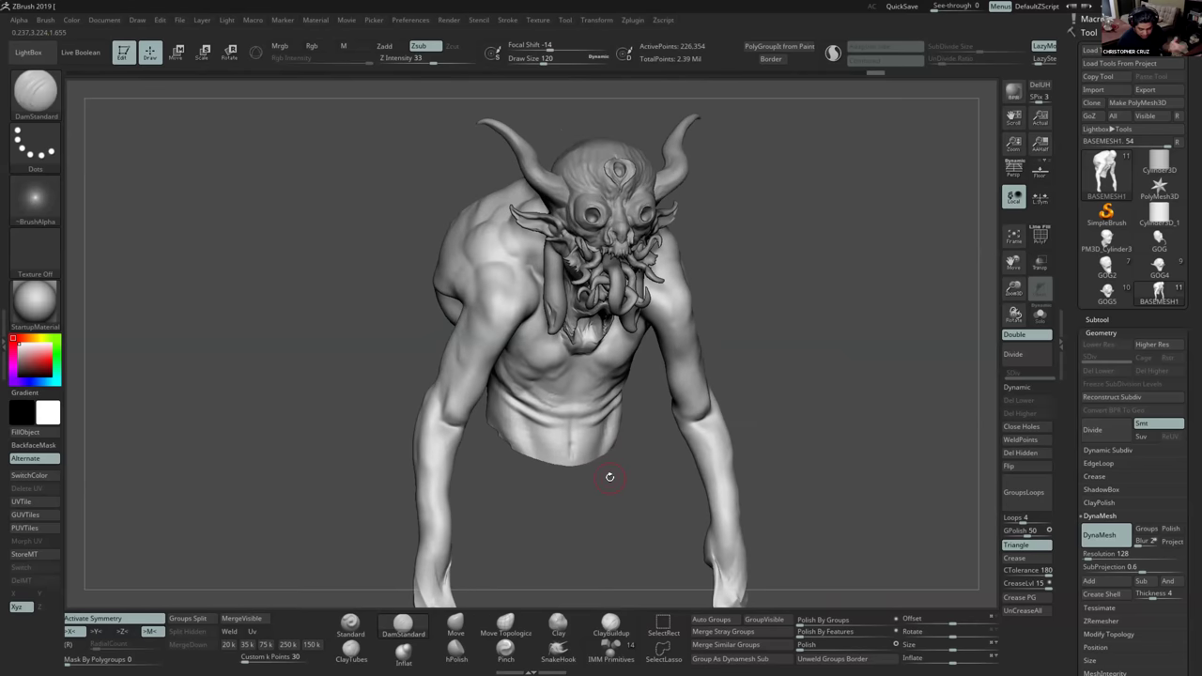
Load the GOG7 tool from the GOG folder and make its GOG7 head the active subtool.
left_click(1090, 50)
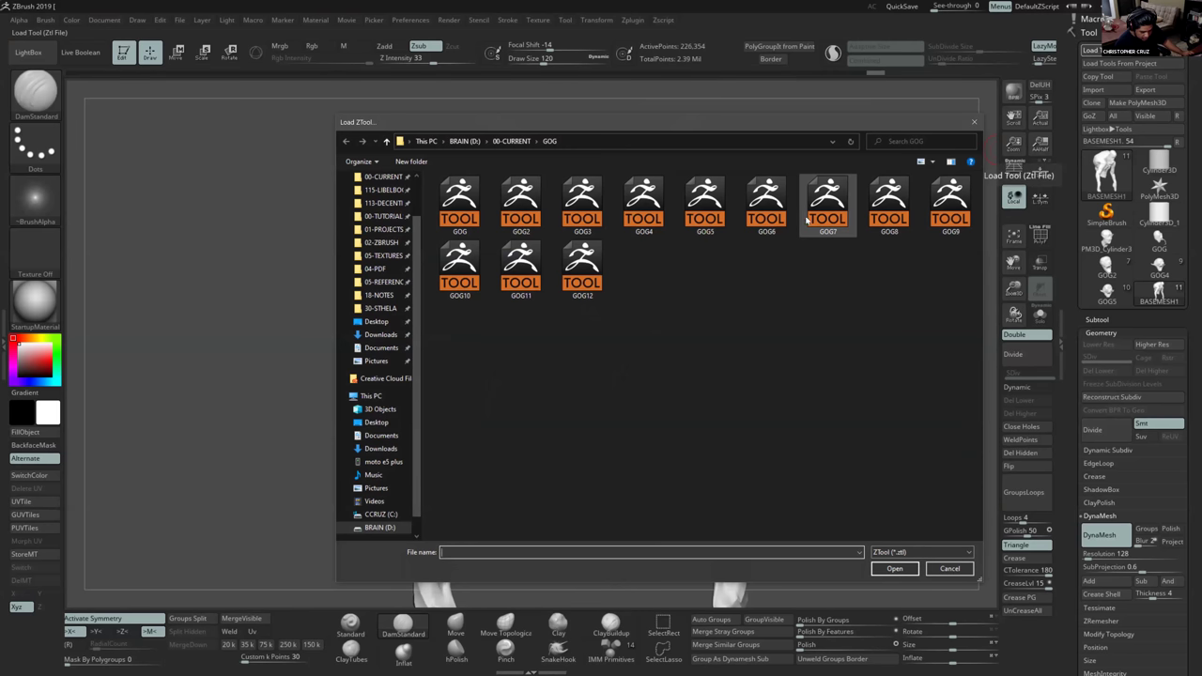
double_click(813, 218)
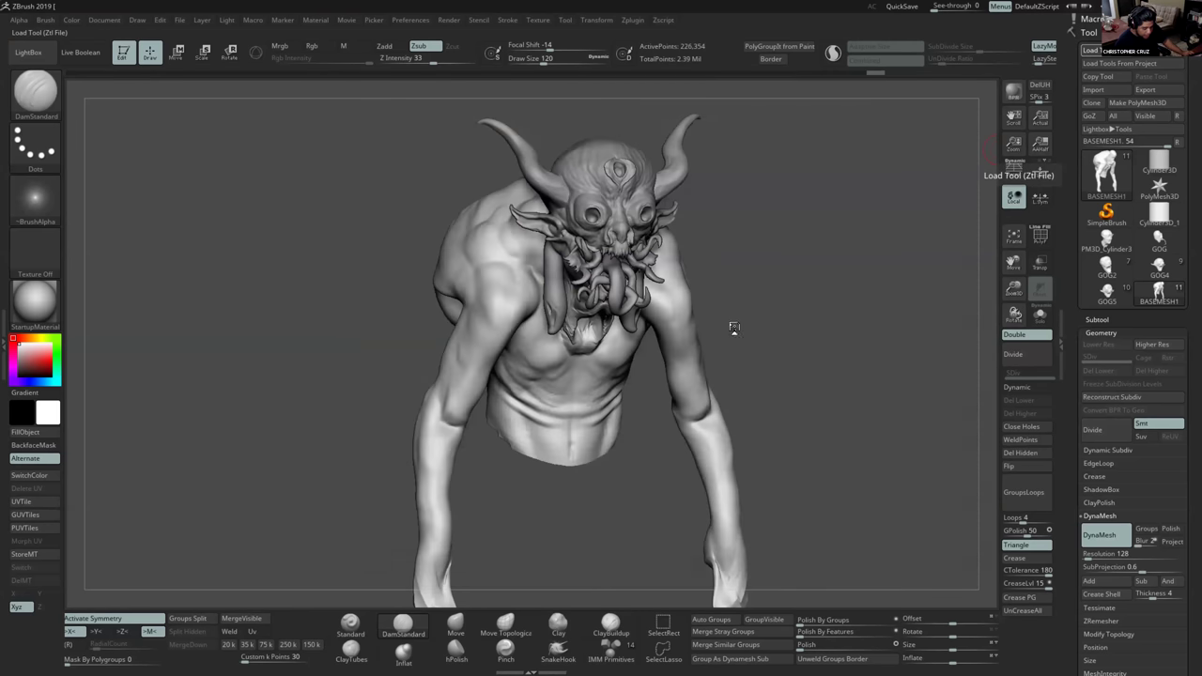
mouse_move(786, 326)
left_mouse_down()
mouse_move(657, 329)
mouse_move(784, 325)
left_mouse_up()
right_click_drag(631, 369, 690, 329)
left_click(692, 324, "alt")
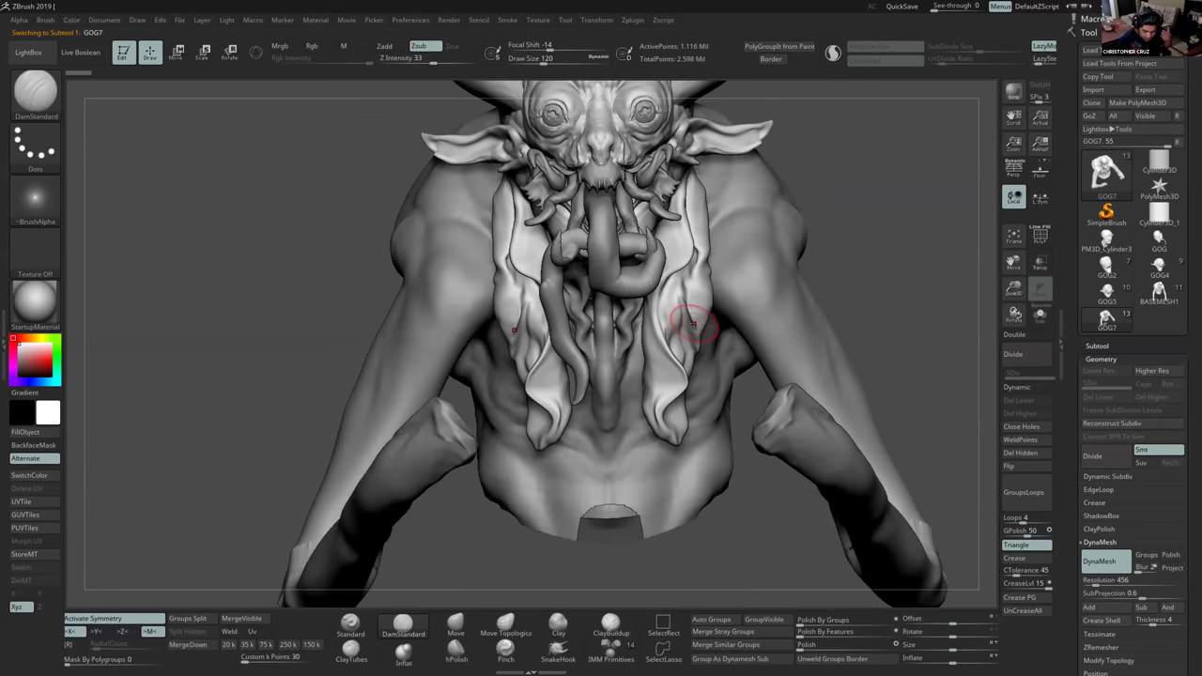
Compare GOG7 with the earlier BASEMESH1 stage and examine its head, hanging skin flaps and arms from several angles.
left_click(1160, 291)
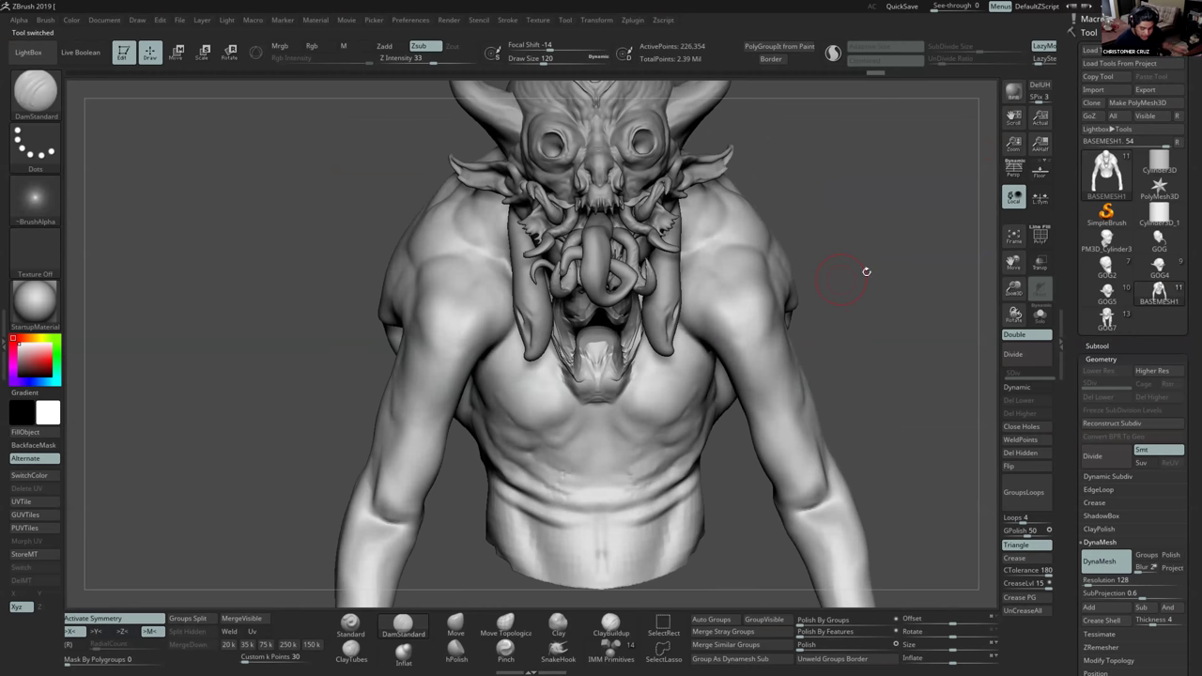
left_click(1108, 320)
right_click_drag(874, 313, 876, 314)
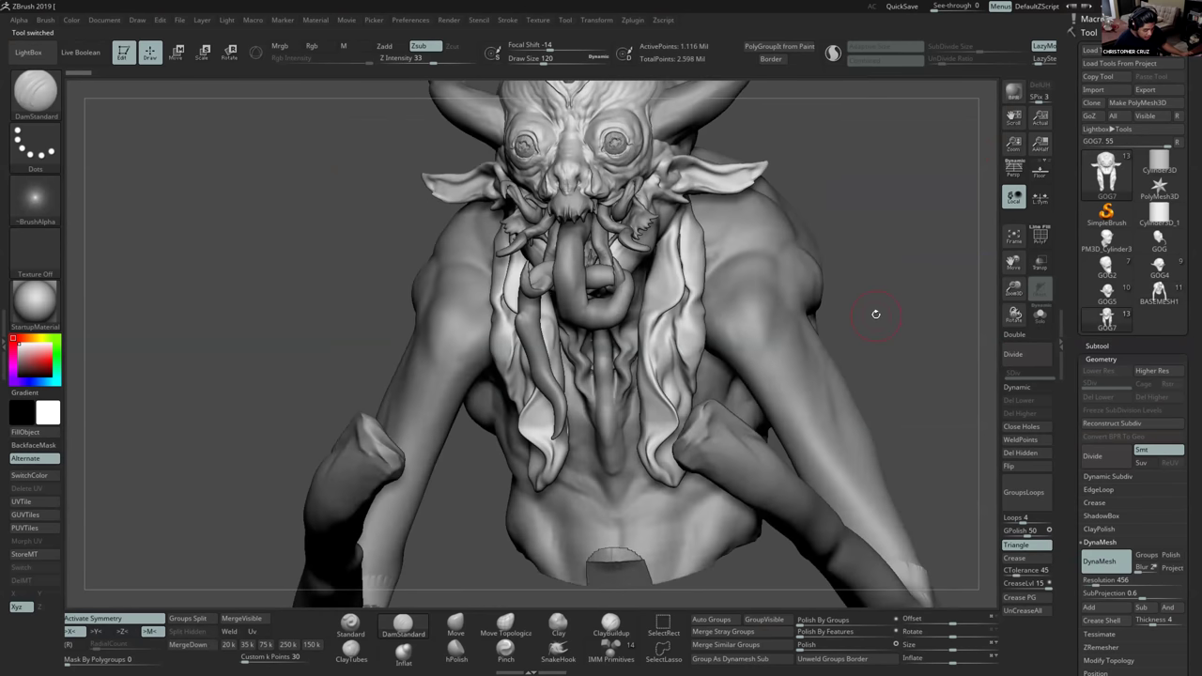
key("s")
left_click_drag(678, 327, 675, 326)
mouse_move(683, 315)
right_mouse_down()
mouse_move(669, 312)
mouse_move(683, 299)
right_mouse_up()
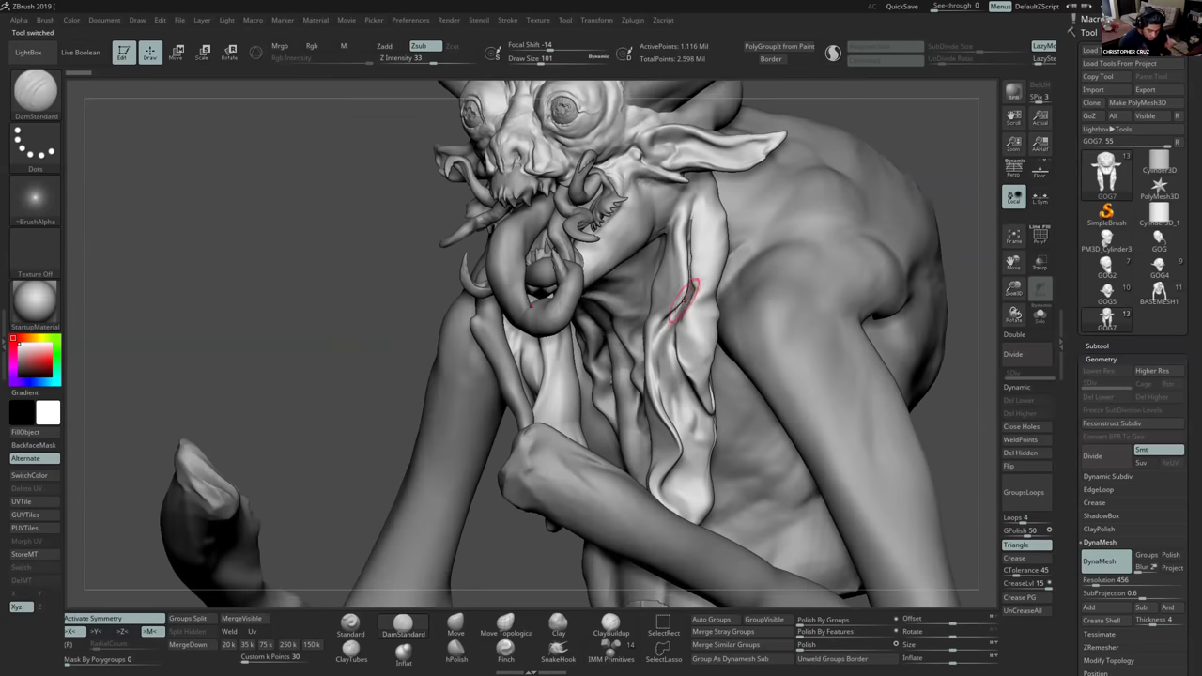
mouse_move(703, 341)
right_mouse_down()
mouse_move(733, 344)
mouse_move(711, 396)
mouse_move(563, 508)
right_mouse_up()
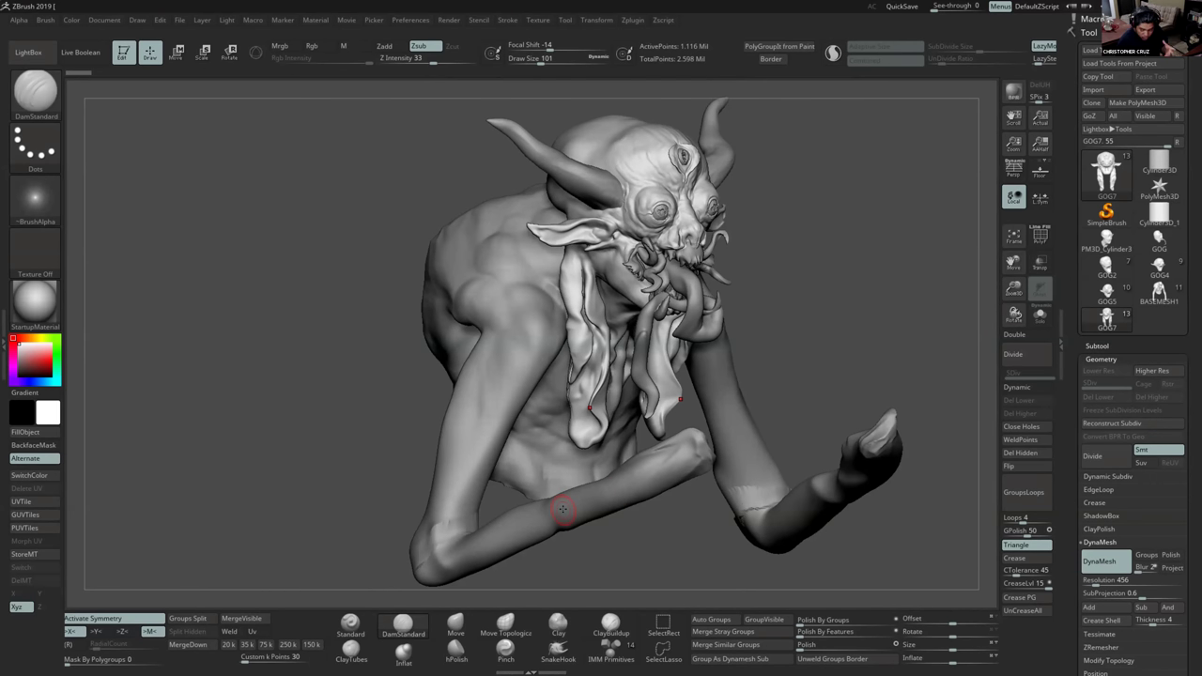
left_click_drag(766, 350, 578, 330)
mouse_move(566, 375)
right_mouse_down()
mouse_move(515, 368)
mouse_move(603, 309)
mouse_move(488, 324)
mouse_move(501, 347)
mouse_move(555, 303)
mouse_move(639, 345)
mouse_move(627, 310)
right_mouse_up()
right_click_drag(488, 422, 540, 414)
right_click_drag(540, 413, 742, 370, "alt")
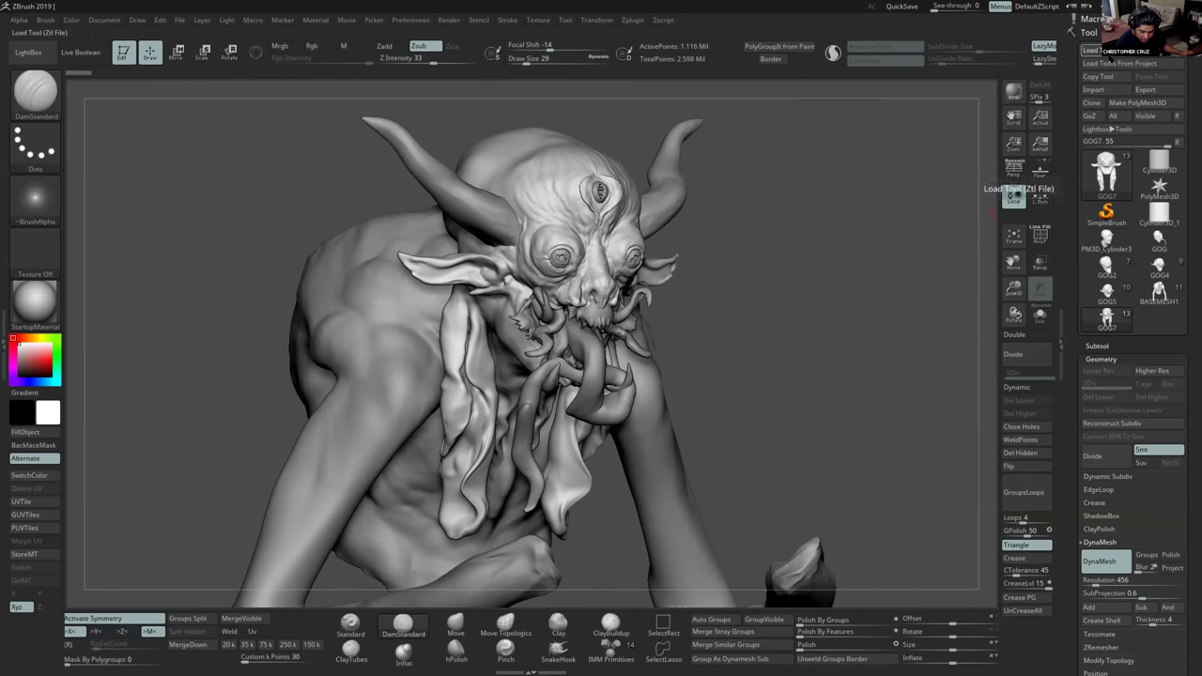
Load the GOG8 tool, view the whole goat and expand its subtool list.
left_click(1089, 50)
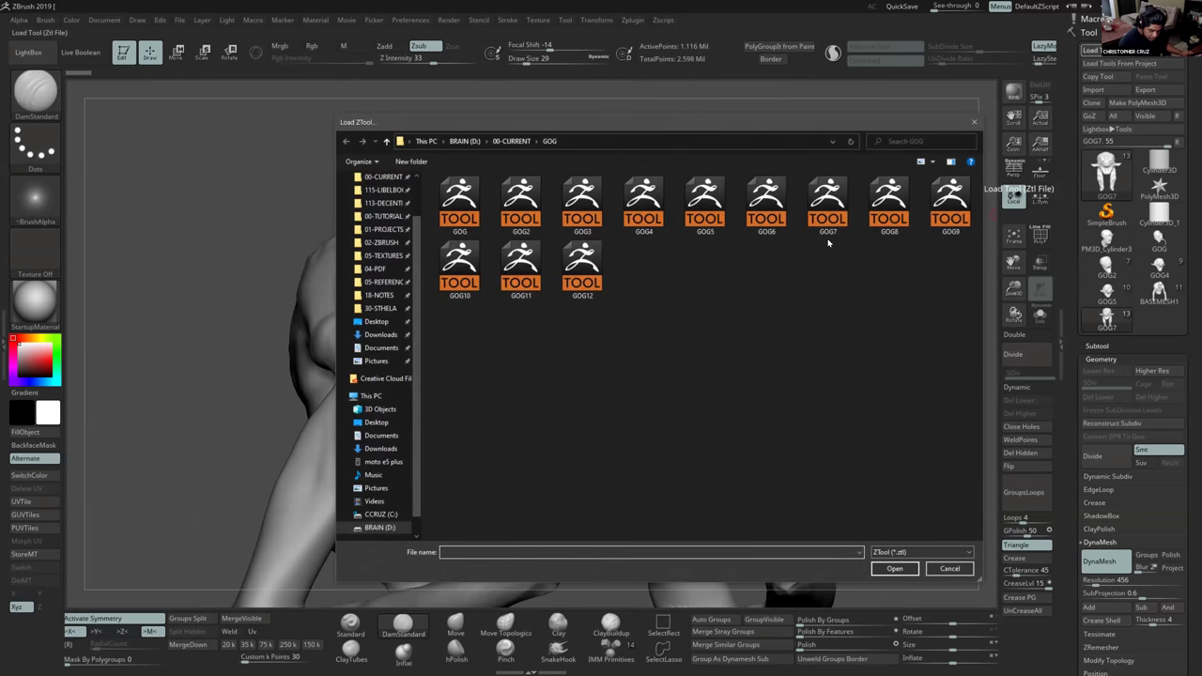
double_click(888, 208)
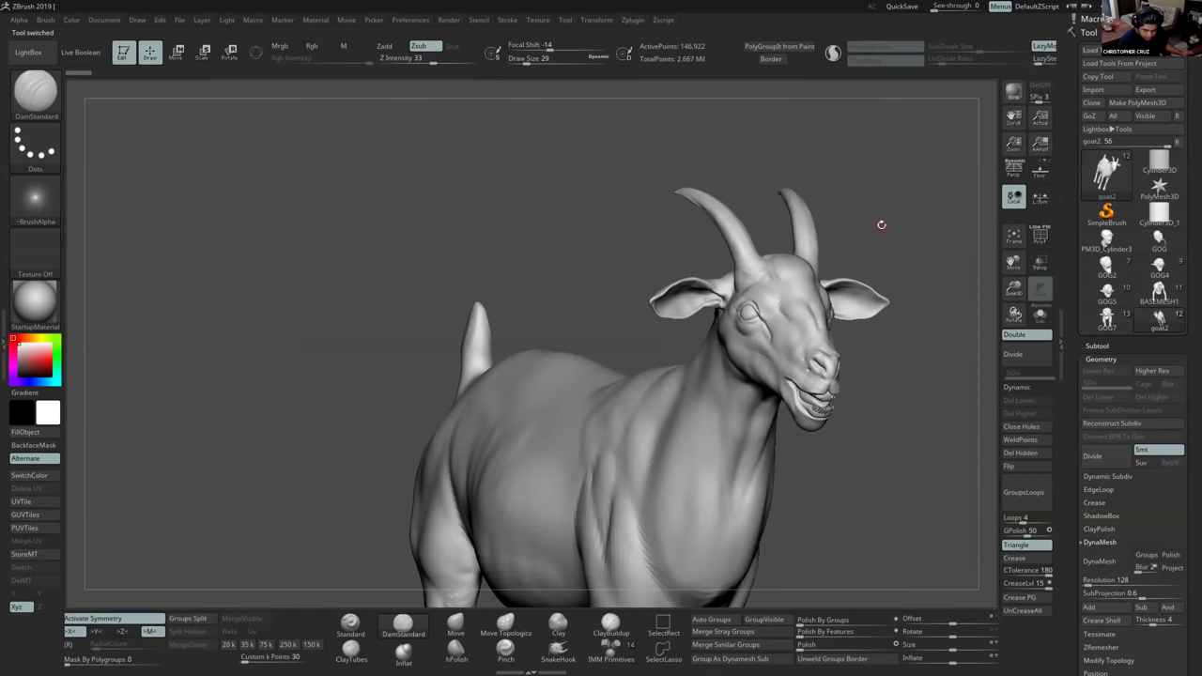
left_click_drag(835, 446, 712, 397, "alt")
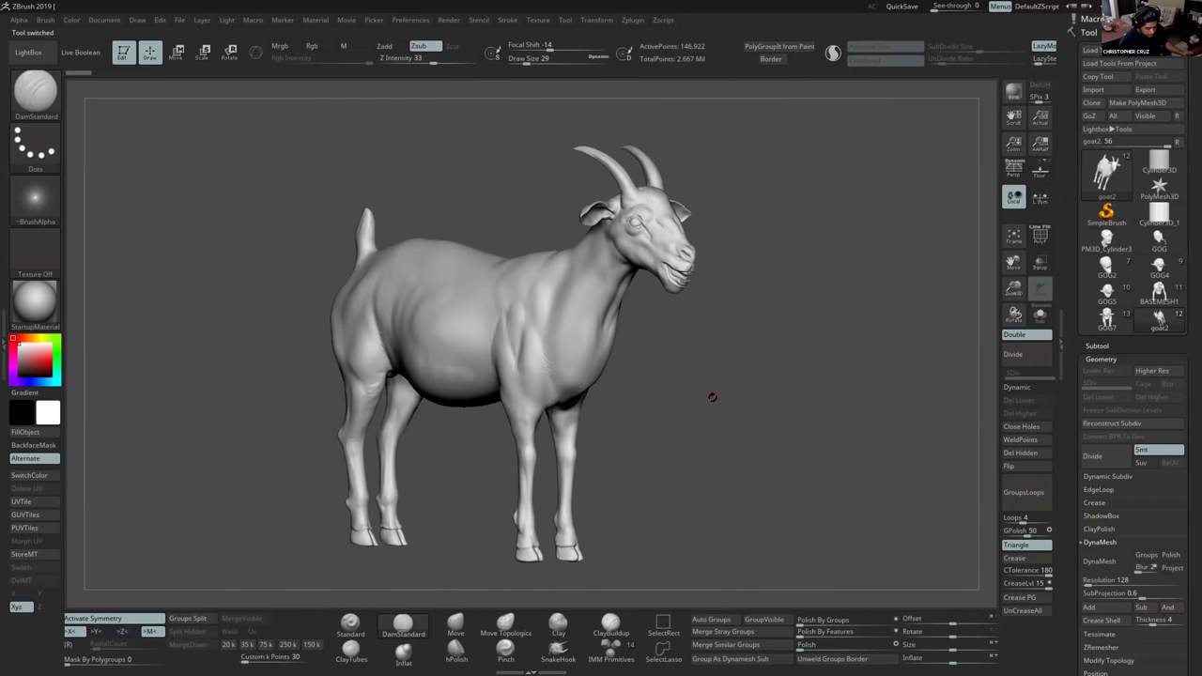
left_click(1104, 345)
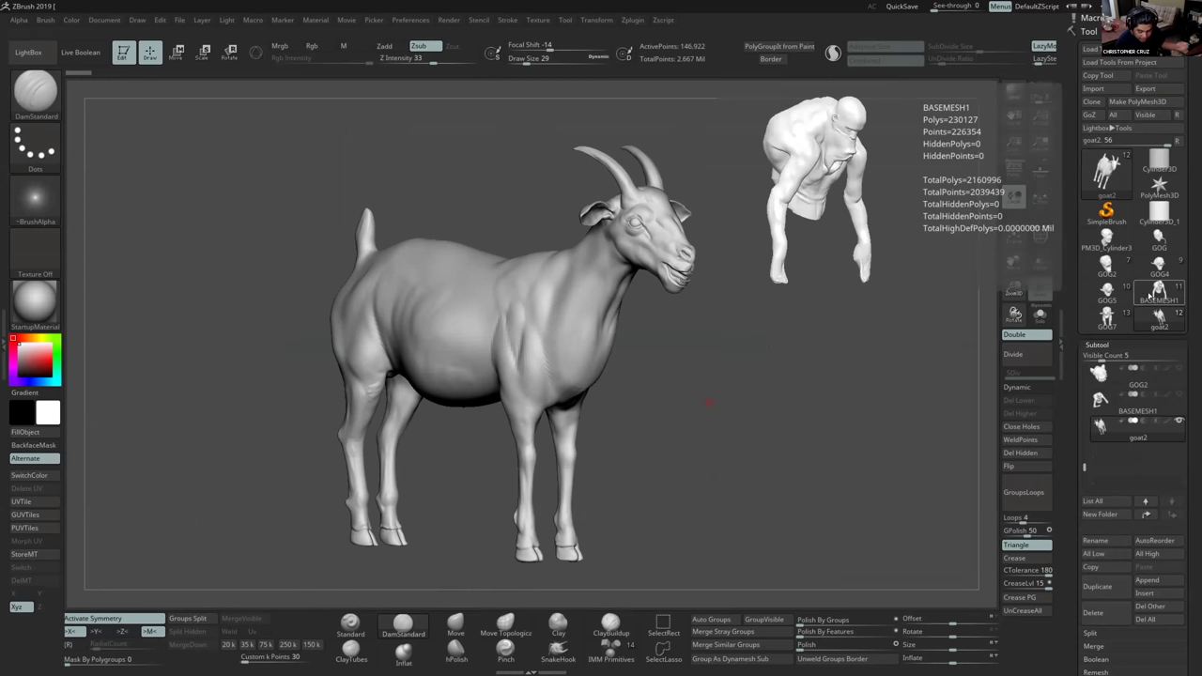
Go back through the earlier creature stages to the GOG7 tool and frame its head and upper body.
left_click(1106, 291)
key("f")
left_click_drag(832, 404, 757, 429)
left_click_drag(899, 332, 830, 281, "alt")
left_click(1160, 270)
left_click(1106, 318)
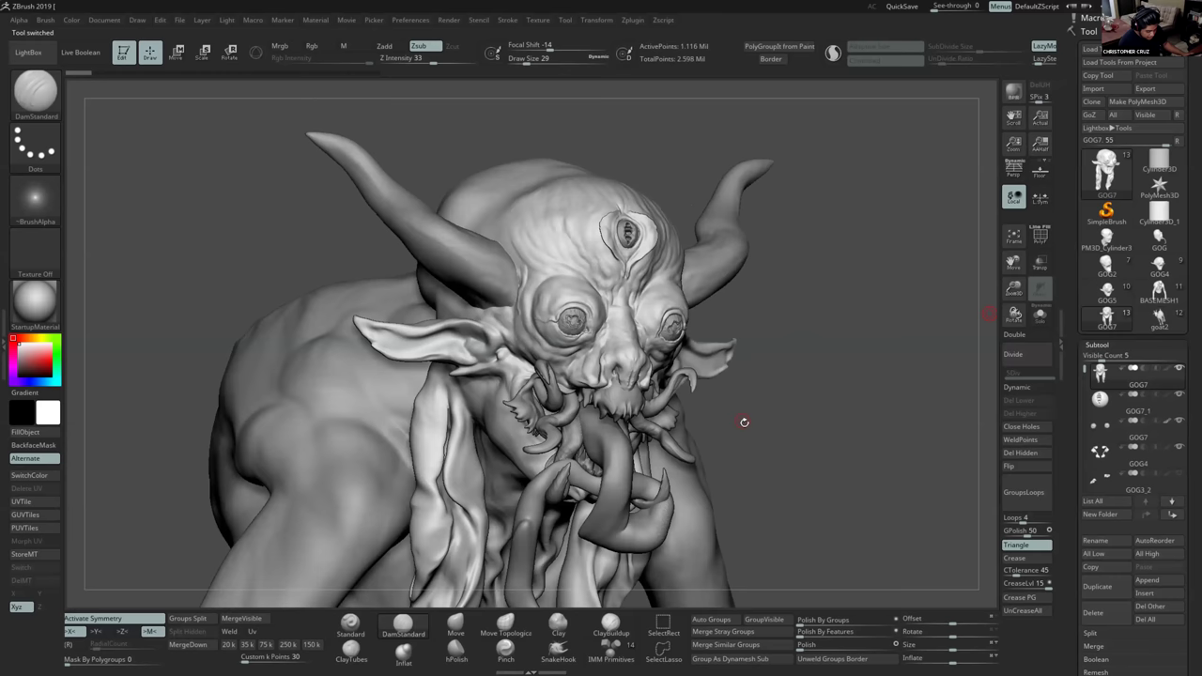
key("f")
mouse_move(683, 375)
left_mouse_down("alt")
mouse_move(691, 331)
mouse_move(681, 390)
left_mouse_up("alt")
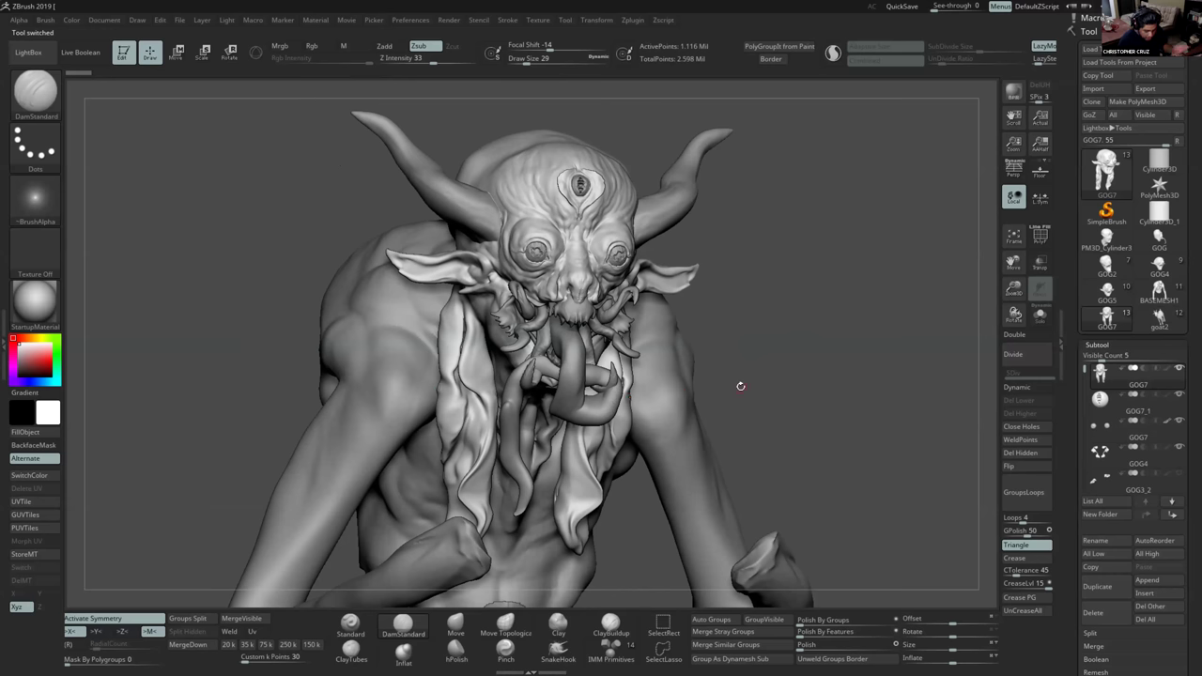
Switch to the goat2 tool and examine the goat's head, neck and body from several angles.
left_click(1158, 319)
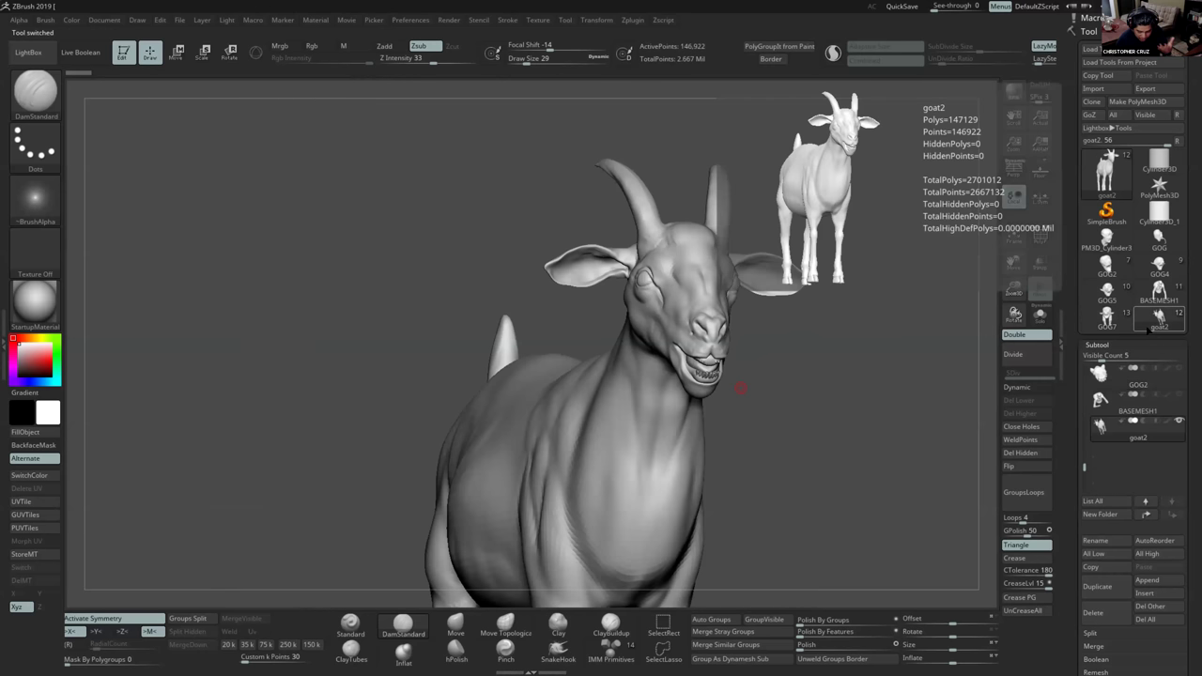
right_click_drag(743, 422, 693, 343)
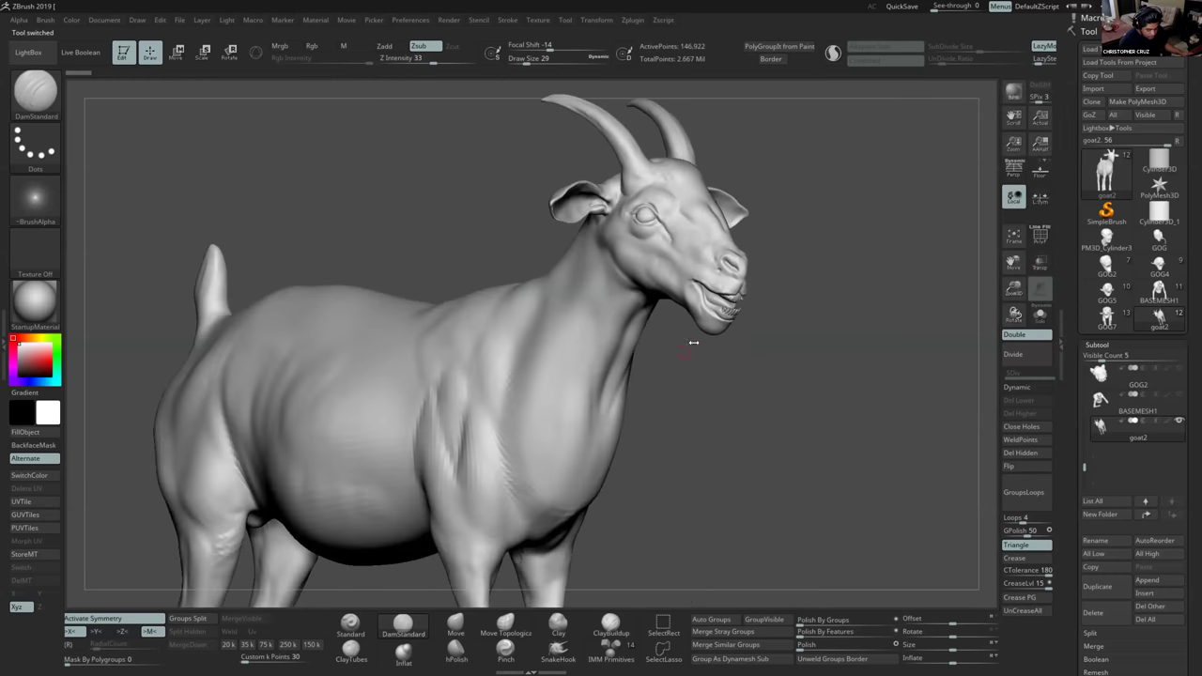
left_click_drag(733, 357, 736, 325)
mouse_move(718, 349)
right_mouse_down()
mouse_move(738, 322)
mouse_move(725, 326)
mouse_move(708, 391)
mouse_move(655, 388)
right_mouse_up()
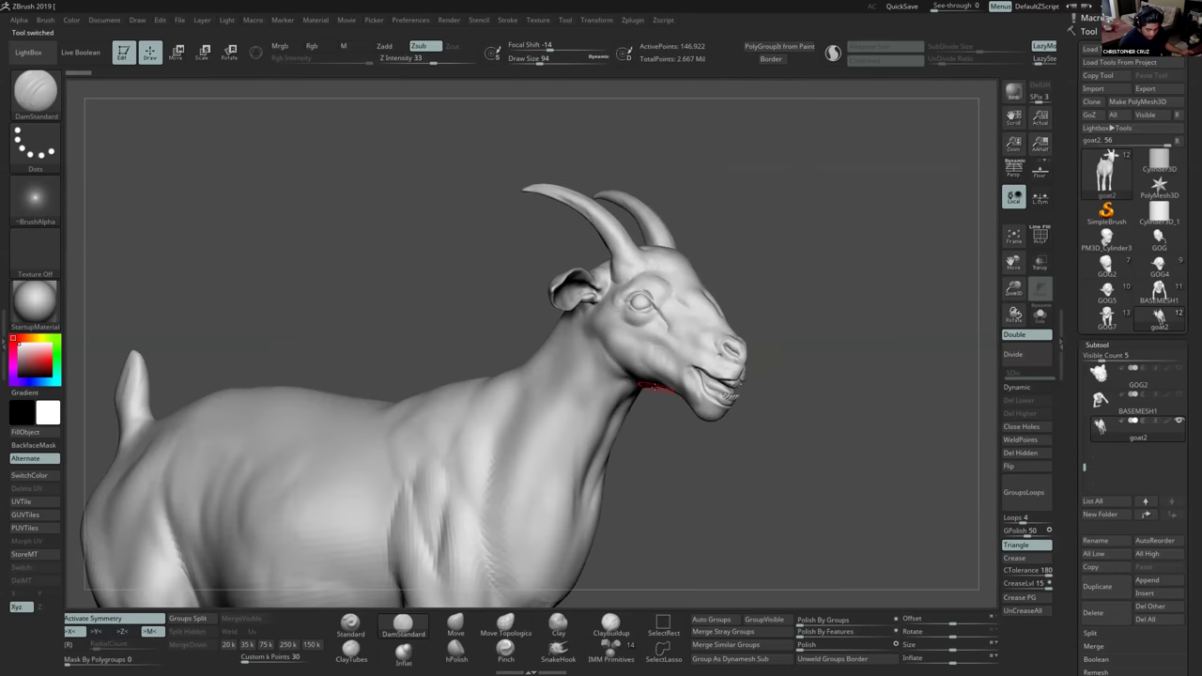
right_click_drag(669, 438, 693, 425)
right_click_drag(695, 373, 723, 404)
Load the GOG9 tool from the GOG folder and examine the seated creature holding the goat.
left_click(1090, 48)
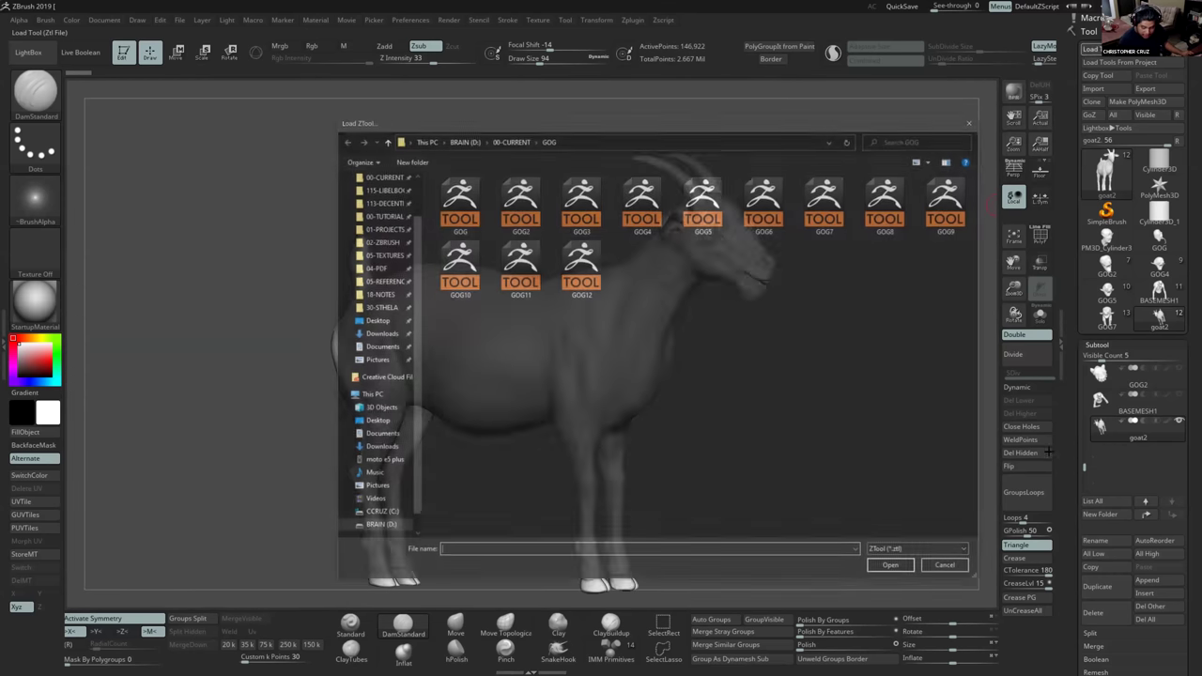
left_click(951, 200)
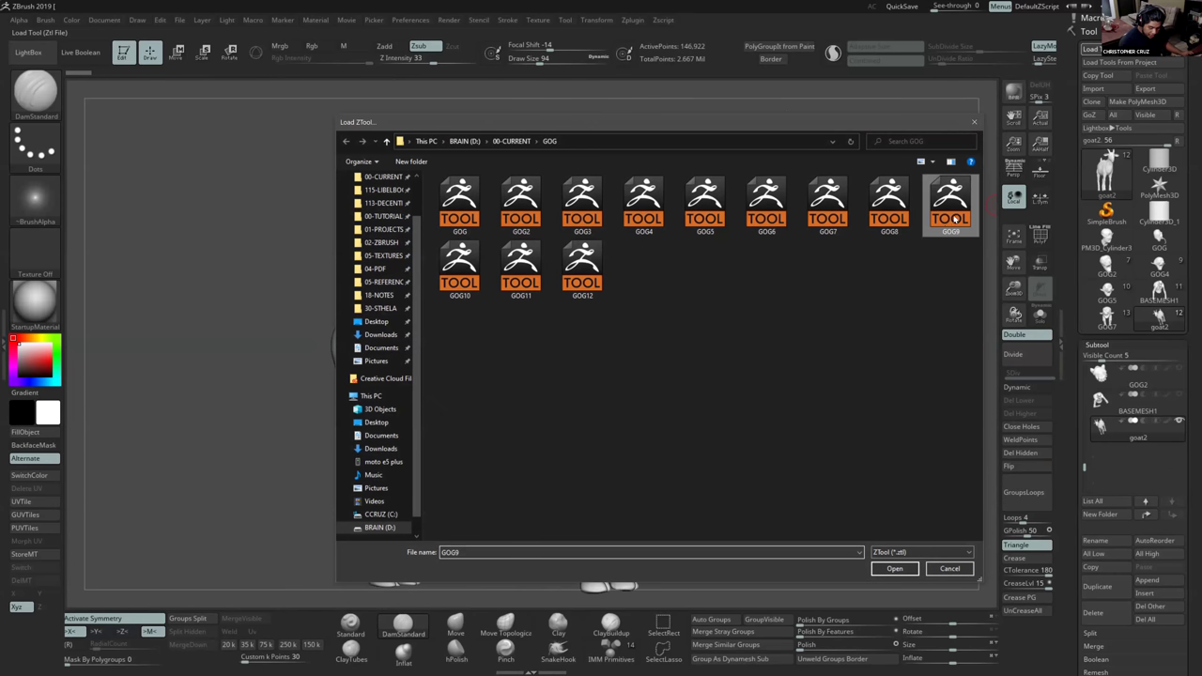
double_click(945, 217)
mouse_move(709, 443)
left_mouse_down()
mouse_move(690, 366)
mouse_move(683, 374)
left_mouse_up()
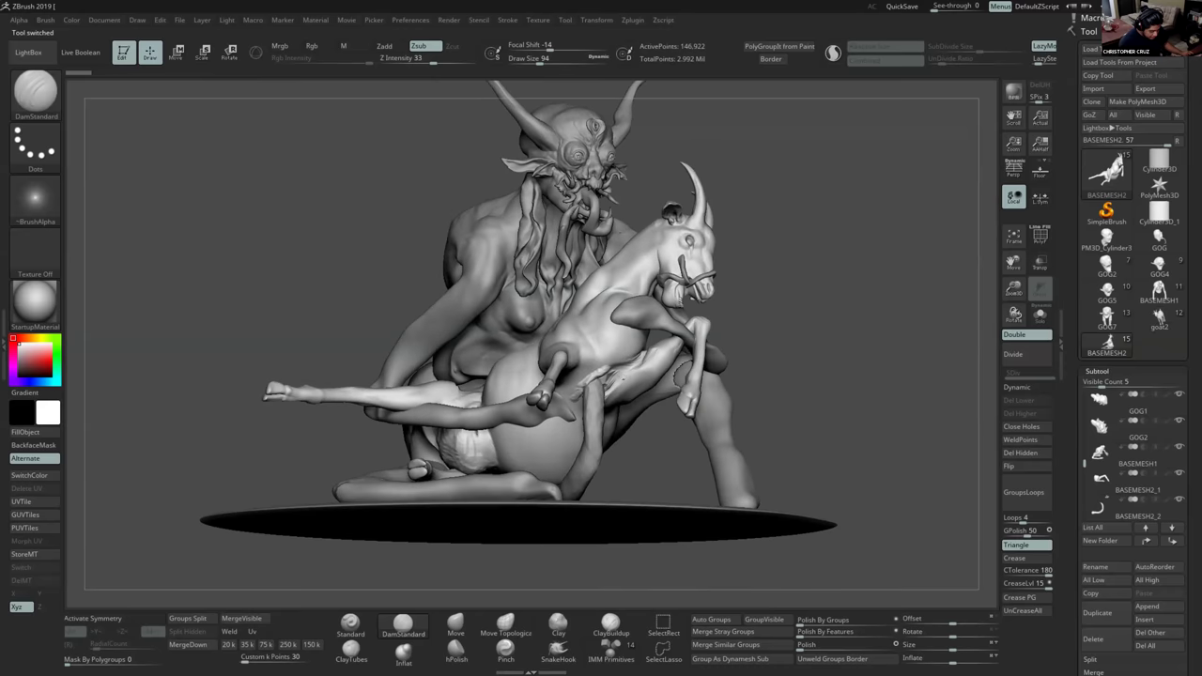
right_click_drag(623, 379, 628, 397, "alt")
mouse_move(661, 344)
right_mouse_down("alt")
mouse_move(650, 383)
mouse_move(650, 371)
right_mouse_up("alt")
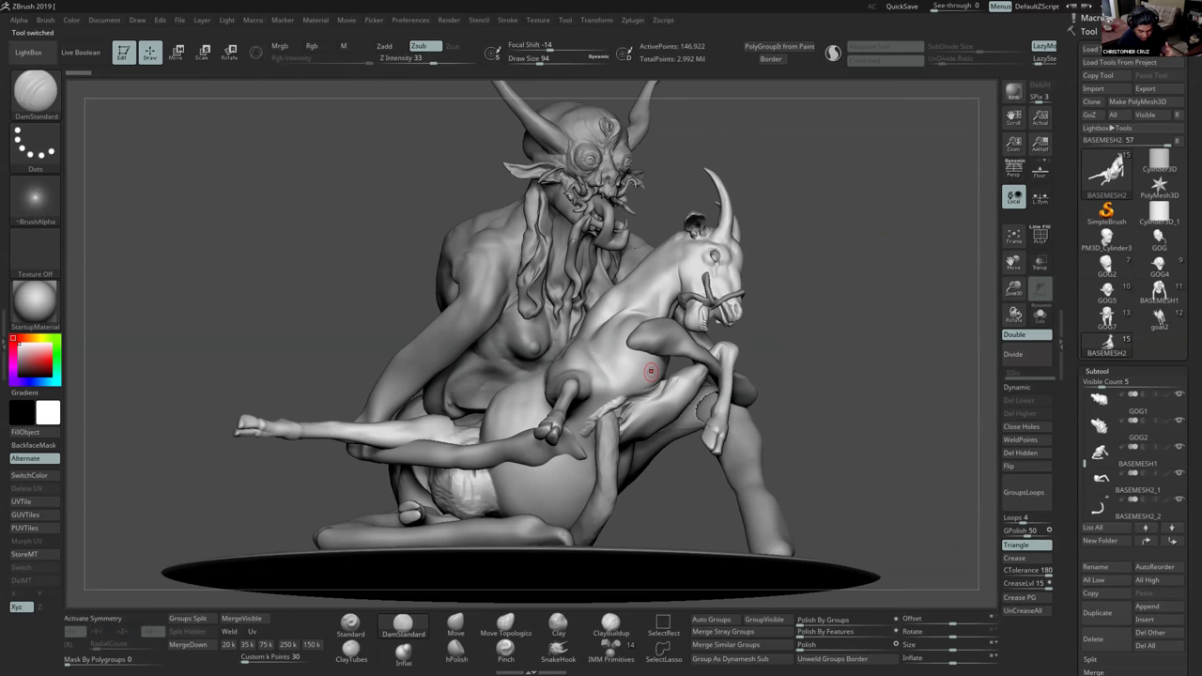
mouse_move(649, 370)
left_mouse_down()
mouse_move(760, 397)
mouse_move(743, 388)
left_mouse_up()
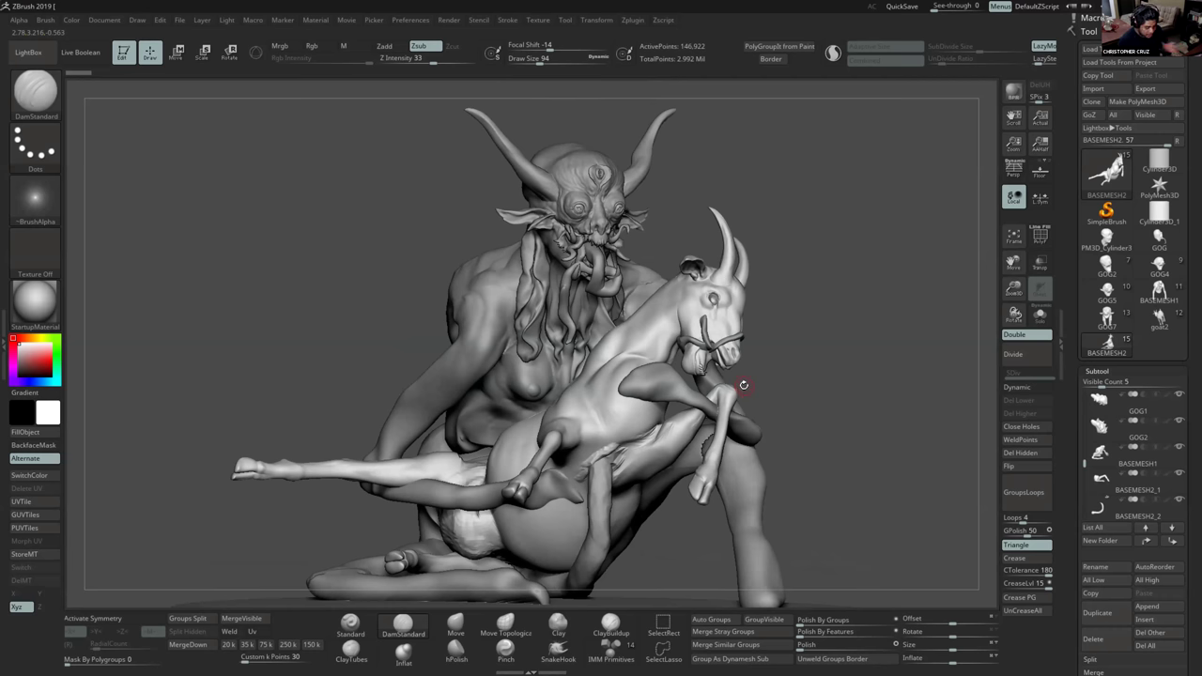
Make the BASEMESH1 body the active subtool and examine the seated pose from the side and front.
right_click_drag(724, 401, 748, 396)
right_click_drag(528, 346, 552, 397)
left_click(552, 397, "alt")
mouse_move(552, 397)
left_mouse_down()
mouse_move(551, 355)
mouse_move(467, 397)
left_mouse_up()
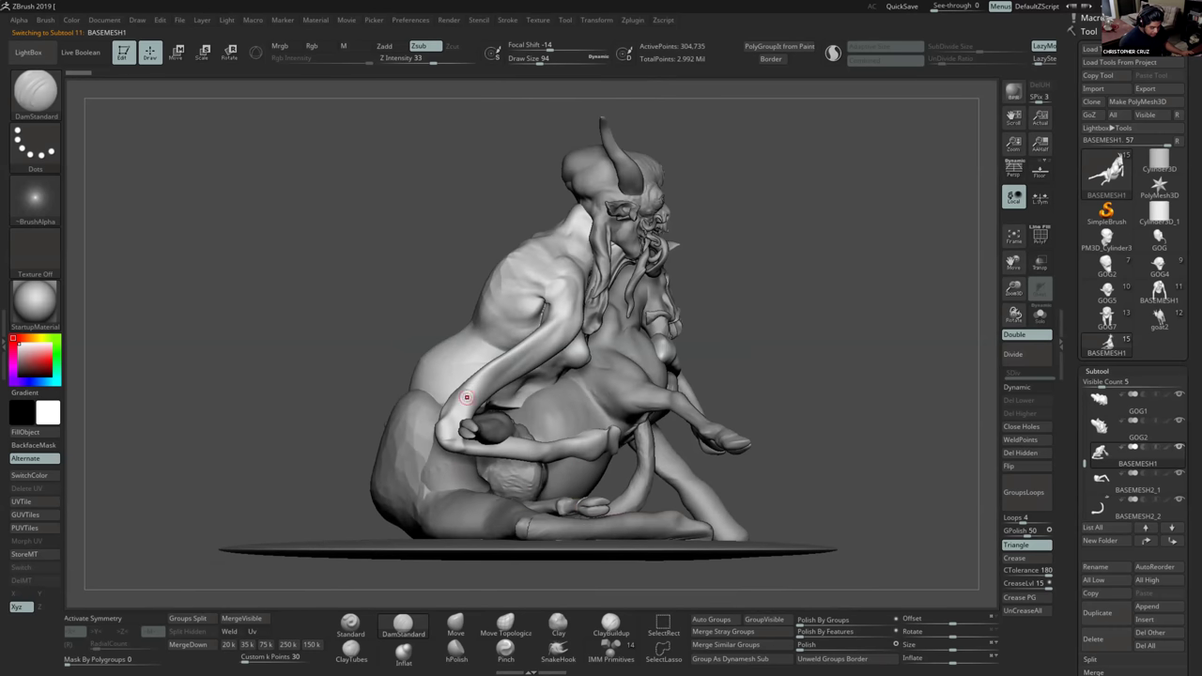
right_click_drag(836, 406, 746, 415)
right_click_drag(657, 409, 726, 377)
left_click_drag(723, 380, 737, 374)
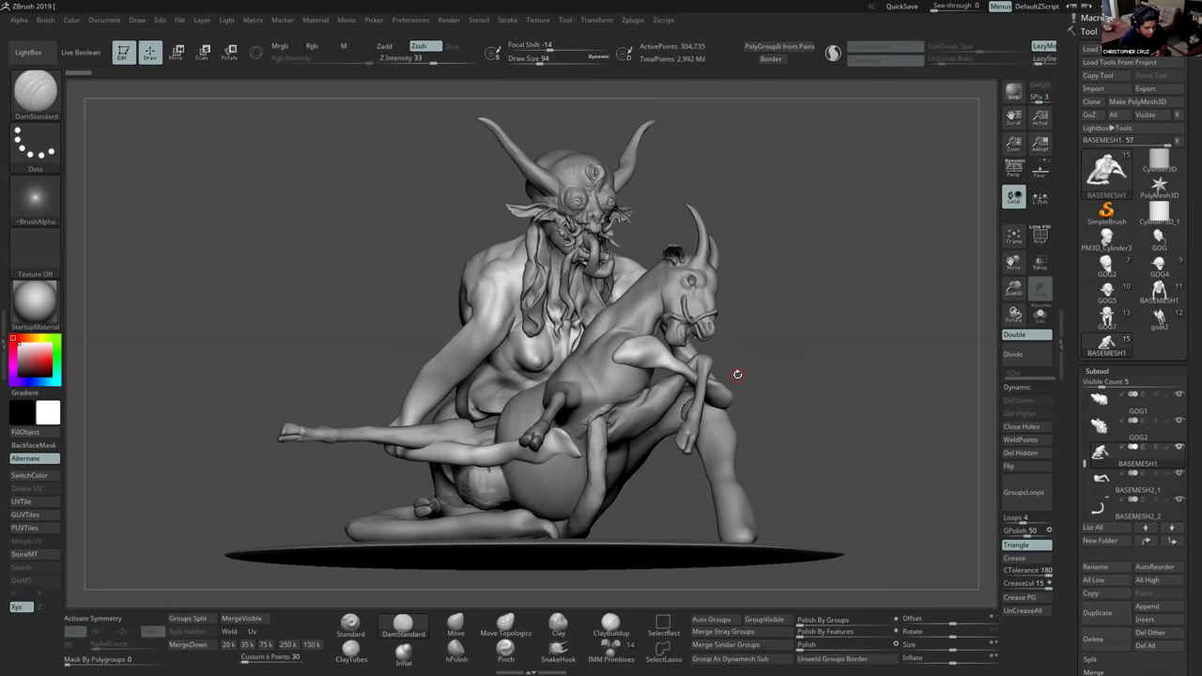
Choose the SnakeHook brush and examine the creature's abdomen and how its arms wrap around the goat.
left_click_drag(737, 373, 438, 330)
left_click_drag(556, 434, 524, 295)
left_click(558, 648)
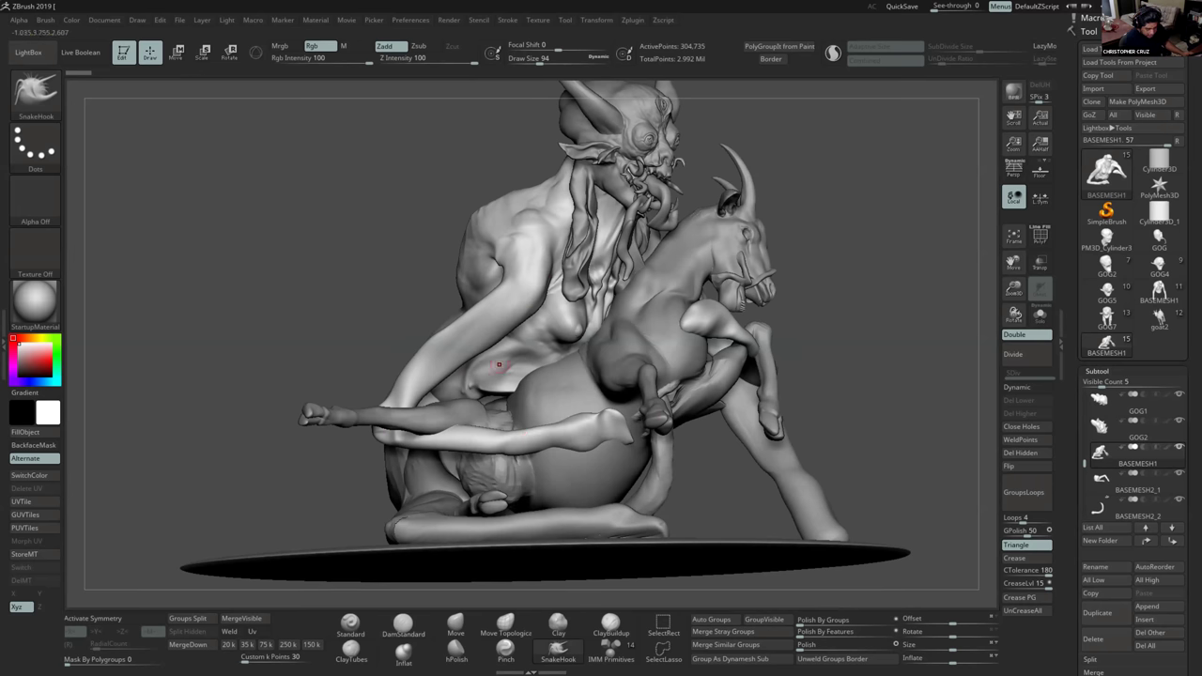
right_click_drag(561, 442, 413, 436)
mouse_move(759, 354)
right_mouse_down()
mouse_move(705, 375)
mouse_move(676, 371)
mouse_move(713, 418)
right_mouse_up()
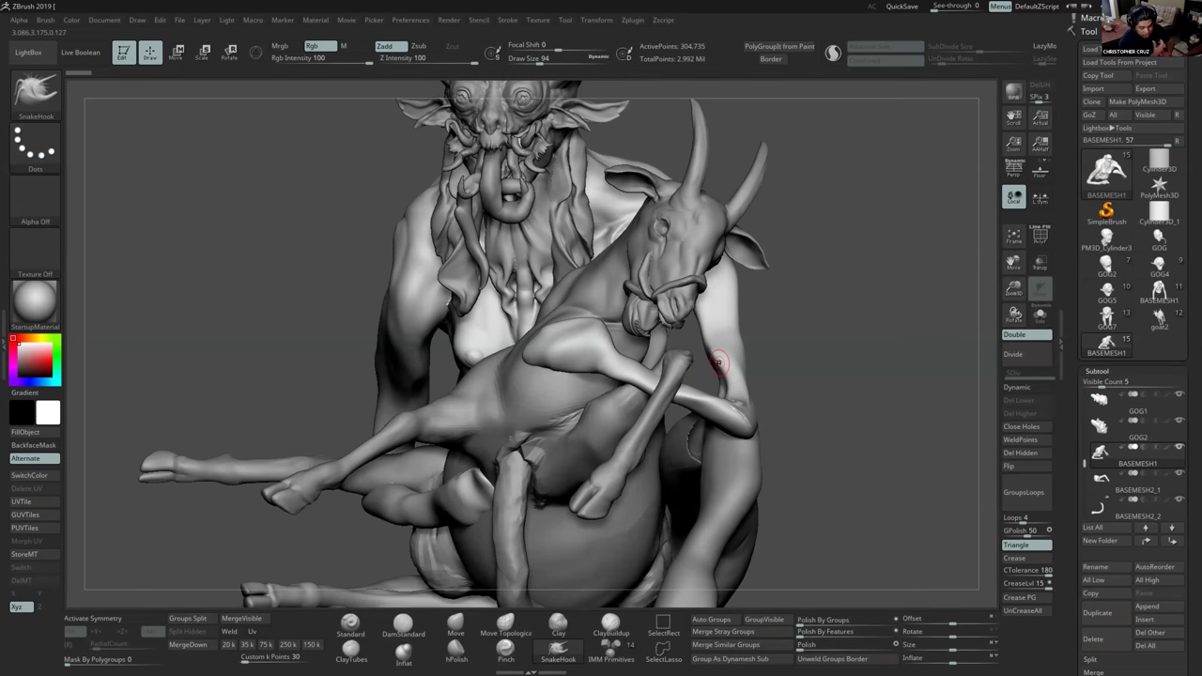
right_click_drag(718, 362, 798, 377)
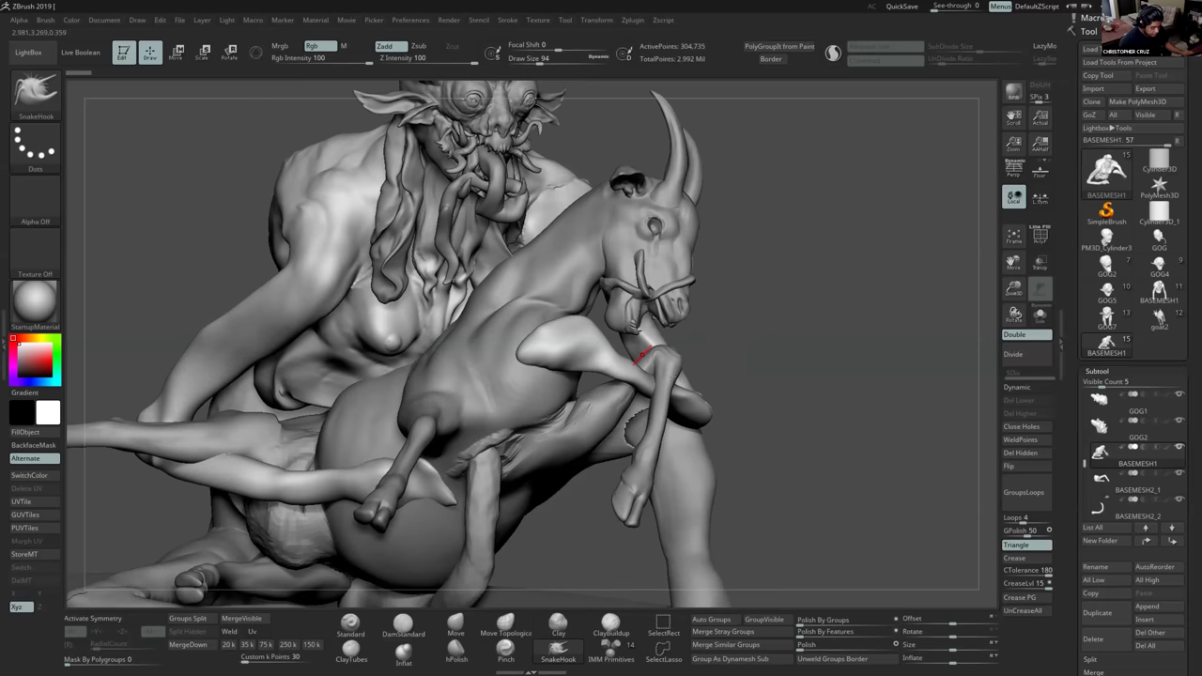
Set the SnakeHook brush's draw size to 358 and inspect the creature's hand against the goat's belly.
right_click_drag(644, 354, 612, 378, "ctrl")
key("s")
left_click_drag(611, 378, 653, 378)
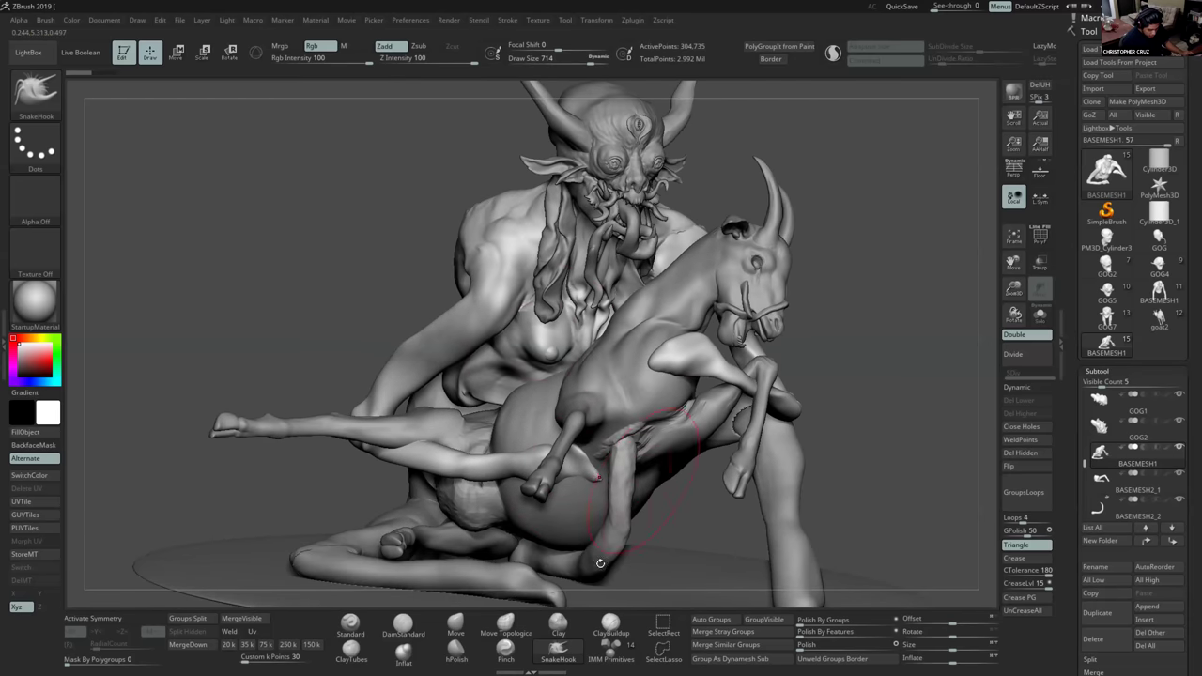
right_click_drag(601, 563, 563, 648, "ctrl")
mouse_move(594, 470)
right_mouse_down()
mouse_move(610, 403)
mouse_move(629, 403)
right_mouse_up()
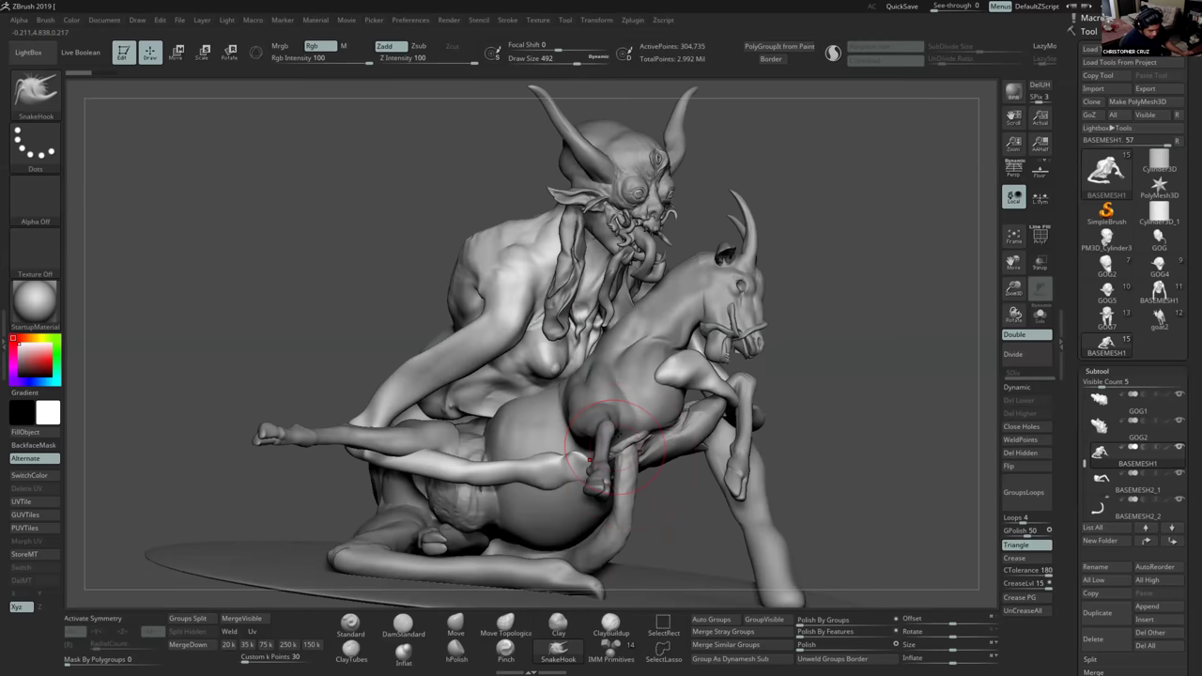
right_click_drag(590, 460, 721, 385)
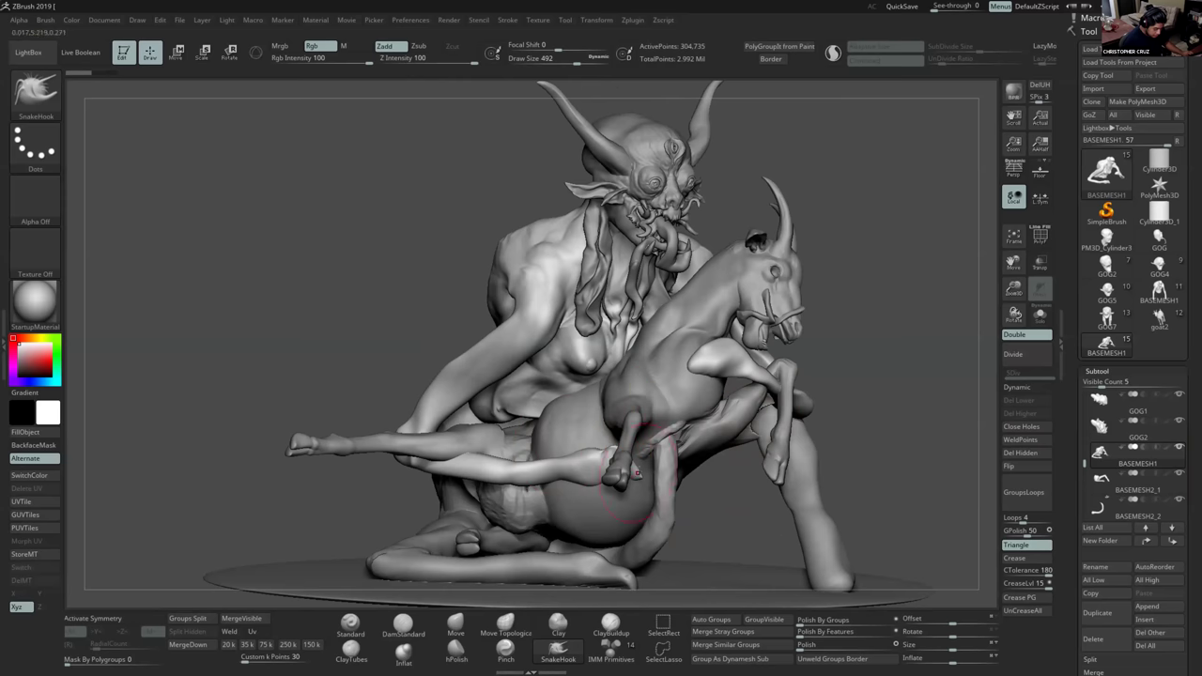
right_click_drag(648, 472, 676, 443, "ctrl")
key("s")
left_click_drag(678, 443, 668, 443)
right_click_drag(734, 351, 694, 376, "alt")
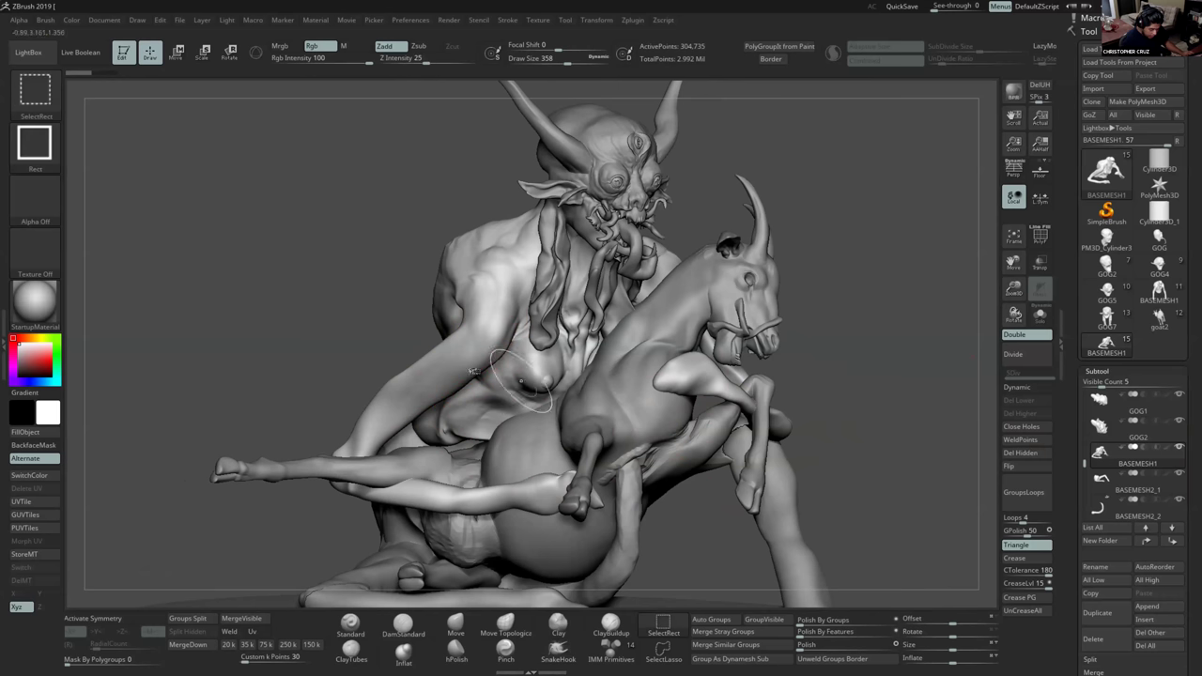
Isolate the creature's body, lasso off the forearm and hand beneath the goat, delete that part, and show all subtools again.
left_click(1039, 315)
right_click_drag(461, 489, 410, 507)
left_click_drag(410, 558, 585, 538, "ctrl+shift")
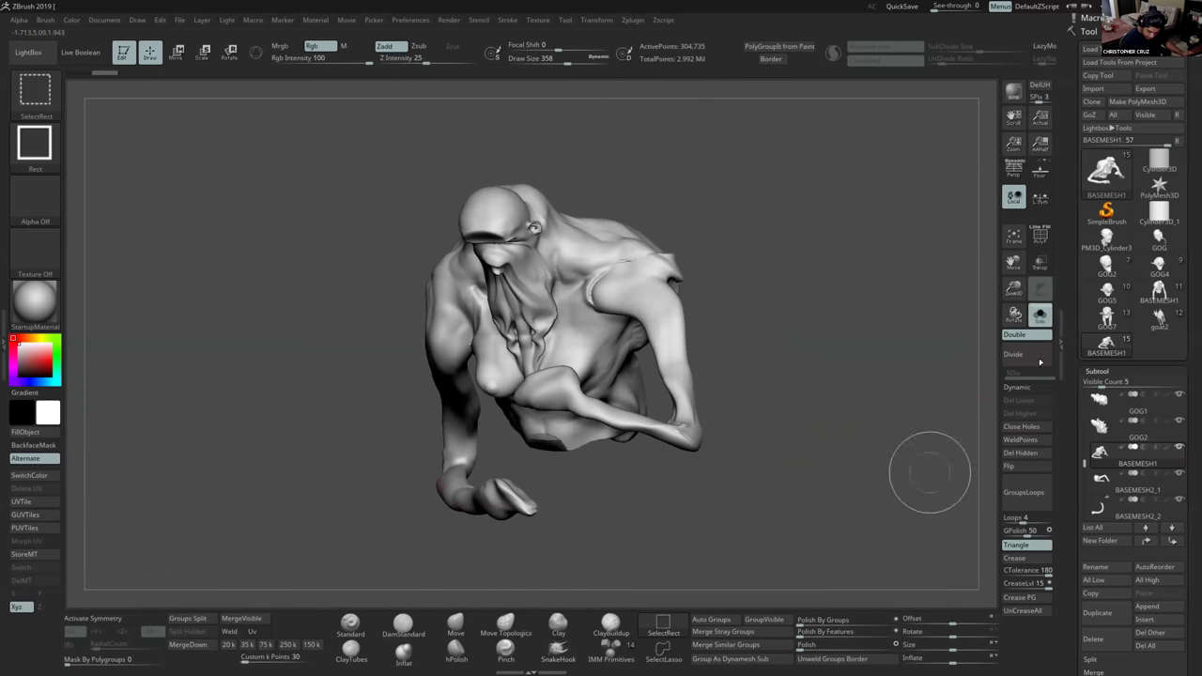
left_click(663, 649, "ctrl+shift")
right_click_drag(556, 584, 483, 564)
mouse_move(477, 569)
left_mouse_down("ctrl+shift")
mouse_move(587, 530)
mouse_move(491, 451)
mouse_move(449, 378)
left_mouse_up("ctrl+shift")
left_click_drag(354, 356, 364, 497, "ctrl+shift")
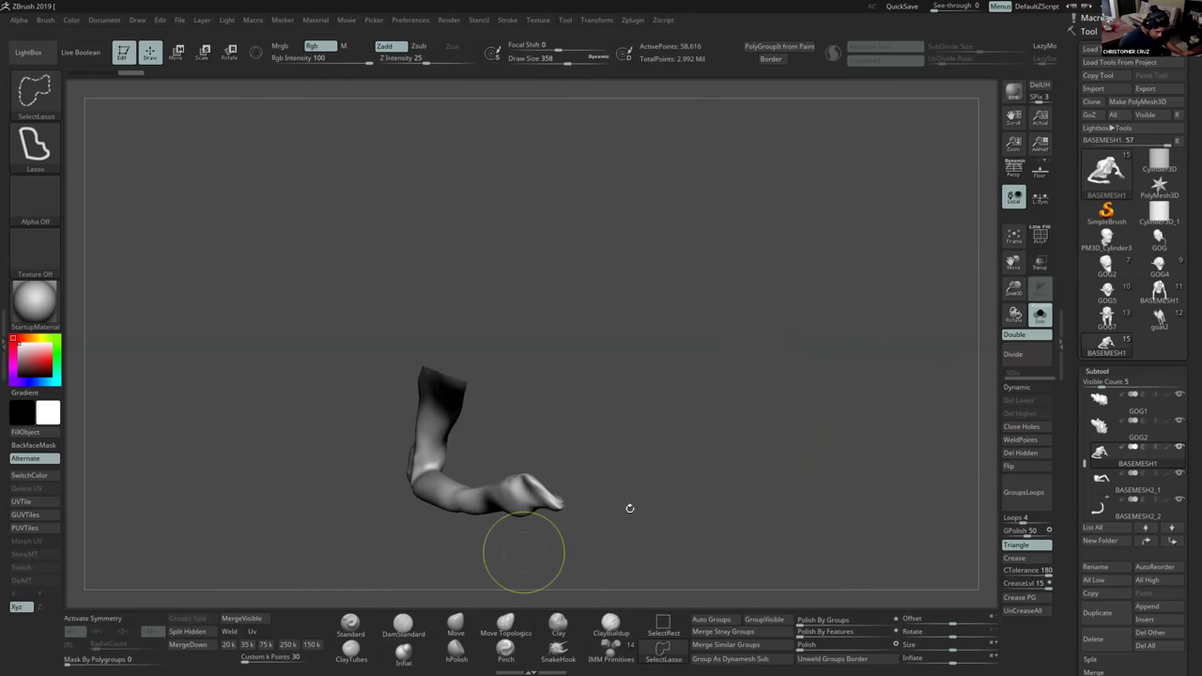
left_click_drag(623, 502, 658, 516, "ctrl+shift")
right_click_drag(729, 458, 953, 388)
left_click(1031, 453)
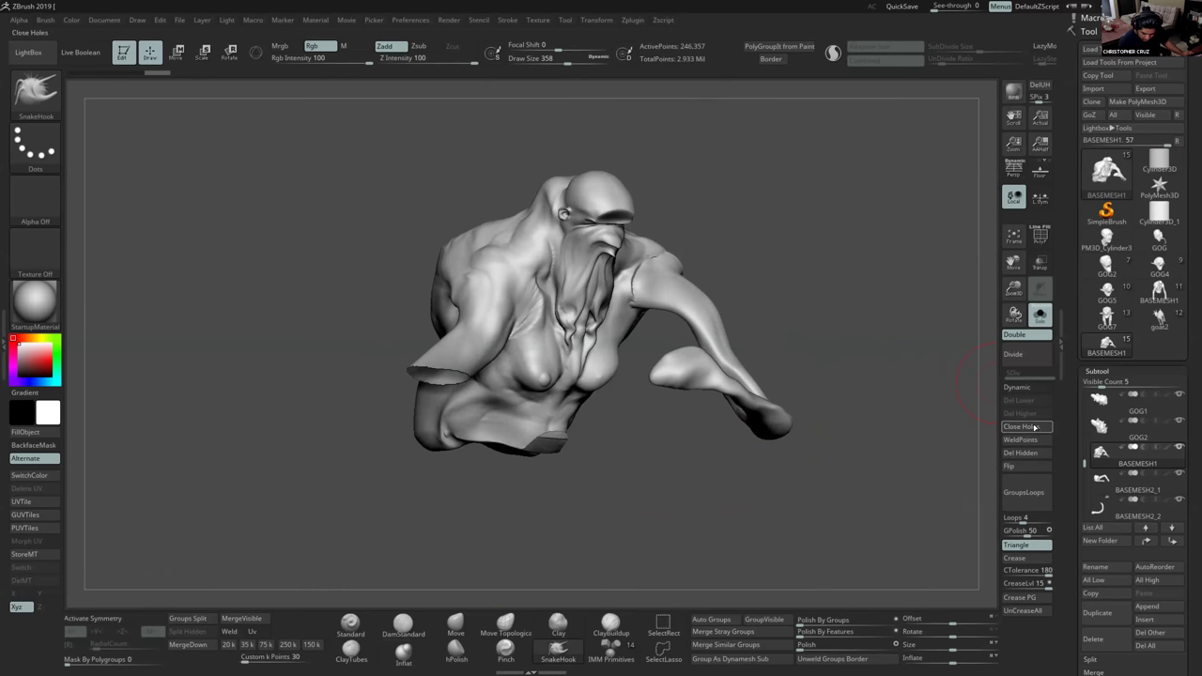
left_click(1039, 315)
Pull a new forearm down from the cut arm stump with the SnakeHook brush at draw size 468.
right_click_drag(584, 463, 580, 577)
right_click_drag(522, 373, 567, 364)
left_click_drag(554, 359, 547, 377)
right_click_drag(539, 374, 552, 365)
key("bracketright")
left_click_drag(540, 368, 469, 438)
right_click_drag(465, 434, 496, 429)
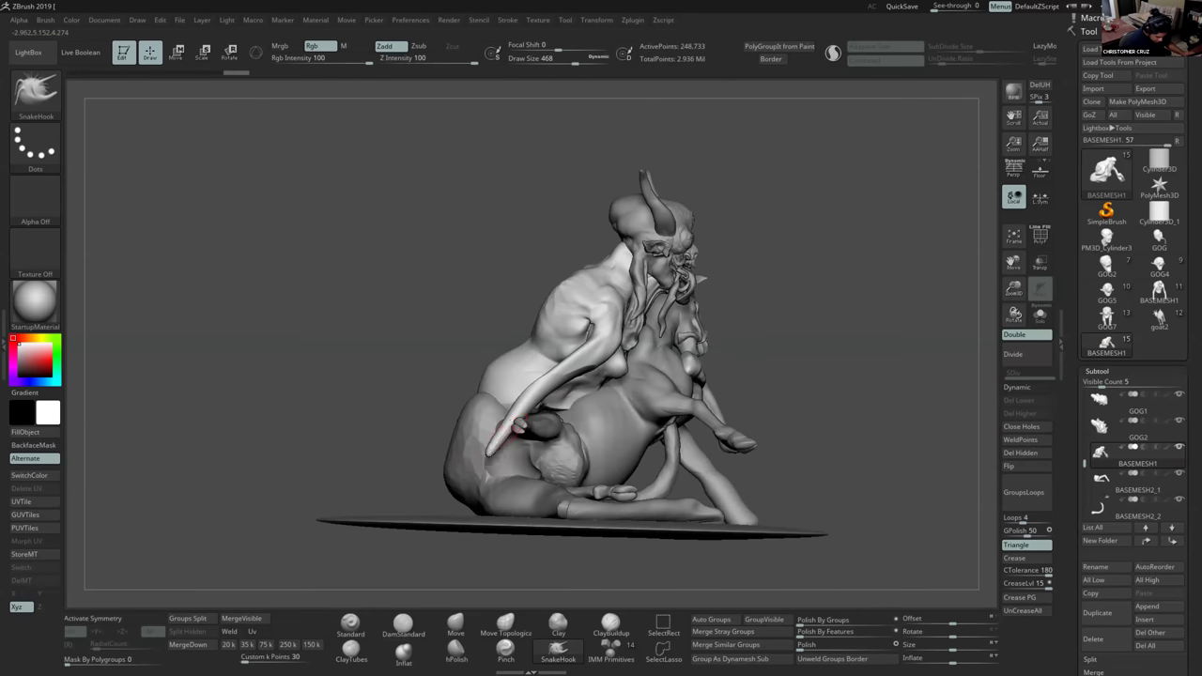
Remesh the body and draw the new forearm forward across the goat's belly with SnakeHook.
key("ctrl")
left_click_drag(424, 439, 427, 455, "ctrl")
mouse_move(492, 451)
left_mouse_down()
mouse_move(550, 441)
mouse_move(548, 451)
mouse_move(660, 412)
left_mouse_up()
right_click_drag(661, 412, 706, 392)
left_click_drag(548, 423, 537, 435)
right_click_drag(537, 435, 404, 450)
left_click_drag(499, 434, 528, 426)
left_click_drag(528, 424, 560, 417)
Set the SnakeHook draw size to 1000 and stretch the forearm around the goat toward its chest.
right_click_drag(511, 451, 467, 424)
key("s")
left_click_drag(467, 422, 483, 421)
left_click_drag(483, 423, 518, 410)
right_click_drag(518, 409, 581, 432)
left_click_drag(488, 441, 507, 433)
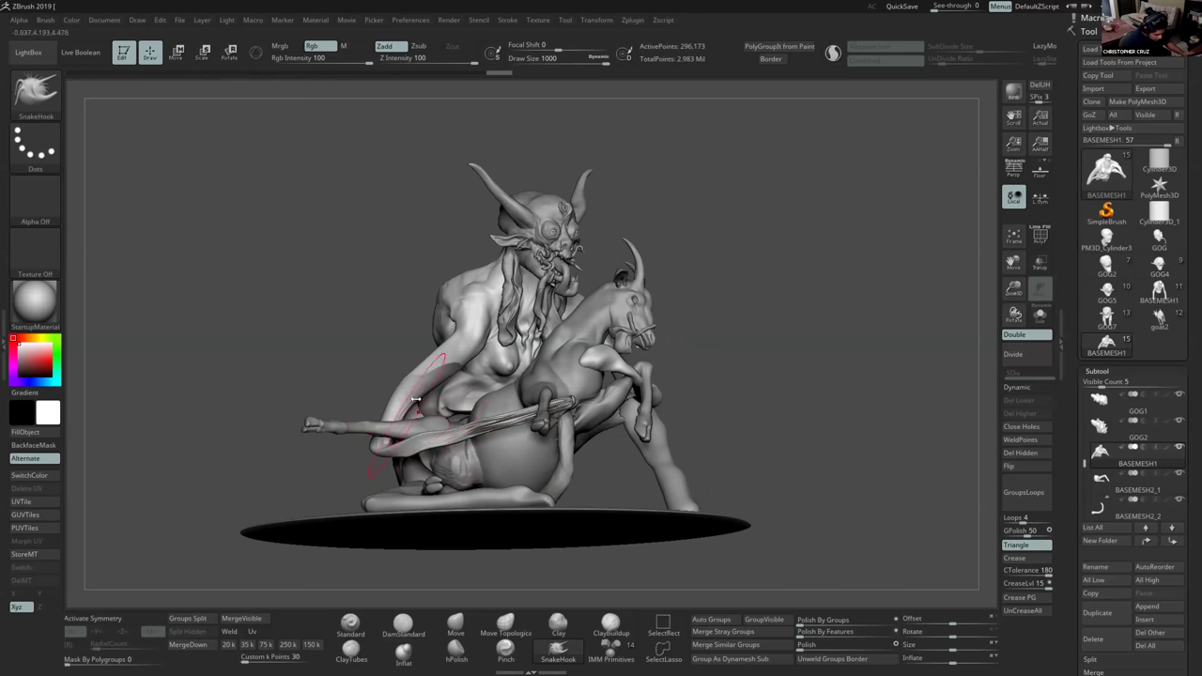
right_click_drag(411, 434, 573, 385)
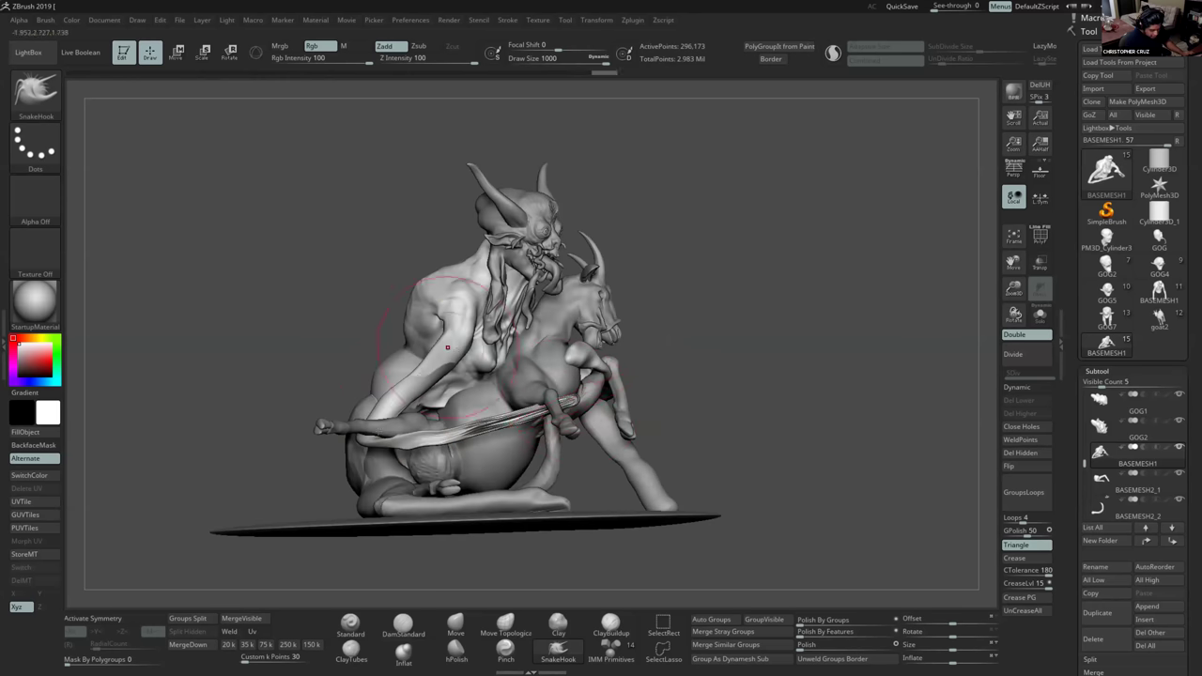
right_click_drag(442, 432, 418, 453)
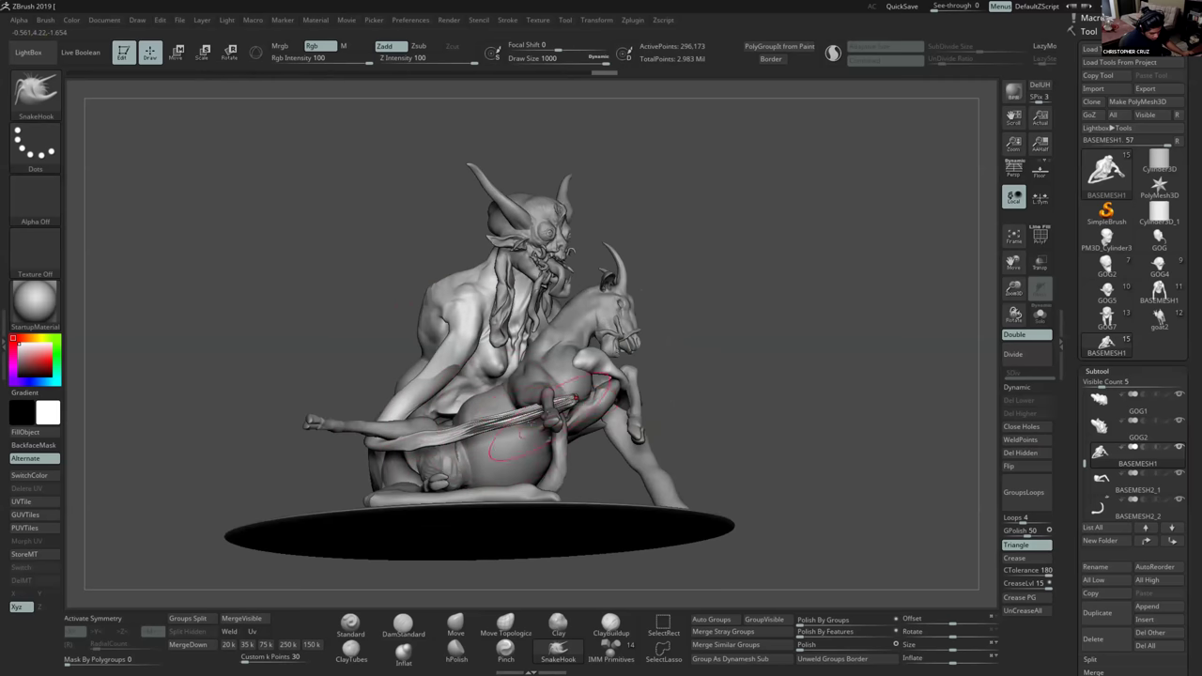
right_click_drag(552, 417, 568, 353)
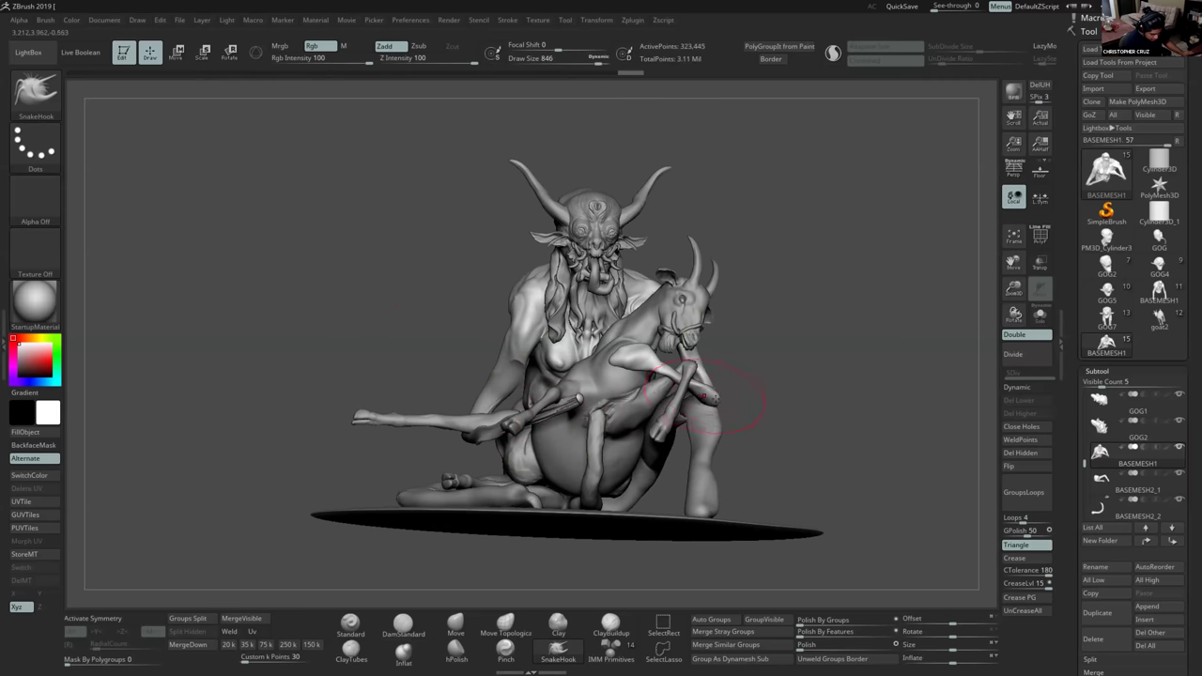
Smooth the stretched forearm and swell its hand end with the Inflate brush, undoing one stroke along the forearm.
right_click_drag(715, 398, 779, 400)
left_click_drag(568, 415, 525, 427, "shift")
left_click(404, 652)
key("s")
left_click(609, 402)
left_click_drag(600, 404, 517, 427)
key("ctrl+z")
key("s")
left_click_drag(608, 402, 597, 402)
right_click_drag(627, 394, 575, 375)
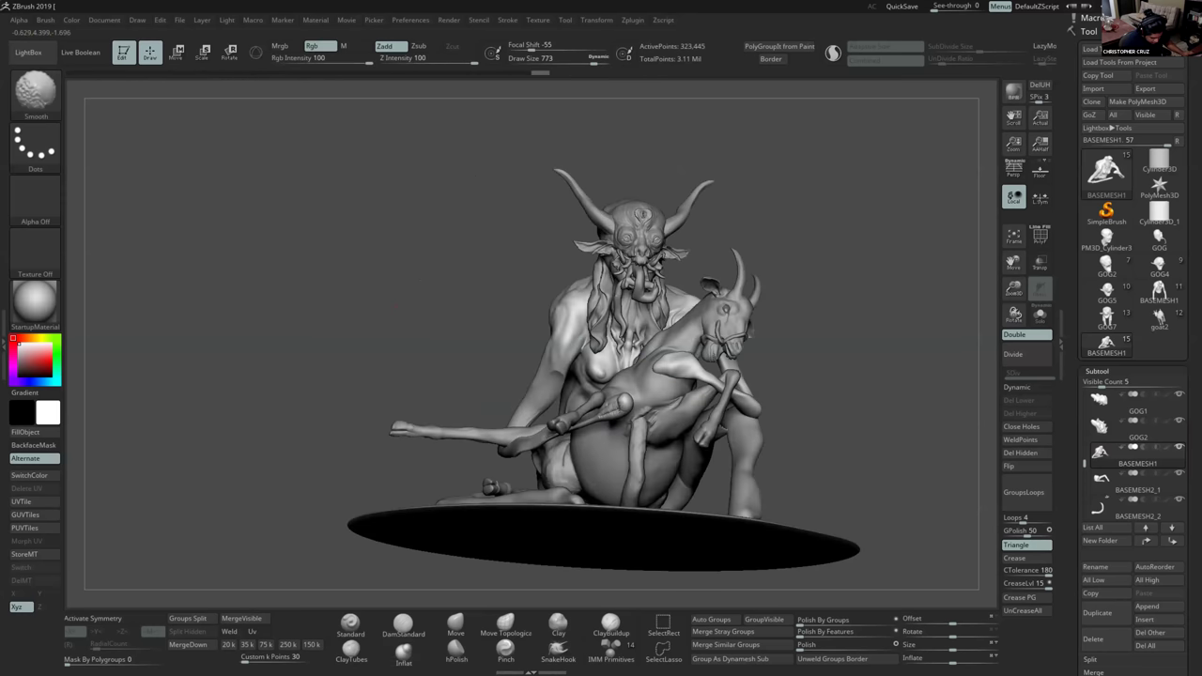
Pull fingers out of the hand end against the goat's flank with SnakeHook at draw size 149.
mouse_move(622, 413)
right_mouse_down()
mouse_move(672, 432)
mouse_move(641, 430)
right_mouse_up()
mouse_move(641, 430)
right_mouse_down("ctrl")
mouse_move(638, 457)
mouse_move(616, 438)
right_mouse_up("ctrl")
mouse_move(663, 406)
right_mouse_down()
mouse_move(631, 400)
mouse_move(653, 375)
mouse_move(596, 410)
mouse_move(582, 366)
mouse_move(607, 324)
right_mouse_up()
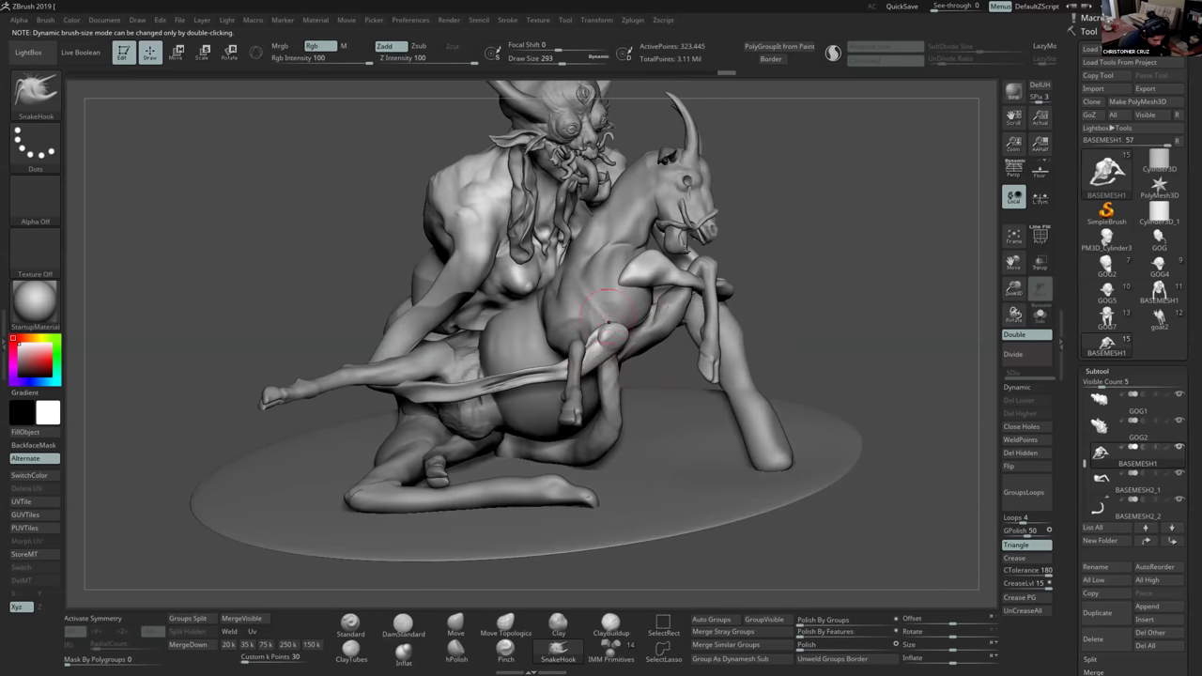
key("s")
left_click_drag(615, 323, 610, 323)
left_click_drag(615, 328, 624, 308)
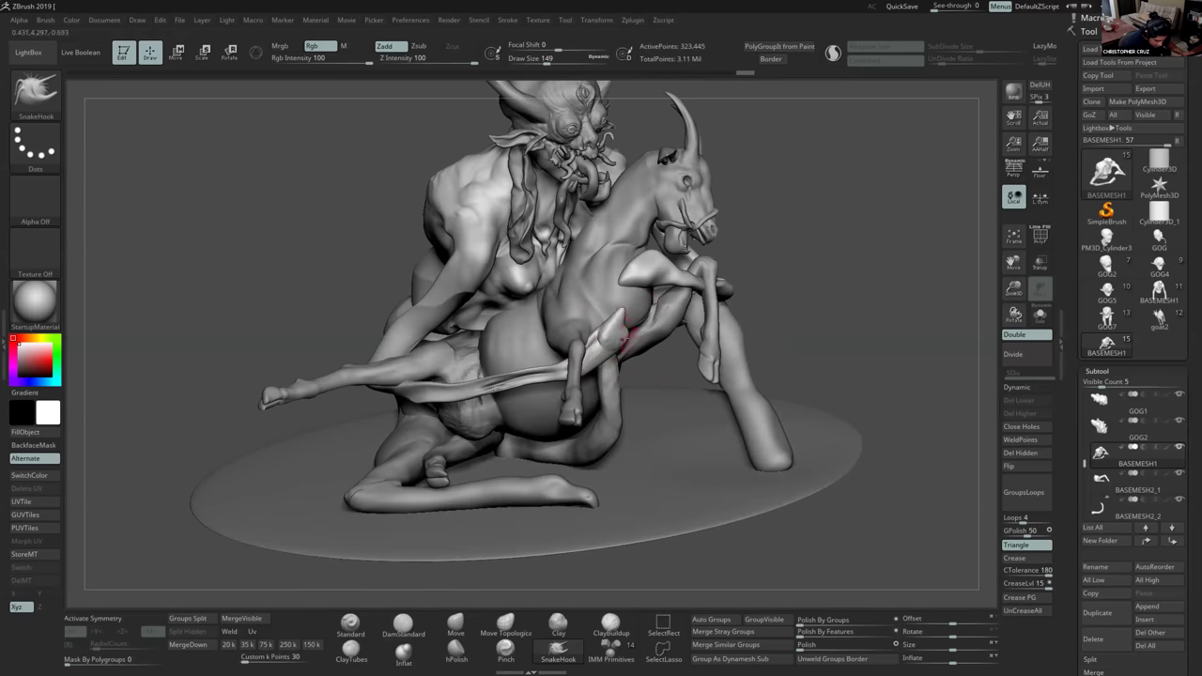
right_click_drag(624, 338, 599, 315)
right_click_drag(599, 394, 624, 205, "alt")
right_click_drag(624, 205, 627, 272, "ctrl")
right_click_drag(627, 403, 671, 419)
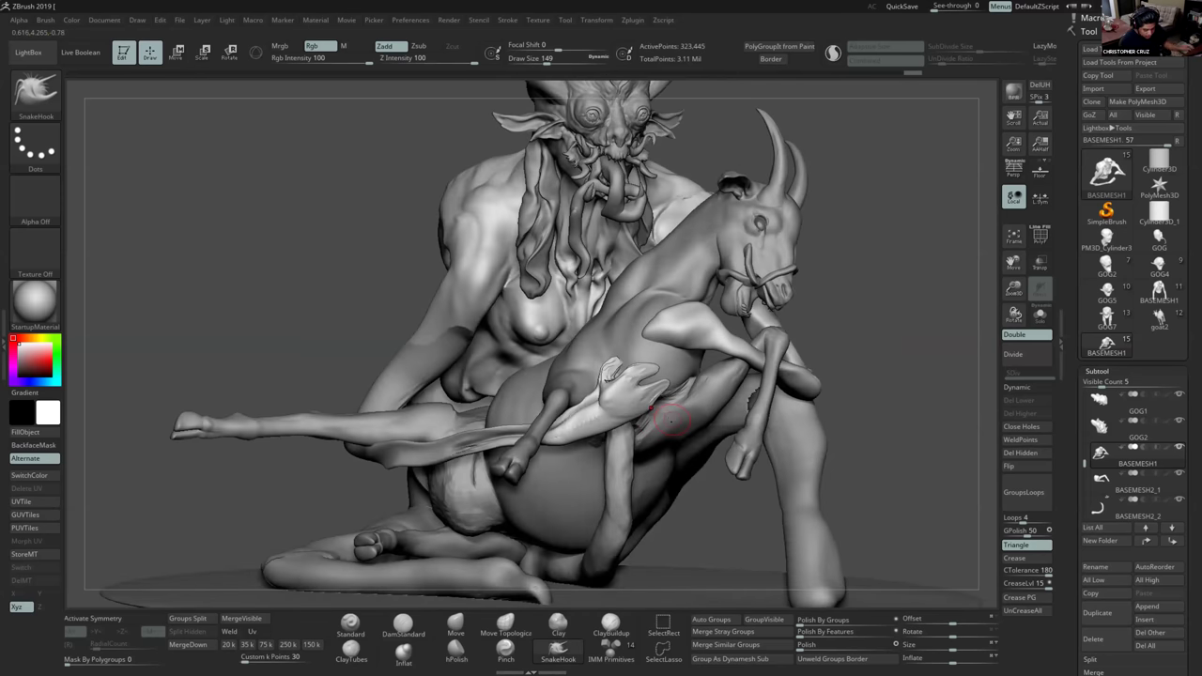
Remesh the body, smooth the new hand, and build up its fingers with ClayBuildup at draw size 94.
left_click_drag(842, 319, 856, 337, "ctrl")
left_click_drag(627, 404, 591, 399, "shift")
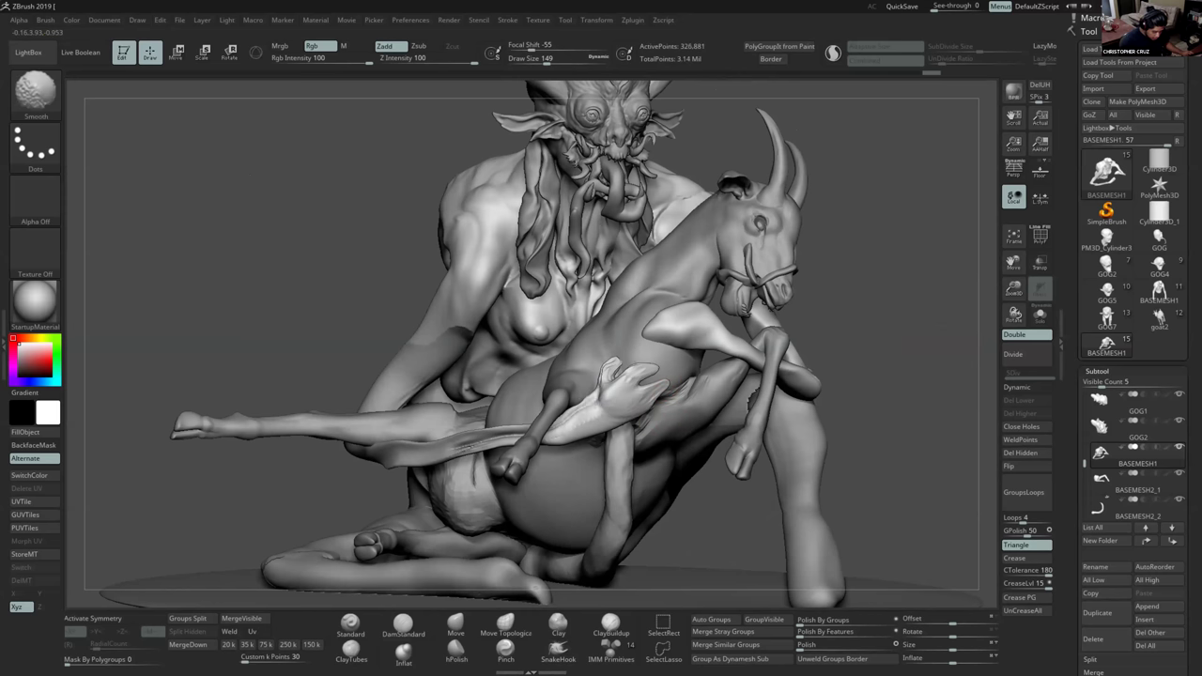
key("s")
left_click(610, 625)
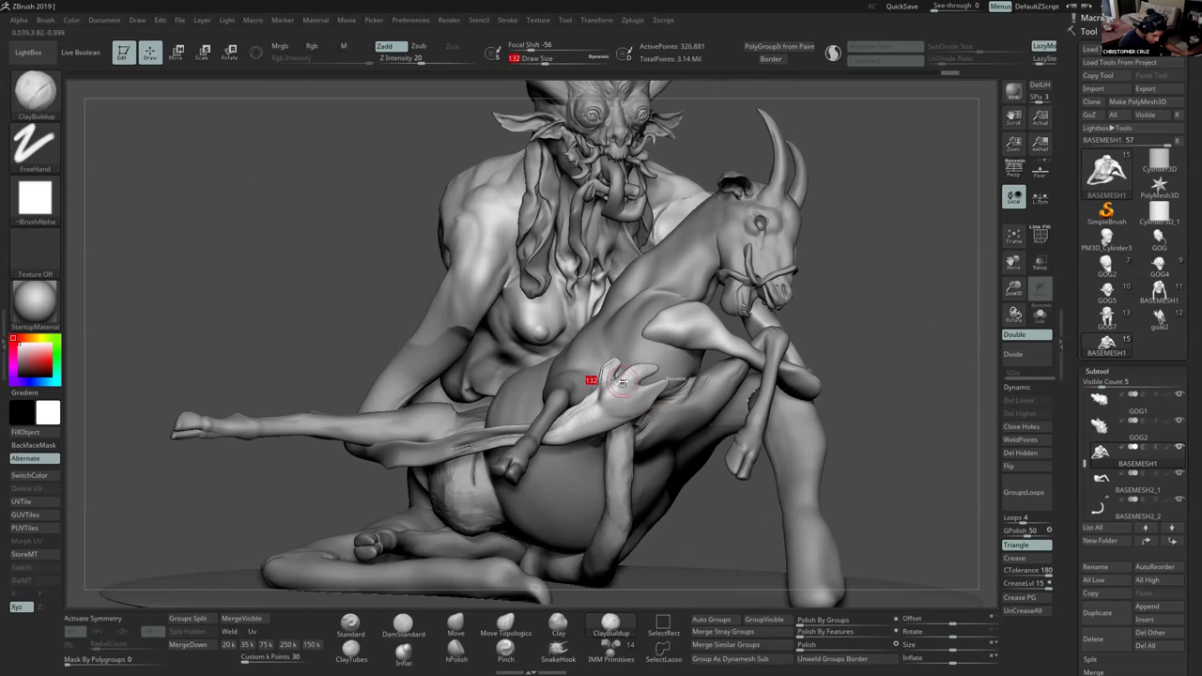
key("s")
left_click_drag(621, 385, 612, 385)
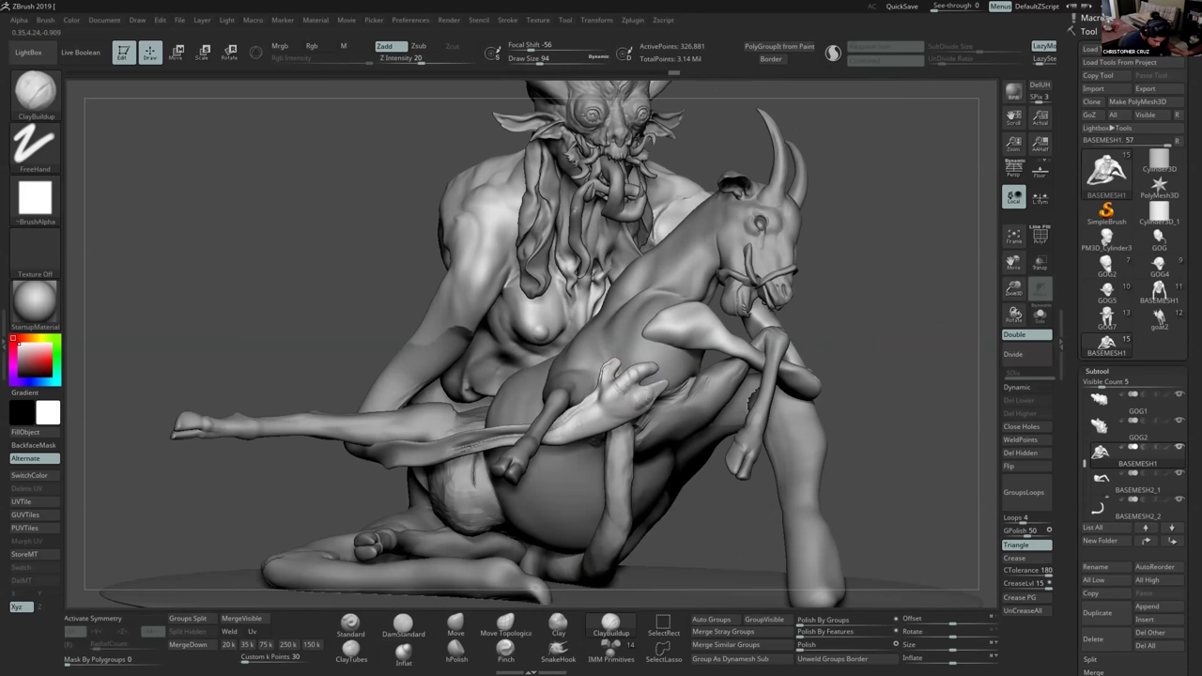
Build up the creature's arm with ClayBuildup at draw size 223 and swell it with Inflate at draw size 311.
mouse_move(600, 385)
right_mouse_down("ctrl")
mouse_move(591, 319)
mouse_move(611, 348)
right_mouse_up("ctrl")
left_click_drag(515, 305, 499, 346)
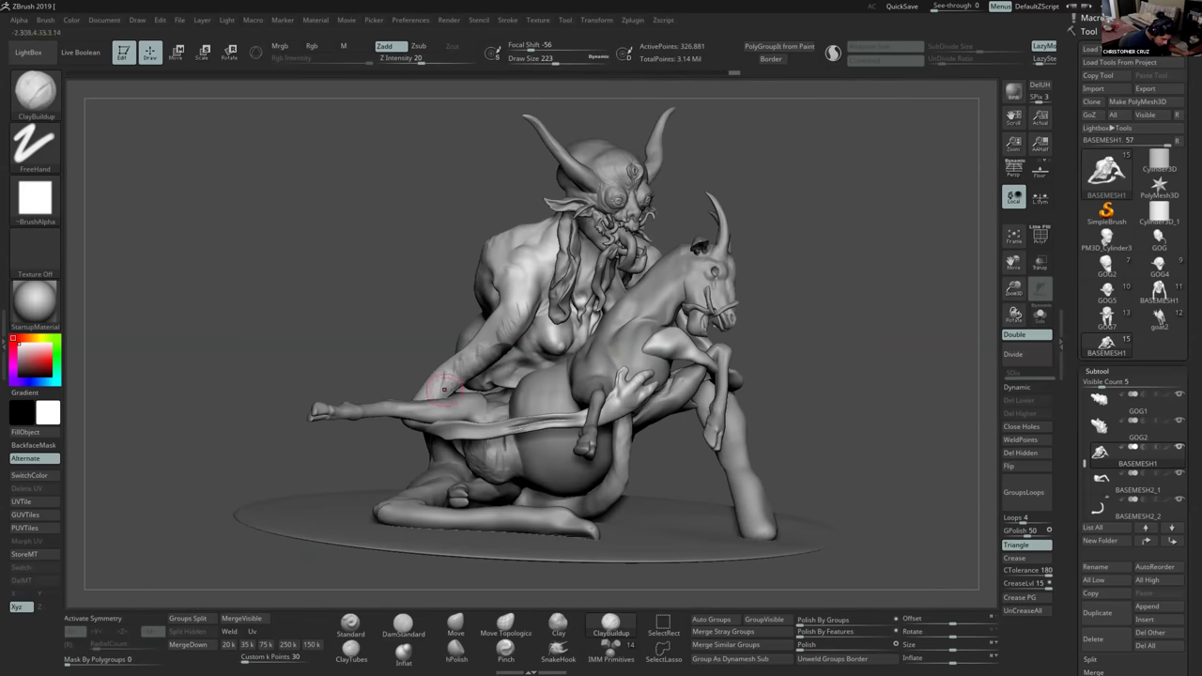
mouse_move(463, 370)
right_mouse_down()
mouse_move(523, 368)
mouse_move(516, 420)
right_mouse_up()
left_click(403, 654)
key("s")
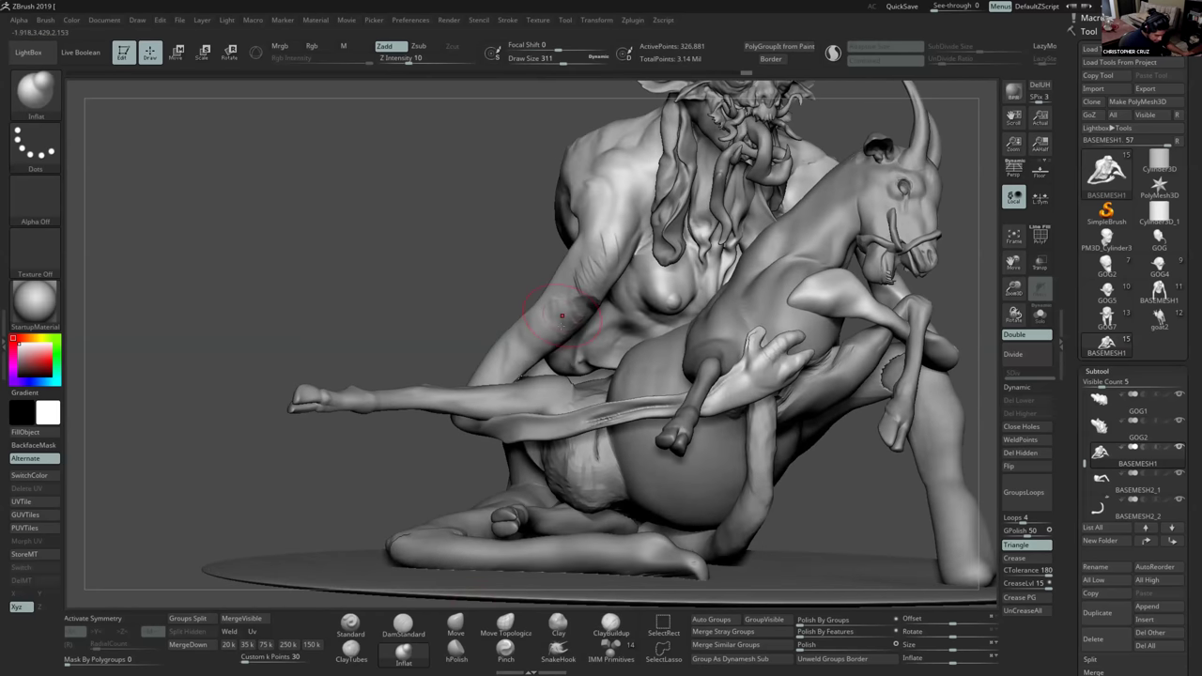
key("shift")
right_click_drag(583, 308, 648, 313)
left_click_drag(560, 334, 530, 364)
key("shift")
Add muscle volume near the bend of the creature's upper arm with the Clay brush at draw size 228.
mouse_move(574, 334)
right_mouse_down("ctrl")
mouse_move(579, 302)
mouse_move(558, 312)
mouse_move(601, 324)
right_mouse_up("ctrl")
left_click(557, 627)
key("bracketleft")
left_click_drag(572, 280, 557, 300)
mouse_move(575, 301)
right_mouse_down()
mouse_move(580, 268)
mouse_move(523, 287)
right_mouse_up()
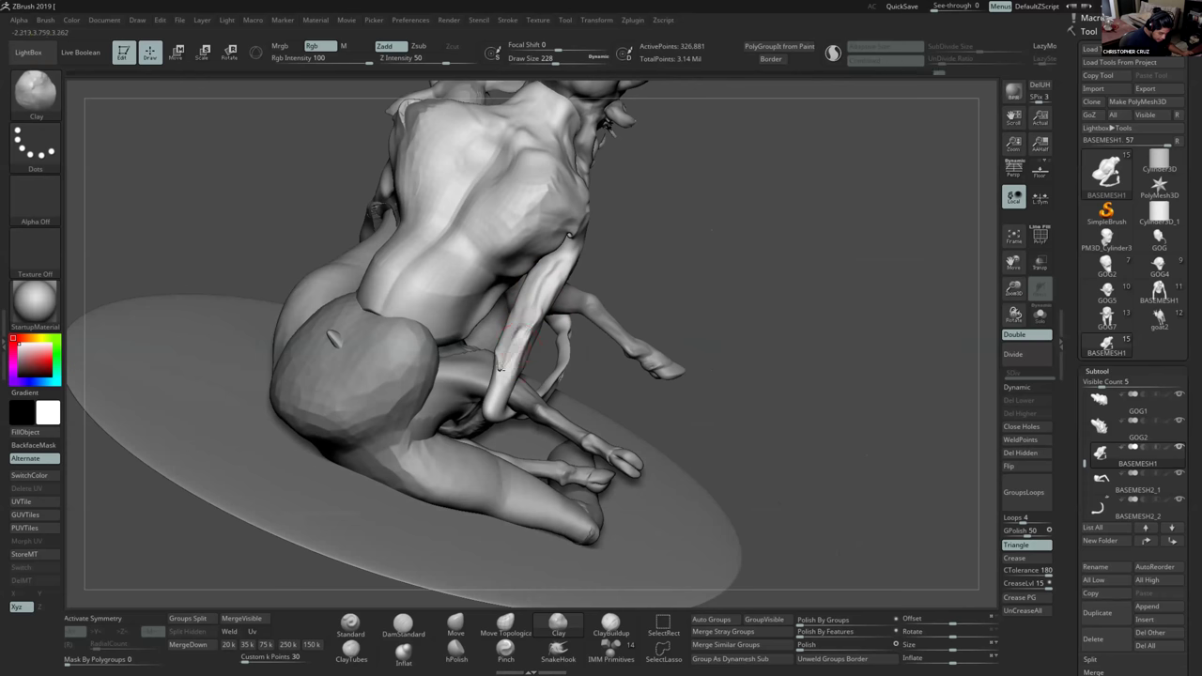
Thicken the creature's forearm from elbow to wrist with the Inflate brush, using draw size 508.
right_click_drag(510, 348, 544, 397)
left_click(404, 652)
key("s")
mouse_move(532, 403)
left_mouse_down()
mouse_move(586, 399)
mouse_move(573, 406)
left_mouse_up()
key("s")
right_click_drag(617, 402, 582, 403)
mouse_move(593, 408)
left_mouse_down()
mouse_move(628, 392)
mouse_move(570, 404)
left_mouse_up()
key("s")
mouse_move(667, 385)
left_mouse_down()
mouse_move(648, 388)
mouse_move(693, 379)
left_mouse_up()
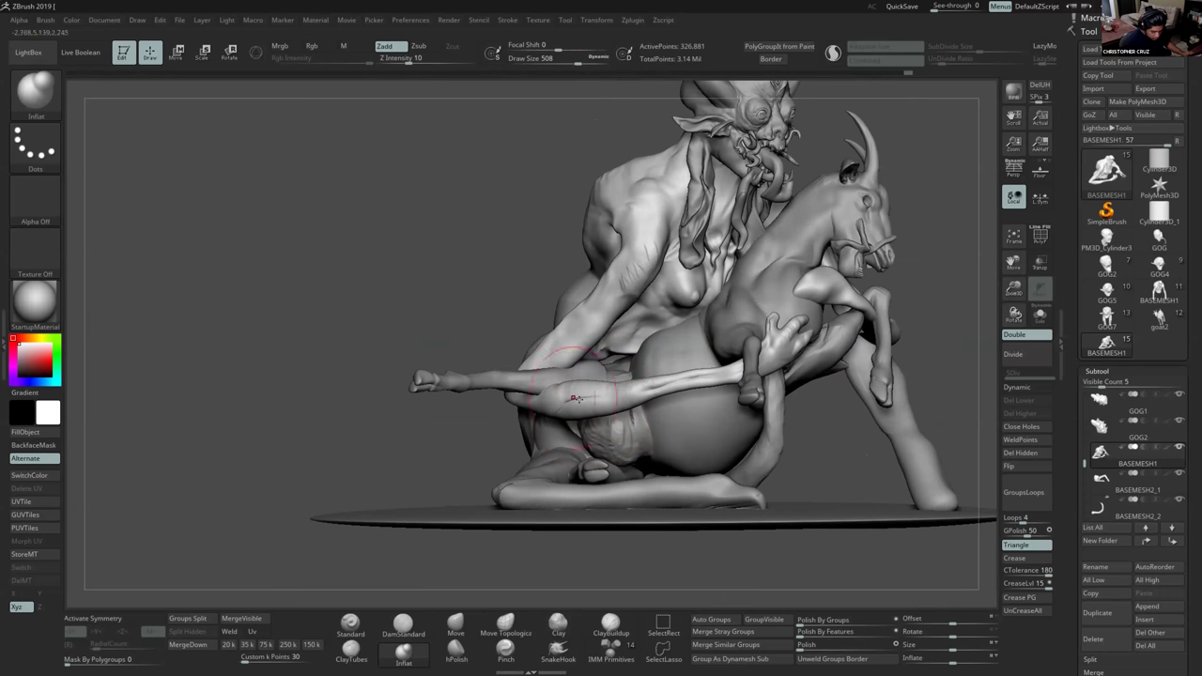
left_click_drag(530, 405, 537, 410)
Smooth the forearm near the wrist, switch to ClayBuildup, and remesh the body.
mouse_move(658, 388)
left_mouse_down("shift")
mouse_move(704, 377)
mouse_move(683, 383)
mouse_move(695, 380)
left_mouse_up("shift")
mouse_move(733, 413)
right_mouse_down("ctrl")
mouse_move(736, 383)
mouse_move(594, 409)
mouse_move(569, 428)
right_mouse_up("ctrl")
right_click_drag(497, 400, 518, 394)
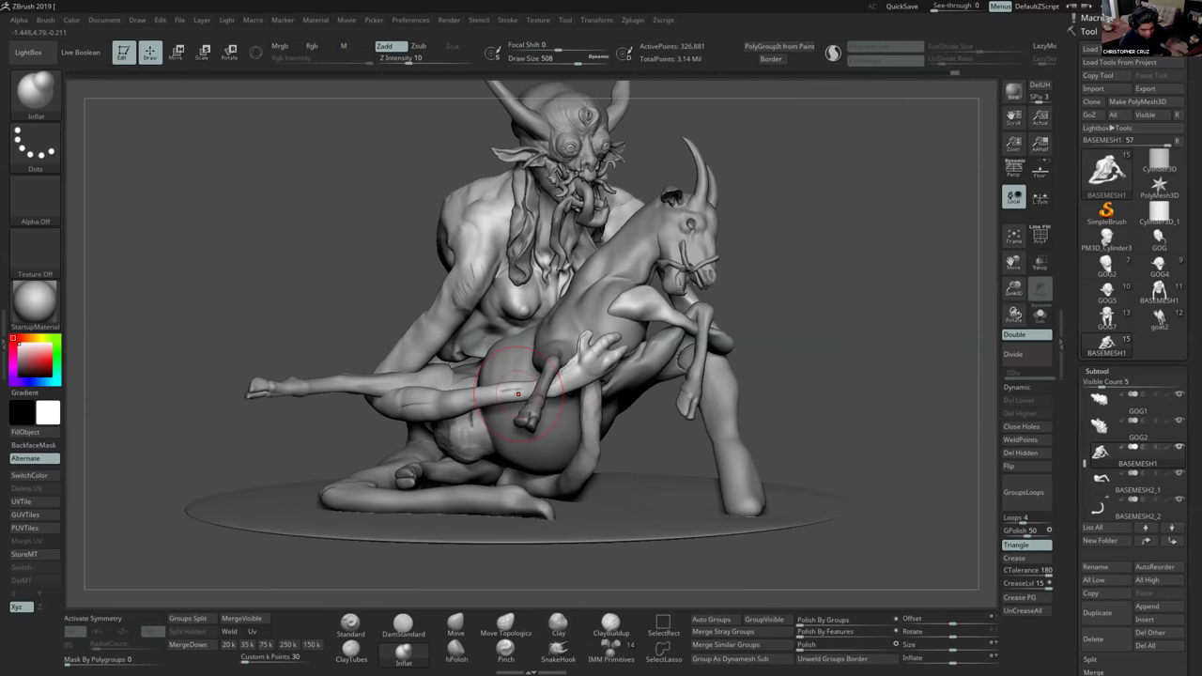
left_click(610, 625)
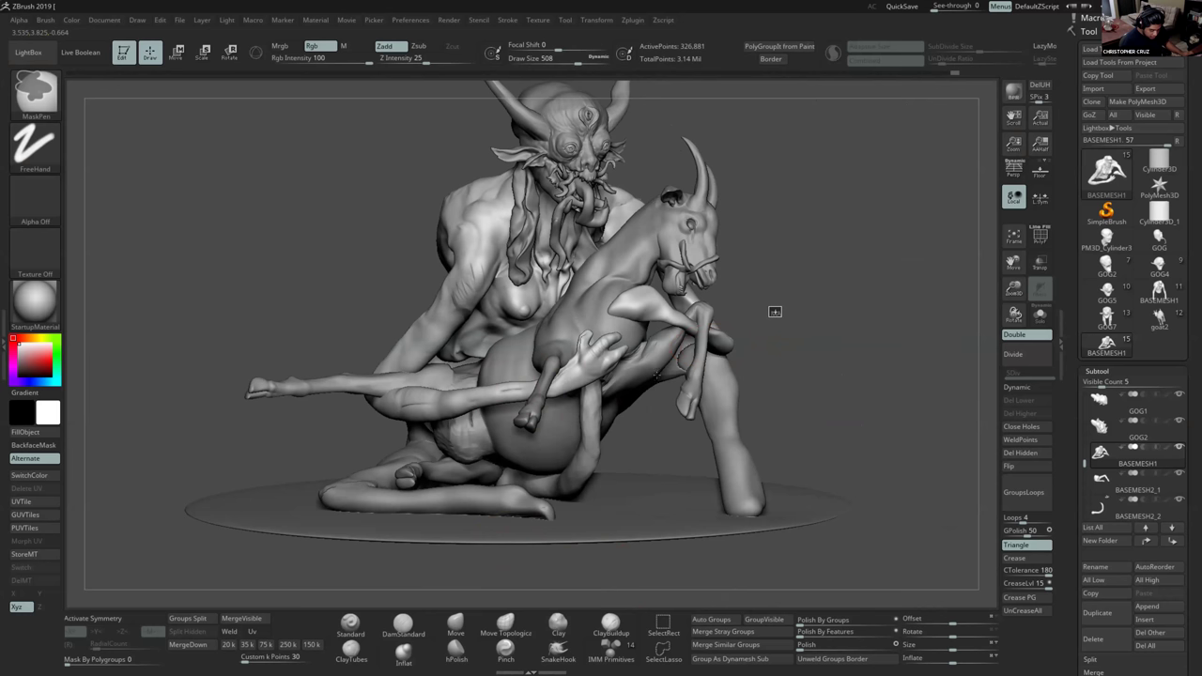
key("shift")
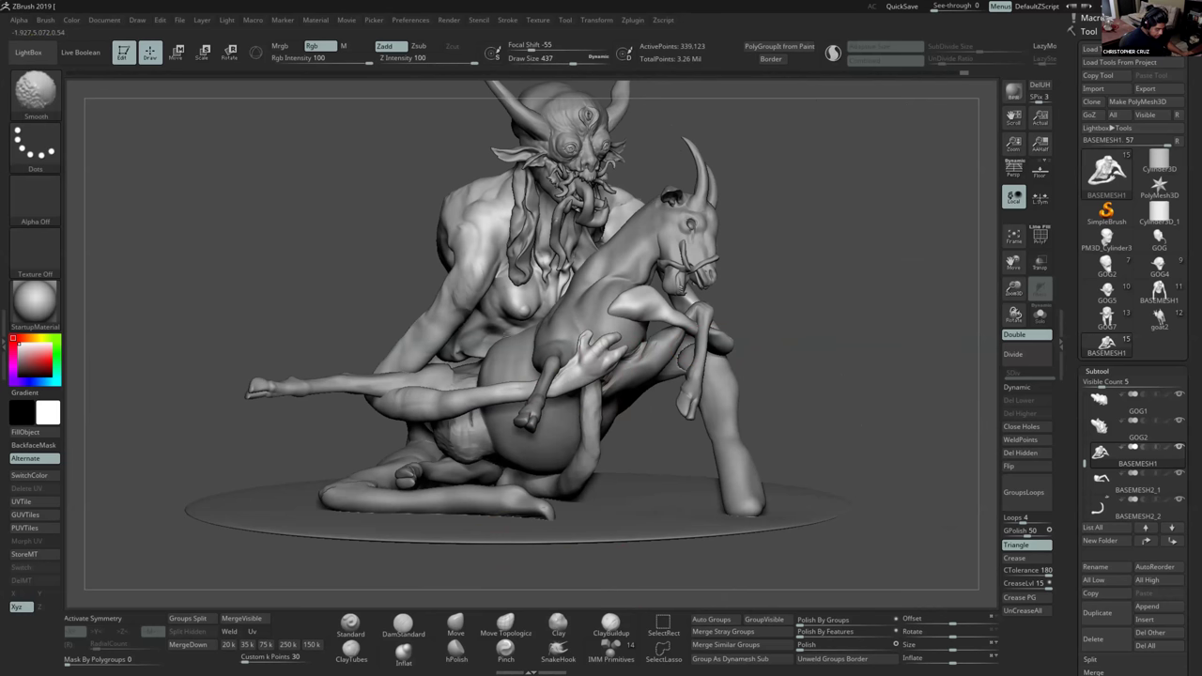
Examine the rebuilt arm around the goat from the front and side, and smooth the area near the hand.
mouse_move(624, 355)
right_mouse_down()
mouse_move(651, 365)
mouse_move(663, 410)
mouse_move(641, 459)
mouse_move(628, 449)
mouse_move(654, 429)
right_mouse_up()
right_click_drag(807, 333, 804, 270)
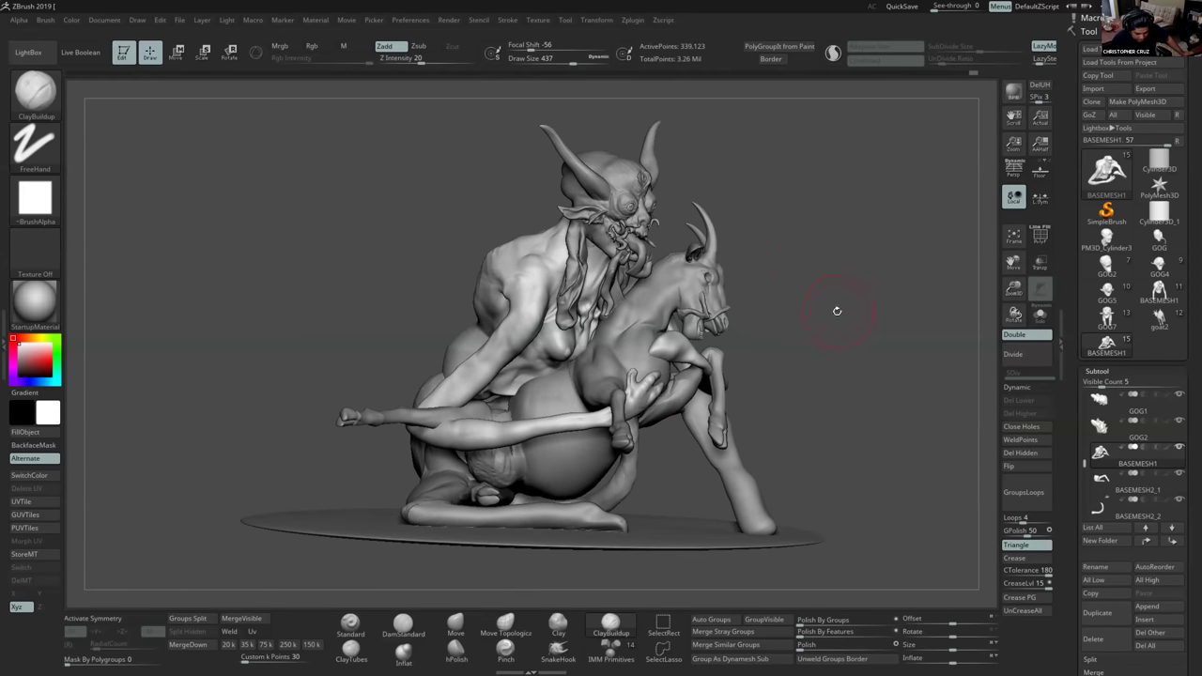
right_click_drag(836, 310, 786, 347)
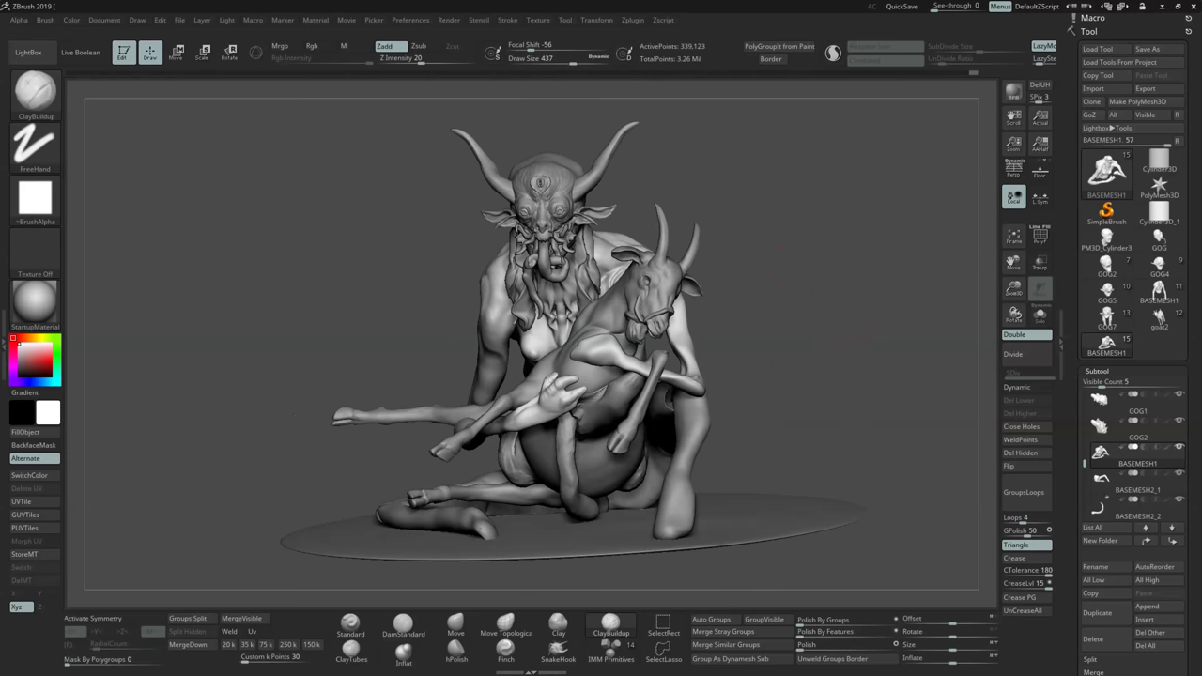
right_click_drag(772, 329, 822, 349)
right_click_drag(638, 366, 646, 406, "ctrl")
left_click_drag(646, 405, 640, 423, "shift")
mouse_move(724, 409)
right_mouse_down()
mouse_move(670, 388)
mouse_move(667, 360)
mouse_move(717, 380)
mouse_move(717, 395)
right_mouse_up()
mouse_move(717, 395)
right_mouse_down()
mouse_move(694, 369)
mouse_move(689, 382)
right_mouse_up()
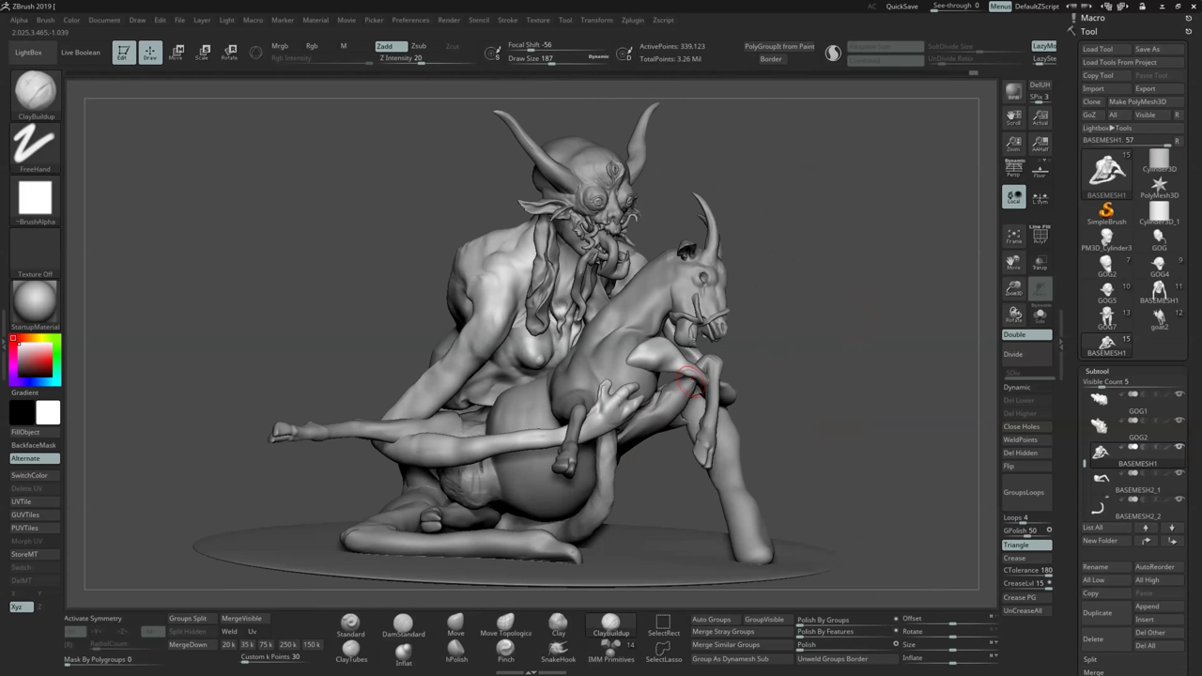
mouse_move(690, 381)
right_mouse_down()
mouse_move(601, 368)
mouse_move(603, 402)
mouse_move(629, 404)
mouse_move(474, 430)
mouse_move(434, 462)
mouse_move(428, 447)
right_mouse_up()
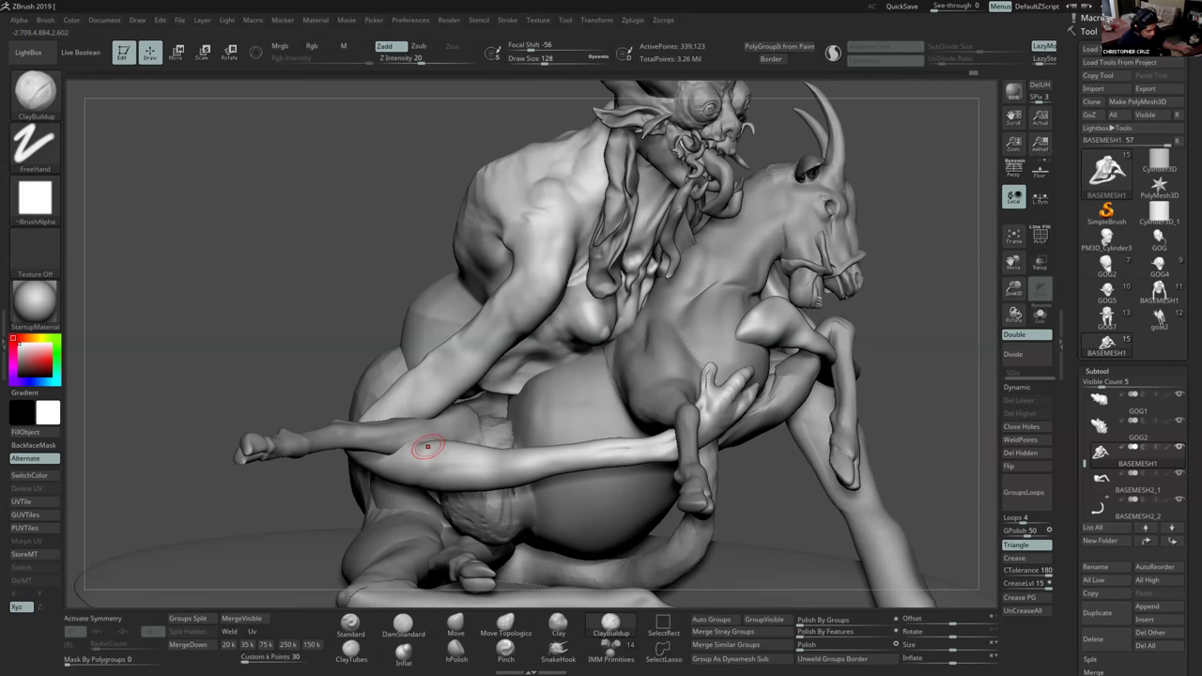
Refine the creature's elbow with the Standard brush at draw size 74, and raise the draw size to 245.
key("s")
left_click_drag(442, 428, 436, 429)
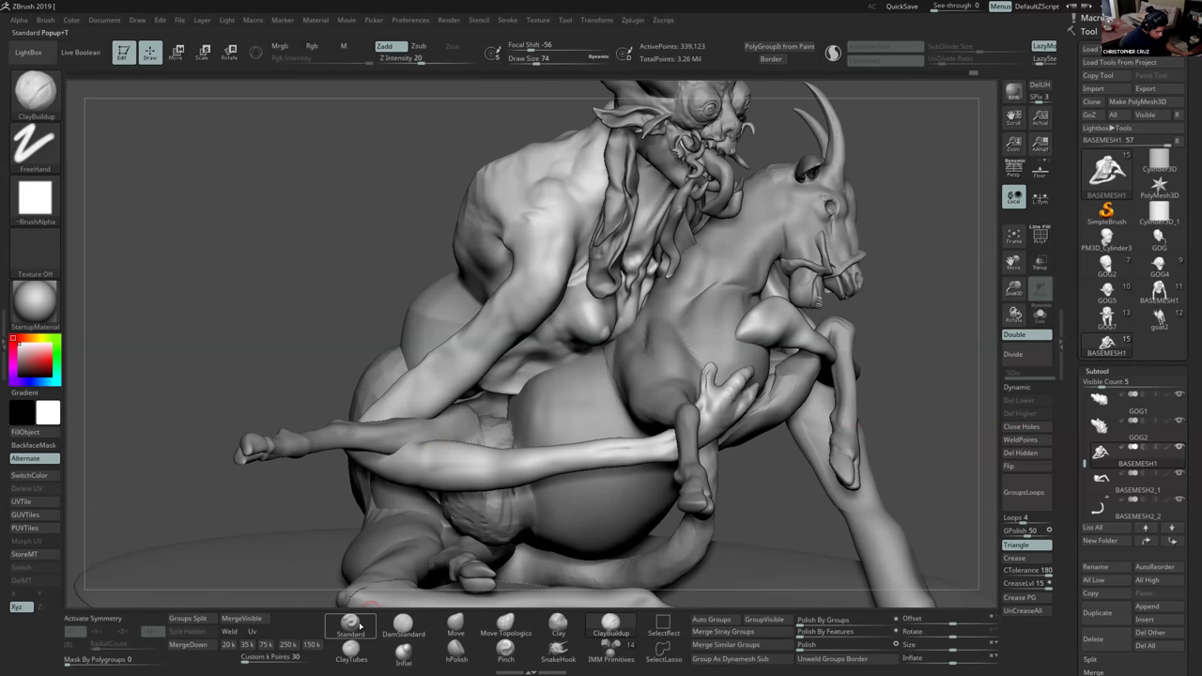
left_click(360, 627)
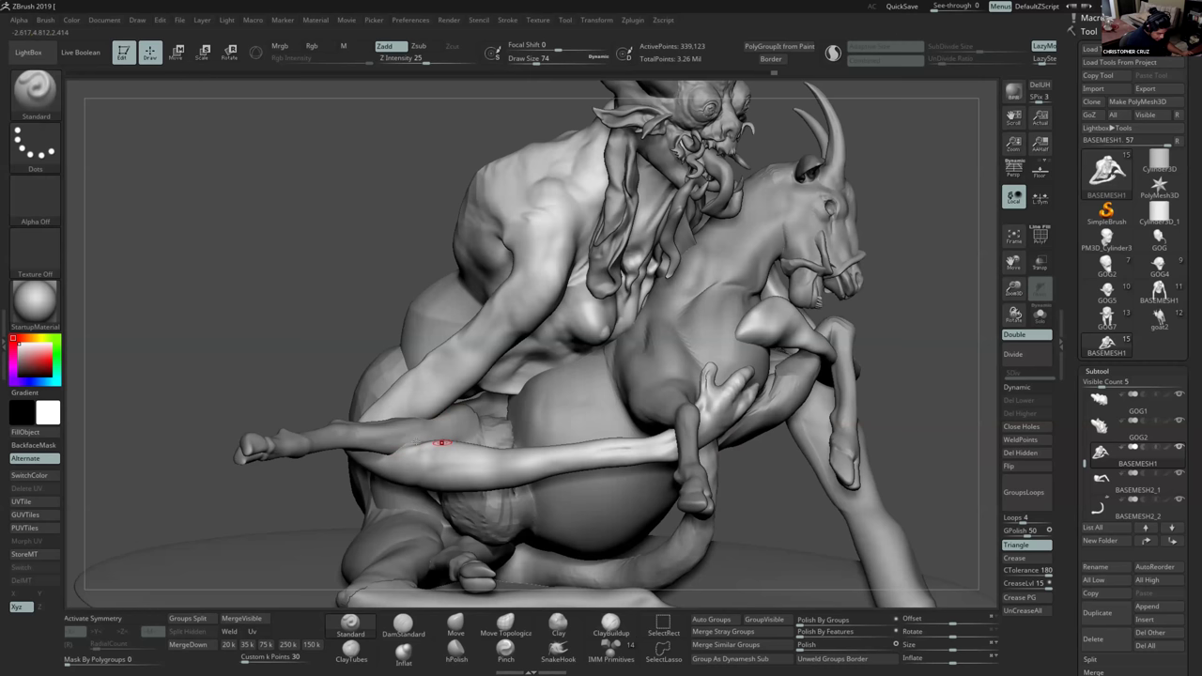
right_click_drag(457, 431, 505, 410, "ctrl")
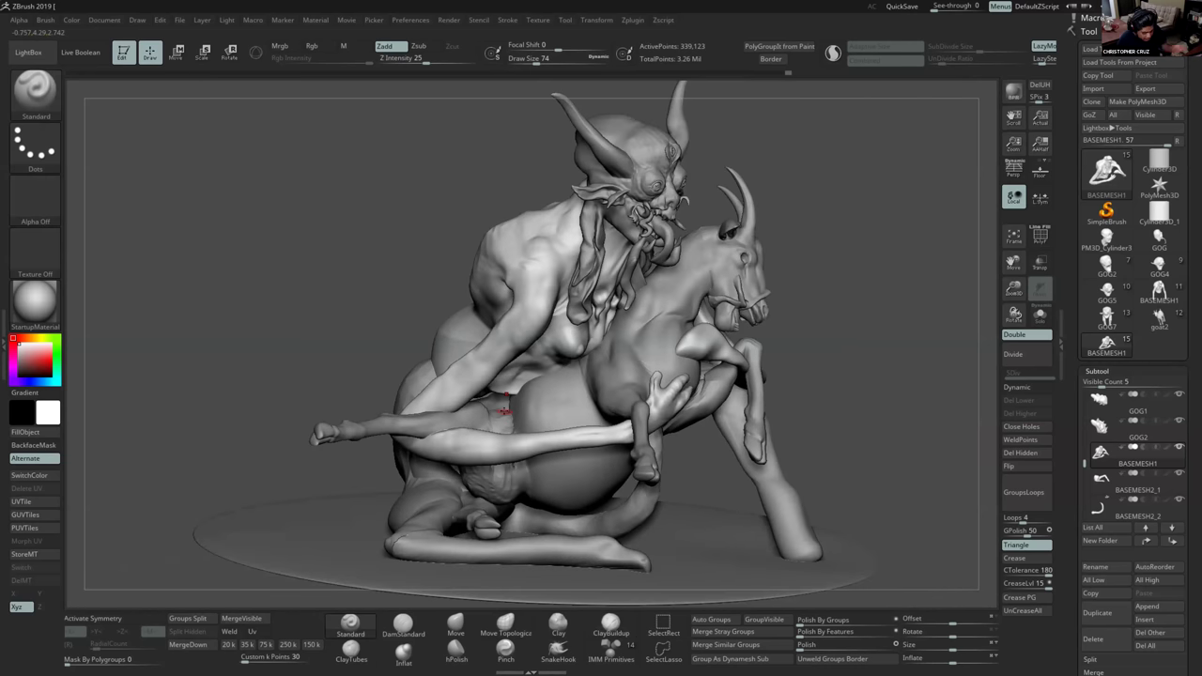
key("s")
left_click_drag(560, 431, 578, 426)
mouse_move(569, 416)
right_mouse_down("alt")
mouse_move(537, 425)
mouse_move(528, 447)
mouse_move(543, 410)
mouse_move(635, 430)
right_mouse_up("alt")
Make the BASEMESH2 goat the active subtool and adjust its hind legs with the Move brush at draw size 1000.
left_click(543, 411, "alt")
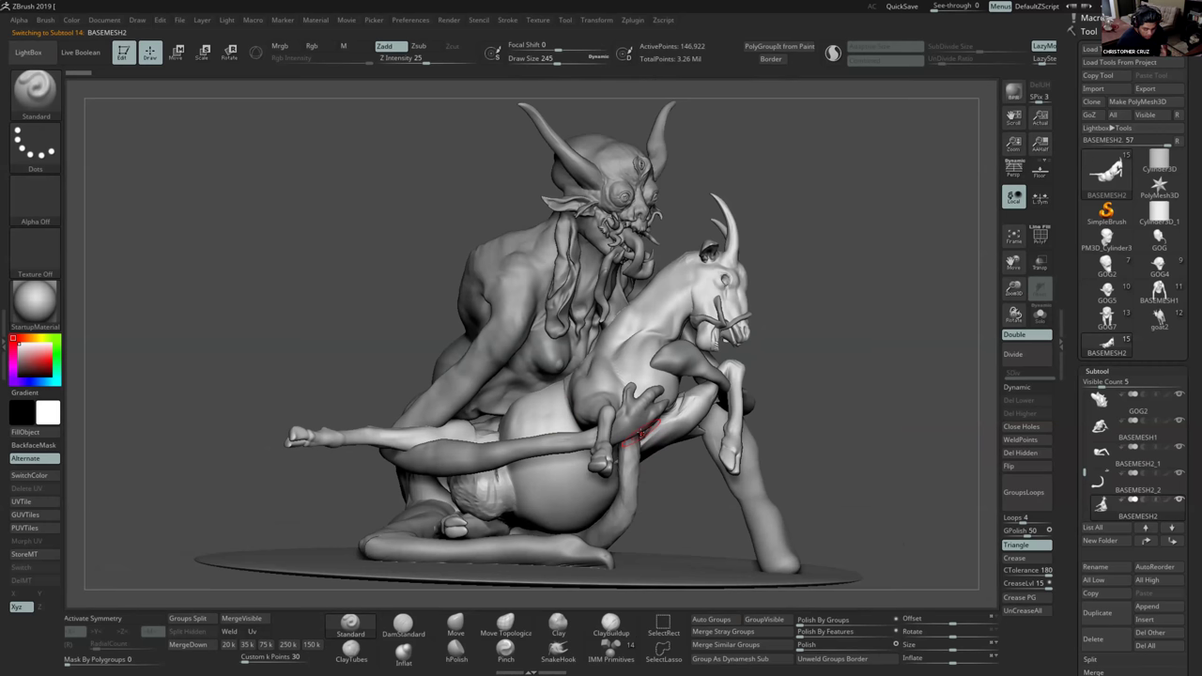
left_click(455, 625)
mouse_move(610, 456)
right_mouse_down("alt")
mouse_move(597, 452)
mouse_move(599, 429)
right_mouse_up("alt")
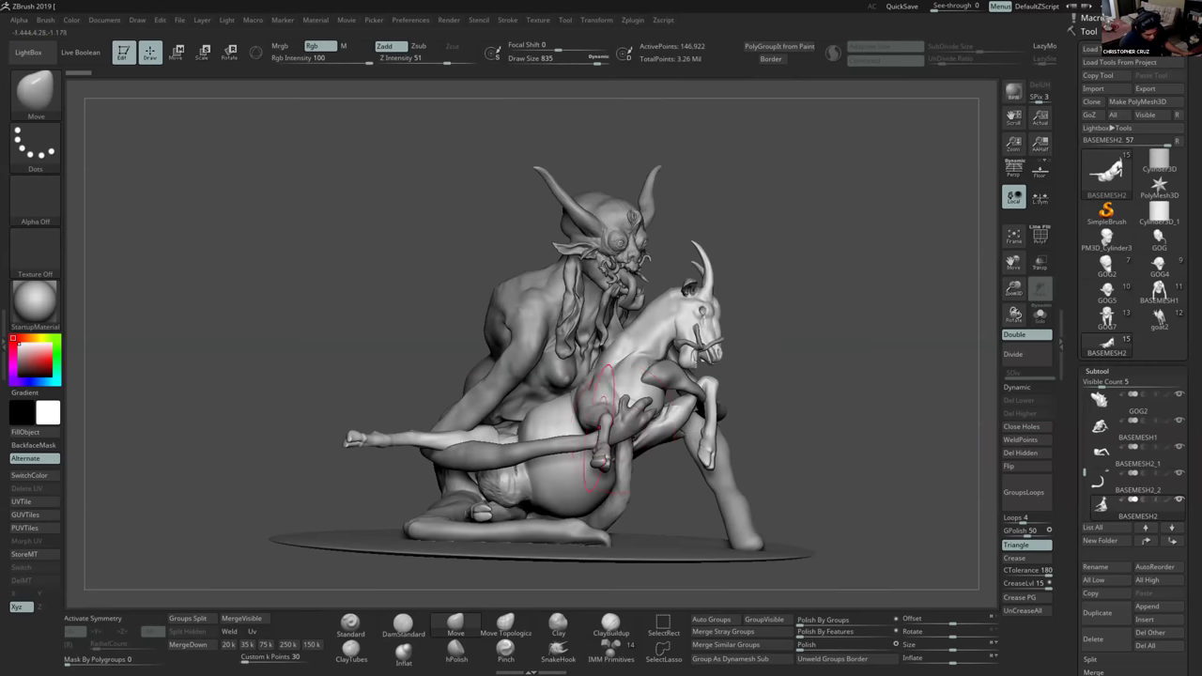
key("s")
left_click_drag(457, 442, 477, 440)
right_click_drag(470, 435, 481, 445)
key("s")
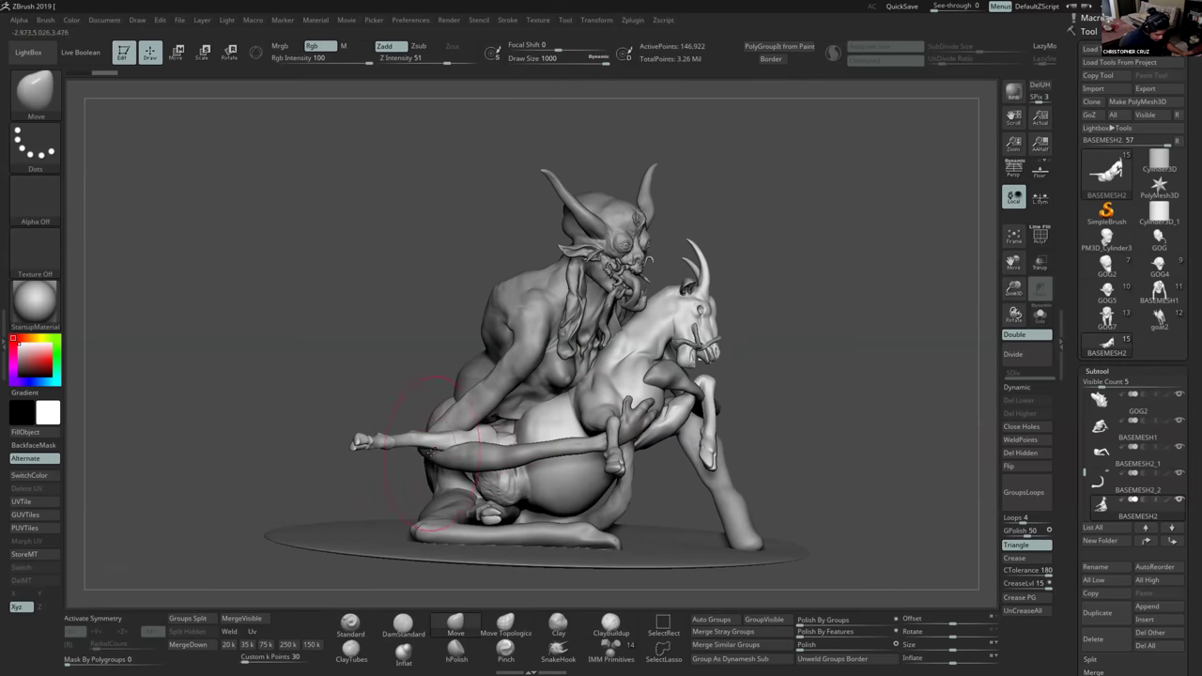
Make the BASEMESH1 body active and nudge the creature's elbow with the Move brush at draw size 856.
left_click(461, 432, "alt")
right_click_drag(537, 424, 469, 444)
left_click_drag(470, 444, 462, 437)
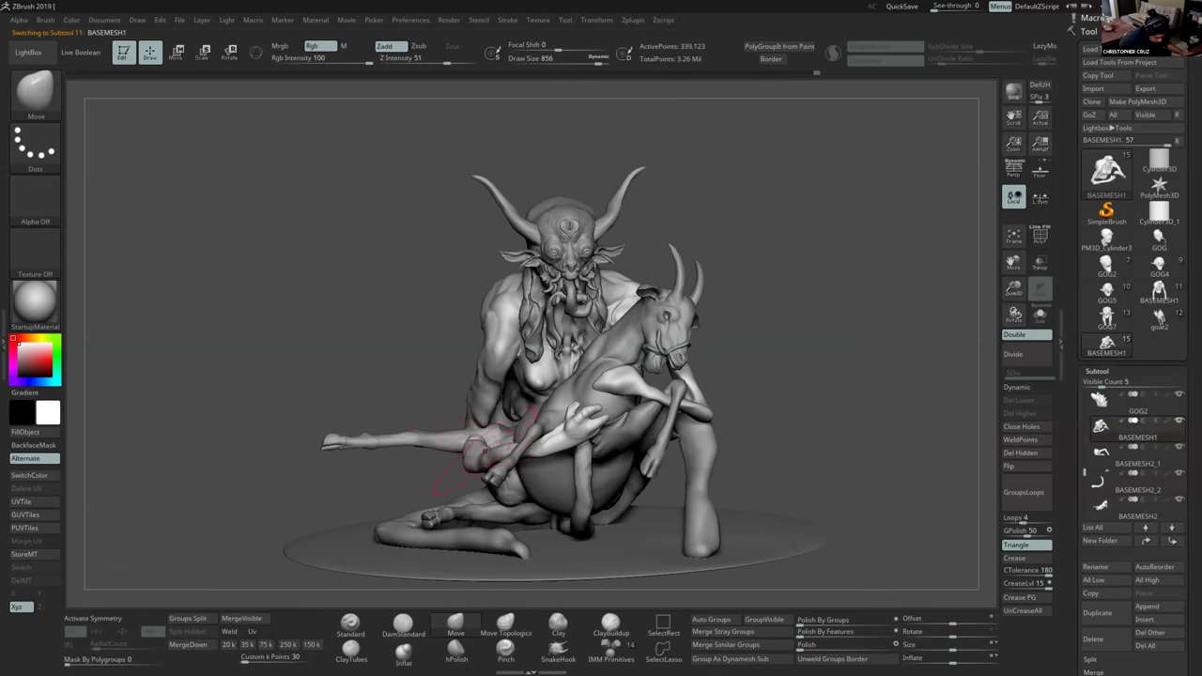
right_click_drag(423, 440, 475, 432)
Make the BASEMESH2 goat active, undo a Move stroke on its extended hind leg, and rotate that leg upward using a mask.
left_click(436, 442, "alt")
mouse_move(419, 441)
left_mouse_down()
mouse_move(404, 418)
mouse_move(423, 439)
mouse_move(390, 440)
left_mouse_up()
key("ctrl+z")
left_click(368, 472, "ctrl")
key("r")
mouse_move(488, 435)
left_mouse_down()
mouse_move(408, 445)
mouse_move(362, 475)
mouse_move(375, 526)
mouse_move(374, 460)
left_mouse_up()
left_click(462, 620)
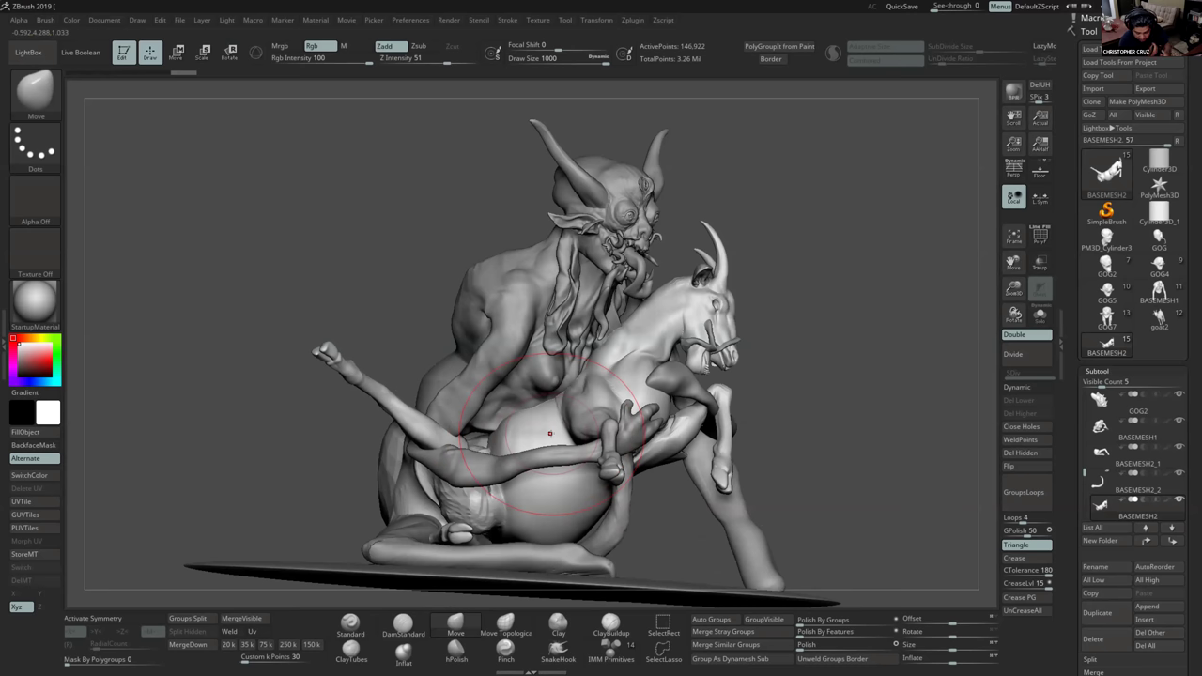
right_click_drag(550, 420, 561, 435)
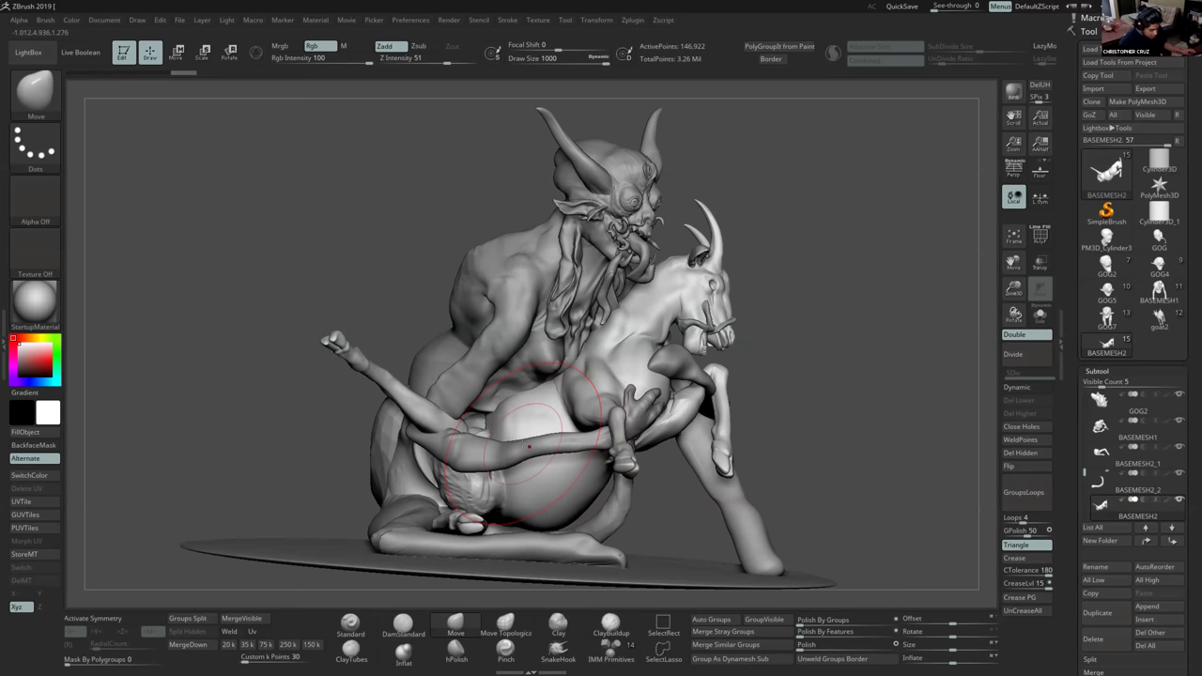
Choose the Inflat brush, set its draw size to 293, and review the creature and goat from several angles.
left_click(404, 648)
key("s")
left_click_drag(567, 405, 560, 404)
mouse_move(560, 404)
right_mouse_down()
mouse_move(579, 368)
mouse_move(598, 366)
right_mouse_up()
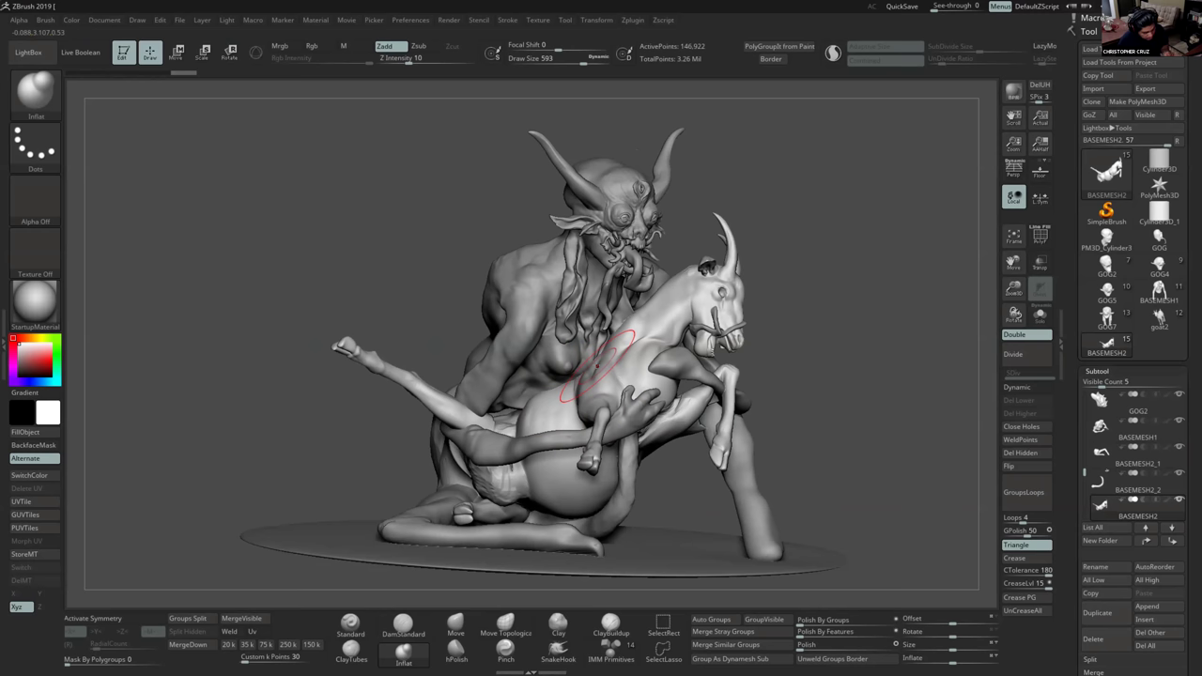
mouse_move(669, 438)
right_mouse_down()
mouse_move(616, 453)
mouse_move(630, 444)
right_mouse_up()
key("s")
left_click_drag(630, 443, 610, 443)
mouse_move(610, 443)
right_mouse_down("alt")
mouse_move(592, 479)
mouse_move(573, 450)
mouse_move(577, 418)
mouse_move(632, 427)
right_mouse_up("alt")
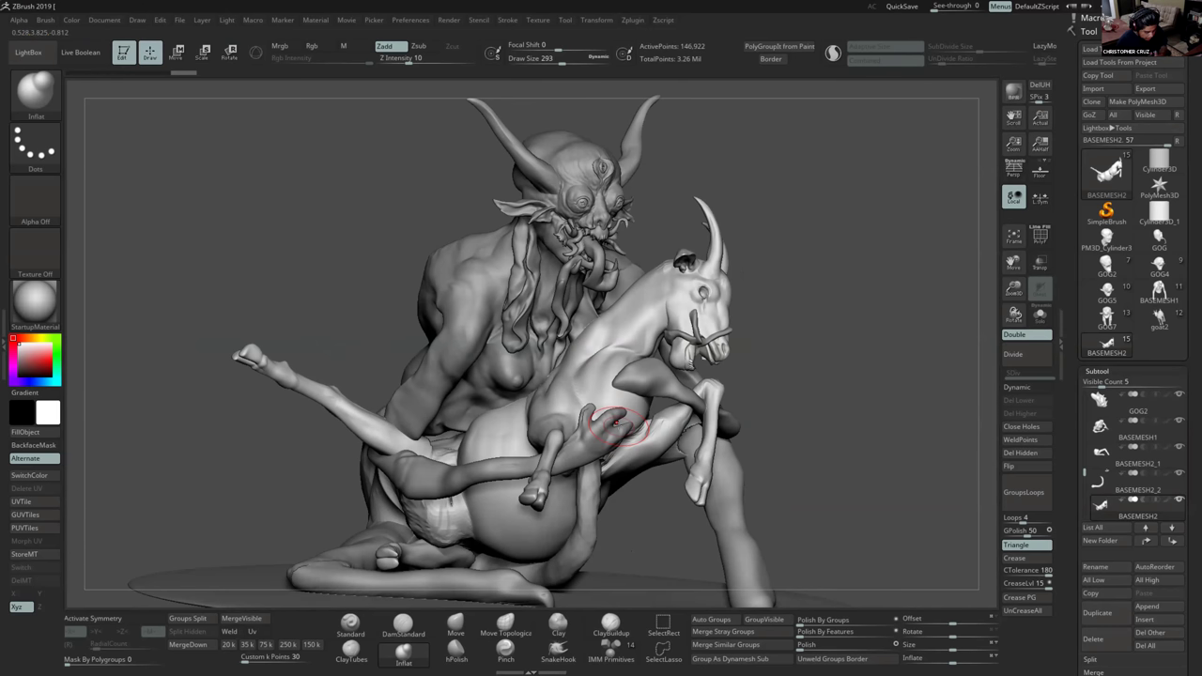
mouse_move(787, 364)
right_mouse_down("ctrl")
mouse_move(790, 333)
mouse_move(781, 370)
right_mouse_up("ctrl")
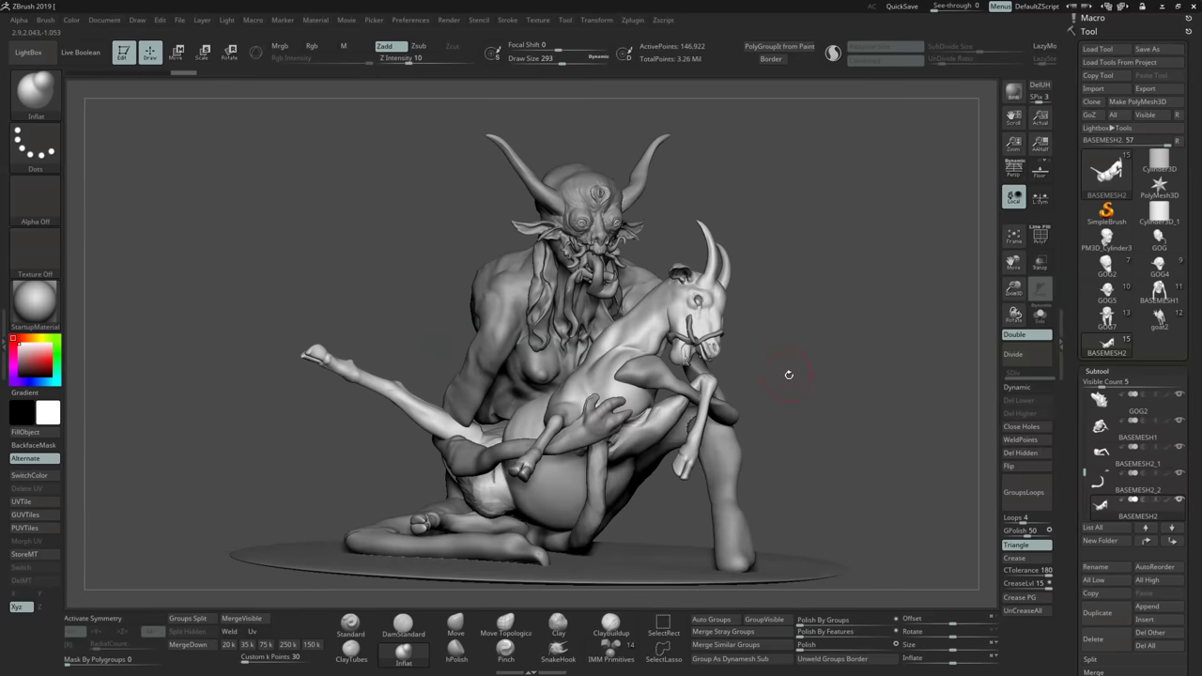
left_click_drag(789, 374, 772, 373)
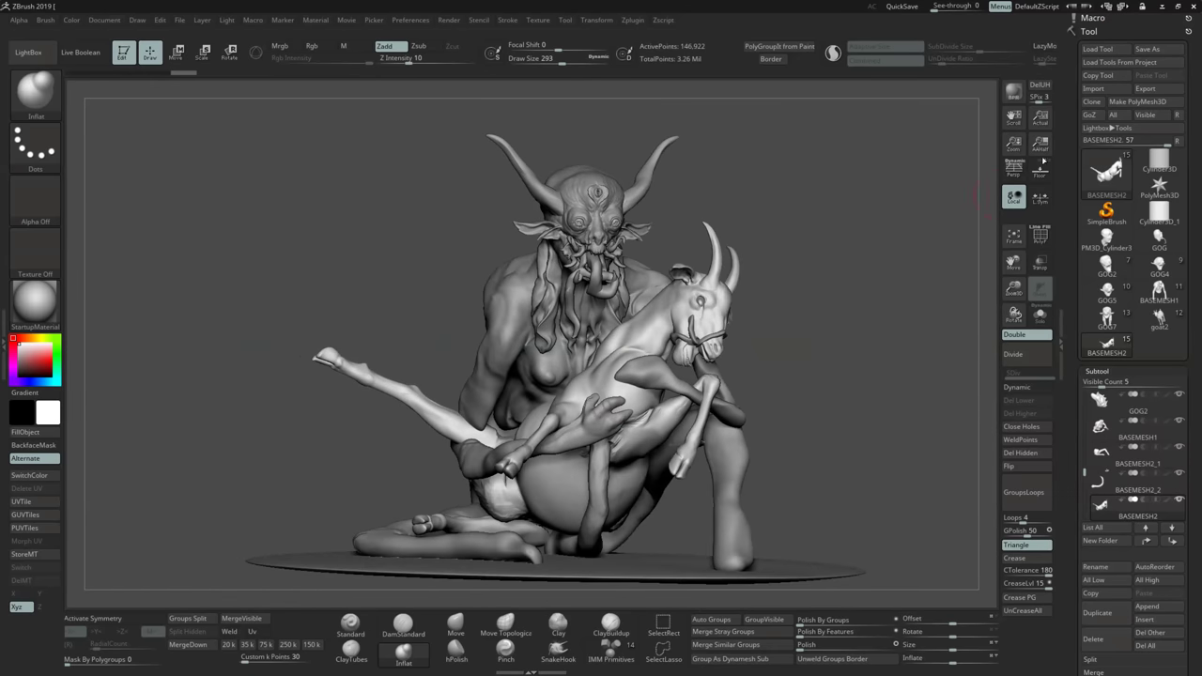
left_click_drag(916, 254, 921, 260)
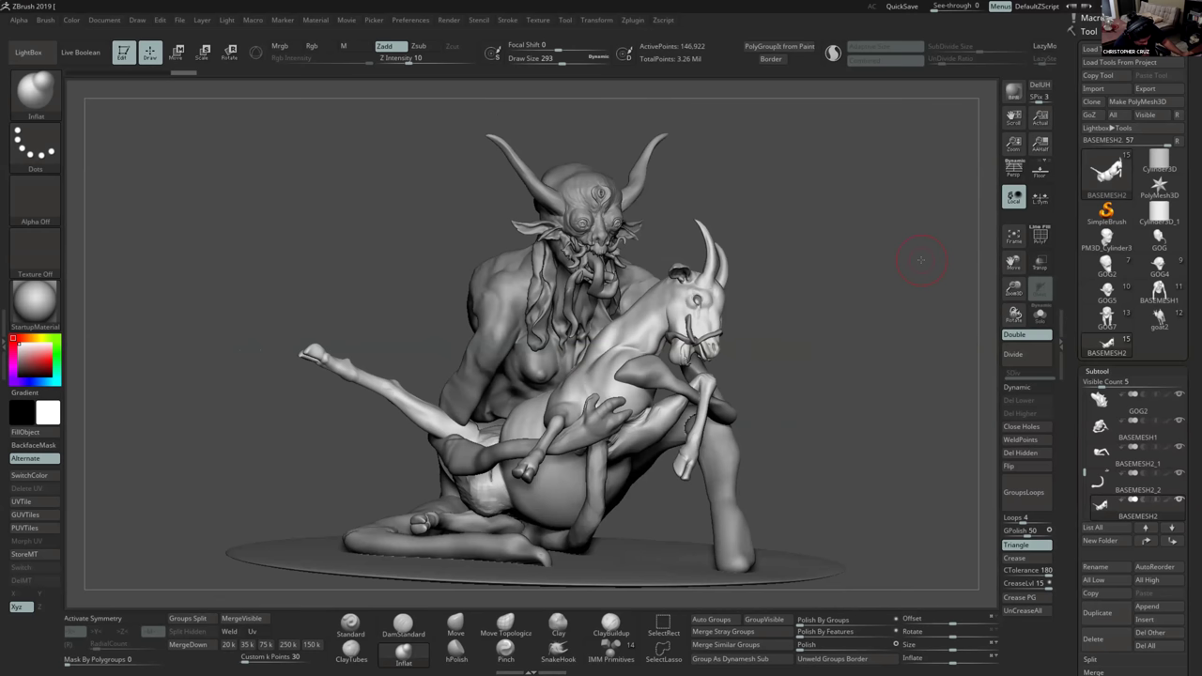
Make the GOG9 head the active subtool, reduce the draw size to 132, and display the polyframe.
left_click(595, 235, "alt")
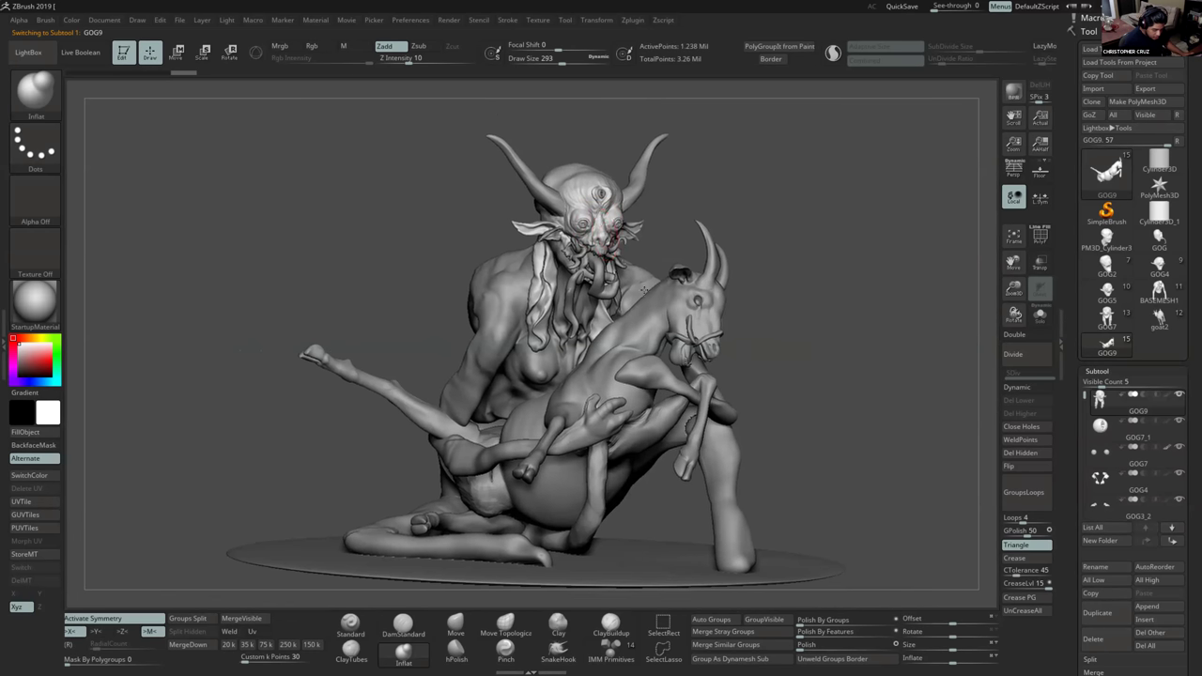
left_click_drag(793, 252, 800, 312, "alt")
right_click_drag(716, 366, 687, 331, "ctrl")
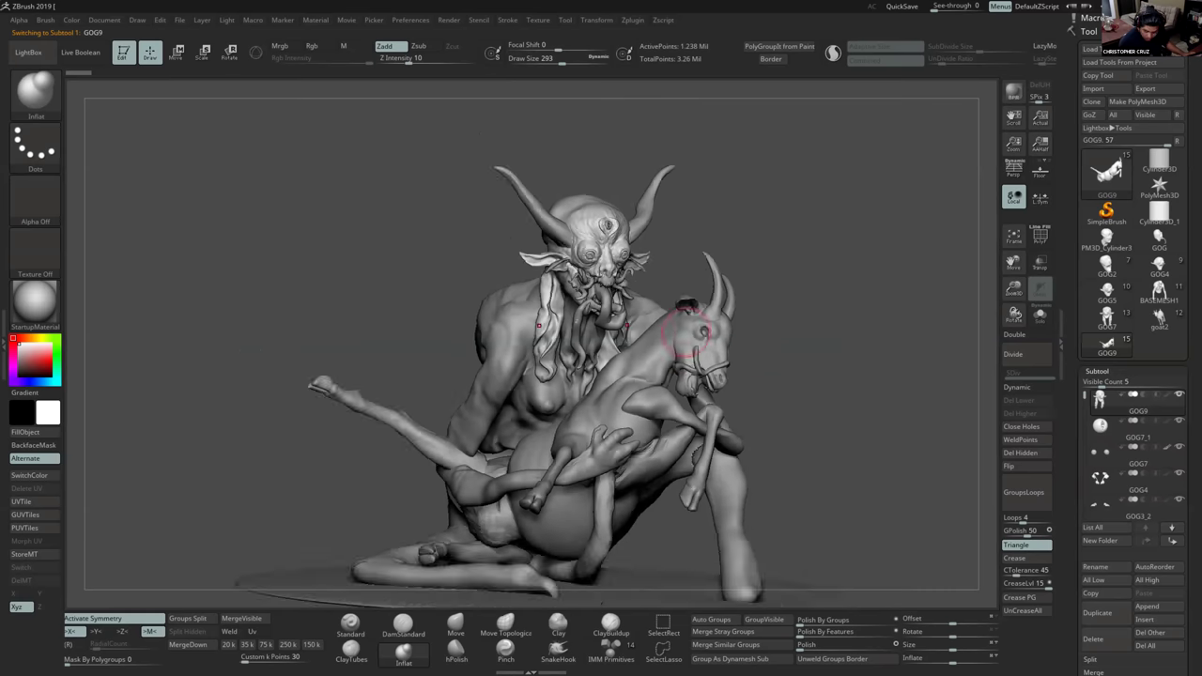
left_click(505, 367, "alt")
left_click(618, 270, "alt")
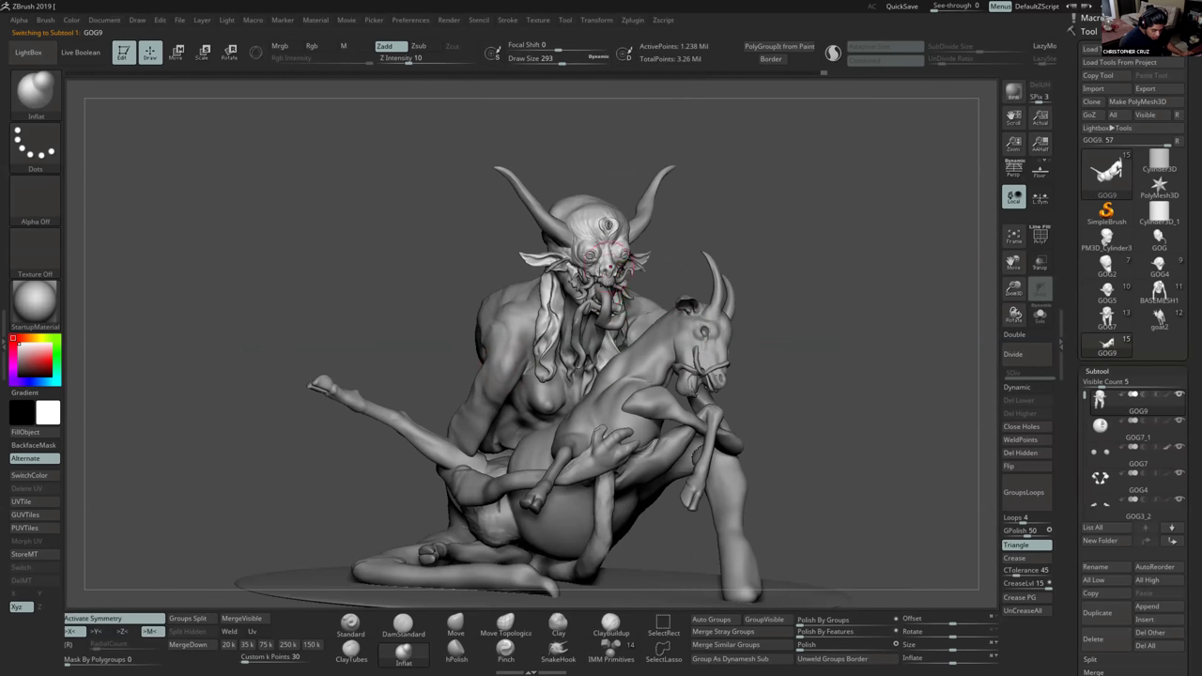
right_click_drag(616, 281, 643, 356, "ctrl")
key("s")
left_click_drag(649, 353, 634, 352)
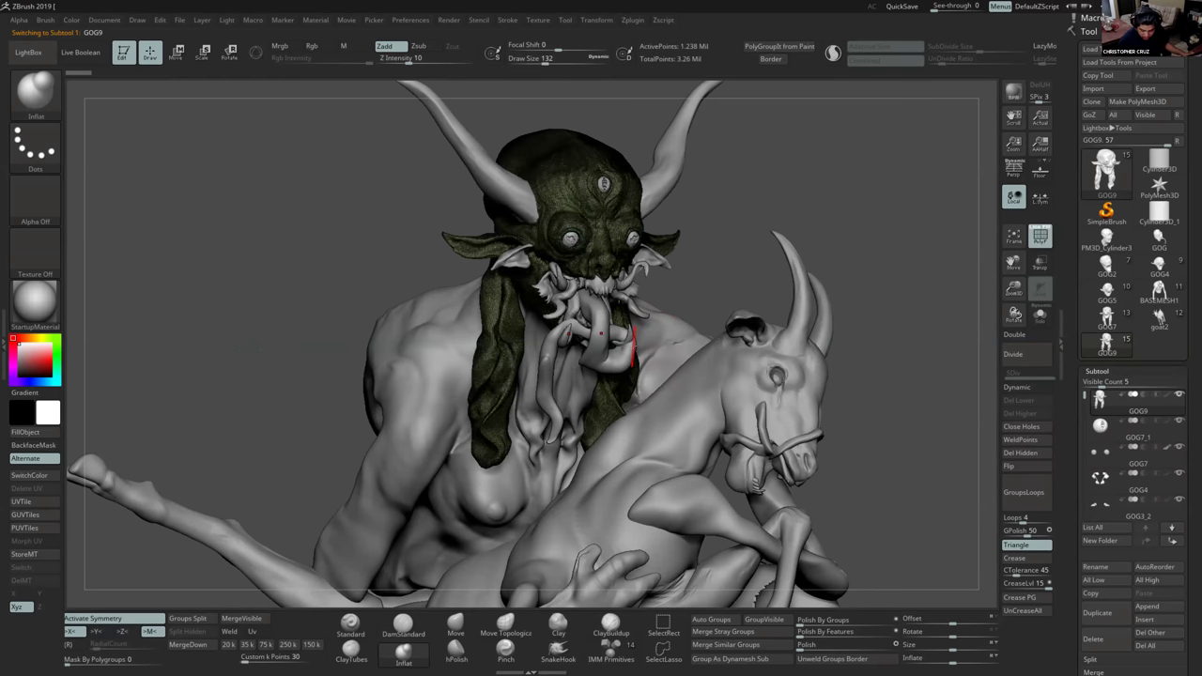
Compare the mesh density of the BASEMESH1 body with the GOG9 head using the polyframe, and hide the polyframe.
left_click(479, 452, "alt")
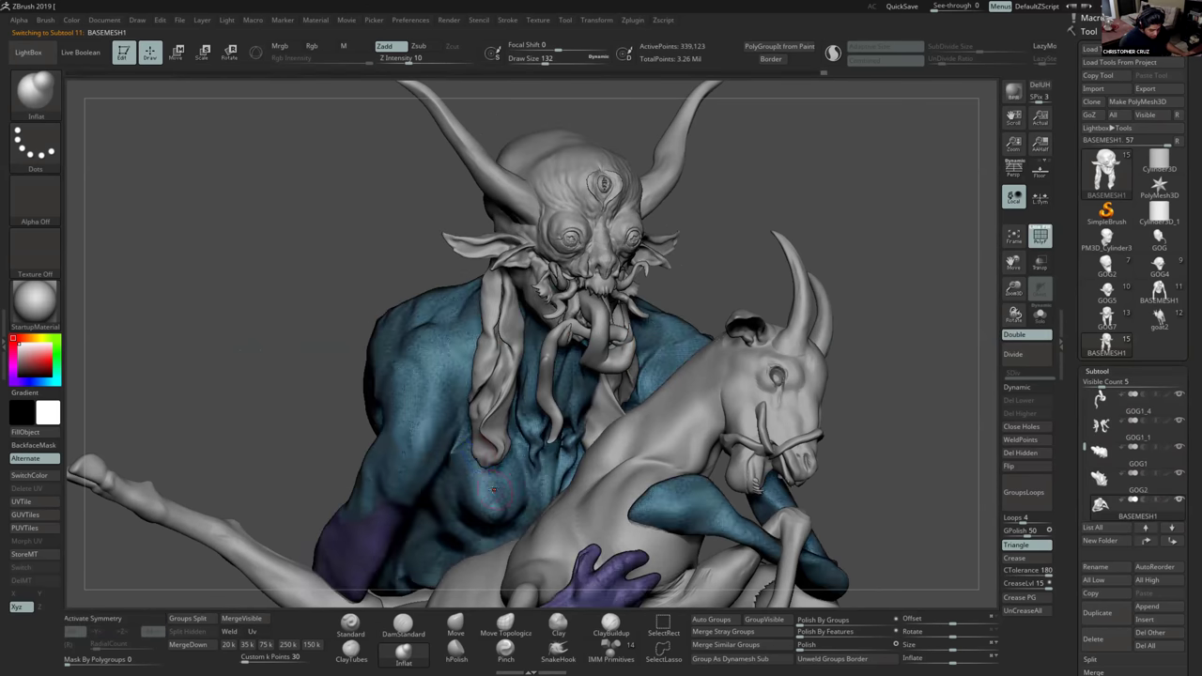
left_click_drag(246, 347, 246, 423, "alt")
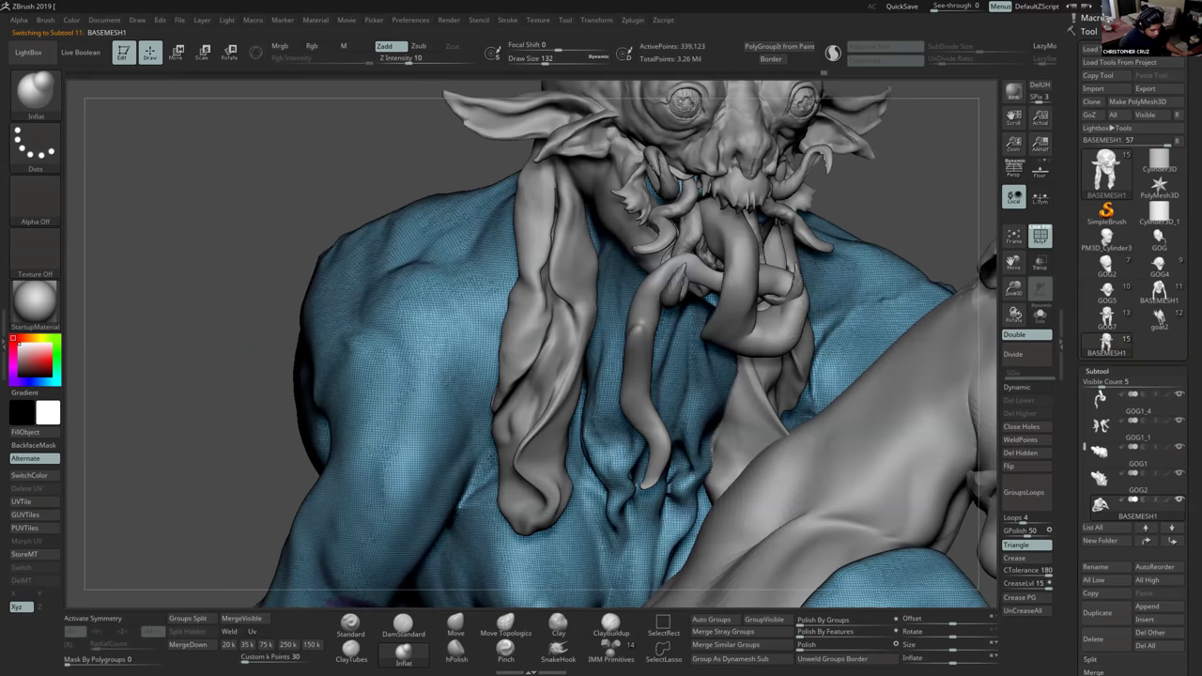
right_click_drag(608, 310, 570, 389, "alt")
left_click(556, 375, "alt")
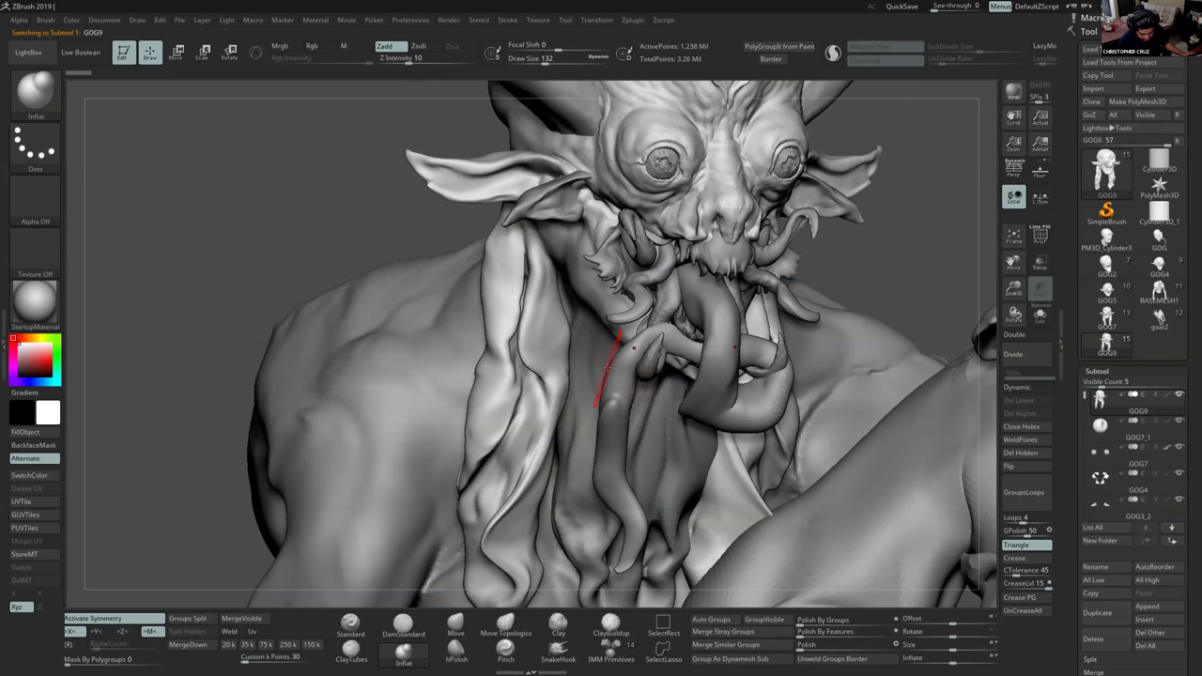
Check the DynaMesh resolution of the GOG9 head and of the BASEMESH1 body in the geometry settings.
left_click_drag(831, 226, 906, 192, "alt")
mouse_move(1069, 260)
left_mouse_down()
mouse_move(1061, 191)
mouse_move(1044, 193)
left_mouse_up()
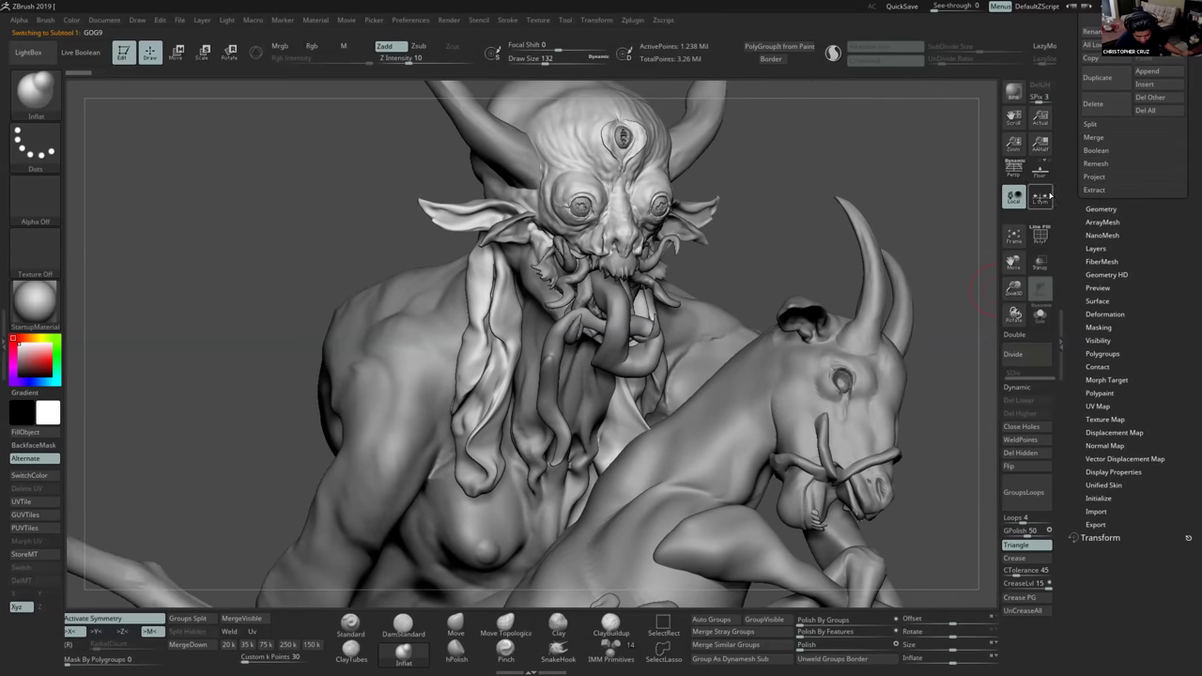
left_click(1125, 210, "shift")
key("shift")
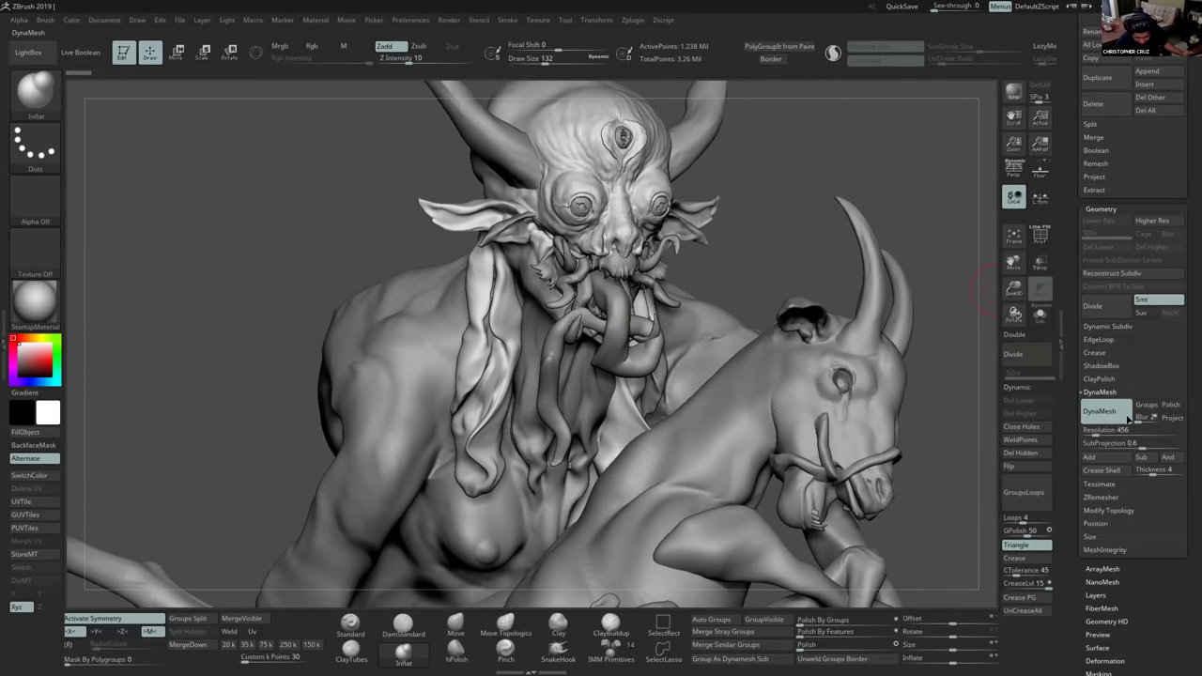
left_click(422, 413, "alt")
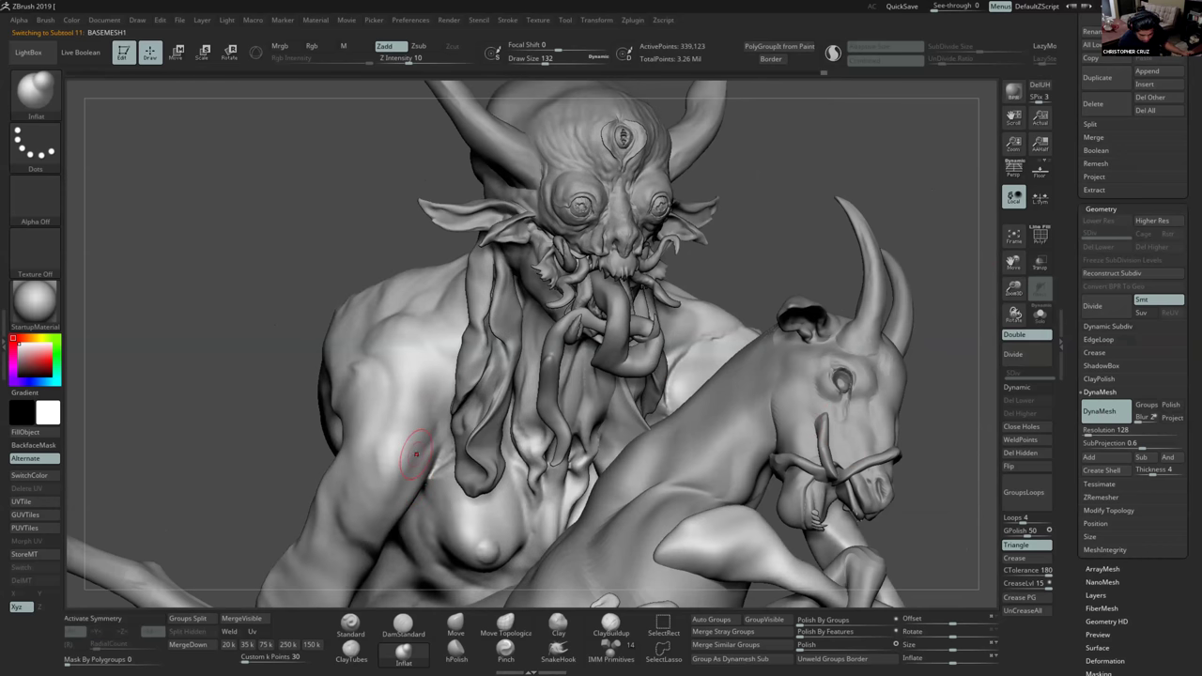
Frame the whole sculpture and load the saved GOG10 tool from the GOG folder.
mouse_move(831, 482)
right_mouse_down("ctrl")
mouse_move(630, 424)
mouse_move(609, 380)
mouse_move(594, 387)
right_mouse_up("ctrl")
right_click_drag(702, 386, 690, 344, "alt")
right_click_drag(689, 345, 817, 327)
left_click_drag(1073, 231, 1067, 410)
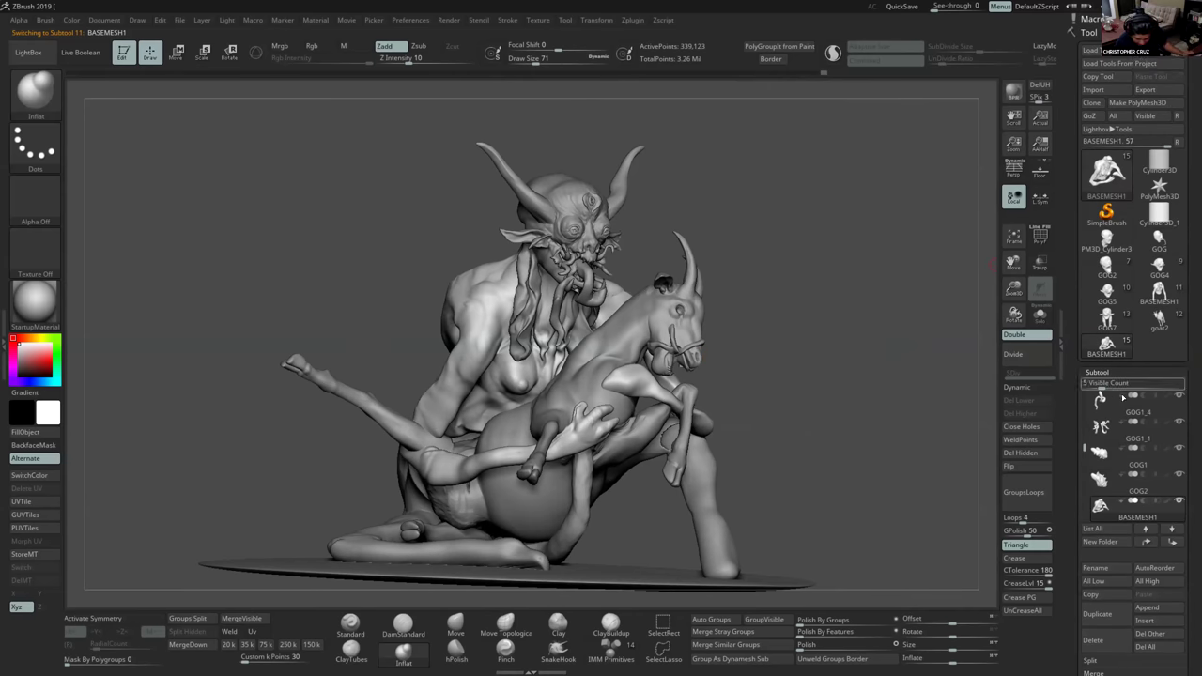
scroll(1131, 442, "up", 3)
left_click(1091, 50)
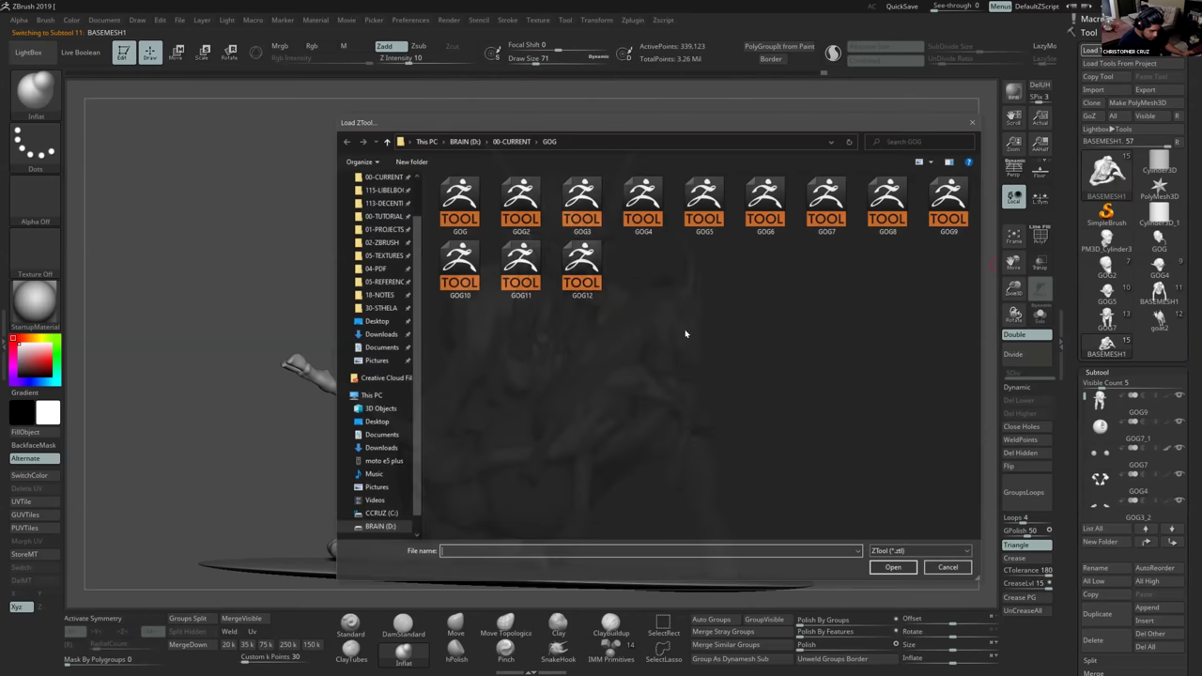
left_click(461, 282)
double_click(464, 286)
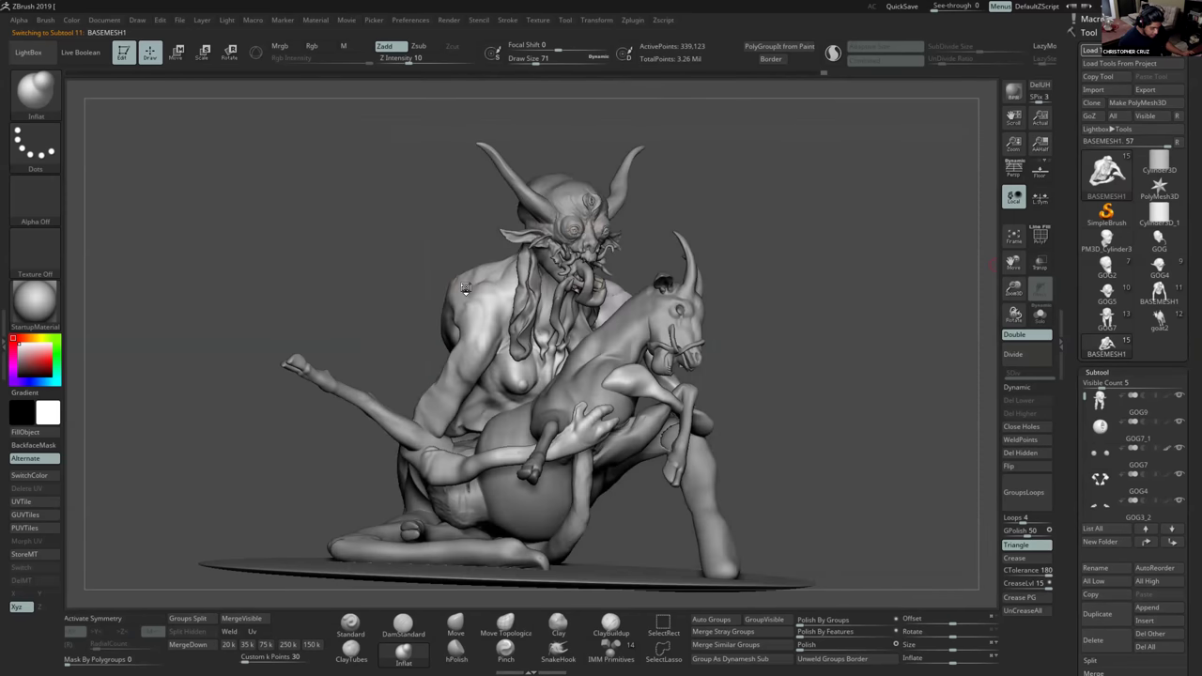
left_click_drag(762, 215, 772, 219)
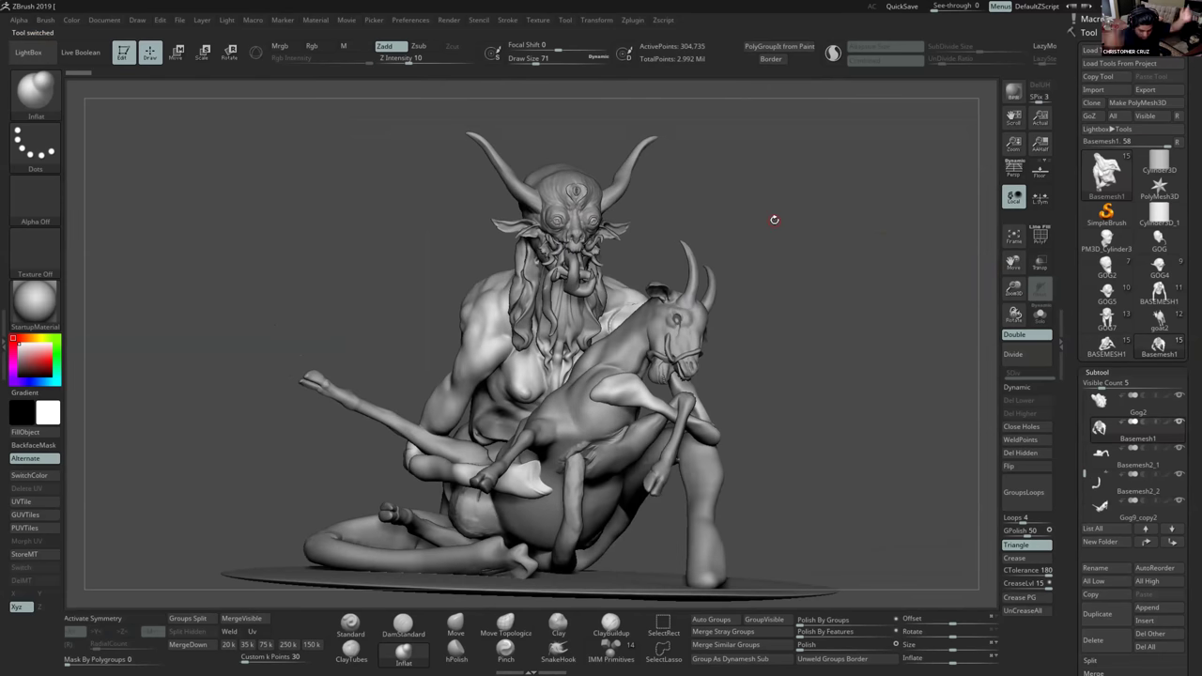
Switch between the reworked BASEMESH1 tool and the loaded GOG10 version to compare the arm, hand and goat leg.
left_click(1106, 344)
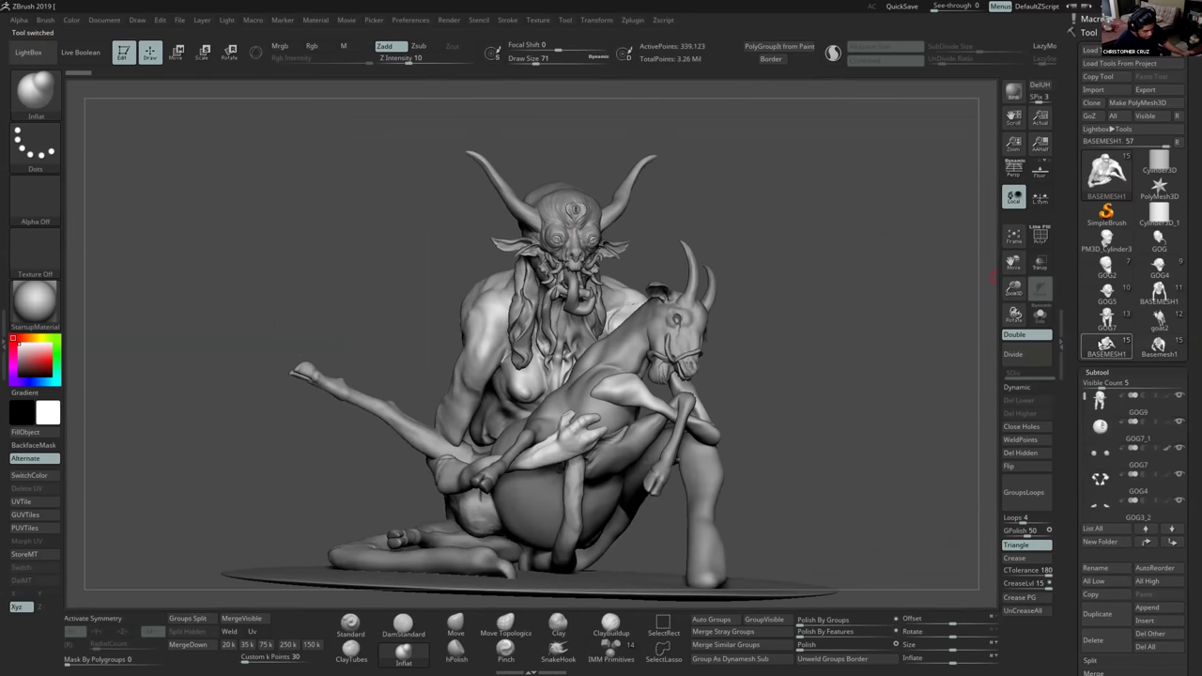
left_click(1158, 345)
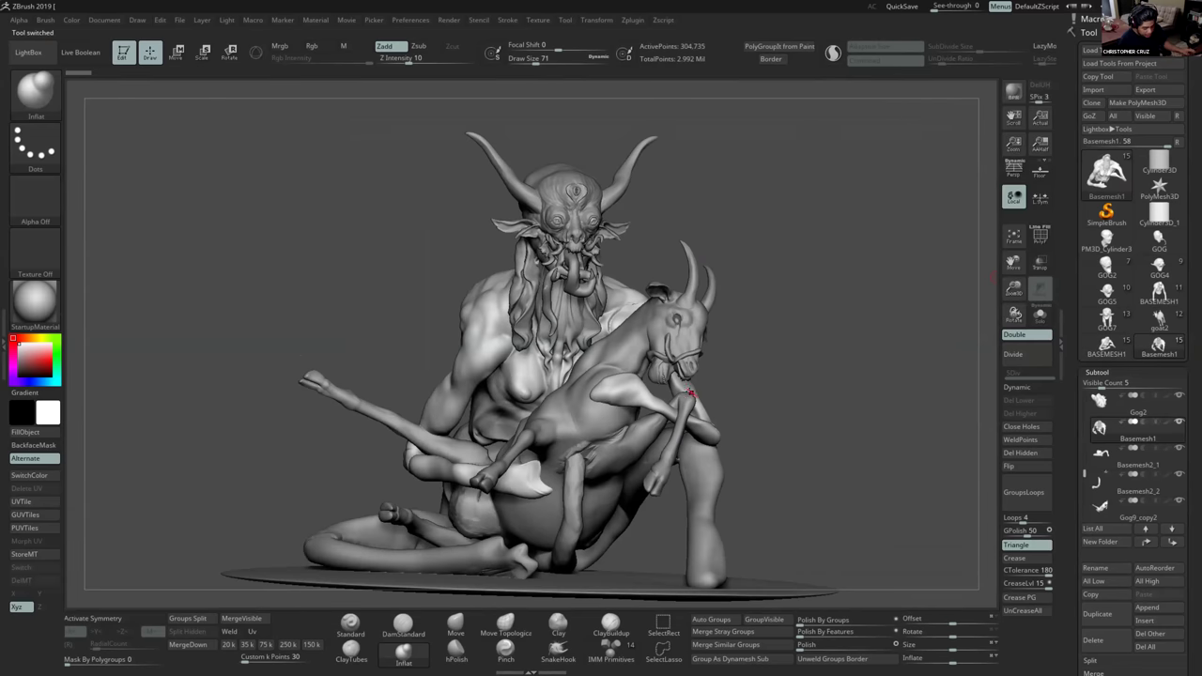
mouse_move(709, 386)
left_mouse_down()
mouse_move(729, 396)
mouse_move(703, 379)
left_mouse_up()
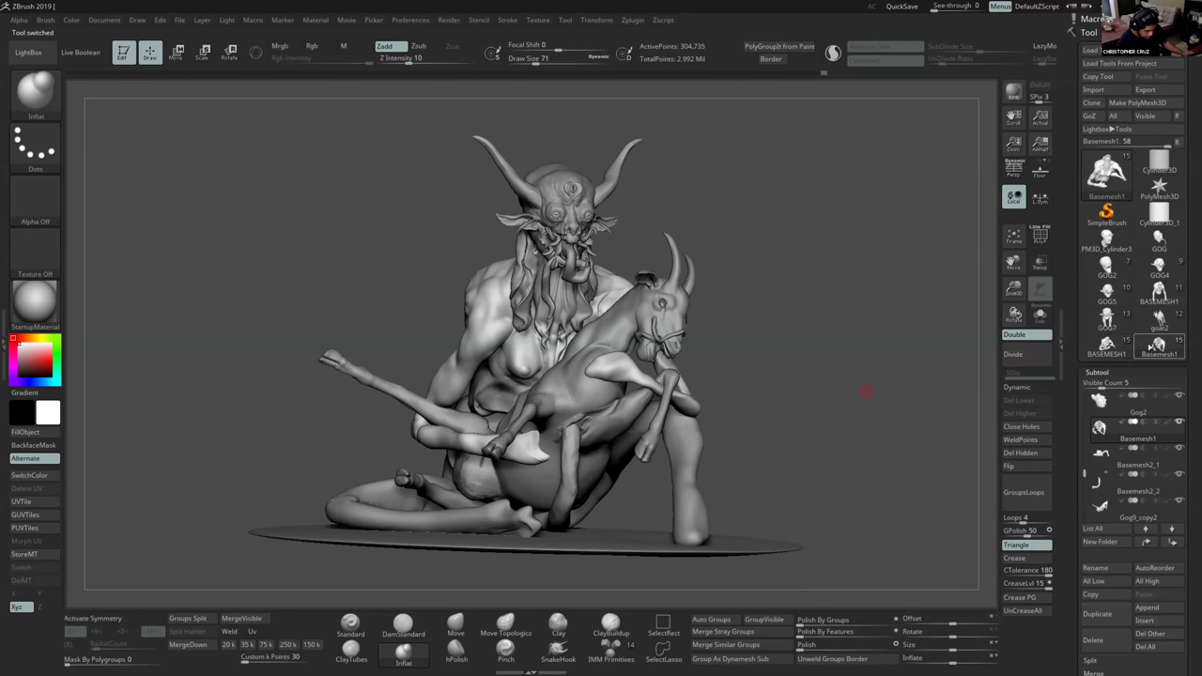
mouse_move(1134, 353)
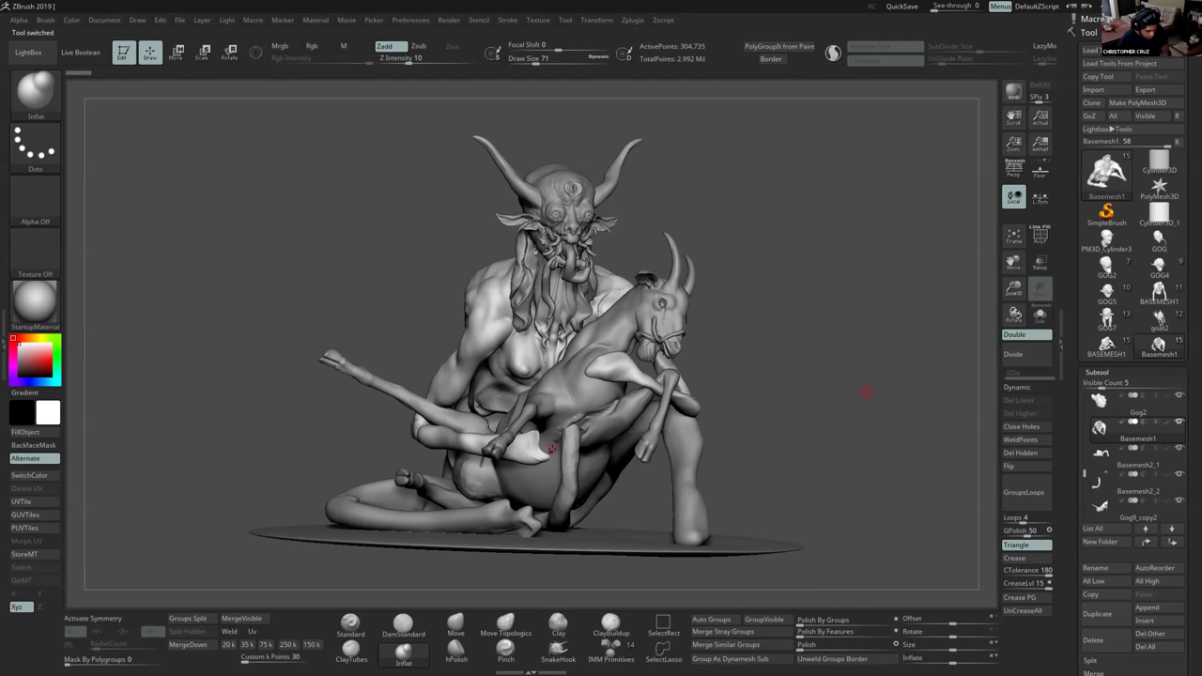
left_click(1153, 346)
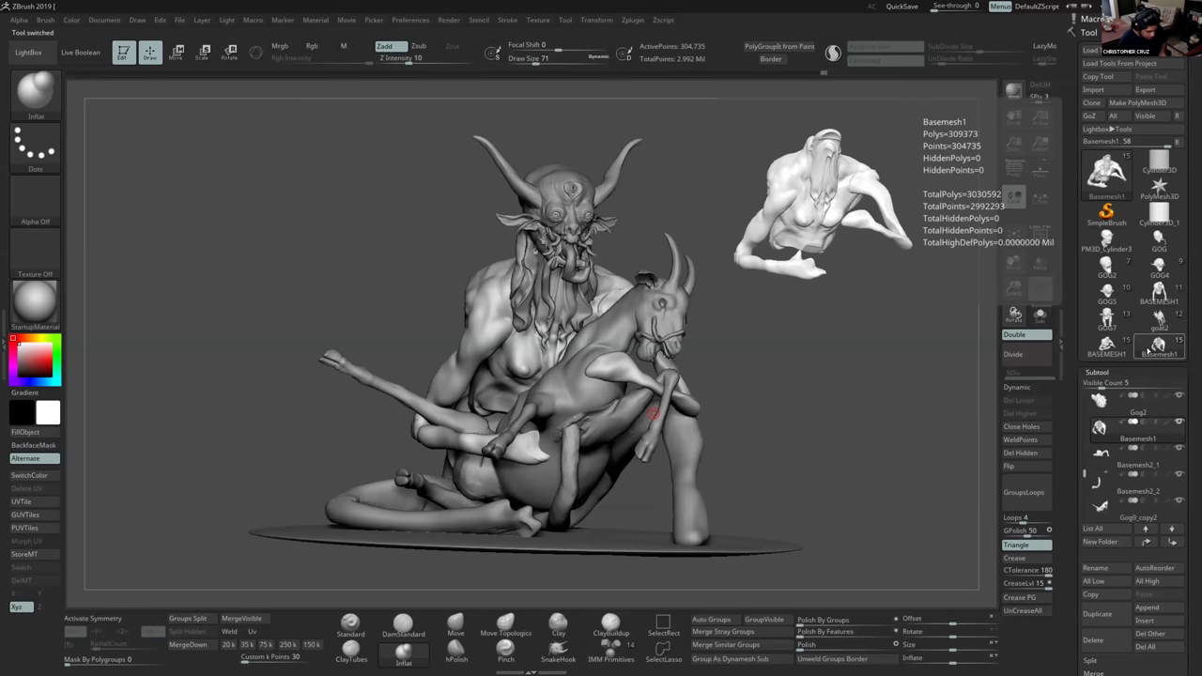
left_click(1130, 355)
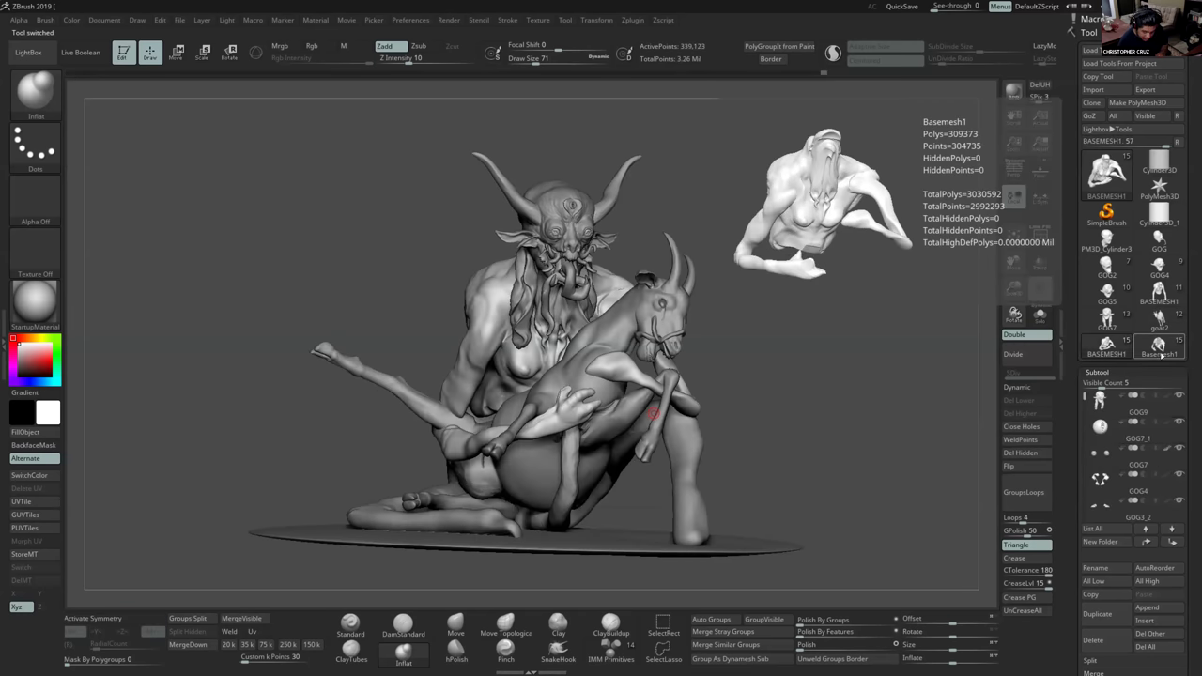
left_click(1155, 349)
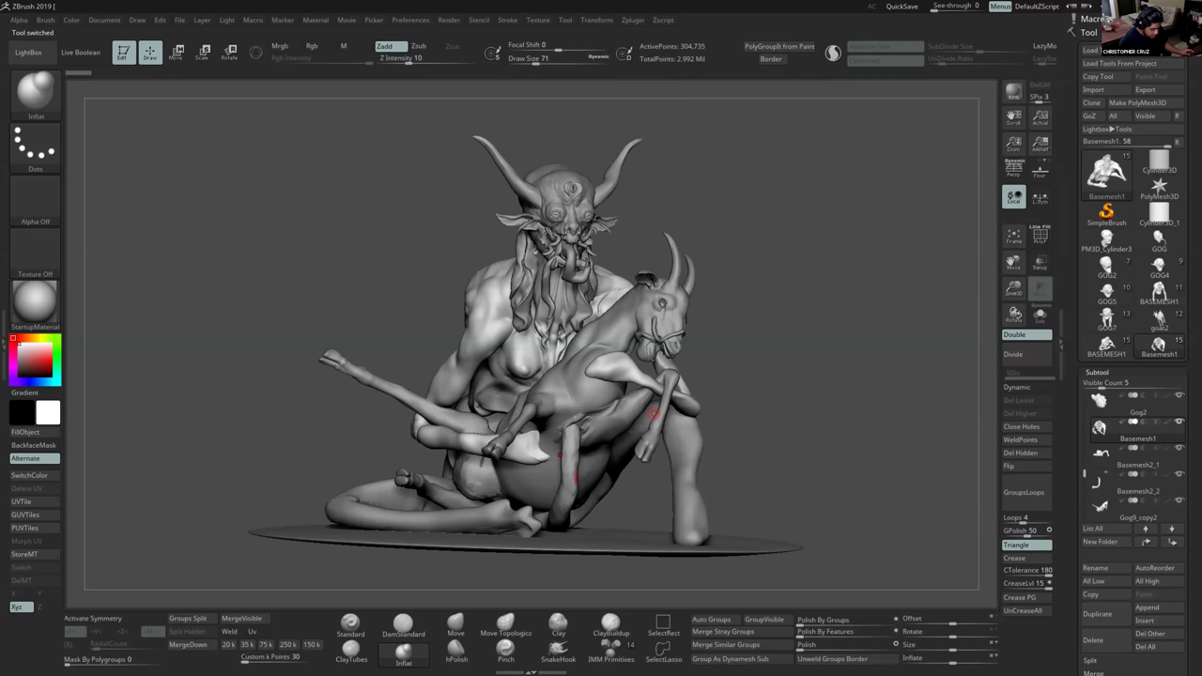
mouse_move(479, 354)
right_mouse_down()
mouse_move(524, 355)
mouse_move(456, 362)
right_mouse_up()
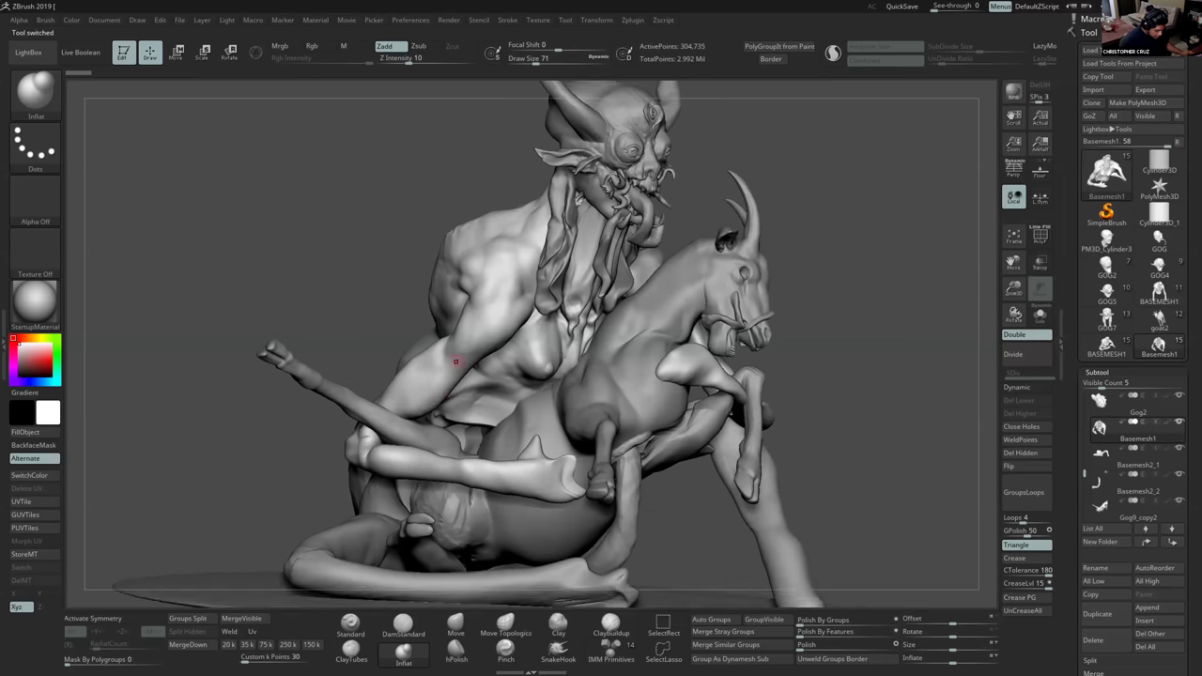
mouse_move(478, 507)
right_mouse_down()
mouse_move(491, 460)
mouse_move(522, 428)
mouse_move(501, 424)
right_mouse_up()
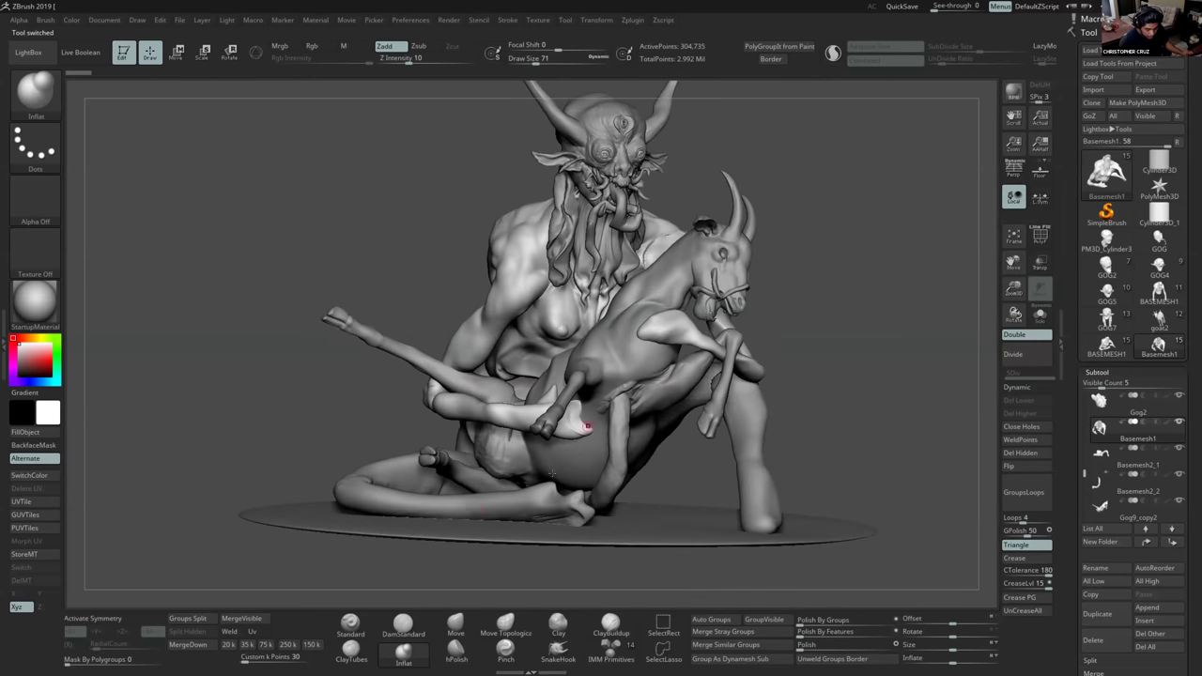
Load the saved GOG11 tool and make its Basemesh1 body the active subtool.
left_click(1090, 49)
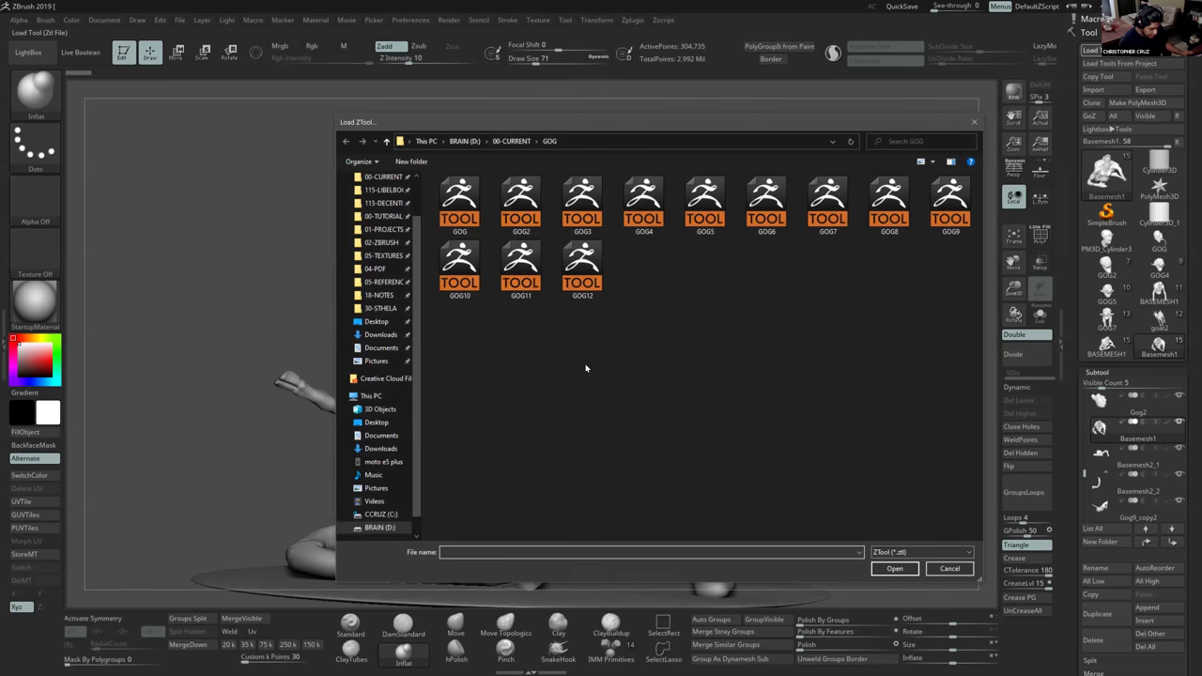
double_click(520, 268)
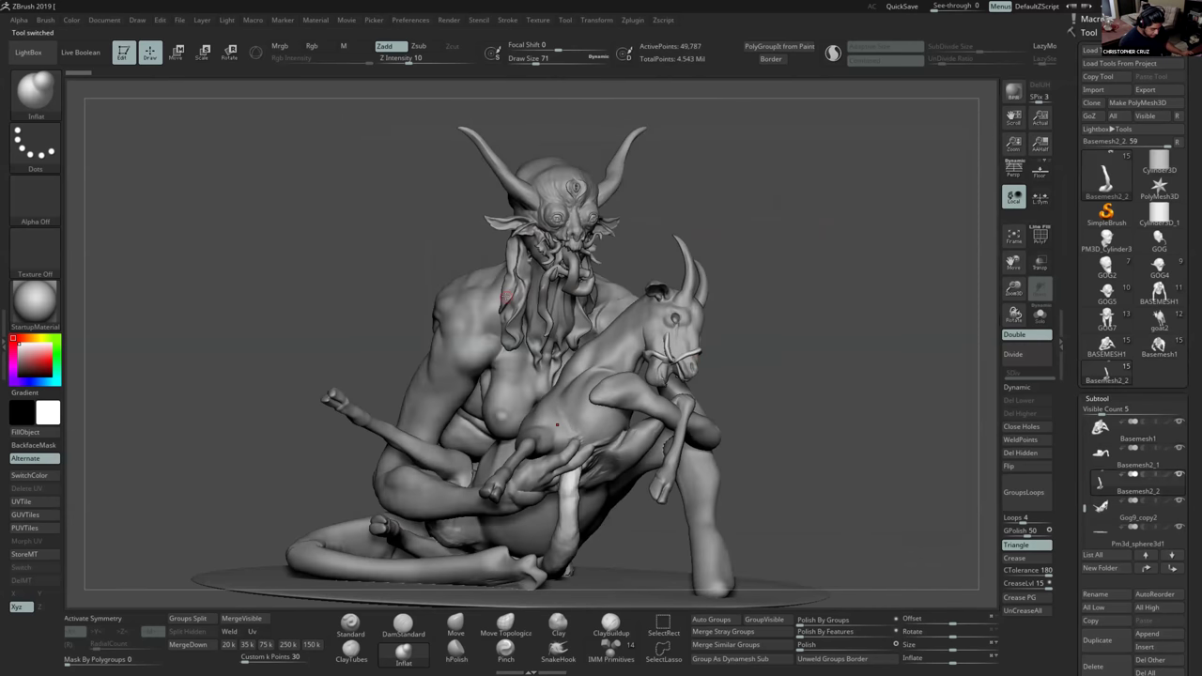
mouse_move(616, 460)
right_mouse_down()
mouse_move(649, 415)
mouse_move(655, 378)
mouse_move(591, 421)
mouse_move(526, 389)
right_mouse_up()
left_click(484, 369, "alt")
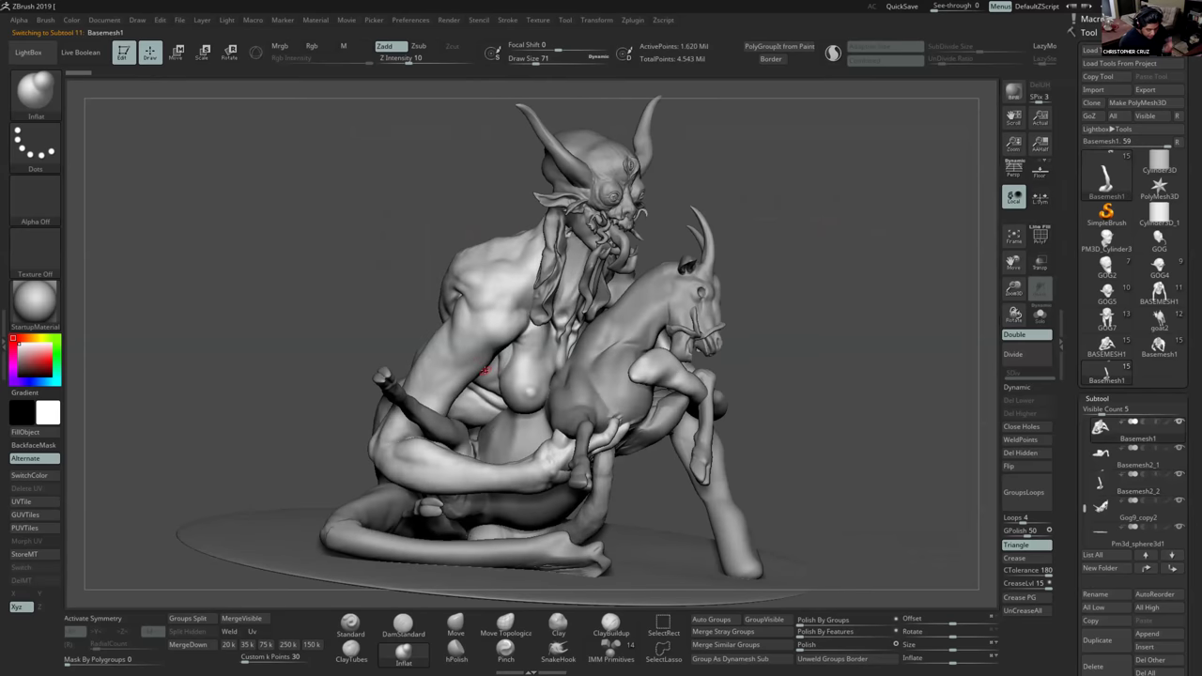
Inspect the GOG11 creature's bent arm, set the draw size to 116, and quicksave the project.
right_click_drag(629, 421, 613, 419)
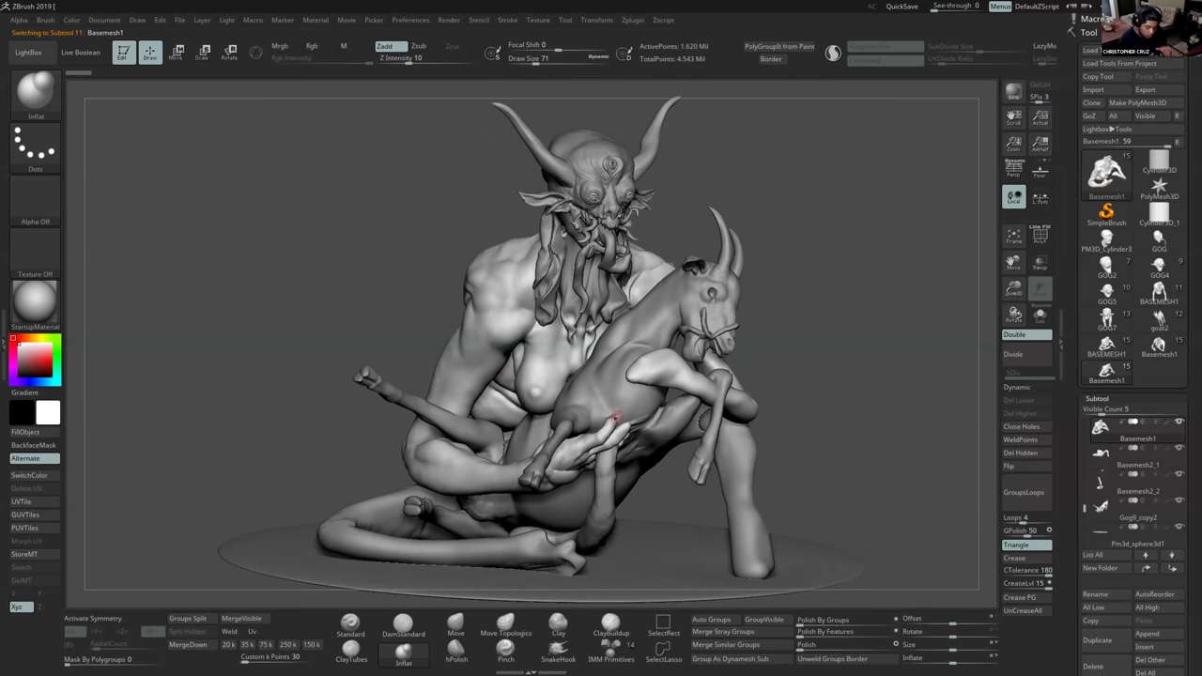
right_click_drag(616, 418, 671, 413)
right_click_drag(497, 380, 429, 470, "ctrl")
key("ctrl+s")
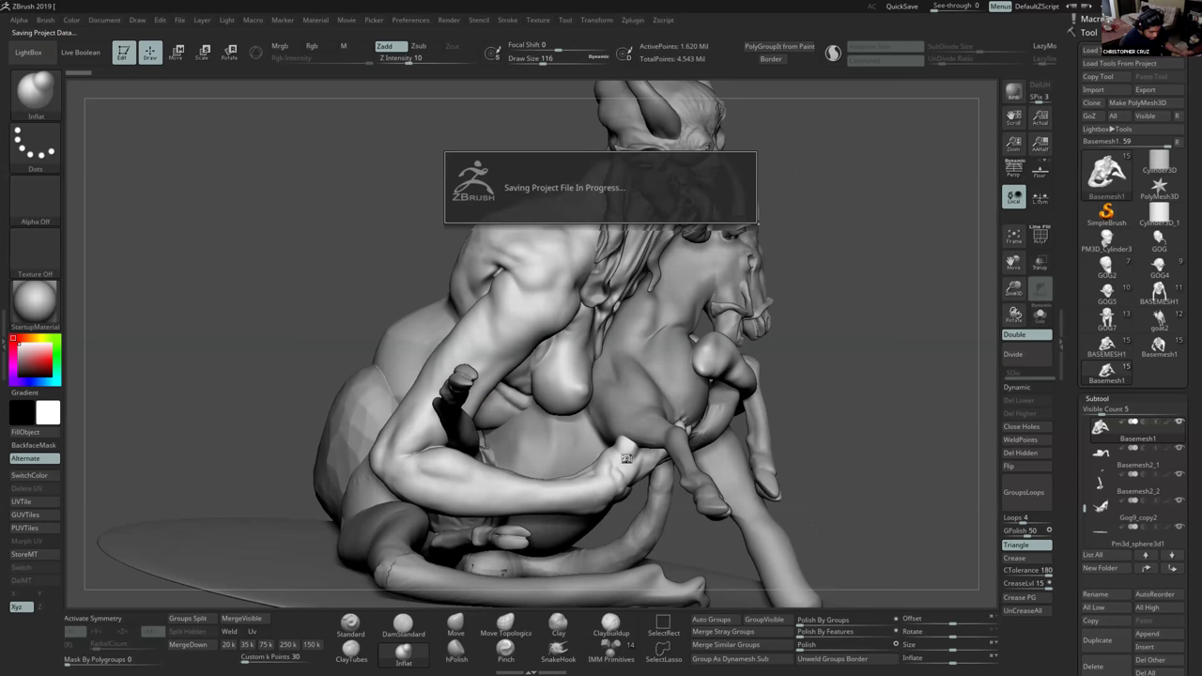
Examine how the GOG11 arm and hand hold the goat, and switch to the GOG10 version for comparison.
right_click_drag(614, 447, 610, 507)
right_click_drag(569, 383, 595, 388)
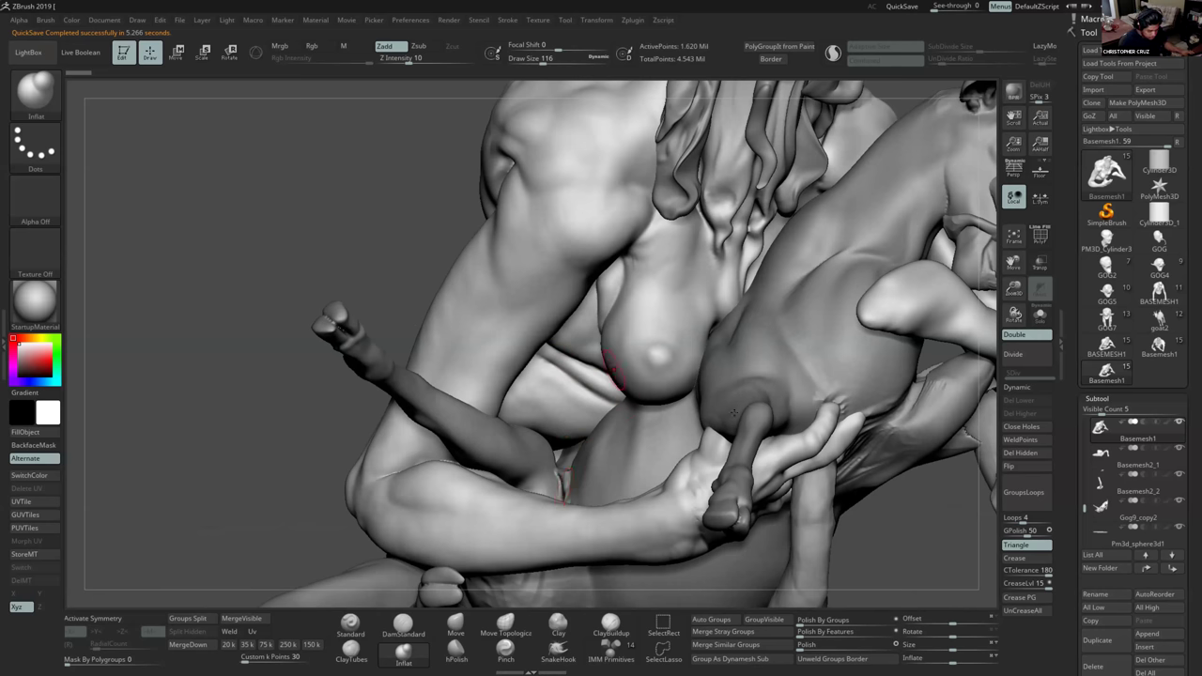
mouse_move(711, 400)
right_mouse_down("ctrl")
mouse_move(732, 348)
mouse_move(671, 404)
mouse_move(610, 390)
mouse_move(612, 441)
mouse_move(597, 409)
mouse_move(631, 425)
mouse_move(605, 449)
mouse_move(703, 390)
right_mouse_up("ctrl")
left_click(1158, 354)
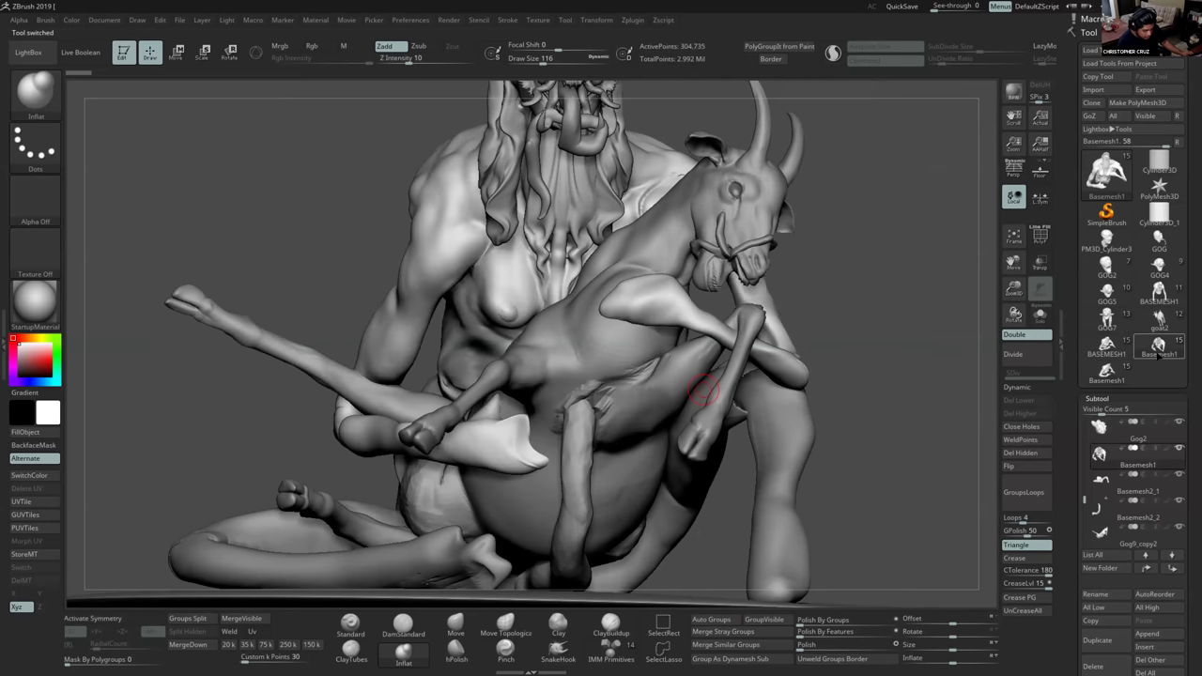
Switch back to the loaded GOG11 version and inspect its arm and hand around the goat.
left_click(1119, 374)
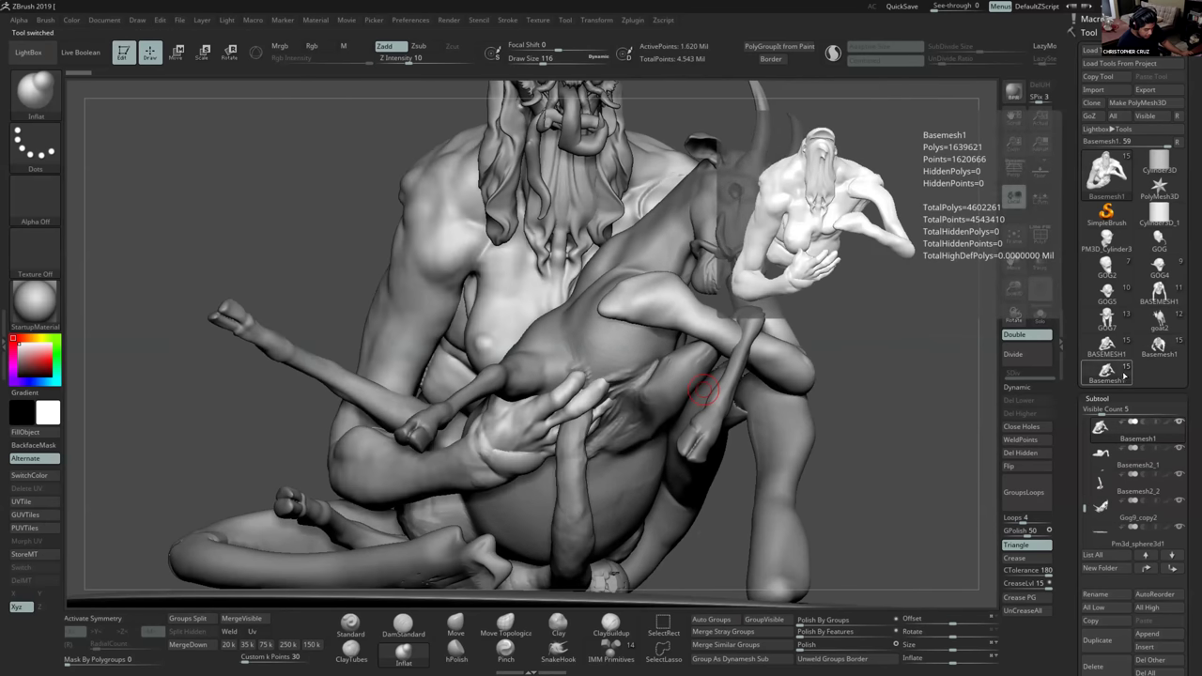
left_click(1123, 377)
left_click(1121, 380)
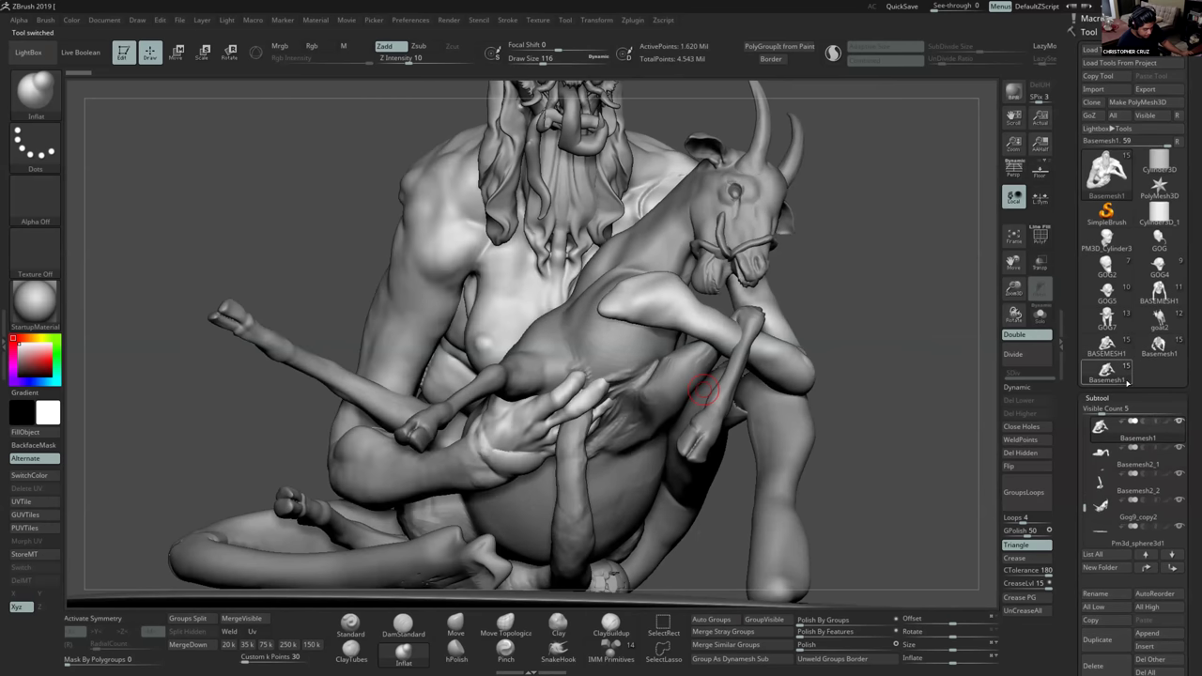
left_click_drag(880, 416, 834, 398)
Load the saved GOG12 tool and bring its creature and goat into view.
left_click(1091, 49)
double_click(582, 272)
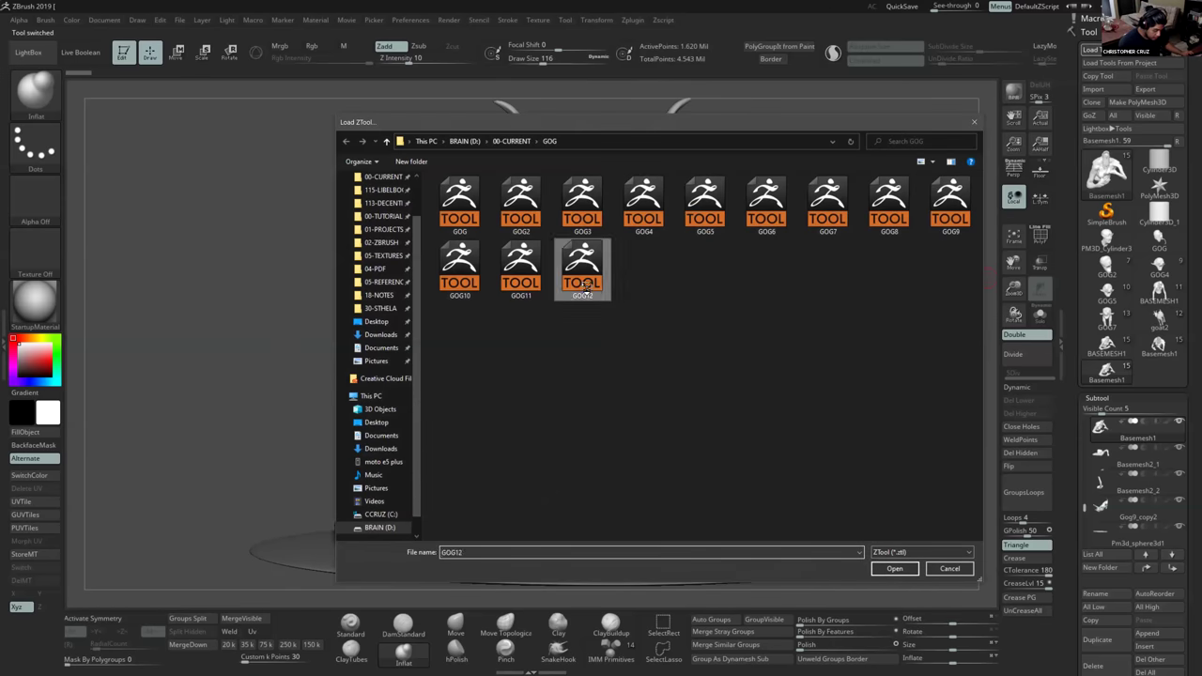
mouse_move(590, 282)
right_mouse_down("ctrl")
mouse_move(610, 453)
mouse_move(621, 435)
right_mouse_up("ctrl")
Switch between the GOG11 and GOG12 versions to compare the hand, fingers and goat body.
left_click(1154, 374)
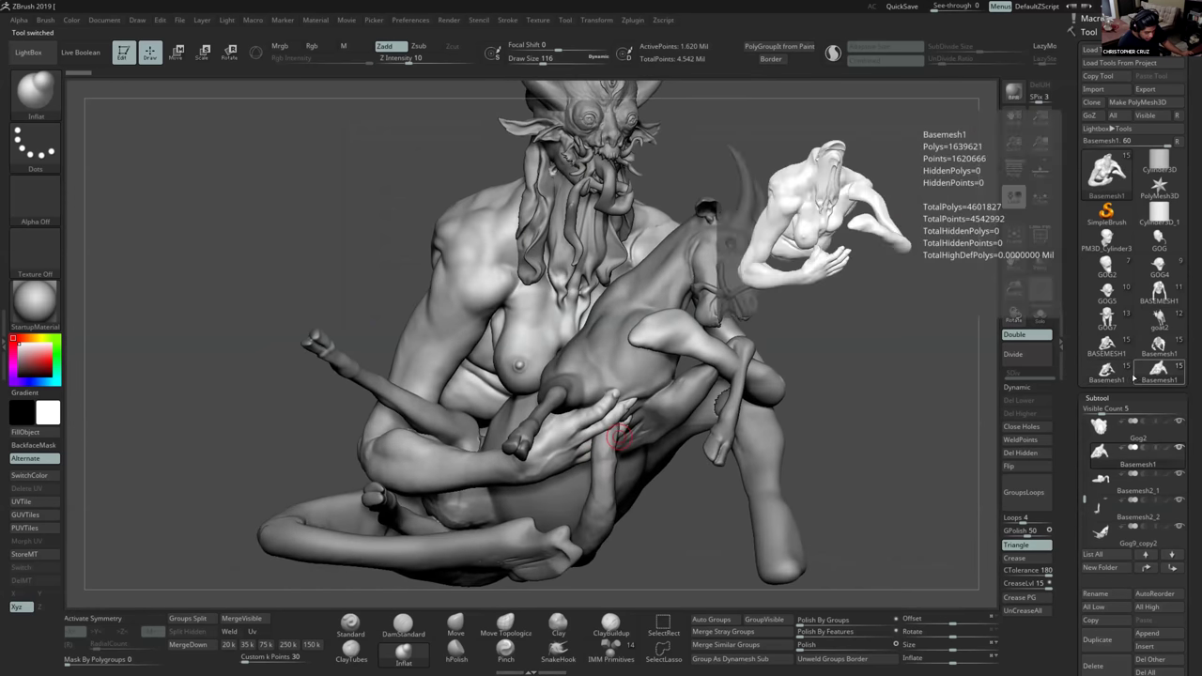
left_click(1156, 375)
mouse_move(621, 406)
right_mouse_down()
mouse_move(670, 453)
mouse_move(719, 469)
mouse_move(709, 437)
mouse_move(639, 442)
right_mouse_up()
mouse_move(638, 441)
right_mouse_down("ctrl")
mouse_move(697, 481)
mouse_move(774, 437)
right_mouse_up("ctrl")
left_click(1112, 375)
left_click(1153, 376)
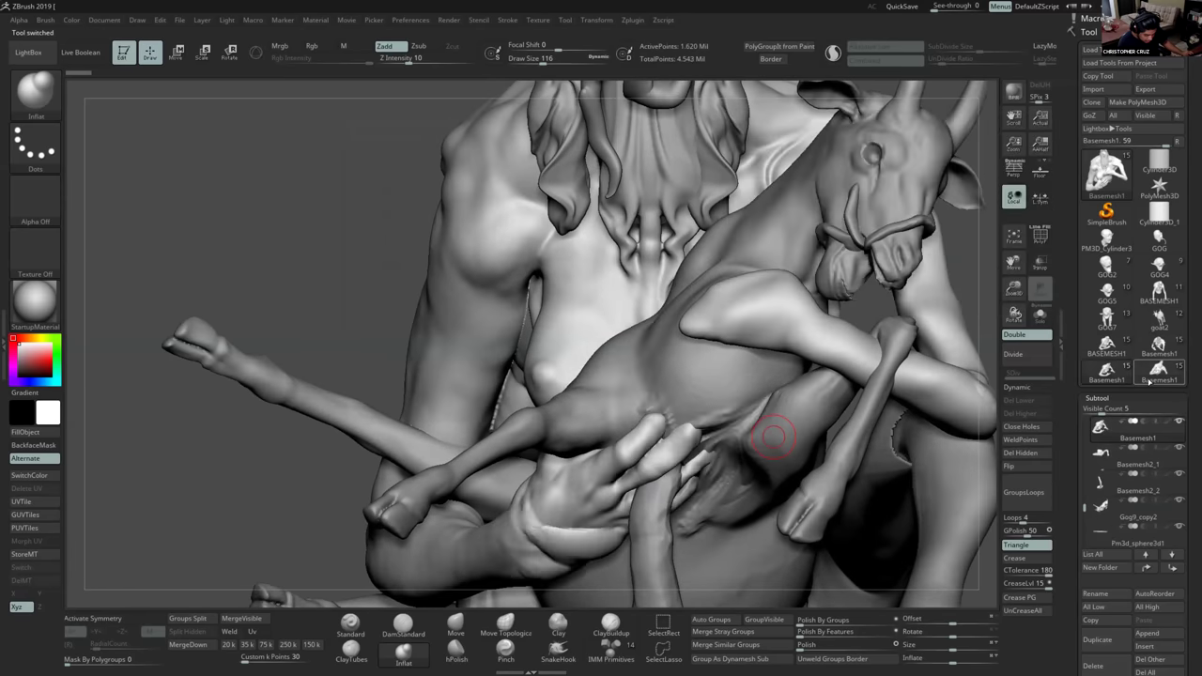
Isolate the GOG12 creature's hand with Solo and a lasso selection, and inspect its fingers and back.
mouse_move(653, 483)
right_mouse_down()
mouse_move(695, 495)
mouse_move(662, 482)
mouse_move(619, 429)
right_mouse_up()
key("f")
left_click(532, 456)
right_click_drag(544, 460, 615, 455)
right_click_drag(615, 456, 669, 428, "ctrl")
left_click(1037, 322)
mouse_move(647, 451)
left_mouse_down("ctrl+shift")
mouse_move(510, 516)
mouse_move(644, 411)
mouse_move(649, 422)
left_mouse_up("ctrl+shift")
mouse_move(646, 421)
right_mouse_down()
mouse_move(601, 437)
mouse_move(620, 503)
mouse_move(564, 549)
right_mouse_up()
left_click_drag(531, 559, 492, 307, "ctrl+shift")
right_click_drag(636, 448, 658, 404)
left_click_drag(635, 448, 649, 442)
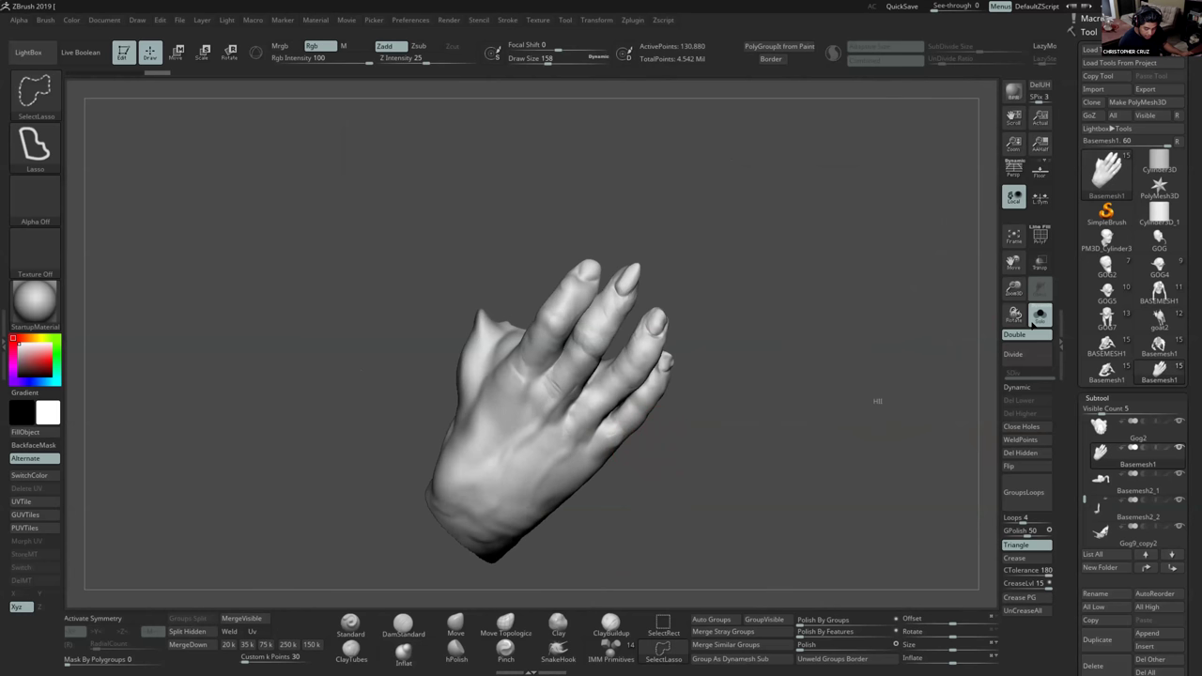
Restore the hidden body parts and other subtools, examine the complete figure, and set the draw size to 104.
left_click(872, 402, "ctrl+shift")
right_click_drag(726, 441, 659, 380, "ctrl")
right_click_drag(659, 381, 662, 430, "alt")
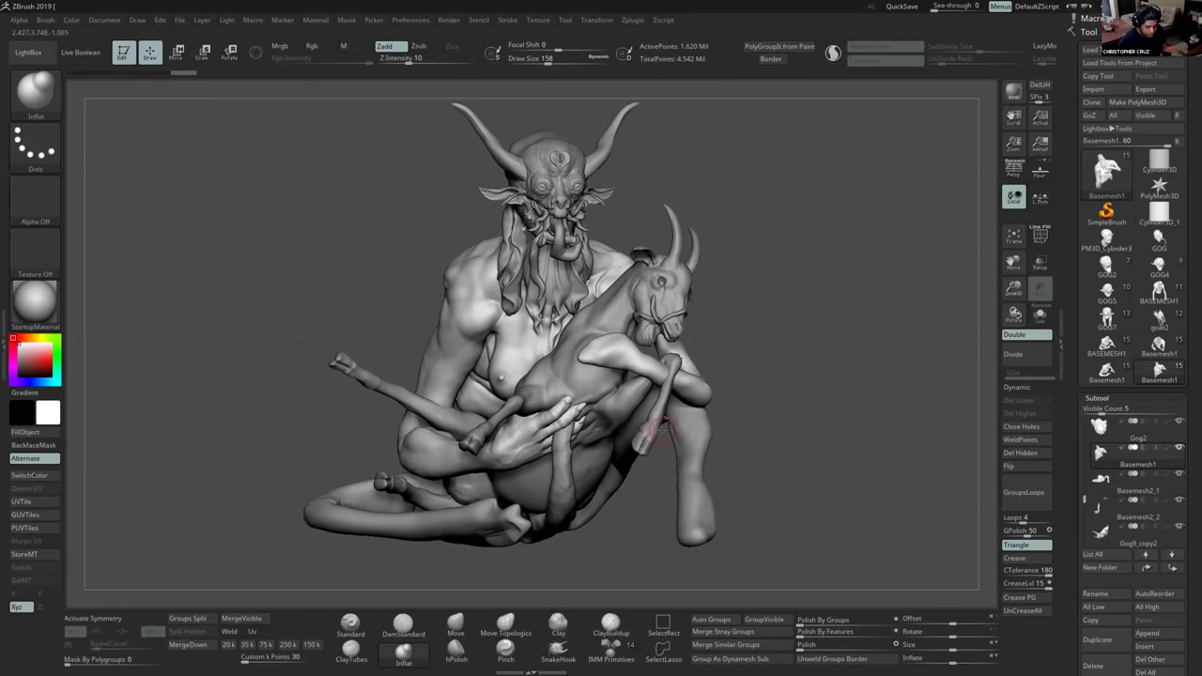
mouse_move(661, 431)
left_mouse_down()
mouse_move(617, 350)
mouse_move(667, 403)
left_mouse_up()
right_click_drag(666, 407, 616, 366)
mouse_move(577, 404)
right_mouse_down("ctrl")
mouse_move(591, 427)
mouse_move(612, 381)
right_mouse_up("ctrl")
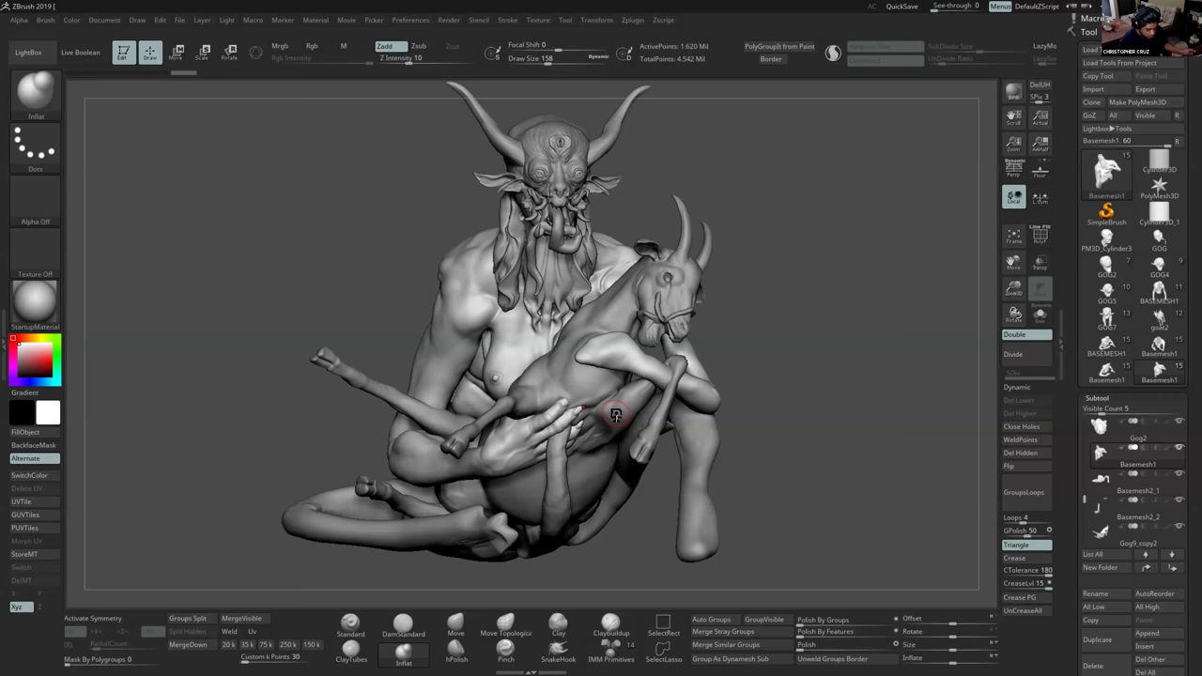
mouse_move(606, 414)
right_mouse_down()
mouse_move(612, 452)
mouse_move(609, 399)
right_mouse_up()
key("s")
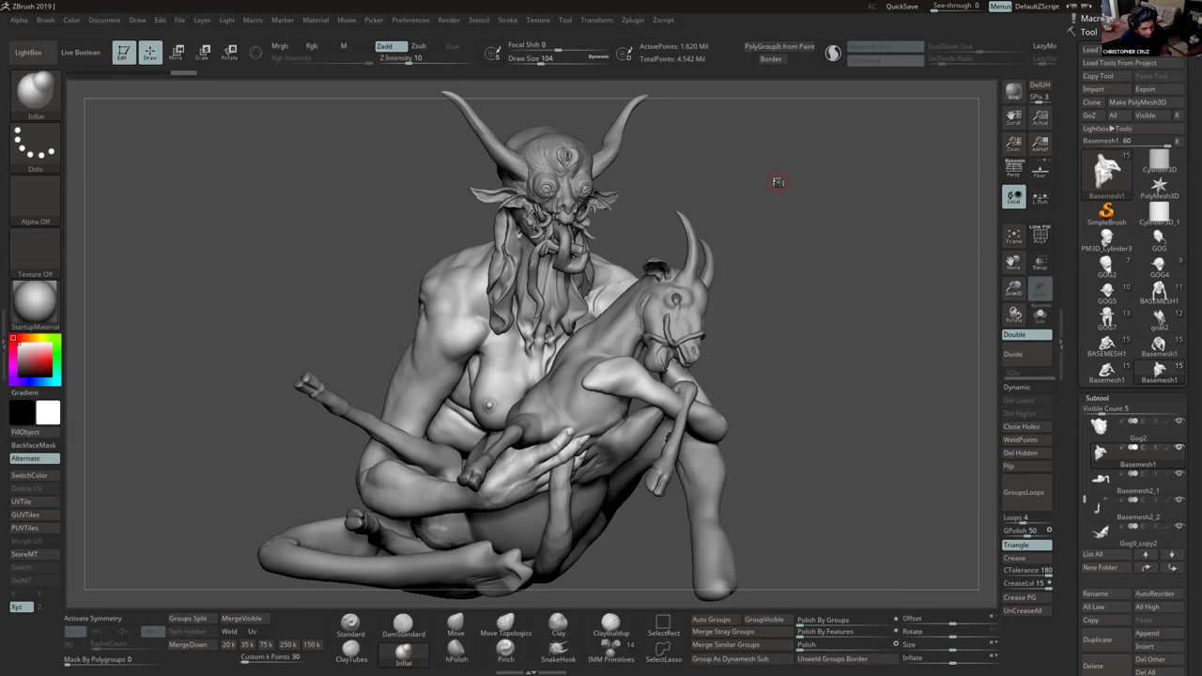
left_click_drag(754, 416, 768, 422)
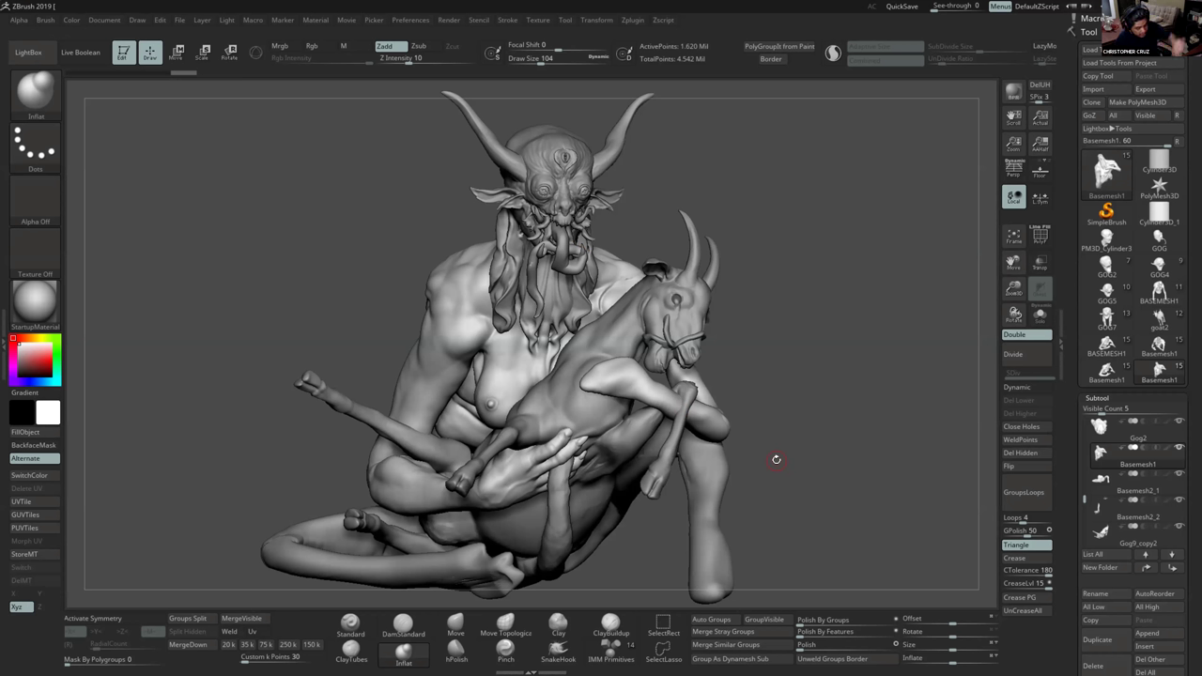
Switch to Photoshop to review the WORKFLOW.psd production chart, return to ZBrush, and undo the stray stroke.
key("alt+Tab")
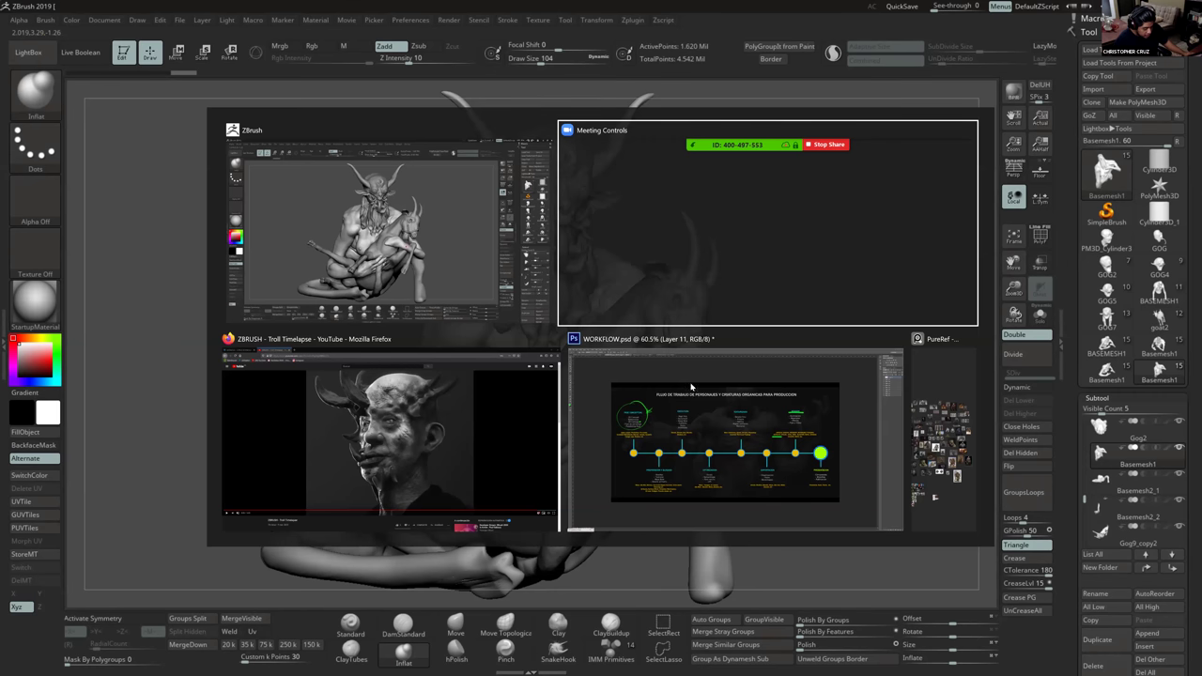
left_click(709, 381)
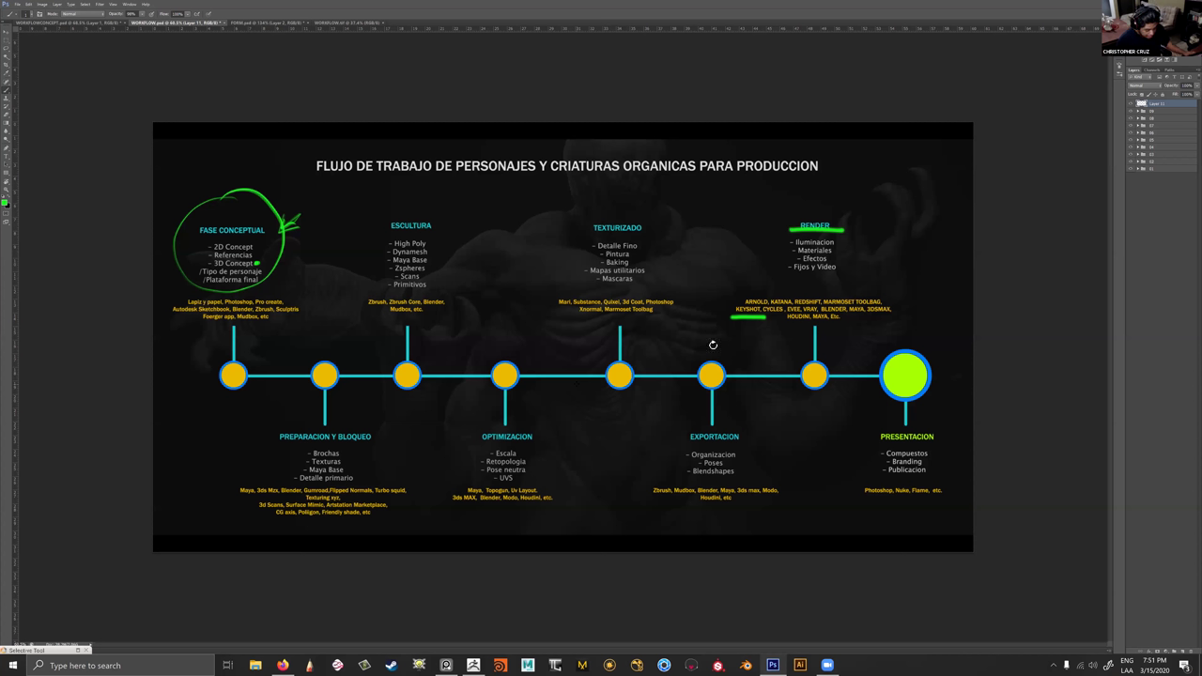
key("alt+Tab")
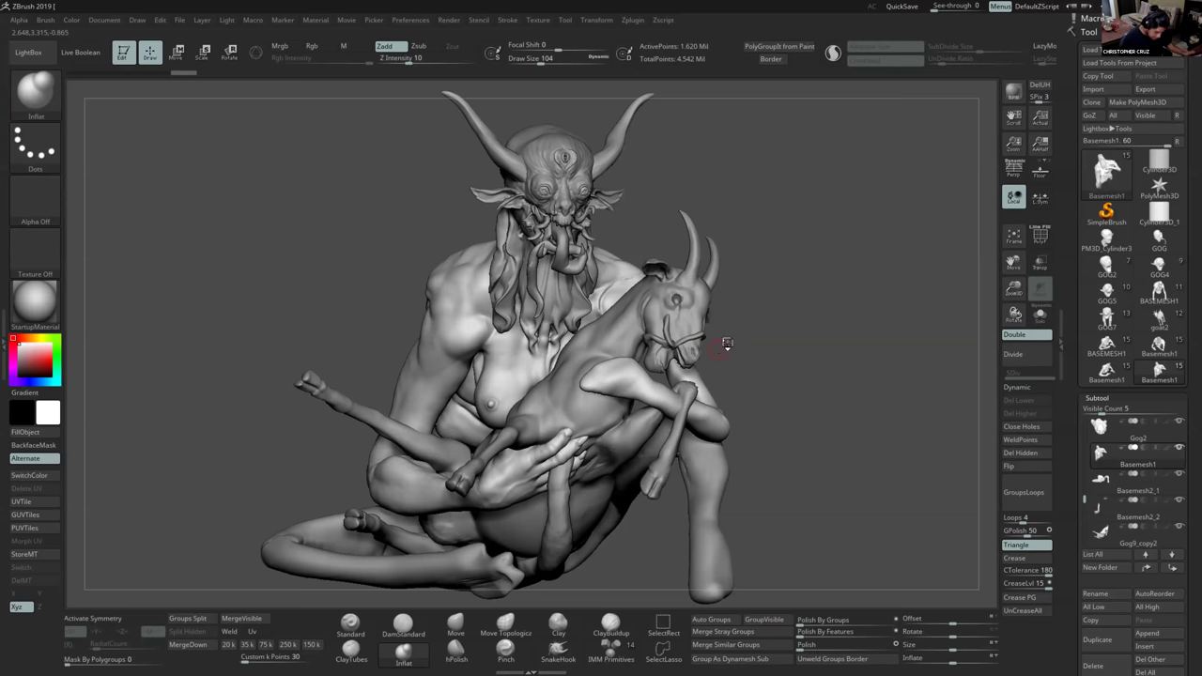
left_click_drag(727, 340, 730, 339)
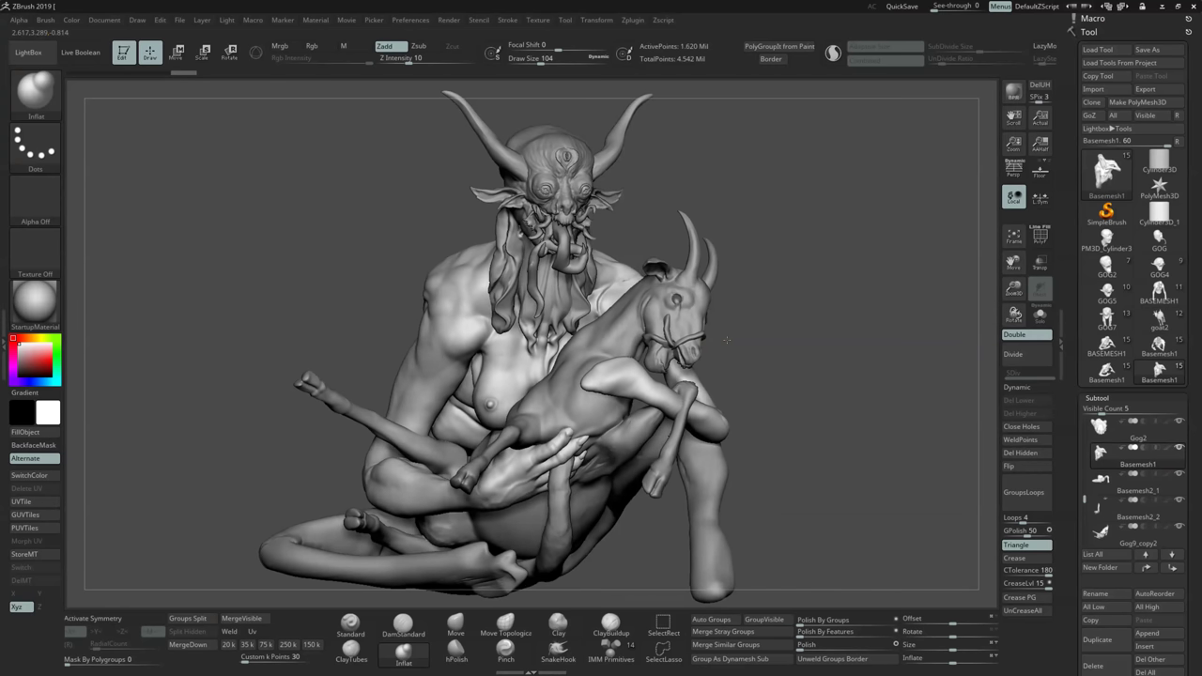
key("ctrl+z")
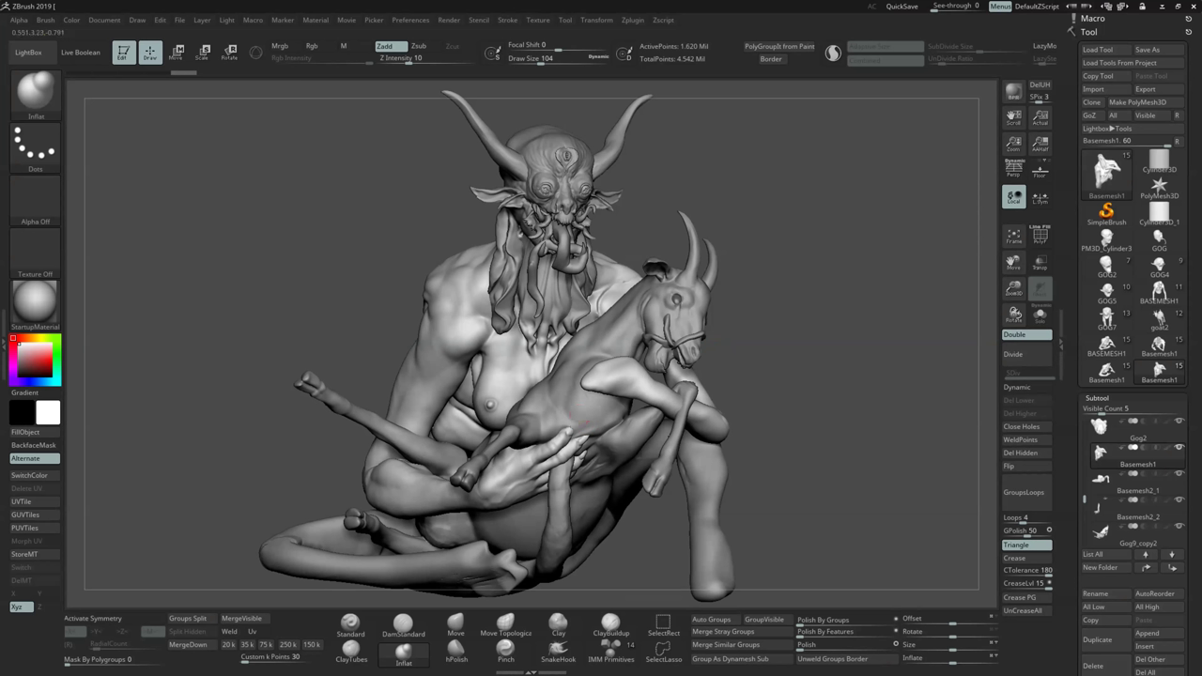
Choose the Standard brush and make the goat's Gog9_copy2 mesh the active subtool.
right_click_drag(587, 423, 578, 545, "ctrl")
left_click(350, 625)
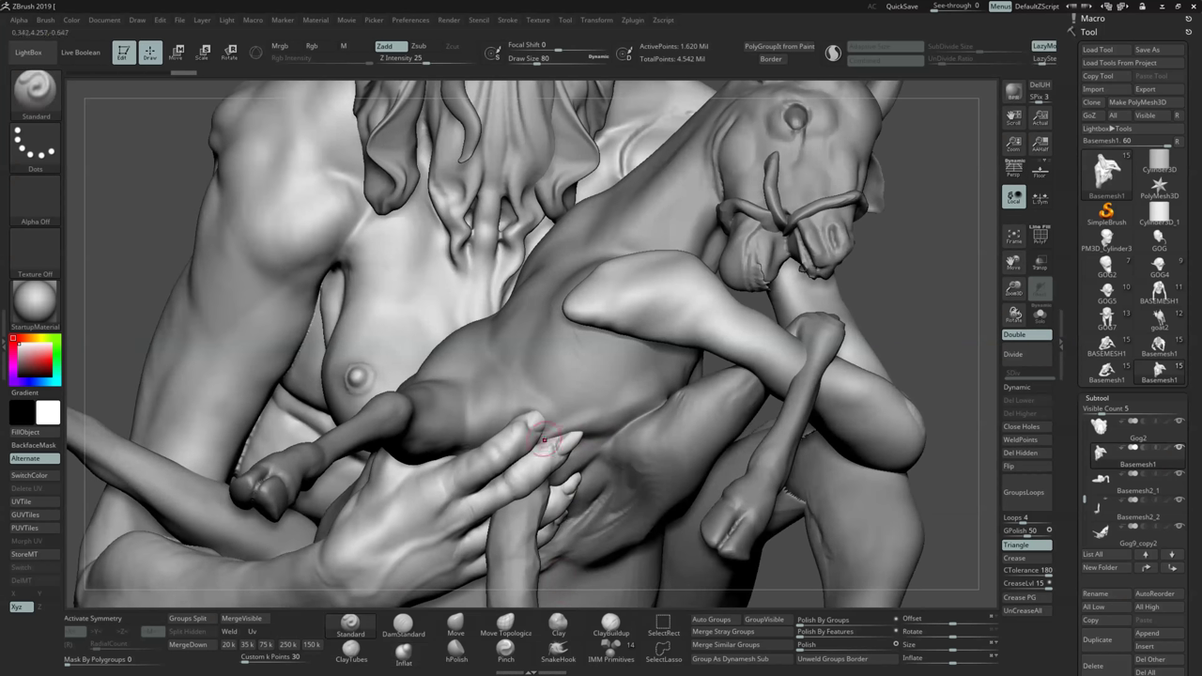
left_click(558, 427, "alt")
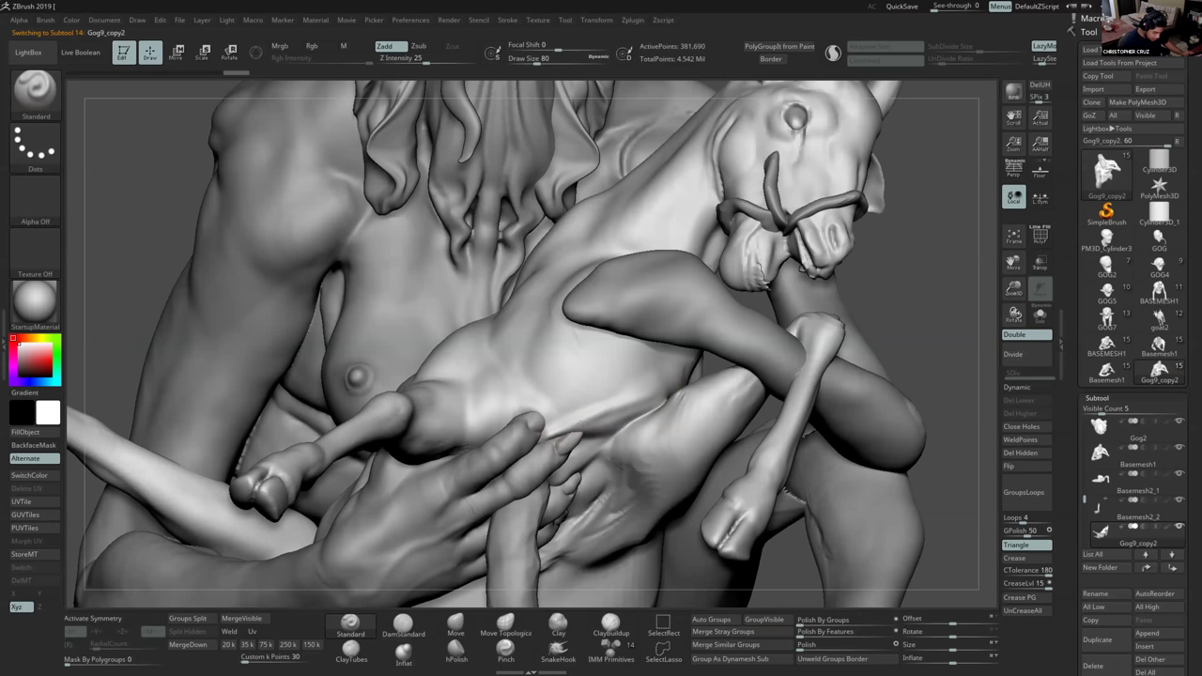
Sculpt and smooth skin folds on the goat beside the creature's fingertips using the Standard brush at draw size 46.
left_click_drag(629, 404, 650, 401)
key("s")
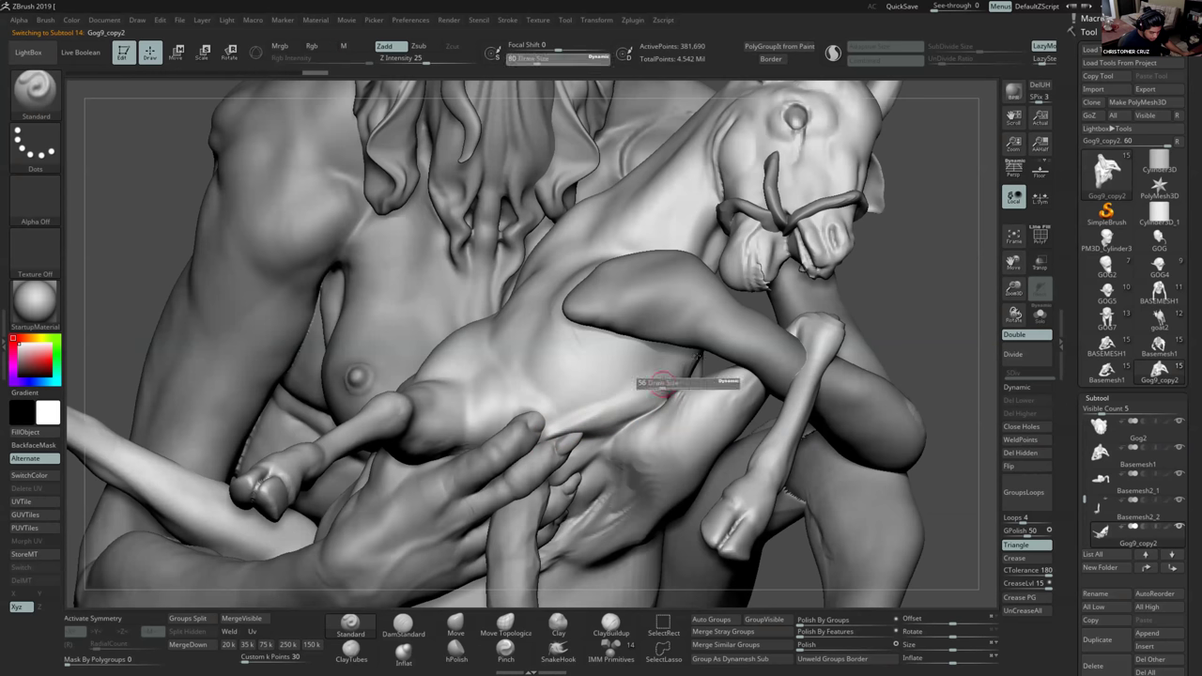
left_click(665, 392)
mouse_move(690, 367)
left_mouse_down()
mouse_move(654, 403)
mouse_move(666, 390)
left_mouse_up()
key("shift")
key("s")
left_click(659, 392)
left_click_drag(597, 435, 561, 479)
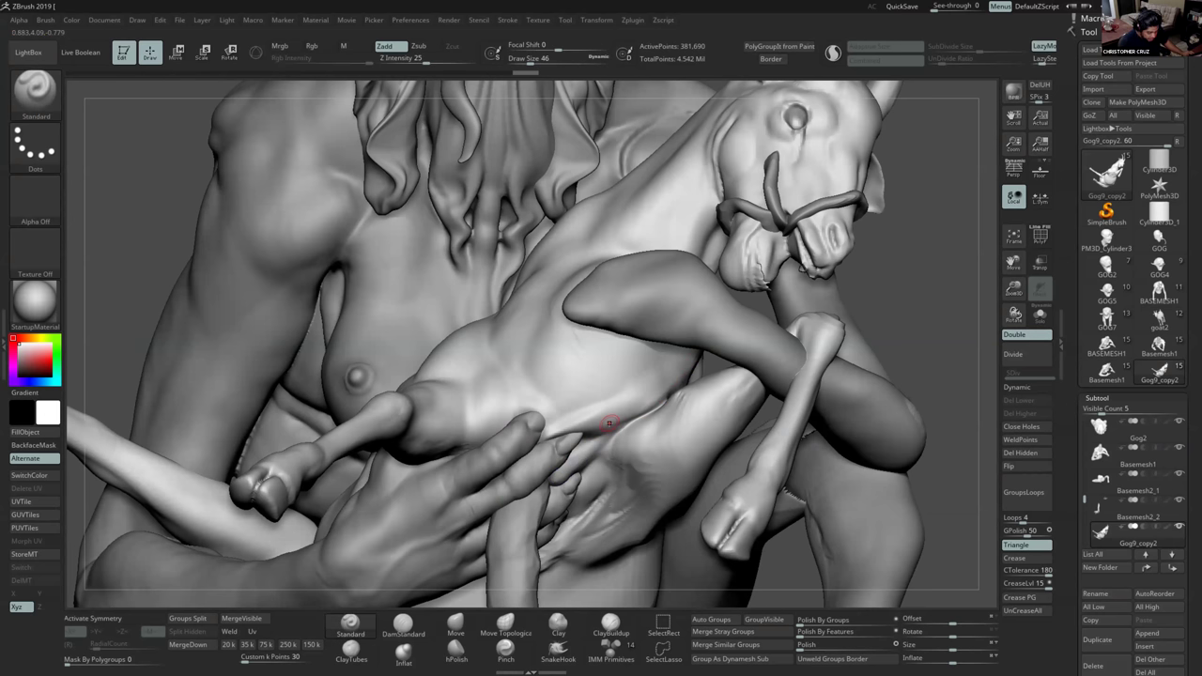
mouse_move(601, 479)
left_mouse_down()
mouse_move(575, 512)
mouse_move(592, 490)
left_mouse_up()
left_click_drag(609, 475, 592, 492, "shift")
Refine the creases running from the fingers into the goat's thigh at draw sizes 59 and 68.
mouse_move(600, 488)
right_mouse_down("ctrl")
mouse_move(593, 524)
mouse_move(601, 482)
right_mouse_up("ctrl")
key("s")
mouse_move(620, 449)
left_mouse_down()
mouse_move(584, 497)
mouse_move(608, 477)
left_mouse_up()
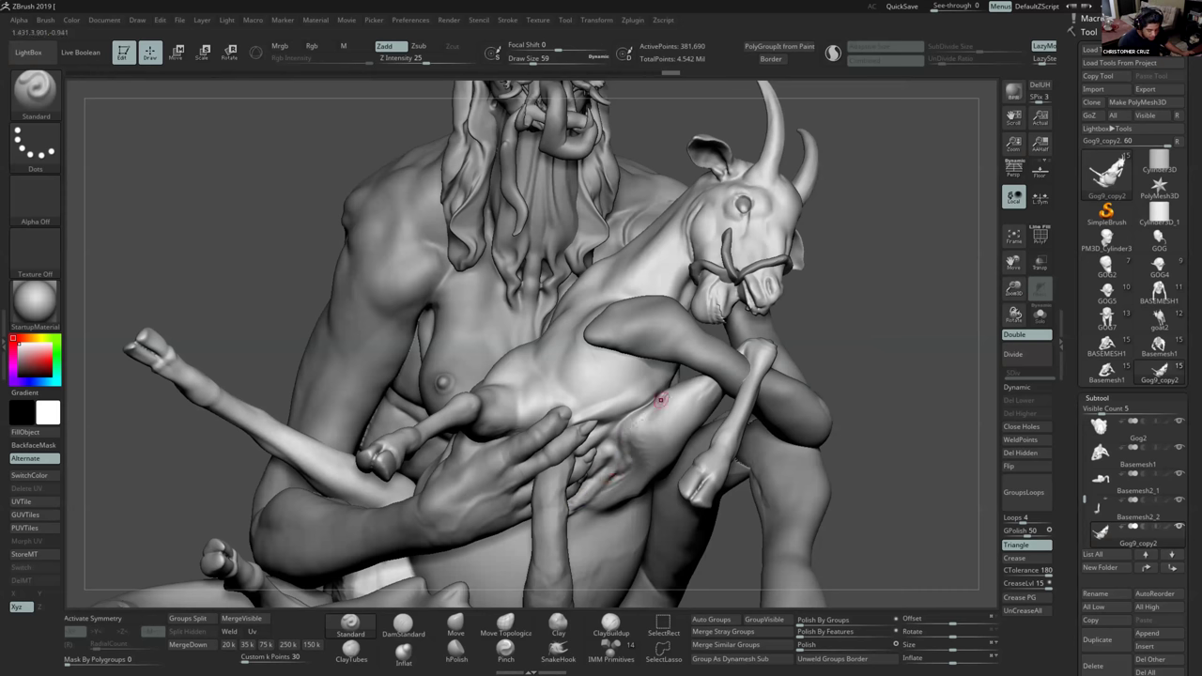
key("shift")
key("s")
left_click_drag(650, 416, 653, 416)
key("shift")
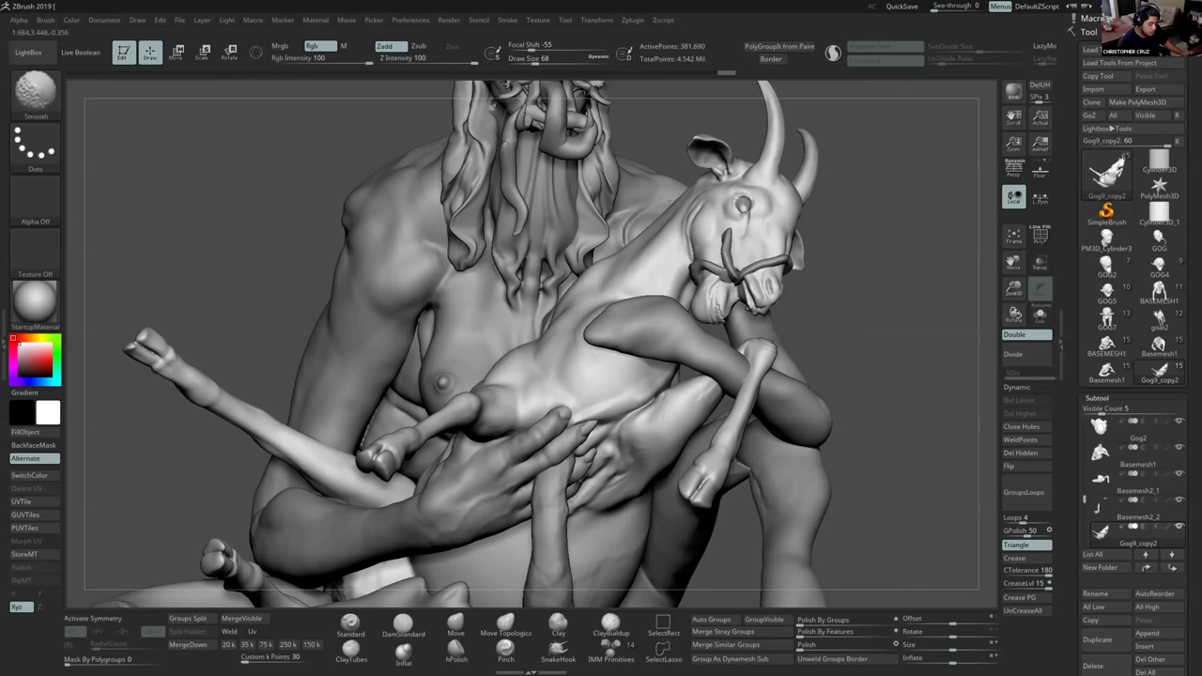
right_click_drag(648, 385, 558, 403)
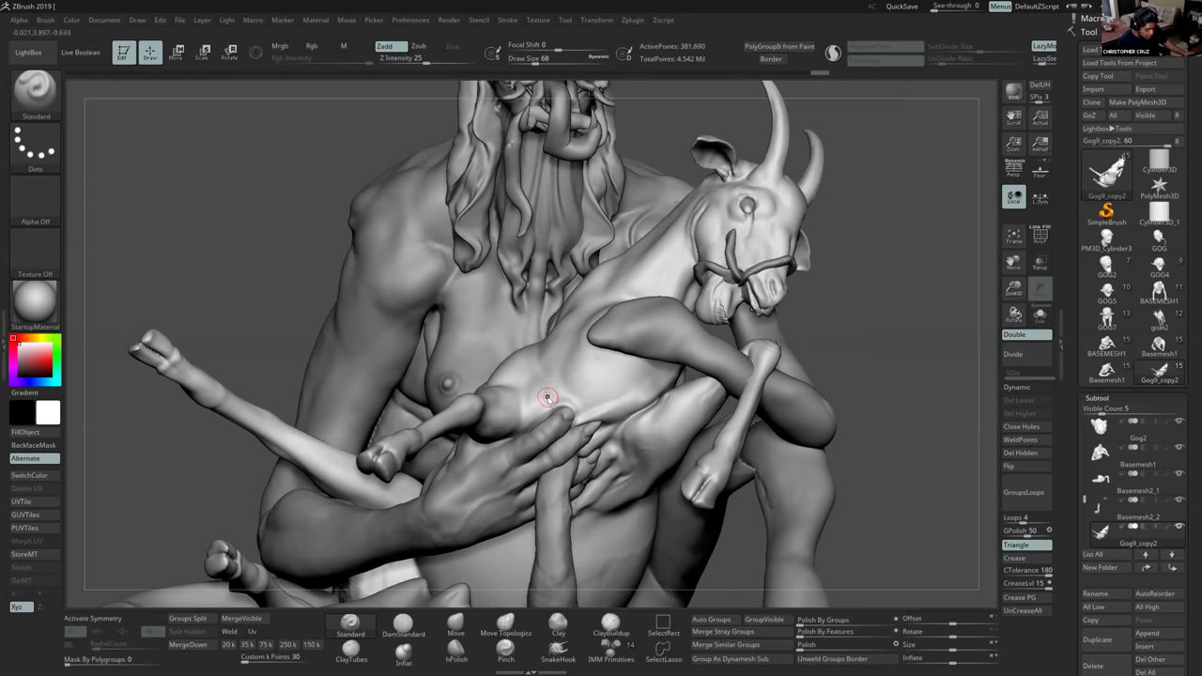
Switch to Photoshop, enlarge the workflow chart around the Optimizacion stage, and return to ZBrush.
key("alt+Tab")
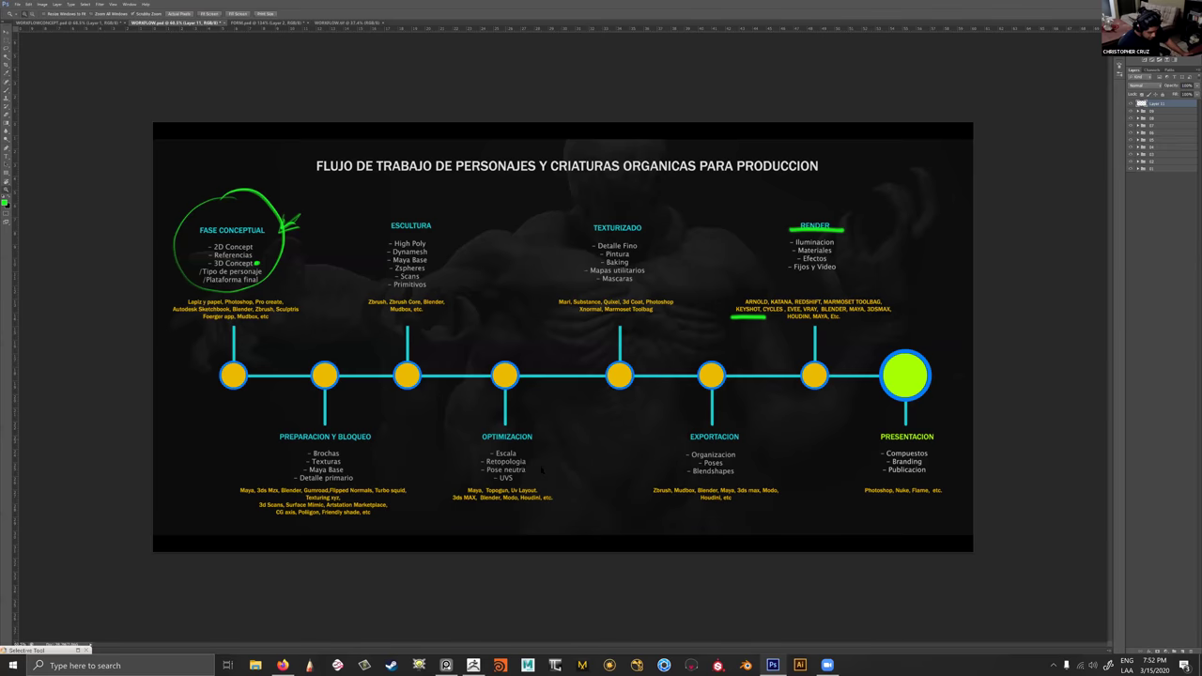
left_click_drag(519, 480, 569, 445, "ctrl")
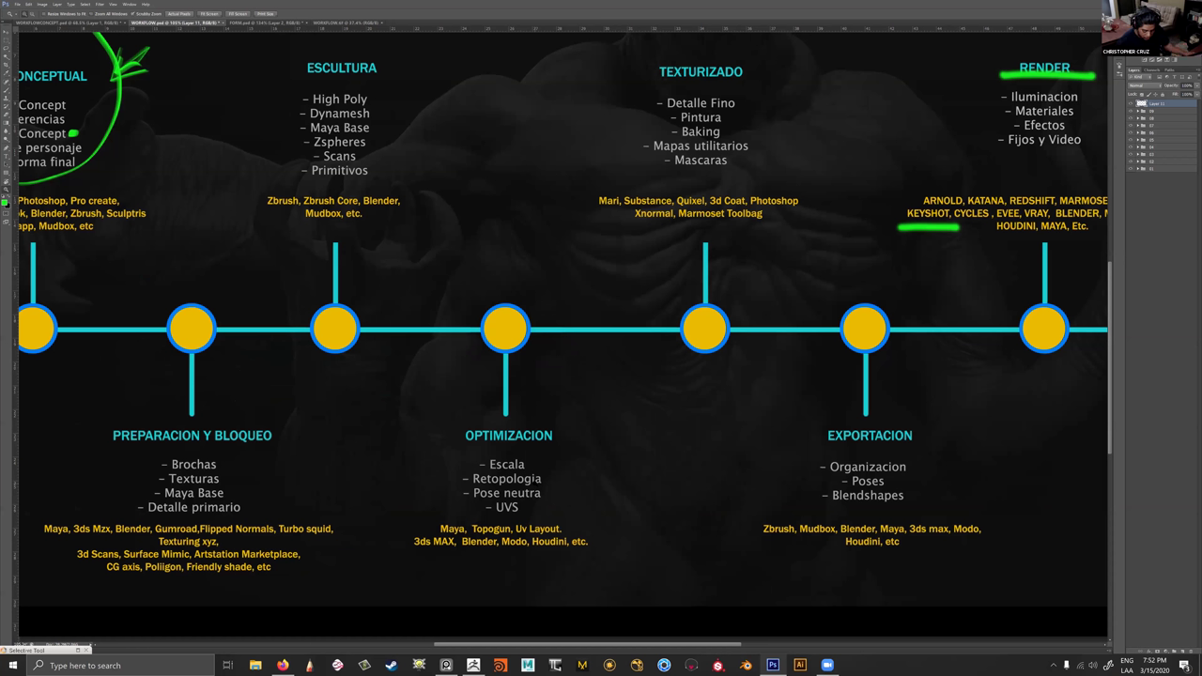
key("alt+Tab")
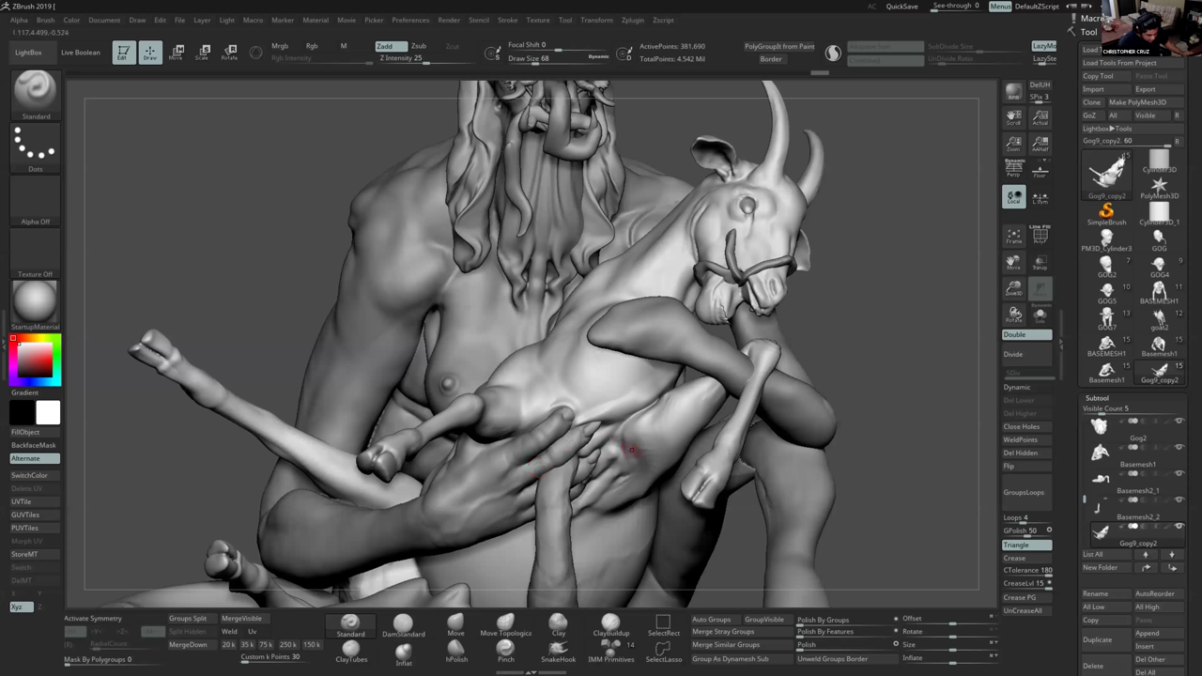
Build up the goat's flesh next to the creature's fingertips with the ClayBuildup brush at draw size 74.
left_click(611, 624)
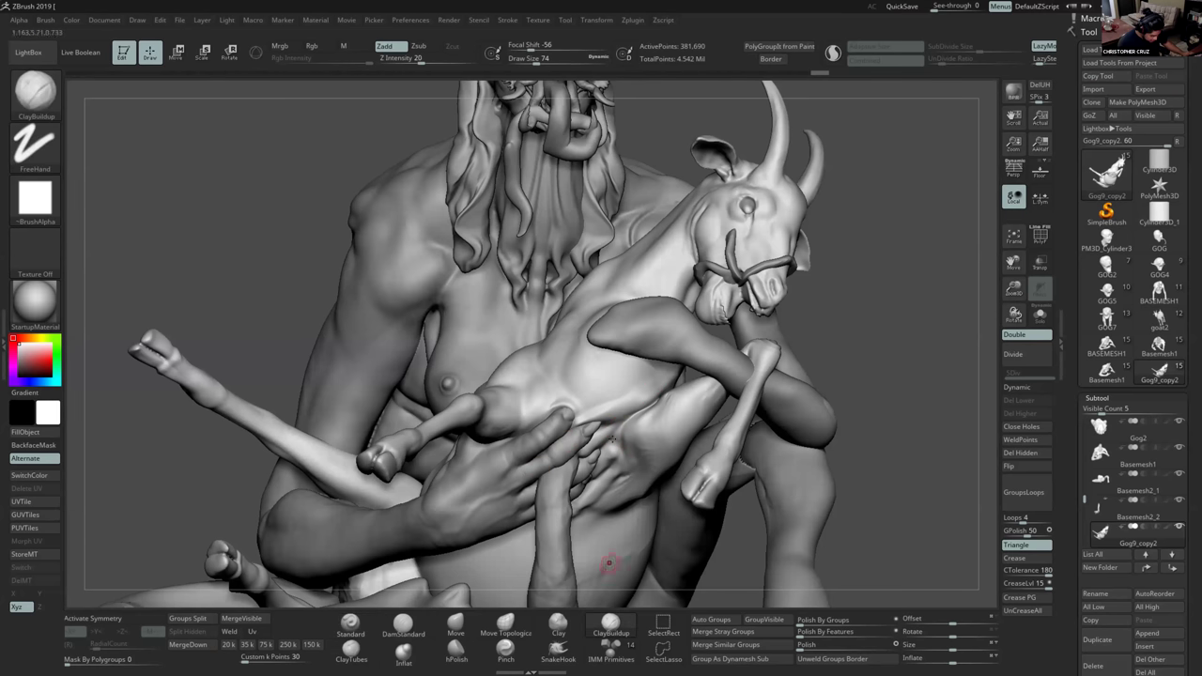
left_click_drag(598, 438, 613, 433)
right_click_drag(616, 432, 618, 460, "ctrl")
mouse_move(619, 460)
right_mouse_down("alt")
mouse_move(633, 409)
mouse_move(669, 383)
mouse_move(637, 398)
right_mouse_up("alt")
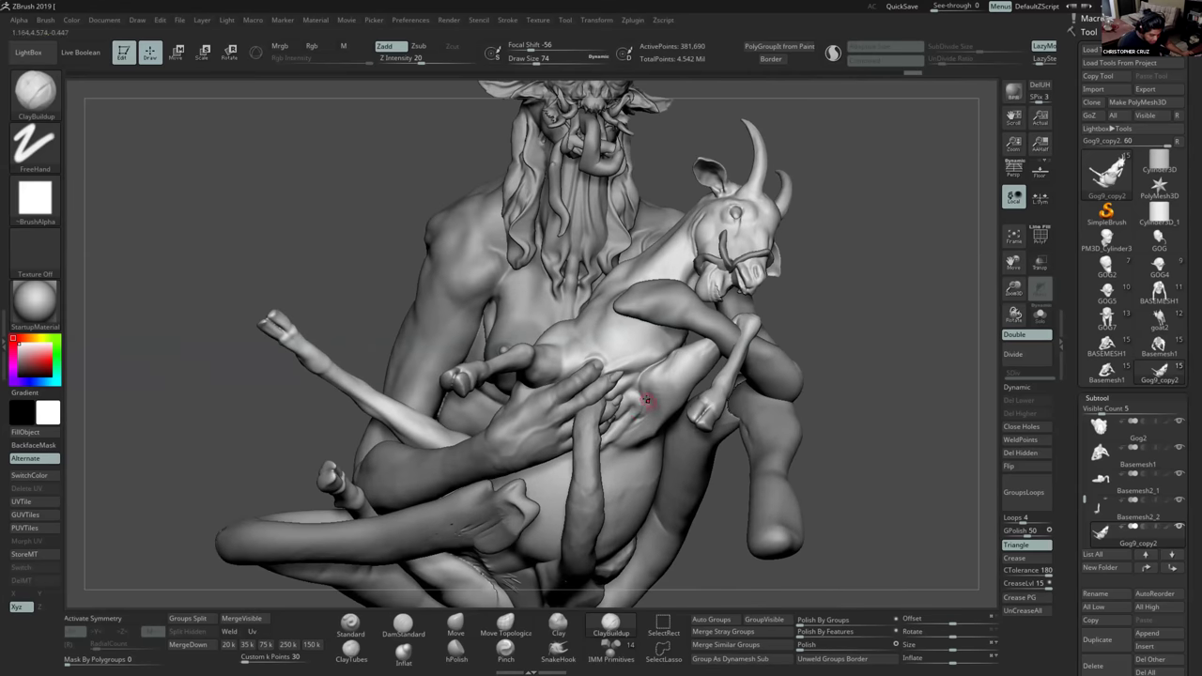
Set the draw size to 172 and smooth the goat's thigh and the area below the fingers.
key("s")
mouse_move(666, 368)
left_mouse_down()
mouse_move(681, 346)
mouse_move(649, 383)
mouse_move(689, 351)
left_mouse_up()
key("s")
left_click_drag(689, 351, 683, 384, "shift")
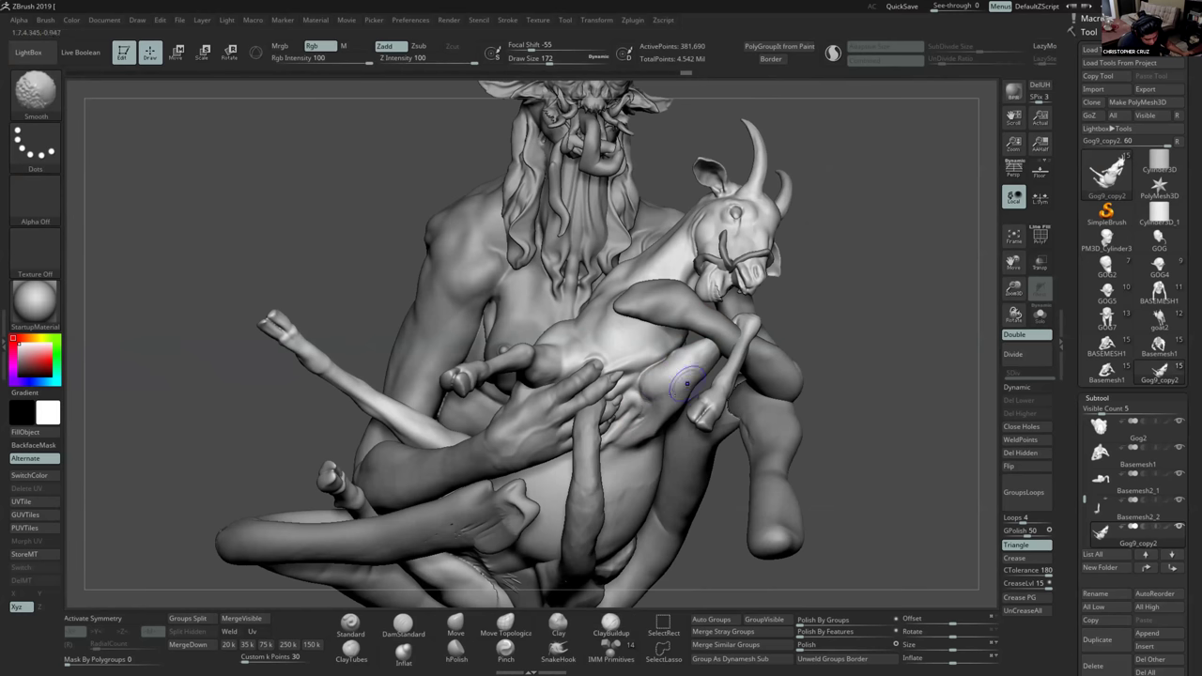
right_click_drag(649, 427, 614, 425)
left_click_drag(642, 421, 636, 429, "shift")
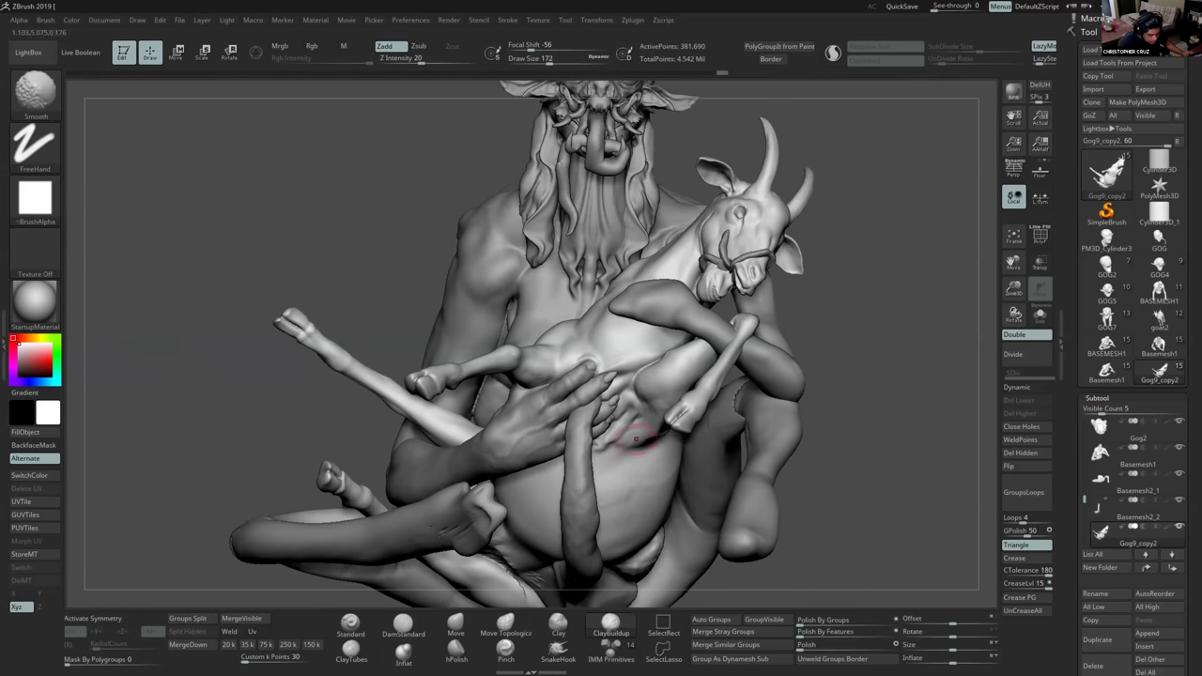
Add ClayBuildup volume to the underside of the goat's thigh where it meets the belly.
right_click_drag(635, 429, 670, 434)
left_click_drag(617, 445, 634, 447)
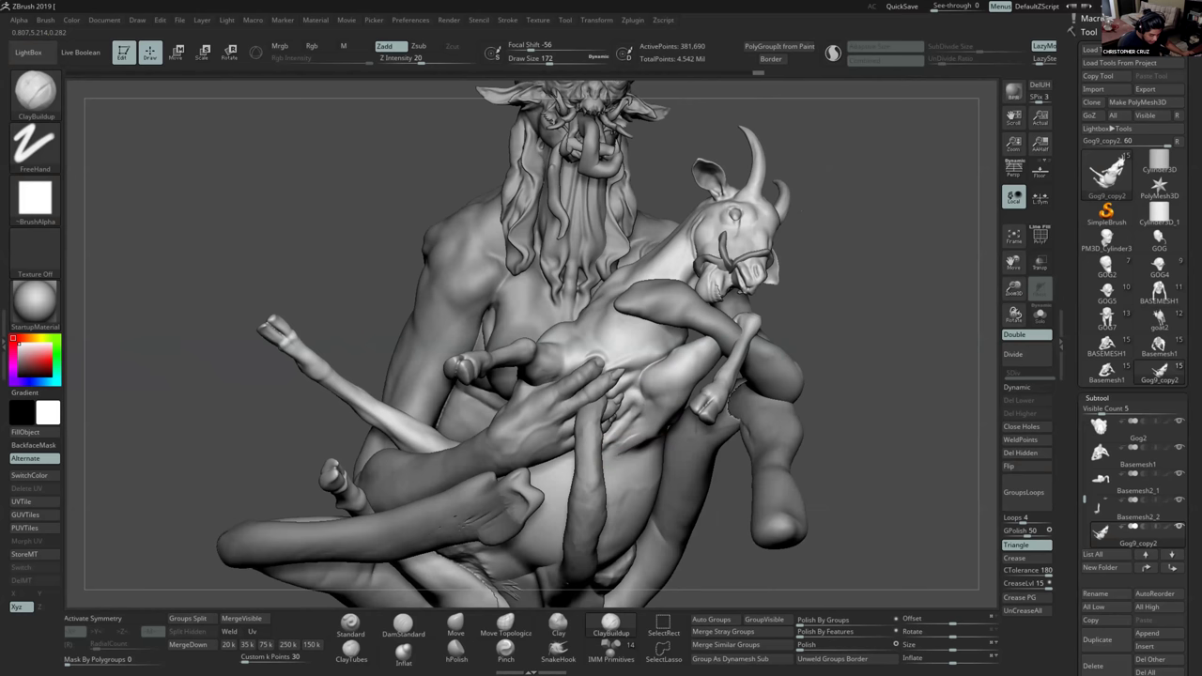
mouse_move(665, 416)
right_mouse_down("ctrl")
mouse_move(654, 397)
mouse_move(644, 434)
right_mouse_up("ctrl")
left_click_drag(644, 434, 631, 440)
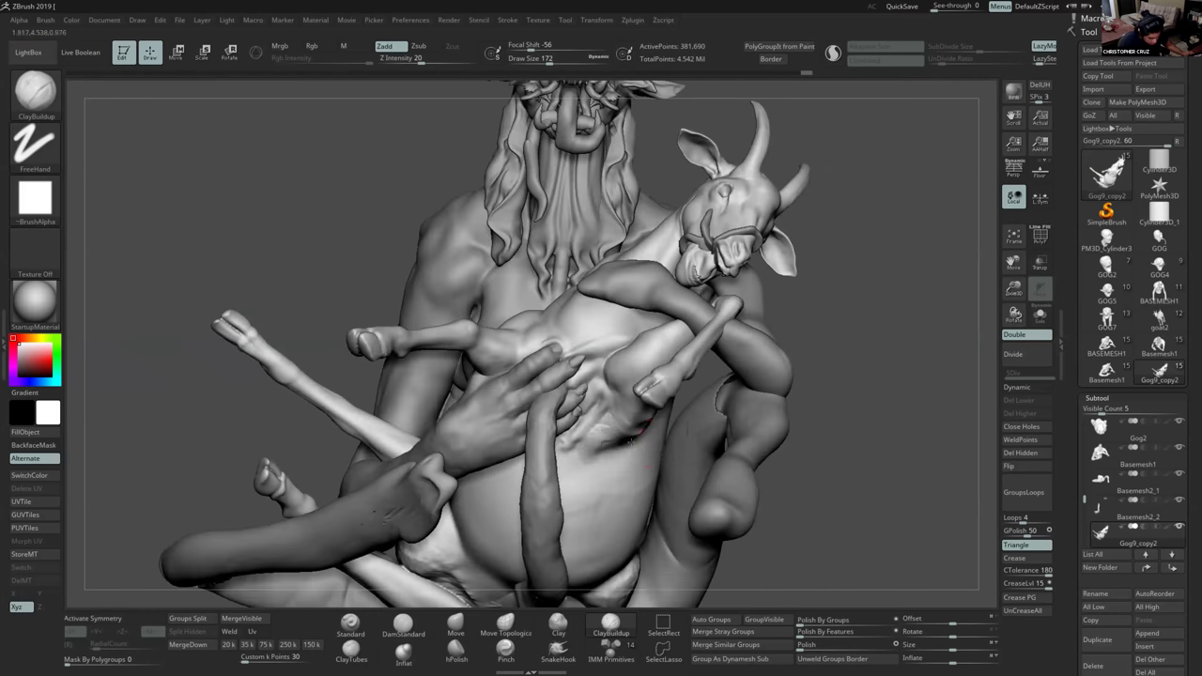
right_click_drag(637, 430, 653, 391)
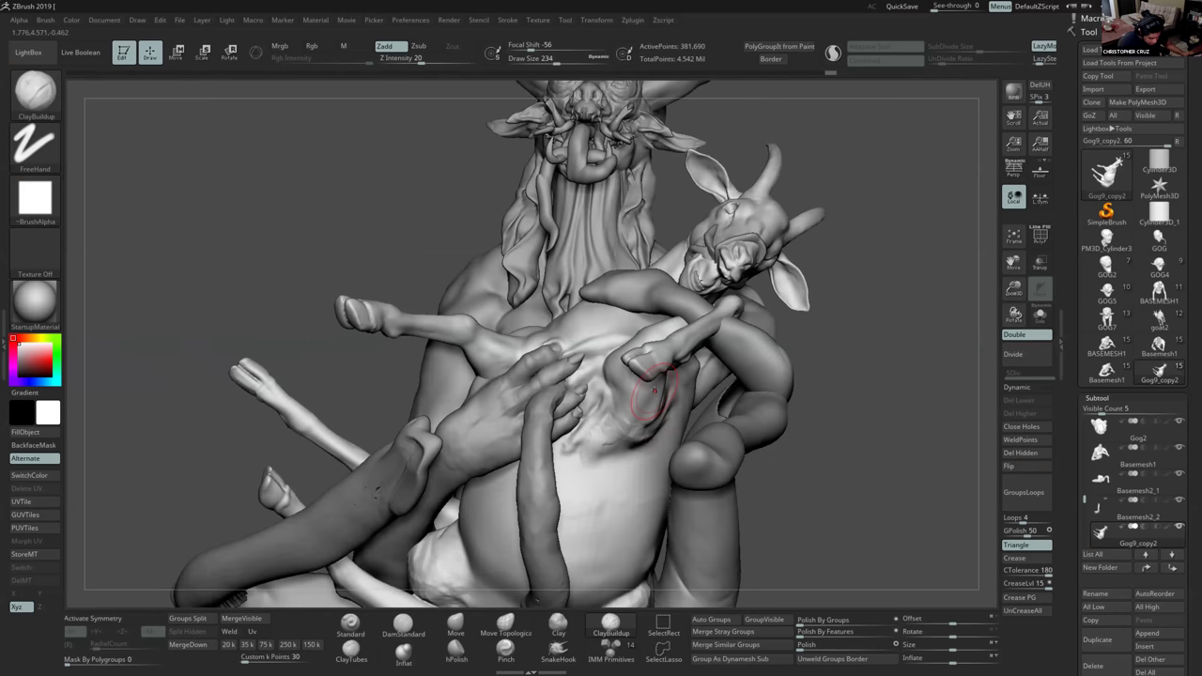
Sculpt and smooth the outer side of the goat's thigh behind the creature's forearm.
right_click_drag(649, 434, 657, 392)
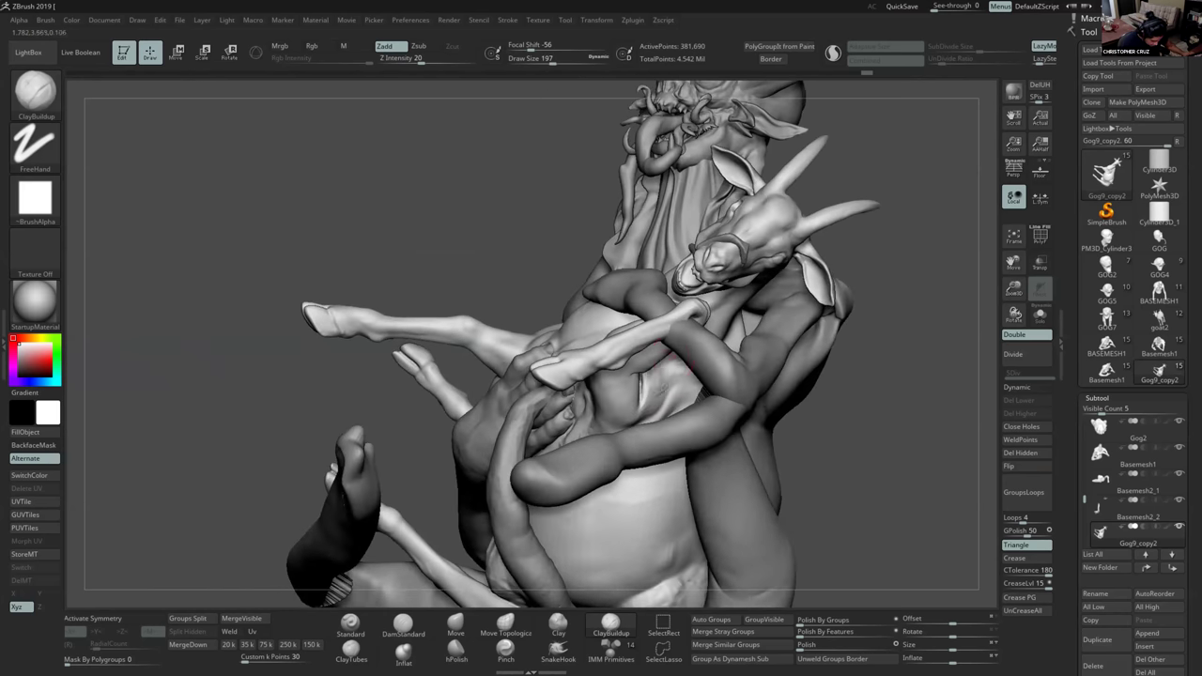
key("shift")
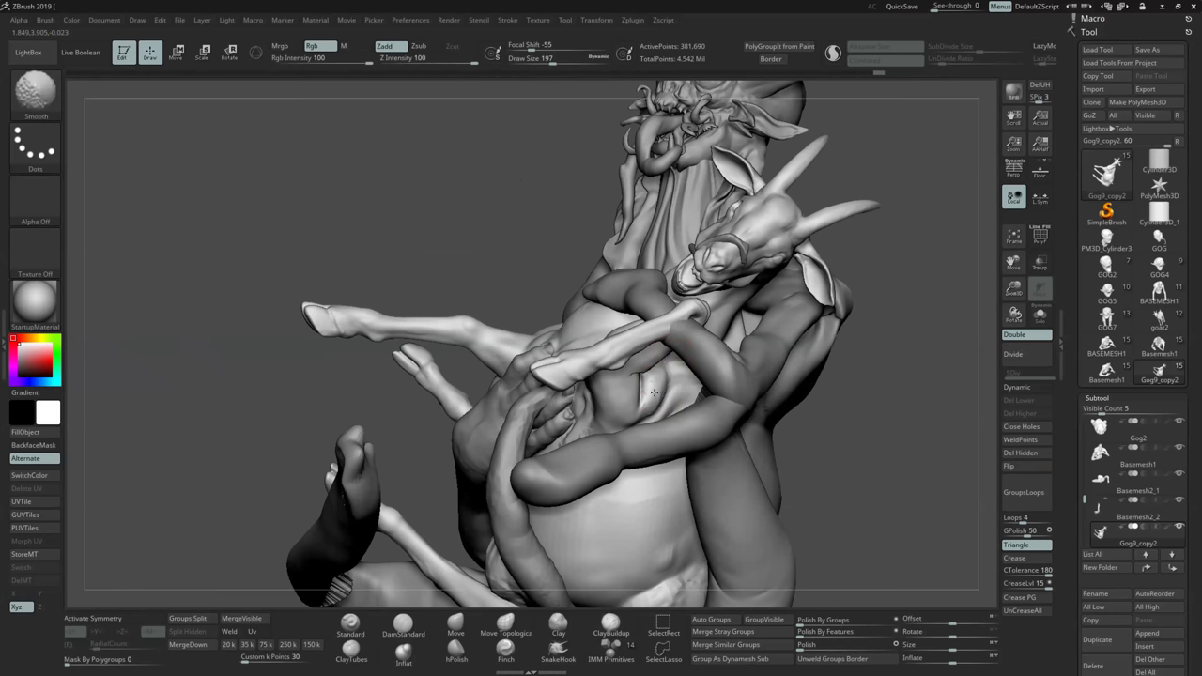
right_click_drag(631, 406, 655, 404)
left_click_drag(649, 401, 636, 422)
right_click_drag(651, 411, 629, 368)
left_click_drag(584, 393, 604, 377, "shift")
Set the draw size to 77 and refine the goat's crease beside the fingertips with ClayBuildup.
mouse_move(605, 378)
right_mouse_down("ctrl")
mouse_move(561, 442)
mouse_move(631, 396)
mouse_move(657, 408)
mouse_move(644, 351)
mouse_move(621, 357)
mouse_move(594, 427)
mouse_move(604, 434)
mouse_move(615, 403)
right_mouse_up("ctrl")
key("s")
left_click_drag(613, 404, 602, 405)
key("1")
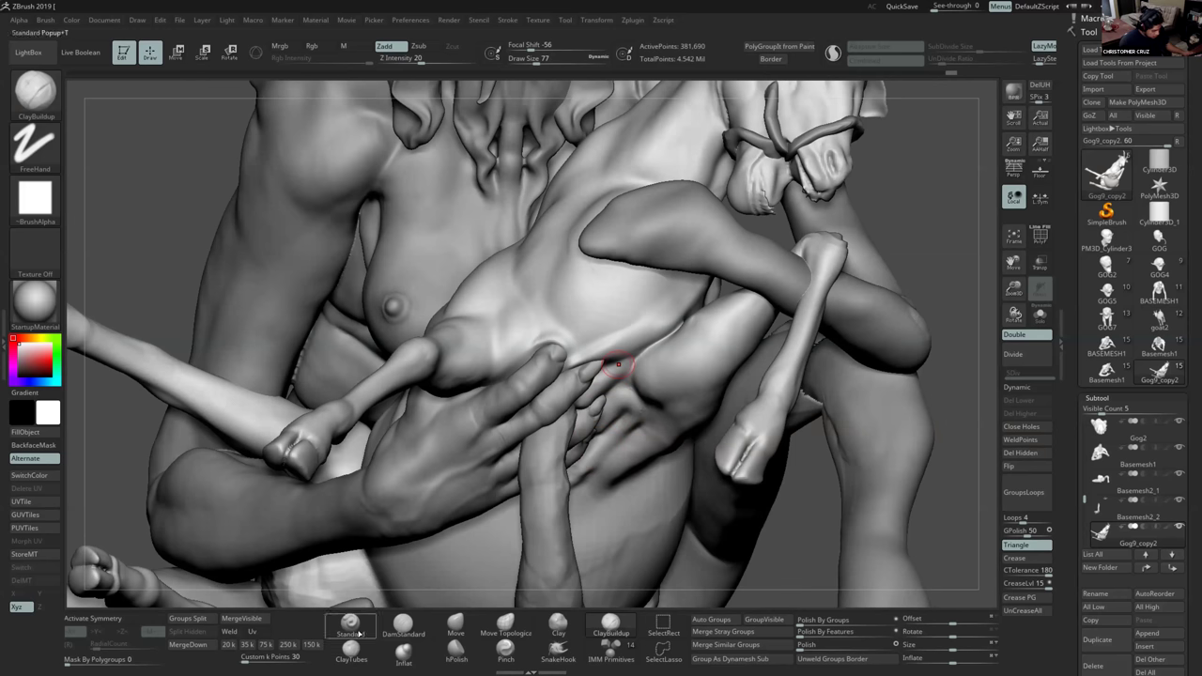
Sharpen the goat's skin crease around the fingertips with the Standard brush, using draw sizes 56, 12 and 25.
right_click_drag(612, 371, 592, 365)
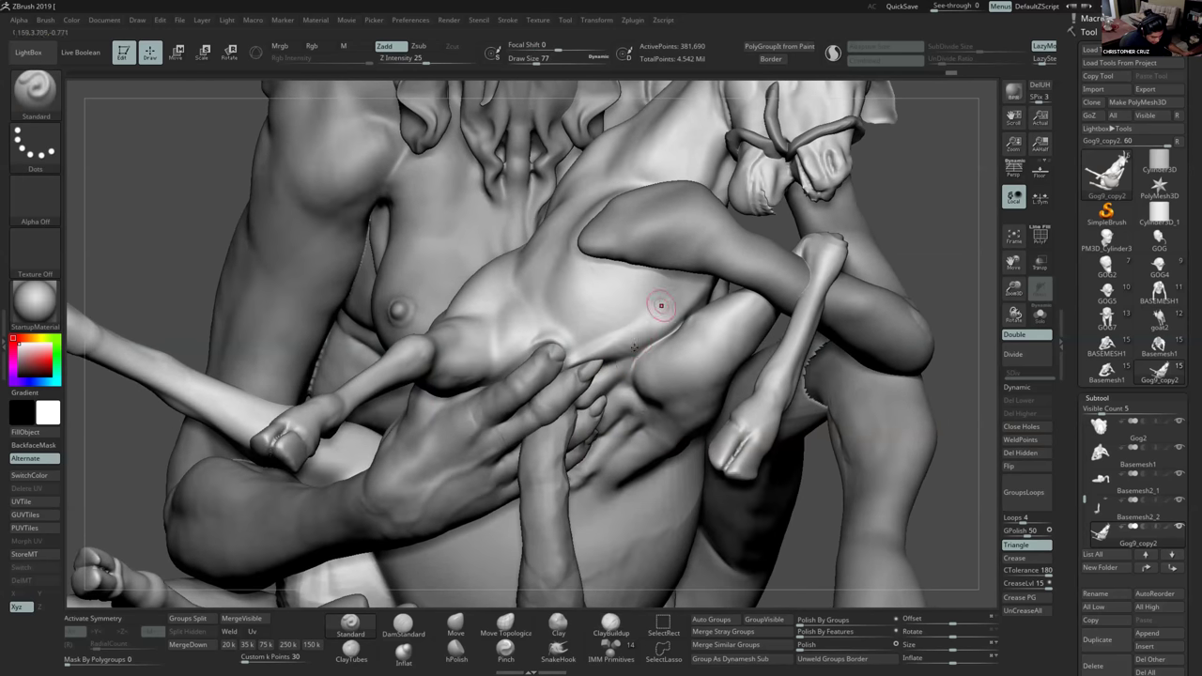
key("s")
mouse_move(612, 365)
left_mouse_down()
mouse_move(572, 363)
mouse_move(621, 359)
left_mouse_up()
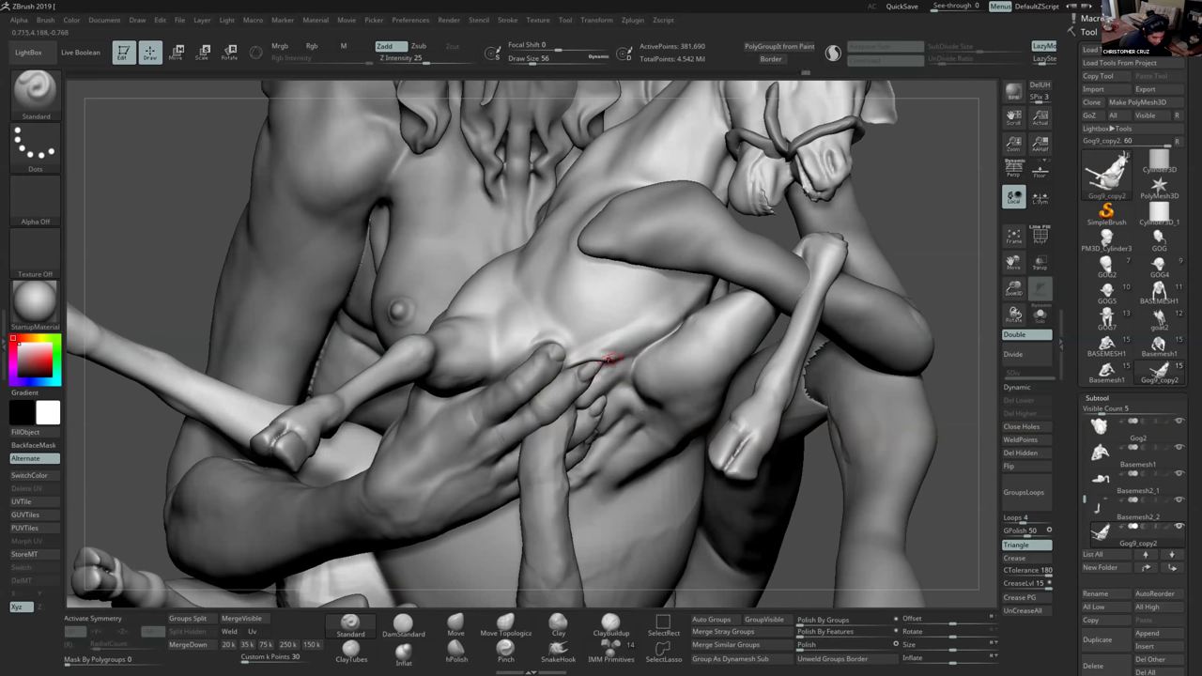
key("[")
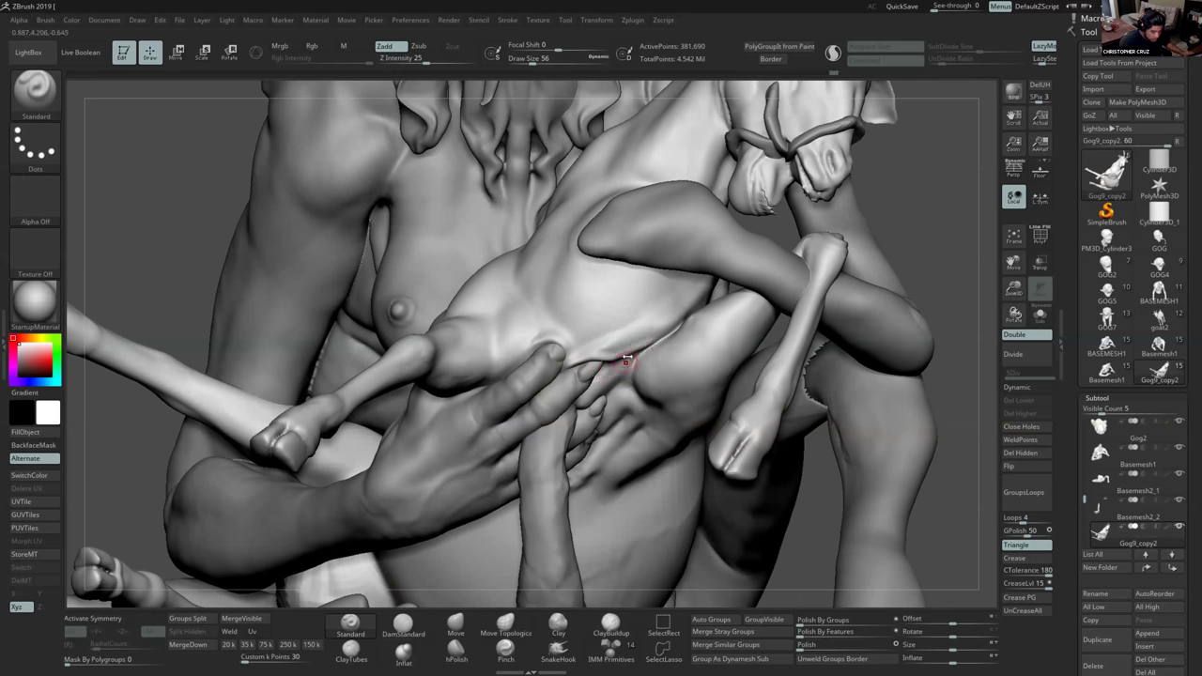
key("[")
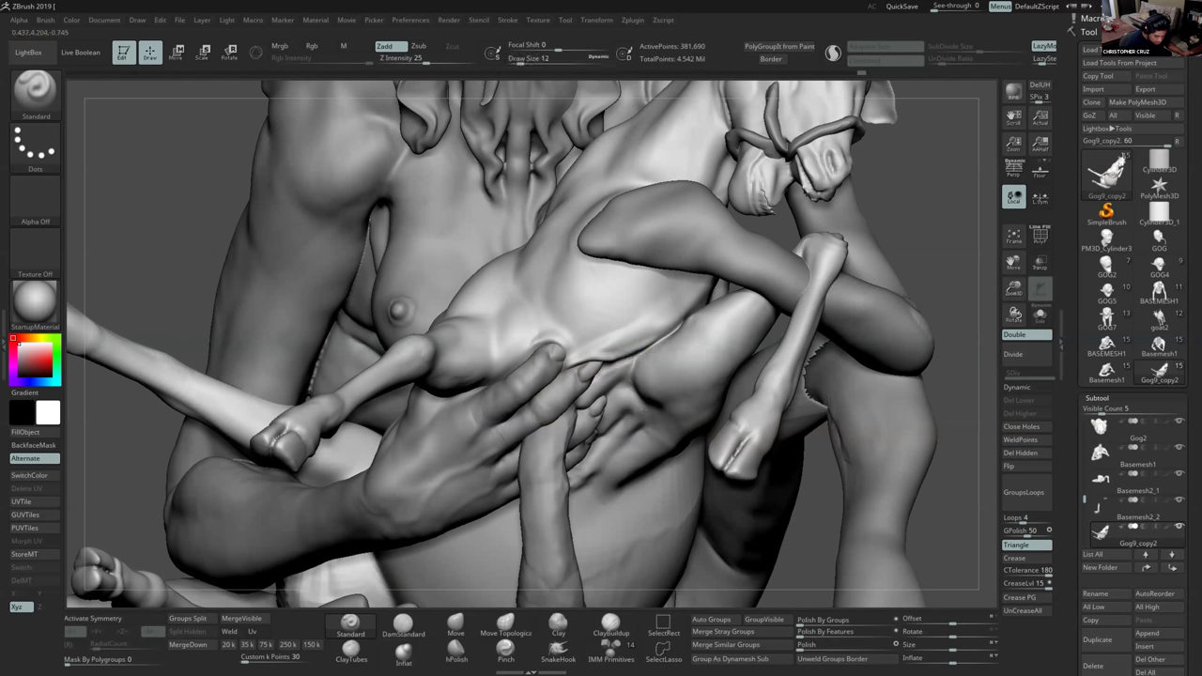
right_click_drag(577, 362, 564, 345)
key("s")
mouse_move(564, 346)
left_mouse_down()
mouse_move(557, 335)
mouse_move(543, 344)
left_mouse_up()
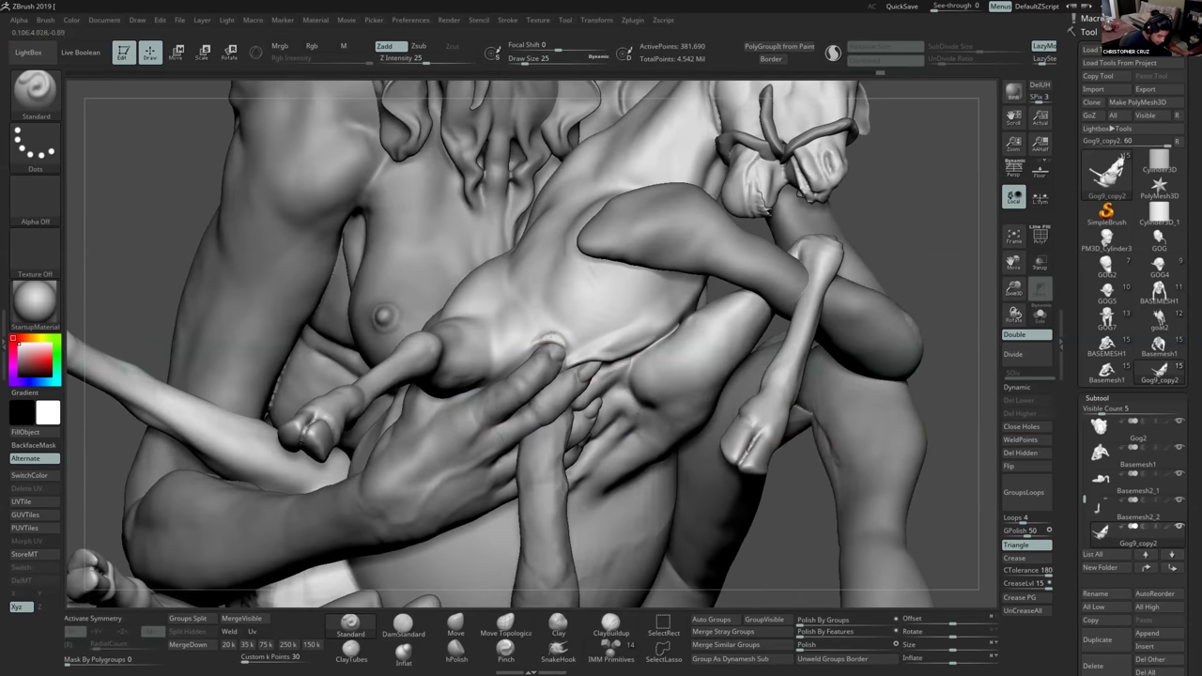
Build up and smooth the goat's skin around the pressing fingertip with ClayBuildup at draw size 59.
left_click(610, 625)
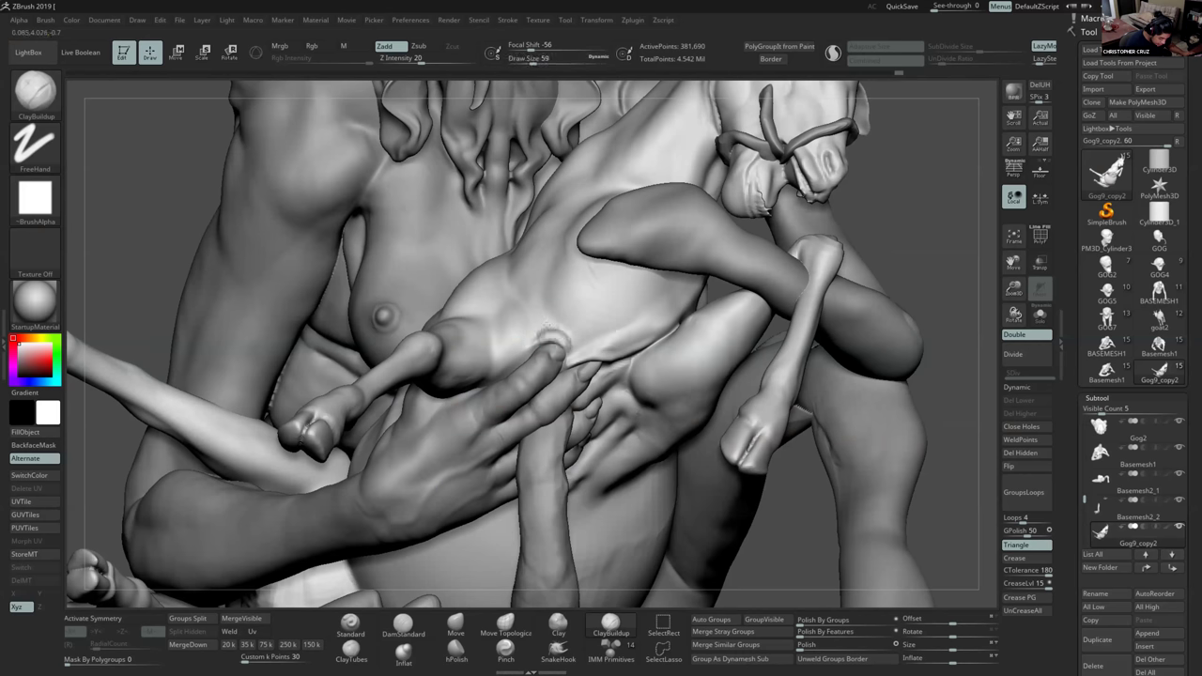
key("shift")
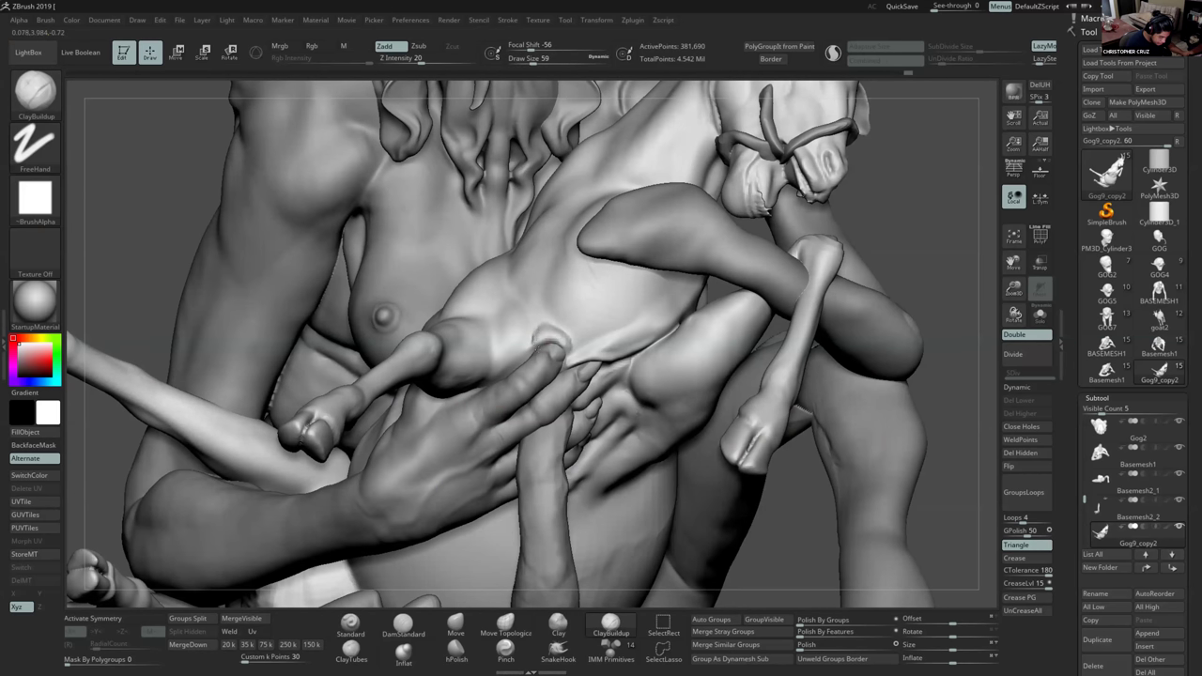
left_click_drag(533, 346, 554, 348, "shift")
mouse_move(581, 348)
right_mouse_down("ctrl")
mouse_move(590, 319)
mouse_move(596, 386)
mouse_move(570, 386)
right_mouse_up("ctrl")
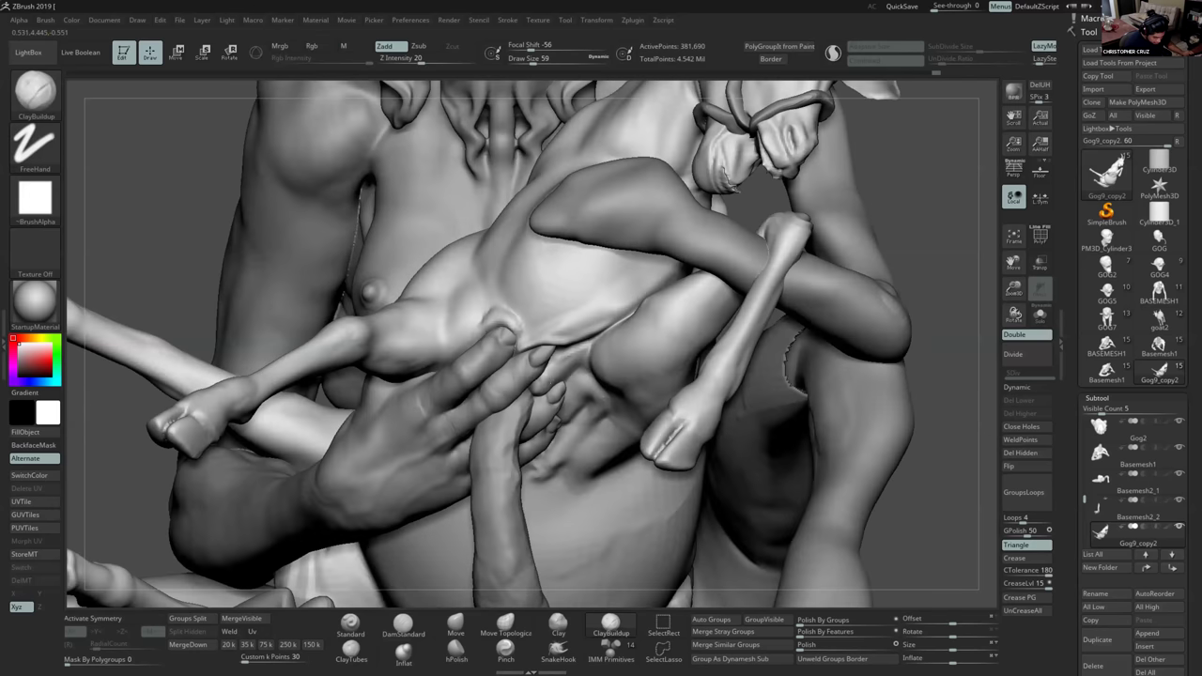
left_click_drag(590, 364, 595, 386)
Refine the goat's belly above and below the fingertips with ClayBuildup at draw sizes 90 and 145, including smoothing.
mouse_move(597, 391)
right_mouse_down("ctrl")
mouse_move(636, 515)
mouse_move(648, 513)
mouse_move(663, 422)
right_mouse_up("ctrl")
mouse_move(681, 308)
right_mouse_down("alt")
mouse_move(670, 357)
mouse_move(663, 281)
mouse_move(648, 403)
right_mouse_up("alt")
key("bracketright")
key("bracketright")
key("bracketright")
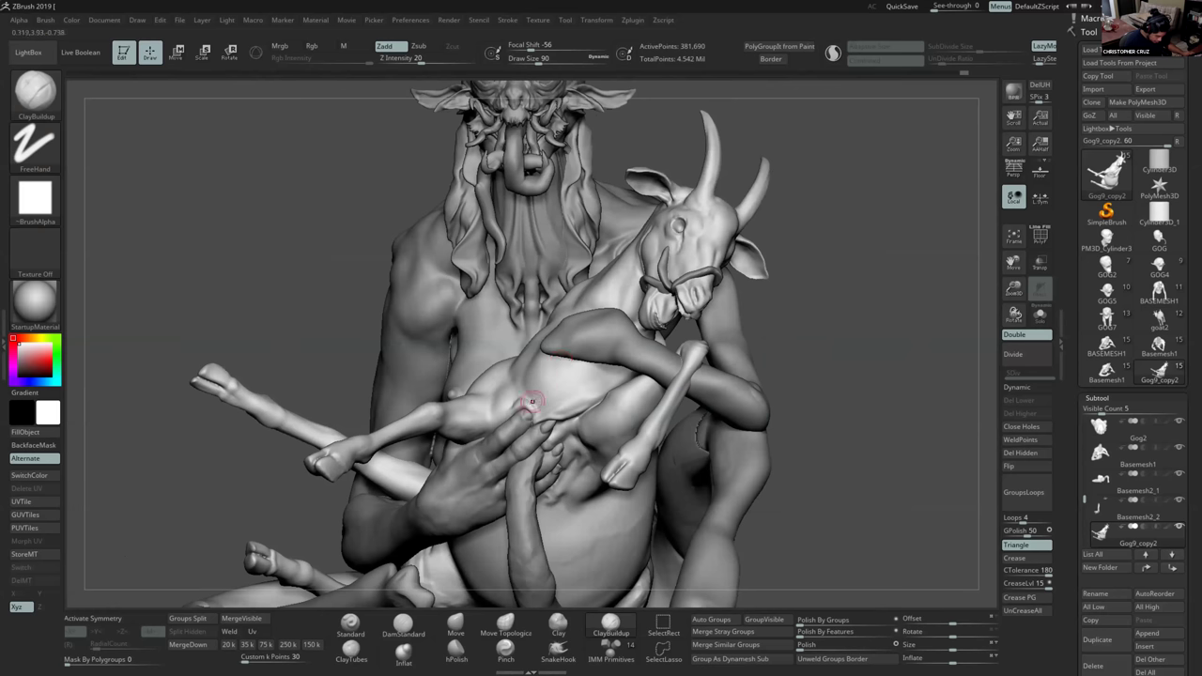
left_click_drag(532, 401, 558, 413)
mouse_move(558, 413)
right_mouse_down()
mouse_move(580, 415)
mouse_move(582, 466)
mouse_move(568, 467)
right_mouse_up()
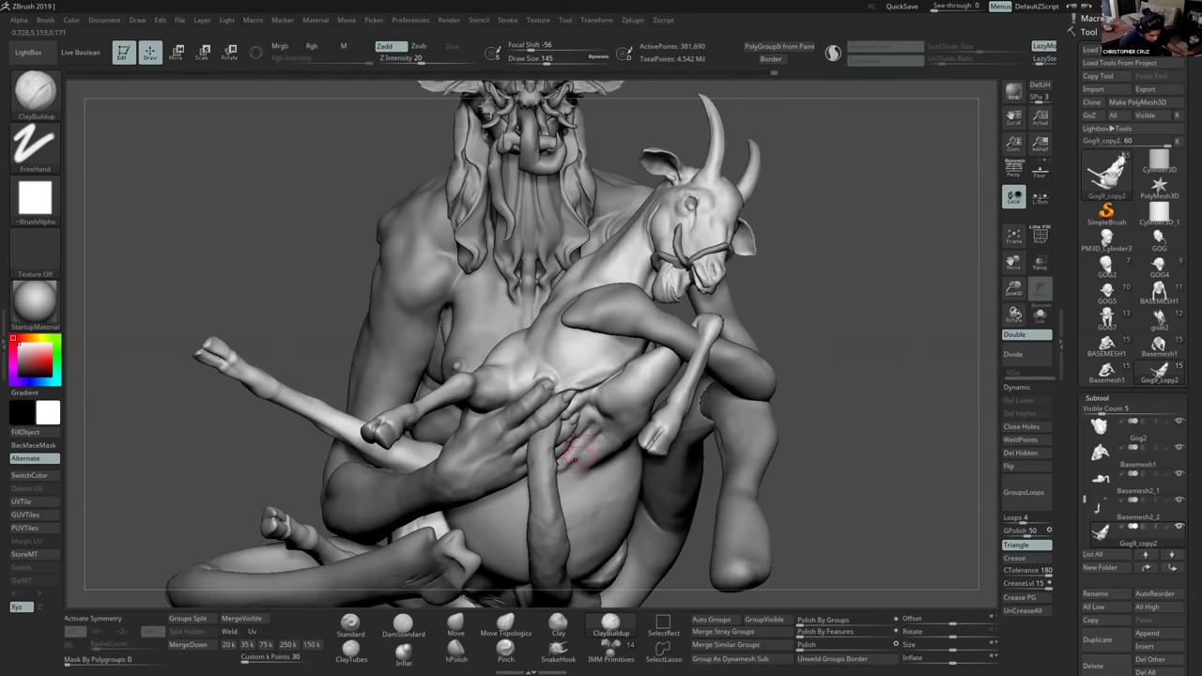
key("shift")
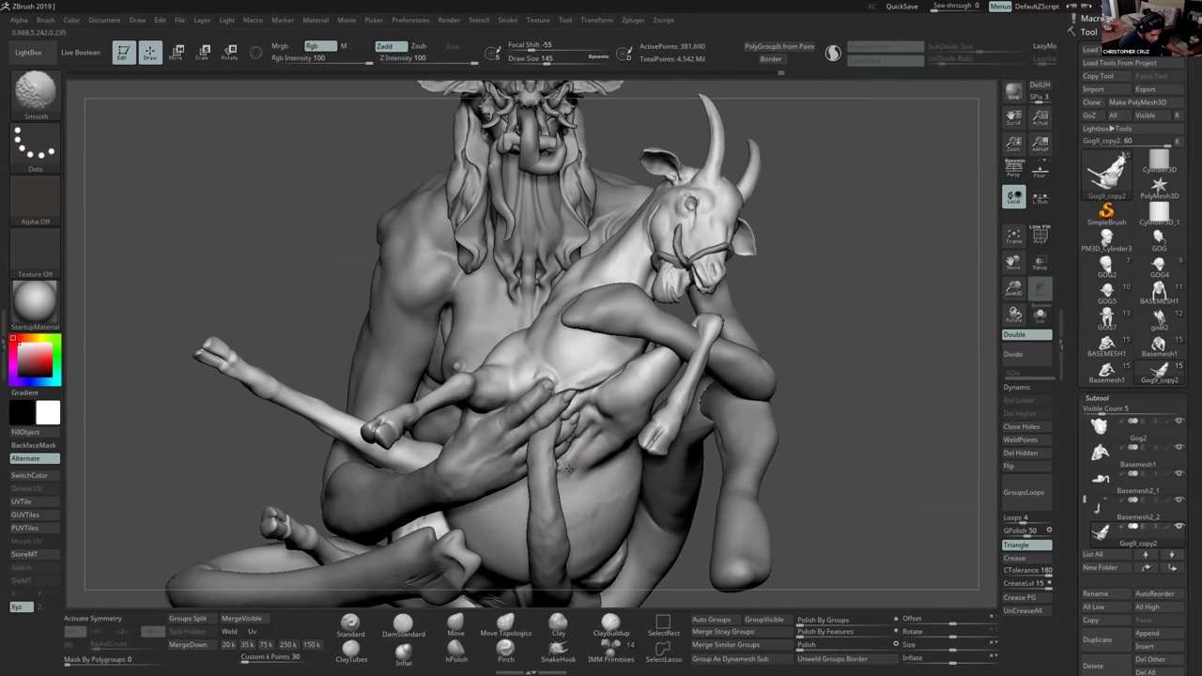
mouse_move(569, 468)
right_mouse_down("ctrl")
mouse_move(585, 457)
mouse_move(607, 334)
right_mouse_up("ctrl")
mouse_move(608, 351)
right_mouse_down("ctrl")
mouse_move(595, 387)
mouse_move(613, 383)
mouse_move(614, 347)
right_mouse_up("ctrl")
Make the Basemesh1 body active and pull finger-like points out of the unfinished hand stump with SnakeHook at draw size 145.
left_click(592, 364, "alt")
mouse_move(663, 414)
right_mouse_down()
mouse_move(553, 514)
mouse_move(562, 526)
right_mouse_up()
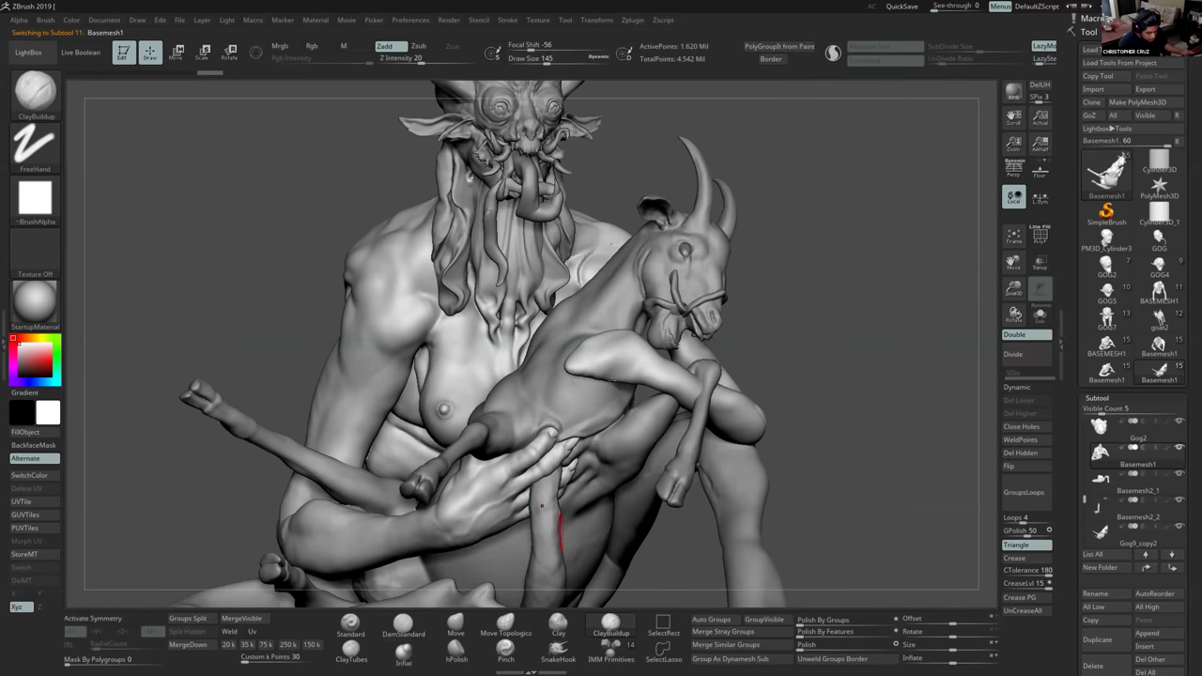
right_click_drag(617, 394, 595, 416, "alt")
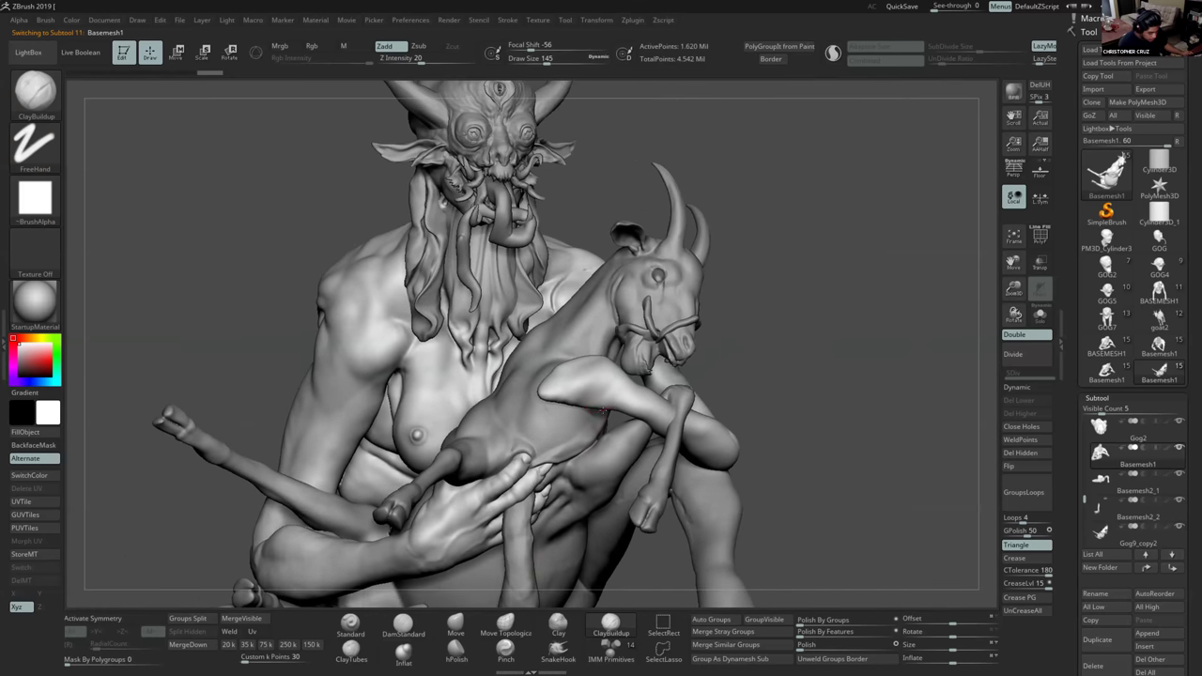
scroll(601, 410, "up", 2)
left_click(558, 647)
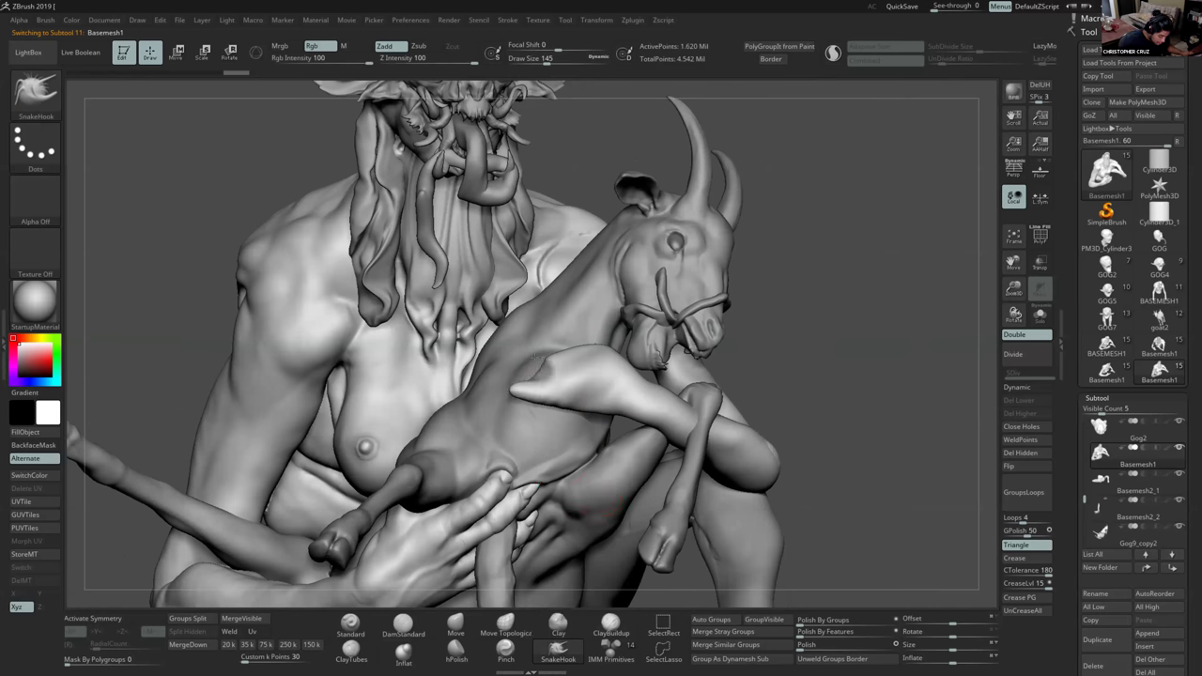
right_click_drag(522, 346, 585, 337)
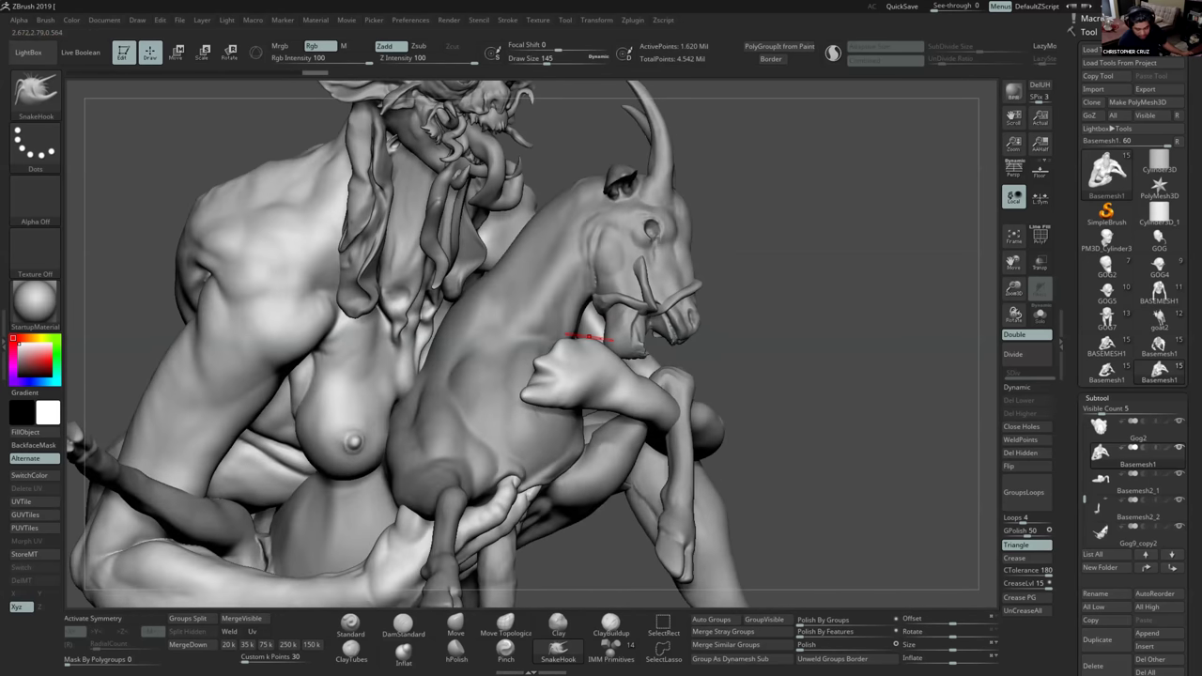
left_click_drag(548, 361, 531, 354)
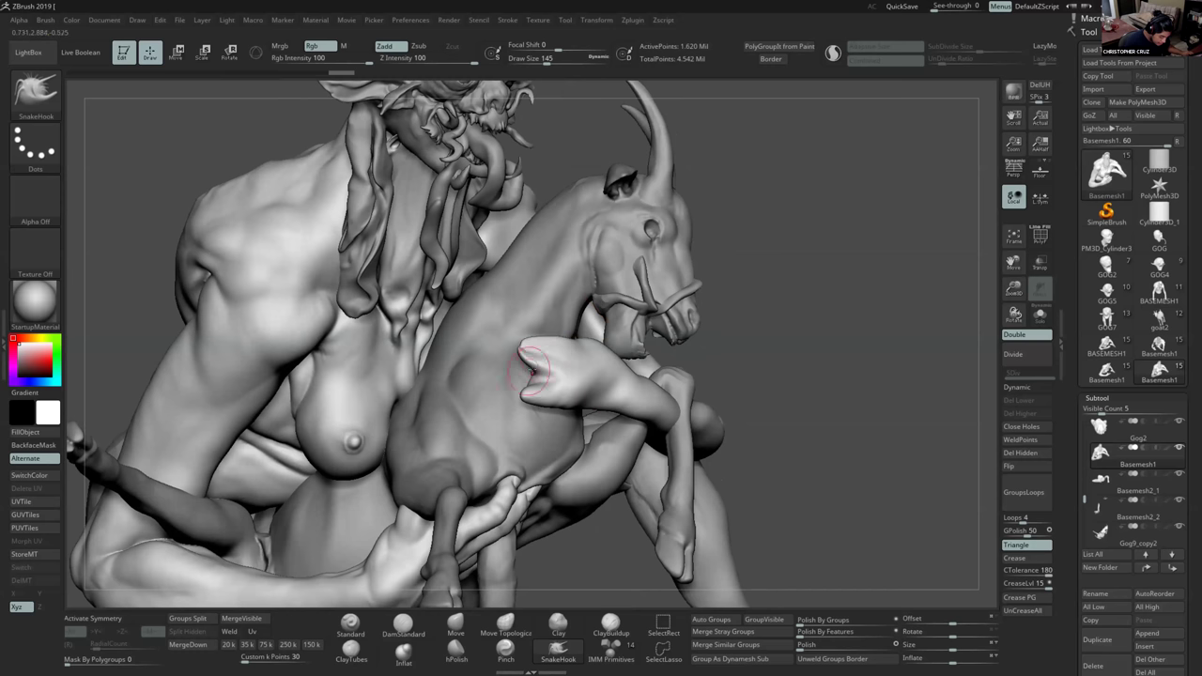
mouse_move(552, 373)
right_mouse_down()
mouse_move(510, 375)
mouse_move(536, 400)
right_mouse_up()
left_click_drag(536, 400, 555, 388)
Show the Basemesh1 body on its own and duplicate the subtool.
mouse_move(555, 389)
right_mouse_down("ctrl")
mouse_move(543, 310)
mouse_move(526, 292)
right_mouse_up("ctrl")
right_click_drag(529, 470, 538, 441)
right_click_drag(538, 442, 549, 461, "ctrl")
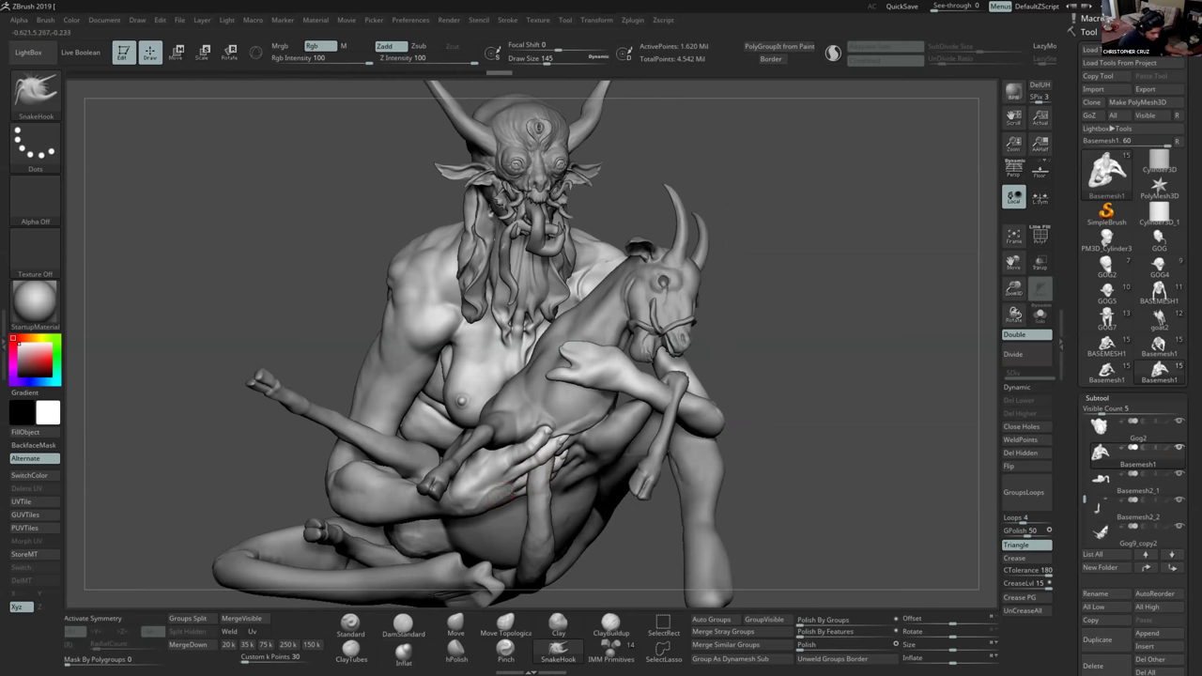
left_click(1039, 316)
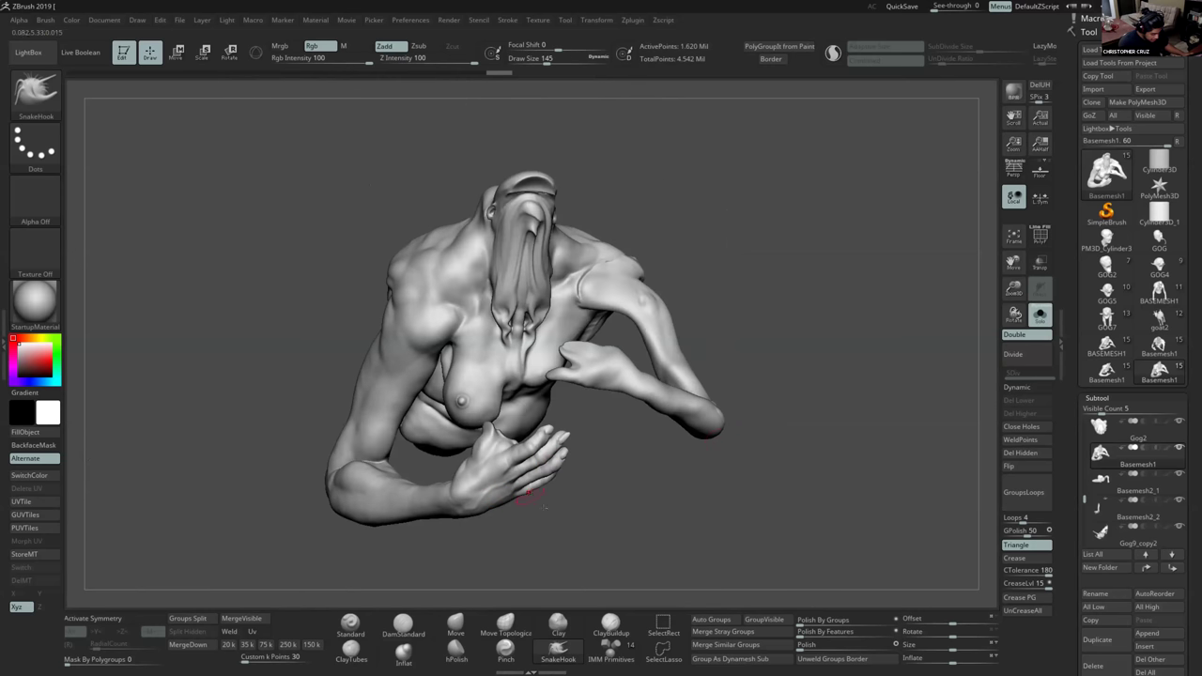
right_click_drag(540, 502, 563, 510)
mouse_move(563, 545)
left_mouse_down("ctrl+shift")
mouse_move(463, 543)
mouse_move(445, 434)
mouse_move(577, 422)
left_mouse_up("ctrl+shift")
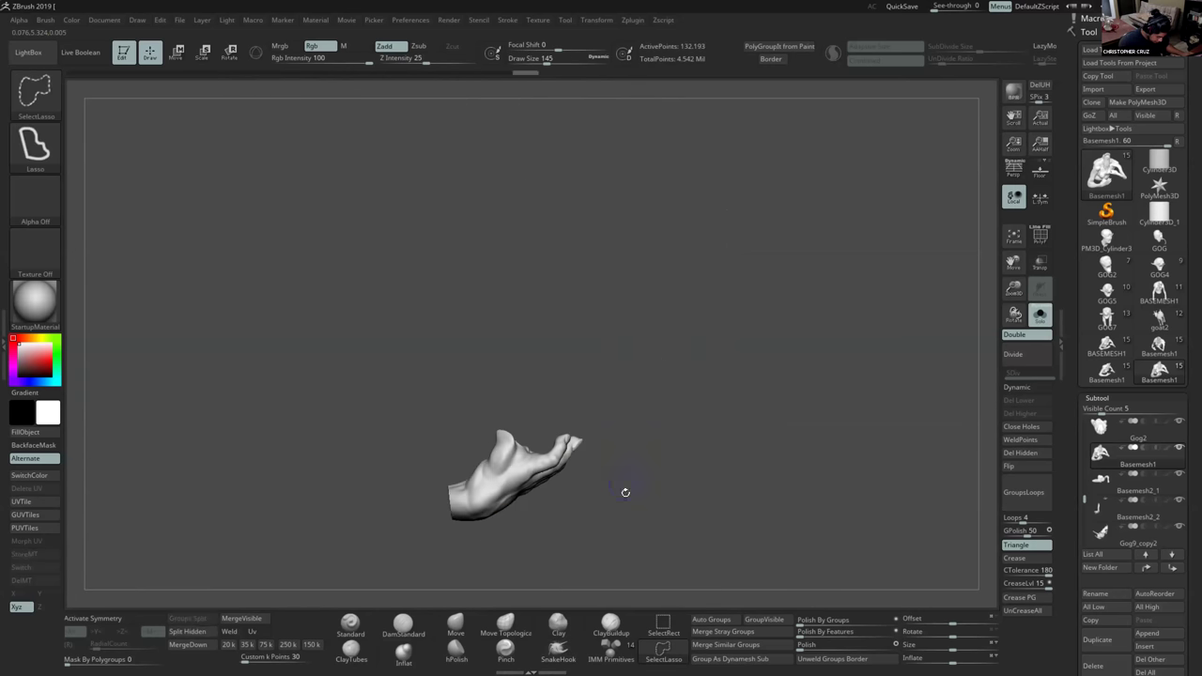
left_click(651, 459, "ctrl+shift")
scroll(1122, 376, "down", 5)
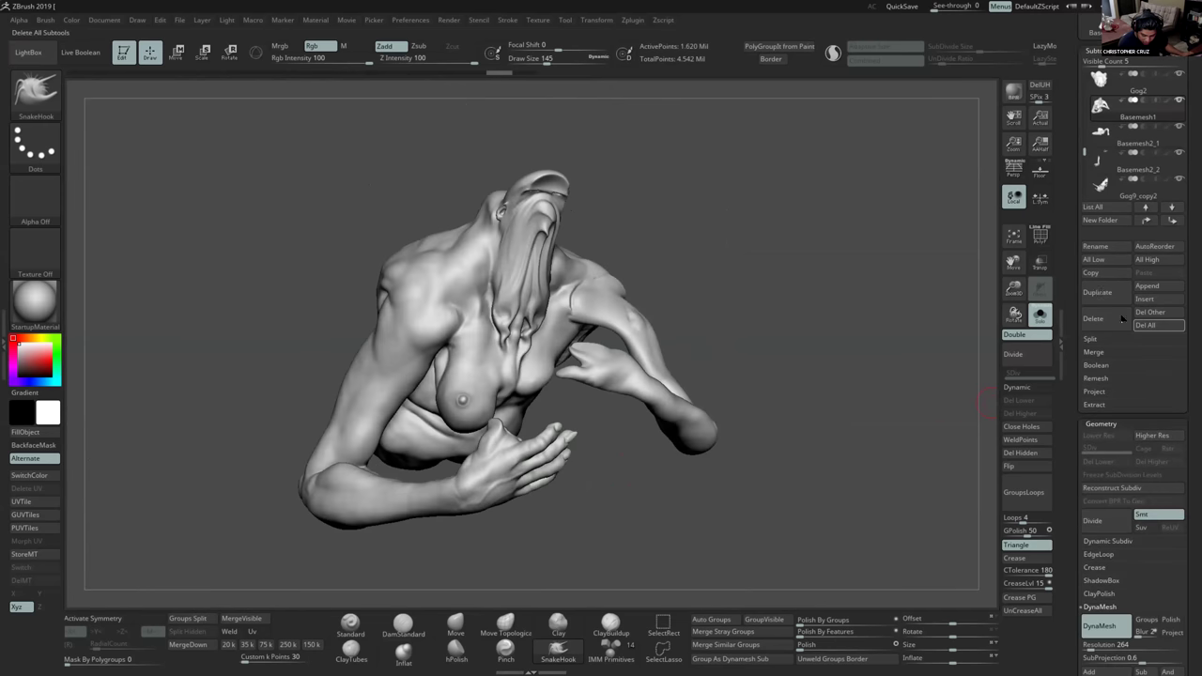
left_click(1097, 292)
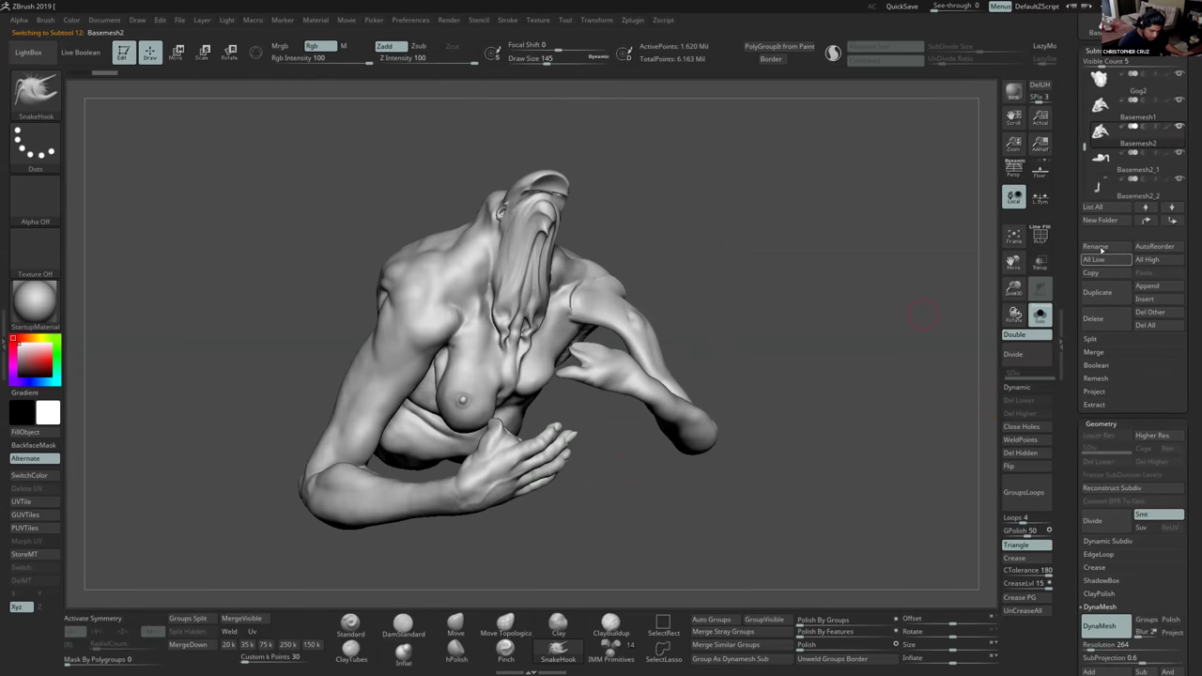
Isolate the finished hand on the duplicated body, delete the hidden geometry and show all subtools again.
right_click_drag(544, 460, 569, 491)
mouse_move(571, 537)
left_mouse_down("ctrl+shift")
mouse_move(456, 528)
mouse_move(575, 414)
left_mouse_up("ctrl+shift")
left_click(1021, 453)
left_click(1039, 317)
Mirror the separated hand copy to create the creature's opposite hand.
right_click_drag(968, 357, 863, 473)
key("w")
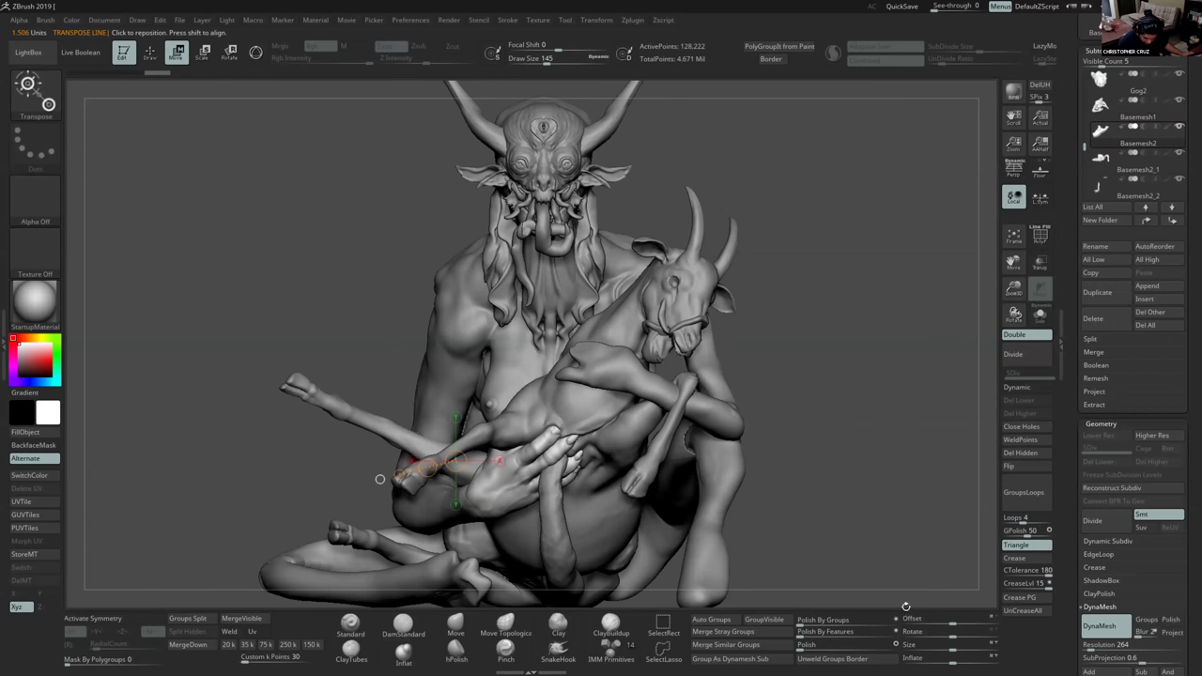
left_click_drag(971, 641, 727, 636, "ctrl")
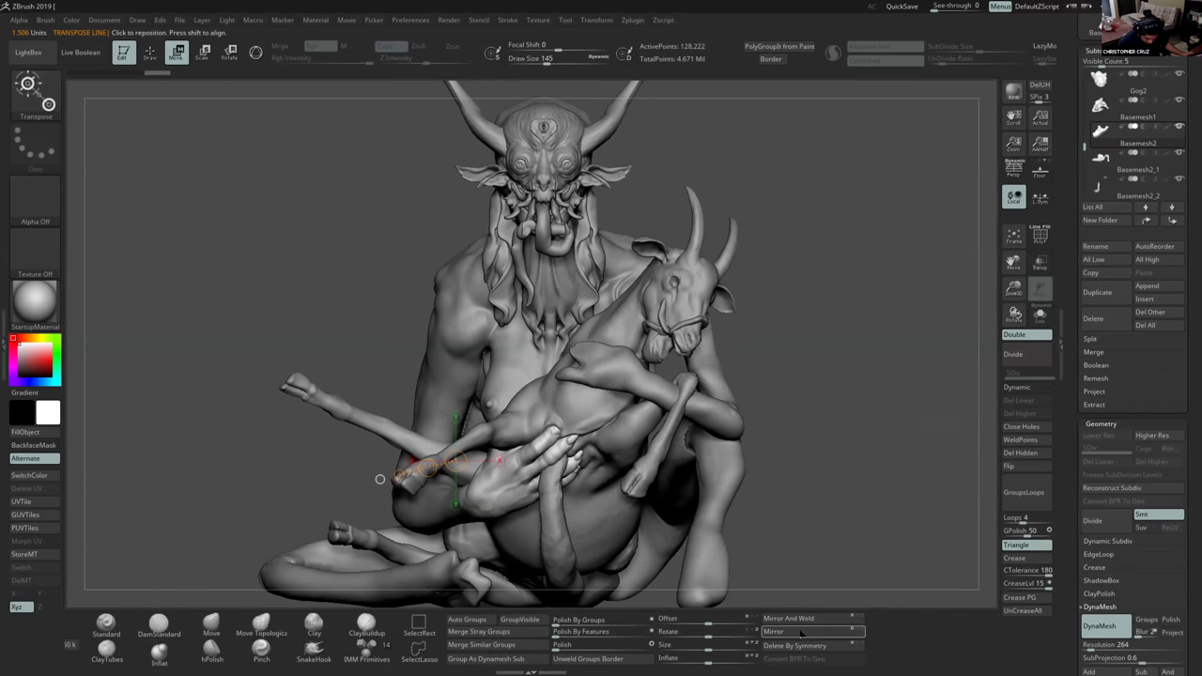
left_click(800, 634)
Move and rotate the mirrored hand onto the end of the creature's other forearm, over the goat's chest.
left_click_drag(601, 470, 637, 354)
left_click_drag(789, 376, 925, 376)
left_click_drag(618, 363, 654, 367)
key("r")
right_click_drag(700, 383, 650, 381)
key("w")
left_click_drag(649, 369, 645, 368)
right_click_drag(649, 377, 691, 379)
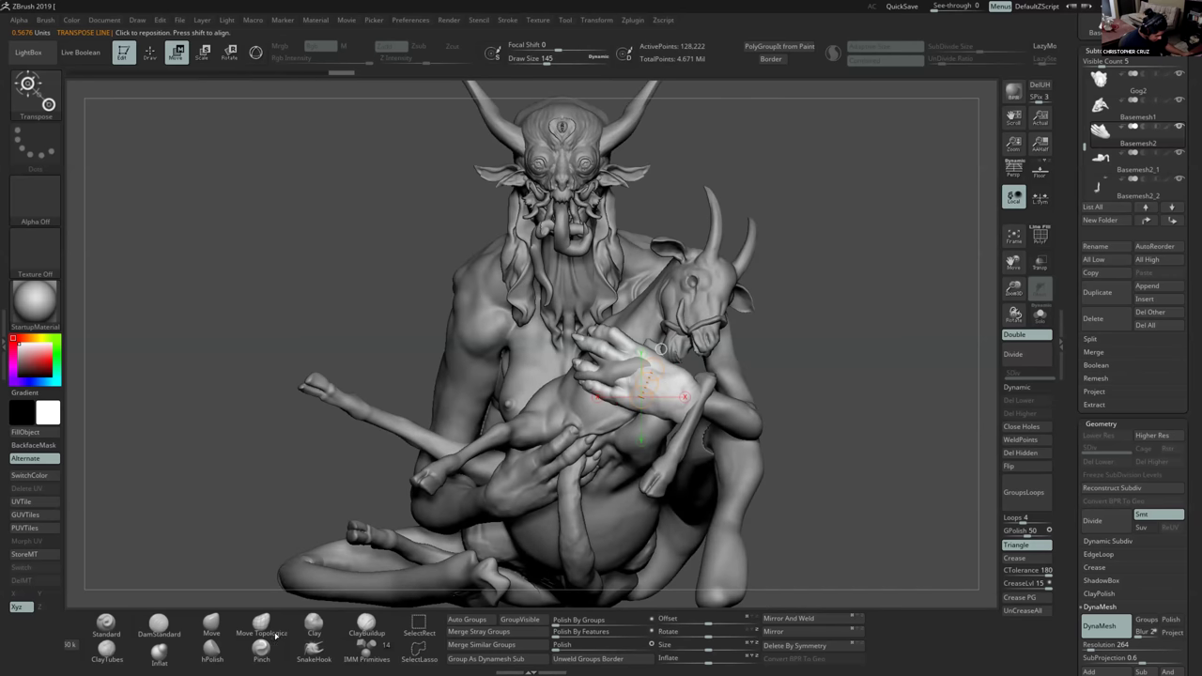
Adjust the mirrored hand's fit against the forearm and goat with the Move brush at draw size 763.
left_click(213, 628)
right_click_drag(582, 383, 614, 383)
key("s")
left_click_drag(612, 383, 642, 383)
right_click_drag(619, 379, 661, 377)
key("s")
mouse_move(685, 375)
left_mouse_down()
mouse_move(667, 375)
mouse_move(683, 371)
left_mouse_up()
mouse_move(672, 373)
right_mouse_down()
mouse_move(703, 376)
mouse_move(671, 413)
mouse_move(683, 452)
mouse_move(704, 403)
mouse_move(612, 358)
right_mouse_up()
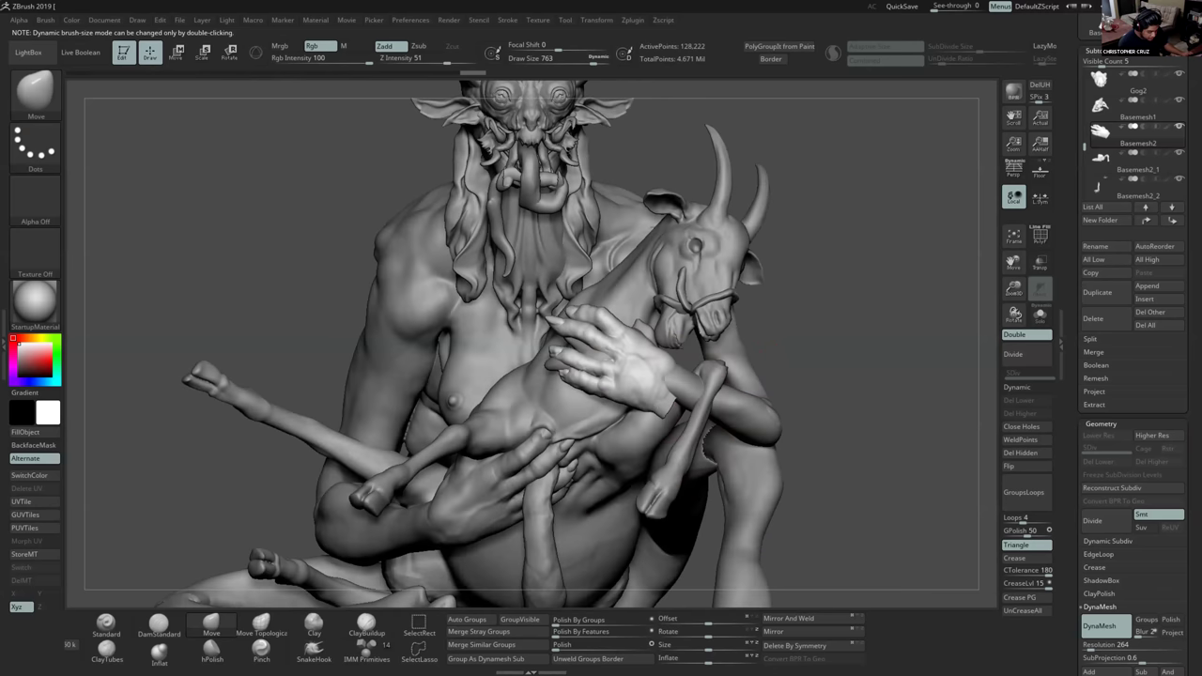
Delete the separate Basemesh2 hand subtool resting over the goat.
key("bracketleft")
key("bracketleft")
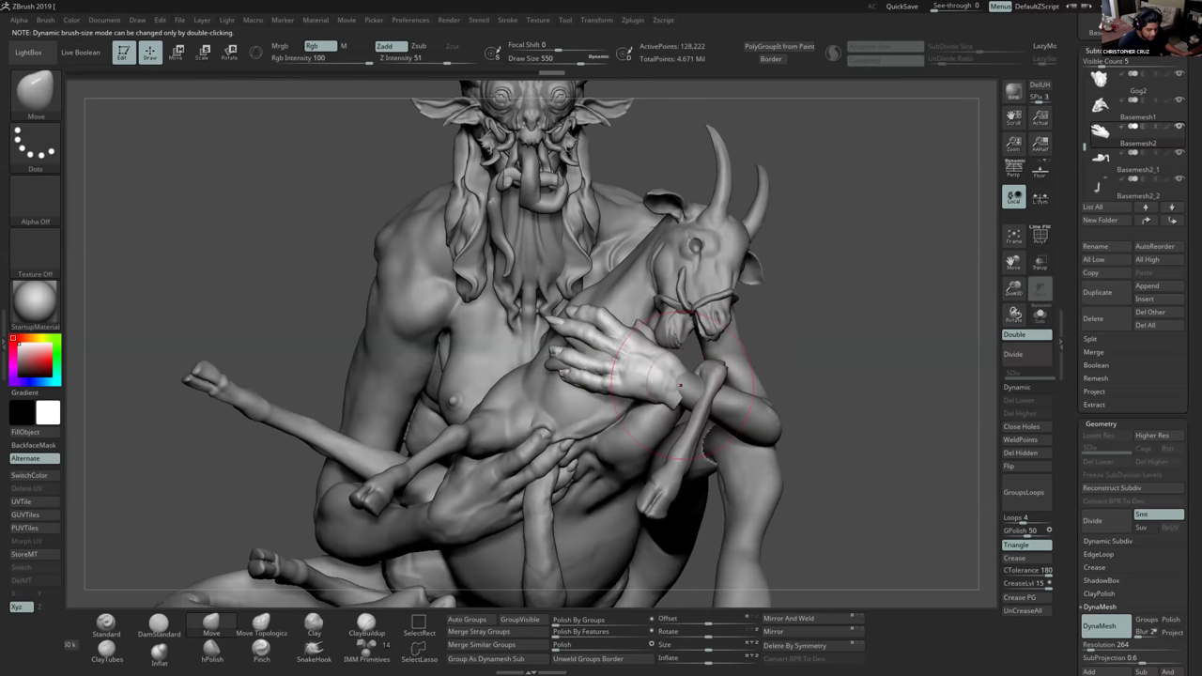
right_click_drag(679, 385, 755, 414, "ctrl")
right_click_drag(808, 362, 847, 366)
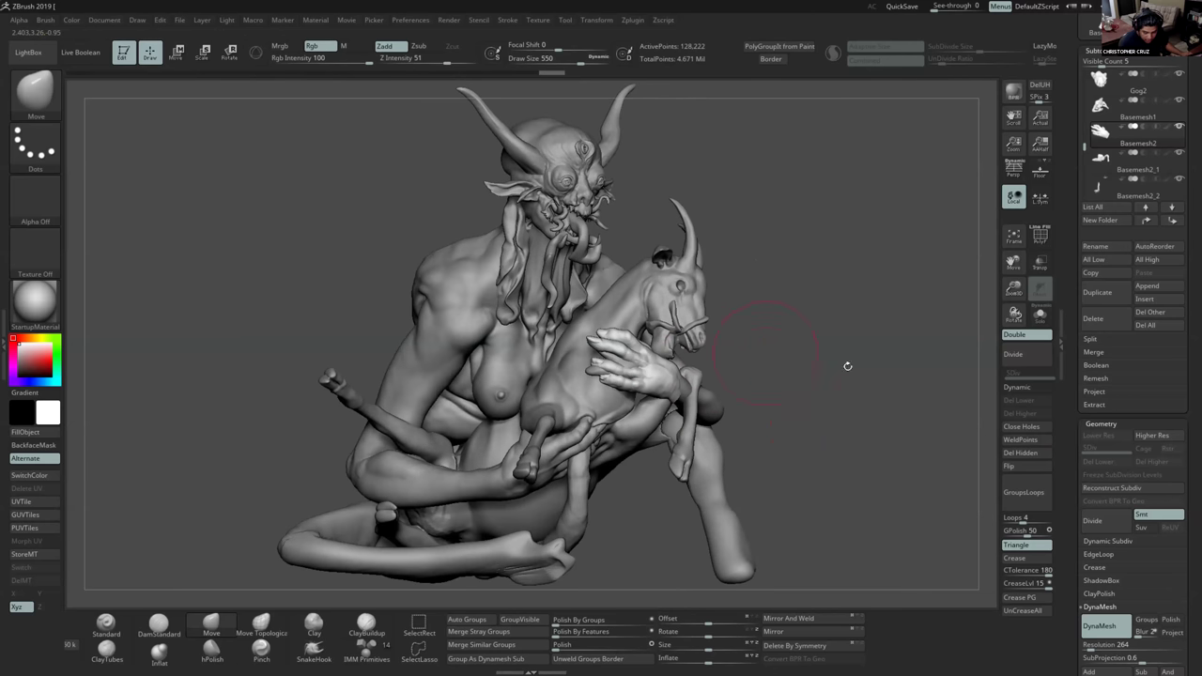
left_click(1108, 318)
left_click(1007, 336)
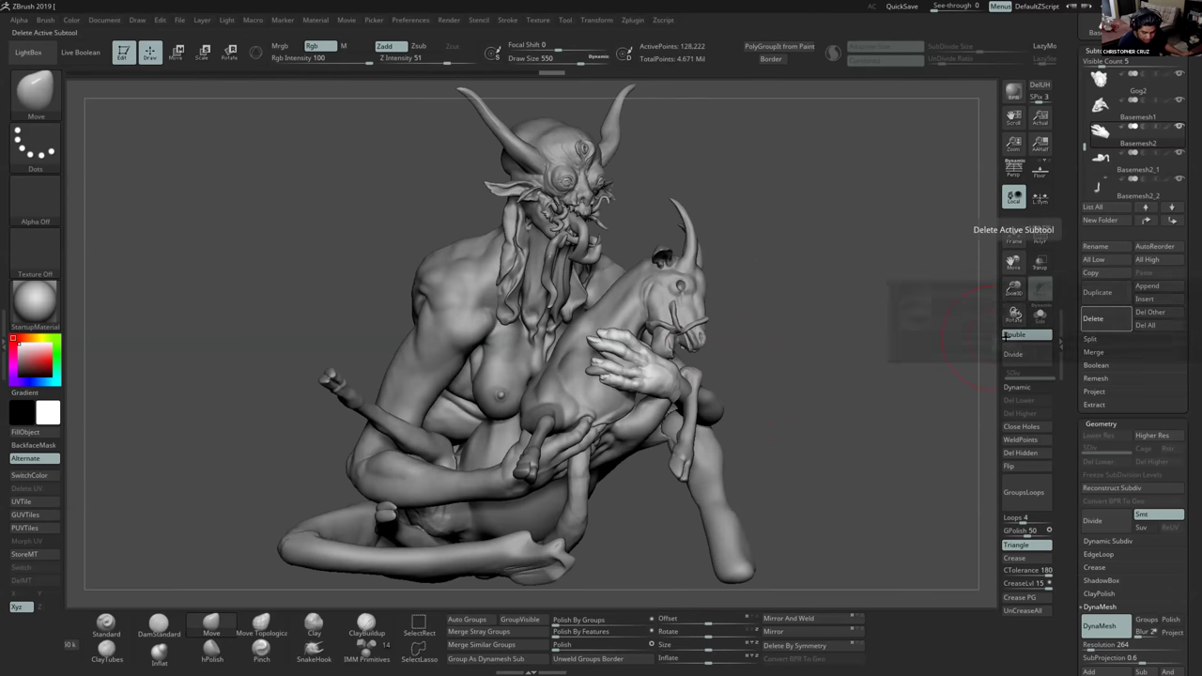
Make the Basemesh1 body active and shape its finger stubs against the goat's flank with the Move brush.
left_click(642, 380, "alt")
right_click_drag(642, 384, 573, 383, "shift")
mouse_move(619, 349)
right_mouse_down("ctrl")
mouse_move(641, 386)
mouse_move(634, 376)
right_mouse_up("ctrl")
key("s")
left_click_drag(634, 374, 611, 371)
right_click_drag(634, 363, 648, 369)
mouse_move(648, 369)
right_mouse_down("ctrl")
mouse_move(627, 361)
mouse_move(630, 348)
mouse_move(571, 371)
mouse_move(587, 385)
mouse_move(544, 434)
right_mouse_up("ctrl")
key("[")
right_click(544, 434)
mouse_move(631, 361)
right_mouse_down()
mouse_move(610, 375)
mouse_move(616, 394)
mouse_move(572, 368)
mouse_move(538, 370)
mouse_move(561, 371)
right_mouse_up()
key("[")
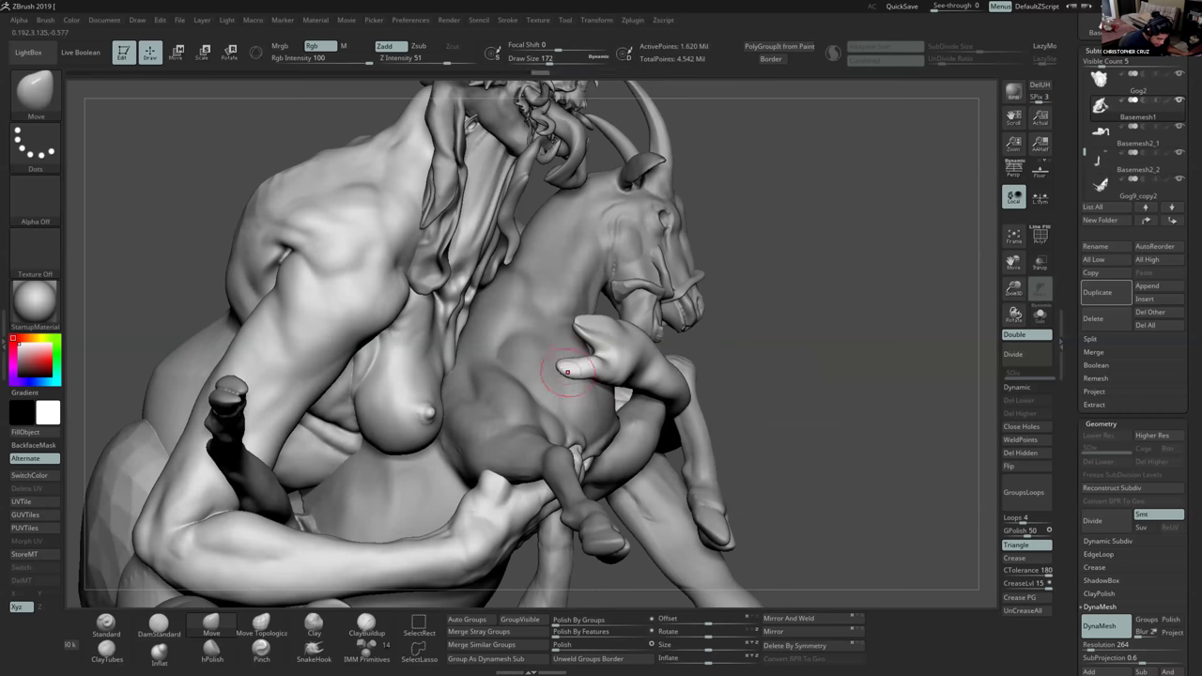
Adjust the hand's upper finger stub with the Move brush at a draw size of 293.
right_click_drag(665, 380, 620, 386)
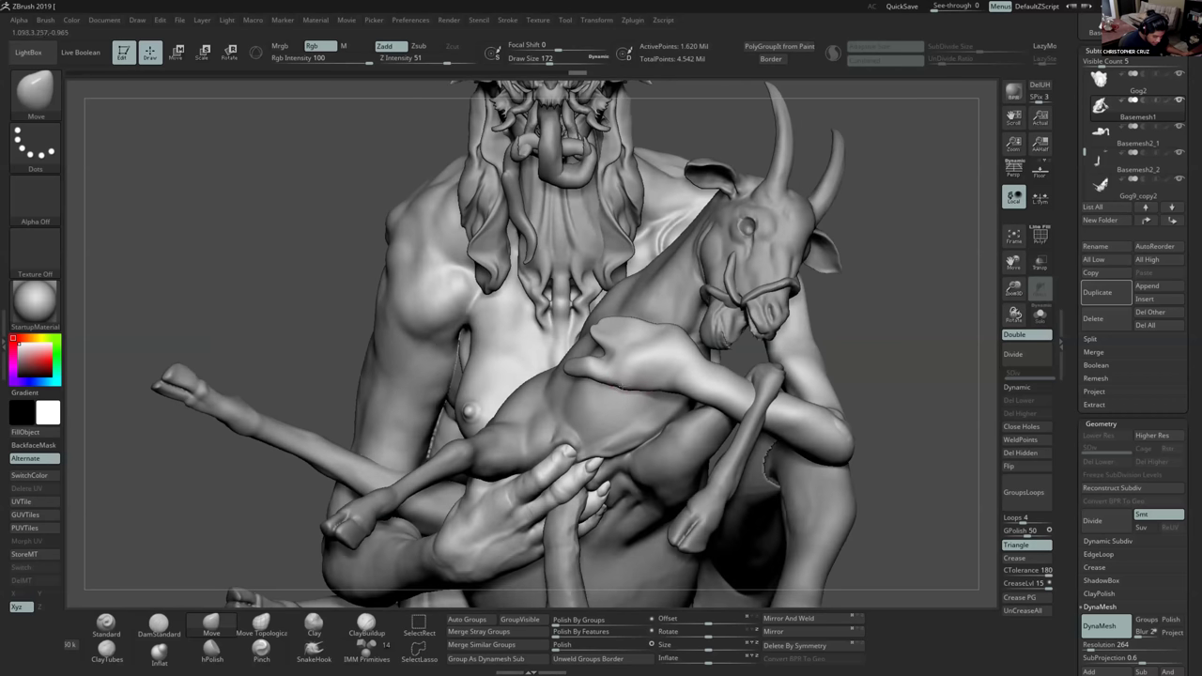
key("f")
right_click_drag(638, 460, 704, 447)
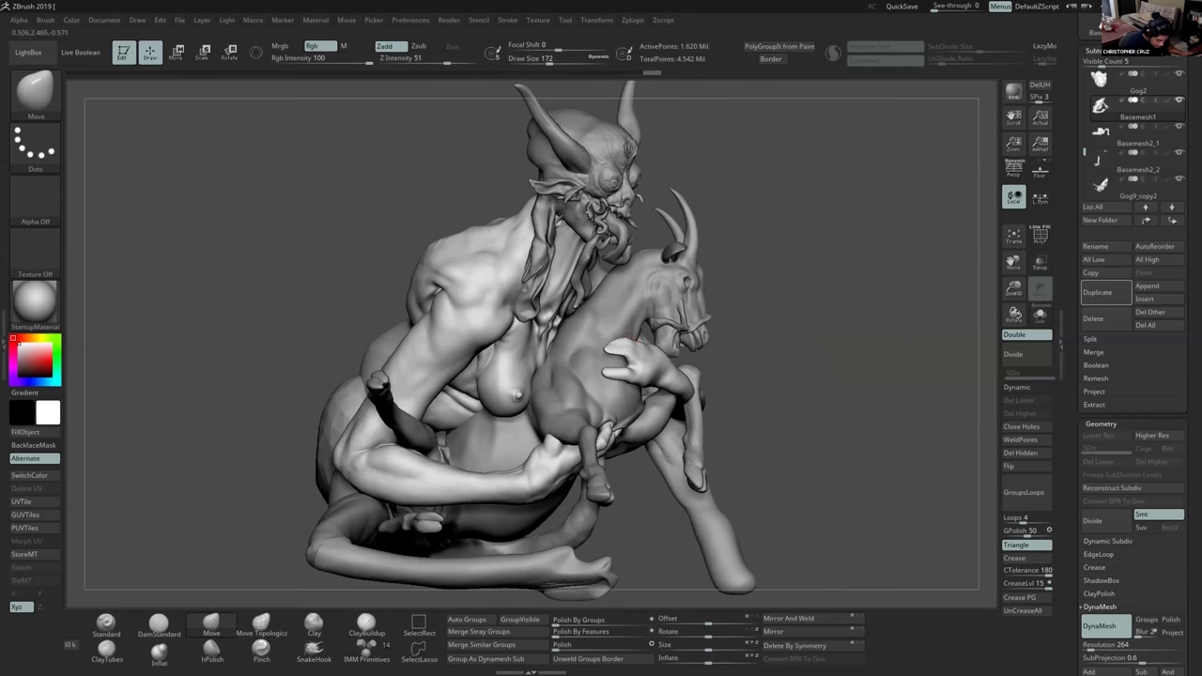
right_click_drag(612, 347, 630, 345)
key("s")
left_click_drag(625, 346, 638, 346)
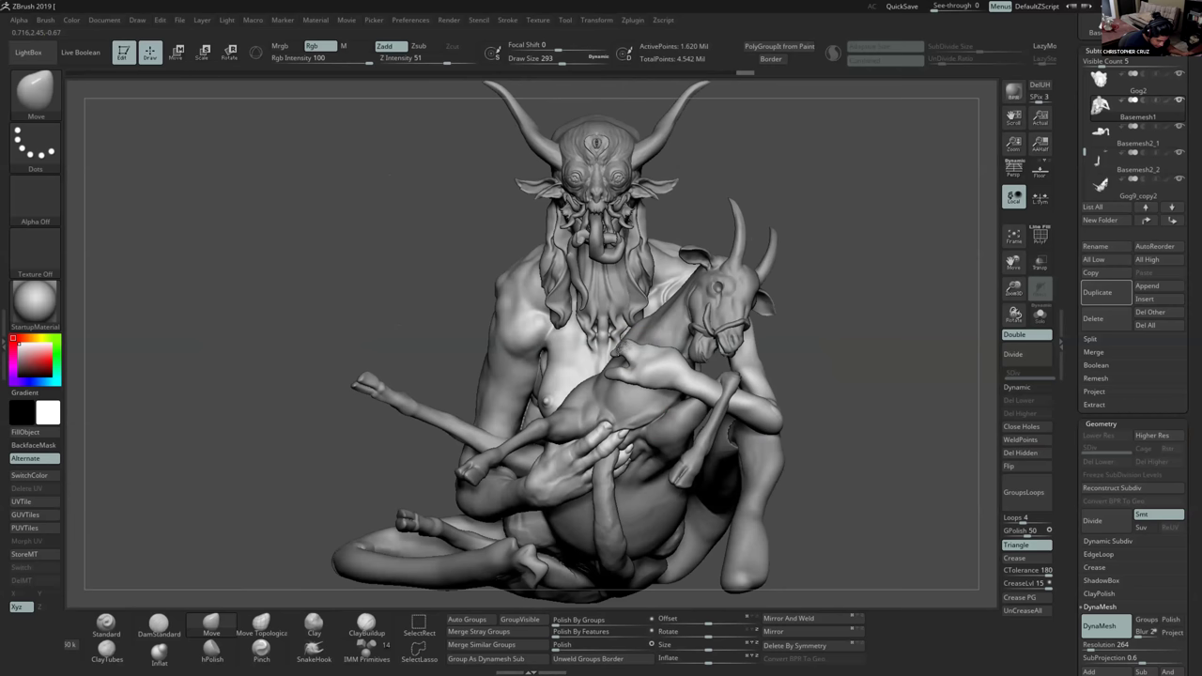
Remesh the body with DynaMesh and smooth the area around the hand's finger stubs.
right_click_drag(648, 368, 899, 335, "ctrl")
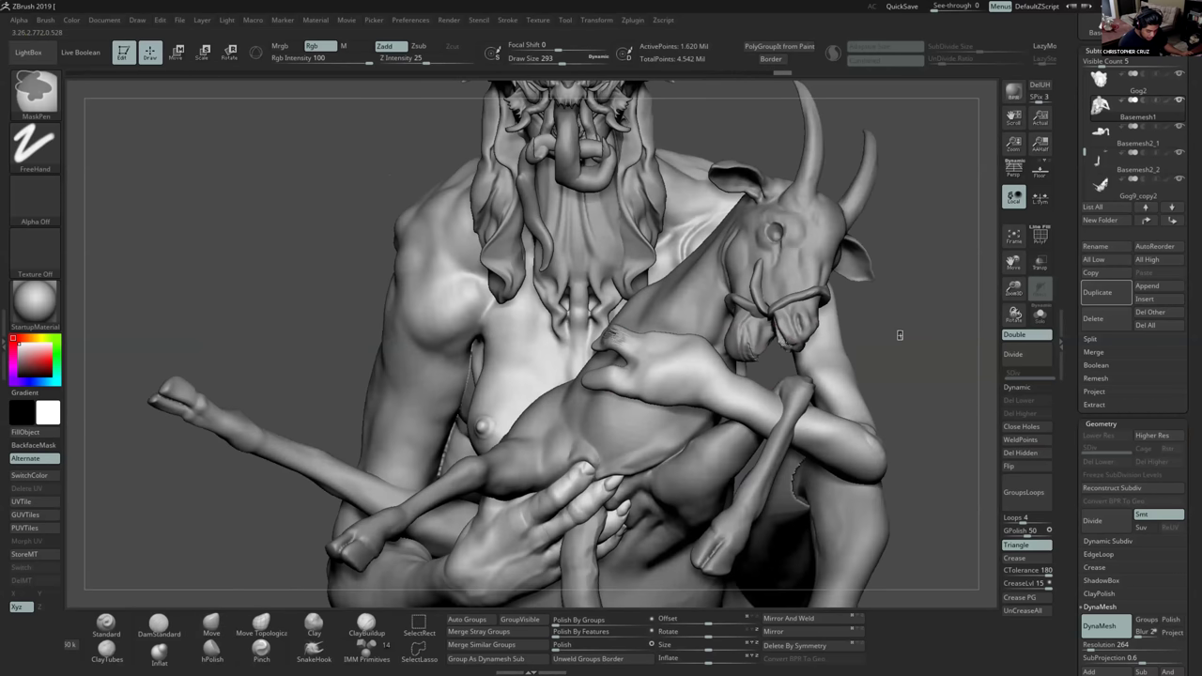
left_click_drag(631, 345, 655, 366, "shift")
right_click_drag(667, 351, 682, 359)
key("s")
left_click(682, 359)
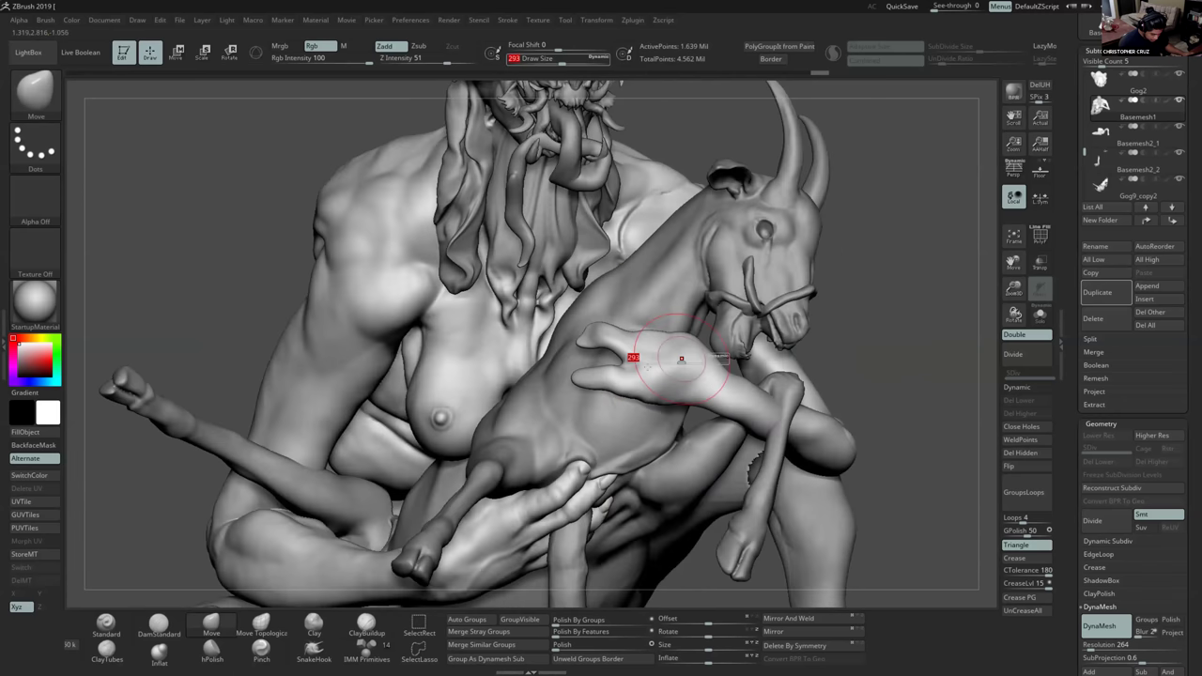
Pull an additional finger out of the hand's upper edge with the SnakeHook brush at draw size 97.
left_click(315, 651)
key("s")
left_click_drag(672, 338, 658, 317)
mouse_move(657, 319)
right_mouse_down()
mouse_move(666, 340)
mouse_move(665, 323)
mouse_move(648, 321)
mouse_move(799, 354)
right_mouse_up()
mouse_move(646, 311)
right_mouse_down()
mouse_move(648, 291)
mouse_move(627, 317)
mouse_move(654, 394)
mouse_move(647, 329)
mouse_move(686, 388)
mouse_move(706, 387)
mouse_move(686, 461)
mouse_move(673, 459)
mouse_move(696, 396)
mouse_move(701, 436)
right_mouse_up()
mouse_move(704, 367)
right_mouse_down()
mouse_move(673, 365)
mouse_move(650, 386)
right_mouse_up()
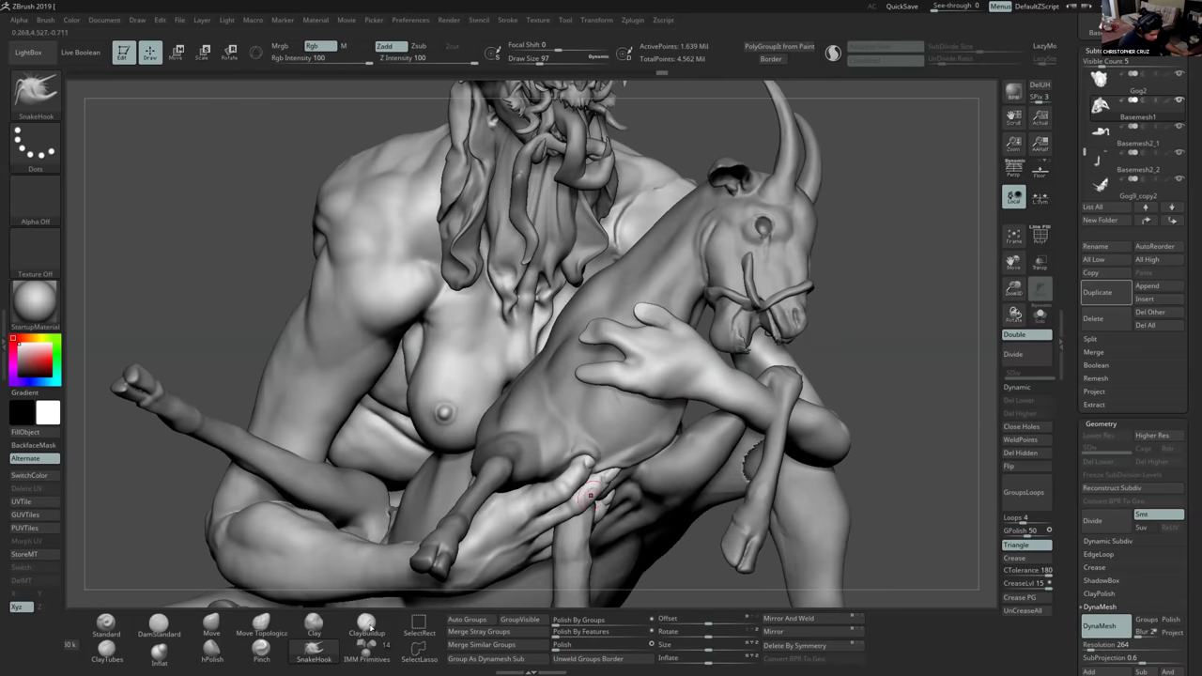
Build up volume on the fingers and knuckles with ClayBuildup and smooth the strokes.
left_click(366, 624)
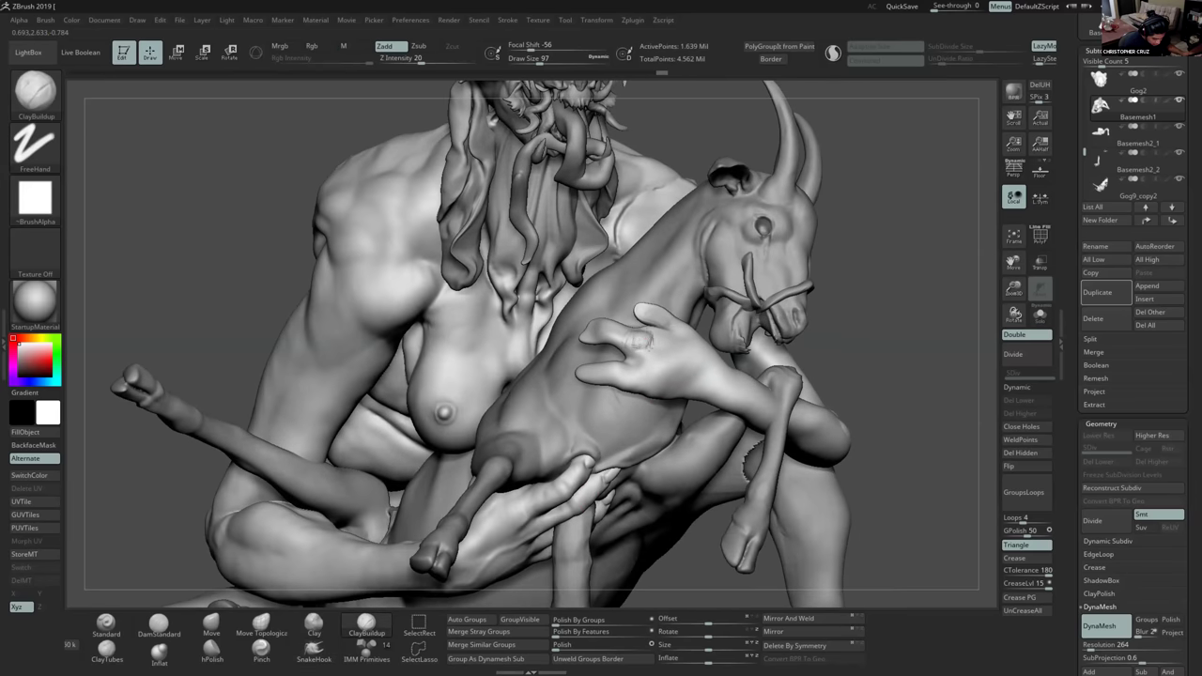
mouse_move(635, 342)
left_mouse_down()
mouse_move(615, 334)
mouse_move(644, 340)
mouse_move(617, 335)
mouse_move(633, 364)
mouse_move(612, 376)
mouse_move(642, 373)
left_mouse_up()
key("space")
key("shift")
key("shift")
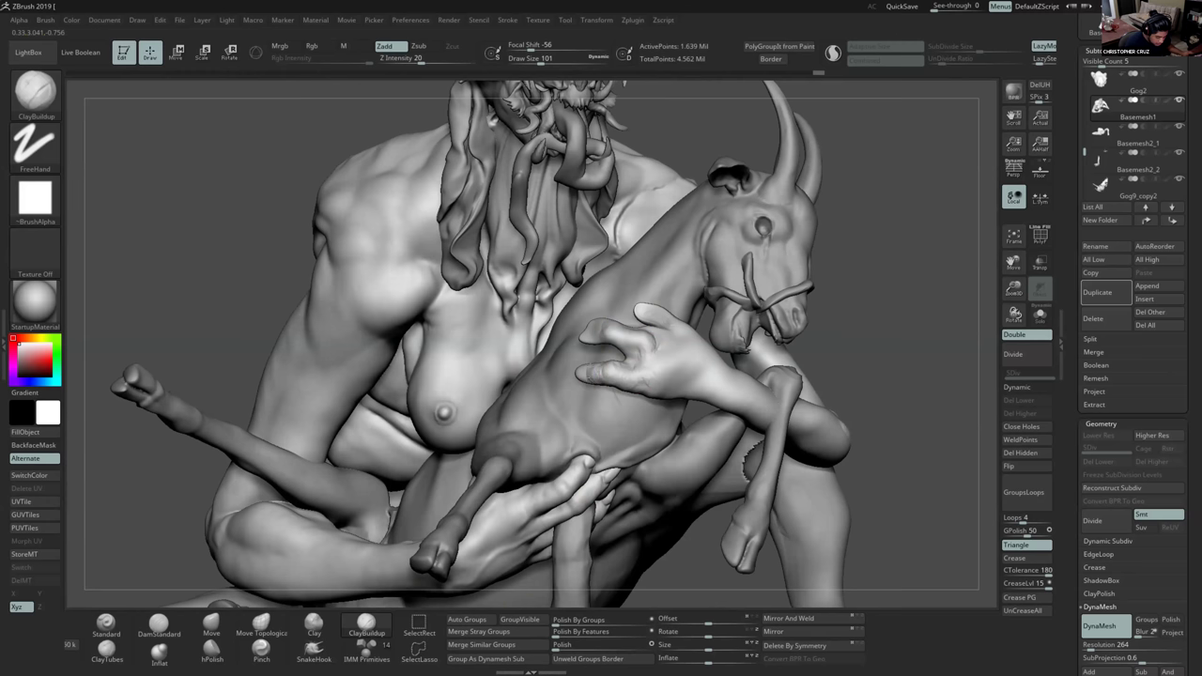
key("shift")
right_click_drag(573, 376, 613, 341)
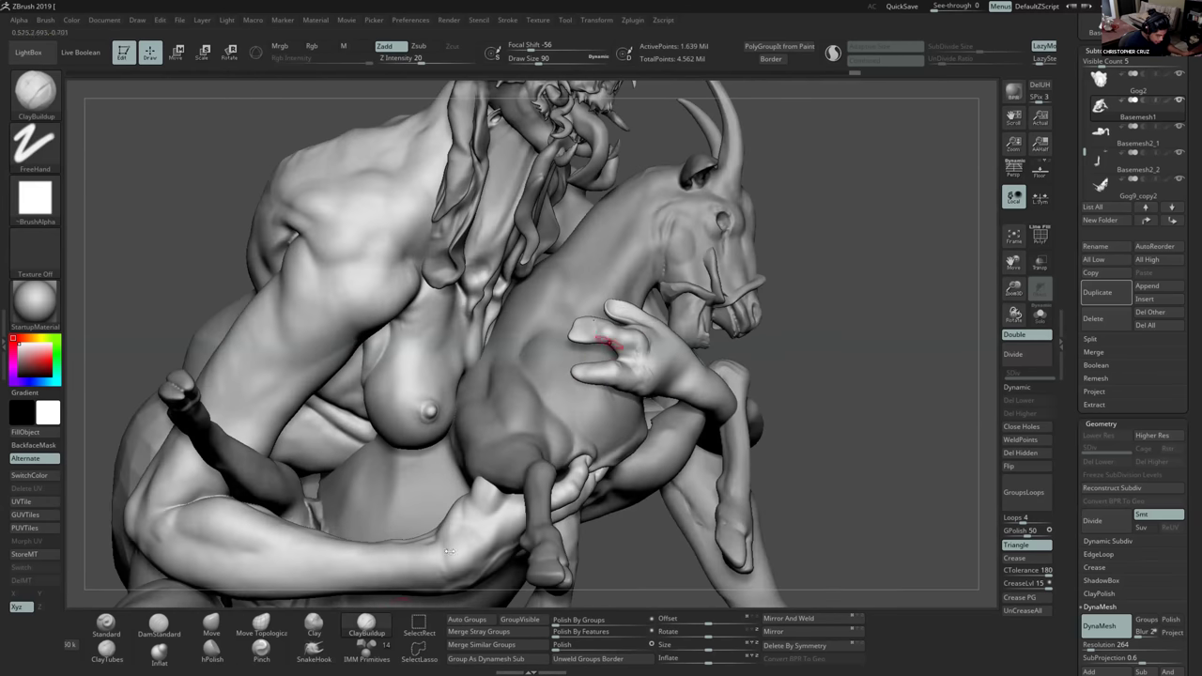
Nudge the lowest finger into position with the Move Topological brush at draw size 140.
left_click(263, 629)
key("s")
left_click_drag(575, 388, 581, 388)
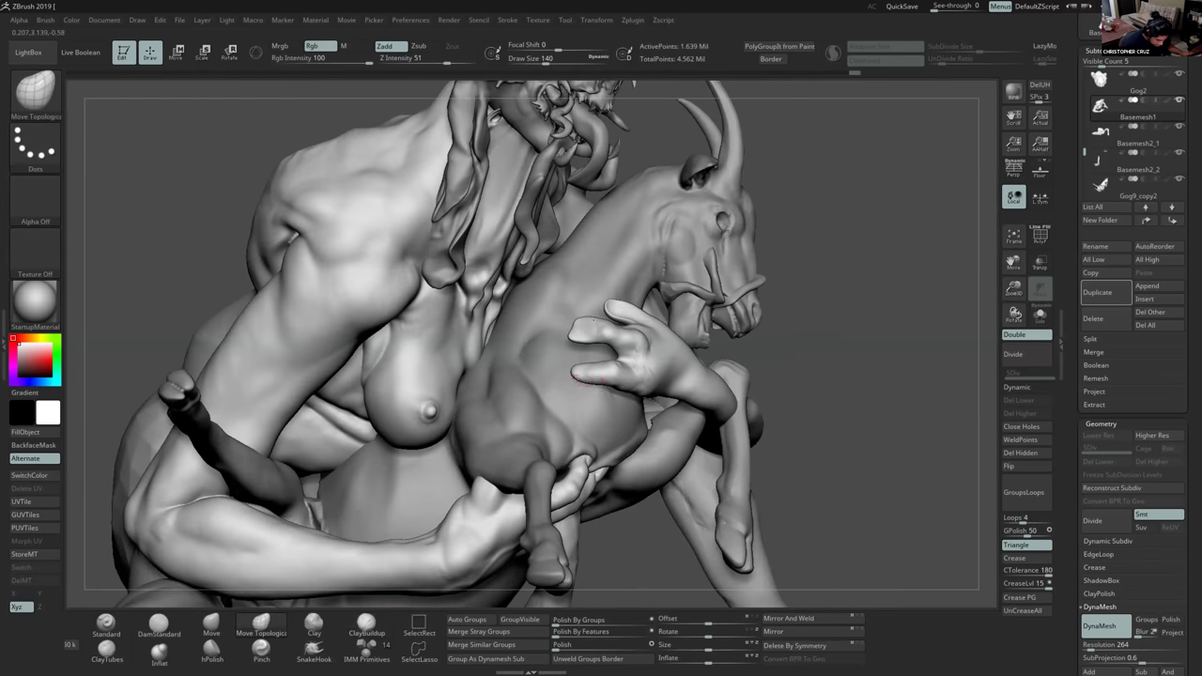
Reshape the fingers around the goat's body from several angles with the Move brush.
left_click(211, 625)
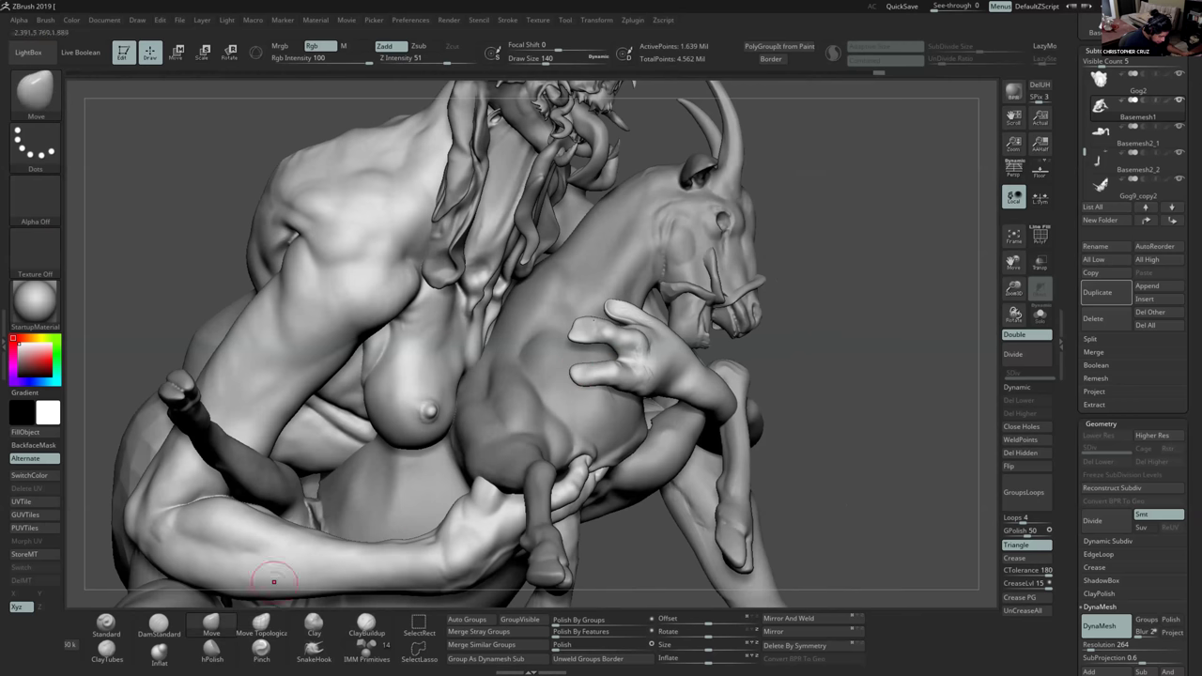
right_click_drag(593, 319, 536, 331)
mouse_move(606, 355)
left_mouse_down()
mouse_move(622, 343)
mouse_move(617, 322)
left_mouse_up()
right_click_drag(596, 329, 550, 337)
right_click_drag(631, 349, 601, 348)
key("s")
left_click_drag(651, 347, 658, 343)
mouse_move(601, 342)
right_mouse_down()
mouse_move(638, 335)
mouse_move(587, 352)
mouse_move(606, 348)
mouse_move(565, 344)
mouse_move(621, 345)
mouse_move(625, 380)
mouse_move(669, 383)
mouse_move(640, 410)
right_mouse_up()
key("s")
left_click_drag(603, 398, 602, 398)
right_click_drag(620, 383, 659, 391)
Bend and reposition the fingers with the Move Topological brush, enlarging its draw size to 311.
left_click(261, 626)
key("s")
left_click_drag(639, 390, 674, 391)
mouse_move(601, 389)
right_mouse_down()
mouse_move(691, 390)
mouse_move(680, 391)
right_mouse_up()
key("s")
left_click_drag(674, 390, 669, 394)
key("s")
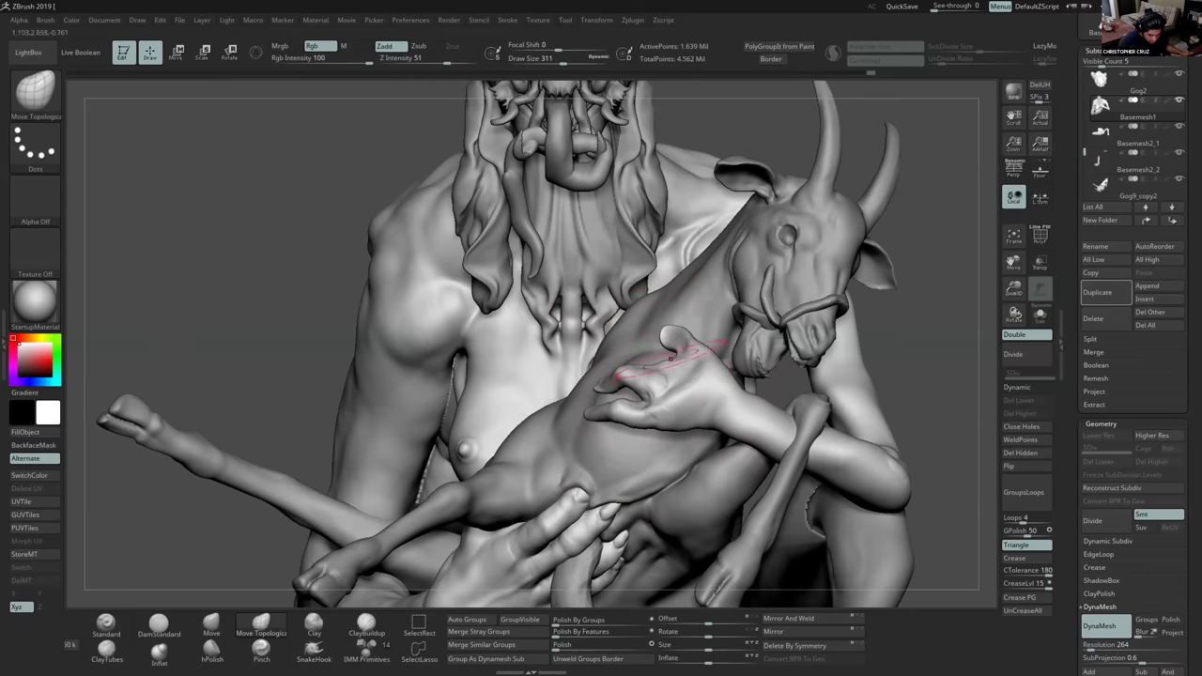
Refine the palm edge and the spacing of the lower fingers with the Move Topological brush.
mouse_move(654, 402)
right_mouse_down()
mouse_move(672, 430)
mouse_move(676, 396)
right_mouse_up()
key("s")
left_click_drag(689, 412, 677, 412)
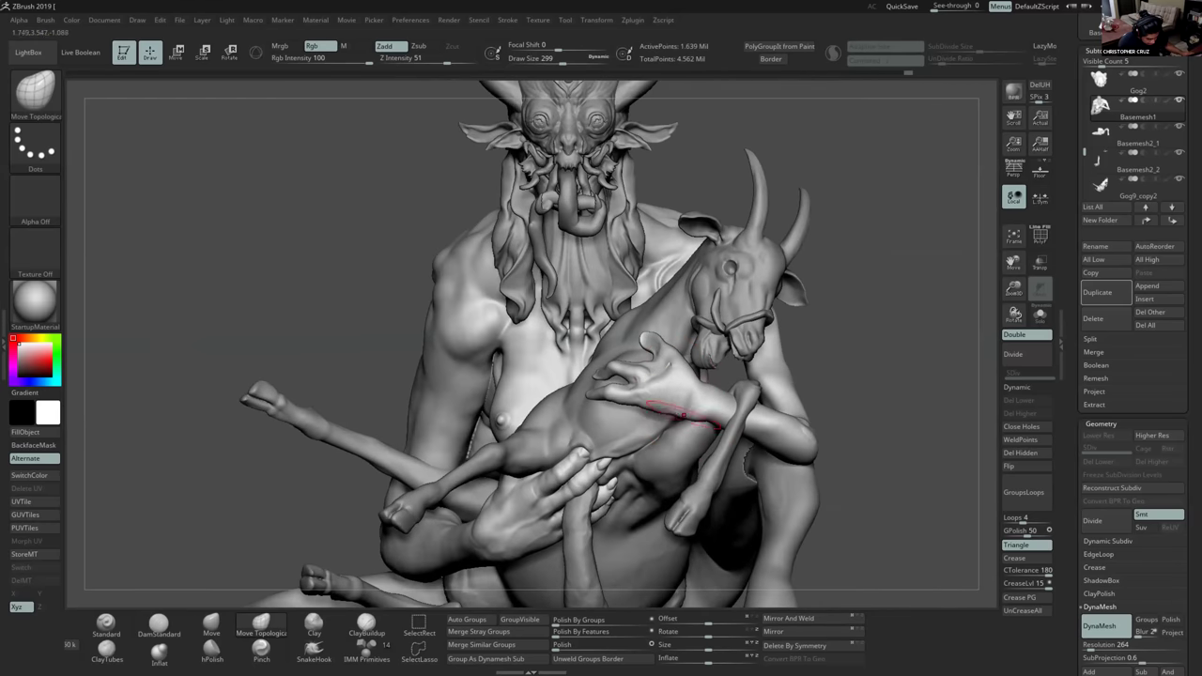
mouse_move(676, 413)
right_mouse_down()
mouse_move(630, 429)
mouse_move(686, 425)
mouse_move(631, 408)
right_mouse_up()
key("2")
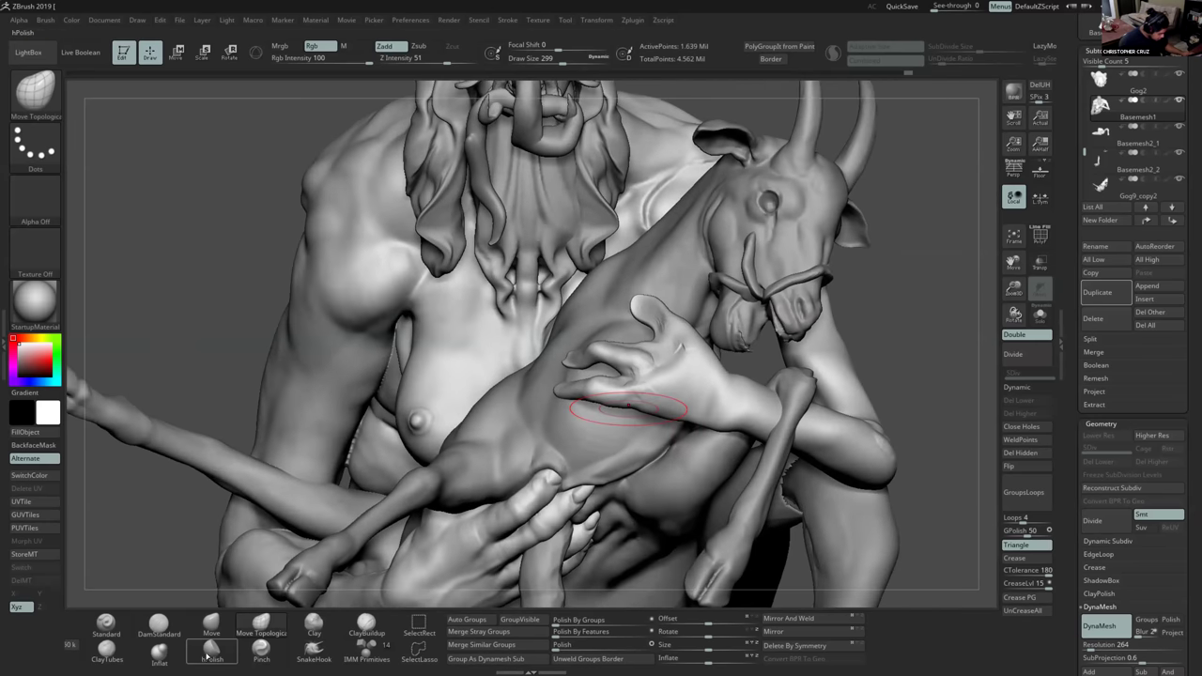
key("3")
left_click_drag(621, 360, 598, 365)
right_click_drag(598, 365, 620, 391)
mouse_move(630, 348)
right_mouse_down()
mouse_move(638, 434)
mouse_move(623, 385)
mouse_move(636, 399)
right_mouse_up()
key("s")
left_click_drag(636, 399, 597, 398)
Add form to the back of the hand with ClayBuildup at a draw size of about 124.
left_click(367, 624)
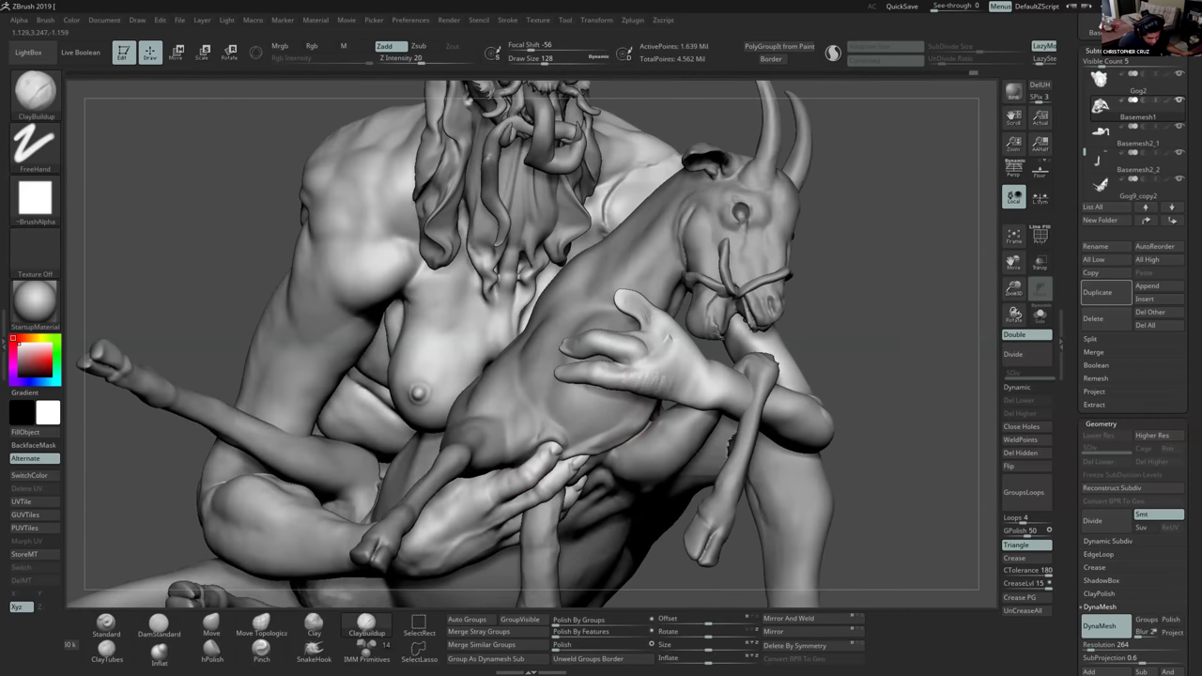
left_click_drag(676, 404, 691, 379)
key("s")
mouse_move(691, 379)
left_mouse_down()
mouse_move(676, 396)
mouse_move(697, 396)
mouse_move(661, 372)
left_mouse_up()
key("s")
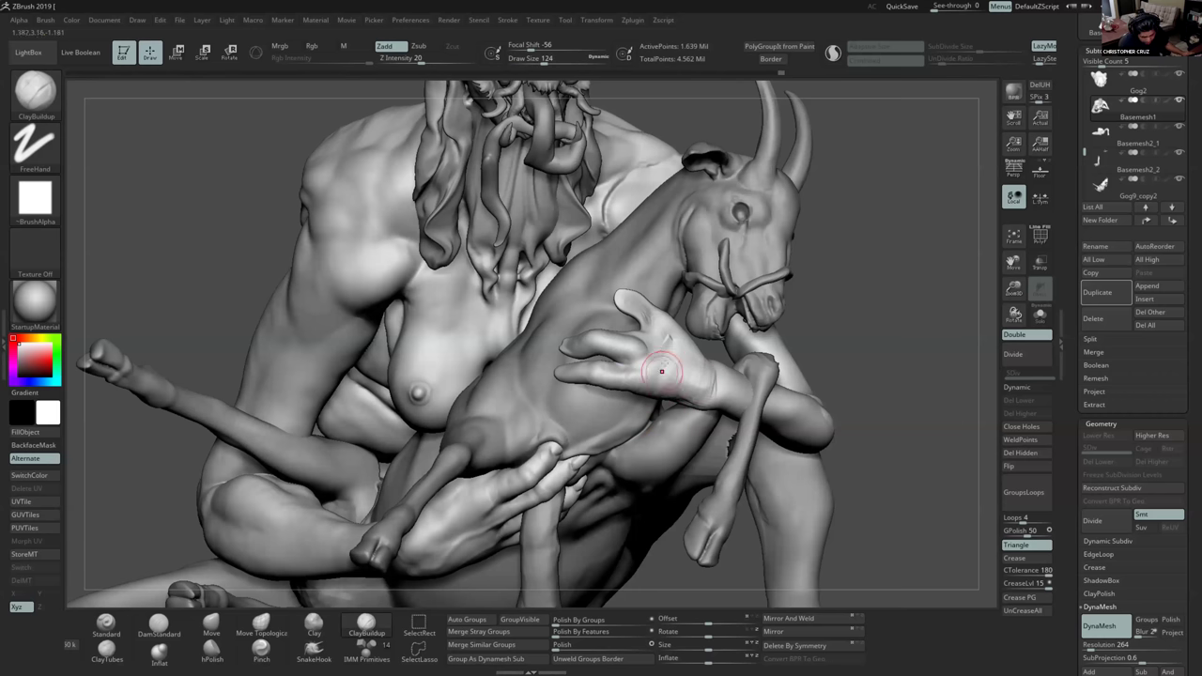
Refine the two lower fingers with a draw size of 83 and smooth their surfaces.
key("s")
left_click_drag(596, 370, 590, 369)
right_click_drag(572, 371, 620, 373)
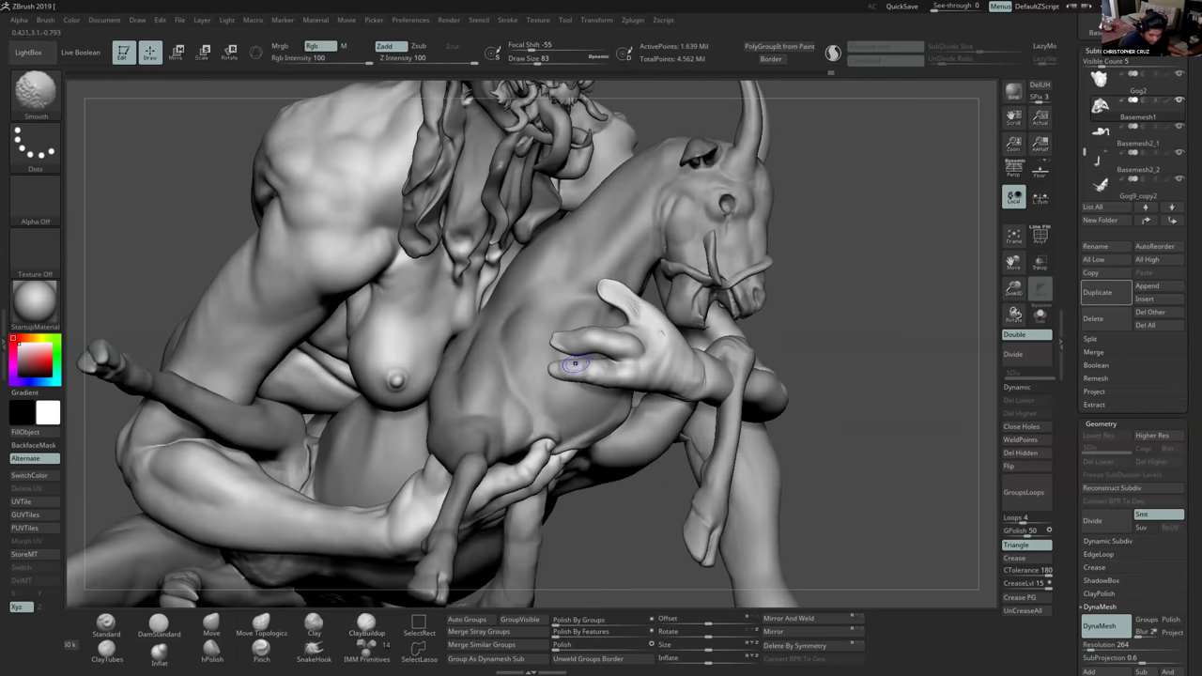
key("shift")
key("shift")
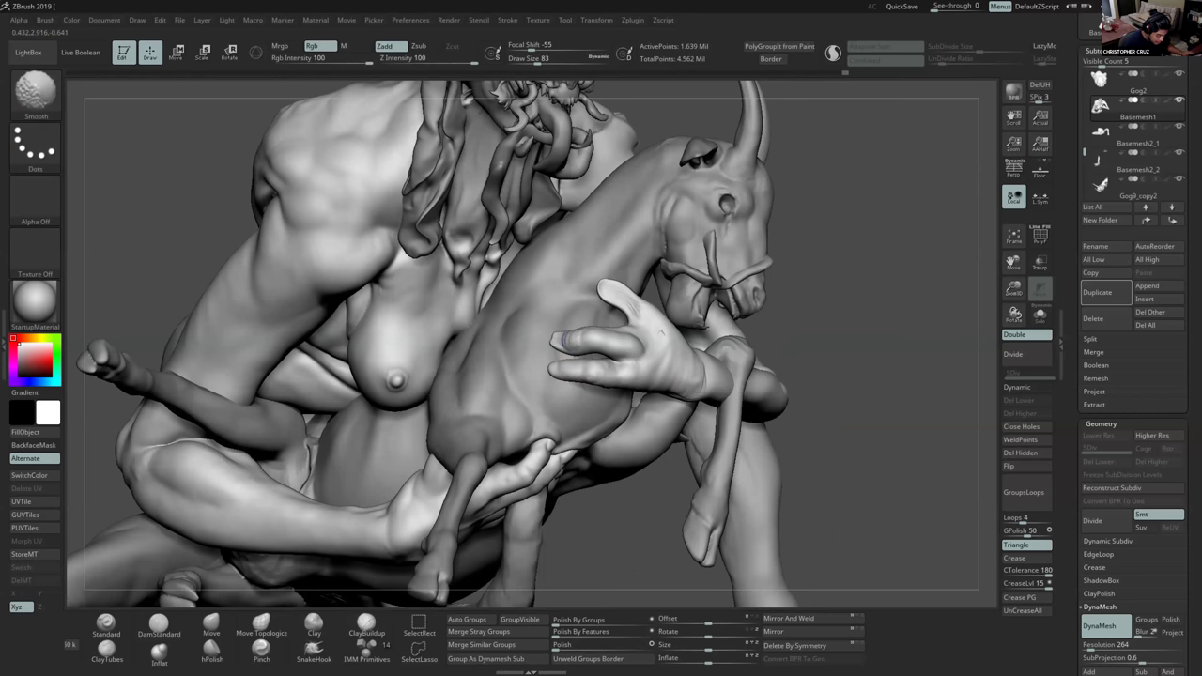
key("shift")
left_click_drag(569, 345, 592, 344, "shift")
mouse_move(691, 339)
right_mouse_down()
mouse_move(617, 341)
mouse_move(667, 385)
mouse_move(647, 417)
right_mouse_up()
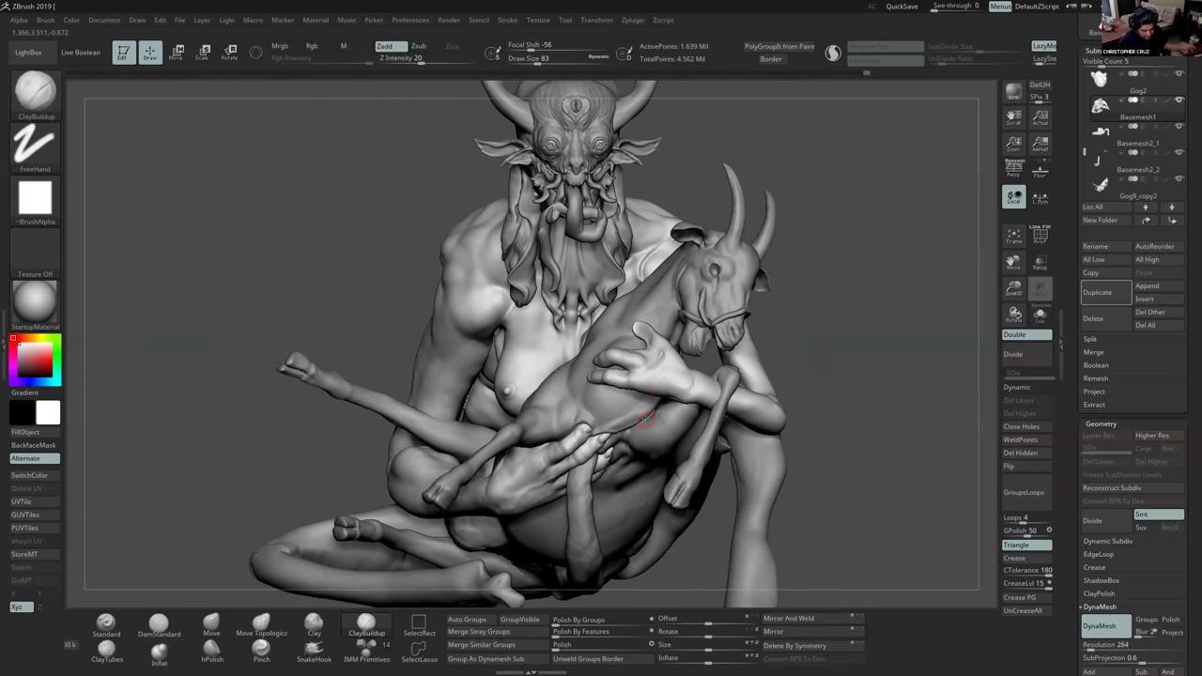
Reposition the middle fingertips with the Move brush, reducing its draw size to 167.
mouse_move(635, 359)
right_mouse_down("ctrl")
mouse_move(644, 379)
mouse_move(627, 392)
mouse_move(648, 390)
right_mouse_up("ctrl")
left_click(211, 624)
key("s")
left_click_drag(577, 358, 593, 358)
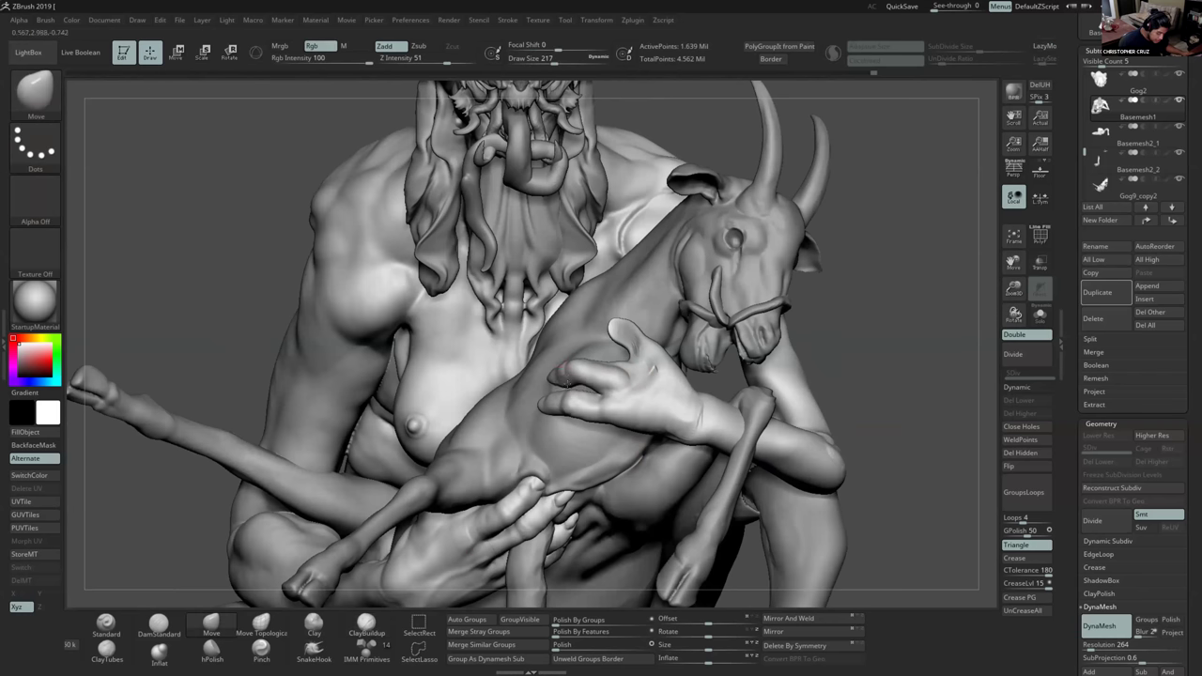
key("bracketleft")
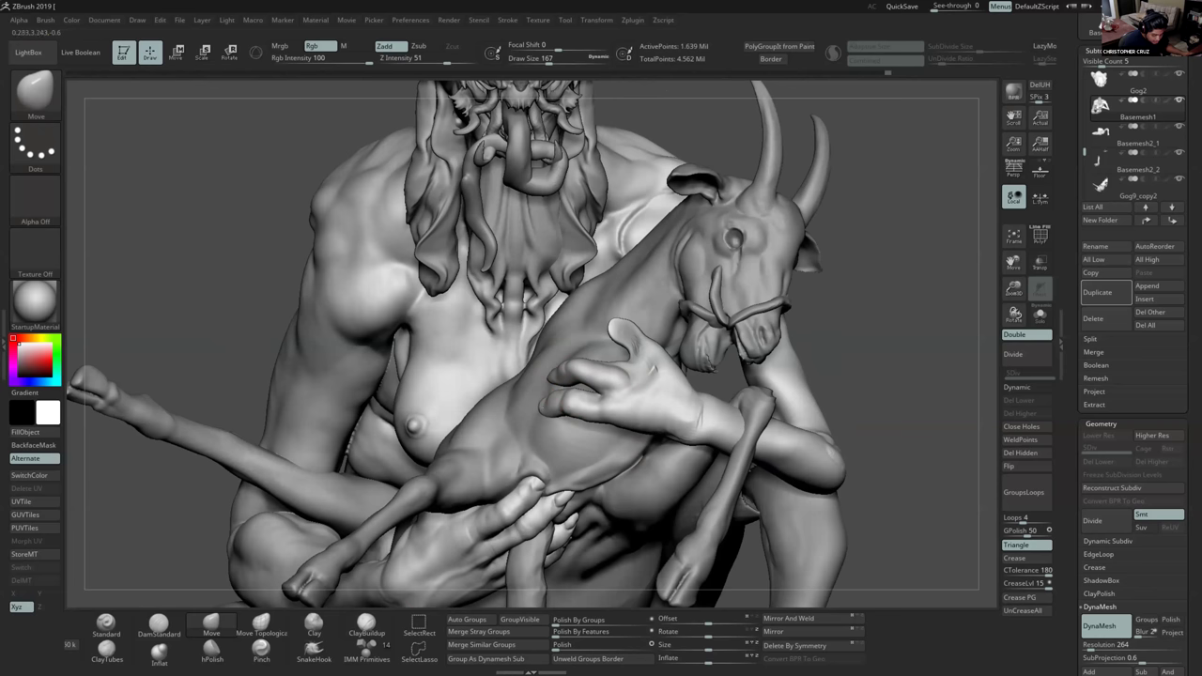
Adjust the hand's knuckles, upper finger and lower palm edge with a larger Move brush.
right_click_drag(667, 360, 623, 374)
key("s")
mouse_move(623, 375)
left_mouse_down()
mouse_move(644, 375)
mouse_move(619, 376)
left_mouse_up()
right_click_drag(646, 385, 670, 390, "shift")
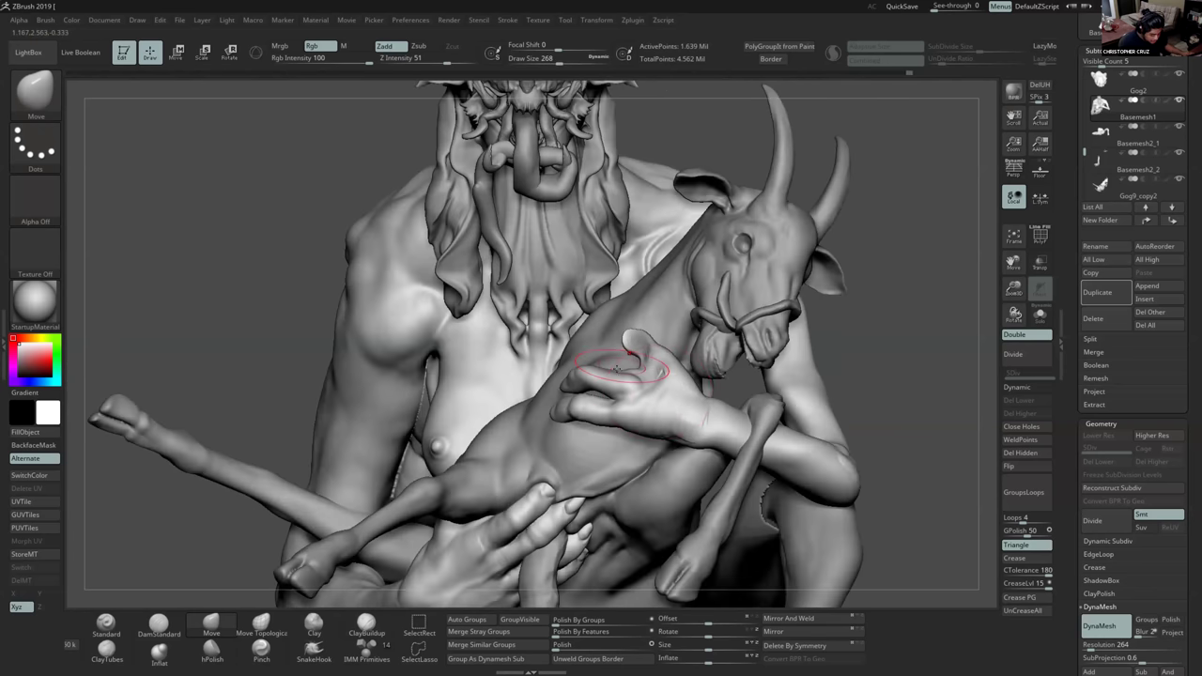
mouse_move(597, 380)
right_mouse_down()
mouse_move(639, 403)
mouse_move(665, 372)
mouse_move(644, 383)
right_mouse_up()
left_click_drag(644, 383, 648, 377)
mouse_move(648, 377)
right_mouse_down("ctrl")
mouse_move(650, 351)
mouse_move(647, 393)
mouse_move(658, 329)
right_mouse_up("ctrl")
left_click_drag(657, 413, 655, 420)
right_click_drag(673, 420, 665, 423)
right_click_drag(646, 360, 640, 374)
Thicken the uppermost finger with the Inflat brush and build up its base with ClayBuildup, smoothing the result.
left_click(160, 649)
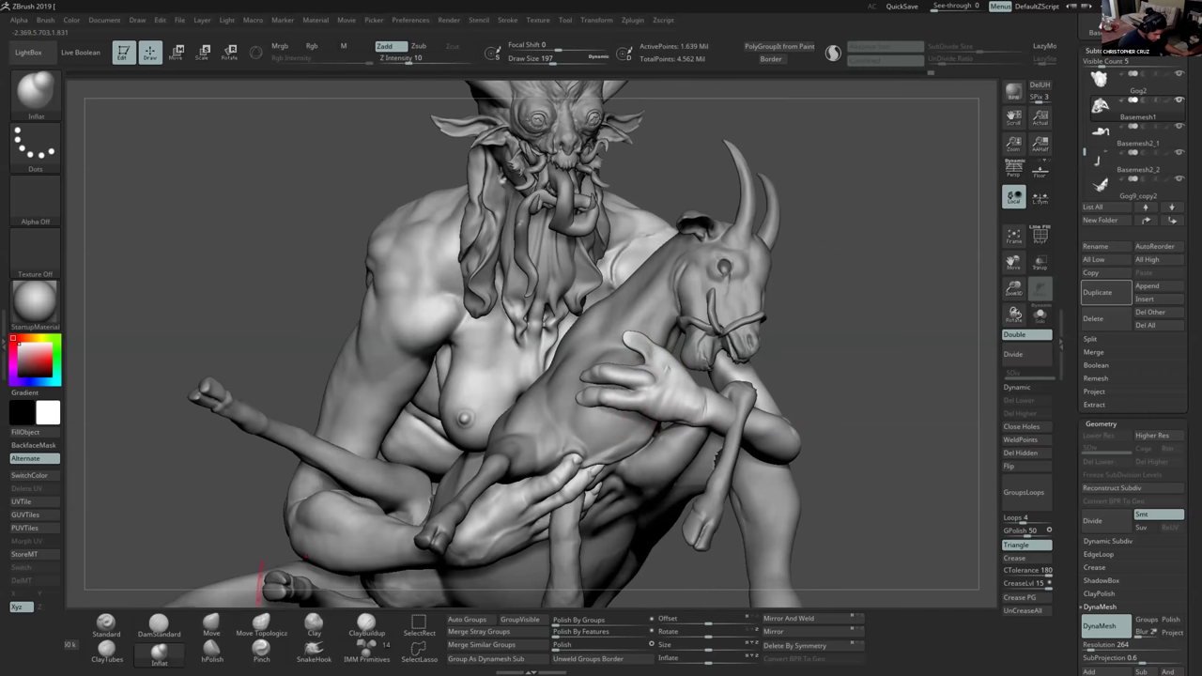
key("s")
mouse_move(634, 338)
left_mouse_down("shift")
mouse_move(658, 336)
mouse_move(639, 344)
left_mouse_up("shift")
left_click(366, 624)
key("space")
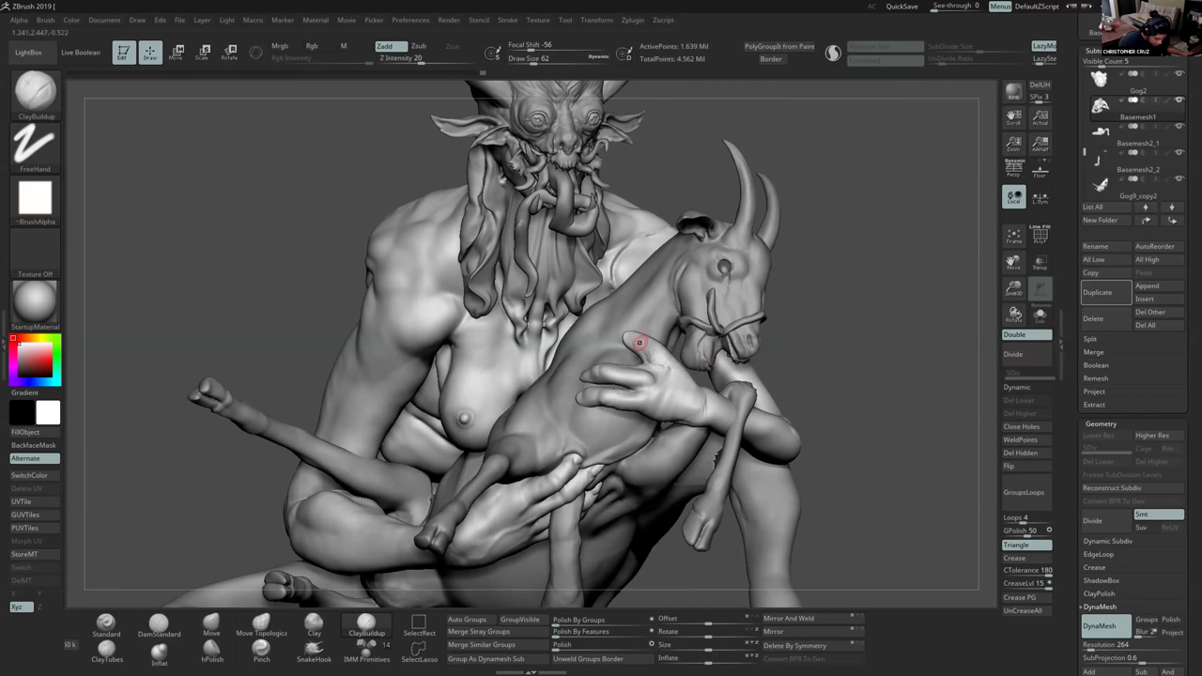
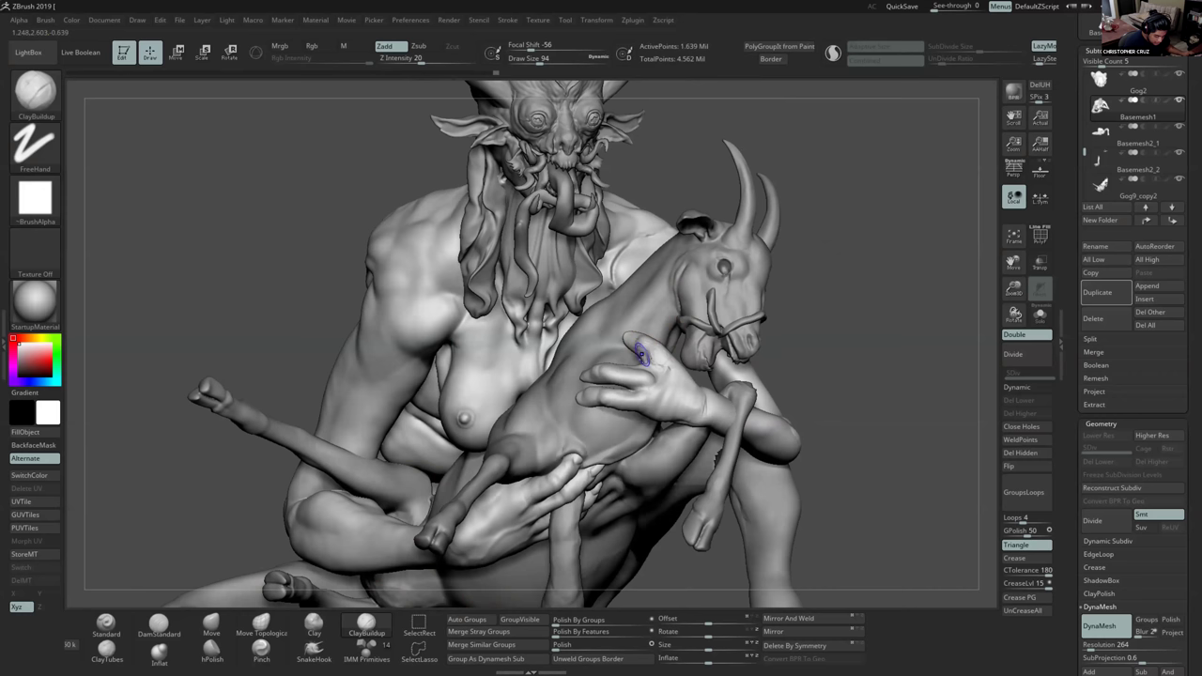
key("shift")
Remesh the body with DynaMesh and smooth the back of the hand.
left_click_drag(845, 353, 823, 354, "shift")
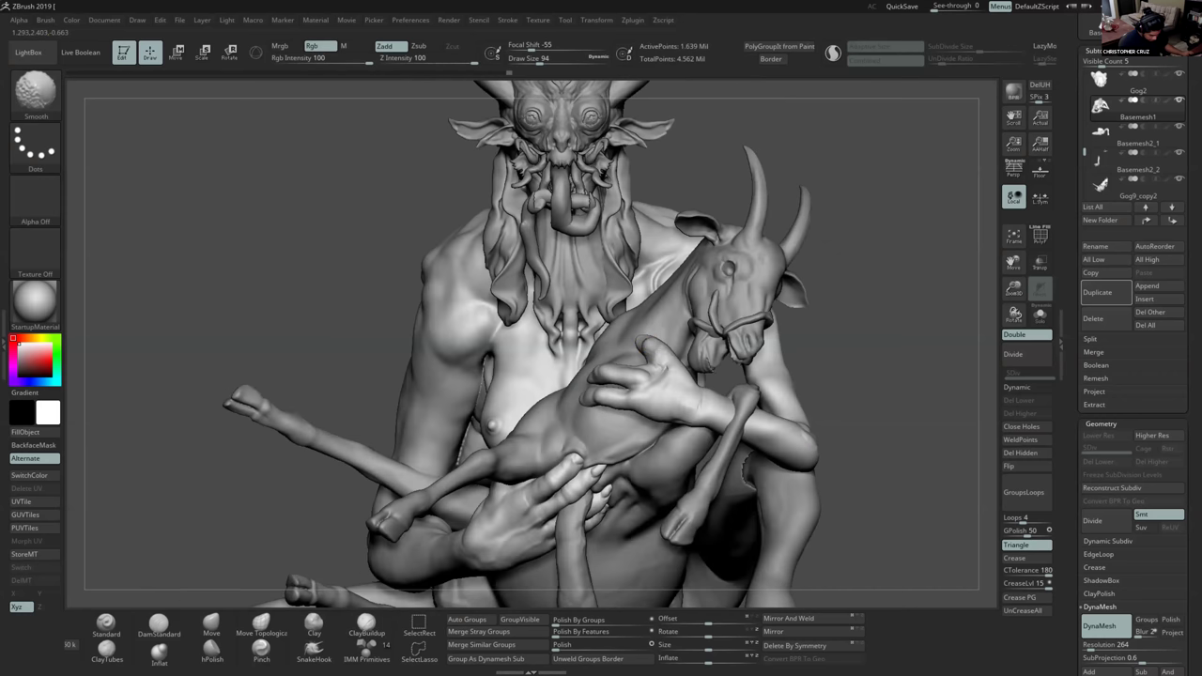
key("ctrl")
key("shift")
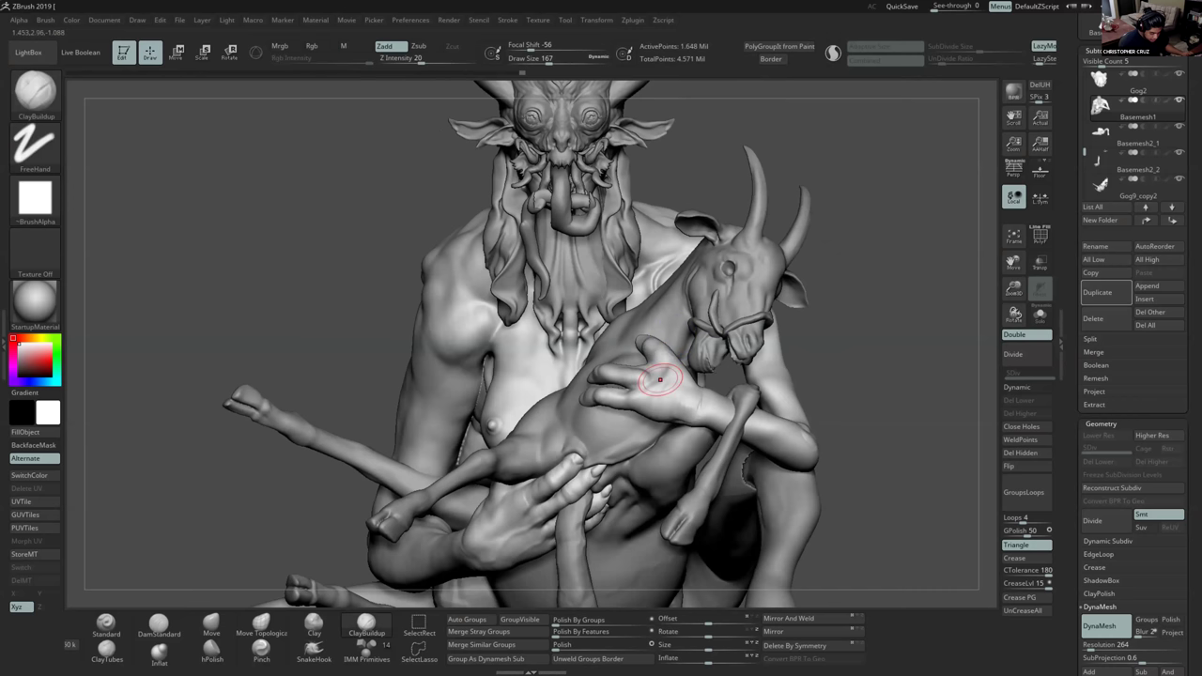
Add clay over the knuckles and fingers with ClayBuildup and smooth it out.
right_click_drag(657, 376, 588, 449, "ctrl")
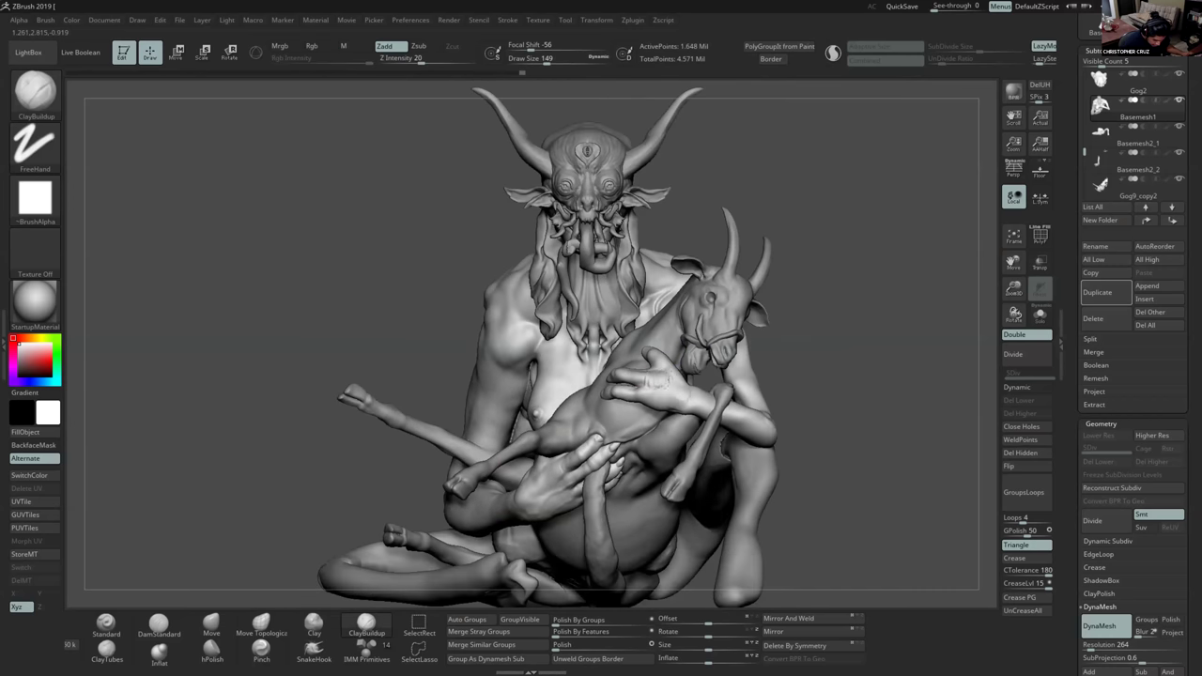
key("shift")
mouse_move(633, 387)
left_mouse_down()
mouse_move(644, 397)
mouse_move(627, 404)
left_mouse_up()
key("shift")
Inflate the lower fingers with the Inflat brush at a large draw size and smooth them.
right_click_drag(639, 395, 713, 402)
right_click_drag(590, 447, 581, 470)
left_click(158, 653)
key("s")
left_click_drag(614, 395, 626, 394)
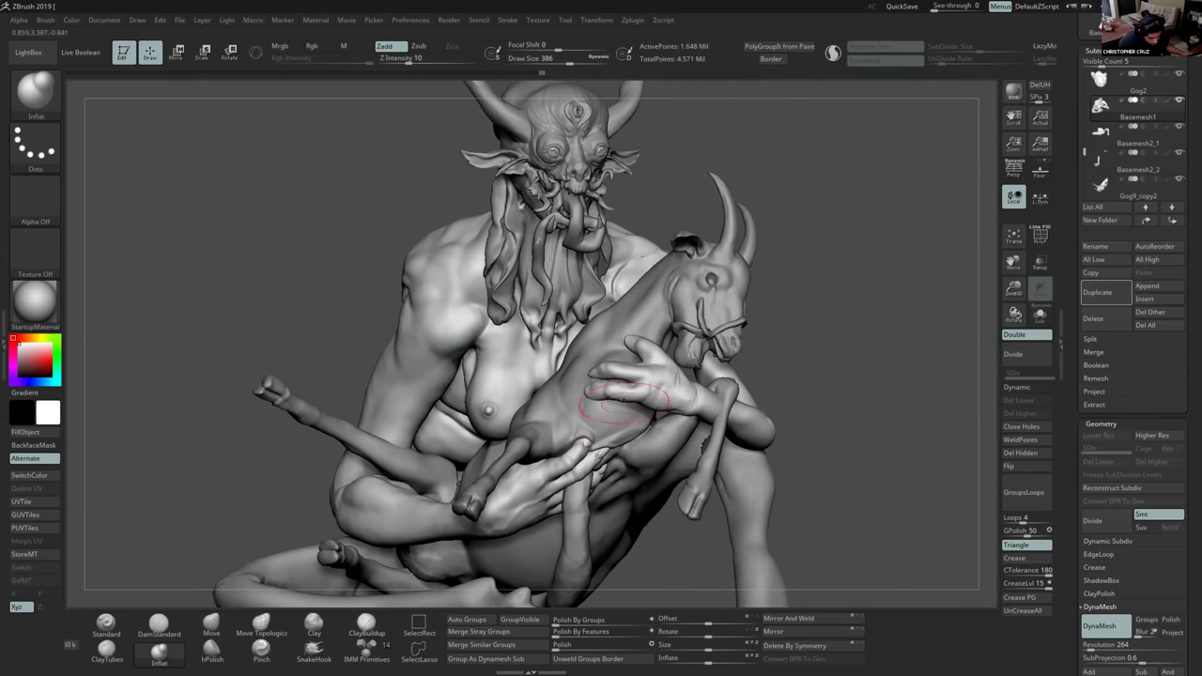
key("shift")
Reshape the fingers of the hand holding the goat with the Move brush at a draw size of about 450.
mouse_move(637, 411)
right_mouse_down()
mouse_move(616, 409)
mouse_move(660, 402)
right_mouse_up()
mouse_move(696, 463)
right_mouse_down("alt")
mouse_move(671, 416)
mouse_move(667, 445)
right_mouse_up("alt")
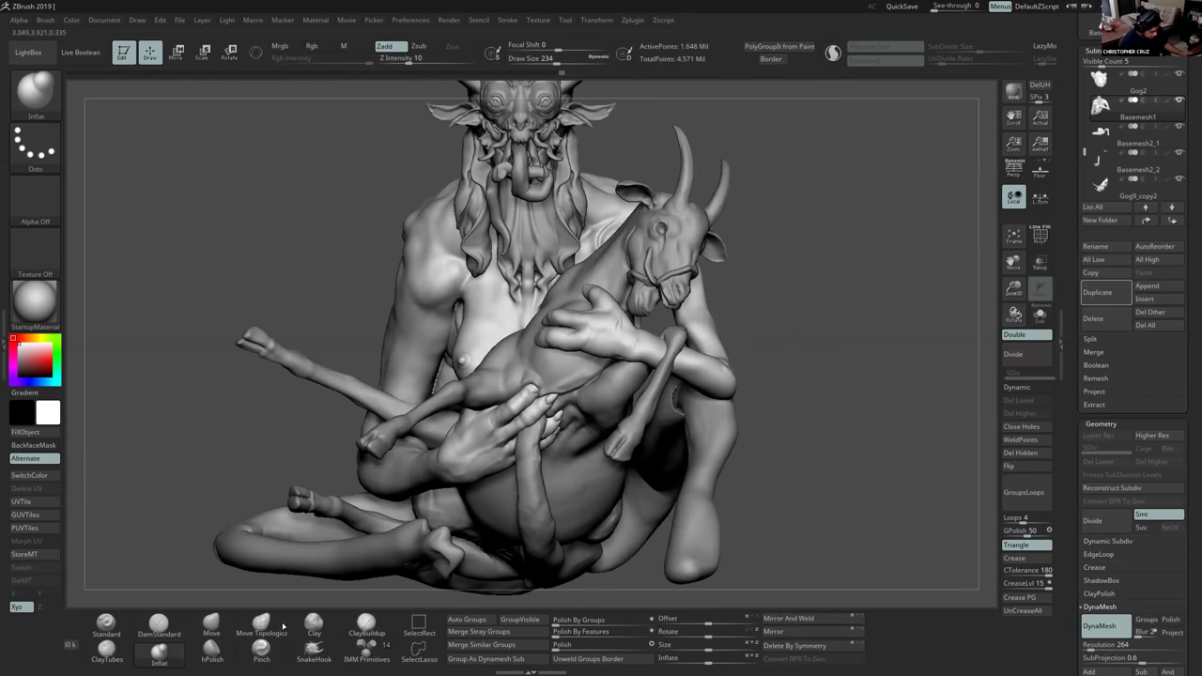
left_click(211, 623)
mouse_move(593, 327)
left_mouse_down()
mouse_move(593, 353)
mouse_move(545, 338)
left_mouse_up()
key("s")
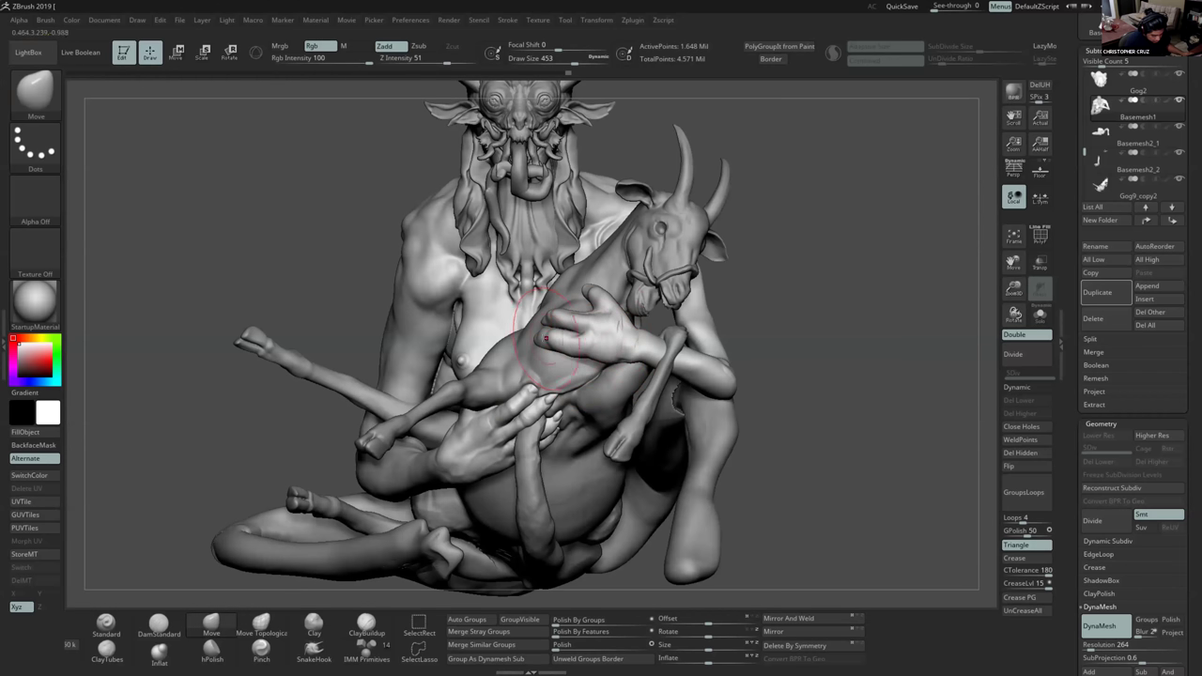
right_click_drag(606, 294, 556, 294)
key("bracketleft")
key("bracketleft")
left_click_drag(569, 319, 561, 325)
mouse_move(651, 384)
right_mouse_down()
mouse_move(636, 387)
mouse_move(631, 353)
mouse_move(635, 413)
right_mouse_up()
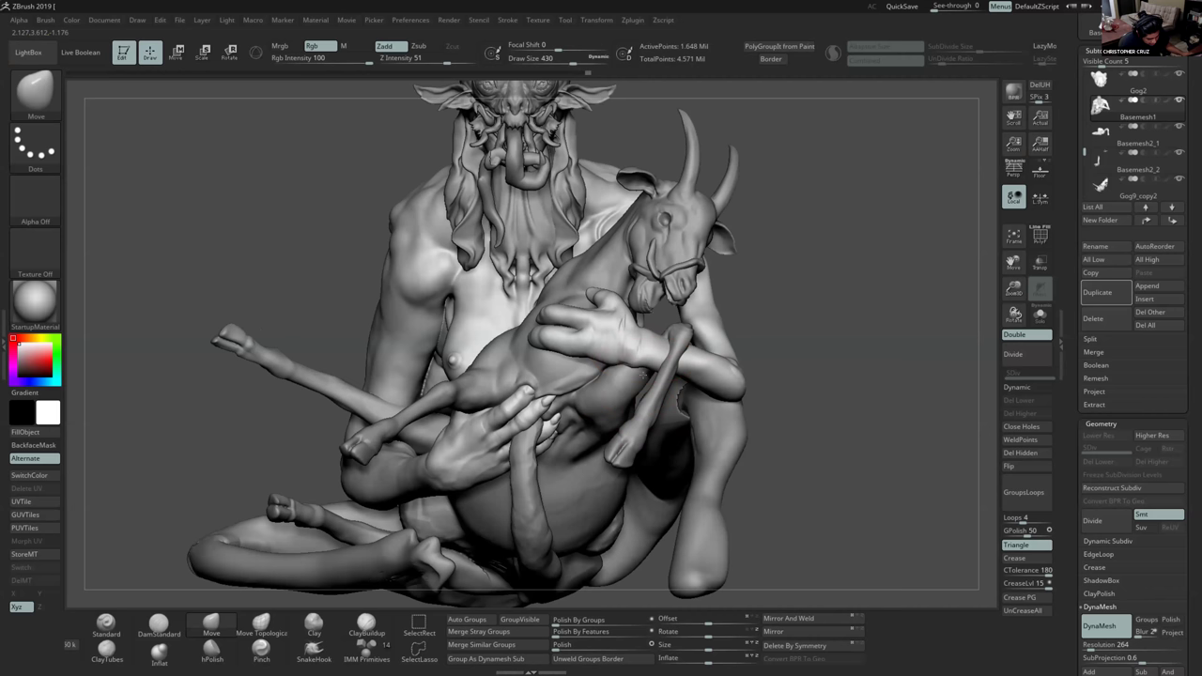
Extend the elbow of the arm around the goat outward with the Move brush at draw size 724.
key("bracketleft")
key("bracketleft")
key("bracketleft")
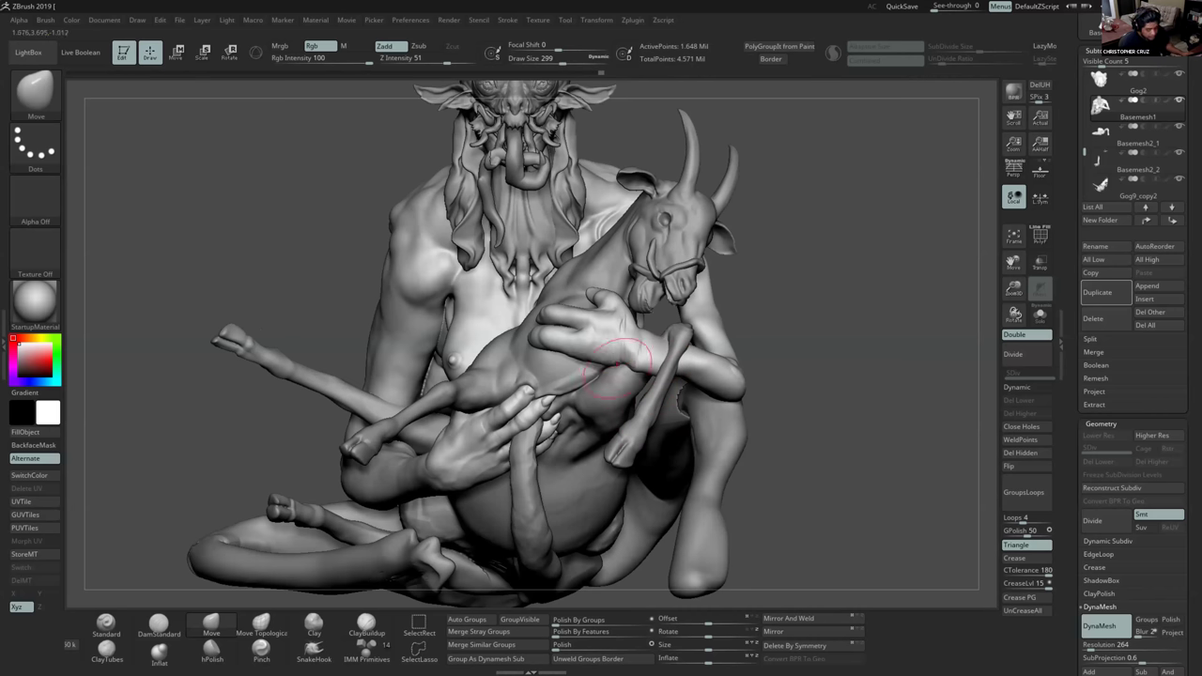
right_click_drag(617, 363, 616, 331, "ctrl")
key("bracketright")
key("bracketright")
key("bracketright")
key("bracketright")
key("bracketright")
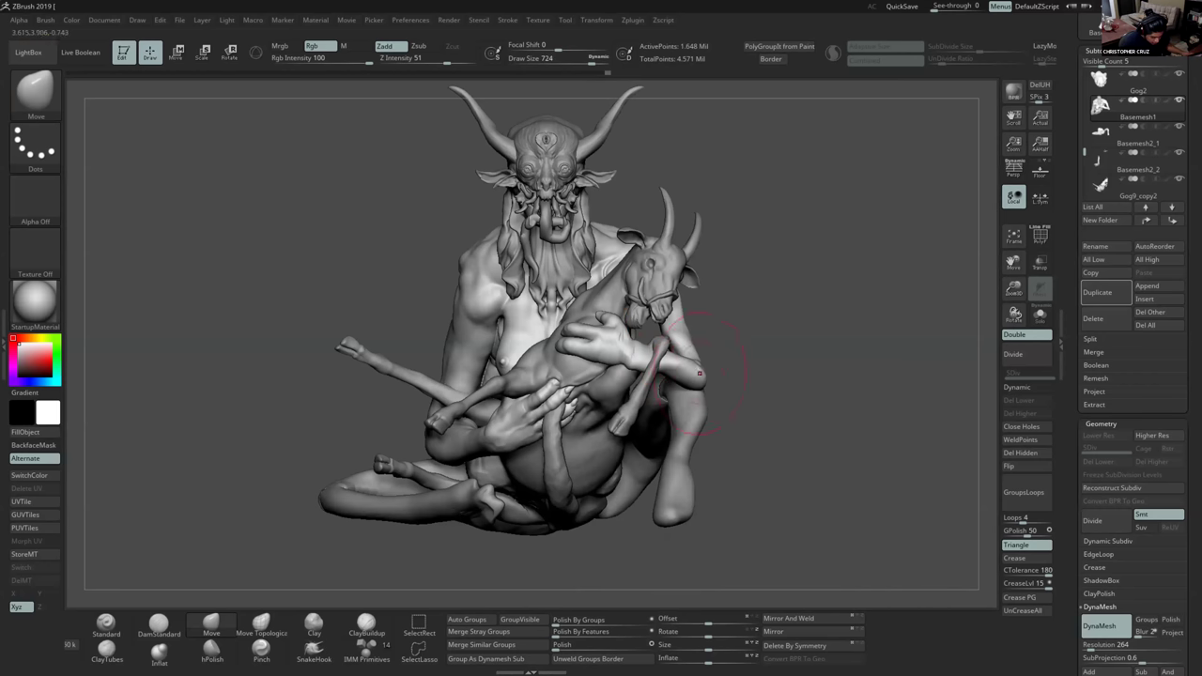
mouse_move(658, 361)
right_mouse_down()
mouse_move(639, 339)
mouse_move(608, 344)
right_mouse_up()
left_click_drag(592, 60, 562, 61)
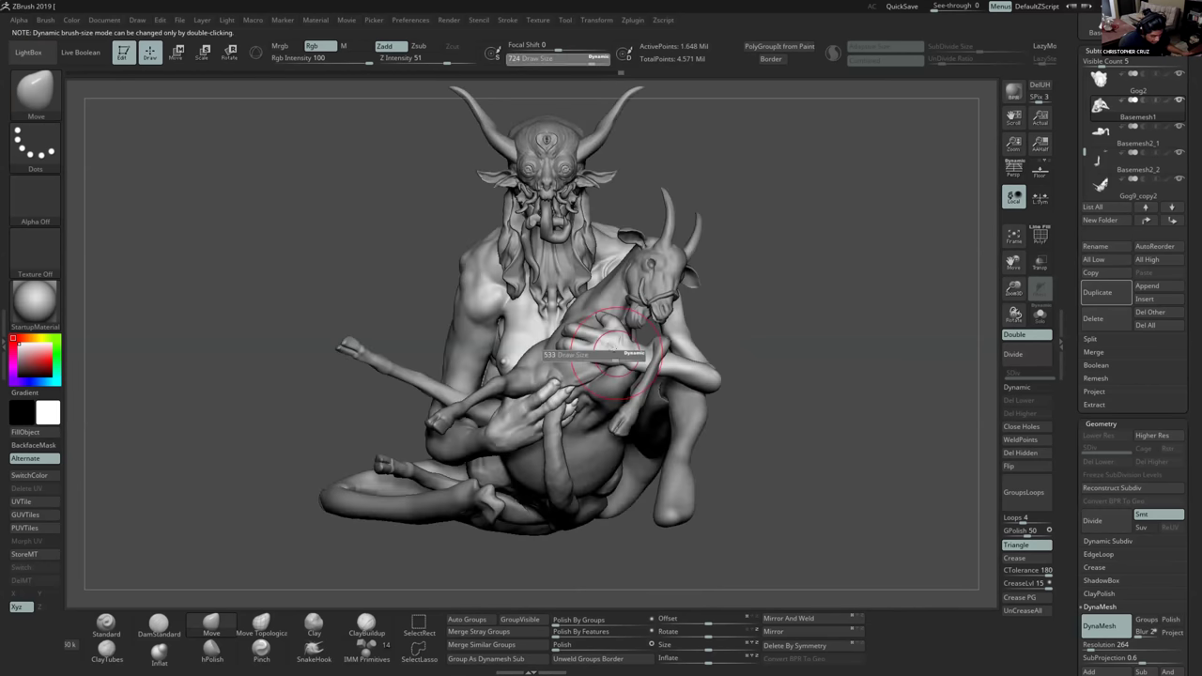
mouse_move(631, 324)
right_mouse_down("ctrl")
mouse_move(627, 362)
mouse_move(619, 331)
mouse_move(614, 345)
right_mouse_up("ctrl")
right_click_drag(810, 286, 818, 296)
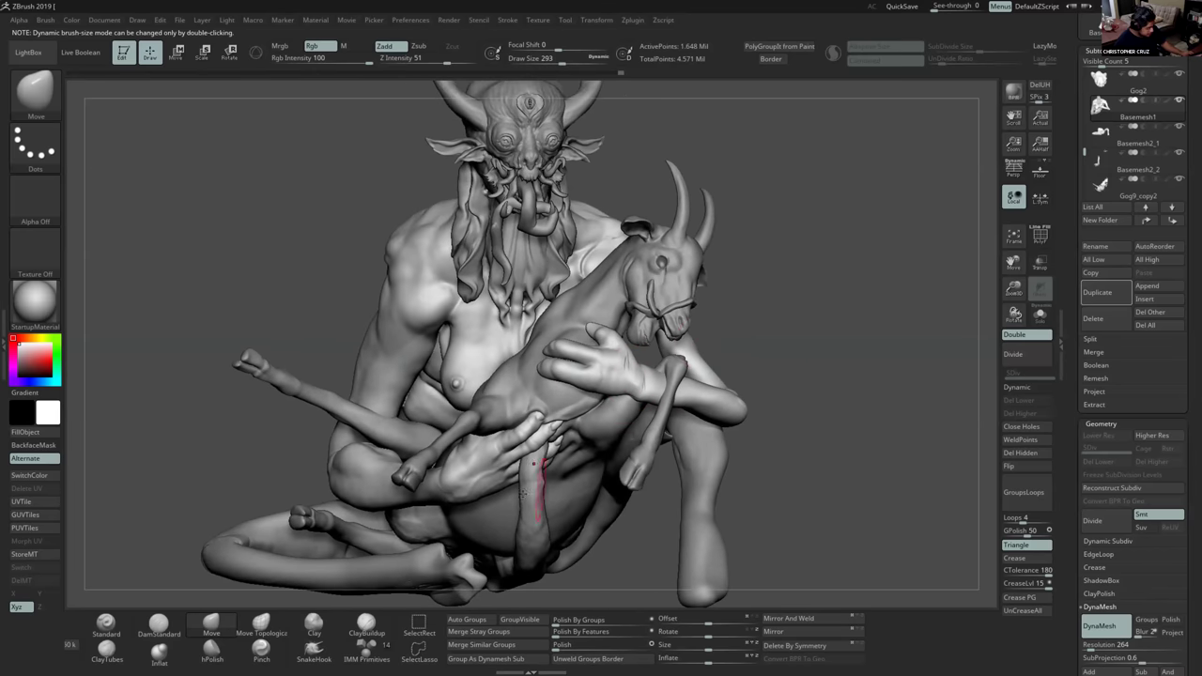
Switch to the reference image board, widen its window and look over the image groups.
key("super")
left_click(446, 665)
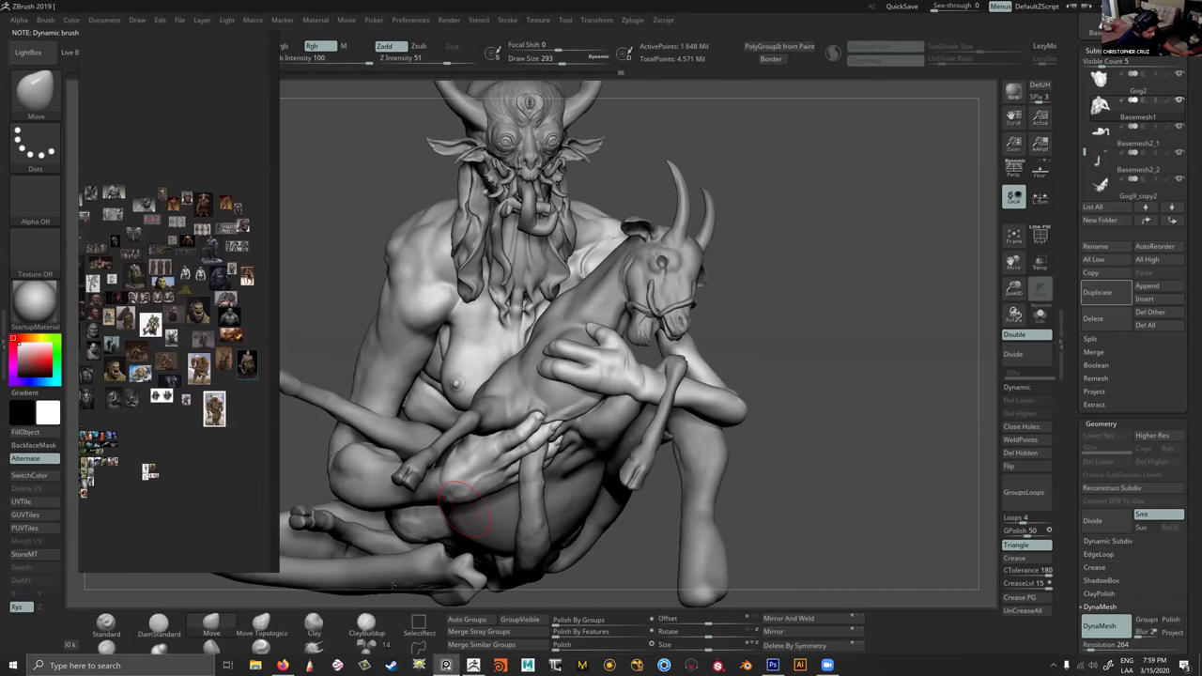
left_click_drag(713, 268, 743, 271)
scroll(311, 288, "down", 5)
middle_click_drag(315, 288, 639, 313)
scroll(534, 307, "up", 3)
scroll(536, 306, "up", 3)
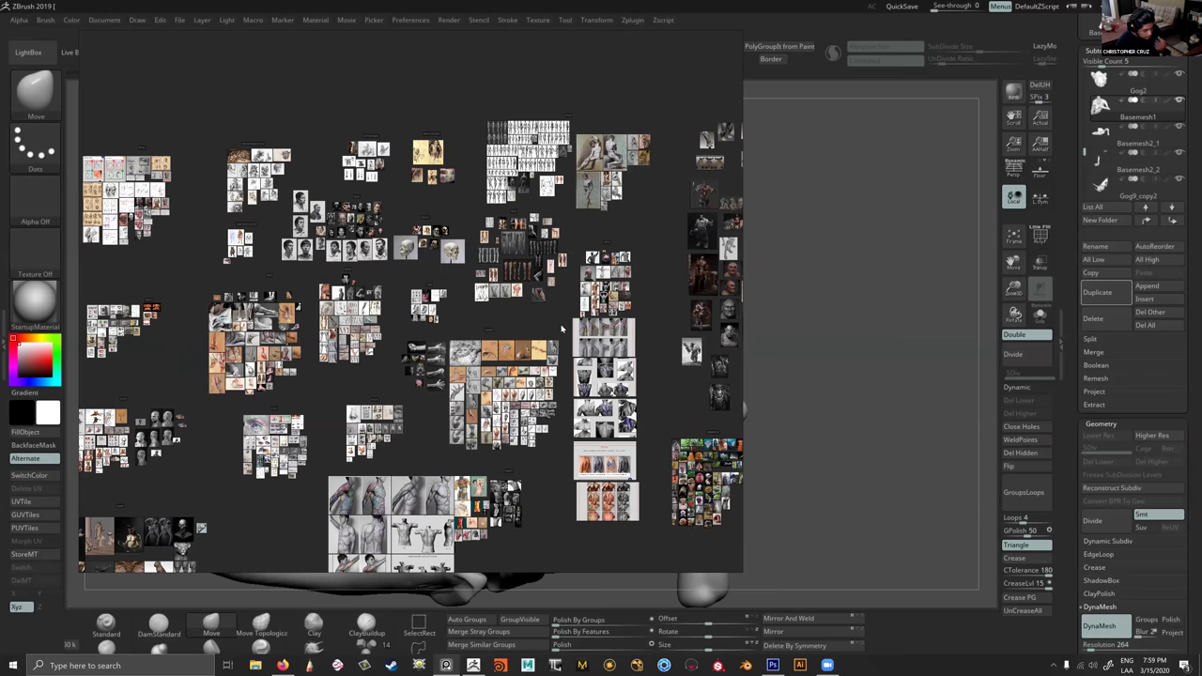
scroll(562, 328, "up", 3)
scroll(511, 328, "down", 2)
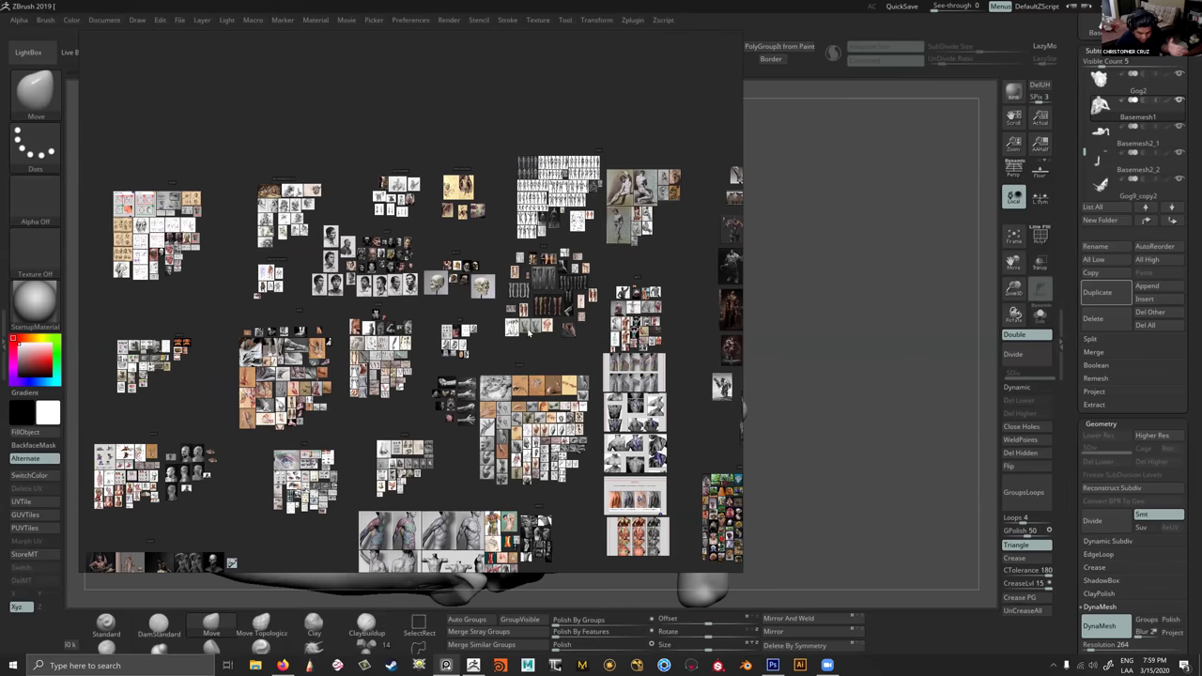
scroll(554, 338, "down", 3)
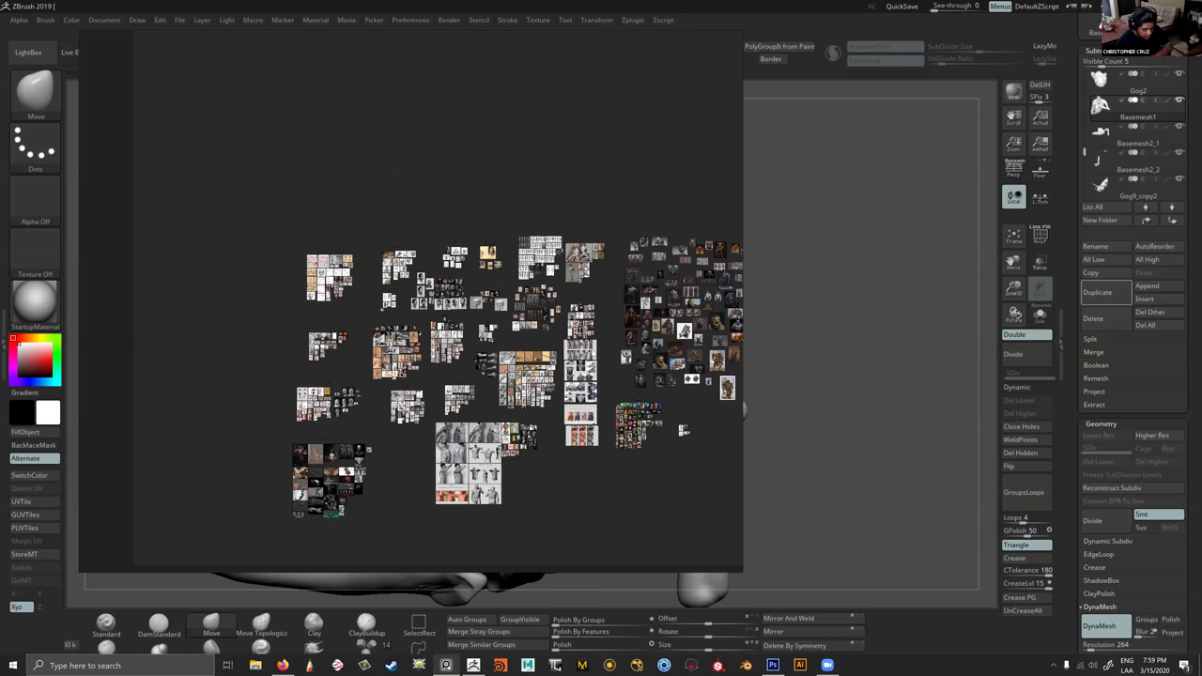
middle_click_drag(347, 362, 311, 355)
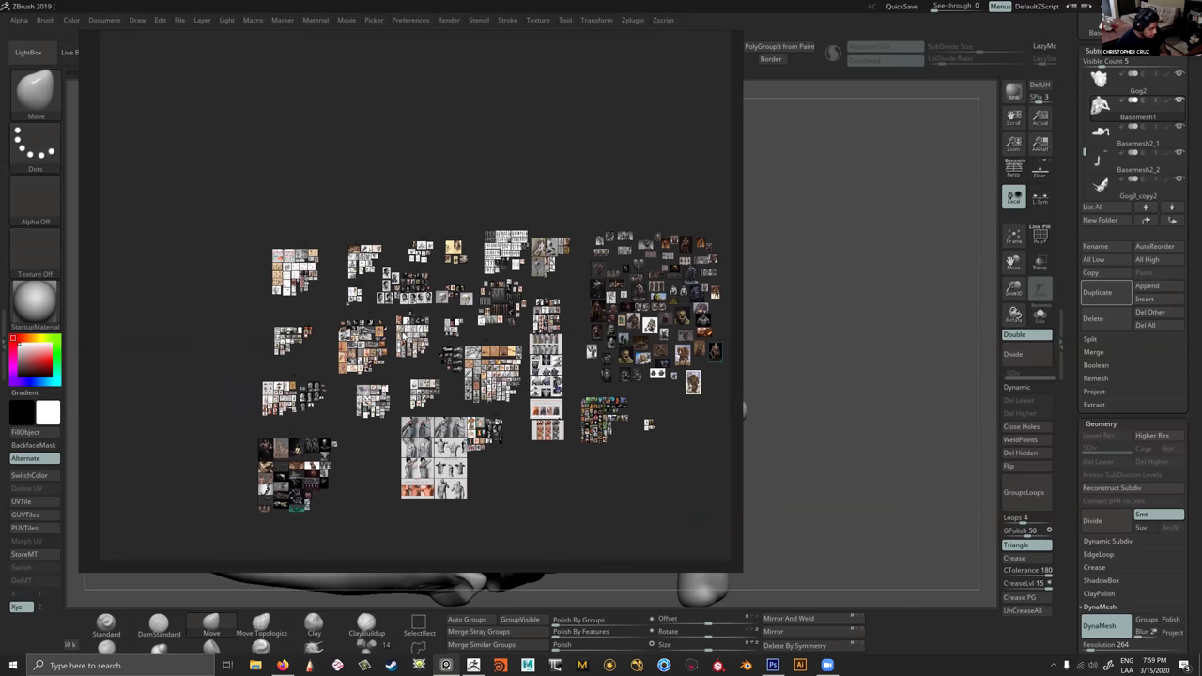
Locate the hands references on the board and examine the photos of fists, outstretched hands and wrinkled hands.
scroll(404, 335, "up", 4)
scroll(404, 335, "up", 2)
middle_click_drag(483, 336, 643, 363)
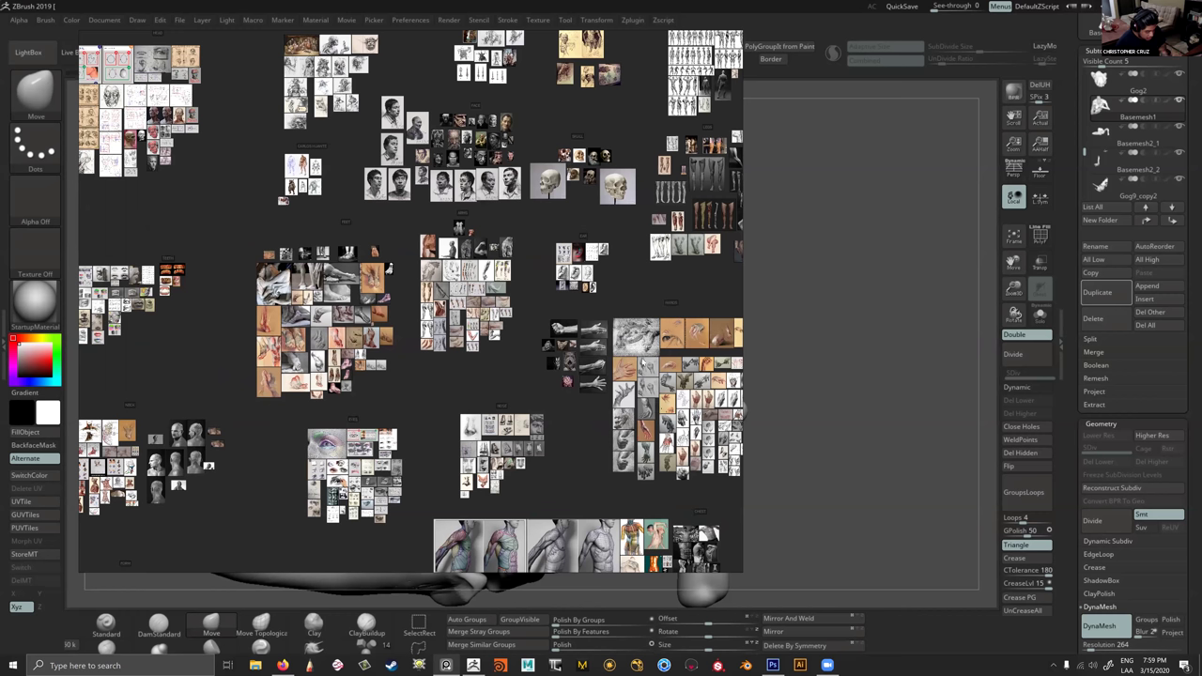
middle_click_drag(514, 359, 560, 382)
scroll(641, 362, "up", 10)
middle_click_drag(641, 361, 474, 414)
scroll(472, 319, "down", 4)
middle_click_drag(470, 318, 439, 299)
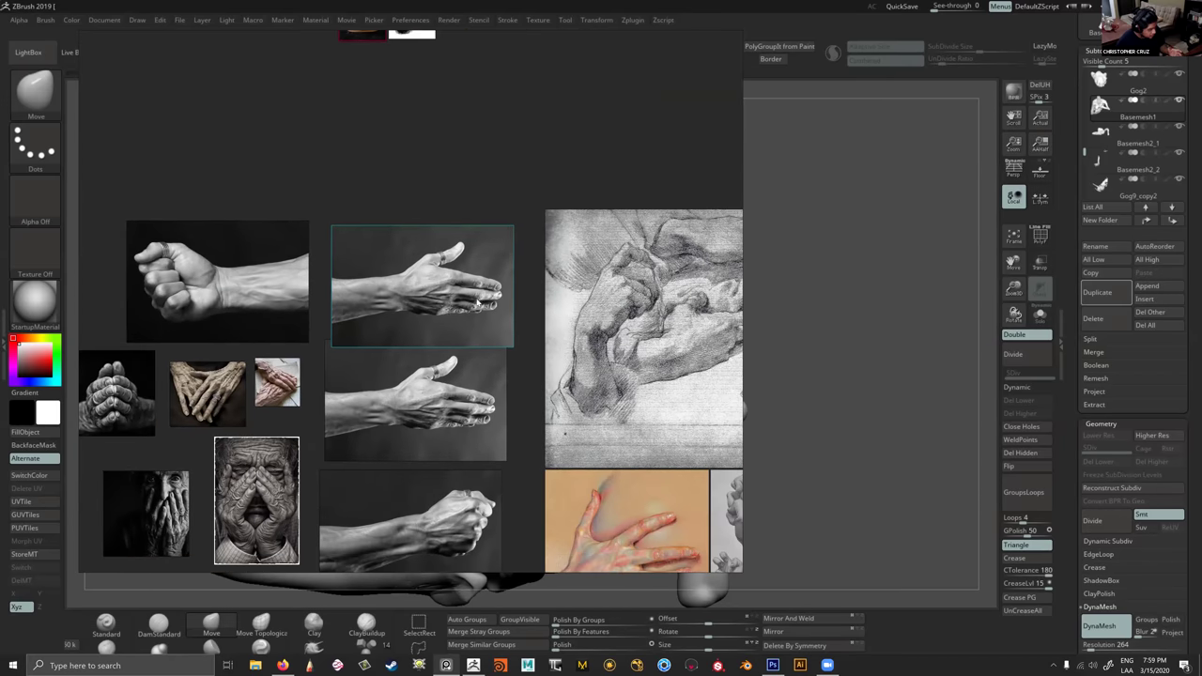
middle_click_drag(280, 487, 286, 397)
scroll(275, 384, "up", 3)
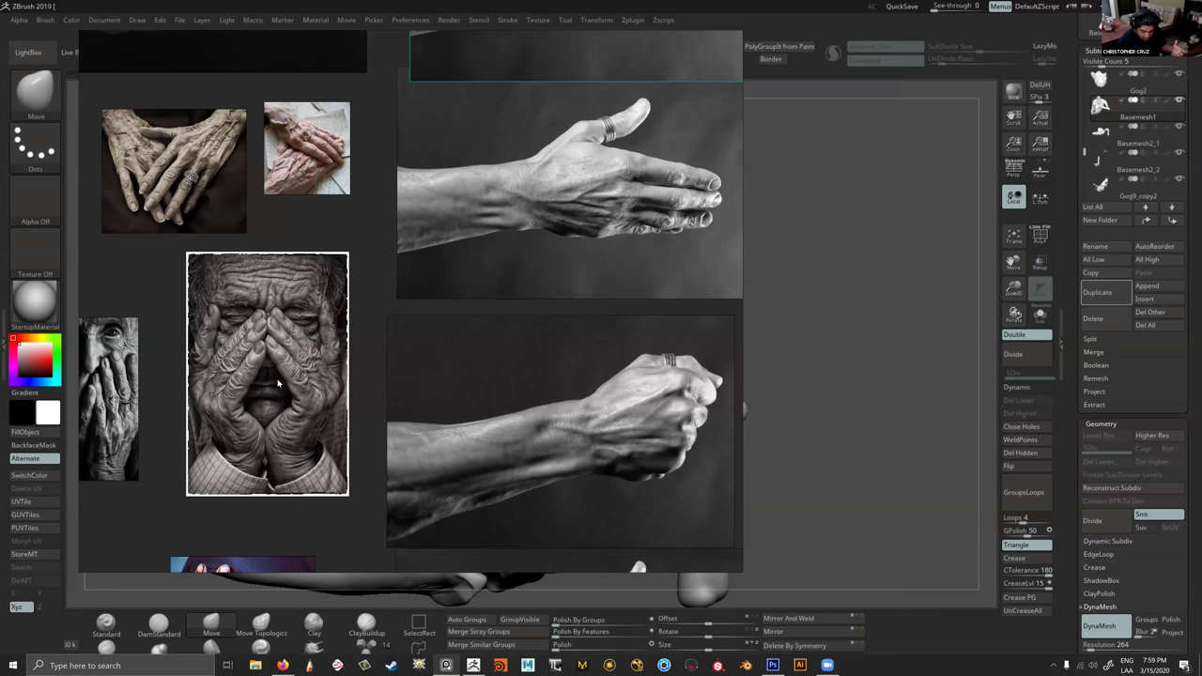
scroll(456, 397, "down", 4)
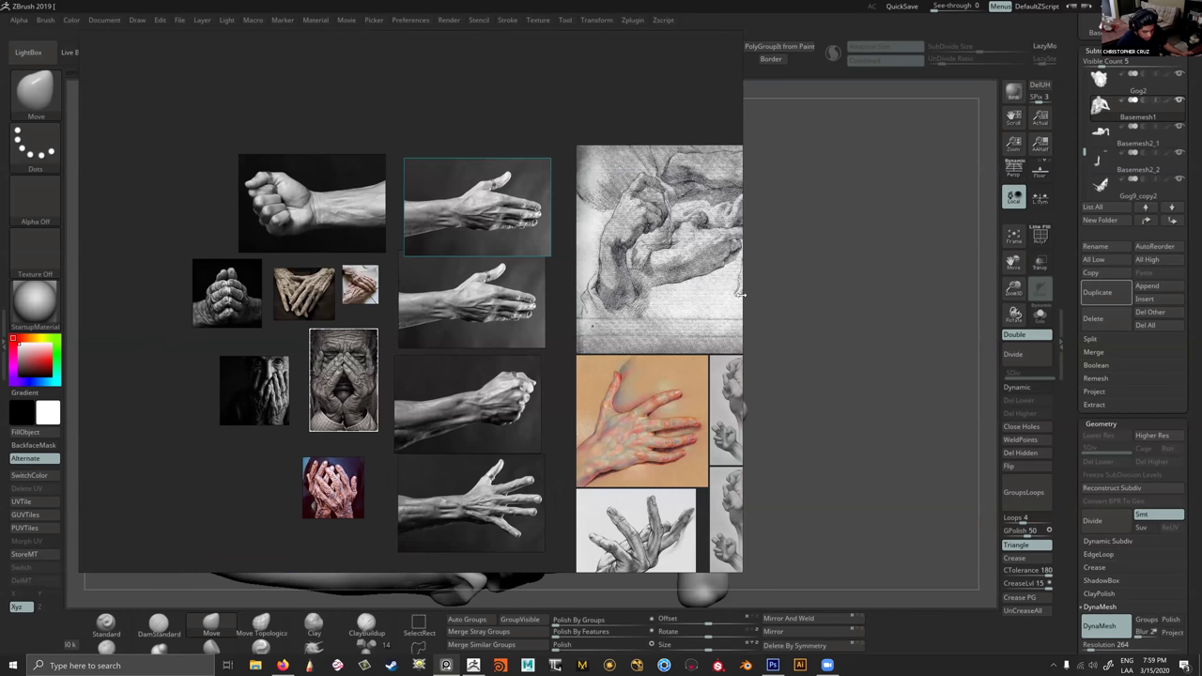
Narrow the reference window to uncover the sculpture and set it to Always On Top.
left_click_drag(544, 311, 366, 311)
right_click(272, 353)
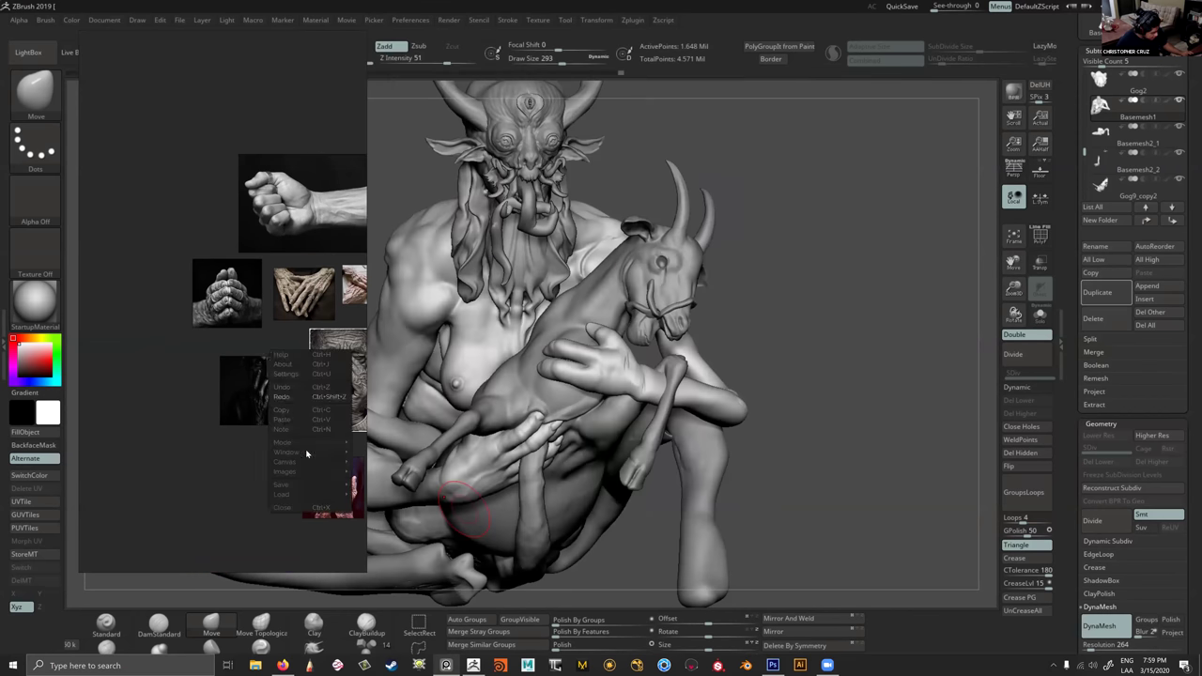
mouse_move(287, 443)
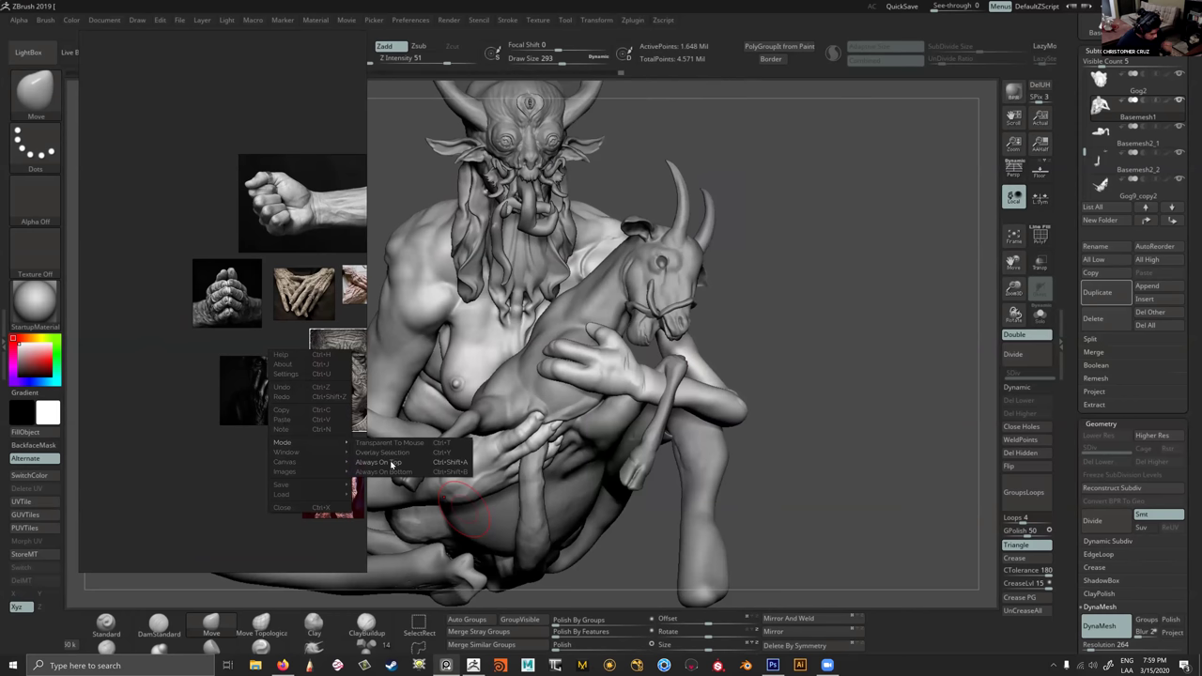
left_click(368, 462)
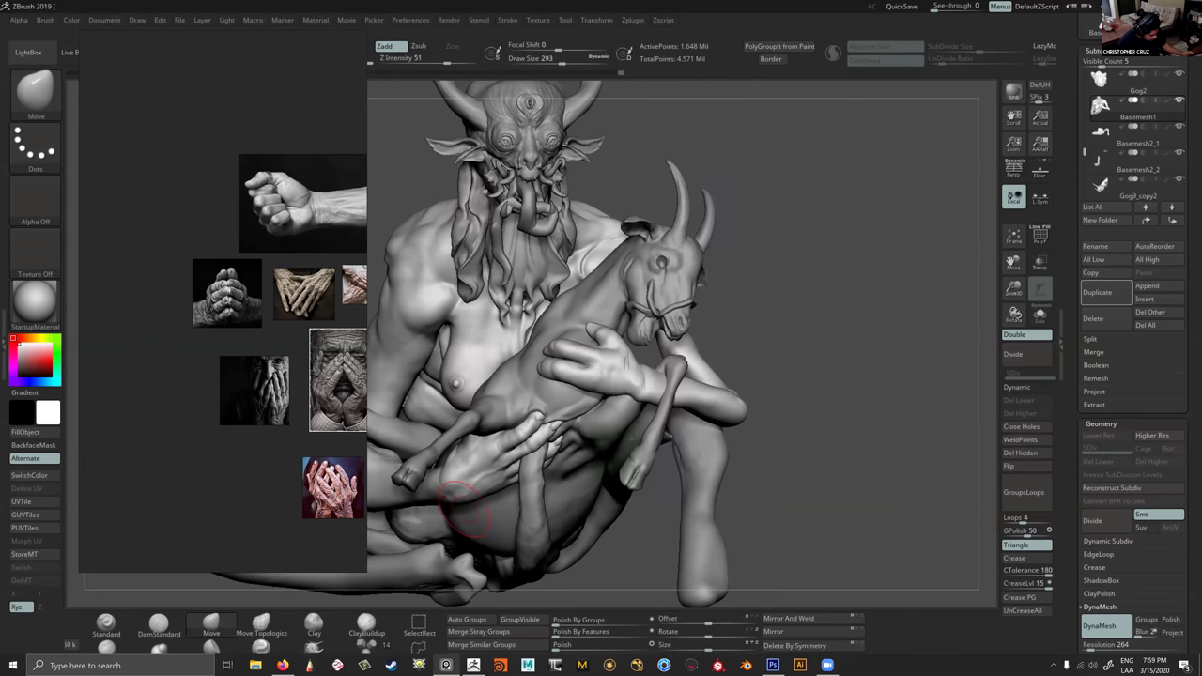
Bring the hand drawings into view on the reference board and widen its window beside the enlarged sculpted hand.
middle_click_drag(283, 364, 170, 362)
middle_click_drag(316, 352, 267, 363)
scroll(267, 363, "down", 1)
middle_click_drag(345, 365, 231, 317)
scroll(268, 331, "down", 1)
right_click_drag(269, 333, 243, 299)
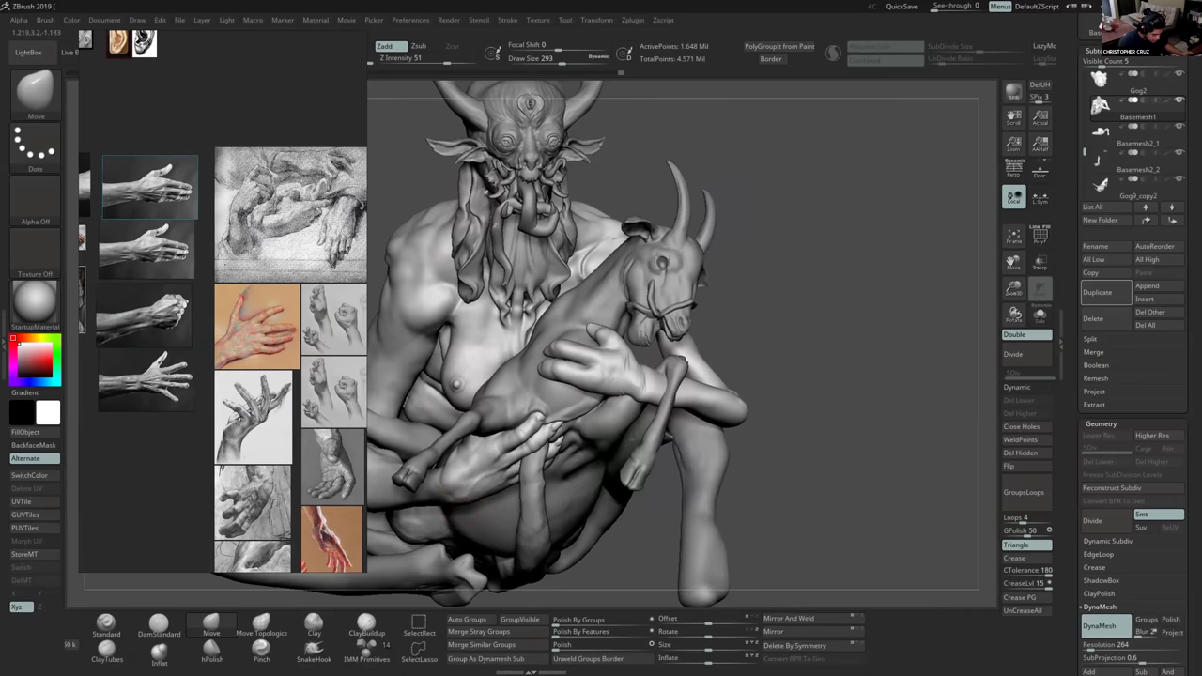
right_click_drag(606, 384, 610, 350, "ctrl")
left_click_drag(368, 353, 472, 343)
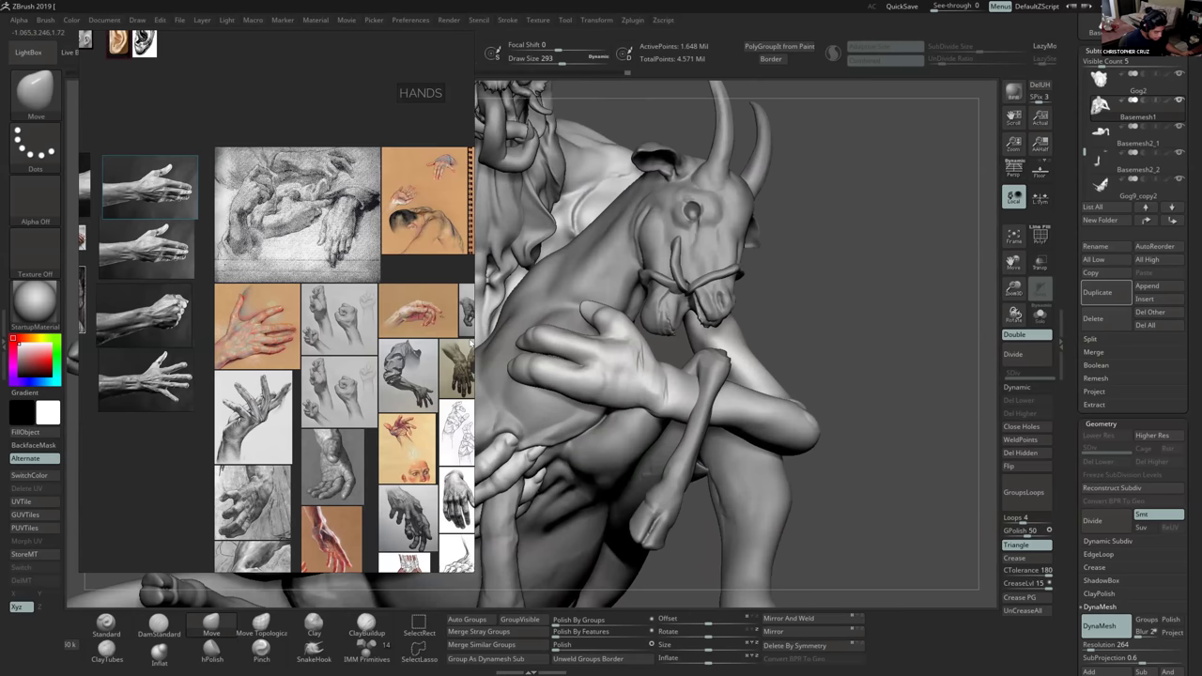
Browse the hands references and enlarge the marble sculpture photo of two hands gripping a body.
middle_click_drag(423, 389, 336, 326)
scroll(413, 364, "up", 1)
middle_click_drag(413, 364, 394, 341)
scroll(460, 387, "up", 2)
middle_click_drag(460, 387, 348, 302)
scroll(353, 358, "down", 1)
scroll(282, 373, "up", 4)
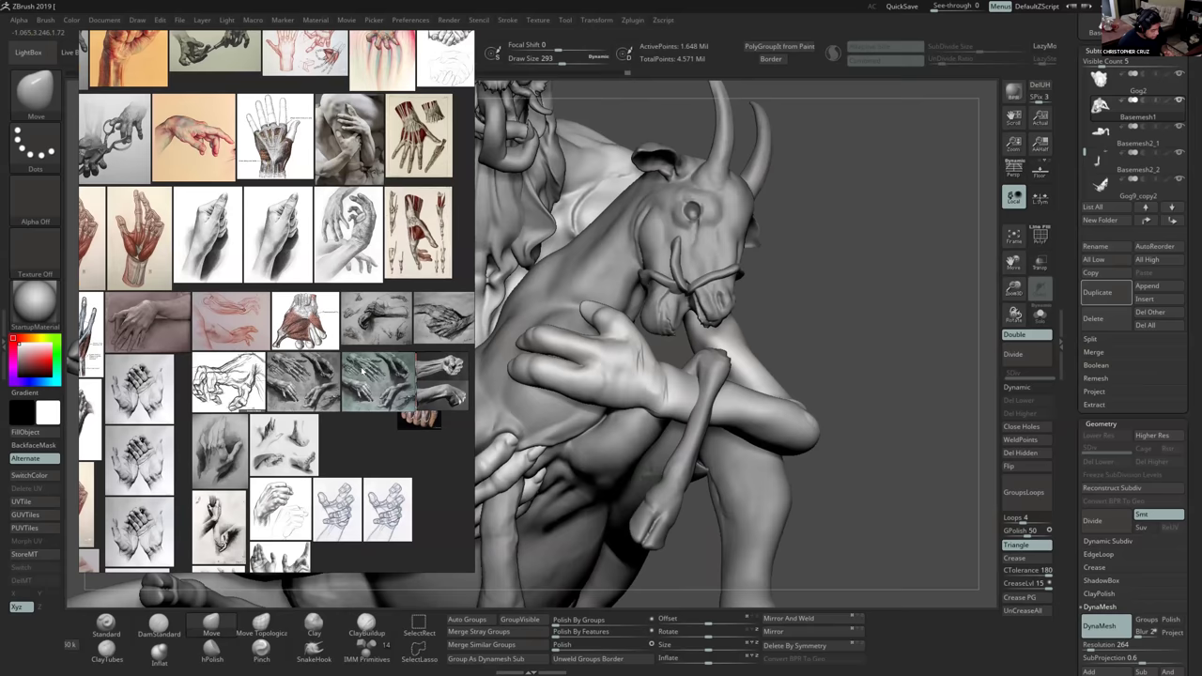
middle_click_drag(282, 372, 48, 373)
middle_click_drag(263, 255, 301, 429)
middle_click_drag(242, 175, 296, 415)
scroll(265, 294, "up", 3)
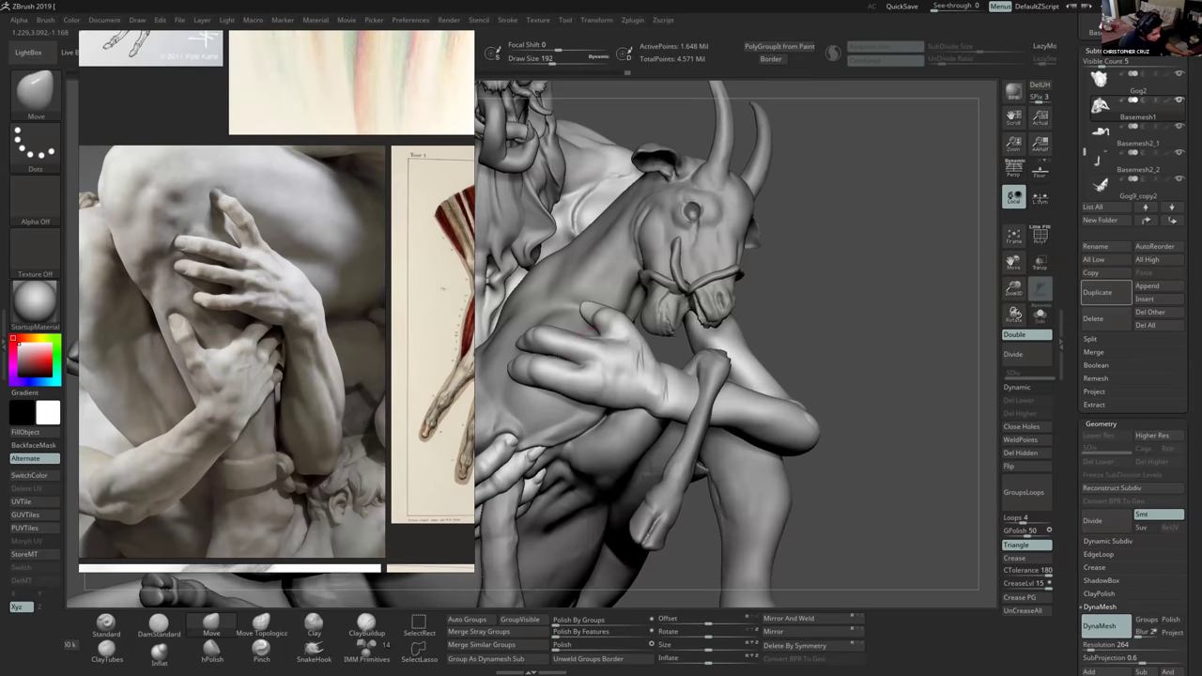
Reshape the lower edge of the hand near the wrist with the Move brush at draw size 305.
right_click_drag(616, 372, 629, 360, "ctrl")
key("bracketleft")
key("bracketleft")
key("bracketleft")
key("bracketleft")
key("bracketright")
key("bracketright")
key("bracketright")
key("bracketright")
mouse_move(636, 399)
left_mouse_down()
mouse_move(640, 383)
mouse_move(673, 373)
left_mouse_up()
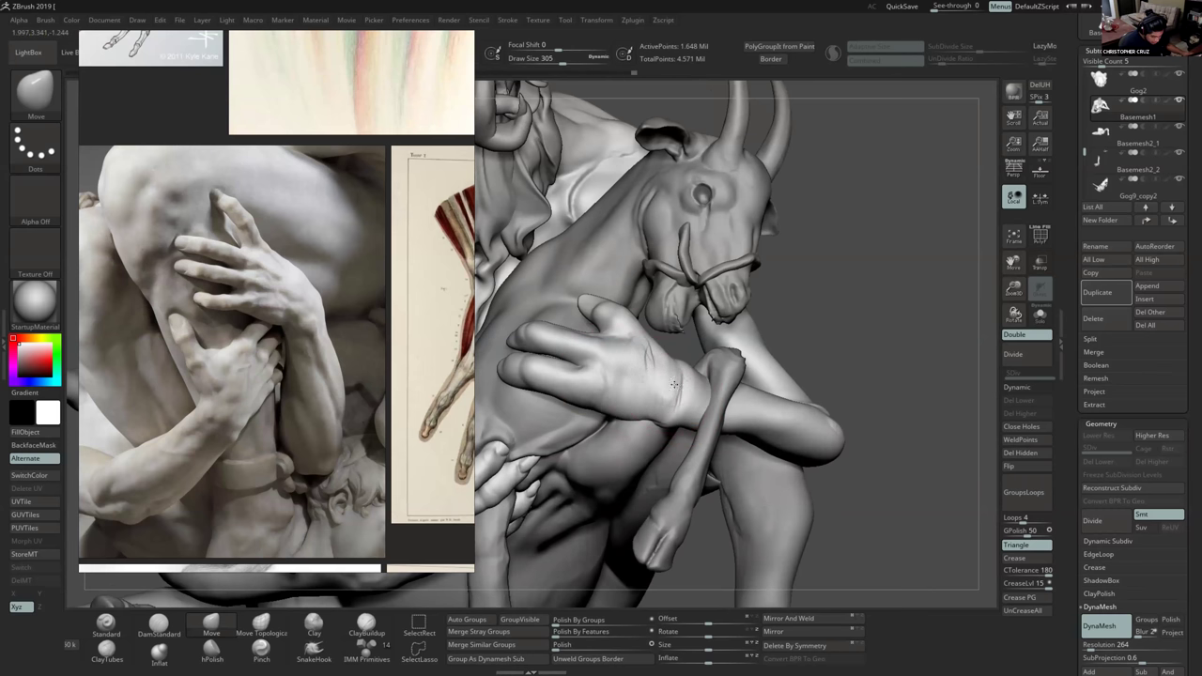
Adjust the bend and width of the wrist with the Move brush at a draw size up to 453.
right_click_drag(634, 376, 677, 380)
key("bracketright")
key("bracketright")
key("bracketright")
key("bracketright")
left_click_drag(677, 380, 700, 377)
mouse_move(657, 371)
right_mouse_down()
mouse_move(652, 400)
mouse_move(672, 405)
mouse_move(704, 386)
right_mouse_up()
key("bracketleft")
key("bracketleft")
key("bracketleft")
key("bracketleft")
left_click_drag(682, 411, 691, 401)
mouse_move(691, 401)
right_mouse_down()
mouse_move(655, 387)
mouse_move(724, 405)
right_mouse_up()
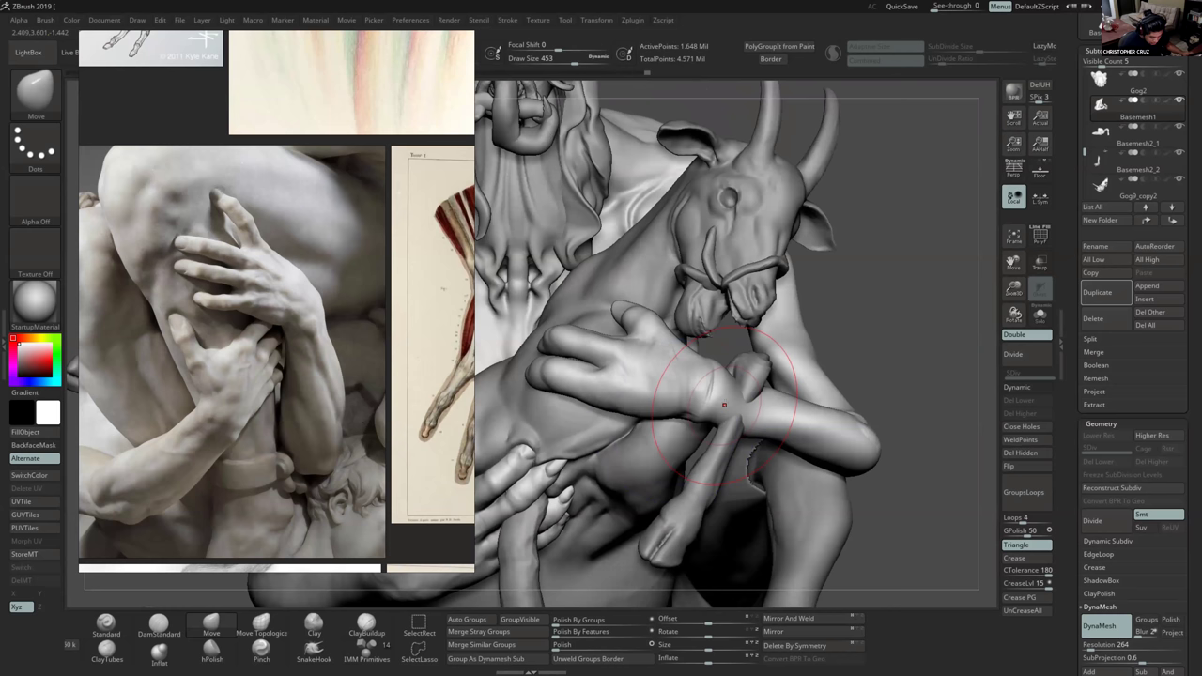
Shift the knuckles and finger bases into place with small Move brush strokes, checking them from several angles.
key("bracketleft")
key("bracketleft")
key("bracketleft")
key("bracketleft")
key("bracketleft")
key("bracketright")
key("bracketright")
key("bracketright")
key("bracketright")
mouse_move(633, 393)
right_mouse_down()
mouse_move(656, 370)
mouse_move(624, 399)
mouse_move(620, 366)
right_mouse_up()
left_click_drag(615, 372, 619, 386)
right_click_drag(619, 386, 631, 344)
left_click_drag(616, 394, 613, 383)
Refine the back of the hand with the Move brush, reducing the draw size from 331 to 223.
mouse_move(617, 385)
right_mouse_down()
mouse_move(610, 398)
mouse_move(671, 468)
mouse_move(695, 438)
mouse_move(718, 449)
right_mouse_up()
right_click_drag(718, 449, 721, 488, "ctrl")
left_click_drag(700, 387, 688, 398)
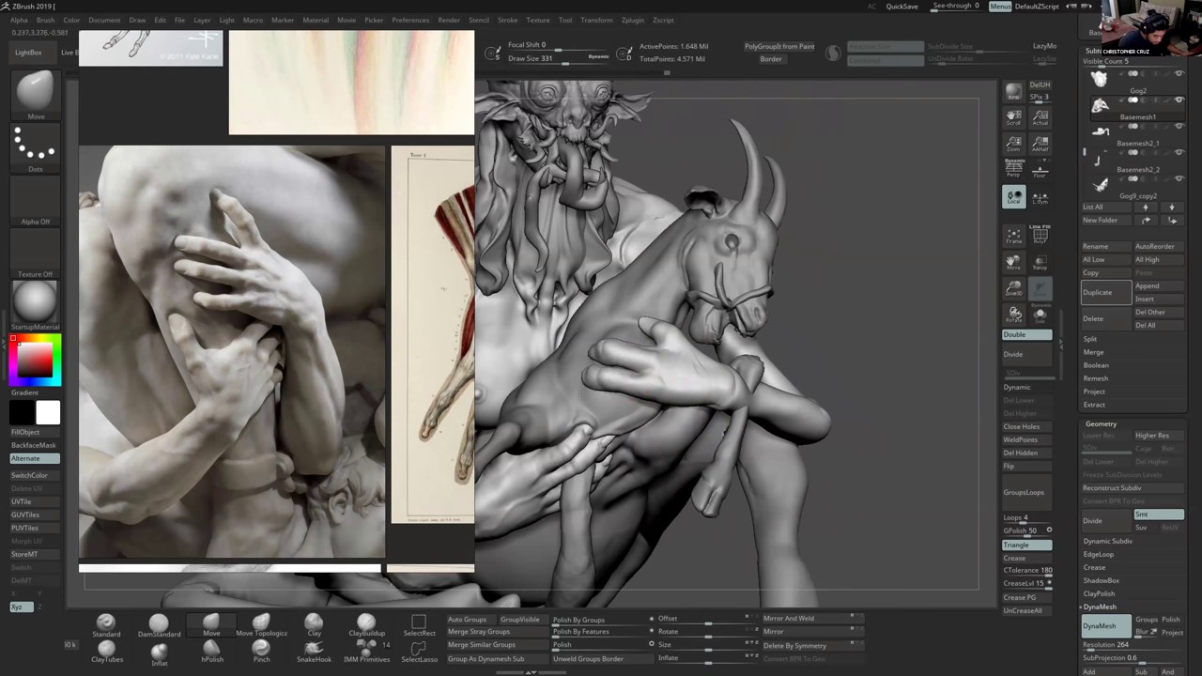
key("f")
right_click_drag(655, 413, 668, 470, "ctrl")
right_click_drag(678, 399, 699, 381)
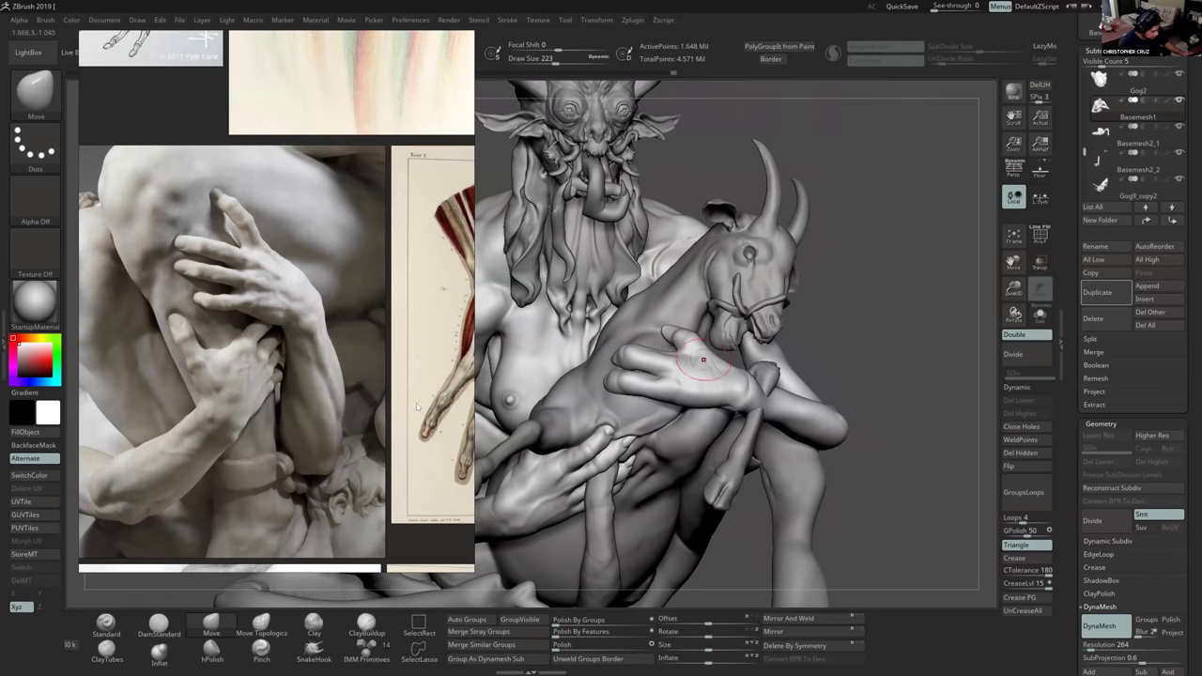
Build up the wrist bone with the ClayBuildup brush at draw size 116 and smooth it into the hand.
key("s")
left_click_drag(691, 383, 672, 383)
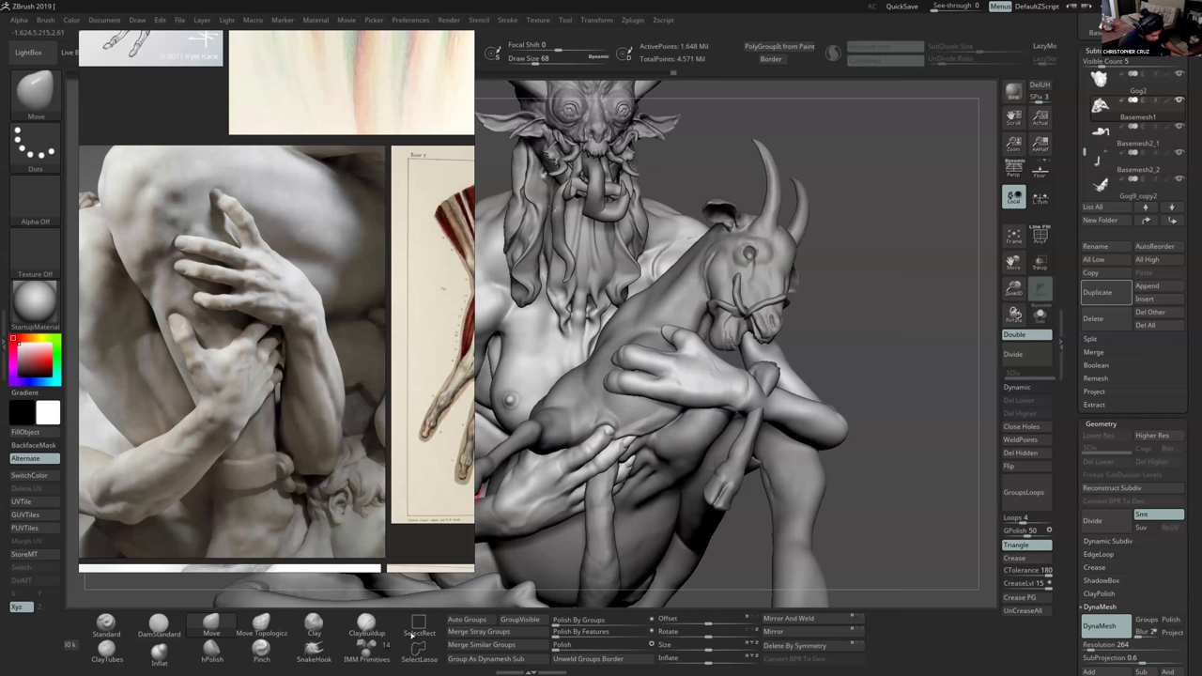
left_click(367, 627)
right_click_drag(711, 407, 738, 399)
left_click_drag(739, 395, 742, 386)
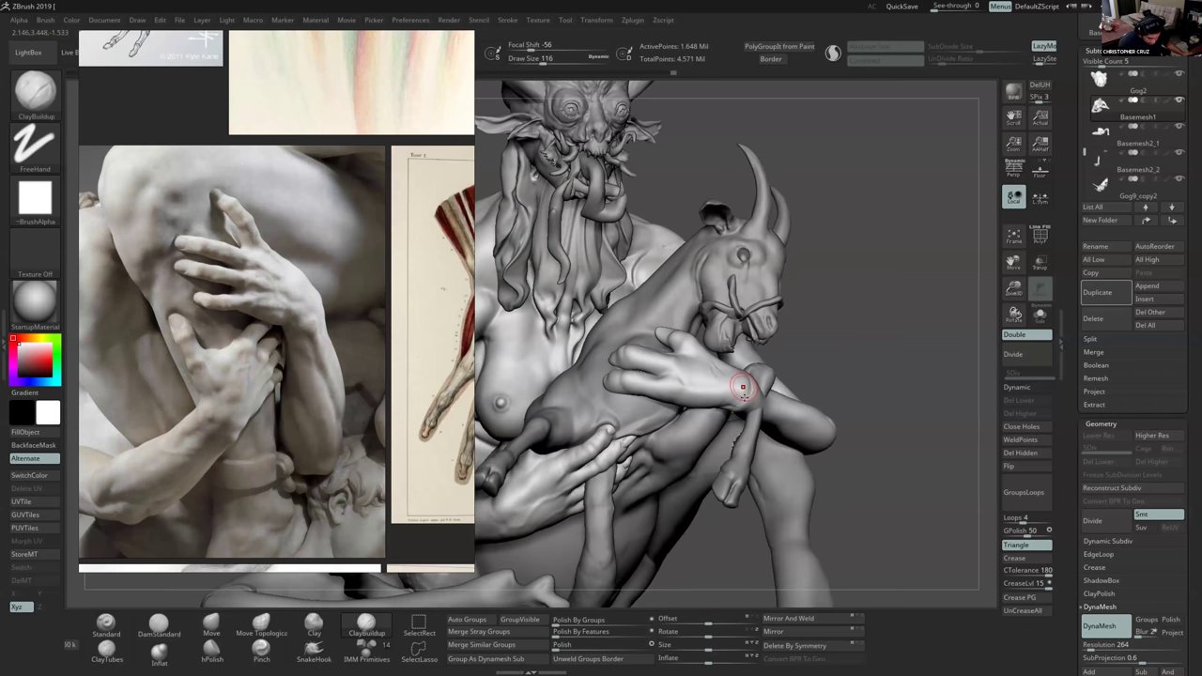
right_click_drag(743, 386, 737, 399)
left_click_drag(739, 394, 712, 402, "shift")
Define the knuckles on the back of the hand with the Standard brush at draw size 62 and smooth them.
right_click_drag(725, 395, 730, 398)
key("bracketright")
key("bracketright")
key("s")
left_click_drag(680, 385, 666, 385)
right_click_drag(667, 362, 671, 371, "ctrl")
left_click(107, 626)
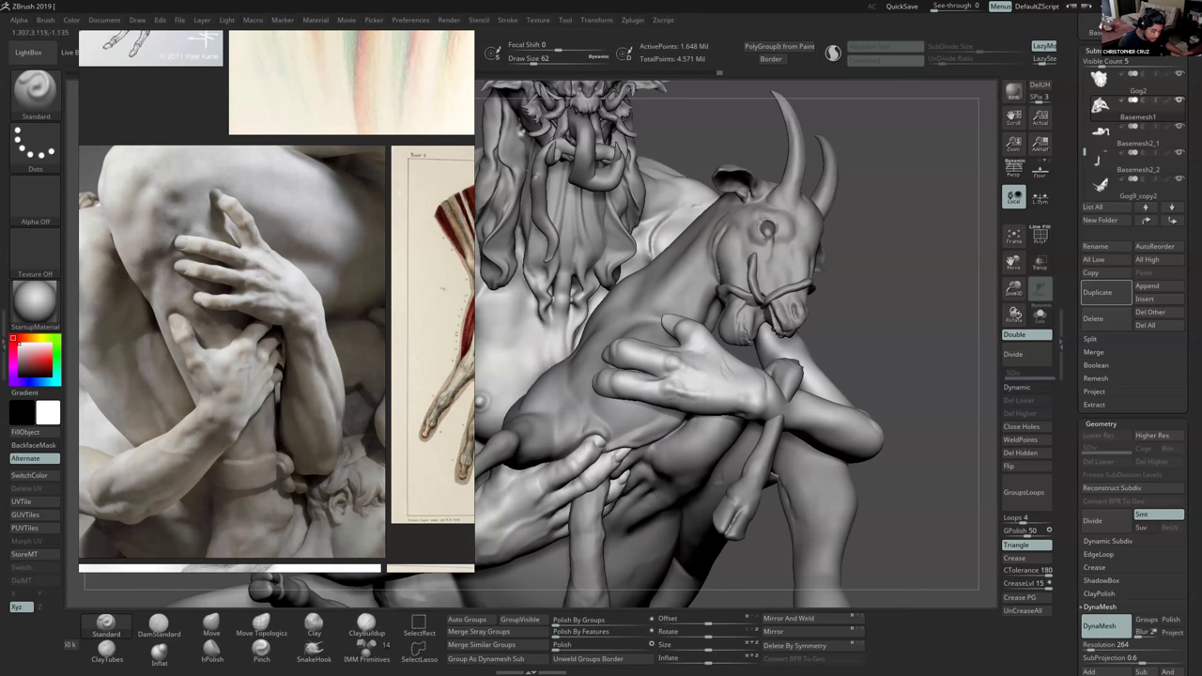
key("shift")
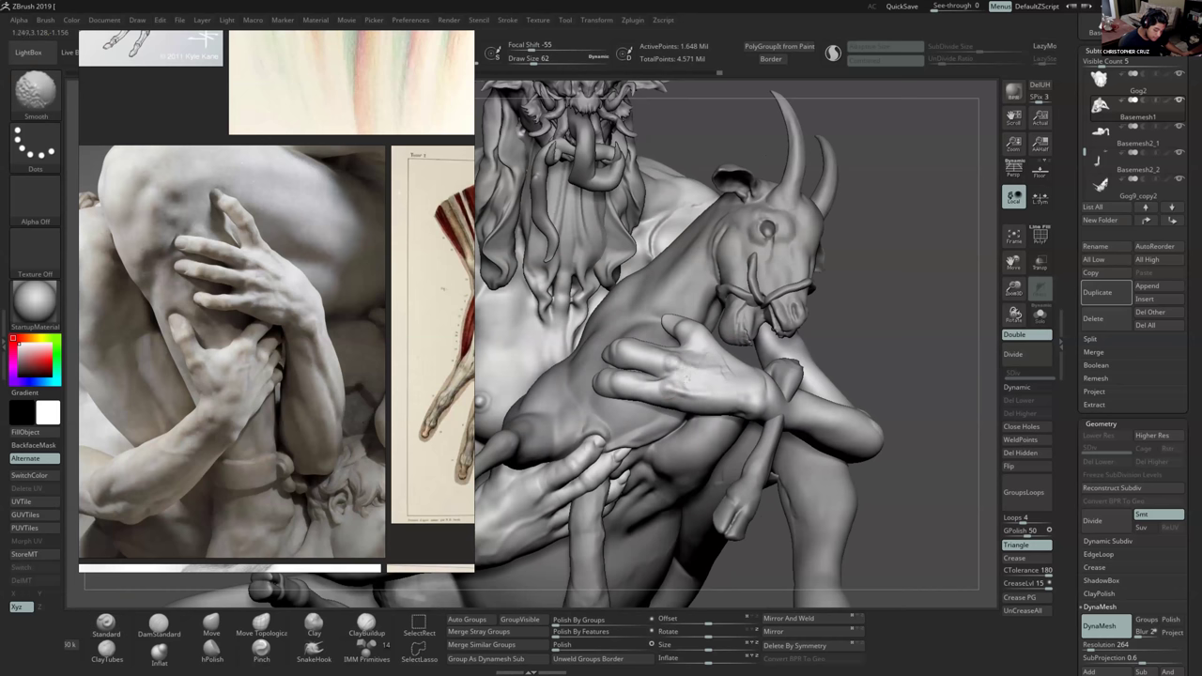
mouse_move(679, 376)
left_mouse_down("shift")
mouse_move(695, 377)
mouse_move(674, 375)
left_mouse_up("shift")
key("alt+shift")
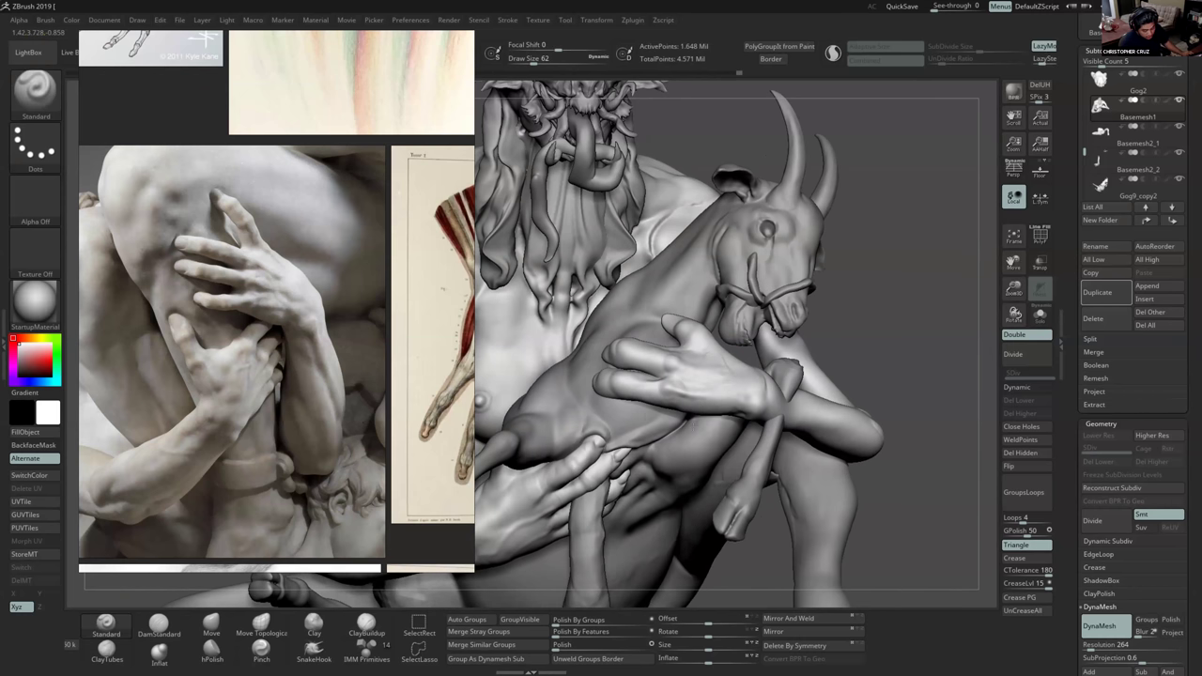
Refine the finger joints and tendons with the Standard brush at draw sizes 41 and 62.
mouse_move(660, 438)
right_mouse_down()
mouse_move(576, 403)
mouse_move(606, 432)
right_mouse_up()
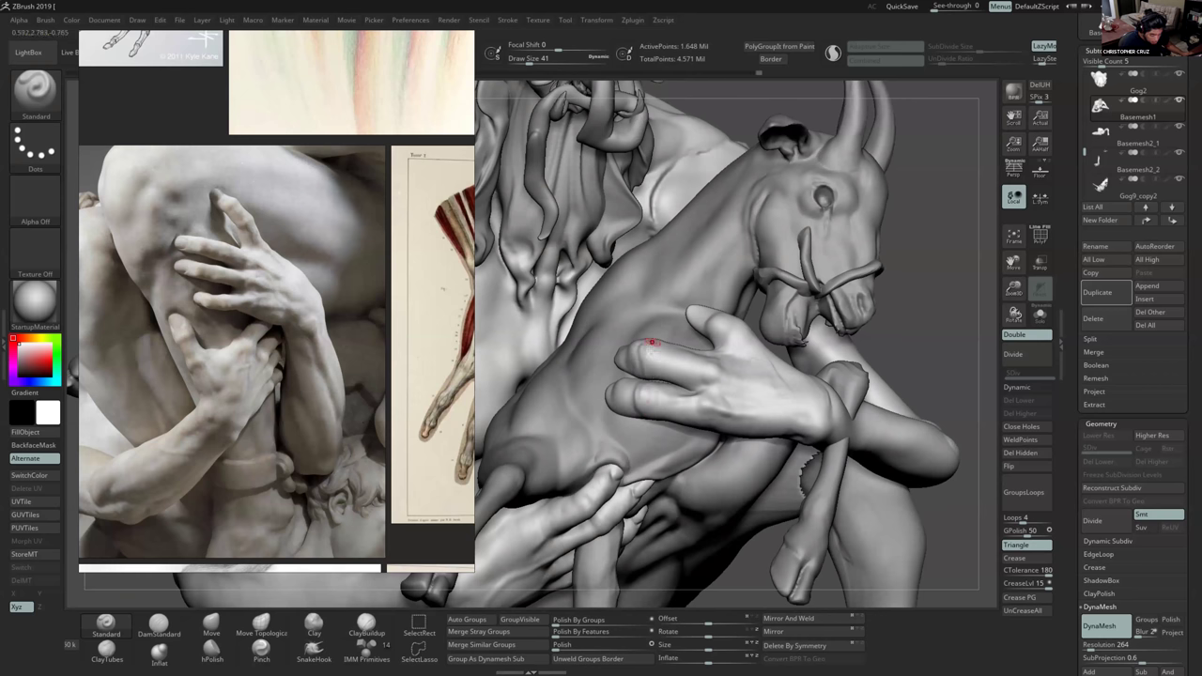
mouse_move(649, 399)
right_mouse_down()
mouse_move(727, 461)
mouse_move(707, 387)
mouse_move(705, 416)
mouse_move(644, 428)
mouse_move(743, 398)
mouse_move(729, 388)
right_mouse_up()
right_click_drag(649, 475, 727, 479)
left_click_drag(727, 479, 748, 421, "alt")
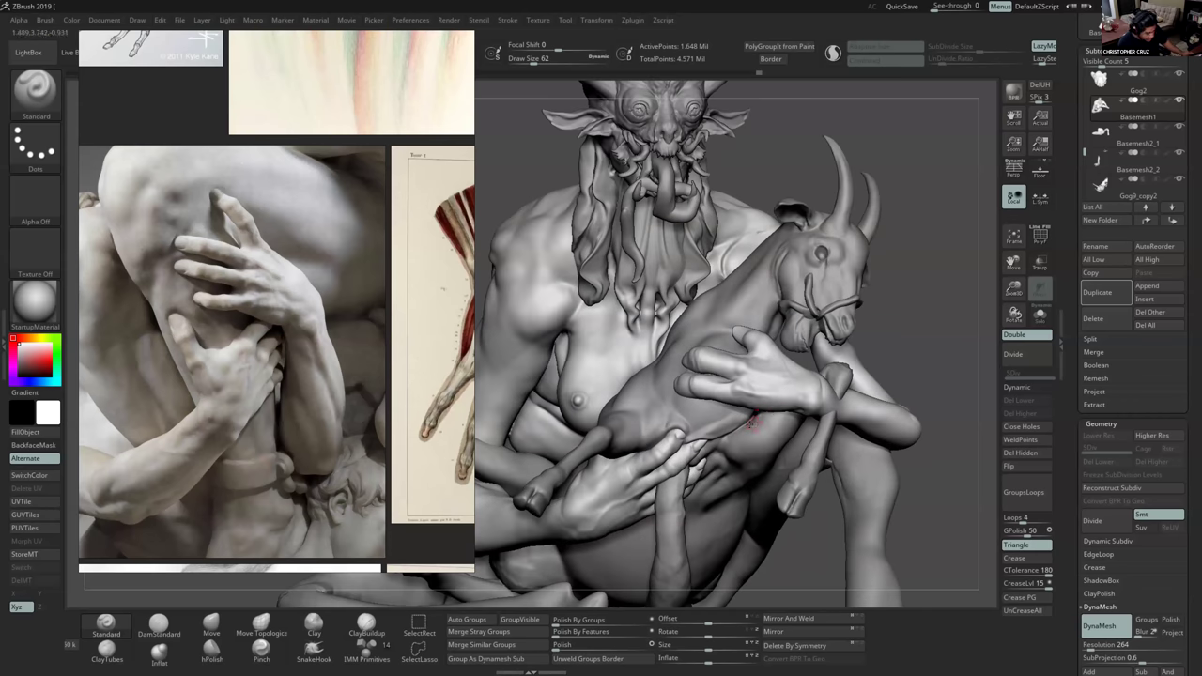
Examine the hand drawings and anatomy references for gripping poses, knuckle forms and tendon structure.
scroll(423, 251, "down", 3)
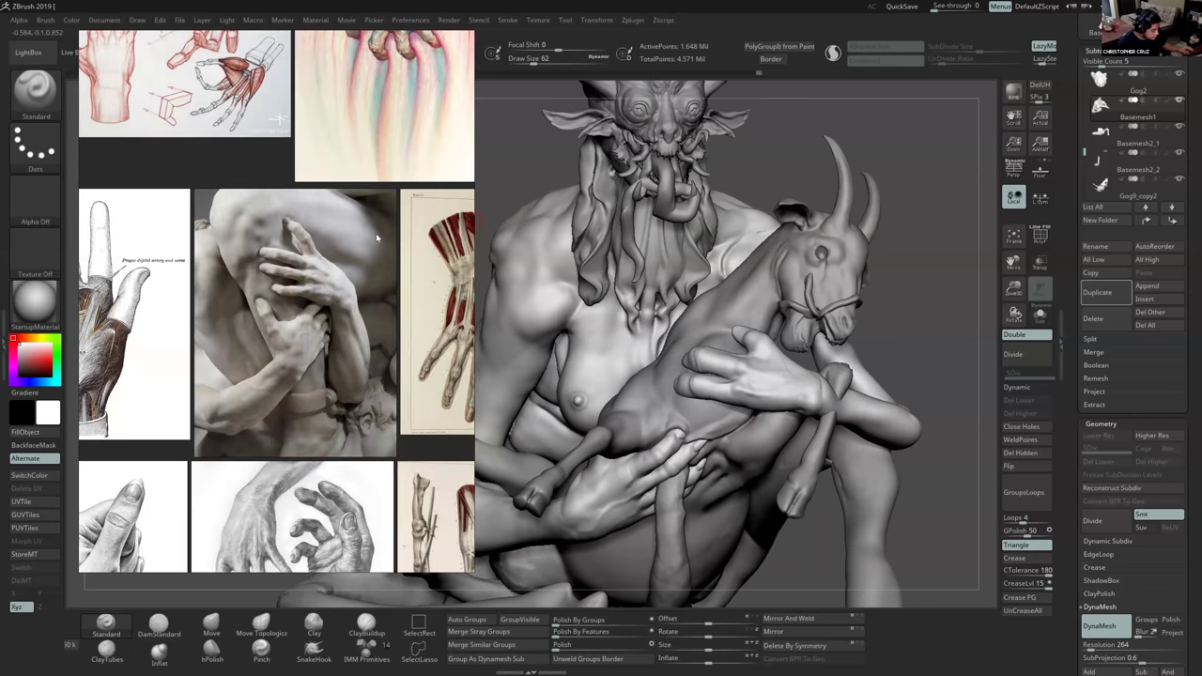
scroll(376, 232, "up", 2)
middle_click_drag(263, 224, 150, 451)
scroll(348, 231, "up", 3)
scroll(310, 272, "down", 4)
middle_click_drag(185, 410, 300, 289)
scroll(300, 284, "up", 5)
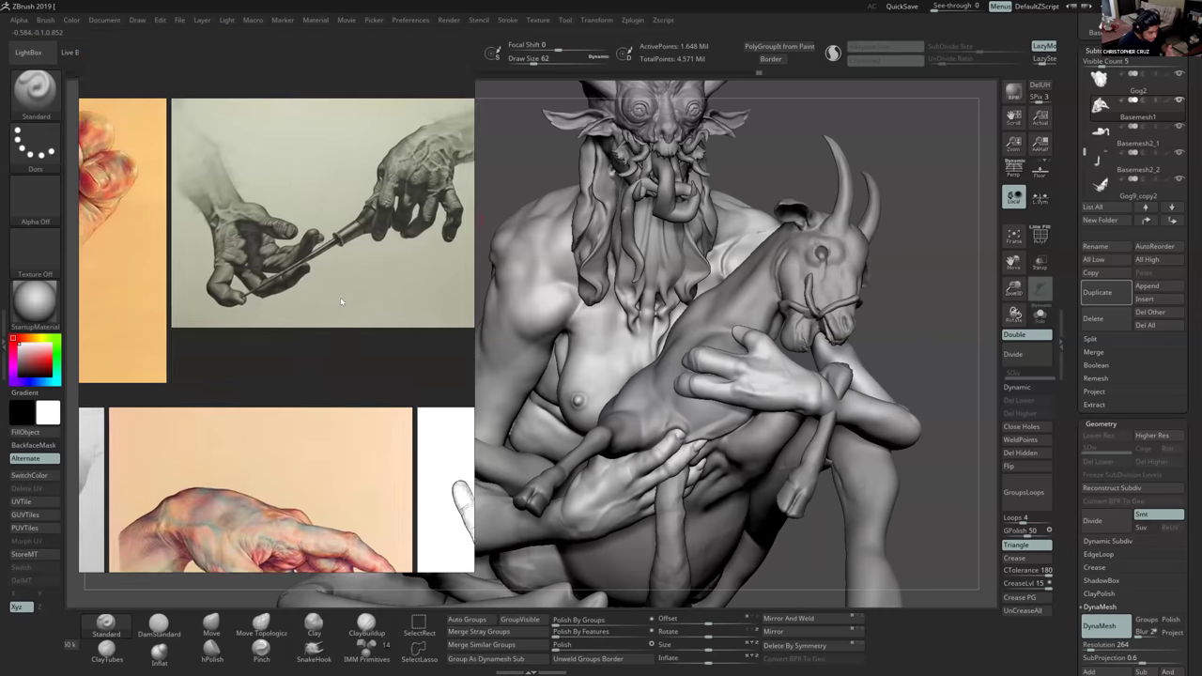
scroll(306, 327, "down", 2)
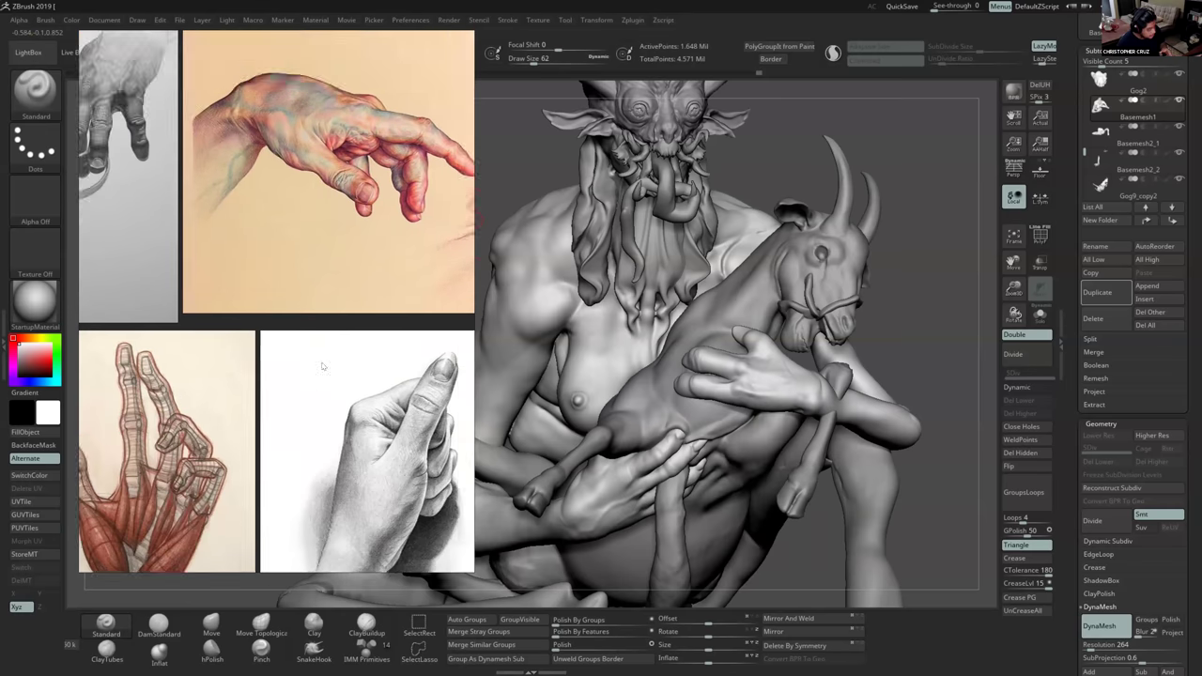
scroll(305, 416, "down", 4)
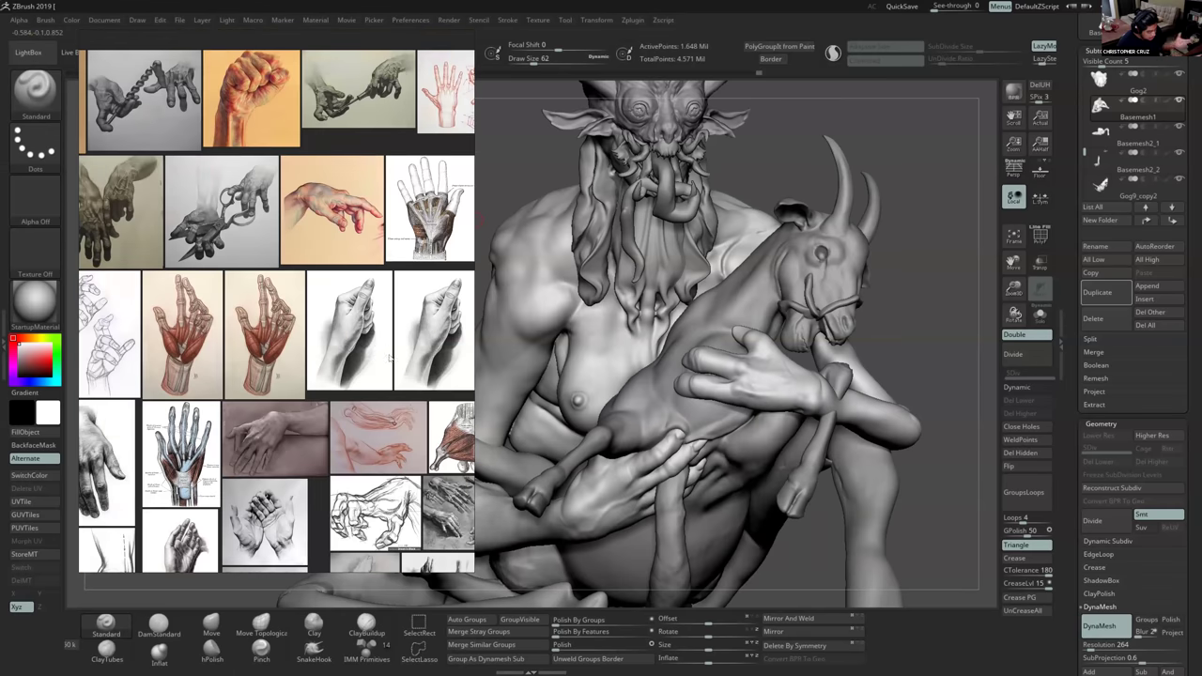
scroll(297, 413, "up", 1)
scroll(297, 413, "up", 5)
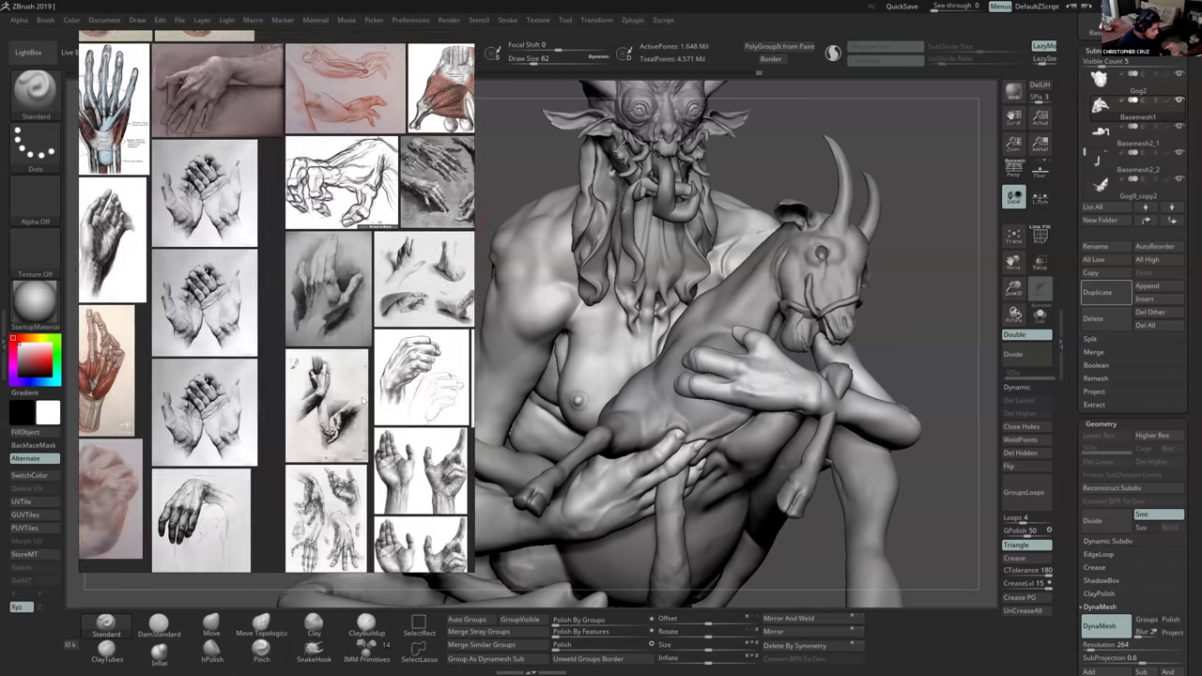
scroll(269, 357, "up", 2)
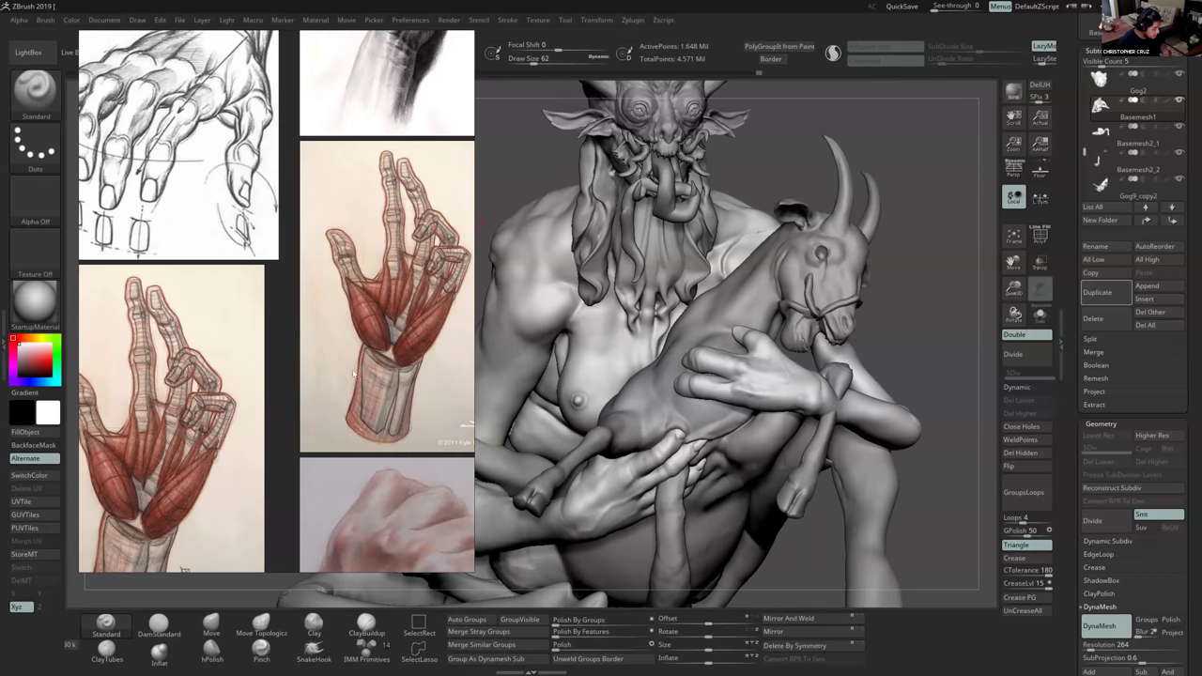
Study the hand and forearm photos on the reference board, including the close-up of crossed elderly hands.
scroll(266, 394, "down", 3)
scroll(265, 427, "up", 2)
middle_click_drag(264, 428, 543, 466)
scroll(296, 366, "down", 4)
scroll(302, 310, "down", 2)
middle_click_drag(268, 298, 162, 445)
scroll(233, 328, "up", 5)
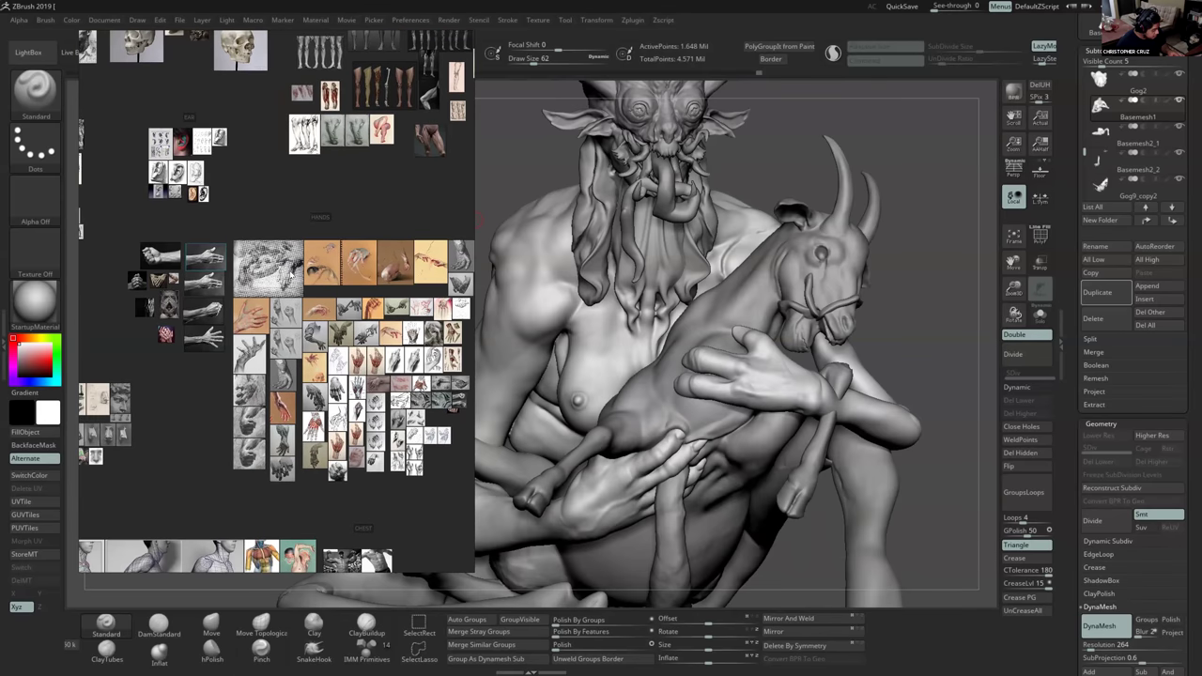
scroll(233, 328, "up", 2)
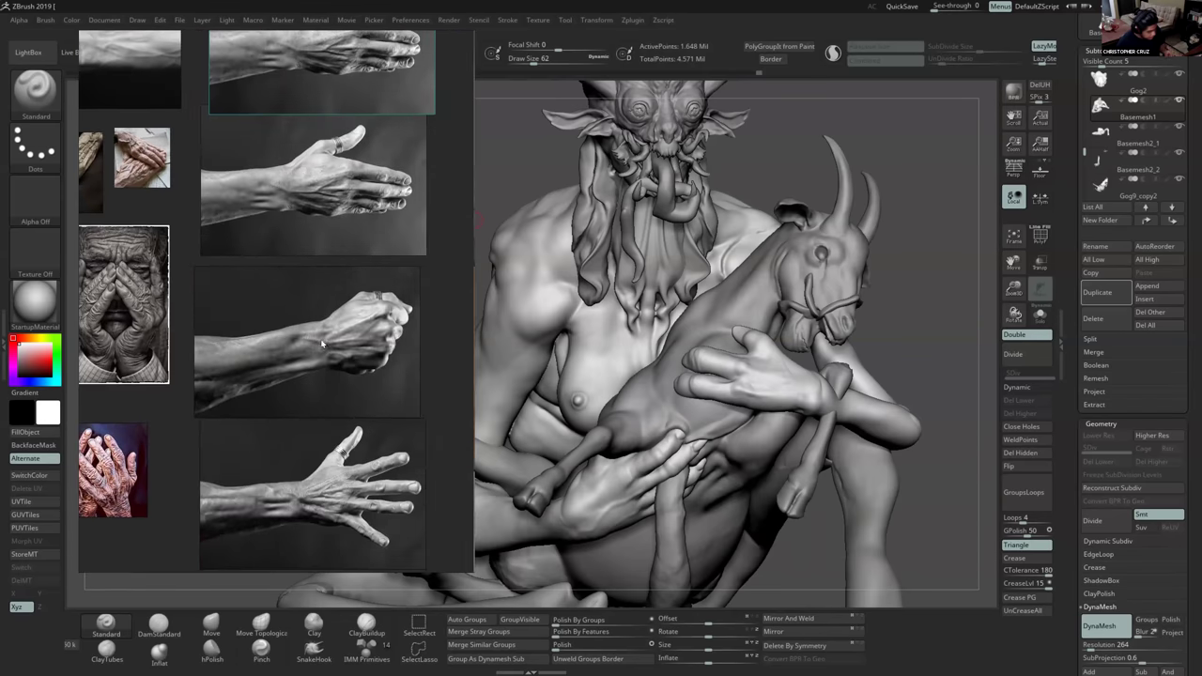
scroll(343, 312, "down", 6)
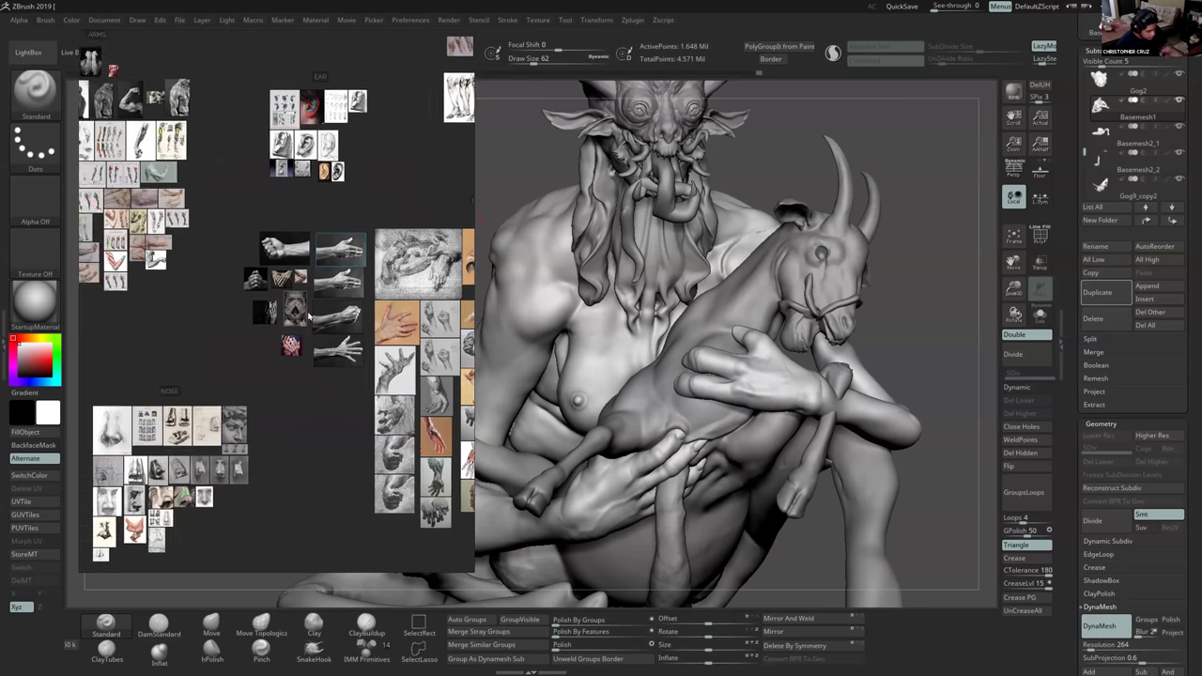
scroll(296, 306, "up", 8)
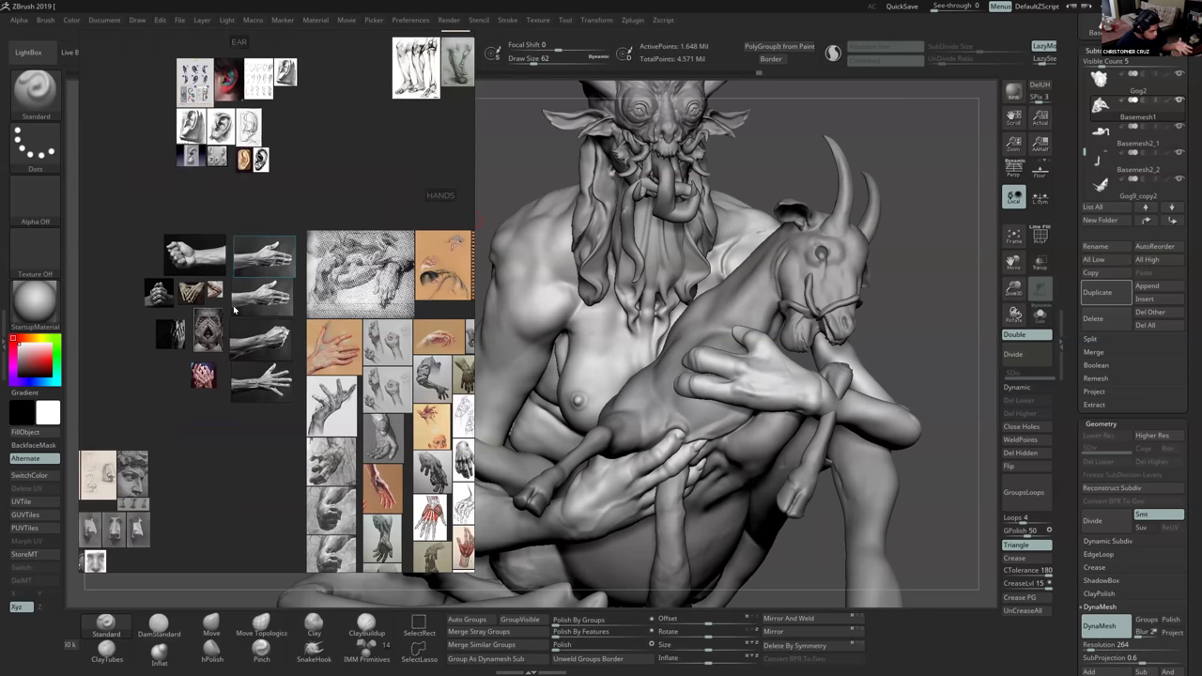
scroll(215, 254, "up", 8)
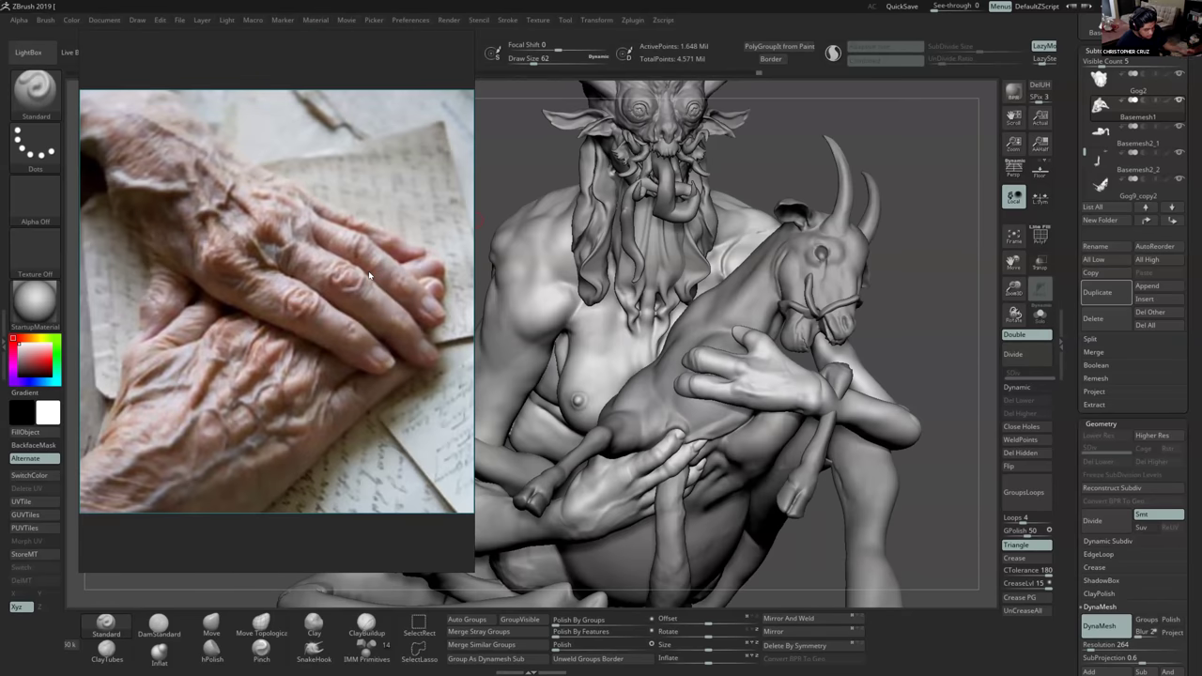
Refine the back of the hand holding the goat with the Standard brush at draw sizes 54 and 83.
right_click_drag(770, 384, 731, 370, "ctrl")
key("bracketleft")
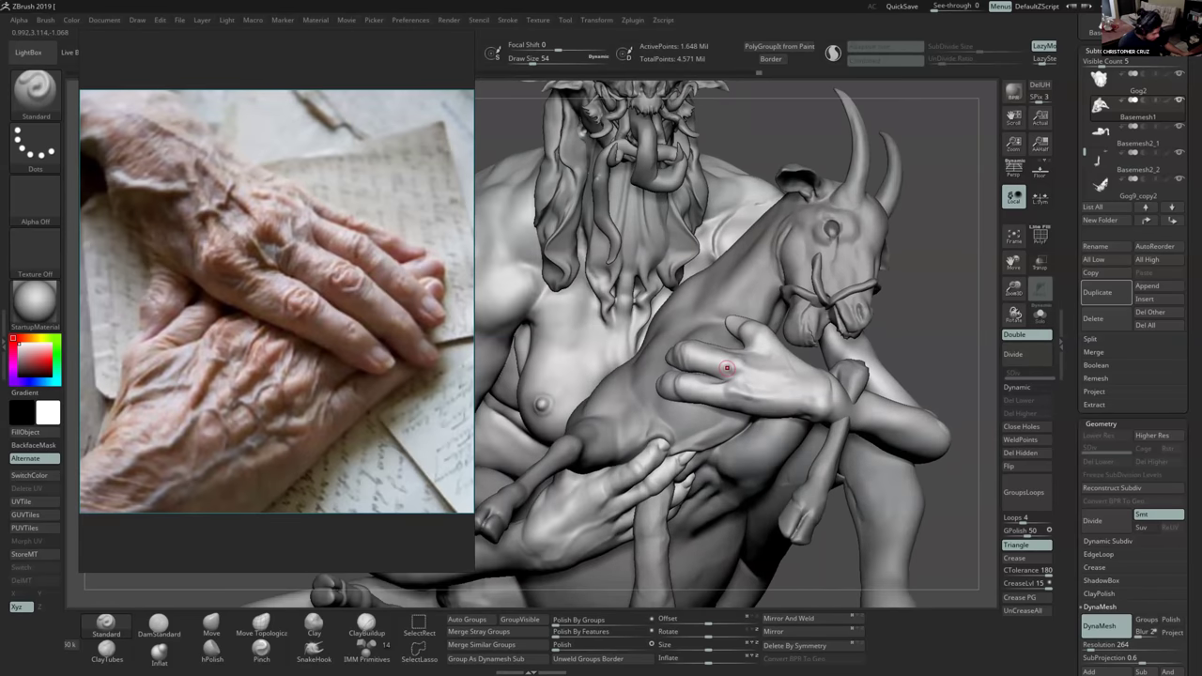
key("s")
left_click(757, 386)
right_click_drag(735, 364, 692, 373, "ctrl")
key("s")
left_click_drag(762, 328, 768, 328)
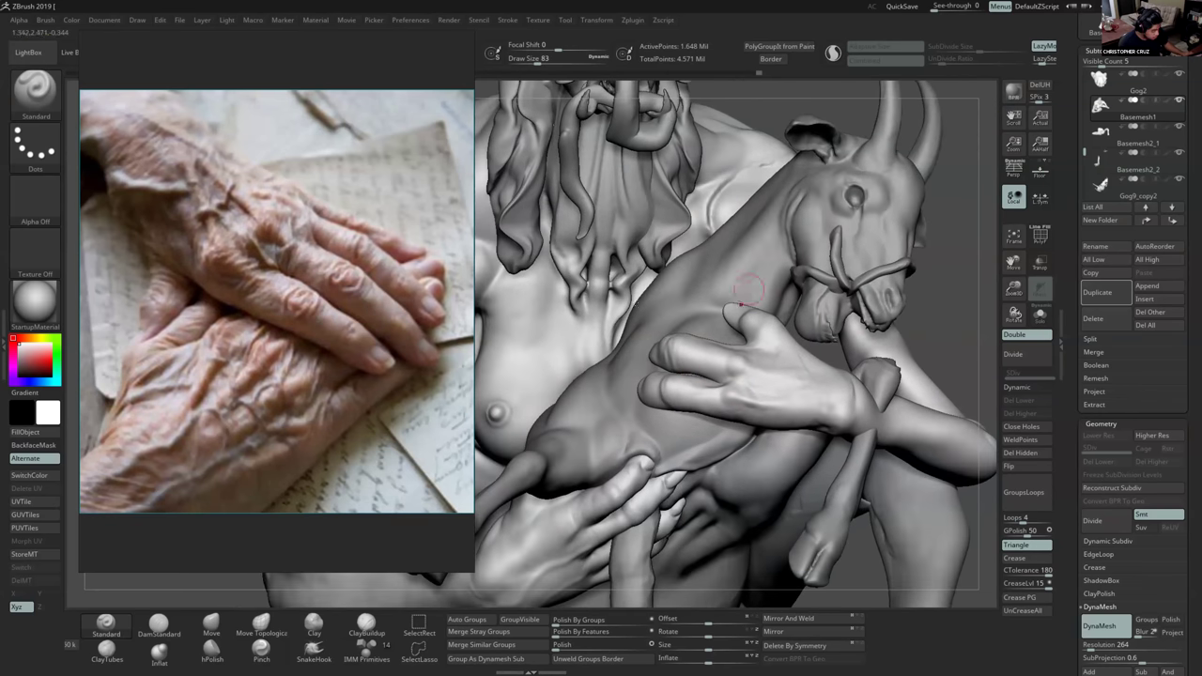
Detail the fingers and wrist with the Standard brush at draw size 31 and smooth the forms.
key("s")
left_click(748, 380)
right_click_drag(748, 379, 714, 382)
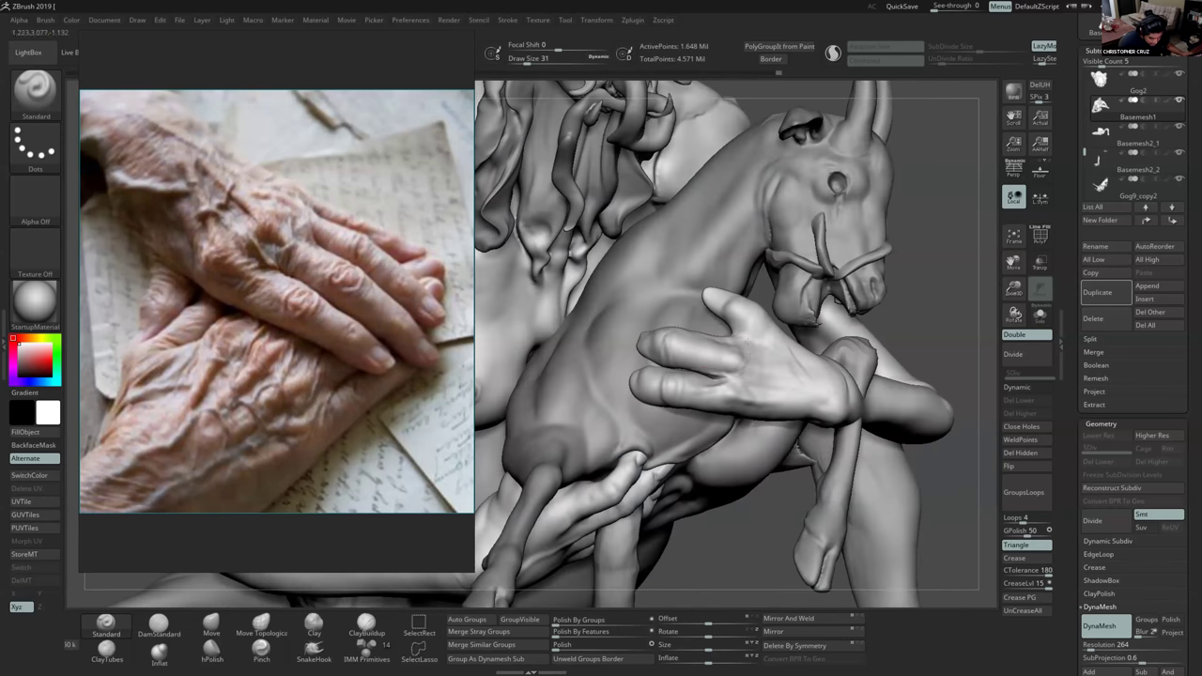
right_click_drag(706, 409, 796, 423)
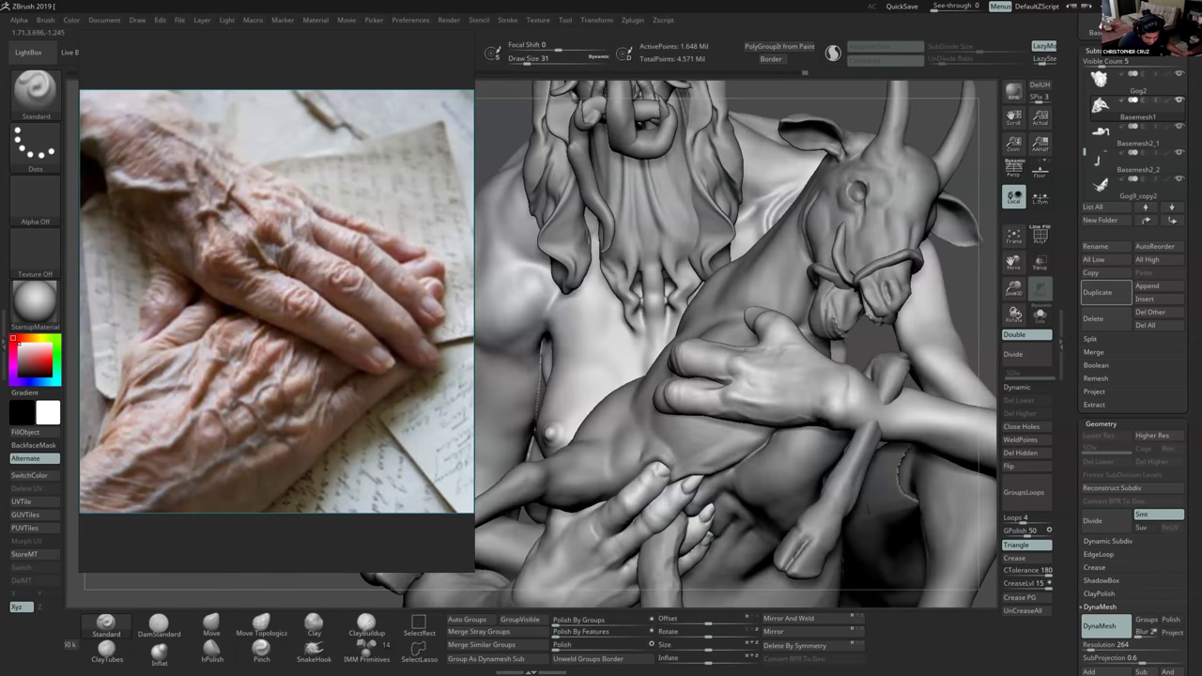
left_click_drag(852, 425, 830, 424, "shift")
mouse_move(796, 448)
right_mouse_down("ctrl")
mouse_move(786, 412)
mouse_move(772, 464)
right_mouse_up("ctrl")
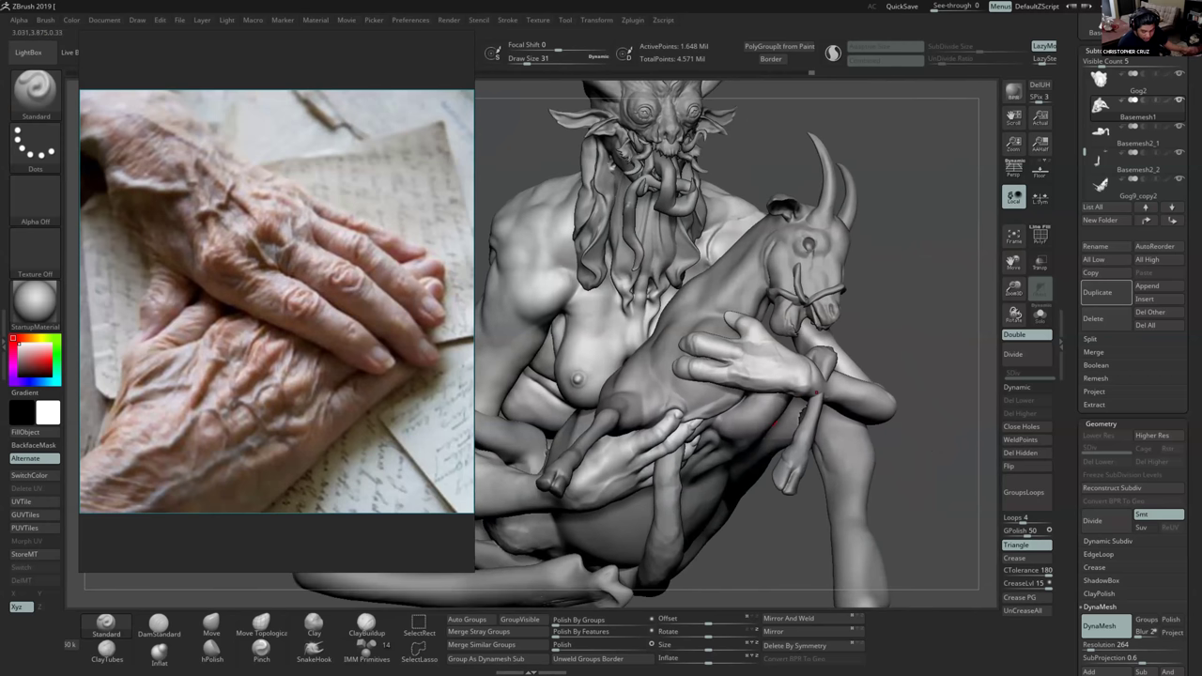
mouse_move(743, 400)
right_mouse_down("ctrl")
mouse_move(699, 378)
mouse_move(738, 369)
mouse_move(728, 400)
mouse_move(728, 389)
right_mouse_up("ctrl")
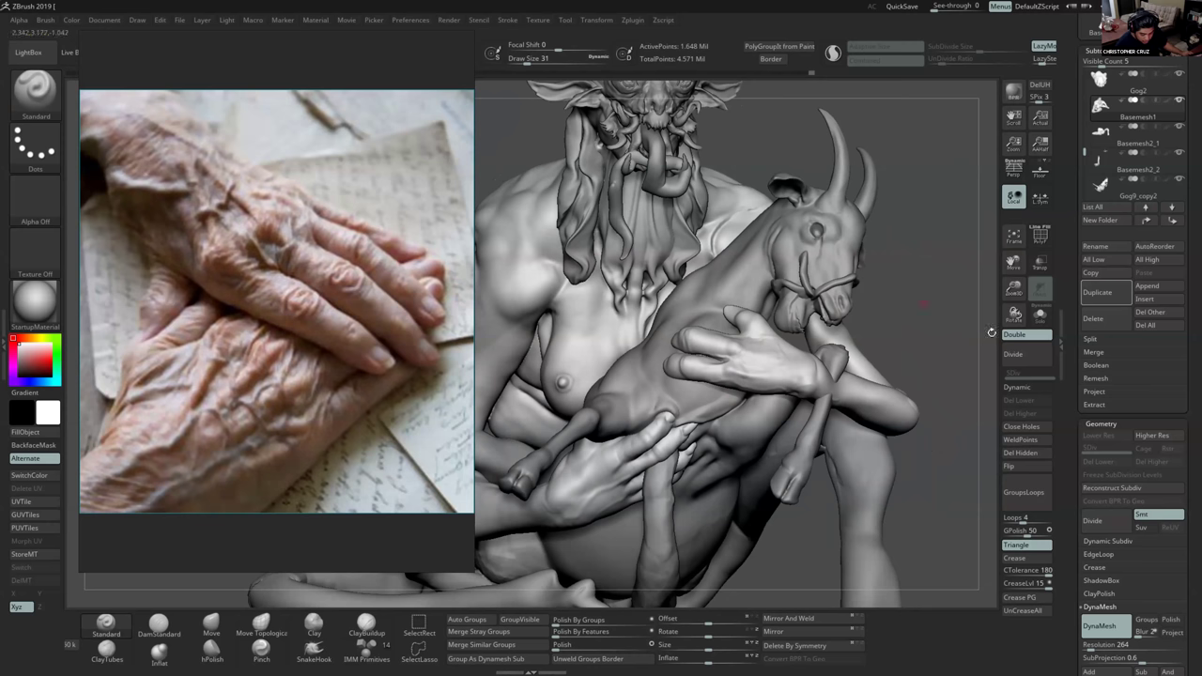
Duplicate the Basemesh1 body subtool and delete everything in the copy except one finger of the upper hand.
left_click(1093, 294)
left_click(1039, 314)
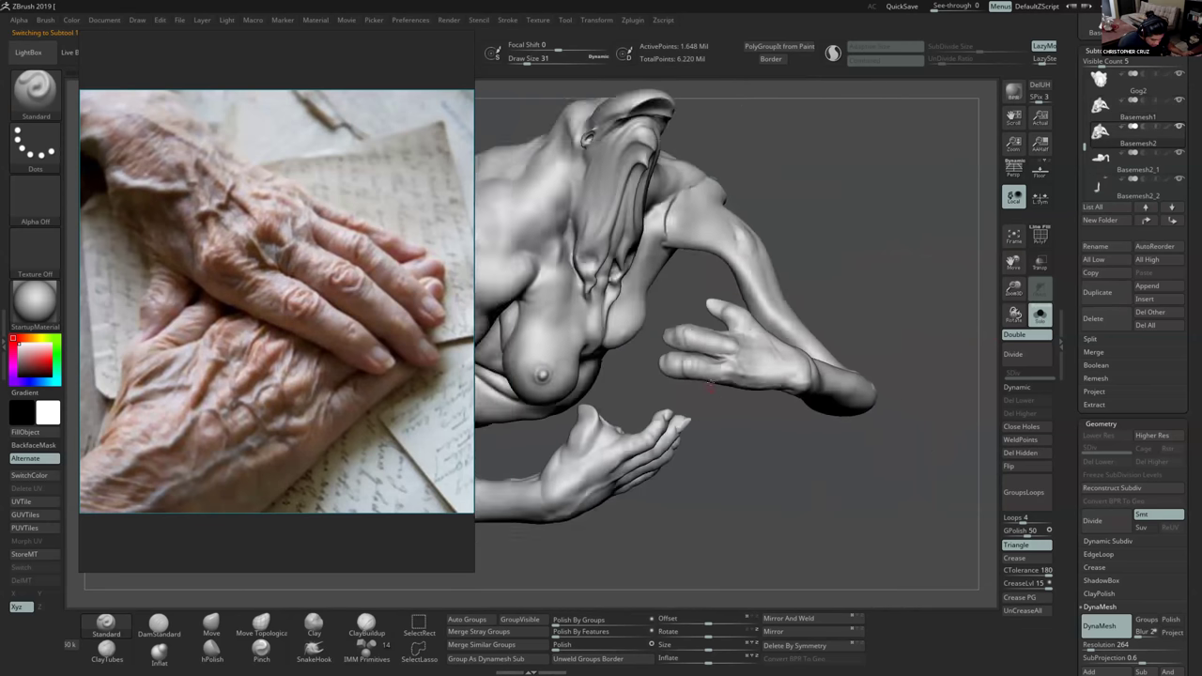
right_click_drag(710, 385, 654, 388)
key("ctrl+shift")
mouse_move(729, 387)
left_mouse_down("ctrl+shift")
mouse_move(662, 349)
mouse_move(621, 367)
mouse_move(648, 385)
left_mouse_up("ctrl+shift")
right_click_drag(816, 398, 668, 397)
mouse_move(650, 410)
left_mouse_down("ctrl+shift")
mouse_move(648, 321)
mouse_move(673, 339)
mouse_move(702, 328)
mouse_move(715, 406)
mouse_move(704, 413)
left_mouse_up("ctrl+shift")
left_click(1026, 453)
left_click_drag(840, 392, 611, 568)
left_click(1039, 315)
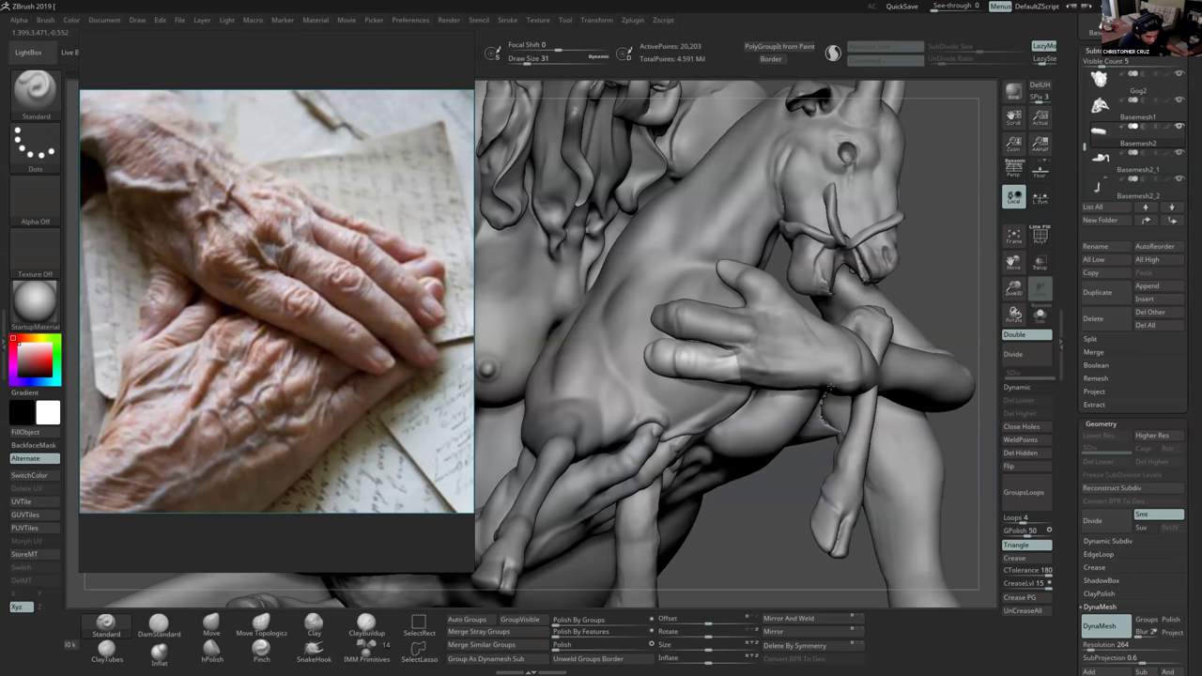
Place the copied finger below the other fingers of the upper hand with the Transpose line.
left_click_drag(831, 387, 786, 377)
key("w")
left_click_drag(680, 350, 711, 391)
mouse_move(711, 390)
right_mouse_down()
mouse_move(701, 349)
mouse_move(658, 352)
right_mouse_up()
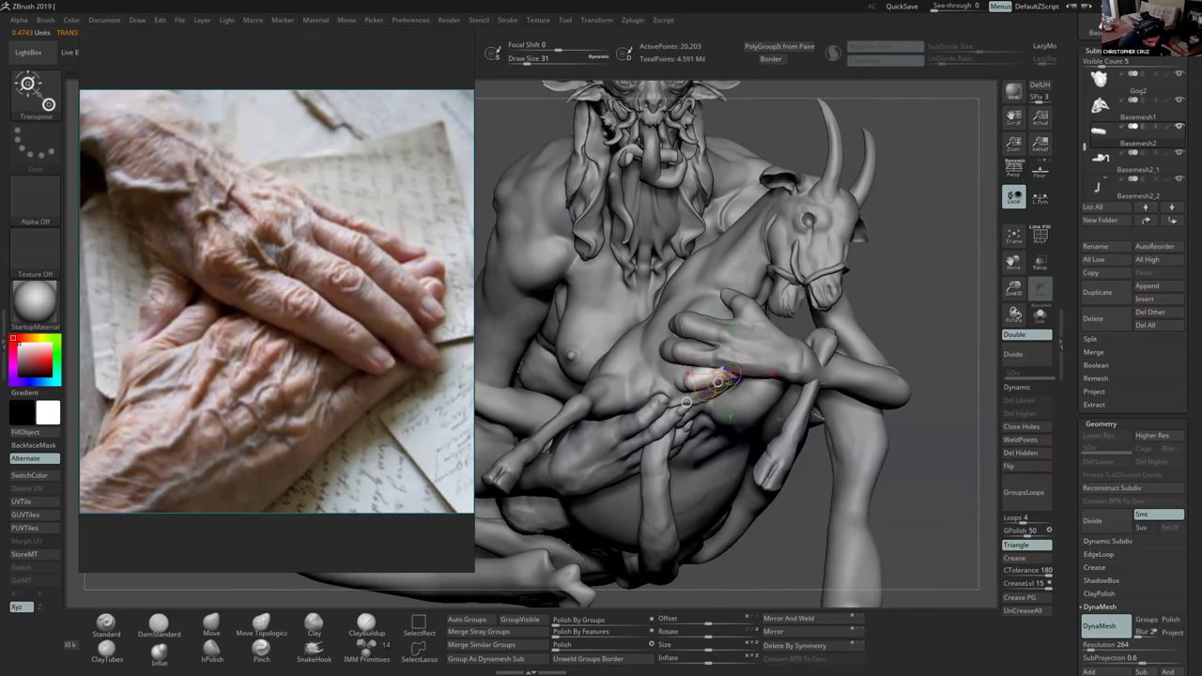
Shape the copied finger against the goat's body with the Move brush at draw sizes 280, 430 and 197.
left_click(211, 625)
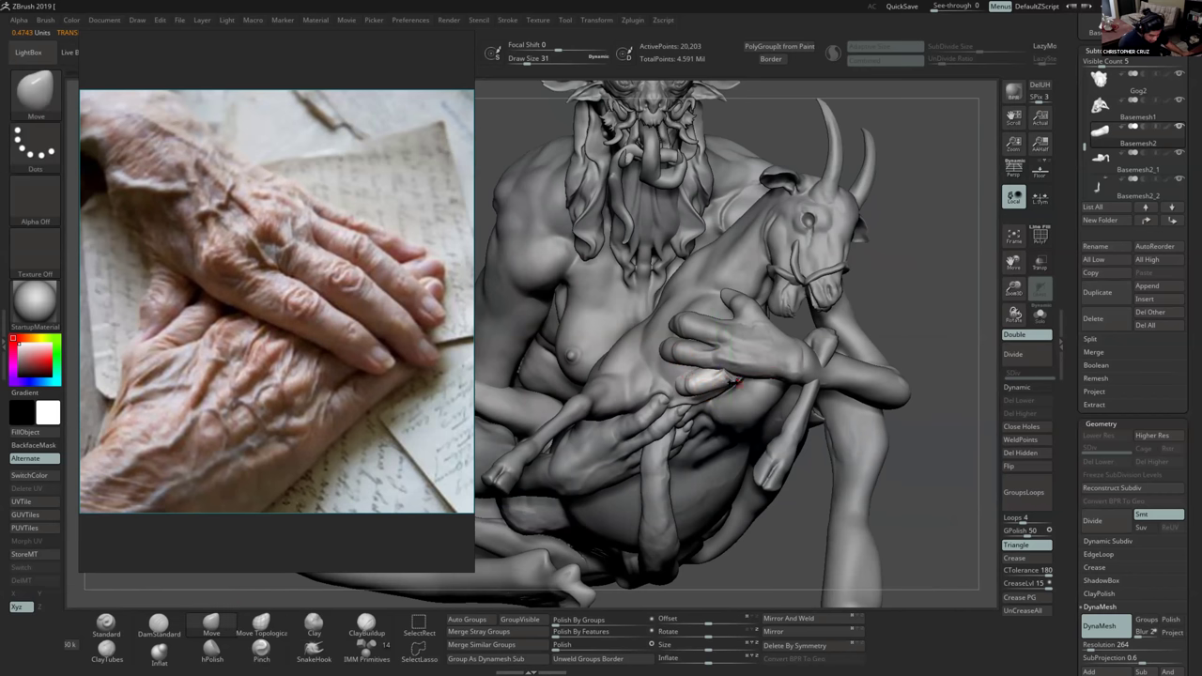
key("s")
left_click(722, 377)
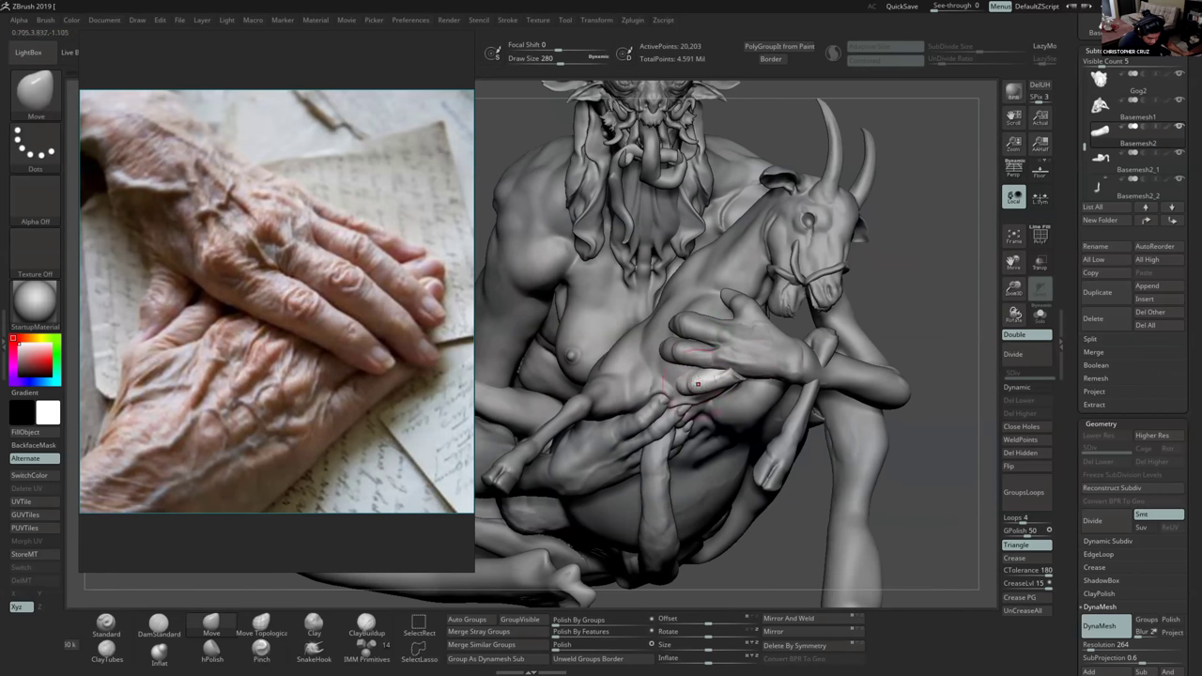
mouse_move(674, 387)
right_mouse_down()
mouse_move(639, 393)
mouse_move(719, 376)
mouse_move(686, 383)
right_mouse_up()
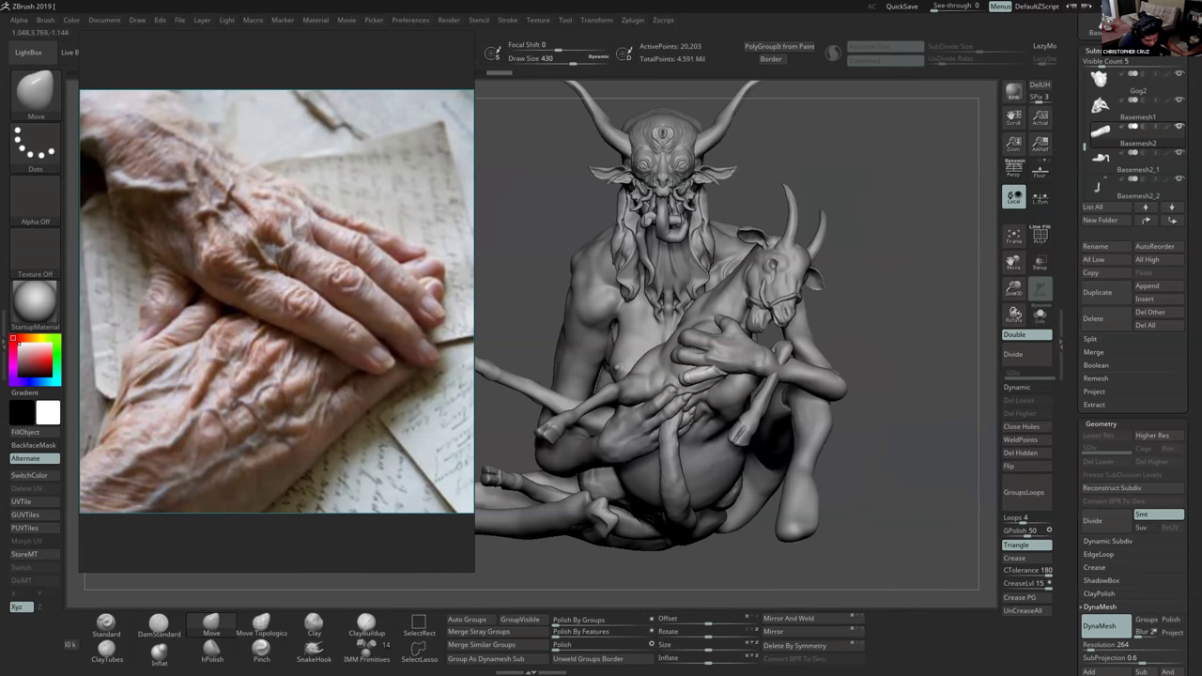
mouse_move(658, 375)
right_mouse_down()
mouse_move(742, 368)
mouse_move(679, 372)
right_mouse_up()
key("s")
left_click_drag(668, 376, 652, 376)
mouse_move(746, 369)
right_mouse_down()
mouse_move(696, 371)
mouse_move(707, 367)
right_mouse_up()
Build up and smooth the base of the copied finger with the Clay brush at draw size 80.
left_click(317, 629)
right_click(622, 443)
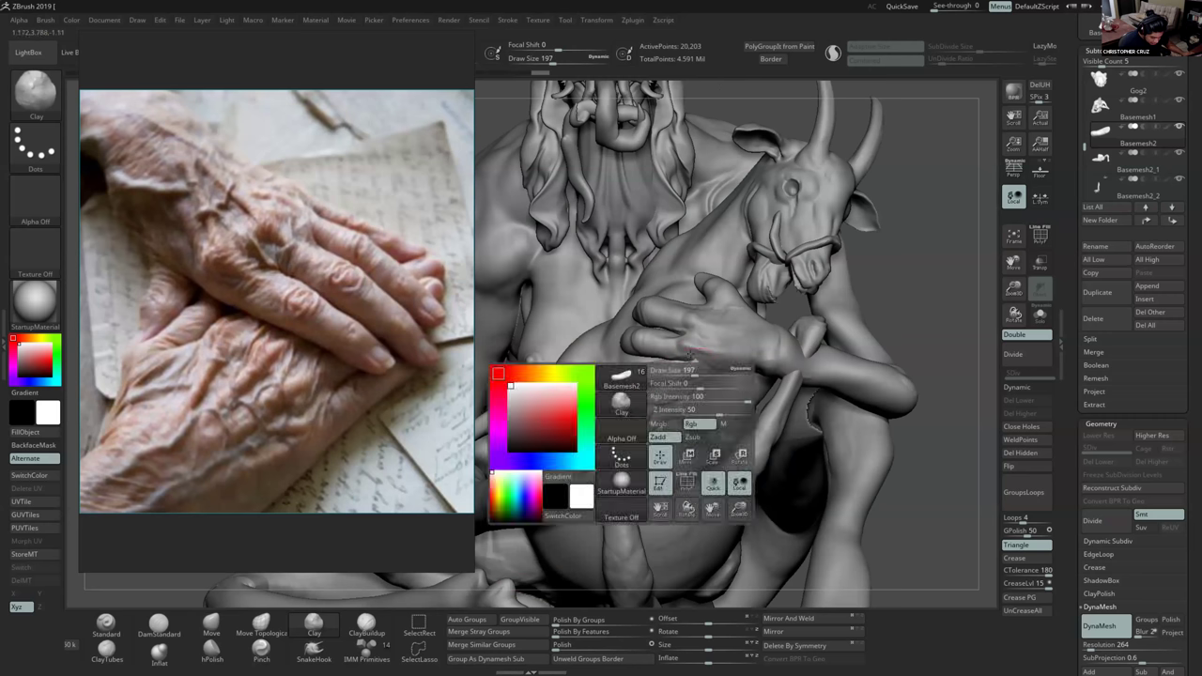
type("s80")
key("Return")
key("shift")
mouse_move(693, 402)
right_mouse_down("ctrl")
mouse_move(706, 426)
mouse_move(718, 368)
right_mouse_up("ctrl")
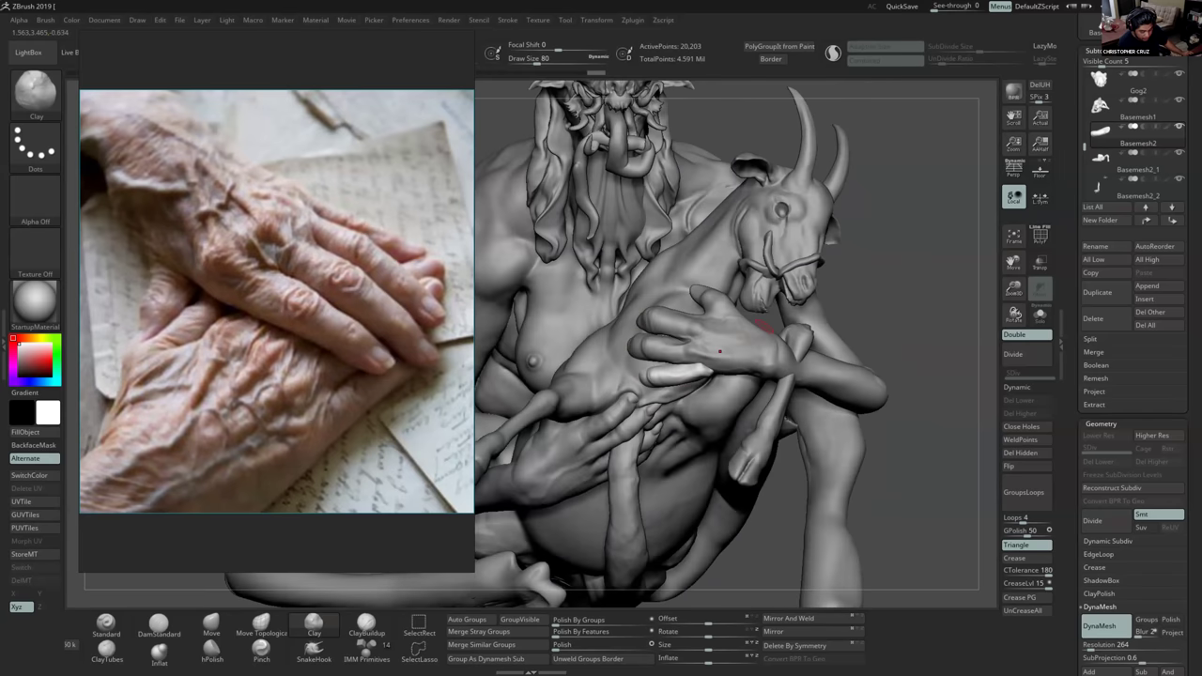
Show the polyframe and merge the copied finger down into the Basemesh1 body subtool.
left_click_drag(1085, 148, 1086, 164)
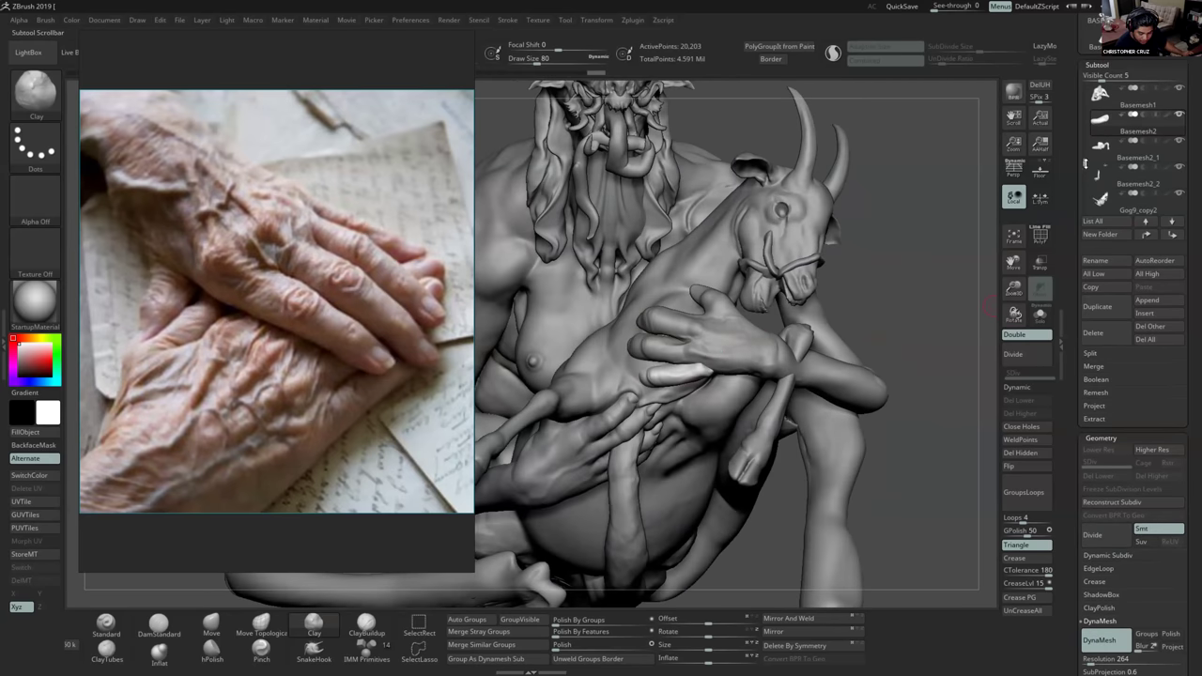
left_click(1097, 100)
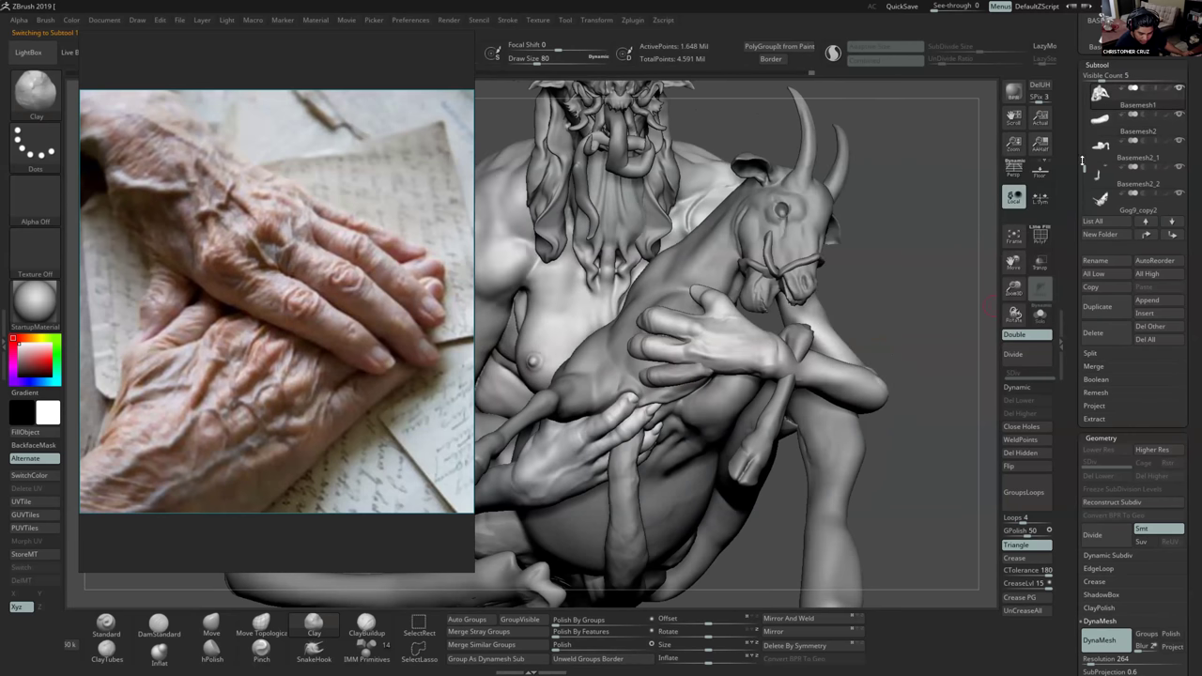
left_click_drag(1084, 163, 1088, 141)
key("shift+f")
left_click(697, 375, "alt")
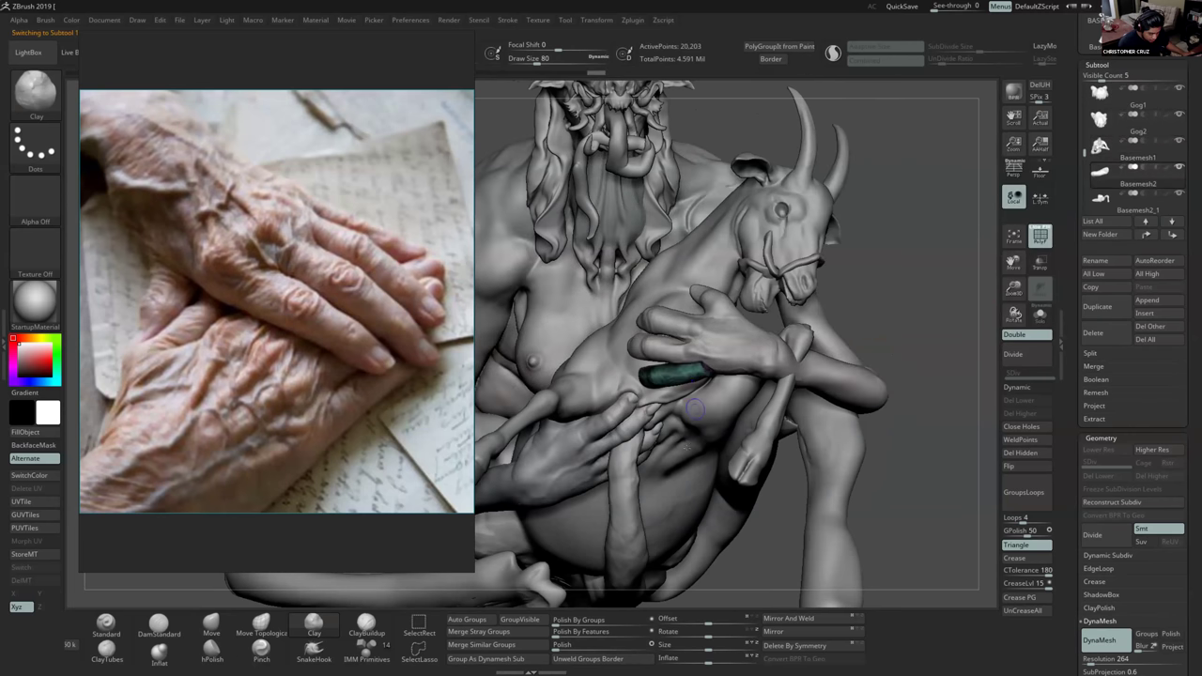
left_click(737, 364, "alt")
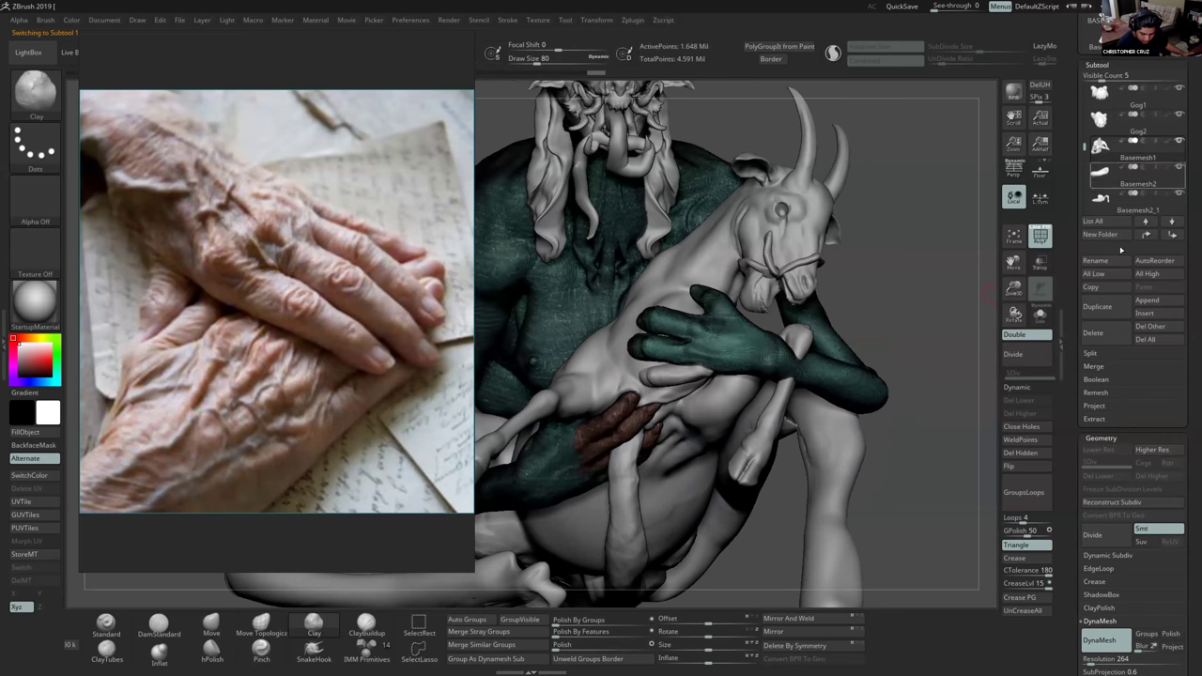
left_click(1095, 367)
left_click(1108, 379)
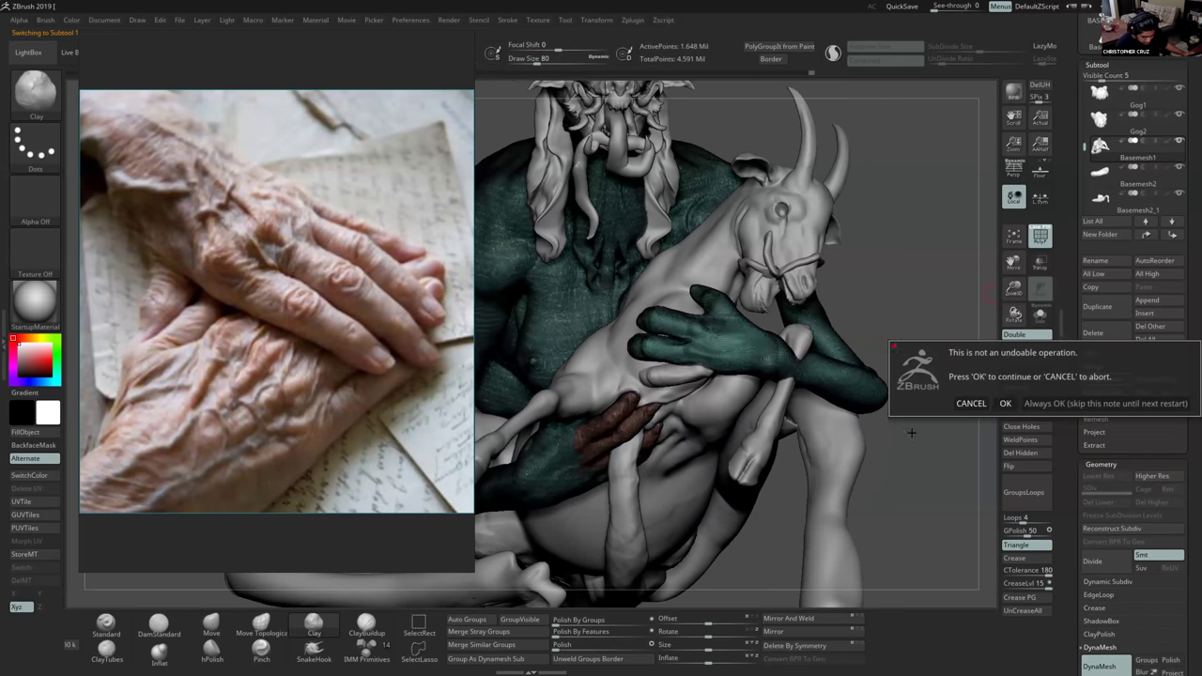
left_click(1005, 403)
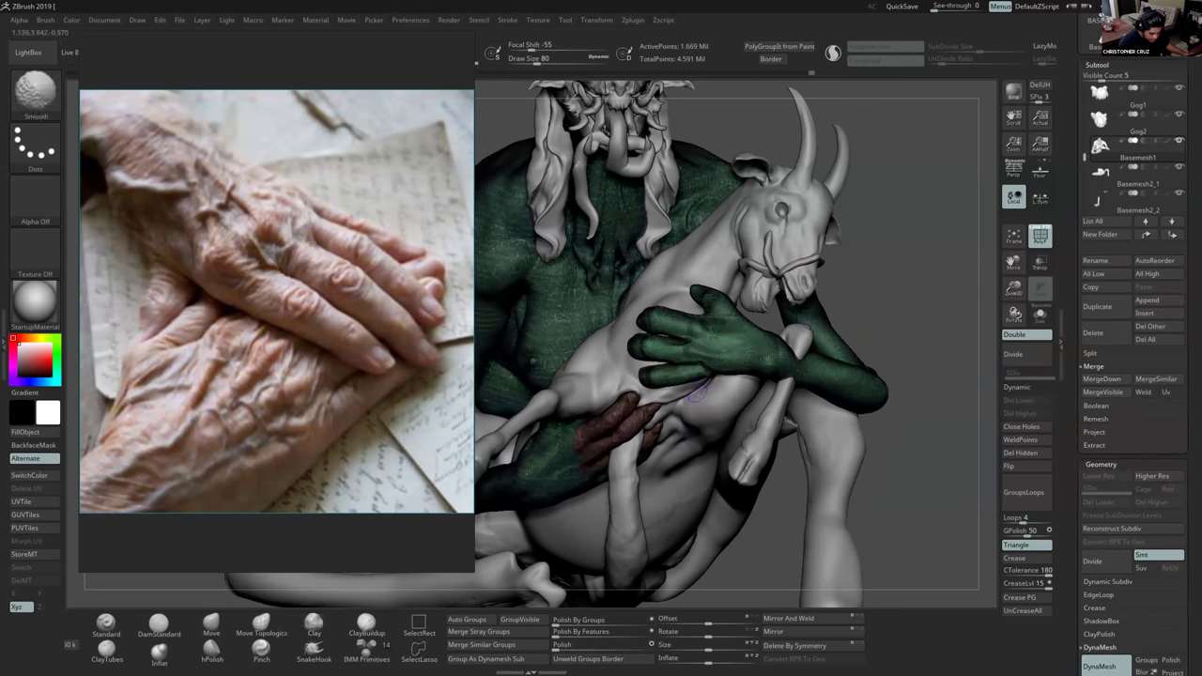
Mask the upper hand at draw size 197 and isolate the hand area of the body mesh.
key("s")
mouse_move(710, 349)
left_mouse_down()
mouse_move(648, 347)
mouse_move(680, 359)
mouse_move(718, 333)
mouse_move(775, 352)
left_mouse_up()
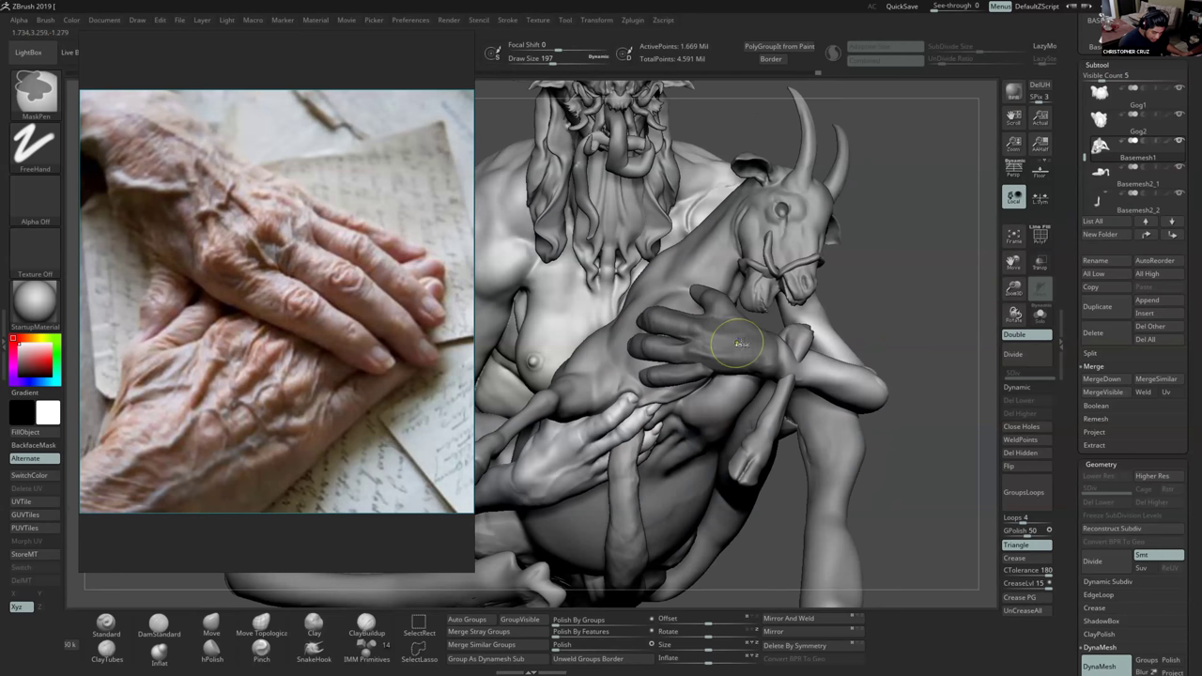
left_click(1039, 314)
mouse_move(873, 390)
left_mouse_down()
mouse_move(739, 449)
mouse_move(734, 395)
mouse_move(868, 390)
left_mouse_up()
mouse_move(671, 395)
left_mouse_down("ctrl+shift")
mouse_move(621, 324)
mouse_move(793, 380)
left_mouse_up("ctrl+shift")
left_click_drag(827, 460, 787, 481)
mouse_move(627, 398)
left_mouse_down("ctrl+shift")
mouse_move(764, 375)
mouse_move(571, 321)
left_mouse_up("ctrl+shift")
Complete the hand mask at draw size 559, restore the hidden parts and invert the mask.
key("s")
left_click_drag(695, 355, 725, 355)
right_click_drag(728, 354, 693, 356)
left_click_drag(691, 355, 807, 353)
left_click(741, 397, "ctrl+shift")
left_click(1040, 317)
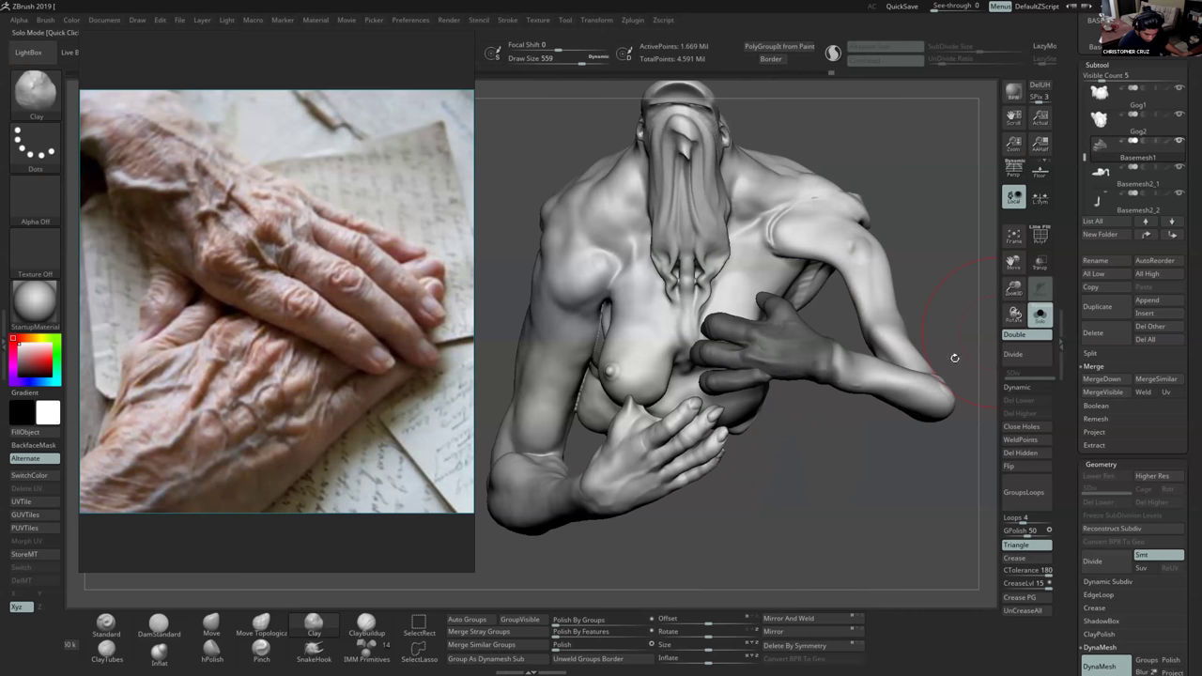
left_click(960, 361, "ctrl")
Reposition the unmasked hand against the goat's body with the Transpose move tool.
key("w")
left_click_drag(734, 351, 735, 349)
left_click_drag(925, 395, 840, 348, "alt")
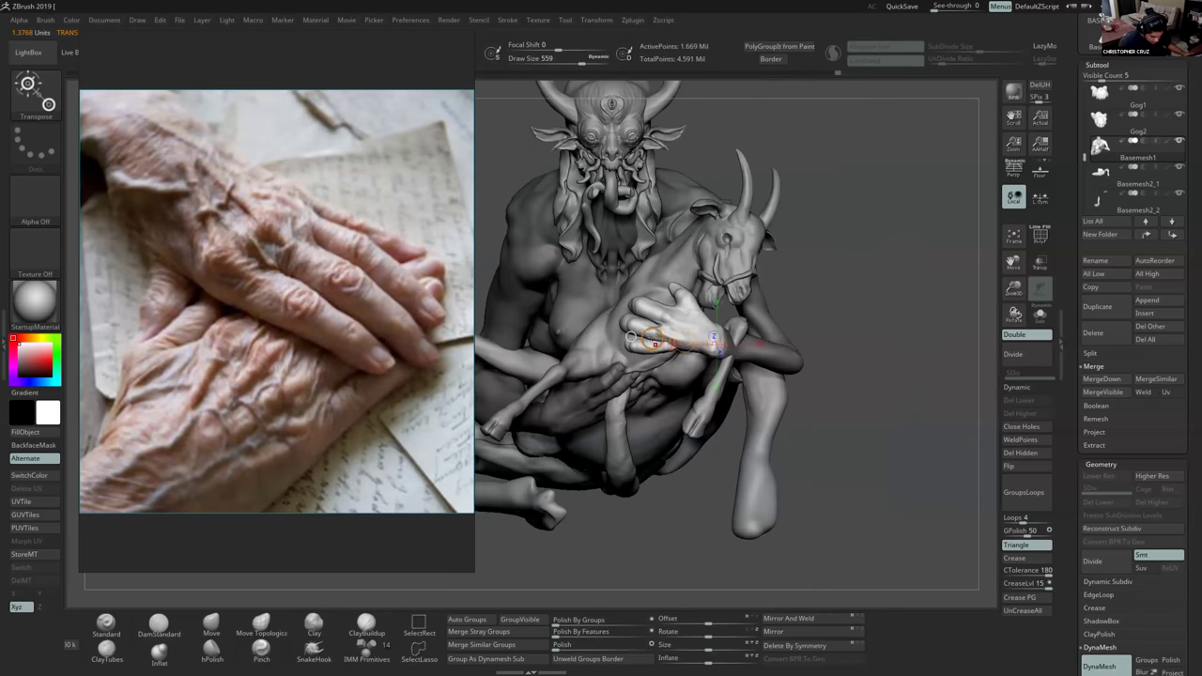
left_click_drag(669, 343, 673, 345)
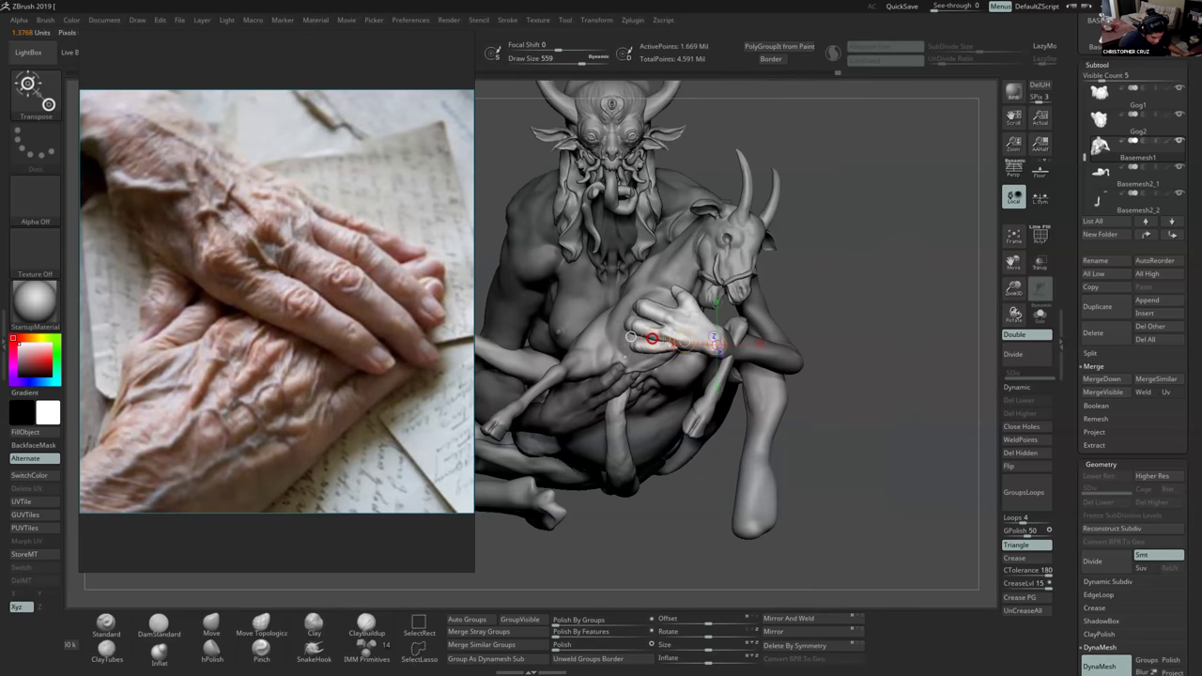
Reshape the hand and fingers around the goat's side with the Move brush at draw sizes 262 and 372.
left_click(214, 626)
left_click_drag(657, 565, 672, 525)
key("s")
mouse_move(665, 350)
left_mouse_down()
mouse_move(652, 351)
mouse_move(665, 358)
left_mouse_up()
key("s")
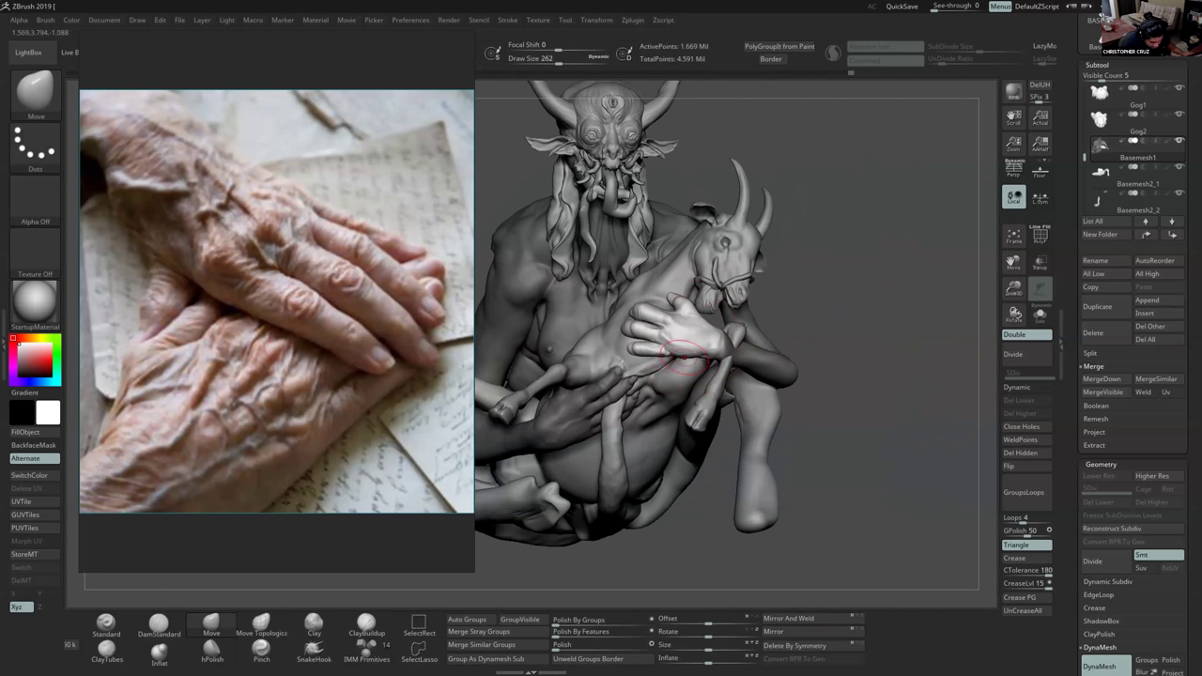
right_click_drag(648, 348, 687, 297)
key("s")
mouse_move(686, 298)
left_mouse_down()
mouse_move(702, 297)
mouse_move(663, 311)
left_mouse_up()
mouse_move(663, 312)
right_mouse_down()
mouse_move(699, 306)
mouse_move(648, 339)
right_mouse_up()
key("s")
left_click_drag(604, 302, 596, 302)
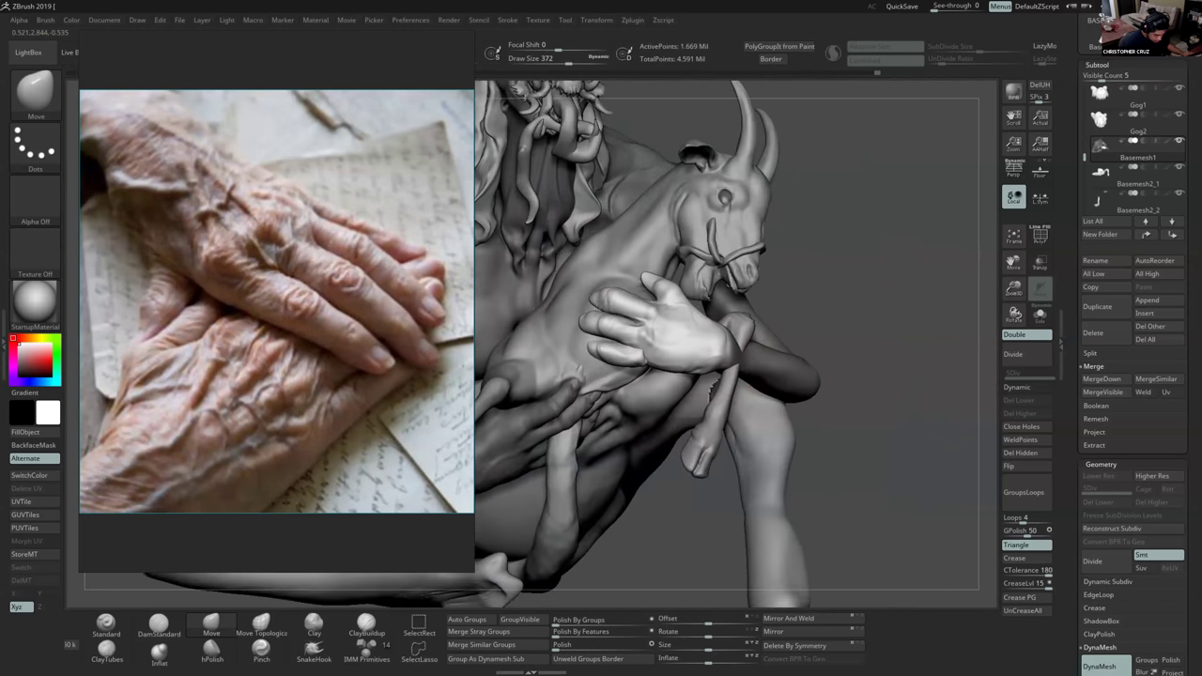
Reduce the Move brush to draw sizes 293, 158 and 120 for refining the fingers and check the hand's pose.
key("s")
key("Return")
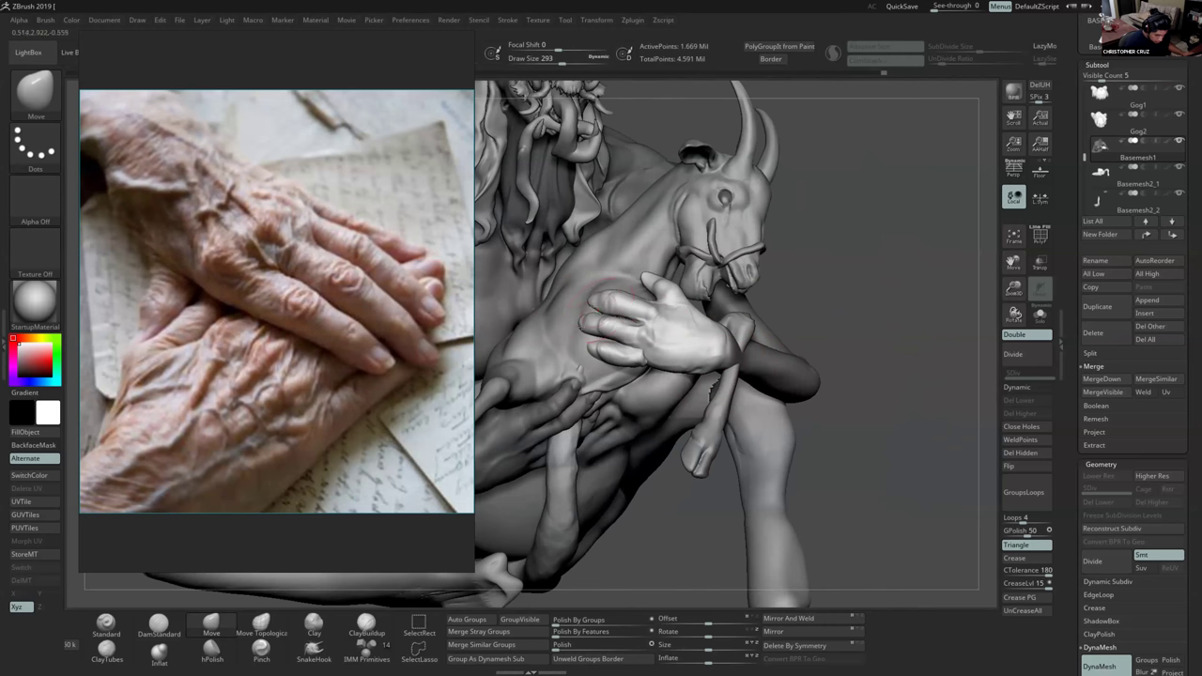
key("bracketleft")
key("bracketleft")
key("bracketleft")
right_click_drag(584, 349, 700, 310)
right_click_drag(700, 376, 712, 418)
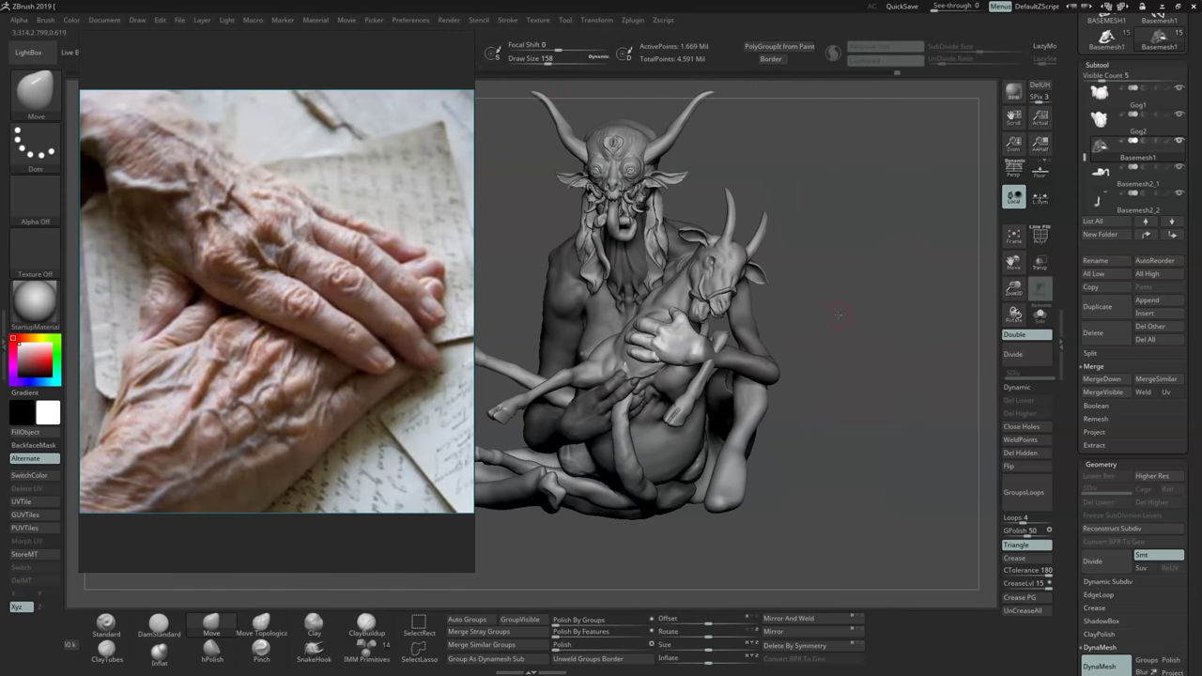
mouse_move(563, 347)
right_mouse_down()
mouse_move(647, 329)
mouse_move(625, 362)
mouse_move(595, 354)
mouse_move(633, 361)
mouse_move(447, 586)
right_mouse_up()
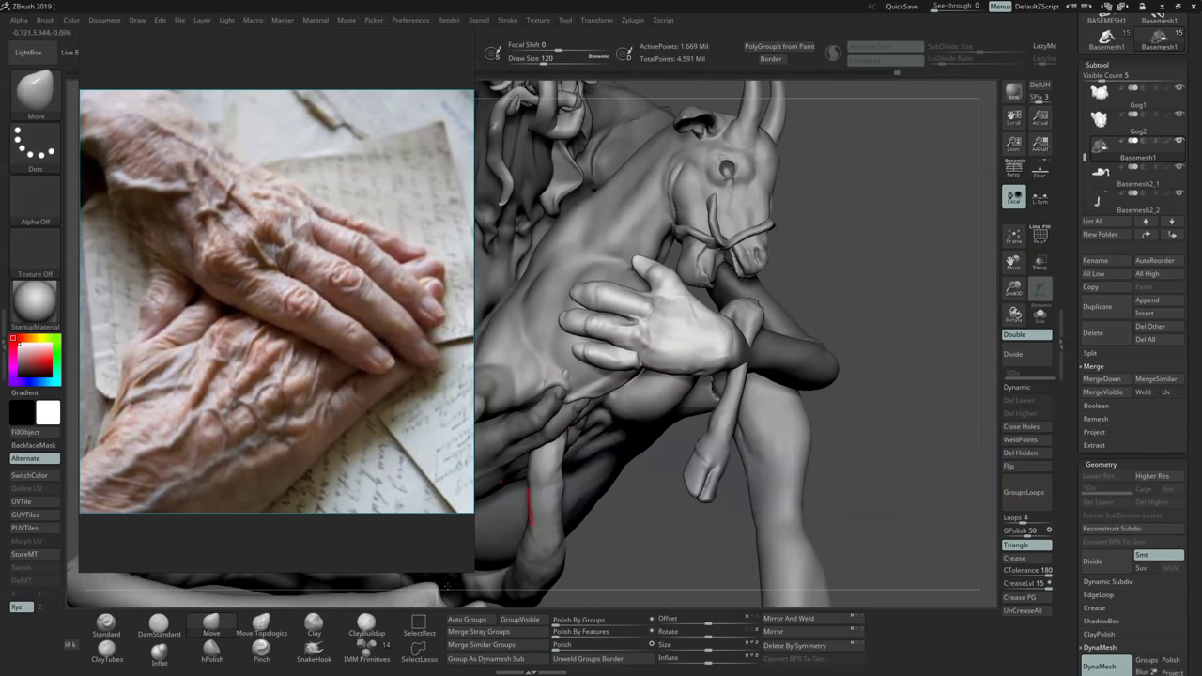
Build up and smooth the back of the hand near the wrist with the Clay brush at draw size 120.
left_click(320, 629)
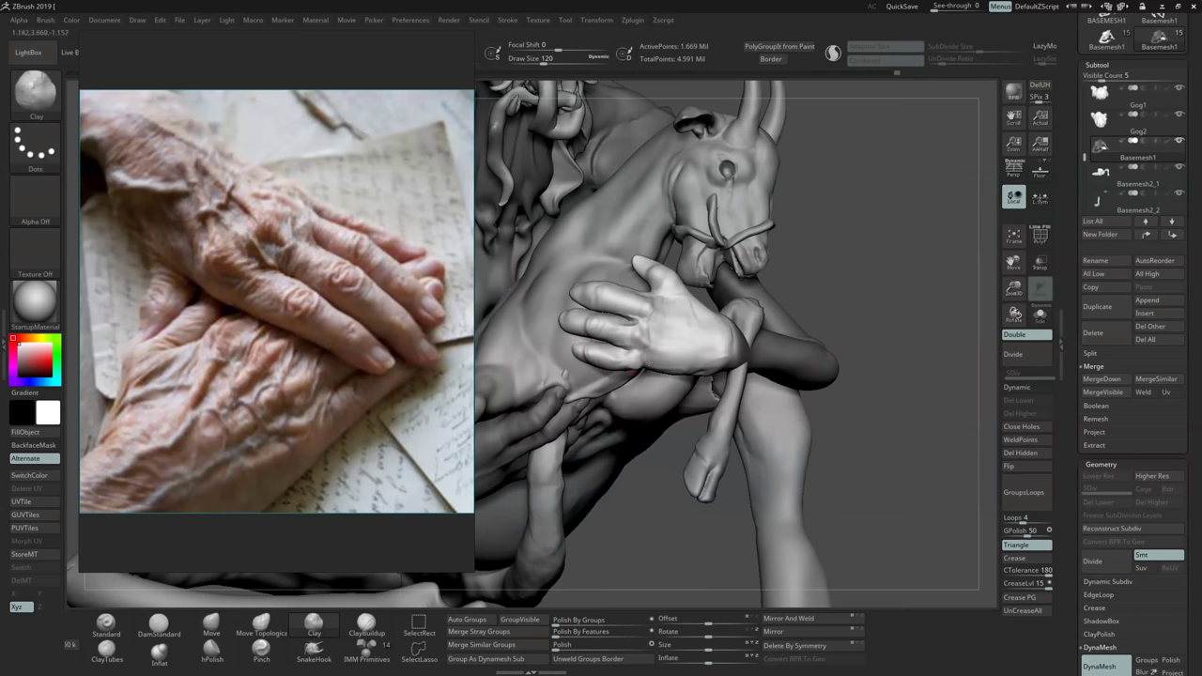
right_click_drag(654, 319, 647, 363)
left_click_drag(647, 364, 650, 374)
right_click_drag(647, 362, 665, 331)
left_click_drag(666, 351, 670, 359)
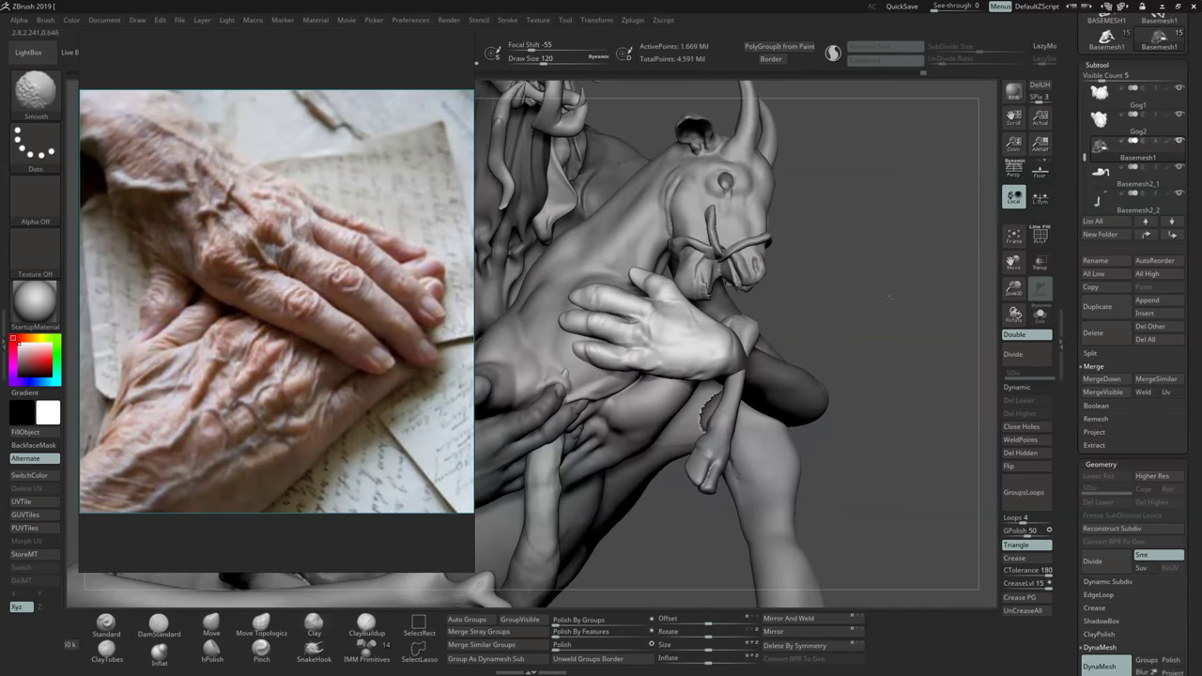
Save the tool as a new version named GOG13 in the GOG folder.
left_click_drag(889, 298, 854, 278)
mouse_move(865, 291)
left_mouse_down()
mouse_move(826, 346)
mouse_move(869, 342)
mouse_move(866, 316)
mouse_move(842, 320)
mouse_move(985, 290)
mouse_move(1073, 221)
left_mouse_up()
left_click_drag(1079, 275, 1087, 608)
left_click(1132, 50)
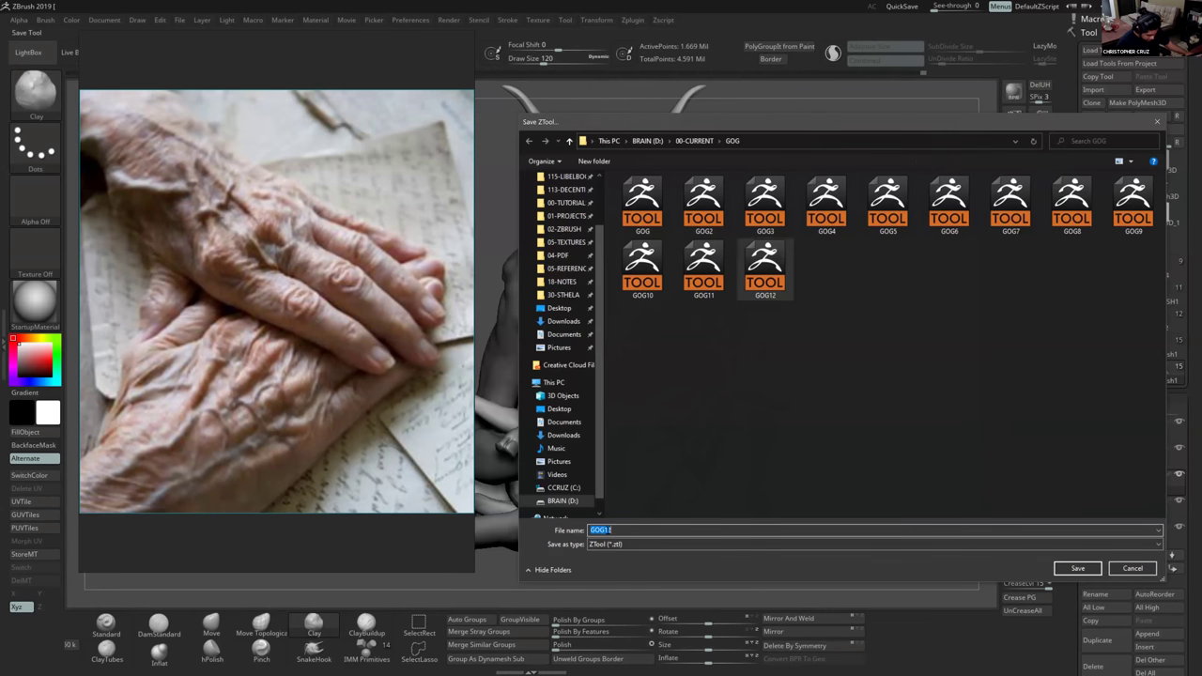
left_click(611, 530)
key("BackSpace")
type("3")
key("Return")
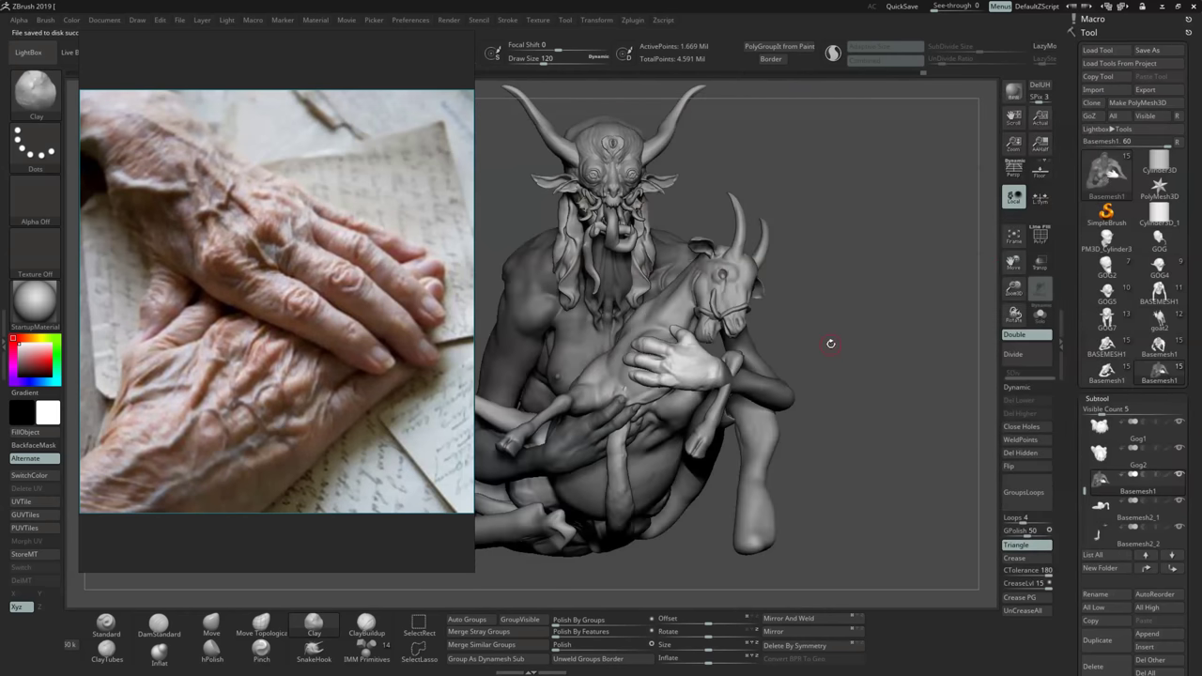
Clear the mask and reshape the forearm and elbow behind the goat's leg with the Move brush at draw size 386.
left_click_drag(822, 416, 770, 438, "ctrl")
right_click_drag(770, 437, 815, 415)
mouse_move(815, 414)
left_mouse_down()
mouse_move(812, 455)
mouse_move(684, 445)
mouse_move(656, 489)
left_mouse_up()
left_click(211, 626)
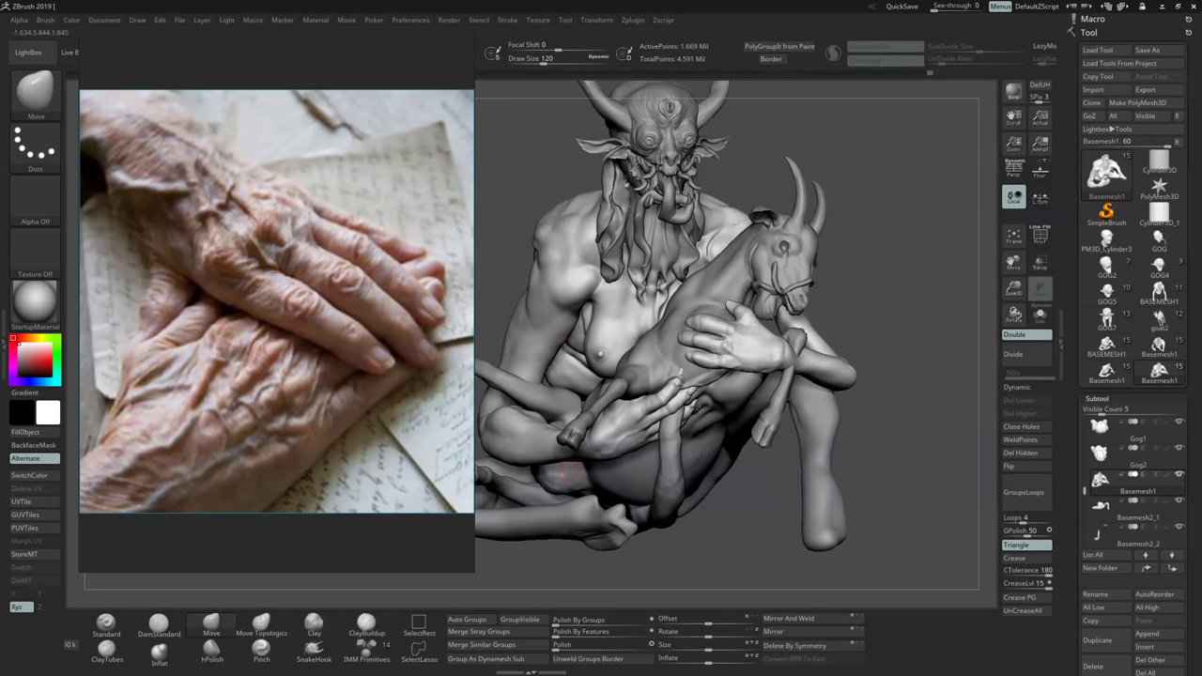
right_click_drag(767, 378, 782, 370)
key("s")
left_click_drag(782, 369, 808, 369)
right_click_drag(811, 377, 756, 371)
right_click_drag(824, 349, 762, 377, "alt")
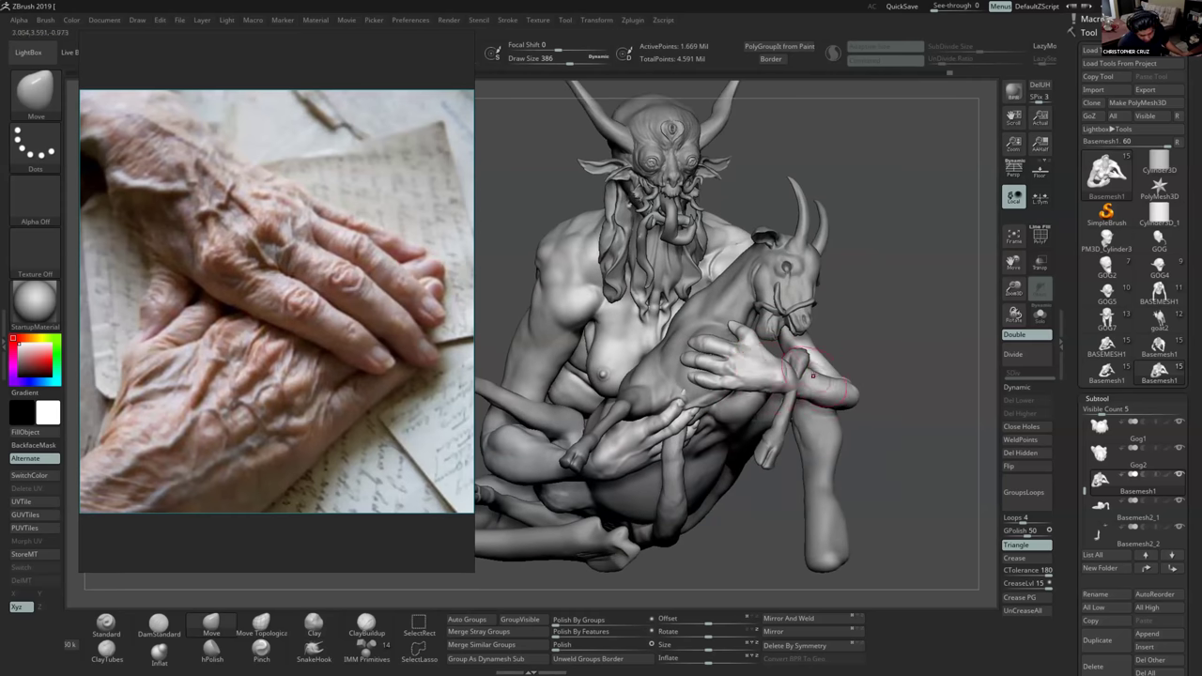
left_click_drag(834, 400, 842, 380)
Refine the forearm beside the goat's leg with the Move brush at draw size 274.
mouse_move(842, 380)
right_mouse_down("ctrl")
mouse_move(836, 362)
mouse_move(807, 399)
mouse_move(782, 405)
right_mouse_up("ctrl")
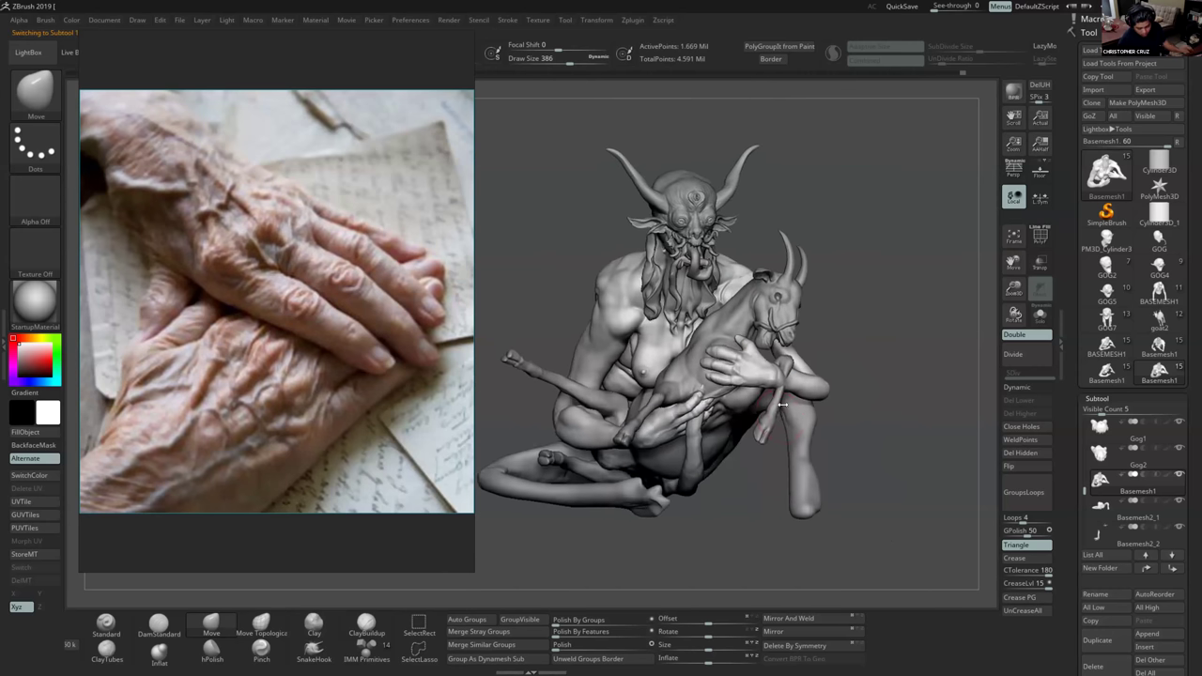
key("space")
key("s")
left_click_drag(813, 375, 810, 376)
right_click_drag(810, 376, 885, 316)
key("space")
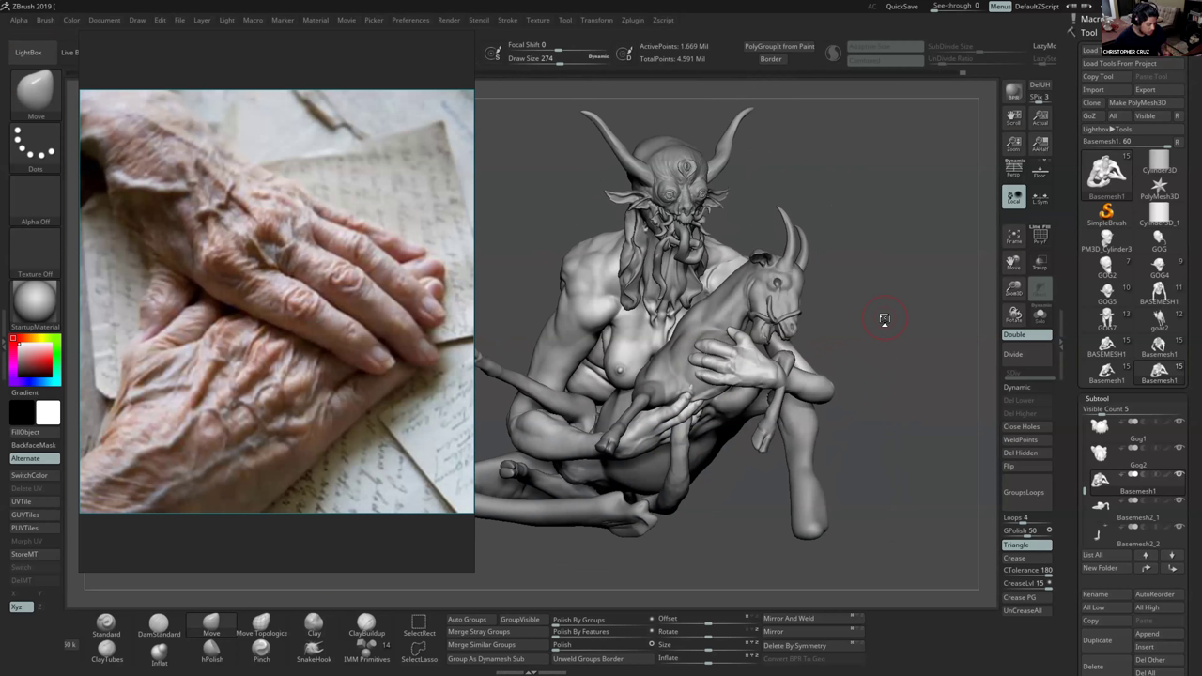
Enlarge the reference board and look over the hand references and the whole image collection.
scroll(469, 376, "down", 2)
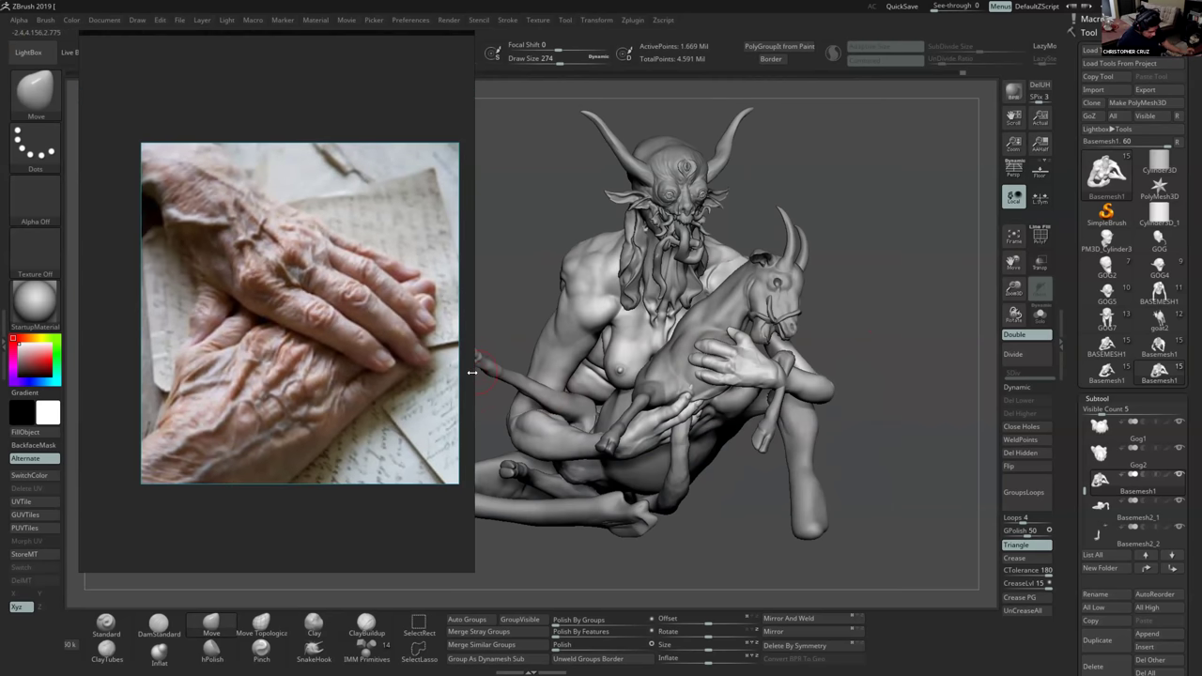
left_click_drag(469, 375, 1044, 419)
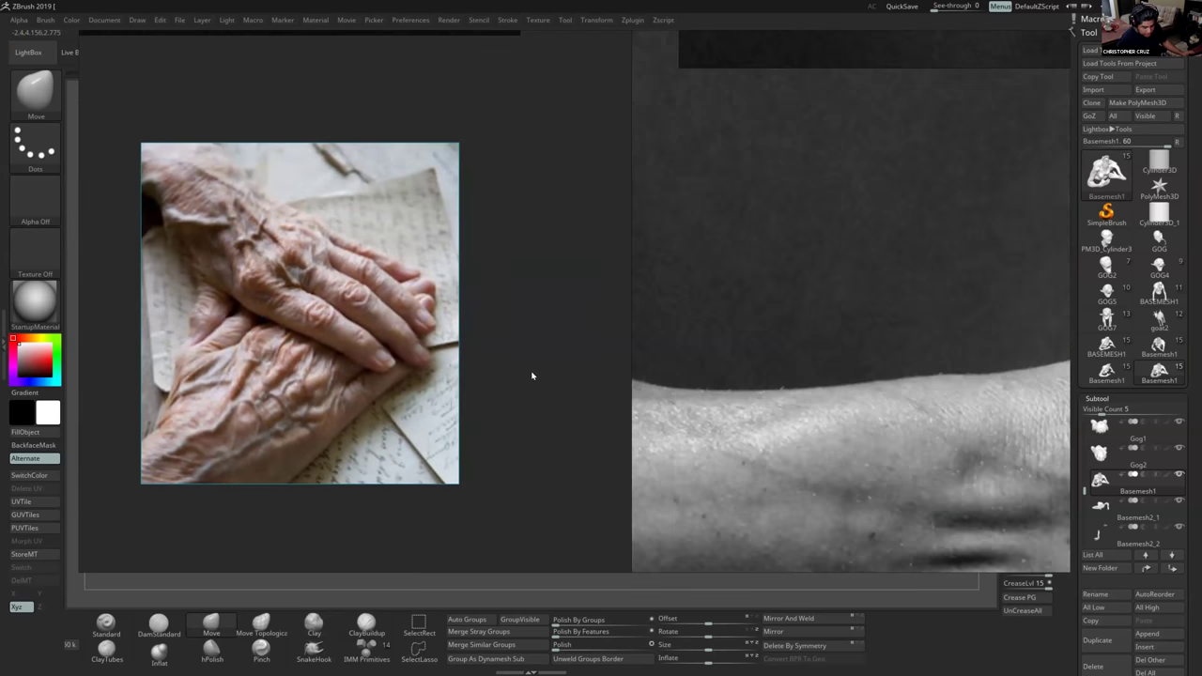
scroll(472, 322, "down", 3)
scroll(473, 318, "down", 3)
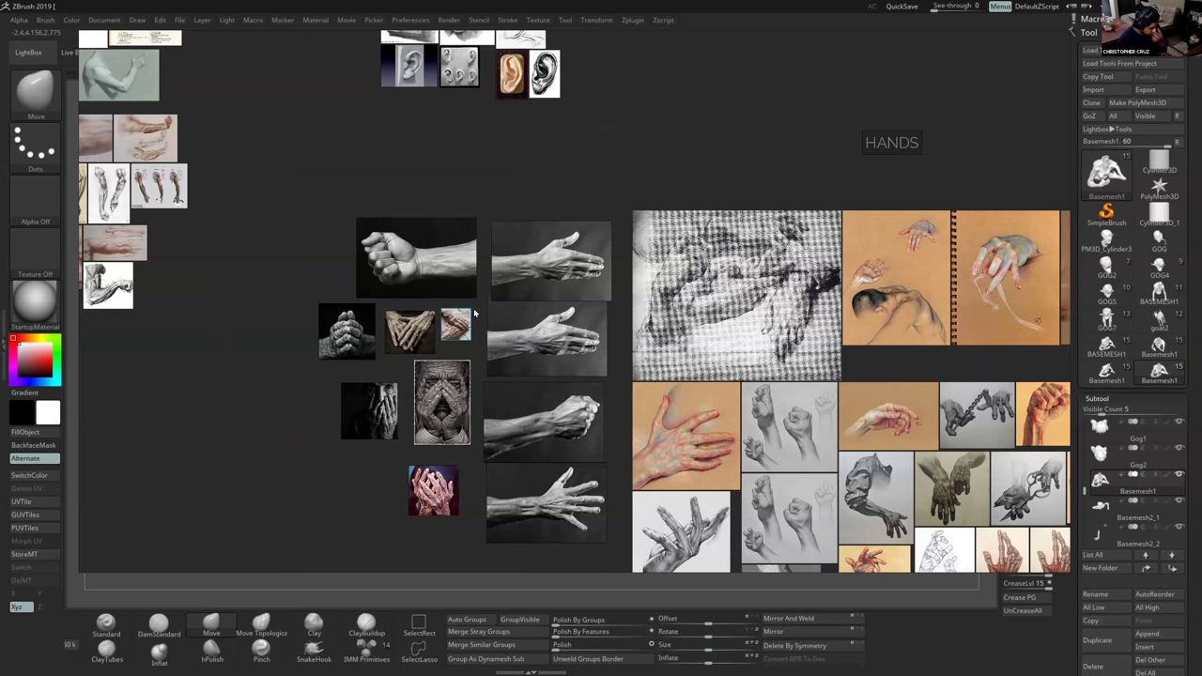
scroll(486, 289, "up", 1)
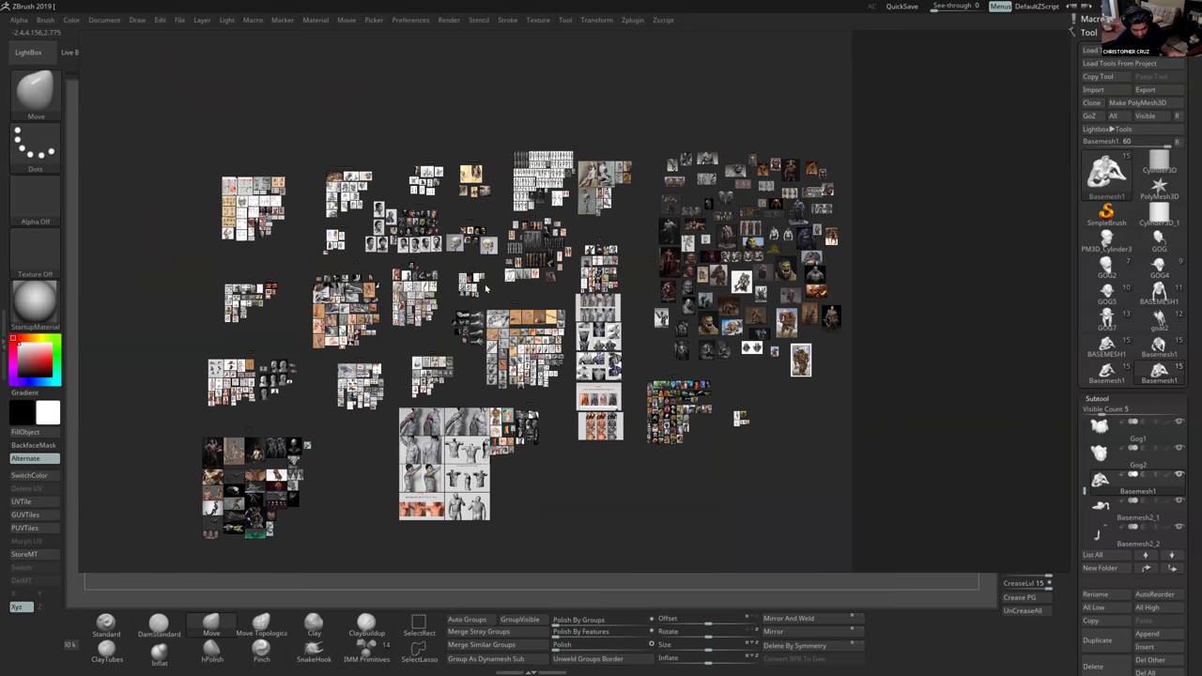
scroll(486, 291, "up", 1)
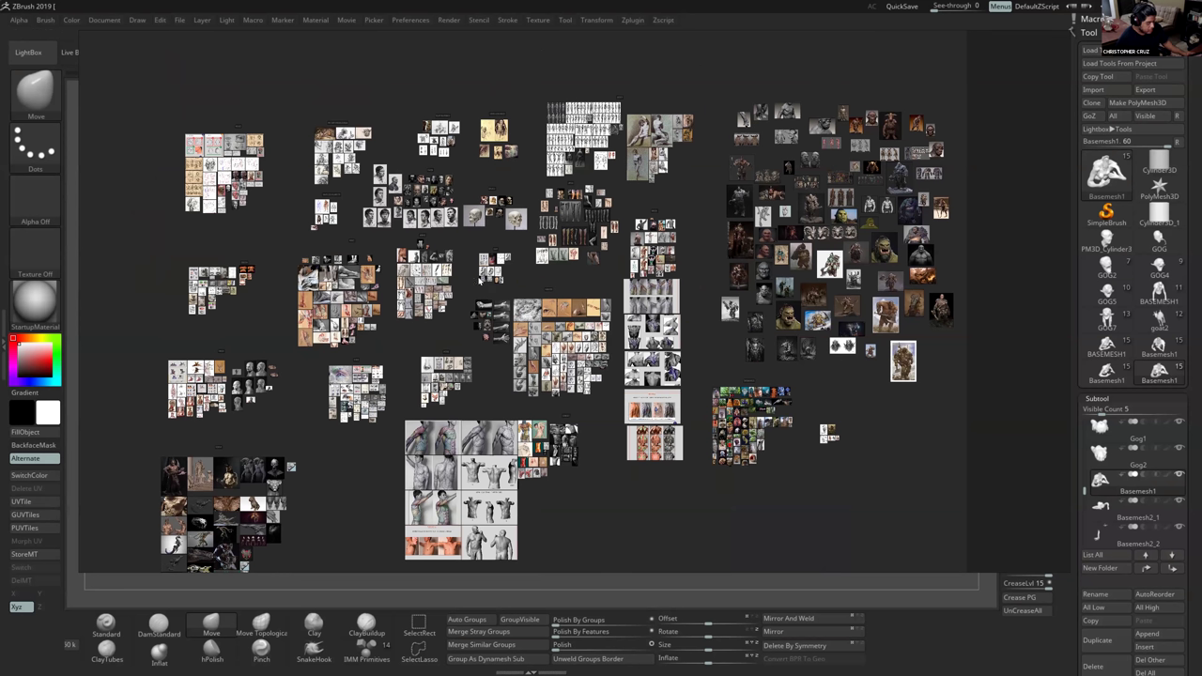
Switch to Photoshop and bring the whole character production workflow chart in WORKFLOW.psd into view.
key("alt+Tab")
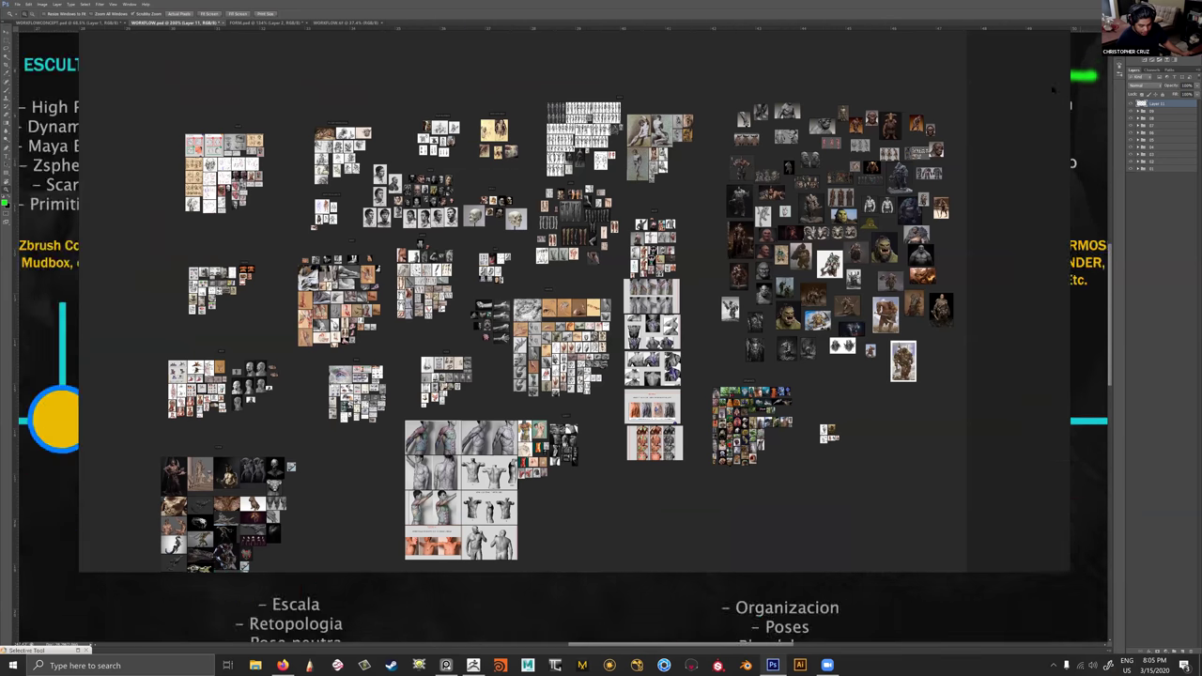
right_click(782, 267)
mouse_move(806, 358)
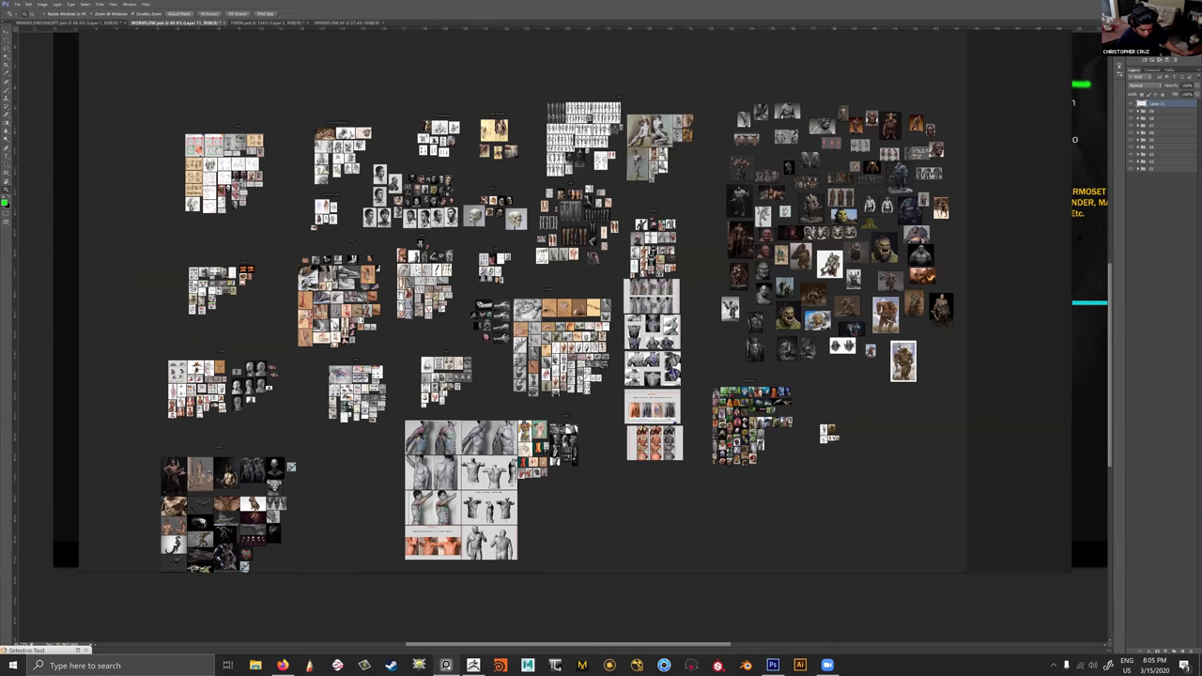
left_click(1082, 248)
scroll(748, 293, "down", 1)
left_click_drag(749, 293, 294, 272)
left_click_drag(126, 225, 208, 218)
scroll(558, 331, "up", 1, "alt")
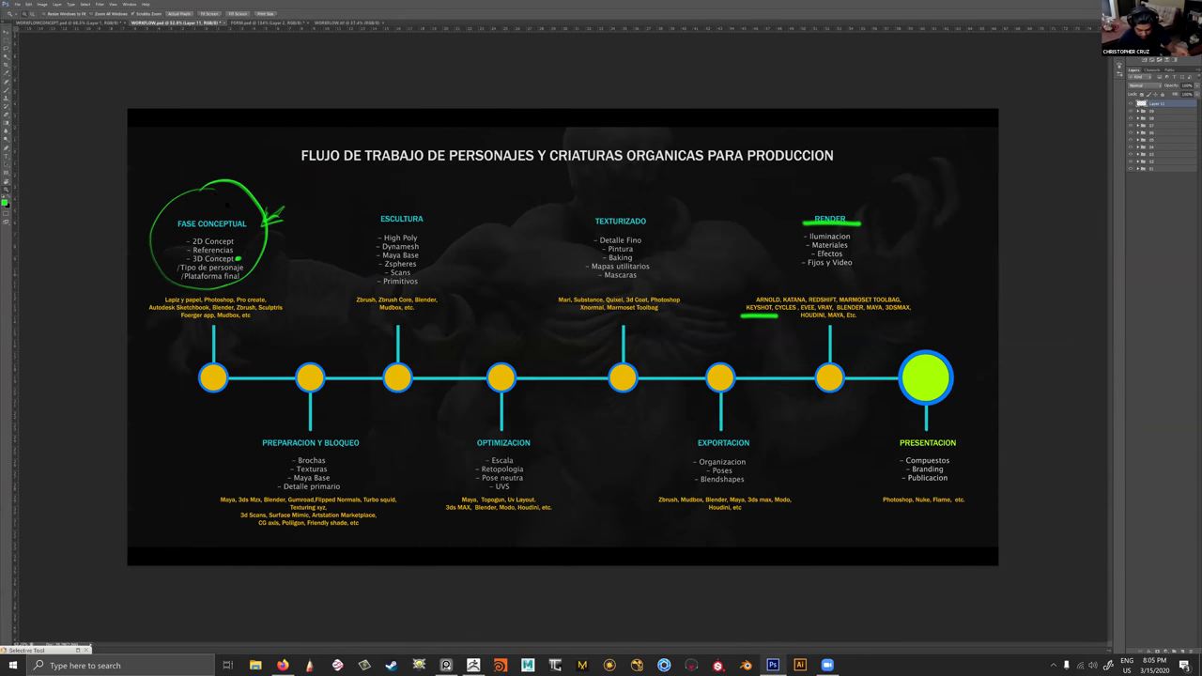
Draw green brush arrows linking Preparacion y Bloqueo to Fase Conceptual, Escultura and Optimizacion on the chart.
key("b")
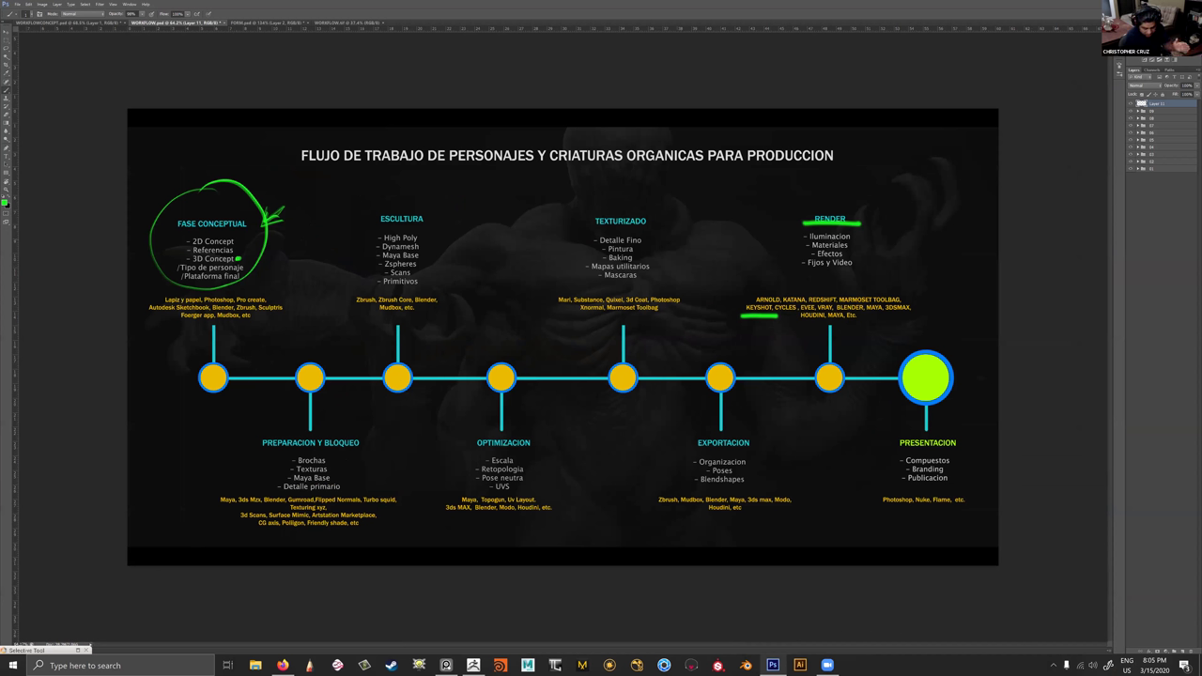
left_click_drag(283, 208, 301, 200)
key("ctrl+z")
right_click_drag(297, 222, 293, 222, "alt")
mouse_move(275, 201)
left_mouse_down()
mouse_move(312, 302)
mouse_move(305, 326)
mouse_move(398, 174)
mouse_move(407, 184)
left_mouse_up()
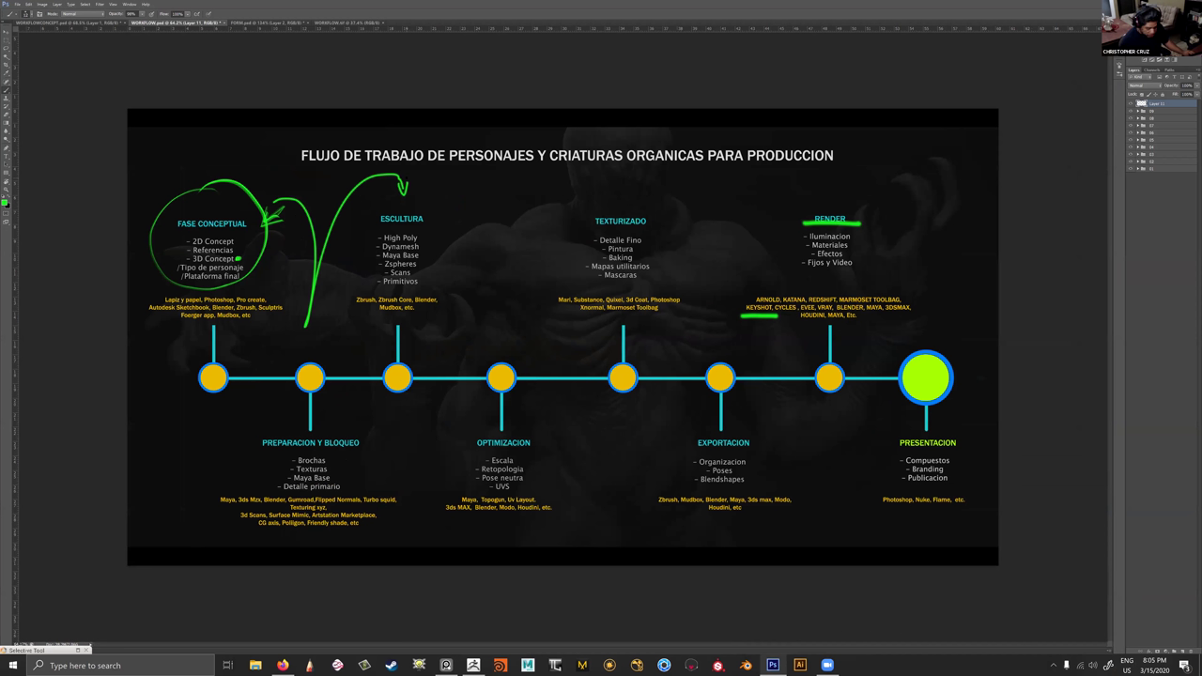
mouse_move(406, 193)
left_mouse_down()
mouse_move(485, 261)
mouse_move(489, 340)
mouse_move(500, 335)
left_mouse_up()
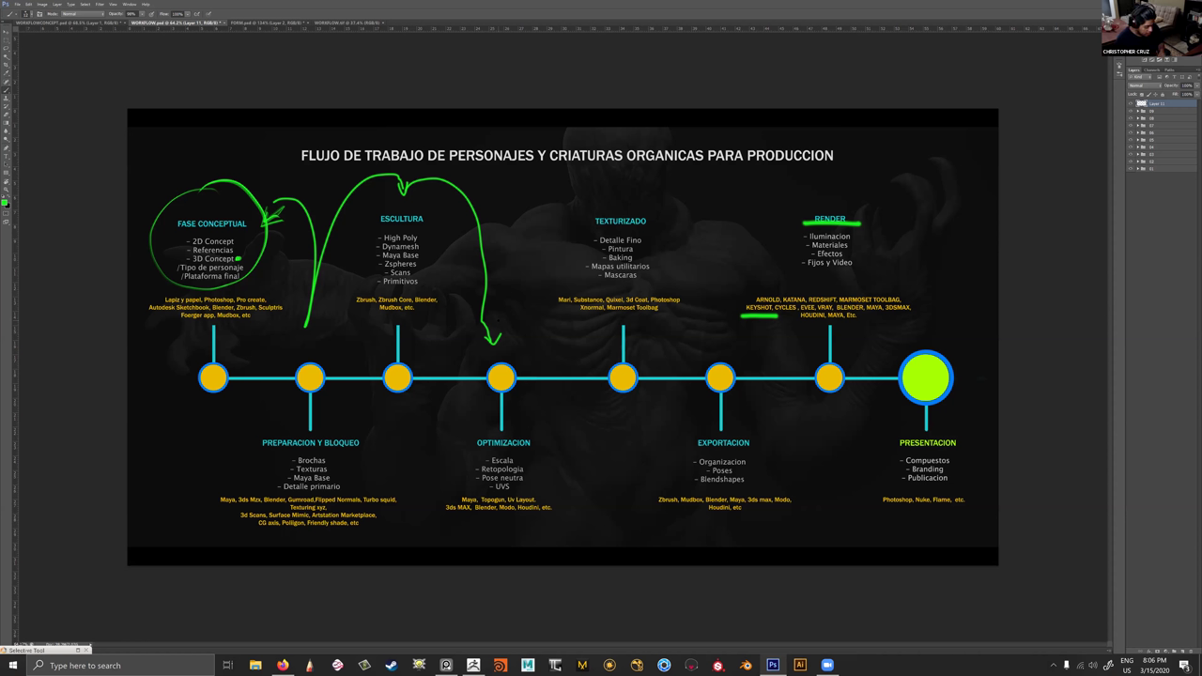
Change the brush color to pinkish red and draw arrows at Photoshop and Zbrush under Fase Conceptual.
key("z")
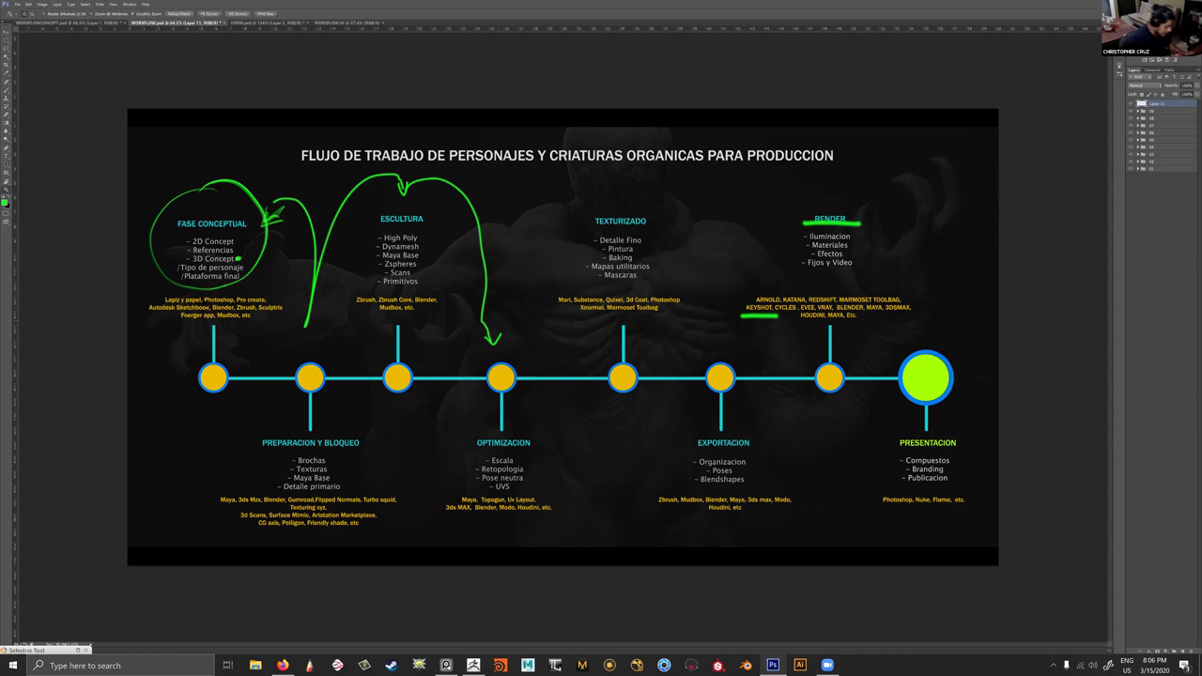
mouse_move(273, 284)
left_mouse_down()
mouse_move(364, 309)
mouse_move(308, 289)
mouse_move(407, 282)
left_mouse_up()
key("b")
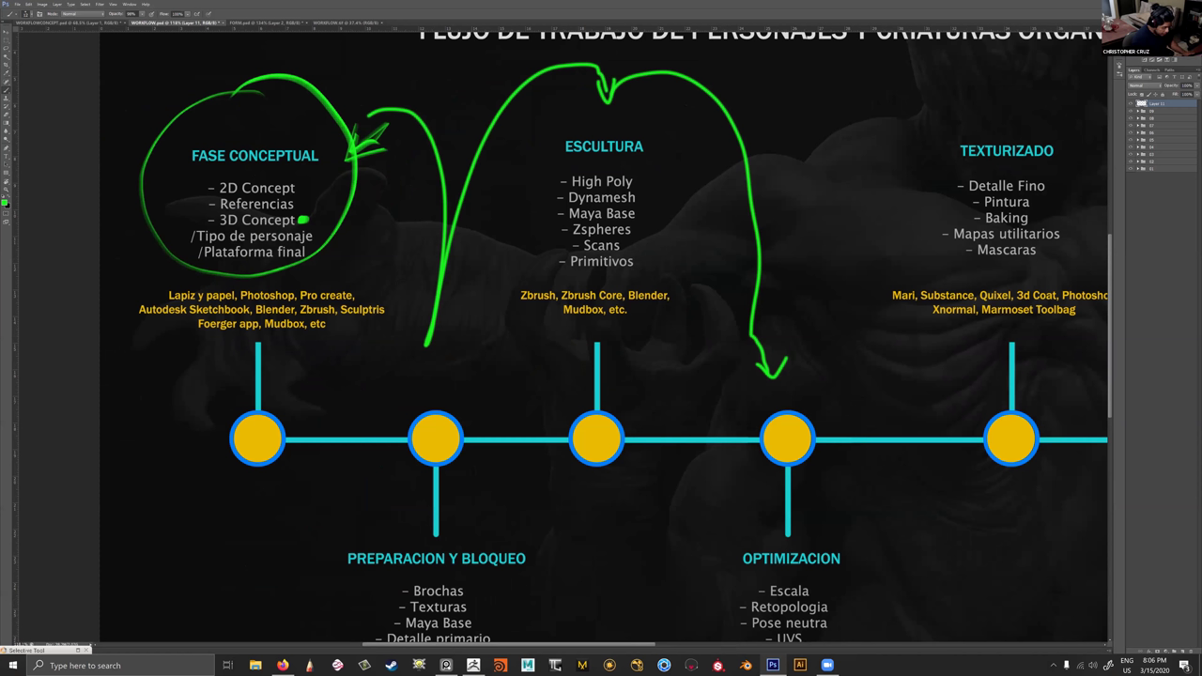
left_click(5, 202)
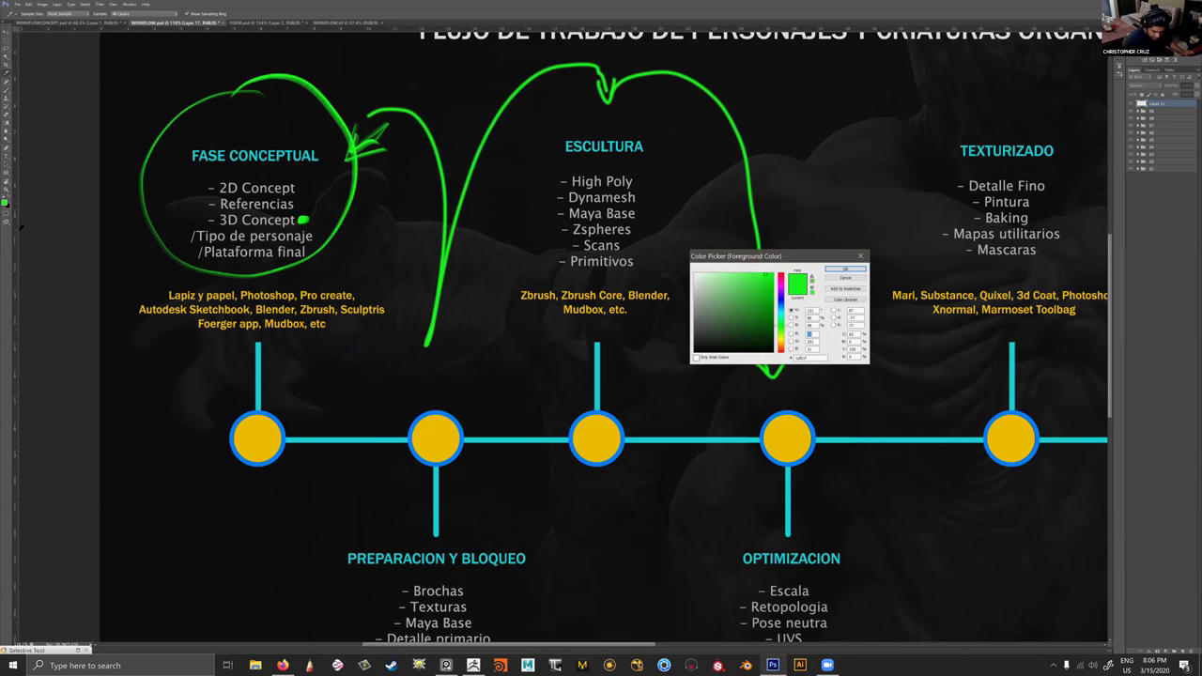
left_click(780, 277)
left_click(845, 269)
mouse_move(273, 280)
left_mouse_down()
mouse_move(291, 301)
mouse_move(312, 268)
left_mouse_up()
key("ctrl+z")
key("ctrl+z")
mouse_move(330, 313)
left_mouse_down()
mouse_move(353, 347)
mouse_move(332, 313)
mouse_move(343, 318)
left_mouse_up()
left_click_drag(289, 280, 308, 293)
Mark Maya, CG axis, Poliigon, Surface Mimic and Texturing xyz under Preparacion y Bloqueo with red strokes.
key("z")
left_click_drag(557, 384, 532, 383)
left_click_drag(532, 383, 524, 290)
key("b")
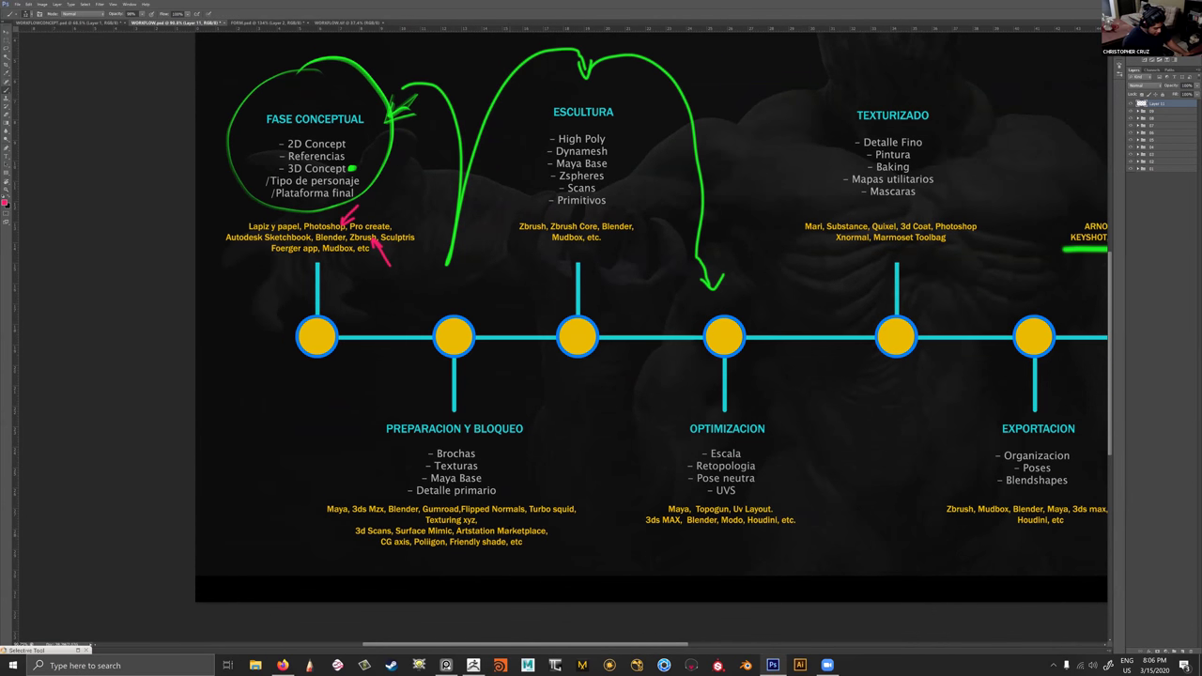
left_click_drag(341, 475, 342, 505)
left_click_drag(335, 494, 348, 495)
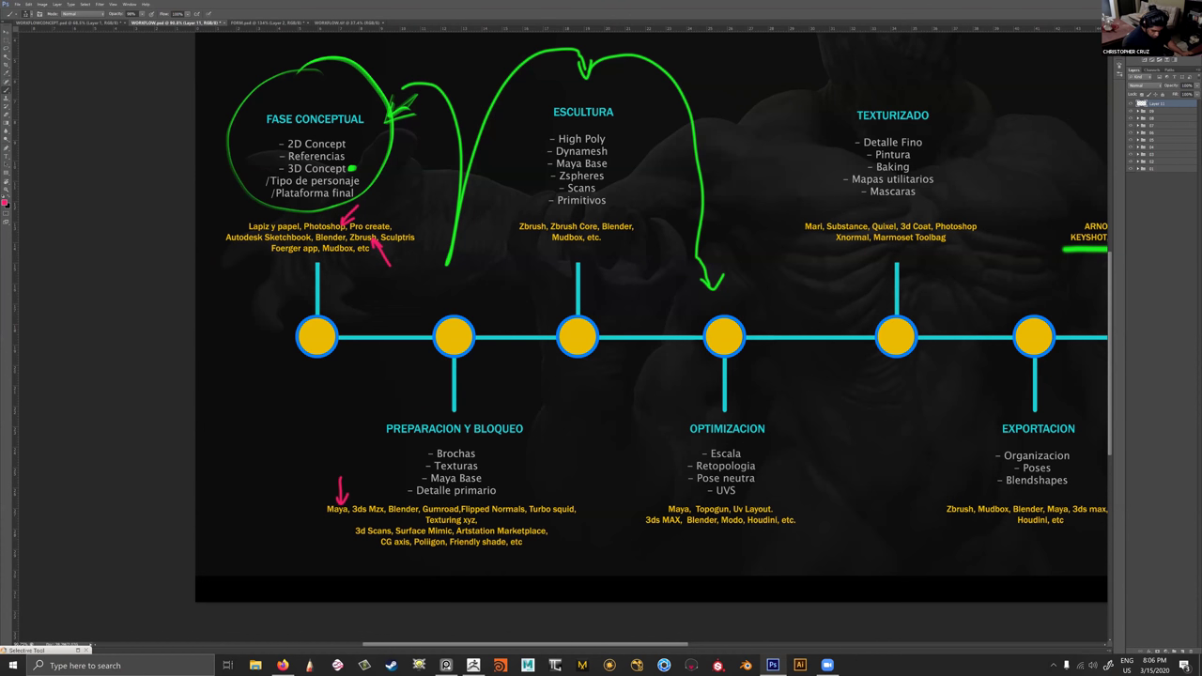
mouse_move(395, 550)
left_mouse_down()
mouse_move(393, 565)
mouse_move(427, 571)
left_mouse_up()
left_click_drag(423, 555, 428, 549)
left_click_drag(409, 517, 409, 531)
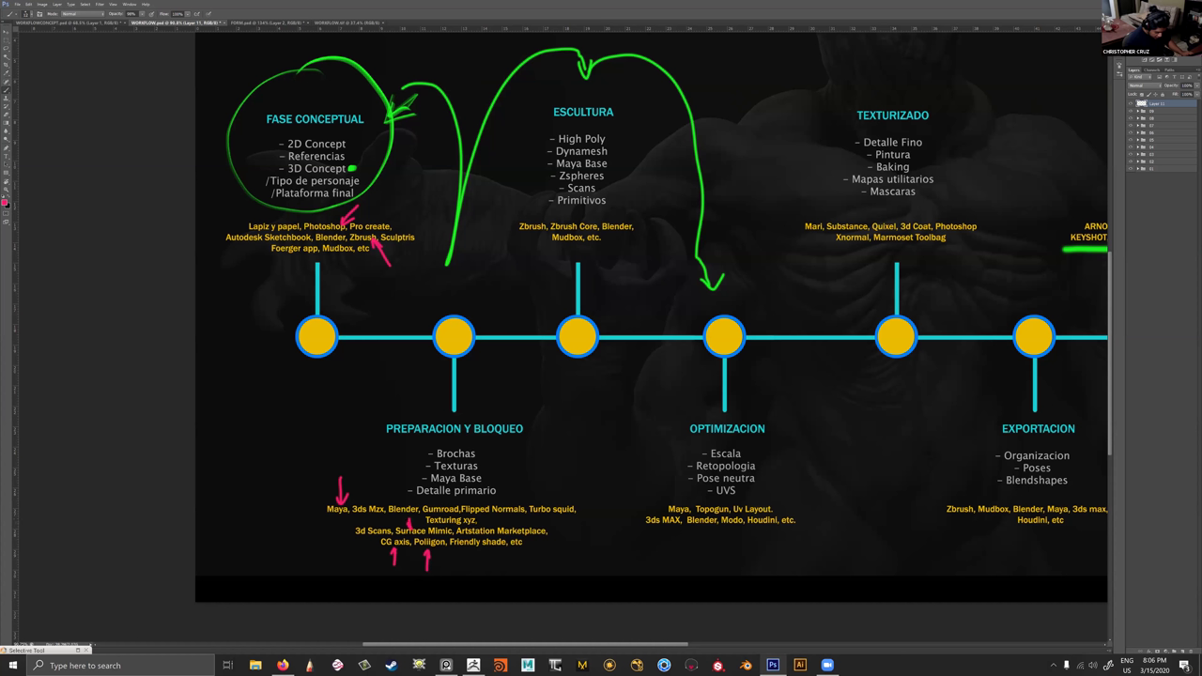
left_click_drag(495, 520, 482, 518)
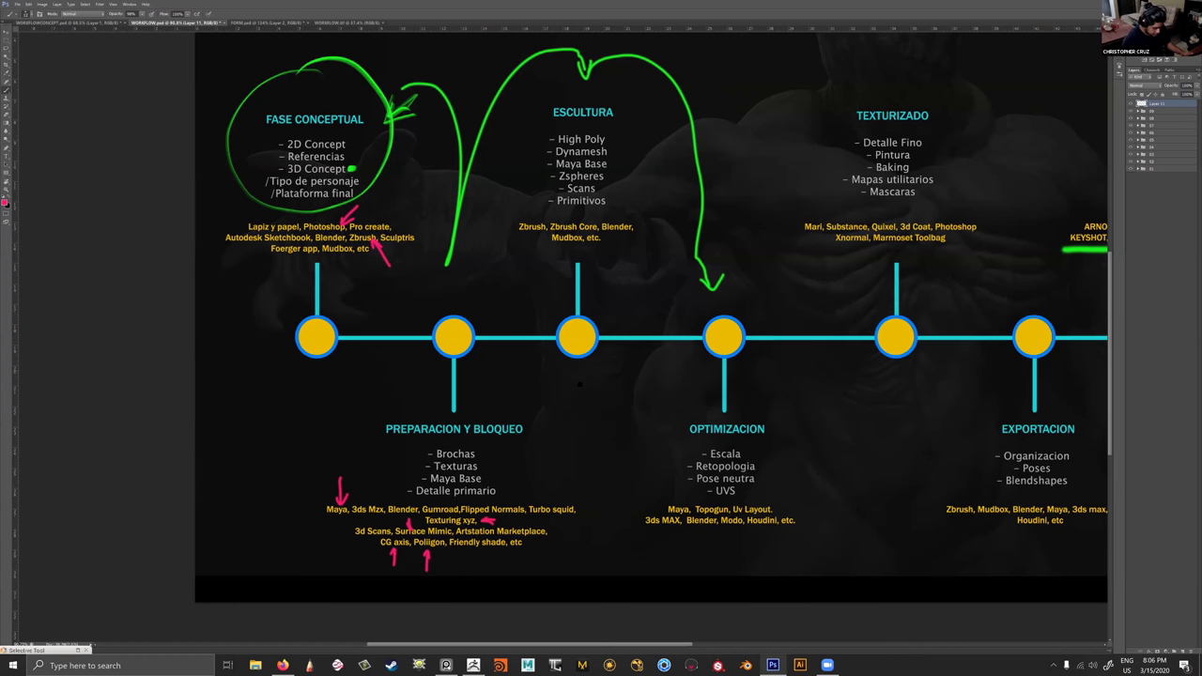
Mark Dynamesh, Zspheres and Primitivos under Escultura with red arrows and circle Zbrush.
left_click_drag(657, 338, 637, 349)
left_click_drag(578, 390, 545, 398)
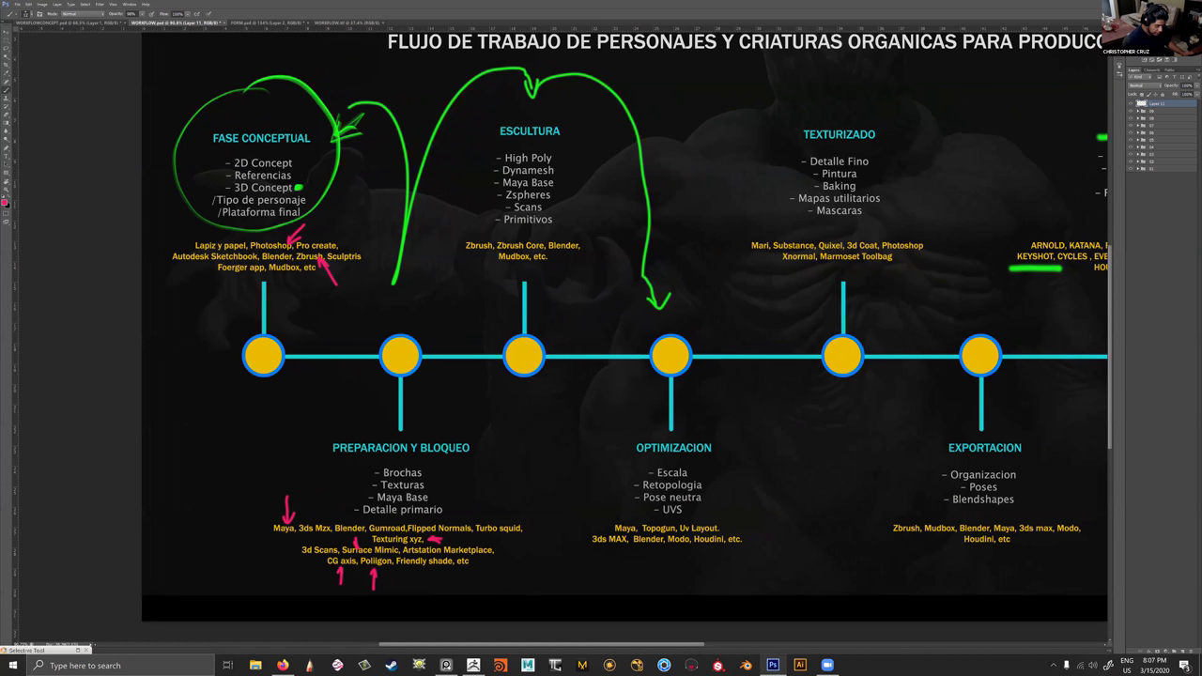
mouse_move(588, 170)
left_mouse_down()
mouse_move(564, 170)
mouse_move(561, 229)
mouse_move(450, 249)
mouse_move(492, 231)
left_mouse_up()
Draw red arrows beside Retopologia, Pose neutra and UVS under Optimizacion.
key("z")
mouse_move(635, 357)
left_mouse_down()
mouse_move(585, 307)
mouse_move(565, 329)
left_mouse_up()
key("b")
mouse_move(647, 485)
left_mouse_down()
mouse_move(627, 486)
mouse_move(653, 473)
mouse_move(647, 454)
left_mouse_up()
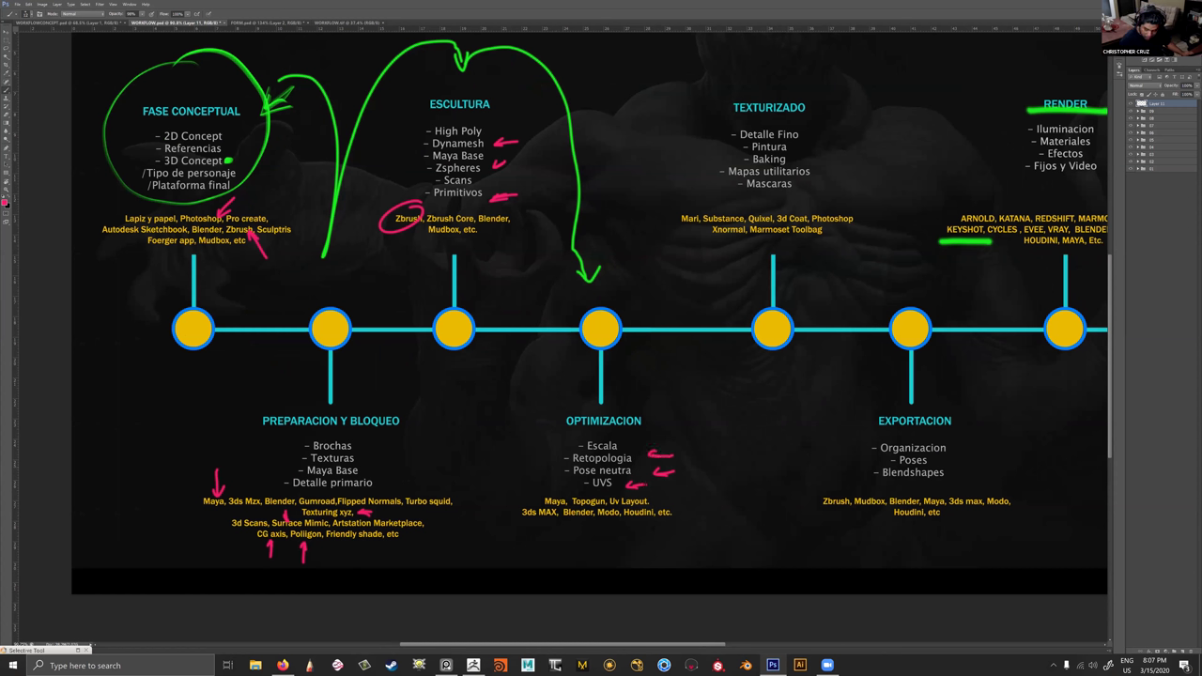
Draw a red arrow beside Escala and circle Maya and Topogun in the Optimizacion stage.
left_click_drag(665, 436, 643, 440)
left_click_drag(647, 434, 653, 442)
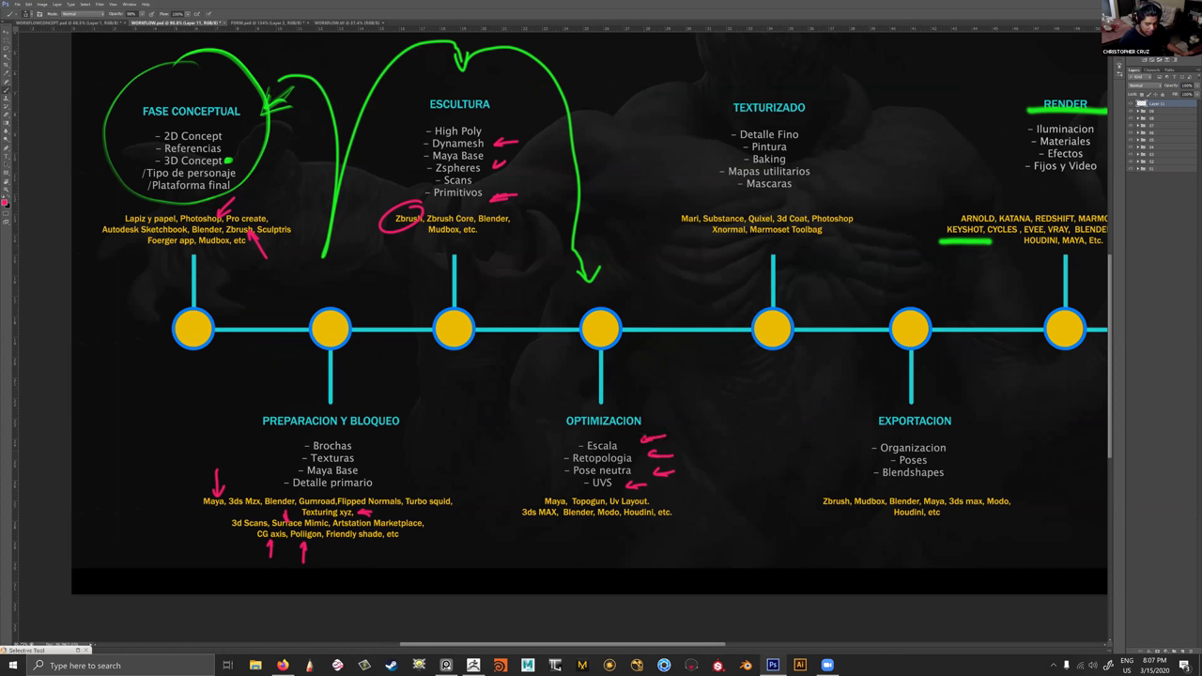
mouse_move(559, 487)
left_mouse_down()
mouse_move(553, 510)
mouse_move(565, 489)
left_mouse_up()
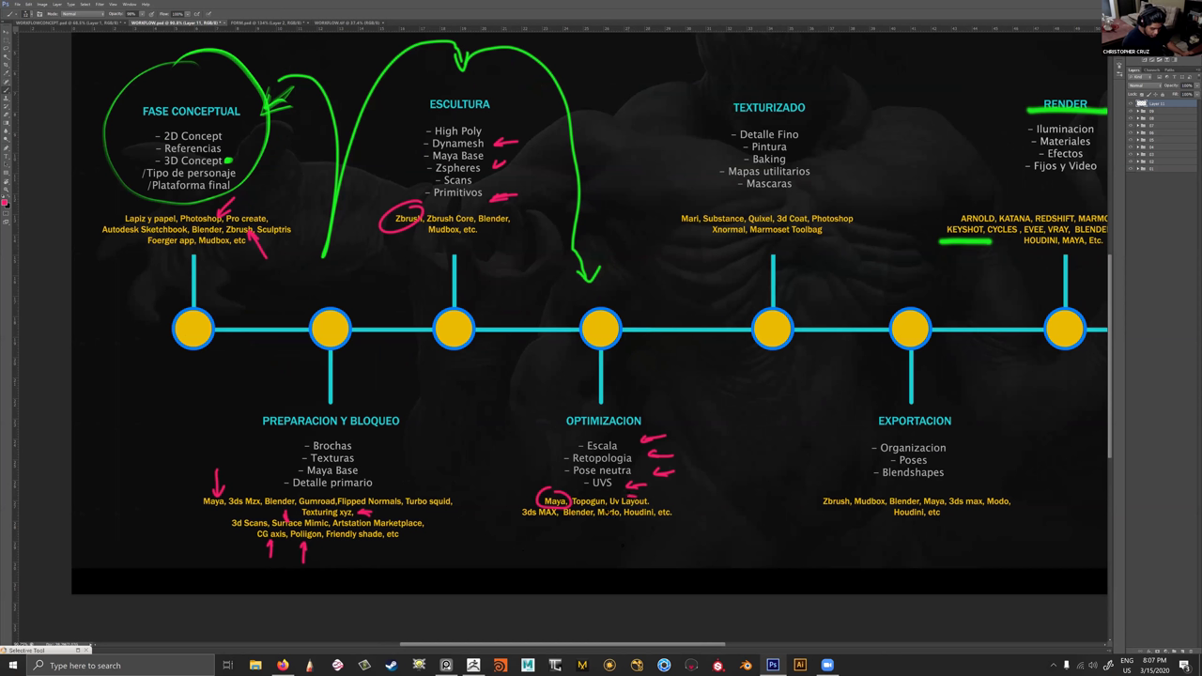
left_click_drag(575, 495, 609, 507)
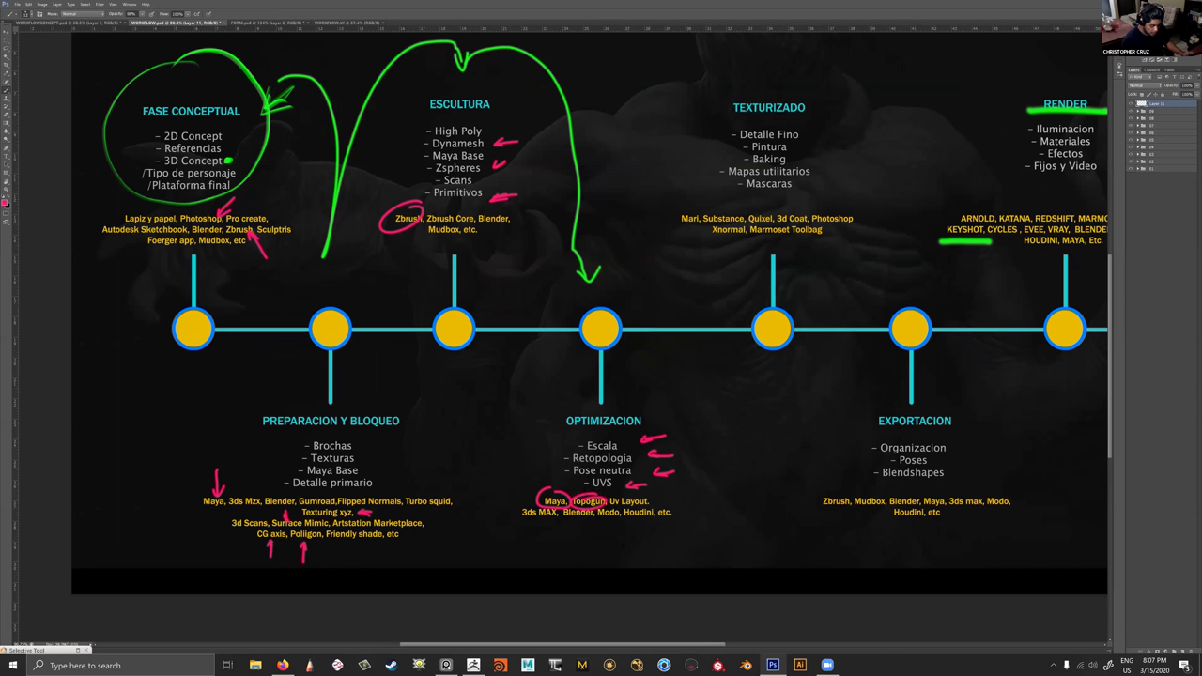
Mark Detalle Fino, Pintura and Mascaras under Texturizado, circle Mari, Substance and Quixel, and point arrows at Photoshop and Marmoset Toolbag.
left_click_drag(794, 413, 591, 461)
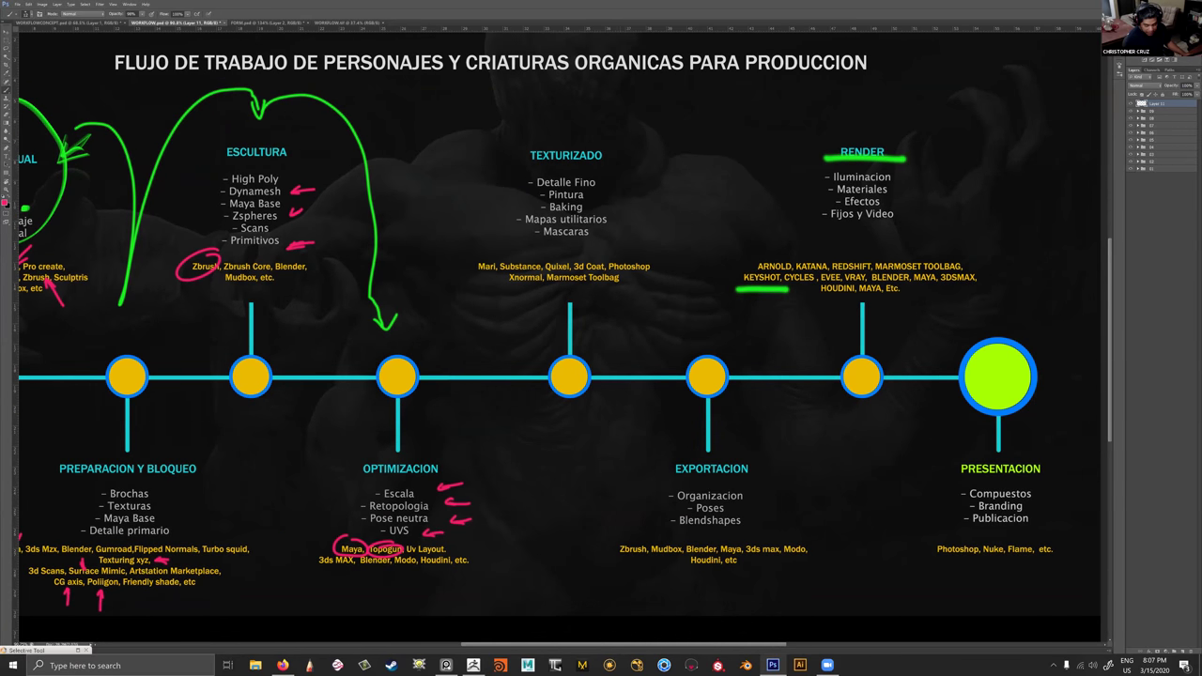
left_click_drag(531, 184, 521, 193)
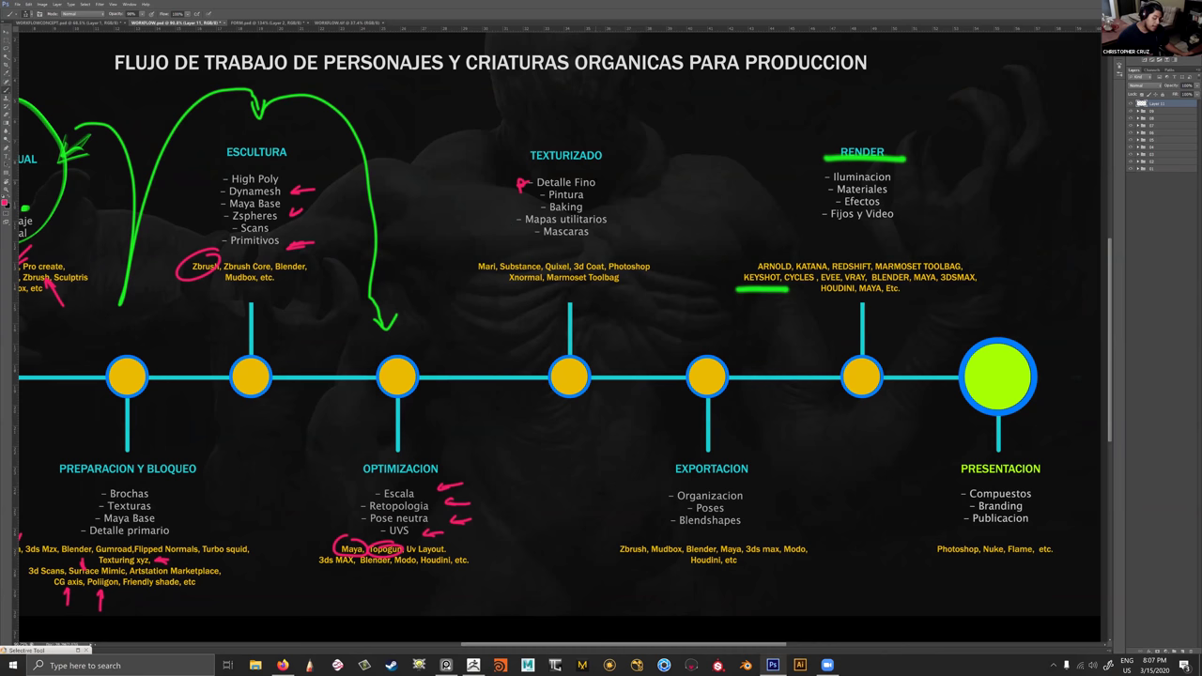
mouse_move(537, 195)
left_mouse_down()
mouse_move(530, 210)
mouse_move(632, 237)
mouse_move(505, 226)
mouse_move(467, 274)
mouse_move(490, 256)
mouse_move(496, 267)
mouse_move(501, 257)
mouse_move(573, 263)
left_mouse_up()
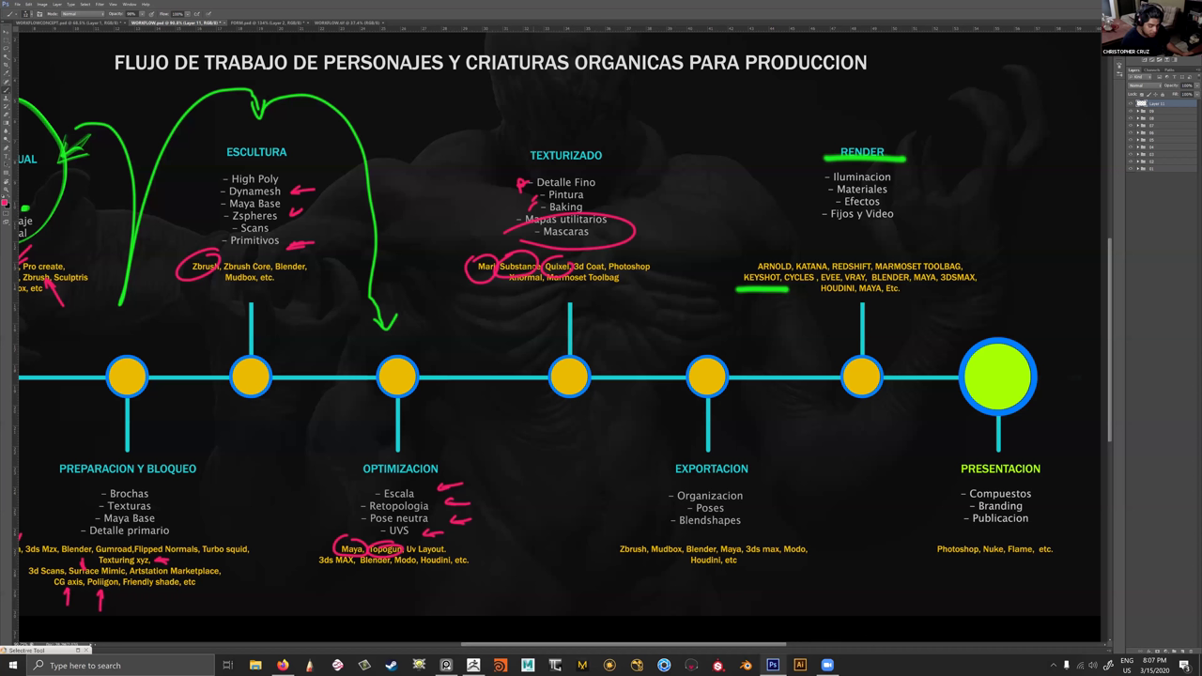
left_click_drag(672, 257, 658, 269)
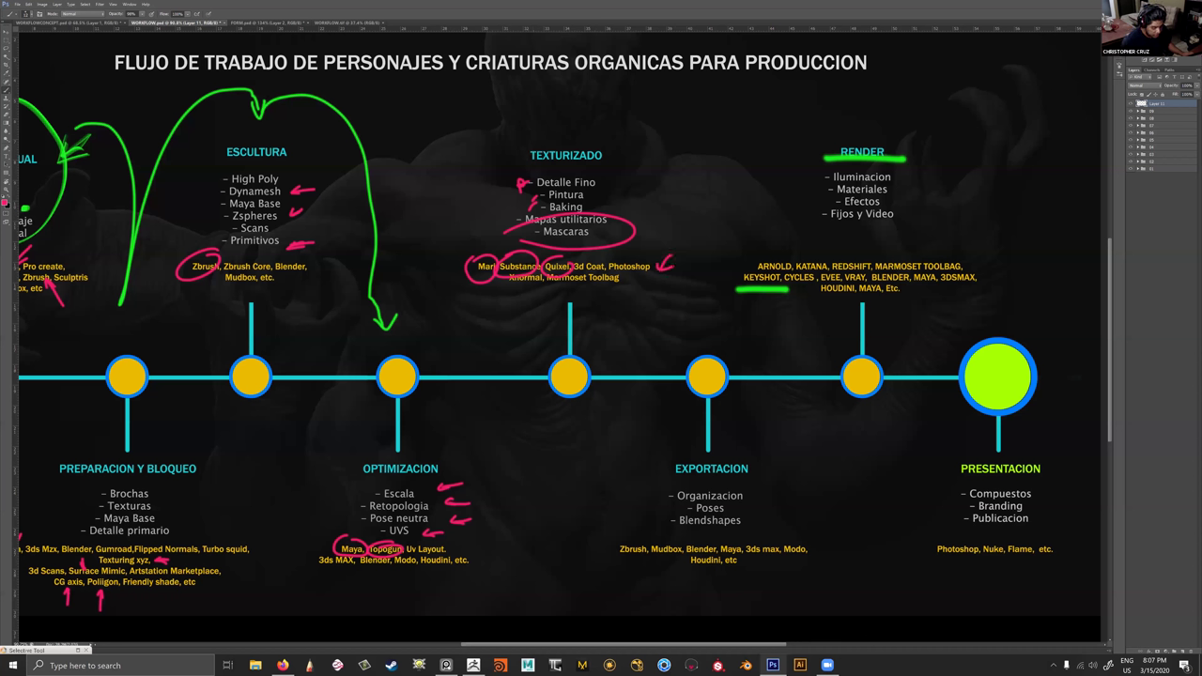
left_click_drag(678, 483, 648, 466)
mouse_move(580, 298)
left_mouse_down()
mouse_move(577, 273)
mouse_move(584, 284)
left_mouse_up()
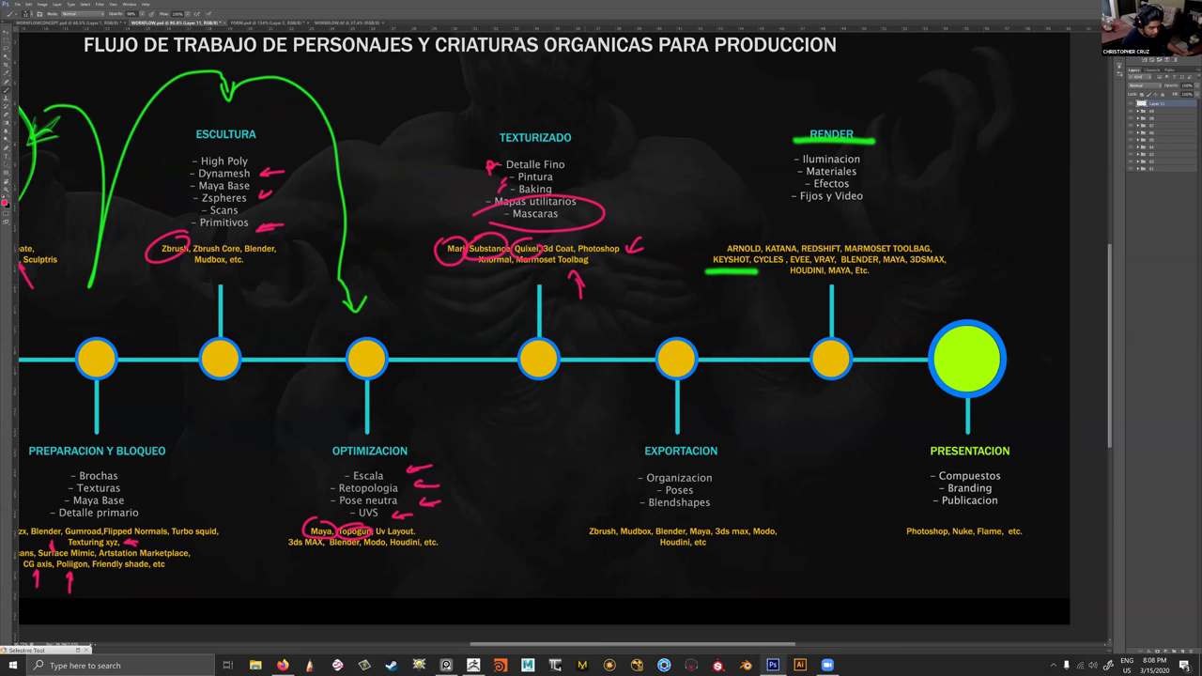
Circle the Exportacion heading in red, add arrows at Organizacion, Poses and Blendshapes, and underline Zbrush and Maya.
left_click_drag(694, 422, 631, 393)
mouse_move(561, 434)
left_mouse_down()
mouse_move(662, 406)
mouse_move(593, 407)
mouse_move(543, 431)
left_mouse_up()
left_click_drag(683, 449, 658, 454)
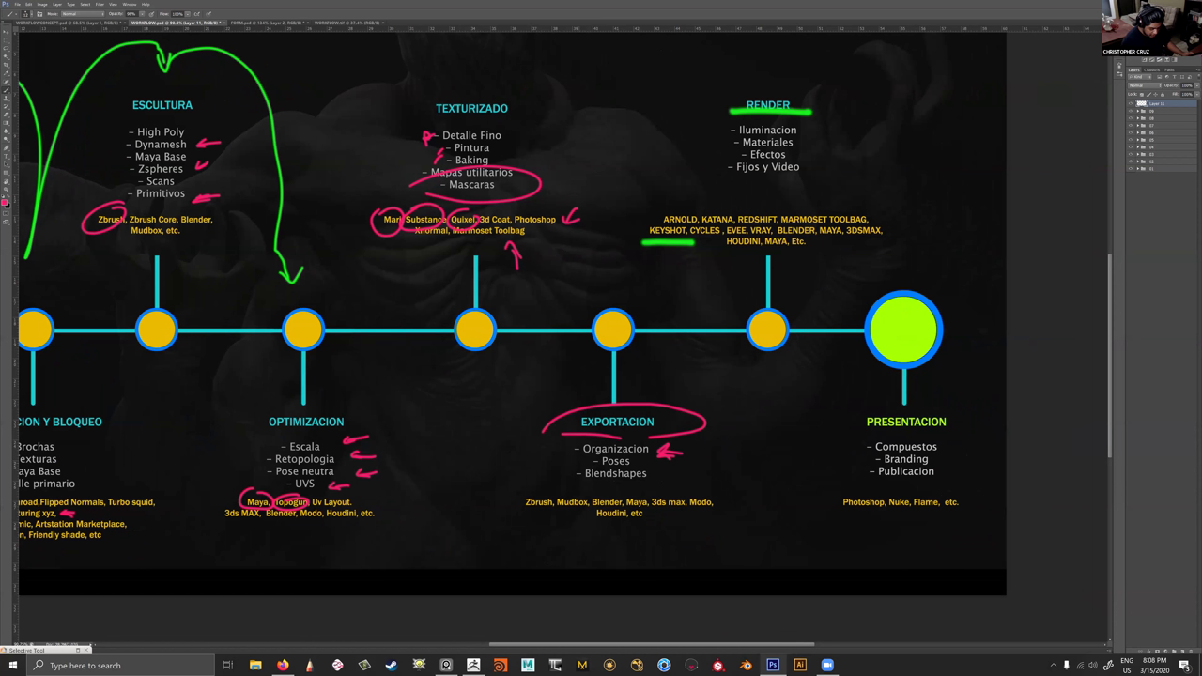
left_click_drag(556, 461, 580, 460)
mouse_move(570, 455)
left_mouse_down()
mouse_move(581, 460)
mouse_move(555, 479)
mouse_move(569, 478)
left_mouse_up()
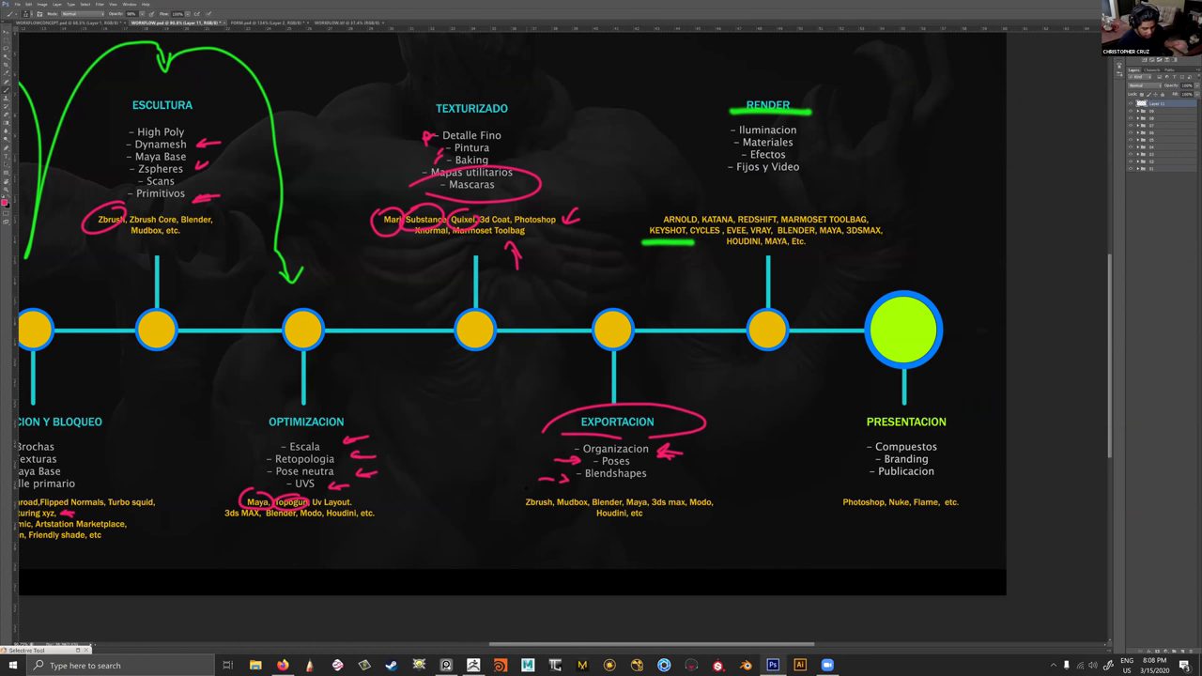
left_click_drag(504, 514, 545, 511)
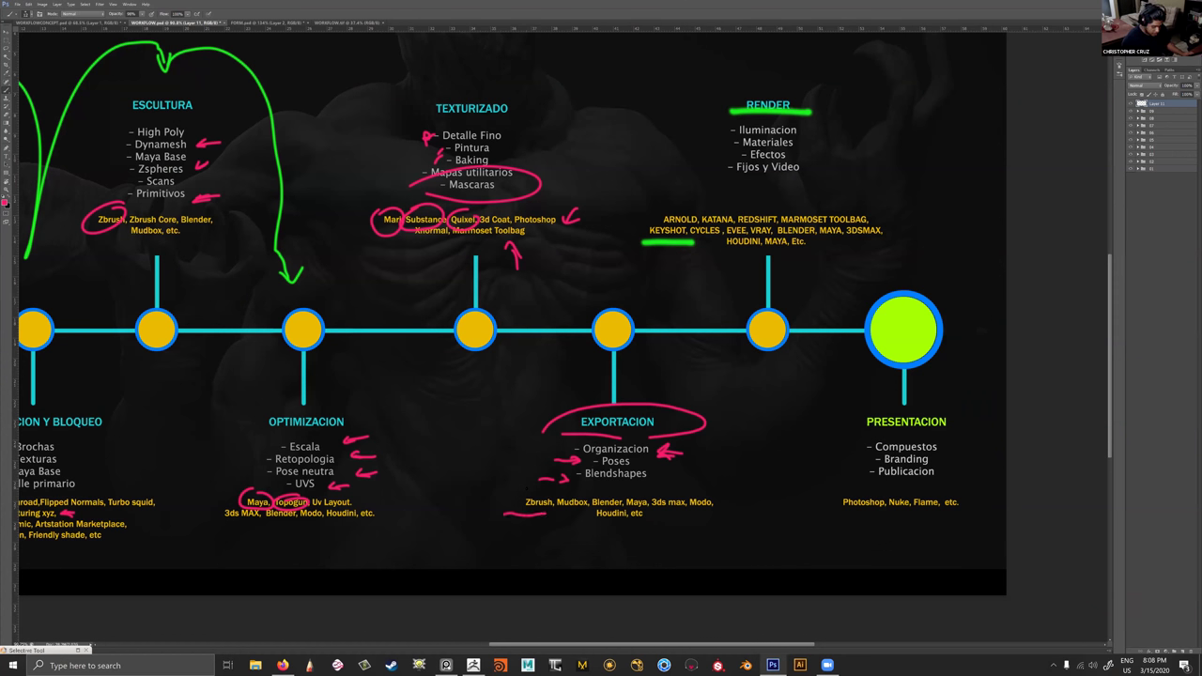
left_click_drag(626, 506, 646, 504)
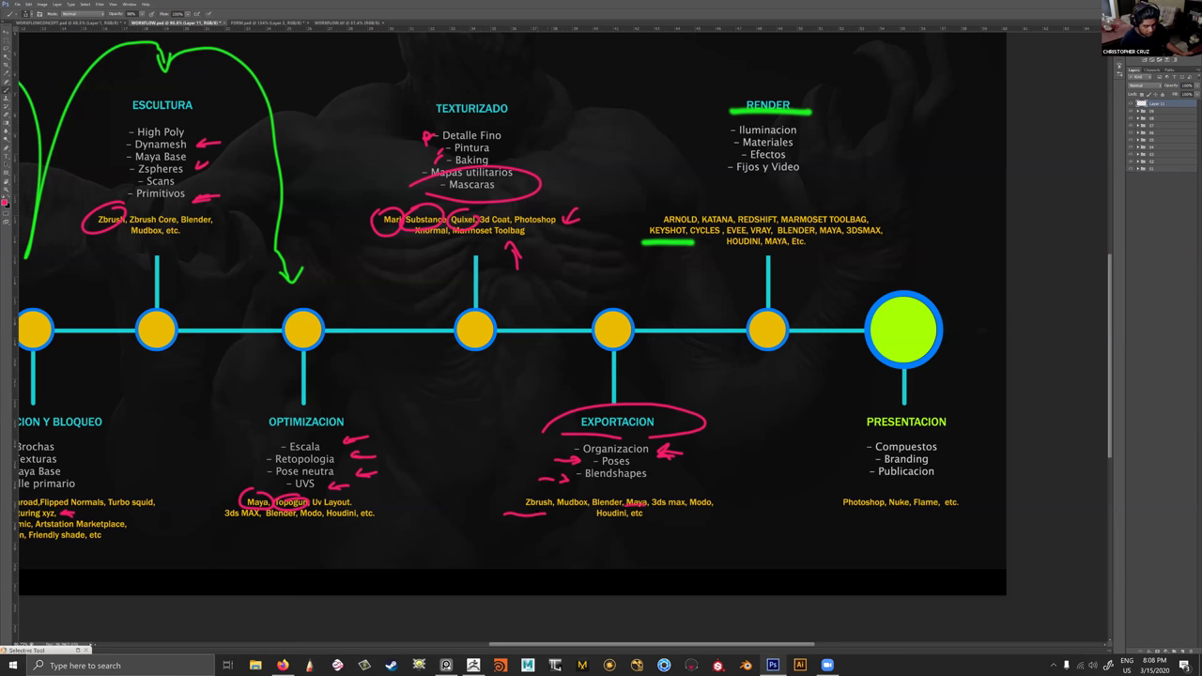
Circle the Render heading, draw red arrows at its four items with a circled doodle beside them, and draw an arrow down to Presentacion.
left_click_drag(784, 167, 767, 173)
mouse_move(745, 93)
left_mouse_down()
mouse_move(790, 117)
mouse_move(694, 104)
left_mouse_up()
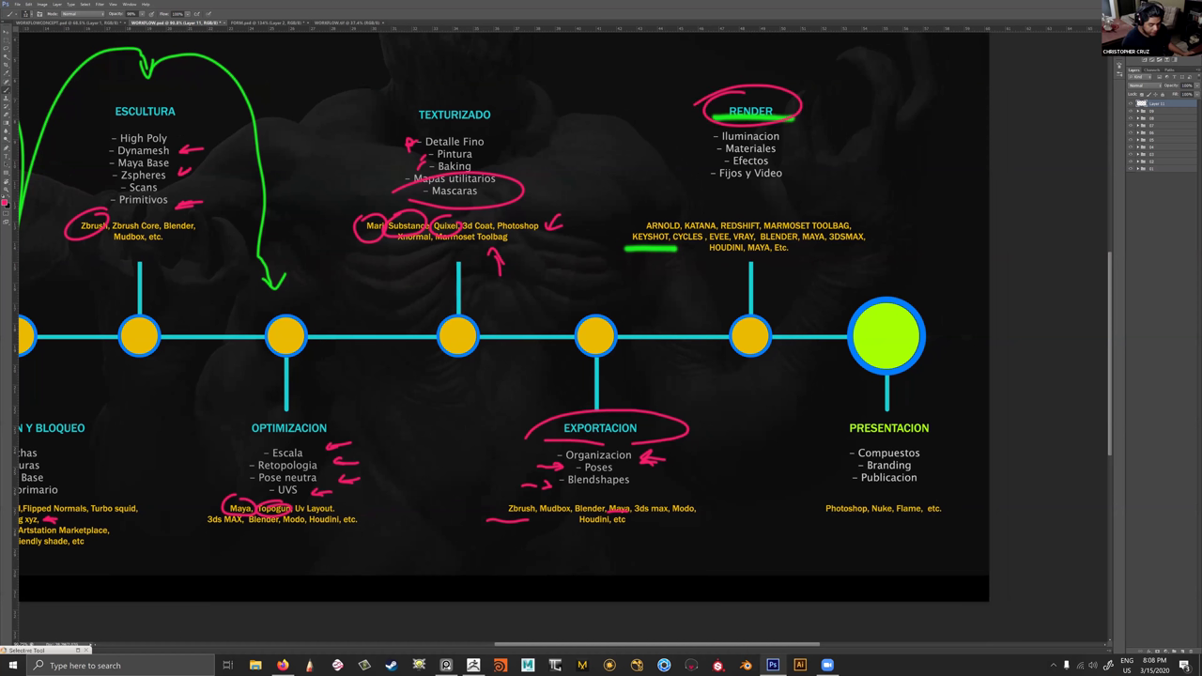
mouse_move(842, 108)
left_mouse_down()
mouse_move(796, 136)
mouse_move(813, 133)
mouse_move(800, 151)
mouse_move(817, 158)
mouse_move(798, 162)
mouse_move(813, 165)
left_mouse_up()
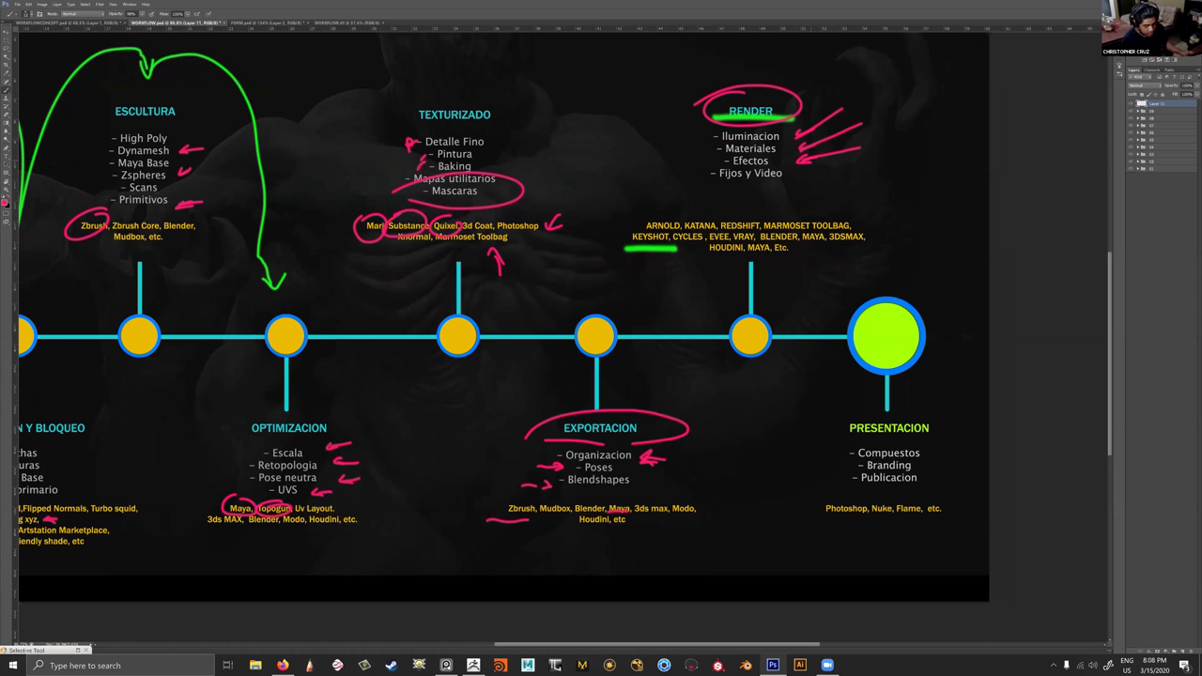
mouse_move(794, 178)
left_mouse_down()
mouse_move(833, 175)
mouse_move(798, 180)
left_mouse_up()
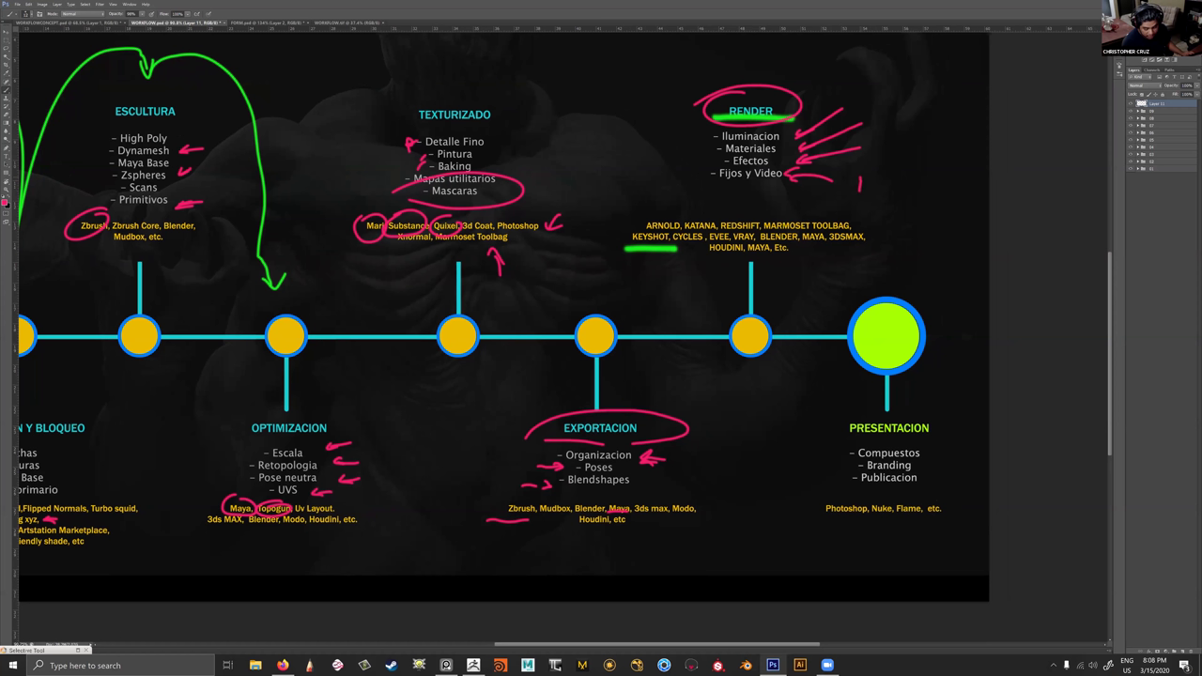
left_click_drag(873, 161, 877, 156)
left_click_drag(873, 176, 879, 182)
left_click_drag(953, 349, 947, 427)
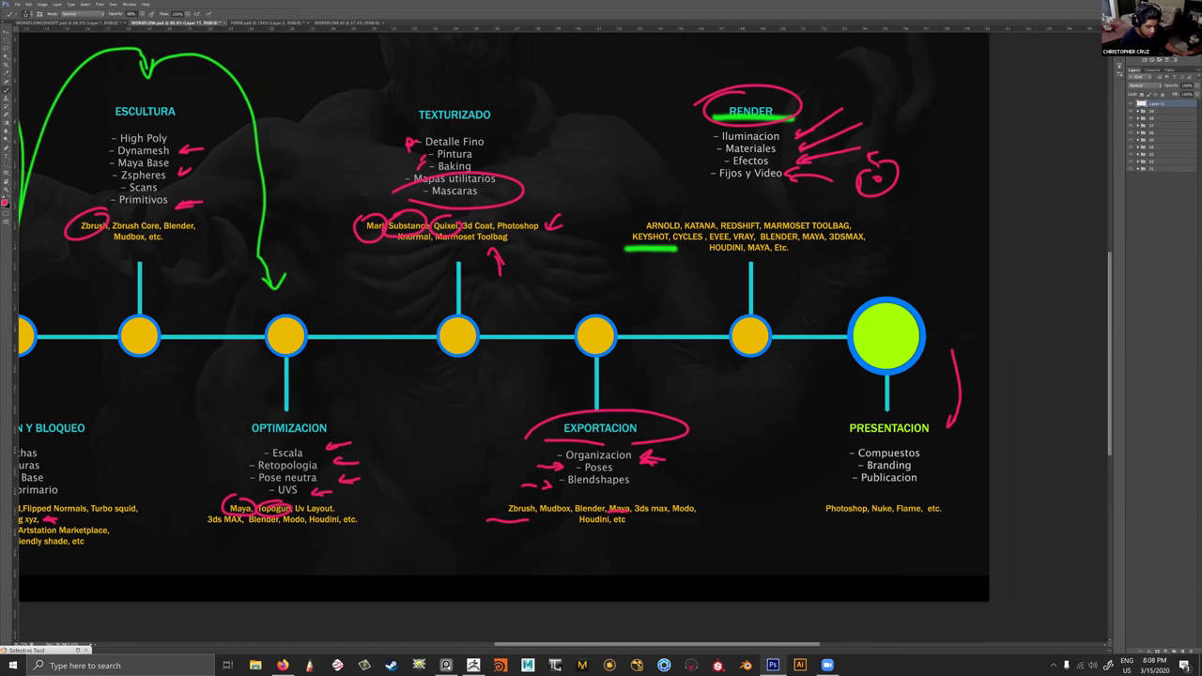
Circle Arnold, Marmoset Toolbag and Keyshot under Render and draw two downward arrows with a circled note below the software list.
mouse_move(661, 210)
left_mouse_down()
mouse_move(648, 233)
mouse_move(669, 213)
left_mouse_up()
mouse_move(841, 210)
left_mouse_down()
mouse_move(848, 227)
mouse_move(830, 208)
left_mouse_up()
left_click_drag(671, 231, 657, 252)
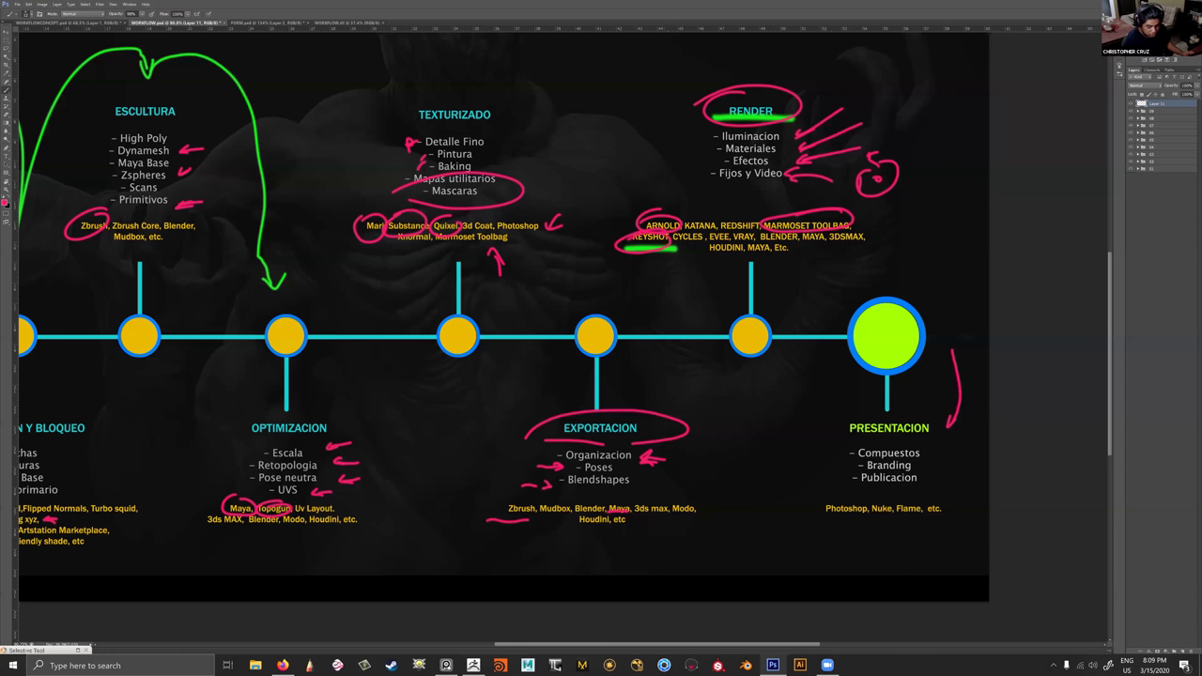
mouse_move(813, 244)
left_mouse_down()
mouse_move(815, 278)
mouse_move(823, 266)
left_mouse_up()
mouse_move(722, 257)
left_mouse_down()
mouse_move(722, 291)
mouse_move(726, 282)
mouse_move(794, 303)
left_mouse_up()
left_click_drag(796, 293, 810, 304)
left_click_drag(807, 291, 796, 306)
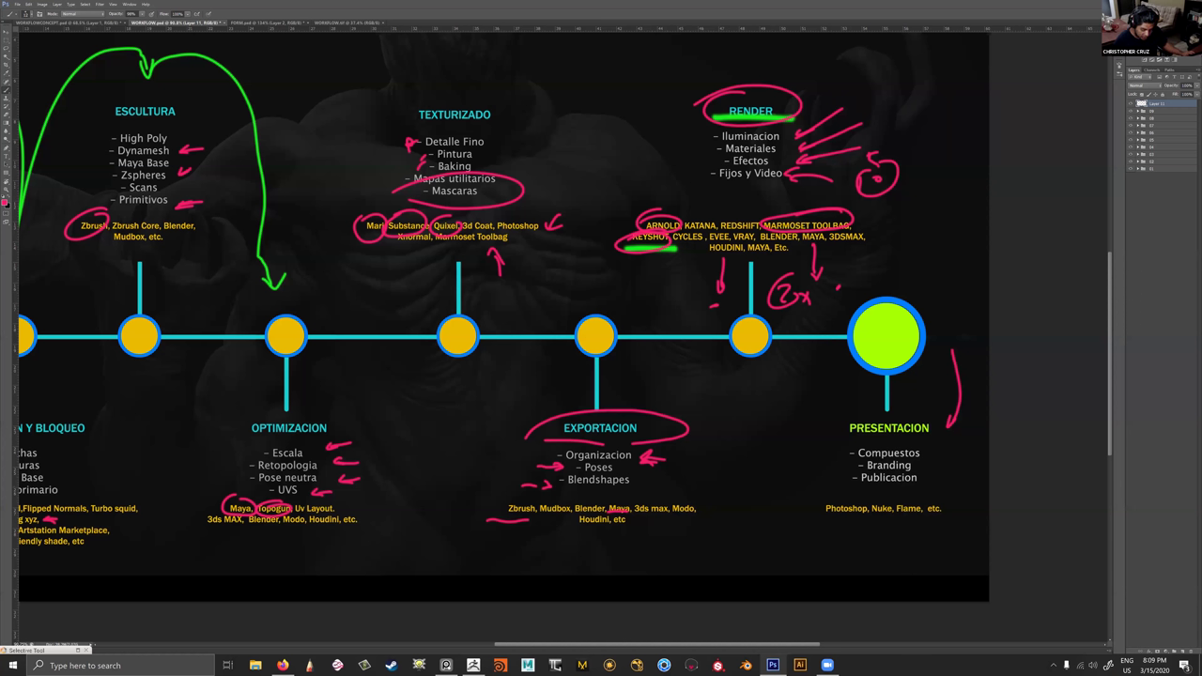
Mark Compuestos and Publicacion under Presentacion, underline its heading, and circle Photoshop with short strokes below the software list.
left_click_drag(851, 440, 843, 455)
mouse_move(814, 519)
left_mouse_down()
mouse_move(881, 513)
mouse_move(907, 526)
left_mouse_up()
mouse_move(875, 528)
left_mouse_down()
mouse_move(871, 551)
mouse_move(864, 522)
left_mouse_up()
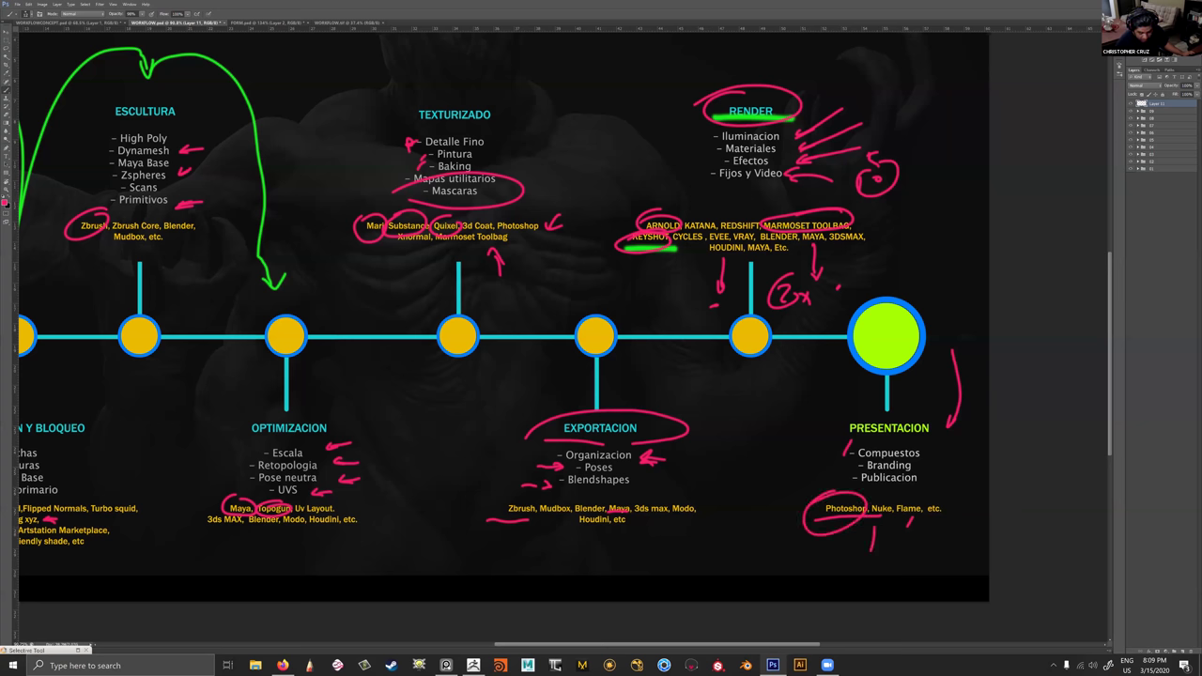
mouse_move(832, 443)
left_mouse_down()
mouse_move(958, 439)
mouse_move(804, 429)
left_mouse_up()
mouse_move(926, 482)
left_mouse_down()
mouse_move(939, 478)
mouse_move(929, 485)
left_mouse_up()
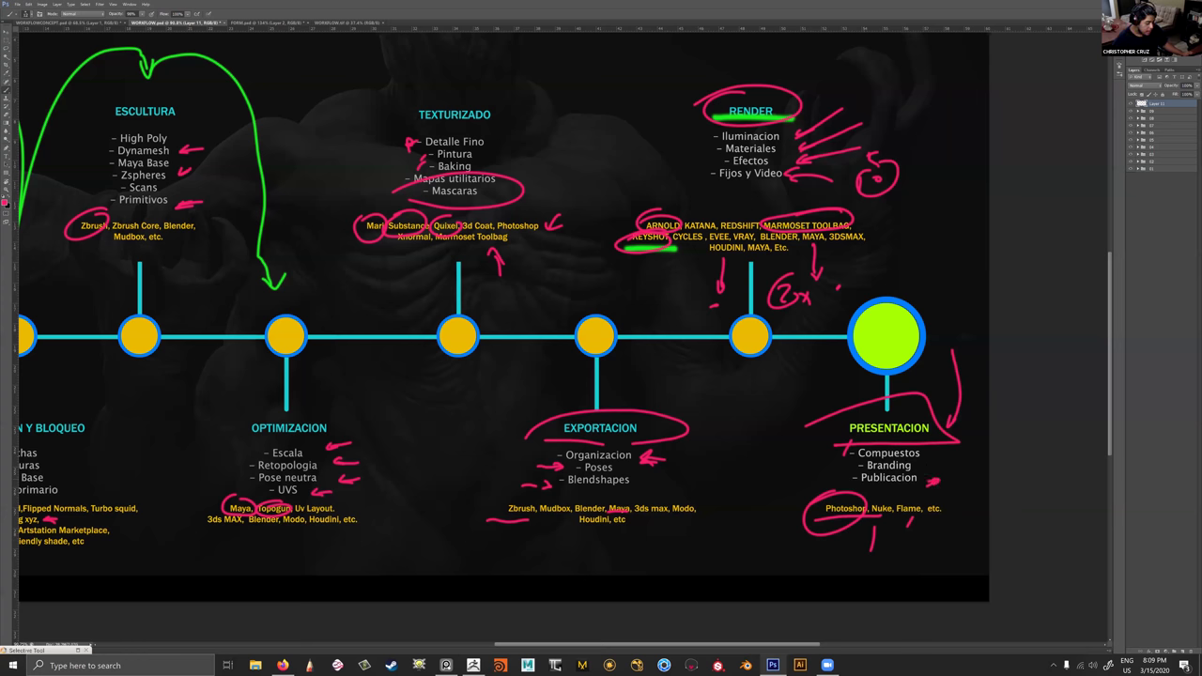
left_click_drag(663, 319, 584, 319, "ctrl")
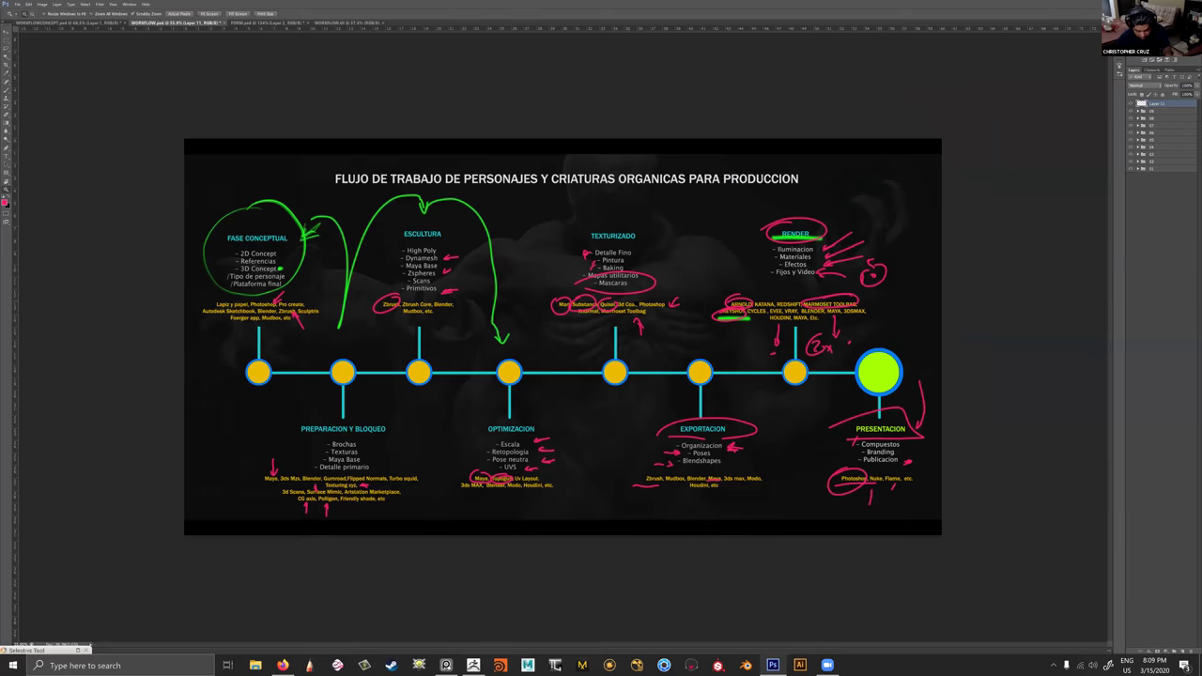
scroll(537, 428, "up", 2, "alt")
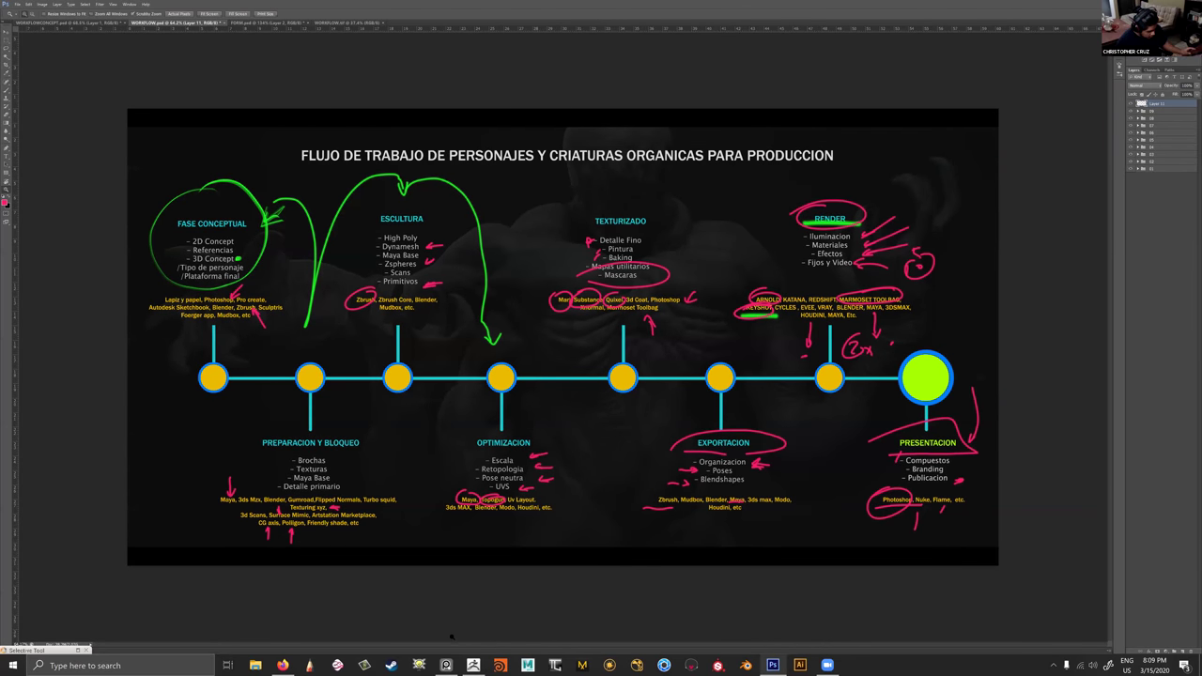
Switch to the PureRef reference board and examine the horned creature holding a staff in the creature reference group.
left_click(439, 663)
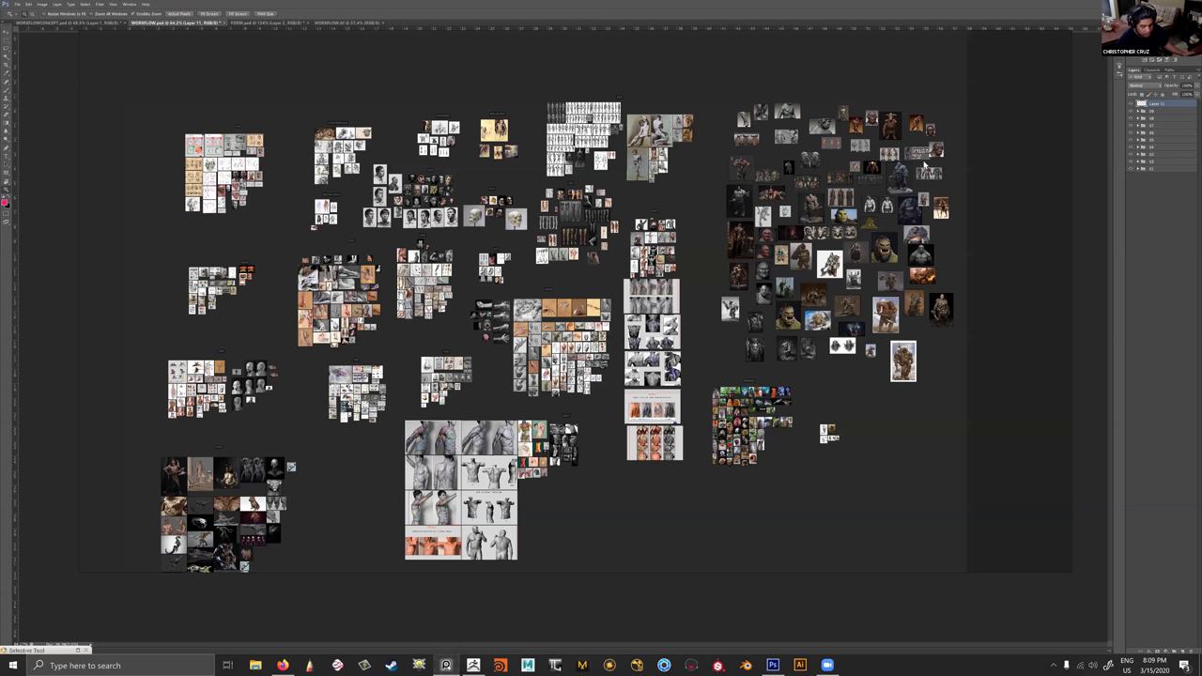
scroll(935, 215, "up", 1, "alt")
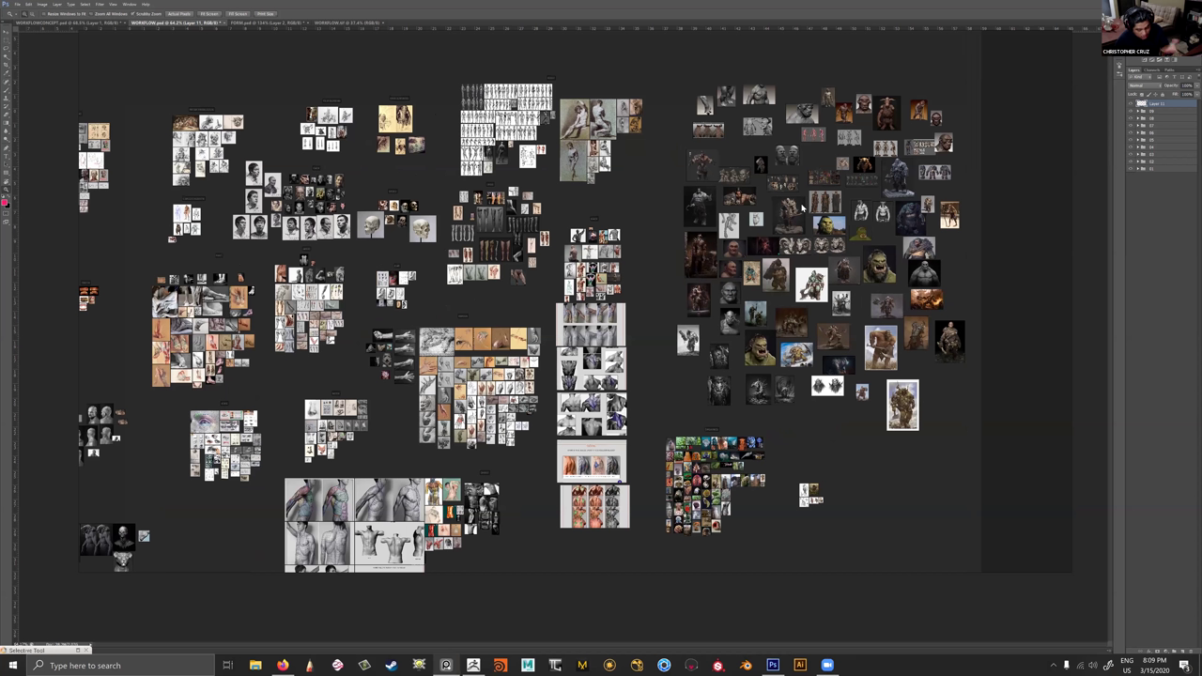
scroll(803, 206, "up", 5, "alt")
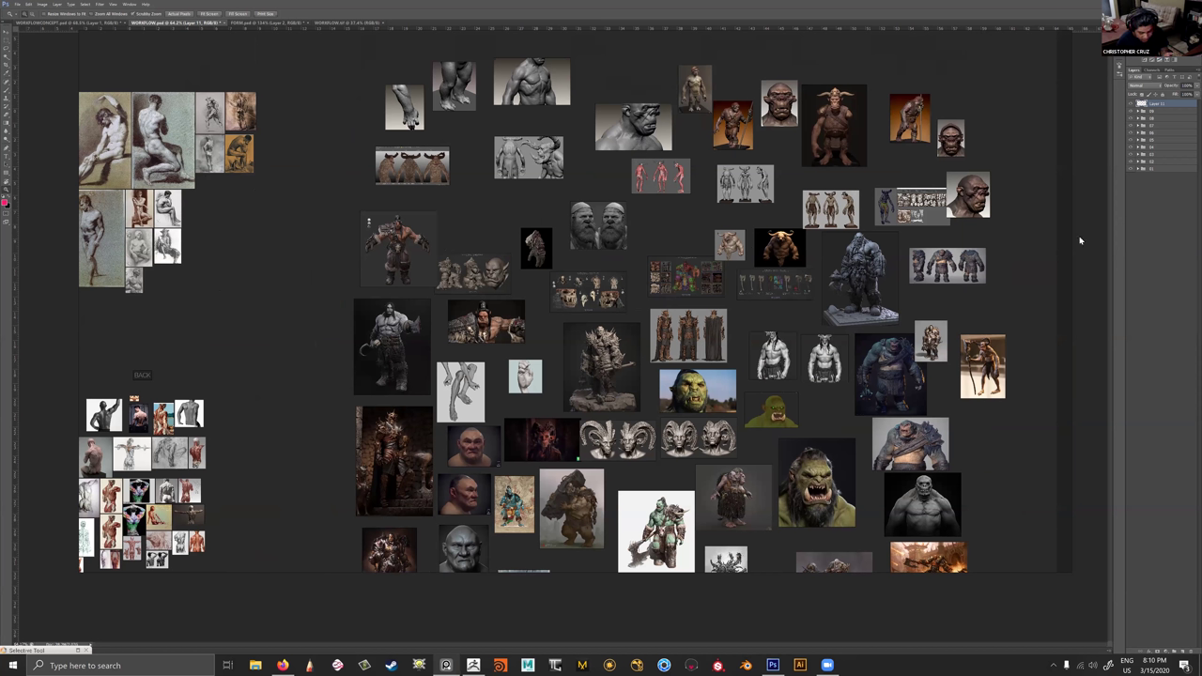
scroll(997, 353, "up", 10, "alt")
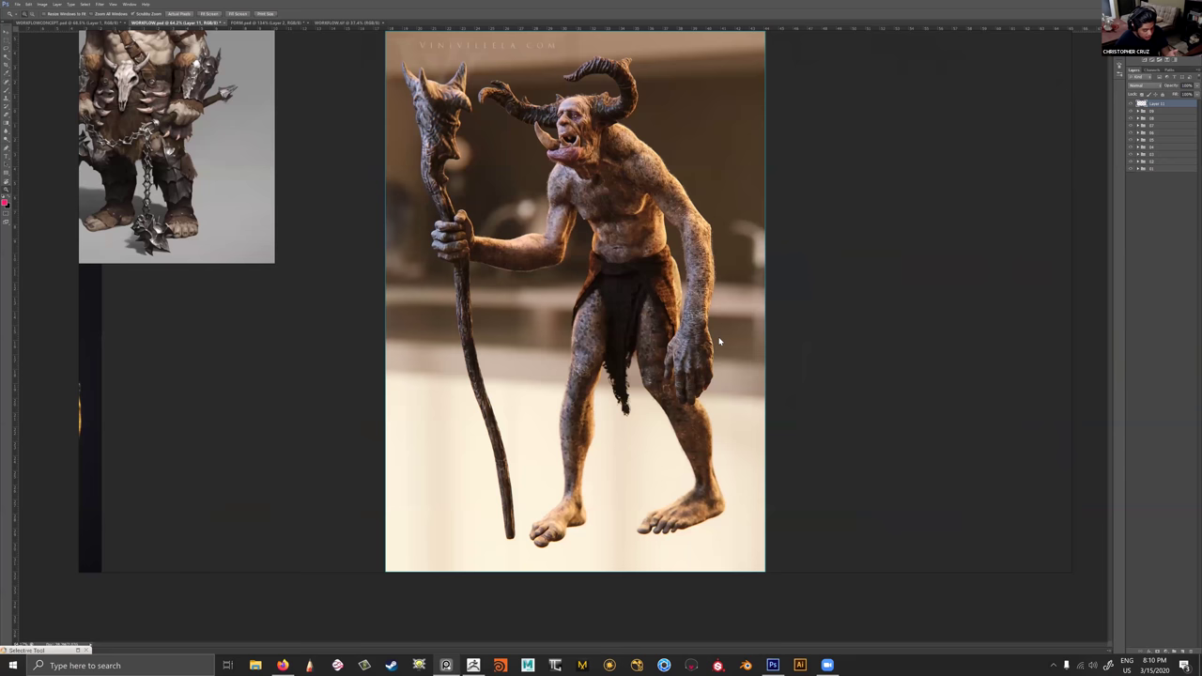
scroll(723, 342, "down", 2, "alt")
scroll(723, 341, "up", 1, "alt")
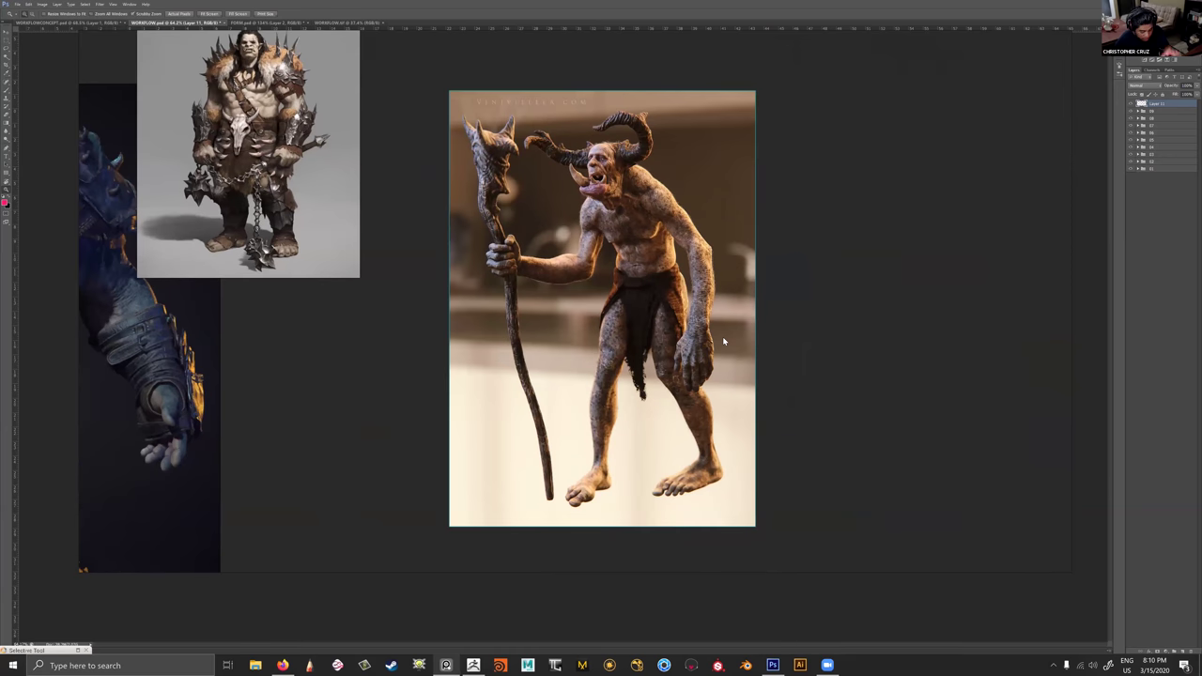
Examine the full-body and close-up reference images of the blue armoured troll.
scroll(725, 342, "down", 2, "alt")
scroll(473, 335, "left", 2, "ctrl")
middle_click_drag(472, 336, 589, 360)
double_click(576, 323)
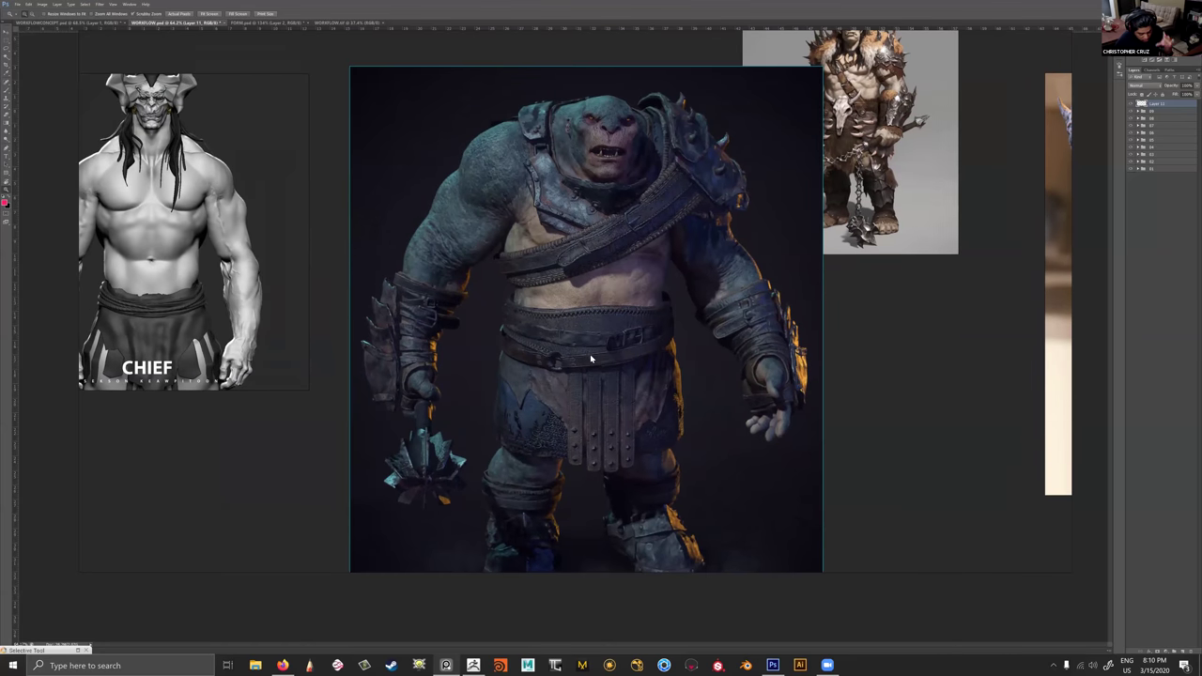
scroll(590, 359, "down", 3, "alt")
scroll(718, 328, "down", 2, "alt")
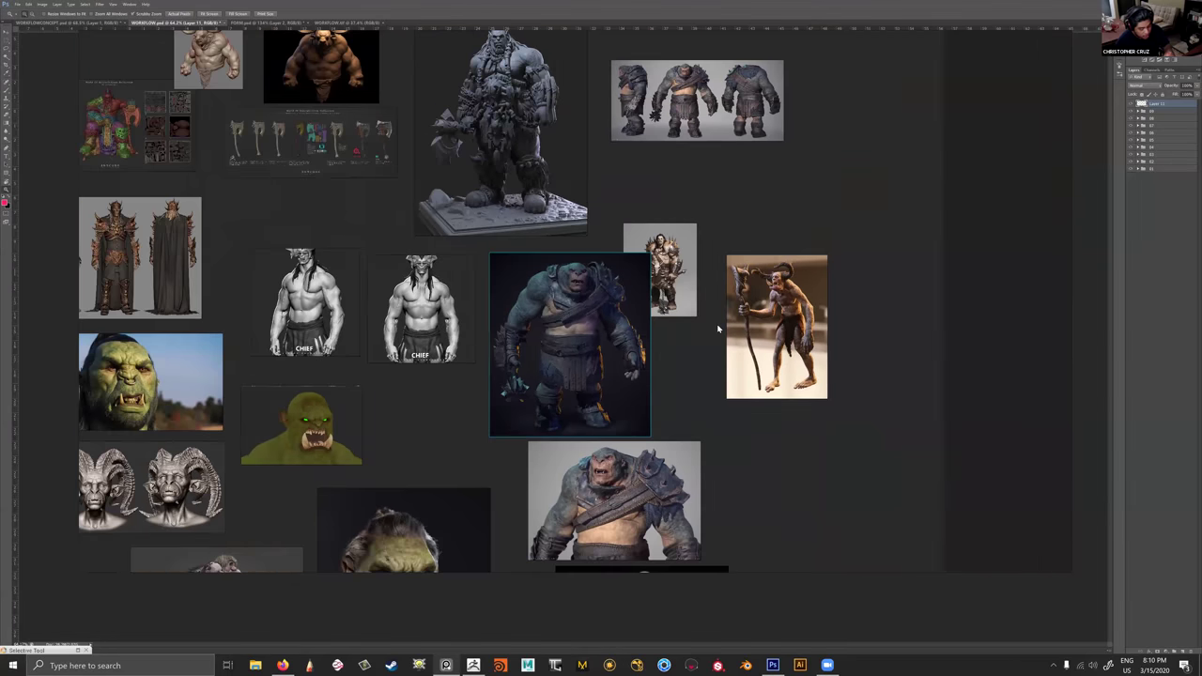
scroll(718, 328, "down", 2)
scroll(714, 329, "up", 5, "alt")
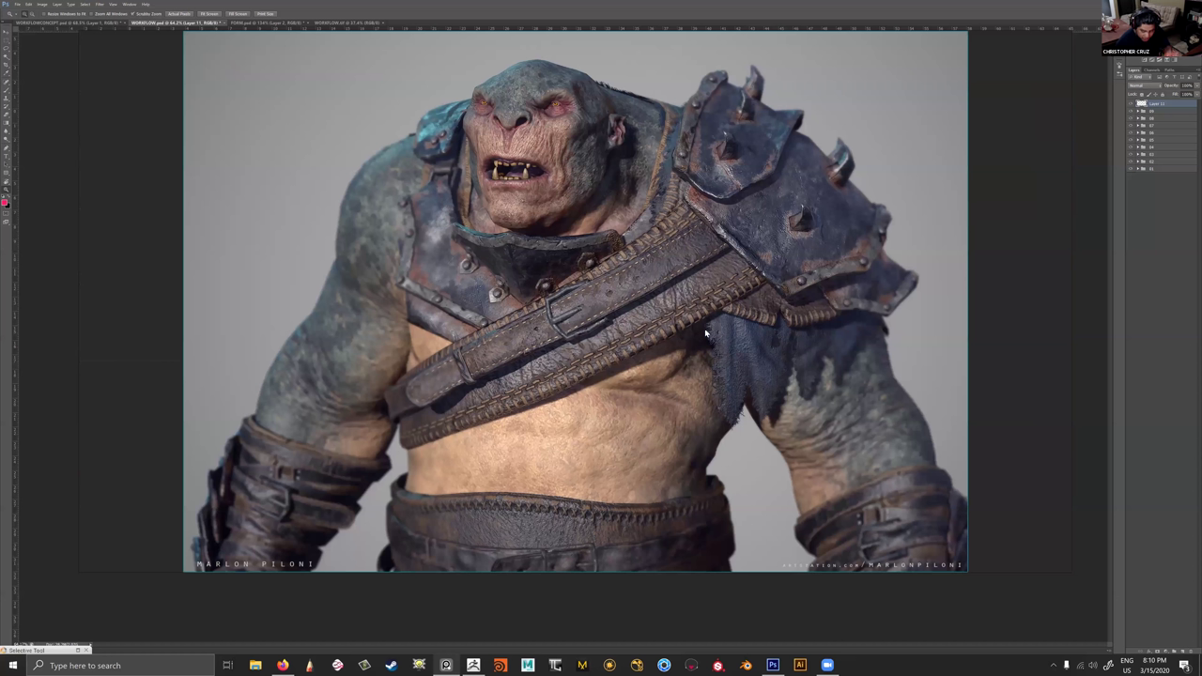
scroll(707, 334, "down", 4, "alt")
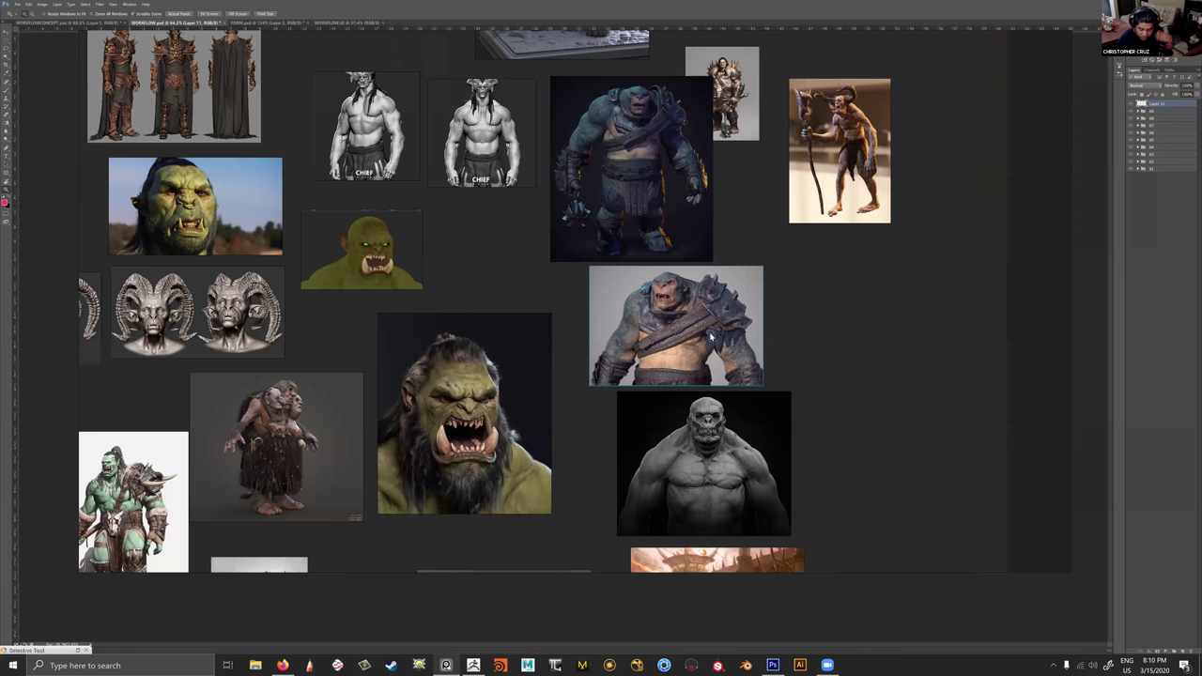
Examine the multi-headed creature and green axe-wielding orc references, and view the creature collection as a whole.
scroll(711, 336, "down", 2, "alt")
scroll(664, 326, "up", 1, "alt")
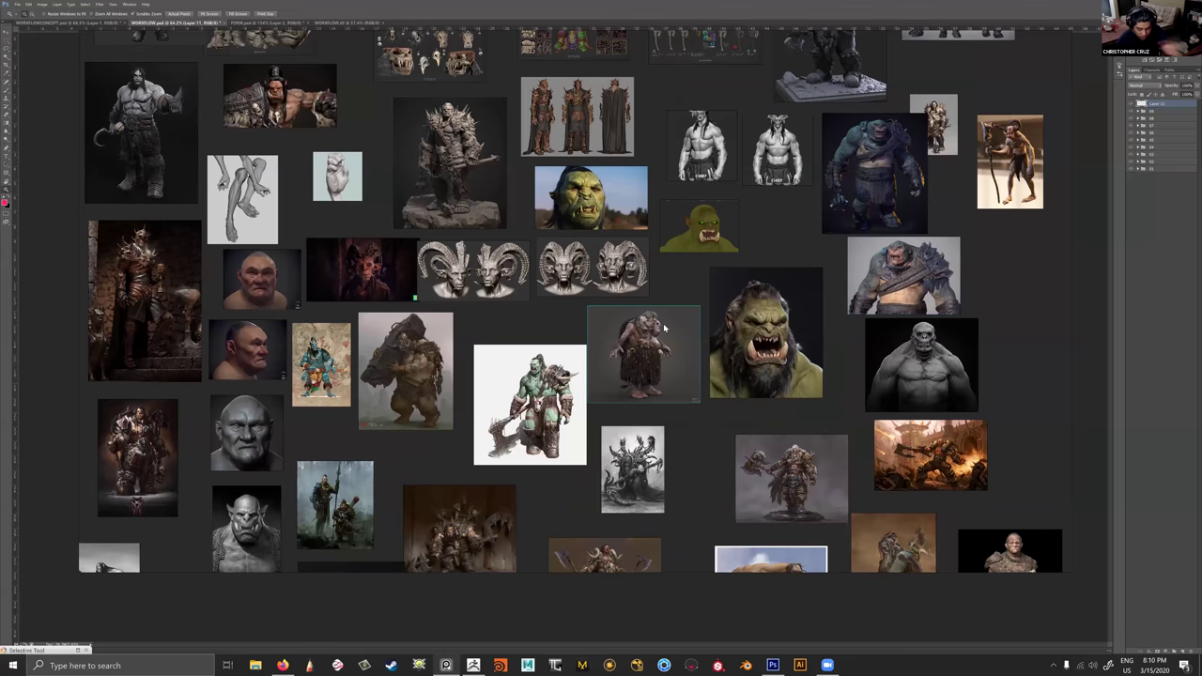
scroll(663, 326, "up", 5, "alt")
scroll(665, 329, "down", 3, "alt")
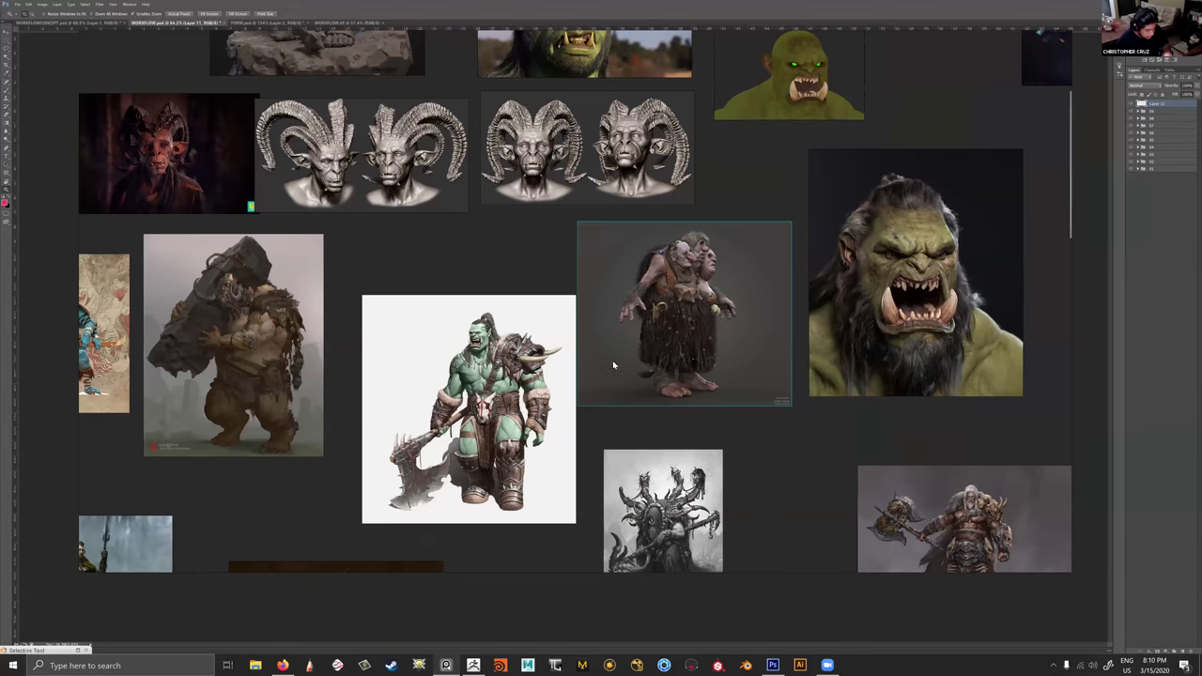
middle_click_drag(613, 365, 702, 353)
double_click(620, 333)
scroll(699, 291, "down", 4)
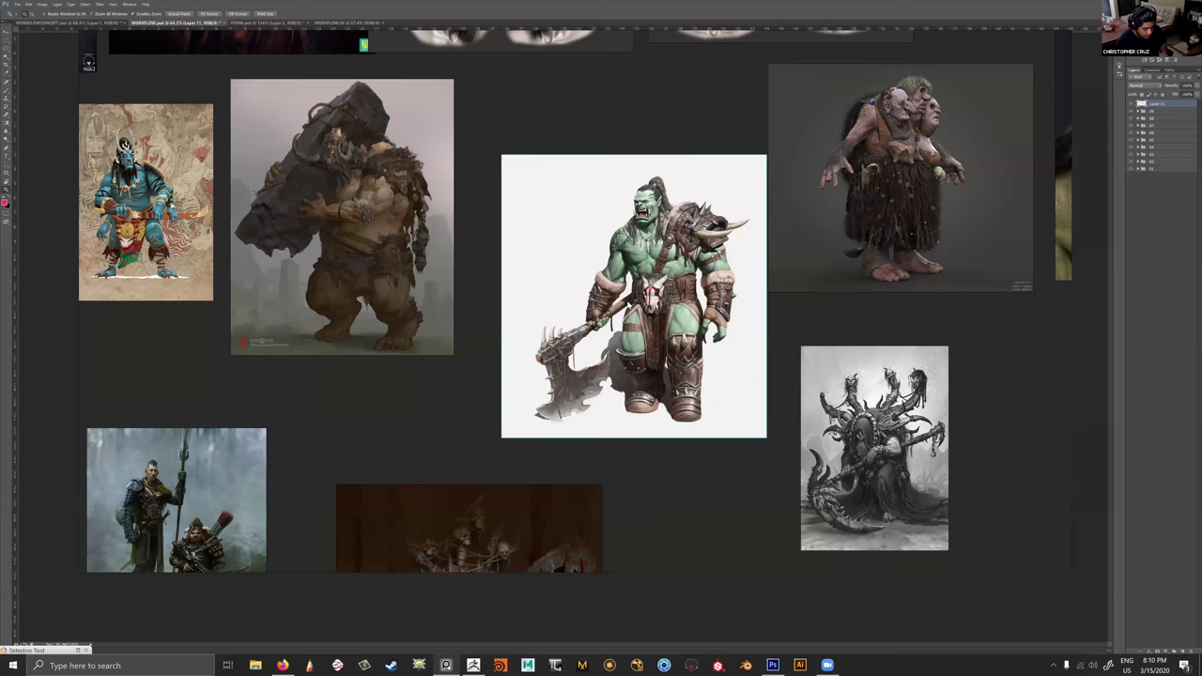
scroll(613, 365, "down", 4, "alt")
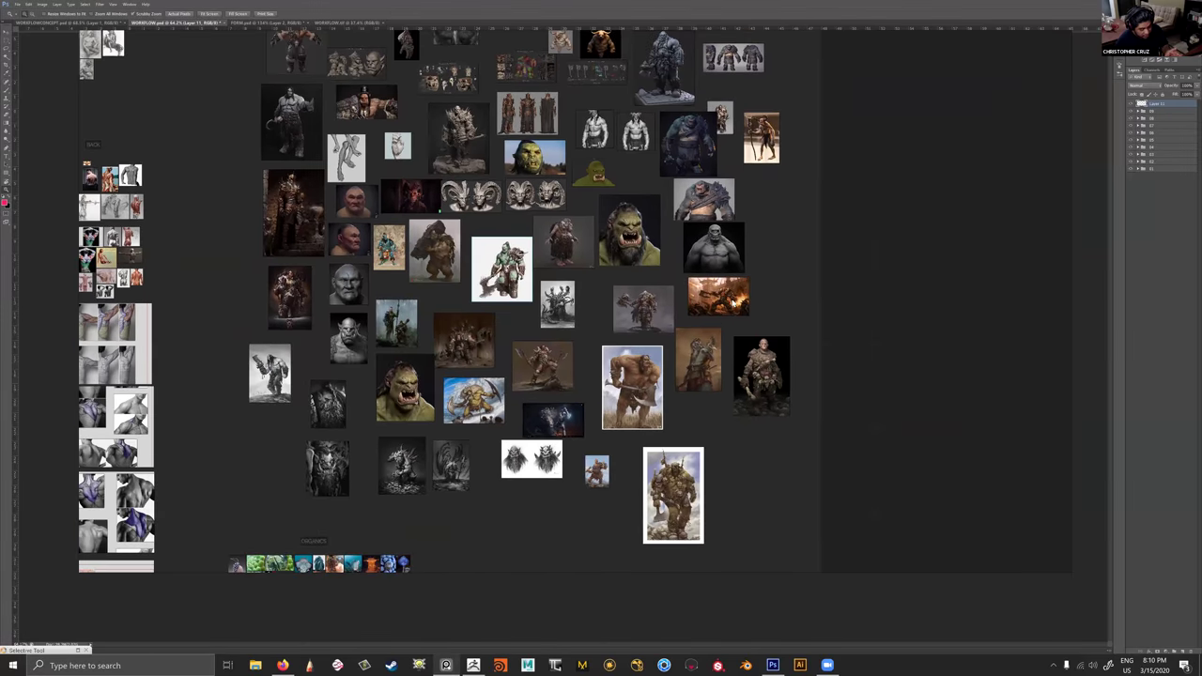
Examine the full-body reference of the bald warrior carrying bones and skulls in the creature group.
scroll(722, 331, "up", 5, "alt")
scroll(730, 316, "down", 1, "alt")
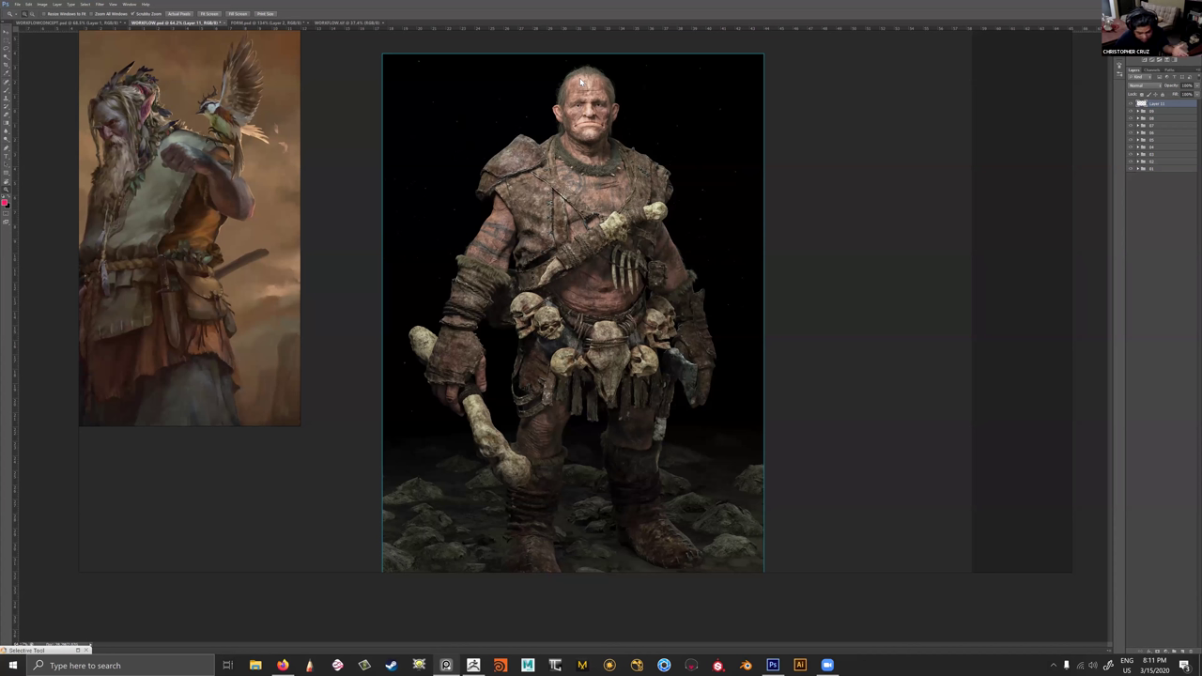
scroll(463, 217, "down", 5)
middle_click_drag(547, 257, 752, 276)
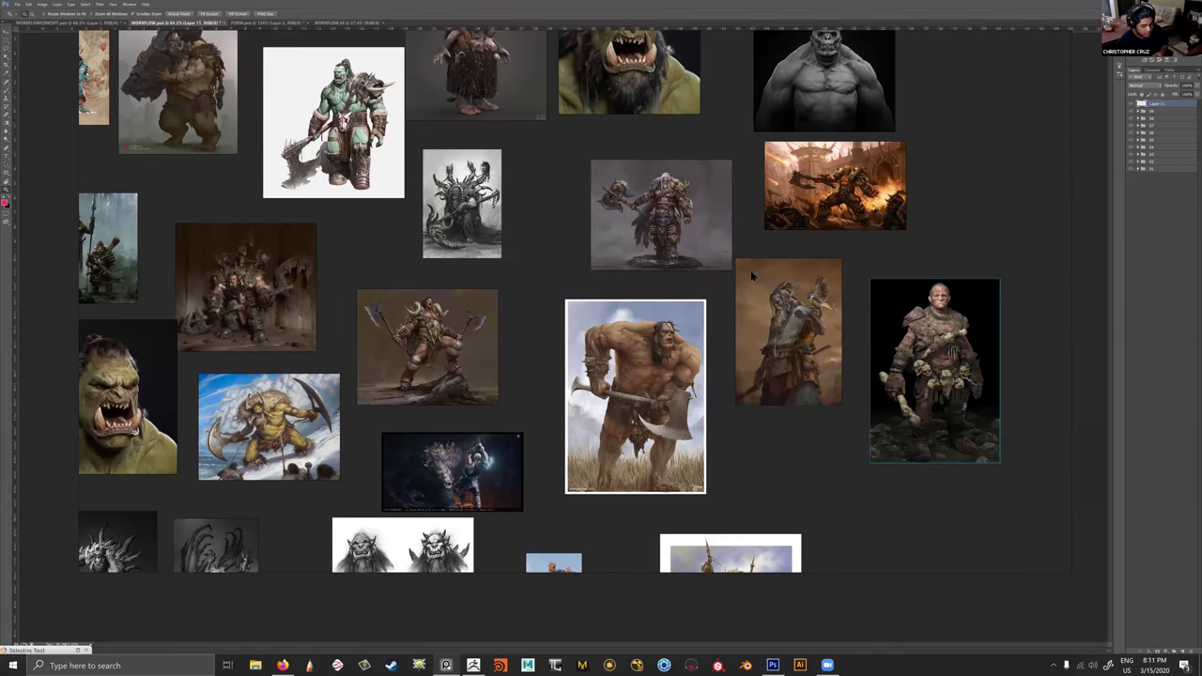
Examine the close-up of the roaring, bearded green orc with large tusks among the creature references.
scroll(725, 295, "down", 3)
double_click(671, 164)
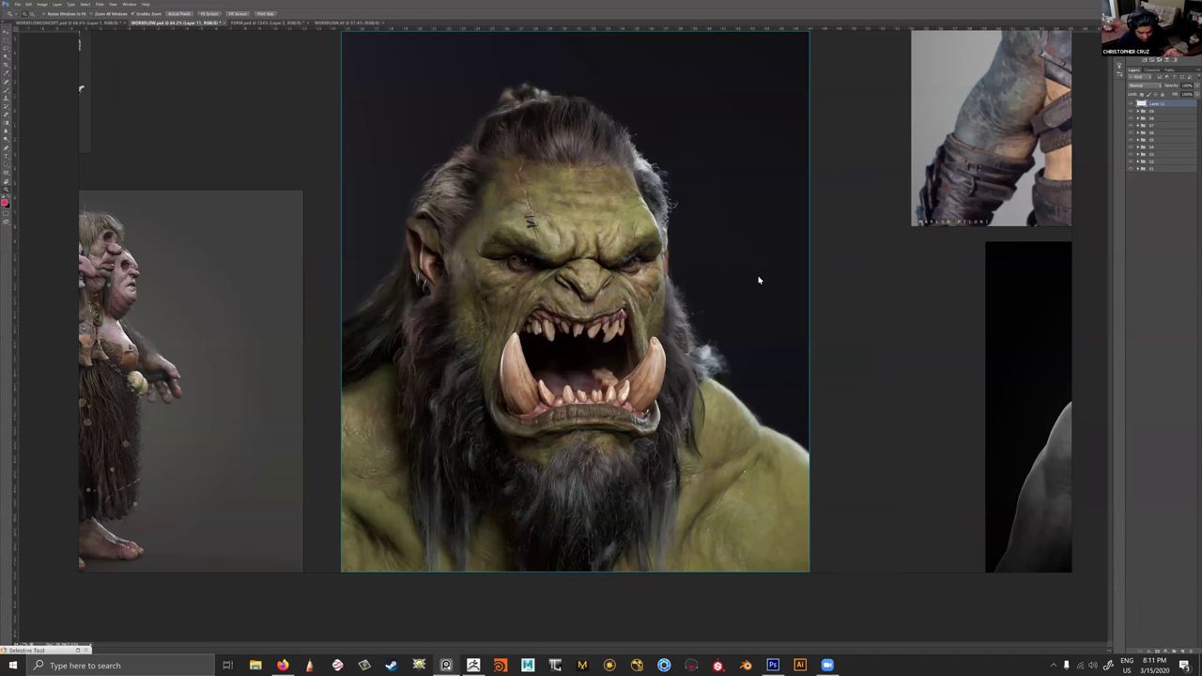
scroll(704, 300, "down", 1, "alt")
scroll(746, 260, "down", 4, "alt")
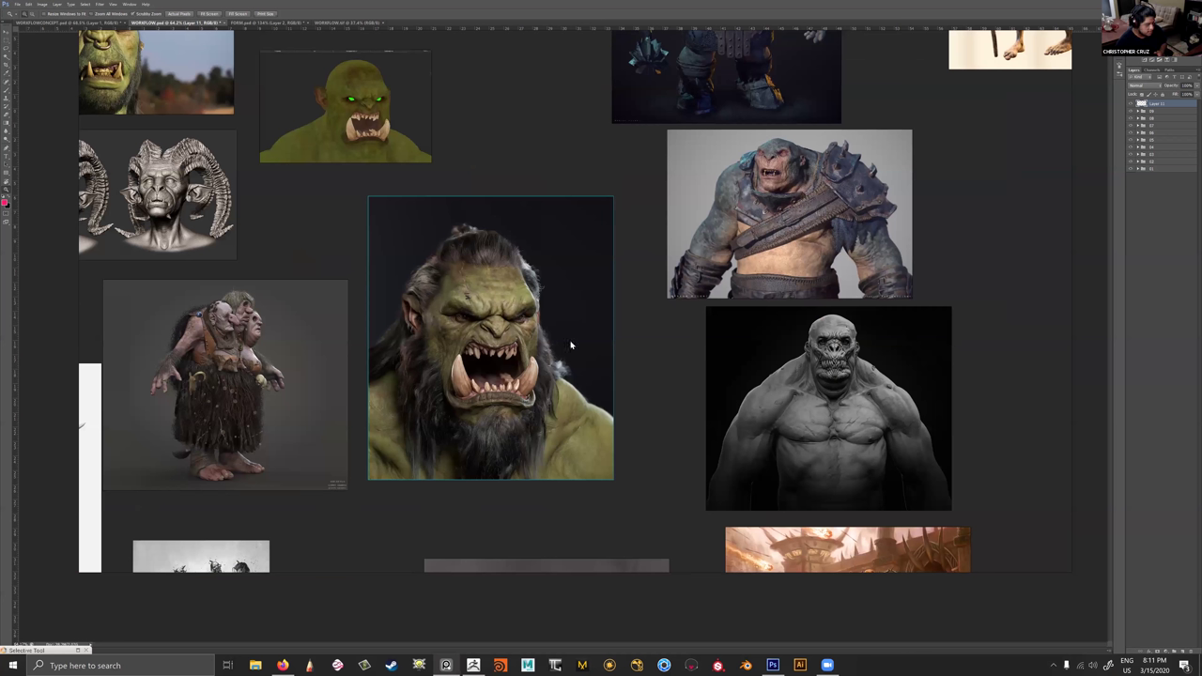
scroll(603, 295, "down", 5, "alt")
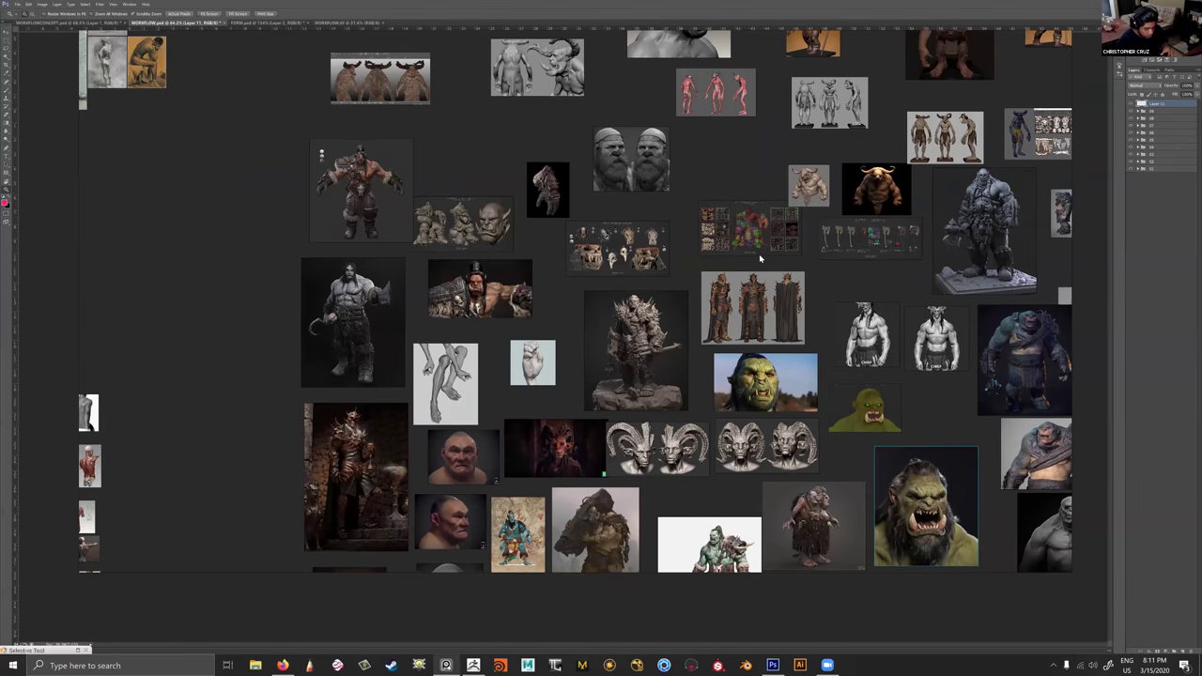
Look over the Legs, Skull and Back anatomy reference groups on the board.
scroll(593, 283, "down", 4)
scroll(140, 363, "up", 4)
middle_click_drag(140, 362, 485, 352)
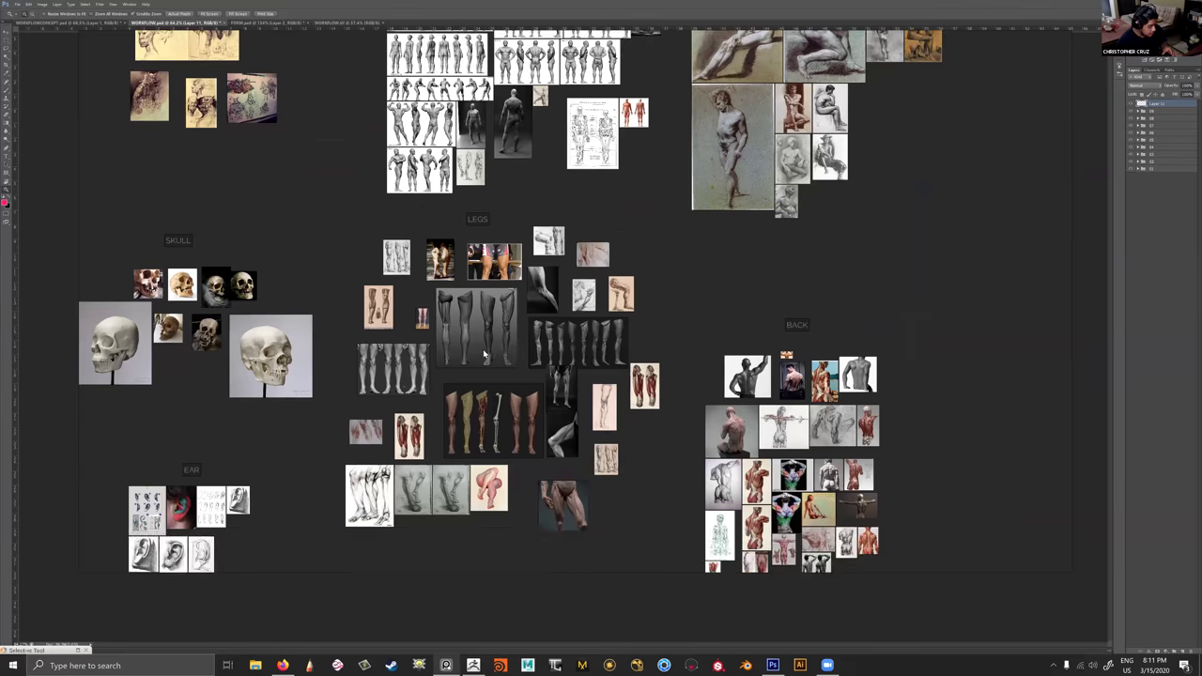
scroll(626, 403, "up", 4)
middle_click_drag(625, 403, 448, 345)
Examine the Head group's proportion diagrams, facial muscle studies and head construction drawings.
scroll(564, 357, "down", 6, "alt")
scroll(629, 347, "up", 4, "alt")
scroll(629, 347, "down", 2, "alt")
scroll(630, 344, "up", 2, "alt")
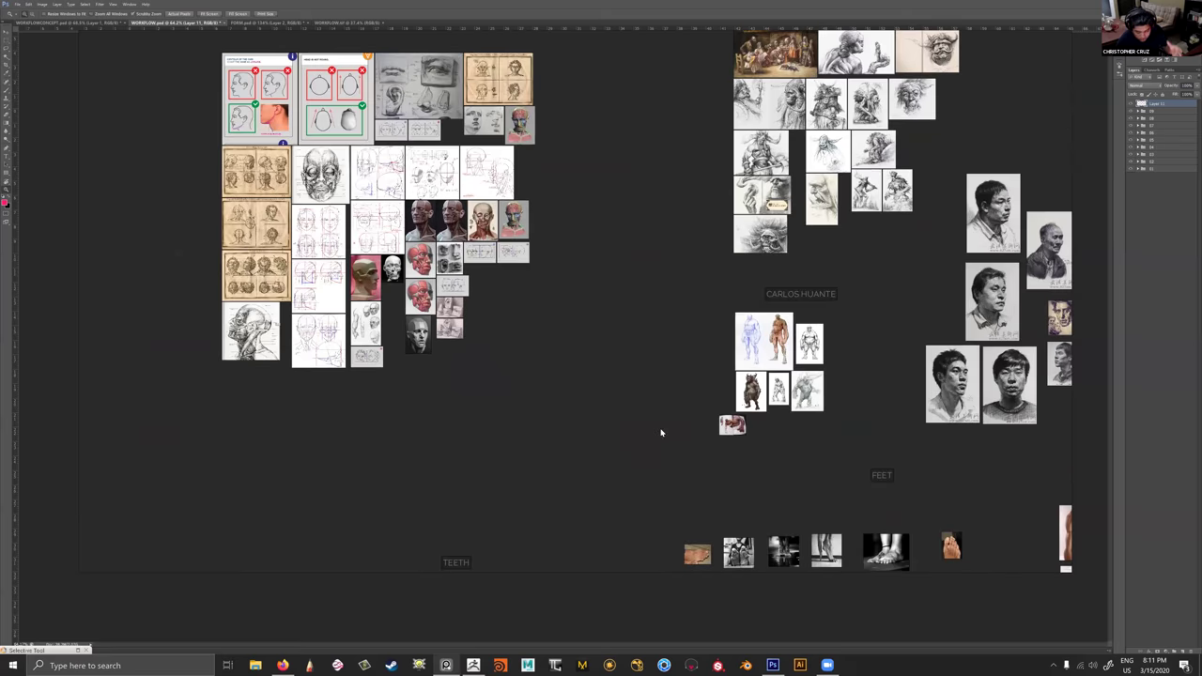
scroll(660, 432, "up", 3, "alt")
scroll(662, 432, "down", 1, "alt")
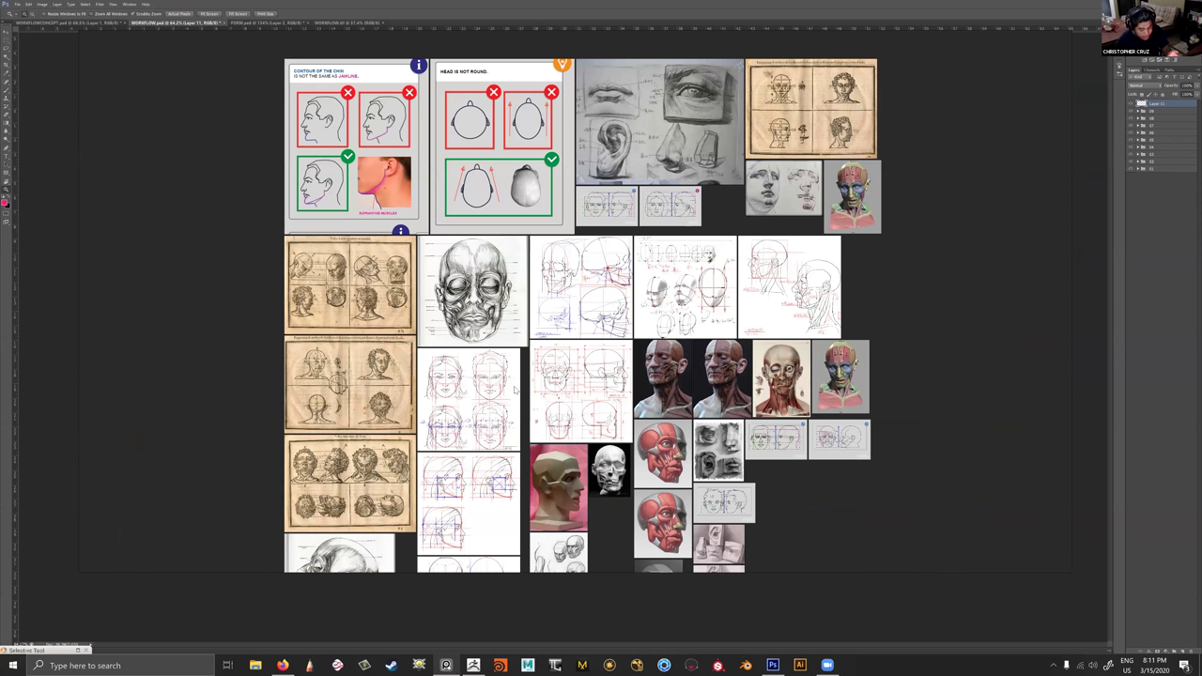
scroll(609, 395, "down", 1, "alt")
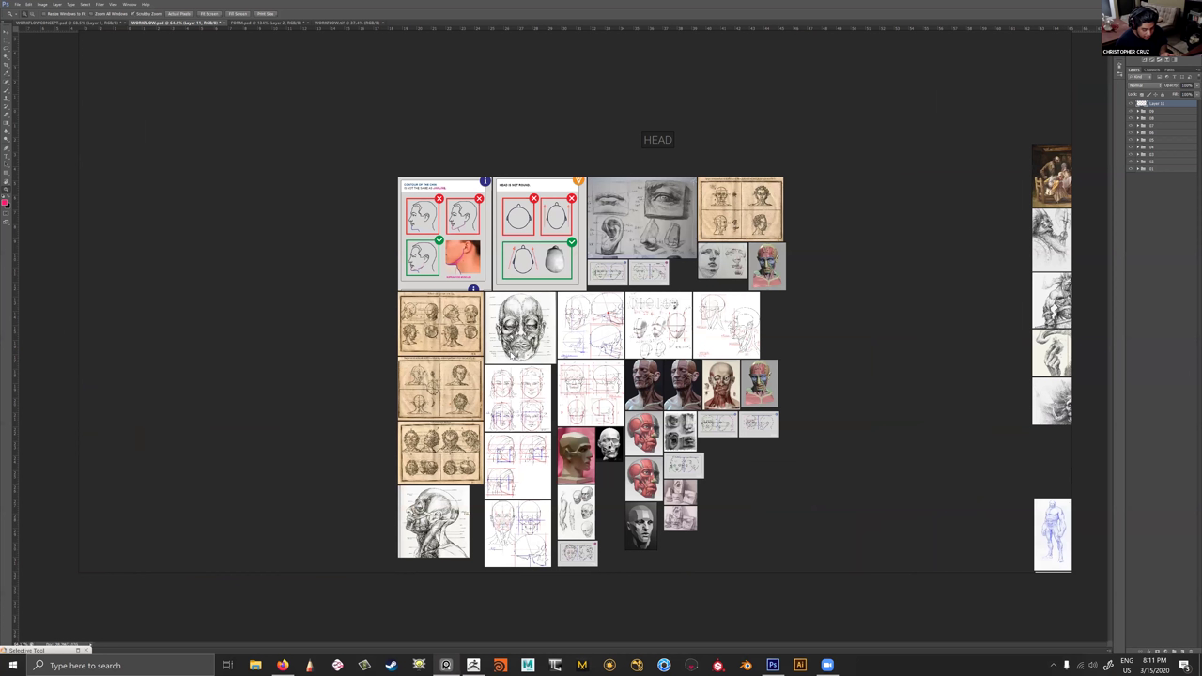
scroll(687, 354, "down", 2, "alt")
Examine the pencil portraits and the wrinkled-face photographs in the Face reference group.
scroll(798, 355, "right", 5, "ctrl")
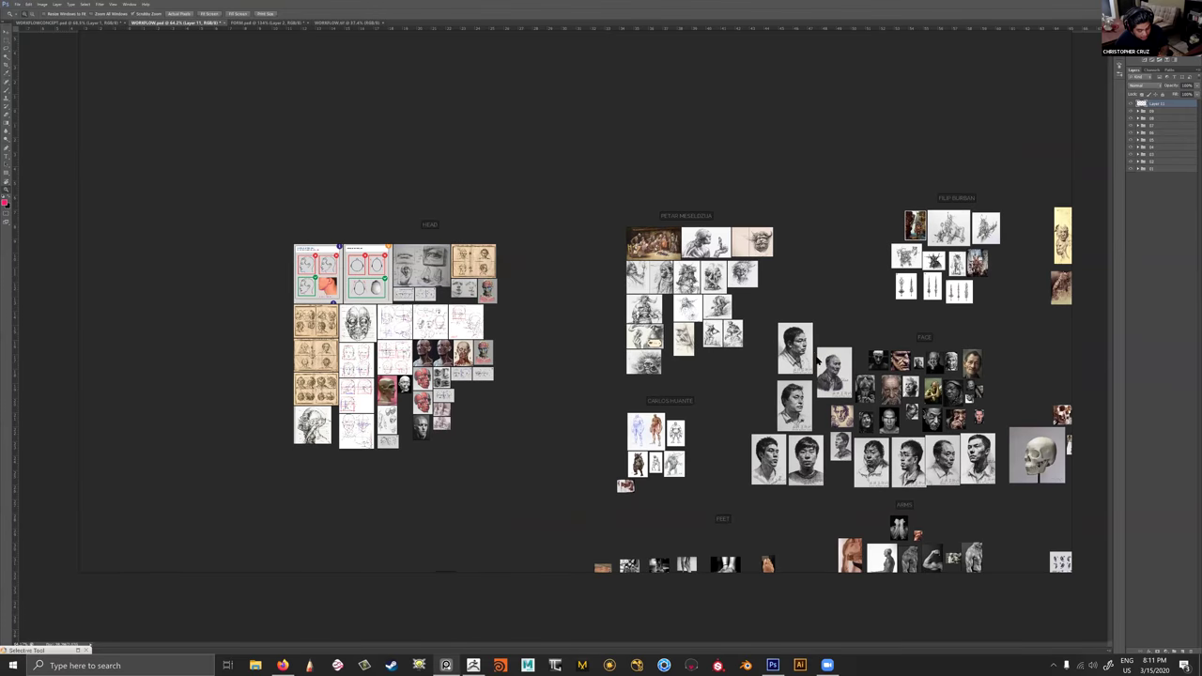
scroll(818, 362, "up", 1, "alt")
scroll(564, 374, "up", 2, "alt")
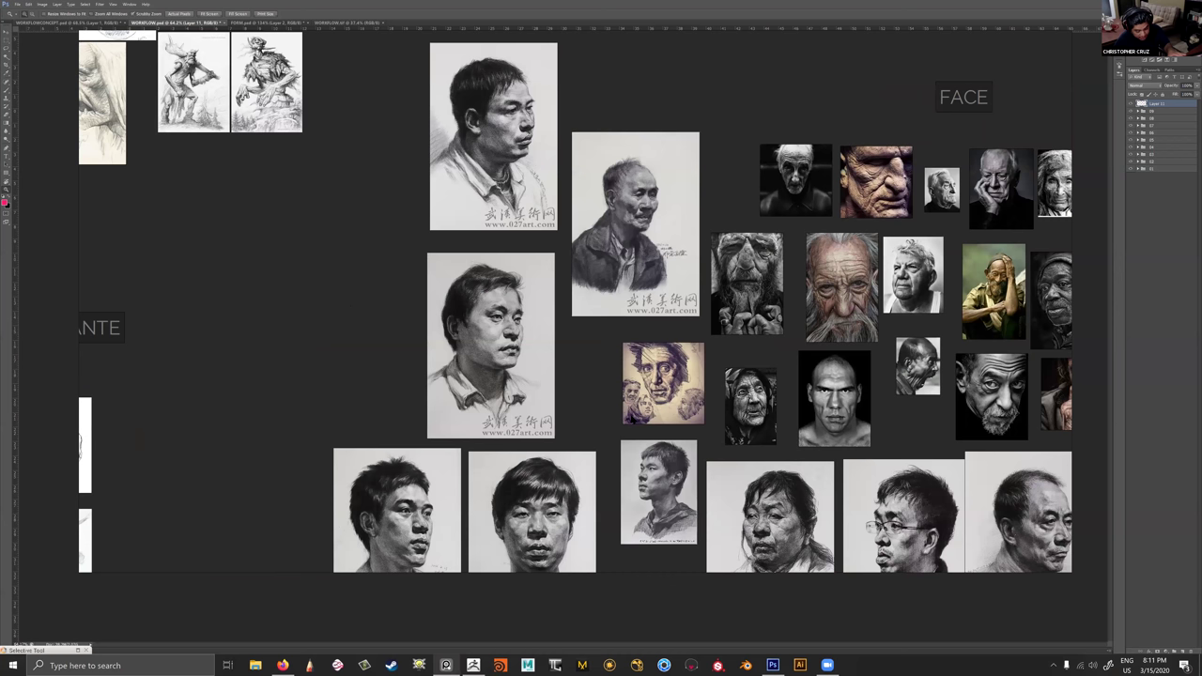
scroll(638, 422, "up", 1, "alt")
scroll(593, 397, "up", 1)
middle_click_drag(990, 324, 657, 402)
middle_click_drag(741, 328, 697, 327)
scroll(732, 361, "up", 2)
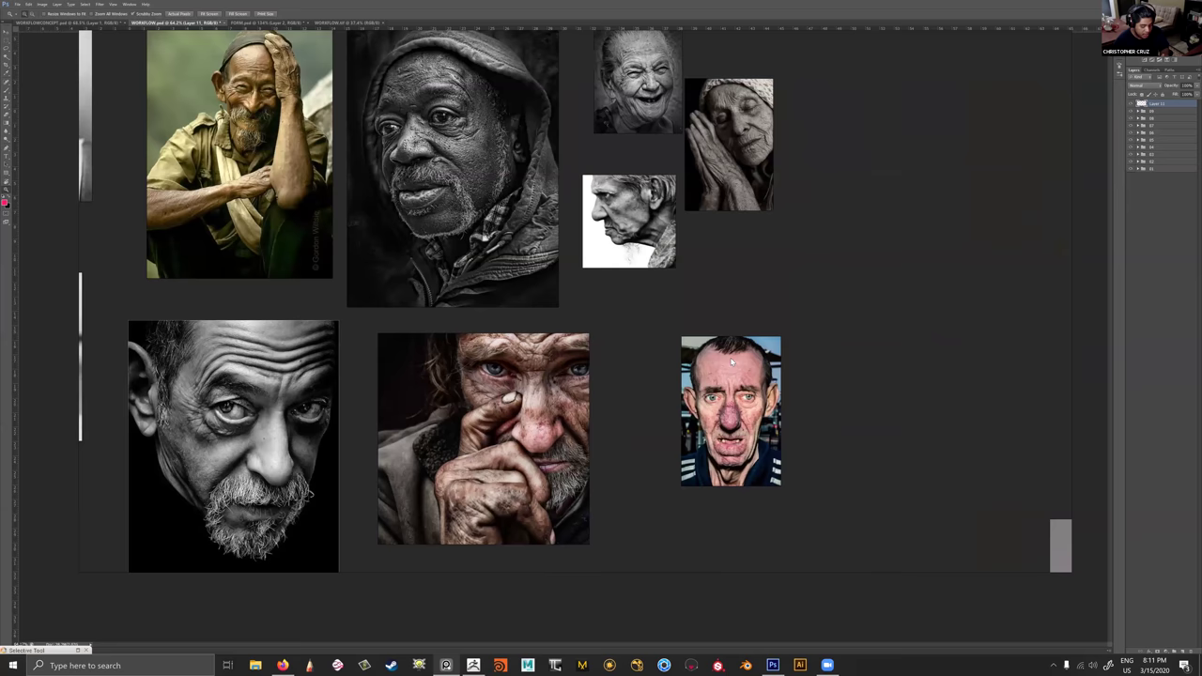
Inspect the Face group portrait of the man with the swollen red nose, and view the group as a whole.
scroll(731, 362, "up", 2, "alt")
scroll(731, 361, "down", 1)
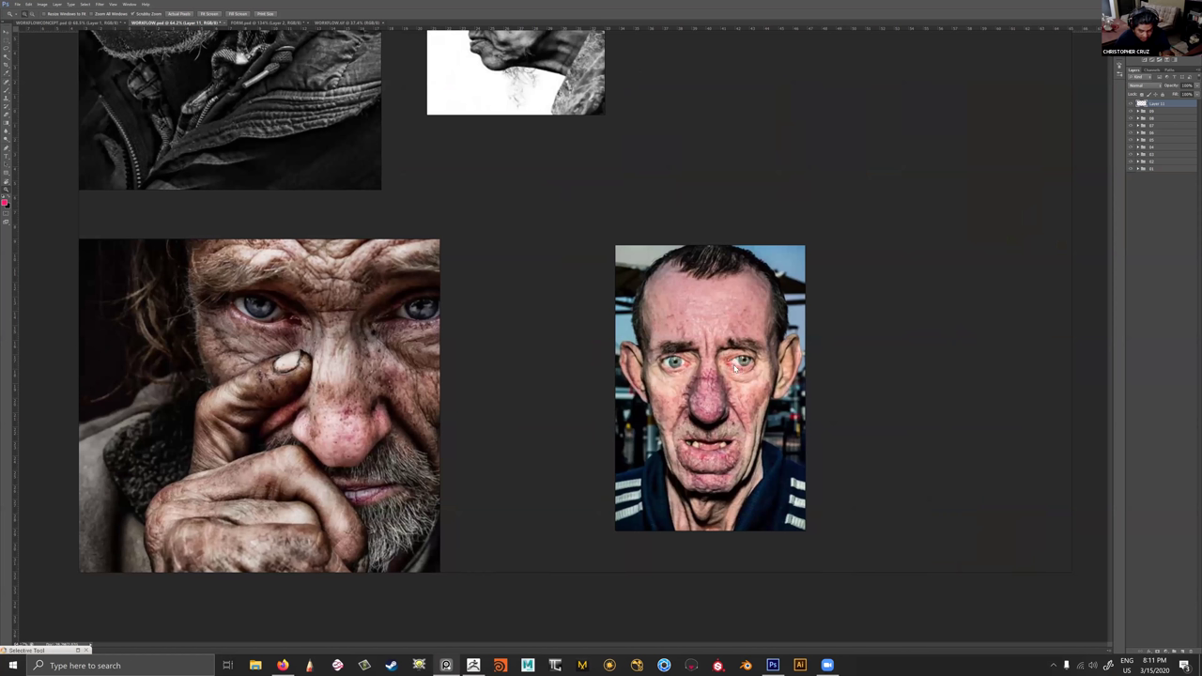
scroll(732, 371, "down", 2, "alt")
scroll(483, 355, "down", 5, "alt")
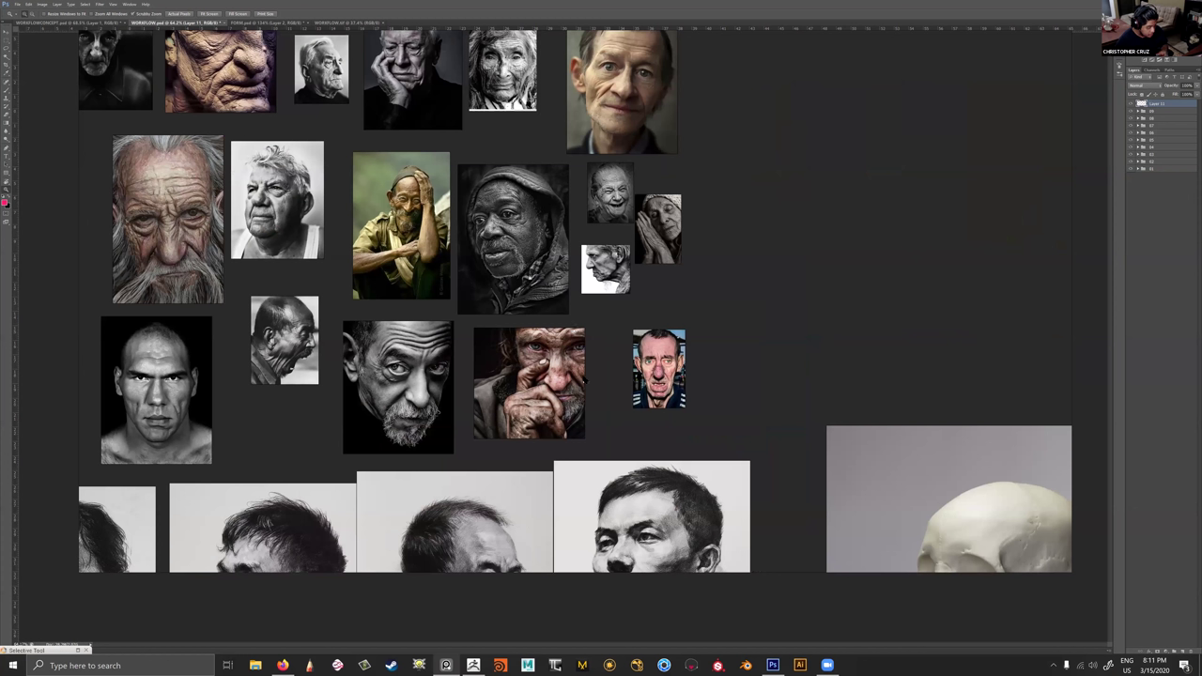
scroll(606, 364, "down", 1, "alt")
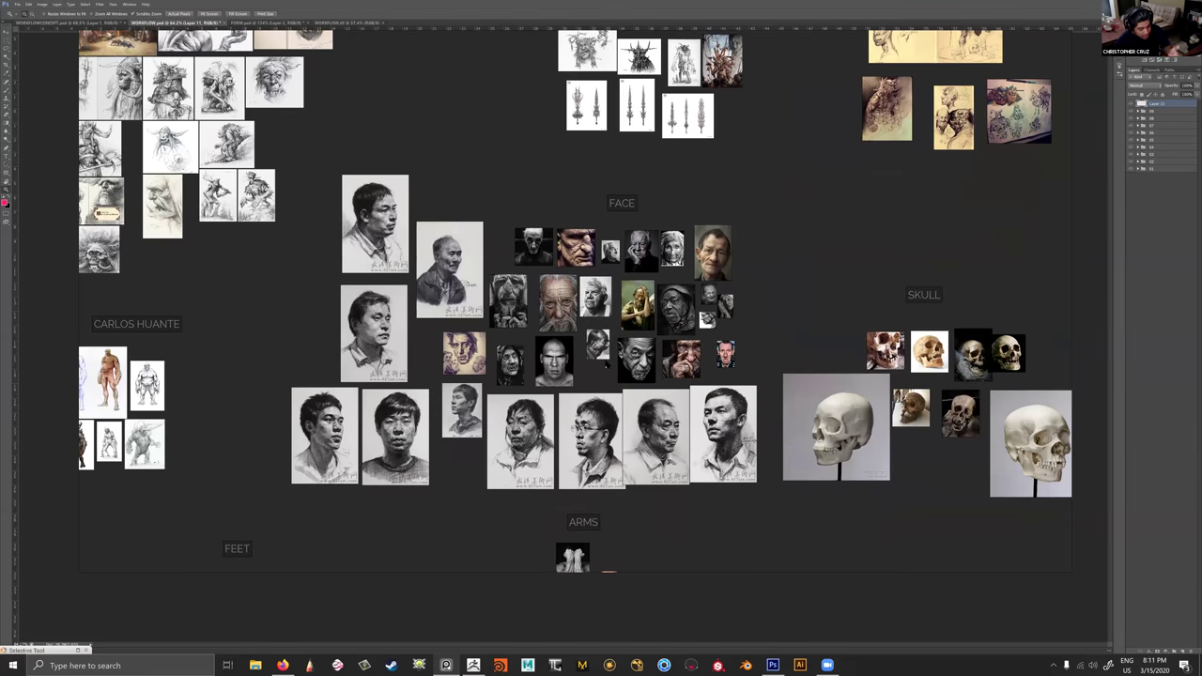
scroll(636, 184, "down", 1, "alt")
Examine the ink drawings of horned creatures and the neighbouring artist group of sepia sketchbook pages.
scroll(629, 193, "up", 6, "alt")
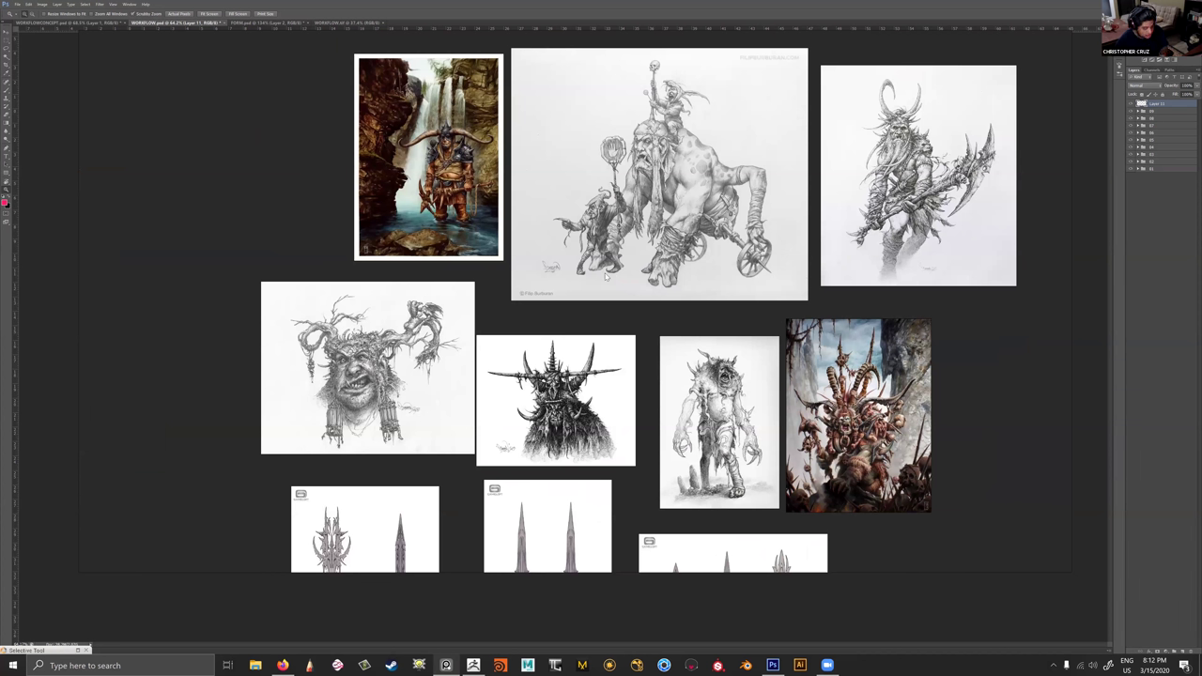
left_click_drag(530, 317, 451, 296)
left_click_drag(923, 272, 552, 278)
middle_click_drag(552, 278, 531, 275)
scroll(798, 286, "up", 1)
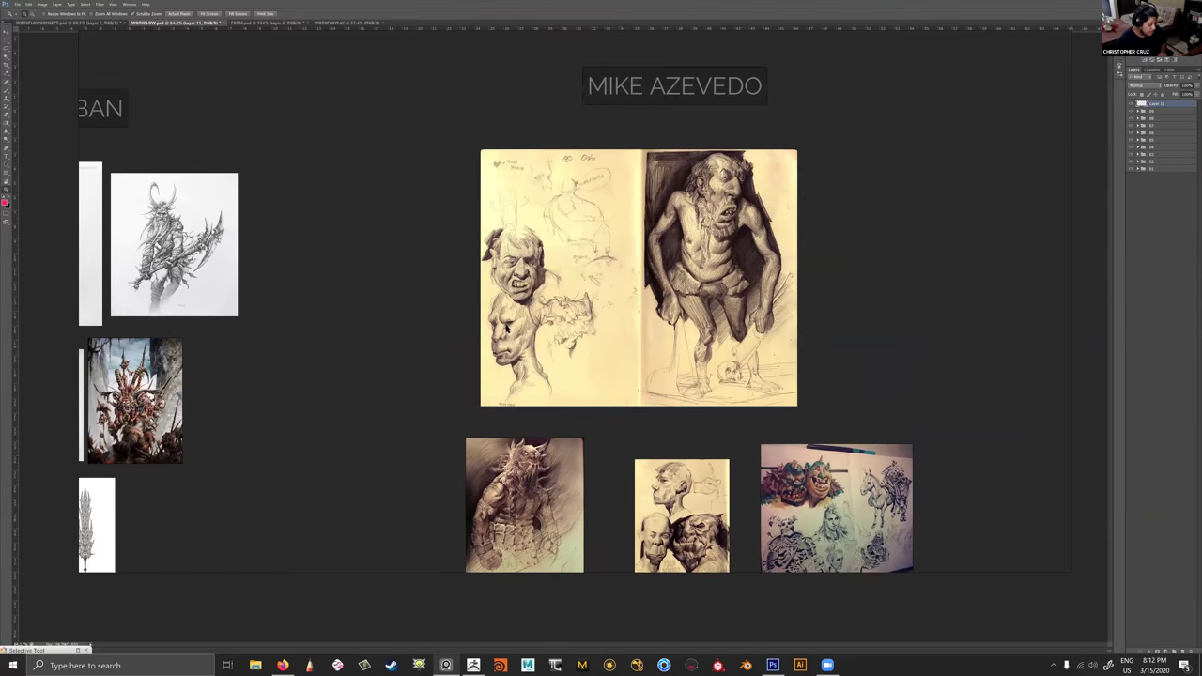
Bring the artist group of pencil-drawn trolls and horned creatures into view and look over its drawings.
scroll(615, 276, "down", 4)
middle_click_drag(523, 327, 736, 319)
scroll(736, 318, "down", 2)
middle_click_drag(384, 323, 714, 316)
scroll(714, 316, "up", 5)
middle_click_drag(620, 363, 724, 323)
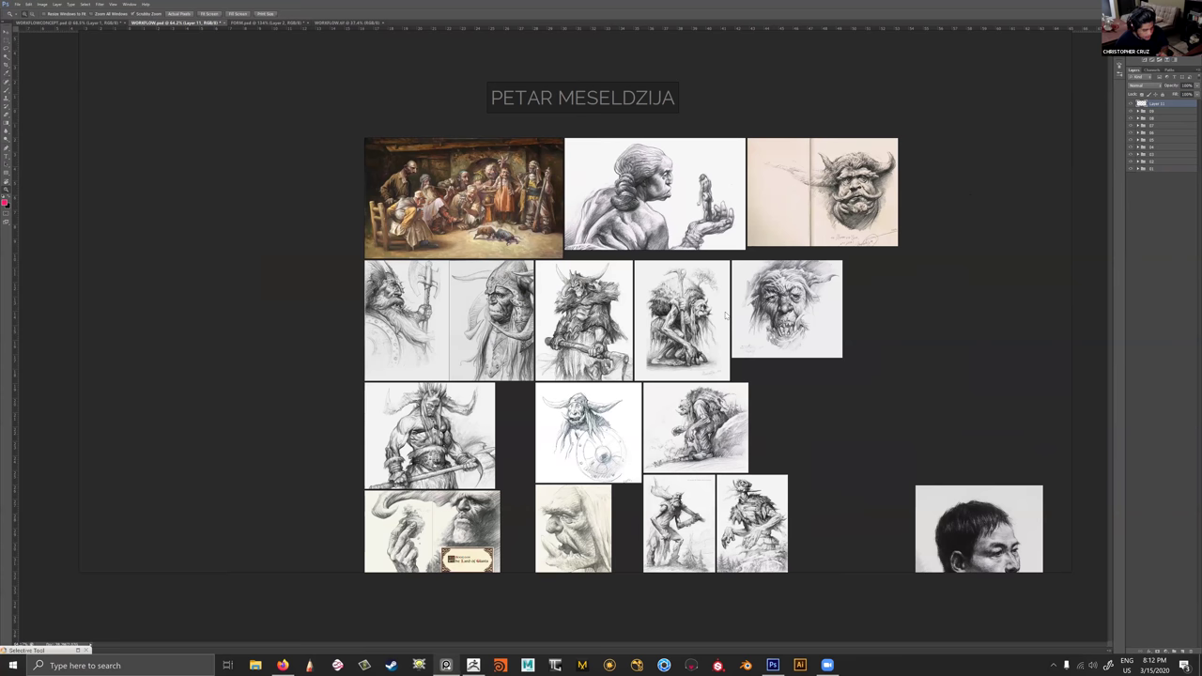
middle_click_drag(663, 296, 648, 283)
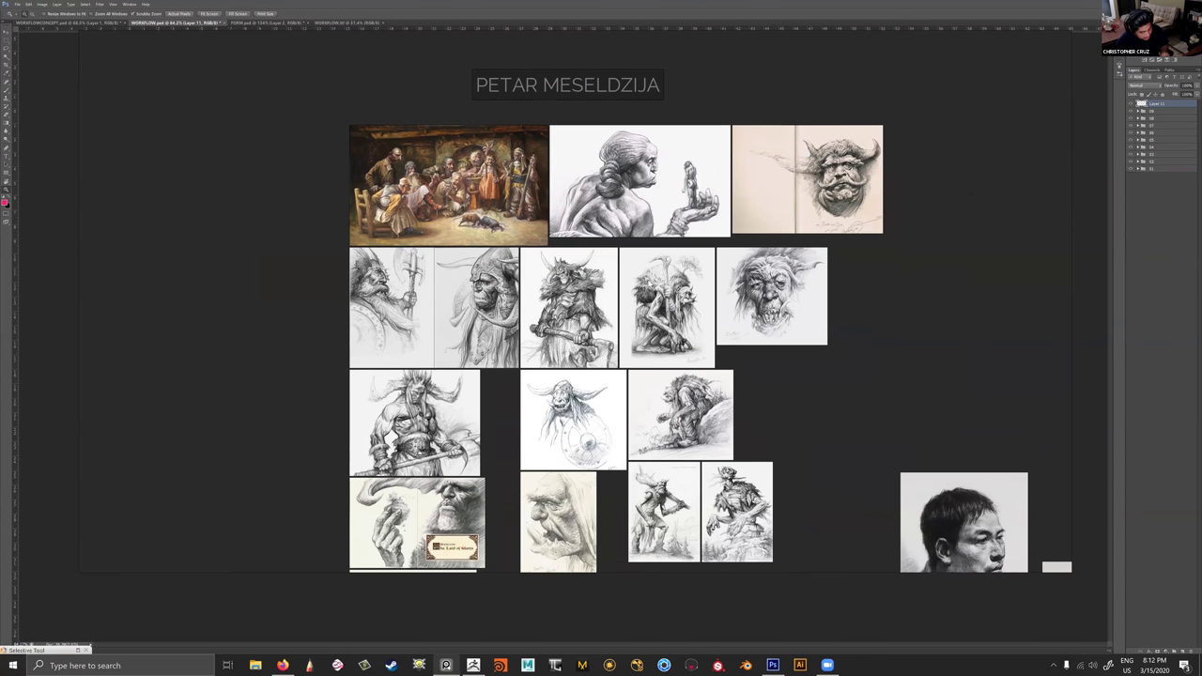
Examine the close-up pencil drawings of the helmeted troll and the fur-cloaked horned creature with a long weapon.
scroll(668, 300, "up", 5)
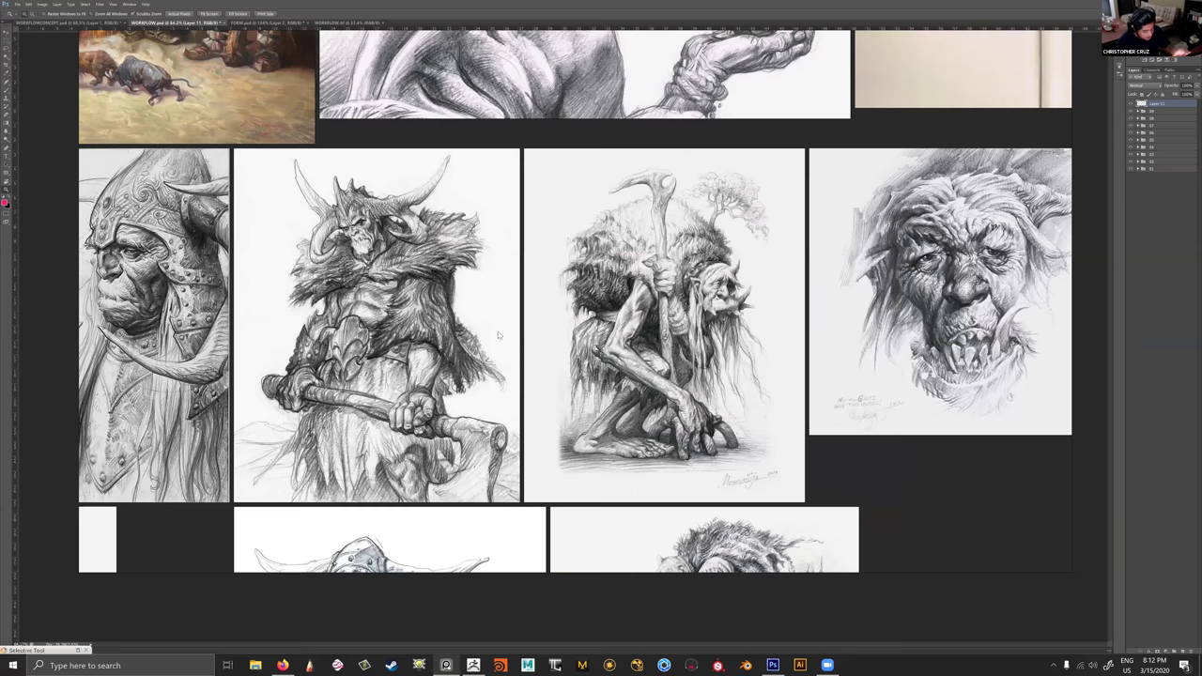
middle_click_drag(499, 335, 674, 370)
scroll(445, 328, "up", 2)
middle_click_drag(447, 323, 644, 309)
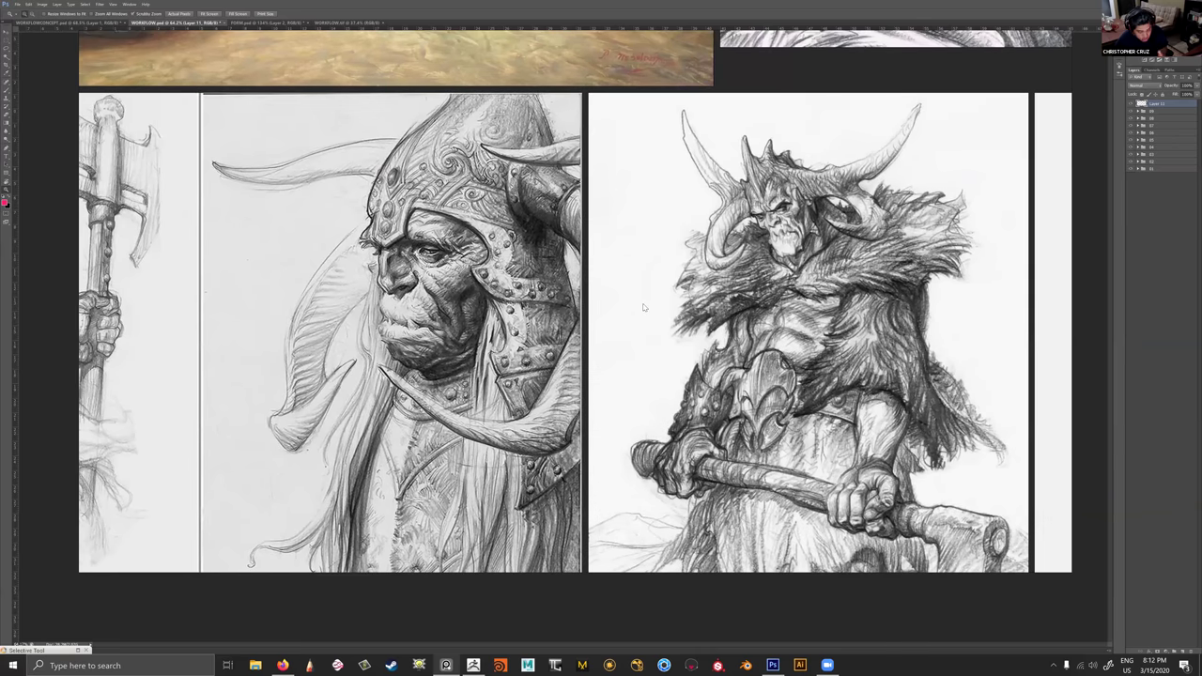
middle_click_drag(861, 197, 614, 302)
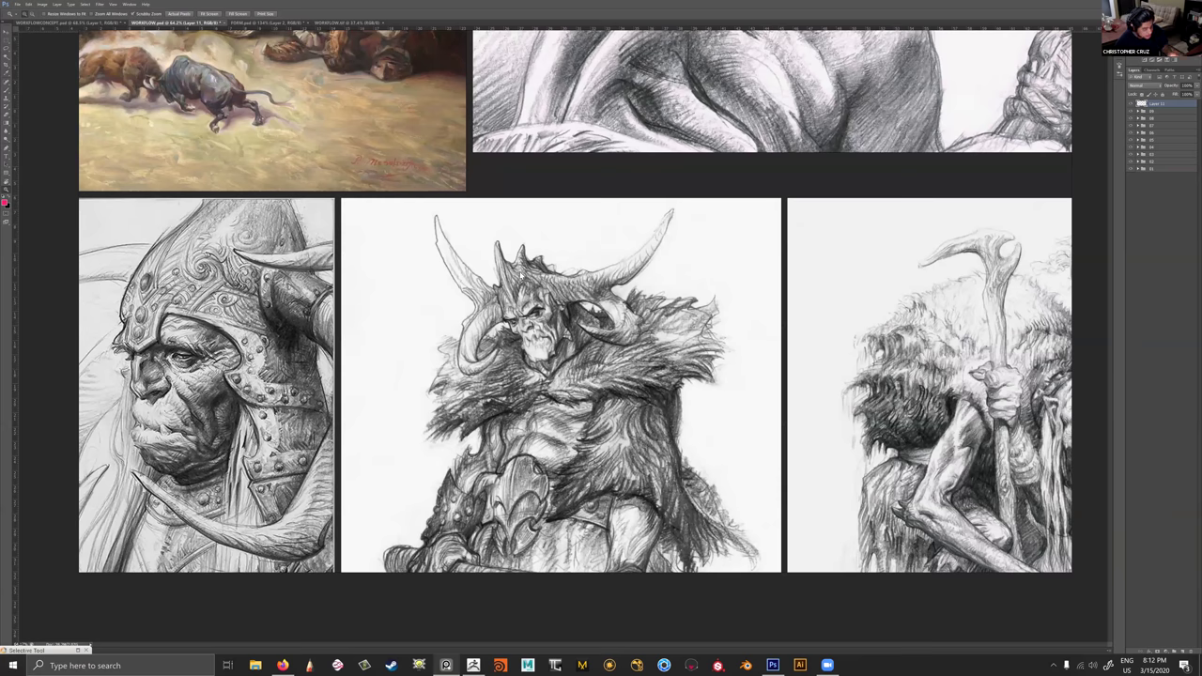
double_click(874, 108)
Look over the Feet group's sculpture photographs, drawings and painted studies.
scroll(922, 228, "down", 4)
mouse_move(520, 422)
middle_mouse_down()
mouse_move(602, 403)
mouse_move(527, 402)
mouse_move(394, 183)
middle_mouse_up()
scroll(619, 308, "down", 8)
middle_click_drag(667, 544, 663, 260)
left_click_drag(397, 520, 479, 516)
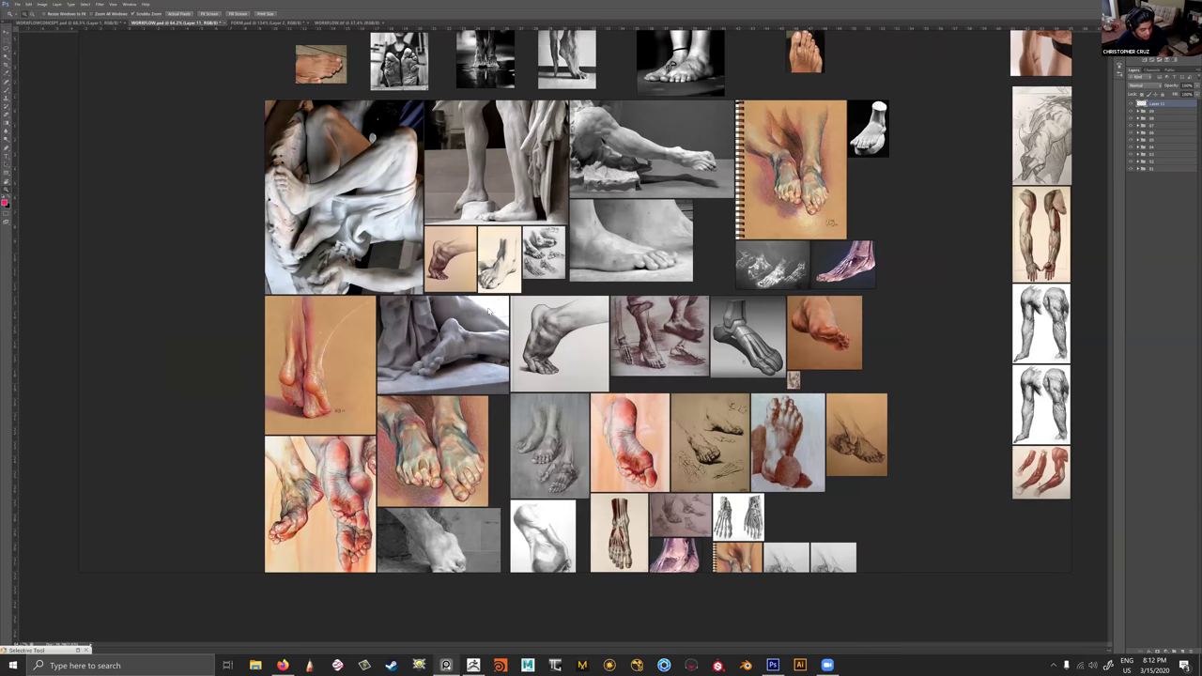
Examine the row of individual foot photographs beneath the Feet heading.
left_click_drag(450, 105, 578, 322)
scroll(325, 340, "up", 2, "alt")
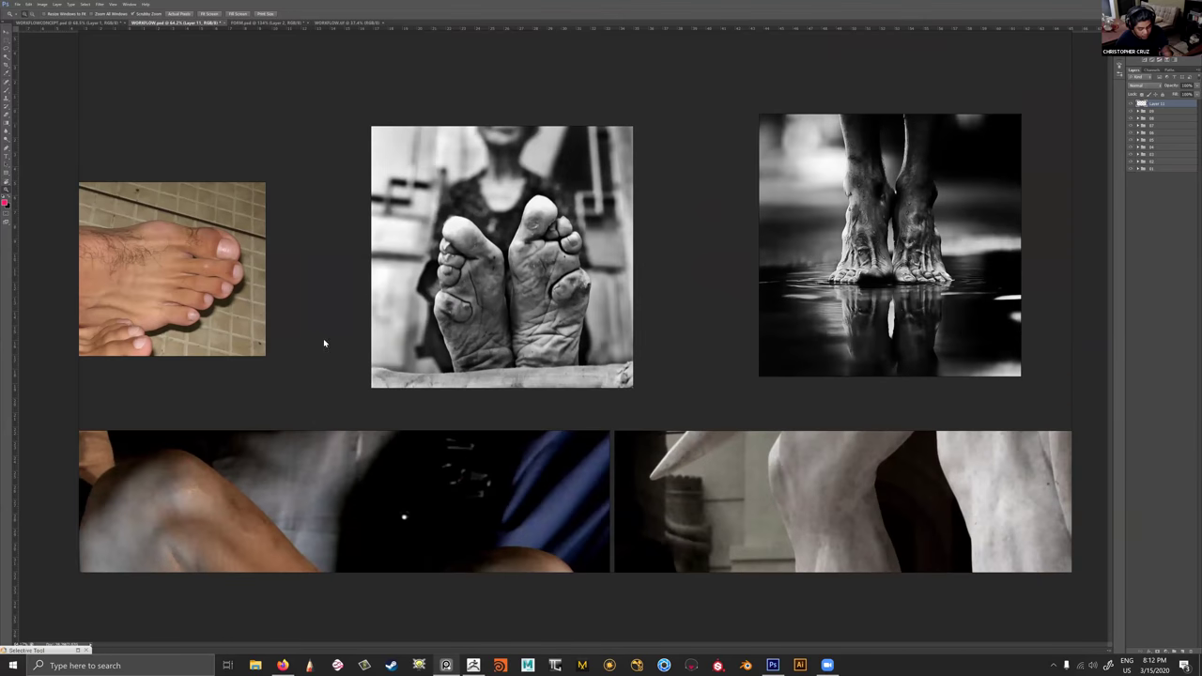
scroll(345, 283, "up", 2, "alt")
scroll(767, 207, "down", 3, "alt")
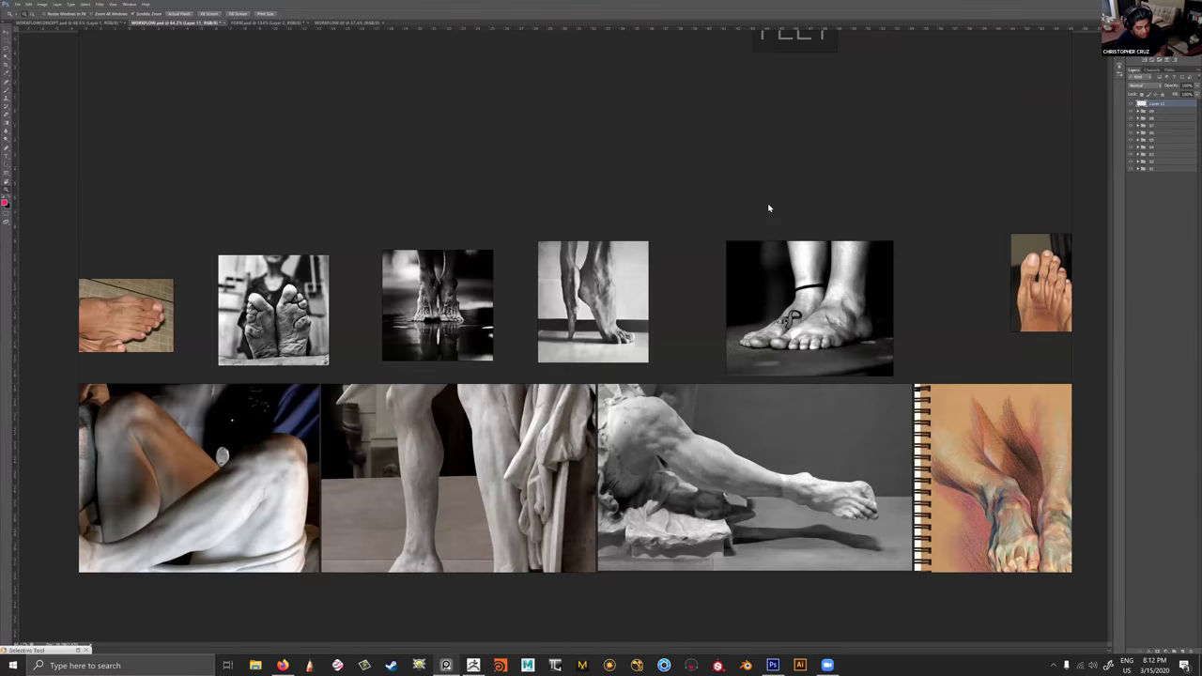
scroll(756, 303, "up", 4, "alt")
scroll(740, 235, "down", 6, "alt")
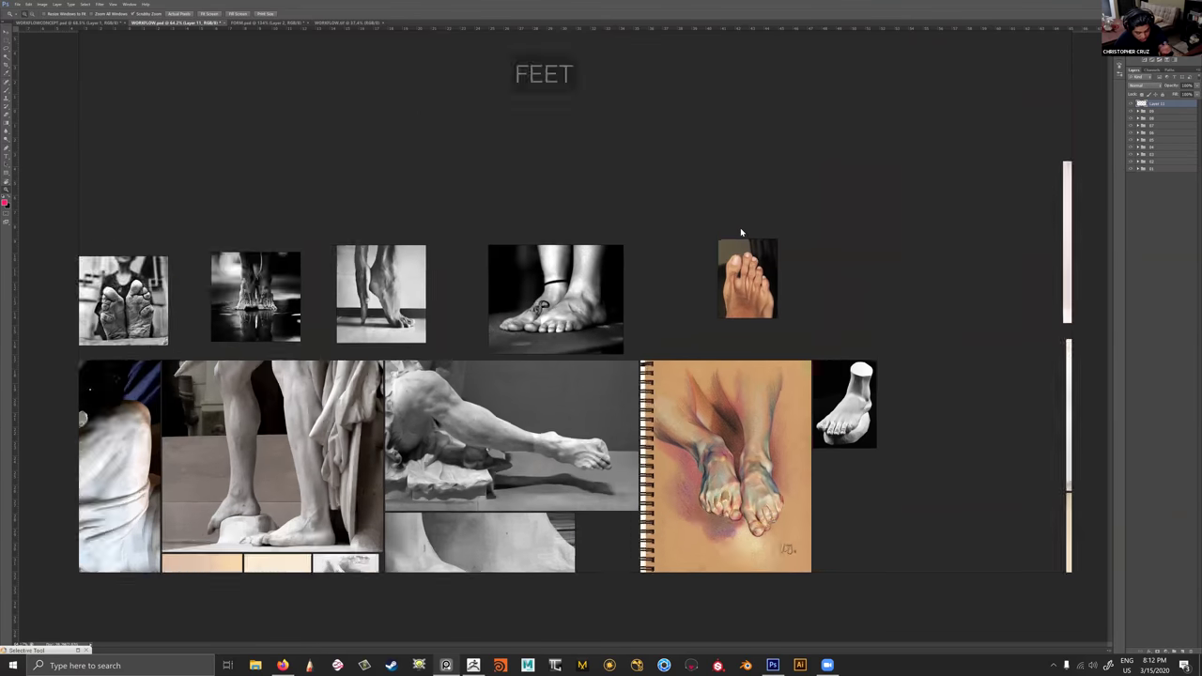
Examine the Neck group's muscle diagrams and its photographs of the bald male head.
scroll(732, 304, "down", 5, "alt")
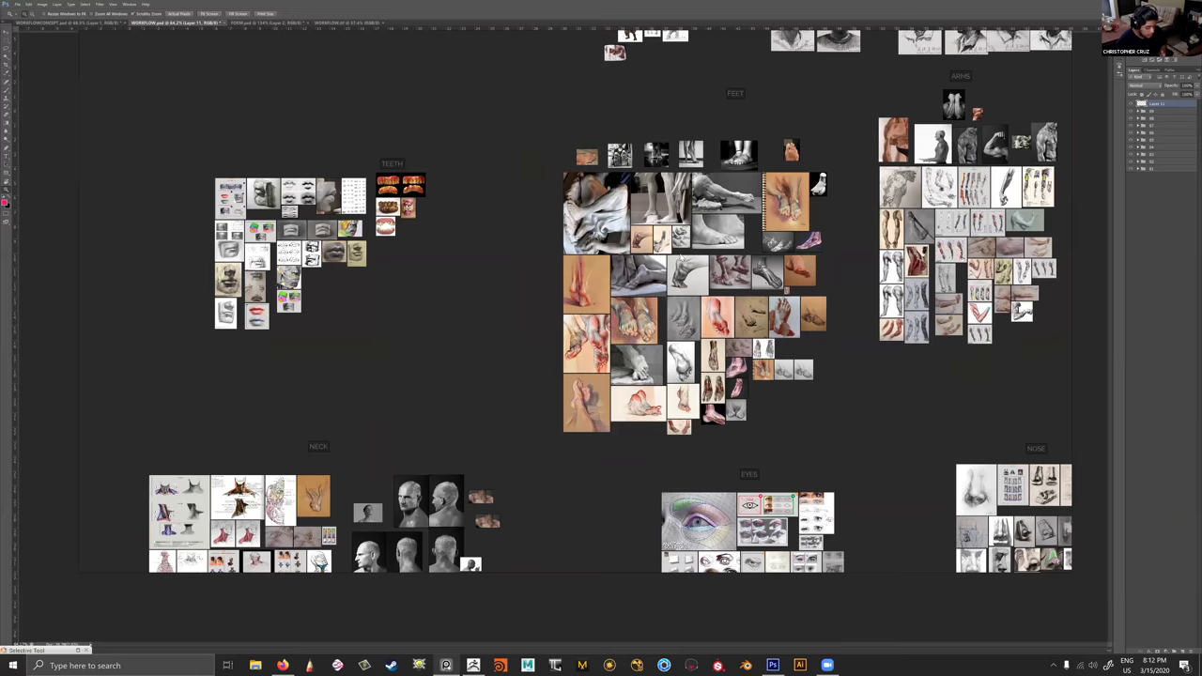
middle_click_drag(554, 531, 786, 273)
scroll(786, 272, "up", 1)
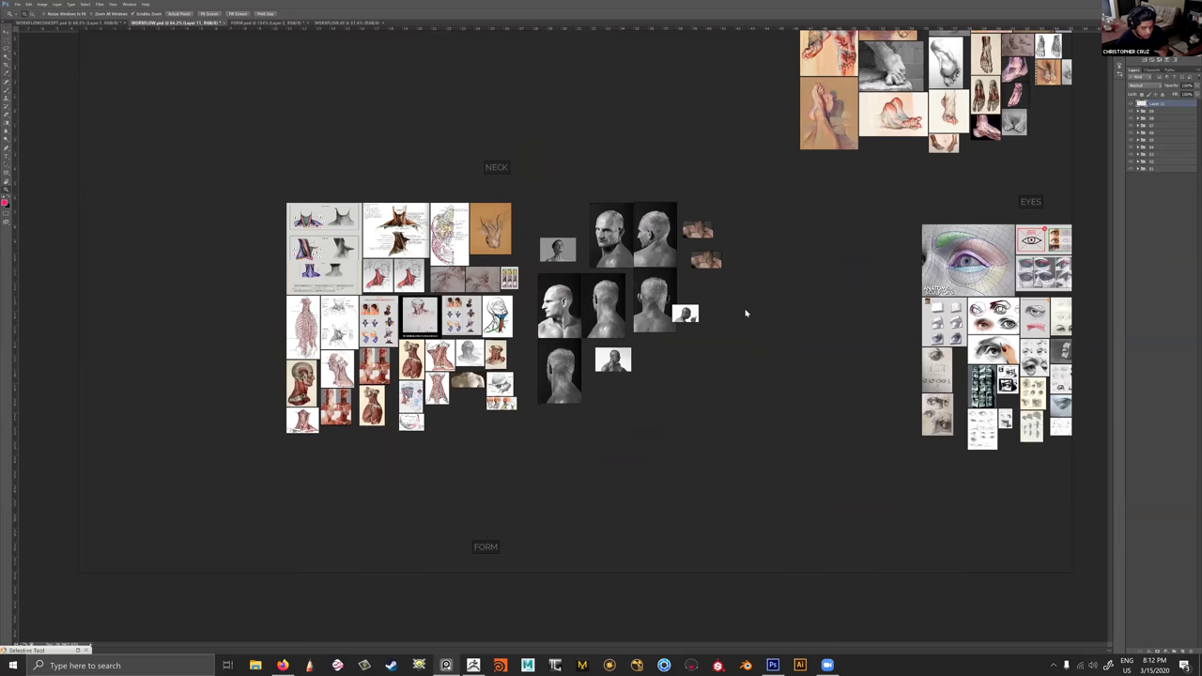
middle_click_drag(606, 360, 703, 357)
scroll(703, 357, "up", 2)
scroll(694, 347, "up", 2)
scroll(649, 300, "down", 2)
scroll(629, 303, "down", 1)
Look over the creature, animal and figure sculpts in the Form reference group.
middle_click_drag(751, 568, 626, 108)
scroll(626, 108, "down", 3)
scroll(568, 285, "up", 3)
middle_click_drag(591, 144, 610, 207)
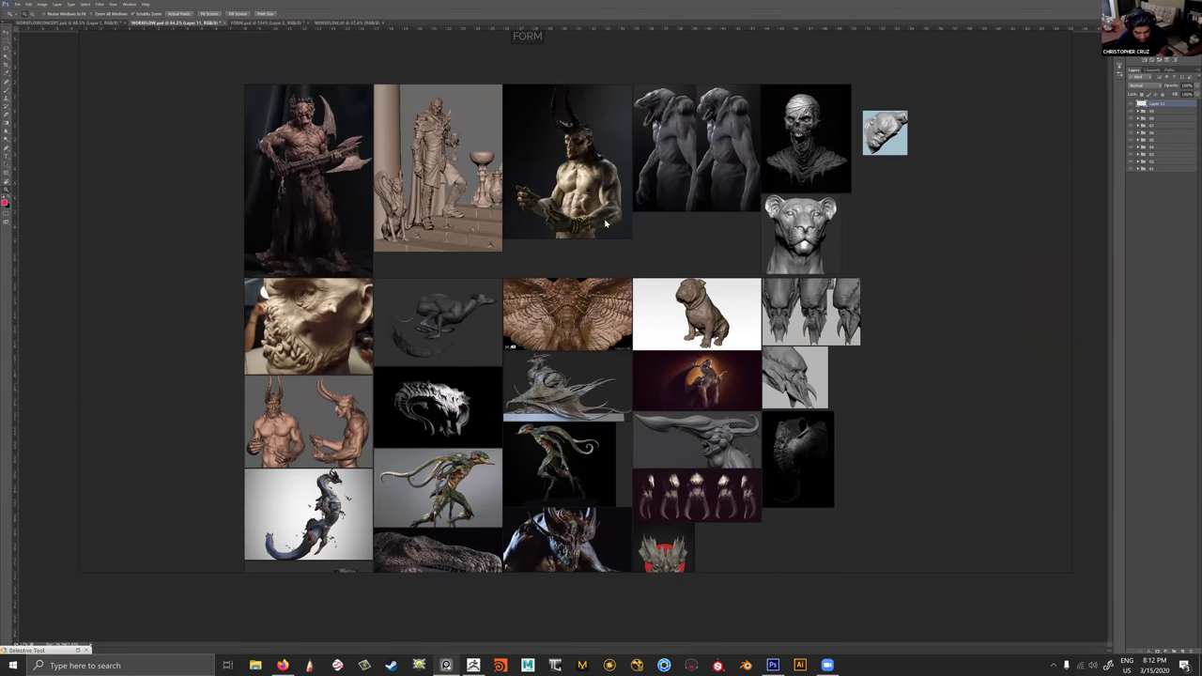
scroll(608, 225, "up", 1, "alt")
scroll(624, 243, "down", 1, "alt")
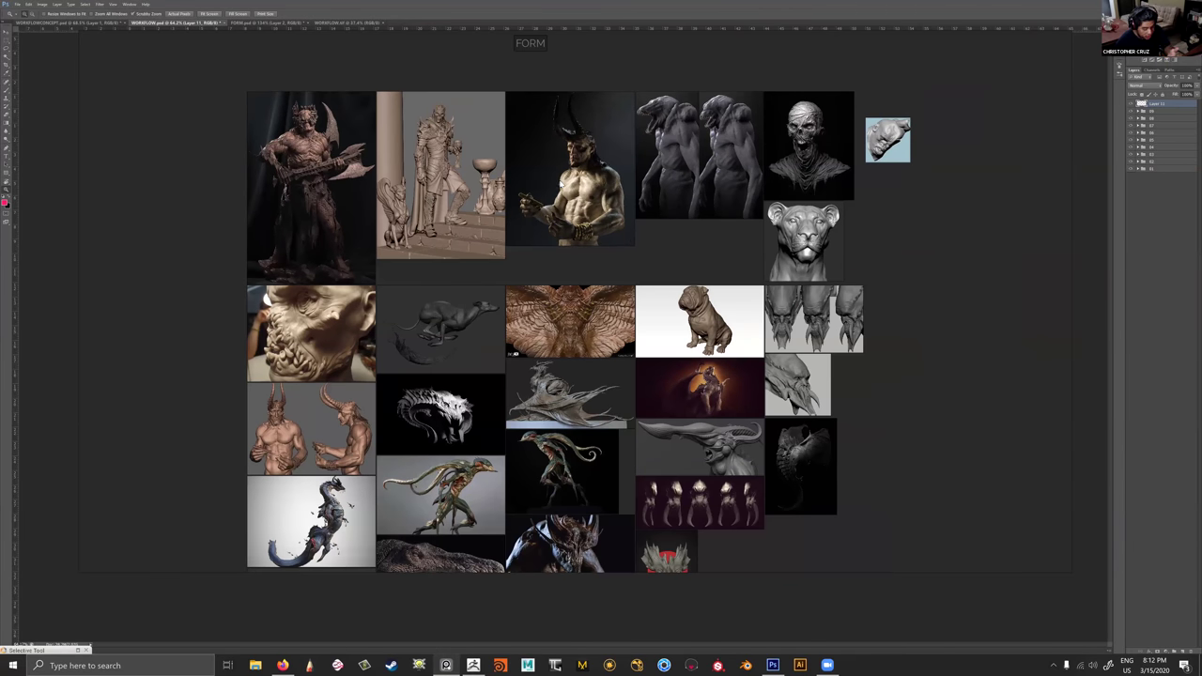
Examine the horned, bare-chested man with gold bracelets in the Form group.
scroll(631, 237, "up", 3, "alt")
middle_click_drag(610, 241, 610, 305)
scroll(636, 287, "up", 1)
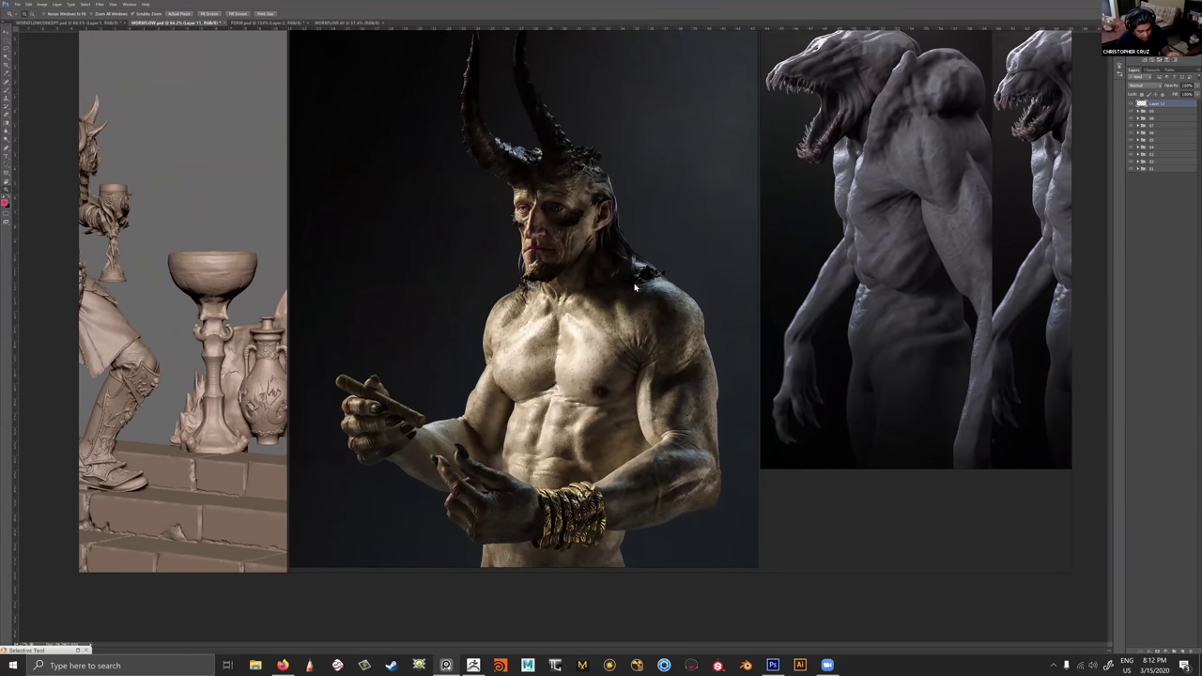
scroll(635, 286, "down", 1, "alt")
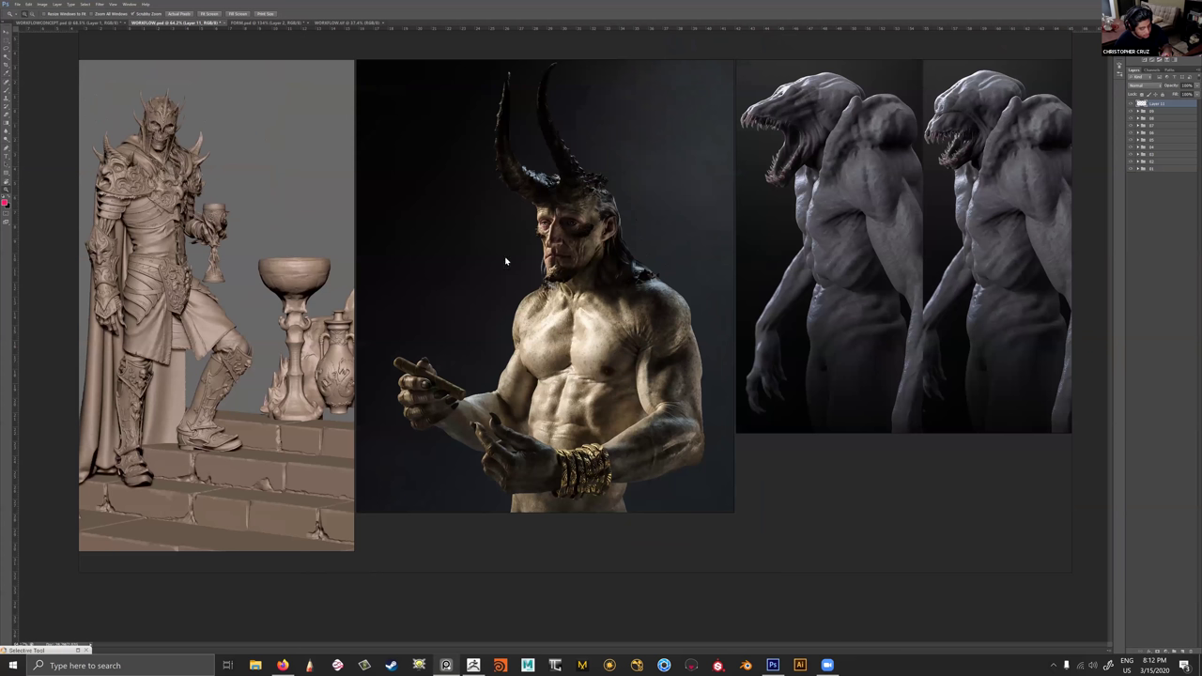
Look over the chest, hand and back anatomy references, and view these groups beside the creature collection.
scroll(507, 263, "down", 4, "alt")
scroll(525, 268, "right", 3, "ctrl")
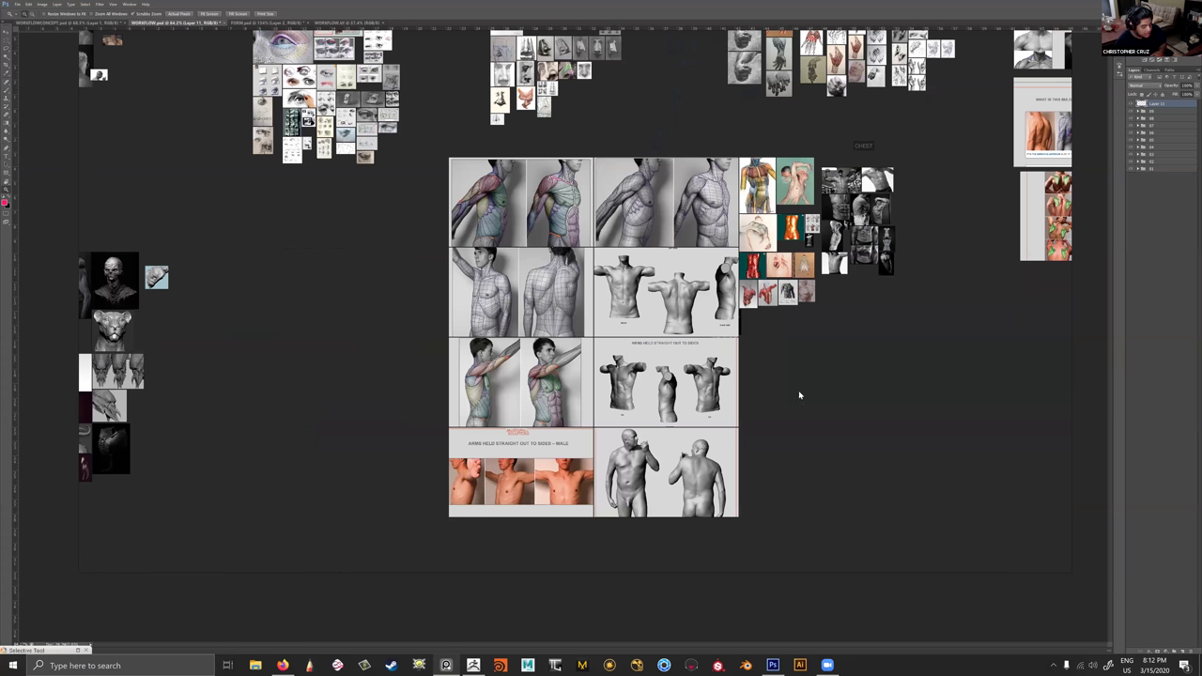
scroll(799, 395, "up", 4, "alt")
left_click_drag(630, 353, 663, 246)
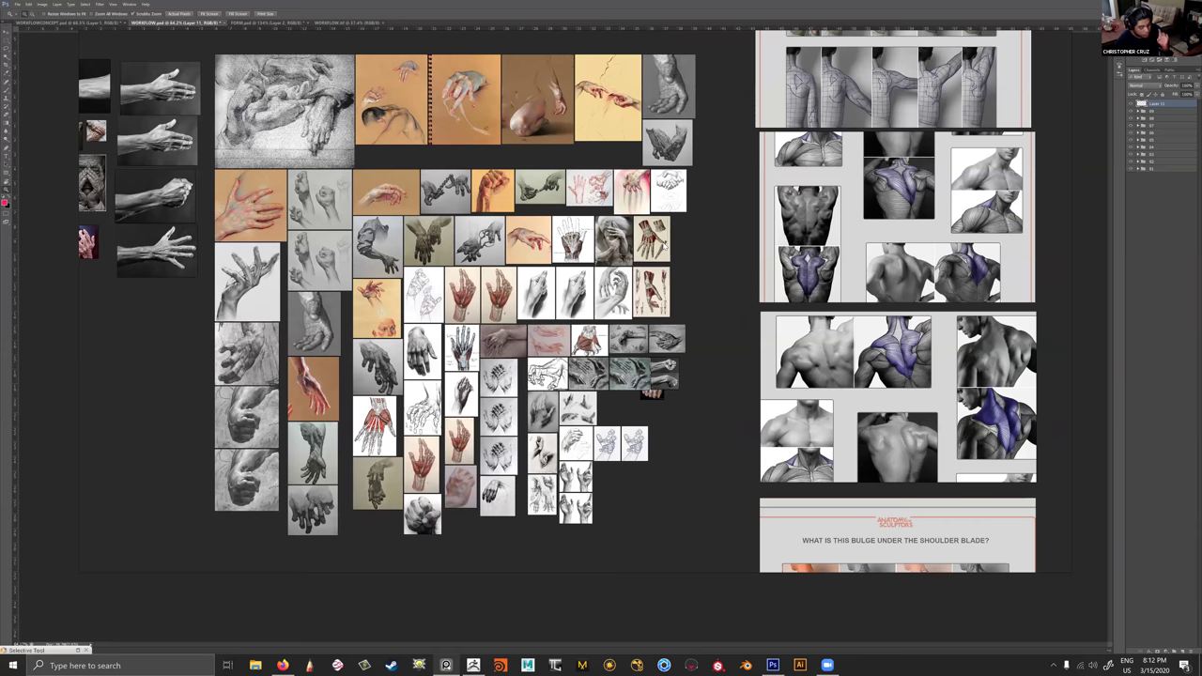
scroll(563, 357, "down", 4, "alt")
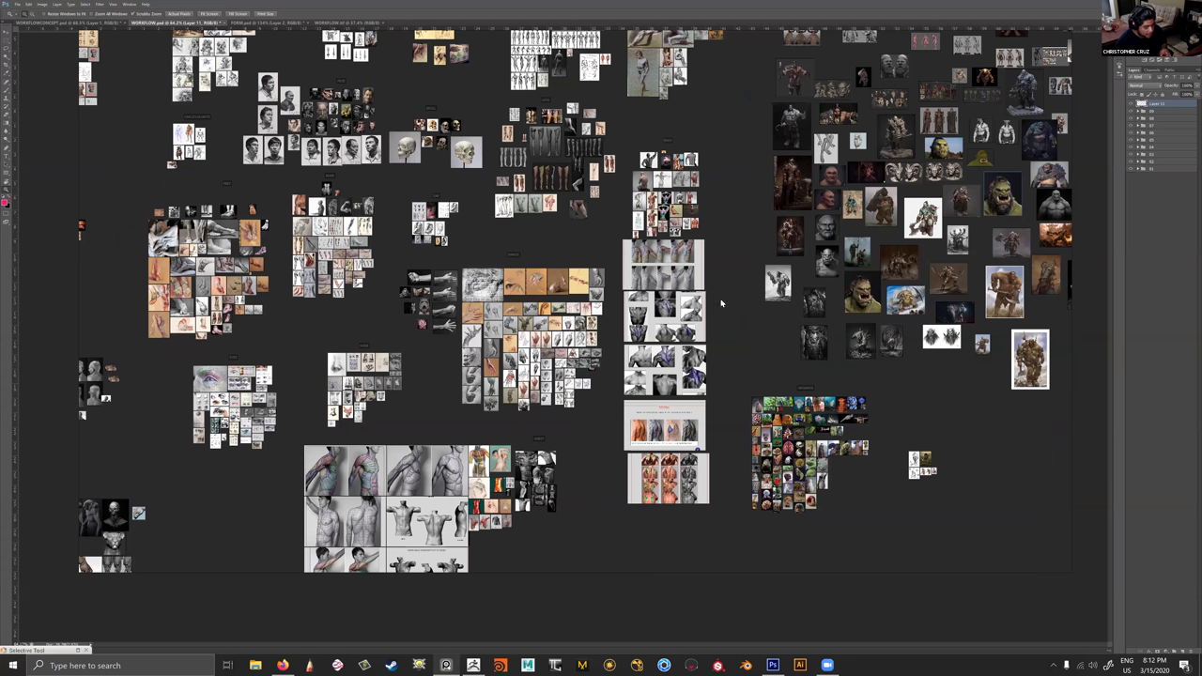
Examine the Organics group's close-up photos, including the coiled cactus, blue-green succulent, rock pillar and twisted tree trunk.
left_click_drag(898, 283, 755, 350)
scroll(758, 374, "up", 8)
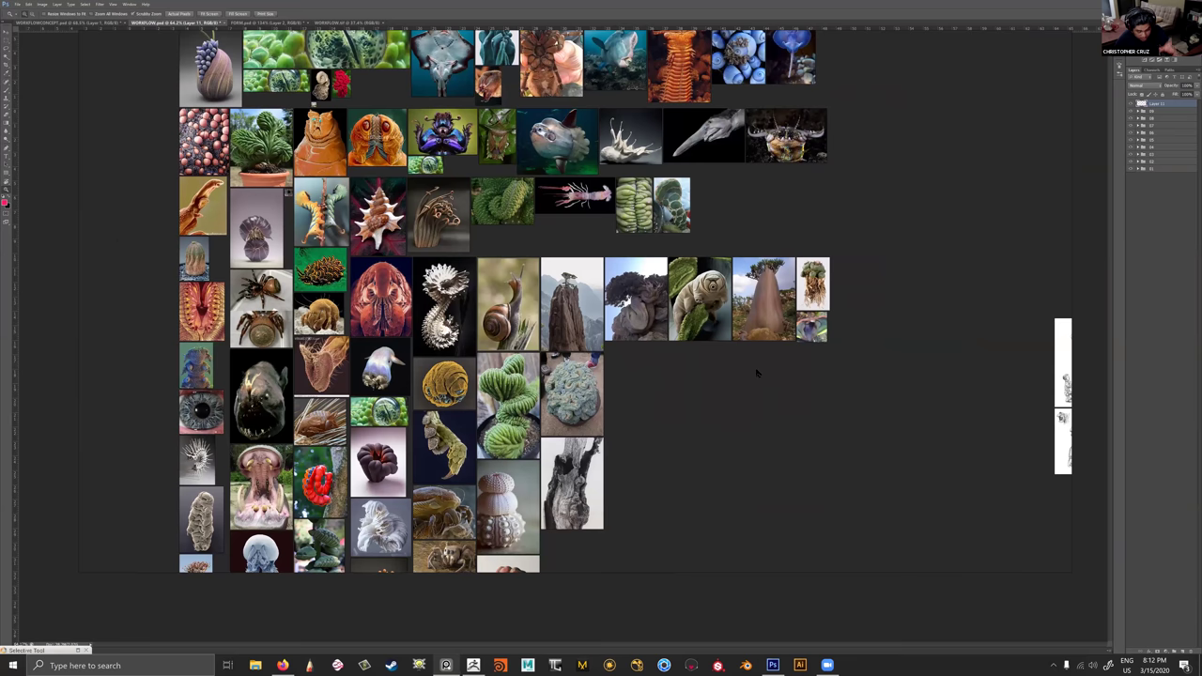
left_click_drag(671, 368, 724, 408)
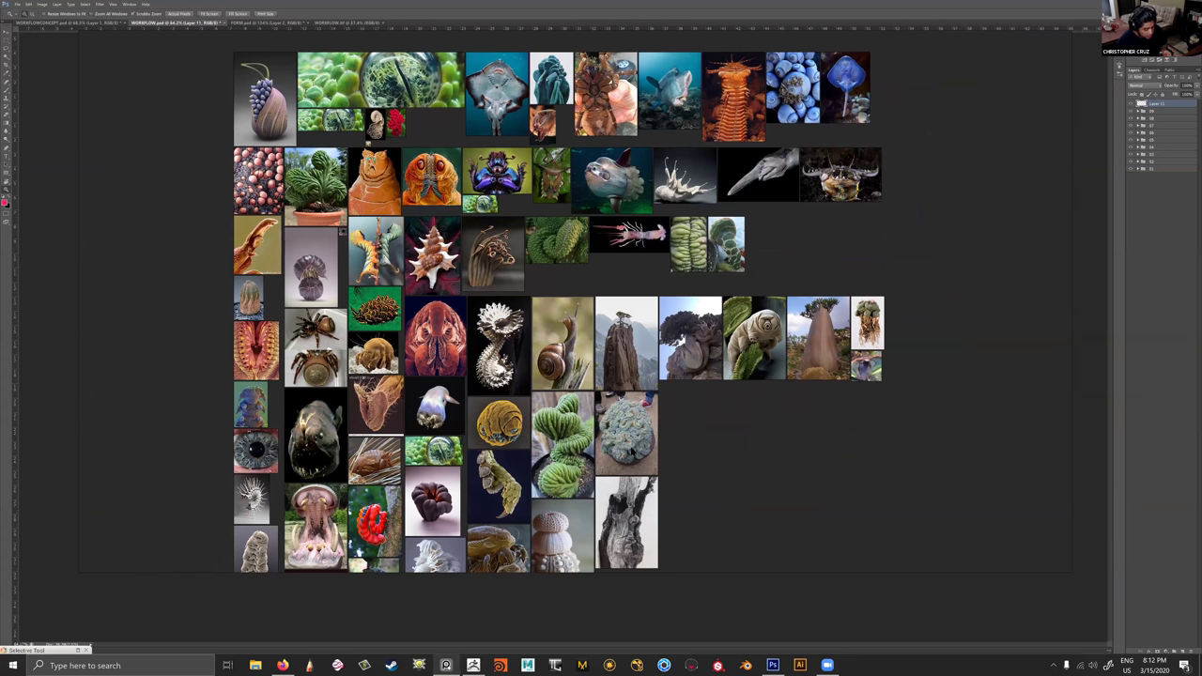
scroll(629, 449, "up", 5, "alt")
scroll(858, 332, "up", 2, "alt")
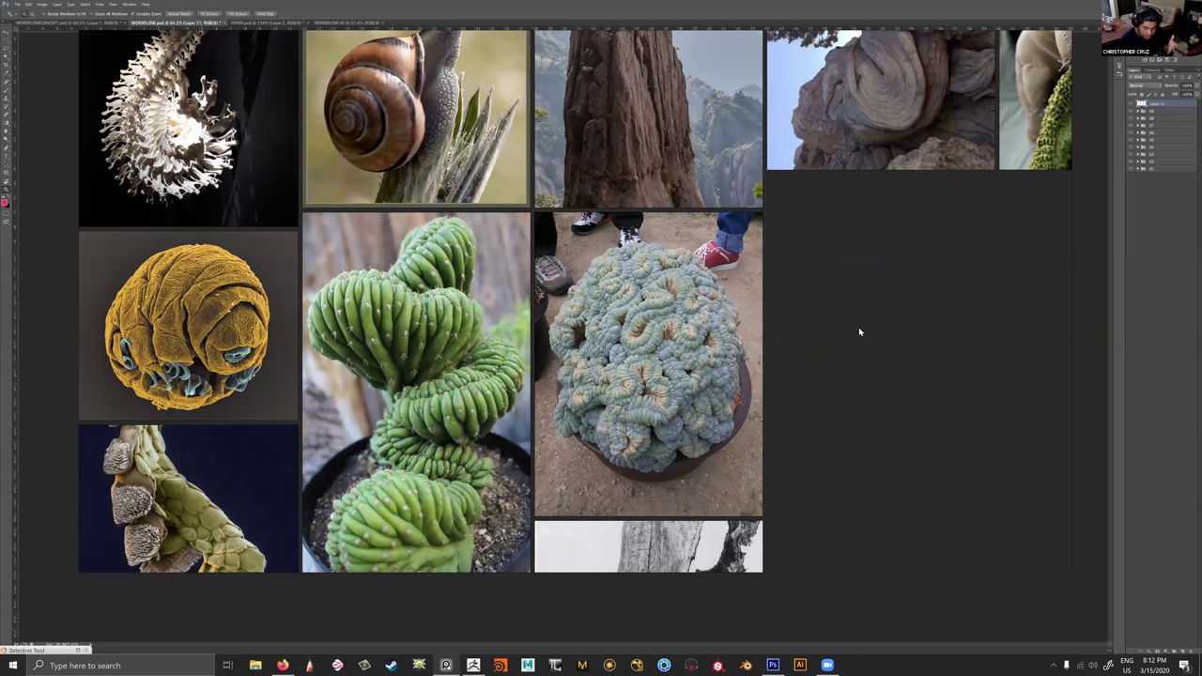
scroll(858, 332, "left", 2, "ctrl")
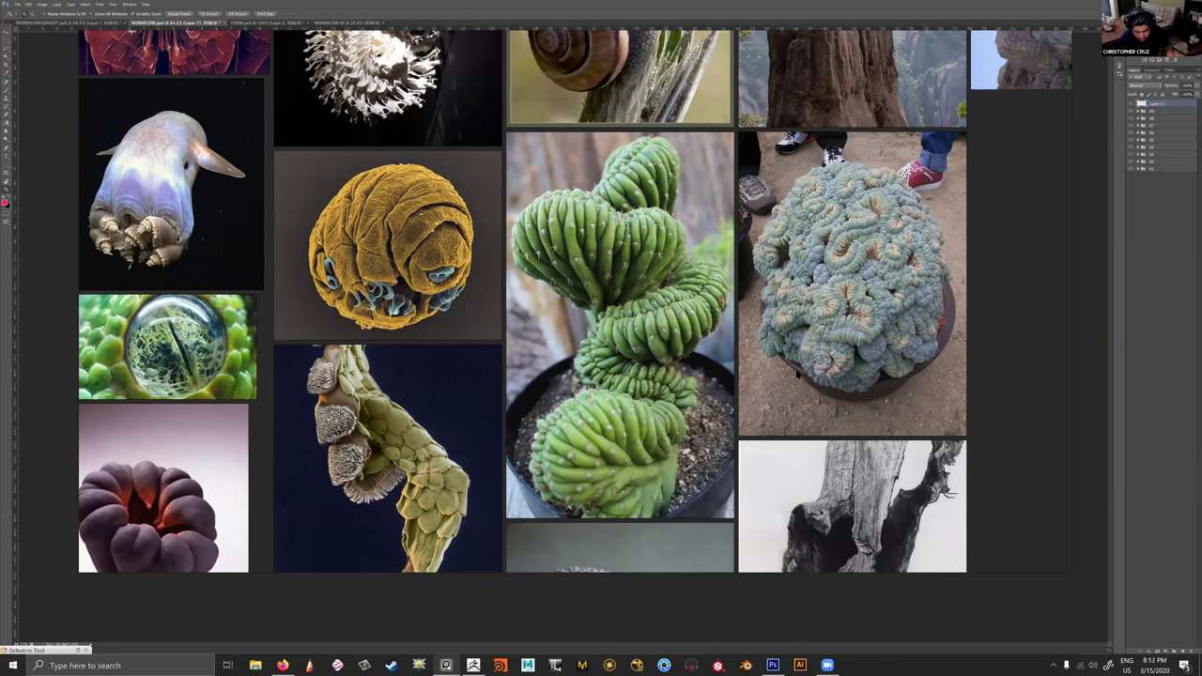
scroll(797, 373, "down", 2, "alt")
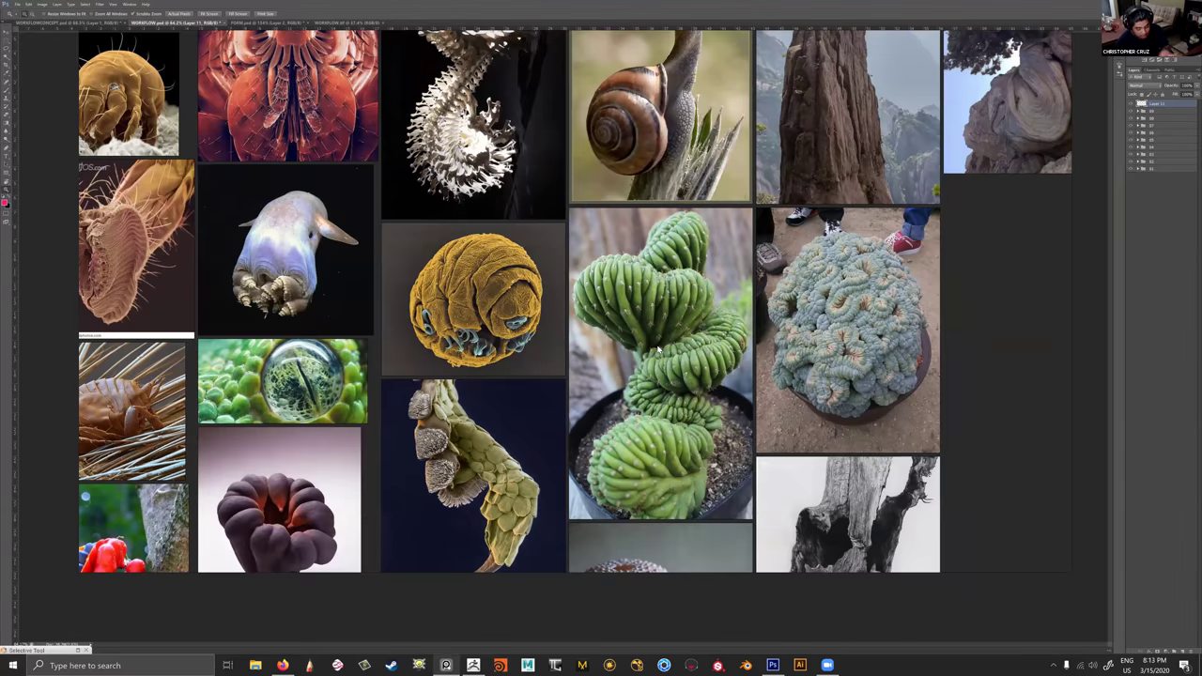
scroll(683, 302, "up", 3, "alt")
scroll(683, 302, "right", 4, "ctrl")
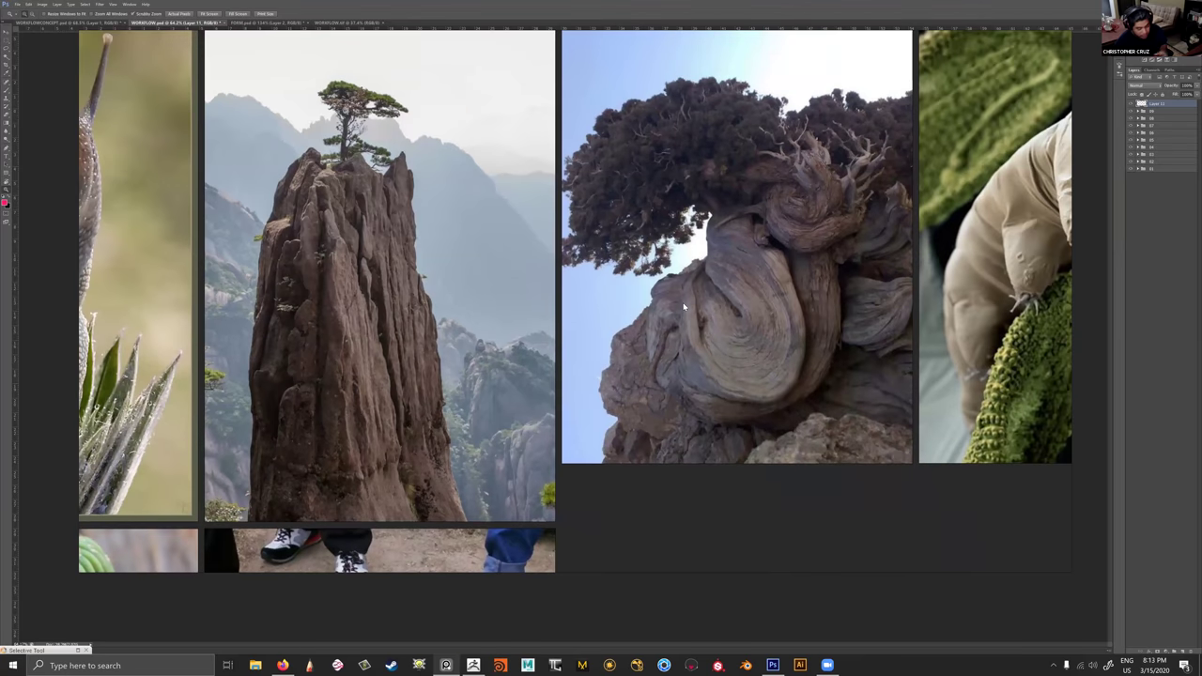
scroll(910, 277, "down", 5, "alt")
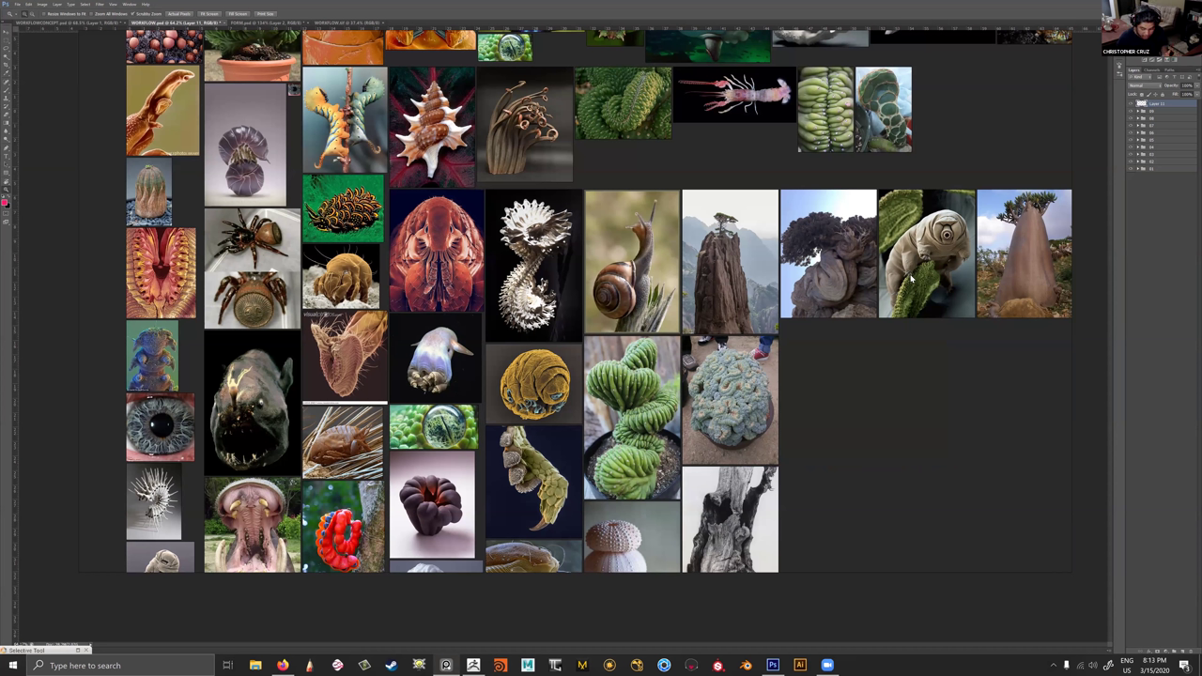
Look over the upper rows of the Organics group, from the cacti and crustacean to the insects, fish and reptile eye.
left_click_drag(567, 103, 686, 234)
left_click_drag(557, 330, 554, 358)
left_click_drag(571, 270, 526, 327)
left_click_drag(655, 181, 537, 324)
scroll(537, 325, "down", 3, "alt")
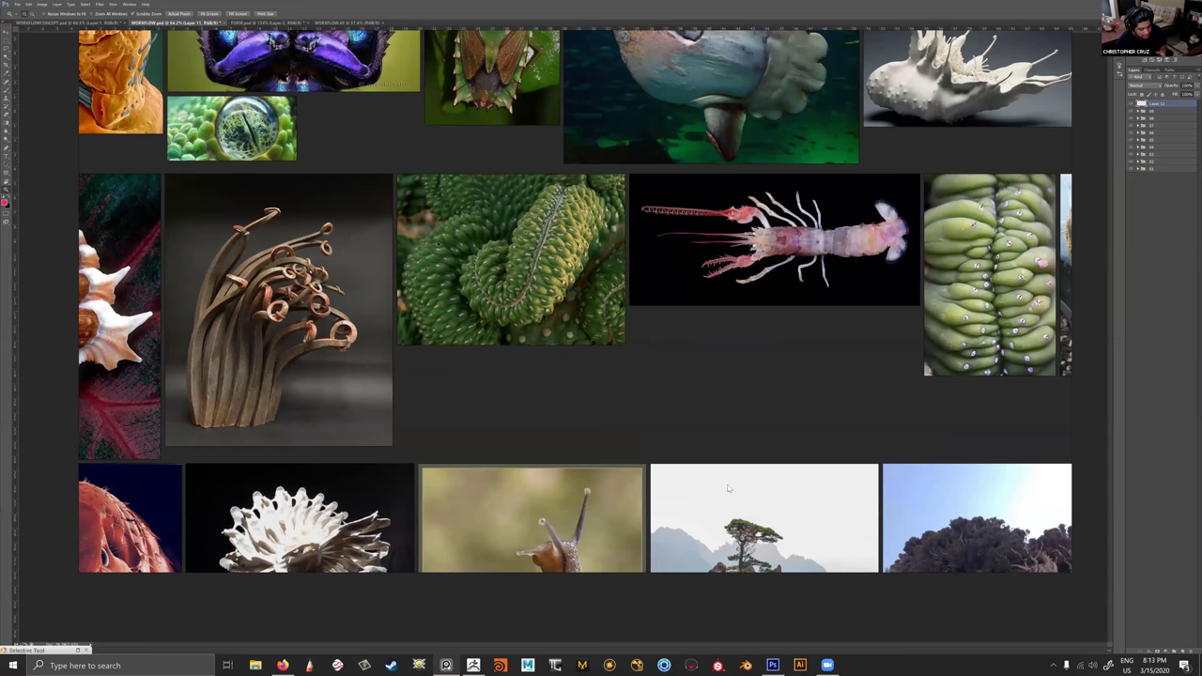
scroll(695, 383, "down", 3, "alt")
scroll(696, 380, "up", 3, "alt")
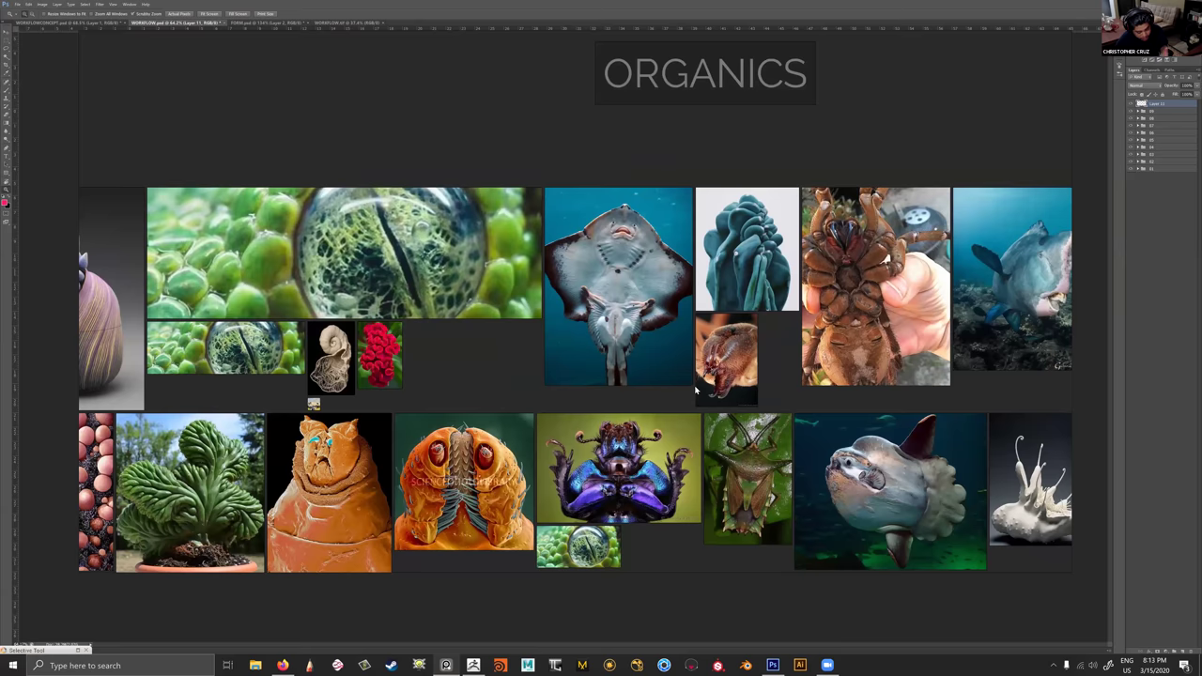
View the whole reference board to compare the Organics group with the anatomy, artist and creature groups.
scroll(697, 376, "down", 2, "alt")
scroll(730, 343, "down", 3, "alt")
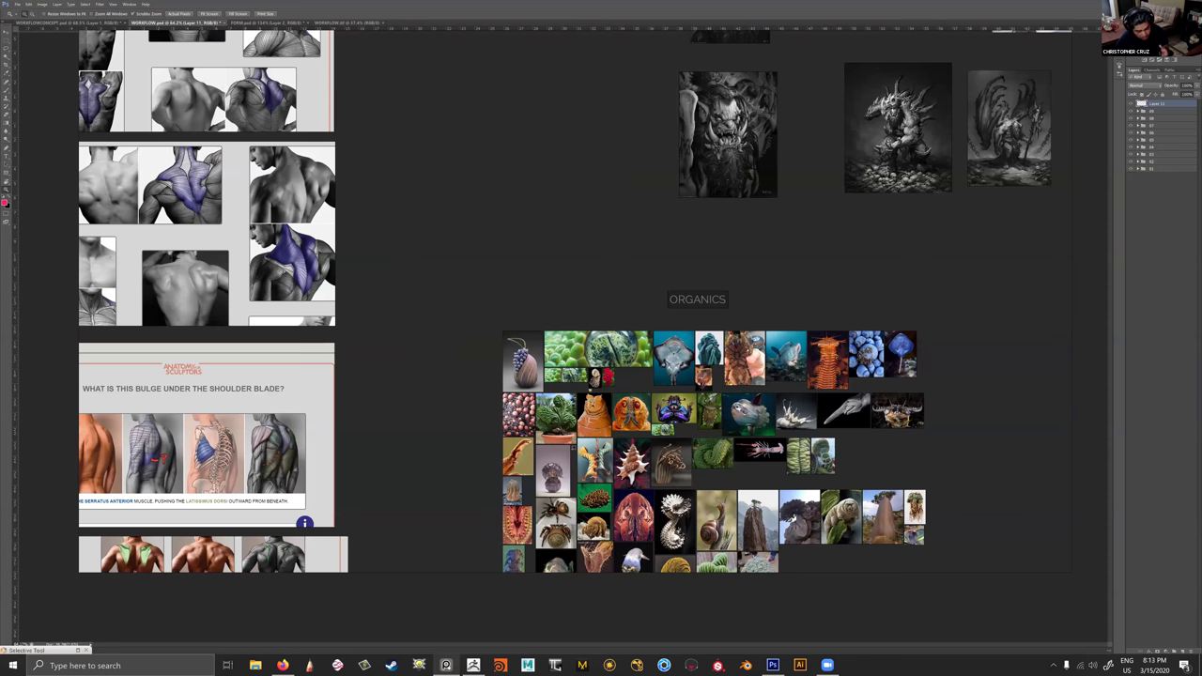
scroll(730, 344, "down", 3, "alt")
scroll(728, 345, "up", 2, "alt")
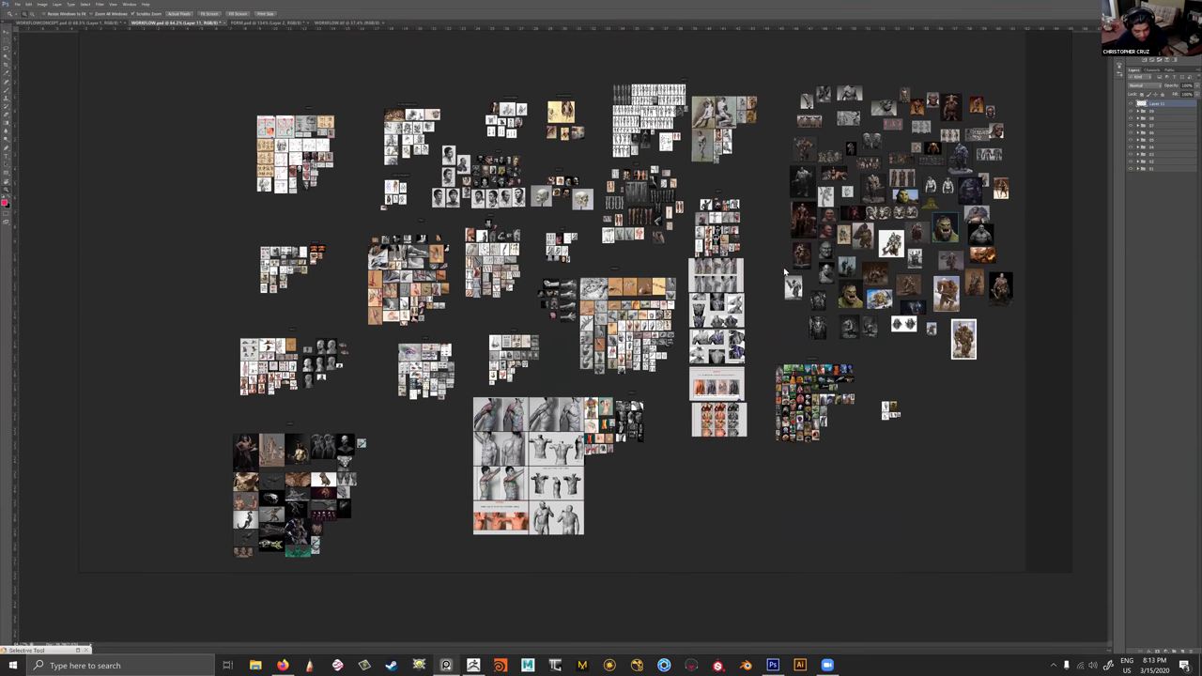
left_click_drag(767, 279, 743, 293)
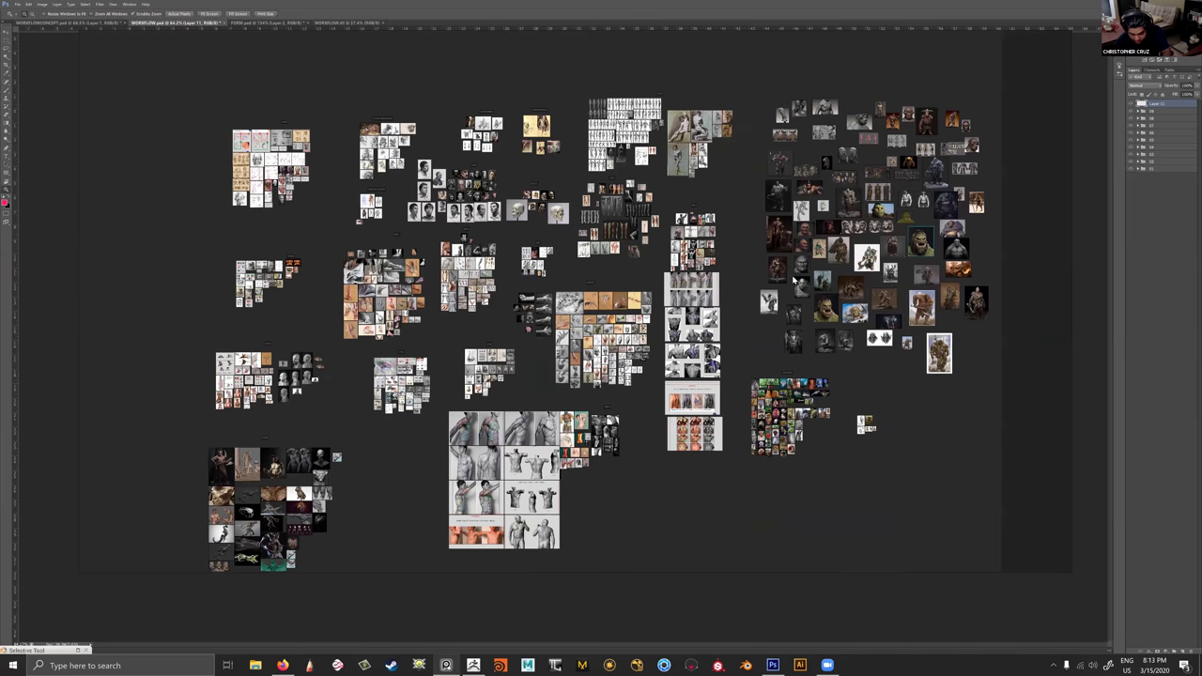
scroll(794, 280, "up", 1)
scroll(795, 280, "right", 1, "ctrl")
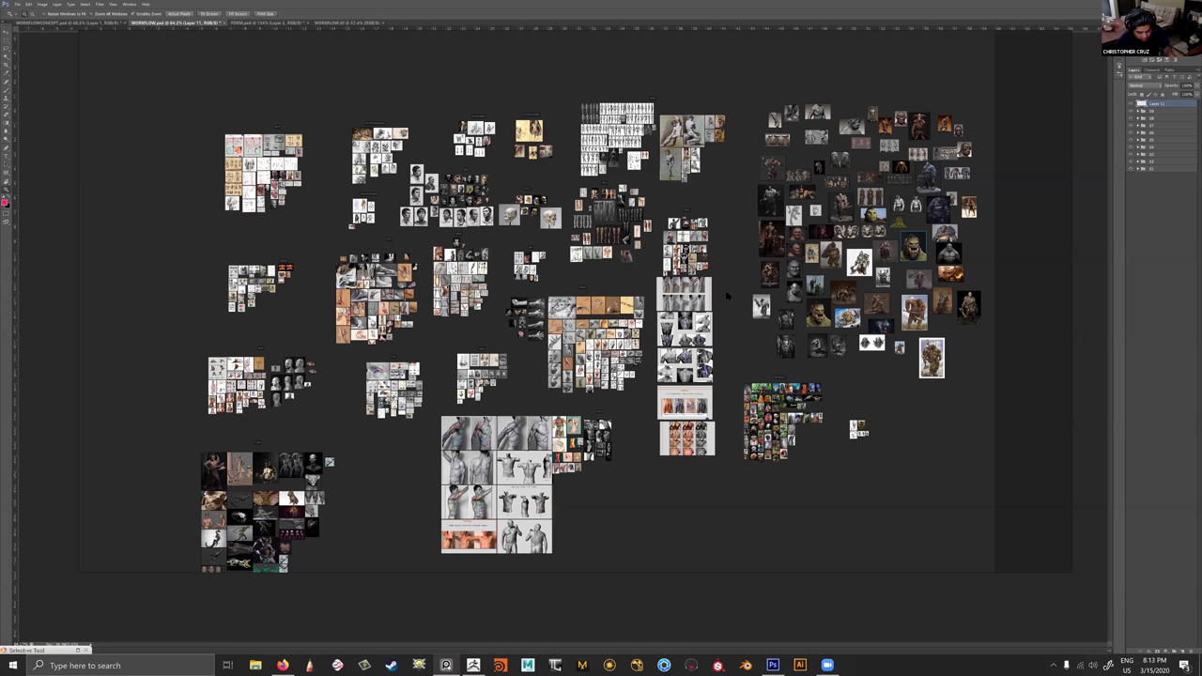
scroll(810, 383, "up", 5, "alt")
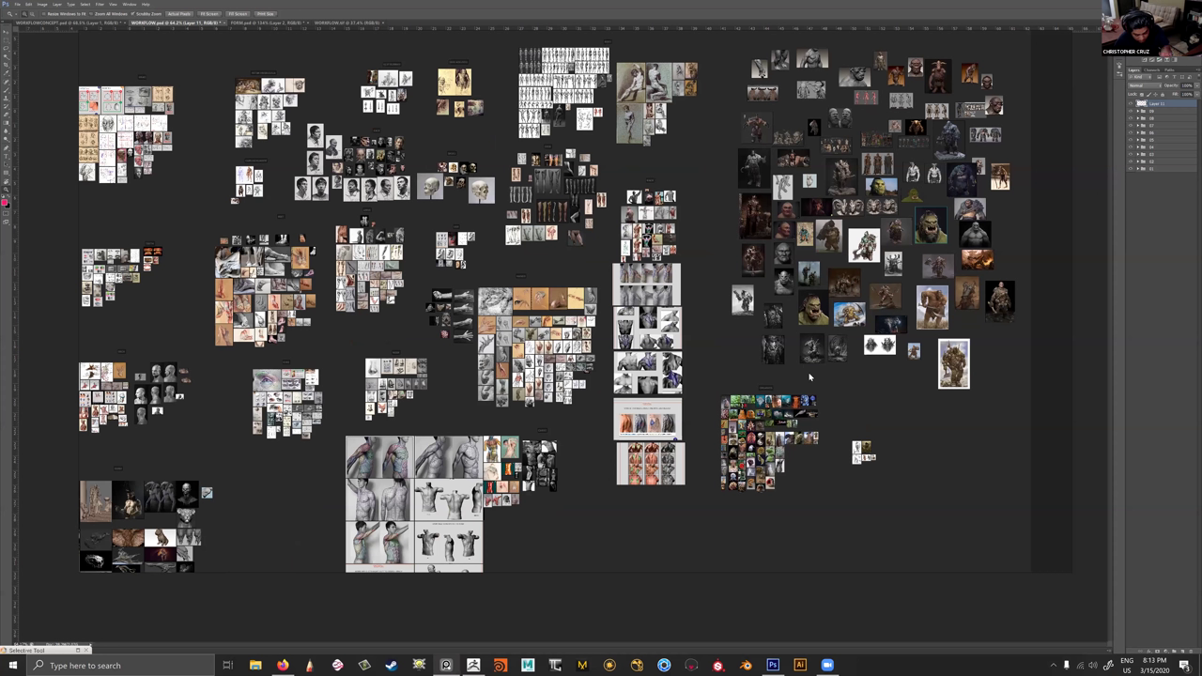
scroll(674, 326, "down", 5, "alt")
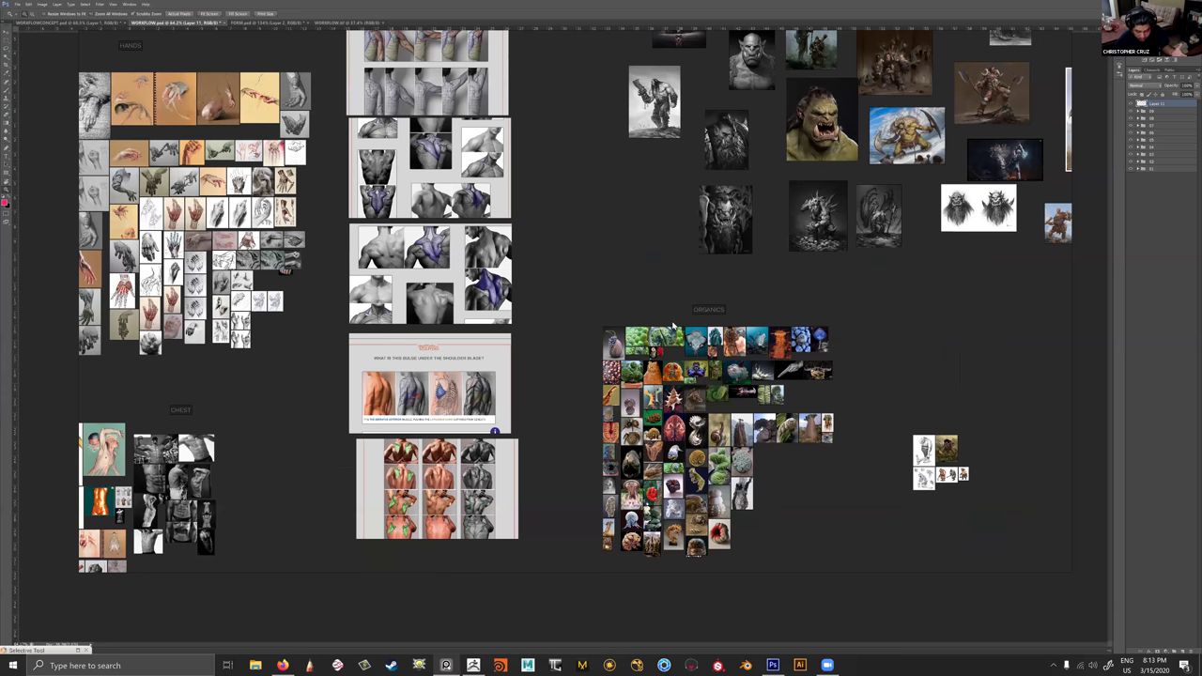
scroll(672, 326, "down", 2, "alt")
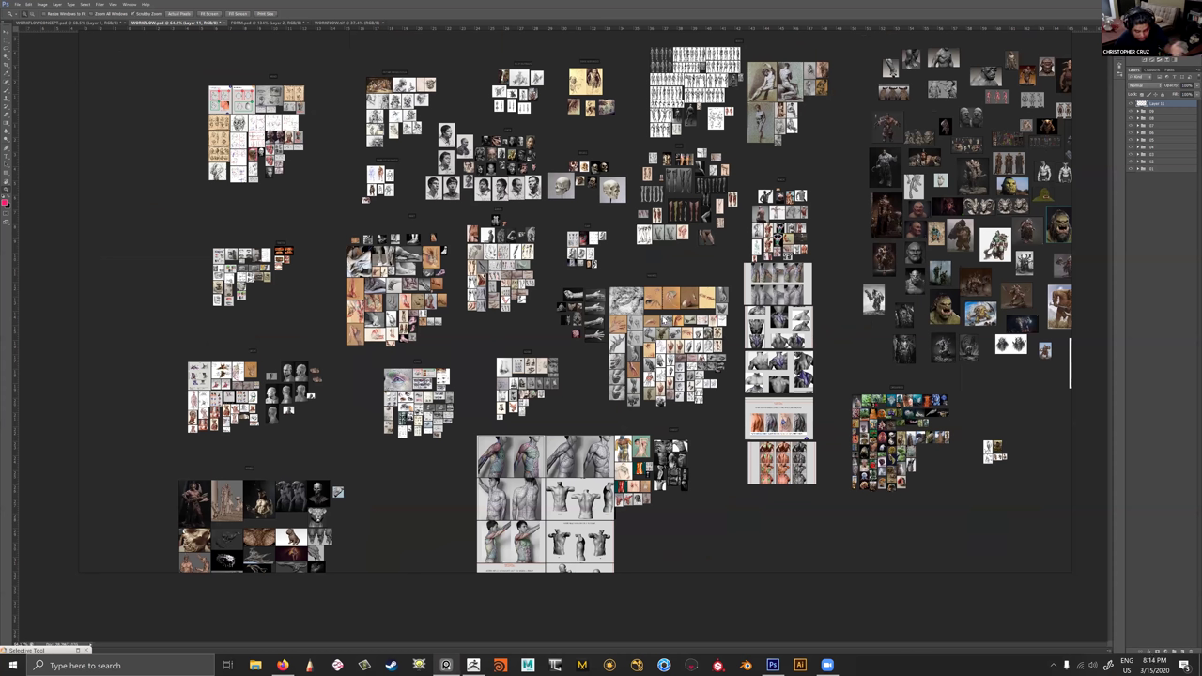
middle_click_drag(627, 347, 616, 347)
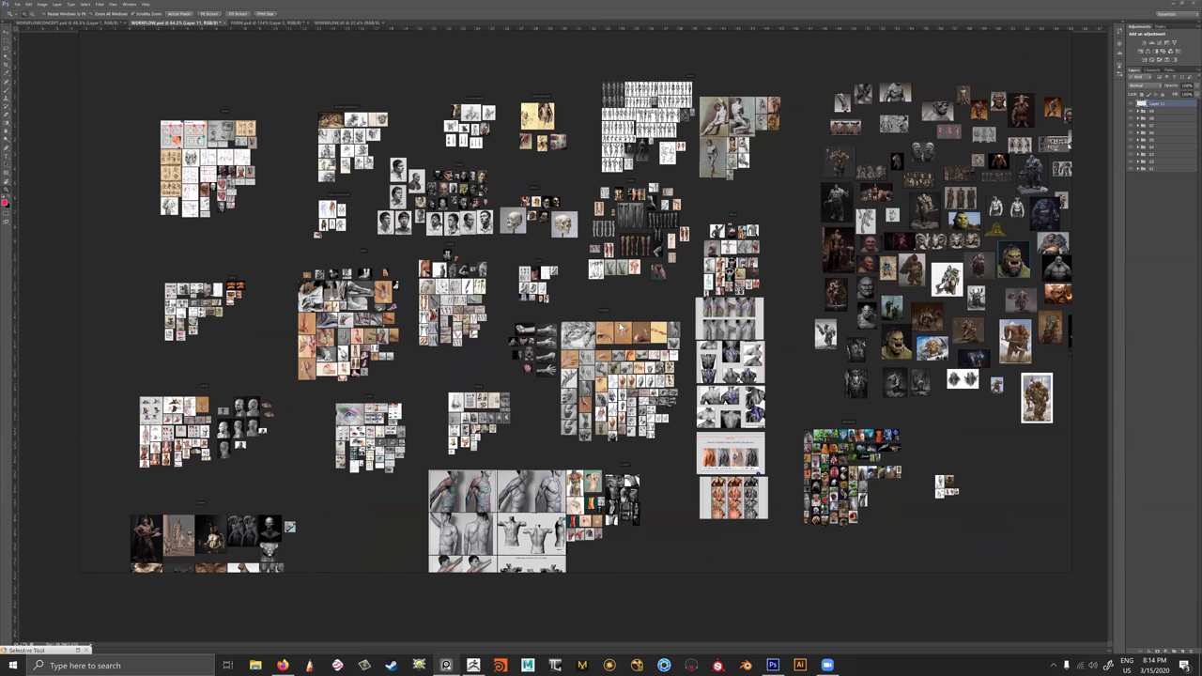
scroll(564, 349, "down", 3, "alt")
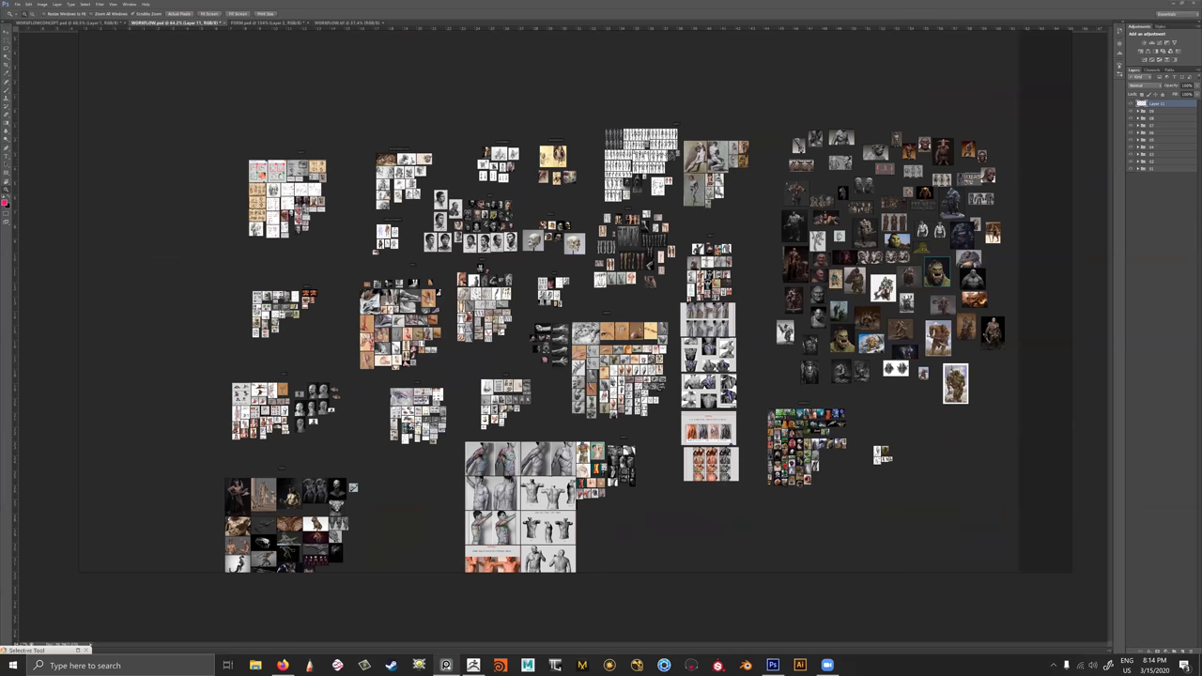
middle_click_drag(563, 349, 552, 349)
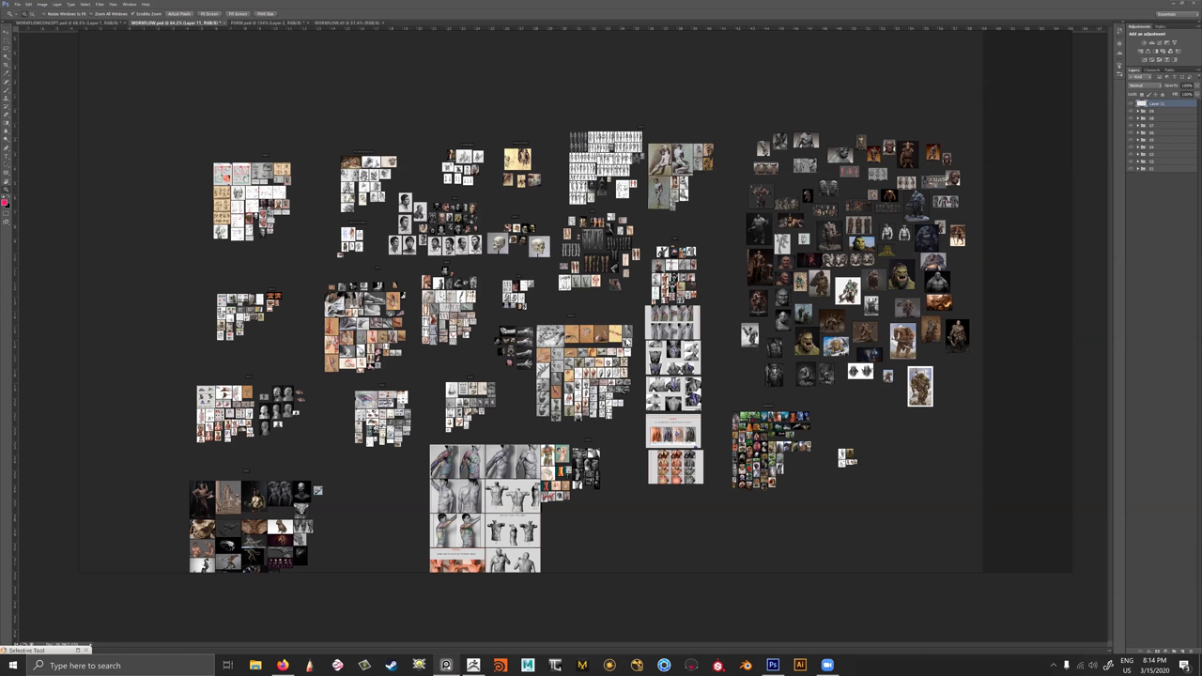
Examine the orc, horned demon and armored warrior images in the creature collection.
scroll(620, 333, "up", 3)
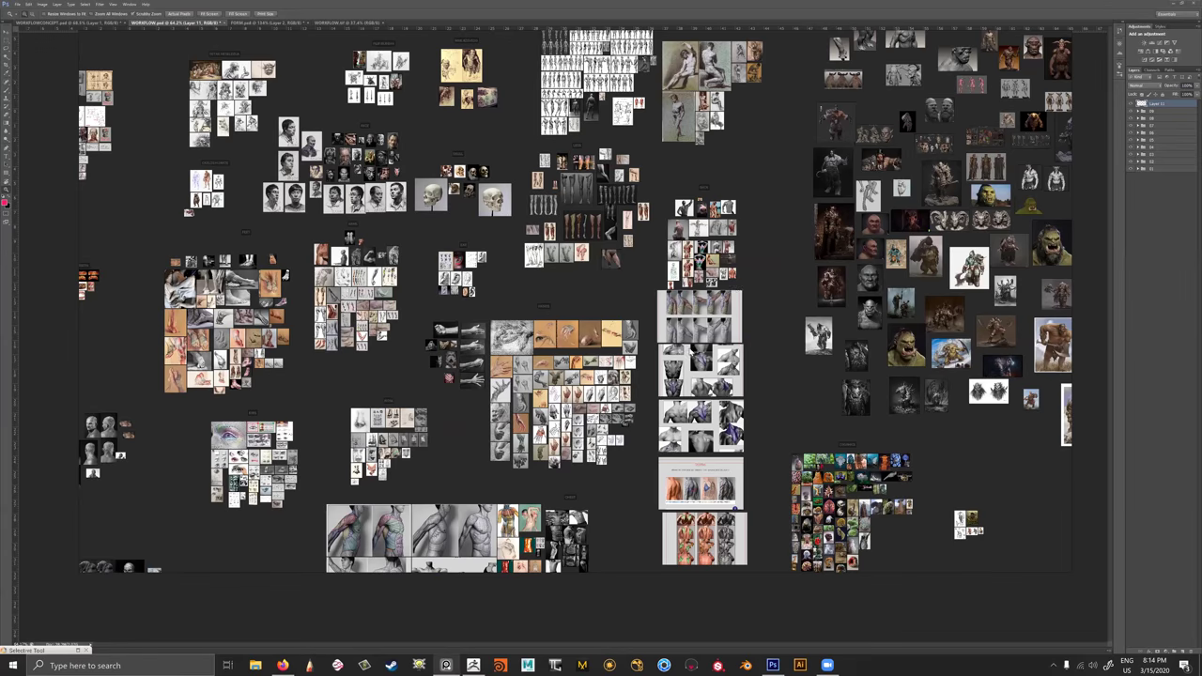
scroll(617, 349, "up", 3, "alt")
left_click_drag(814, 348, 239, 456)
left_click_drag(1094, 343, 748, 444)
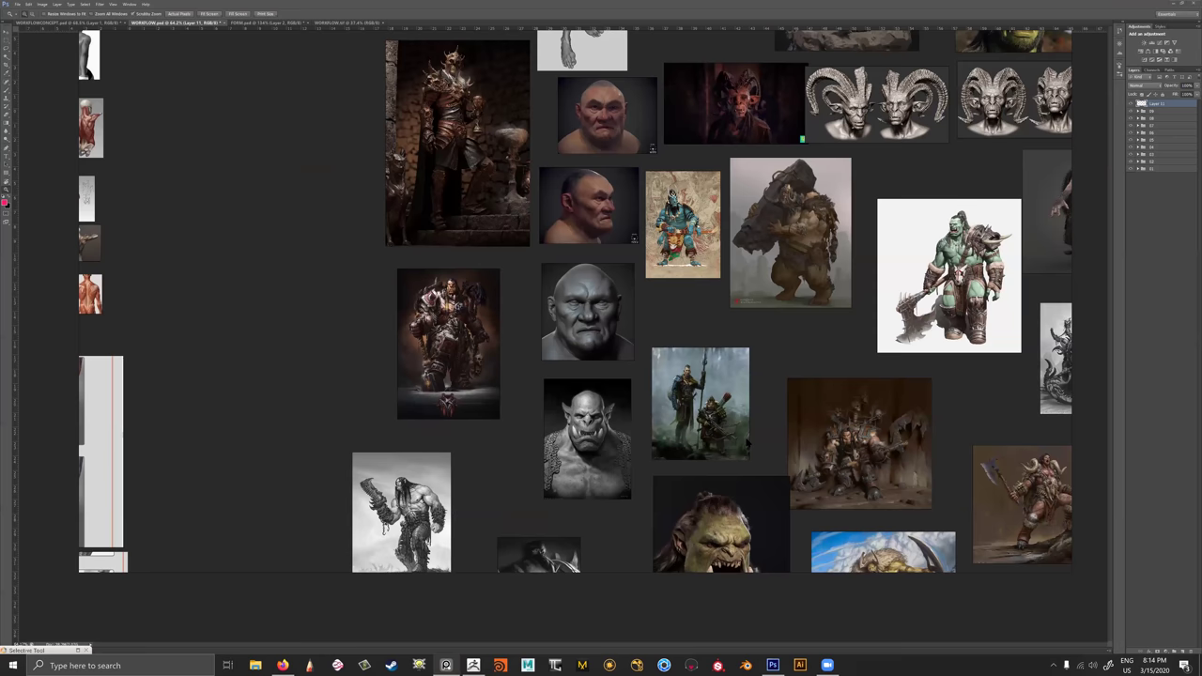
middle_click_drag(978, 307, 695, 397)
middle_click_drag(215, 89, 512, 329)
scroll(513, 328, "down", 3)
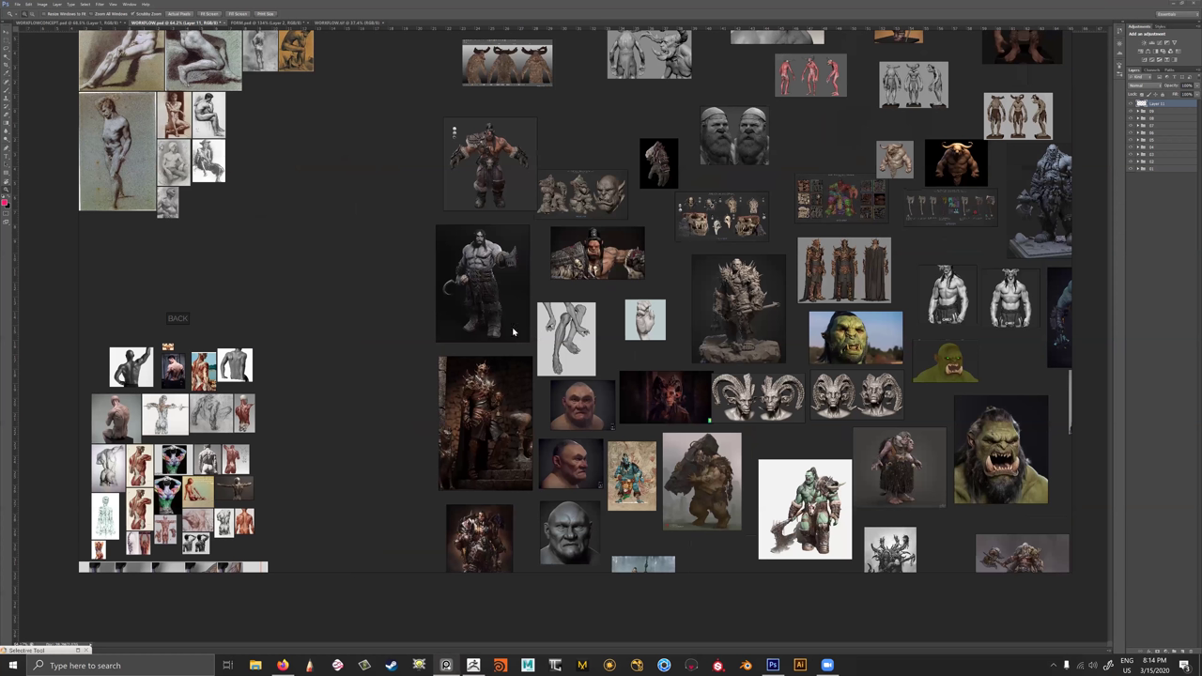
Look over the Body and Legs references and the neighbouring artist groups of creature, figure and weapon drawings.
scroll(738, 346, "down", 2, "alt")
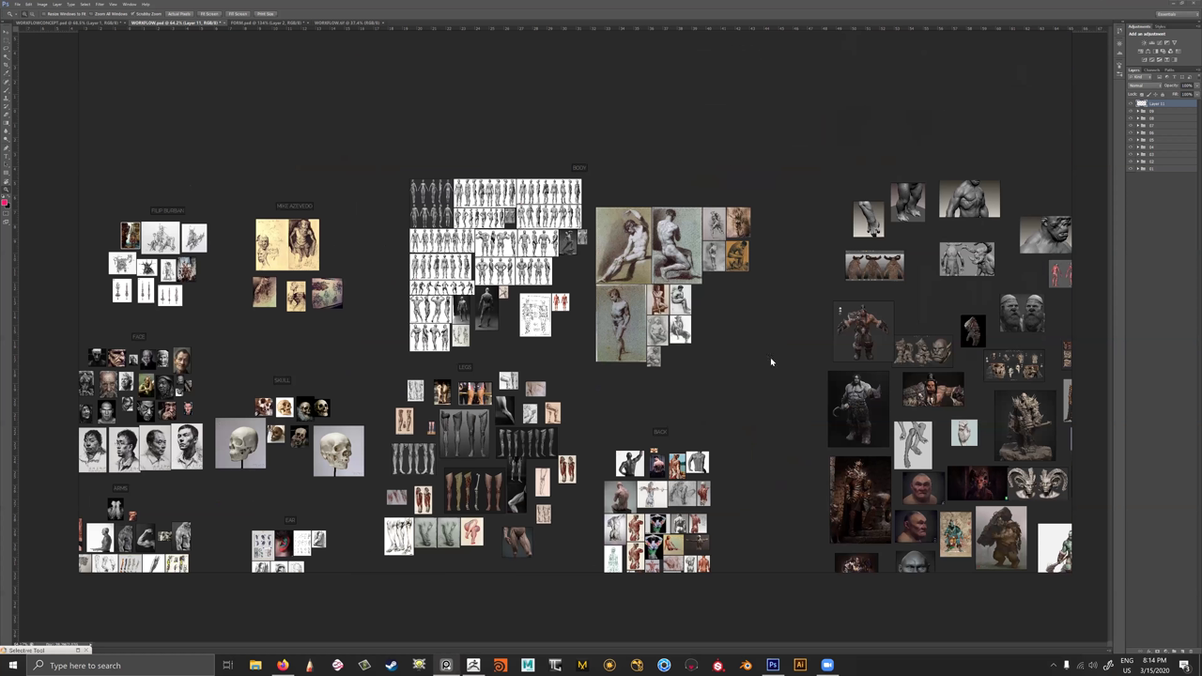
scroll(488, 356, "up", 2, "alt")
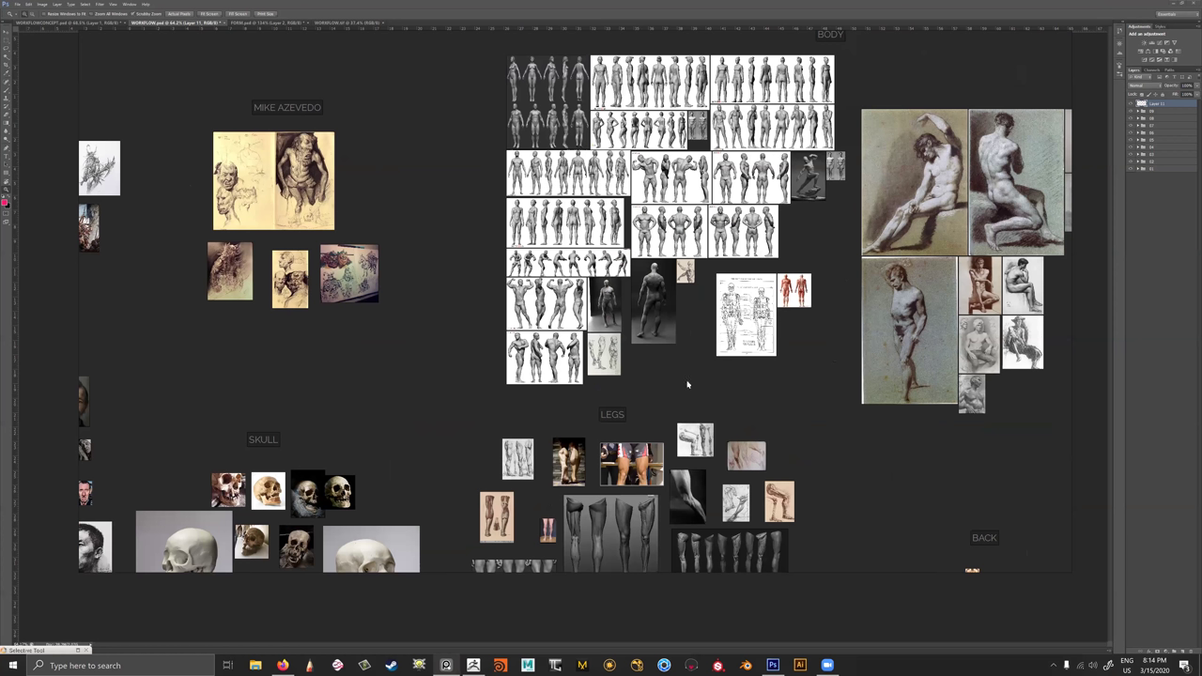
scroll(687, 384, "left", 3, "ctrl")
middle_click_drag(307, 301, 532, 394)
scroll(531, 394, "up", 2)
scroll(717, 391, "down", 1)
middle_click_drag(298, 410, 393, 374)
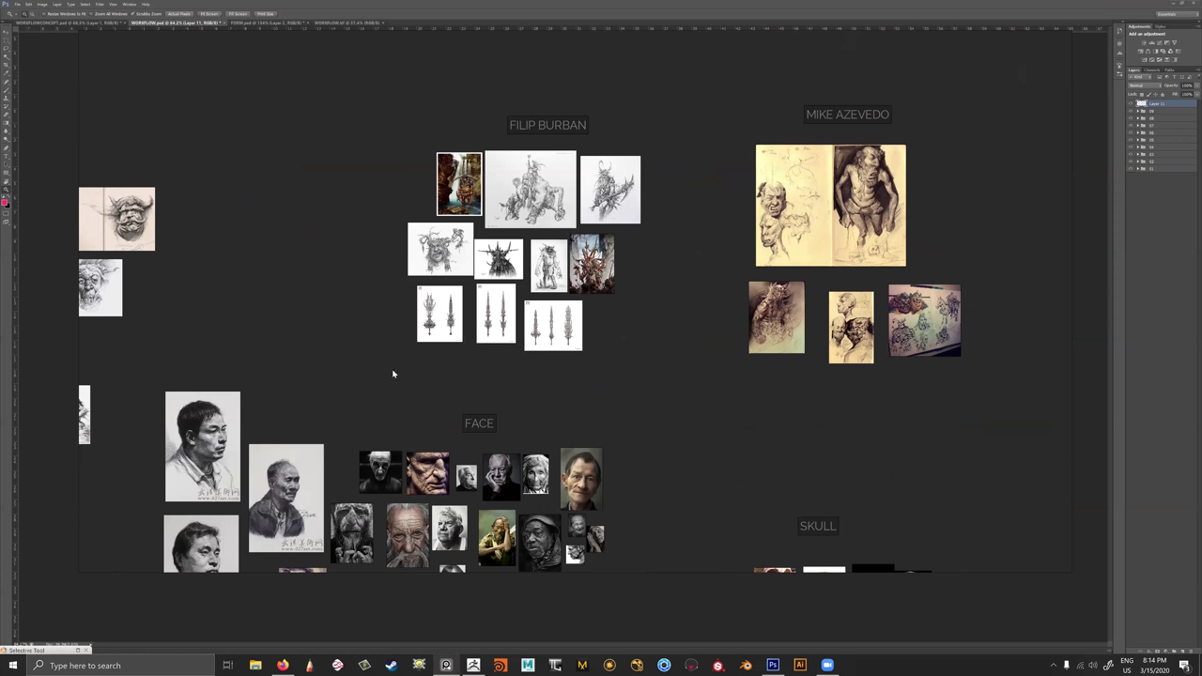
scroll(624, 301, "left", 4, "ctrl")
scroll(614, 317, "down", 2)
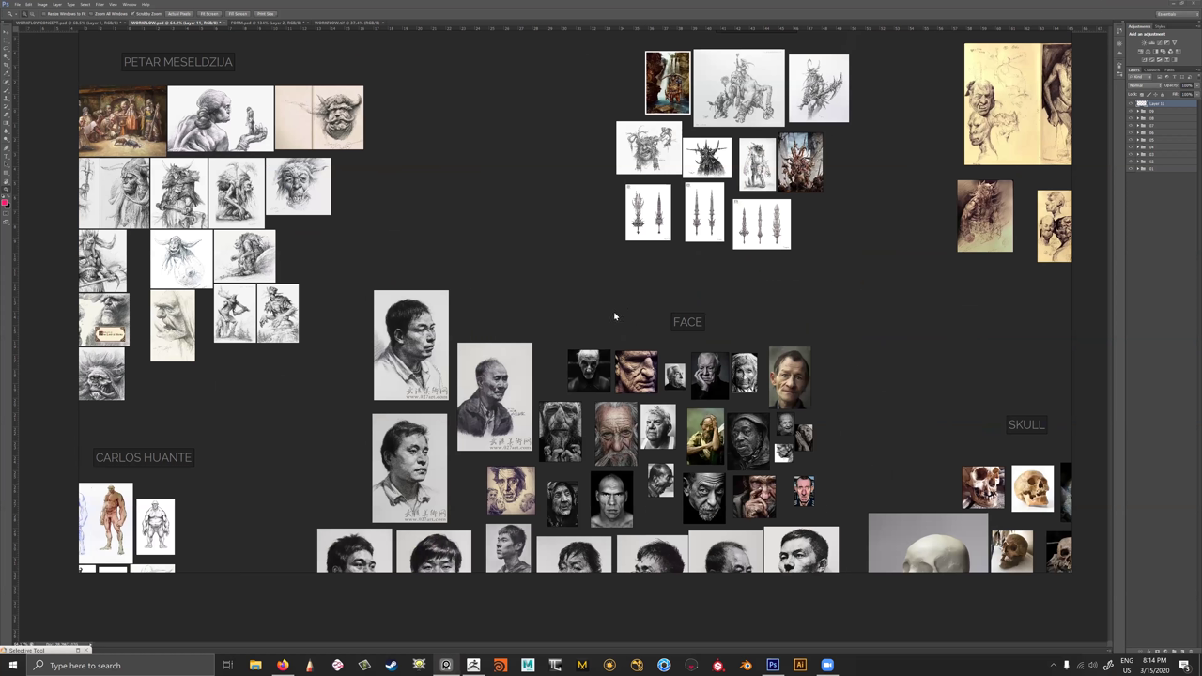
Examine the Face group's portraits and the nearby artist groups' giant, troll and horned creature drawings.
scroll(614, 330, "up", 1, "alt")
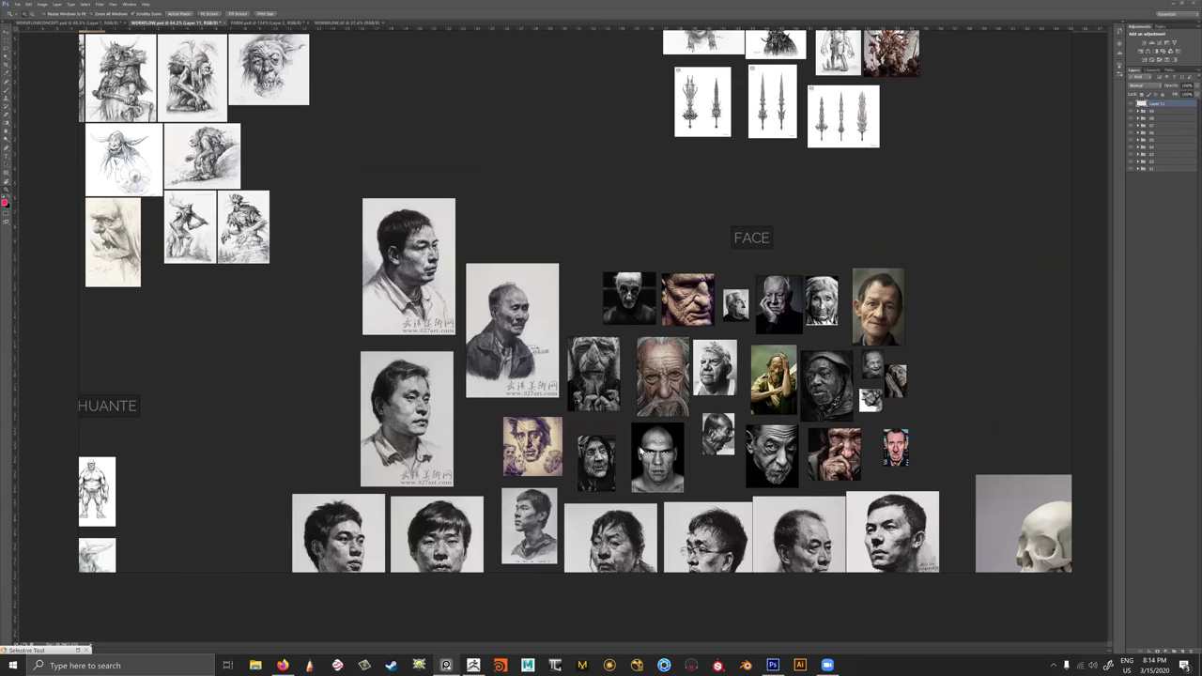
scroll(641, 451, "down", 1)
scroll(595, 487, "left", 1, "ctrl")
scroll(195, 414, "up", 2, "alt")
left_click_drag(195, 414, 592, 273)
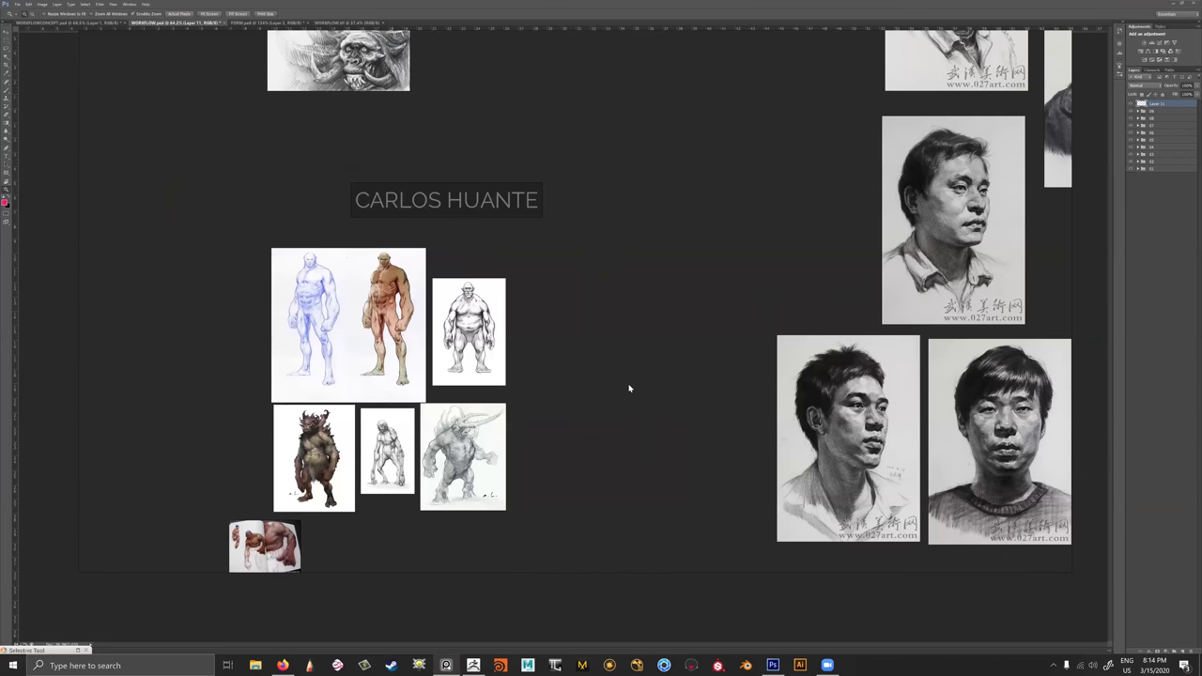
left_click_drag(630, 387, 641, 379)
scroll(424, 434, "up", 2, "alt")
left_click_drag(424, 433, 617, 371)
middle_click_drag(565, 94, 488, 545)
scroll(488, 338, "down", 1)
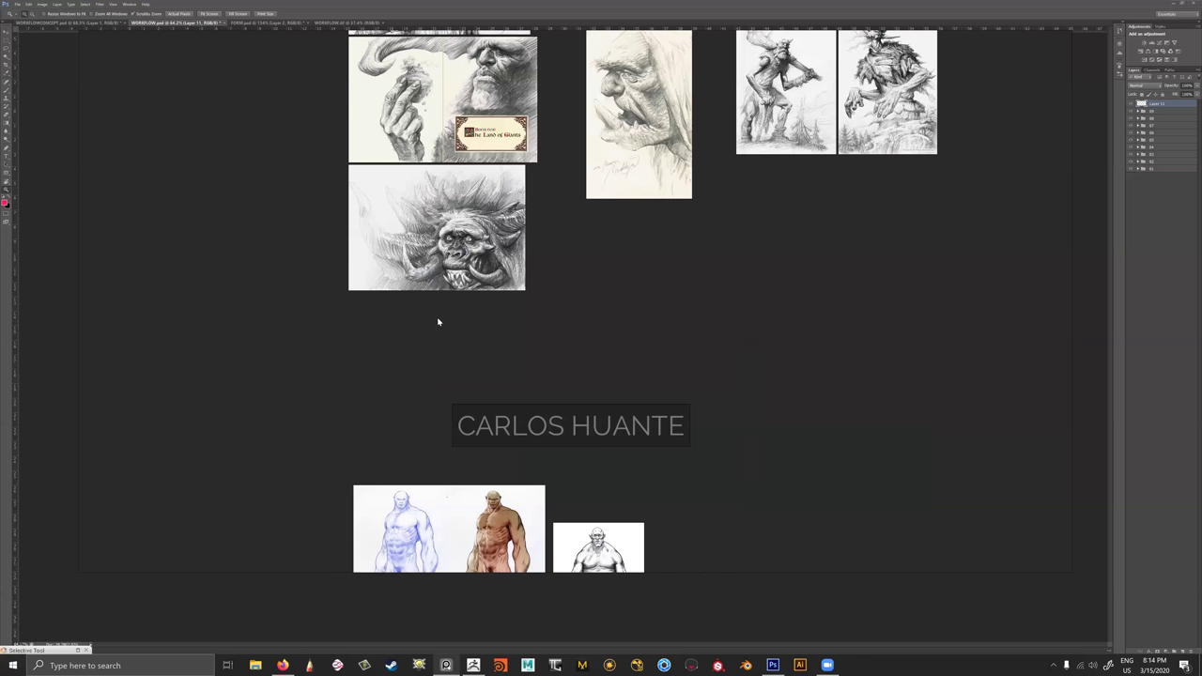
scroll(473, 356, "up", 3)
scroll(585, 395, "right", 2, "ctrl")
scroll(498, 449, "down", 3, "alt")
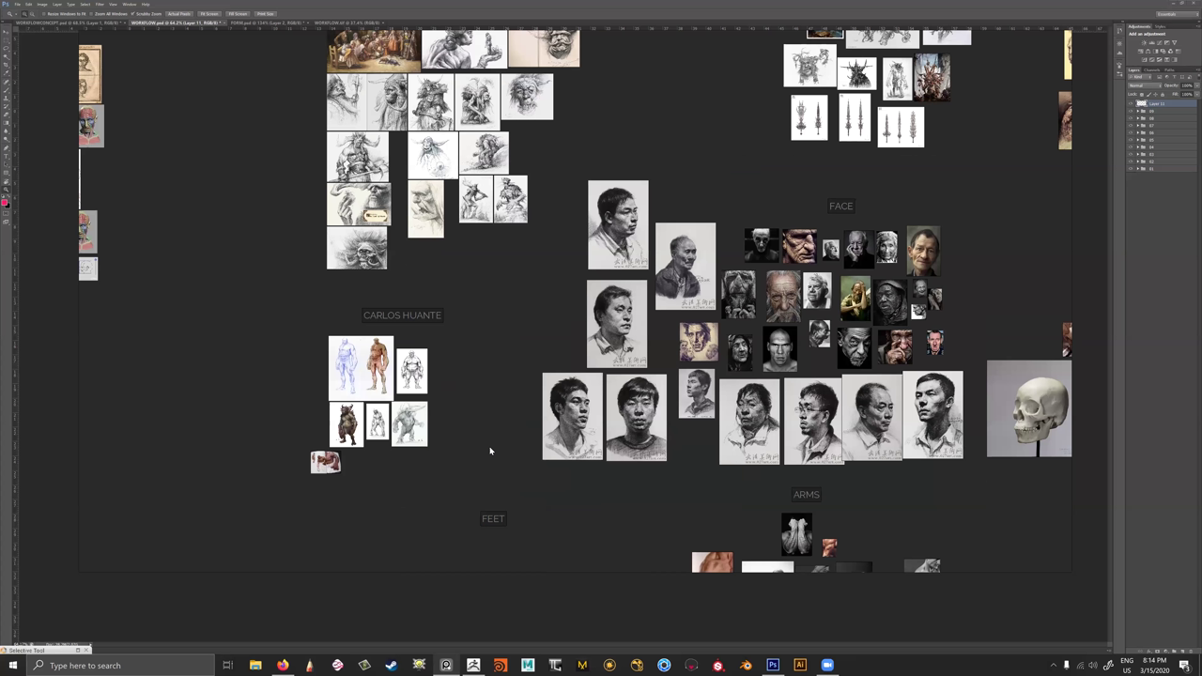
Examine the Feet group's sculpture photographs, colored studies and anatomical drawings.
middle_click_drag(565, 341, 696, 302)
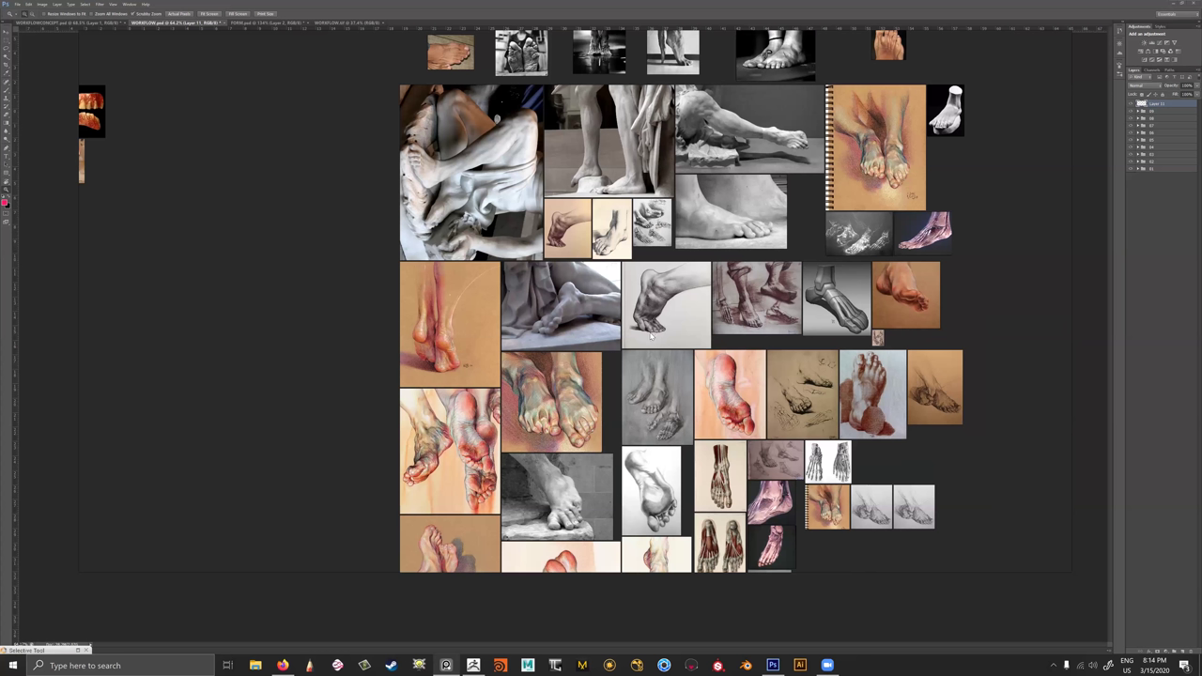
scroll(650, 333, "up", 2, "alt")
scroll(527, 332, "down", 2, "alt")
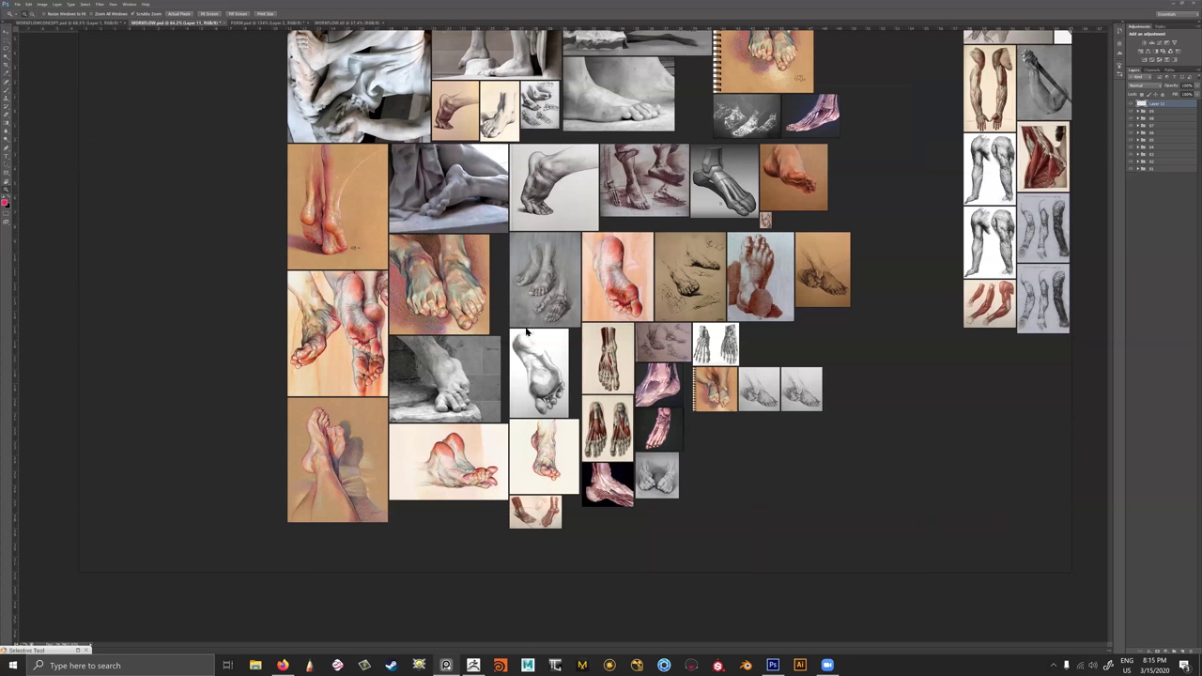
Look over the mouth, teeth, arm, ear, hand and nose references.
middle_click_drag(662, 361, 563, 359)
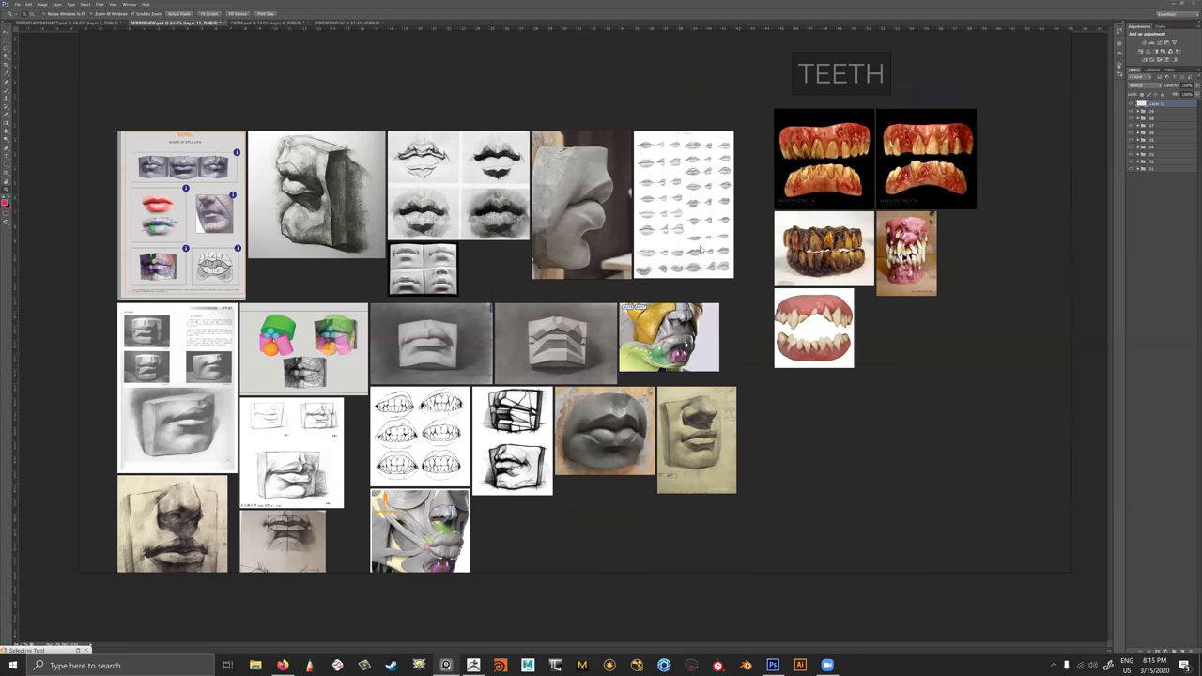
scroll(663, 363, "down", 5)
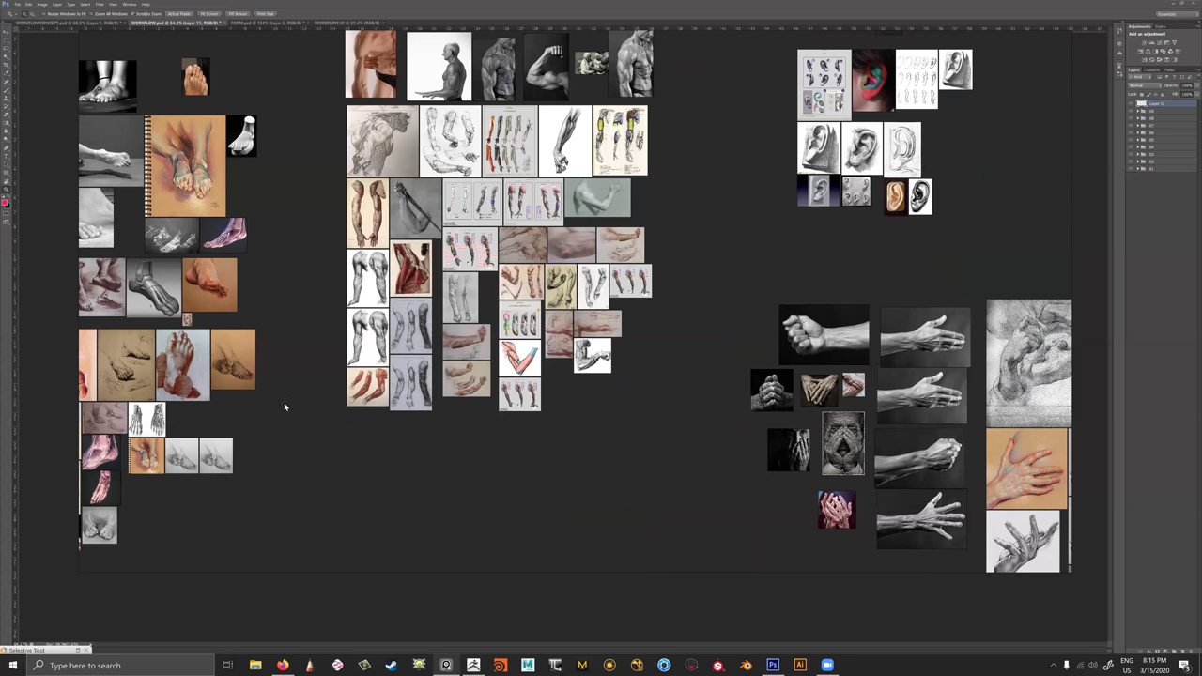
middle_click_drag(929, 563, 284, 406)
scroll(285, 406, "up", 3)
scroll(657, 350, "down", 3, "alt")
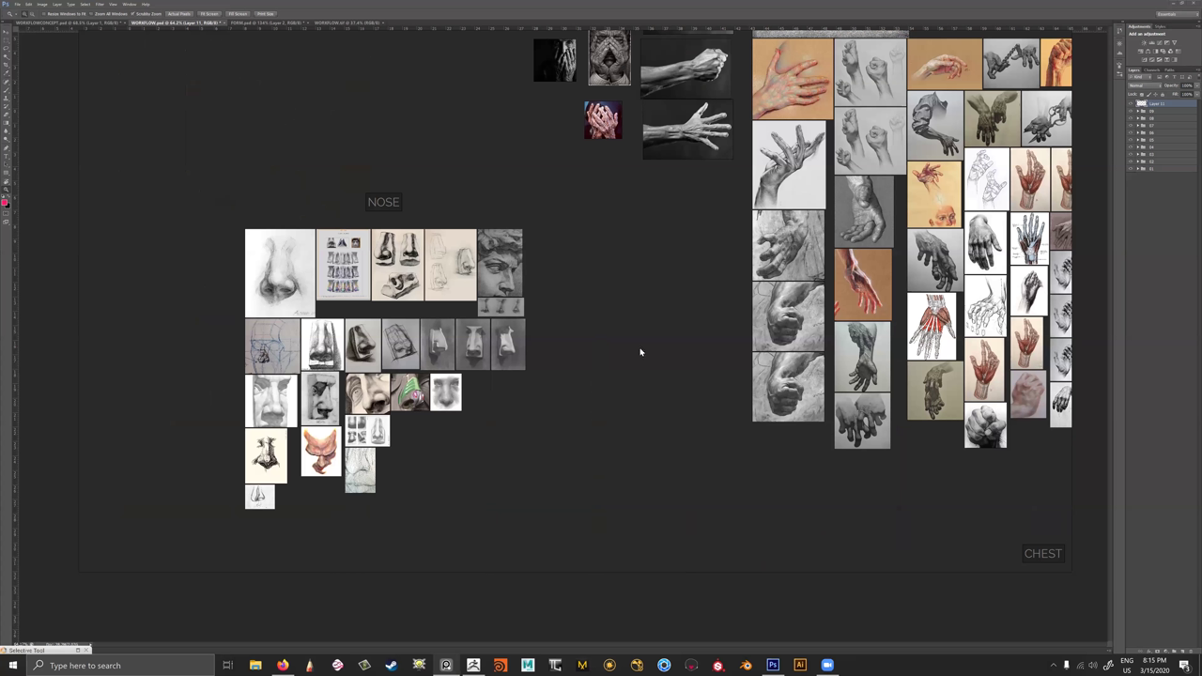
Look over the Nose and hand references, the Chest photographs and the shoulder-blade and back anatomy sheets.
scroll(561, 274, "up", 2, "alt")
scroll(557, 277, "down", 2, "alt")
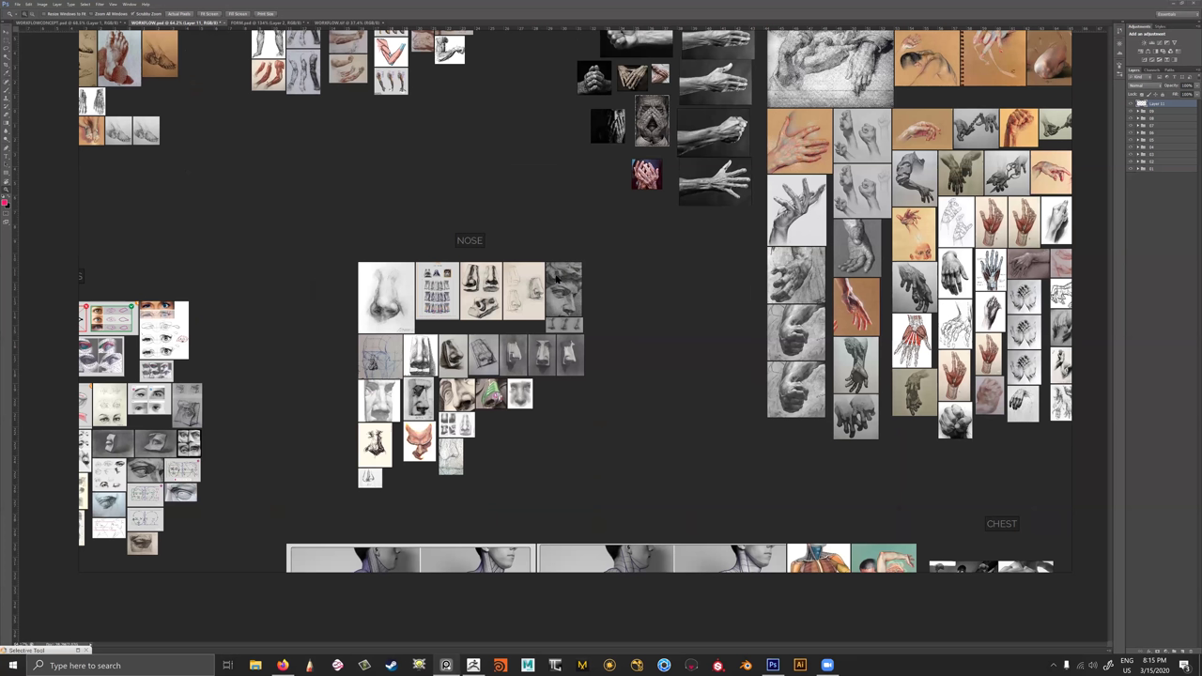
scroll(596, 143, "up", 4)
middle_click_drag(916, 565, 320, 331)
scroll(597, 143, "down", 1)
middle_click_drag(720, 395, 223, 471)
scroll(751, 410, "down", 1)
middle_click_drag(754, 413, 735, 415)
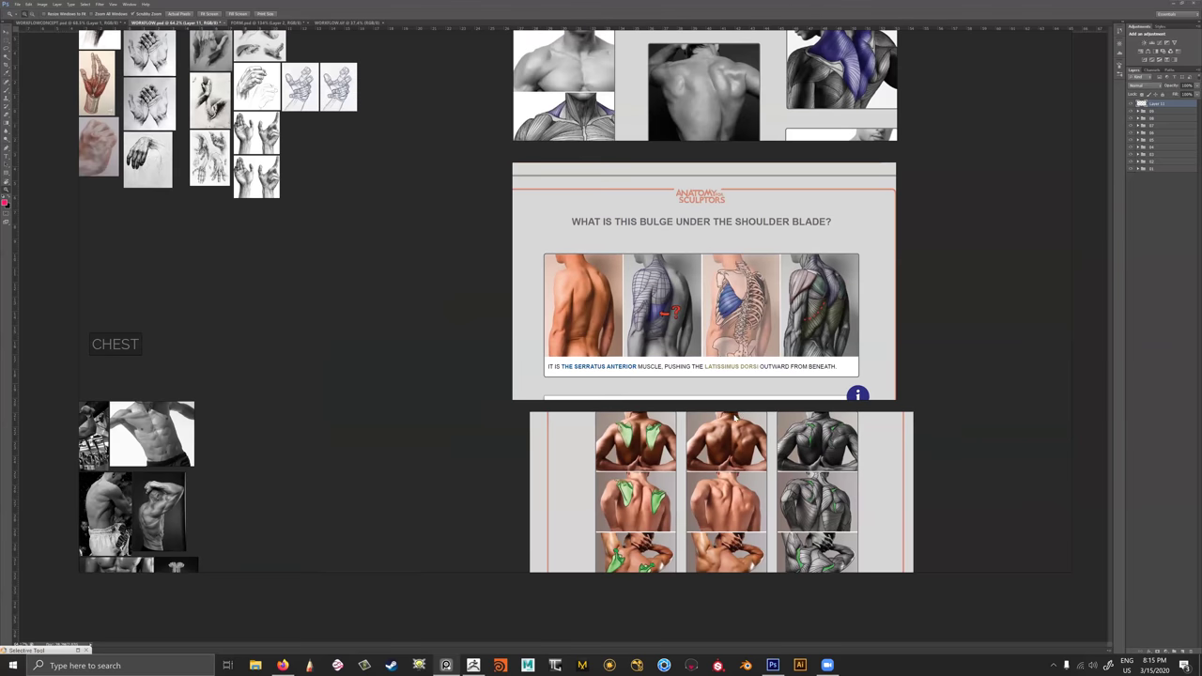
middle_click_drag(650, 429, 273, 472)
scroll(777, 225, "down", 2)
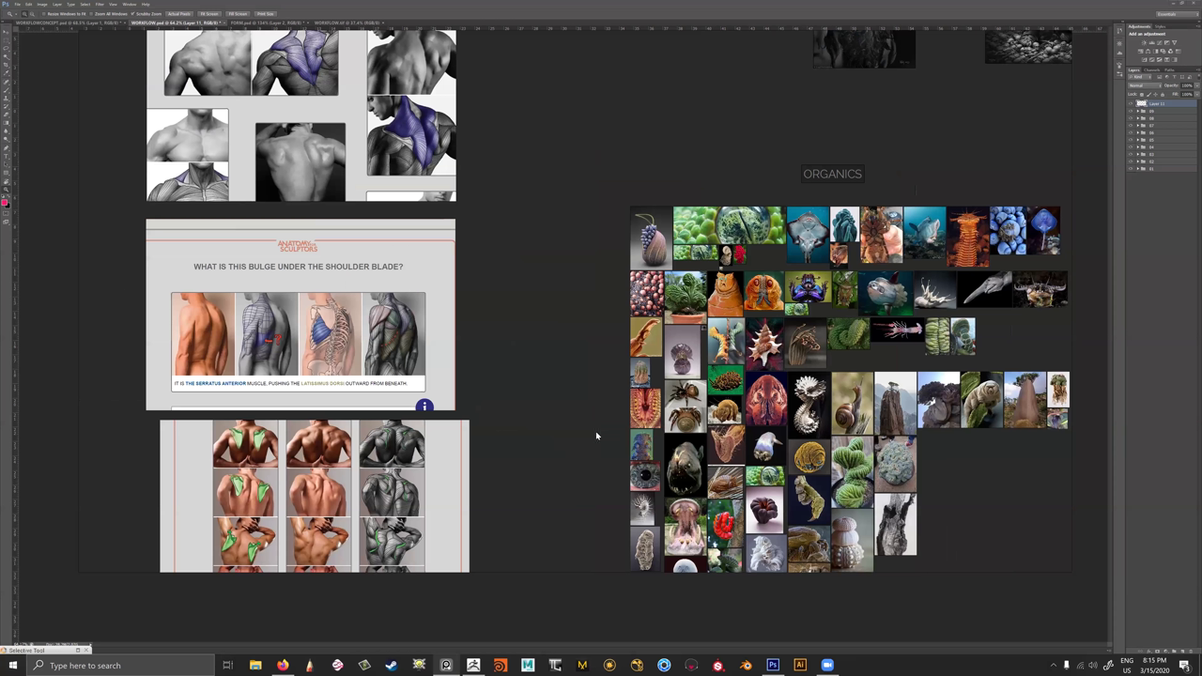
Examine the Organics group's plant, sea-life and insect photographs and the armored character and ogre bust references.
scroll(623, 314, "up", 3, "alt")
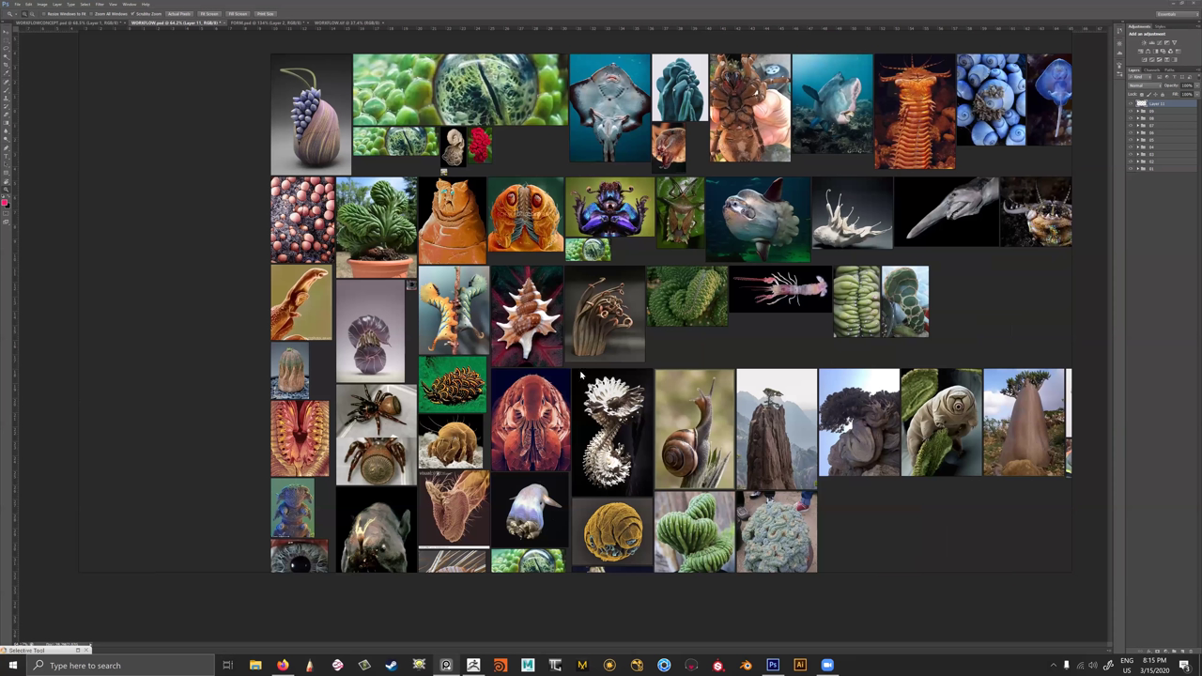
scroll(512, 416, "up", 1, "alt")
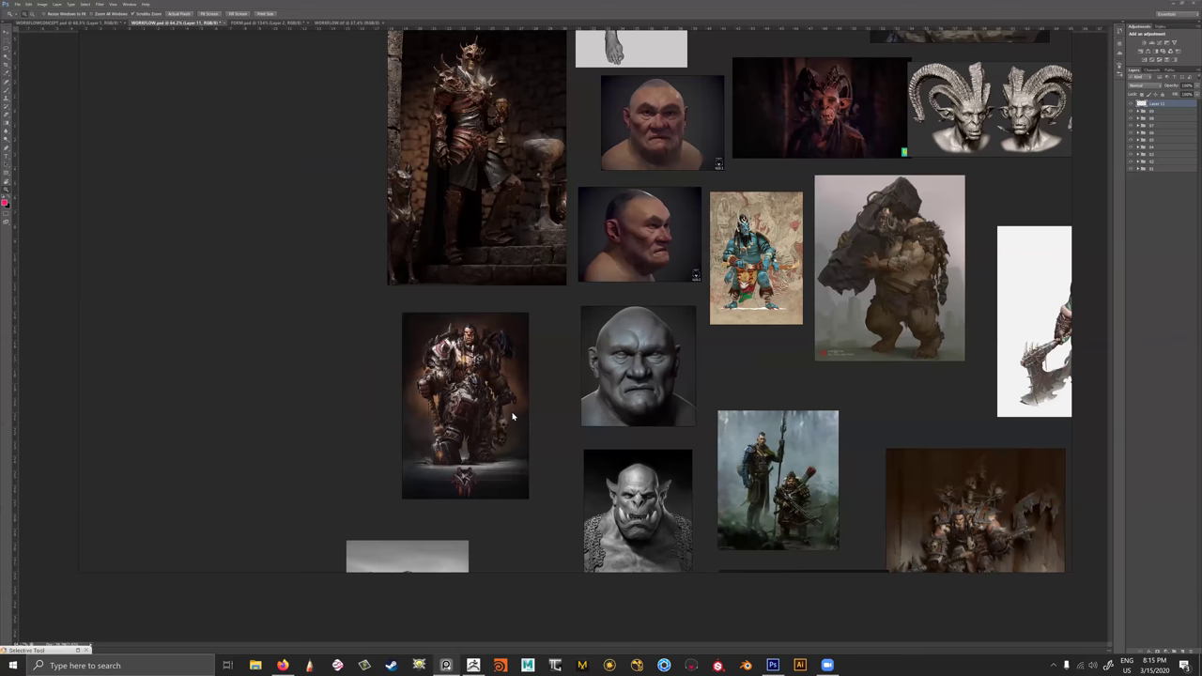
left_click_drag(605, 465, 629, 509)
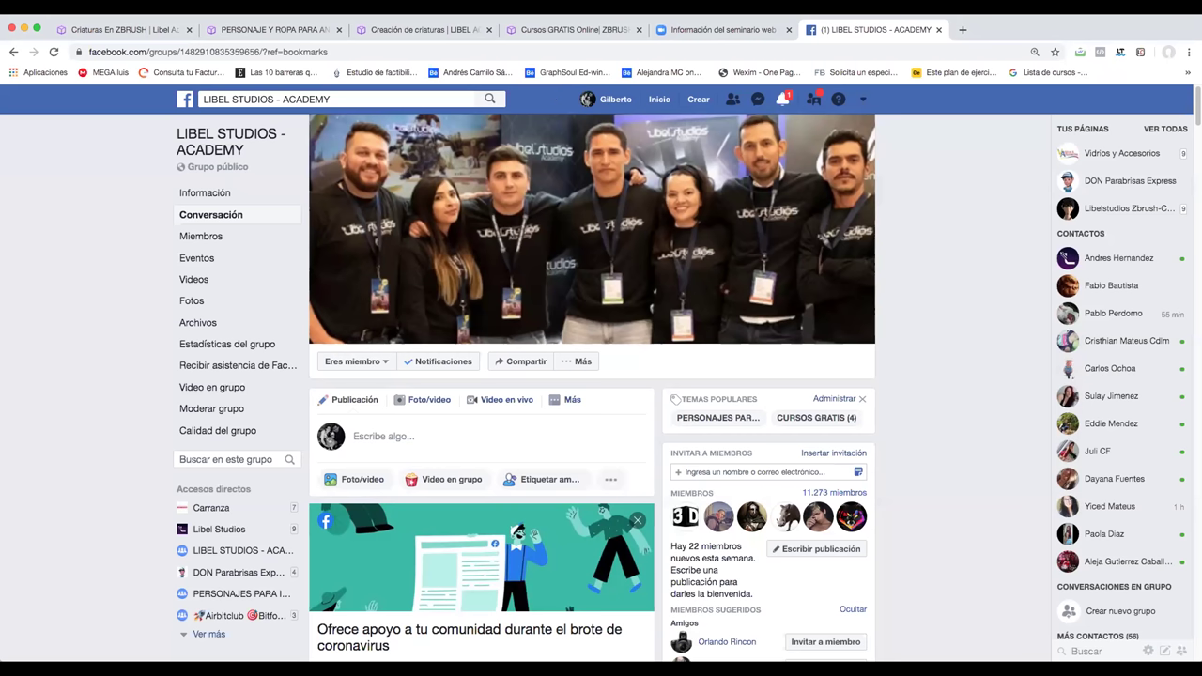
Open the Criaturas en ZBrush course page in the browser and dismiss its promotional pop-up.
left_click(127, 29)
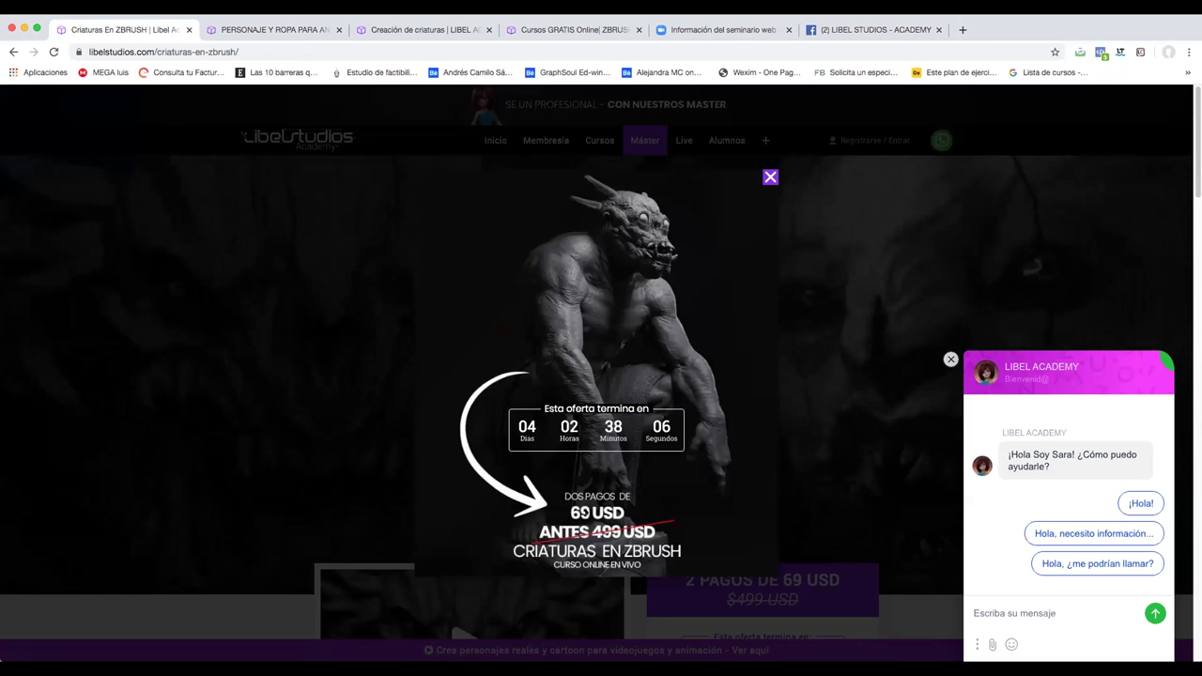
left_click(246, 551)
scroll(435, 449, "down", 6)
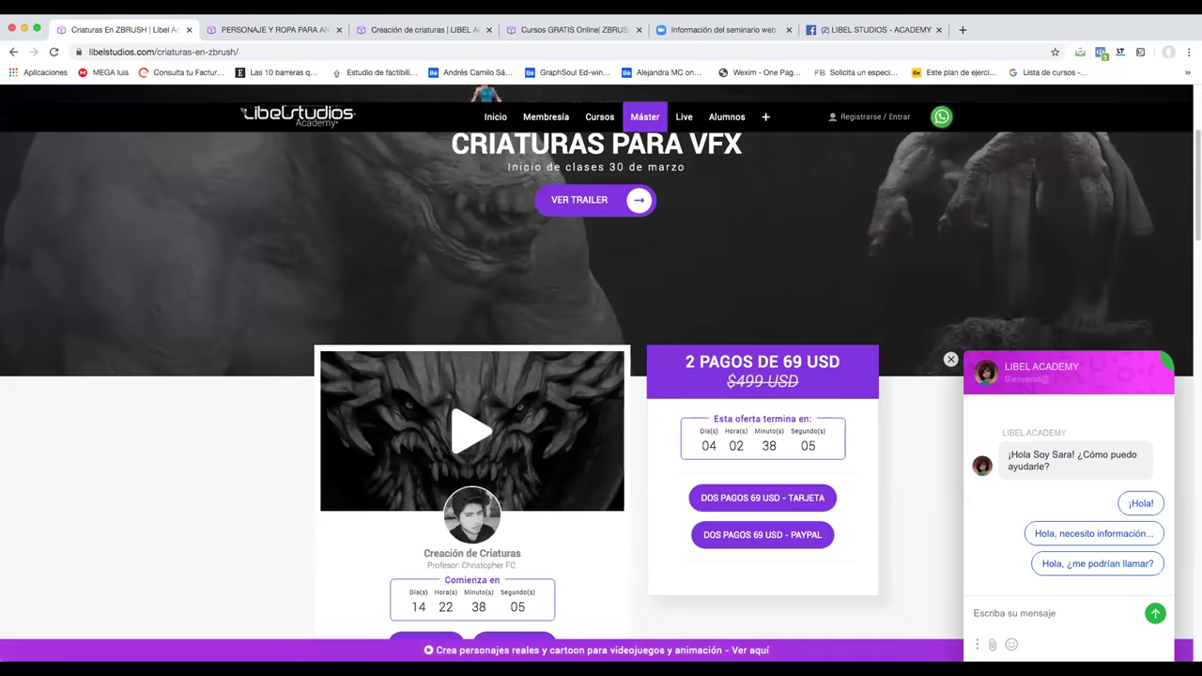
scroll(435, 449, "up", 2)
scroll(434, 449, "up", 4)
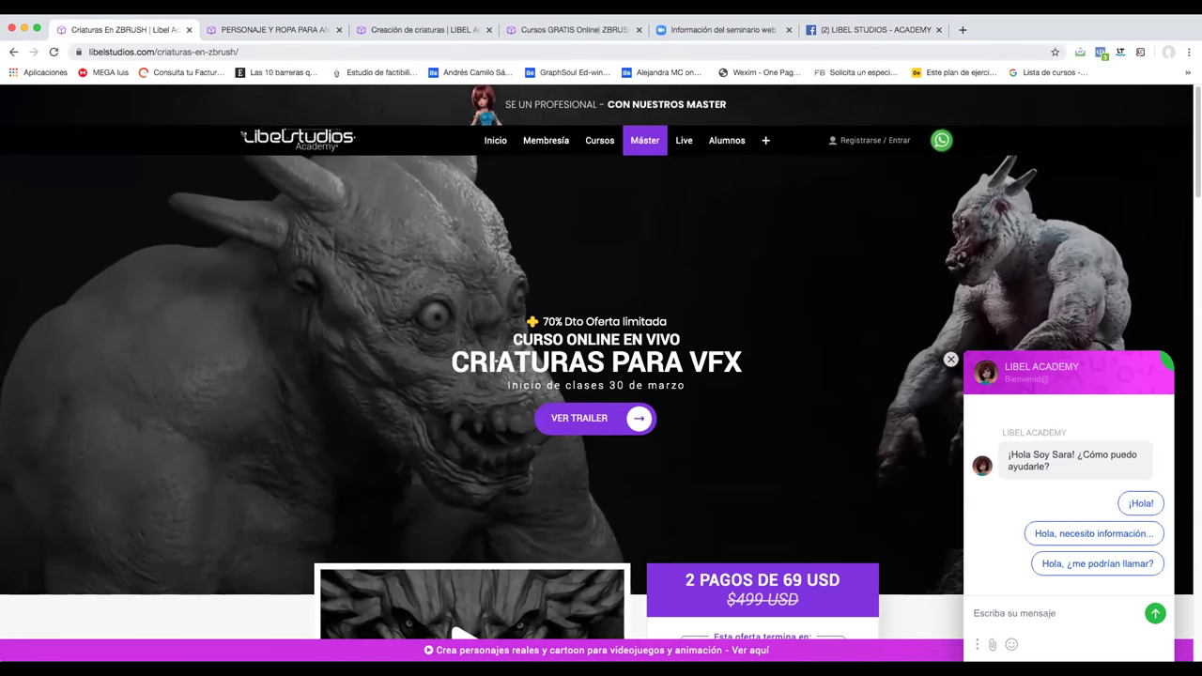
Highlight the course page's address and look over the trailer, instructor card and two-payment offer.
left_click(166, 51)
scroll(597, 398, "down", 1)
scroll(597, 398, "down", 2)
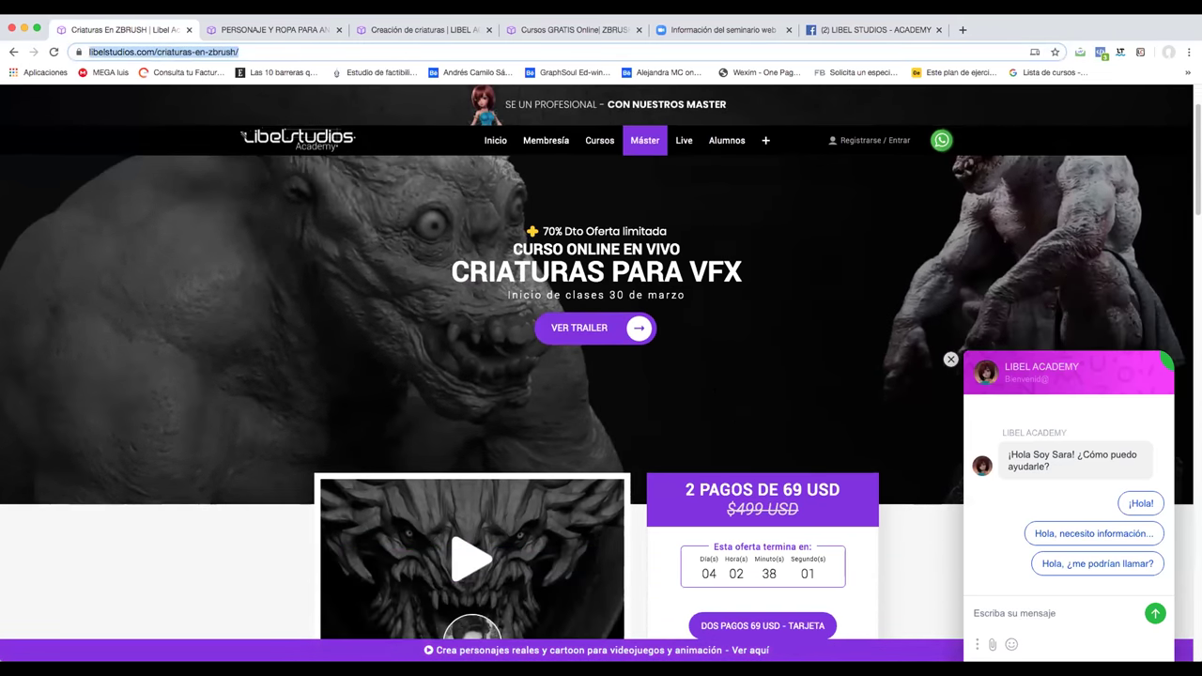
scroll(707, 326, "down", 5)
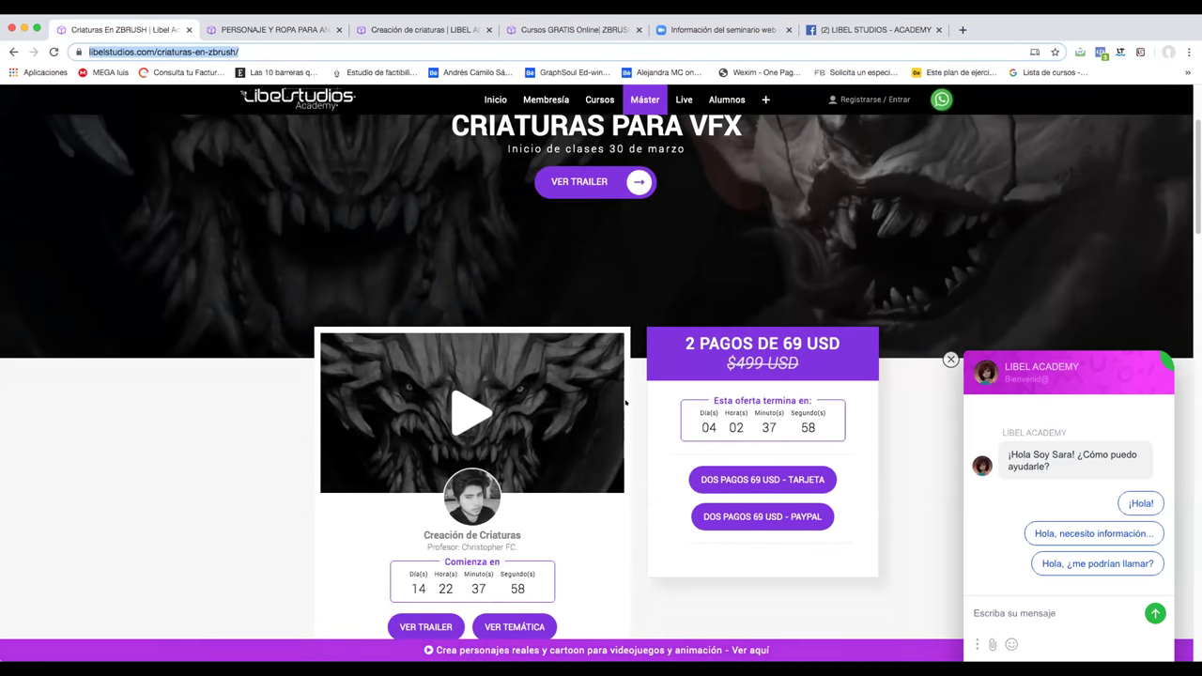
Compare the cartoon character and Creación de Criaturas course pages, and return to the Criaturas en ZBrush page.
key("ctrl+Tab")
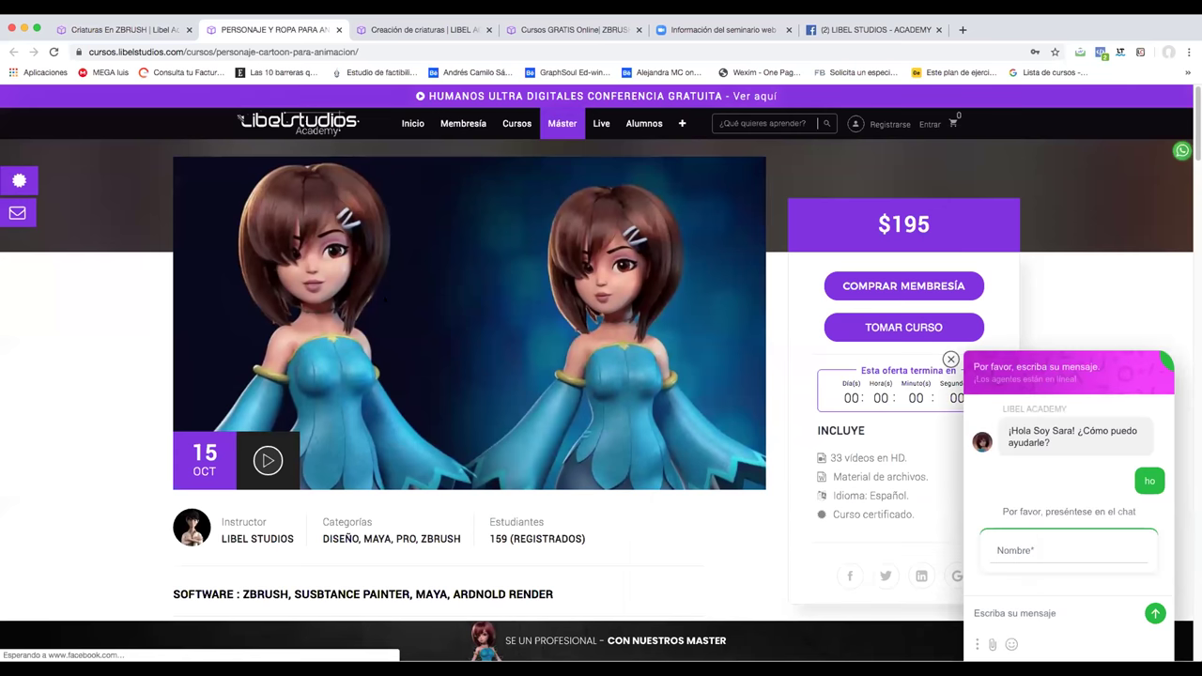
key("ctrl+Tab")
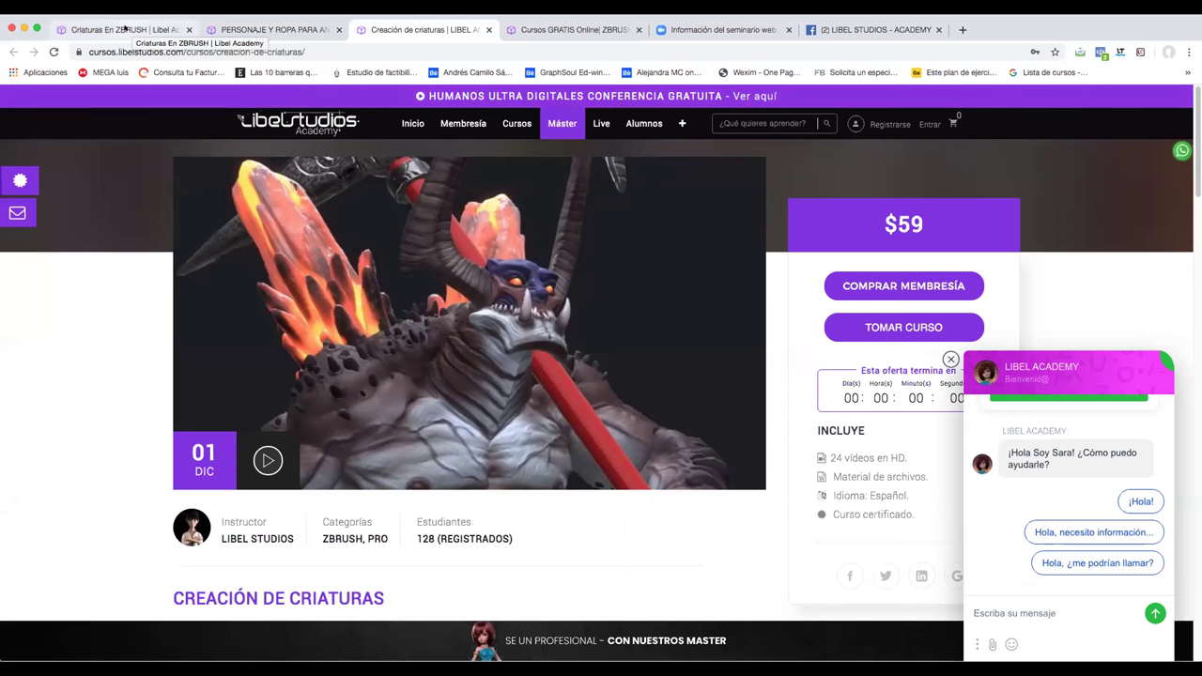
left_click(282, 30)
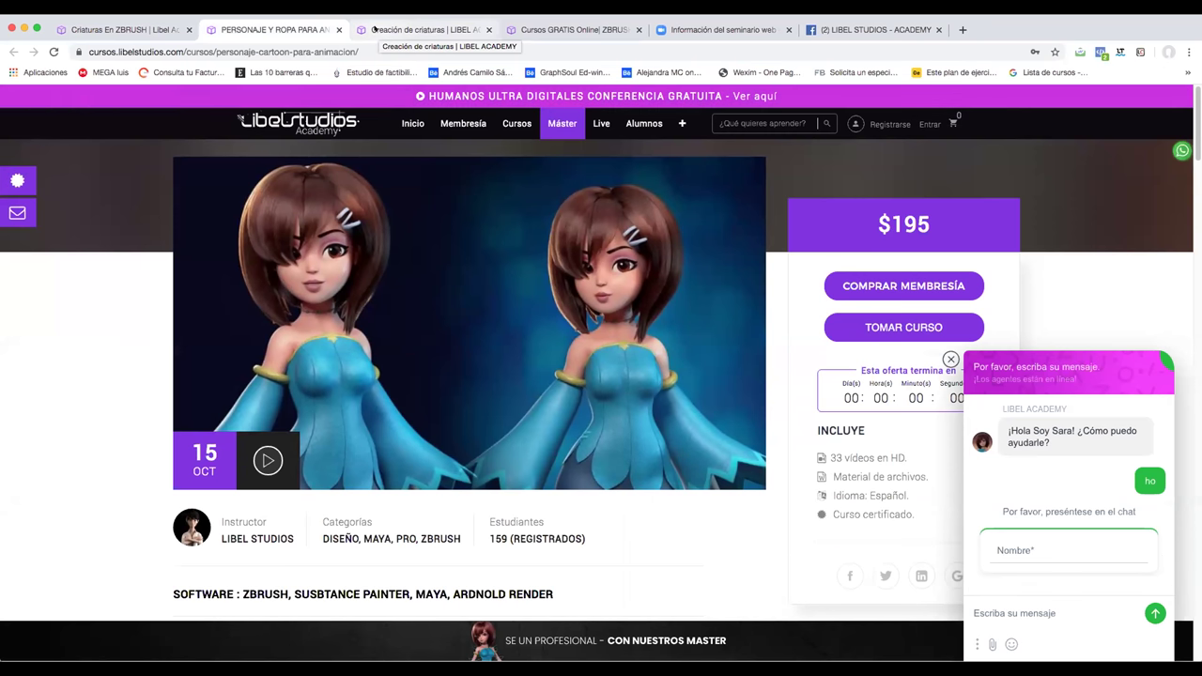
left_click(373, 30)
left_click(277, 30)
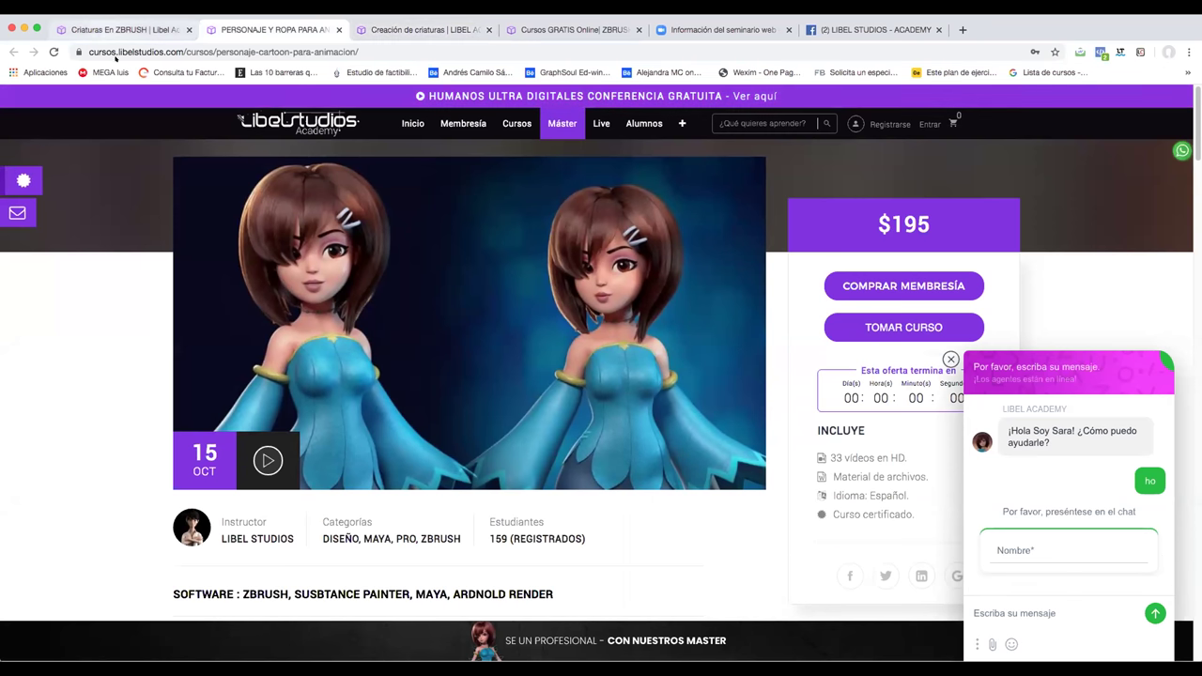
left_click(122, 30)
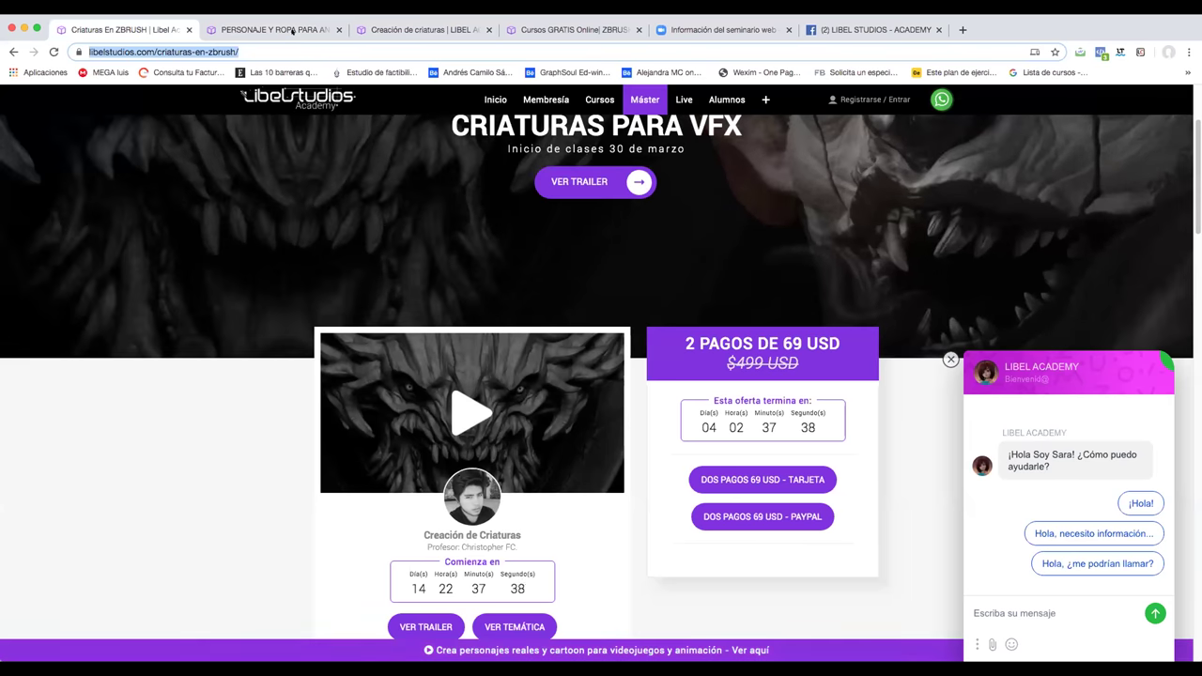
left_click(287, 34)
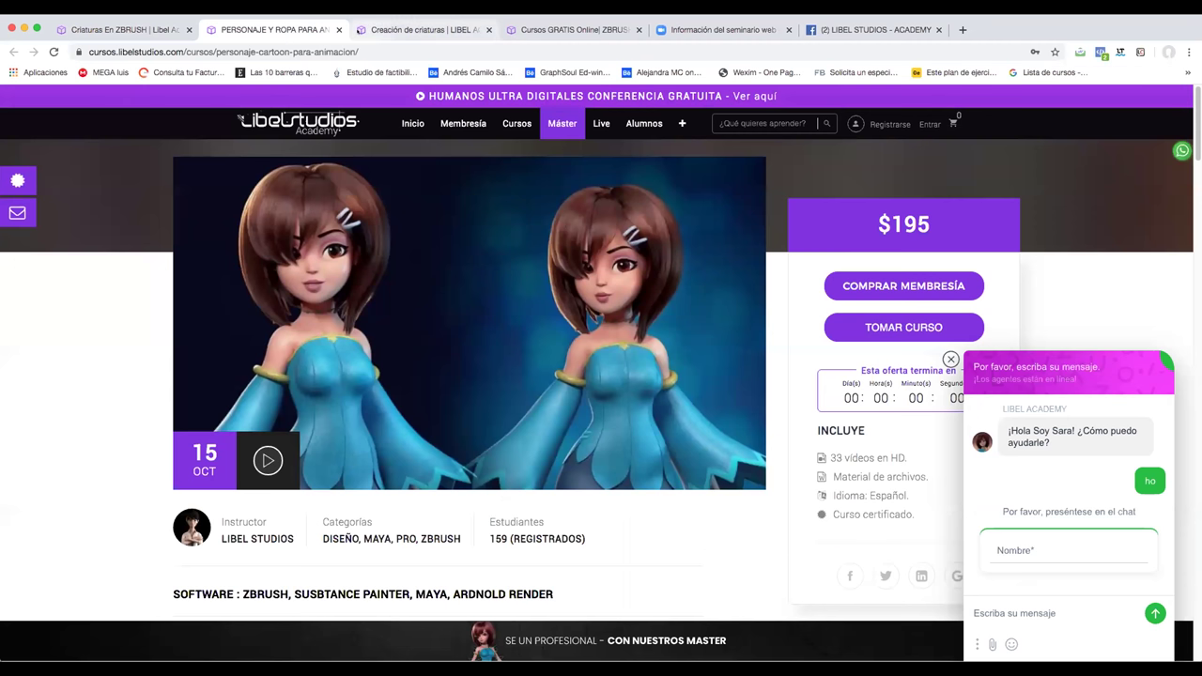
left_click(413, 30)
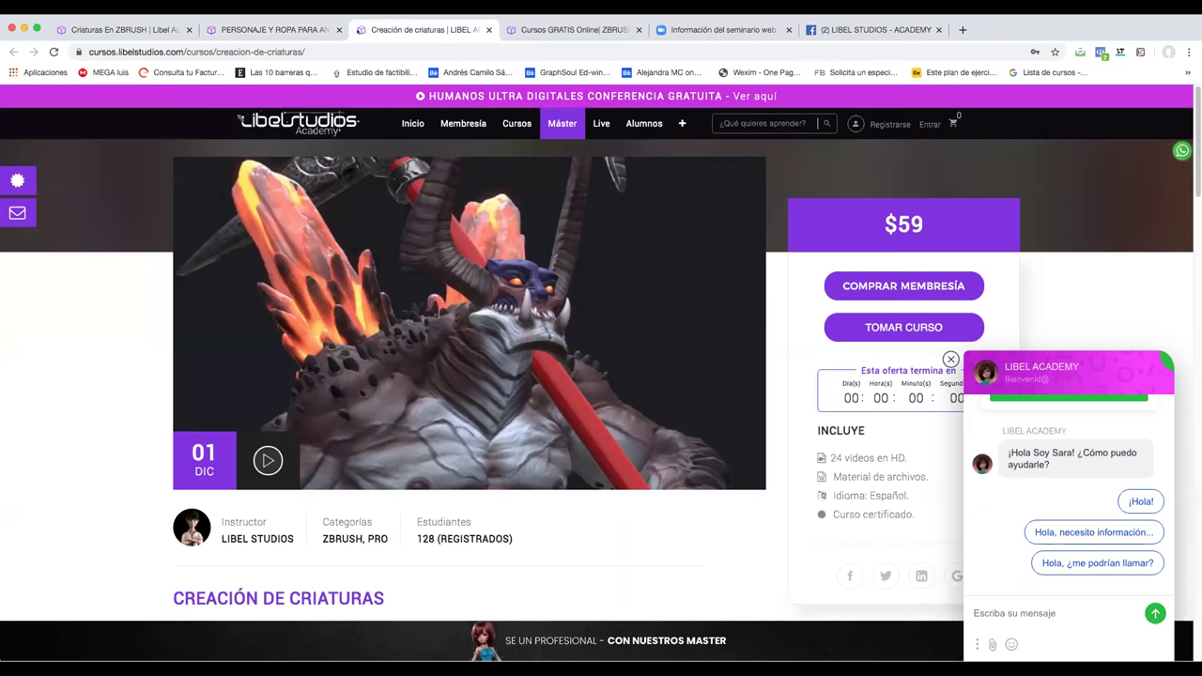
left_click(276, 31)
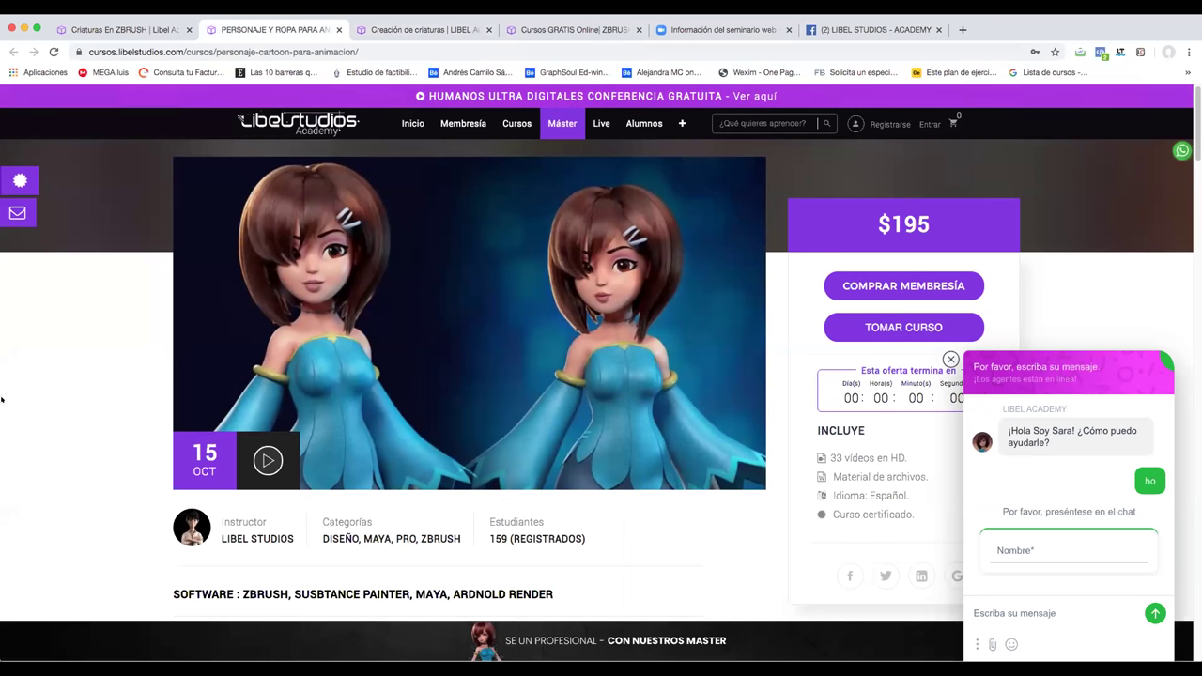
left_click(115, 31)
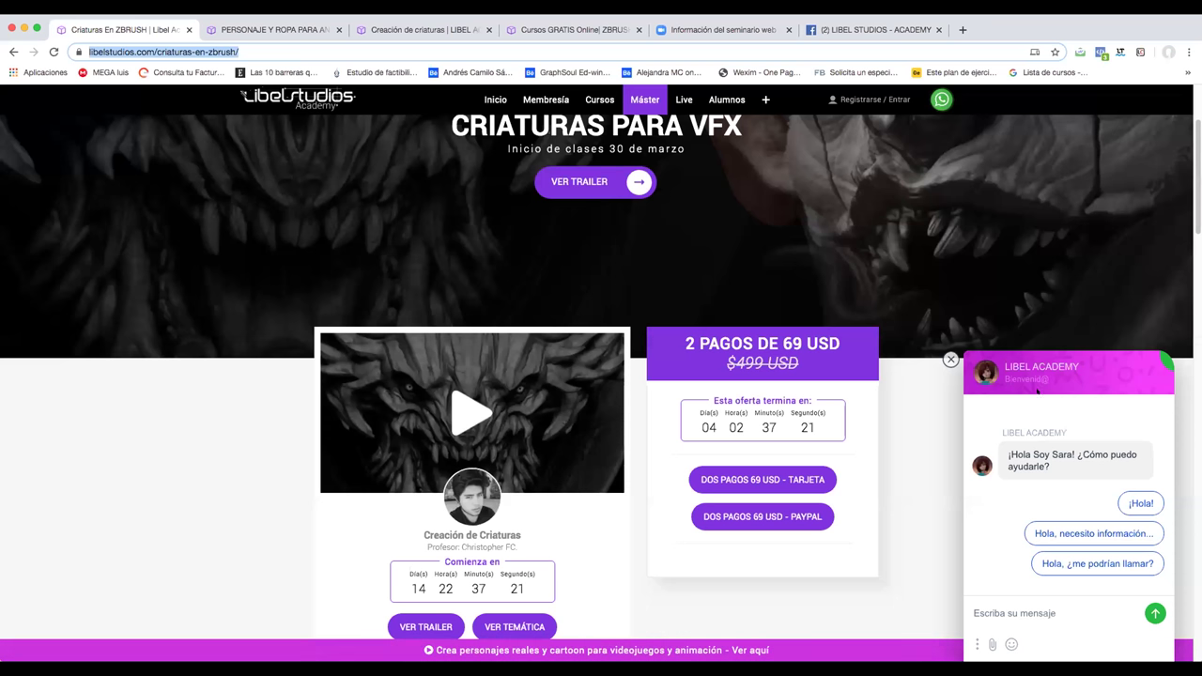
Close the support chat on the Criaturas en ZBrush page and highlight the page's address.
left_click(950, 359)
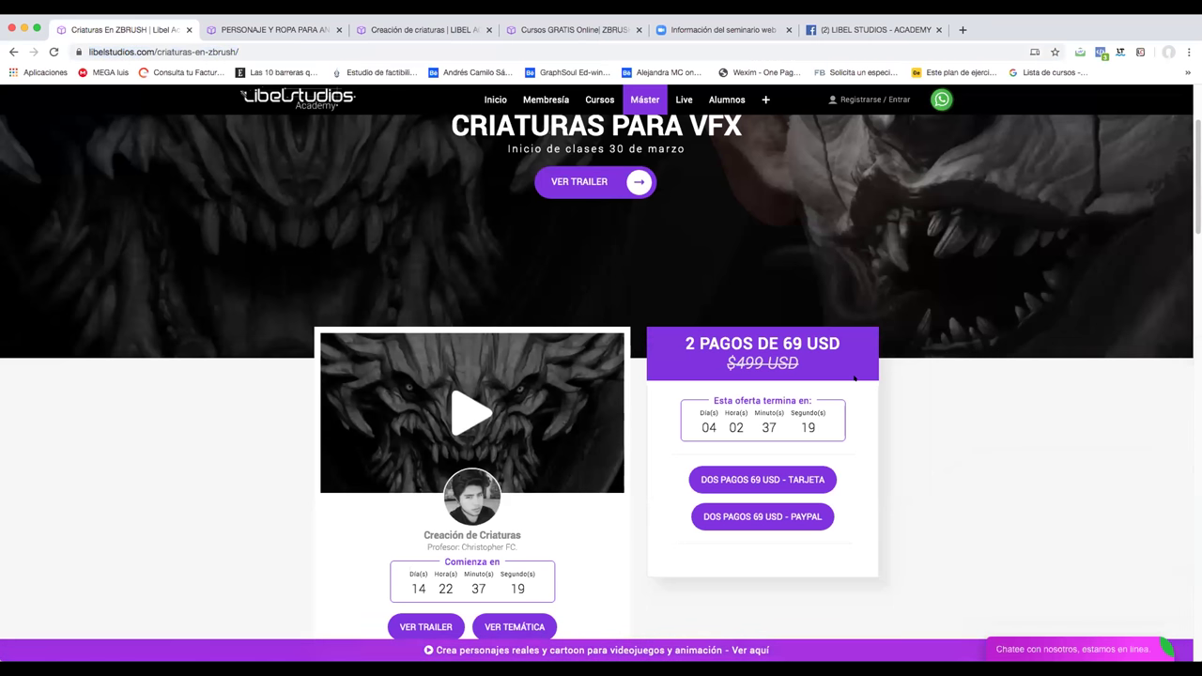
key("super+l")
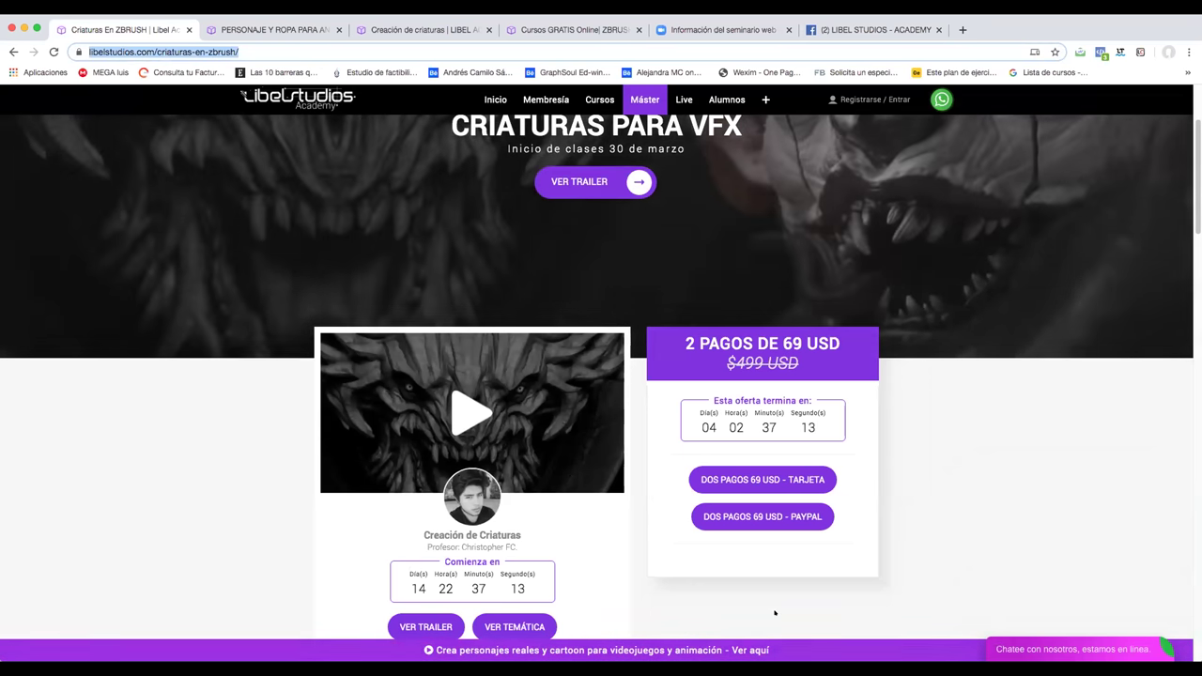
left_click(805, 602)
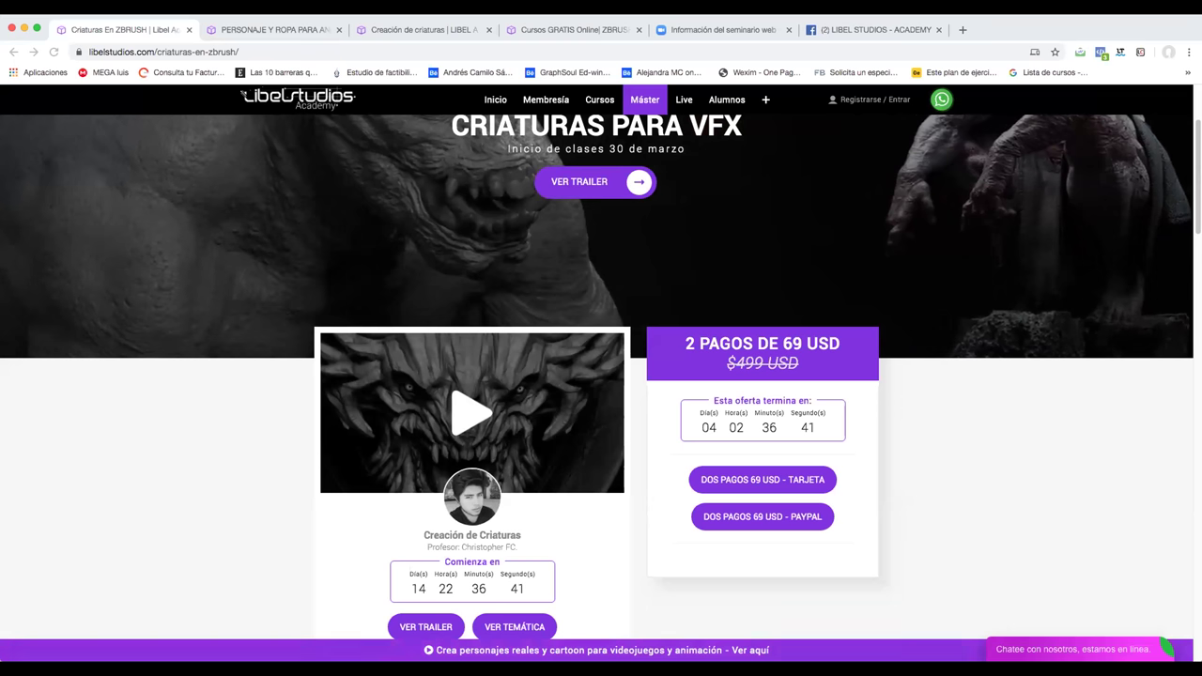
Open the ArtStation home page at artstation.com in a new browser tab.
left_click(962, 29)
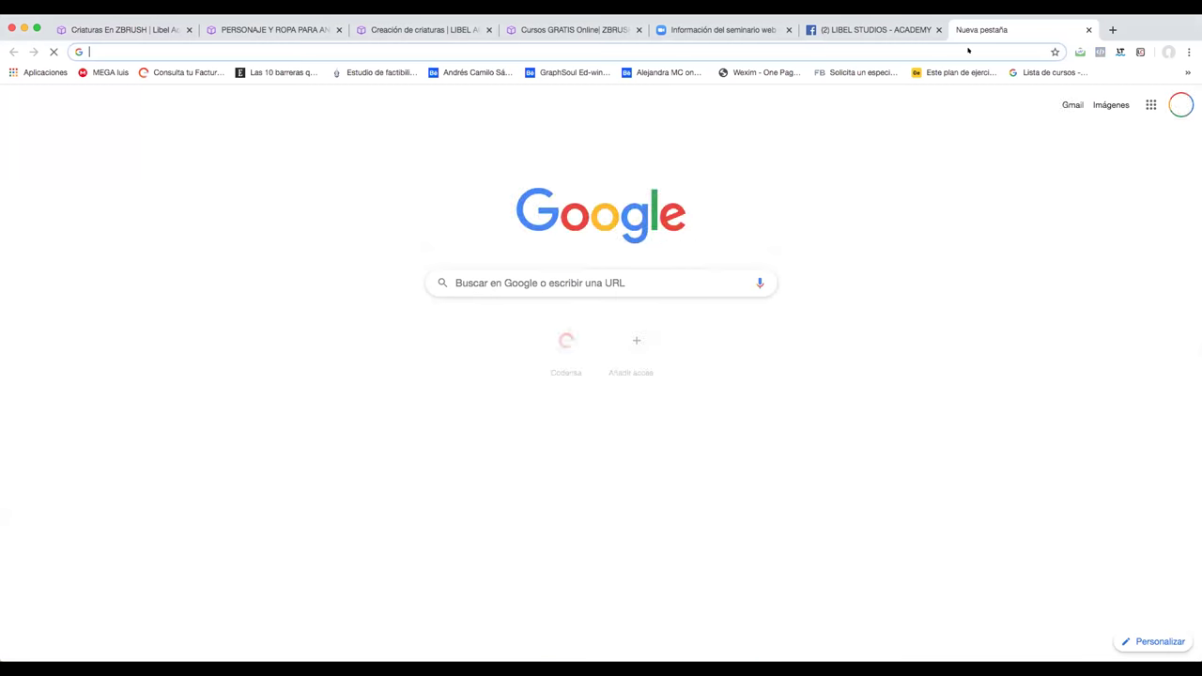
type("arts")
key("Right")
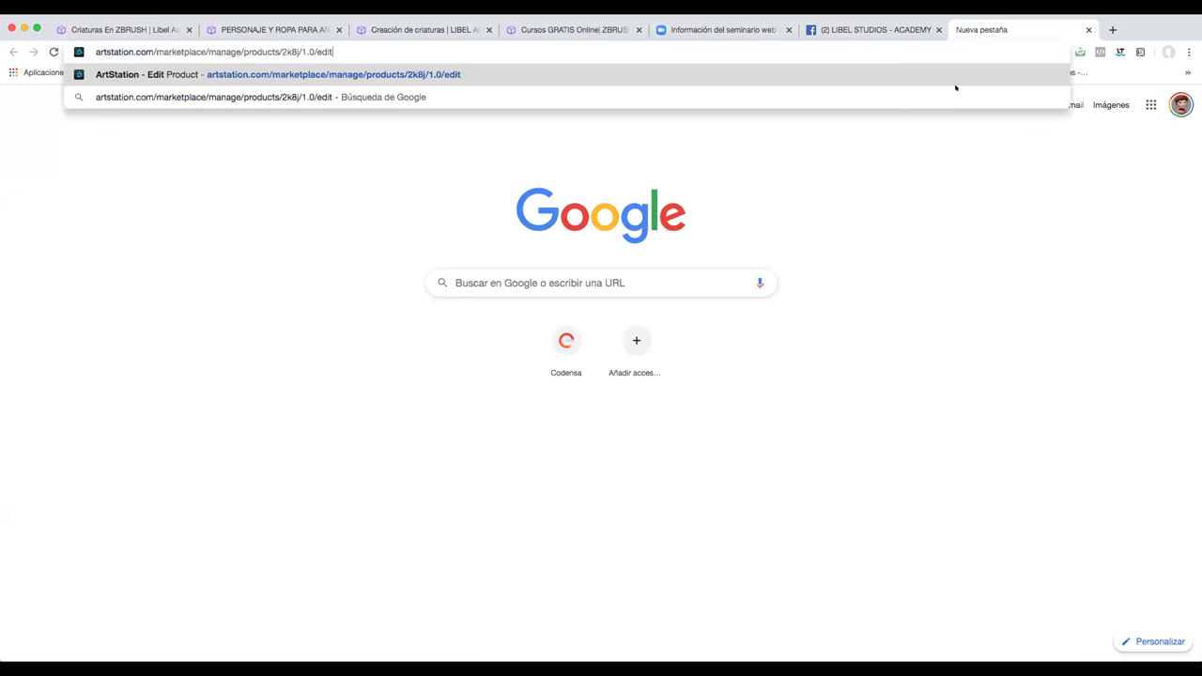
key("BackSpace")
key("BackSpace")
key("BackSpace")
key("BackSpace")
key("BackSpace")
key("BackSpace")
key("BackSpace")
key("BackSpace")
key("BackSpace")
key("BackSpace")
key("BackSpace")
key("BackSpace")
key("BackSpace")
key("BackSpace")
key("BackSpace")
key("BackSpace")
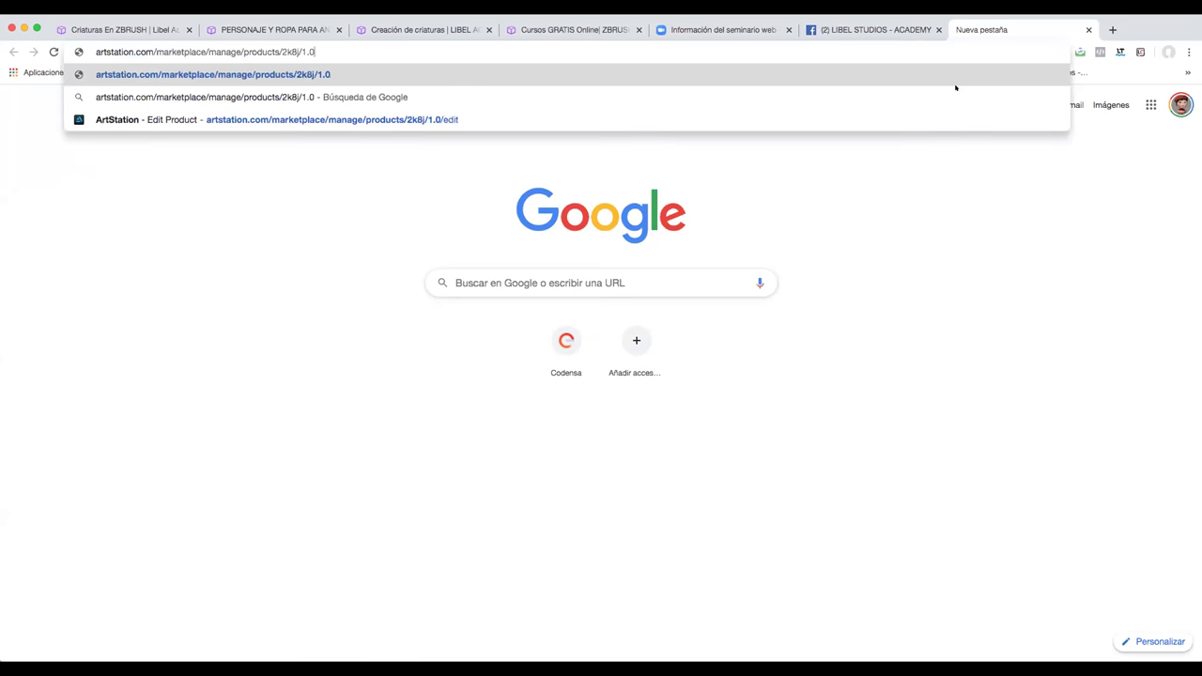
key("BackSpace")
key("BackSpace")
key("BackSpace")
key("BackSpace")
key("BackSpace")
key("BackSpace")
key("BackSpace")
key("BackSpace")
key("BackSpace")
key("BackSpace")
key("BackSpace")
key("BackSpace")
key("BackSpace")
key("BackSpace")
key("BackSpace")
key("BackSpace")
key("BackSpace")
key("BackSpace")
key("BackSpace")
key("BackSpace")
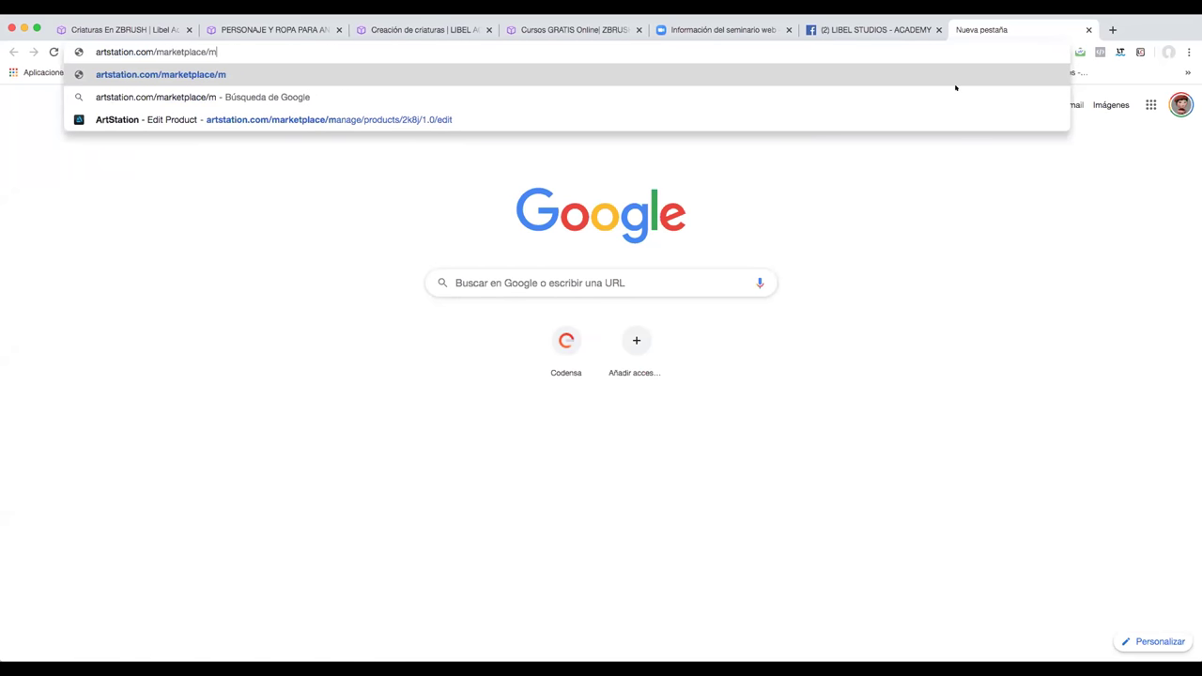
key("BackSpace")
key("BackSpace")
key("BackSpace")
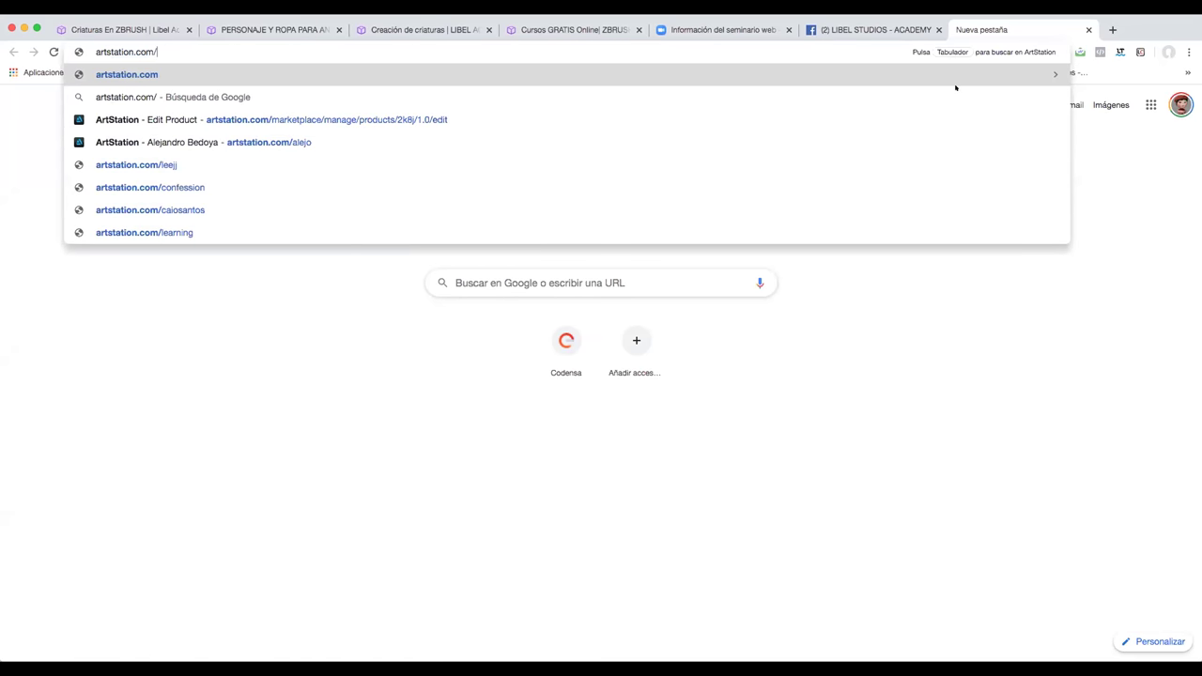
type("chr")
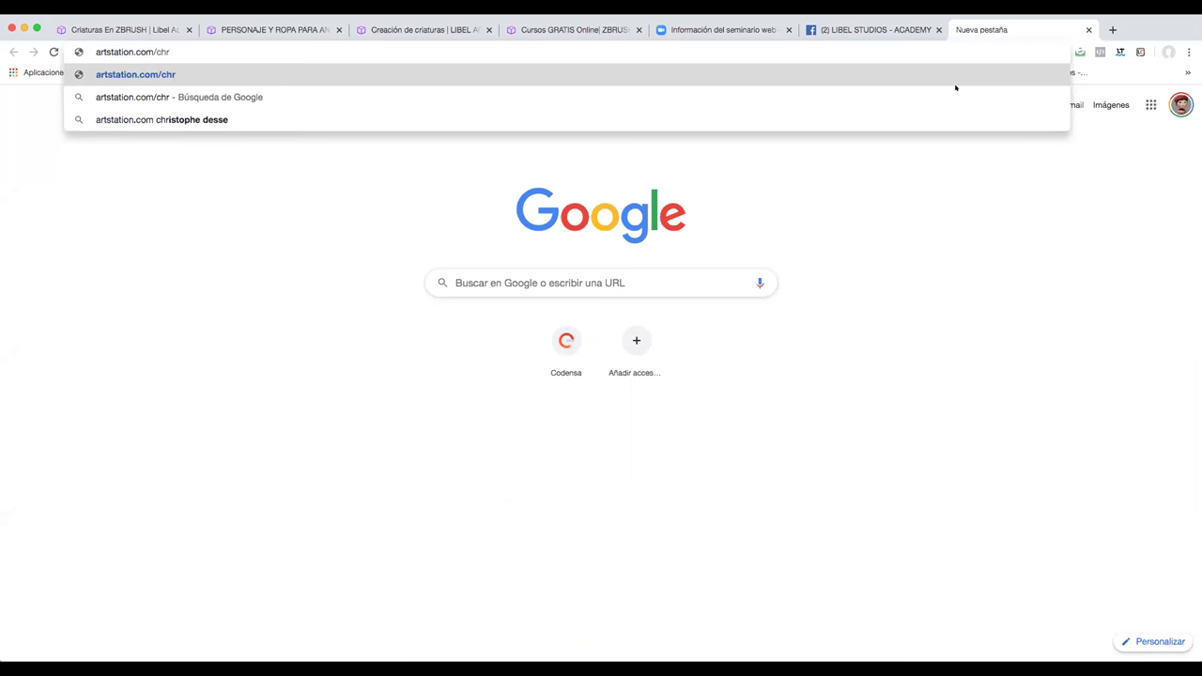
key("BackSpace")
key("BackSpace")
key("BackSpace")
key("Return")
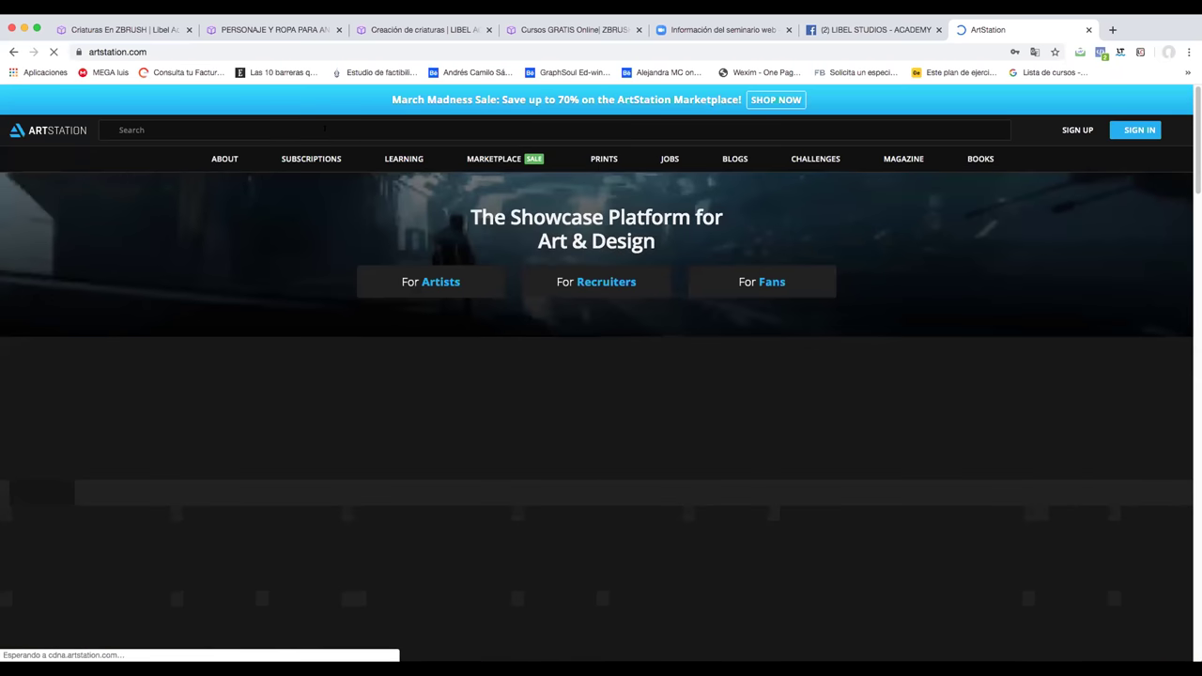
Search ArtStation for the creature artist's full name and open the first suggested profile.
left_click(325, 130)
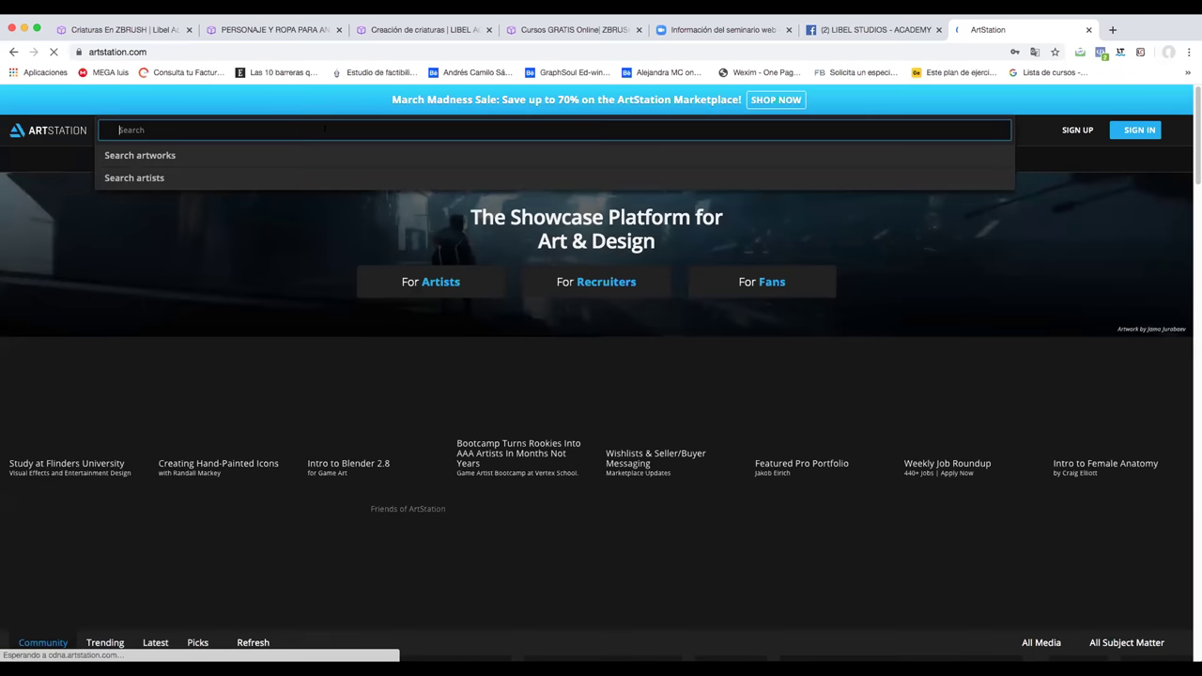
type("chris")
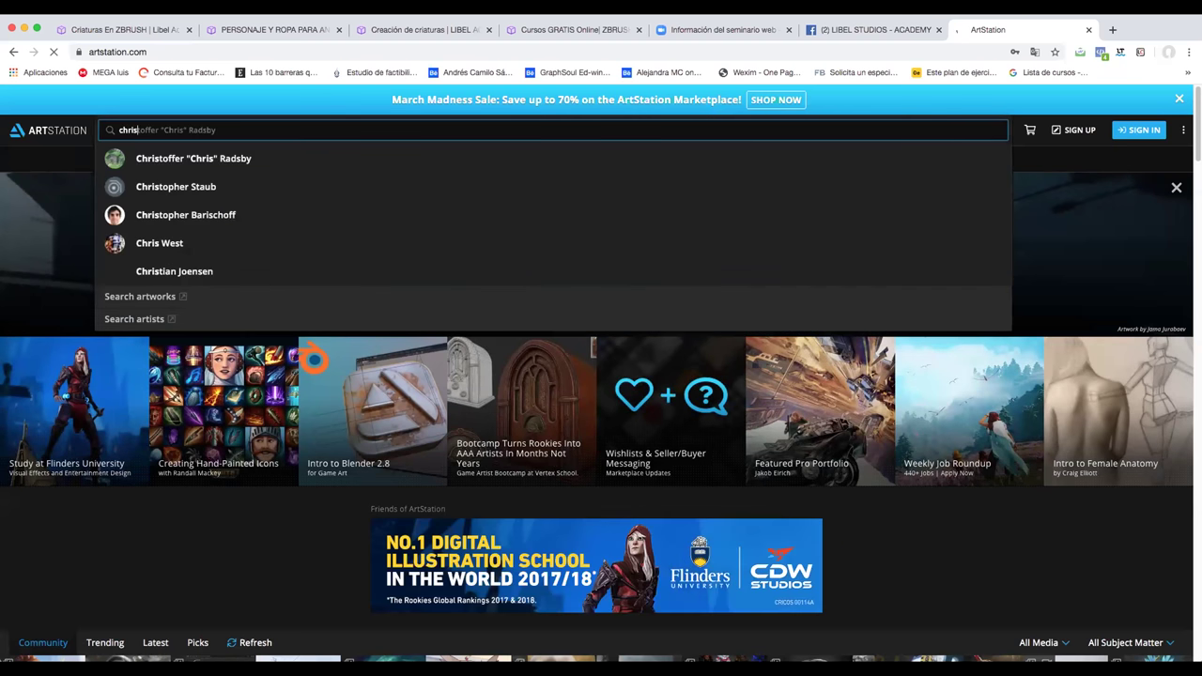
type("to")
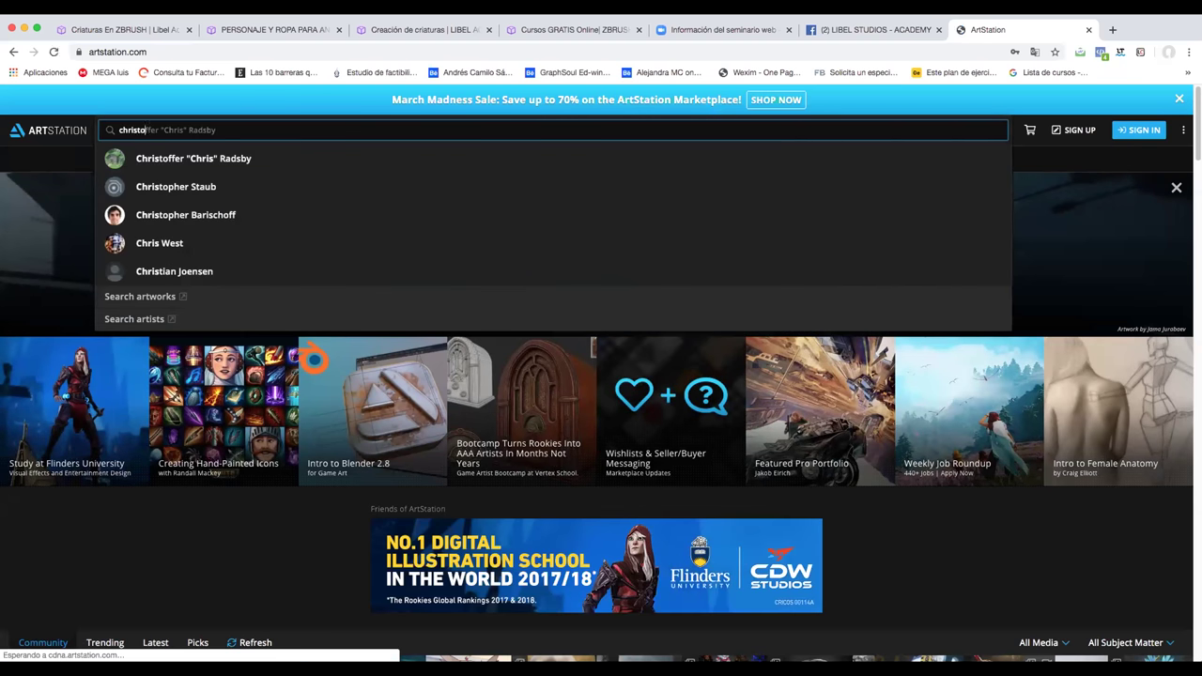
type("pher cruz")
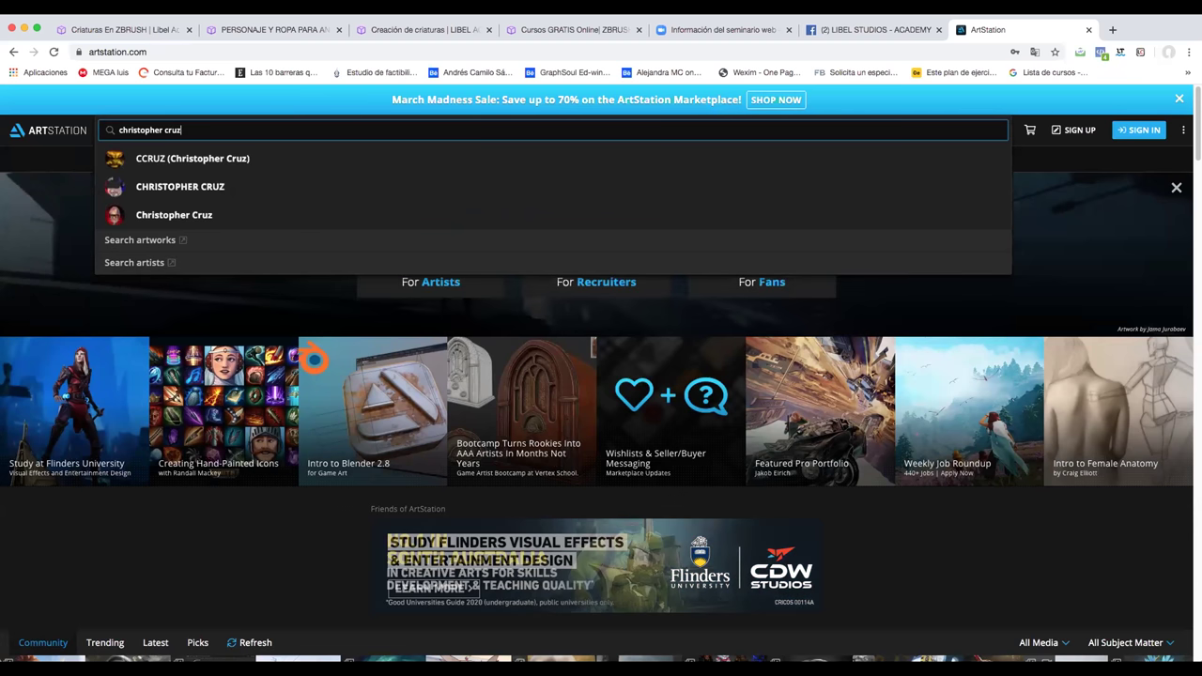
key("Down")
key("Return")
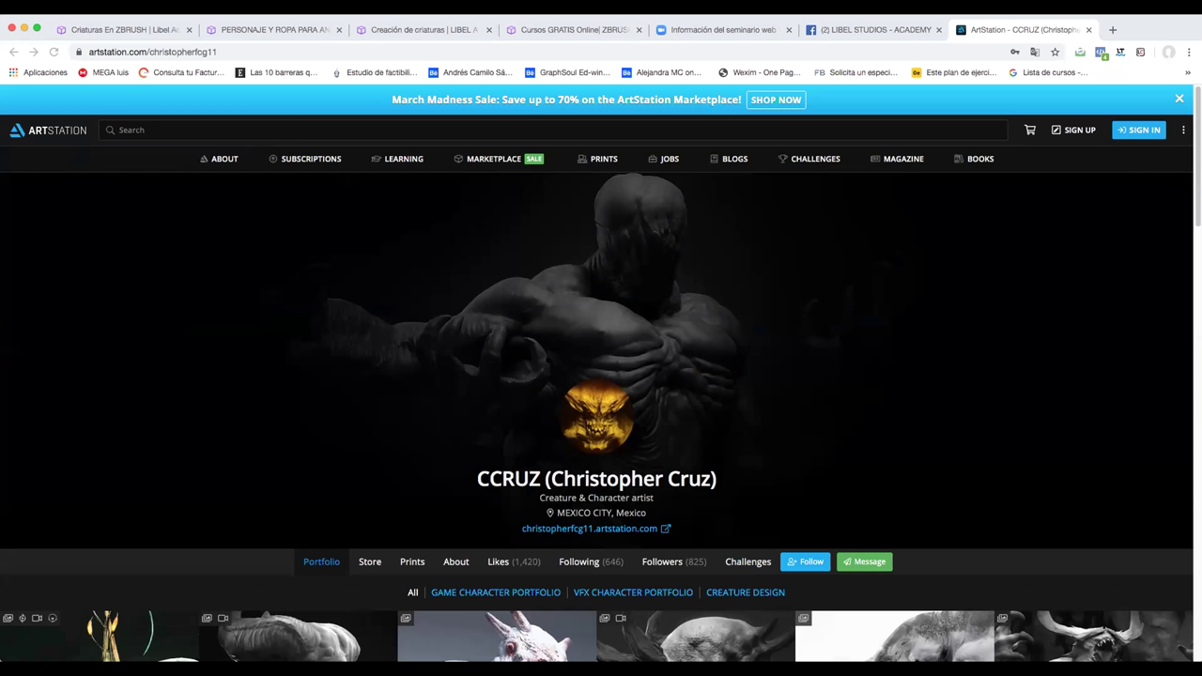
Look through the creature artworks on the ArtStation profile and return to the Criaturas en ZBrush page.
scroll(601, 422, "down", 5)
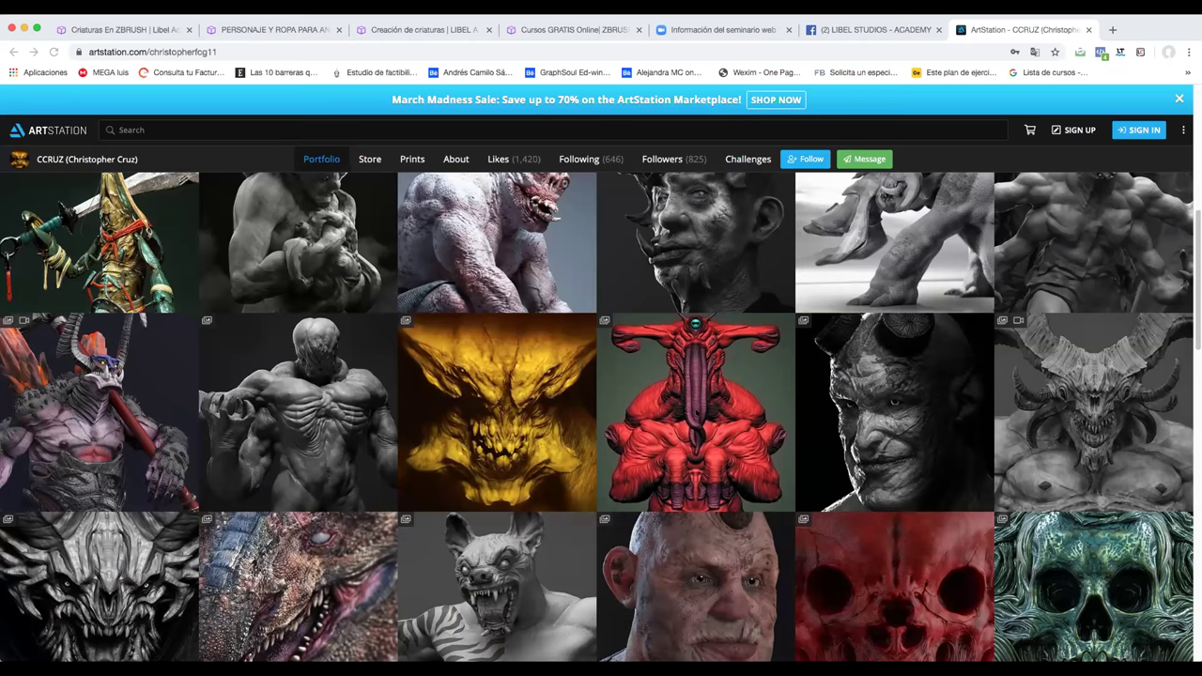
scroll(695, 411, "up", 4)
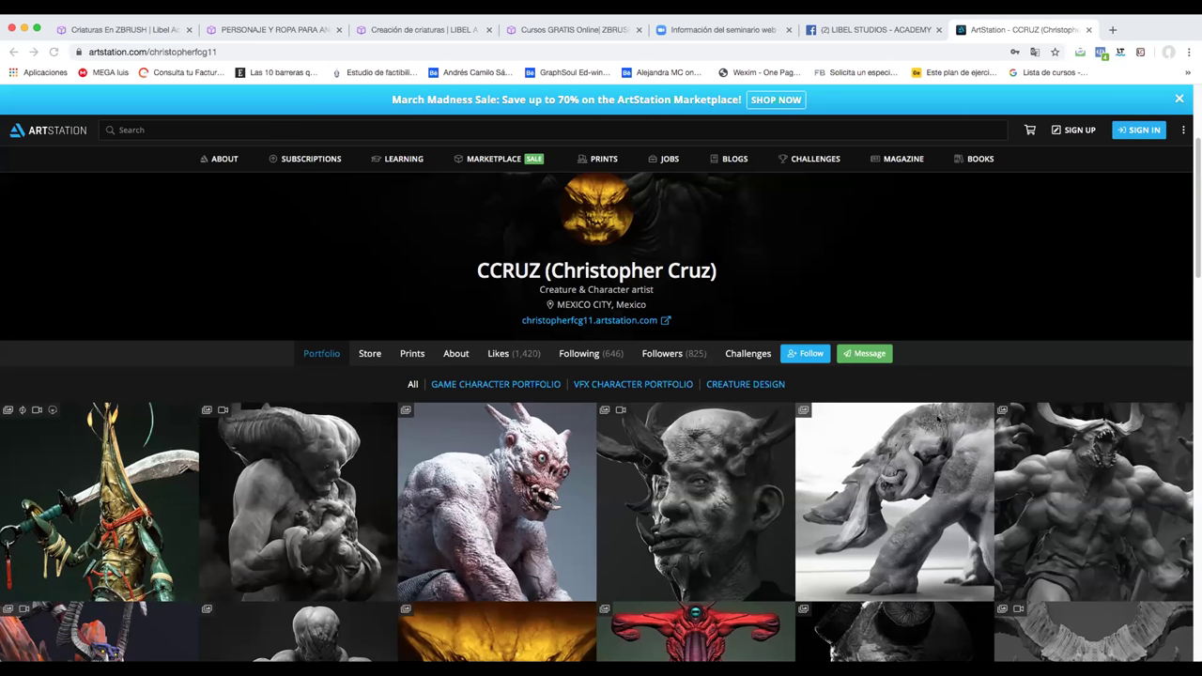
key("ctrl+Tab")
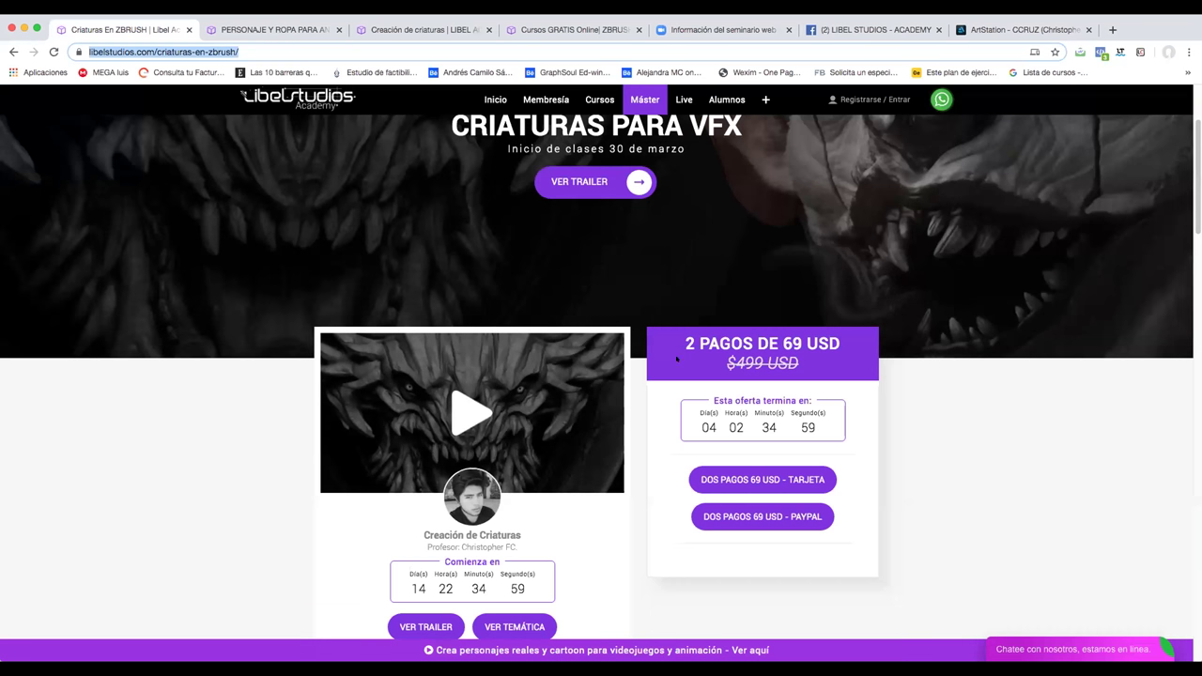
left_click(676, 358)
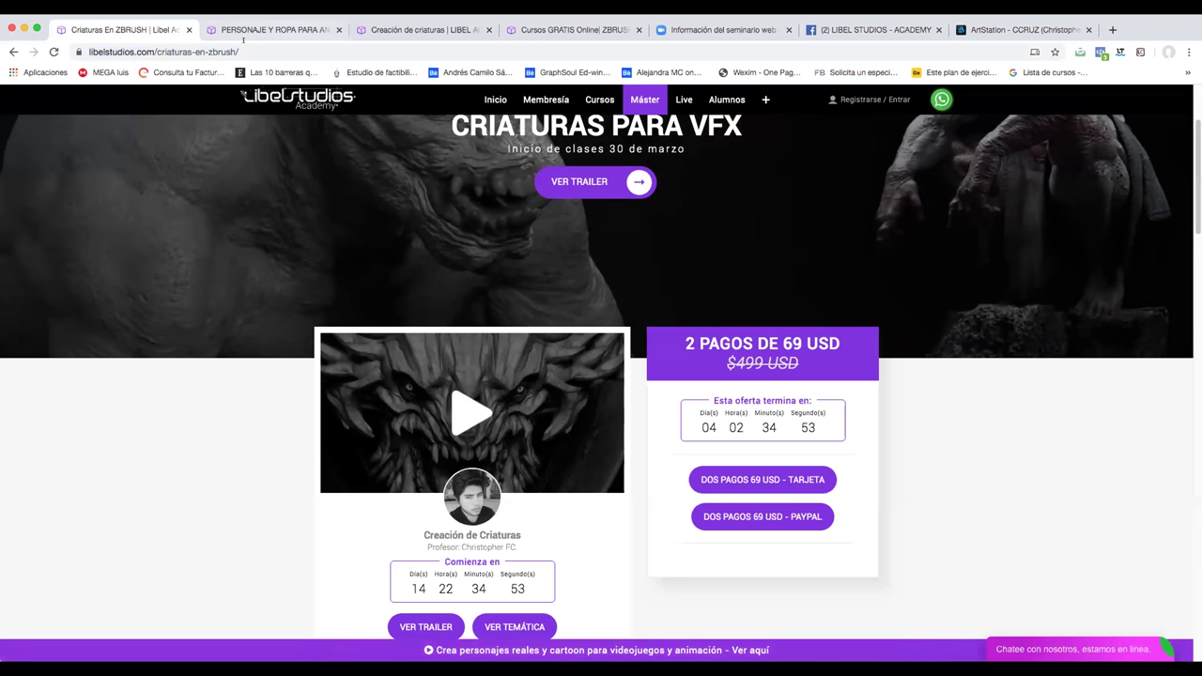
View the cartoon character and Creación de Criaturas course pages, and return to the banner of the Criaturas en ZBrush page.
key("ctrl+Tab")
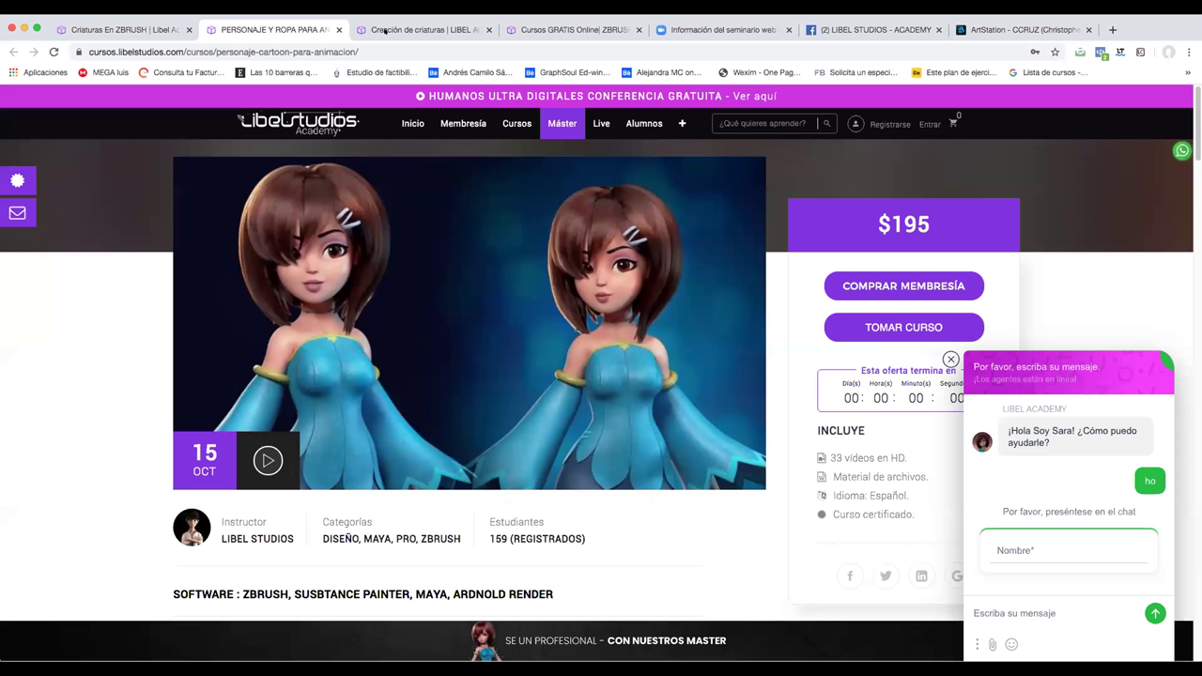
left_click(384, 31)
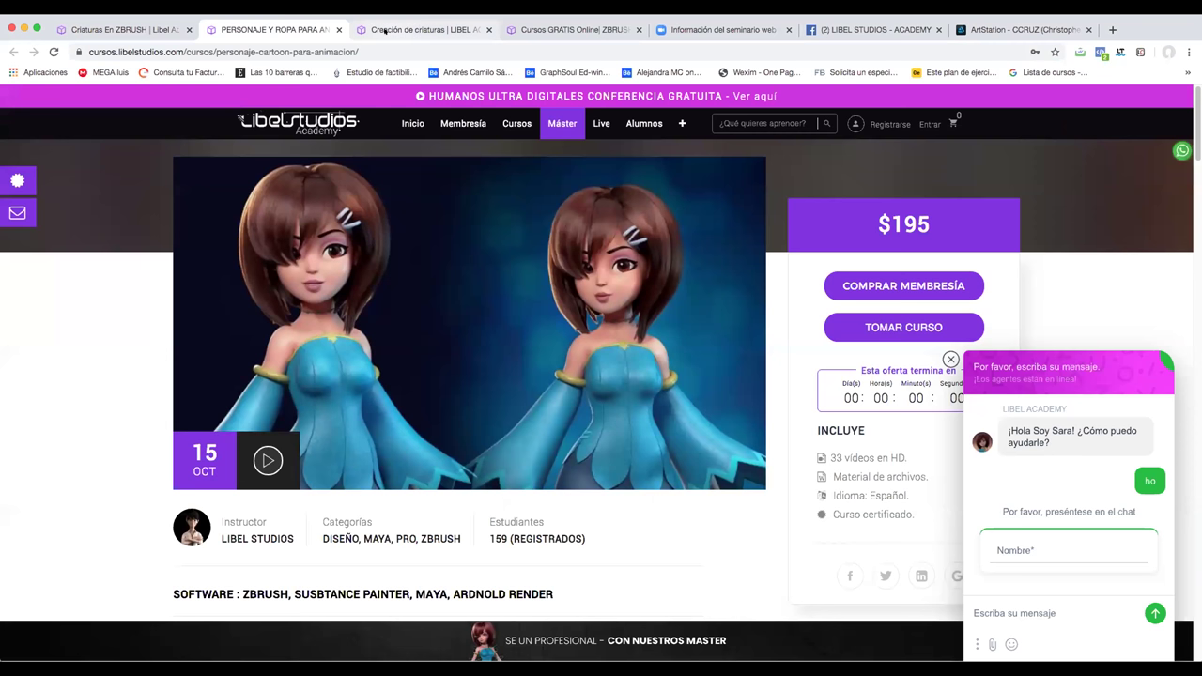
key("ctrl+shift+Tab")
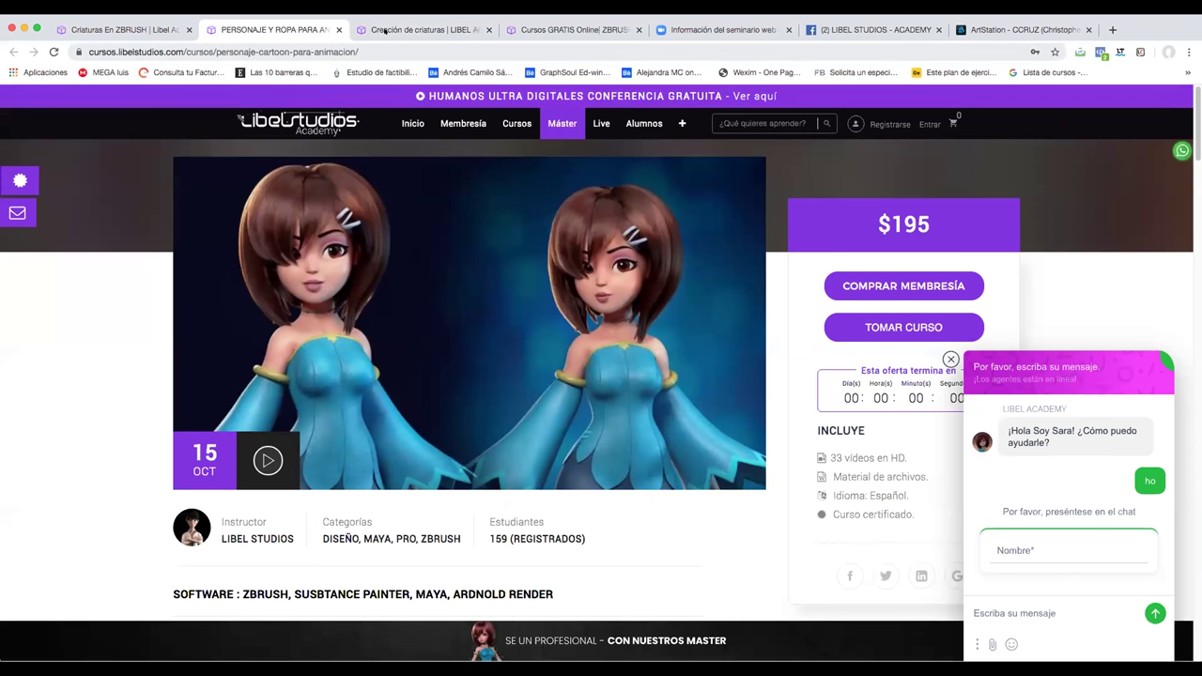
left_click(384, 31)
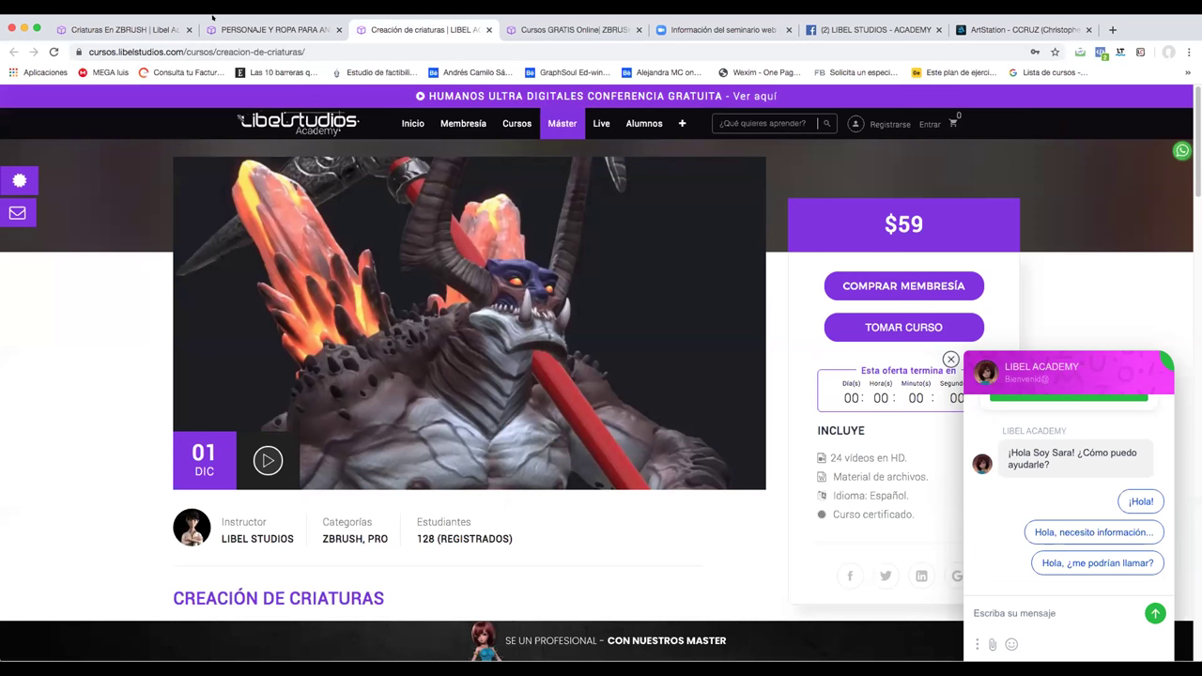
left_click(165, 30)
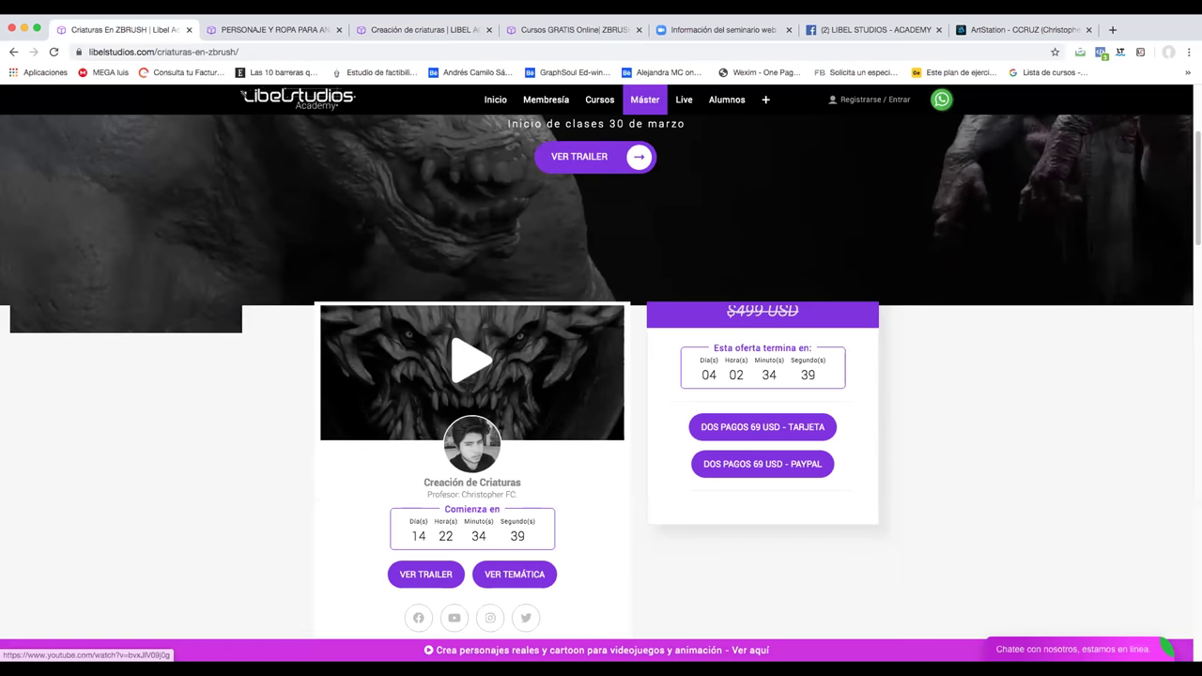
scroll(527, 31, "up", 3)
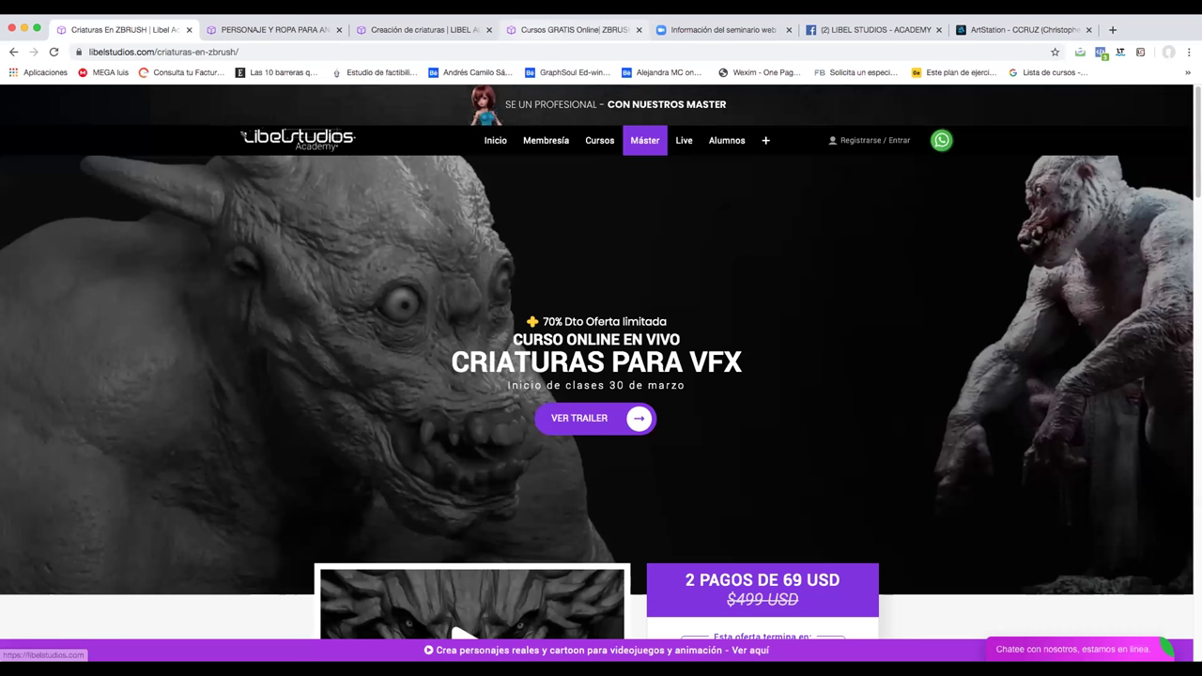
Show the free ZBrush courses page and return to the live course offer on the Criaturas en ZBrush page.
left_click(568, 29)
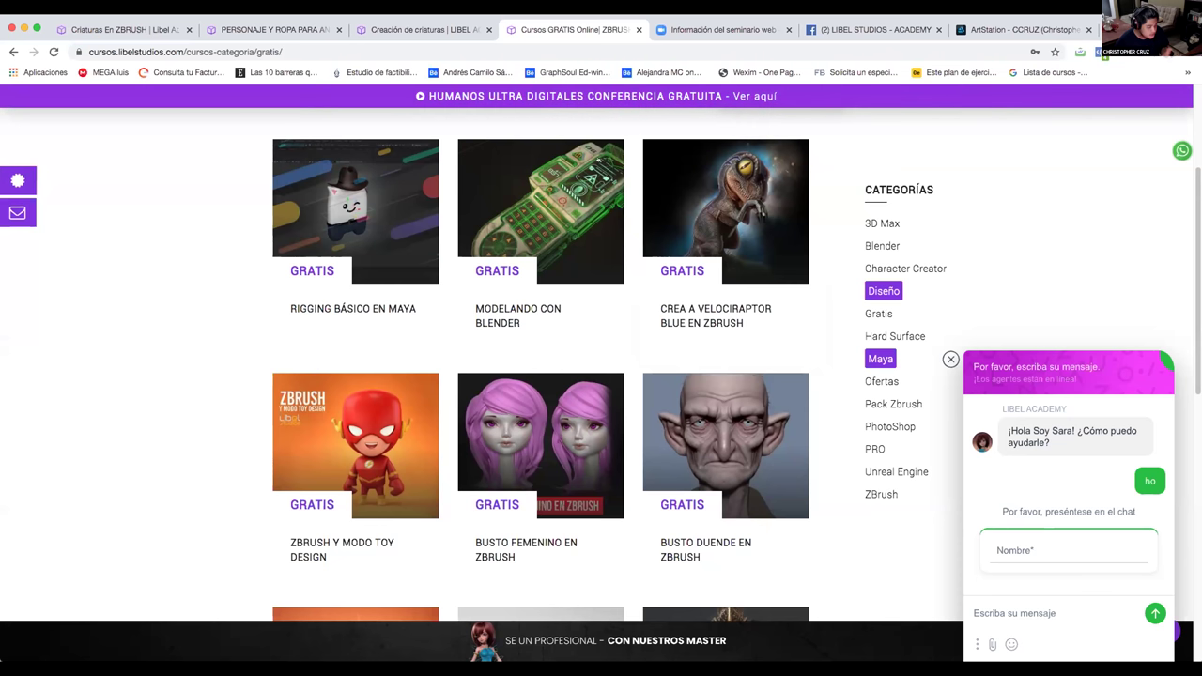
left_click(132, 29)
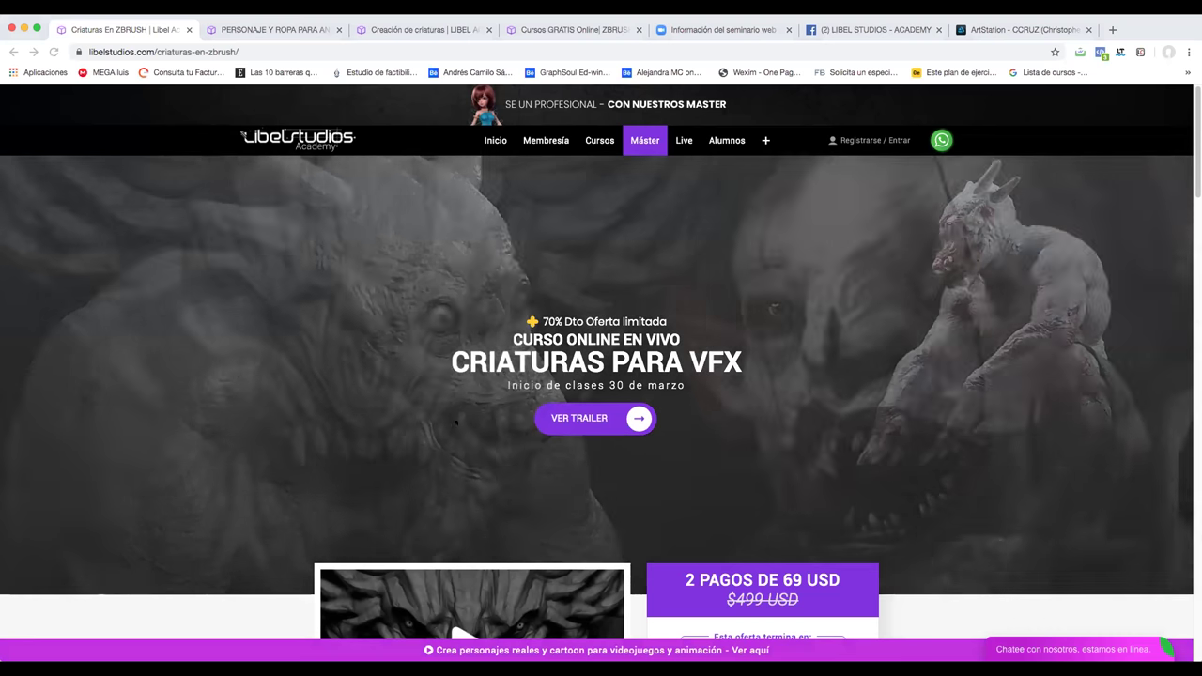
scroll(601, 376, "down", 1)
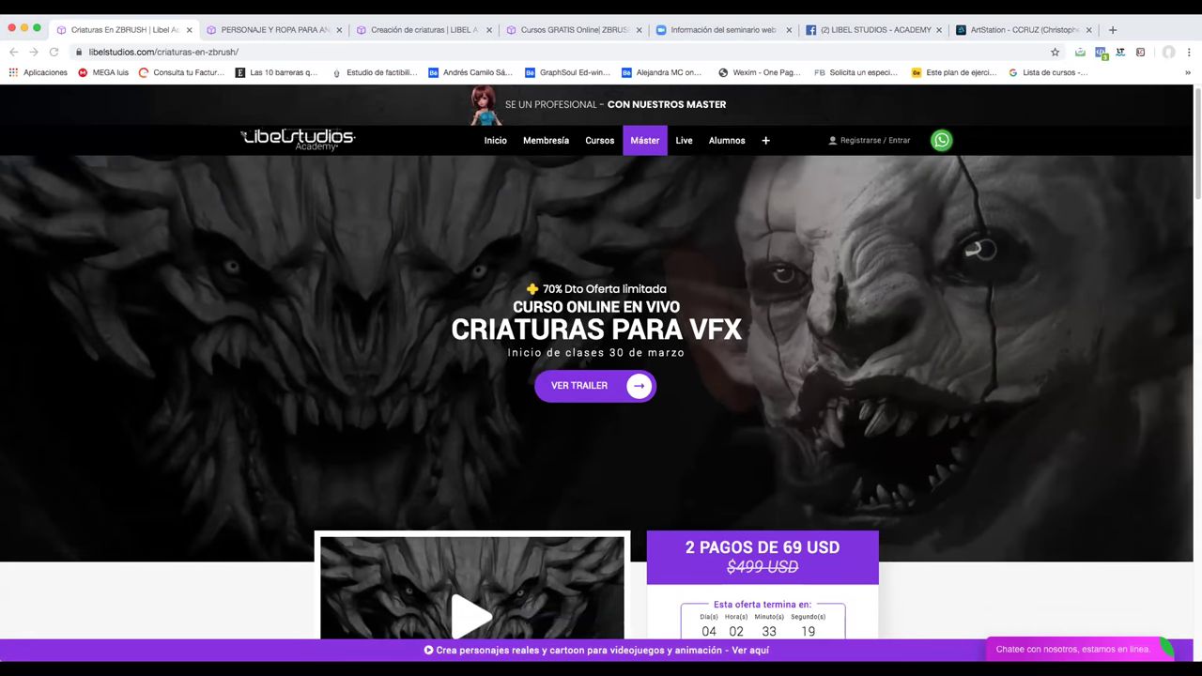
scroll(601, 375, "down", 3)
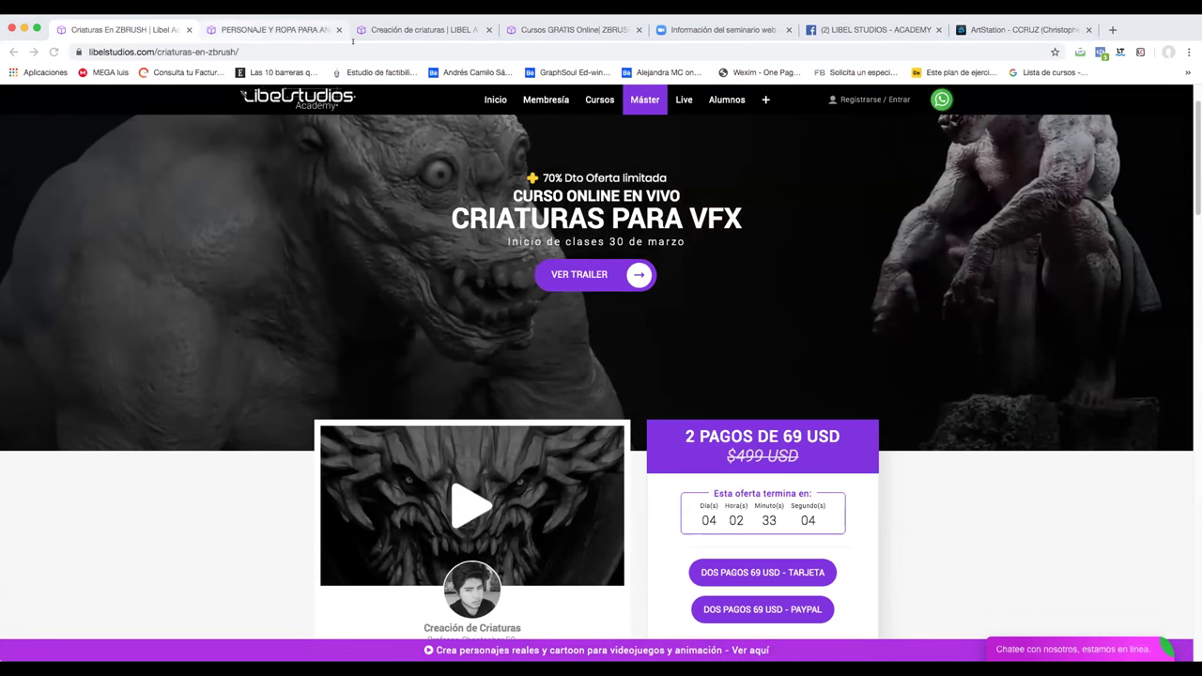
Show the cartoon character course alongside the Creación de Criaturas course, and go back to the Criaturas en ZBrush page.
left_click(301, 30)
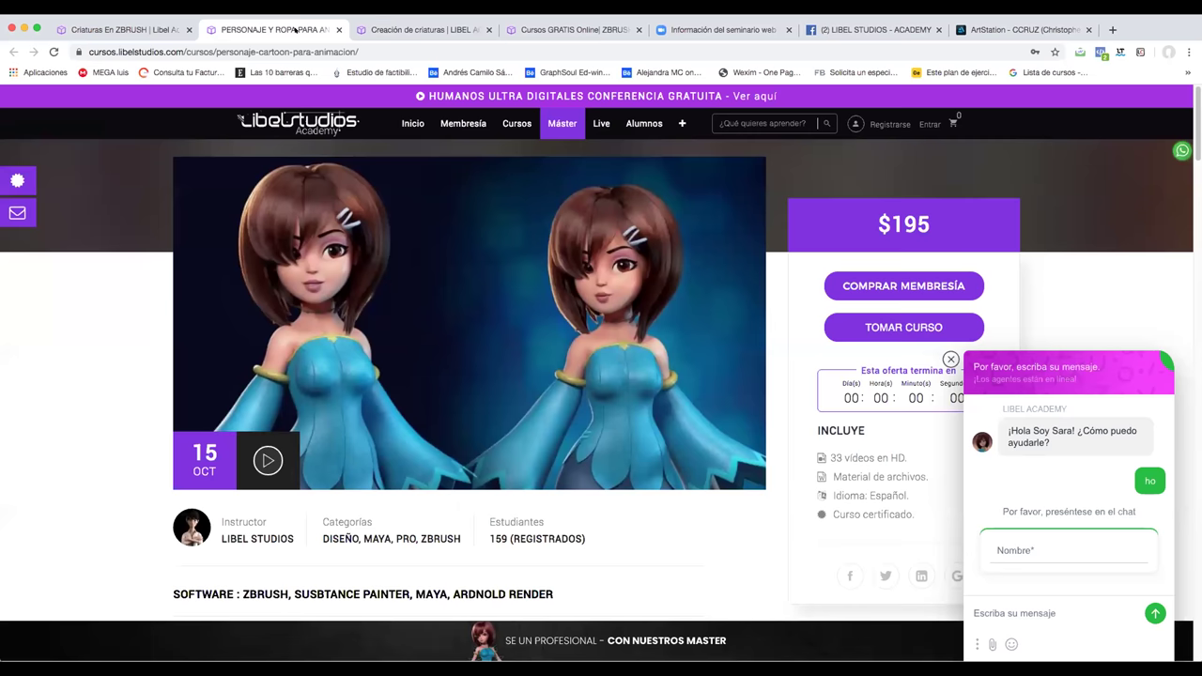
left_click(413, 29)
left_click(283, 24)
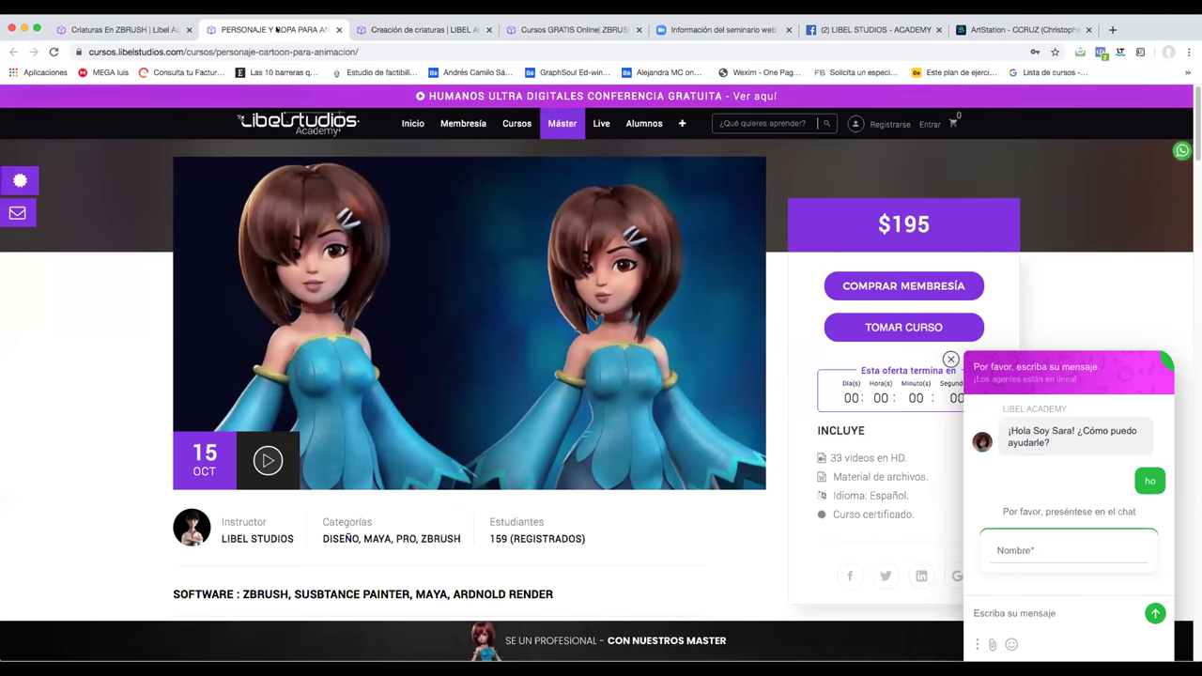
left_click(142, 29)
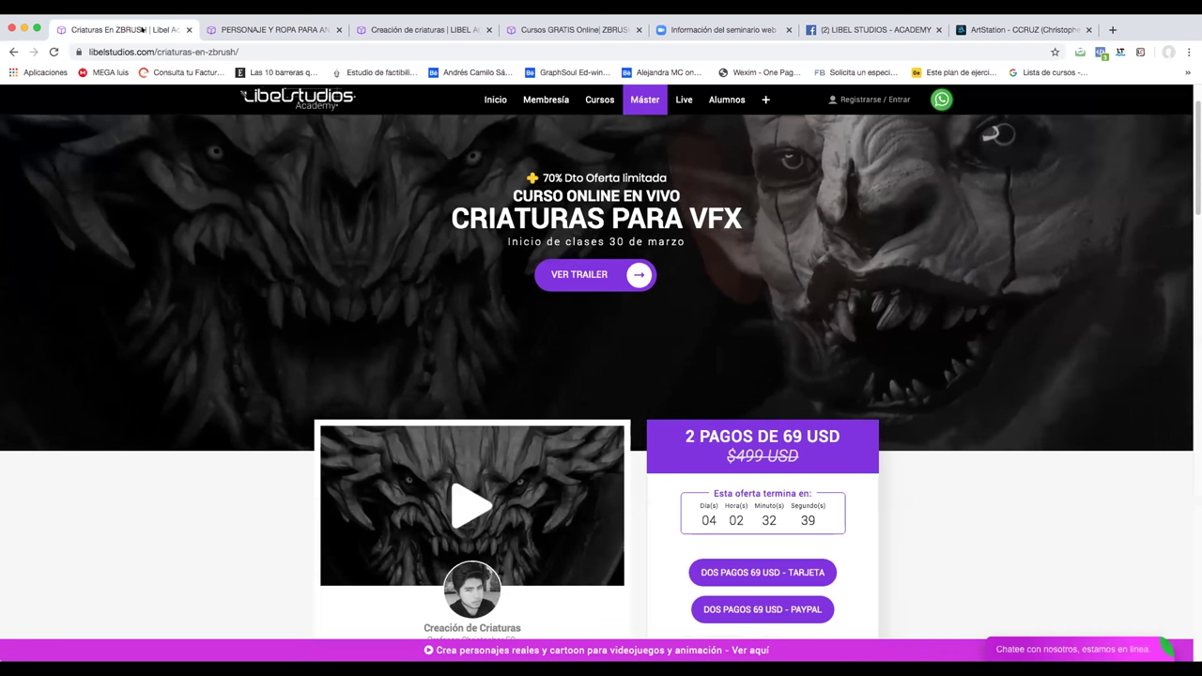
Review the study method and payment offer on the Criaturas en ZBrush page, highlighting the offer's countdown.
scroll(423, 308, "down", 10)
scroll(424, 308, "up", 10)
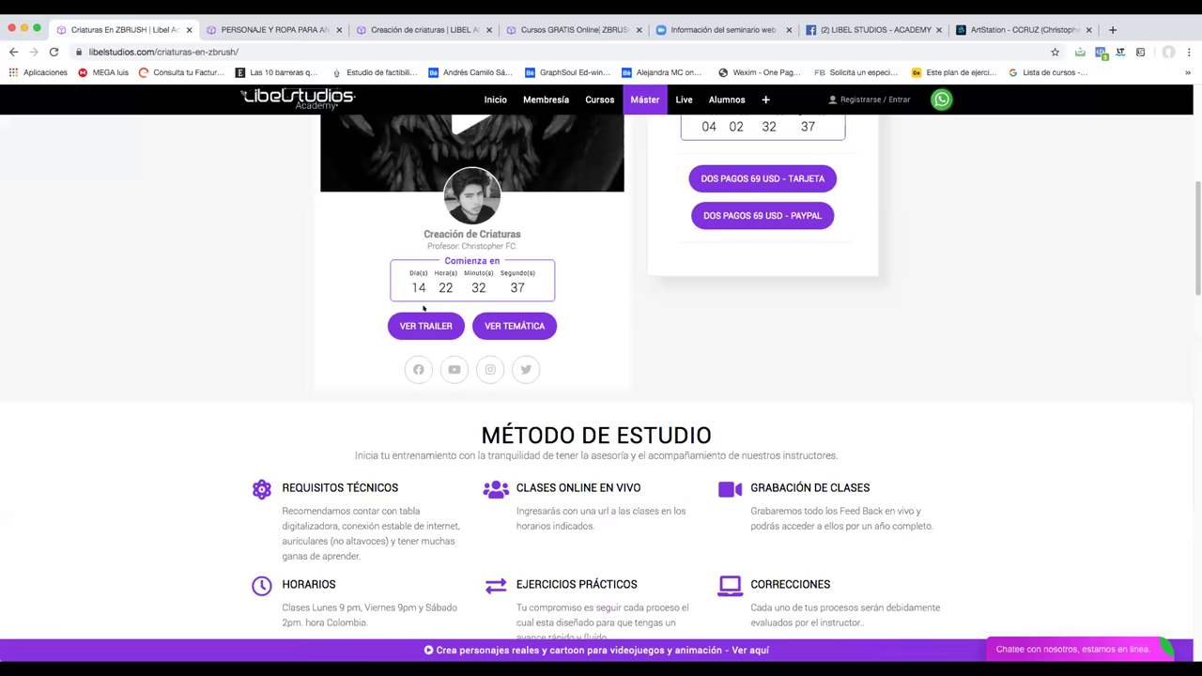
scroll(530, 420, "down", 4)
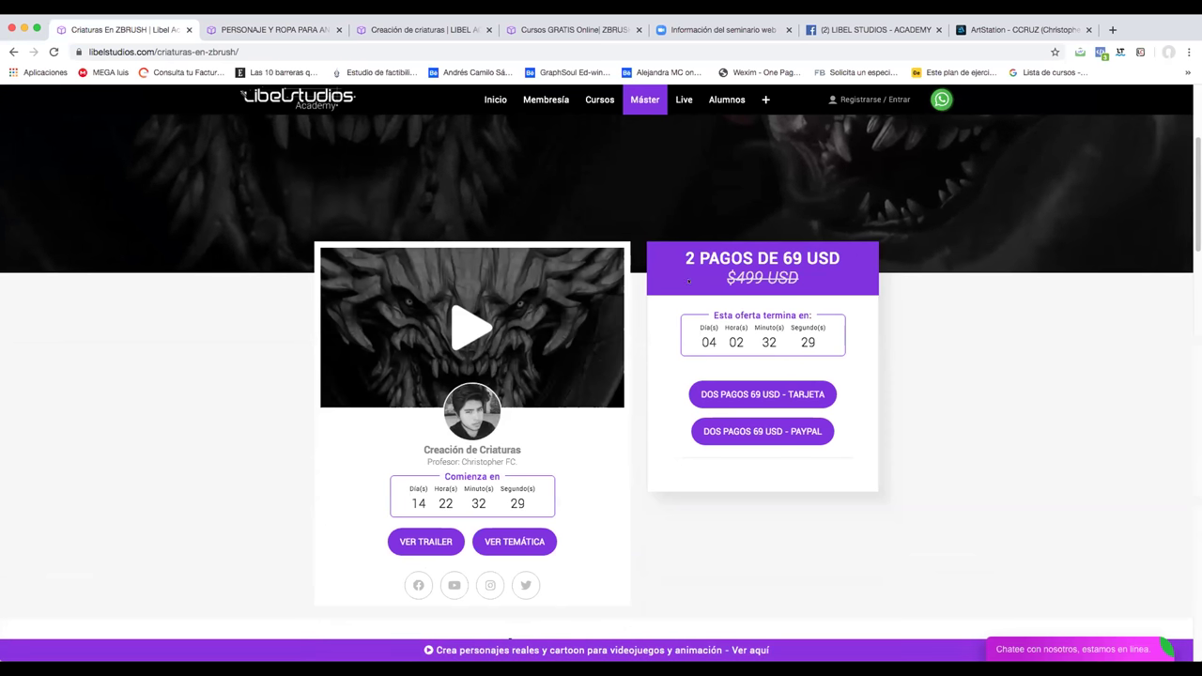
left_click_drag(717, 330, 815, 330)
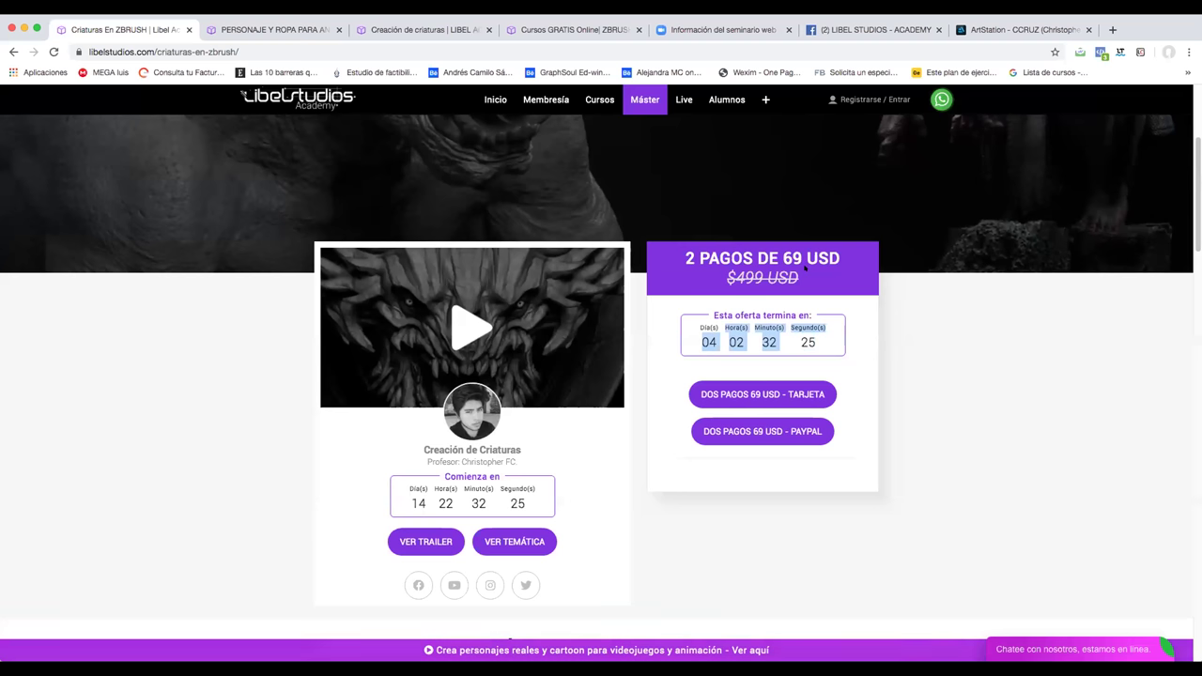
left_click(917, 317)
scroll(885, 311, "down", 2)
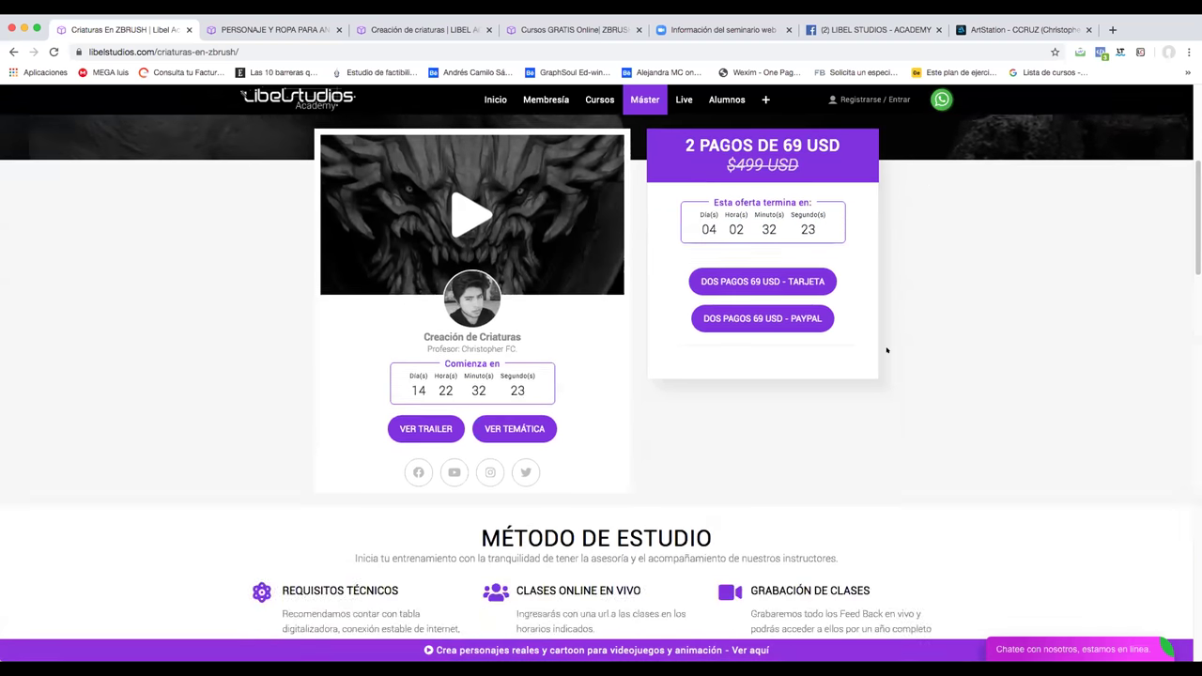
scroll(887, 350, "up", 4)
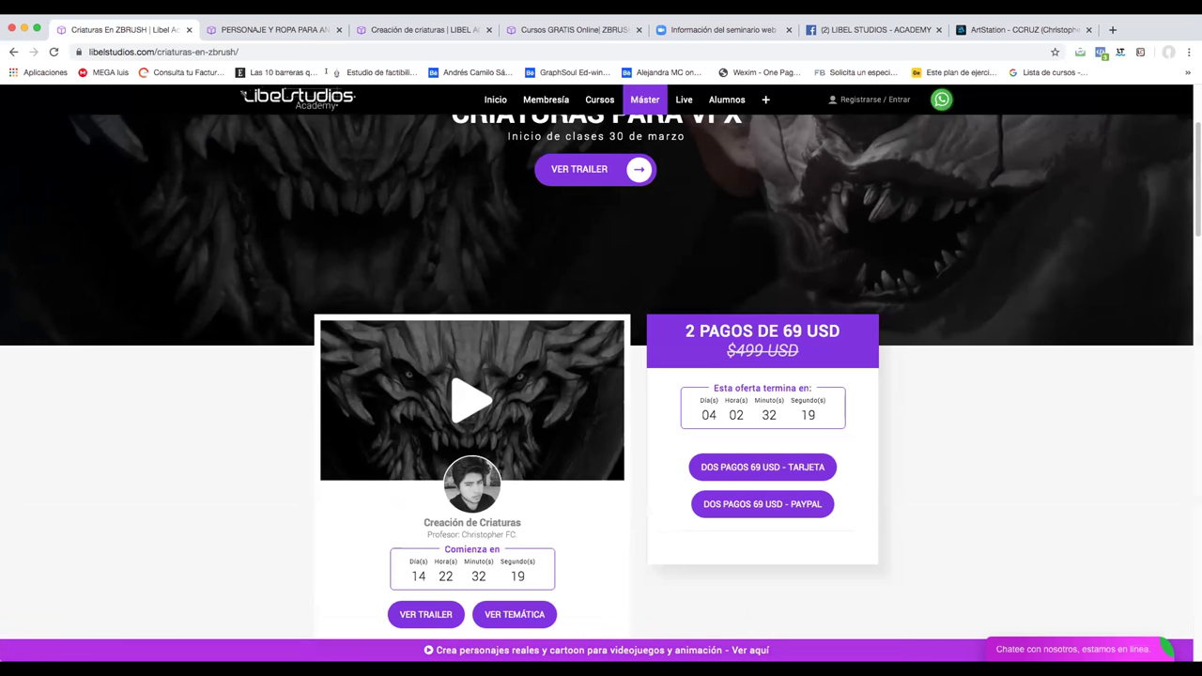
Revisit the two bonus course pages and highlight the offer countdown on the Criaturas en ZBrush page again.
left_click(282, 31)
left_click(423, 30)
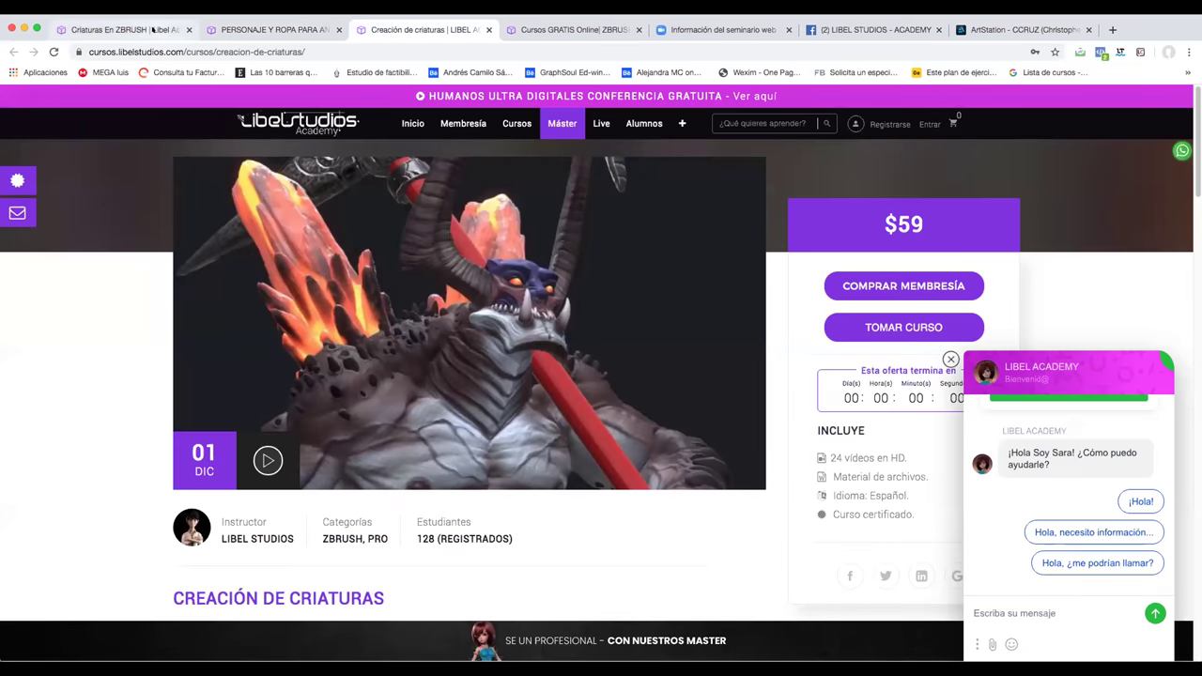
left_click(159, 30)
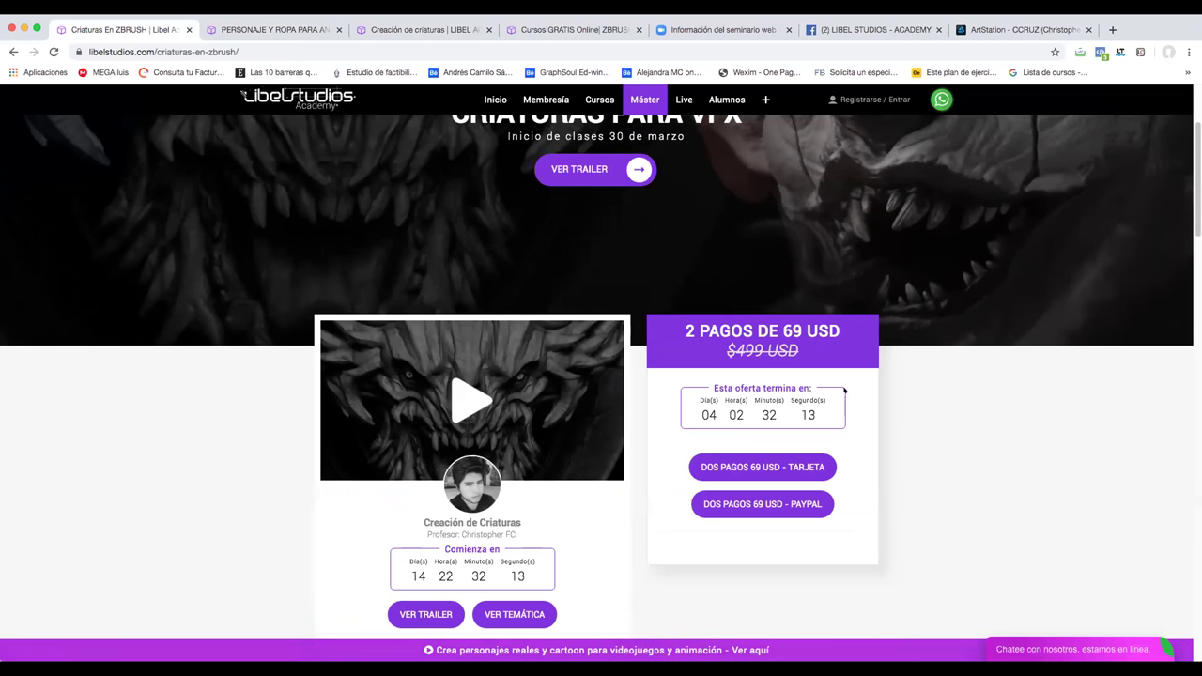
left_click(326, 36)
left_click(179, 33)
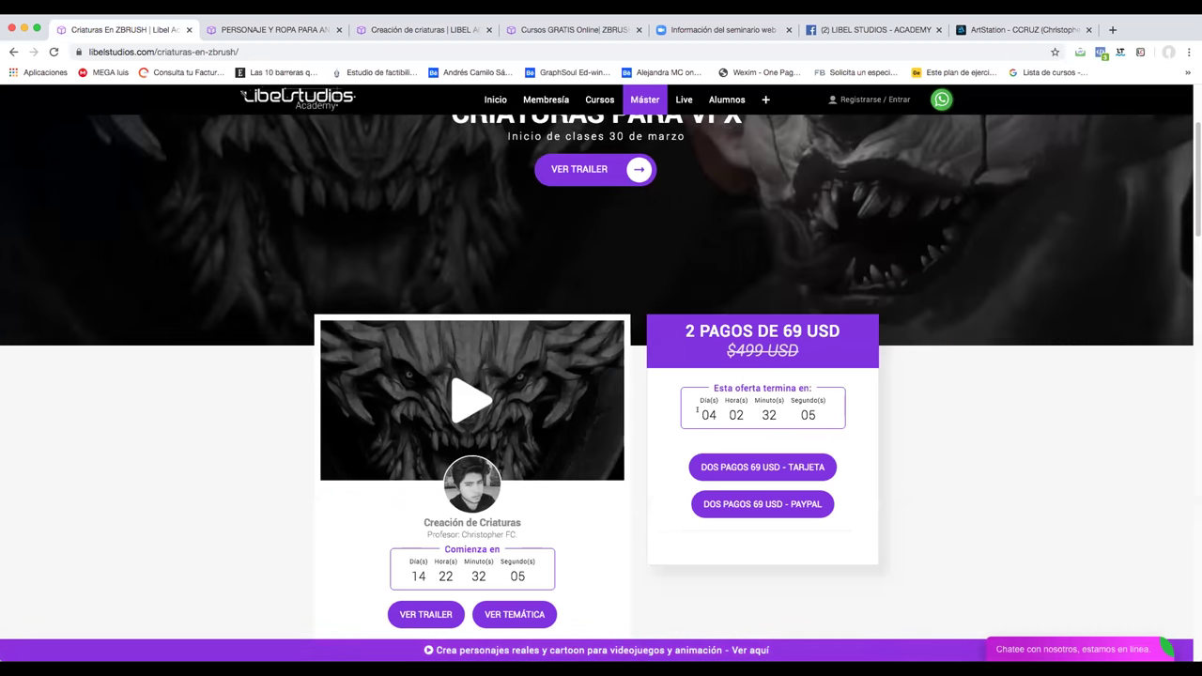
left_click_drag(699, 415, 839, 414)
left_click(919, 449)
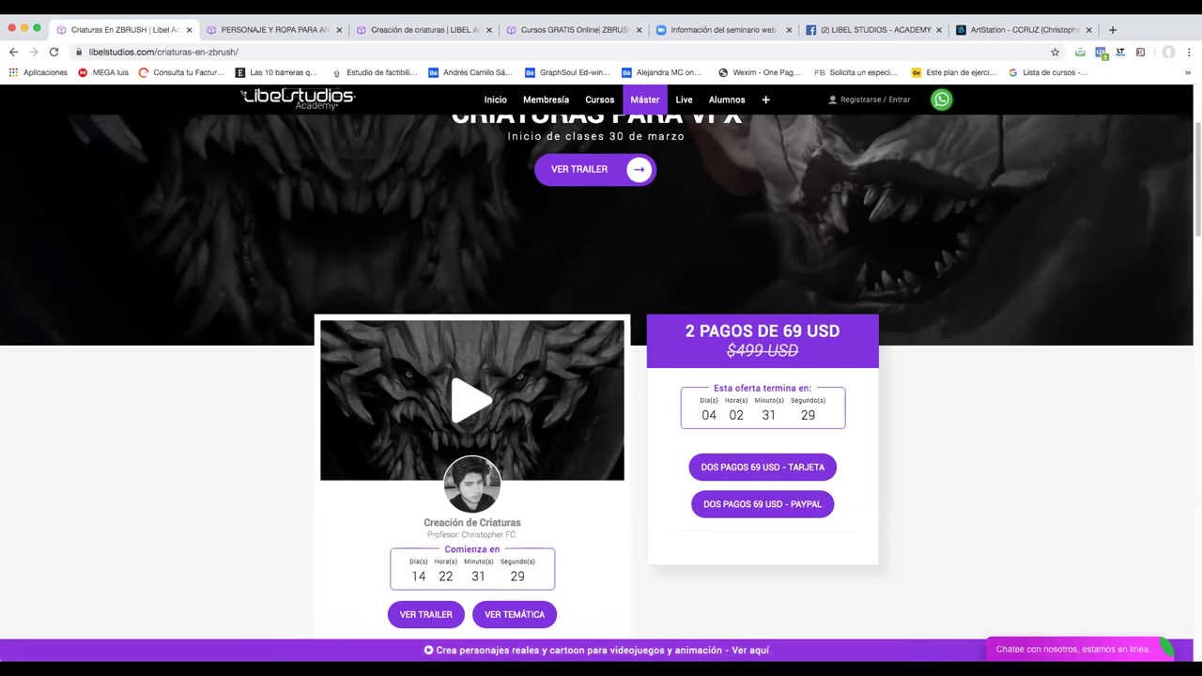
Switch to the LIBEL STUDIOS - ACADEMY group on Facebook and start a new site search.
left_click(866, 30)
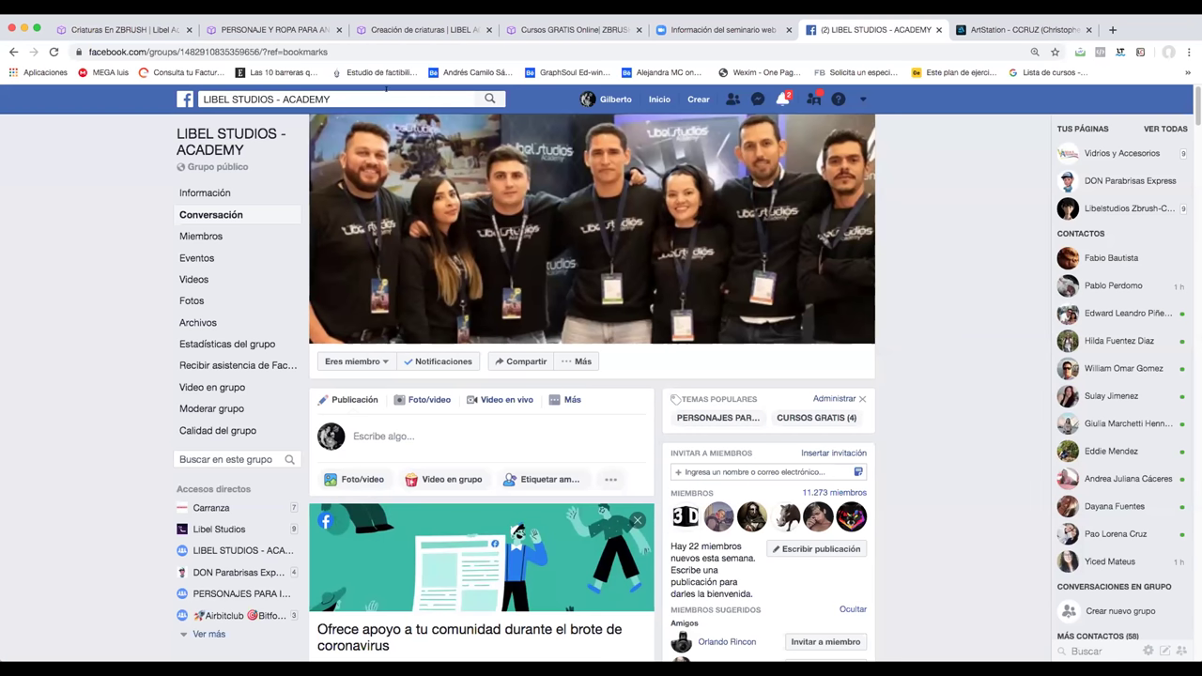
left_click(336, 99)
type("libel")
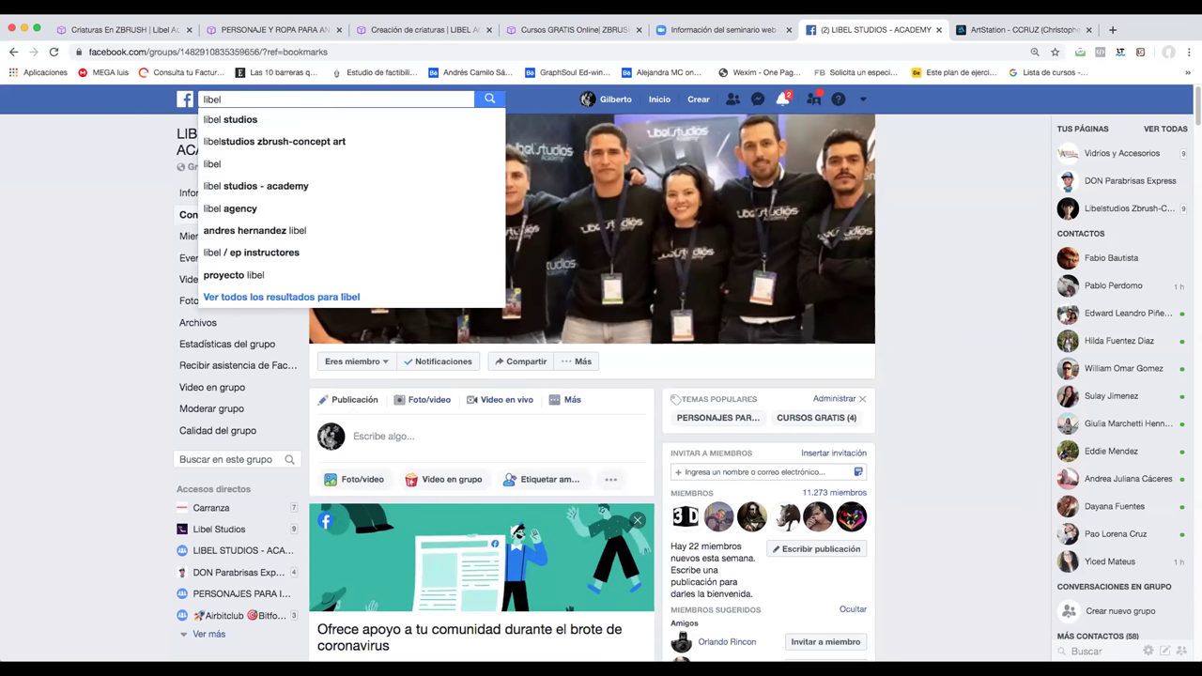
key("BackSpace")
key("BackSpace")
key("BackSpace")
key("BackSpace")
key("BackSpace")
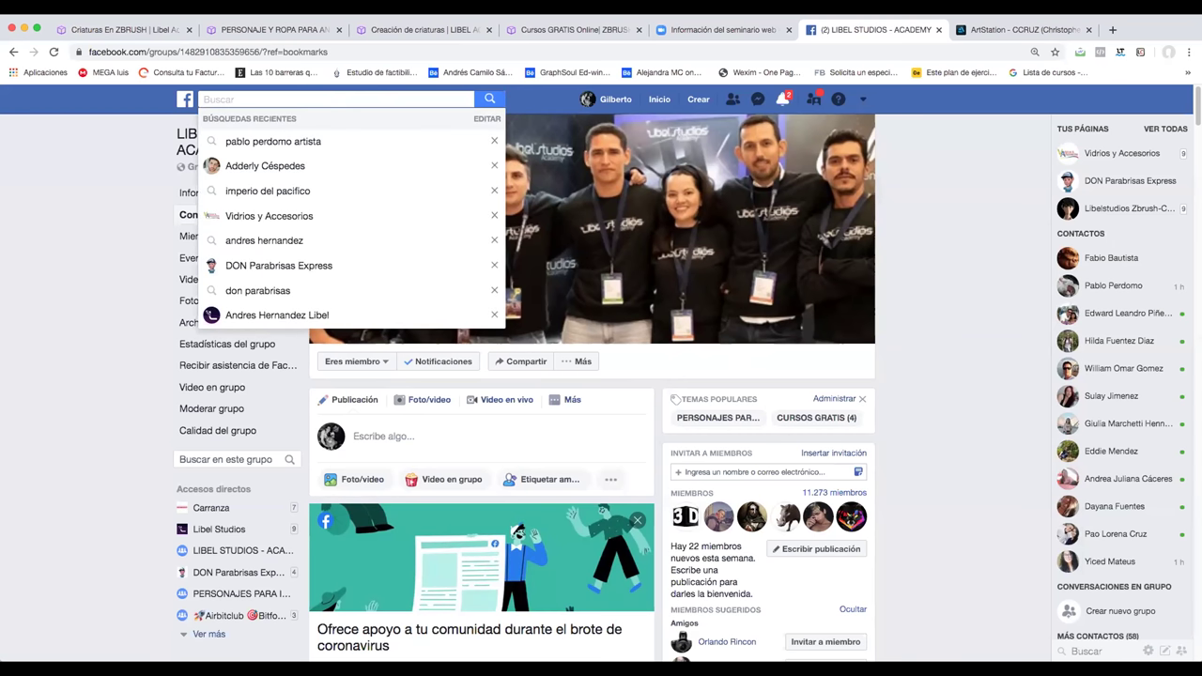
type("a")
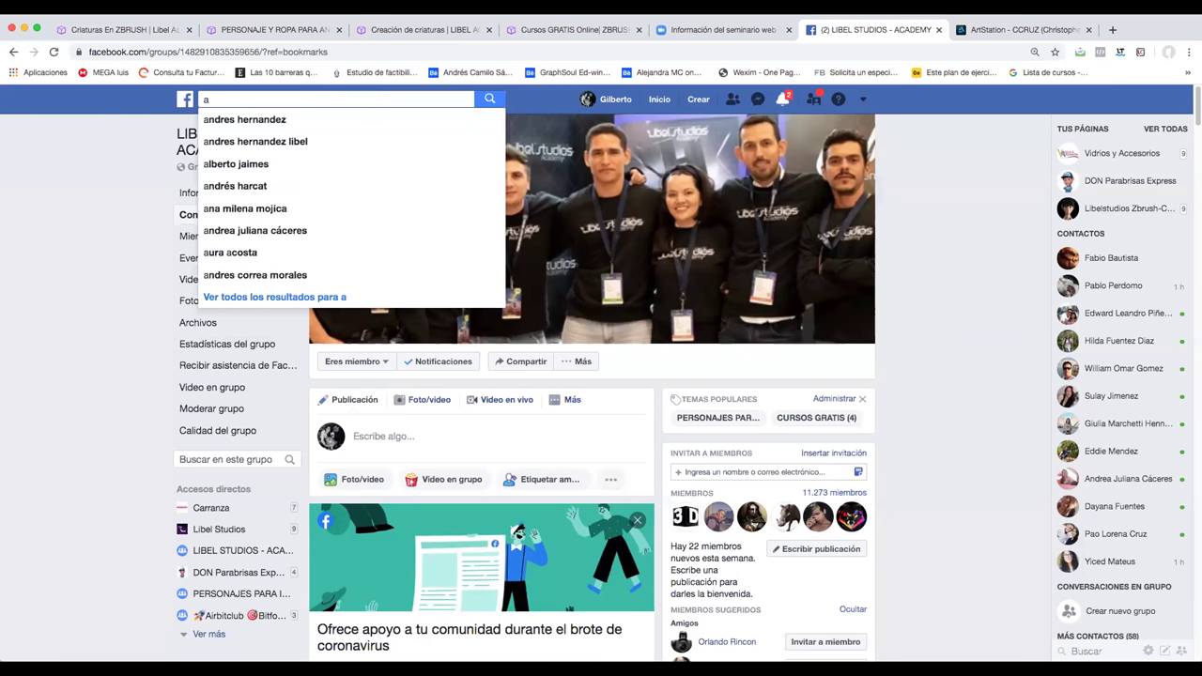
key("BackSpace")
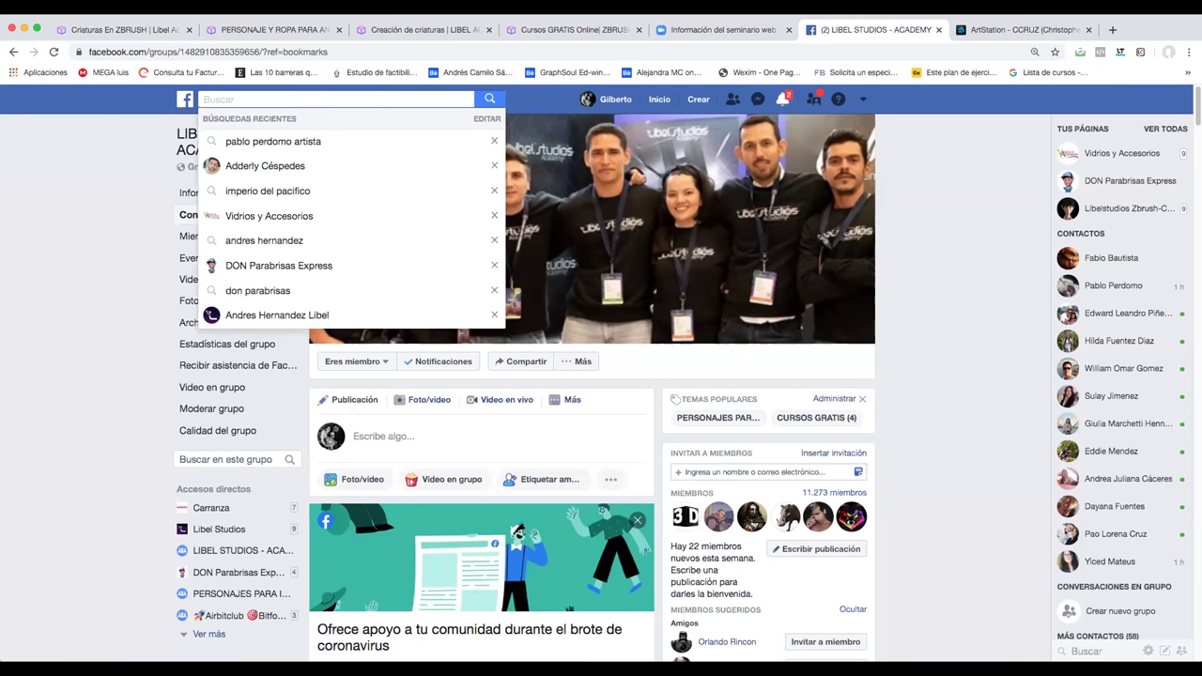
type("libe")
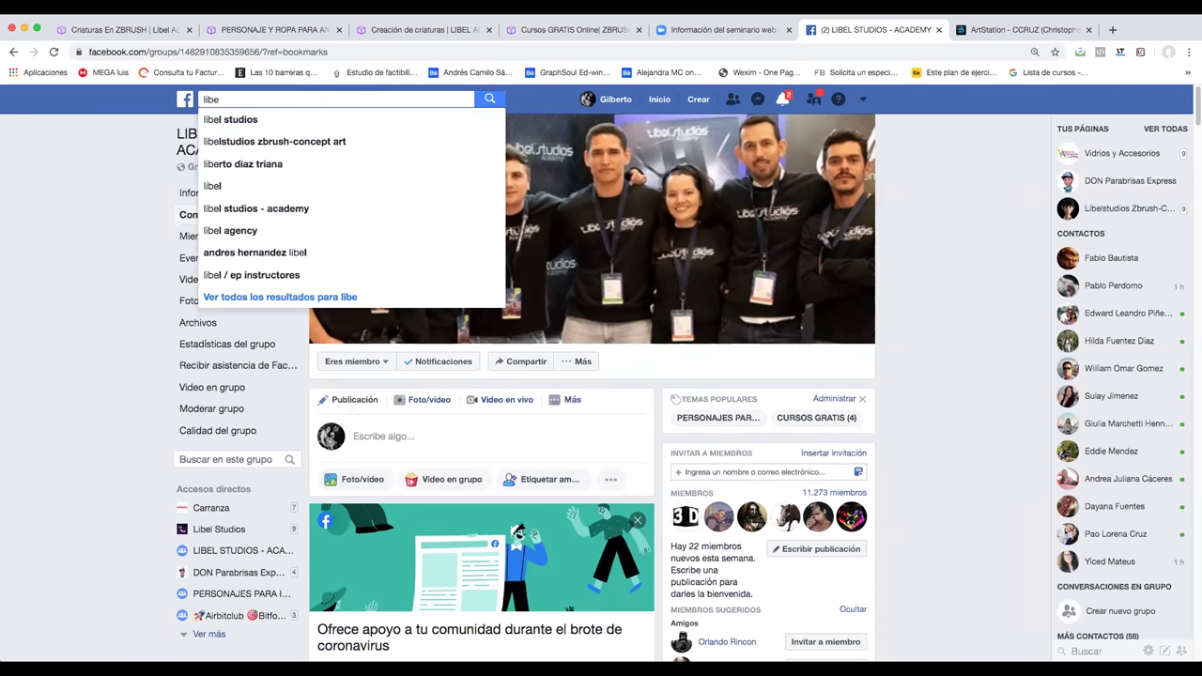
key("BackSpace")
key("BackSpace")
key("BackSpace")
key("BackSpace")
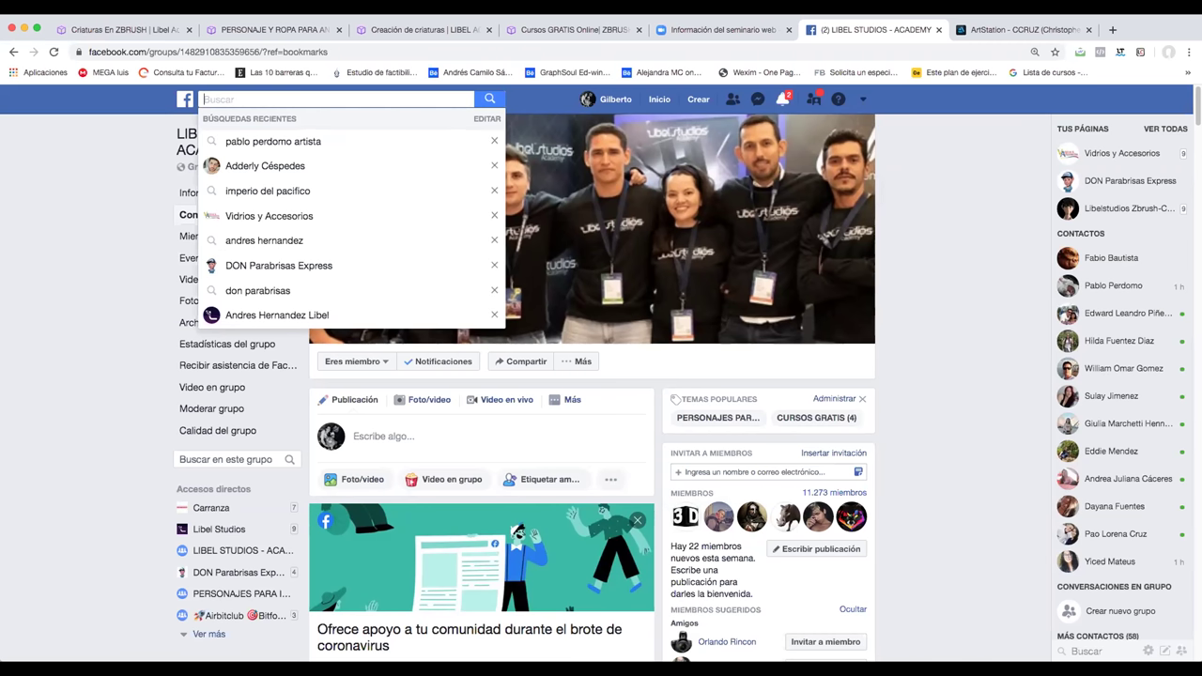
Search Facebook for the academy contact's first name and open the suggested profile linked to Libel.
type("andres")
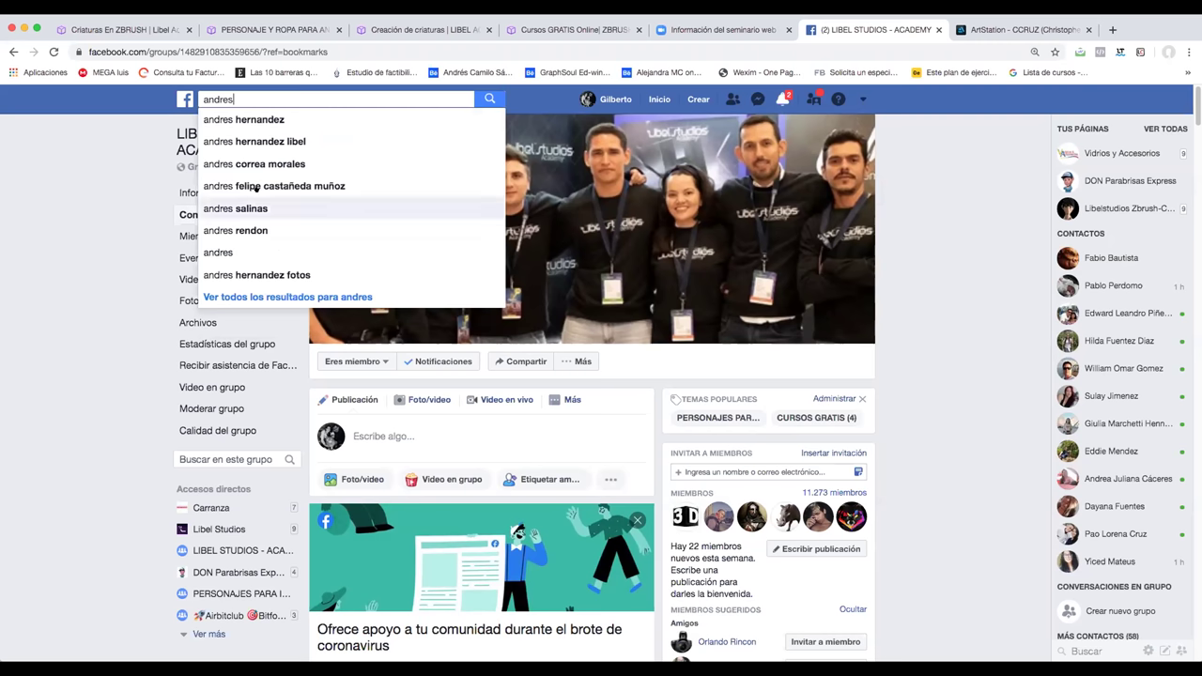
left_click(262, 138)
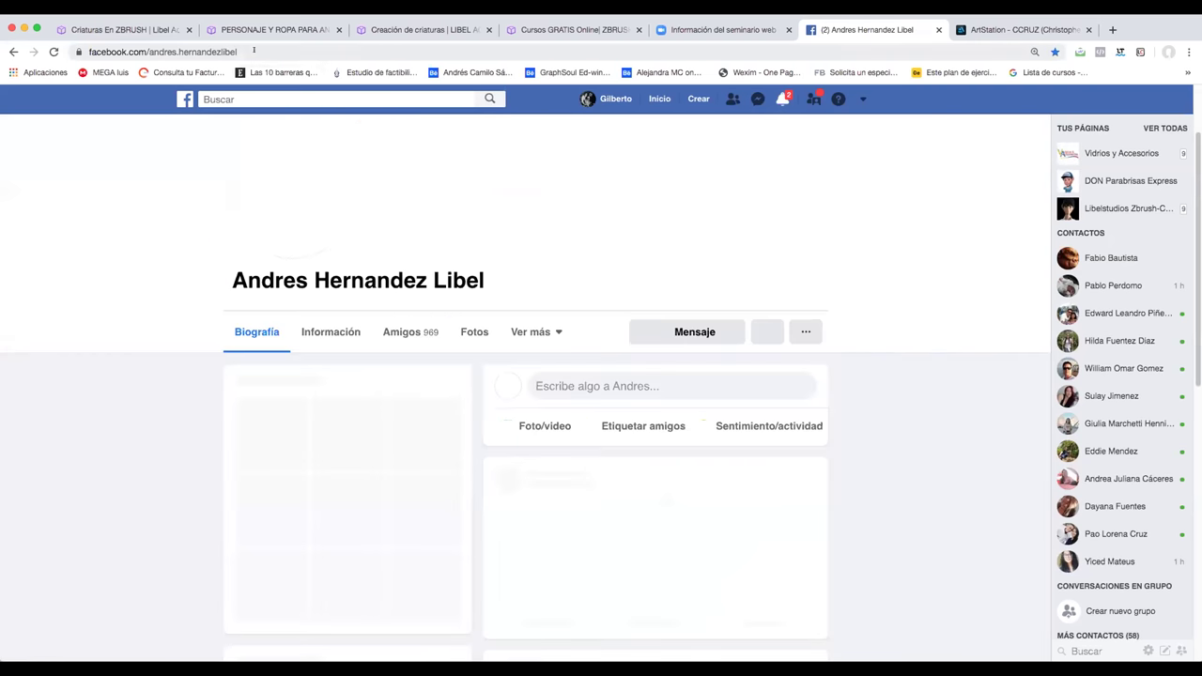
Highlight the academy contact's profile address and the class start date on the Criaturas en ZBRUSH page.
left_click(239, 53)
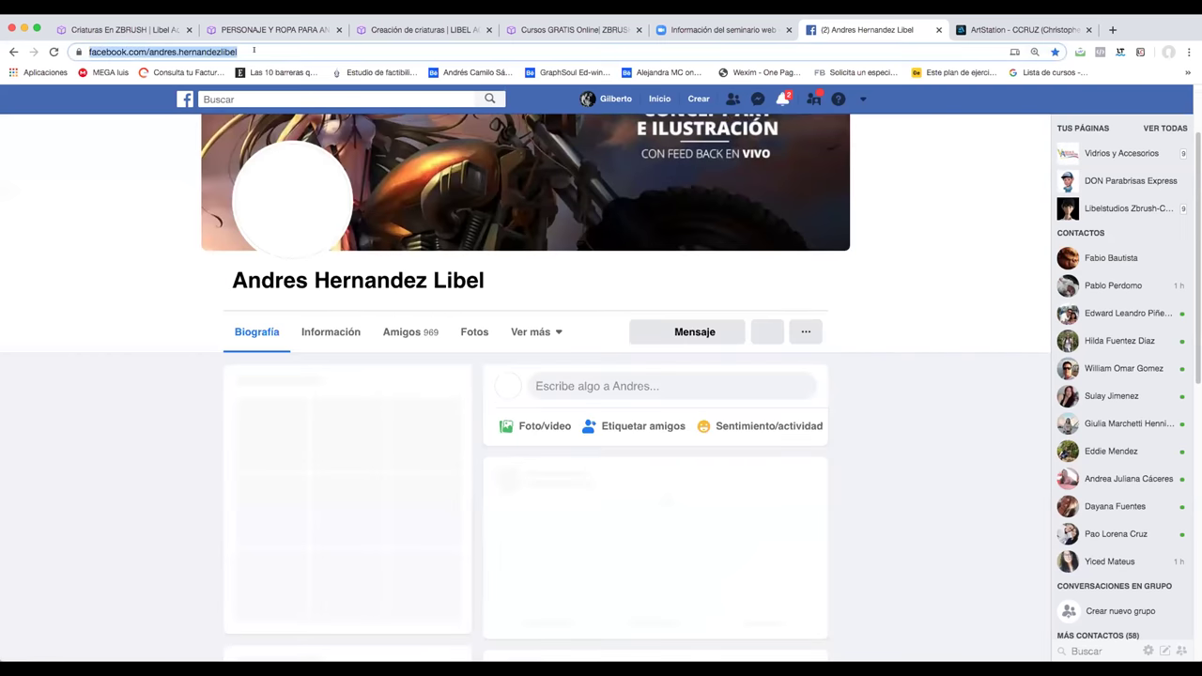
left_click(122, 29)
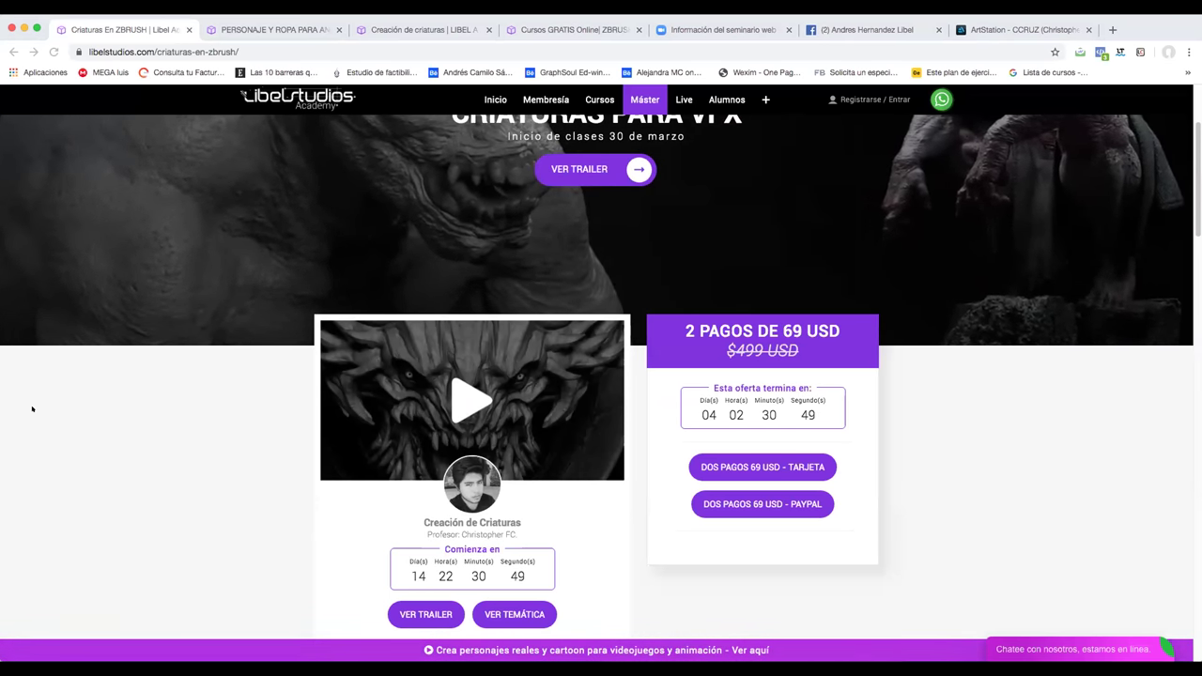
scroll(567, 241, "up", 1)
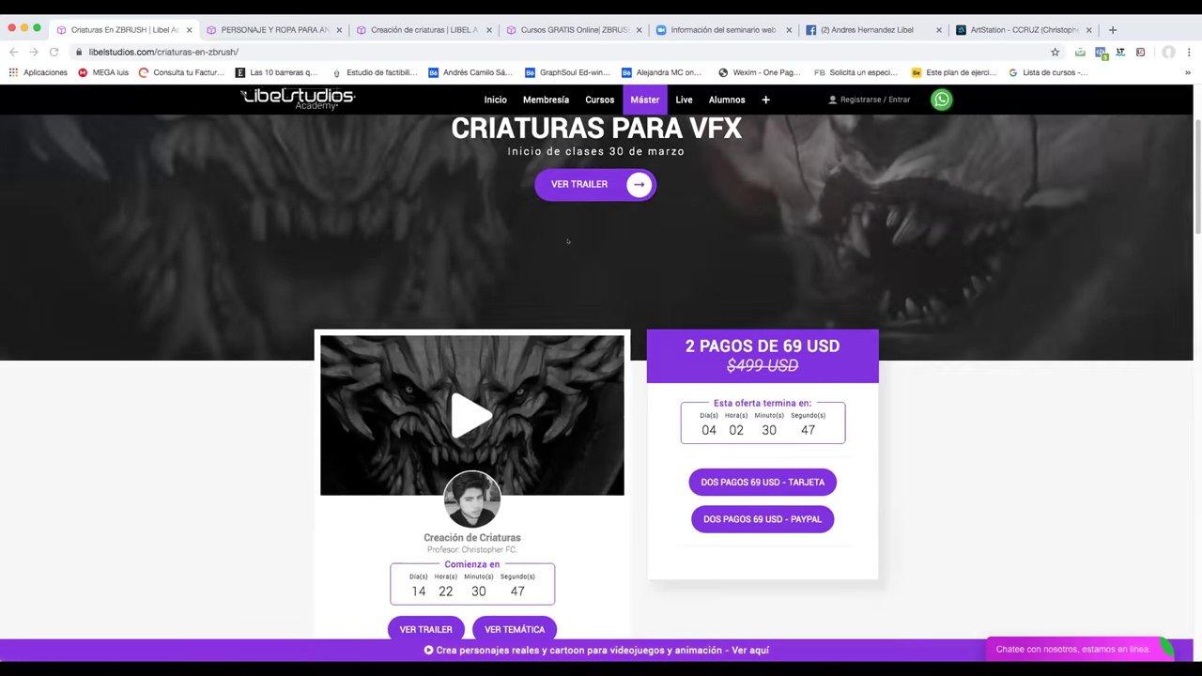
left_click_drag(686, 154, 507, 153)
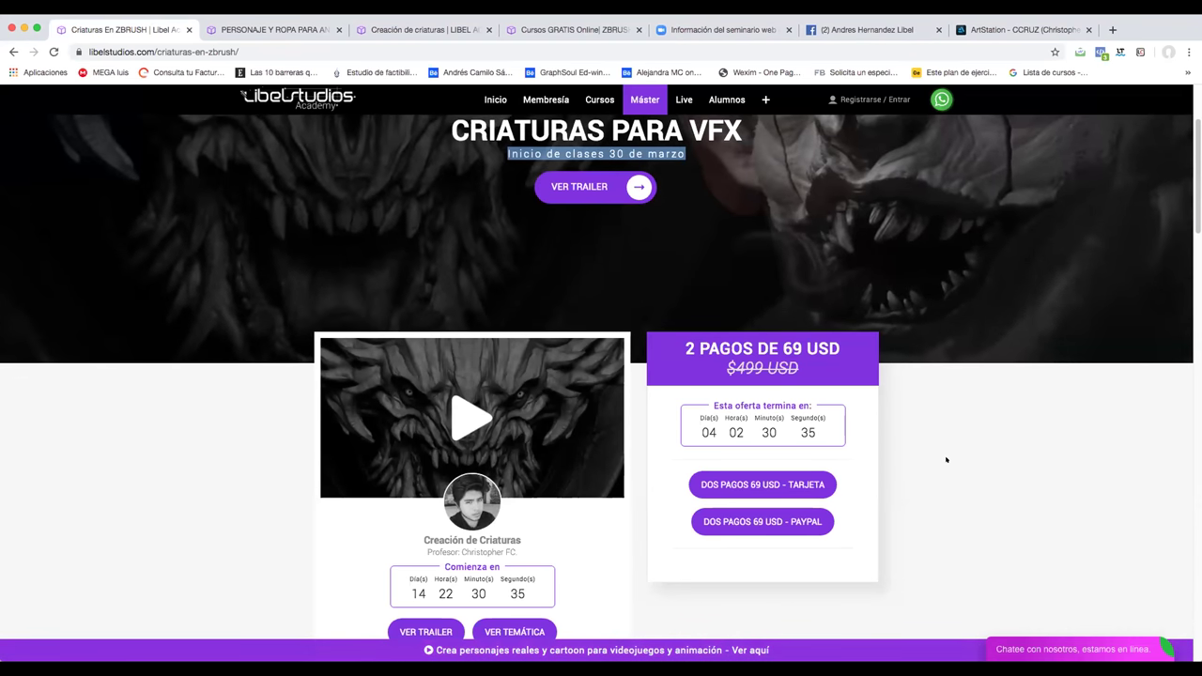
left_click(946, 459)
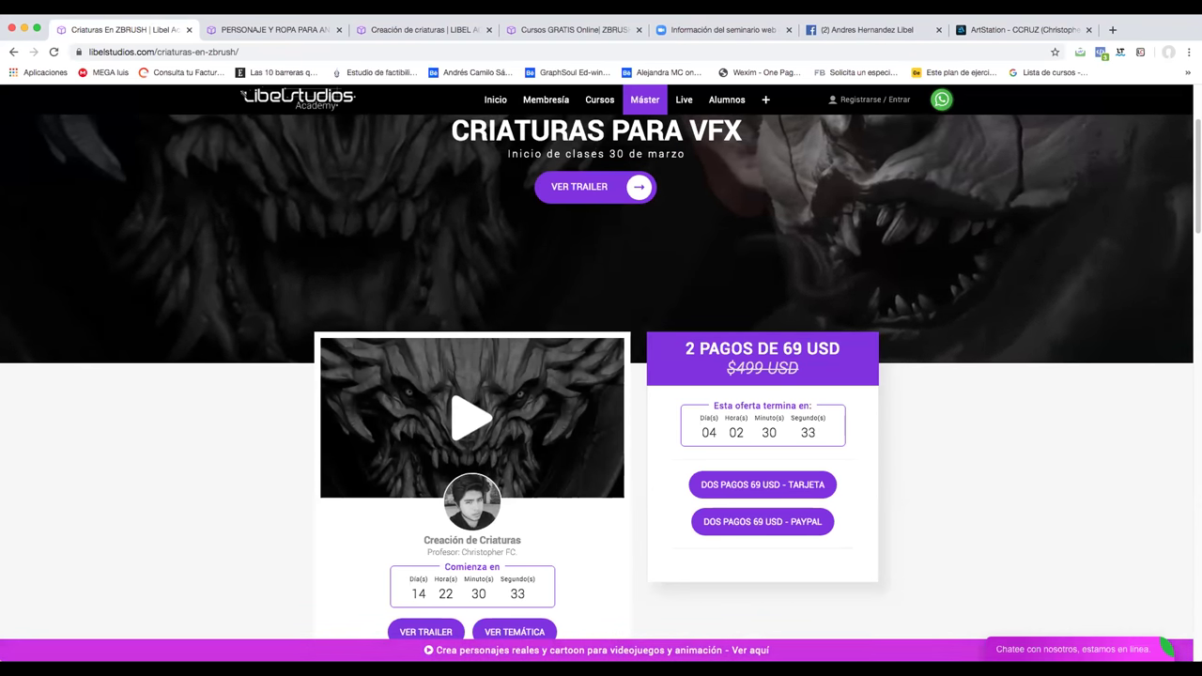
Open the libelstudios.com home page, review its live-tutored course offerings, and dismiss the chat window.
left_click(261, 51)
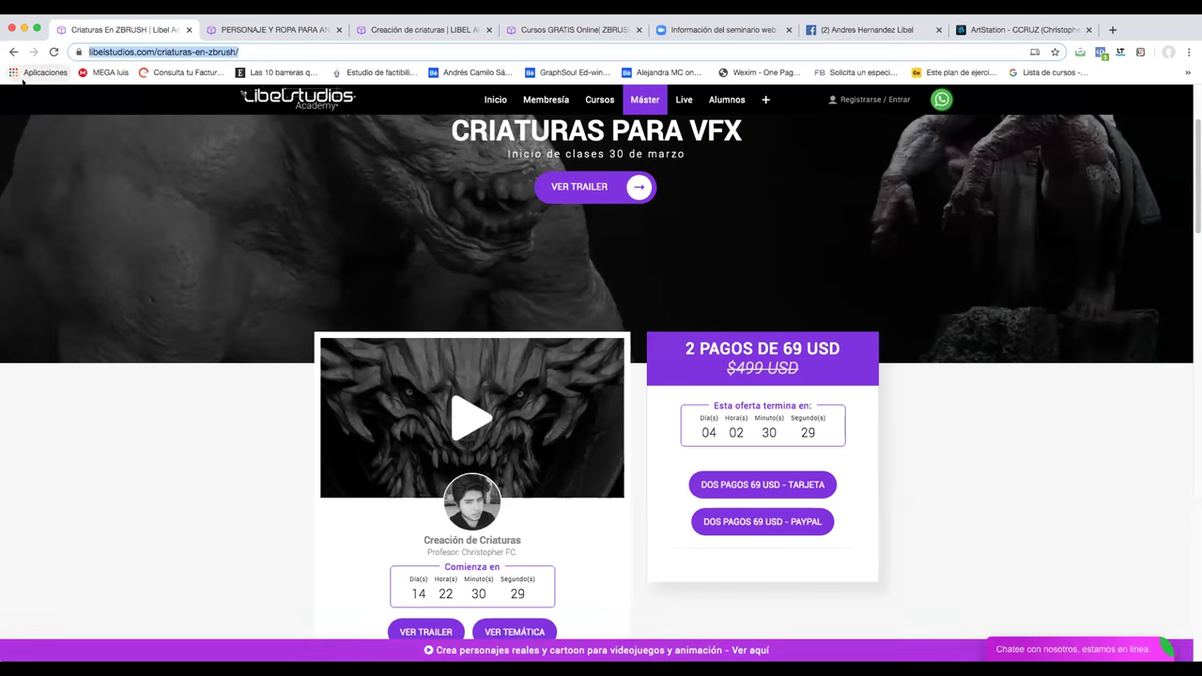
left_click(72, 409)
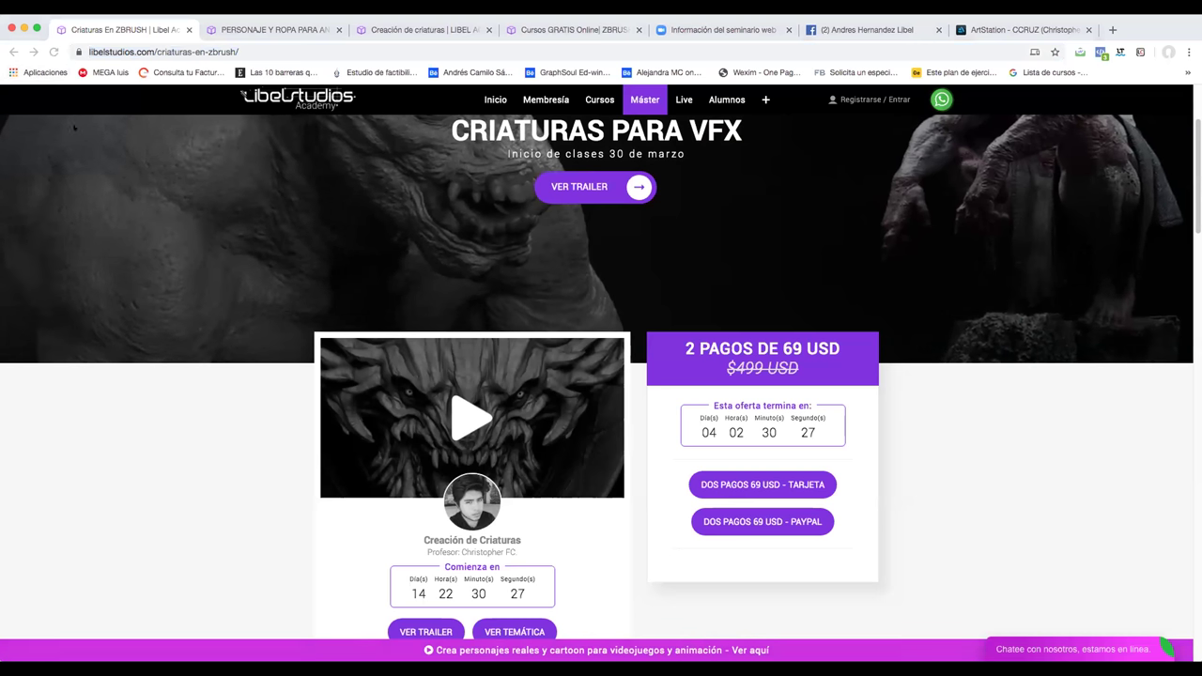
left_click(88, 30)
key("Return")
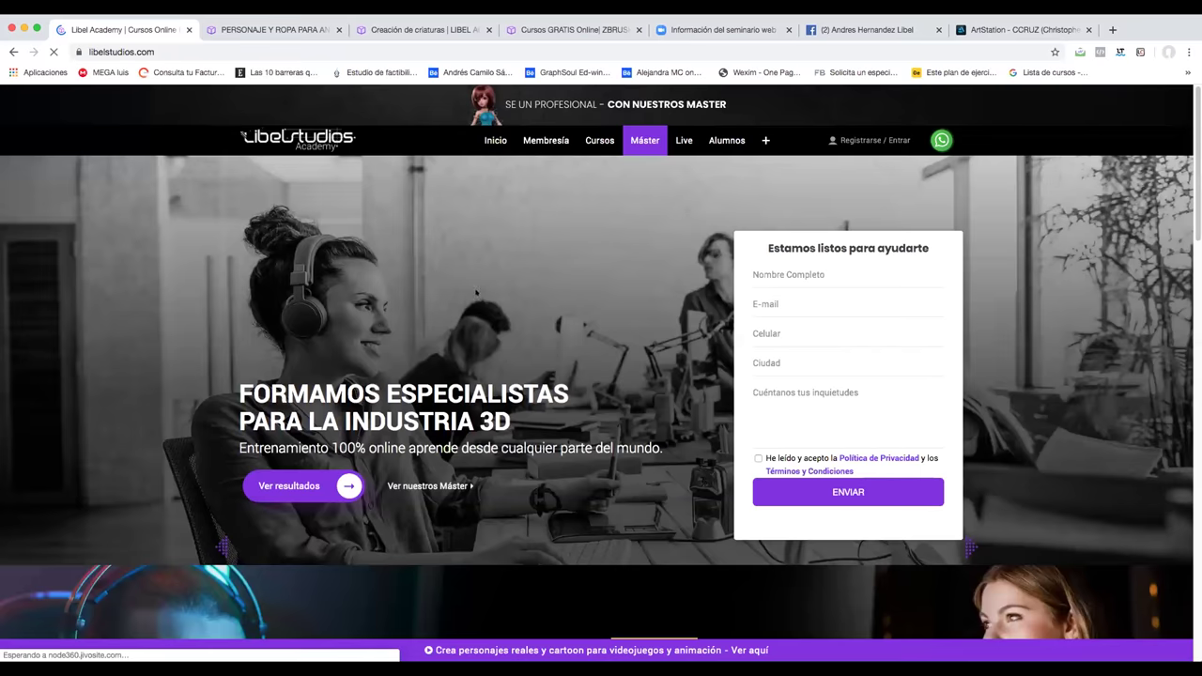
scroll(484, 279, "down", 5)
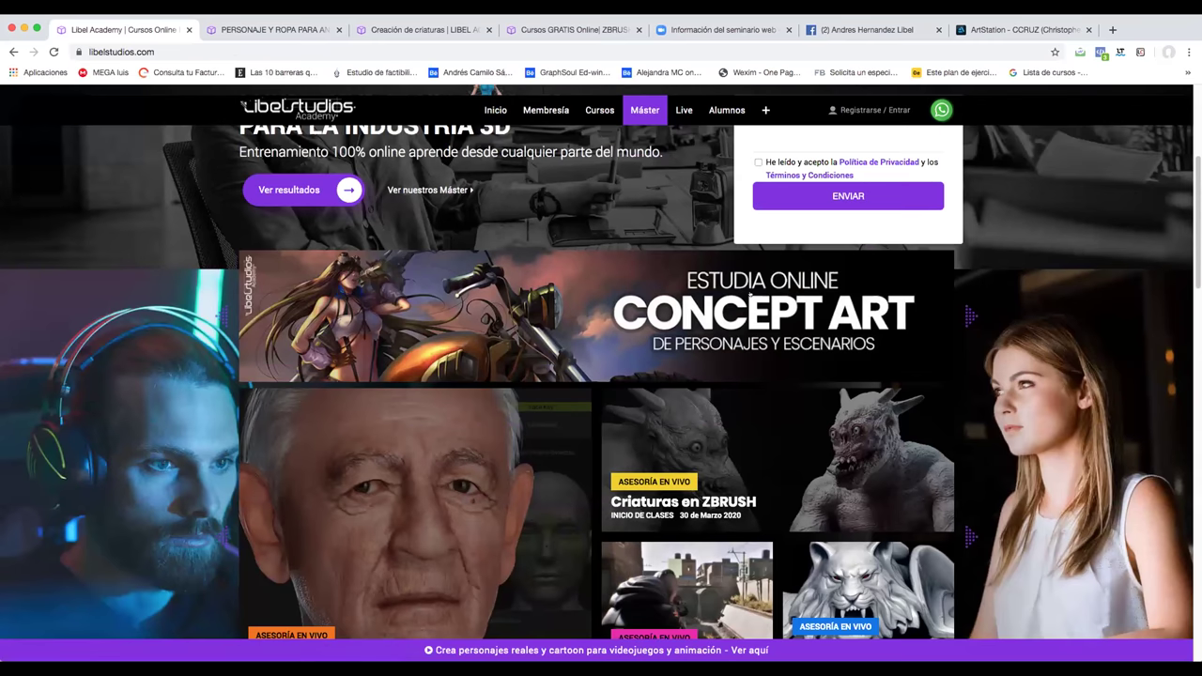
scroll(799, 279, "down", 3)
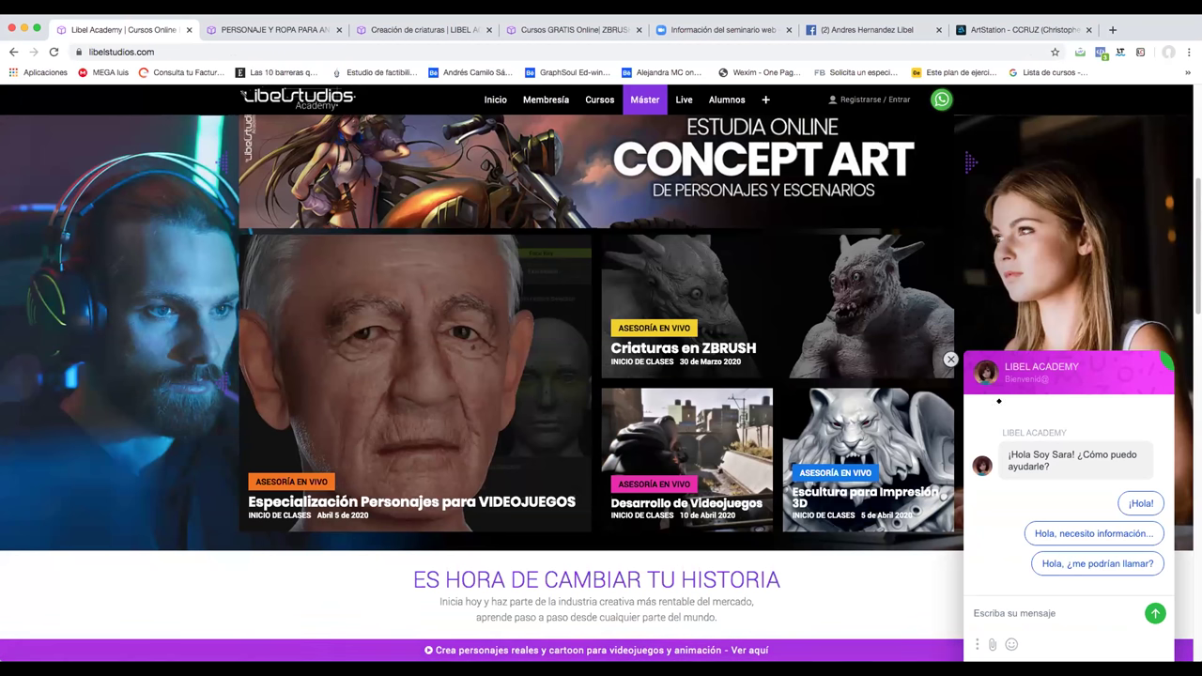
left_click(950, 359)
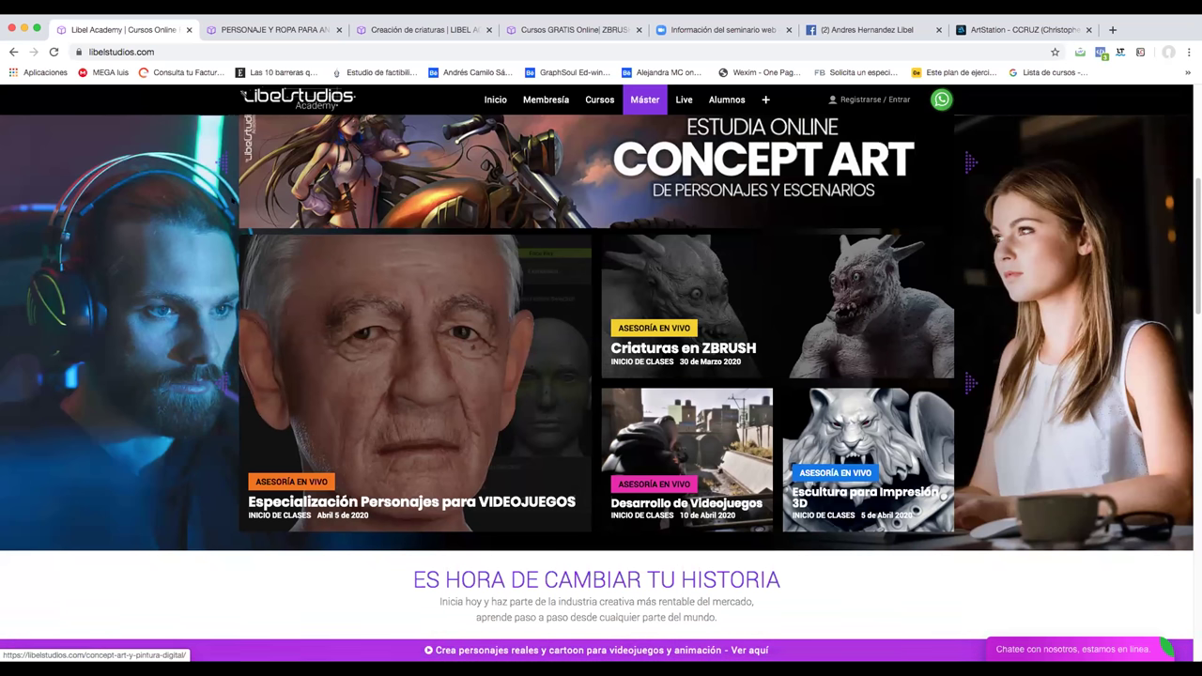
Open the Criaturas en ZBRUSH course from the home page listing and dismiss its offer pop-up.
left_click(767, 323)
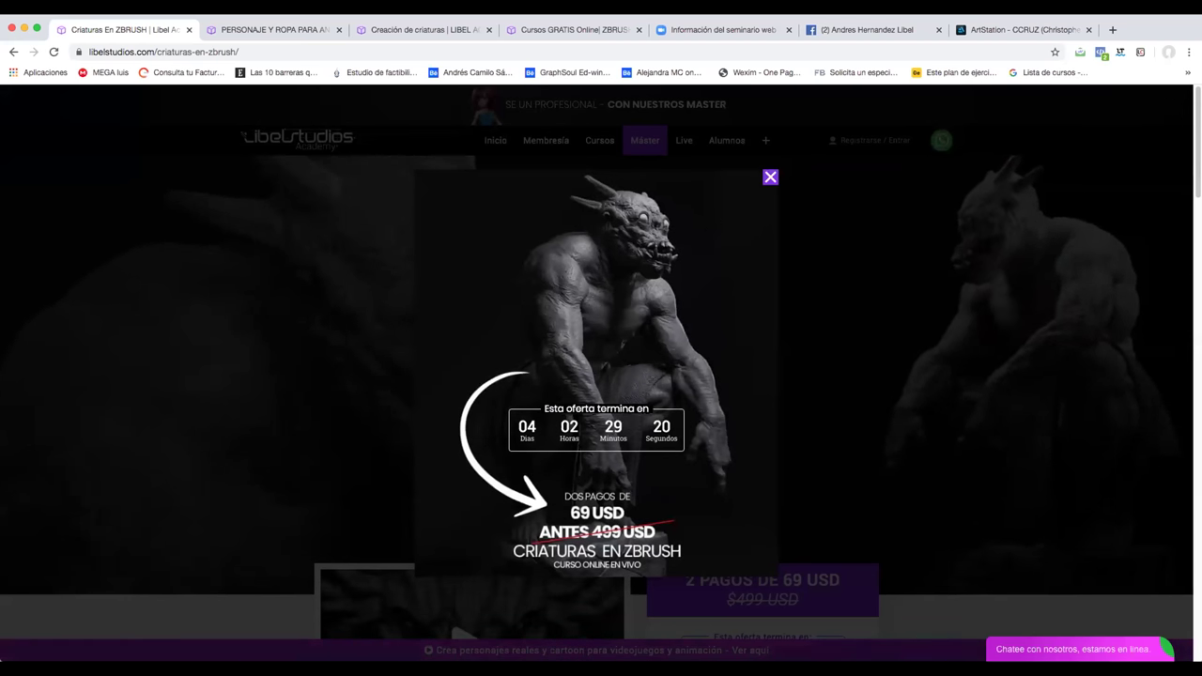
left_click(770, 177)
scroll(769, 176, "down", 2)
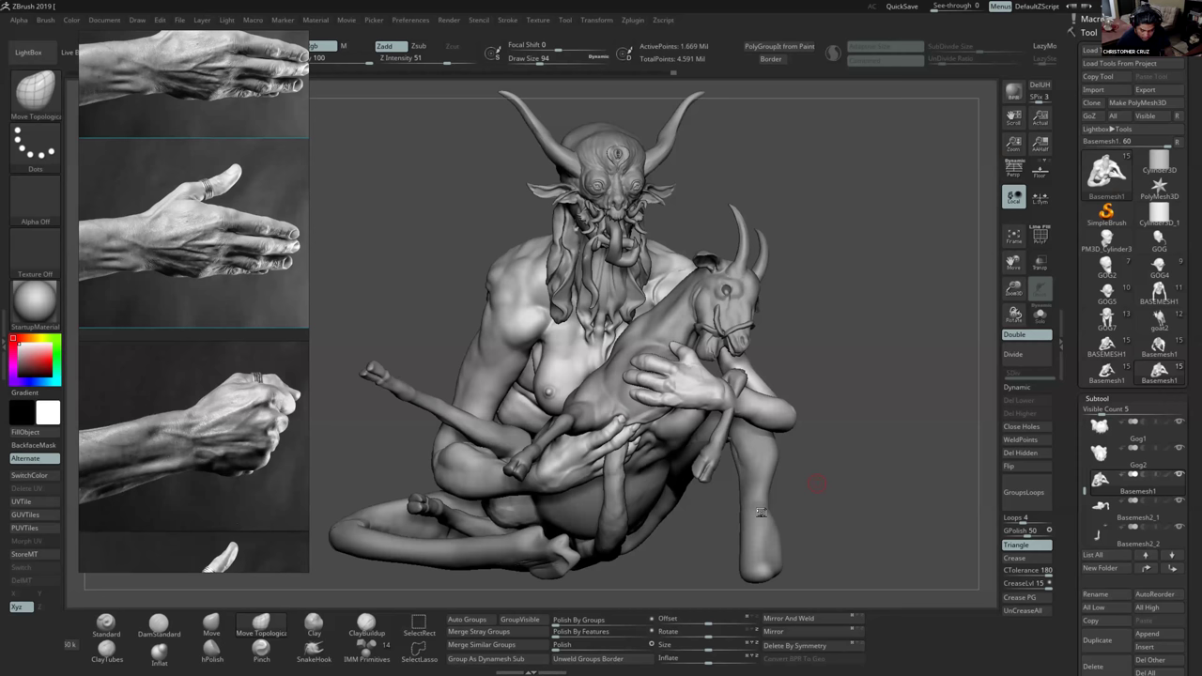
Orbit to a three-quarter view of the creature in ZBrush, switch to Photoshop's workflow diagram, and hide the hand reference board.
right_click_drag(808, 468, 835, 404)
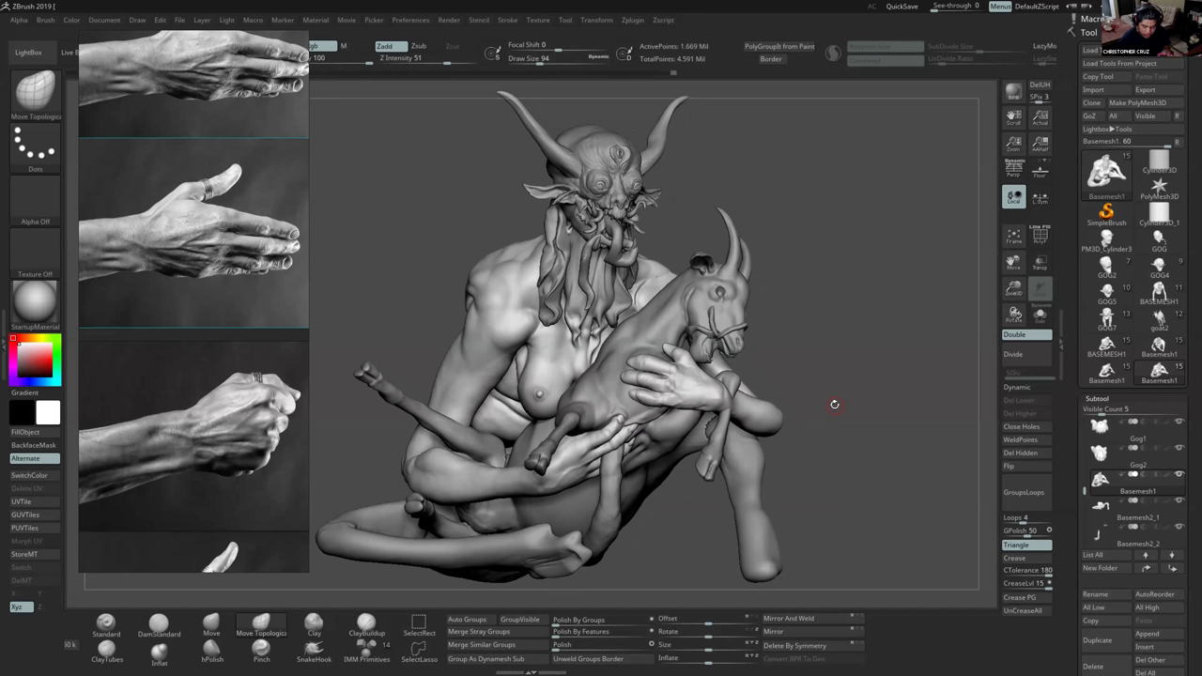
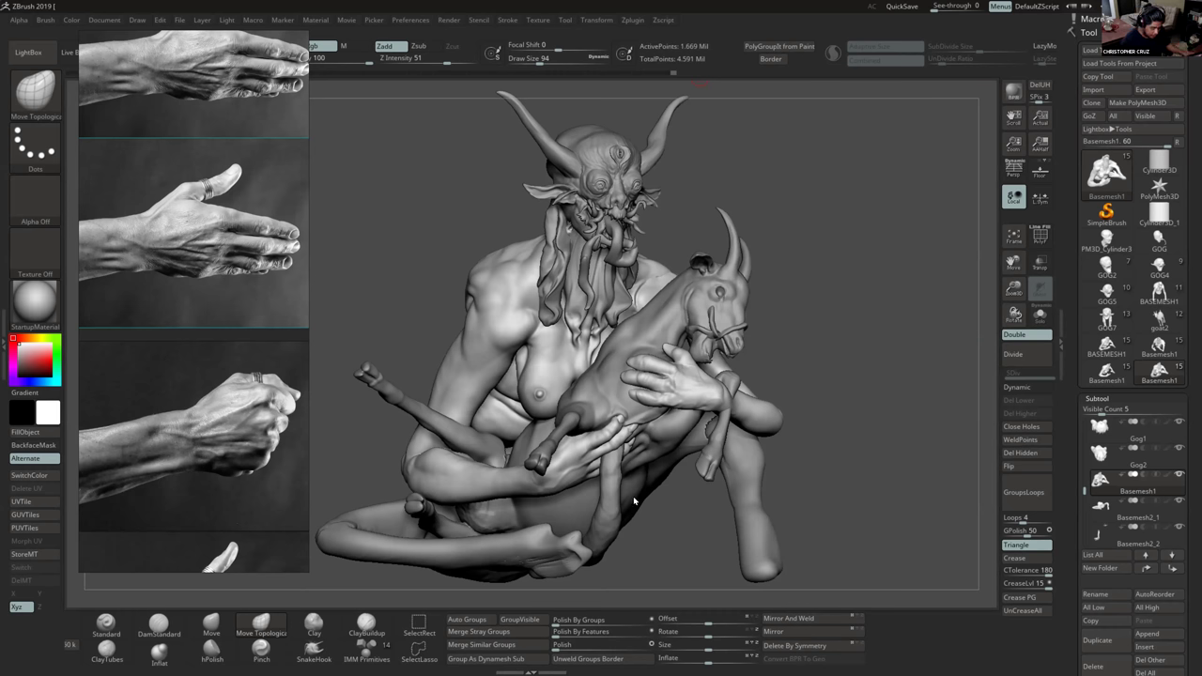
key("alt+Tab")
left_click(611, 508)
right_click(230, 366)
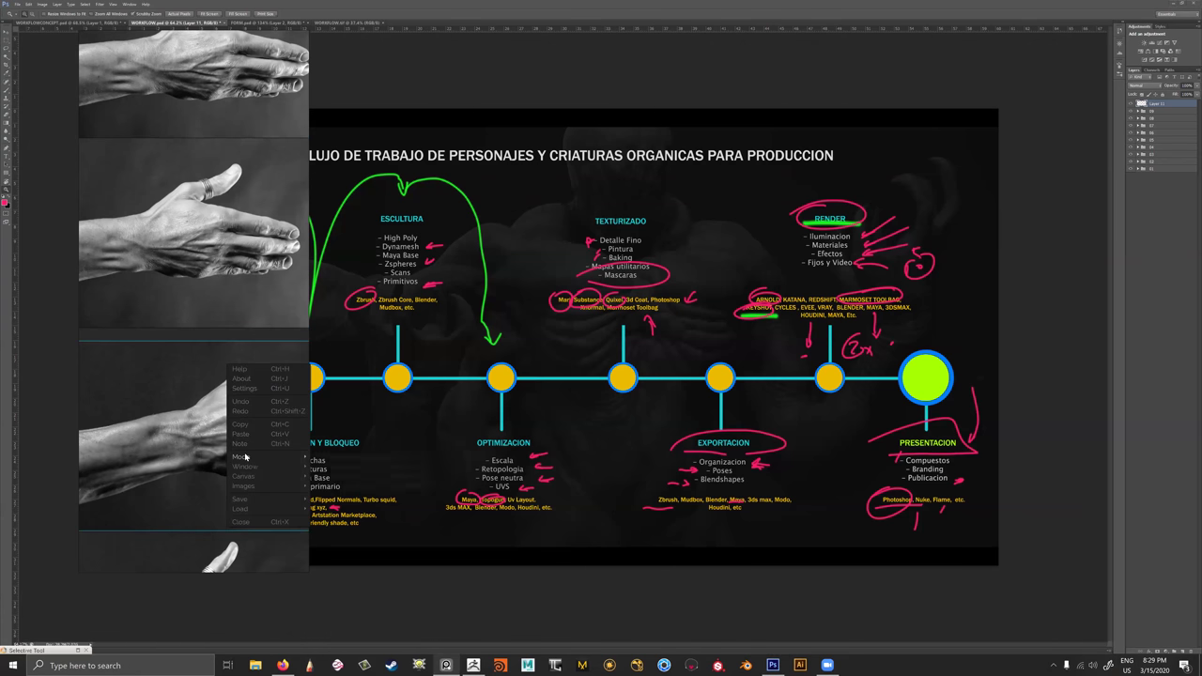
mouse_move(245, 456)
left_click(351, 479)
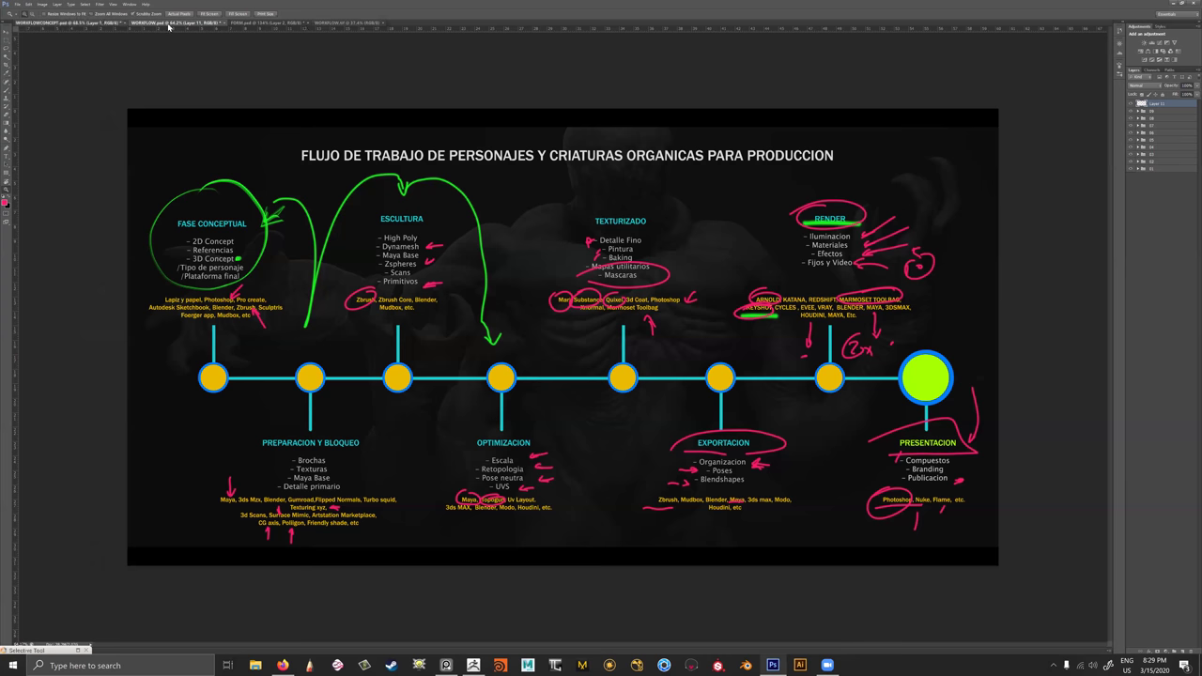
Review the FORMA slide, the ZBrush & Mari workflow sheet and the production workflow diagram, ending on the conceptual workflow document.
left_click(252, 22)
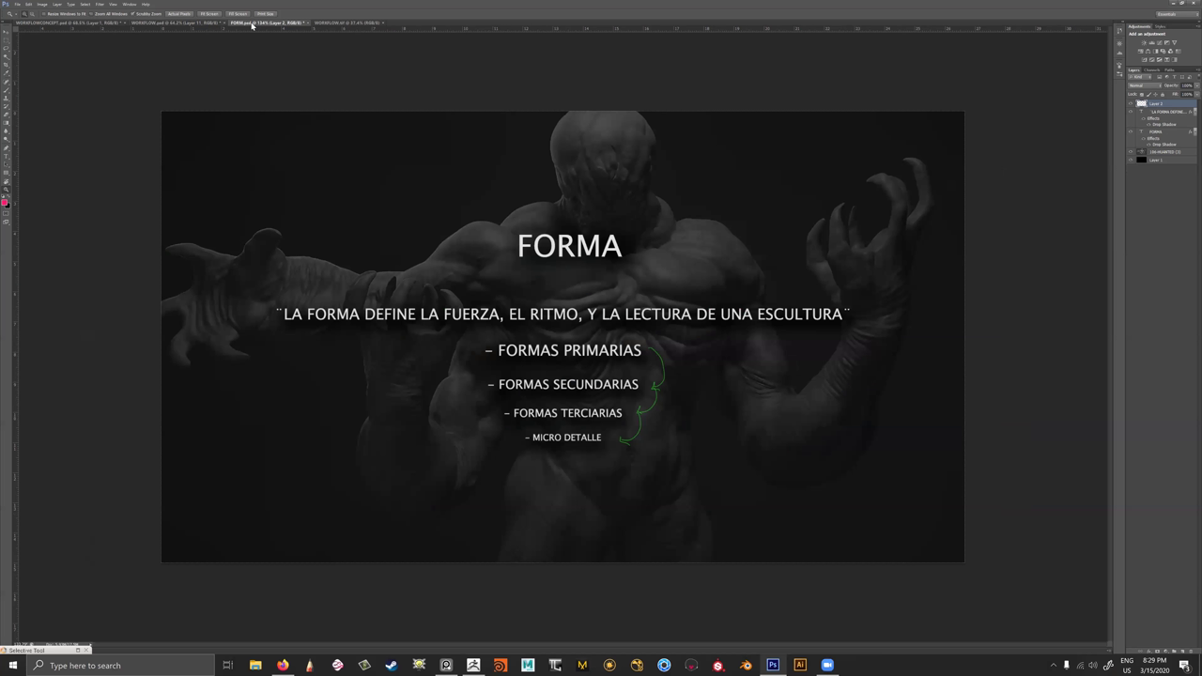
left_click(333, 24)
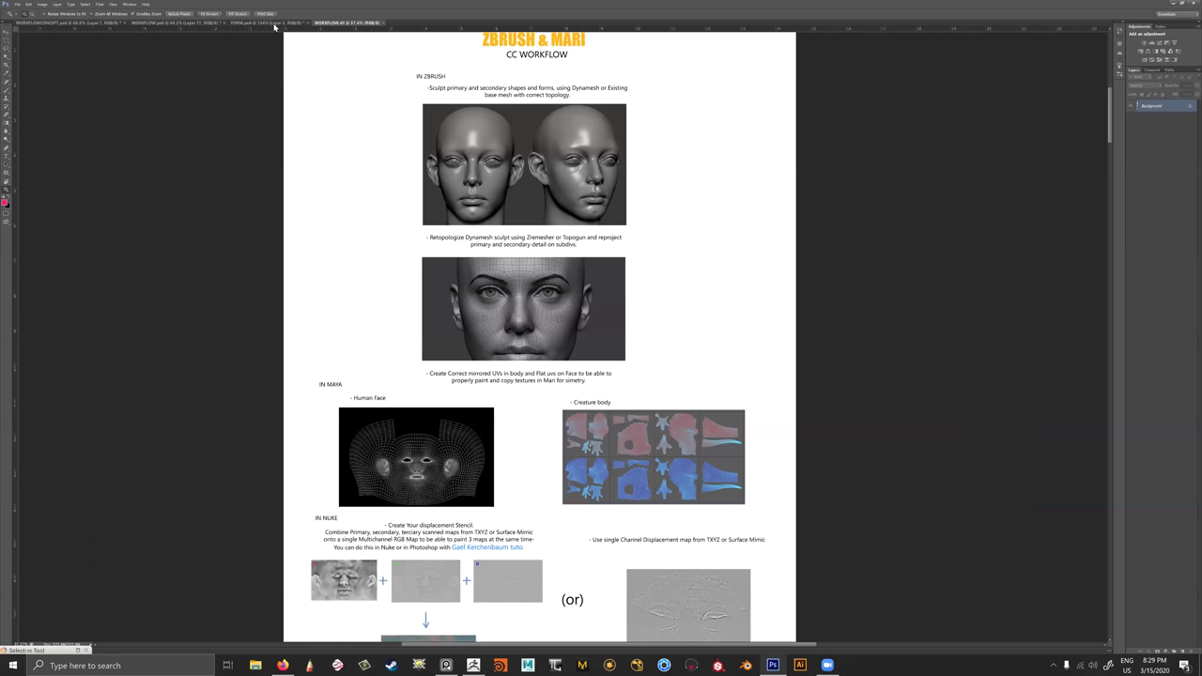
left_click(207, 24)
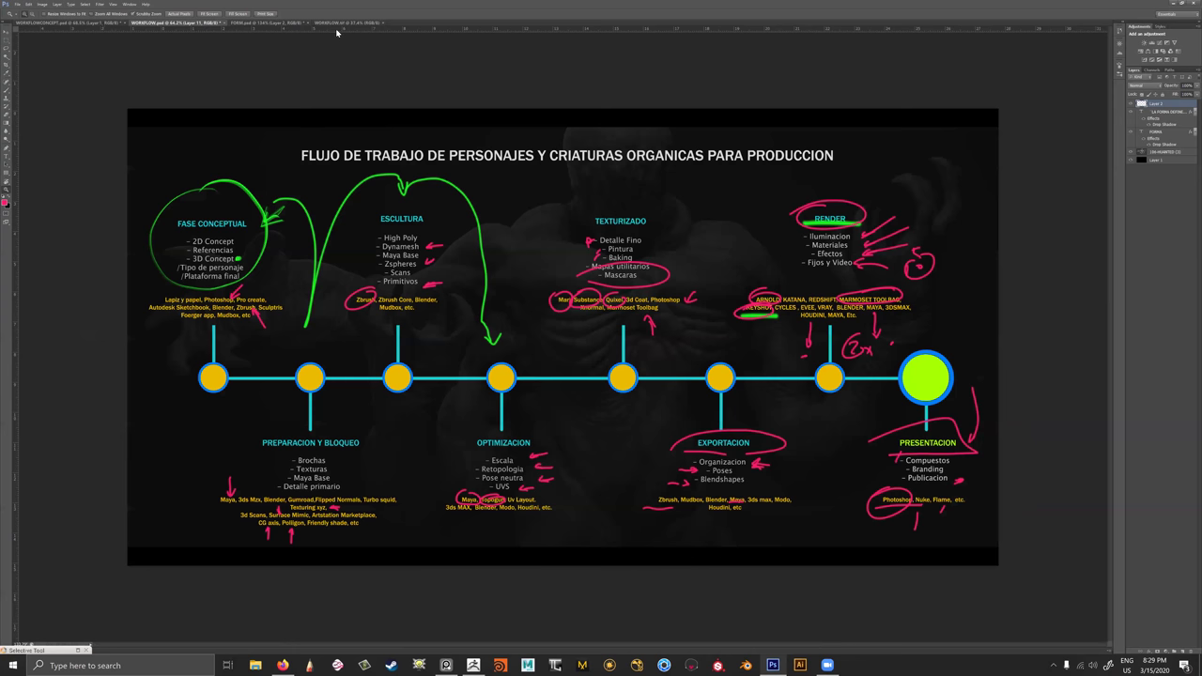
key("ctrl+shift+Tab")
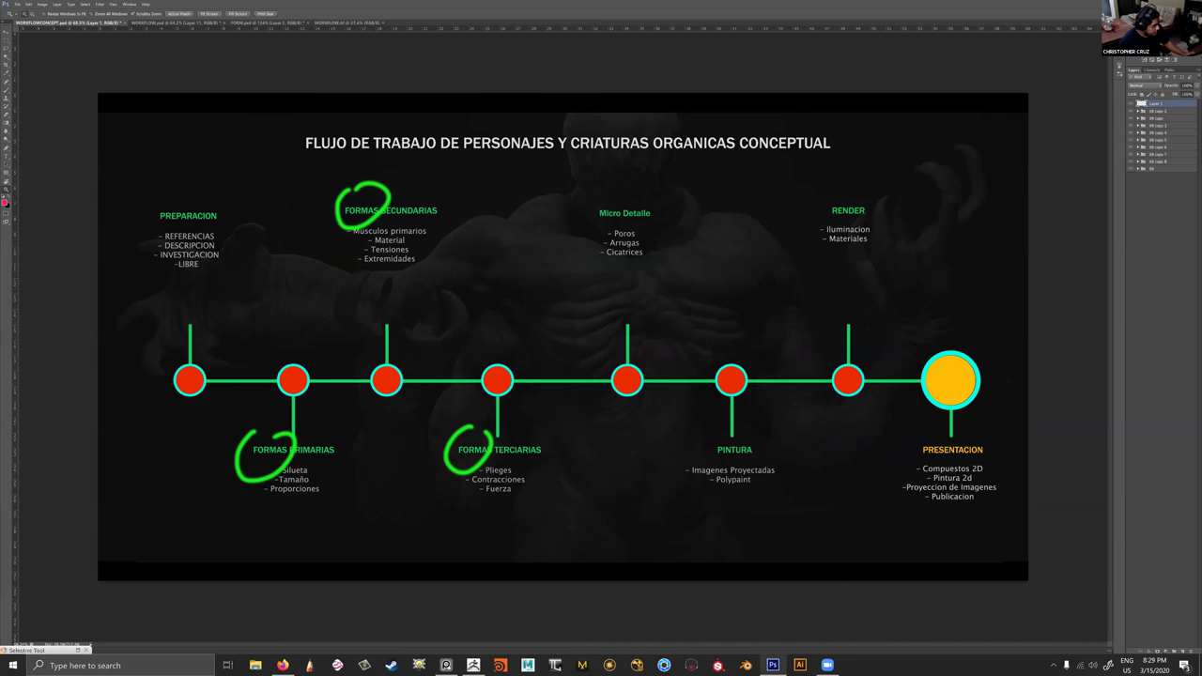
Hide the diagram groups, annotations and title in the conceptual workflow document, and add a new layer above the creature background.
left_click(16, 4)
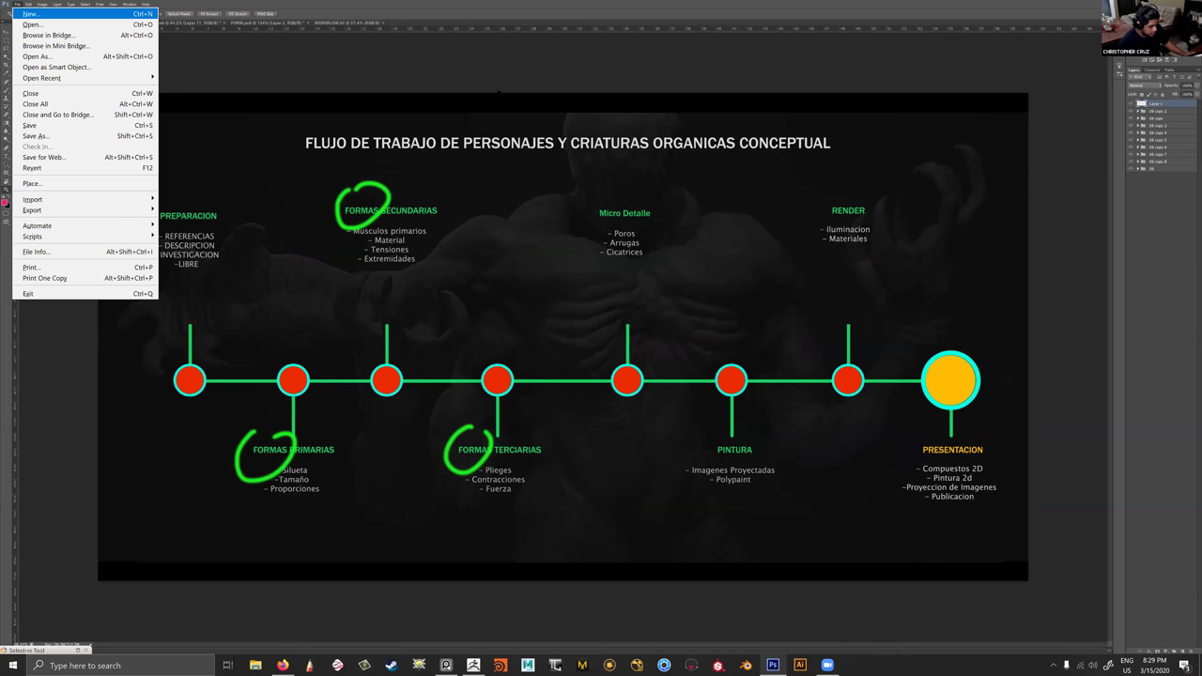
key("Escape")
left_click_drag(1129, 104, 1131, 155)
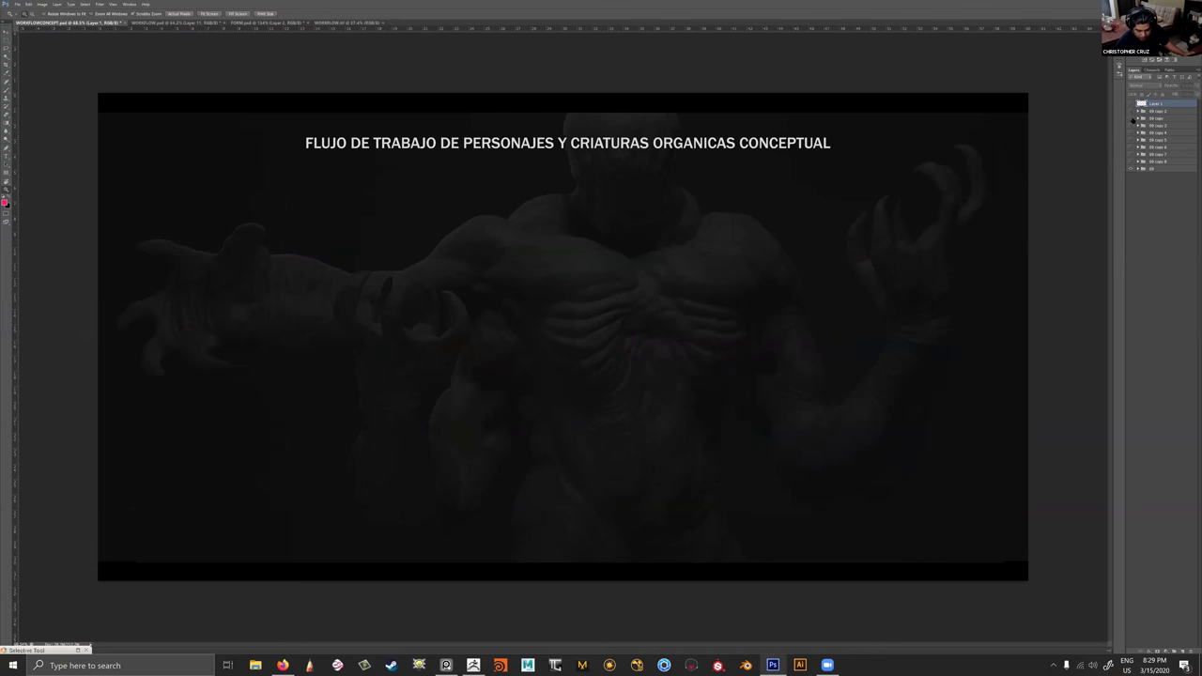
left_click(1137, 169)
left_click(1129, 176)
left_click(1162, 184)
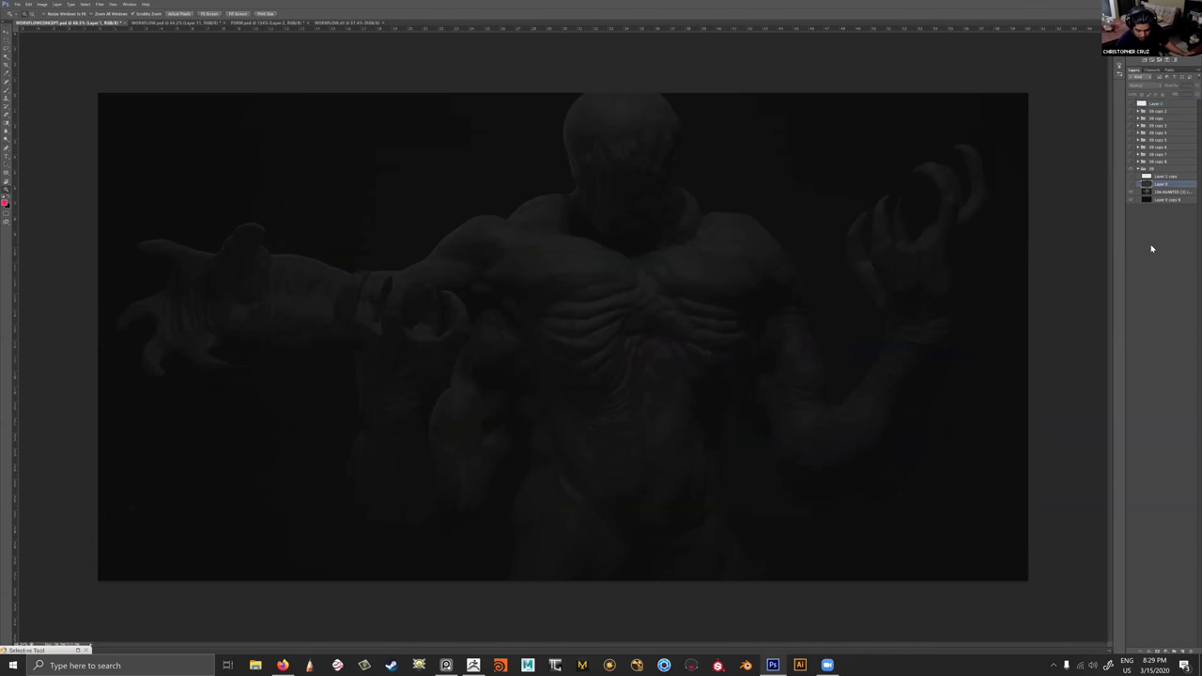
left_click(1181, 650)
Handwrite the heading "Modelo 3D Criaturas y Personajes" in pink across the top with the Brush, and centre it on the canvas.
key("b")
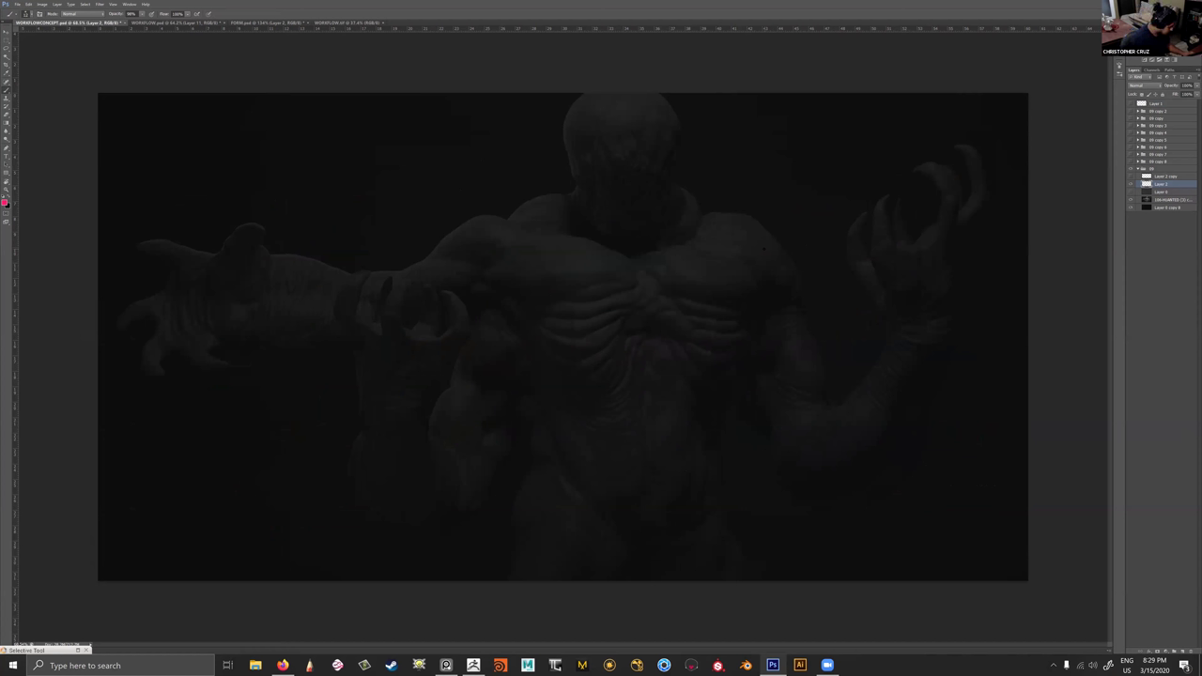
mouse_move(411, 147)
left_mouse_down()
mouse_move(421, 113)
mouse_move(435, 148)
mouse_move(445, 131)
mouse_move(457, 146)
mouse_move(580, 131)
mouse_move(573, 146)
left_mouse_up()
left_click_drag(595, 119, 597, 151)
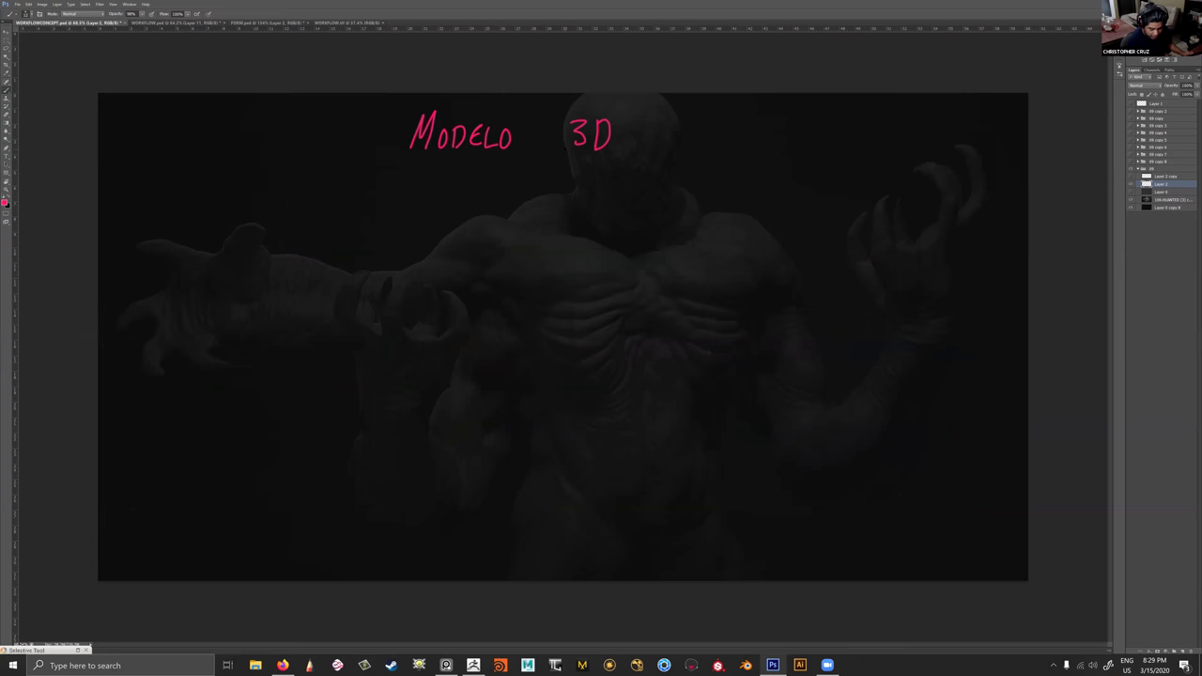
mouse_move(678, 121)
left_mouse_down()
mouse_move(671, 152)
mouse_move(691, 133)
mouse_move(712, 154)
left_mouse_up()
mouse_move(716, 134)
left_mouse_down()
mouse_move(716, 154)
mouse_move(725, 136)
left_mouse_up()
left_click_drag(724, 135, 758, 156)
left_click_drag(748, 146, 761, 145)
mouse_move(765, 141)
left_mouse_down()
mouse_move(775, 132)
mouse_move(765, 158)
mouse_move(812, 154)
left_mouse_up()
left_click_drag(817, 139, 804, 168)
left_click_drag(837, 114, 833, 163)
mouse_move(837, 113)
left_mouse_down()
mouse_move(849, 161)
mouse_move(855, 148)
left_mouse_up()
mouse_move(861, 161)
left_mouse_down()
mouse_move(874, 137)
mouse_move(874, 158)
left_mouse_up()
mouse_move(891, 133)
left_mouse_down()
mouse_move(876, 157)
mouse_move(904, 140)
mouse_move(912, 161)
left_mouse_up()
left_click_drag(913, 139, 934, 137)
left_click_drag(934, 137, 936, 157)
left_click_drag(926, 150, 968, 164)
left_click_drag(956, 150, 964, 149)
mouse_move(988, 137)
left_mouse_down()
mouse_move(976, 165)
mouse_move(797, 218)
mouse_move(823, 222)
left_mouse_up()
key("v")
key("z")
key("b")
Handwrite the fields "Cine" and "Videojuegos" side by side beneath the heading.
left_click_drag(609, 202, 609, 246)
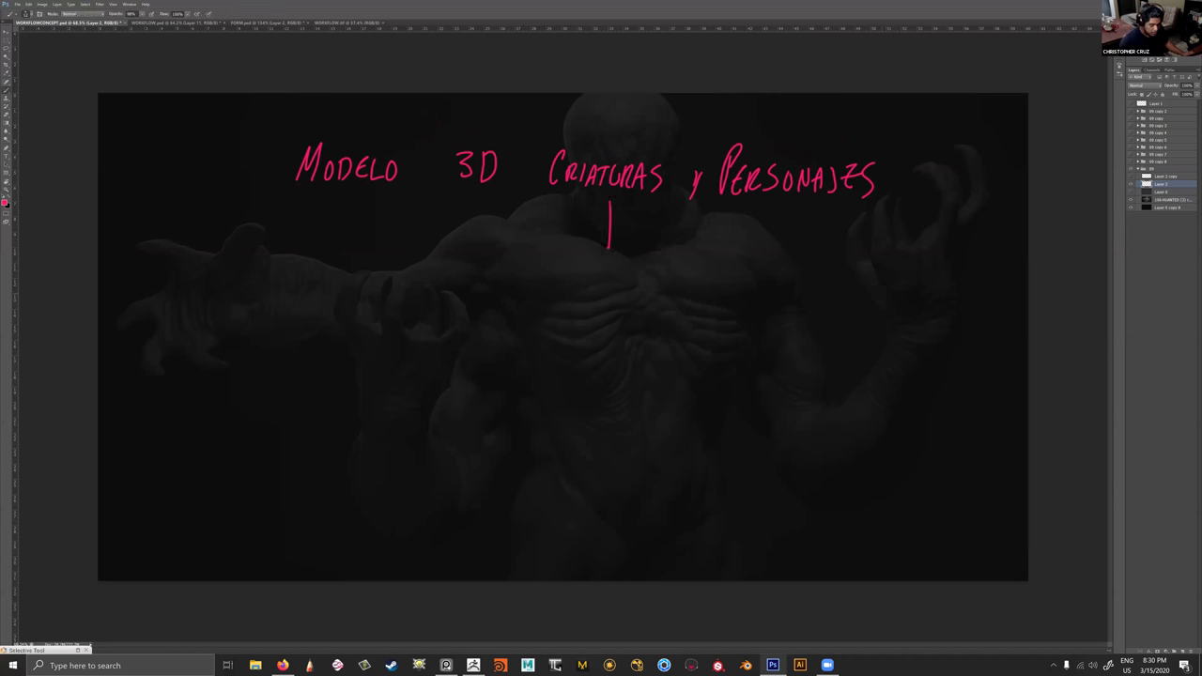
key("ctrl+z")
mouse_move(545, 296)
left_mouse_down()
mouse_move(540, 319)
mouse_move(555, 292)
mouse_move(543, 325)
mouse_move(556, 323)
left_mouse_up()
left_click_drag(559, 323, 580, 323)
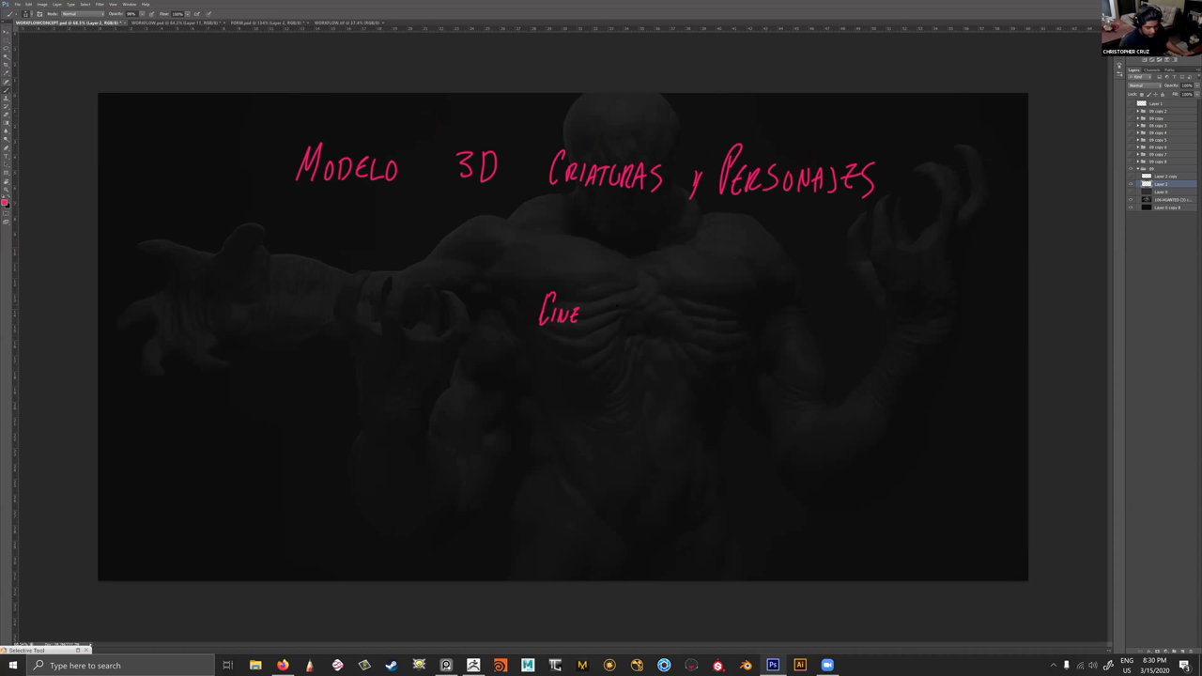
mouse_move(643, 297)
left_mouse_down()
mouse_move(649, 321)
mouse_move(655, 298)
left_mouse_up()
left_click_drag(661, 309, 678, 321)
left_click_drag(682, 318, 711, 326)
left_click_drag(719, 312, 766, 324)
Handwrite the field "VFX - Publicidad" to the right of "Videojuegos".
mouse_move(840, 308)
left_mouse_down()
mouse_move(855, 329)
mouse_move(872, 311)
left_mouse_up()
left_click_drag(857, 319, 864, 319)
mouse_move(879, 314)
left_mouse_down()
mouse_move(869, 328)
mouse_move(907, 334)
left_mouse_up()
mouse_move(907, 308)
left_mouse_down()
mouse_move(908, 323)
mouse_move(945, 334)
left_mouse_up()
mouse_move(953, 322)
left_mouse_down()
mouse_move(953, 337)
mouse_move(972, 336)
left_mouse_up()
left_click_drag(986, 324, 984, 336)
mouse_move(988, 308)
left_mouse_down()
mouse_move(989, 336)
mouse_move(1011, 338)
left_mouse_up()
left_click_drag(1016, 308, 1016, 341)
Handwrite the field "Ilustracion" to the left of "Cine".
mouse_move(372, 290)
left_mouse_down()
mouse_move(370, 336)
mouse_move(396, 331)
left_mouse_up()
left_click_drag(406, 311, 400, 330)
mouse_move(410, 296)
left_mouse_down()
mouse_move(410, 327)
mouse_move(426, 311)
mouse_move(438, 327)
left_mouse_up()
mouse_move(445, 312)
left_mouse_down()
mouse_move(445, 326)
mouse_move(456, 317)
mouse_move(472, 334)
left_mouse_up()
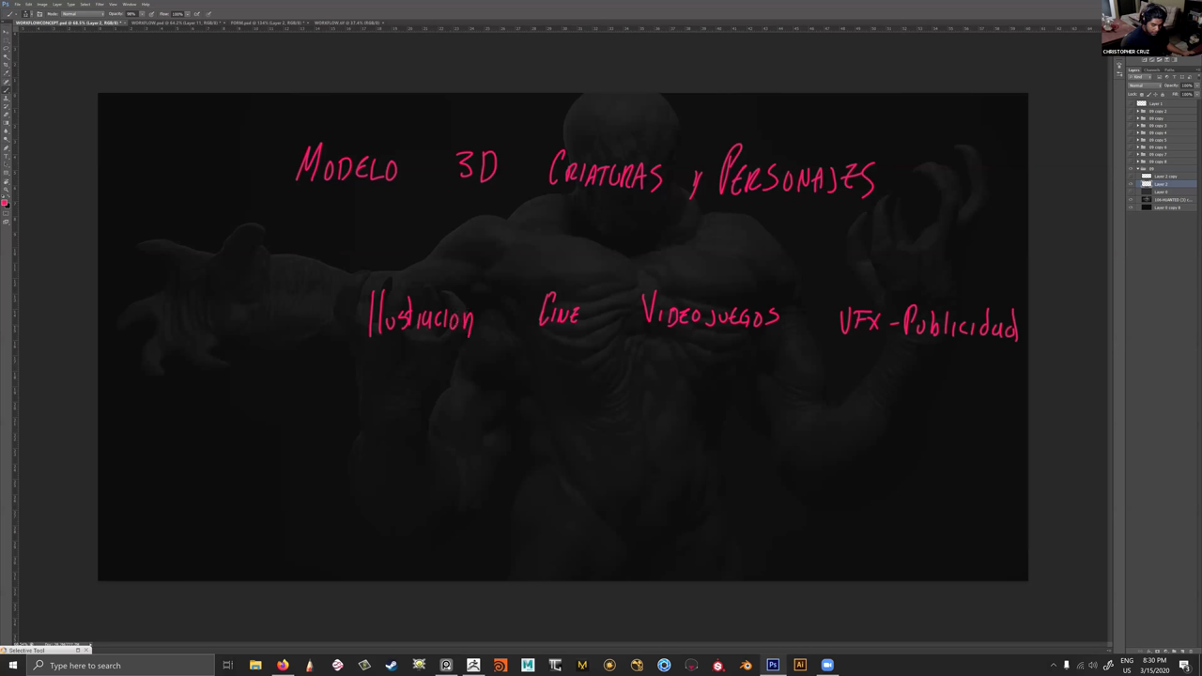
Handwrite "Coleccionables" at the far left of the row of fields, with "Jugetes" beneath it.
mouse_move(170, 286)
left_mouse_down()
mouse_move(151, 315)
mouse_move(156, 339)
left_mouse_up()
left_click_drag(167, 326, 176, 336)
left_click_drag(188, 324, 204, 333)
key("ctrl+z")
left_click_drag(213, 321, 218, 338)
mouse_move(231, 325)
left_mouse_down()
mouse_move(246, 338)
mouse_move(289, 336)
left_mouse_up()
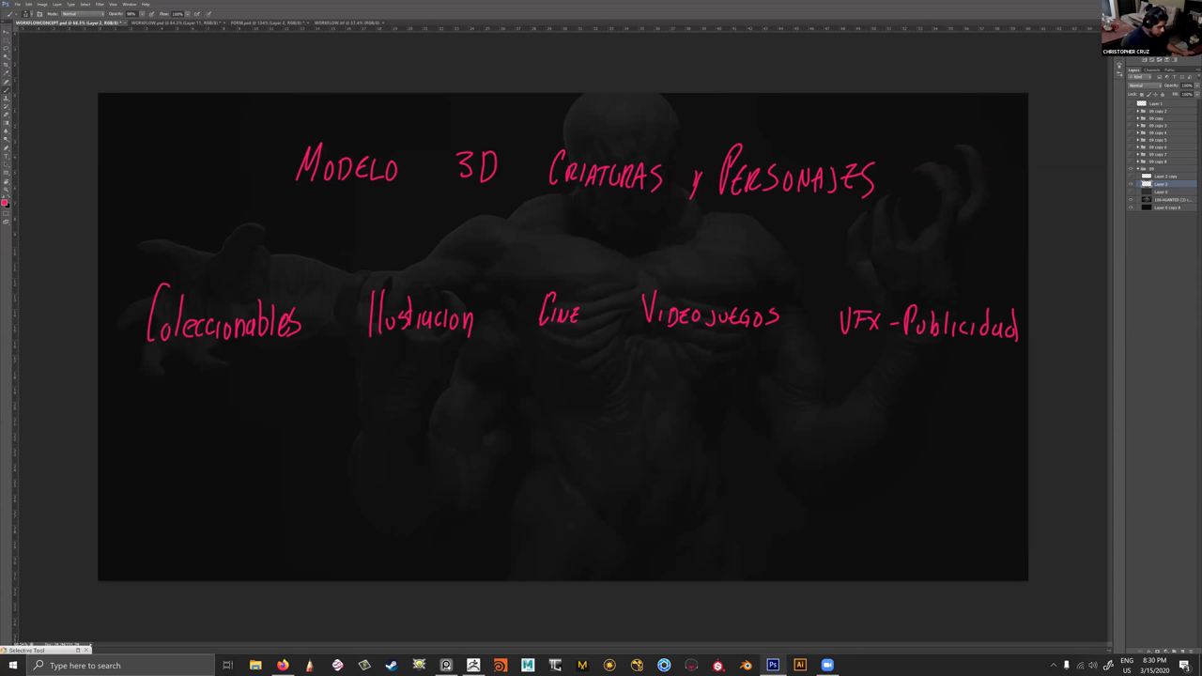
mouse_move(166, 351)
left_mouse_down()
mouse_move(169, 382)
mouse_move(159, 365)
left_mouse_up()
mouse_move(179, 366)
left_mouse_down()
mouse_move(201, 378)
mouse_move(193, 389)
left_mouse_up()
mouse_move(208, 372)
left_mouse_down()
mouse_move(226, 381)
mouse_move(237, 365)
left_mouse_up()
left_click_drag(246, 369, 250, 380)
Draw a branching bracket linking the five fields, with an arrow coming down from the heading.
mouse_move(263, 298)
left_mouse_down()
mouse_move(511, 236)
mouse_move(909, 249)
left_mouse_up()
left_click_drag(711, 235, 704, 281)
left_click_drag(590, 238, 586, 282)
left_click_drag(442, 242, 436, 287)
left_click_drag(590, 201, 587, 237)
left_click_drag(597, 223, 588, 235)
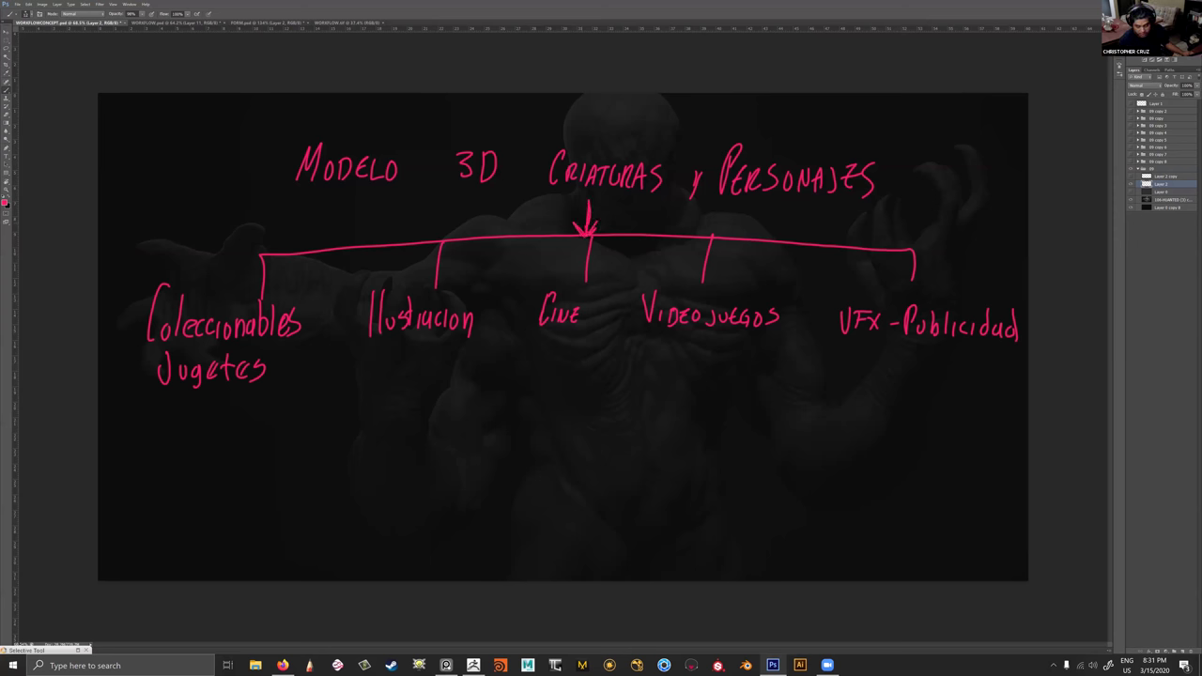
Move the whole handwritten diagram slightly down on the canvas and return to the Brush.
left_click_drag(682, 215, 676, 249, "ctrl")
key("ctrl+space")
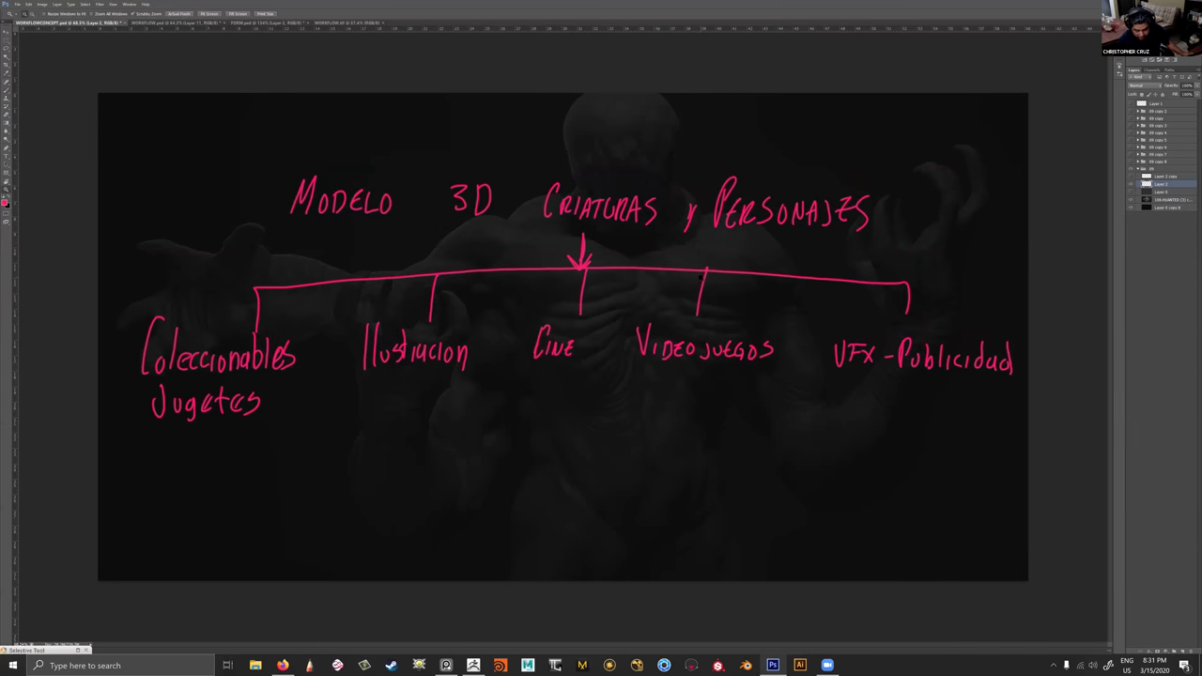
key("v")
key("b")
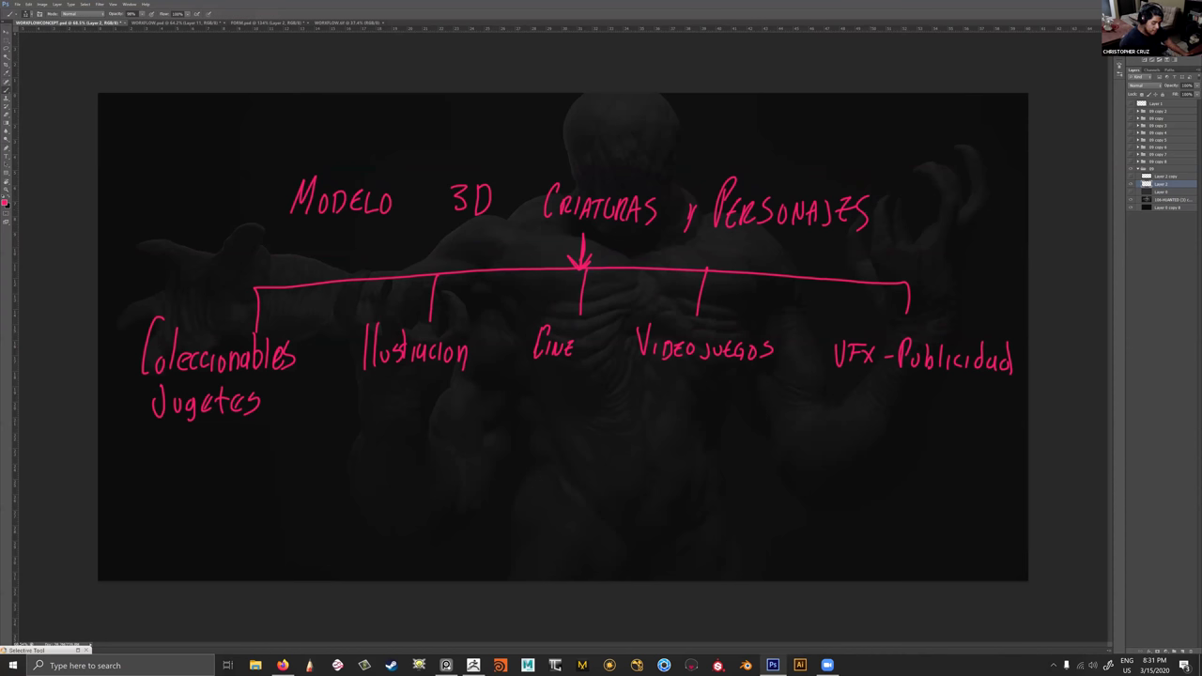
Change the foreground colour from pink to bright green.
left_click(4, 202)
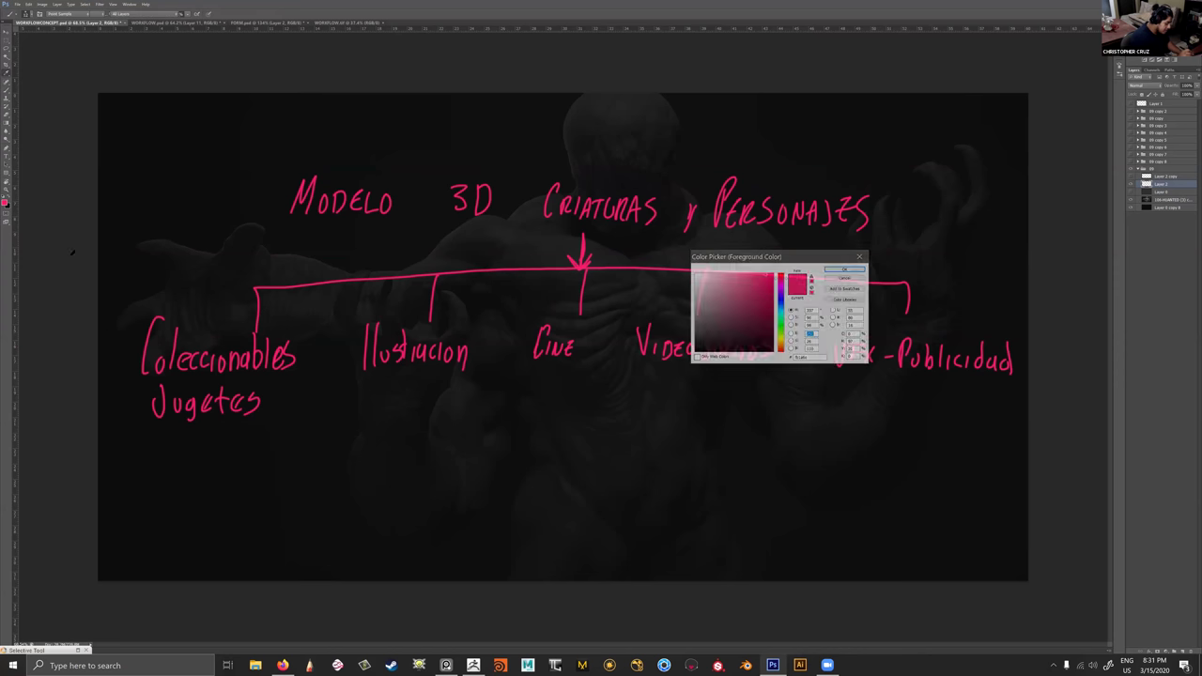
left_click(780, 324)
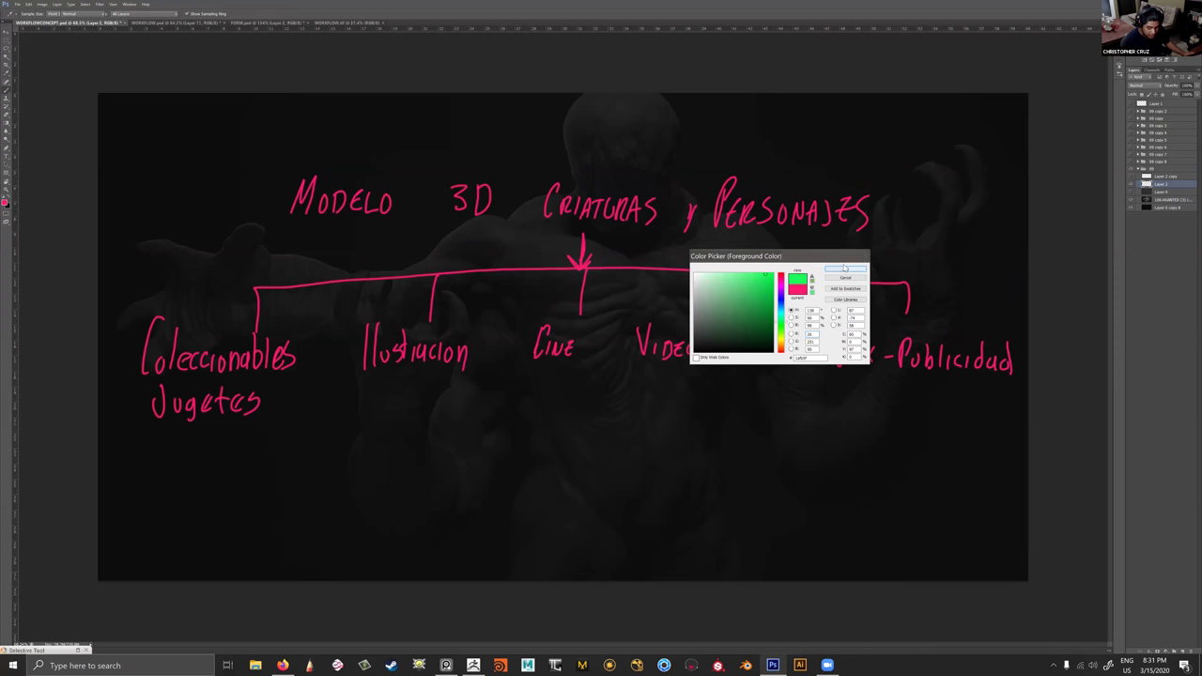
left_click(845, 269)
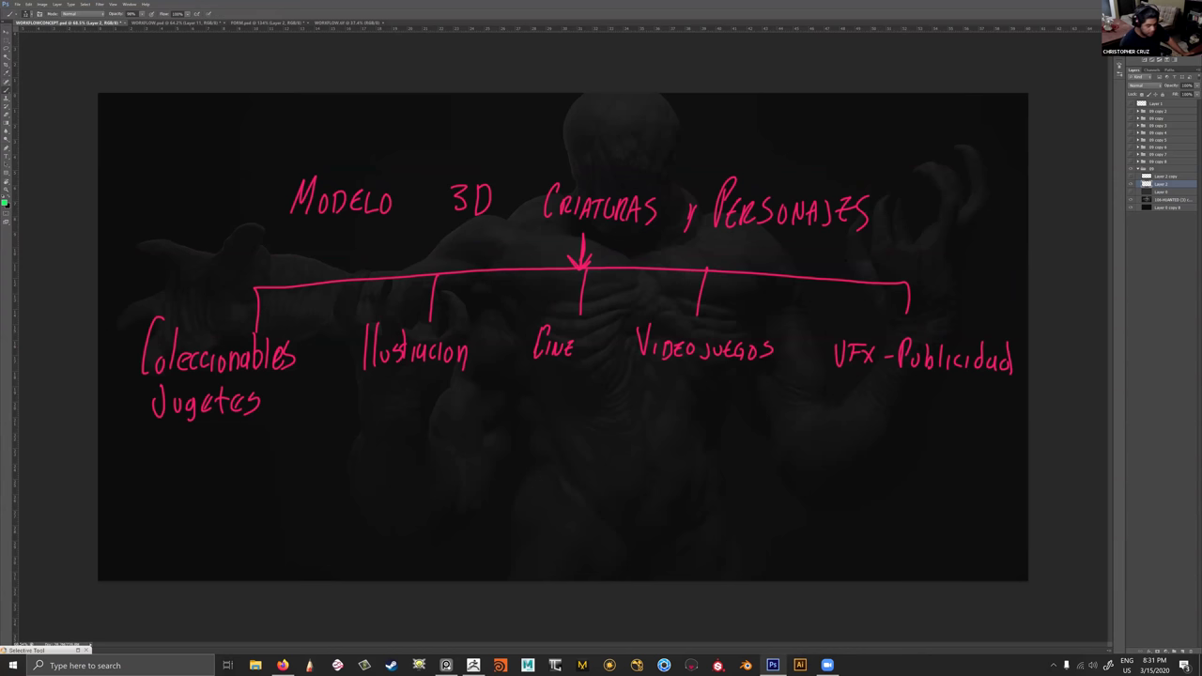
Handwrite "Calidad" followed by a dash above the "Modelo 3D Criaturas y Personajes" heading.
mouse_move(418, 132)
left_mouse_down()
mouse_move(416, 117)
mouse_move(419, 148)
left_mouse_up()
left_click_drag(426, 135, 429, 149)
left_click_drag(435, 118, 441, 146)
left_click_drag(451, 135, 455, 146)
left_click_drag(466, 135, 467, 146)
left_click_drag(475, 135, 470, 144)
mouse_move(478, 115)
left_mouse_down()
mouse_move(477, 147)
mouse_move(513, 138)
left_mouse_up()
Handwrite "Anatomia, Proporcion," in green after the dash, on the same line as "Calidad".
mouse_move(530, 127)
left_mouse_down()
mouse_move(523, 148)
mouse_move(548, 146)
left_mouse_up()
left_click_drag(552, 132, 564, 143)
left_click_drag(524, 133, 571, 143)
left_click_drag(567, 128, 610, 139)
left_click_drag(617, 130, 617, 137)
left_click_drag(629, 126, 638, 151)
mouse_move(666, 122)
left_mouse_down()
mouse_move(665, 143)
mouse_move(668, 134)
left_mouse_up()
mouse_move(678, 132)
left_mouse_down()
mouse_move(677, 145)
mouse_move(690, 134)
mouse_move(692, 166)
left_mouse_up()
mouse_move(716, 132)
left_mouse_down()
mouse_move(710, 141)
mouse_move(731, 132)
mouse_move(750, 143)
left_mouse_up()
left_click_drag(762, 132, 777, 159)
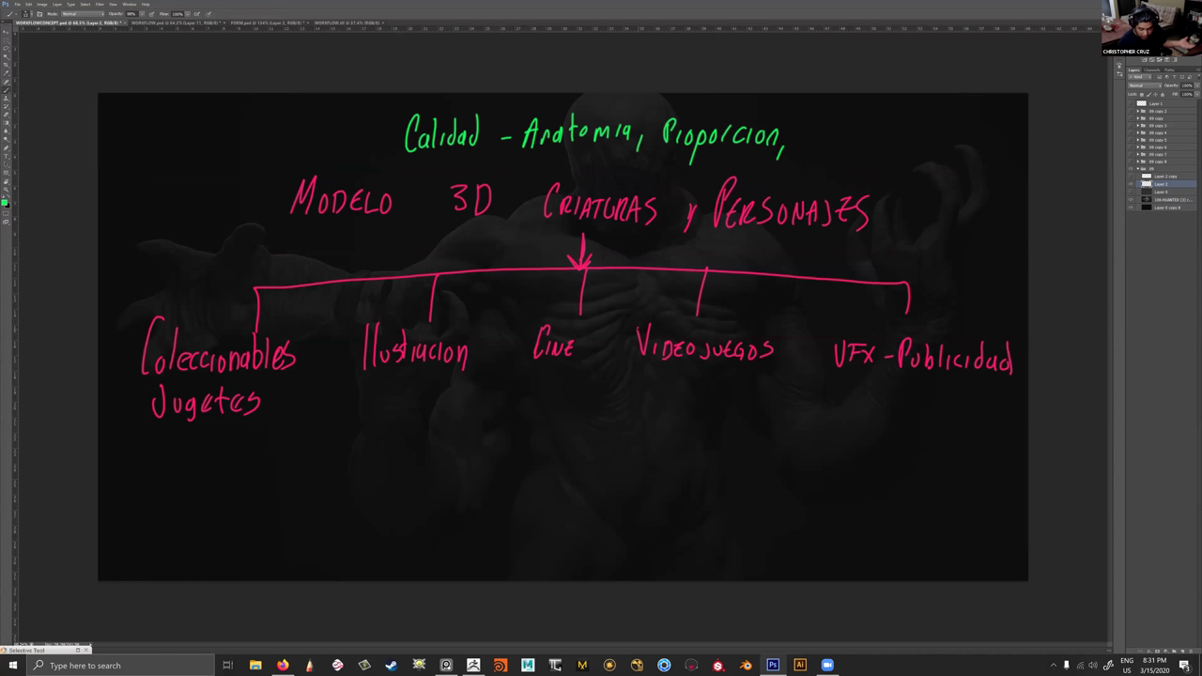
Draw five curved green arrows from the "Calidad" line, one to each of the five fields in the diagram.
mouse_move(836, 146)
left_mouse_down()
mouse_move(977, 280)
mouse_move(973, 289)
left_mouse_up()
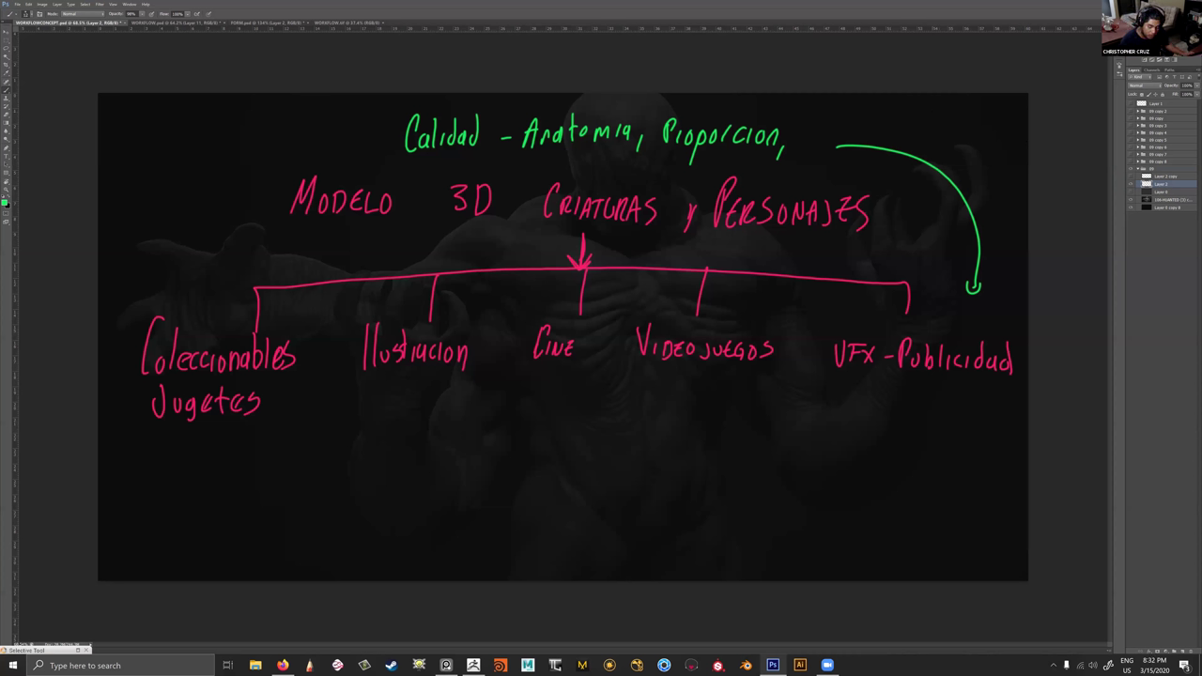
mouse_move(788, 138)
left_mouse_down()
mouse_move(807, 162)
mouse_move(695, 460)
mouse_move(693, 434)
left_mouse_up()
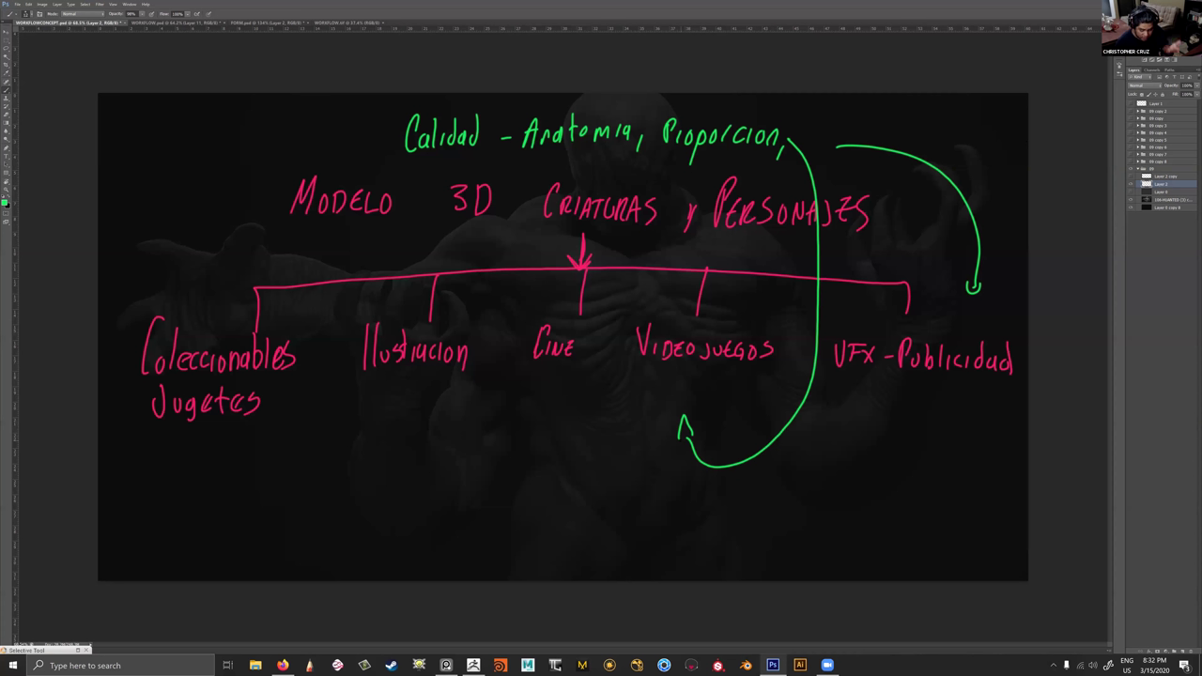
mouse_move(647, 154)
left_mouse_down()
mouse_move(657, 243)
mouse_move(532, 484)
mouse_move(542, 481)
left_mouse_up()
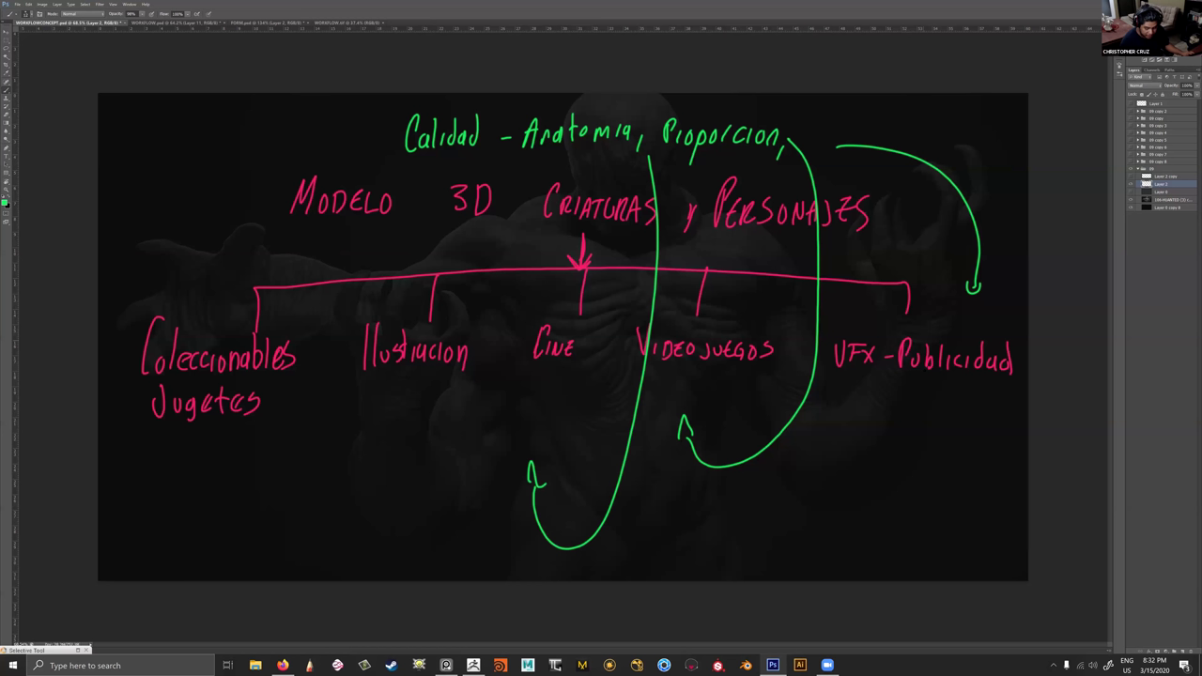
mouse_move(532, 169)
left_mouse_down()
mouse_move(392, 467)
mouse_move(392, 442)
mouse_move(402, 456)
left_mouse_up()
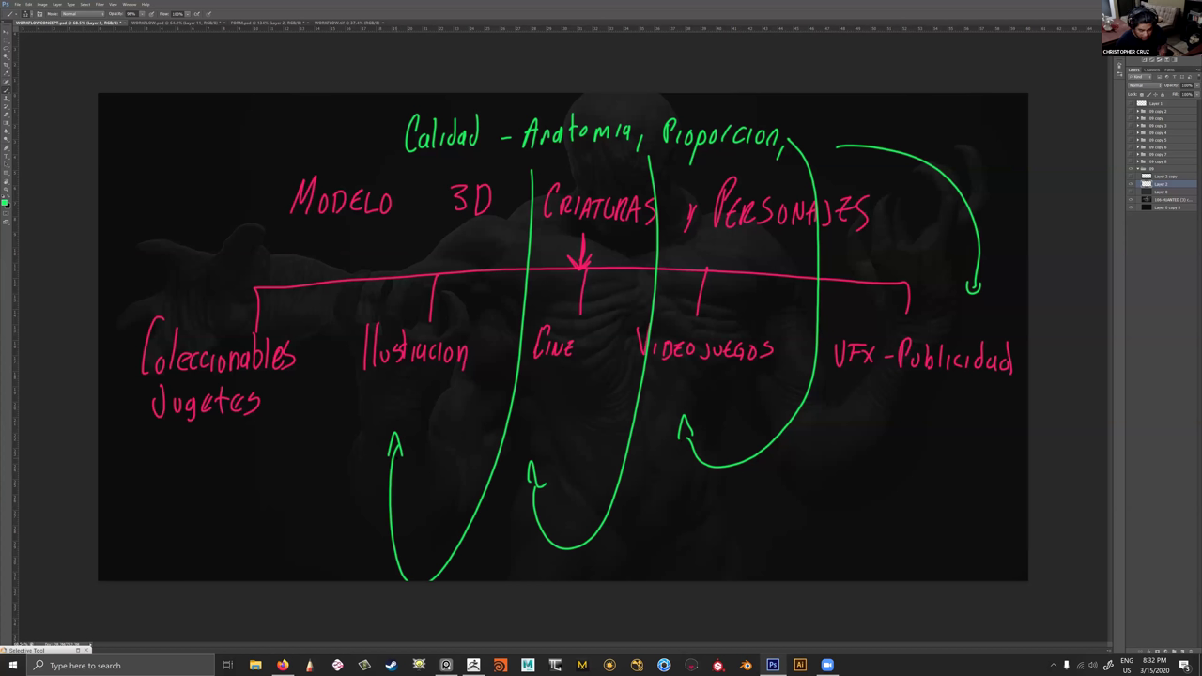
mouse_move(402, 164)
left_mouse_down()
mouse_move(242, 493)
mouse_move(221, 477)
left_mouse_up()
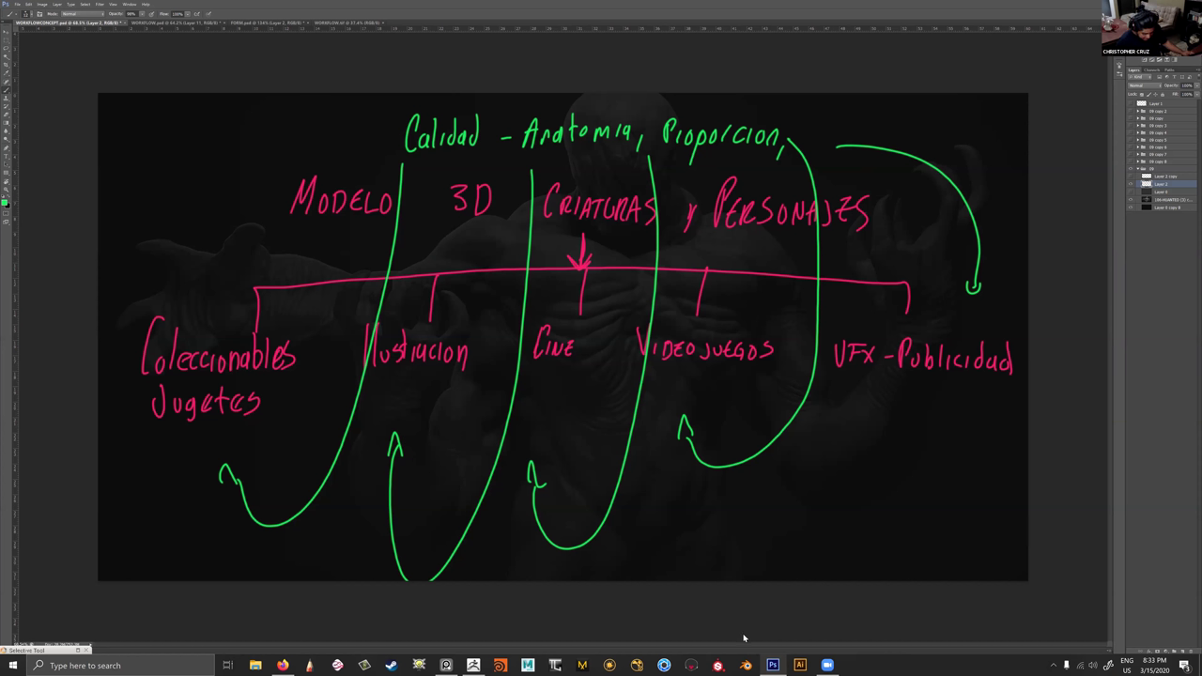
Switch to ZBrush to show the horned creature holding the goat, and return to the Photoshop diagram.
left_click(473, 665)
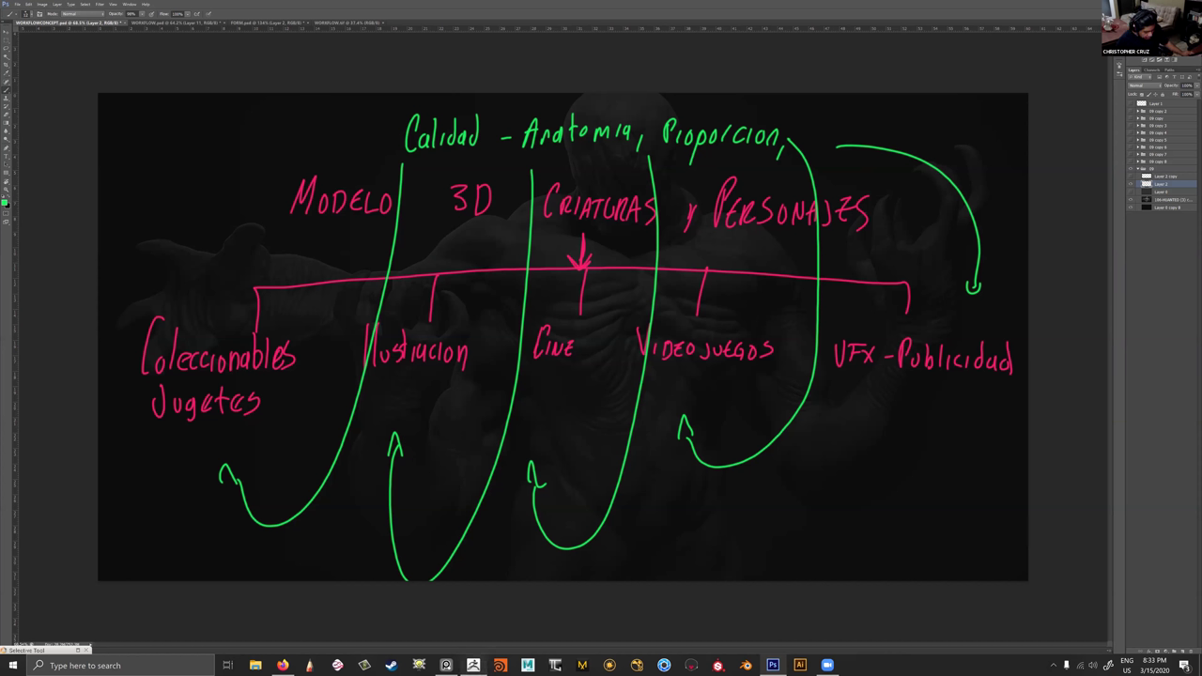
left_click_drag(794, 279, 801, 275)
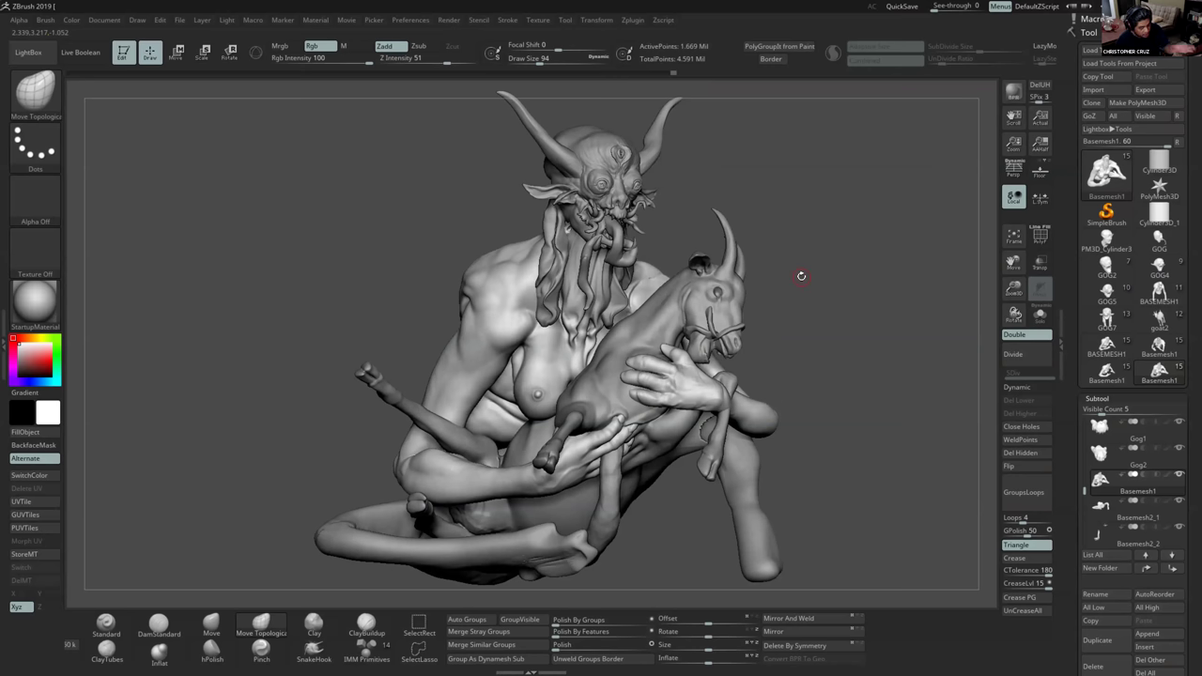
left_click_drag(799, 271, 817, 279)
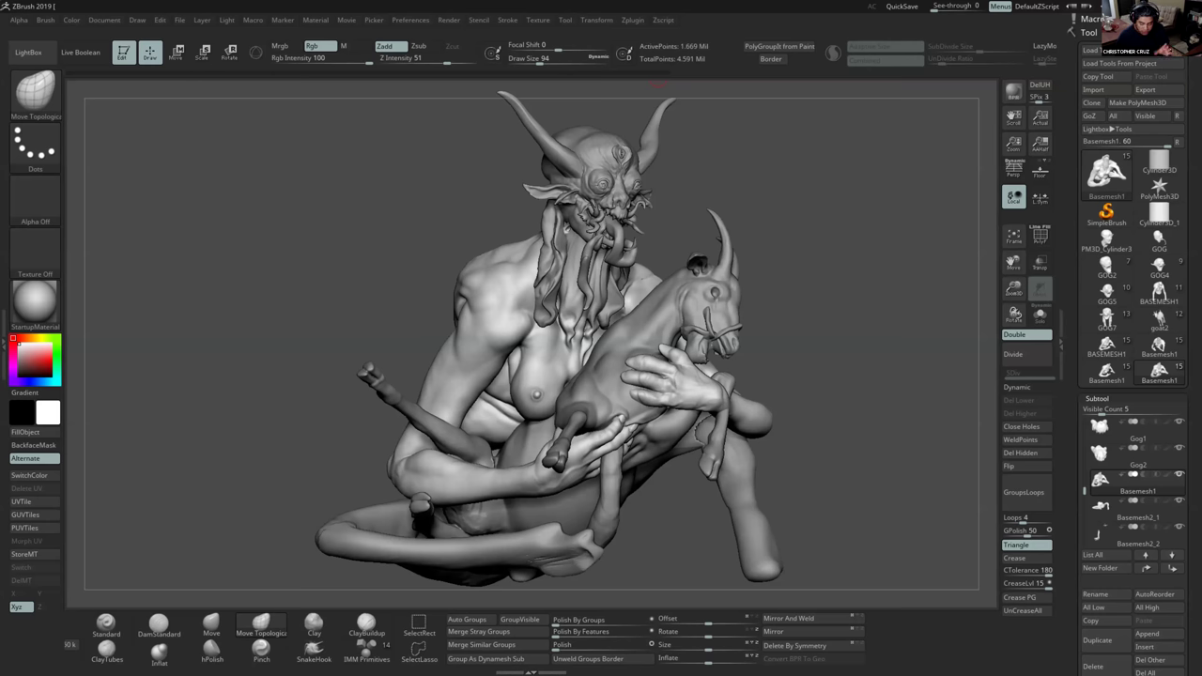
key("alt+Tab")
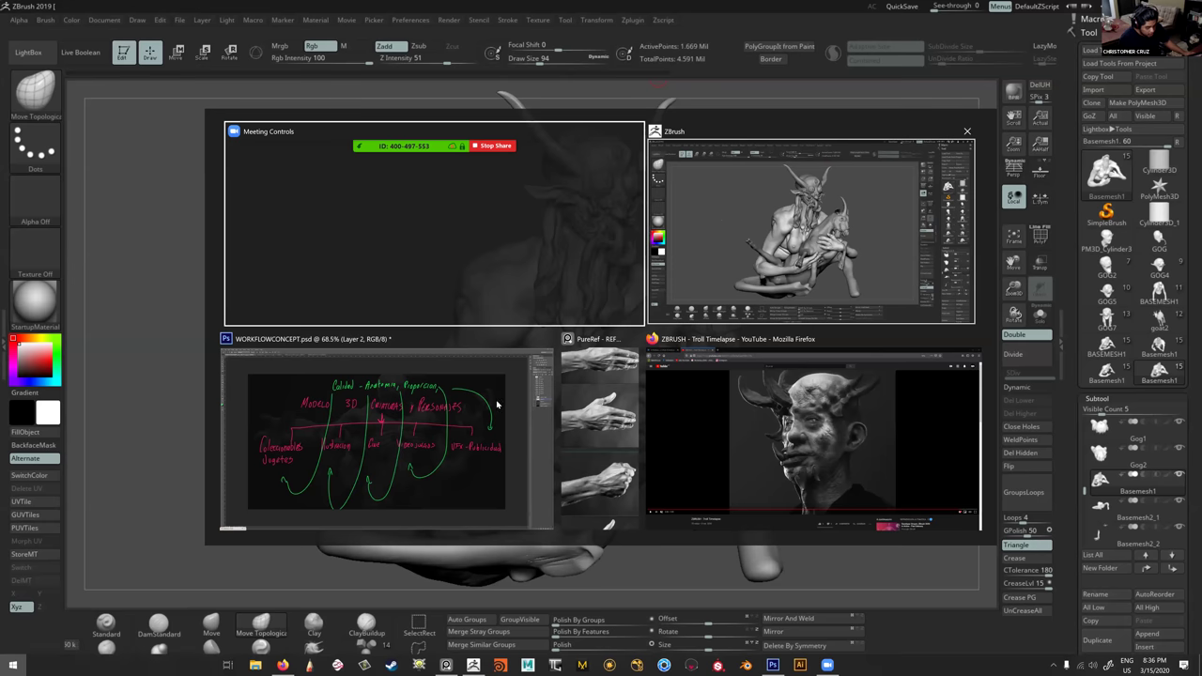
left_click(497, 405)
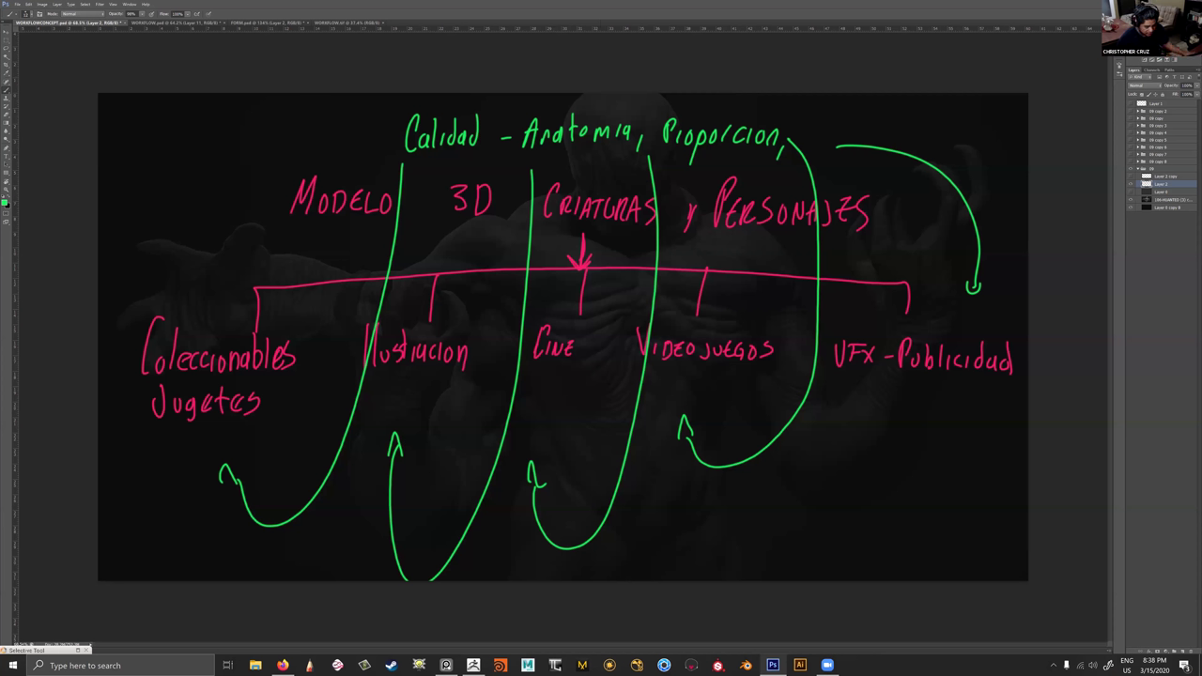
Switch back to ZBrush and examine the horned creature and goat sculpt from slightly different angles.
key("alt+Tab")
key("alt+Tab")
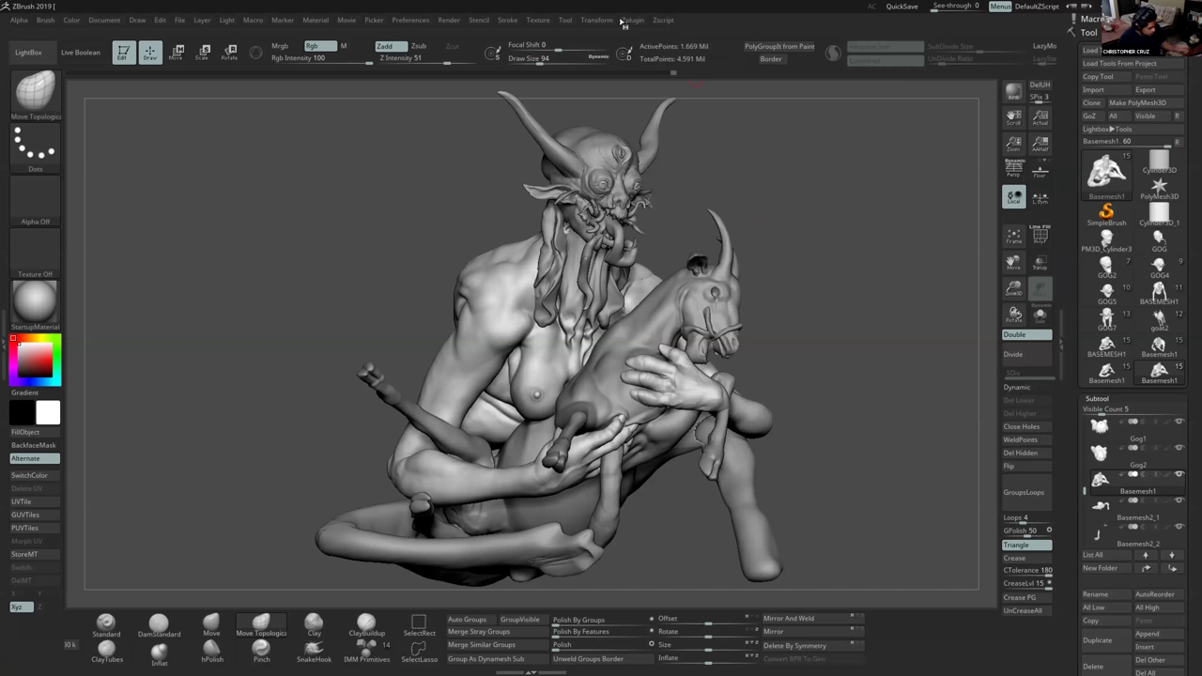
key("alt+Tab")
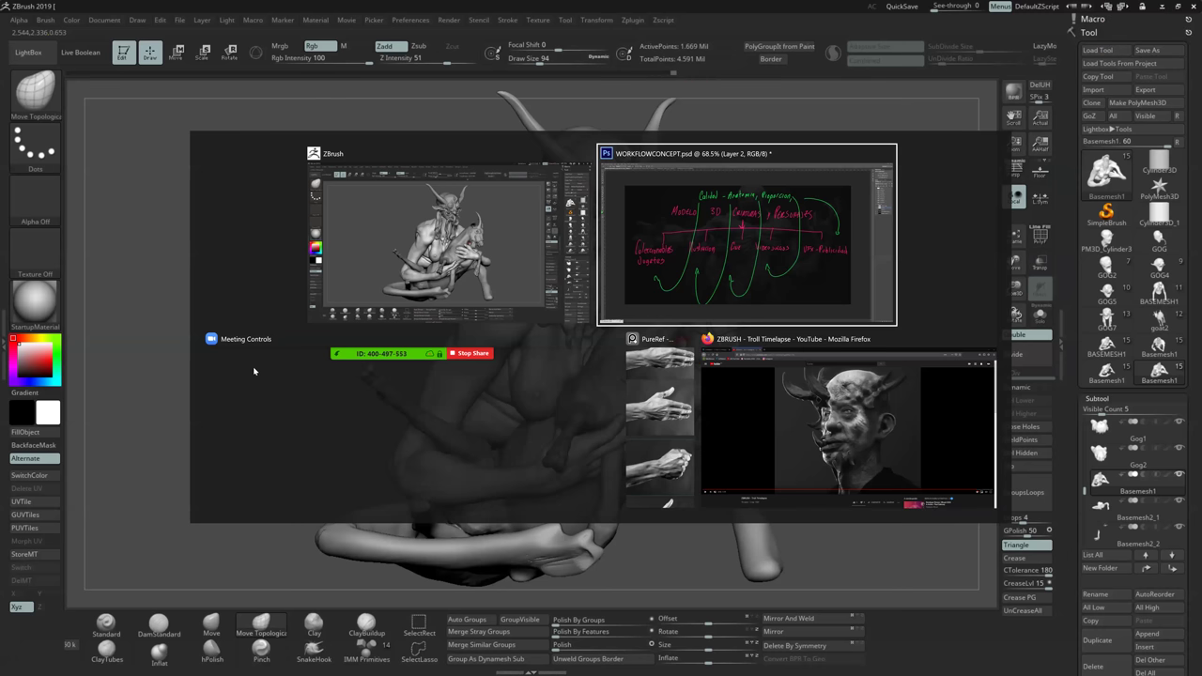
left_click(786, 225)
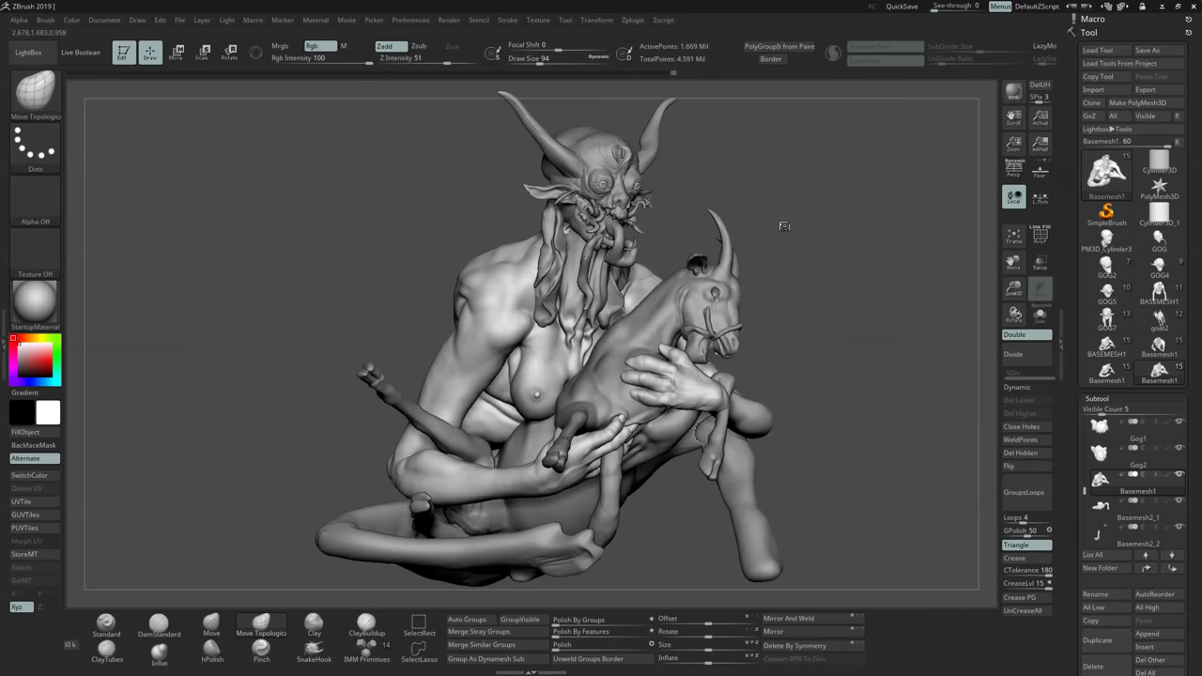
left_click_drag(784, 226, 783, 226)
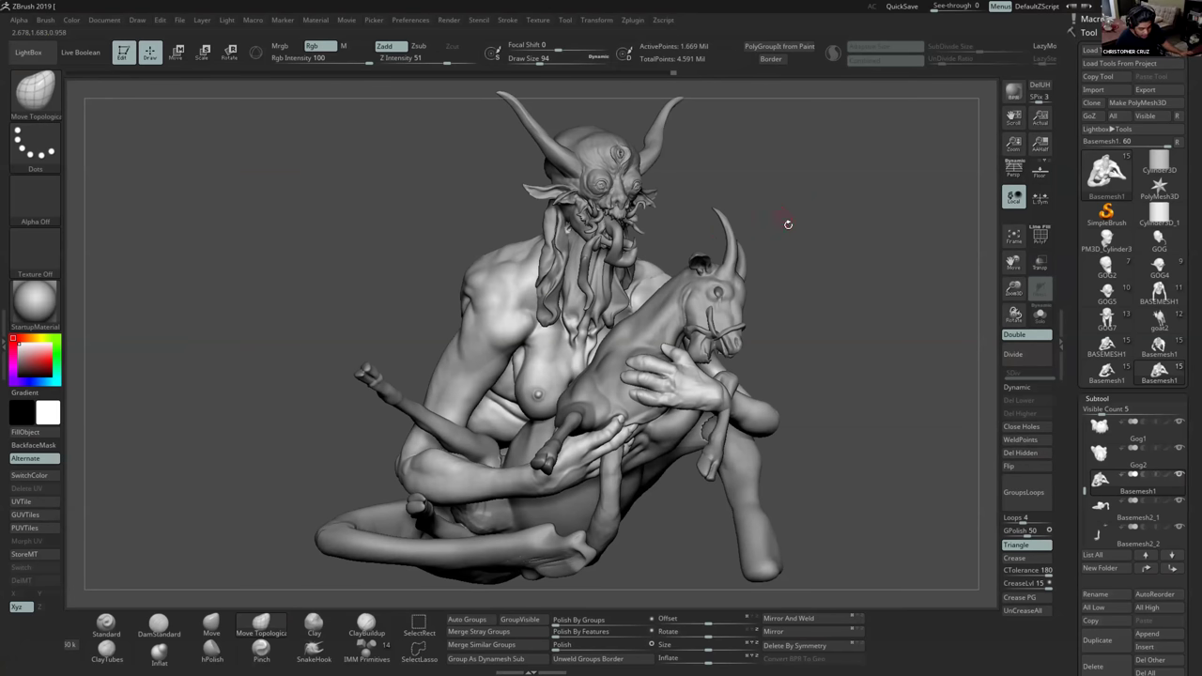
key("super")
left_click(838, 394)
mouse_move(835, 363)
left_mouse_down()
mouse_move(800, 362)
mouse_move(807, 341)
left_mouse_up()
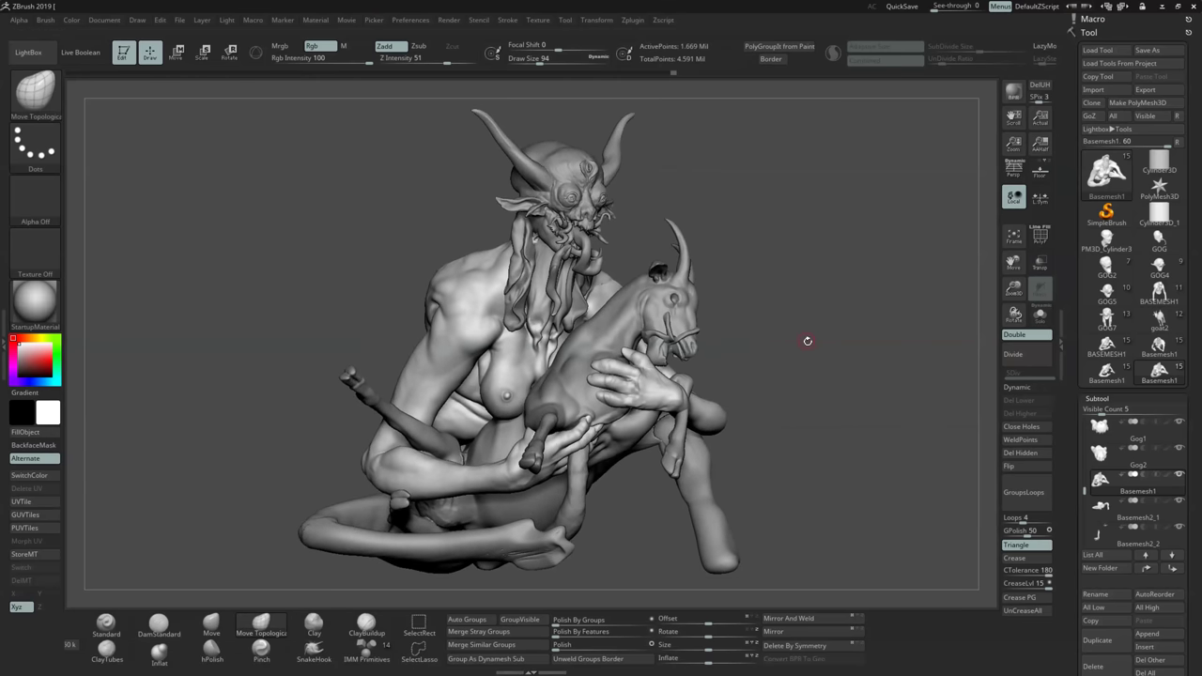
Refine the hand resting on the goat's side, using ClayBuildup and then the Standard brush at draw size 31.
mouse_move(616, 366)
right_mouse_down()
mouse_move(718, 419)
mouse_move(648, 375)
mouse_move(641, 412)
mouse_move(609, 371)
right_mouse_up()
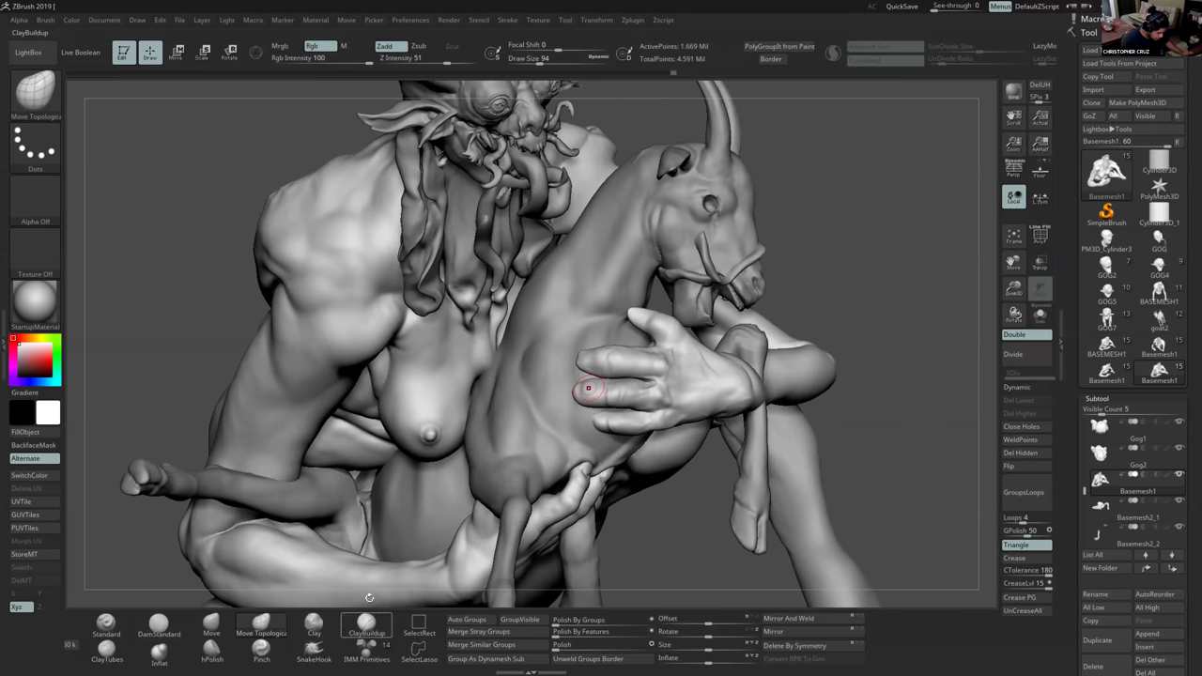
left_click(366, 626)
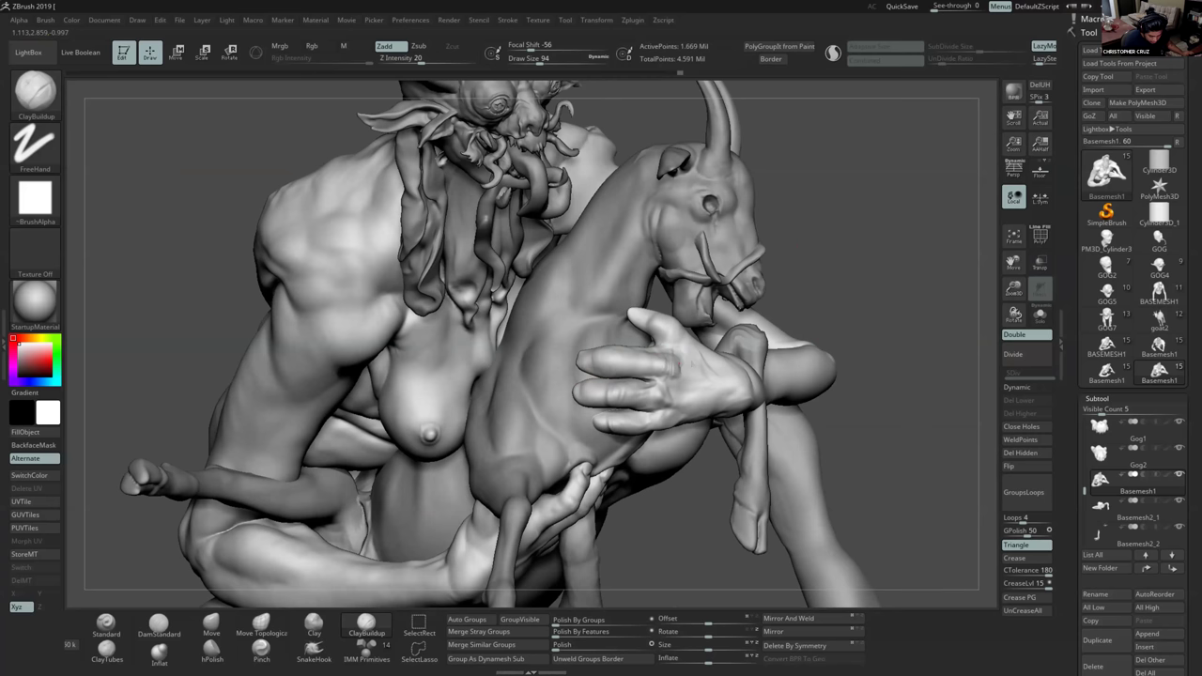
mouse_move(690, 408)
right_mouse_down("shift")
mouse_move(691, 429)
mouse_move(652, 491)
mouse_move(730, 466)
right_mouse_up("shift")
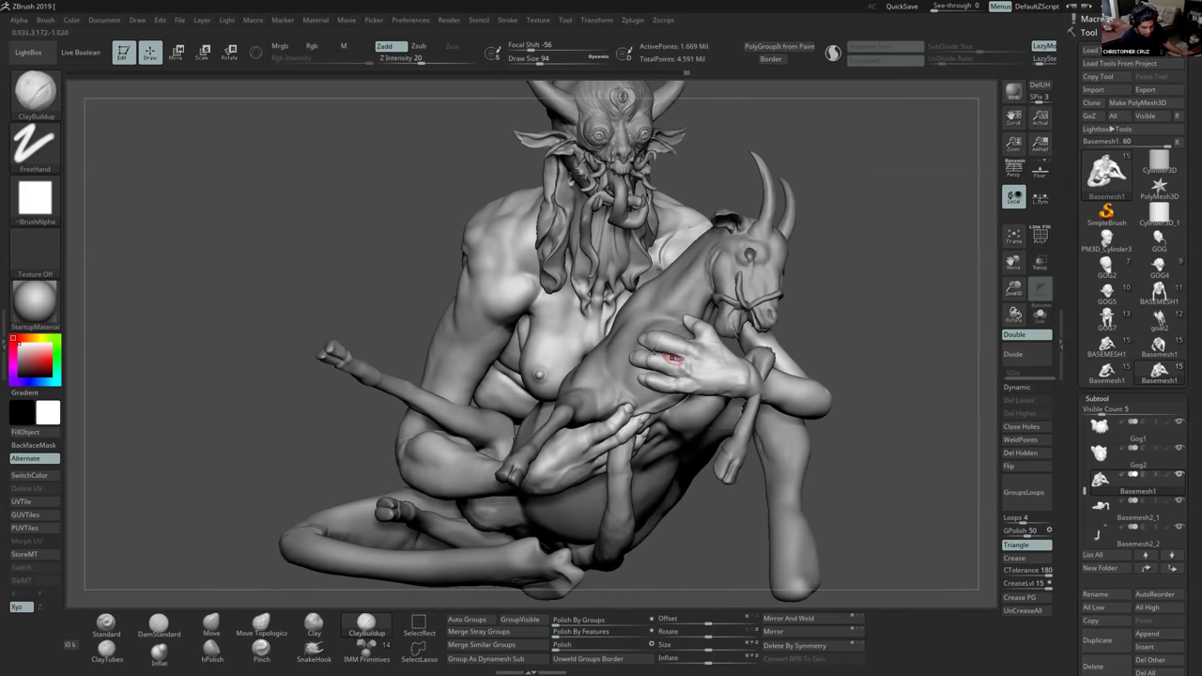
mouse_move(672, 357)
right_mouse_down("ctrl")
mouse_move(670, 298)
mouse_move(623, 324)
right_mouse_up("ctrl")
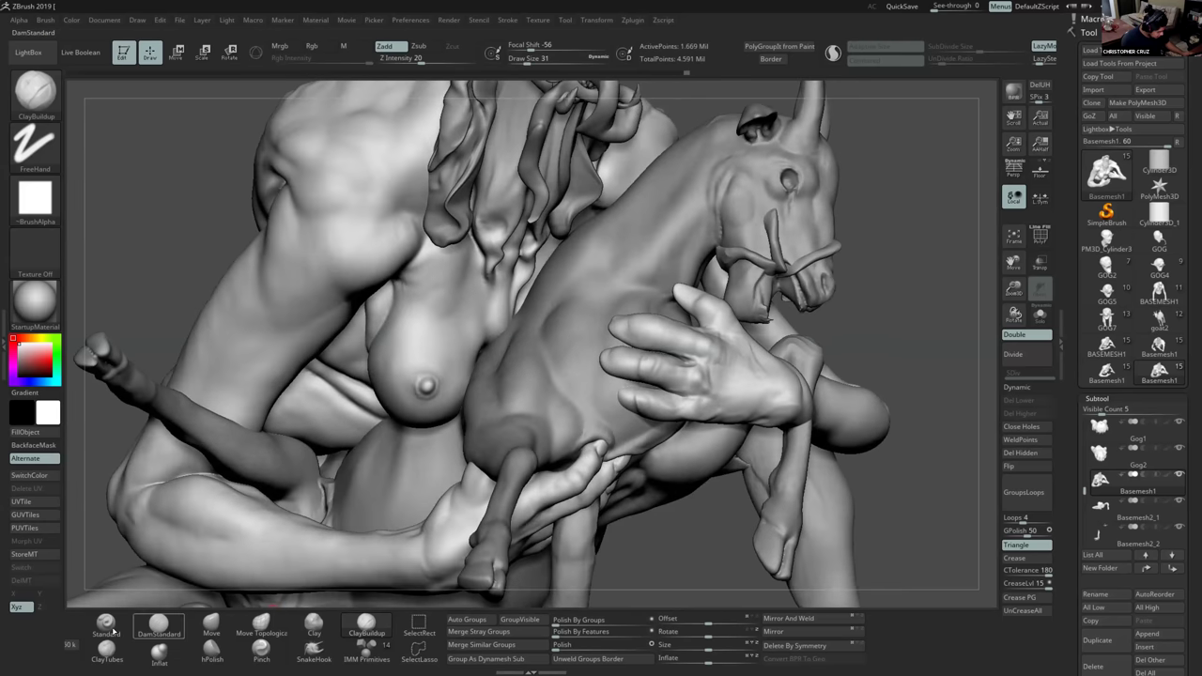
left_click(106, 625)
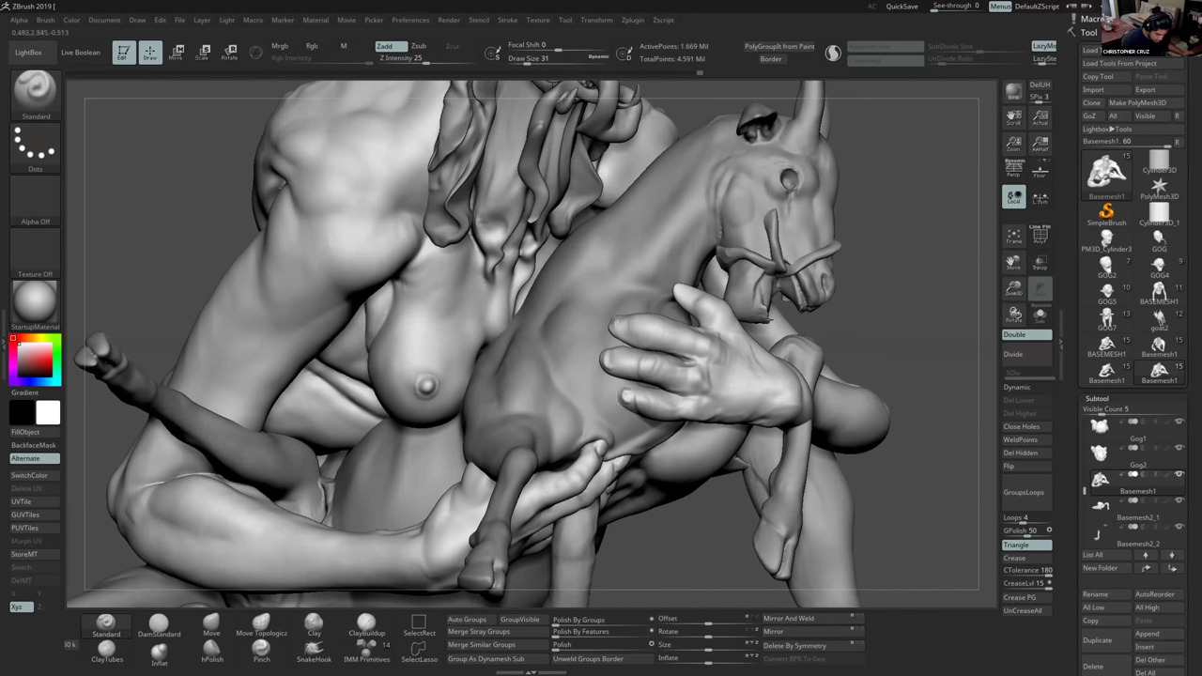
left_click_drag(899, 225, 850, 282)
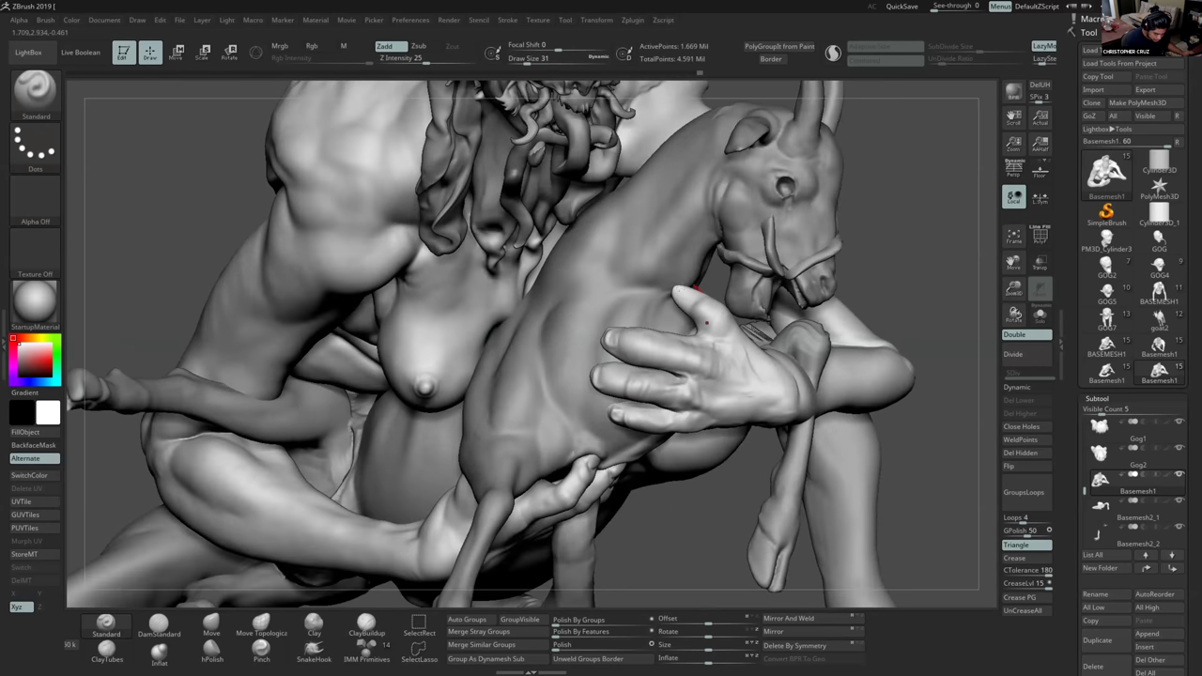
mouse_move(698, 294)
left_mouse_down("alt")
mouse_move(706, 416)
mouse_move(574, 406)
left_mouse_up("alt")
Choose the Clay brush at draw size 182 and smooth the wrist of the arm around the goat.
left_click(313, 626)
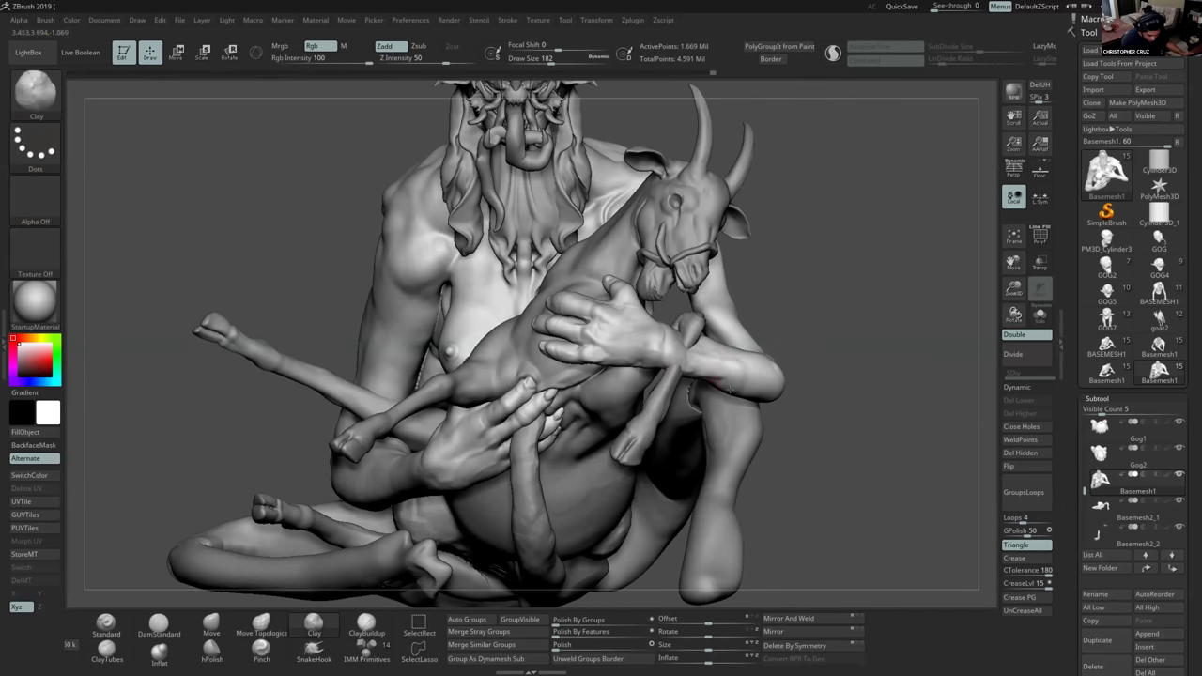
key("shift")
left_click_drag(649, 343, 691, 374, "shift")
Reshape the goat's raised foreleg on subtool Gog9_copy2 with the Move brush, raising the draw size to 492.
mouse_move(691, 375)
right_mouse_down("alt")
mouse_move(685, 421)
mouse_move(642, 413)
mouse_move(638, 371)
mouse_move(558, 371)
right_mouse_up("alt")
left_click(212, 633)
left_click(588, 369, "alt")
key("s")
left_click(558, 372)
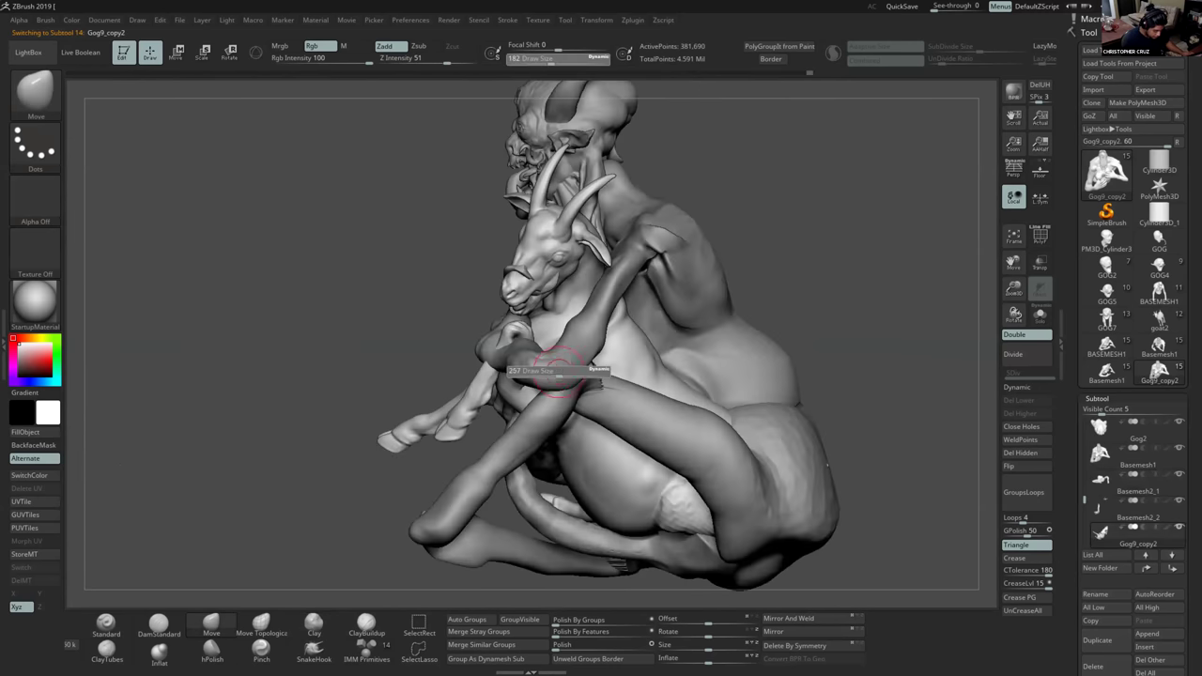
left_click_drag(558, 372, 584, 372)
left_click_drag(499, 360, 490, 354)
right_click_drag(528, 358, 499, 360)
key("s")
left_click_drag(499, 361, 498, 361)
Make the creature's body subtool Basemesh1 active and bring its Geometry and DynaMesh options into view.
left_click(493, 358, "alt")
right_click_drag(498, 361, 539, 368)
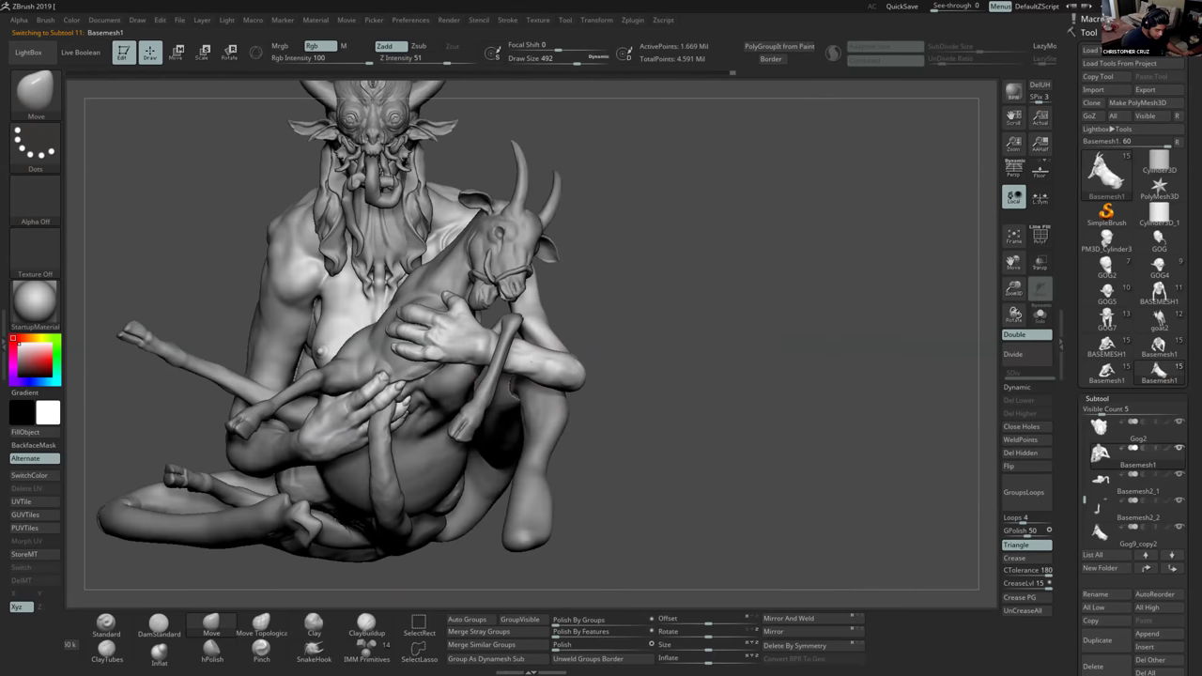
right_click_drag(610, 418, 670, 441, "alt")
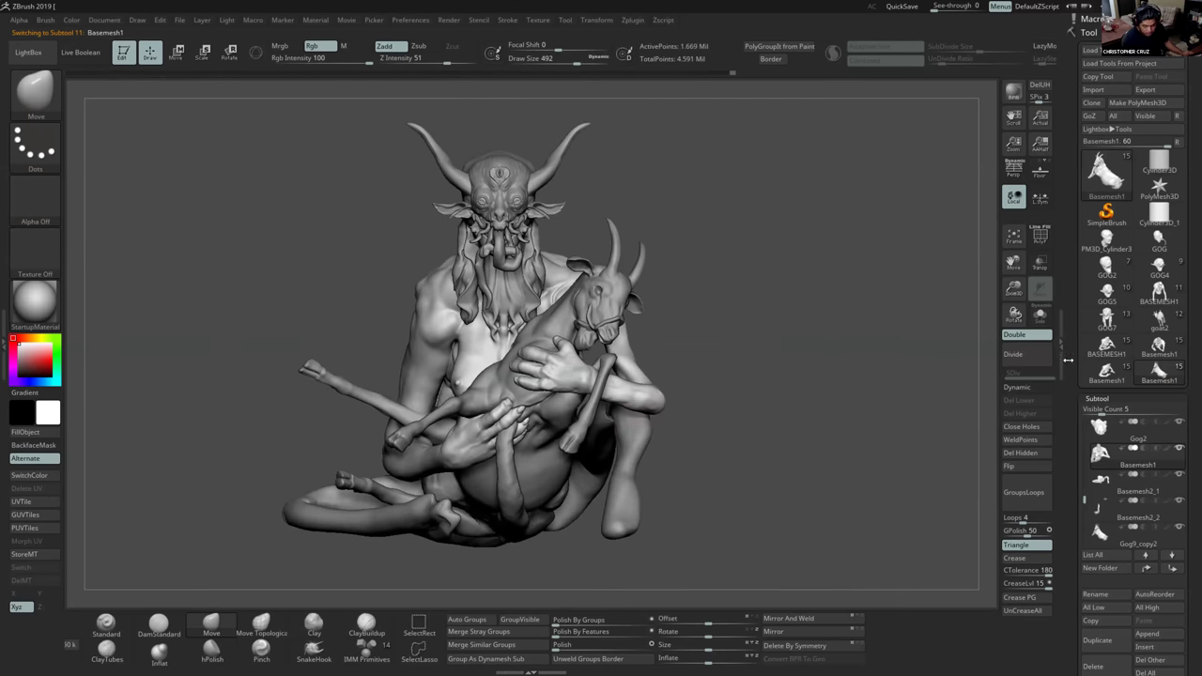
left_click_drag(1068, 362, 1063, 554)
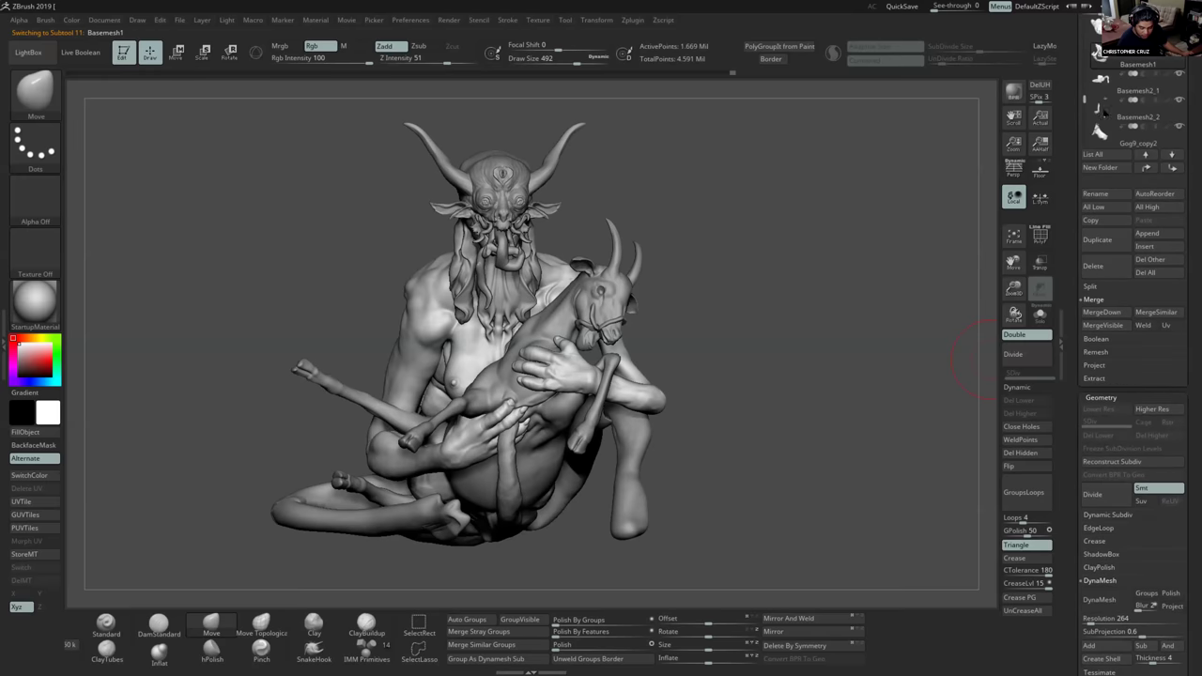
Show the flat disk subtool Pm3d_sphere3d1 as a base under the figure and turn on perspective view.
left_click_drag(1105, 113, 1105, 141)
left_click(1119, 38)
left_click(1179, 180)
left_click_drag(904, 335, 1002, 174)
mouse_move(767, 349)
left_mouse_down()
mouse_move(693, 424)
mouse_move(687, 415)
mouse_move(726, 398)
left_mouse_up()
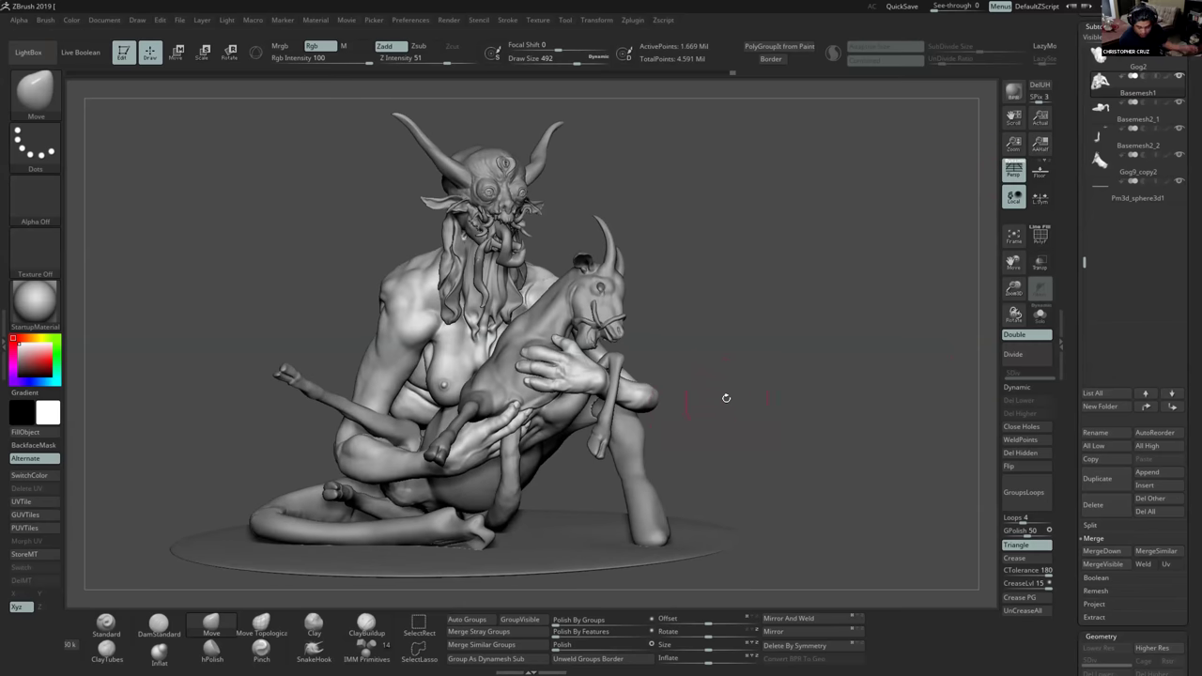
On the leg subtool Basemesh2_1, pull the end of the upright leg outward into a foot with SnakeHook.
left_click(626, 436, "alt")
left_click(314, 625)
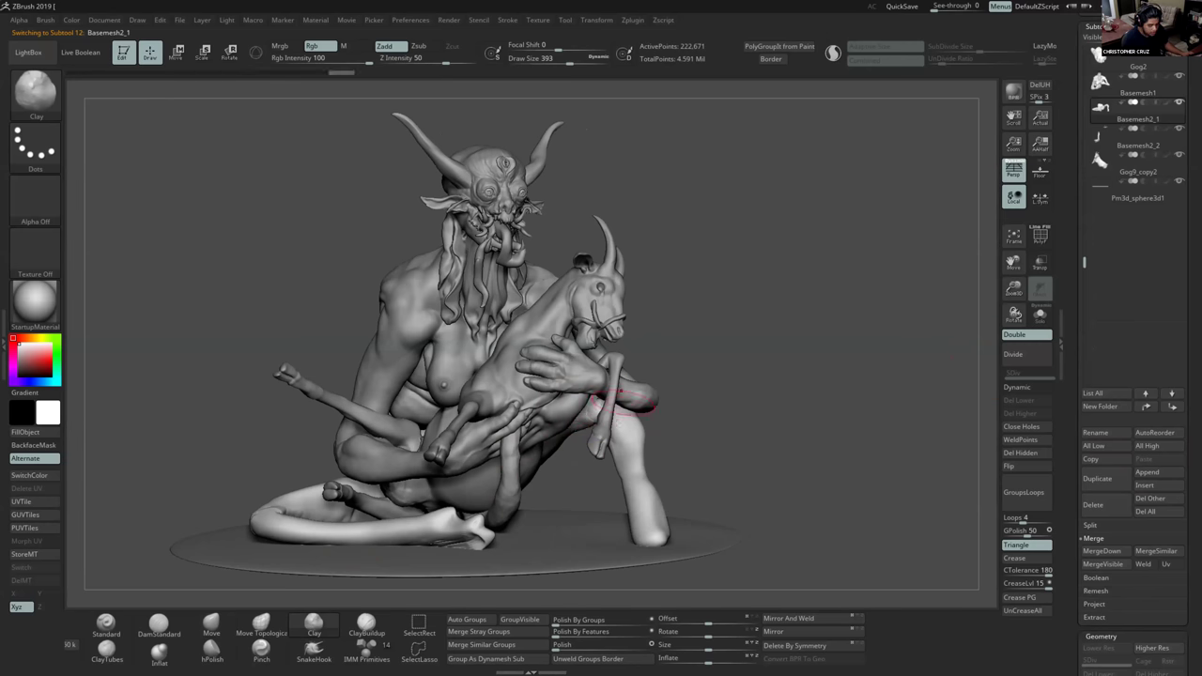
right_click_drag(640, 535, 635, 533)
mouse_move(630, 488)
right_mouse_down()
mouse_move(639, 525)
mouse_move(642, 498)
right_mouse_up()
key("s")
left_click(639, 526)
left_click(313, 650)
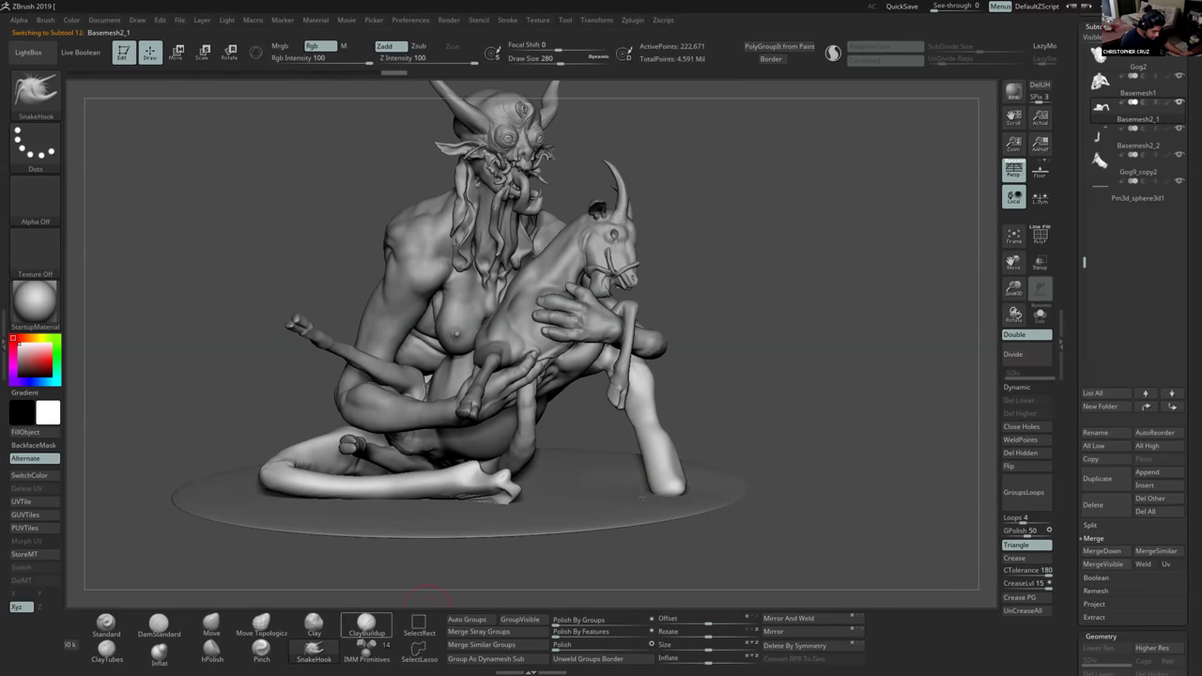
mouse_move(657, 483)
left_mouse_down()
mouse_move(645, 491)
mouse_move(689, 493)
left_mouse_up()
right_click_drag(690, 494, 708, 528)
left_click_drag(685, 489, 694, 493)
Widen and shape the front of the upright leg's foot with SnakeHook so it rests on the disk.
right_click_drag(688, 486, 812, 469)
left_click_drag(708, 476, 721, 486)
mouse_move(717, 482)
right_mouse_down()
mouse_move(653, 481)
mouse_move(677, 448)
right_mouse_up()
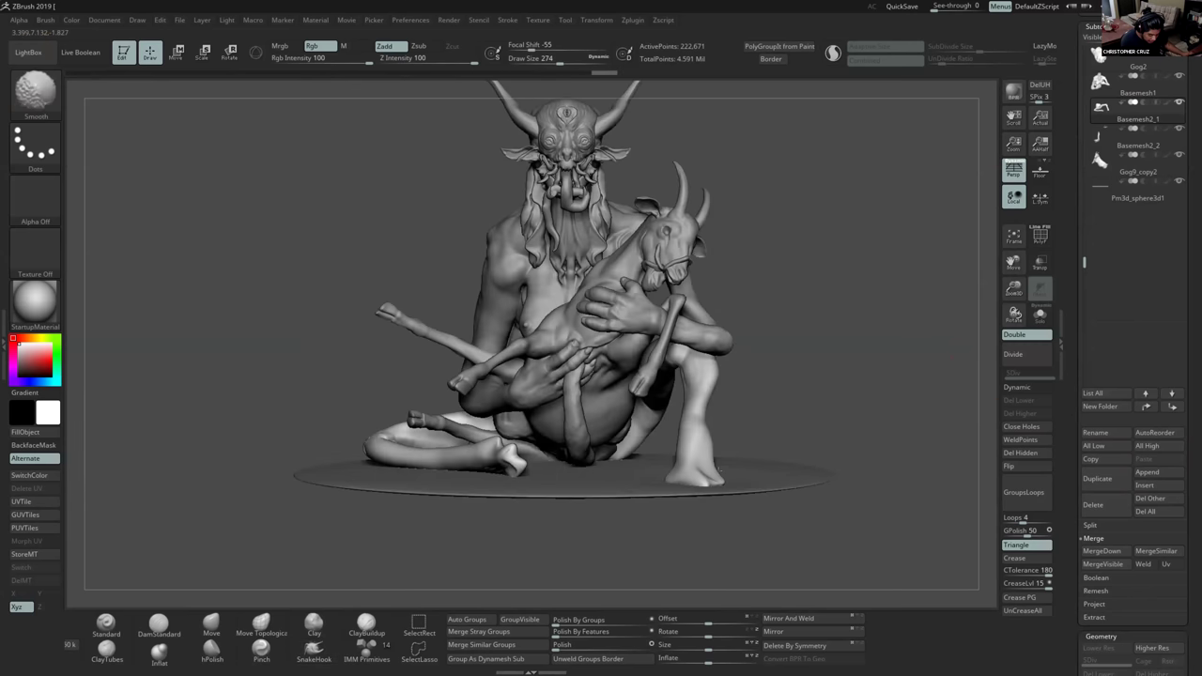
left_click_drag(713, 470, 719, 475)
mouse_move(719, 477)
right_mouse_down()
mouse_move(672, 526)
mouse_move(657, 511)
right_mouse_up()
Carve the split between the toes of the upright leg's hoof and round them with ClayBuildup at draw size 187.
left_click(366, 625)
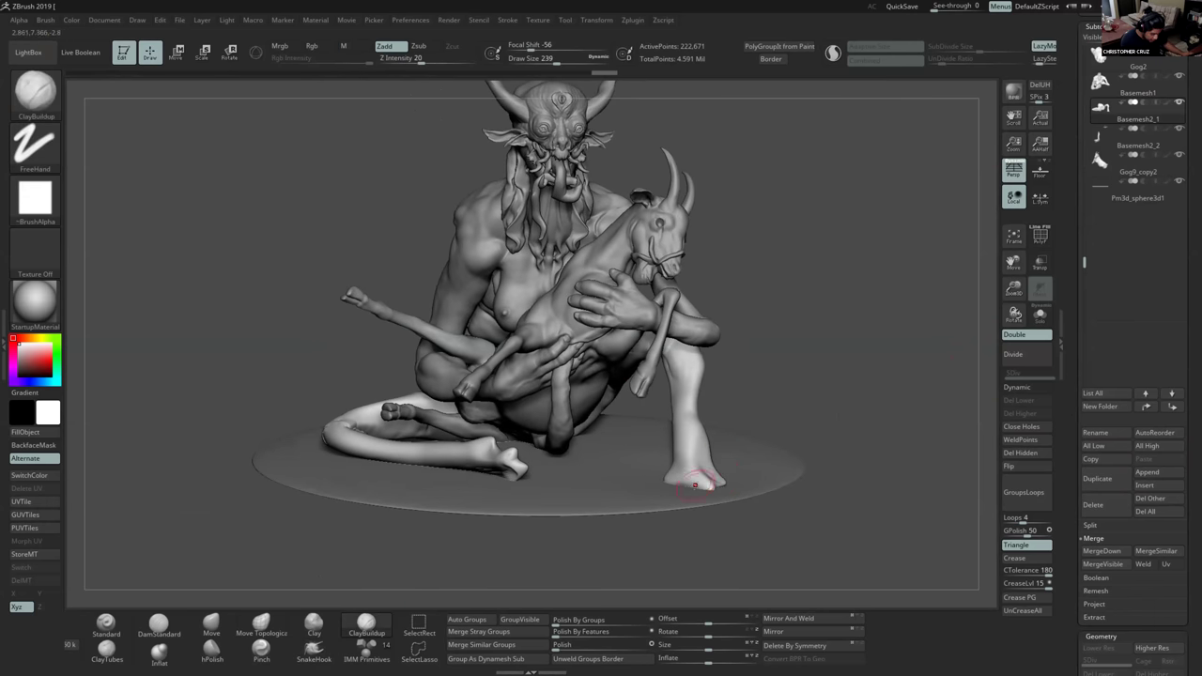
key("s")
mouse_move(690, 467)
left_mouse_down()
mouse_move(702, 483)
mouse_move(696, 472)
left_mouse_up()
left_click_drag(697, 471, 689, 454)
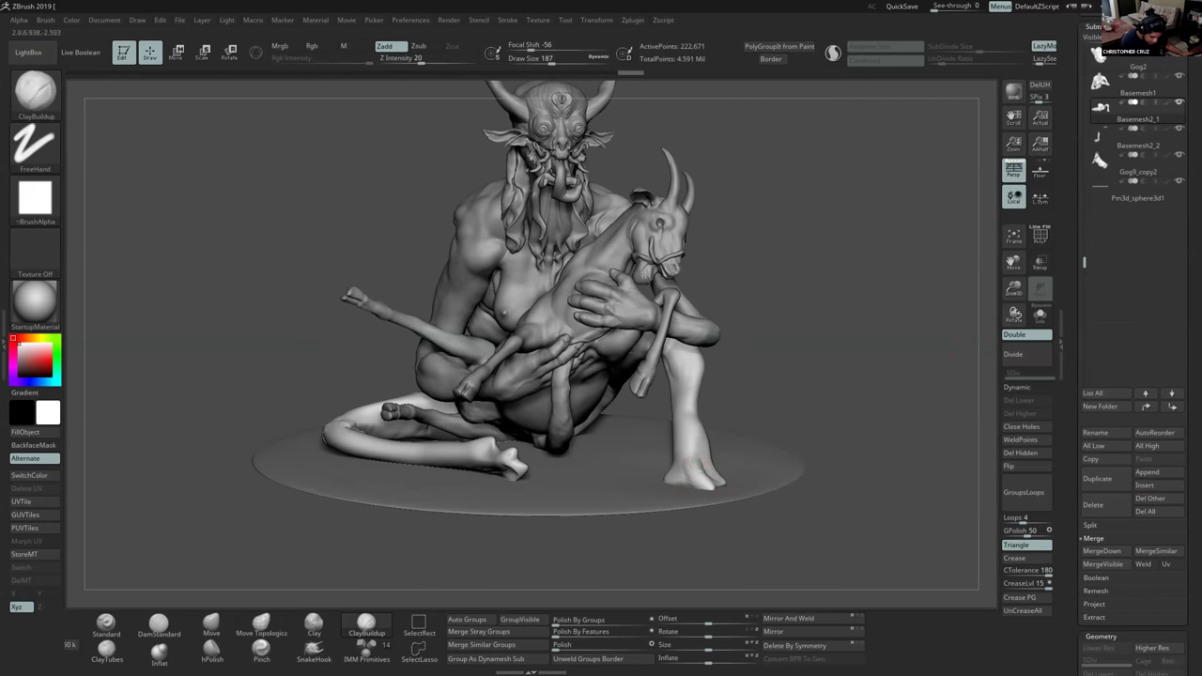
right_click_drag(705, 469, 672, 488)
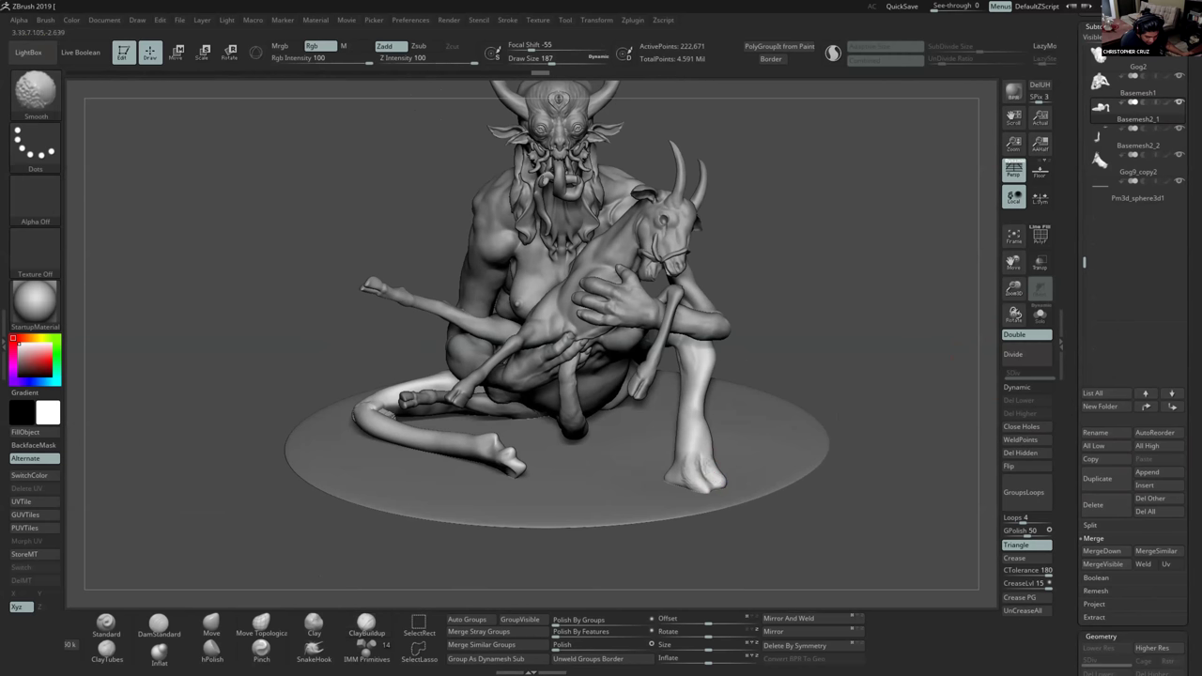
right_click_drag(670, 482, 660, 475)
left_click_drag(672, 476, 698, 475)
key("alt+shift")
right_click_drag(720, 480, 702, 423, "shift")
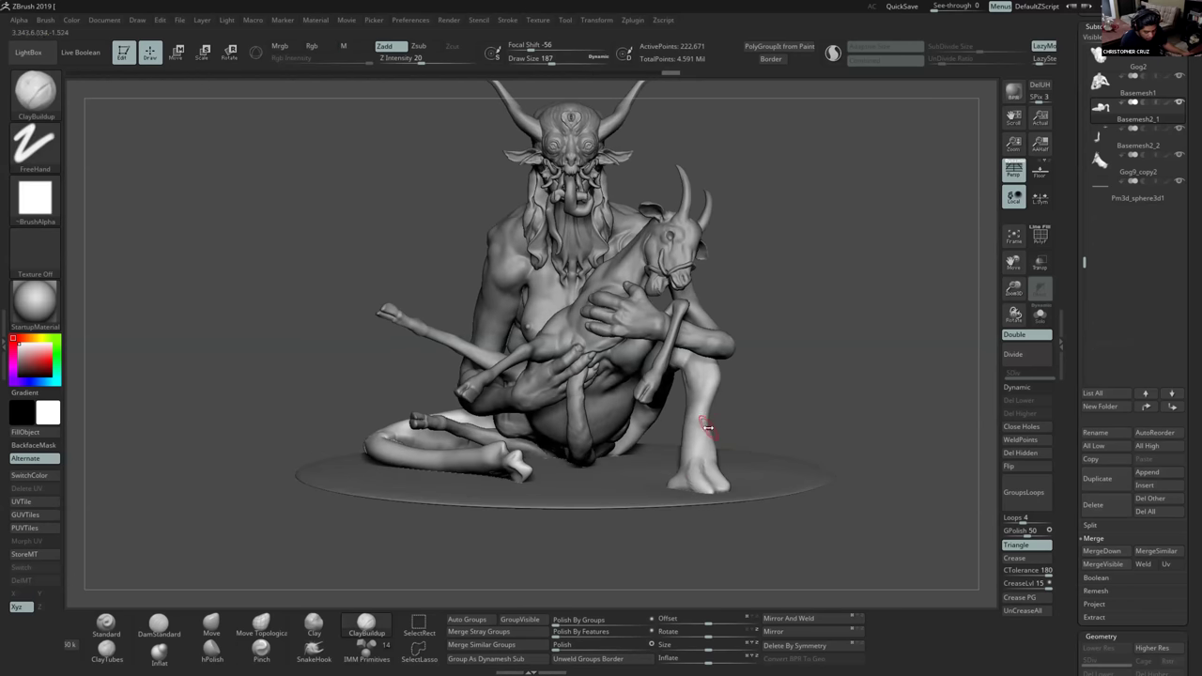
Build up the shin and outer side of the upright leg with ClayBuildup at draw size 268.
key("shift")
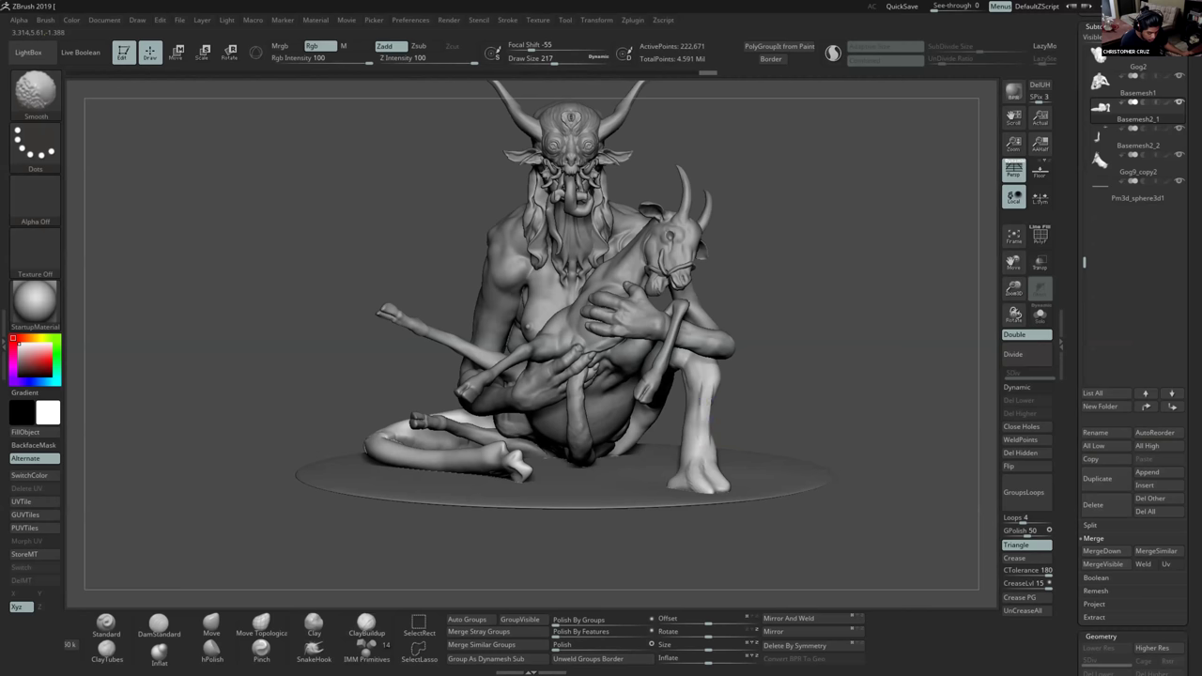
right_click_drag(720, 401, 704, 398)
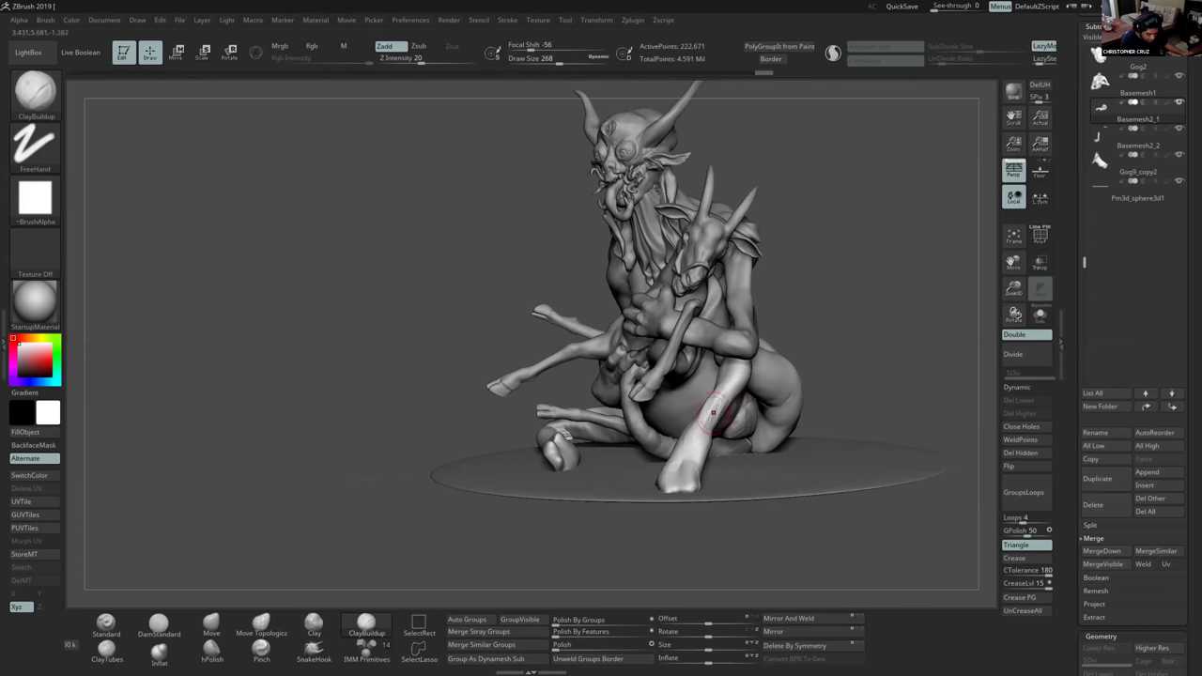
right_click_drag(803, 410, 646, 397)
left_click_drag(650, 379, 616, 428)
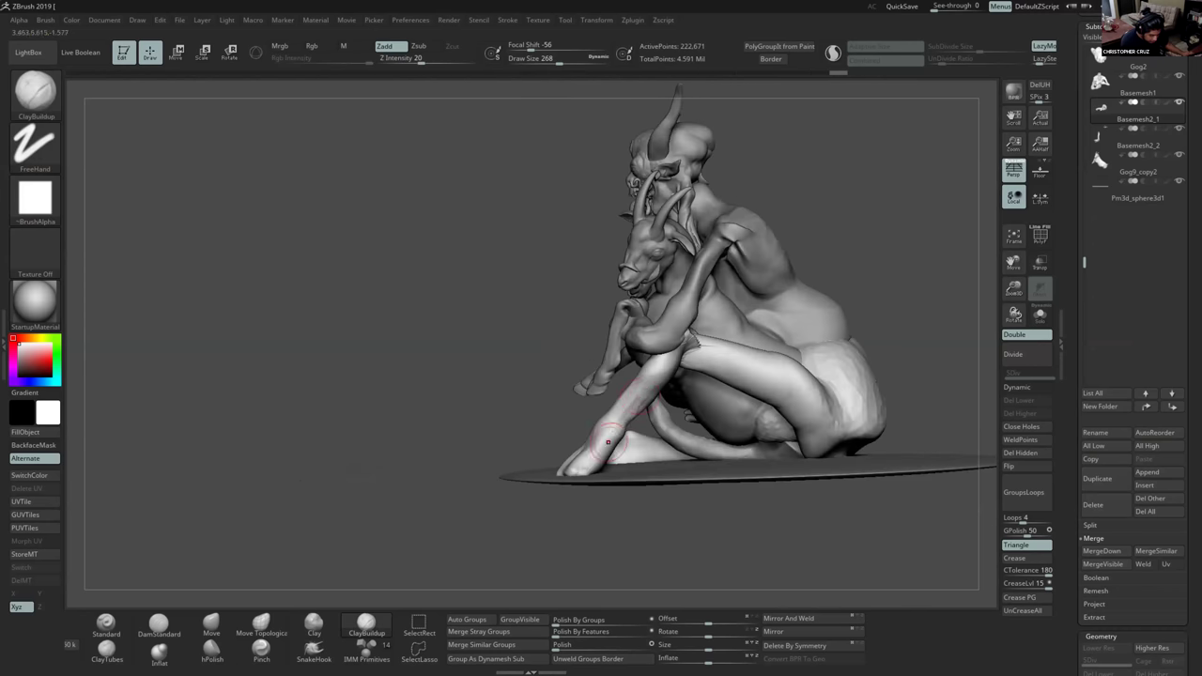
Smooth the end of the folded leg and pull it forward into a foot with SnakeHook.
mouse_move(606, 429)
right_mouse_down("shift")
mouse_move(693, 400)
mouse_move(636, 403)
mouse_move(631, 456)
right_mouse_up("shift")
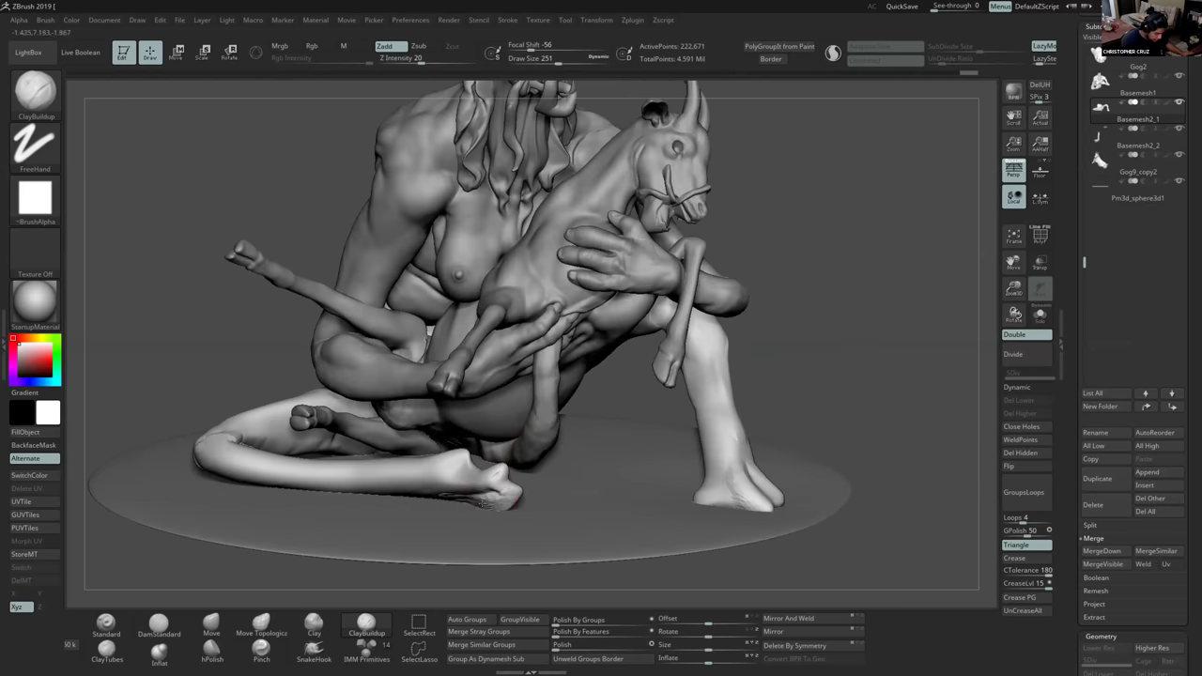
key("shift")
left_click_drag(483, 507, 500, 494, "shift")
right_click_drag(500, 490, 549, 481, "shift")
left_click(312, 648)
key("s")
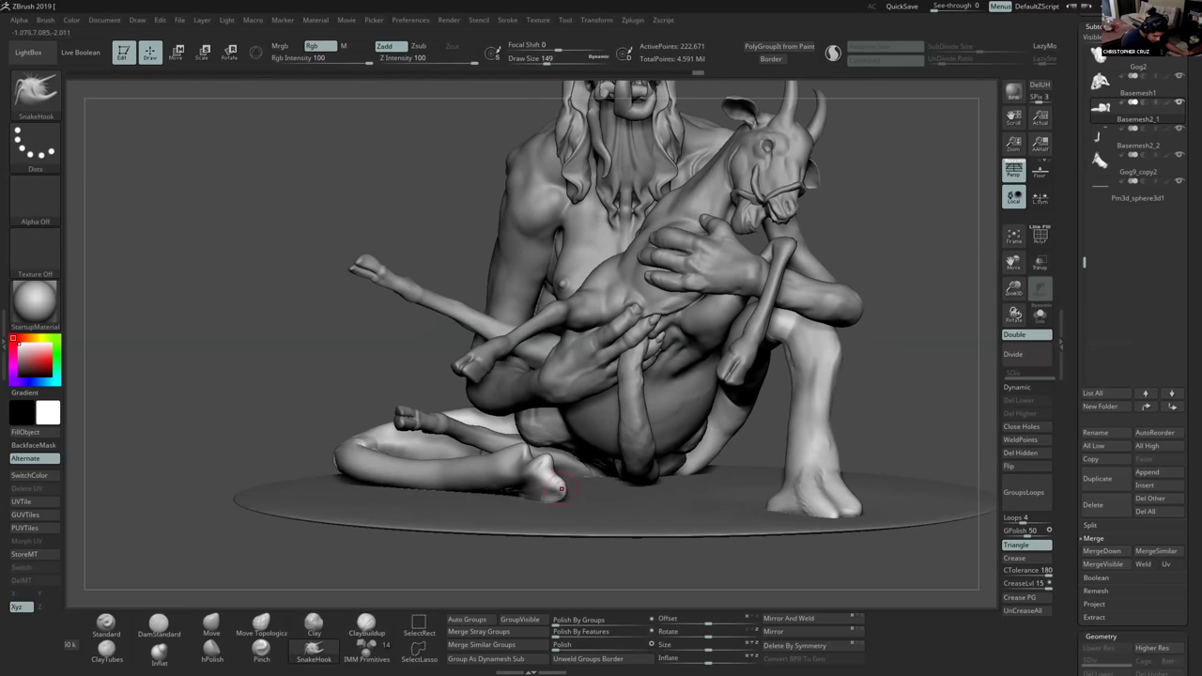
left_click_drag(540, 485, 562, 459)
right_click_drag(521, 454, 554, 475)
key("s")
mouse_move(556, 477)
left_mouse_down()
mouse_move(536, 477)
mouse_move(532, 492)
mouse_move(554, 491)
mouse_move(507, 490)
mouse_move(554, 490)
mouse_move(519, 472)
mouse_move(470, 485)
mouse_move(499, 484)
left_mouse_up()
Add volume around the ankle and top of the folded leg's foot with the Clay brush.
left_click(315, 627)
key("s")
right_click_drag(515, 477, 494, 454)
left_click_drag(504, 450, 497, 428)
left_click_drag(534, 467, 537, 467)
Lengthen the two toes of the folded leg's foot and raise a claw above them with SnakeHook.
mouse_move(537, 467)
right_mouse_down("alt")
mouse_move(571, 481)
mouse_move(590, 530)
mouse_move(486, 550)
right_mouse_up("alt")
left_click(313, 648)
left_click_drag(570, 480, 587, 476)
key("bracketleft")
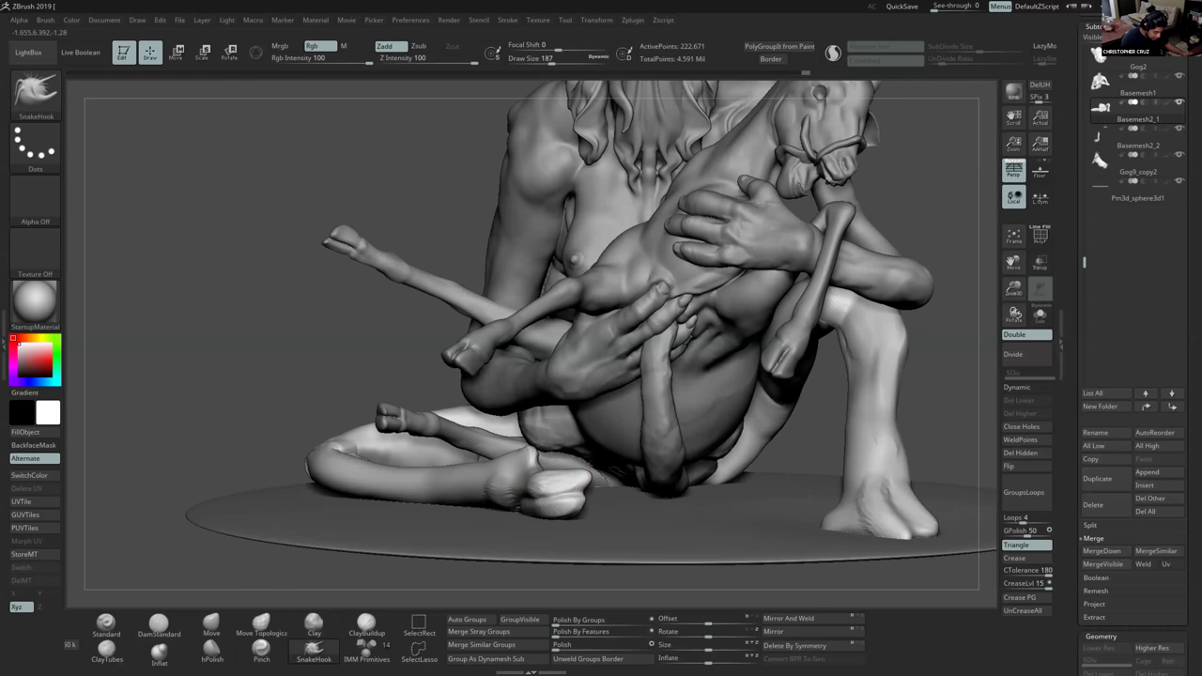
key("bracketleft")
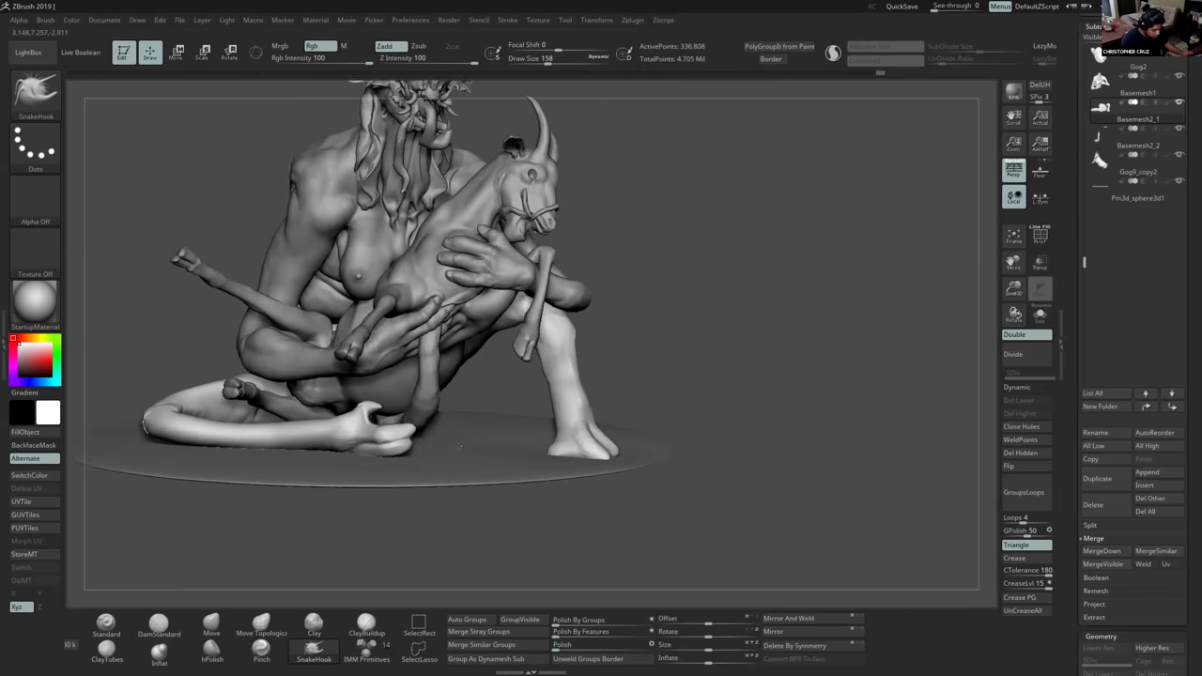
Build up the folded foot's ankle and the base of its claw with ClayBuildup at draw size 120.
mouse_move(460, 446)
left_mouse_down()
mouse_move(526, 450)
mouse_move(540, 497)
mouse_move(537, 456)
mouse_move(553, 467)
left_mouse_up()
left_click(366, 625)
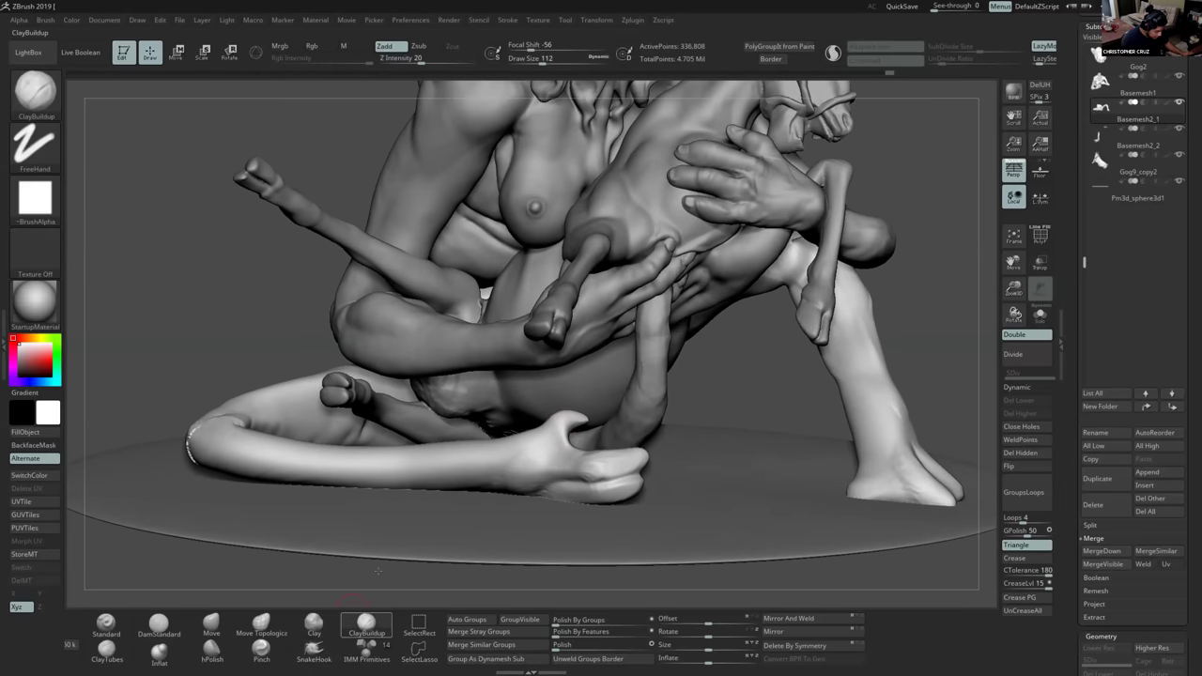
right_click_drag(502, 443, 516, 512)
mouse_move(490, 432)
left_mouse_down()
mouse_move(490, 455)
mouse_move(500, 451)
left_mouse_up()
right_click_drag(515, 449, 527, 387)
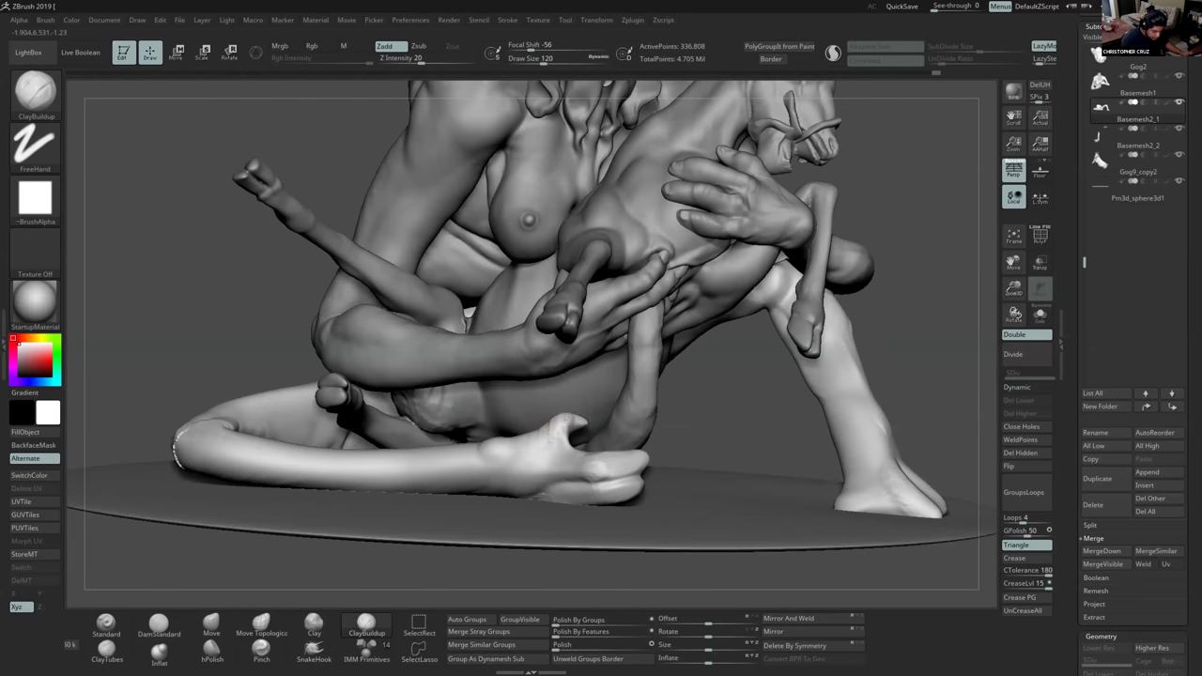
mouse_move(560, 430)
left_mouse_down()
mouse_move(562, 417)
mouse_move(533, 455)
mouse_move(548, 434)
left_mouse_up()
right_click_drag(569, 422, 483, 387)
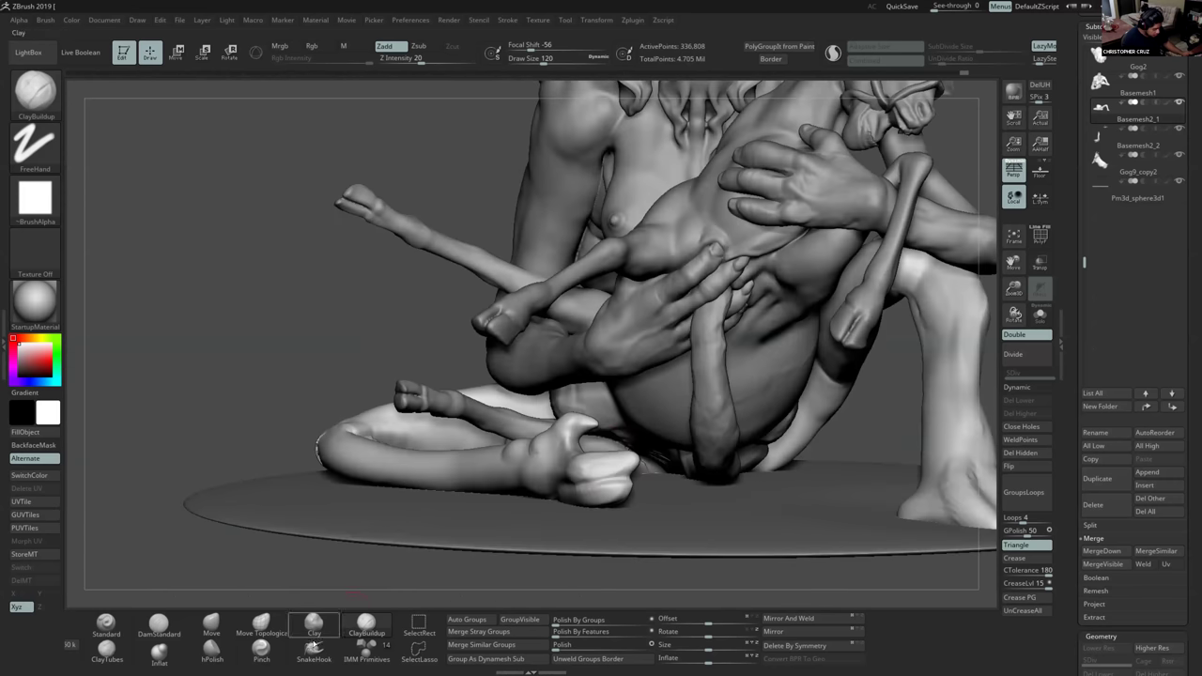
Extend the folded foot's claw, curve it down toward the toes with SnakeHook and smooth it.
left_click(313, 648)
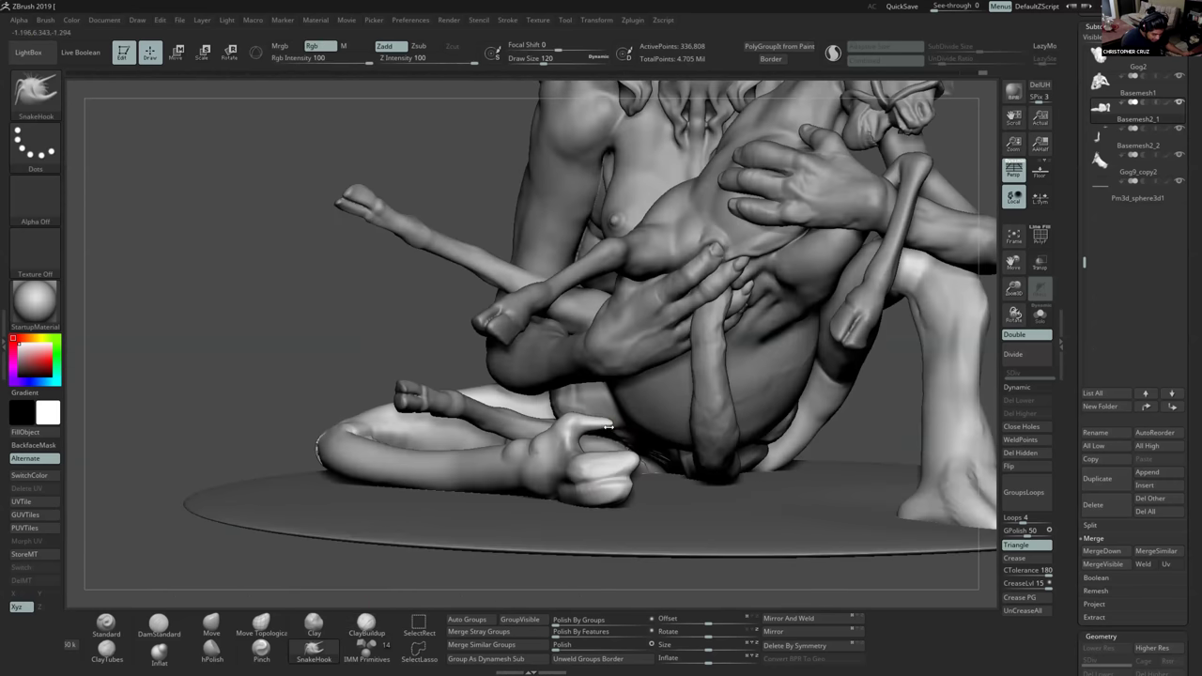
right_click_drag(610, 426, 601, 413)
key("space")
left_click_drag(595, 420, 603, 419)
right_click_drag(609, 426, 609, 433)
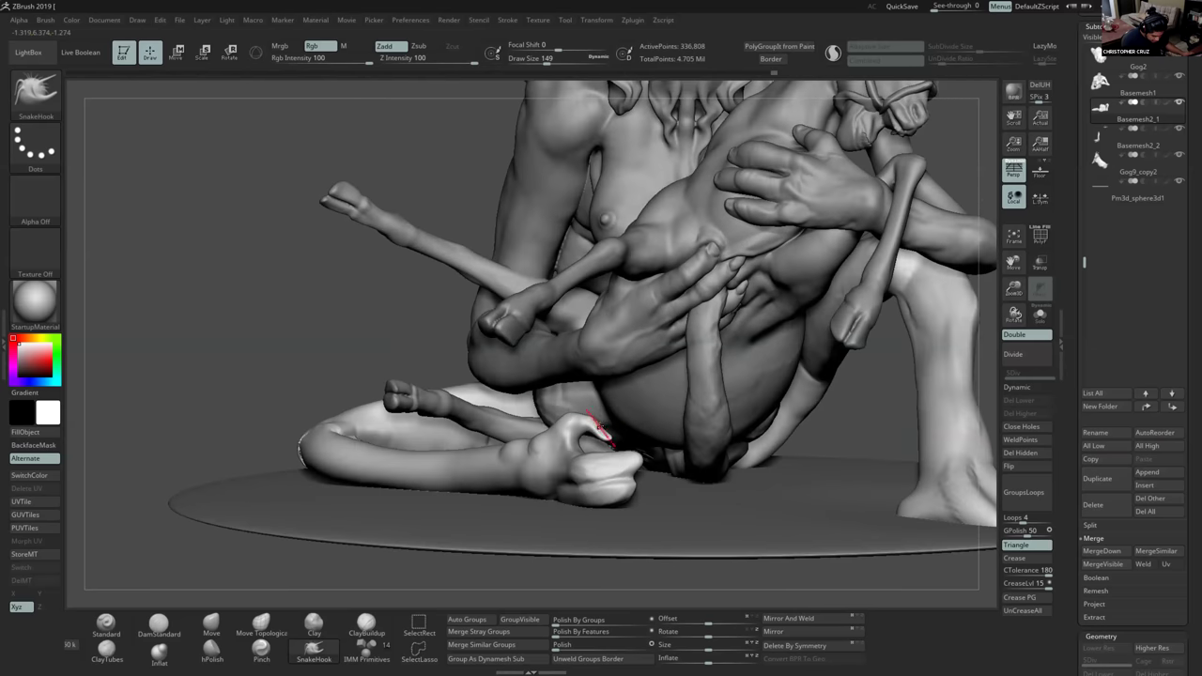
key("shift")
right_click_drag(597, 430, 639, 452)
key("shift")
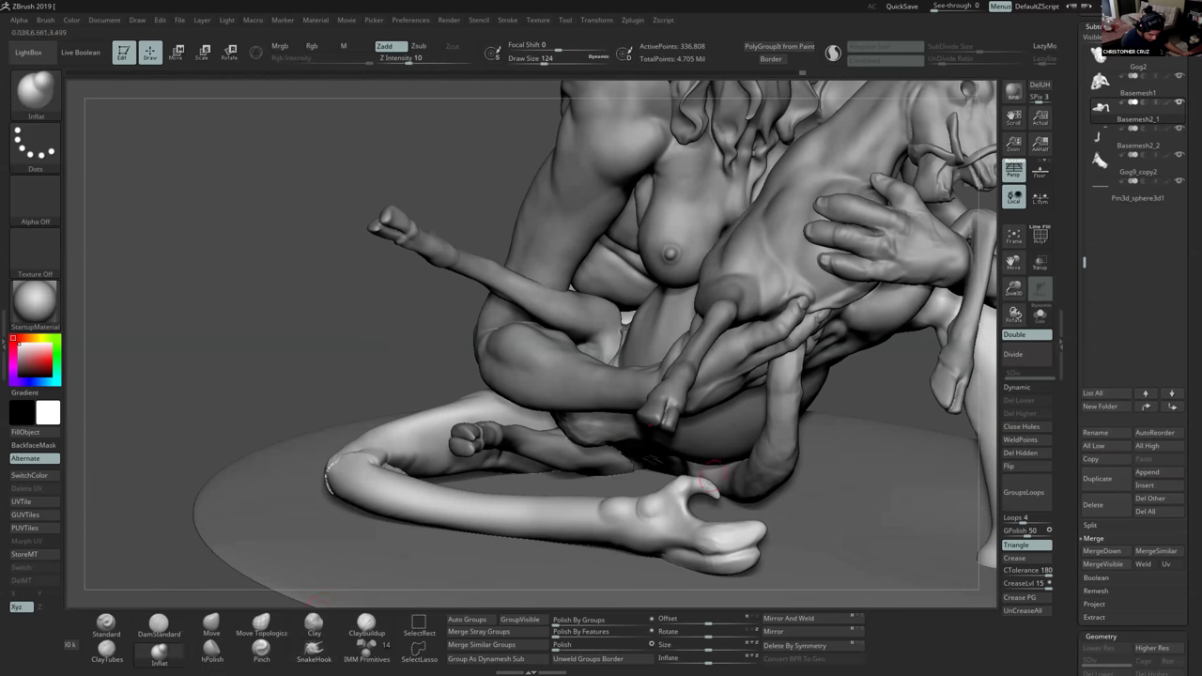
Inflate the toes of the folded leg's foot and reposition them with the Move Topological brush.
mouse_move(717, 491)
right_mouse_down("ctrl")
mouse_move(749, 490)
mouse_move(620, 500)
mouse_move(597, 515)
mouse_move(595, 504)
right_mouse_up("ctrl")
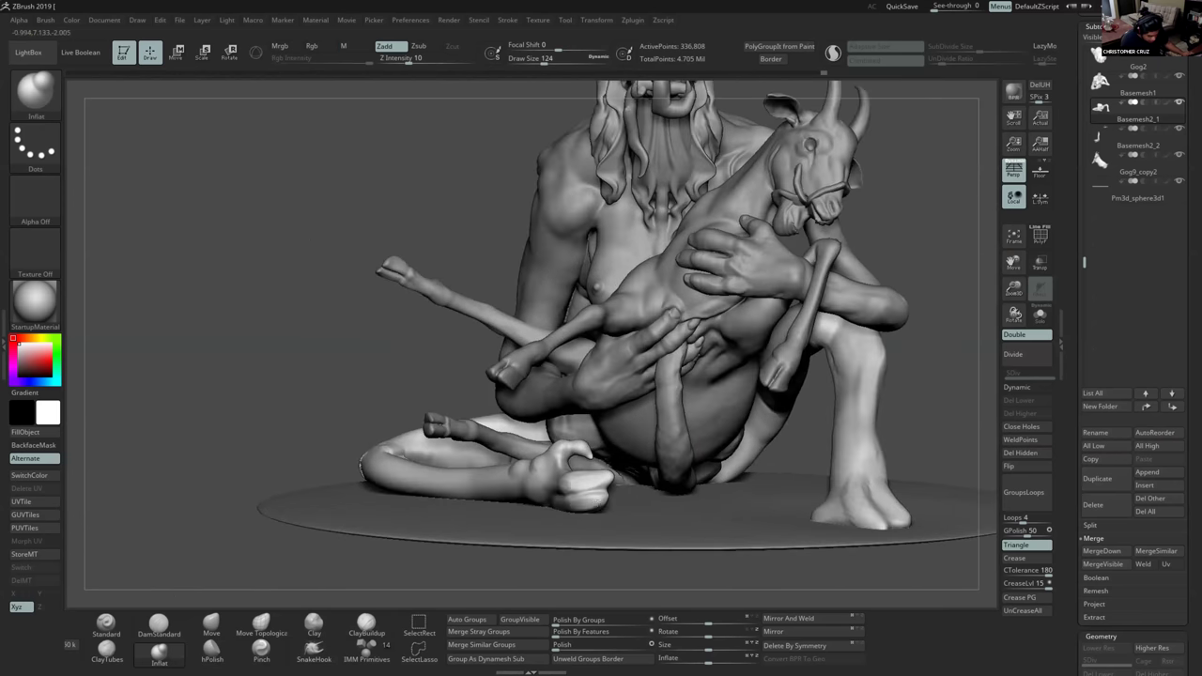
left_click_drag(574, 492, 574, 485)
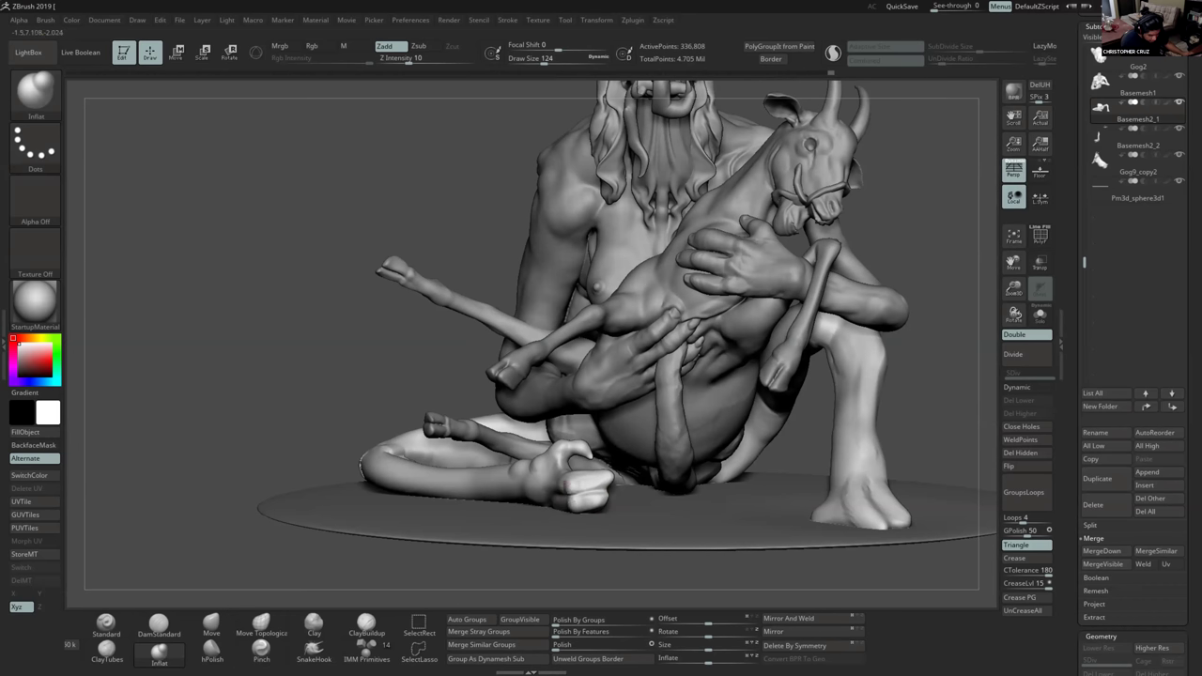
left_click(261, 624)
key("s")
left_click_drag(611, 484, 630, 483)
left_click_drag(602, 478, 616, 495)
Refine the silhouette of the upright leg with the Move Topological brush.
right_click_drag(818, 427, 815, 473, "ctrl")
right_click(753, 460)
mouse_move(782, 460)
left_mouse_down()
mouse_move(700, 427)
mouse_move(709, 416)
mouse_move(705, 428)
mouse_move(740, 424)
left_mouse_up()
key("s")
left_click_drag(763, 361, 745, 352)
left_click_drag(711, 411, 726, 379)
Save the tool over the existing GOG13 file and make the Basemesh1 body the active subtool.
left_click_drag(1073, 255, 1073, 418)
left_click_drag(1075, 212, 1075, 253)
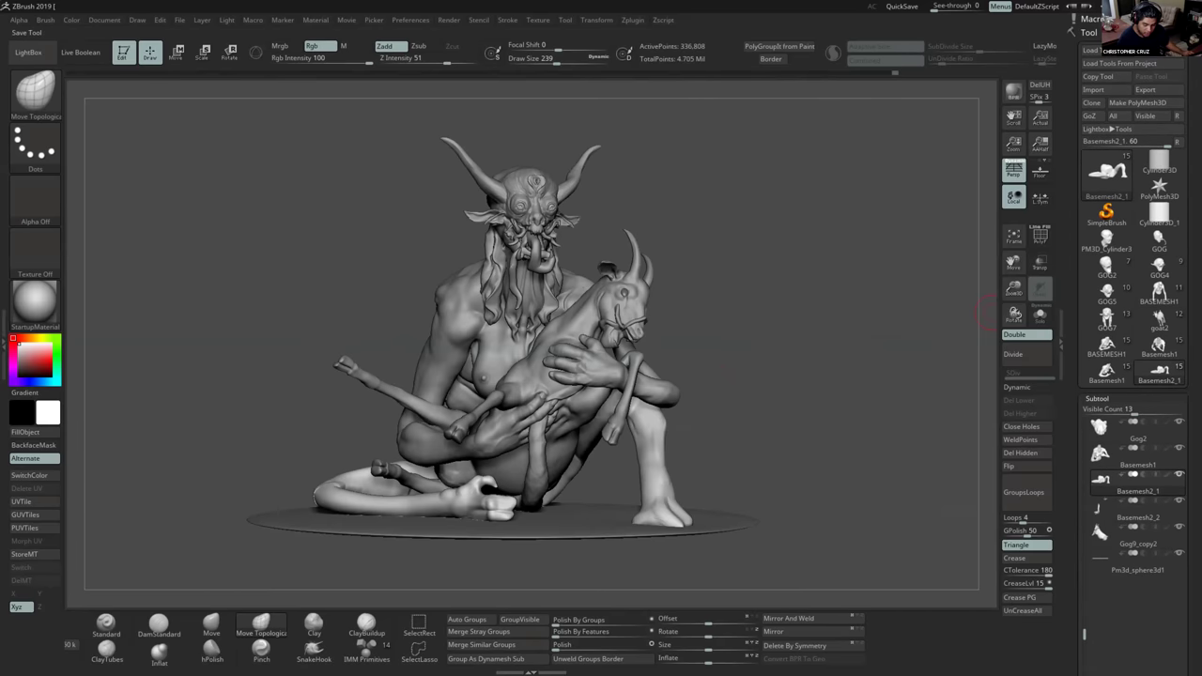
left_click(1141, 50)
double_click(762, 246)
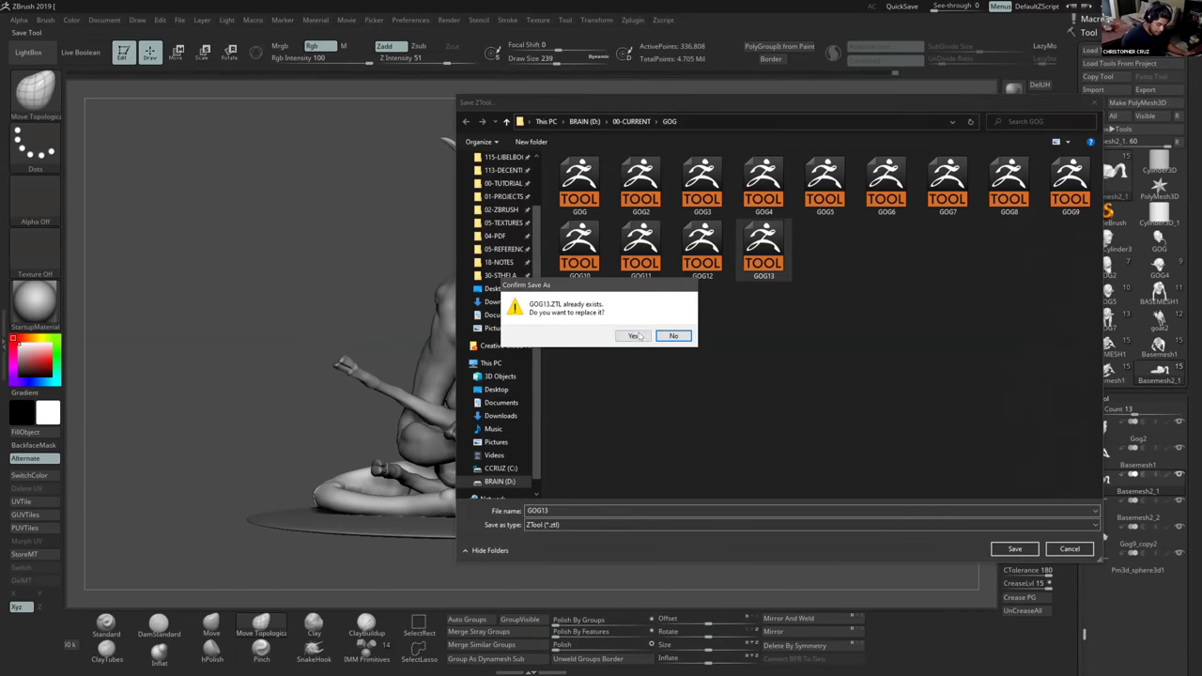
left_click(633, 335)
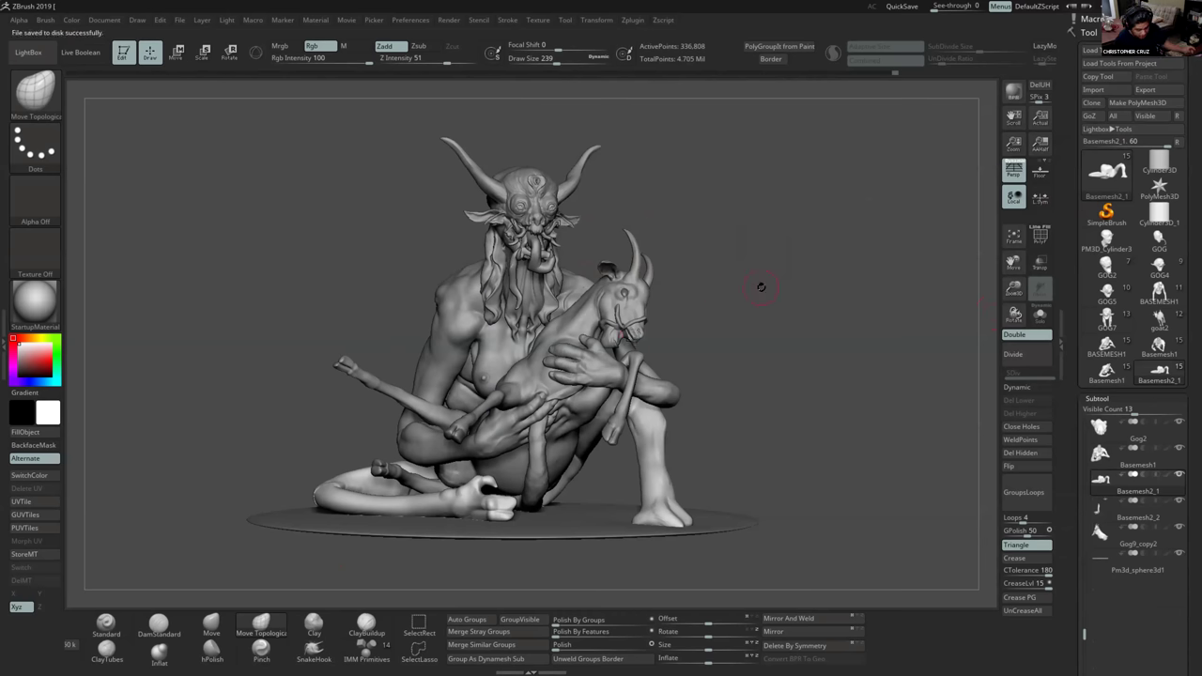
left_click(575, 293, "alt")
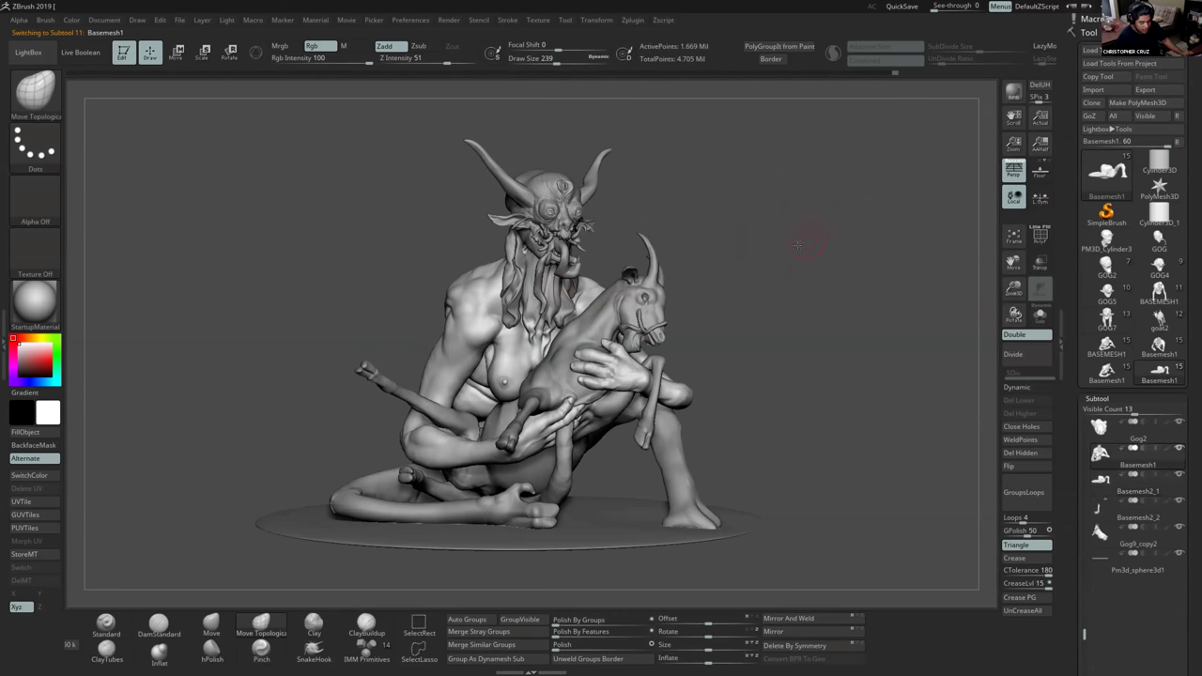
left_click_drag(798, 241, 775, 249, "alt")
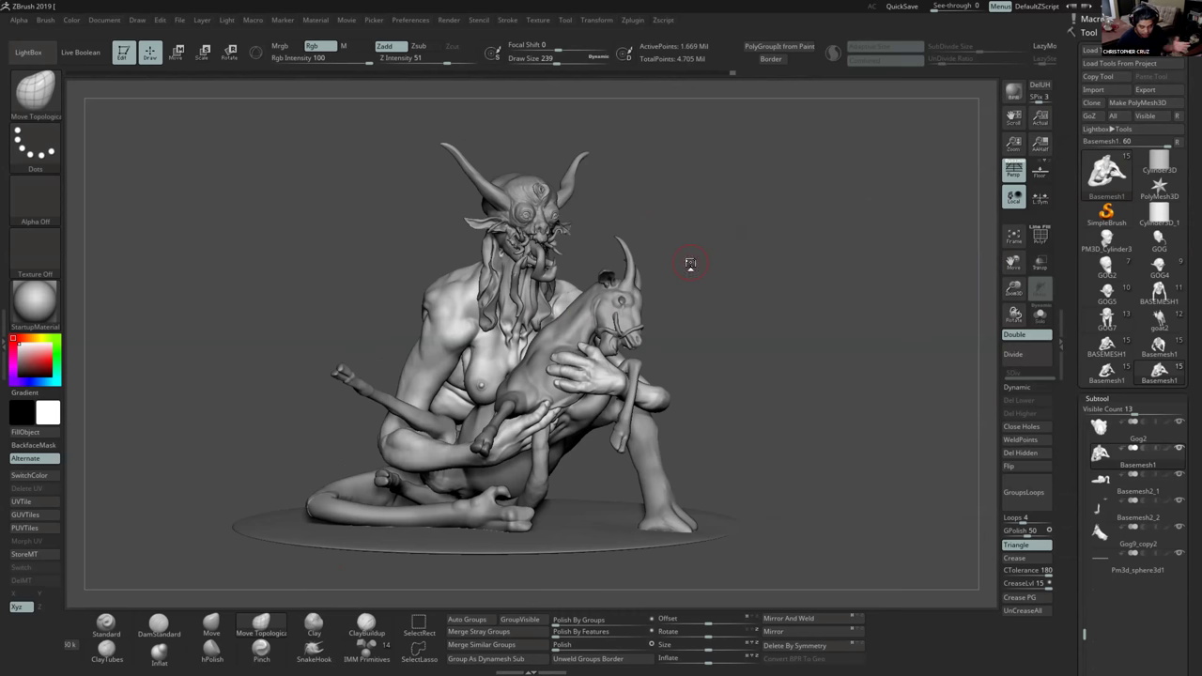
Switch to Photoshop and create a new blank white document.
key("alt+Tab")
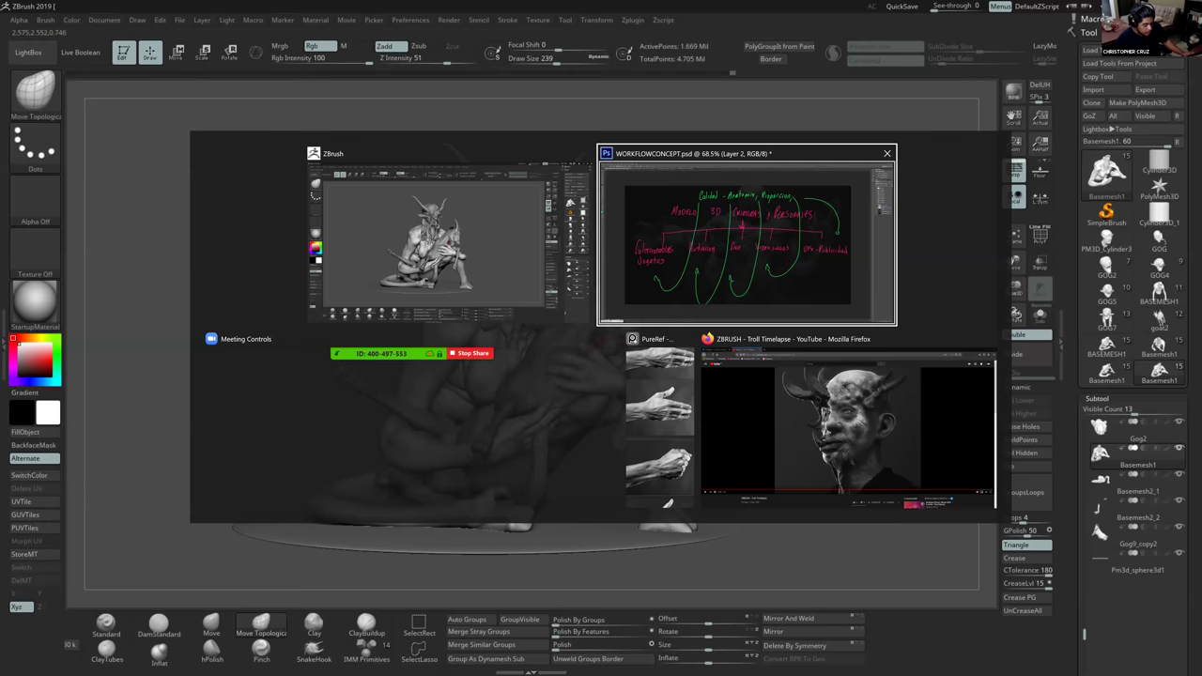
left_click(17, 4)
left_click(28, 18)
left_click(664, 193)
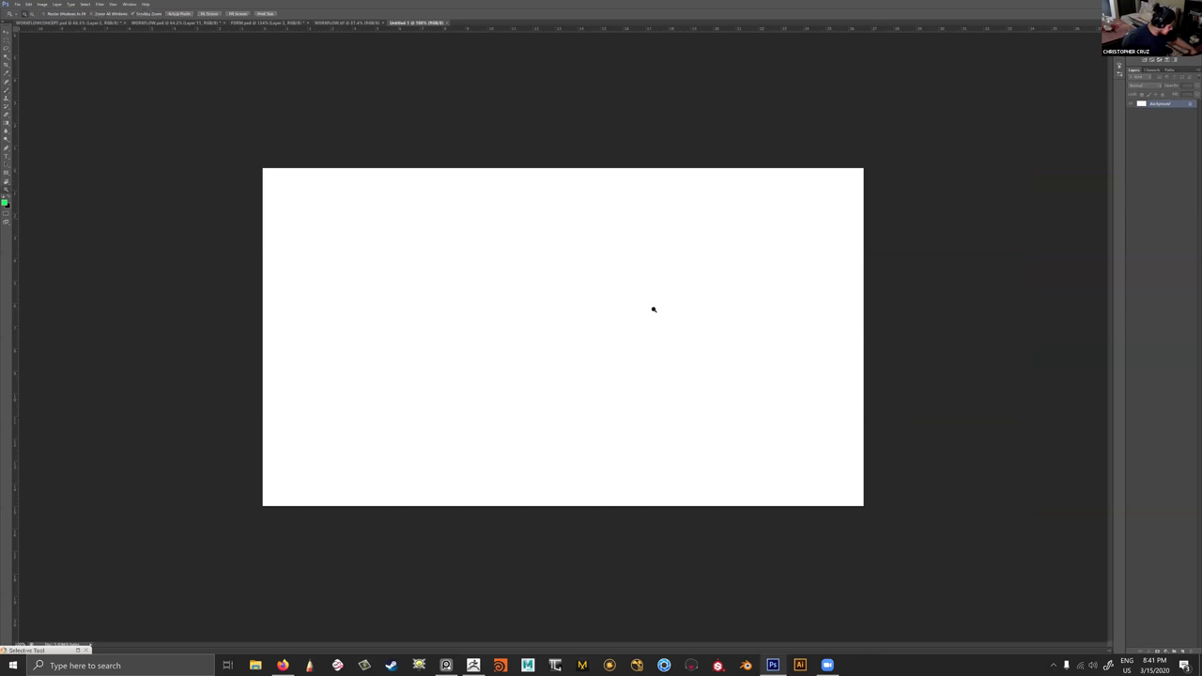
Draw a film camera on a three-legged tripod with a thin black brush on the left half of the canvas.
key("b")
left_click_drag(472, 292, 508, 281)
key("ctrl+z")
right_click_drag(520, 284, 519, 285, "alt")
key("x")
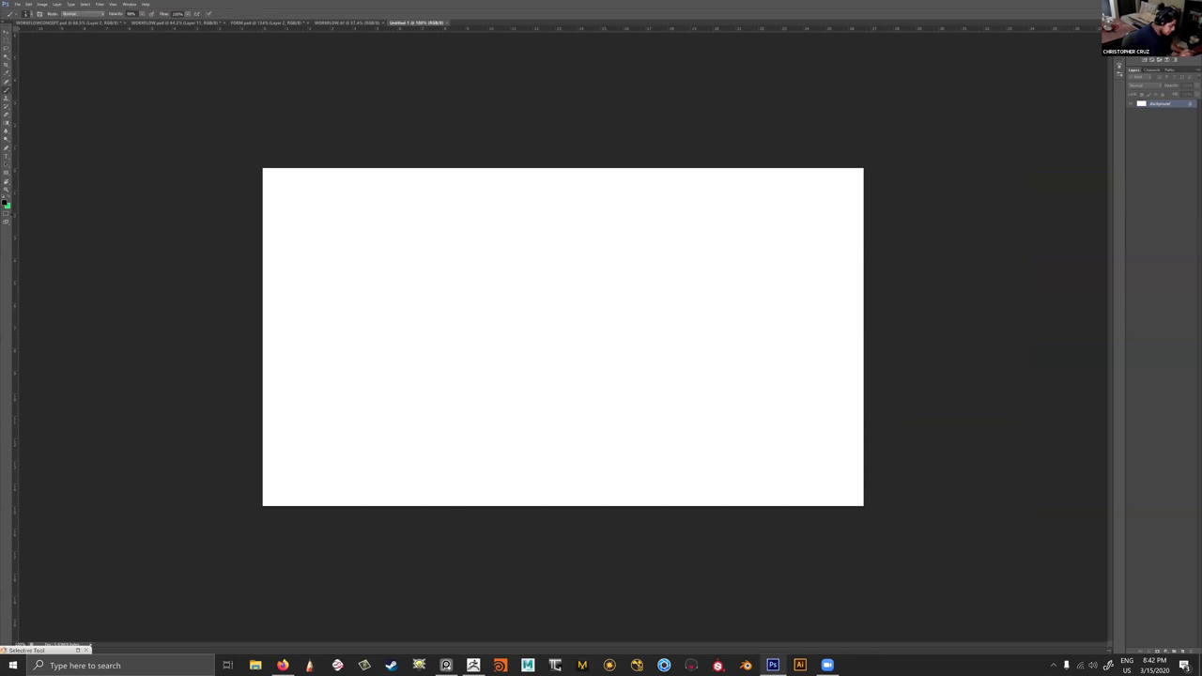
left_click_drag(403, 246, 495, 290)
key("ctrl+z")
mouse_move(351, 274)
left_mouse_down()
mouse_move(352, 300)
mouse_move(413, 268)
mouse_move(415, 299)
mouse_move(402, 297)
left_mouse_up()
mouse_move(334, 380)
left_mouse_down()
mouse_move(370, 299)
mouse_move(397, 385)
left_mouse_up()
left_click_drag(370, 303, 370, 383)
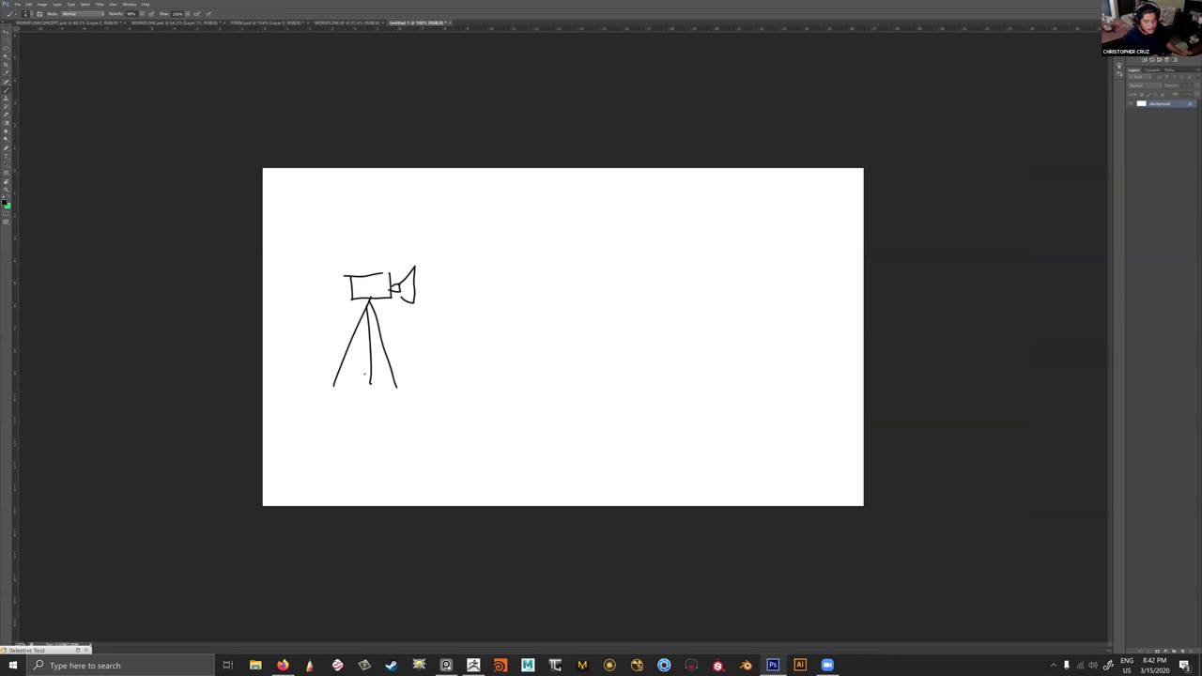
Draw an upward arrow from the camera and handwrite KEYSHOT, ARNOLD and M. TOOLBAG above it.
left_click_drag(368, 250, 368, 273)
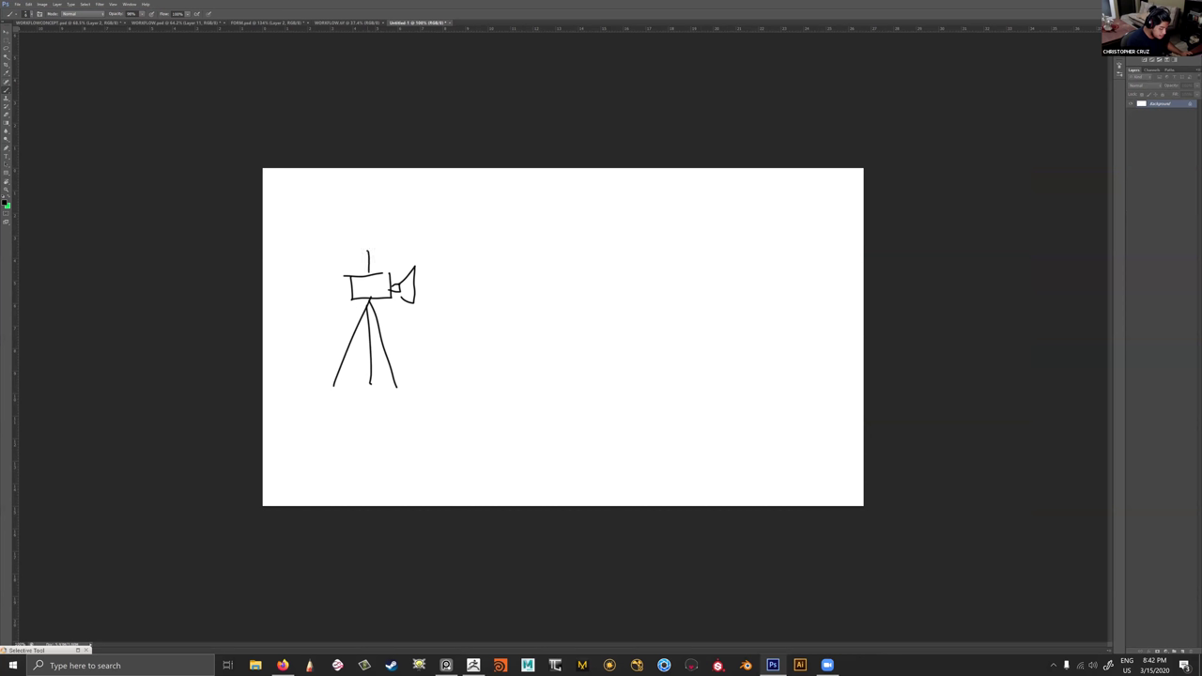
left_click_drag(300, 192, 301, 209)
left_click_drag(301, 201, 321, 205)
left_click_drag(315, 199, 327, 200)
left_click_drag(330, 193, 333, 202)
mouse_move(345, 189)
left_mouse_down()
mouse_move(345, 206)
mouse_move(352, 192)
mouse_move(361, 200)
left_mouse_up()
left_click_drag(355, 192, 371, 188)
left_click_drag(303, 228, 312, 221)
left_click_drag(315, 213, 321, 226)
mouse_move(324, 228)
left_mouse_down()
mouse_move(332, 213)
mouse_move(352, 225)
left_mouse_up()
mouse_move(353, 211)
left_mouse_down()
mouse_move(319, 250)
mouse_move(329, 250)
left_mouse_up()
left_click(321, 249)
mouse_move(324, 235)
left_mouse_down()
mouse_move(336, 232)
mouse_move(340, 246)
mouse_move(374, 227)
left_mouse_up()
left_click_drag(382, 228, 380, 236)
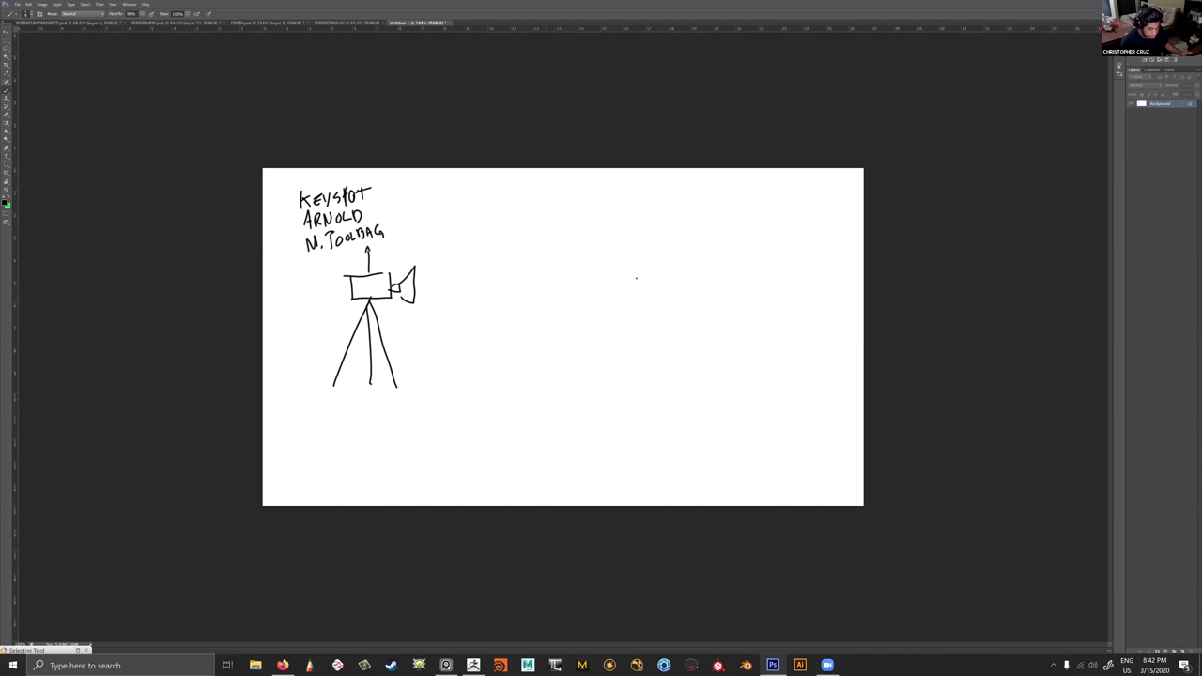
Draw a simple standing figure in profile on the right half of the canvas, facing the camera.
mouse_move(636, 258)
left_mouse_down()
mouse_move(629, 377)
mouse_move(654, 369)
mouse_move(637, 257)
left_mouse_up()
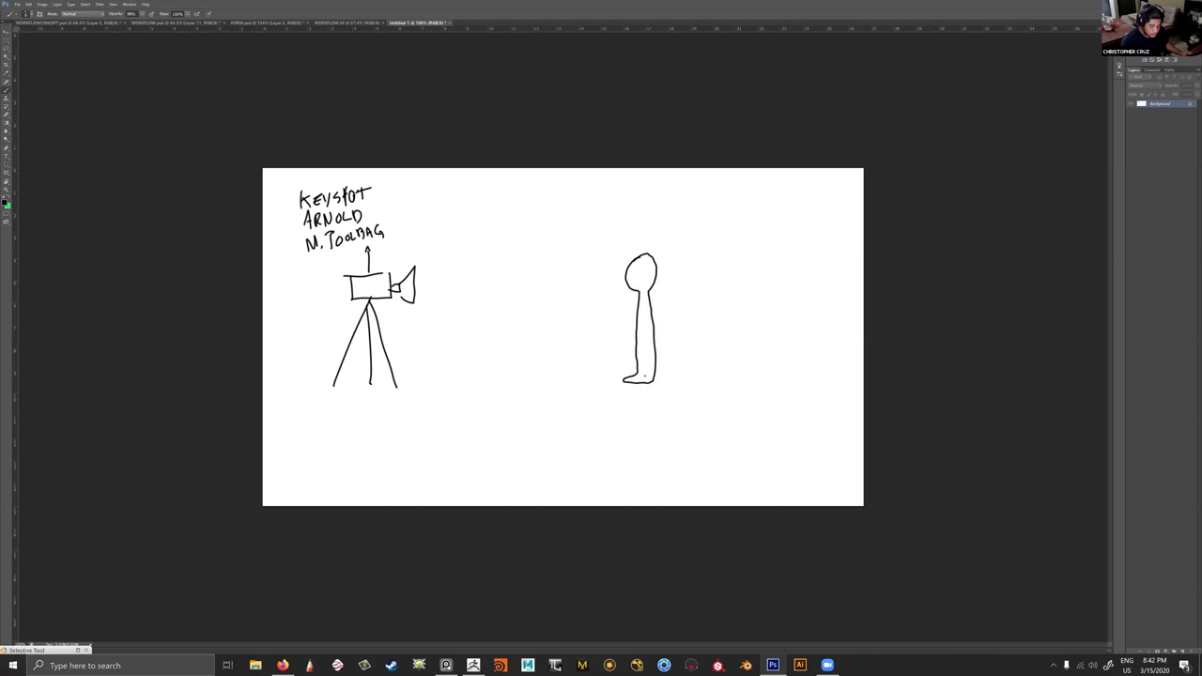
Add lower-leg lines to the standing figure and handwrite ZBRUSH above it with an arrow pointing down at its head.
mouse_move(636, 371)
left_mouse_down()
mouse_move(653, 370)
mouse_move(653, 342)
left_mouse_up()
left_click_drag(642, 222, 640, 235)
left_click_drag(613, 192, 649, 202)
key("alt+Tab")
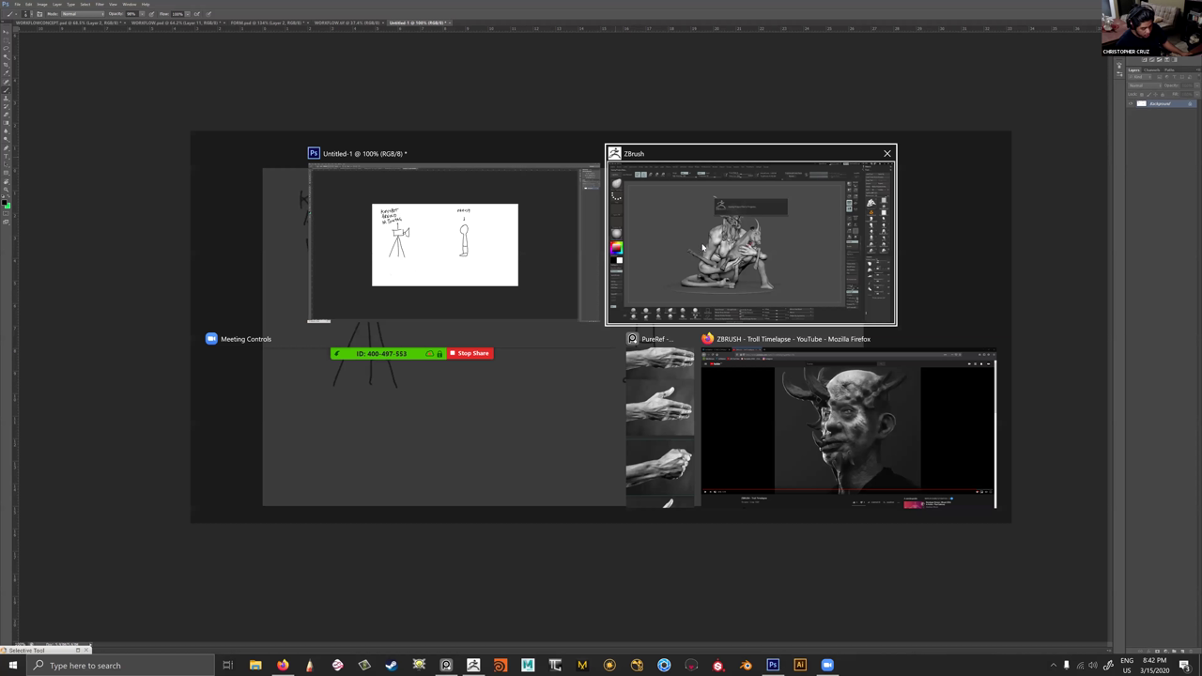
key("alt+Tab")
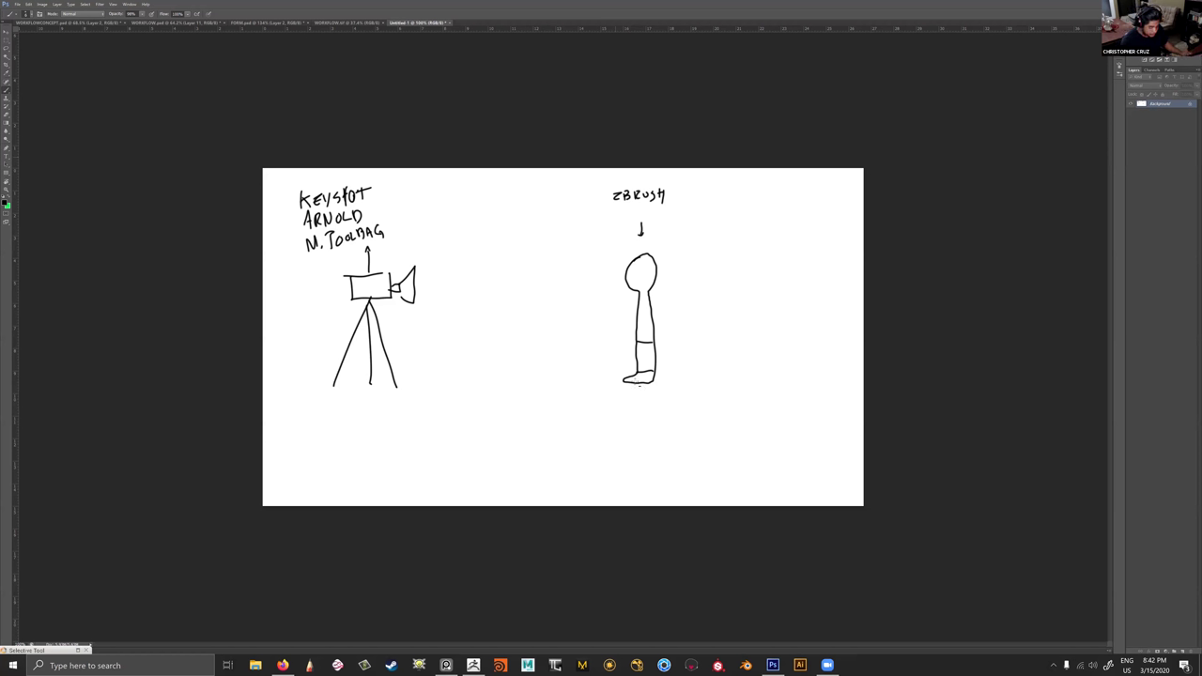
key("alt+Tab")
key("alt+Tab")
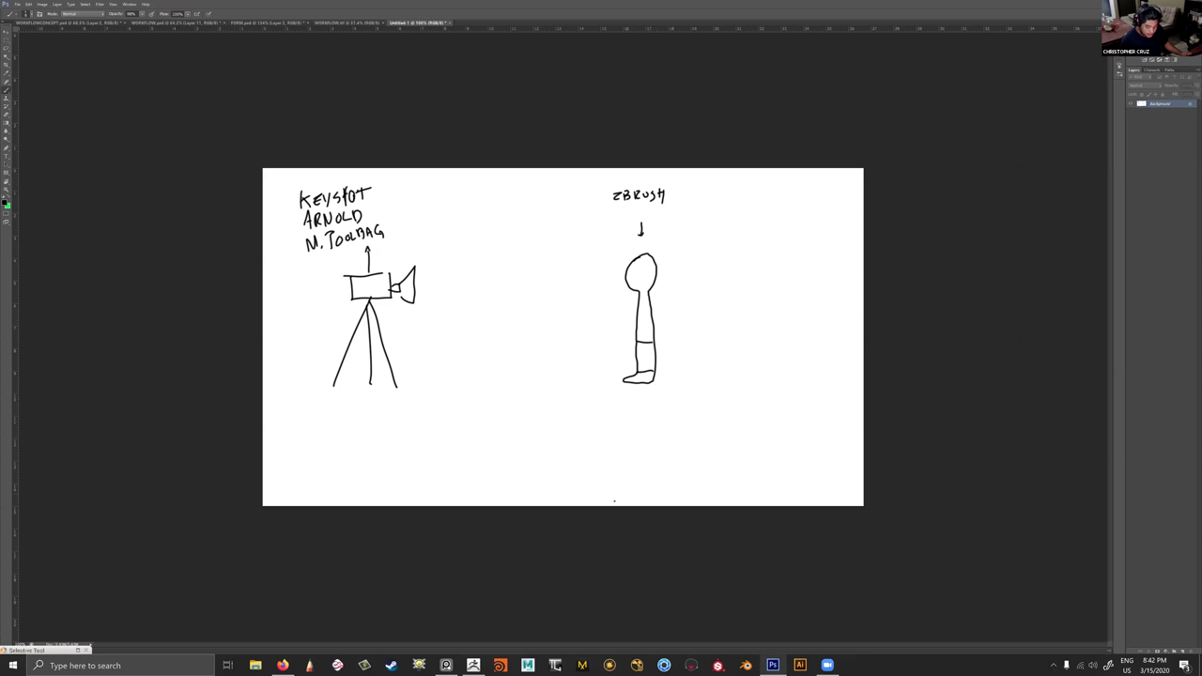
Handwrite CAM. beneath the tripod camera and OBJETO beneath the standing figure.
left_click_drag(349, 417, 344, 426)
left_click_drag(352, 426, 370, 426)
left_click(373, 423)
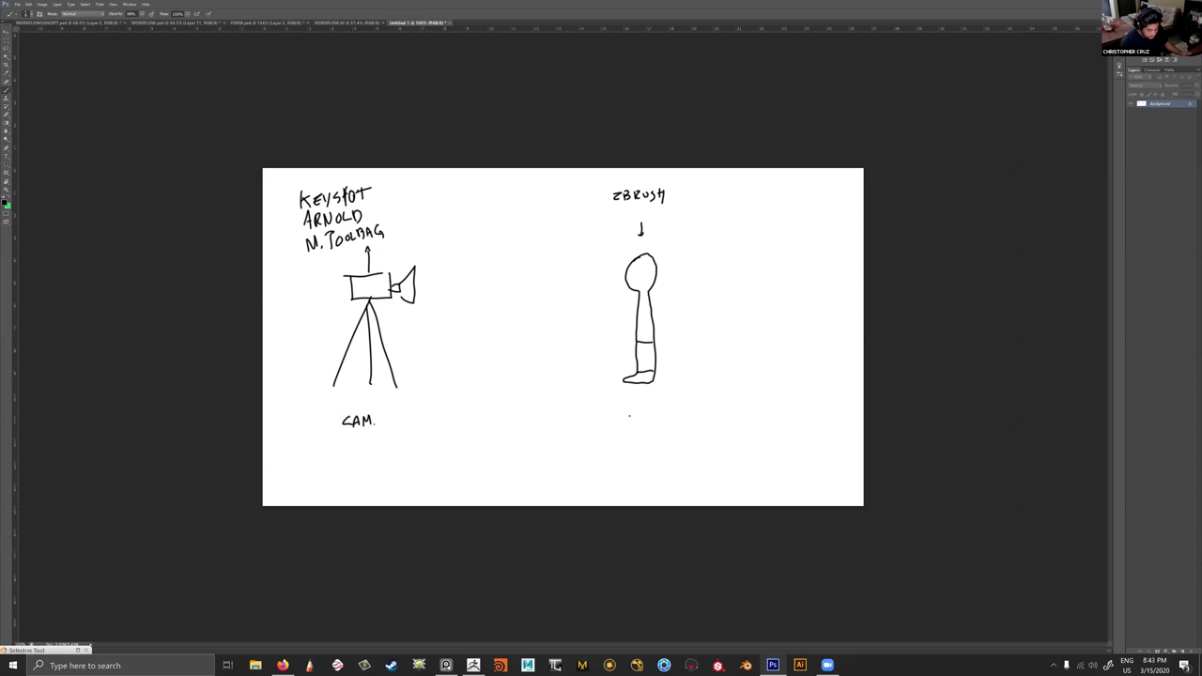
left_click_drag(630, 414, 639, 424)
key("ctrl+alt+z")
key("ctrl+alt+z")
key("ctrl+alt+z")
left_click_drag(639, 416, 646, 423)
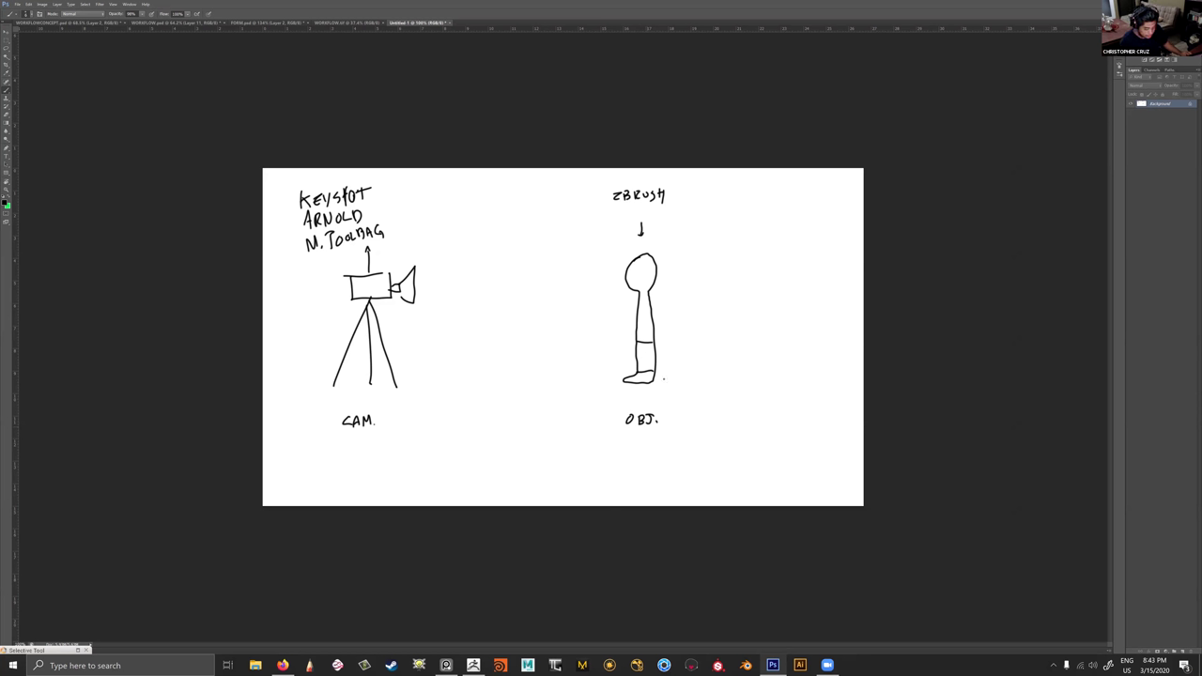
left_click_drag(658, 414, 678, 424)
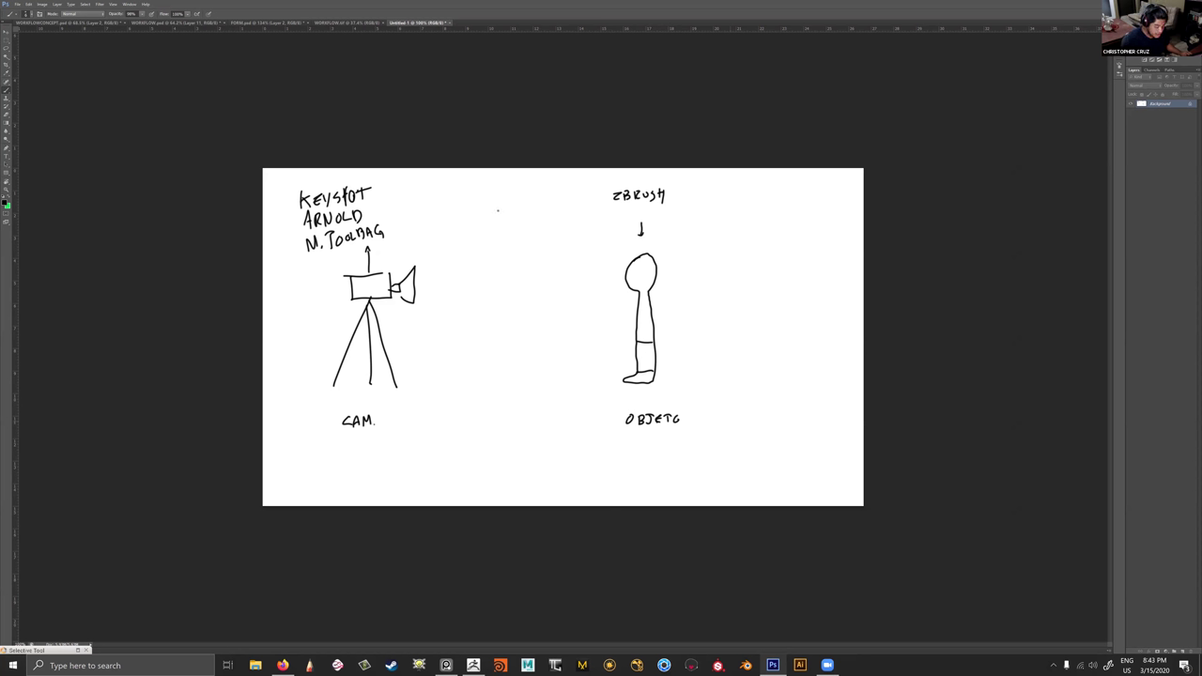
Draw a glowing light bulb on each side of the figure, with an arrow from the left bulb to the render engine names.
mouse_move(499, 211)
left_mouse_down()
mouse_move(508, 216)
mouse_move(490, 199)
left_mouse_up()
left_click_drag(741, 224, 743, 240)
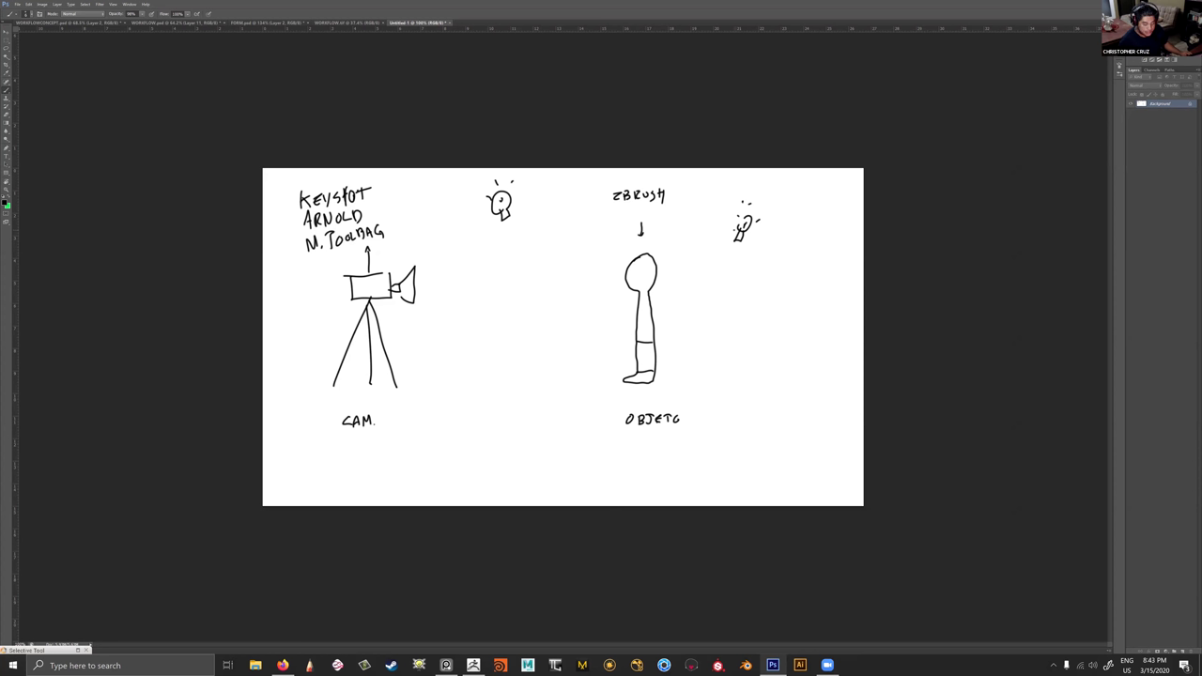
left_click_drag(489, 213, 413, 220)
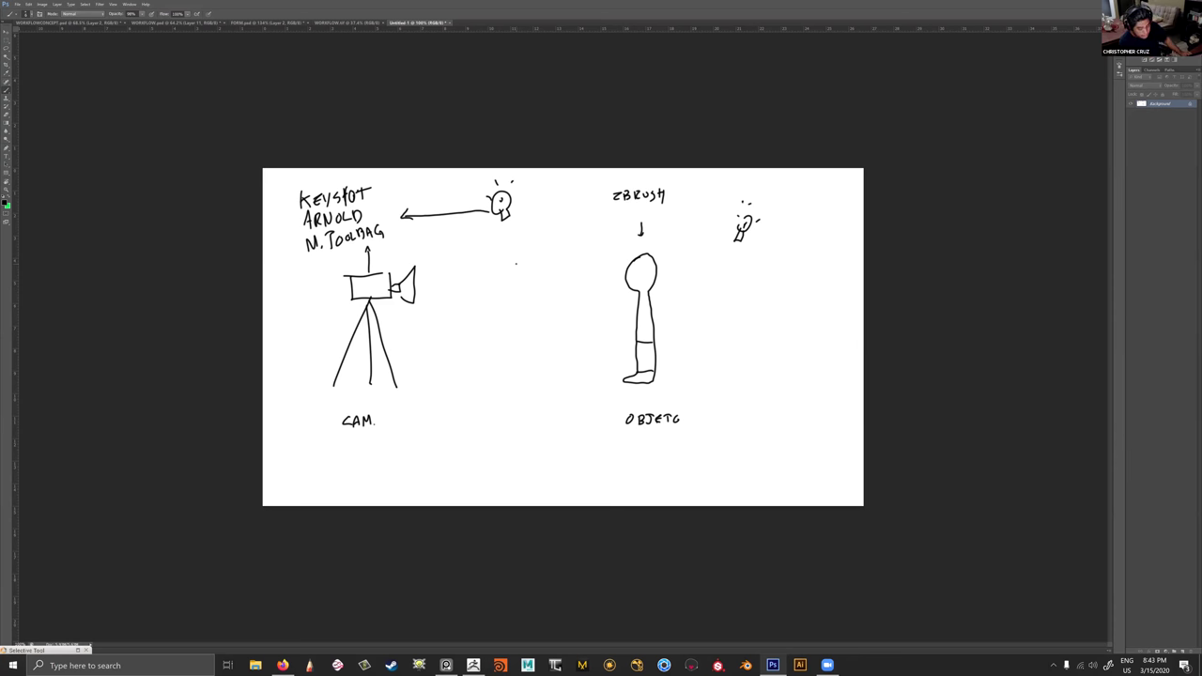
left_click_drag(499, 208, 506, 215)
left_click_drag(736, 237, 745, 234)
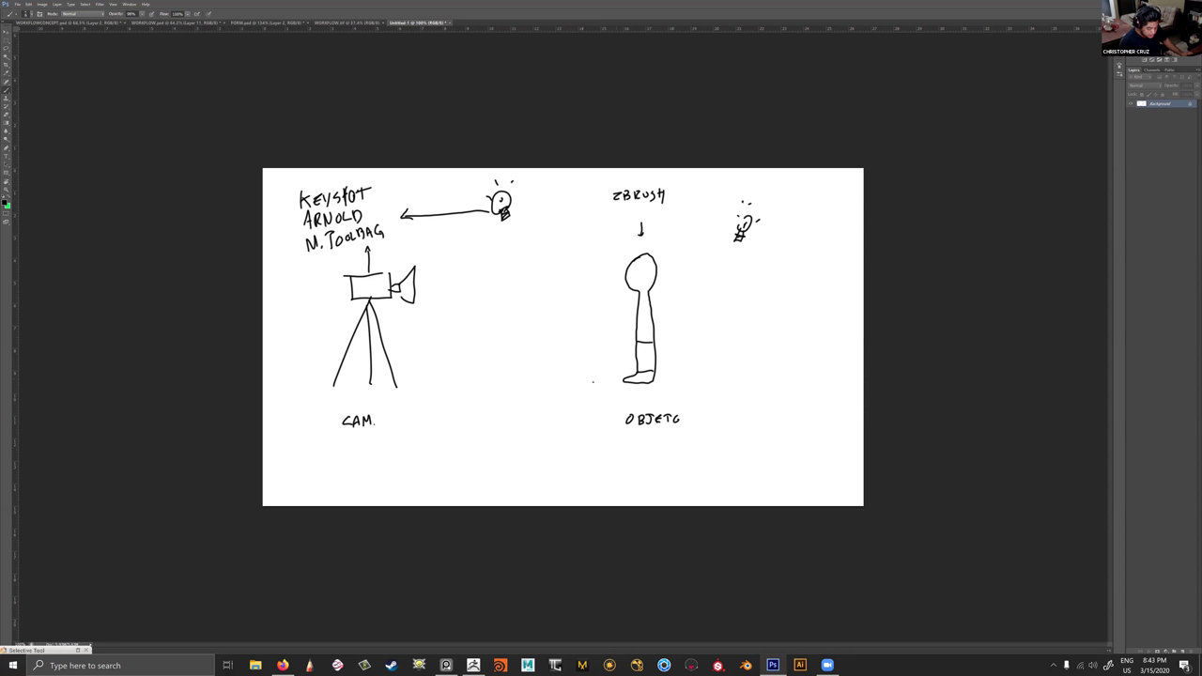
Draw a floor line curving up behind the figure as a backdrop and label it CICLO with a small arrow.
mouse_move(580, 385)
left_mouse_down()
mouse_move(723, 367)
mouse_move(771, 319)
mouse_move(797, 186)
left_mouse_up()
left_click_drag(579, 385, 507, 390)
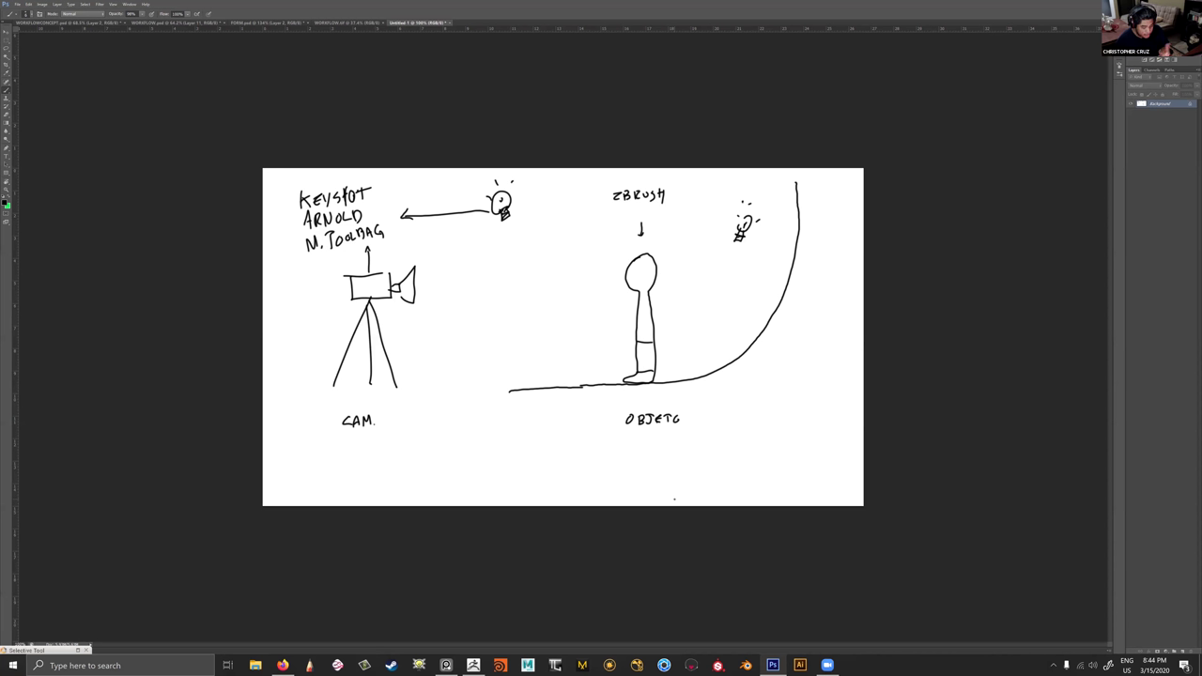
mouse_move(782, 368)
left_mouse_down()
mouse_move(767, 357)
mouse_move(800, 358)
left_mouse_up()
left_click_drag(813, 349, 823, 357)
left_click_drag(832, 347, 831, 347)
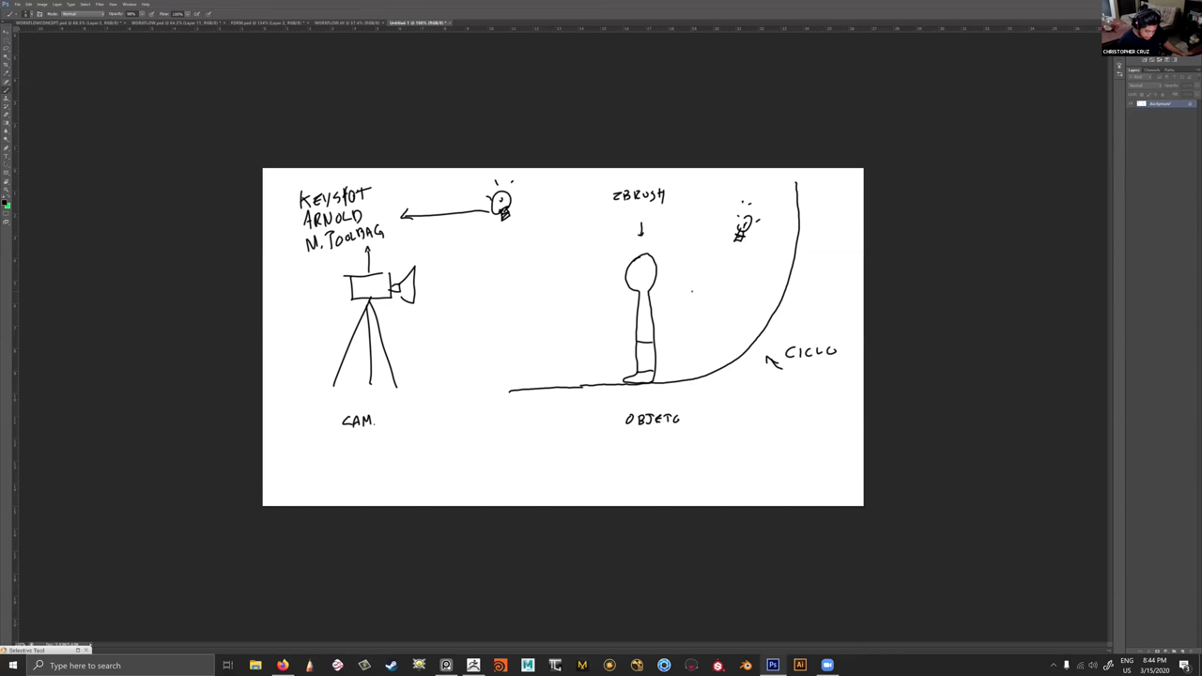
Switch to ZBrush and assign the upper-body subtool Basemesh1 a single polygroup, checking it with the polyframe display.
left_click(499, 665)
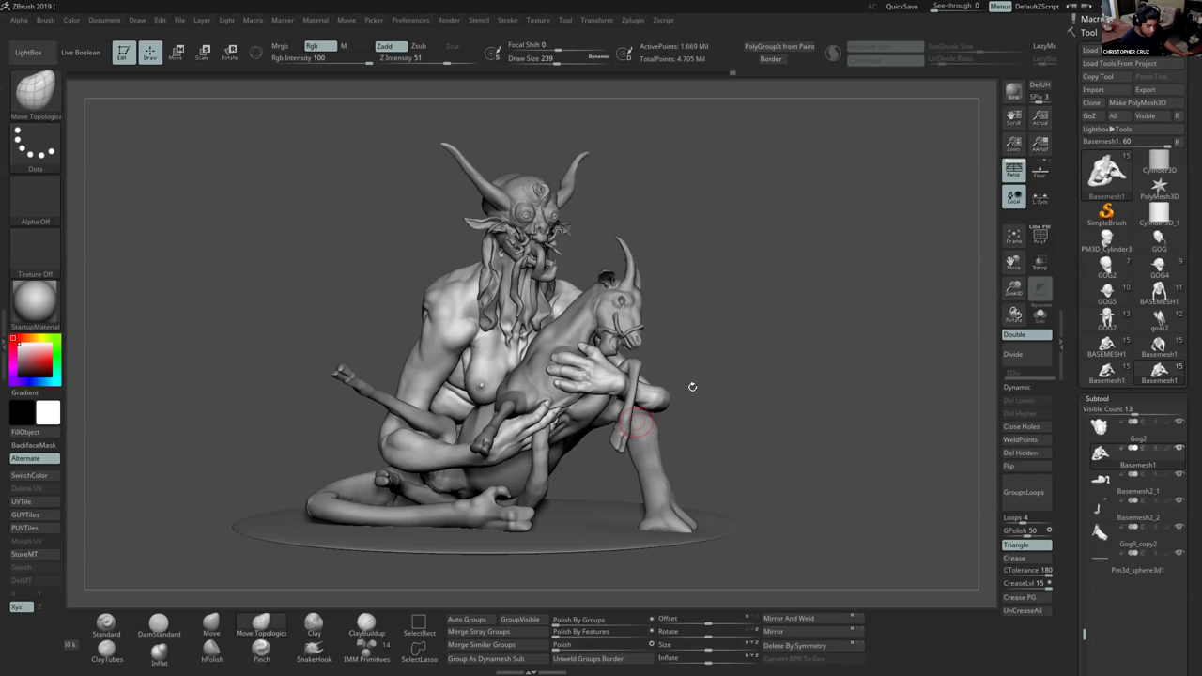
left_click_drag(698, 389, 701, 389)
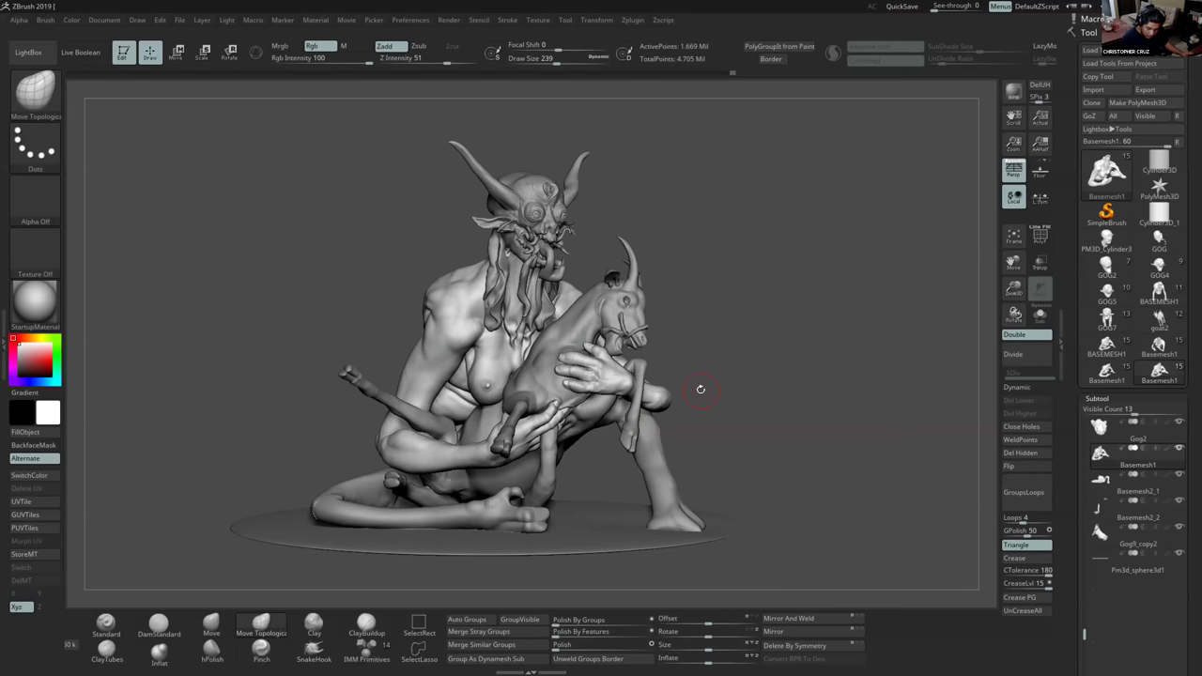
left_click_drag(1067, 460, 1067, 406)
key("shift+f")
key("shift+f")
key("shift+f")
key("ctrl+w")
key("shift+f")
key("shift+f")
key("shift")
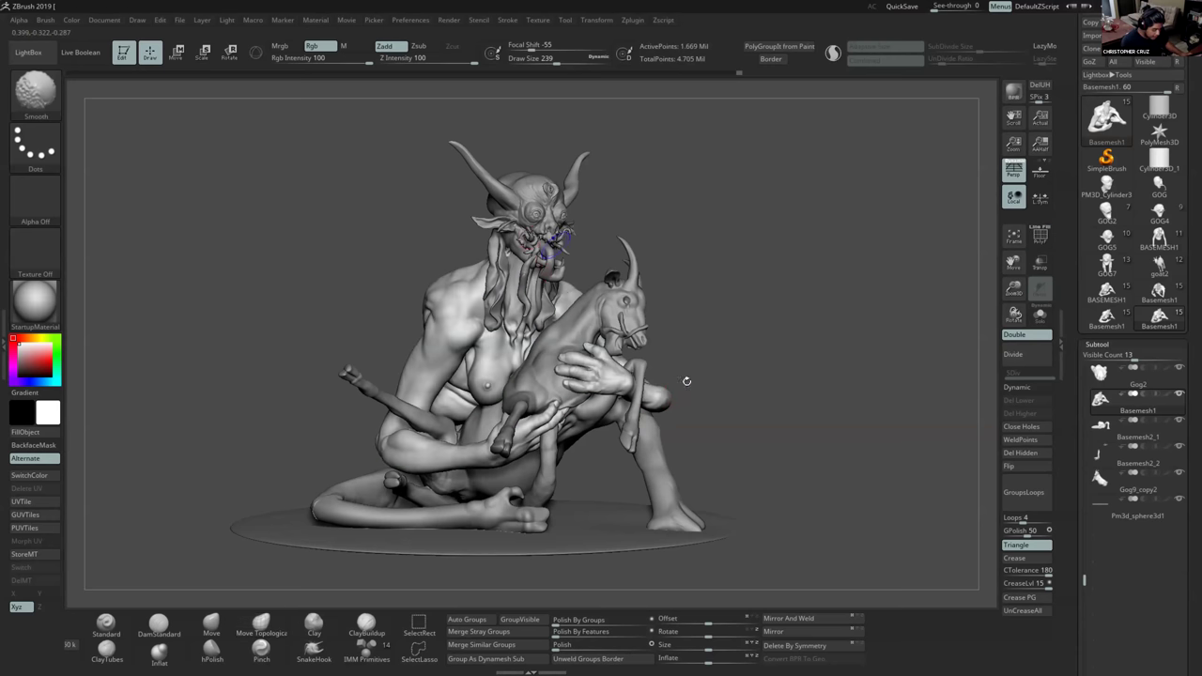
Set the subtool list's visible count to 20 and move Basemesh1 up to directly below the head subtool GOG13.
left_click(678, 393, "alt")
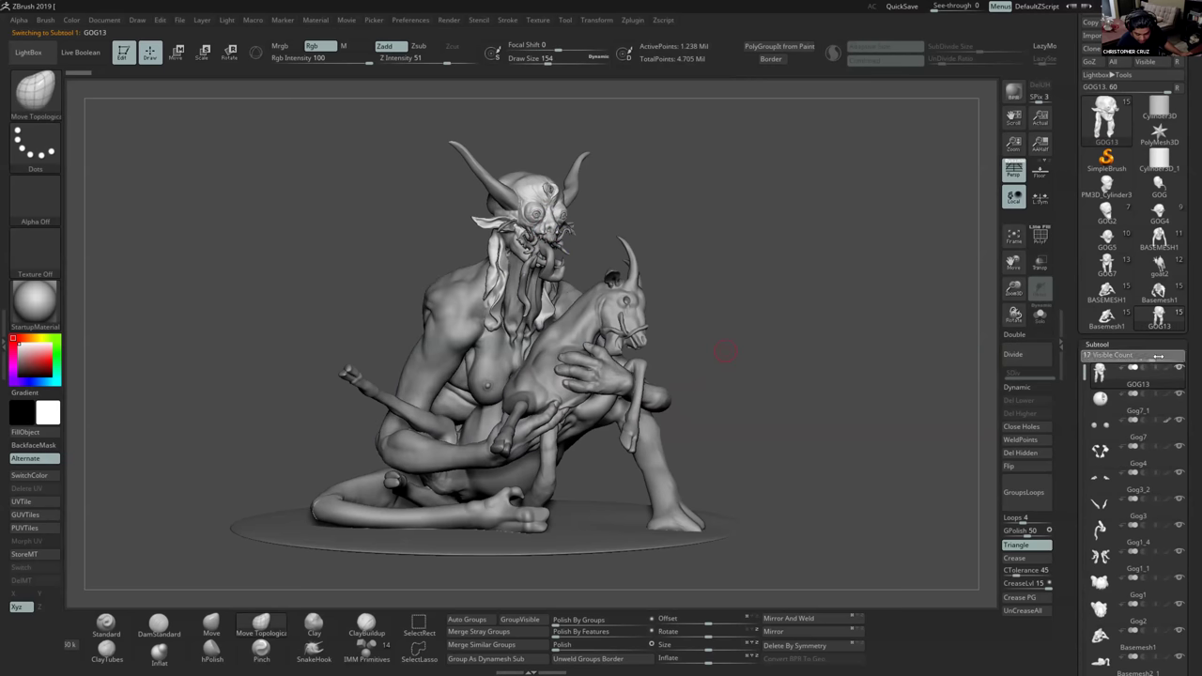
scroll(1078, 382, "down", 5)
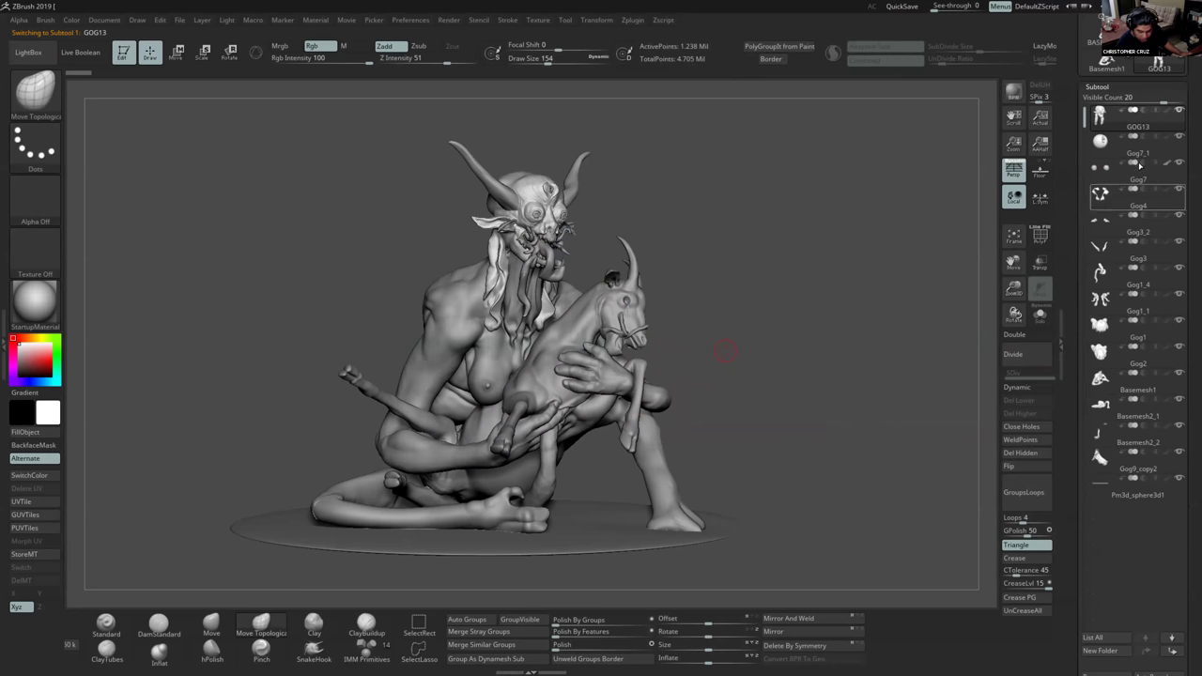
left_click(1119, 385)
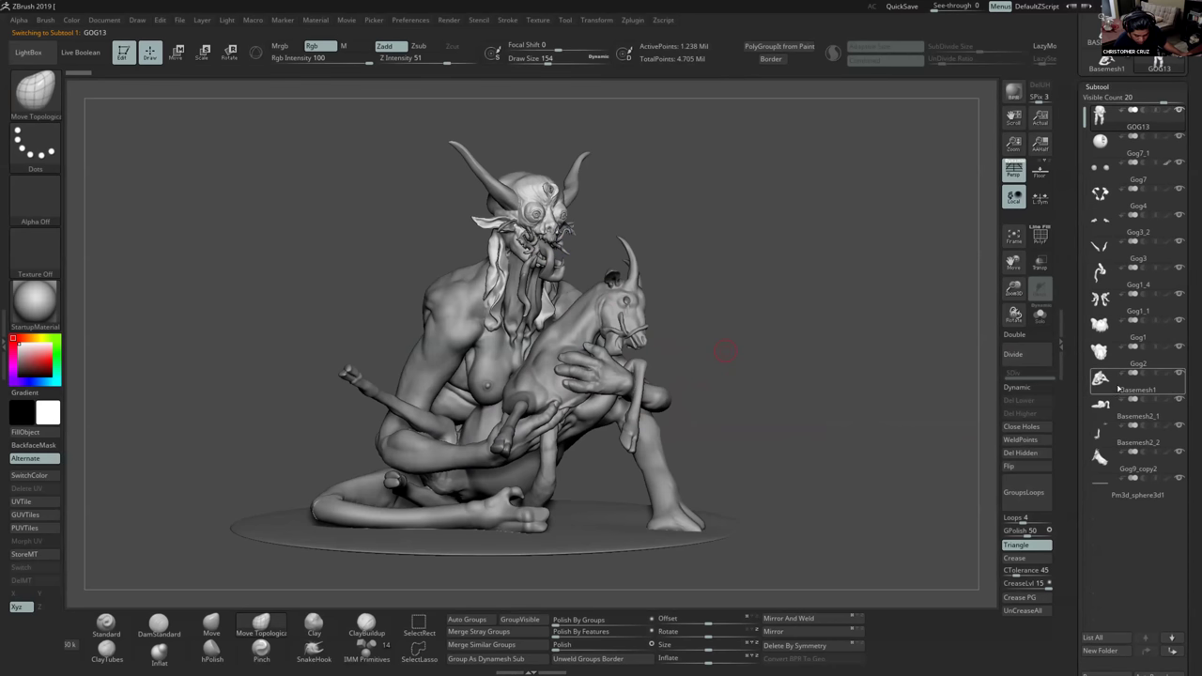
left_click(1146, 651)
left_click(1146, 651)
left_click(1145, 651)
left_click(1146, 651)
left_click(1146, 651)
left_click(1145, 650)
left_click(1145, 651)
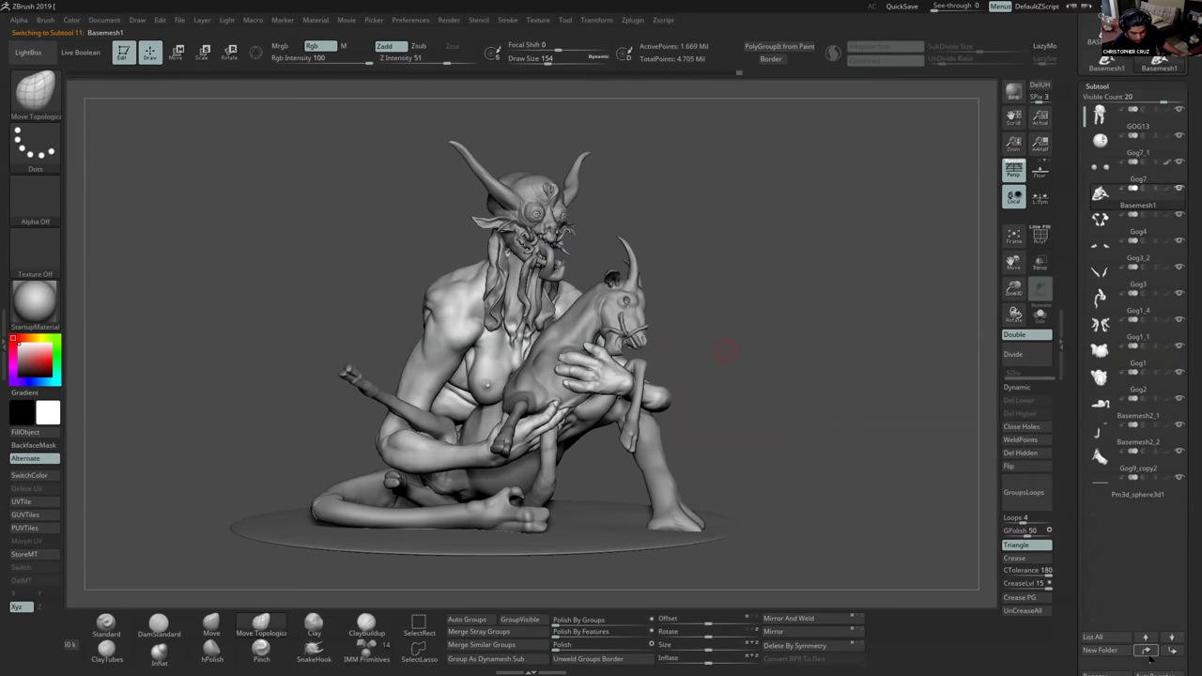
left_click(1146, 650)
left_click(1145, 651)
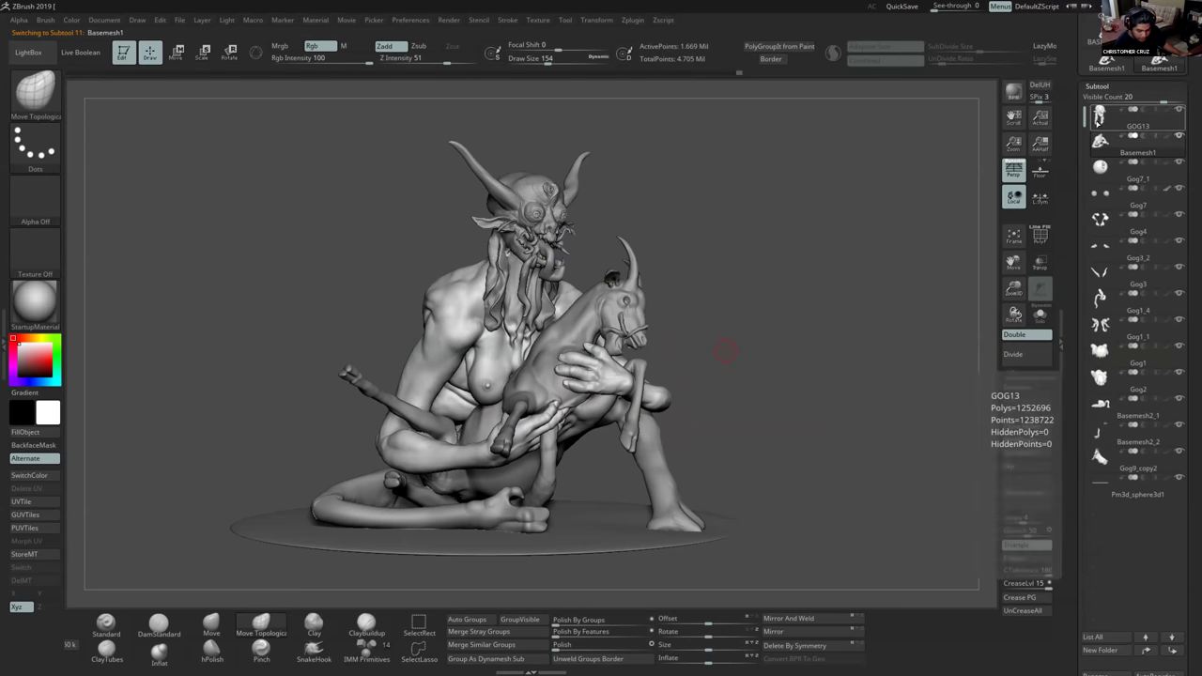
Set the subtool list's visible count to 15 and merge the head GOG13 down with the body Basemesh1.
left_click(1100, 117)
left_click_drag(1072, 231, 1075, 107)
mouse_move(1074, 671)
left_mouse_down()
mouse_move(1073, 660)
mouse_move(1072, 674)
left_mouse_up()
left_click_drag(1076, 105, 1078, 158)
scroll(1078, 157, "up", 2)
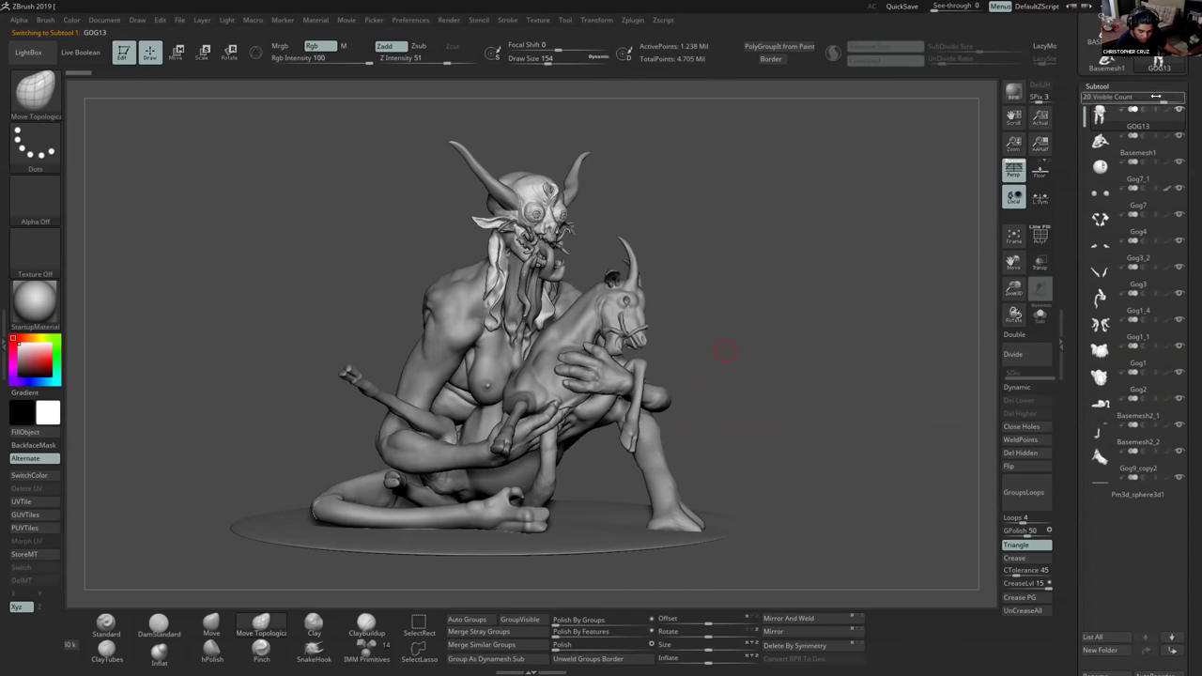
left_click(1111, 651)
left_click(1102, 652)
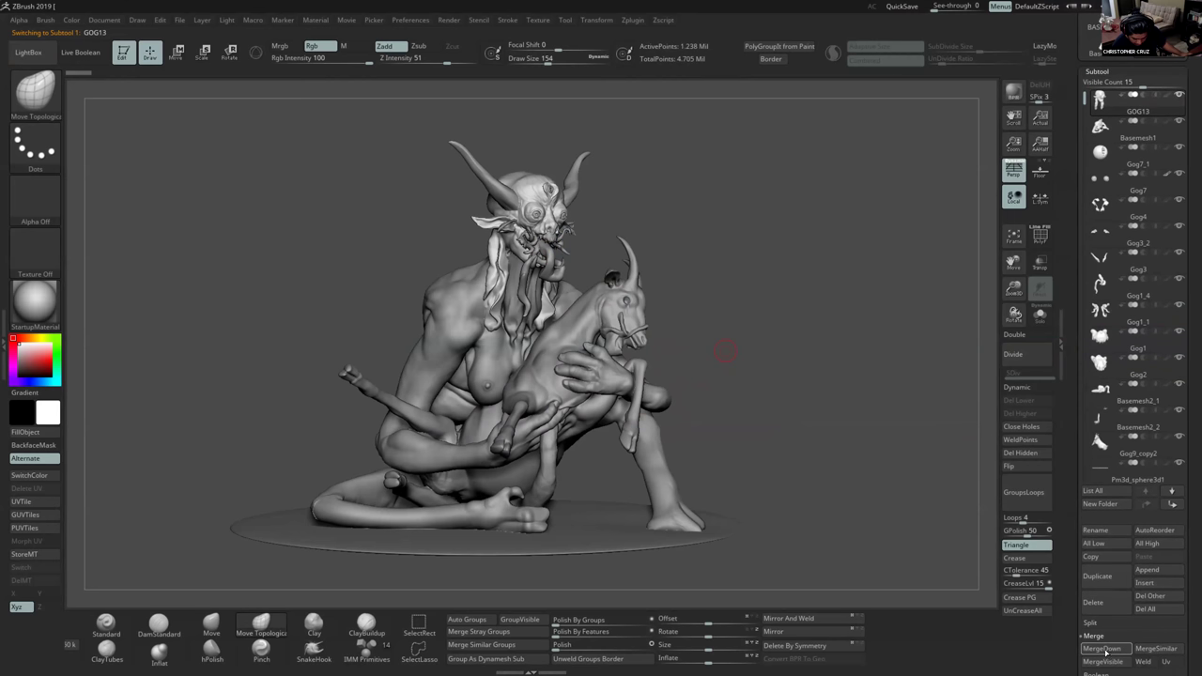
left_click(1102, 652)
key("Return")
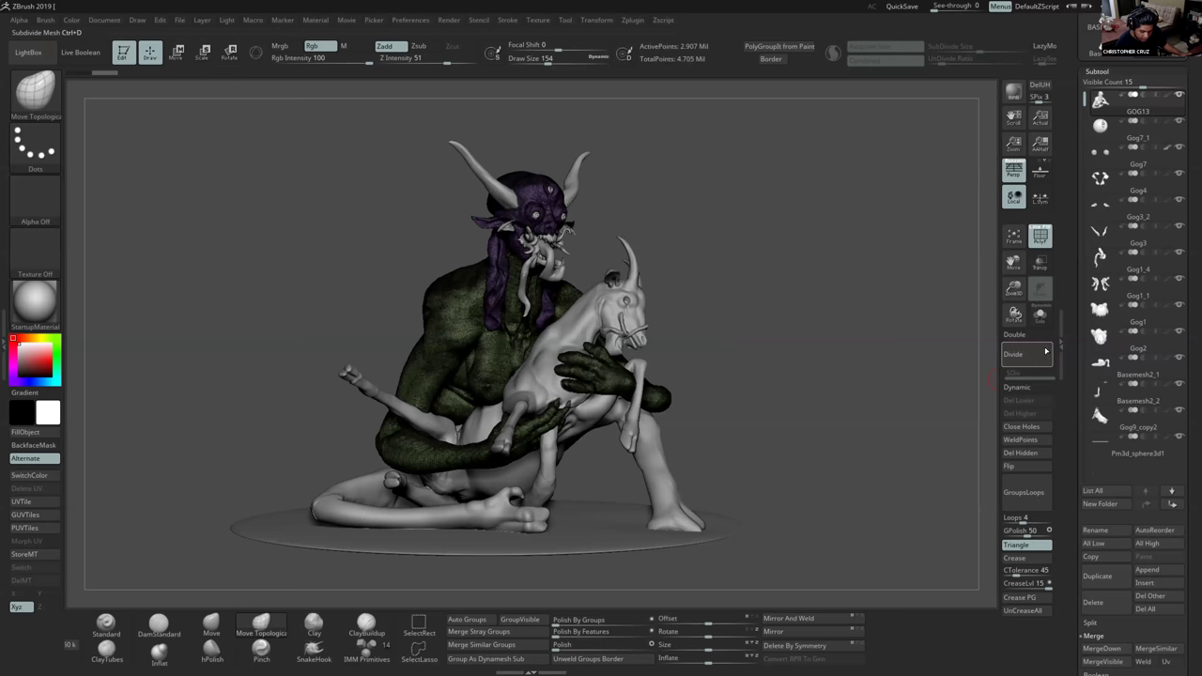
Isolate GOG13, move the legs subtool Basemesh2_1 directly below it and merge the two.
left_click(1041, 316)
key("shift+f")
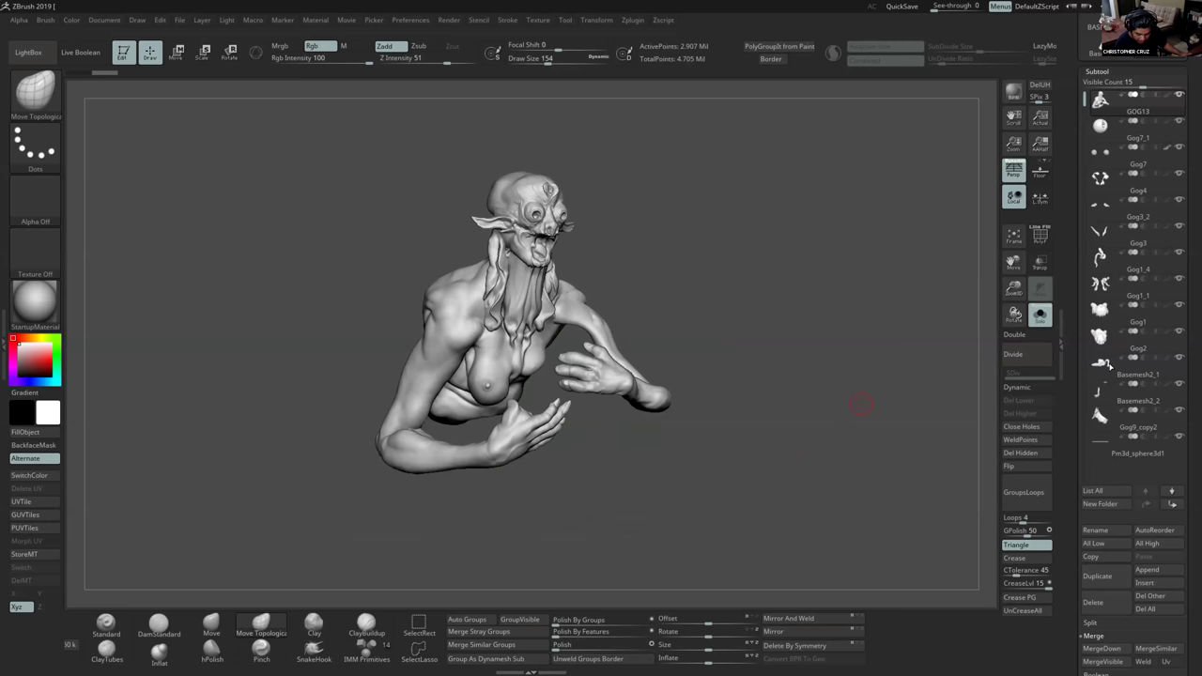
left_click(1108, 366)
left_click(1150, 508)
left_click(1150, 508)
left_click(1150, 508)
left_click(1150, 508)
left_click(1150, 508)
left_click(1150, 508)
left_click(1150, 508)
left_click(1150, 508)
left_click(1150, 508)
left_click(1110, 103)
left_click(1102, 648)
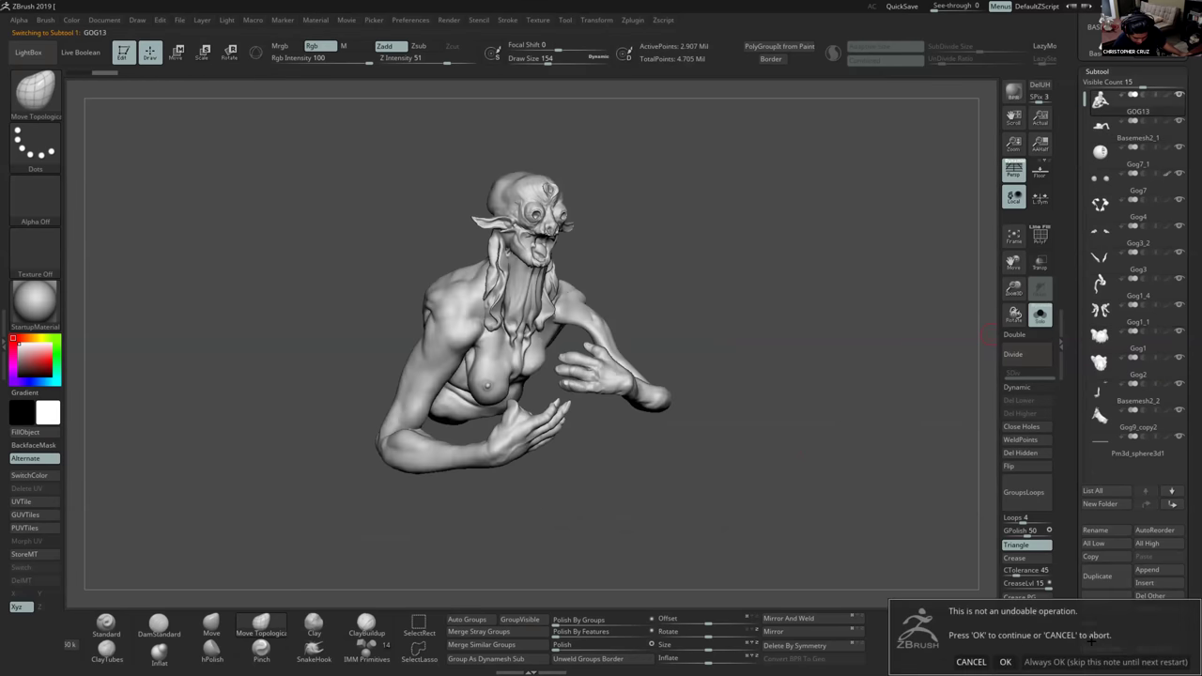
left_click(1003, 660)
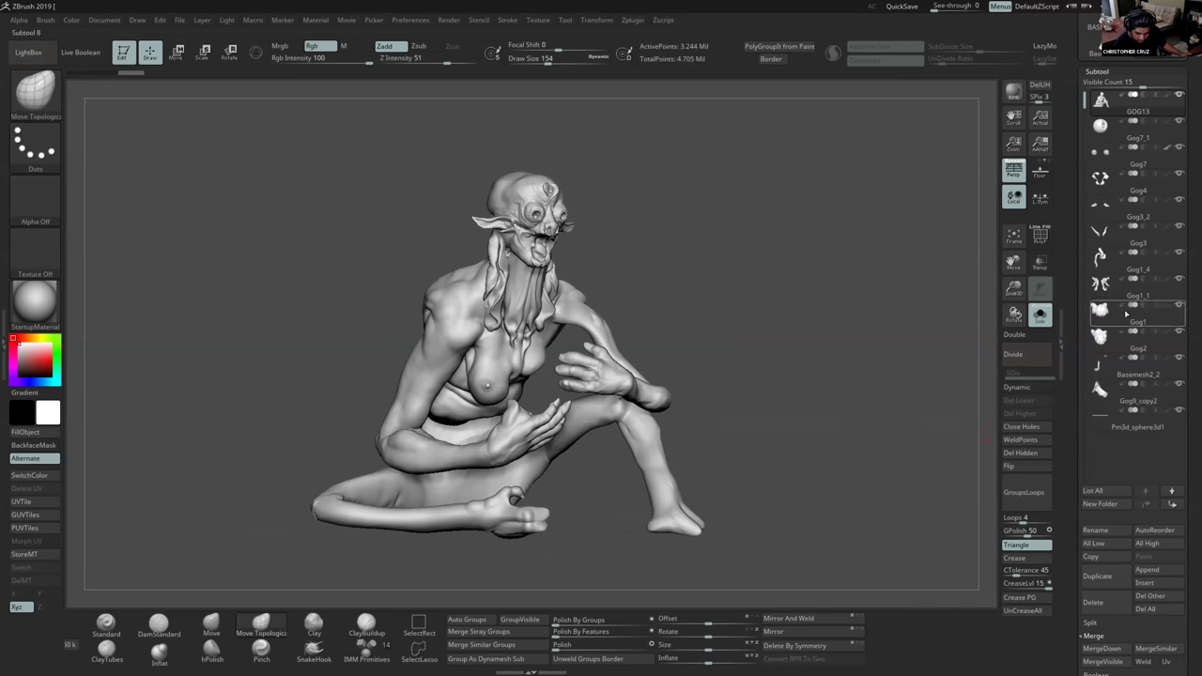
Move the subtool Basemesh2_2 up to directly below GOG13 and merge it into GOG13.
mouse_move(1102, 389)
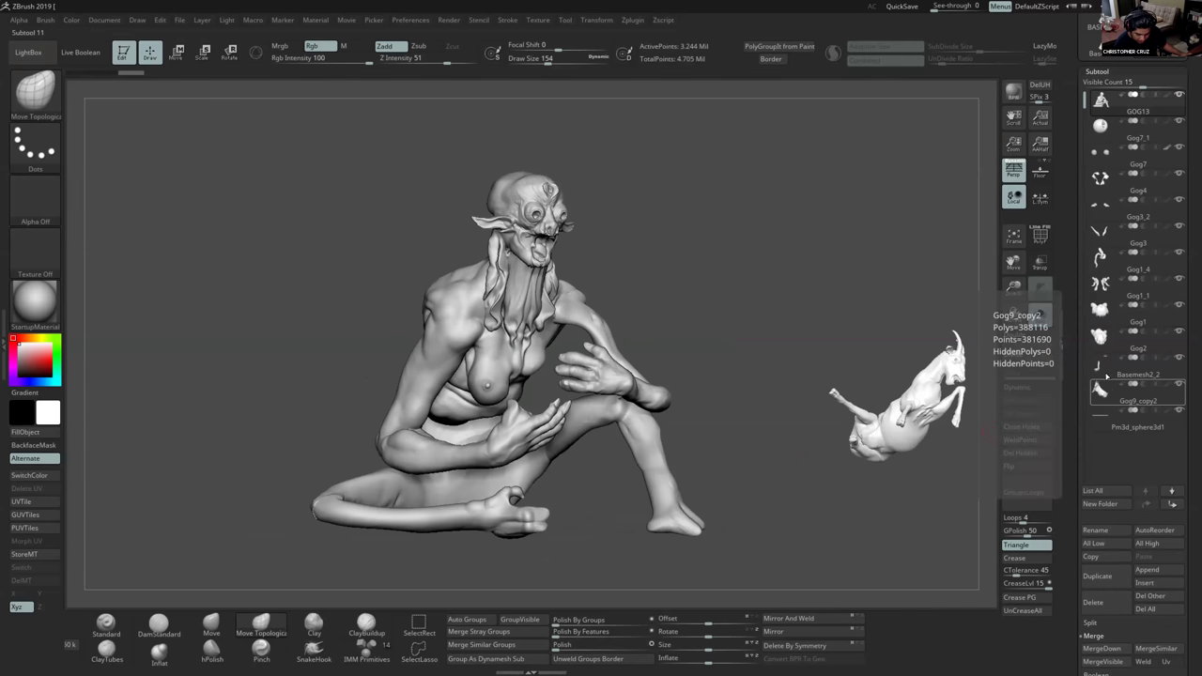
left_click(1101, 368)
left_click(1145, 505)
left_click(1146, 505)
left_click(1145, 505)
left_click(1145, 505)
left_click(1145, 505)
left_click(1145, 505)
left_click(1145, 505)
left_click(1145, 505)
left_click(1145, 505)
left_click(1100, 103)
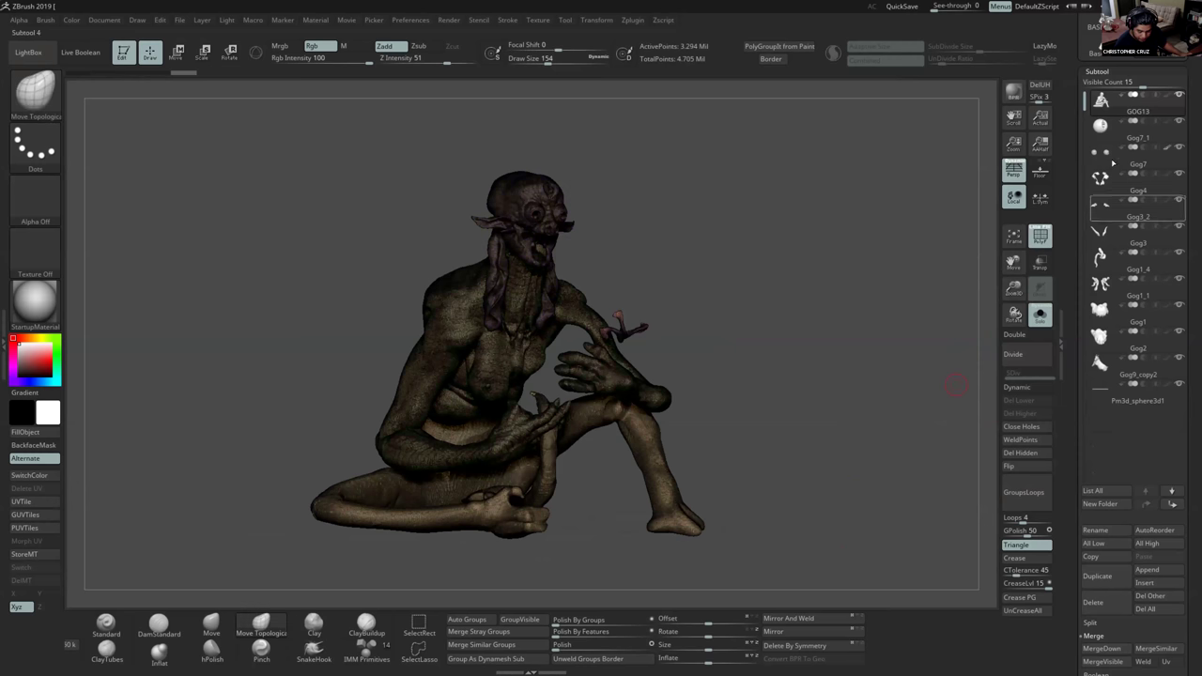
Merge the eye subtool Gog7_1 down with Gog7 and check the eyes' polygroups in the polyframe display.
left_click(1136, 141)
left_click(1101, 647)
left_click(1005, 662)
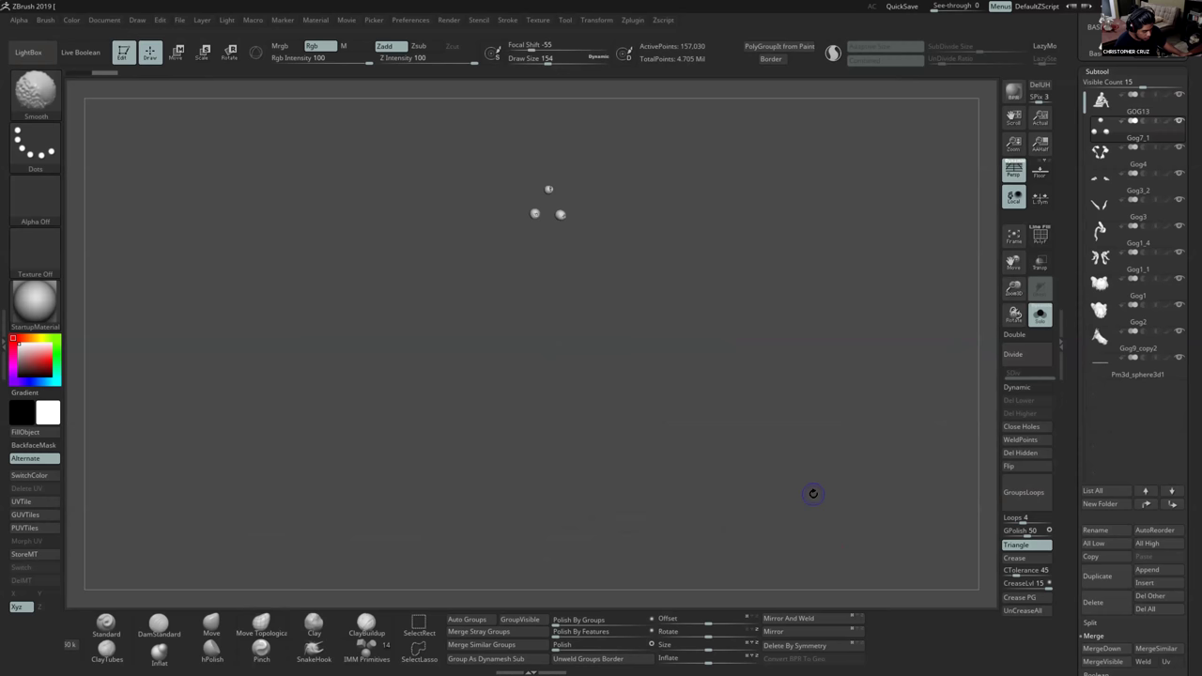
key("shift+f")
key("shift+f")
key("shift+f")
Select and isolate the facial-detail subtool Gog4, and merge it down with the ears Gog3_2.
left_click(1131, 156)
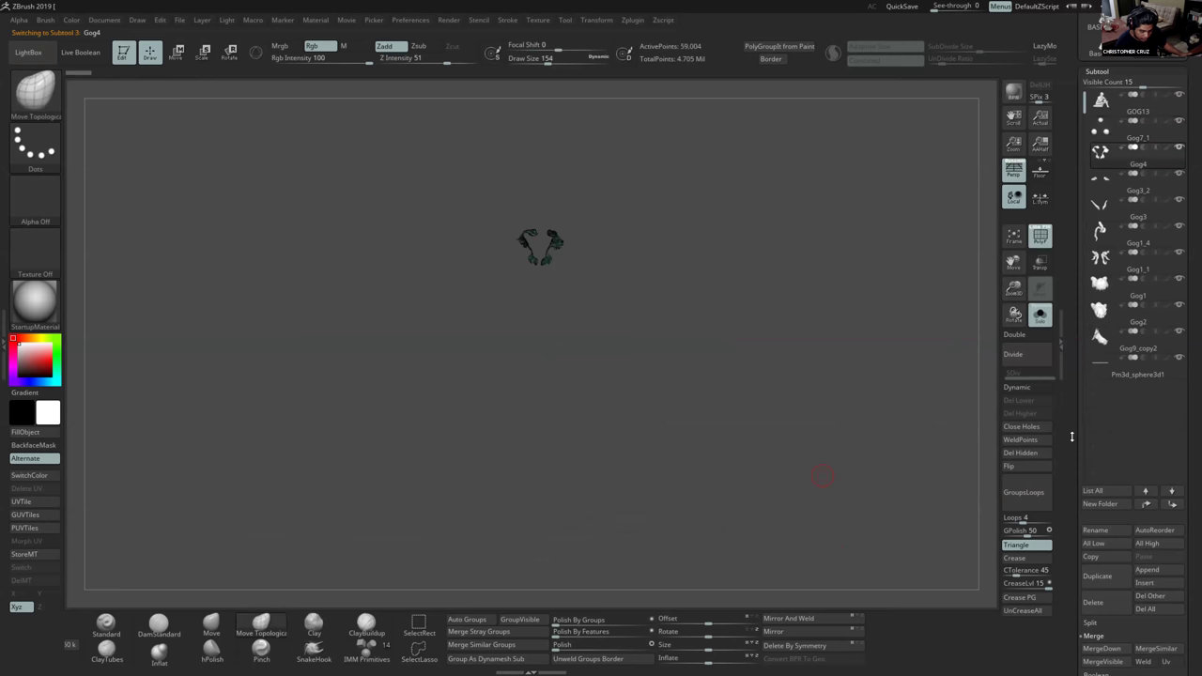
left_click(1040, 314)
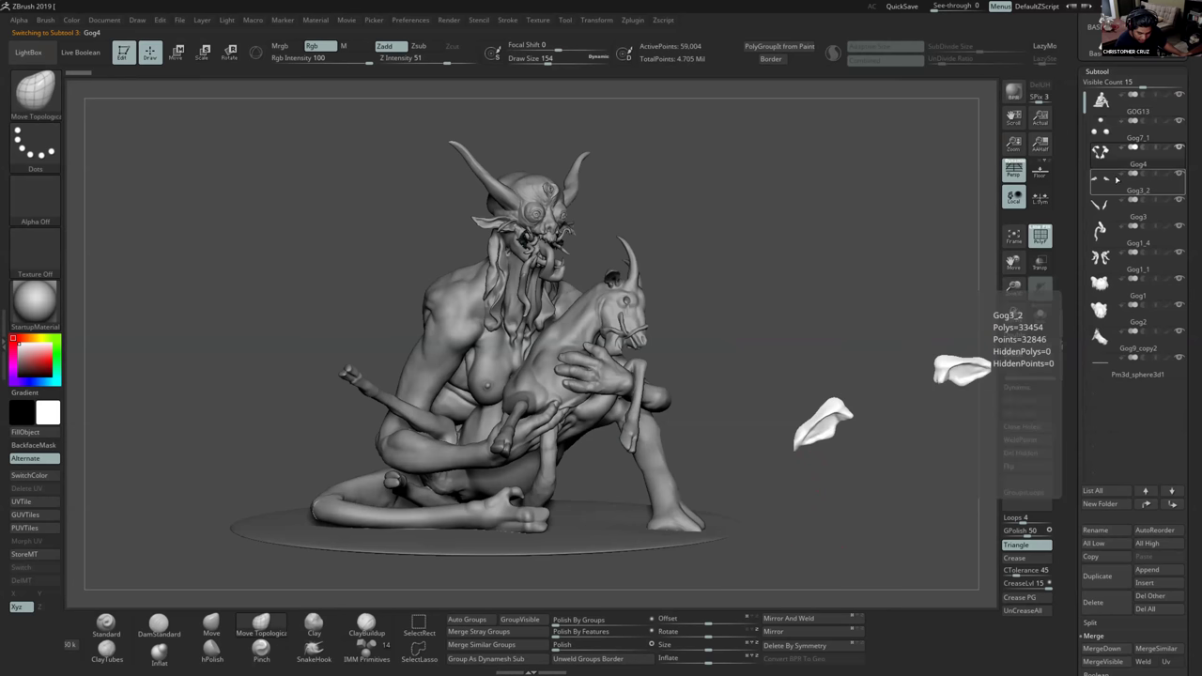
left_click(1040, 315)
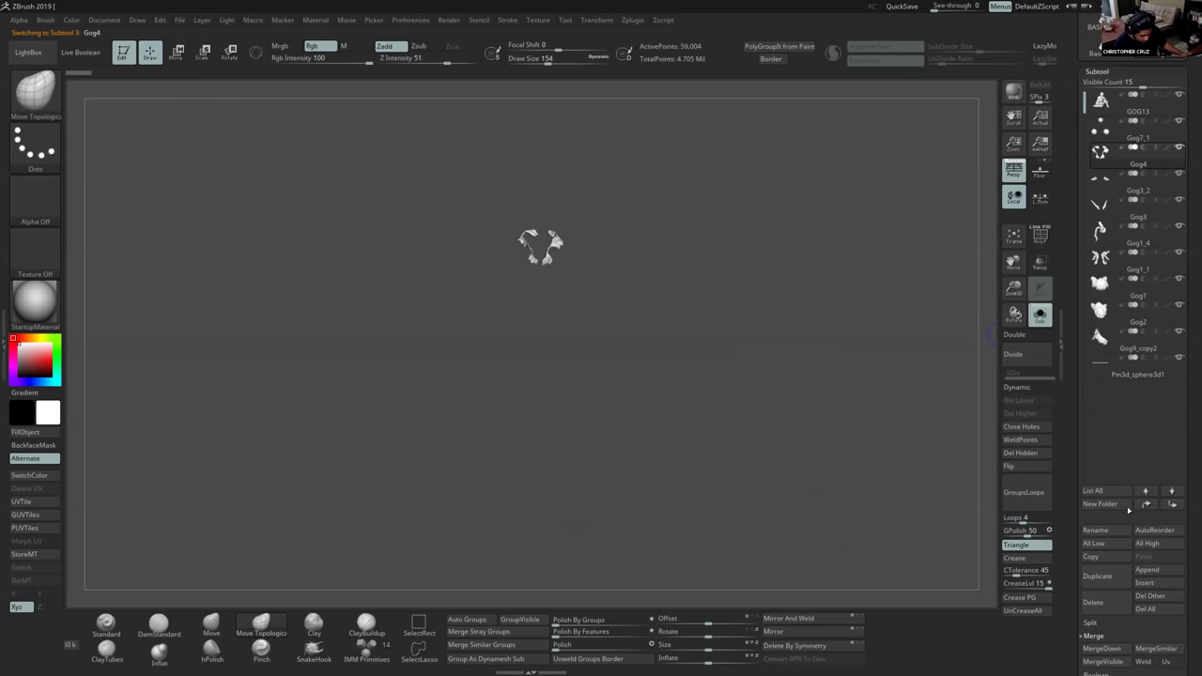
left_click(1092, 602)
left_click(1005, 659)
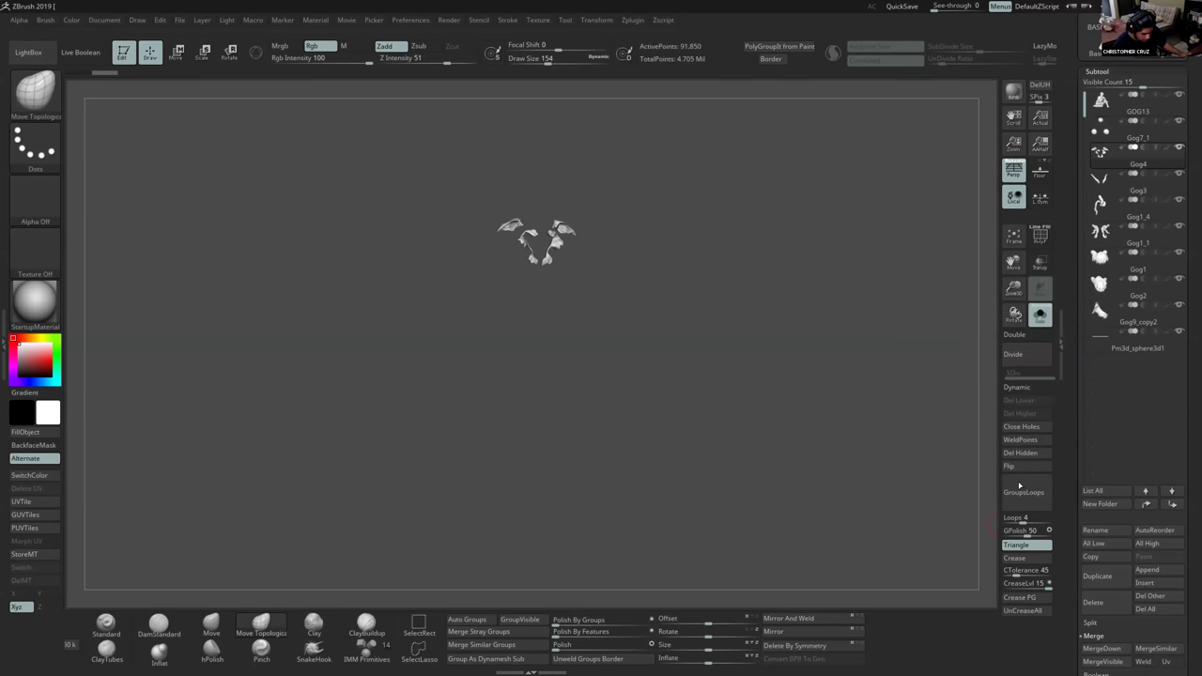
Merge the horns Gog3 and the head details Gog1_4, Gog1_1, Gog1 and Gog2 into Gog4, and inspect the combined piece.
left_click(1102, 647)
left_click(1055, 660)
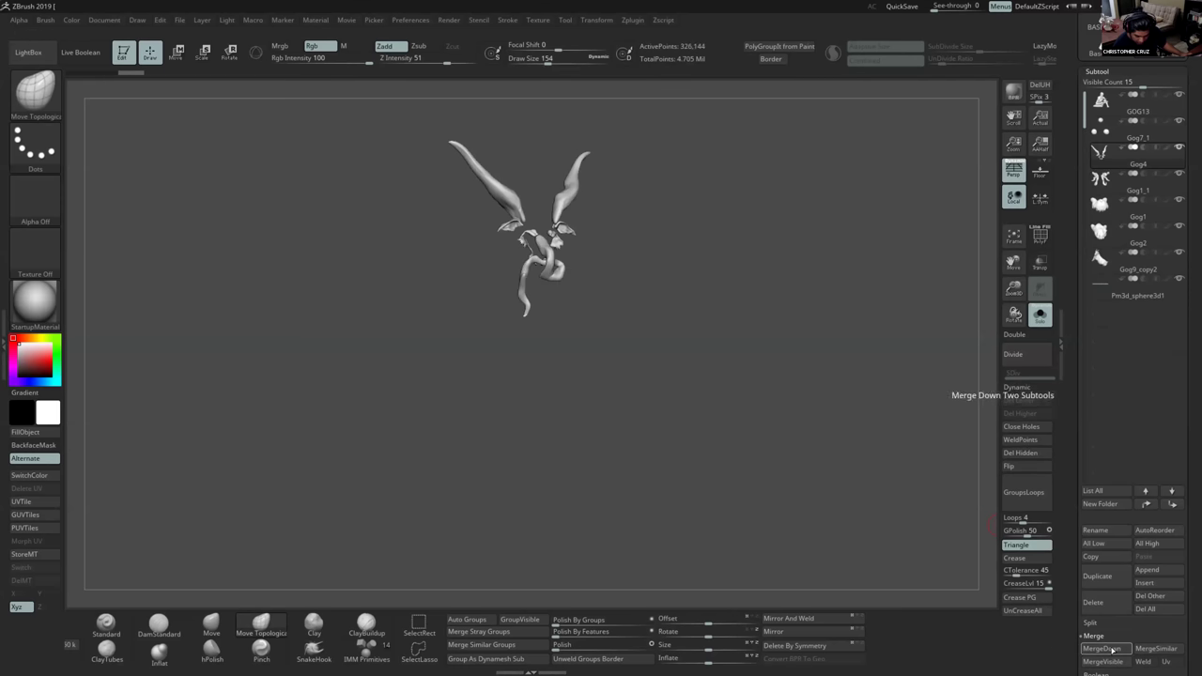
left_click(1112, 648)
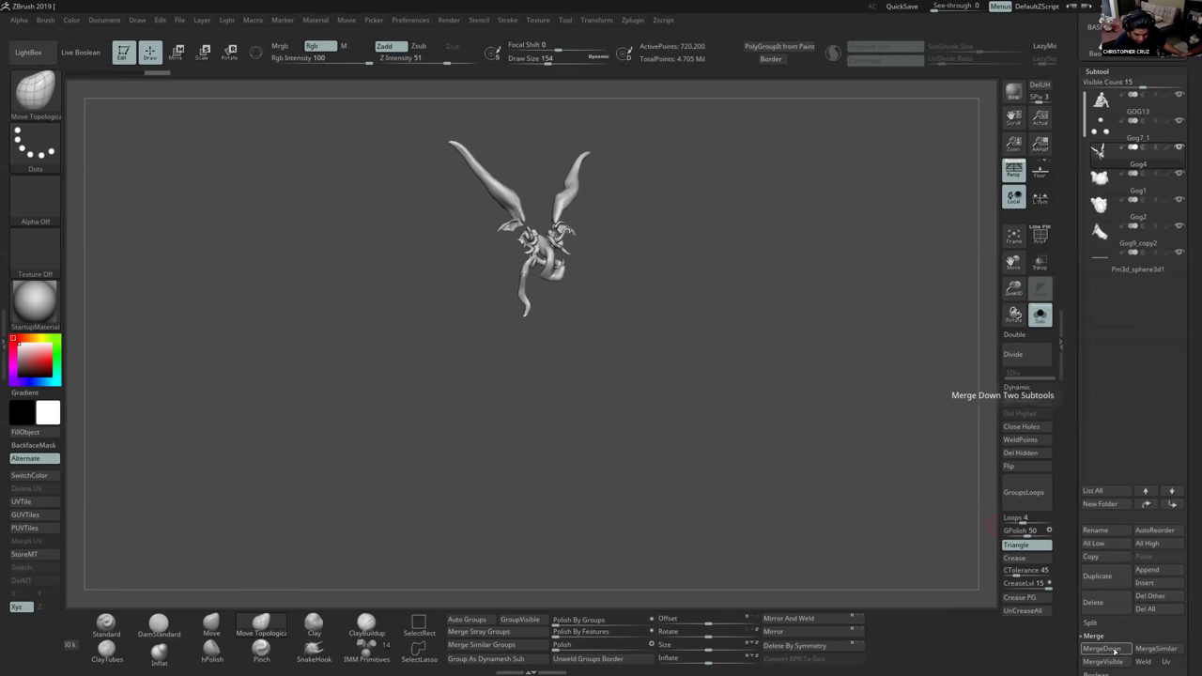
left_click(1112, 649)
left_click(1114, 649)
right_click_drag(556, 234, 572, 307, "ctrl")
key("shift+f")
key("shift+f")
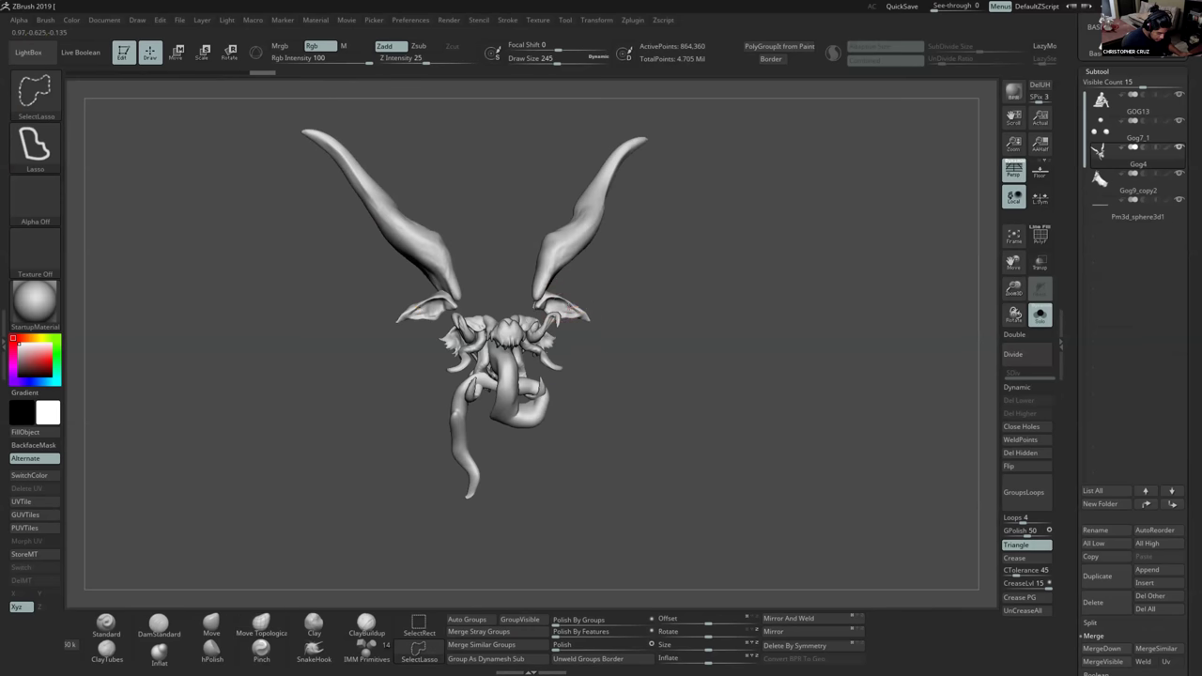
Split the horns and ears off Gog4 into a separate subtool and show all subtools again.
left_click(572, 307, "ctrl+alt+shift")
left_click(546, 278, "ctrl+alt+shift")
right_click_drag(595, 323, 602, 291, "alt")
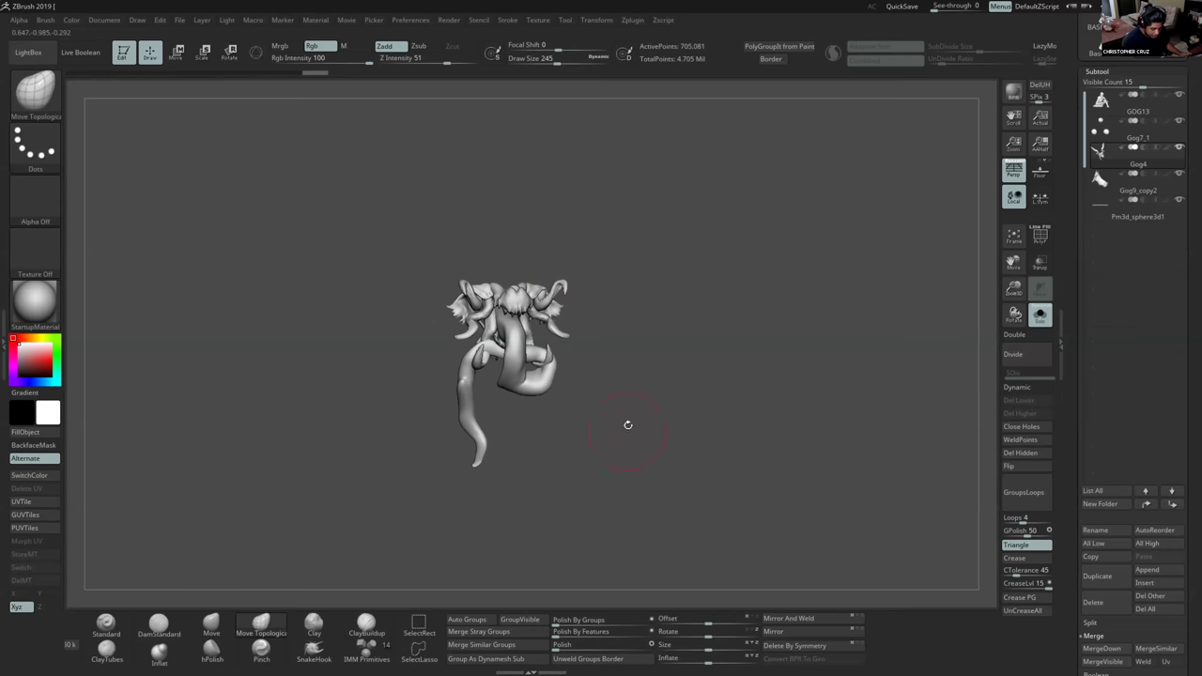
left_click_drag(627, 424, 638, 405)
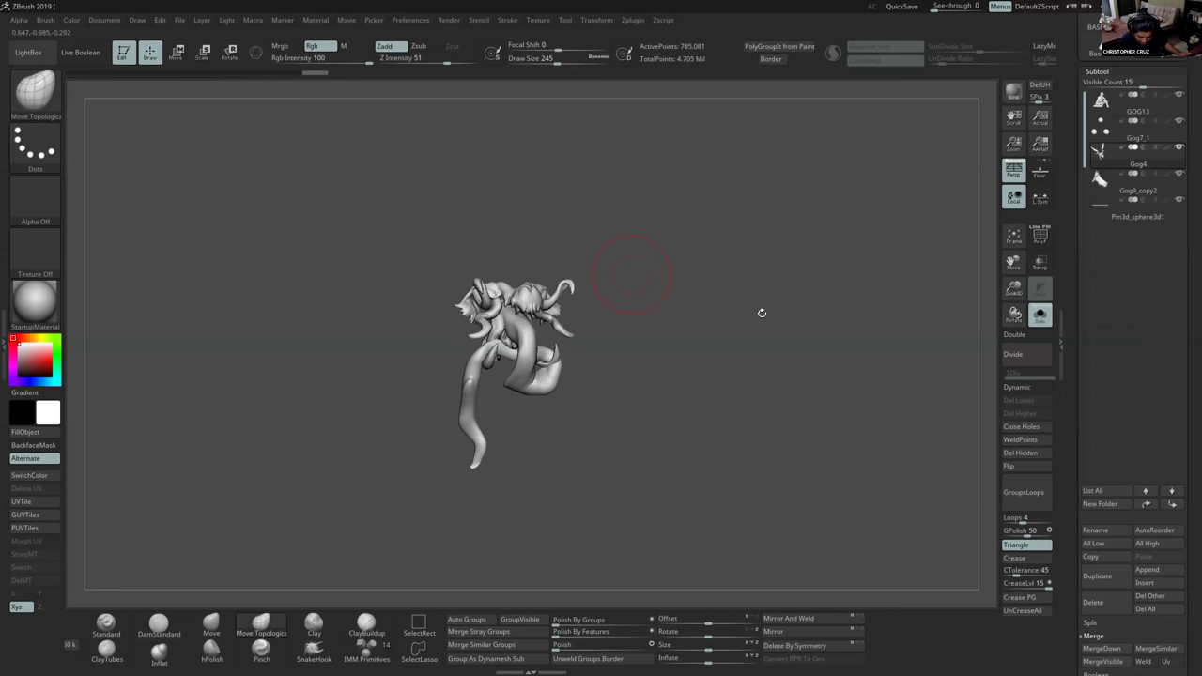
left_click(1089, 622)
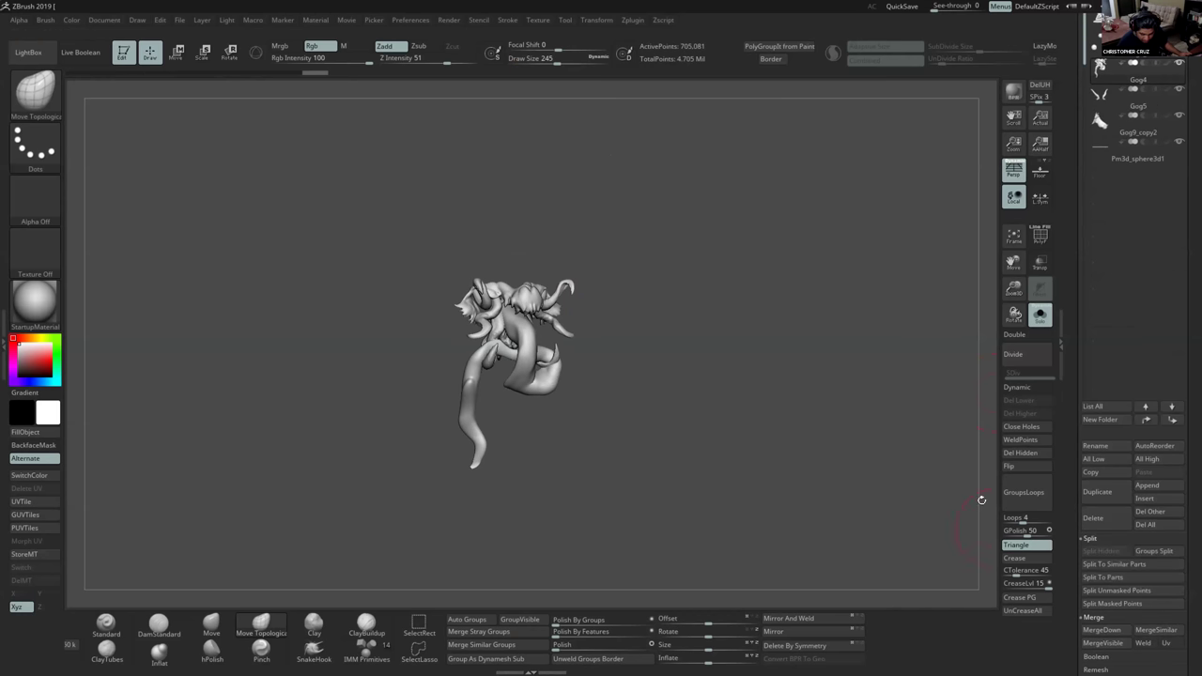
left_click(1039, 314)
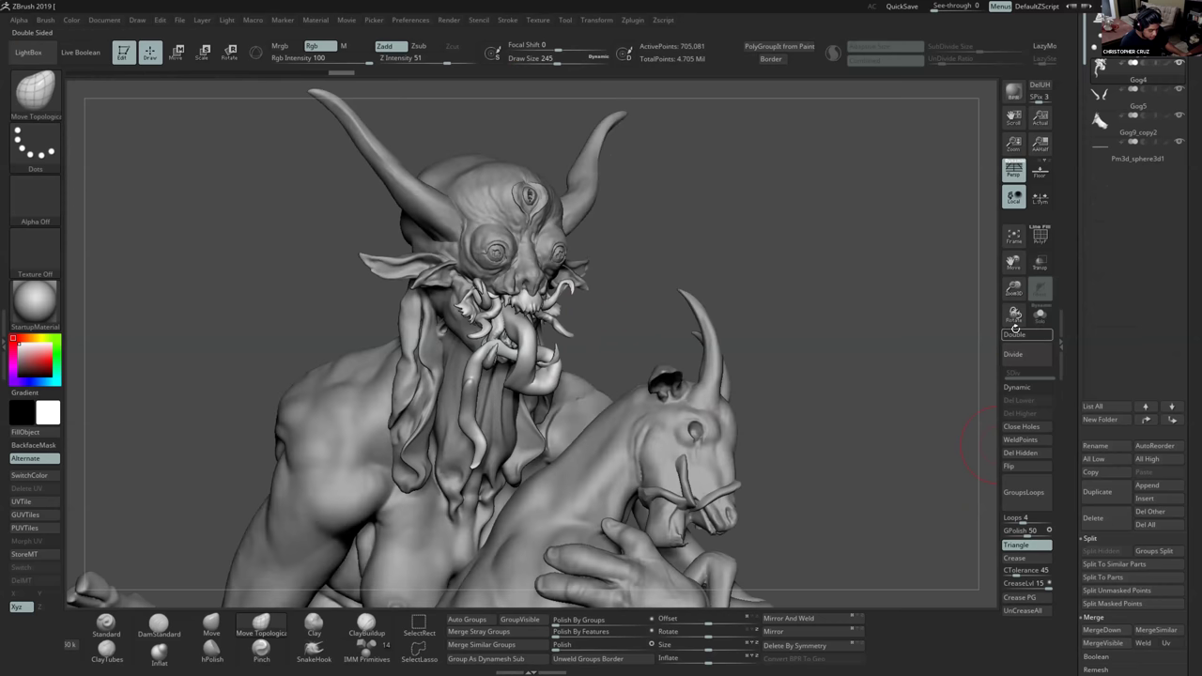
Isolate the horns in the split-off subtool Gog5, delete its hidden parts, and bring the whole model back into view.
key("shift+f")
key("shift+f")
key("shift+f")
left_click_drag(1079, 217, 1082, 289)
left_click(1131, 94)
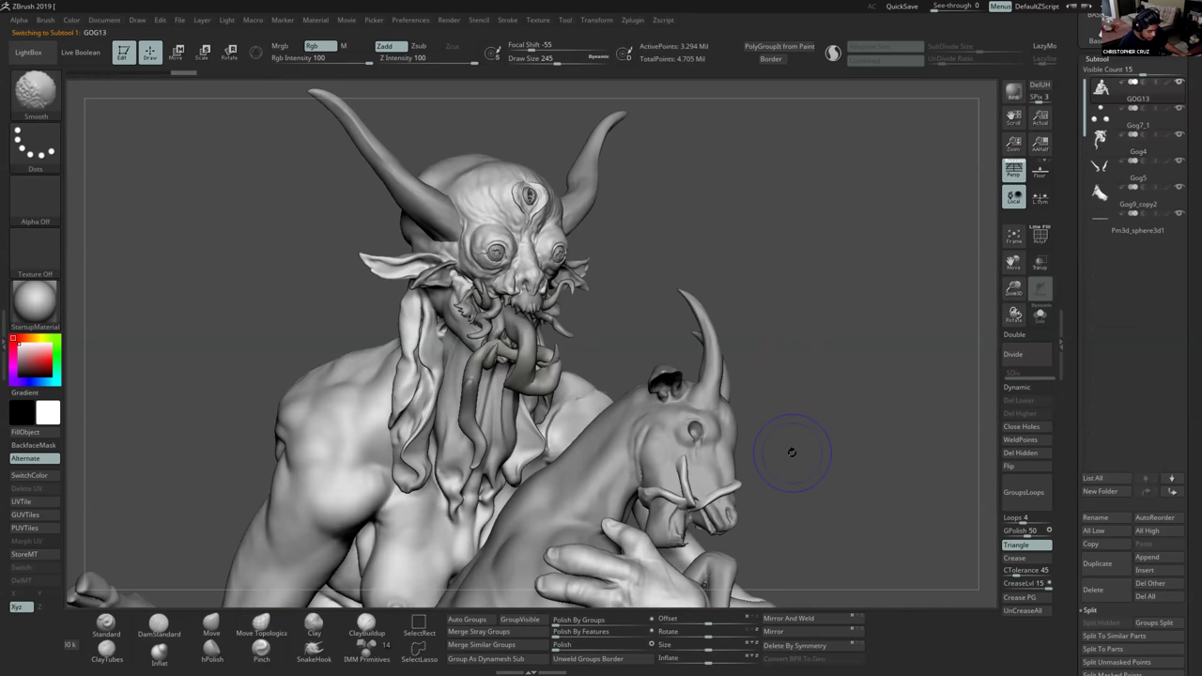
left_click(1104, 172)
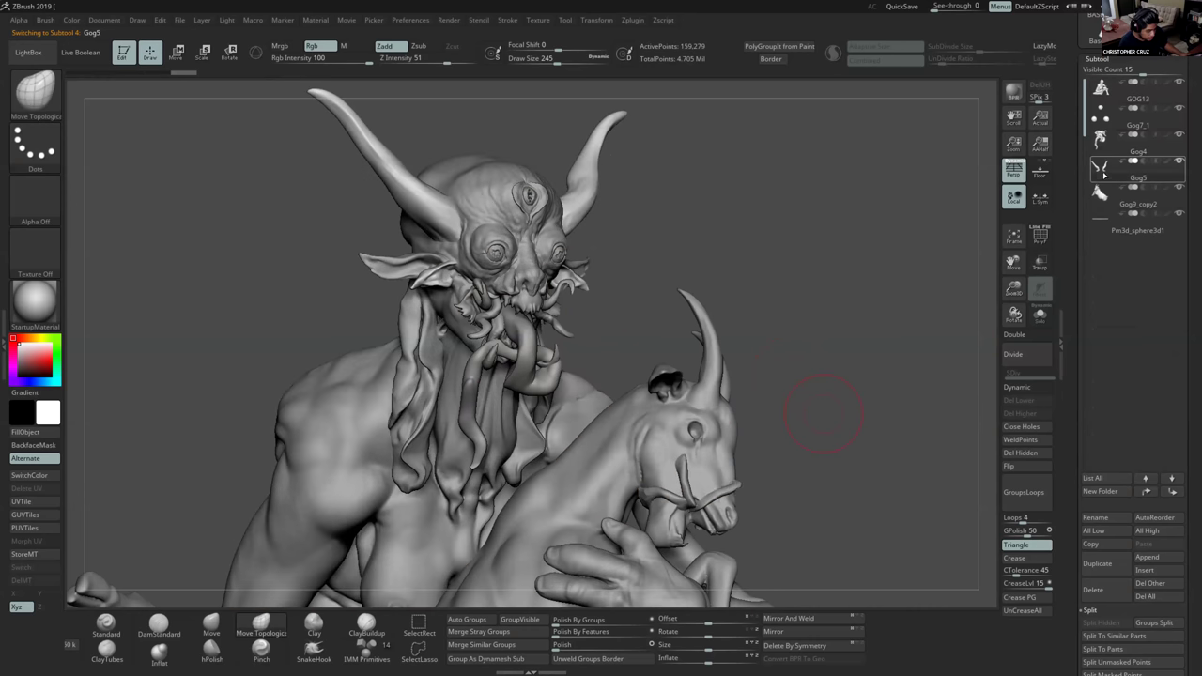
left_click_drag(738, 405, 759, 382)
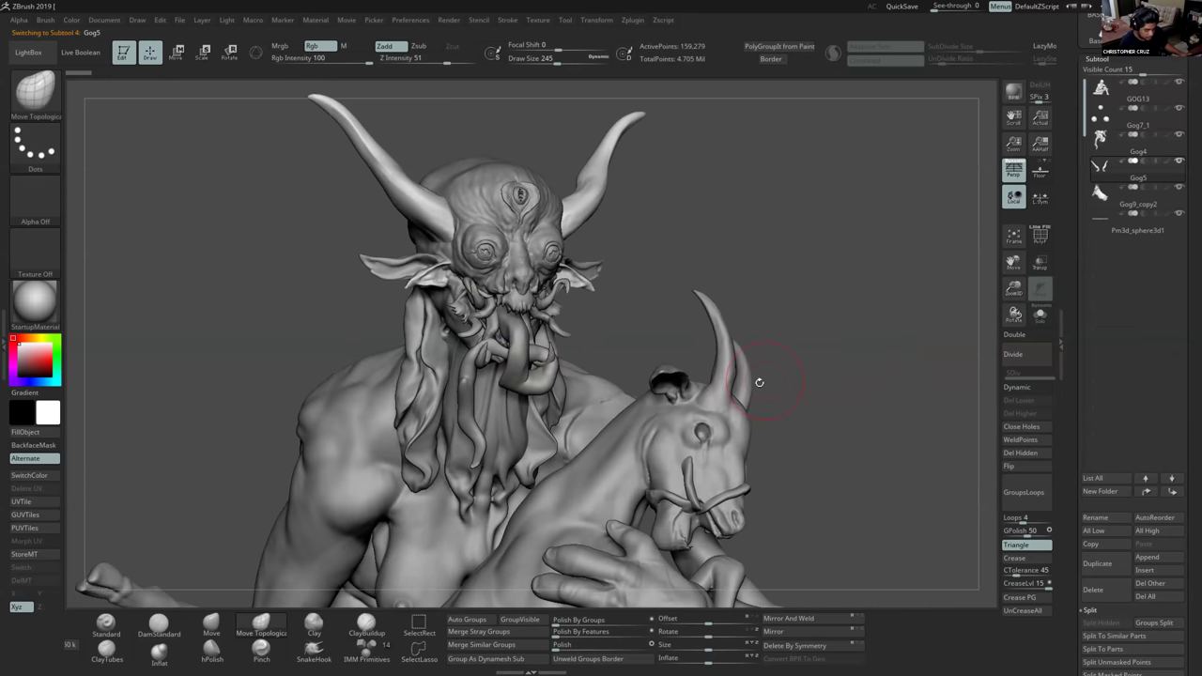
left_click(582, 261)
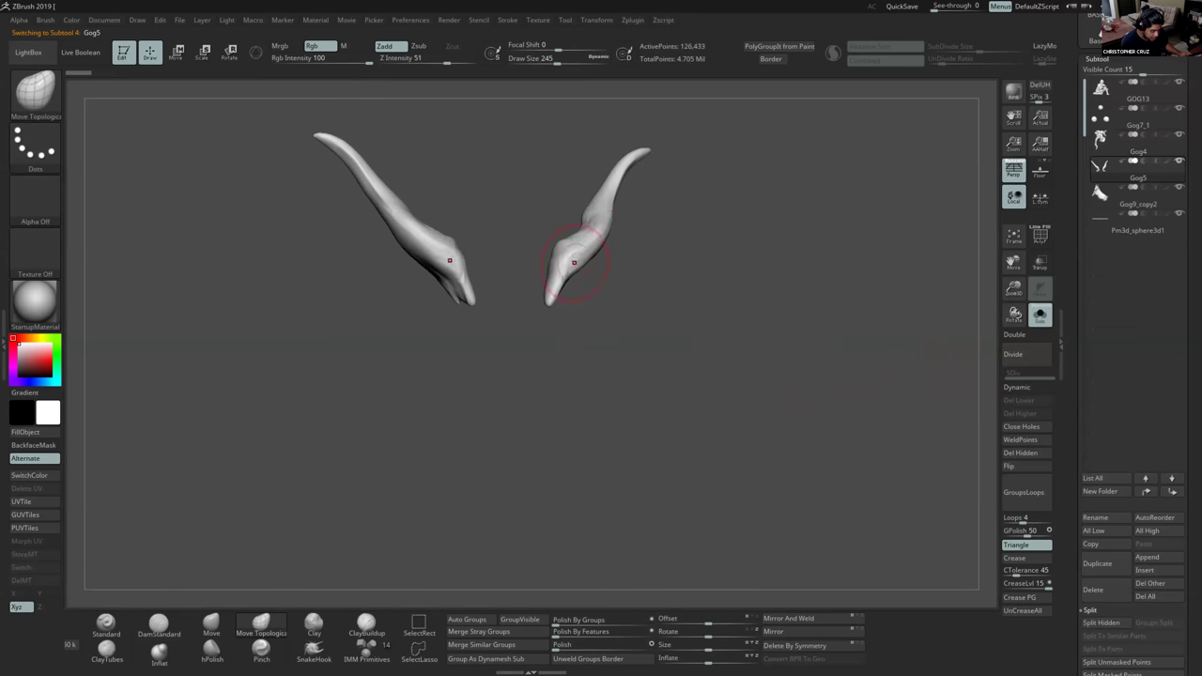
left_click(1040, 318)
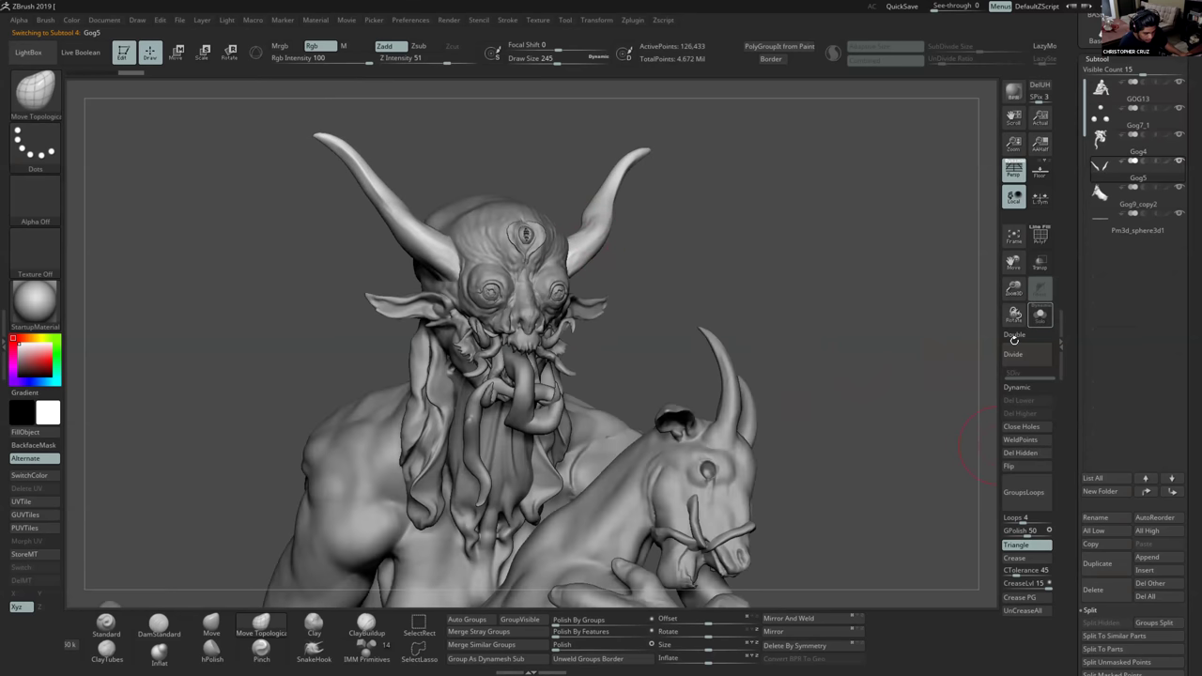
Assign a new polygroup to the round base Pm3d_sphere3d1 and check it in the polyframe display.
right_click_drag(745, 474, 732, 429, "ctrl")
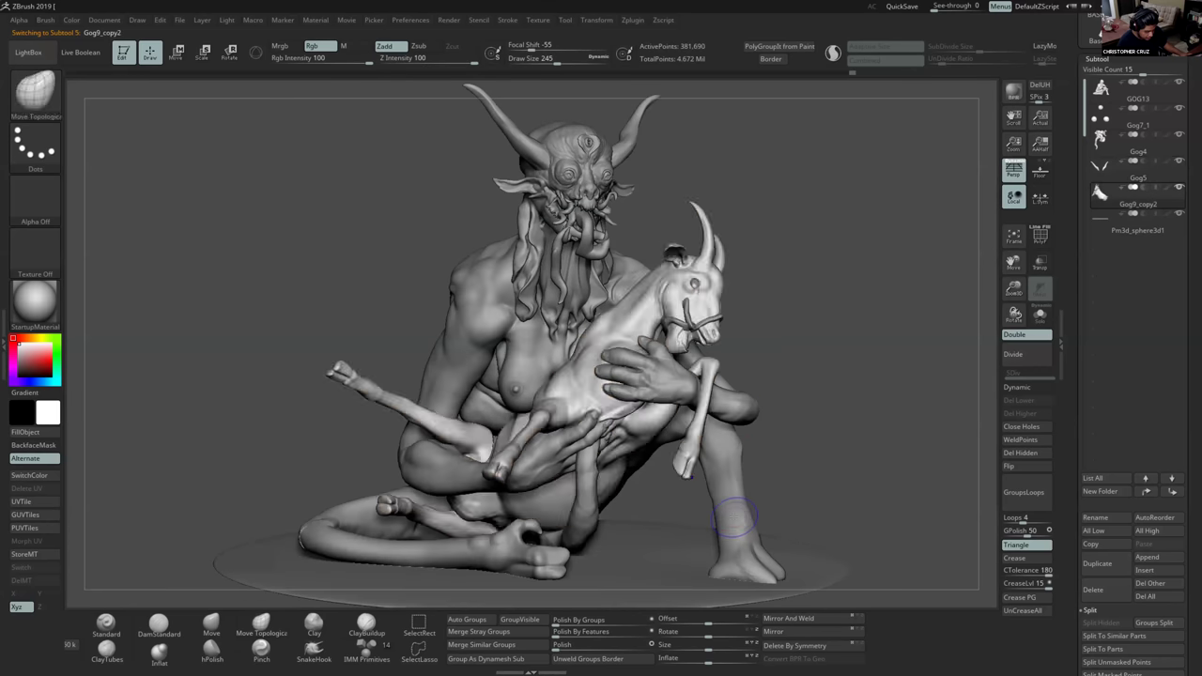
left_click(1094, 232)
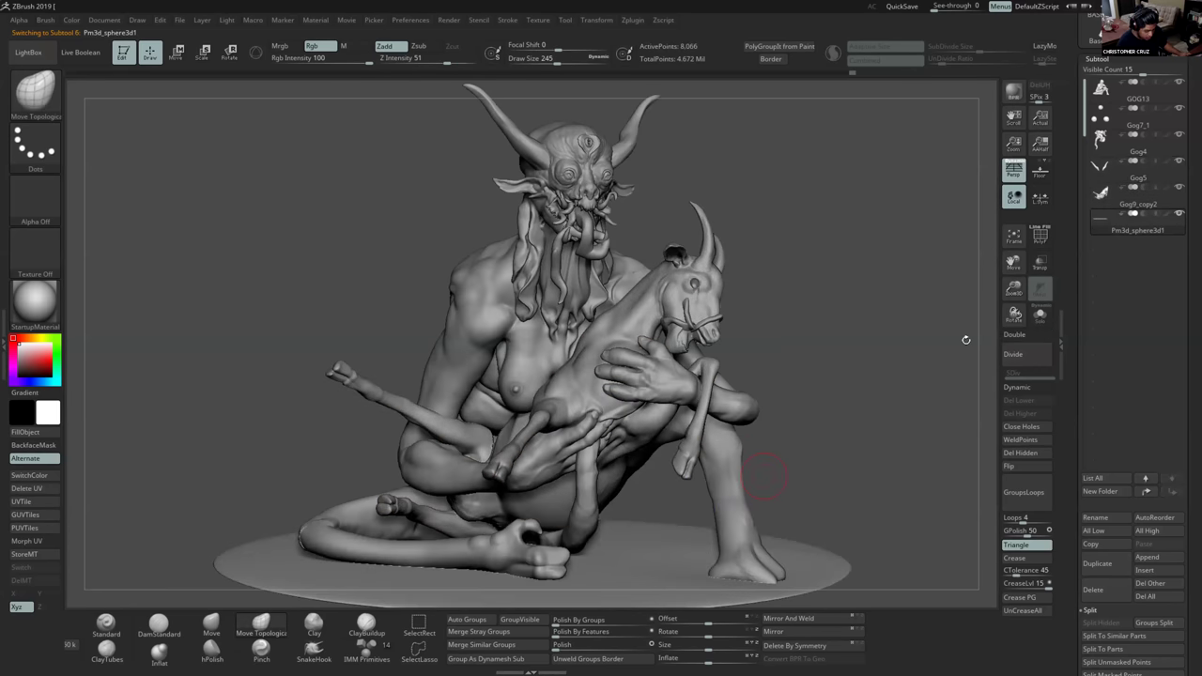
left_click_drag(786, 493, 725, 489, "alt")
key("shift+f")
key("ctrl+w")
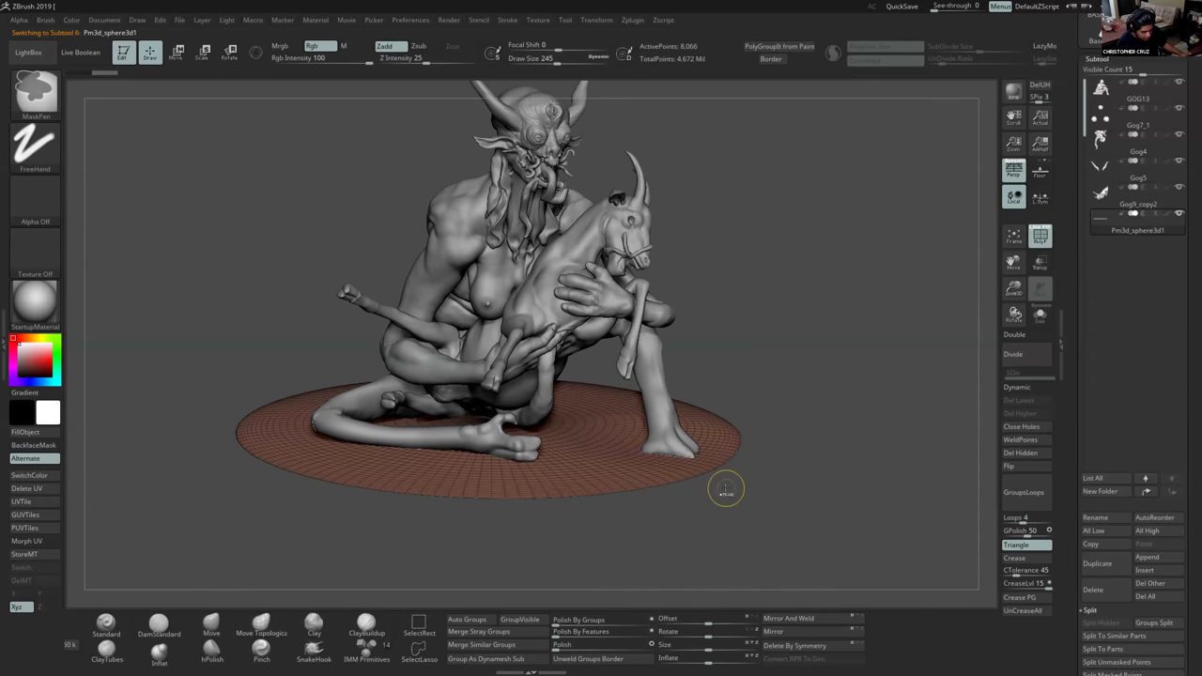
key("shift+f")
Examine the whole figure on its round base from several angles.
key("f")
right_click_drag(632, 364, 633, 443, "ctrl")
key("s")
left_click_drag(633, 438, 625, 438)
right_click_drag(625, 434, 627, 388, "ctrl")
left_click_drag(626, 389, 635, 352)
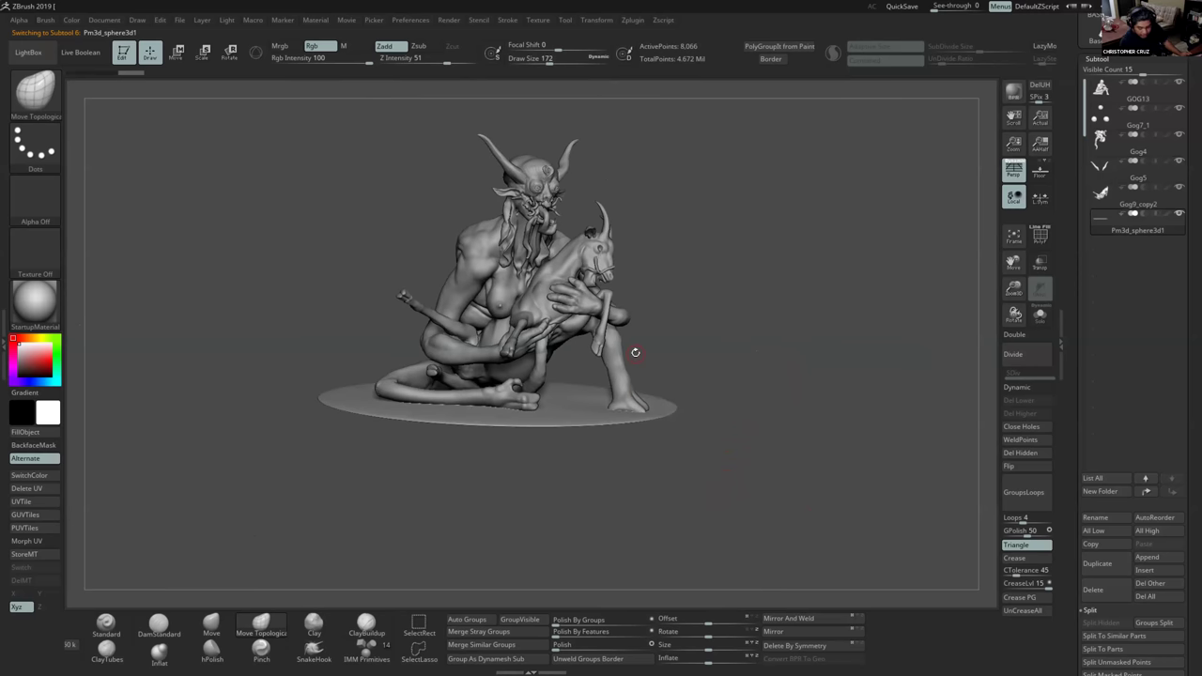
left_click_drag(654, 413, 652, 416)
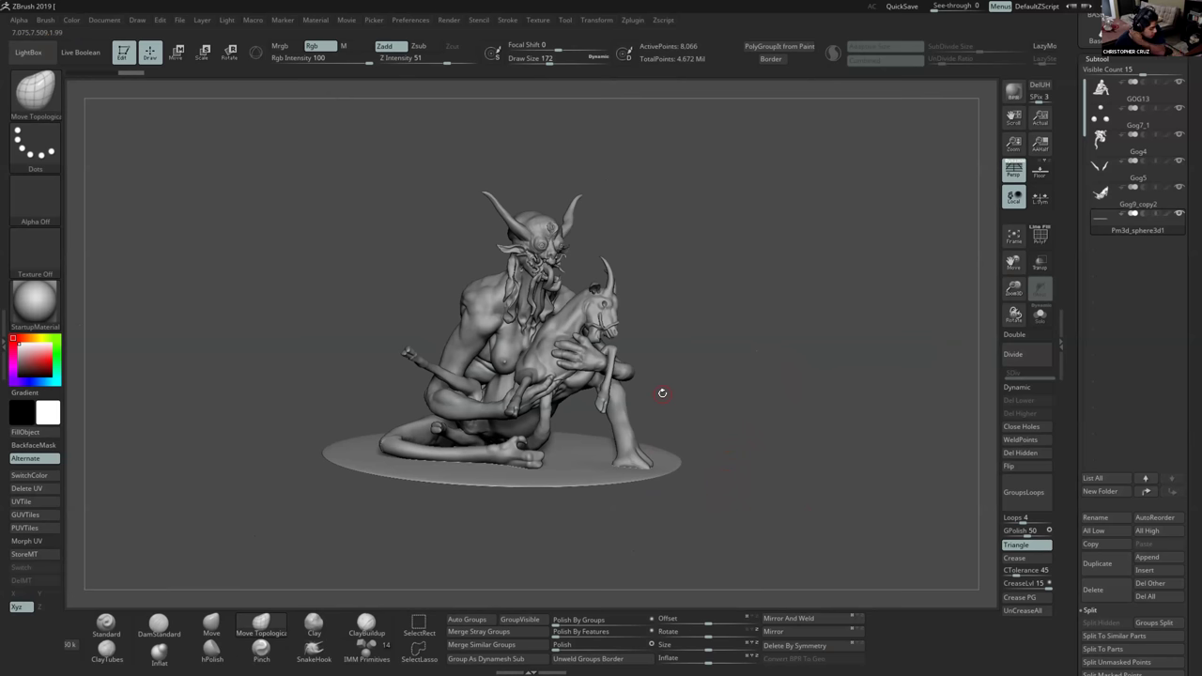
mouse_move(663, 393)
left_mouse_down()
mouse_move(695, 371)
mouse_move(657, 338)
left_mouse_up()
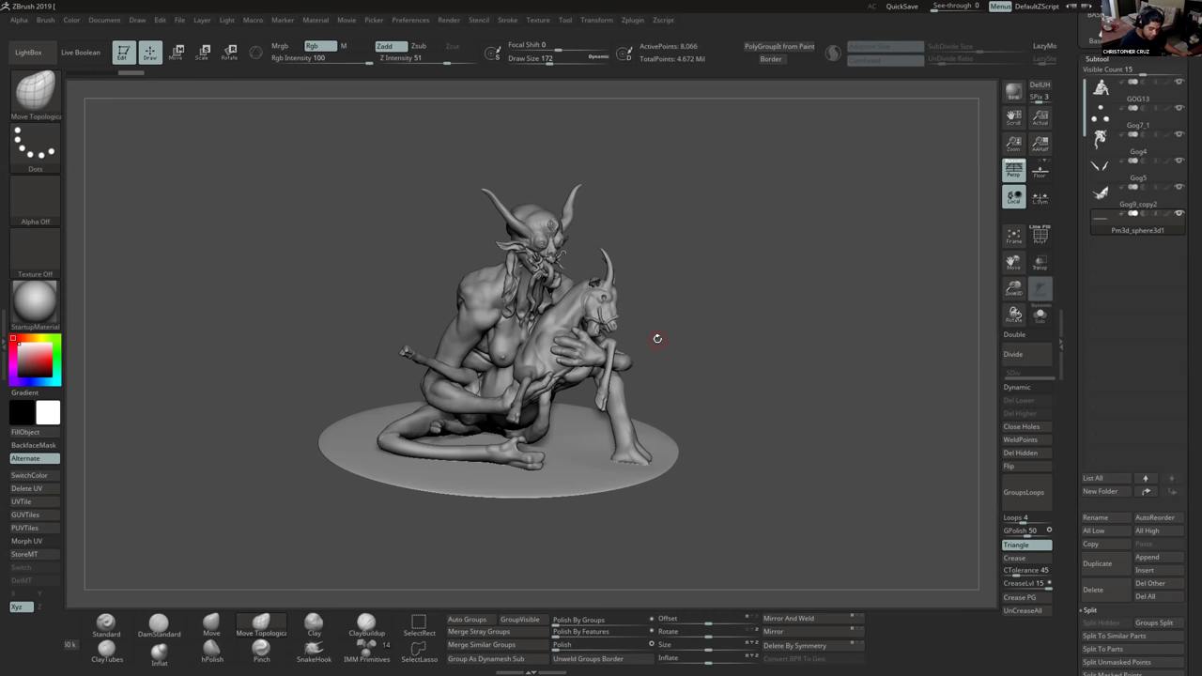
mouse_move(679, 416)
left_mouse_down()
mouse_move(684, 404)
mouse_move(648, 399)
mouse_move(719, 392)
mouse_move(660, 403)
mouse_move(676, 391)
left_mouse_up()
key("s")
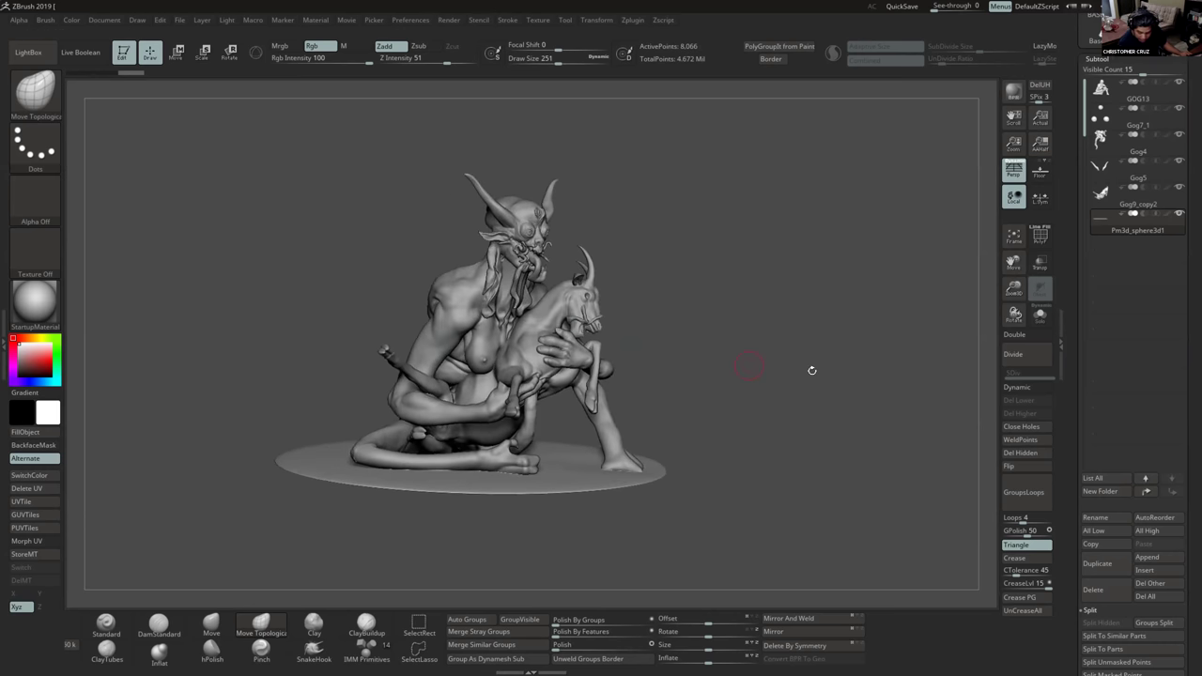
Append a Plane3D as a new subtool and activate the Gizmo 3D to transform it.
key("shift+a")
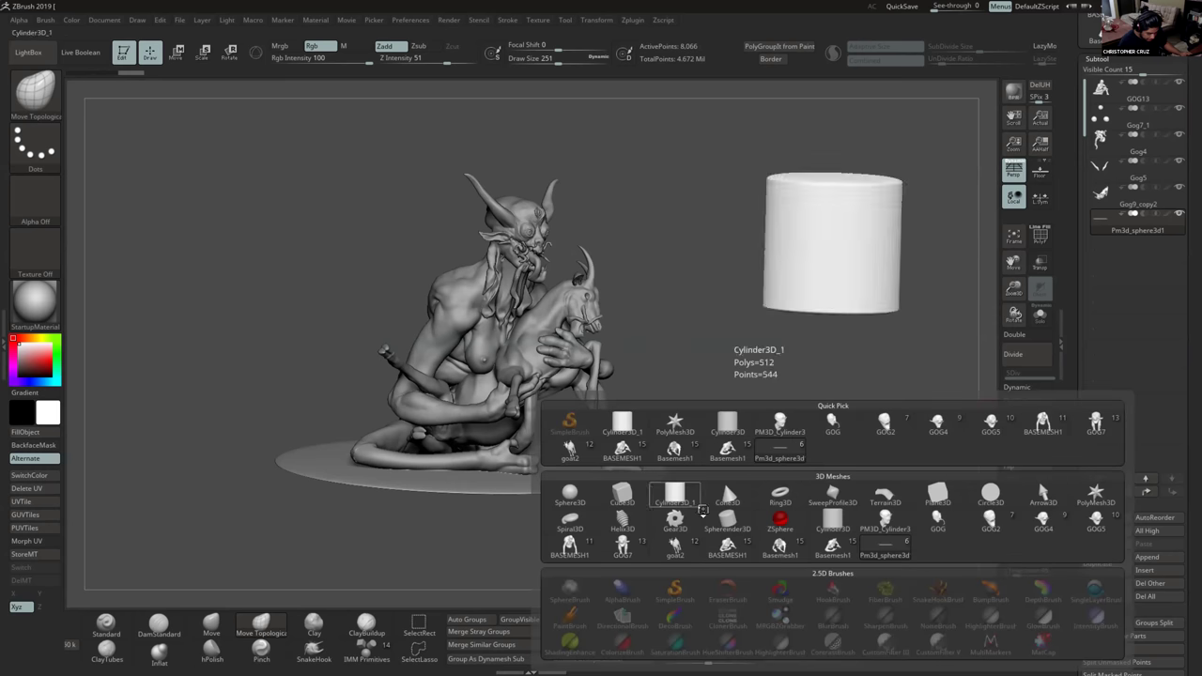
left_click(939, 495)
left_click_drag(656, 426, 615, 398)
left_click(523, 276, "alt")
left_click_drag(648, 324, 712, 346)
key("w")
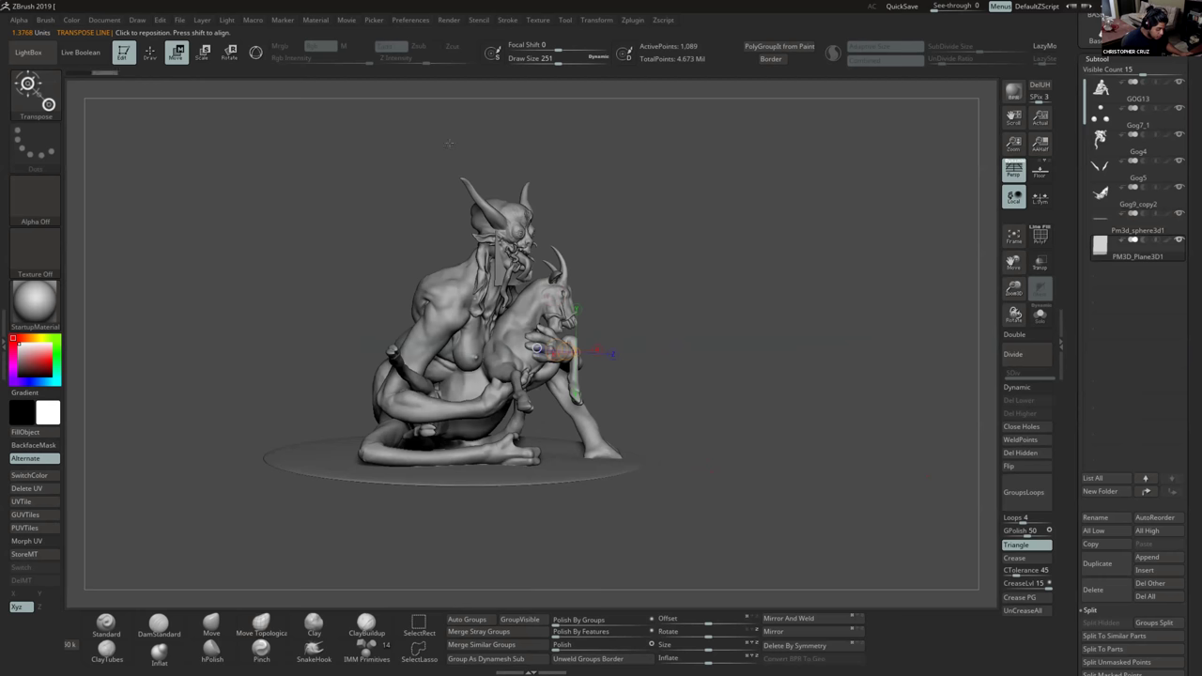
left_click(255, 52)
Move the plane up and out in front of the figure and turn on double-sided display for it.
left_click_drag(554, 301, 738, 347)
left_click_drag(700, 246, 597, 278)
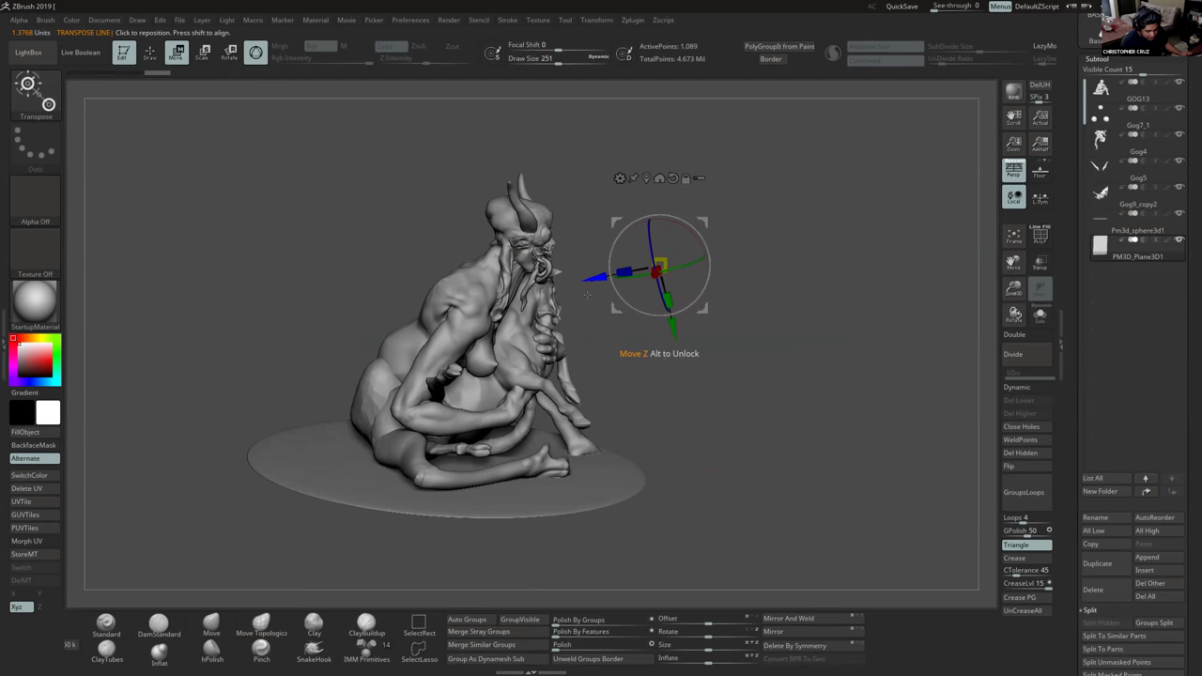
left_click_drag(660, 266, 726, 204)
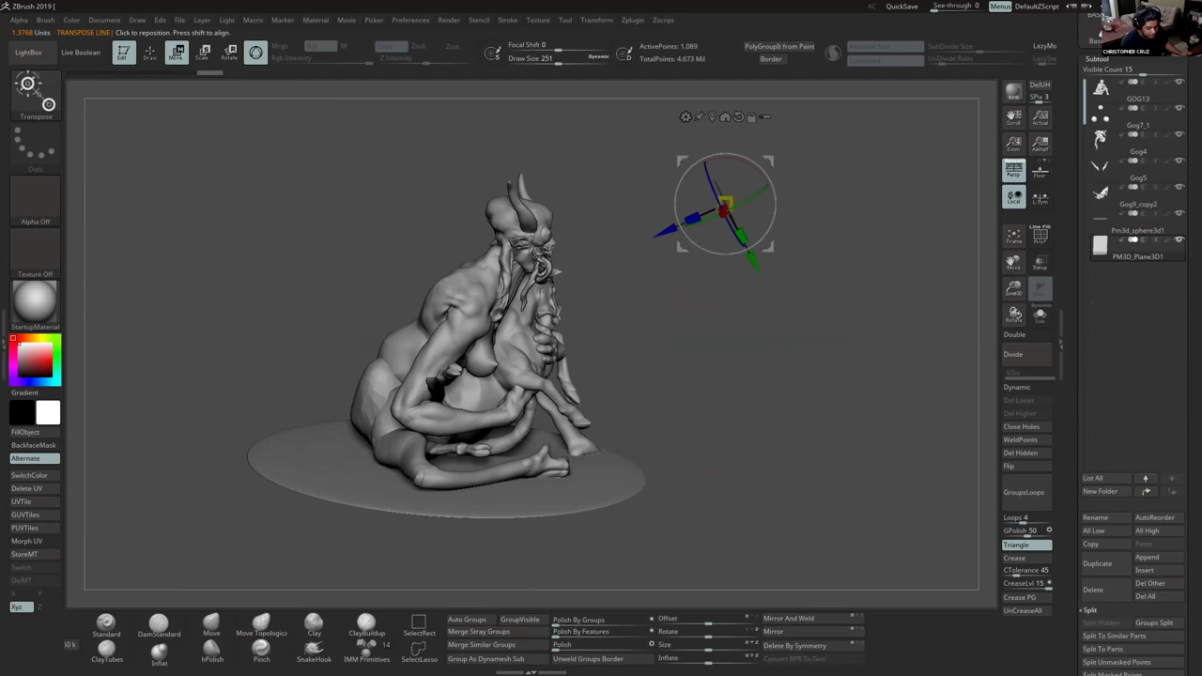
left_click_drag(633, 314, 596, 309)
left_click_drag(700, 190, 565, 169, "alt")
left_click_drag(678, 247, 770, 255)
left_click(1023, 335)
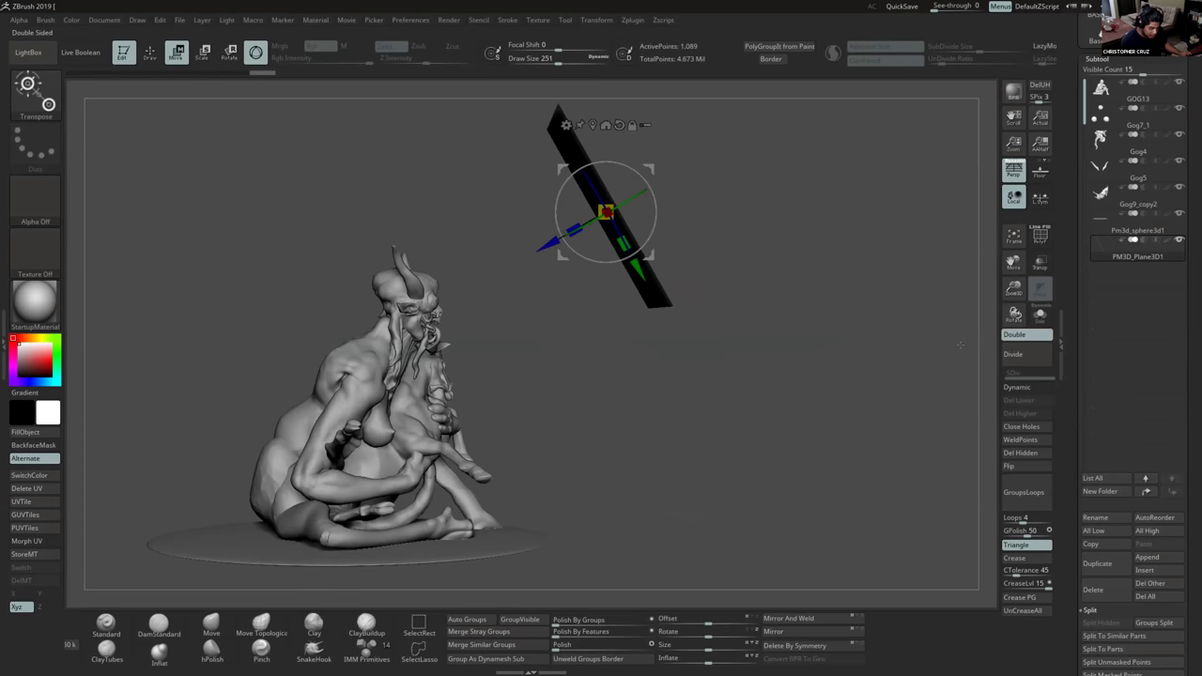
Tilt and position the plane high in front of the figure so that it faces down toward it.
left_click_drag(830, 340, 798, 315, "alt")
left_click_drag(715, 207, 673, 122)
mouse_move(674, 134)
left_mouse_down()
mouse_move(651, 110)
mouse_move(678, 113)
left_mouse_up()
left_click_drag(620, 238, 727, 261)
left_click_drag(636, 116, 674, 132)
left_click_drag(584, 267, 576, 340)
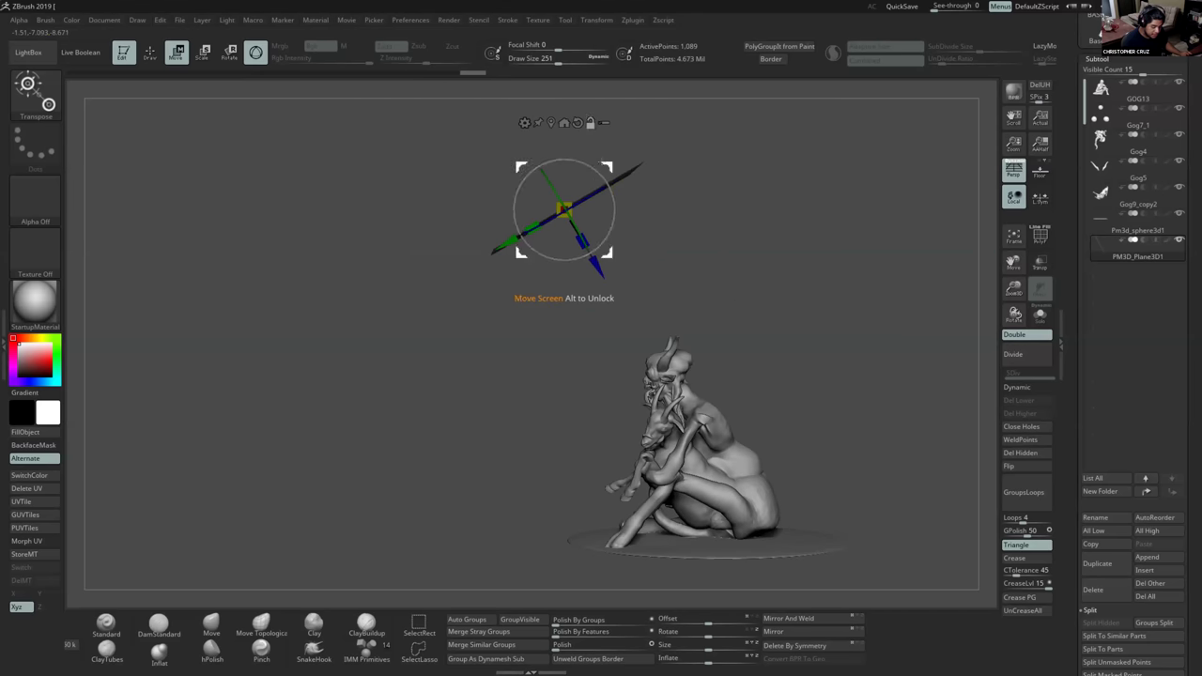
left_click_drag(610, 178, 613, 182)
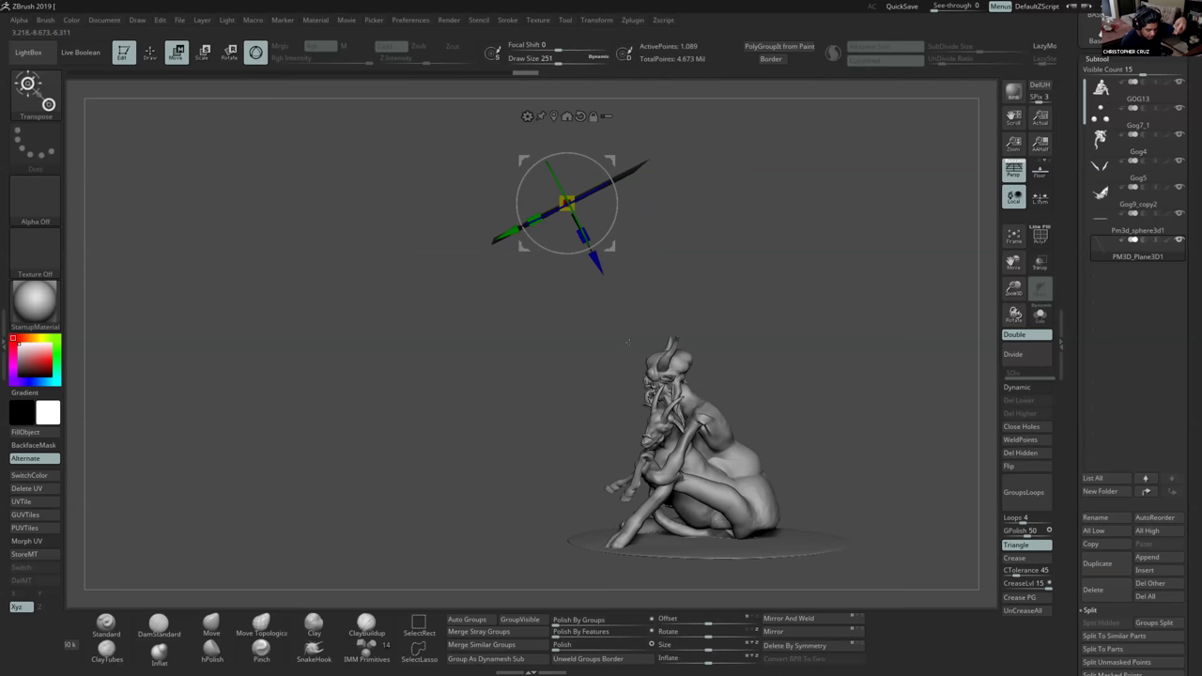
left_click_drag(611, 160, 611, 162)
Duplicate the plane within its subtool and position the tilted copy behind the figure.
left_click_drag(692, 276, 636, 308, "alt")
left_click_drag(612, 163, 544, 269, "ctrl")
left_click_drag(713, 324, 601, 324)
left_click_drag(536, 278, 674, 322)
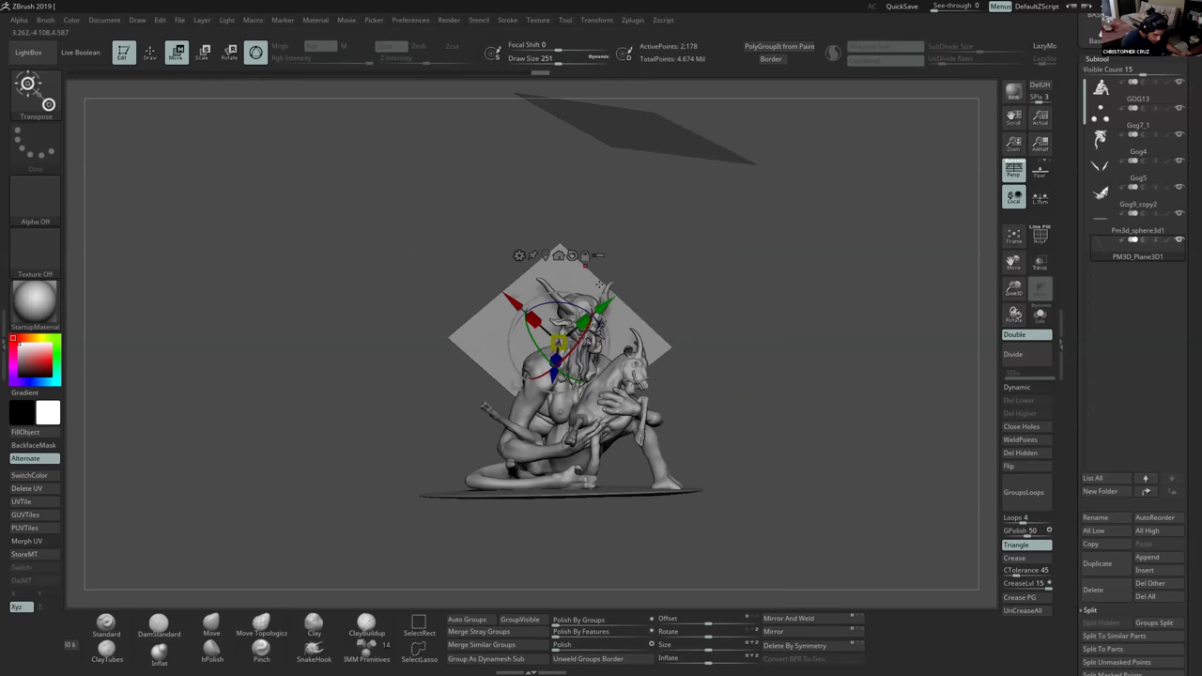
left_click_drag(601, 315, 658, 293)
left_click_drag(609, 357, 622, 357)
left_click_drag(658, 324, 629, 296)
left_click_drag(633, 299, 679, 357)
left_click_drag(588, 323, 576, 329)
Create a second copy of the plane and stand it upright beside and slightly in front of the figure.
left_click_drag(634, 281, 571, 308, "ctrl")
left_click_drag(399, 358, 456, 324)
left_click_drag(586, 169, 392, 416)
left_click_drag(404, 484, 486, 335)
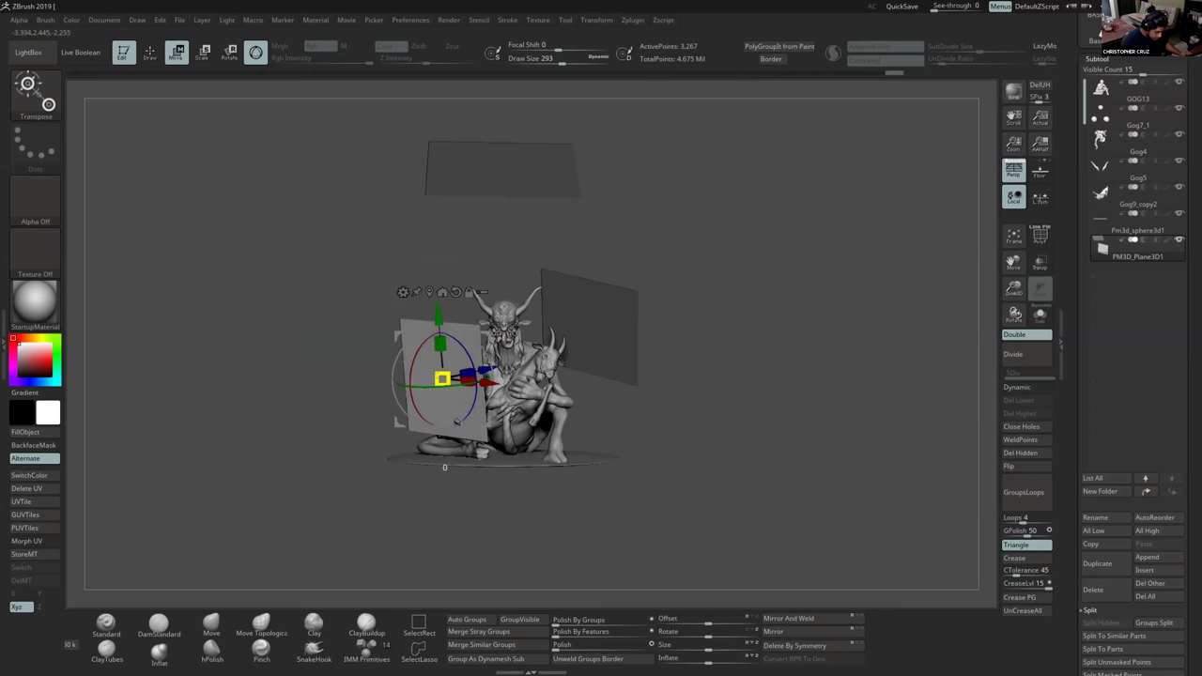
left_click_drag(450, 486, 361, 486)
left_click_drag(519, 334, 471, 339)
left_click_drag(375, 503, 470, 499)
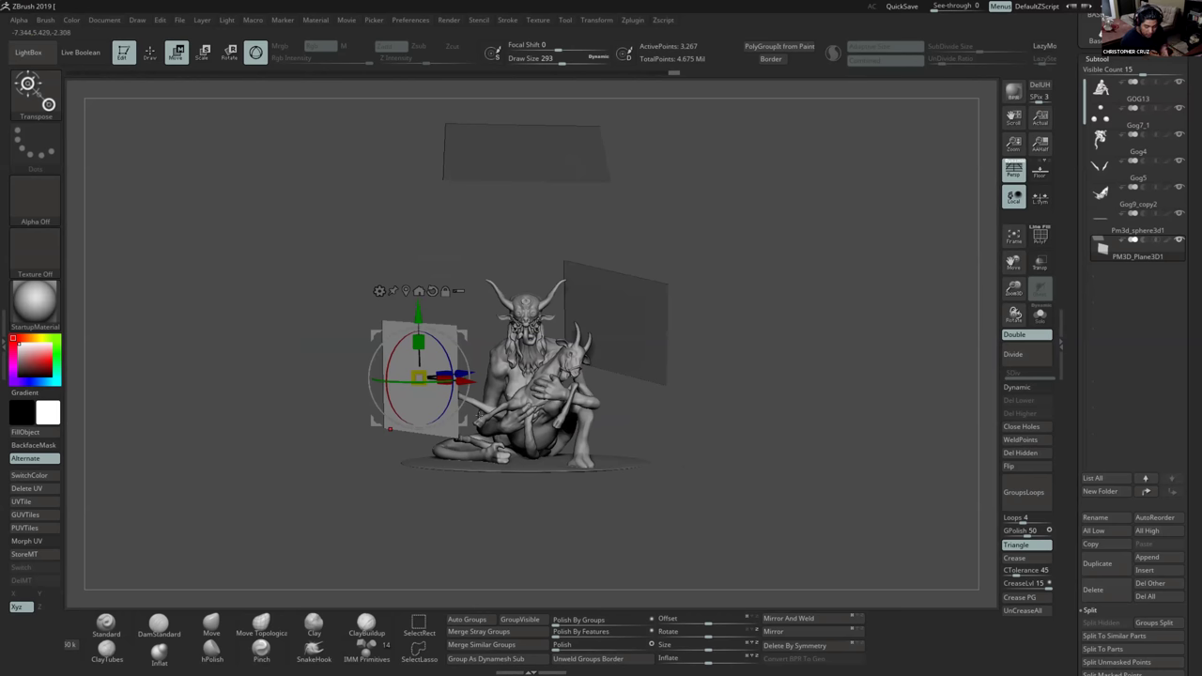
left_click_drag(380, 452, 395, 483)
left_click_drag(465, 344, 457, 333)
Create a third copy of the plane and lift it above the figure.
left_click_drag(620, 488, 620, 423, "alt")
left_click_drag(627, 357, 681, 391)
left_click_drag(680, 390, 691, 426, "alt")
left_click_drag(624, 373, 418, 267)
mouse_move(538, 351)
left_mouse_down()
mouse_move(481, 358)
mouse_move(552, 366)
left_mouse_up()
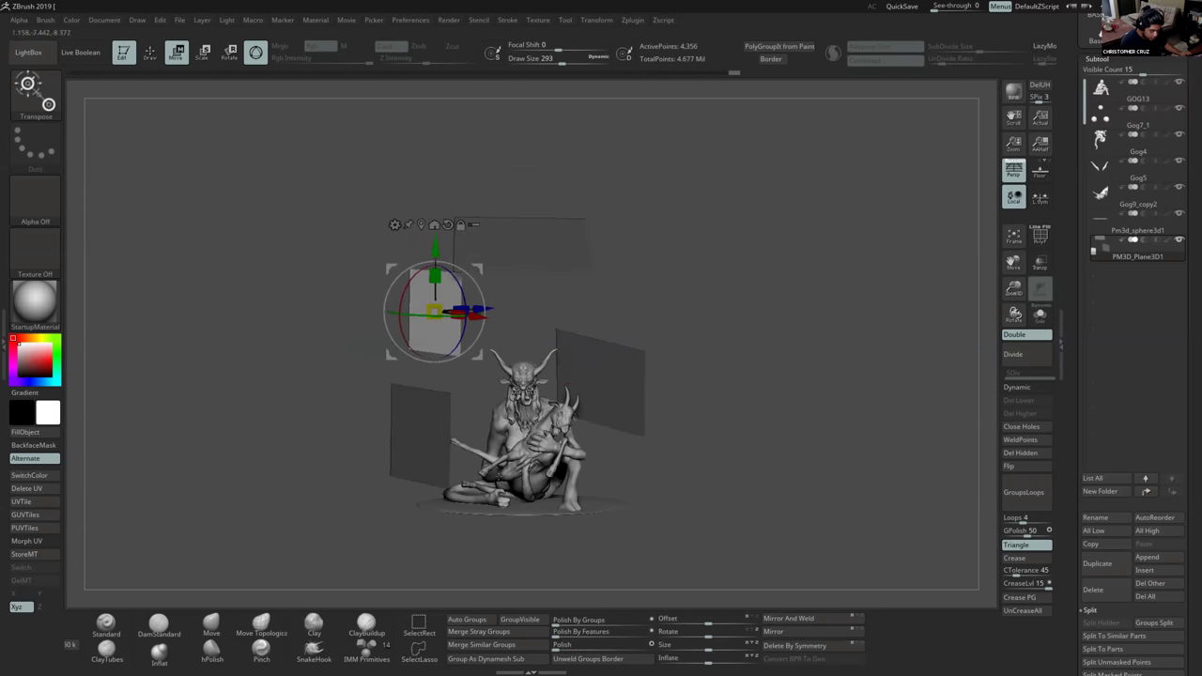
Move the third plane copy high behind the figure and angle it alongside the overhead plane.
left_click_drag(632, 424, 696, 250)
left_click_drag(597, 286, 654, 300)
left_click_drag(717, 324, 601, 324, "alt")
left_click_drag(486, 244, 550, 258)
left_click_drag(582, 385, 538, 368)
left_click_drag(576, 312, 575, 266)
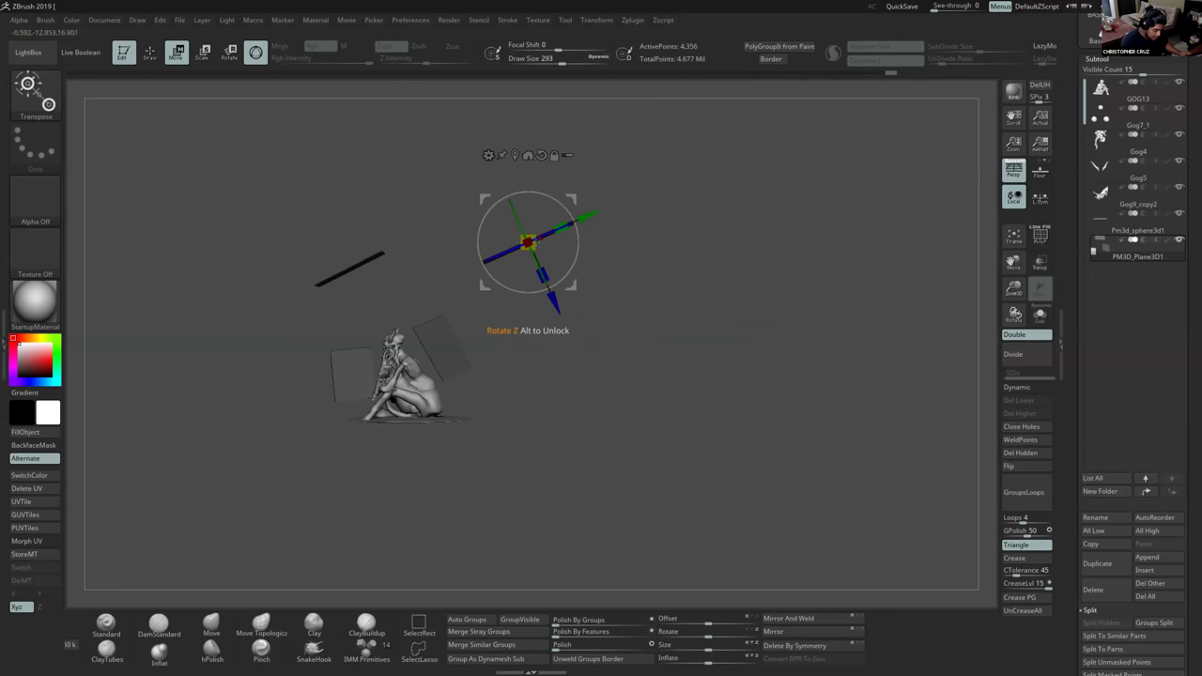
left_click_drag(549, 366, 759, 331)
left_click_drag(634, 386, 498, 428)
left_click_drag(682, 309, 649, 312)
left_click_drag(601, 364, 680, 447)
Check the four planes' polygroups in the polyframe display and apply Auto Groups to PM3D_Plane3D1.
key("shift+f")
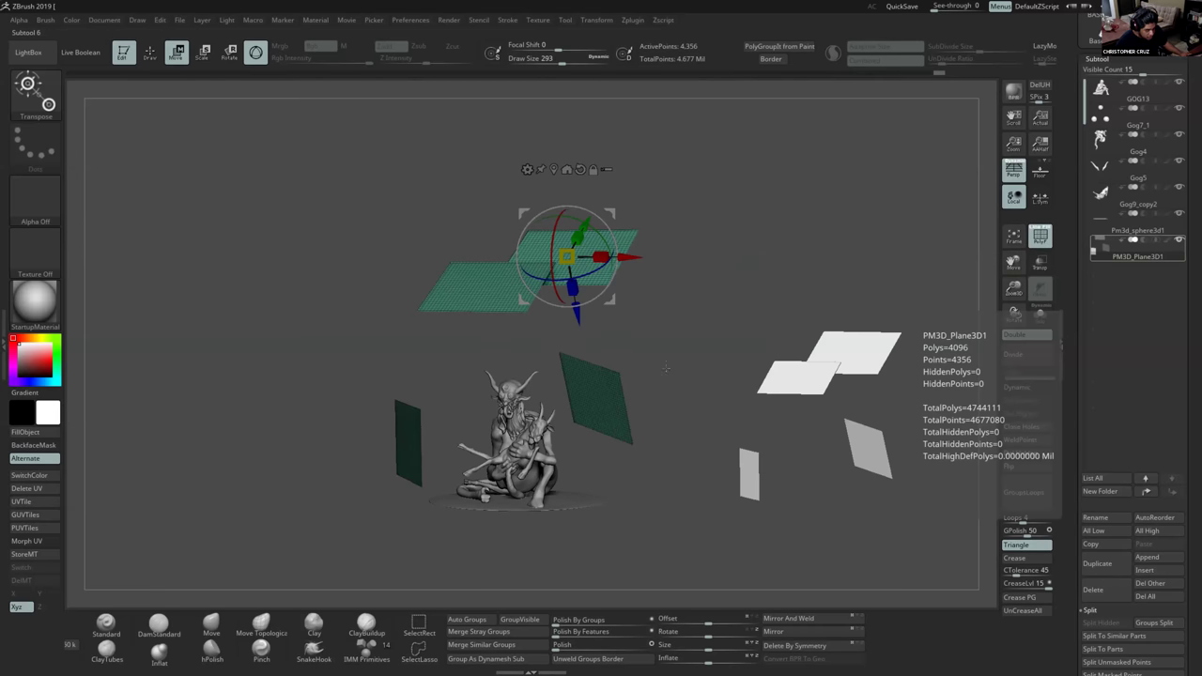
left_click_drag(666, 367, 711, 359)
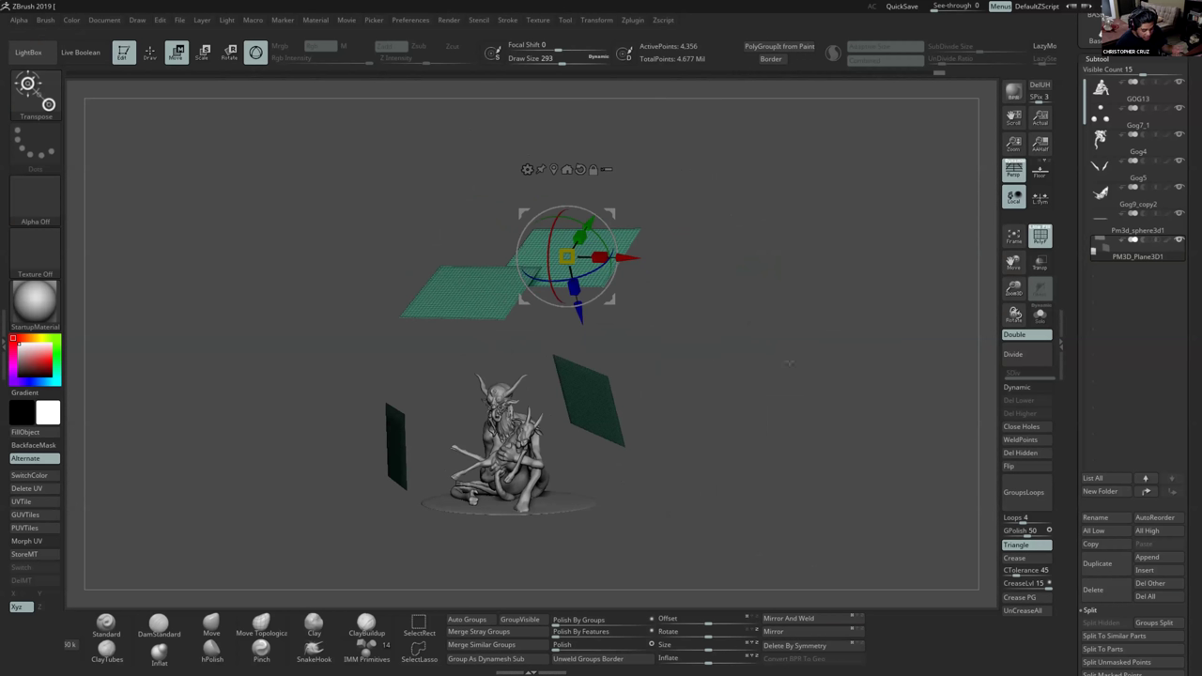
scroll(1060, 278, "down", 5)
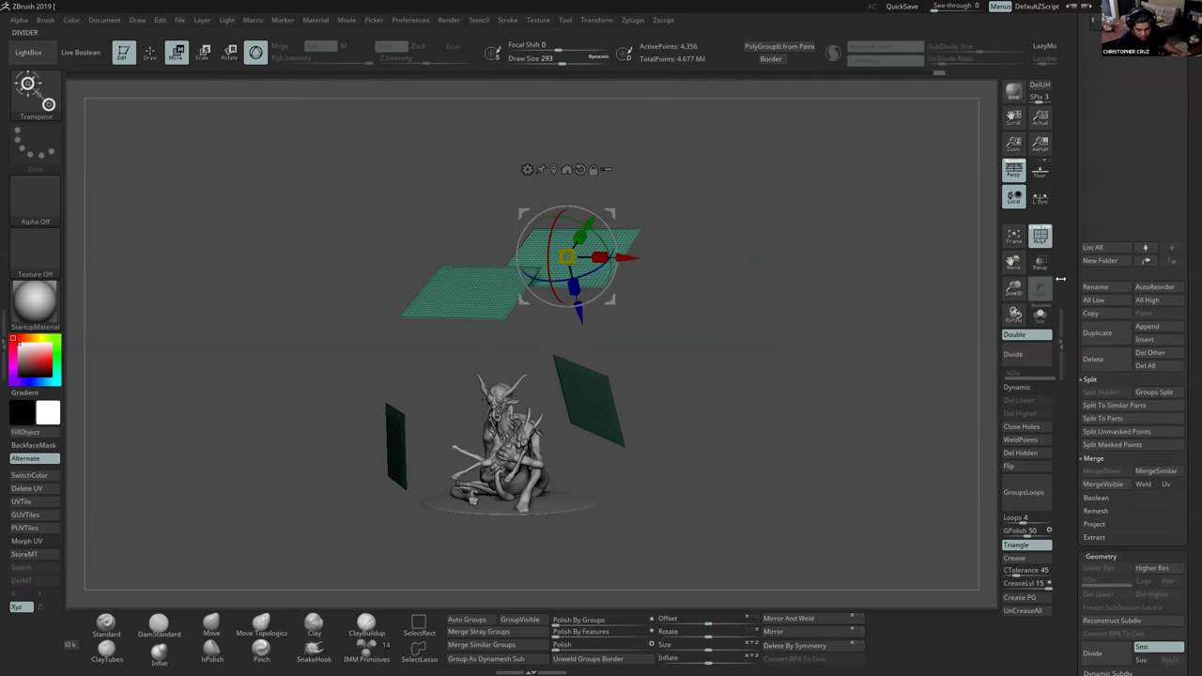
left_click_drag(1070, 325, 1065, 298)
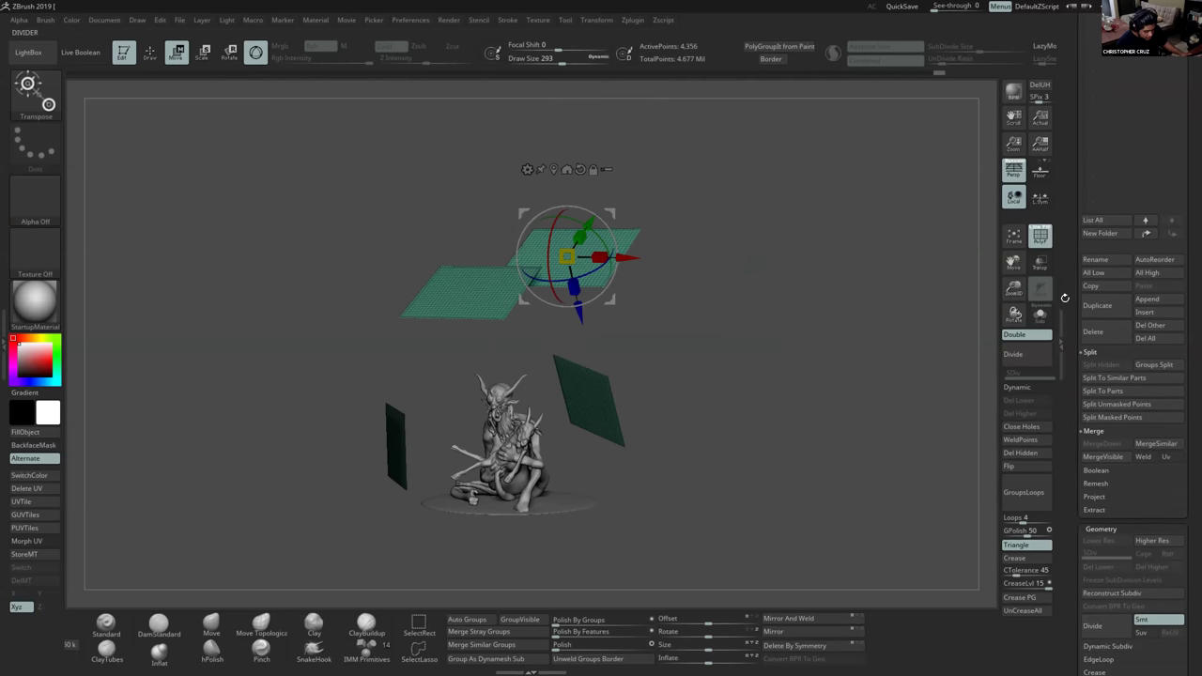
key("shift+f")
scroll(1077, 500, "down", 10)
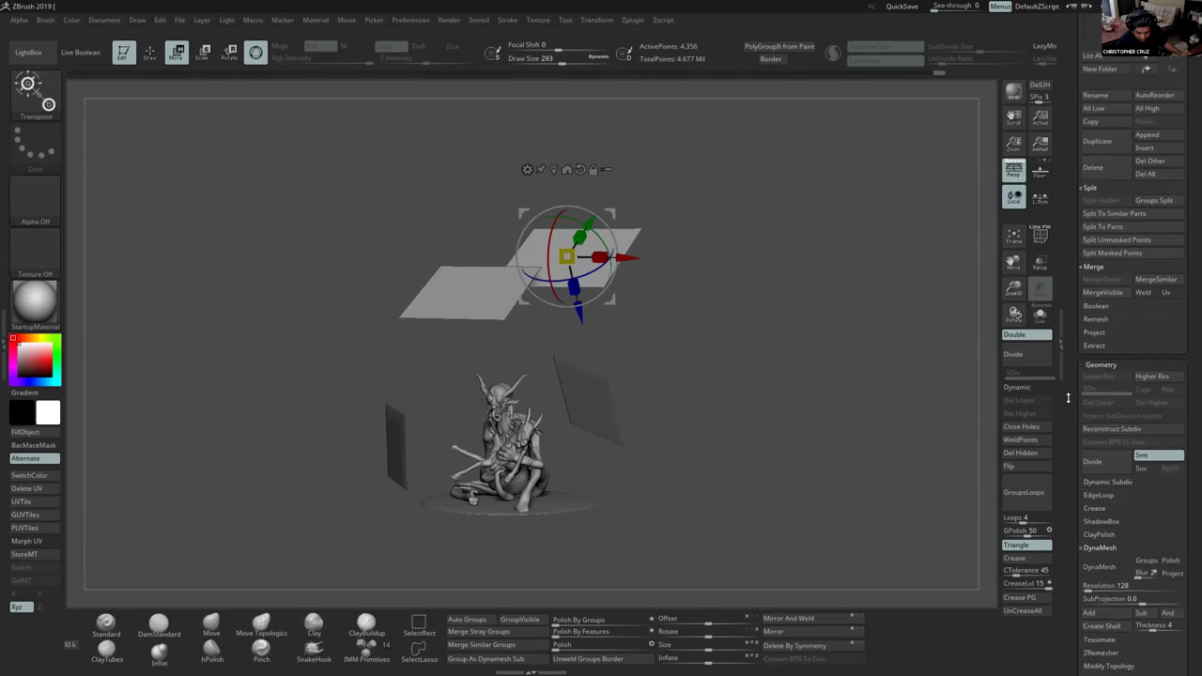
left_click(1104, 511)
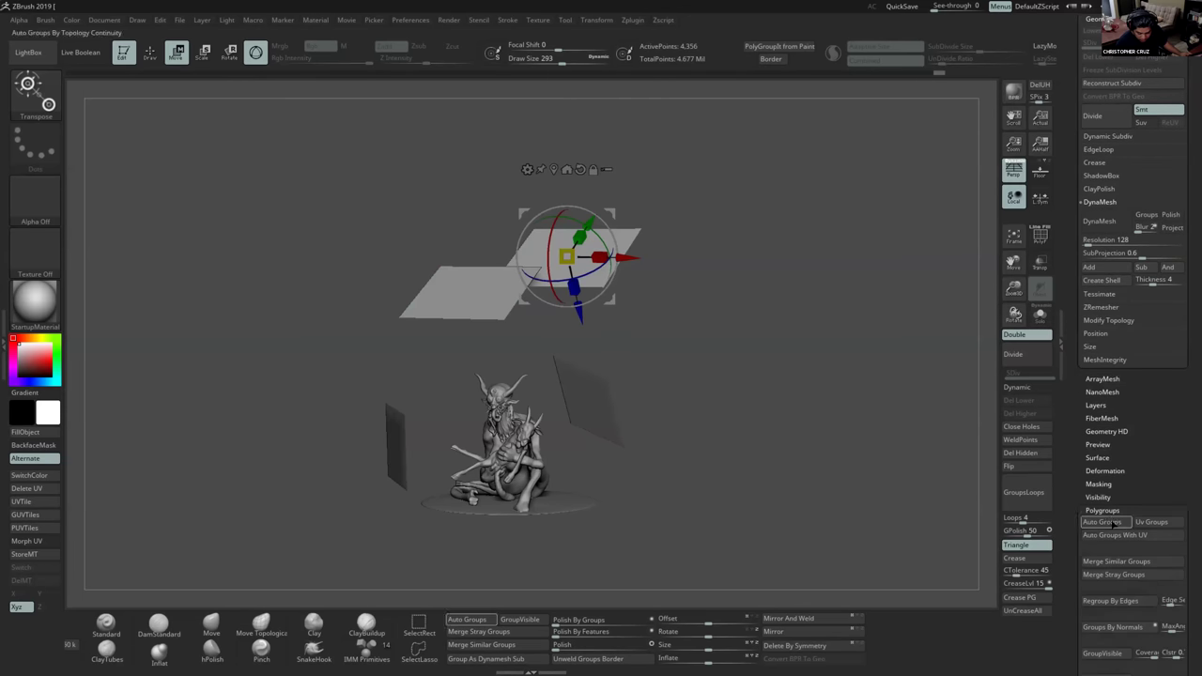
left_click(1113, 524)
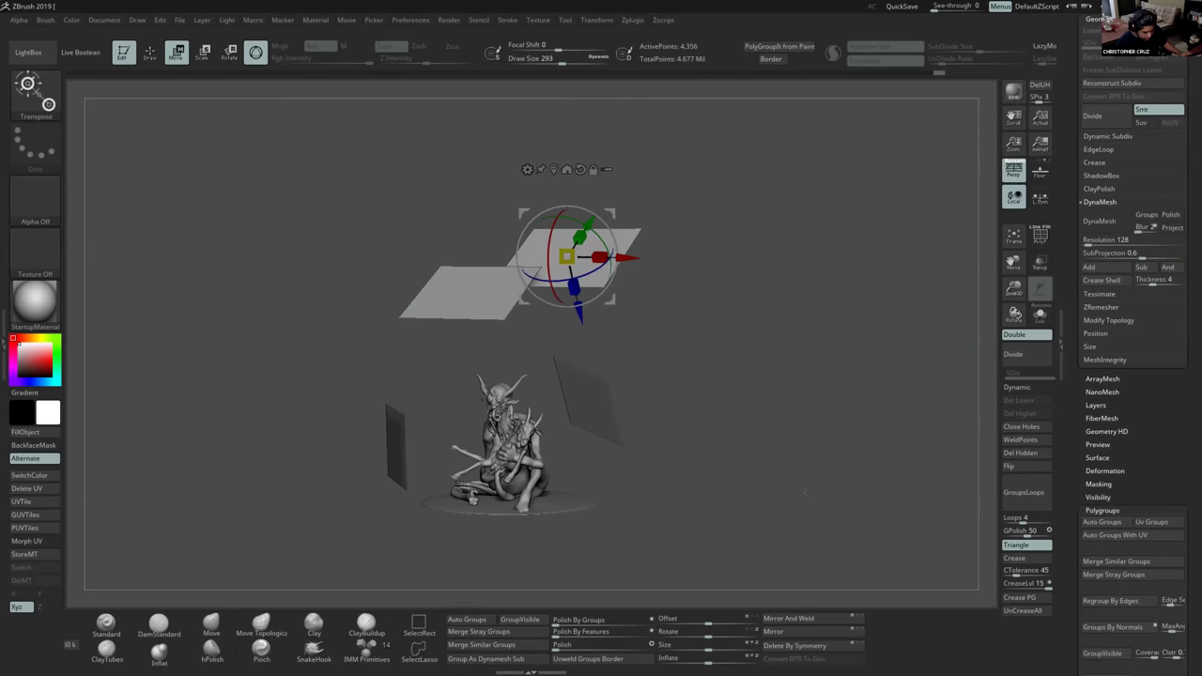
Split the combined planes into separate subtools by polygroup, accepting the non-undoable operation, and select the resulting planes one after another to check them.
key("shift+f")
left_click_drag(783, 479, 794, 477)
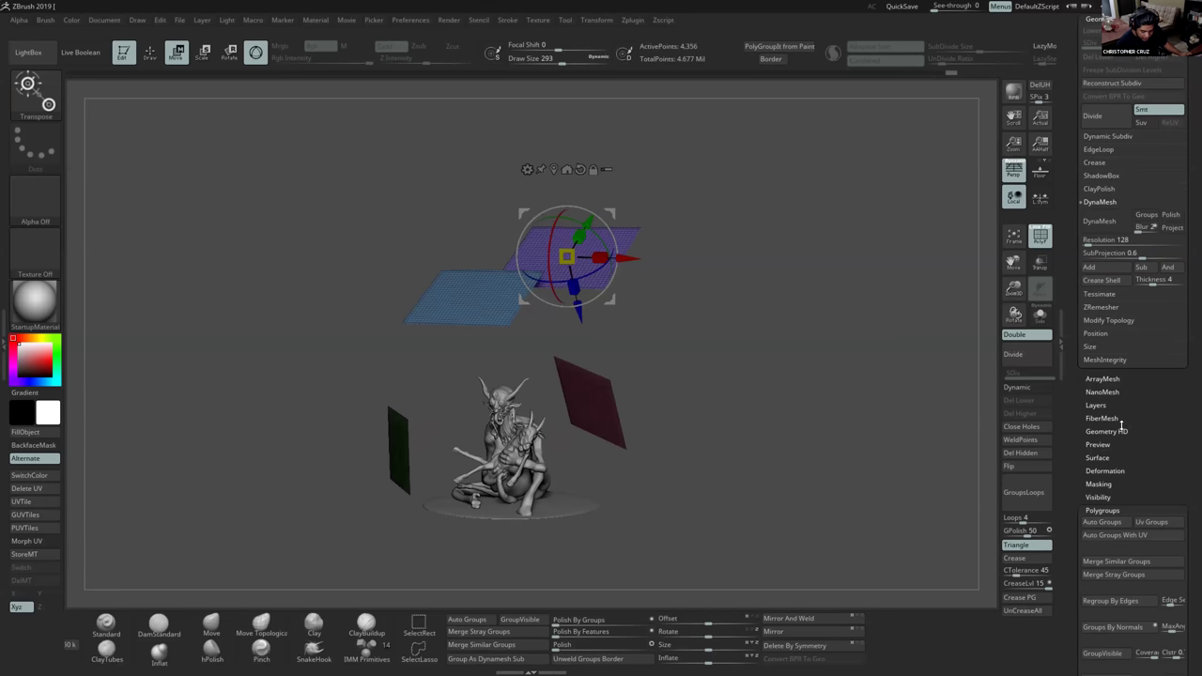
scroll(1117, 434, "up", 10)
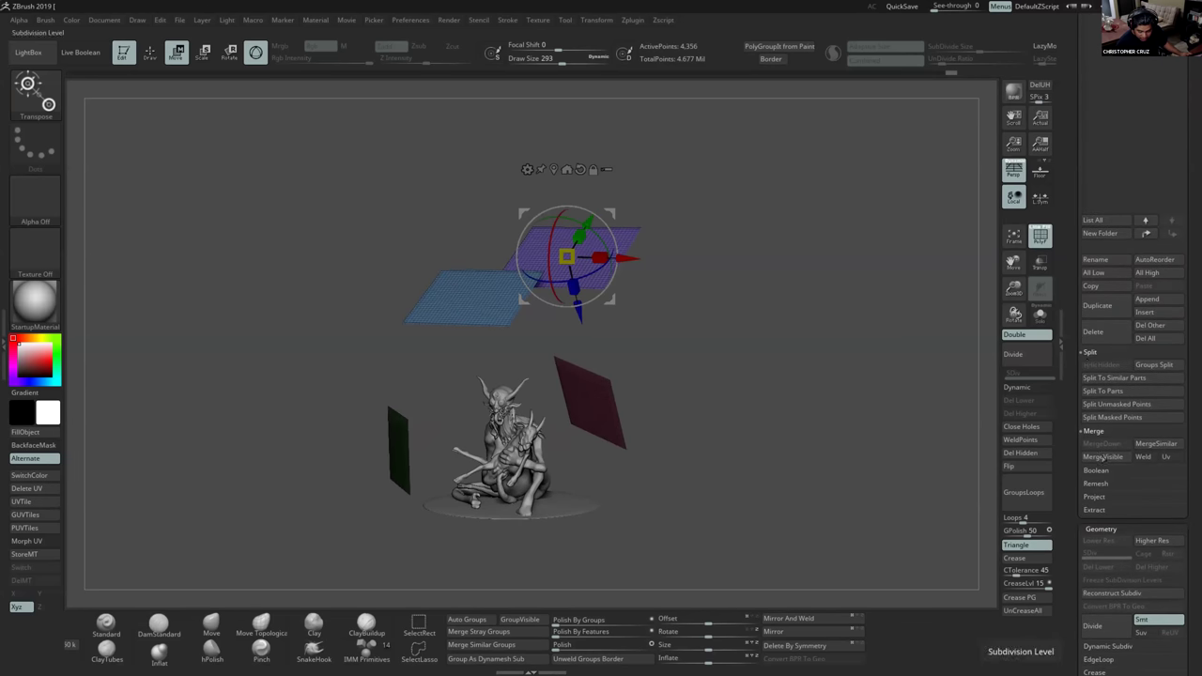
left_click(1153, 364)
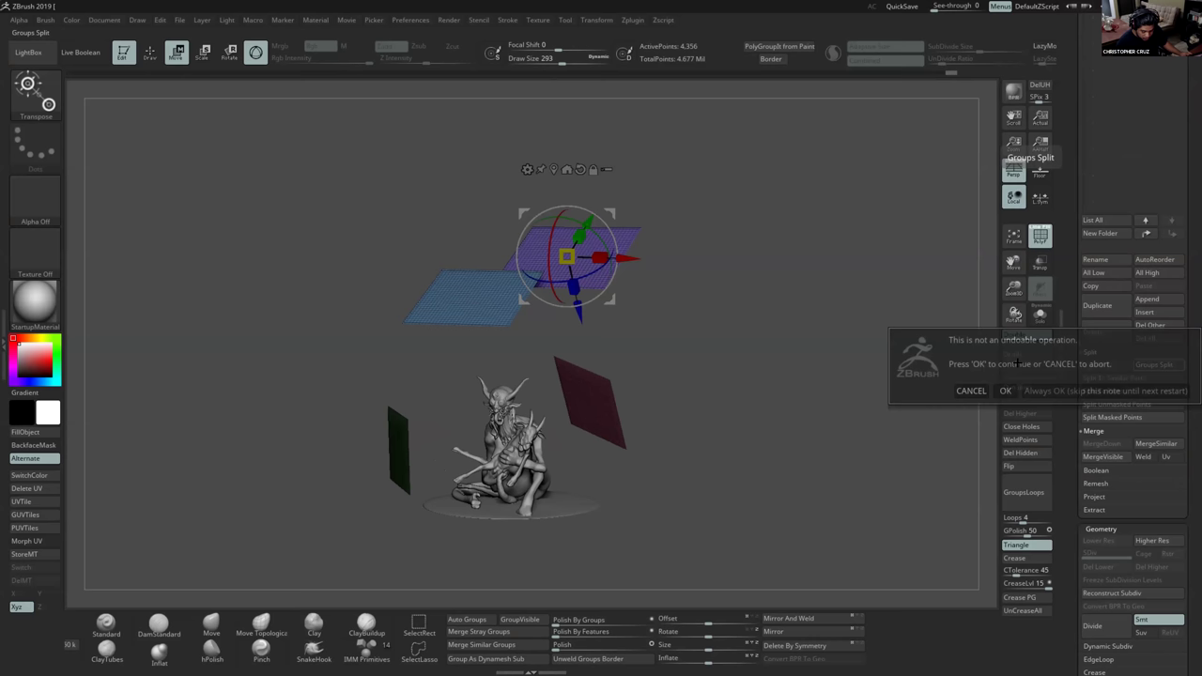
key("Return")
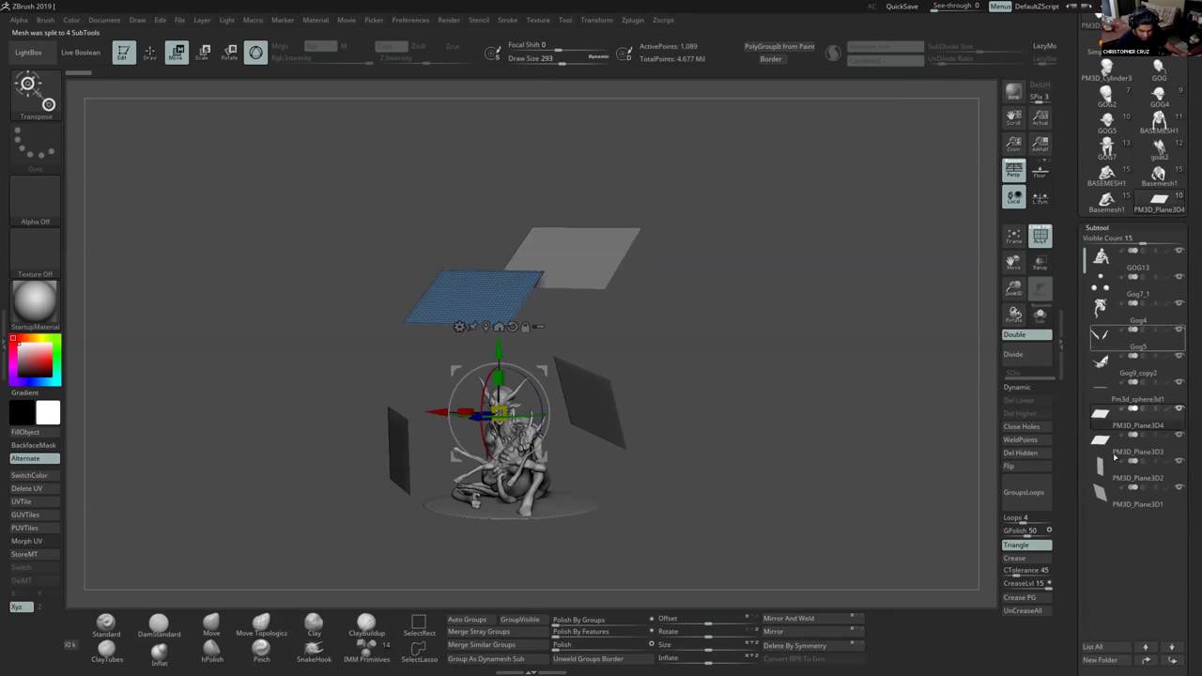
left_click(1103, 453)
left_click(1103, 471)
left_click(1103, 495)
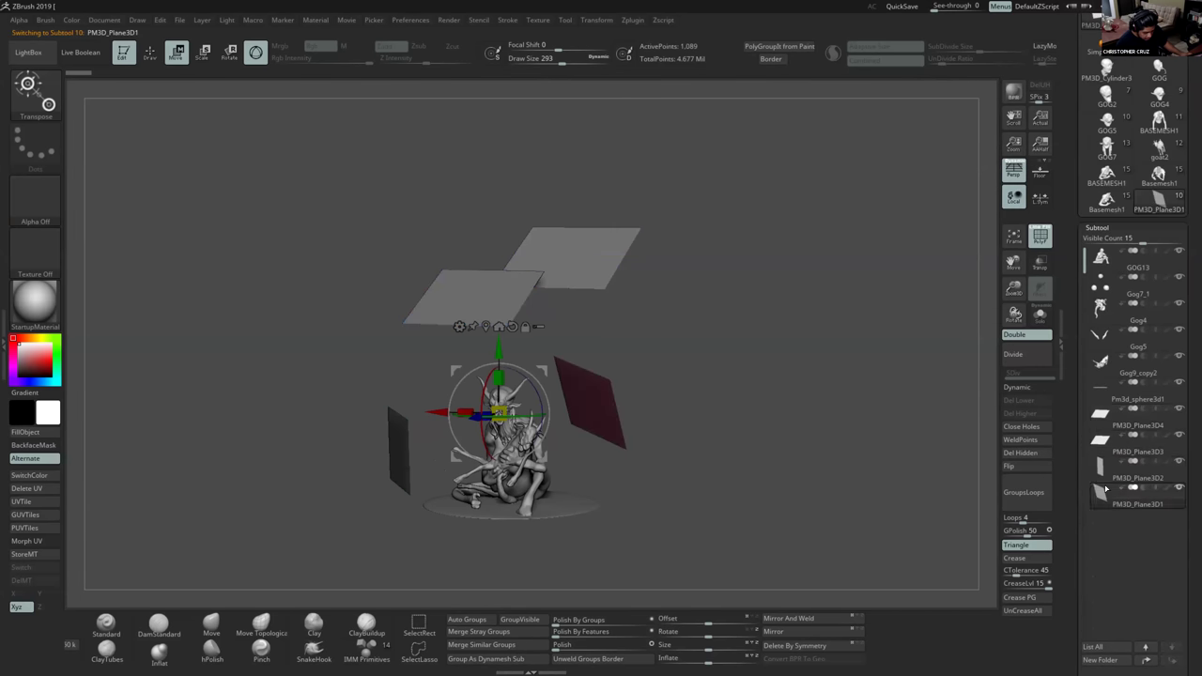
Select the GOG13 body subtool, hide the polyframe display and return to Draw mode.
left_click(1100, 255)
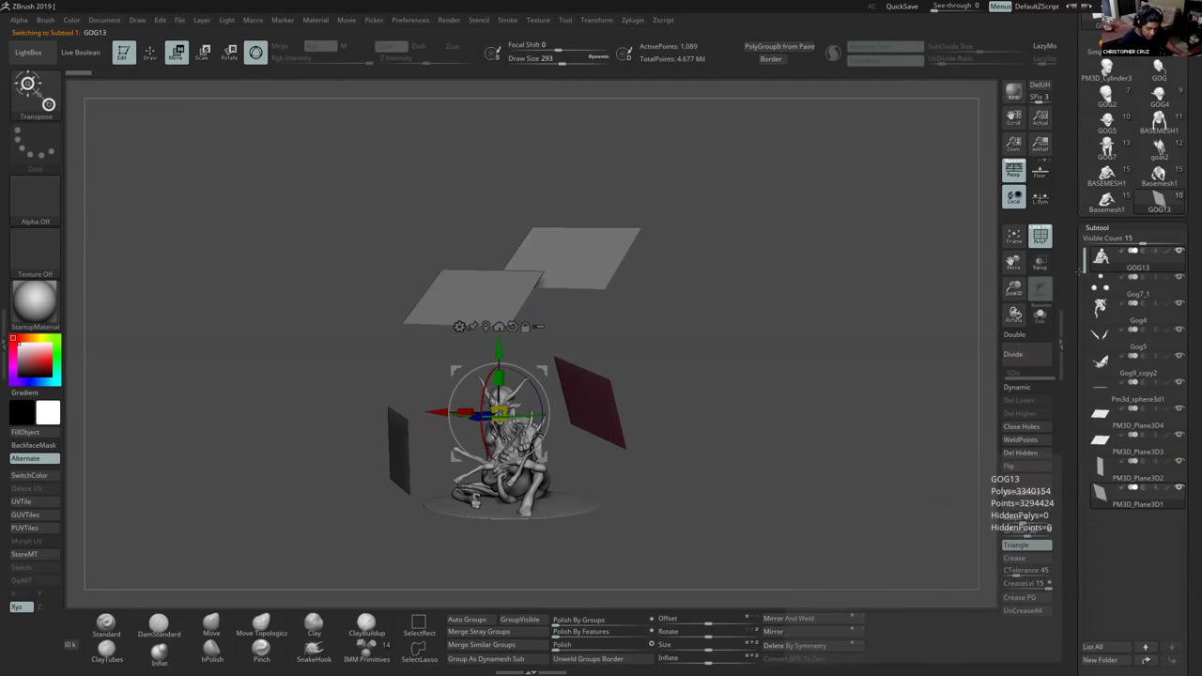
key("shift+f")
mouse_move(631, 418)
left_mouse_down()
mouse_move(599, 413)
mouse_move(603, 387)
left_mouse_up()
key("q")
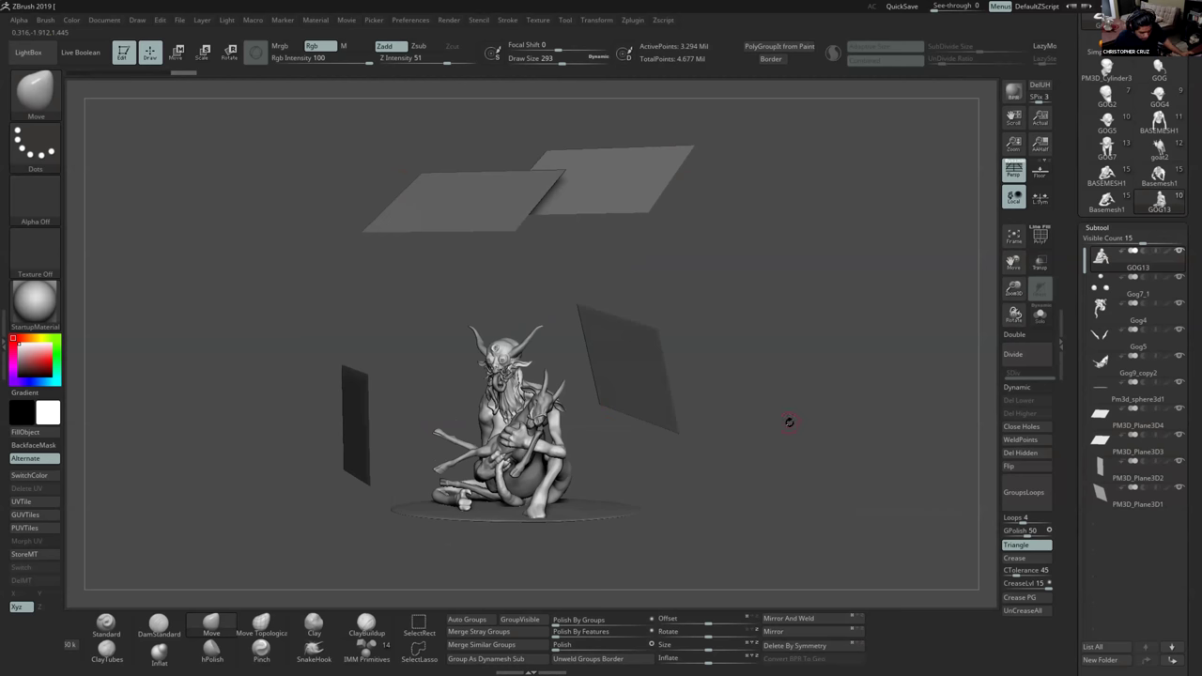
mouse_move(769, 422)
left_mouse_down()
mouse_move(770, 434)
mouse_move(761, 422)
left_mouse_up()
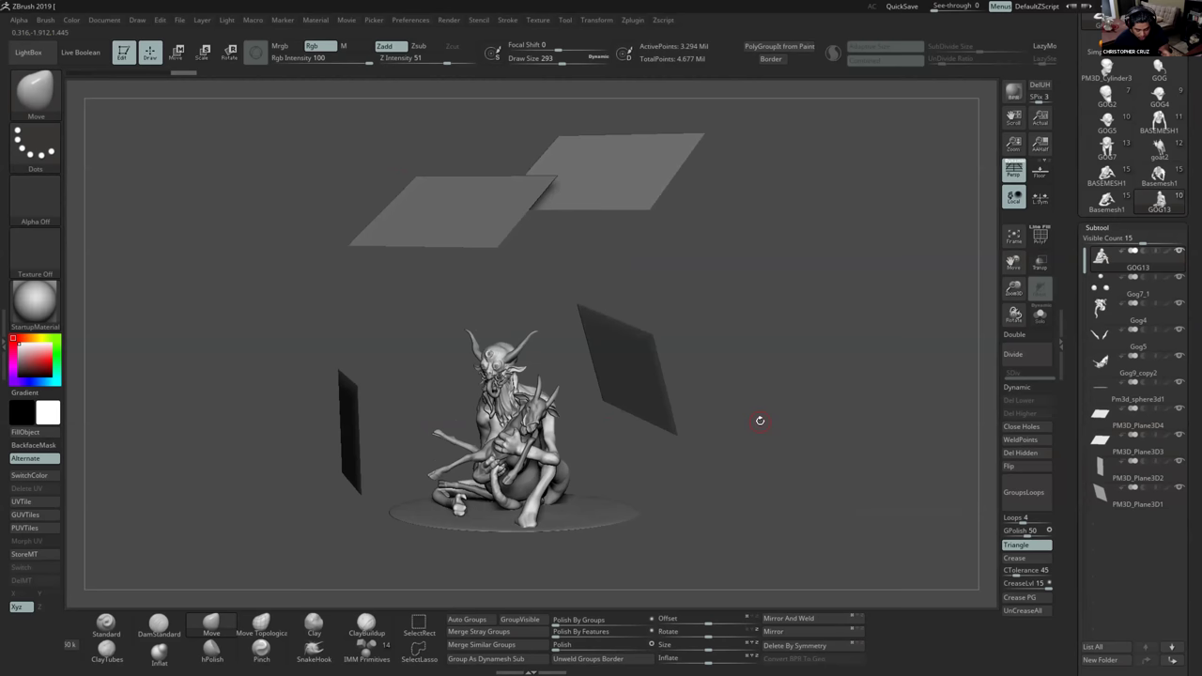
left_click_drag(1069, 348, 1066, 394)
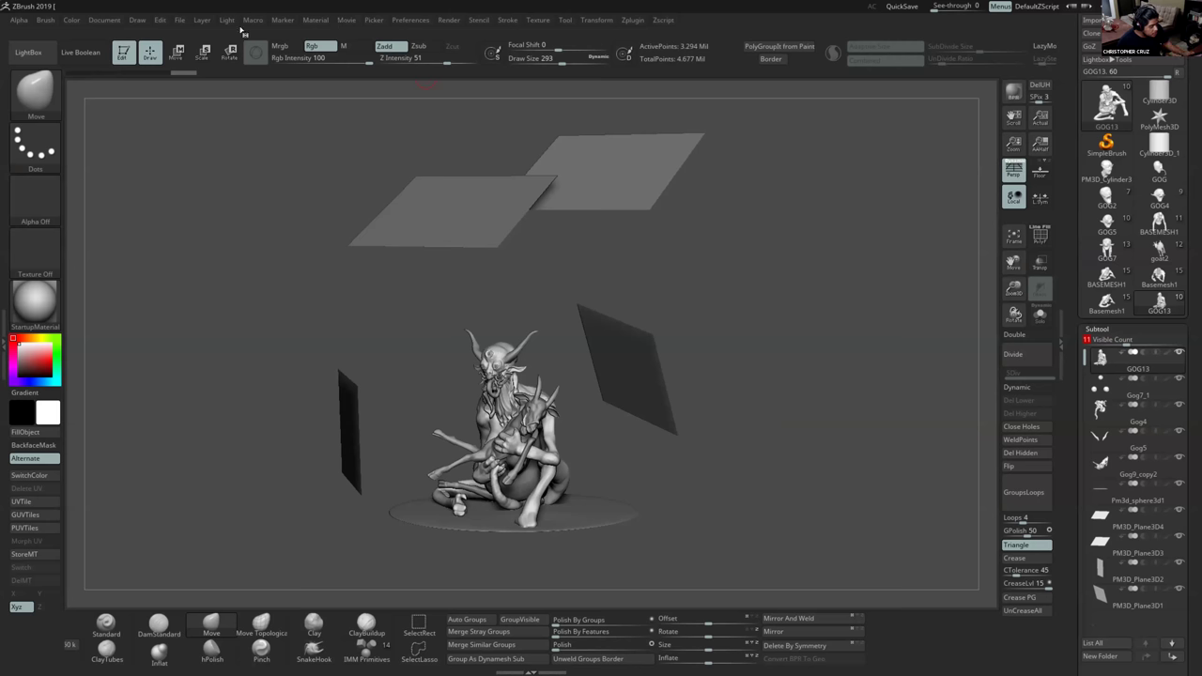
Look over the external renderer settings, including the Keyshot option.
left_click(448, 22)
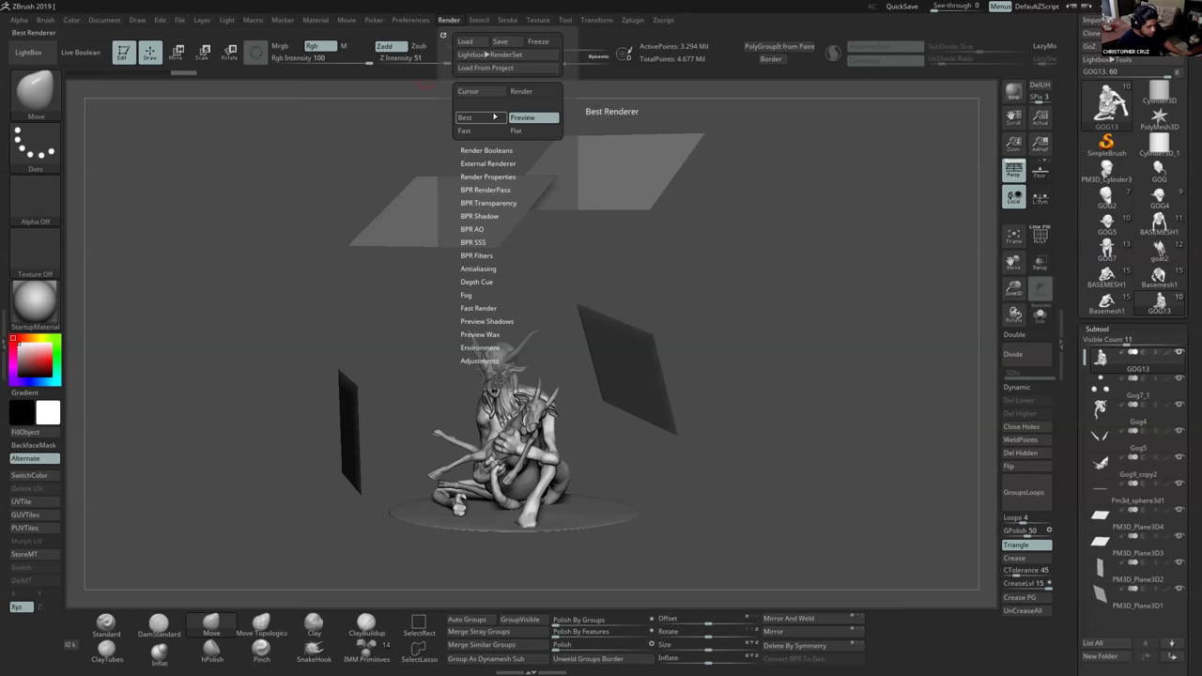
left_click(492, 163)
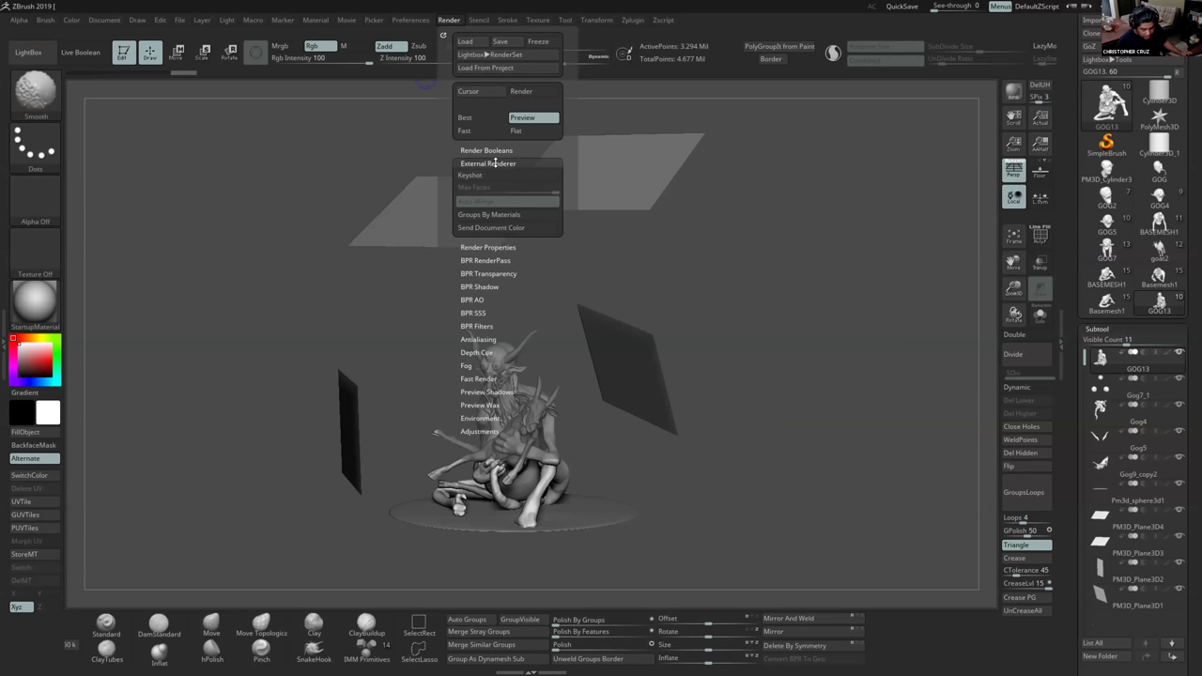
left_click(498, 176)
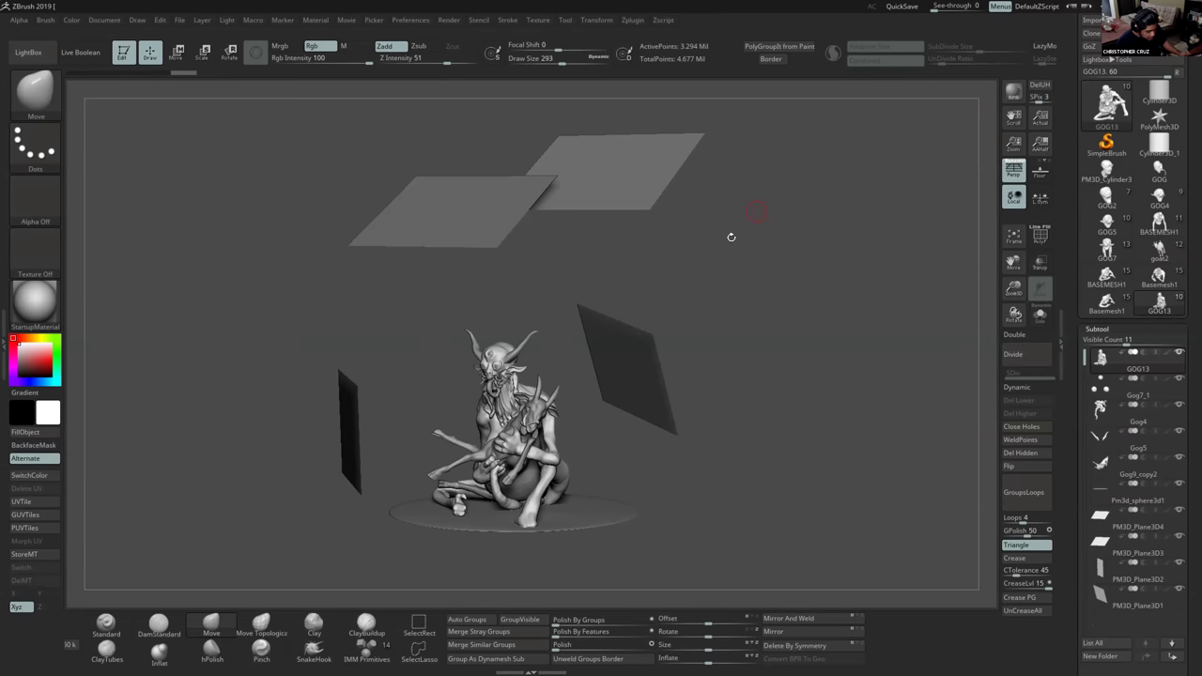
Export the GOG13 body subtool to the Desktop as an OBJ file named body.
left_click_drag(770, 423, 665, 427, "alt")
key("shift+f")
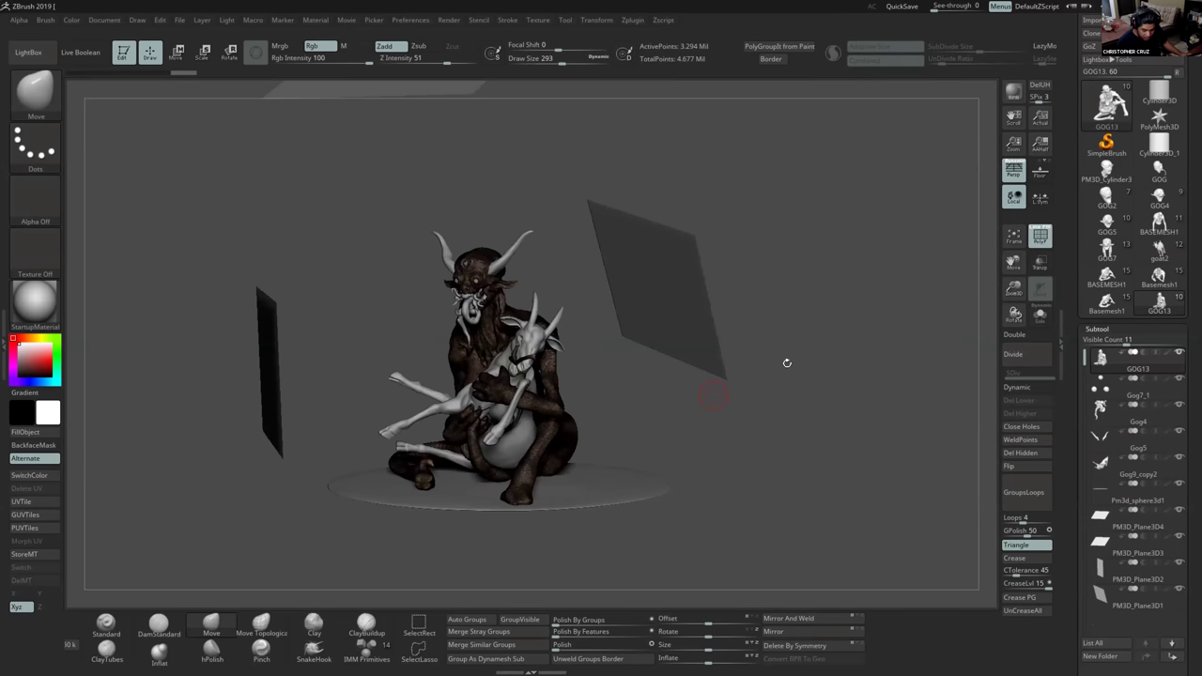
left_click_drag(1133, 40, 1133, 70)
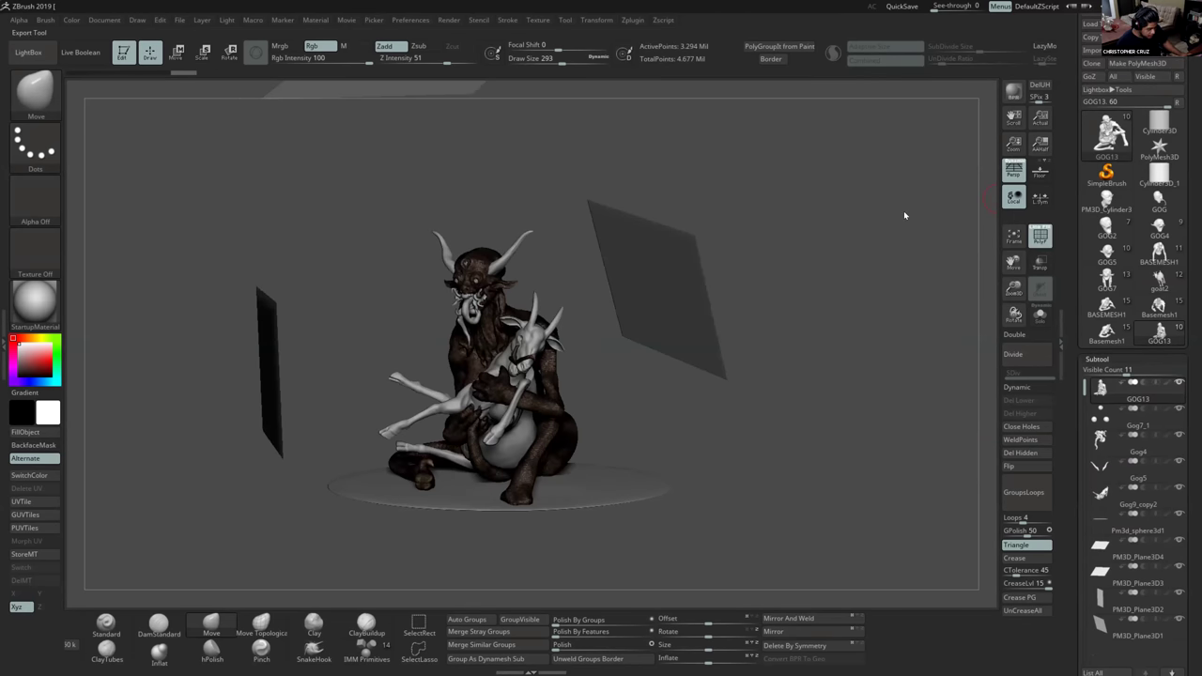
left_click(1153, 50)
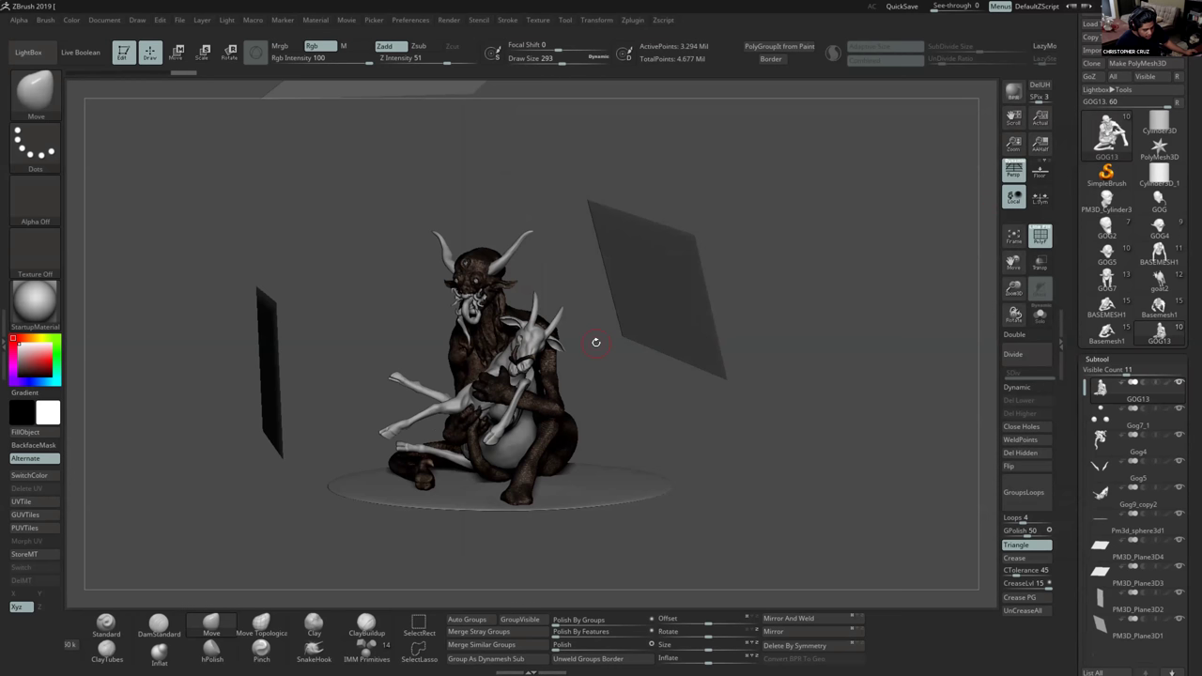
Export the Gog7_1 eyes subtool to the Desktop as an OBJ file named eyes.
left_click(1134, 419)
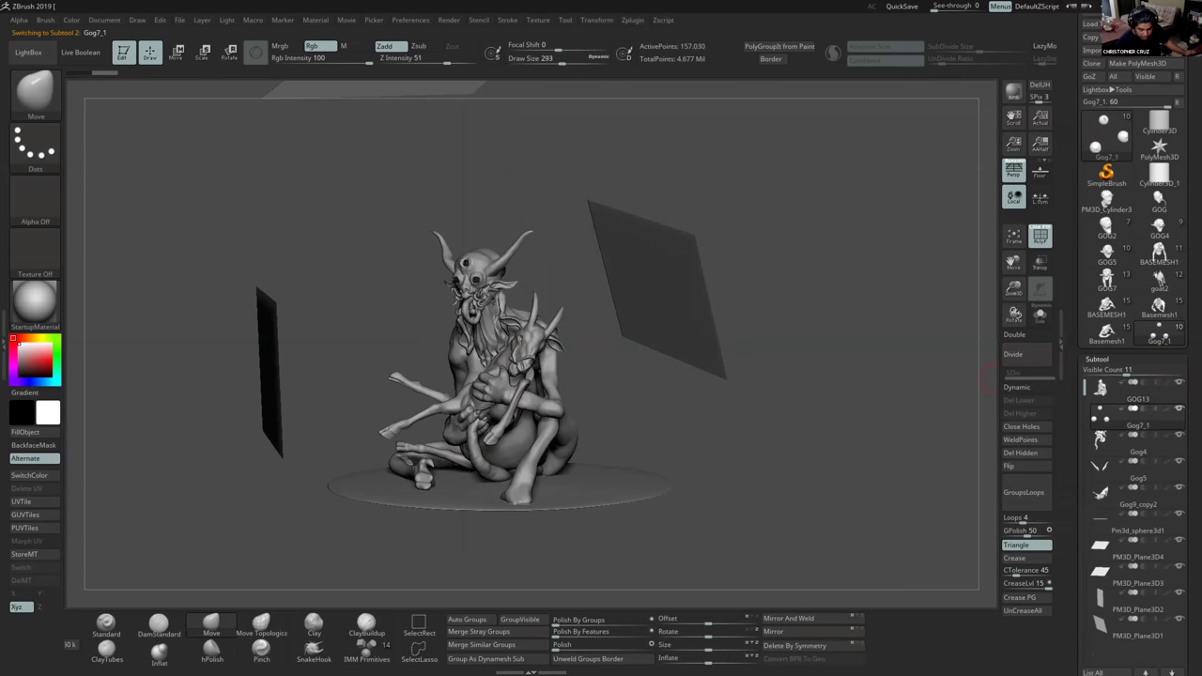
left_click(1145, 51)
type("eyes")
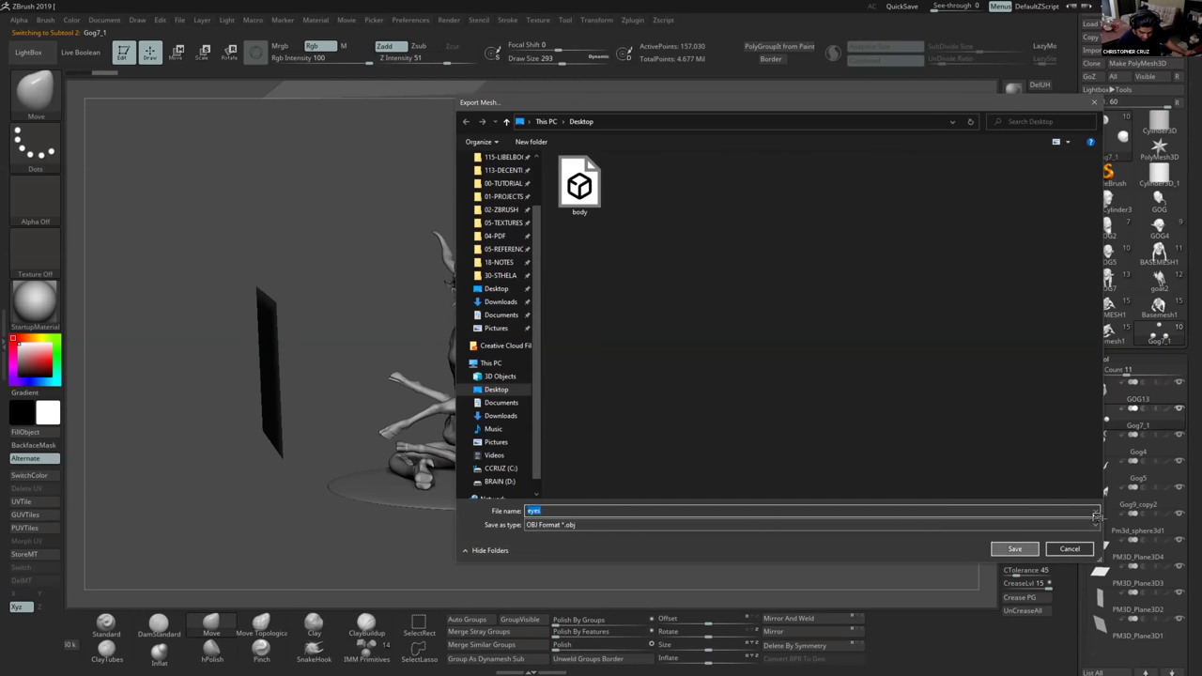
left_click(1014, 548)
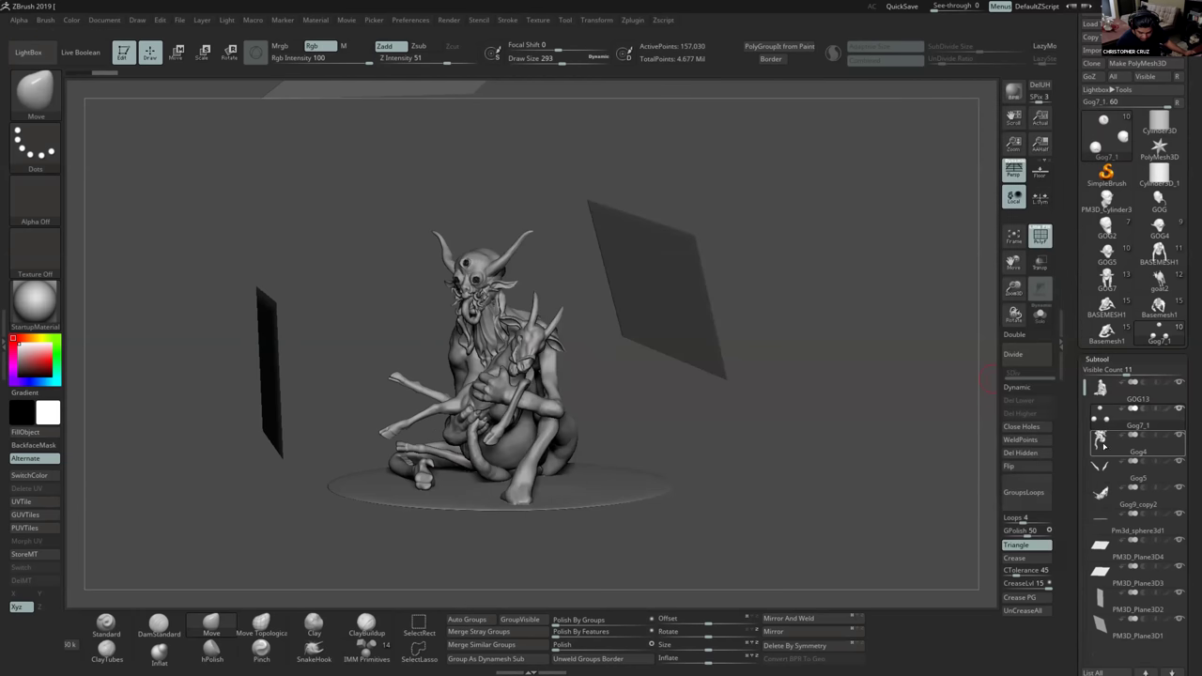
Export the Gog4 subtool to the Desktop as an OBJ file named mouth.
key("Down")
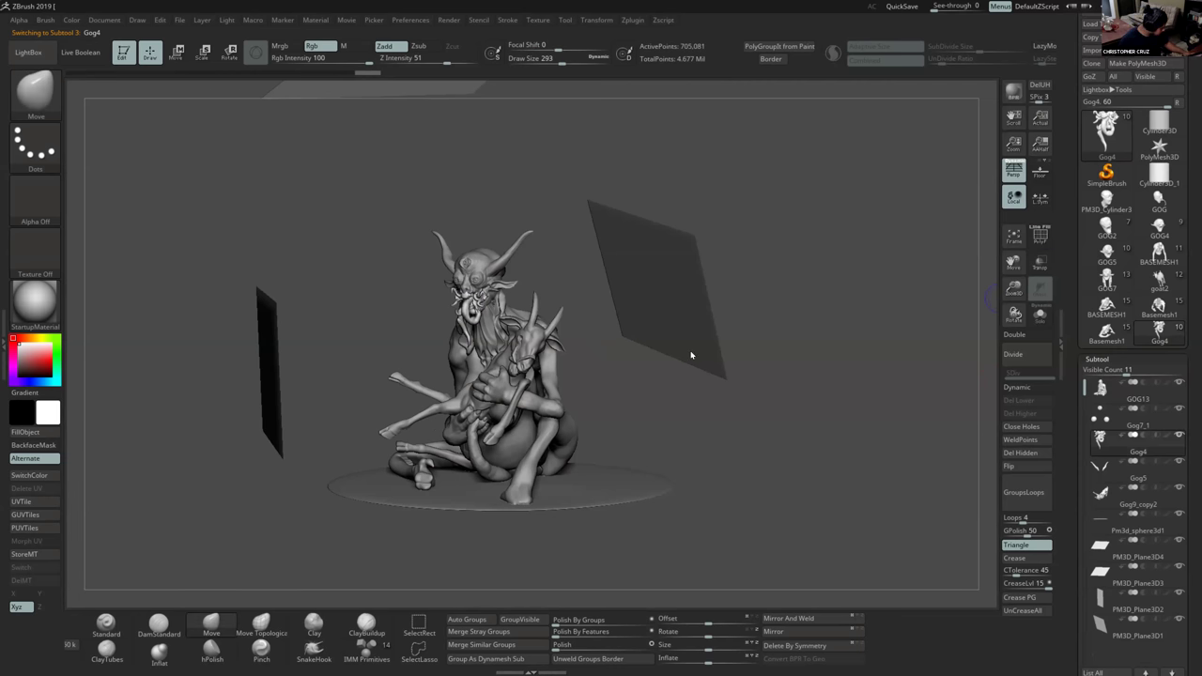
type("mouth")
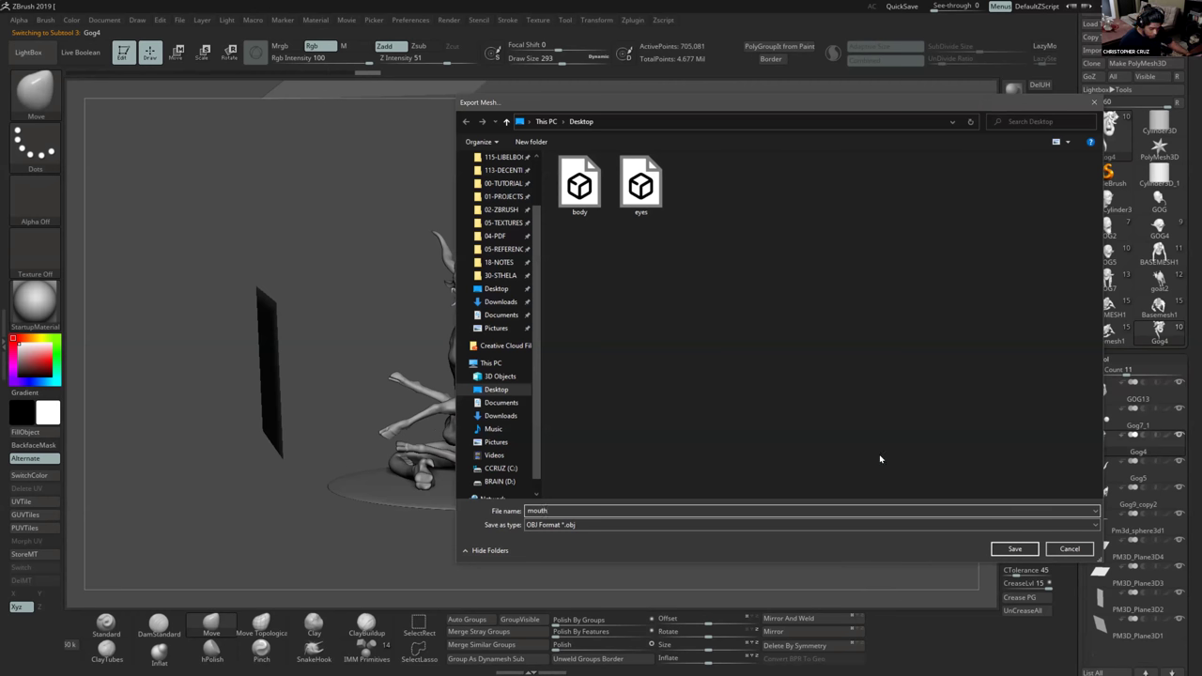
left_click(1014, 549)
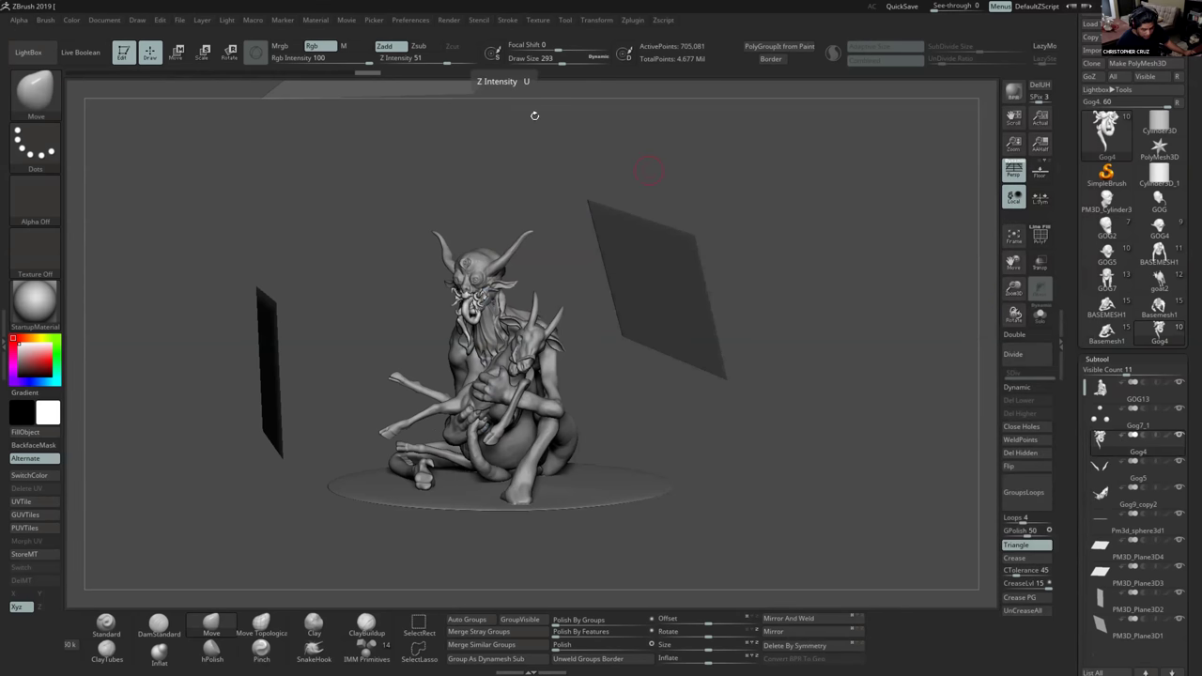
Export the Gog5 horns subtool to the Desktop as an OBJ file named horns.
key("shift+f")
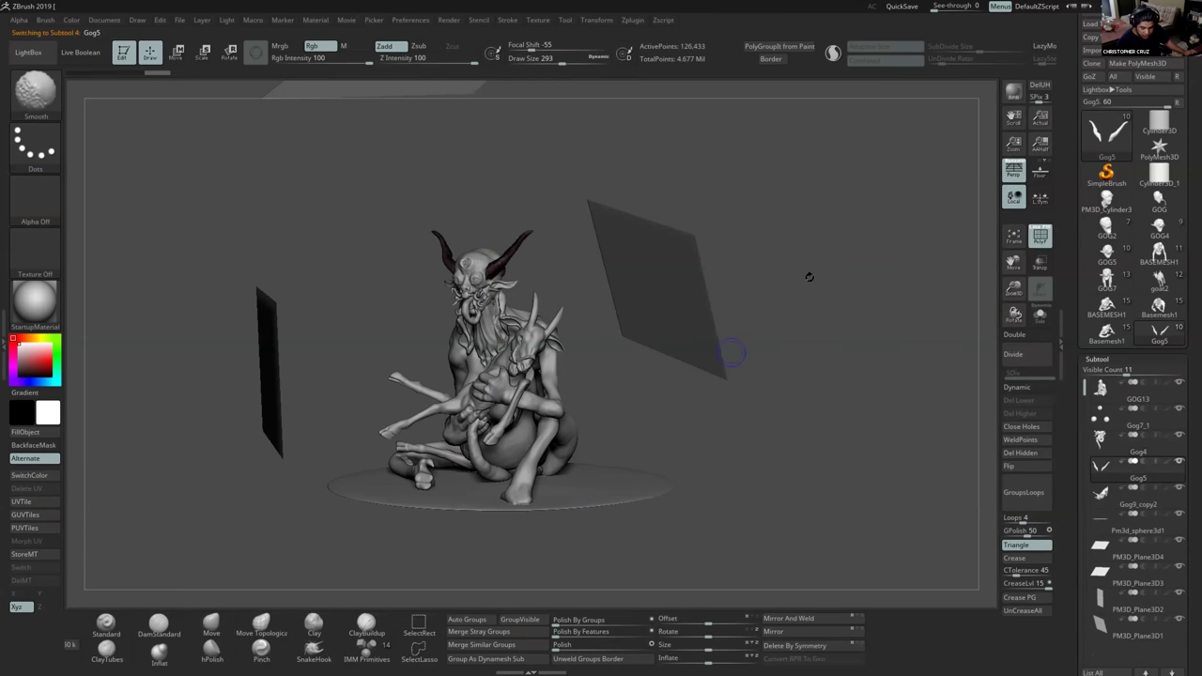
key("ctrl+e")
type("ho")
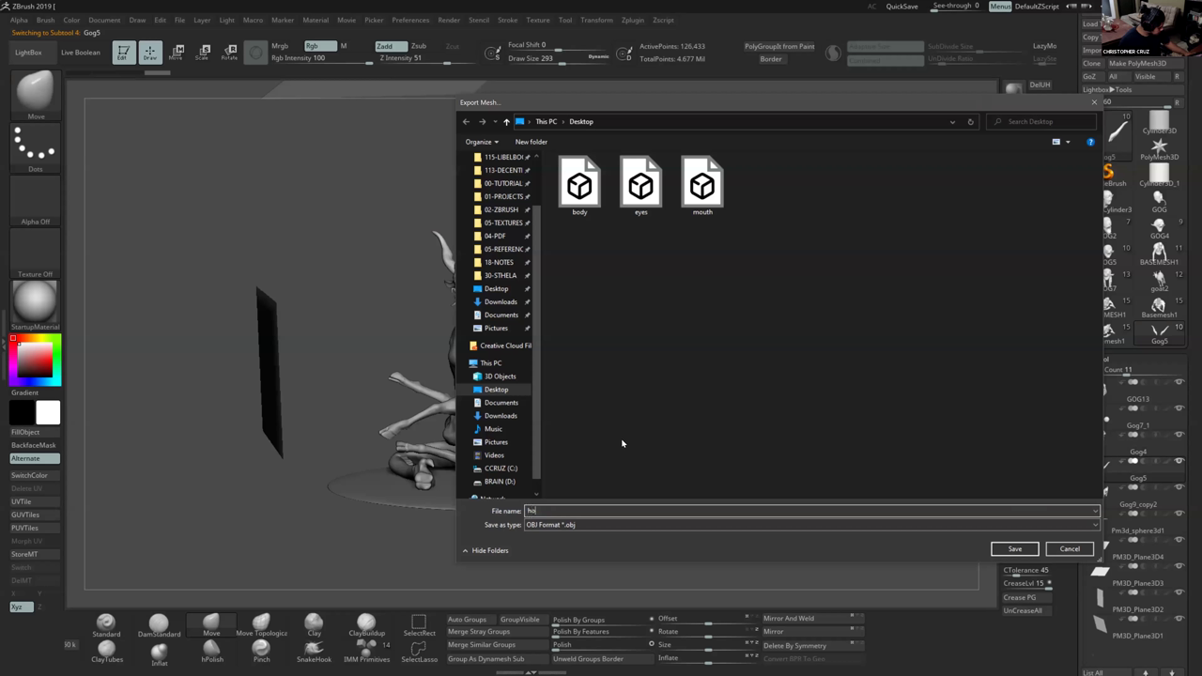
type("rns")
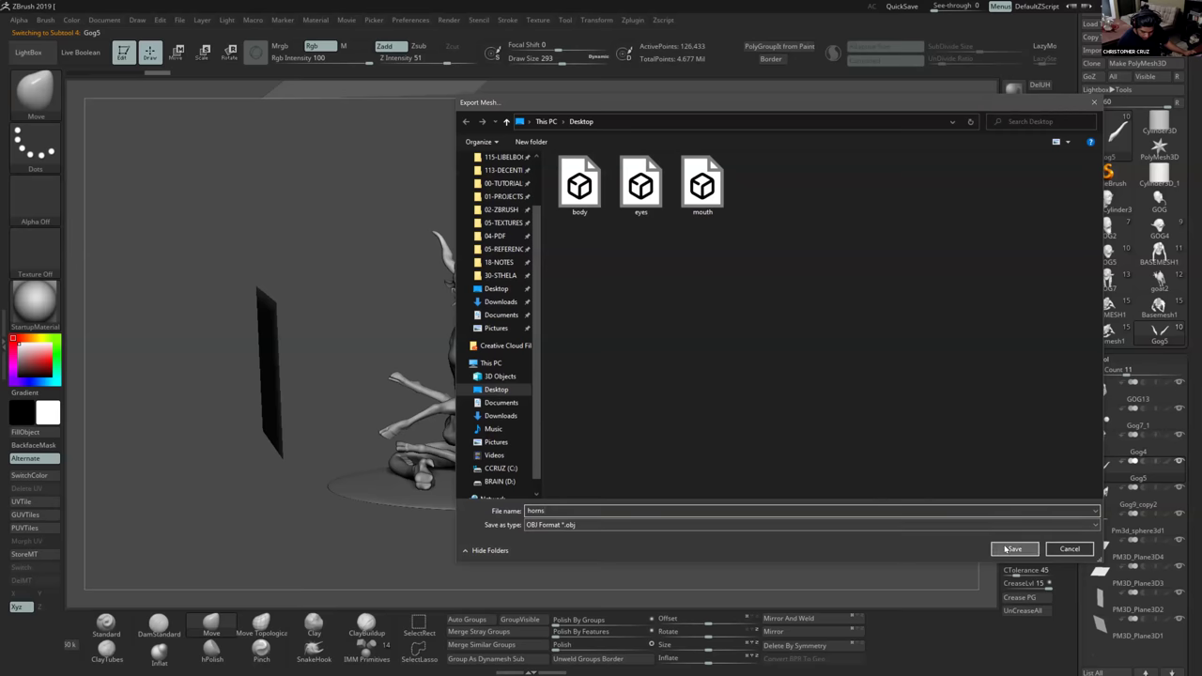
left_click(1014, 549)
Export the Gog9_copy2 subtool to the Desktop as an OBJ file named goat.
key("alt+Down")
key("shift")
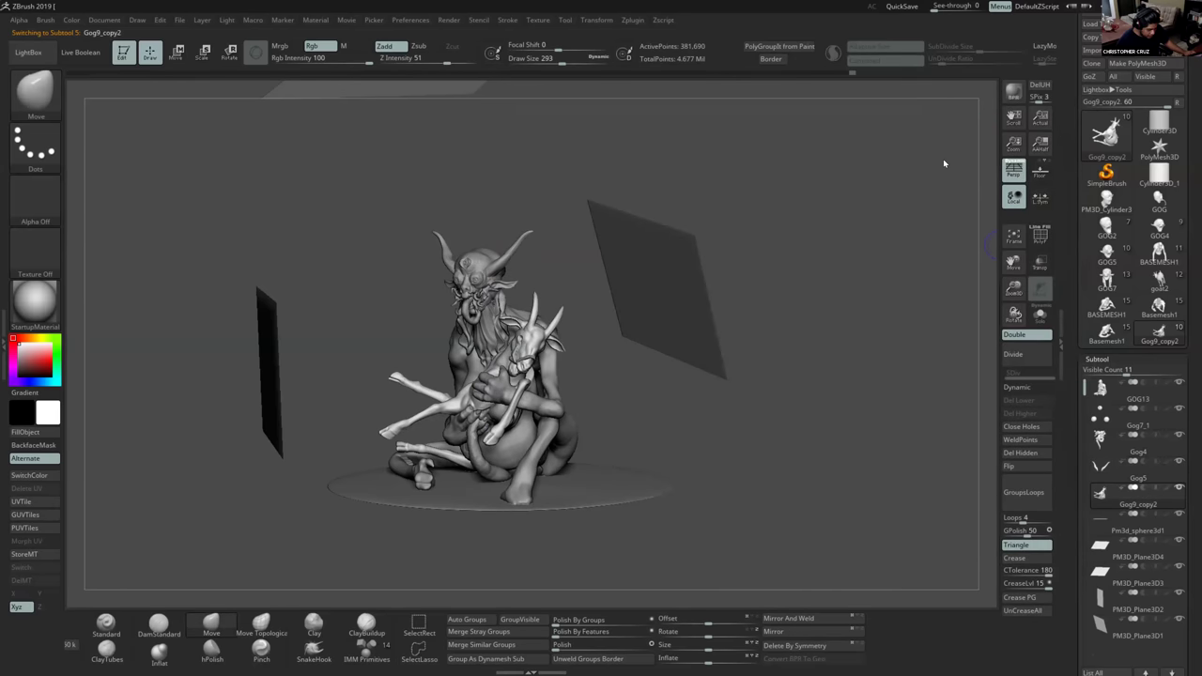
left_click(1155, 51)
type("goat")
key("Return")
Export the flat disc under the figure, Pm3d_sphere3d1, to the Desktop as an OBJ file named base.
left_click(1108, 524)
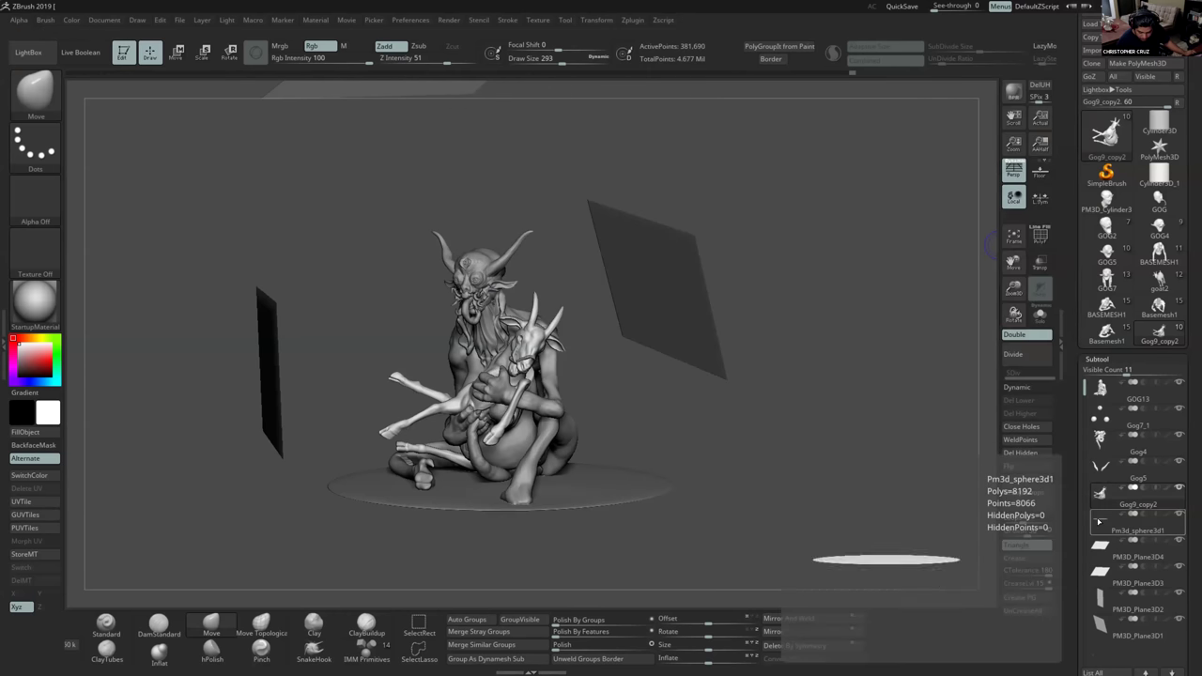
key("shift")
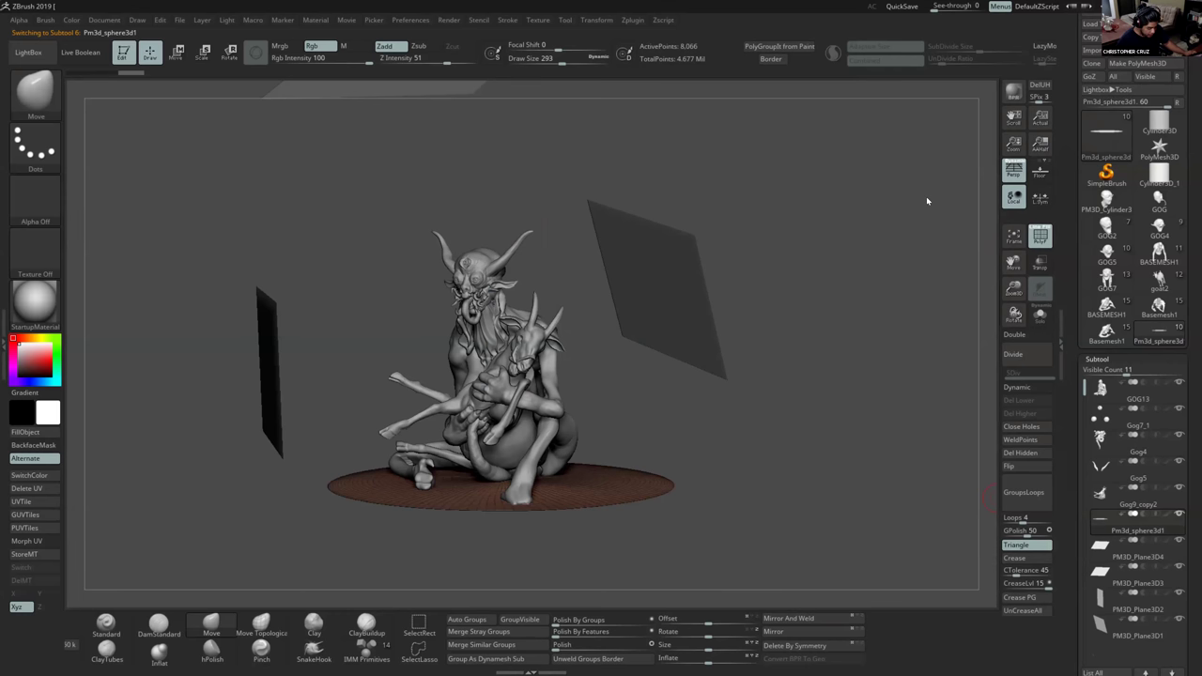
type("base")
left_click(1014, 549)
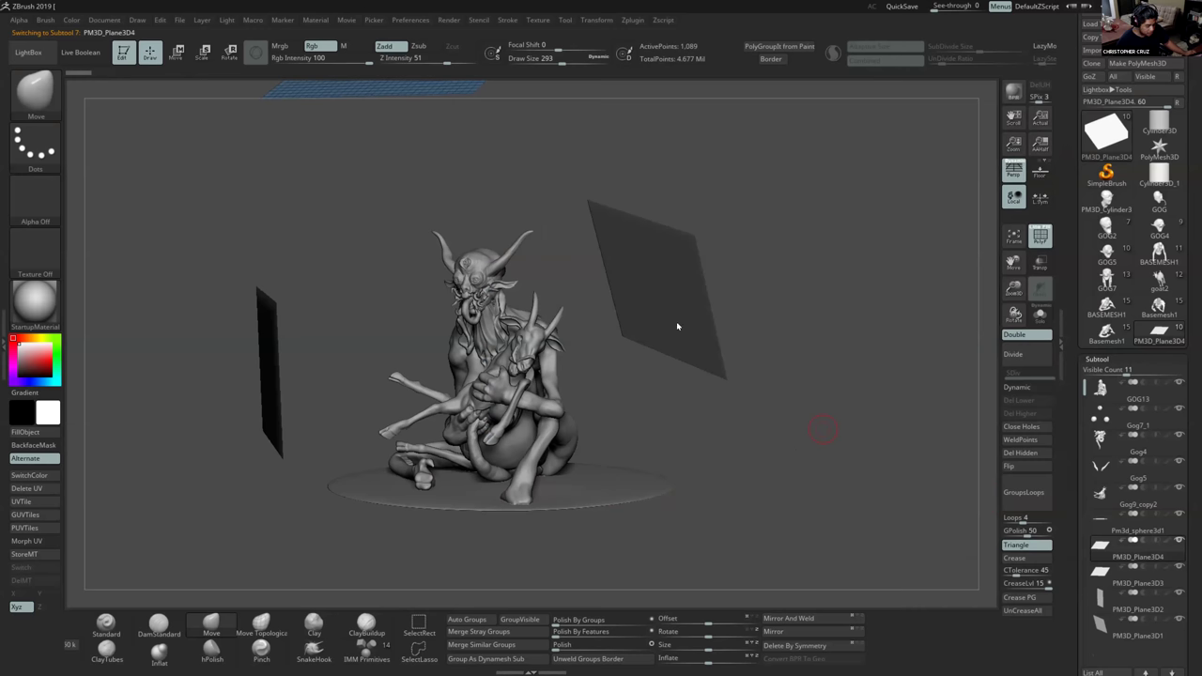
Export the overhead plane PM3D_Plane3D4 to the Desktop as an OBJ file named top.
key("ctrl+shift+e")
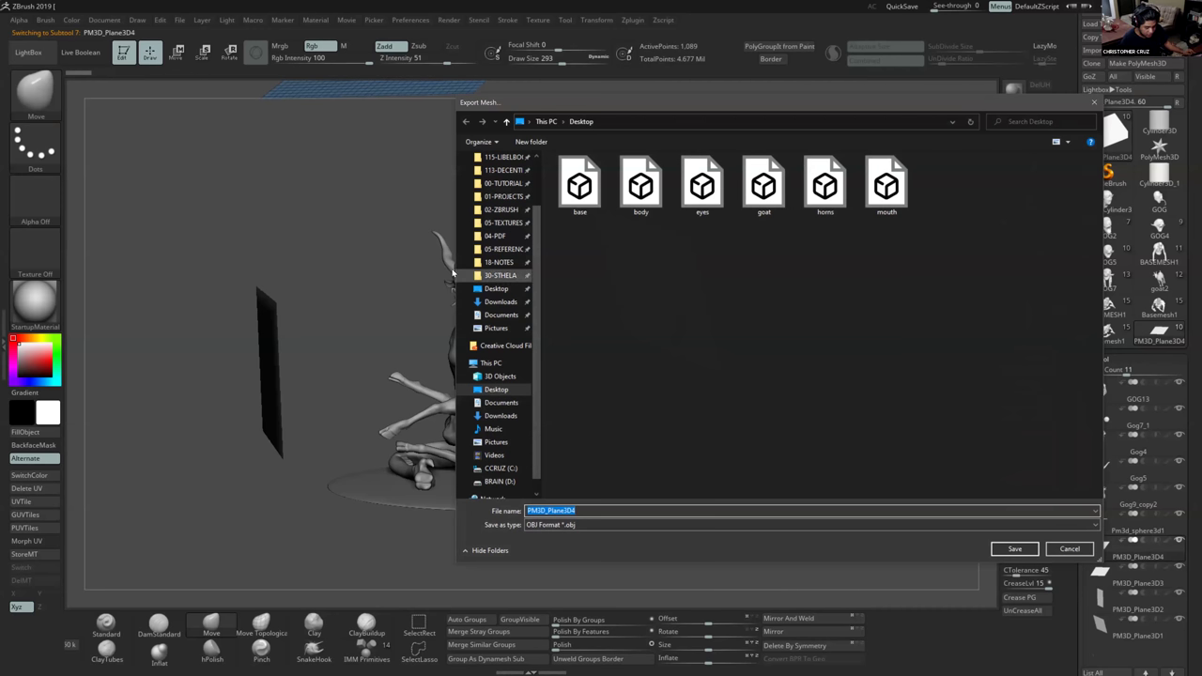
key("Escape")
mouse_move(701, 478)
left_mouse_down()
mouse_move(677, 436)
mouse_move(675, 487)
left_mouse_up()
key("shift+f")
key("ctrl+e")
type("t")
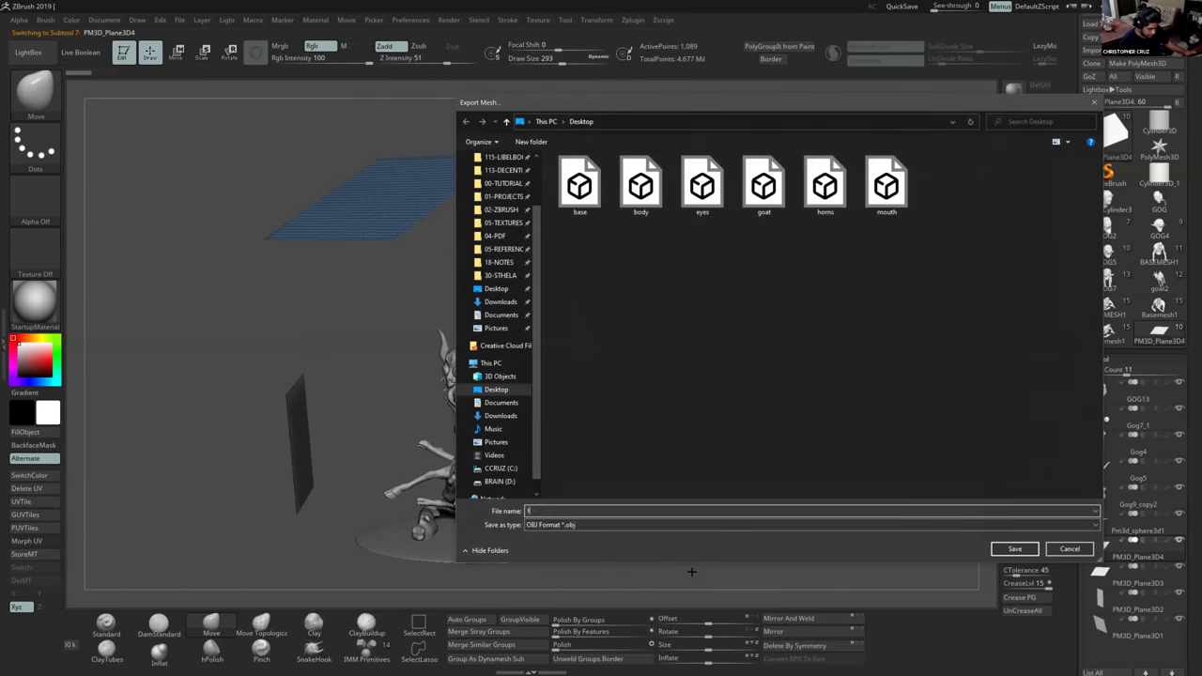
type("top")
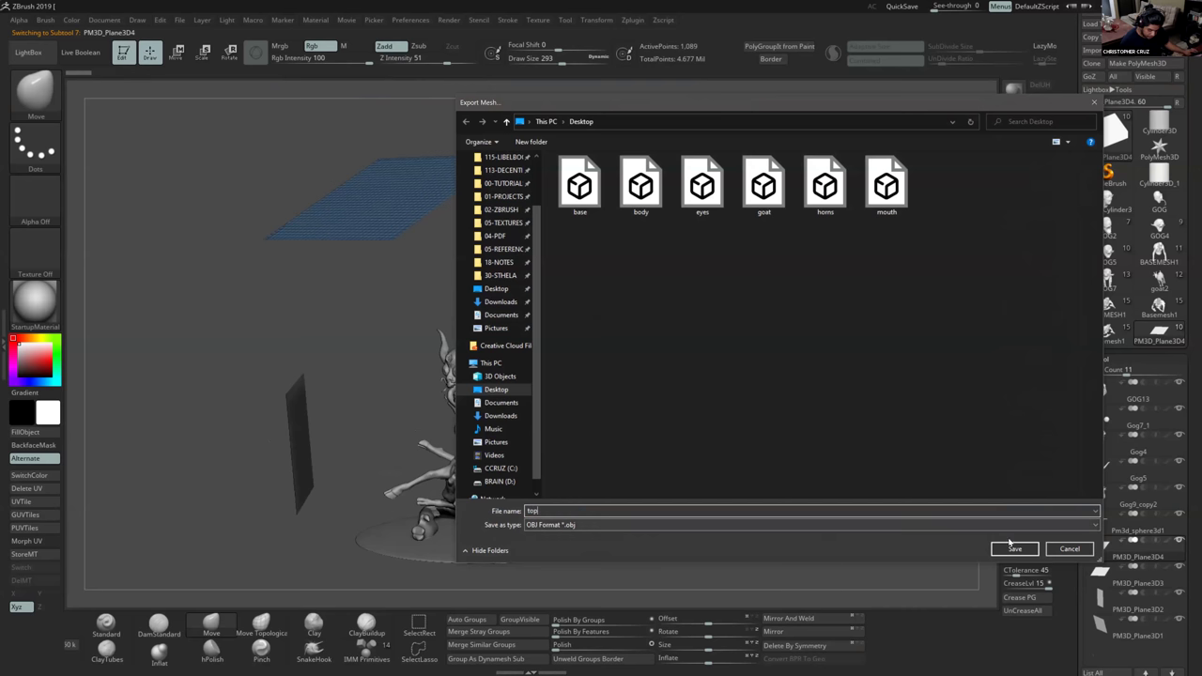
left_click(1014, 548)
Export the tilted plane behind the figure, PM3D_Plane3D1, to the Desktop as an OBJ file named back.
left_click(644, 406, "alt")
left_click_drag(693, 440, 798, 444)
key("shift+f")
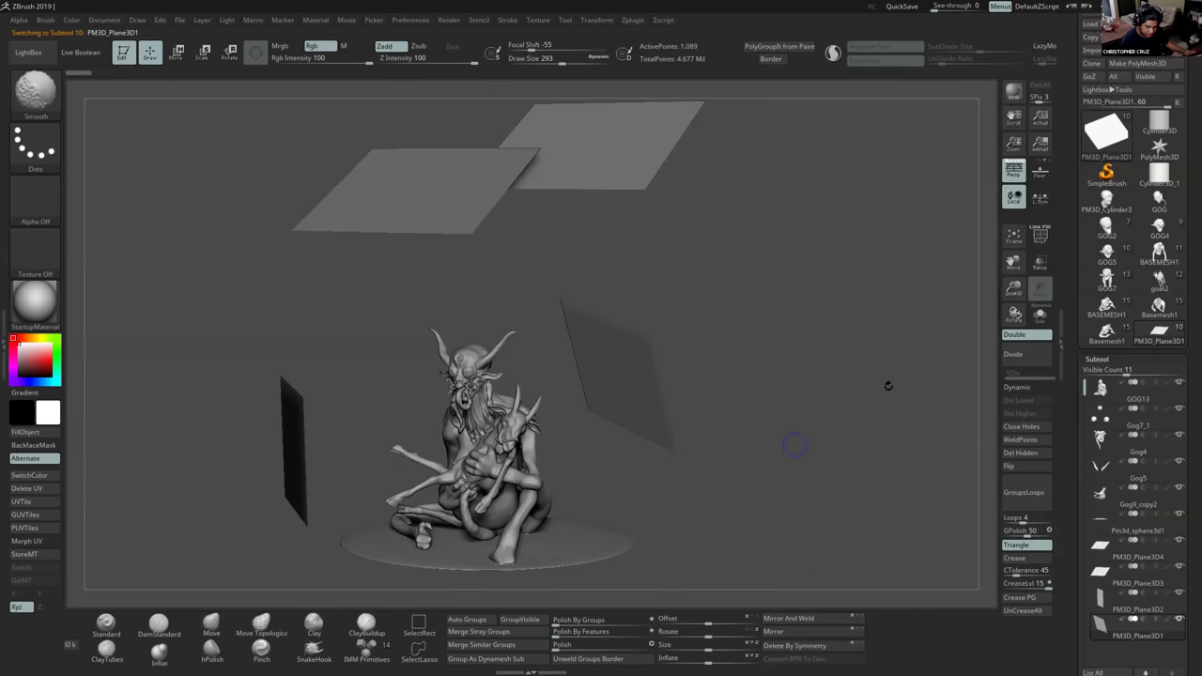
key("ctrl+shift+e")
type("back")
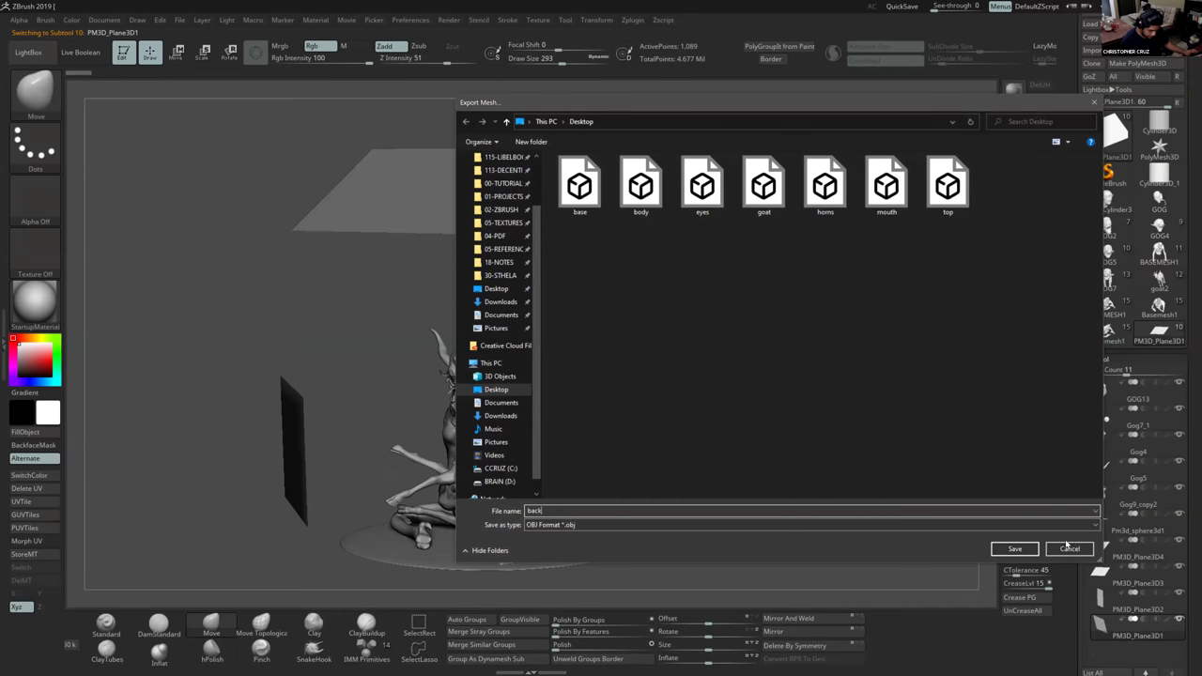
left_click(1023, 551)
Export the upright plane PM3D_Plane3D2 beside the figure to the Desktop as an OBJ file named fill.
left_click_drag(780, 502, 791, 485, "alt")
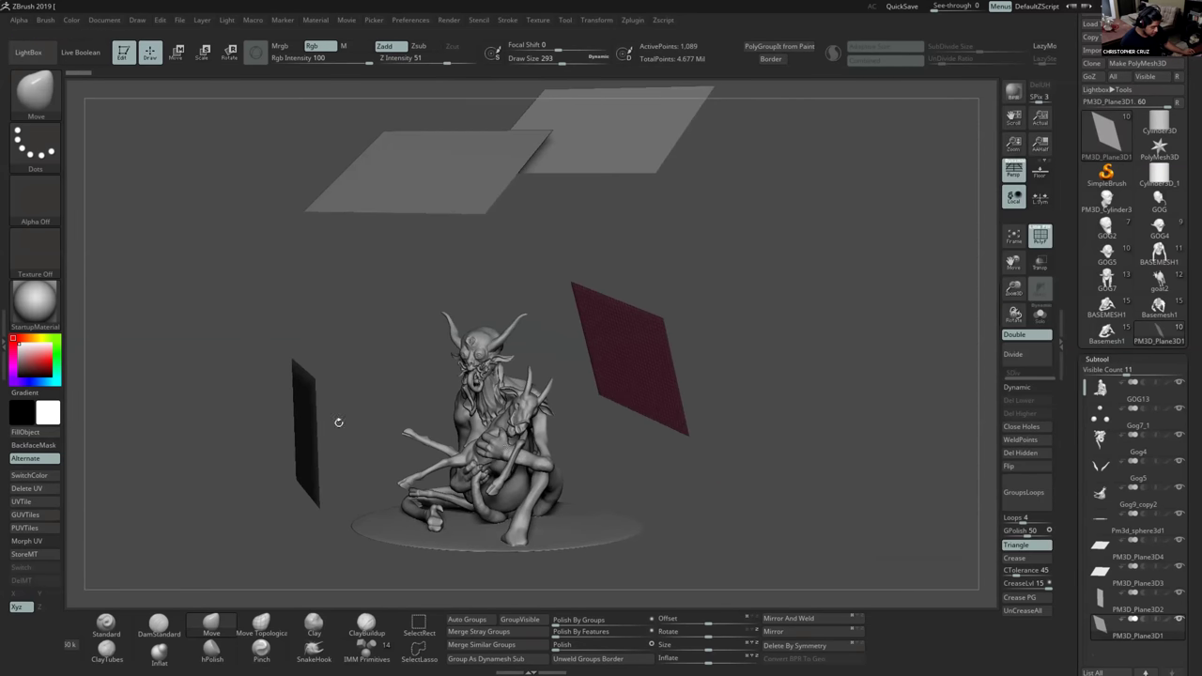
left_click_drag(338, 421, 342, 412, "alt")
left_click(315, 432, "alt")
key("ctrl+shift+e")
type("f")
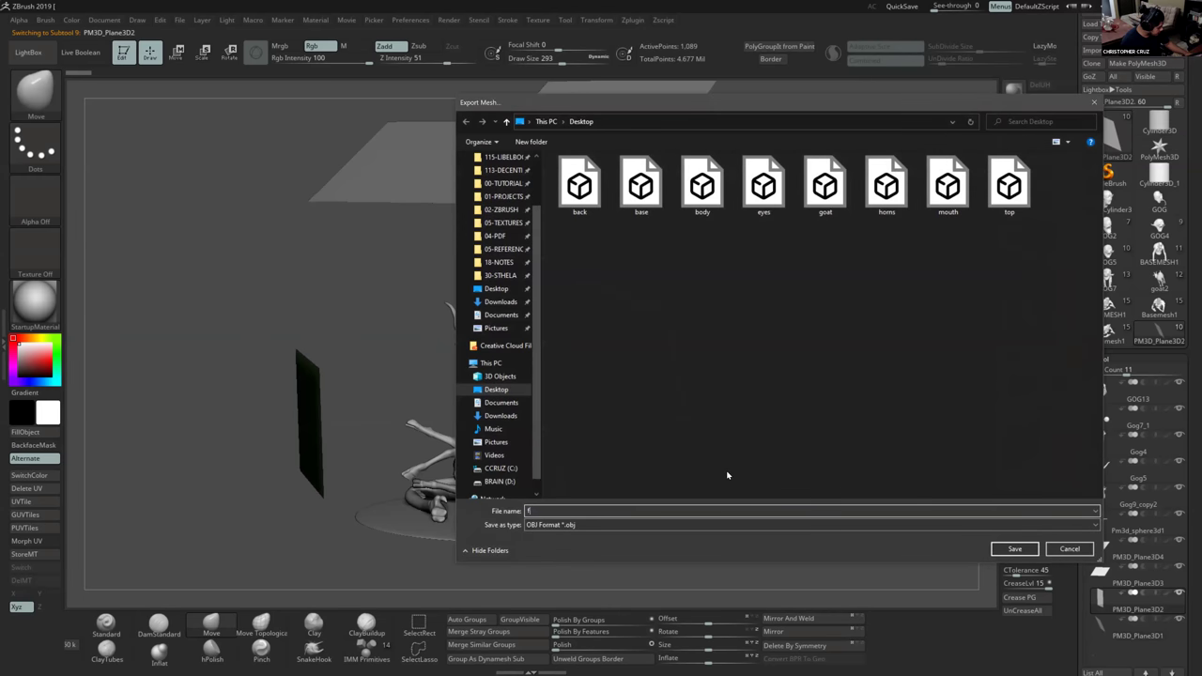
type("il")
key("Return")
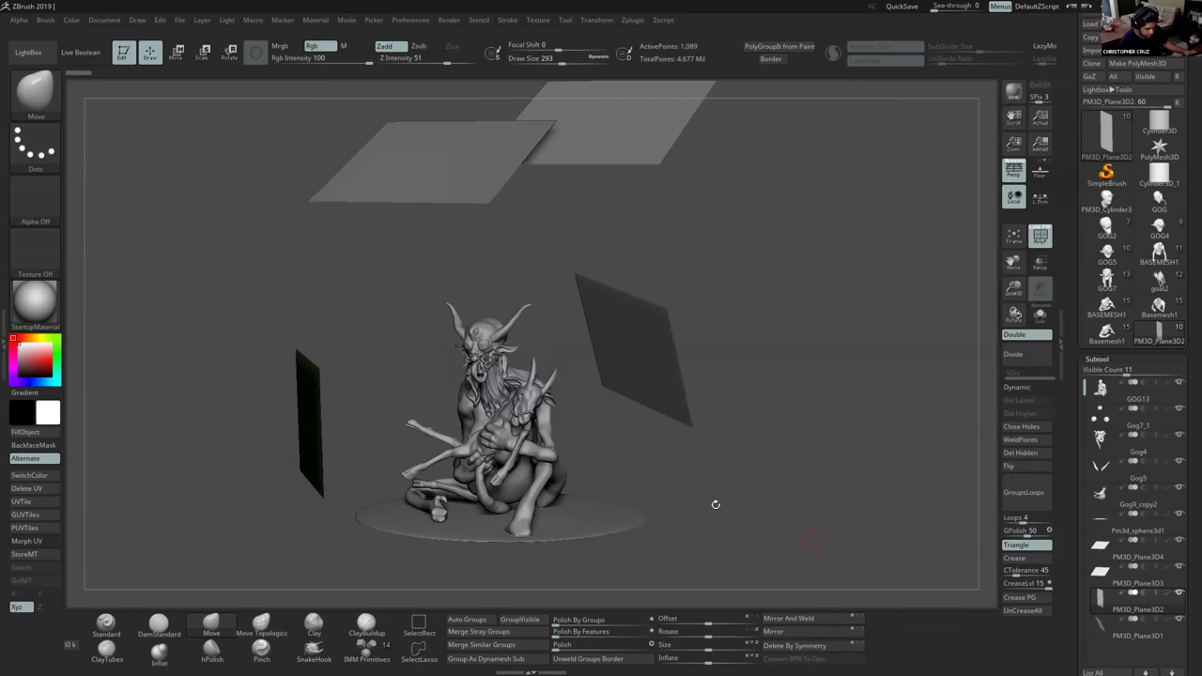
Export the farther overhead plane, PM3D_Plane3D3, to the Desktop as an OBJ file named bg.
left_click(644, 155, "alt")
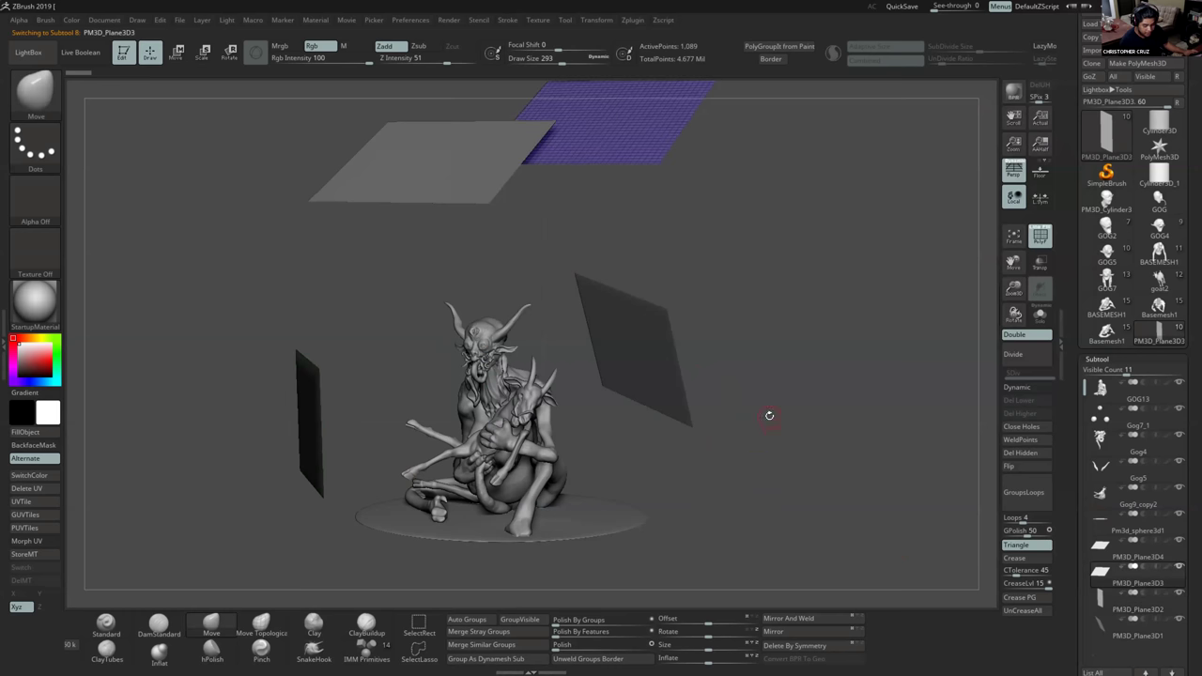
left_click(1140, 50)
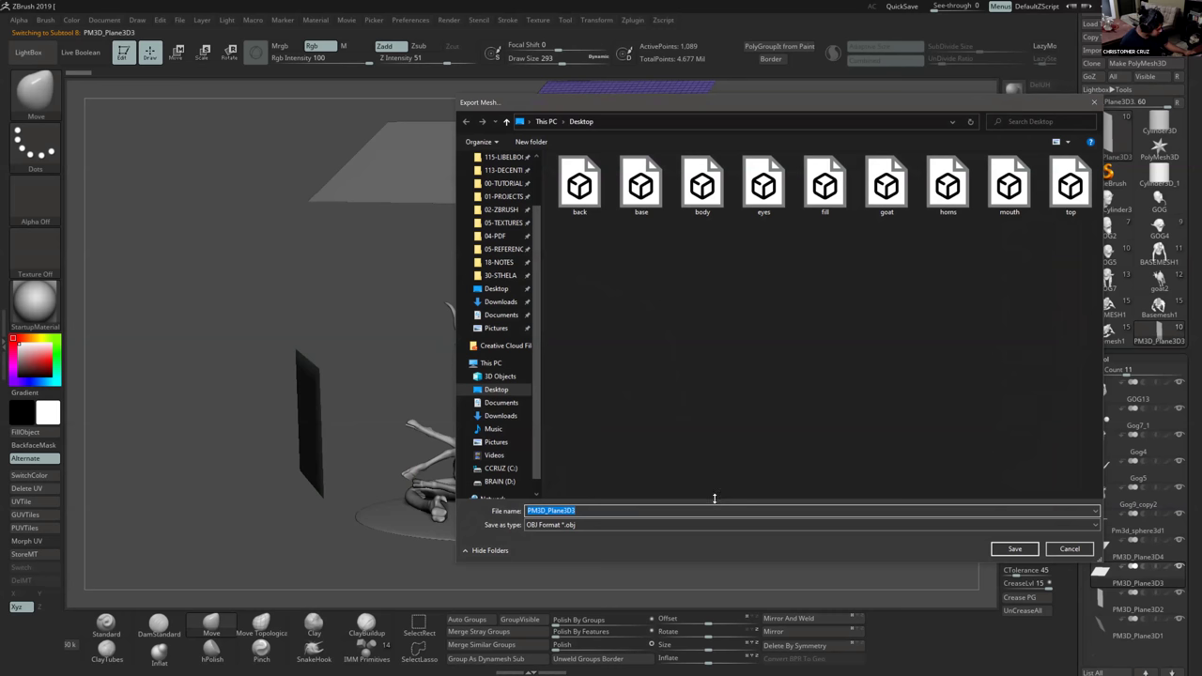
type("key")
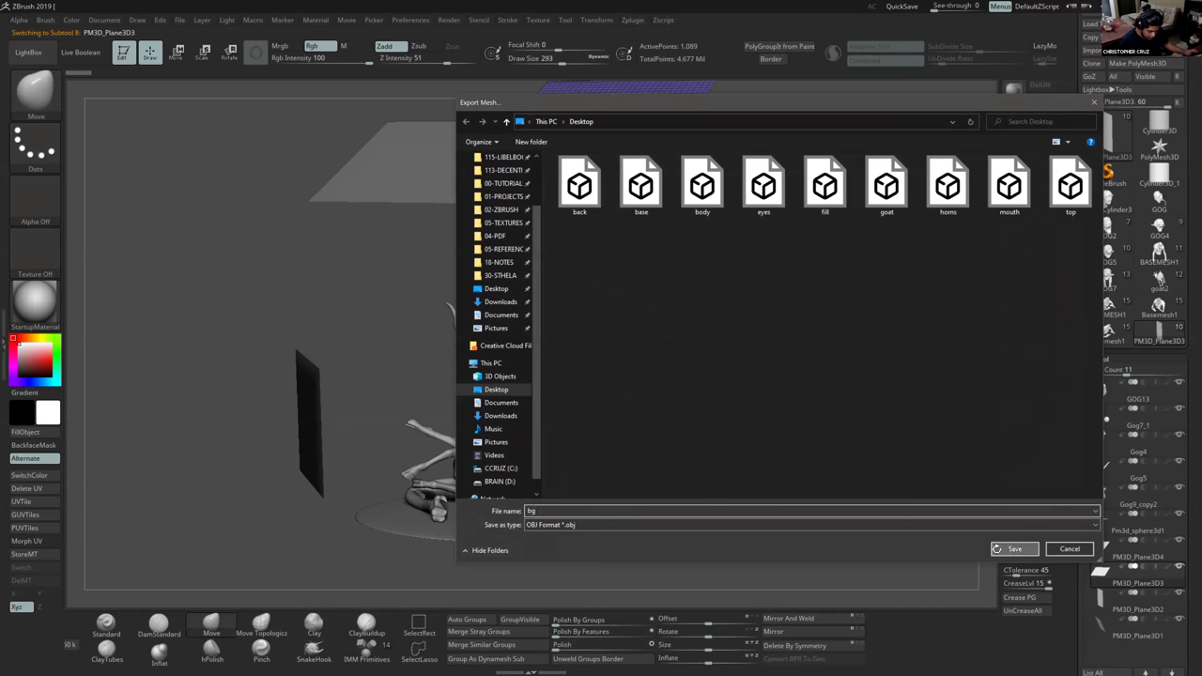
left_click(1018, 548)
Append a Cube3D subtool and scale it up uniformly until it encloses the seated figure.
left_click_drag(673, 488, 679, 450)
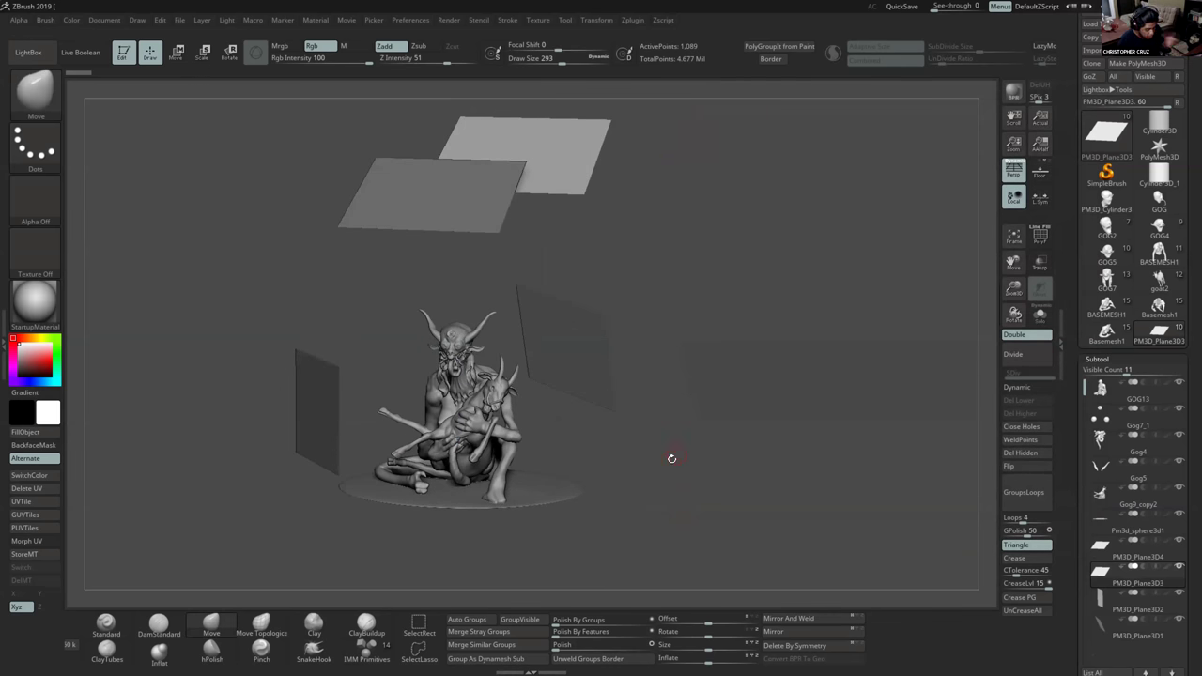
left_click_drag(637, 460, 703, 458)
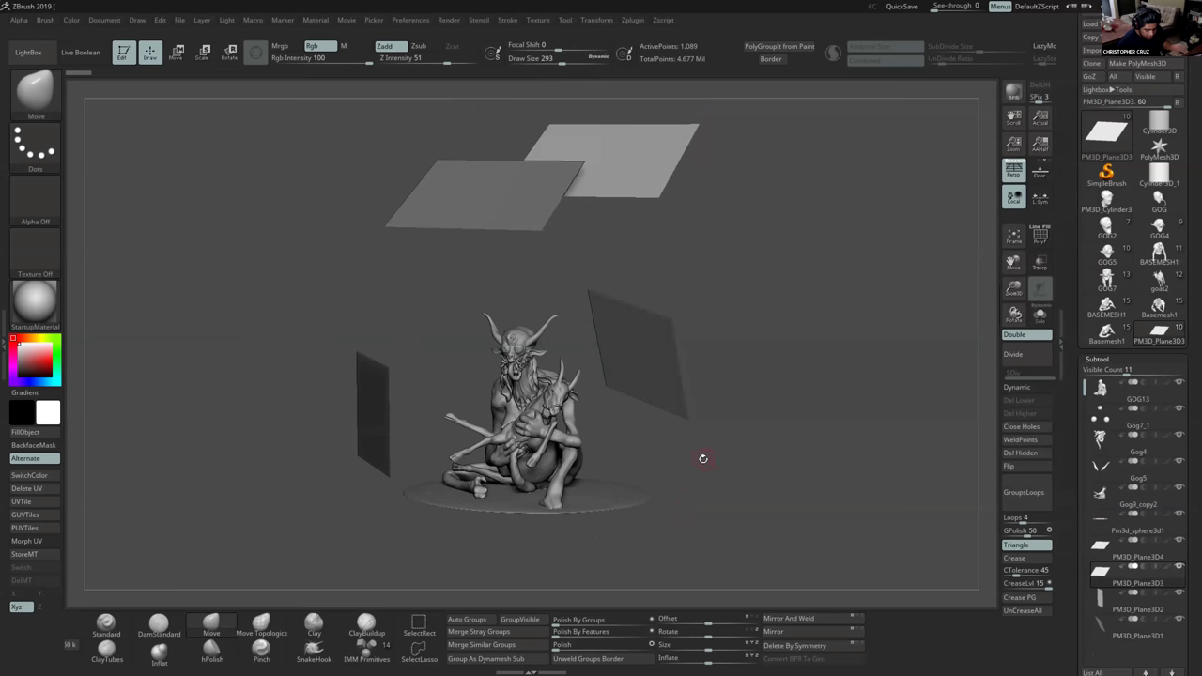
scroll(1089, 413, "down", 5)
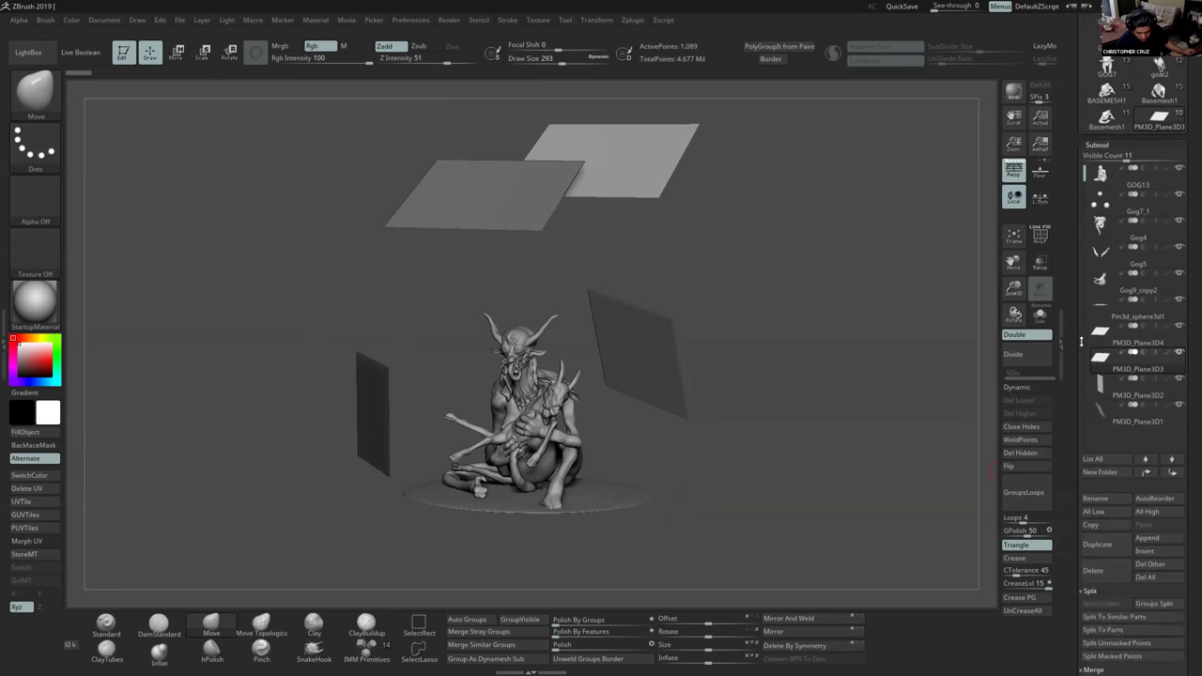
left_click_drag(818, 499, 779, 522, "alt")
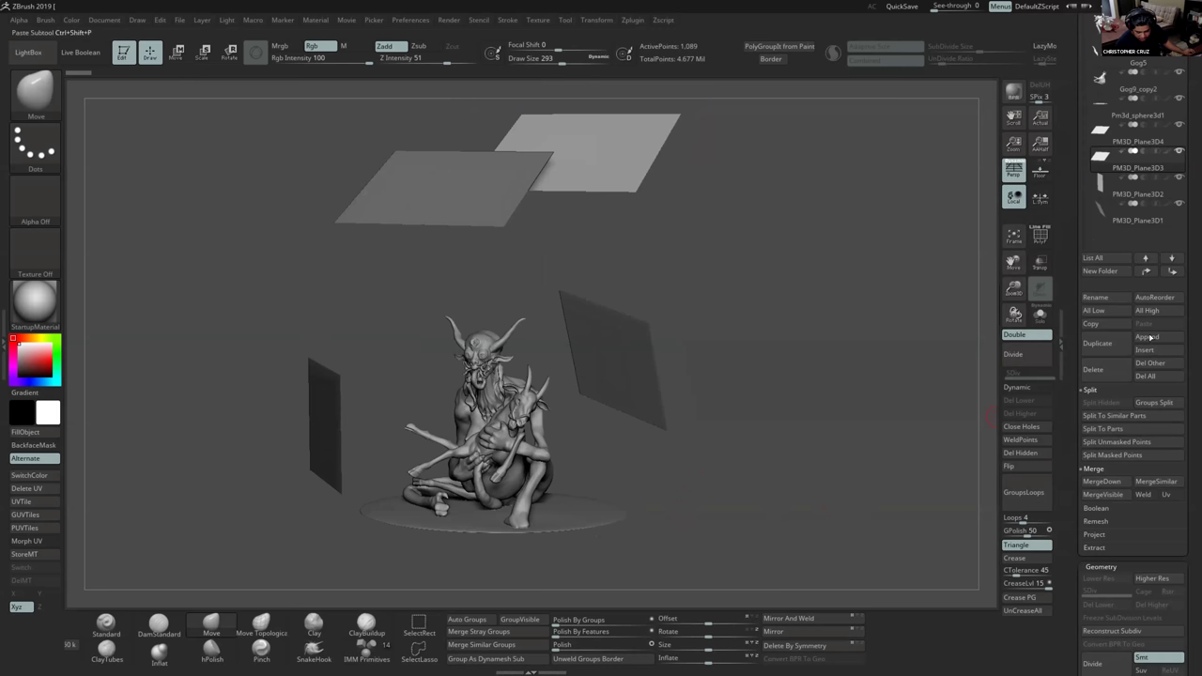
left_click(1147, 337)
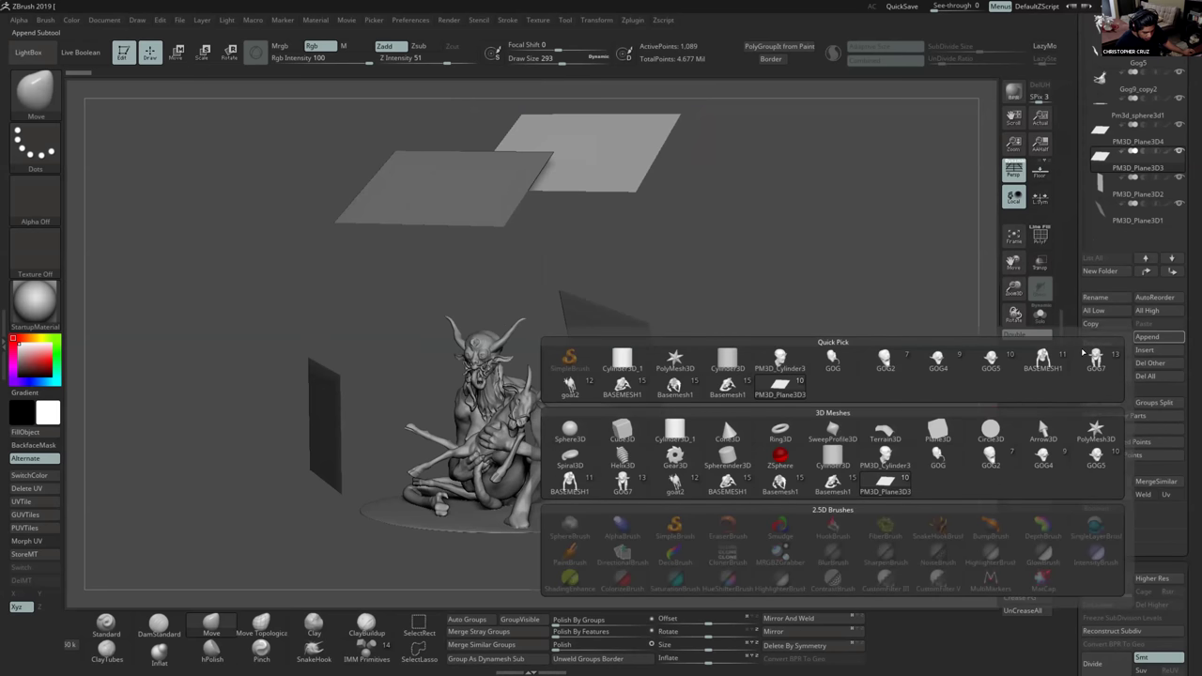
left_click(638, 436)
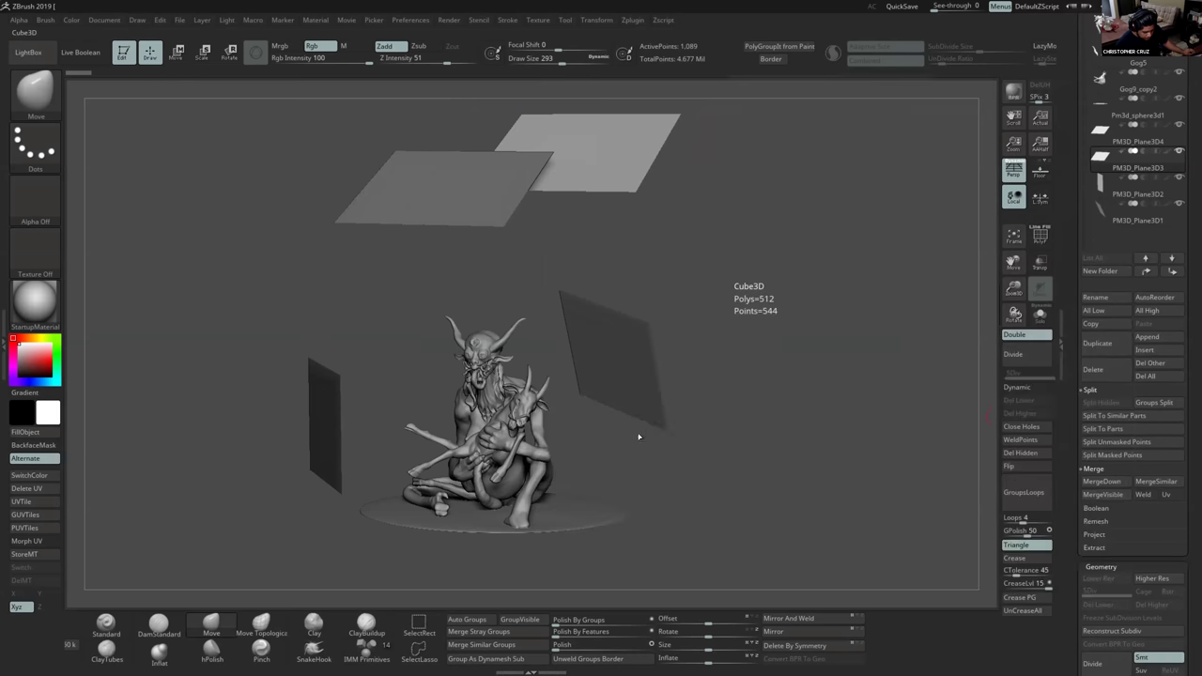
key("r")
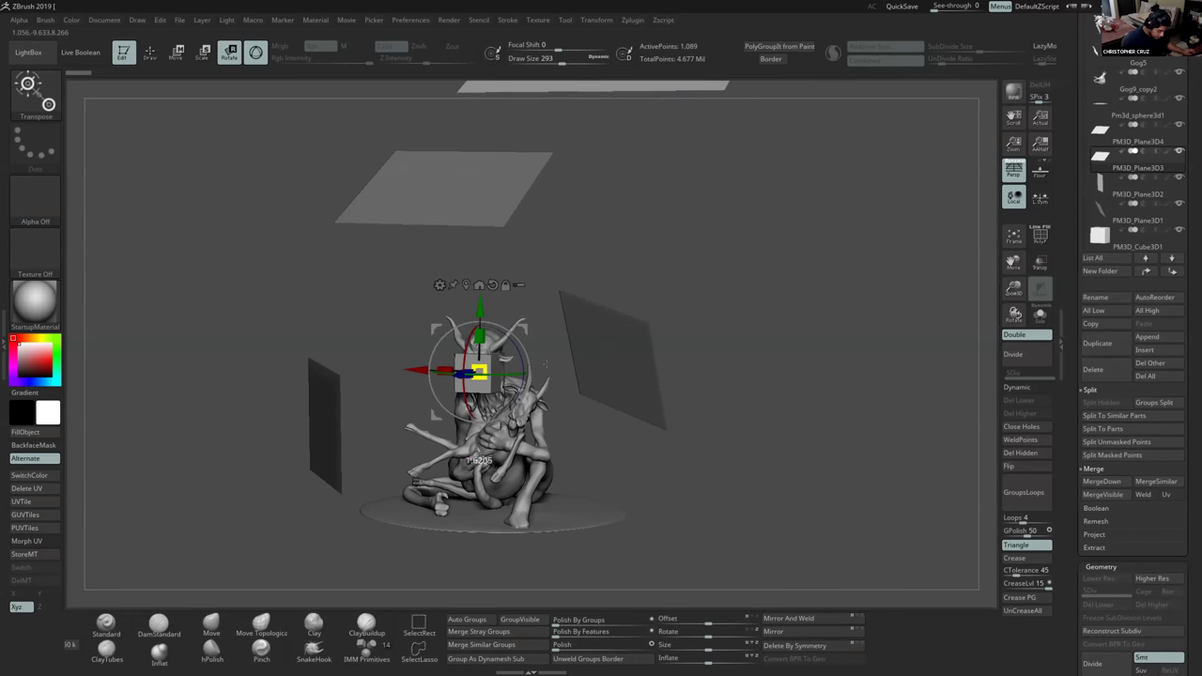
left_click_drag(480, 373, 760, 336)
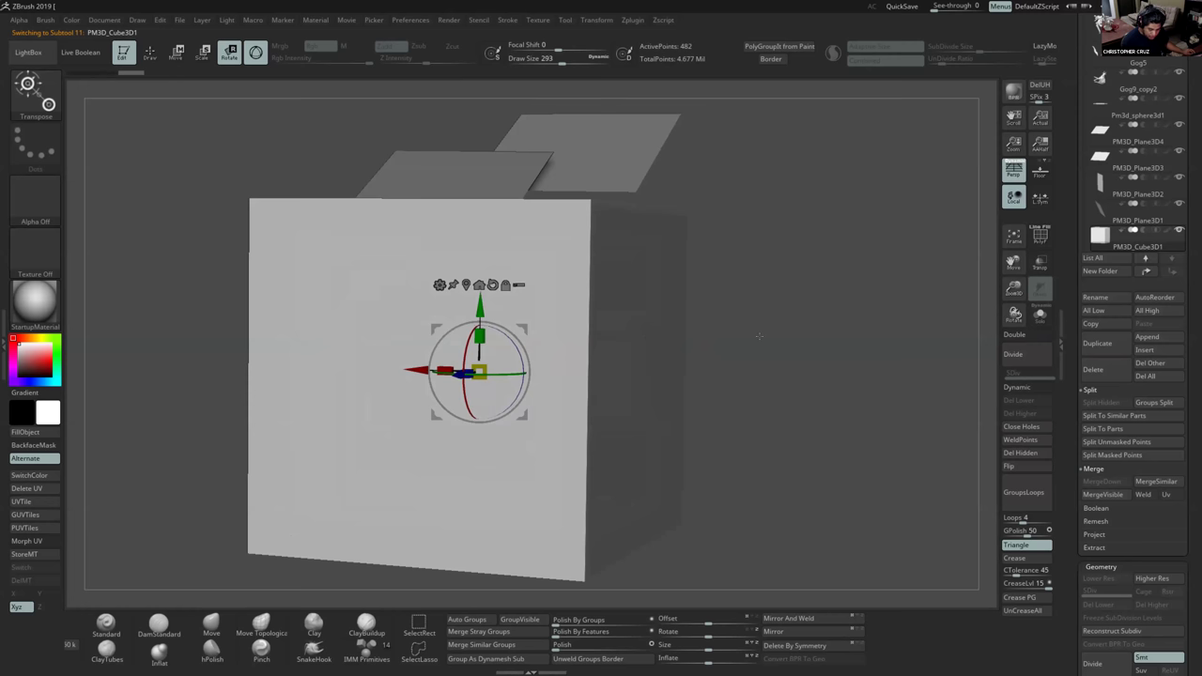
Isolate the cube and assign each of its faces a separate polygroup.
key("shift+f")
mouse_move(660, 430)
left_mouse_down("shift")
mouse_move(713, 430)
mouse_move(676, 443)
left_mouse_up("shift")
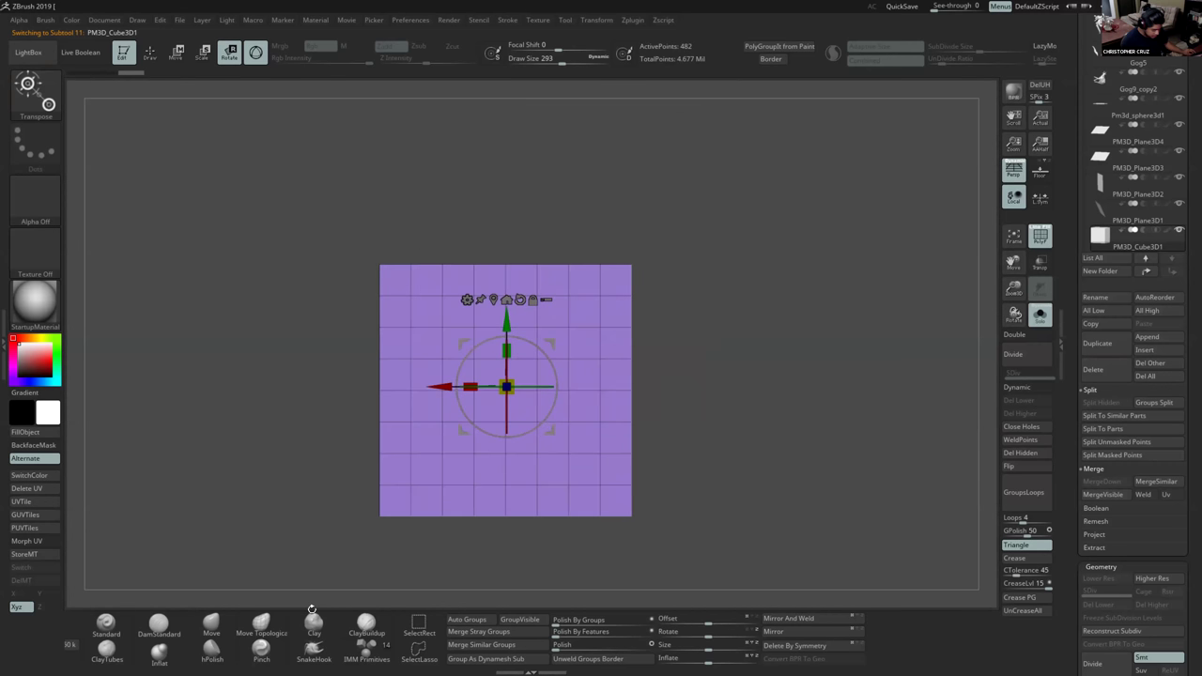
left_click(212, 626)
key("p")
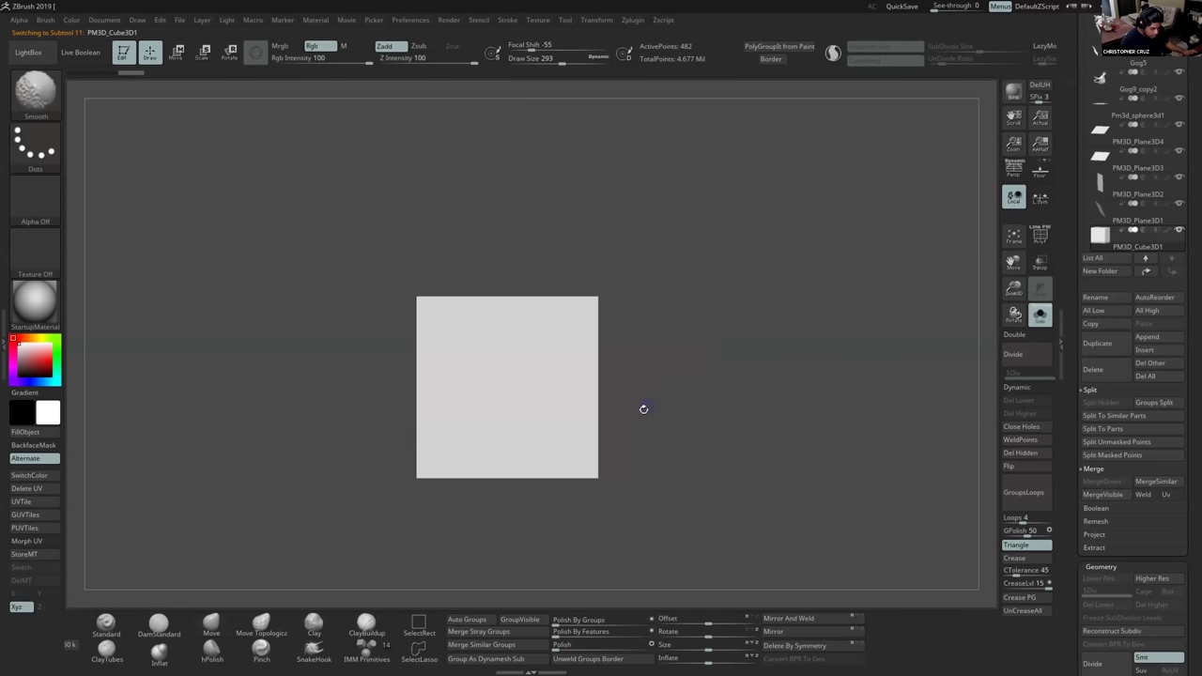
left_click_drag(646, 540, 591, 234, "ctrl+shift")
left_click_drag(721, 404, 669, 512)
key("ctrl+w")
left_click(676, 414, "ctrl+shift")
left_click(629, 419, "ctrl+shift")
key("ctrl+w")
left_click(667, 454, "ctrl+shift")
left_click_drag(393, 331, 674, 383, "ctrl+shift")
key("ctrl+w")
left_click(673, 416, "ctrl+shift")
left_click_drag(388, 329, 477, 582, "ctrl+shift")
left_click_drag(502, 411, 547, 428)
key("ctrl+w")
left_click(598, 516, "ctrl+shift")
left_click_drag(598, 517, 526, 462)
left_click_drag(678, 520, 421, 445, "ctrl+shift")
left_click_drag(531, 504, 599, 440)
key("ctrl+w")
left_click(574, 467, "ctrl+shift")
left_click_drag(663, 404, 392, 295, "ctrl+shift")
left_click_drag(531, 433, 555, 395)
key("ctrl+w")
left_click(574, 440, "ctrl+shift")
Hide and delete the cube's top face, and turn on double-sided display.
left_click(470, 254, "ctrl+shift")
left_click_drag(566, 460, 580, 438, "ctrl+shift")
mouse_move(562, 429)
left_mouse_down()
mouse_move(610, 399)
mouse_move(596, 438)
mouse_move(652, 421)
mouse_move(527, 319)
left_mouse_up()
left_click(1019, 334)
left_click(1012, 452)
Hide the cube's front face and delete it, leaving the back wall, side walls and floor.
left_click(502, 352, "ctrl+shift")
left_click(661, 451, "ctrl+shift")
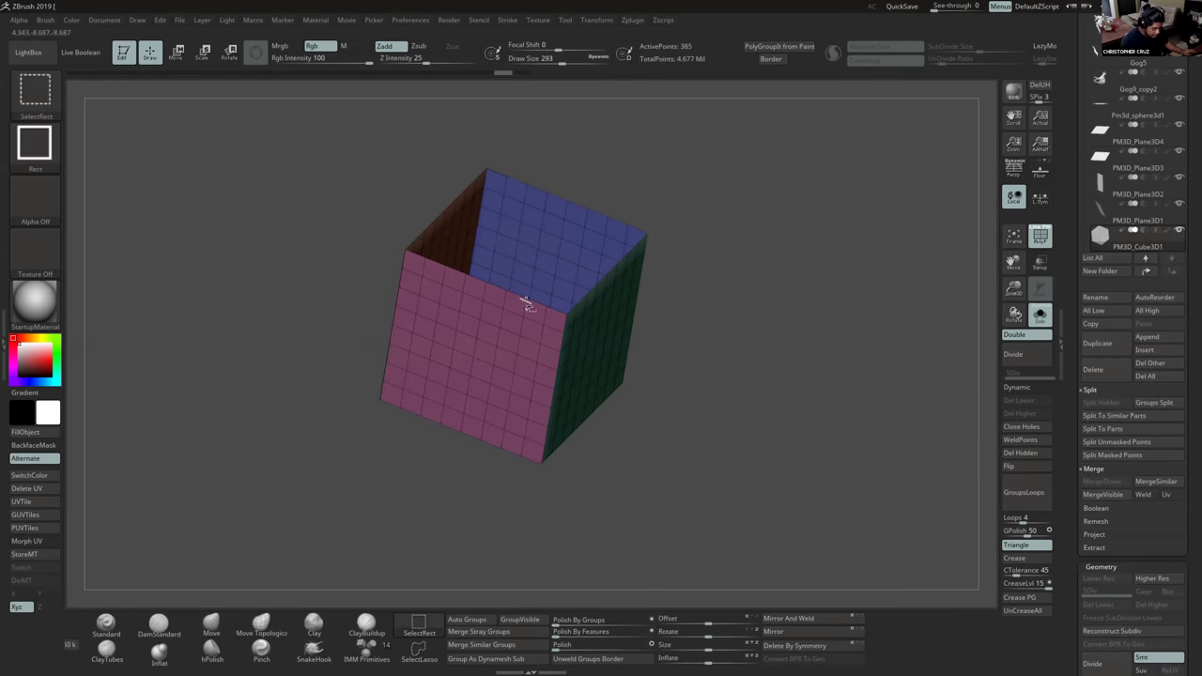
left_click(527, 306, "ctrl+shift")
left_click_drag(652, 438, 665, 407, "ctrl+shift")
left_click_drag(665, 407, 678, 428)
left_click_drag(806, 413, 879, 405, "alt")
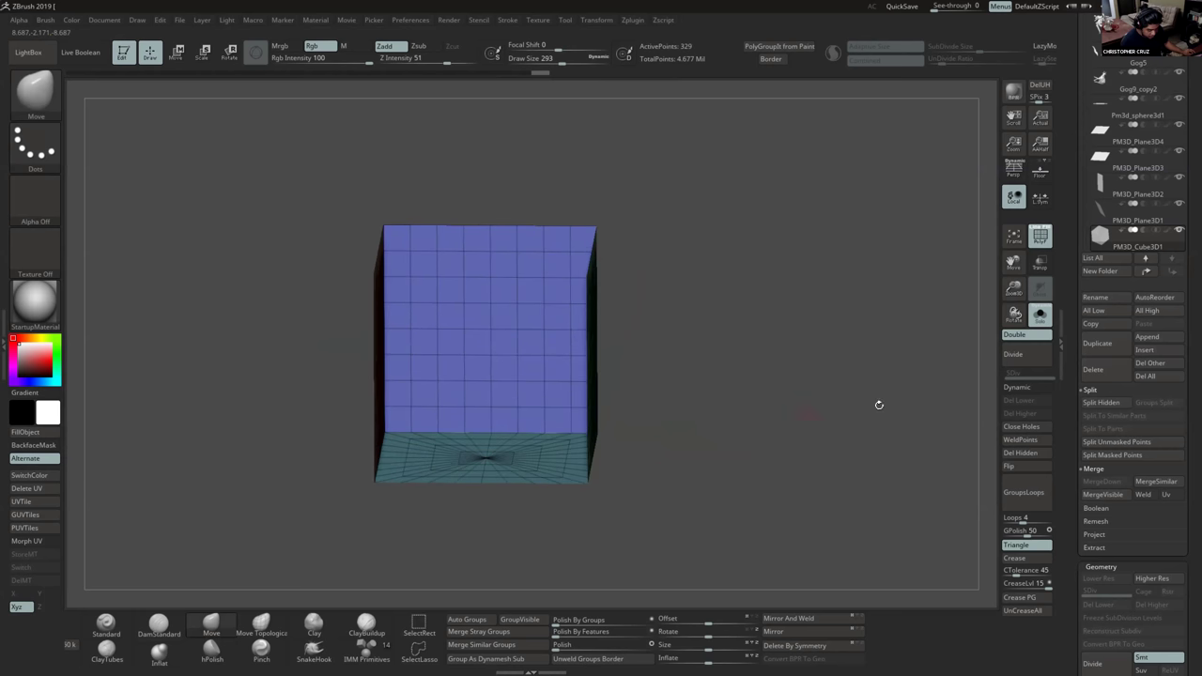
left_click(1020, 453)
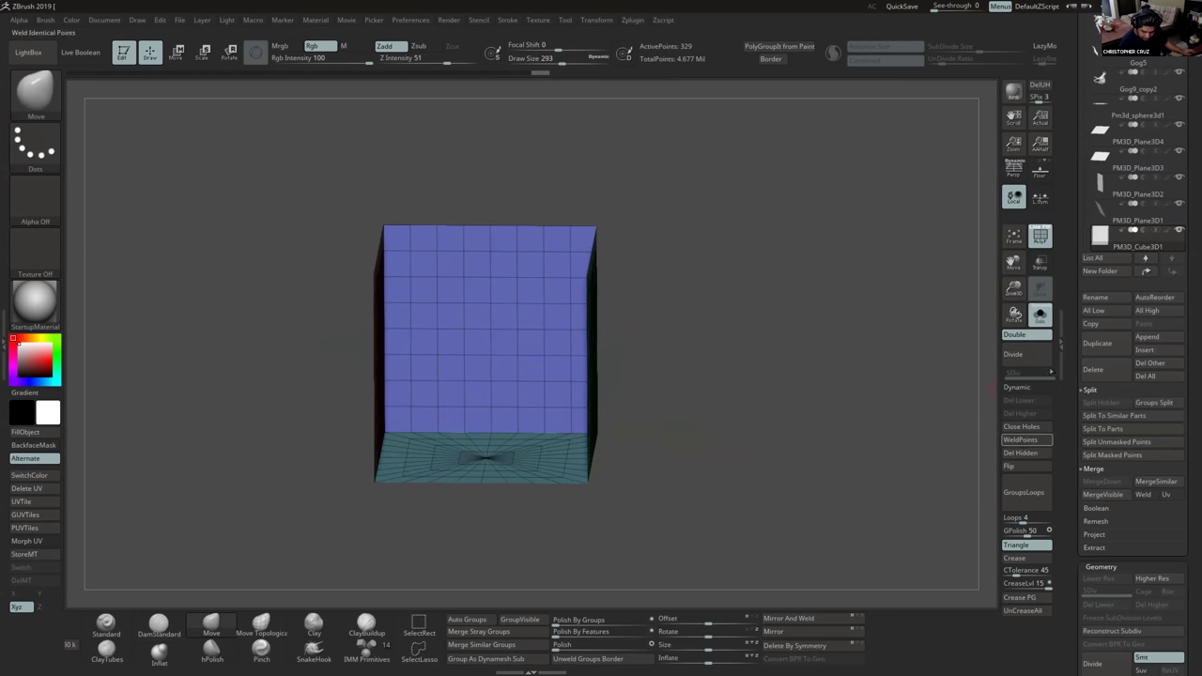
Show all subtools again and raise the open cube so its floor lines up with the disc under the figure.
left_click(1037, 318)
left_click_drag(751, 394, 695, 394, "shift")
key("w")
left_click_drag(479, 319, 480, 306)
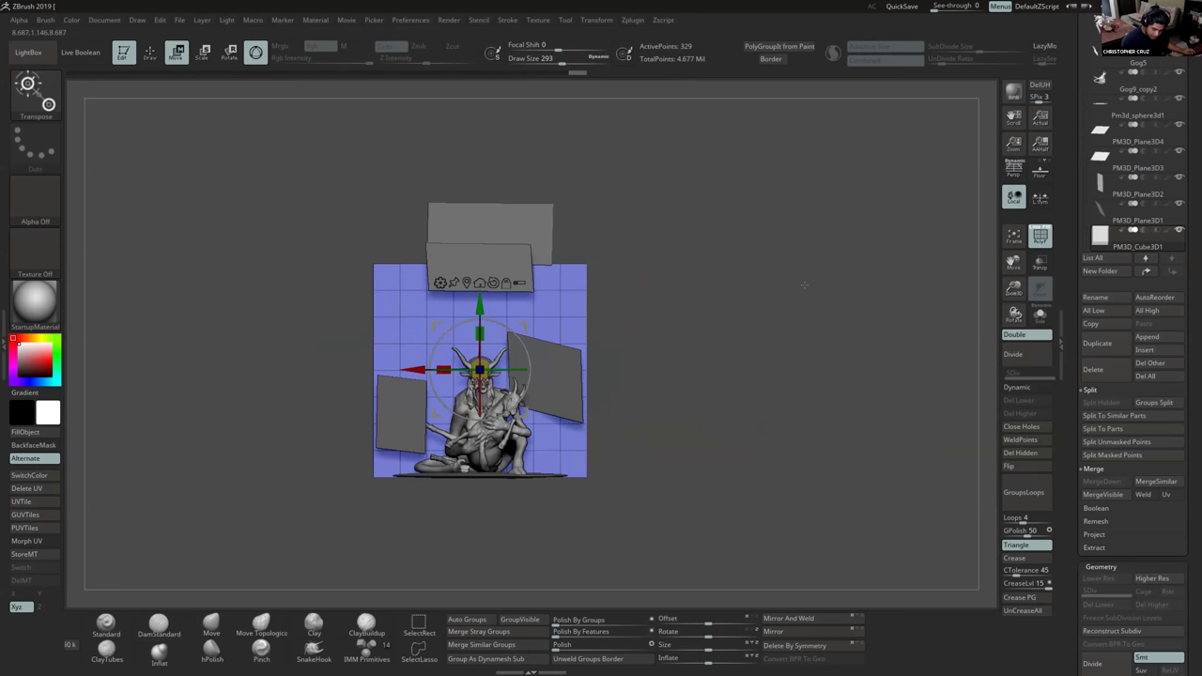
key("p")
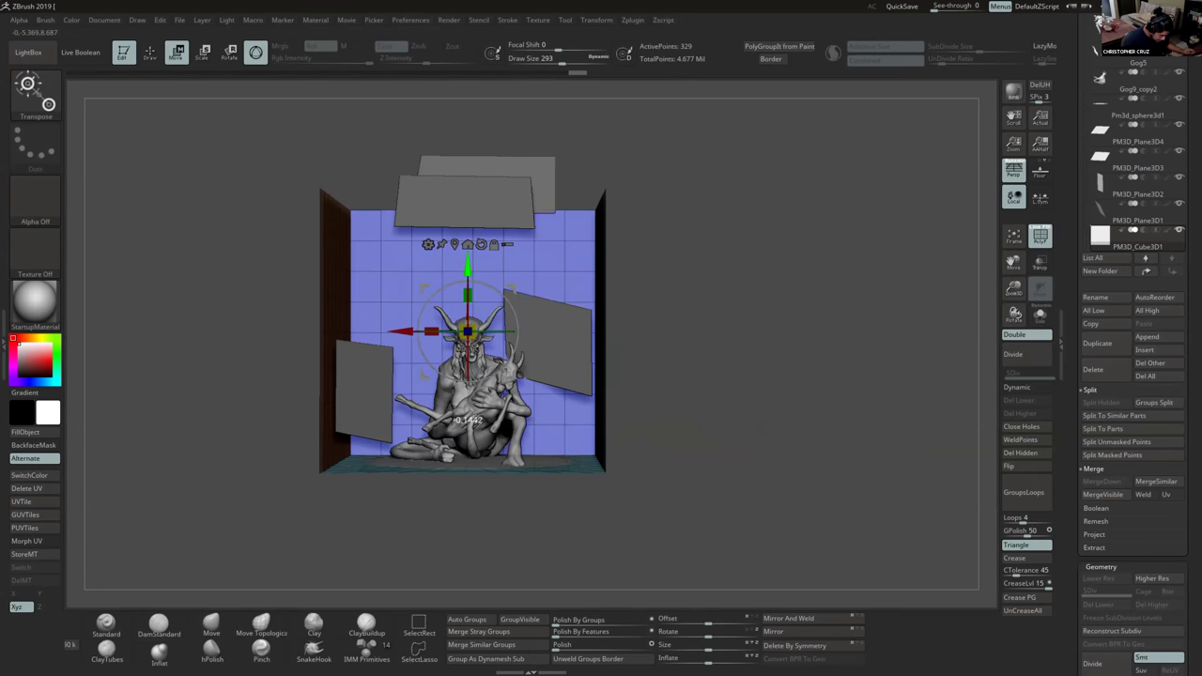
Stretch the open cube in width and depth into a broad backdrop room around the figure, and adjust its height.
left_click_drag(741, 395, 816, 434, "alt")
left_click_drag(449, 307, 393, 307)
mouse_move(593, 395)
right_mouse_down()
mouse_move(555, 430)
mouse_move(596, 524)
mouse_move(626, 537)
mouse_move(584, 403)
right_mouse_up()
right_click_drag(584, 404, 680, 575, "alt")
left_click_drag(476, 401, 483, 577)
left_click_drag(439, 364, 381, 365)
mouse_move(476, 401)
left_mouse_down()
mouse_move(483, 462)
mouse_move(477, 394)
left_mouse_up()
right_click_drag(563, 432, 623, 393)
left_click_drag(483, 286, 483, 273)
left_click_drag(482, 411, 482, 348)
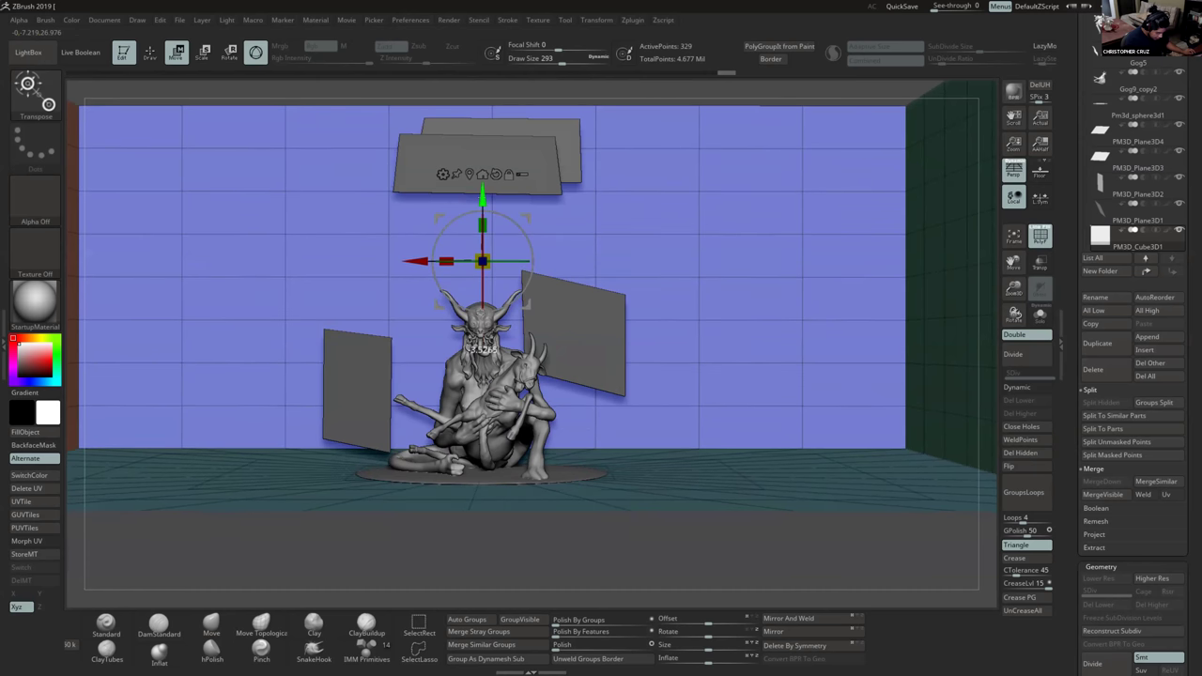
Nudge the backdrop room vertically to fit its floor to the disc under the figure.
left_click(219, 621)
left_click_drag(282, 554, 305, 591, "alt")
key("w")
left_click_drag(563, 106, 566, 155, "alt")
left_click_drag(508, 112, 508, 108)
key("shift+f")
left_click_drag(664, 470, 626, 448, "alt")
Subdivide the backdrop room with smoothing up to SDiv 4 to round its corners, and turn off the polyframe display.
key("shift+f")
left_click_drag(1070, 356, 1070, 337)
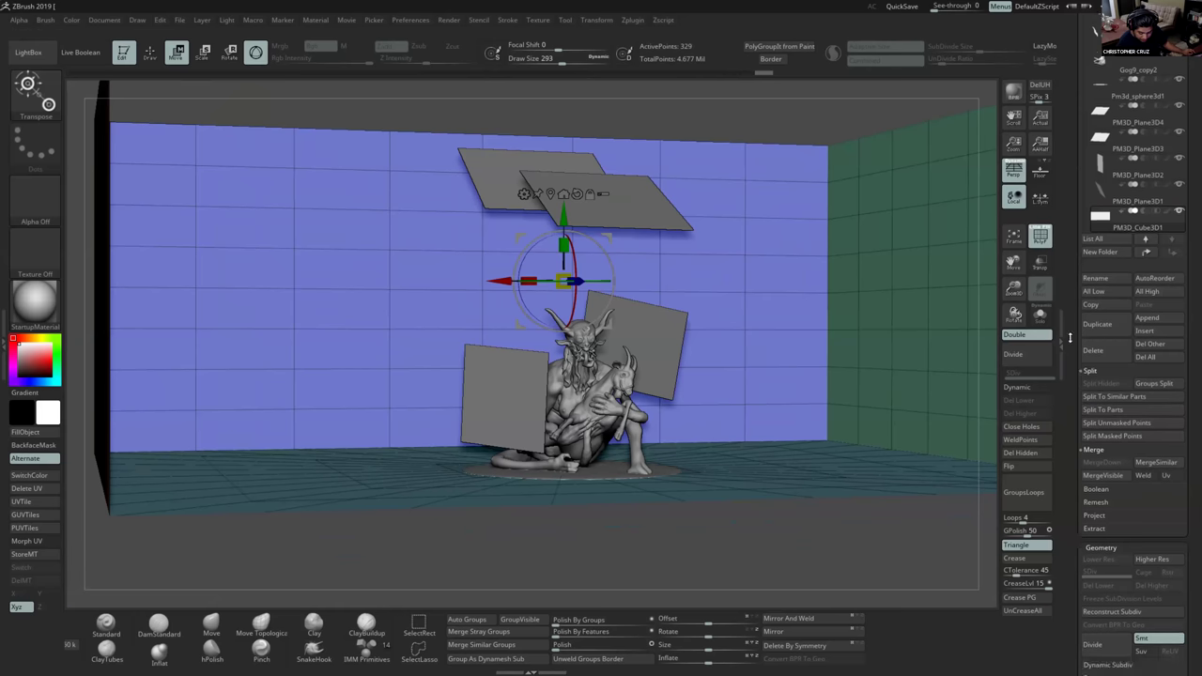
scroll(1070, 338, "down", 8)
left_click(1092, 277)
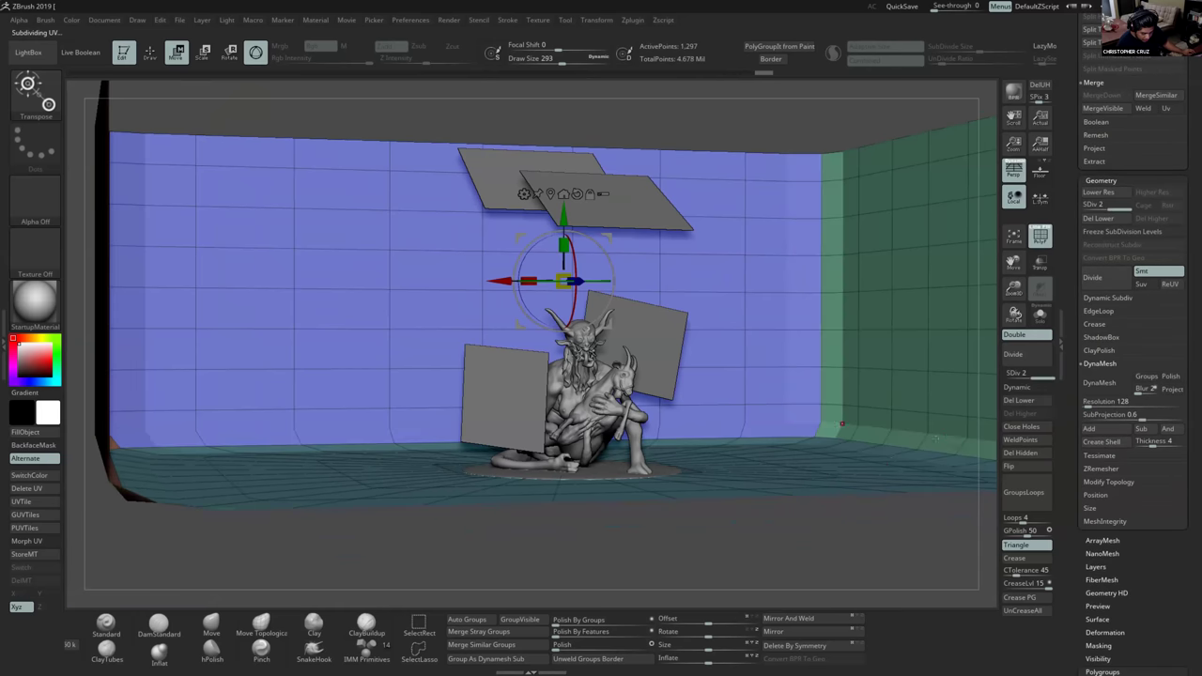
key("shift+f")
left_click(1014, 354)
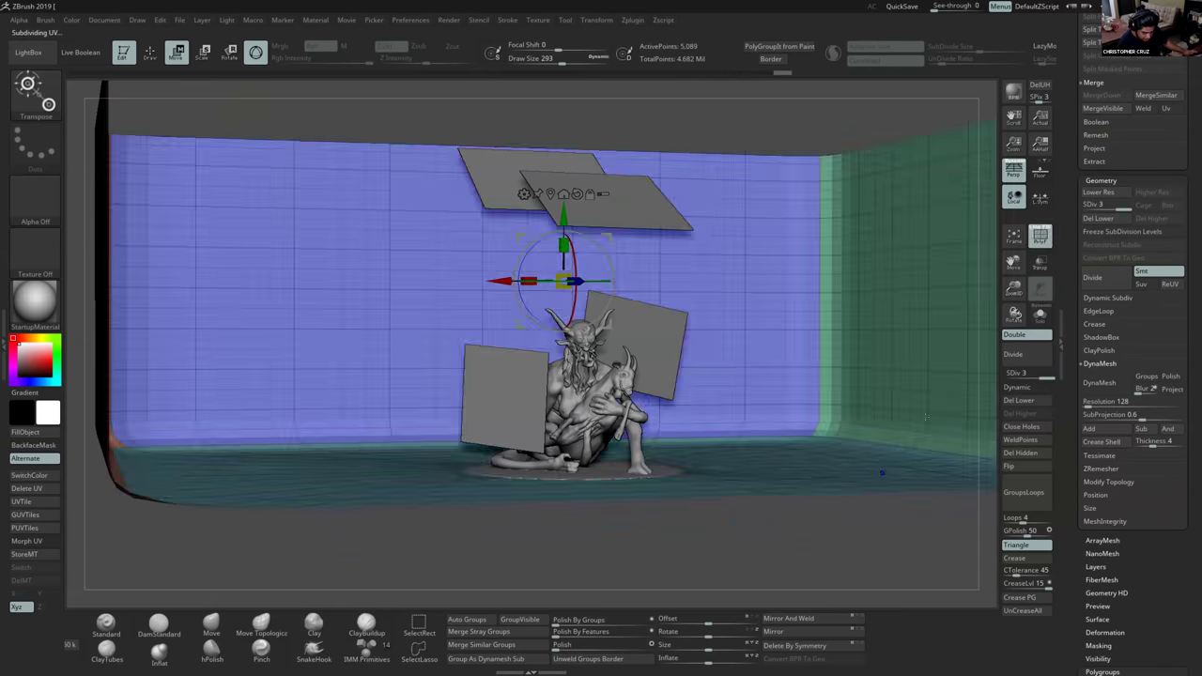
left_click(1014, 354)
key("shift+f")
key("shift+f")
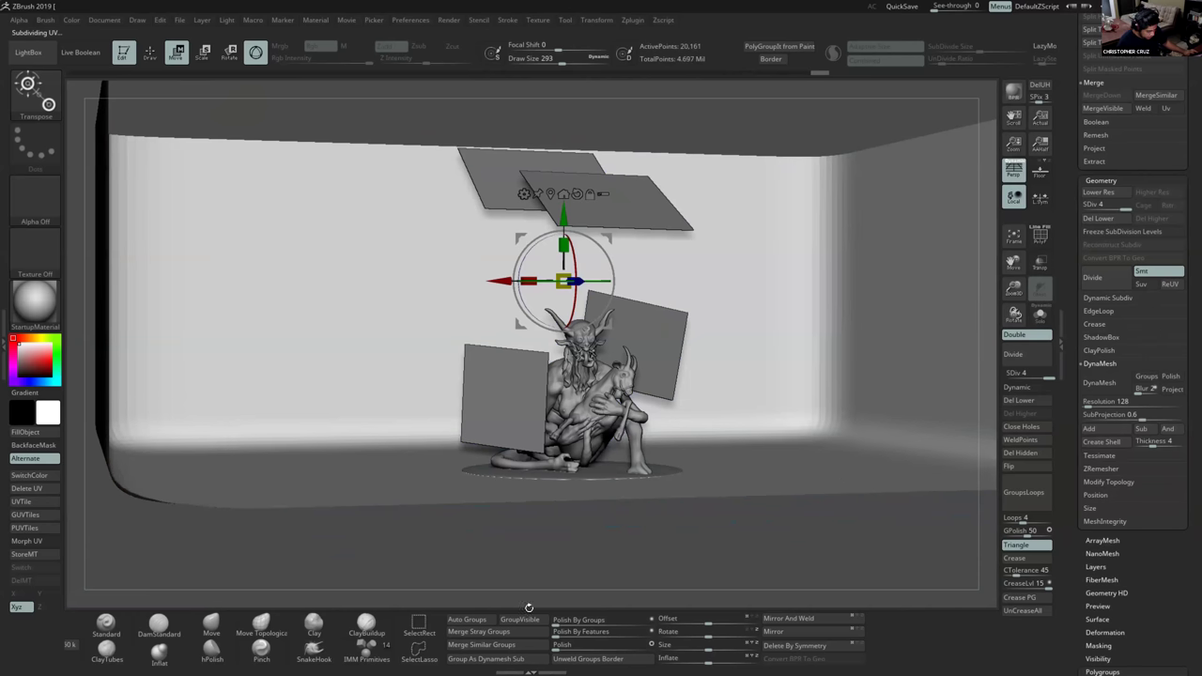
Export the backdrop subtool PM3D_Cube3D1 to the Desktop as an OBJ file named ciclo.
left_click(211, 624)
mouse_move(486, 521)
left_mouse_down()
mouse_move(867, 423)
mouse_move(796, 429)
left_mouse_up()
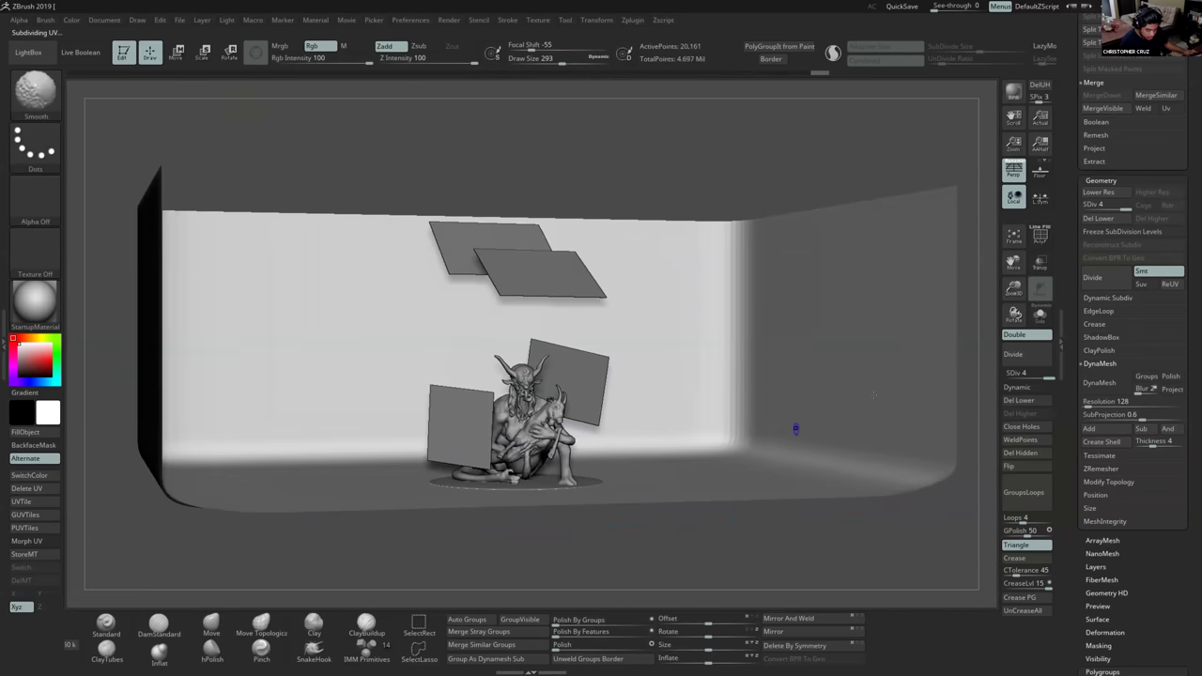
left_click_drag(1067, 383, 1066, 323)
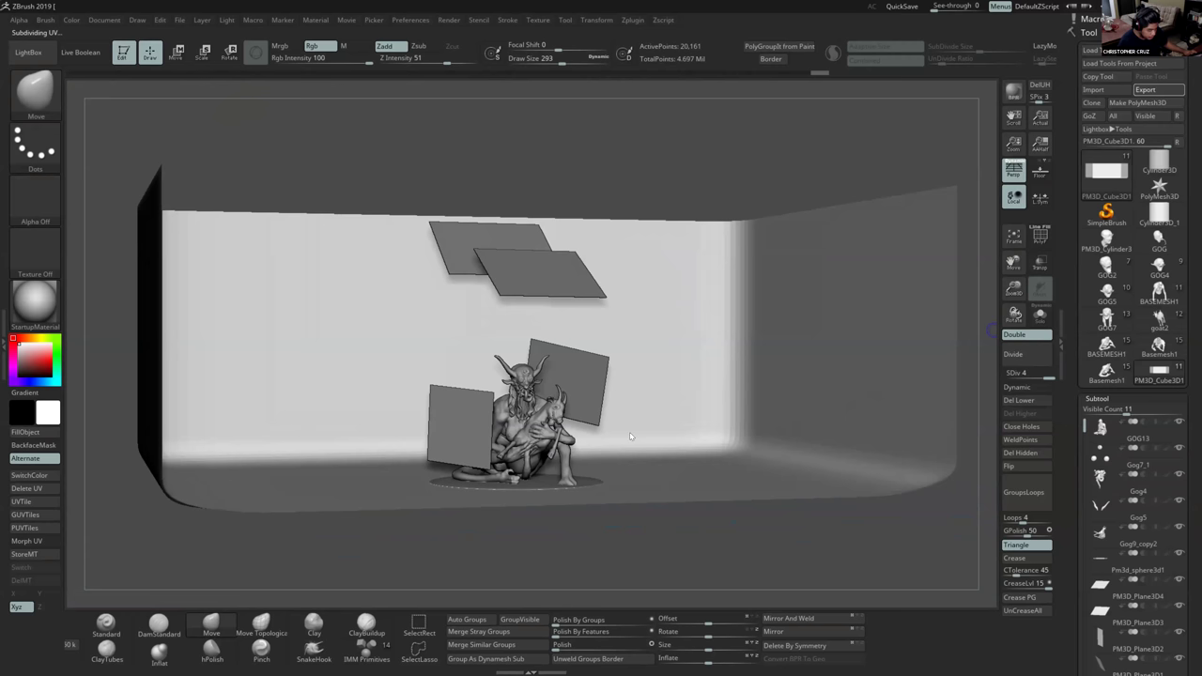
type("ciclo")
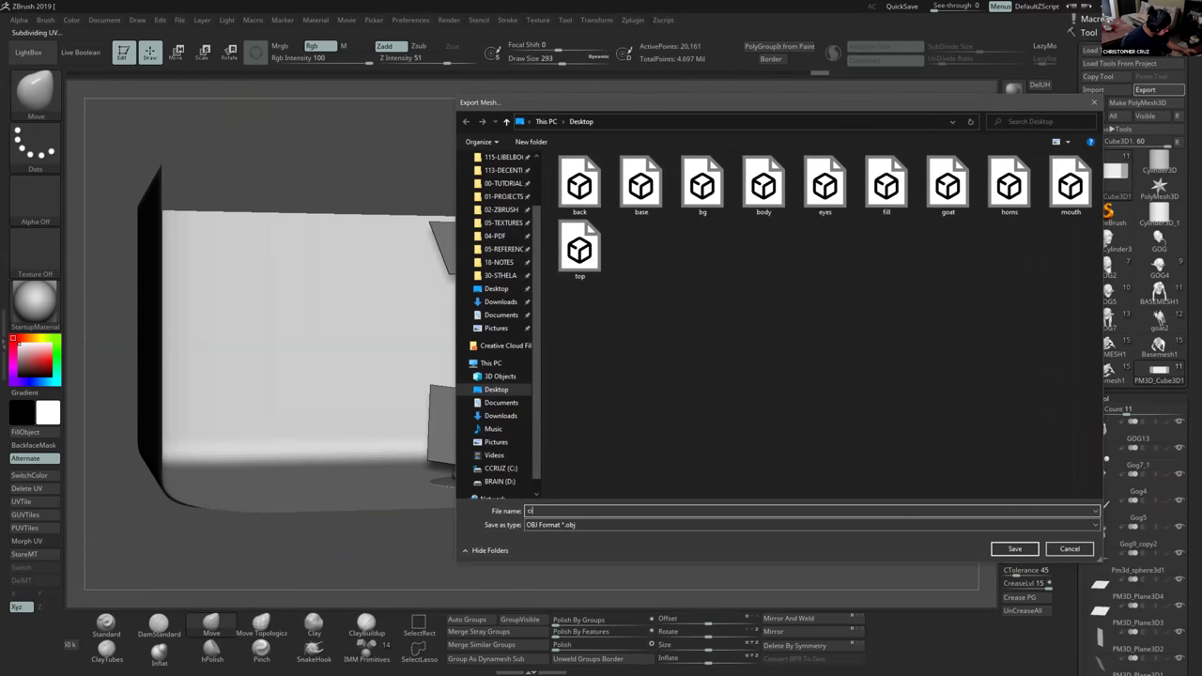
left_click(1016, 549)
right_click_drag(633, 421, 633, 413)
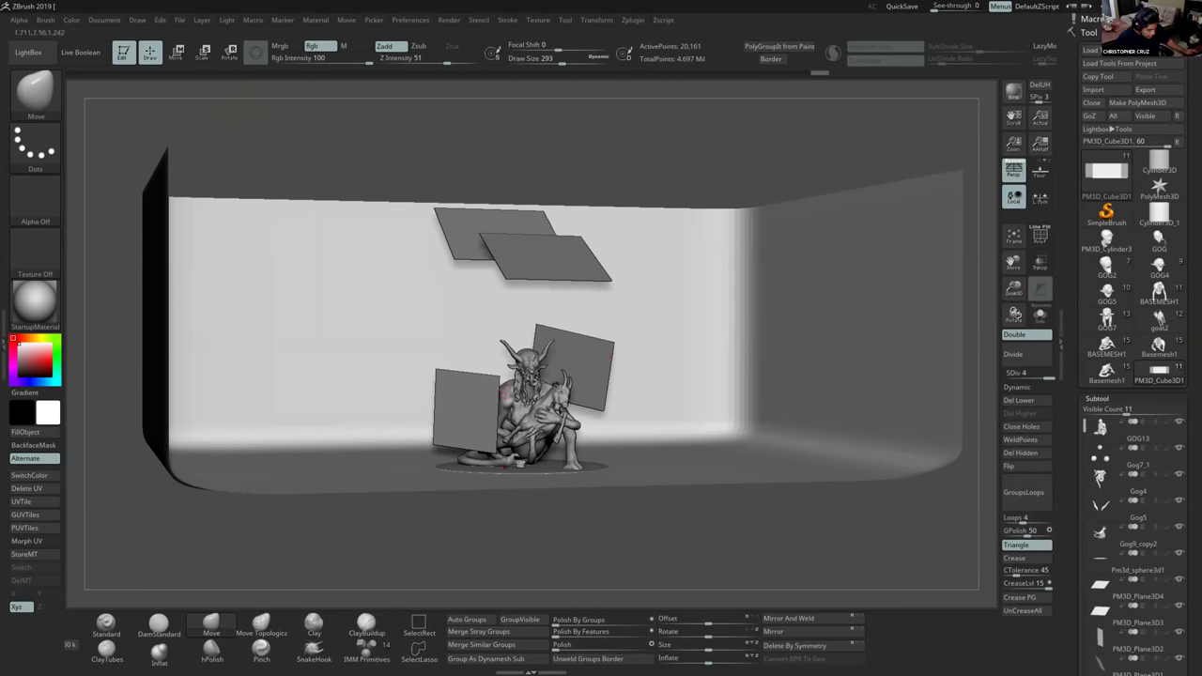
Switch to KeyShot and dismiss its software update and welcome windows.
key("super")
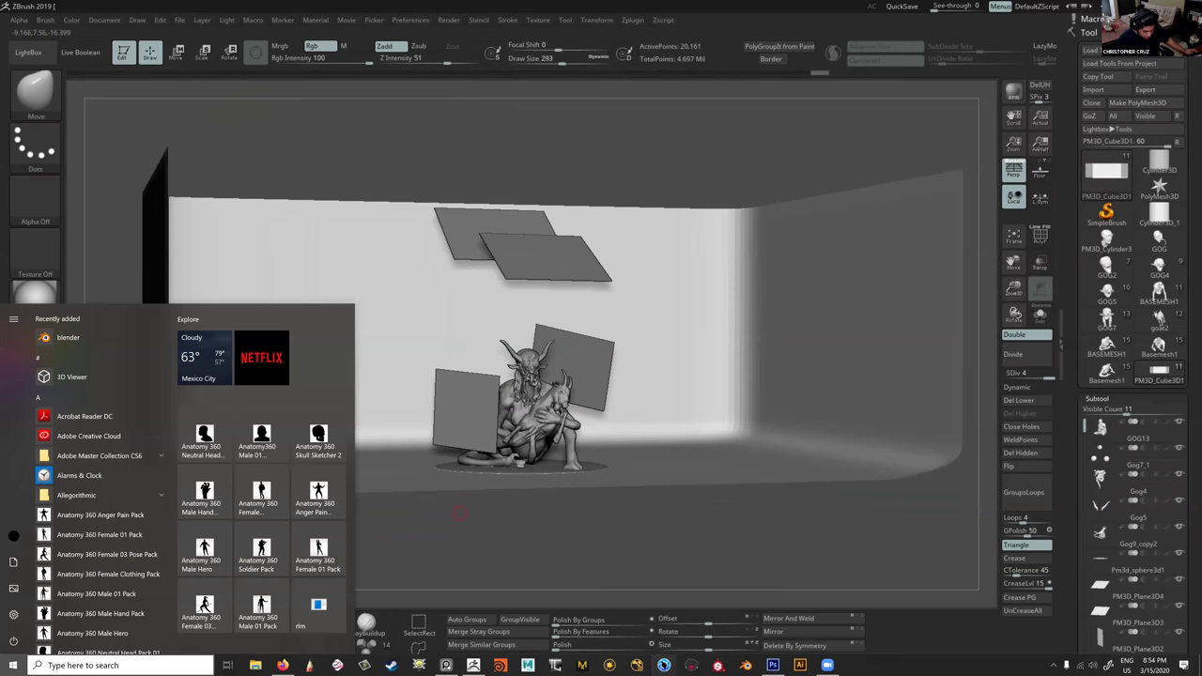
left_click(665, 665)
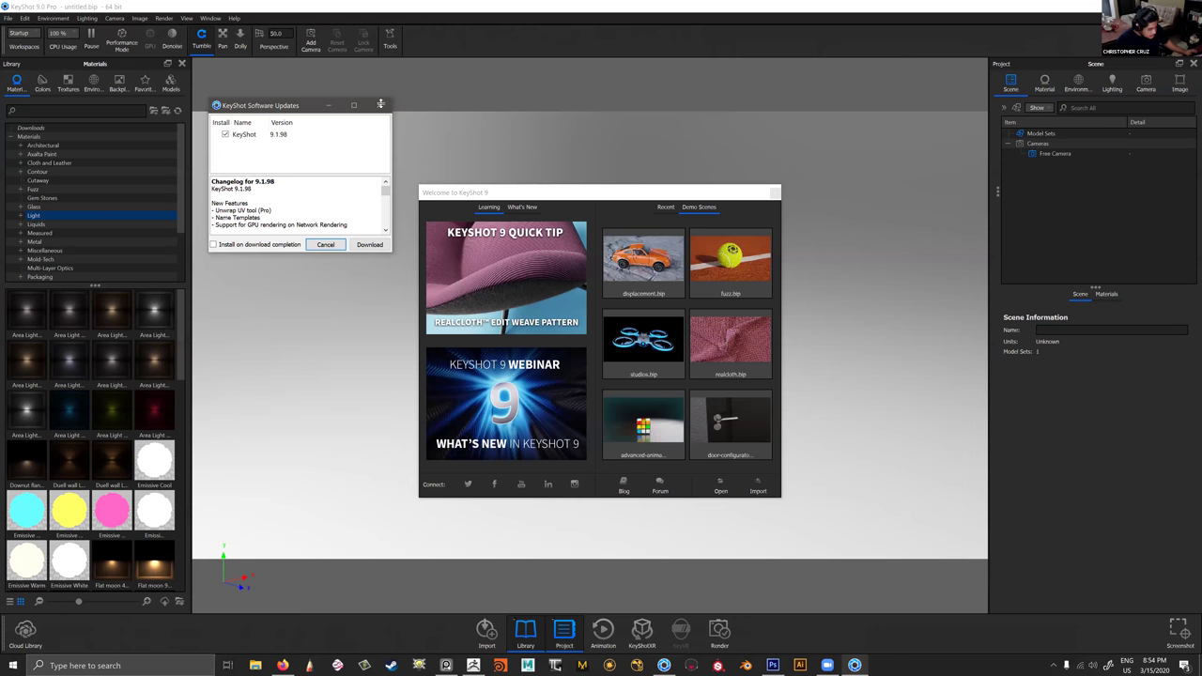
left_click(383, 104)
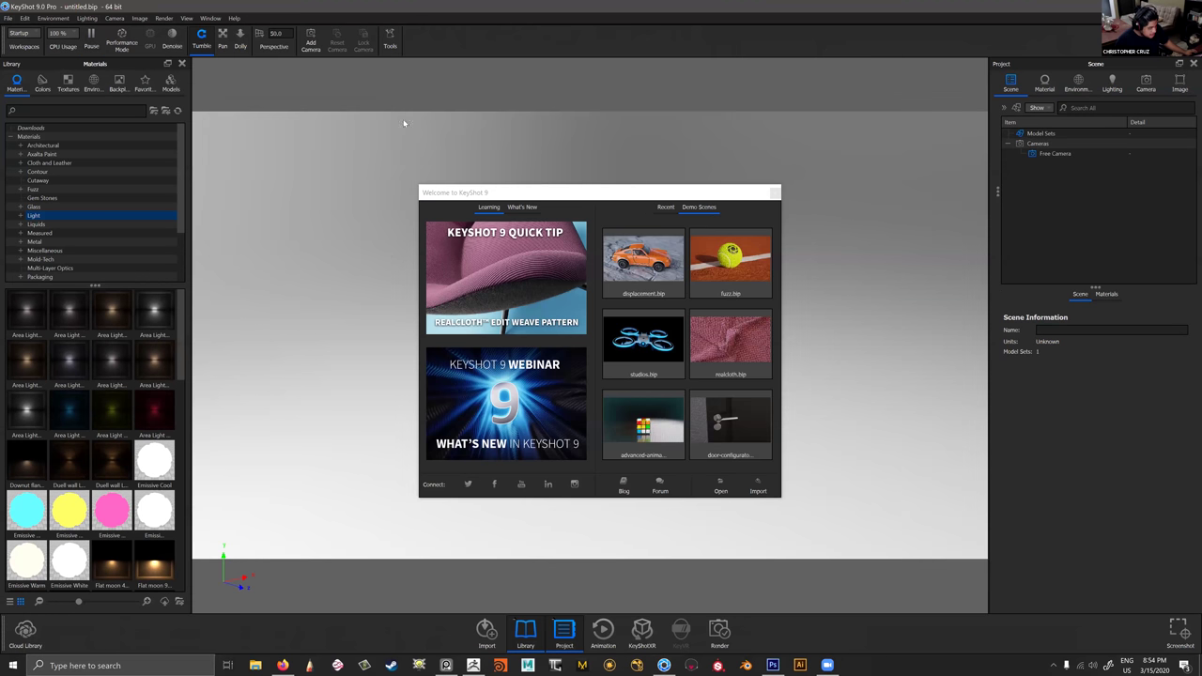
left_click(774, 192)
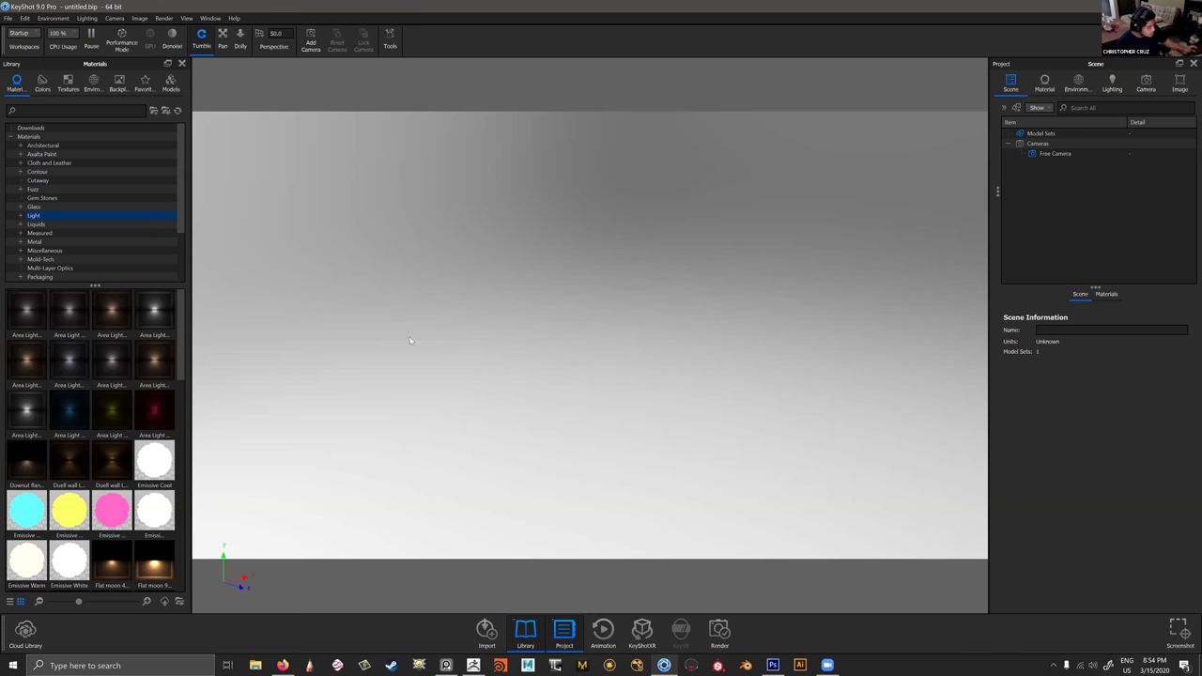
Import the body OBJ from the Desktop into the Default model set, keeping its position relative to the native origin.
left_click(486, 631)
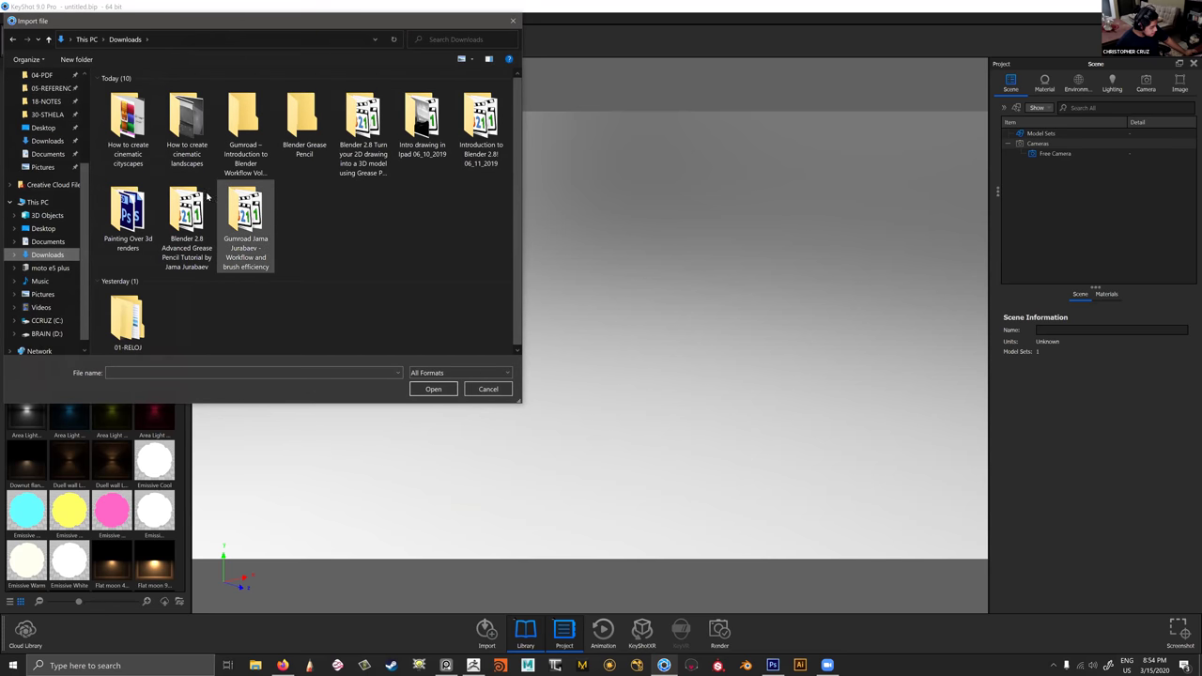
left_click(47, 227)
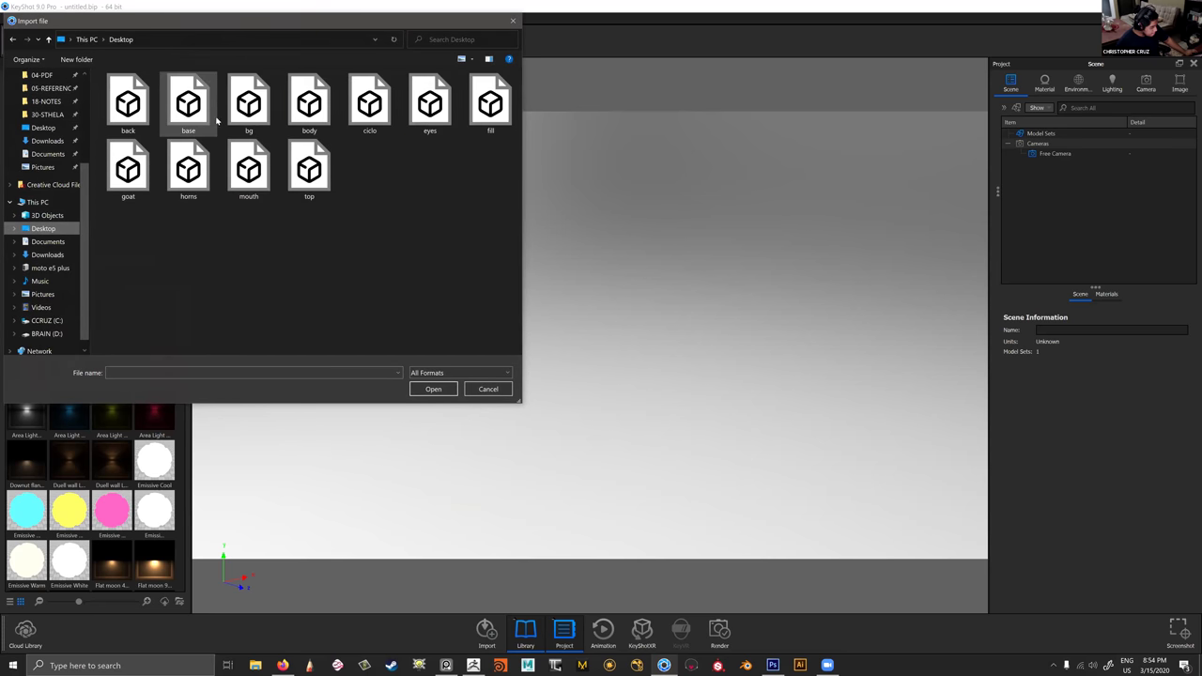
left_click_drag(237, 31, 288, 90)
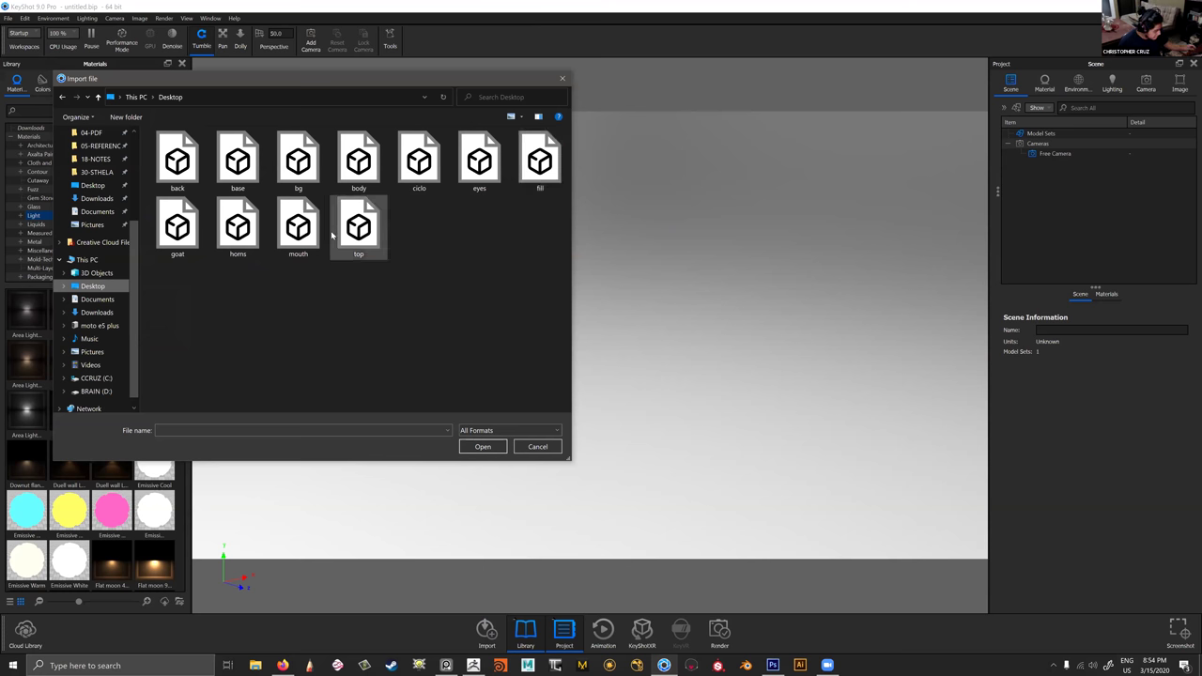
double_click(362, 175)
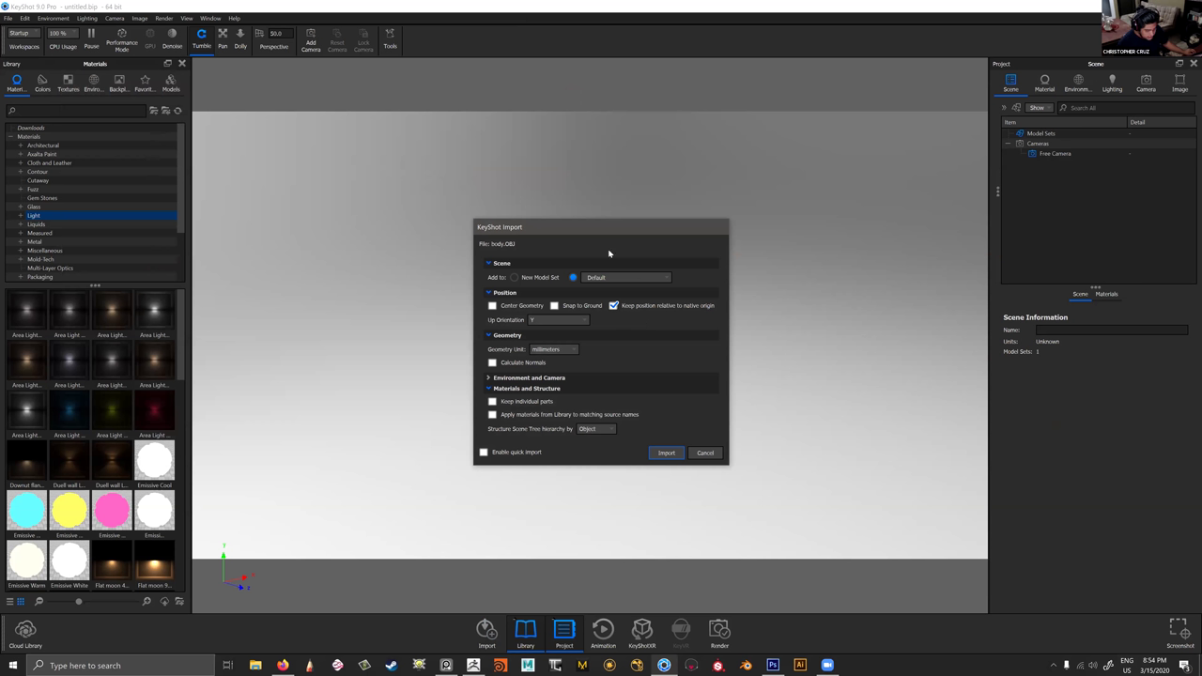
left_click(599, 278)
left_click(591, 275)
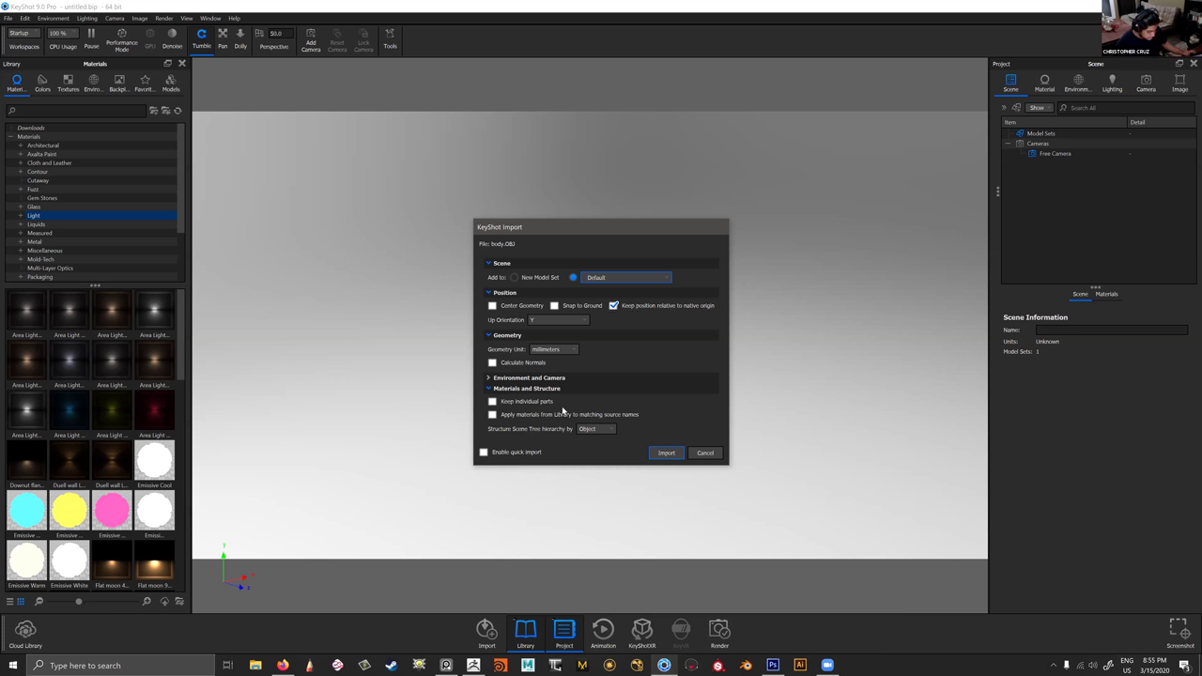
left_click(549, 378)
left_click(550, 378)
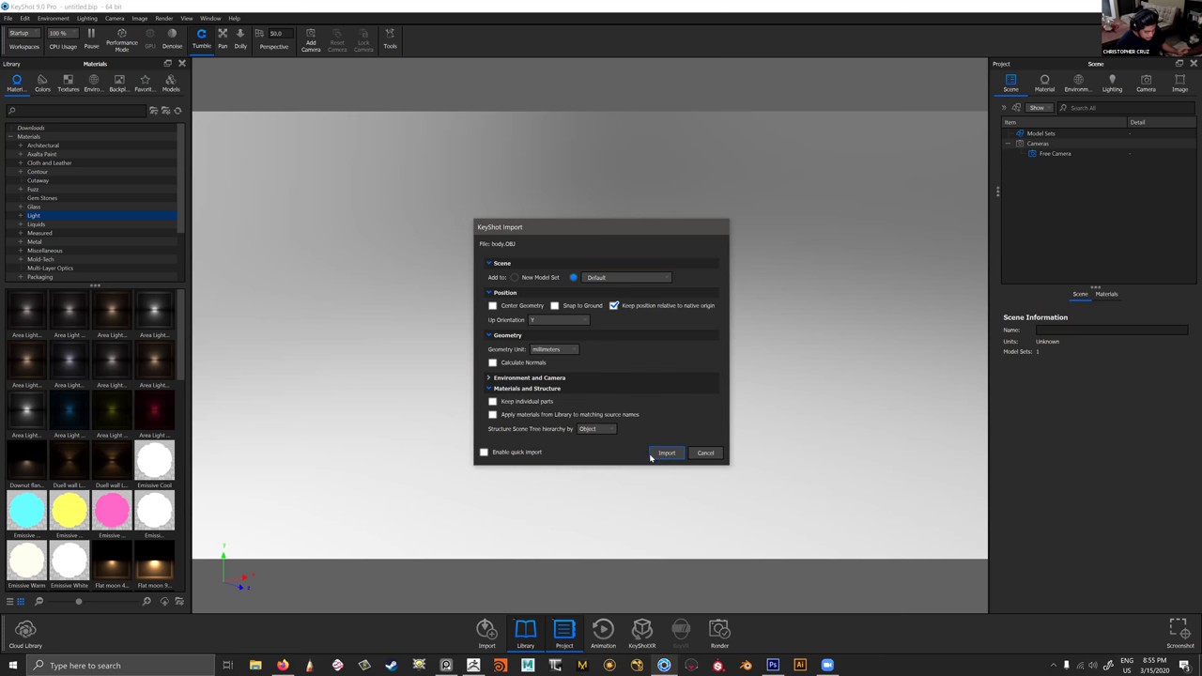
left_click(666, 453)
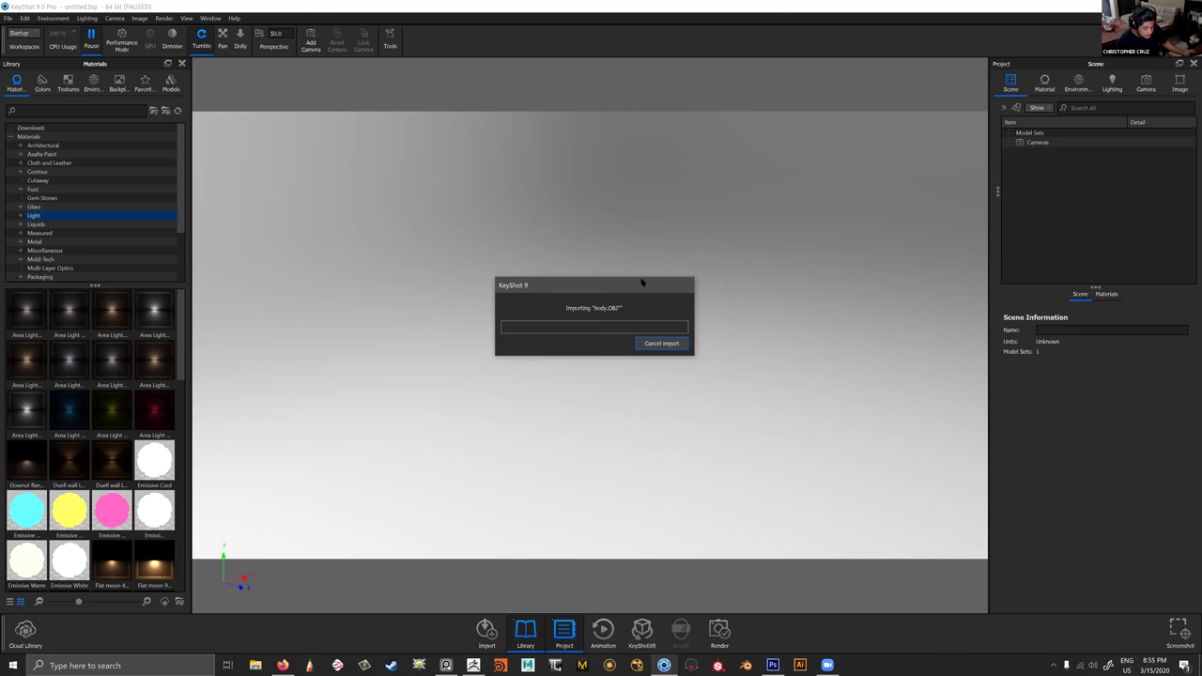
Add the base OBJ from the Desktop to the scene with the same import options and dismiss the log window.
left_click(589, 333)
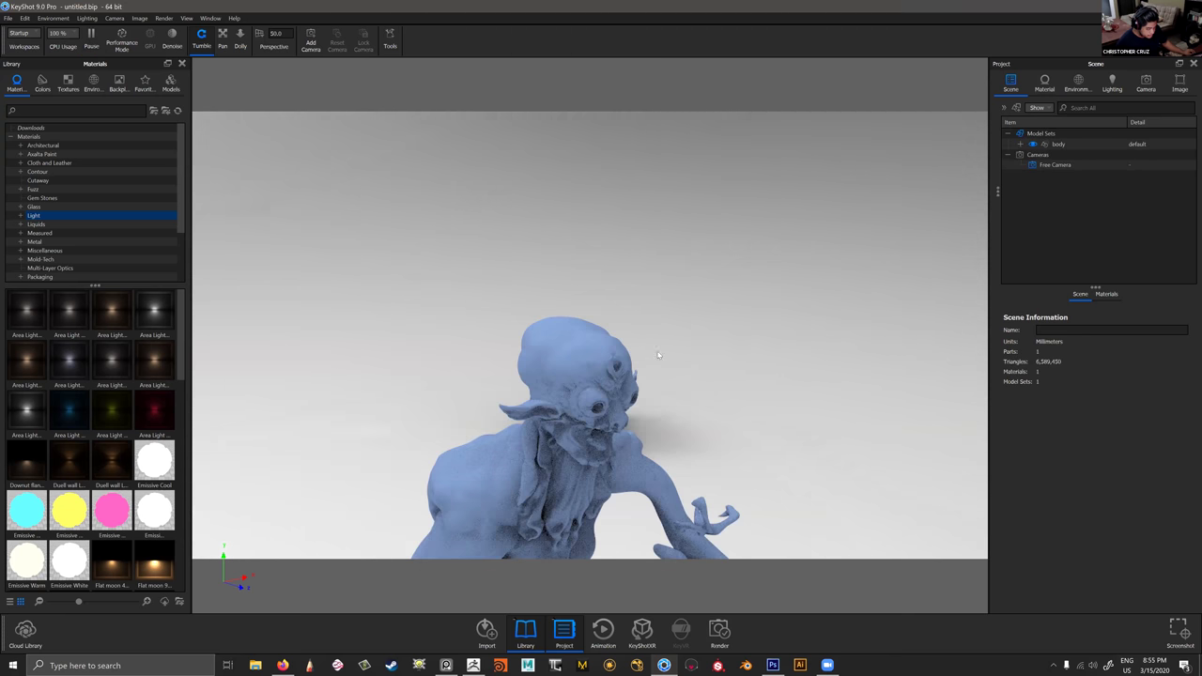
scroll(683, 361, "up", 4)
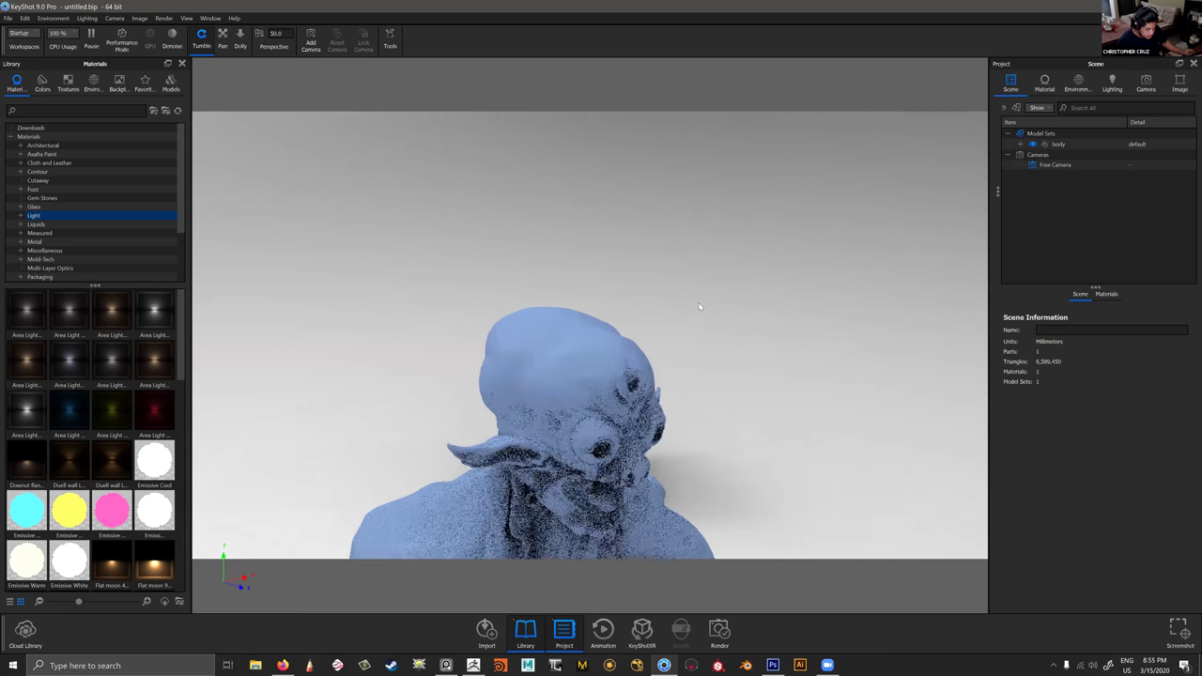
scroll(678, 384, "down", 3)
left_click_drag(678, 383, 693, 238)
left_click_drag(510, 610, 508, 596)
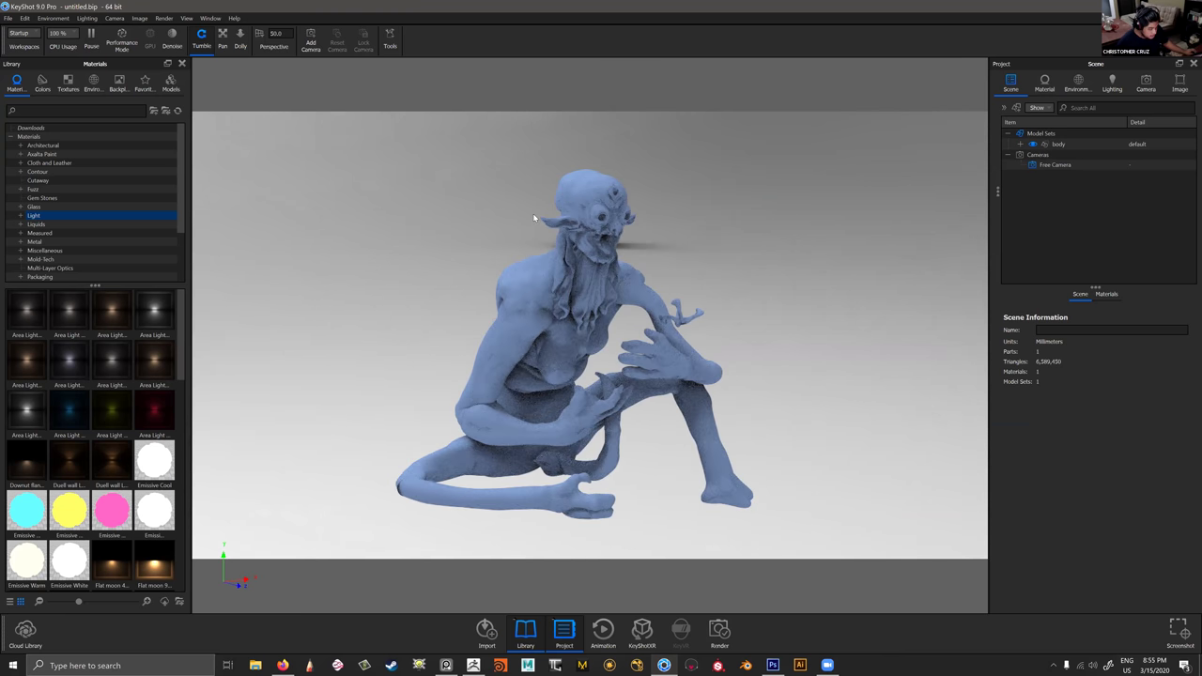
key("ctrl+i")
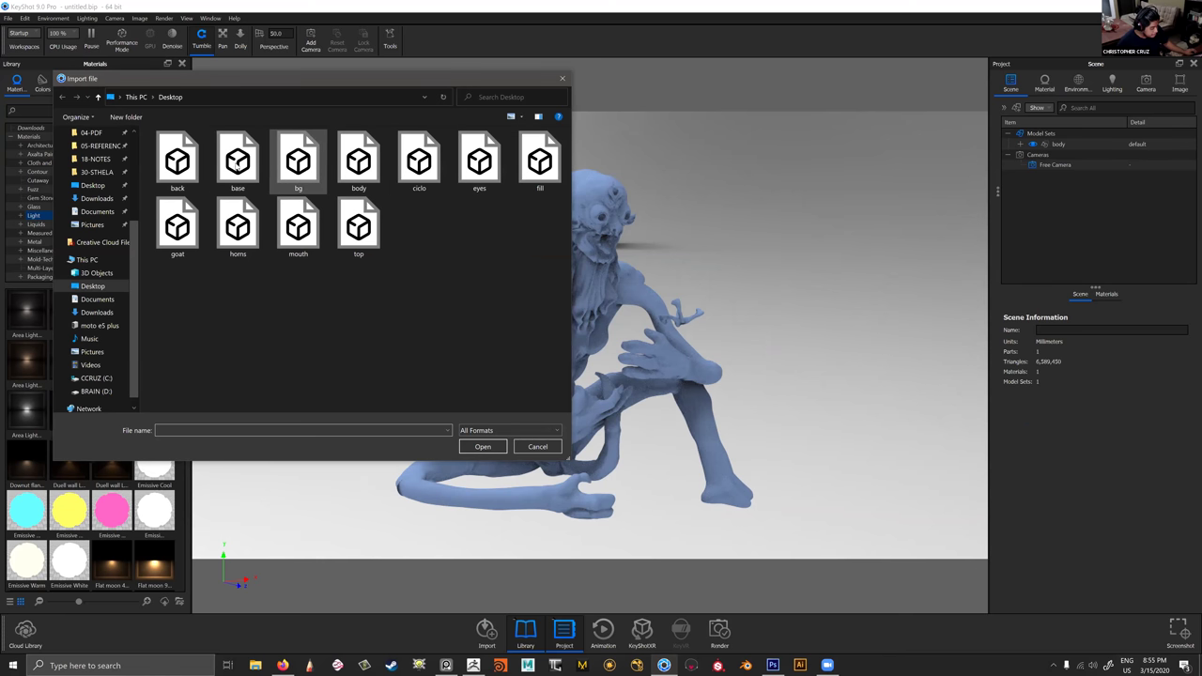
double_click(232, 163)
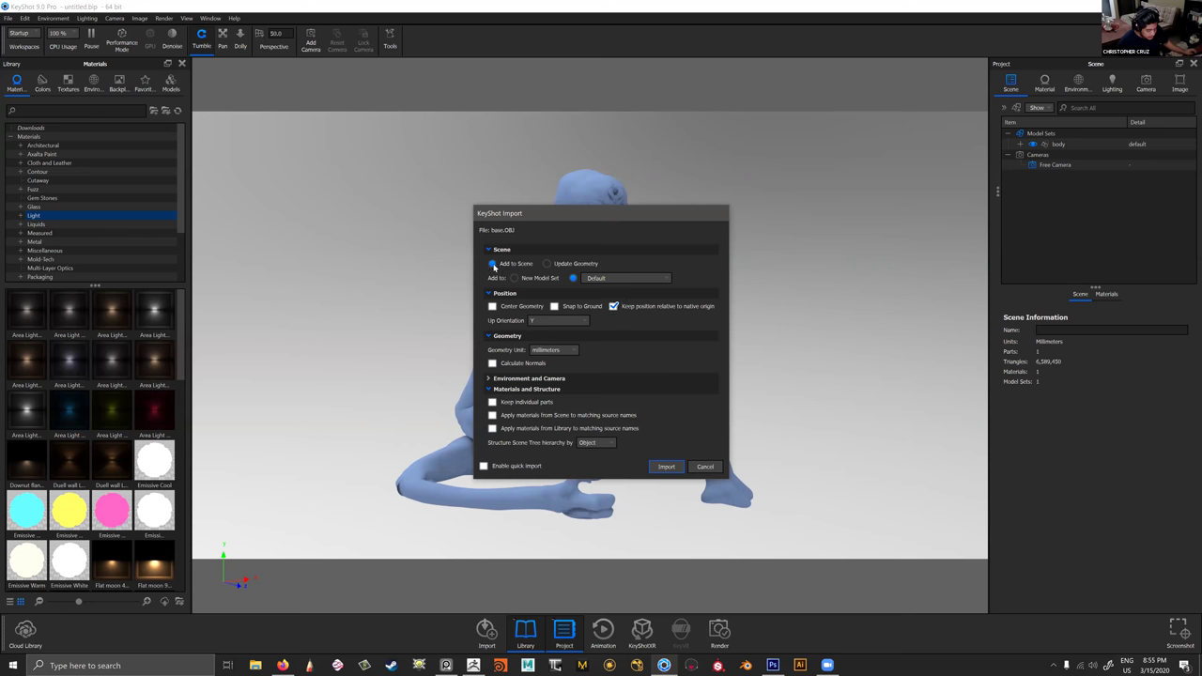
left_click(665, 466)
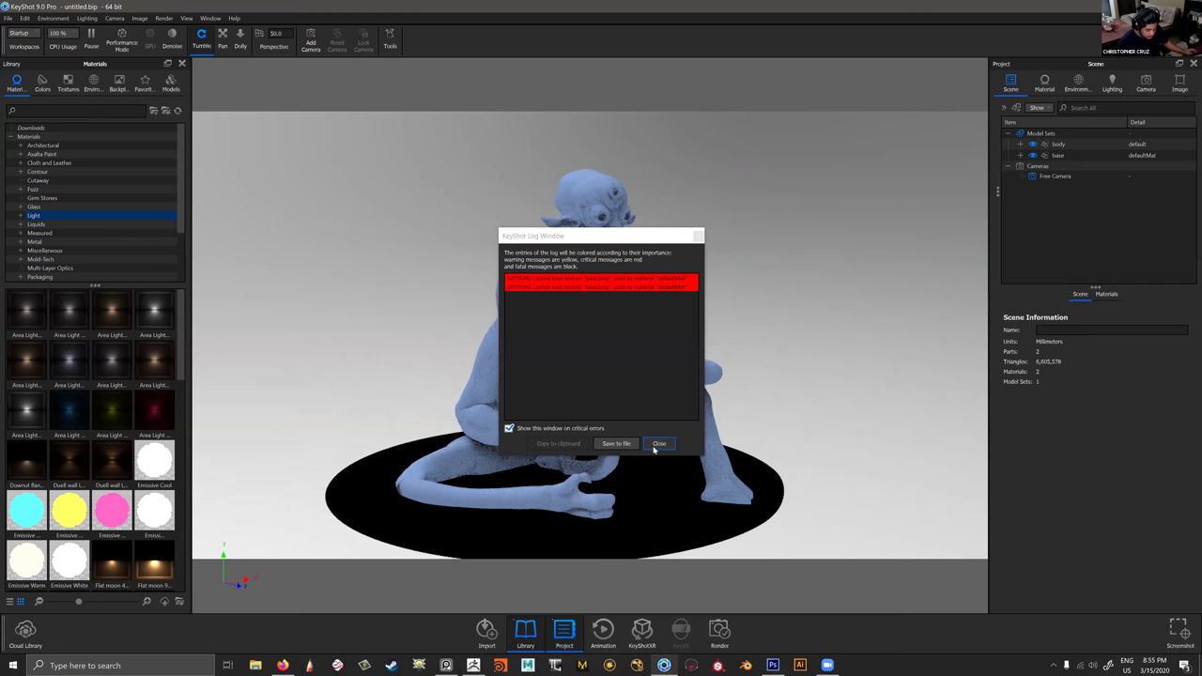
left_click(658, 443)
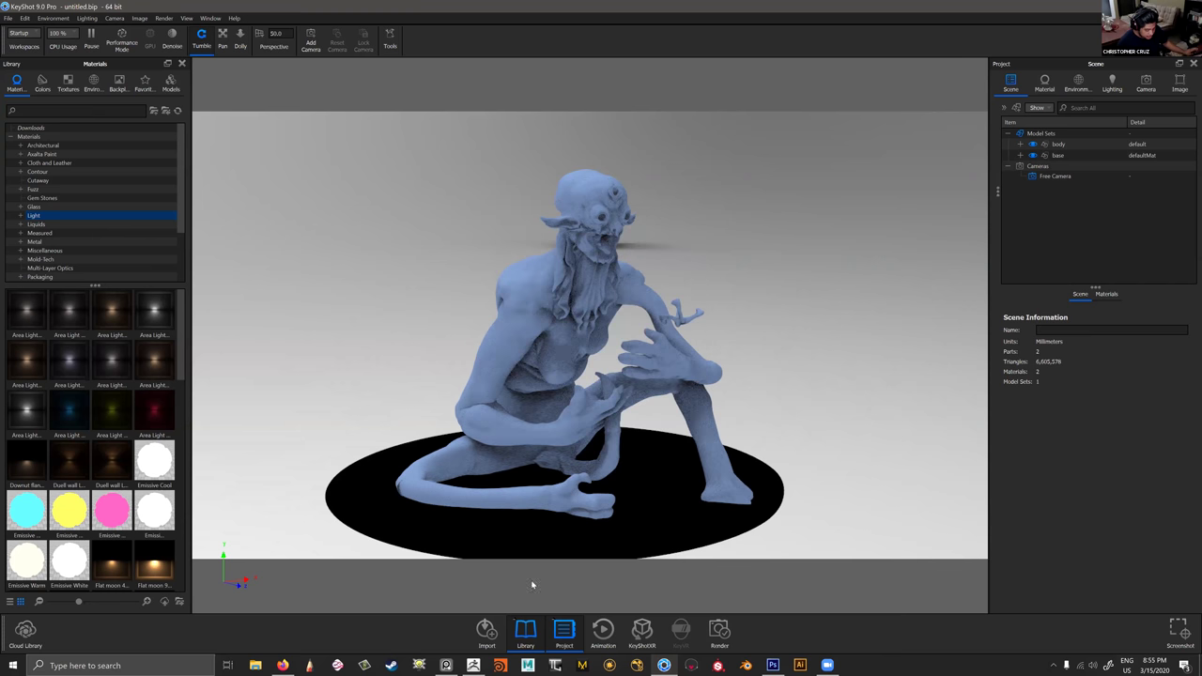
Import the bg OBJ into the Default model set and close the log window.
left_click(486, 629)
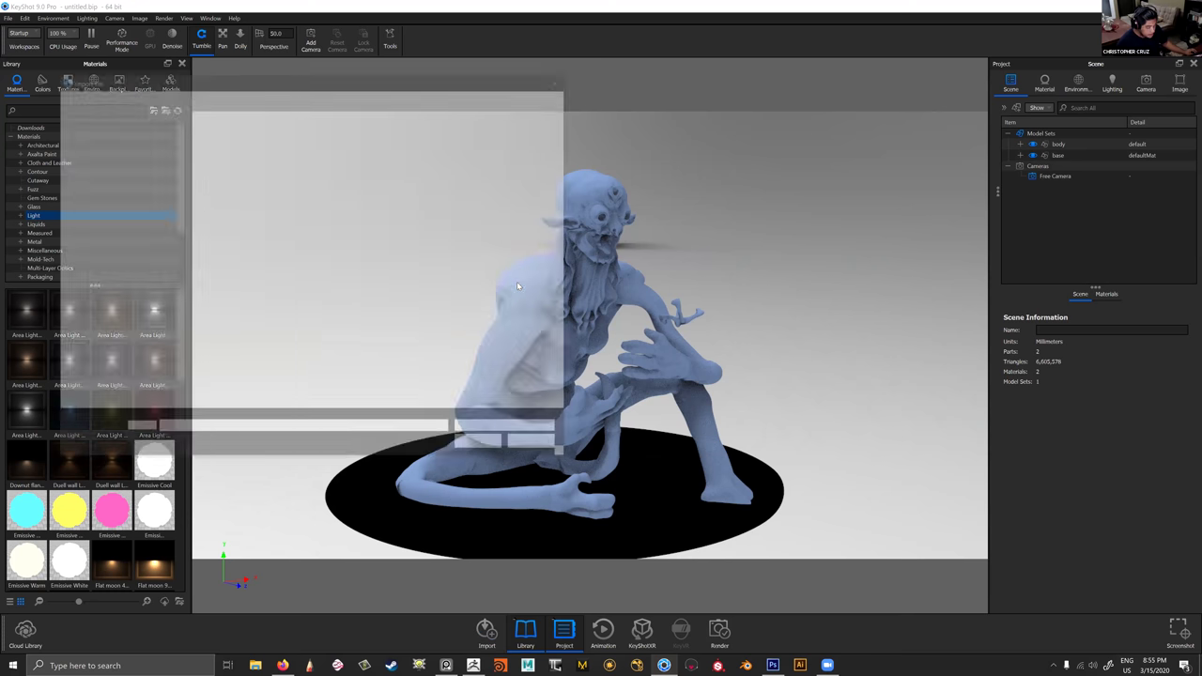
double_click(297, 169)
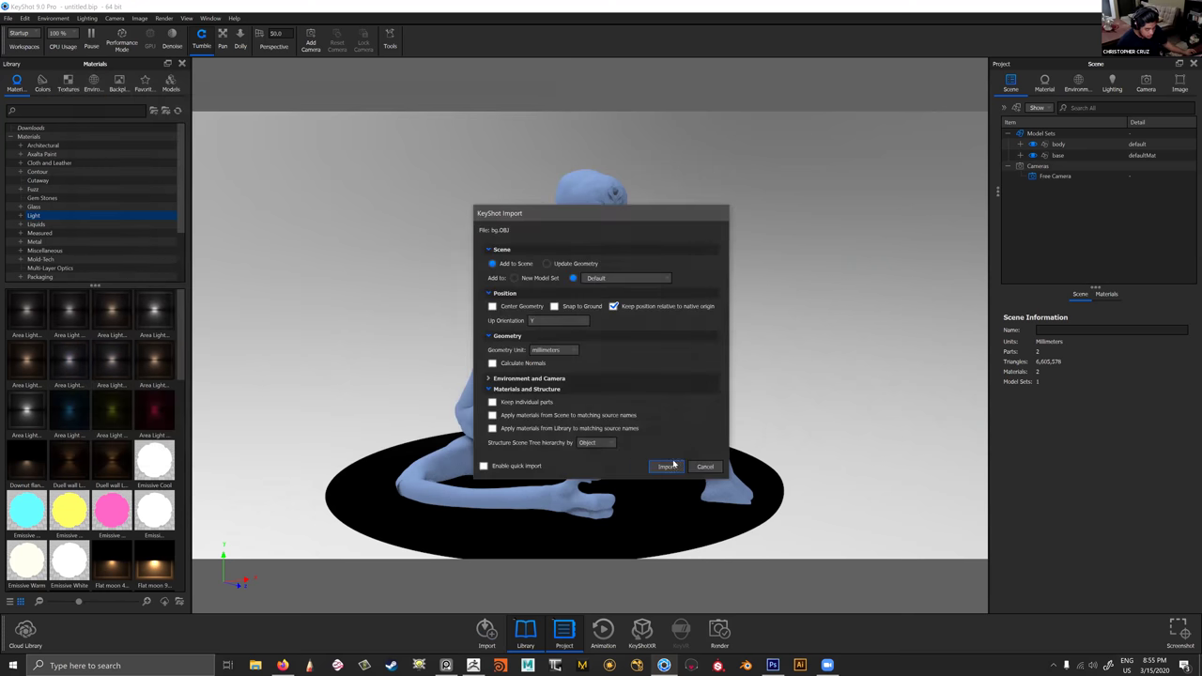
left_click(668, 466)
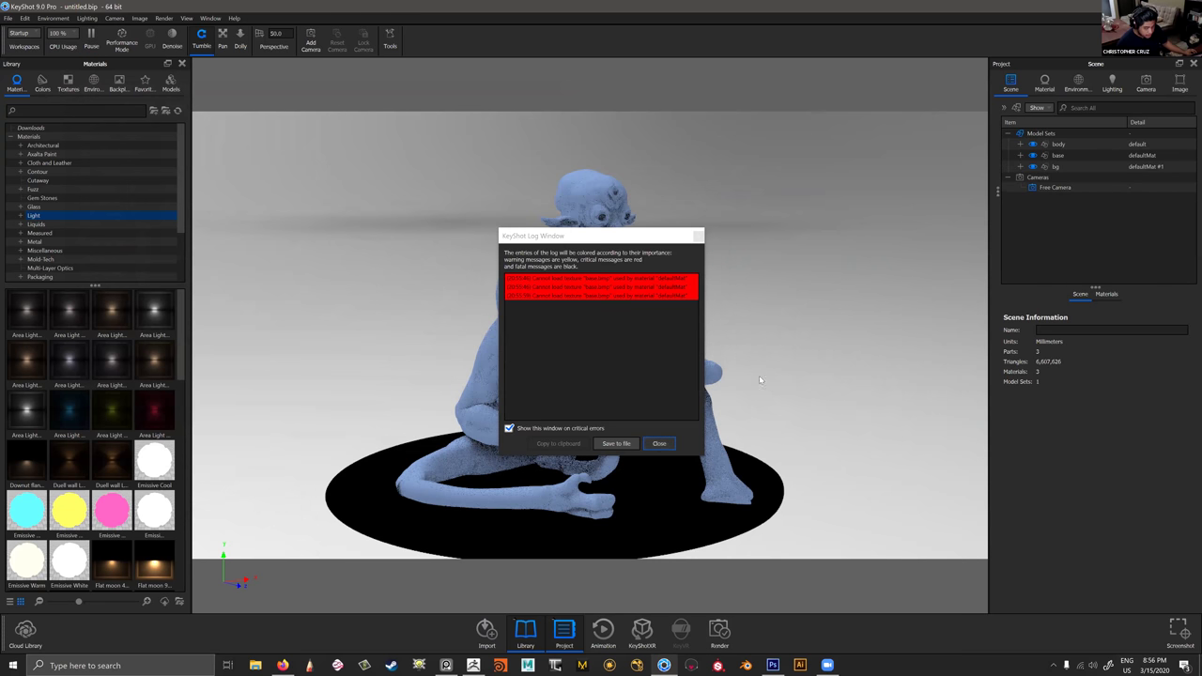
left_click(659, 443)
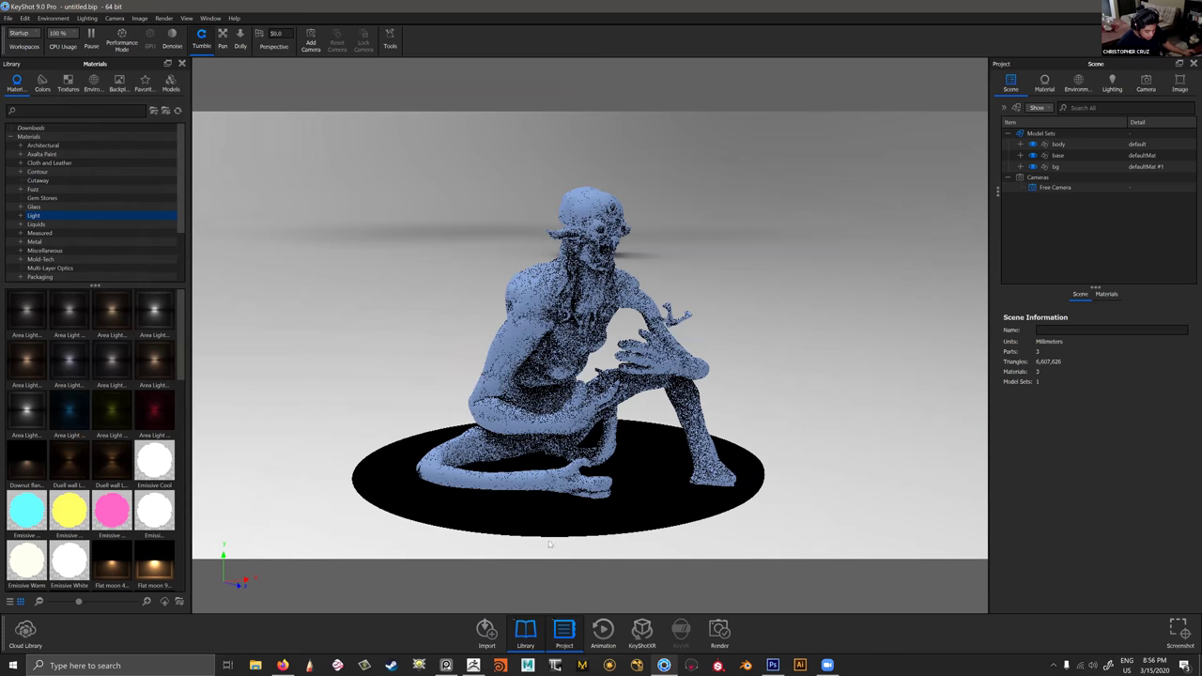
Add the eyes OBJ to the scene in the Default model set and close the log window.
scroll(550, 545, "down", 3)
scroll(491, 290, "up", 2)
key("ctrl+i")
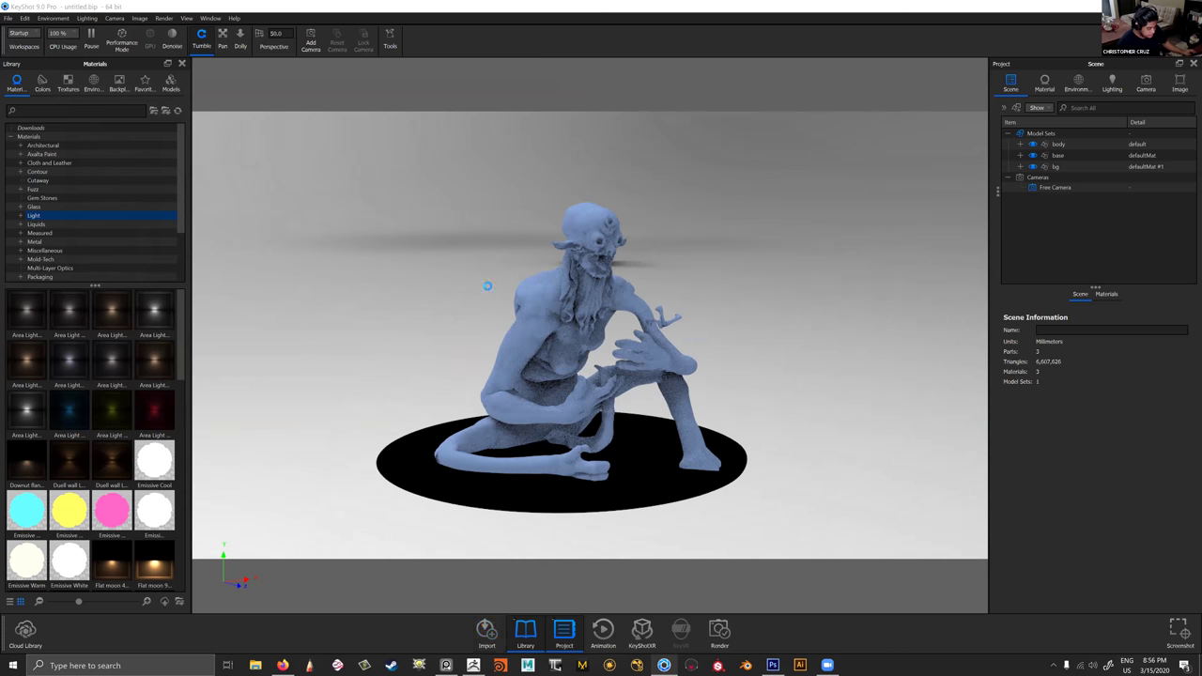
key("ctrl+i")
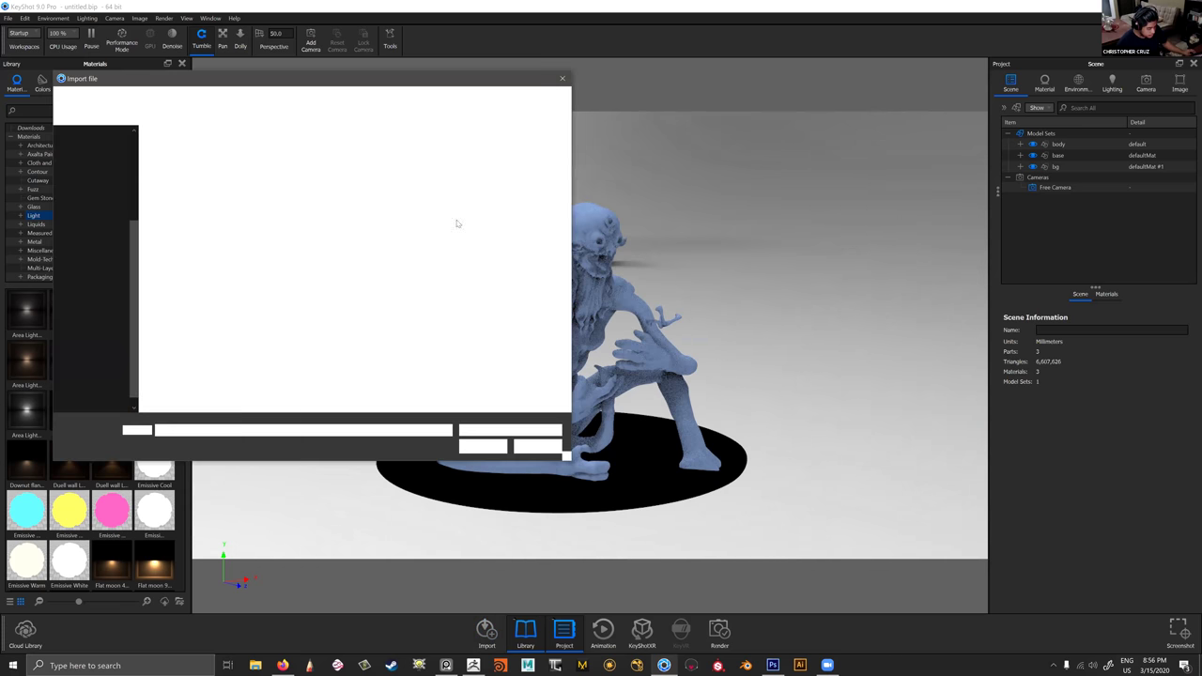
double_click(479, 163)
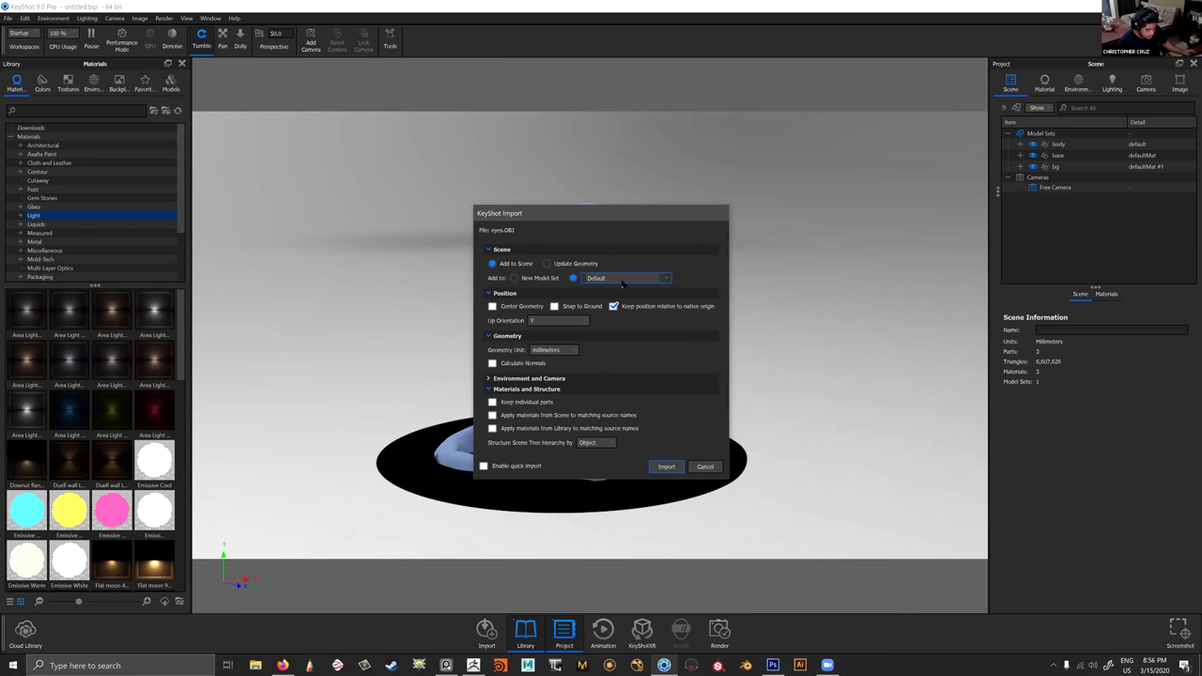
left_click(664, 466)
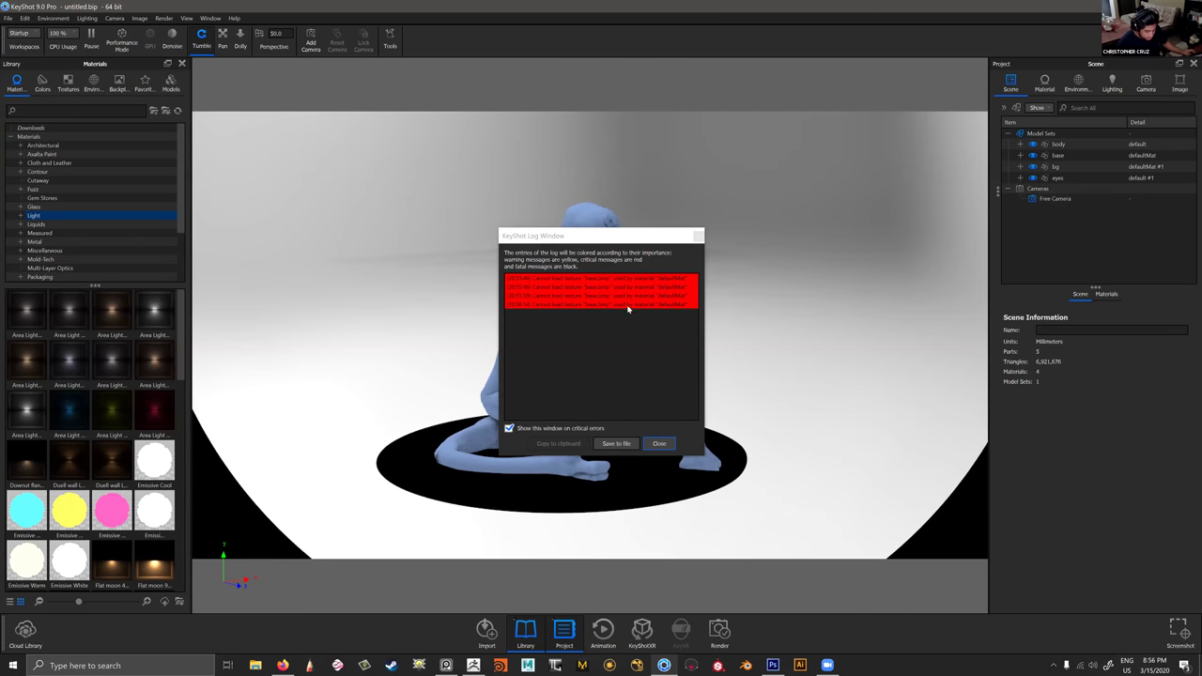
left_click(696, 235)
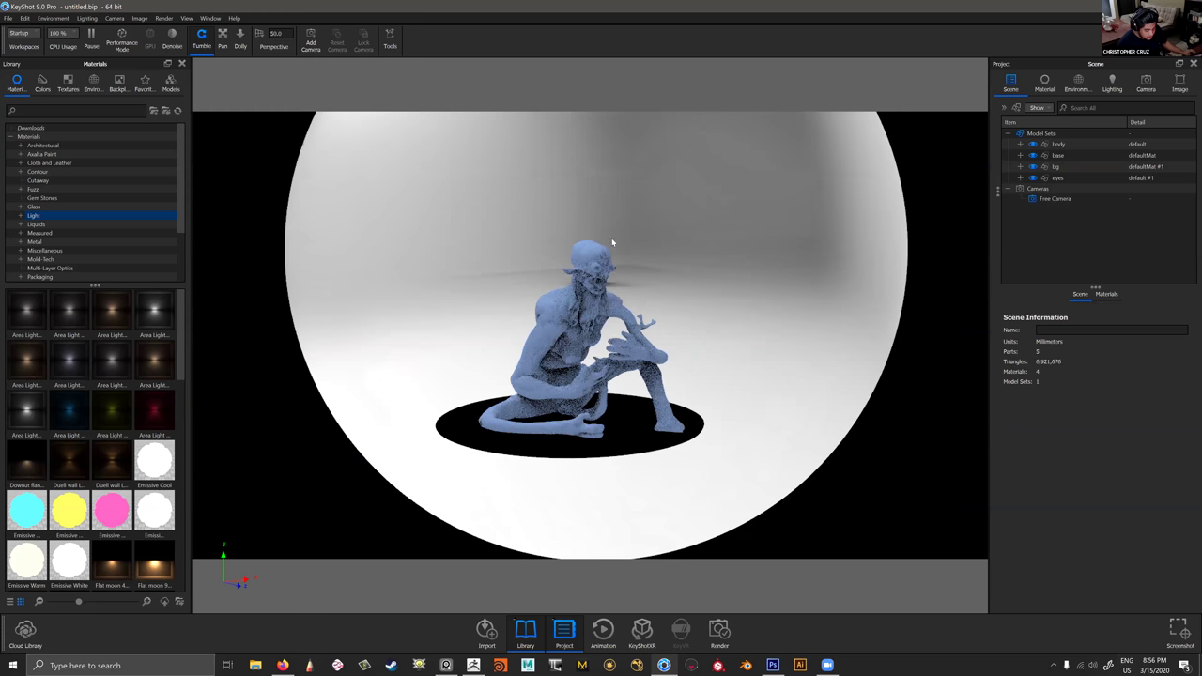
Examine the fit of the imported eyes up close, expand the eyes model's parts, and review the whole figure on its base.
scroll(668, 199, "up", 3)
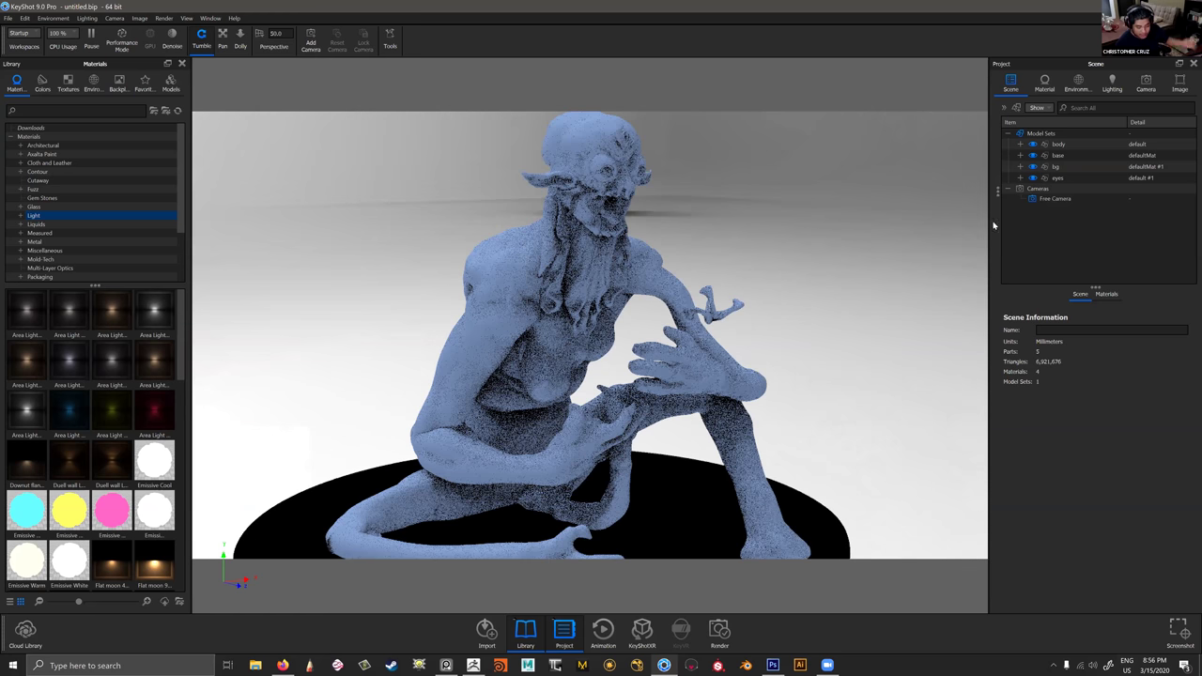
left_click(609, 172)
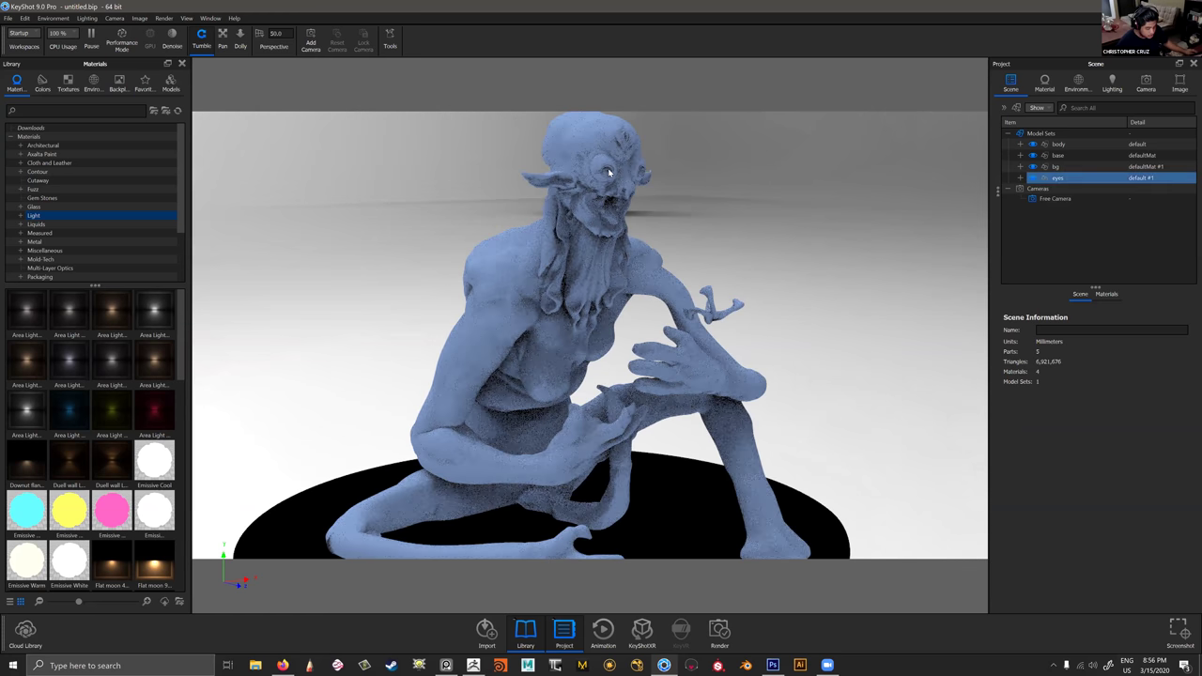
left_click(708, 172)
scroll(701, 228, "up", 2)
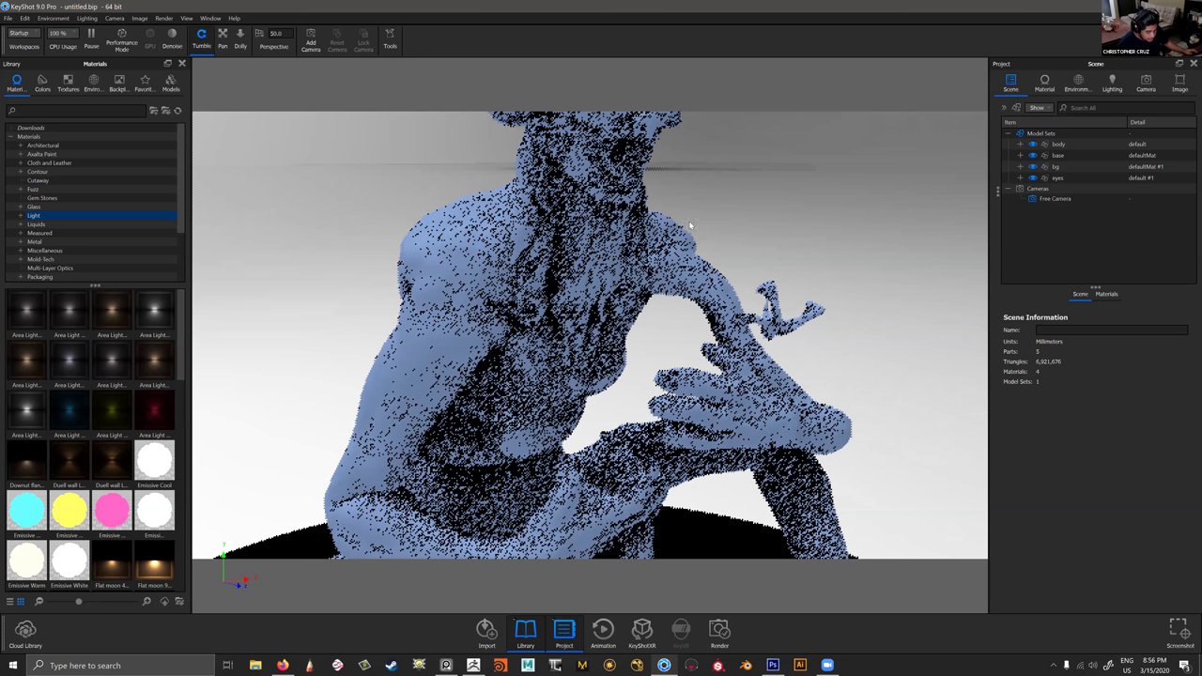
scroll(630, 185, "up", 2)
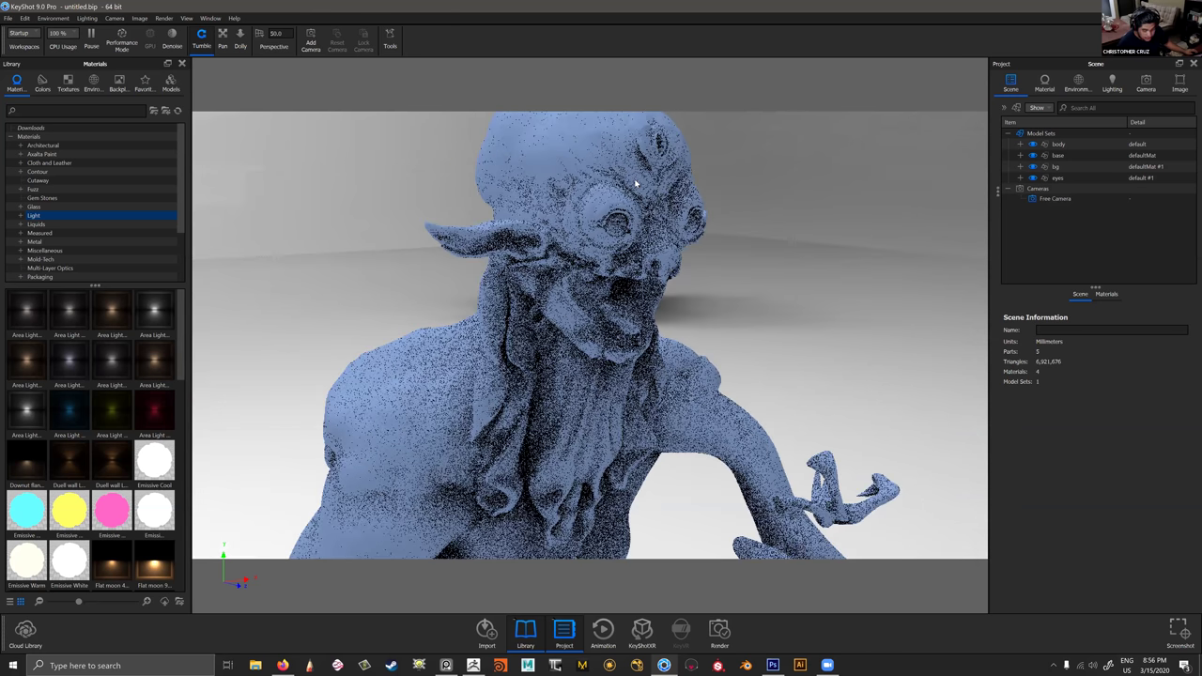
scroll(806, 228, "up", 3)
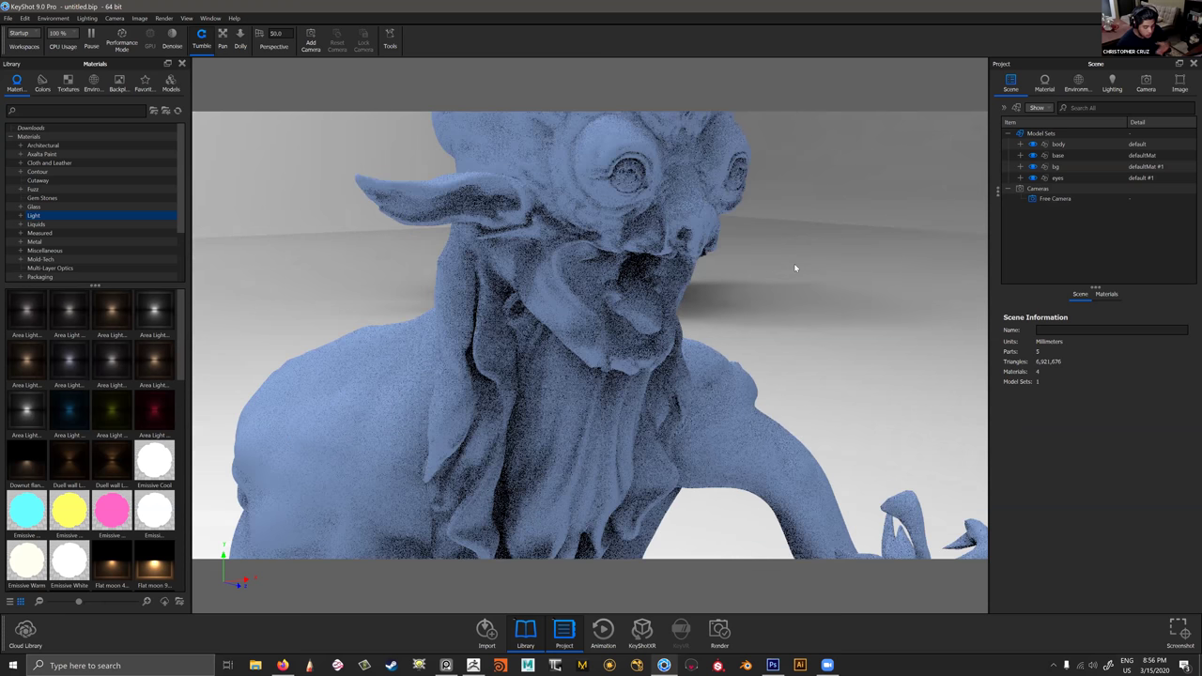
left_click(807, 314)
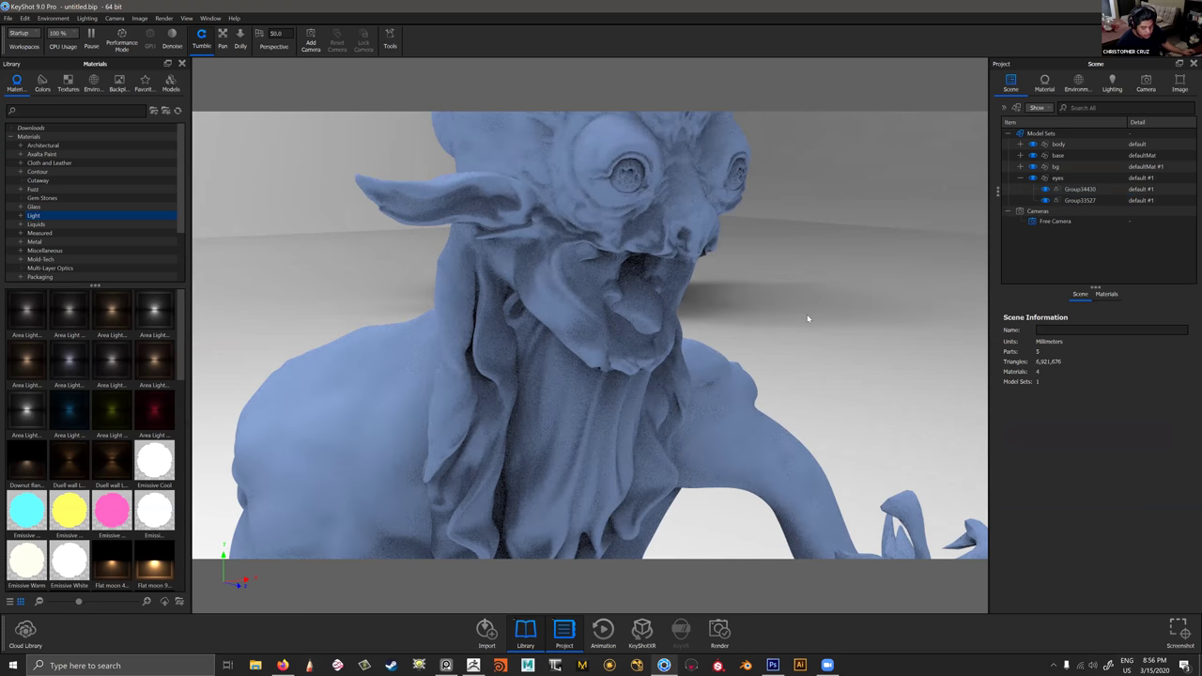
scroll(849, 315, "down", 3)
scroll(850, 317, "down", 5)
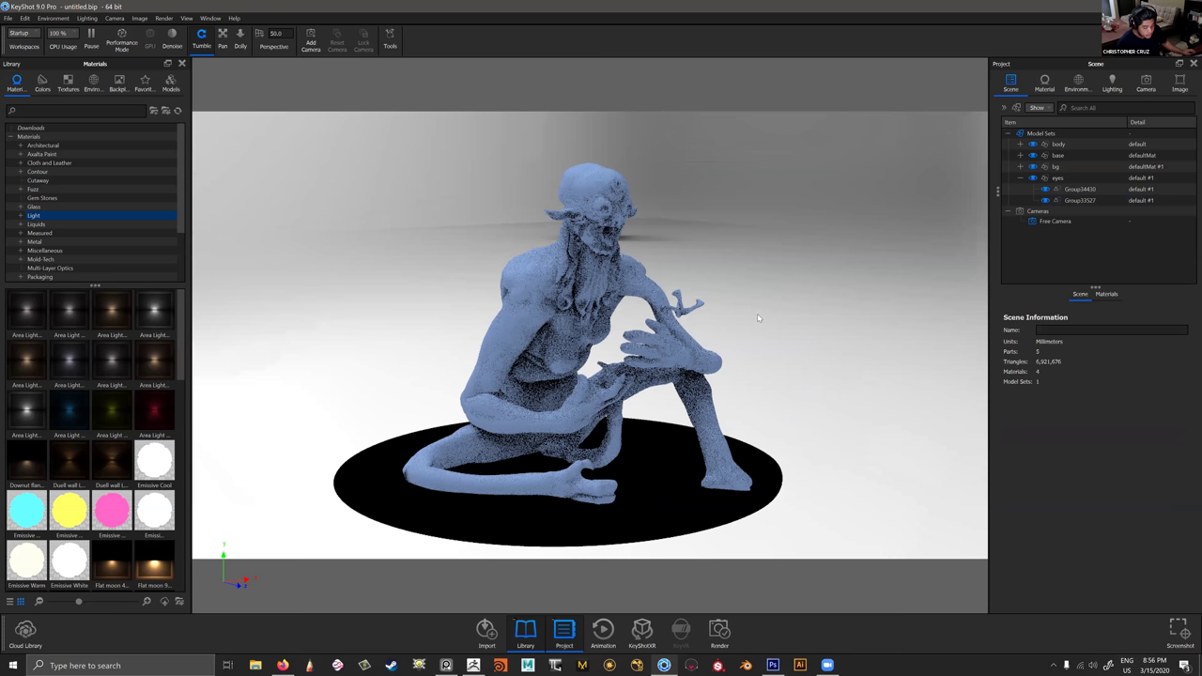
scroll(781, 270, "up", 2)
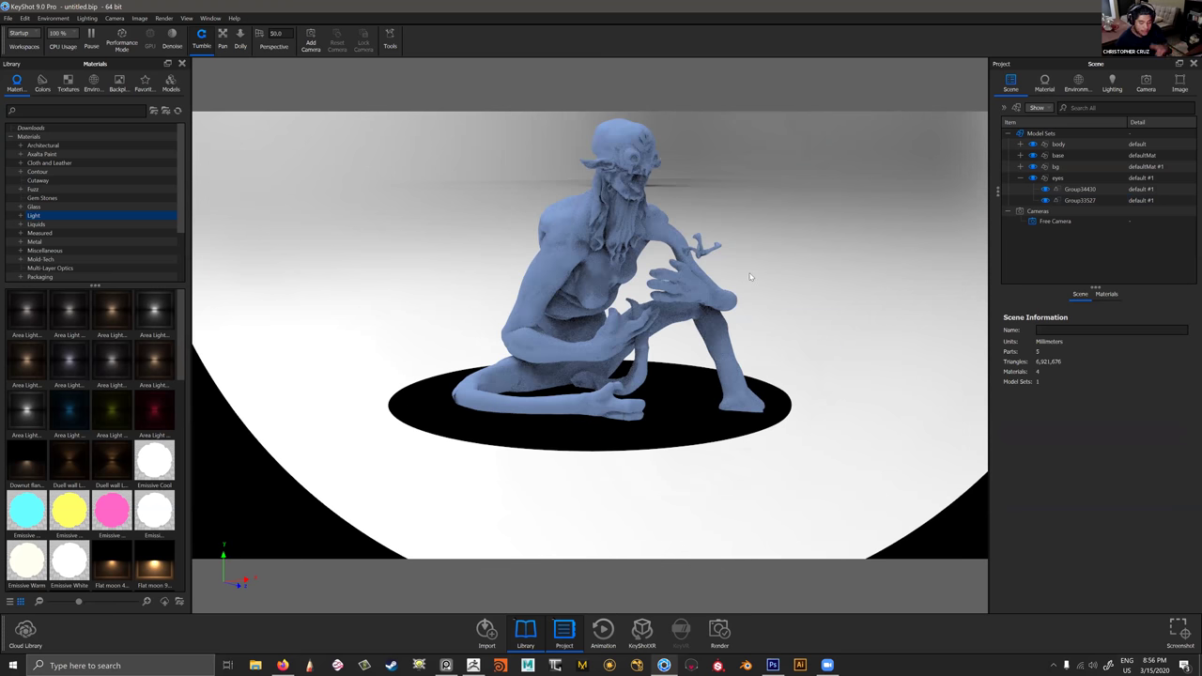
middle_click_drag(751, 243, 750, 276)
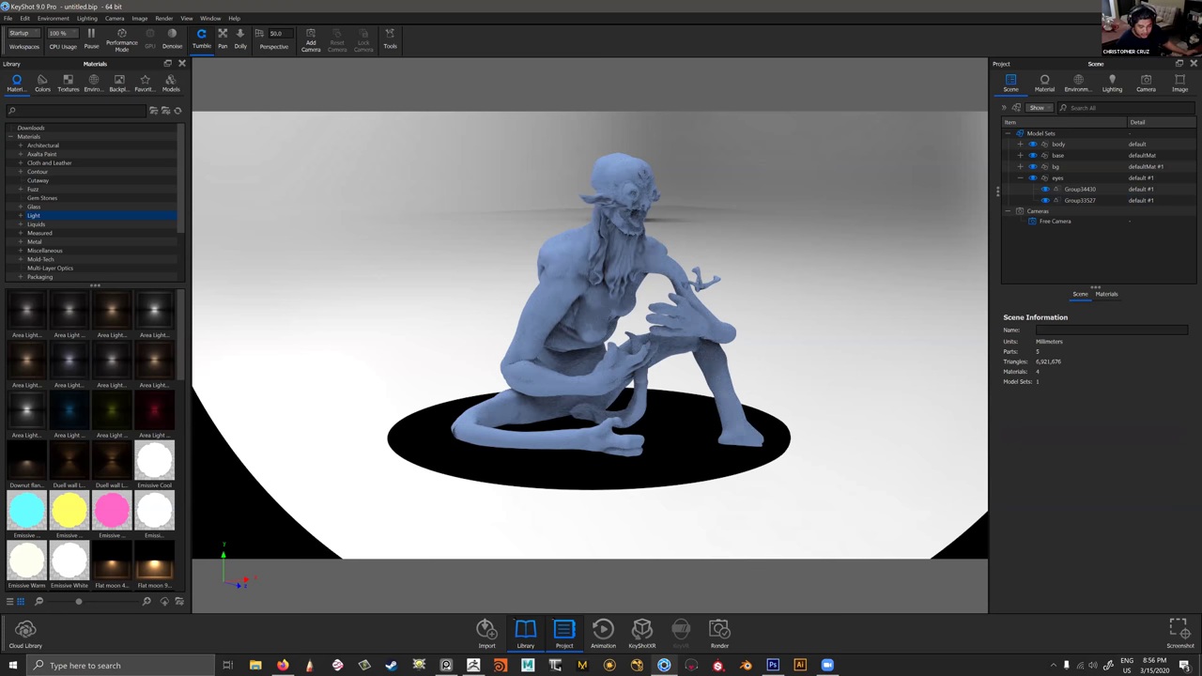
Start a new scene, switch to ZBrush and choose KeyShot as the external renderer.
key("ctrl+n")
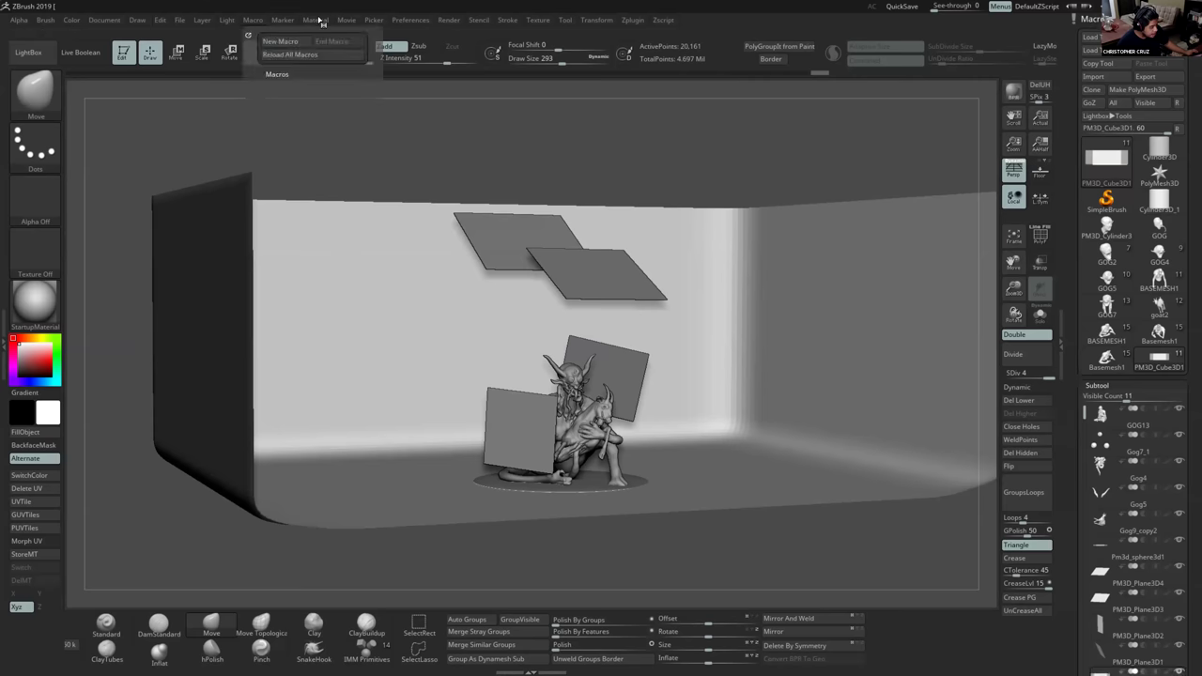
left_click(448, 20)
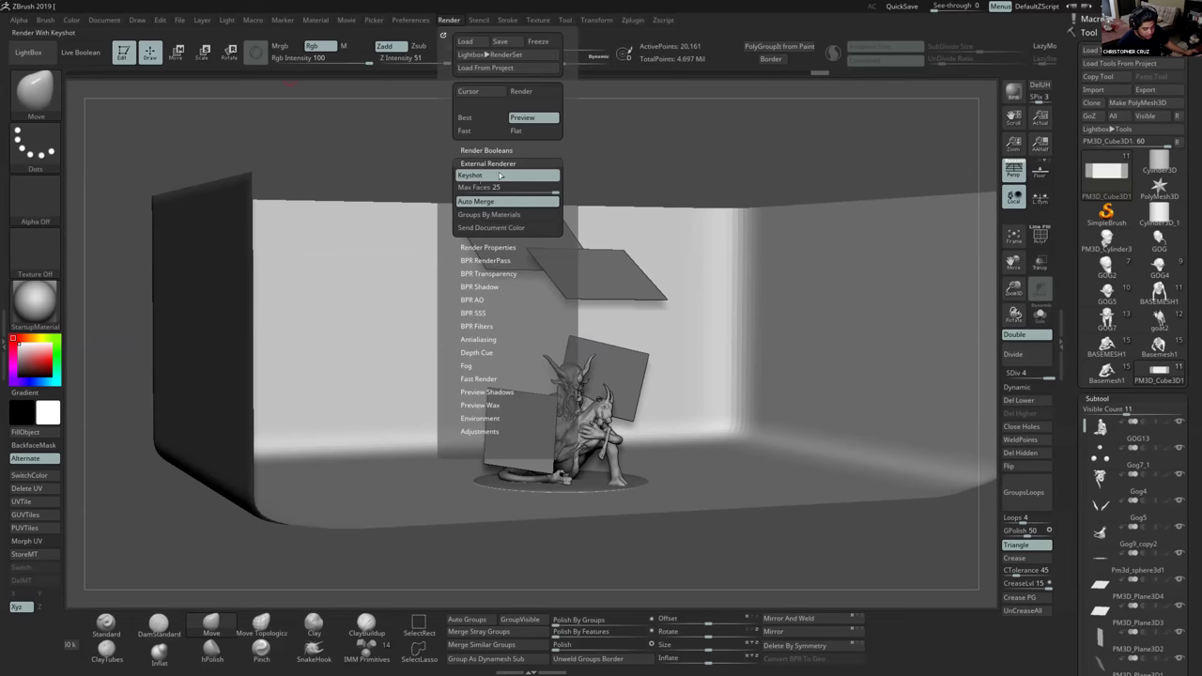
left_click(483, 175)
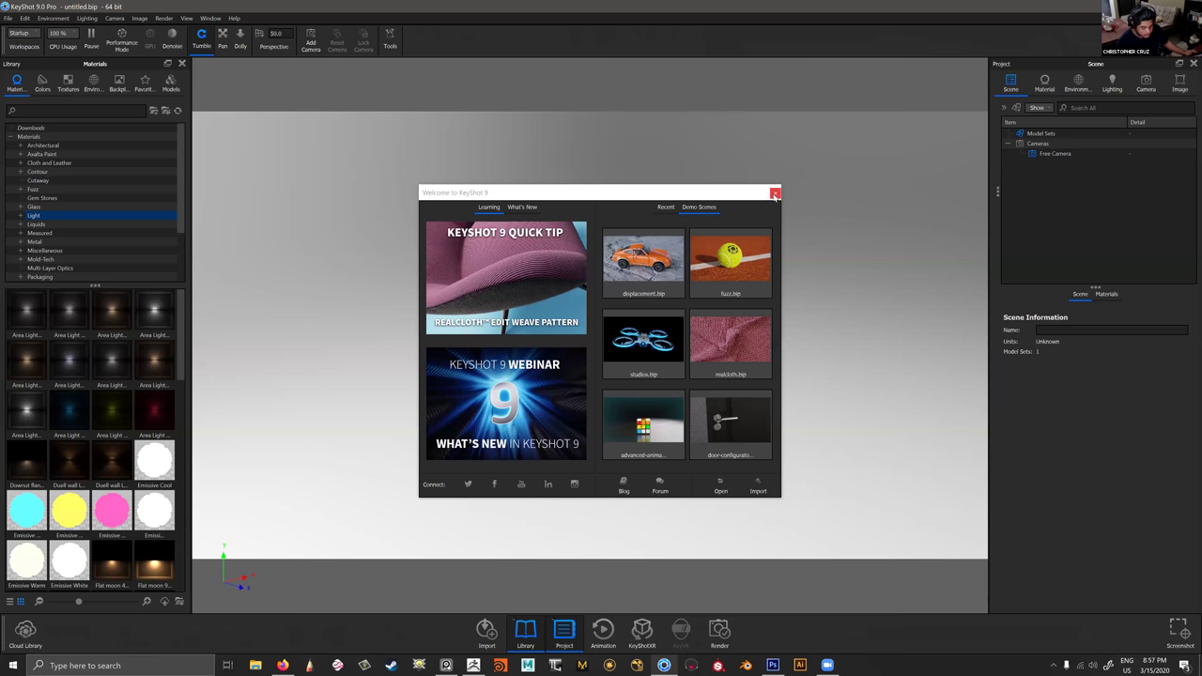
Dismiss the KeyShot welcome window and select the empty scene's Default model set.
left_click(774, 194)
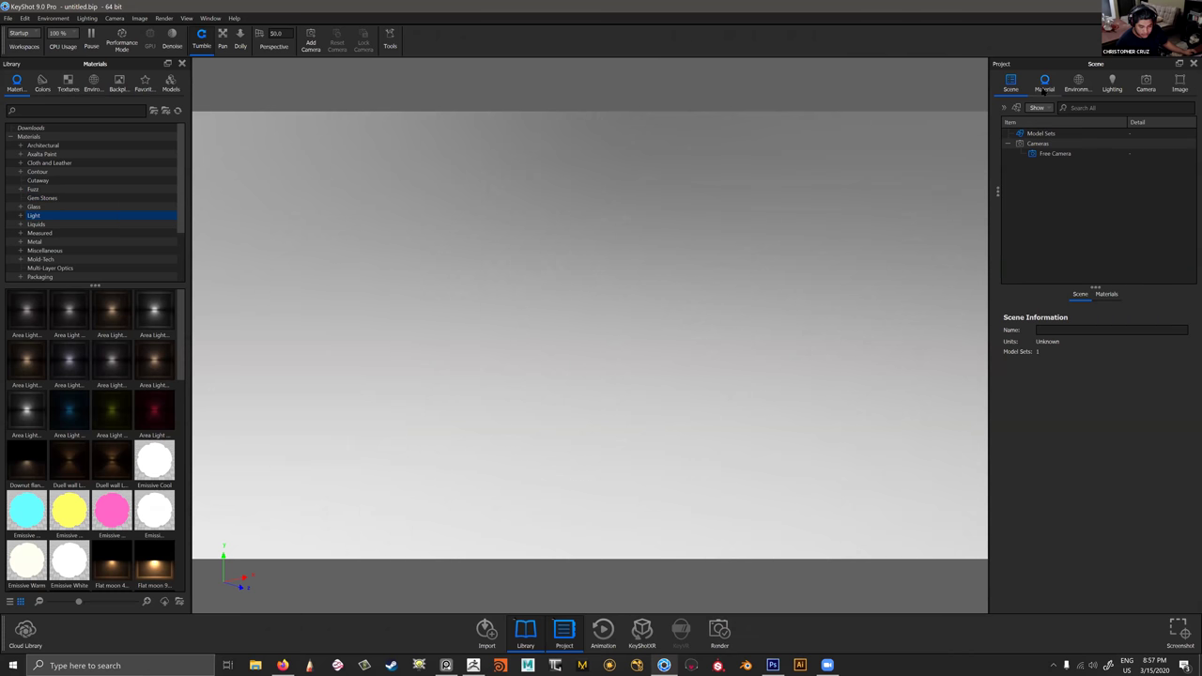
left_click(1040, 133)
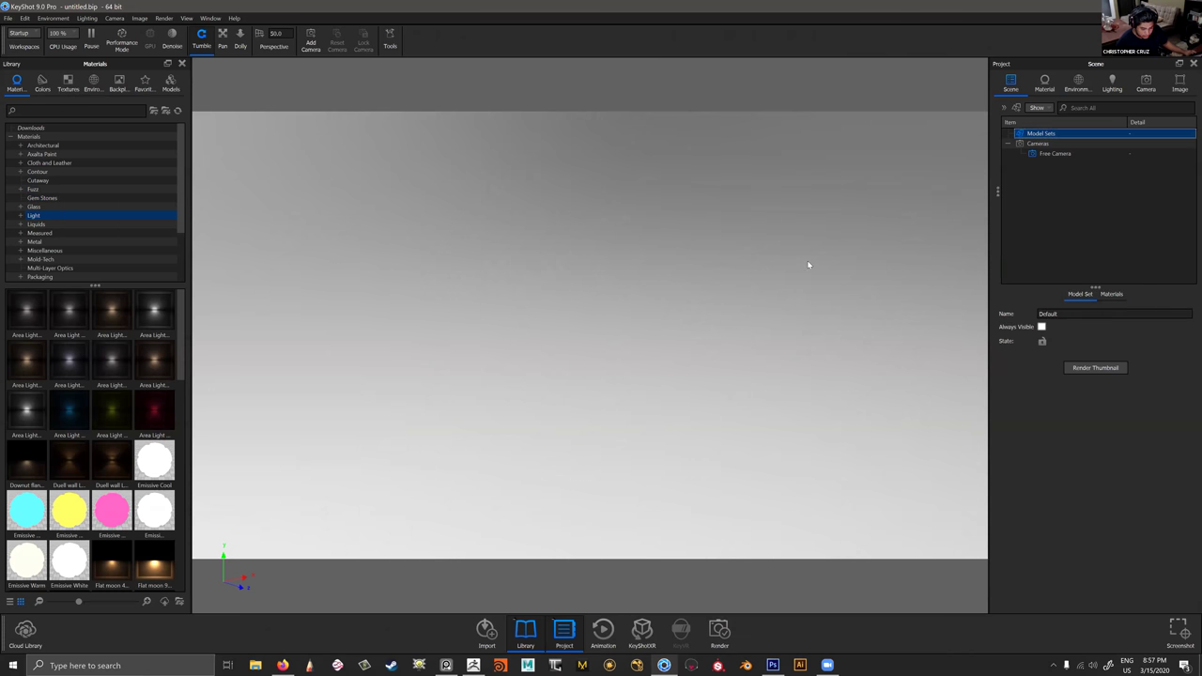
key("f")
key("f")
left_click_drag(751, 7, 829, 159)
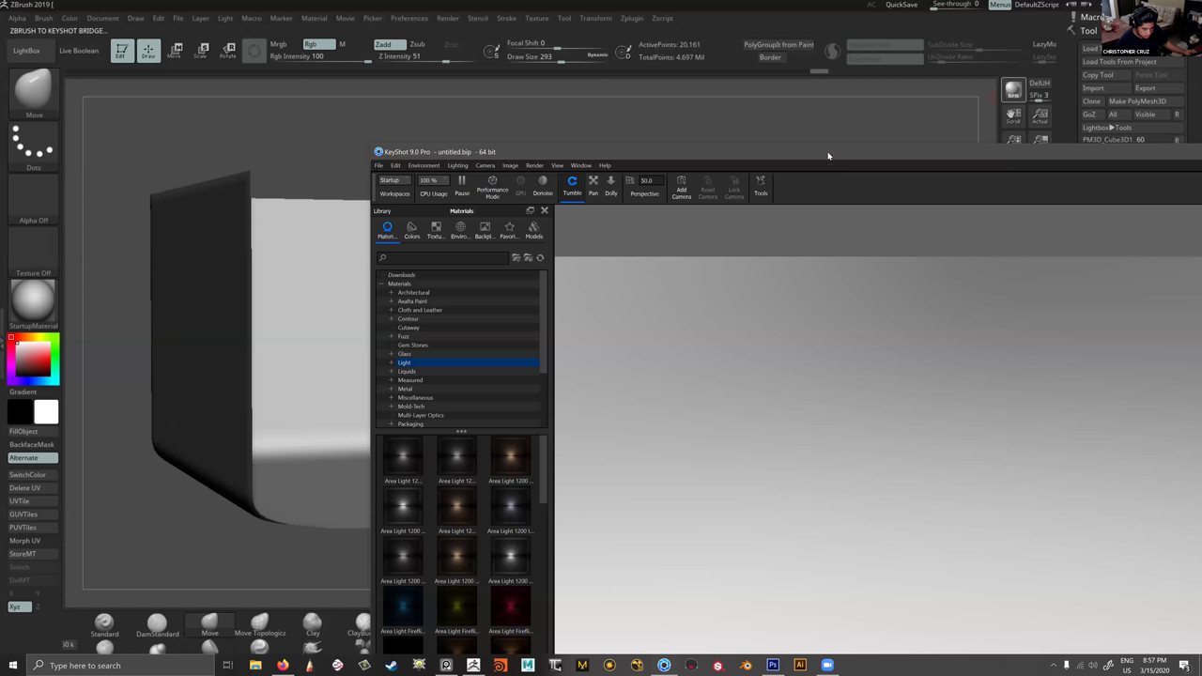
double_click(828, 156)
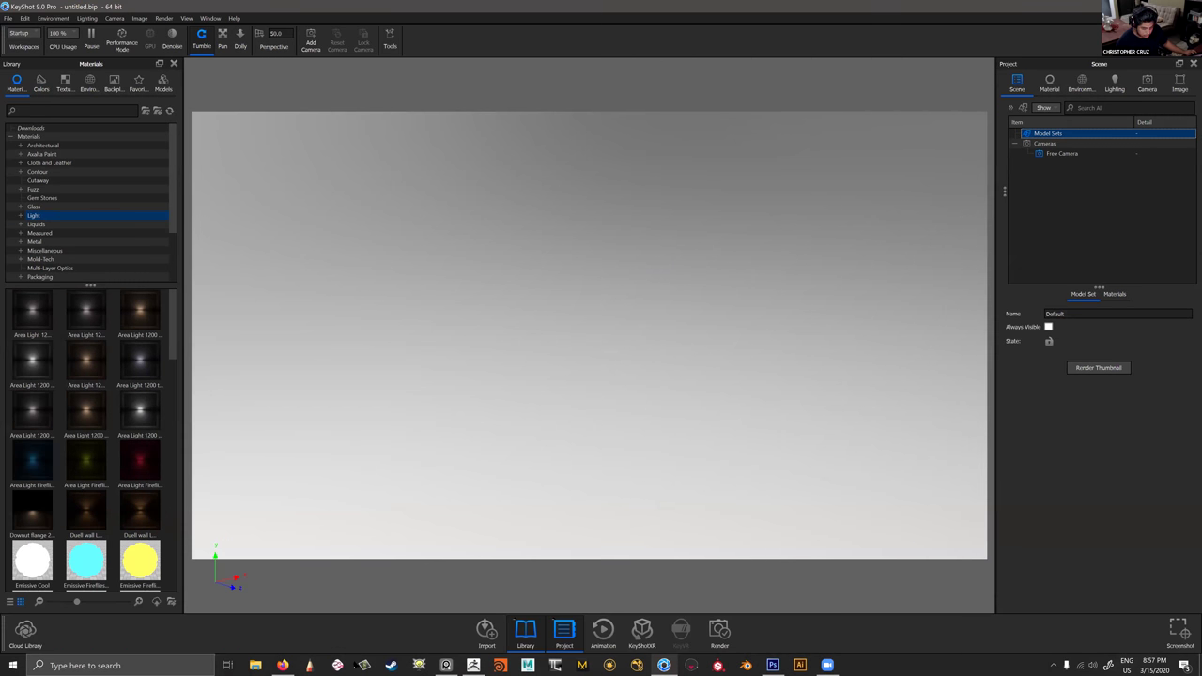
Switch between ZBrush and KeyShot to check the progress of the bridge transfer.
left_click(475, 666)
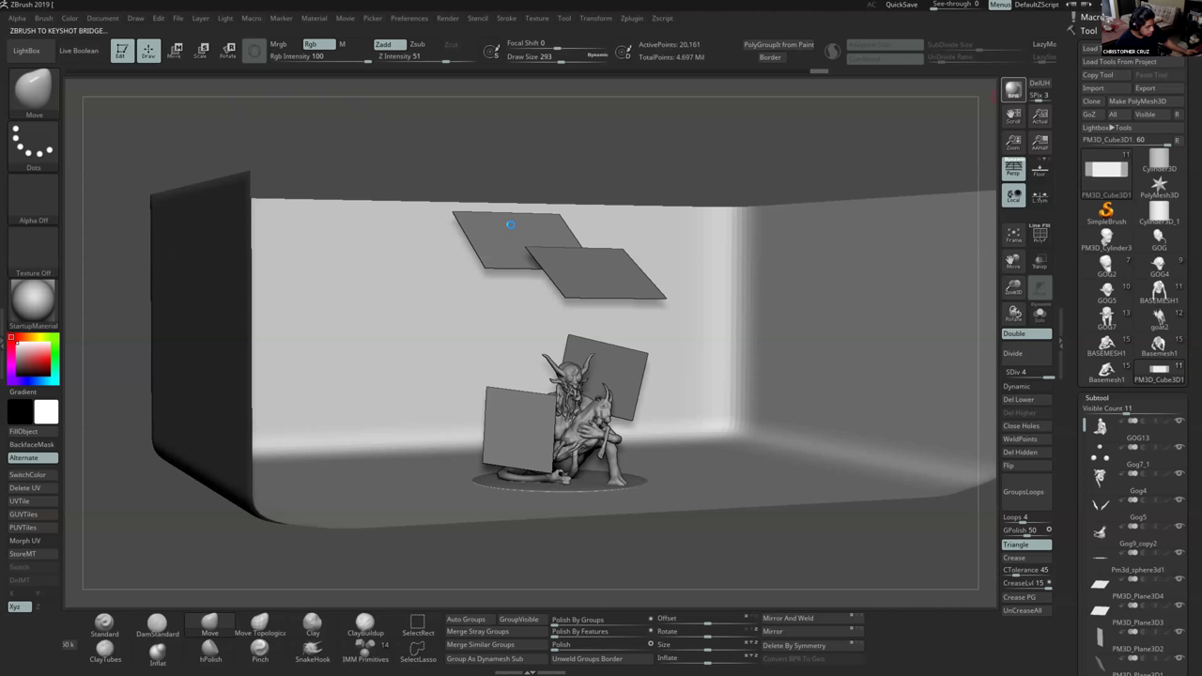
key("alt+Tab")
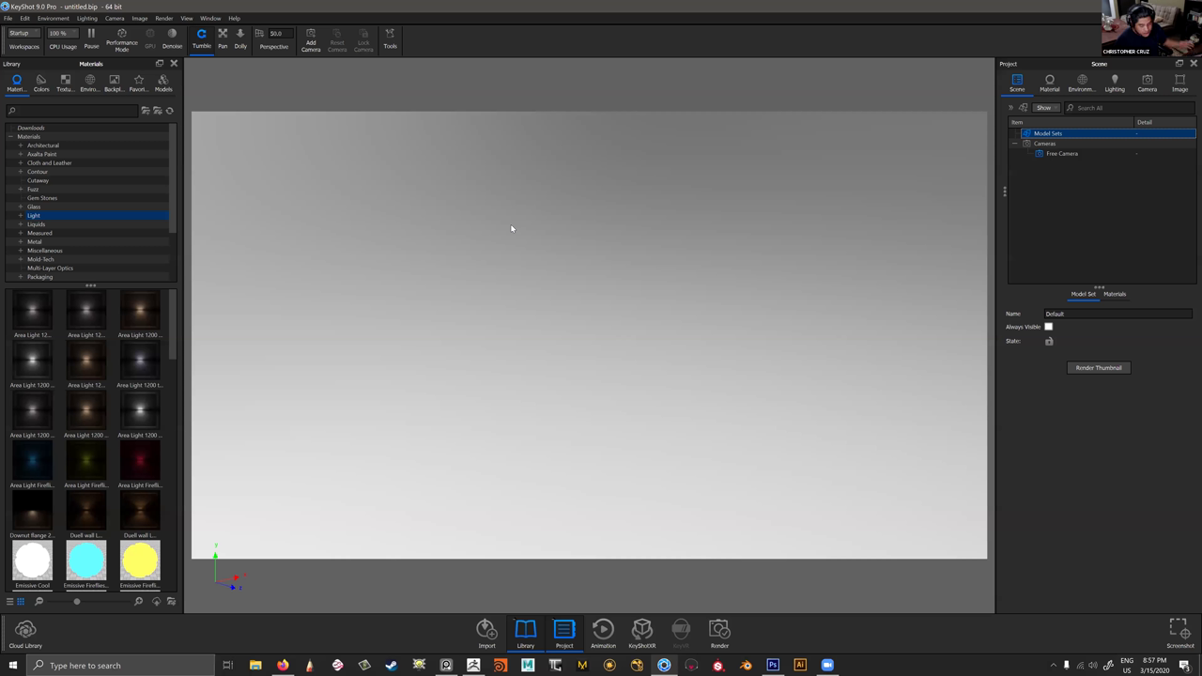
key("alt+Tab")
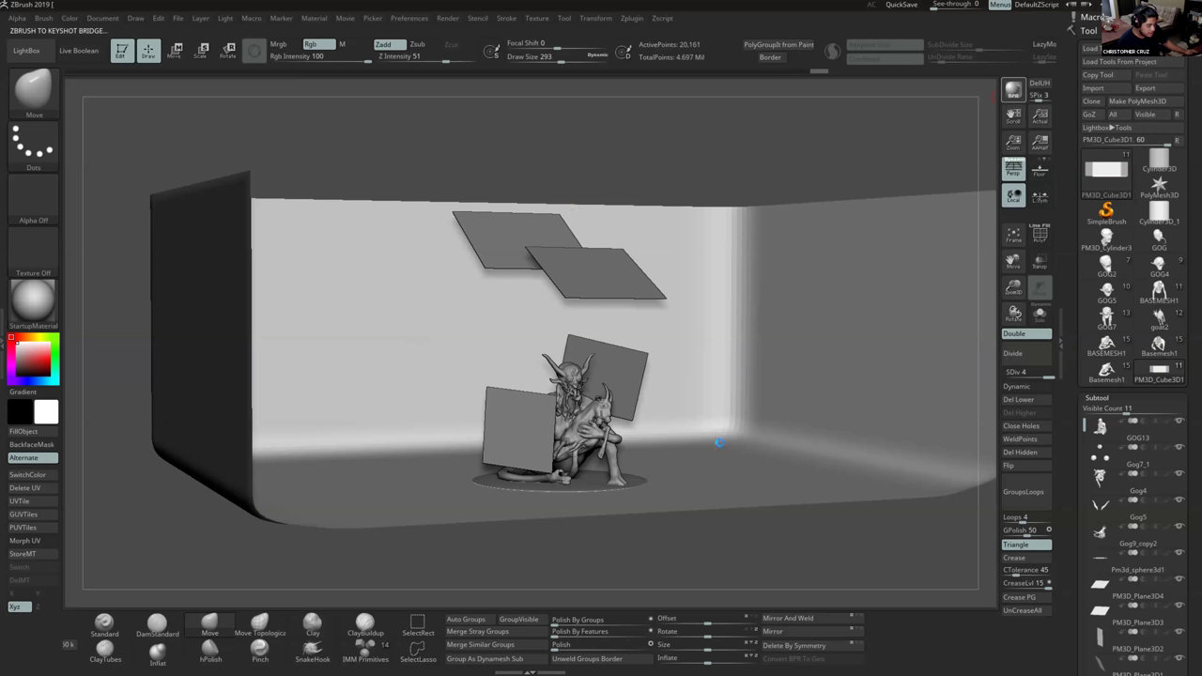
key("alt+Tab")
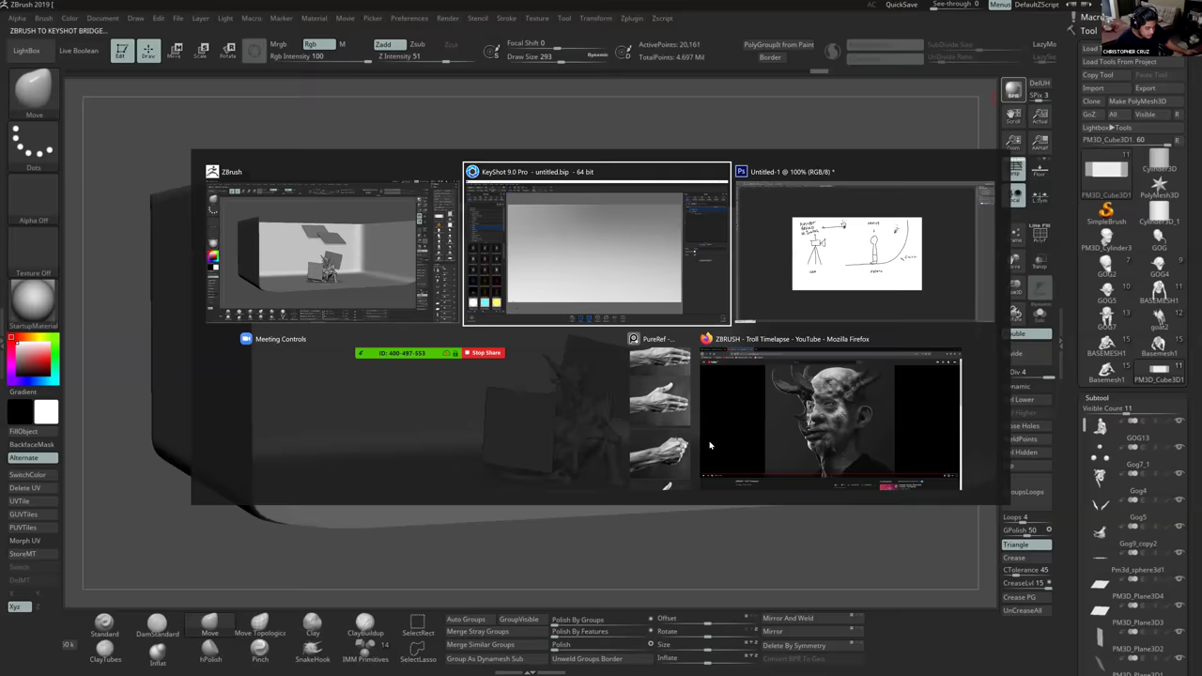
key("alt+Tab")
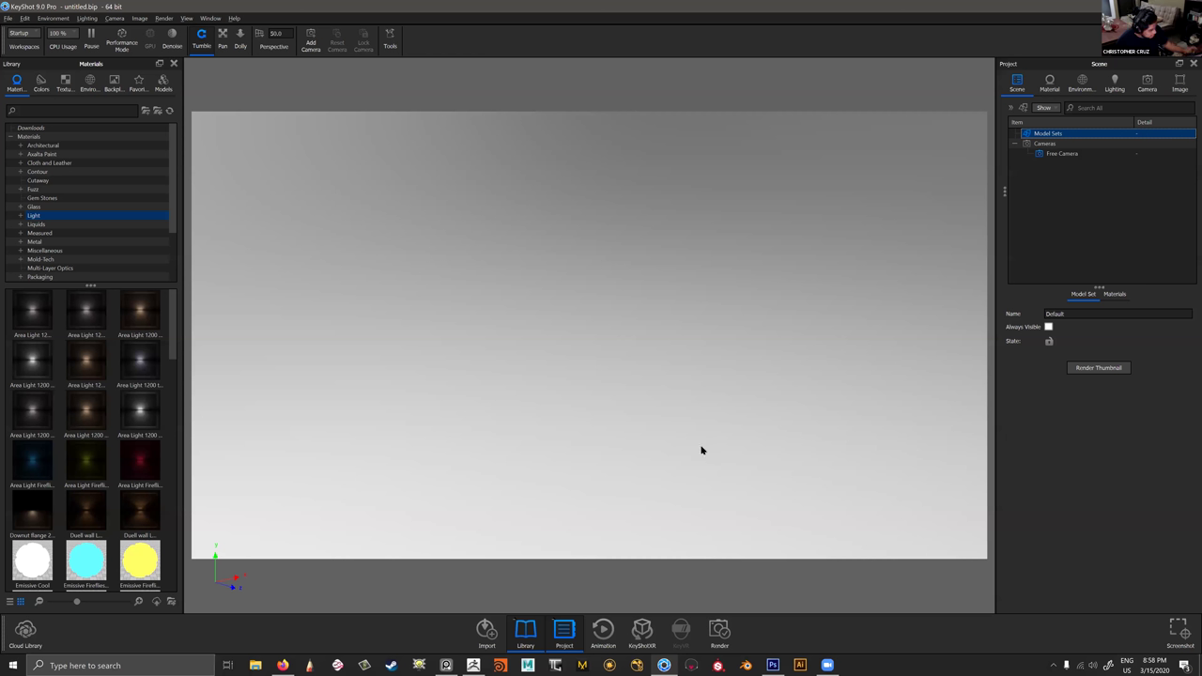
key("alt+Tab")
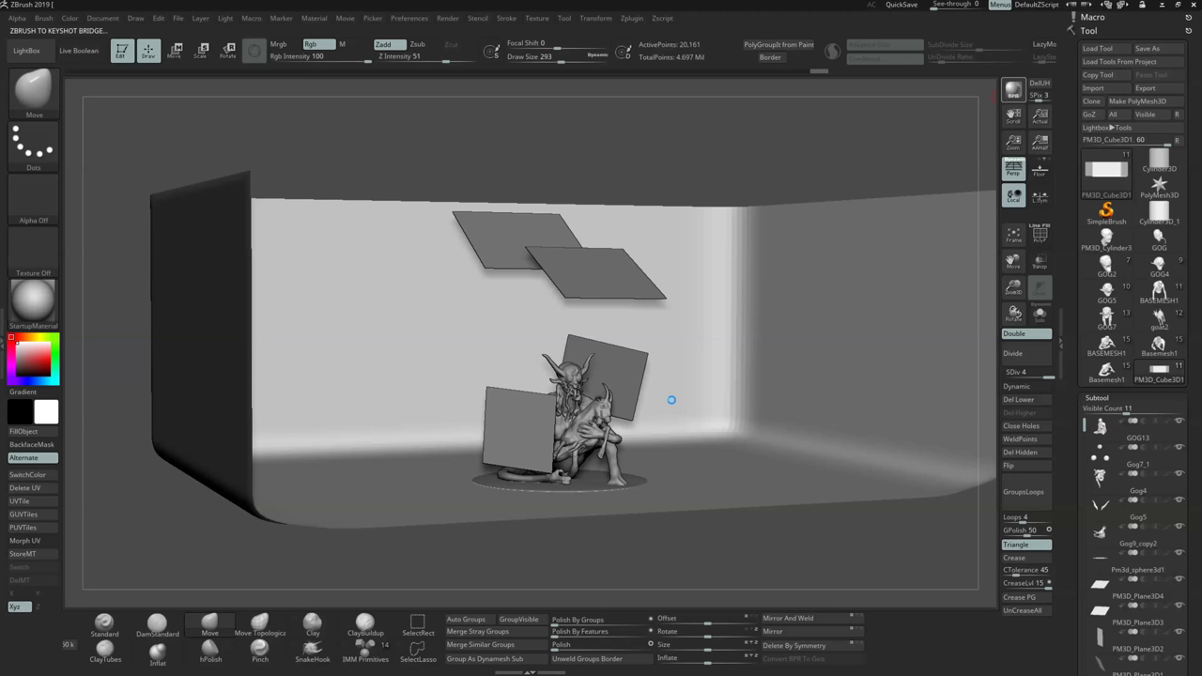
key("alt+Tab")
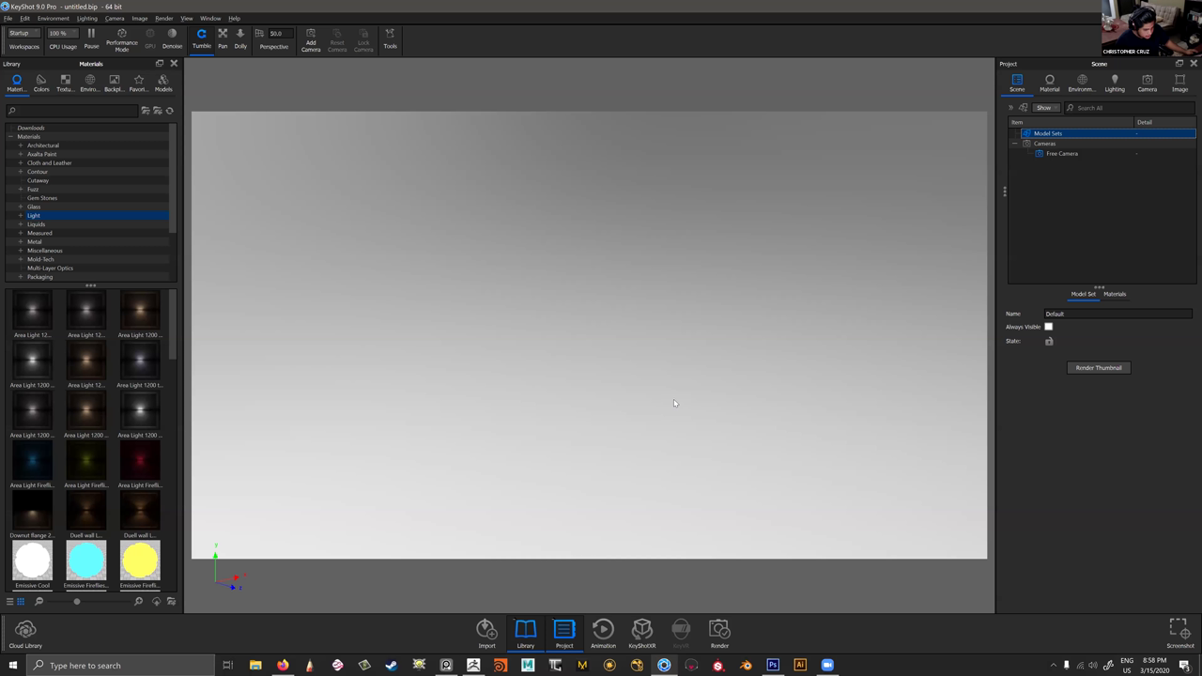
key("alt+Tab")
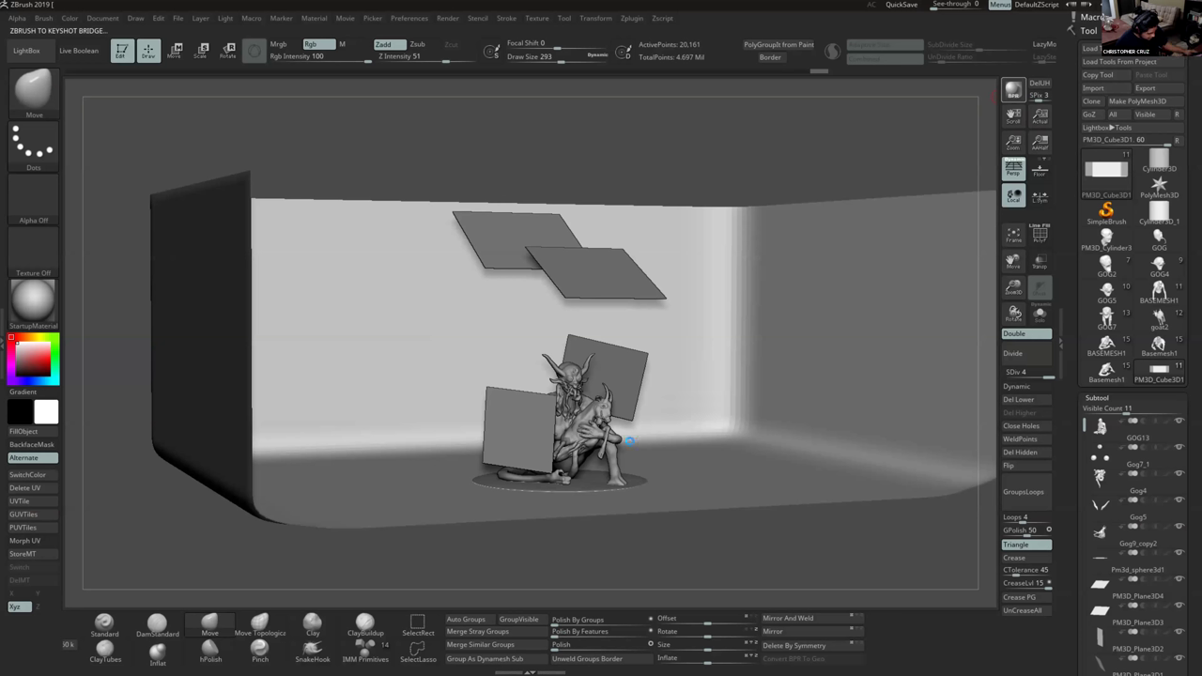
key("alt+Tab")
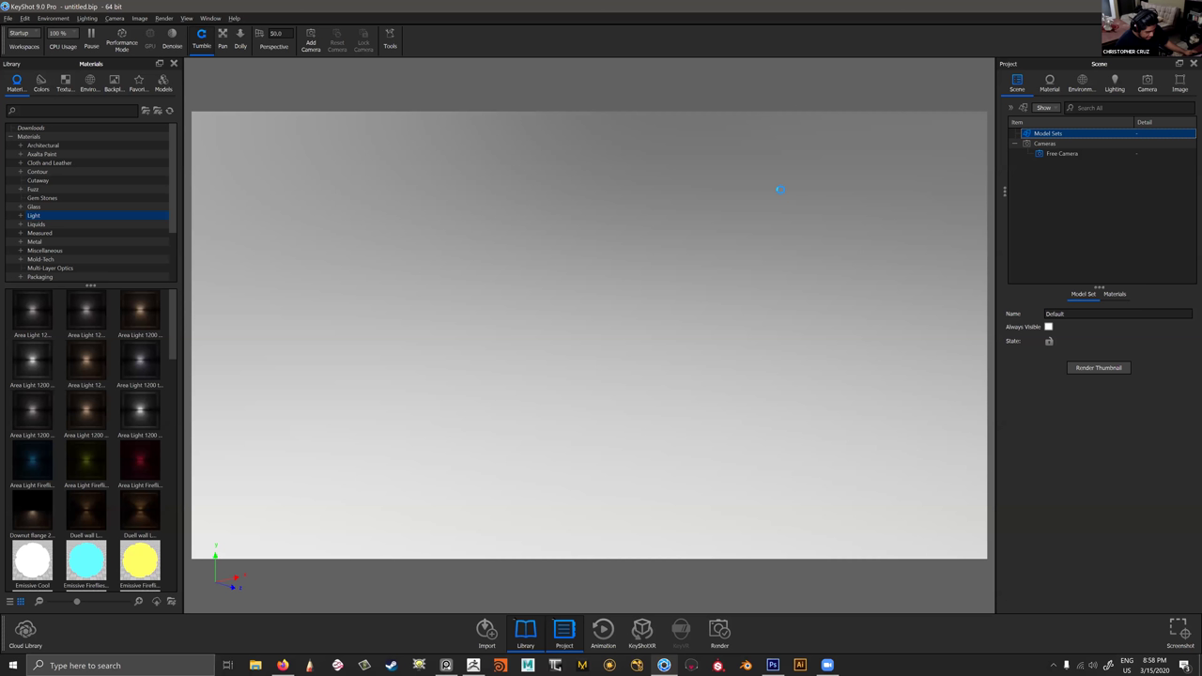
Return to ZBrush and force the unresponsive program to close.
key("alt+Tab")
key("alt+Tab")
key("alt+Tab")
key("super")
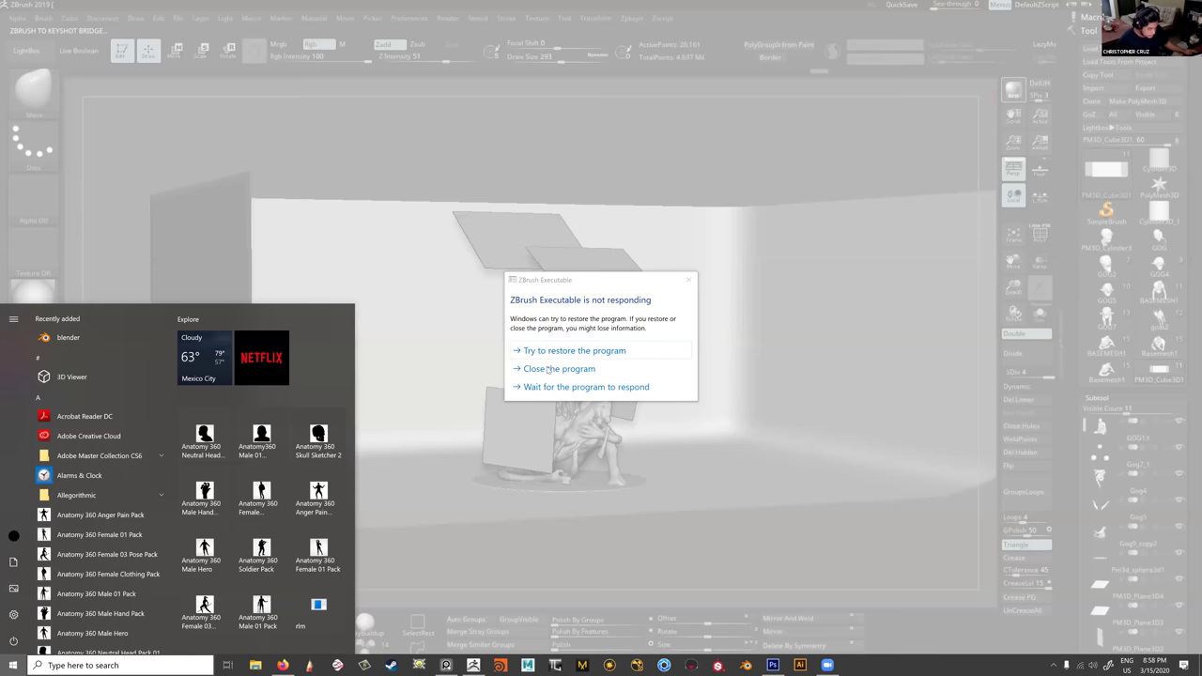
left_click(546, 369)
left_click(550, 356)
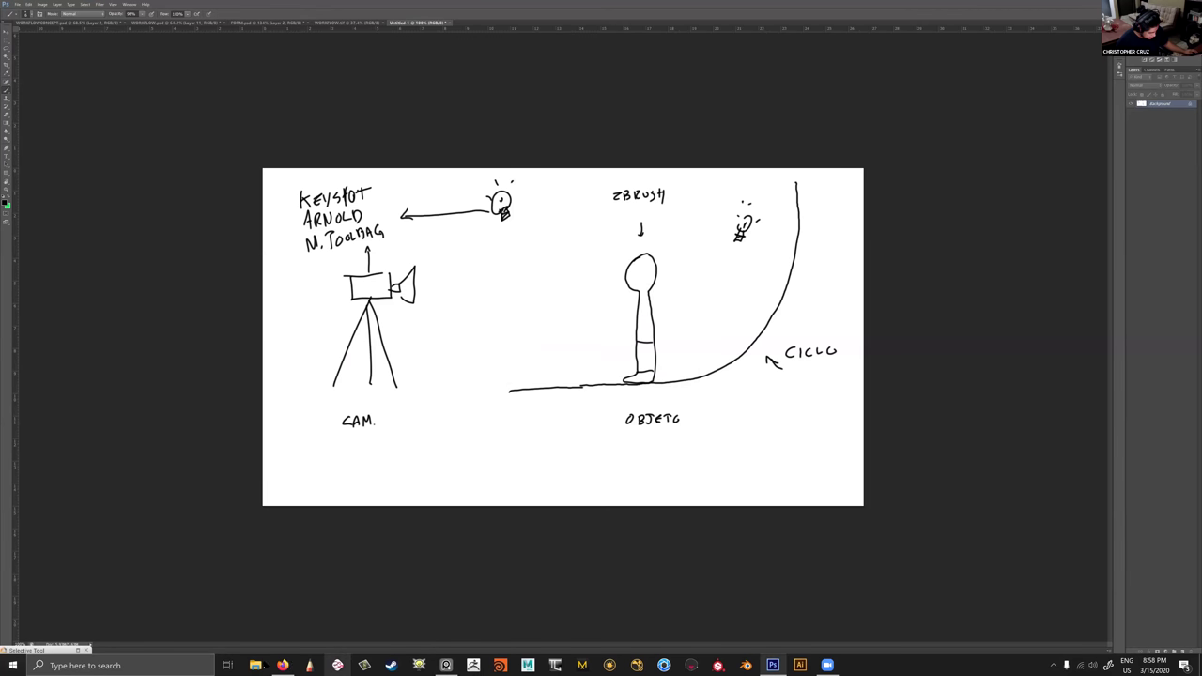
Switch to File Explorer, open the Desktop folder and show its files as a list.
key("super+e")
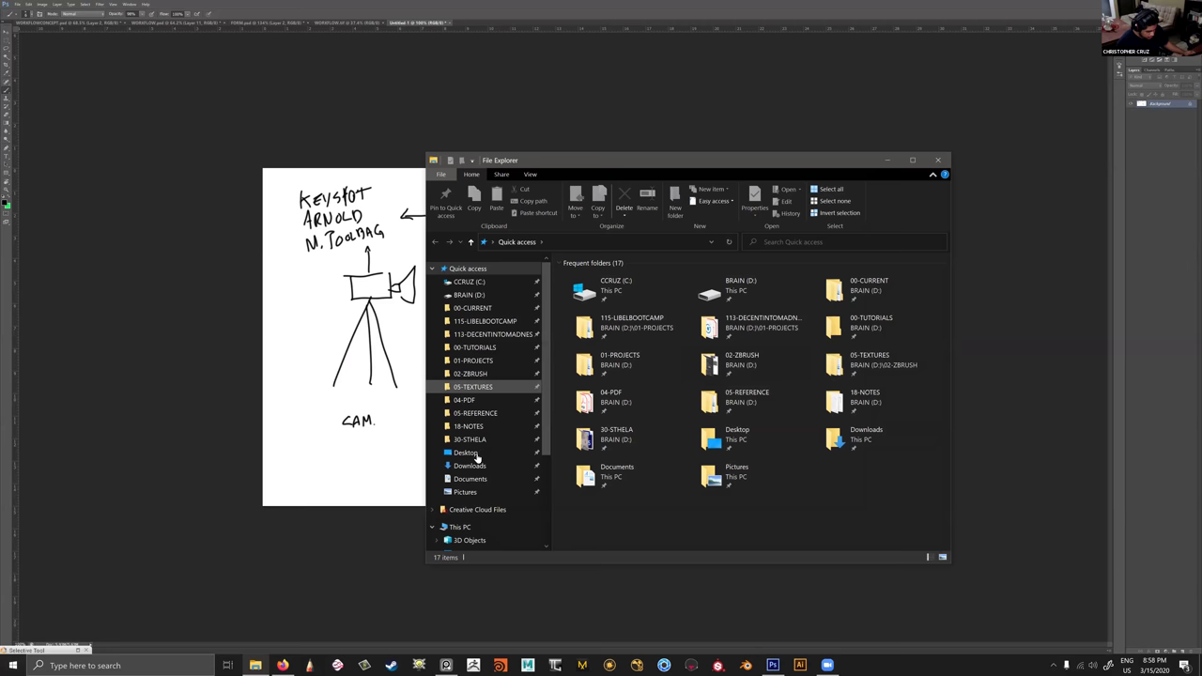
left_click(466, 452)
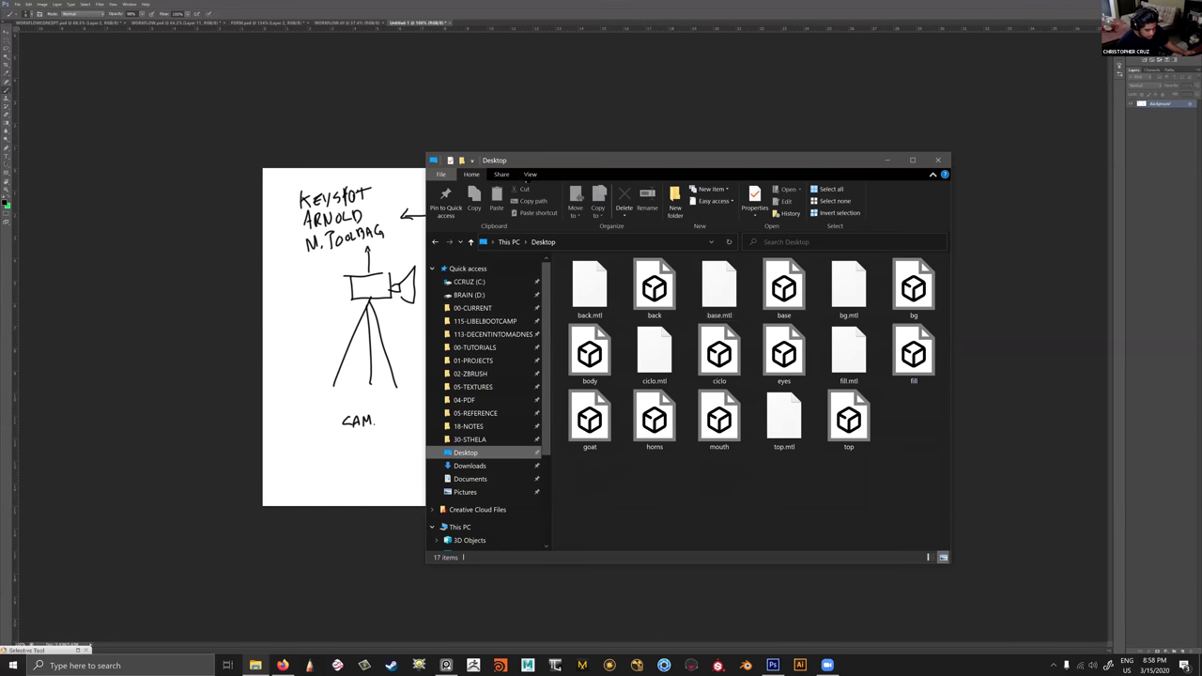
left_click(529, 174)
left_click(584, 201)
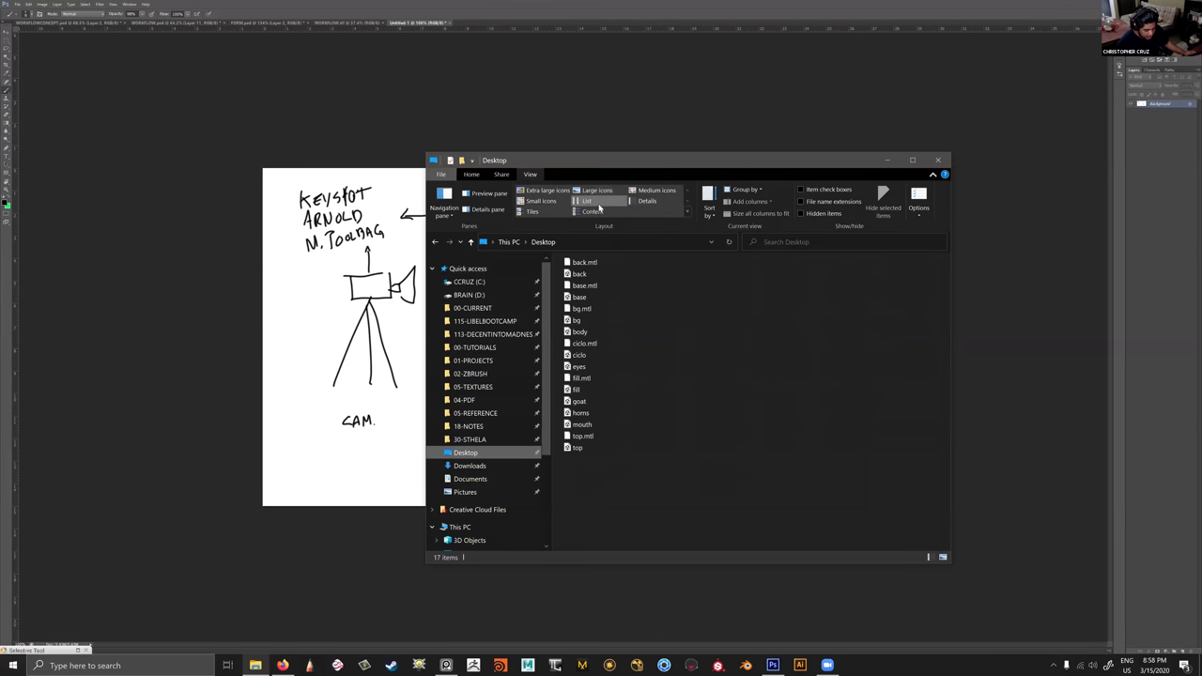
Delete the back.mtl, base.mtl, bg.mtl, ciclo.mtl, fill.mtl and top.mtl files from the Desktop folder.
left_click(583, 262)
left_click(583, 285, "ctrl")
left_click(582, 308, "ctrl")
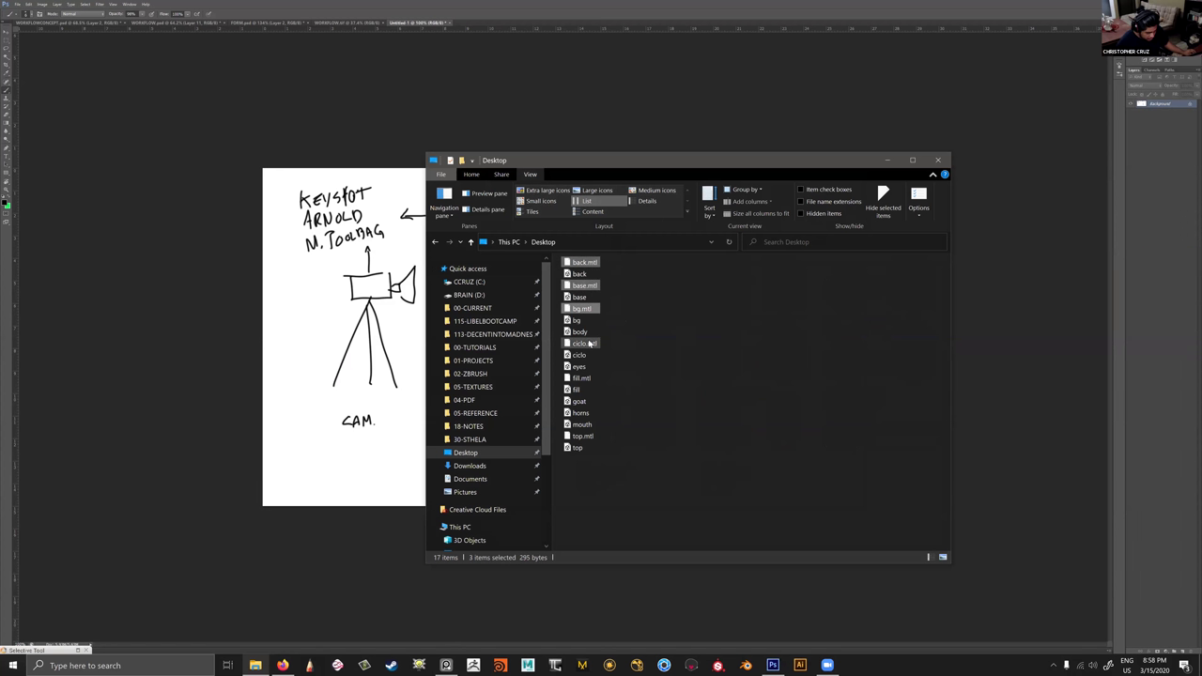
left_click(583, 378, "ctrl")
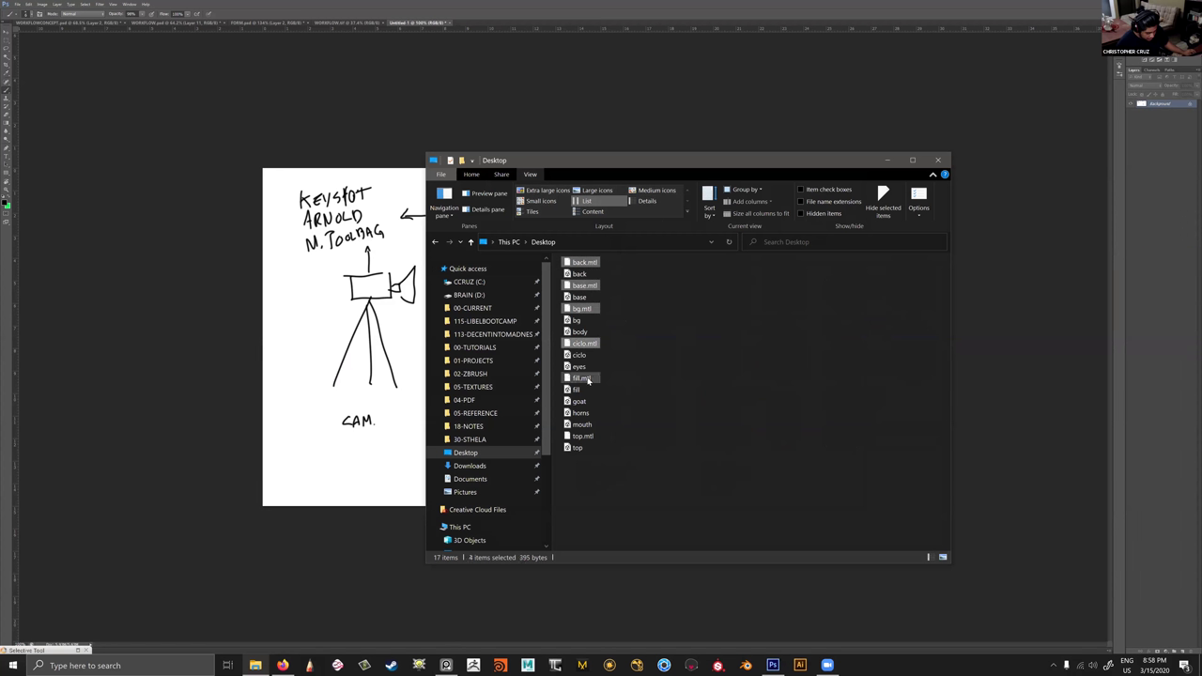
left_click(597, 435, "ctrl")
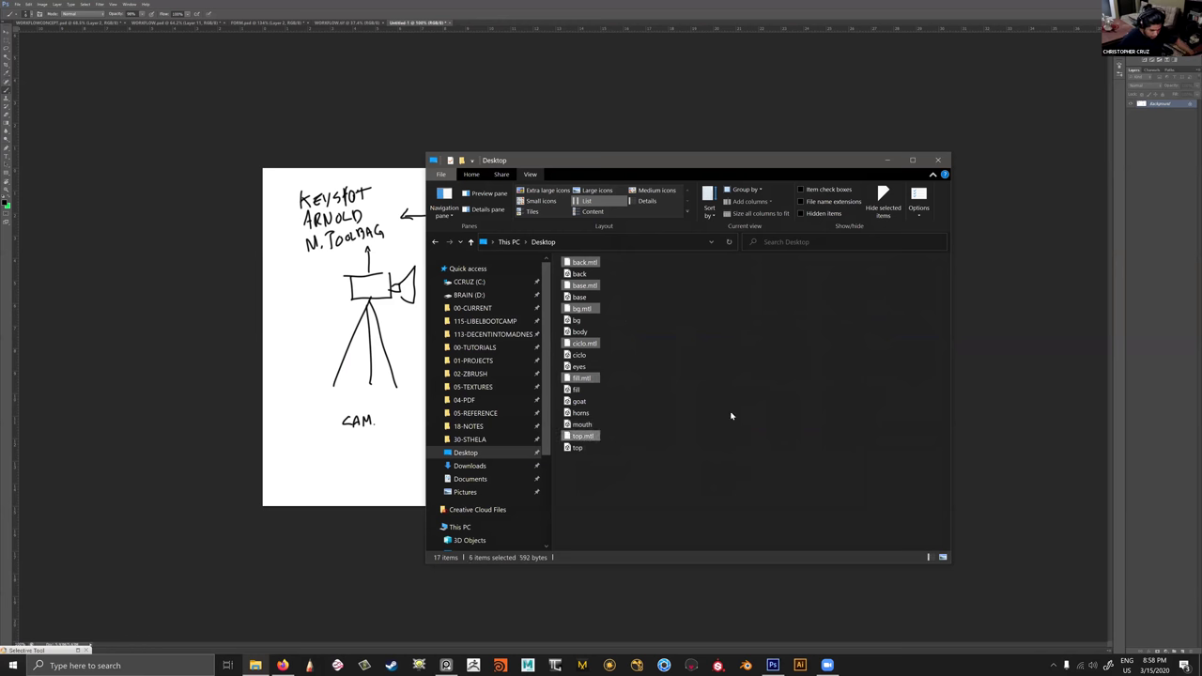
key("Delete")
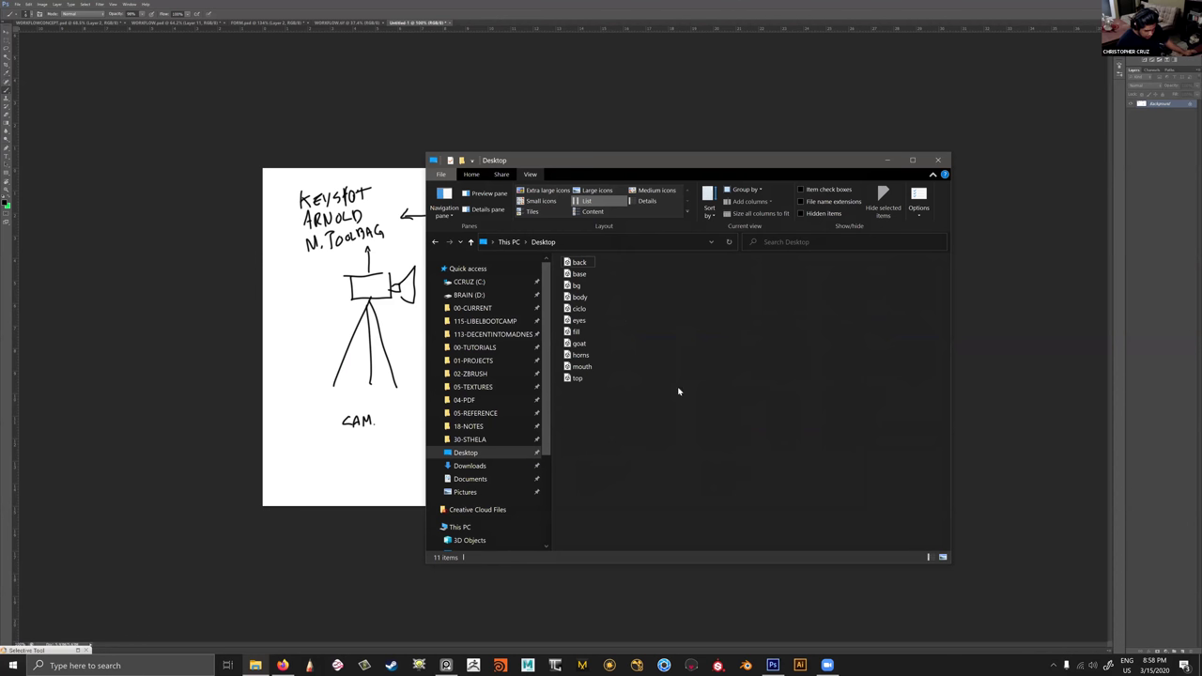
Launch KeyShot and import back.OBJ into the Default model set, keeping its position relative to the native origin.
left_click(664, 665)
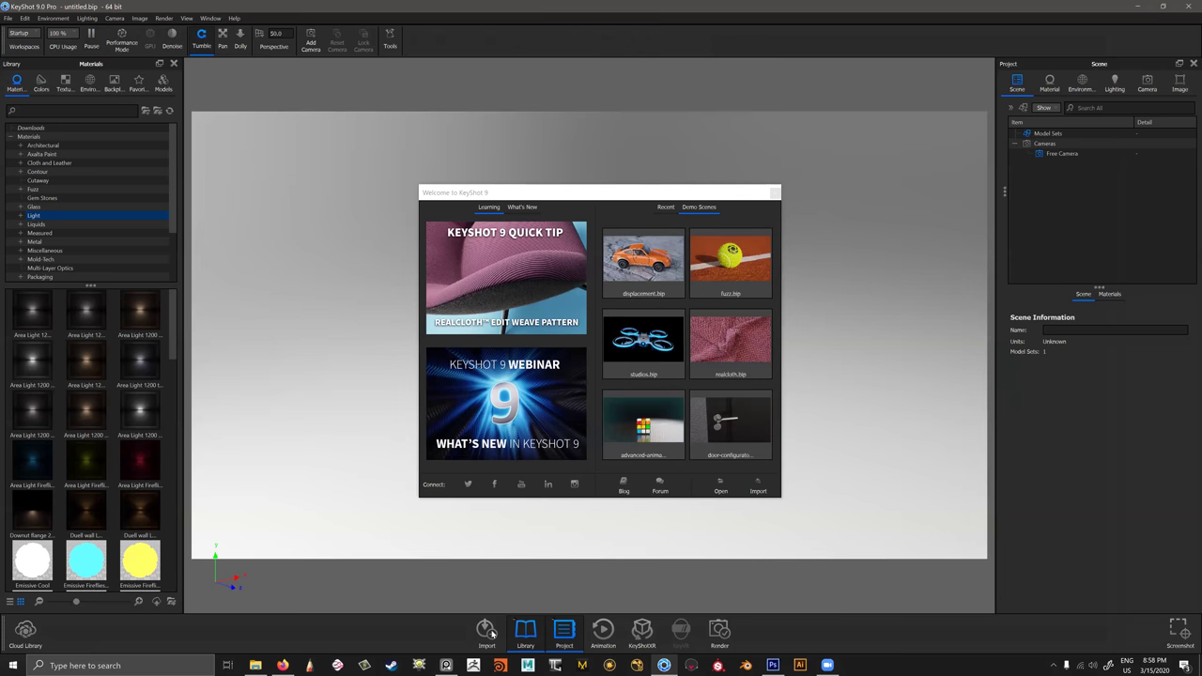
left_click(488, 631)
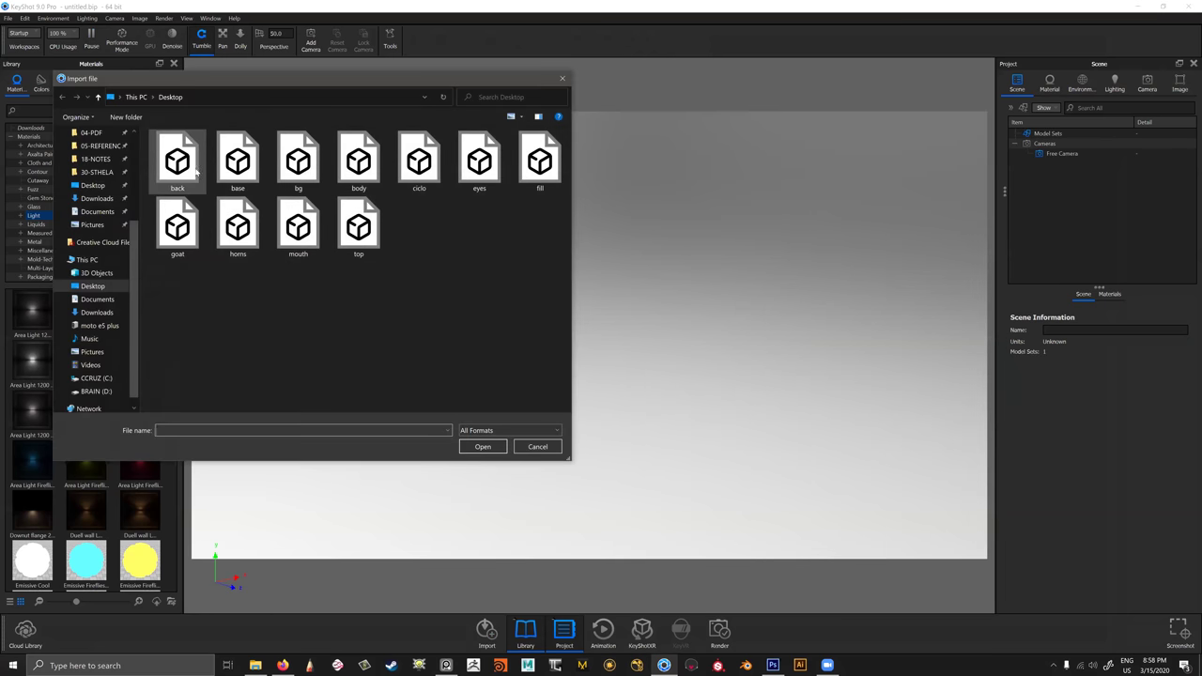
double_click(196, 173)
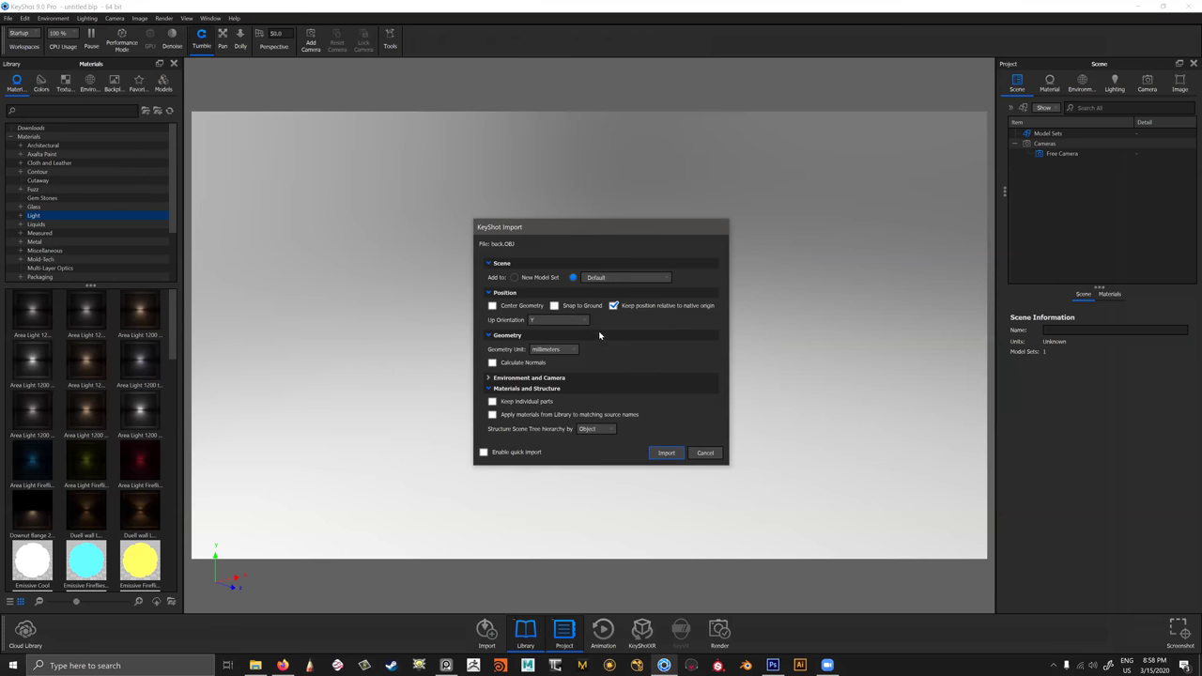
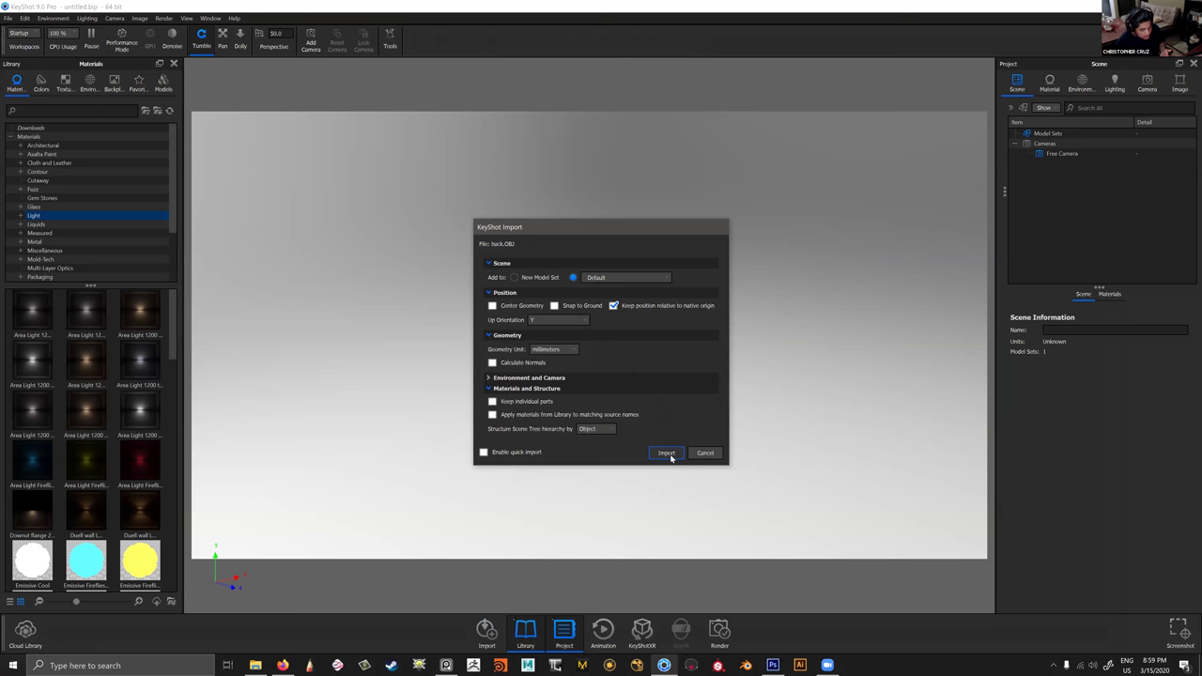
left_click(666, 454)
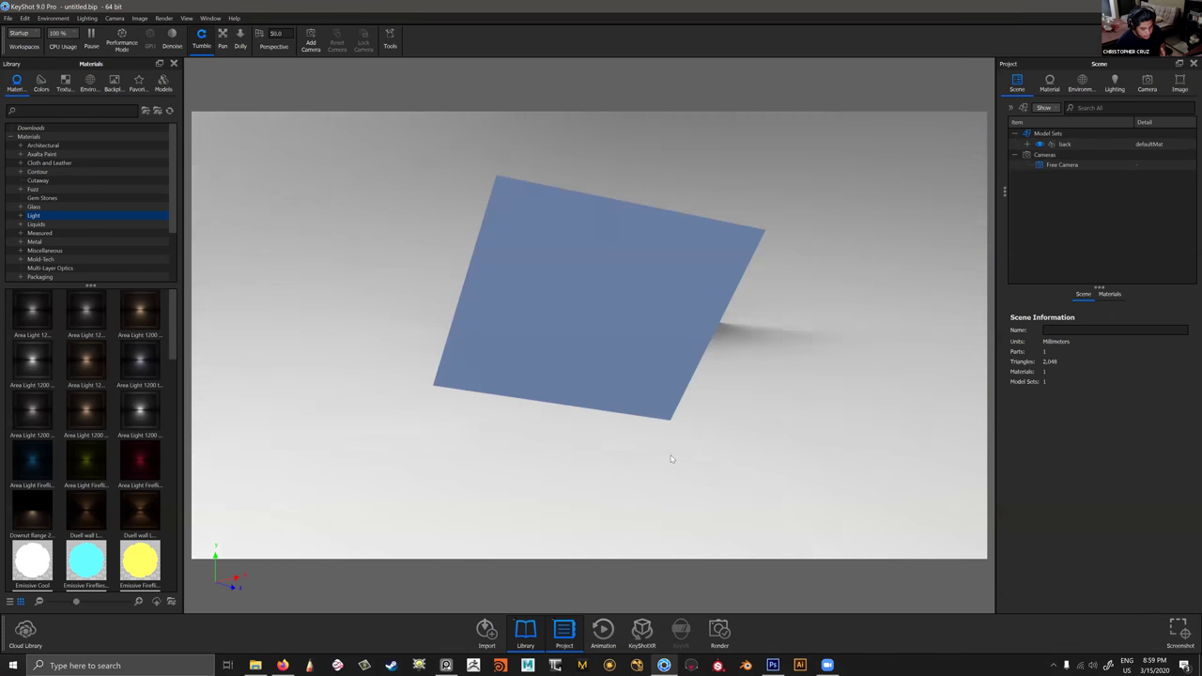
Import the base OBJ from the Desktop into the scene alongside the back plane.
left_click_drag(718, 379, 735, 367)
scroll(648, 479, "up", 3)
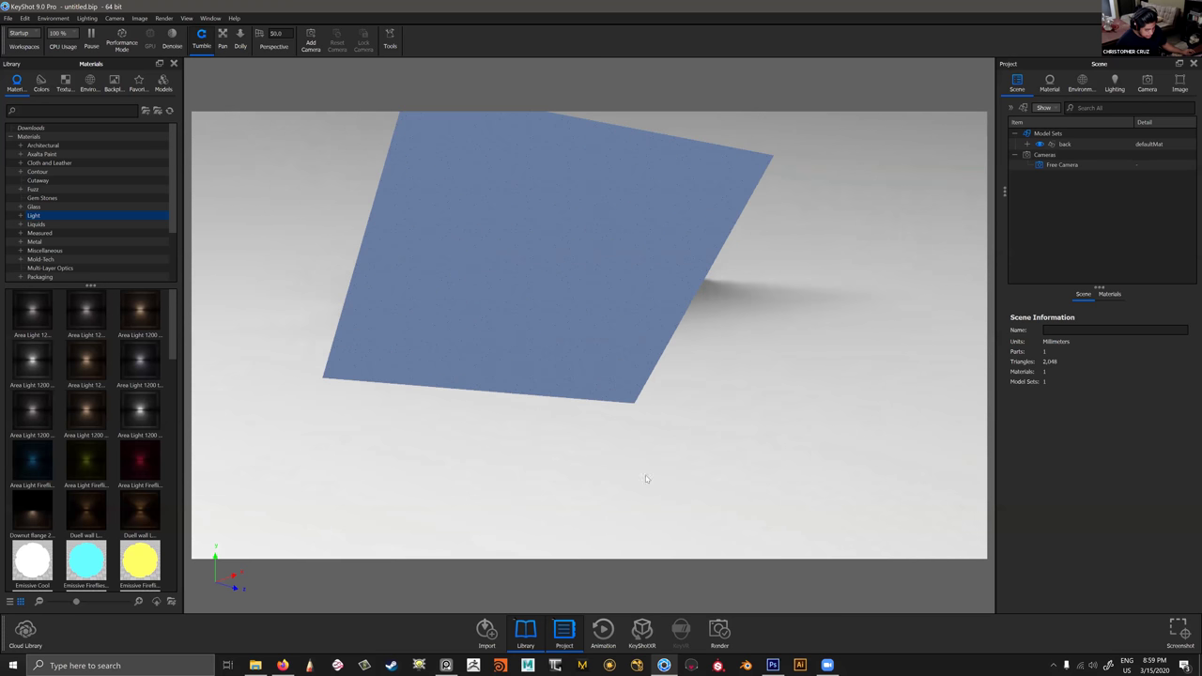
scroll(648, 479, "down", 4)
left_click(486, 631)
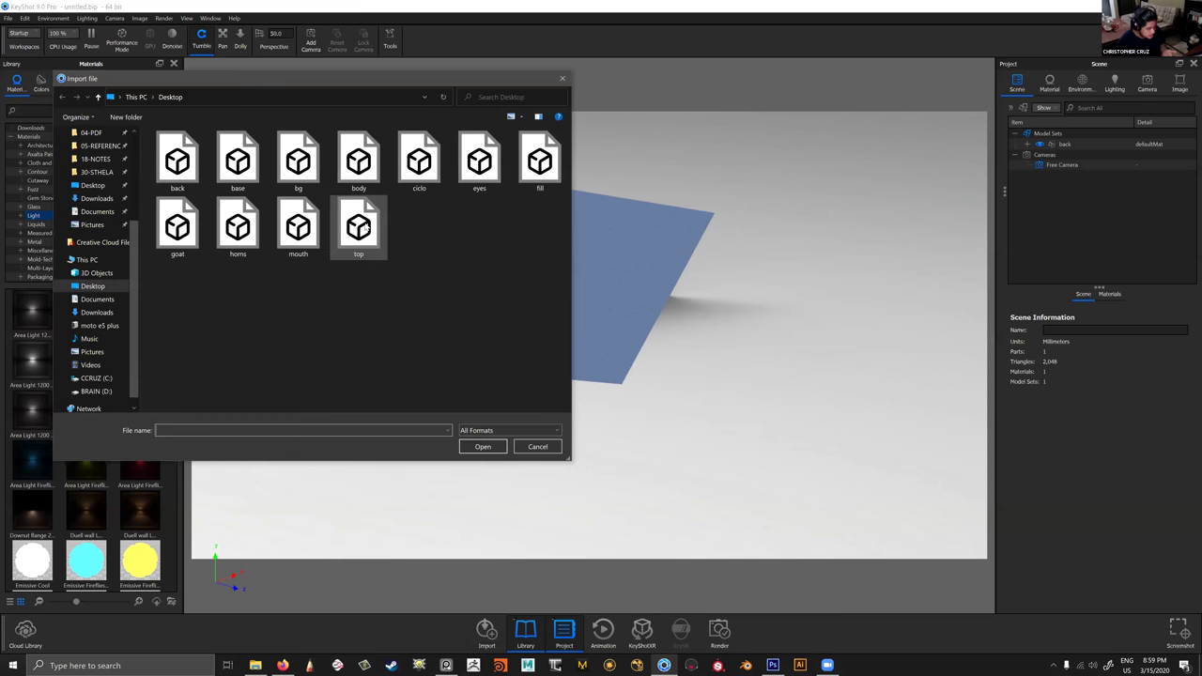
double_click(237, 161)
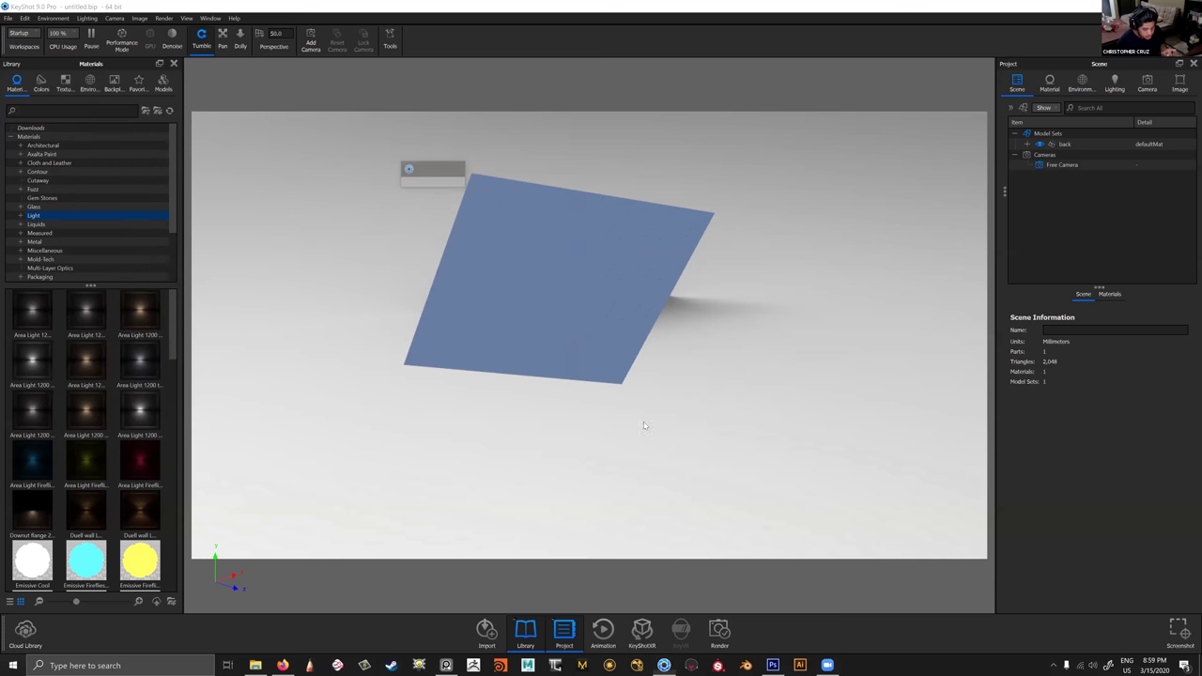
left_click(663, 466)
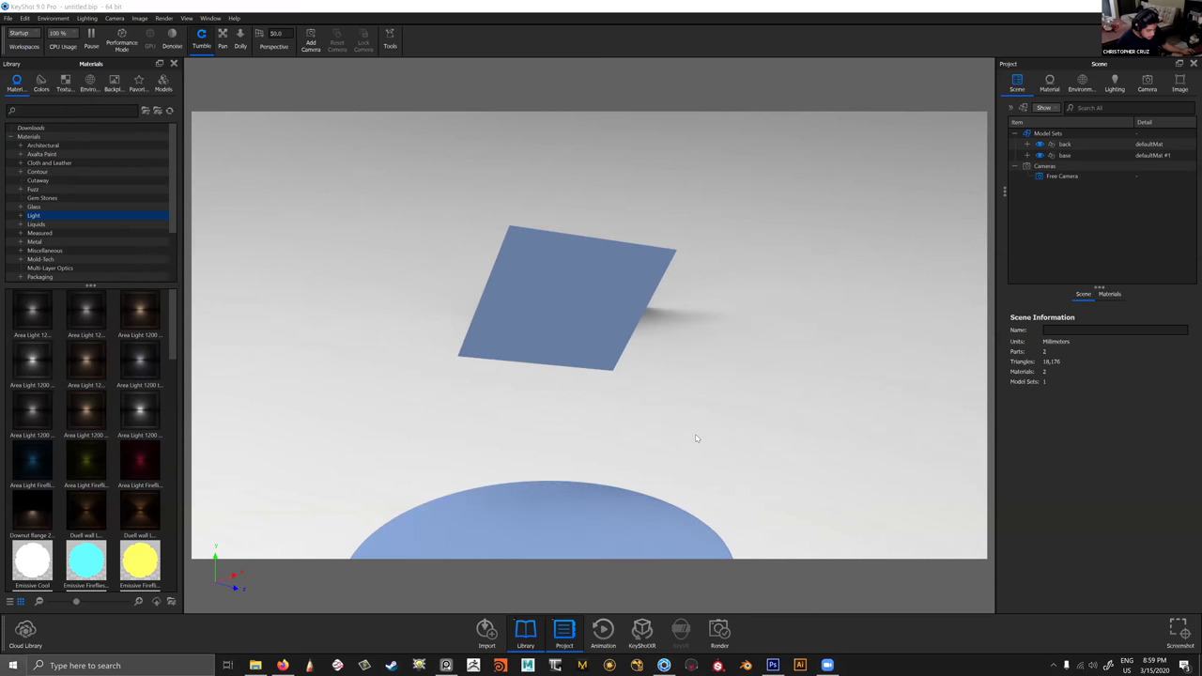
Import the bg OBJ from the Desktop into the scene with the back plane and base.
scroll(726, 380, "down", 5)
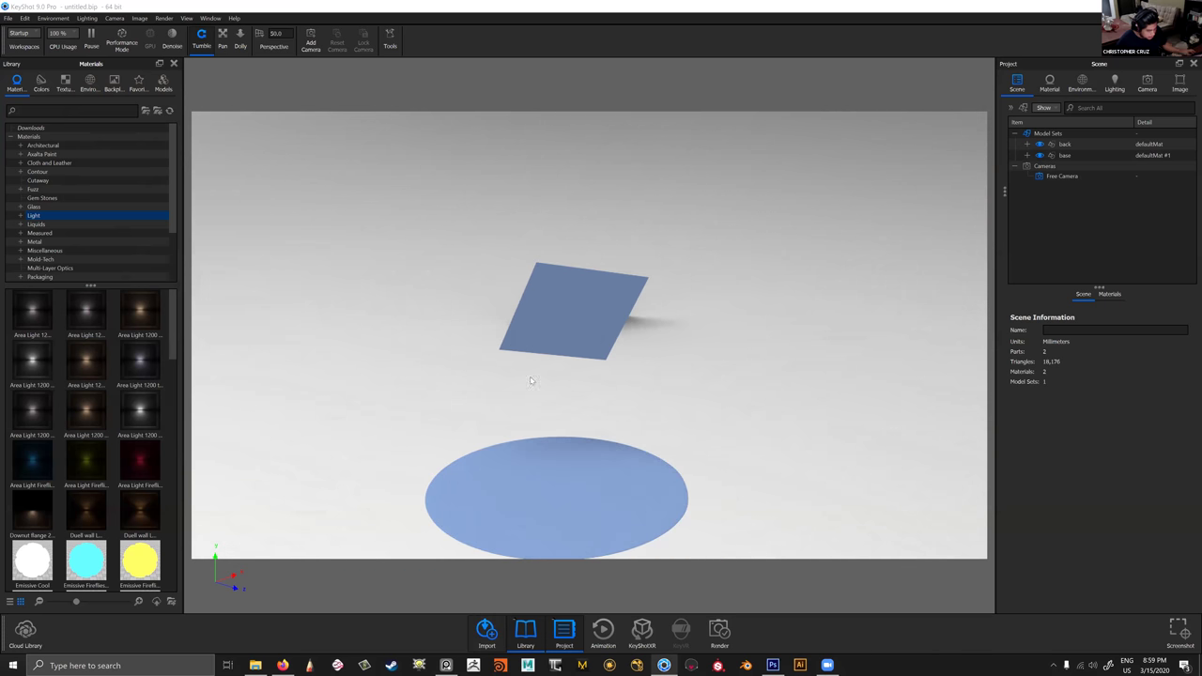
key("ctrl+i")
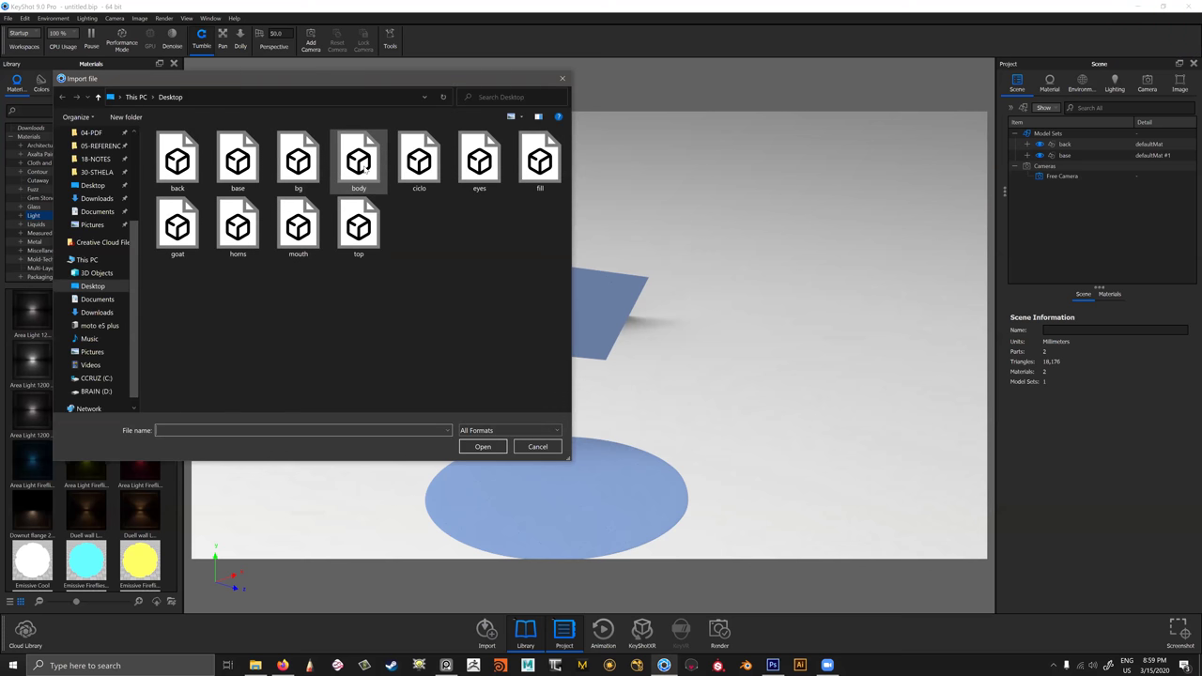
double_click(318, 170)
left_click(676, 459)
Import body.OBJ from the Desktop into the Default model set, keeping its position relative to the native origin.
scroll(657, 408, "up", 2)
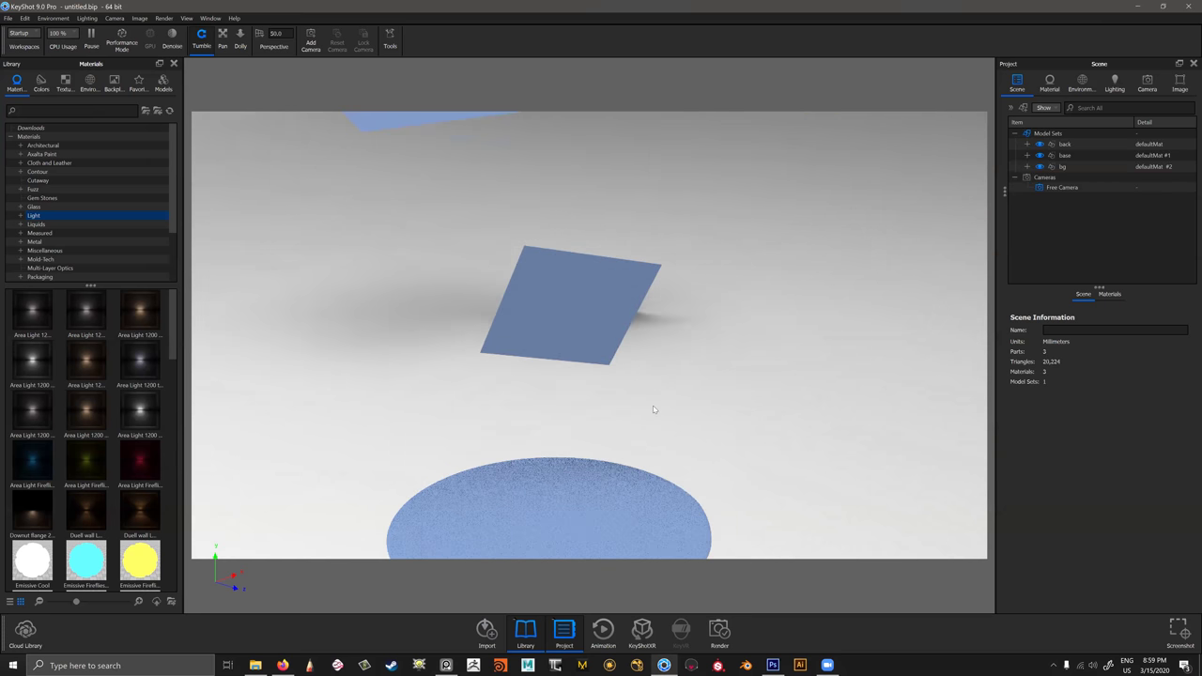
scroll(654, 407, "down", 6)
key("ctrl+i")
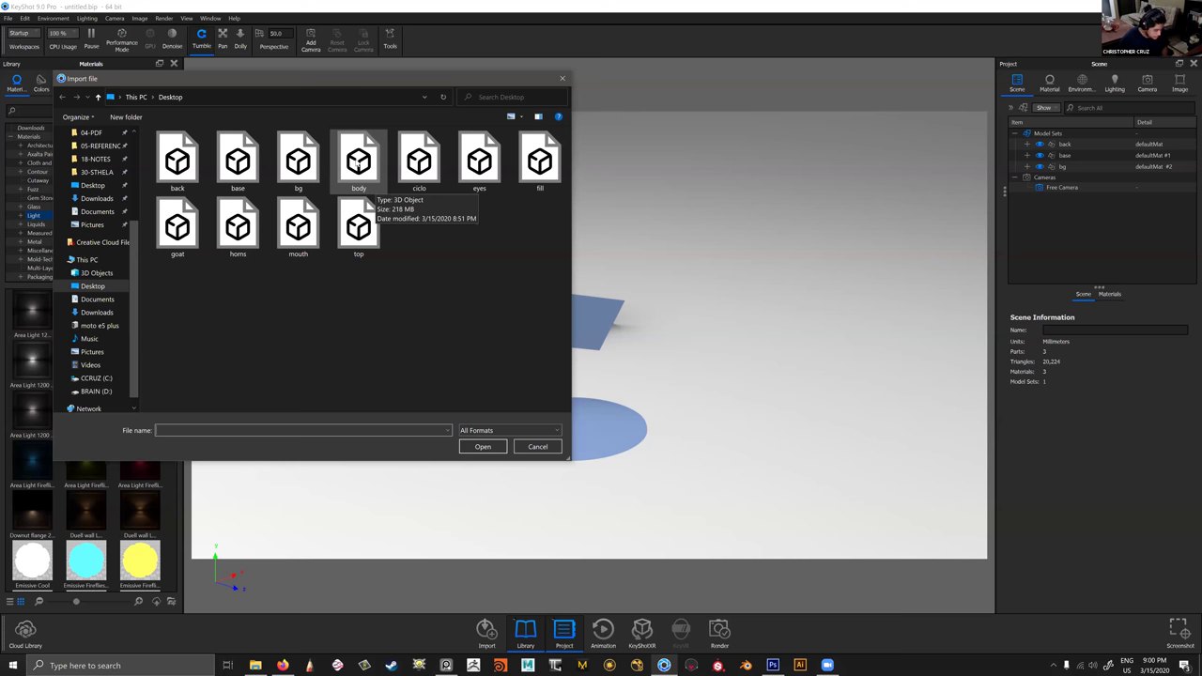
double_click(358, 164)
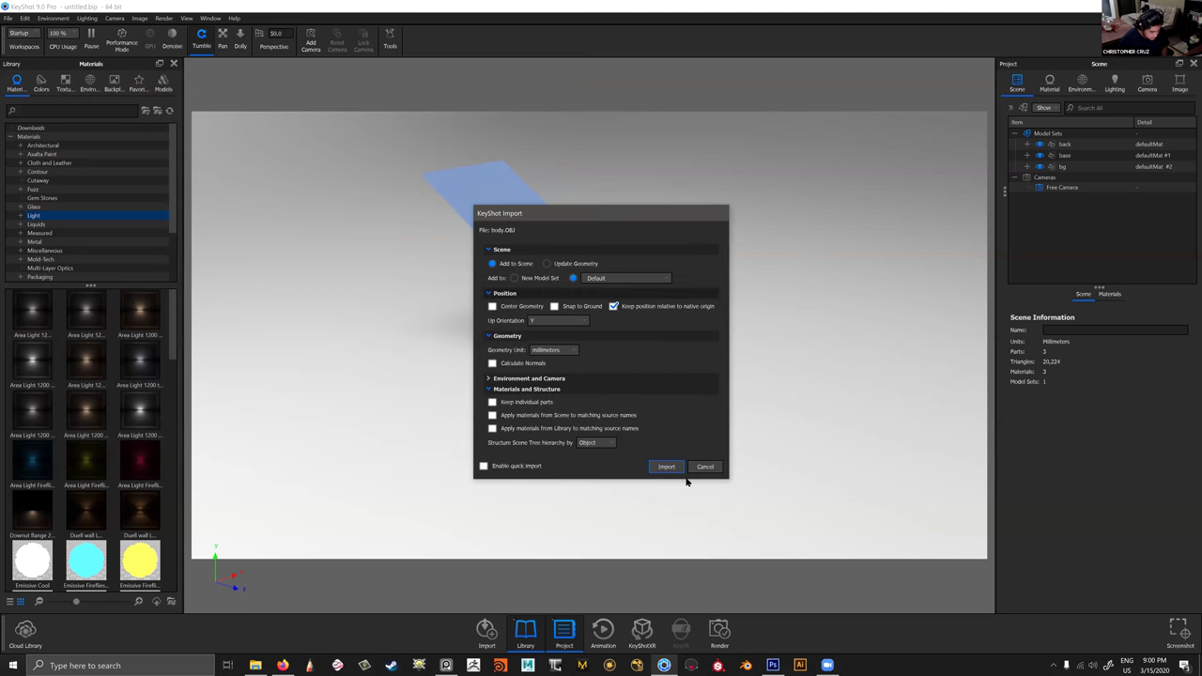
left_click(669, 467)
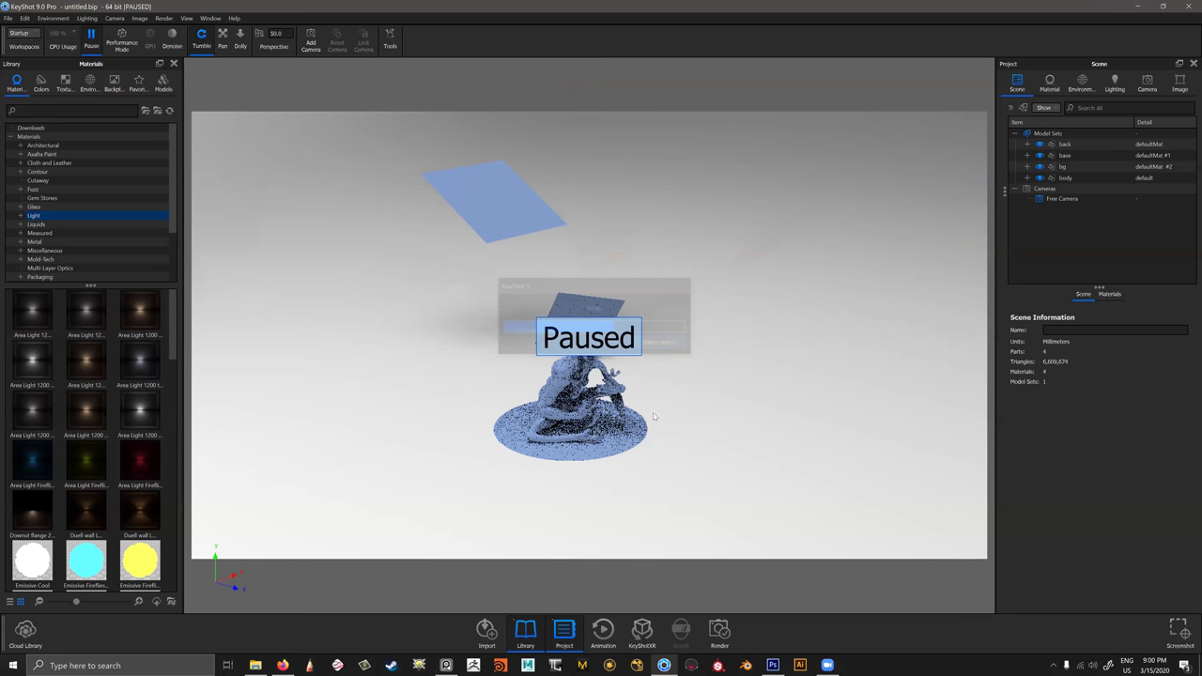
Import the ciclo and eyes OBJ files from the Desktop into the Default model set, one after the other.
left_click(482, 629)
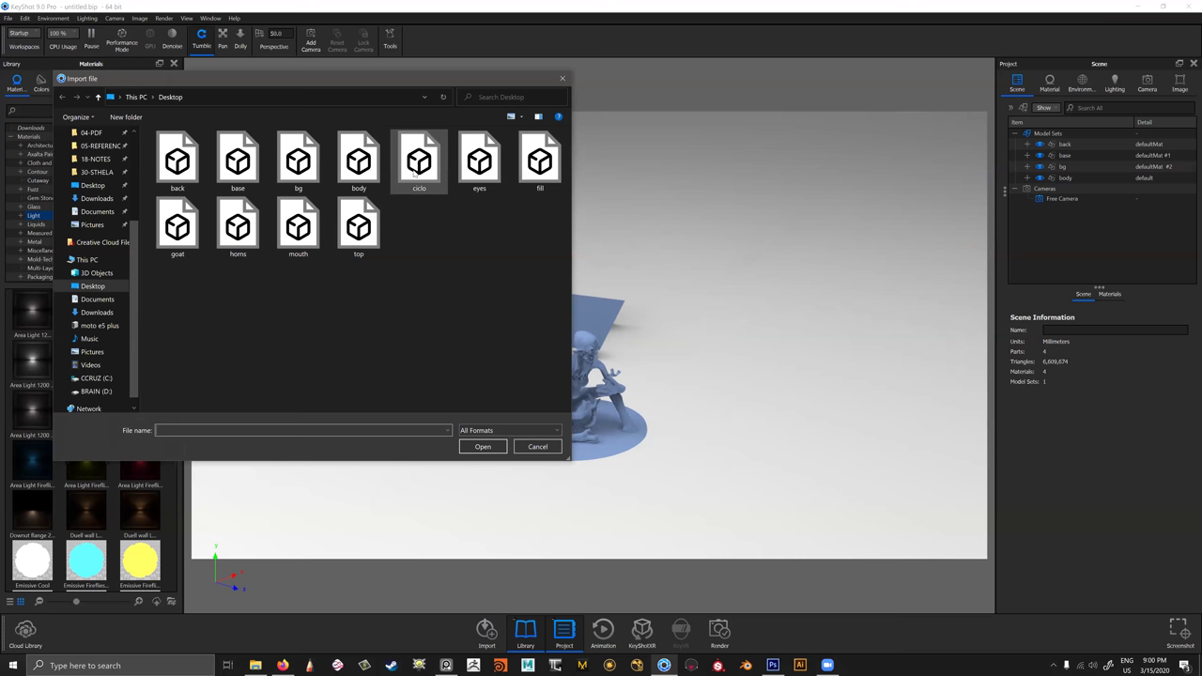
double_click(417, 161)
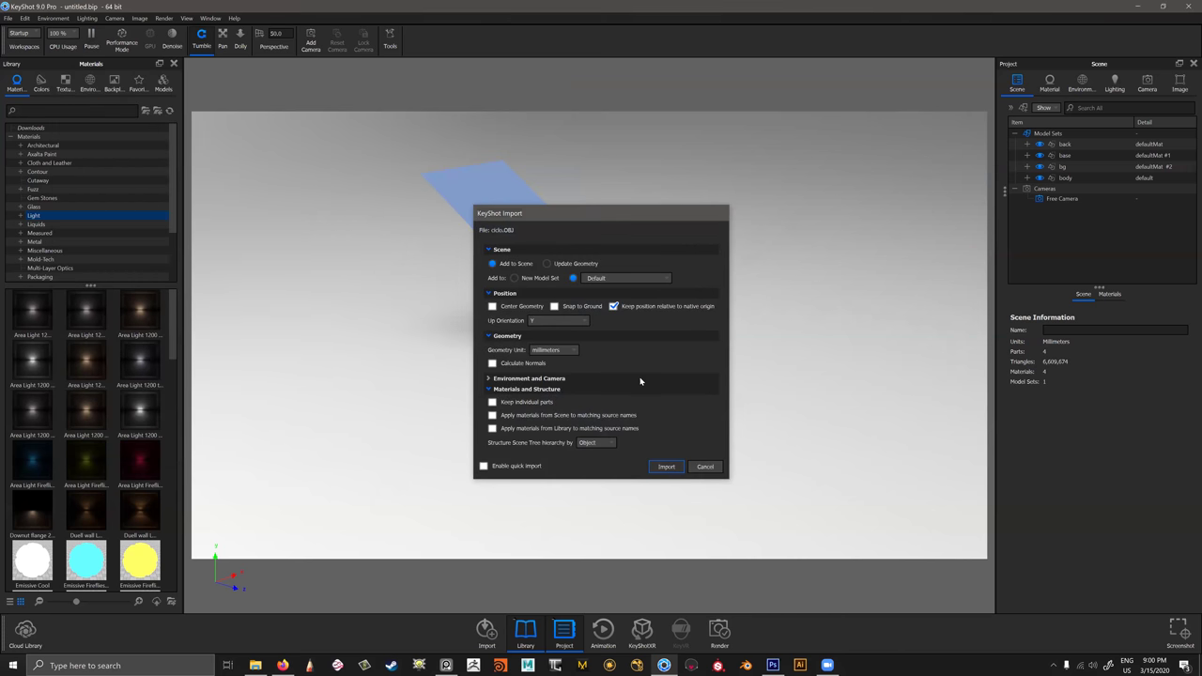
key("Return")
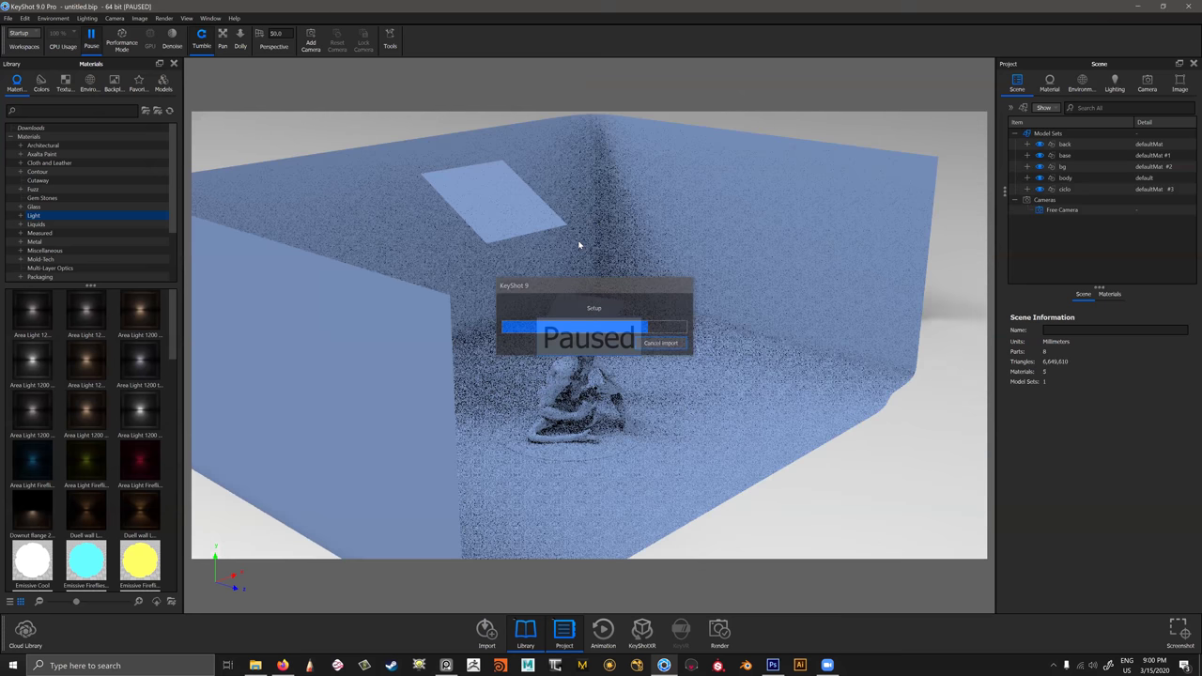
key("ctrl+i")
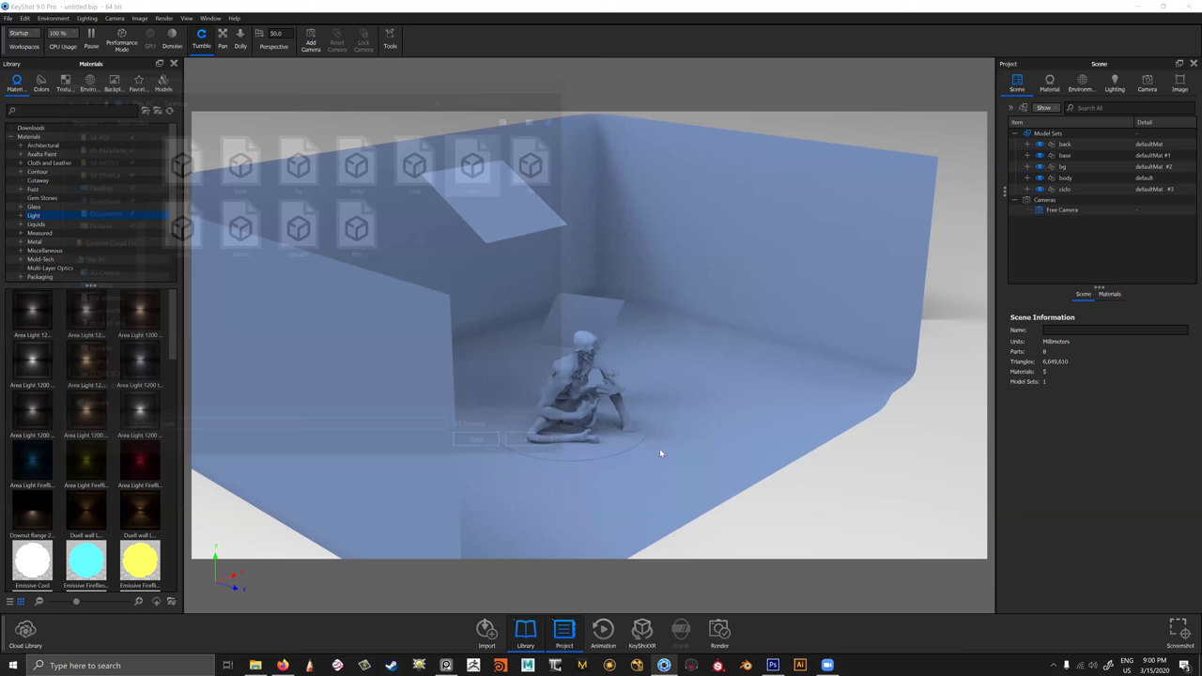
left_click(664, 466)
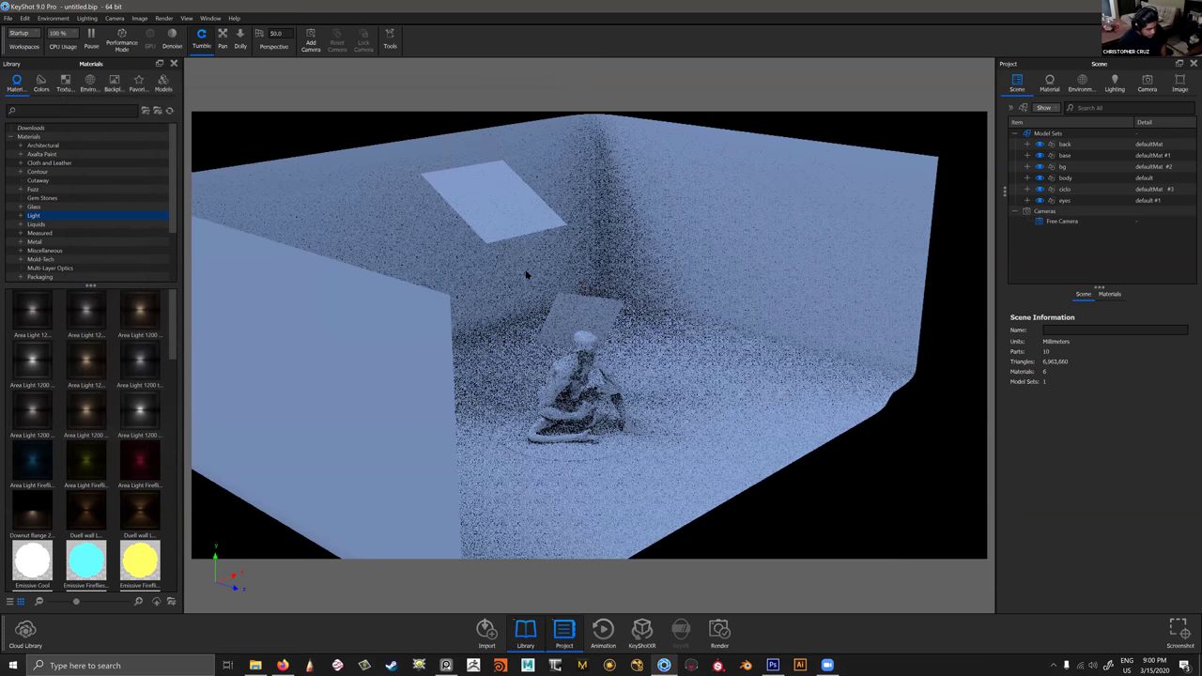
Import fill.OBJ from the Desktop into the Default model set with its native position kept.
key("ctrl+i")
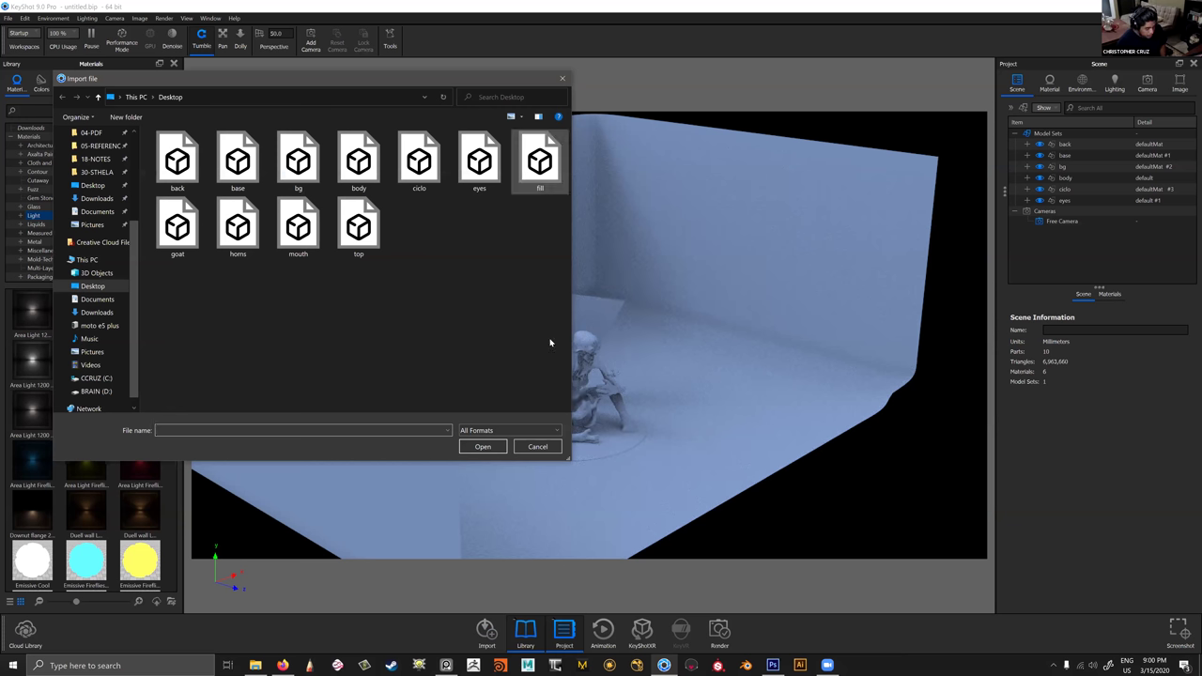
double_click(540, 167)
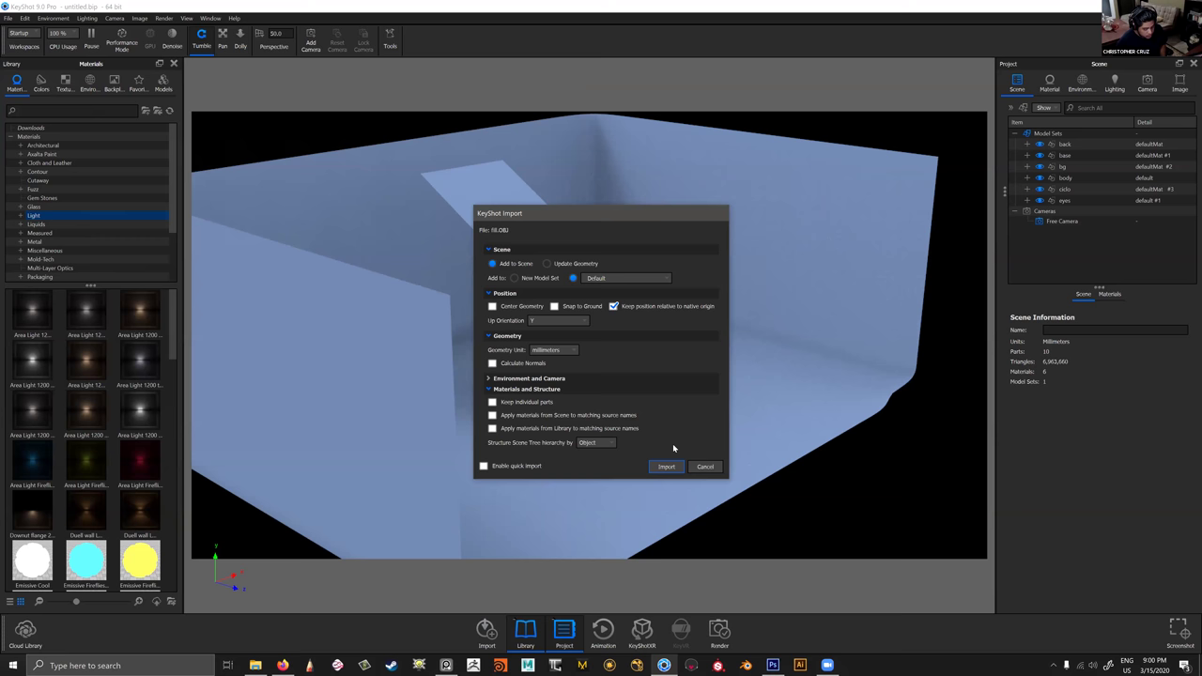
key("Return")
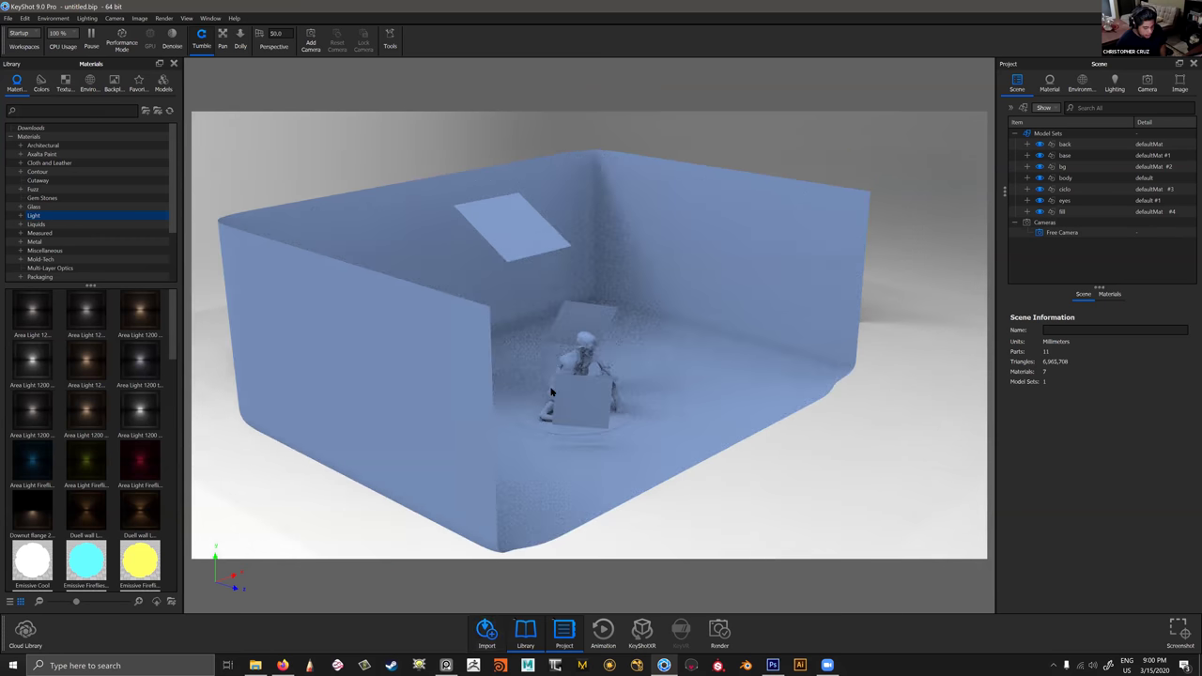
Import goat.OBJ from the Desktop into the Default model set, keeping its position relative to the native origin.
left_click(487, 631)
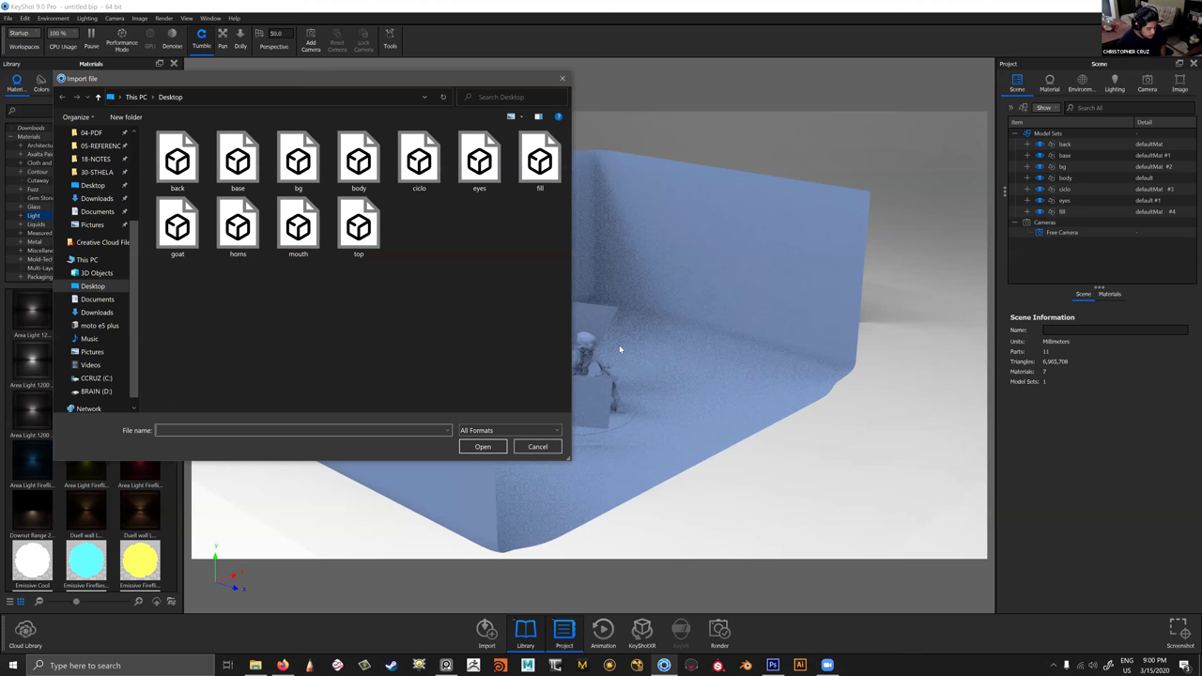
key("g")
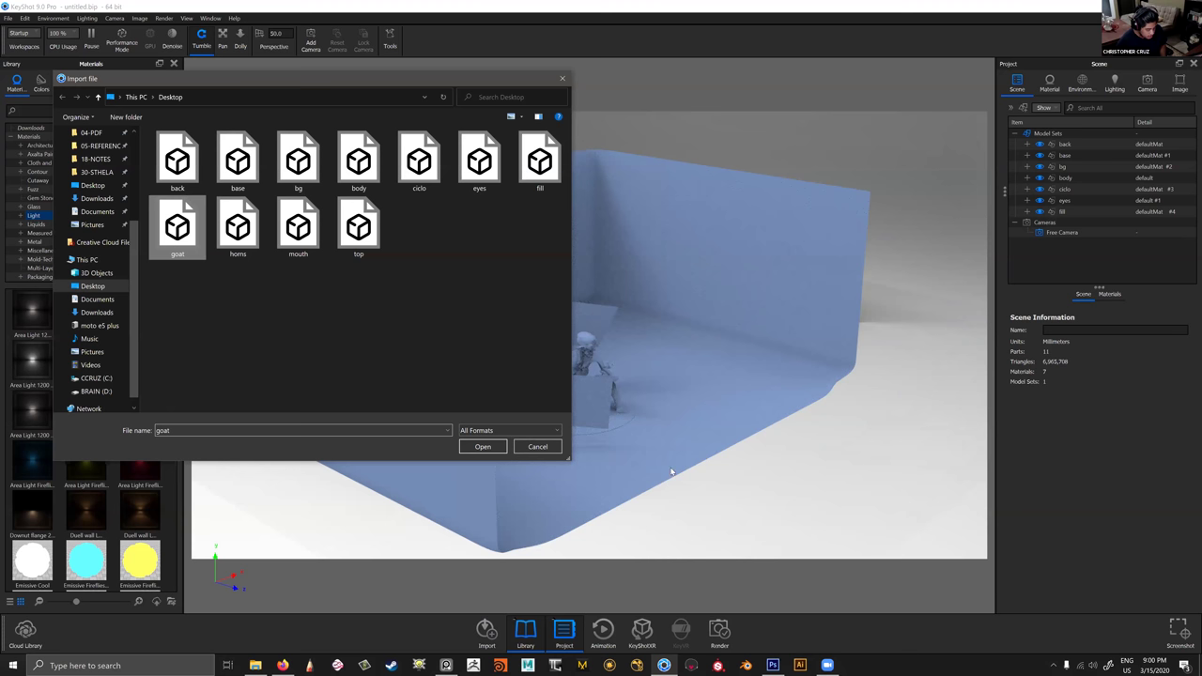
key("Return")
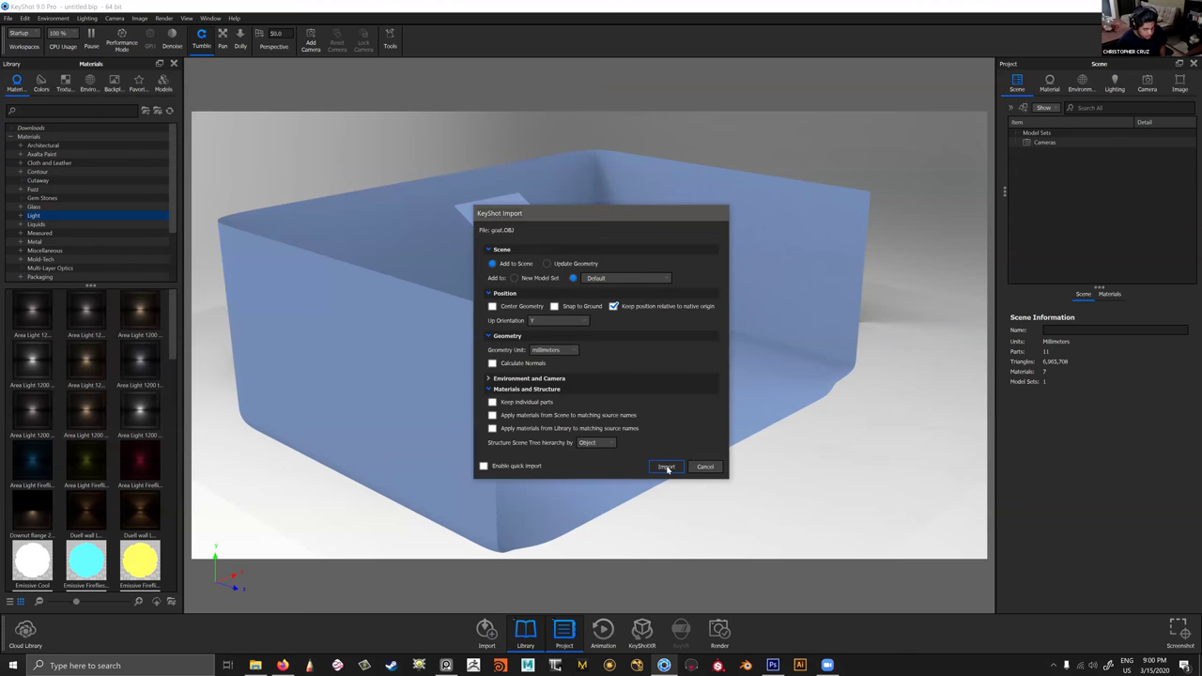
left_click(666, 466)
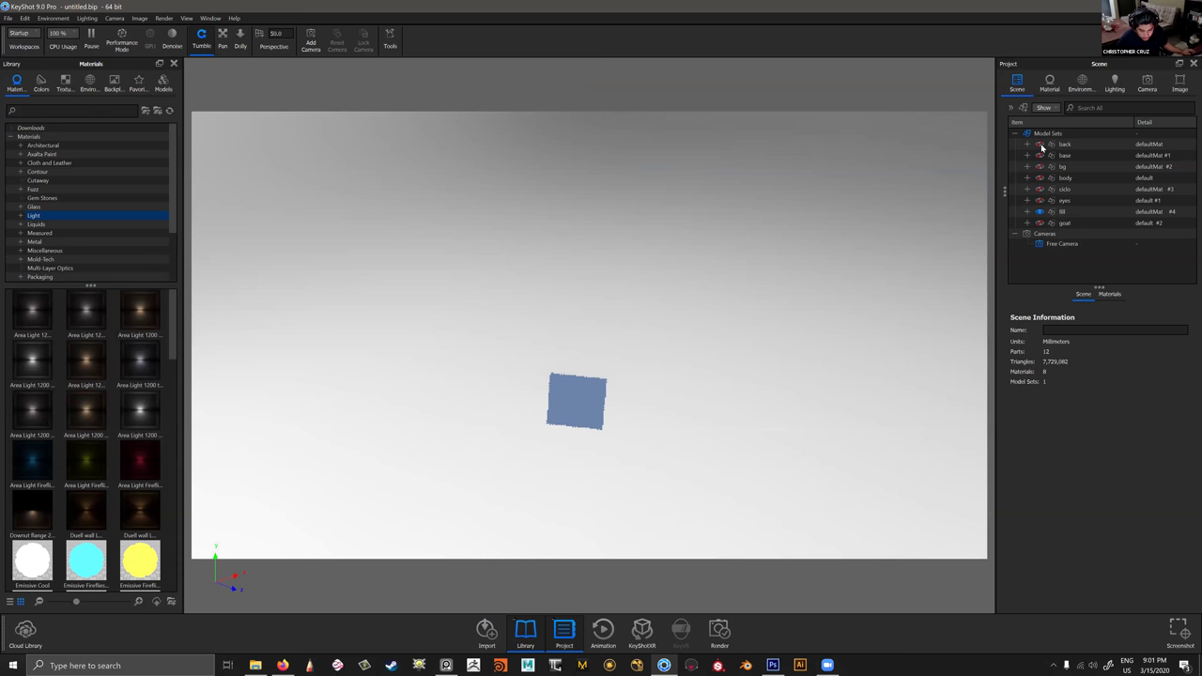
Turn the visibility of the hidden back, base, bg, body, ciclo, eyes and goat models back on in the scene tree.
left_click(1039, 154)
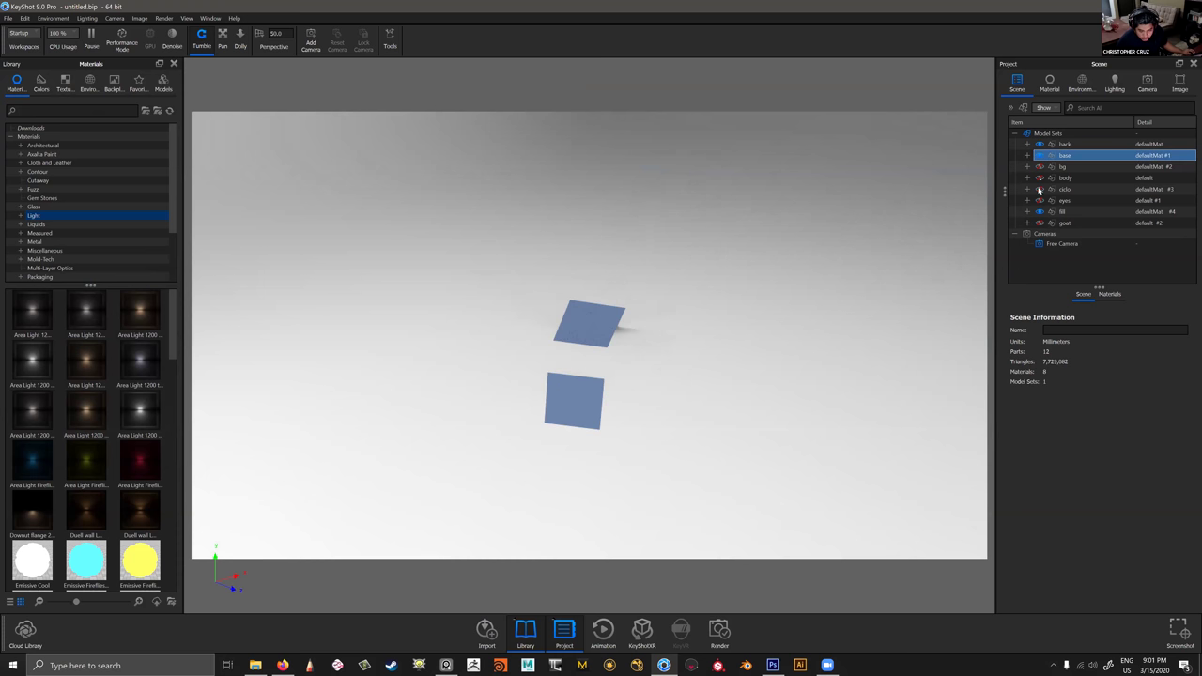
left_click(1042, 179)
left_click(628, 398)
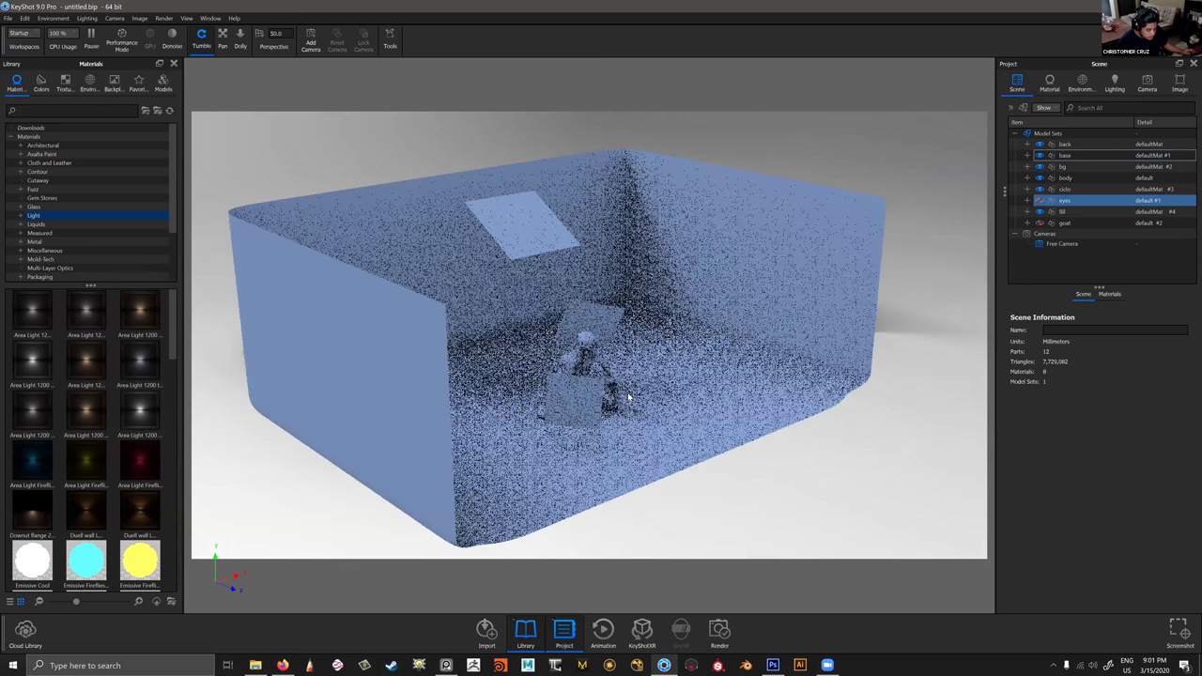
left_click(634, 397)
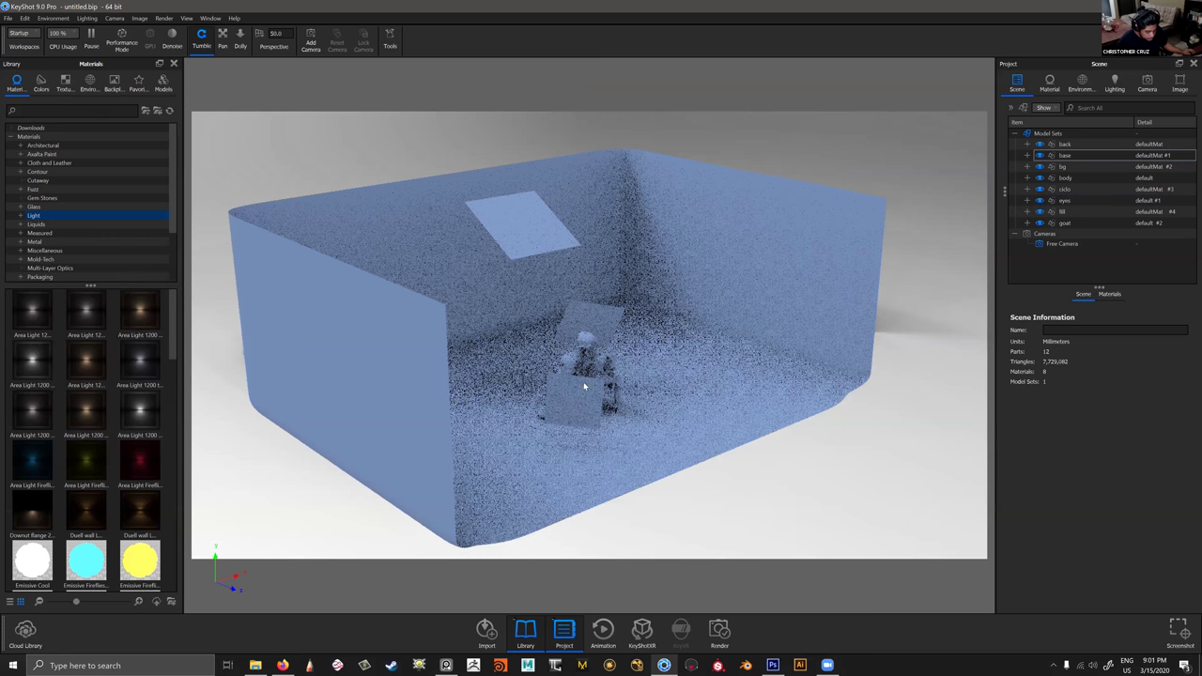
Import the horns OBJ from the Desktop into the scene with the body and goat.
scroll(635, 403, "up", 3)
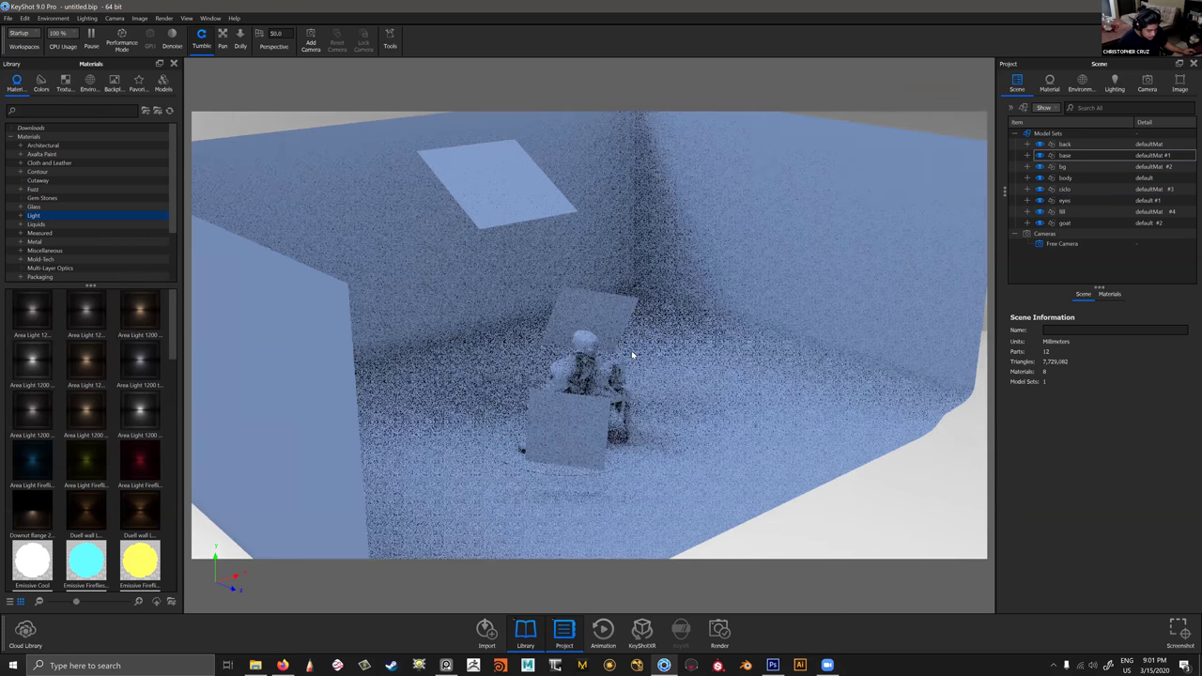
scroll(631, 350, "up", 2)
left_click_drag(537, 585, 515, 554)
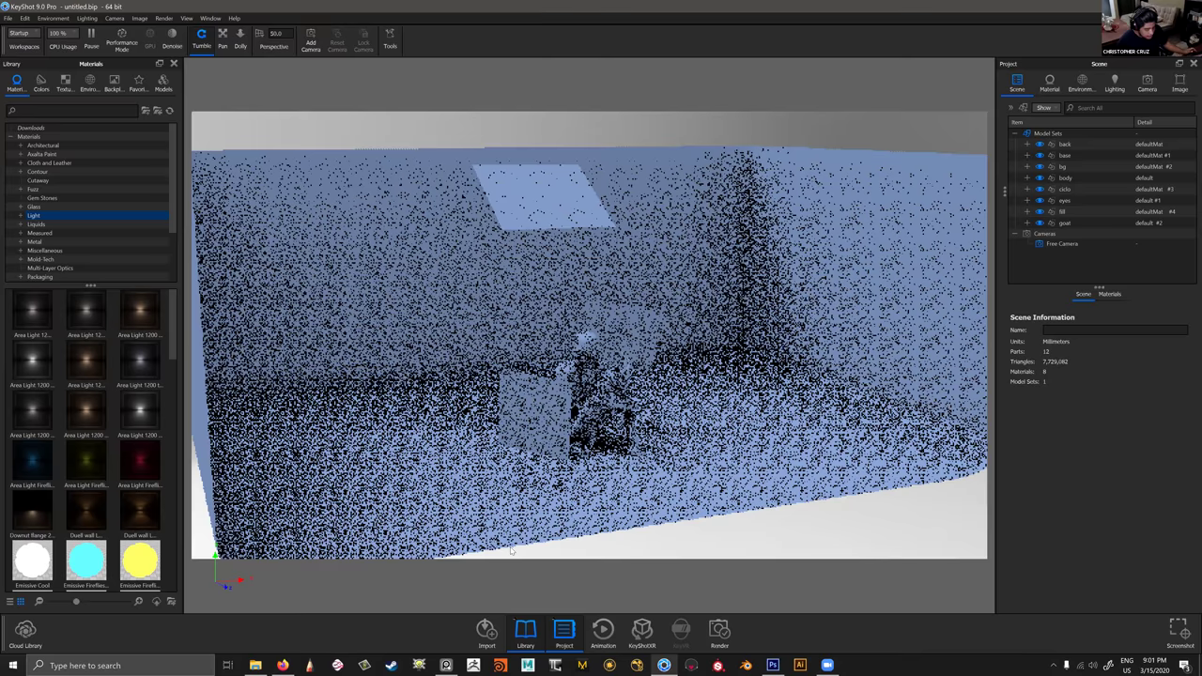
left_click_drag(583, 337, 486, 320)
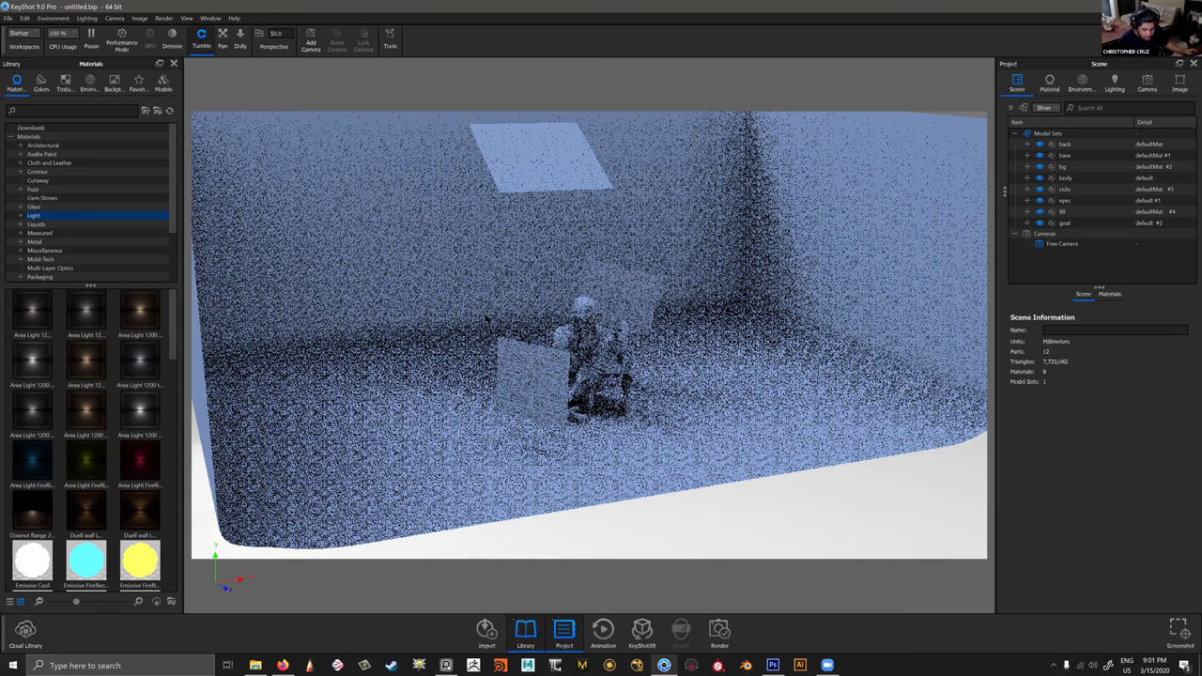
key("ctrl+i")
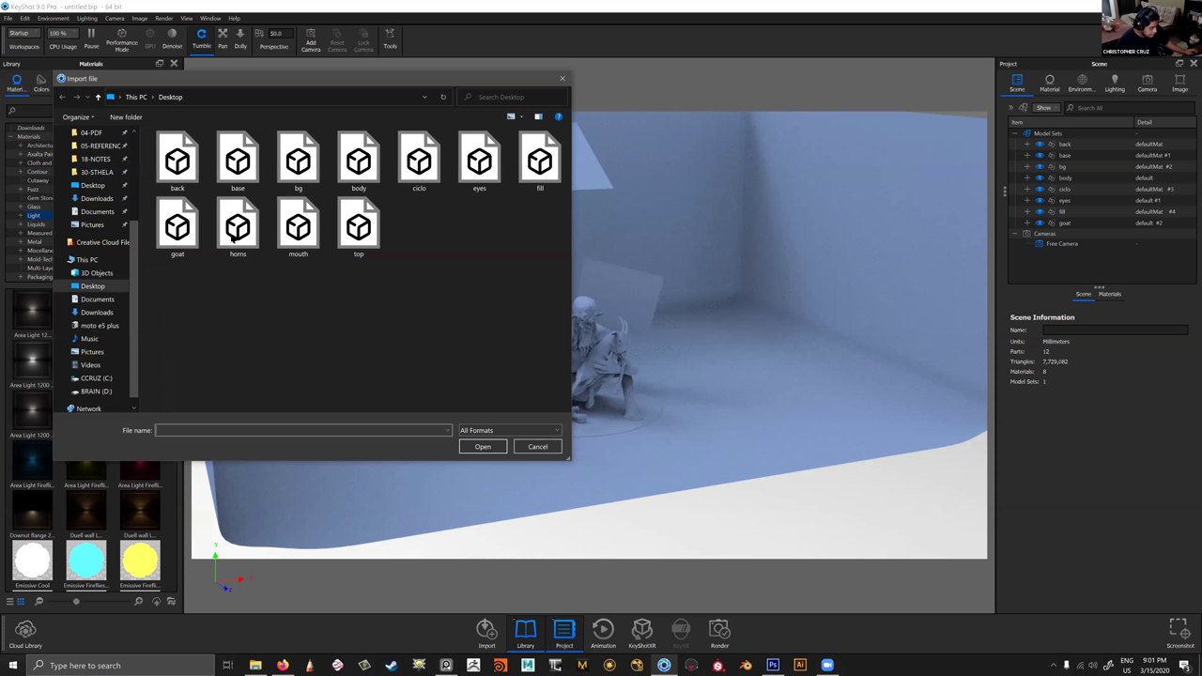
double_click(238, 228)
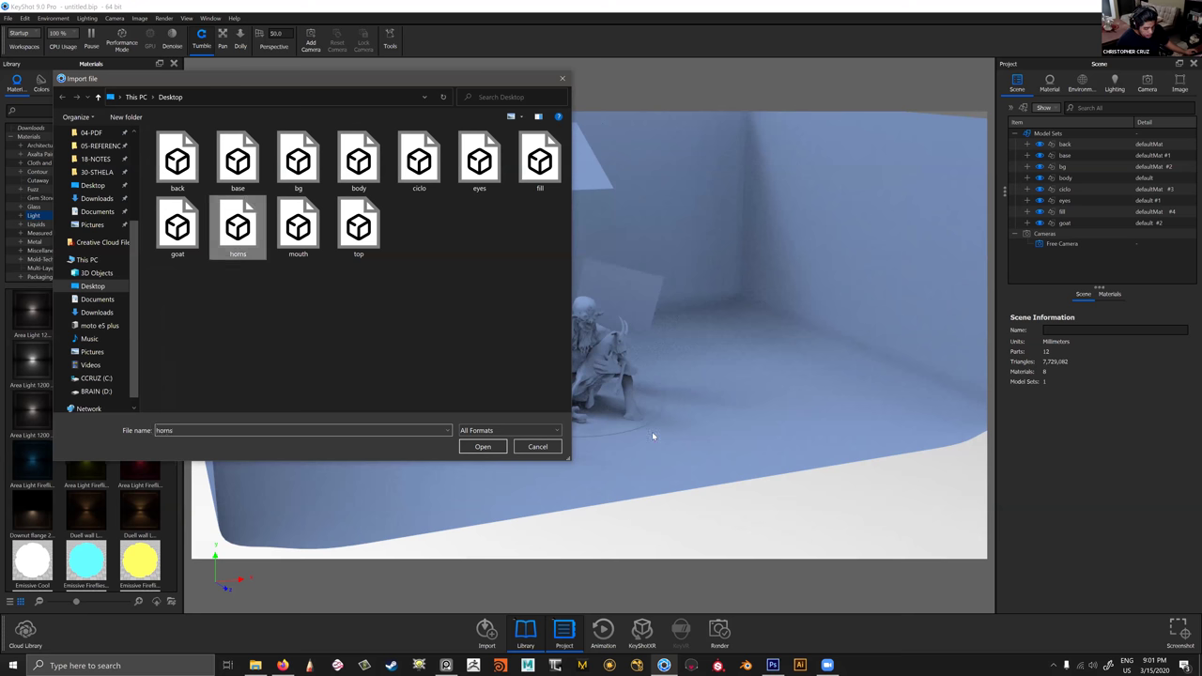
key("Return")
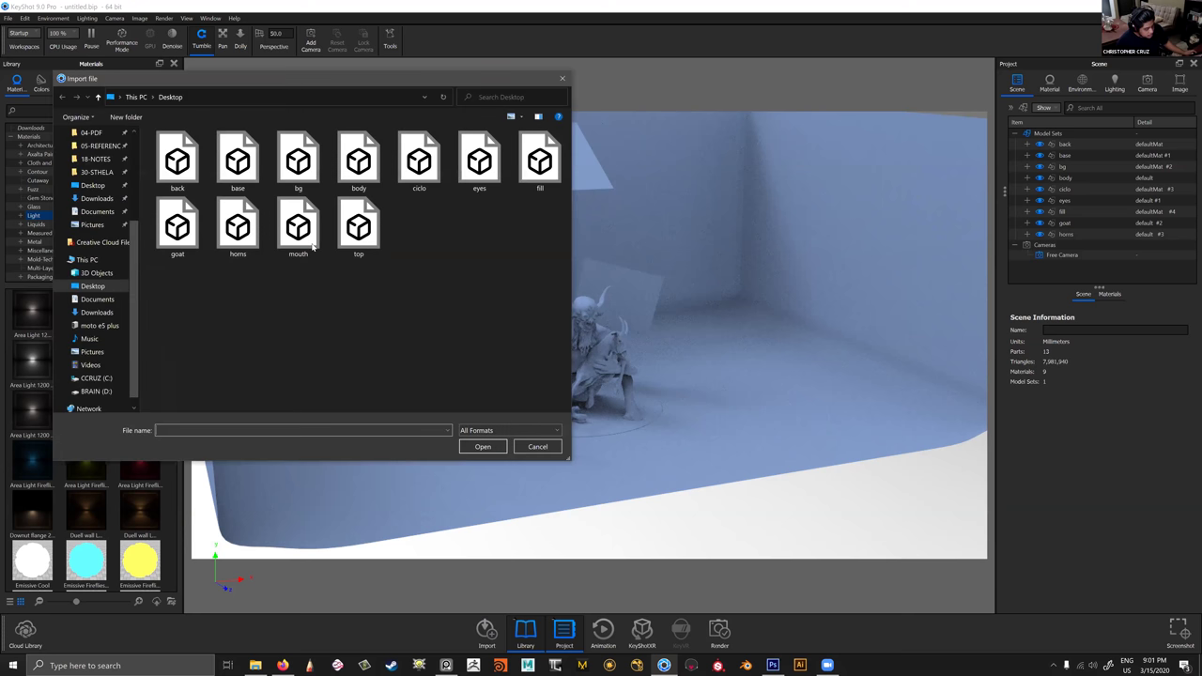
Import mouth.OBJ and the top OBJ from the Desktop into the Default model set with their native positions kept.
double_click(298, 230)
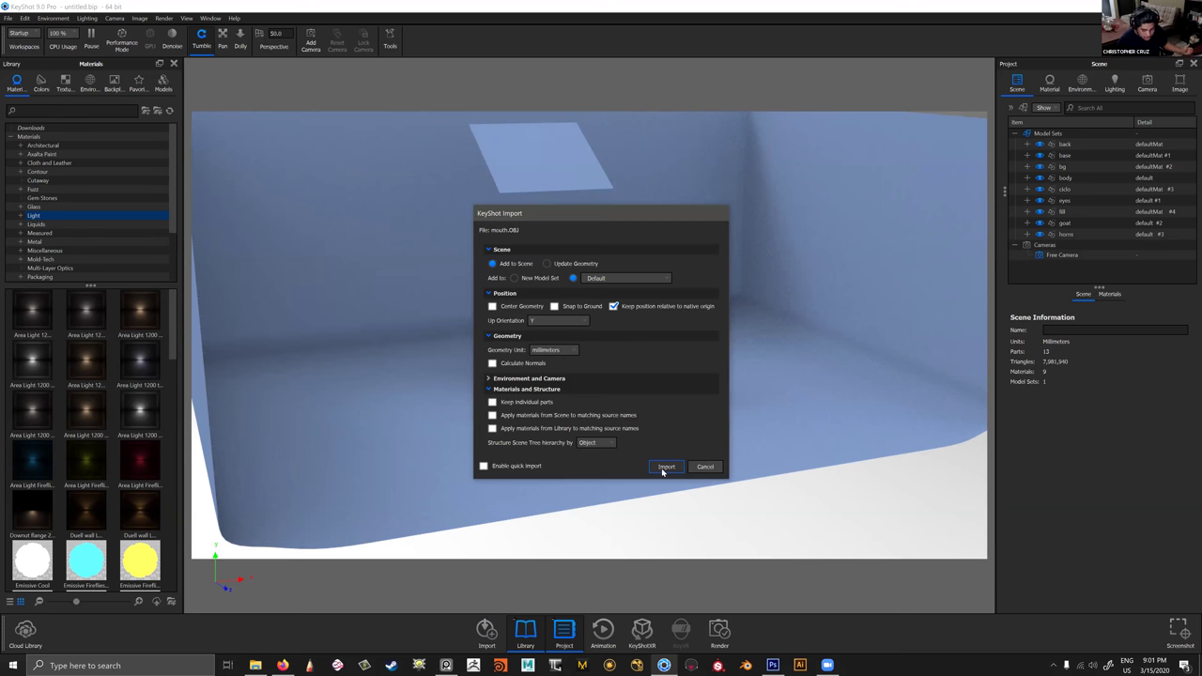
left_click(666, 467)
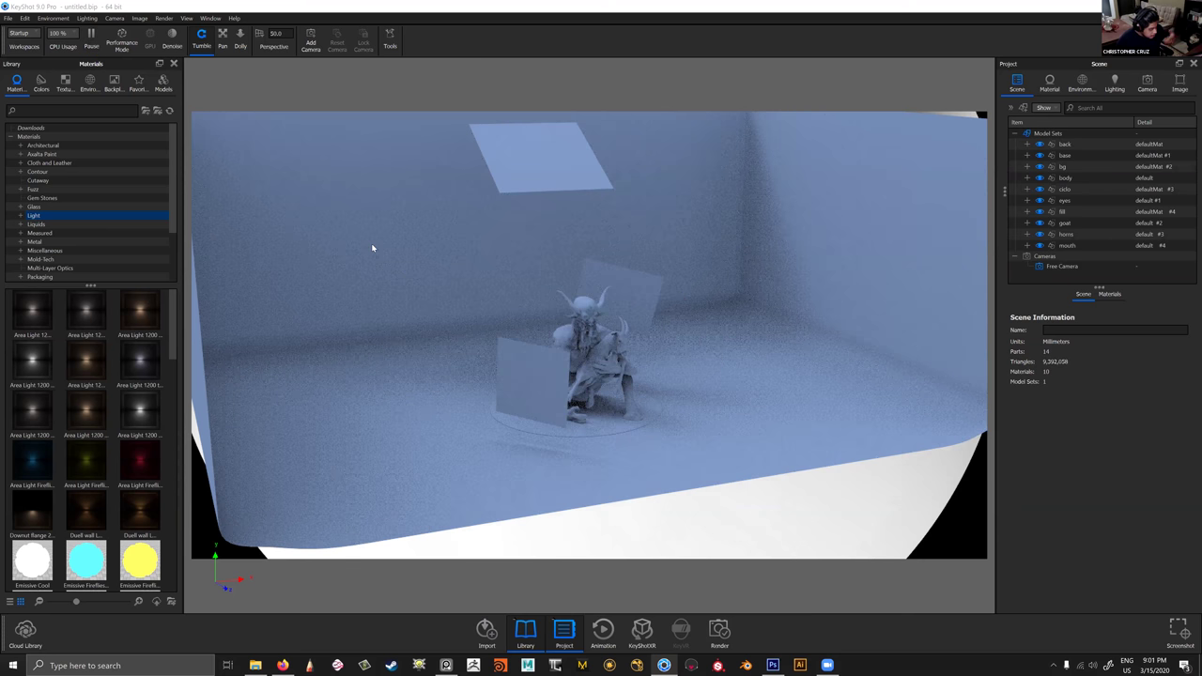
key("ctrl+i")
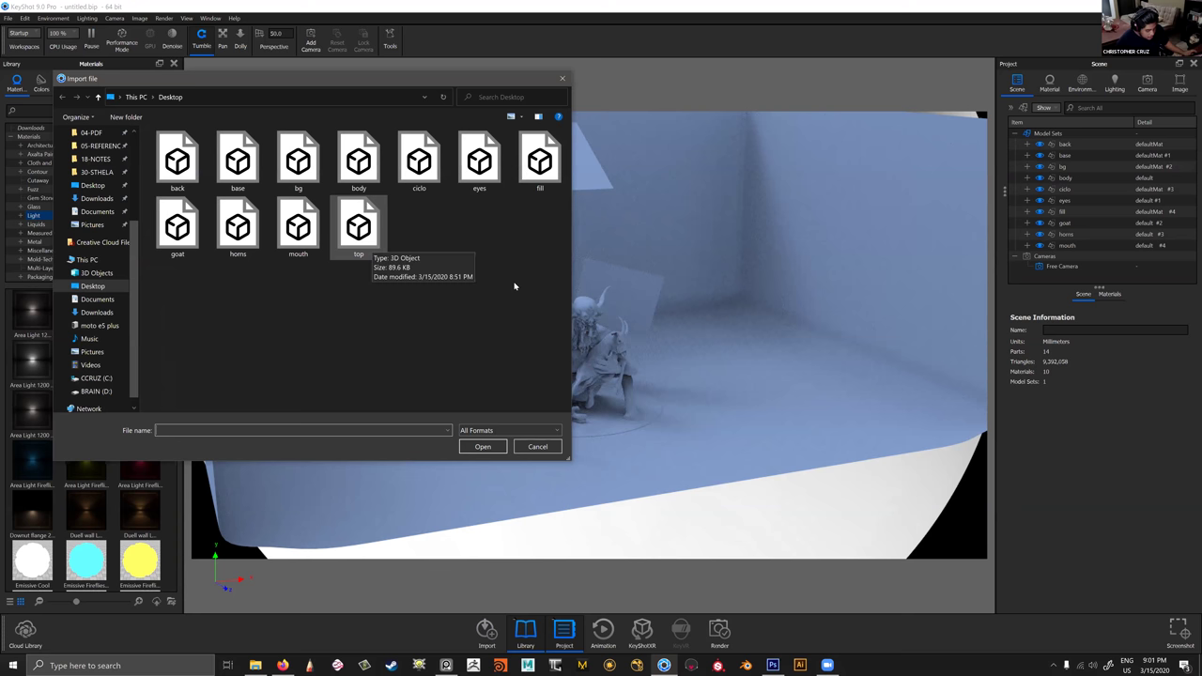
double_click(369, 240)
left_click(665, 466)
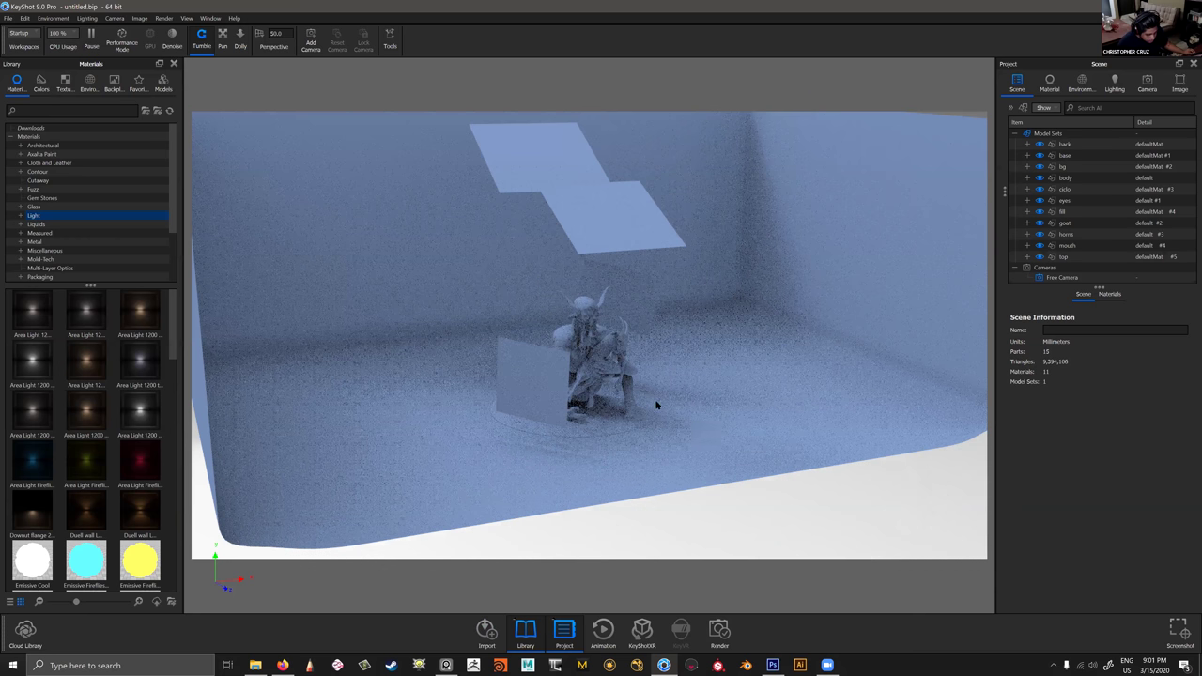
Examine the assembled horned creature, lighting planes and curved backdrop from several angles and distances.
scroll(726, 428, "up", 2)
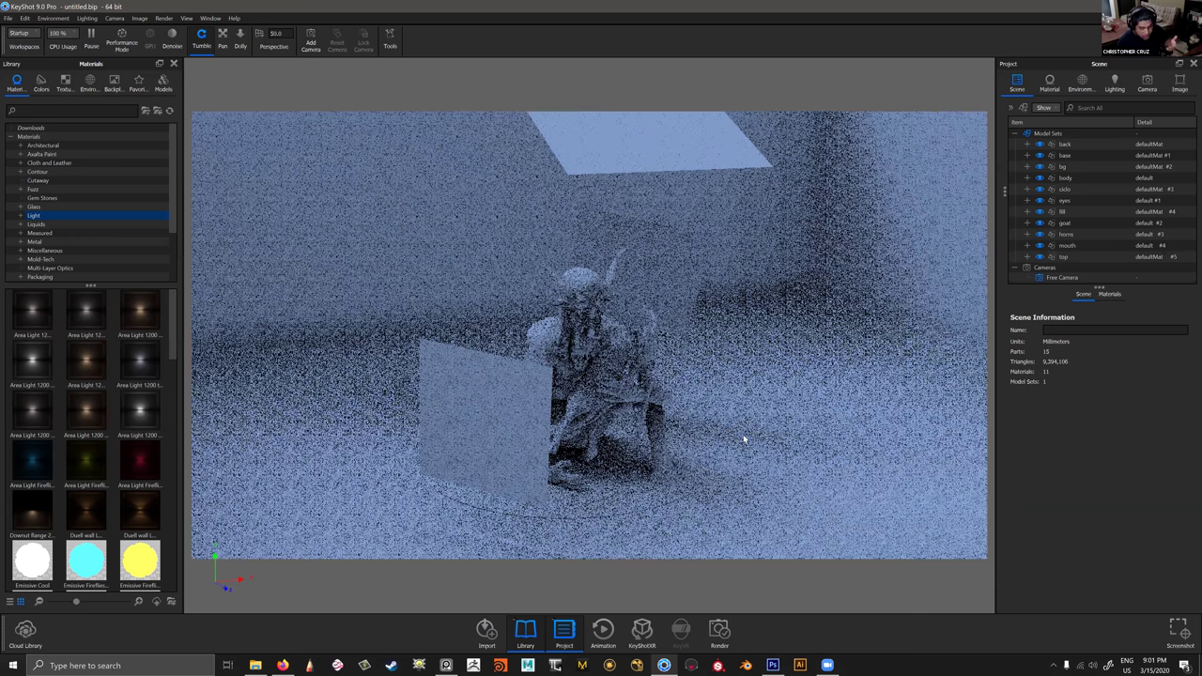
scroll(743, 436, "up", 5)
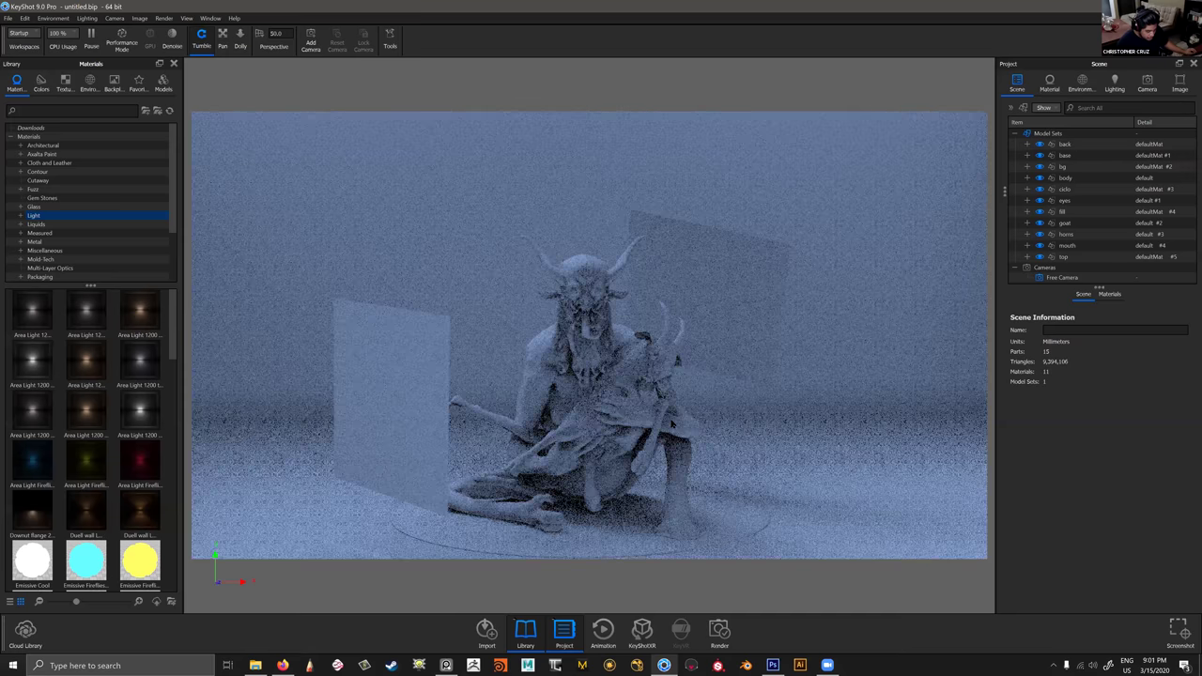
scroll(687, 411, "down", 4)
mouse_move(687, 411)
left_mouse_down()
mouse_move(710, 432)
mouse_move(697, 407)
left_mouse_up()
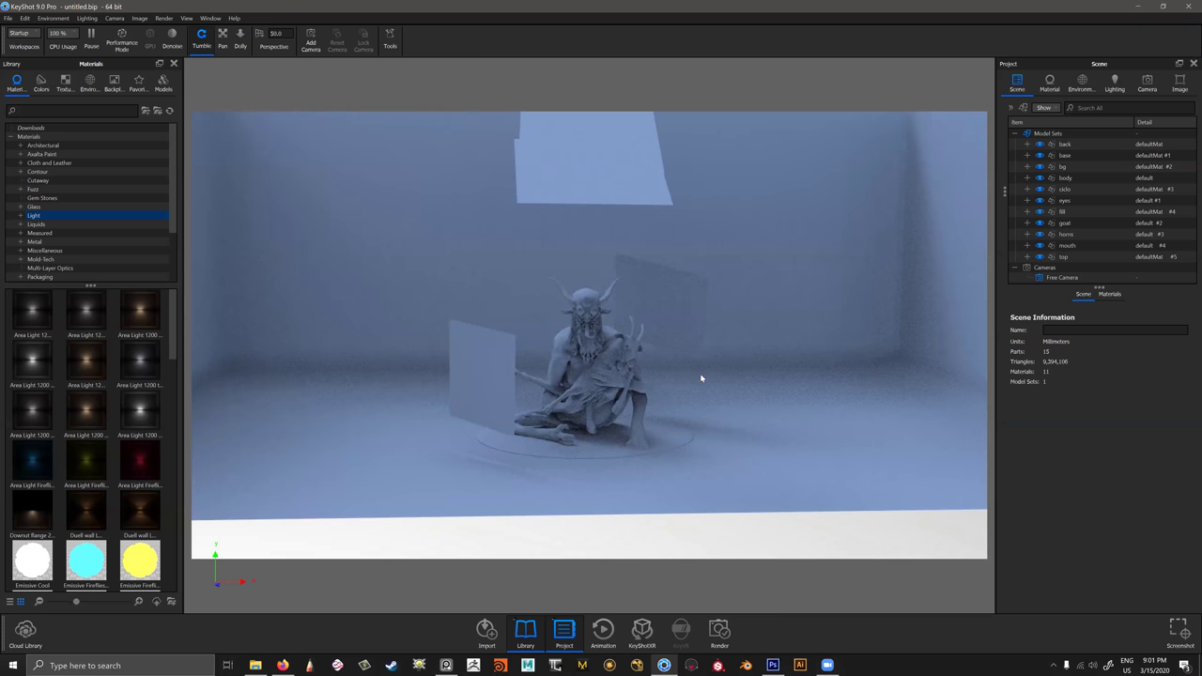
left_click_drag(716, 349, 716, 349)
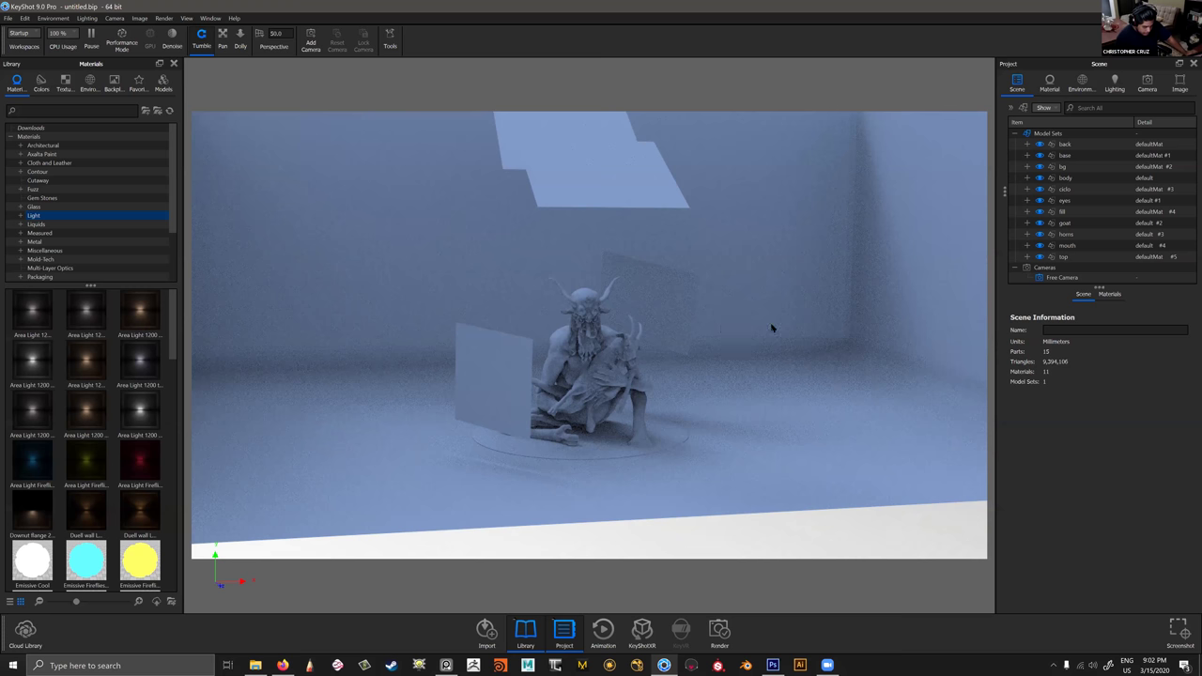
scroll(835, 346, "up", 3)
scroll(778, 357, "down", 3)
left_click_drag(779, 357, 777, 357)
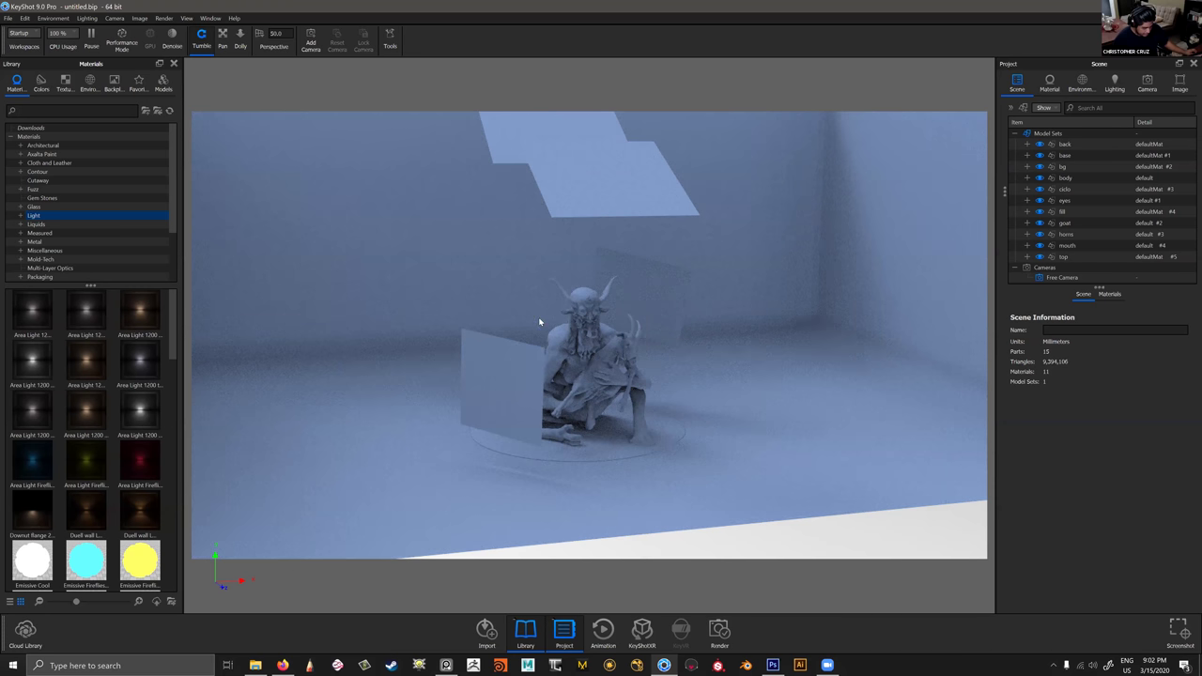
left_click_drag(730, 336, 731, 311)
scroll(731, 313, "up", 2)
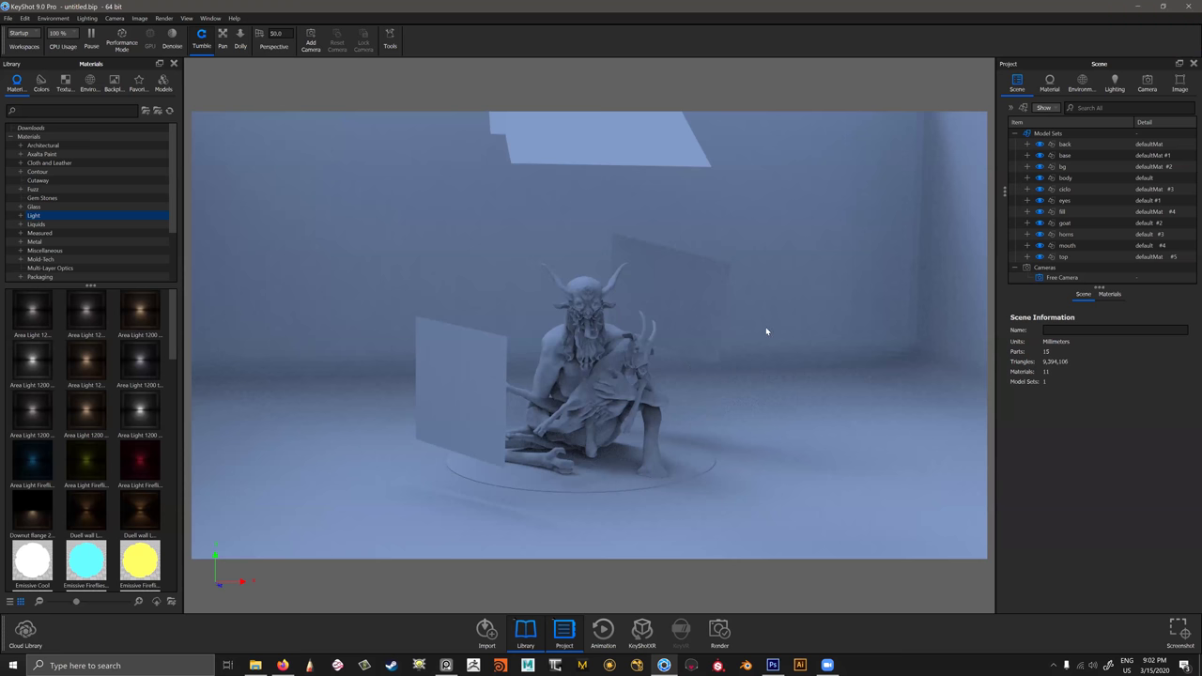
scroll(788, 331, "up", 2)
middle_click_drag(787, 332, 787, 332)
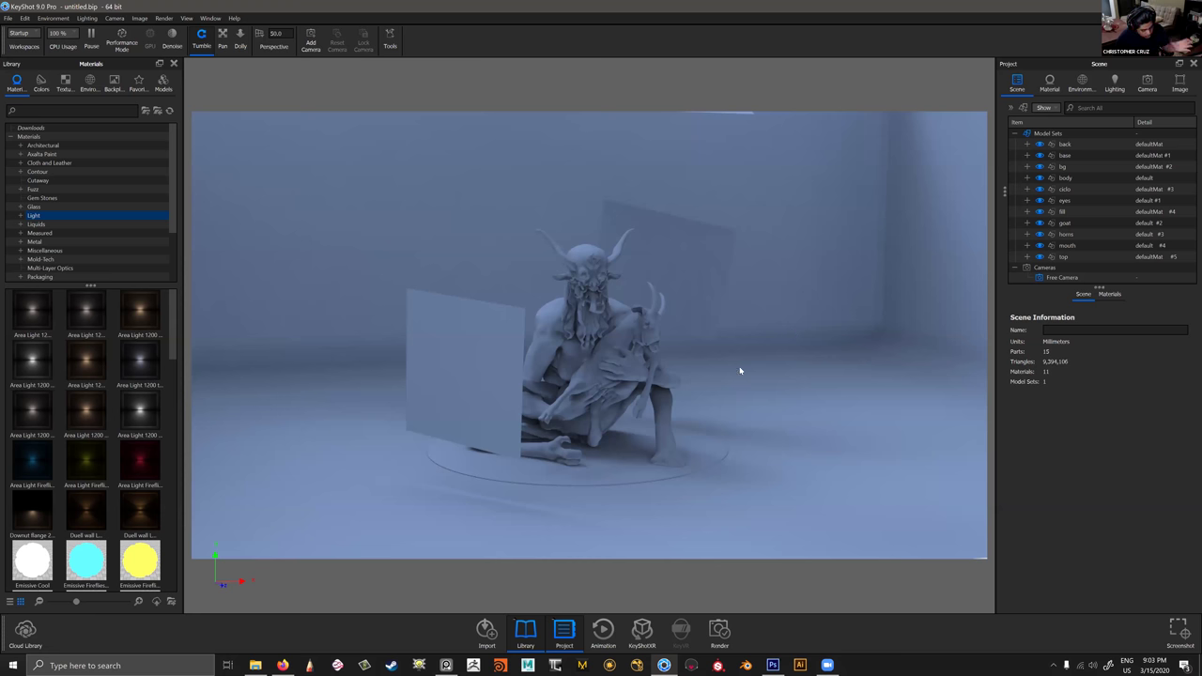
scroll(708, 365, "up", 2)
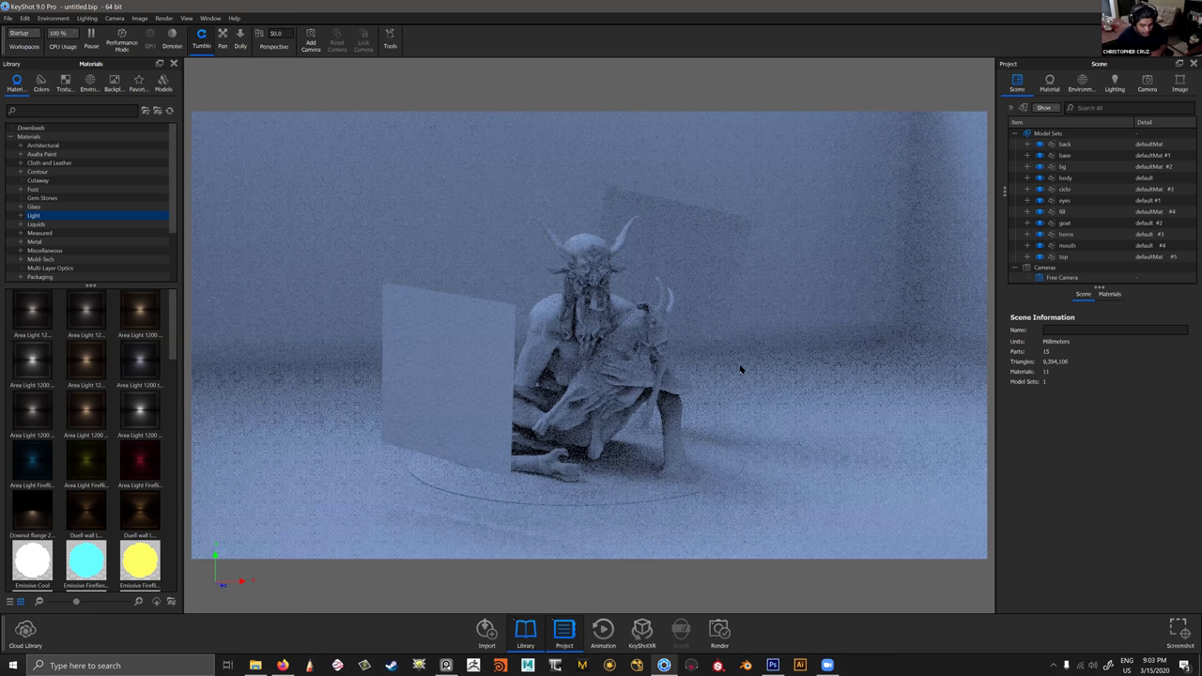
left_click(1065, 144)
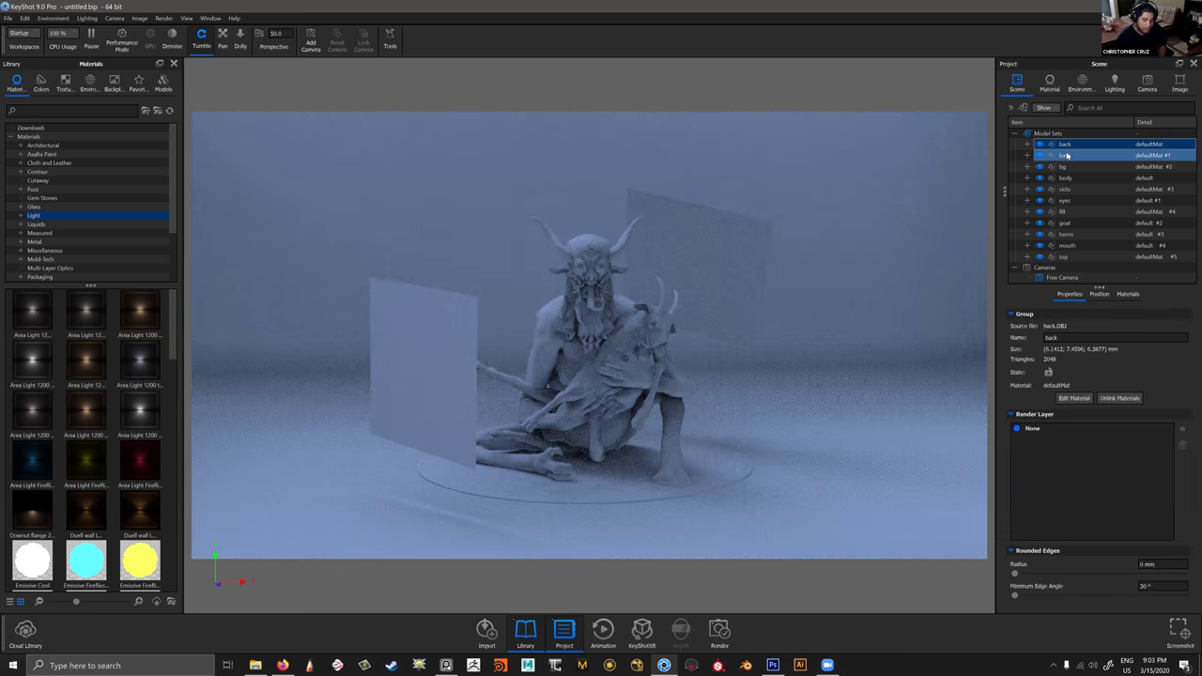
left_click(1064, 190)
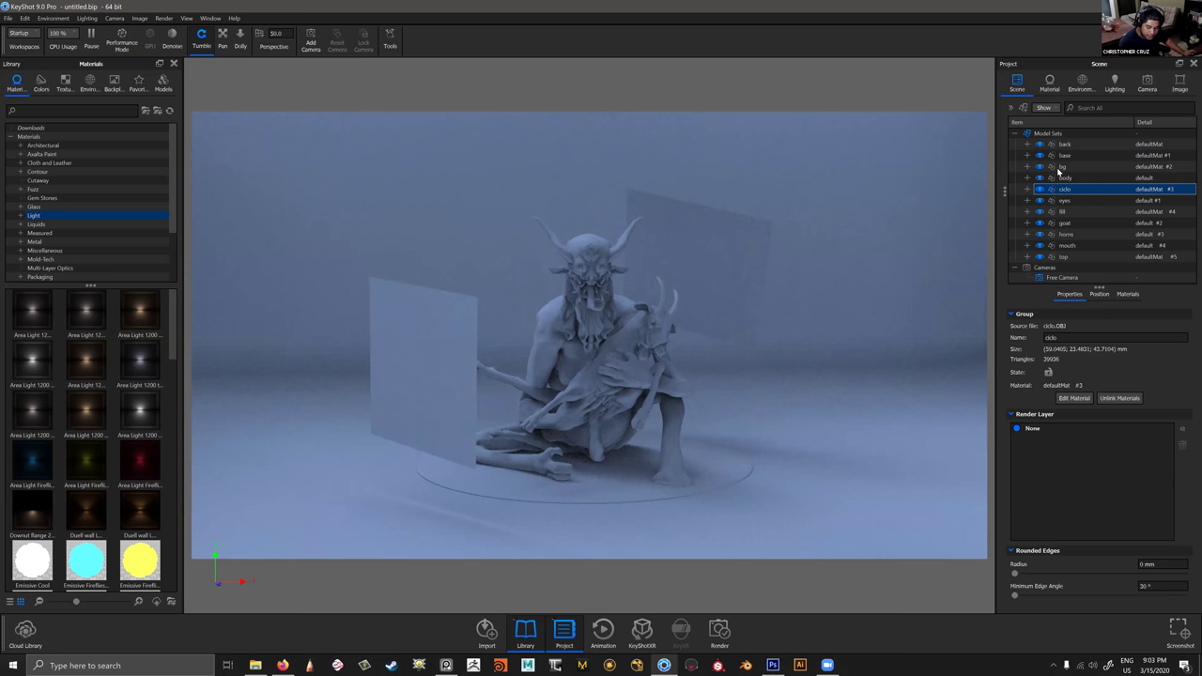
Light the scene with the hdrmaps-empty-modern-storehouse-3K environment and rotate the environment to 297°.
left_click(1049, 84)
left_click(1082, 84)
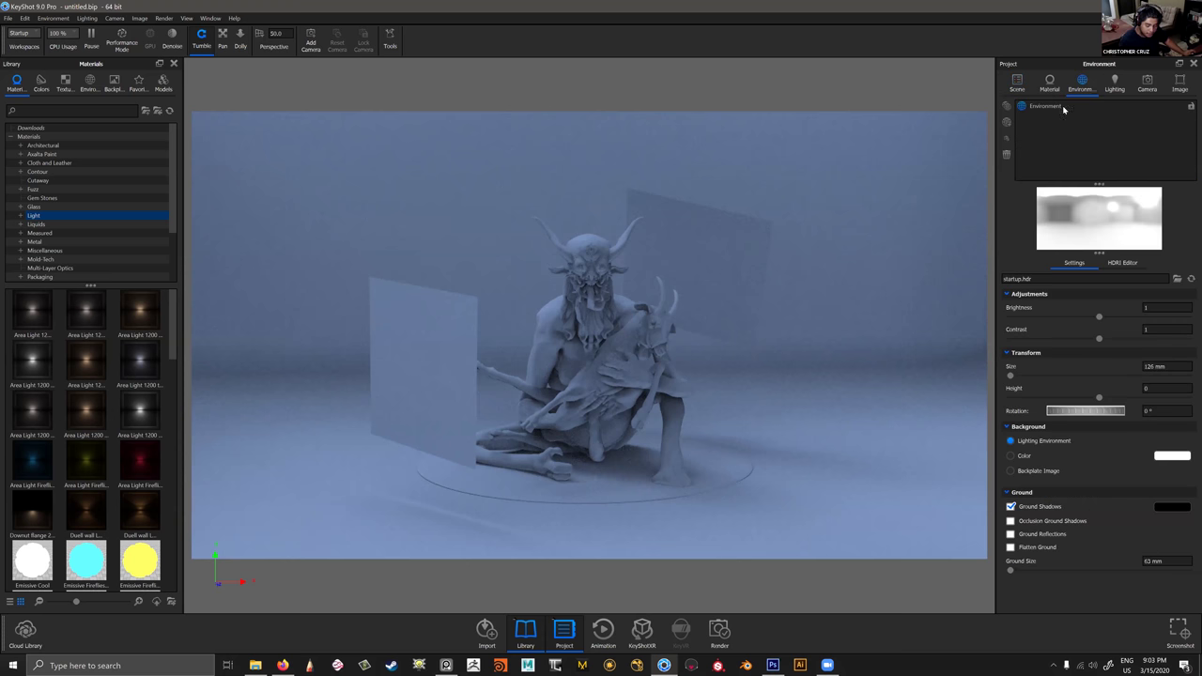
left_click(1063, 109)
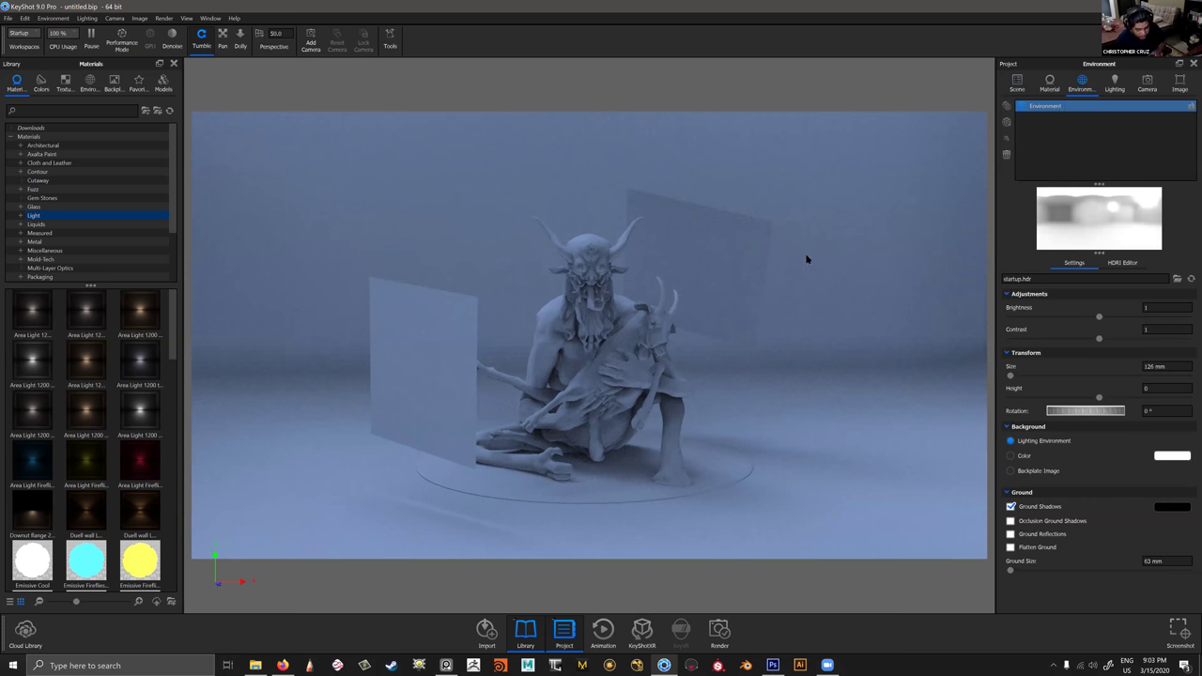
left_click_drag(787, 270, 778, 283)
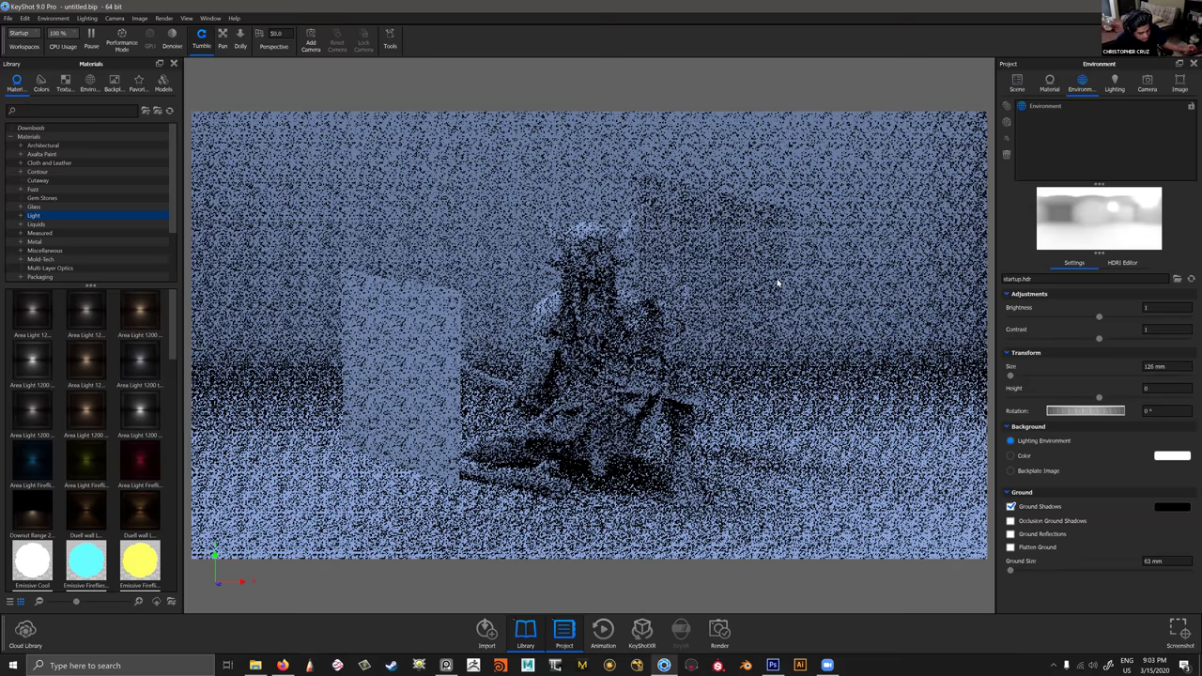
scroll(771, 276, "up", 2)
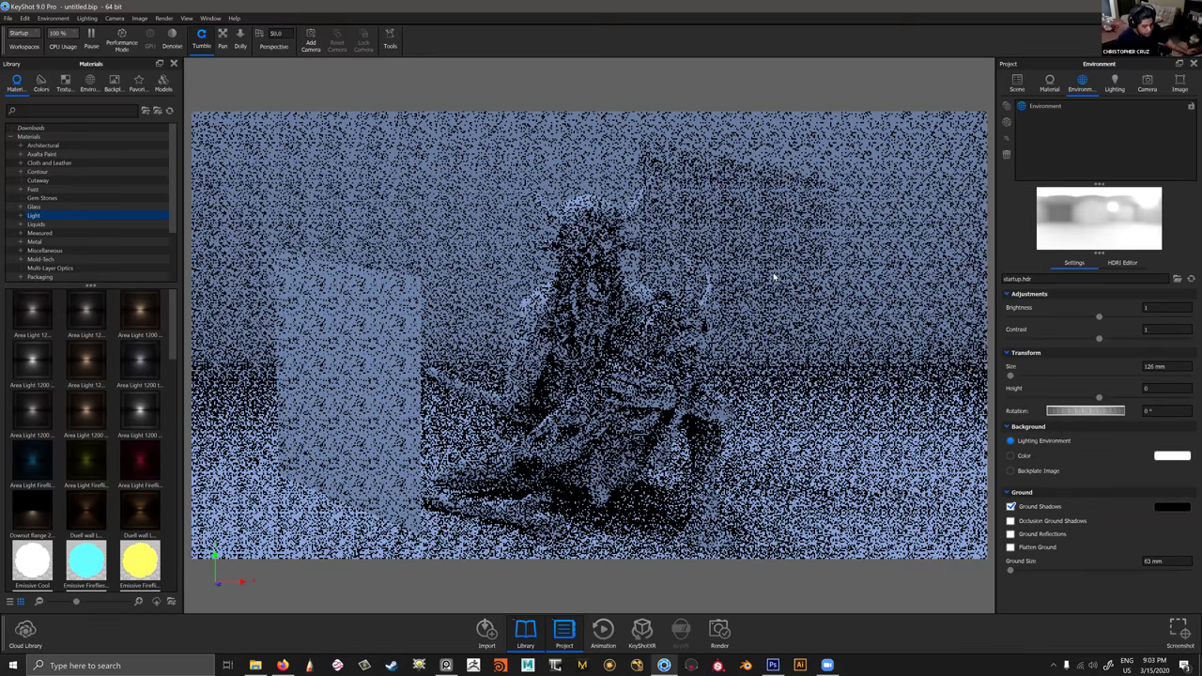
scroll(774, 276, "down", 3)
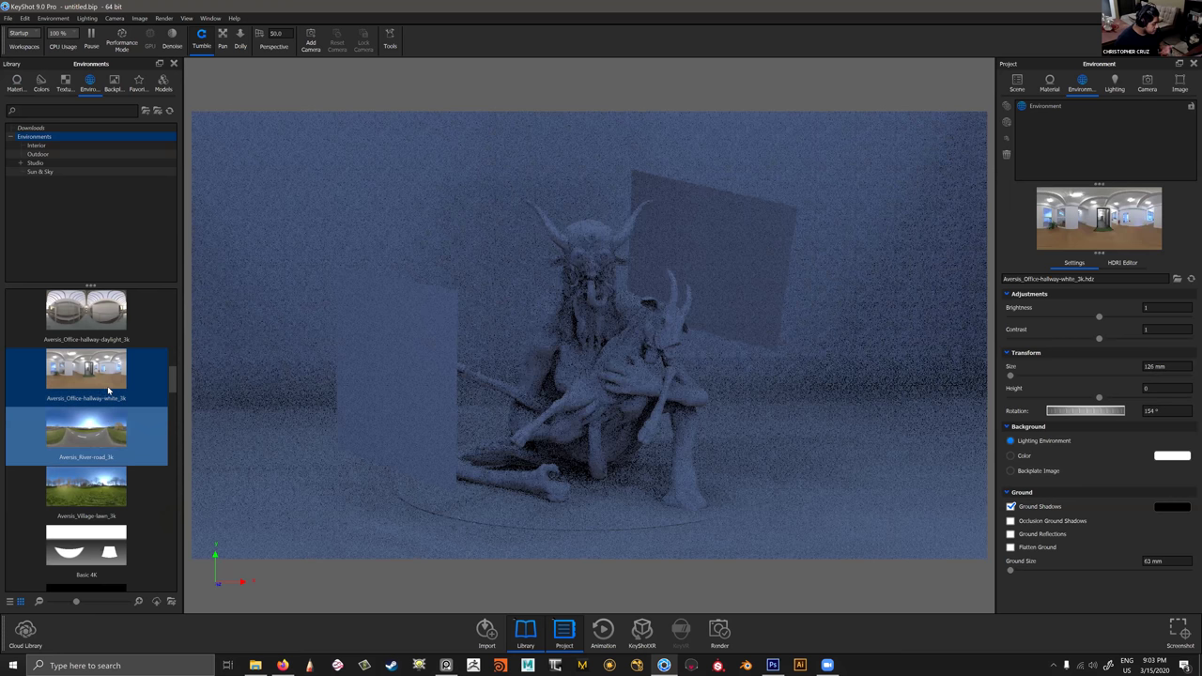
scroll(104, 396, "down", 5)
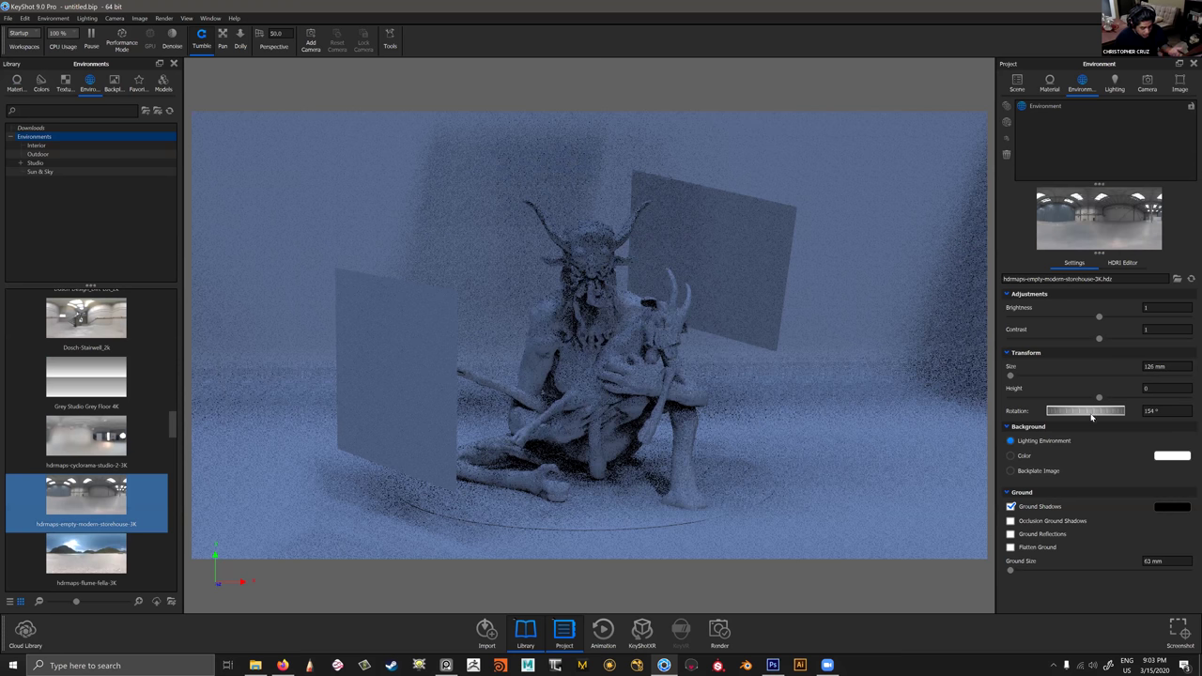
left_click_drag(1091, 413, 1103, 411)
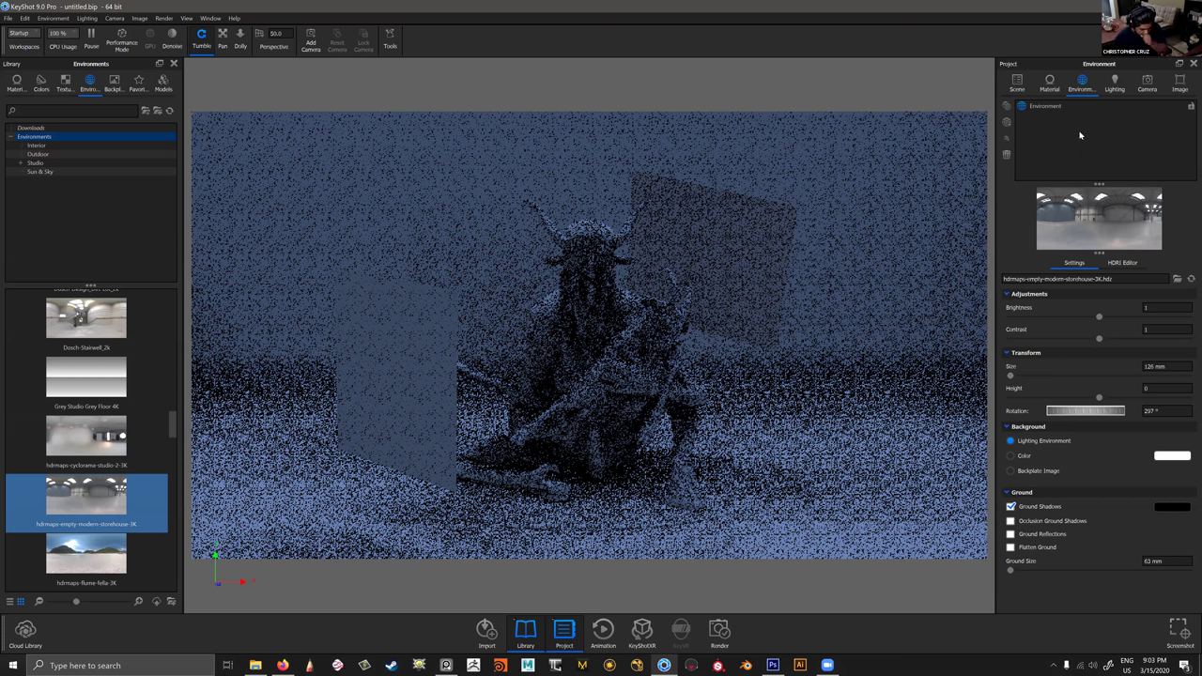
Try the Grey Studio Grey Floor 4K environment, and replace it with Light Tent White Floor 4K.
left_click_drag(108, 382, 472, 168)
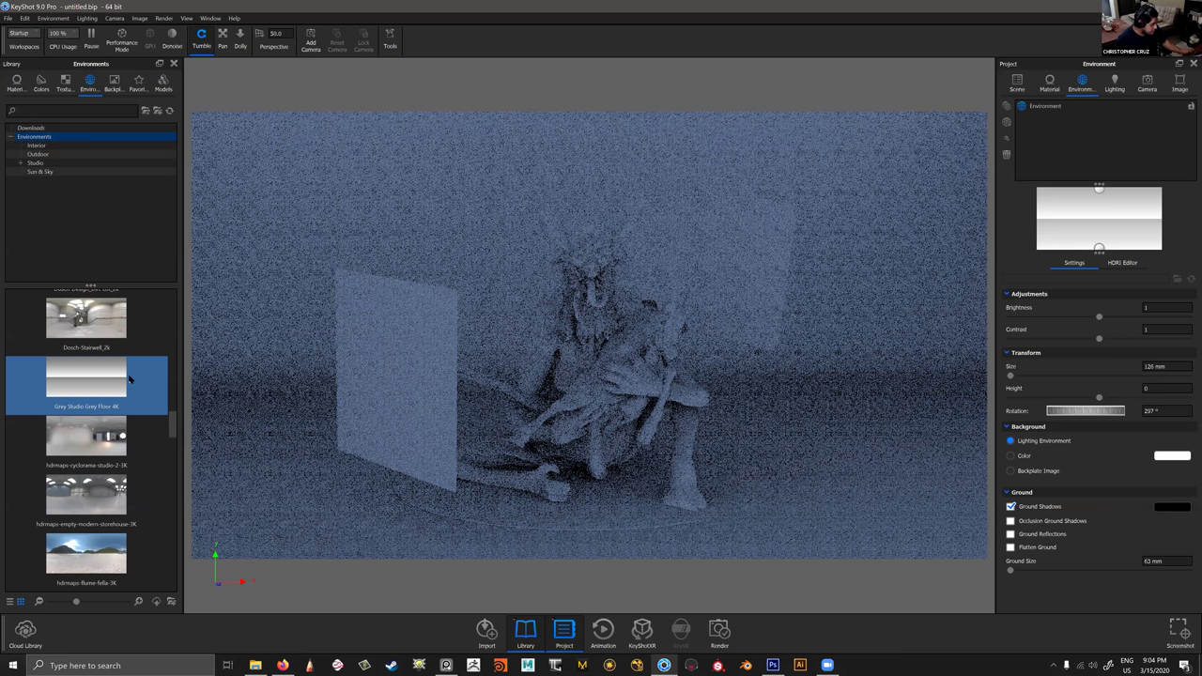
scroll(129, 441, "down", 5)
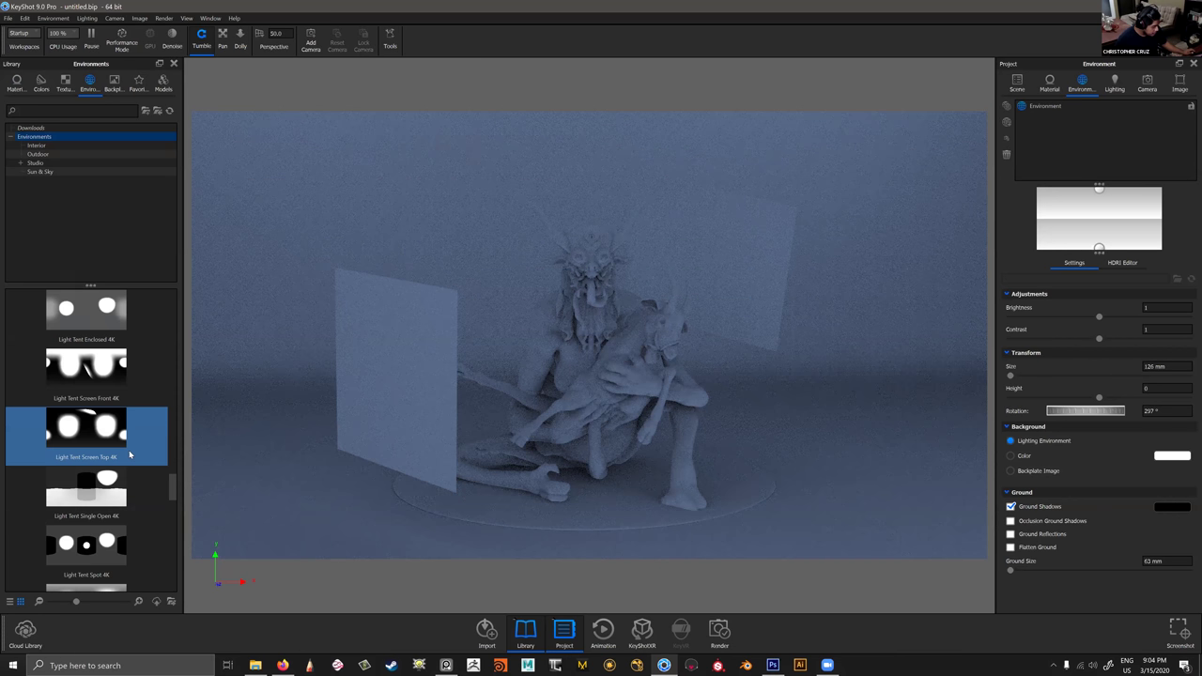
left_click(108, 488)
left_click_drag(436, 69, 436, 69)
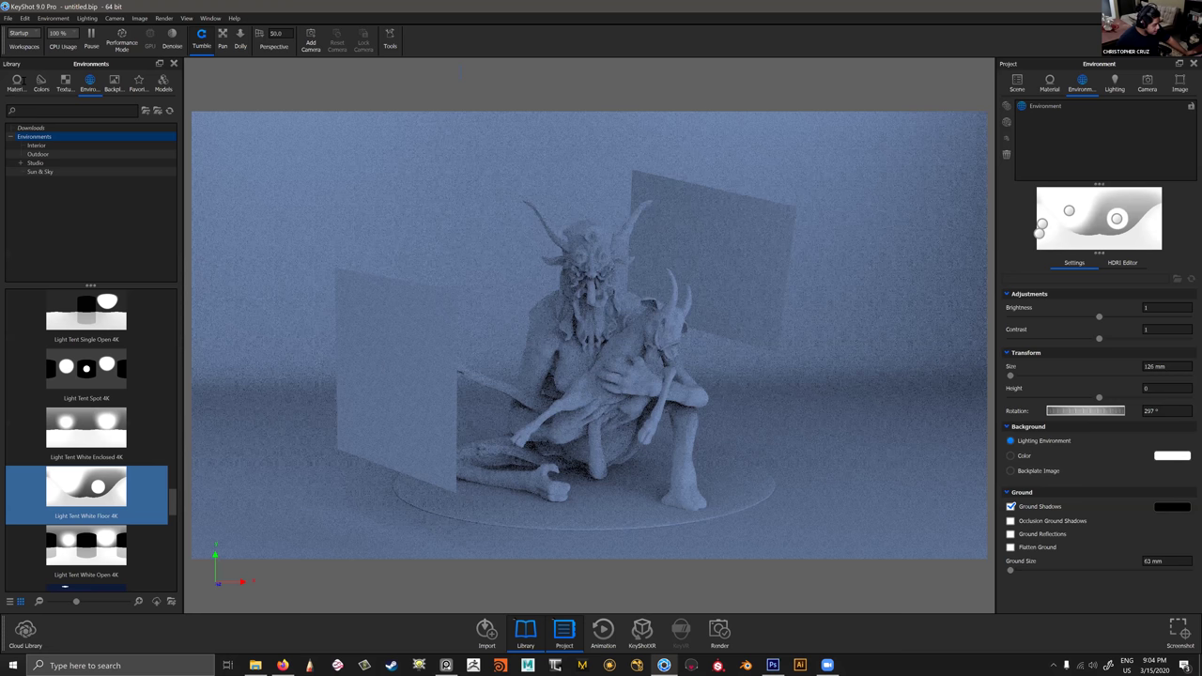
Try library materials on the creature's body, ending with Glass (Solid) White.
left_click(18, 84)
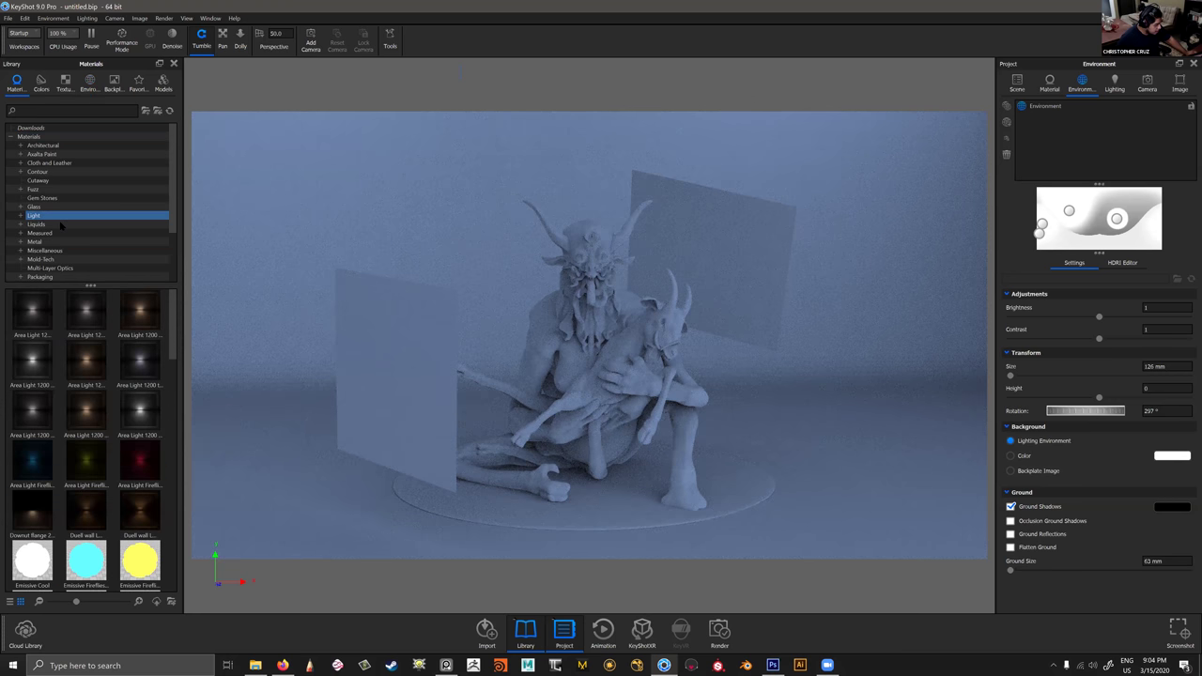
left_click(54, 147)
left_click_drag(89, 362, 554, 337)
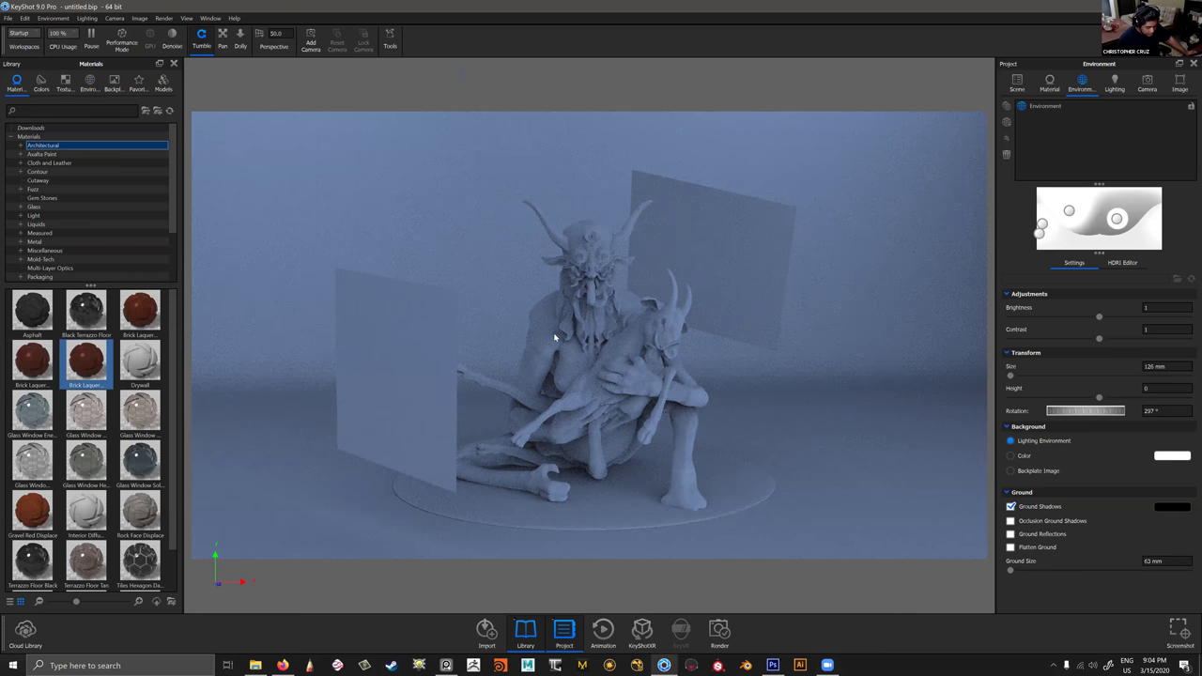
left_click_drag(140, 310, 591, 346)
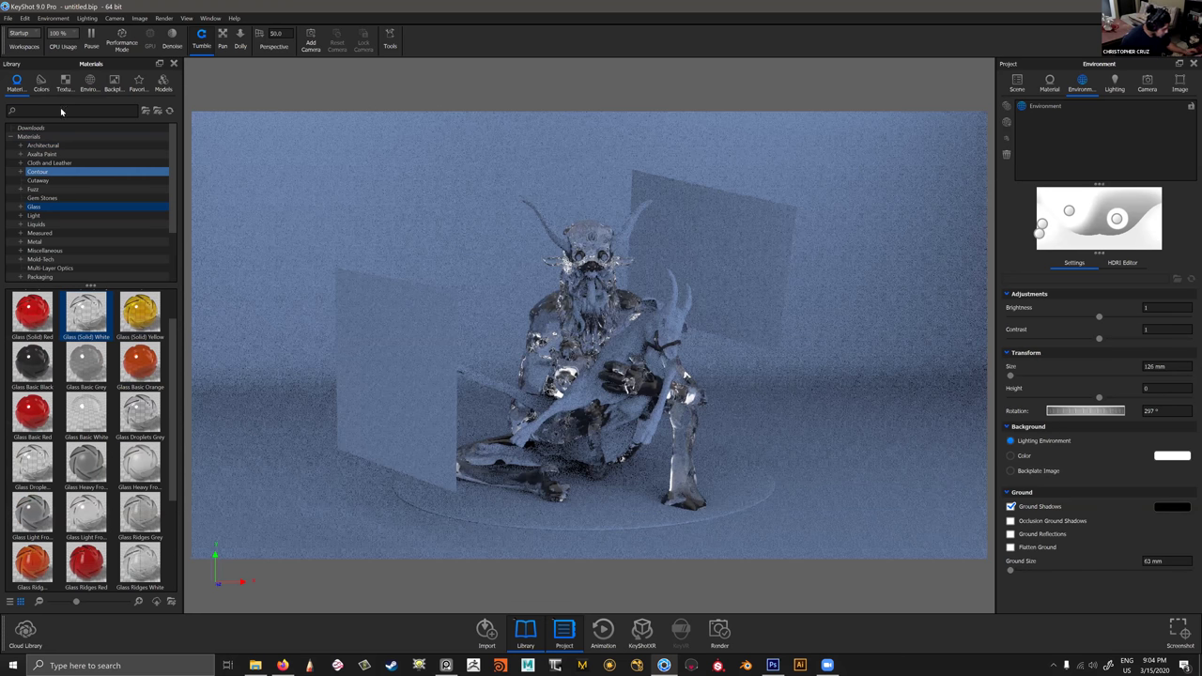
Search the material library for "grey" and apply Hard Rough Plastic Grey to the creature's body.
type("grey")
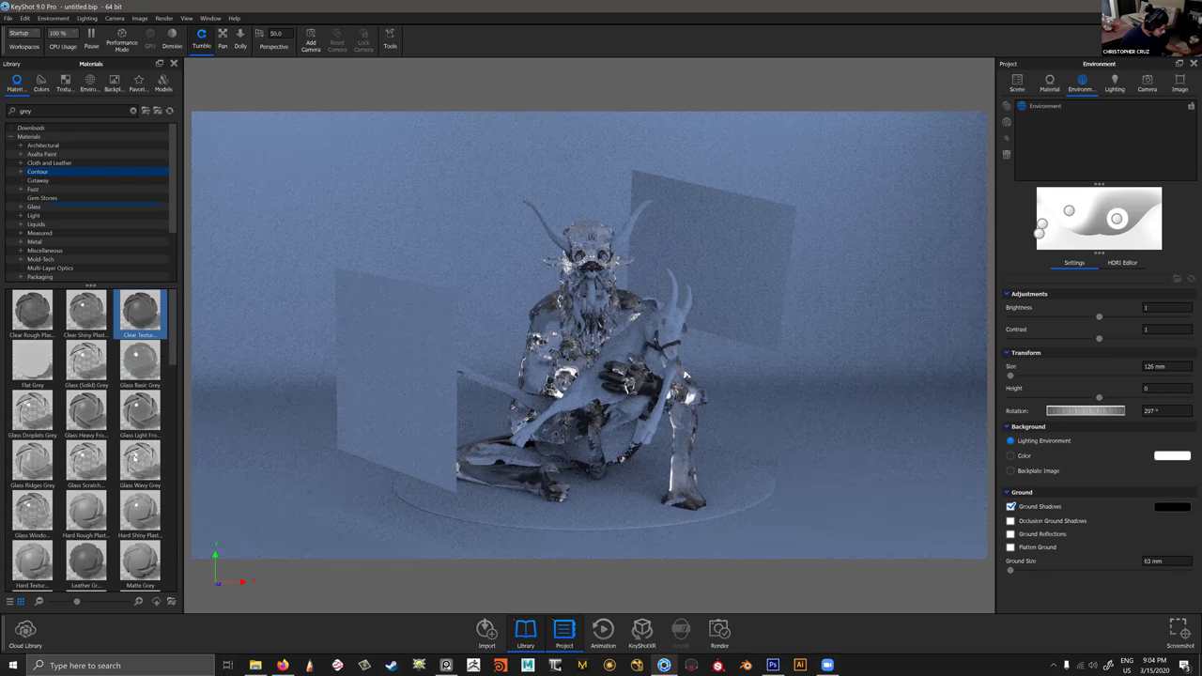
left_click(140, 409)
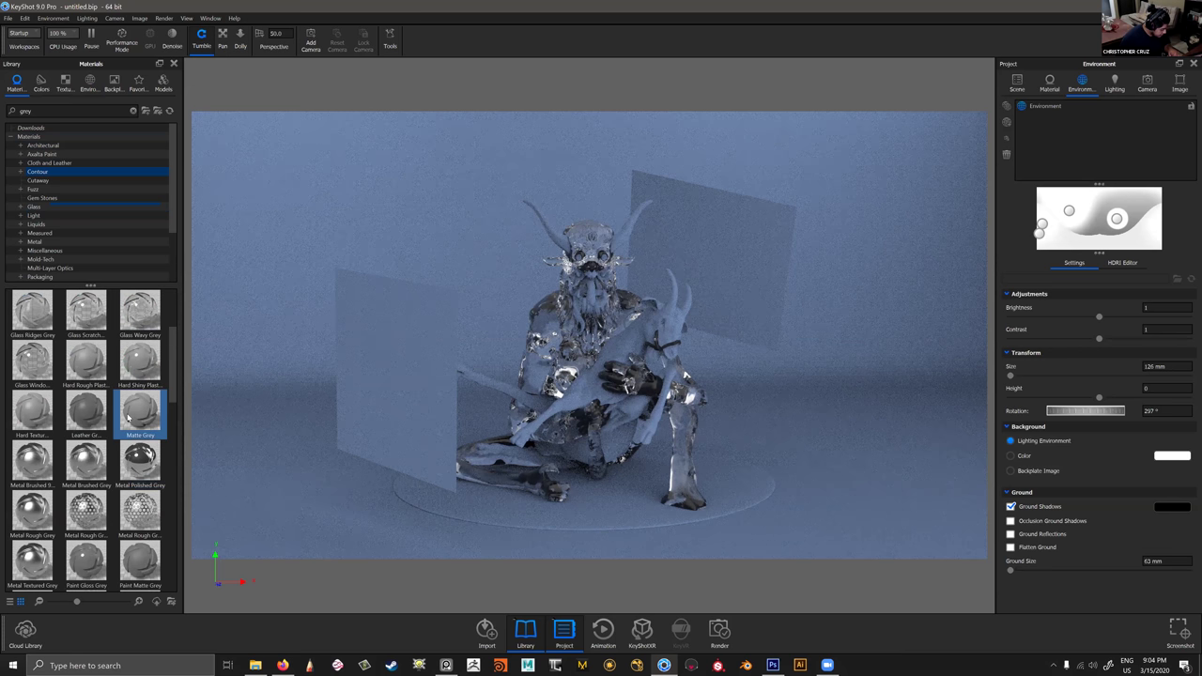
left_click(100, 375)
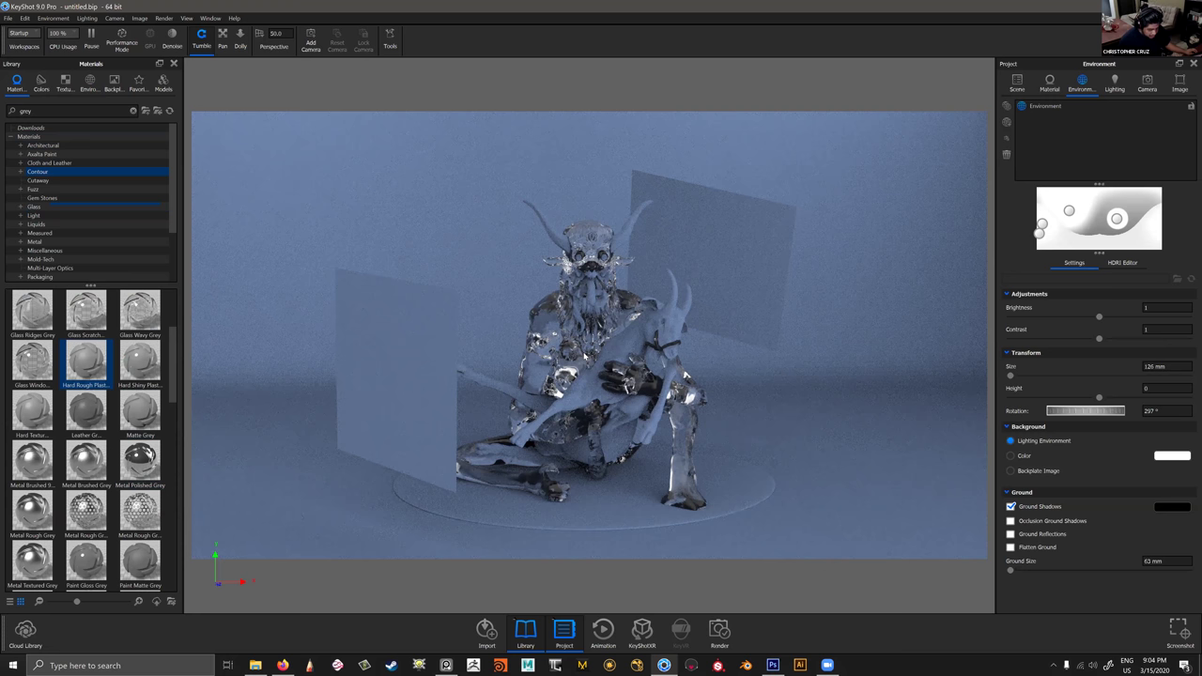
left_click_drag(80, 357, 563, 347)
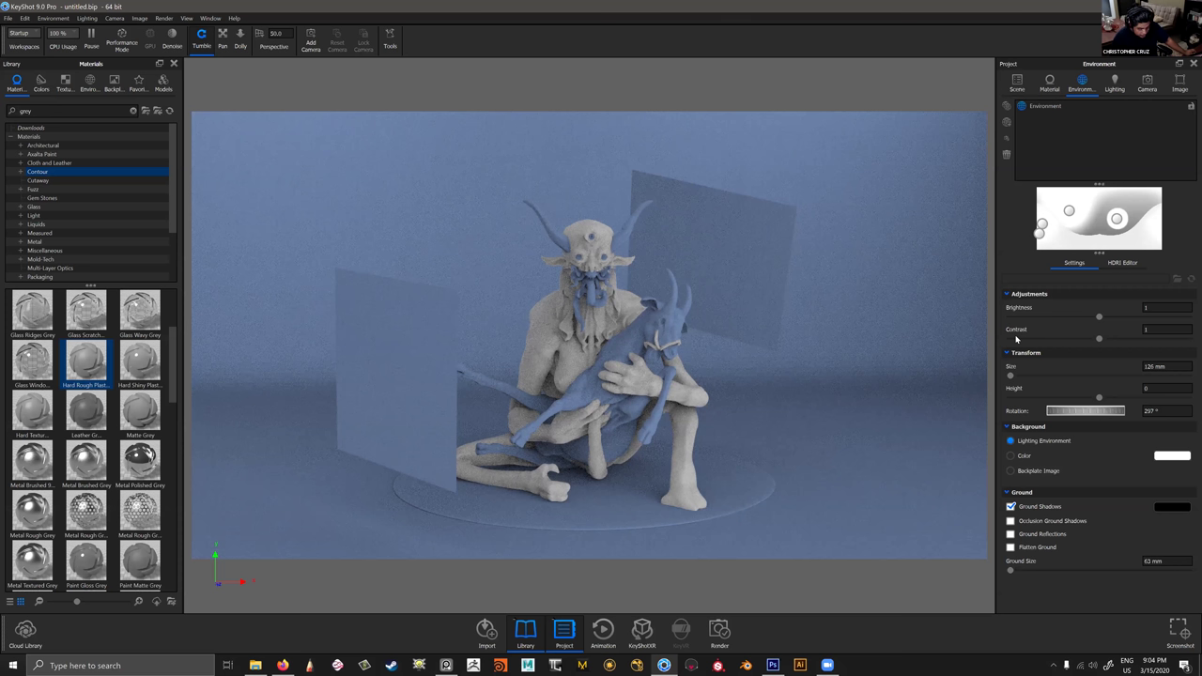
Switch the environment background to a solid light grey color, #CECECE.
left_click(1171, 455)
left_click(1020, 336)
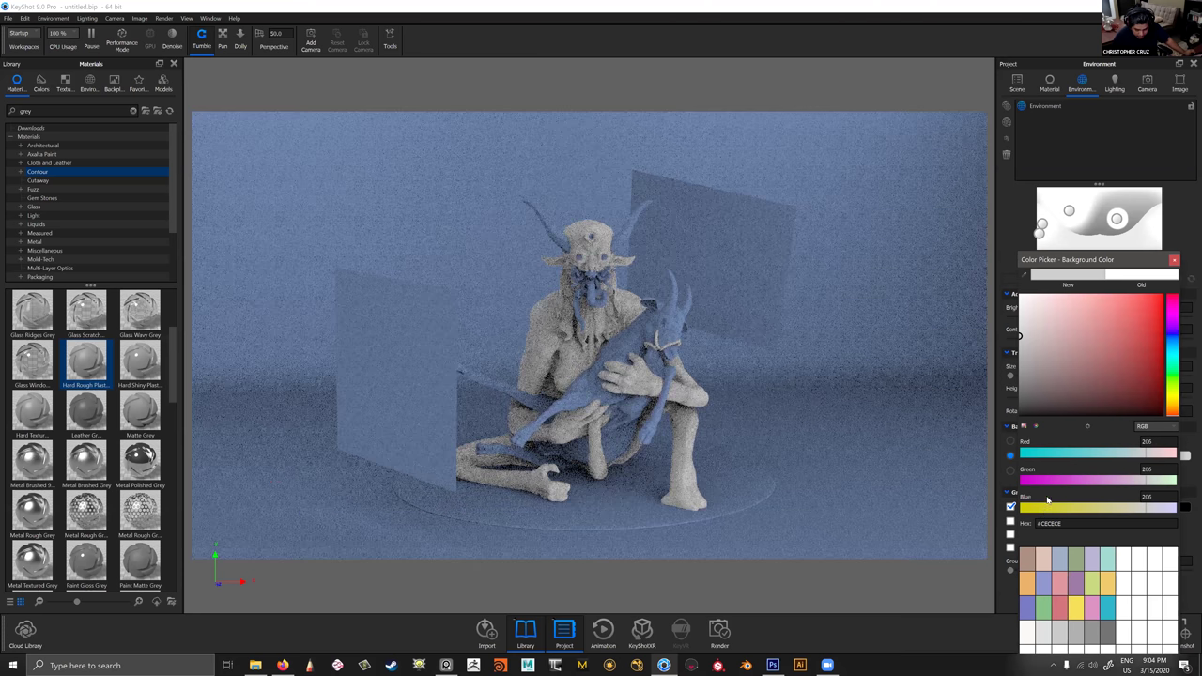
Darken the body material's diffuse color to #848484 and raise its roughness to 0.162.
left_click(1050, 85)
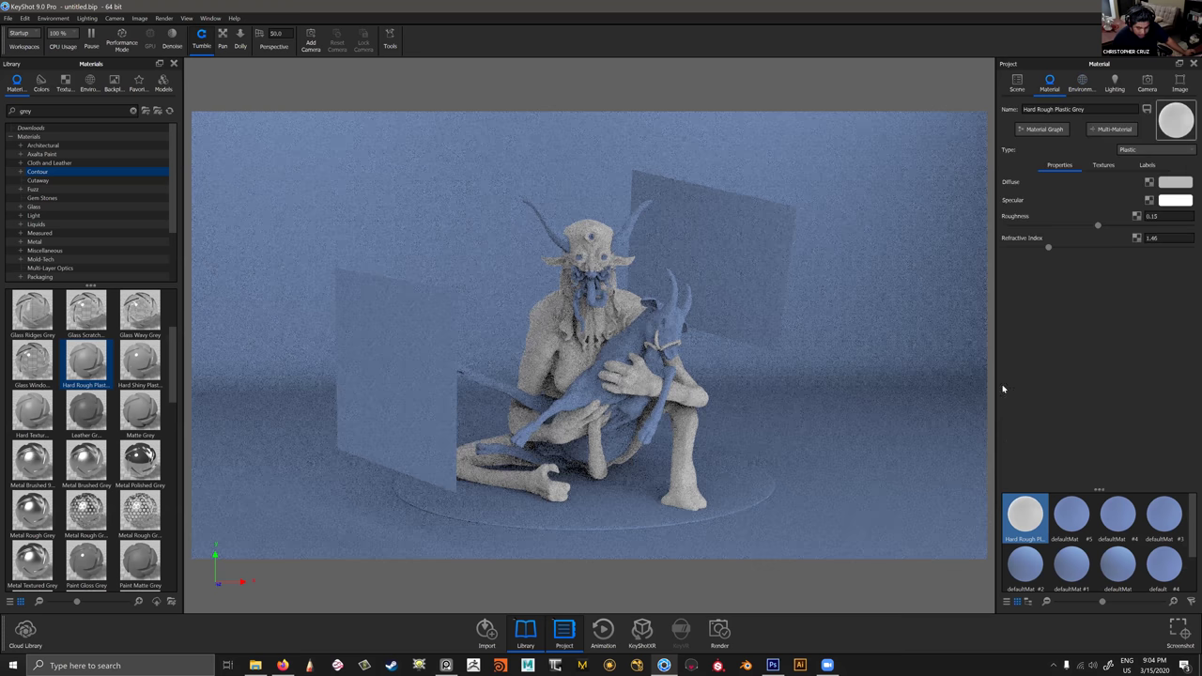
left_click(1174, 181)
left_click(1021, 386)
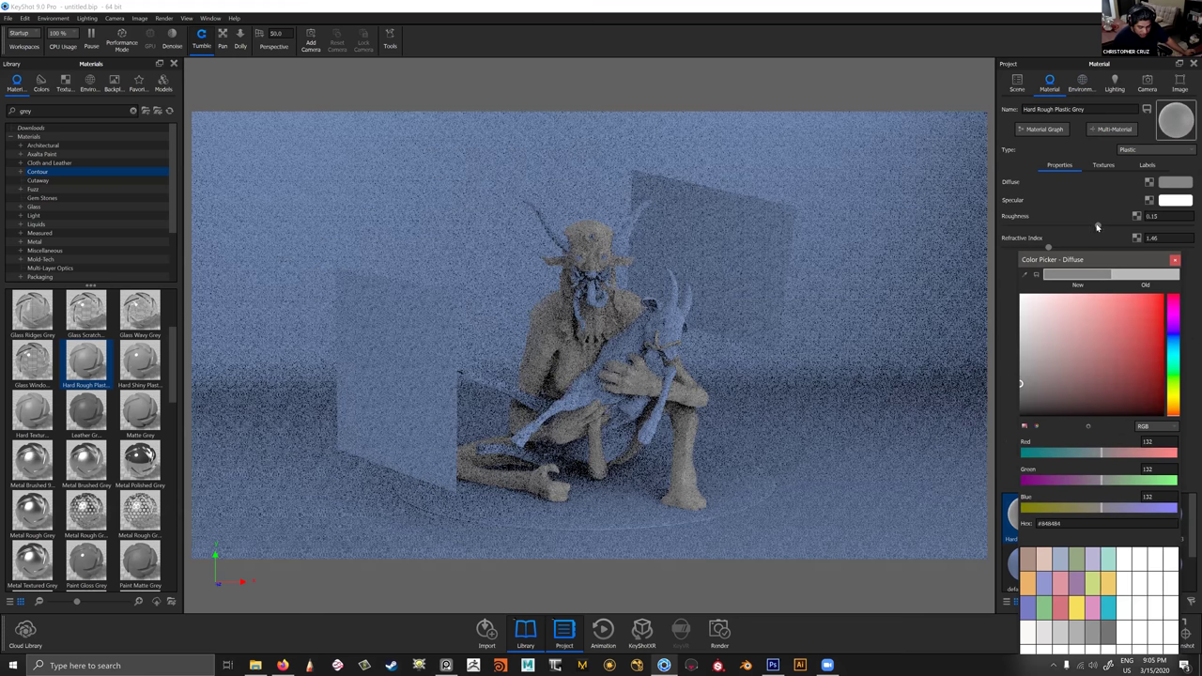
left_click(1109, 227)
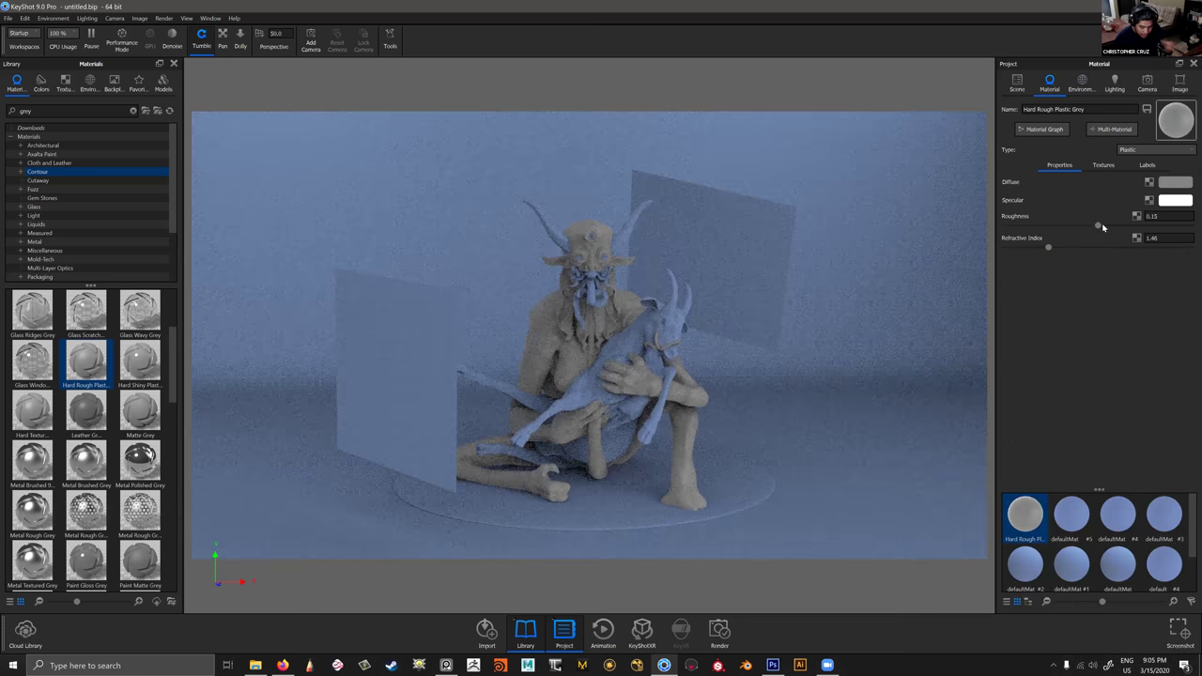
mouse_move(1103, 228)
left_mouse_down()
mouse_move(1120, 226)
mouse_move(1105, 226)
left_mouse_up()
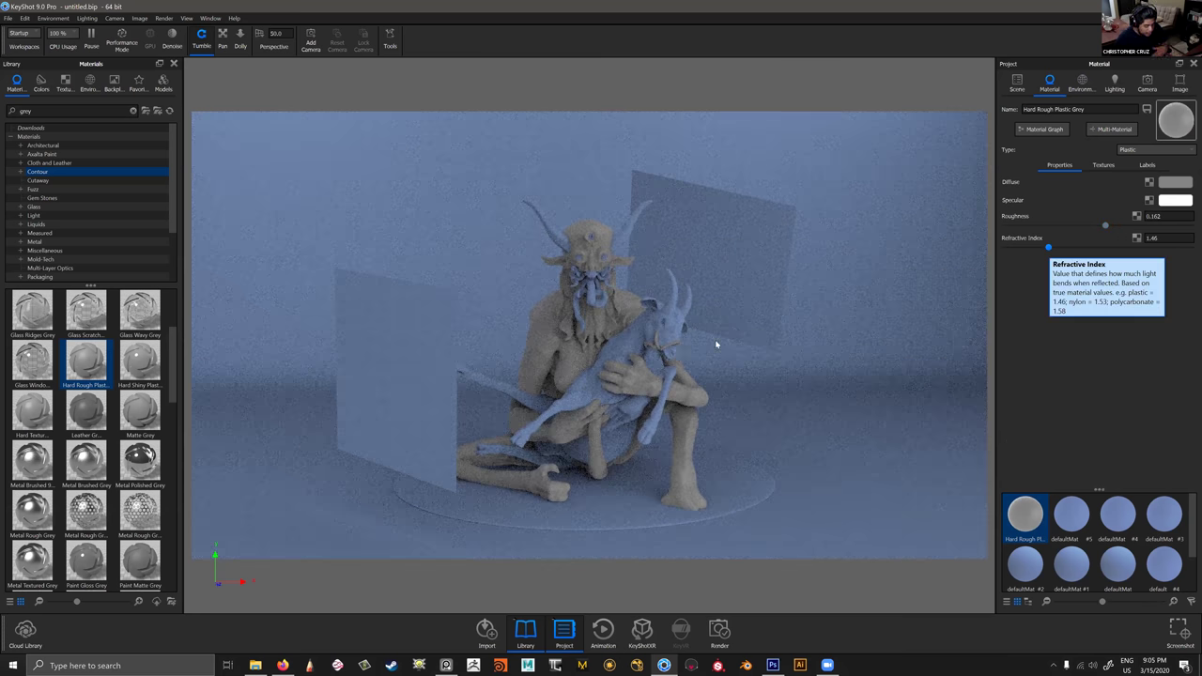
left_click_drag(716, 341, 363, 343)
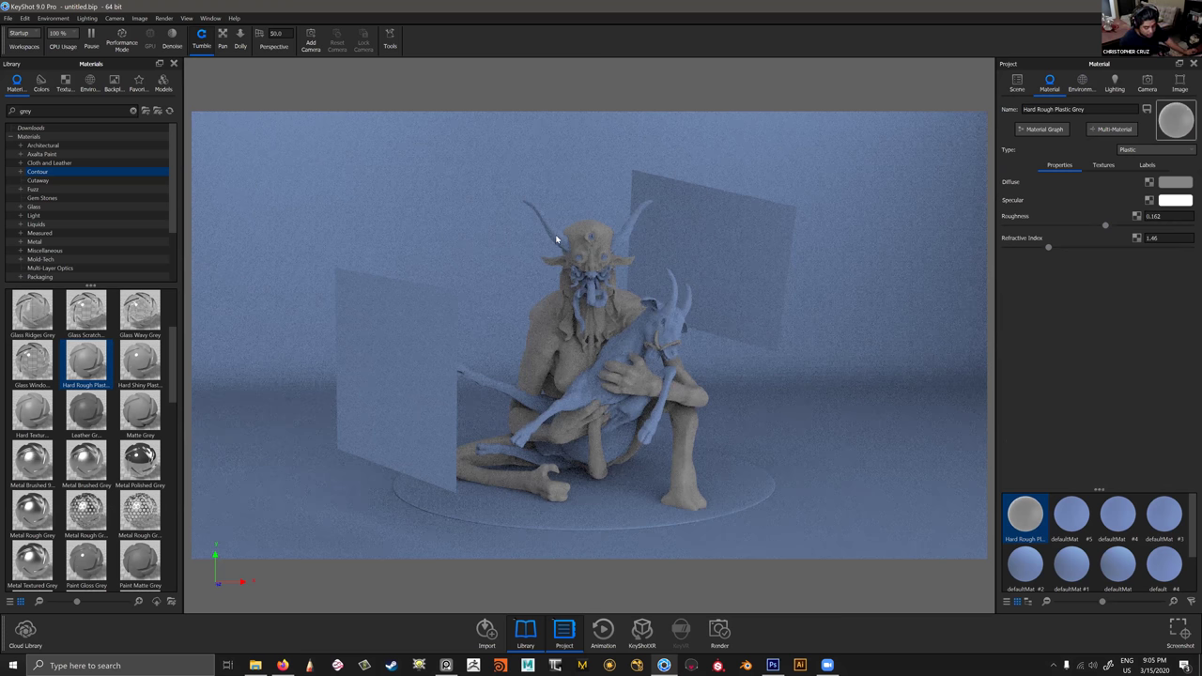
Apply Hard Rough Plastic Grey to the creature's horns and mouth without linking it to the body's material.
left_click_drag(85, 362, 556, 239)
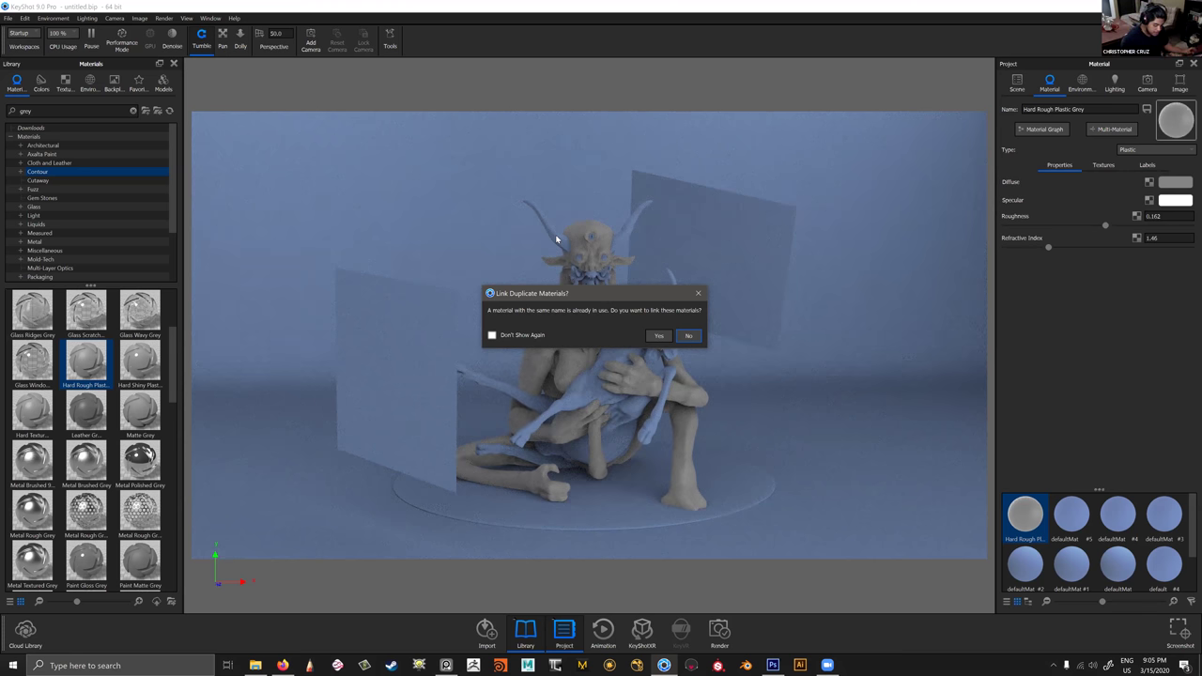
key("Return")
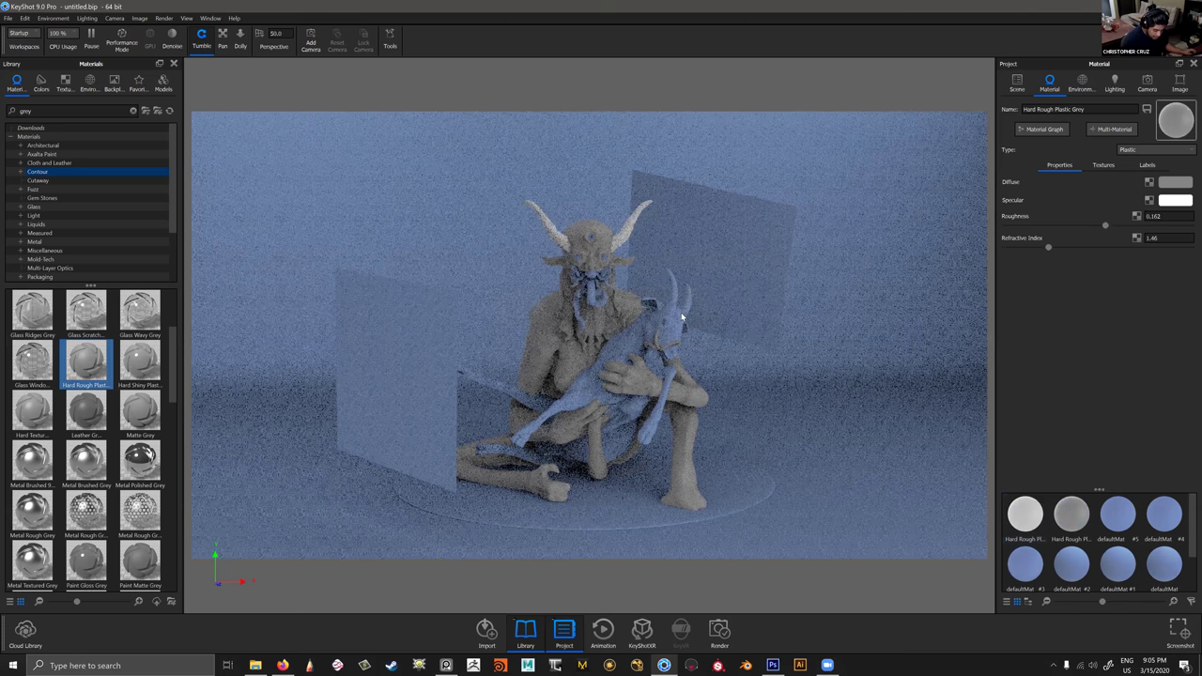
left_click_drag(85, 361, 359, 339)
Apply unlinked copies of Hard Rough Plastic Grey to the goat and the round base.
left_click_drag(591, 396, 696, 341)
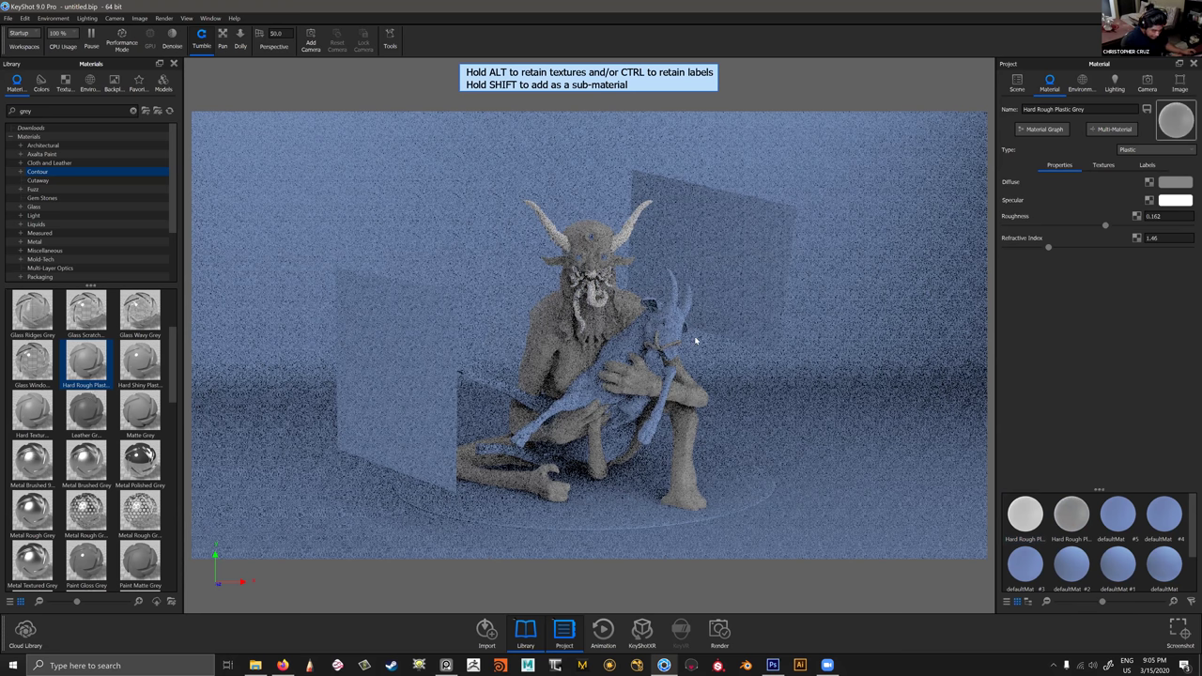
left_click_drag(596, 454, 483, 458)
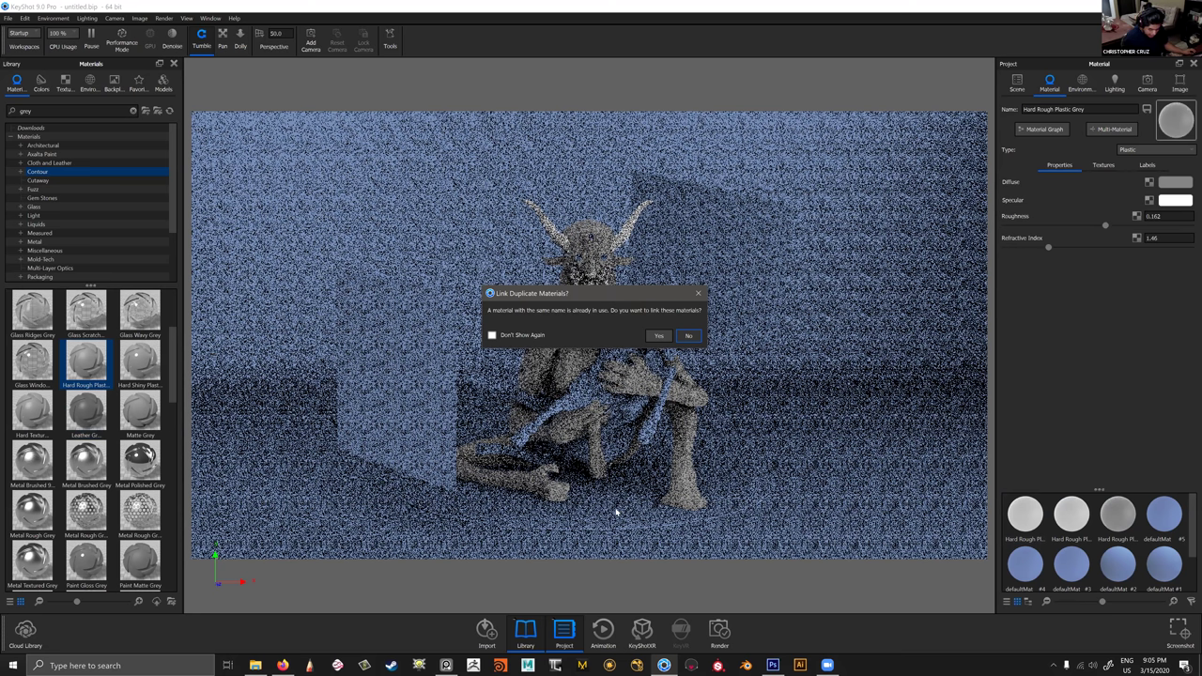
left_click(688, 337)
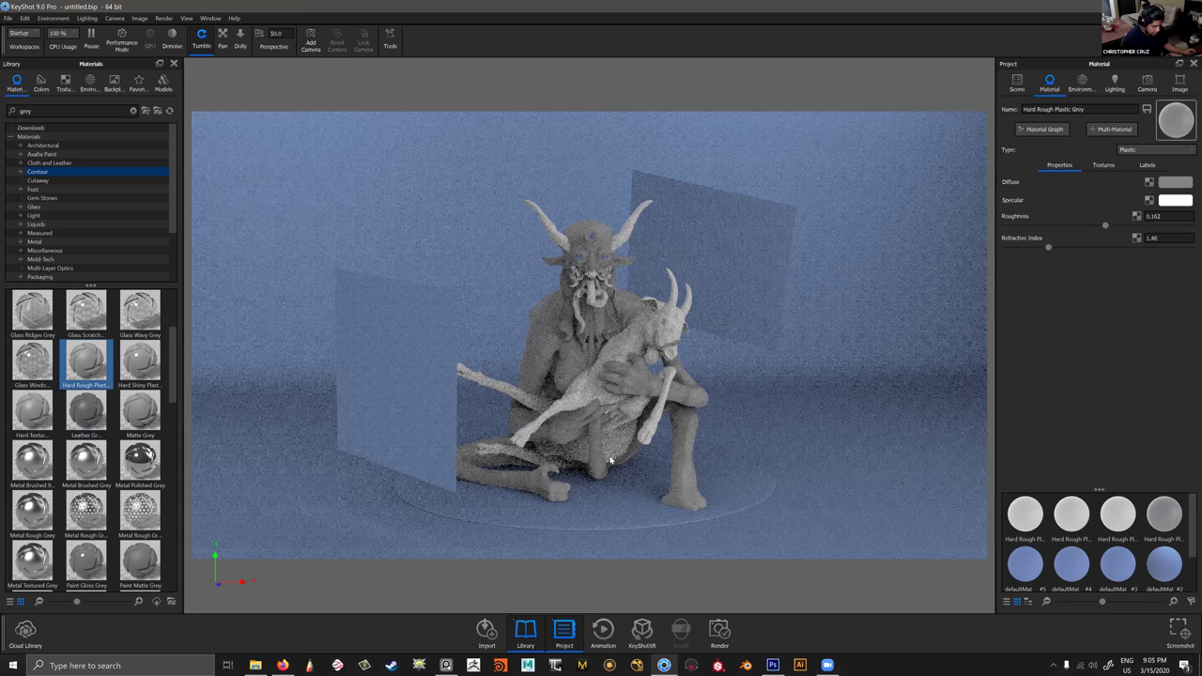
left_click_drag(86, 363, 193, 274)
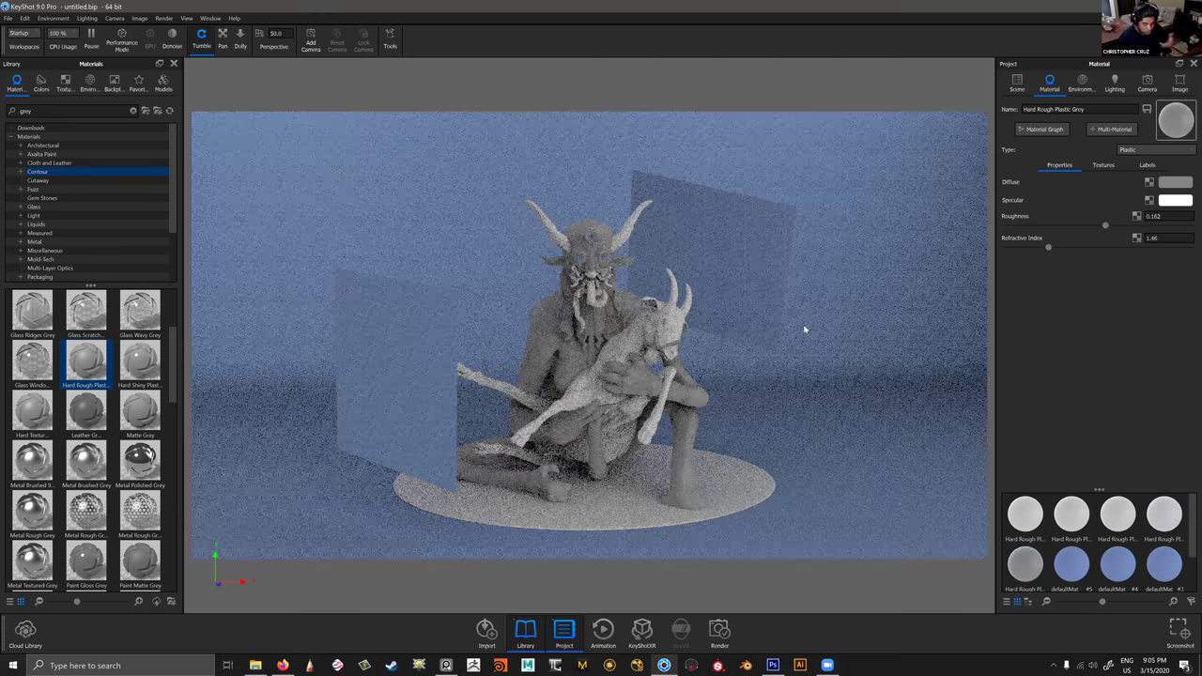
Apply Hard Rough Plastic Grey to the backdrop and the creature's remaining unassigned parts without linking the copies.
left_click_drag(87, 362, 776, 325)
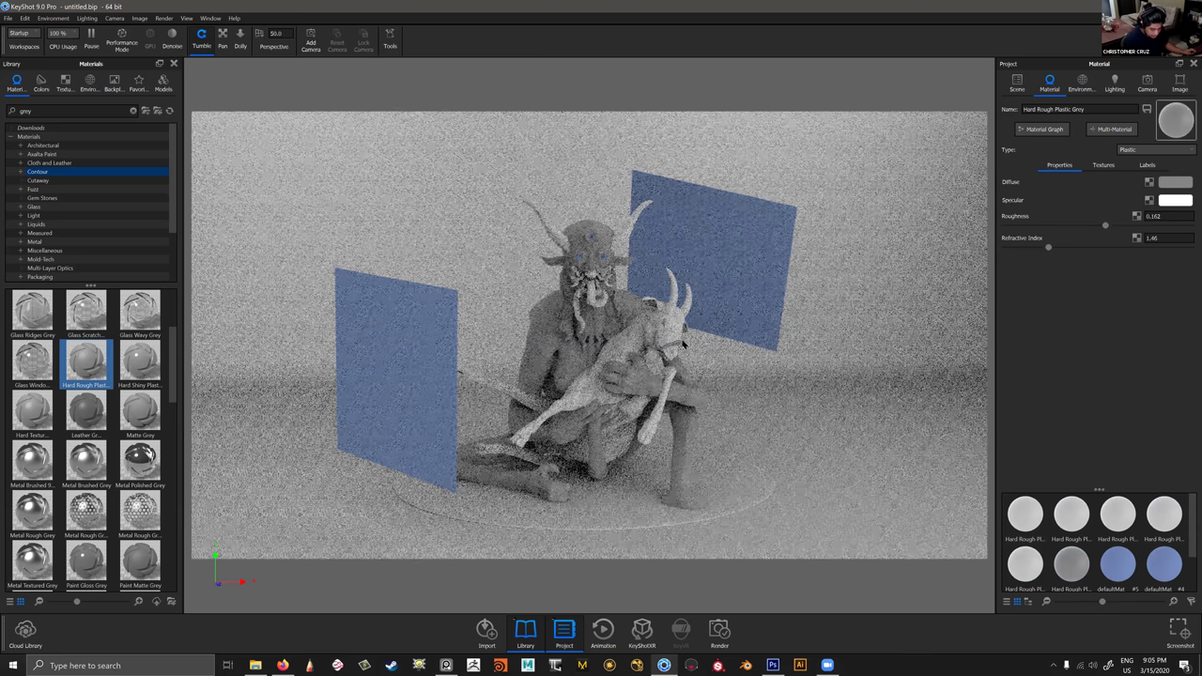
right_click(699, 299, "shift")
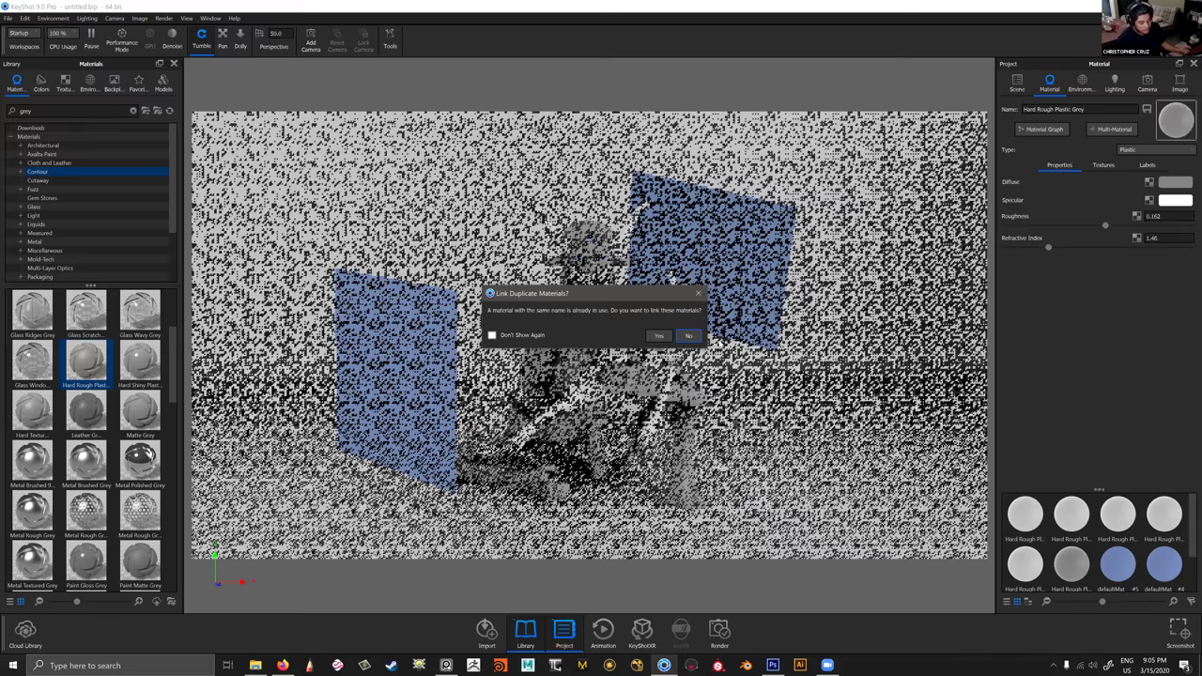
left_click(688, 335)
Bring the overhead lighting planes into view and show the Light category of the material library.
scroll(676, 346, "down", 5)
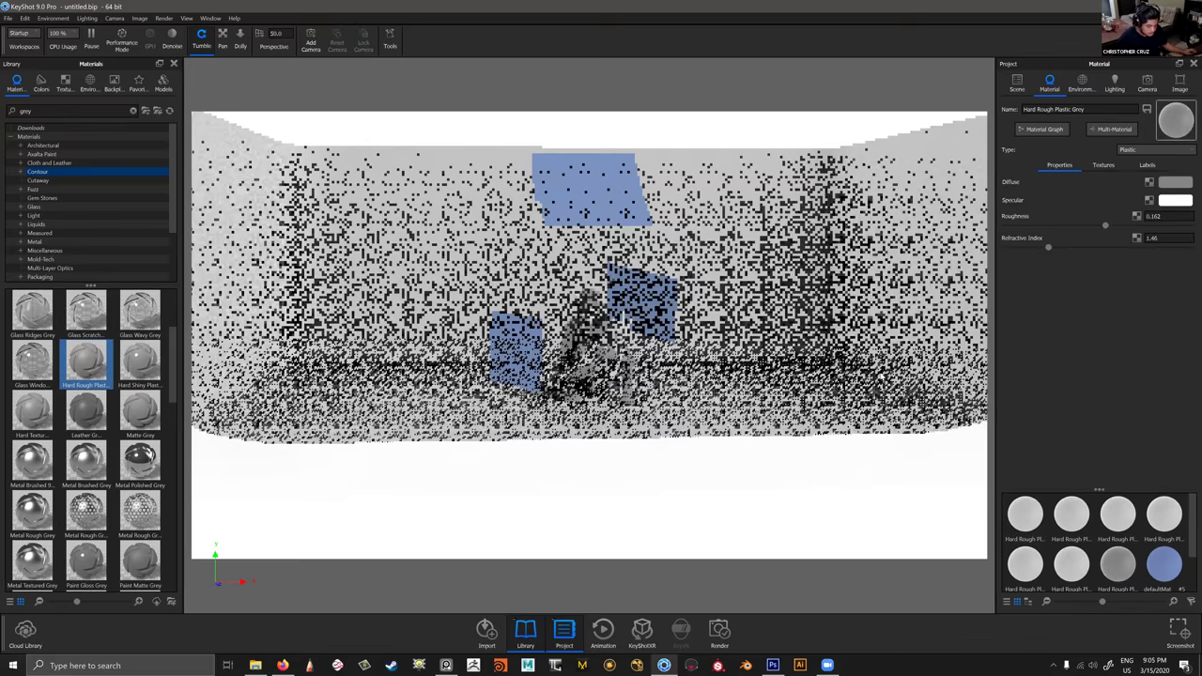
left_click_drag(622, 322, 676, 346)
left_click_drag(793, 338, 777, 394)
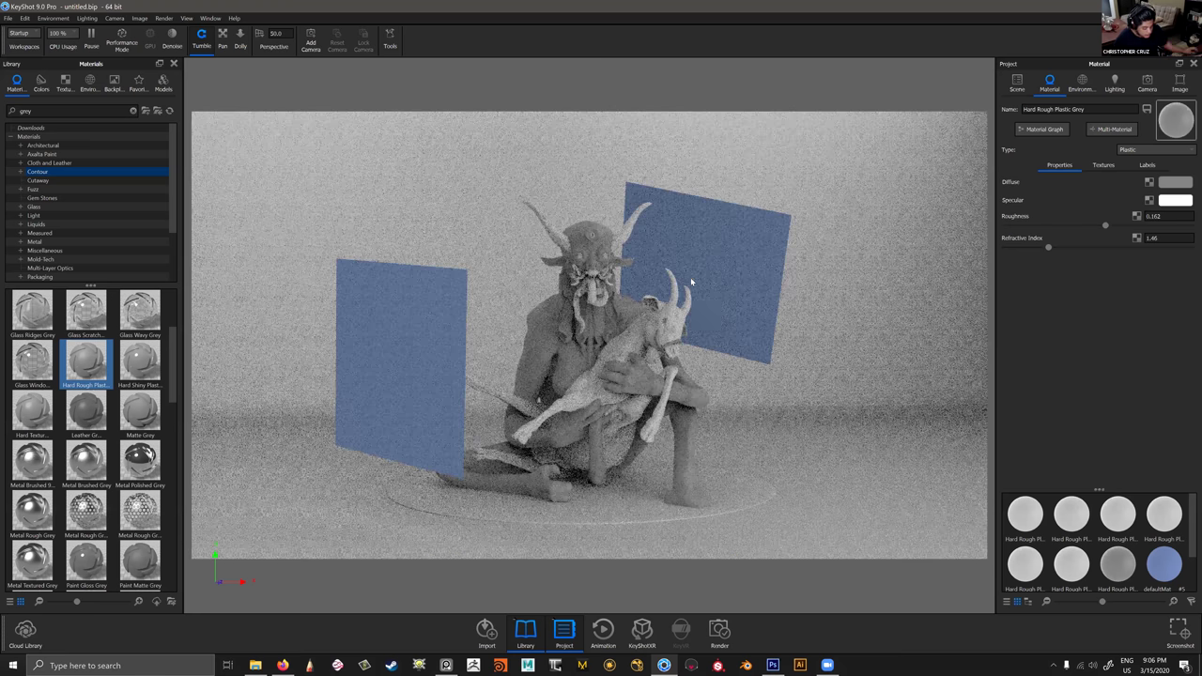
left_click_drag(760, 291, 637, 178)
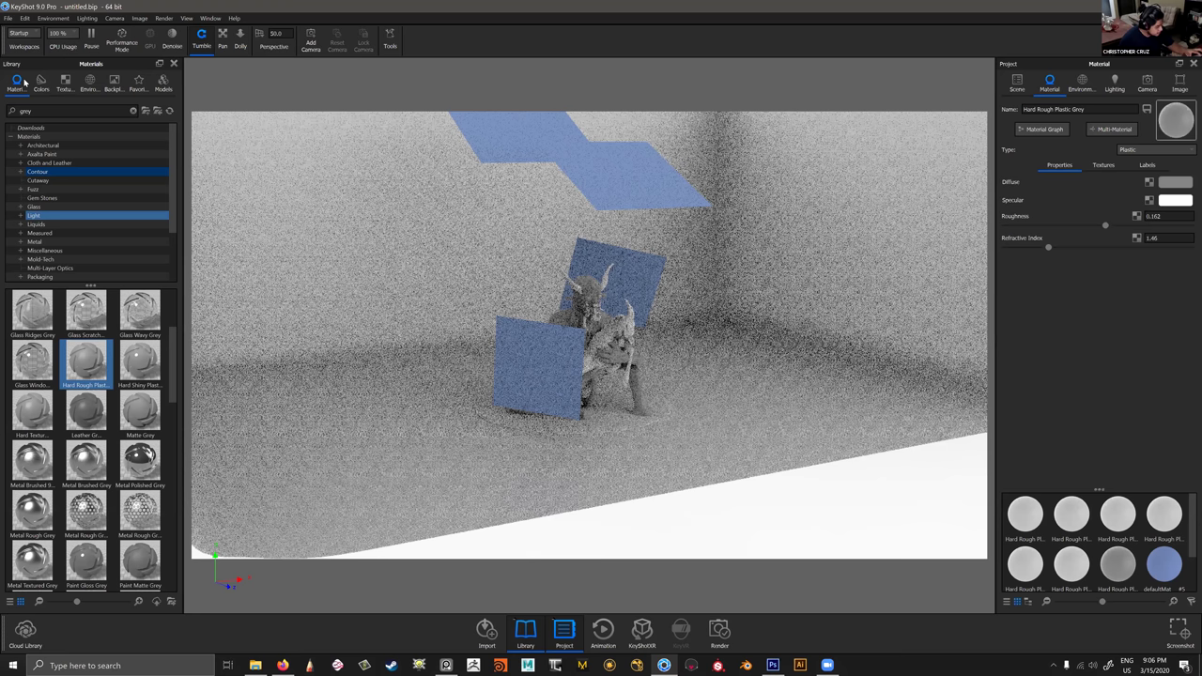
left_click(68, 216)
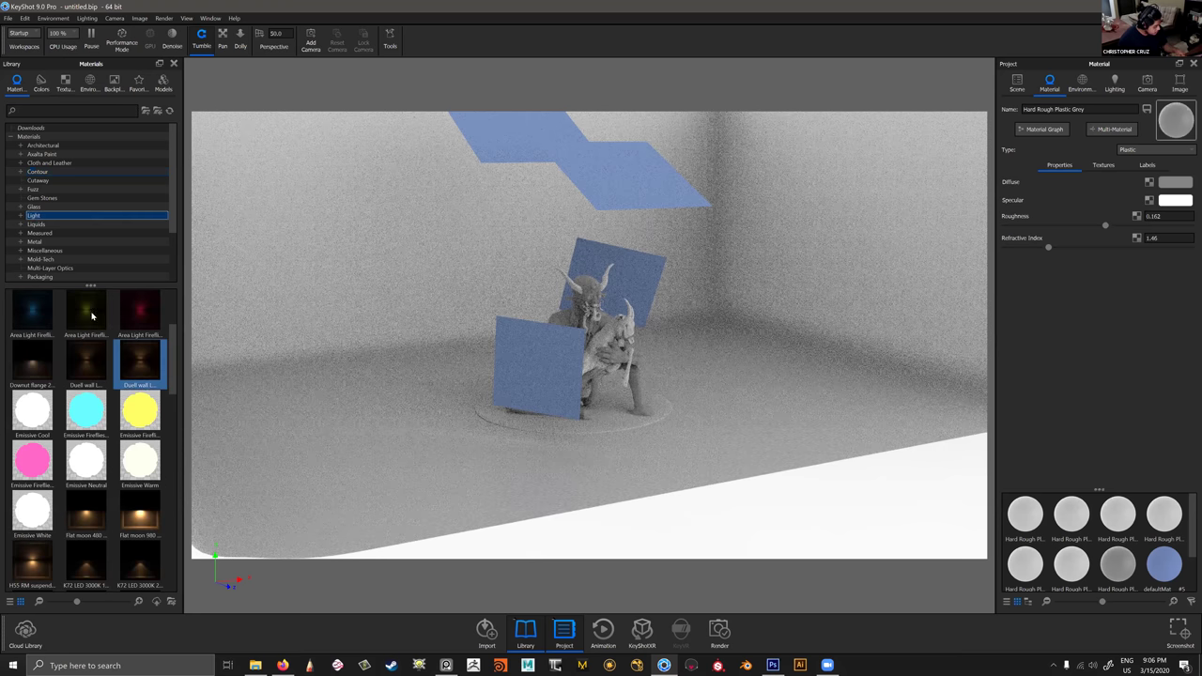
scroll(91, 316, "up", 3)
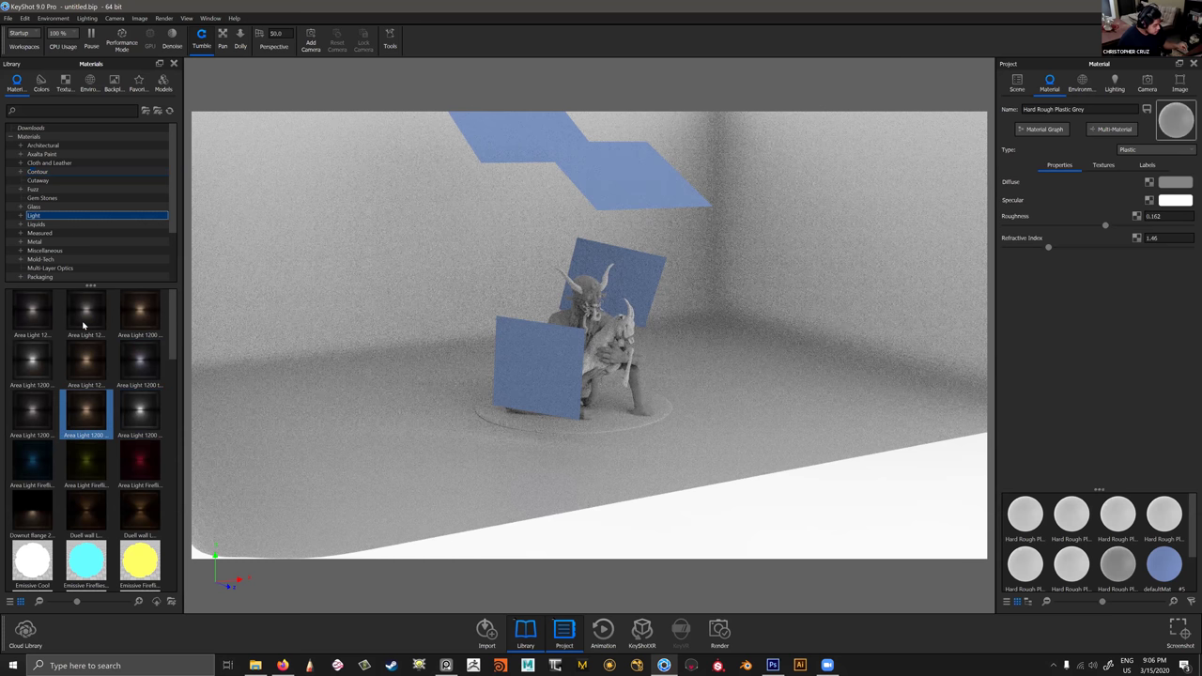
Try Area Light 1200 Lumen Pulse Neutral on the nearer overhead plane and open its material properties.
left_click_drag(605, 189, 614, 187)
left_click_drag(329, 332, 646, 195)
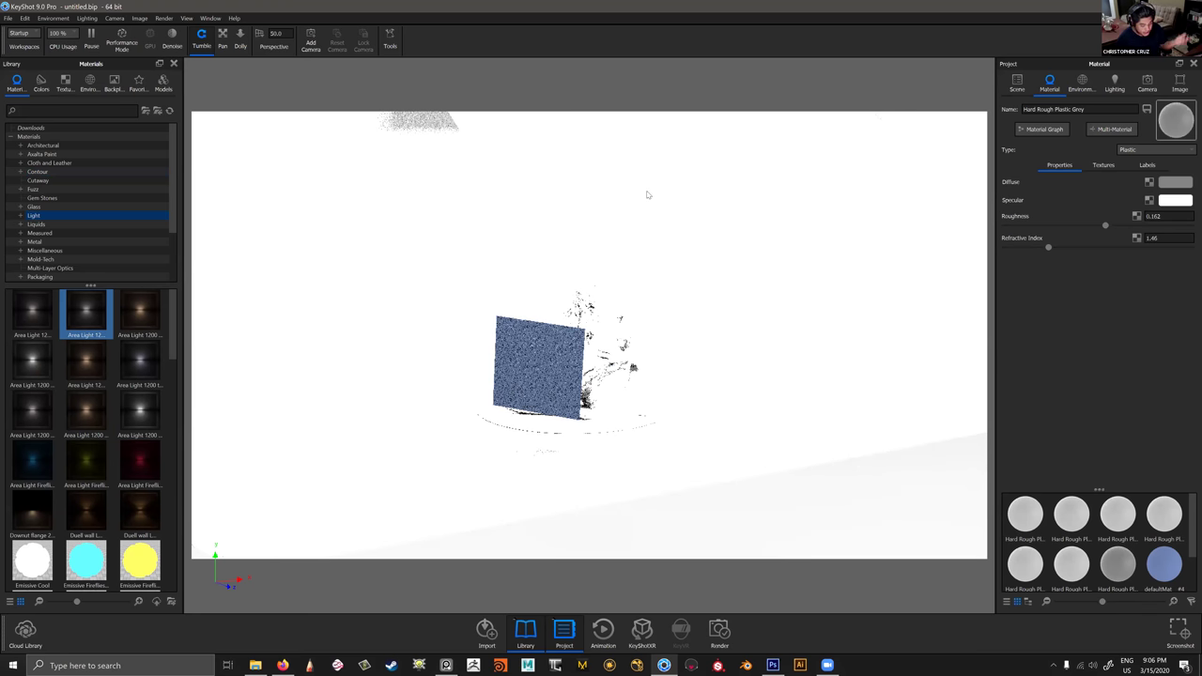
double_click(648, 195)
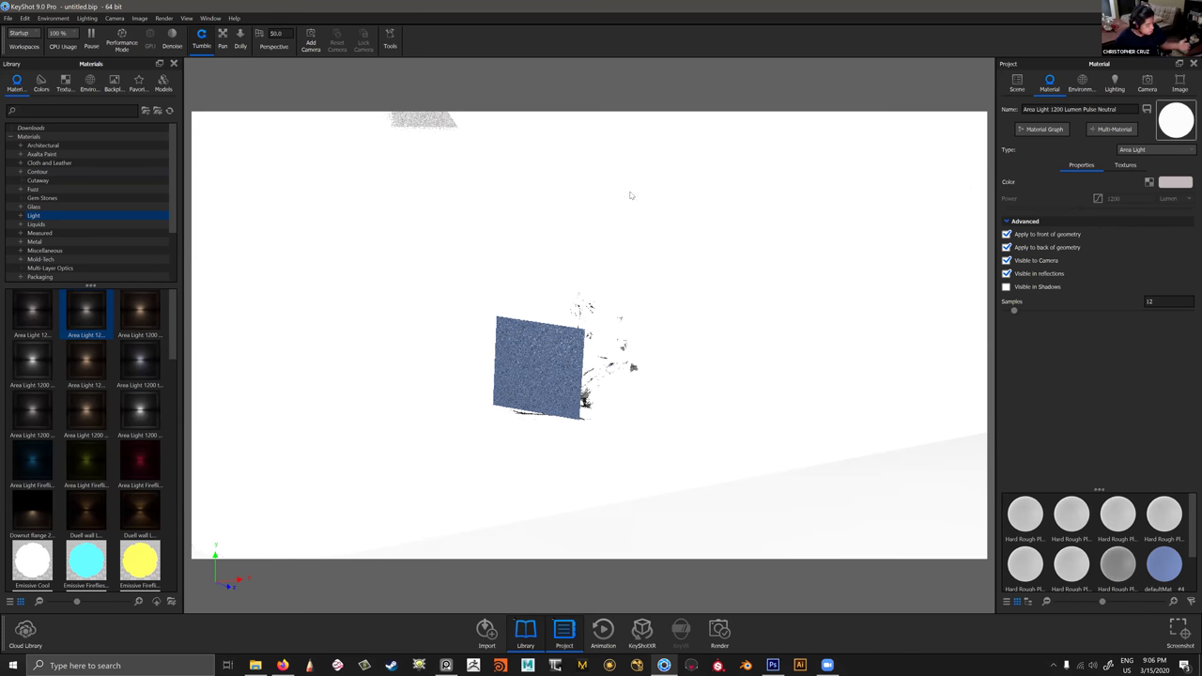
Try Area Light 1200 to 0 Lumen Fade Cool on the overhead plane, inspect its properties and undo the assignment.
left_click(141, 369)
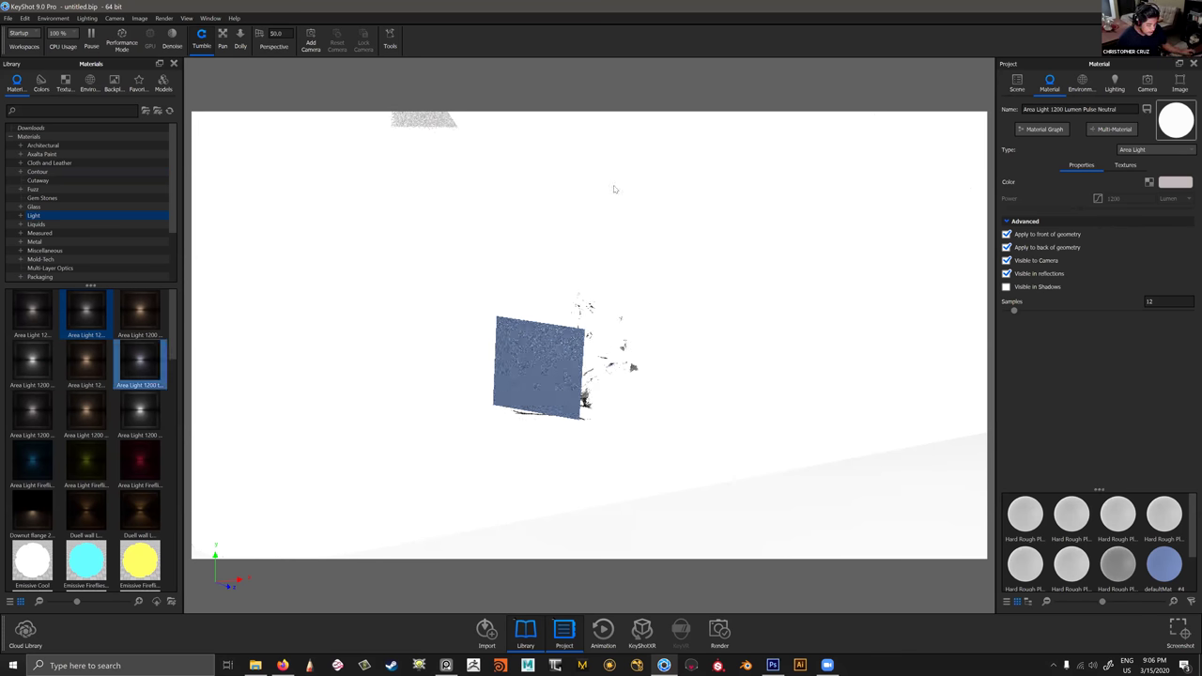
left_click_drag(613, 185, 628, 230)
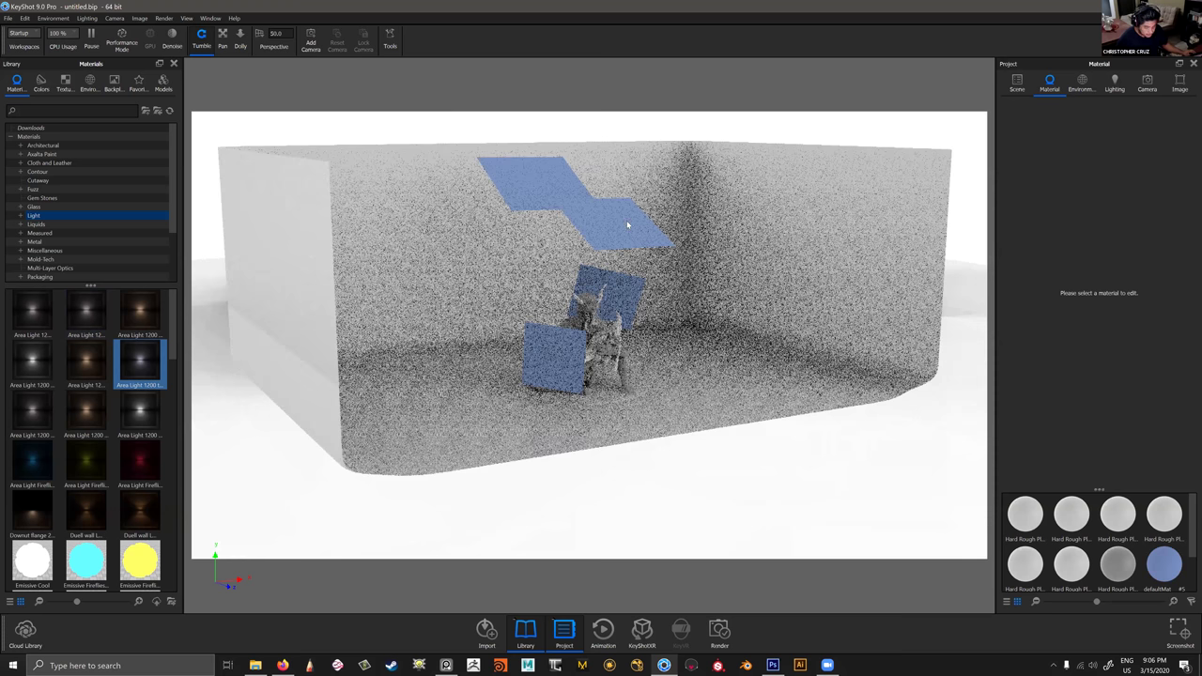
double_click(626, 220)
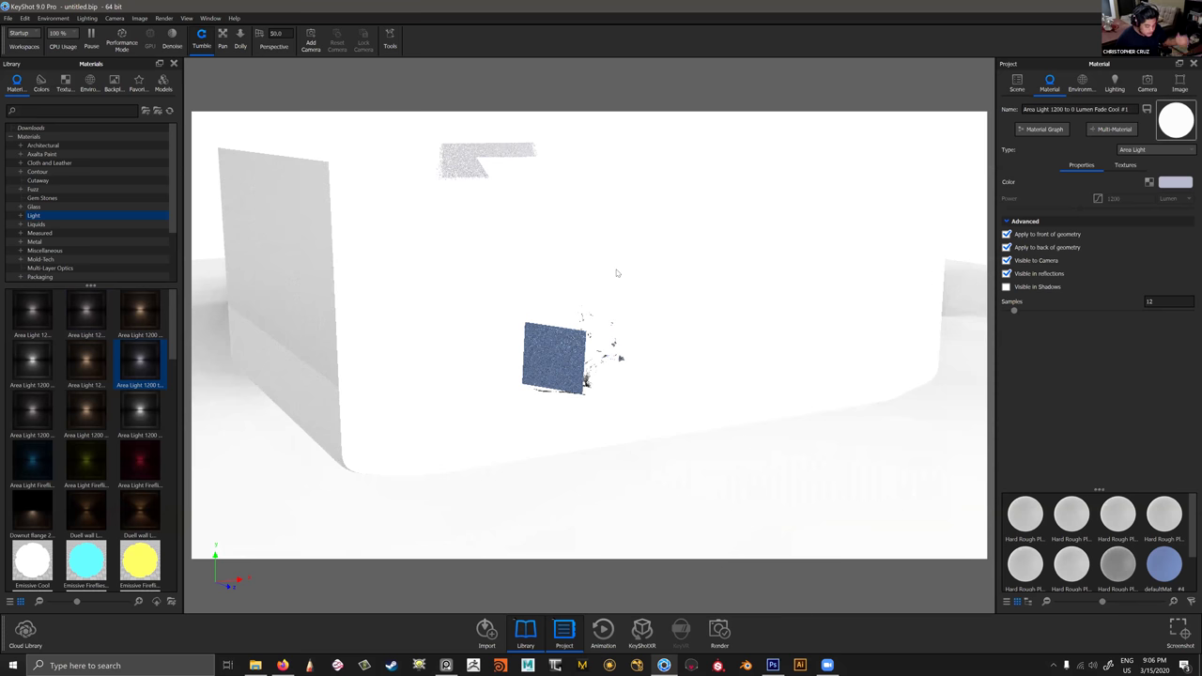
key("ctrl+z")
Try Area Light 1200 Lumen Pulse White on the nearer overhead plane.
left_click_drag(47, 419, 72, 398)
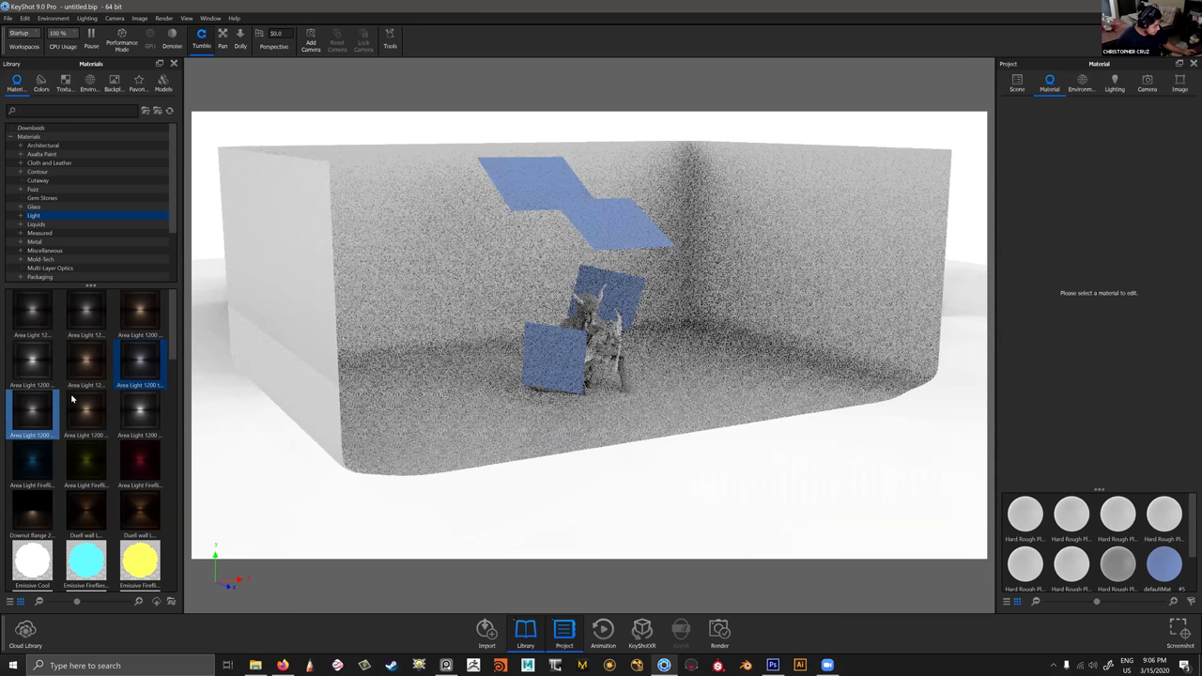
left_click_drag(630, 218, 625, 222)
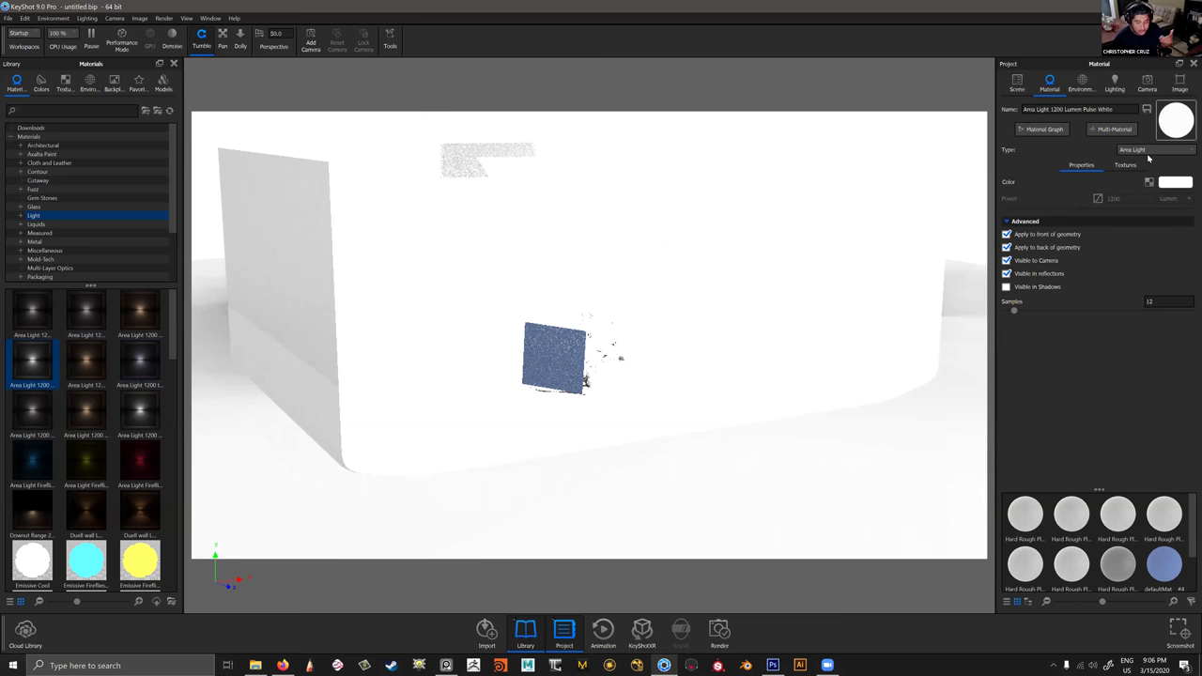
left_click(43, 344)
Try other area lights on the overhead plane, including Area Light 1200 to 0 Lumen Fade White, and undo the assignment.
left_click_drag(43, 413, 633, 237)
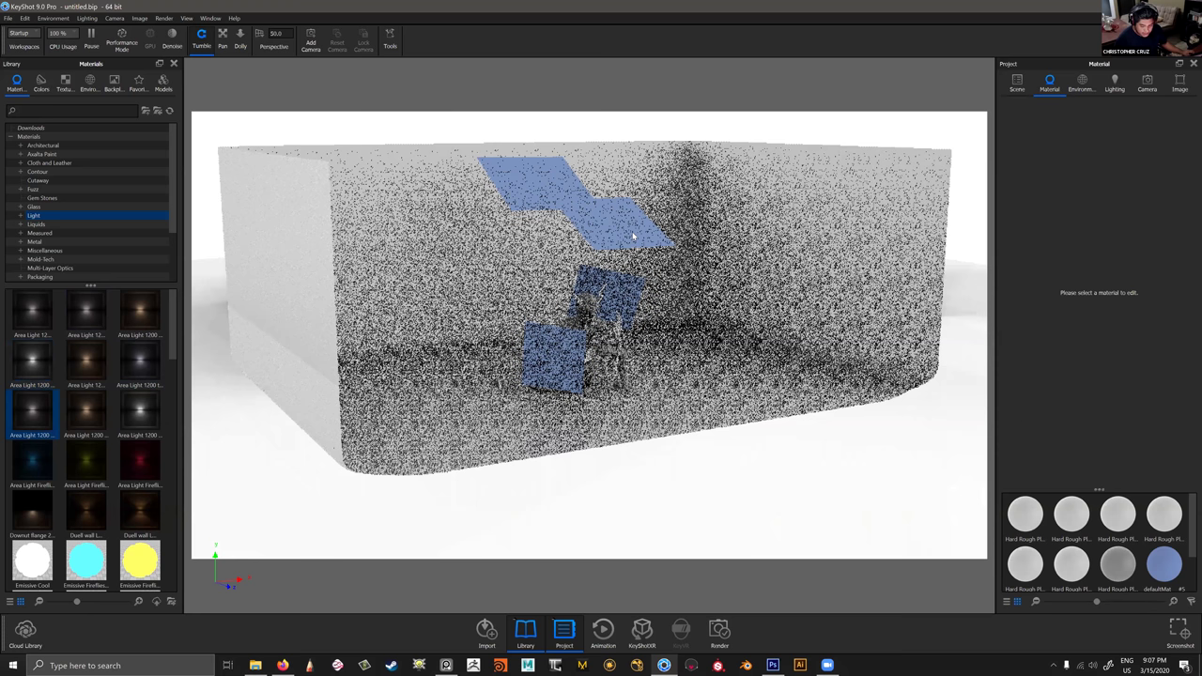
left_click(31, 311)
left_click_drag(648, 239, 645, 242)
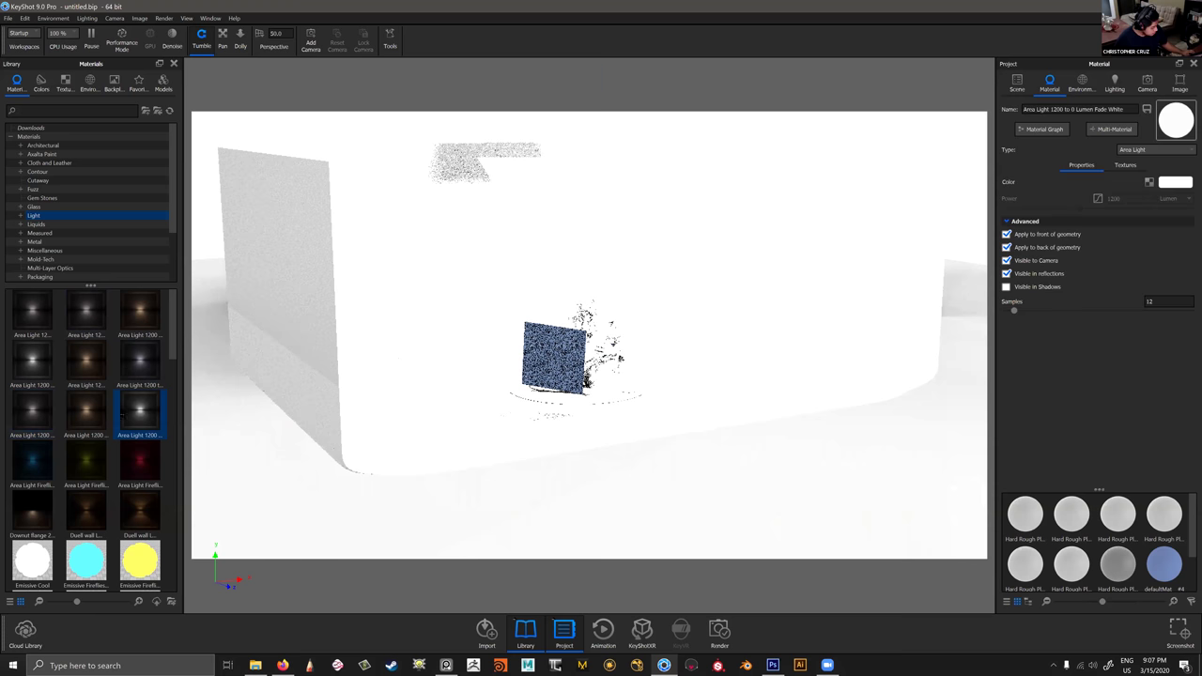
key("ctrl+z")
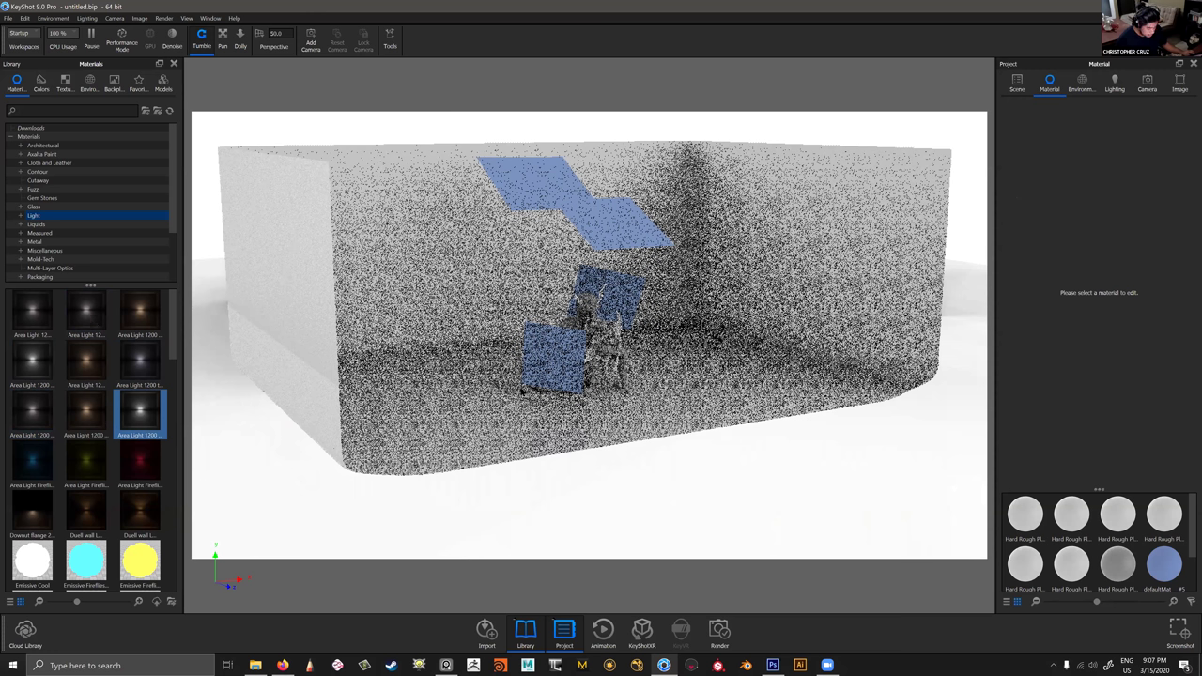
Apply Area Light 1200 Lumen Neutral to the nearer overhead plane.
left_click_drag(551, 369, 552, 366)
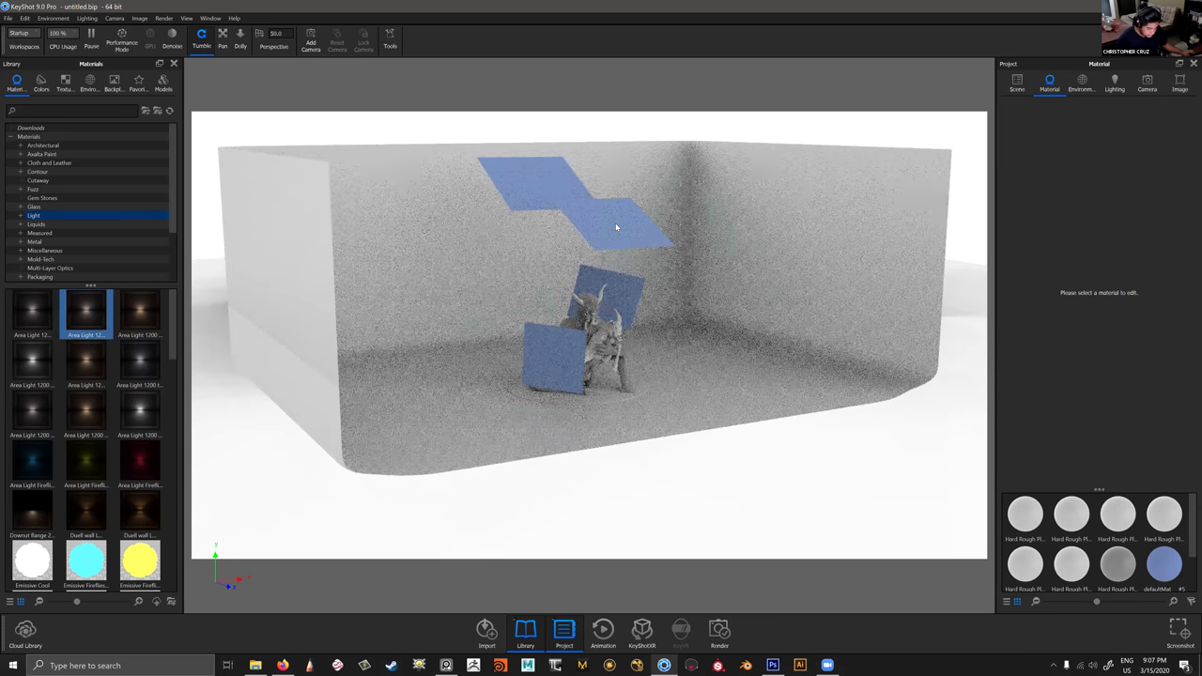
left_click_drag(616, 226, 616, 226)
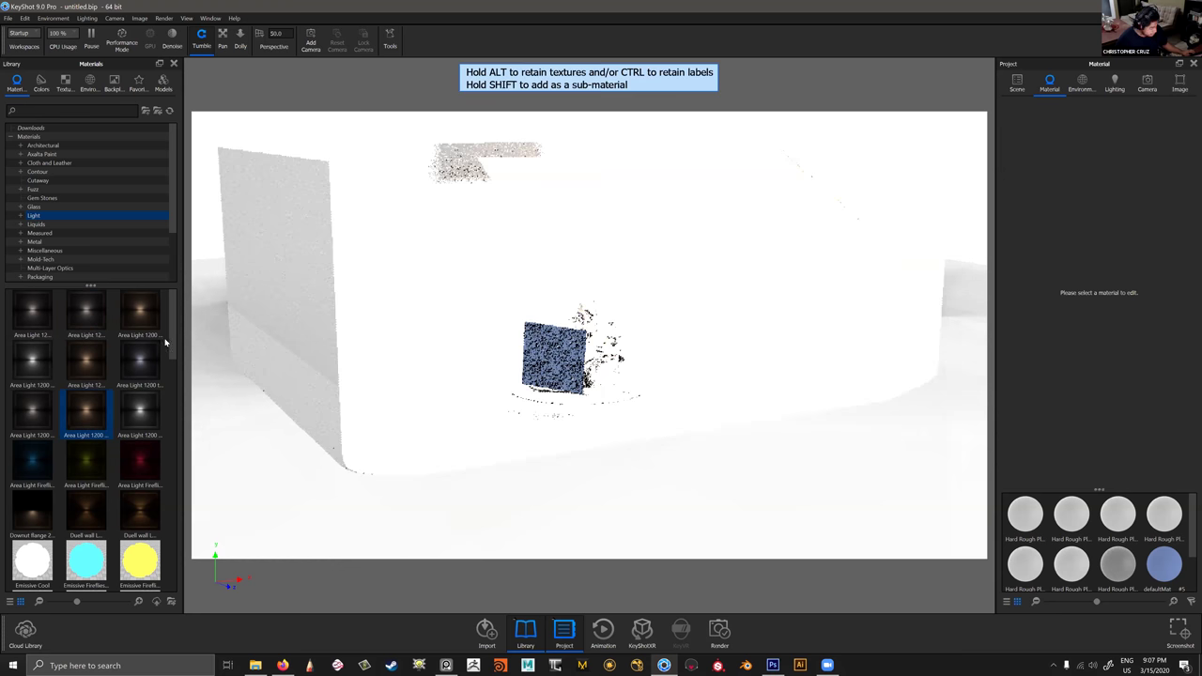
left_click_drag(50, 325, 640, 238)
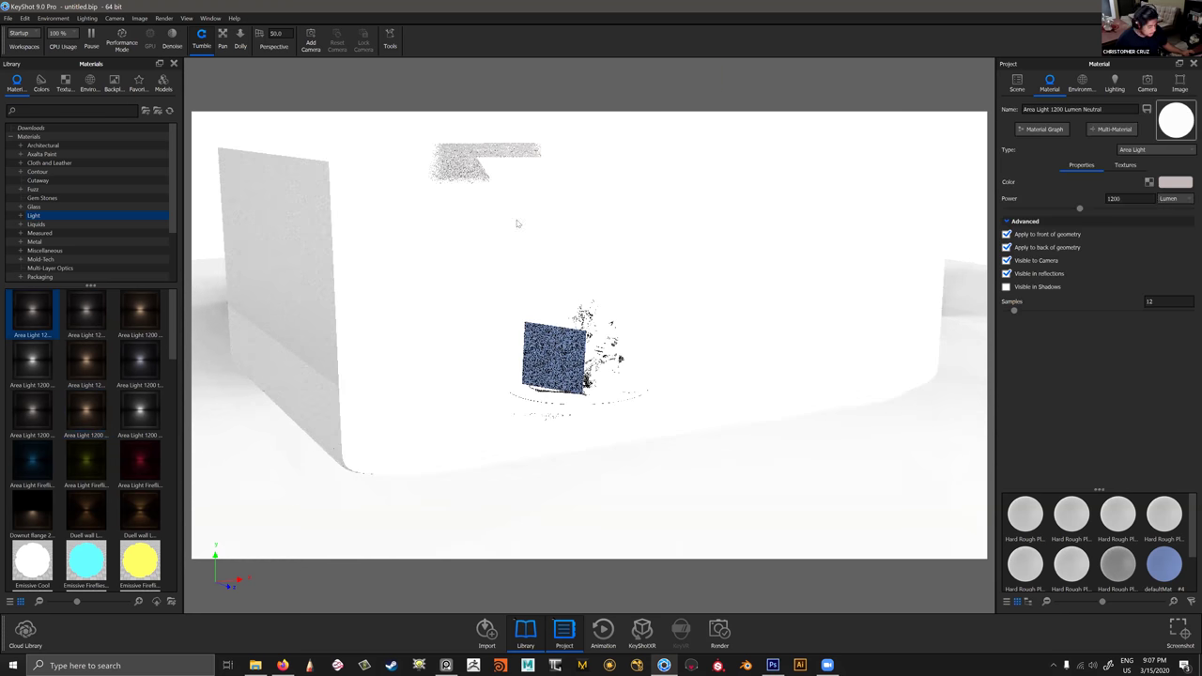
Switch the overhead area light's power unit to Watt and lower its power to 200 and on to 20.
left_click_drag(1079, 209, 1040, 208)
left_click(1170, 200)
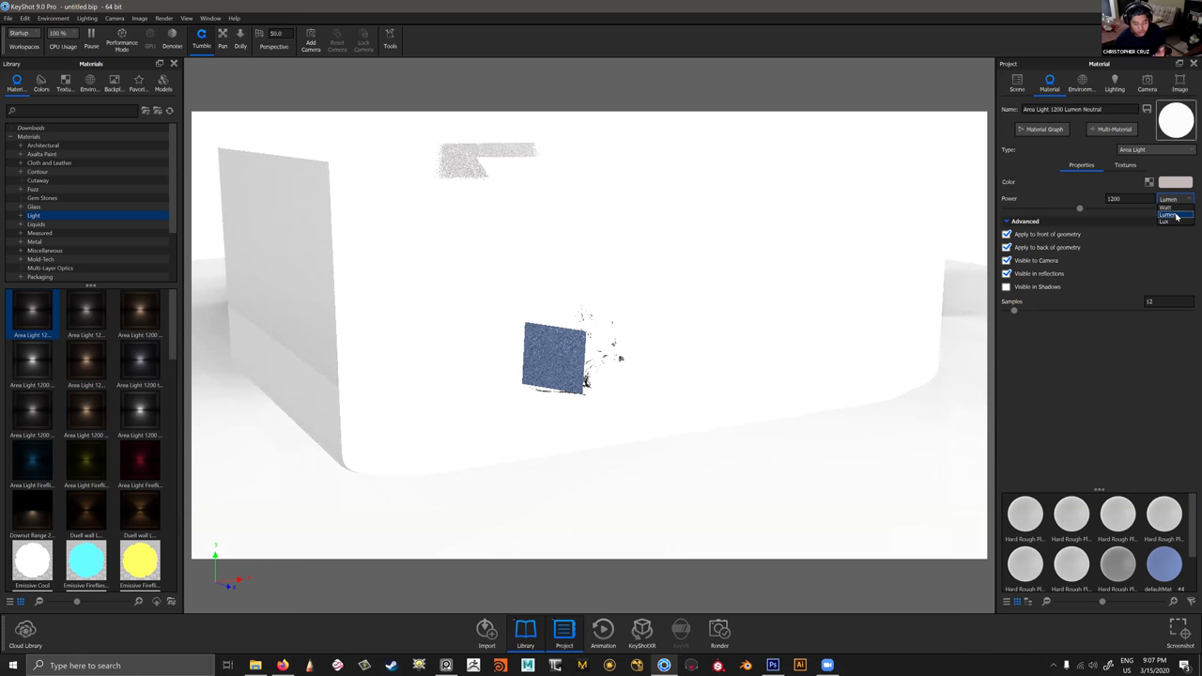
left_click(1123, 208)
left_click(1116, 203)
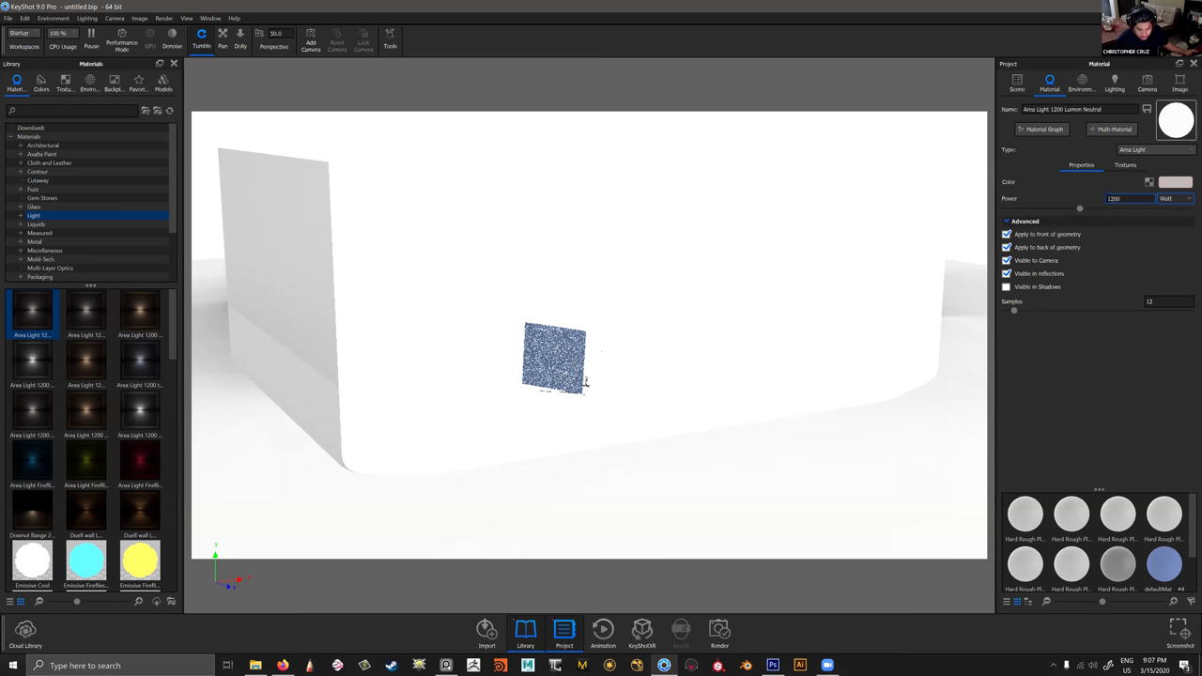
key("BackSpace")
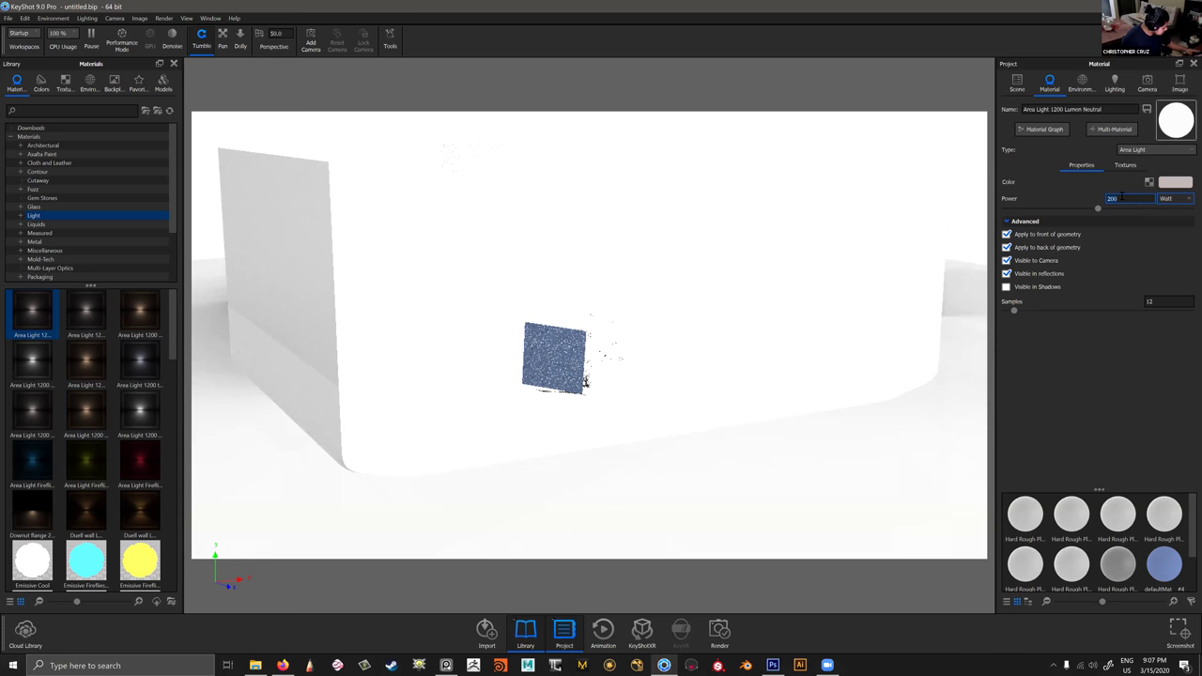
type("2")
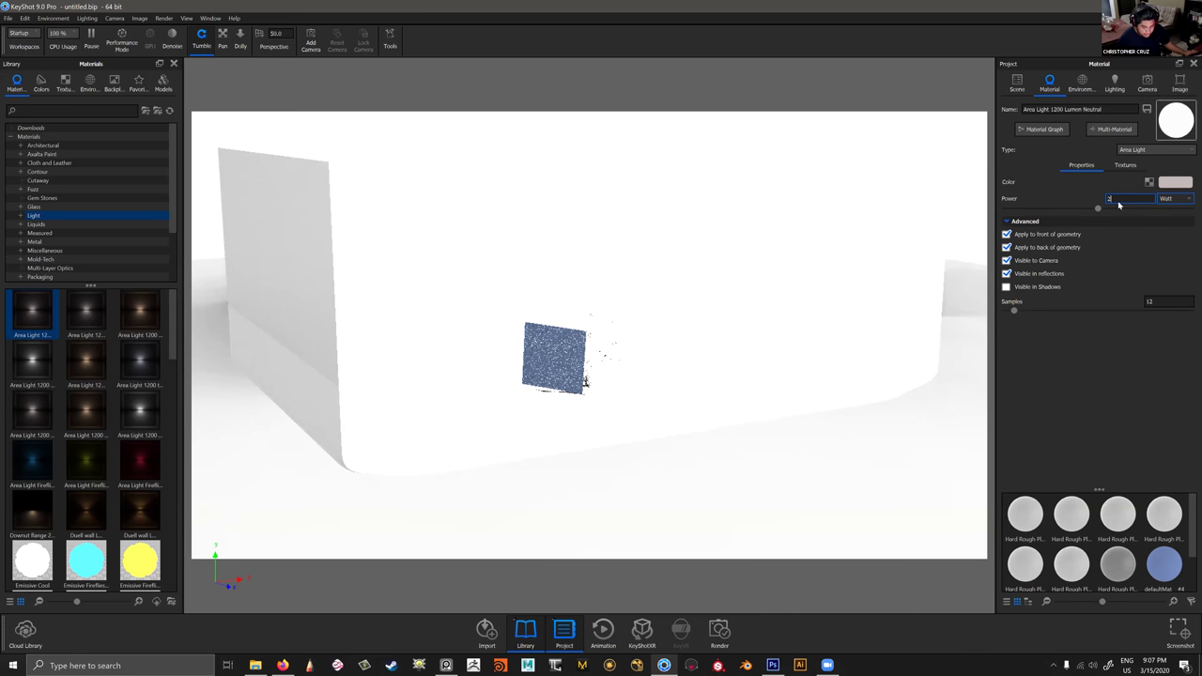
type("0")
Reduce the overhead area light's power stepwise to 0.28 Watt.
left_click(1051, 208)
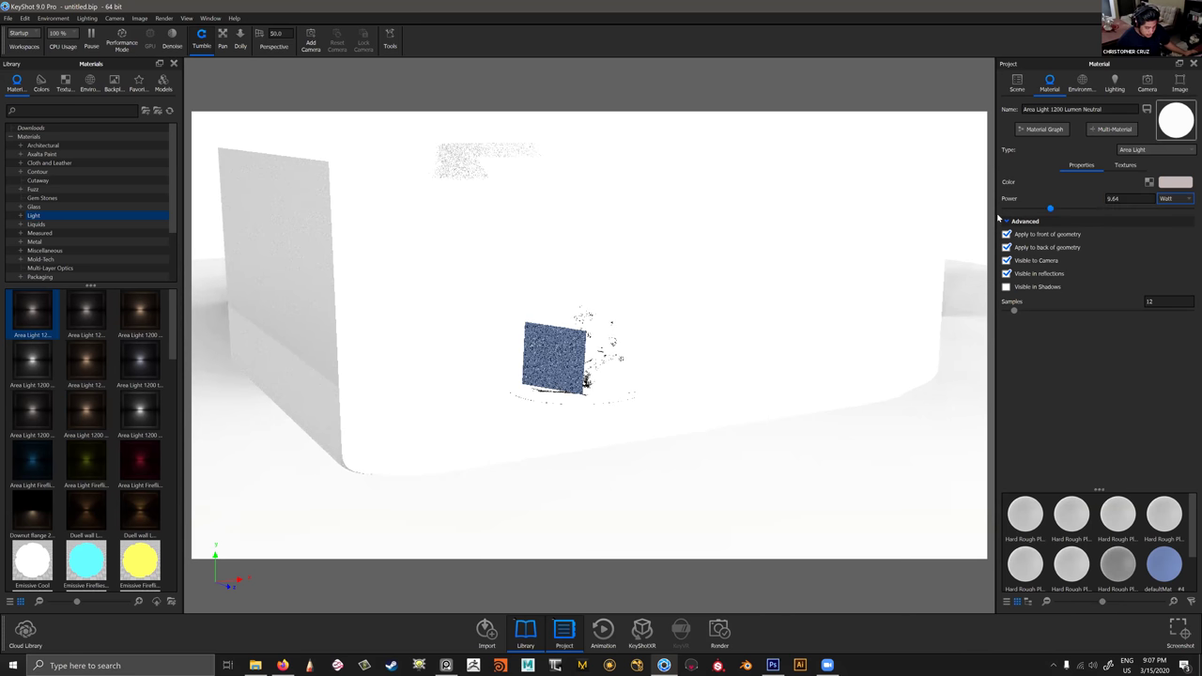
left_click(1007, 208)
left_click(1009, 209)
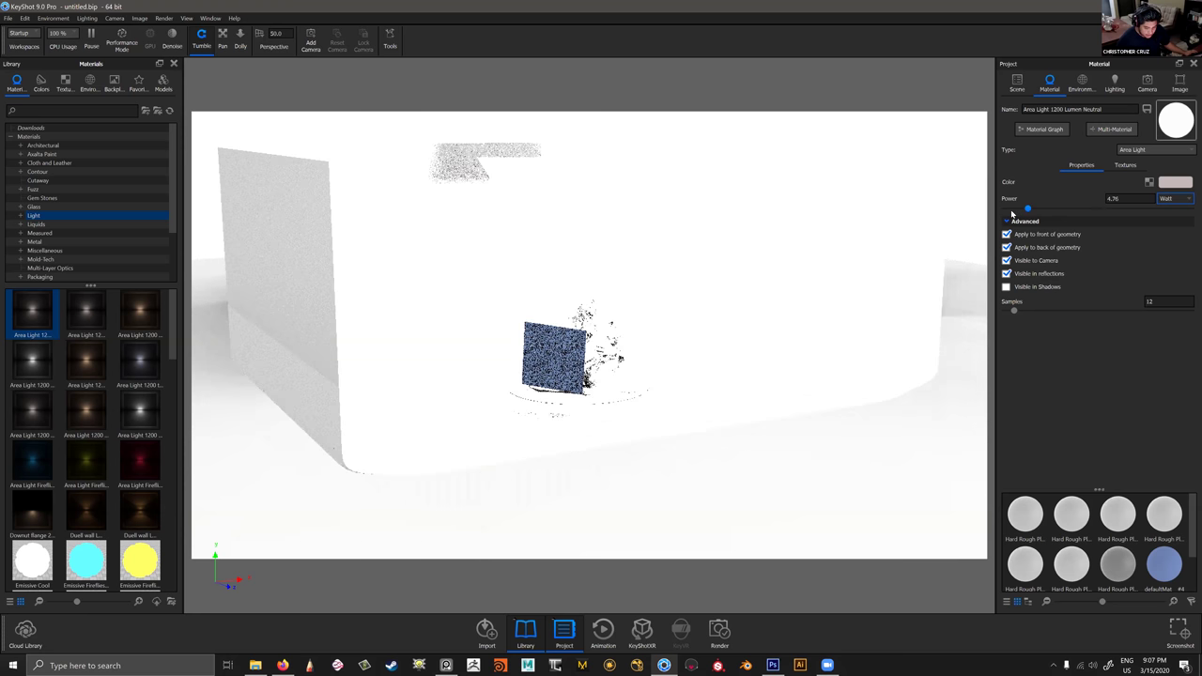
left_click(1010, 210)
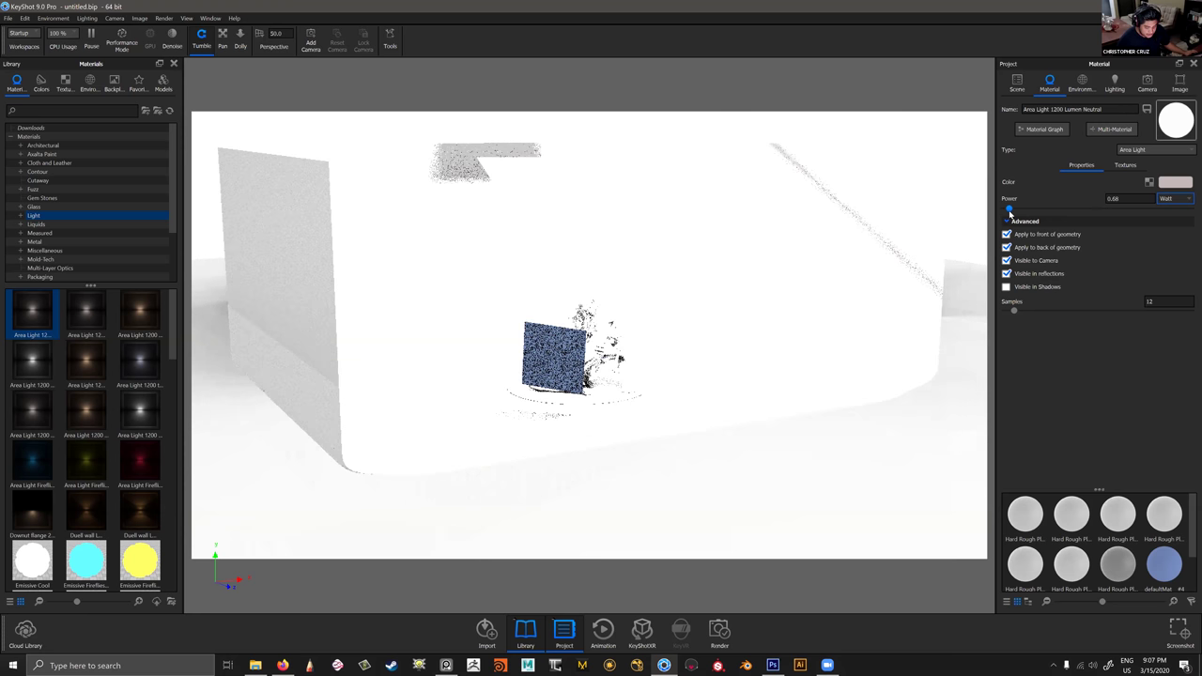
left_click_drag(1010, 210, 1091, 208)
Switch the overhead area light's power unit to Lumen and set its power to 4.
left_click(1164, 198)
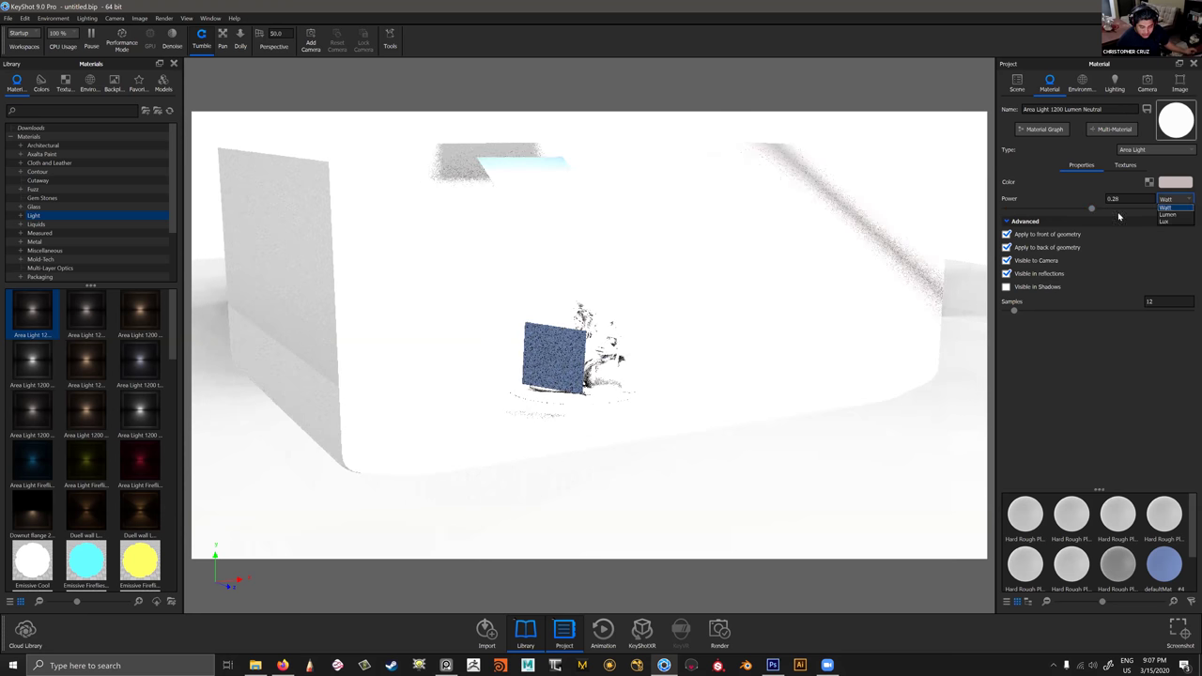
left_click(1167, 214)
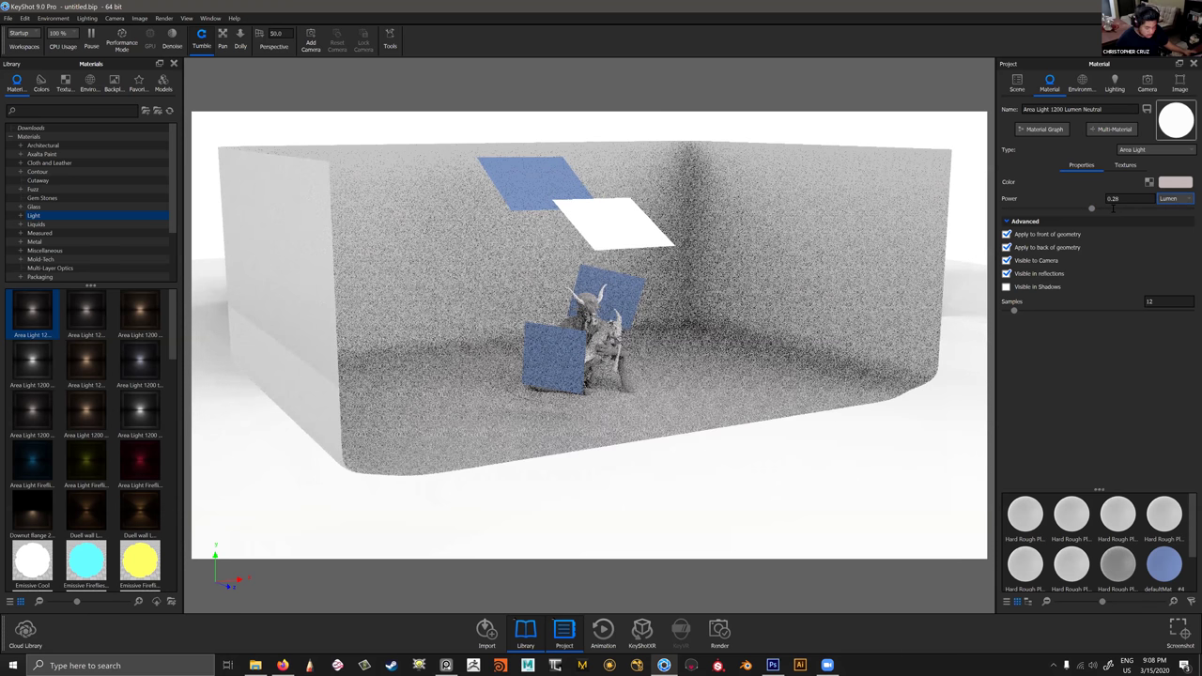
left_click(1120, 200)
type("3")
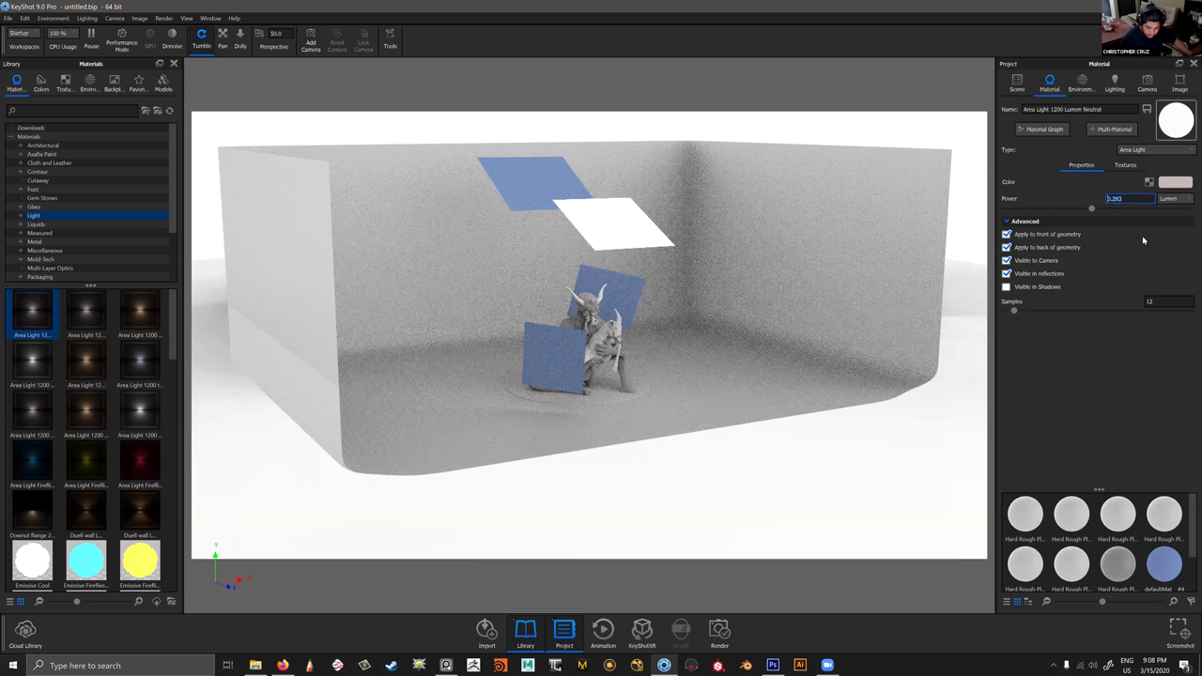
type("4")
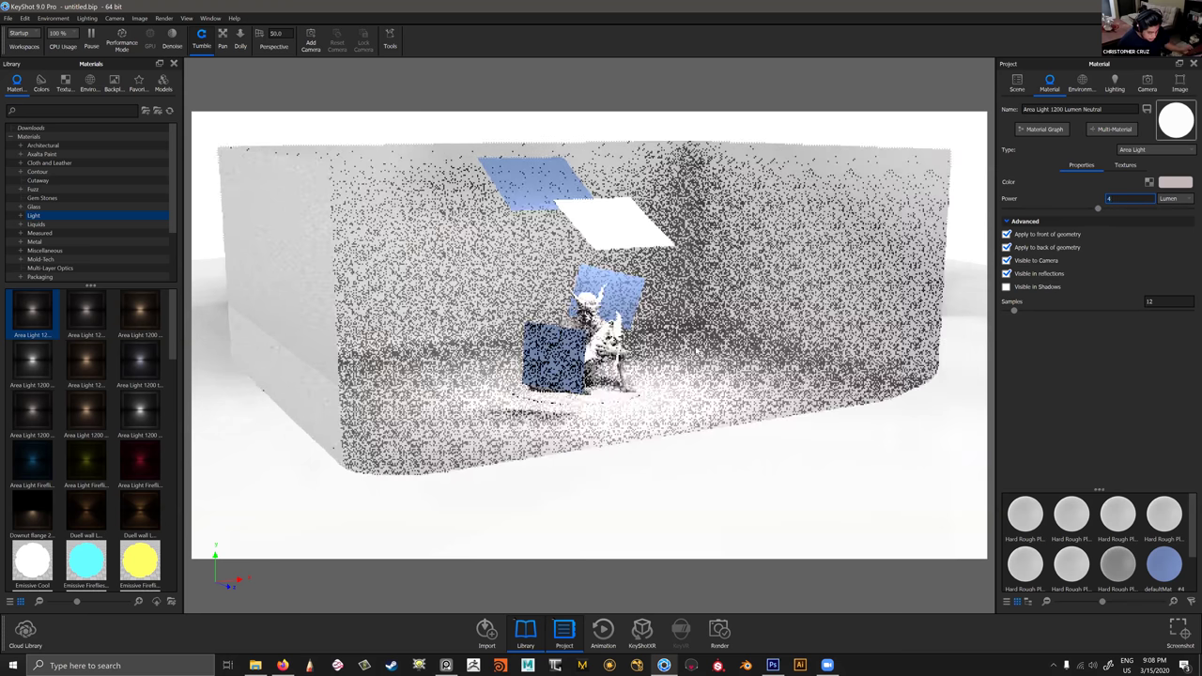
Set the environment brightness to 0 and check the figure lit by the overhead area light alone.
scroll(705, 331, "up", 5)
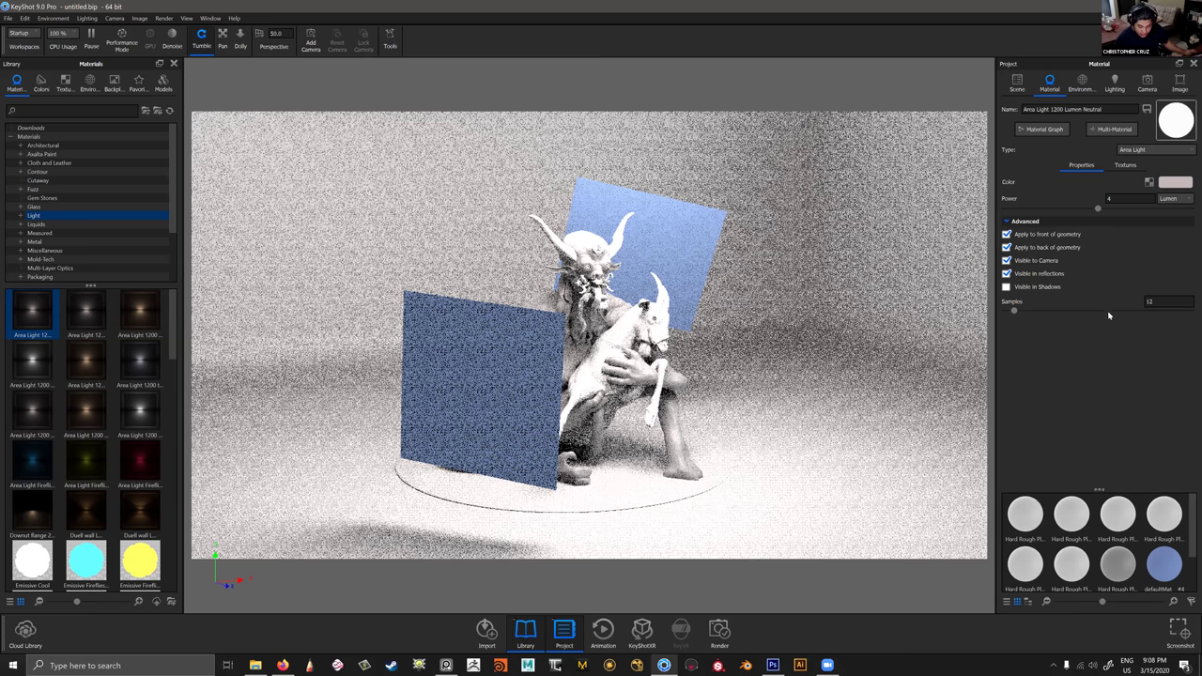
key("e")
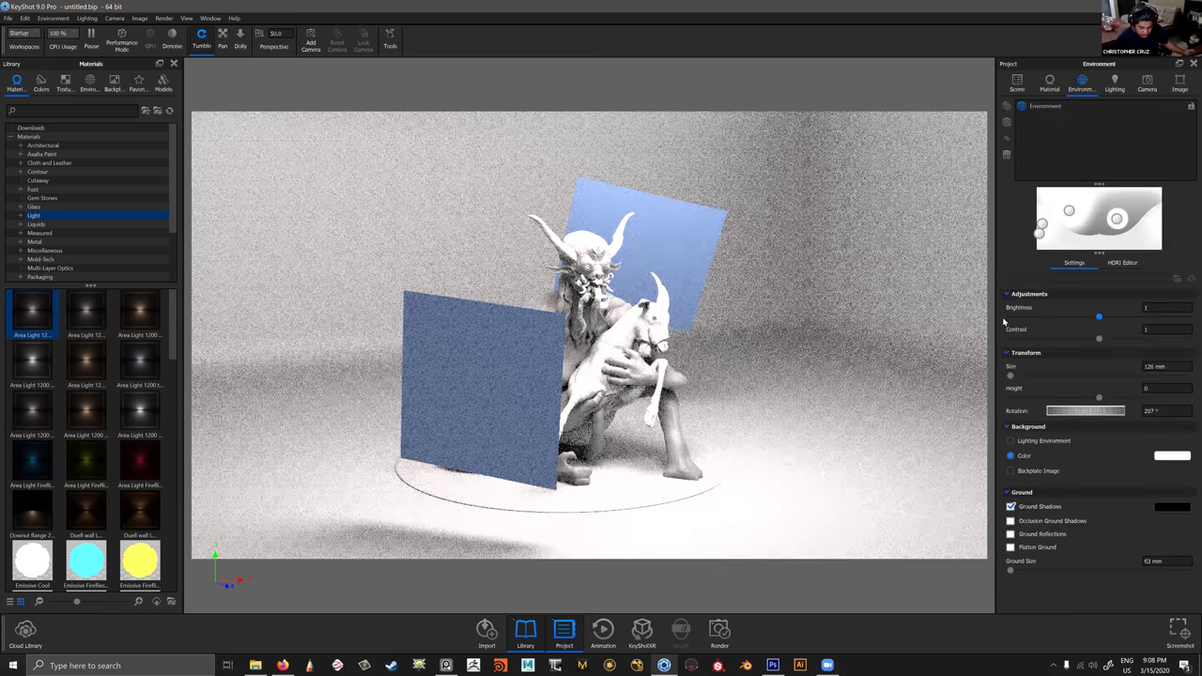
left_click(1007, 318)
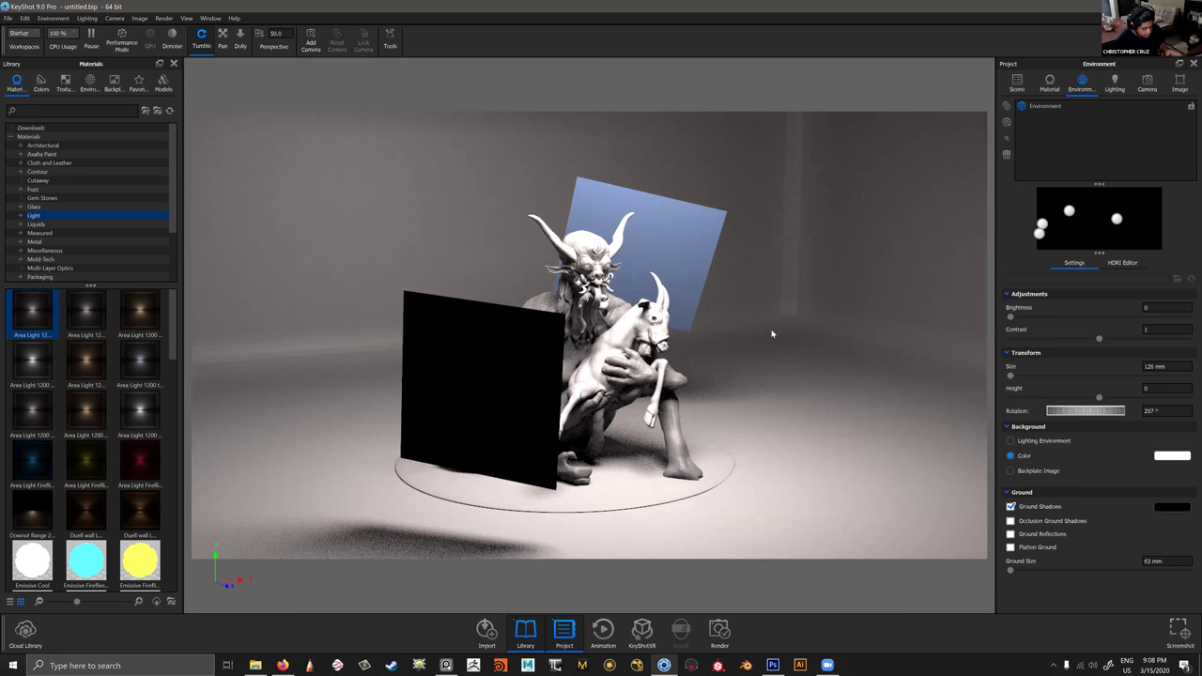
scroll(717, 318, "up", 2)
scroll(751, 303, "down", 3)
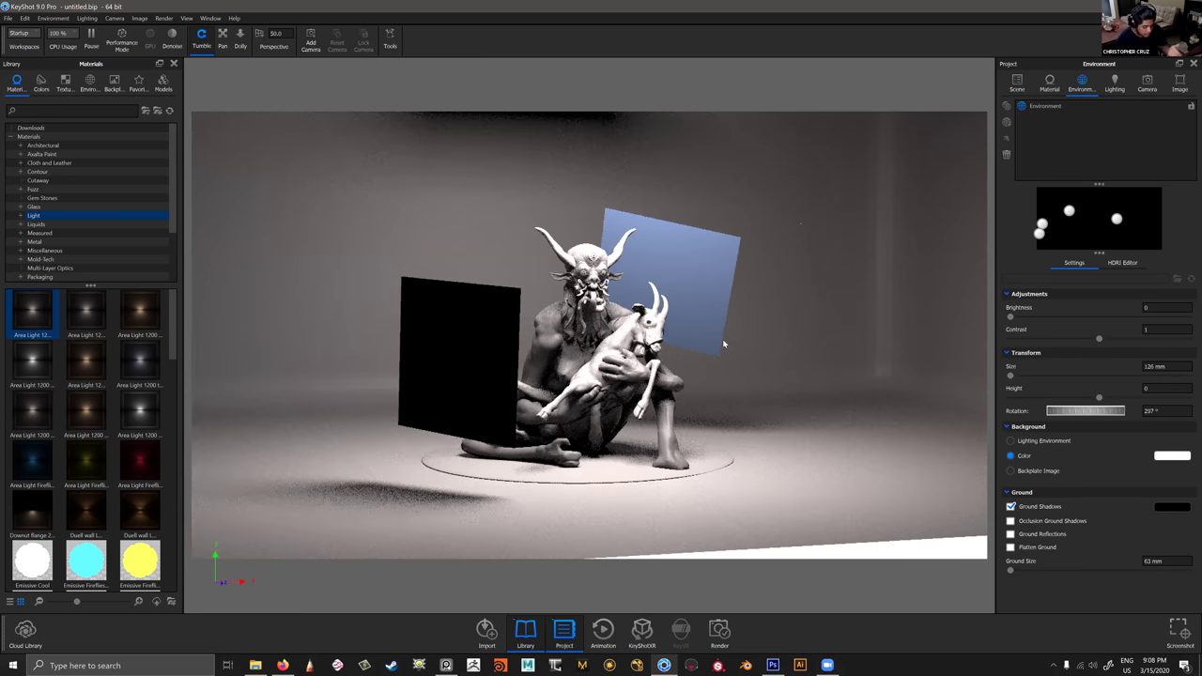
Lower the overhead area light's power to 2.04 Lumen and check the figure's lighting from nearer and farther away.
scroll(760, 332, "up", 1)
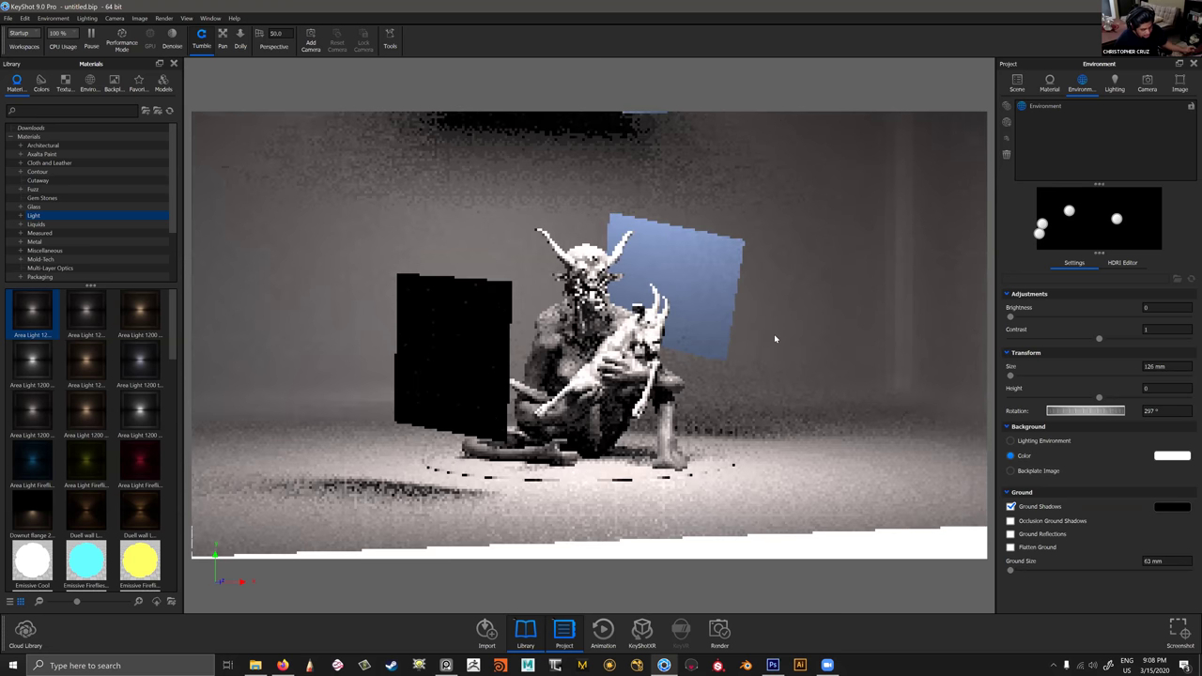
left_click_drag(774, 336, 769, 303)
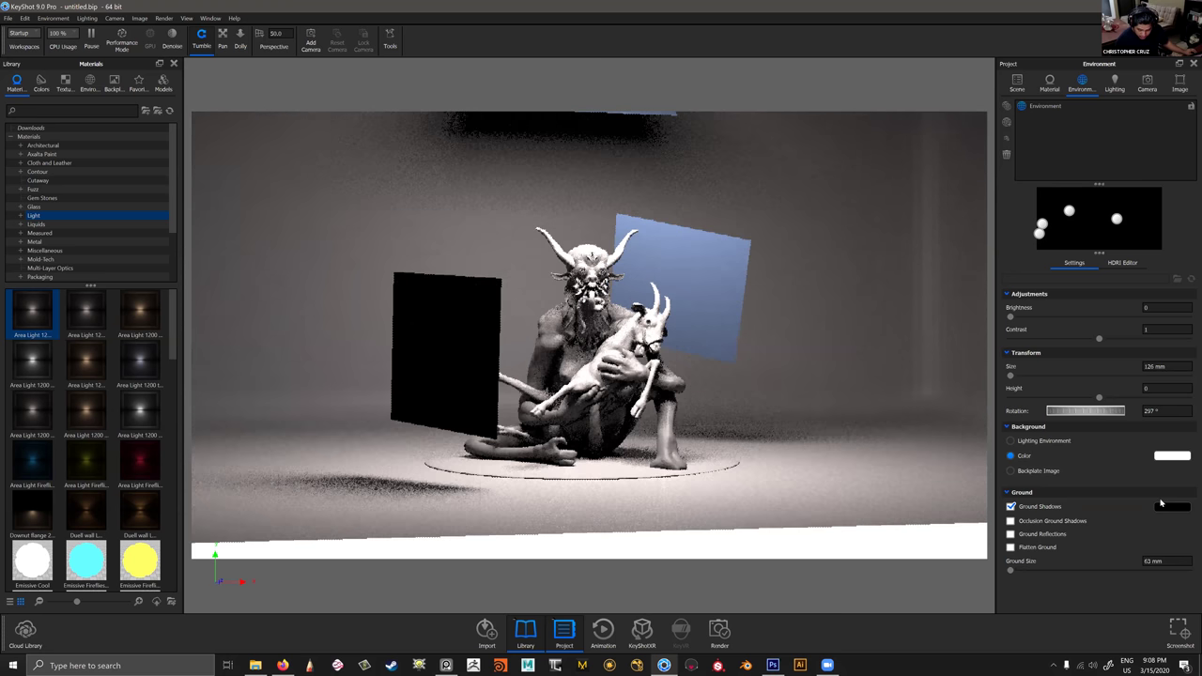
scroll(1117, 557, "down", 1)
left_click(1117, 558)
left_click_drag(1095, 209, 1052, 208)
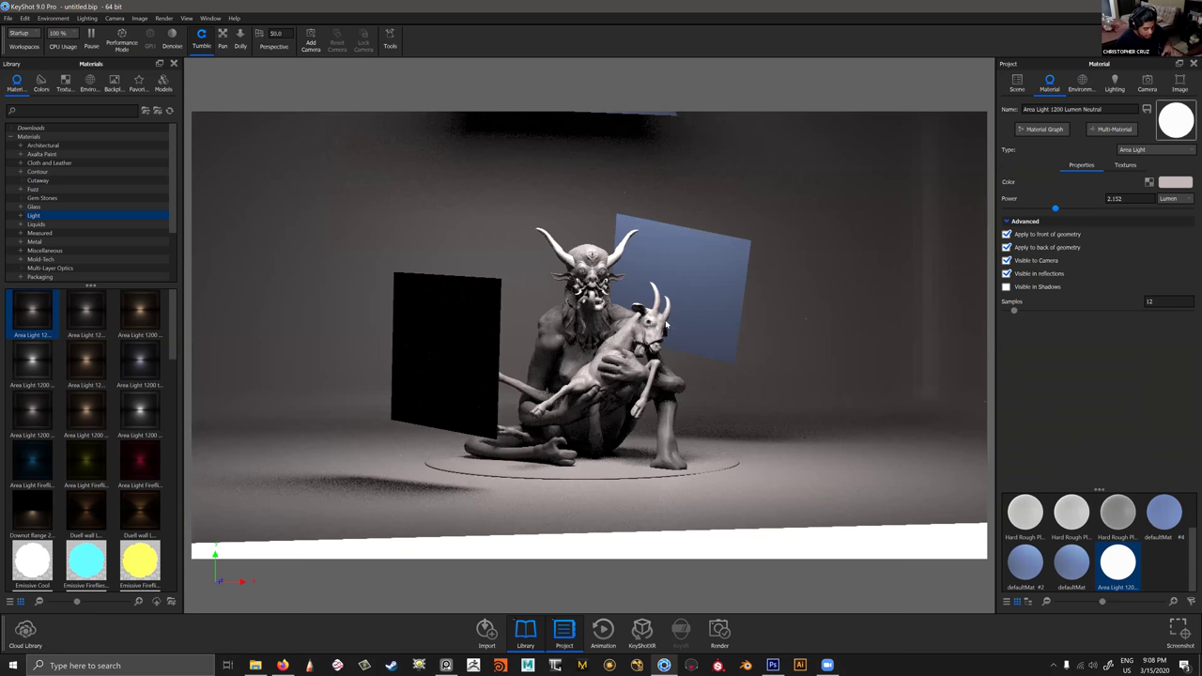
scroll(728, 302, "down", 2)
scroll(757, 297, "up", 2)
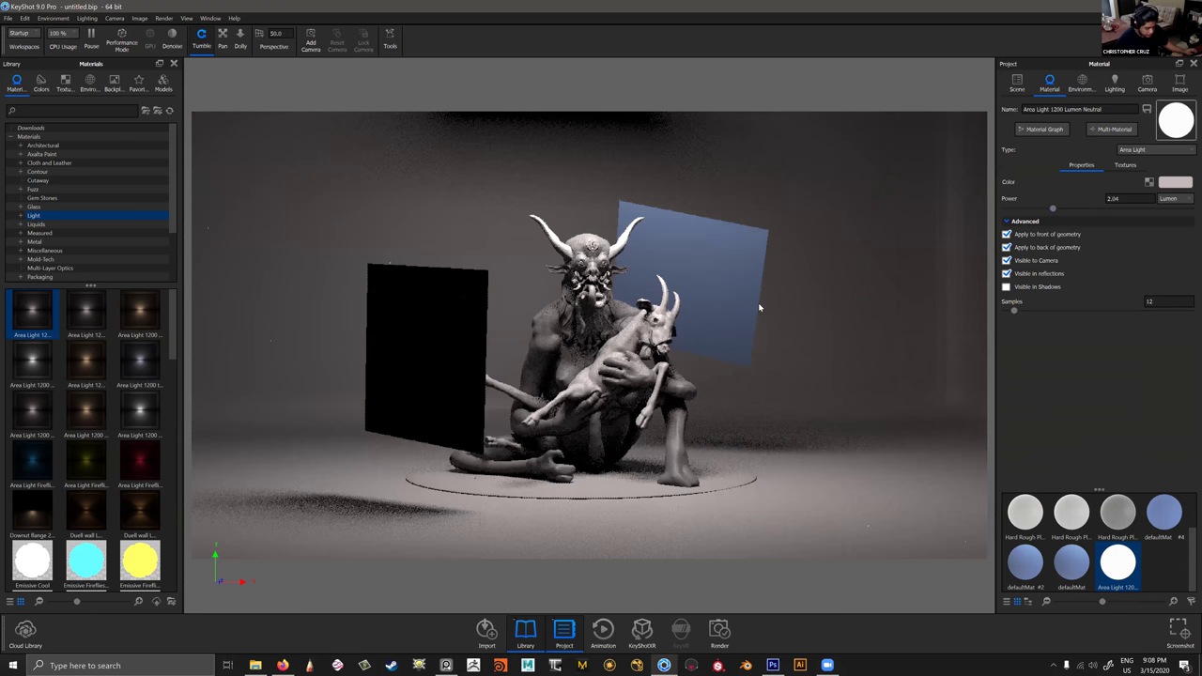
scroll(762, 331, "down", 2)
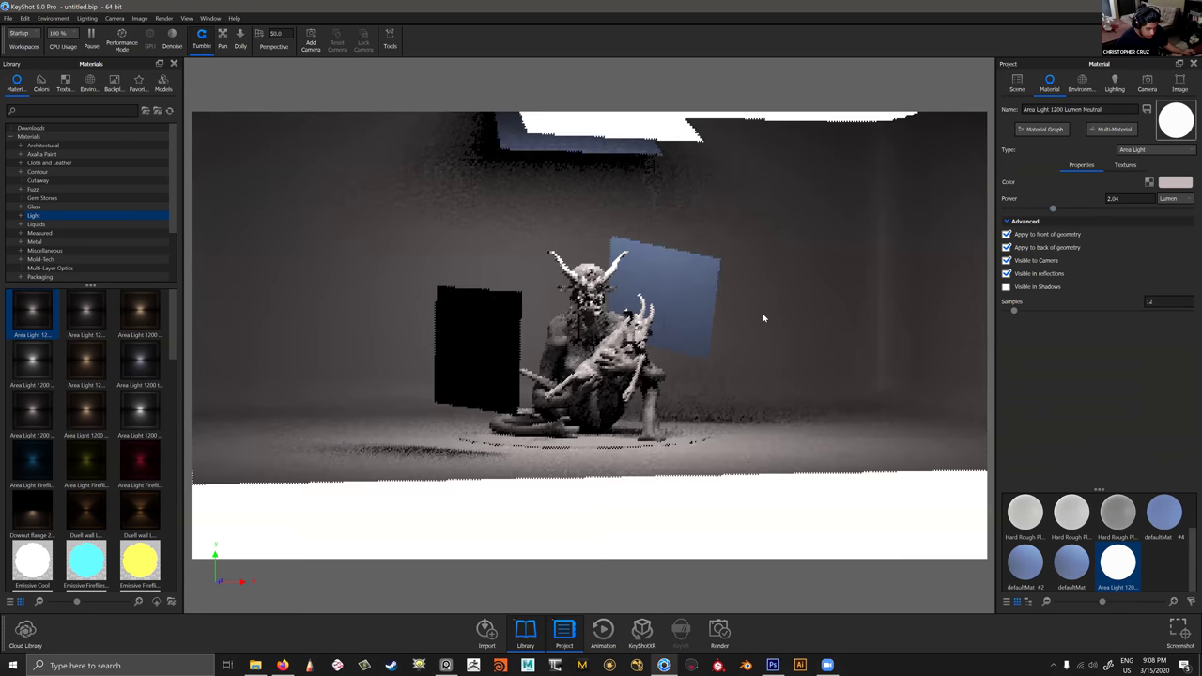
scroll(796, 235, "up", 2)
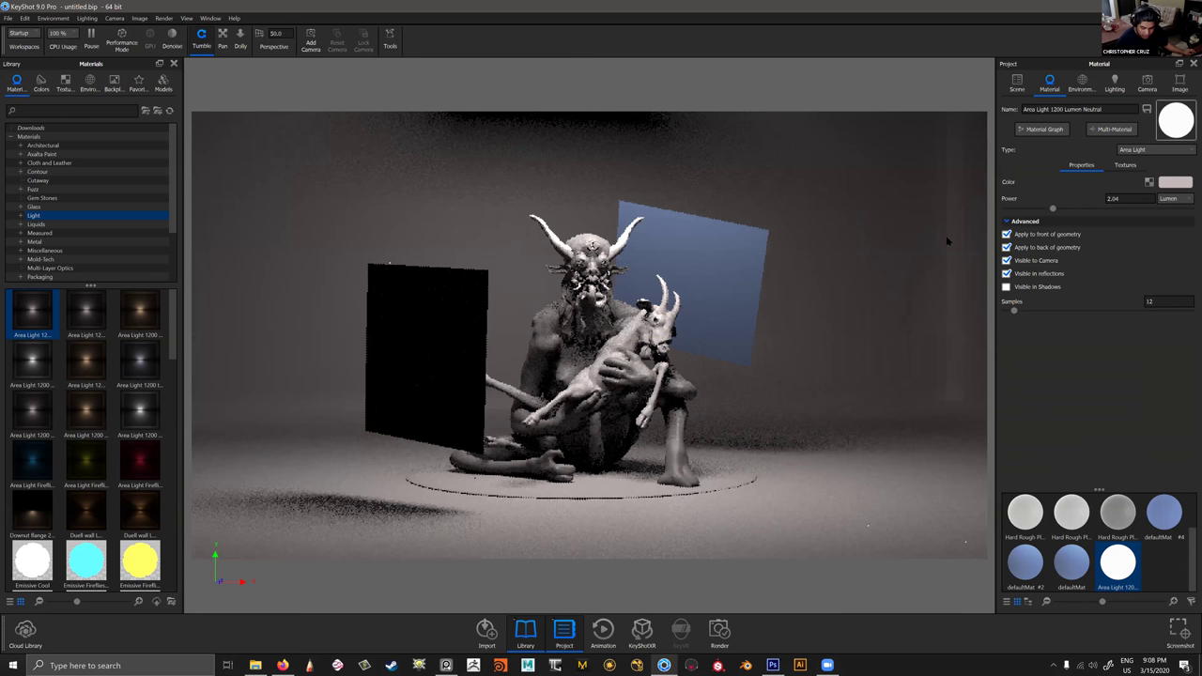
Darken the backdrop plastic's diffuse color to #525252 and set its roughness to 0.3.
double_click(858, 270)
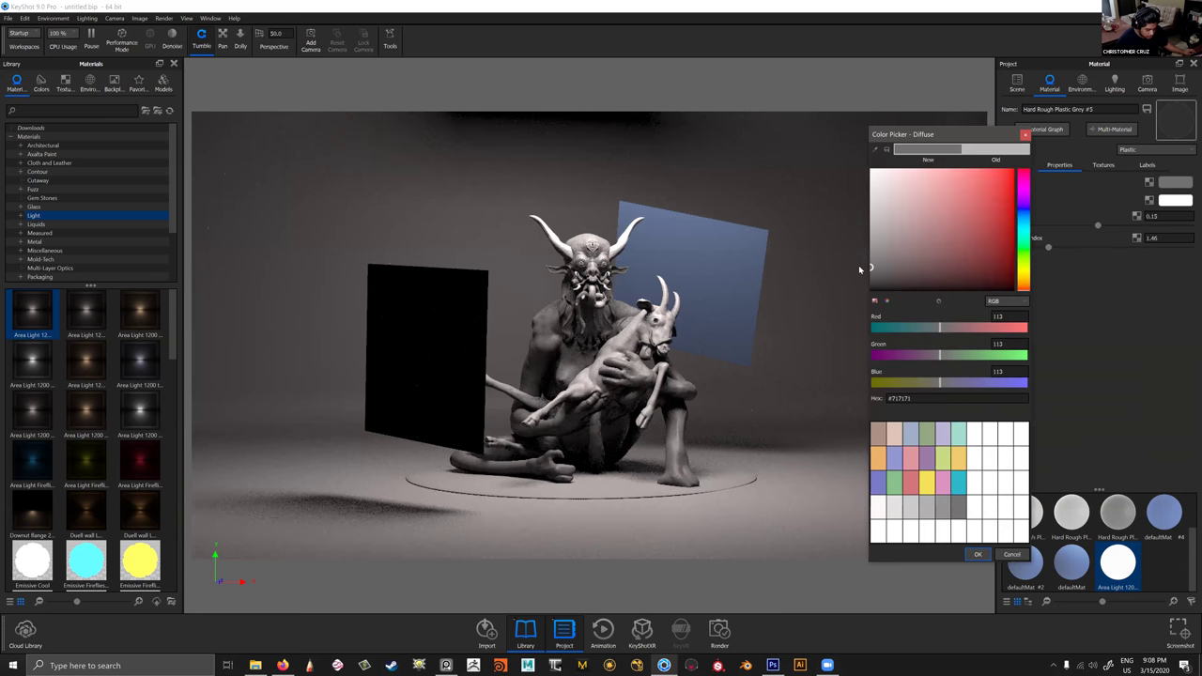
left_click_drag(855, 276, 845, 285)
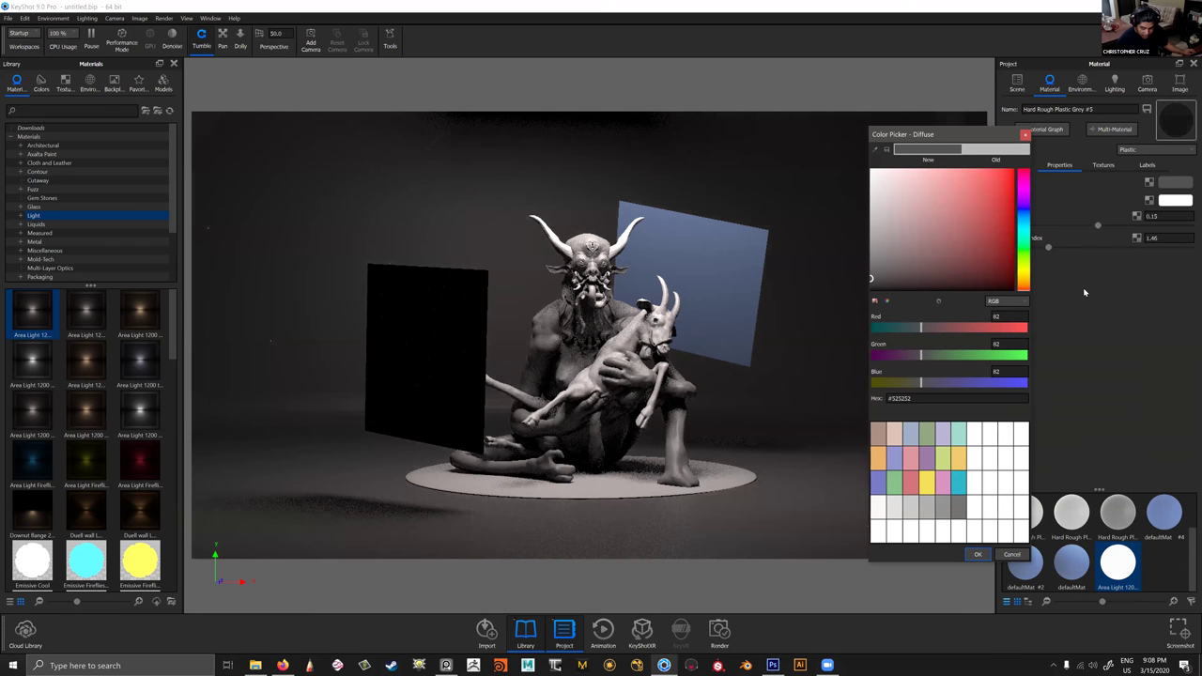
key("Return")
left_click(1151, 223)
left_click(1175, 222)
left_click(1188, 224)
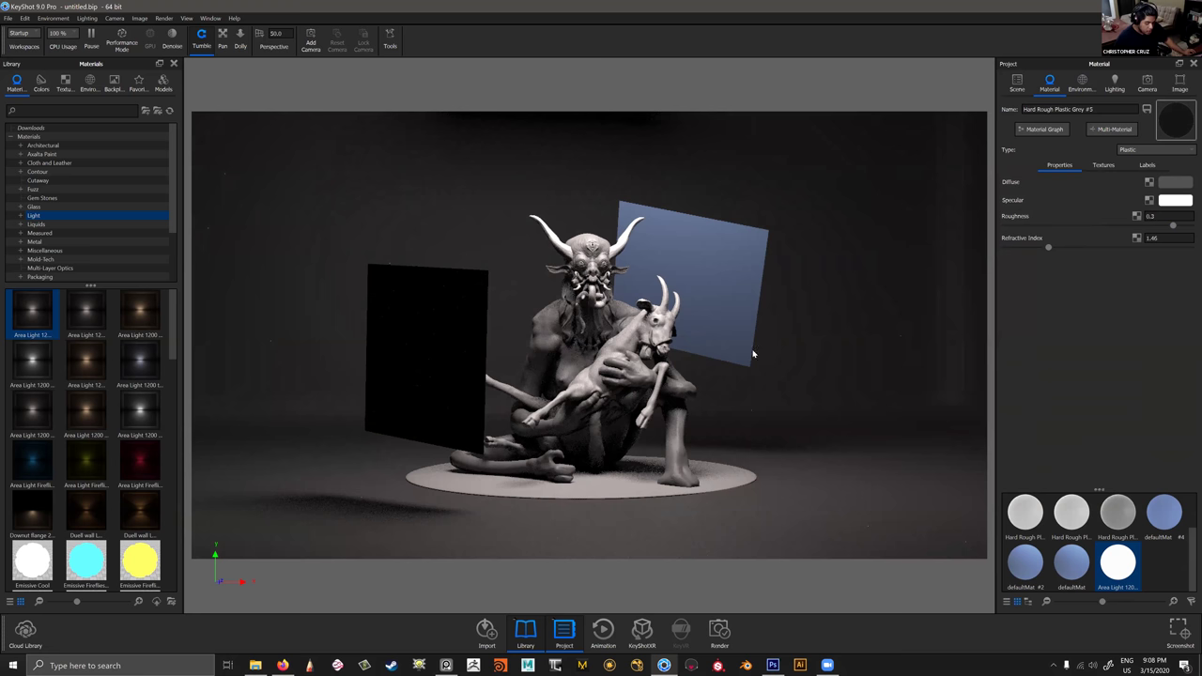
Apply the Area Light 1200 Lumen Neutral material to the blue plane behind the figure without linking it to the existing light.
scroll(702, 317, "down", 2)
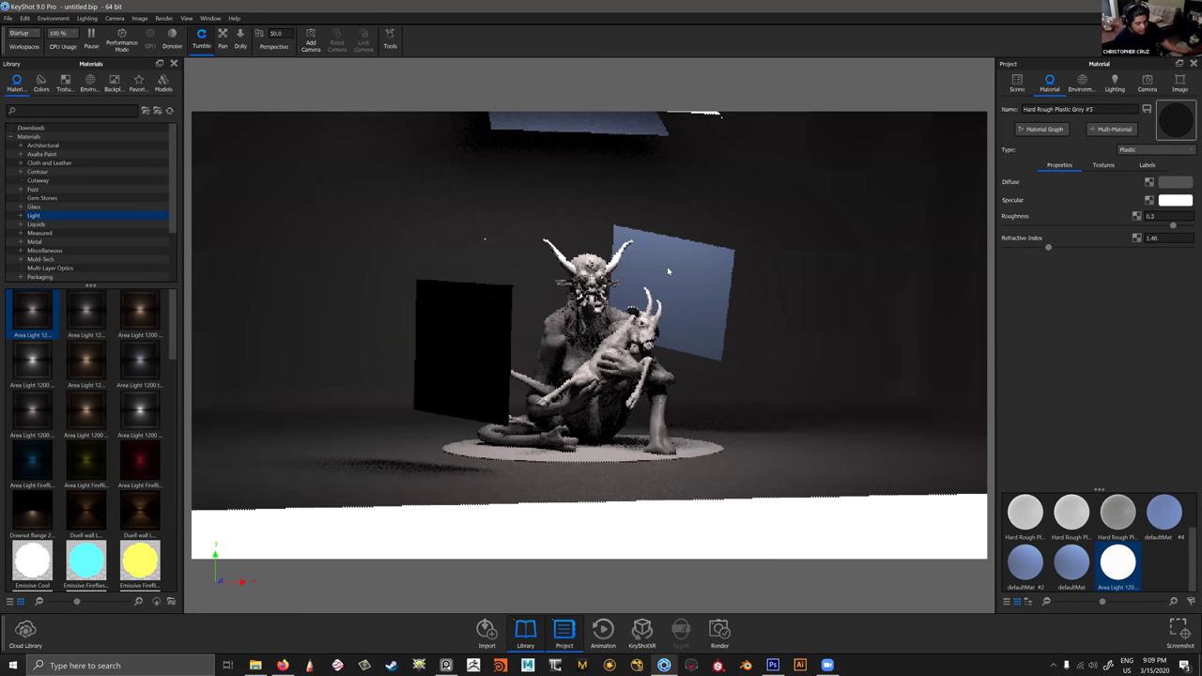
scroll(667, 267, "up", 1)
left_click_drag(650, 277, 719, 269)
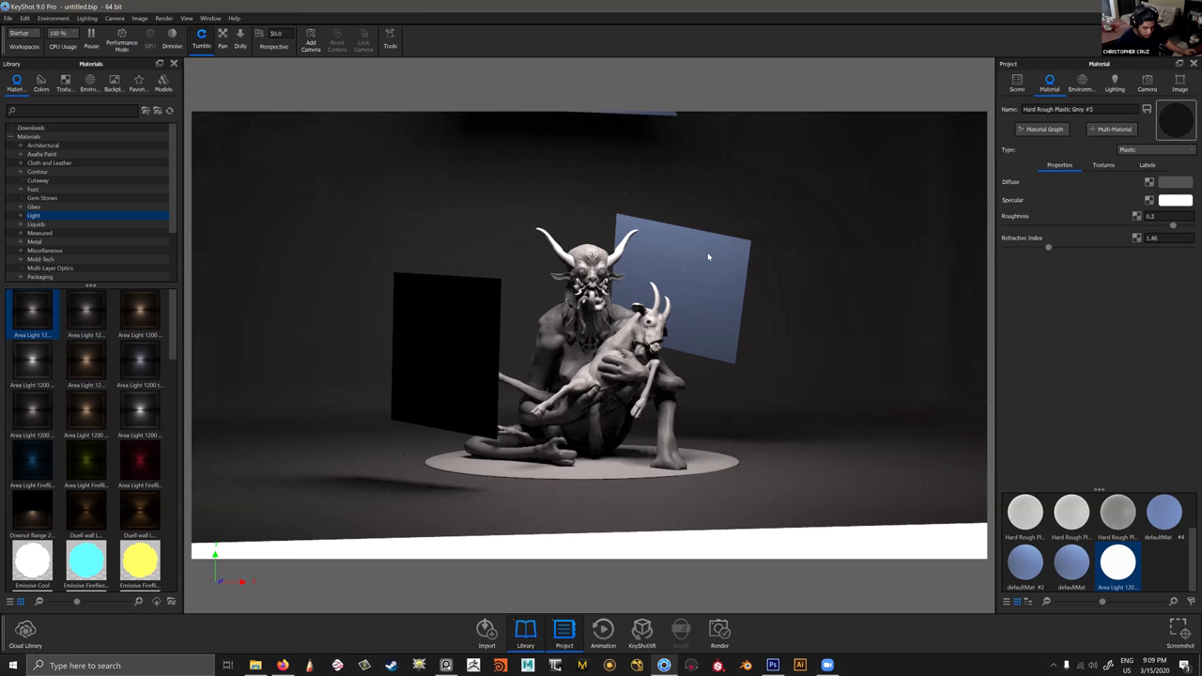
left_click_drag(38, 311, 685, 265)
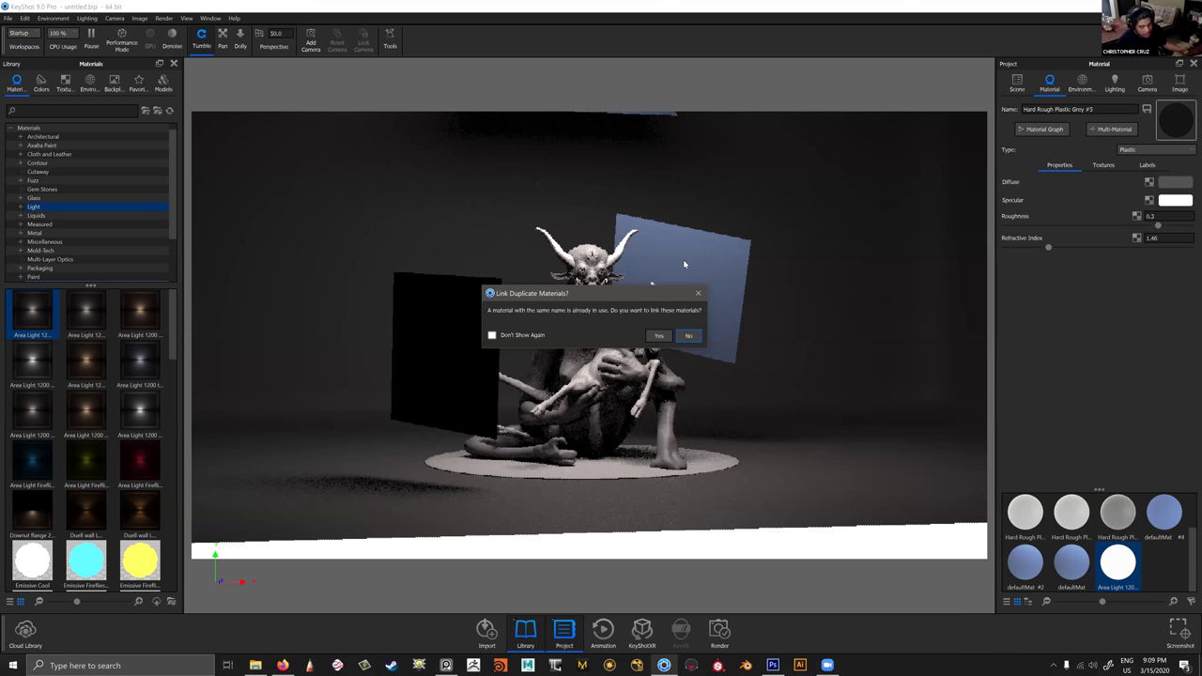
left_click(690, 336)
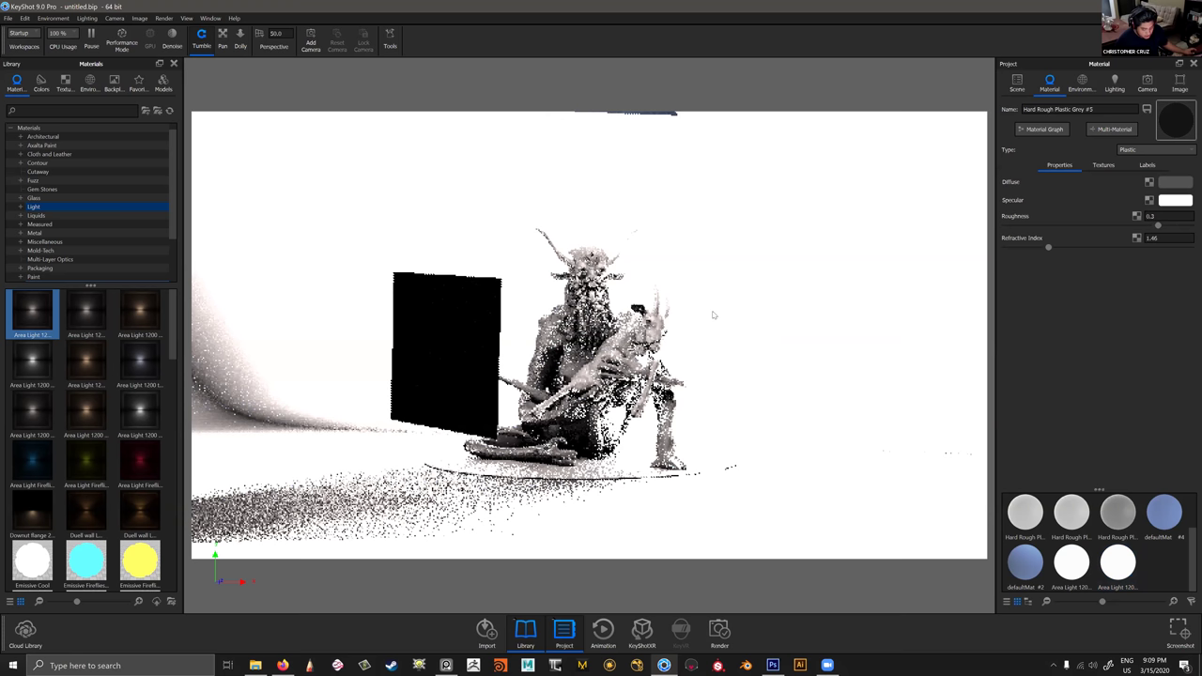
Set the rear plane light's power to 3 Lumen and make the plane invisible to the camera.
left_click(1079, 209)
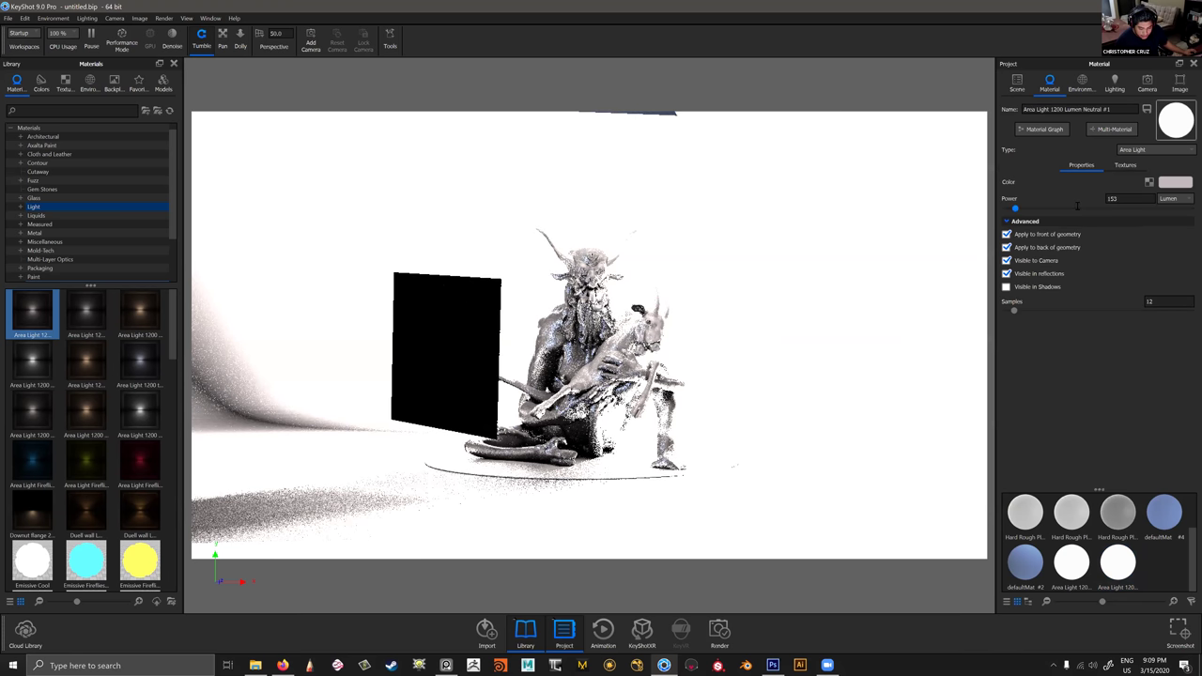
left_click(1105, 199)
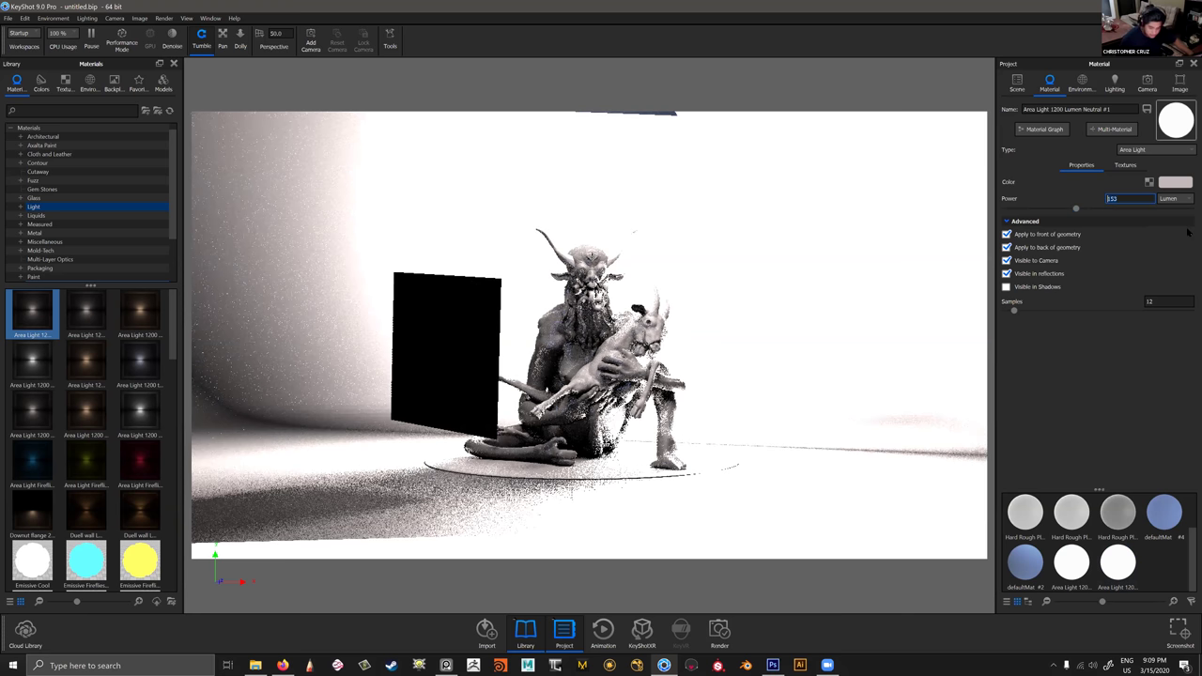
type("3")
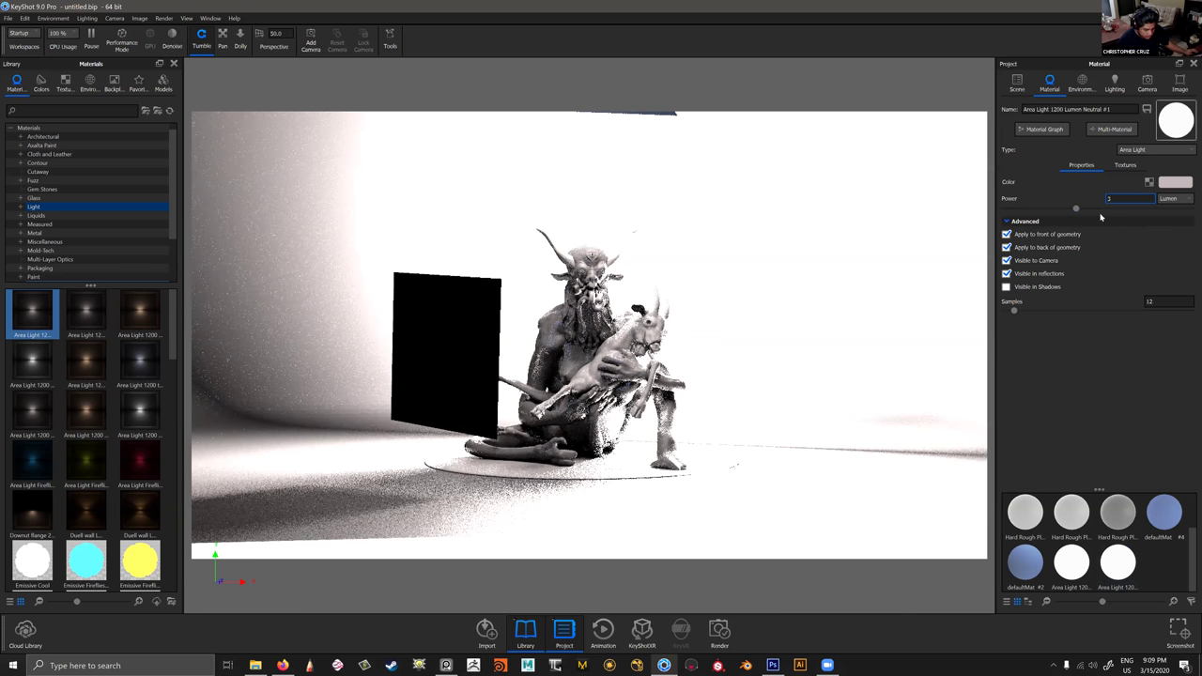
key("Return")
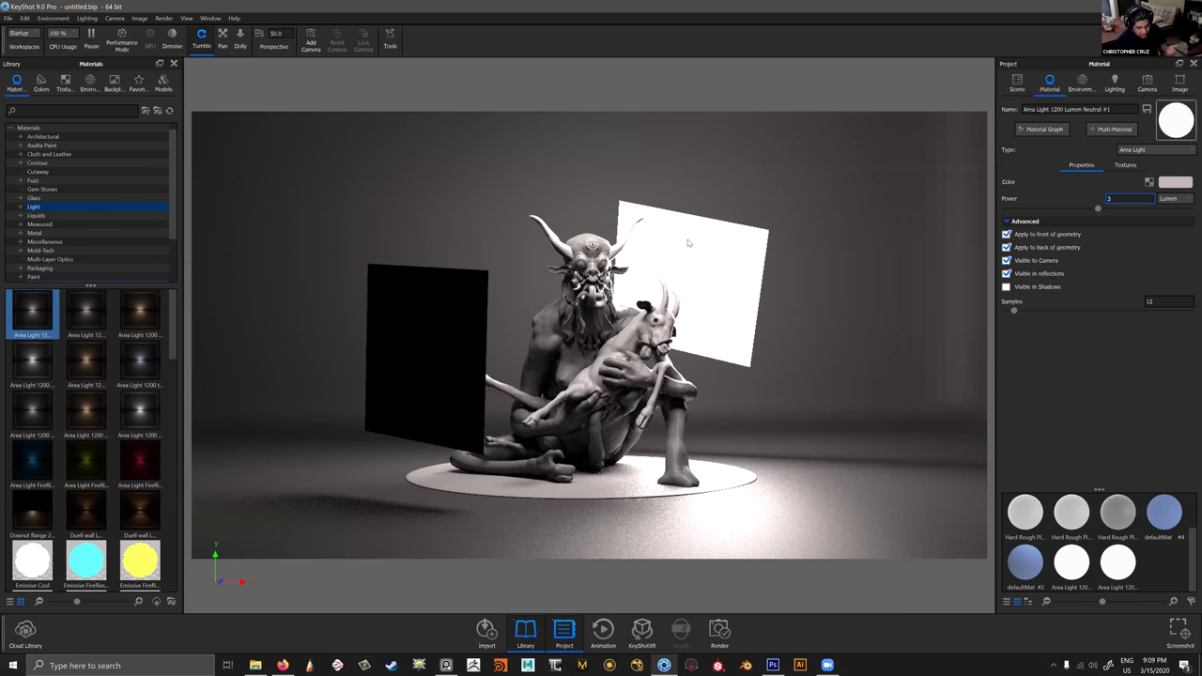
left_click(1006, 261)
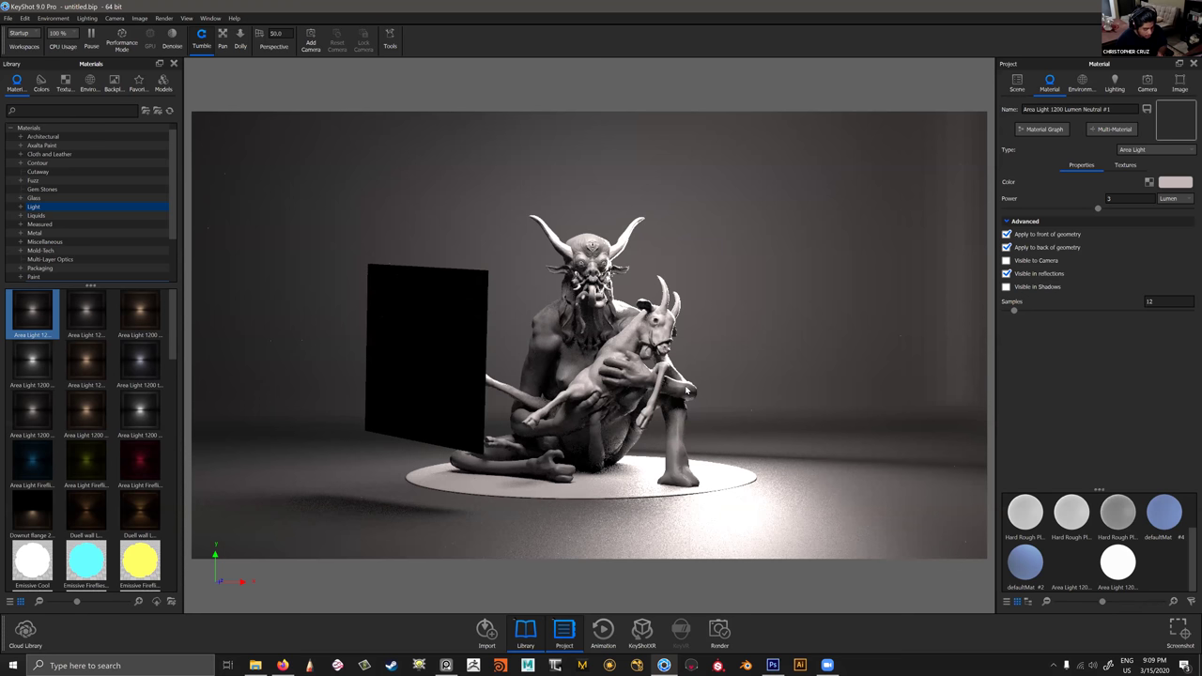
Apply the Area Light 1200 Lumen Neutral material to the black plane beside the figure as a separate, unlinked material.
scroll(705, 390, "up", 2)
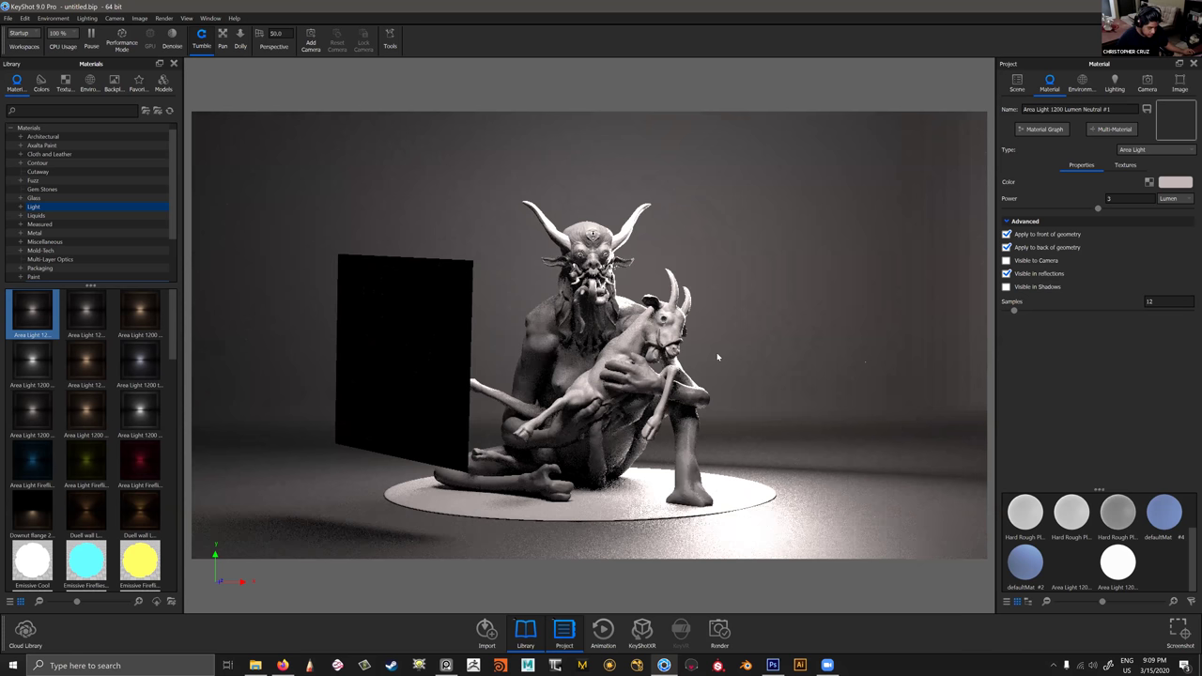
scroll(748, 319, "down", 2)
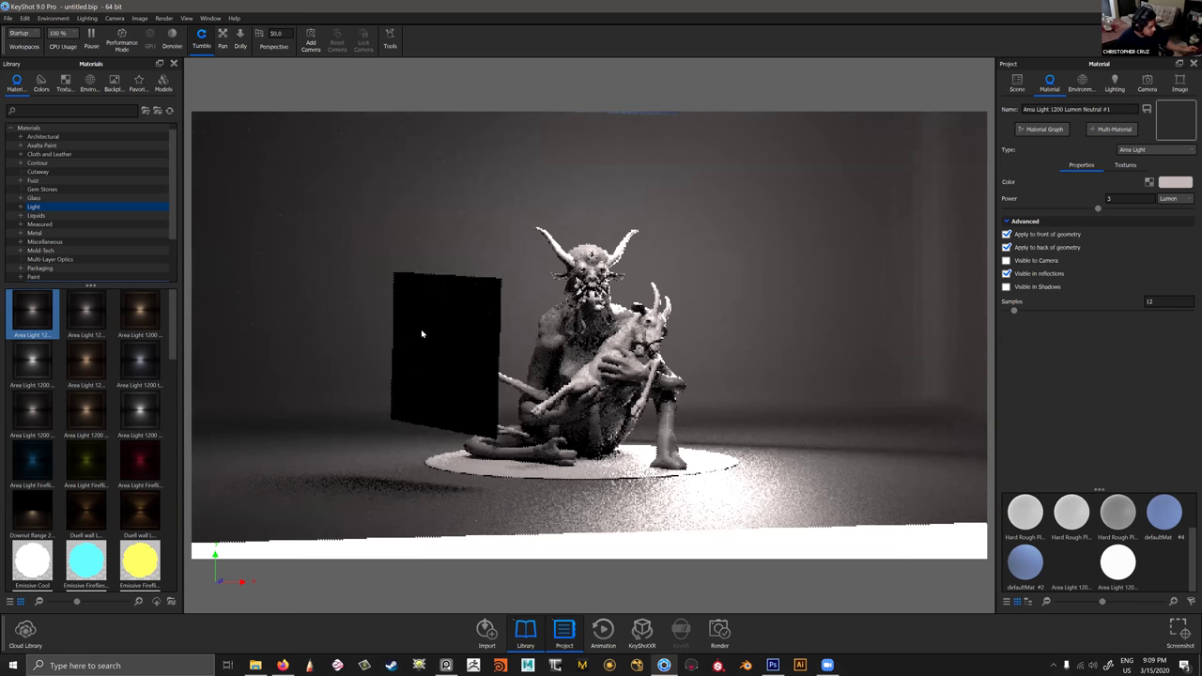
left_click_drag(460, 331, 460, 335)
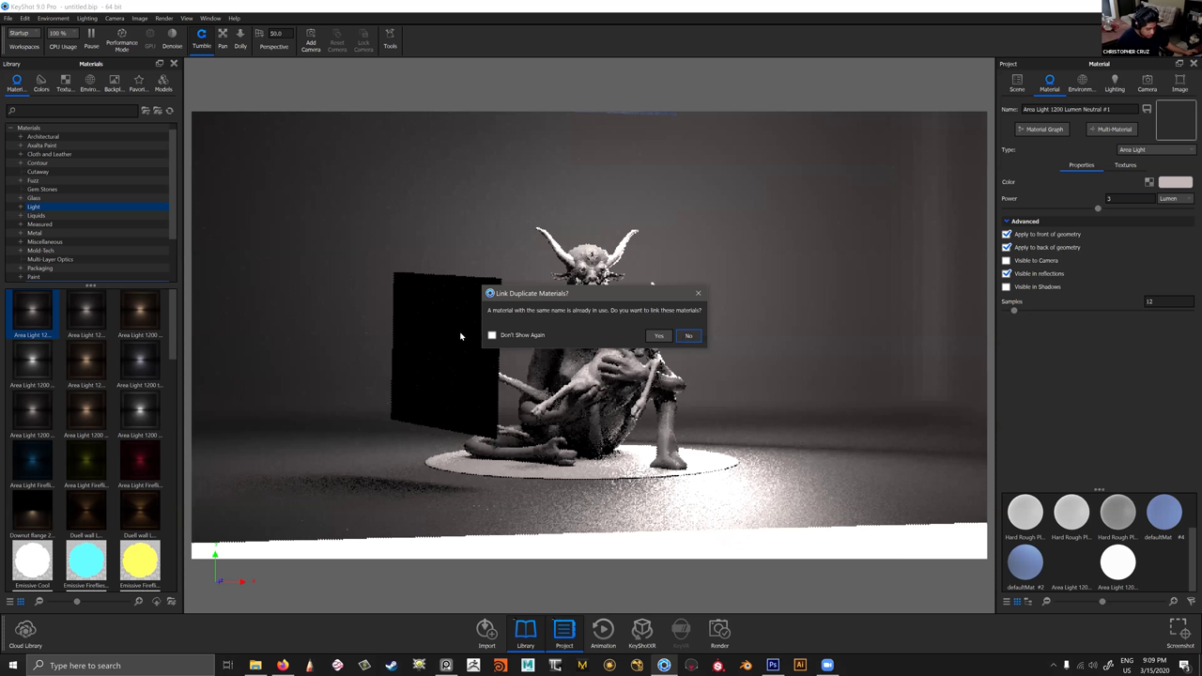
left_click(688, 335)
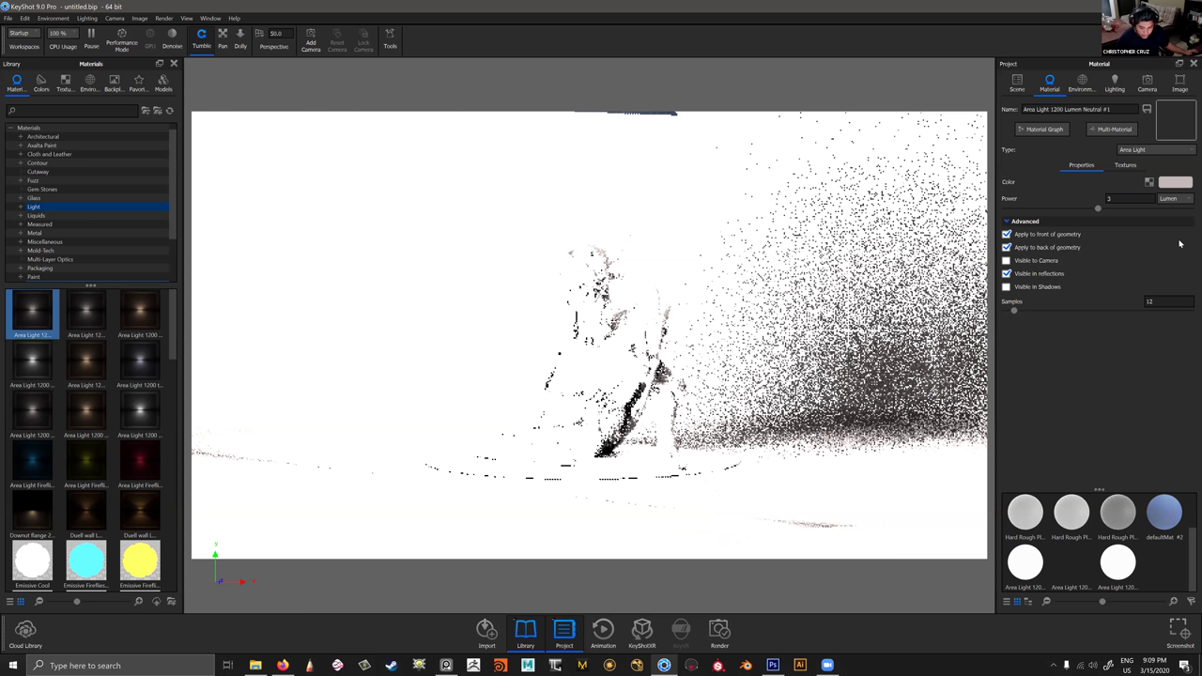
Reduce the side plane light's power to 0.084 Lumen, hide the plane from the camera, and frame the figure more closely.
left_click(1117, 199)
type("5")
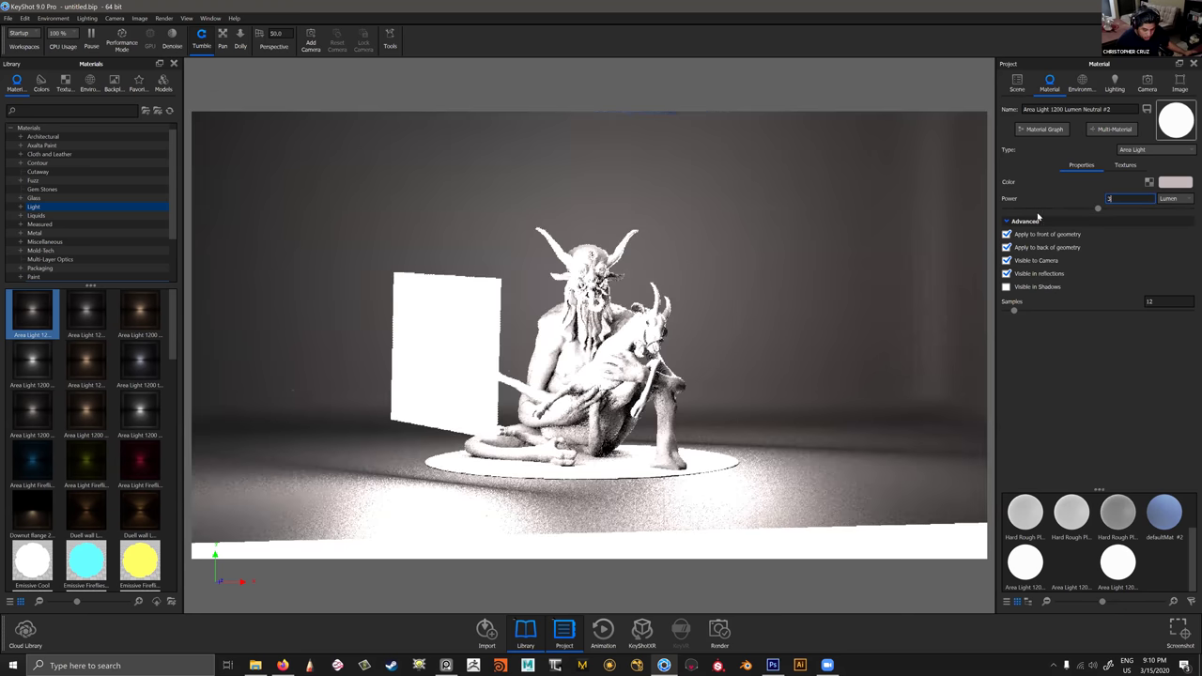
left_click_drag(1098, 208, 1002, 217)
left_click(1011, 214)
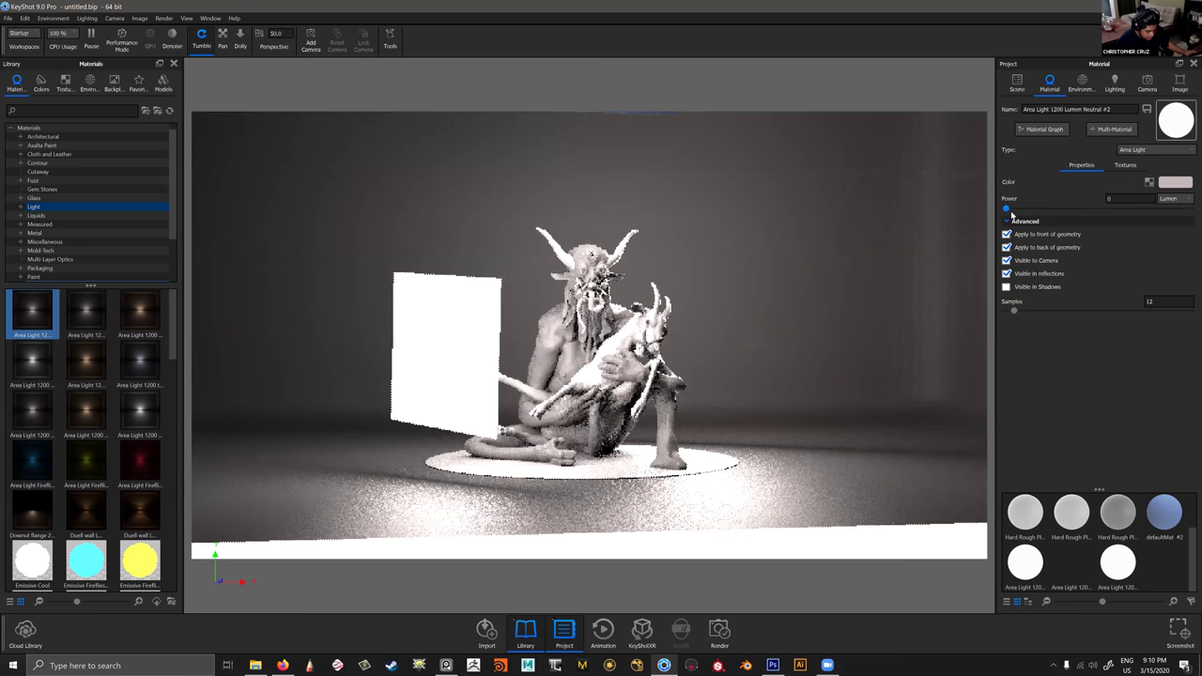
left_click(1008, 214)
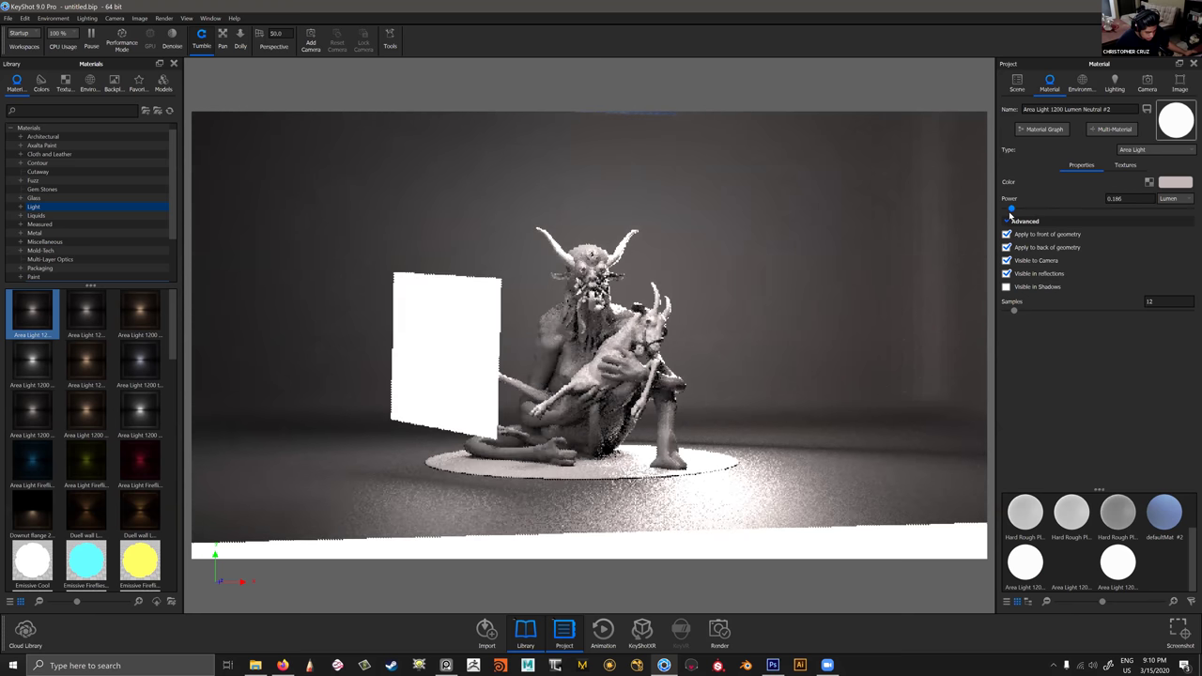
left_click(1010, 261)
scroll(714, 384, "up", 2)
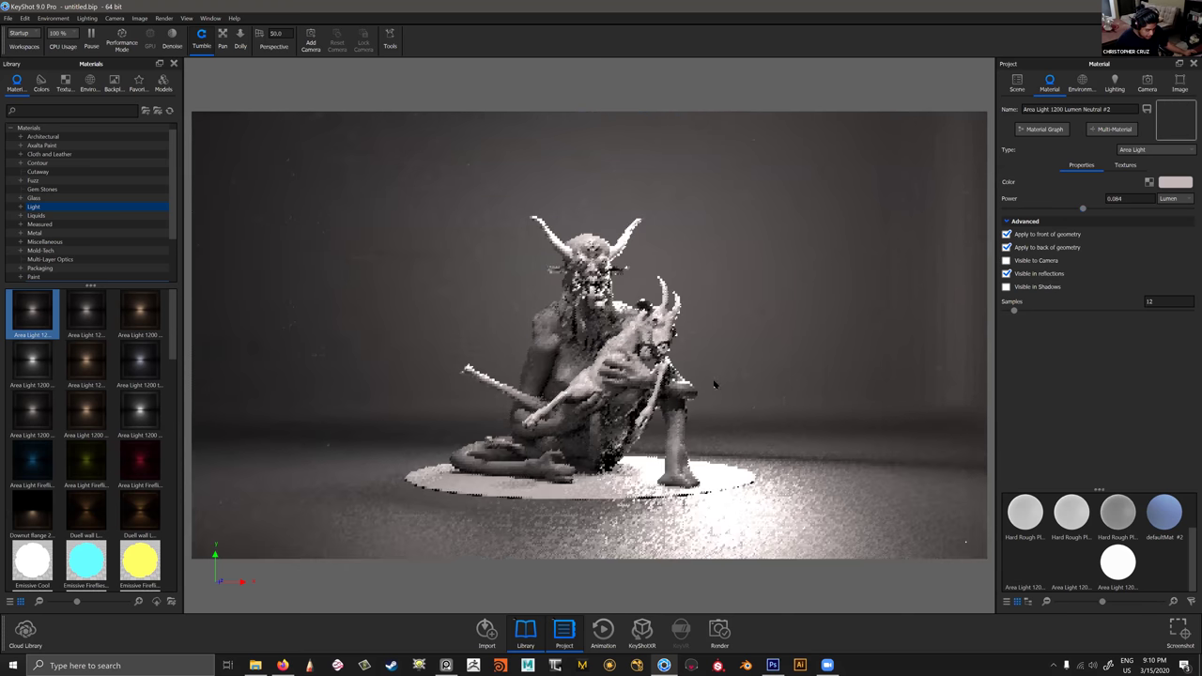
scroll(715, 381, "up", 1)
middle_click_drag(713, 380, 717, 354)
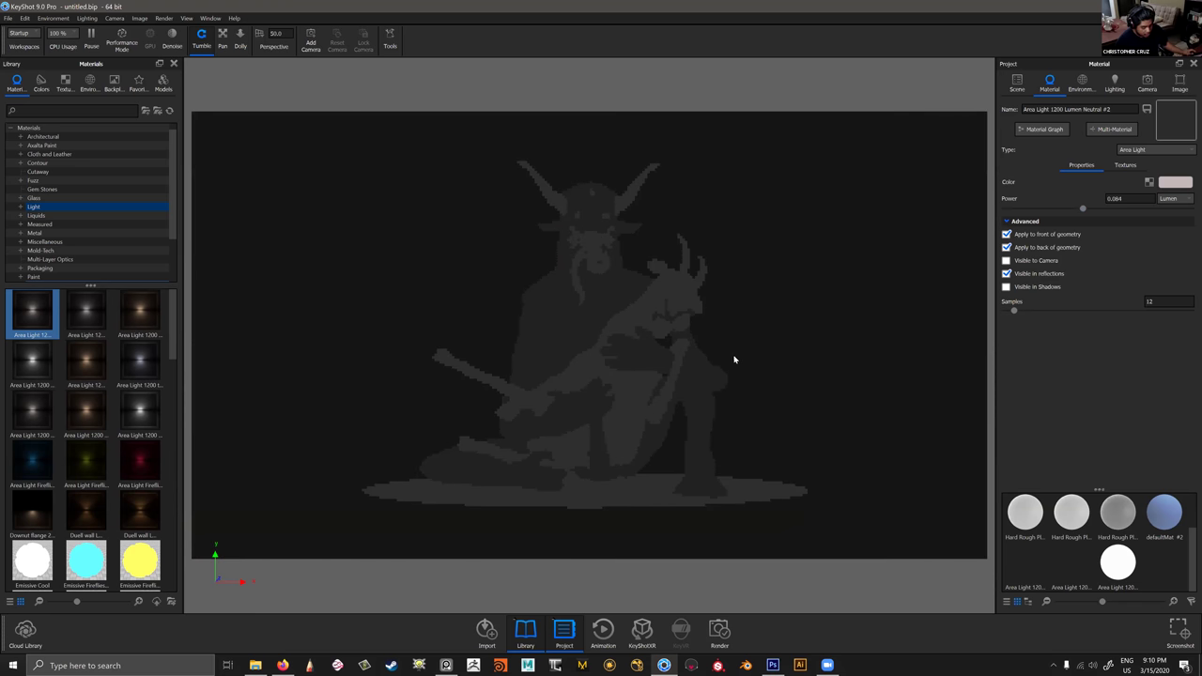
scroll(739, 347, "up", 1)
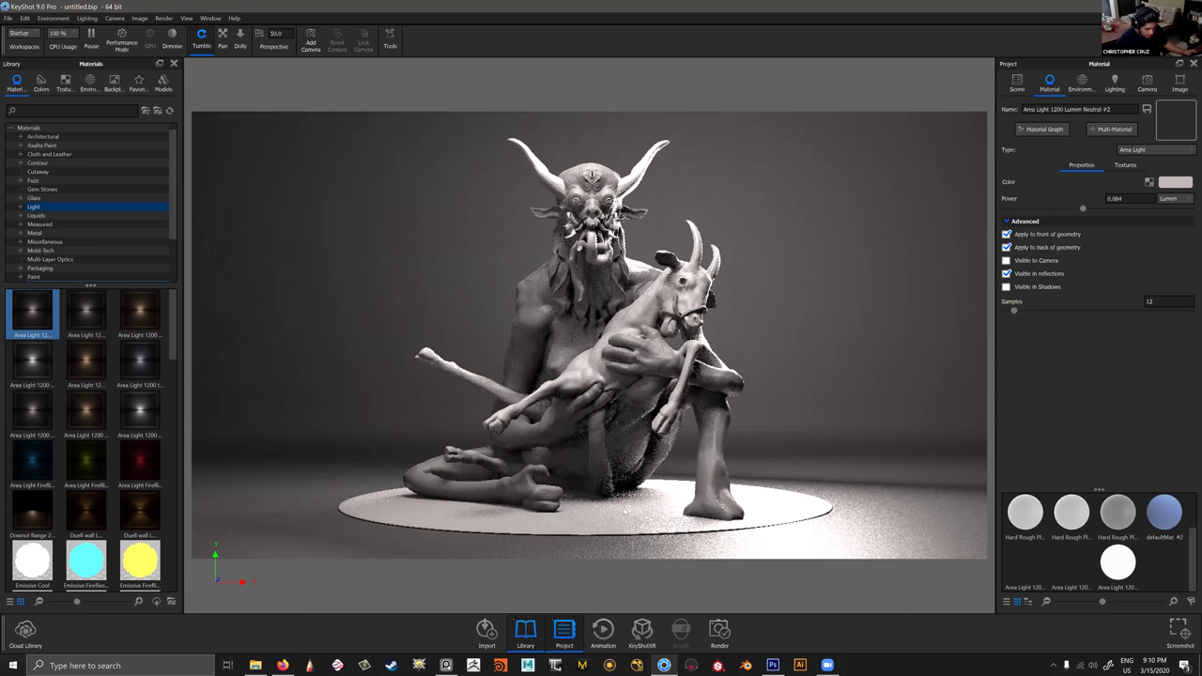
Darken the diffuse color of the round base's plastic to #292929.
double_click(646, 511)
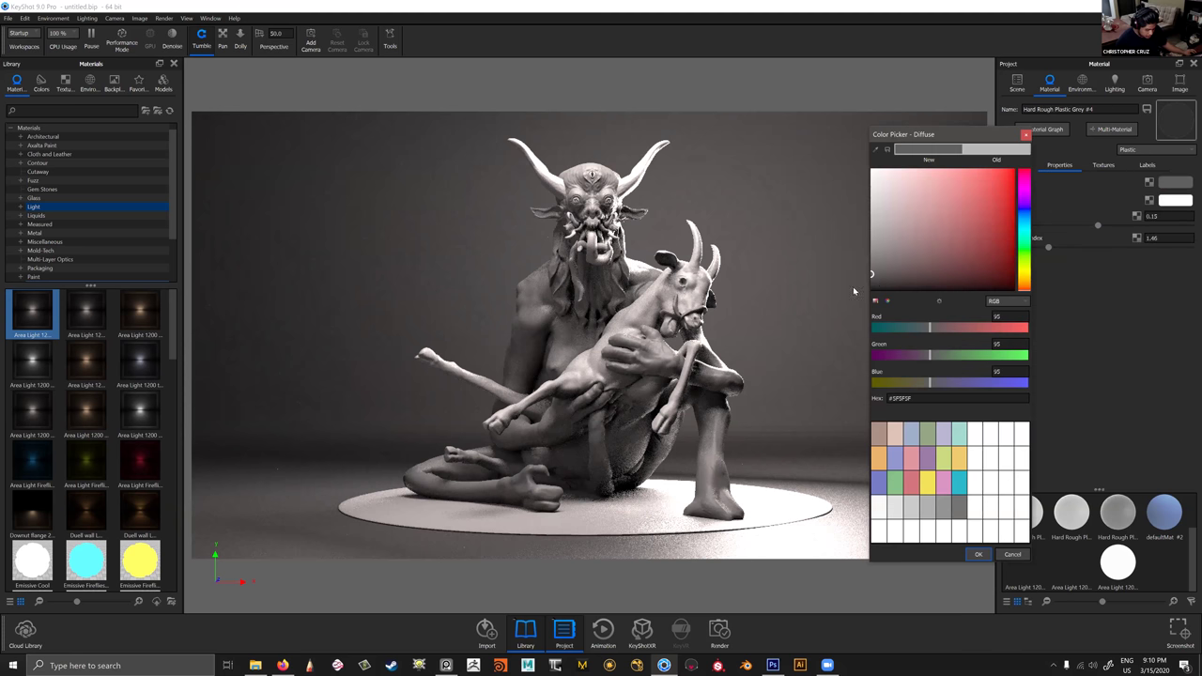
left_click_drag(852, 286, 852, 287)
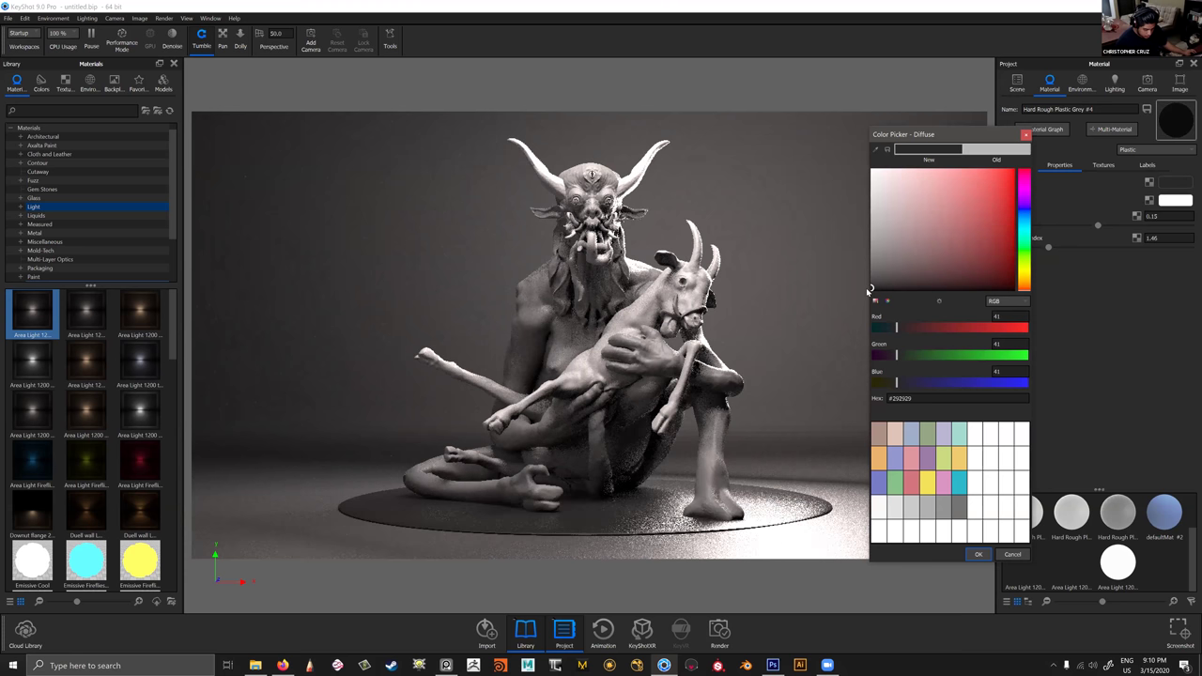
Darken the Hard Rough Plastic Grey #4 diffuse colour to #202020 and set its roughness to 0.228.
left_click_drag(867, 290, 867, 290)
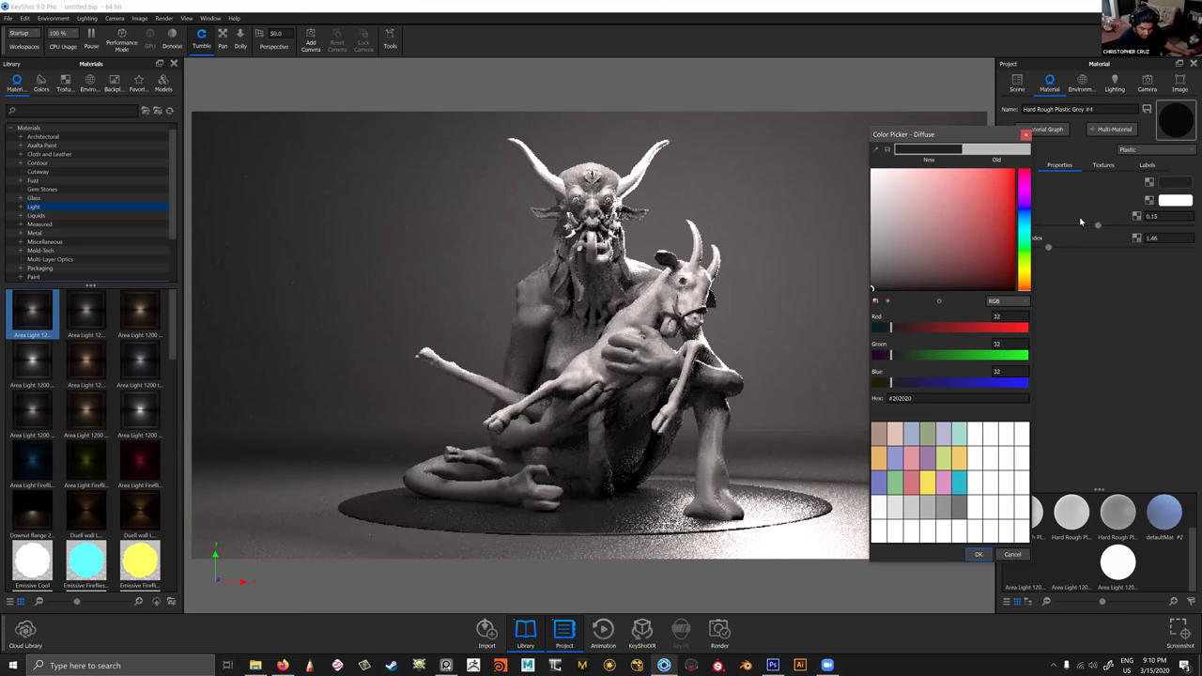
left_click(1108, 227)
left_click_drag(1140, 225, 1146, 226)
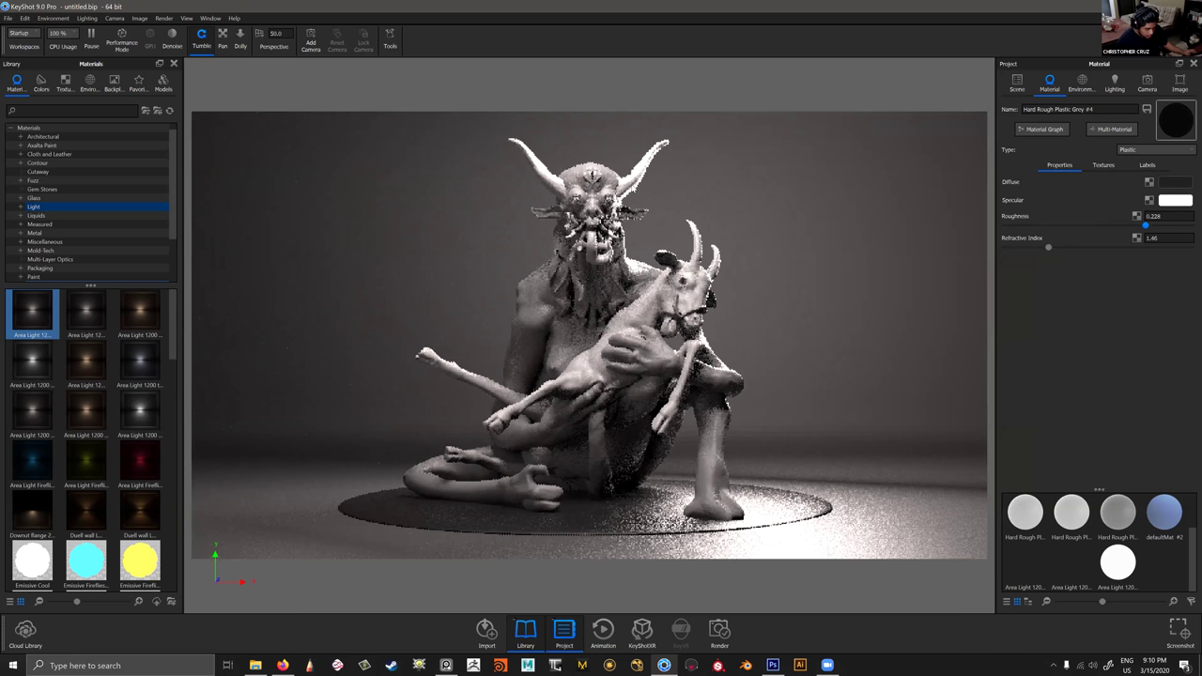
Set the horns' plastic material to a dark grey #343434 diffuse colour with a roughness of 0.189.
double_click(715, 441)
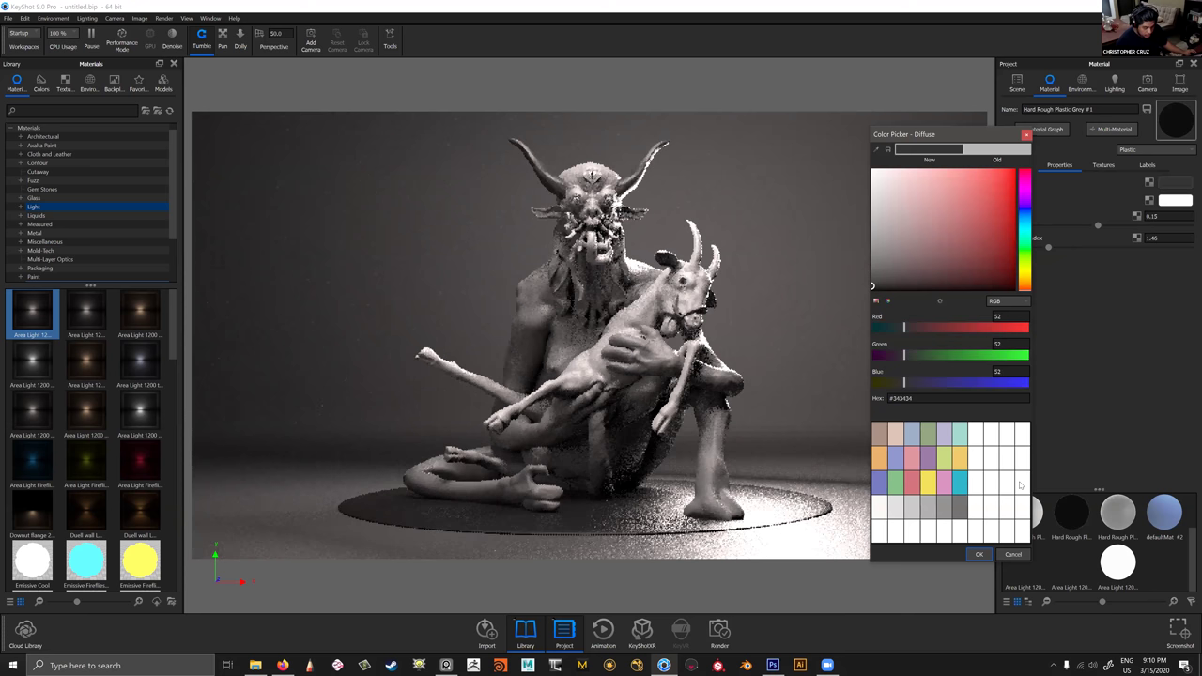
left_click(980, 556)
left_click_drag(1101, 226, 1123, 229)
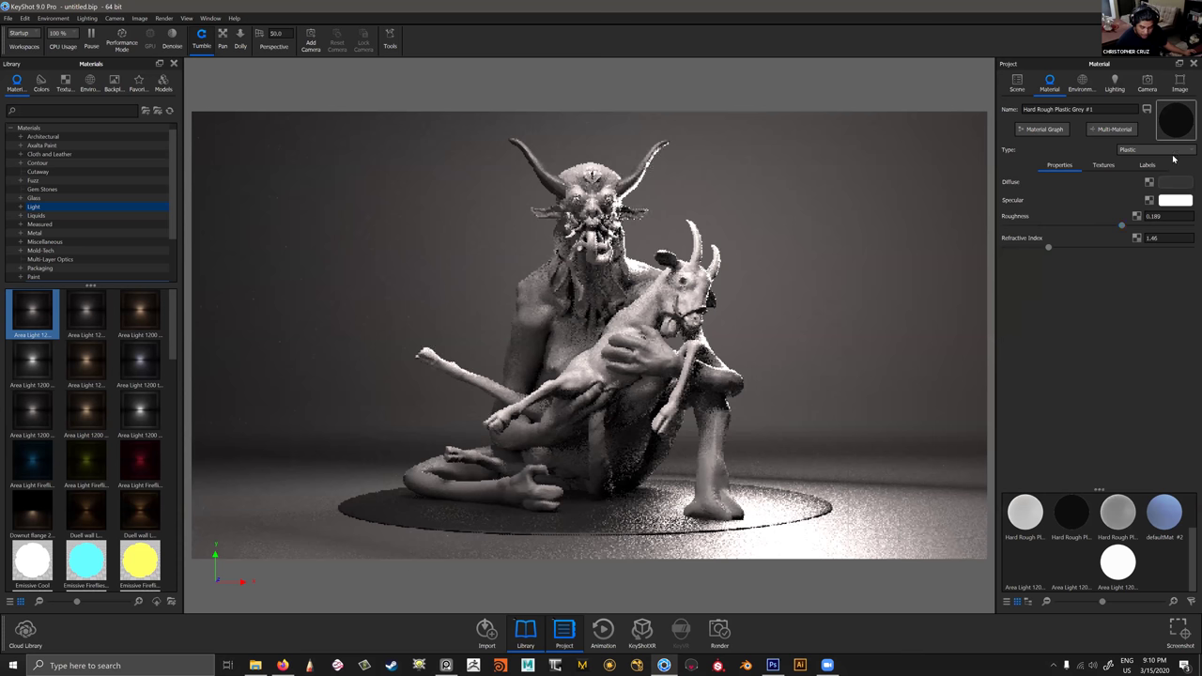
Set the diffuse colour of the Hard Rough Plastic Grey #2 material to mid grey #8D8D8D.
double_click(854, 264)
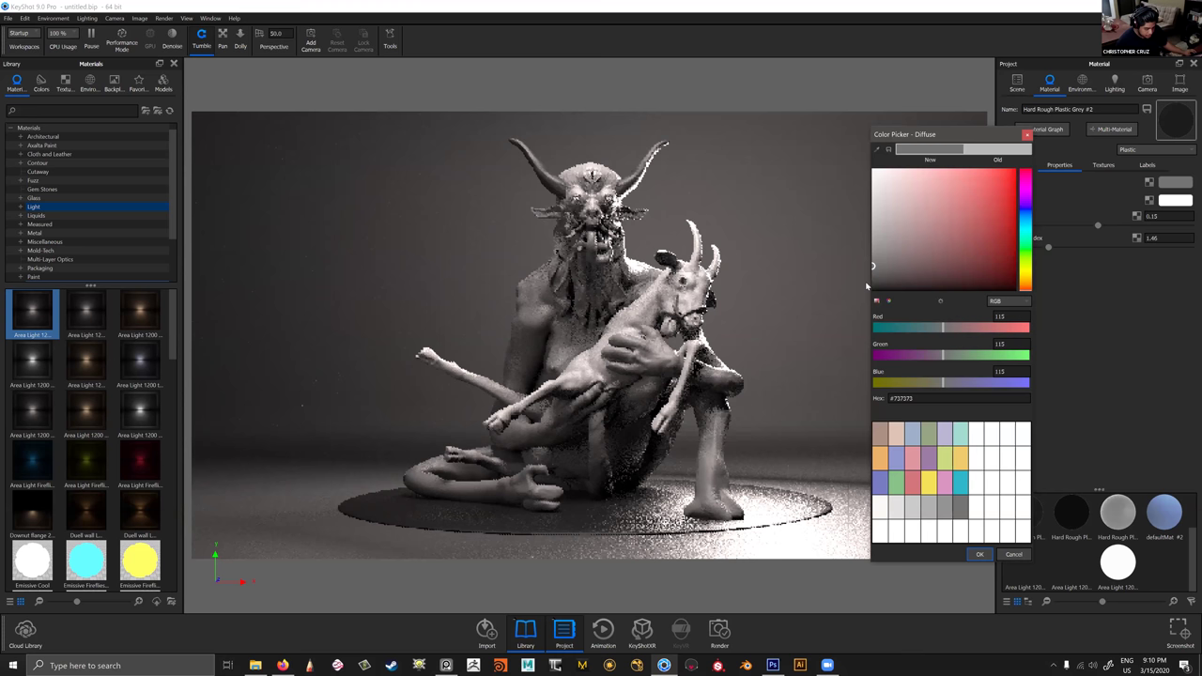
left_click(870, 284)
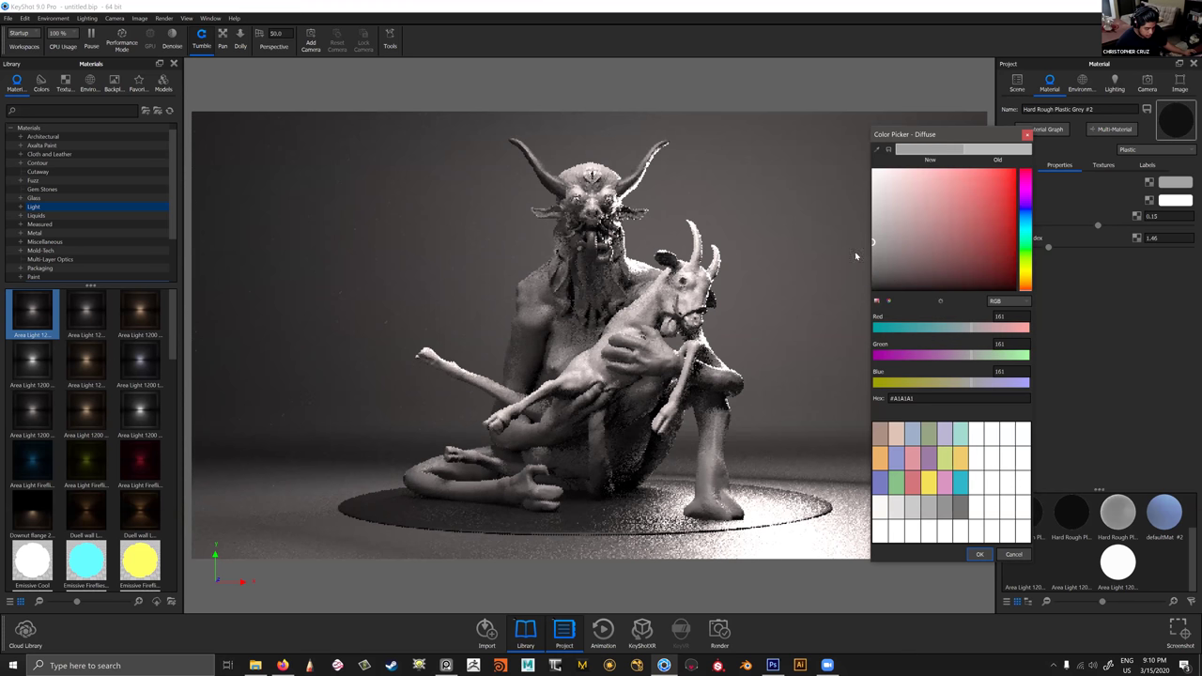
left_click(873, 254)
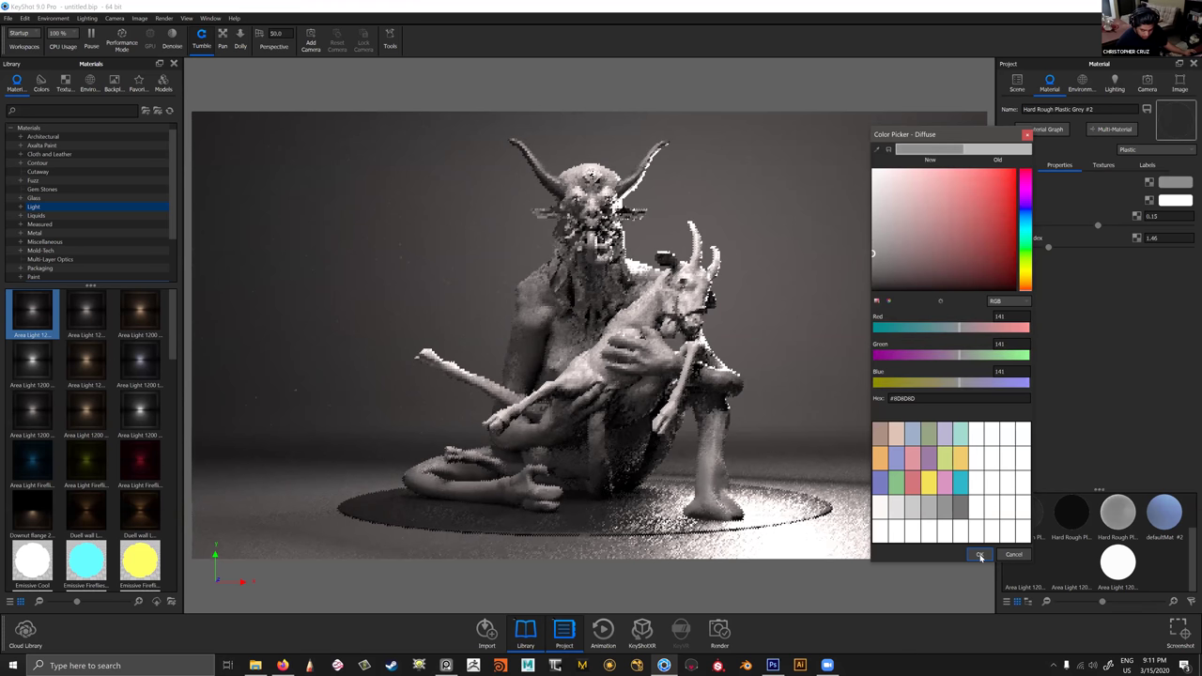
Give the goat's plastic material a dark #303030 diffuse colour and a roughness of 0.186.
double_click(701, 290)
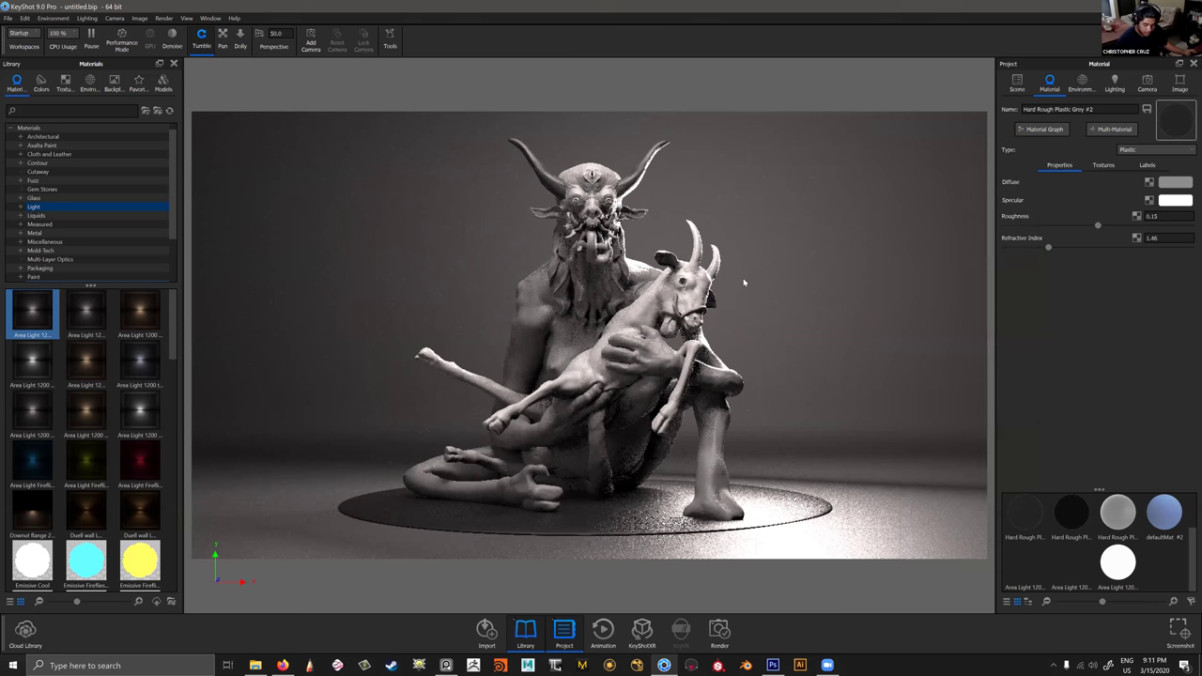
left_click(1173, 181)
left_click(875, 260)
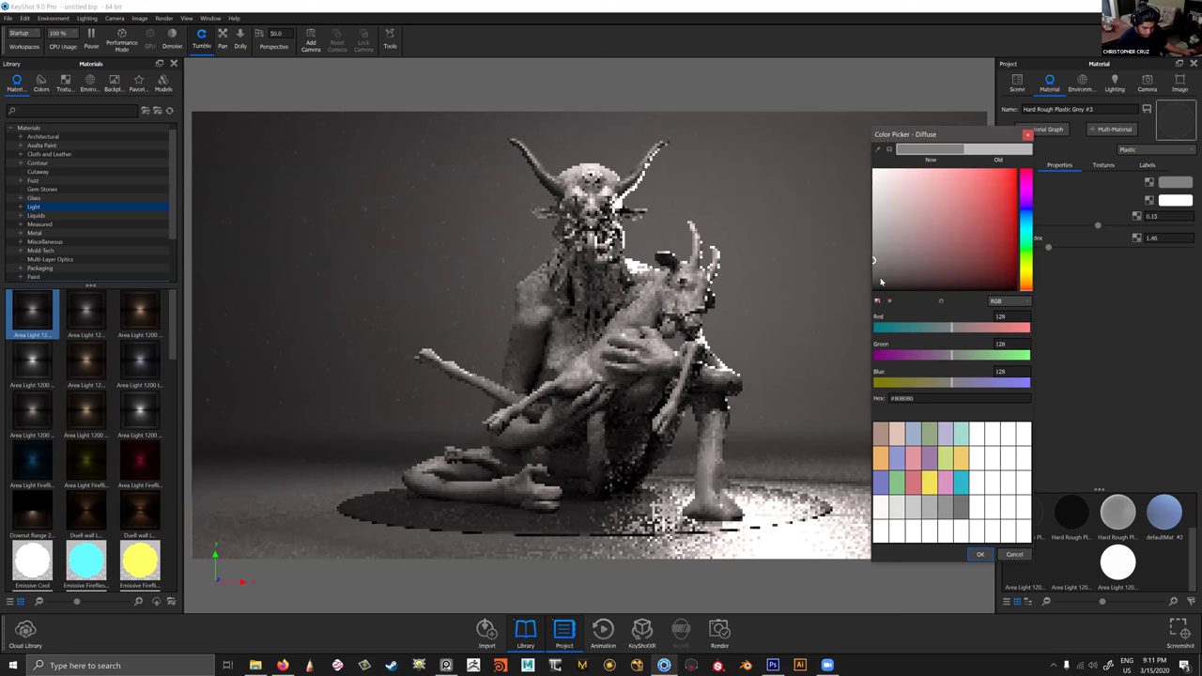
left_click(870, 286)
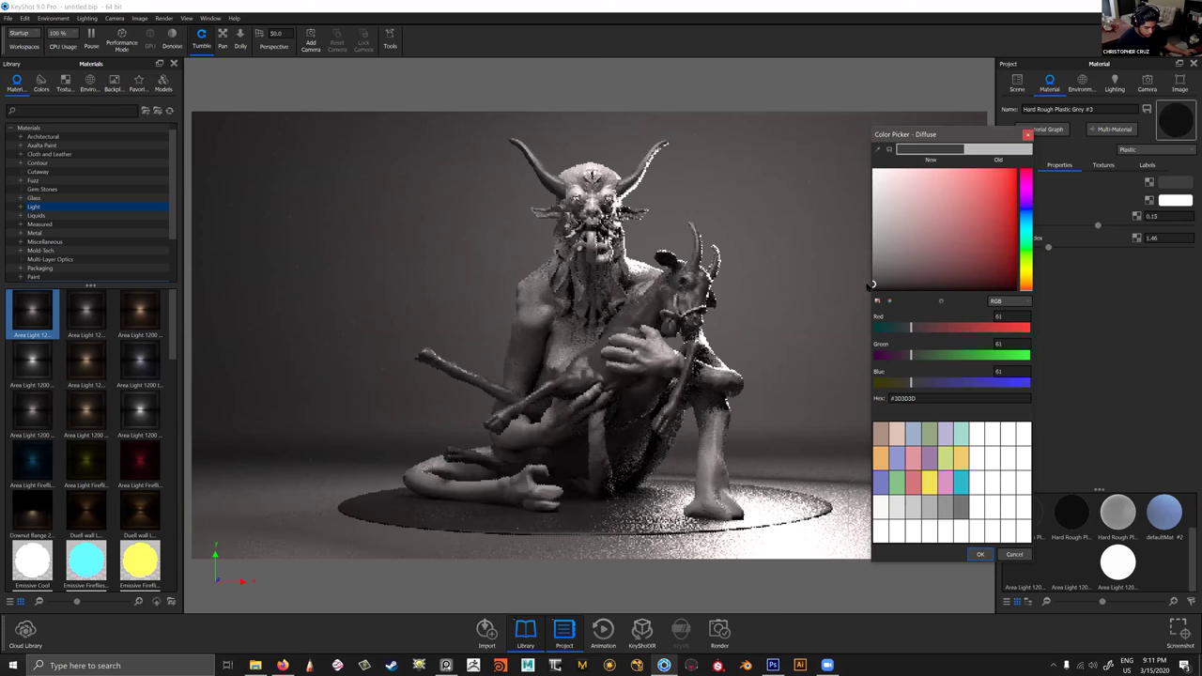
left_click_drag(866, 286, 868, 288)
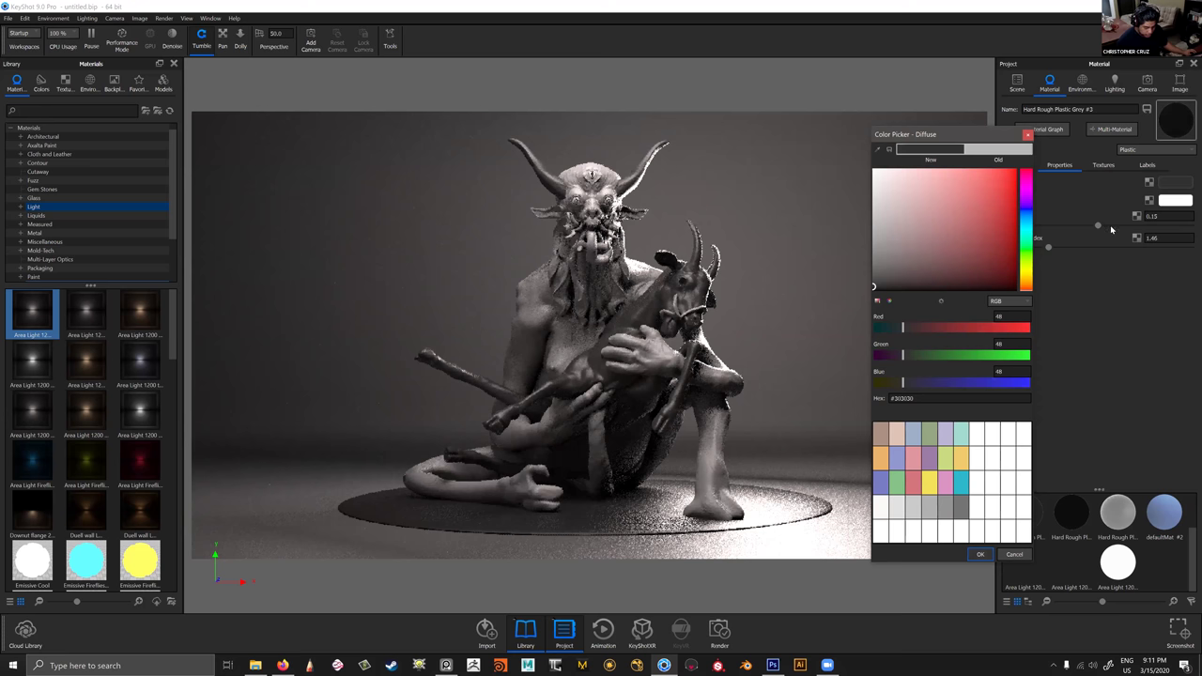
left_click_drag(1111, 228, 1119, 226)
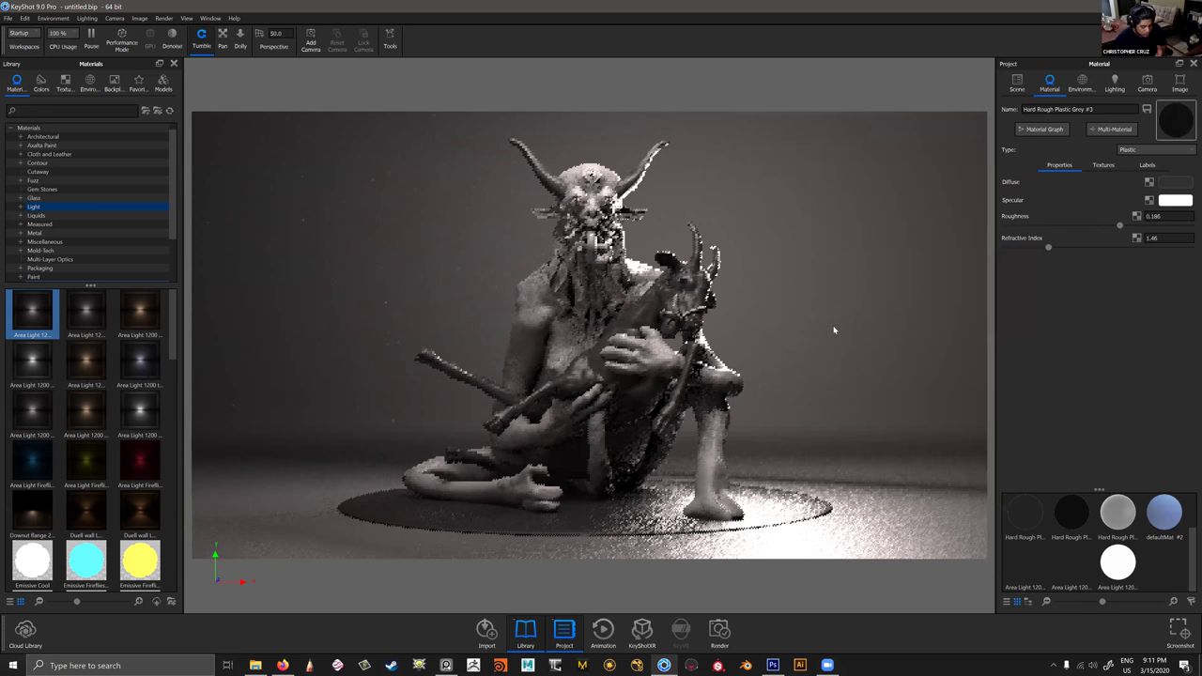
Darken the backdrop material's diffuse colour to a very dark grey.
double_click(889, 310)
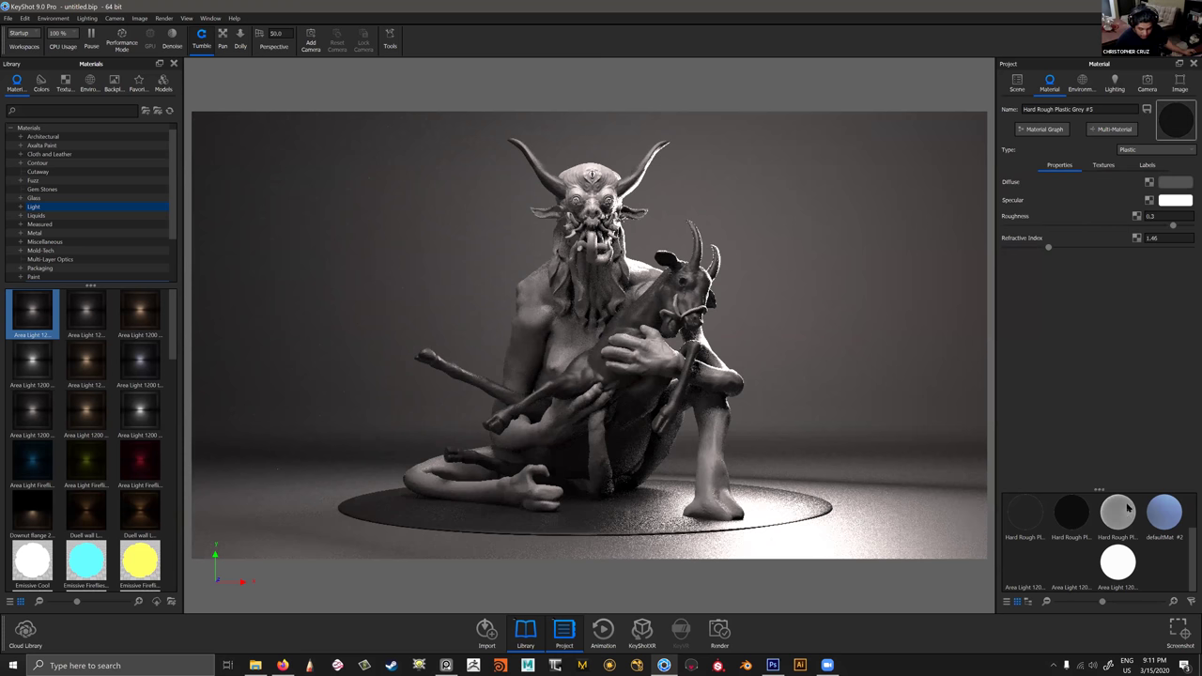
left_click_drag(873, 279, 871, 291)
left_click(875, 288)
left_click(871, 290)
left_click(977, 554)
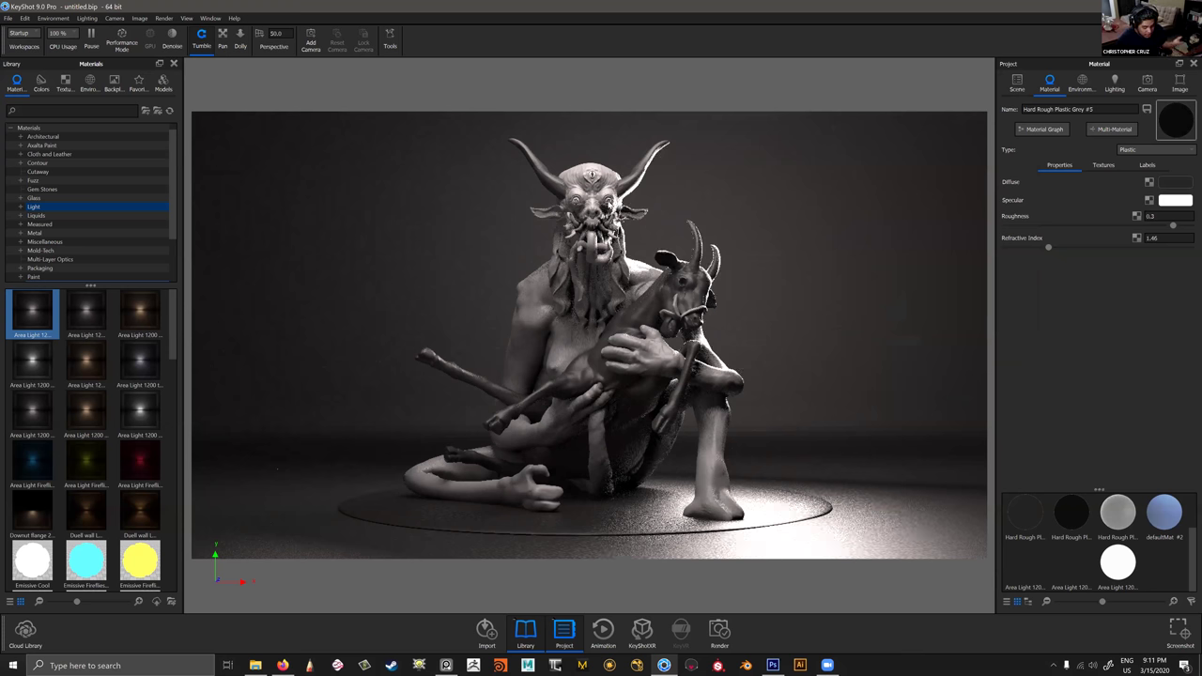
Lighten the diffuse colour of the Hard Rough Plastic Grey #6 material to a near-white grey.
double_click(920, 217)
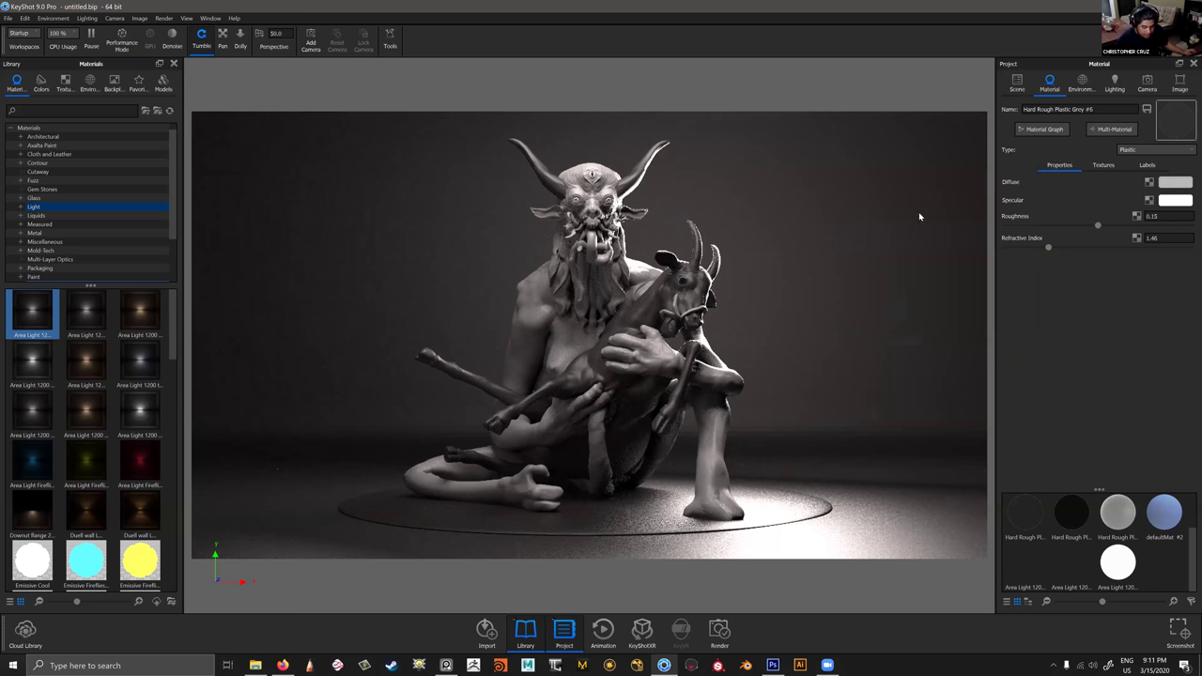
left_click(874, 186)
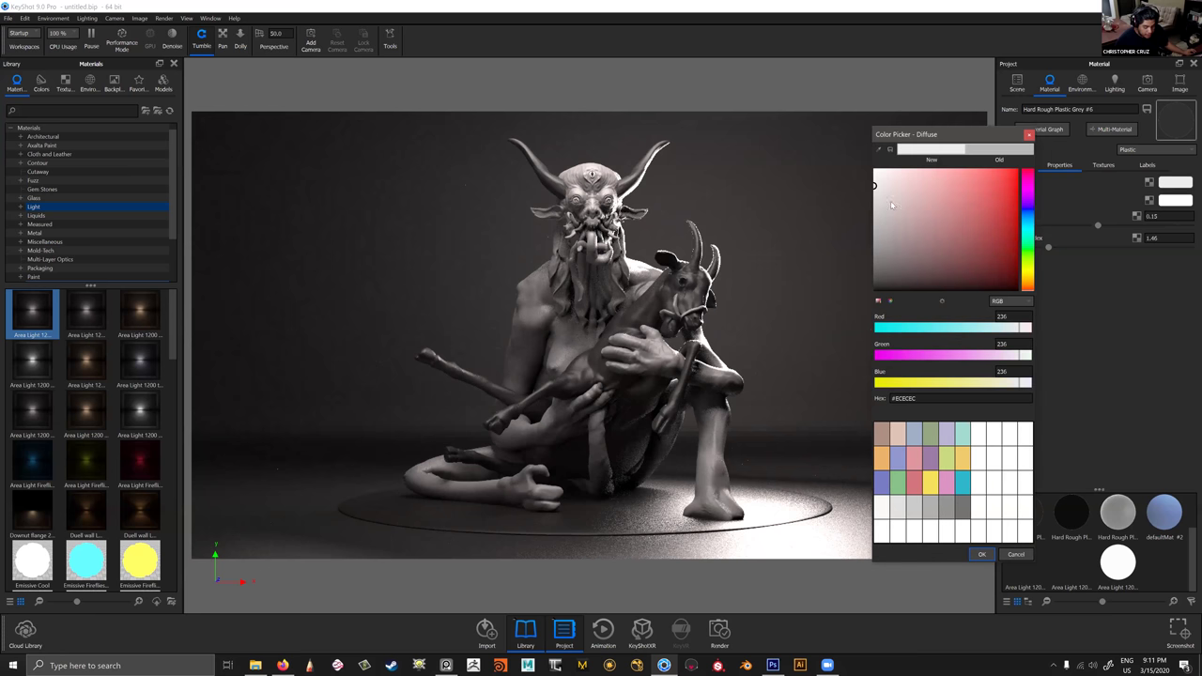
left_click(879, 195)
left_click(874, 196)
left_click(1095, 387)
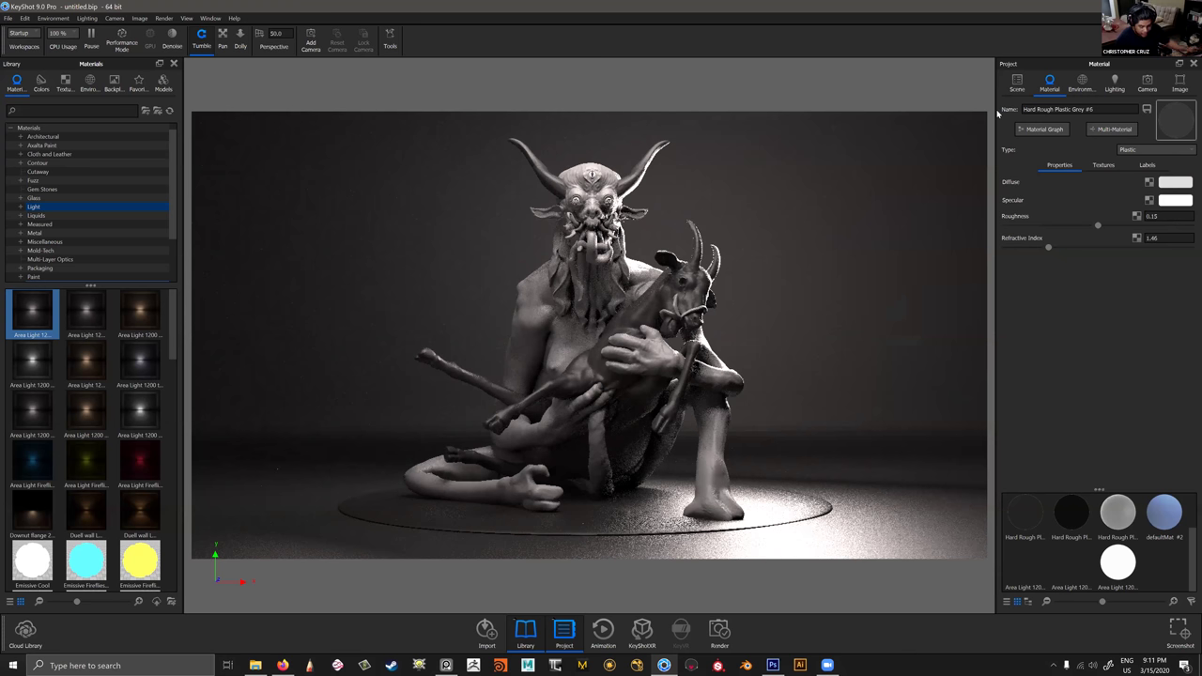
Shift the area light named back about 1.79 along the X axis with the Move Tool.
left_click(899, 245)
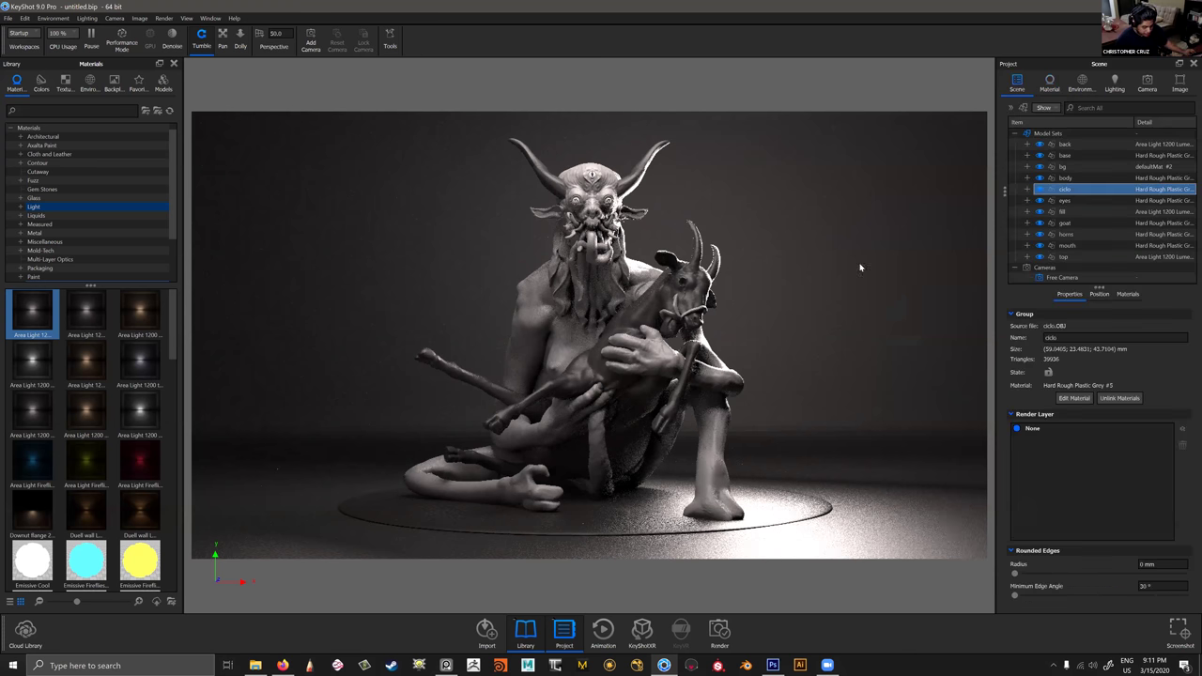
scroll(846, 270, "up", 1)
scroll(752, 283, "down", 4)
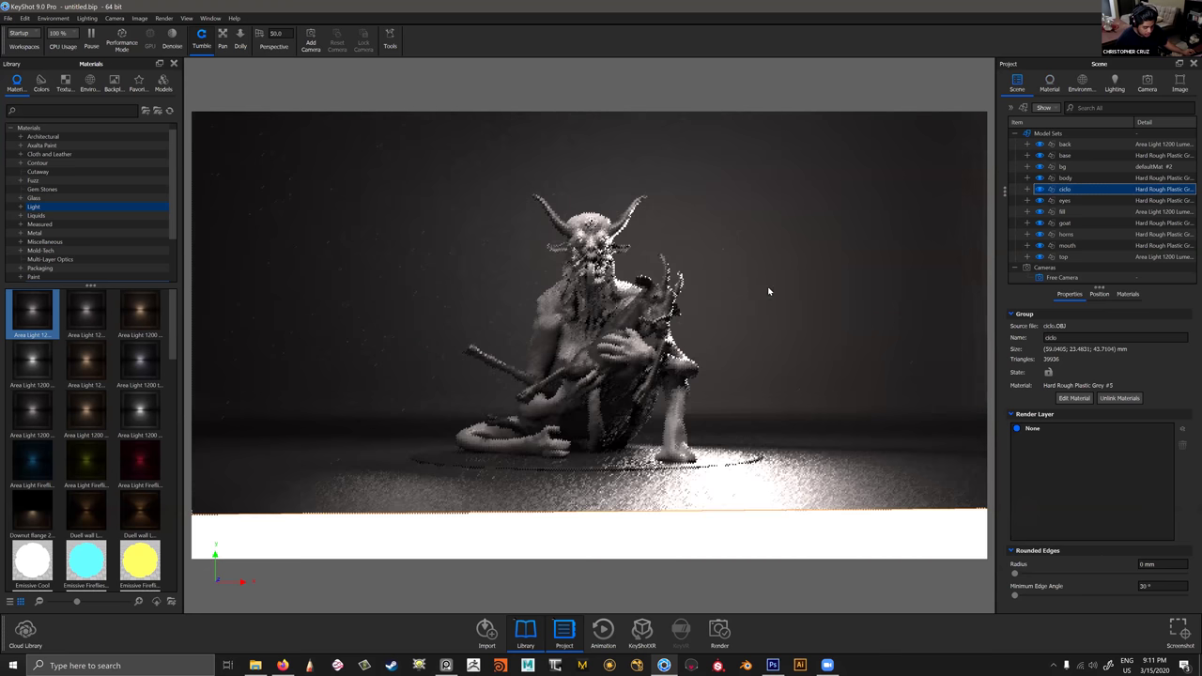
left_click_drag(768, 291, 758, 285)
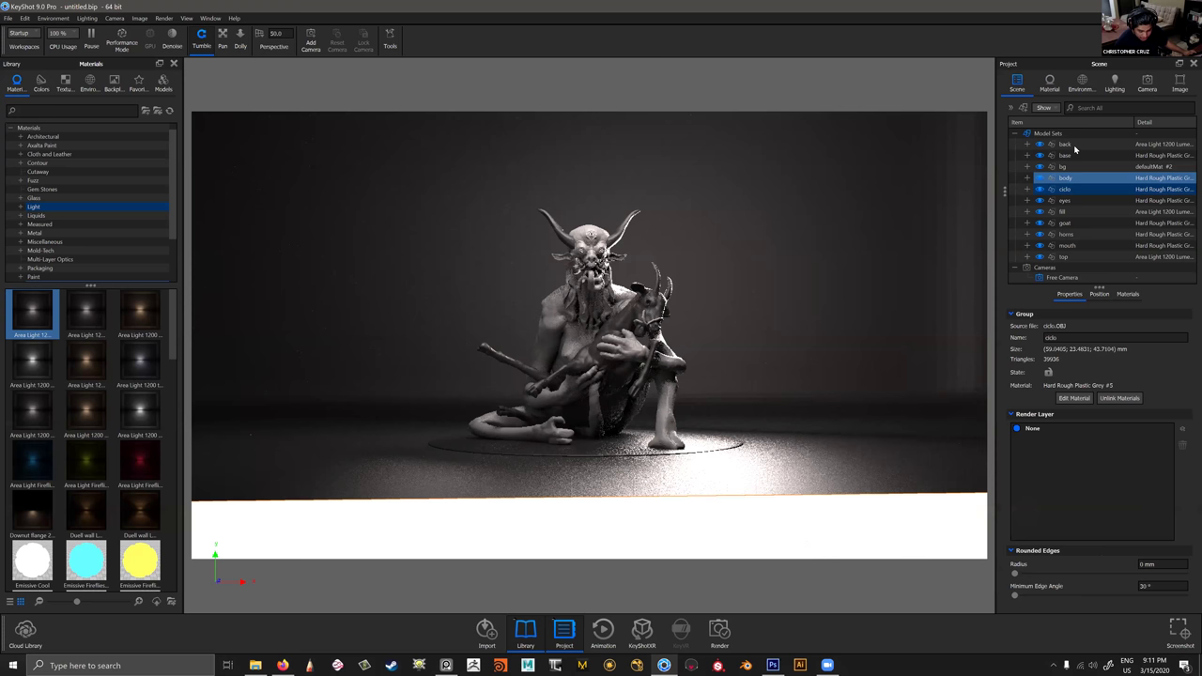
left_click(1071, 146)
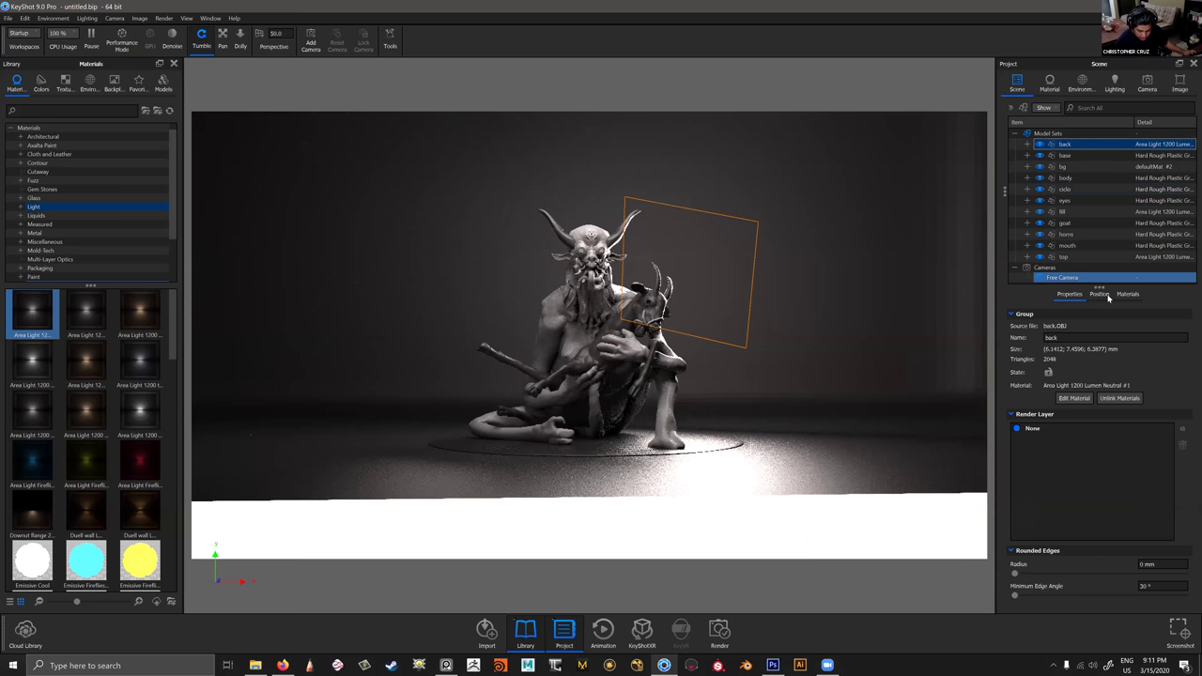
left_click(1100, 295)
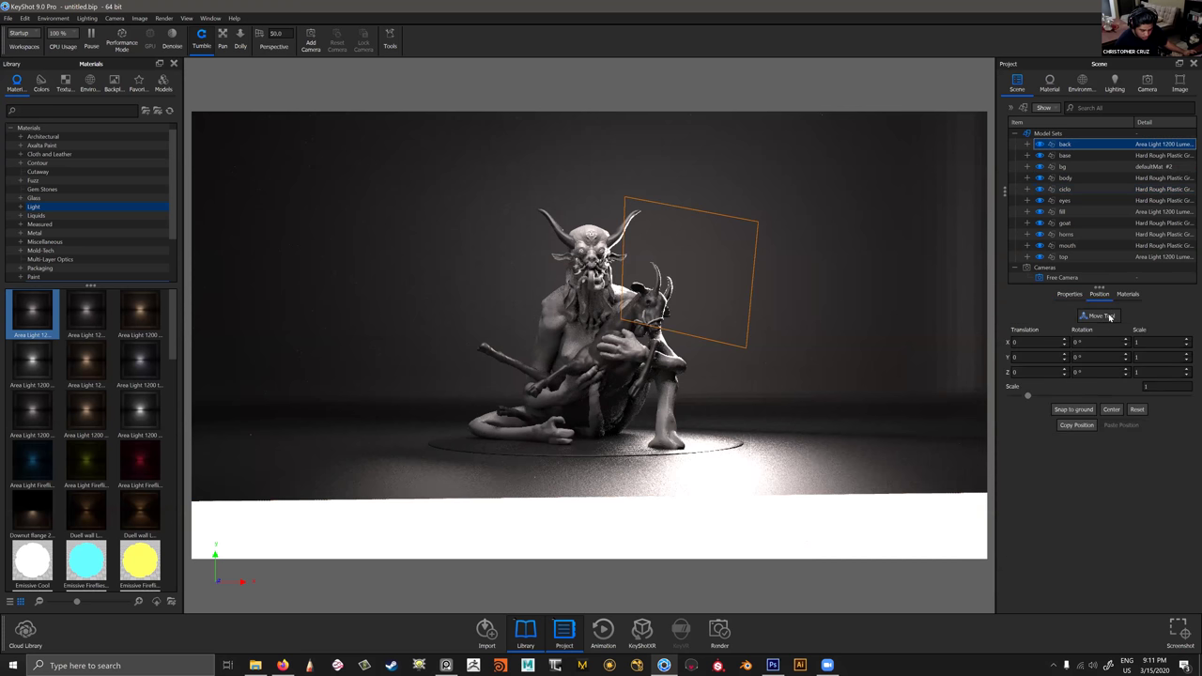
left_click(1109, 317)
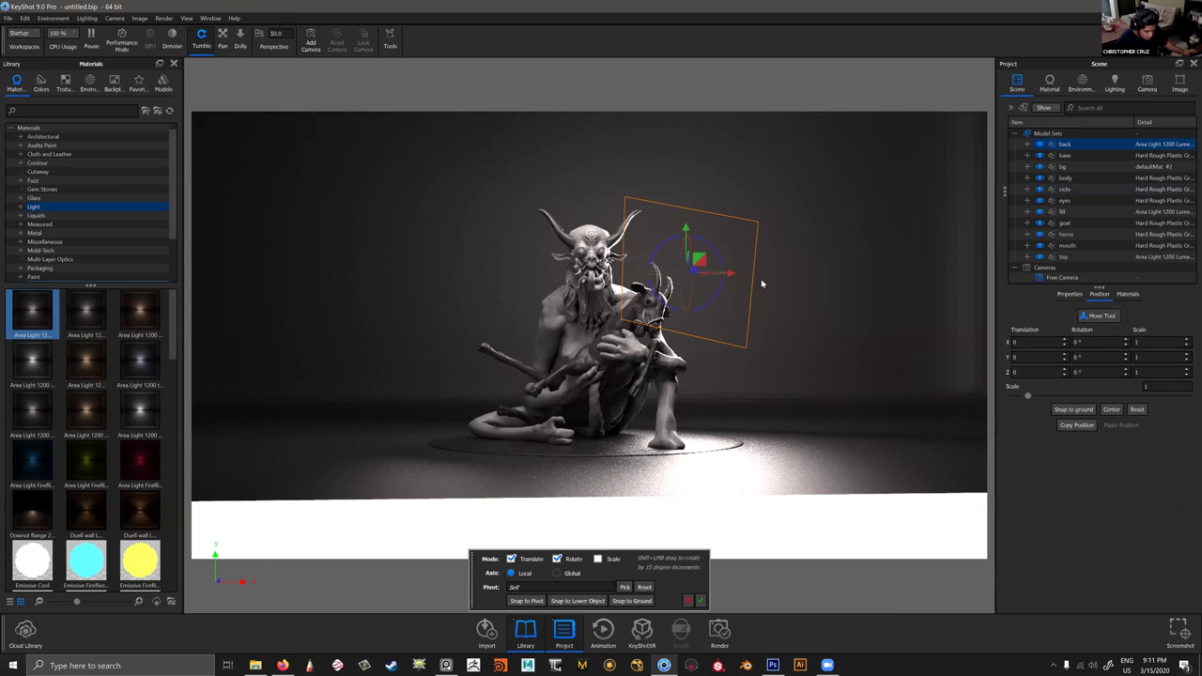
left_click_drag(680, 279, 718, 279)
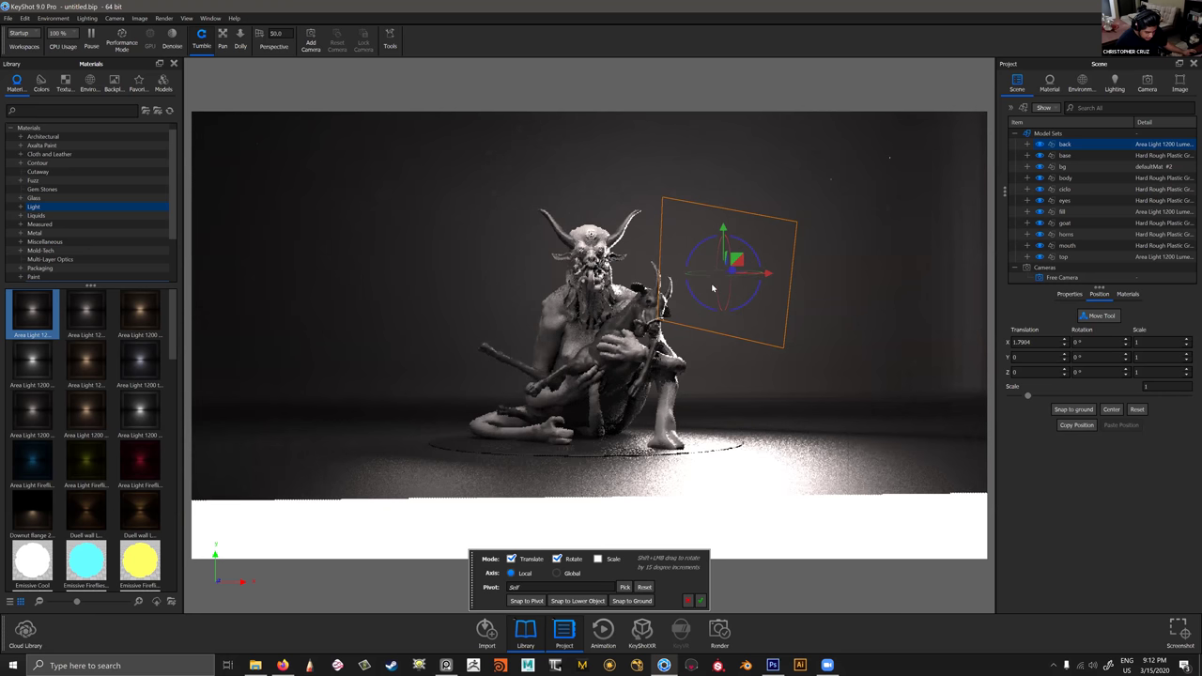
Enable scaling in the Move Tool and enlarge the back light uniformly to about 1.39.
left_click(598, 558)
left_click_drag(723, 275, 774, 304)
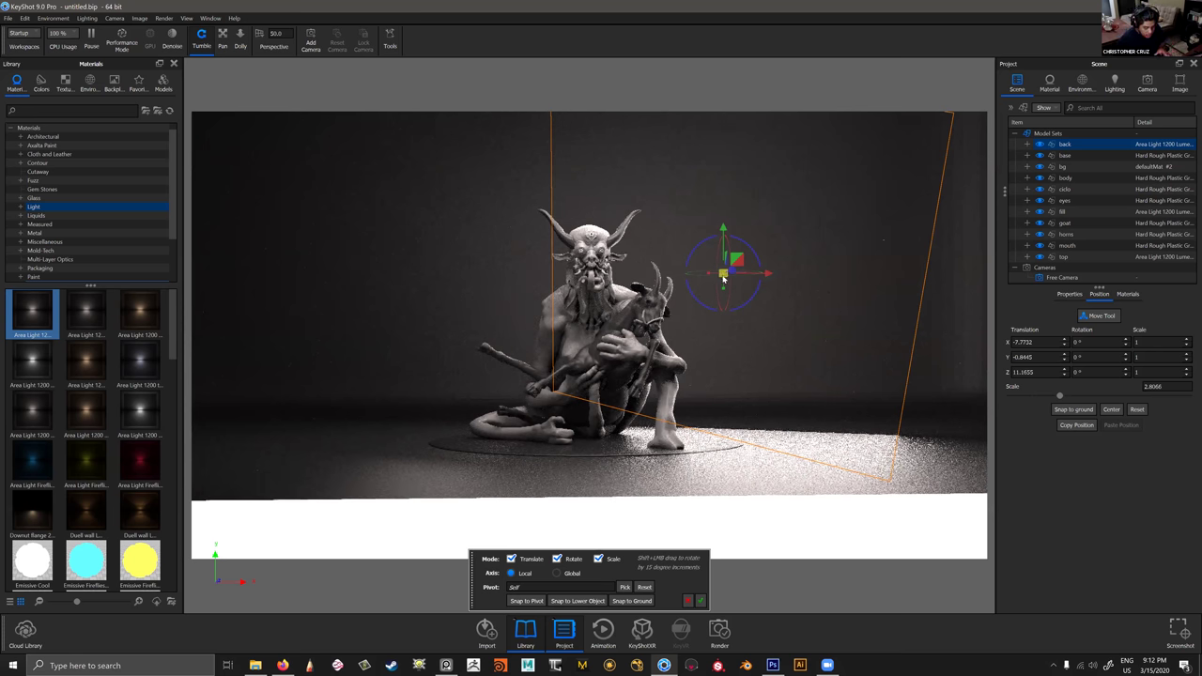
left_click_drag(722, 277, 808, 317)
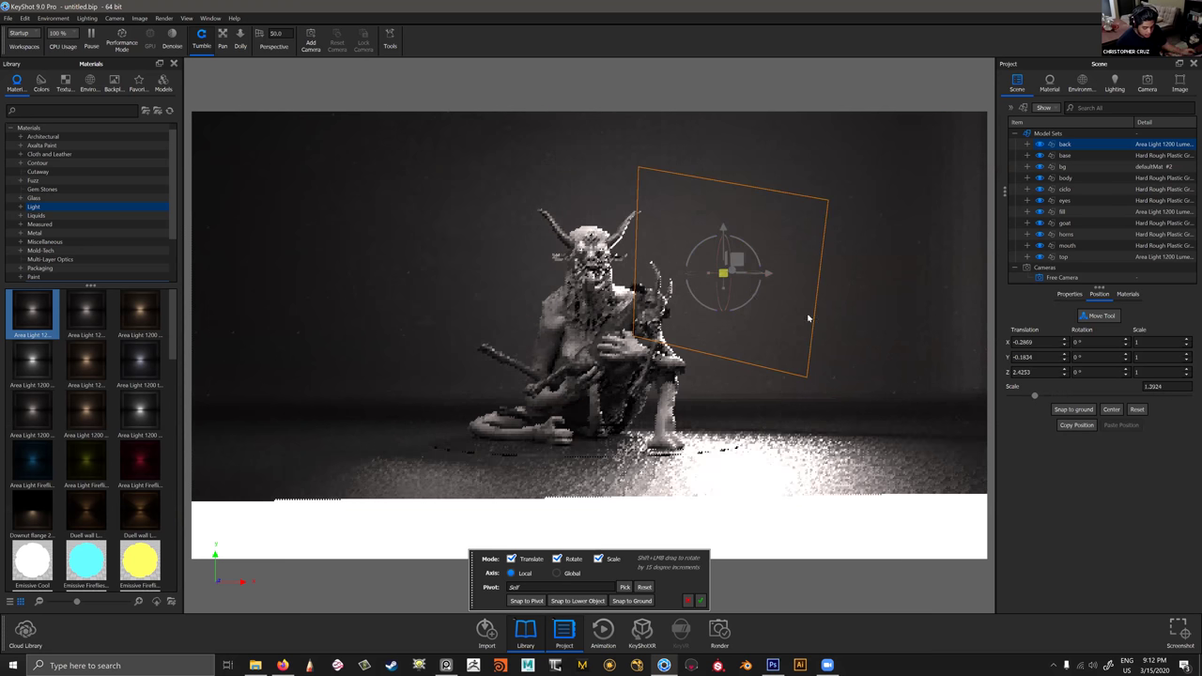
Lower the backdrop material's roughness and set its refractive index to 1.3, and accept the back light's transformation.
double_click(910, 381)
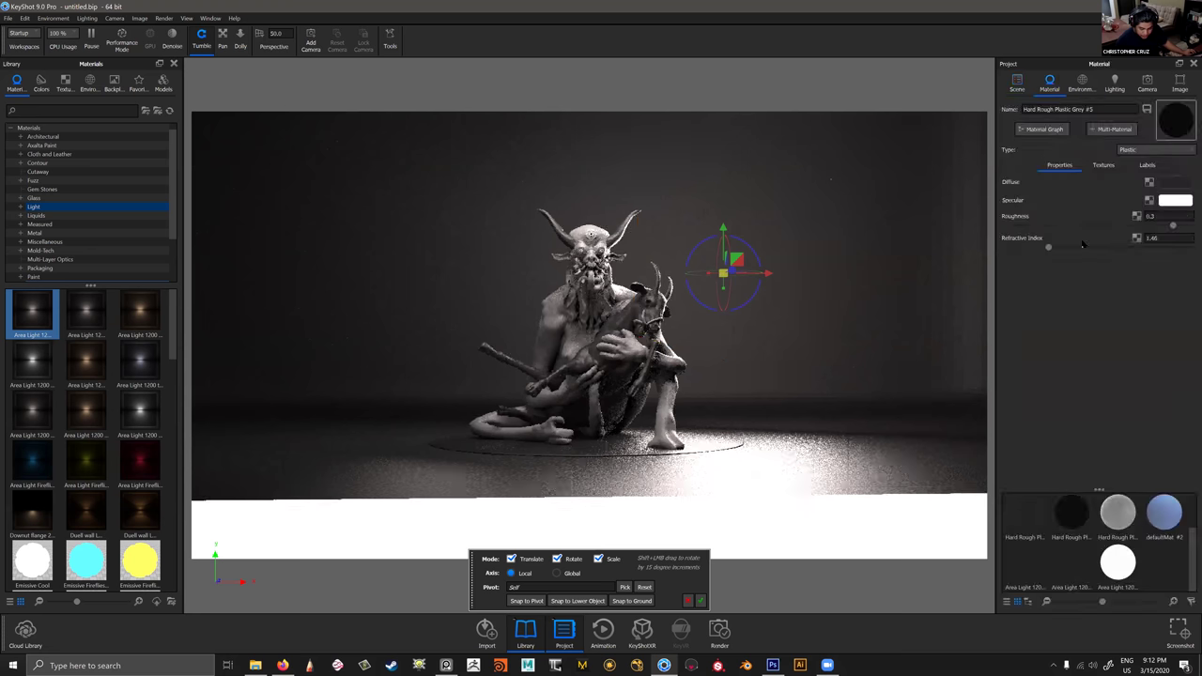
mouse_move(1035, 249)
left_mouse_down()
mouse_move(1021, 248)
mouse_move(1031, 249)
left_mouse_up()
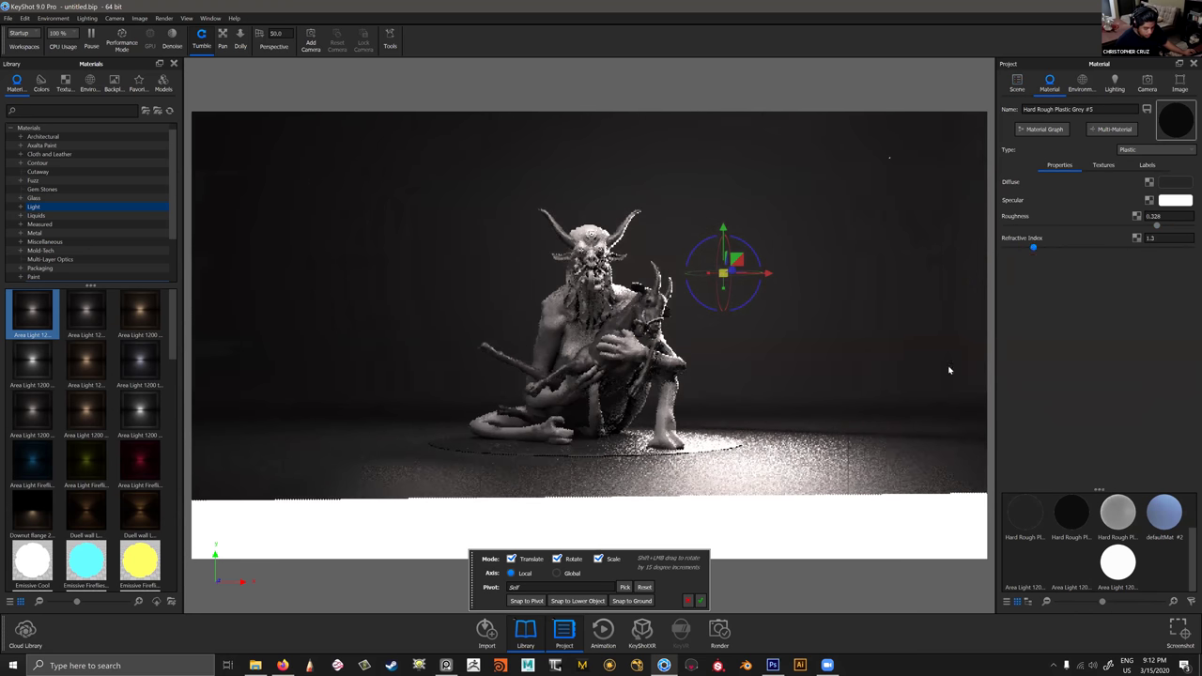
scroll(683, 380, "up", 3)
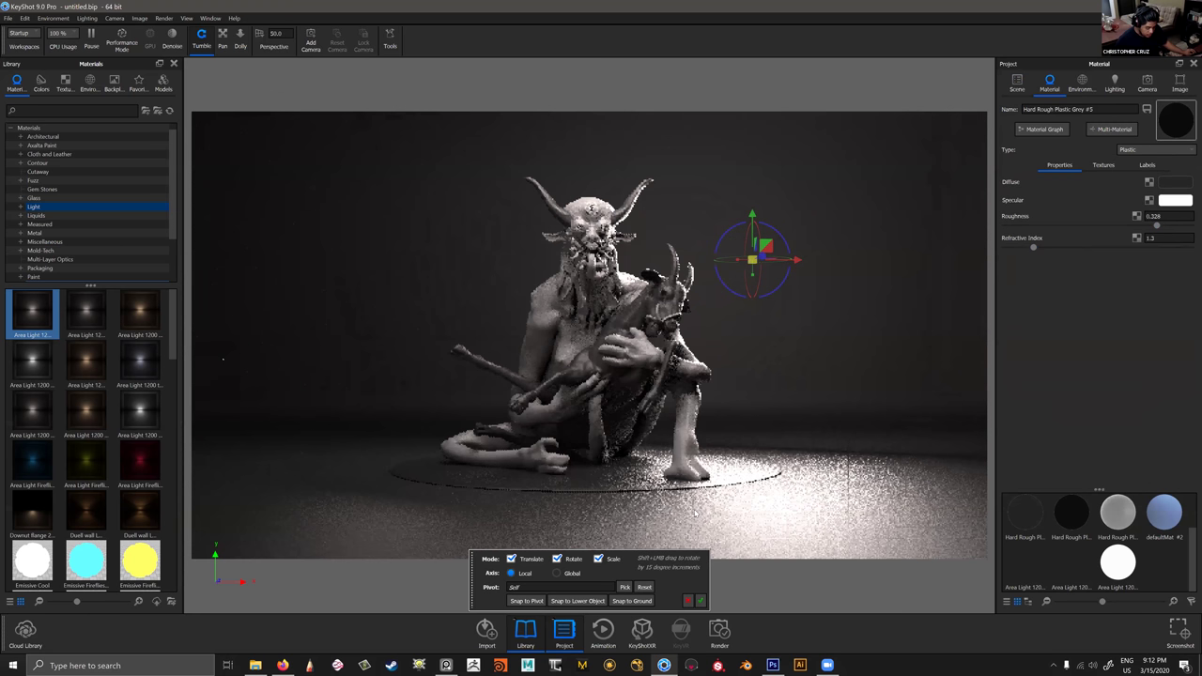
left_click(701, 601)
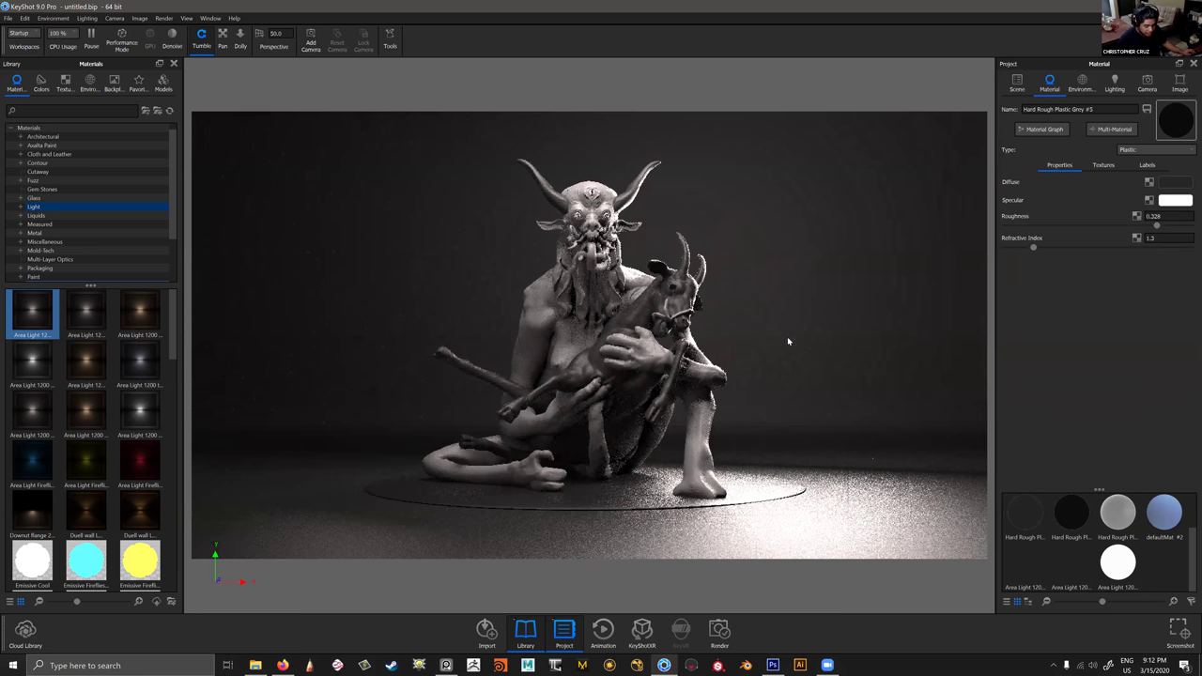
Set the camera's perspective focal length to about 35.2 mm and reframe the creature closer in the view.
middle_click_drag(787, 343, 784, 352)
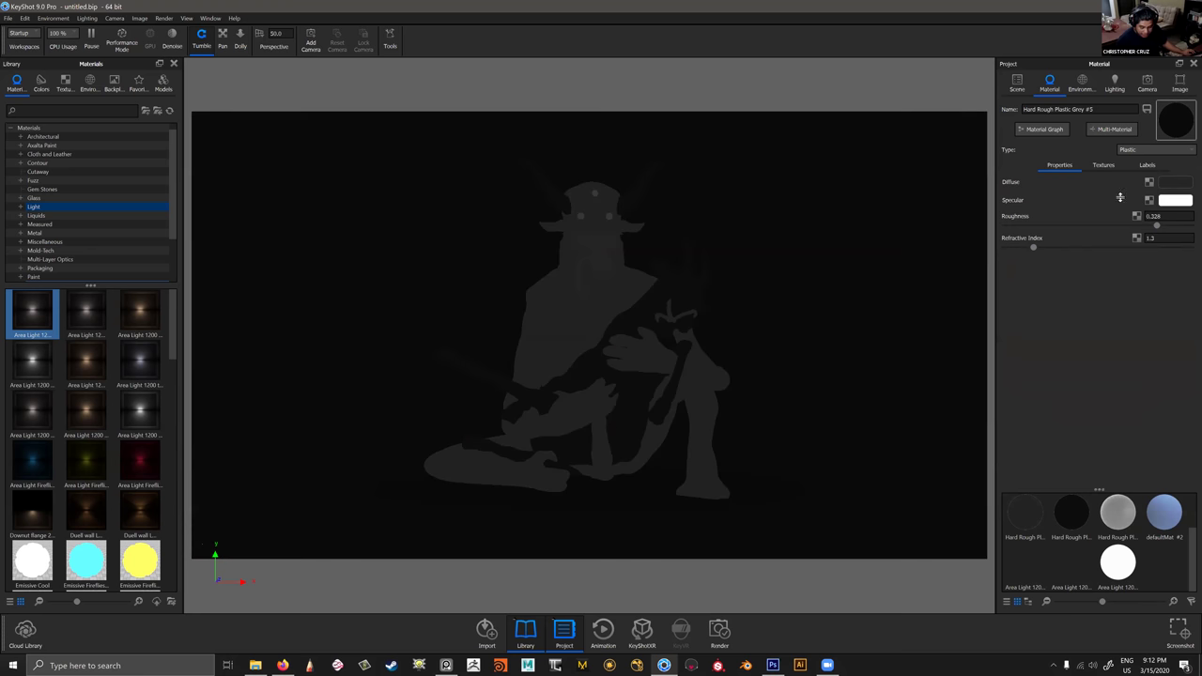
left_click(1146, 83)
left_click_drag(1052, 317, 1074, 318)
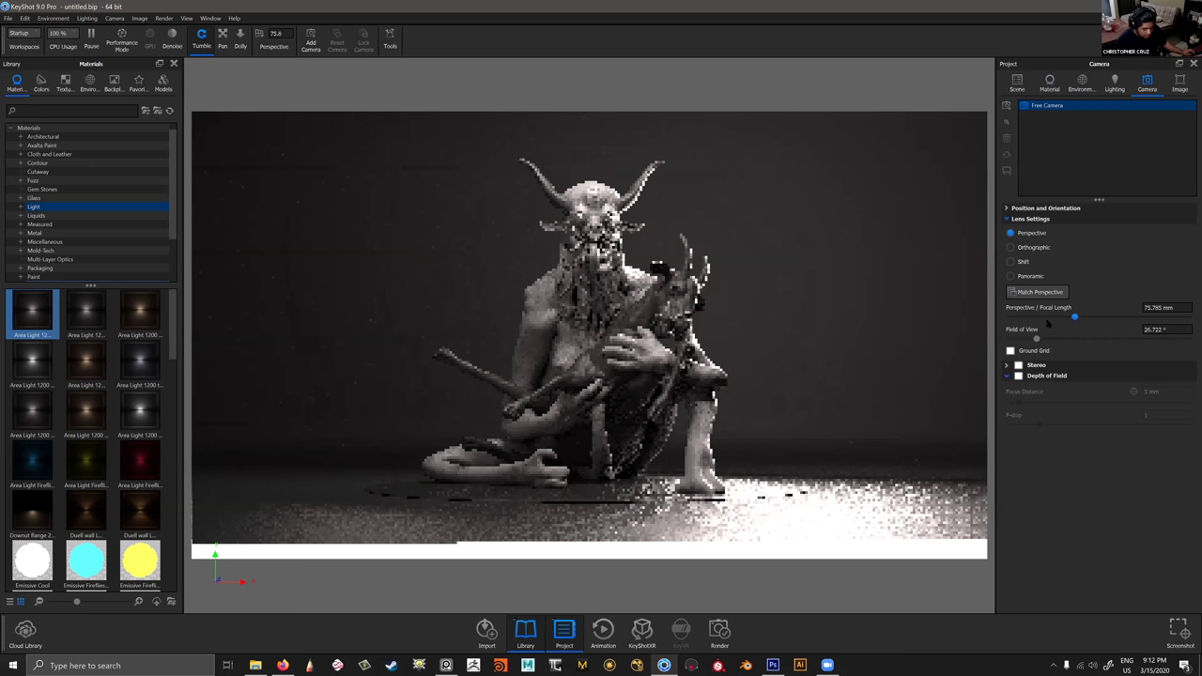
left_click(1038, 318)
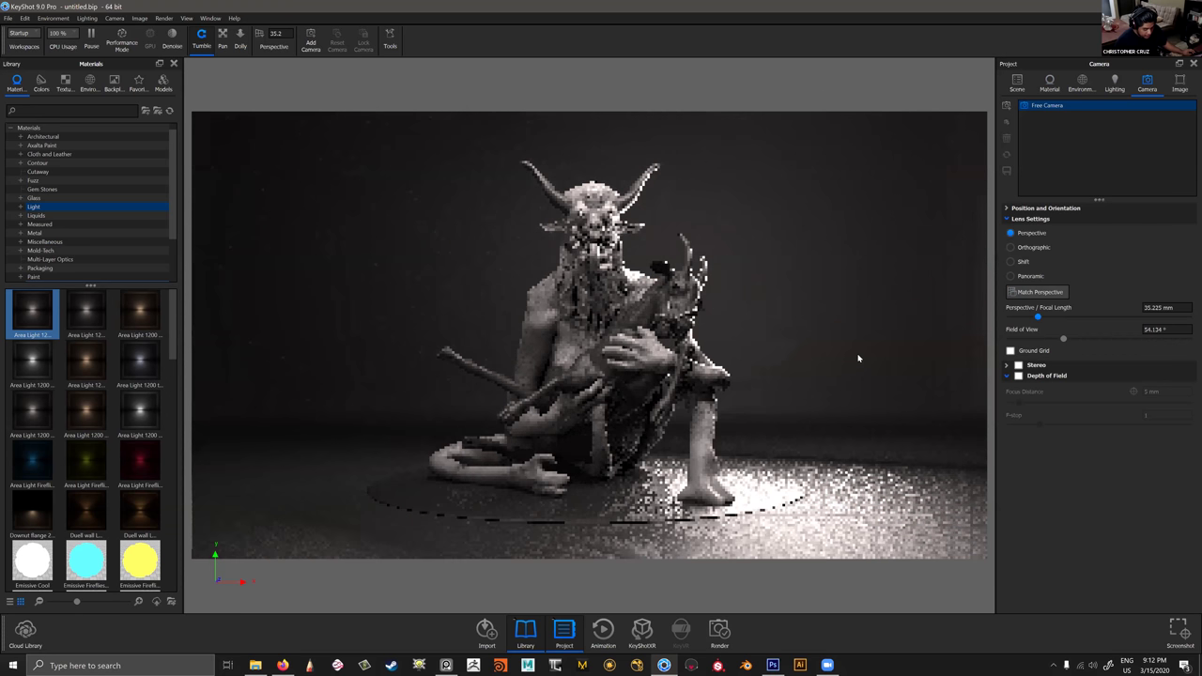
scroll(858, 358, "up", 2)
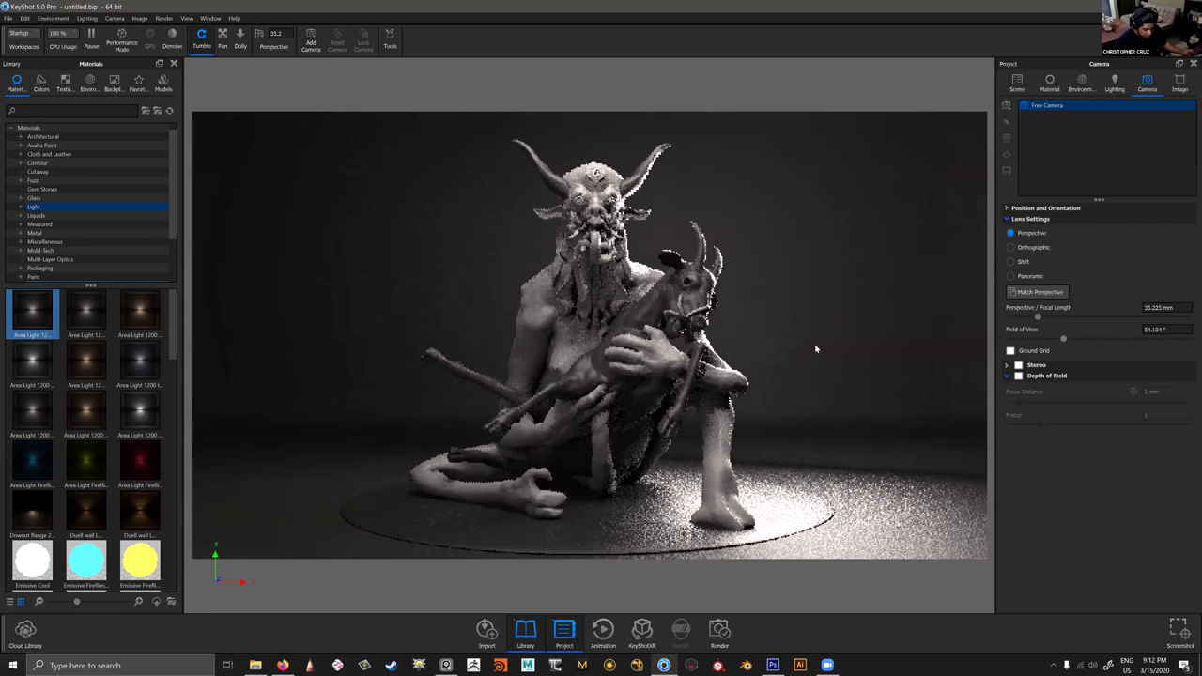
scroll(814, 349, "down", 1)
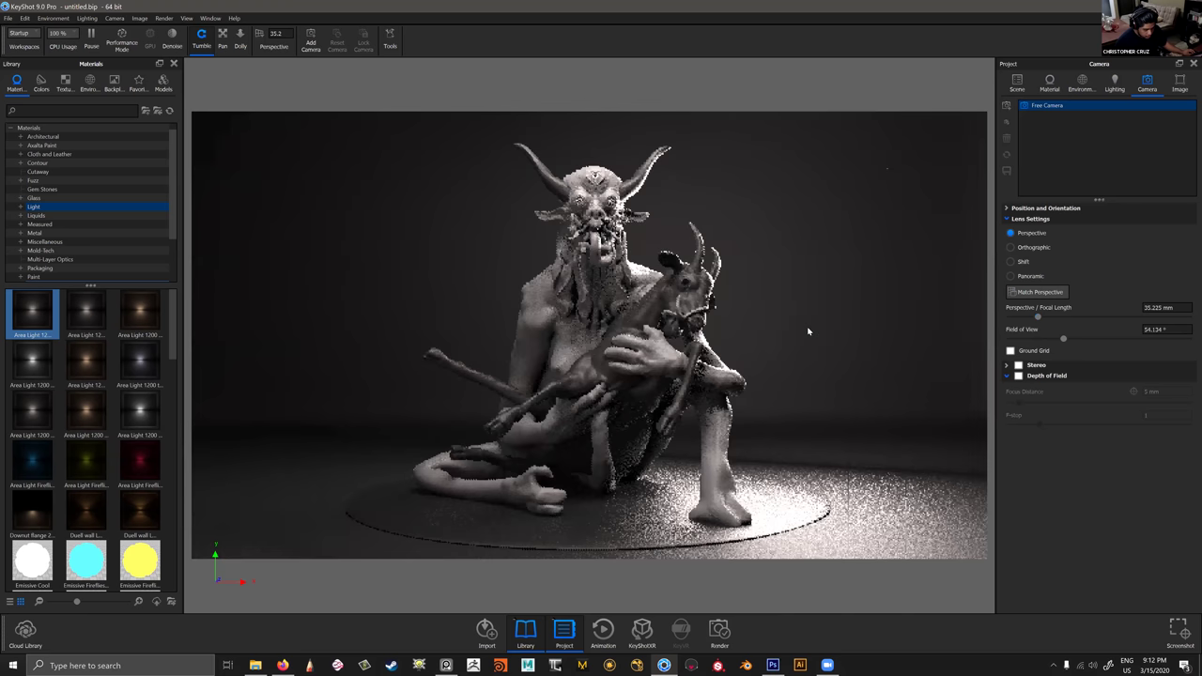
Reframe the creature slightly in the view and set the camera's perspective focal length to about 38.7 mm.
middle_click_drag(809, 332, 809, 318)
left_click_drag(1038, 317, 1043, 317)
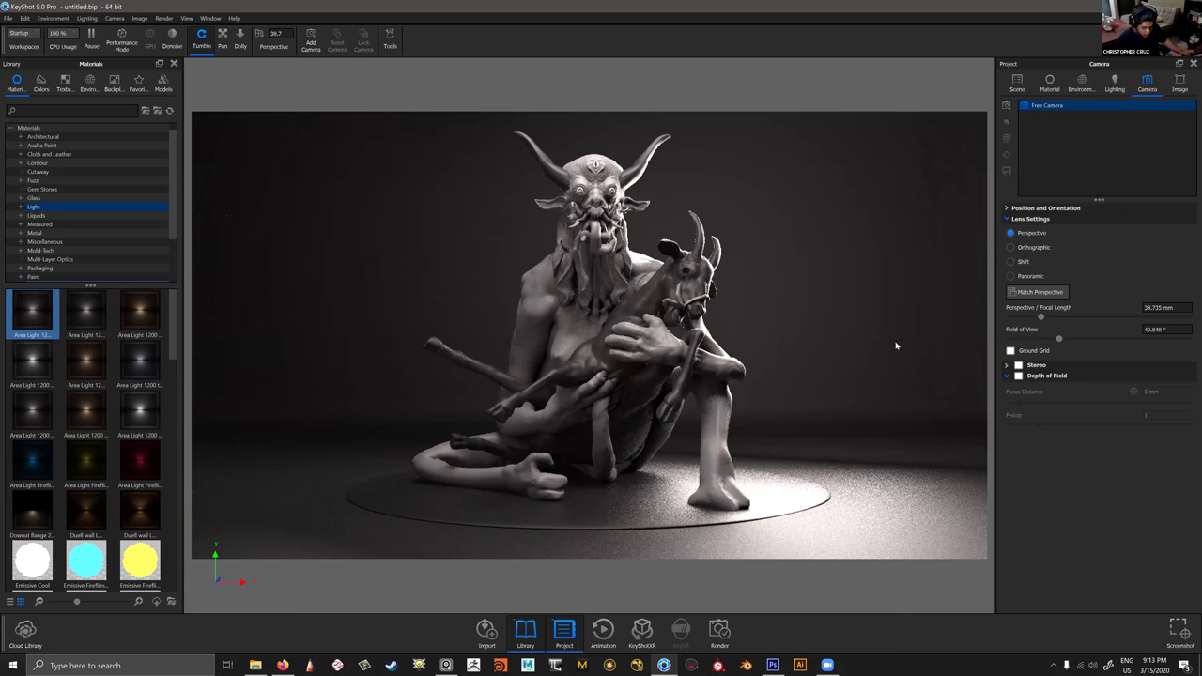
Open the render settings and set the still image's output folder to the Desktop.
left_click(725, 634)
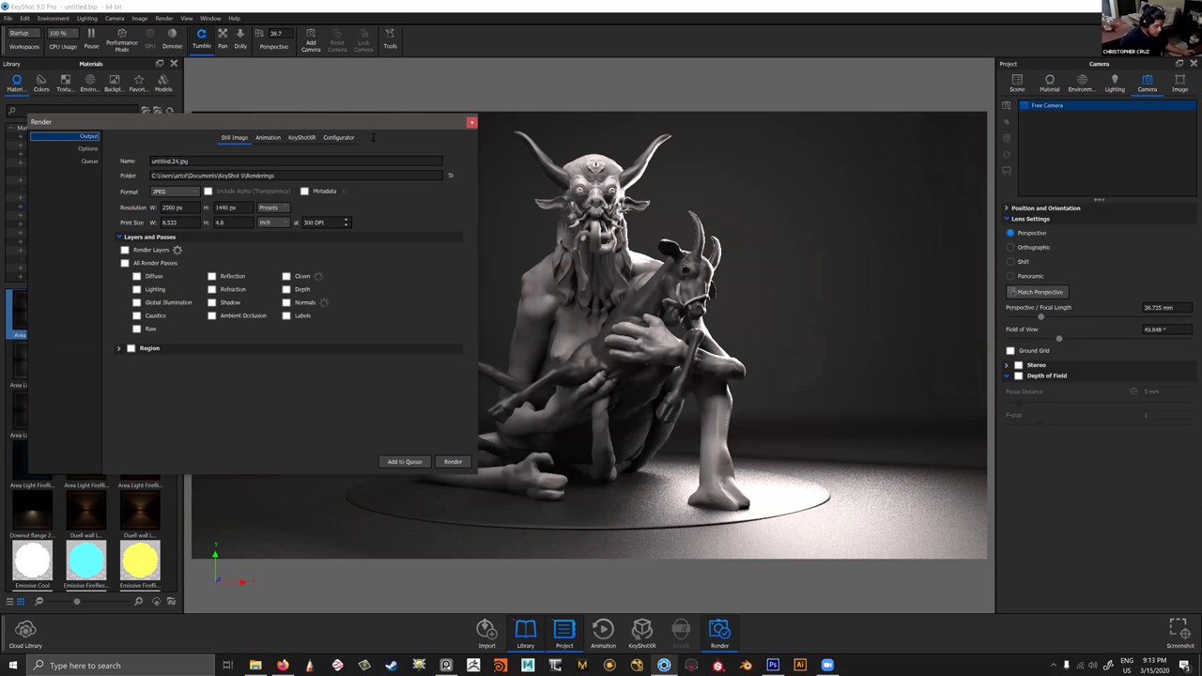
left_click(449, 176)
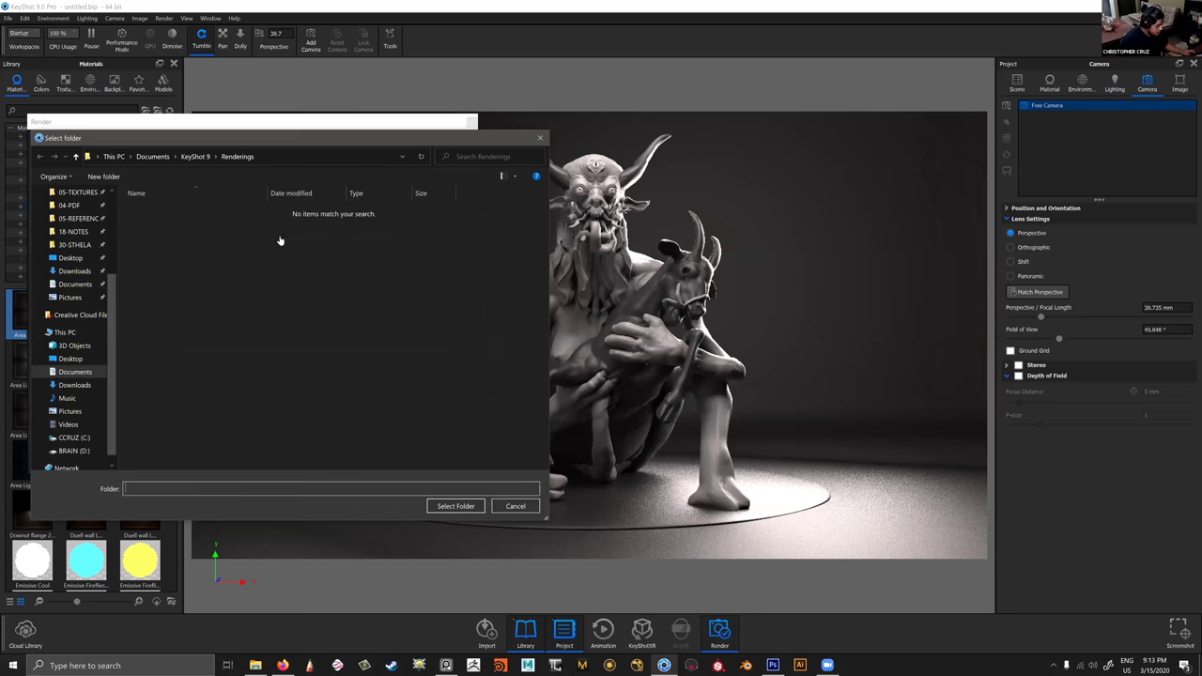
left_click(73, 260)
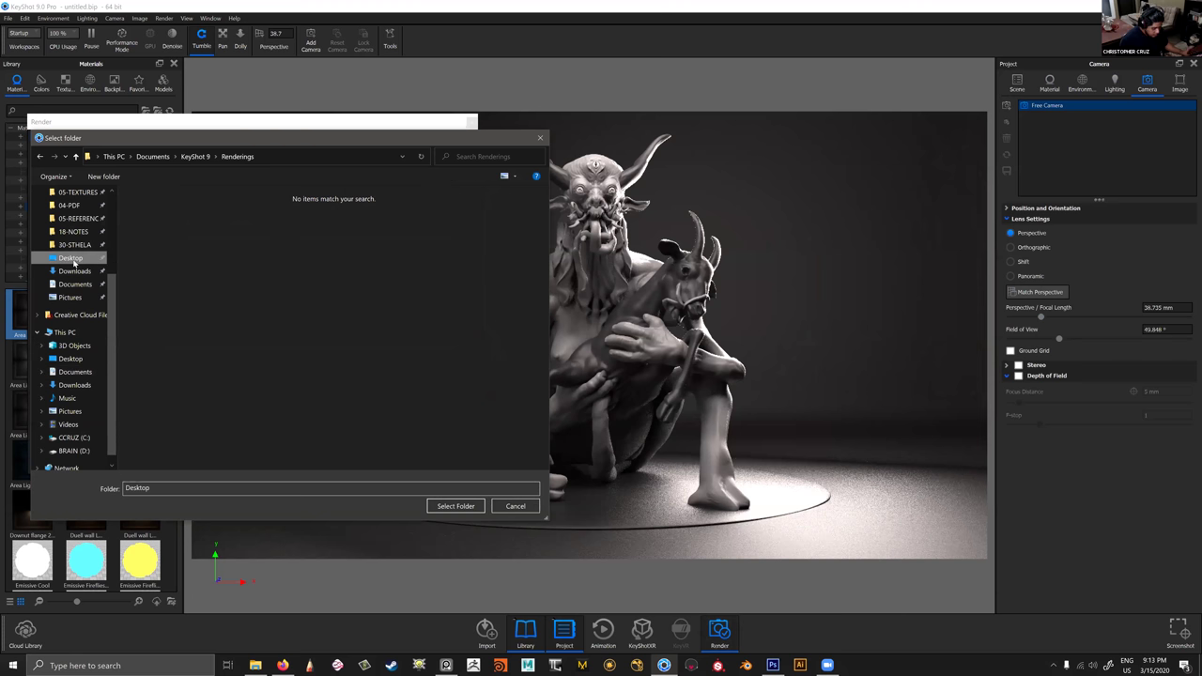
key("Return")
Set the still image's render resolution to the 1920 x 1080 preset.
left_click(282, 207)
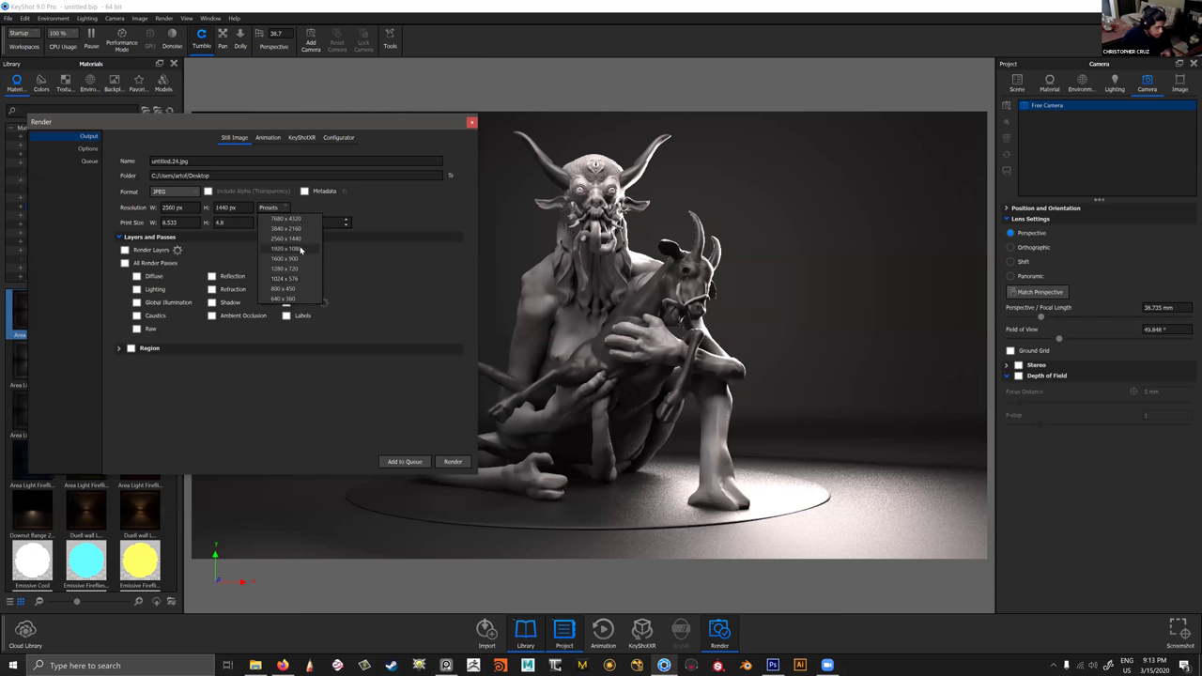
left_click(287, 247)
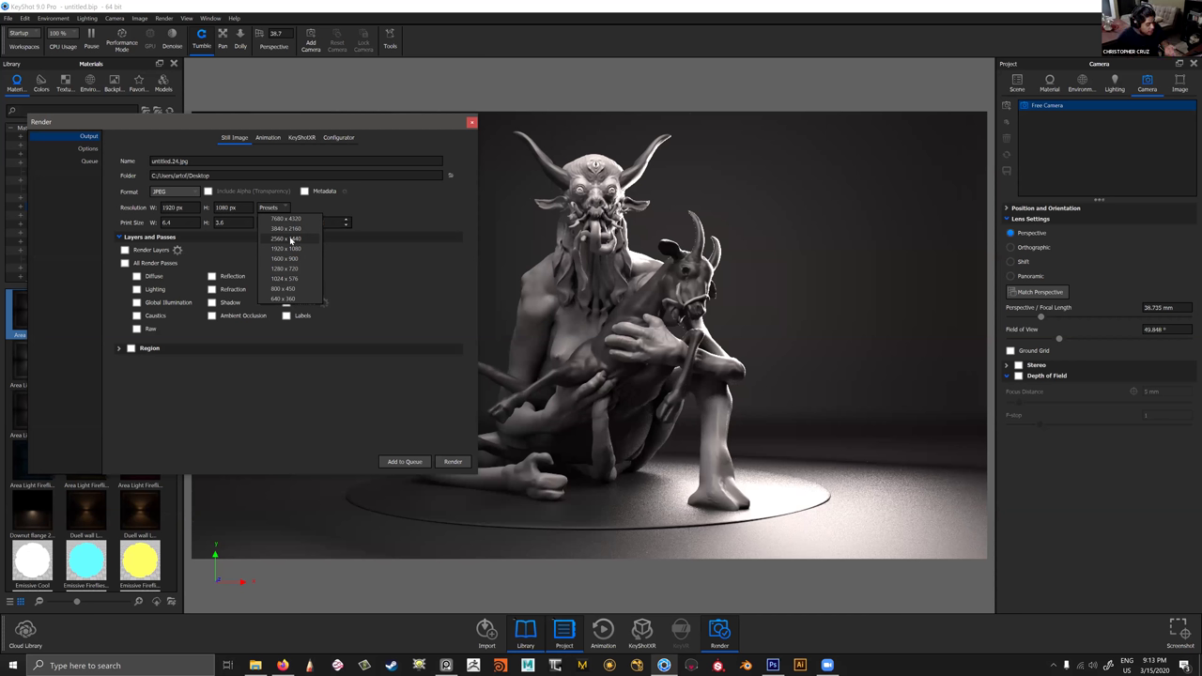
left_click(301, 252)
left_click(281, 209)
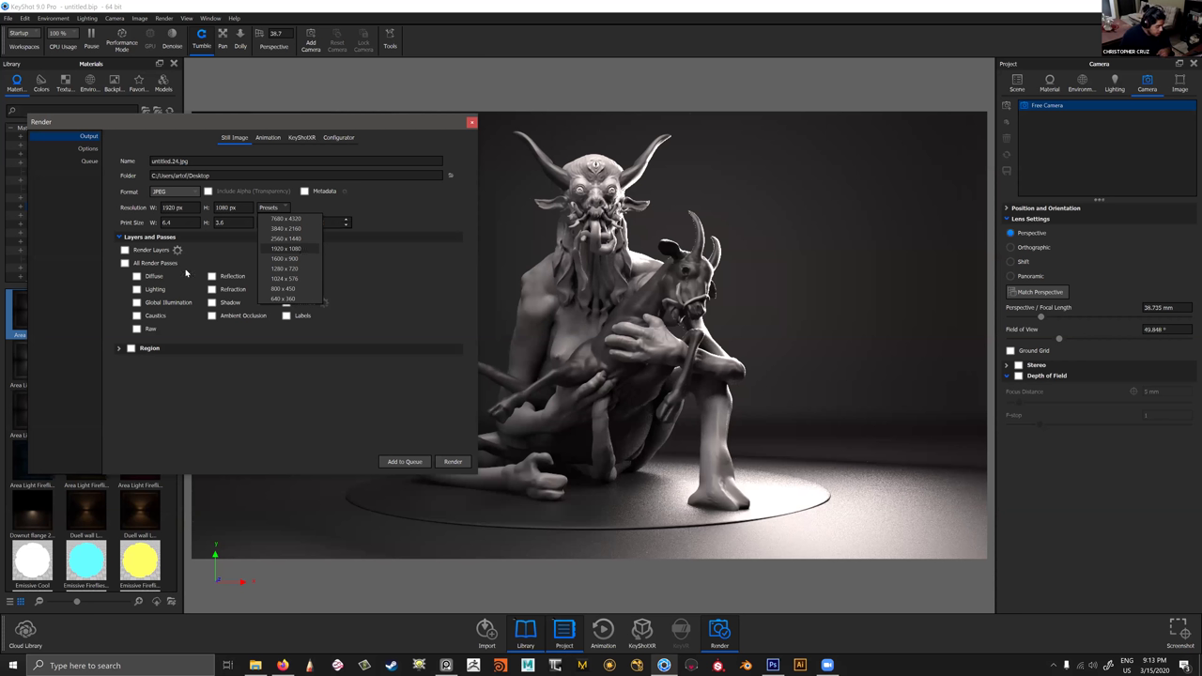
left_click(186, 274)
Enable the Clown render pass and render the still image.
left_click(287, 277)
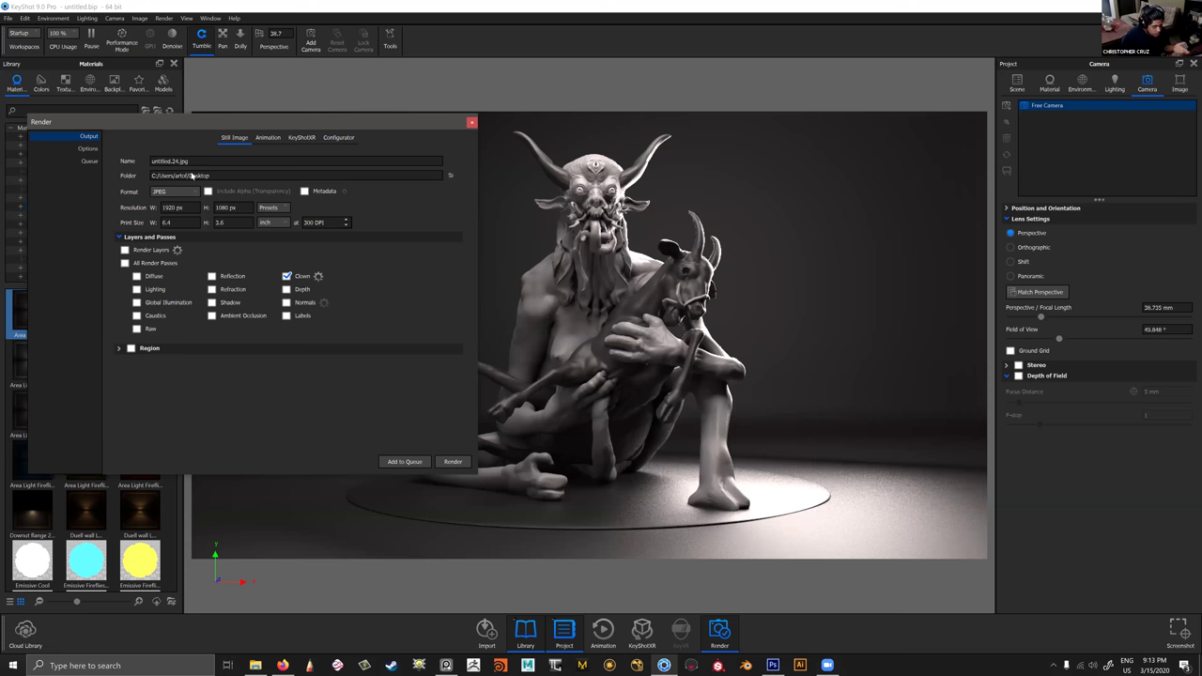
left_click_drag(226, 122, 293, 130)
left_click(521, 470)
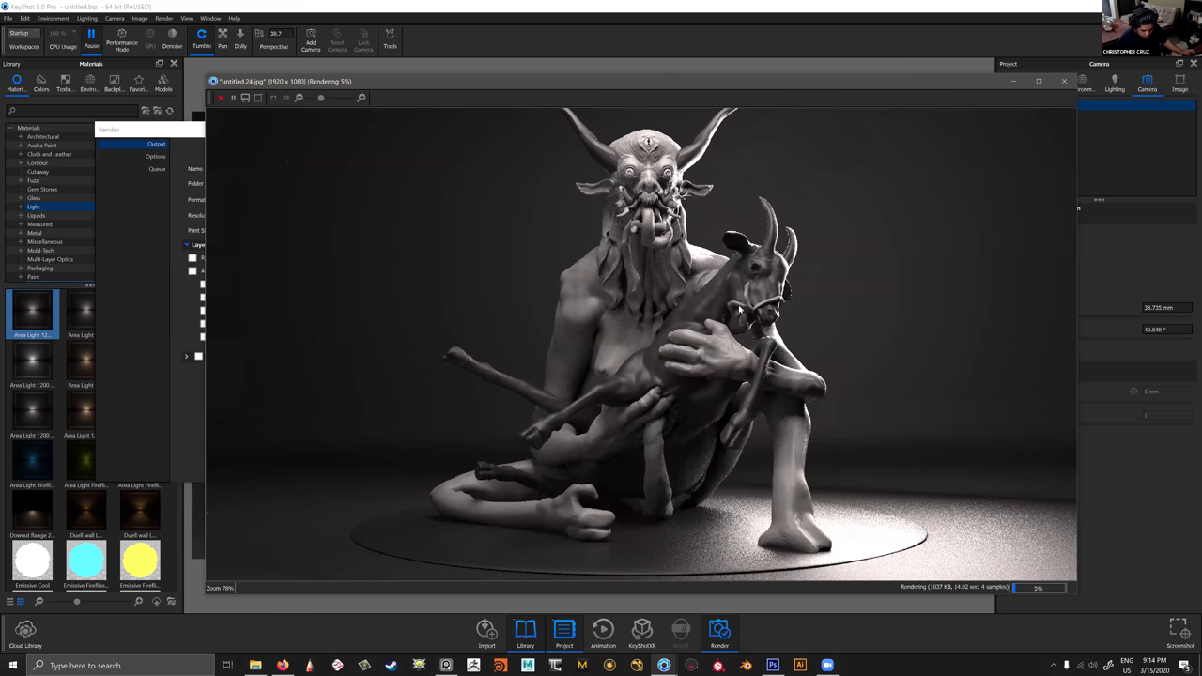
scroll(742, 312, "down", 1)
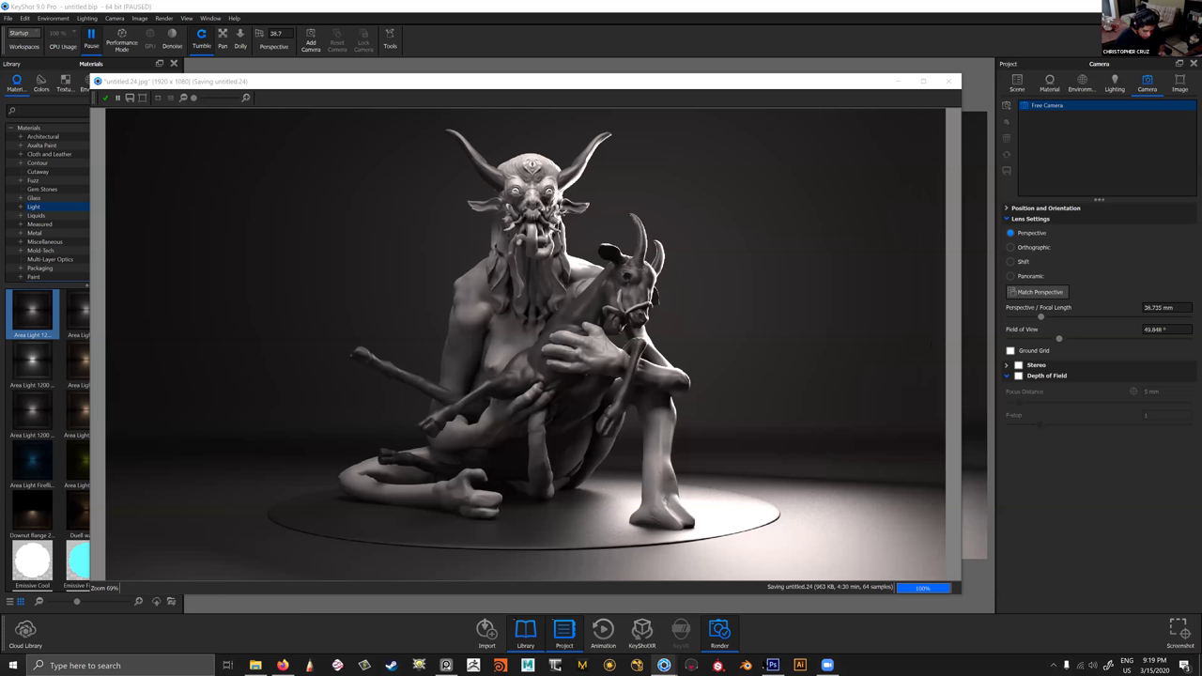
Switch to Photoshop and bring up the WORKFLOW.psd slide on the character and creature production workflow.
key("alt+Tab")
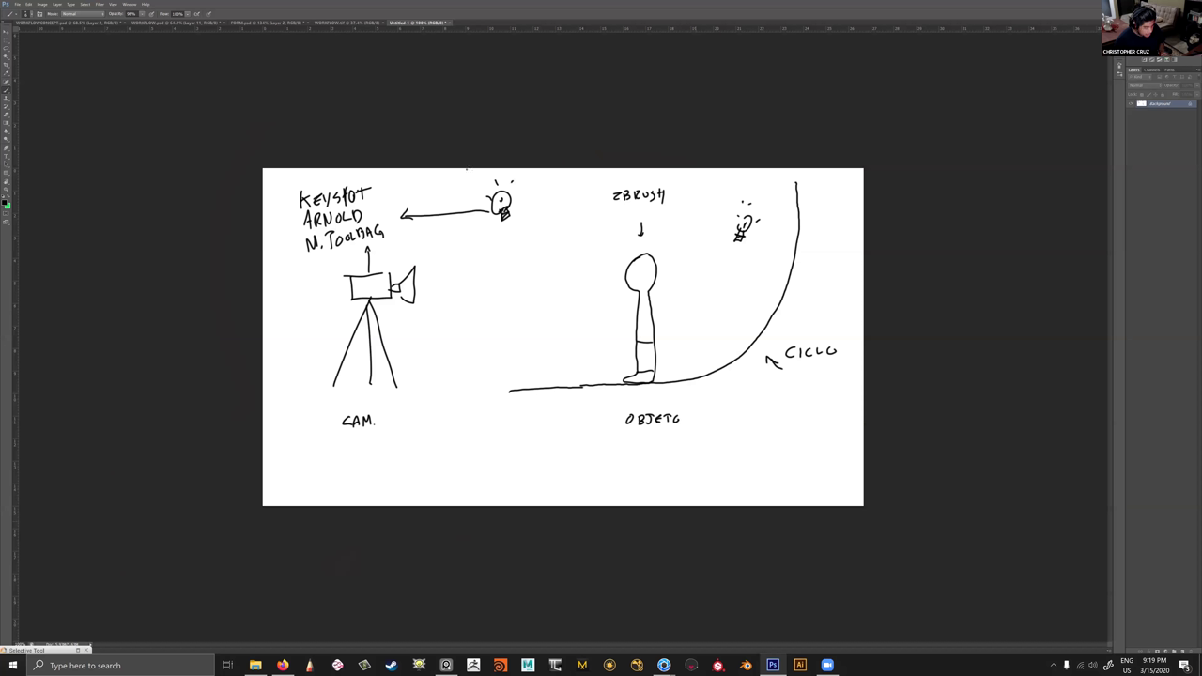
left_click(316, 22)
left_click(246, 22)
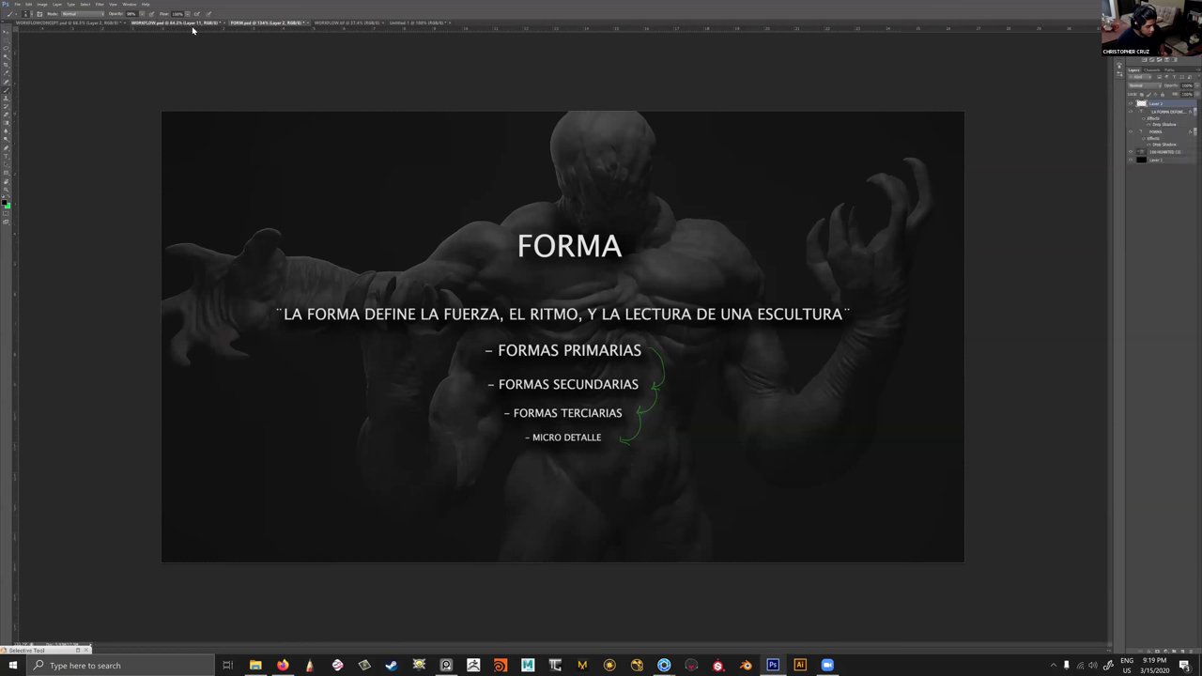
left_click(169, 22)
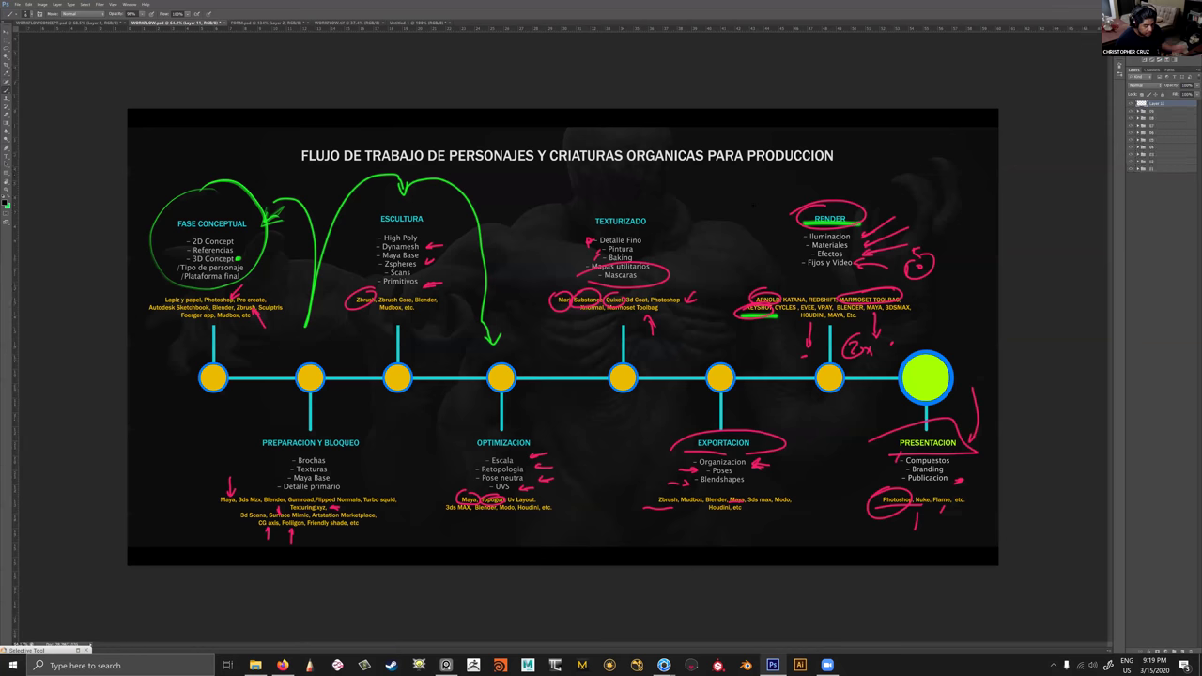
Underline PRODUCCION in the slide title in green and mark the Optimizacion and Exportacion items with short green lines.
key("x")
left_click_drag(741, 171, 886, 171)
left_click_drag(800, 172, 841, 169)
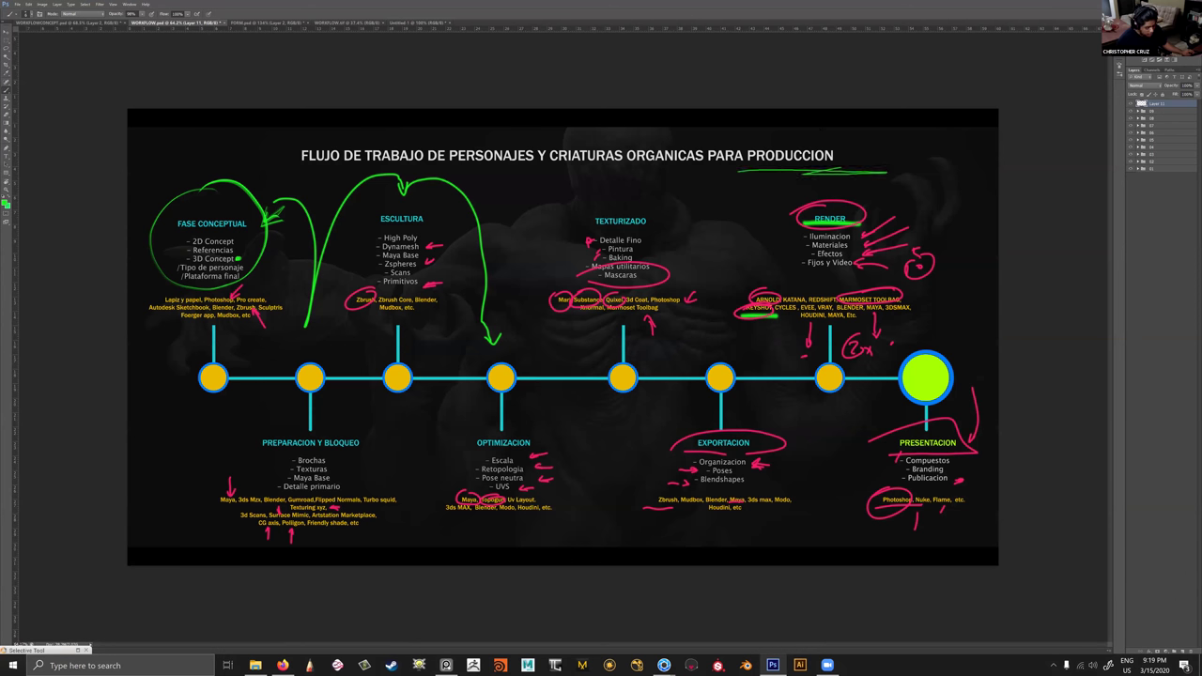
mouse_move(535, 467)
left_mouse_down()
mouse_move(567, 465)
mouse_move(592, 495)
left_mouse_up()
left_click_drag(751, 466, 791, 464)
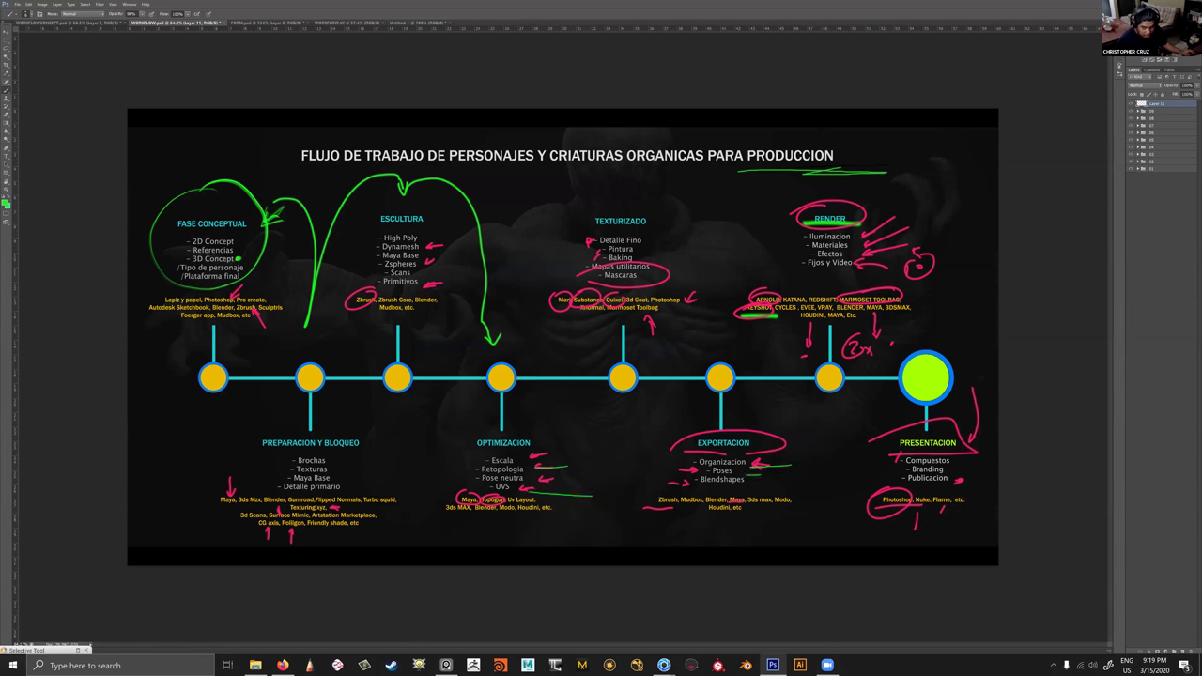
Draw a green curved arrow from the title underline and handwrite VFX and PBR beneath its tip.
mouse_move(875, 174)
left_mouse_down()
mouse_move(957, 200)
mouse_move(953, 240)
left_mouse_up()
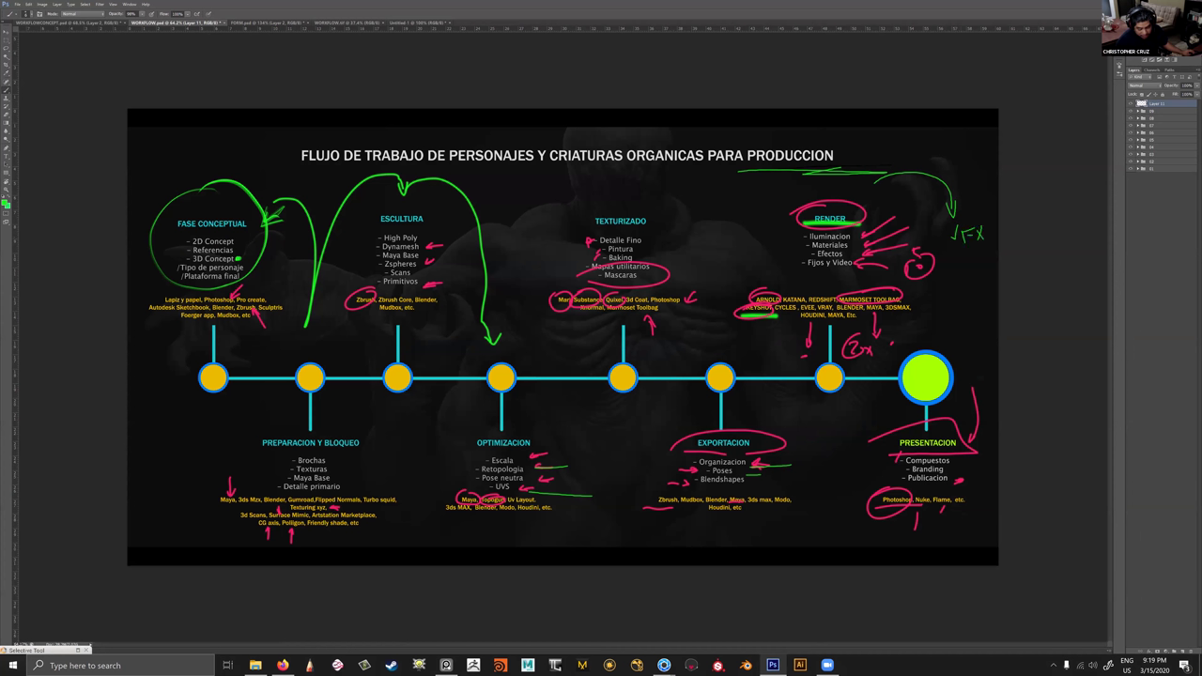
left_click_drag(951, 254, 972, 269)
left_click_drag(978, 255, 979, 268)
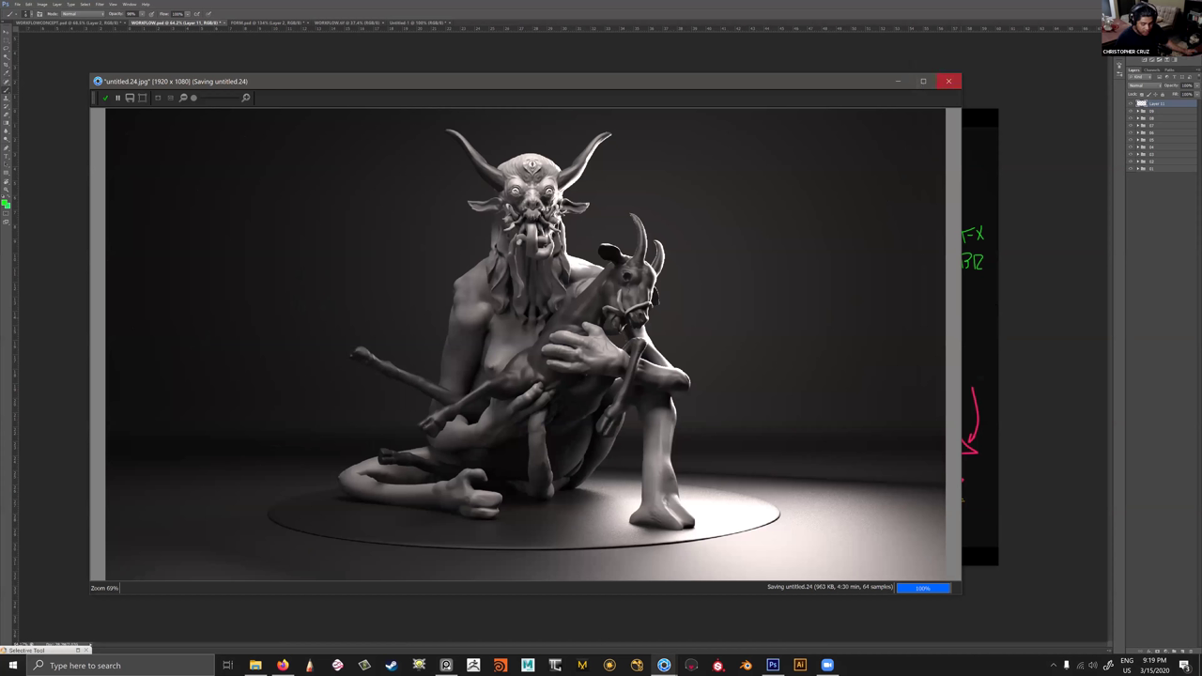
Return to KeyShot, close the rendered image and the render settings, and discard the scene's unsaved changes.
left_click(949, 81)
key("alt+Tab")
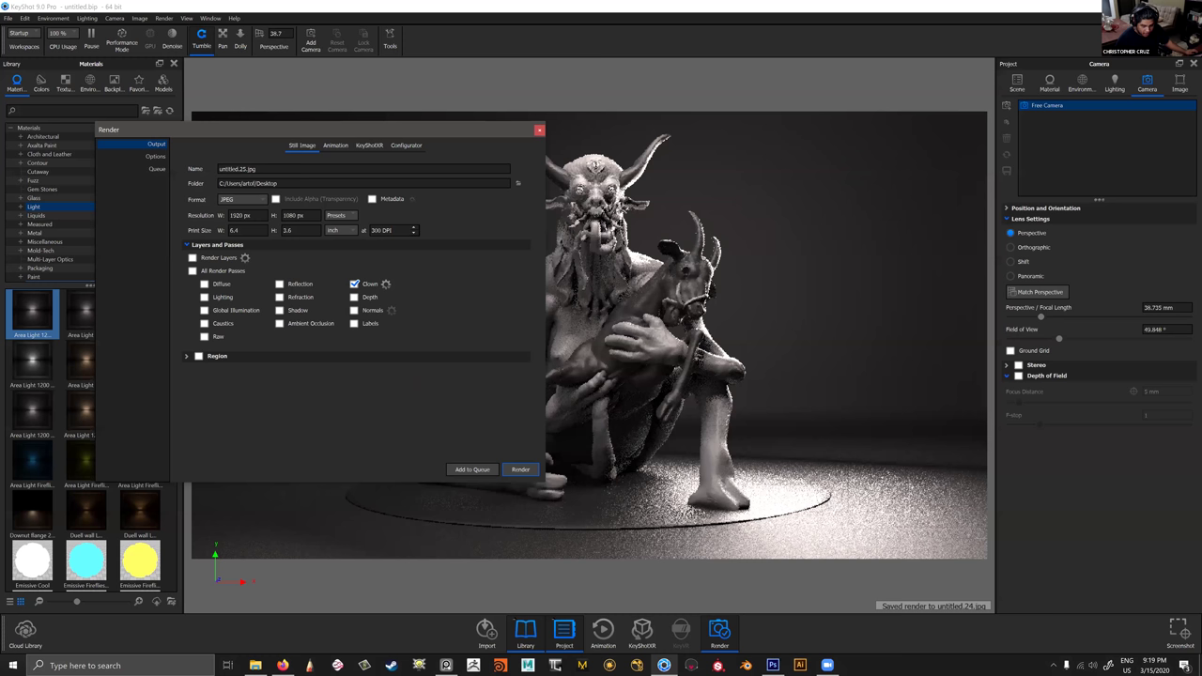
left_click(538, 129)
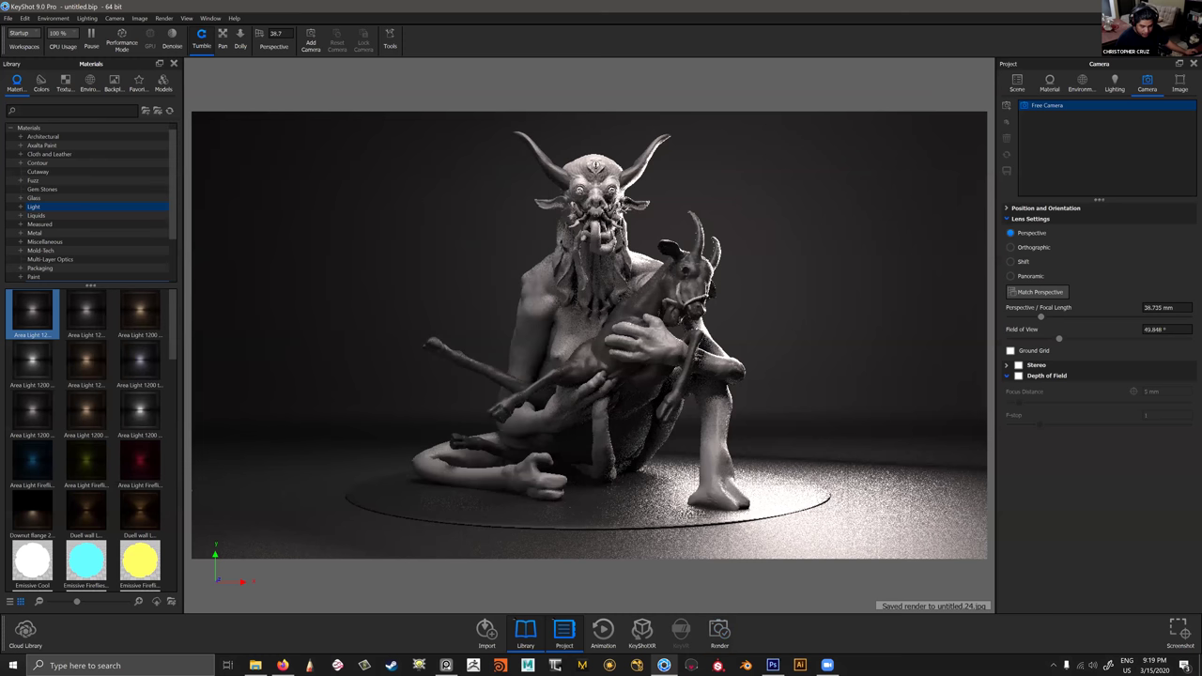
key("ctrl+n")
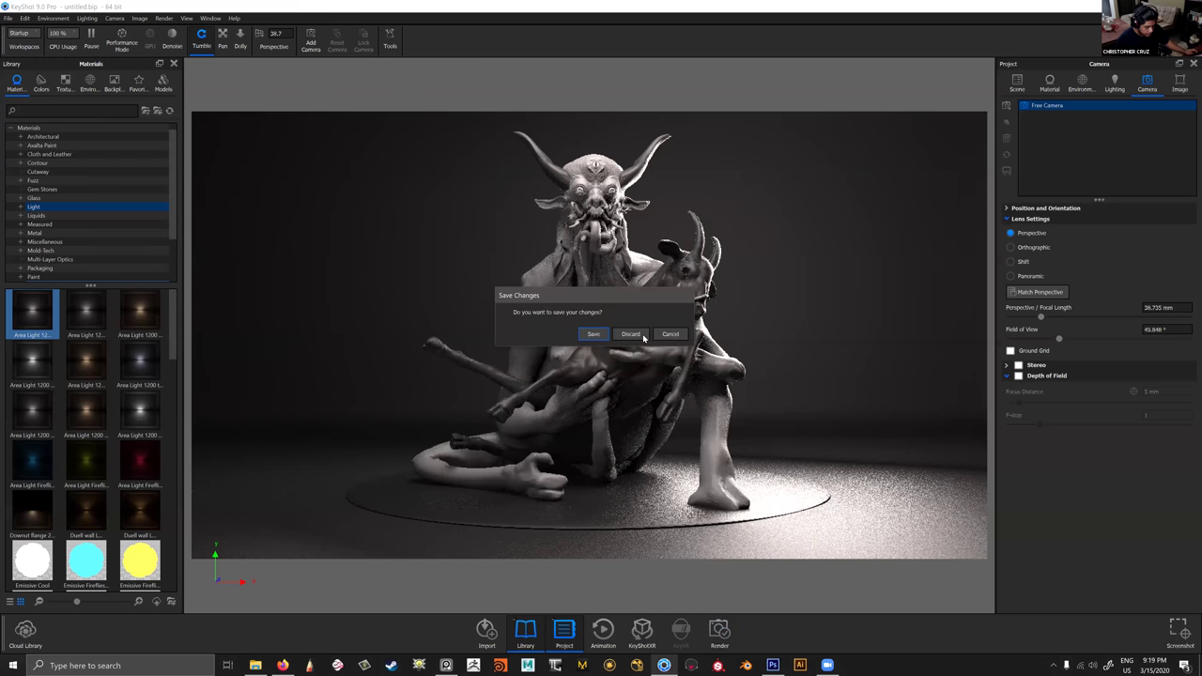
left_click(644, 336)
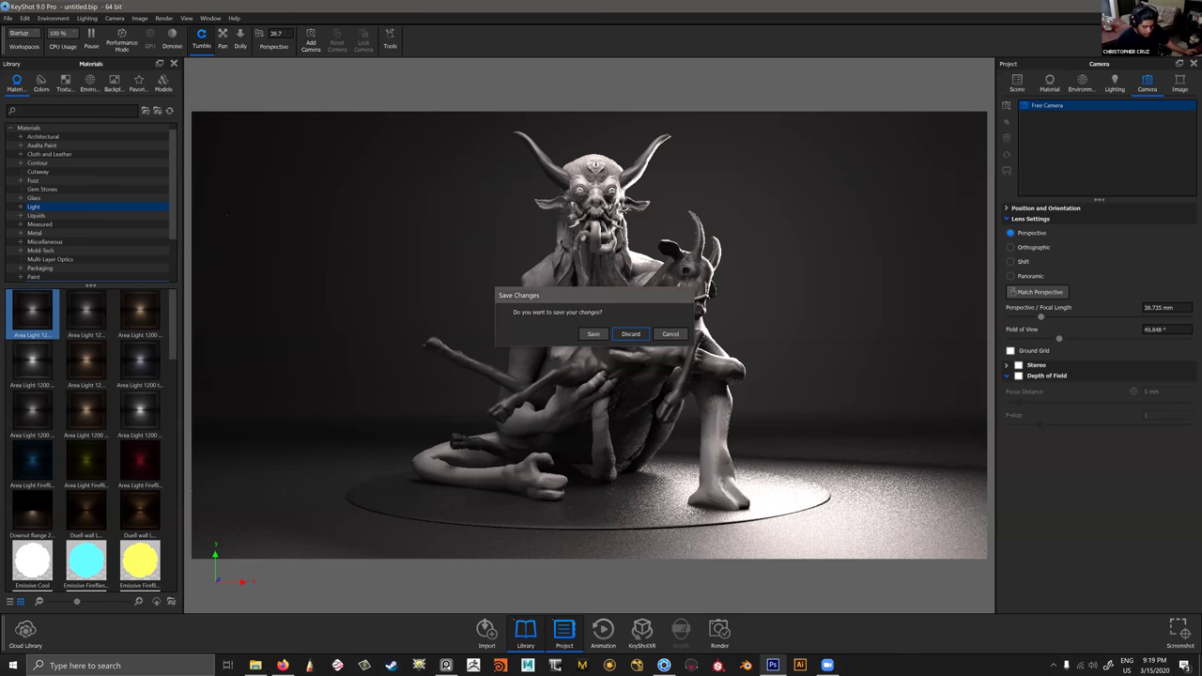
Switch to Photoshop and open the untitled.24 and untitled.24_clown images from the Desktop as separate documents.
key("alt+Tab")
key("super+e")
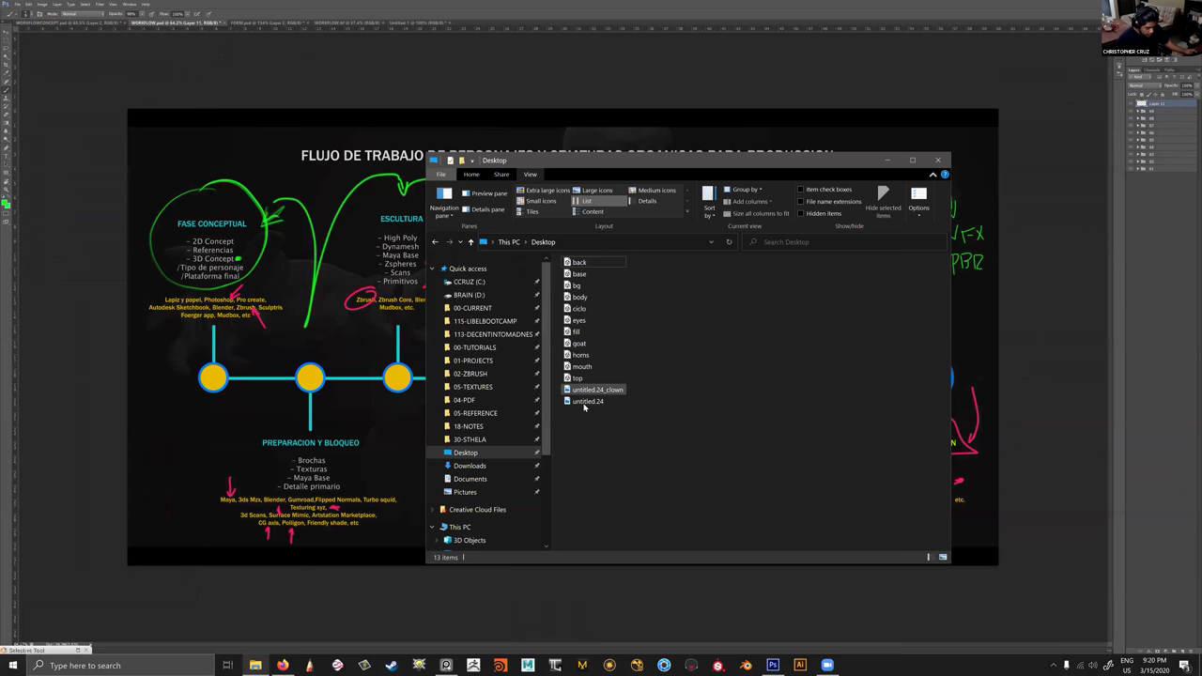
left_click_drag(589, 401, 533, 27)
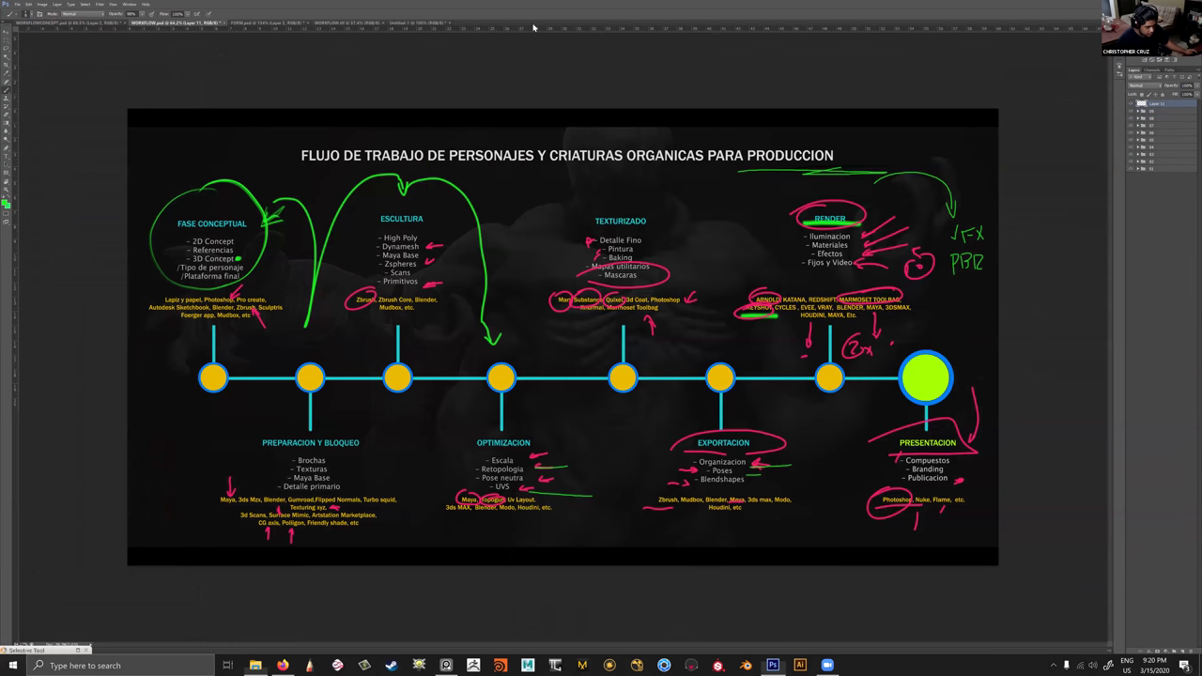
key("z")
left_click_drag(679, 332, 685, 335)
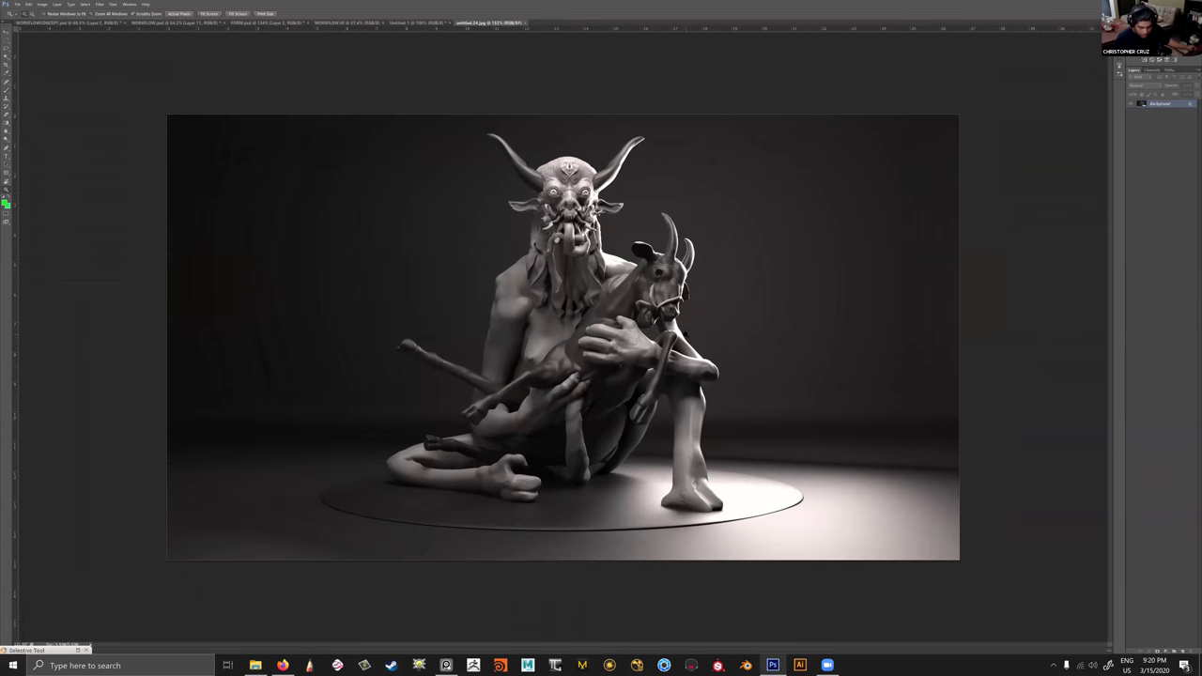
left_click_drag(649, 192, 594, 327)
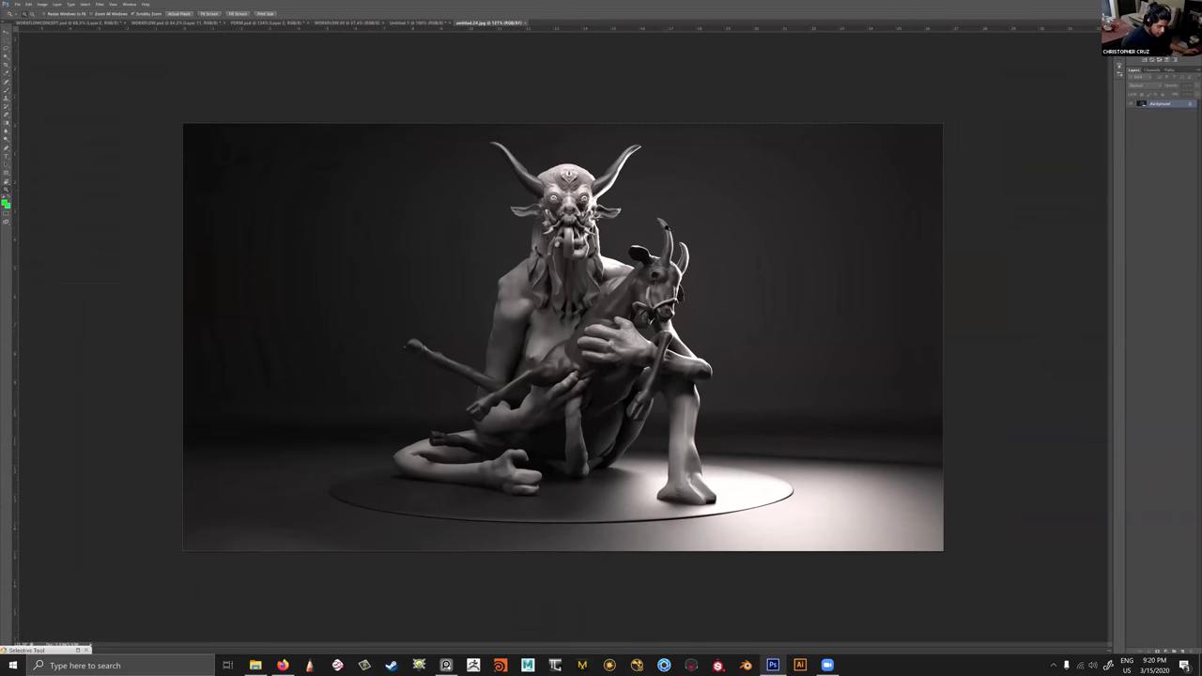
key("alt+Tab")
left_click_drag(598, 391, 578, 20)
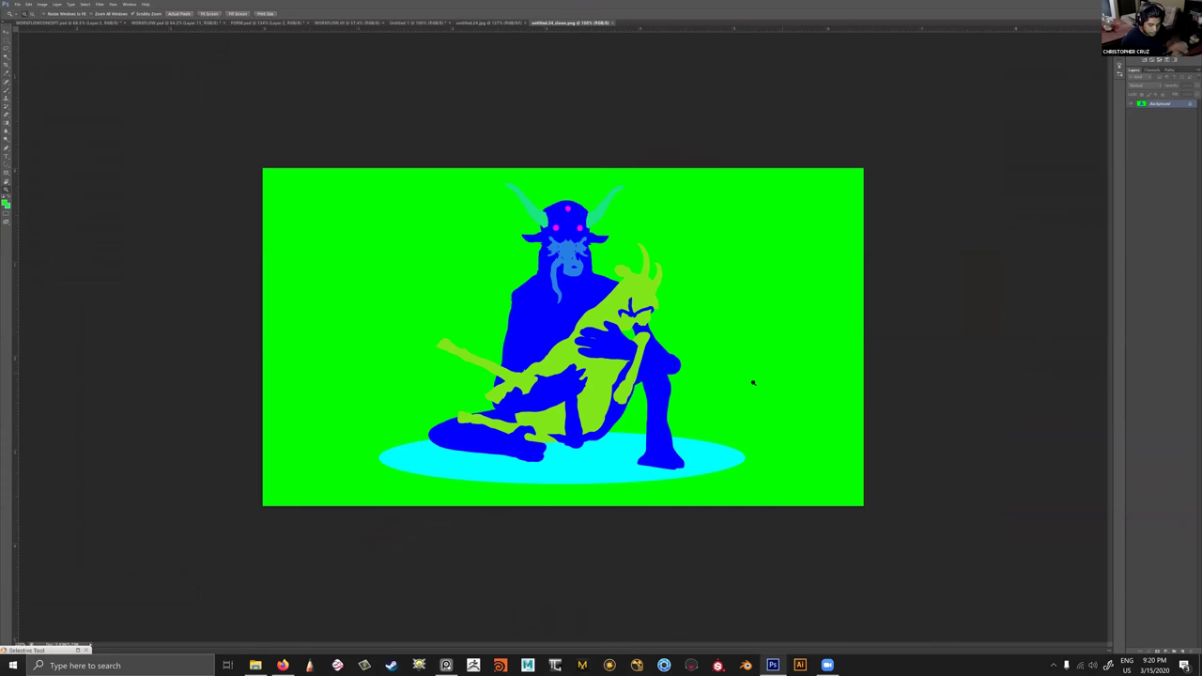
Duplicate the clown image's Background layer into the untitled.24.jpg document.
right_click(1163, 107)
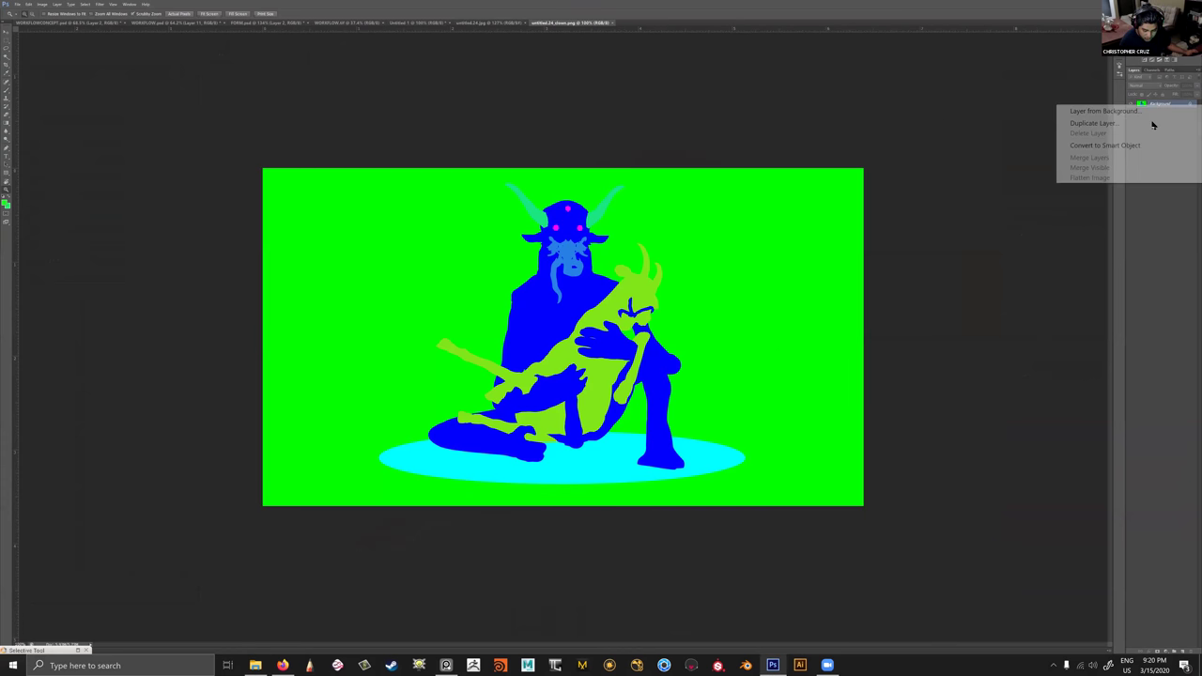
left_click(1089, 122)
left_click(615, 238)
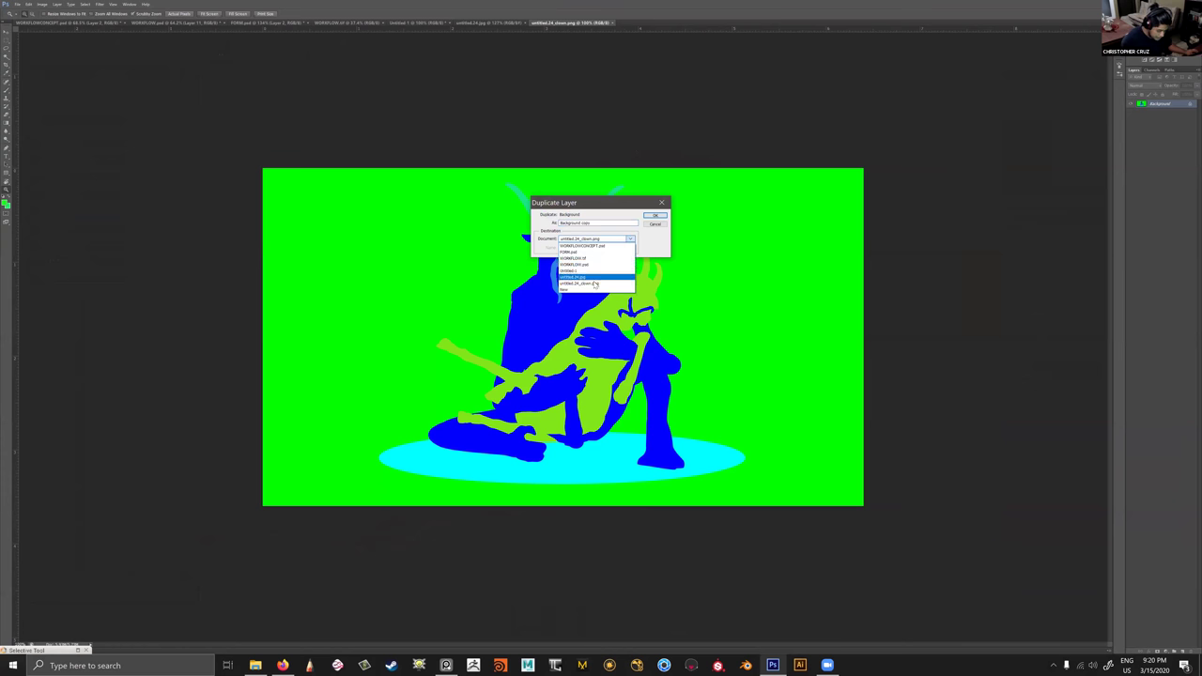
left_click(591, 245)
key("Return")
In untitled.24.jpg, hide the clown layer copy and convert the locked Background into a regular layer.
left_click(490, 26)
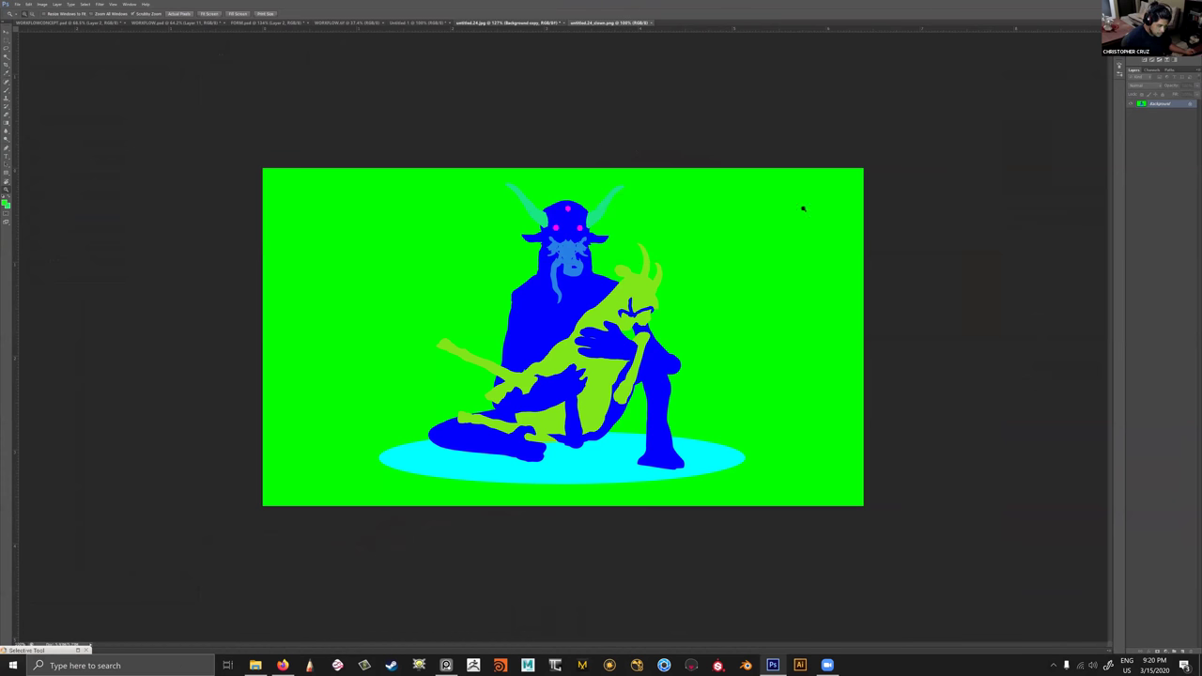
left_click(1161, 111)
left_click(1130, 104)
key("e")
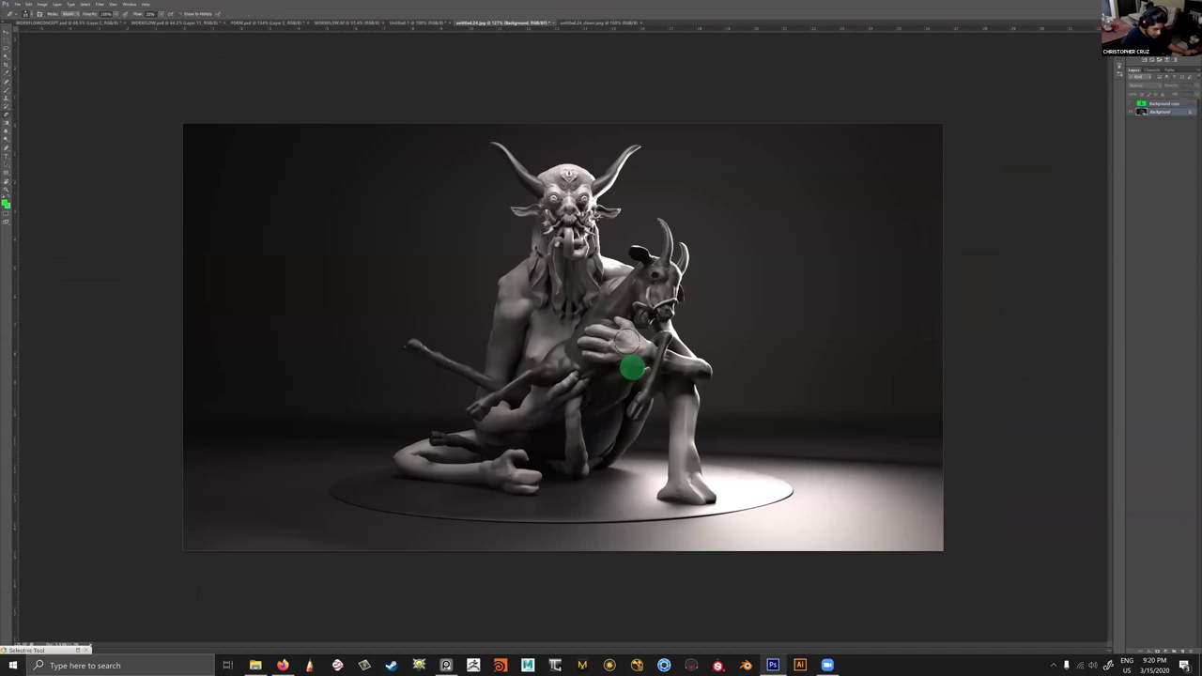
double_click(1158, 113)
left_click(653, 219)
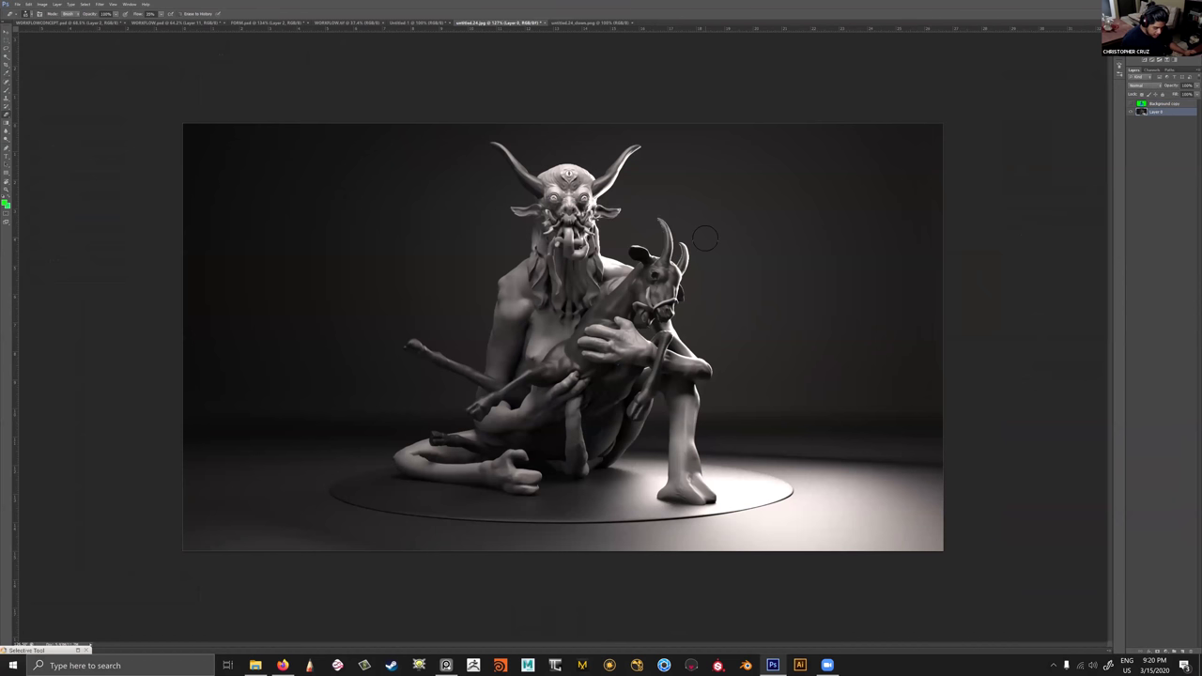
Apply a slight brightness adjustment to the creature render layer.
left_click(41, 5)
mouse_move(56, 30)
left_click(216, 30)
mouse_move(926, 289)
left_mouse_down()
mouse_move(930, 303)
mouse_move(931, 290)
left_mouse_up()
left_click(976, 282)
Select the creature's mouth and tongue area from the hidden clown layer with the Magic Wand.
key("z")
left_click_drag(884, 165, 943, 161)
left_click(1157, 104)
key("w")
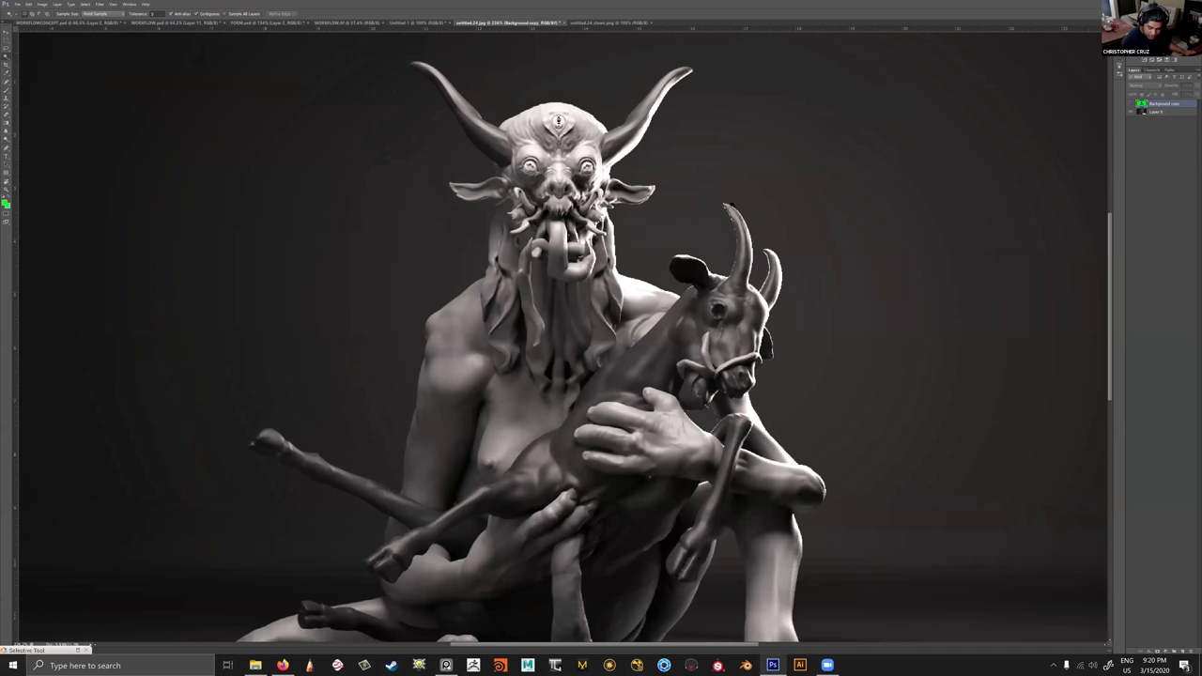
left_click(573, 246)
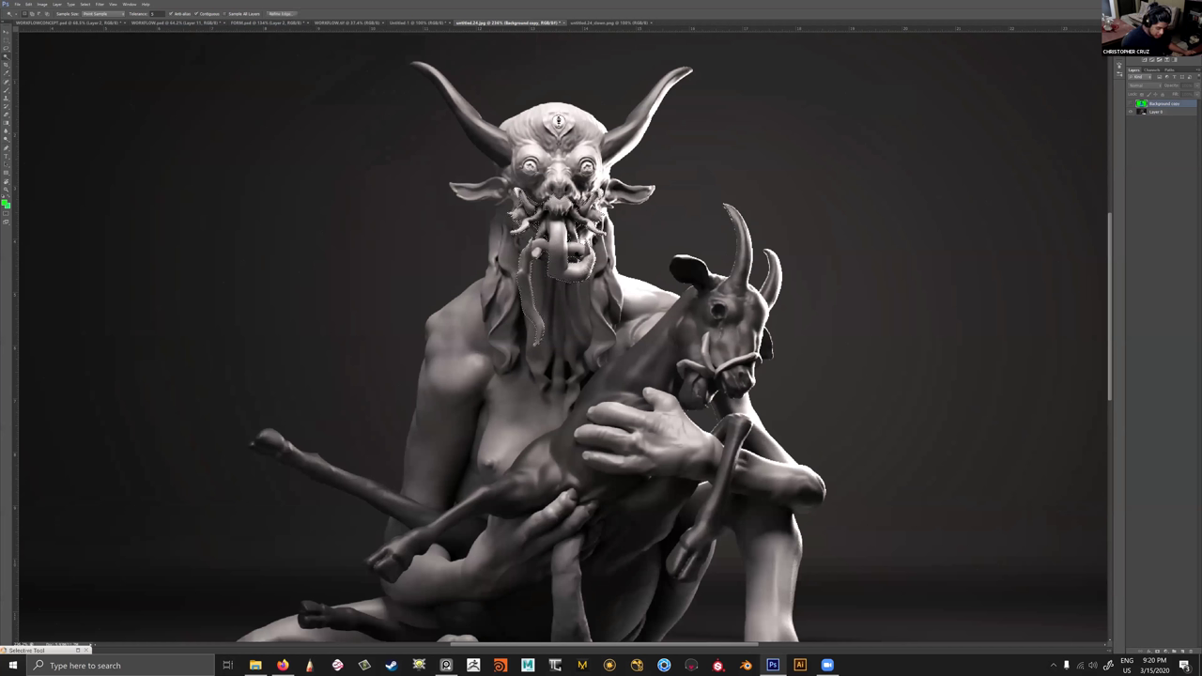
Add a new layer above the creature render layer and set its blend mode to Multiply.
left_click(1158, 112)
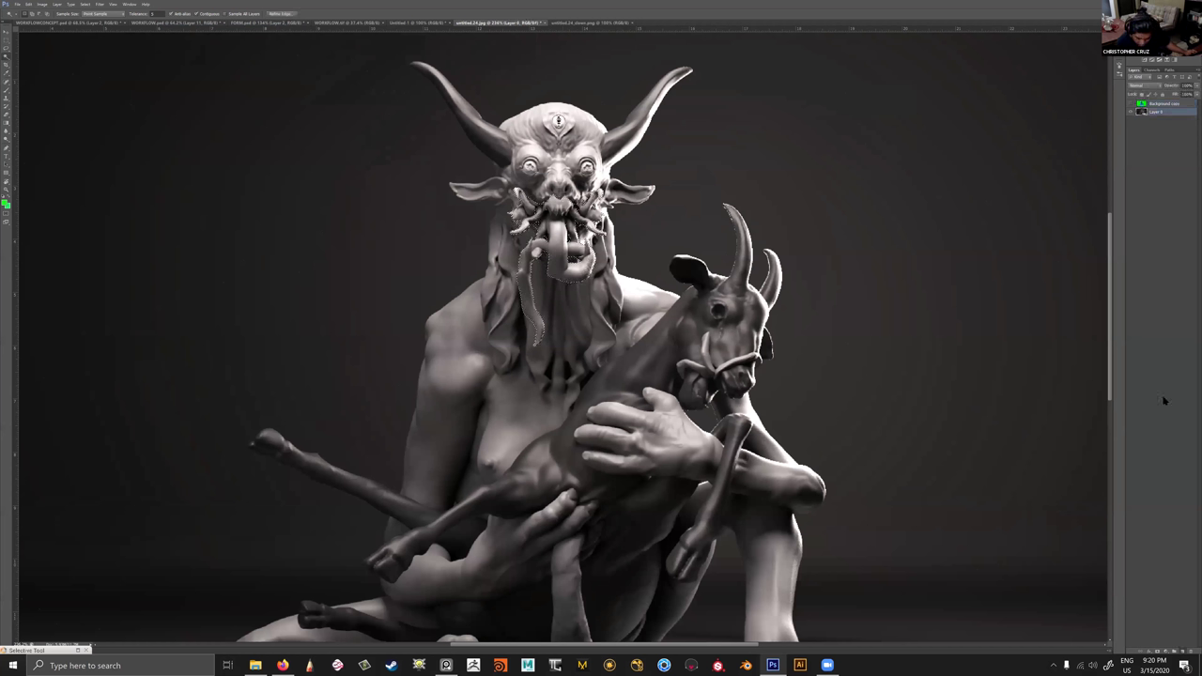
left_click(1142, 86)
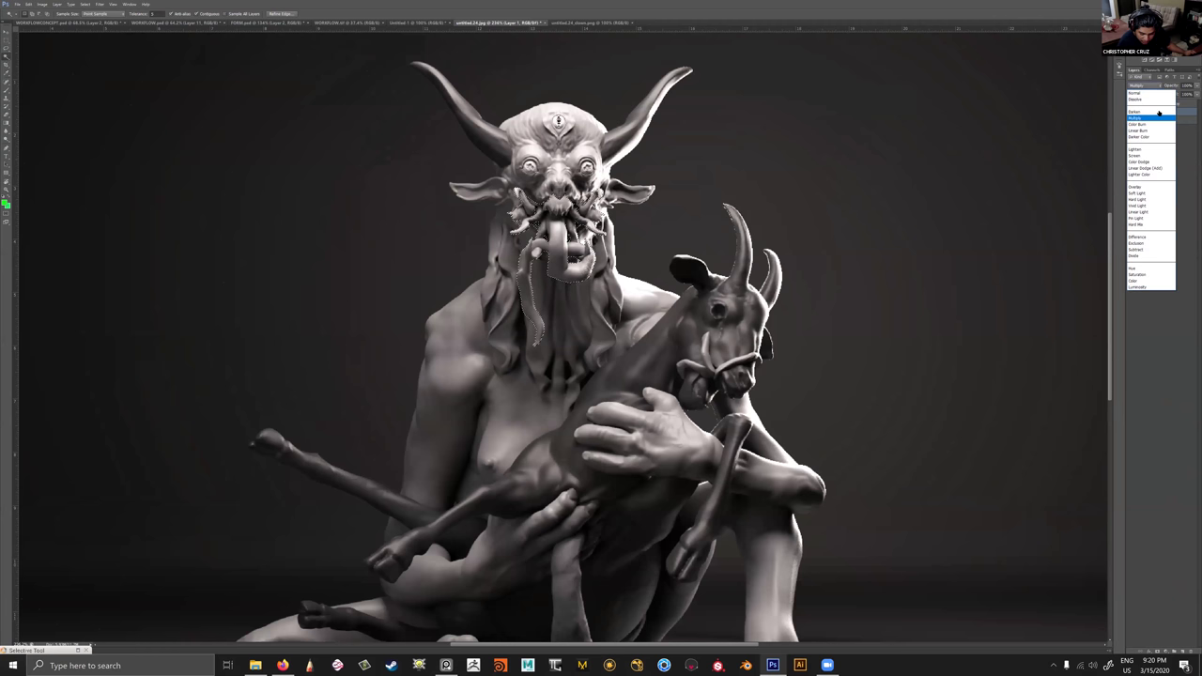
left_click(1139, 117)
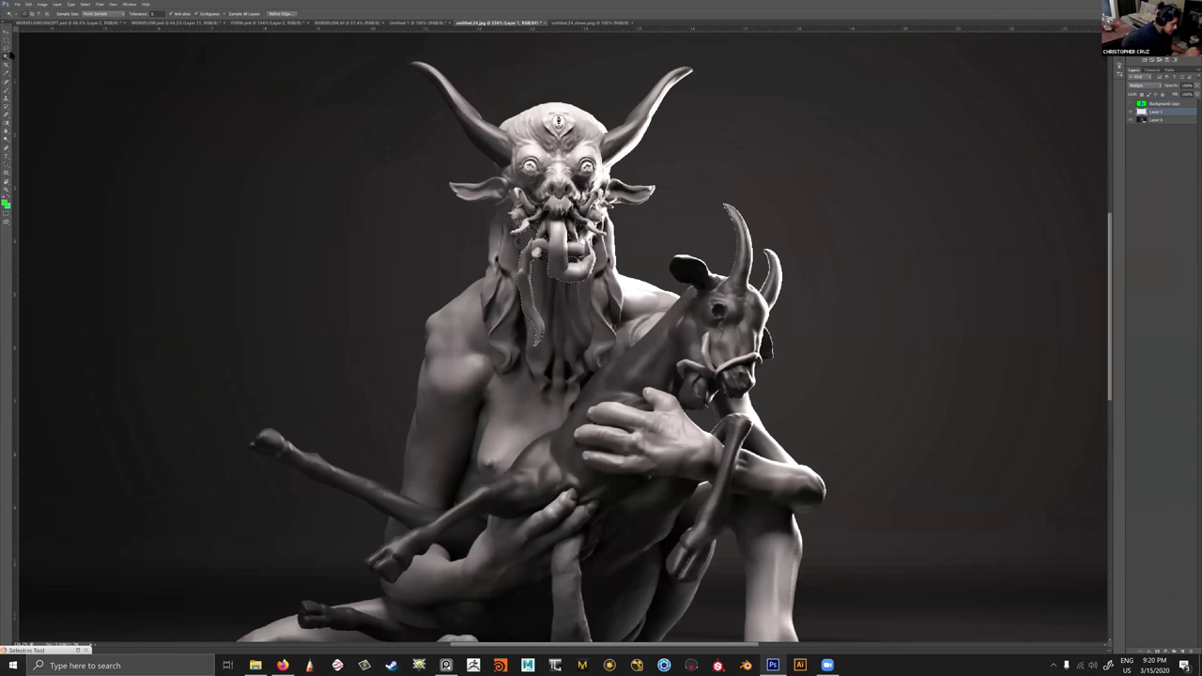
Set the foreground colour to black and darken the hanging tongue tip and mouth tentacles within the selection on the Multiply layer.
key("b")
right_click_drag(538, 337, 551, 338, "alt")
left_click(6, 202)
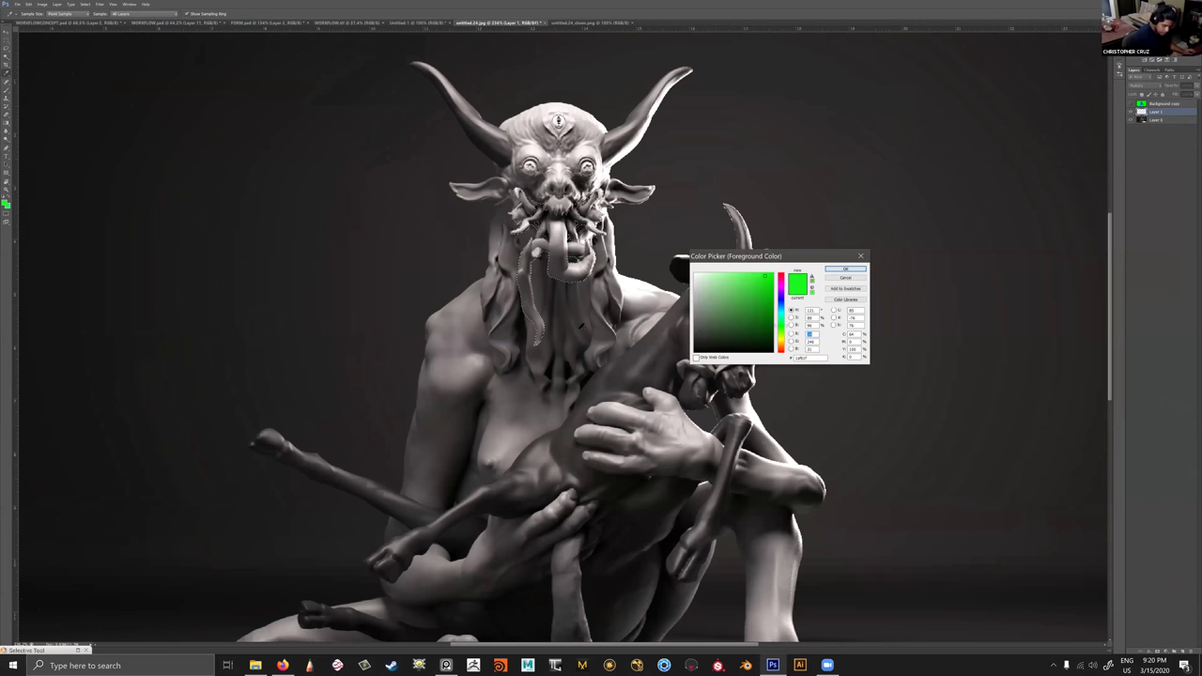
key("Return")
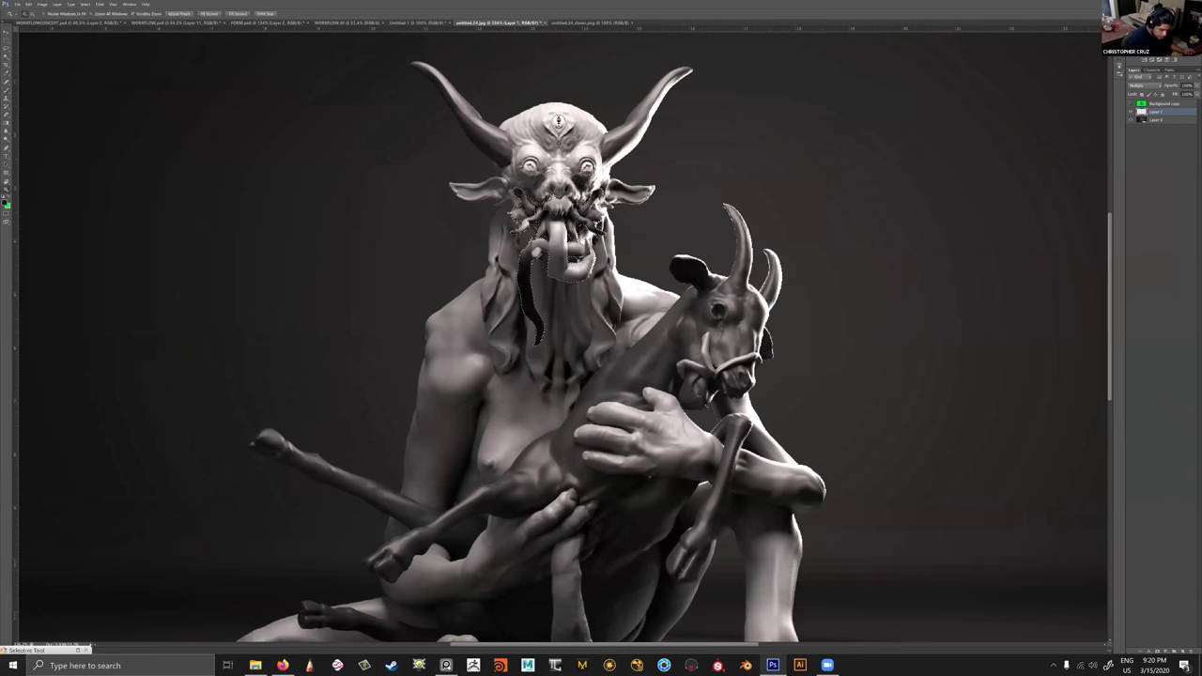
left_click_drag(547, 199, 555, 199)
scroll(555, 196, "up", 4, "alt")
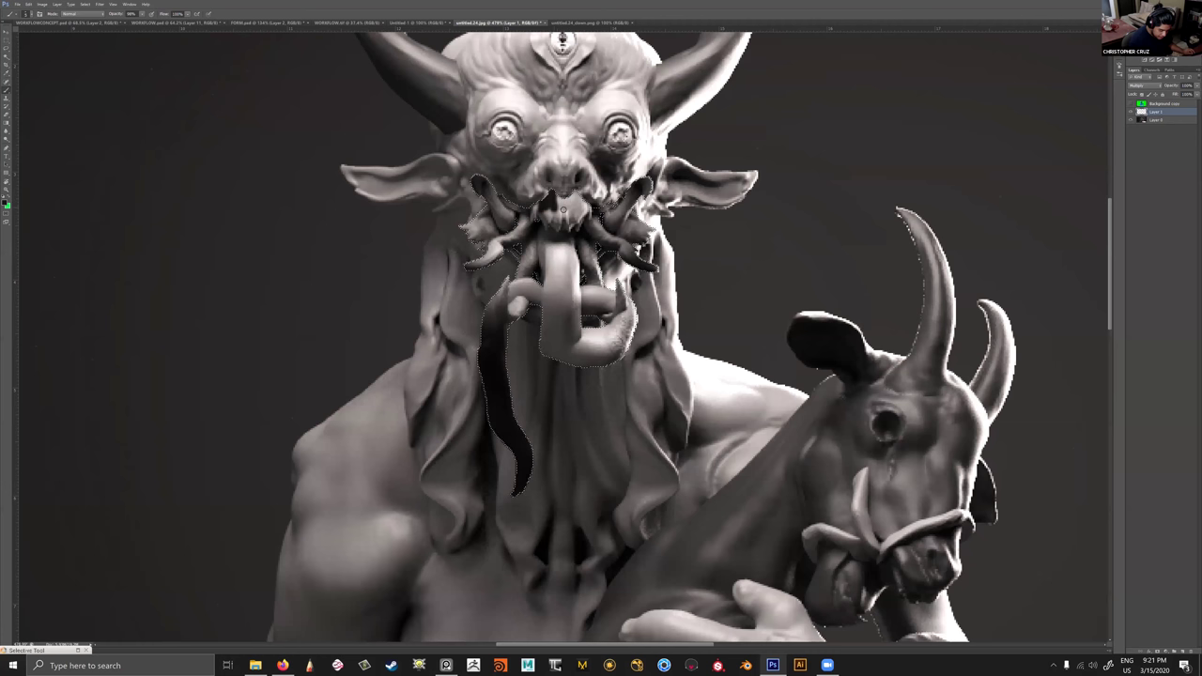
key("z")
scroll(709, 261, "down", 1, "alt")
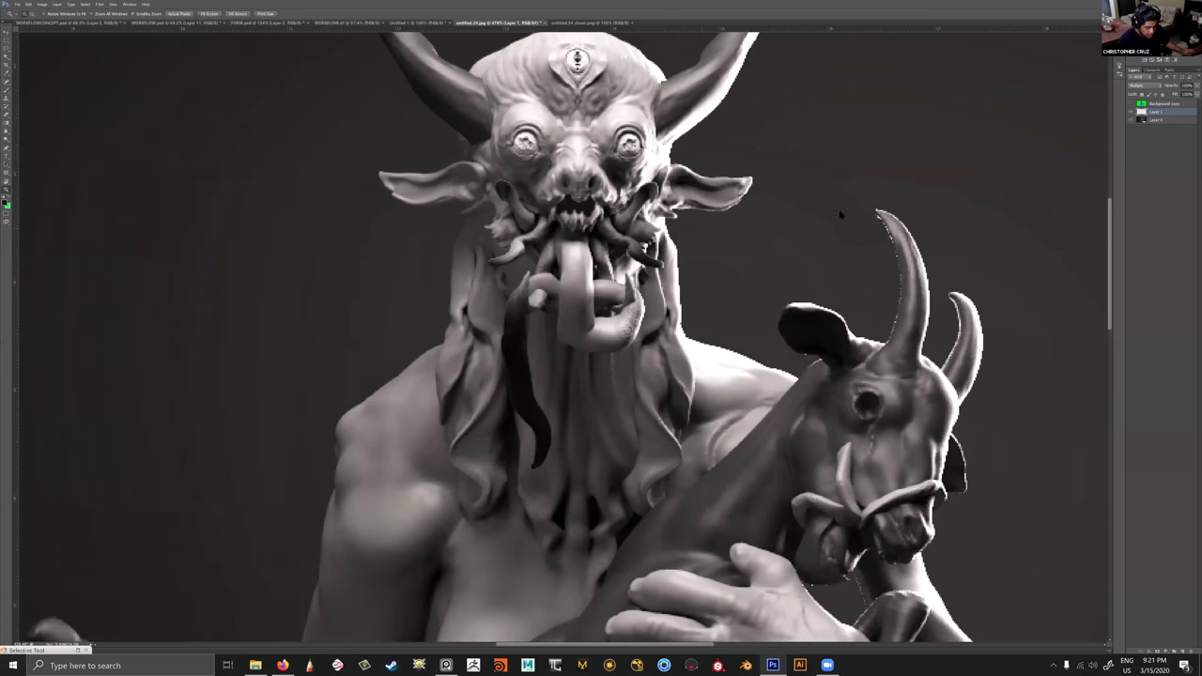
scroll(702, 232, "down", 2, "alt")
key("d")
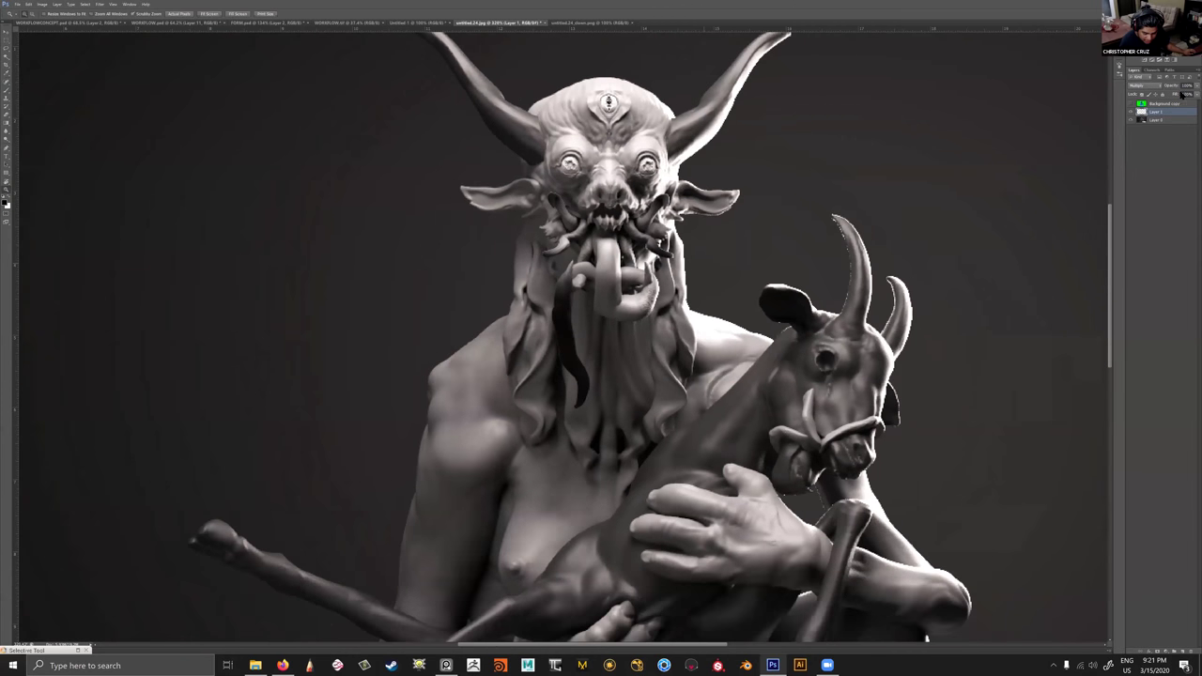
Lower the opacity of the Multiply shading layer to soften the darkened mouth parts.
left_click(1197, 86)
left_click_drag(1196, 94, 1187, 94)
scroll(867, 309, "down", 5, "alt")
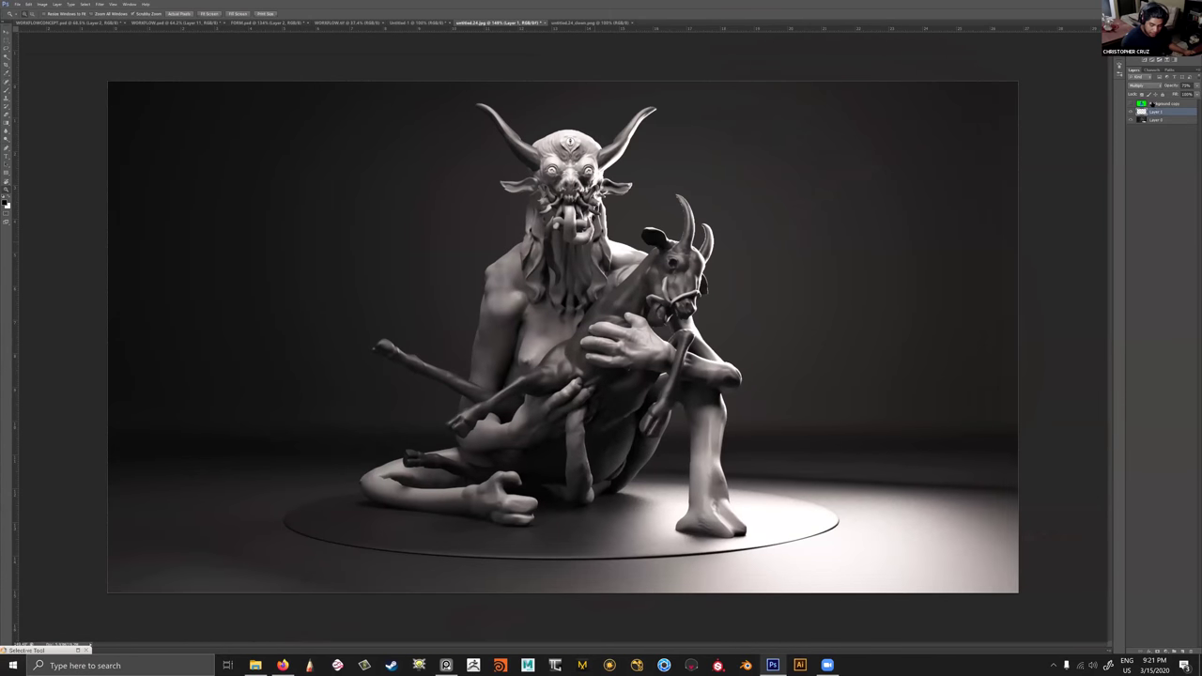
left_click_drag(601, 225, 703, 231)
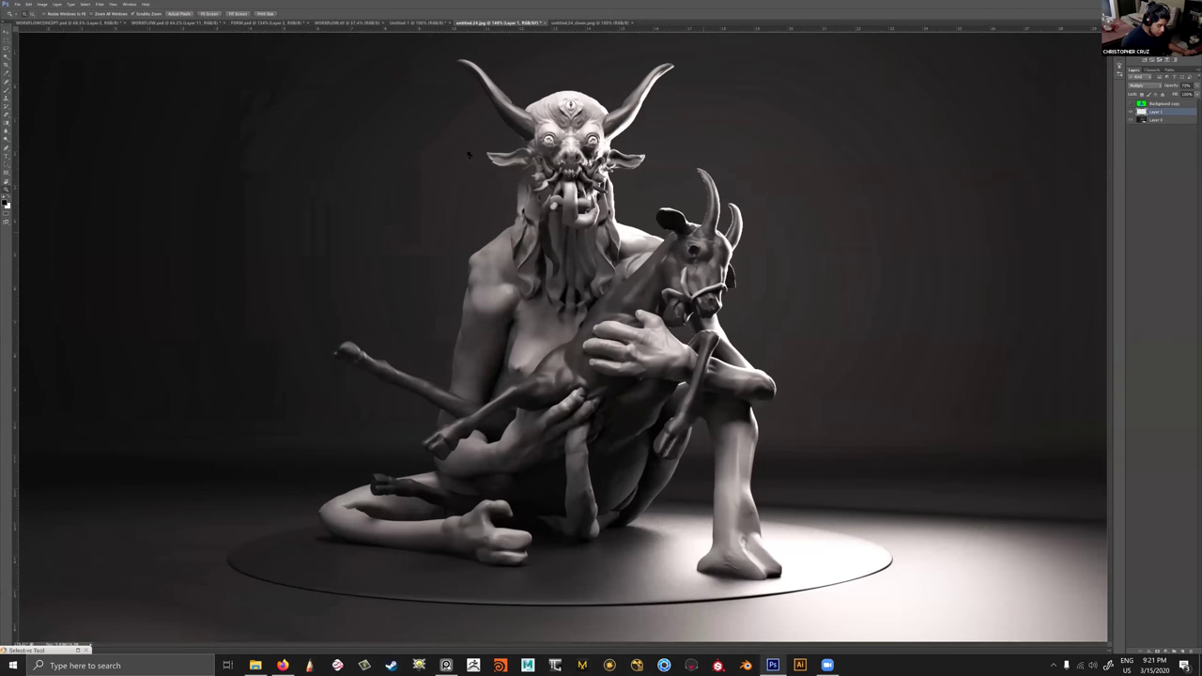
Select the creature's horns from the hidden clown layer with the Magic Wand, with Layer 1 active for brushing.
mouse_move(575, 133)
left_mouse_down()
mouse_move(613, 156)
mouse_move(592, 161)
mouse_move(613, 146)
left_mouse_up()
left_click(1164, 103)
key("w")
left_click(606, 137)
left_click(1156, 112)
key("b")
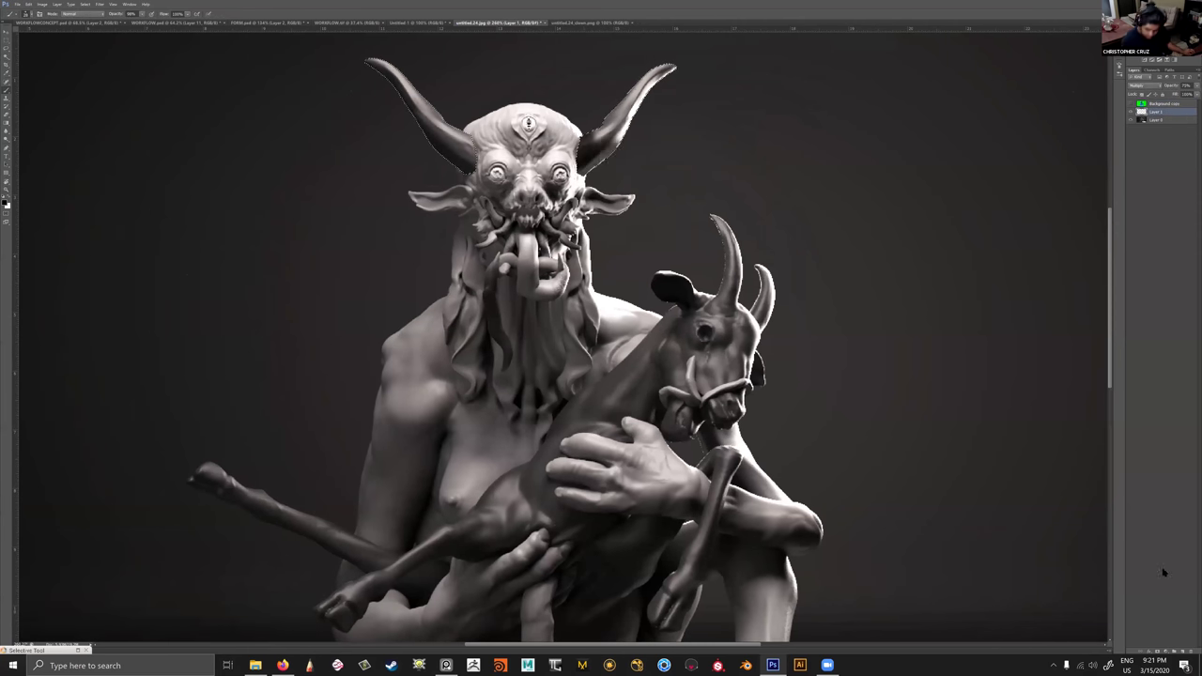
Create a new layer above the clown layer and brush black over the bases of both creature horns.
key("ctrl+z")
left_click(1183, 651)
left_click_drag(586, 158, 627, 118)
mouse_move(469, 155)
left_mouse_down()
mouse_move(436, 141)
mouse_move(464, 111)
left_mouse_up()
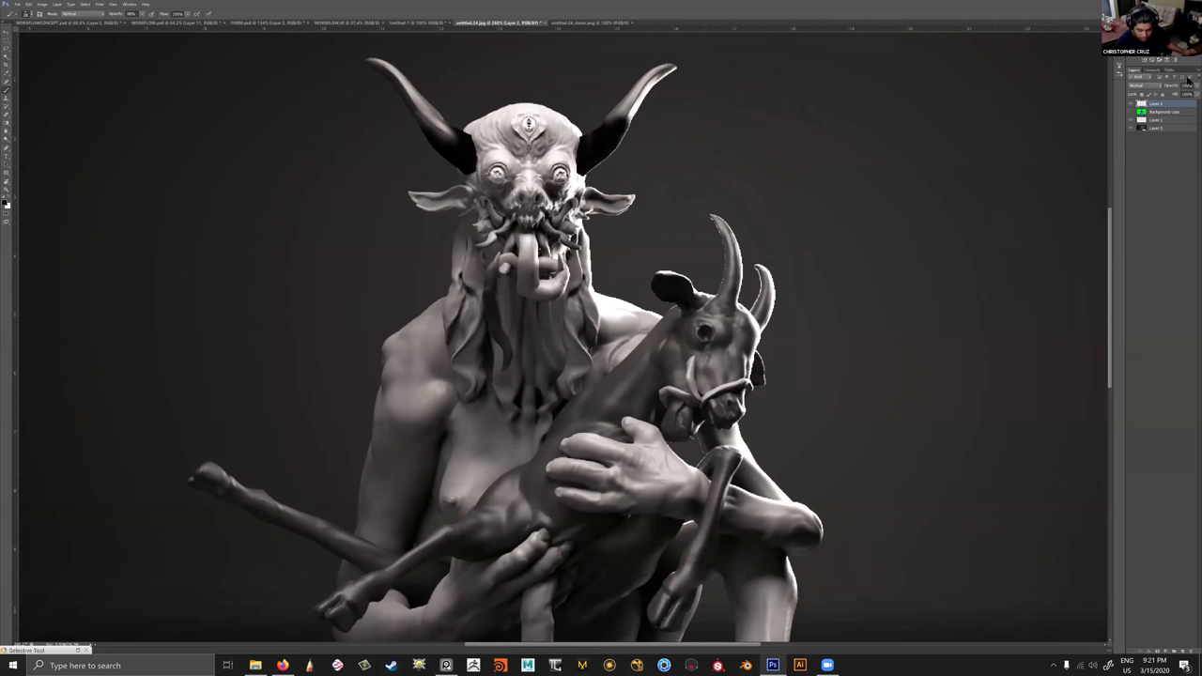
Reduce the horn shading layer's opacity so the black blends into the horns.
left_click_drag(1182, 96, 1179, 97)
left_click_drag(768, 275, 628, 201, "ctrl")
left_click(627, 202)
left_click(631, 221)
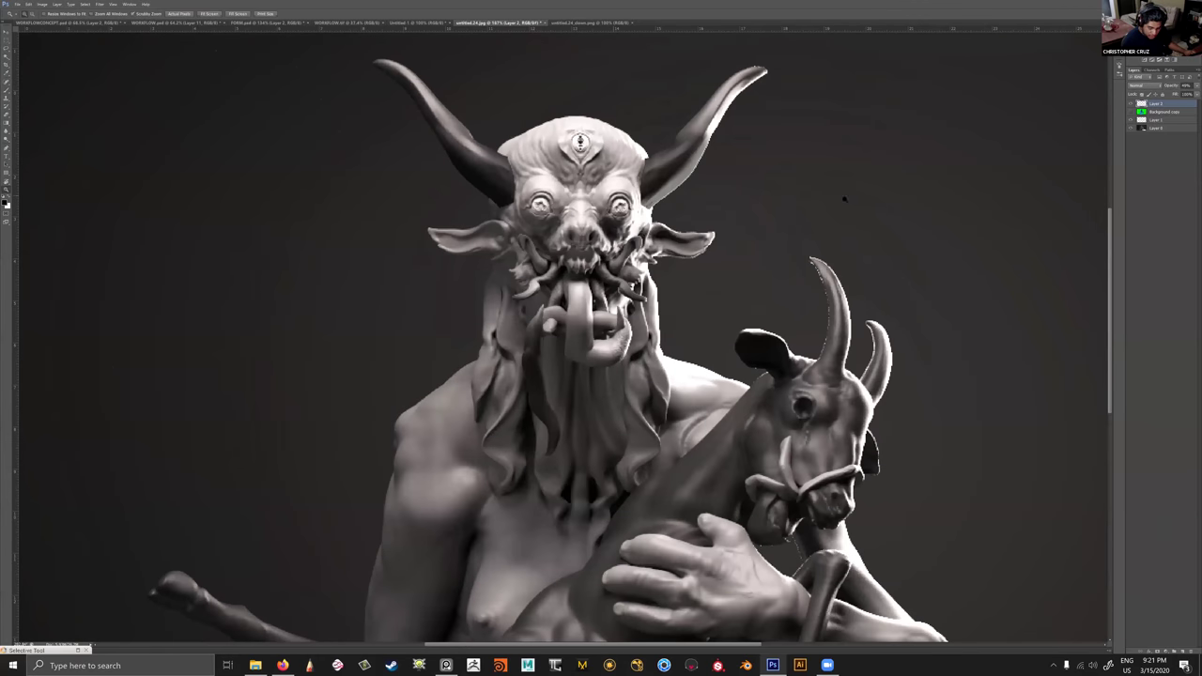
left_click(631, 221)
On Layer 1, darken the forehead area around the third eye with a low-opacity brush.
key("alt+bracketleft")
key("b")
right_click_drag(625, 231, 629, 231, "alt")
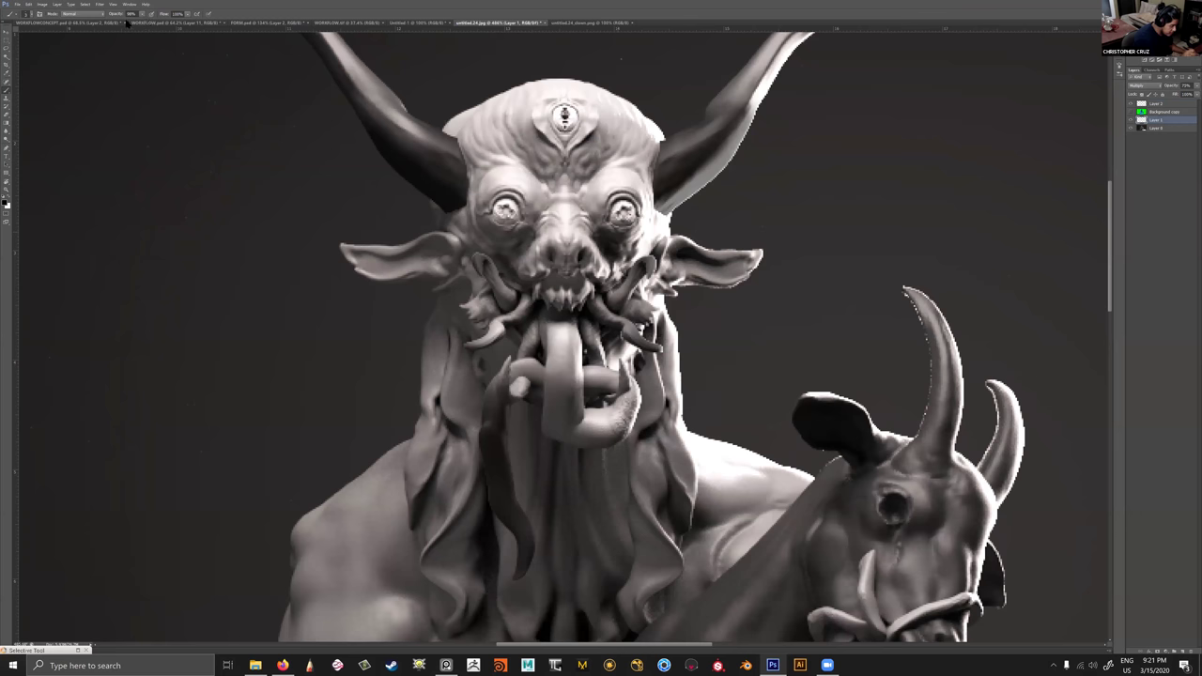
right_click(619, 225)
key("Escape")
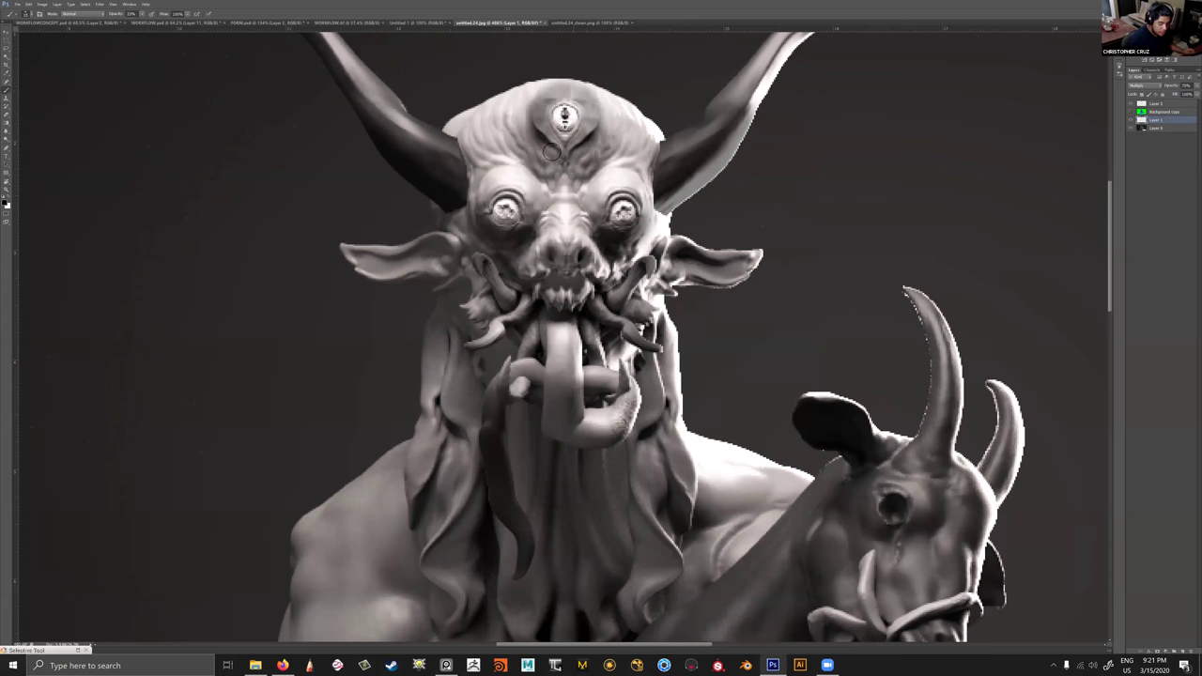
key("z")
left_click_drag(623, 142, 533, 92)
left_click_drag(537, 155, 545, 274)
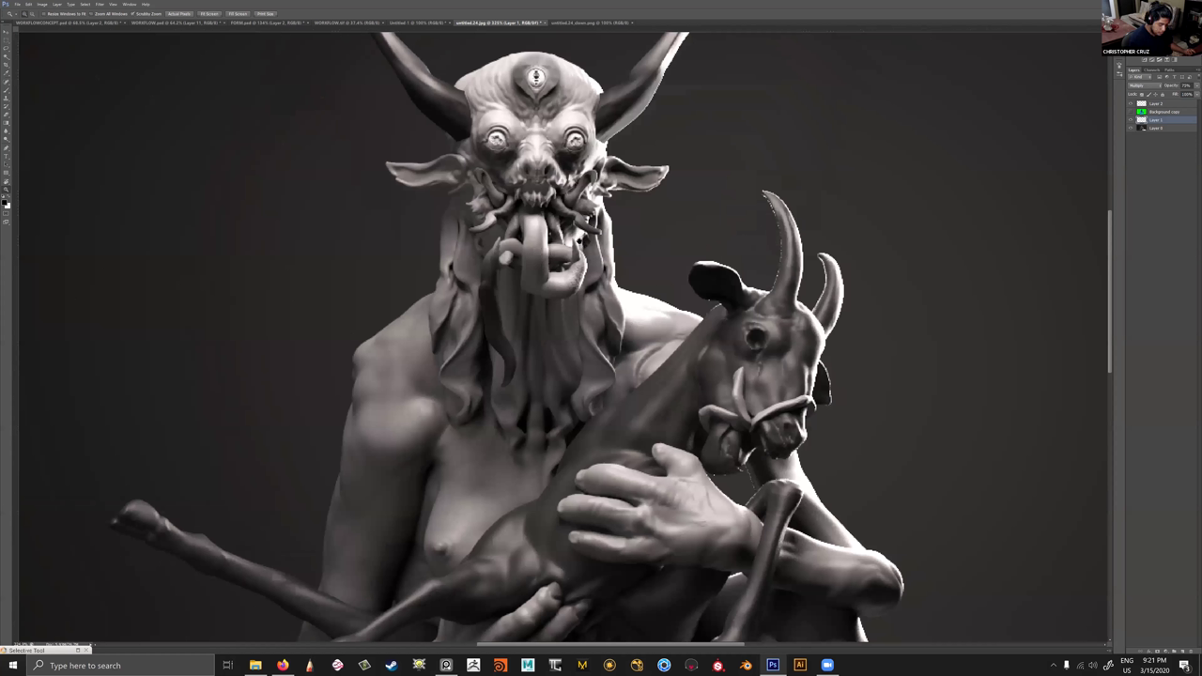
Shade the upper part of the creature's tongue below the mouth with the low-opacity brush.
left_click(545, 69)
left_click(541, 63)
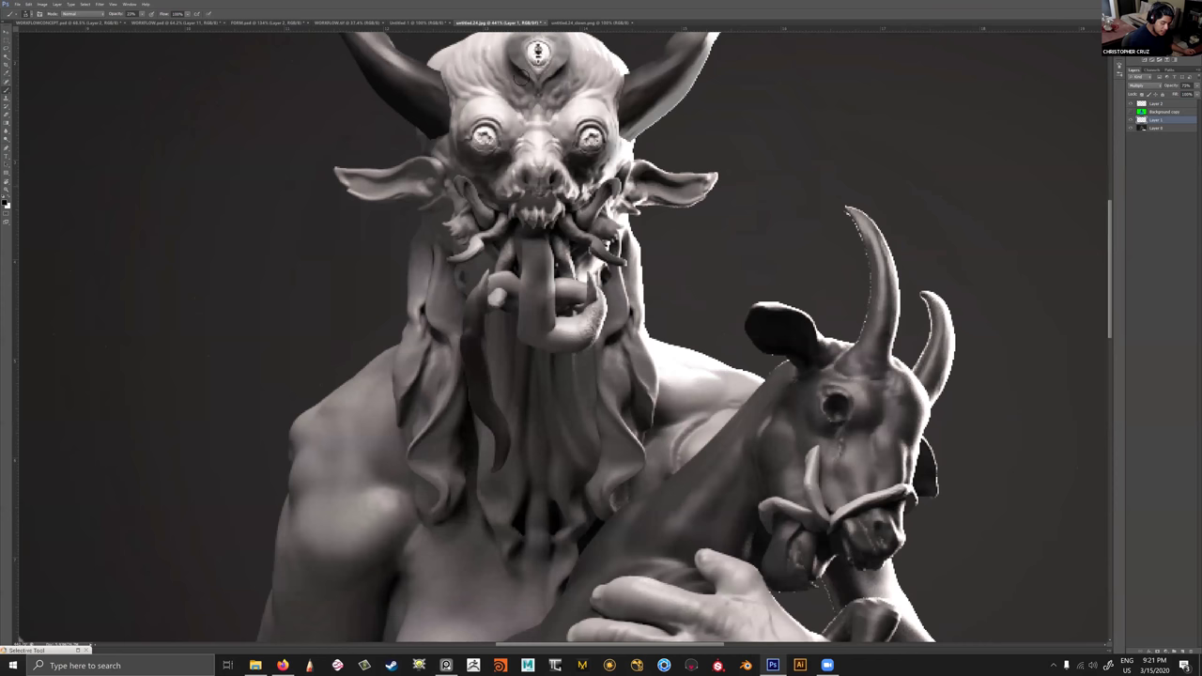
left_click_drag(539, 68, 537, 110)
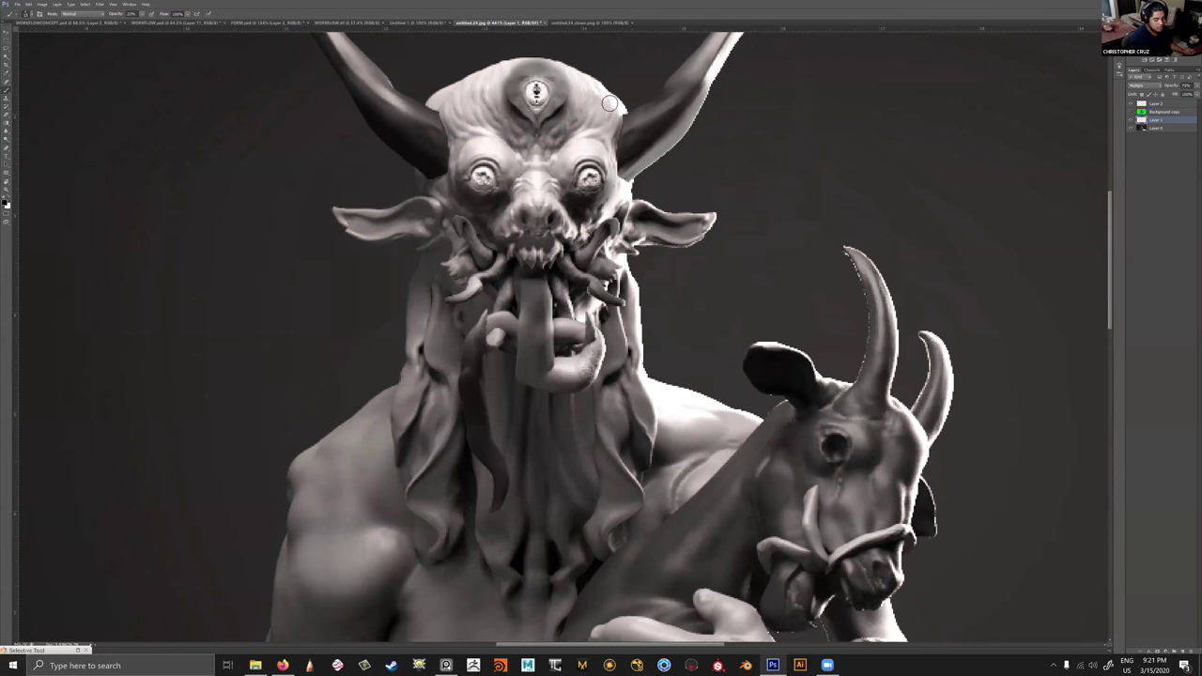
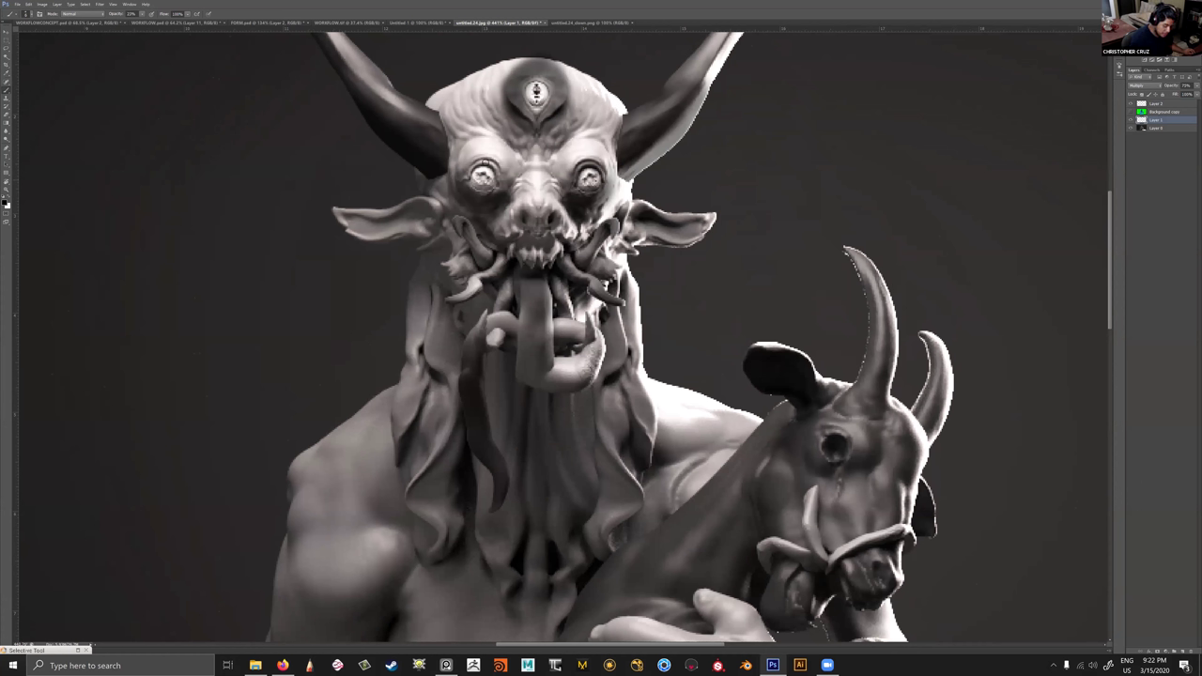
Examine the shading on the creature's head up close and across the full composition.
key("z")
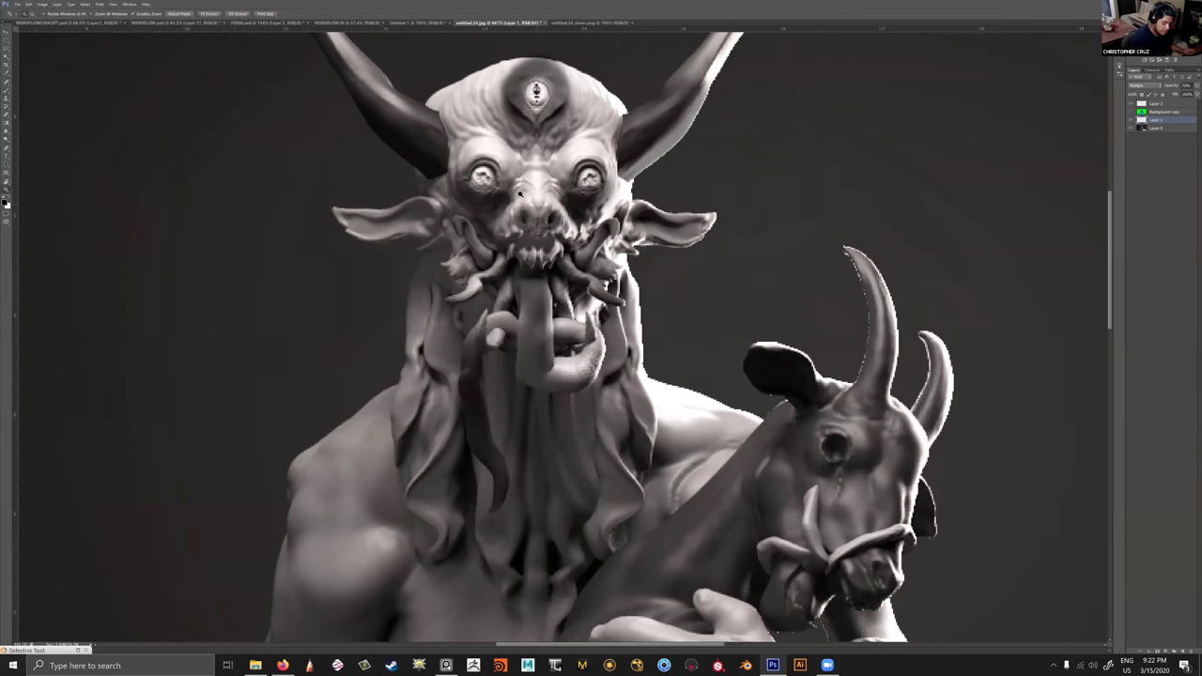
left_click_drag(620, 223, 607, 217)
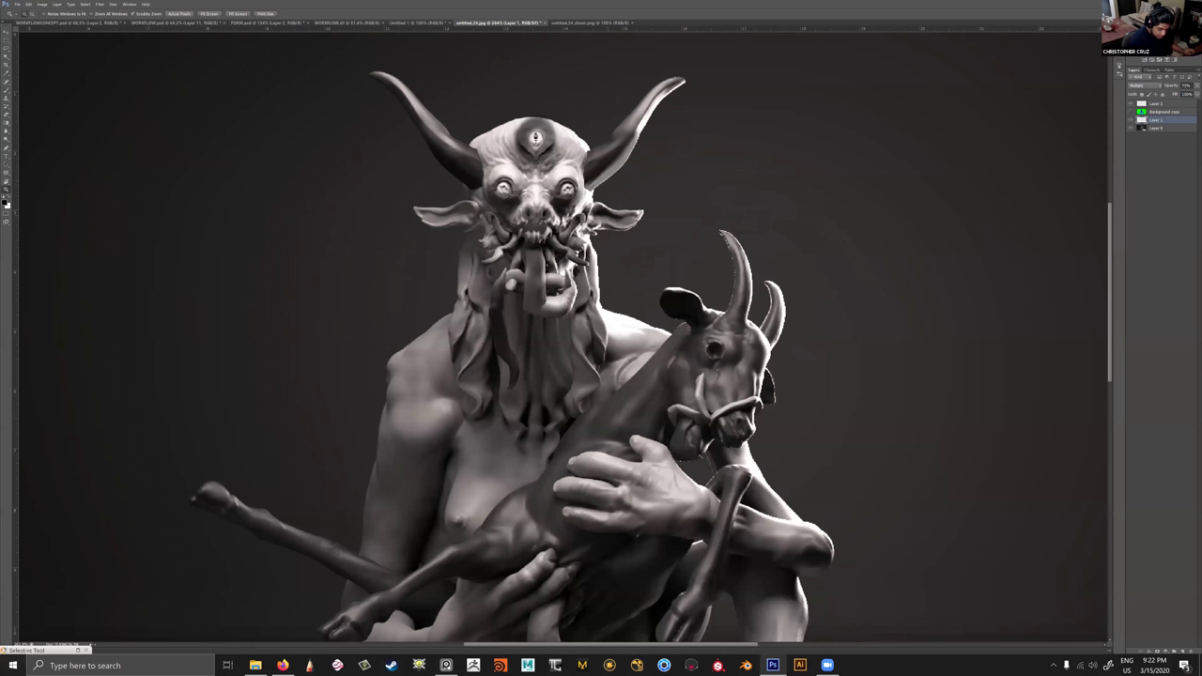
left_click_drag(383, 205, 598, 221)
key("b")
key("z")
left_click_drag(445, 246, 356, 244)
left_click_drag(730, 332, 672, 331)
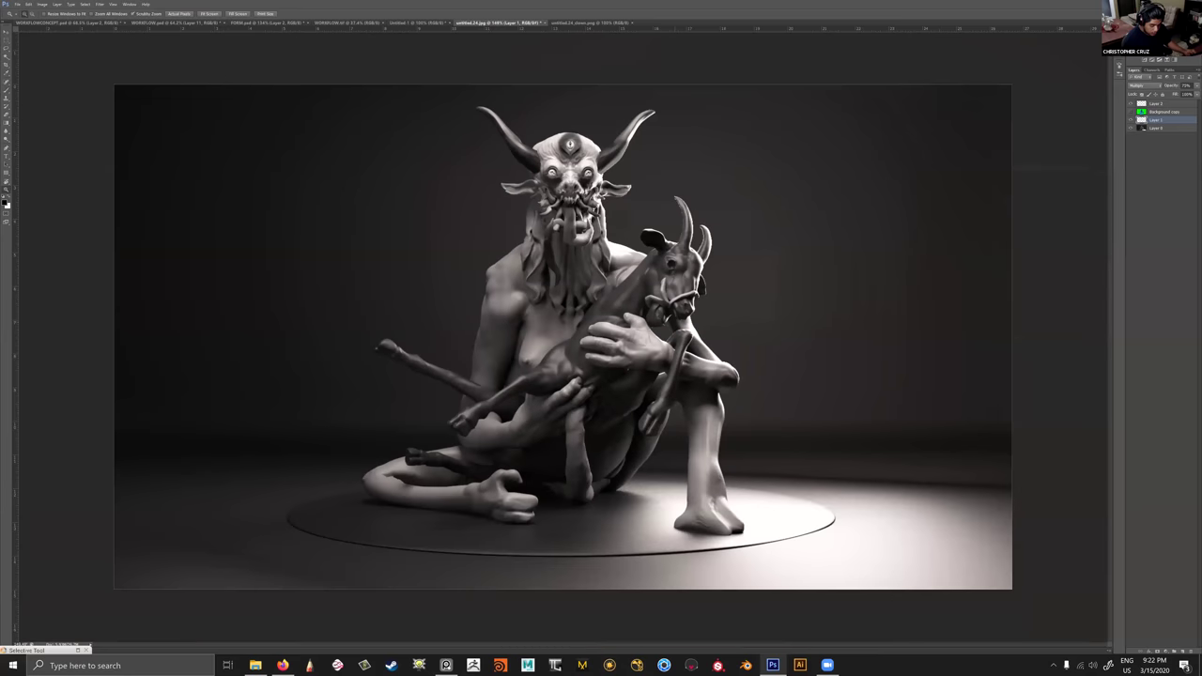
key("ctrl+plus")
Select the goat from the hidden clown layer with the Magic Wand and make Layer 2 active.
left_click_drag(820, 313, 883, 309)
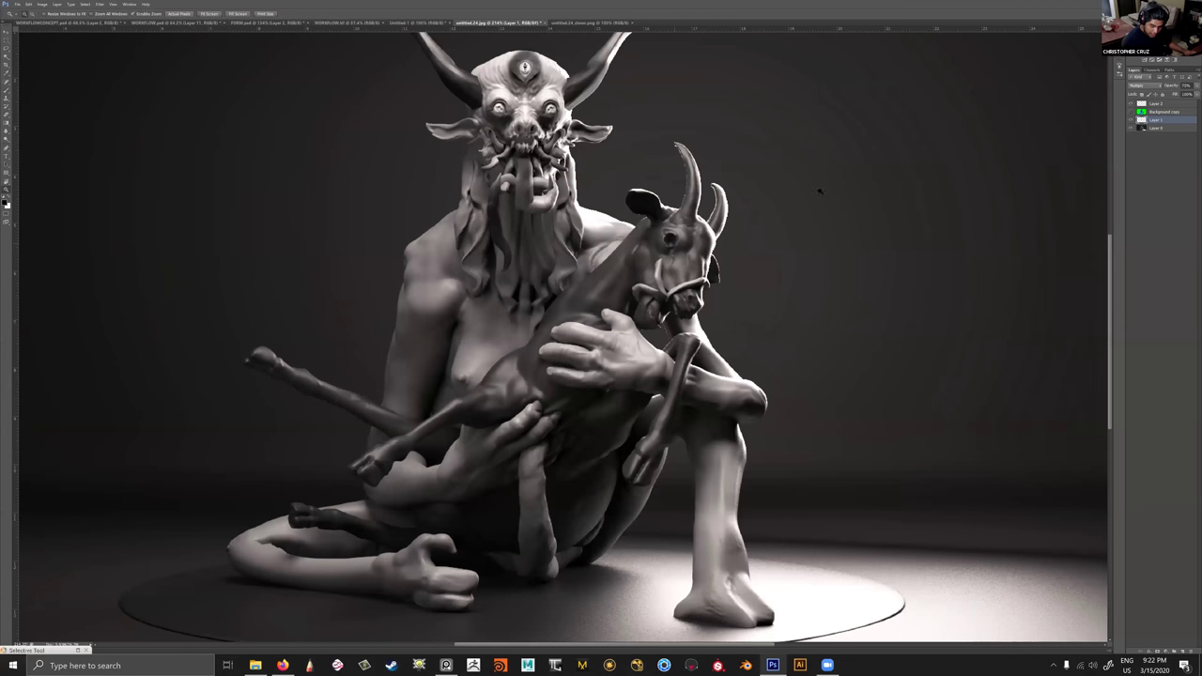
left_click_drag(669, 244, 714, 244)
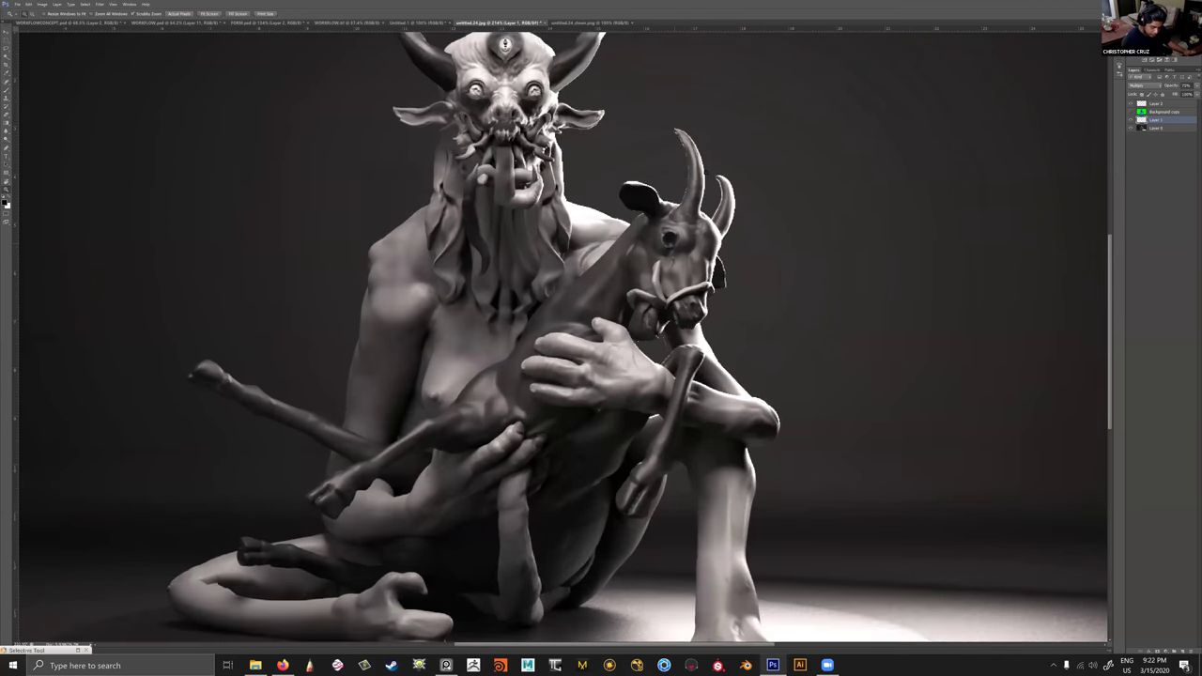
left_click(1160, 103)
left_click(1163, 112)
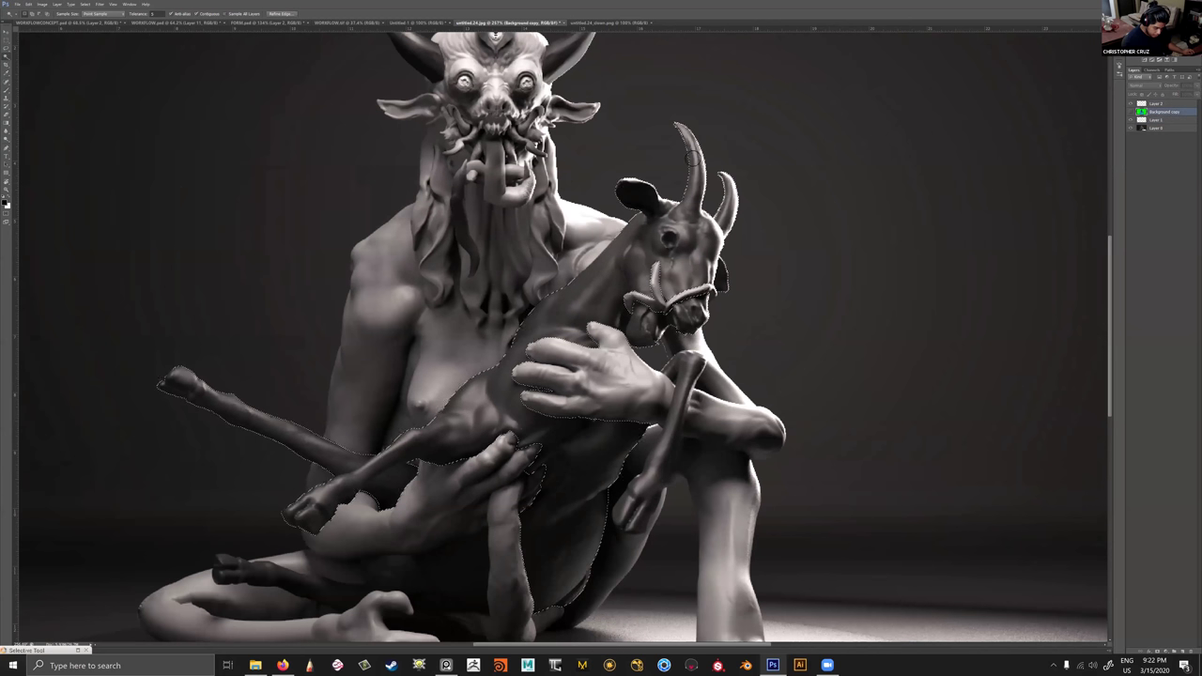
left_click(1160, 103)
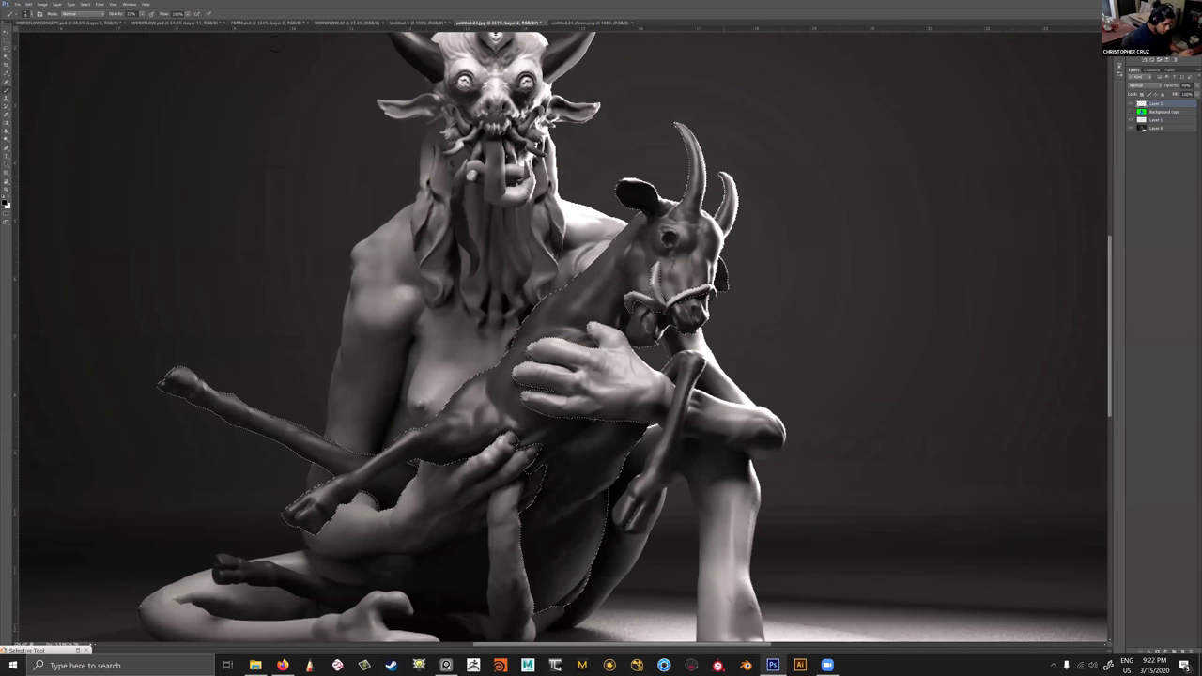
Raise the brush opacity, darken the goat's two horns on Layer 2, and clear the selection.
left_click_drag(690, 138, 702, 173)
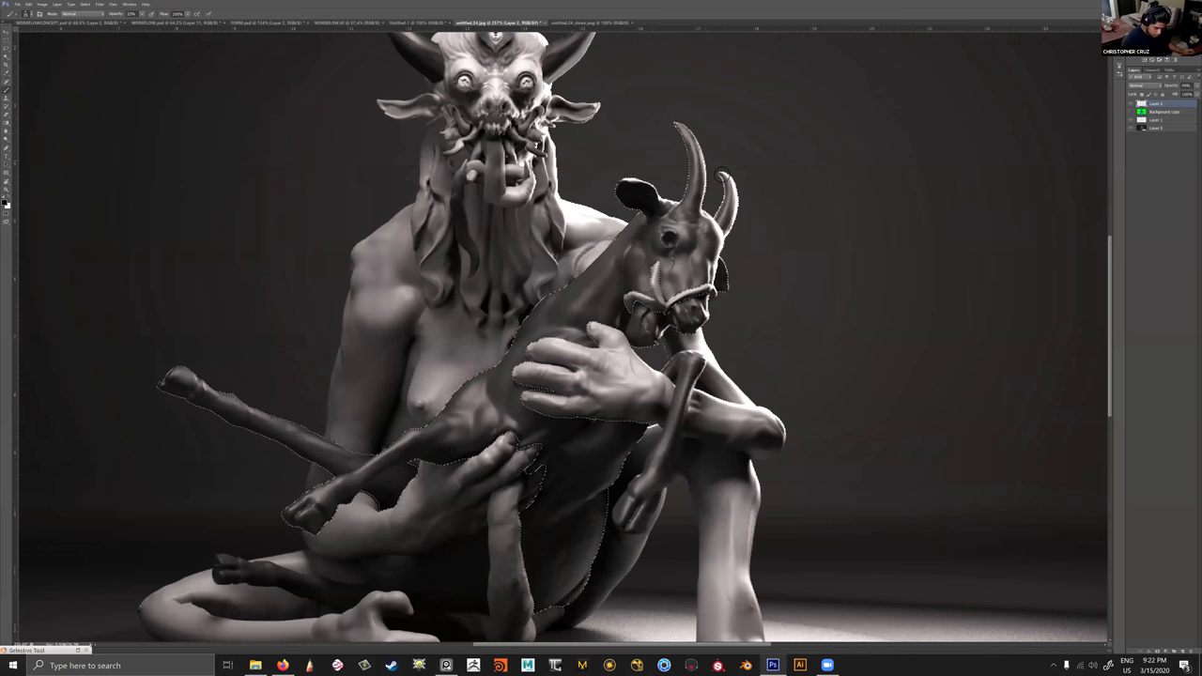
right_click(733, 211)
left_click(141, 14)
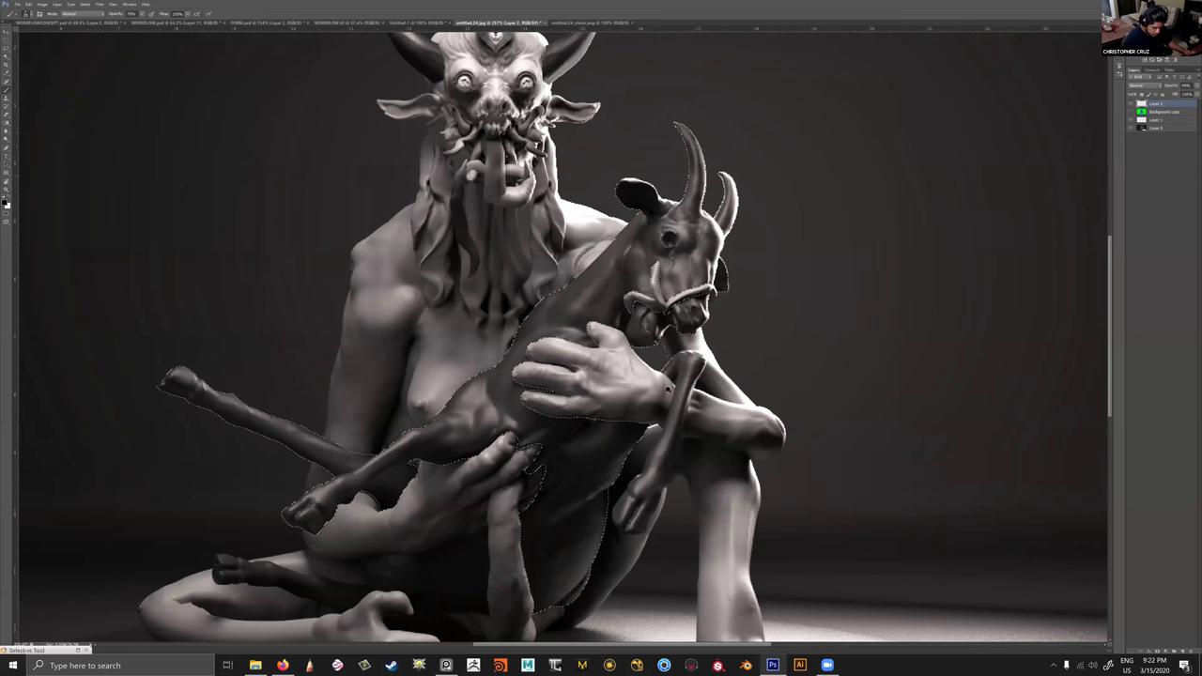
key("z")
key("ctrl+0")
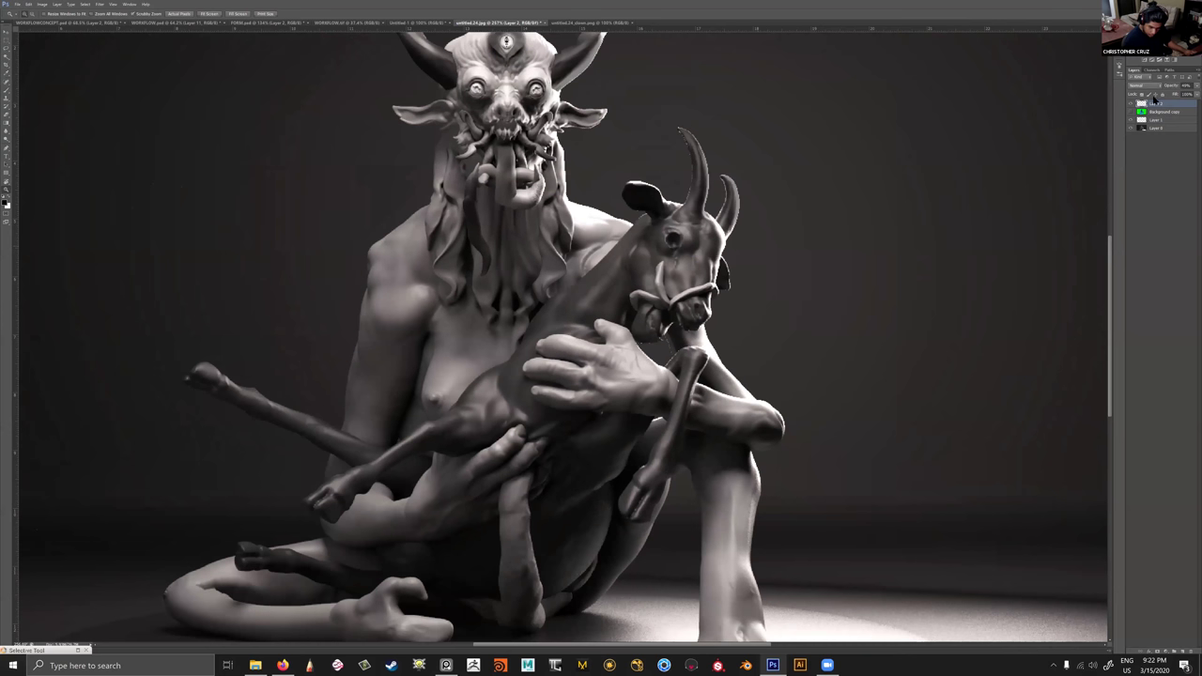
left_click_drag(1131, 115, 1026, 194)
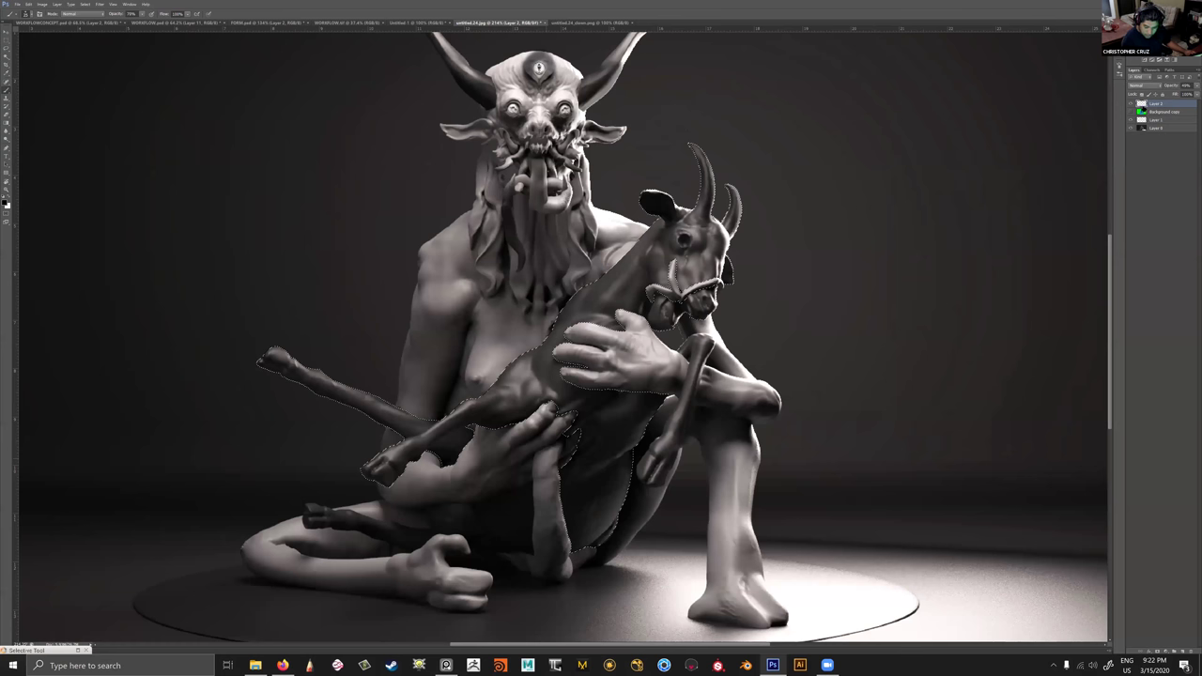
key("ctrl+d")
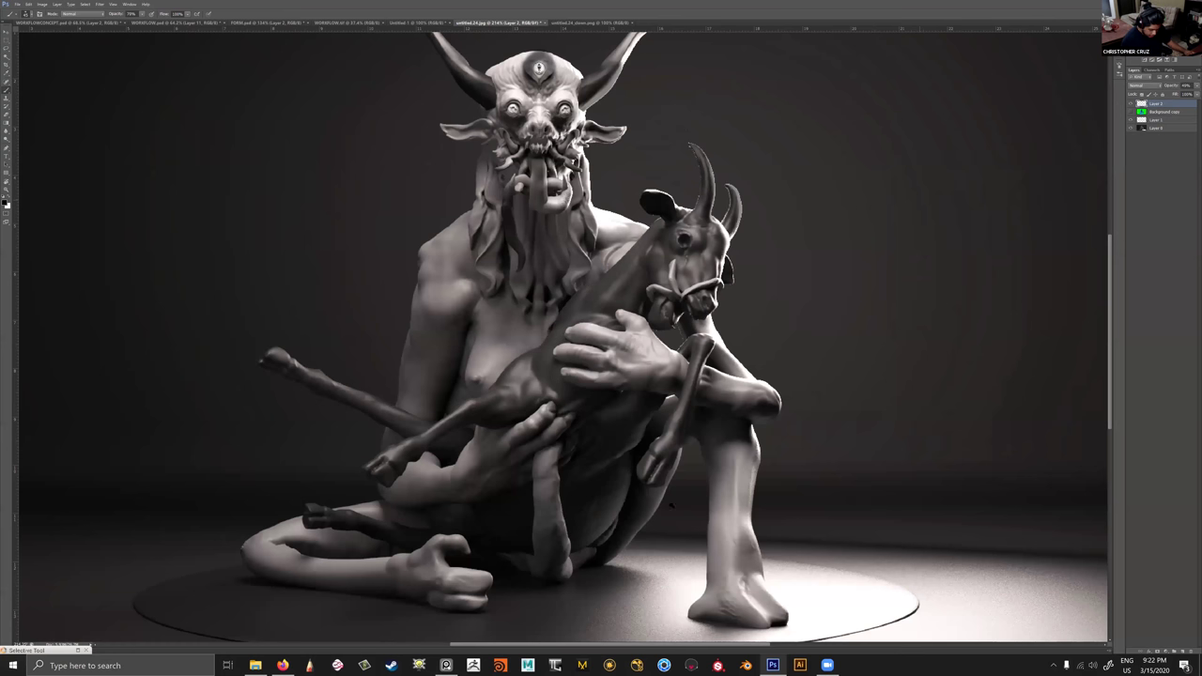
Select the creature's upright leg from the clown layer, hide that layer, and darken the foot on Layer 2.
key("ctrl+alt+z")
key("w")
left_click(737, 523)
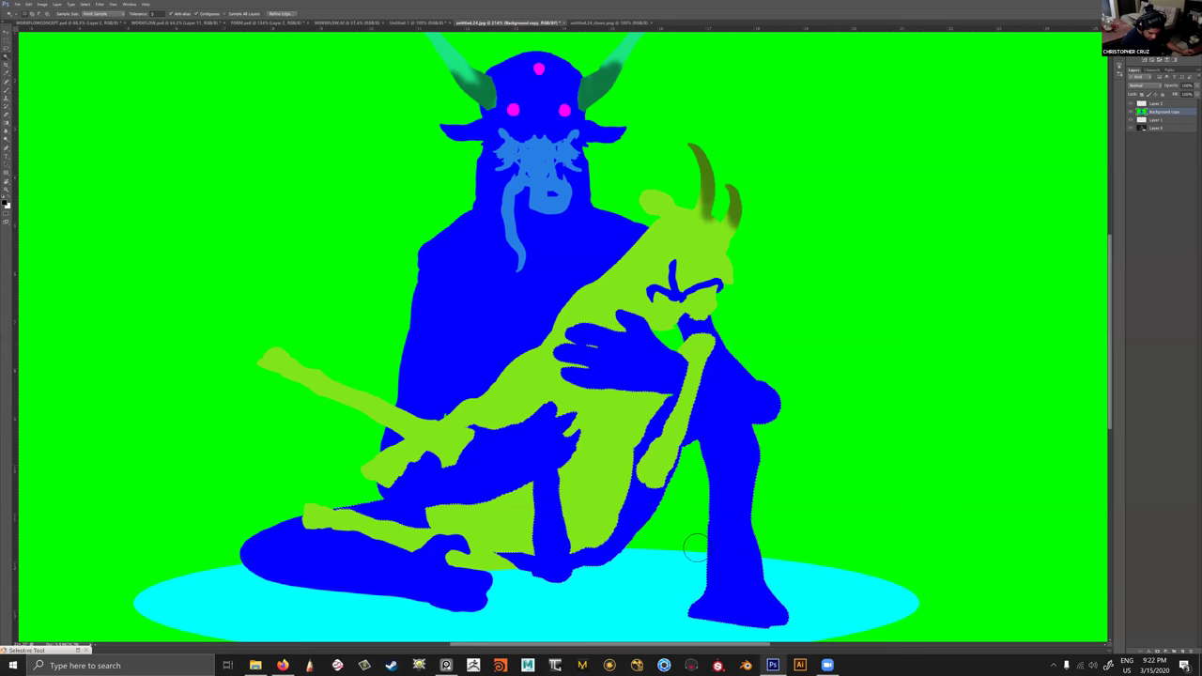
key("ctrl+comma")
key("alt+bracketright")
scroll(739, 533, "down", 3, "alt")
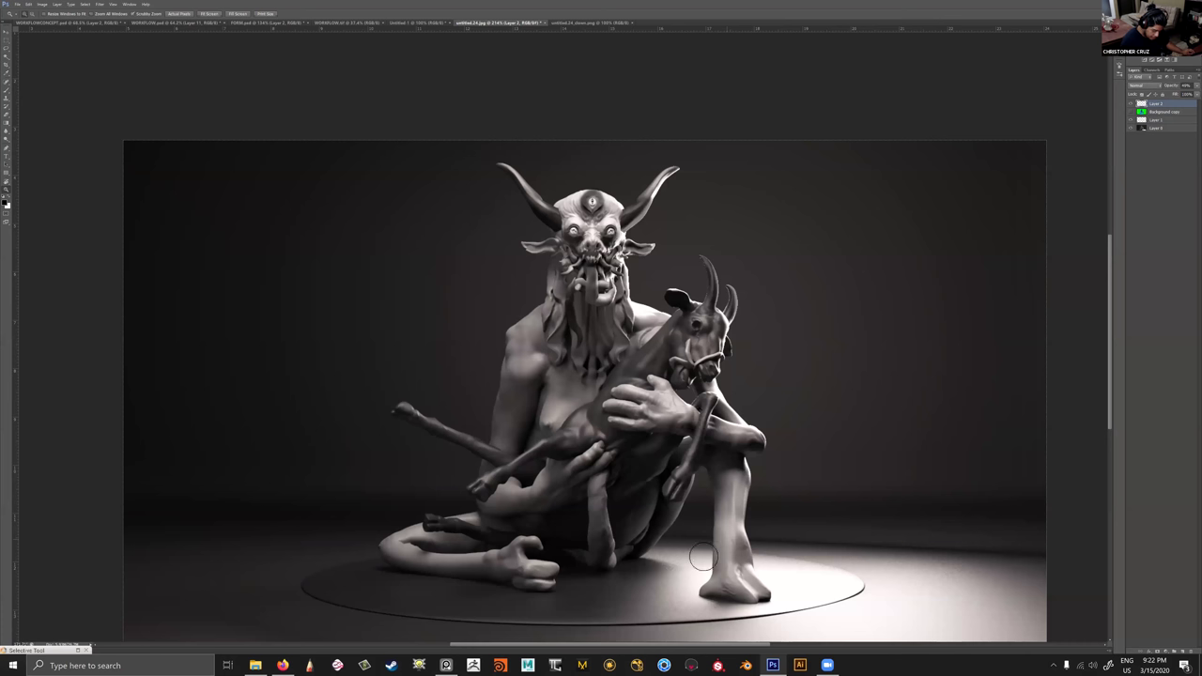
key("b")
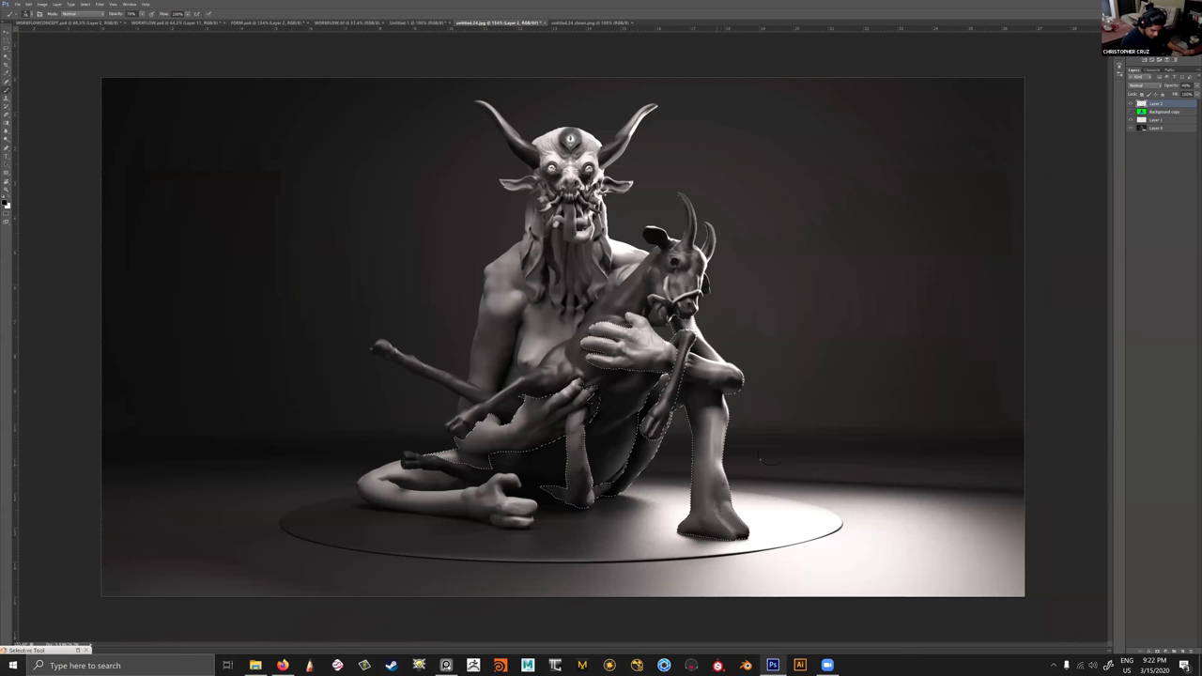
Select the creature's folded leg and foot from the hidden clown layer with the Magic Wand.
left_click(1159, 112)
key("w")
left_click(500, 521)
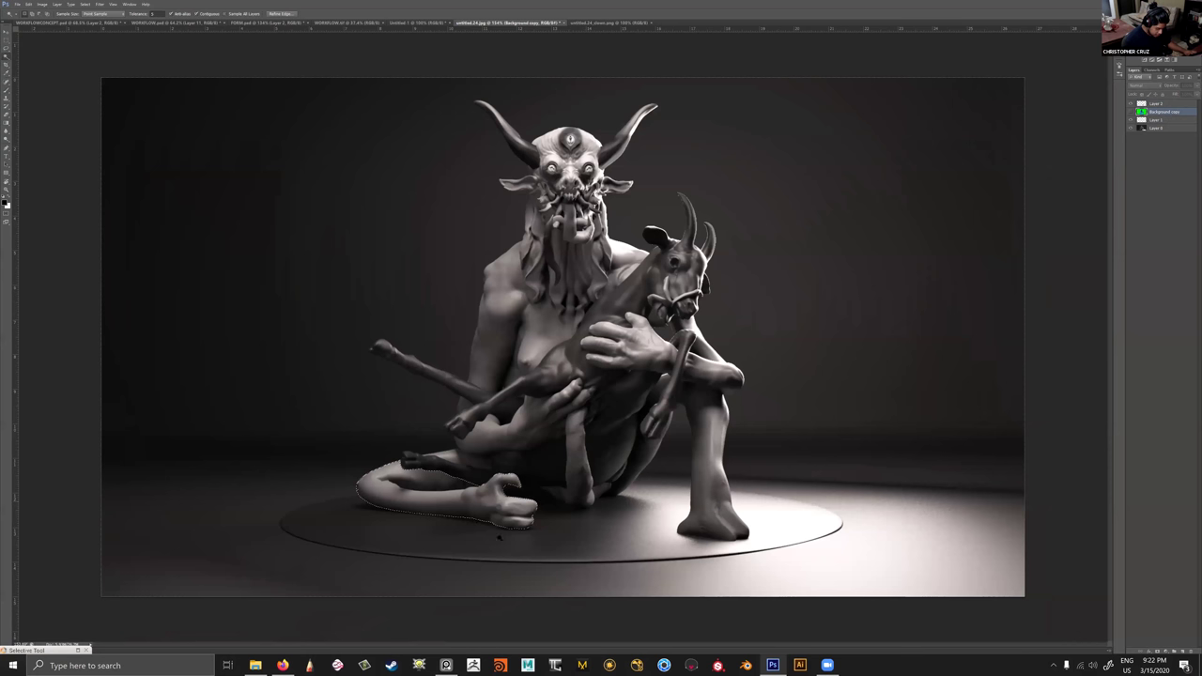
Darken the toes of the creature's folded leg on Layer 2 with the brush and clear the selection.
key("b")
left_click(1157, 120)
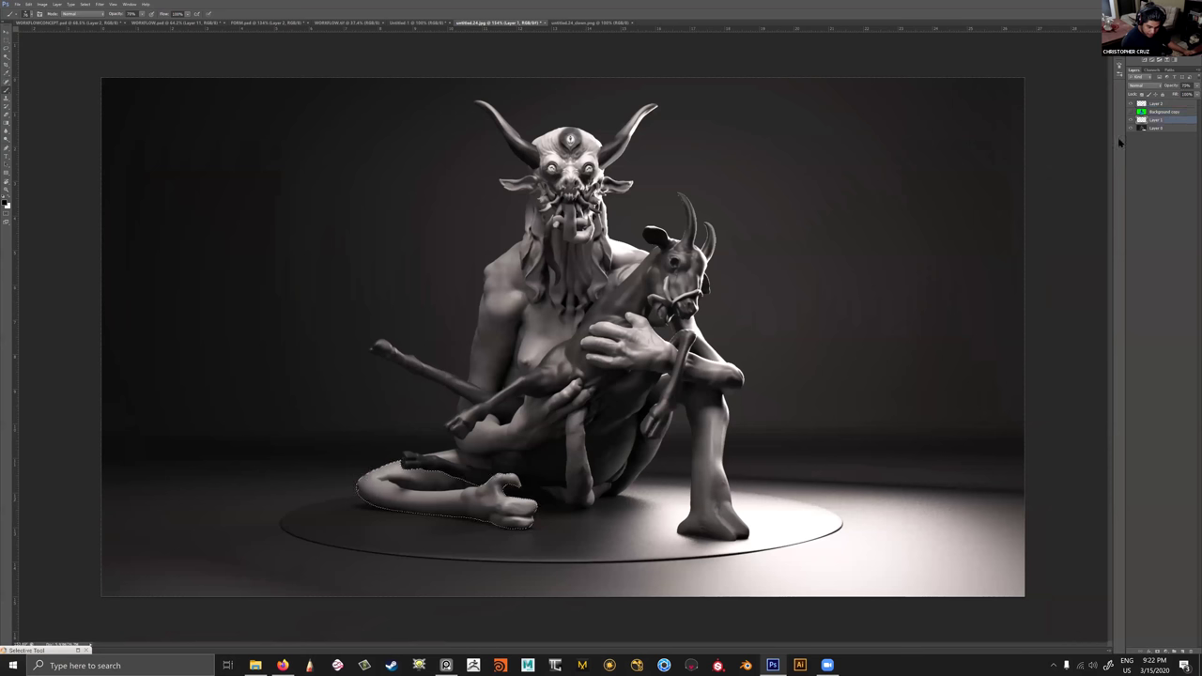
left_click(1155, 103)
mouse_move(511, 533)
left_mouse_down()
mouse_move(442, 529)
mouse_move(536, 529)
left_mouse_up()
key("ctrl+d")
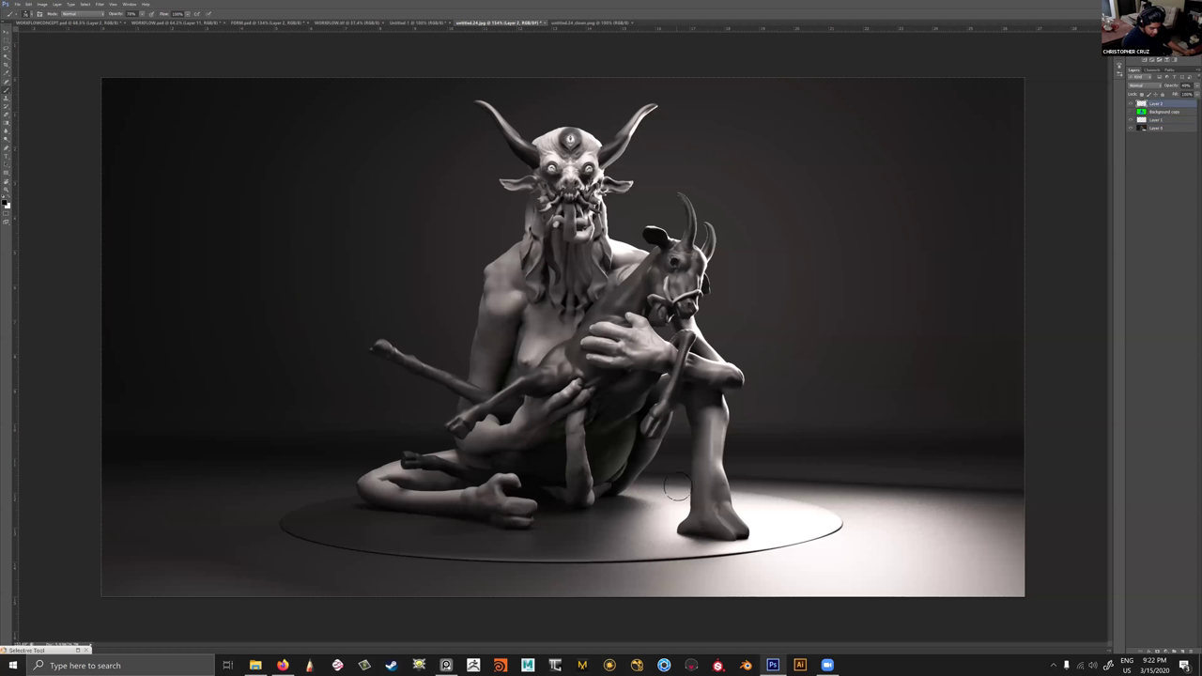
Adjust the opacity of Layer 2 and reduce the opacity of Layer 1 to balance the shading.
mouse_move(823, 388)
left_mouse_down("ctrl")
mouse_move(798, 386)
mouse_move(860, 319)
mouse_move(844, 298)
mouse_move(877, 191)
mouse_move(912, 177)
left_mouse_up("ctrl")
left_click_drag(1186, 89, 1187, 95)
left_click(1168, 122)
left_click(1167, 122)
left_click(1196, 87)
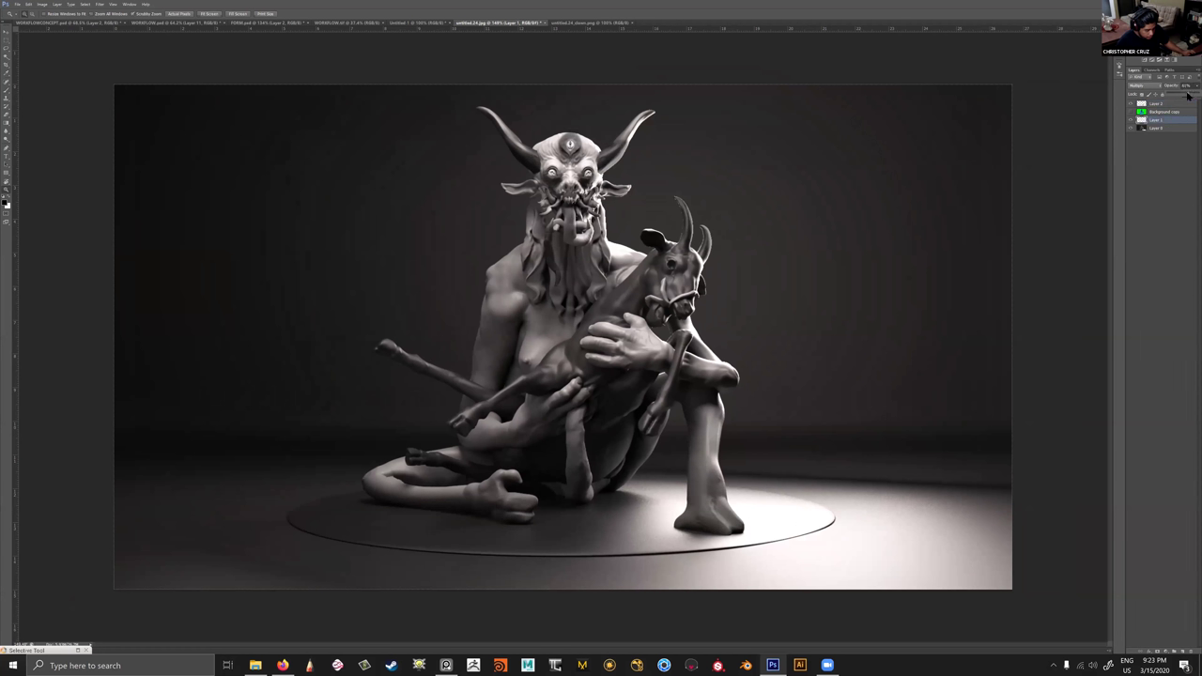
scroll(896, 248, "down", 2, "alt")
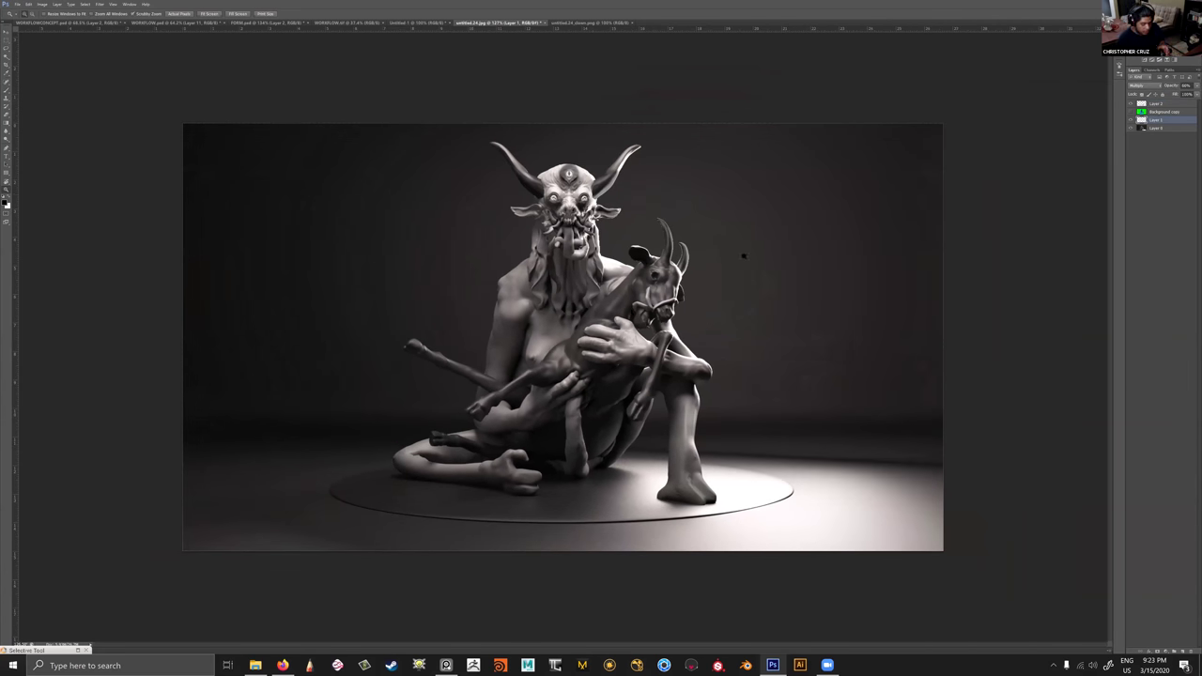
scroll(693, 389, "up", 4, "alt")
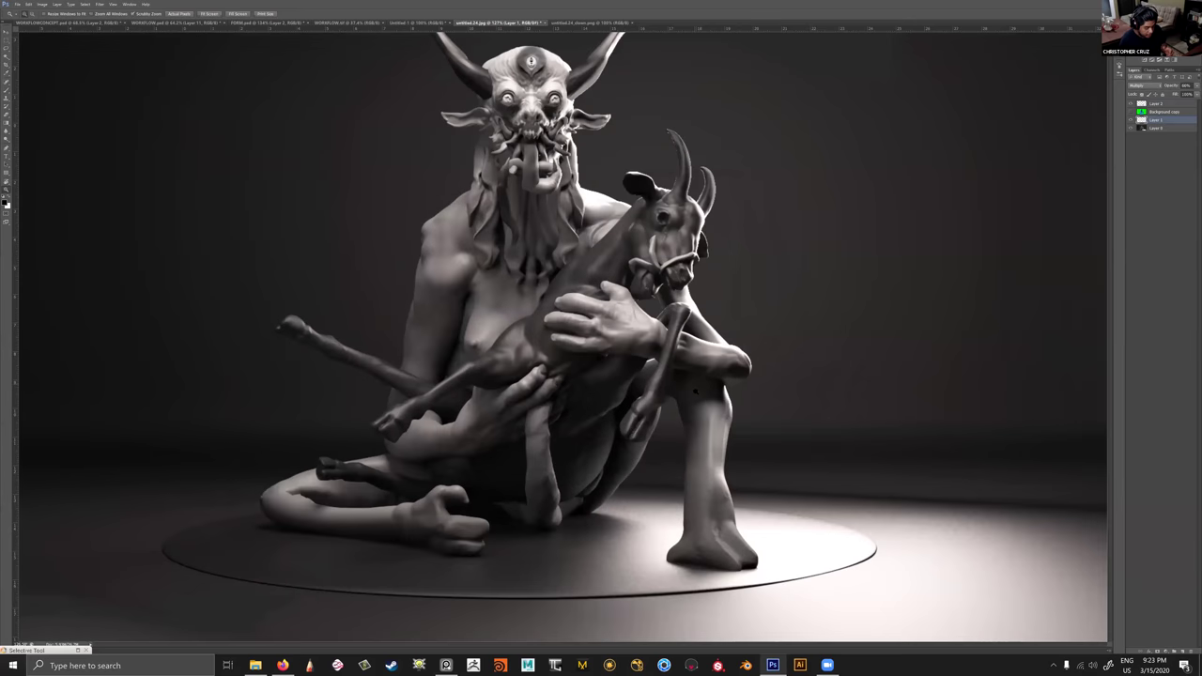
scroll(693, 388, "down", 2, "alt")
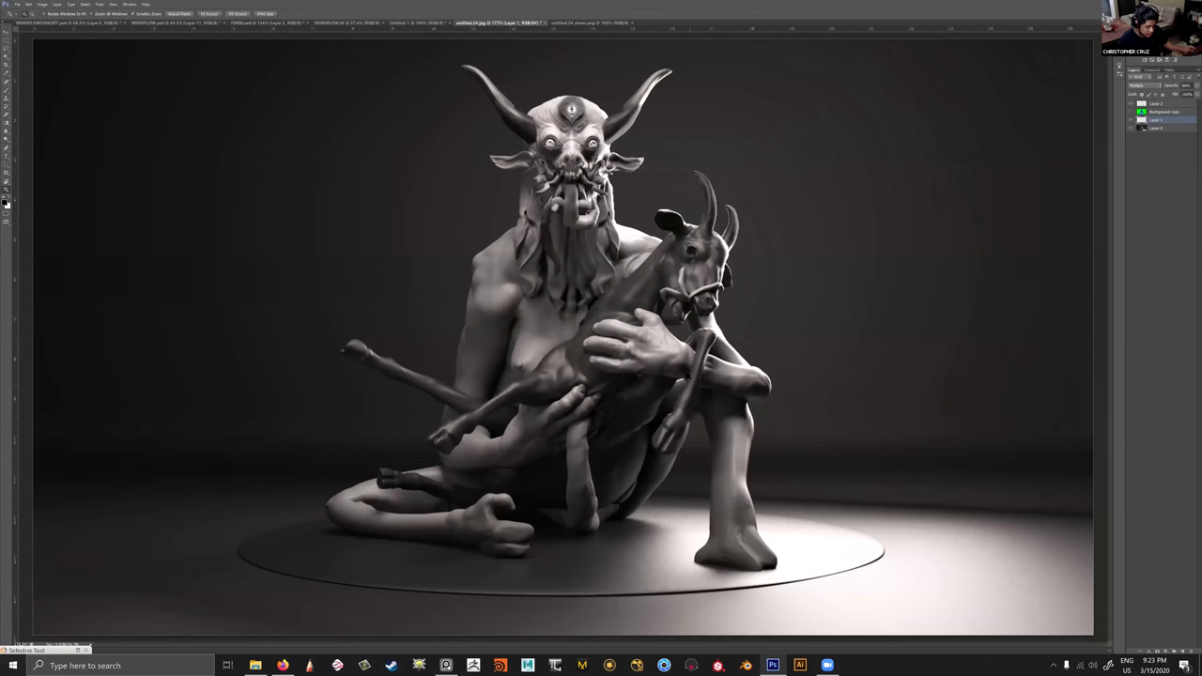
scroll(693, 388, "down", 2, "alt")
Switch to Firefox and search Google Images for "rotten skin texture" in a new tab.
mouse_move(274, 665)
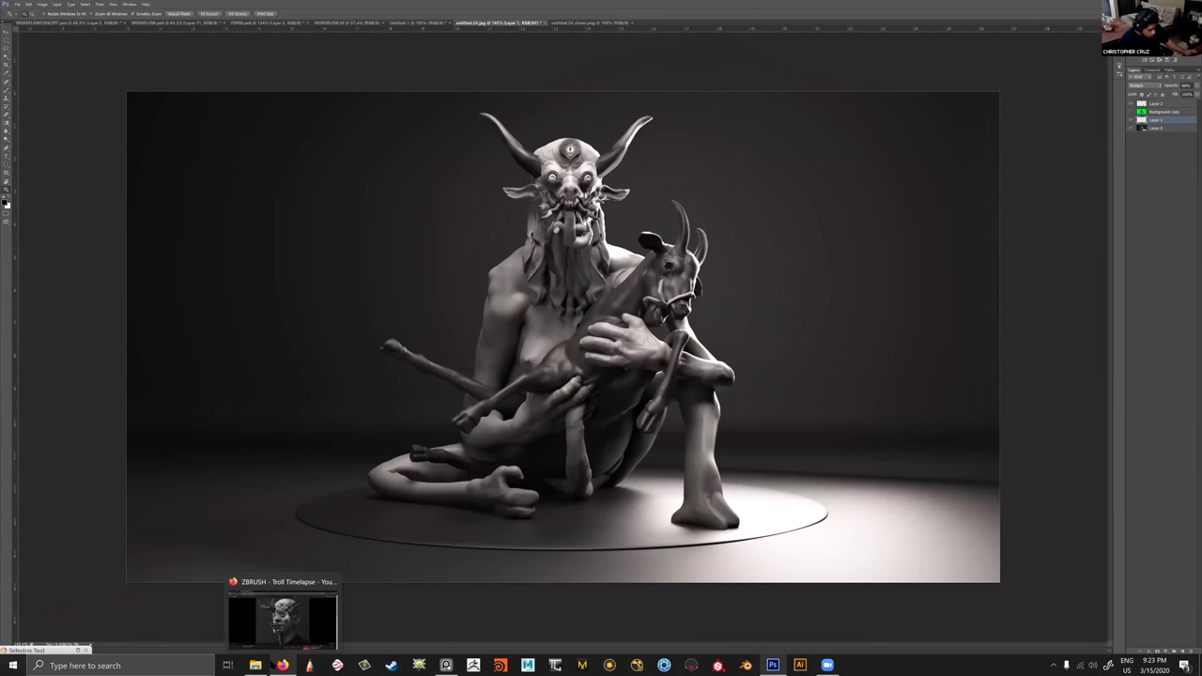
left_click(281, 619)
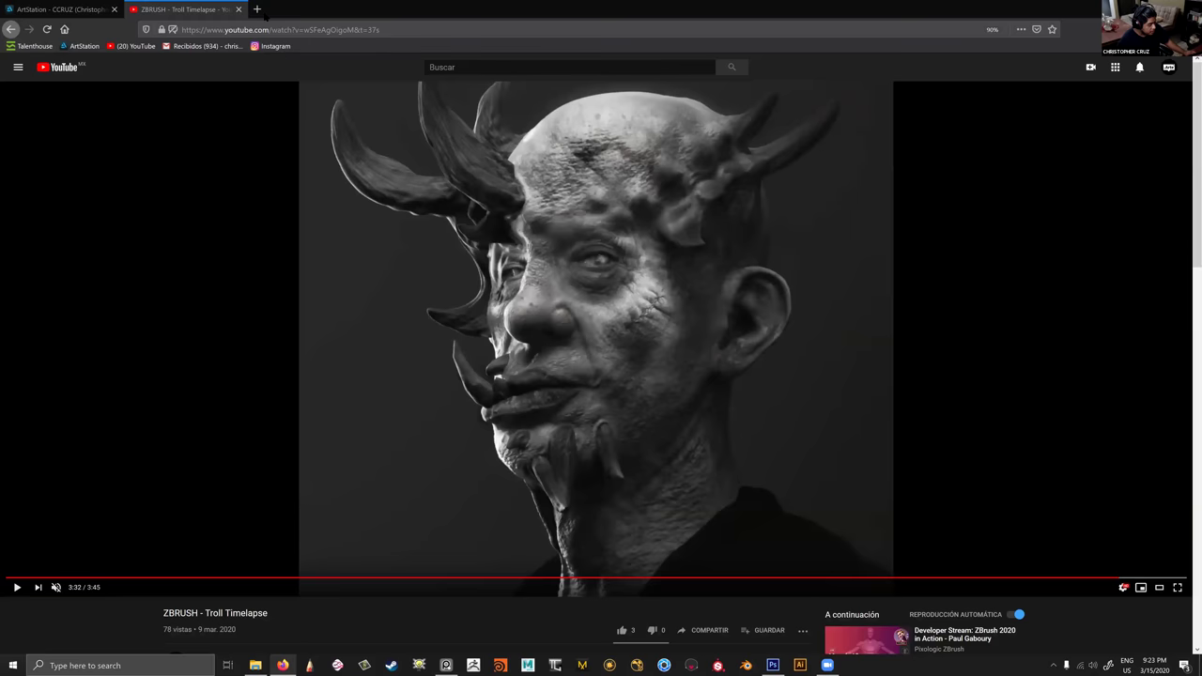
left_click(261, 10)
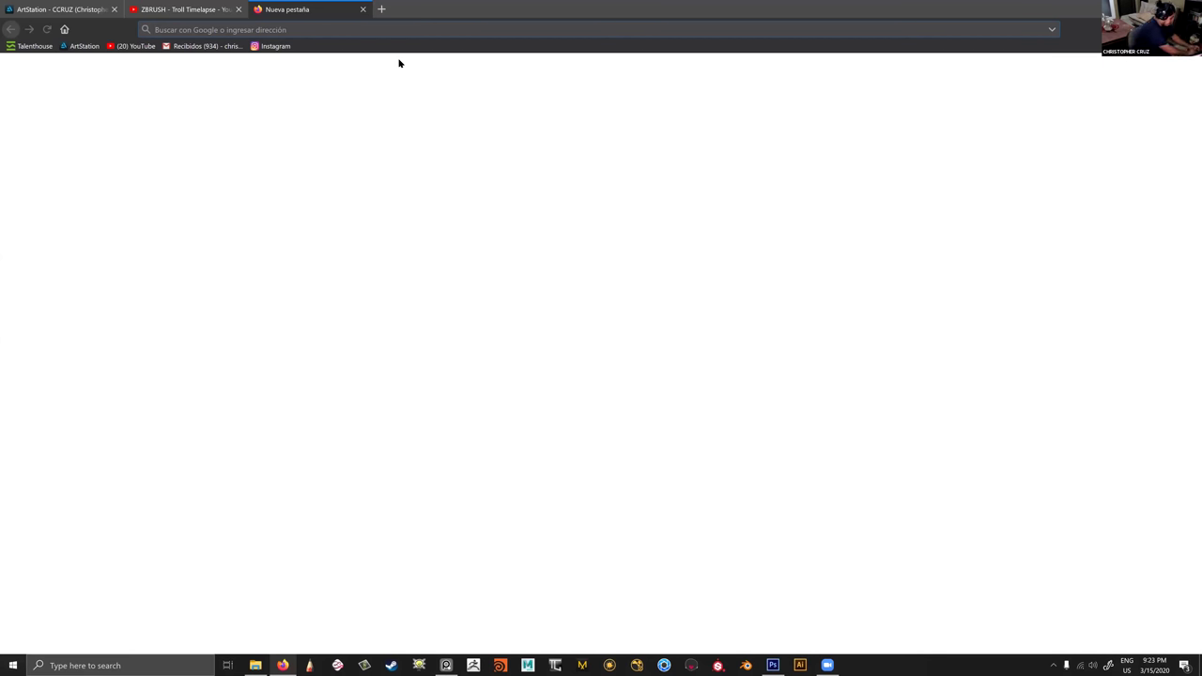
type("rotten ski")
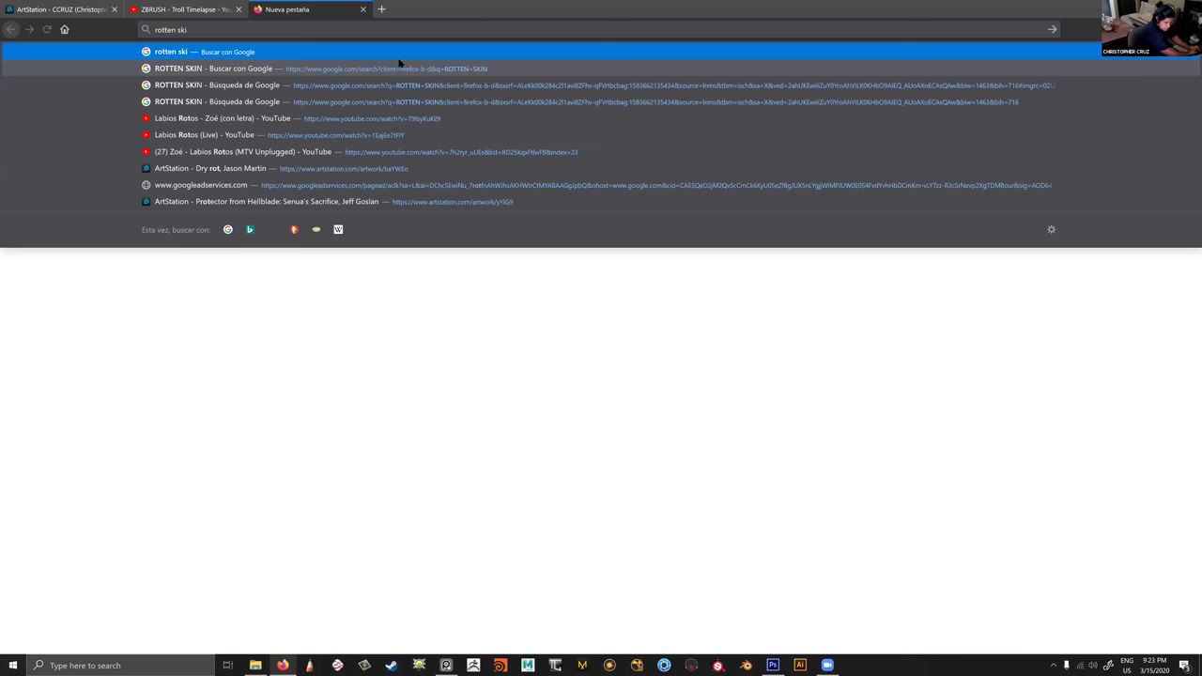
type("n textu")
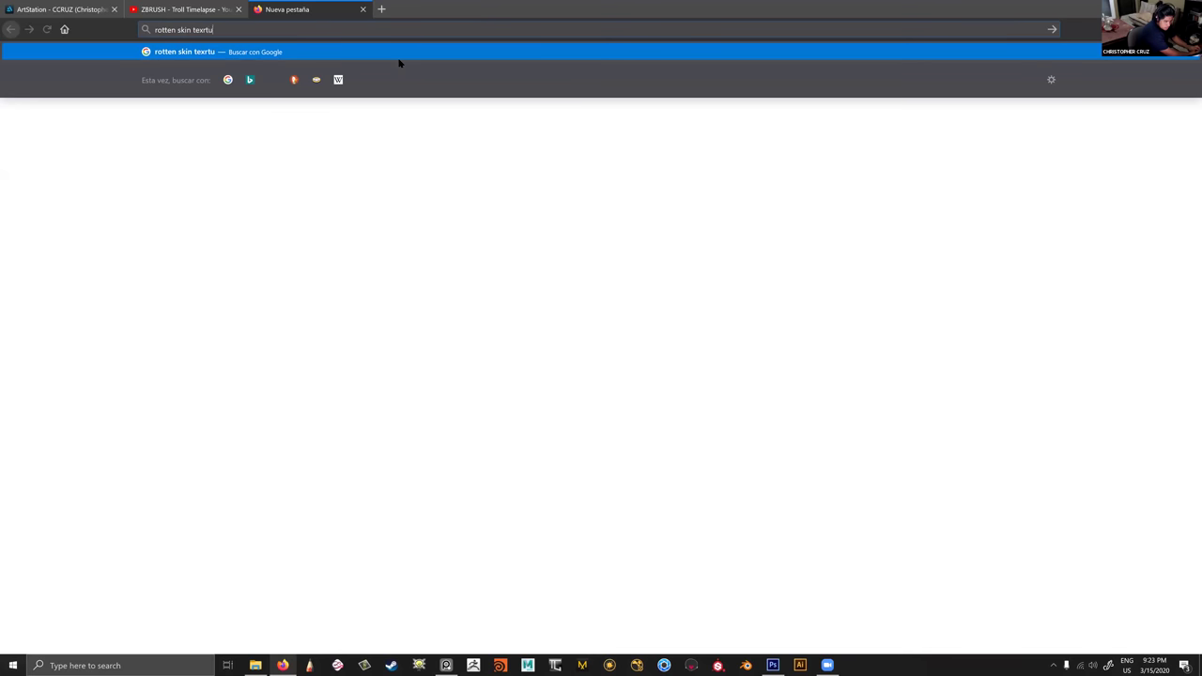
type("re")
key("Return")
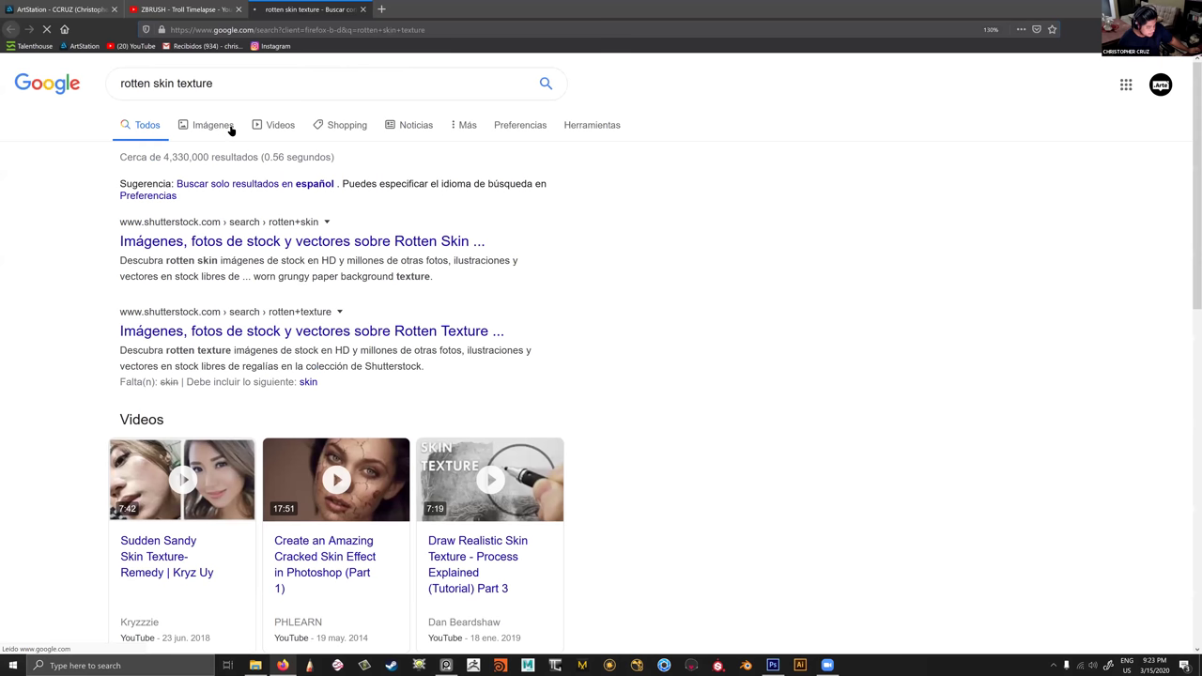
left_click(231, 131)
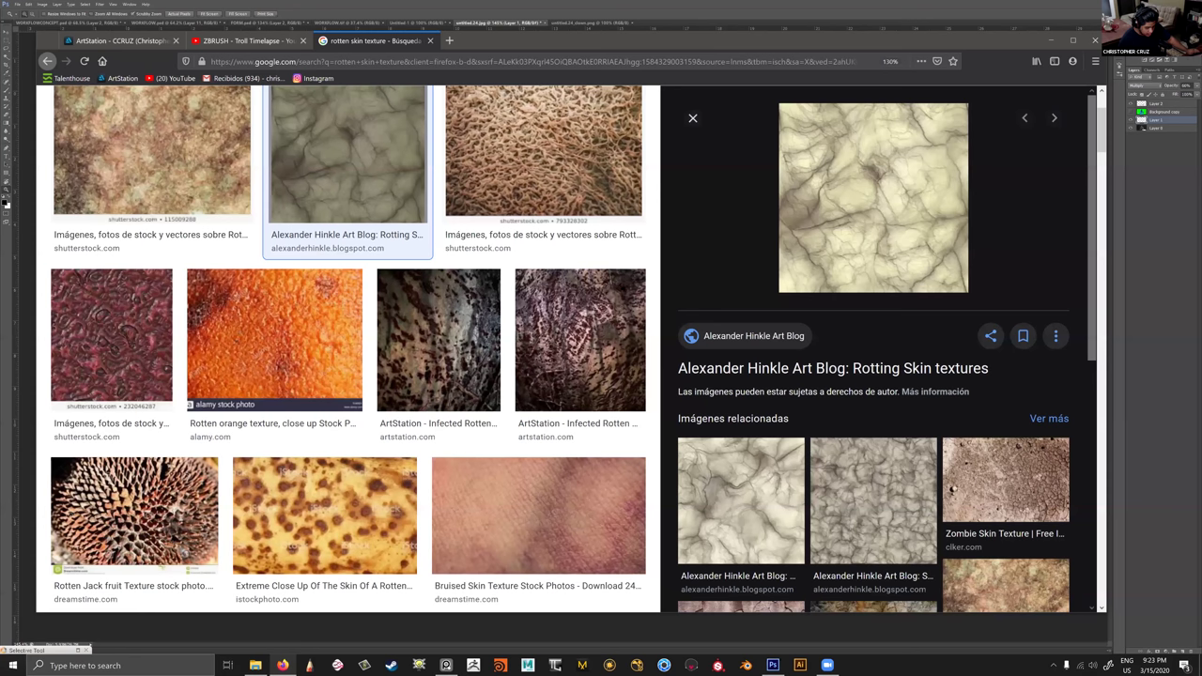
Bring the pale veined Rotting Skin texture into the Photoshop render as a new layer over the creature's chest.
left_click_drag(751, 40, 377, 348)
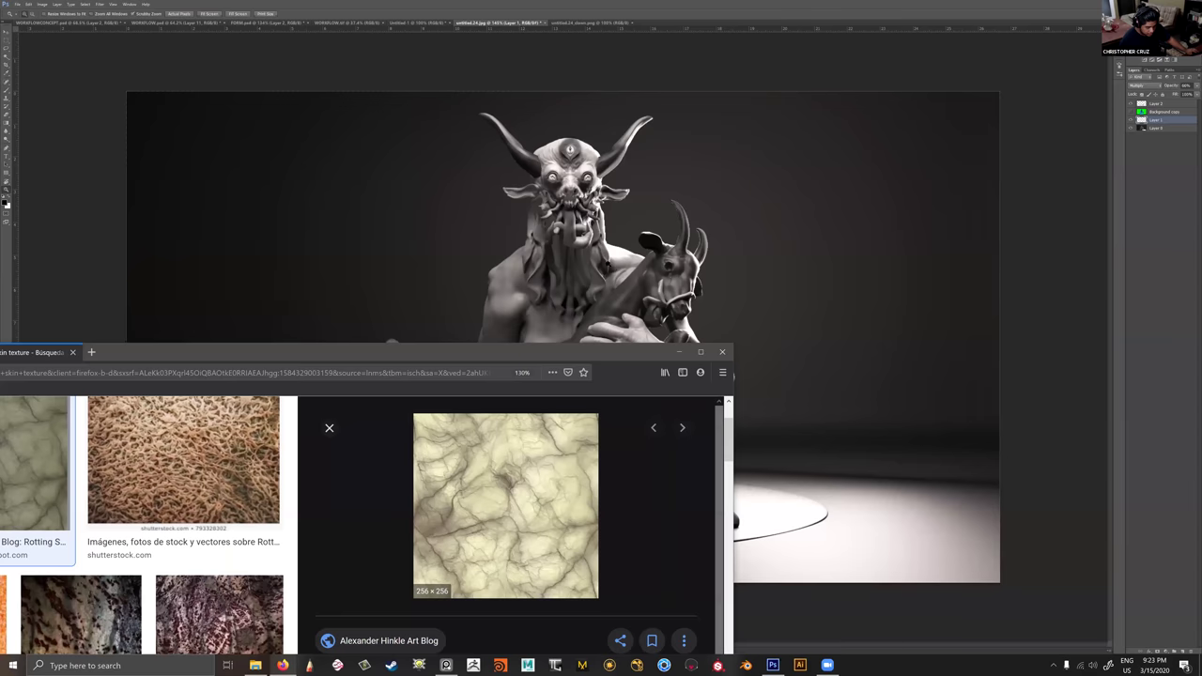
key("ctrl+v")
key("v")
left_click_drag(604, 253, 614, 343)
Desaturate the pasted skin texture with Hue/Saturation.
key("ctrl+space")
key("ctrl+u")
left_click_drag(637, 457, 595, 460)
left_click(710, 413)
key("g")
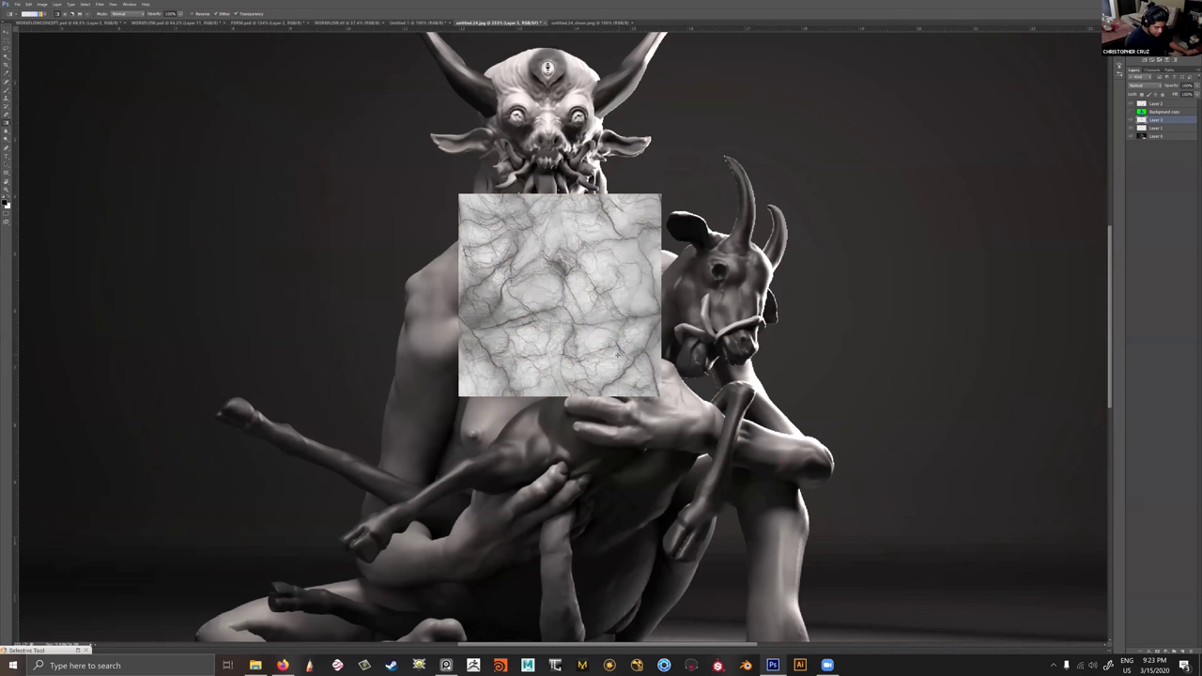
Scale the skin texture down proportionally and place it over the creature's hand and the goat's body.
key("v")
left_click_drag(616, 357, 595, 389)
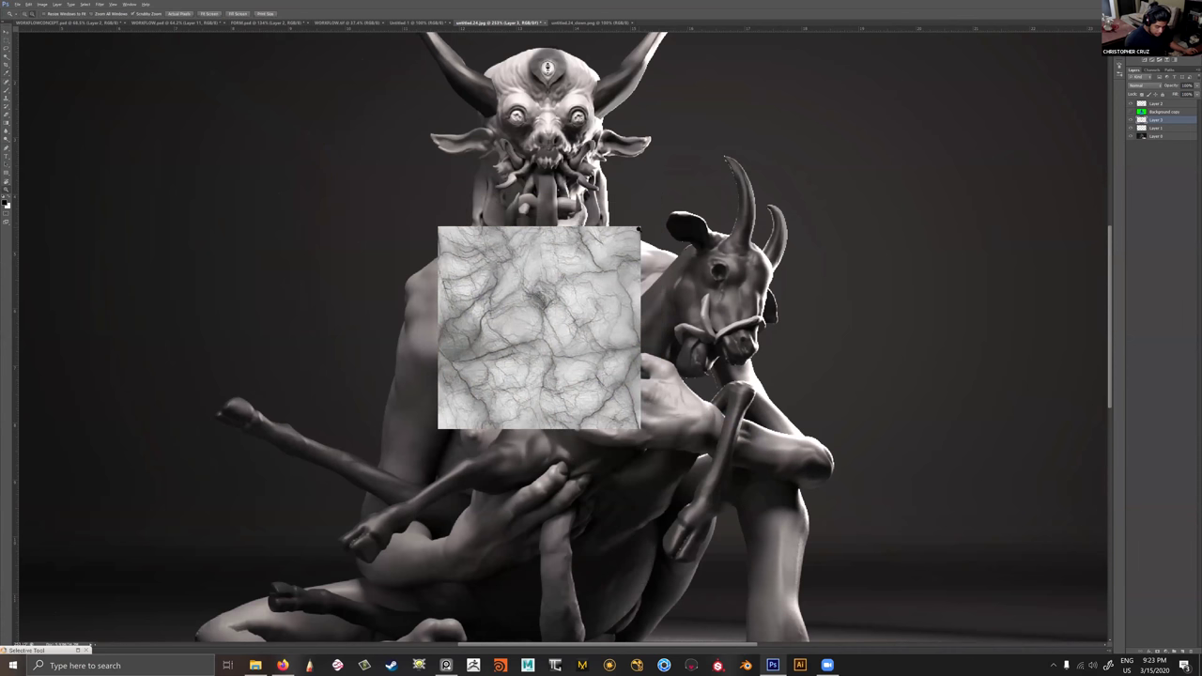
left_click_drag(641, 227, 599, 267, "alt+shift")
left_click_drag(566, 329, 523, 333)
key("ctrl+z")
left_click_drag(599, 266, 616, 249, "alt+shift")
left_click_drag(593, 322, 483, 354)
left_click_drag(362, 404, 698, 448)
key("Return")
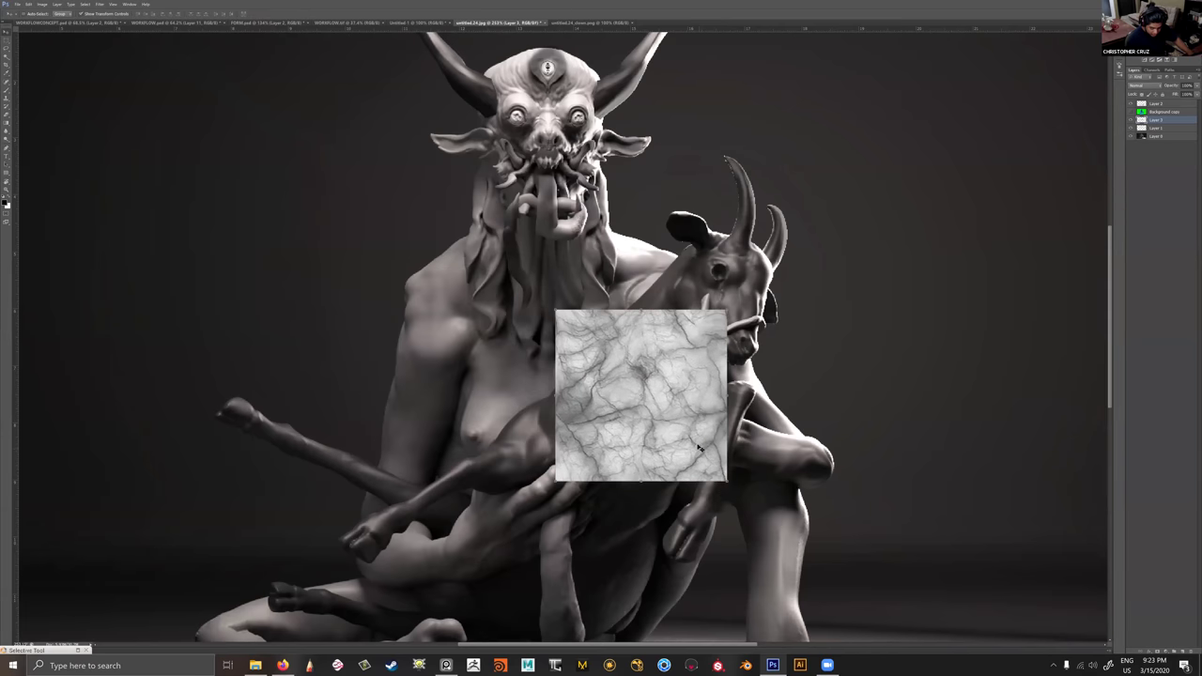
Set the texture layer's blend mode to Soft Light after comparing the neighbouring modes.
left_click(1151, 87)
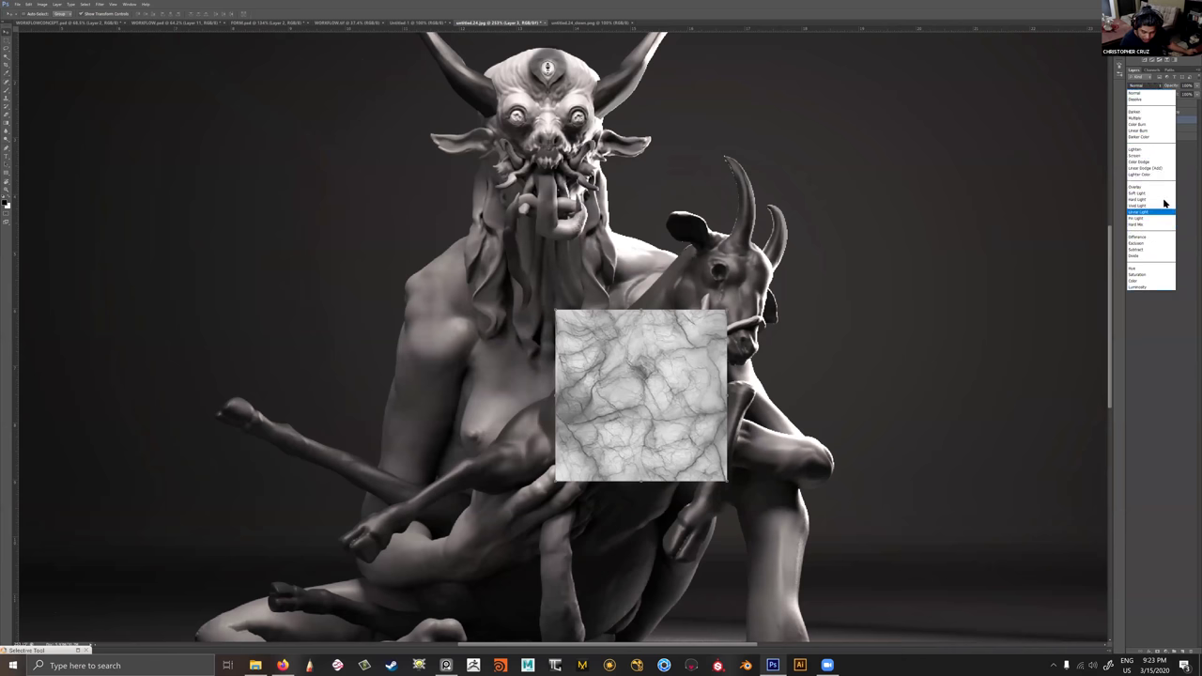
left_click(1148, 195)
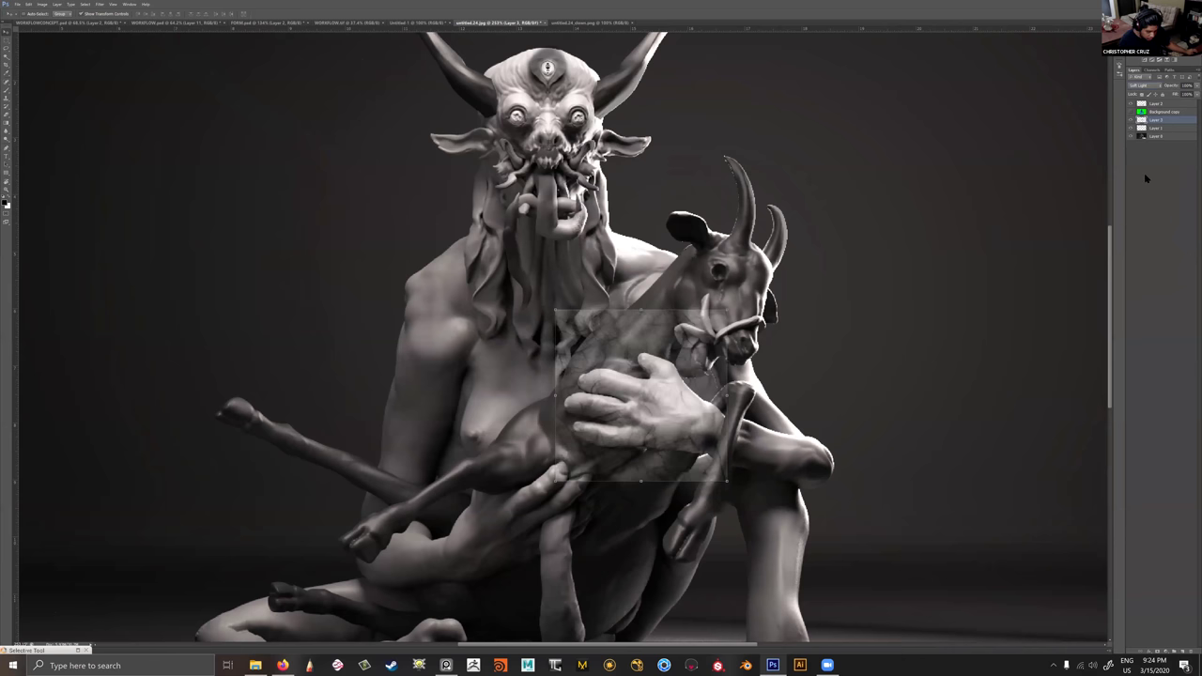
scroll(1139, 87, "up", 2)
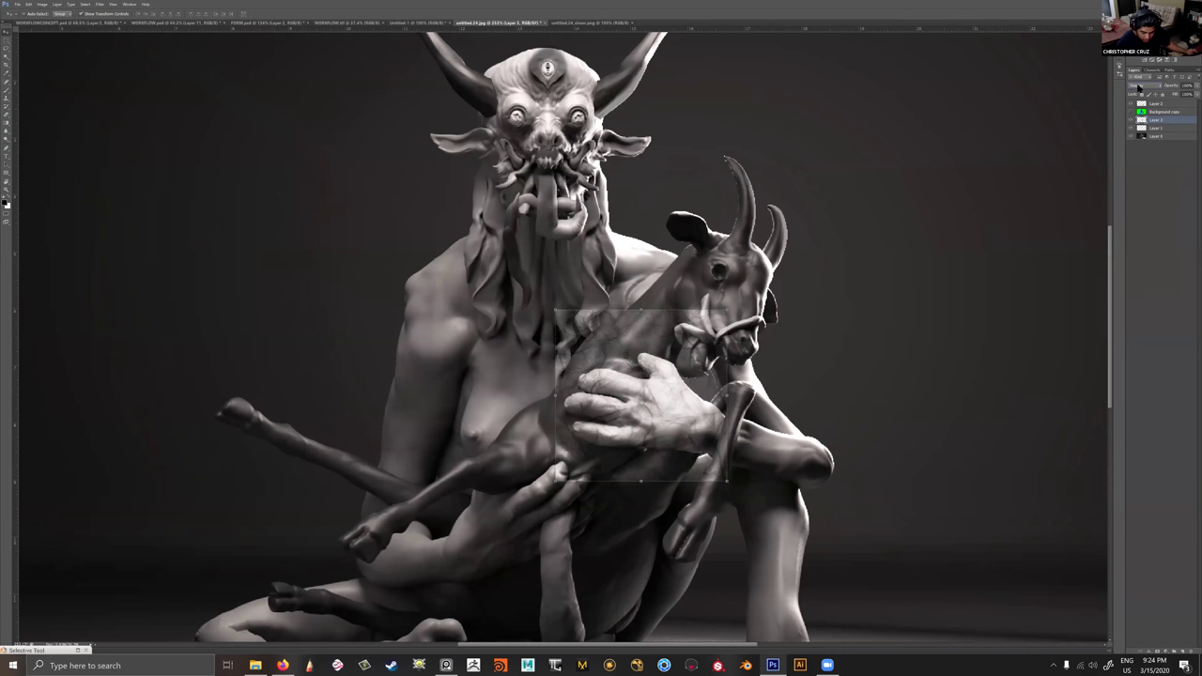
scroll(1138, 87, "down", 2)
scroll(1138, 87, "down", 3)
Move the skin texture over the creature's shoulder, arm and chest and enlarge it slightly.
left_click_drag(723, 415, 536, 383)
key("ctrl+t")
left_click_drag(541, 452, 560, 471, "alt")
key("Return")
key("z")
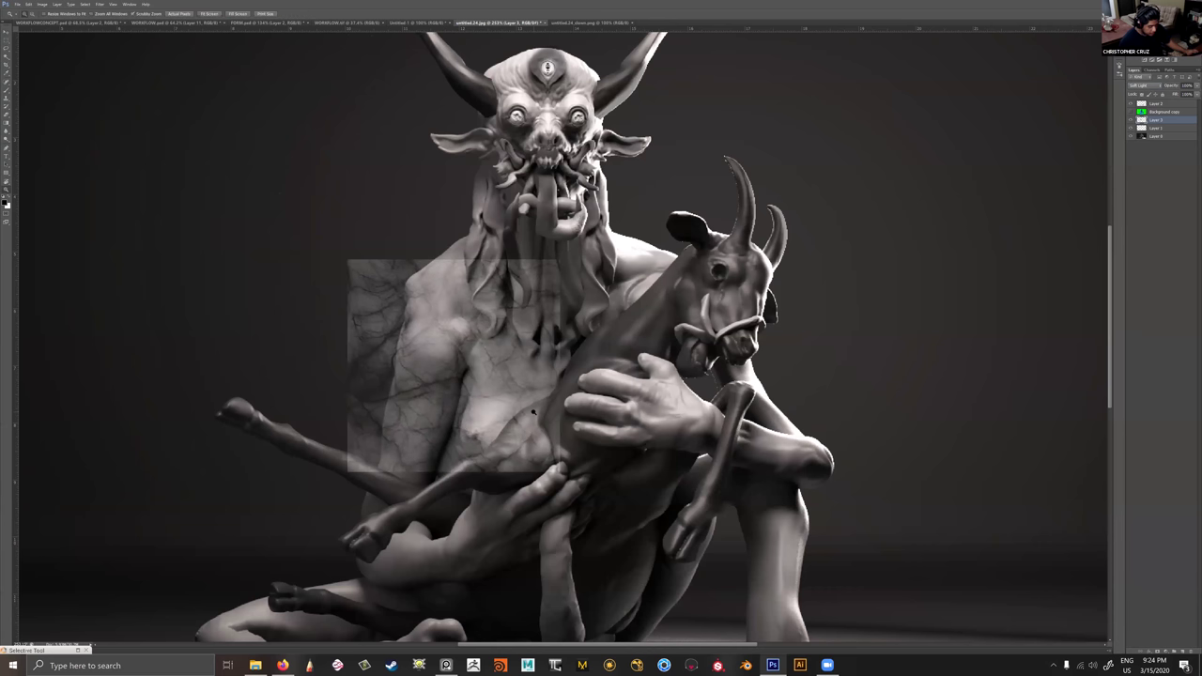
Select the creature's body from the hidden clown layer, delete the texture outside it on Layer 3, and clear the selection.
left_click(1152, 113)
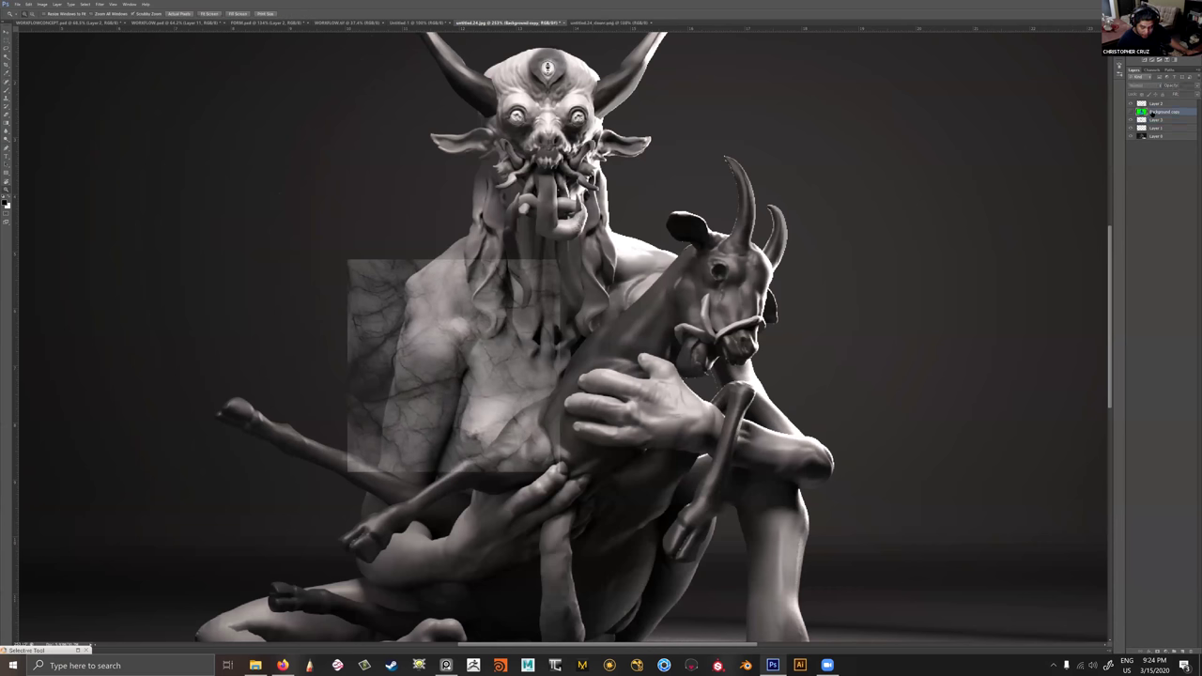
key("w")
left_click(505, 369)
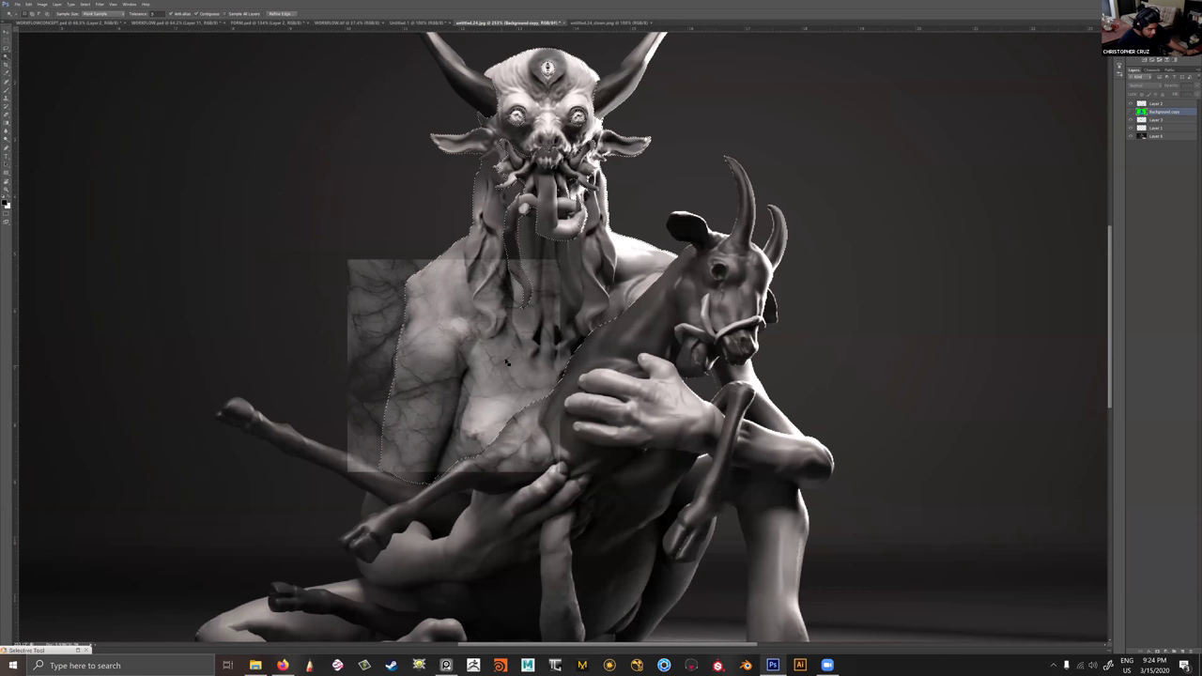
left_click(1144, 105)
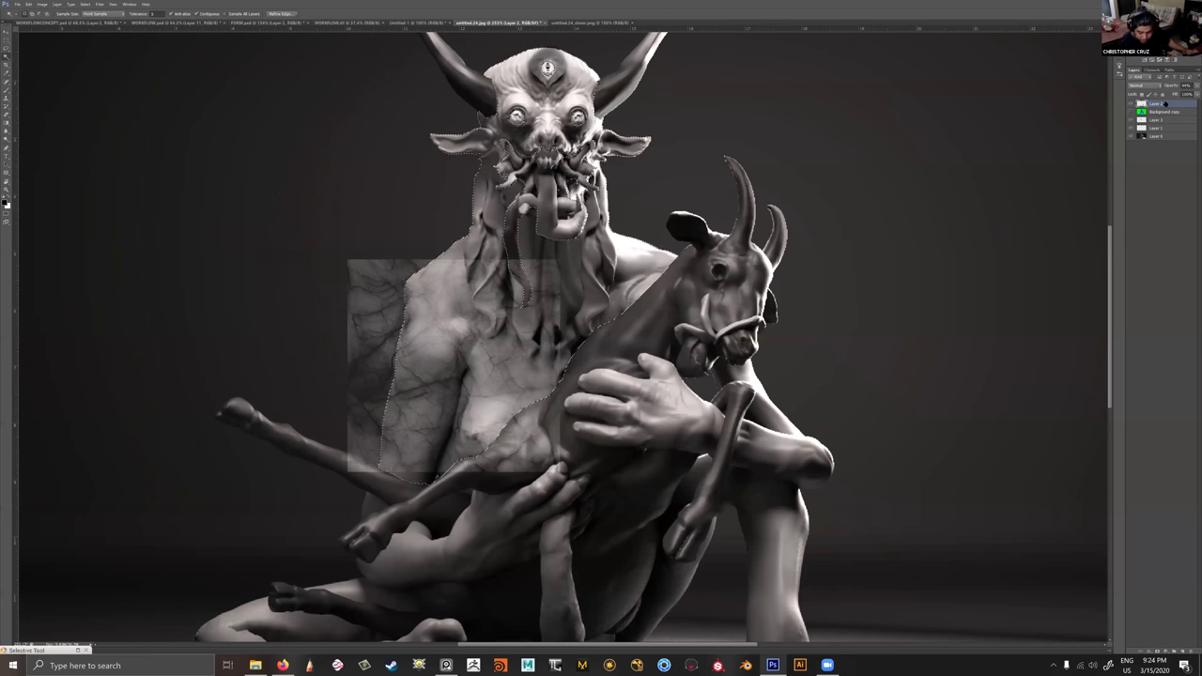
left_click(1130, 103)
left_click(1131, 103)
left_click(1146, 120)
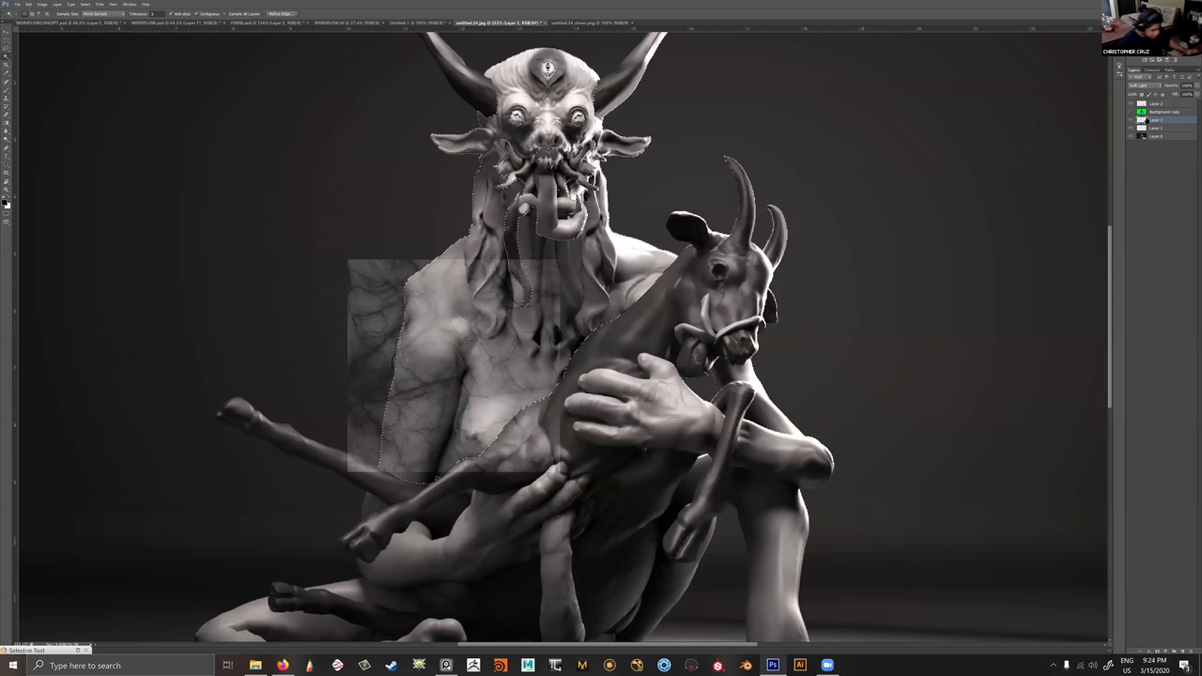
key("Delete")
key("ctrl+d")
Erase the skin texture from the beard and chest with a large soft eraser, leaving veins on the arm.
key("e")
mouse_move(507, 256)
left_mouse_down()
mouse_move(545, 271)
mouse_move(556, 255)
left_mouse_up()
right_click_drag(545, 272, 569, 264, "alt")
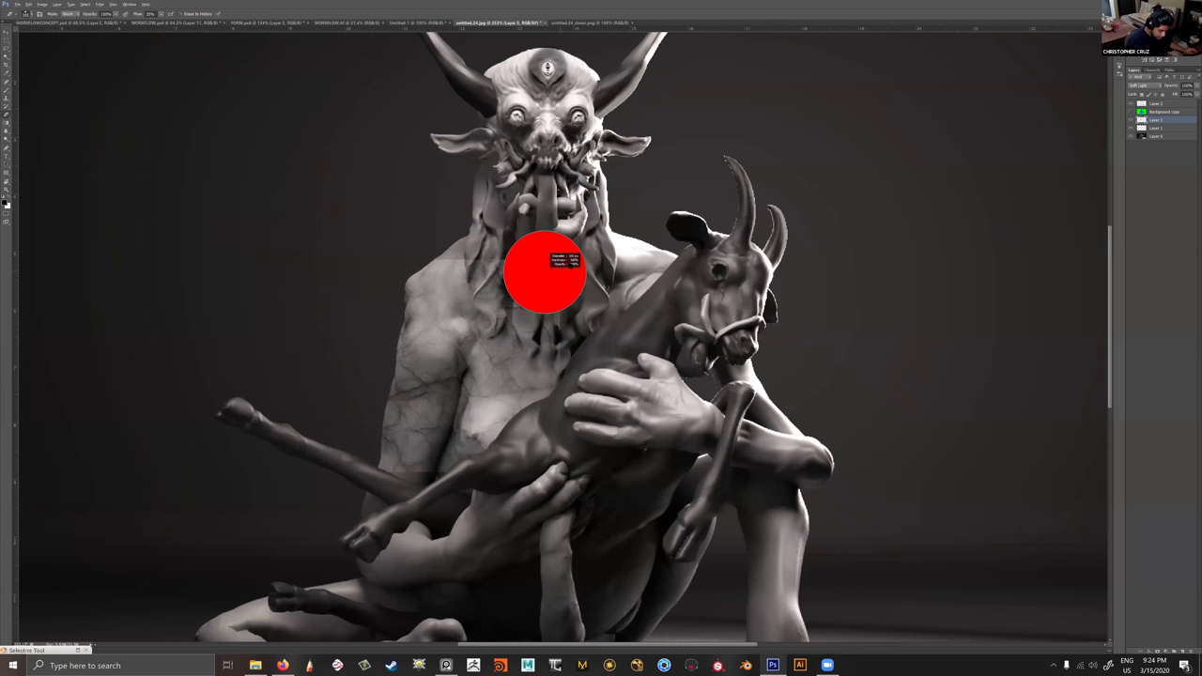
right_click(562, 268)
mouse_move(466, 268)
left_mouse_down()
mouse_move(545, 278)
mouse_move(537, 350)
mouse_move(503, 359)
left_mouse_up()
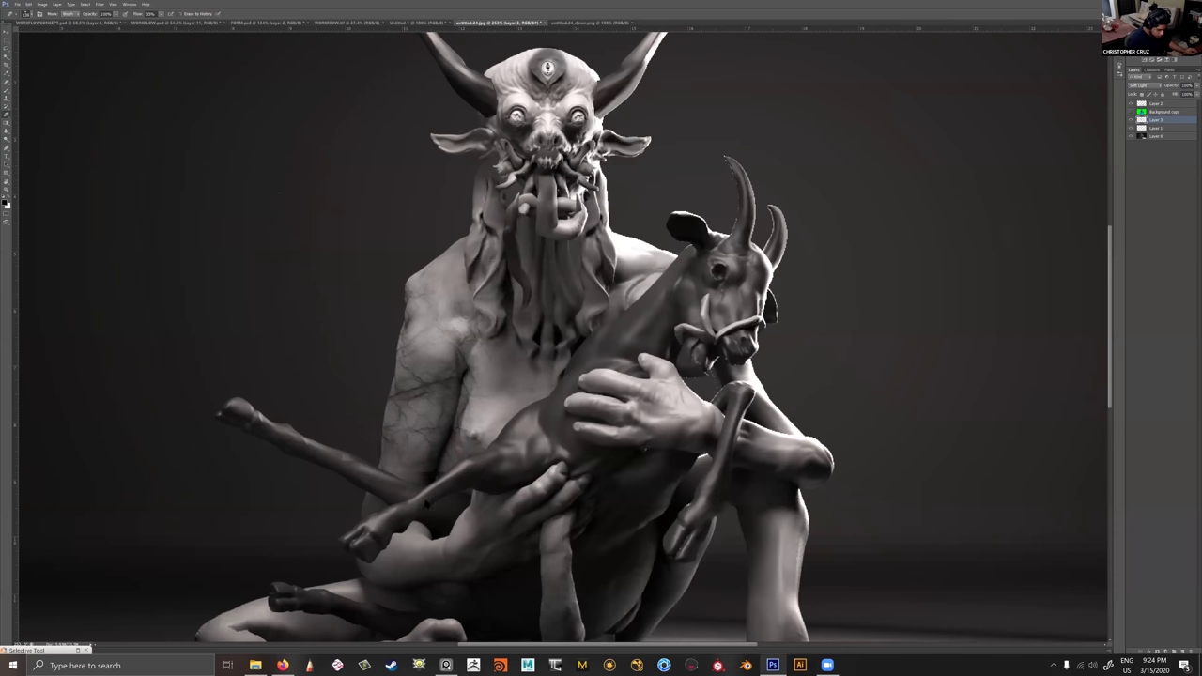
Try fully desaturating and darkening the arm's vein texture with Hue/Saturation.
key("w")
key("ctrl+u")
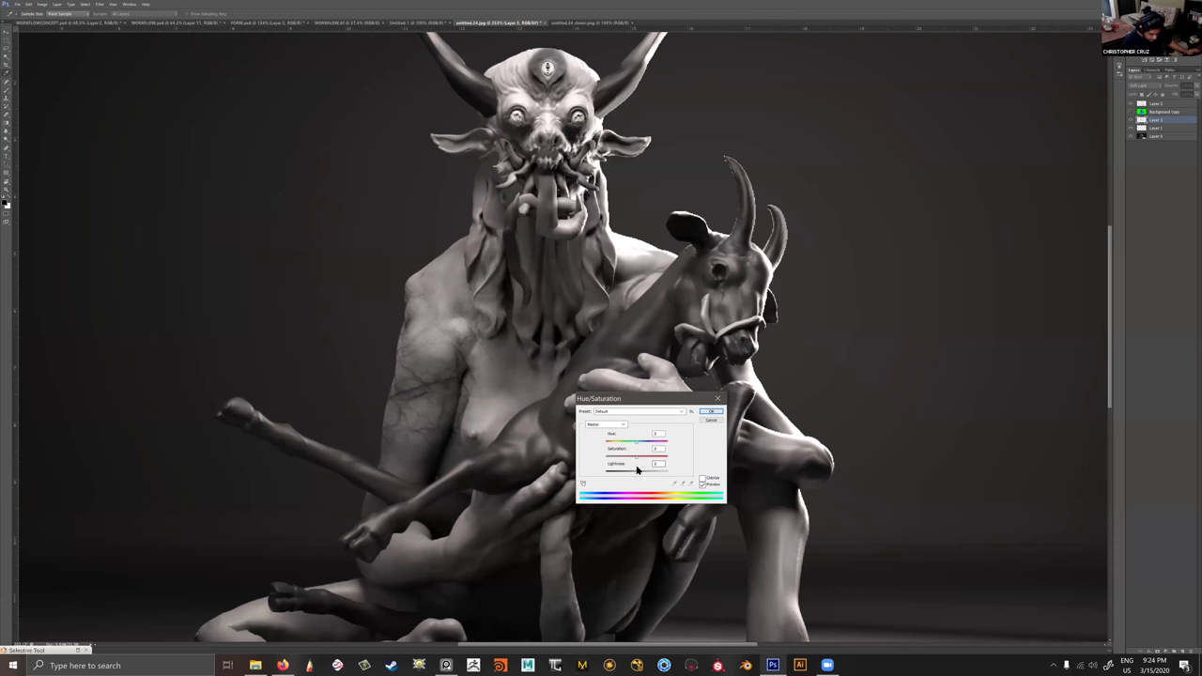
left_click_drag(621, 459, 603, 459)
key("Tab")
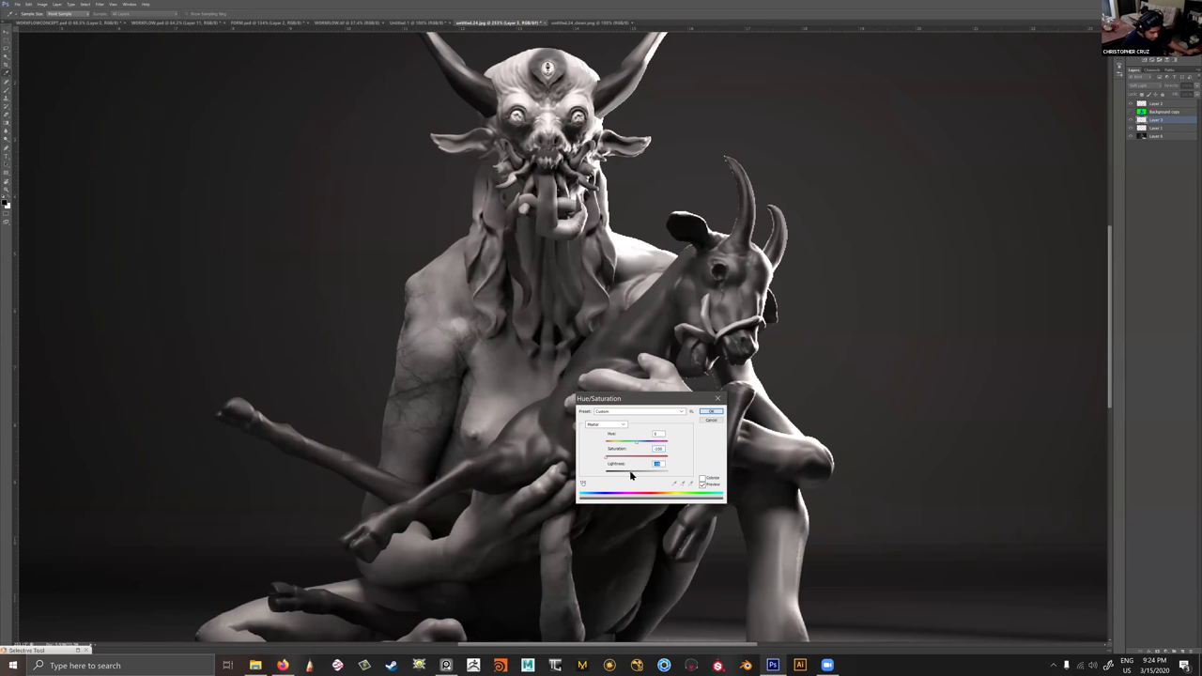
left_click(717, 405)
Apply an Exposure adjustment of -0.43 to the arm's vein texture.
left_click(43, 5)
mouse_move(93, 24)
left_click(202, 62)
left_click_drag(866, 266, 862, 266)
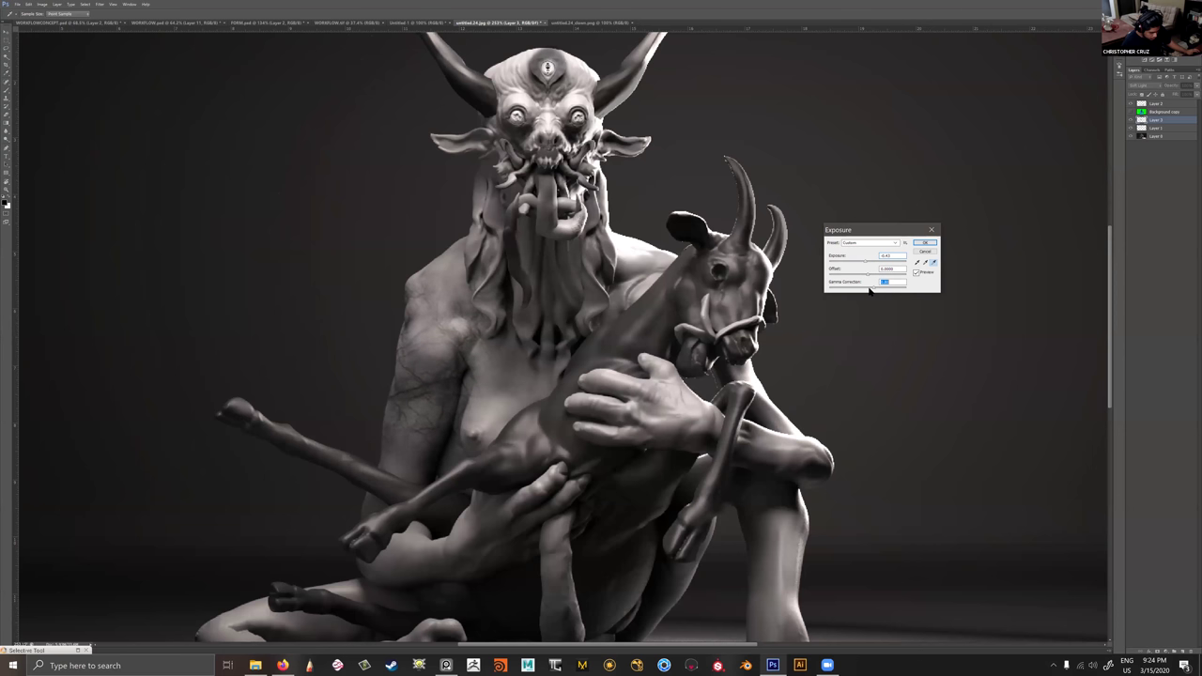
left_click(925, 242)
Remove the remaining colour from the vein texture layer with Hue/Saturation.
key("z")
left_click_drag(640, 415, 604, 395)
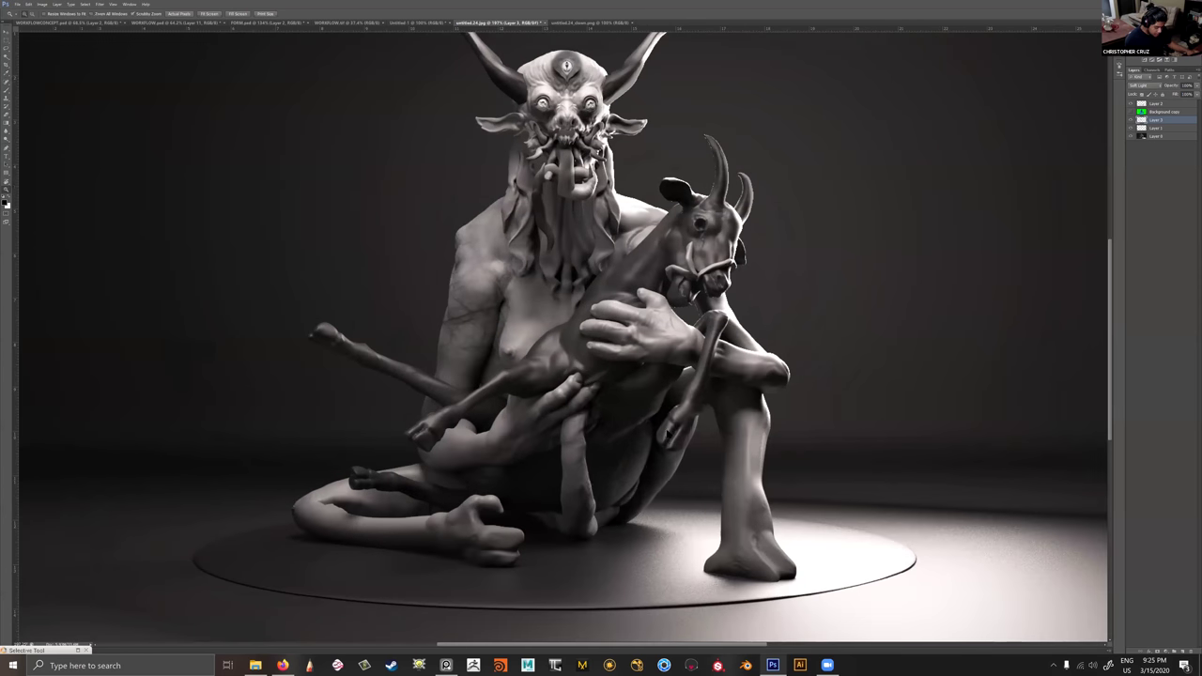
key("ctrl+u")
left_click_drag(635, 457, 589, 456)
left_click(711, 413)
Duplicate the vein texture layer twice and transform the newest copy over the creature's upright leg.
left_click_drag(688, 419, 659, 417)
key("v")
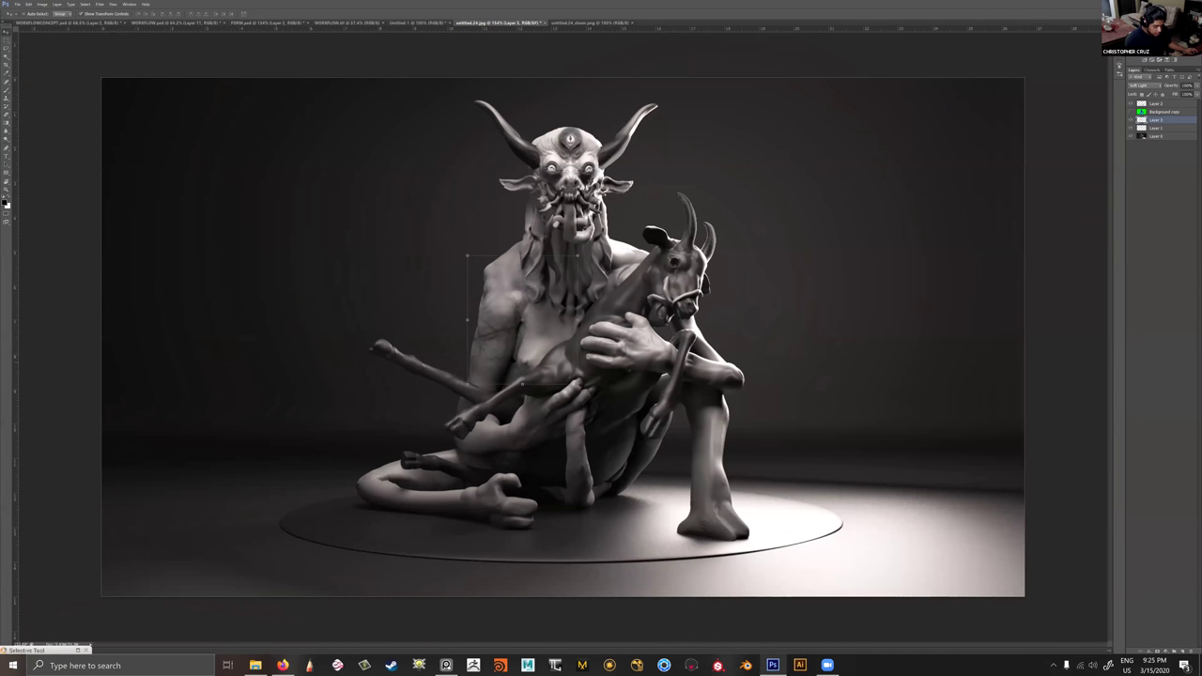
key("ctrl+j")
key("e")
key("v")
left_click_drag(558, 448, 628, 277, "alt")
left_click_drag(606, 216, 790, 396)
key("Return")
key("r")
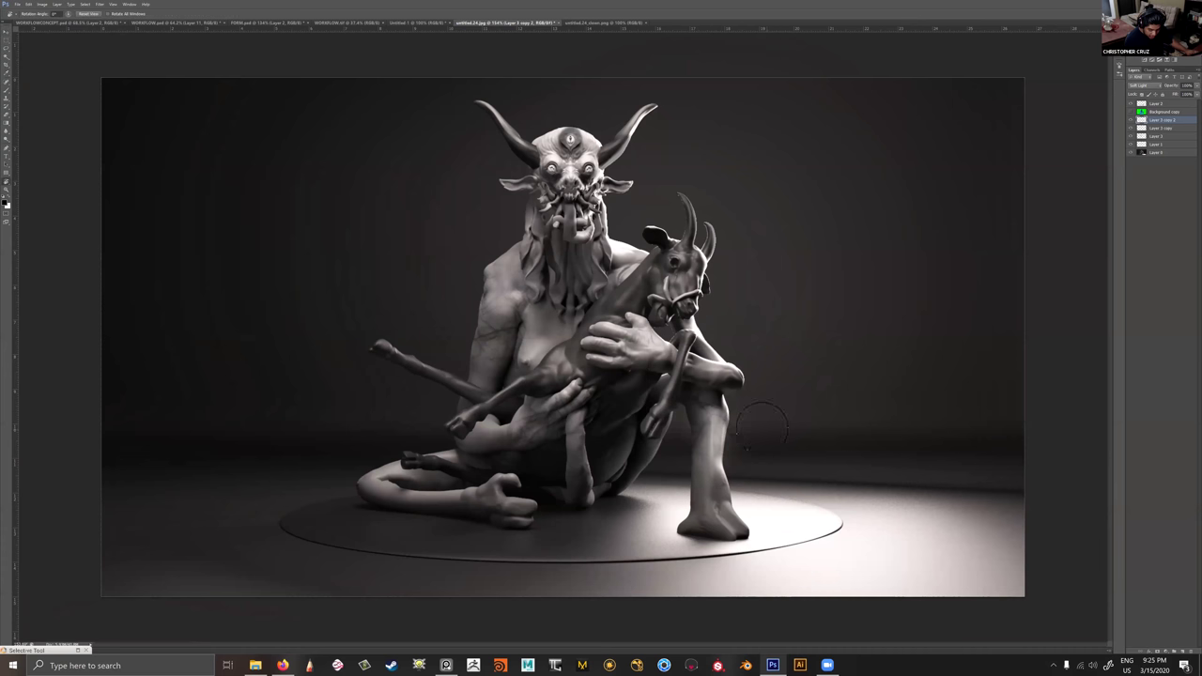
key("e")
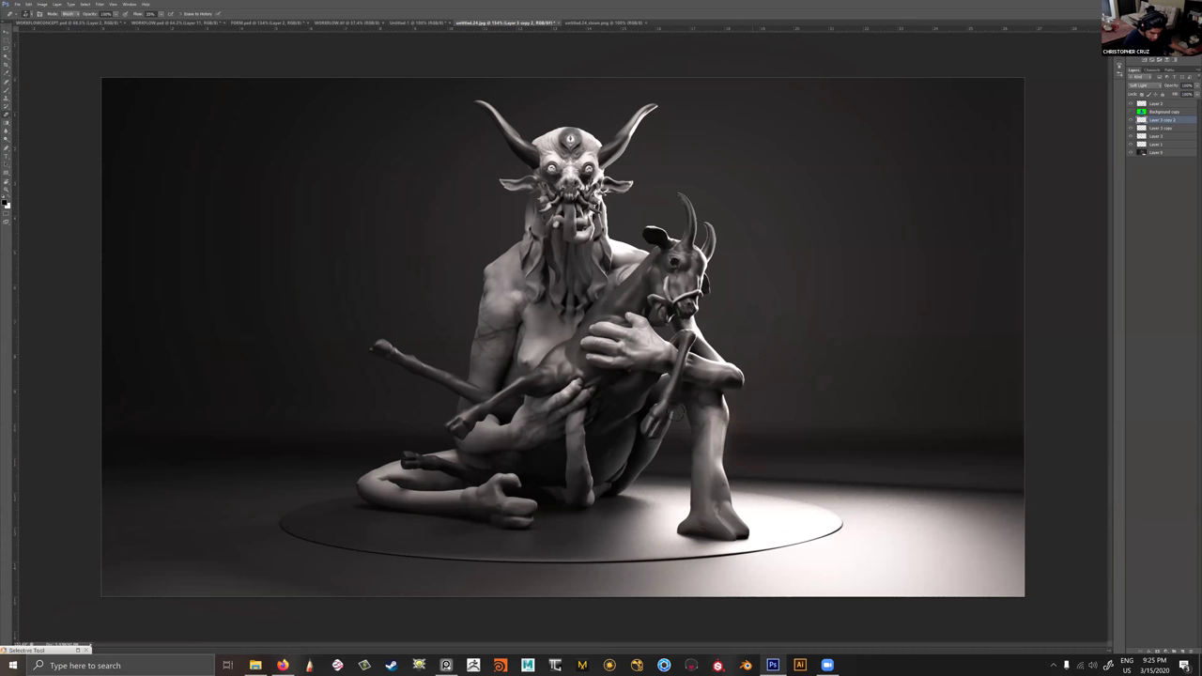
key("z")
key("e")
key("z")
left_click_drag(716, 371, 719, 371)
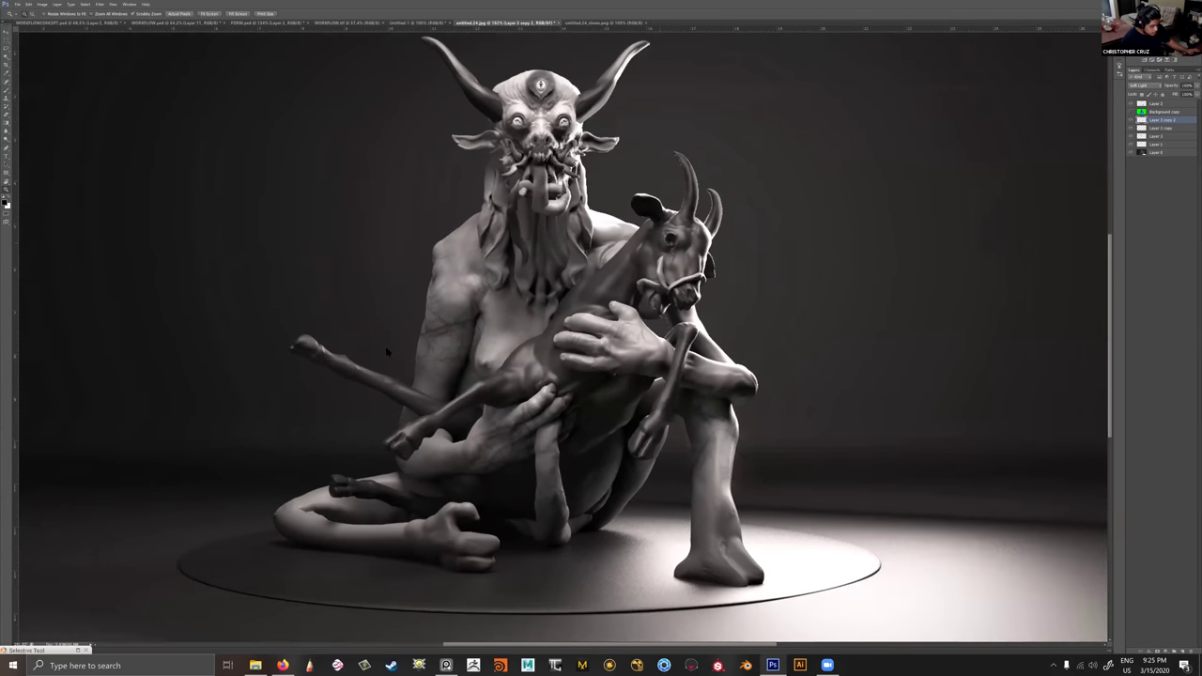
Switch to the Firefox browser and search Google Images for "wound".
key("alt+Tab")
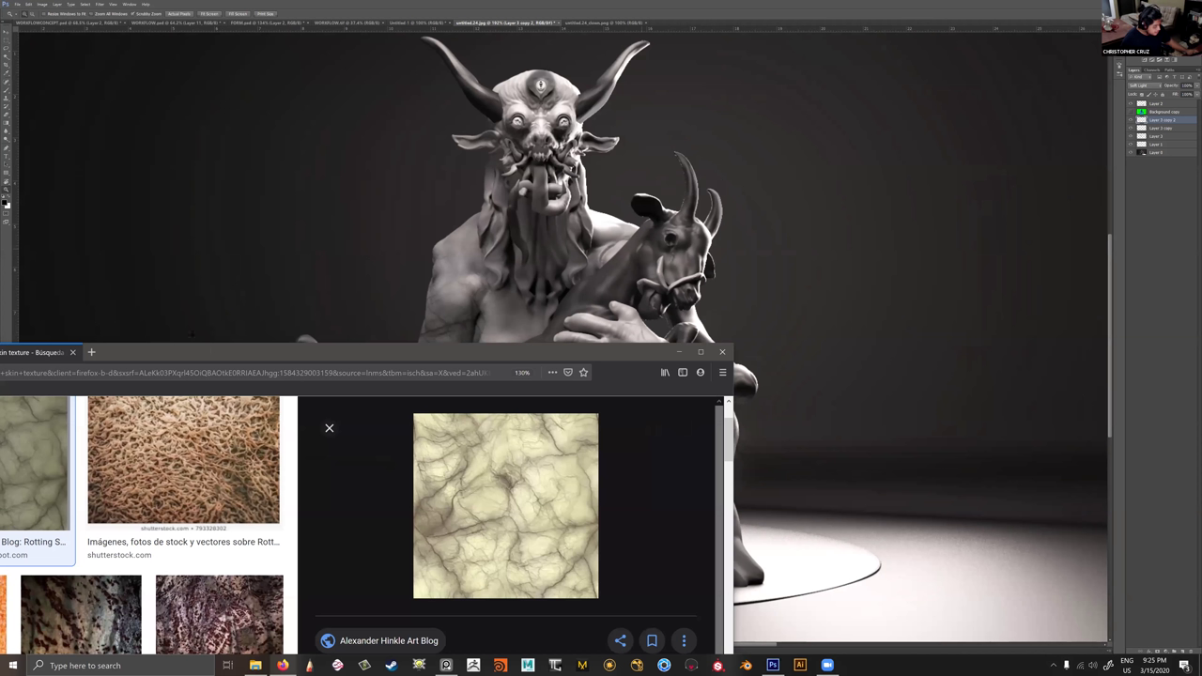
scroll(45, 317, "up", 3)
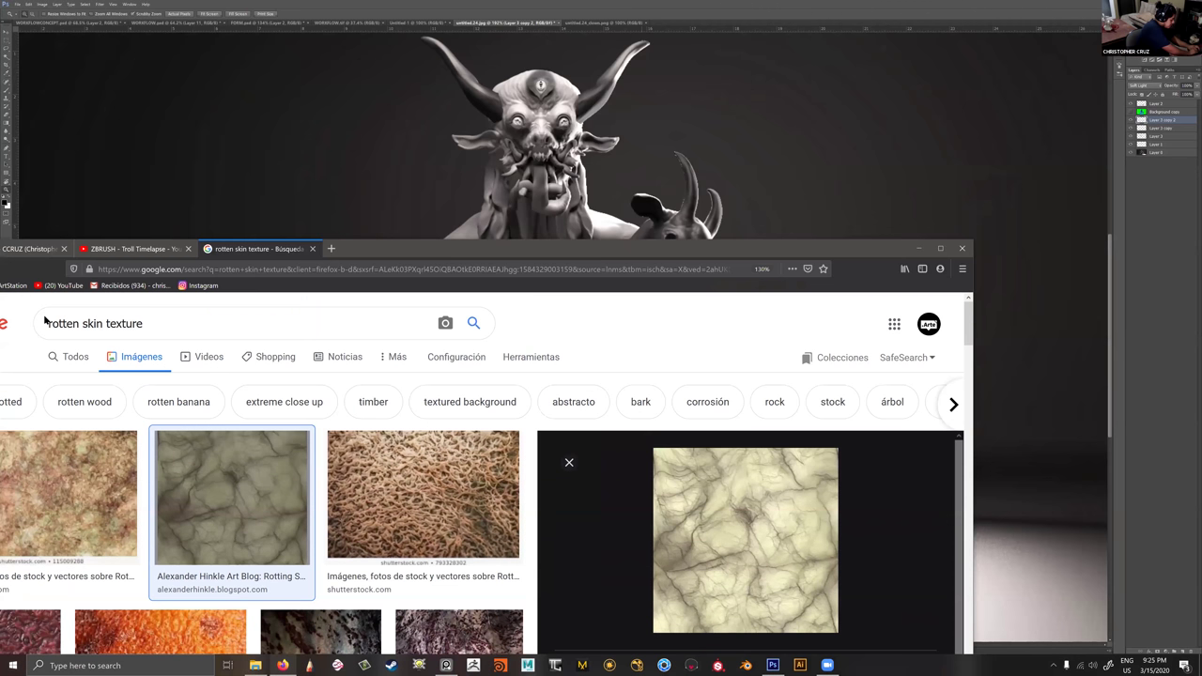
triple_click(44, 323)
type("wound")
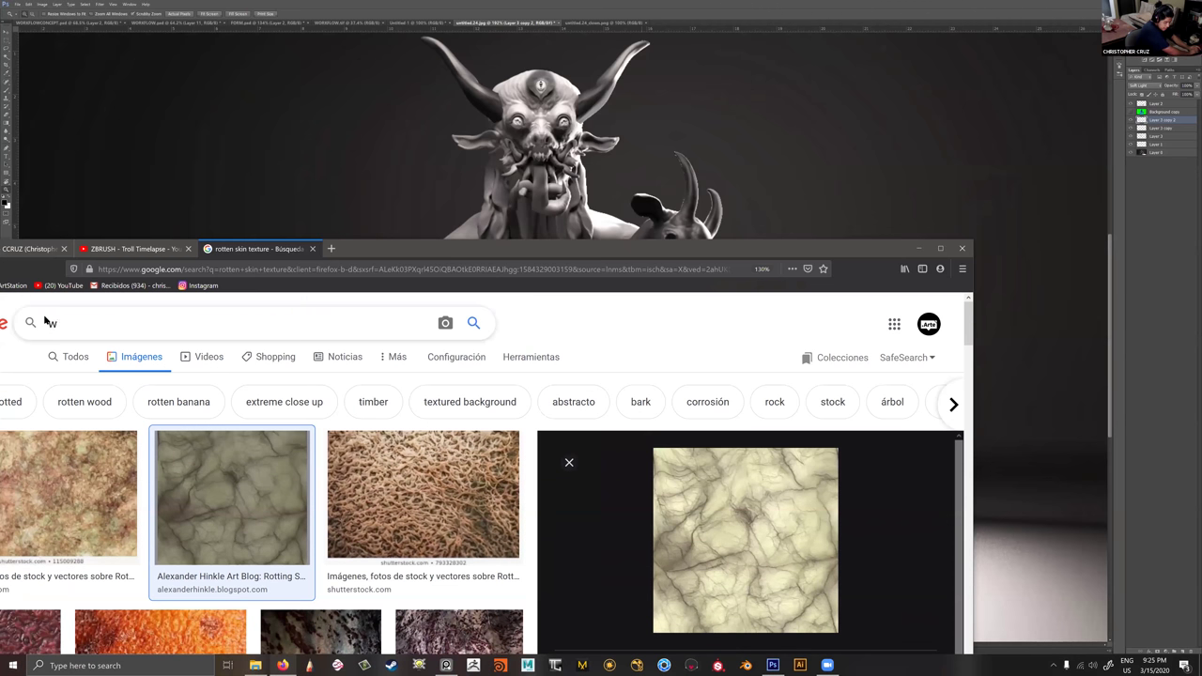
key("Return")
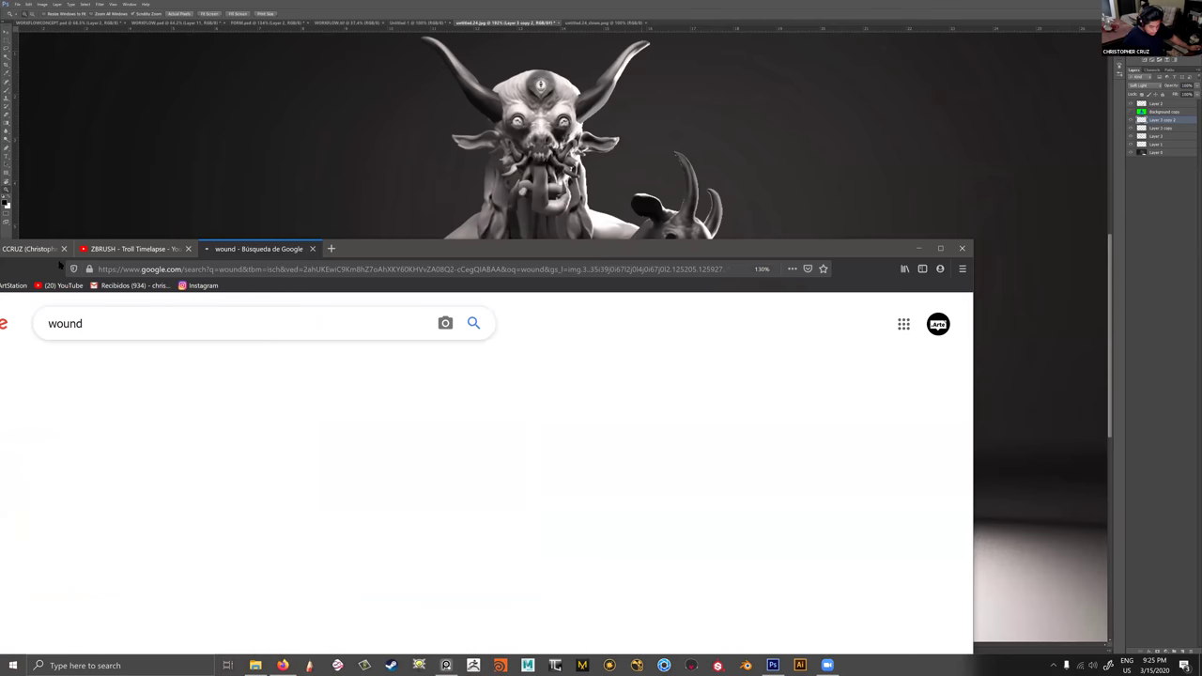
Open the stitched wound photo from WoundSource and bring it into the creature document as a new layer.
left_click(545, 495)
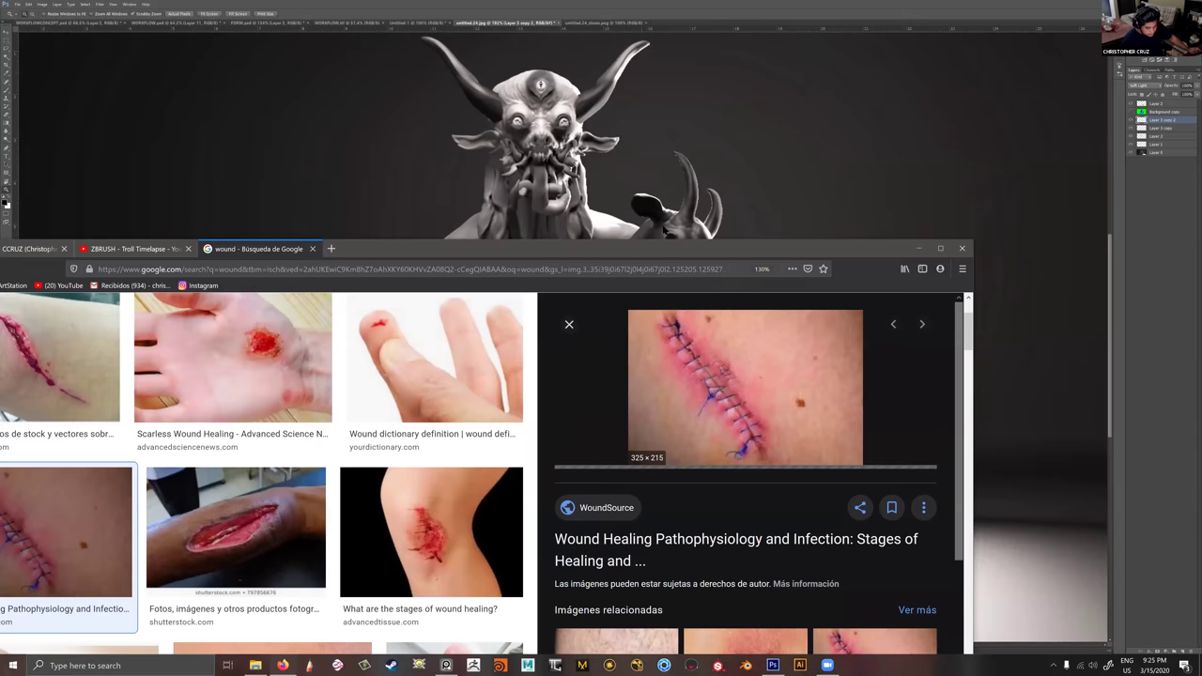
scroll(704, 402, "up", 3)
scroll(705, 402, "down", 2)
left_click_drag(709, 402, 576, 322)
Fully desaturate the stitched wound photo with Hue/Saturation.
key("ctrl+u")
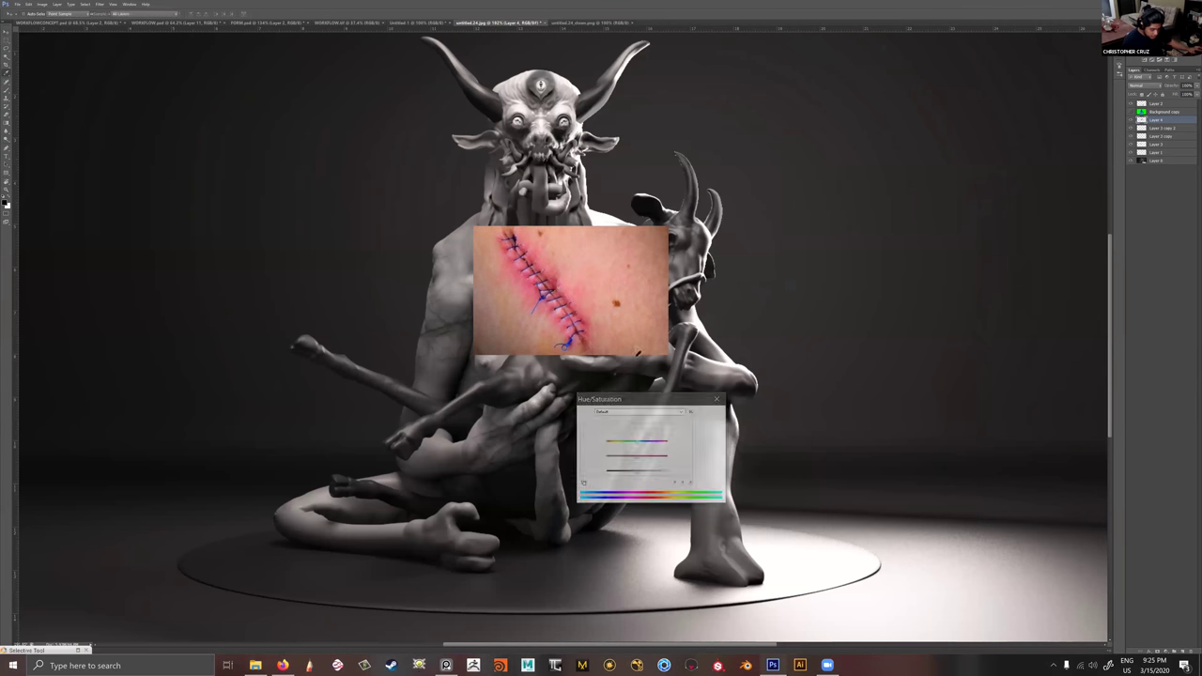
left_click_drag(636, 458, 598, 462)
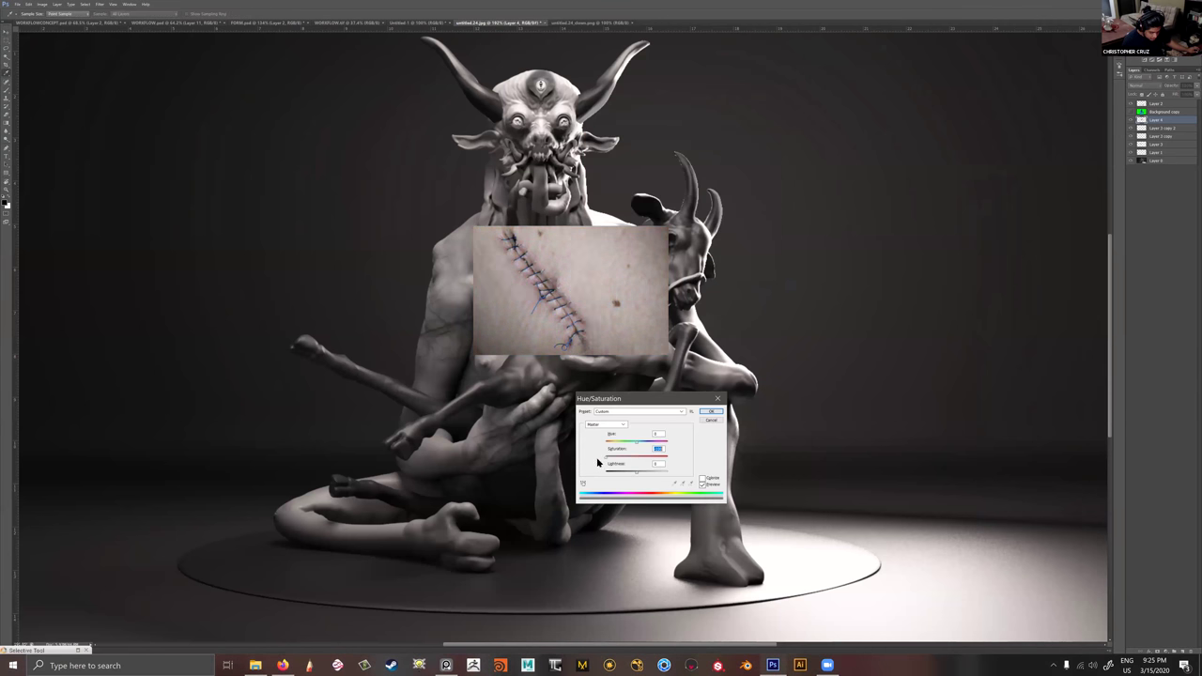
key("Return")
key("e")
key("v")
key("z")
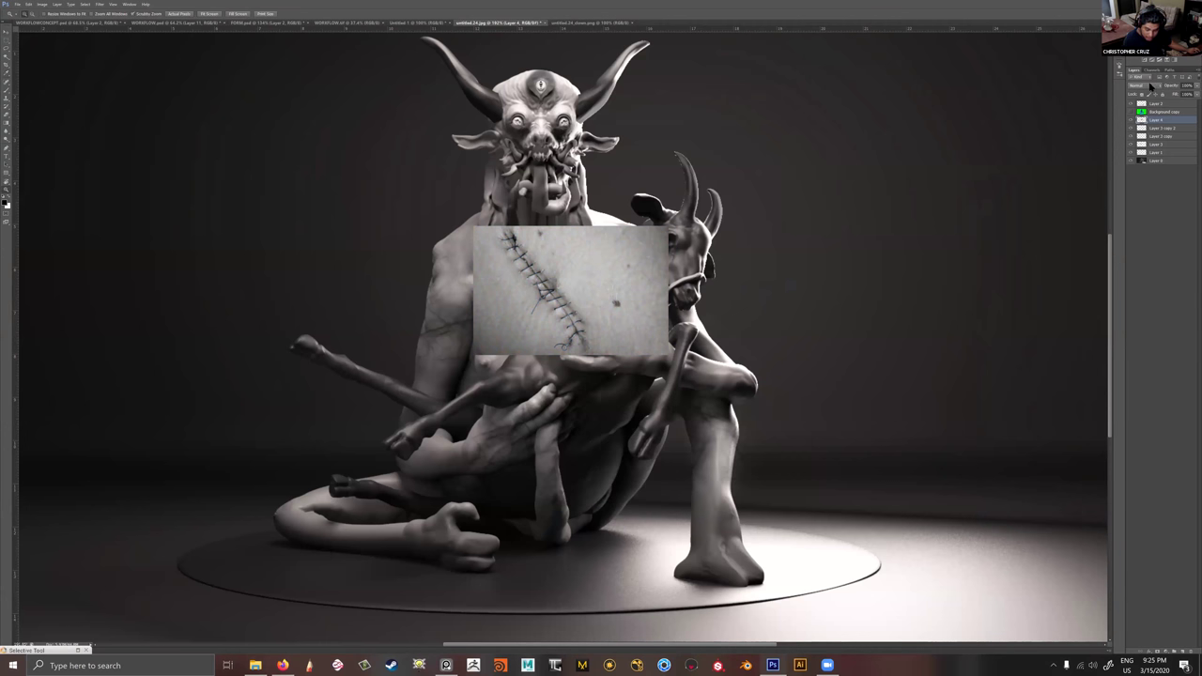
Set the wound layer's blend mode to Soft Light and scale it down over the creature's hand holding the goat.
left_click(1147, 85)
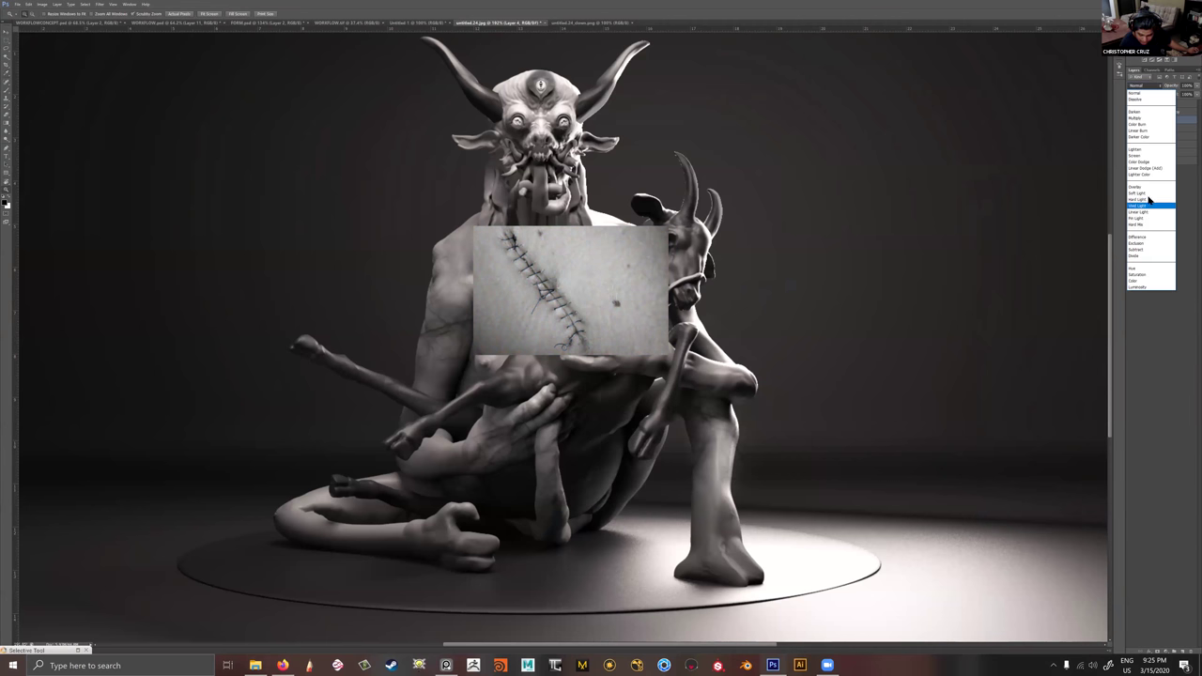
left_click(1147, 201)
left_click_drag(567, 335, 592, 312)
mouse_move(561, 359)
left_mouse_down()
mouse_move(597, 353)
mouse_move(579, 351)
left_mouse_up()
key("ctrl+t")
left_click_drag(811, 250, 731, 322, "alt+shift")
key("Return")
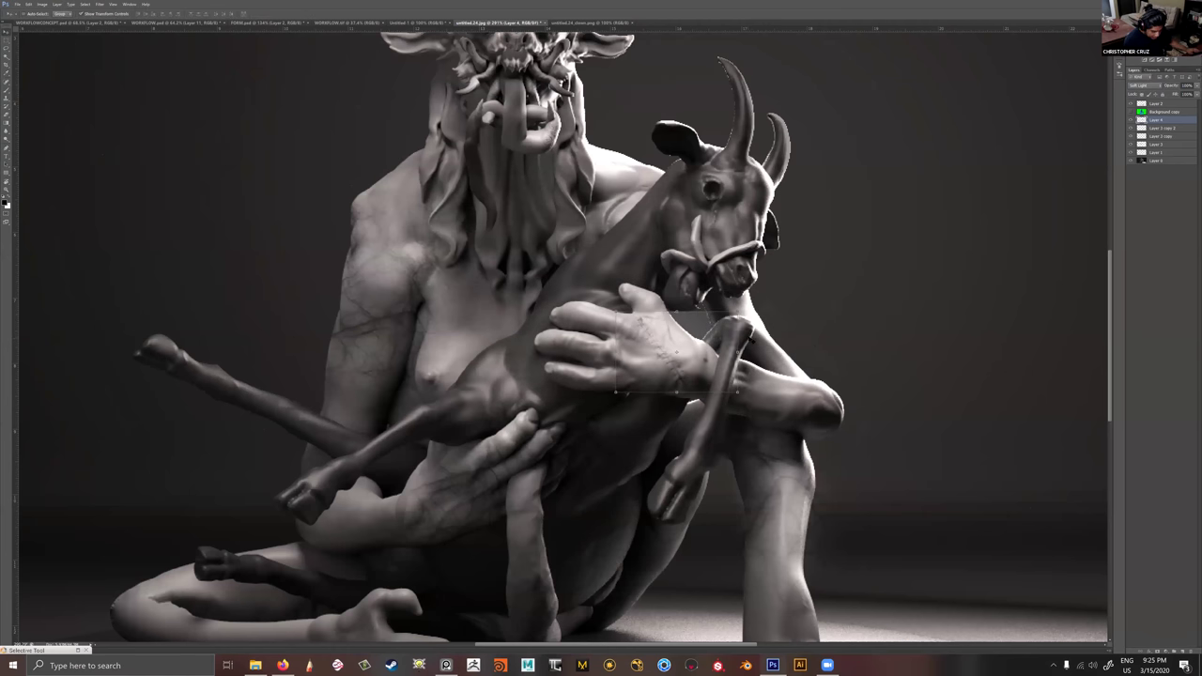
key("z")
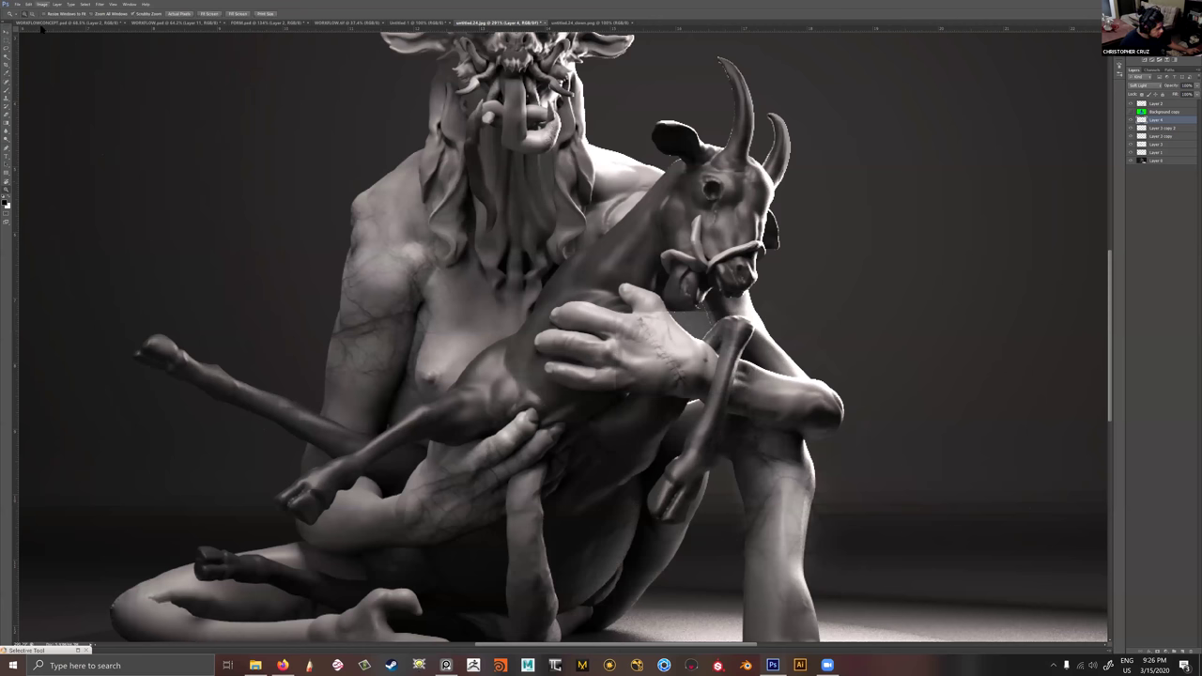
Darken the wound layer with an Exposure adjustment that lowers its exposure and gamma correction.
left_click(42, 4)
mouse_move(66, 29)
left_click(188, 61)
mouse_move(867, 262)
left_mouse_down()
mouse_move(882, 290)
mouse_move(876, 260)
mouse_move(867, 265)
left_mouse_up()
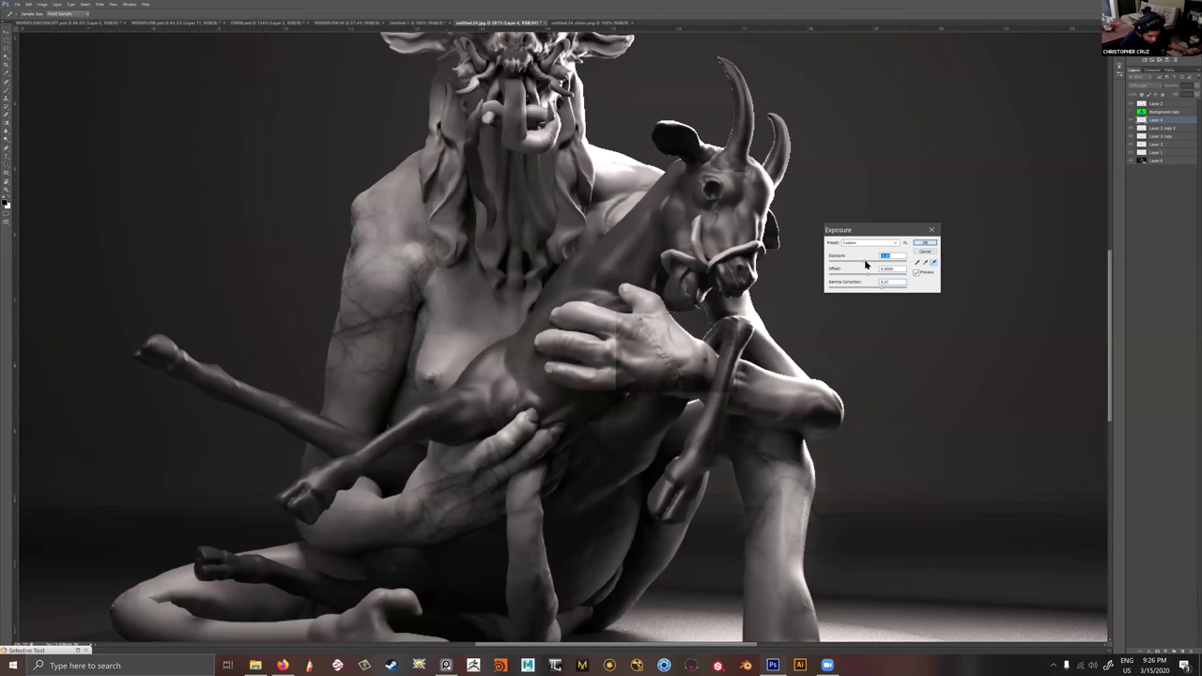
left_click(924, 242)
key("z")
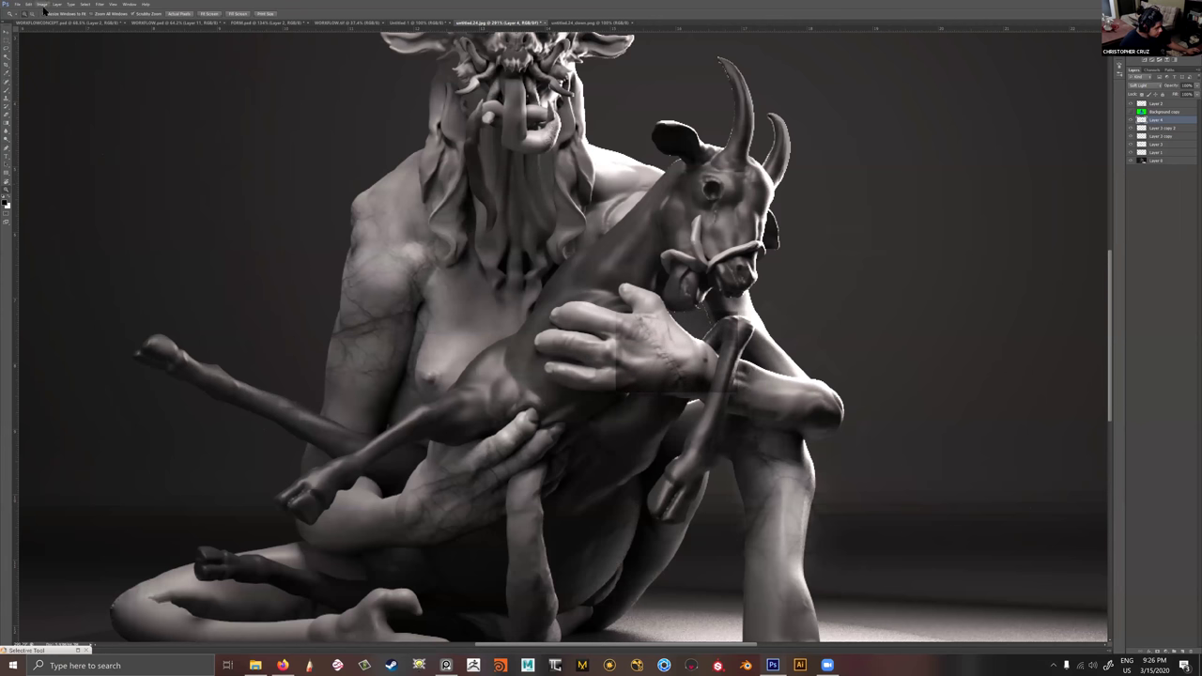
Raise the wound layer's contrast to the maximum with Brightness/Contrast.
left_click(42, 5)
mouse_move(56, 29)
left_click(192, 31)
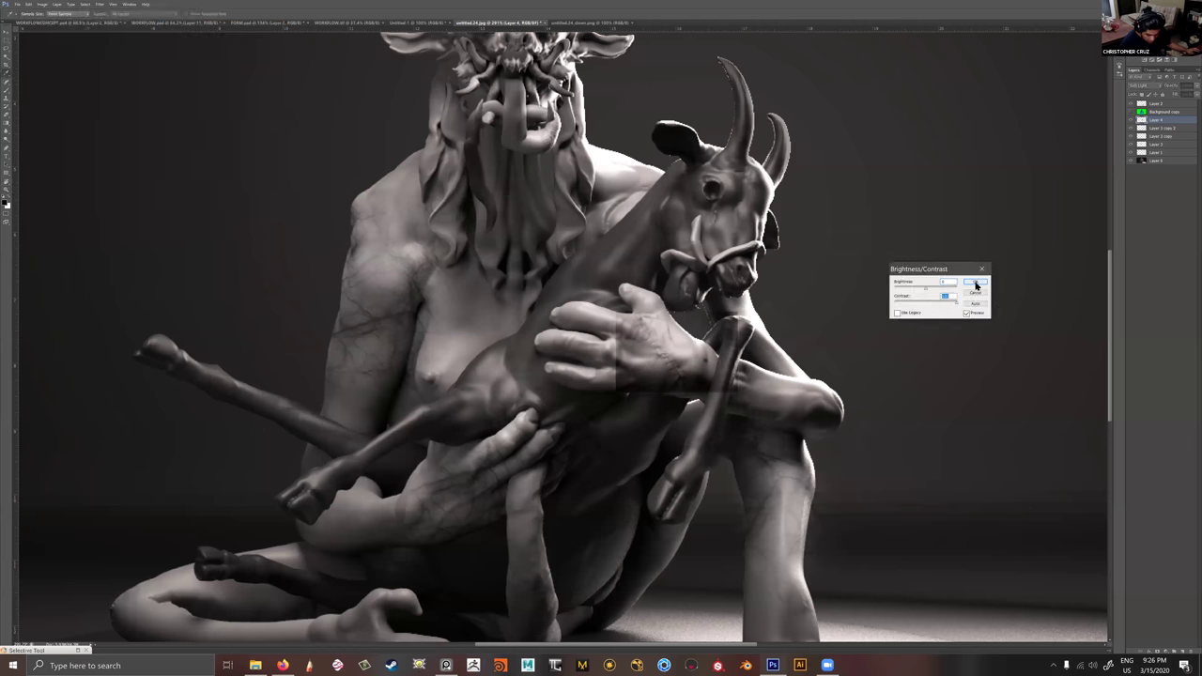
left_click(976, 284)
Move the stitched wound onto the creature's chest and erase the photo's hard edges around the stitches.
left_click_drag(804, 377, 638, 387)
mouse_move(502, 357)
left_mouse_down()
mouse_move(504, 333)
mouse_move(528, 321)
left_mouse_up()
key("e")
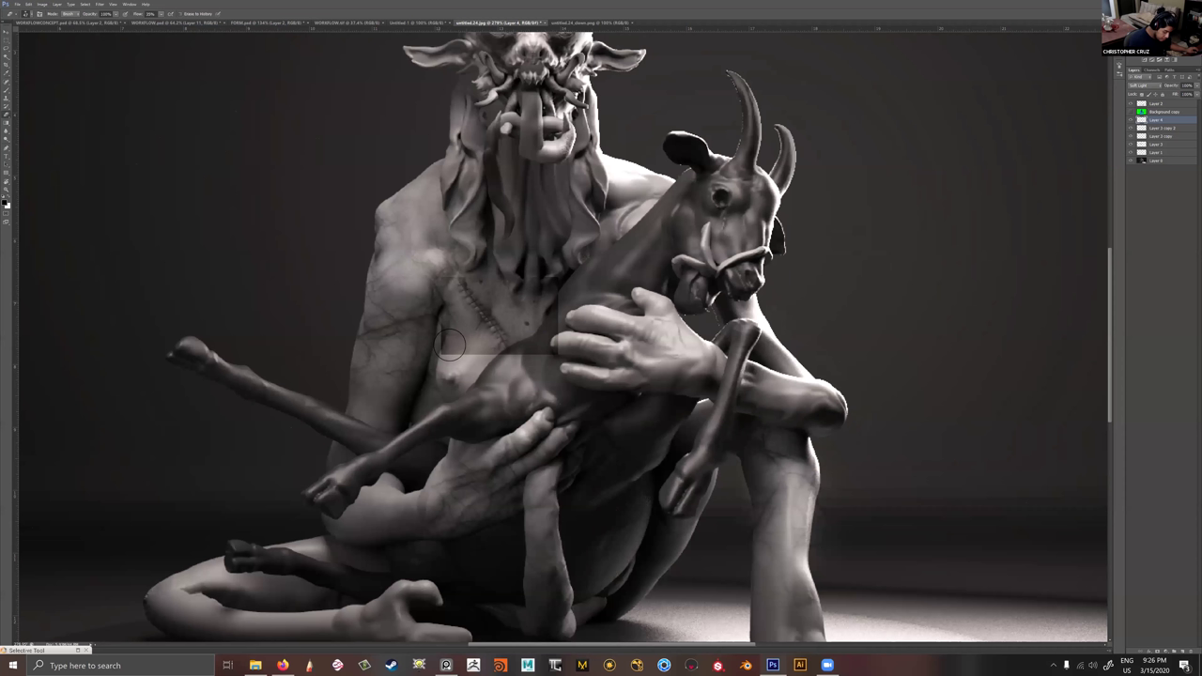
mouse_move(469, 347)
left_mouse_down()
mouse_move(535, 357)
mouse_move(486, 361)
mouse_move(556, 319)
left_mouse_up()
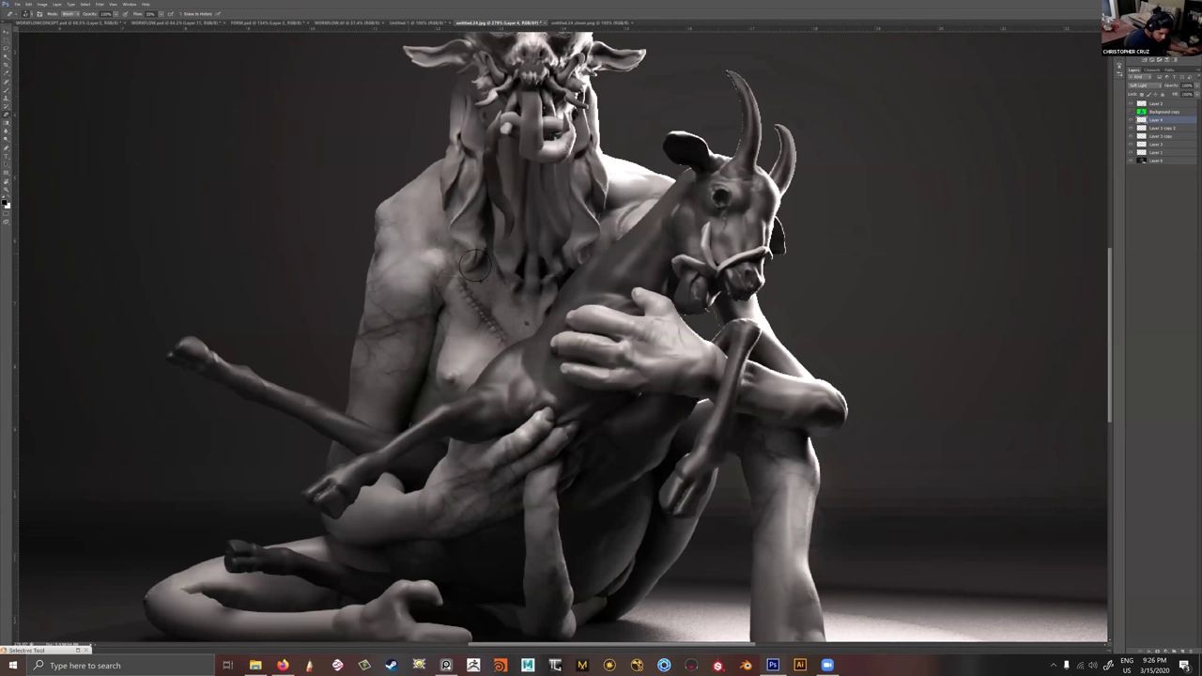
key("z")
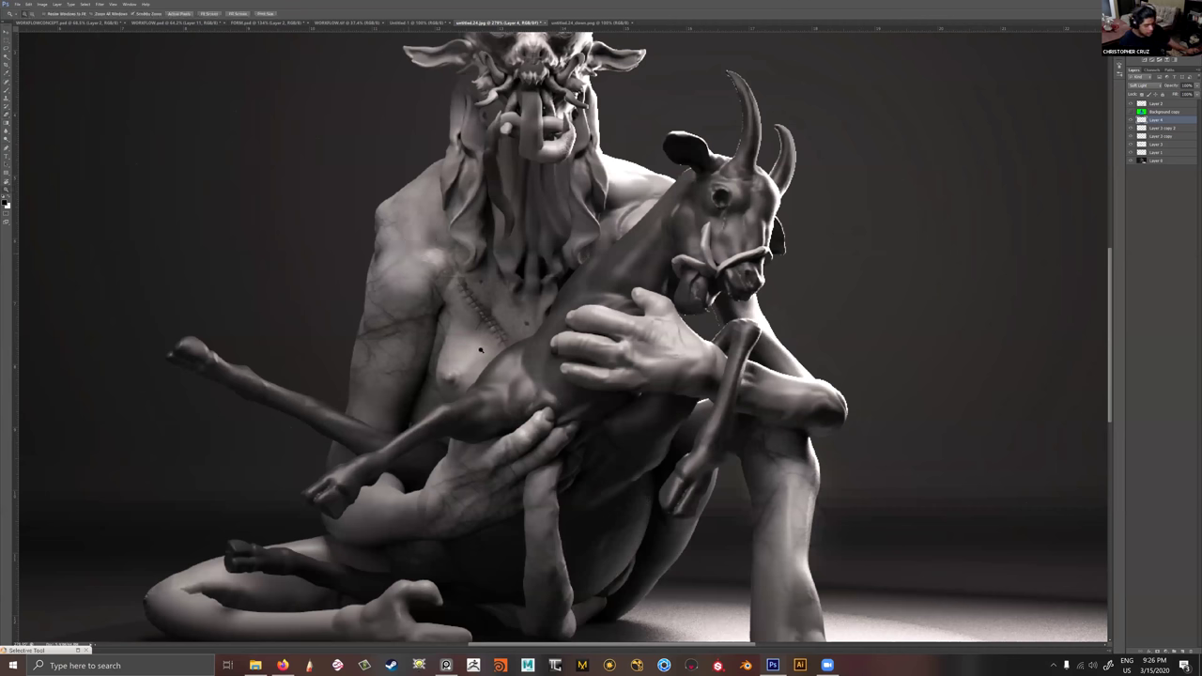
left_click_drag(708, 401, 648, 399)
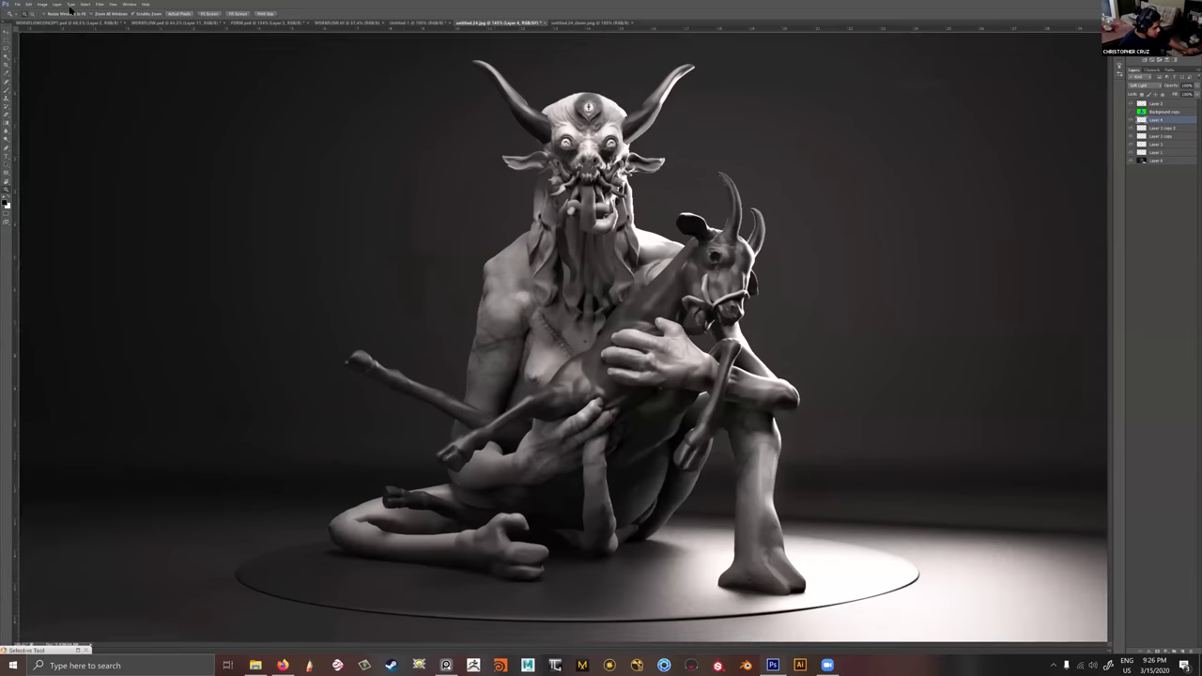
Apply an Exposure adjustment to the chest wound layer, slightly raising its exposure and adjusting the gamma correction.
left_click(42, 5)
mouse_move(68, 38)
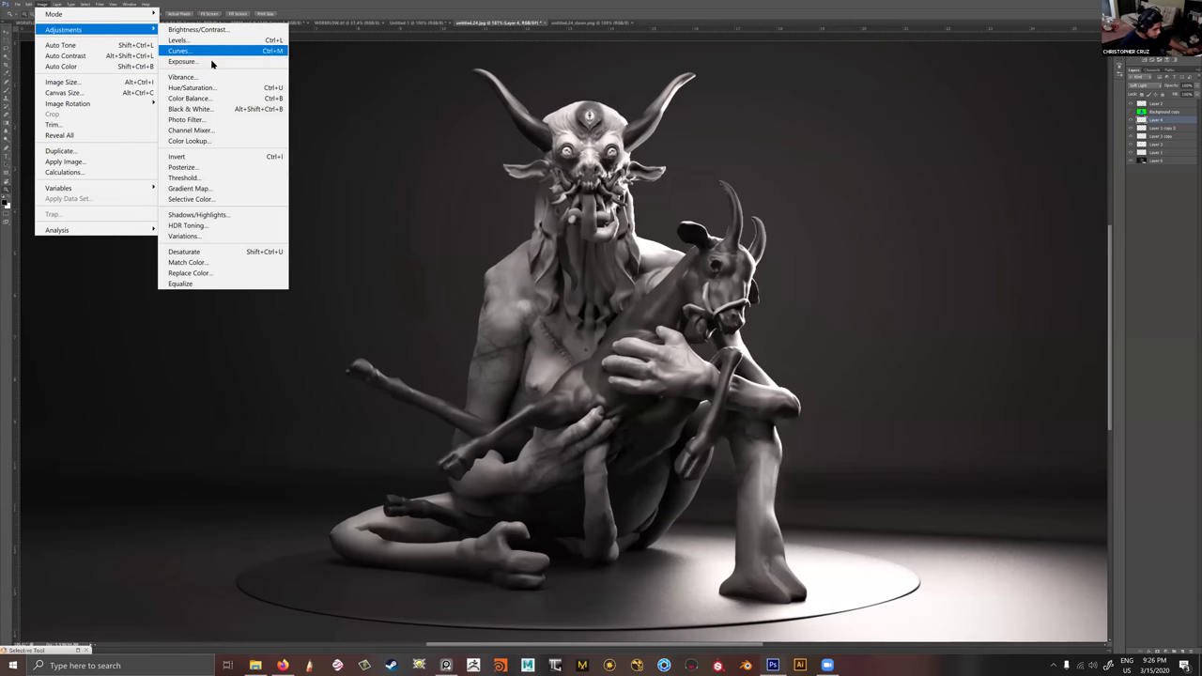
left_click(214, 61)
left_click_drag(871, 263, 865, 265)
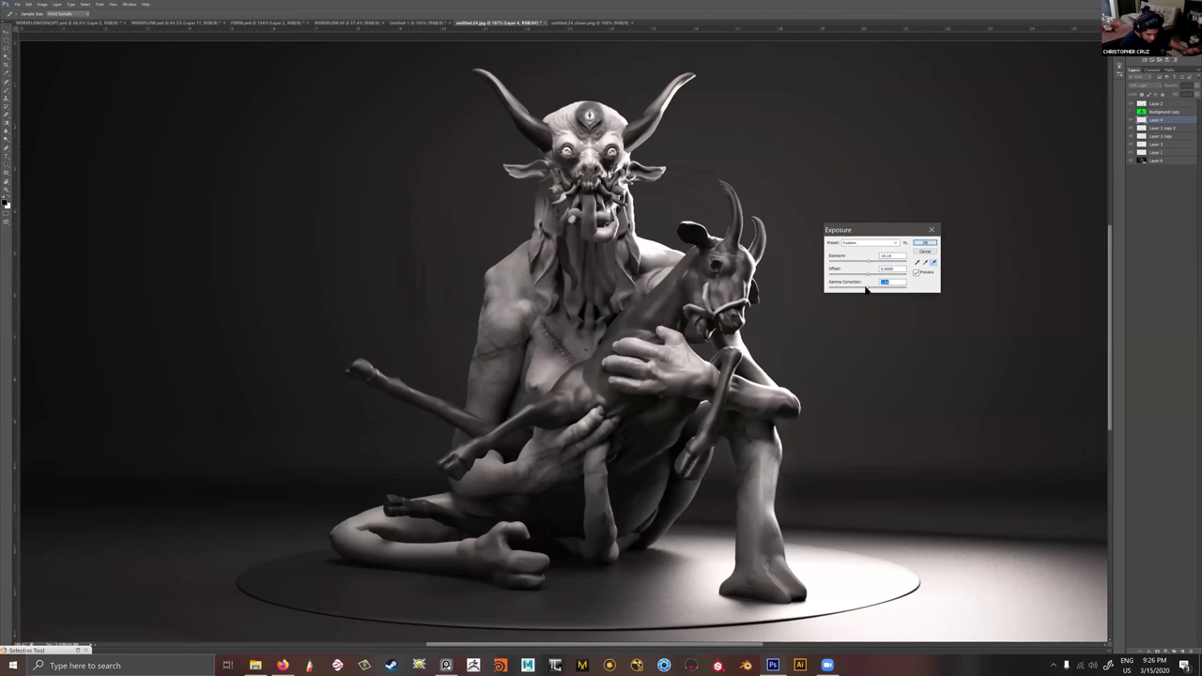
left_click(933, 246)
key("z")
left_click_drag(758, 310, 747, 311)
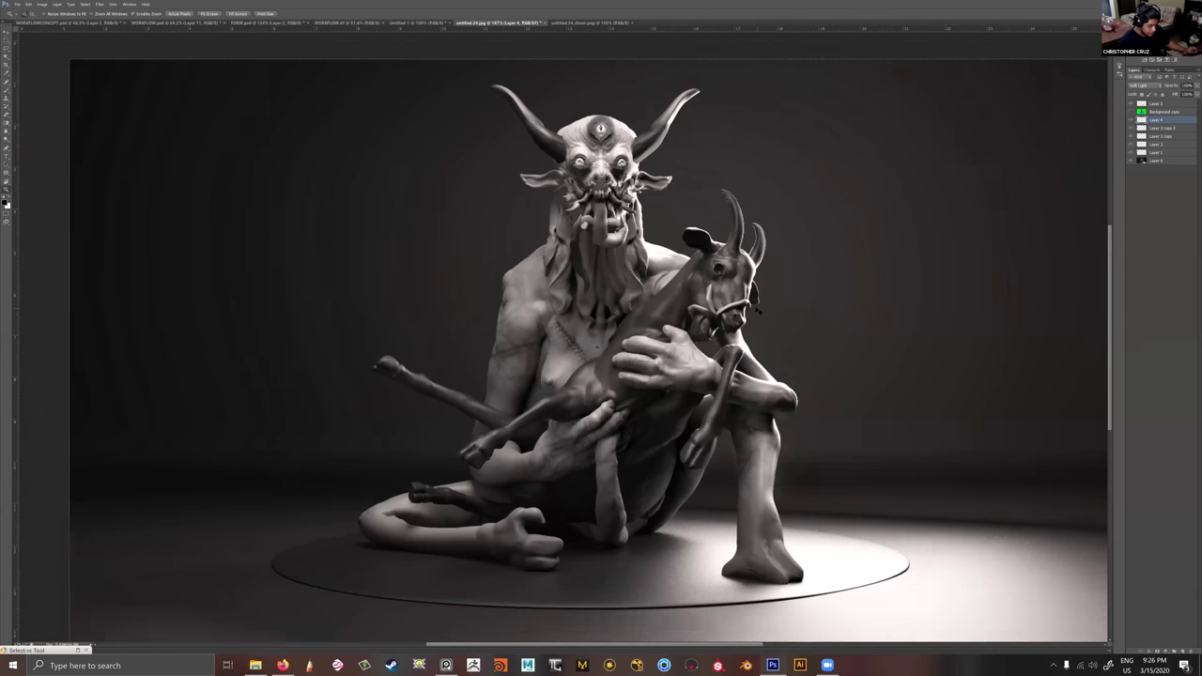
Duplicate the stitched wound layer and place the copy over the wrist of the hand holding the goat.
key("v")
left_click_drag(561, 299, 659, 141)
key("z")
left_click_drag(541, 197, 715, 532)
key("v")
left_click_drag(696, 366, 678, 328)
left_click_drag(711, 567, 671, 476)
mouse_move(658, 346)
left_mouse_down()
mouse_move(650, 511)
mouse_move(683, 571)
left_mouse_up()
left_click_drag(684, 571, 674, 546)
Erase the excess photo edges around the copied wound on the wrist.
key("e")
key("e")
key("z")
left_click_drag(730, 450, 650, 452)
scroll(861, 455, "up", 1, "alt")
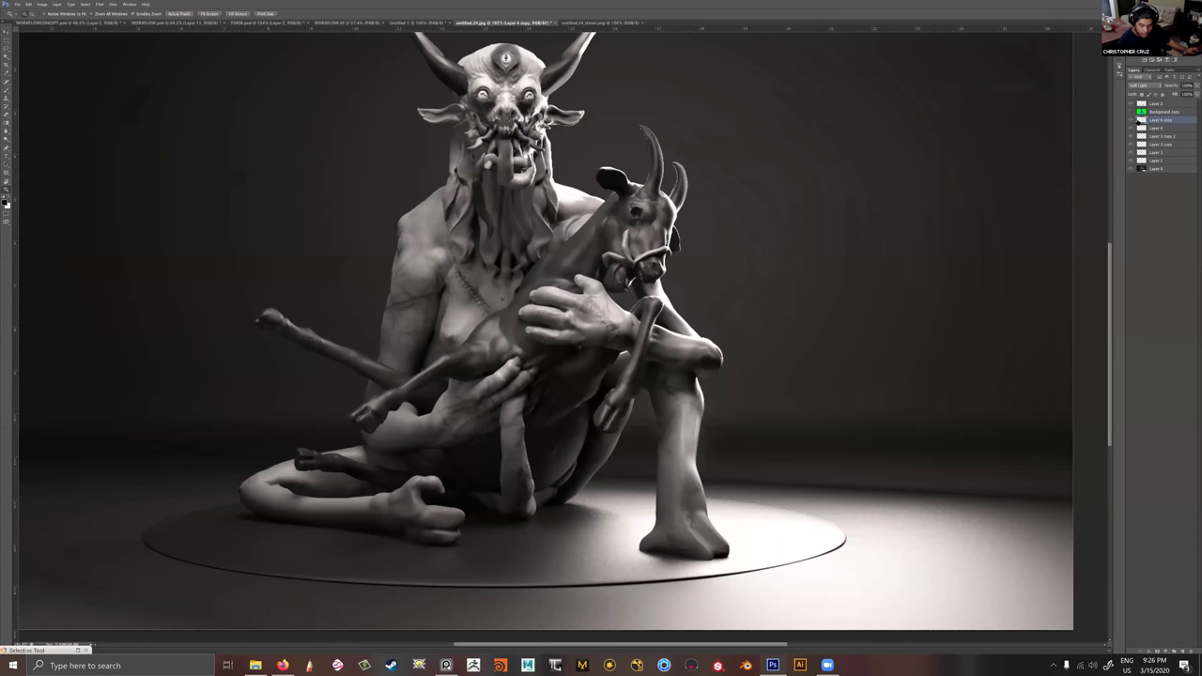
Set the copied wrist wound layer's blend mode to Overlay.
left_click(1148, 85)
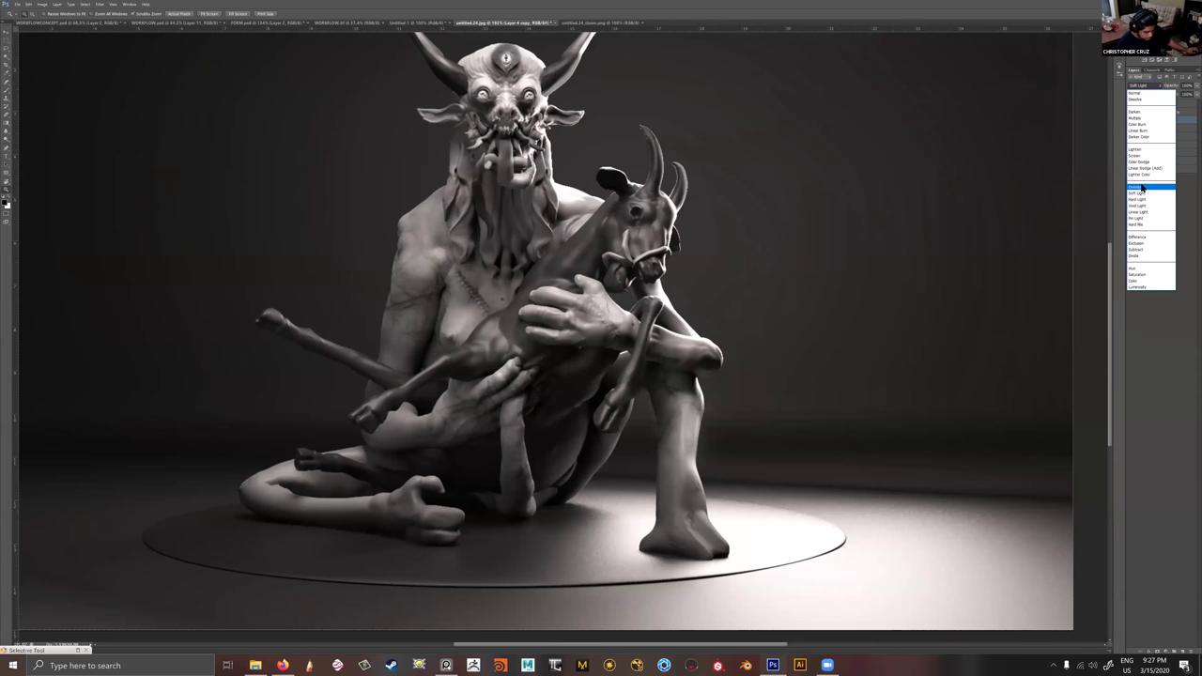
left_click(1139, 187)
scroll(697, 333, "down", 3, "alt")
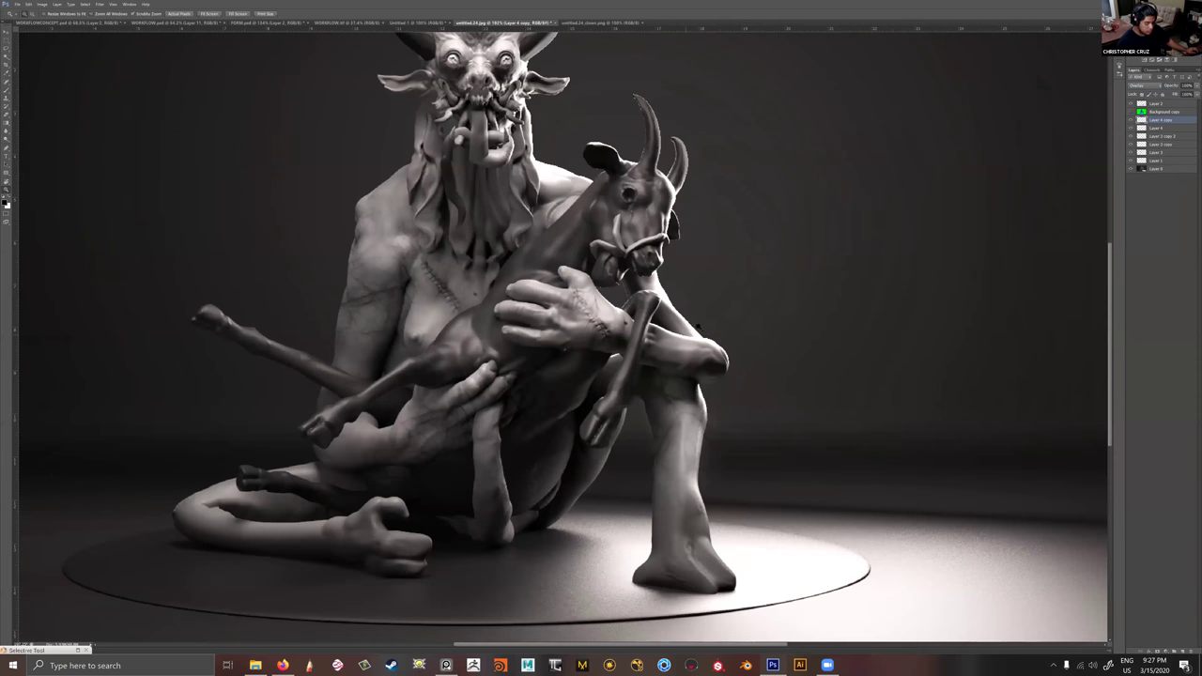
key("e")
key("z")
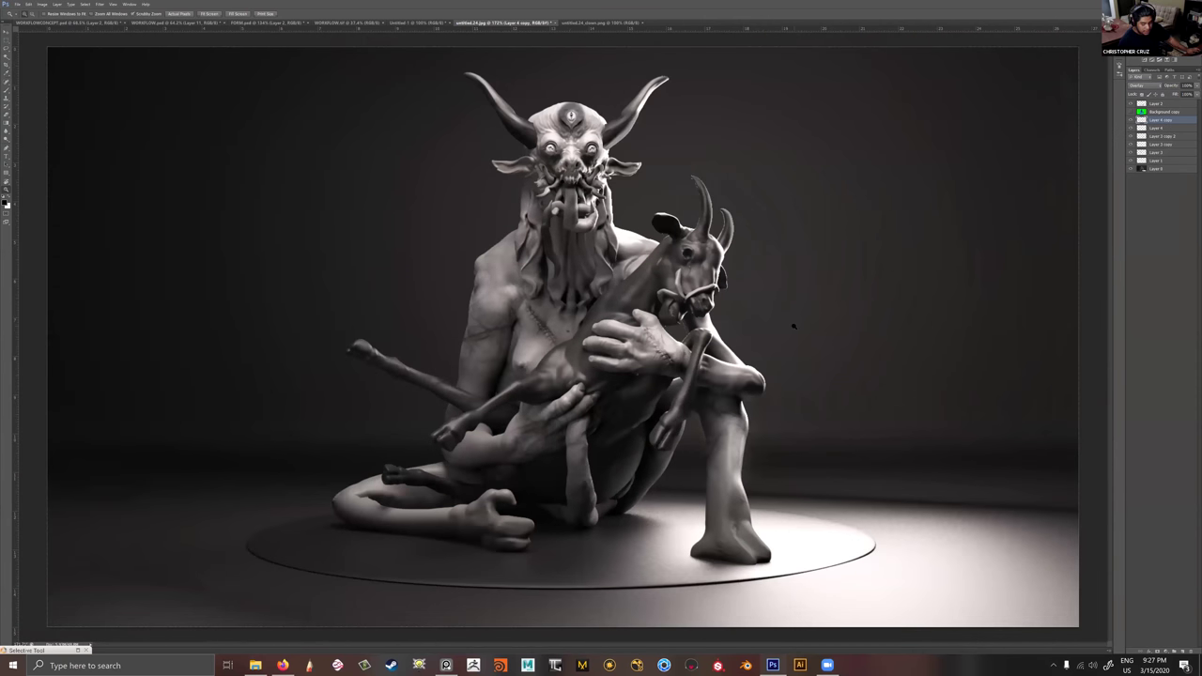
left_click_drag(732, 367, 682, 323)
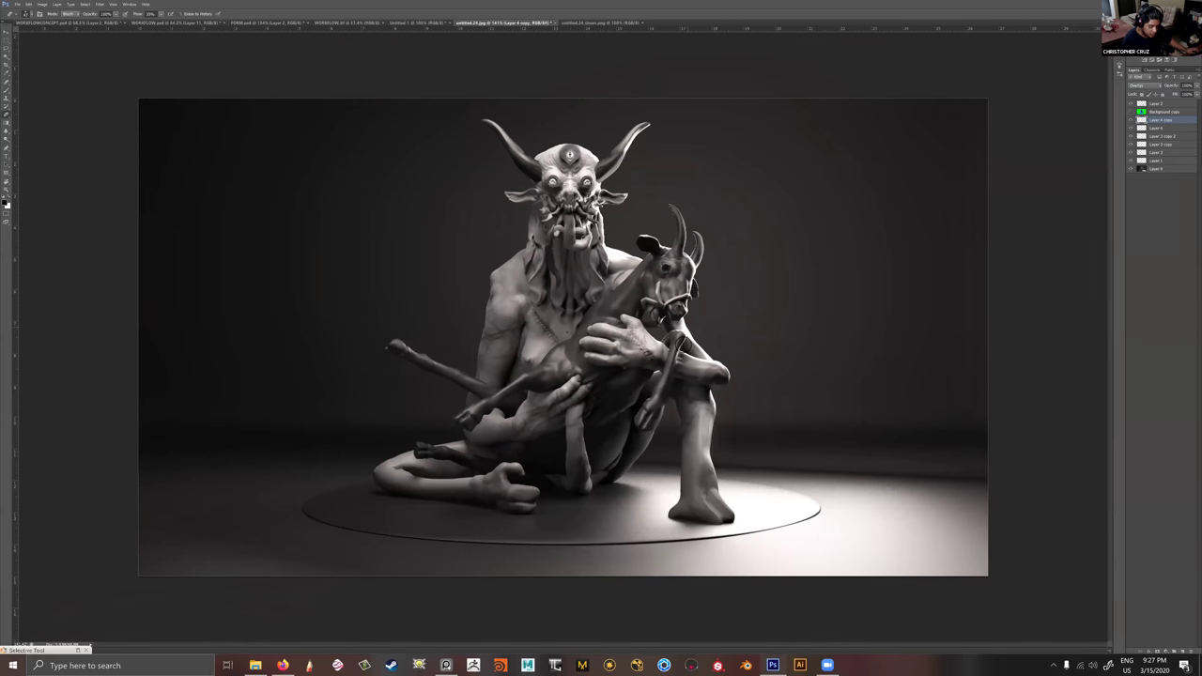
Duplicate all the layers and merge the copies into a single layer above the originals.
left_click(1167, 104)
left_click(1166, 169, "shift")
right_click(1167, 135)
left_click(1094, 163)
left_click(653, 216)
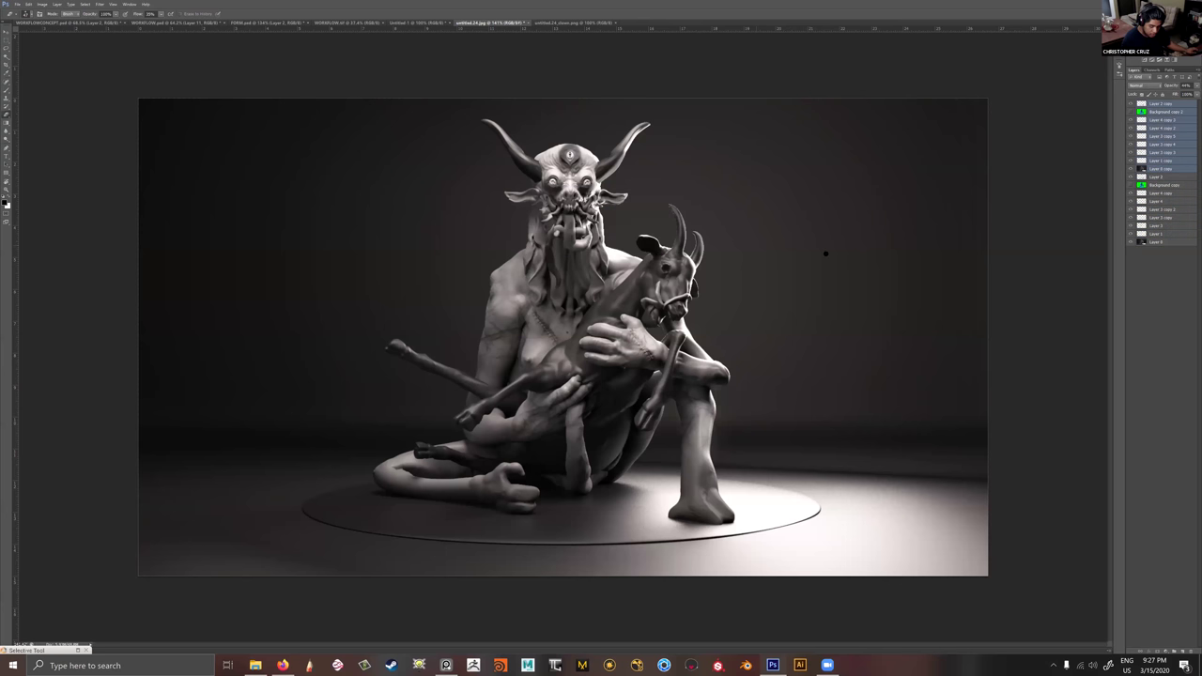
key("ctrl+e")
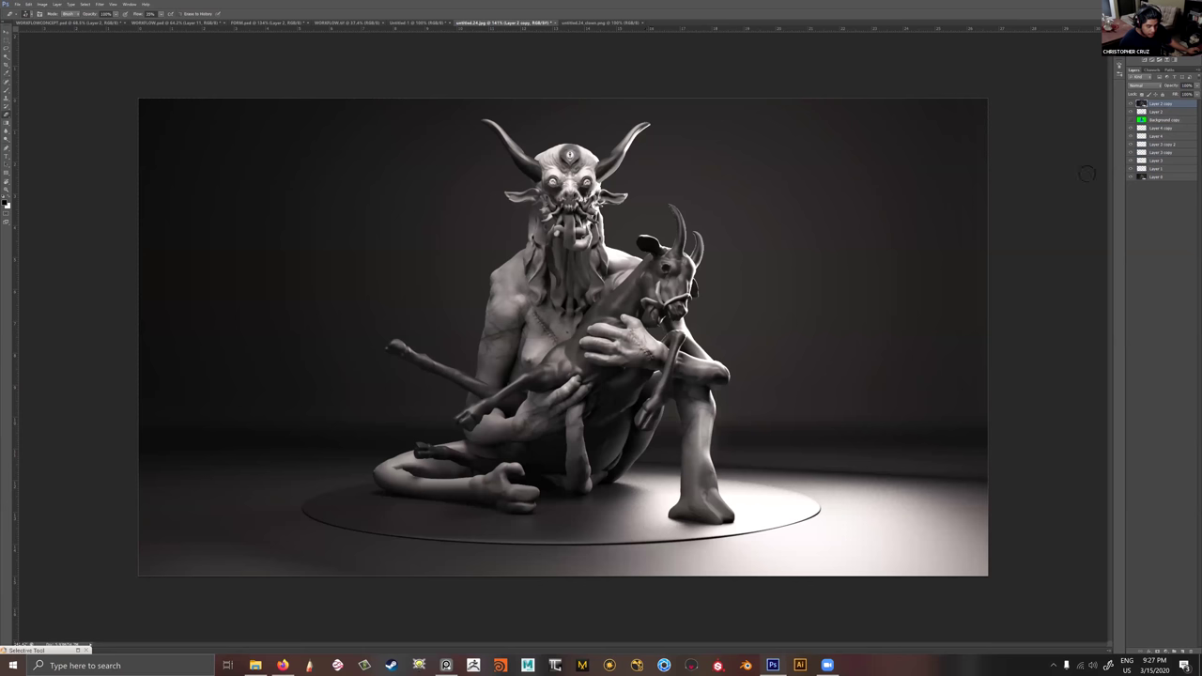
Slightly raise the brightness and lower the contrast of the merged layer with Brightness/Contrast.
key("v")
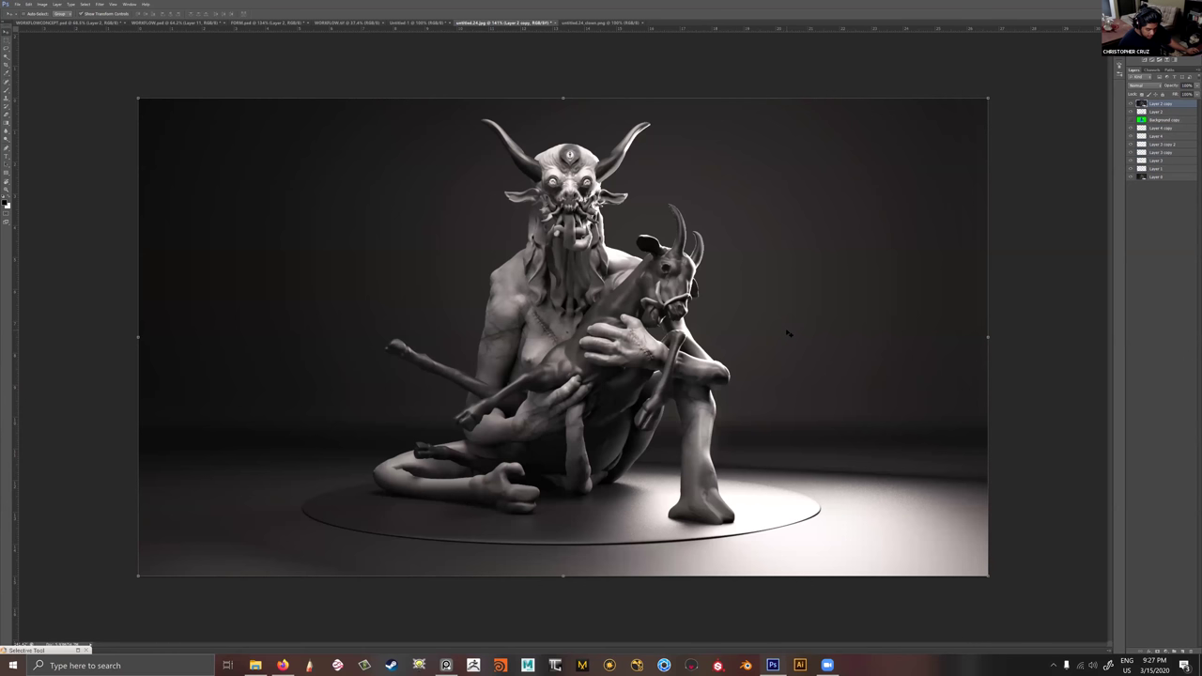
key("z")
left_click_drag(639, 174, 515, 155)
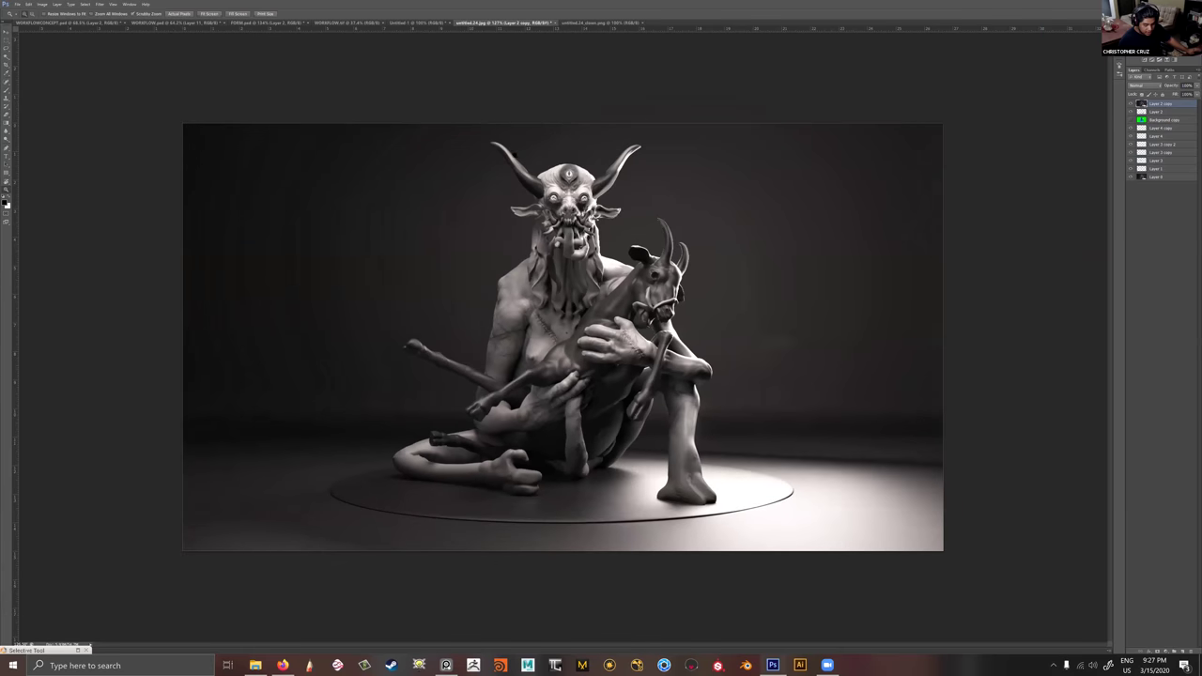
left_click(43, 8)
mouse_move(84, 28)
left_click(218, 28)
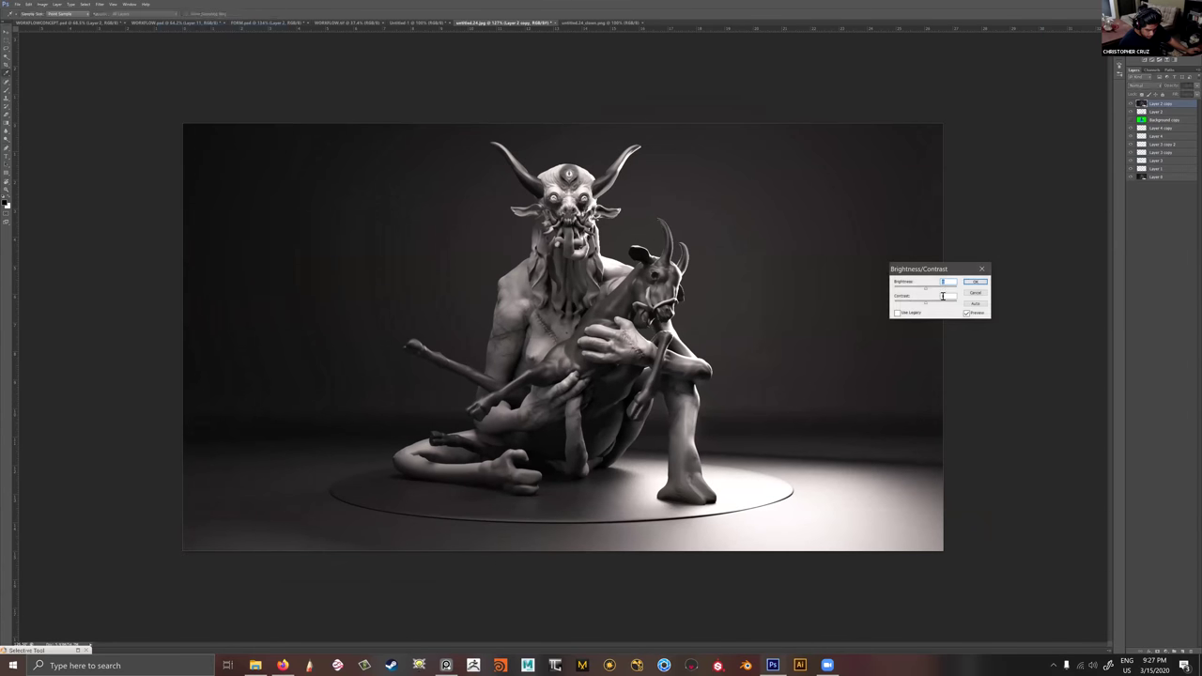
left_click_drag(927, 289, 931, 291)
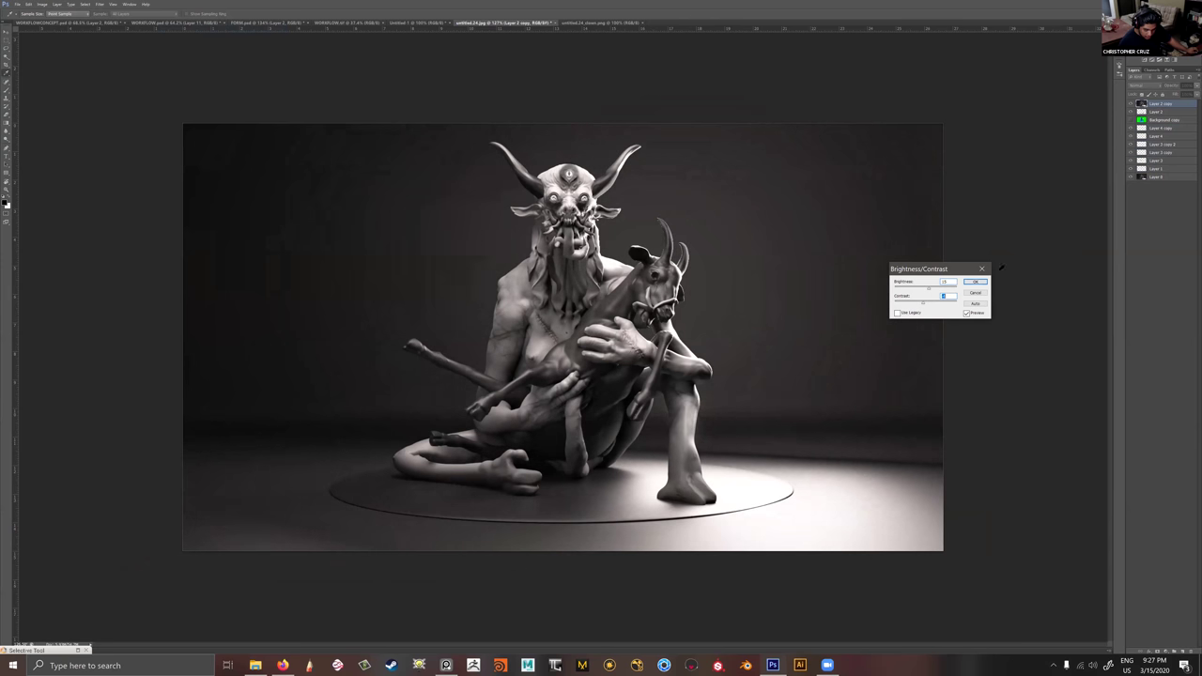
left_click(976, 283)
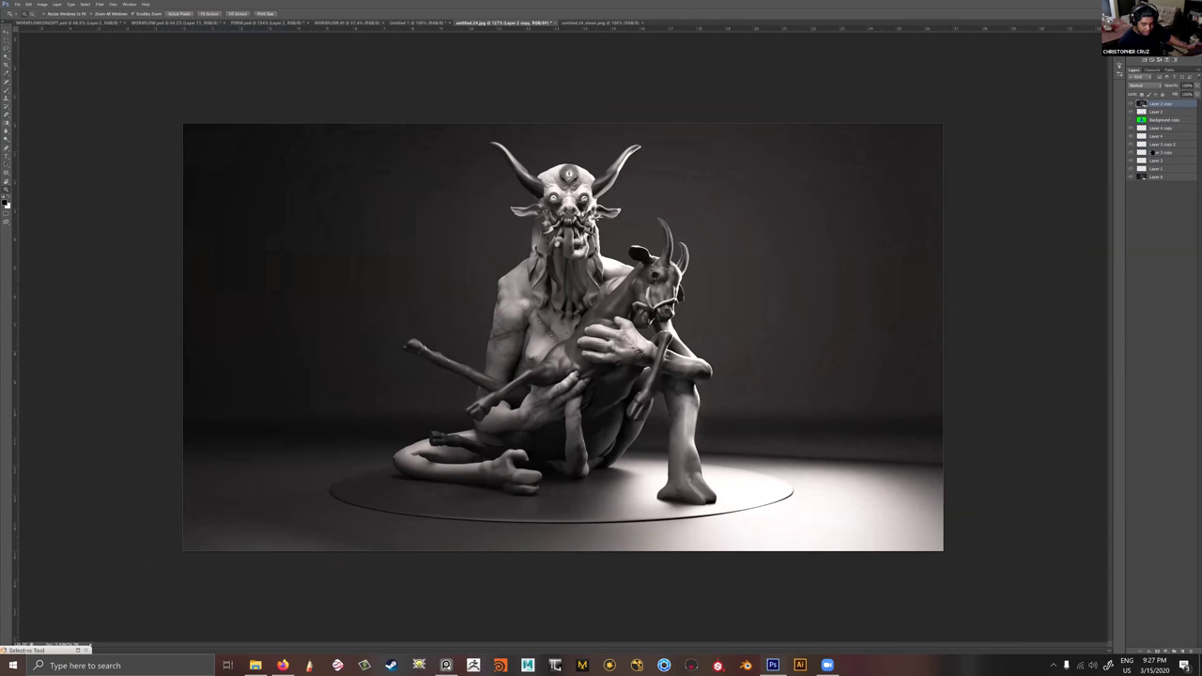
Duplicate the merged layer and strongly lower the copy's brightness with Brightness/Contrast.
right_click(1147, 105)
left_click(1091, 133)
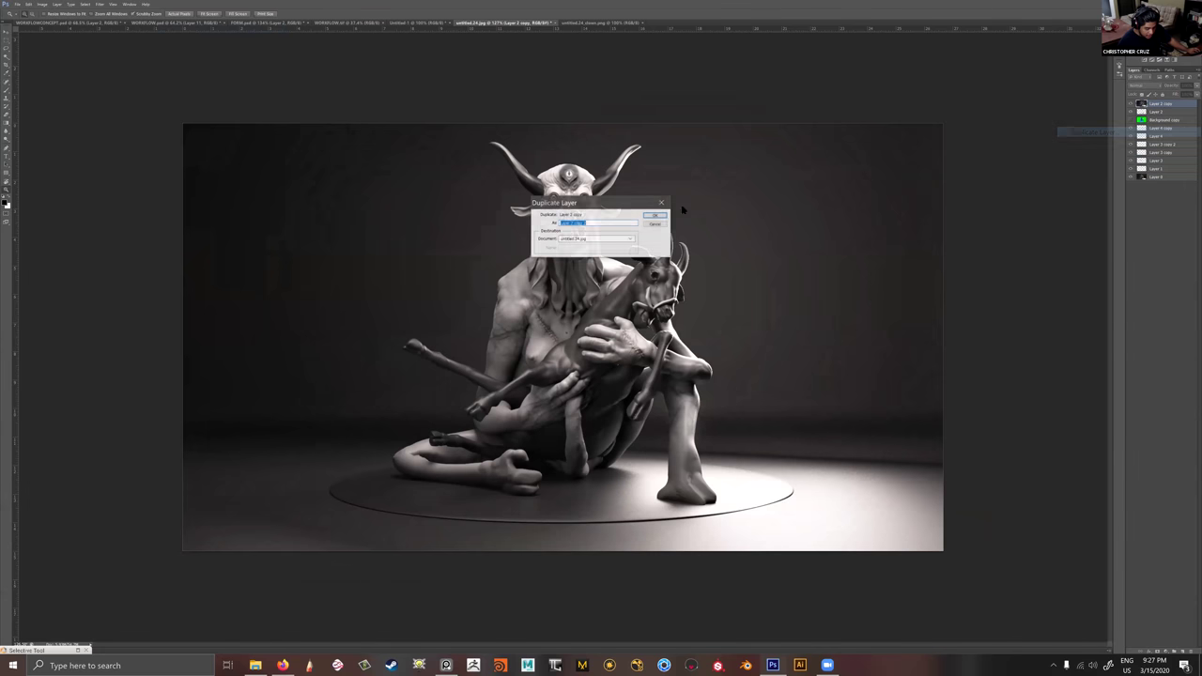
left_click(648, 216)
left_click(42, 5)
mouse_move(52, 29)
left_click(199, 34)
left_click_drag(918, 287, 884, 285)
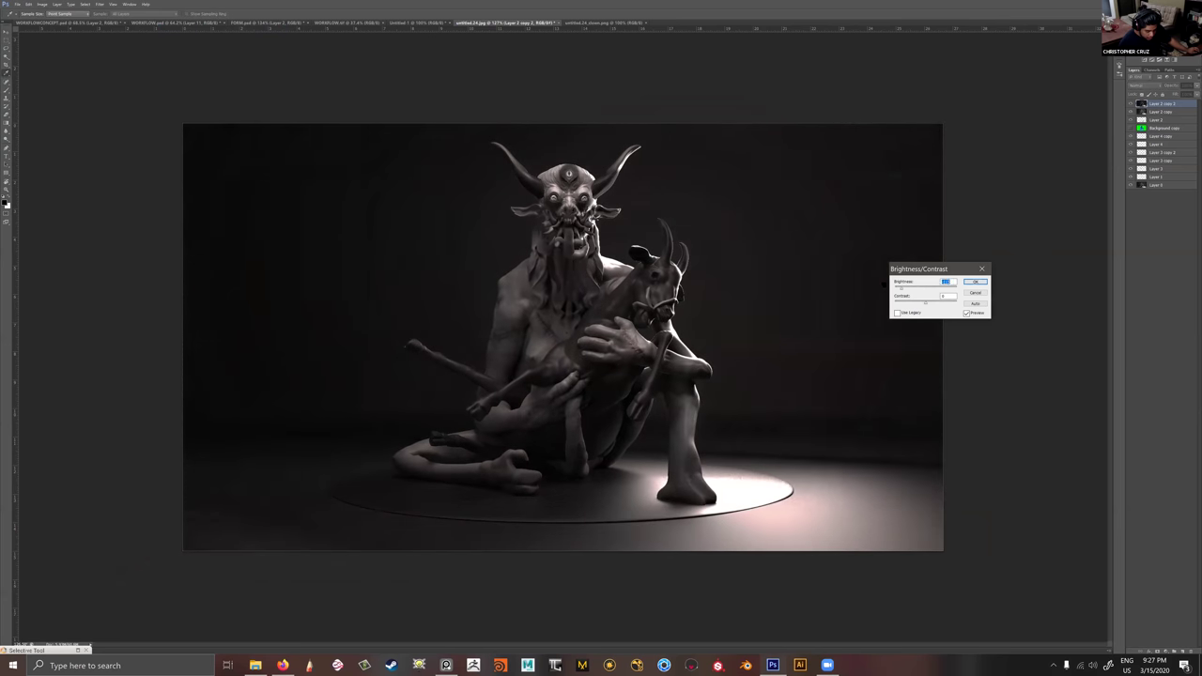
left_click(981, 283)
Erase the darkened copy over the creature's body and surroundings with an enlarged eraser, leaving the image borders dark.
key("e")
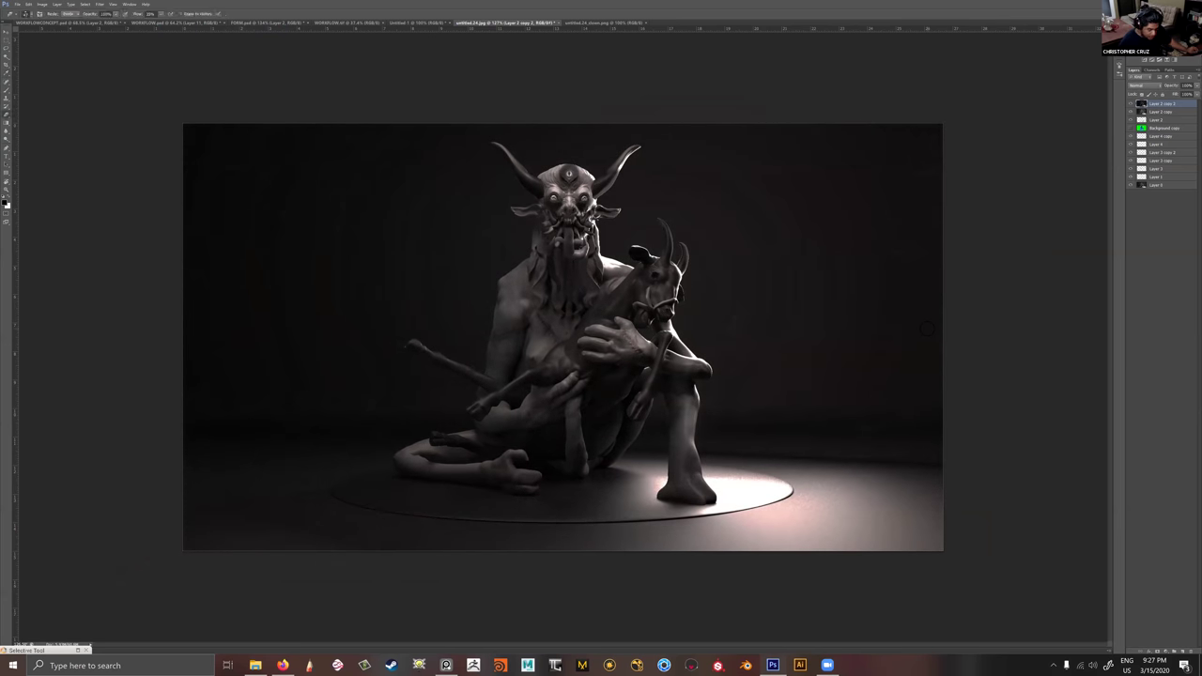
right_click_drag(623, 319, 678, 319, "alt")
mouse_move(539, 340)
left_mouse_down()
mouse_move(648, 329)
mouse_move(493, 310)
left_mouse_up()
right_click_drag(561, 323, 610, 323, "alt")
mouse_move(433, 223)
left_mouse_down()
mouse_move(745, 272)
mouse_move(788, 399)
mouse_move(582, 502)
left_mouse_up()
key("z")
mouse_move(849, 505)
left_mouse_down()
mouse_move(805, 507)
mouse_move(884, 536)
left_mouse_up()
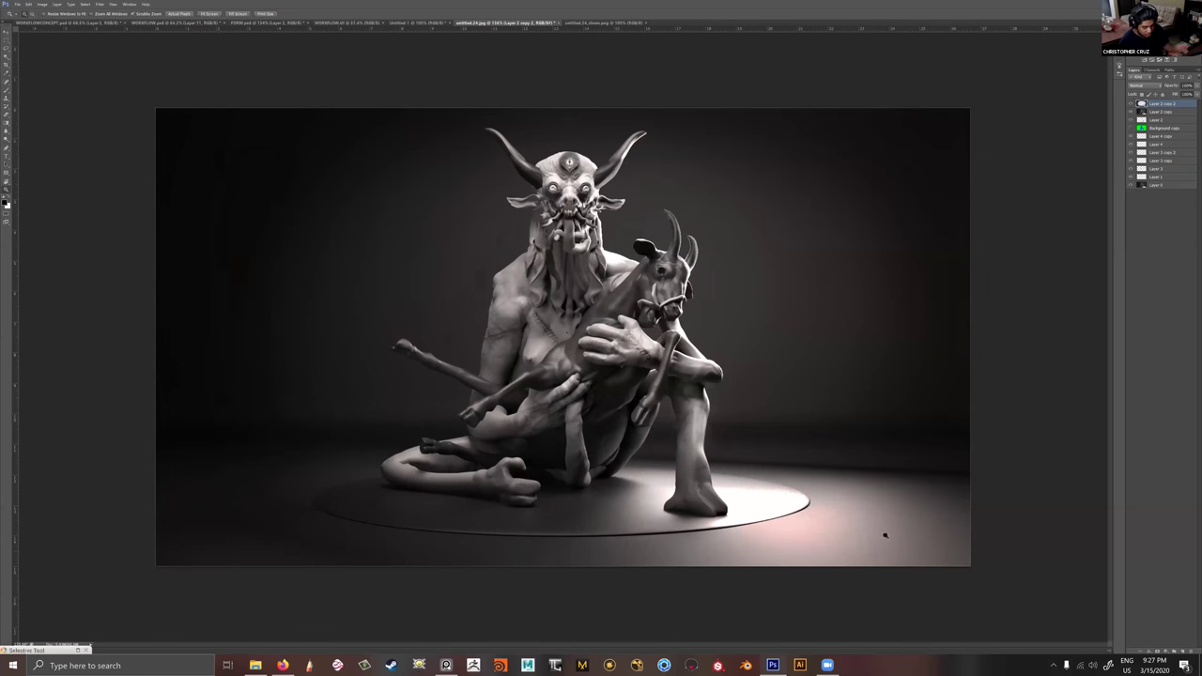
Merge the darkened copy with the lighter layer beneath it and reduce the merged layer's saturation with Hue/Saturation.
left_click(1165, 113, "shift")
key("ctrl+e")
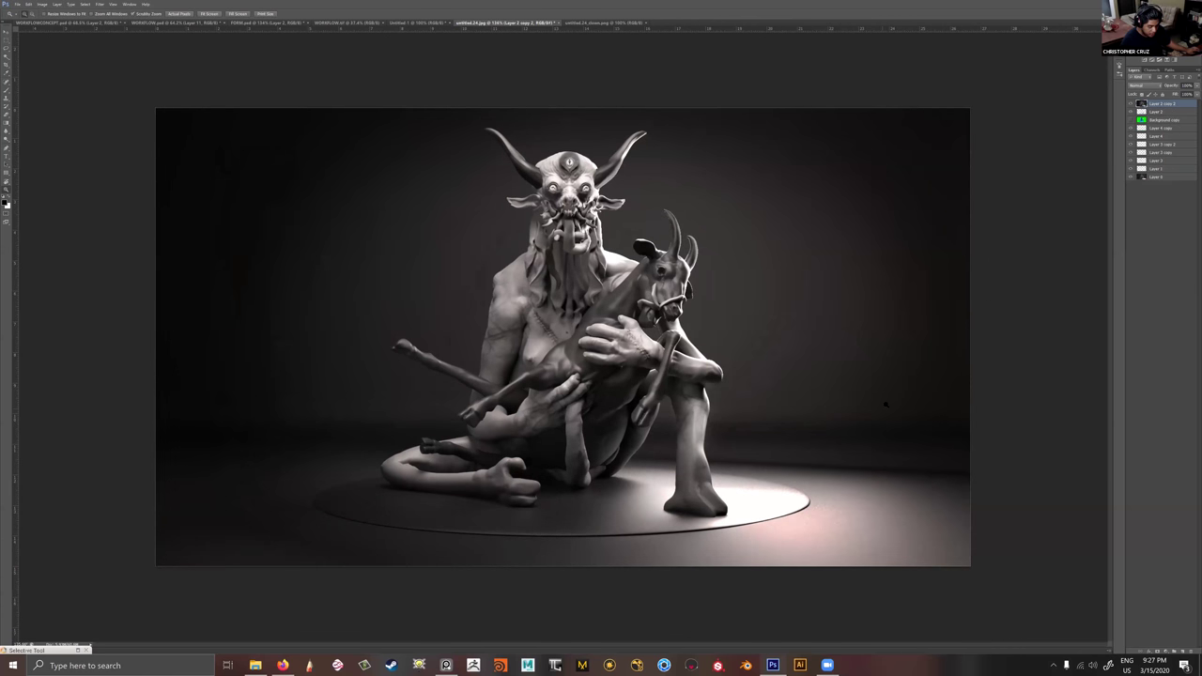
key("i")
key("ctrl+u")
left_click_drag(640, 458, 609, 461)
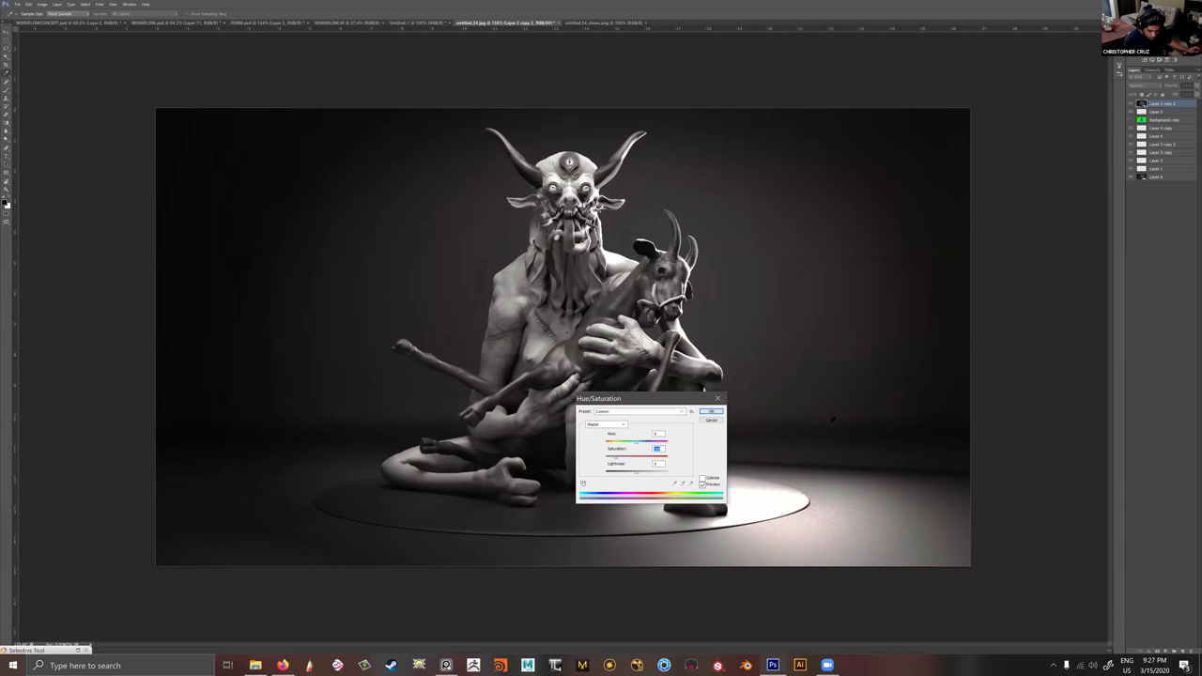
left_click(709, 413)
Restore the collapsed Selective Tool palette beside the image and open Color Efex Pro 4 on the merged layer.
scroll(955, 376, "down", 1, "alt")
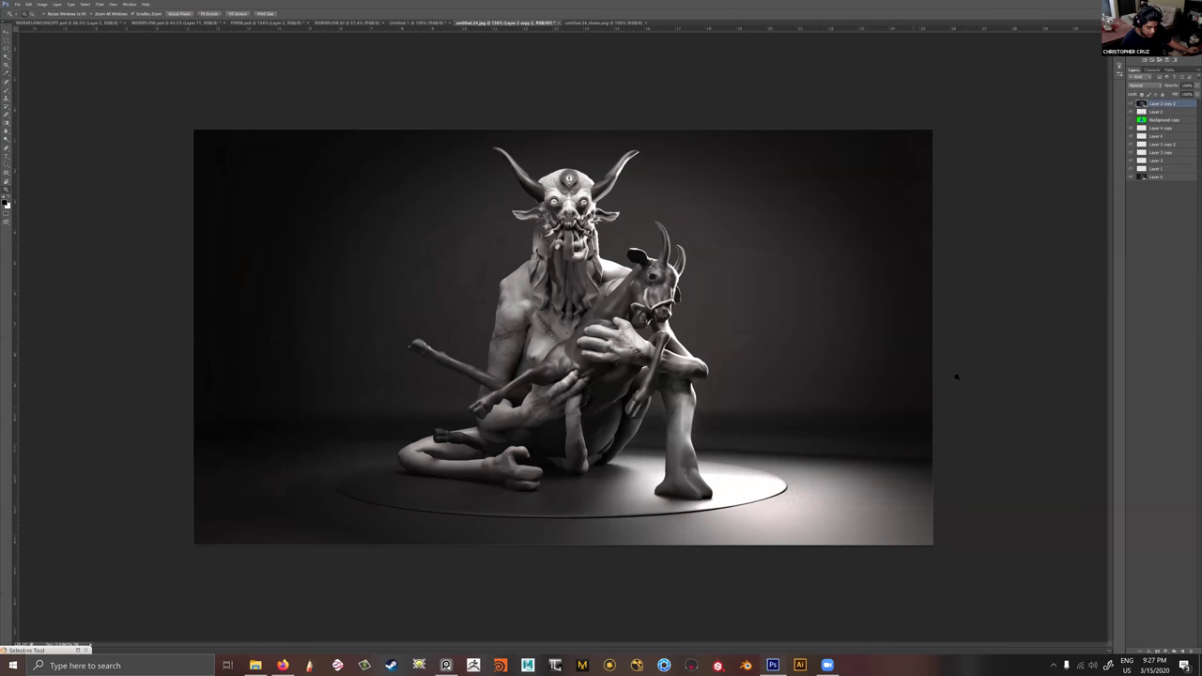
scroll(725, 396, "up", 2, "alt")
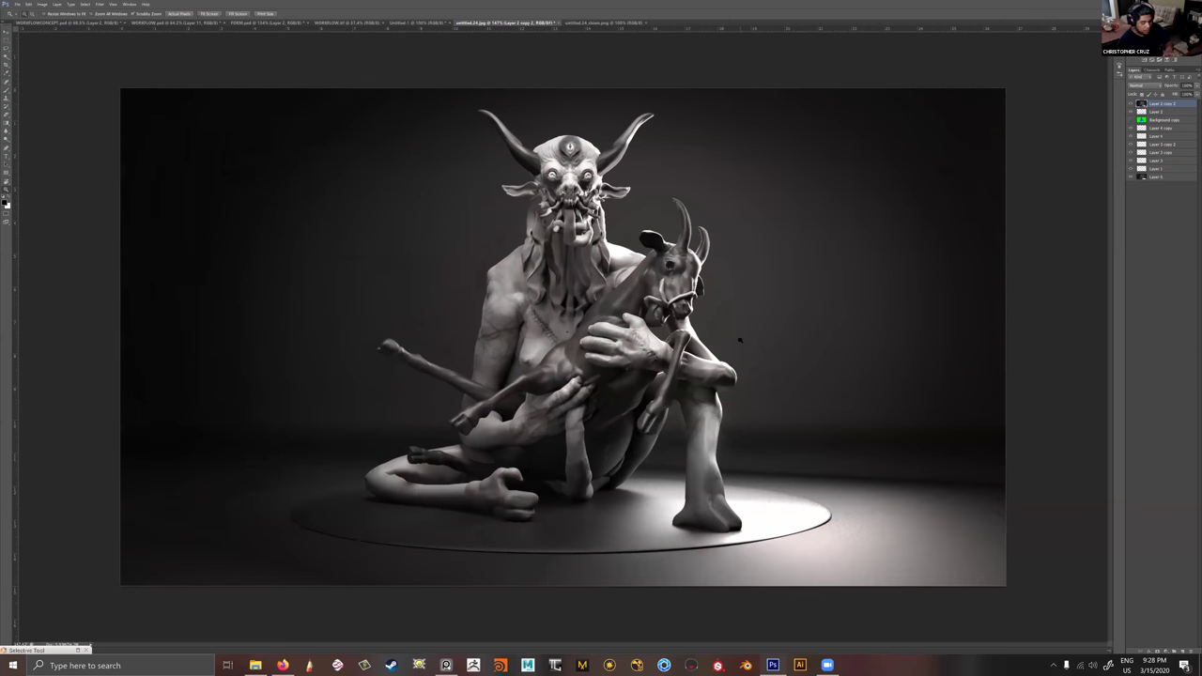
left_click_drag(731, 330, 422, 414)
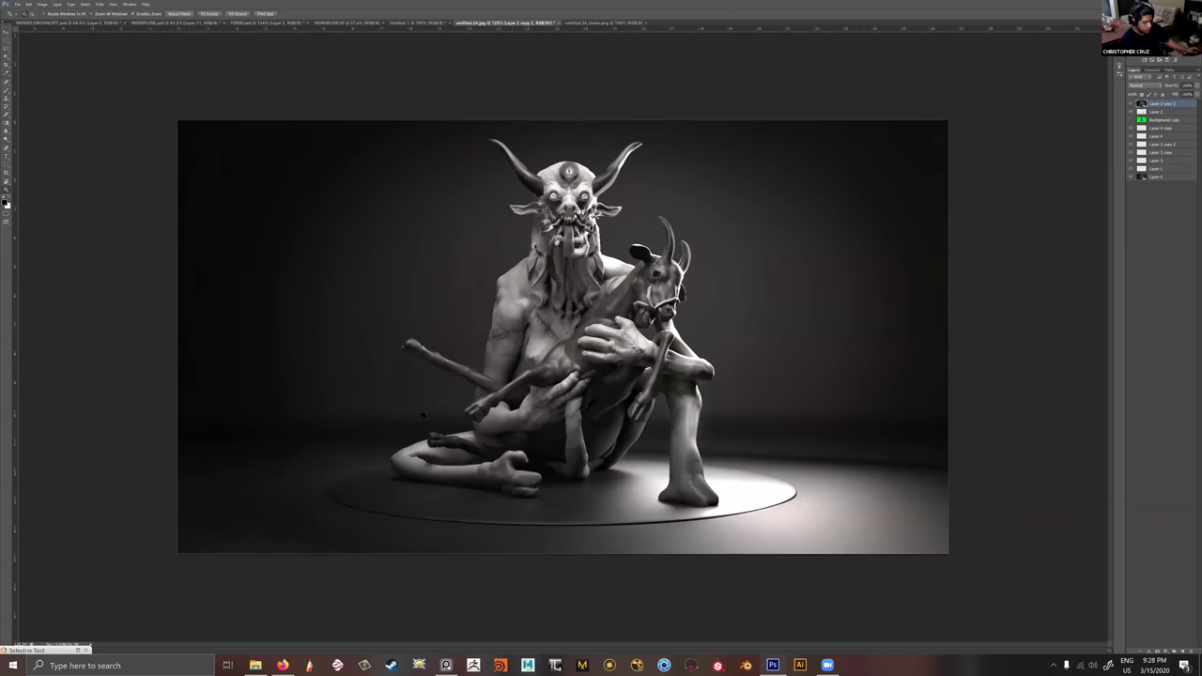
left_click(77, 649)
left_click_drag(116, 77, 60, 230)
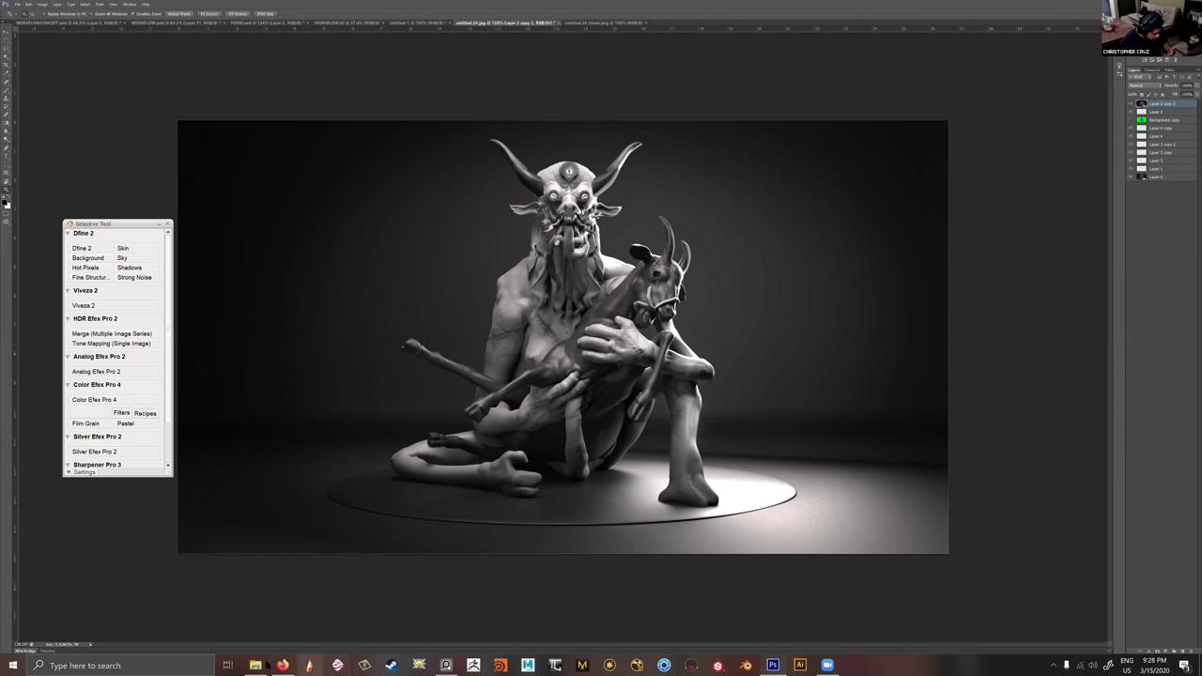
mouse_move(267, 660)
left_click(94, 399)
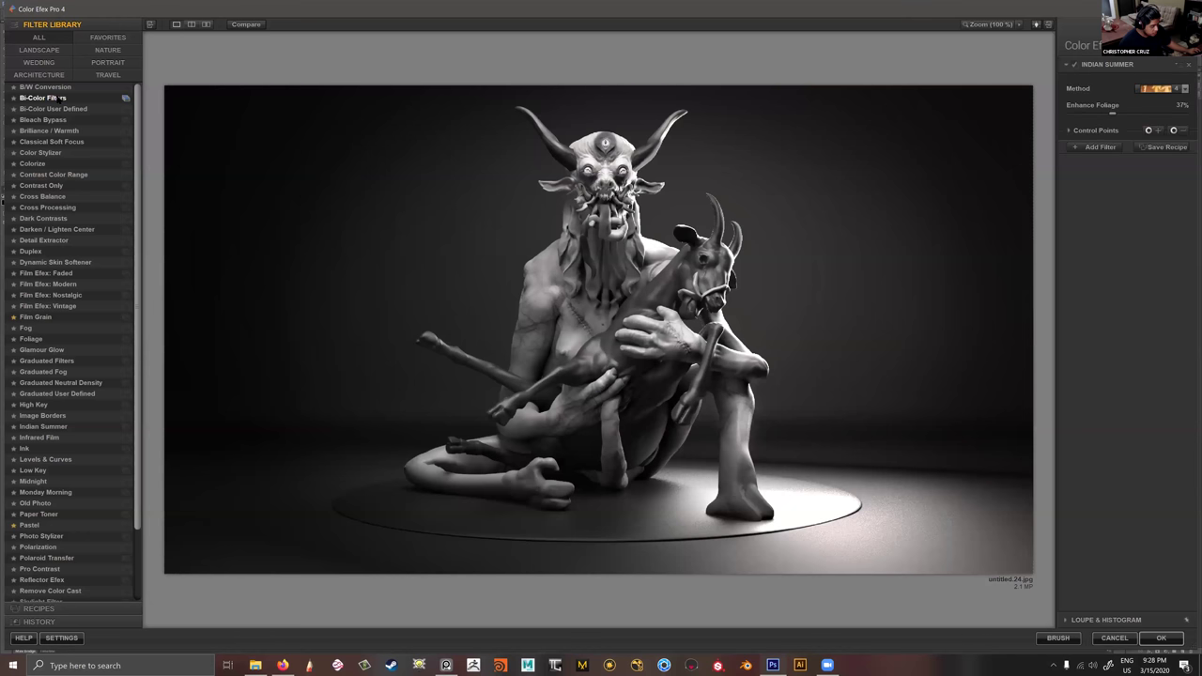
Try the bi-color, Color Stylizer, Colorize and Contrast Only filters on the creature image.
left_click(59, 98)
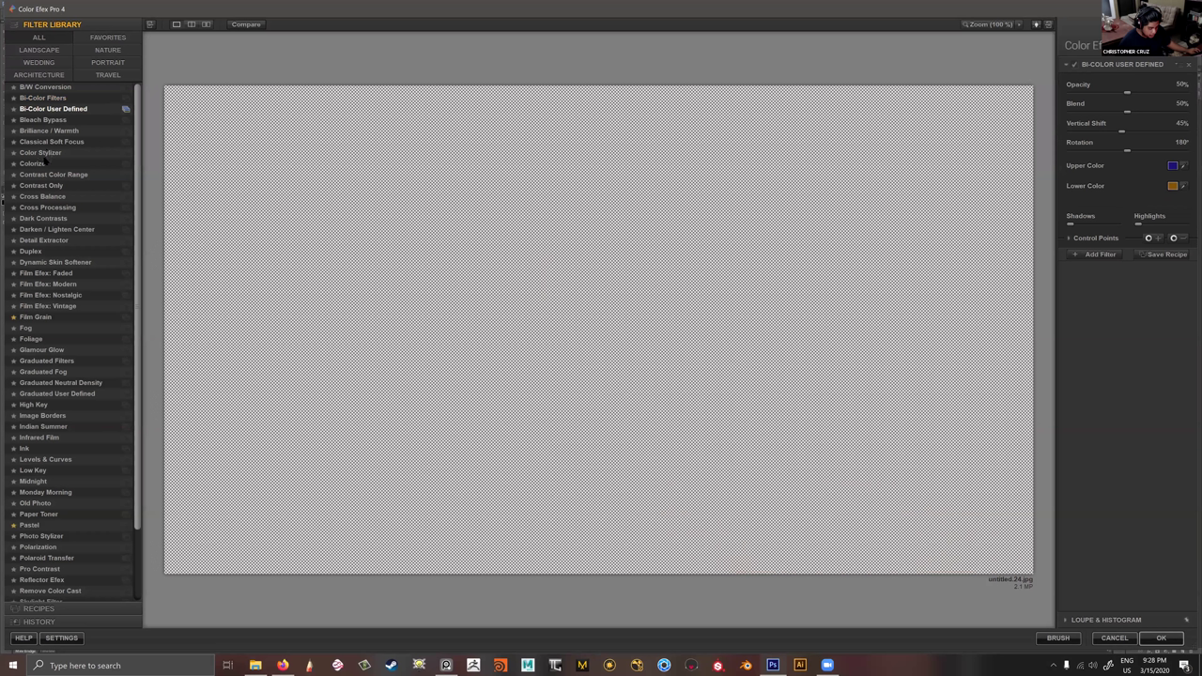
left_click(40, 152)
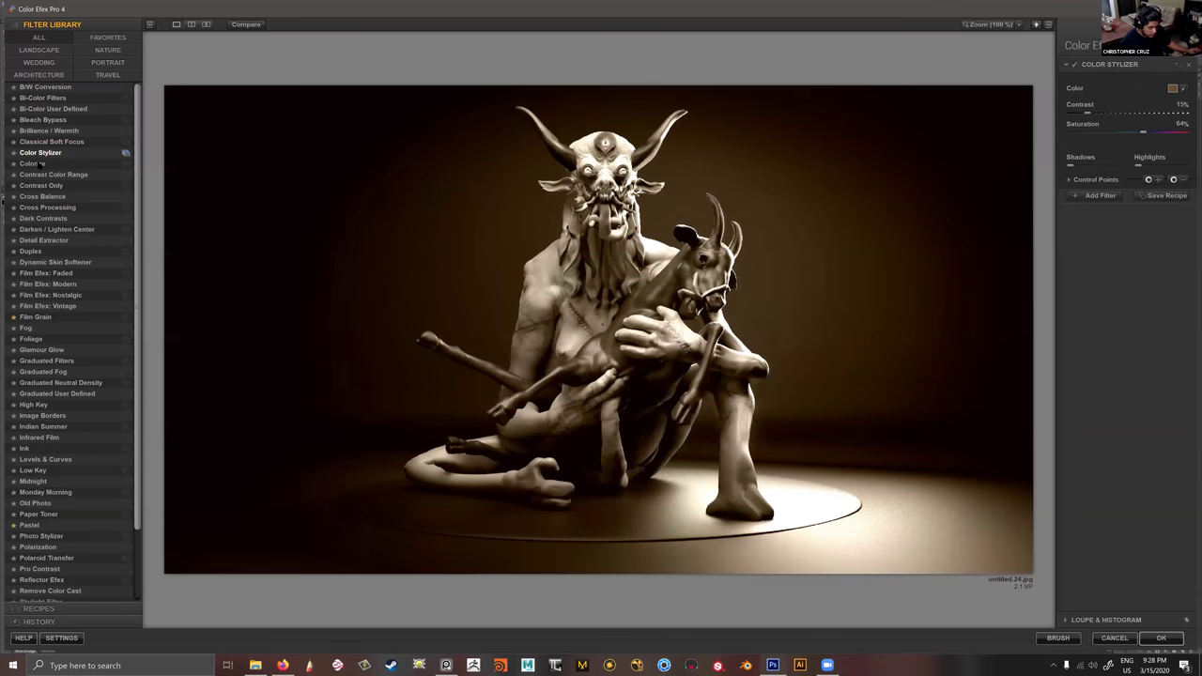
left_click(37, 163)
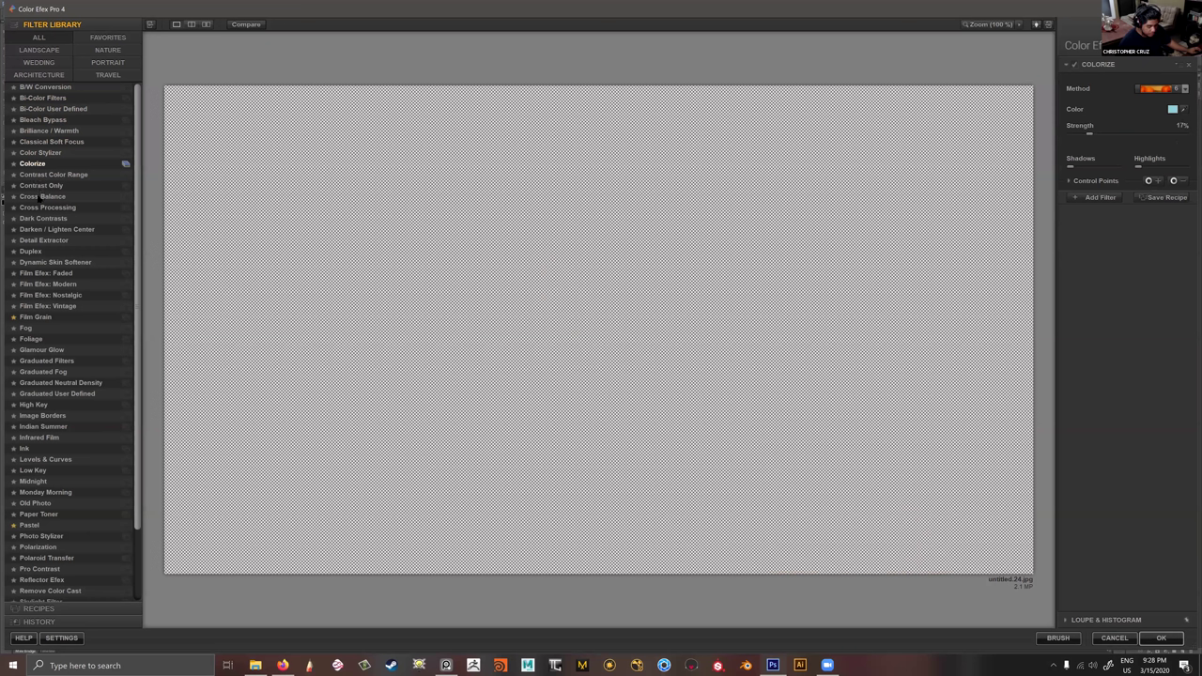
left_click(40, 185)
Apply the Cross Processing filter with a more neutral-toned method and add a second filter slot.
left_click(45, 197)
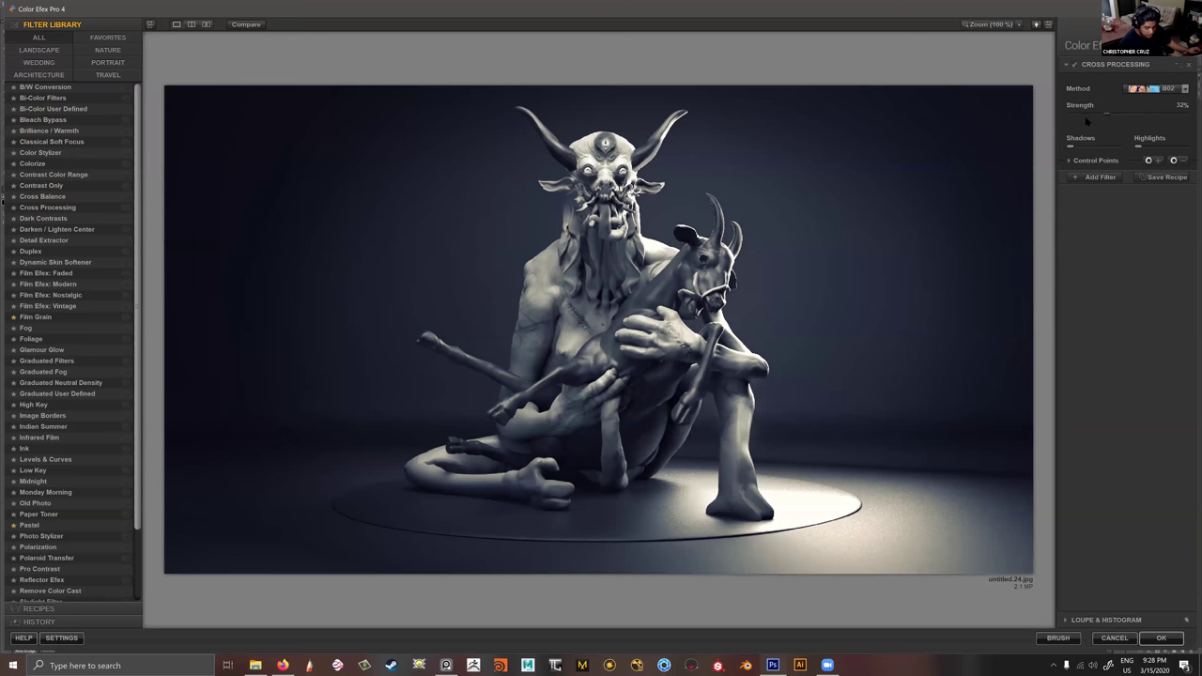
left_click(1168, 88)
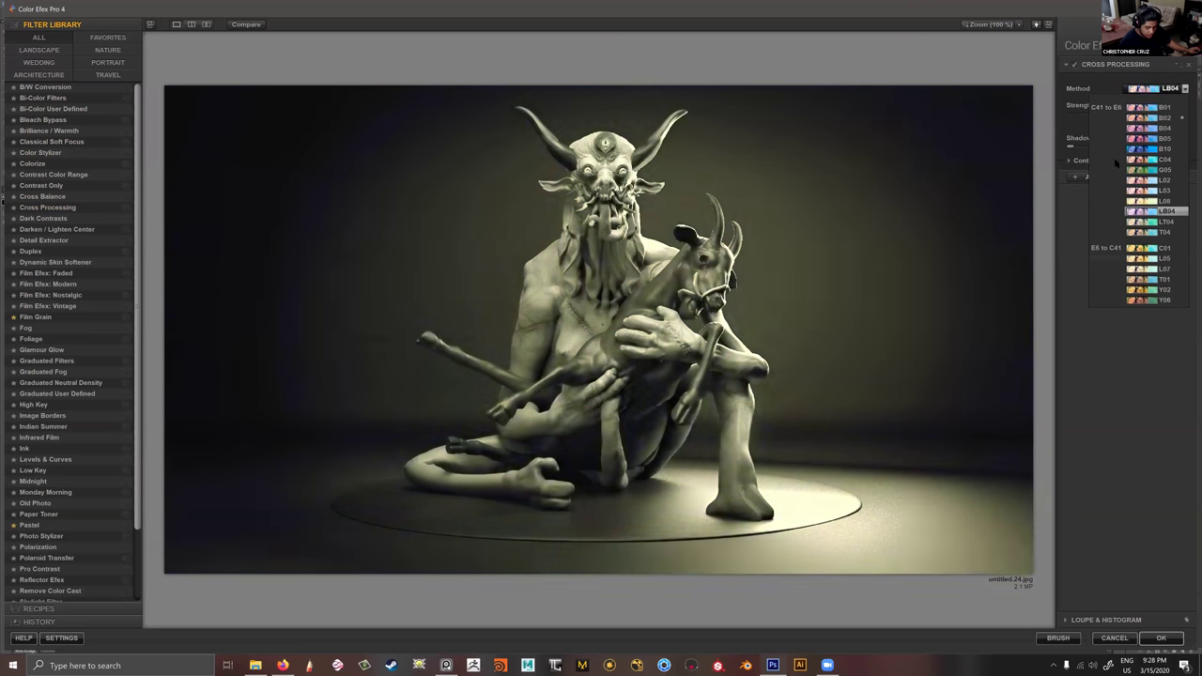
left_click(1156, 249)
left_click(1092, 177)
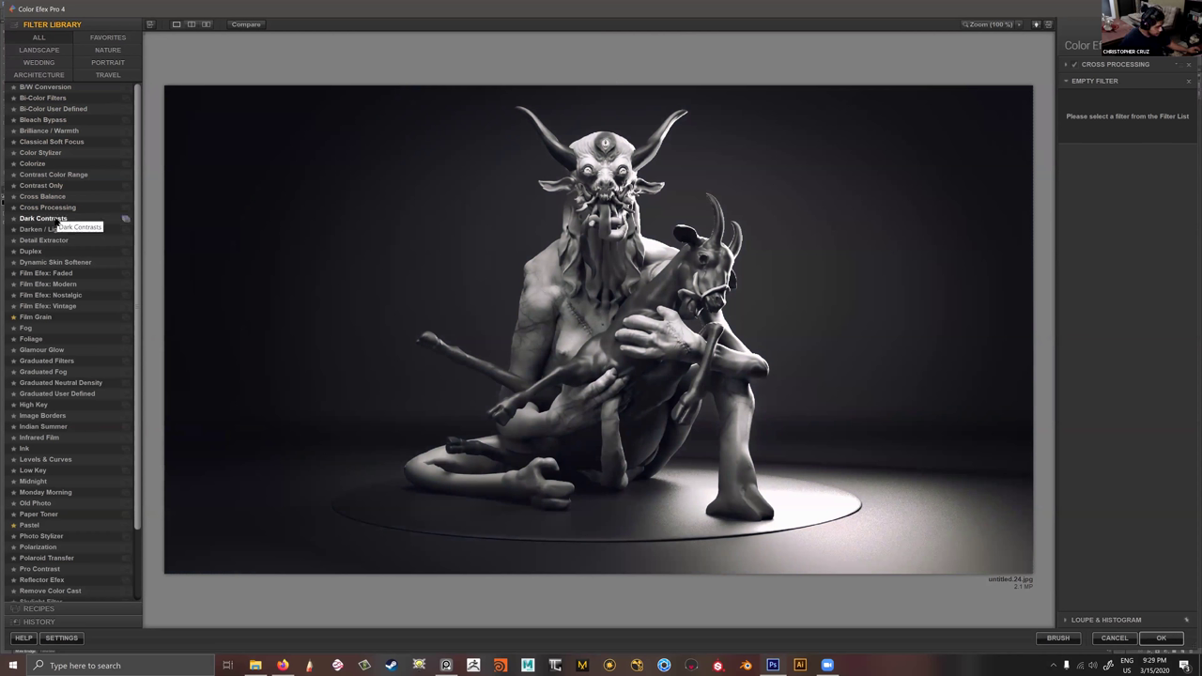
Try Dark Contrasts, then Darken / Lighten Center with border luminosity -100% and center luminosity 9%, as the second filter.
left_click(58, 219)
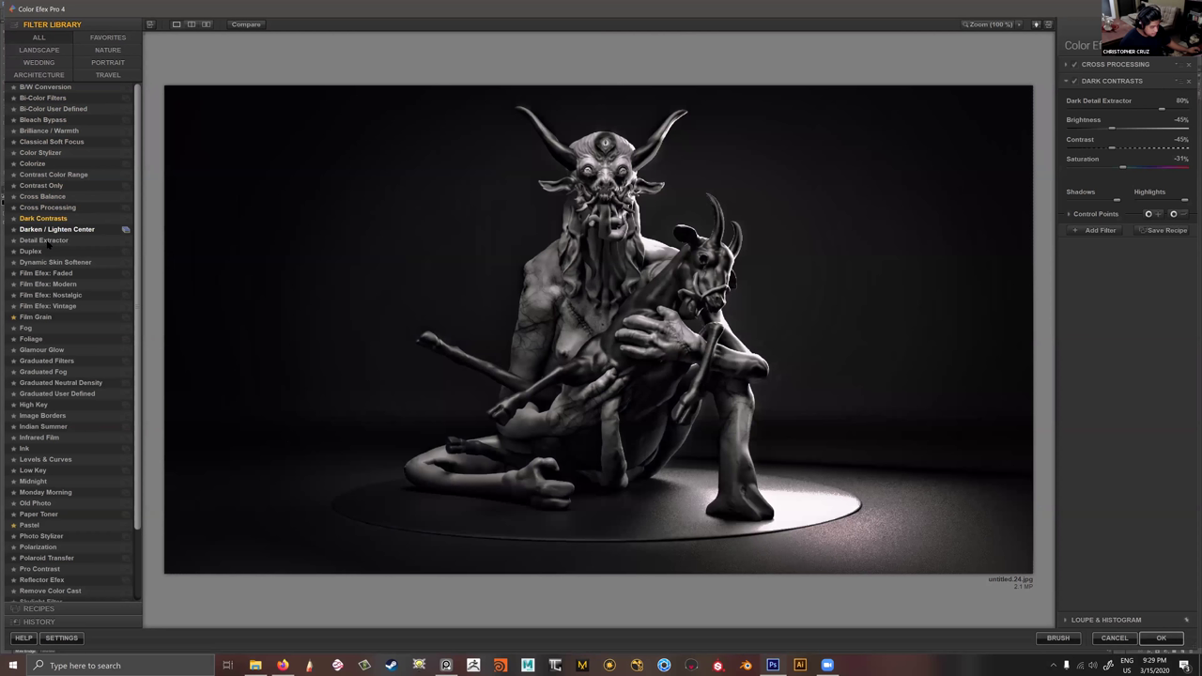
left_click(56, 229)
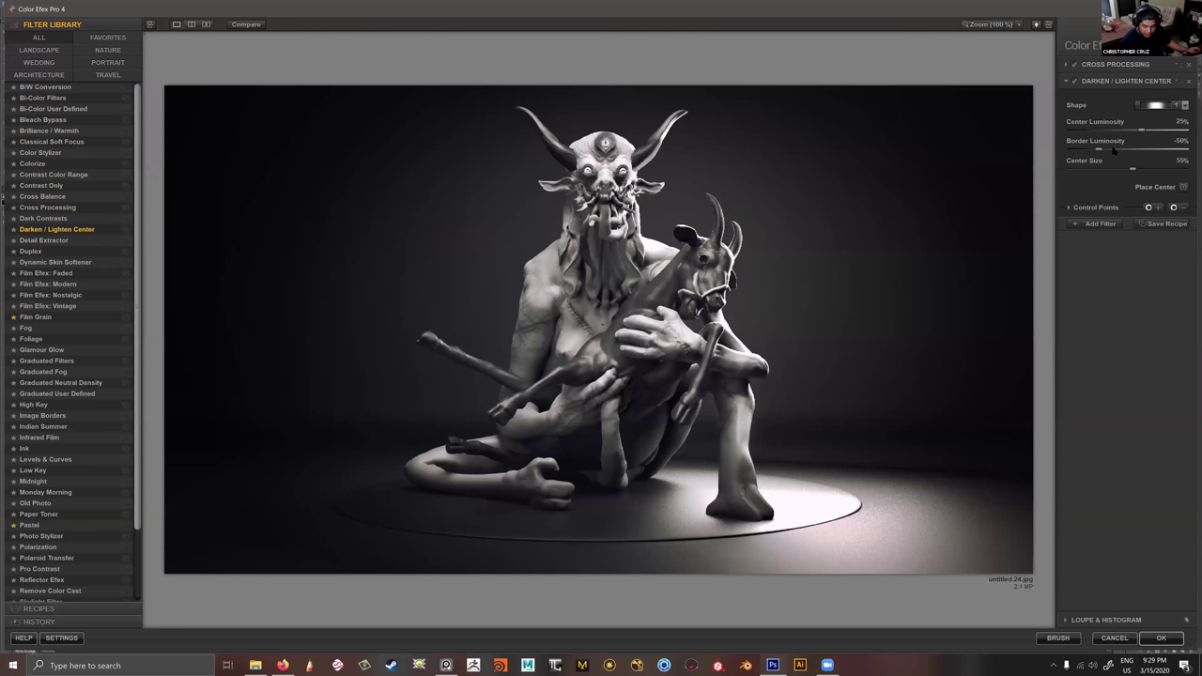
mouse_move(1099, 150)
left_mouse_down()
mouse_move(1065, 149)
mouse_move(1098, 149)
left_mouse_up()
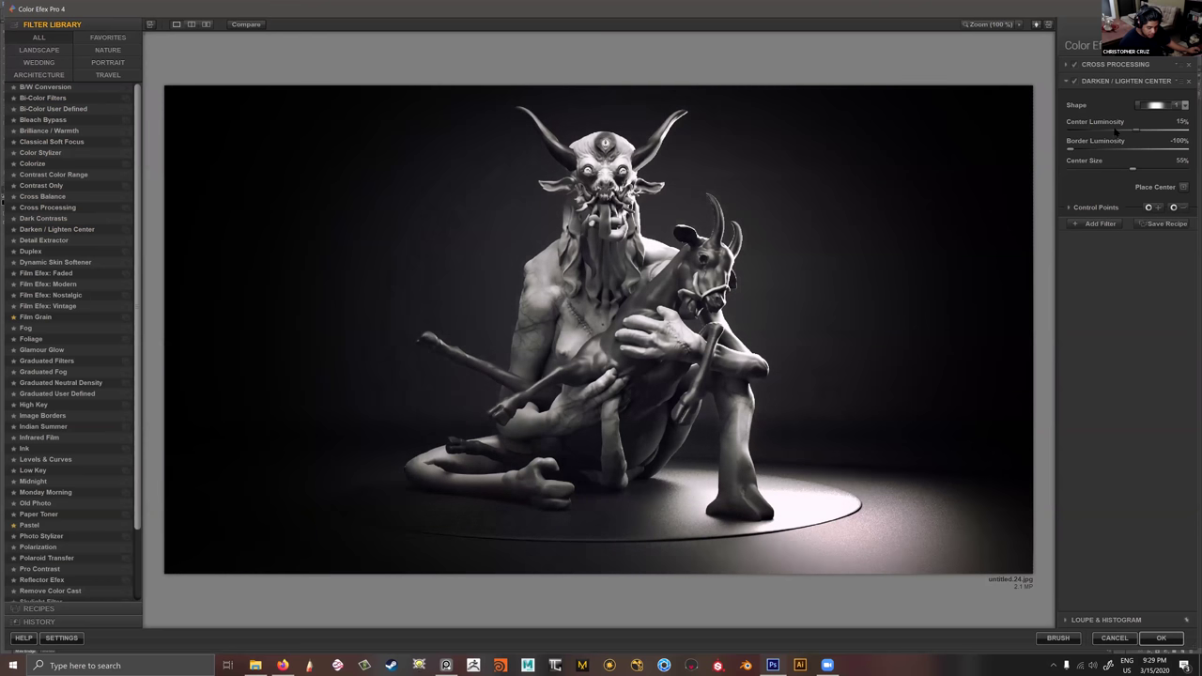
left_click_drag(1096, 134, 1144, 134)
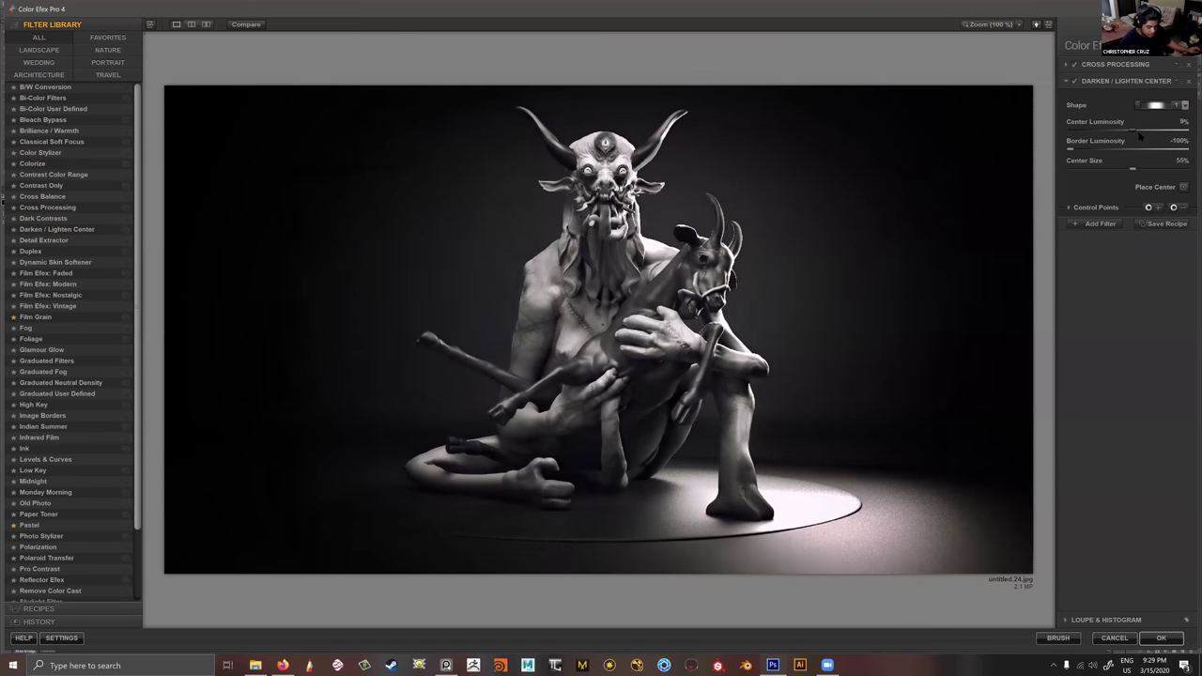
Try Duplex and the Film Efex Faded, Nostalgic and Vintage looks as the second filter.
left_click(45, 253)
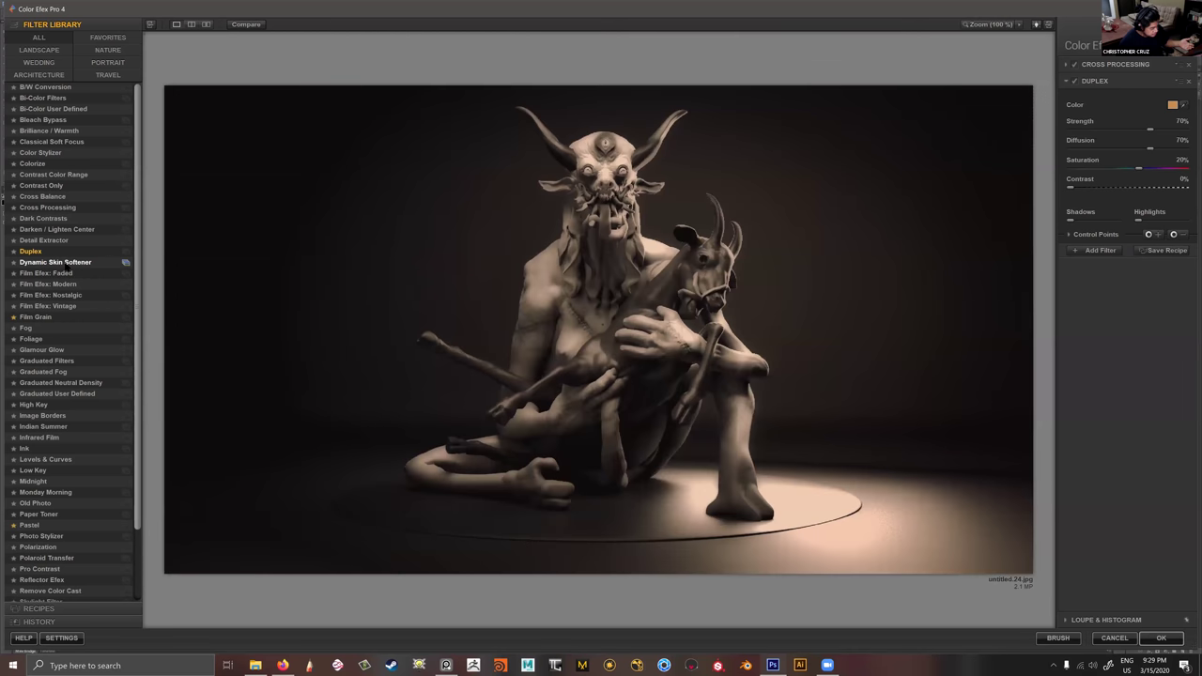
left_click(47, 272)
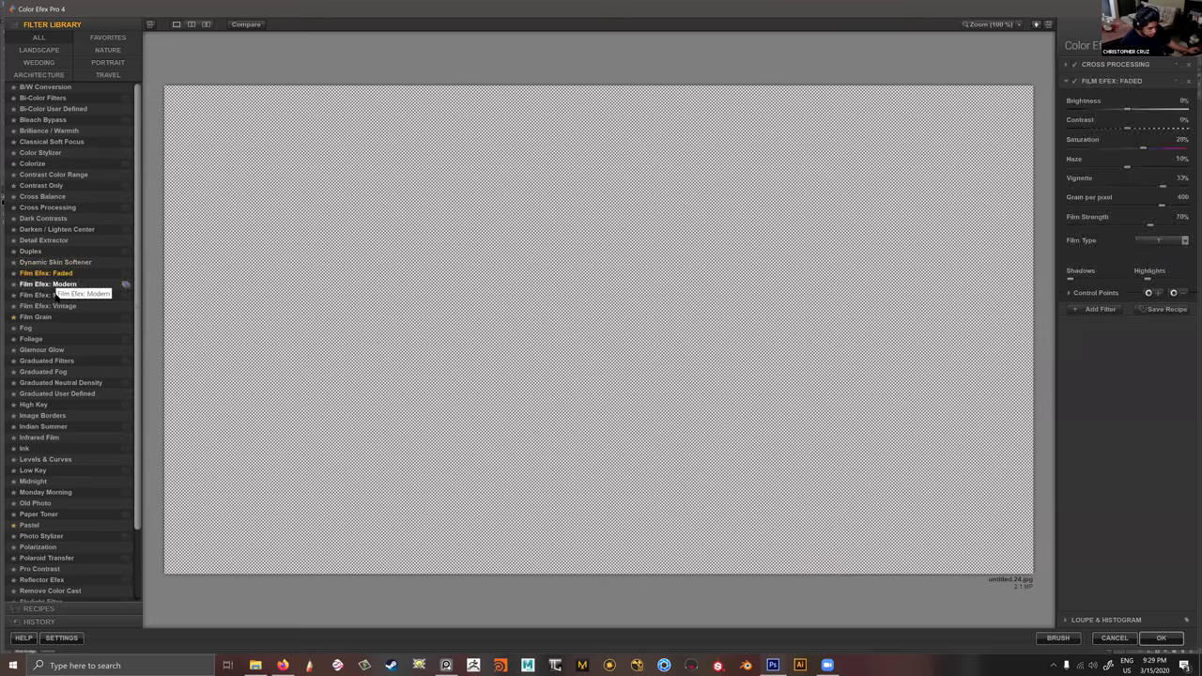
left_click(52, 295)
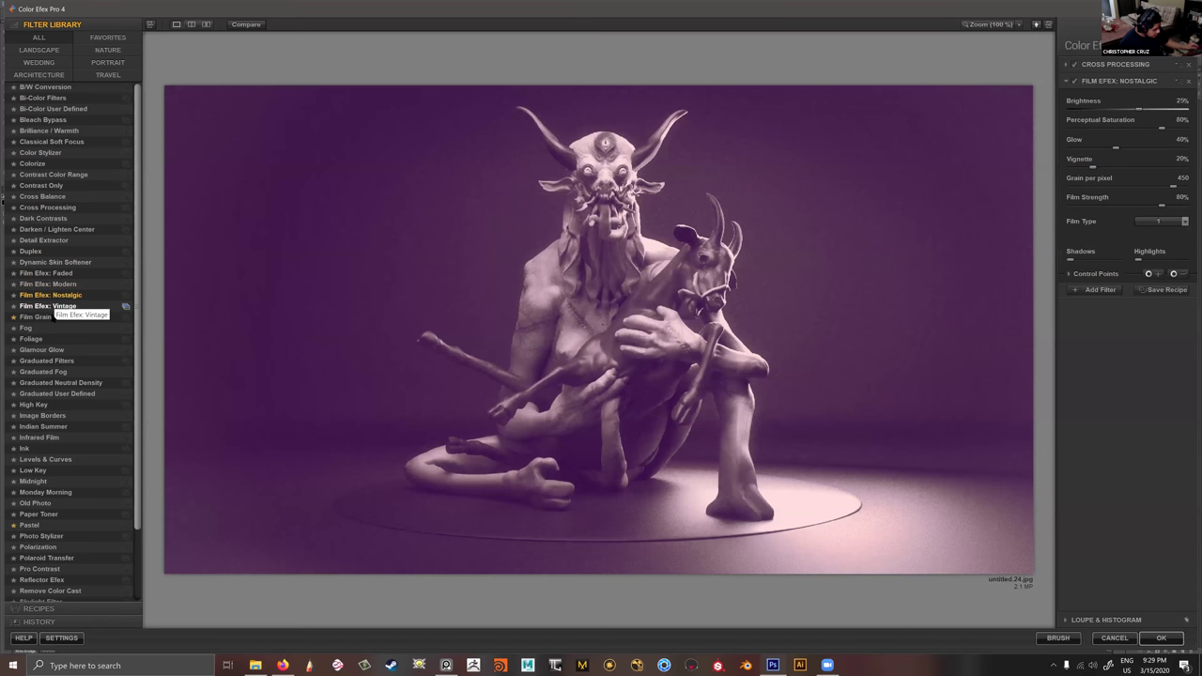
left_click(52, 306)
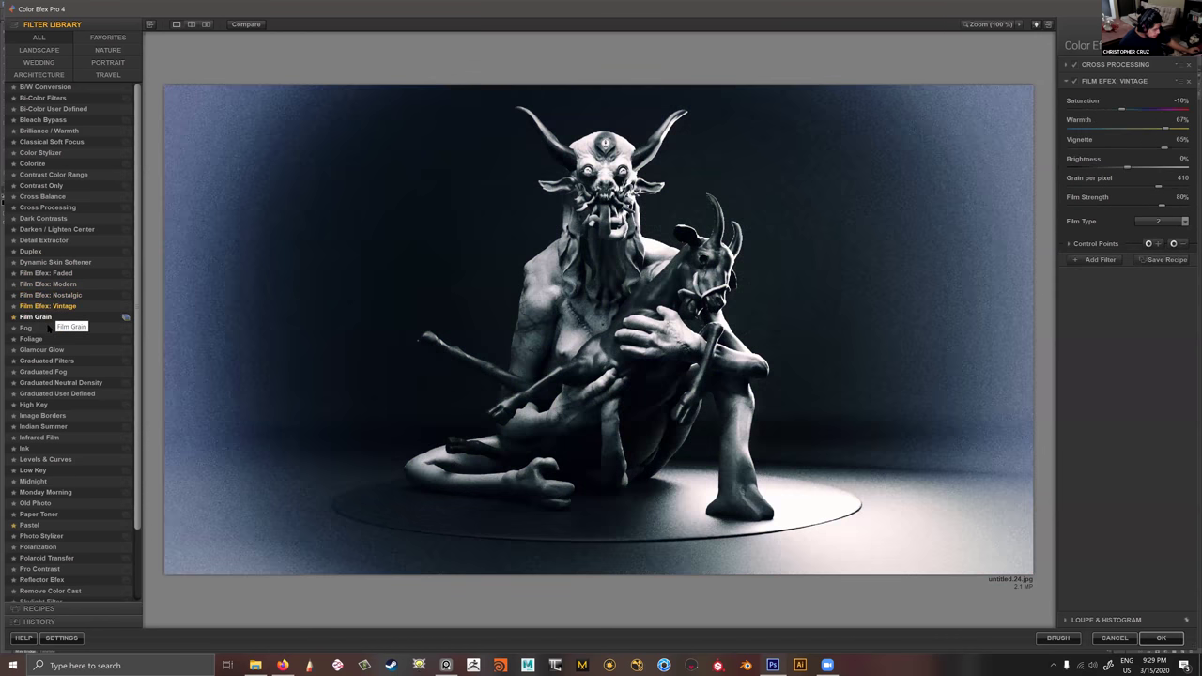
Use Foliage as the second filter and add Glamour Glow at 25% glow, switched off.
left_click(38, 338)
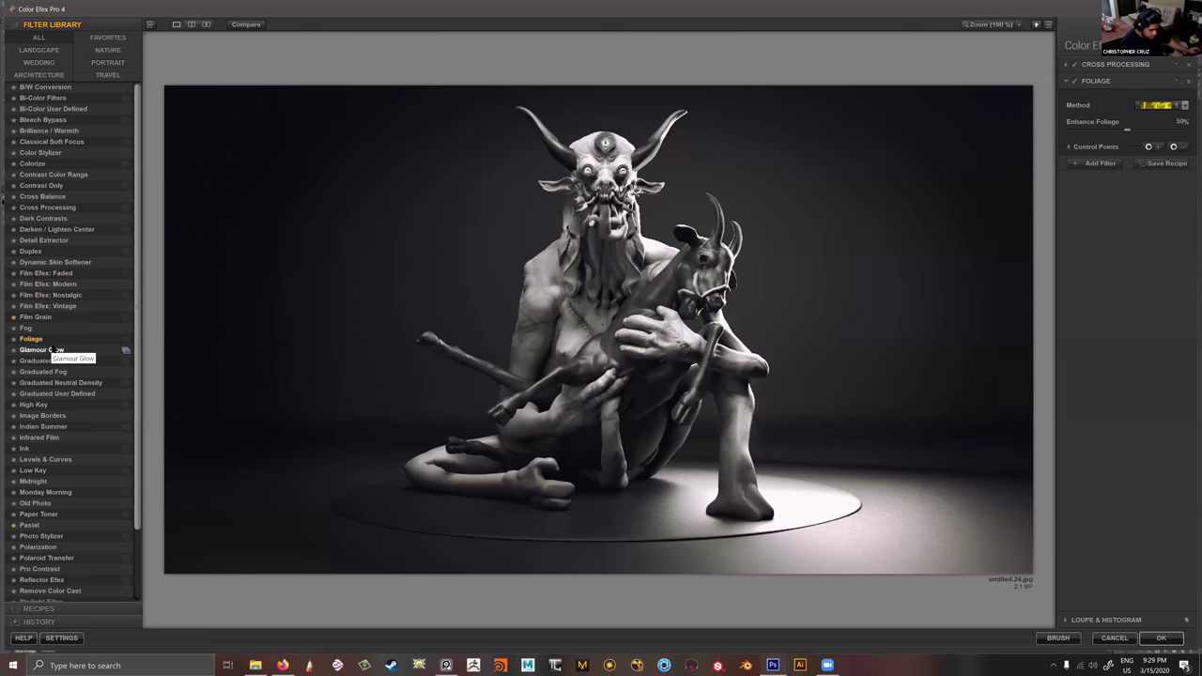
left_click(1092, 166)
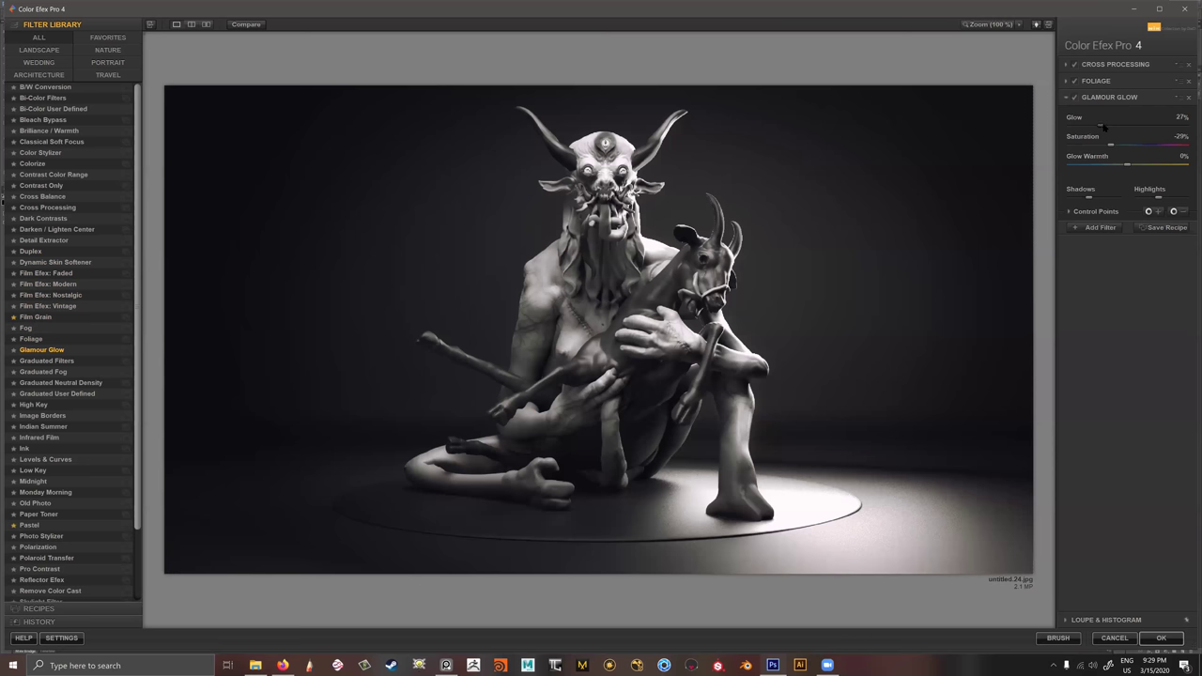
left_click_drag(1104, 127, 1087, 126)
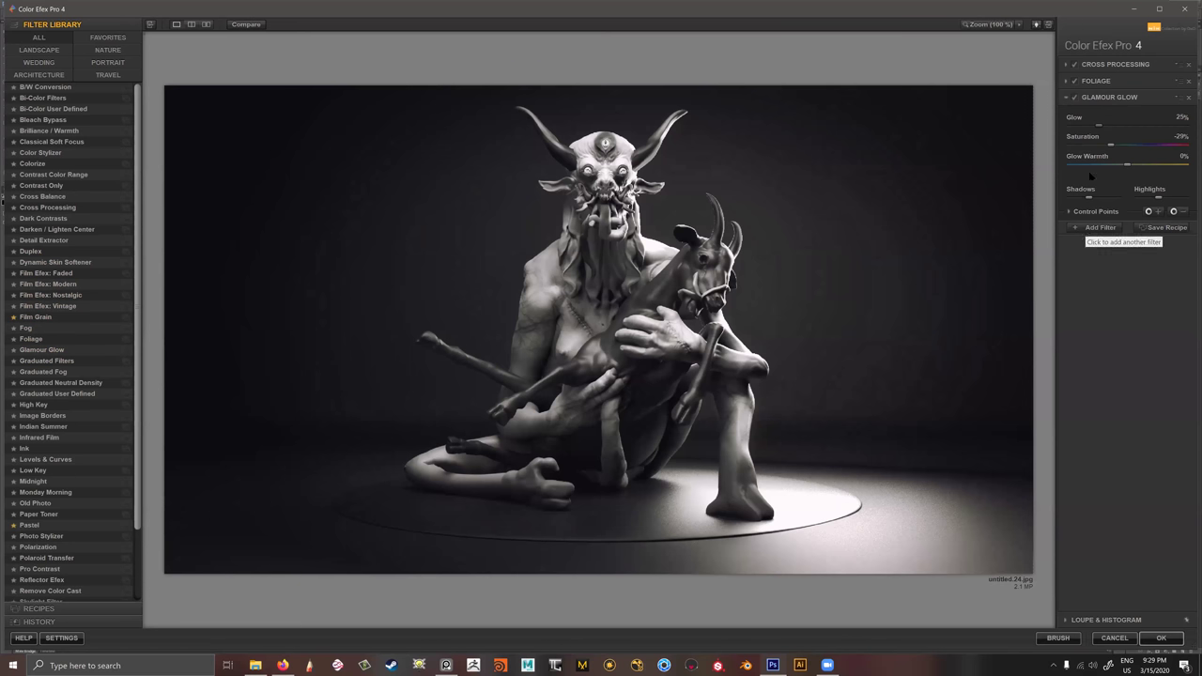
left_click(1073, 97)
Add Graduated Neutral Density as the fourth filter and Graduated User Defined as the fifth.
left_click(1092, 228)
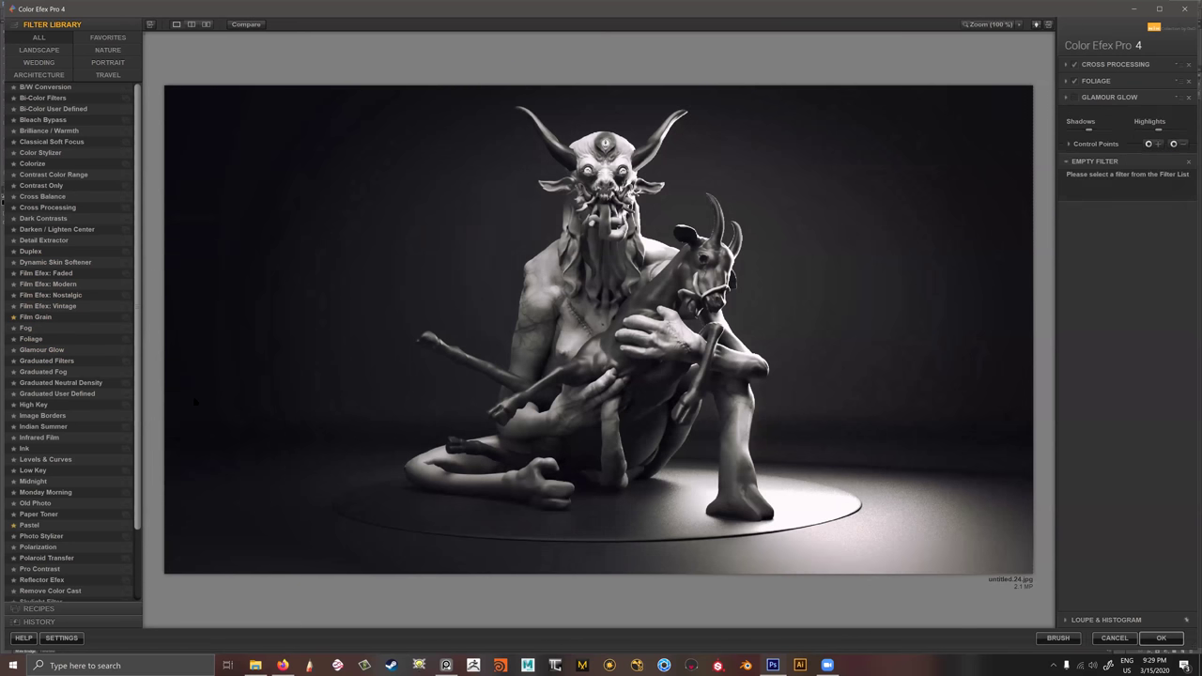
left_click(66, 383)
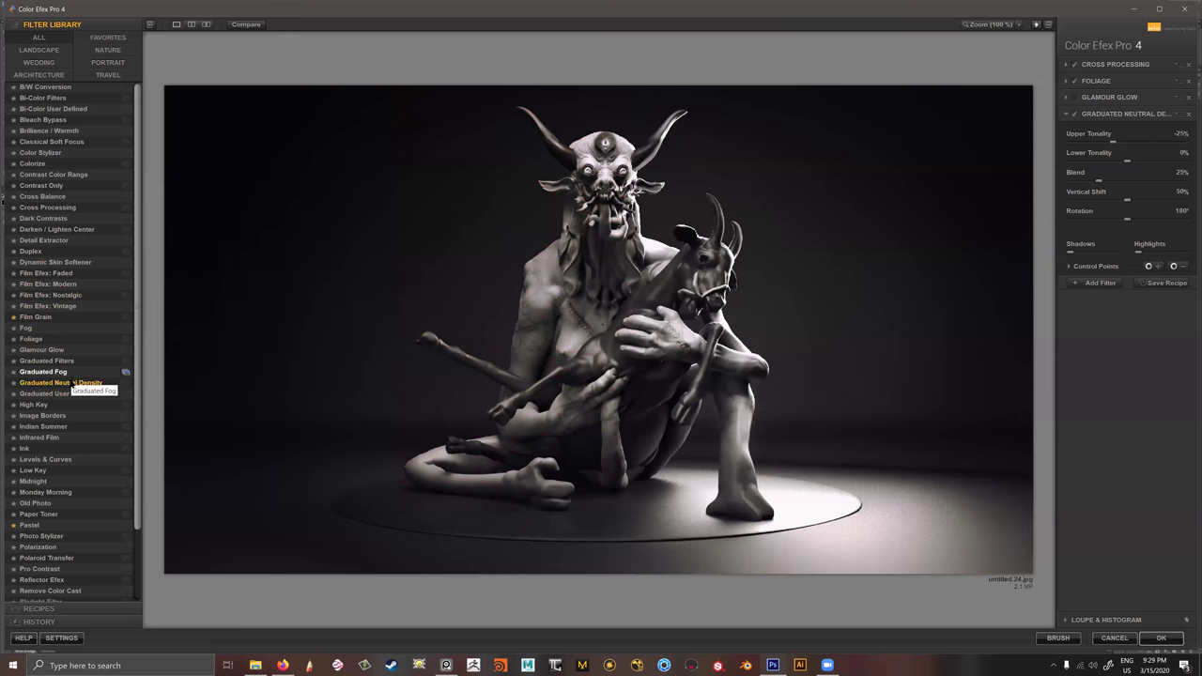
left_click(1100, 282)
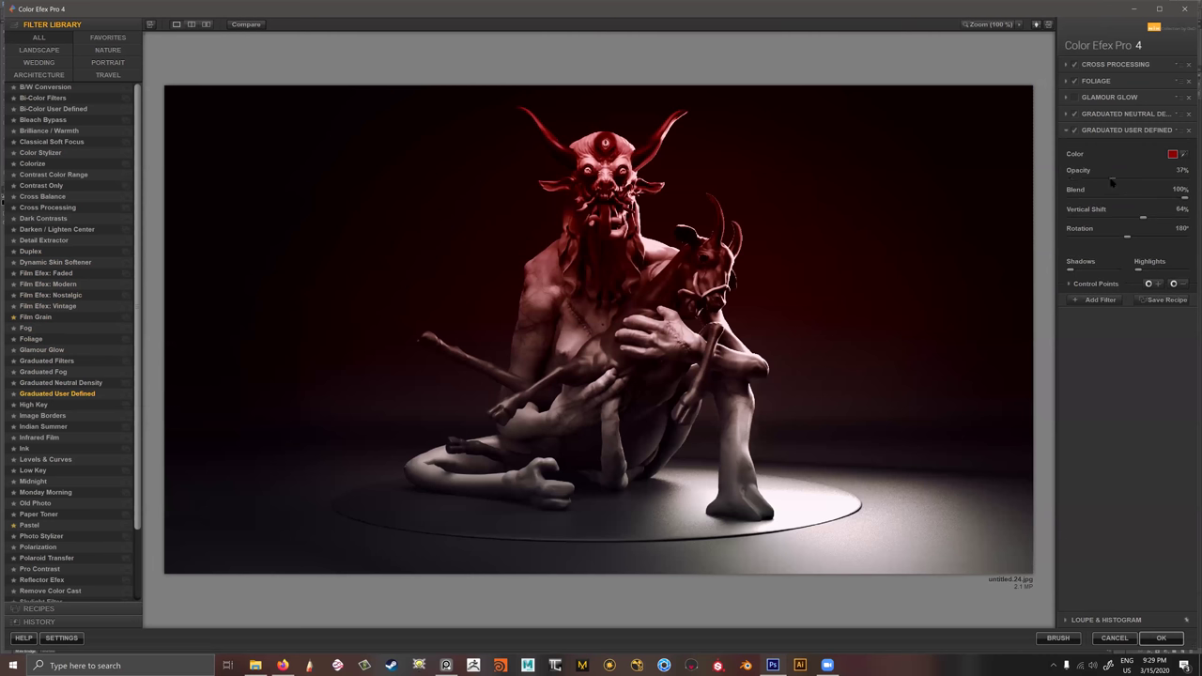
Try the red graduated tint at 0° rotation with varying opacity, and replace it with a second Graduated Neutral Density filter.
left_click_drag(1110, 178, 1072, 241)
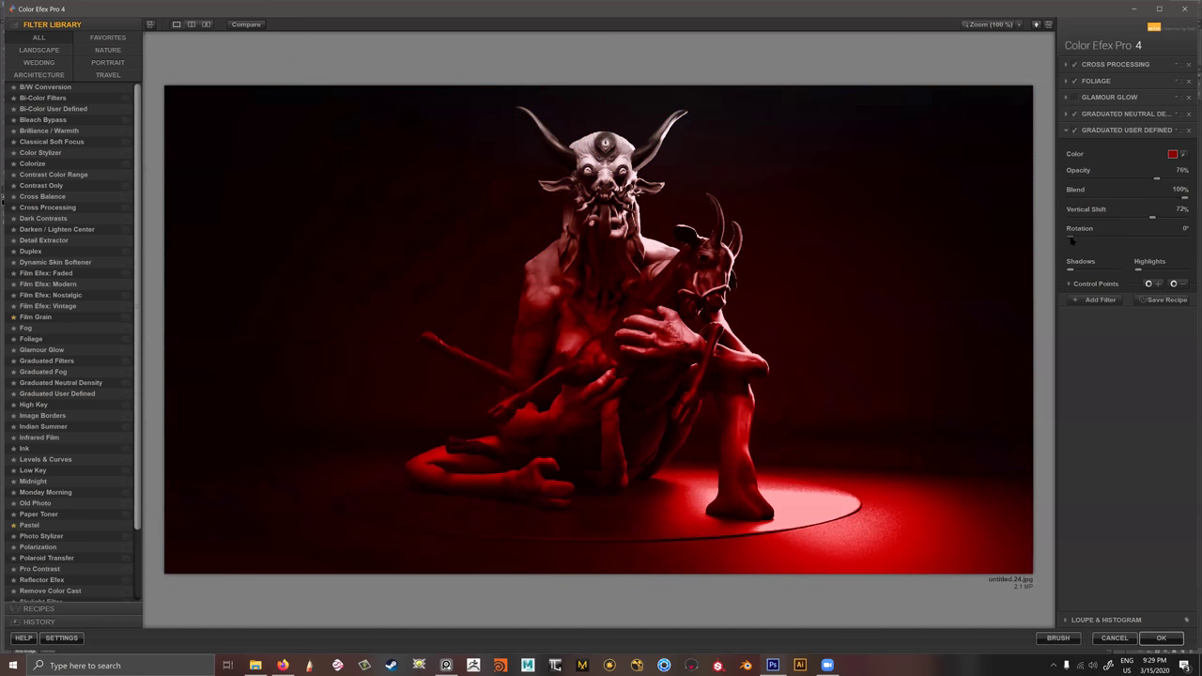
left_click_drag(1144, 177, 1090, 180)
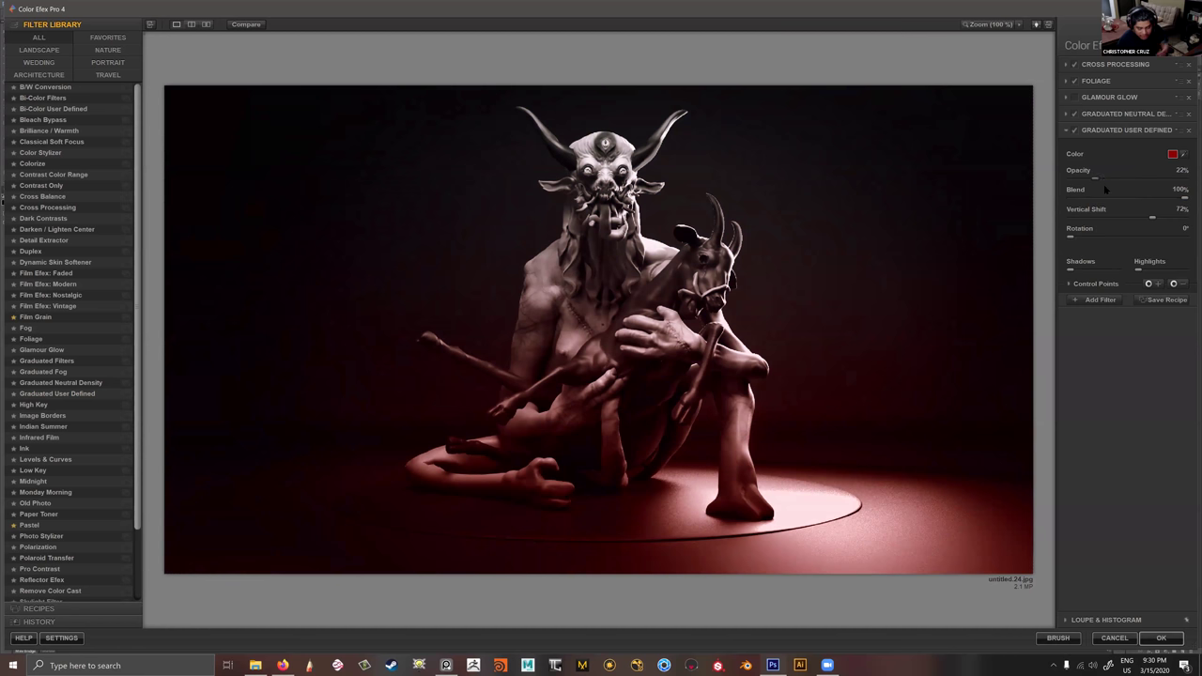
left_click_drag(1151, 220, 1143, 218)
left_click_drag(1094, 179, 1063, 181)
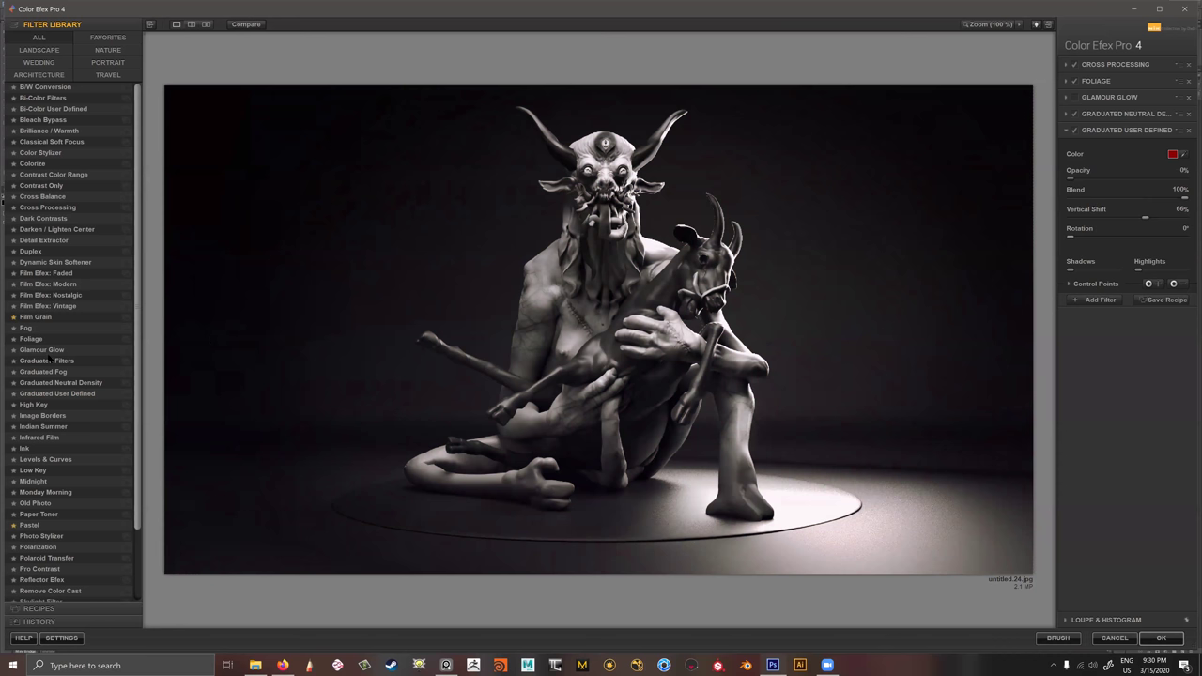
left_click(56, 382)
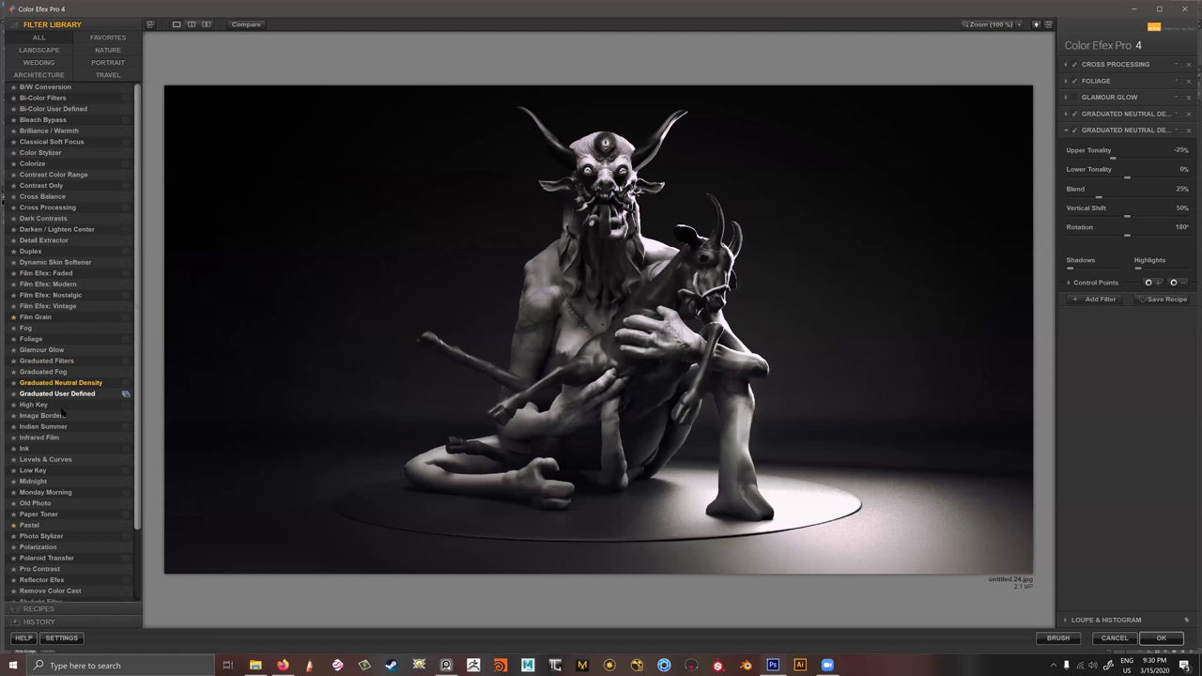
Compare Indian Summer, Infrared Film, Ink and Low Key, and use Levels & Curves with a slightly raised curve as the fifth filter.
left_click(47, 427)
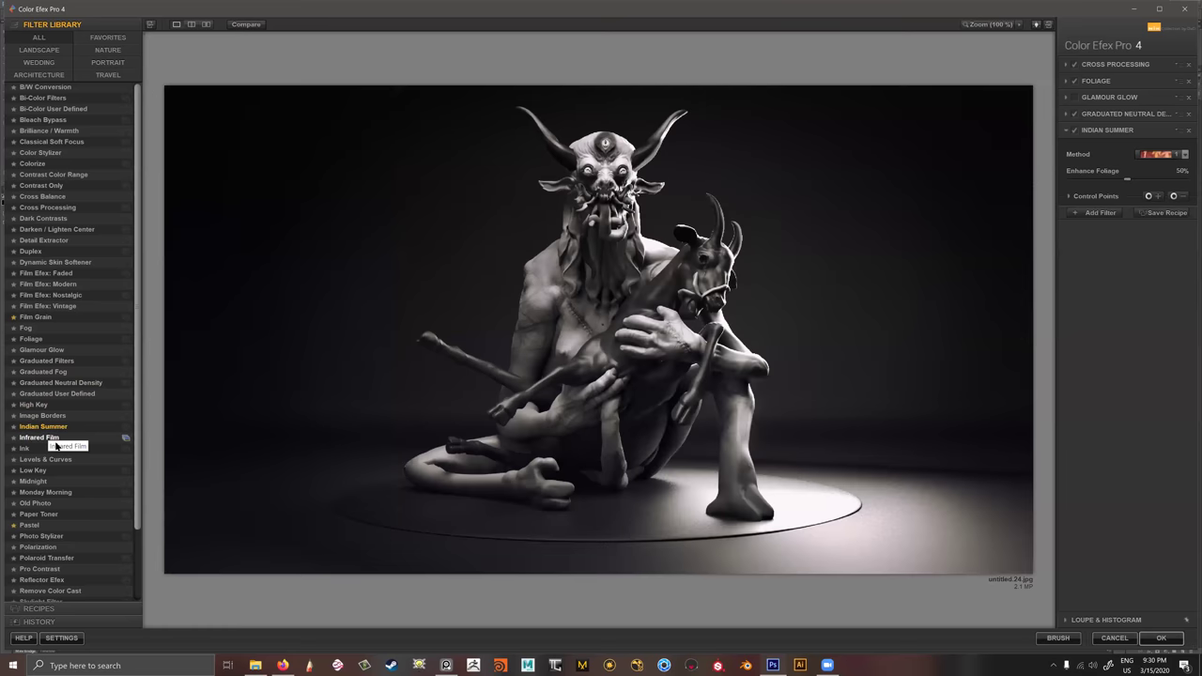
left_click(47, 438)
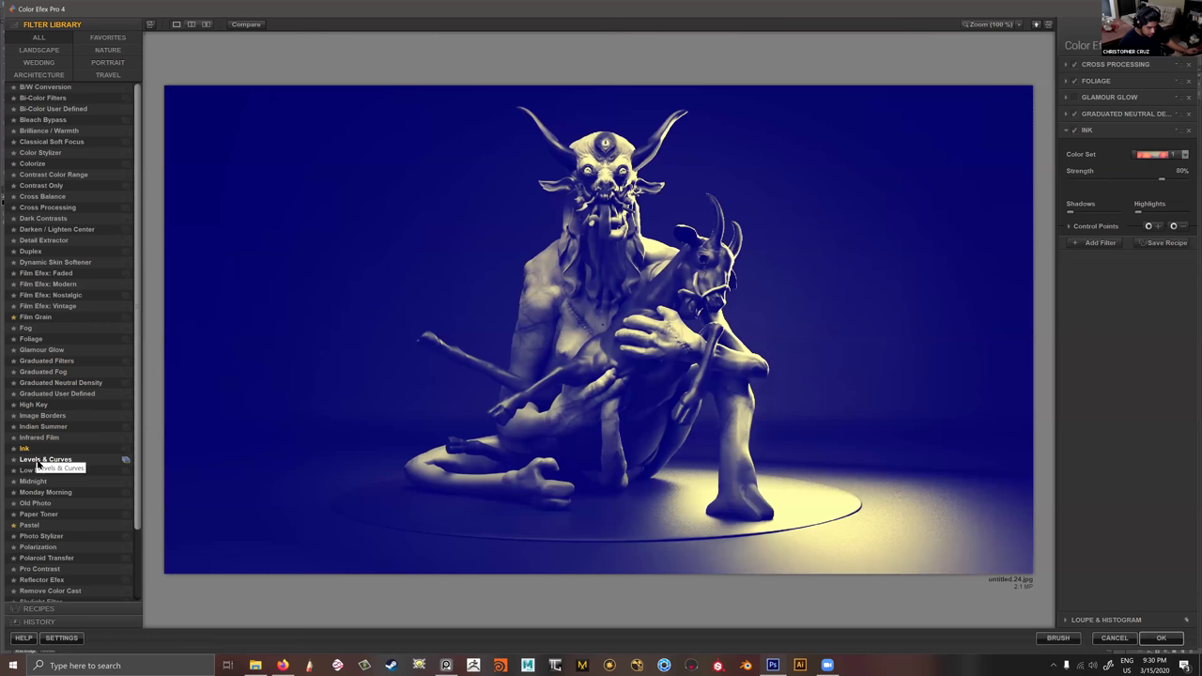
left_click(39, 460)
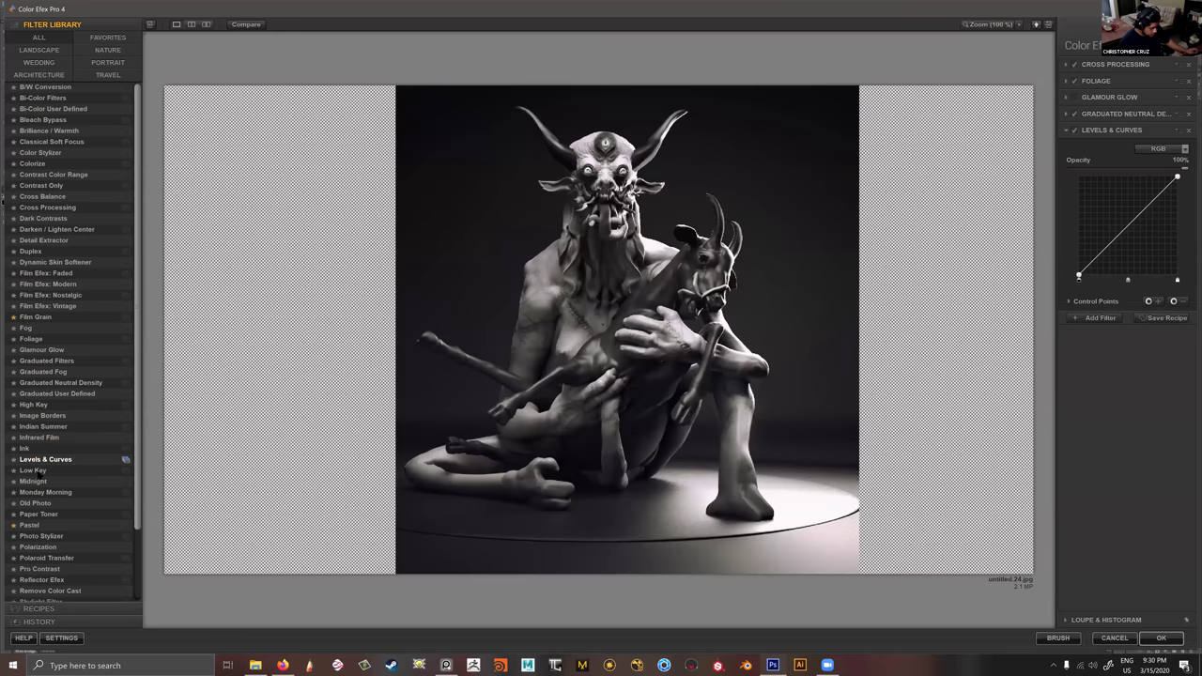
left_click(41, 469)
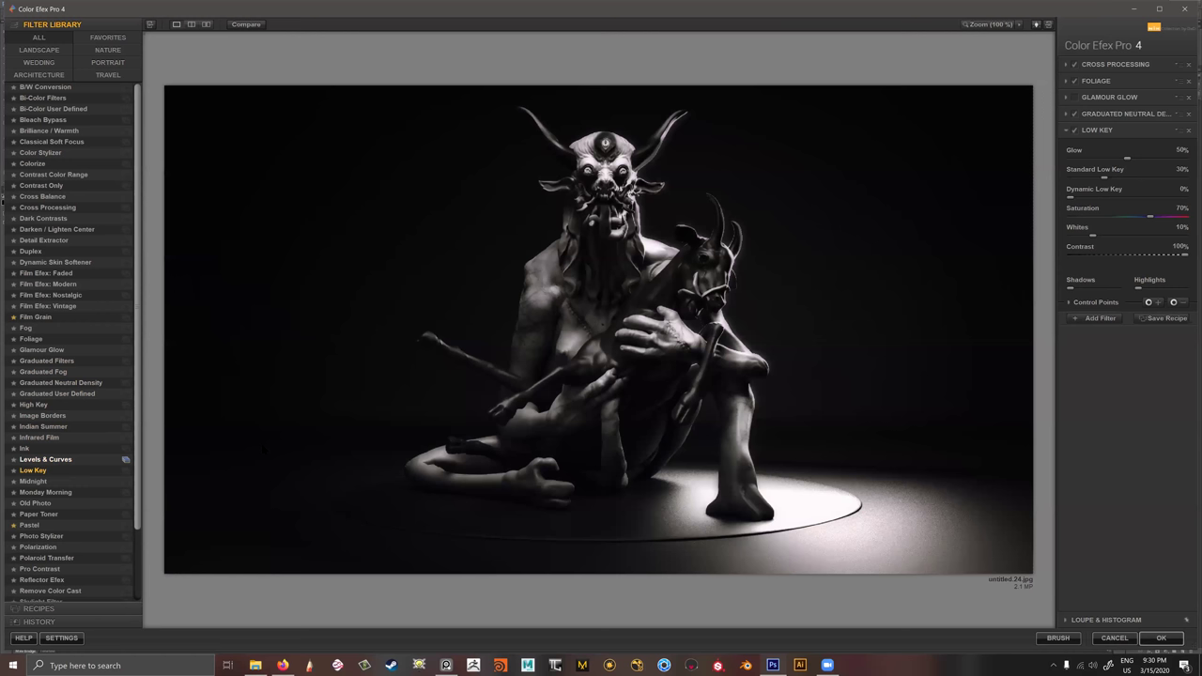
left_click(39, 460)
left_click_drag(1150, 209, 1145, 205)
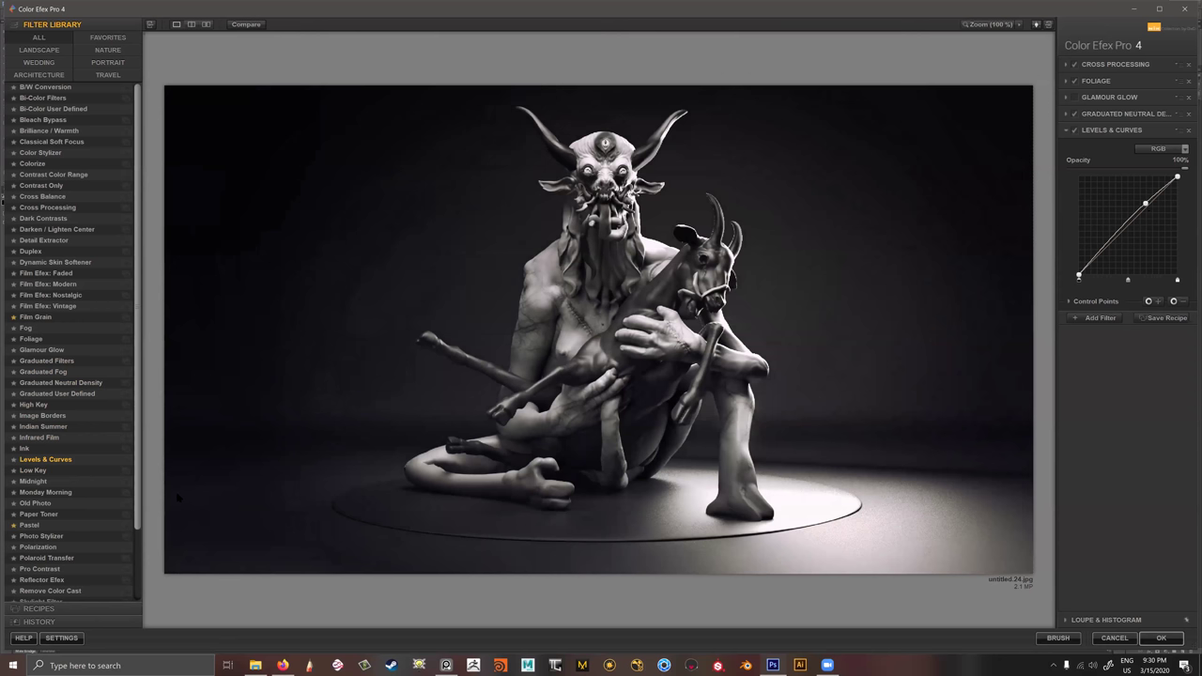
Add Paper Toner at 10% strength as the sixth filter and Pro Contrast with 1% contrast correction as the seventh.
left_click(1100, 319)
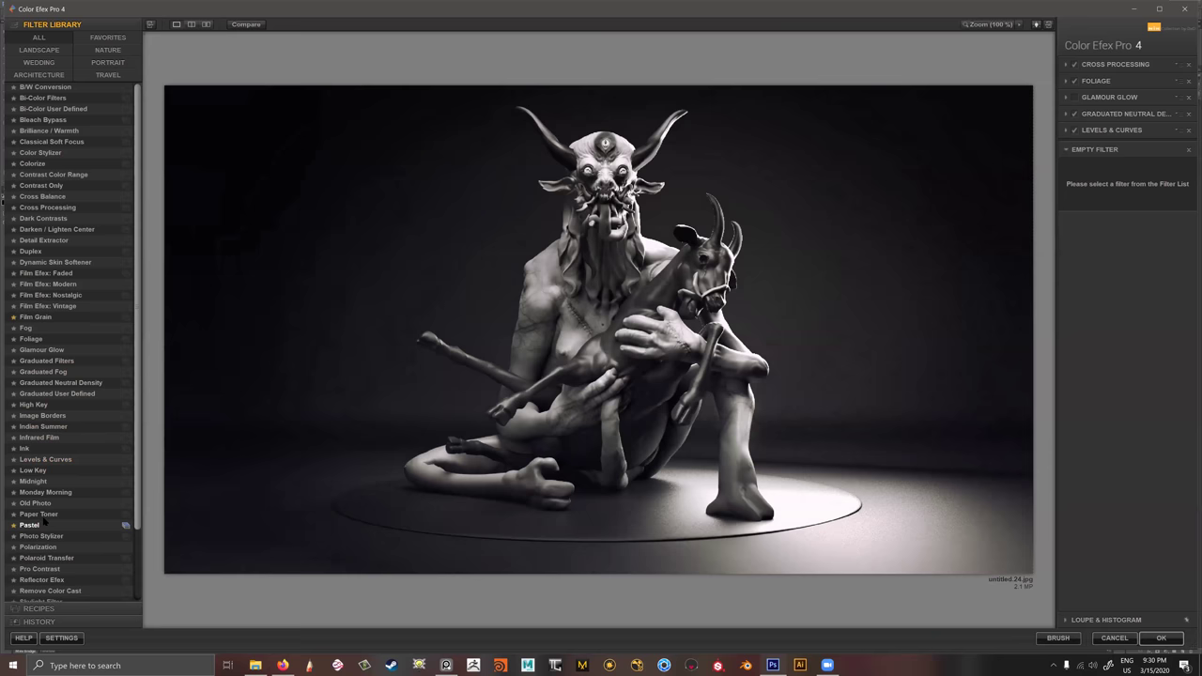
left_click(37, 524)
left_click(38, 513)
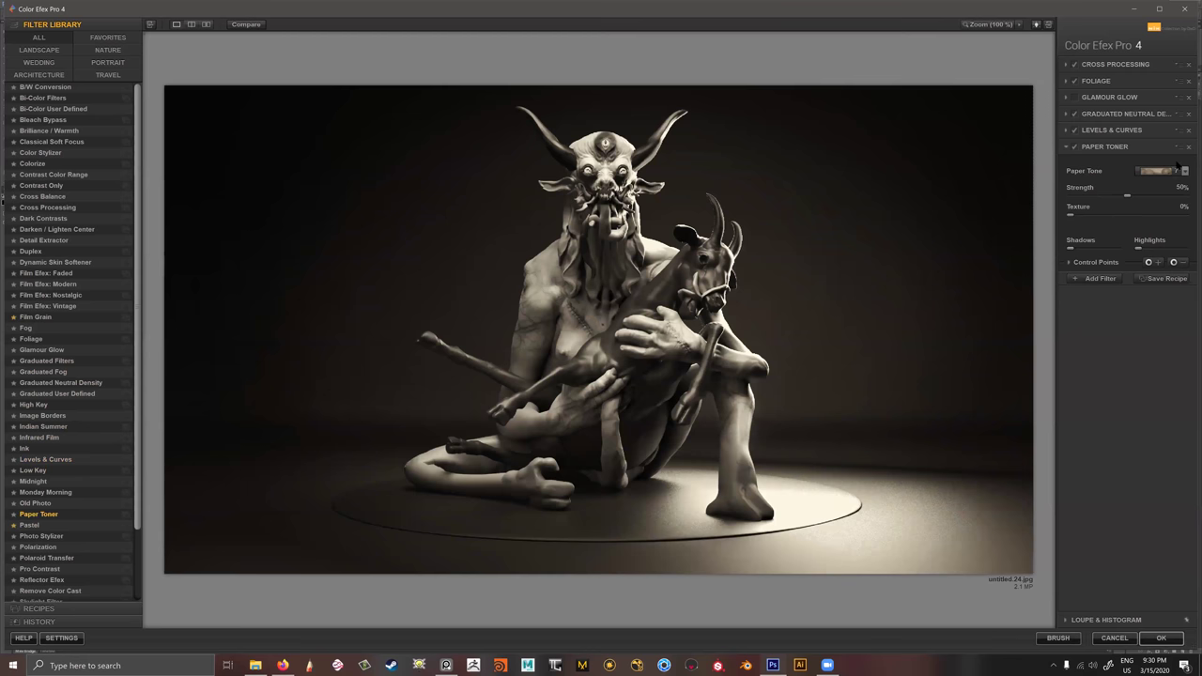
left_click_drag(1127, 196, 1067, 199)
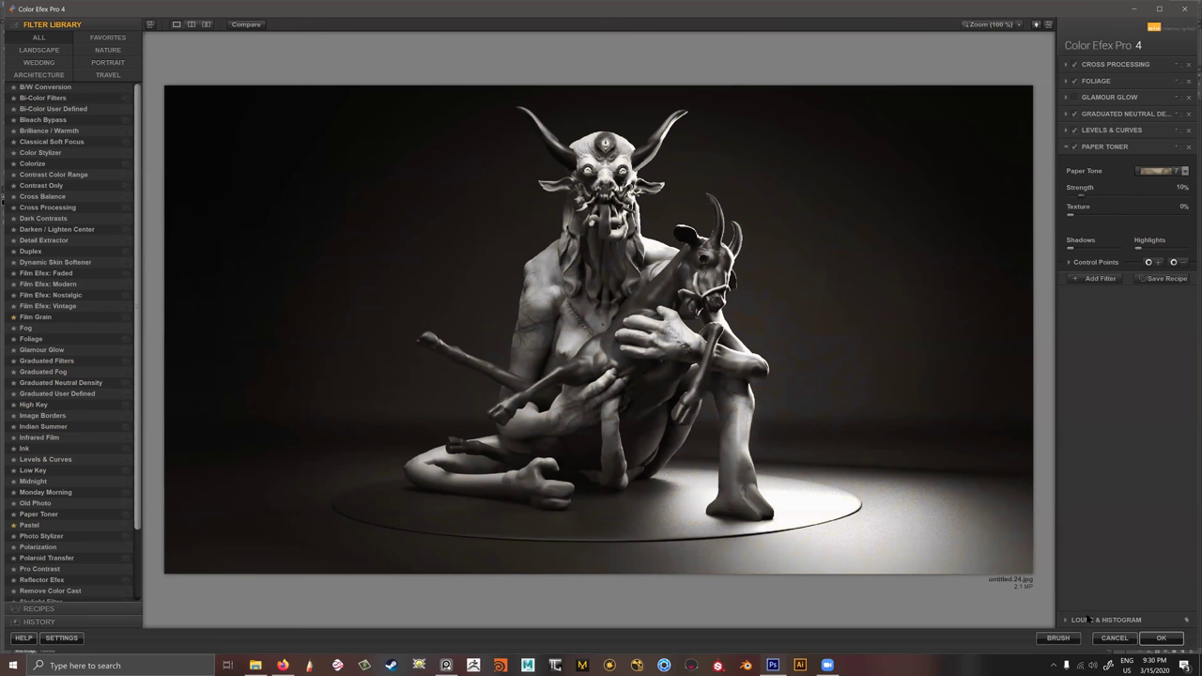
left_click(1098, 279)
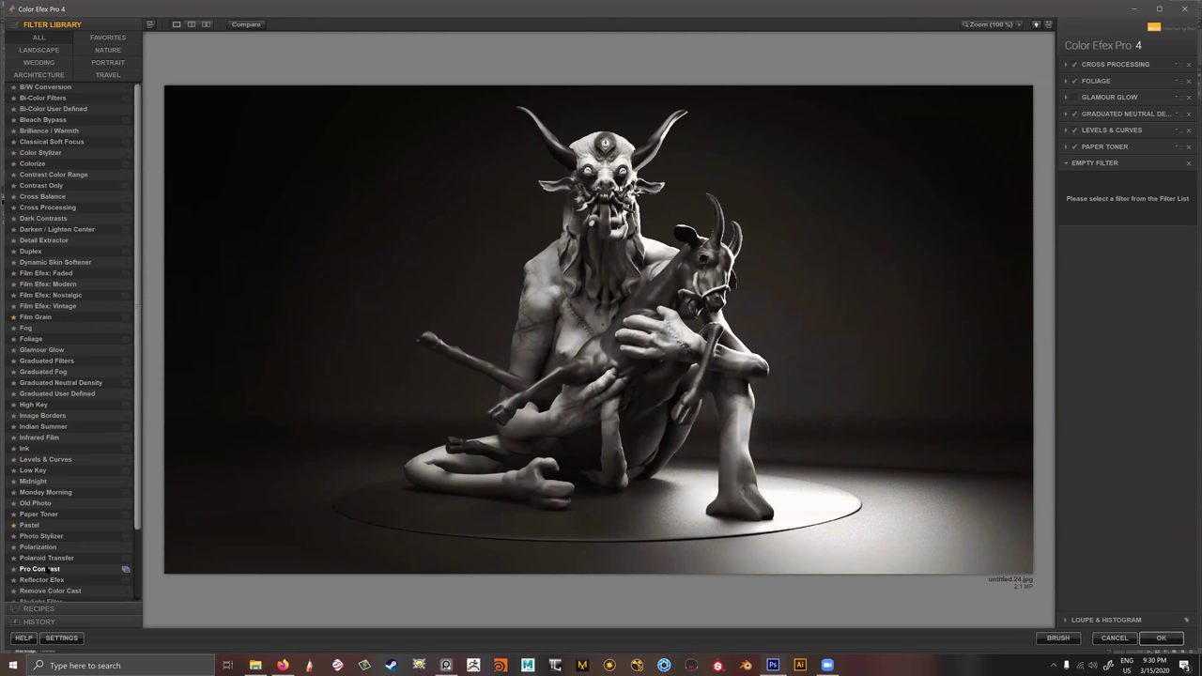
left_click(39, 569)
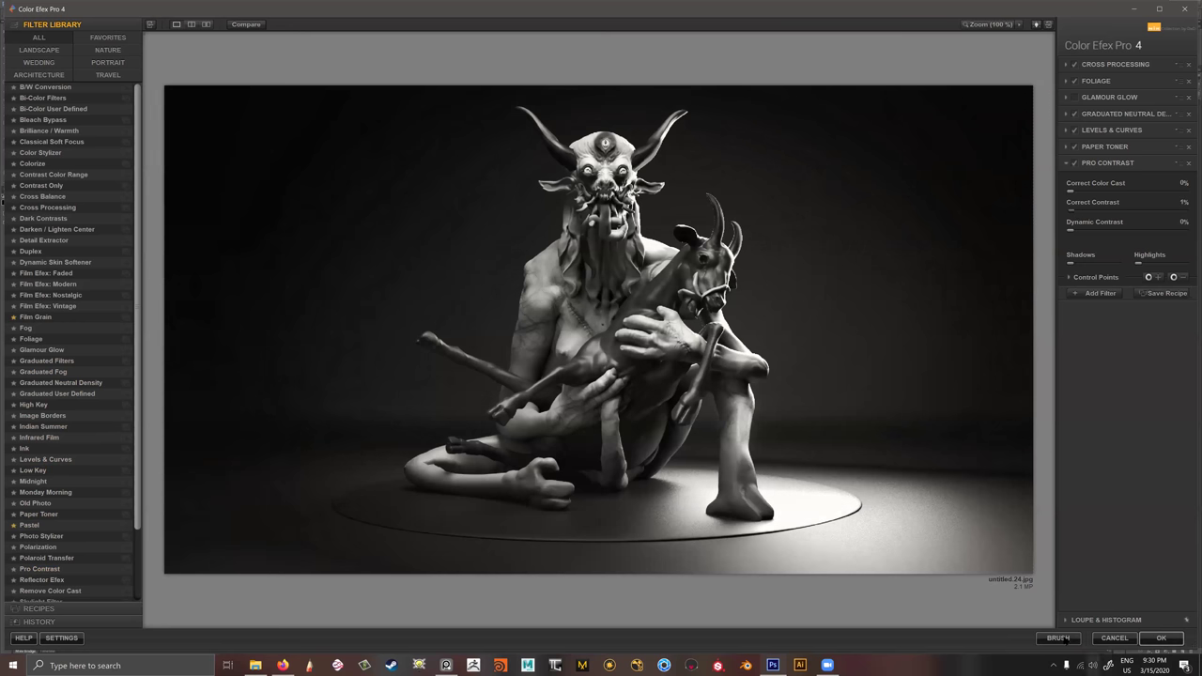
Add an eighth filter and try Pro Contrast, Polaroid Transfer, Sunlight and Tonal Contrast for it.
left_click(1099, 293)
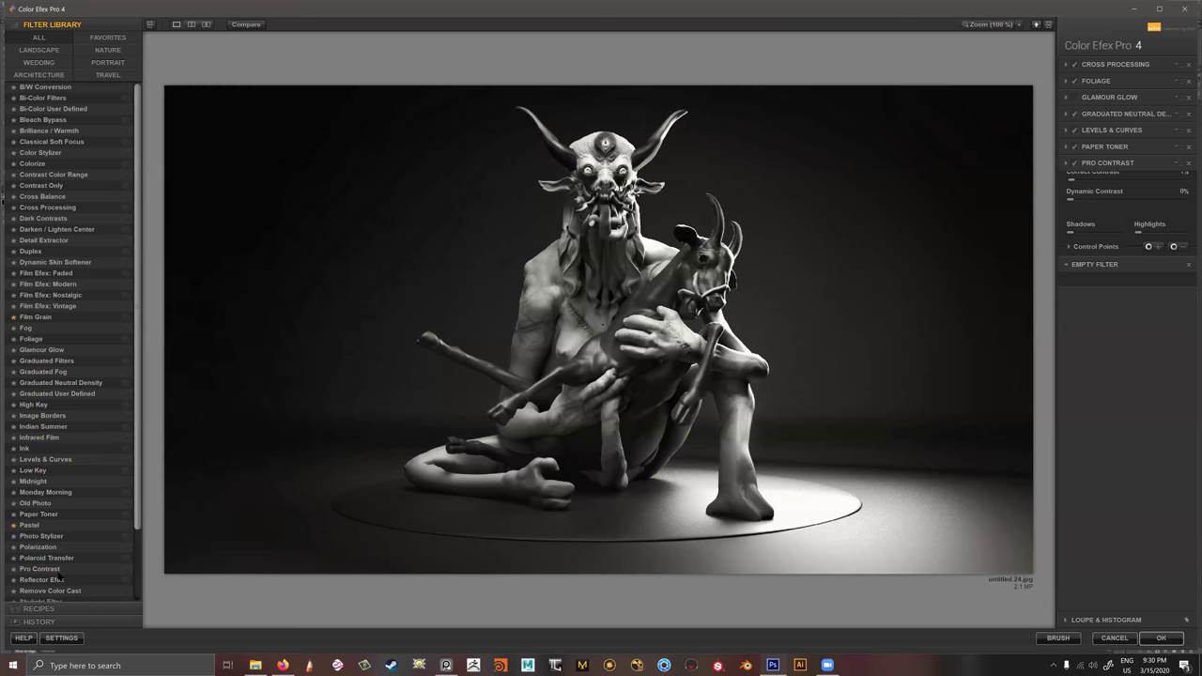
scroll(58, 577, "down", 3)
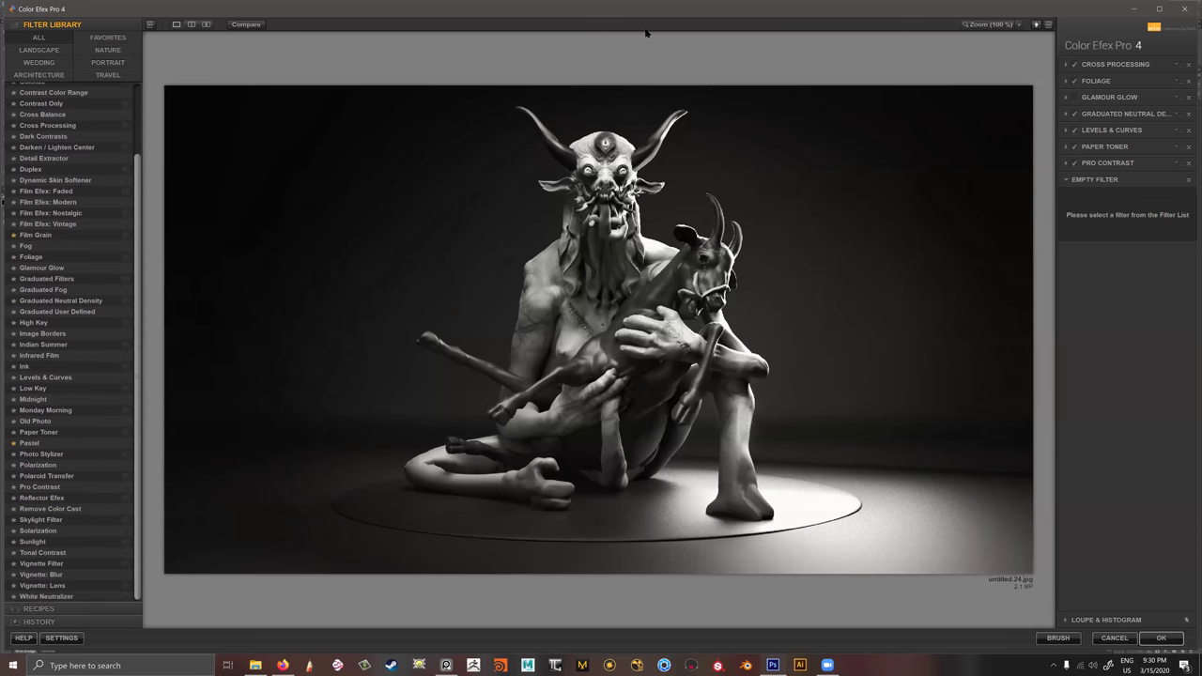
left_click(43, 487)
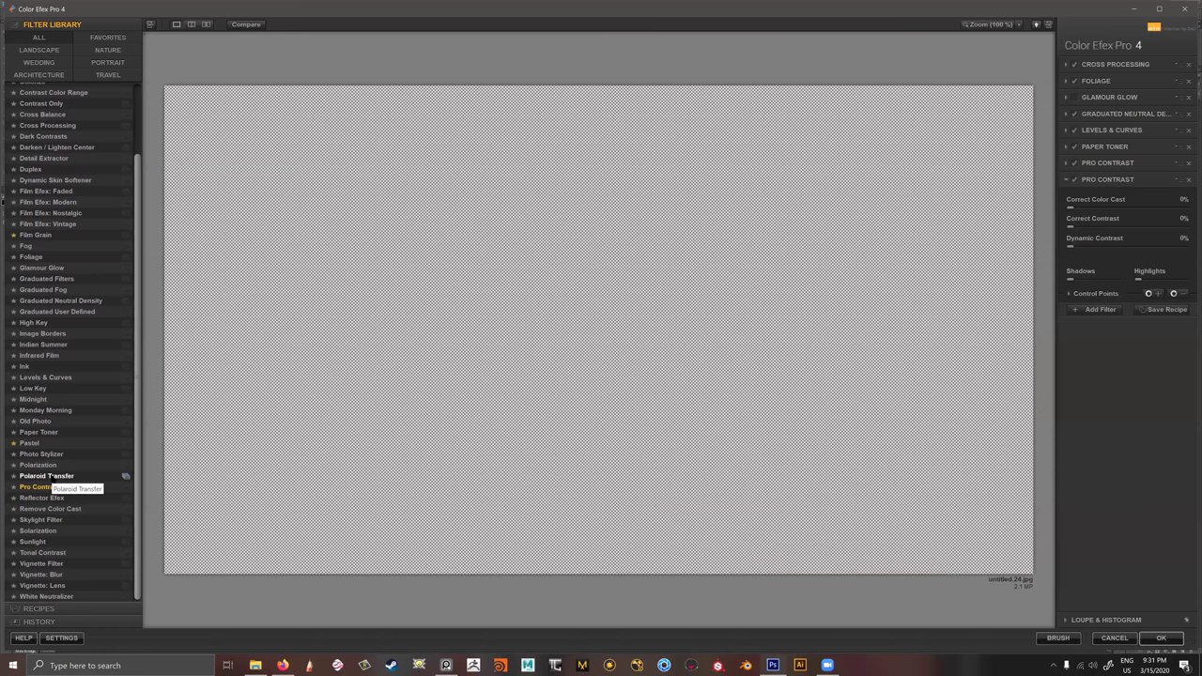
left_click(47, 476)
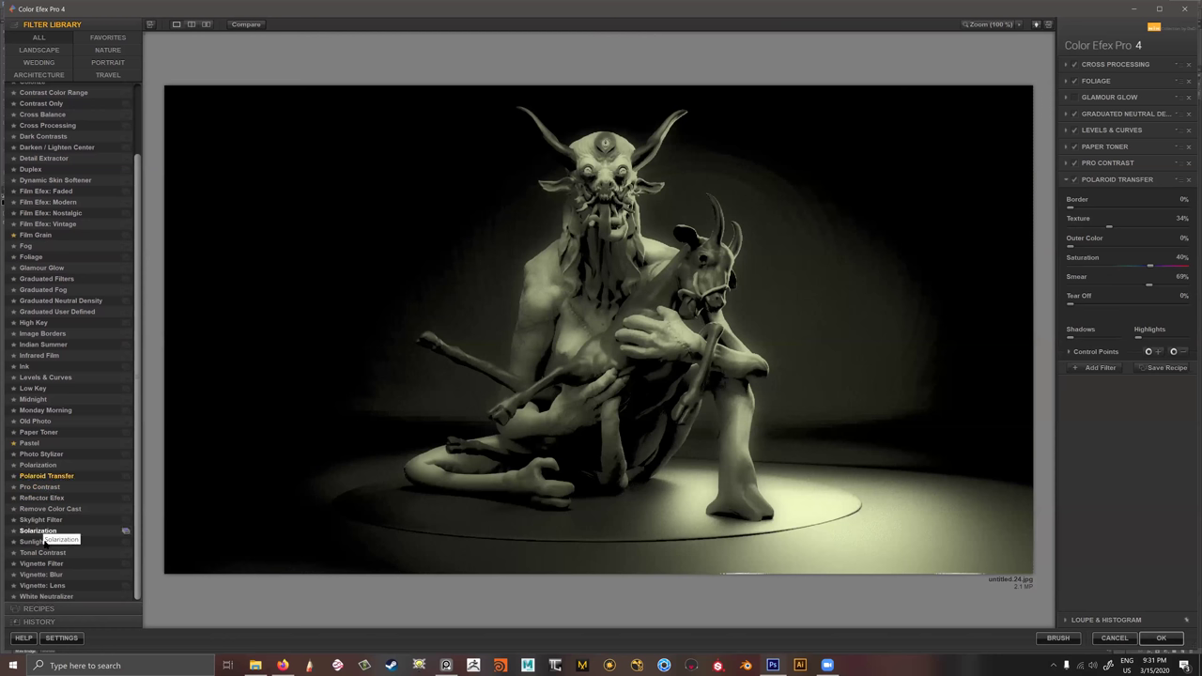
left_click(38, 530)
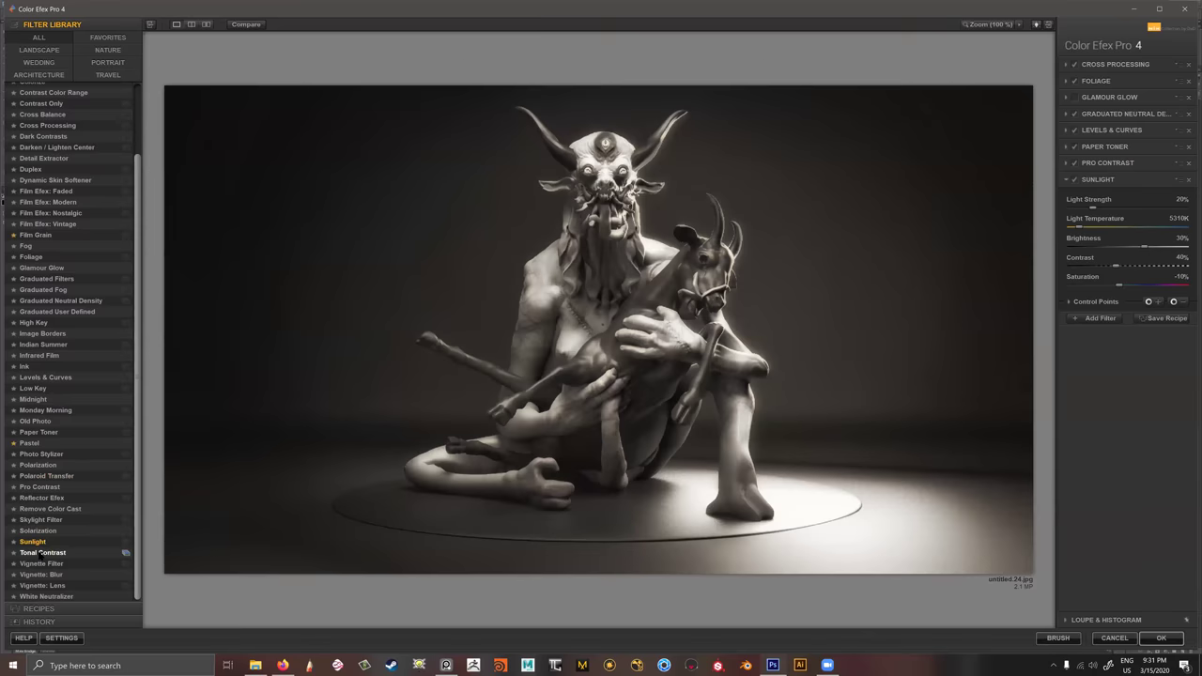
left_click(42, 552)
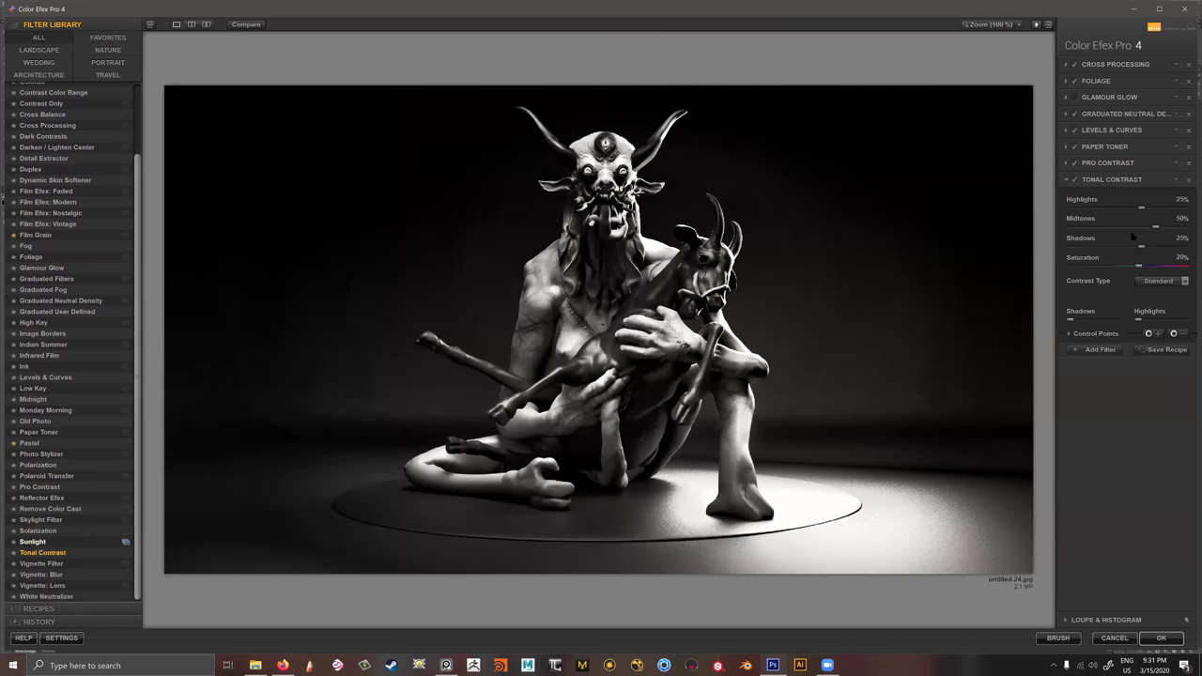
left_click(32, 541)
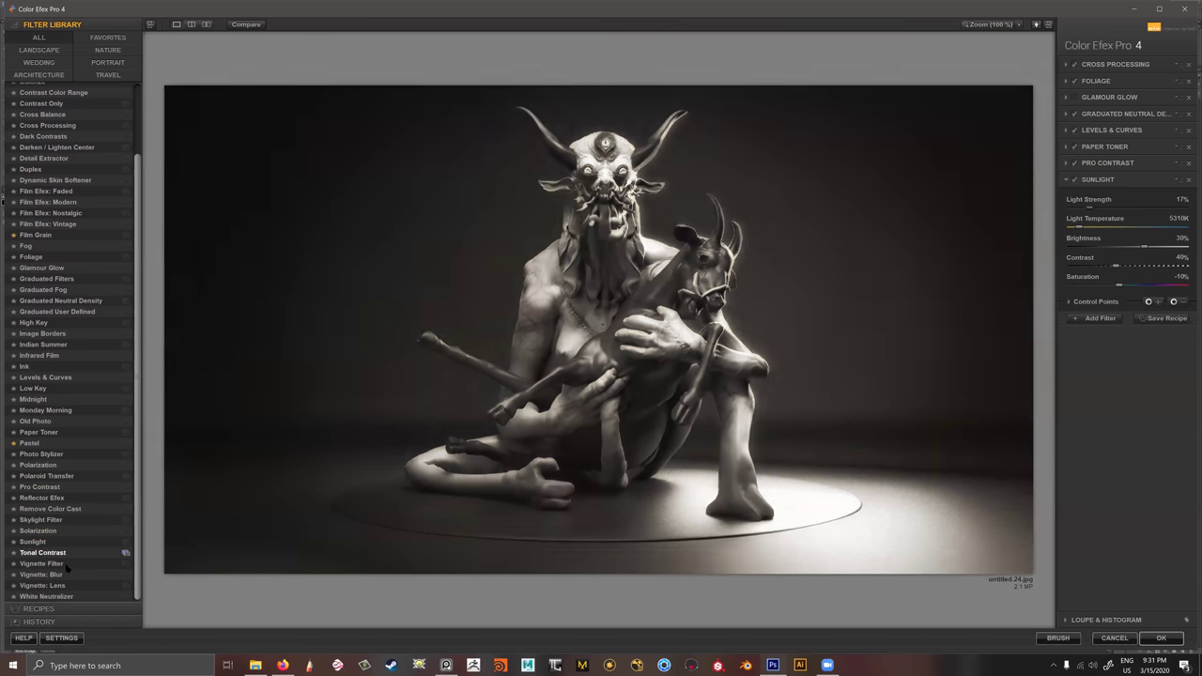
Compare the vignette filters and White Neutralizer, and use Vignette: Lens at -33% amount as the eighth filter.
left_click(65, 564)
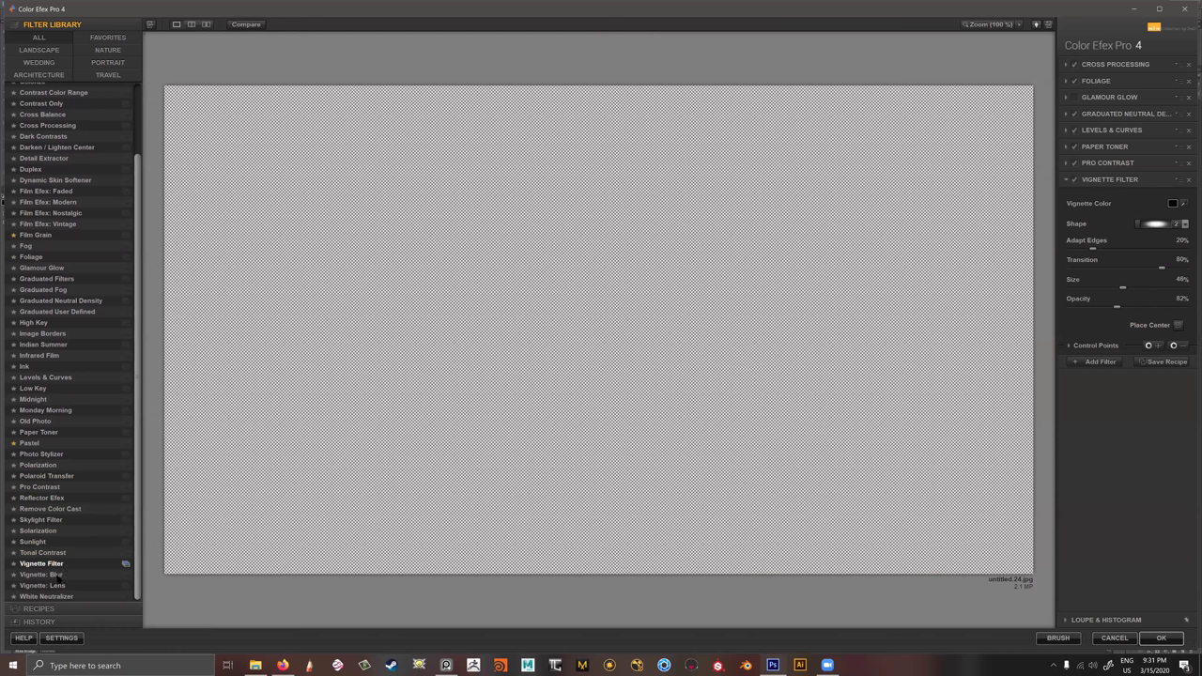
left_click(55, 574)
left_click(55, 586)
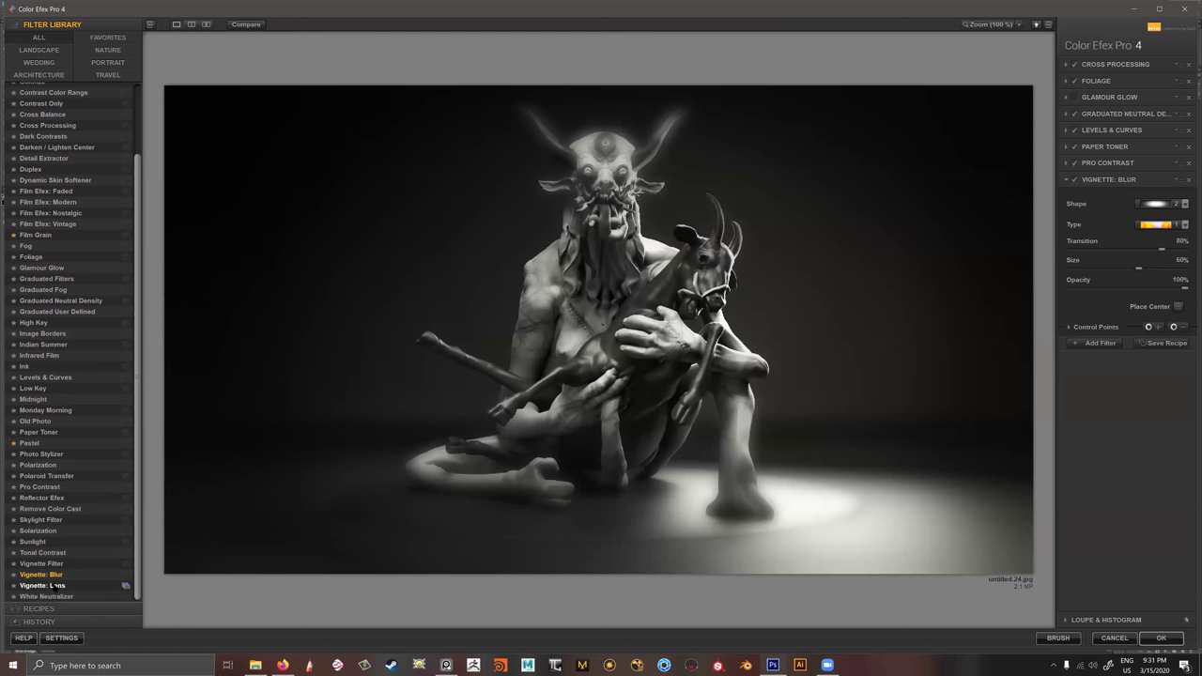
left_click(55, 596)
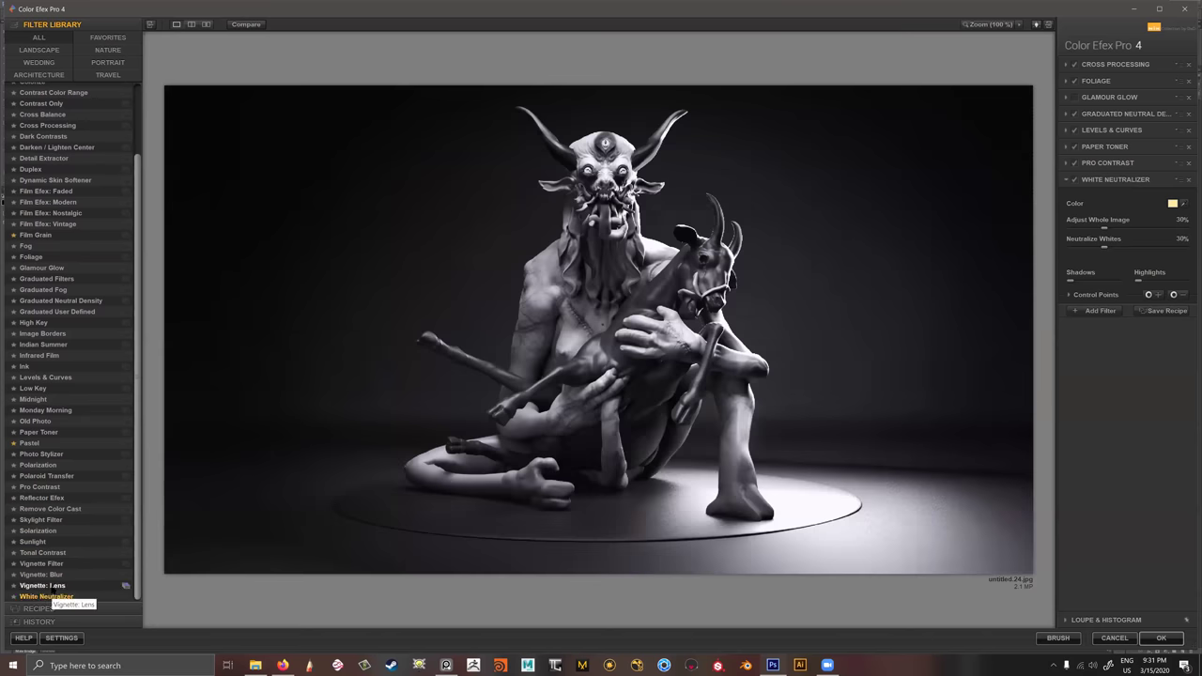
left_click(55, 585)
mouse_move(1098, 211)
left_mouse_down()
mouse_move(1087, 211)
mouse_move(1107, 210)
left_mouse_up()
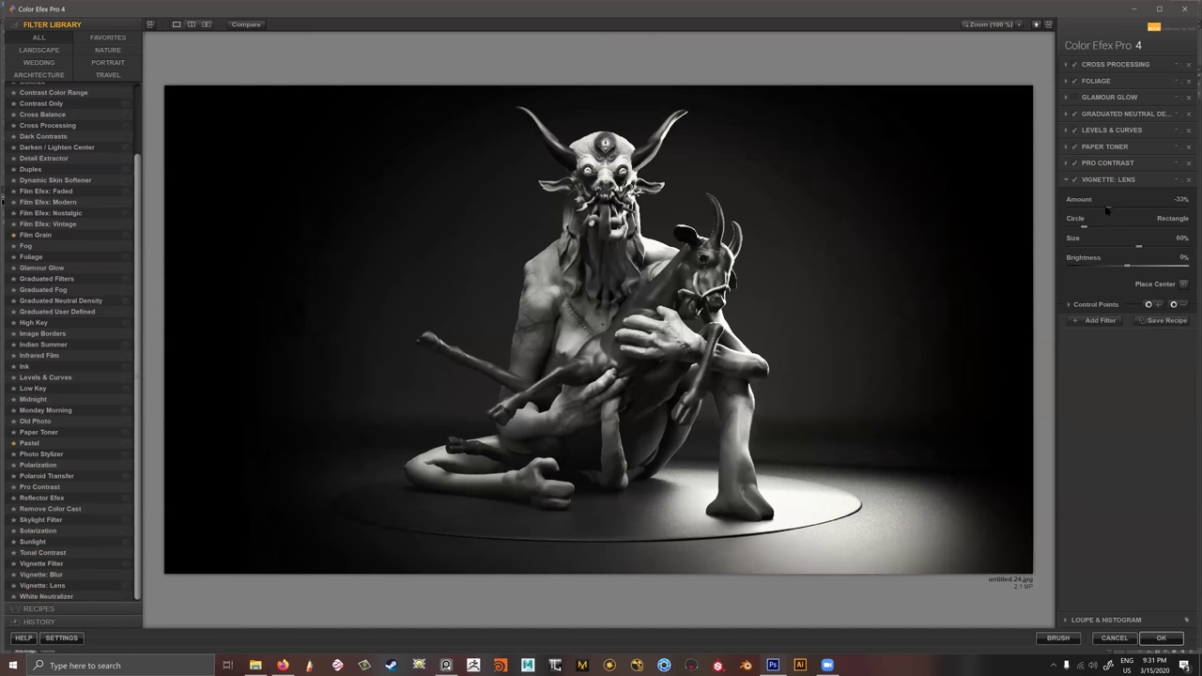
Apply the filter stack to the image and reduce the resulting layer's opacity to about 60%.
left_click(1160, 638)
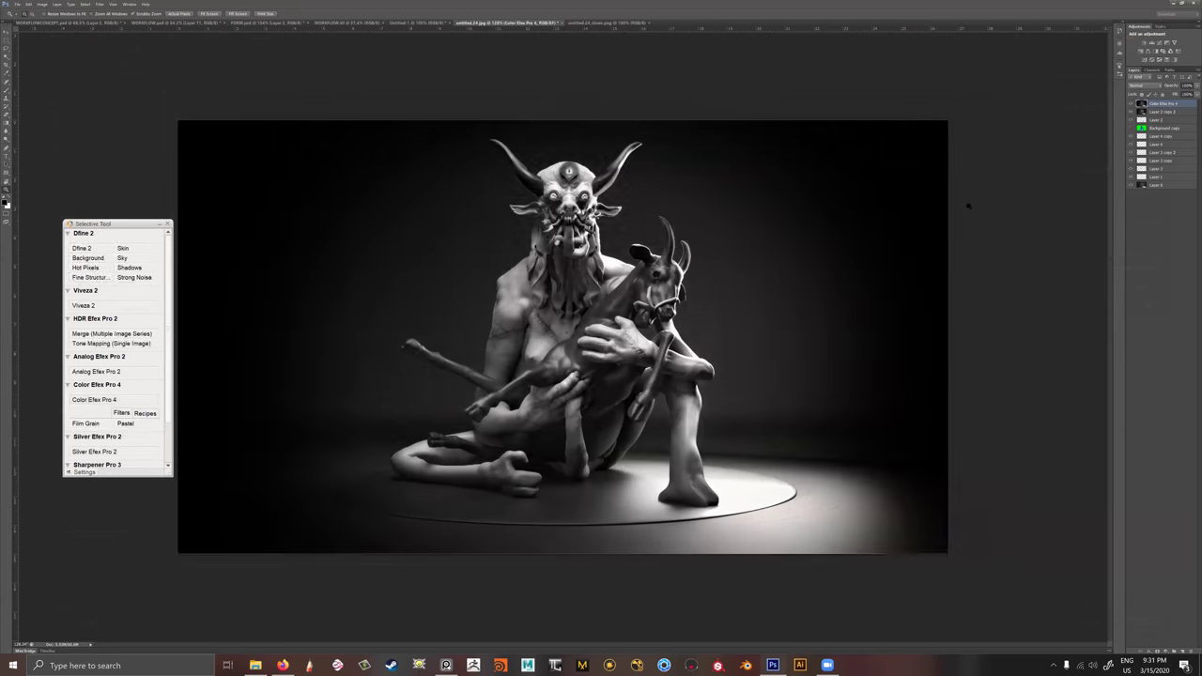
left_click(1196, 86)
left_click_drag(1196, 94, 1183, 93)
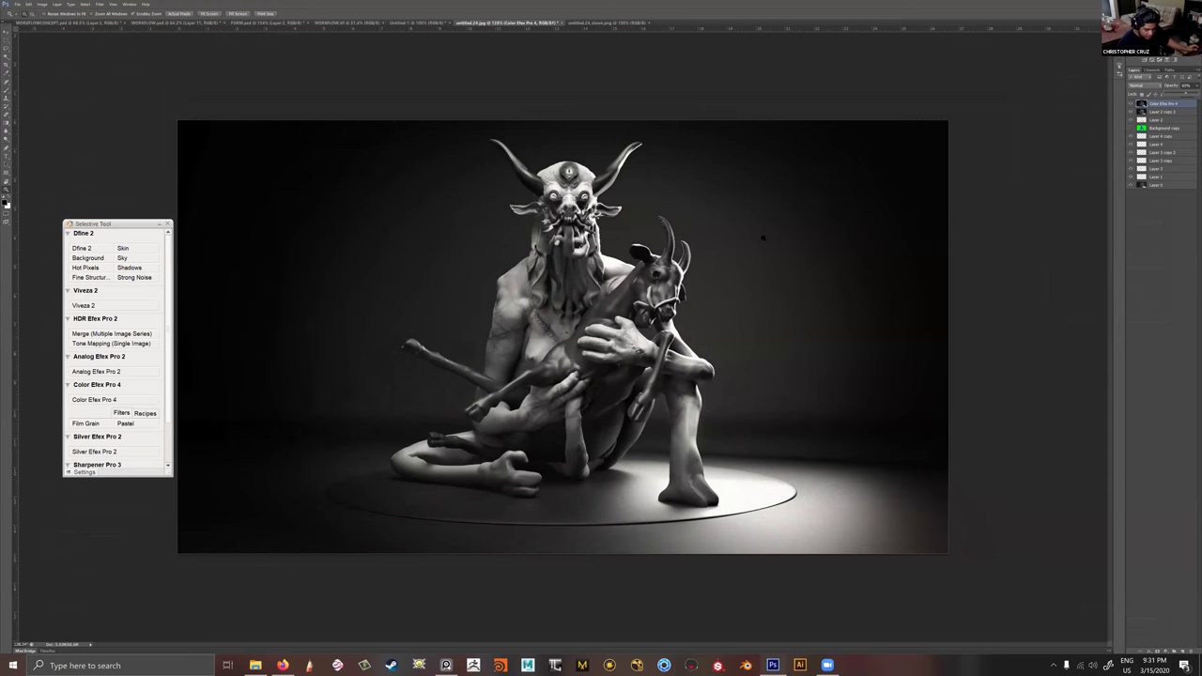
Reopen Color Efex Pro 4 and apply the Ink filter as a new layer.
left_click(110, 401)
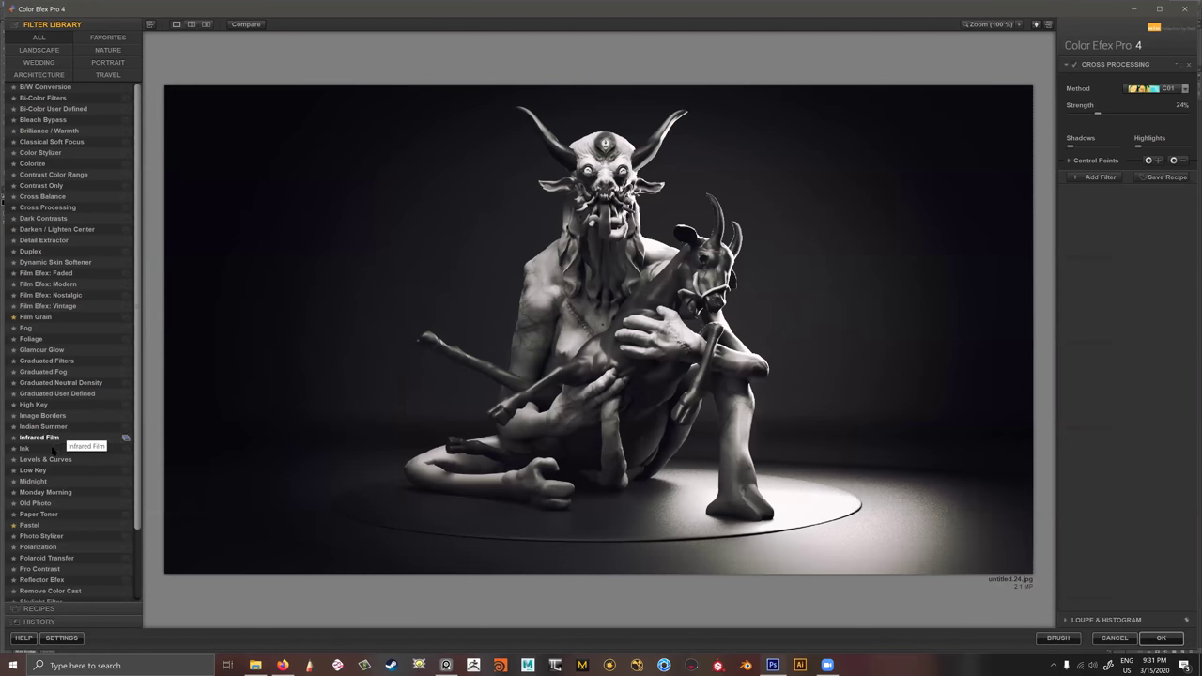
left_click(37, 449)
left_click(1160, 637)
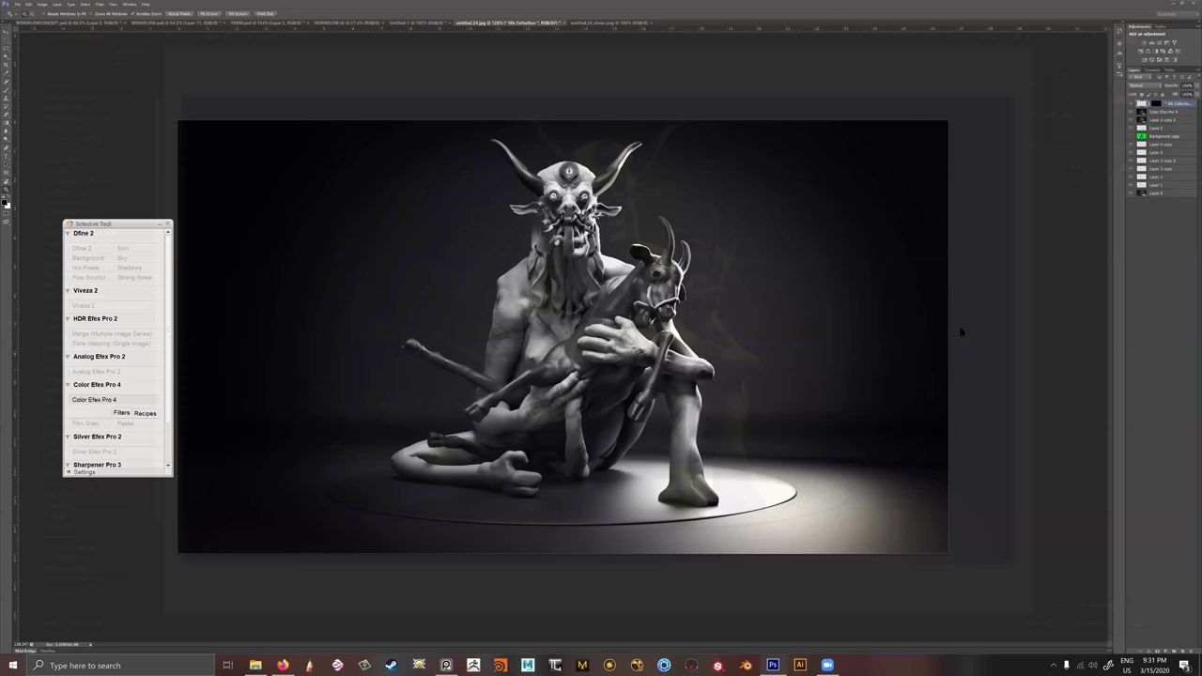
Try darkening blend modes on the Ink layer and launch ZBrush.
left_click(1153, 86)
left_click(1146, 106)
scroll(1145, 90, "down", 1)
scroll(1144, 91, "up", 1)
left_click(479, 665)
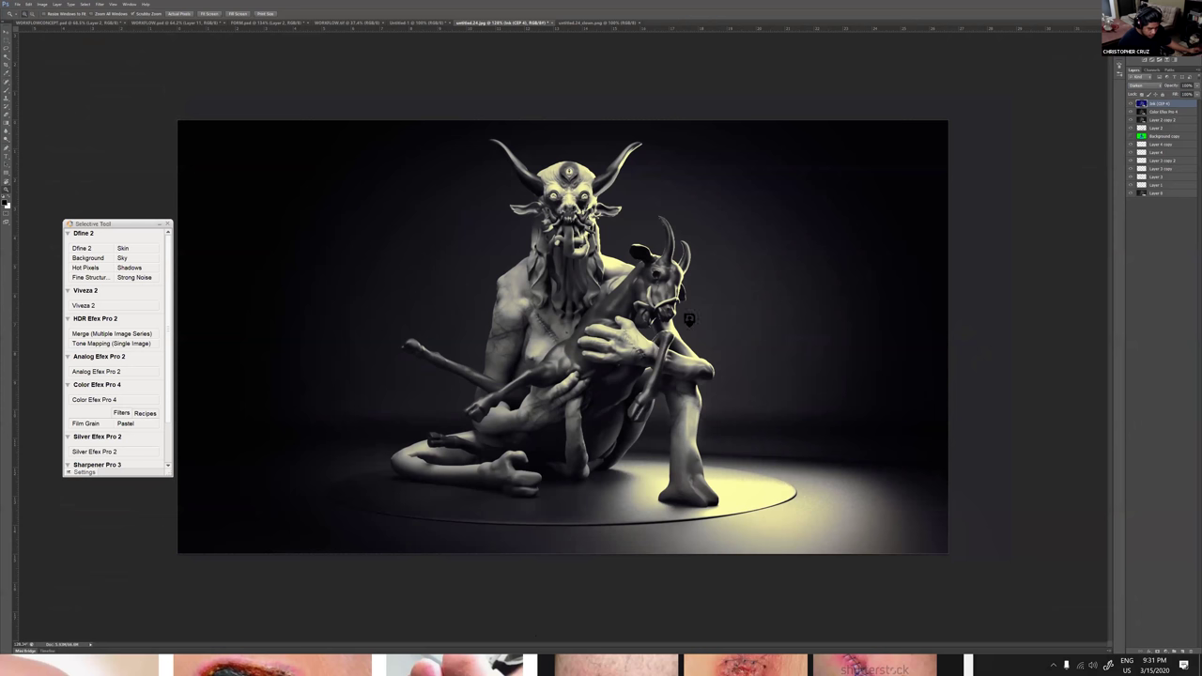
Cycle the Ink layer's blend modes from Darken to Lighten and reduce its opacity to about 20%.
left_click(1142, 85)
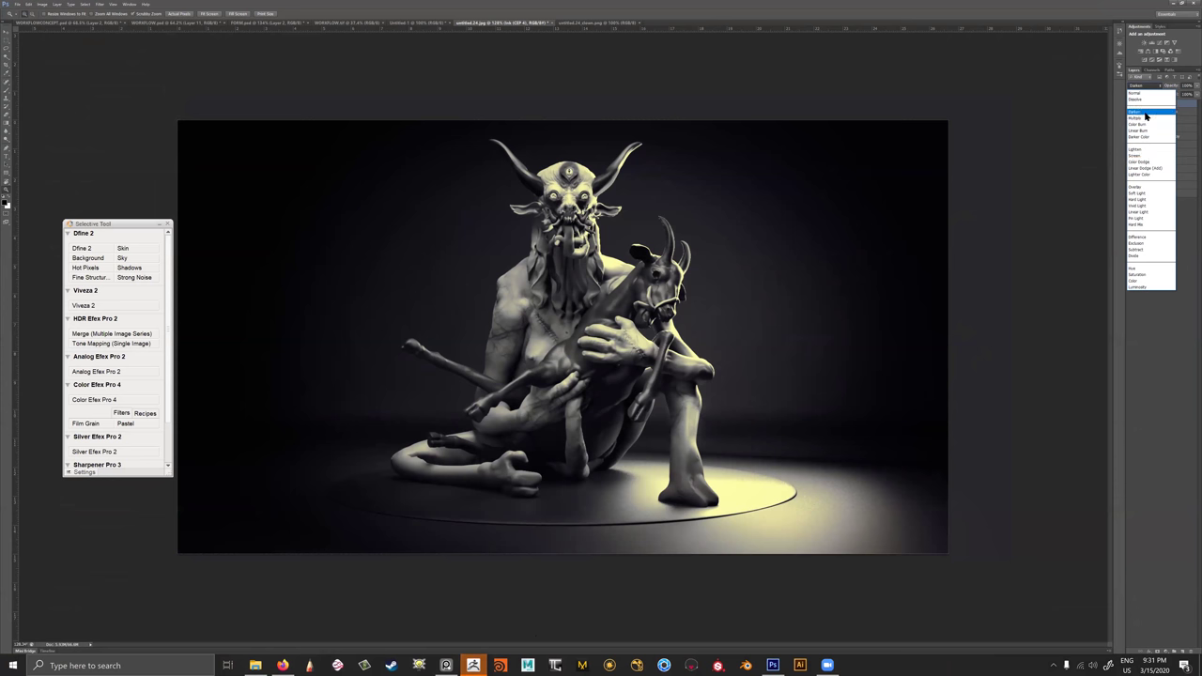
left_click(1144, 112)
scroll(1152, 90, "down", 5)
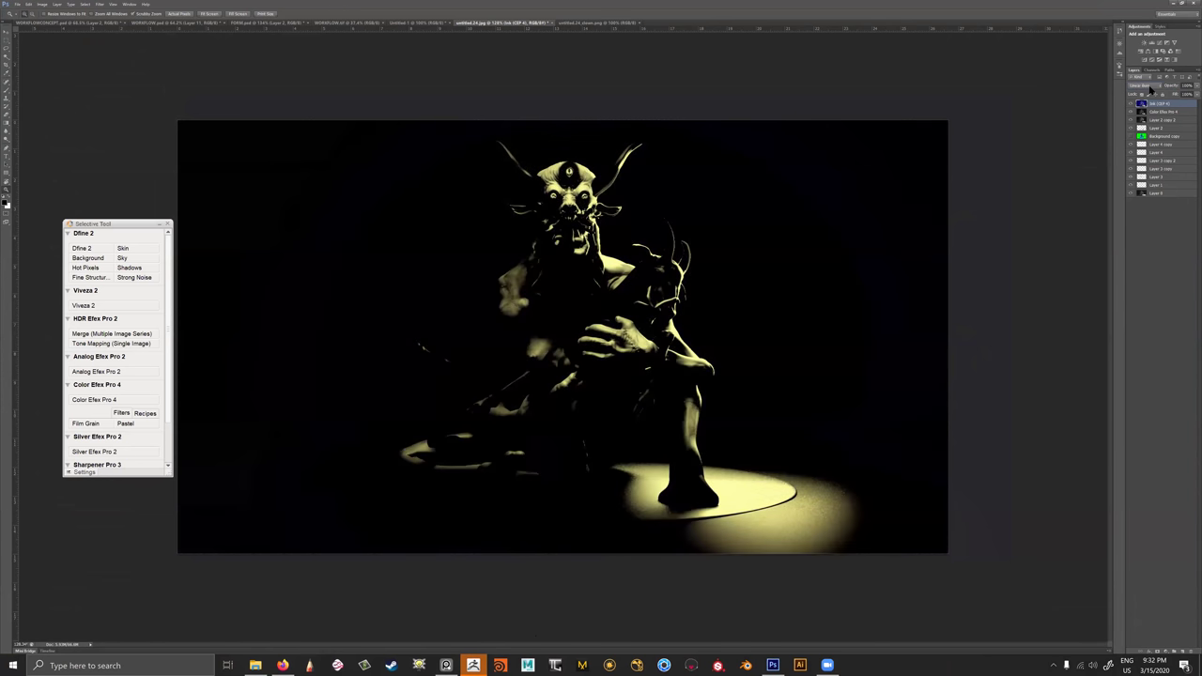
scroll(1152, 90, "down", 1)
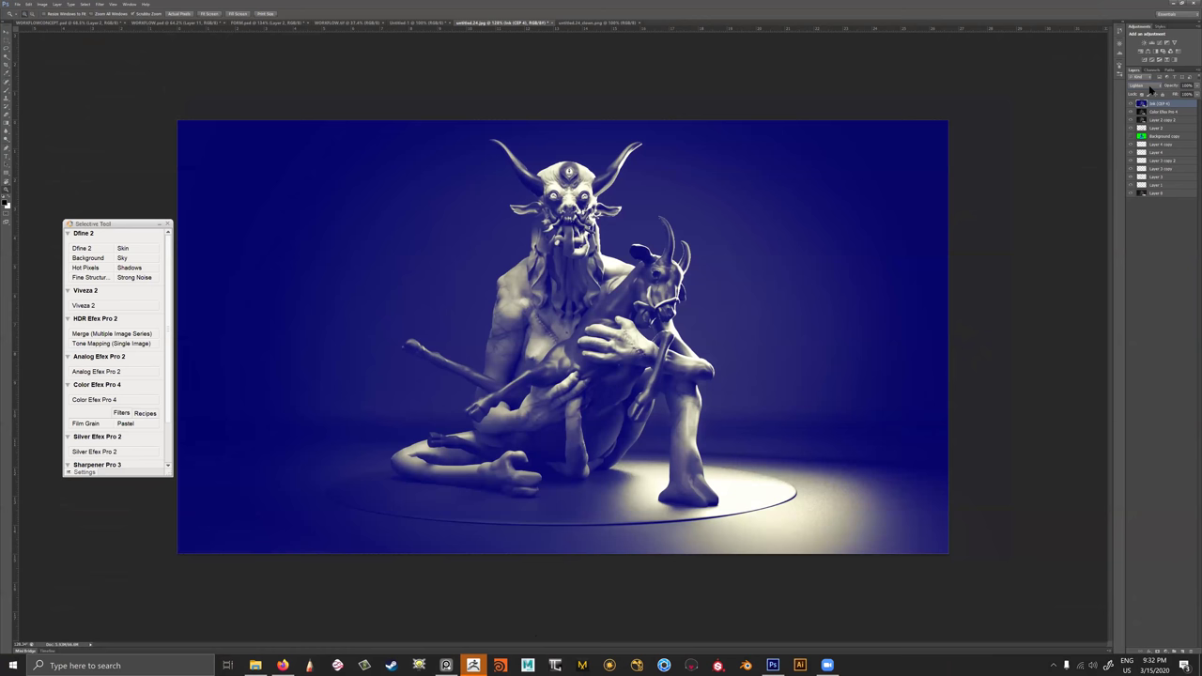
left_click(1197, 87)
left_click_drag(1177, 95, 1172, 96)
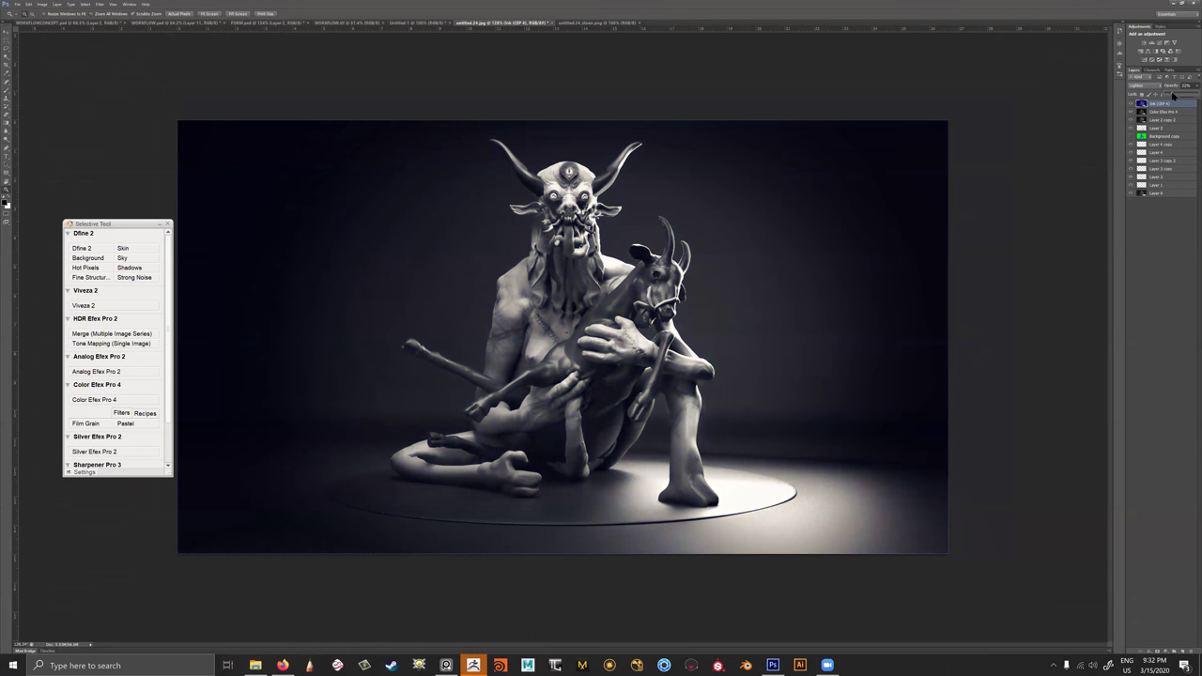
Compare Linear Dodge (Add) and further blend modes, and blend the Ink layer with Linear Light.
left_click(1140, 87)
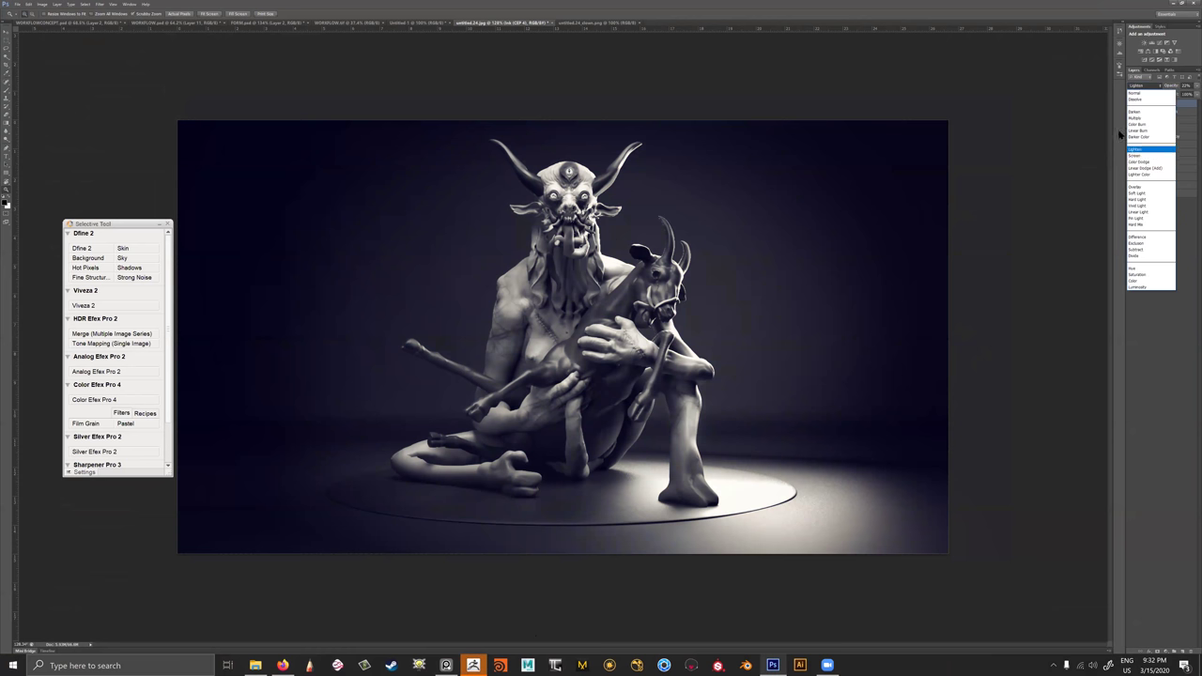
left_click(1147, 169)
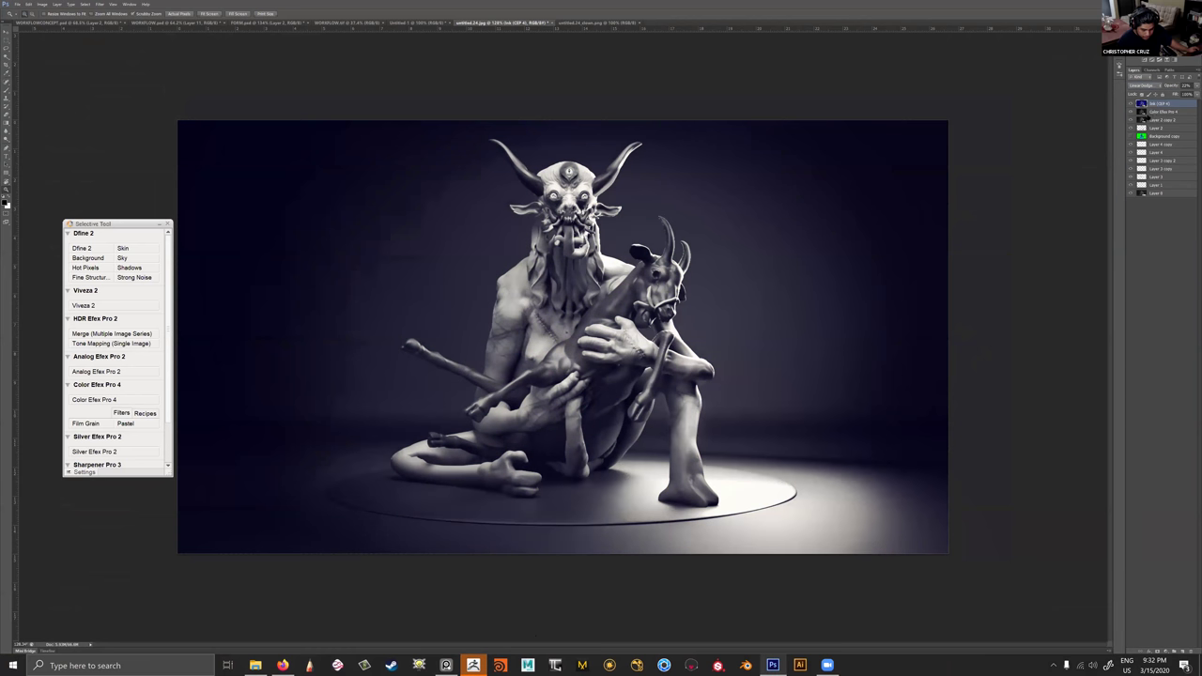
scroll(1141, 88, "down", 1)
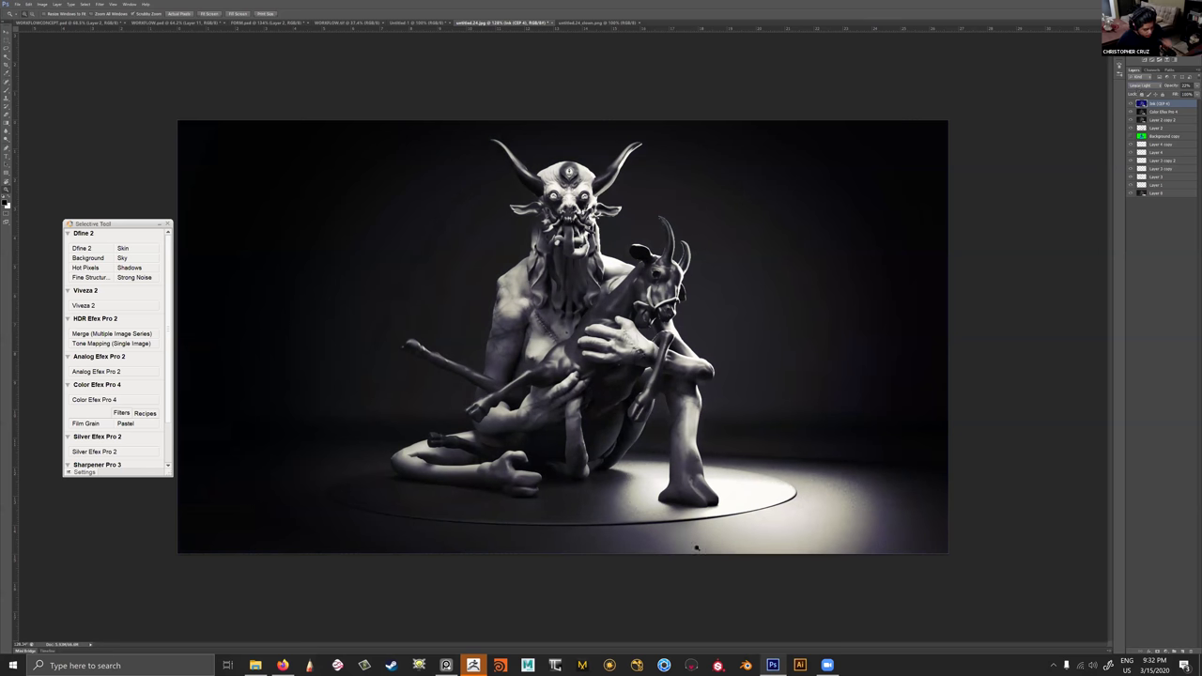
Switch to ZBrush, dismiss the startup file browser, and load the horned creature tool from the 00-CURRENT project folder.
left_click(473, 664)
left_click(707, 309)
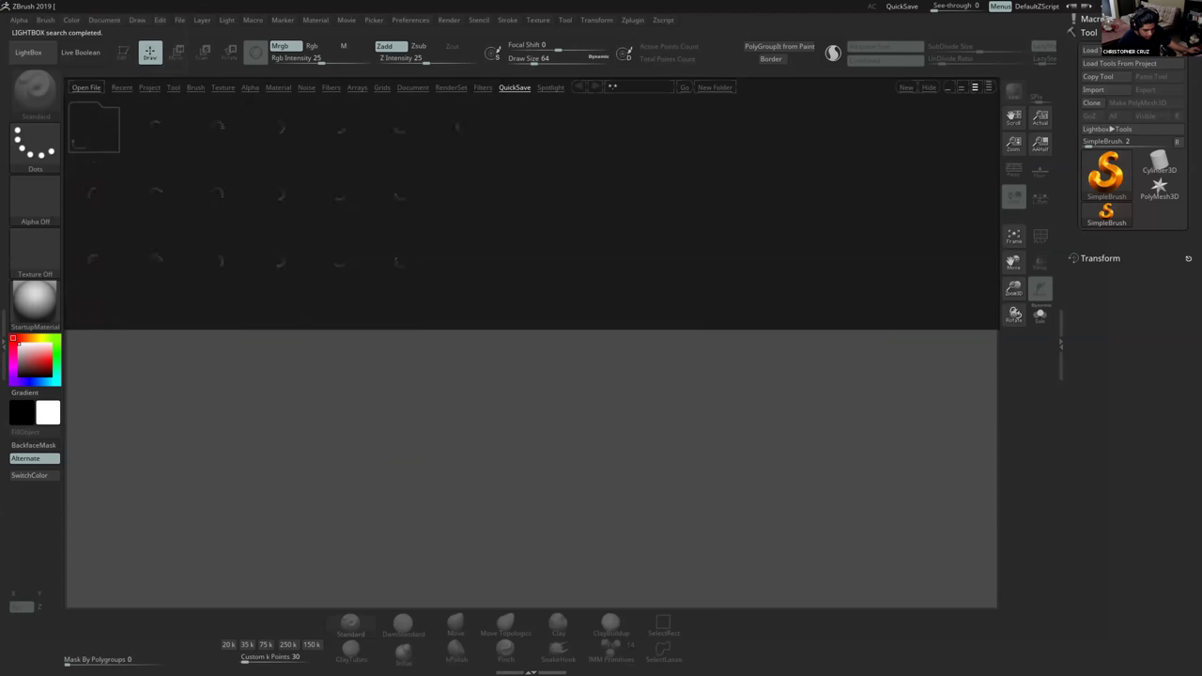
left_click(935, 88)
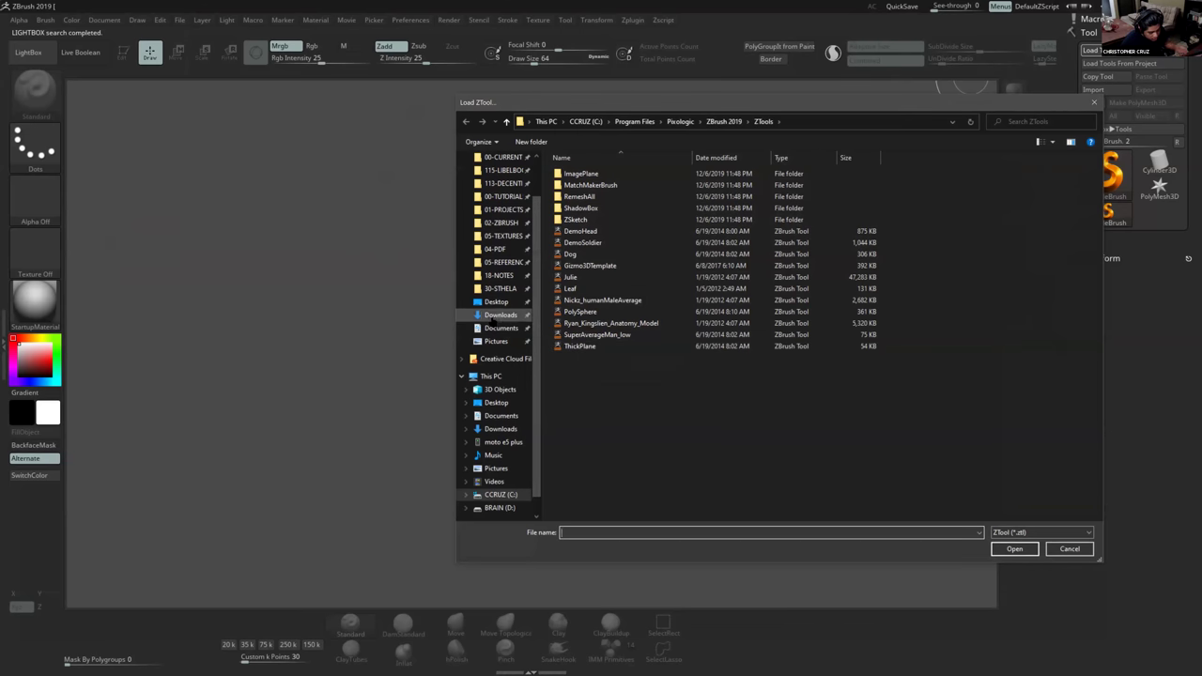
left_click(500, 315)
left_click(498, 288)
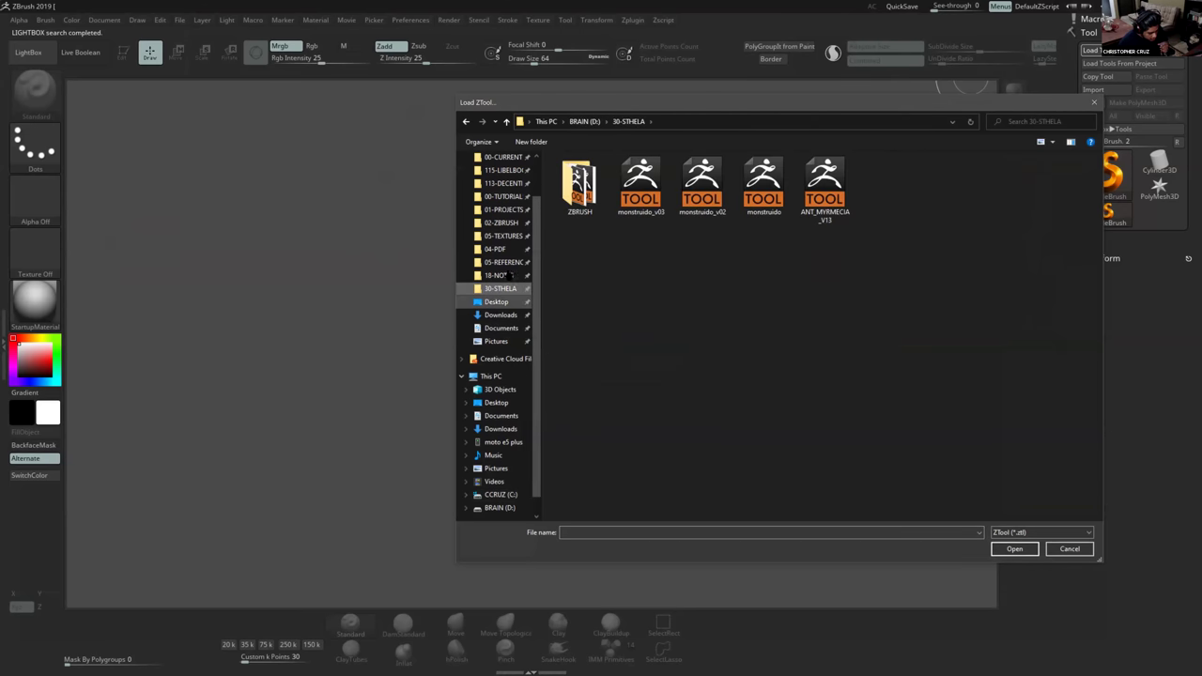
left_click(500, 223)
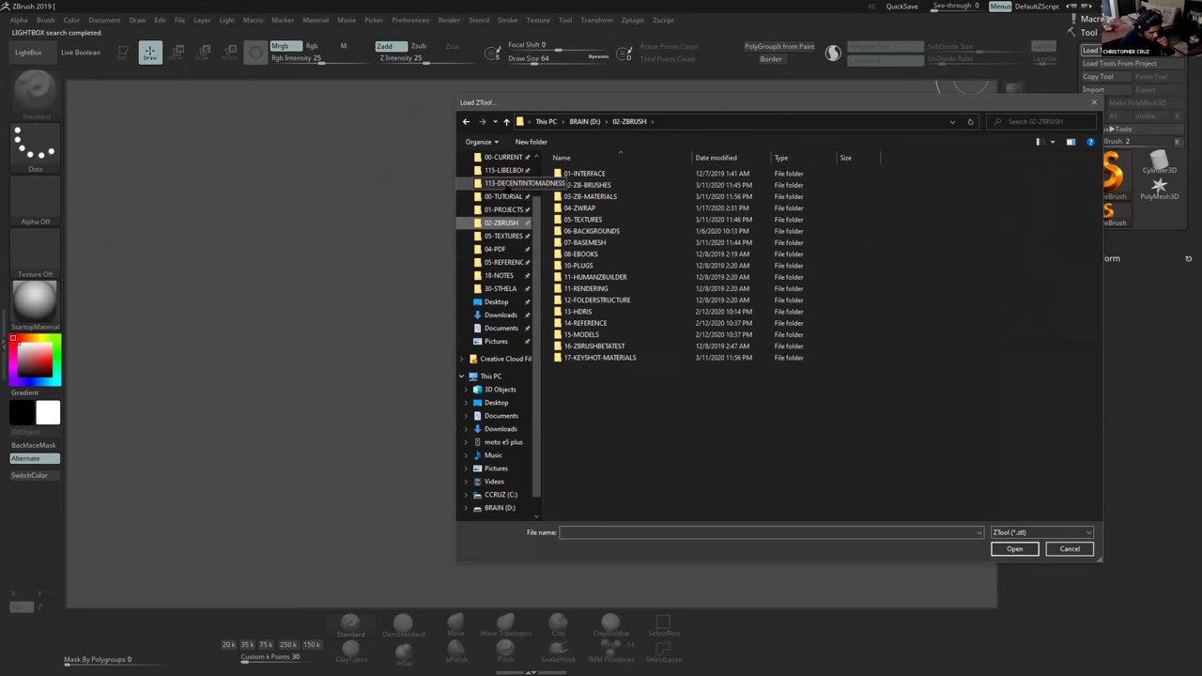
left_click(505, 236)
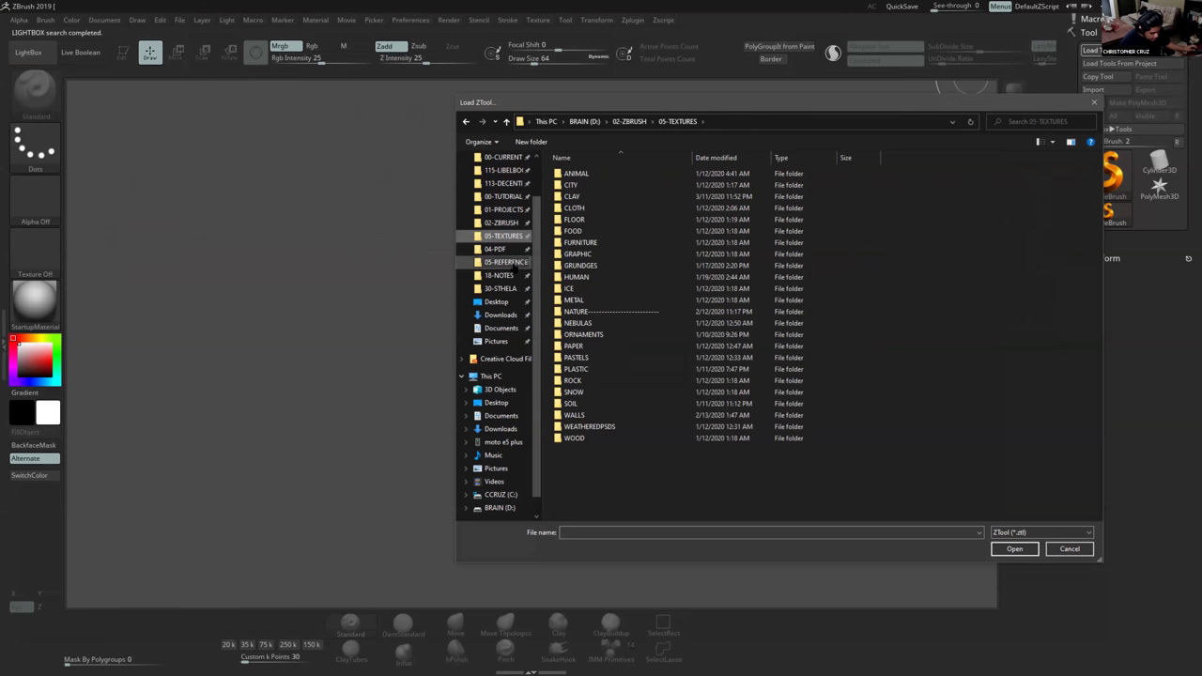
scroll(512, 258, "up", 1)
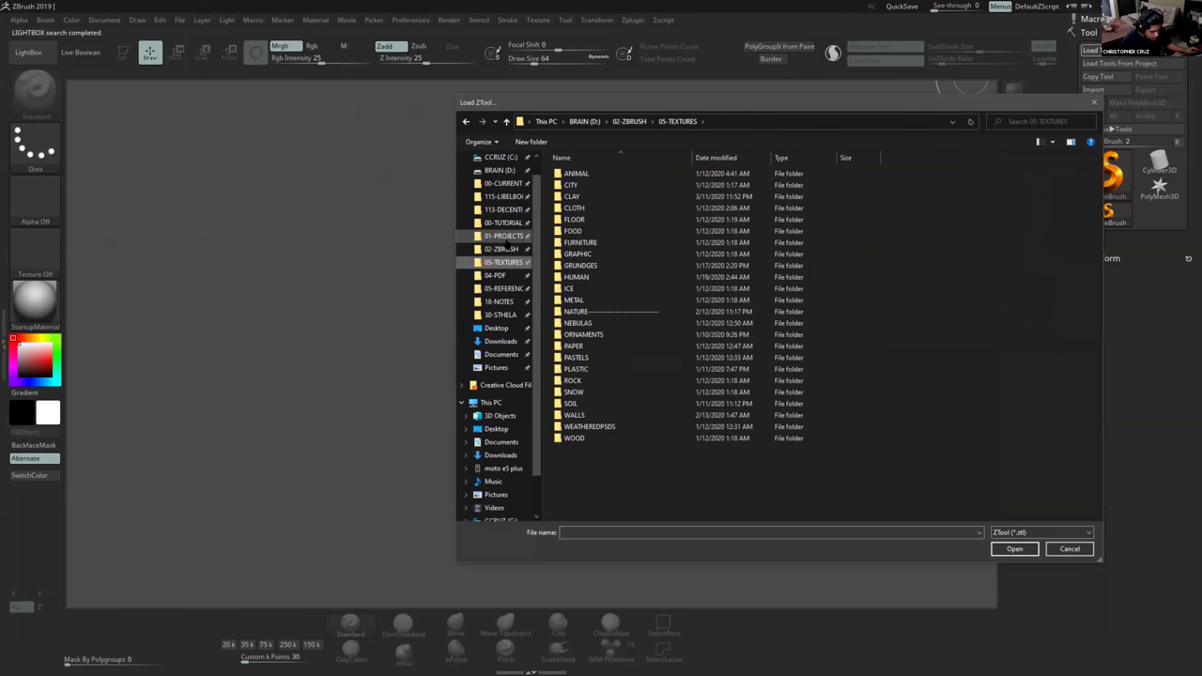
scroll(512, 226, "up", 1)
left_click(503, 204)
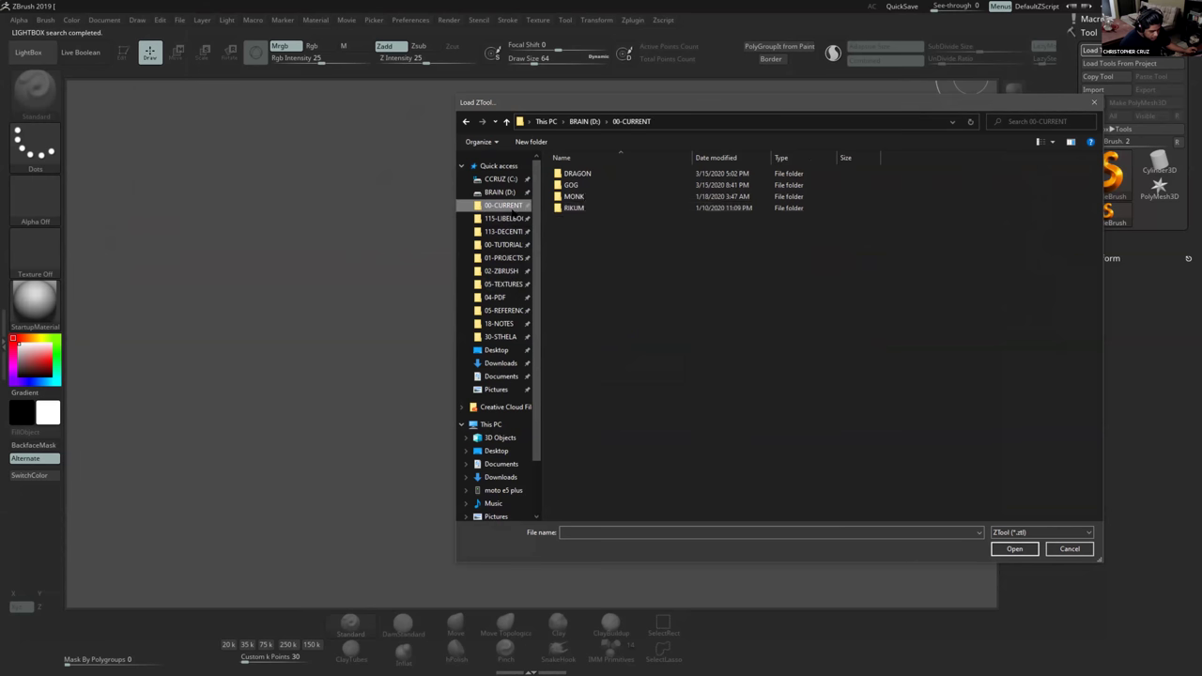
double_click(575, 196)
double_click(763, 246)
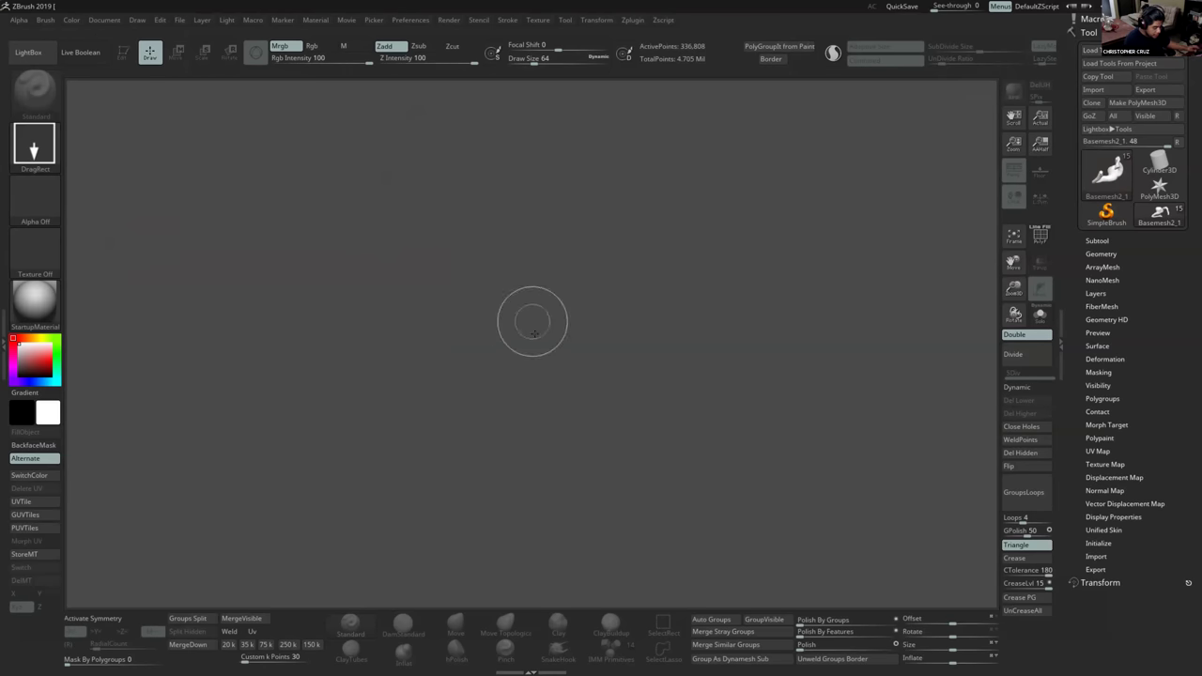
Draw the loaded creature tool on the canvas, turn on Edit mode, and expand its Subtool list.
left_click_drag(539, 356, 562, 277)
left_click(123, 51)
left_click_drag(623, 332, 877, 292)
left_click(1097, 240)
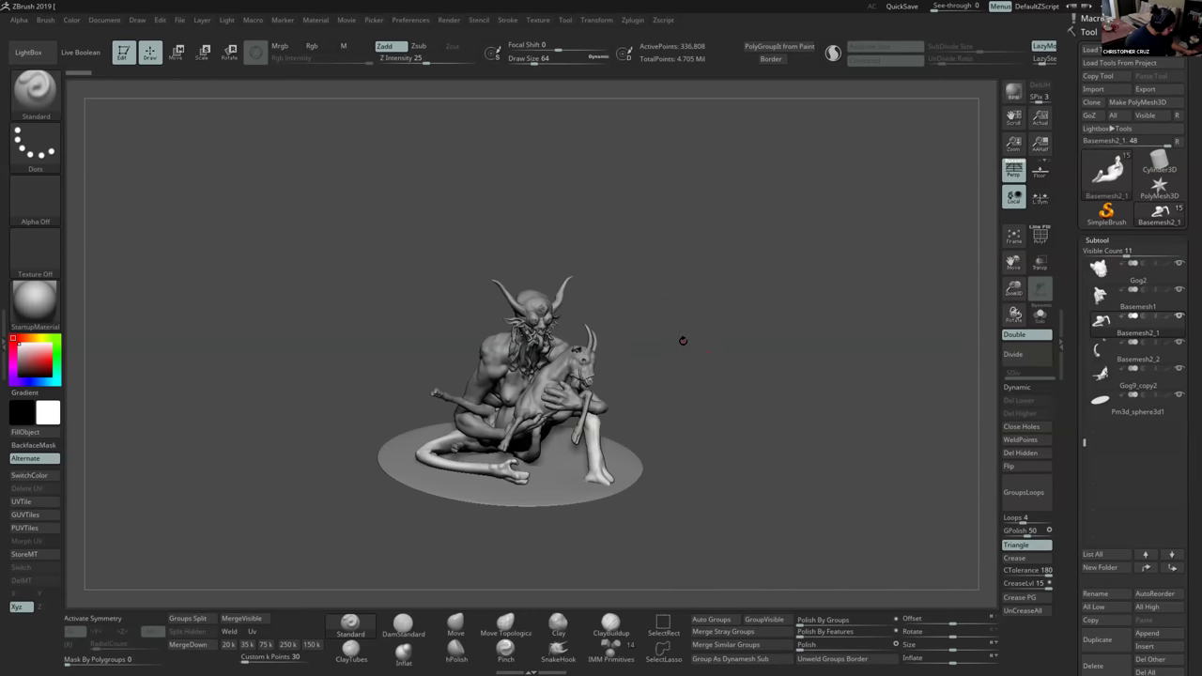
Open the QuickSave project QS_3670.ZPR without saving changes to the current project.
key("comma")
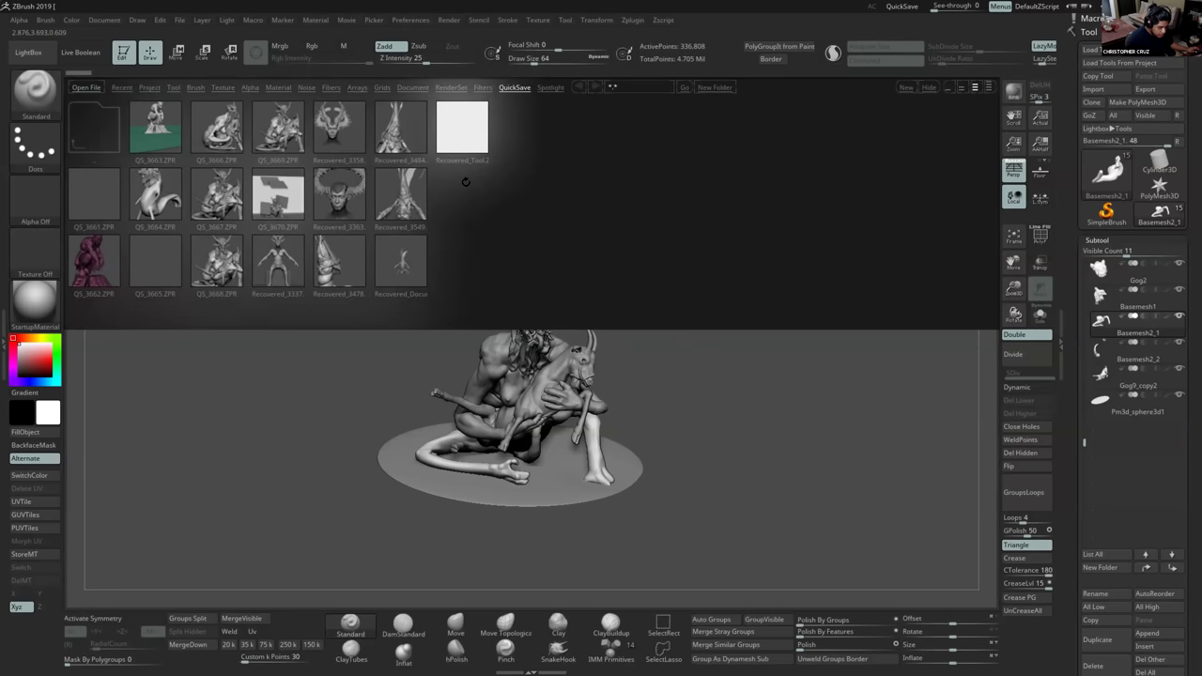
double_click(299, 203)
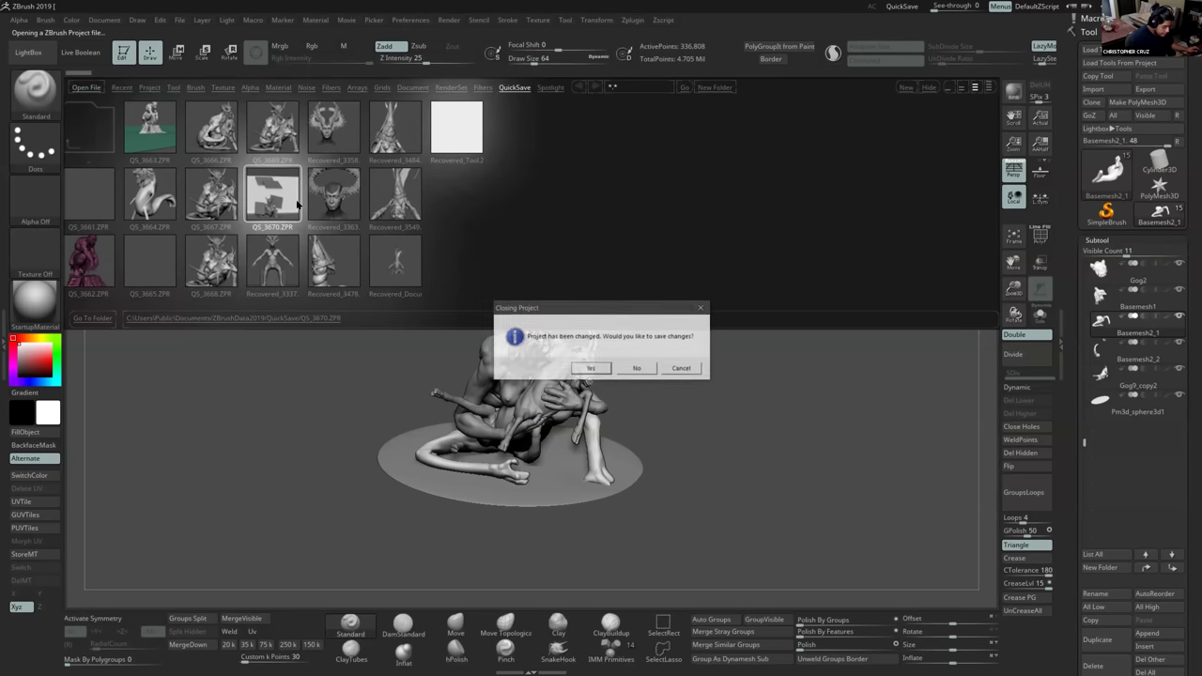
left_click(644, 364)
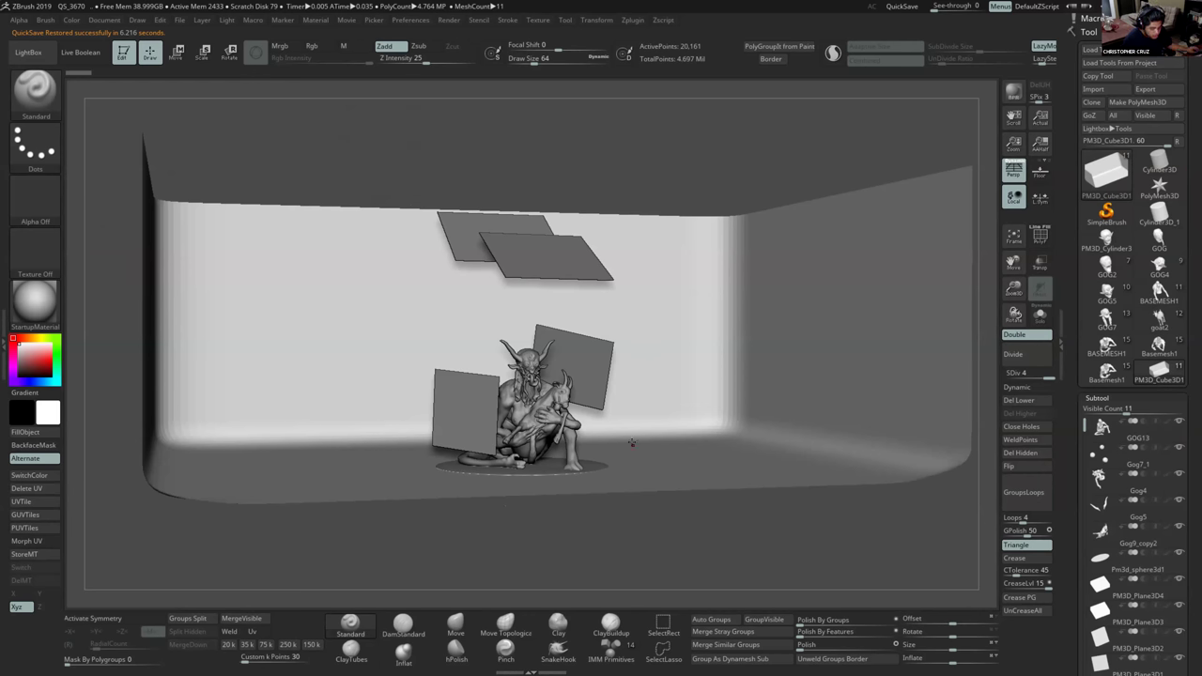
Examine the light planes around the creature, checking the overhead and side planes as subtools with their polygon wireframe.
right_click_drag(615, 423, 622, 372)
right_click(606, 369)
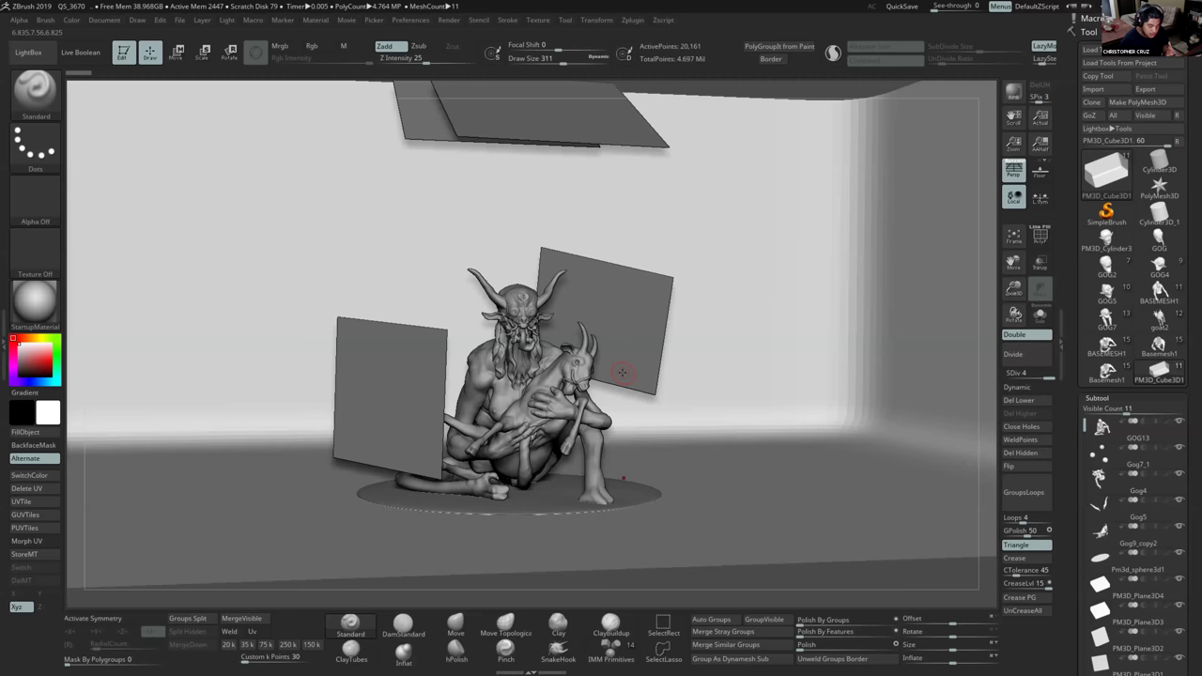
right_click_drag(616, 421, 527, 152)
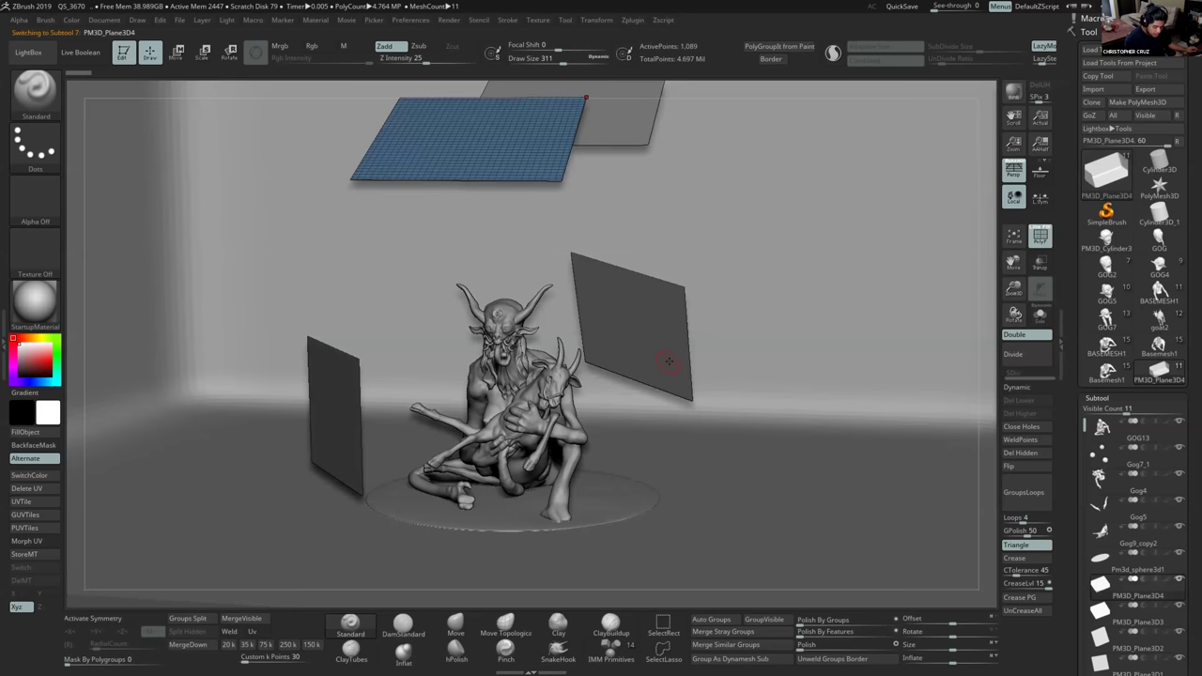
left_click(661, 393, "alt")
key("shift+f")
left_click(341, 439, "alt")
right_click_drag(344, 443, 418, 439)
key("shift+f")
Inspect the second overhead plane and the backdrop subtool, and return to a close front view of the creature.
right_click_drag(566, 370, 652, 116)
left_click(651, 115, "alt")
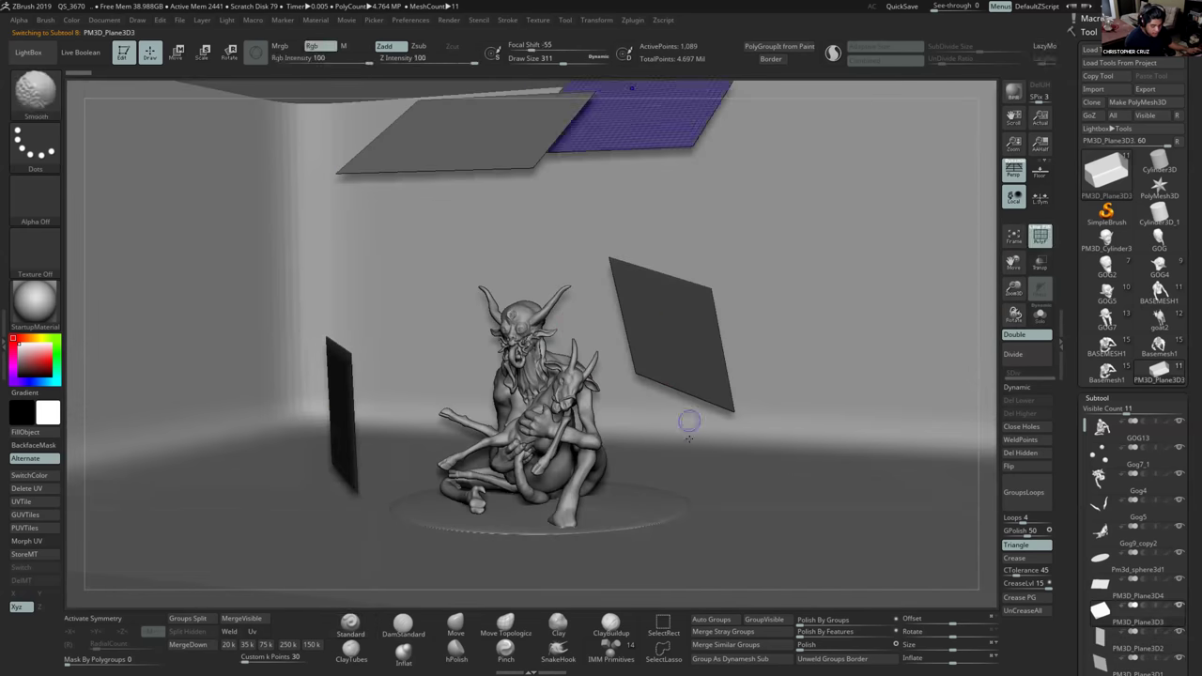
mouse_move(692, 442)
right_mouse_down()
mouse_move(662, 422)
mouse_move(687, 419)
mouse_move(750, 360)
right_mouse_up()
left_click(801, 284, "alt")
mouse_move(751, 304)
right_mouse_down("alt")
mouse_move(719, 402)
mouse_move(638, 411)
mouse_move(628, 392)
mouse_move(672, 355)
mouse_move(631, 380)
right_mouse_up("alt")
key("shift+f")
key("shift+f")
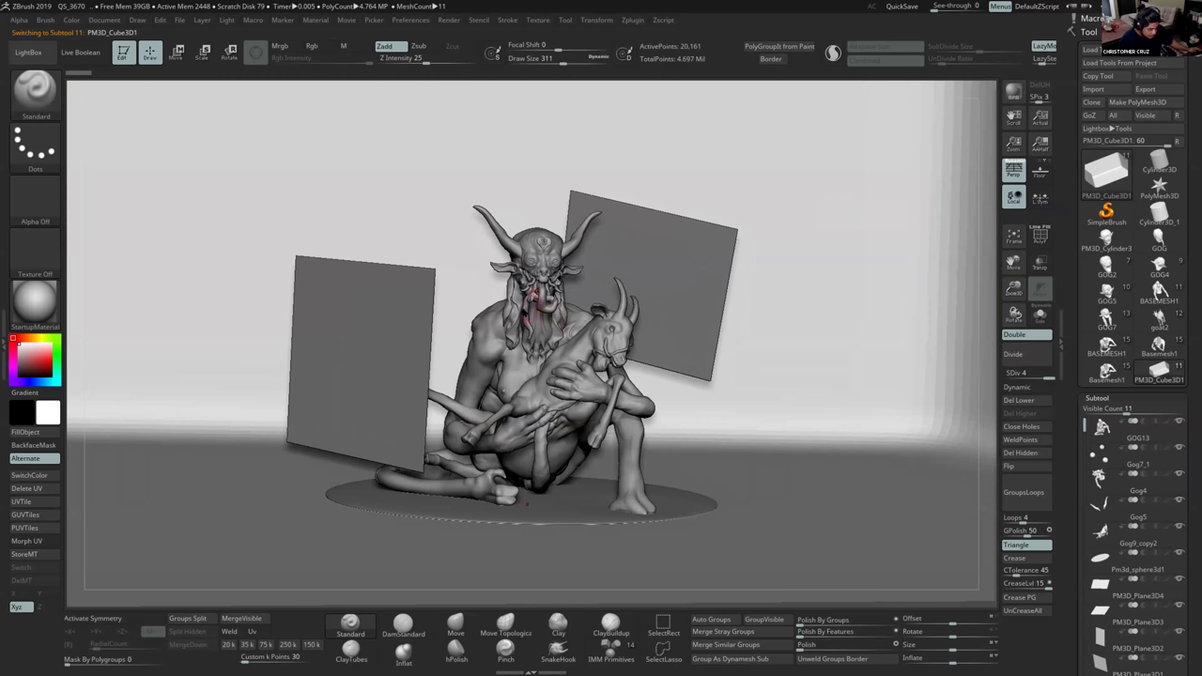
Switch to Photoshop, try shifting the Ink layer's hue with Hue/Saturation, and hide the layer.
key("alt+Tab")
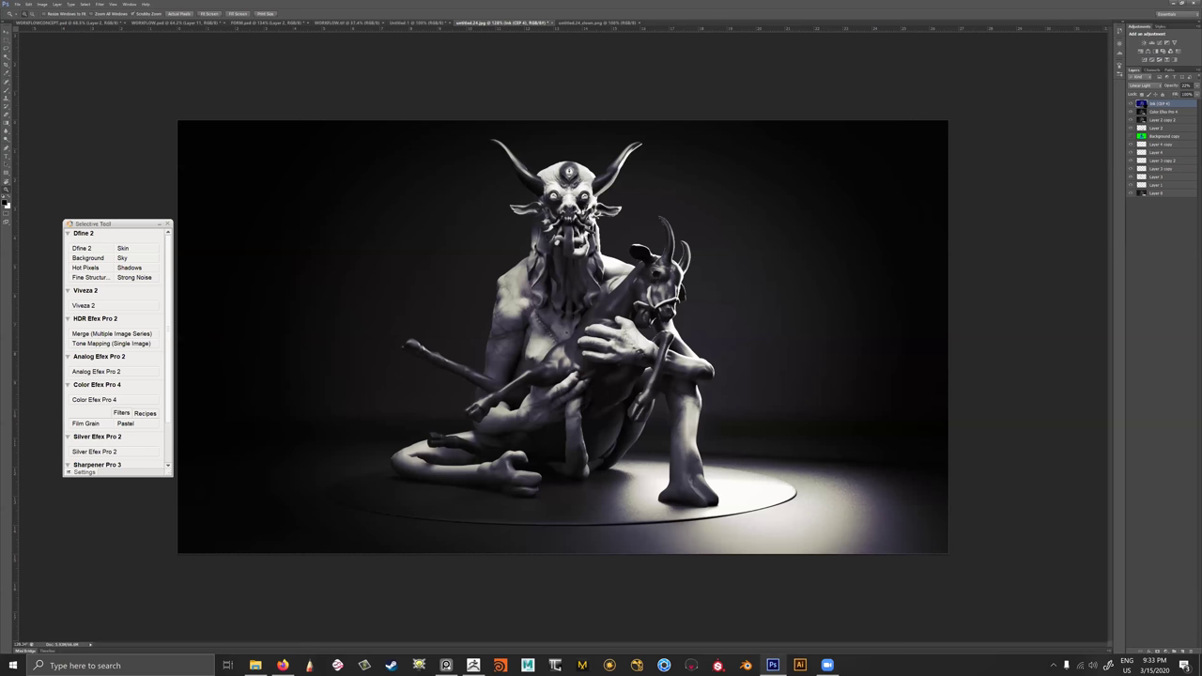
key("ctrl+u")
left_click_drag(632, 447, 660, 443)
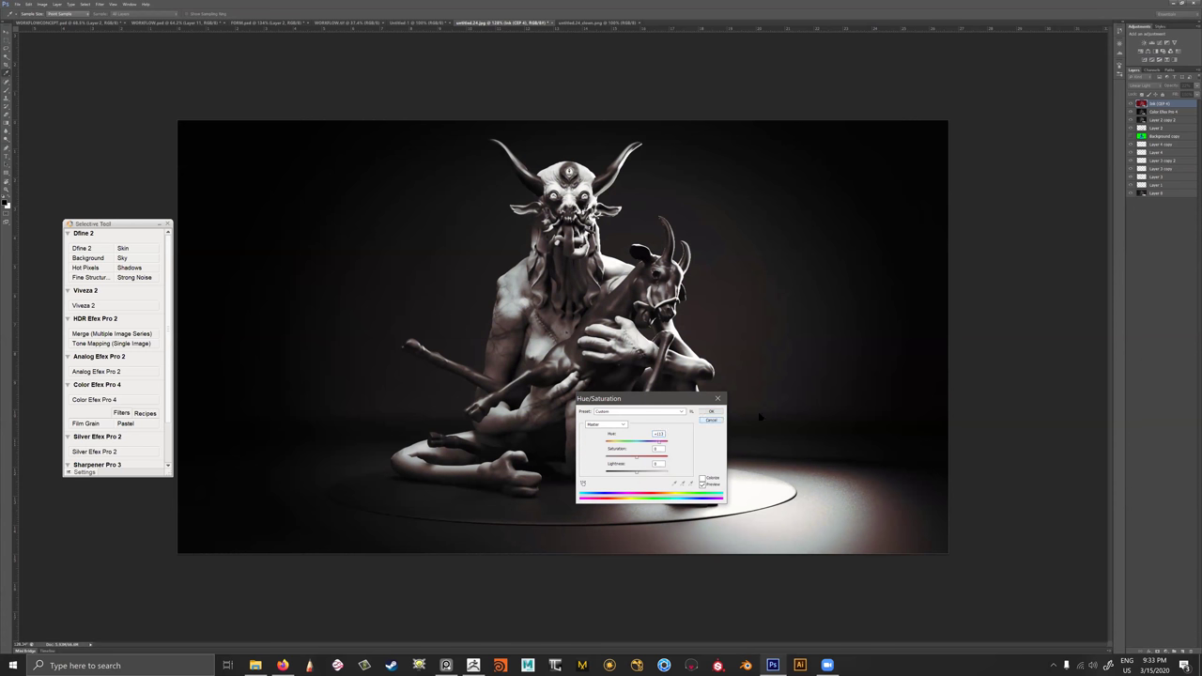
left_click(711, 411)
left_click(1131, 105)
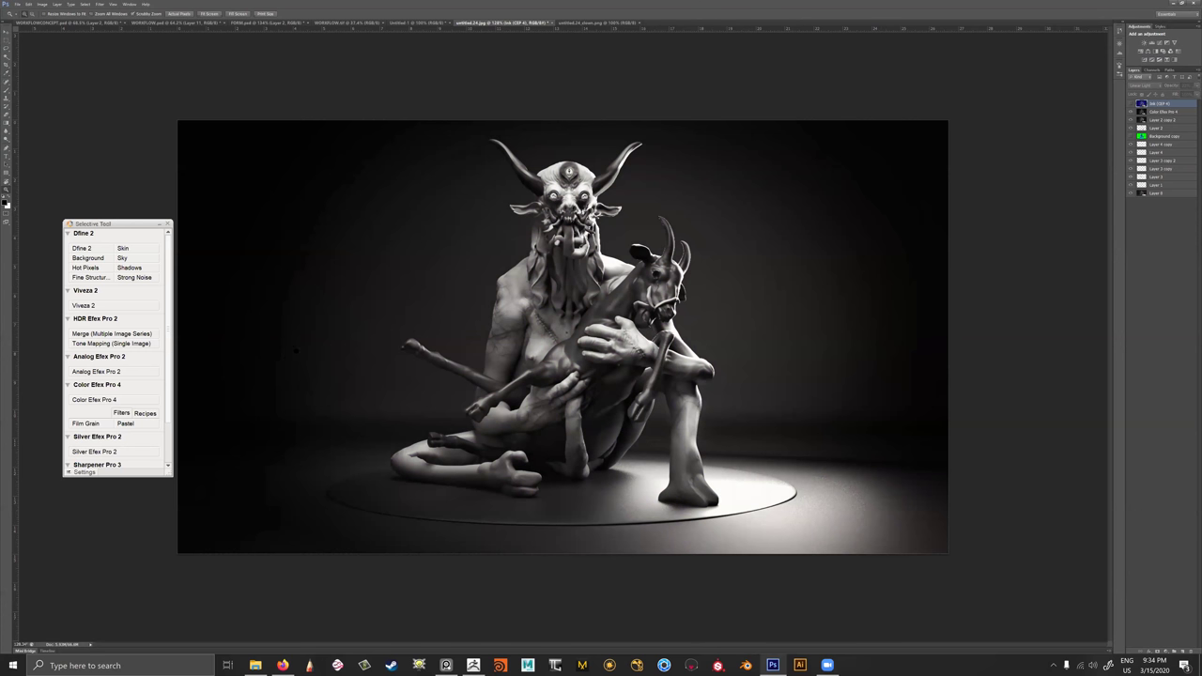
Apply the Color Efex Pro 4 Vignette: Blur filter as a new layer with 82% transition and 28% size.
left_click(84, 399)
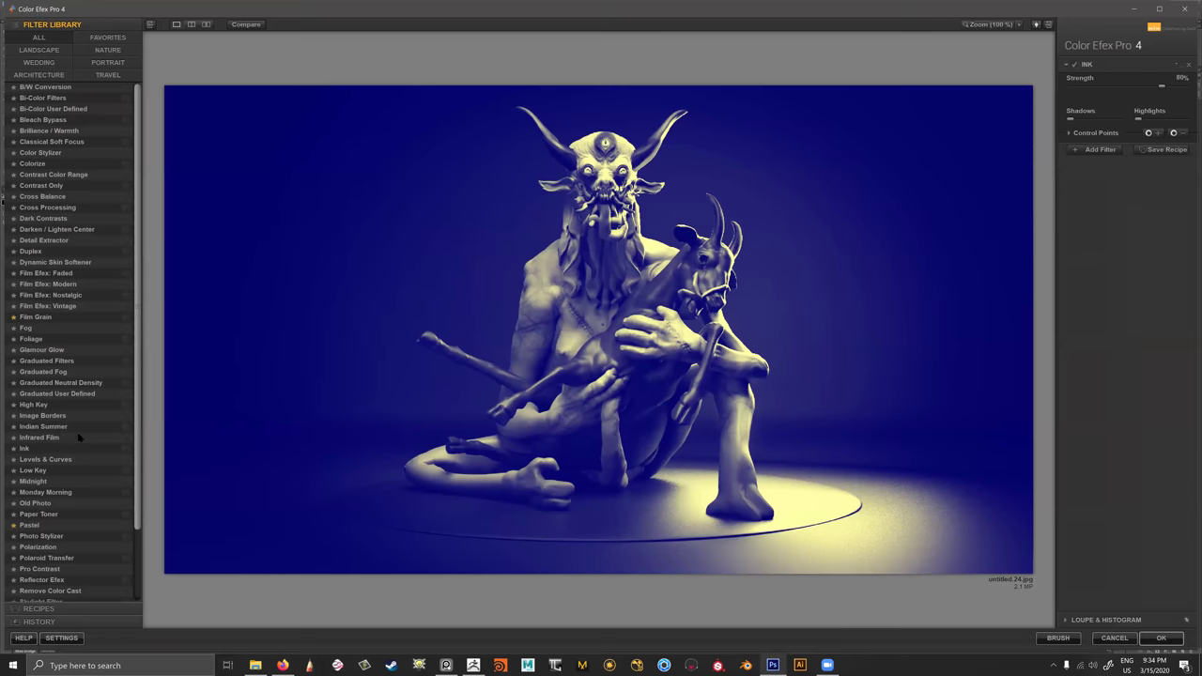
scroll(75, 446, "down", 3)
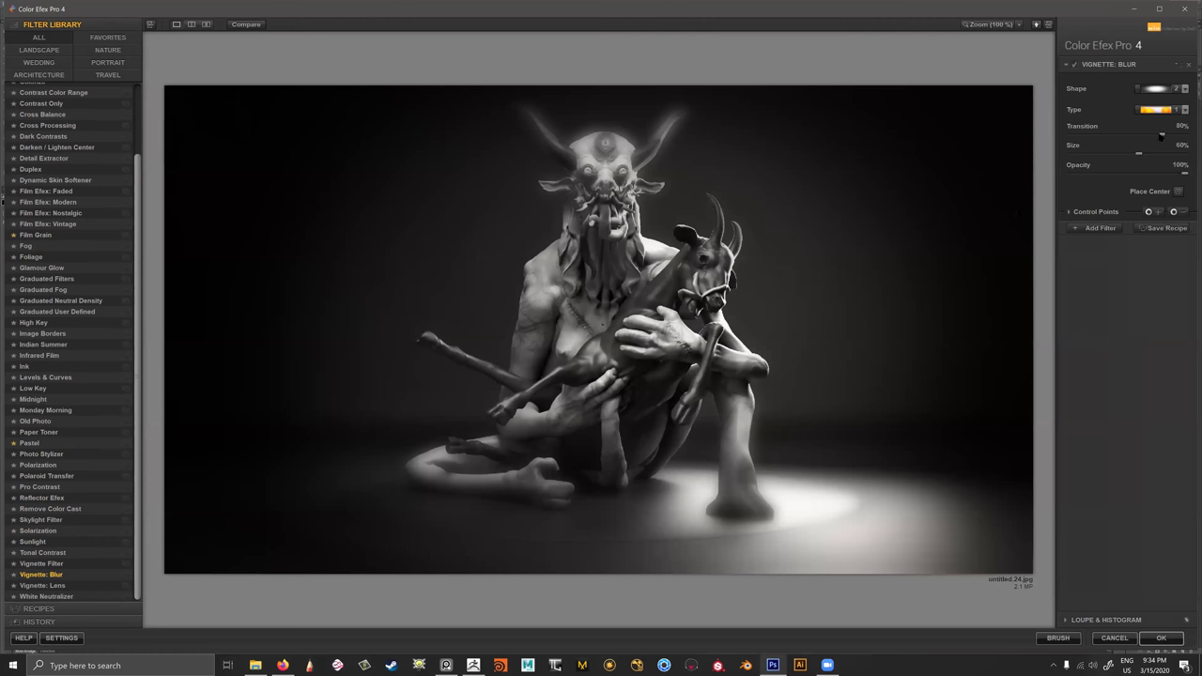
left_click_drag(1161, 136, 1123, 136)
left_click_drag(1165, 138, 1101, 161)
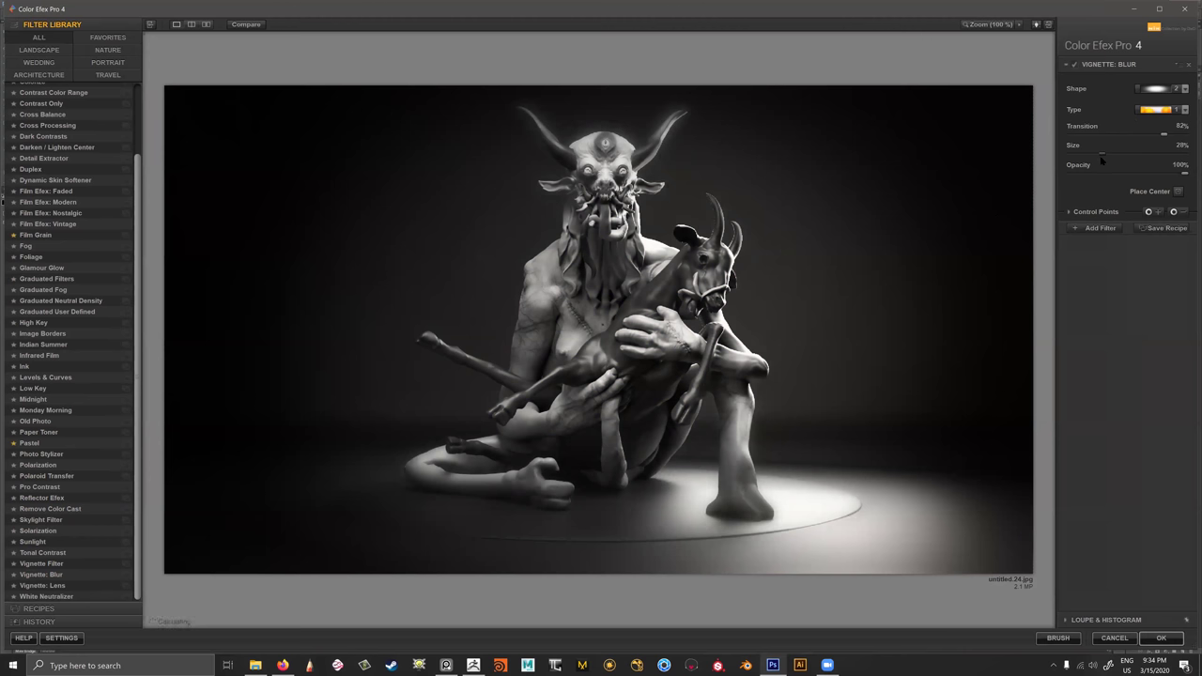
left_click(1161, 638)
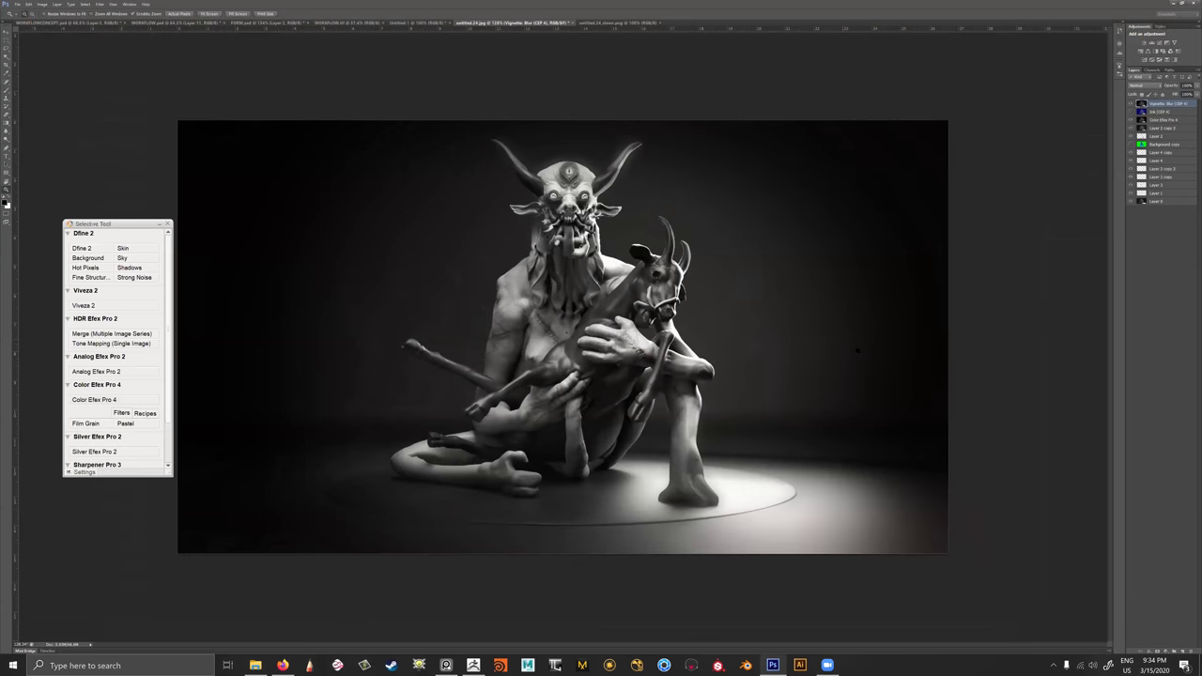
Reduce the Vignette: Blur layer's opacity to about 81% and check the effect on the image up close.
left_click(1196, 85)
left_click_drag(1188, 93, 1187, 95)
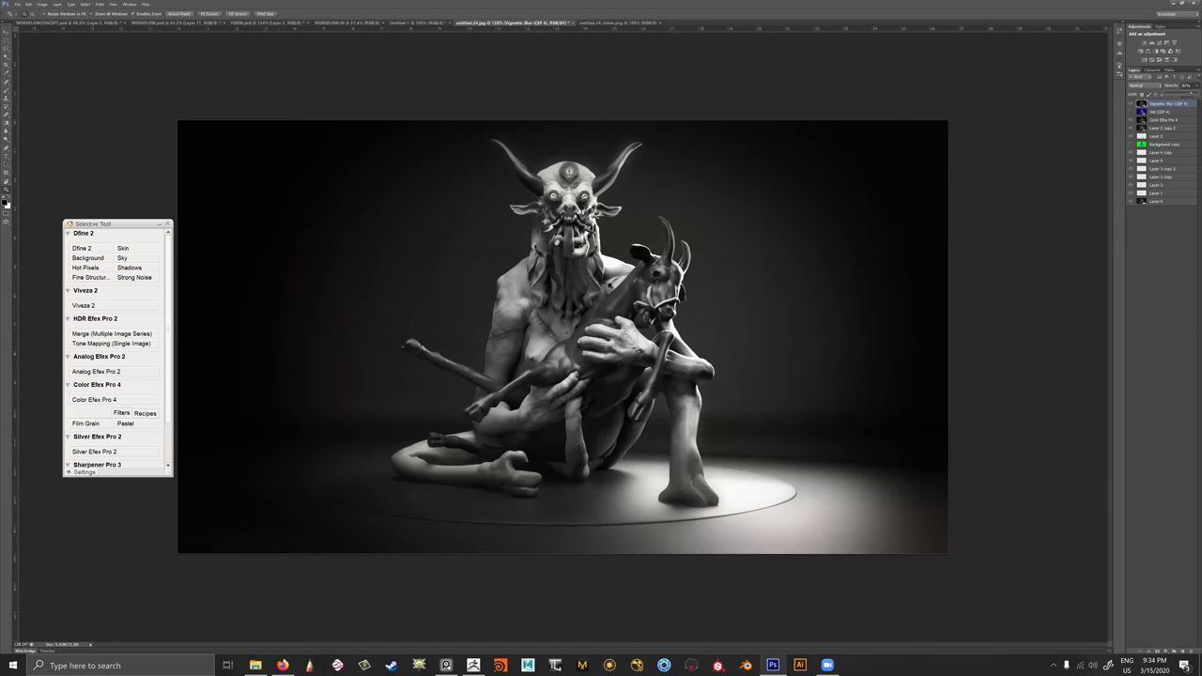
scroll(618, 286, "up", 5, "alt")
scroll(624, 285, "down", 4, "alt")
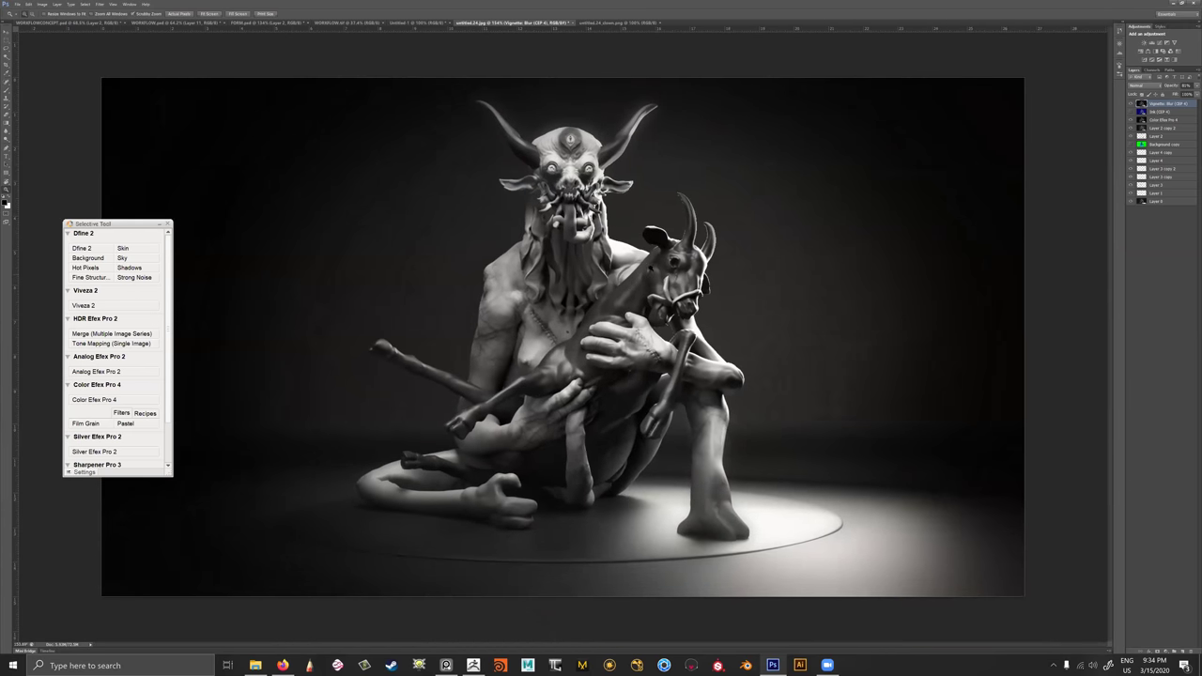
scroll(653, 271, "down", 1, "alt")
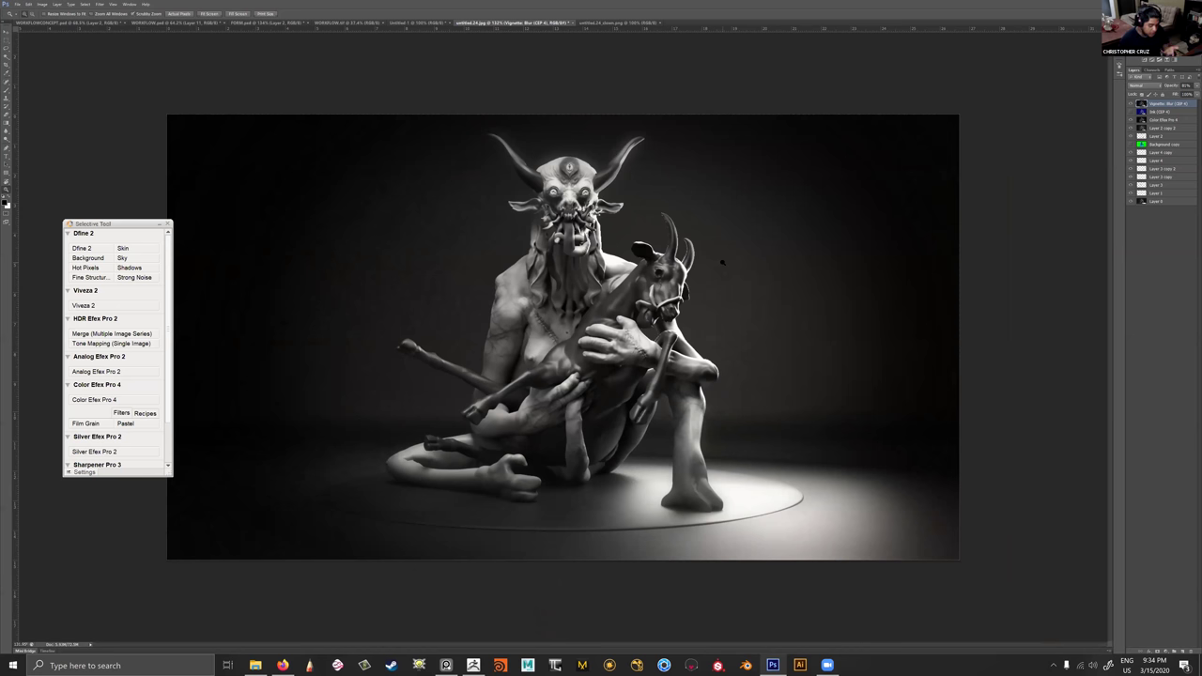
scroll(722, 263, "up", 1, "alt")
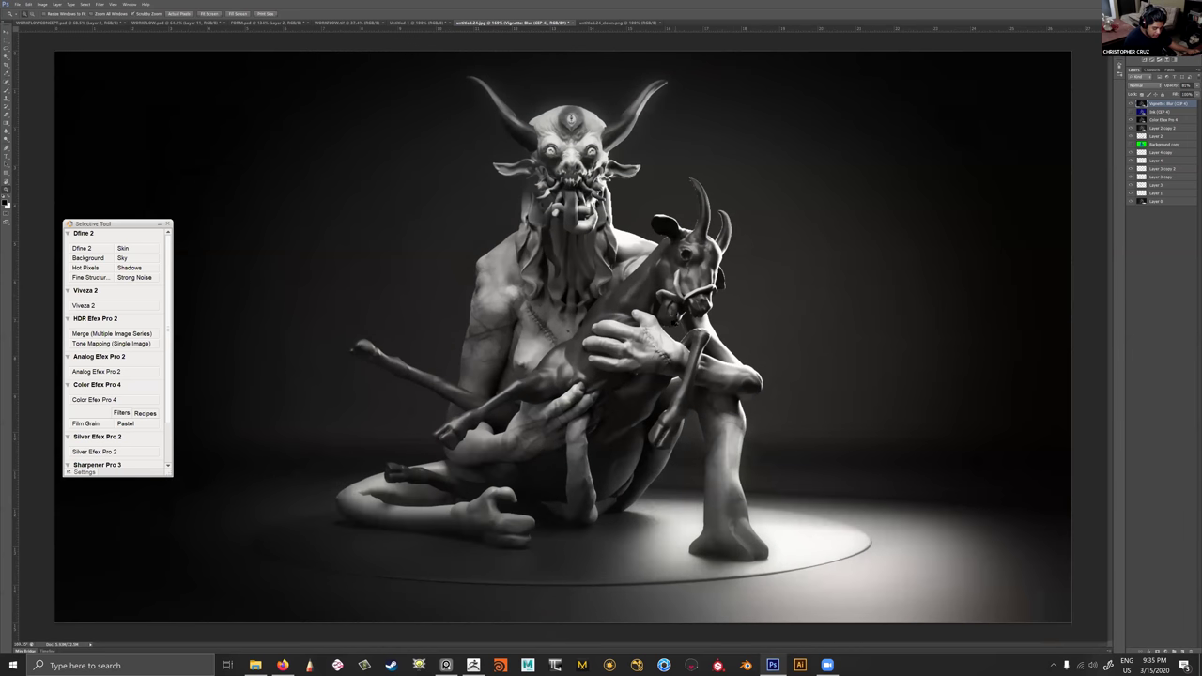
key("b")
left_click_drag(652, 284, 684, 247)
key("ctrl+z")
mouse_move(722, 278)
right_mouse_down("alt")
mouse_move(711, 278)
mouse_move(725, 267)
right_mouse_up("alt")
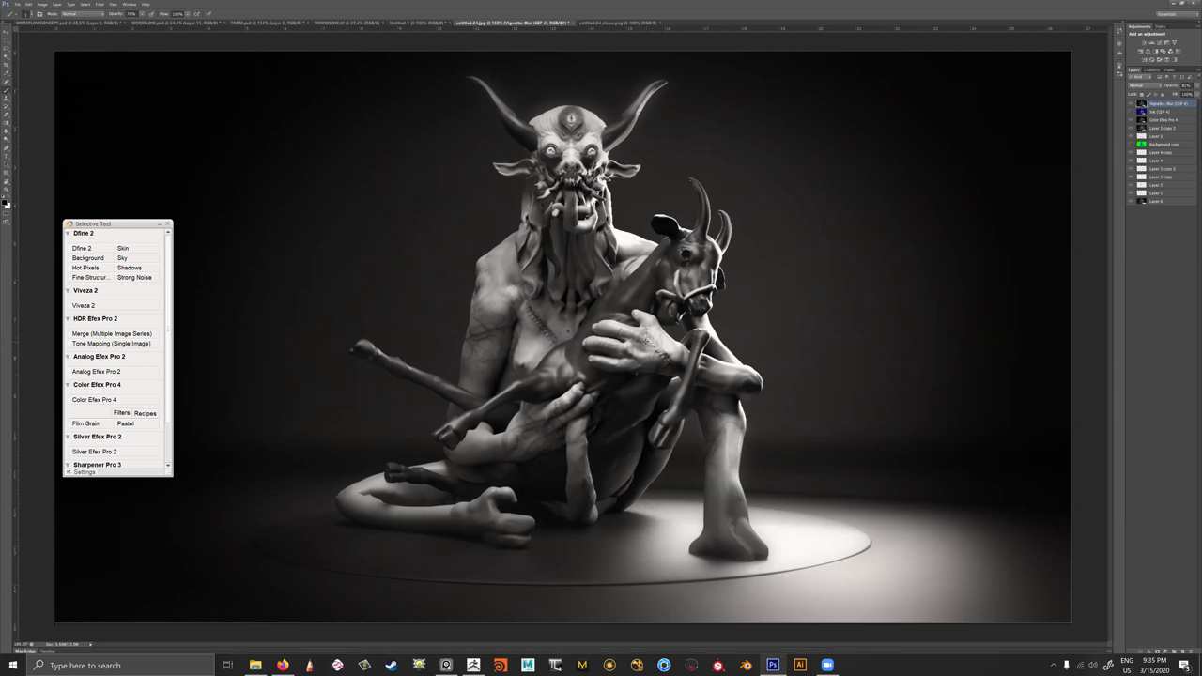
Duplicate the four topmost layers, from Vignette: Blur down to the layer below Color Efex Pro 4, and merge the copies into one.
key("z")
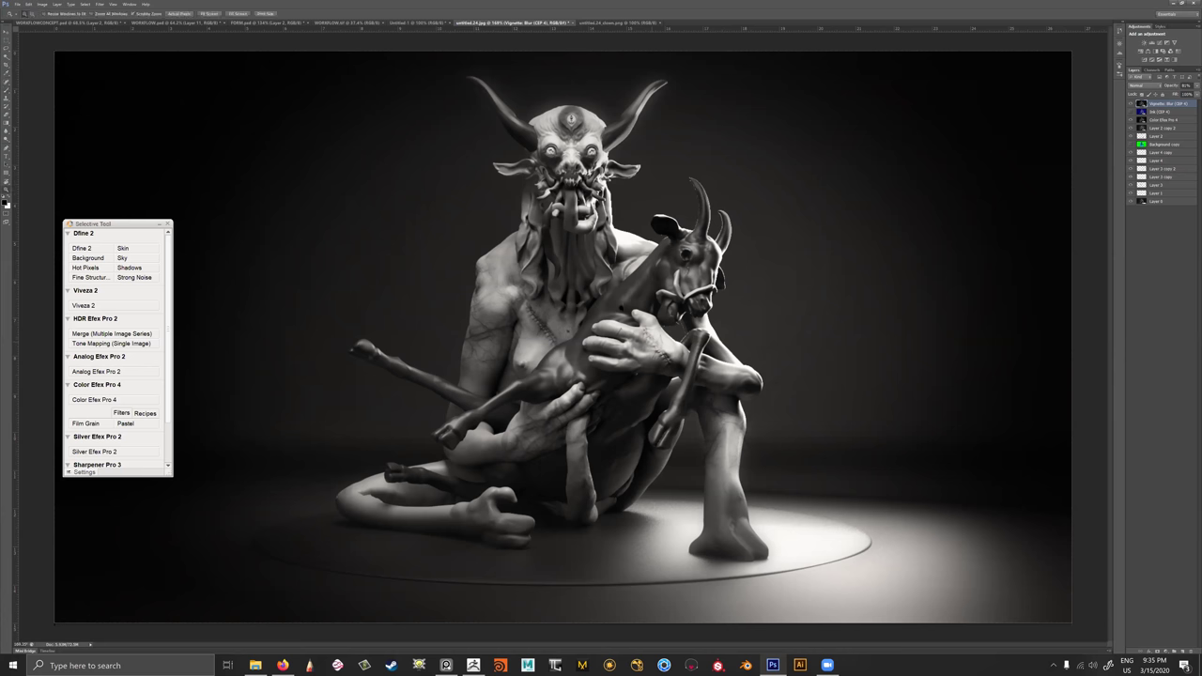
key("ctrl+minus")
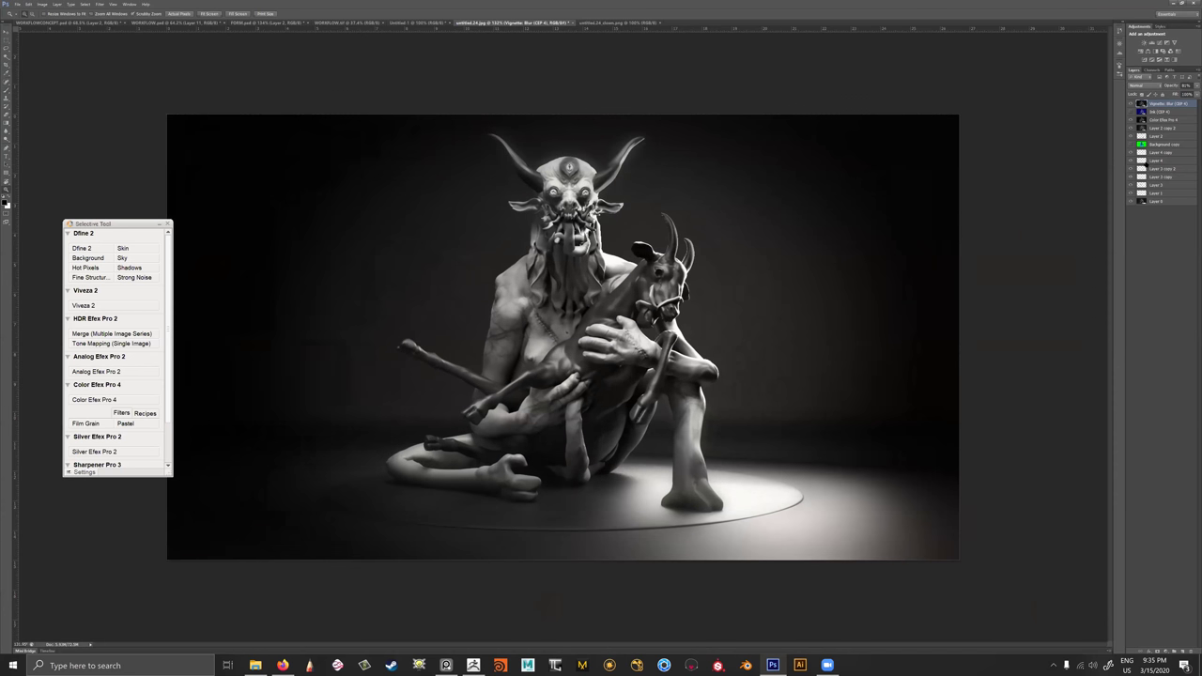
left_click(1158, 127, "shift")
right_click(1159, 122)
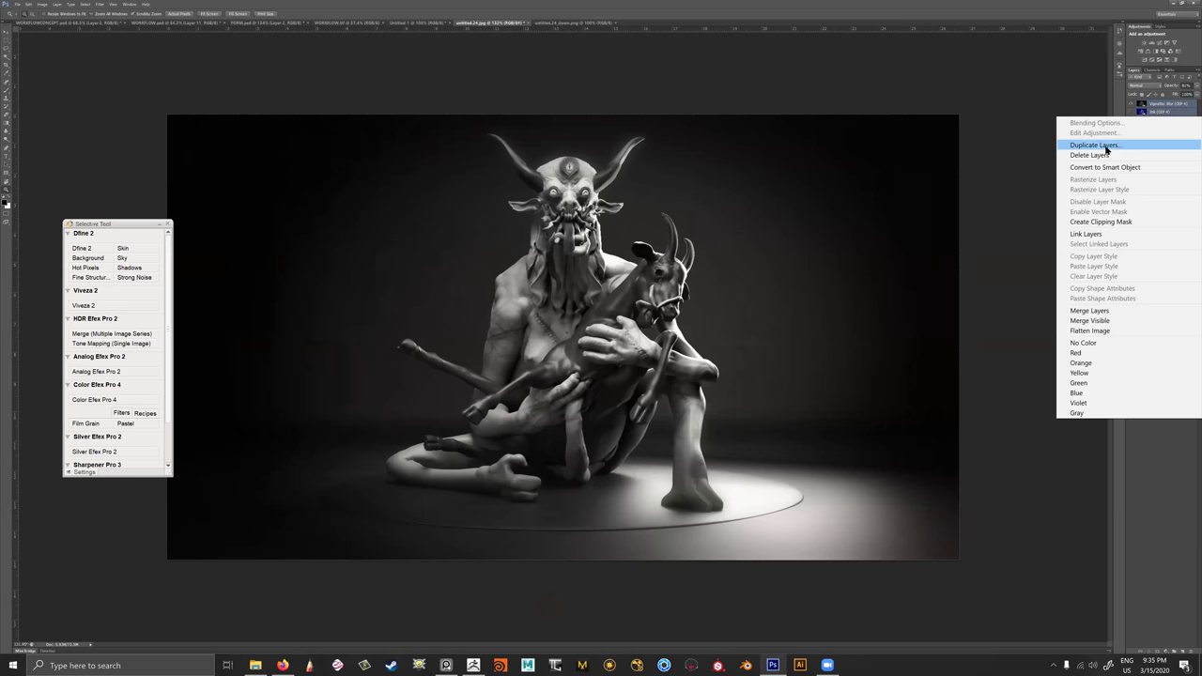
left_click(1113, 151)
left_click(655, 216)
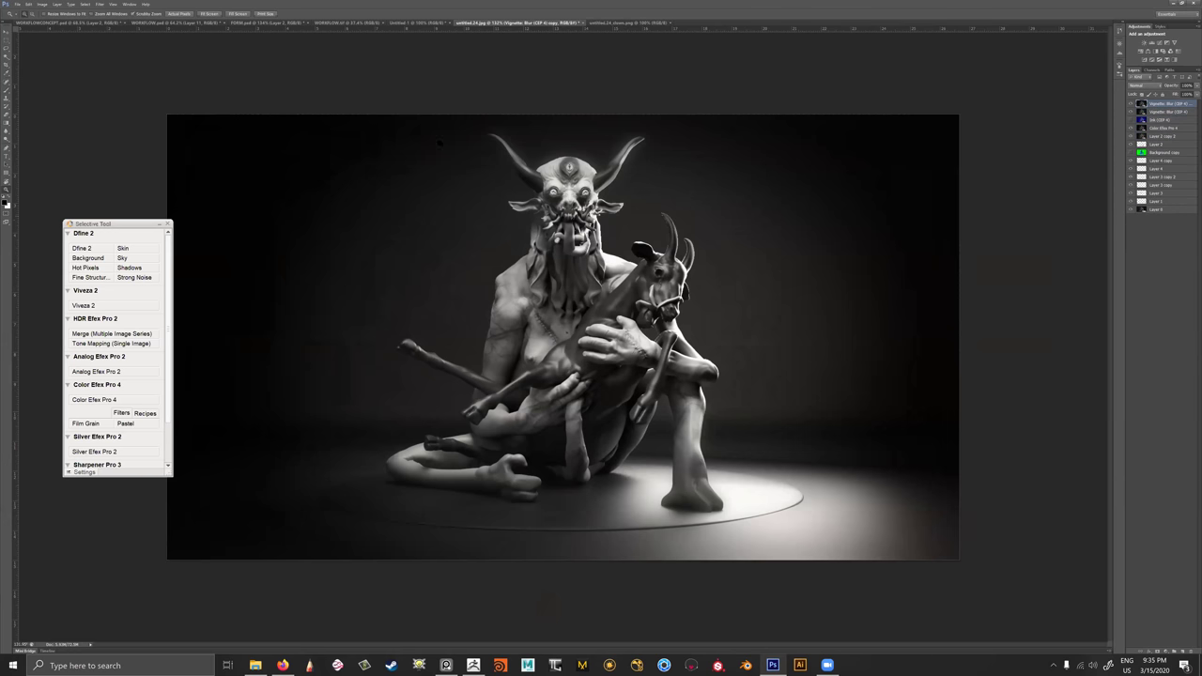
Apply the Sharpen filter to the merged top layer and compare the image with that layer hidden and shown.
left_click(129, 4)
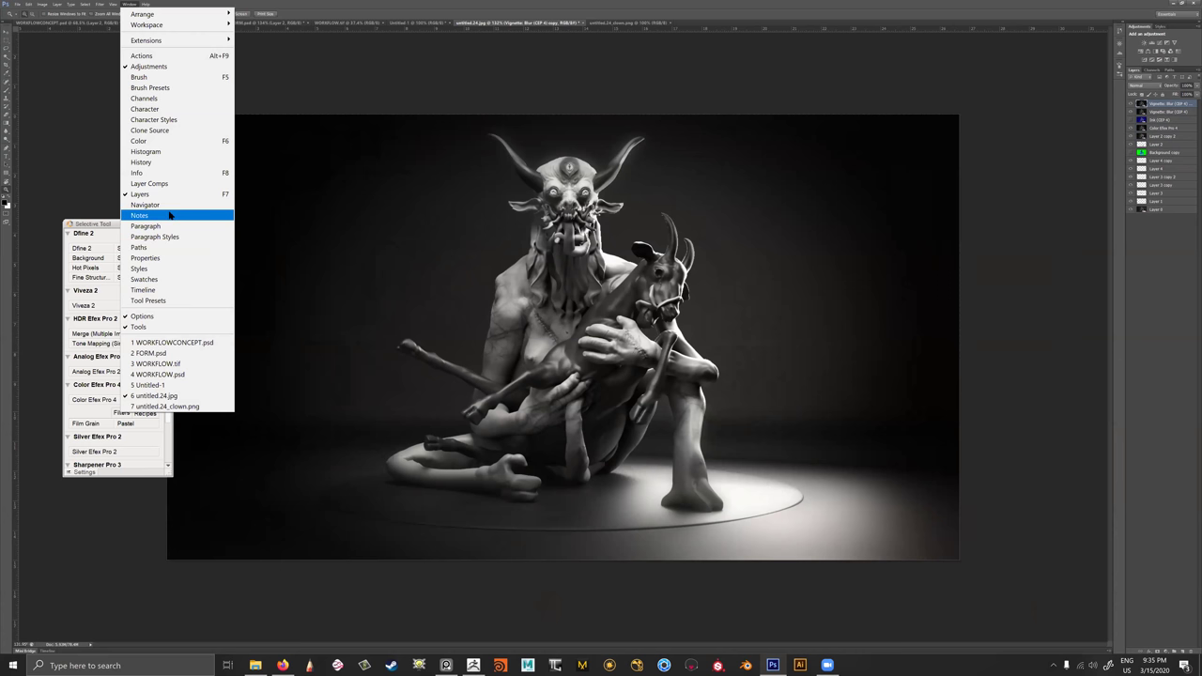
mouse_move(102, 5)
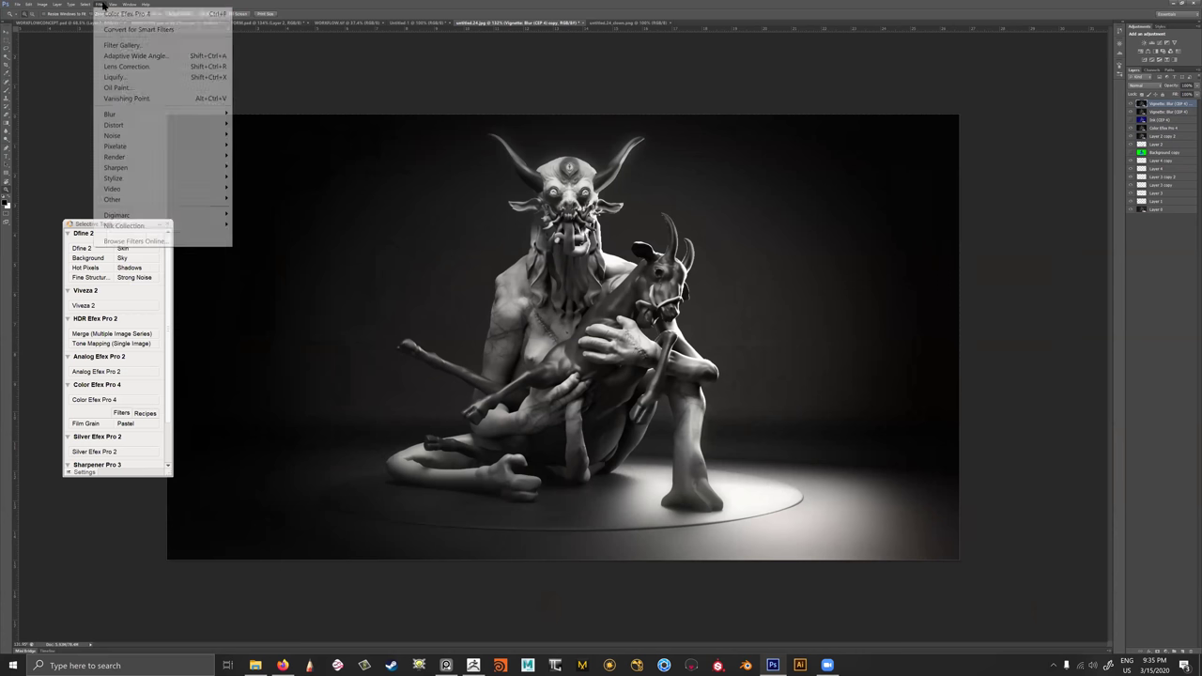
mouse_move(146, 140)
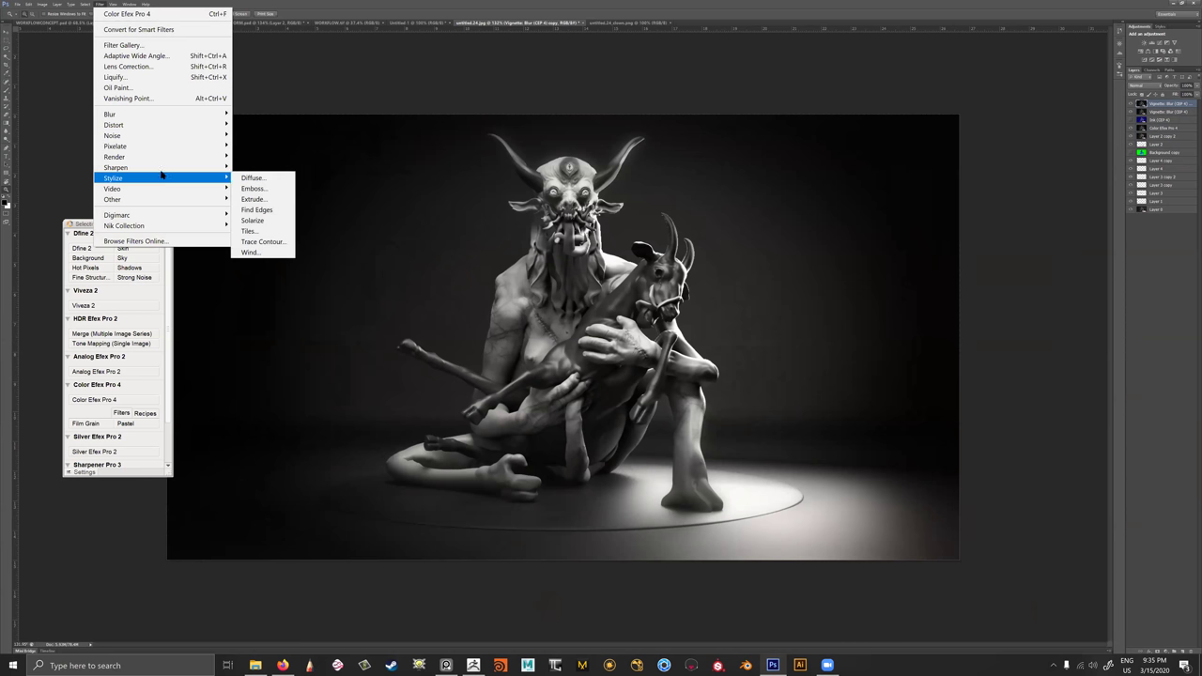
mouse_move(166, 169)
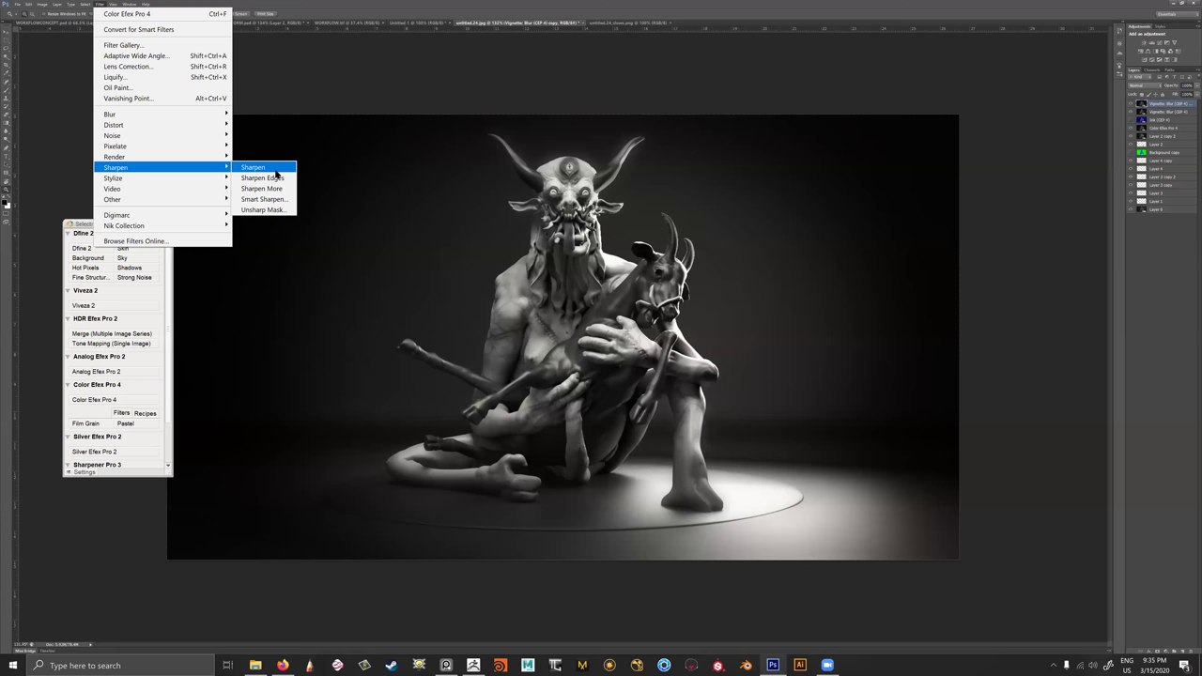
left_click(277, 174)
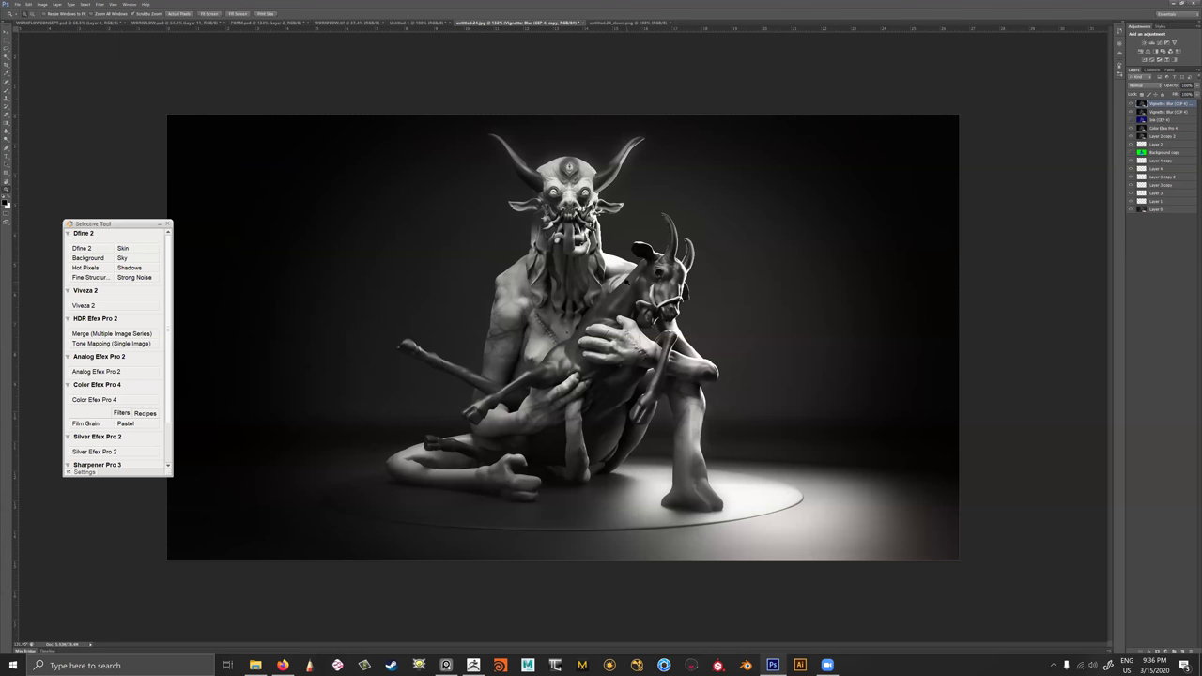
left_click(1130, 104)
left_click(1130, 105)
left_click_drag(601, 329, 629, 329)
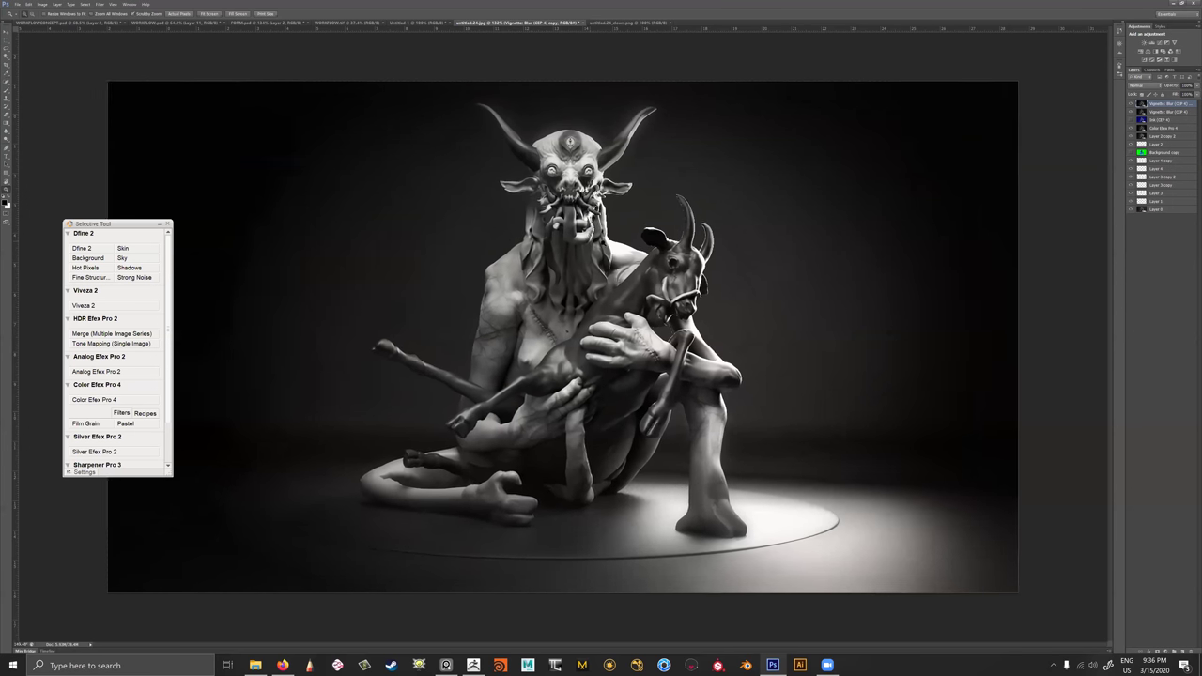
Add a new layer on top and paint dark pupils in the creature's eyes, including the one on its forehead.
key("ctrl+plus")
left_click_drag(610, 187, 662, 187)
key("ctrl+plus")
key("ctrl+shift+alt+n")
key("b")
right_click_drag(595, 172, 598, 173, "alt")
left_click_drag(596, 172, 583, 174)
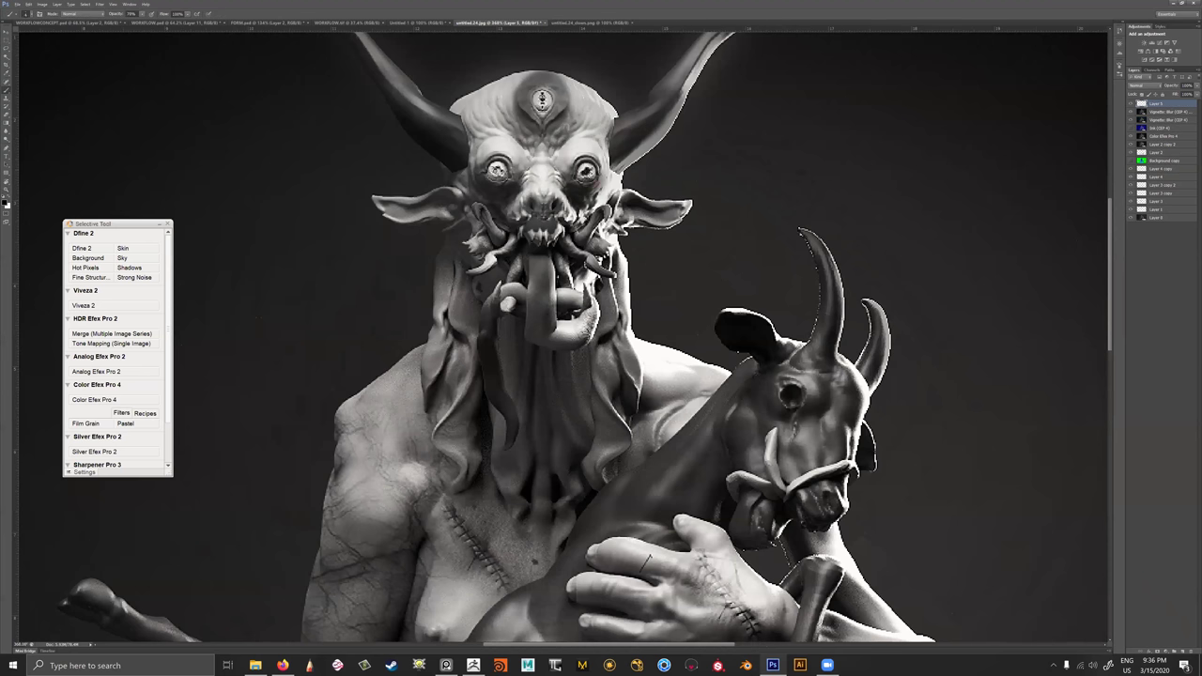
left_click_drag(496, 169, 497, 172)
left_click(542, 105)
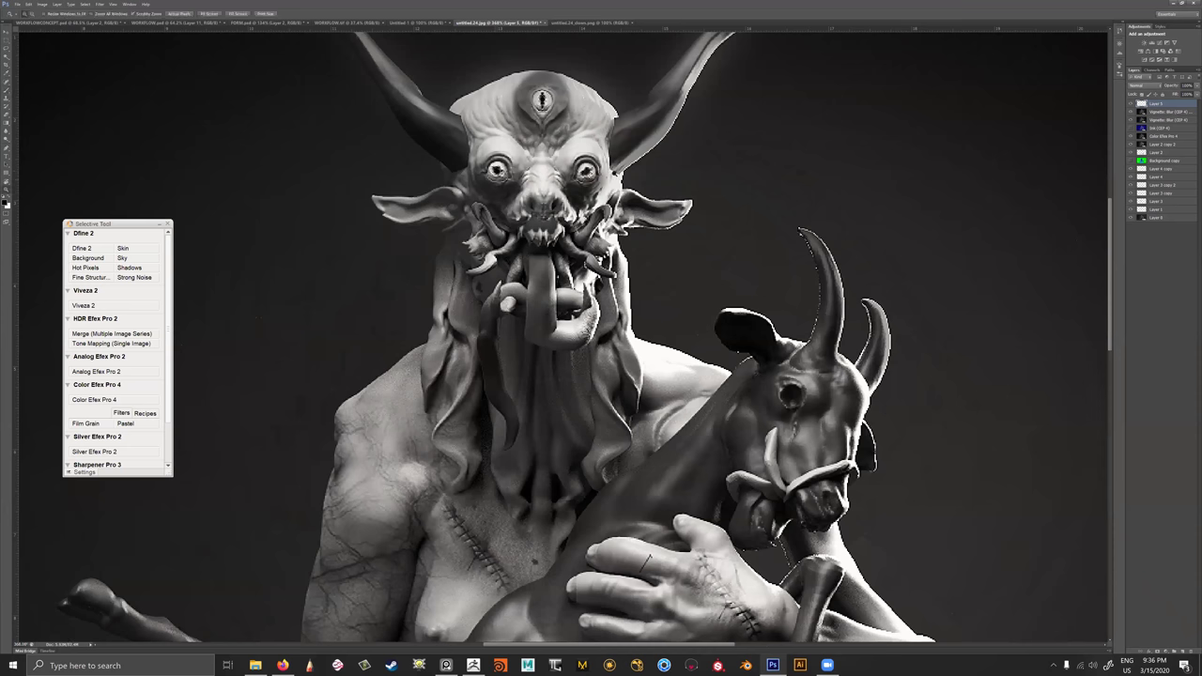
Brush along the stitched scar on the back of the creature's hand on the top layer and ready a smaller eraser.
left_click_drag(624, 176, 647, 230, "ctrl")
mouse_move(581, 159)
left_mouse_down("ctrl")
mouse_move(553, 162)
mouse_move(594, 158)
left_mouse_up("ctrl")
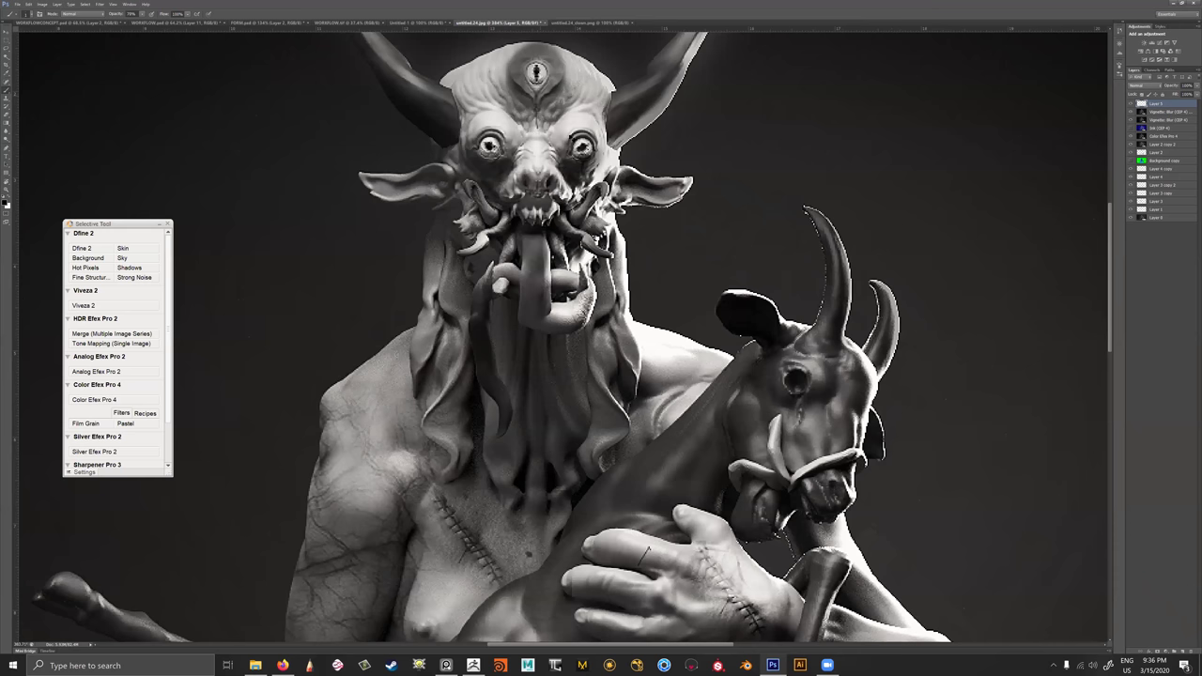
left_click_drag(592, 163, 561, 163, "ctrl")
mouse_move(729, 347)
left_mouse_down("ctrl")
mouse_move(714, 347)
mouse_move(730, 347)
left_mouse_up("ctrl")
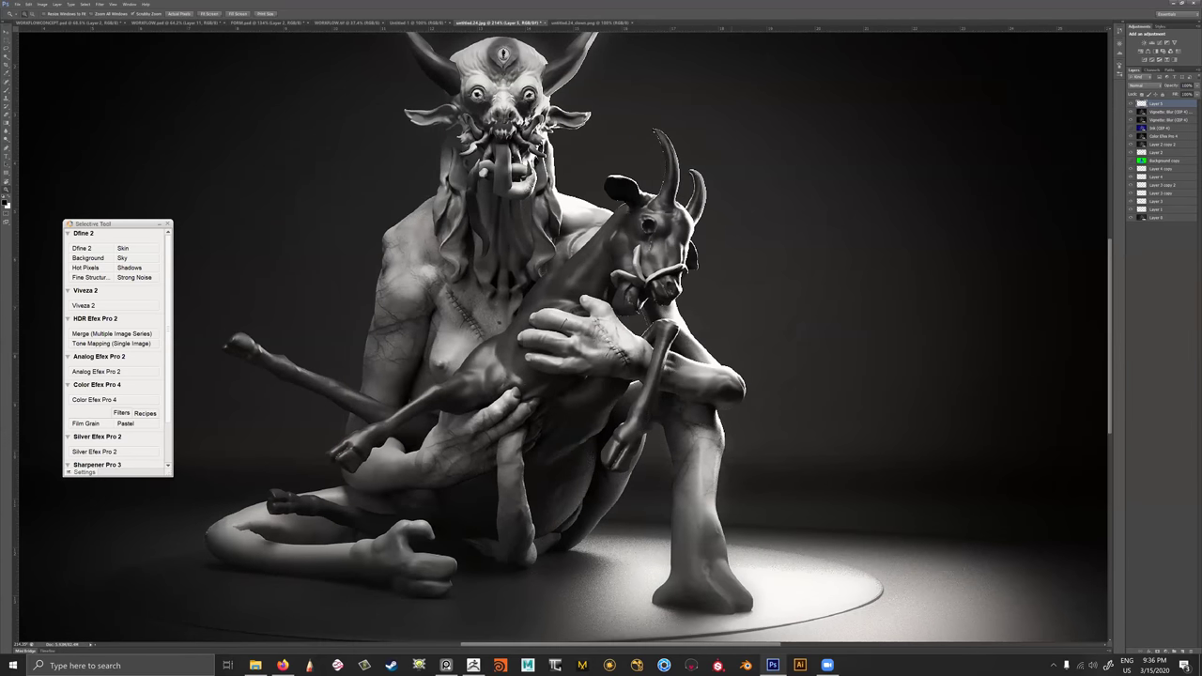
left_click_drag(632, 332, 646, 332, "ctrl")
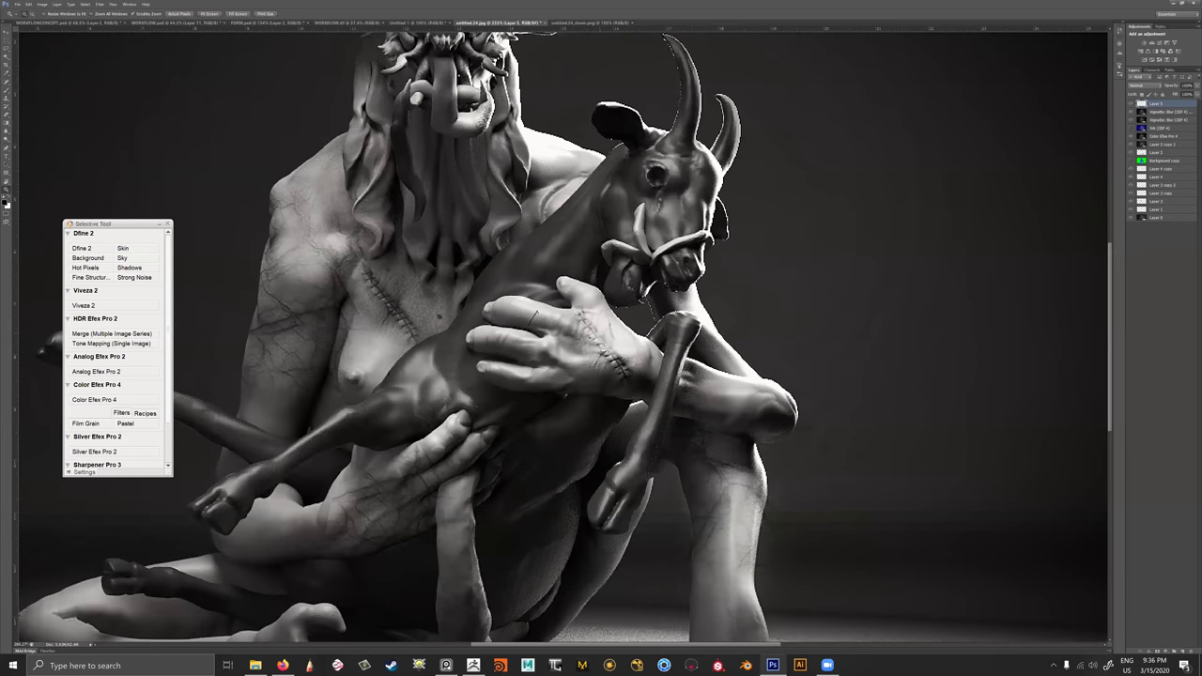
left_click_drag(598, 330, 642, 331, "ctrl")
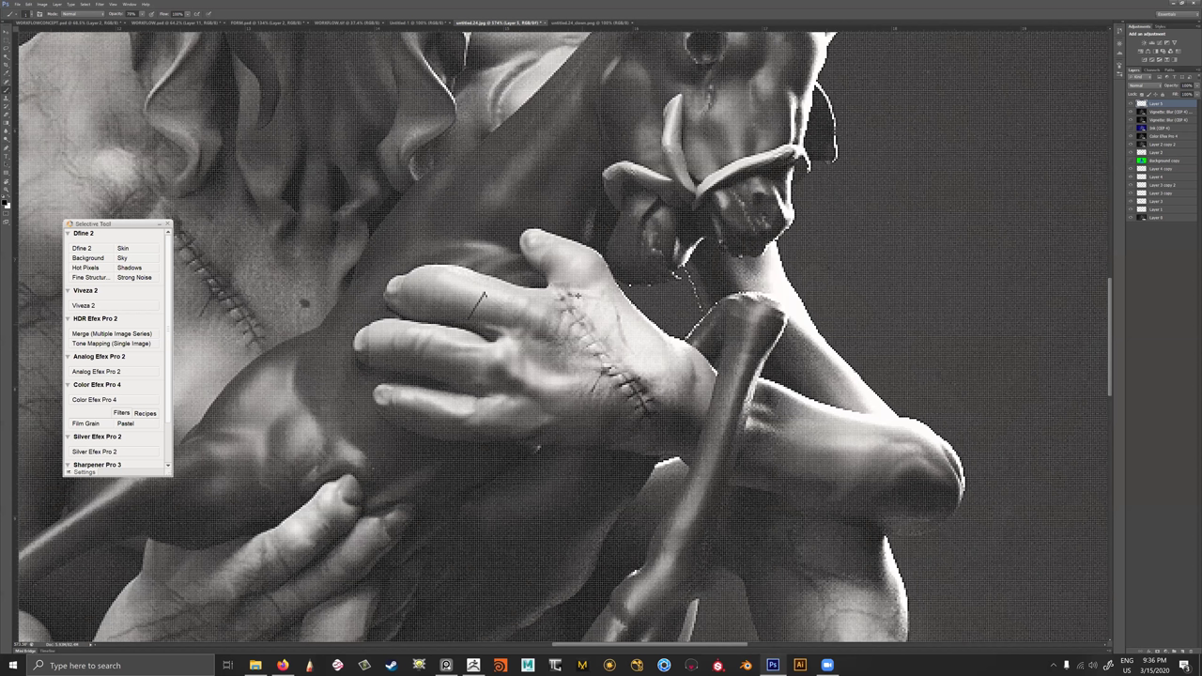
left_click_drag(562, 296, 604, 358)
scroll(548, 311, "up", 1, "alt")
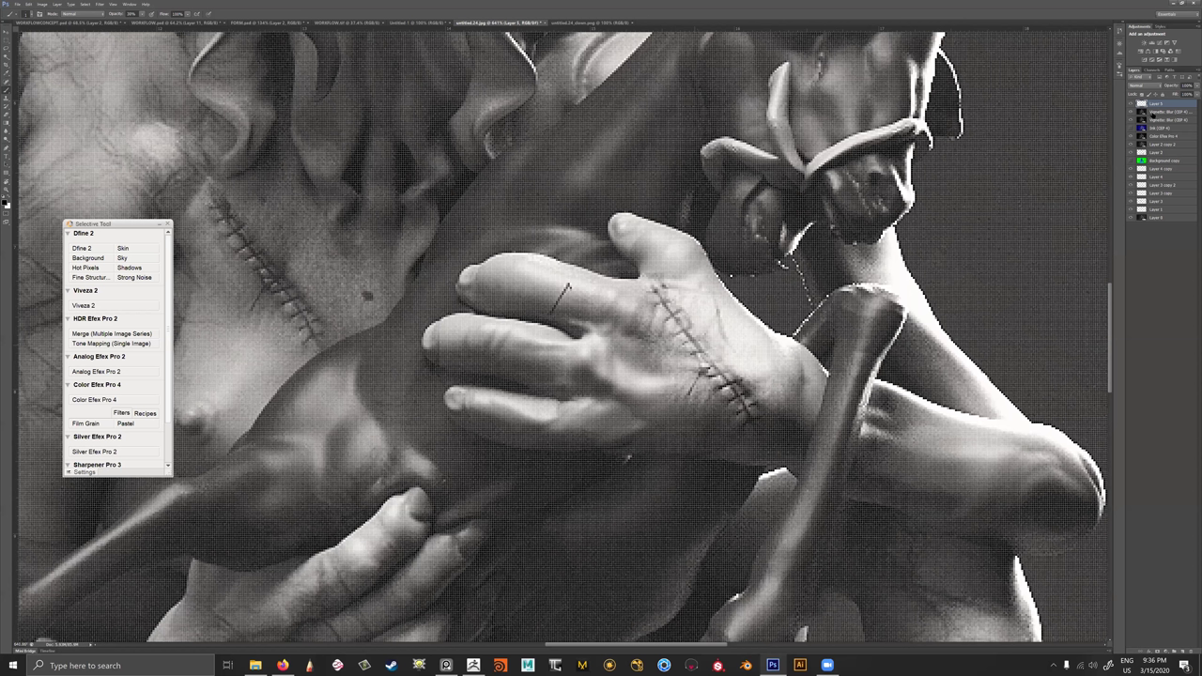
key("z")
key("ctrl+0")
key("e")
mouse_move(607, 340)
right_mouse_down("alt")
mouse_move(644, 341)
mouse_move(605, 342)
right_mouse_up("alt")
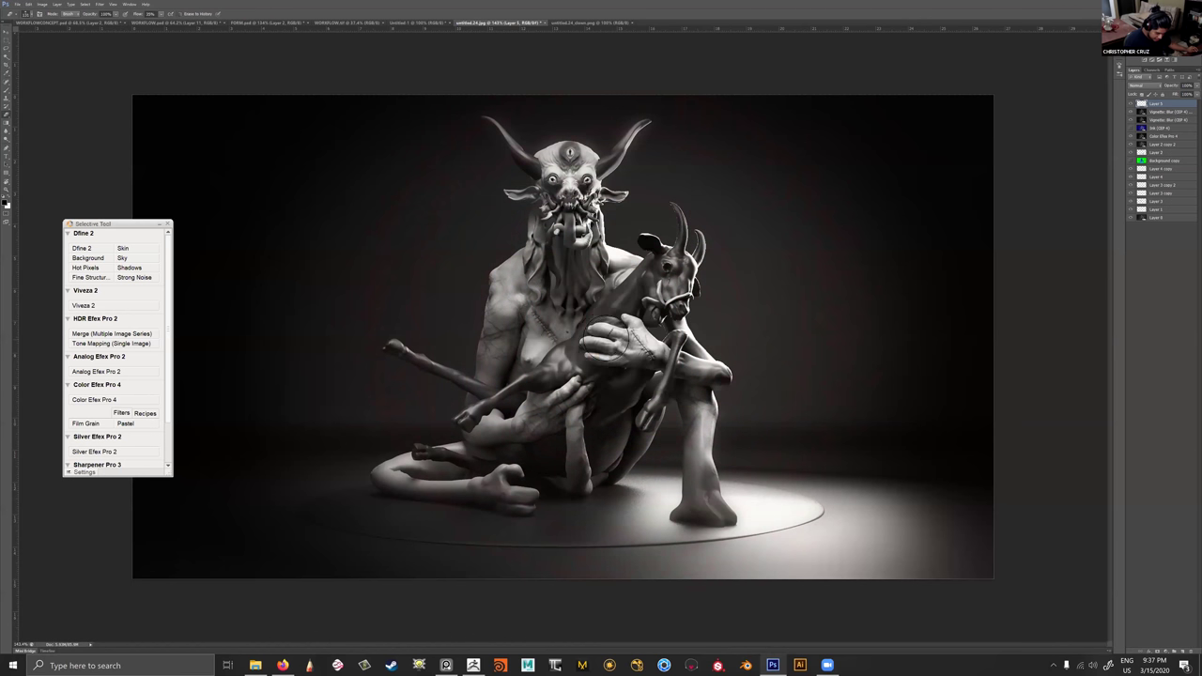
Select the round floor disc from the Background copy layer and darken it on the merged Vignette: Blur copy by lowering Hue/Saturation lightness.
key("z")
key("ctrl+0")
left_click_drag(831, 371, 791, 355)
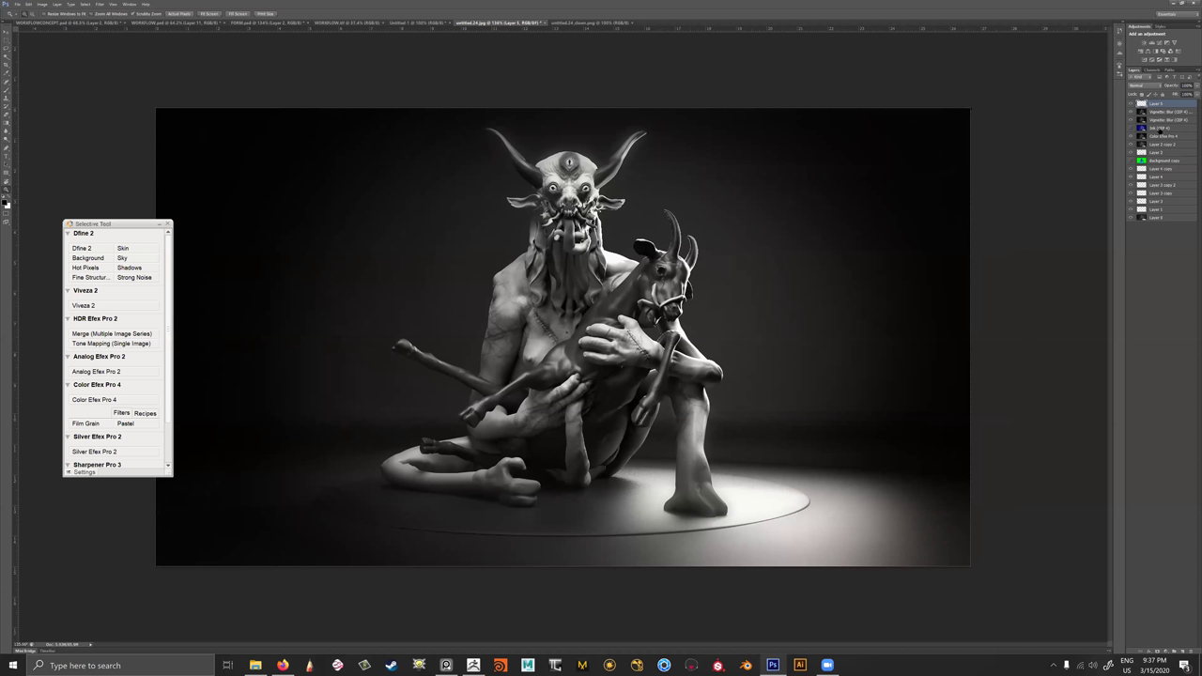
left_click(1144, 163)
key("w")
left_click(747, 514)
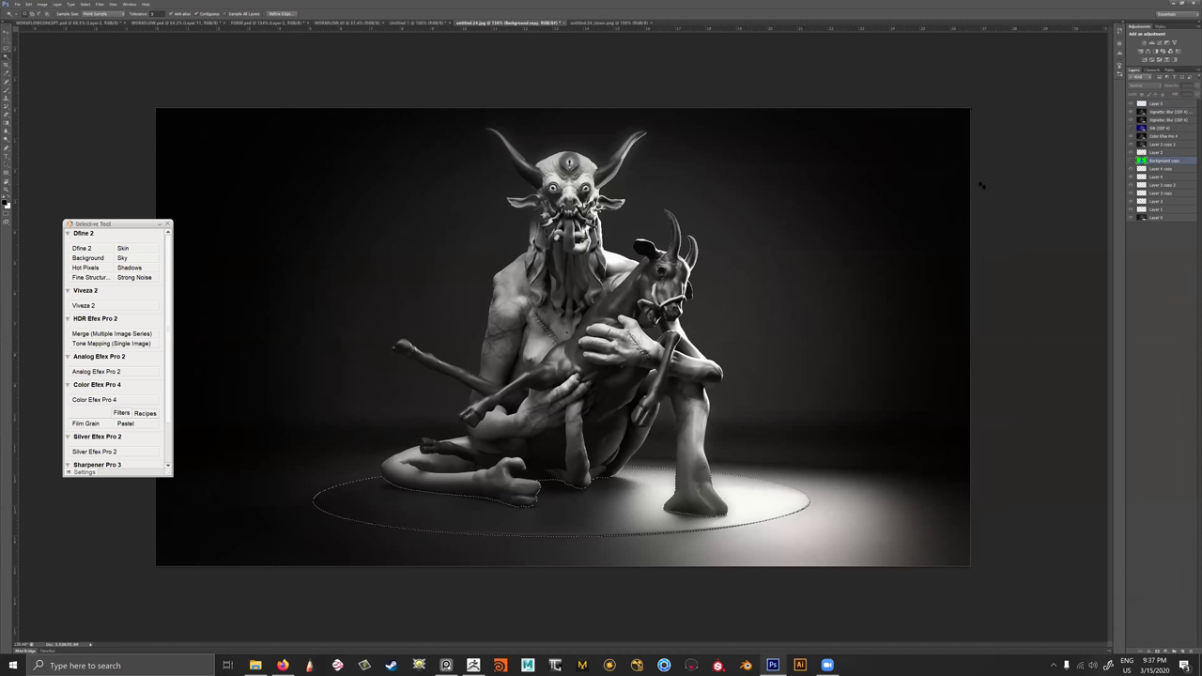
left_click(1168, 113)
key("ctrl+u")
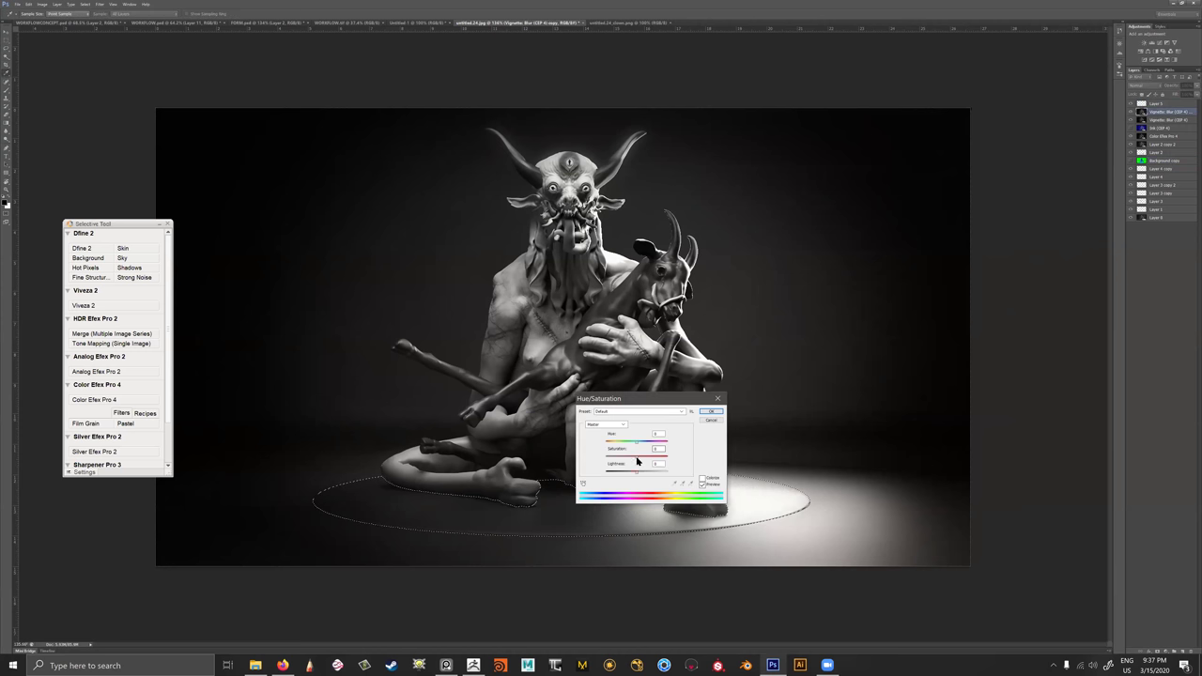
left_click_drag(635, 470, 619, 471)
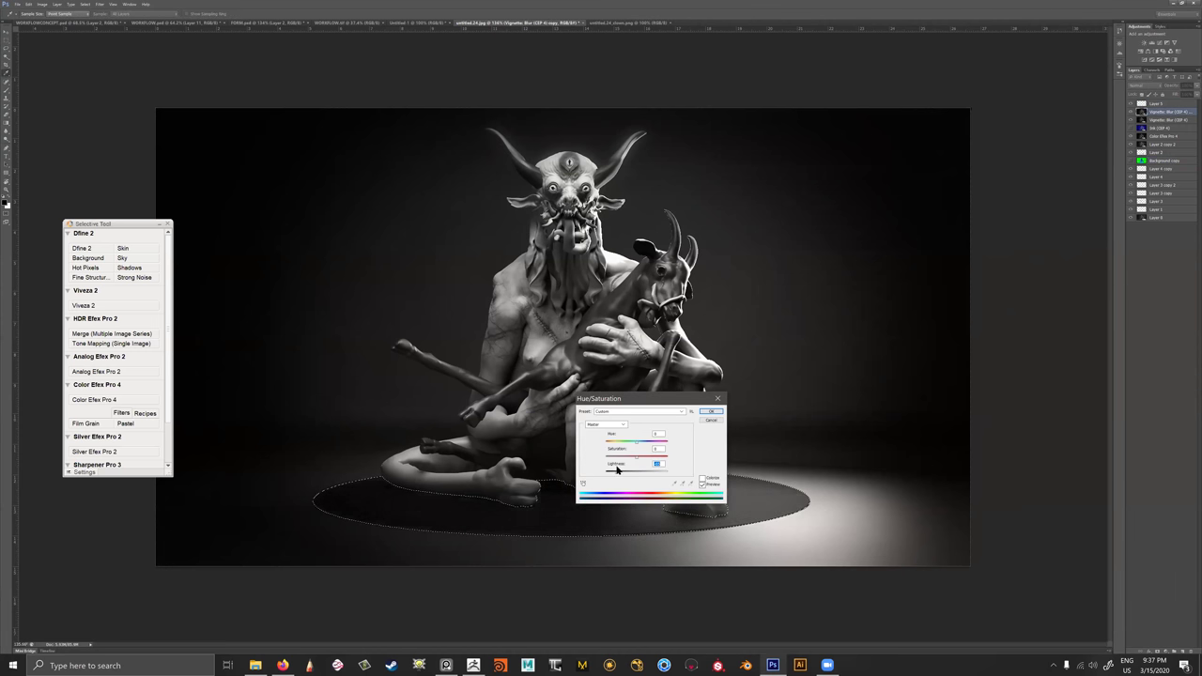
left_click(712, 411)
key("ctrl+d")
mouse_move(840, 402)
left_mouse_down("ctrl")
mouse_move(852, 402)
mouse_move(837, 426)
mouse_move(823, 414)
left_mouse_up("ctrl")
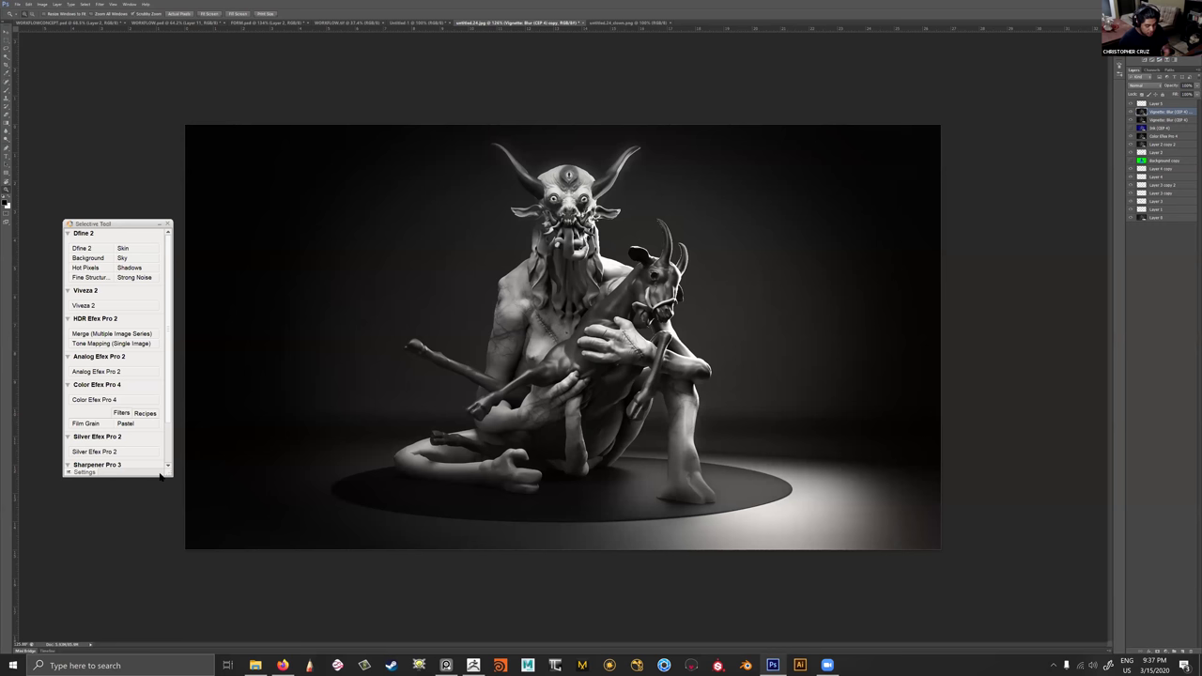
Paint a dark nipple on the creature's chest on the topmost layer and check the whole image.
scroll(106, 451, "down", 2)
left_click_drag(508, 305, 548, 305)
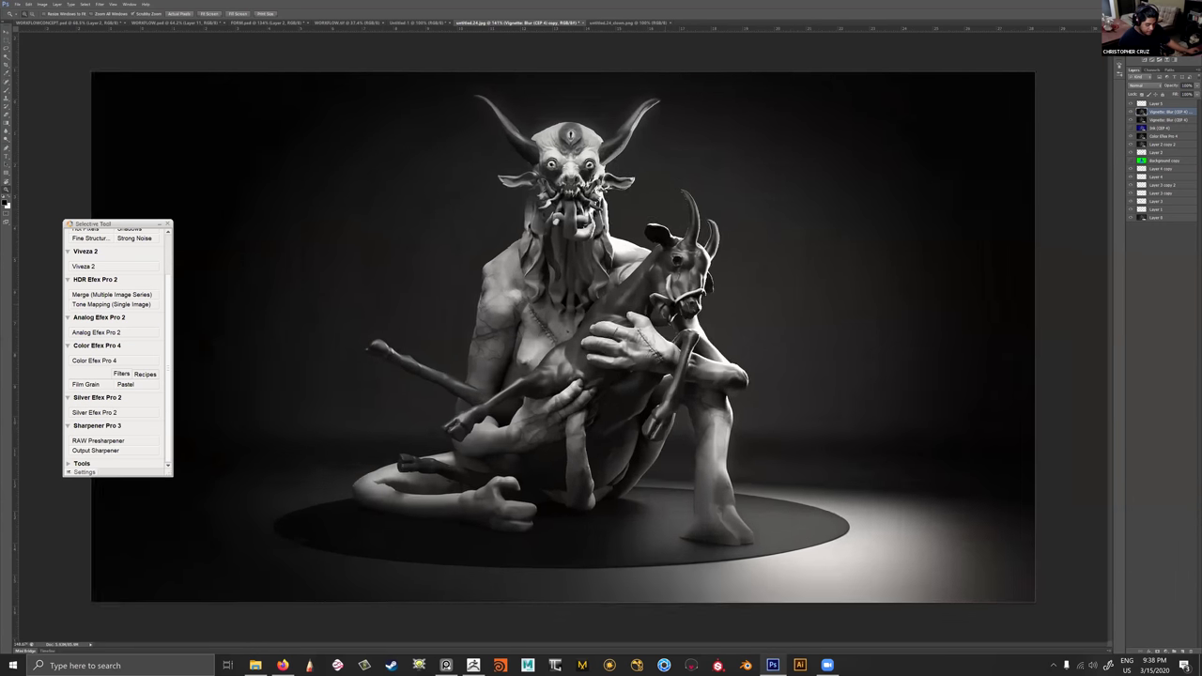
scroll(562, 333, "up", 1, "alt")
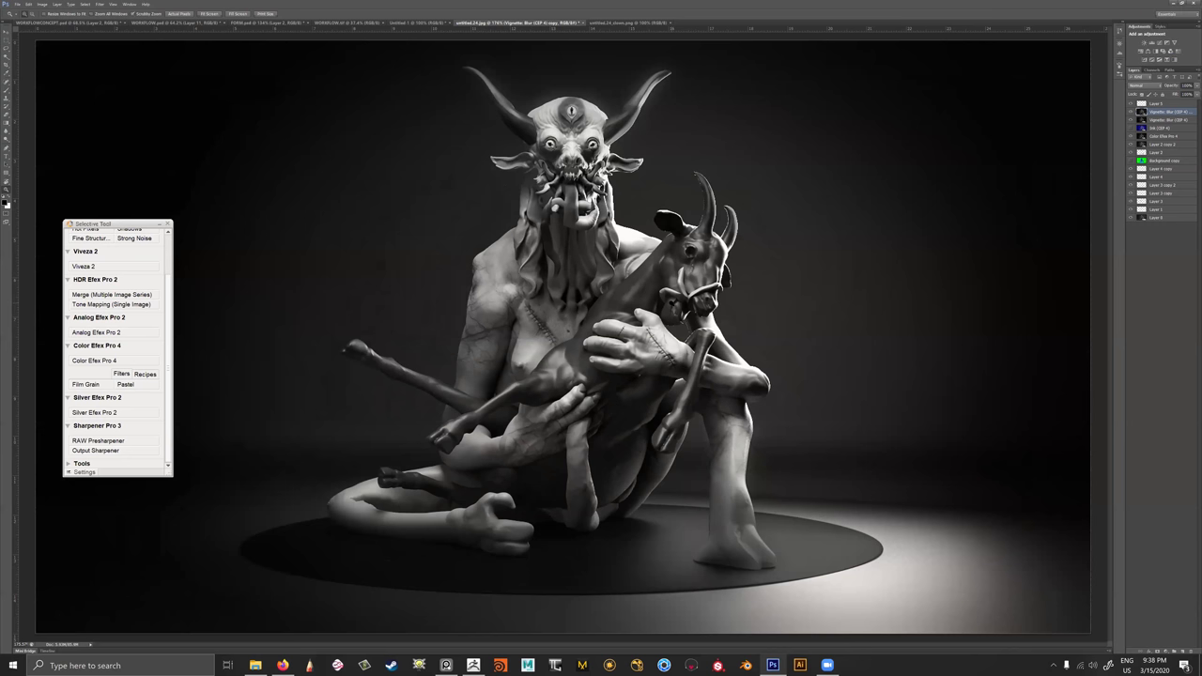
scroll(563, 337, "down", 1, "alt")
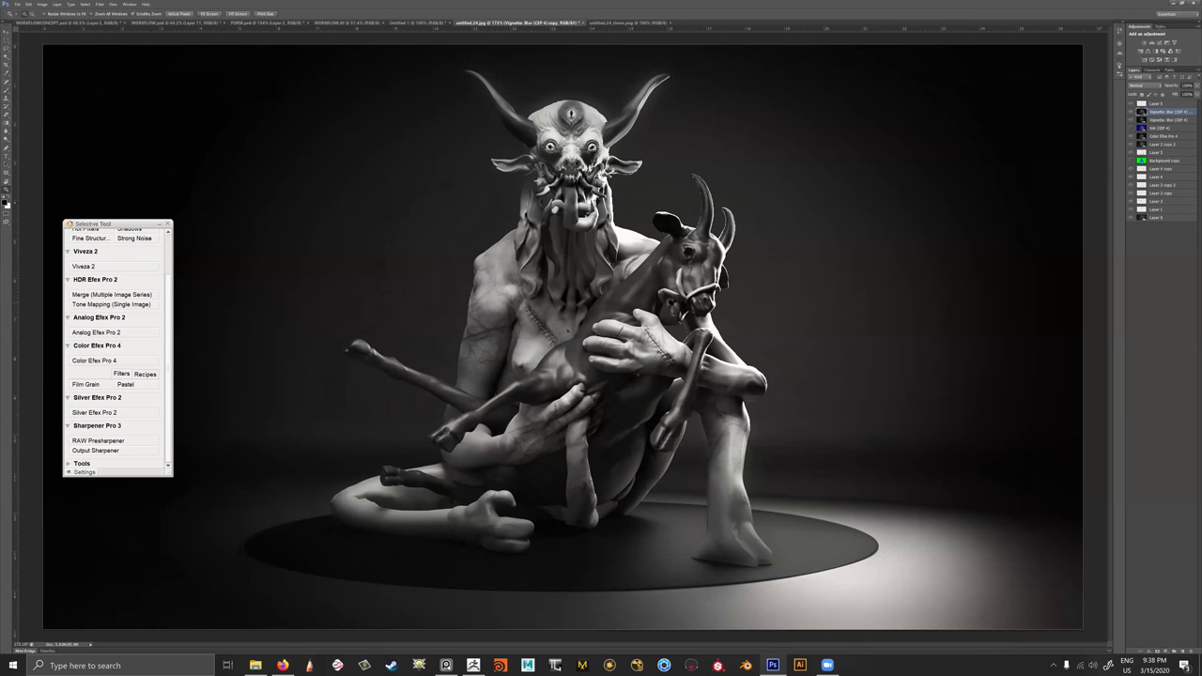
left_click(1157, 103)
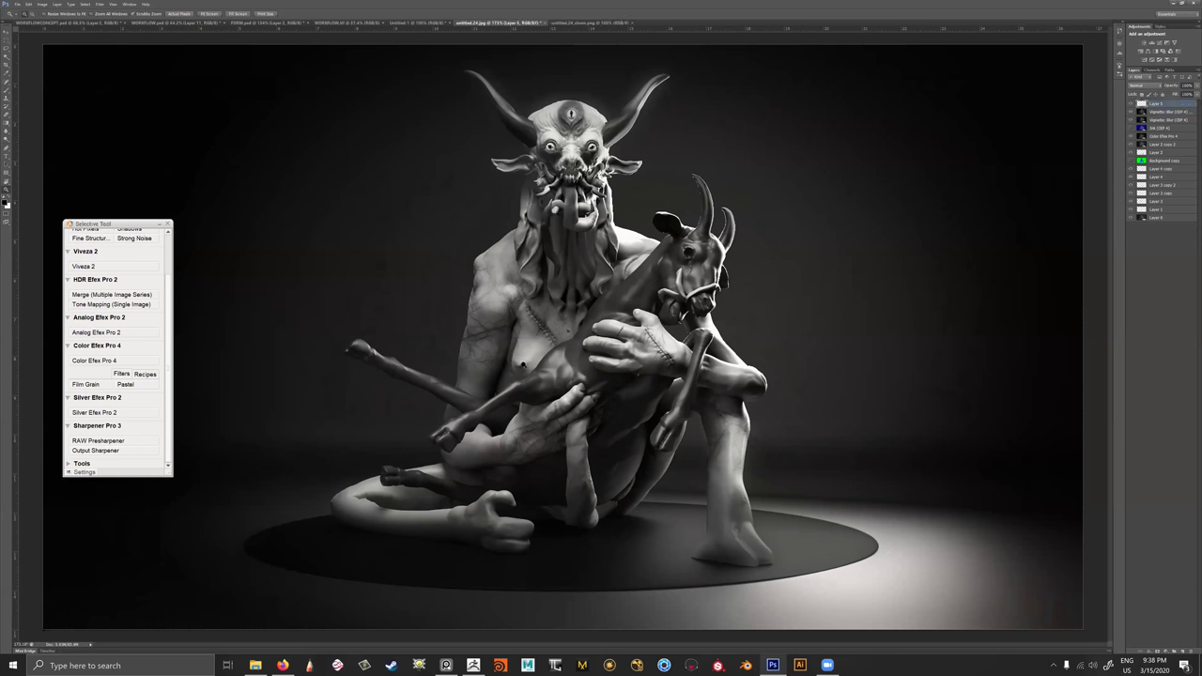
scroll(566, 334, "up", 1, "alt")
left_click_drag(523, 367, 521, 365)
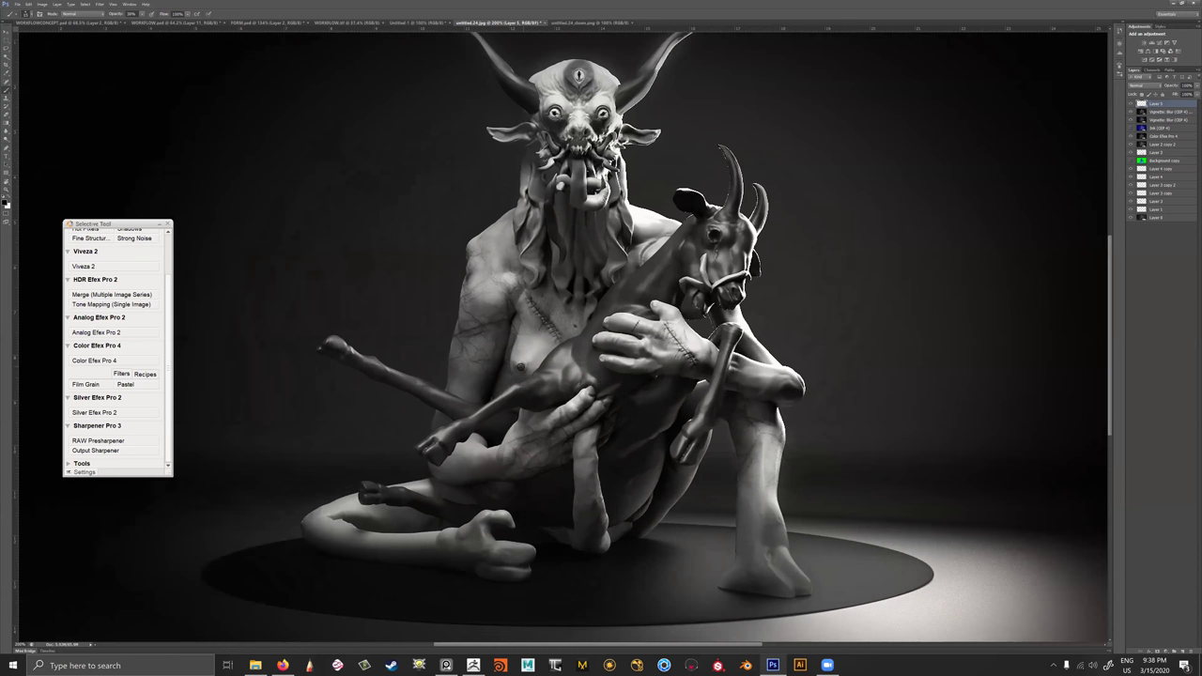
scroll(523, 366, "down", 1, "alt")
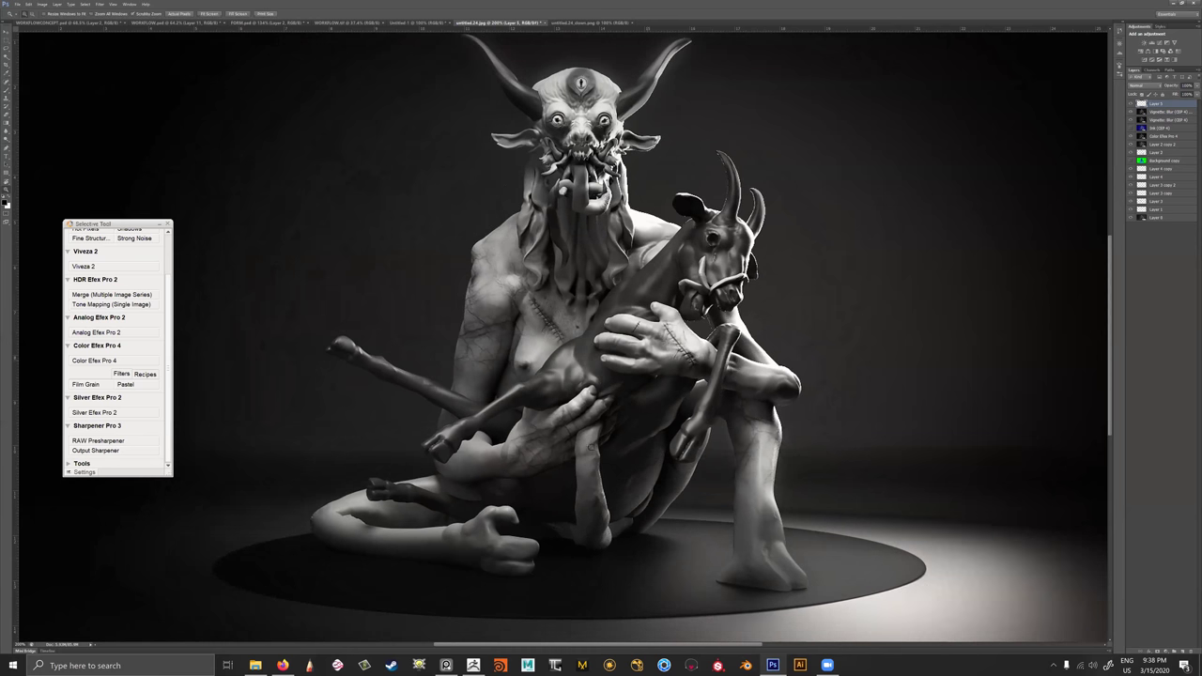
scroll(582, 449, "down", 1, "alt")
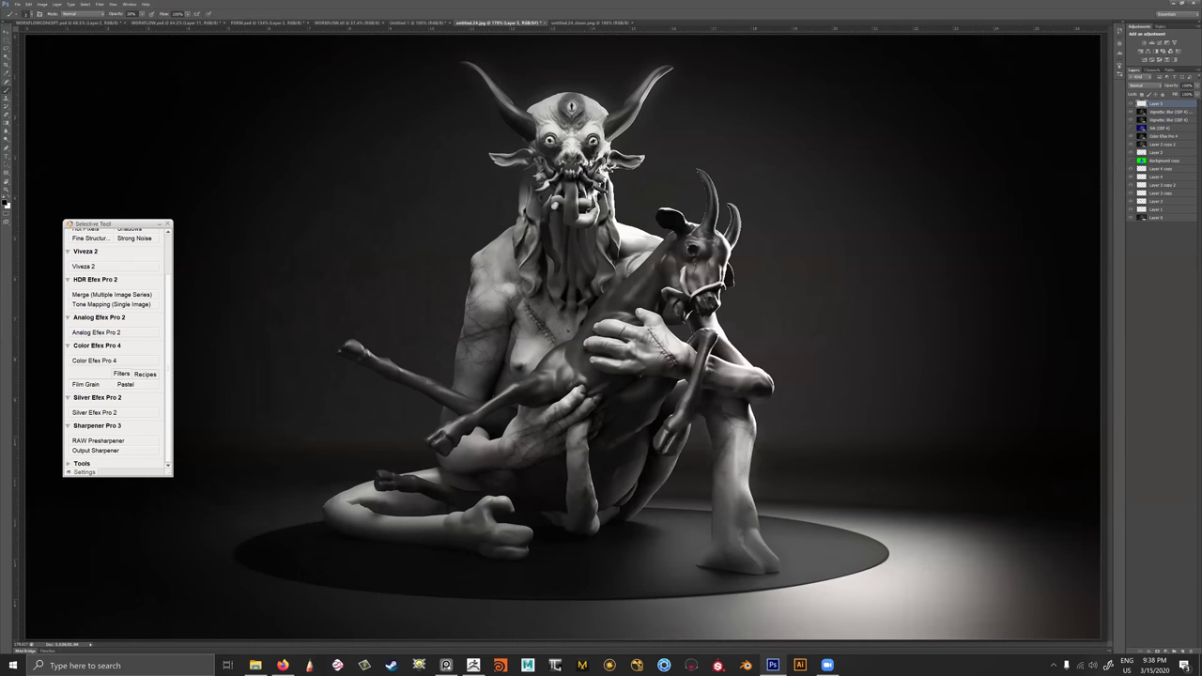
Select the creature's bent front leg from the Background copy layer and paint a shadow over its foot on the topmost layer.
key("z")
left_click_drag(775, 538, 762, 538)
left_click(1142, 162)
key("w")
left_click(761, 557)
key("b")
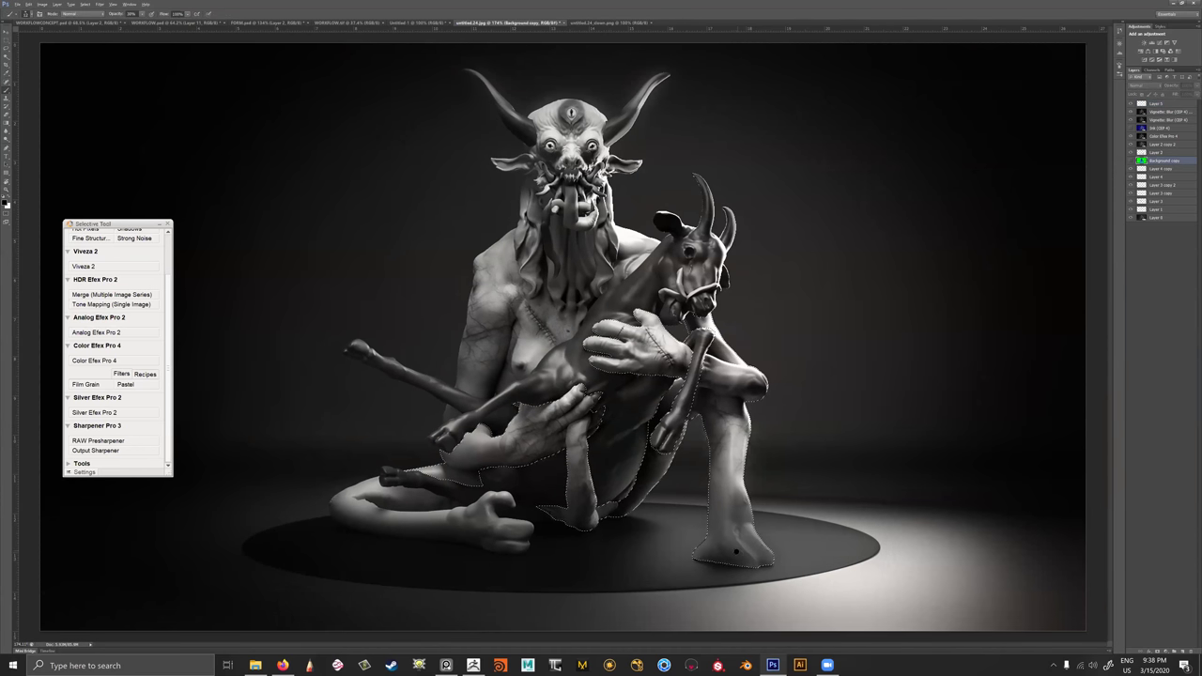
left_click(1164, 111)
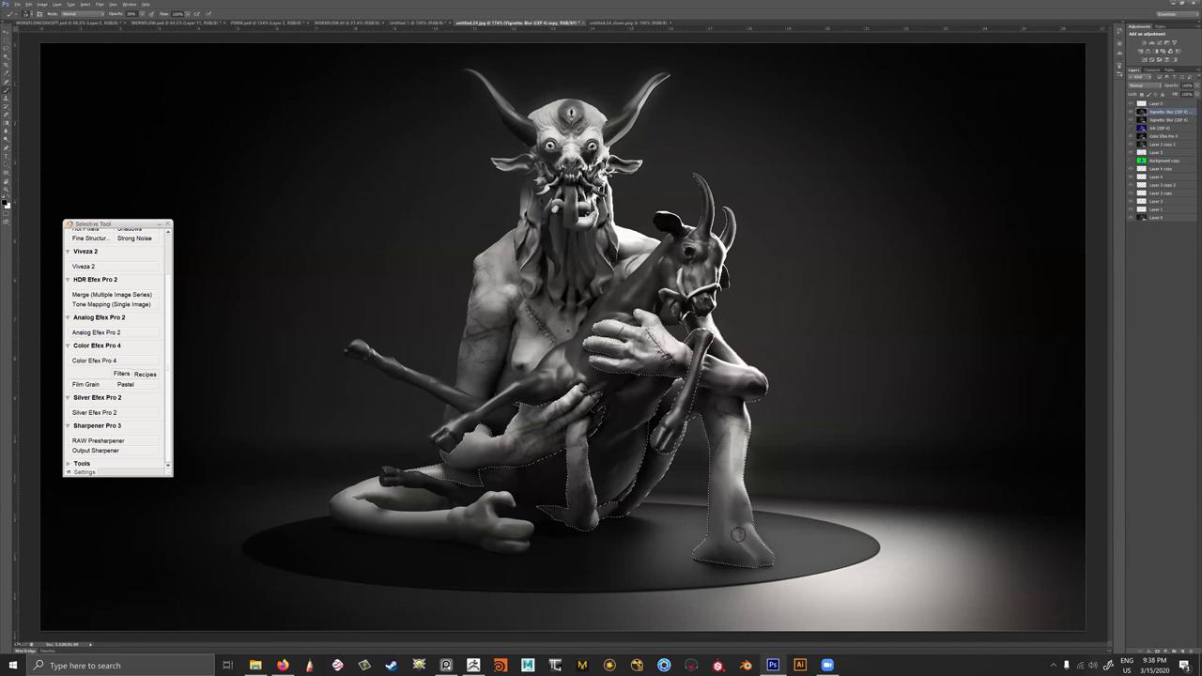
left_click(1159, 103)
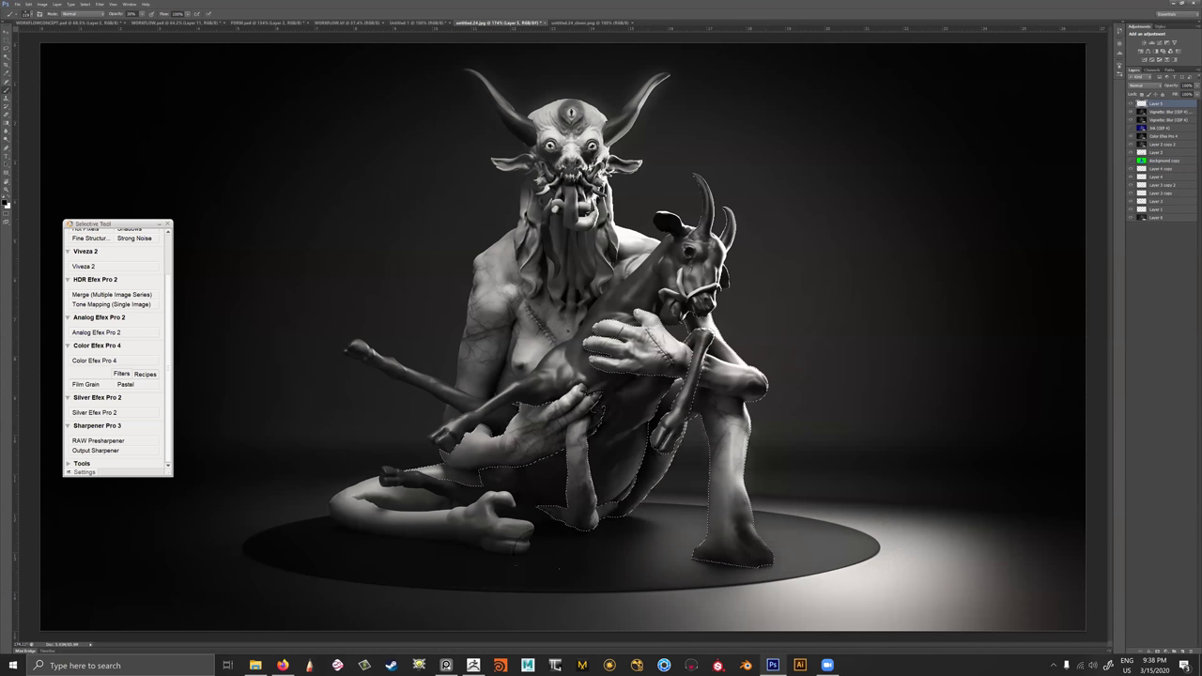
key("ctrl+d")
left_click_drag(731, 573, 761, 533, "ctrl")
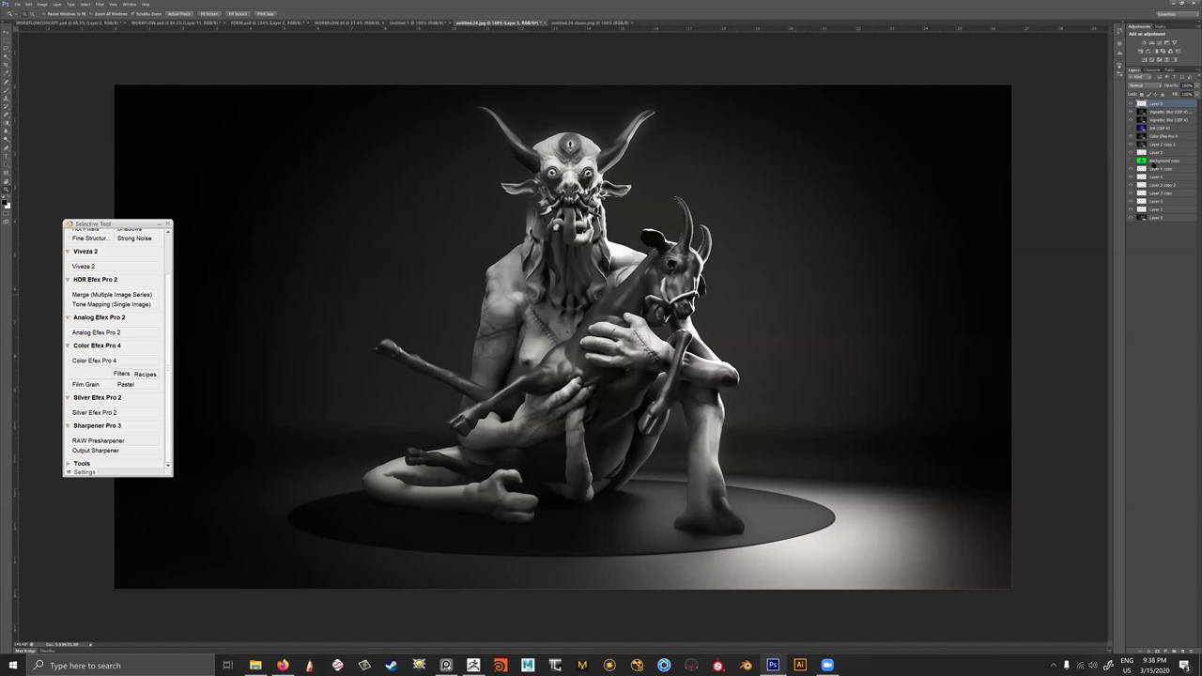
Select the folded leg from the Background copy layer and brush a shadow onto its foot on the topmost layer.
left_click(1155, 160)
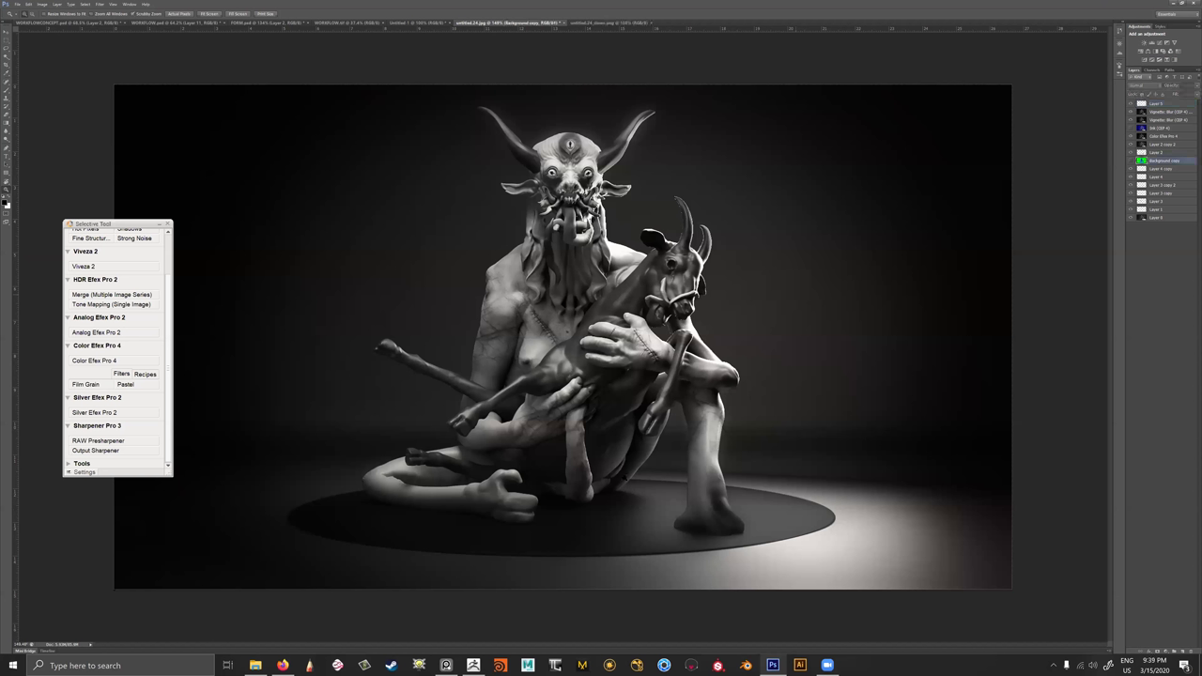
key("w")
left_click(504, 492)
left_click(1173, 103)
key("b")
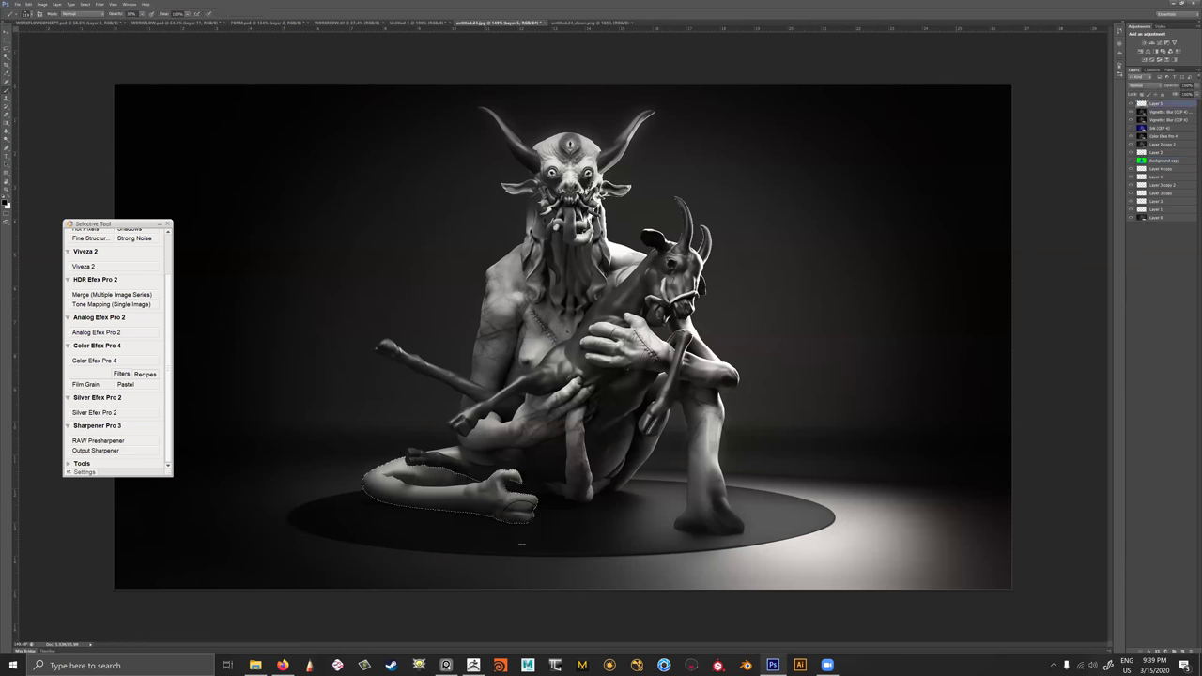
key("ctrl+d")
key("z")
left_click_drag(696, 477, 690, 476)
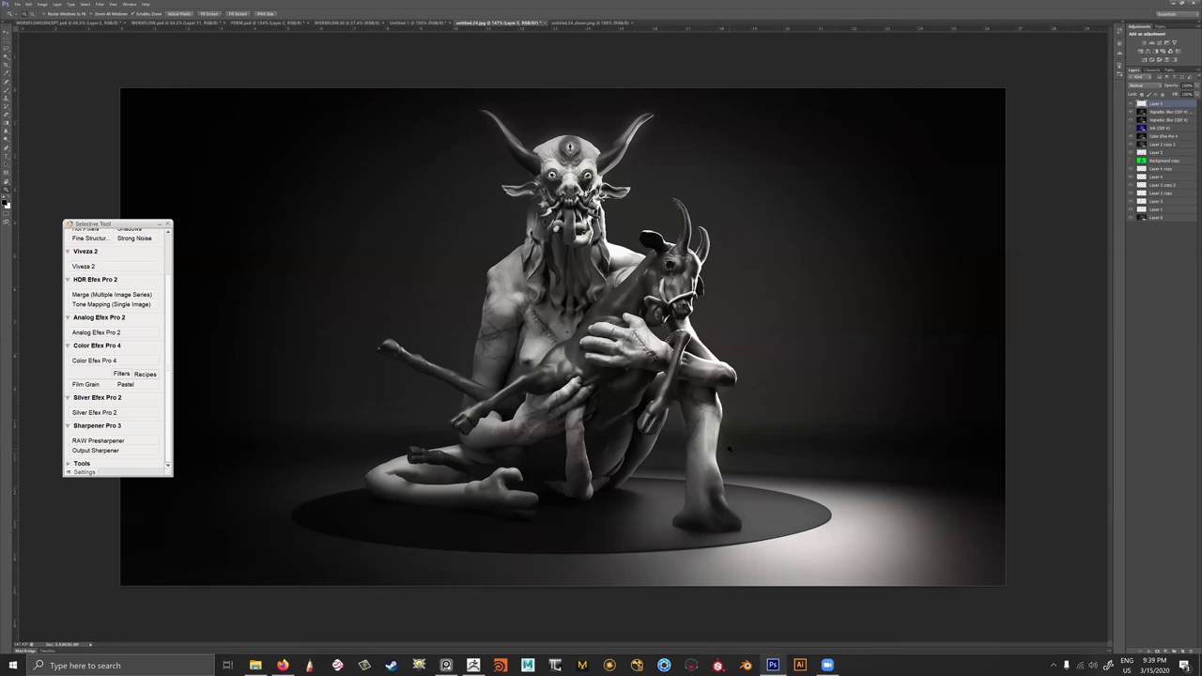
Select the creature's limbs with the Magic Wand on the Background copy layer and brush shading inside the selection on the topmost layer.
left_click_drag(577, 375, 589, 383)
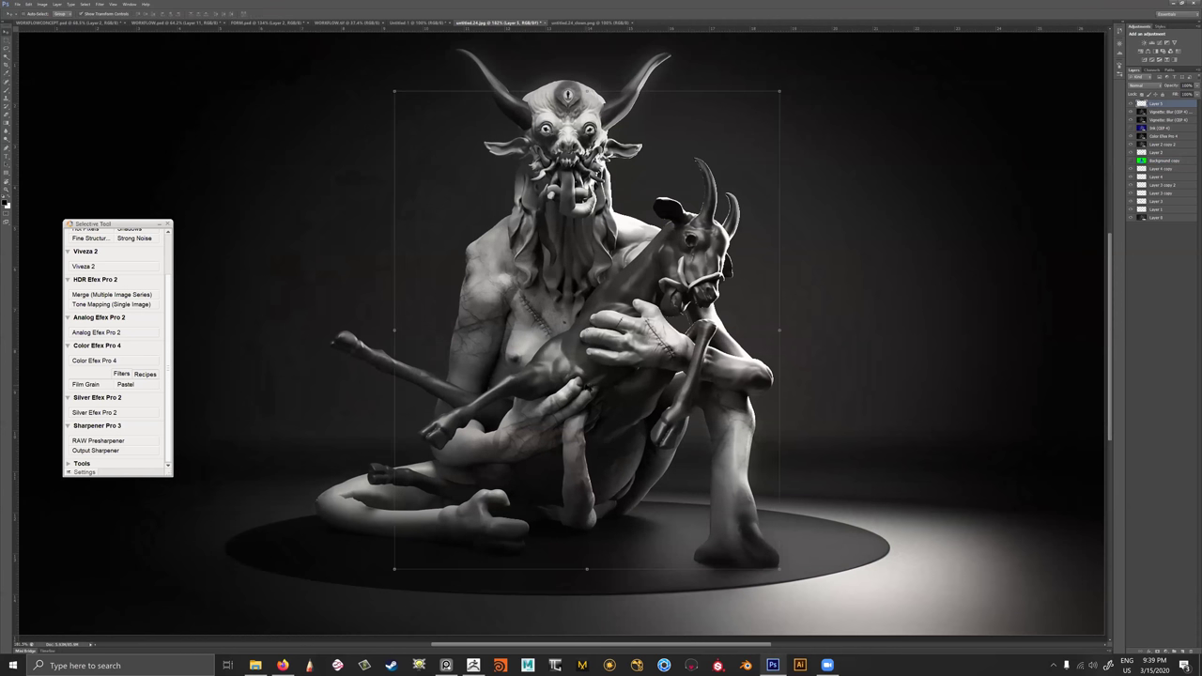
key("b")
mouse_move(584, 380)
right_mouse_down("alt")
mouse_move(601, 381)
mouse_move(579, 381)
right_mouse_up("alt")
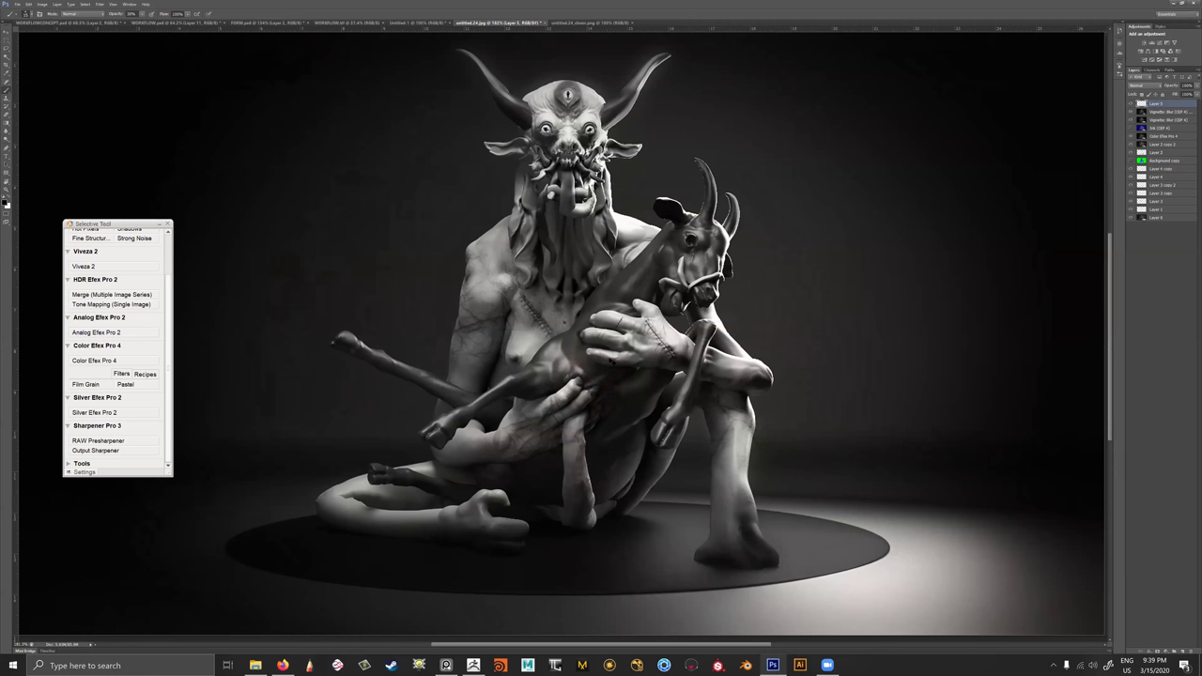
left_click(1154, 161)
key("w")
left_click(732, 413)
left_click(1151, 105)
key("b")
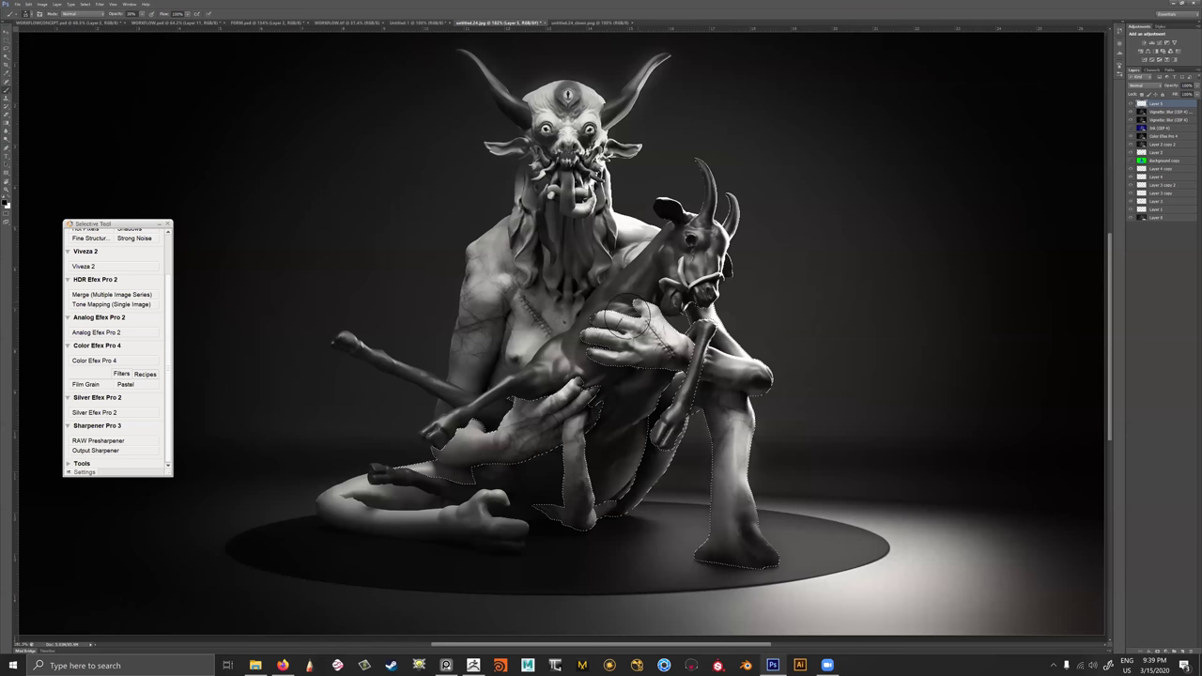
left_click_drag(772, 335, 724, 363, "ctrl")
key("b")
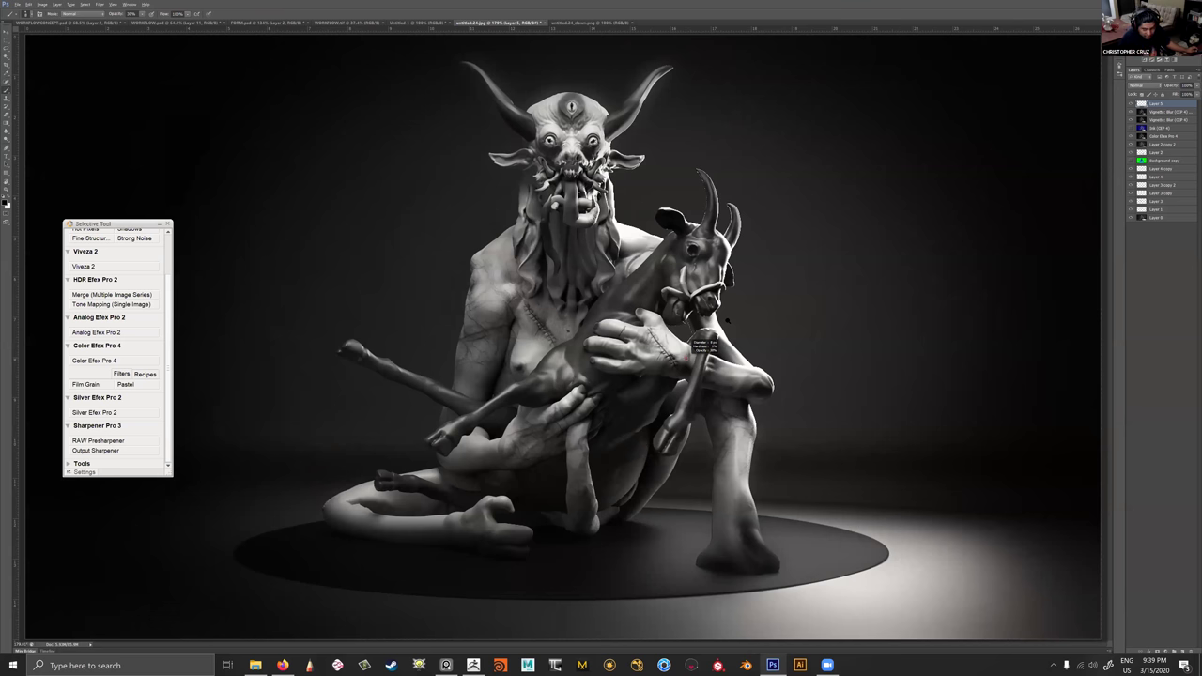
Select the creature's head and upper body with the Magic Wand and brush shading inside the selection on the topmost layer.
key("z")
scroll(699, 346, "down", 1, "alt")
scroll(721, 331, "down", 2, "alt")
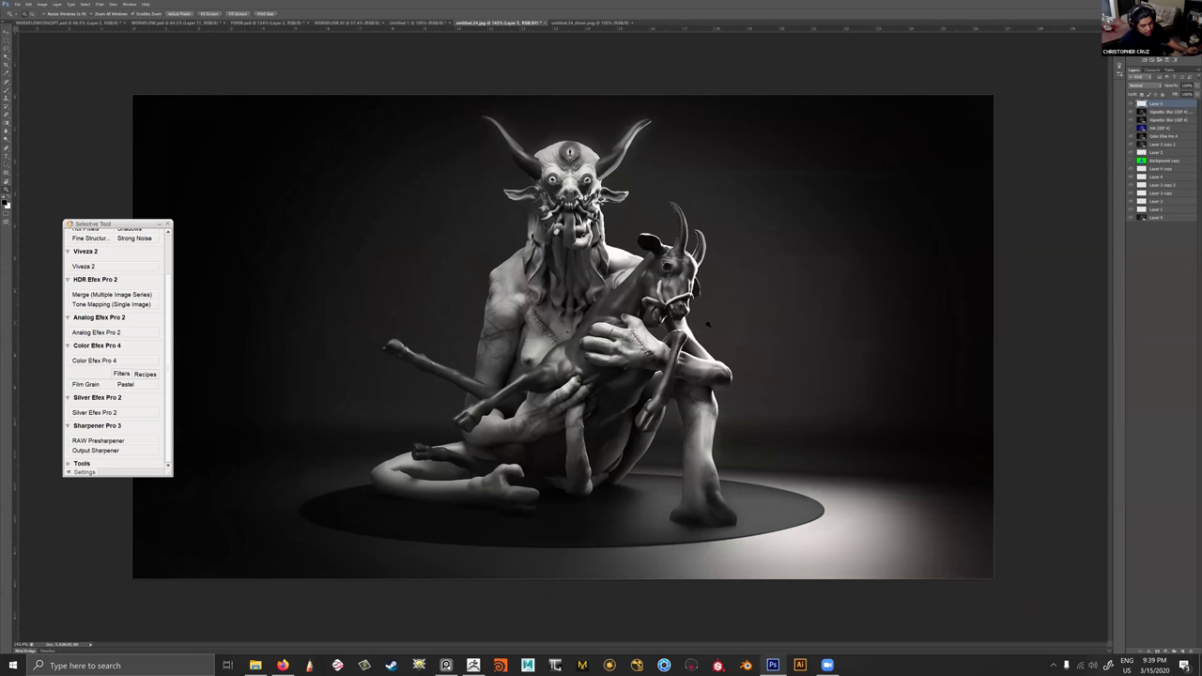
scroll(704, 322, "down", 1, "alt")
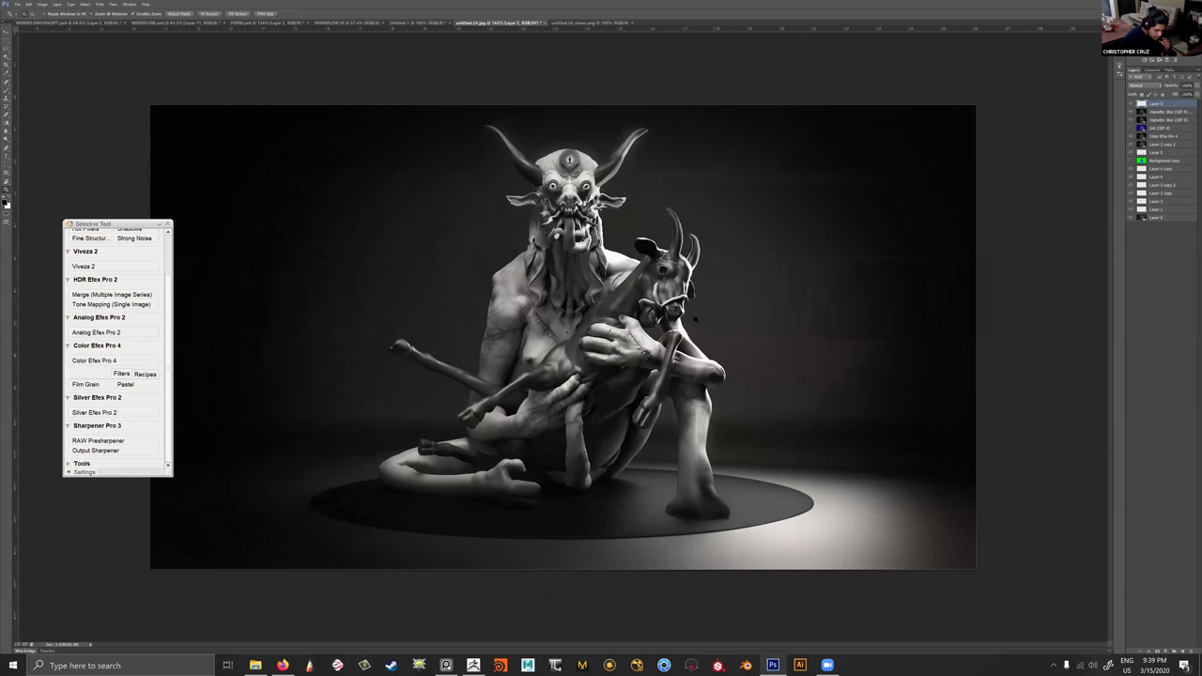
scroll(693, 322, "down", 1, "alt")
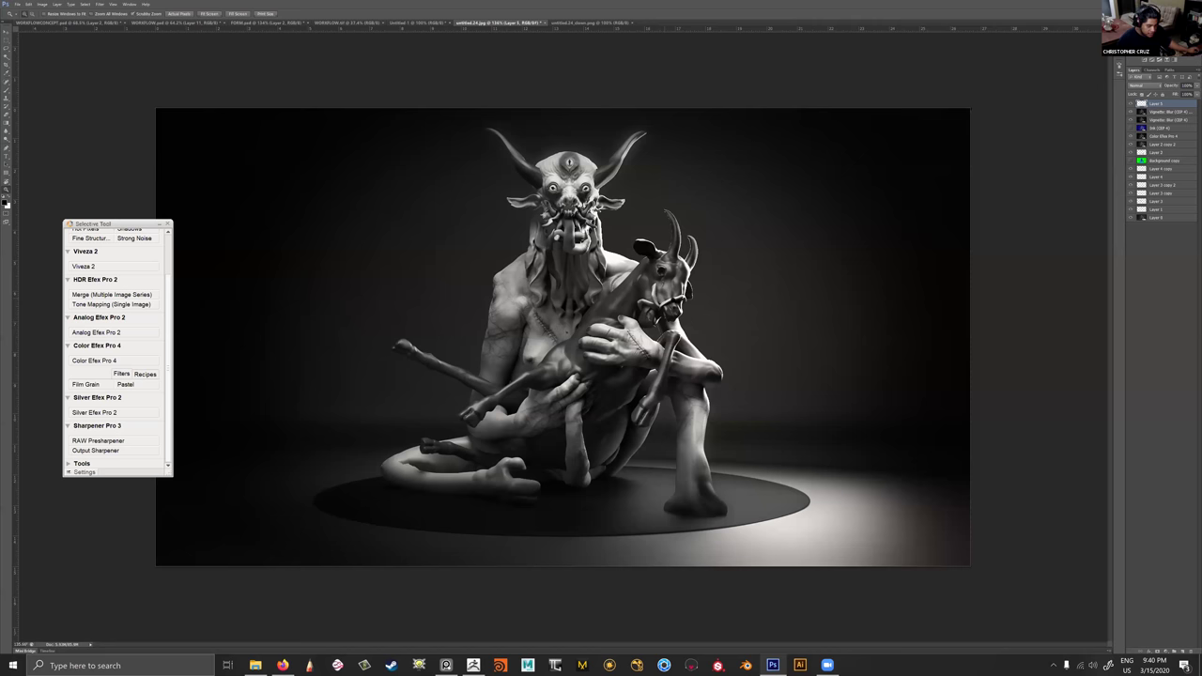
key("ctrl+plus")
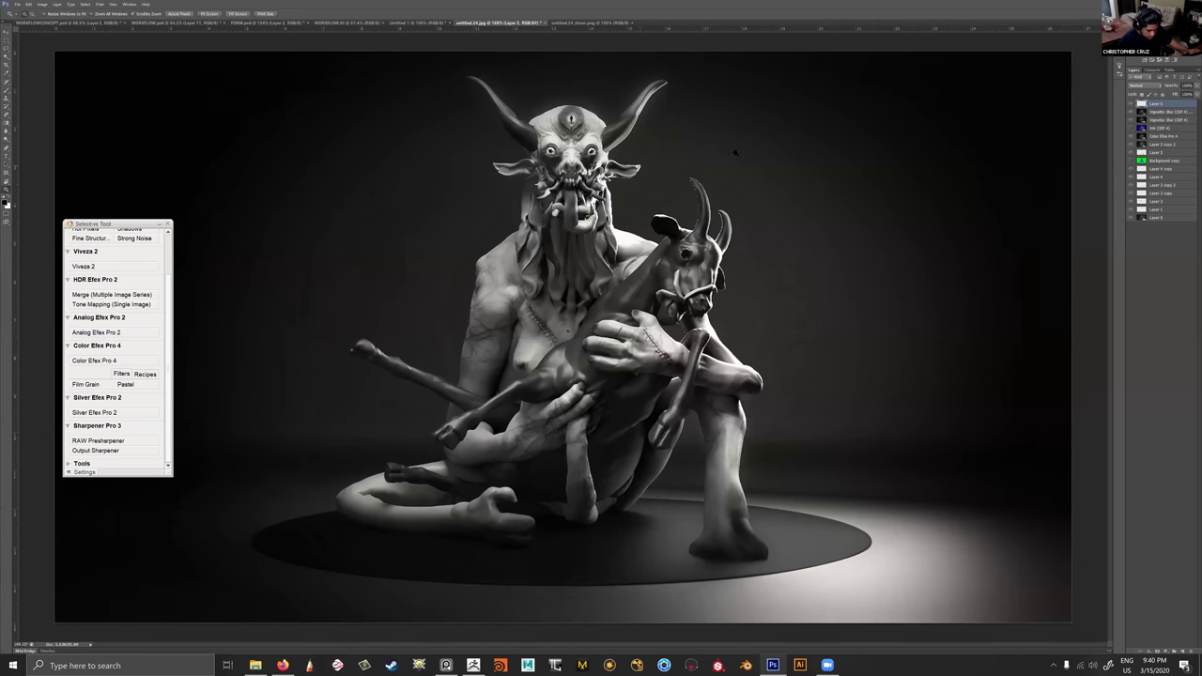
key("ctrl+plus")
left_click_drag(1155, 131, 1147, 166)
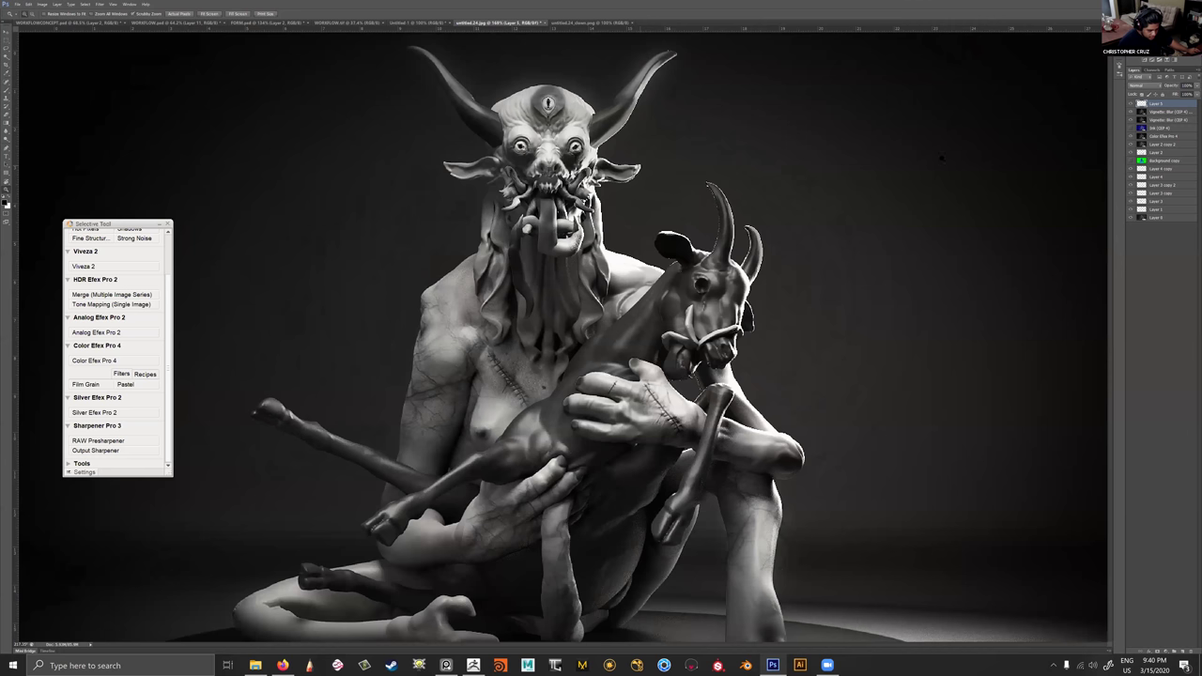
left_click_drag(942, 159, 952, 158)
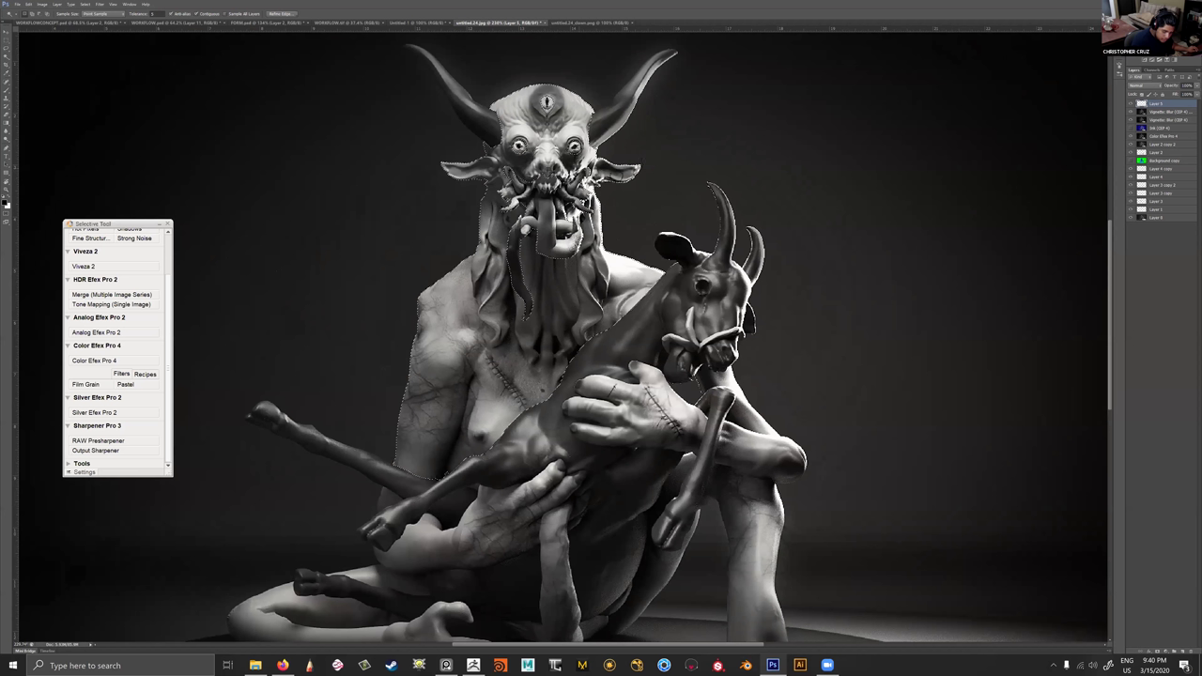
key("b")
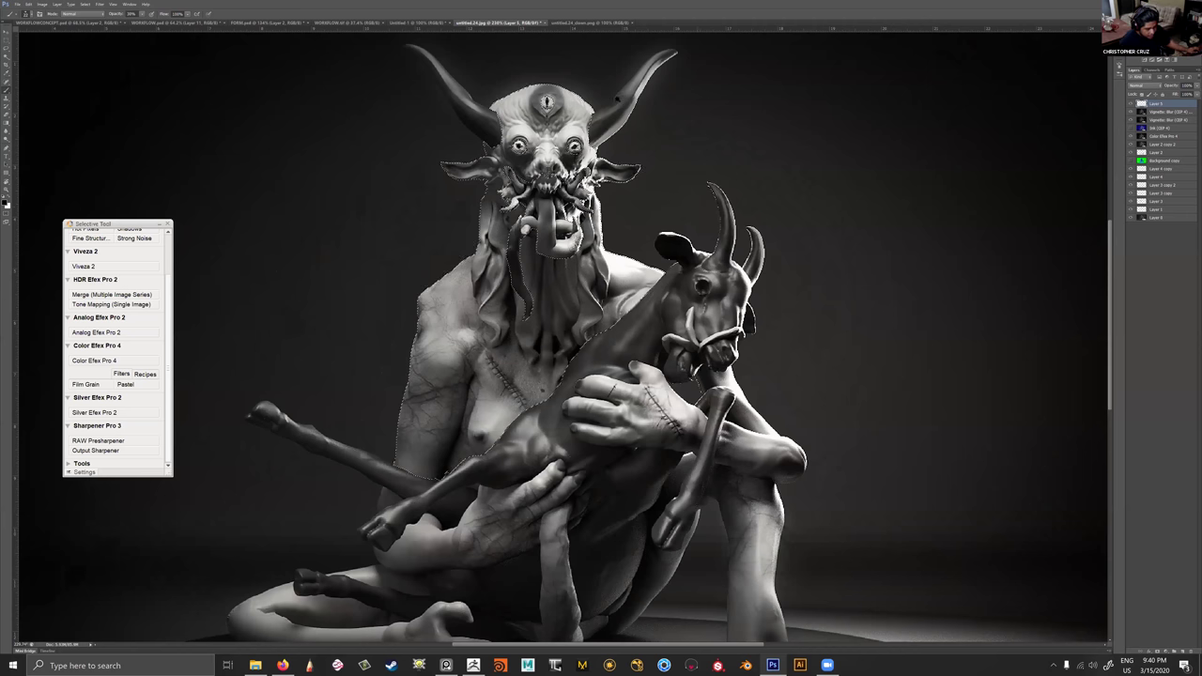
key("ctrl+0")
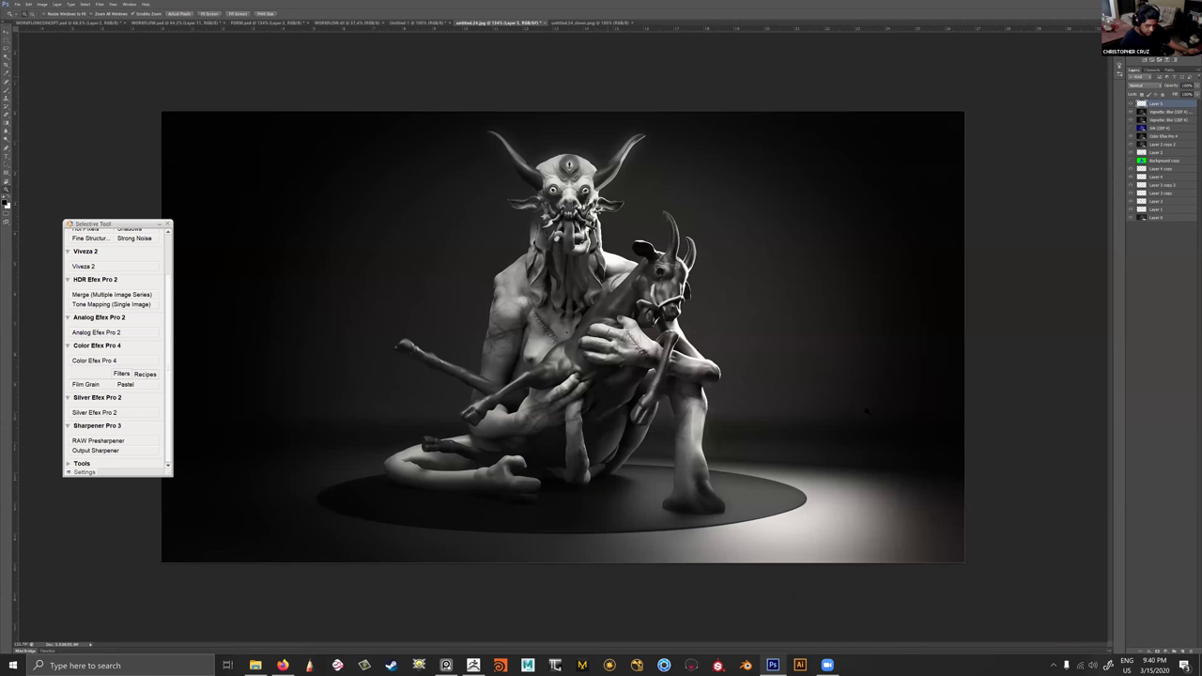
Paint a small dark mark below the goat's eye on the topmost layer and shrink the eraser for fine cleanup.
mouse_move(849, 360)
left_mouse_down()
mouse_move(826, 358)
mouse_move(837, 358)
left_mouse_up()
scroll(859, 357, "up", 2, "alt")
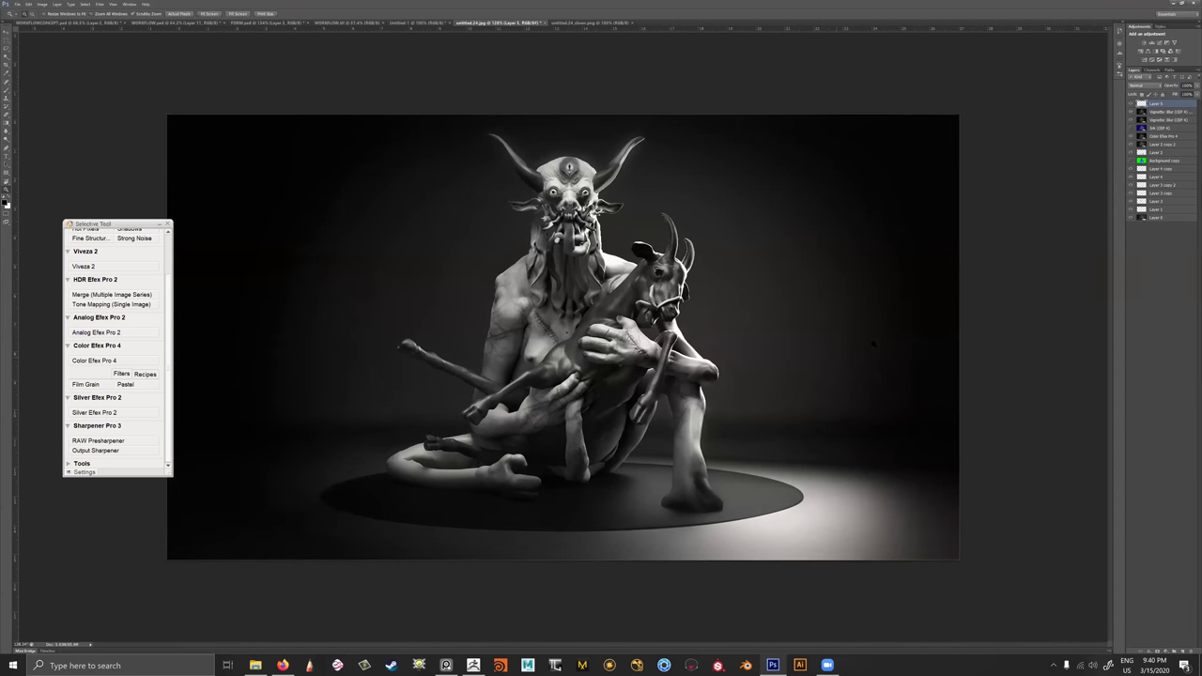
scroll(838, 329, "down", 1, "alt")
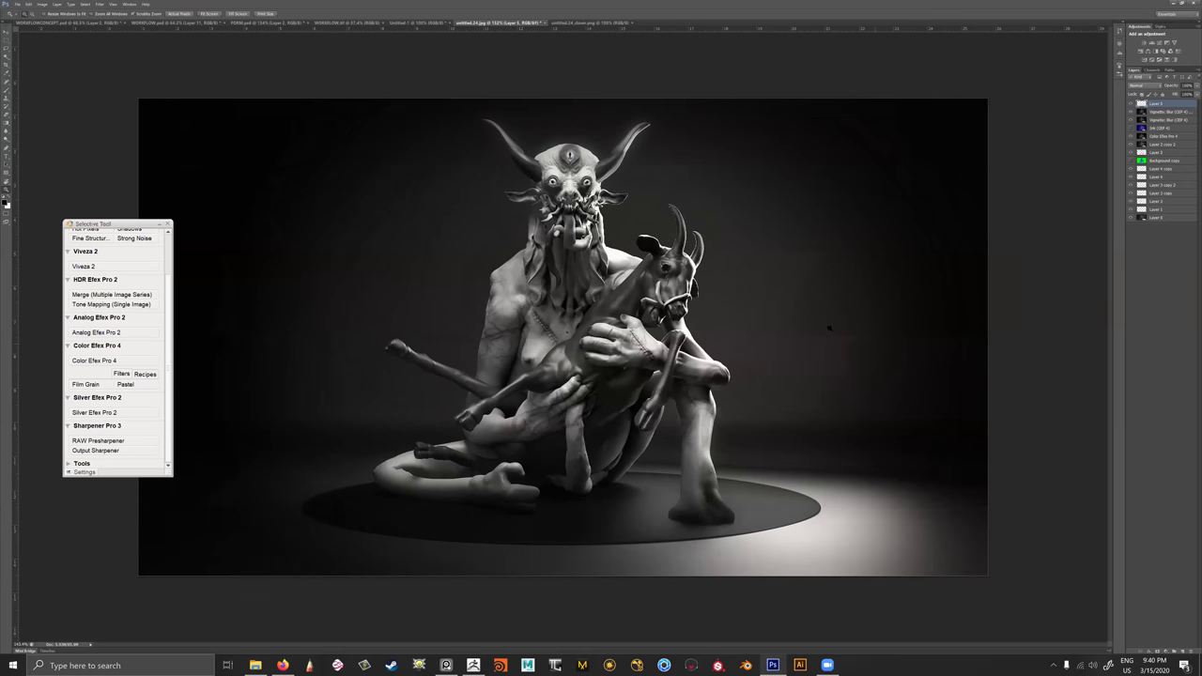
scroll(563, 336, "down", 1, "alt")
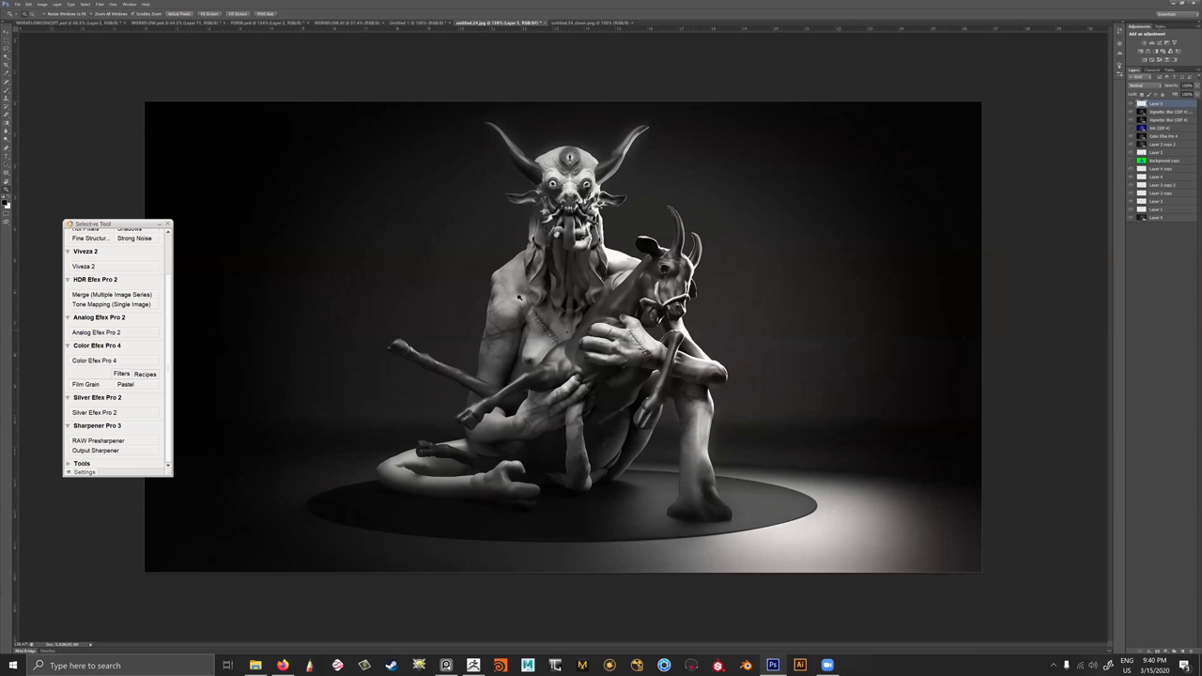
scroll(517, 297, "up", 2, "alt")
key("b")
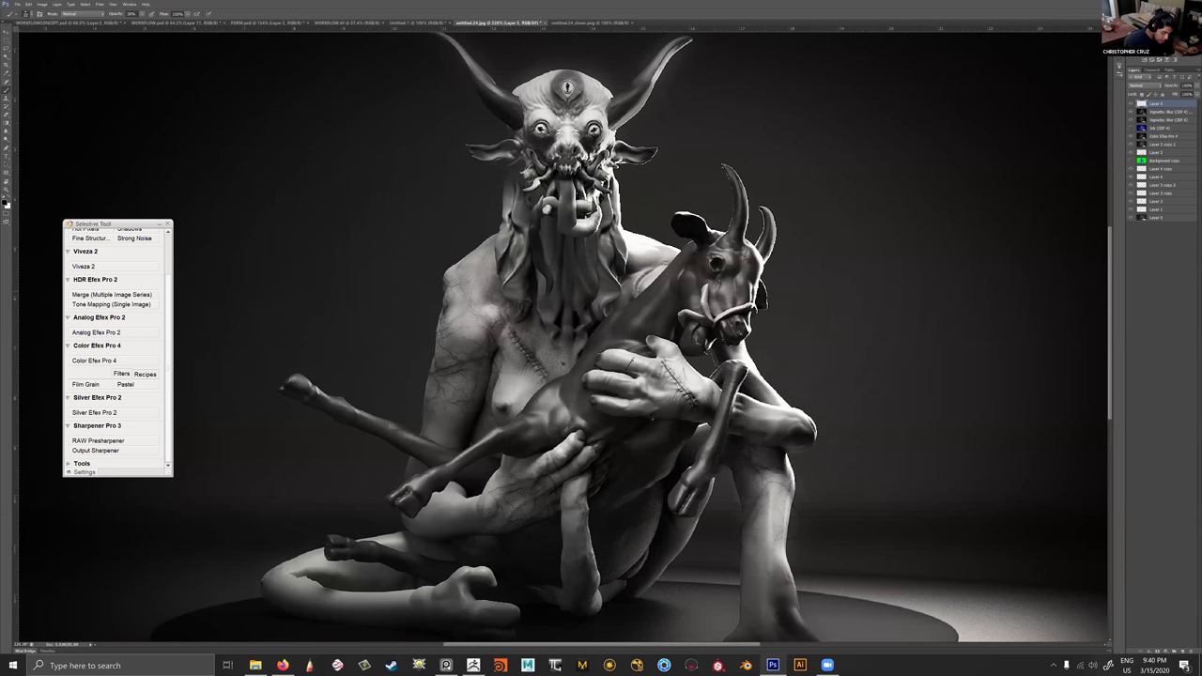
key("e")
key("bracketleft")
key("bracketleft")
key("bracketleft")
key("bracketleft")
key("bracketleft")
key("bracketleft")
key("bracketleft")
key("bracketleft")
key("bracketleft")
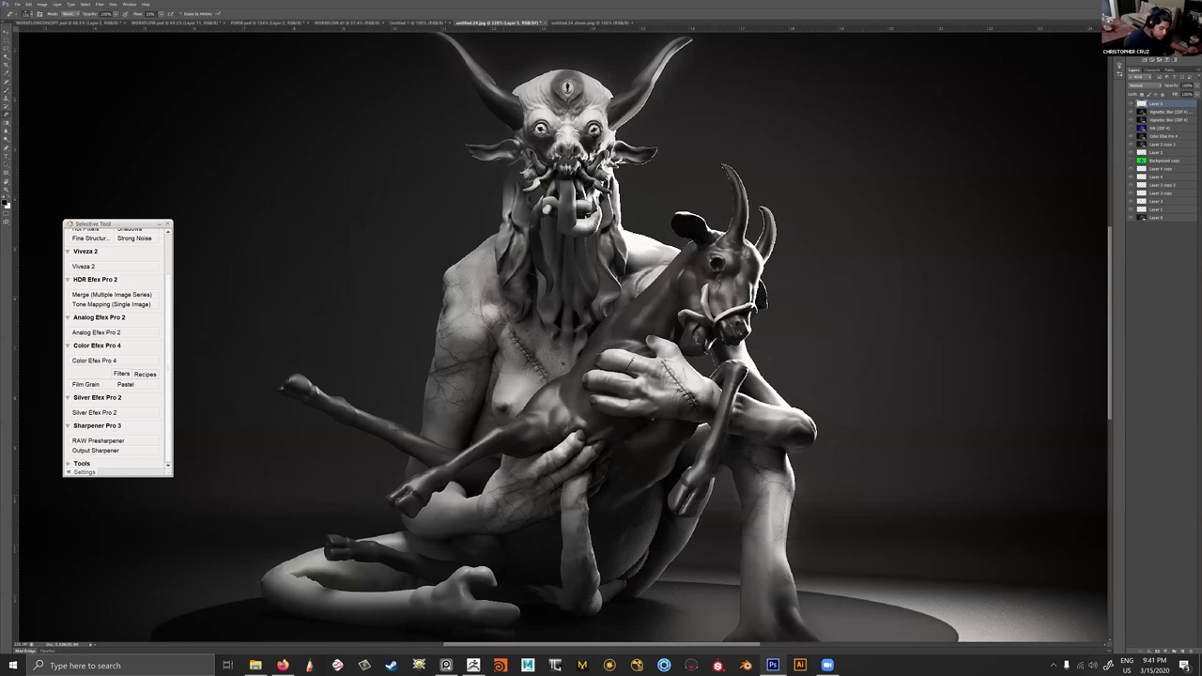
key("b")
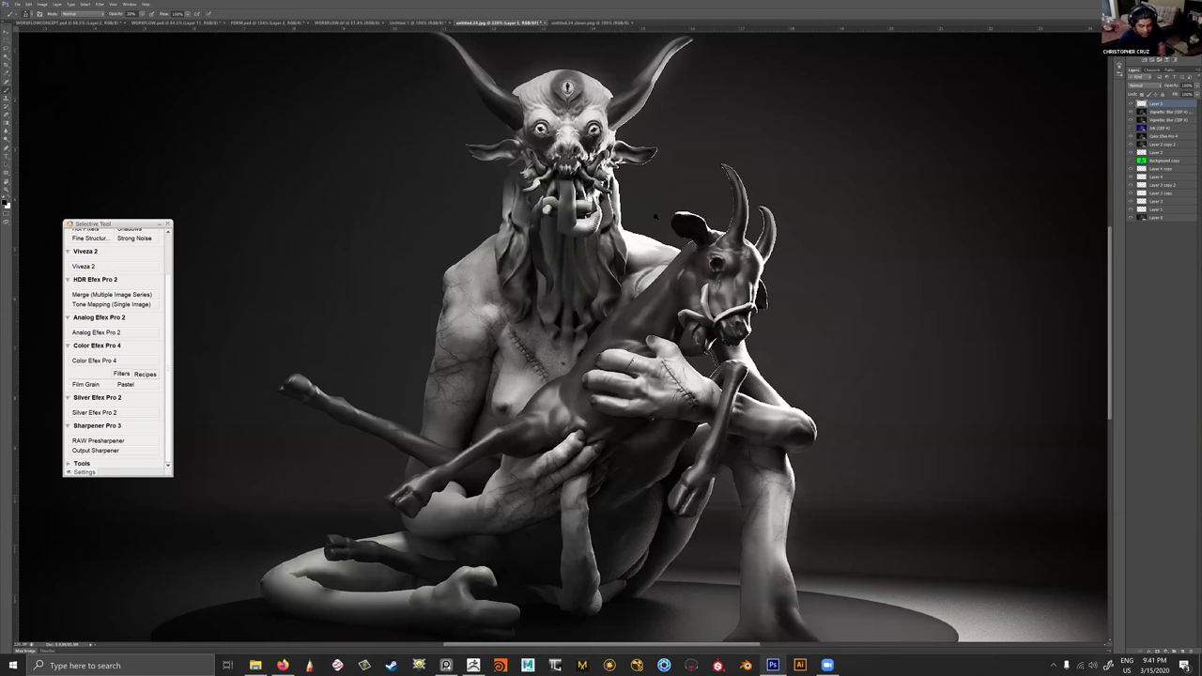
Paint thin dark veins from the knee down the creature's bent front leg on the topmost layer.
left_click_drag(655, 217, 629, 217, "ctrl")
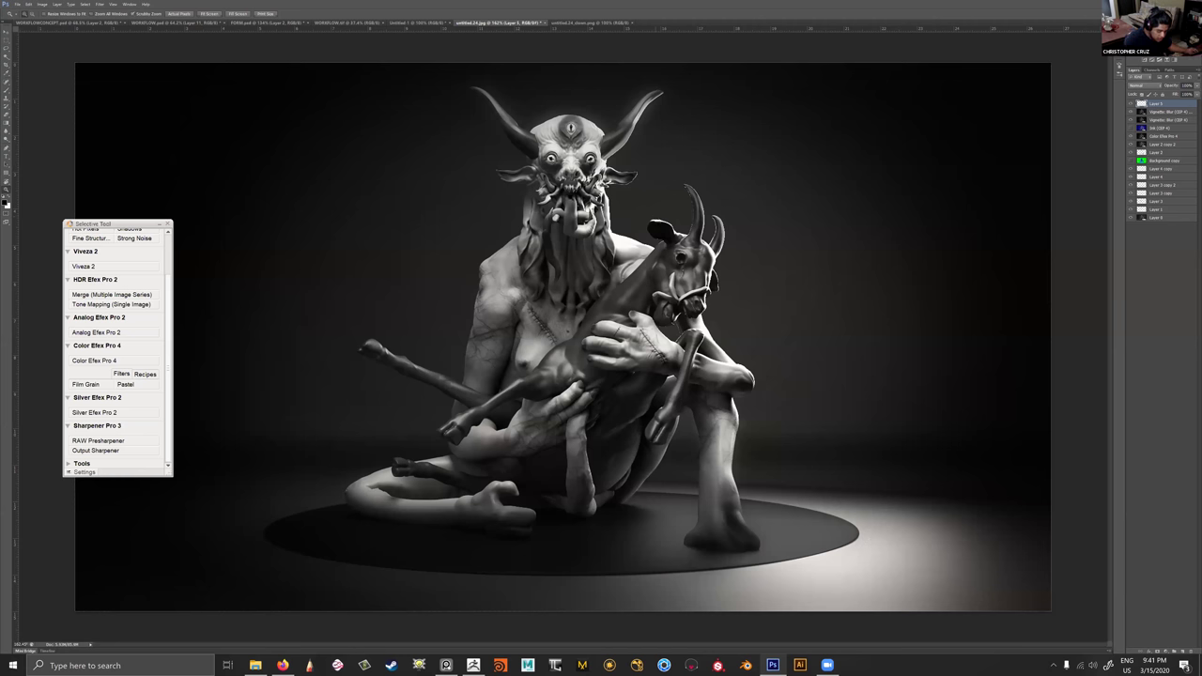
scroll(582, 221, "up", 1, "alt")
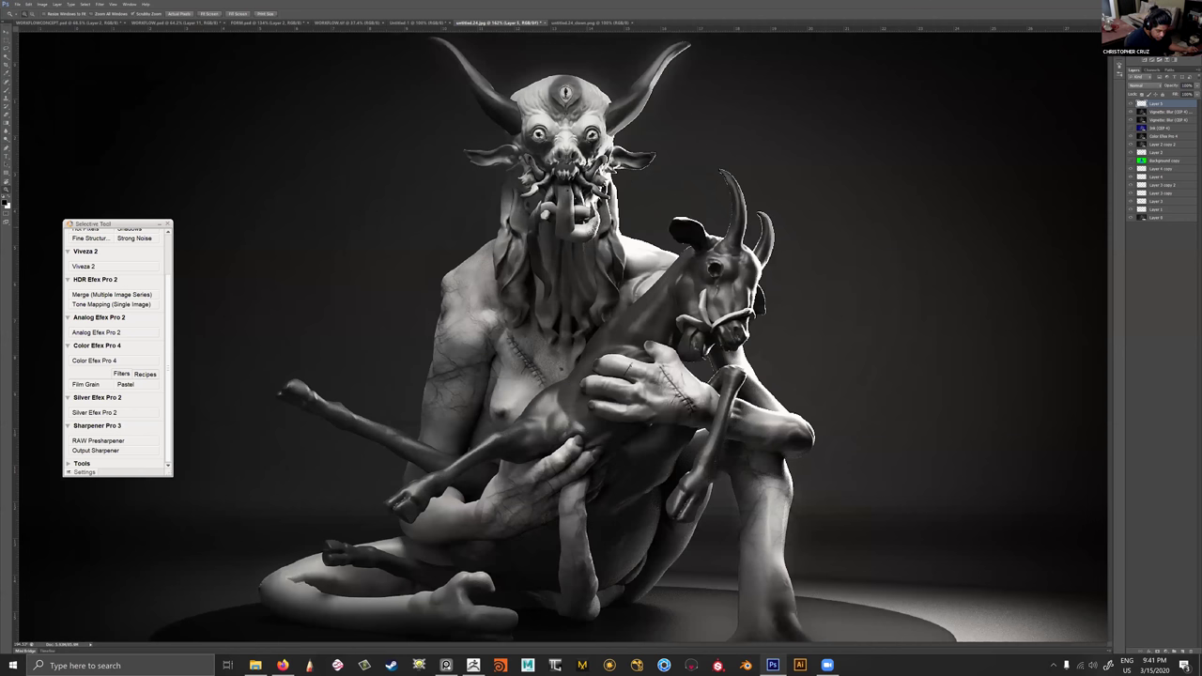
left_click_drag(572, 201, 576, 201, "ctrl")
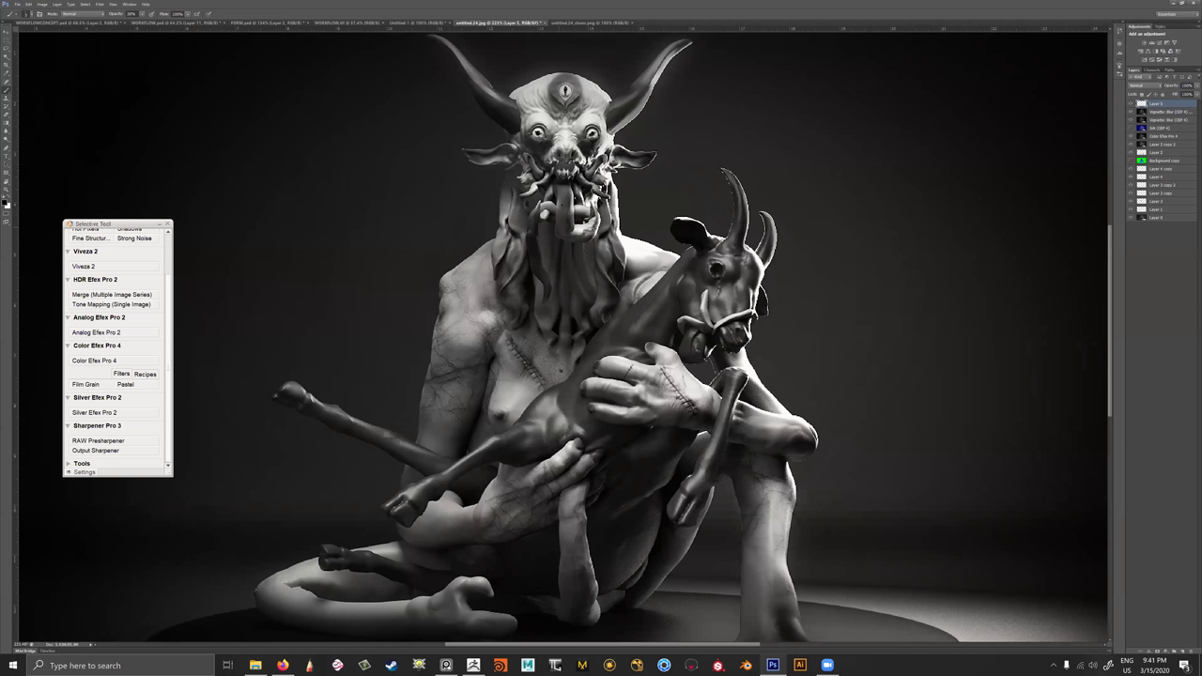
mouse_move(798, 395)
left_mouse_down("ctrl")
mouse_move(747, 398)
mouse_move(798, 399)
left_mouse_up("ctrl")
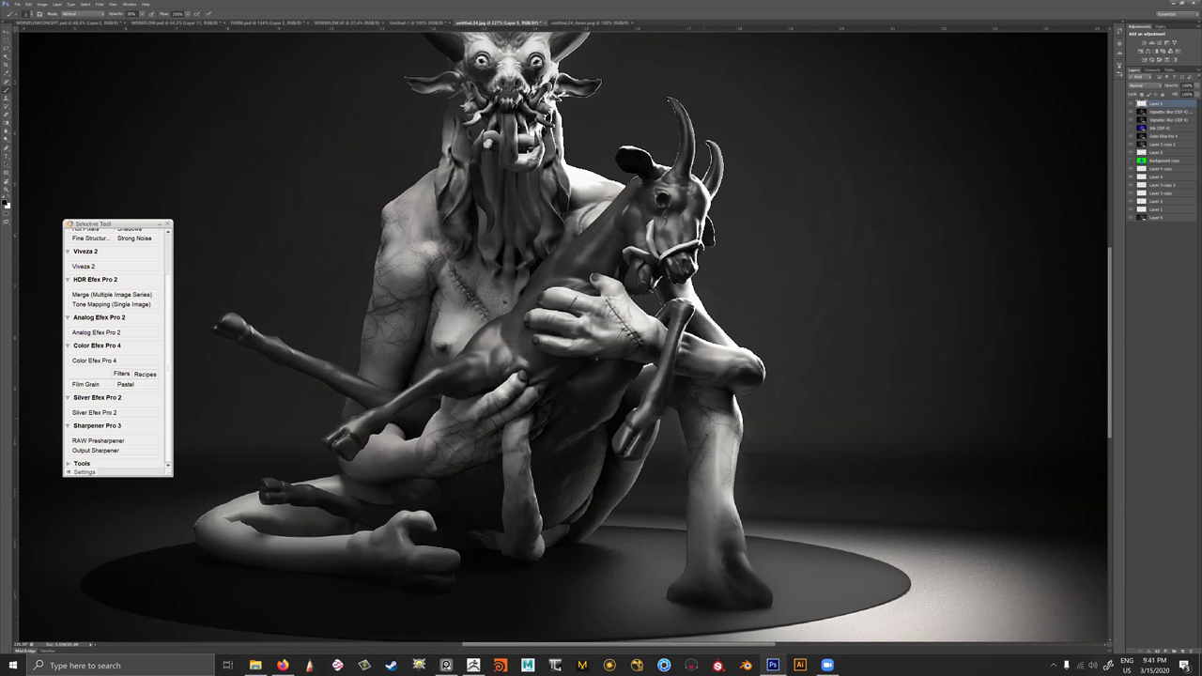
left_click_drag(715, 418, 709, 433)
left_click_drag(709, 489, 714, 509)
right_click_drag(715, 517, 714, 518, "alt")
key("z")
left_click_drag(731, 536, 690, 536)
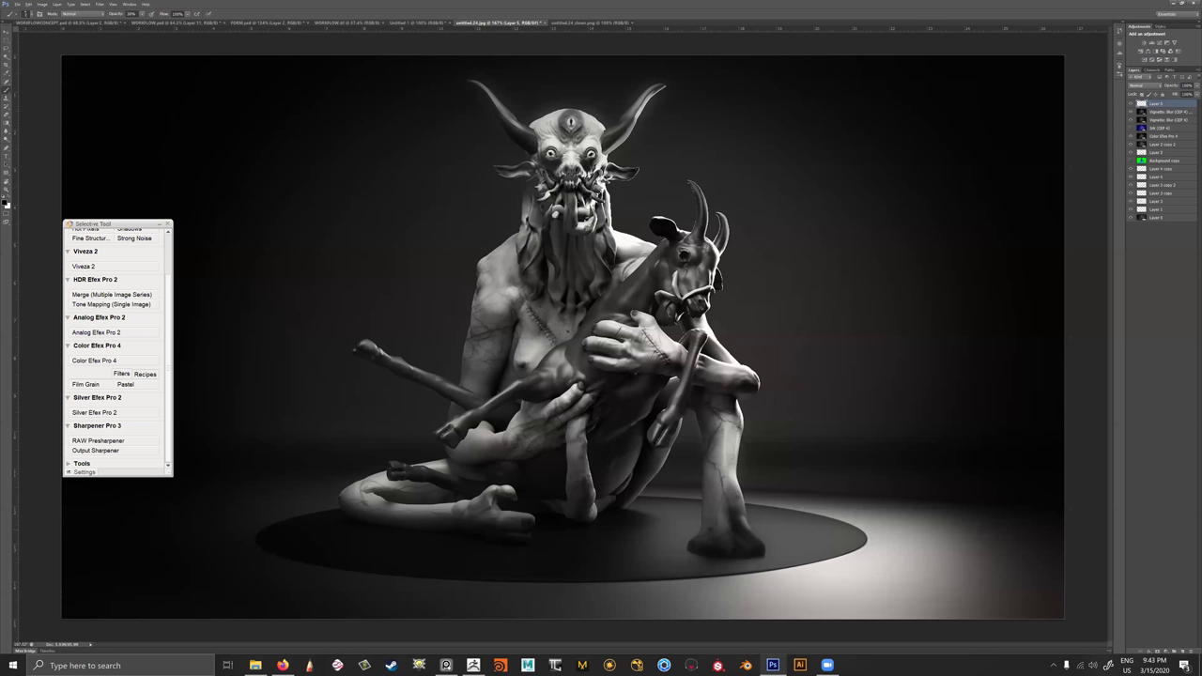
Resize the brush and paint additional thin veins on the creature's folded leg and forearm on the topmost layer.
right_click_drag(713, 528, 714, 529, "alt")
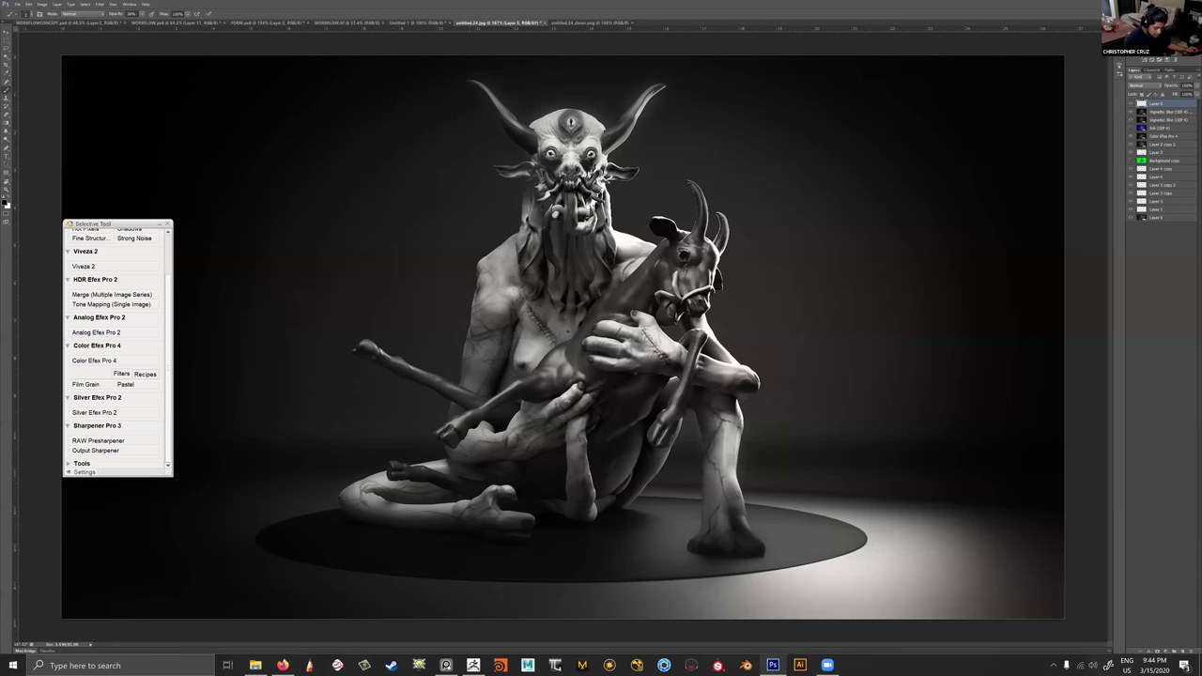
left_click_drag(578, 439, 582, 439, "ctrl")
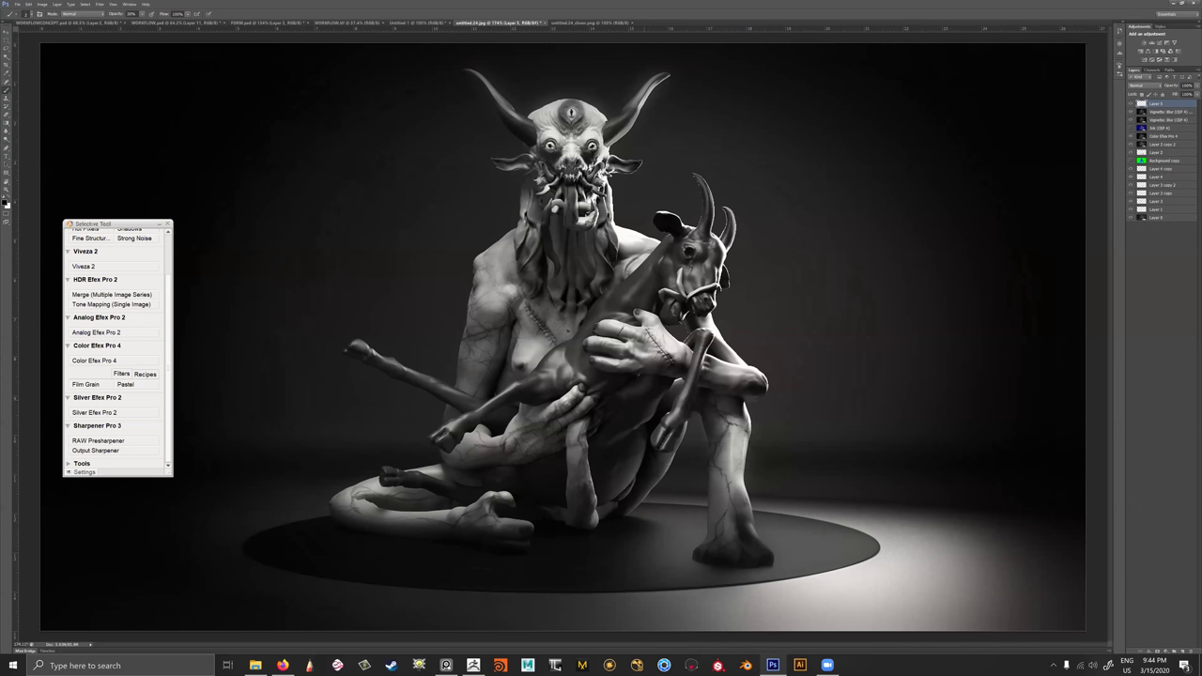
left_click_drag(849, 467, 836, 468, "ctrl")
left_click_drag(749, 357, 774, 357, "ctrl")
left_click_drag(629, 246, 641, 246, "ctrl")
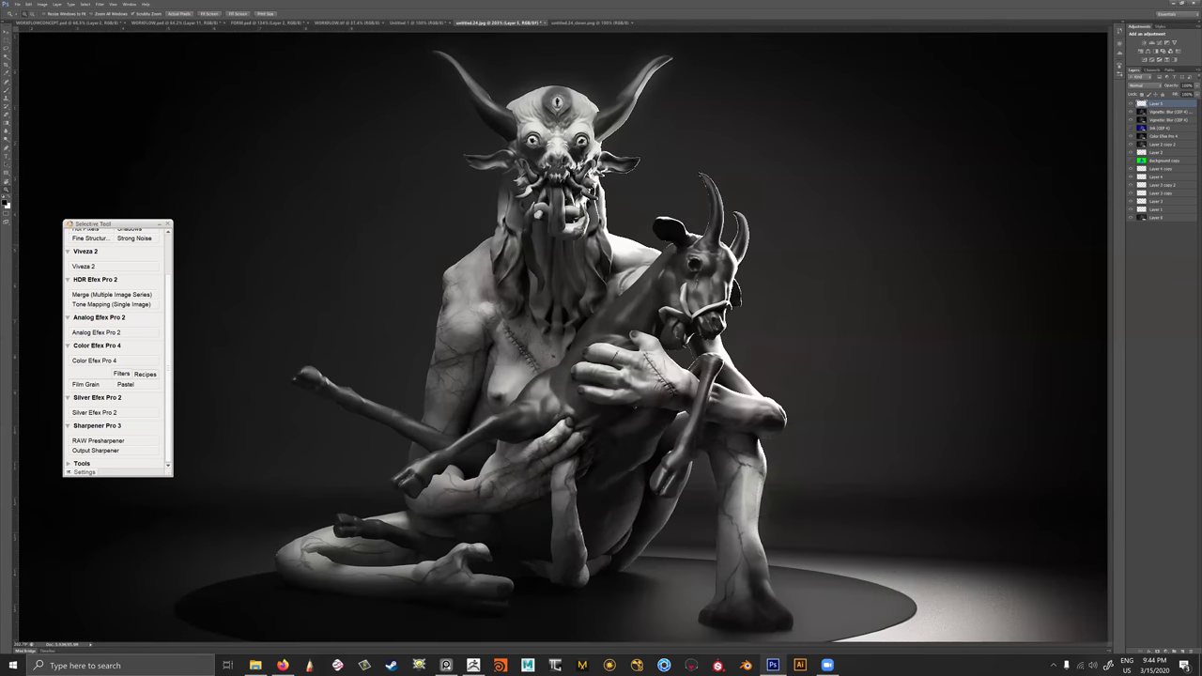
key("b")
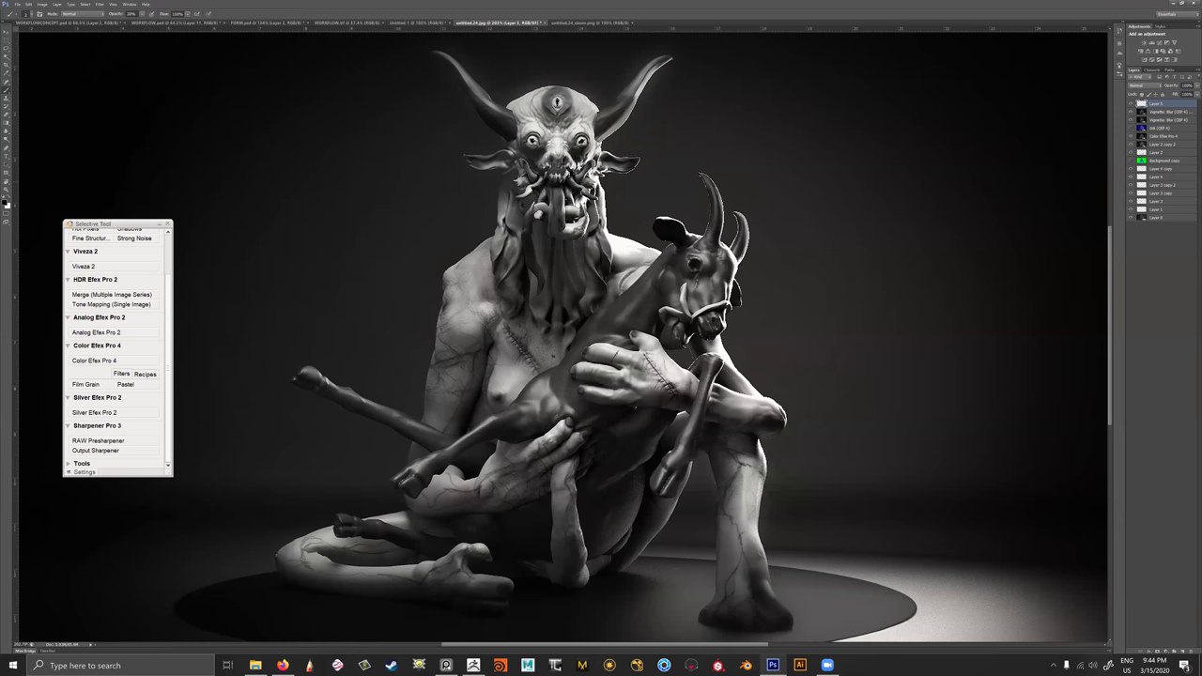
mouse_move(772, 476)
left_mouse_down("ctrl")
mouse_move(730, 476)
mouse_move(765, 477)
mouse_move(778, 461)
left_mouse_up("ctrl")
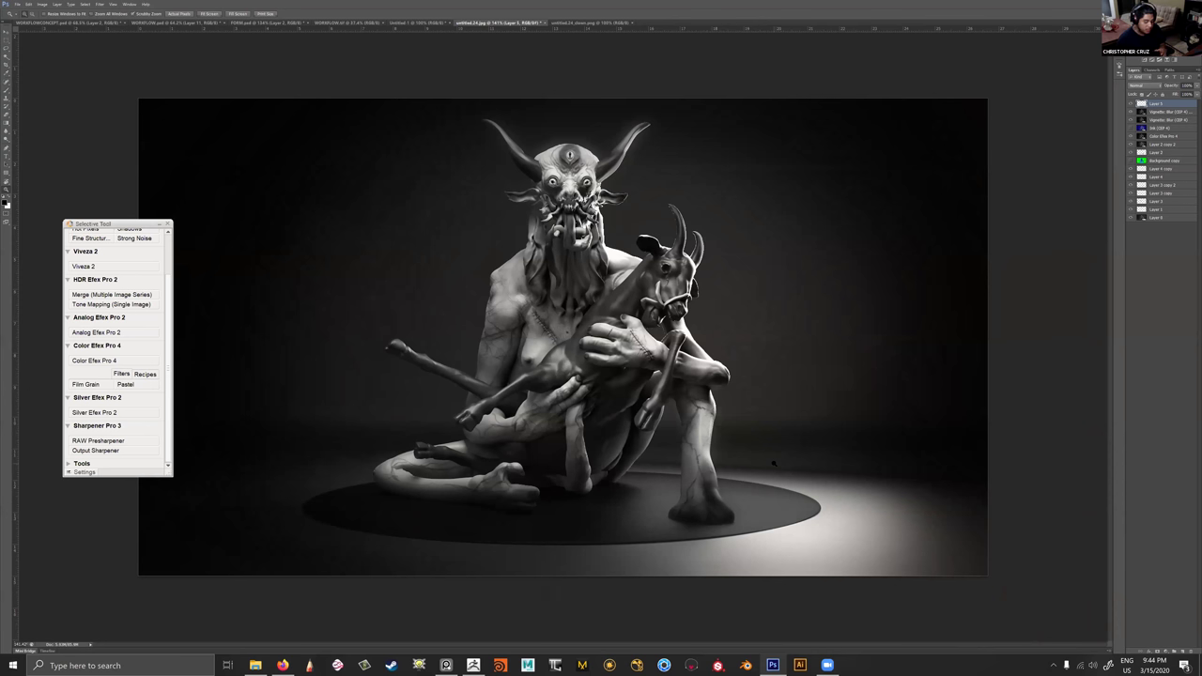
Minimize the Selective Tool window and check the whole image at several zoom levels.
key("b")
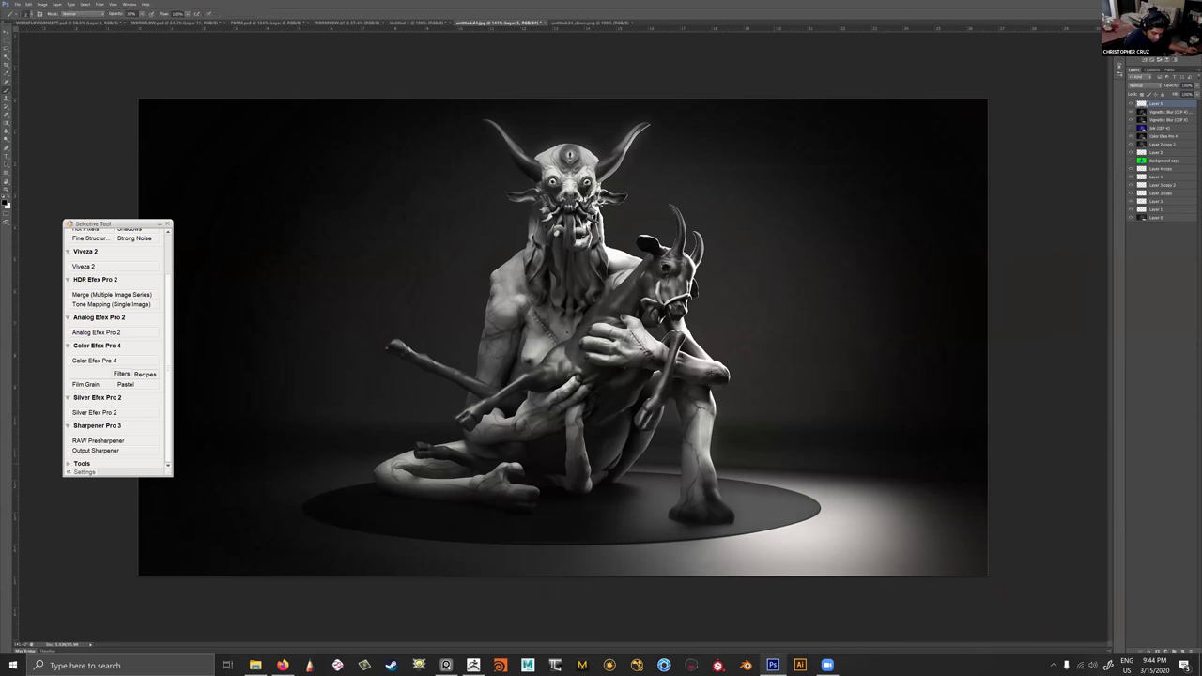
key("z")
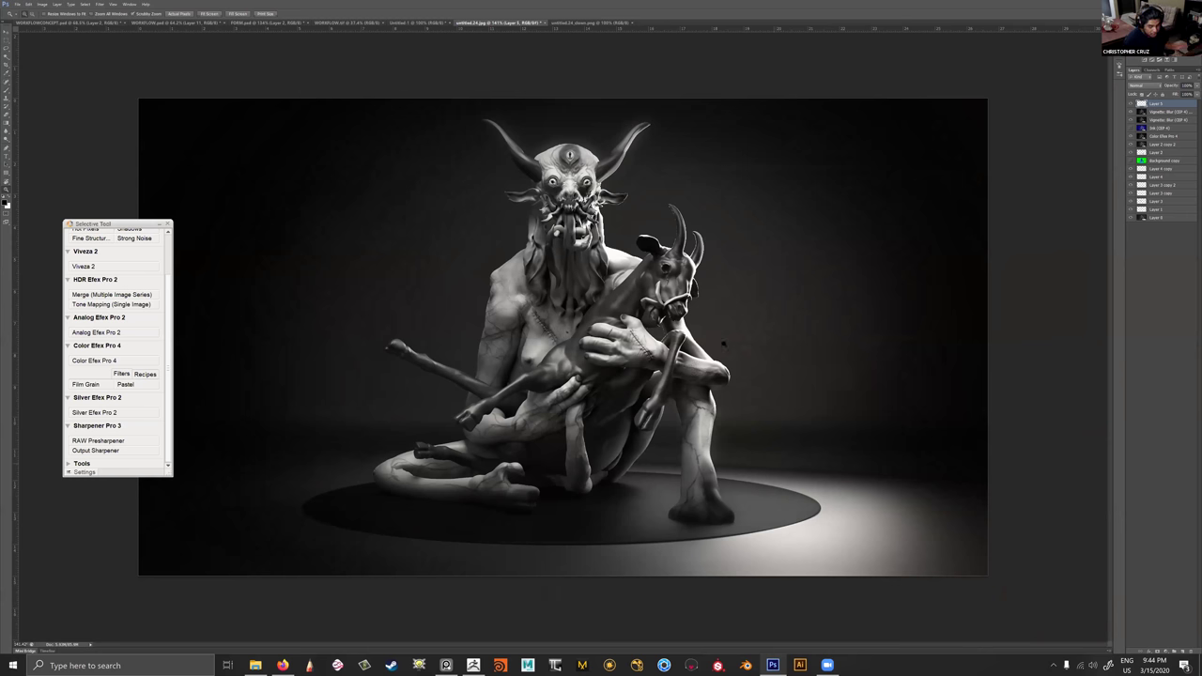
left_click(710, 365)
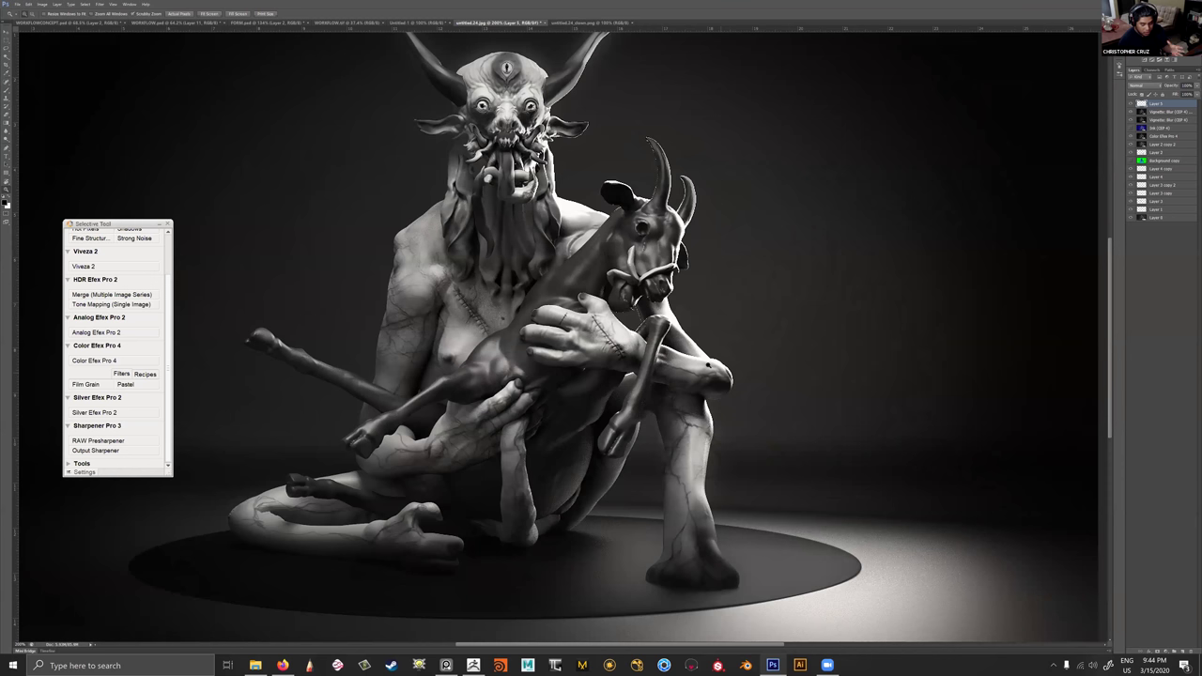
left_click(709, 365, "alt")
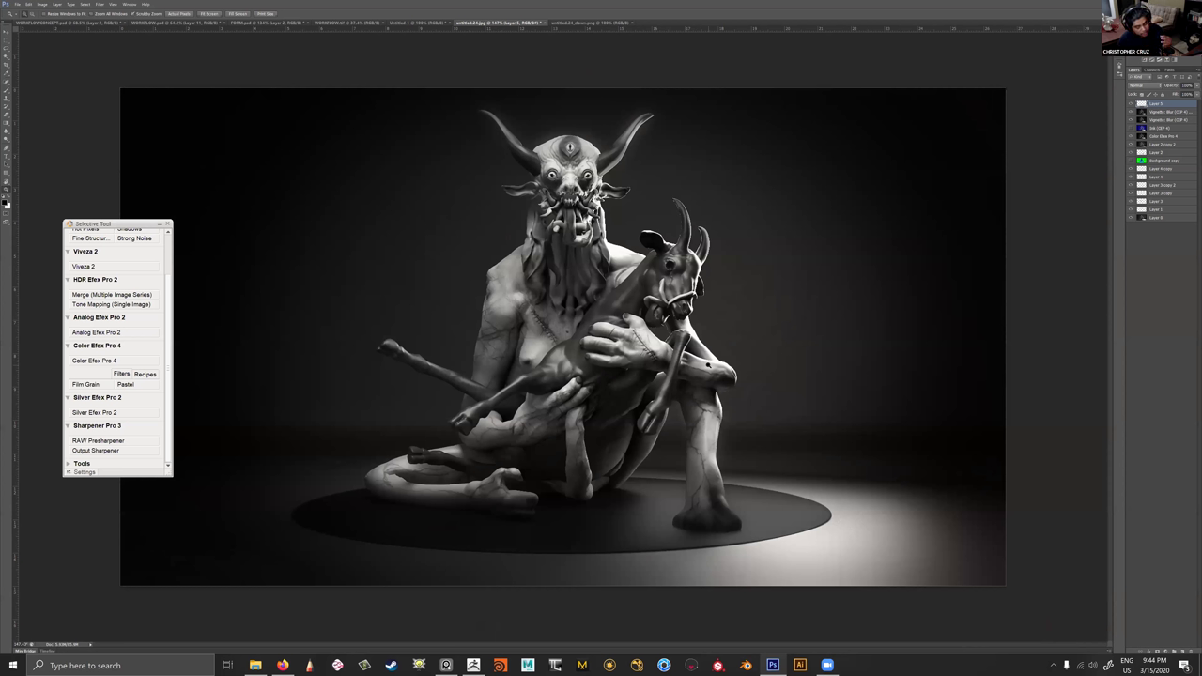
left_click(167, 223)
left_click_drag(599, 303, 591, 303)
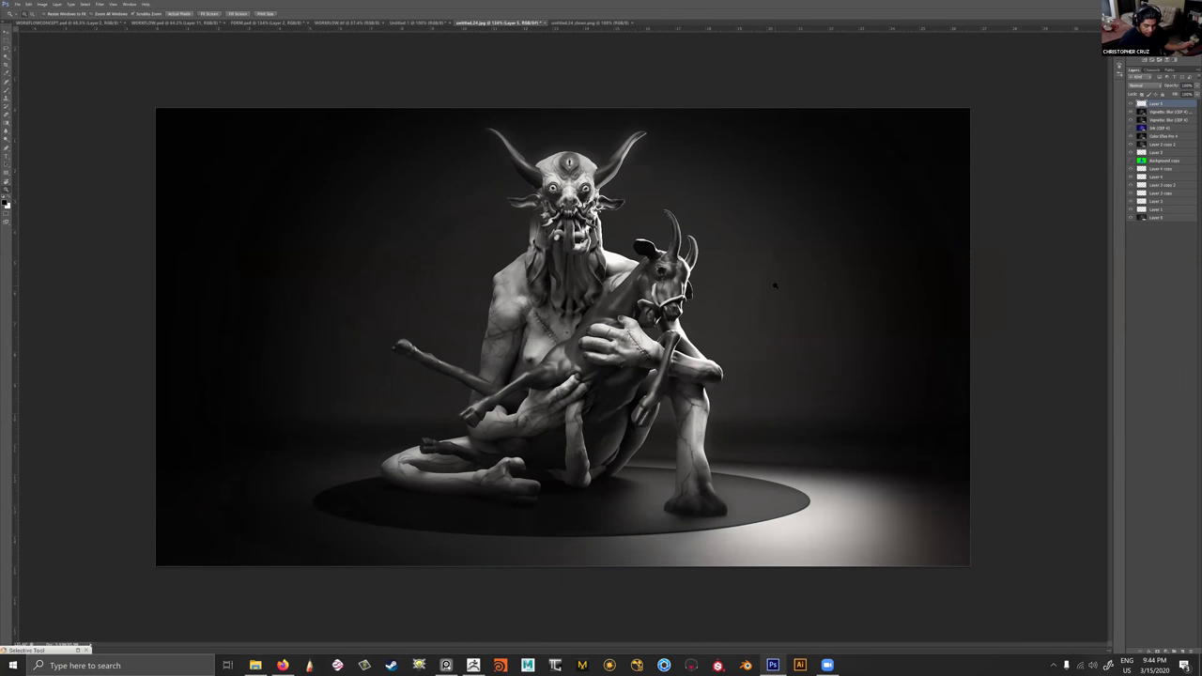
left_click_drag(796, 297, 807, 300)
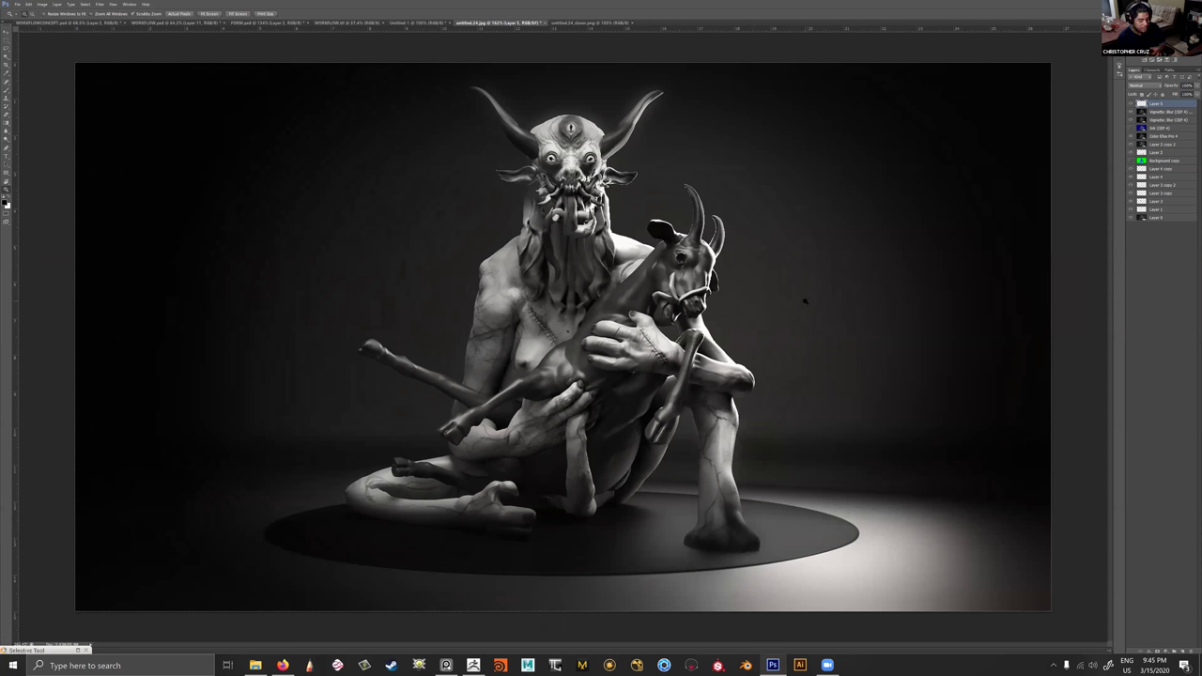
left_click_drag(793, 300, 782, 287)
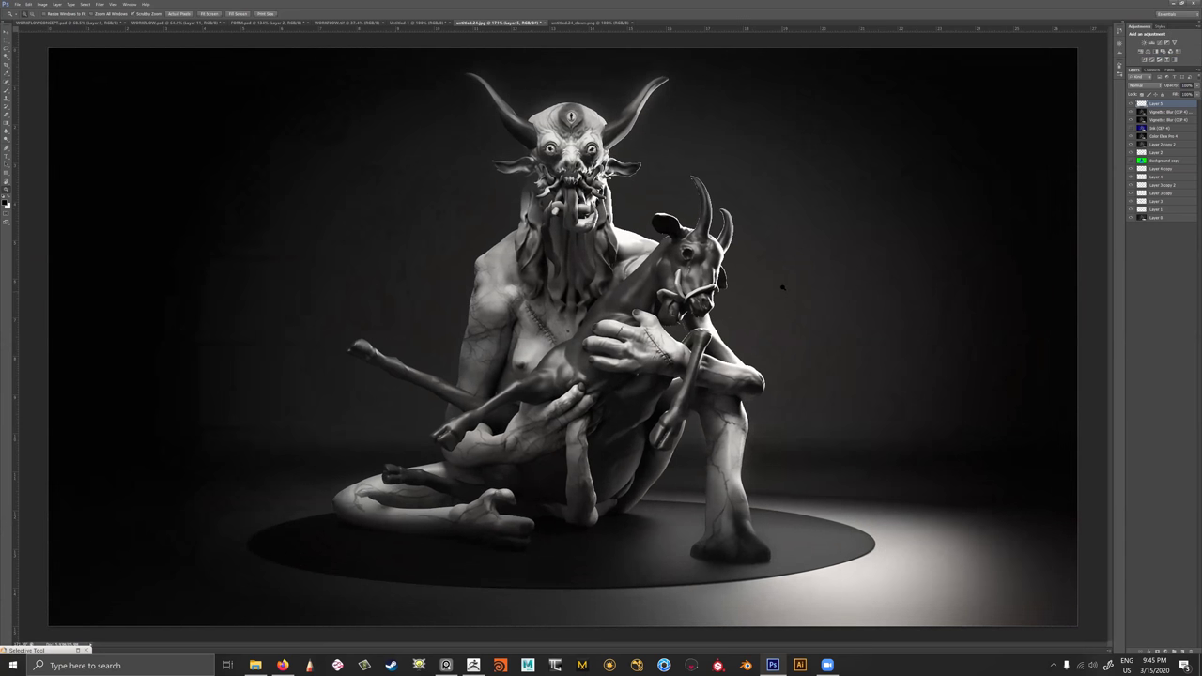
Switch to the Firefox wound search page, search for clouds with the corrected spelling, and show the image results.
scroll(773, 281, "down", 3, "alt")
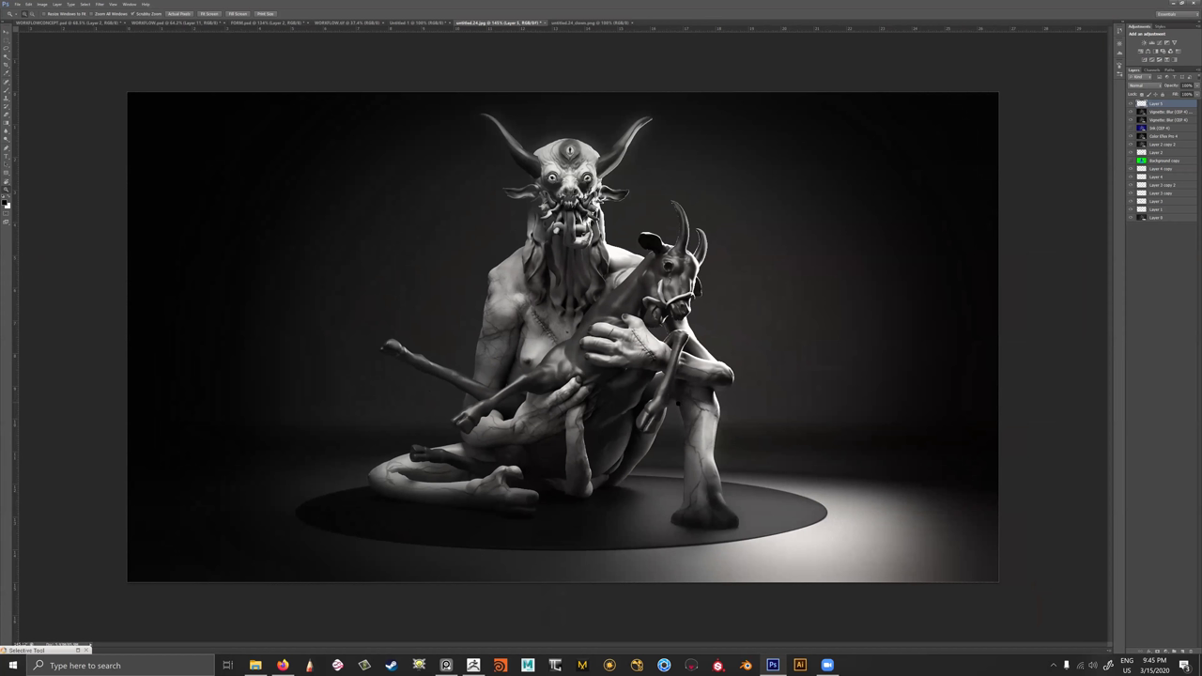
left_click_drag(684, 399, 695, 404)
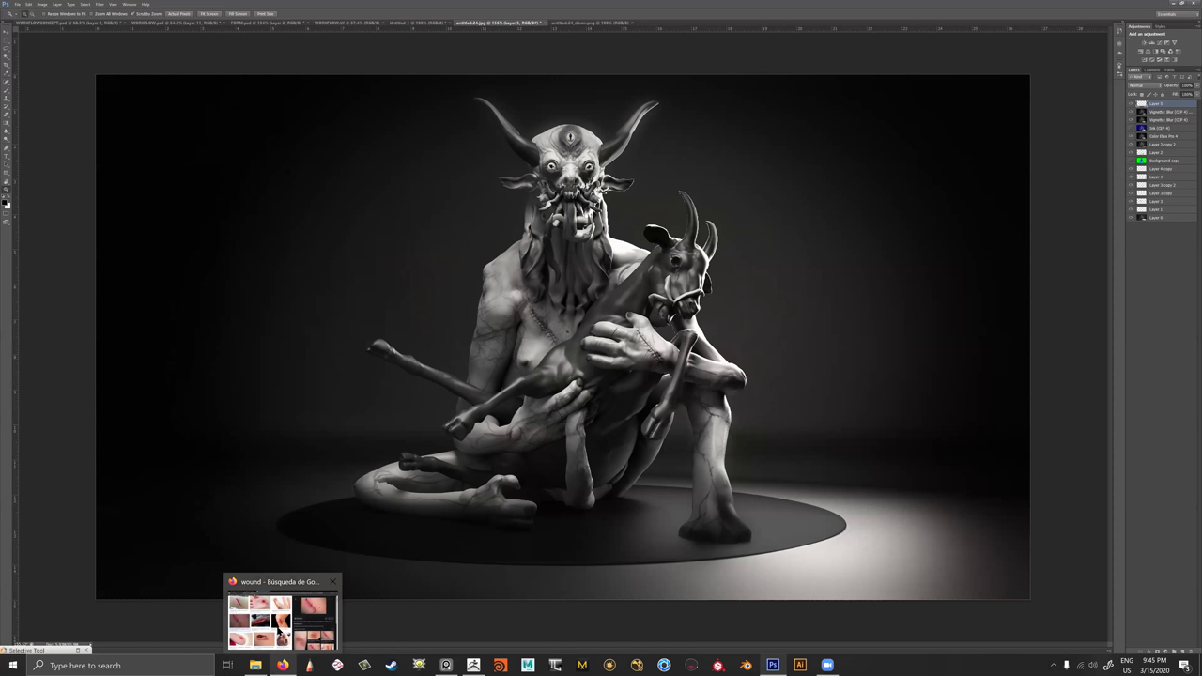
left_click(282, 664)
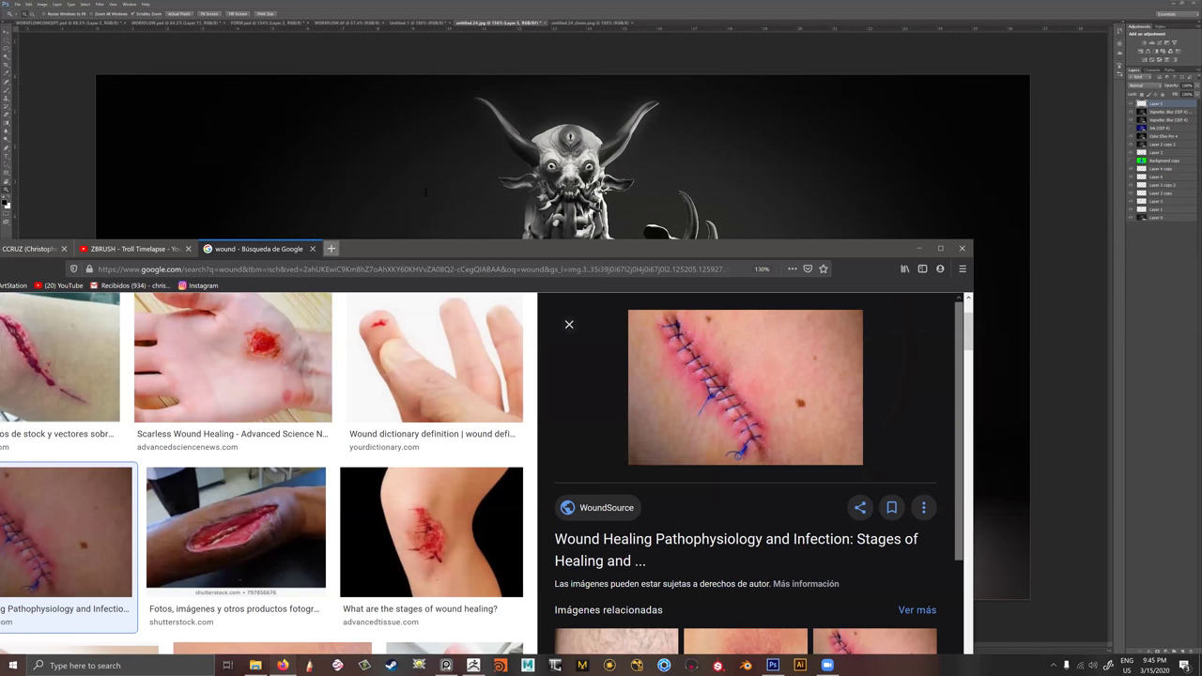
left_click_drag(352, 251, 445, 180)
left_click(425, 194)
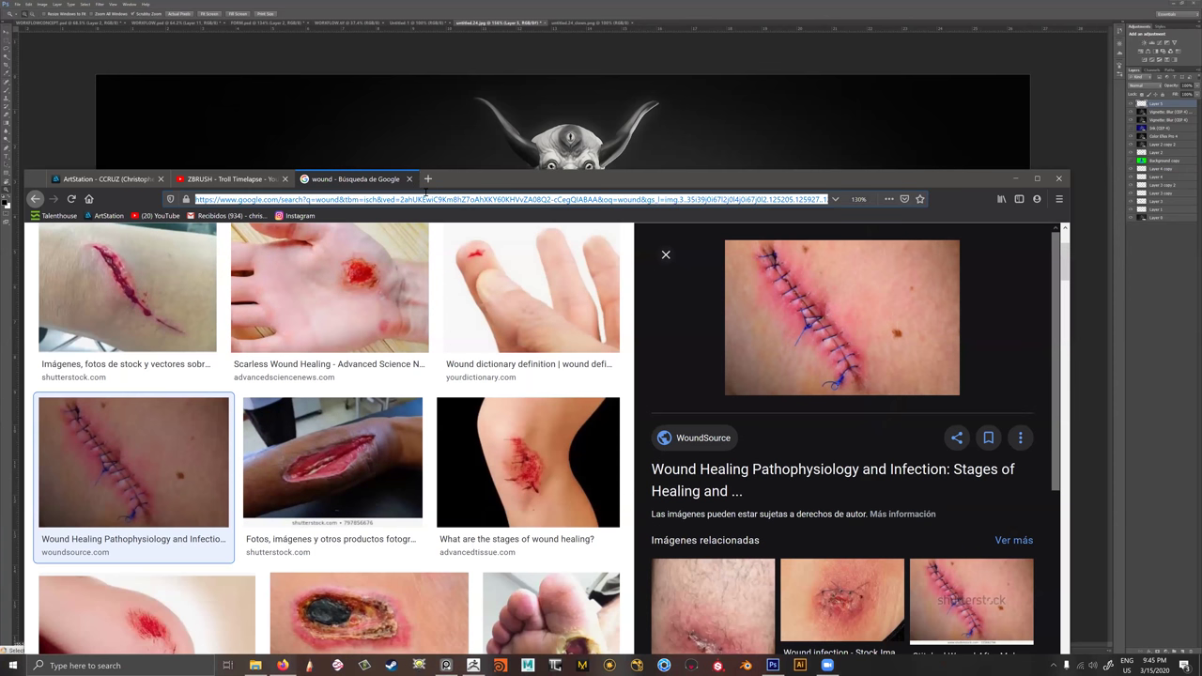
type("cluds")
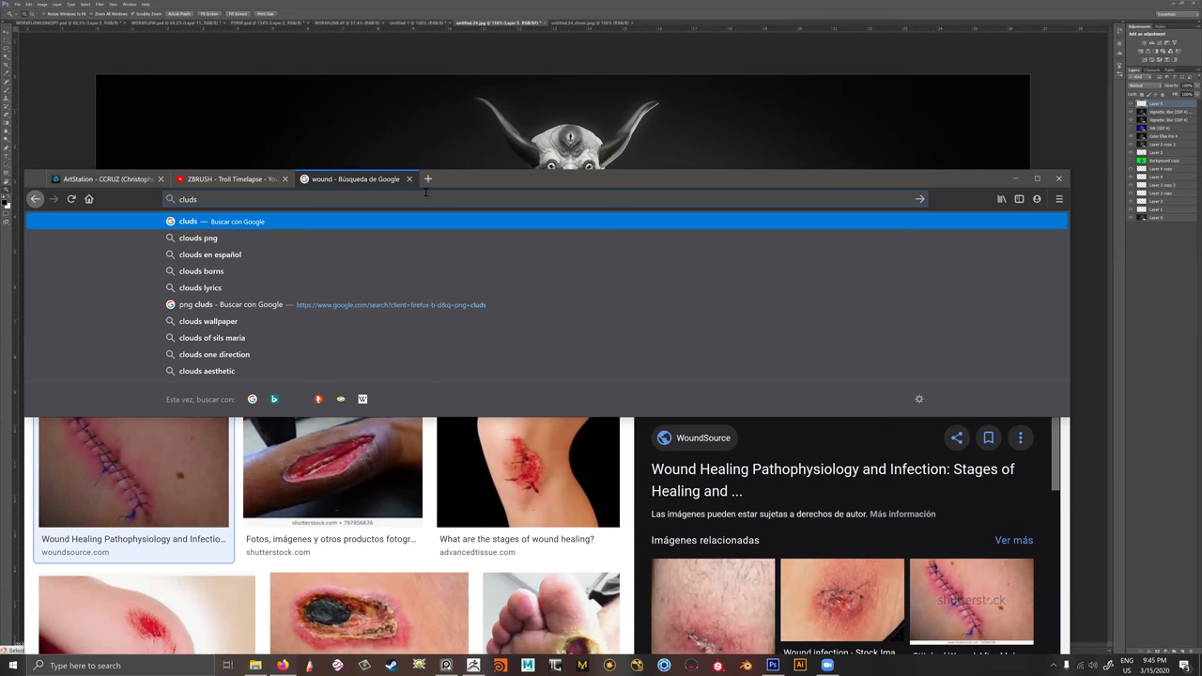
key("Return")
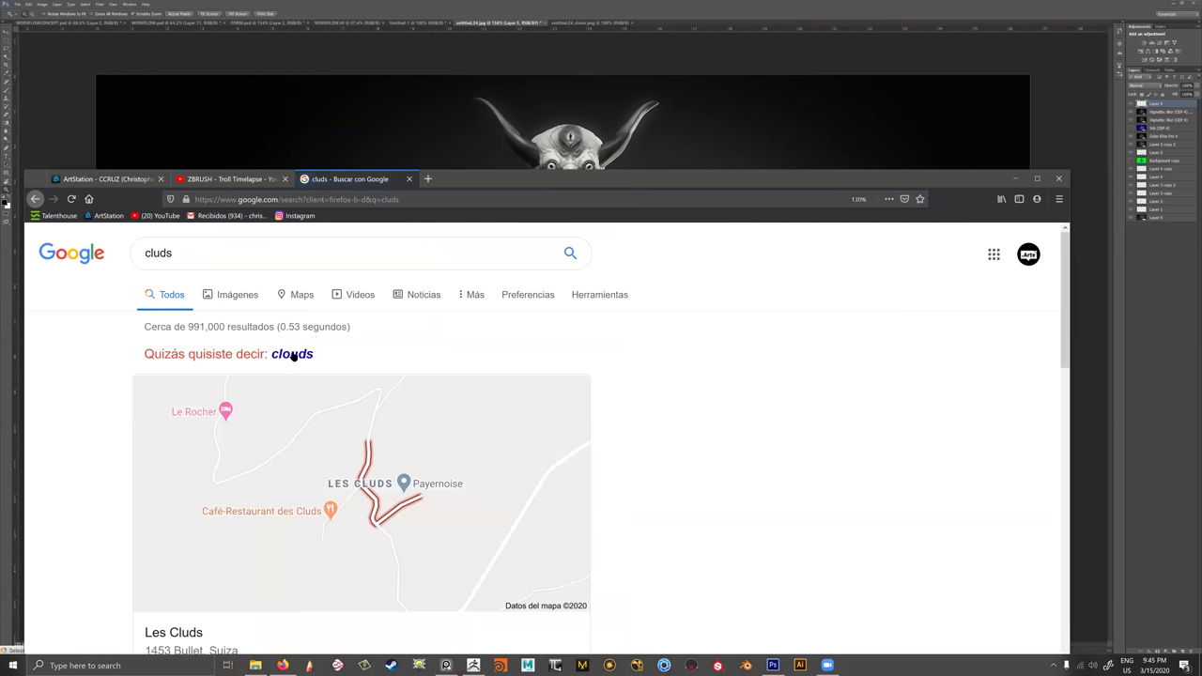
left_click(289, 353)
left_click(244, 295)
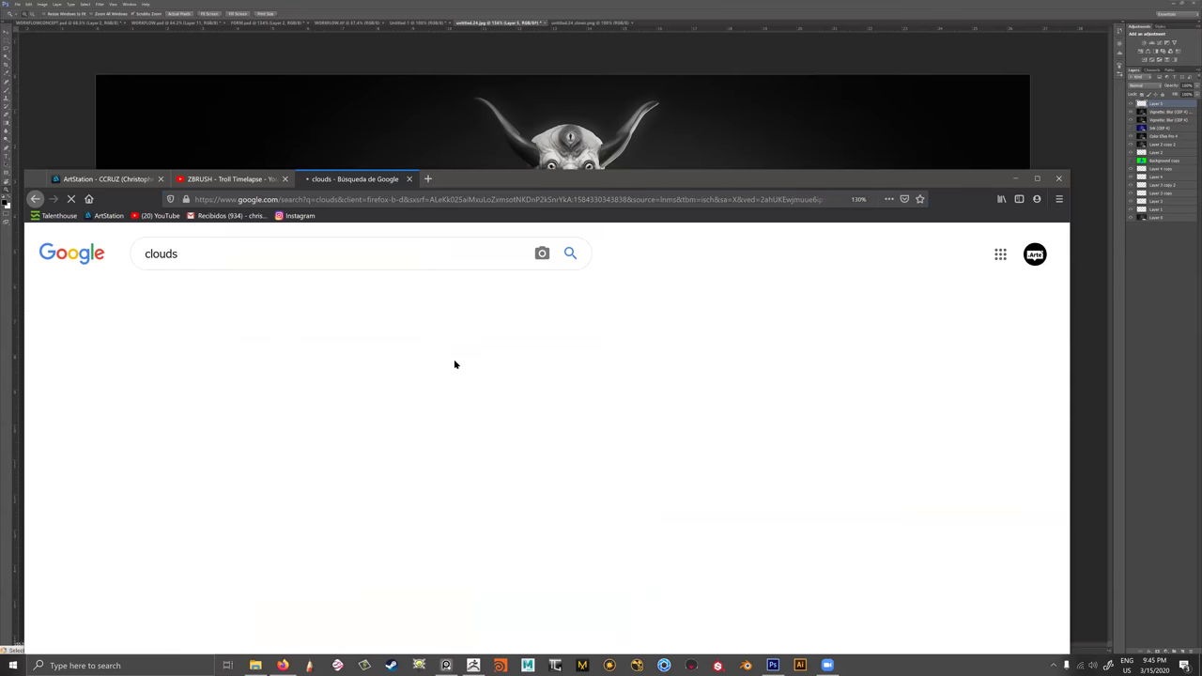
Look through the cloud photos and refine the image search to "clouds png".
scroll(395, 338, "down", 2)
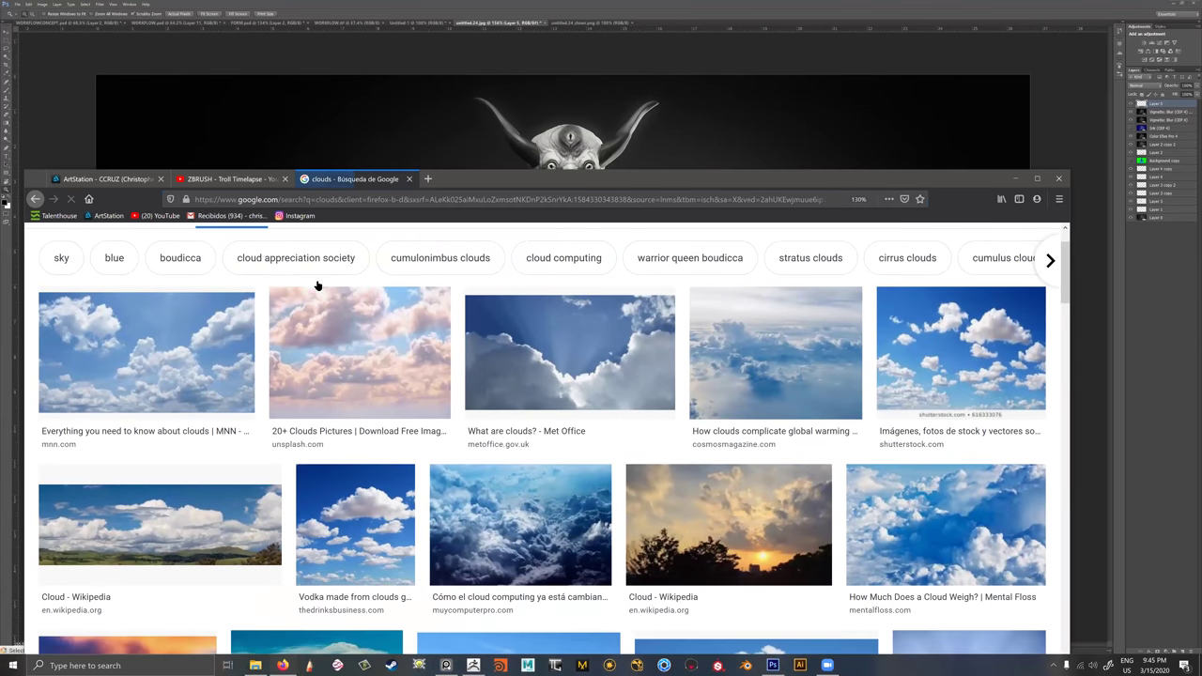
scroll(295, 258, "down", 1)
scroll(295, 257, "up", 3)
left_click(295, 254)
type("p")
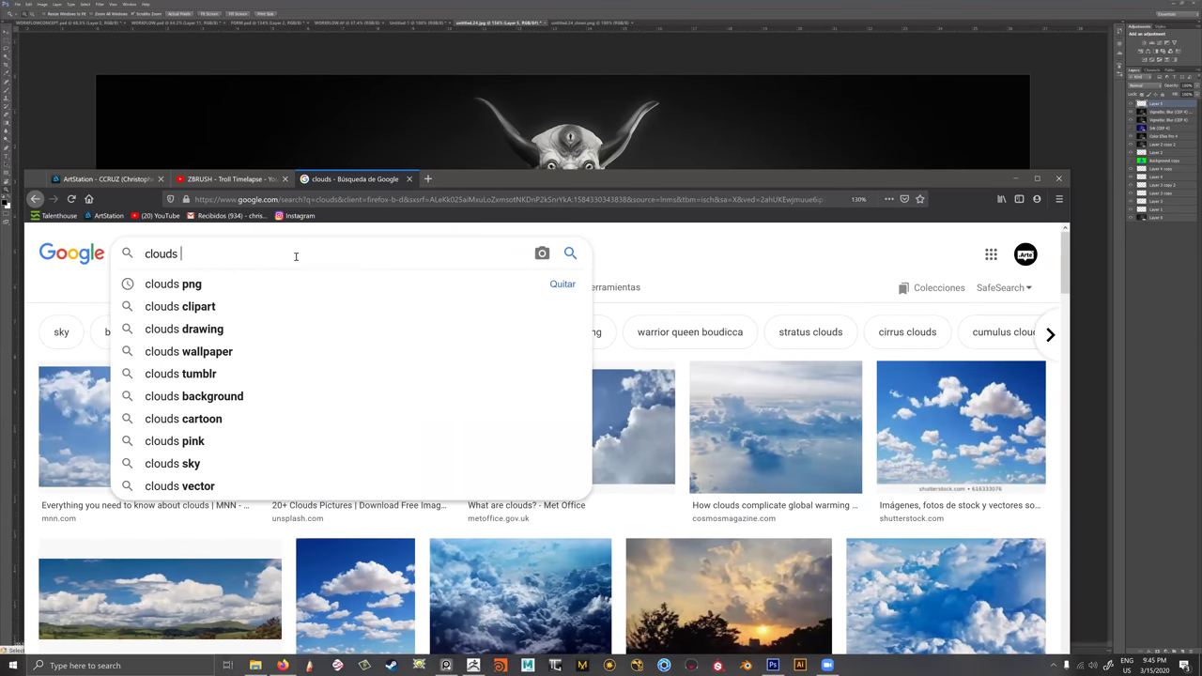
type("ng")
key("Return")
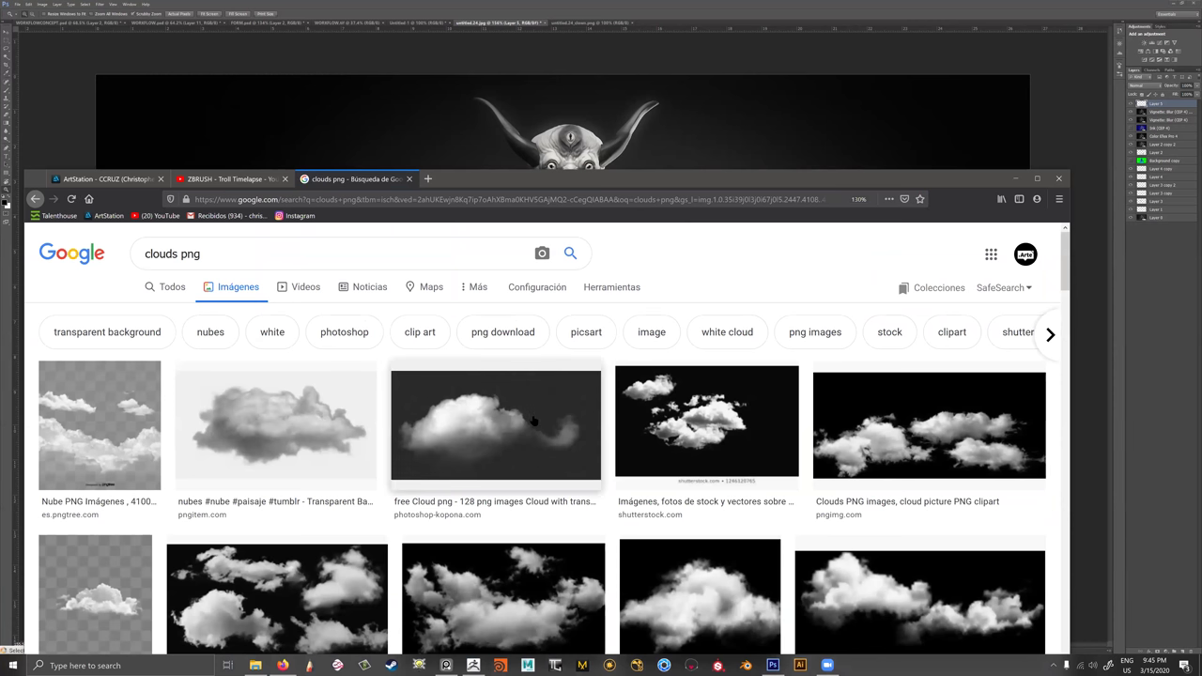
Open a clouds picture on a black background from the results and bring it into the creature composite in Photoshop.
left_click(531, 422)
left_click(336, 460)
left_click_drag(816, 328, 722, 179)
scroll(564, 394, "down", 1)
left_click_drag(486, 184, 447, 436)
left_click_drag(682, 588, 695, 317)
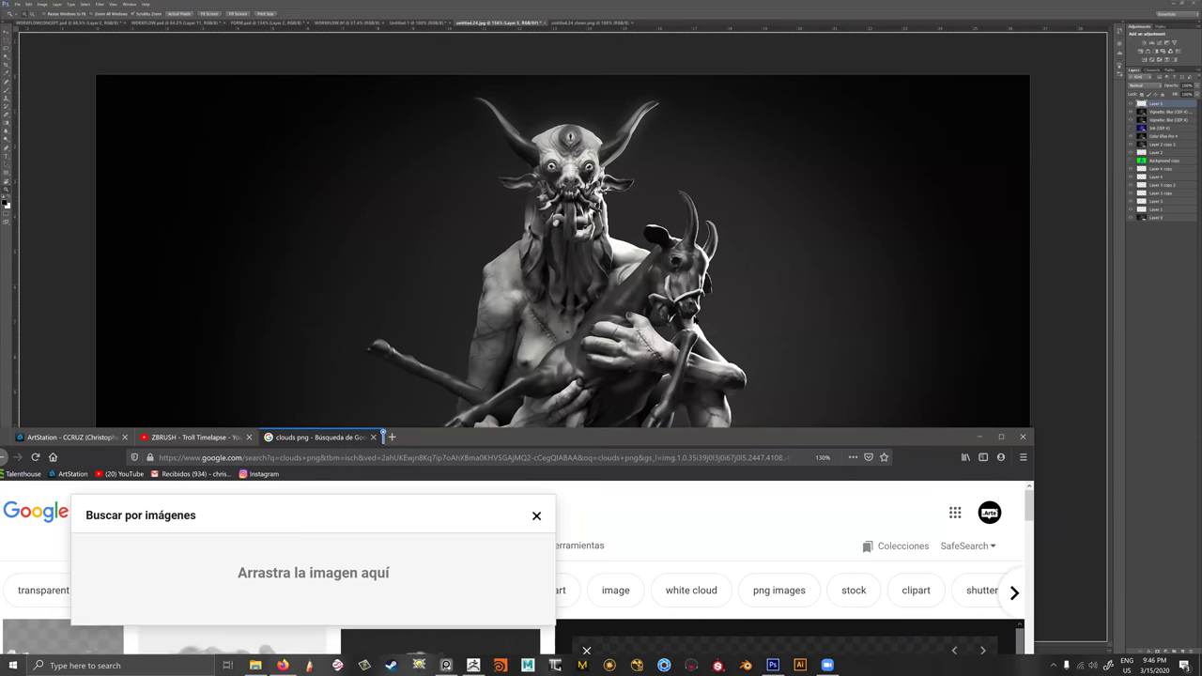
Try different blend modes on the new clouds layer and set it to Lighten.
left_click(1145, 85)
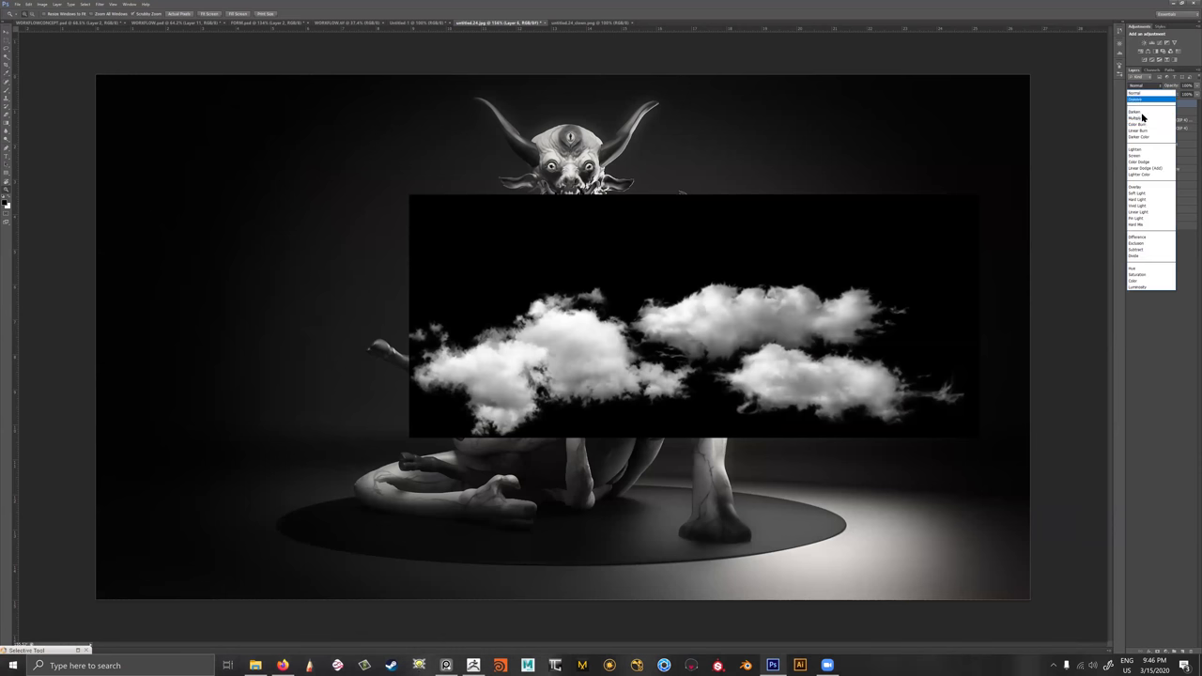
left_click(1141, 119)
scroll(1143, 88, "down", 4)
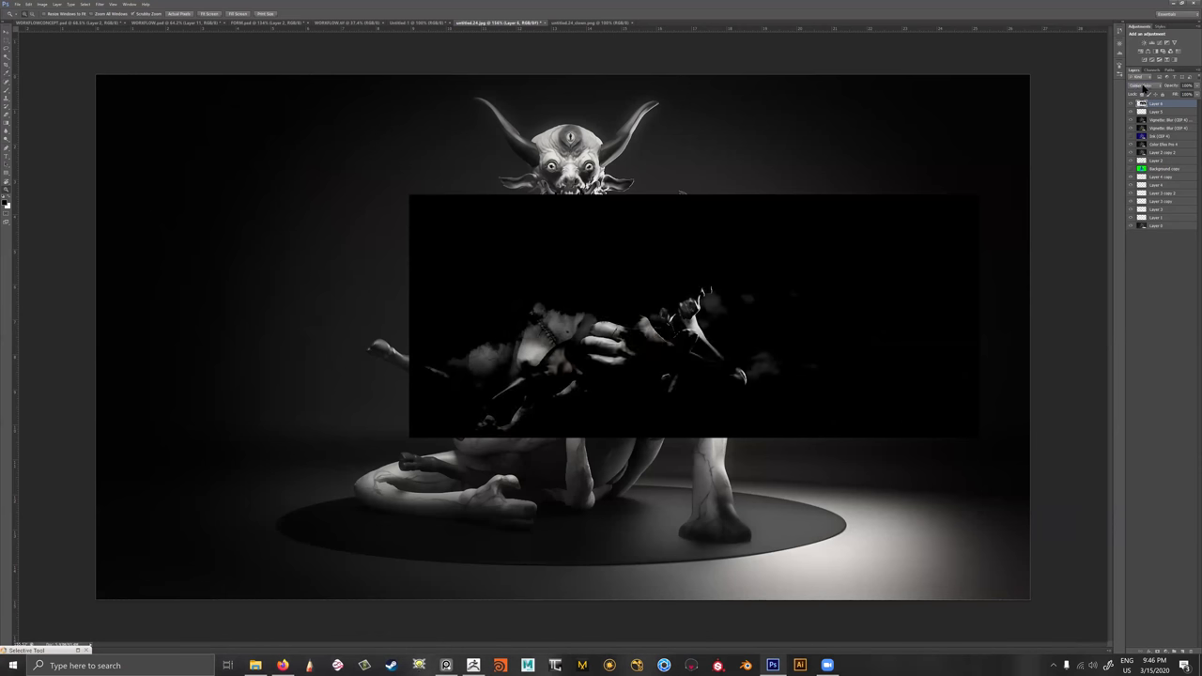
Move the clouds down over the floor area and scale them up proportionally to span the lower half of the image.
mouse_move(803, 394)
left_mouse_down("ctrl")
mouse_move(750, 380)
mouse_move(734, 474)
left_mouse_up("ctrl")
key("v")
left_click_drag(866, 331, 1093, 266, "alt+shift")
key("Return")
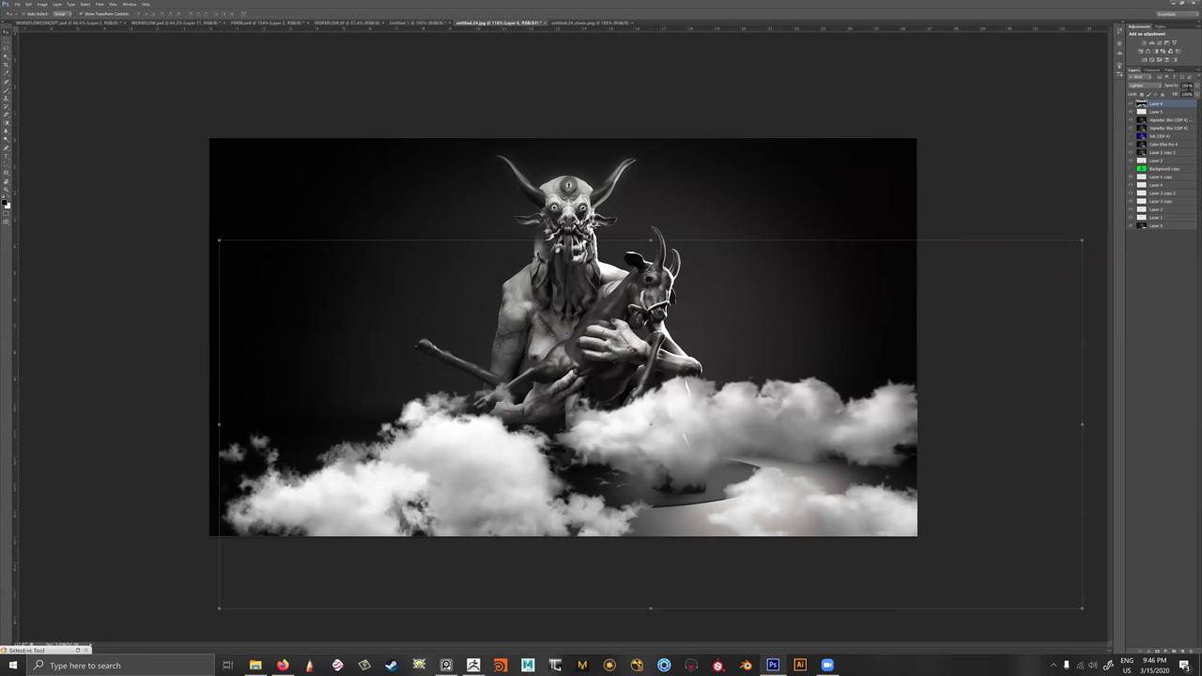
Lower the clouds layer's opacity to about 36% and enlarge it slightly so it covers the full image width.
left_click_drag(1181, 95, 1172, 98)
left_click_drag(1085, 237, 1120, 223, "alt+shift")
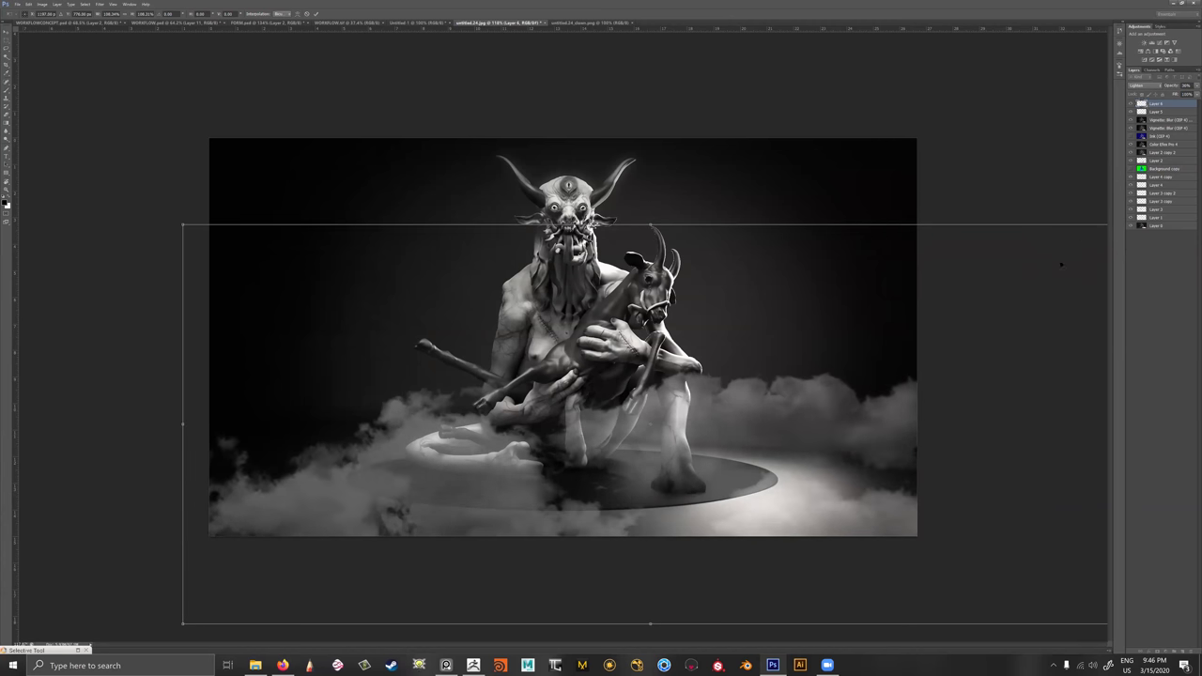
key("Return")
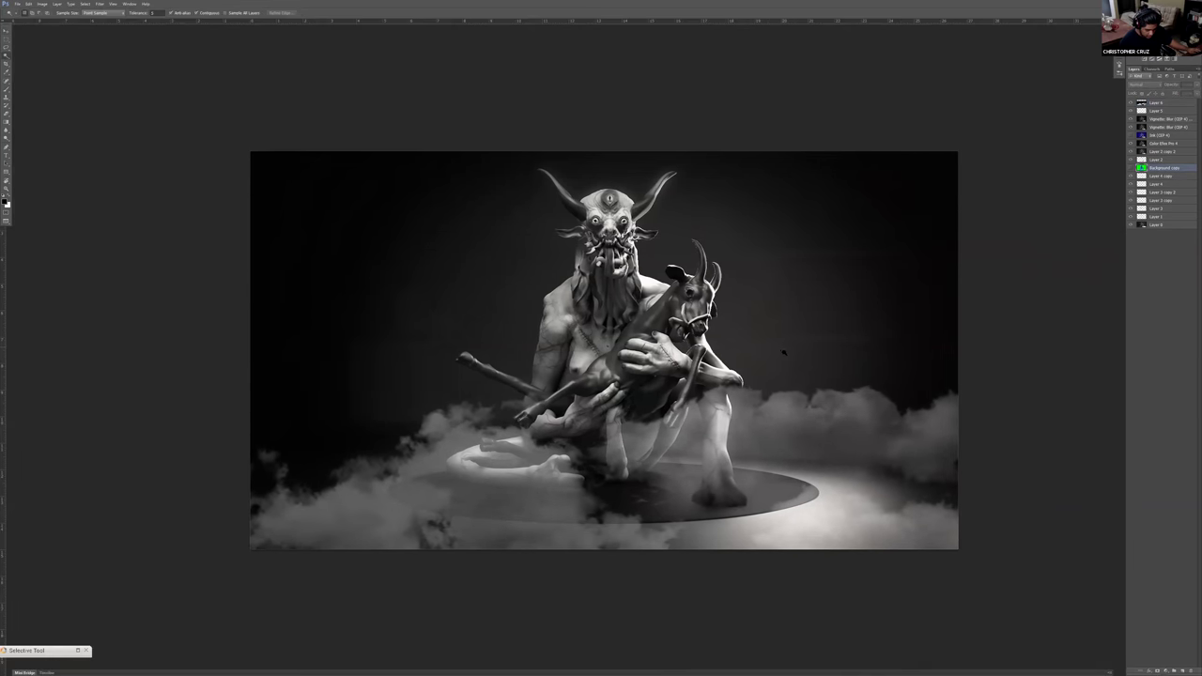
Select the creature and disc silhouette from the green Background copy mask and make the topmost clouds layer active.
left_click(784, 353)
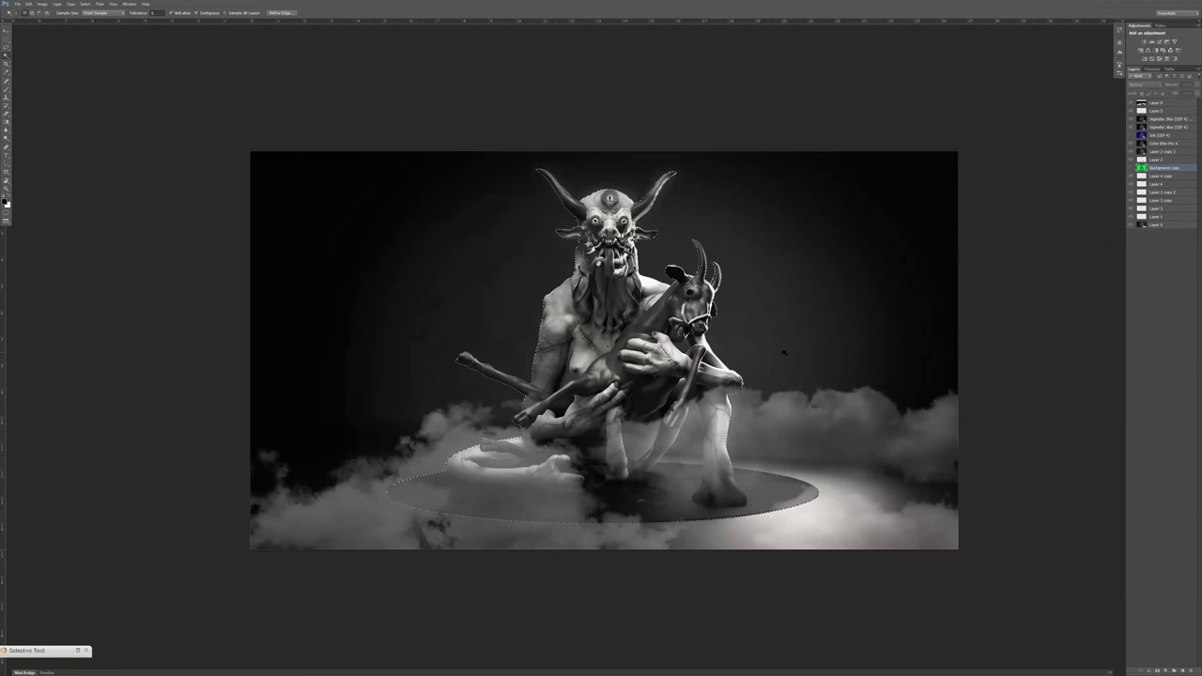
key("e")
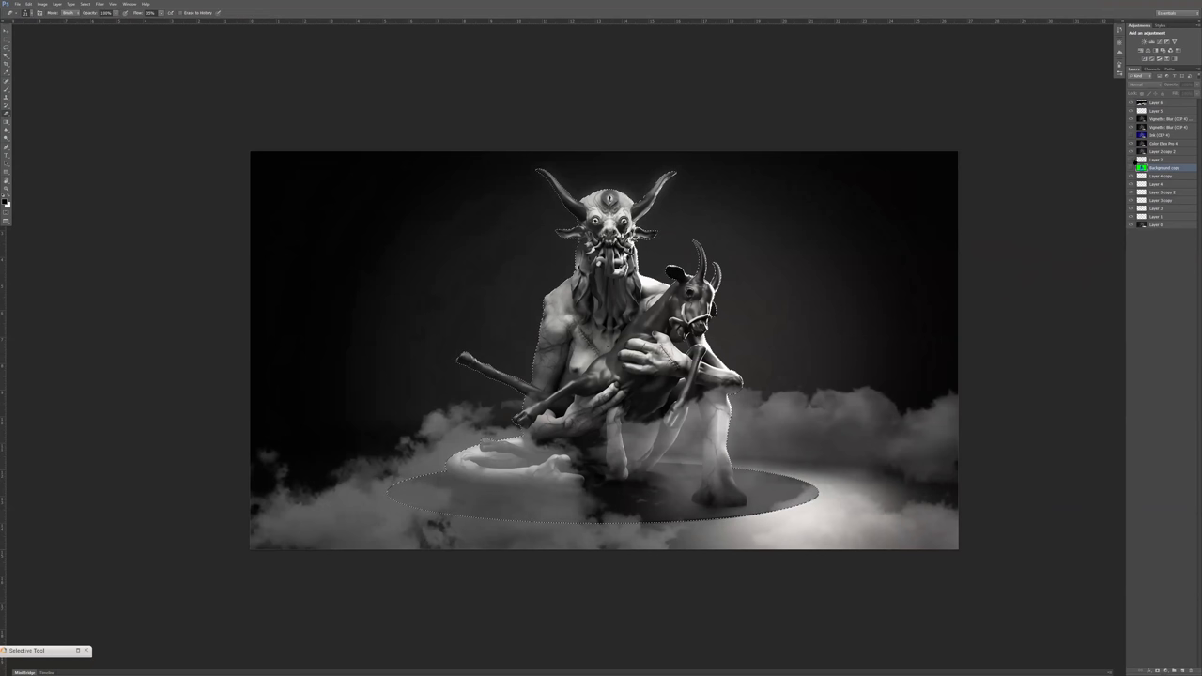
left_click(1131, 111)
left_click(1131, 111)
left_click(1131, 104)
left_click(1130, 103)
left_click(1154, 102)
Erase the clouds over the disc and the creature's legs inside the selection with a large eraser, keeping the selection available.
right_click_drag(813, 448, 839, 441, "alt")
mouse_move(545, 495)
left_mouse_down()
mouse_move(523, 509)
mouse_move(475, 494)
mouse_move(507, 474)
mouse_move(575, 487)
left_mouse_up()
mouse_move(709, 485)
left_mouse_down()
mouse_move(648, 413)
mouse_move(625, 432)
left_mouse_up()
mouse_move(601, 508)
left_mouse_down()
mouse_move(422, 493)
mouse_move(684, 507)
left_mouse_up()
key("ctrl+d")
key("z")
left_click_drag(796, 538, 809, 514)
key("ctrl+shift+d")
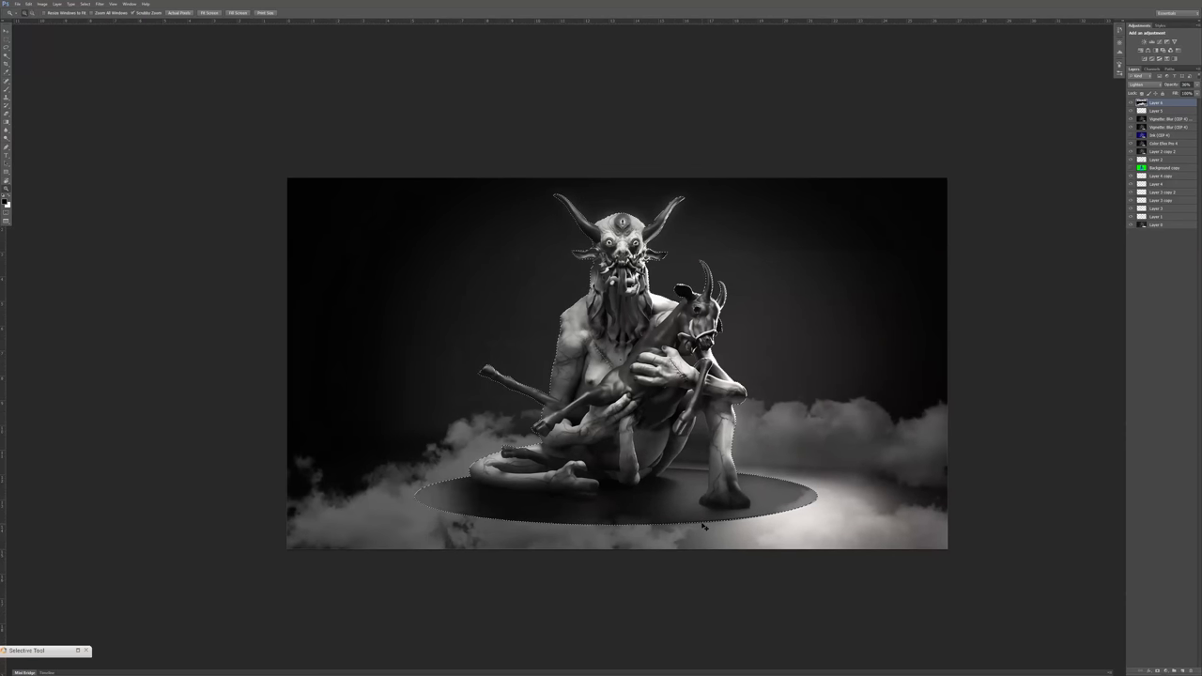
Undo the last eraser strokes and erase the clouds over the creature's legs and lap again with a smaller eraser.
key("ctrl+alt+z")
key("ctrl+alt+z")
key("e")
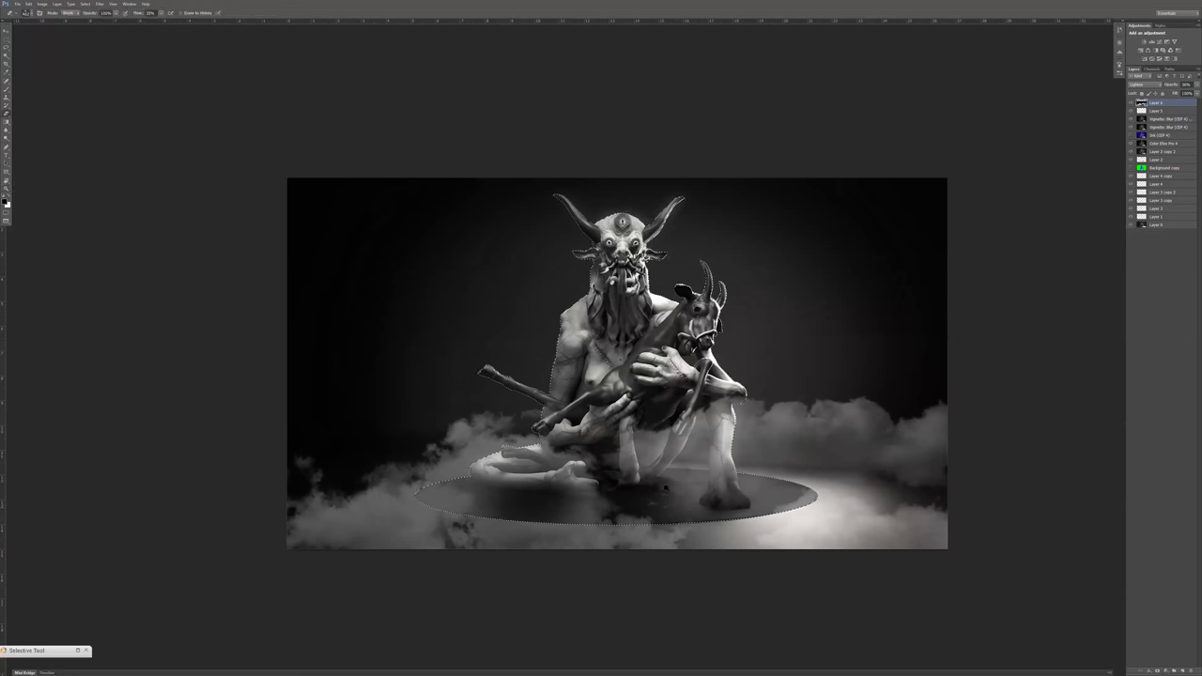
right_click_drag(644, 458, 621, 460, "alt")
mouse_move(646, 453)
left_mouse_down()
mouse_move(708, 410)
mouse_move(731, 462)
left_mouse_up()
right_click_drag(572, 436, 565, 438, "alt")
left_click_drag(561, 450, 587, 447)
right_click_drag(625, 421, 617, 420, "alt")
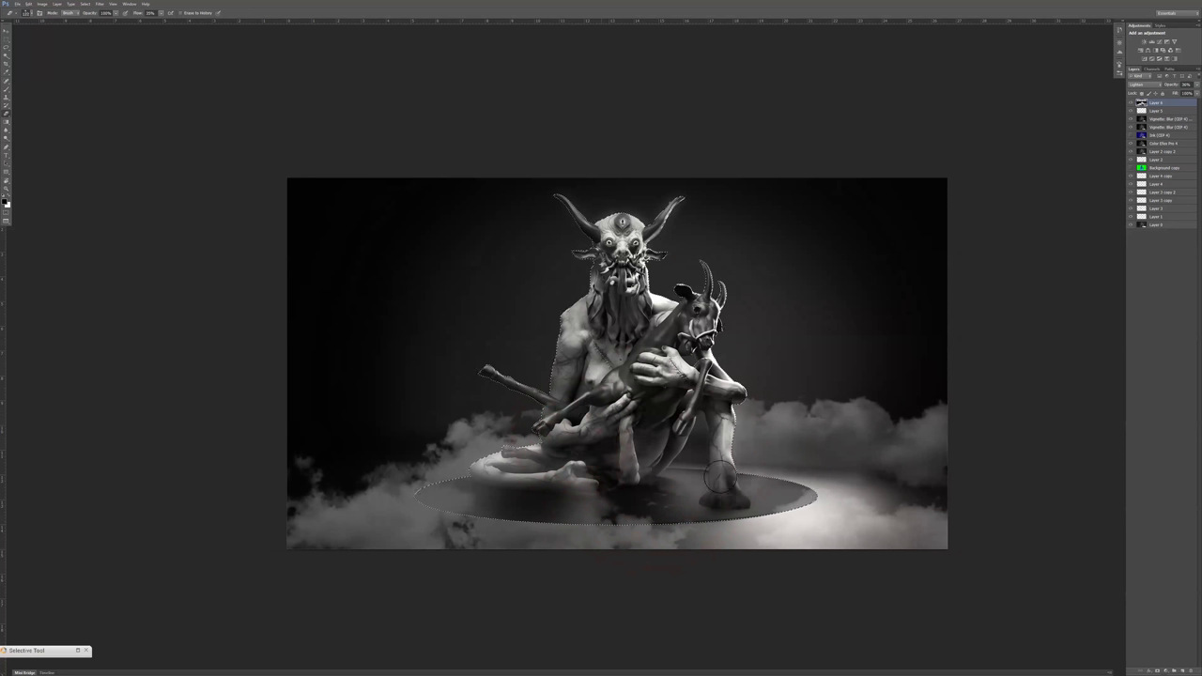
Clear the selection and reduce the clouds layer's opacity to 17%.
key("z")
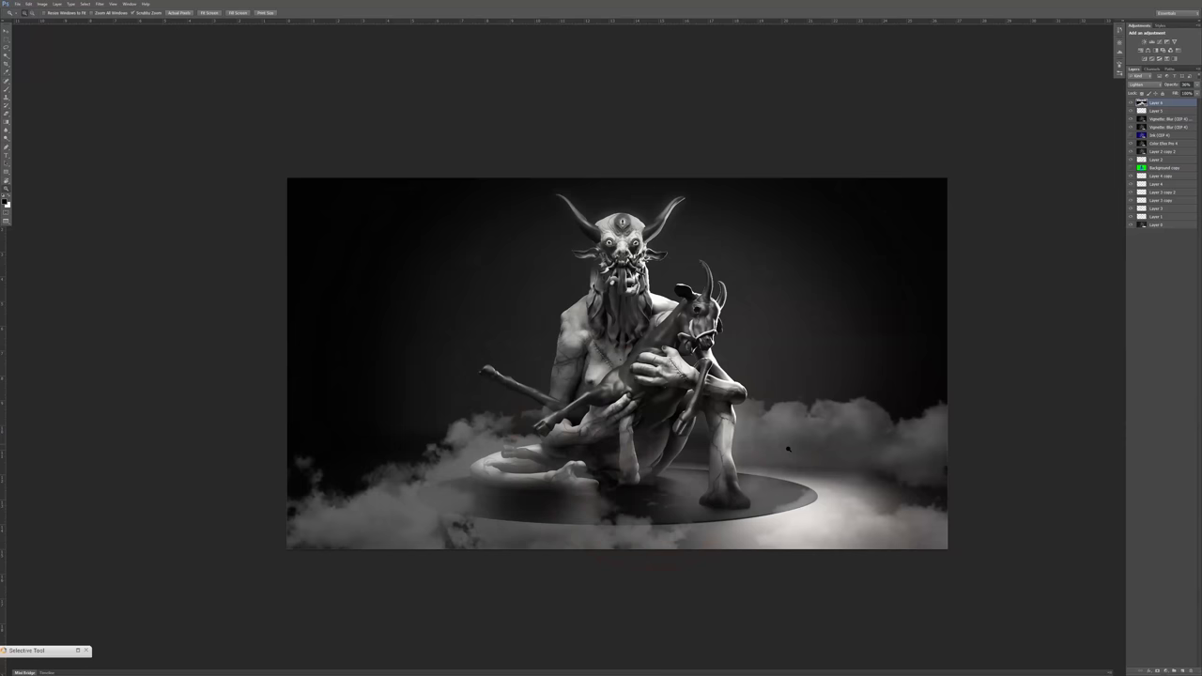
left_click(785, 446)
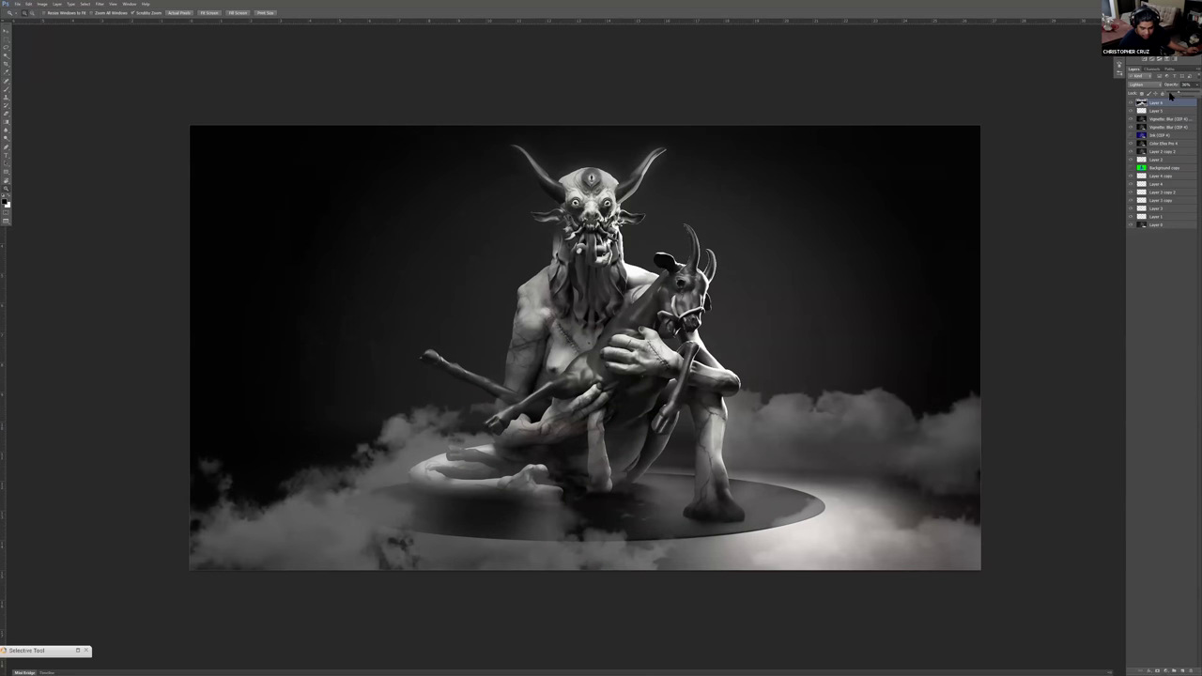
left_click_drag(1171, 92, 1173, 92)
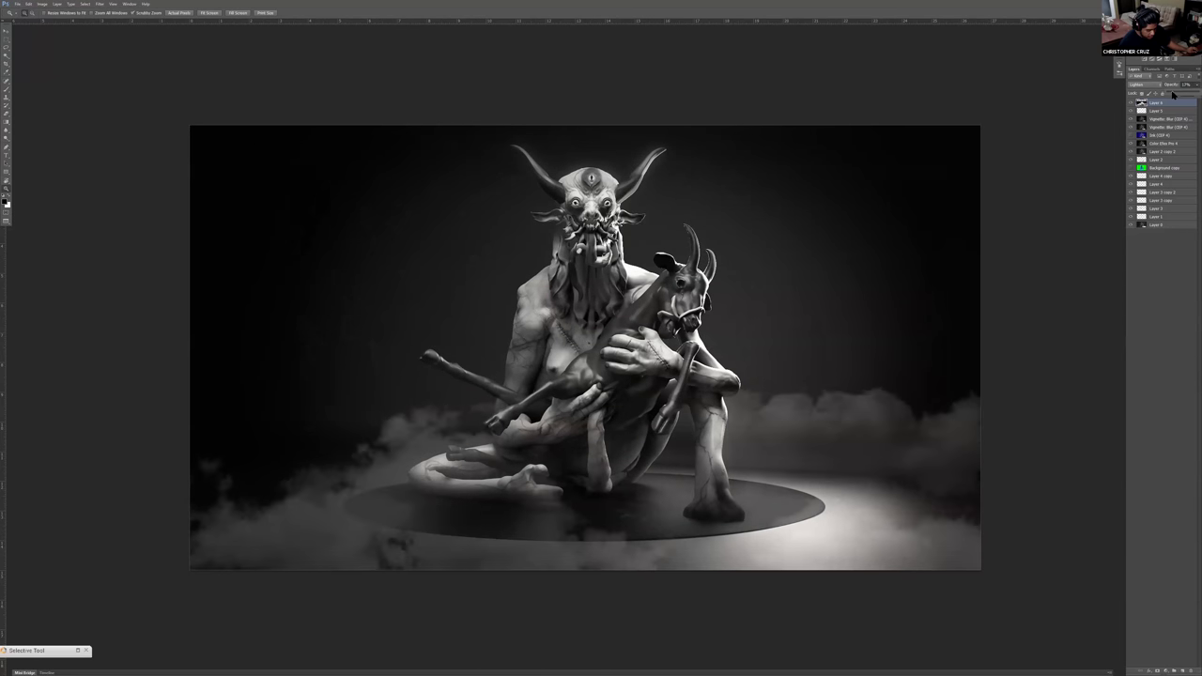
left_click(844, 341)
mouse_move(835, 337)
left_mouse_down()
mouse_move(826, 328)
mouse_move(847, 327)
left_mouse_up()
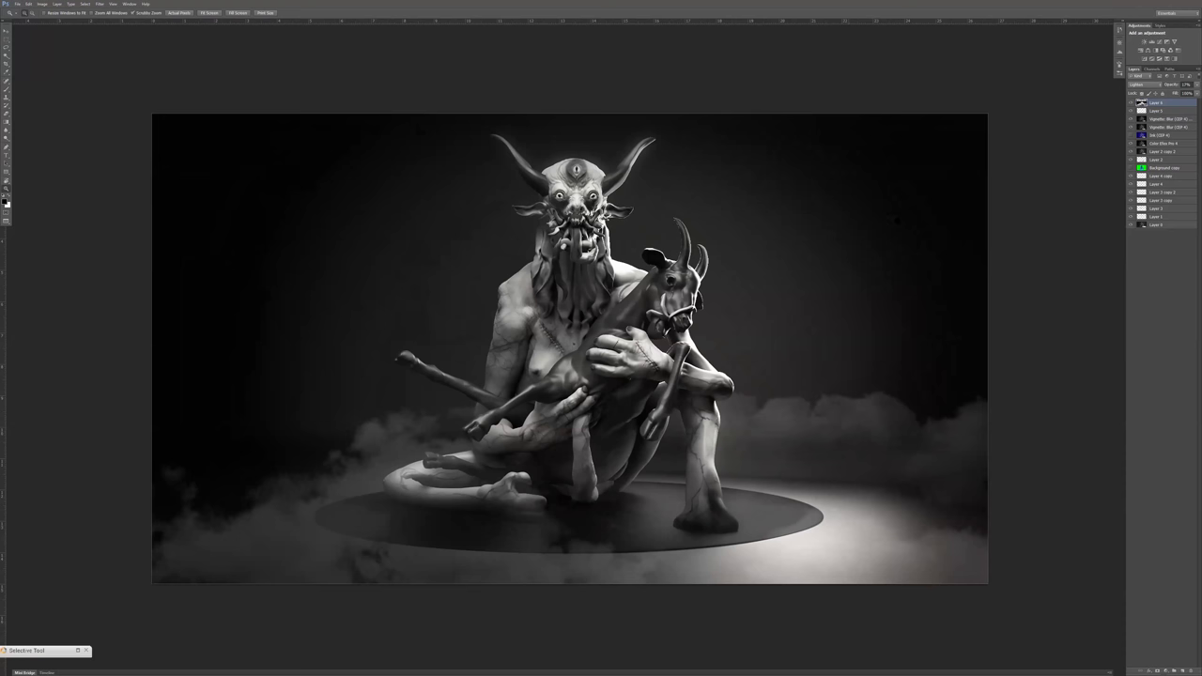
Apply an Exposure adjustment to the clouds layer with slightly raised exposure and reduced gamma correction.
left_click_drag(891, 228, 892, 233)
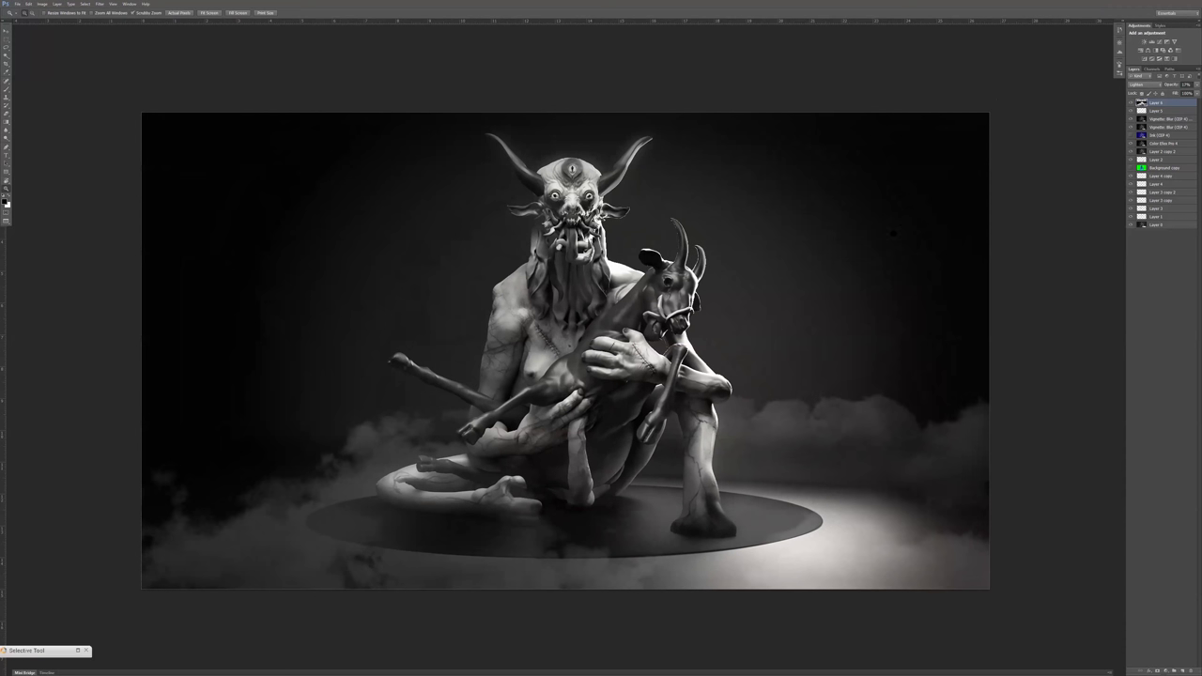
left_click(41, 4)
mouse_move(111, 30)
left_click(242, 62)
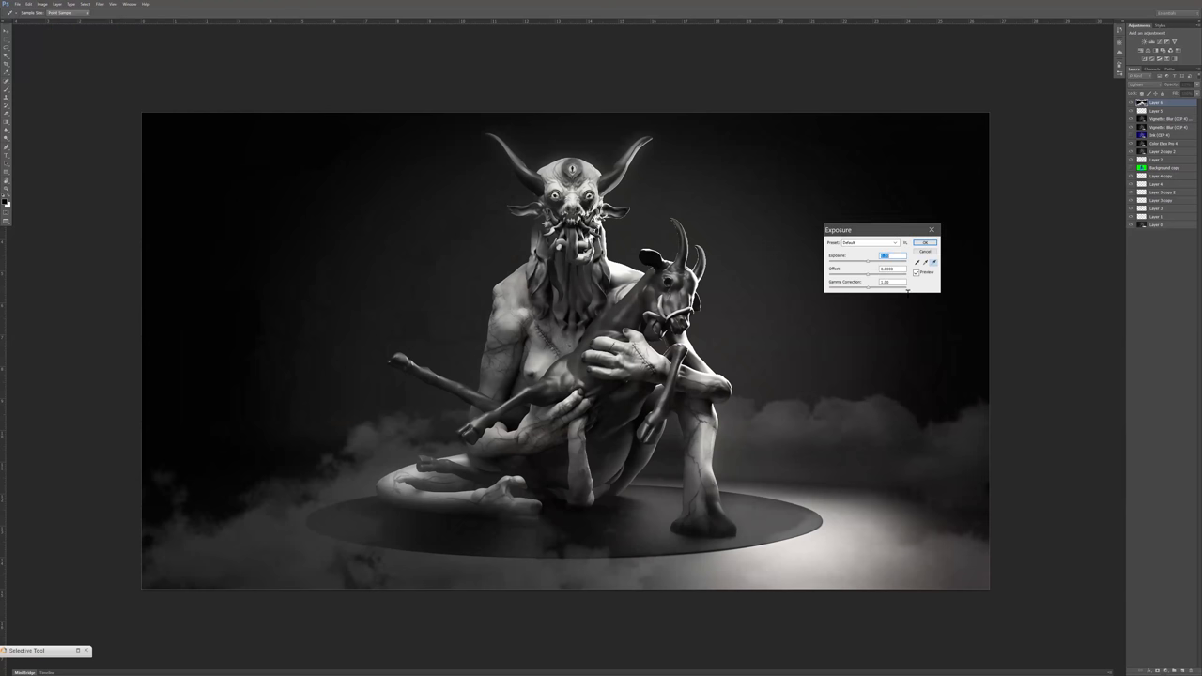
left_click_drag(871, 266, 873, 263)
left_click(882, 283)
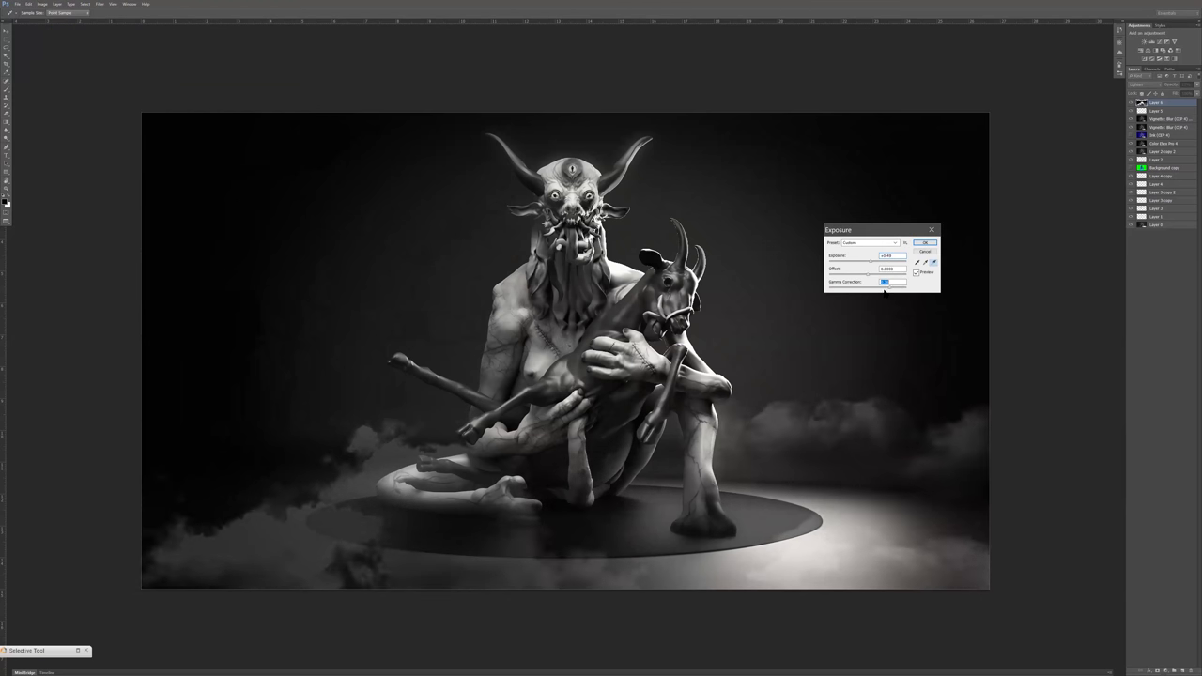
left_click(927, 242)
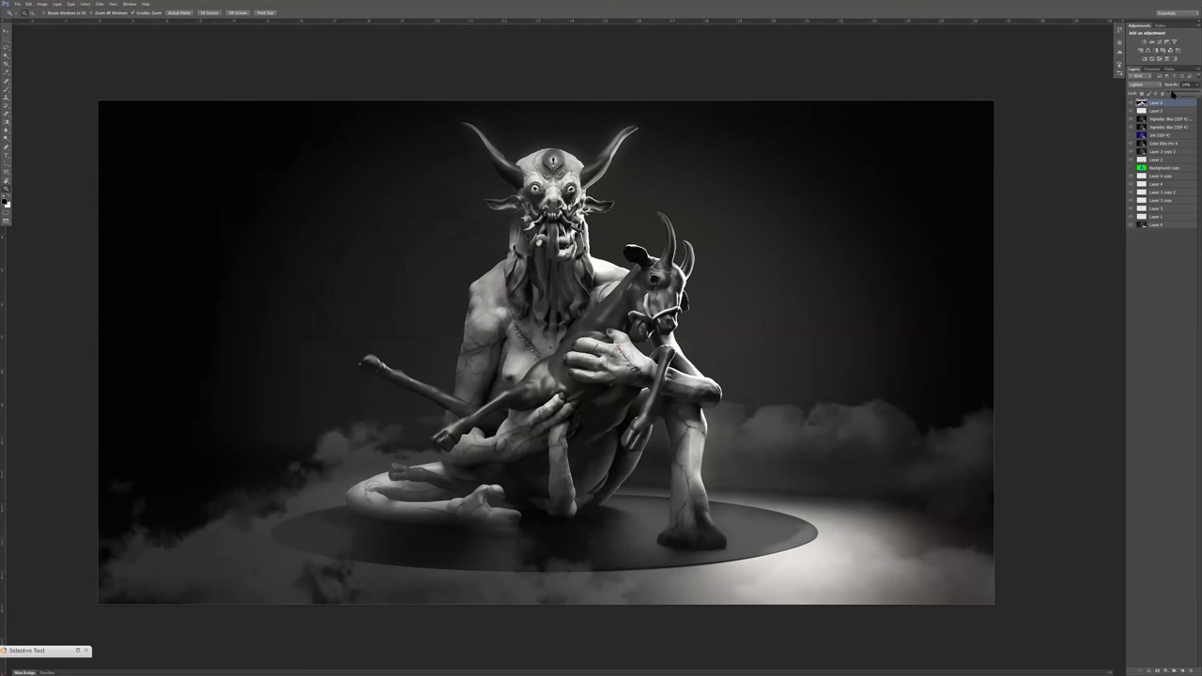
Reduce the clouds layer's opacity further to about 10% for a faint fog effect.
left_click_drag(1169, 92, 1168, 92)
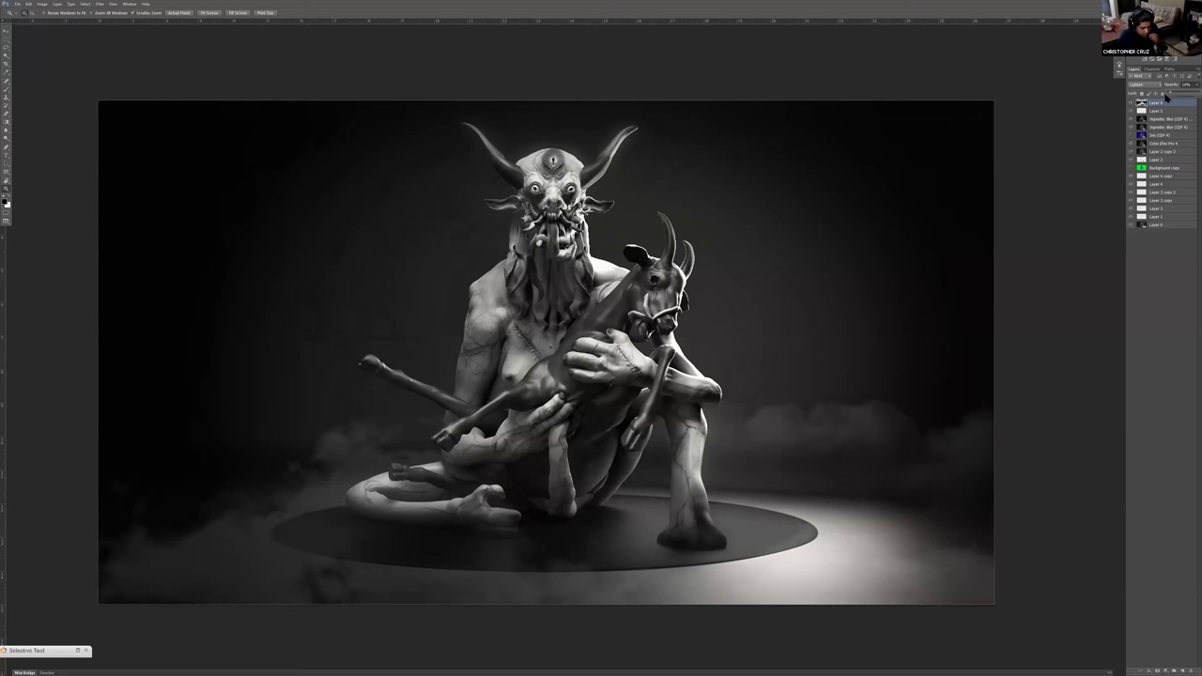
left_click_drag(708, 302, 711, 298)
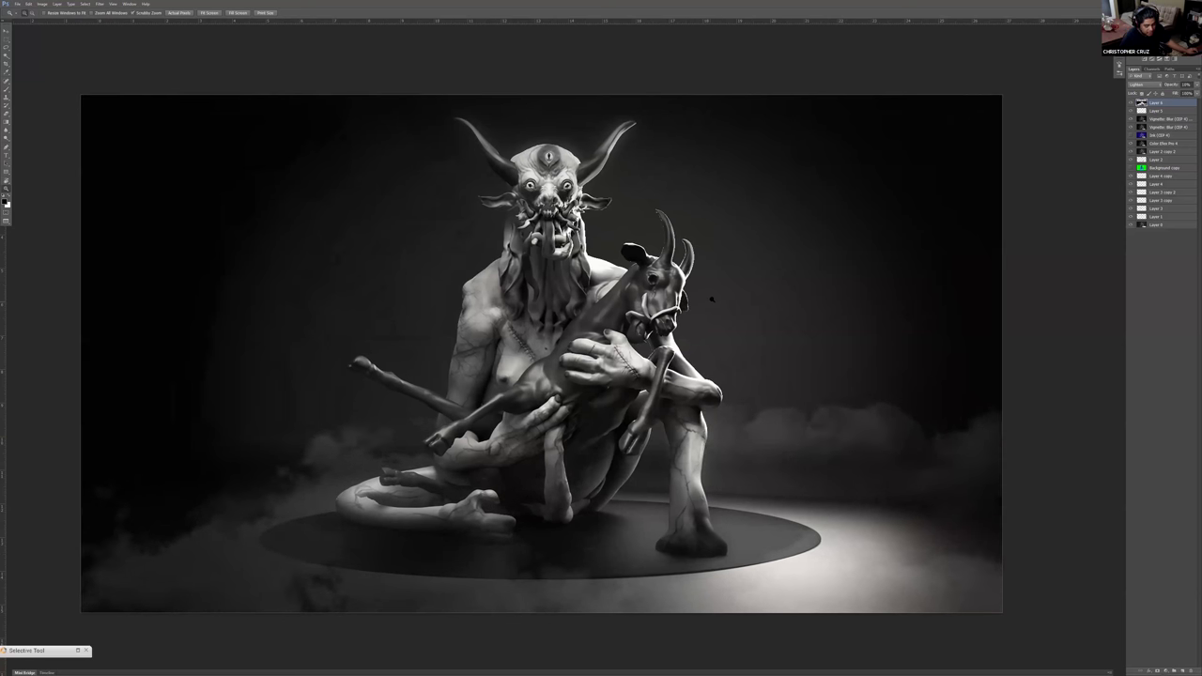
scroll(708, 297, "down", 3)
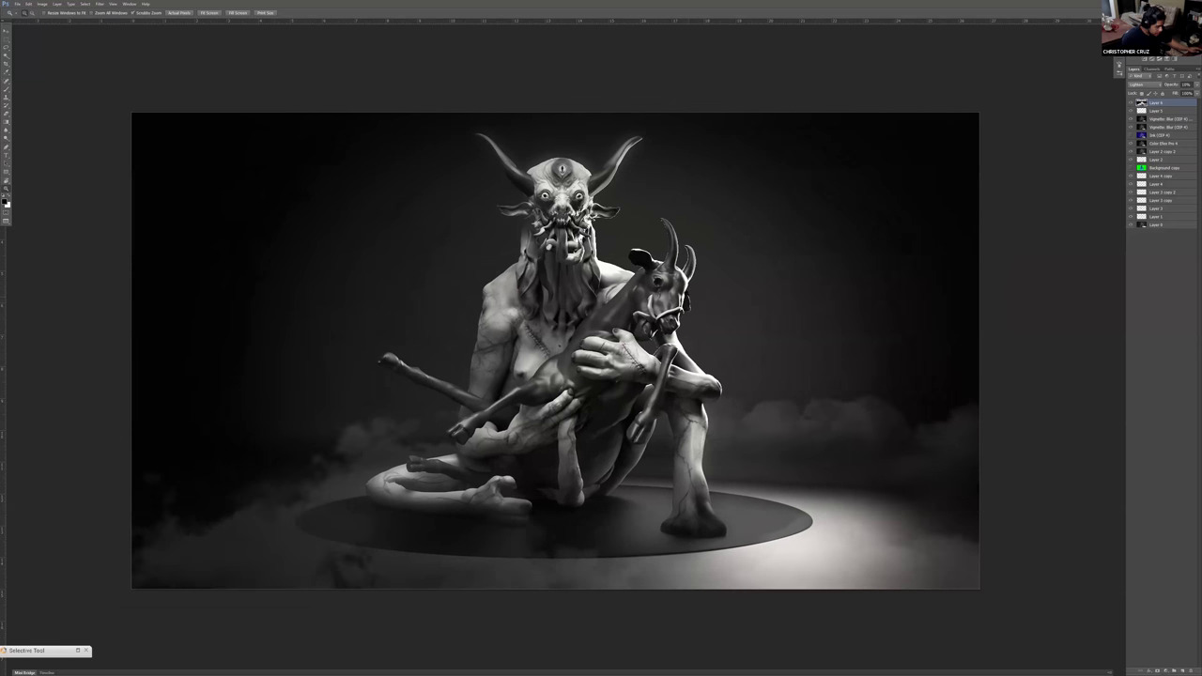
Switch to full-screen view and examine the whole composite with the faint clouds at several zoom levels.
key("f")
scroll(676, 291, "up", 1)
scroll(676, 291, "up", 1)
scroll(676, 287, "down", 2)
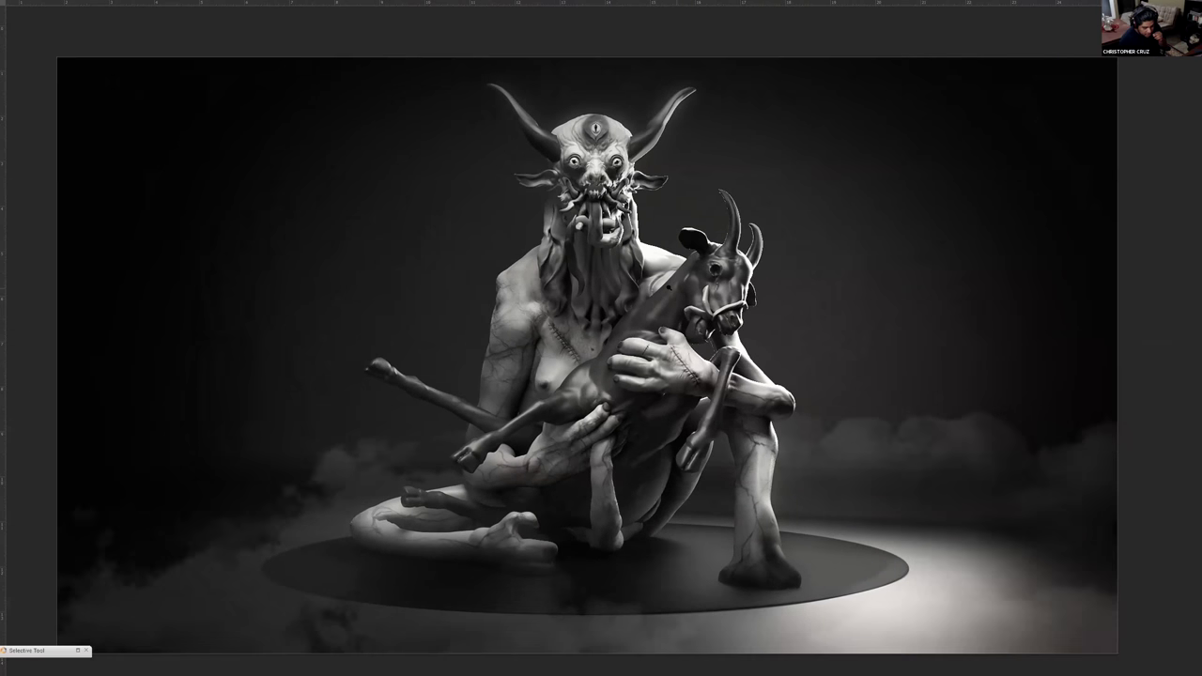
scroll(666, 285, "up", 1)
scroll(656, 293, "down", 1)
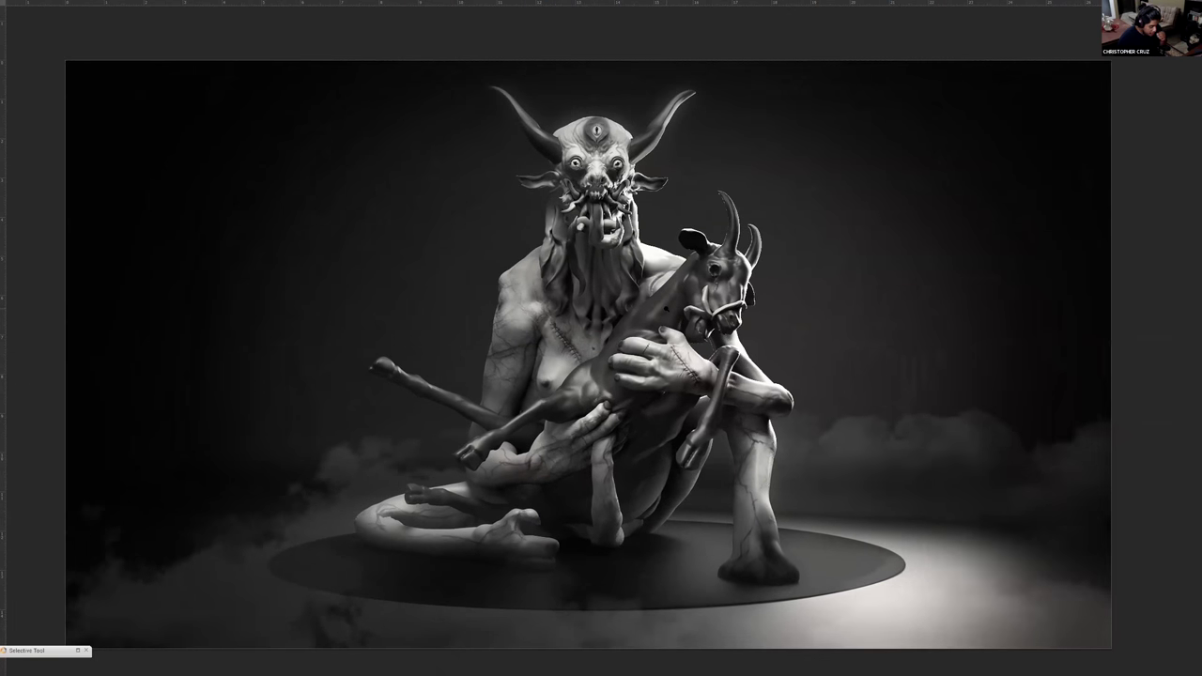